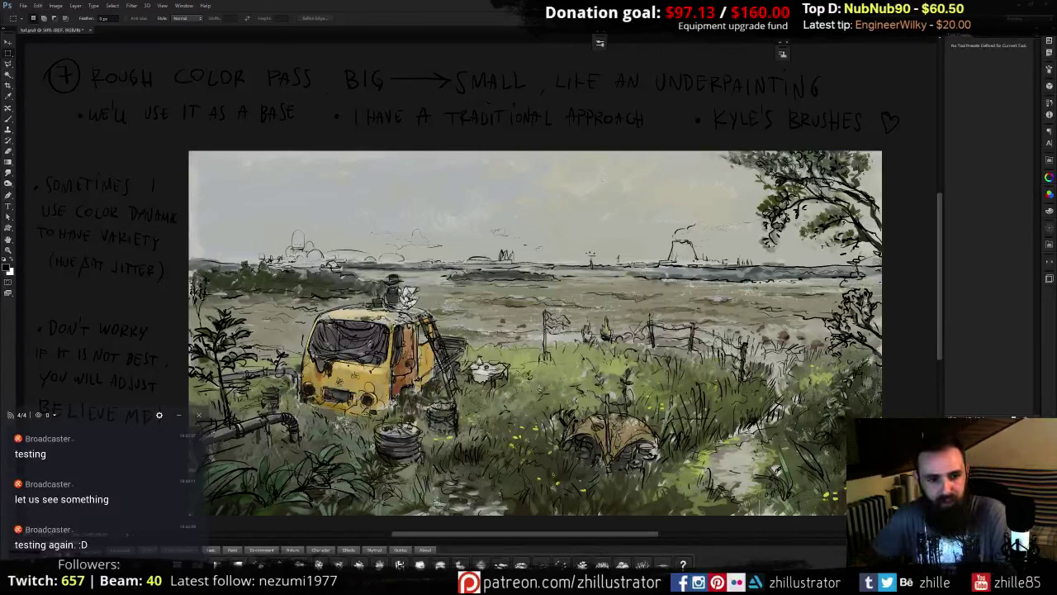
- Switch to the VLC media player, start playing the track Calendula, and minimise the player
{"action": "key", "text": "alt+Tab"}
{"action": "left_click", "coordinate": [328, 167]}
{"action": "double_click", "coordinate": [328, 165]}
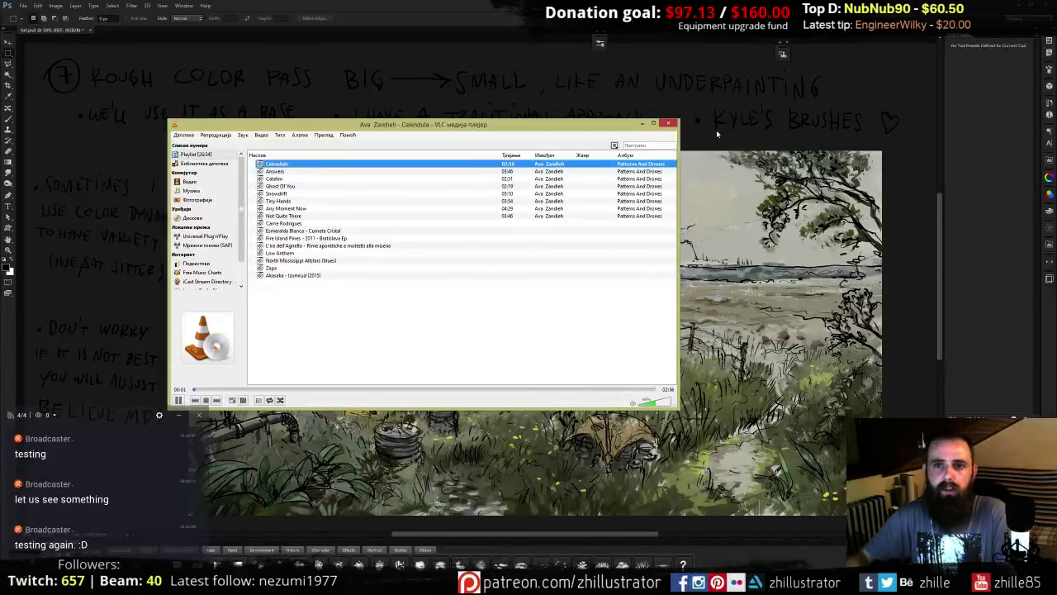
{"action": "left_click", "coordinate": [642, 124]}
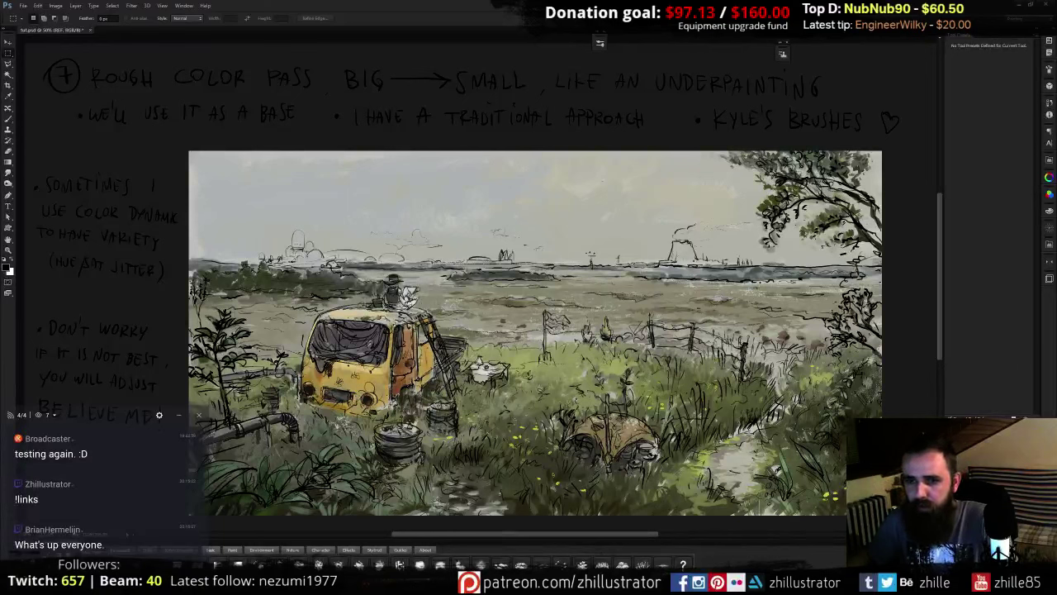
- Compare the painting with and without its line art by hiding and showing the lines
{"action": "key", "text": "ctrl+comma"}
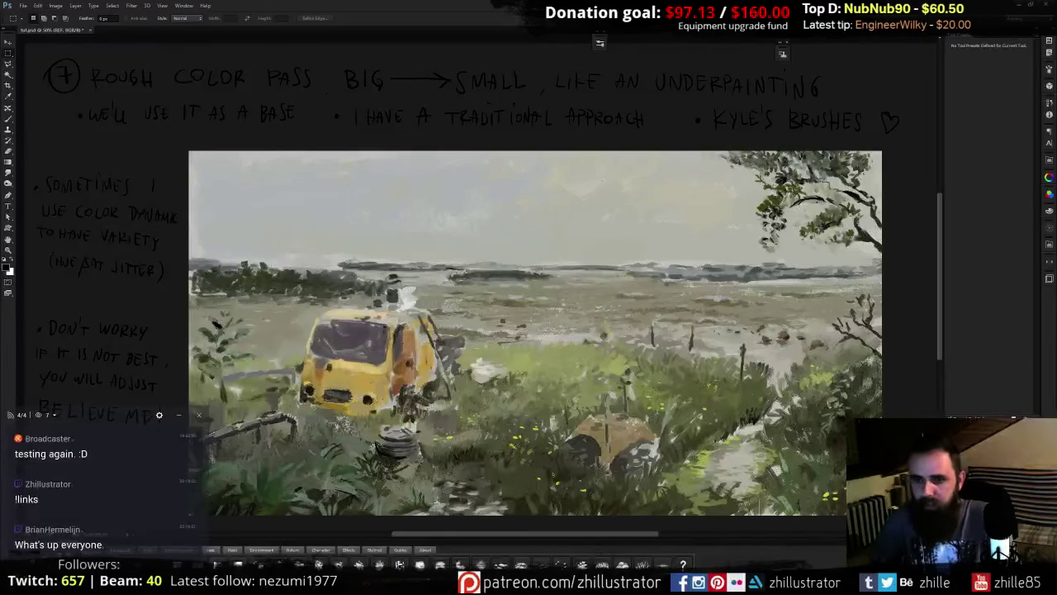
{"action": "key", "text": "ctrl+comma"}
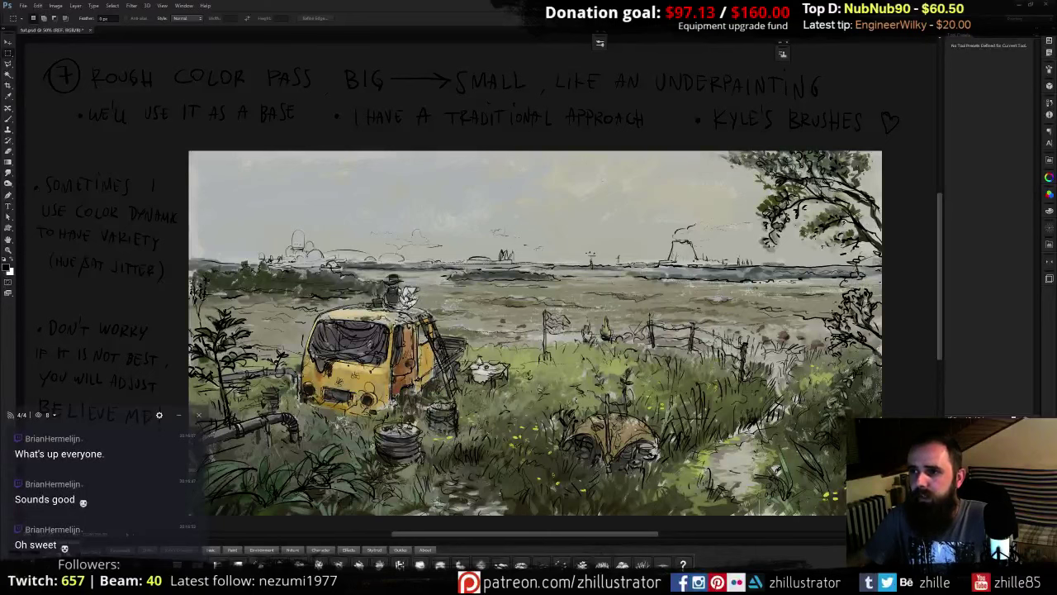
- Bring up the colour wheel and dock it with the Layers panel beside the canvas
{"action": "left_click", "coordinate": [1049, 177]}
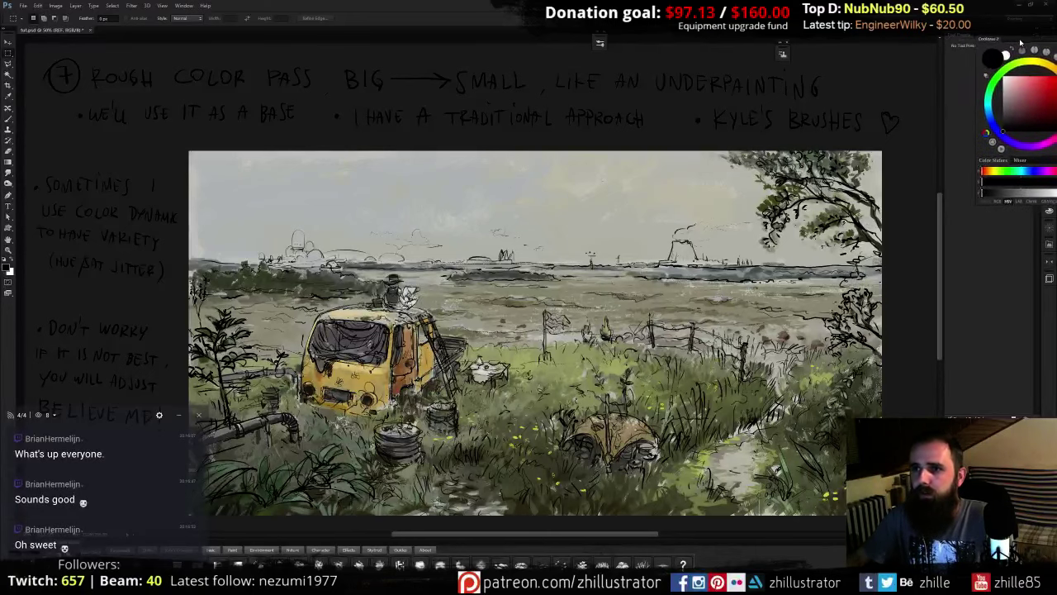
{"action": "left_click_drag", "start_coordinate": [1020, 43], "coordinate": [1036, 60]}
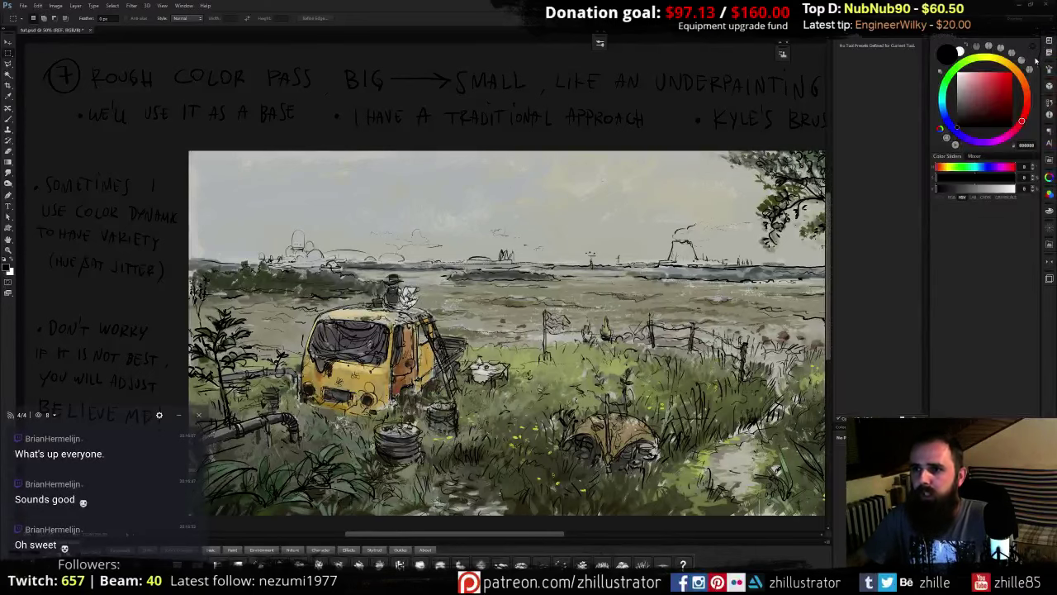
{"action": "left_click_drag", "start_coordinate": [1056, 153], "coordinate": [1035, 223]}
{"action": "left_click_drag", "start_coordinate": [846, 40], "coordinate": [979, 43]}
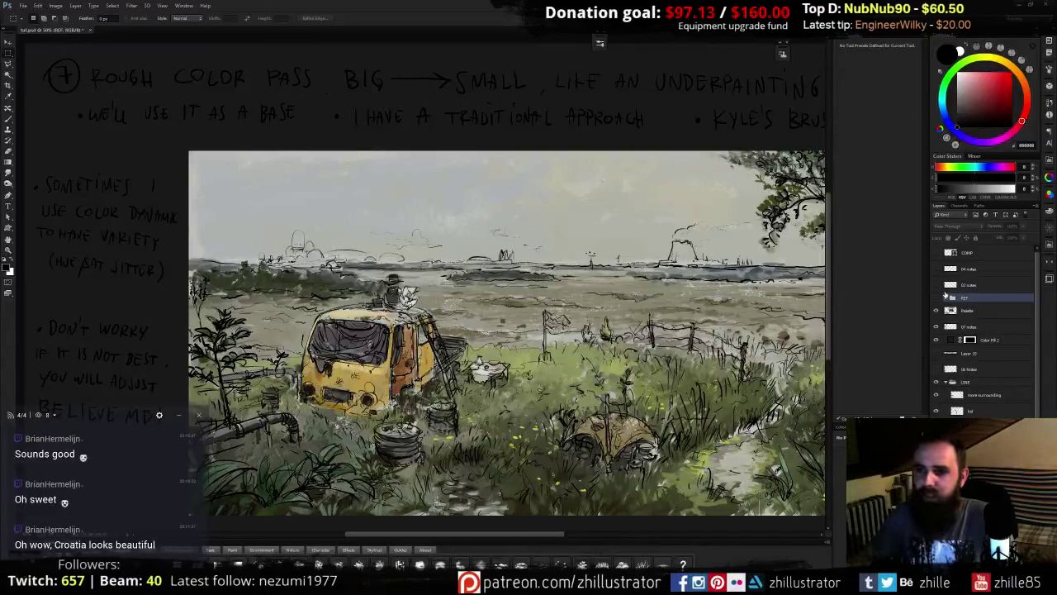
- Select the more surrounding layer inside the line art group, toggling its visibility to check which lines it holds
{"action": "left_click", "coordinate": [974, 311]}
{"action": "left_click", "coordinate": [987, 329]}
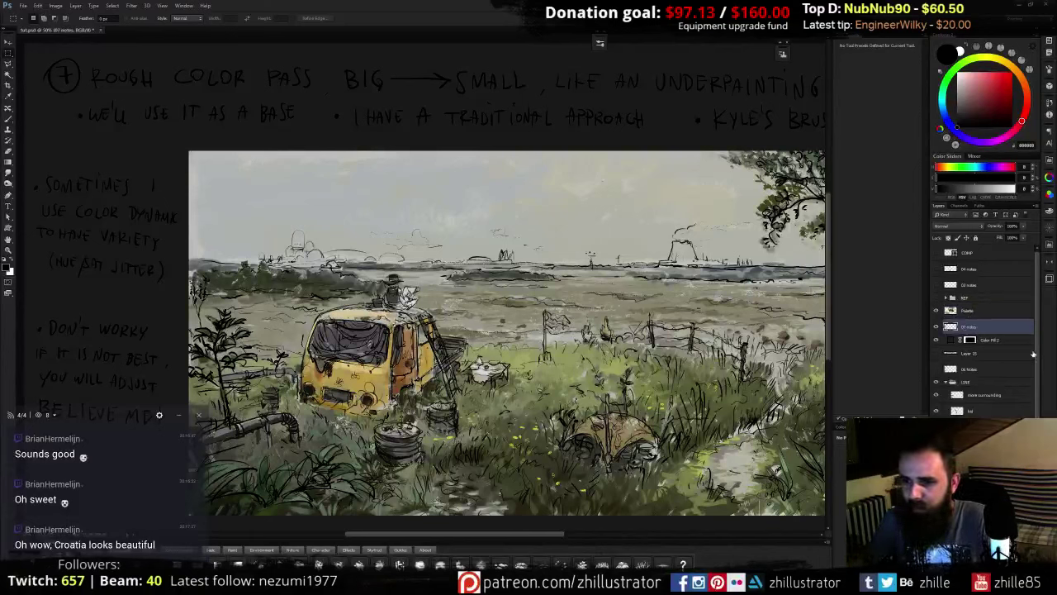
{"action": "left_click_drag", "start_coordinate": [1039, 355], "coordinate": [1041, 368]}
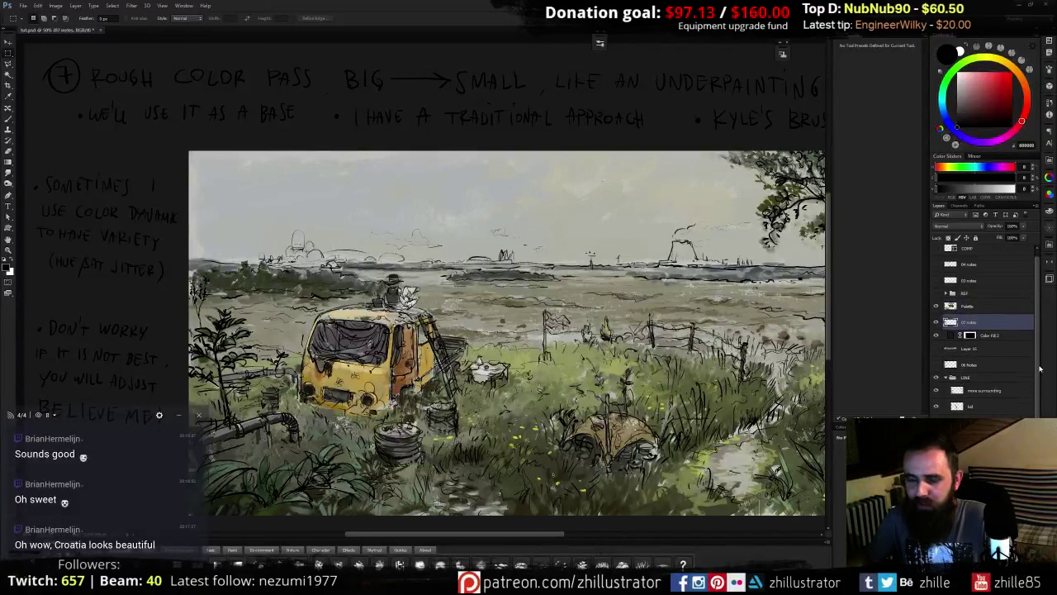
{"action": "left_click", "coordinate": [956, 379]}
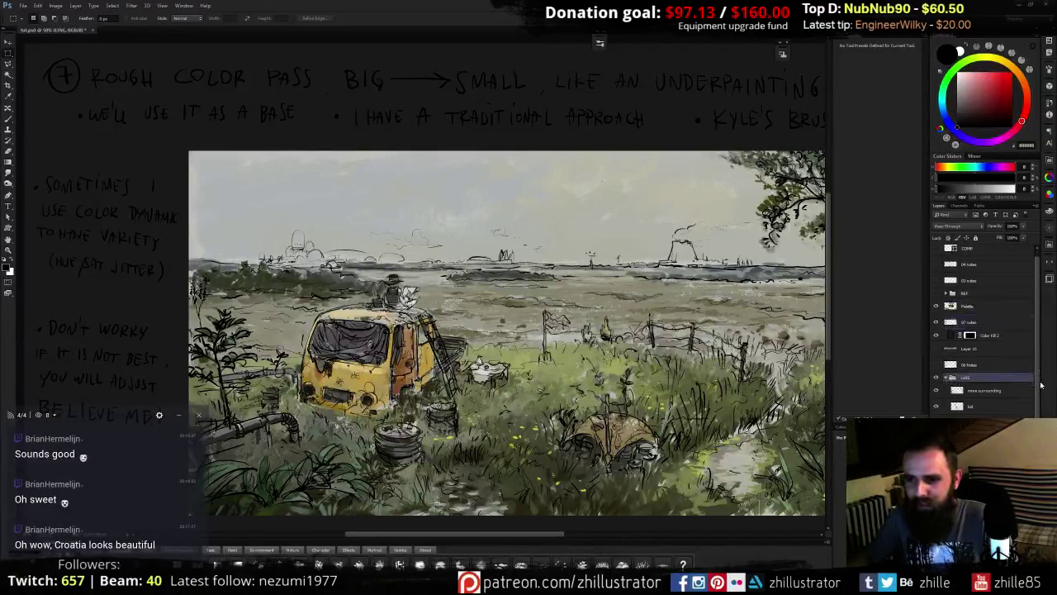
{"action": "left_click", "coordinate": [958, 389]}
{"action": "left_click", "coordinate": [936, 391]}
{"action": "left_click", "coordinate": [937, 391]}
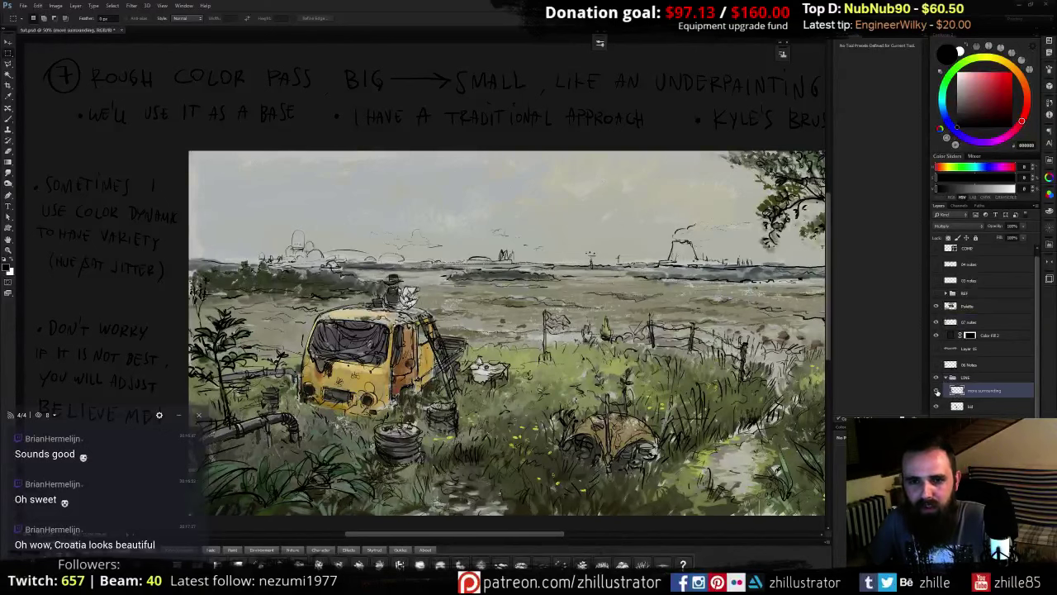
{"action": "left_click", "coordinate": [937, 392]}
{"action": "left_click", "coordinate": [937, 391]}
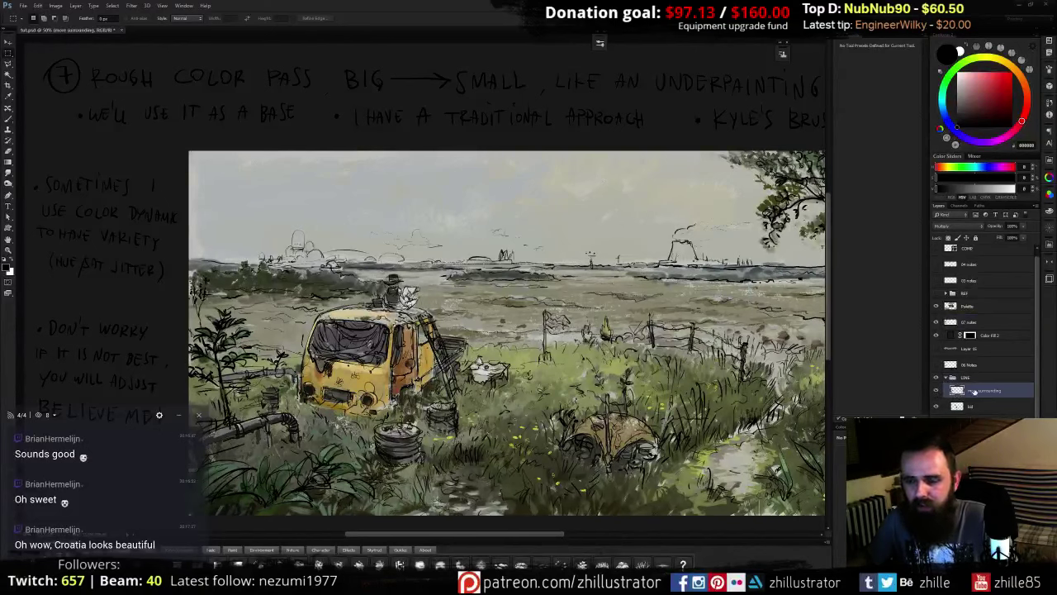
- Draw vertical contour lines on the distant cooling tower with the Kyle's Drawing Box - Happy HB brush
{"action": "key", "text": "ctrl+plus"}
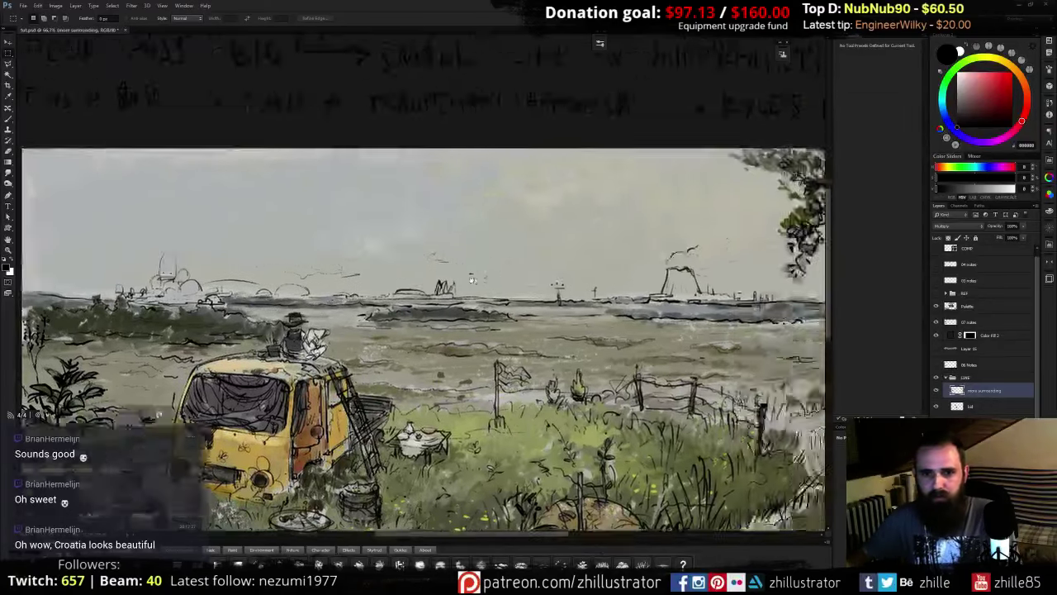
{"action": "mouse_move", "coordinate": [585, 235]}
{"action": "left_mouse_down"}
{"action": "mouse_move", "coordinate": [410, 287]}
{"action": "mouse_move", "coordinate": [282, 267]}
{"action": "left_mouse_up"}
{"action": "key", "text": "ctrl+plus"}
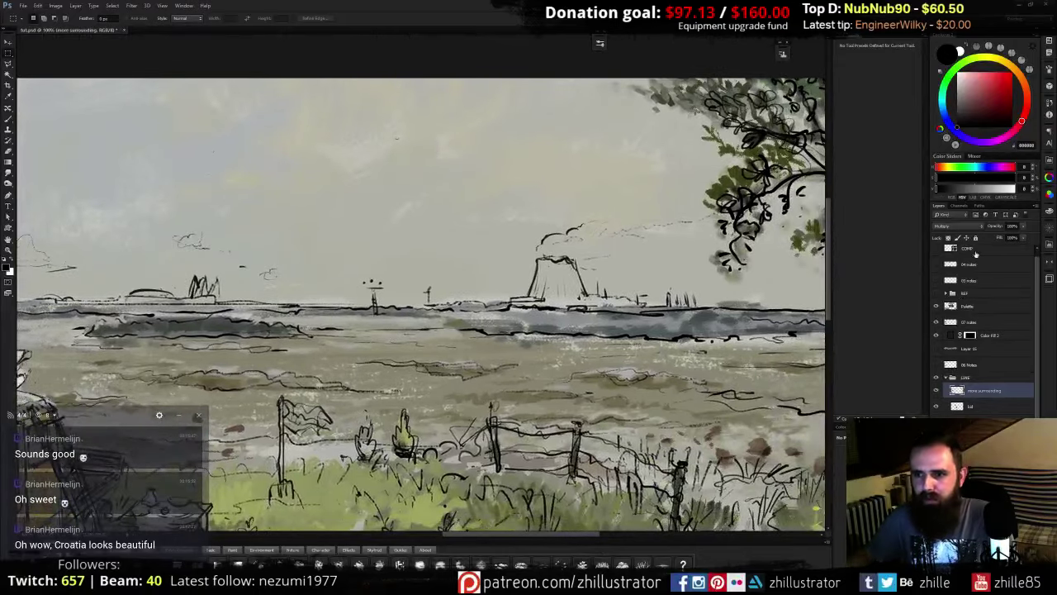
{"action": "key", "text": "b"}
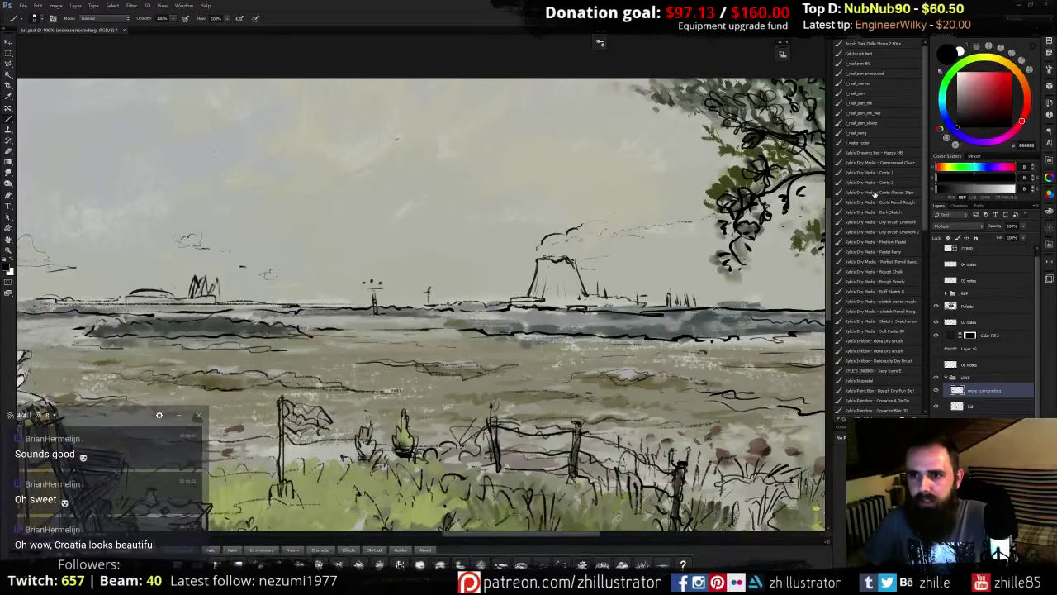
{"action": "left_click", "coordinate": [870, 152]}
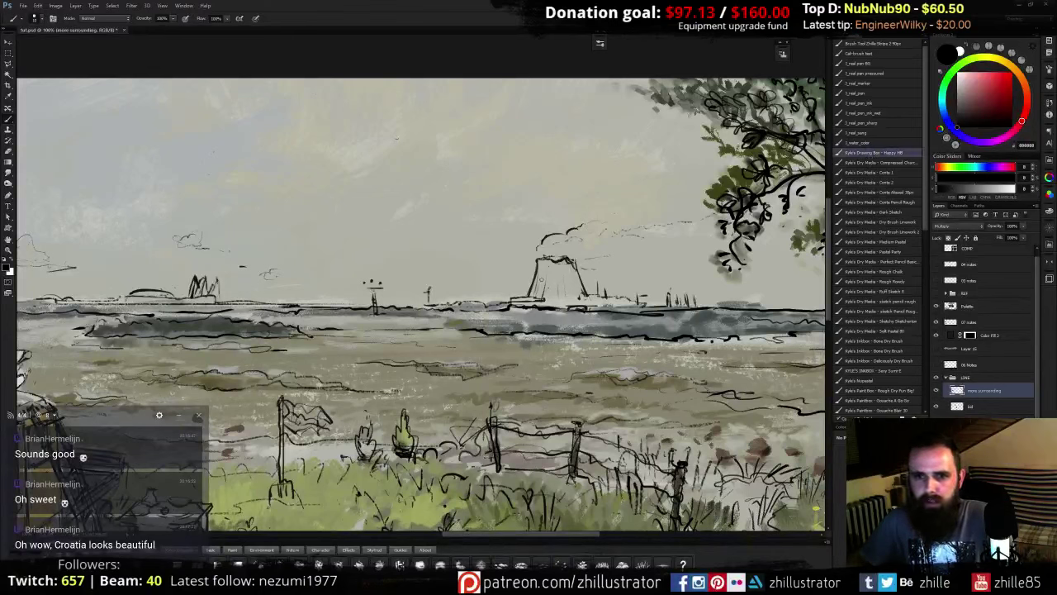
{"action": "left_click_drag", "start_coordinate": [565, 262], "coordinate": [569, 302]}
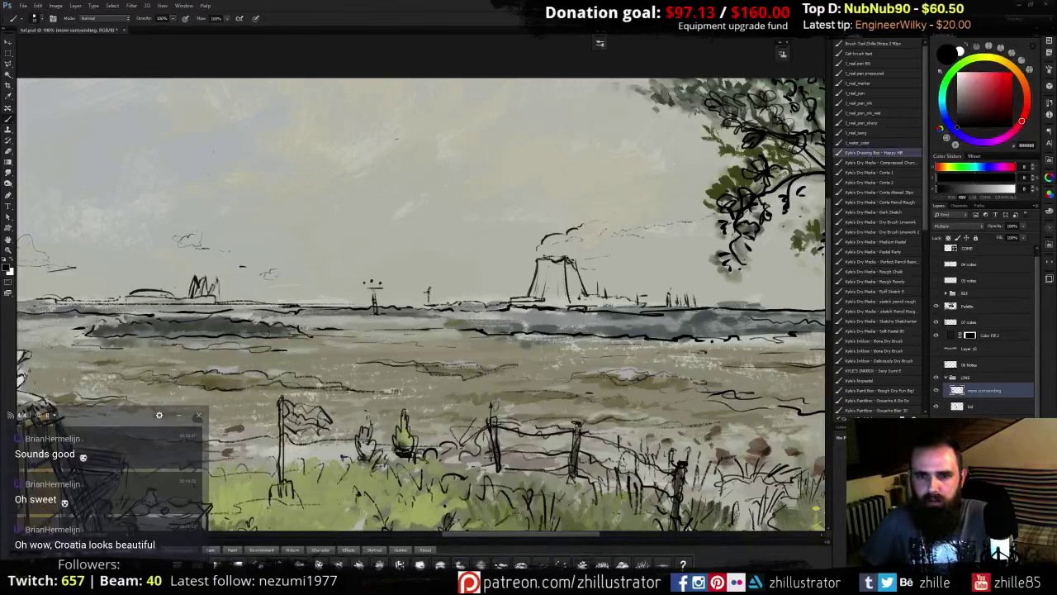
{"action": "left_click_drag", "start_coordinate": [566, 259], "coordinate": [572, 301]}
{"action": "key", "text": "ctrl+y"}
{"action": "key", "text": "ctrl+y"}
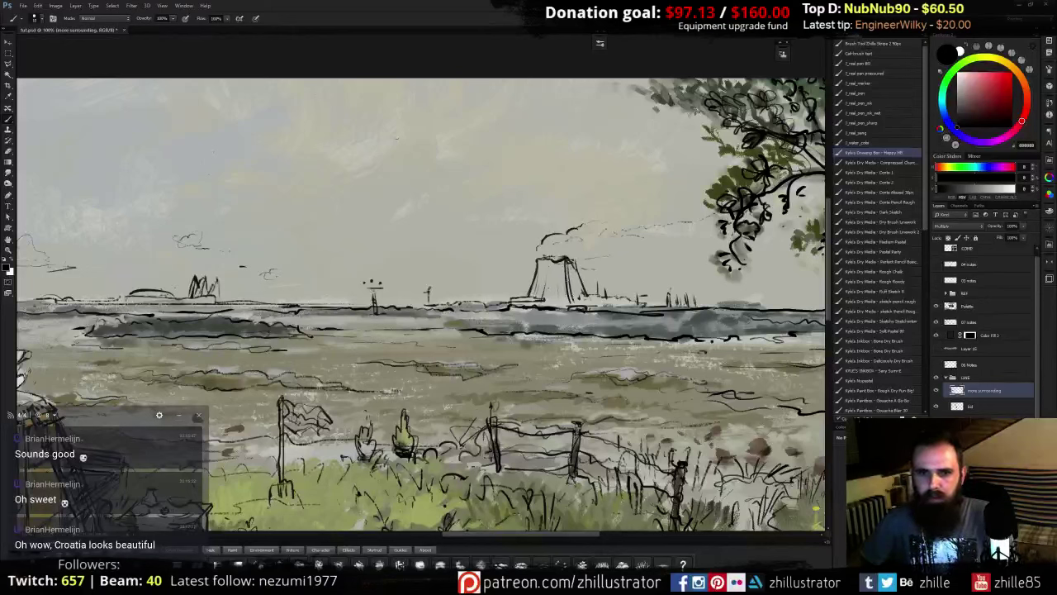
- Sketch ground lines and small structures along the base of the cooling tower and on both sides of it
{"action": "left_click_drag", "start_coordinate": [546, 301], "coordinate": [587, 299]}
{"action": "left_click_drag", "start_coordinate": [509, 297], "coordinate": [488, 300]}
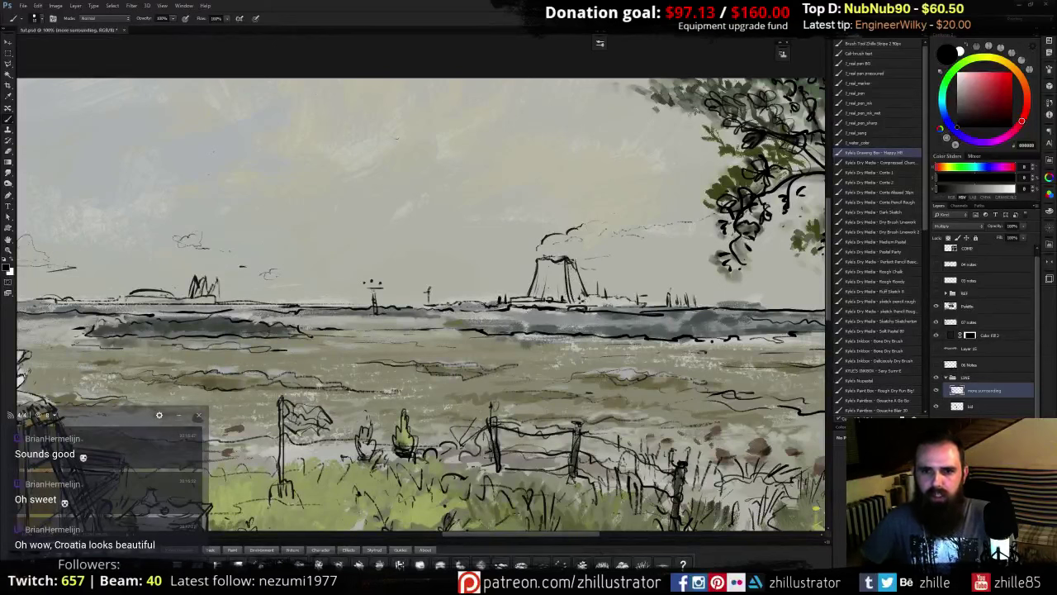
{"action": "left_click_drag", "start_coordinate": [582, 303], "coordinate": [603, 302]}
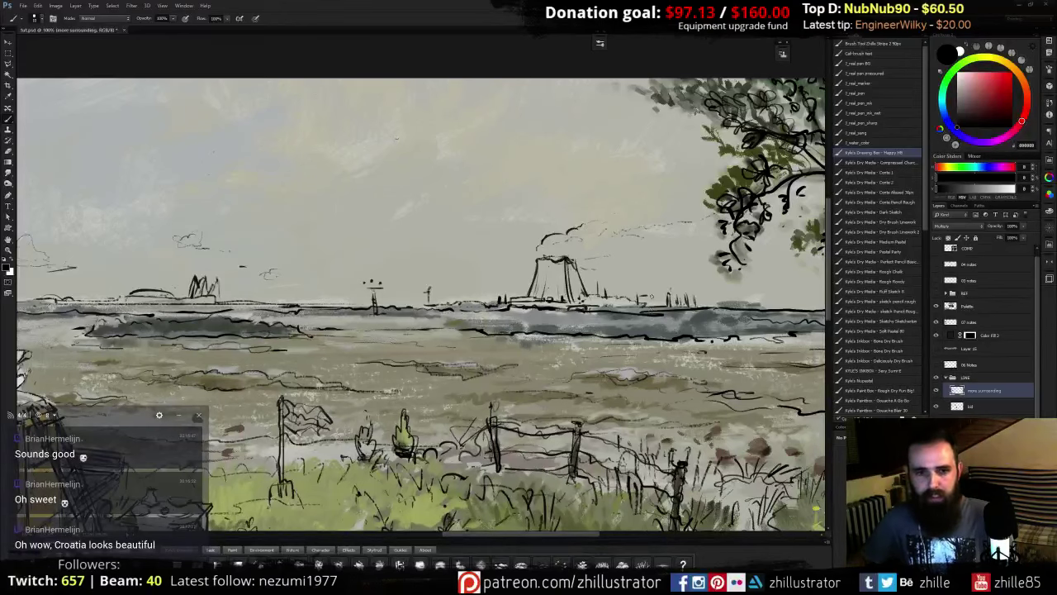
- Add strokes beside the cooling tower's rim and extend the outline of its smoke plume
{"action": "left_click_drag", "start_coordinate": [649, 299], "coordinate": [632, 322]}
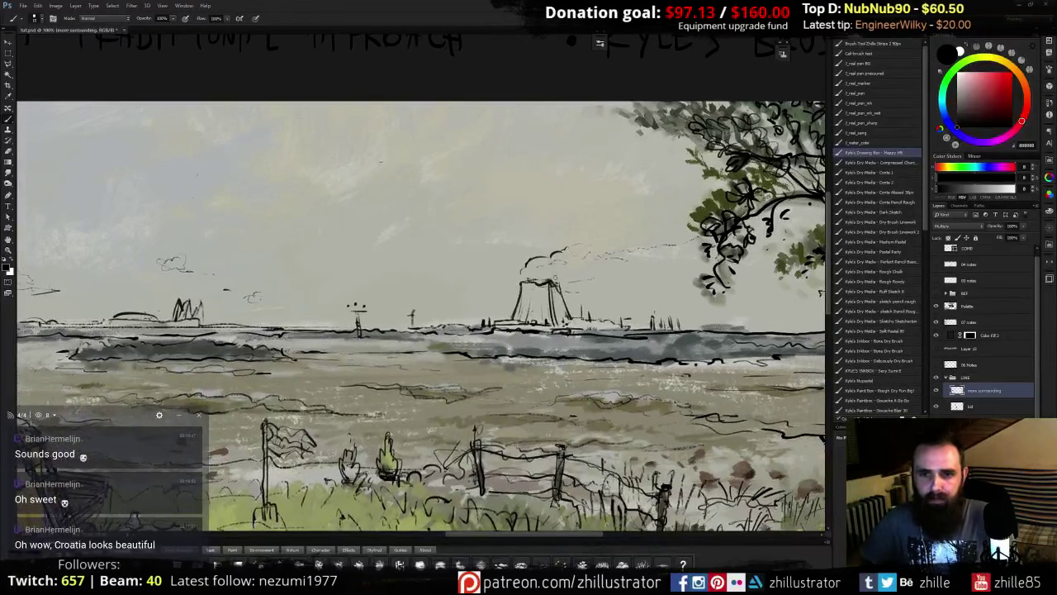
{"action": "left_click_drag", "start_coordinate": [559, 282], "coordinate": [608, 294]}
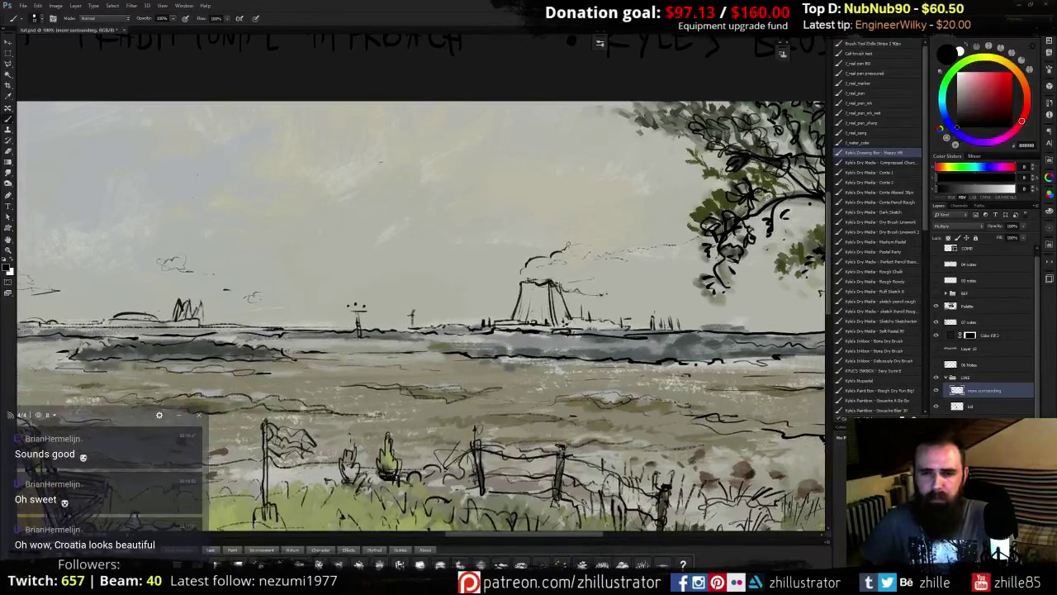
{"action": "left_click_drag", "start_coordinate": [563, 244], "coordinate": [588, 241]}
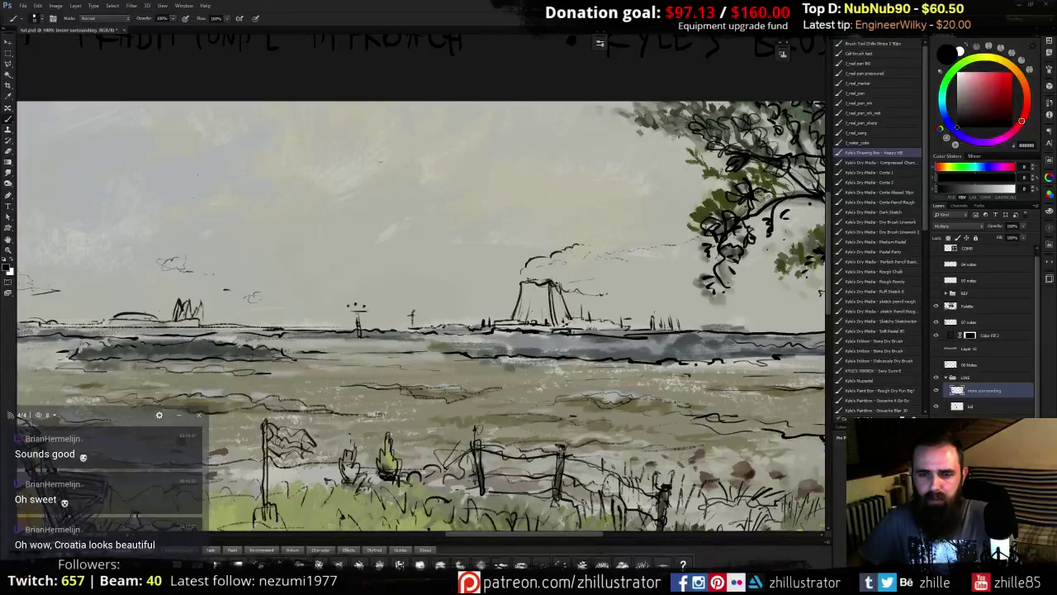
- Sketch small distant buildings, a low treeline and a horizon line between the cooling tower and the right-hand tree
{"action": "left_click_drag", "start_coordinate": [649, 322], "coordinate": [659, 310]}
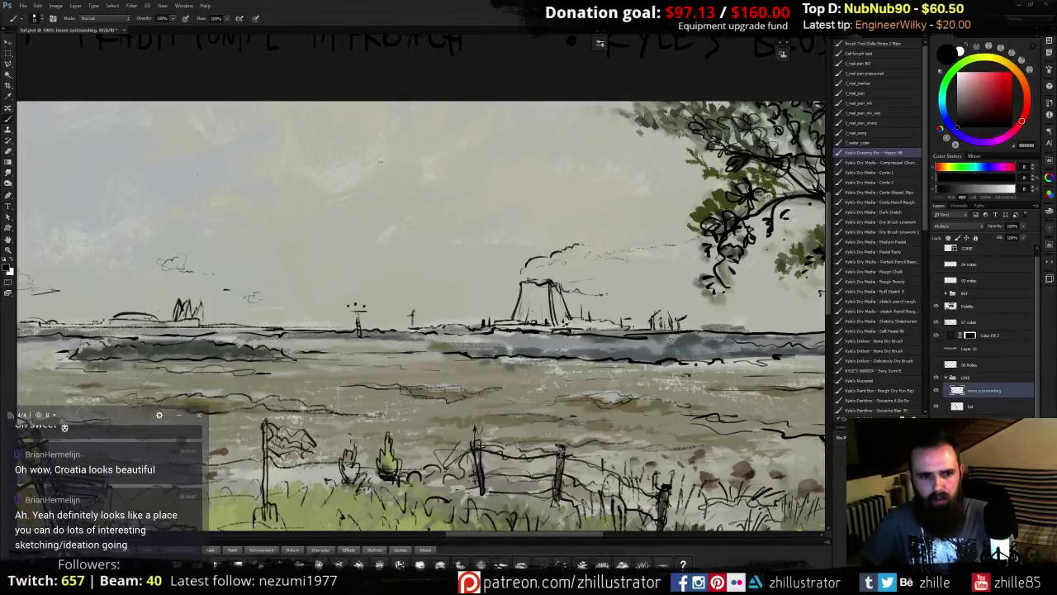
{"action": "left_click_drag", "start_coordinate": [669, 342], "coordinate": [590, 311]}
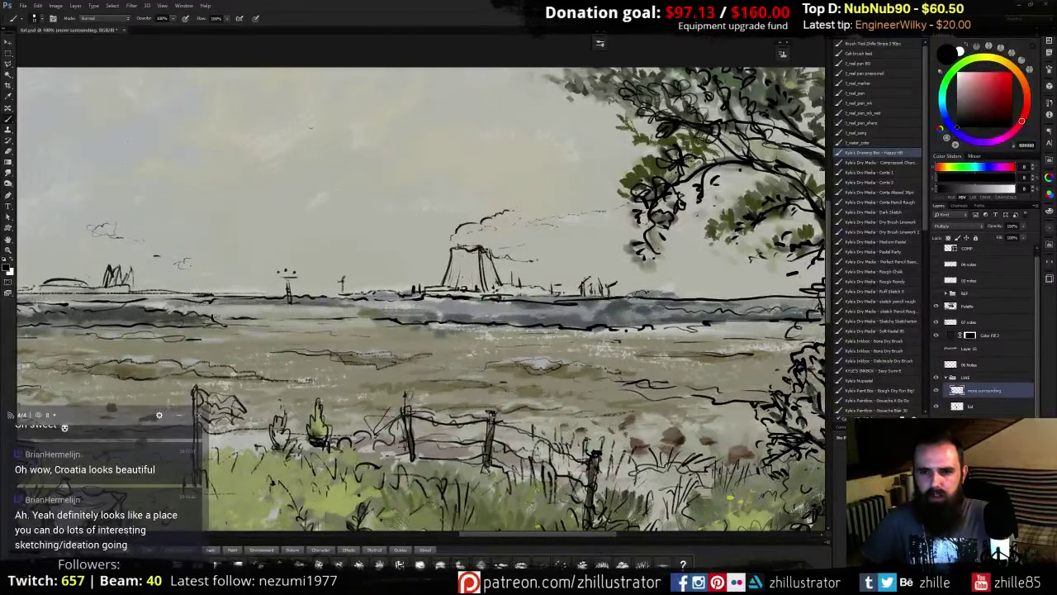
{"action": "mouse_move", "coordinate": [644, 293]}
{"action": "left_mouse_down"}
{"action": "mouse_move", "coordinate": [702, 297]}
{"action": "mouse_move", "coordinate": [671, 284]}
{"action": "left_mouse_up"}
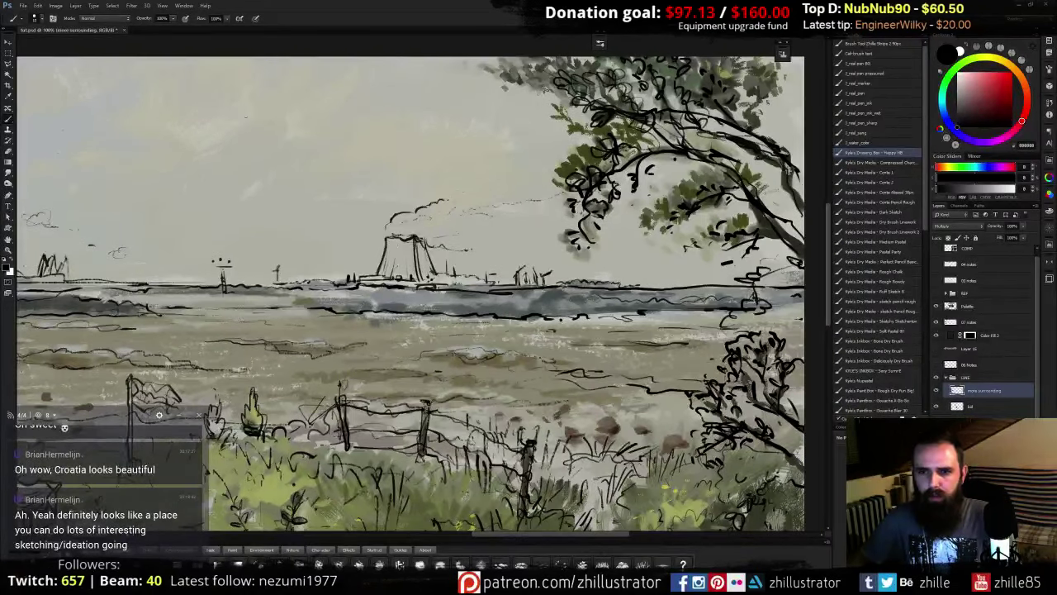
{"action": "left_click_drag", "start_coordinate": [639, 289], "coordinate": [751, 284]}
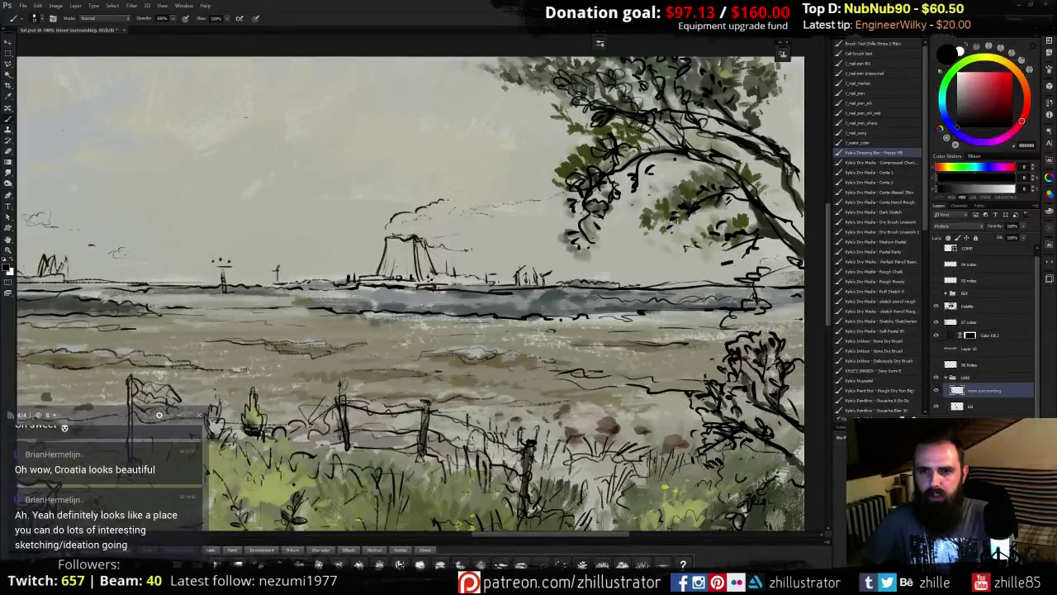
{"action": "mouse_move", "coordinate": [609, 309]}
{"action": "left_mouse_down"}
{"action": "mouse_move", "coordinate": [661, 303]}
{"action": "mouse_move", "coordinate": [602, 307]}
{"action": "mouse_move", "coordinate": [617, 311]}
{"action": "left_mouse_up"}
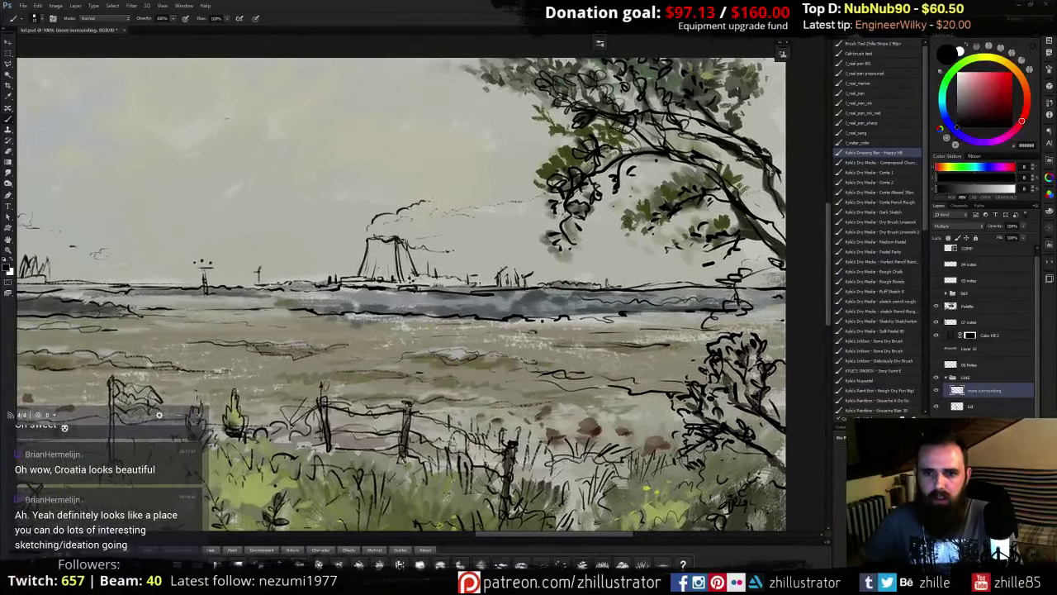
- Hide the dark Color Fill 2 frame and the 07 notes layer to reveal the whole unframed painting
{"action": "left_click_drag", "start_coordinate": [428, 299], "coordinate": [737, 296]}
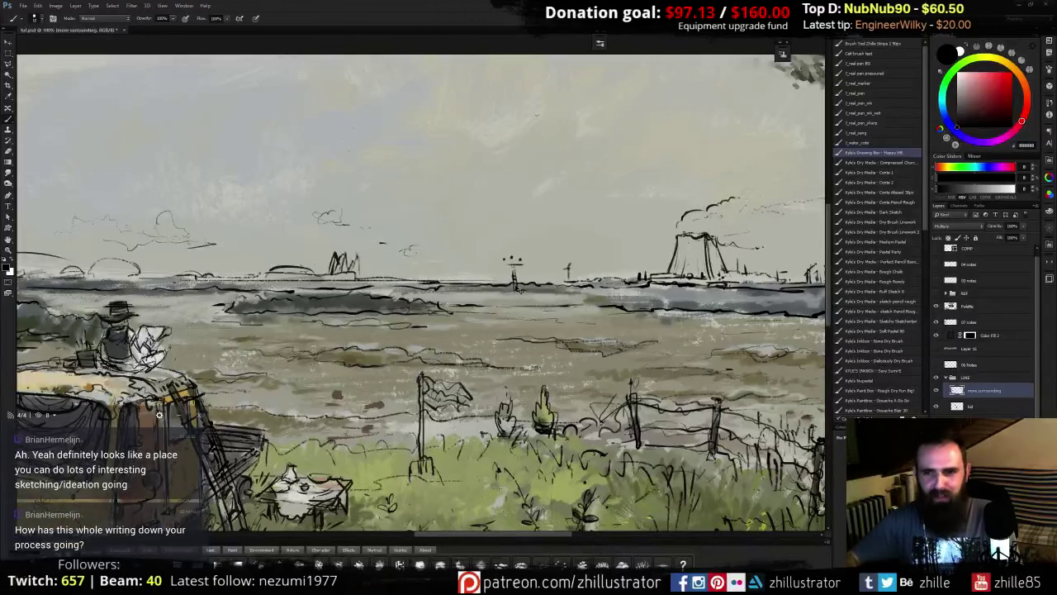
{"action": "key", "text": "ctrl+minus"}
{"action": "key", "text": "ctrl+minus"}
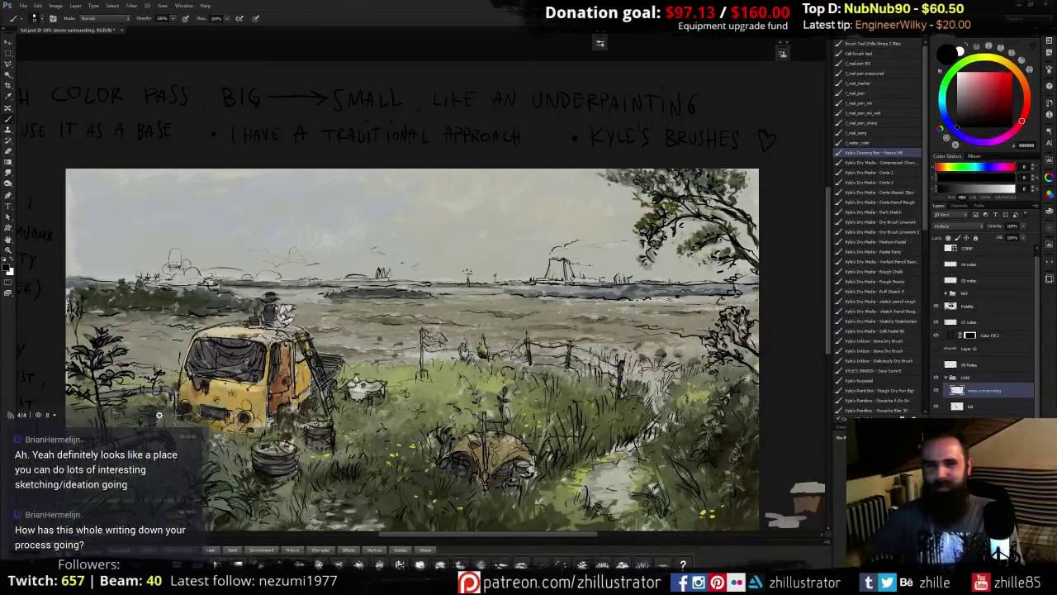
{"action": "key", "text": "ctrl+minus"}
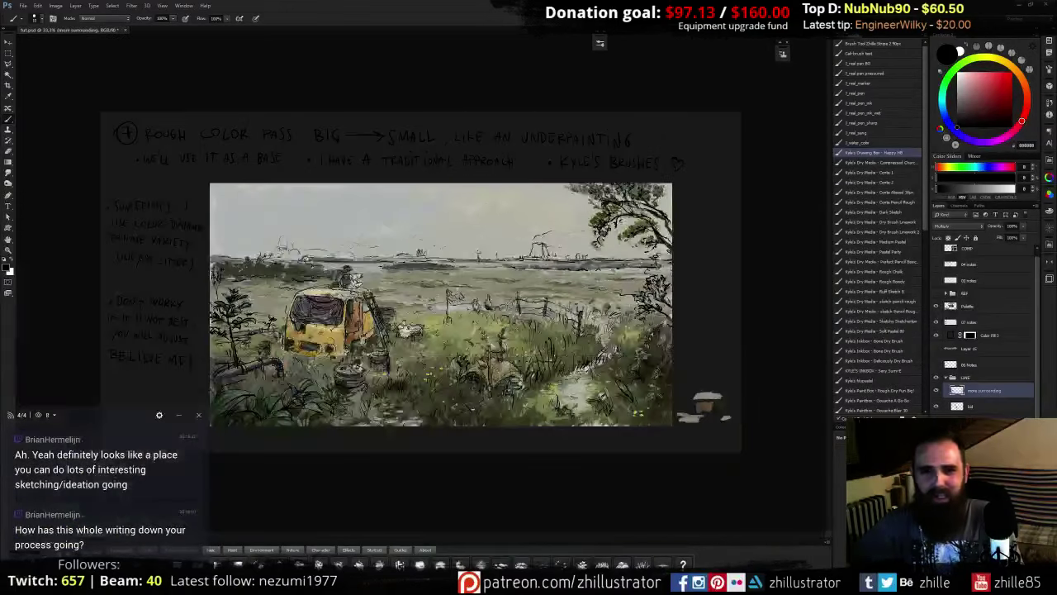
{"action": "left_click", "coordinate": [936, 335]}
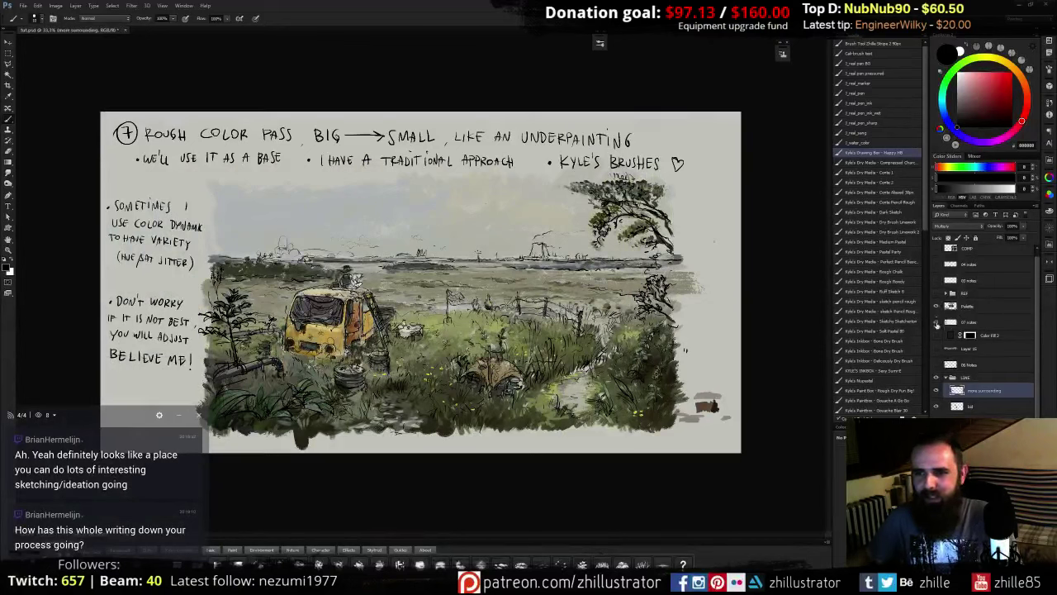
{"action": "left_click", "coordinate": [936, 324]}
- Review the handwritten notes of earlier process stages by displaying their layers one at a time, including 04 and 06
{"action": "left_click", "coordinate": [936, 282]}
{"action": "left_click", "coordinate": [936, 281]}
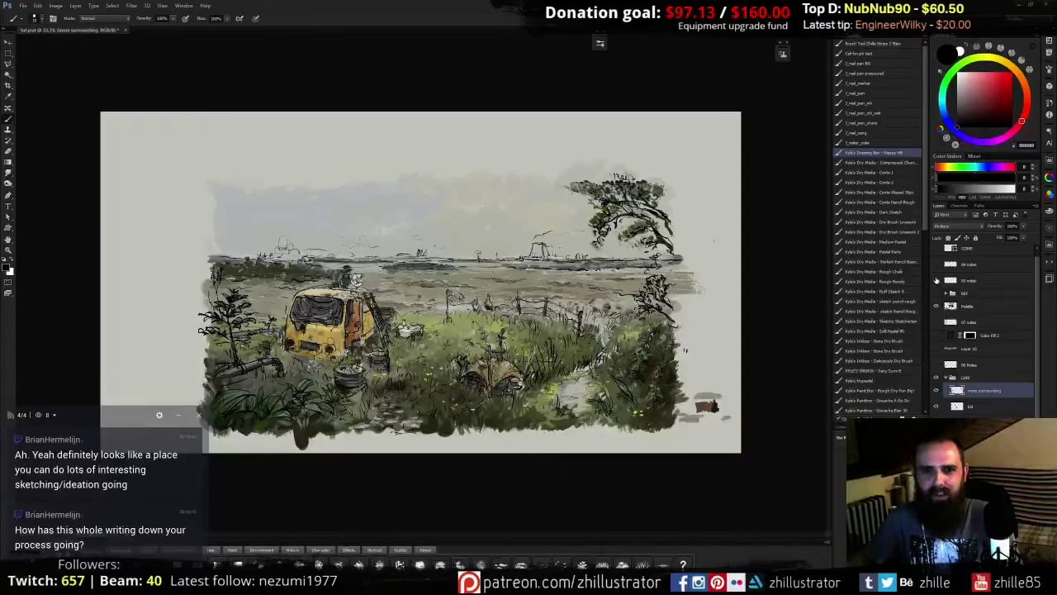
{"action": "left_click", "coordinate": [936, 265]}
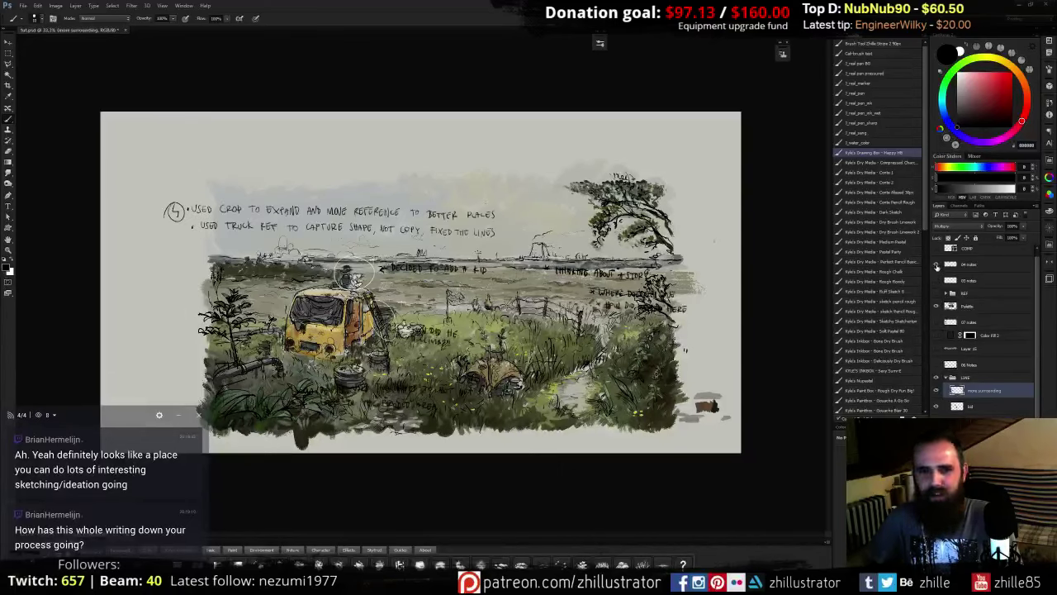
{"action": "left_click", "coordinate": [936, 264]}
{"action": "left_click", "coordinate": [937, 364]}
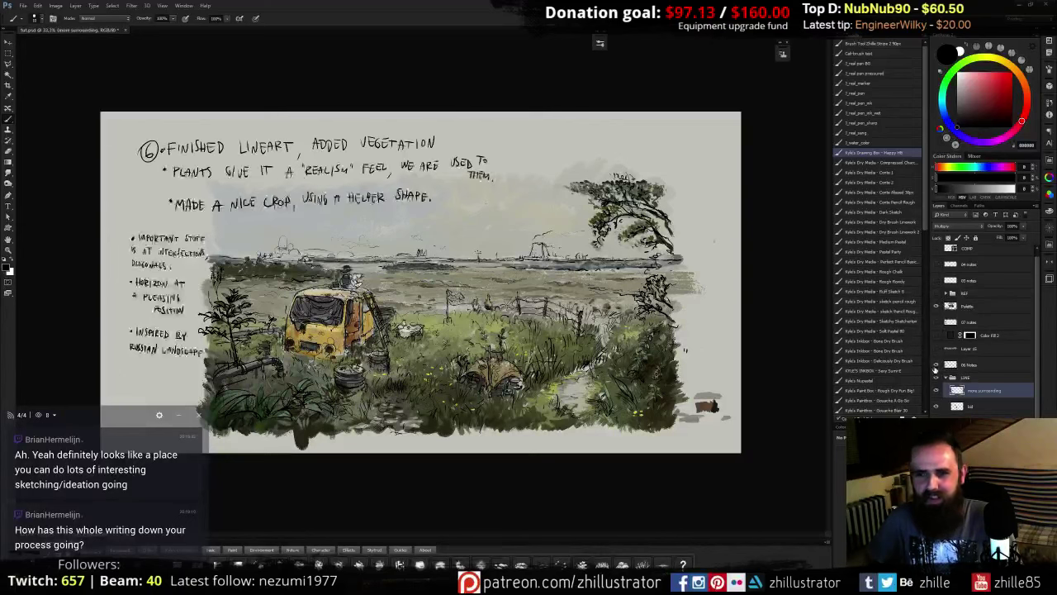
- Replace the 06 notes with the 07 notes on the canvas and make the 07 notes layer active
{"action": "left_click", "coordinate": [936, 365]}
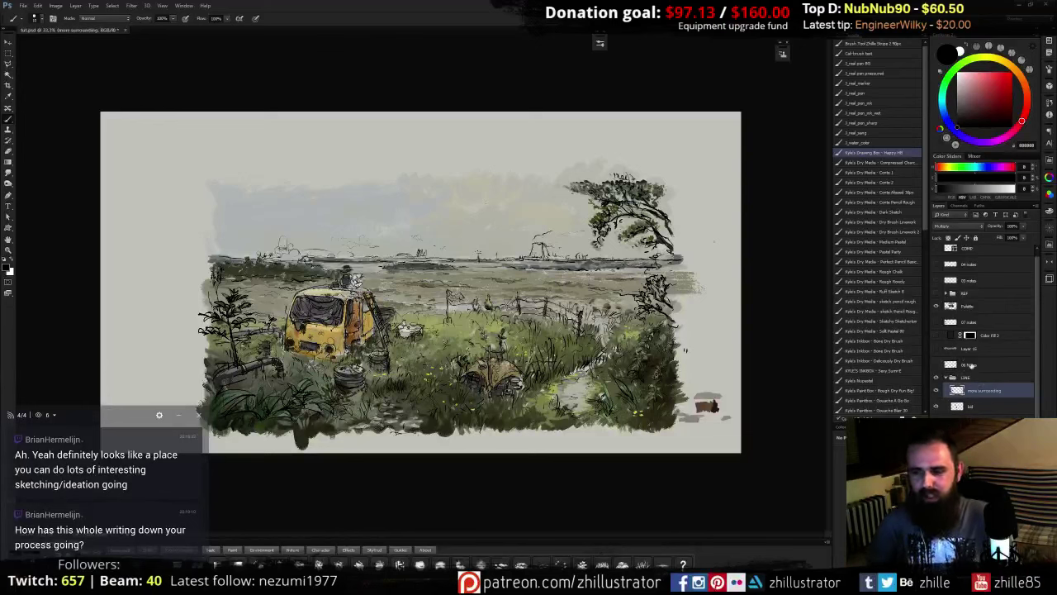
{"action": "left_click", "coordinate": [937, 322]}
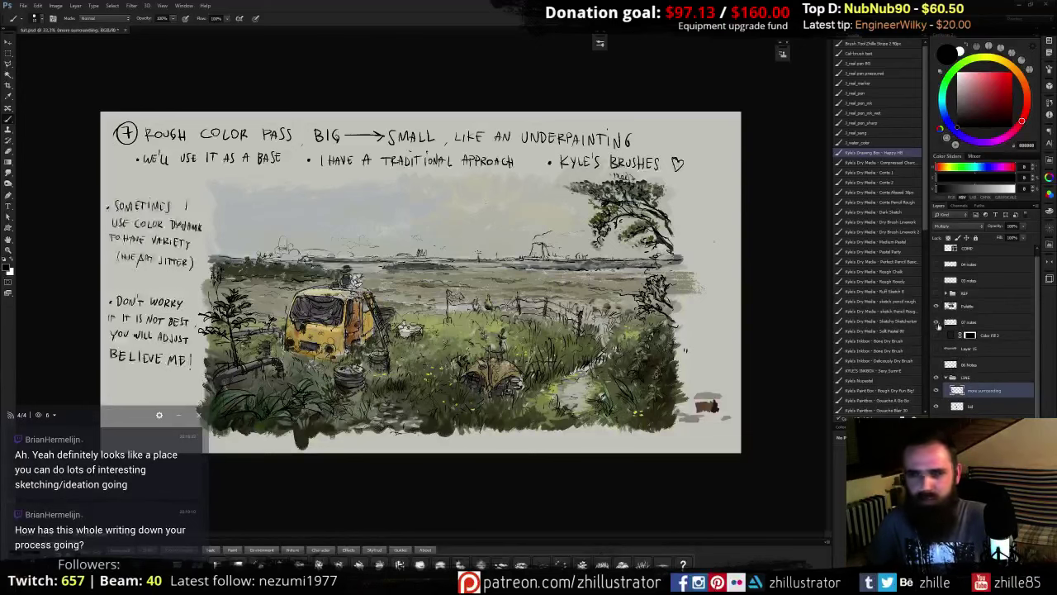
{"action": "left_click", "coordinate": [968, 325]}
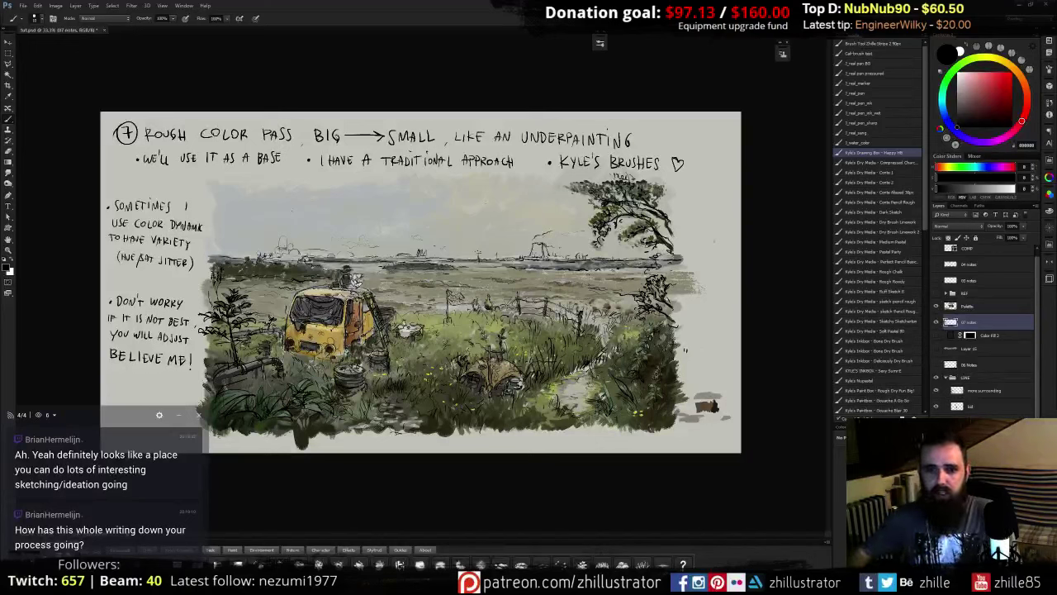
- Examine the rough color pass up close around the van, the meadow, the distant skyline and the cooling tower
{"action": "key", "text": "ctrl+plus"}
{"action": "key", "text": "ctrl+plus"}
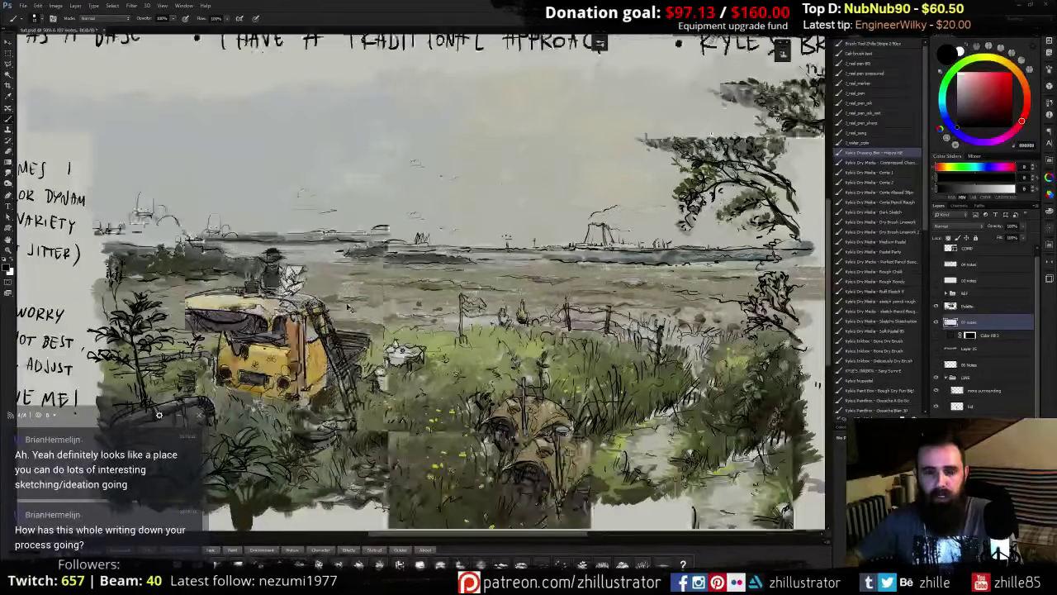
{"action": "key", "text": "ctrl+plus"}
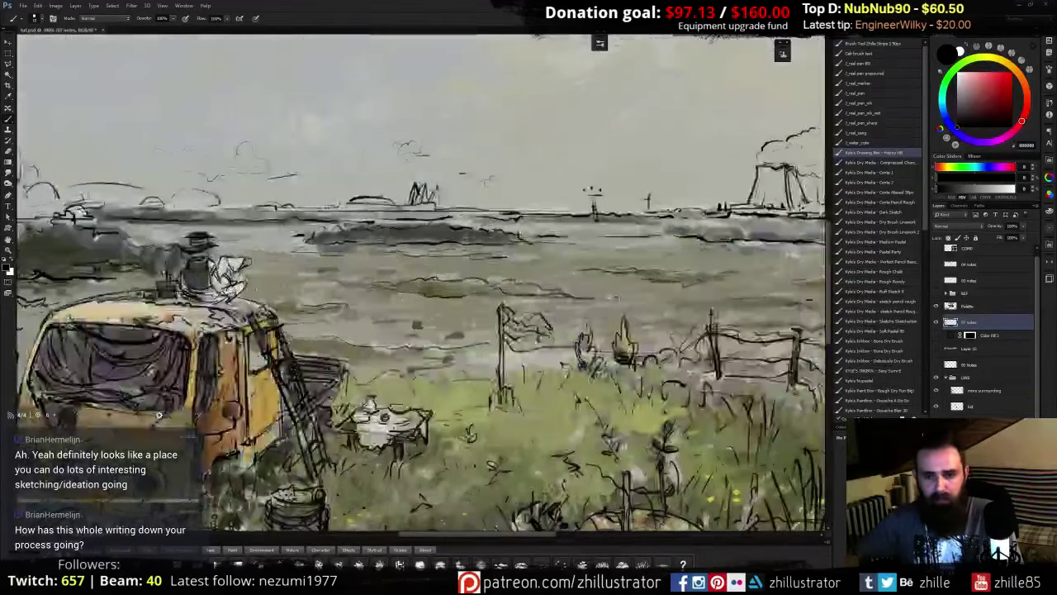
{"action": "left_click_drag", "start_coordinate": [532, 358], "coordinate": [487, 321]}
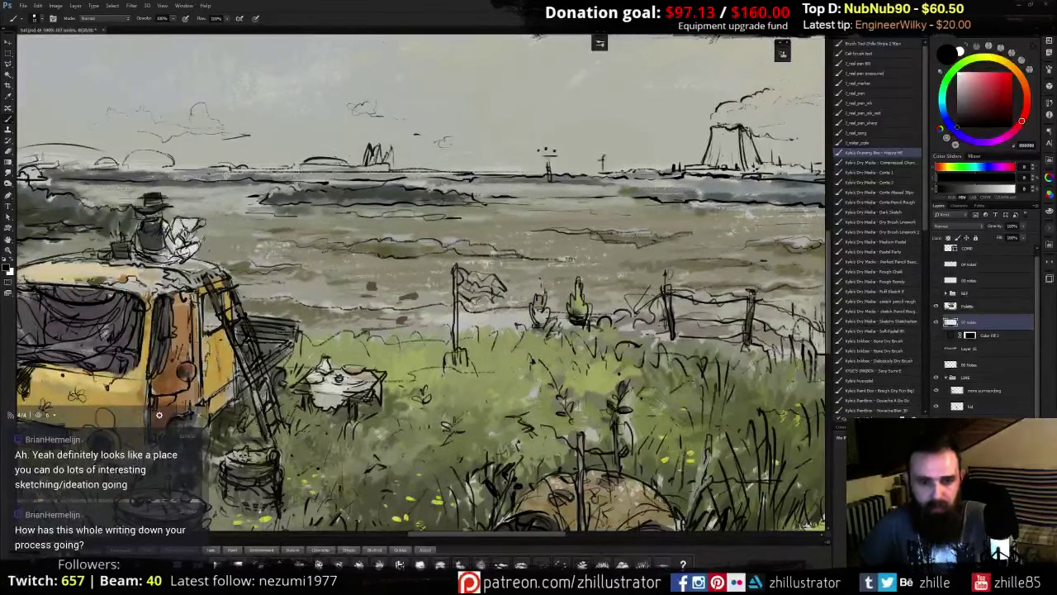
{"action": "left_click_drag", "start_coordinate": [421, 330], "coordinate": [563, 299]}
{"action": "left_click_drag", "start_coordinate": [450, 433], "coordinate": [492, 365]}
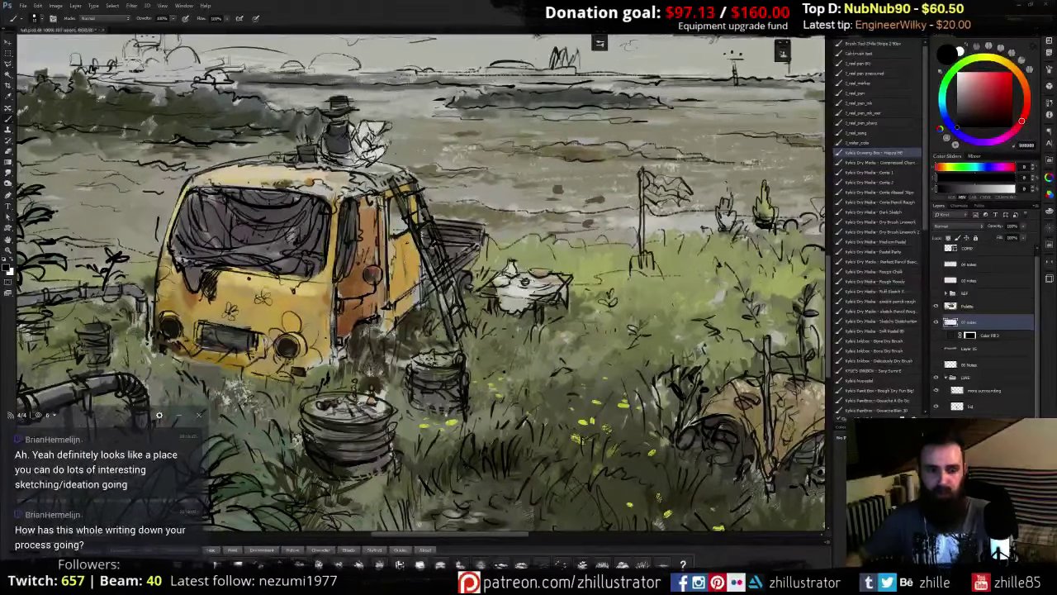
{"action": "left_click_drag", "start_coordinate": [393, 324], "coordinate": [476, 364]}
{"action": "left_click_drag", "start_coordinate": [527, 263], "coordinate": [493, 404]}
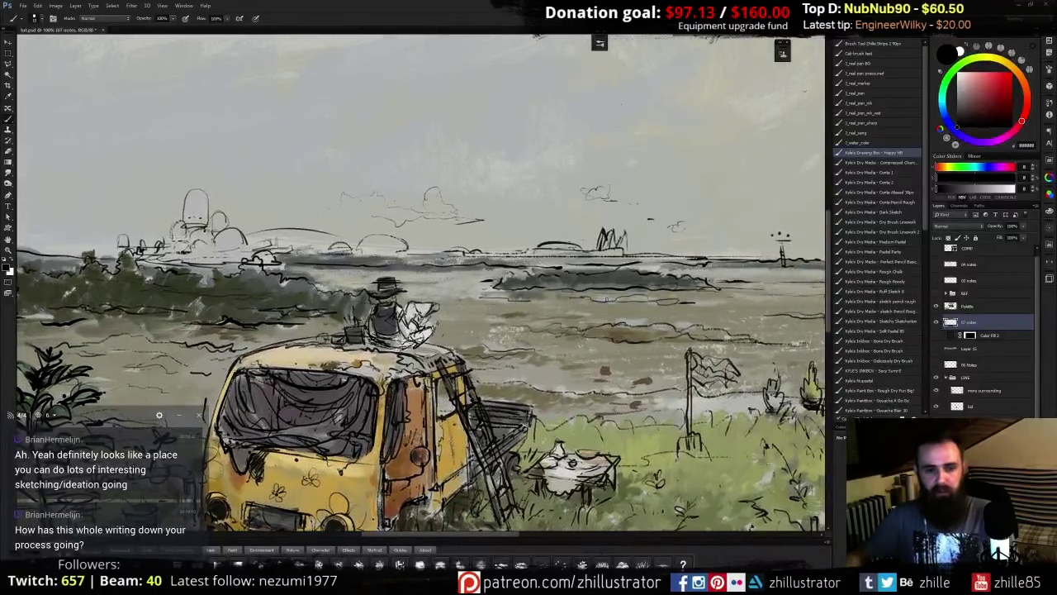
{"action": "mouse_move", "coordinate": [662, 325]}
{"action": "left_mouse_down"}
{"action": "mouse_move", "coordinate": [513, 325]}
{"action": "mouse_move", "coordinate": [510, 357]}
{"action": "mouse_move", "coordinate": [538, 360]}
{"action": "mouse_move", "coordinate": [475, 345]}
{"action": "left_mouse_up"}
{"action": "mouse_move", "coordinate": [623, 342]}
{"action": "left_mouse_down"}
{"action": "mouse_move", "coordinate": [478, 318]}
{"action": "mouse_move", "coordinate": [453, 297]}
{"action": "left_mouse_up"}
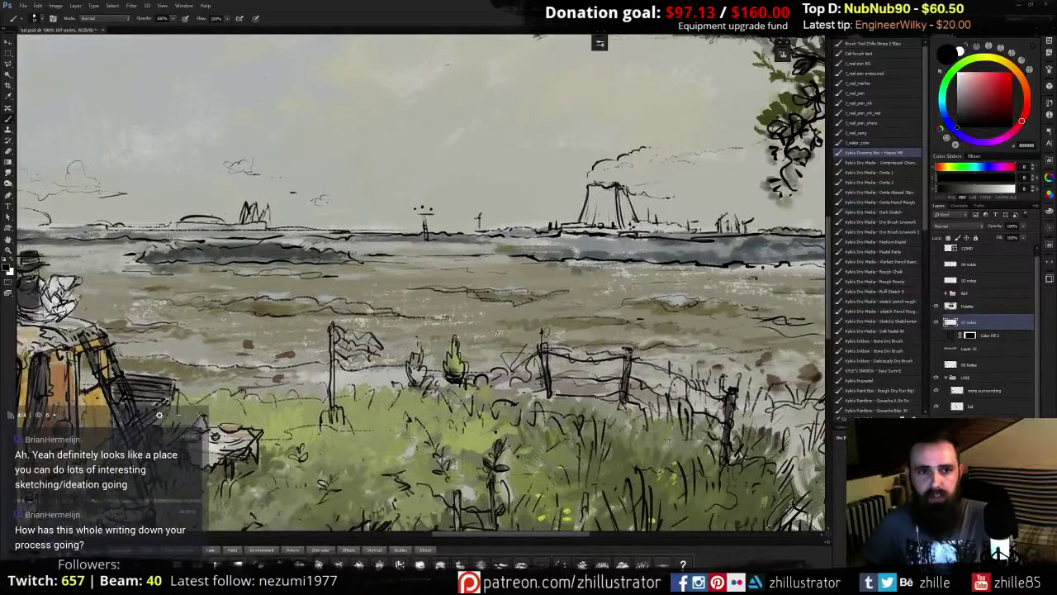
{"action": "key", "text": "ctrl+minus"}
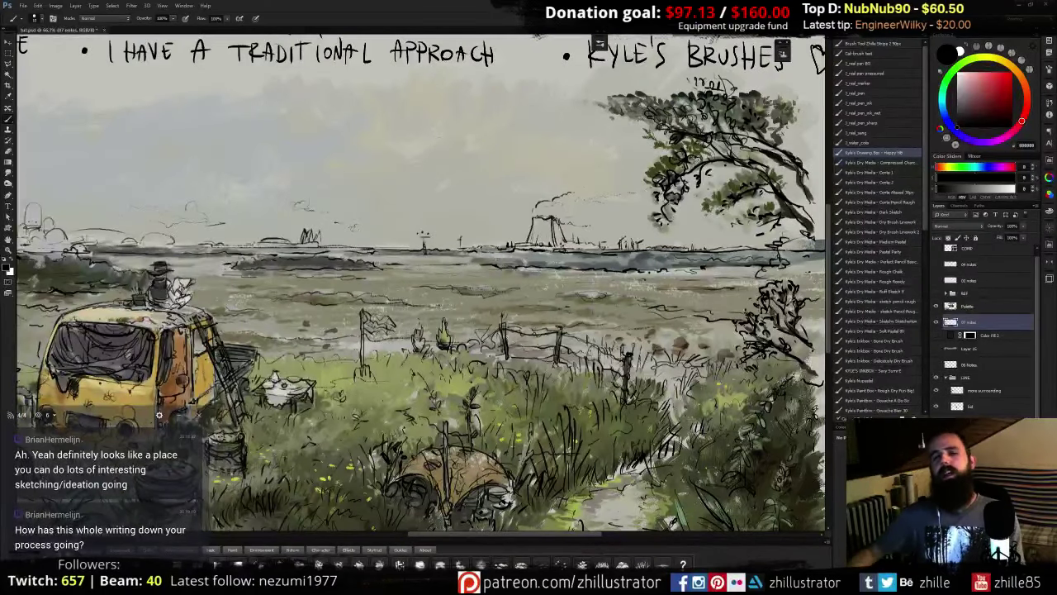
{"action": "key", "text": "ctrl+plus"}
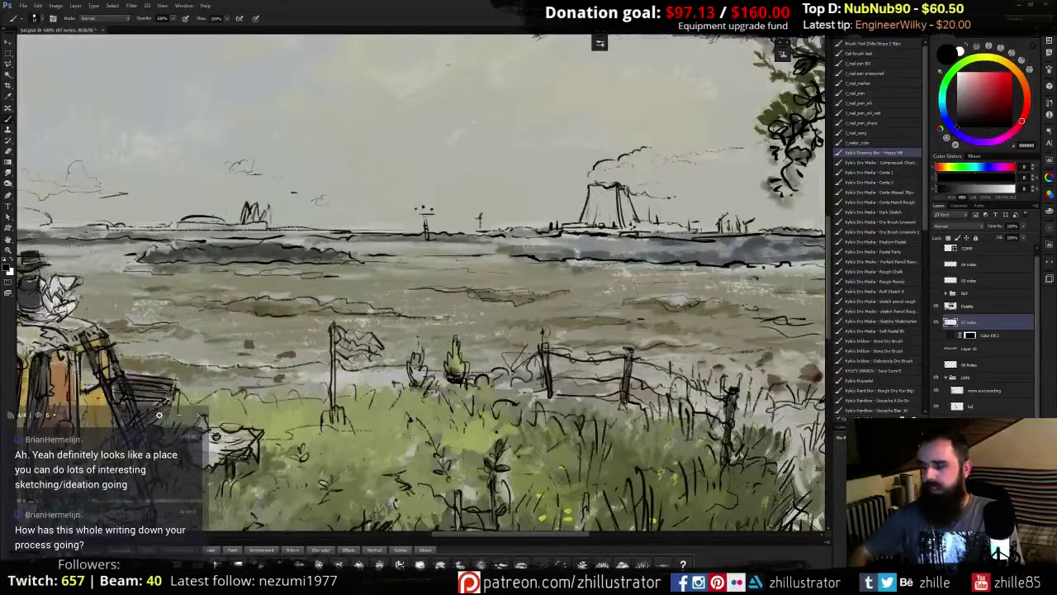
{"action": "left_click_drag", "start_coordinate": [584, 275], "coordinate": [520, 334]}
- Check what the more surrounding layer and Layer 15 contribute to the picture by toggling their visibility
{"action": "key", "text": "e"}
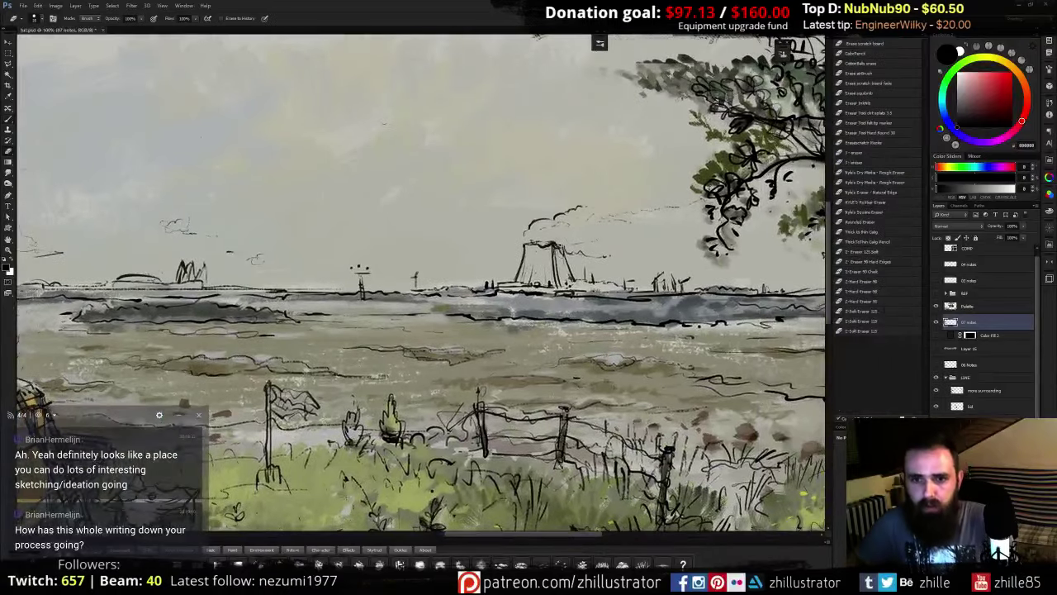
{"action": "left_click", "coordinate": [941, 390]}
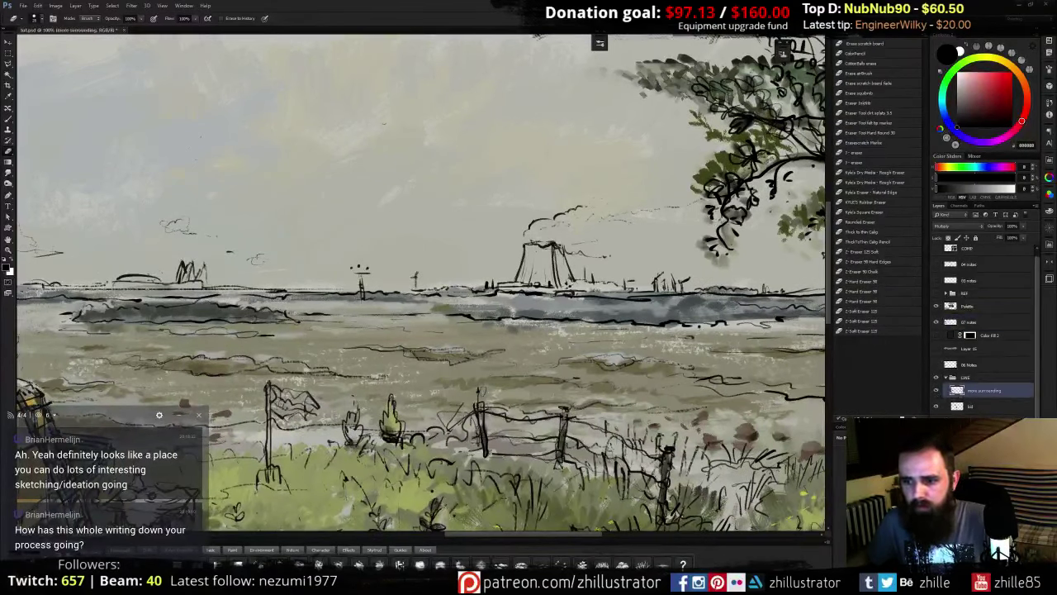
{"action": "left_click", "coordinate": [935, 391]}
{"action": "left_click", "coordinate": [935, 391]}
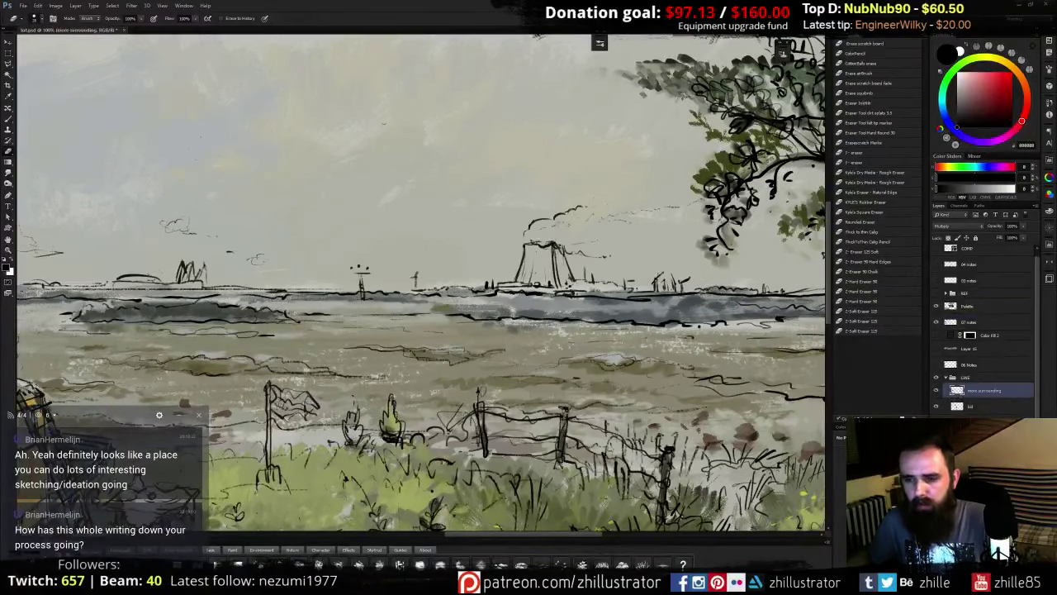
{"action": "left_click", "coordinate": [964, 423]}
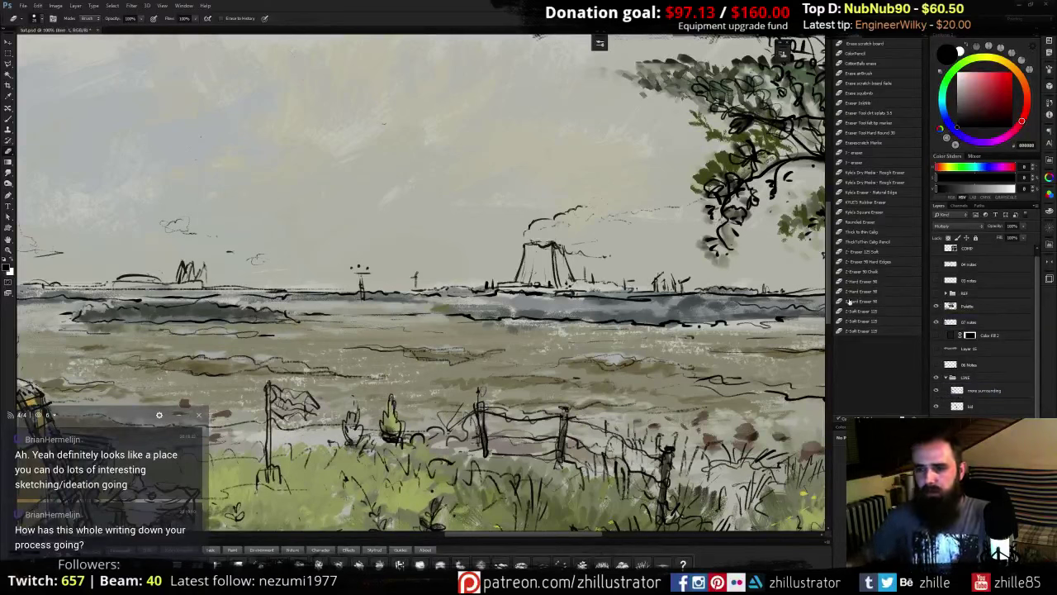
{"action": "left_click", "coordinate": [936, 350]}
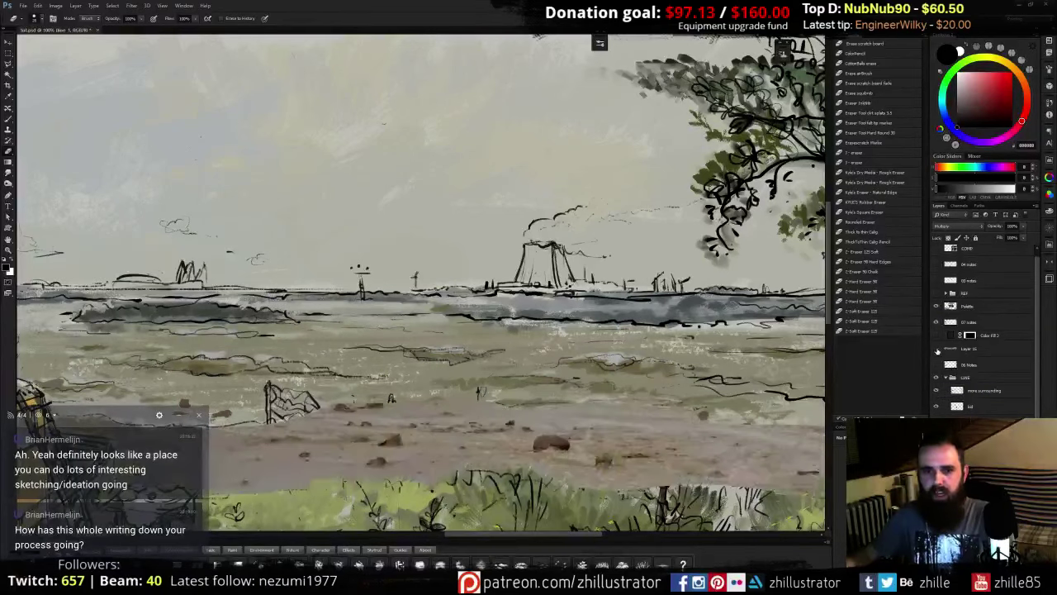
{"action": "left_click", "coordinate": [936, 349]}
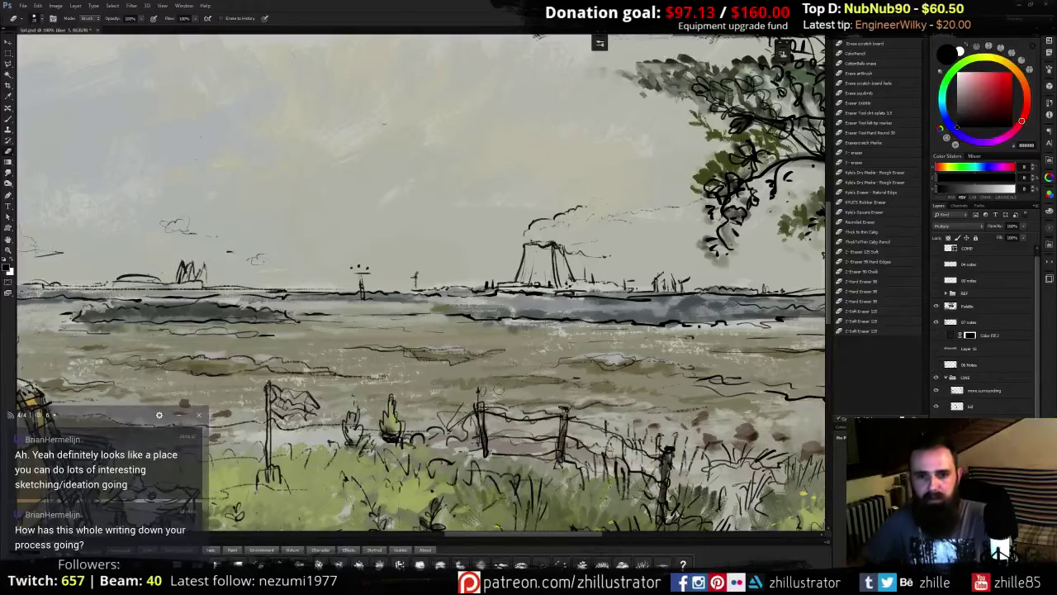
- Make the more surrounding layer active and inspect the skyline behind the van and the painting as a whole
{"action": "left_click_drag", "start_coordinate": [490, 381], "coordinate": [647, 388]}
{"action": "mouse_move", "coordinate": [489, 406]}
{"action": "left_mouse_down"}
{"action": "mouse_move", "coordinate": [618, 381]}
{"action": "mouse_move", "coordinate": [747, 385]}
{"action": "left_mouse_up"}
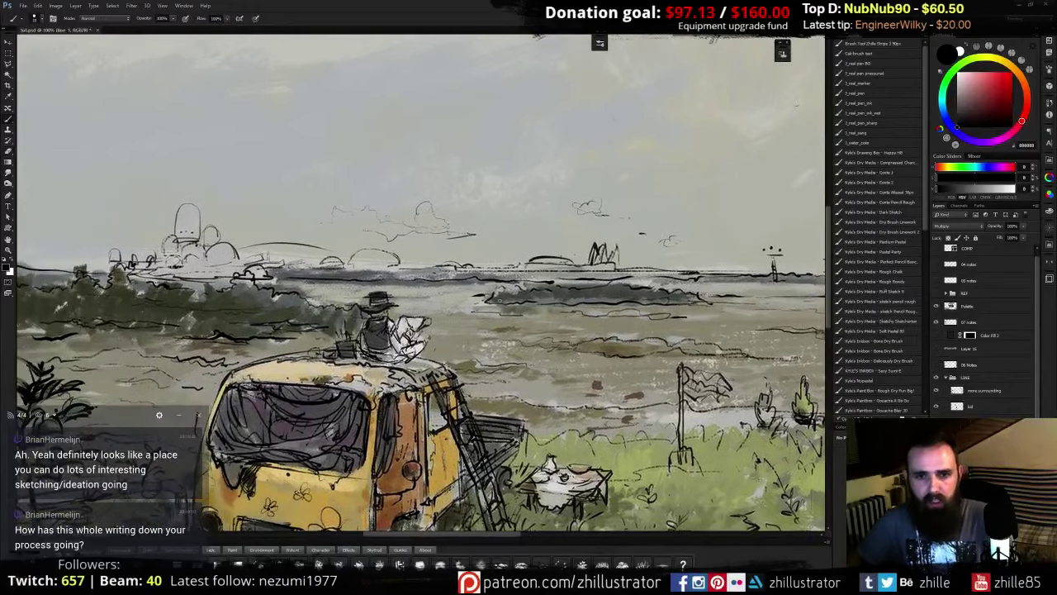
{"action": "left_click", "coordinate": [979, 395]}
{"action": "left_click_drag", "start_coordinate": [498, 332], "coordinate": [601, 330]}
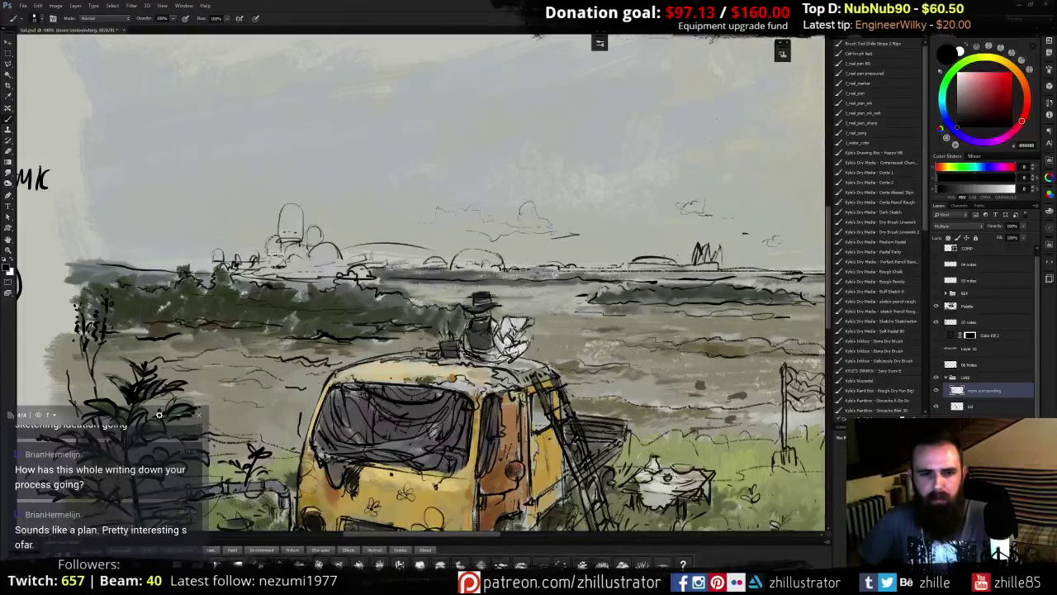
{"action": "left_click_drag", "start_coordinate": [462, 275], "coordinate": [524, 273]}
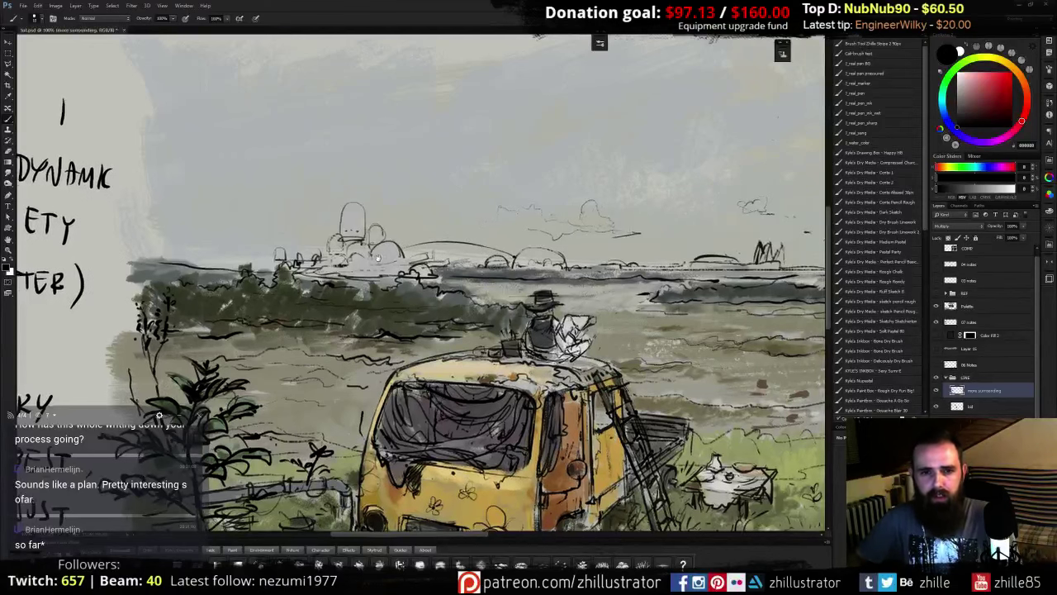
{"action": "left_click_drag", "start_coordinate": [708, 475], "coordinate": [760, 487]}
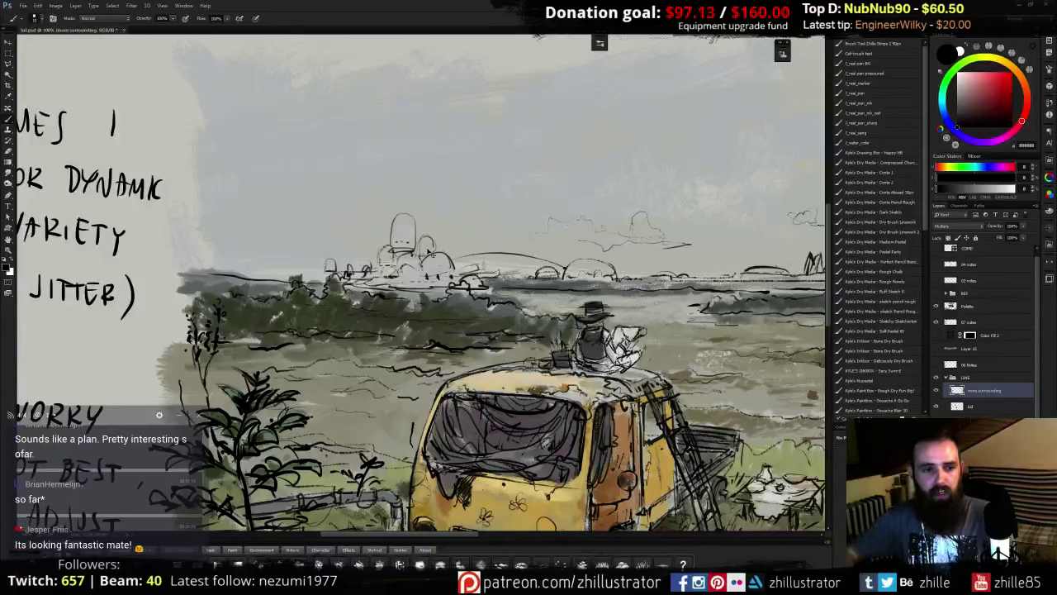
{"action": "scroll", "coordinate": [428, 253], "scroll_direction": "down", "scroll_amount": 3}
{"action": "left_click_drag", "start_coordinate": [606, 328], "coordinate": [397, 228]}
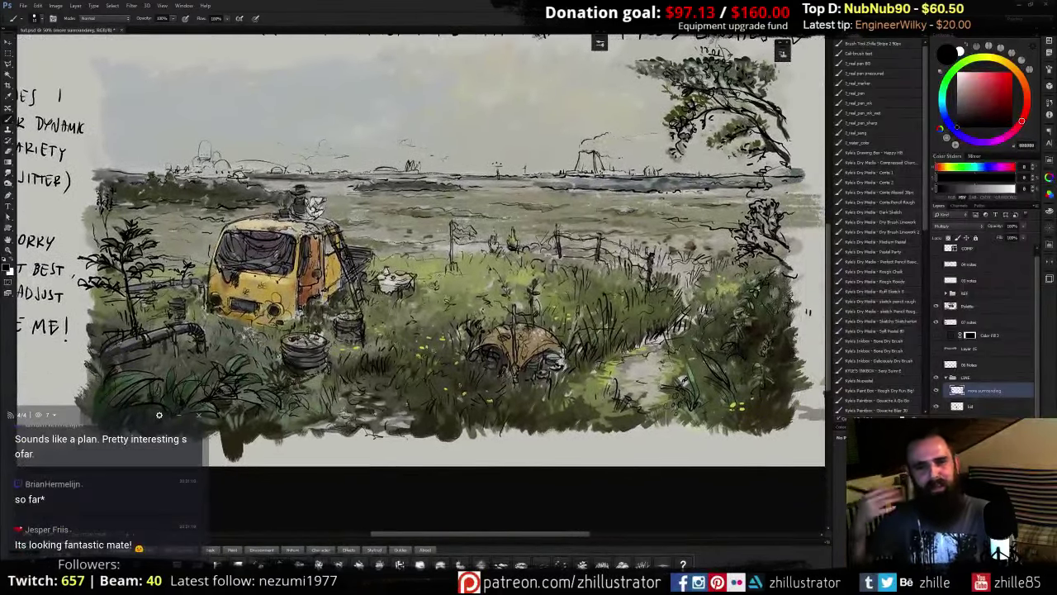
{"action": "scroll", "coordinate": [422, 256], "scroll_direction": "up", "scroll_amount": 1}
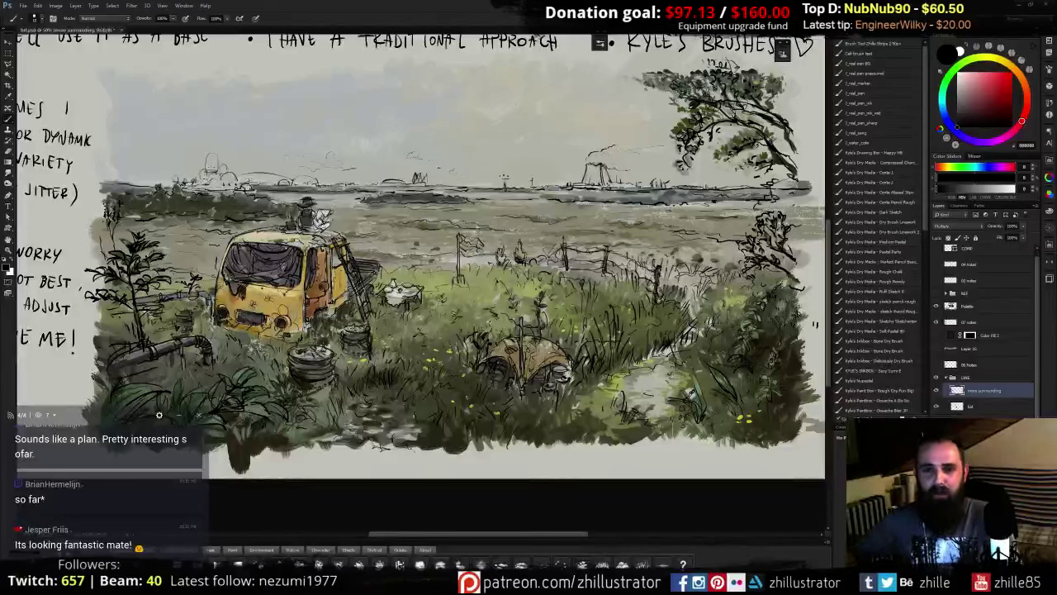
{"action": "left_click_drag", "start_coordinate": [518, 284], "coordinate": [510, 310]}
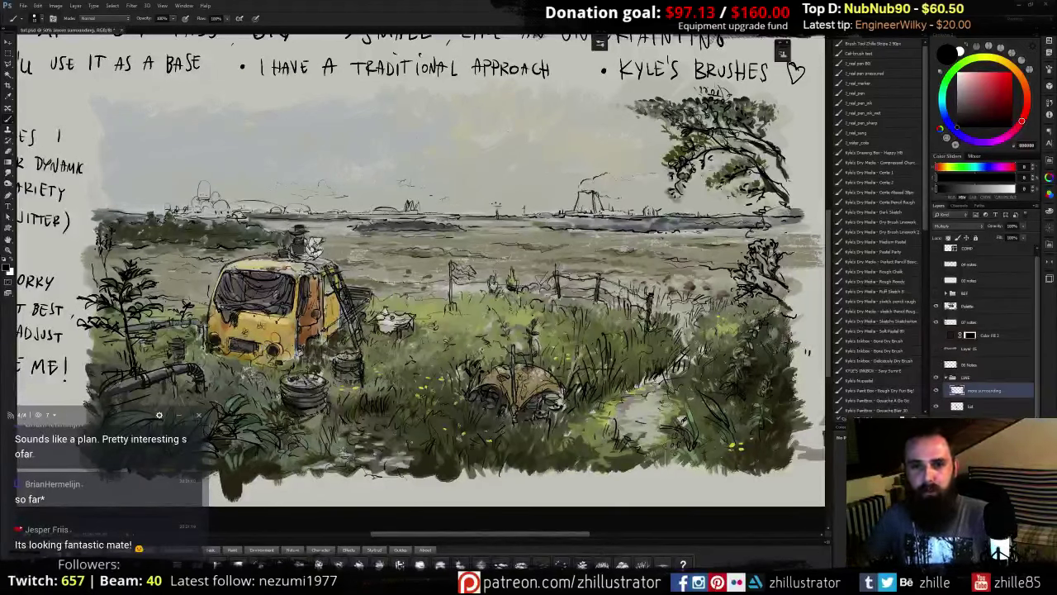
- Check the more surrounding layer by switching it off and on, and collapse the LINE group
{"action": "left_click", "coordinate": [937, 393]}
{"action": "left_click", "coordinate": [937, 392]}
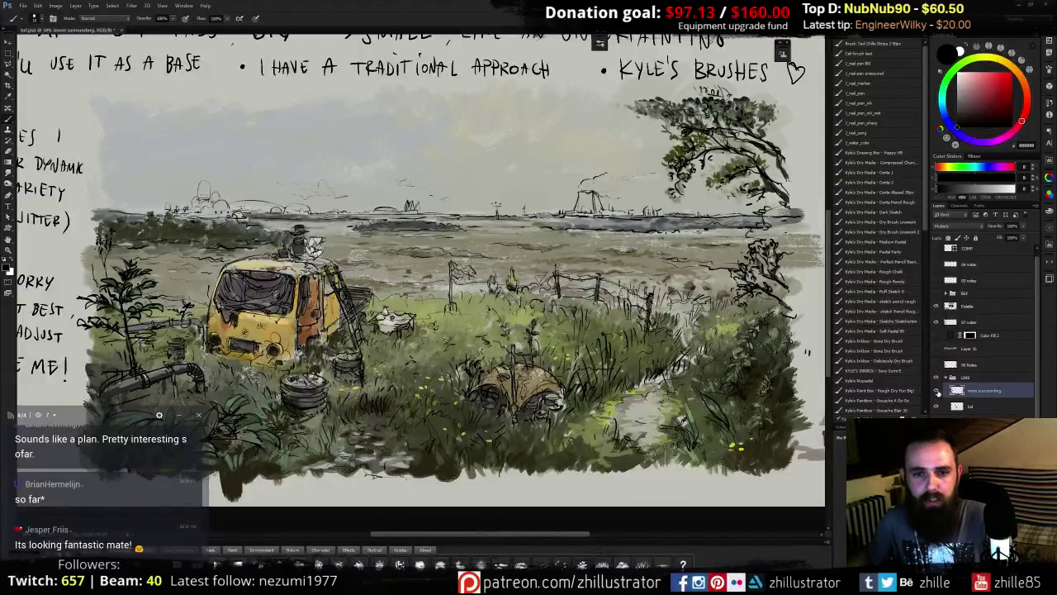
{"action": "left_click", "coordinate": [949, 380]}
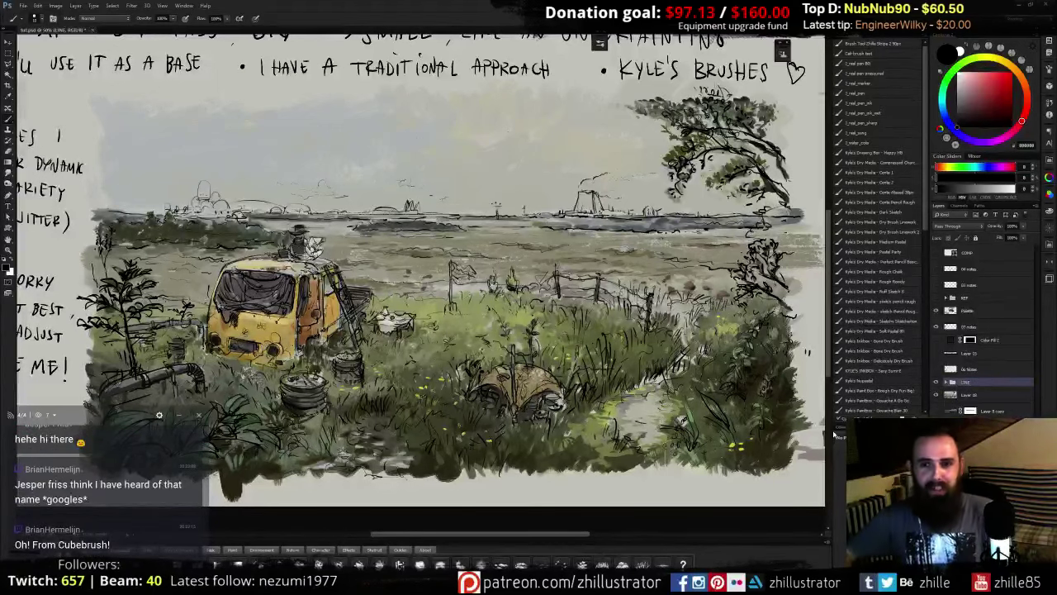
- Review the painting alongside its rough color pass notes, briefly hiding and restoring the 07 notes layer
{"action": "key", "text": "ctrl+plus"}
{"action": "mouse_move", "coordinate": [361, 280]}
{"action": "left_mouse_down"}
{"action": "mouse_move", "coordinate": [487, 284]}
{"action": "mouse_move", "coordinate": [384, 306]}
{"action": "left_mouse_up"}
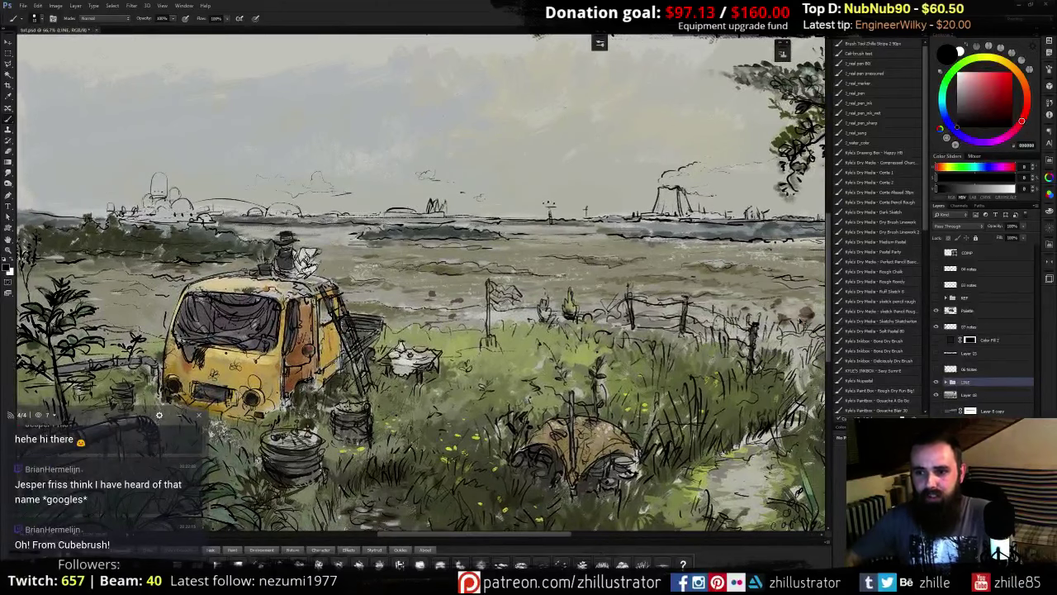
{"action": "key", "text": "ctrl+minus"}
{"action": "mouse_move", "coordinate": [413, 236]}
{"action": "left_mouse_down"}
{"action": "mouse_move", "coordinate": [491, 254]}
{"action": "mouse_move", "coordinate": [462, 244]}
{"action": "left_mouse_up"}
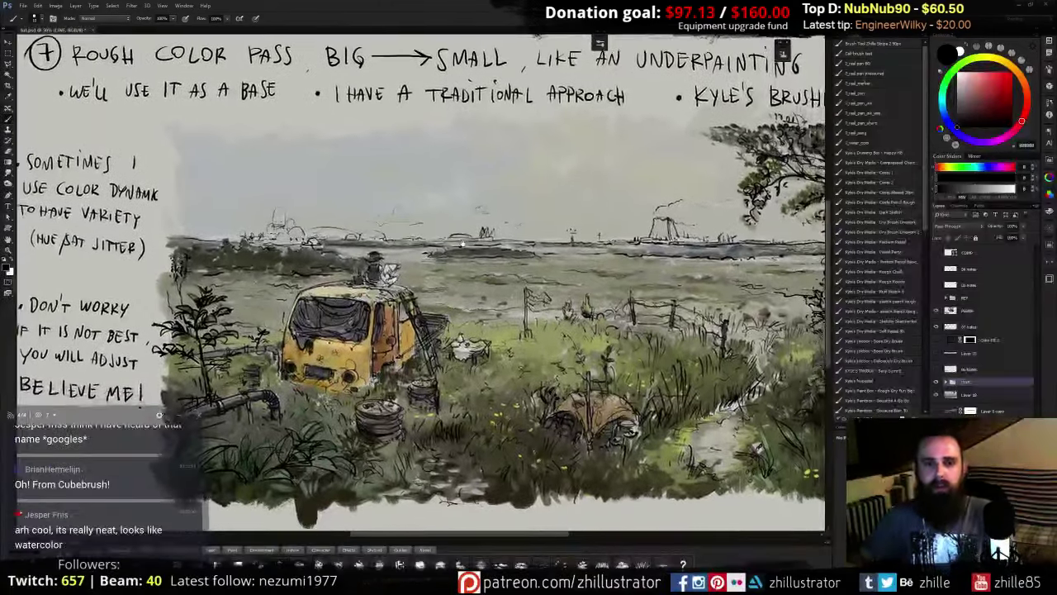
{"action": "scroll", "coordinate": [462, 245], "scroll_direction": "down", "scroll_amount": 1}
{"action": "scroll", "coordinate": [458, 251], "scroll_direction": "up", "scroll_amount": 2}
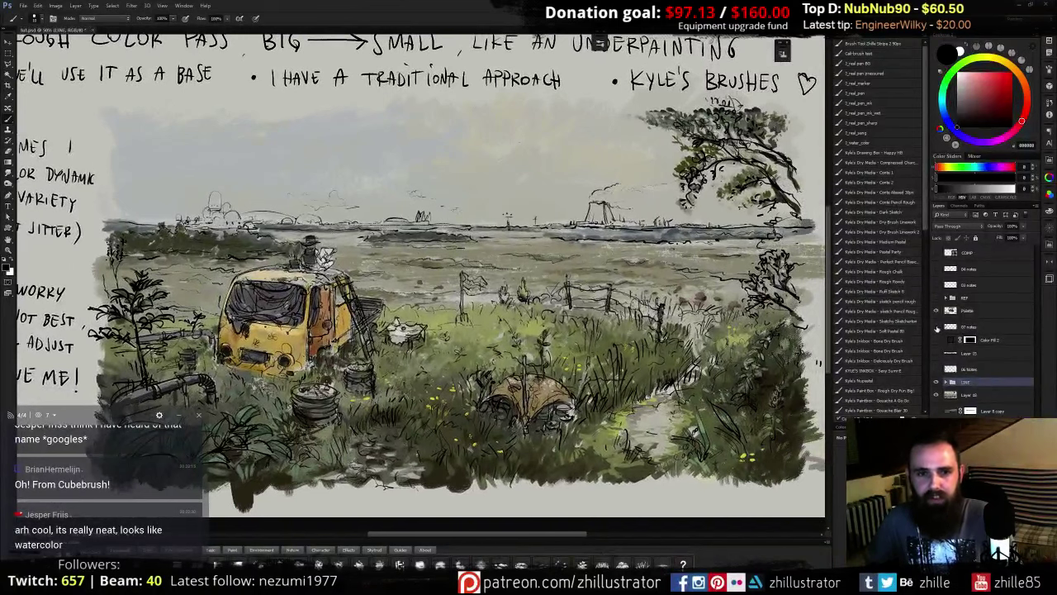
{"action": "left_click", "coordinate": [937, 327]}
{"action": "left_click", "coordinate": [936, 327]}
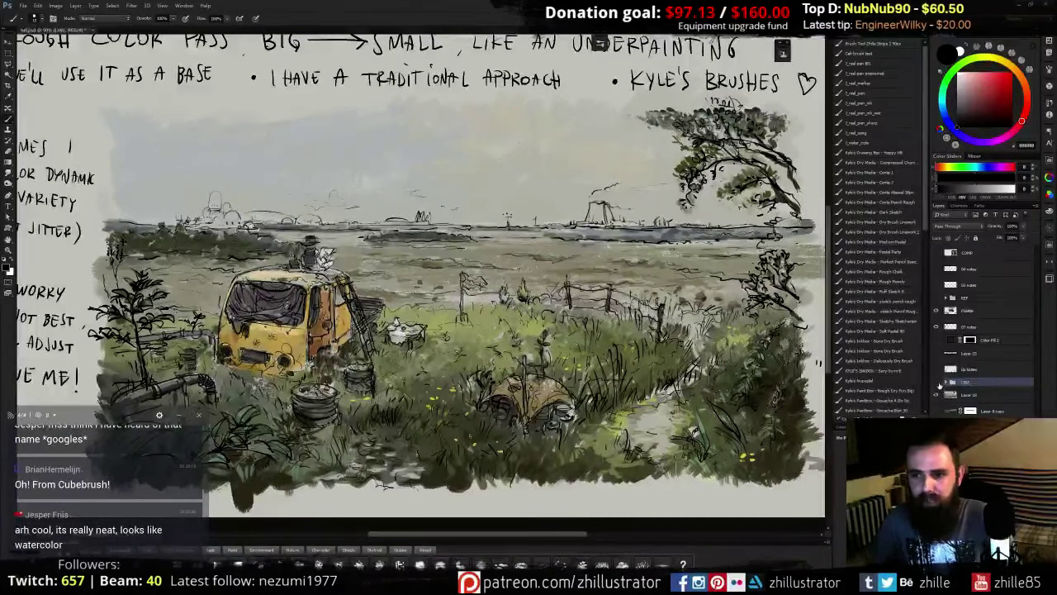
- Compare the painting with and without line art by toggling the LINE group, also briefly hiding the 07 notes
{"action": "left_click", "coordinate": [938, 382]}
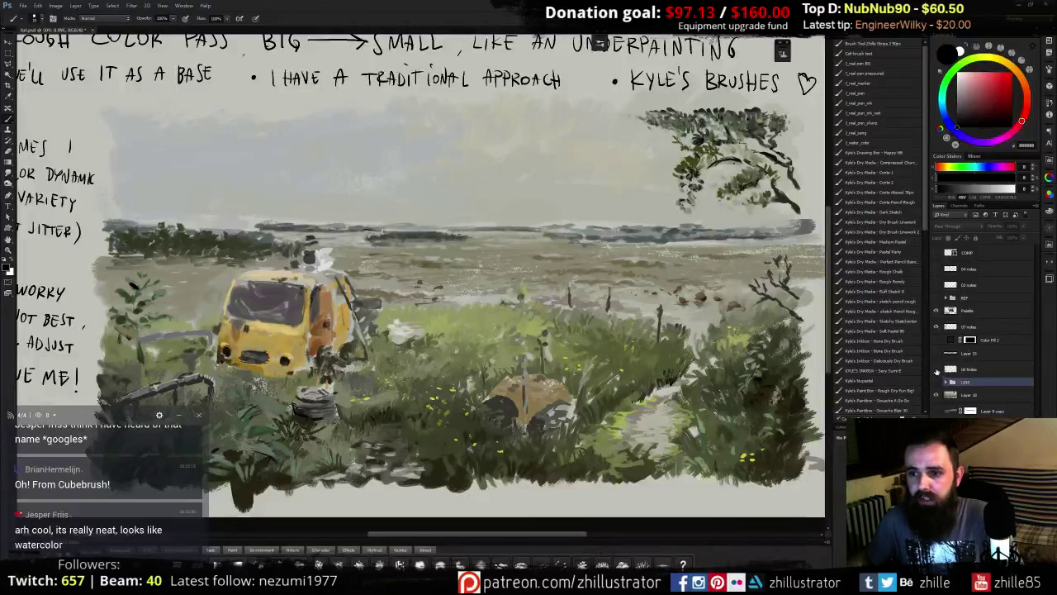
{"action": "left_click", "coordinate": [937, 326]}
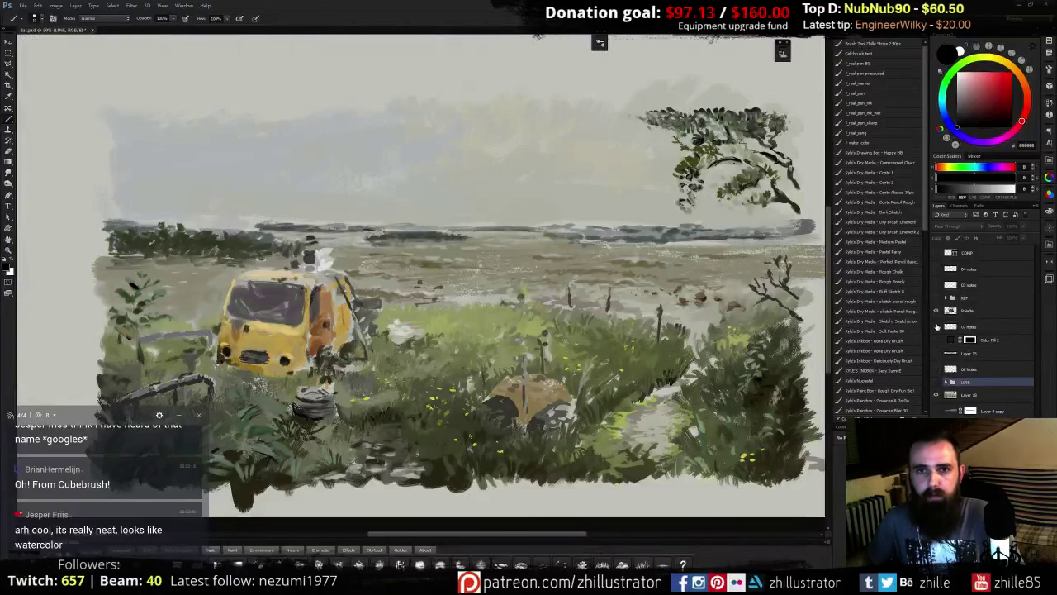
{"action": "left_click", "coordinate": [936, 326]}
{"action": "left_click", "coordinate": [936, 381]}
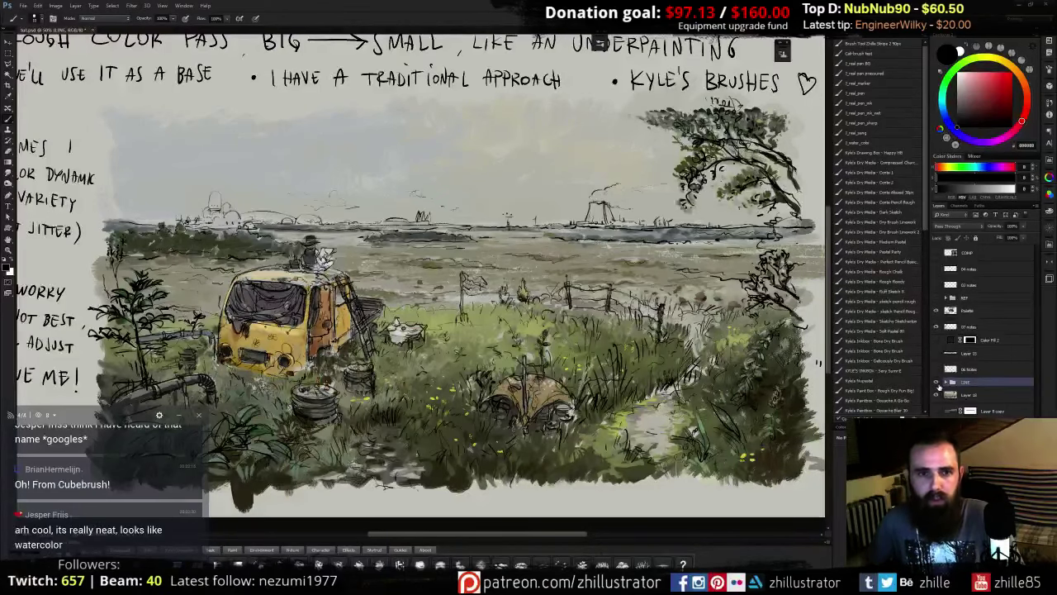
{"action": "left_click", "coordinate": [937, 381]}
{"action": "left_click", "coordinate": [936, 382]}
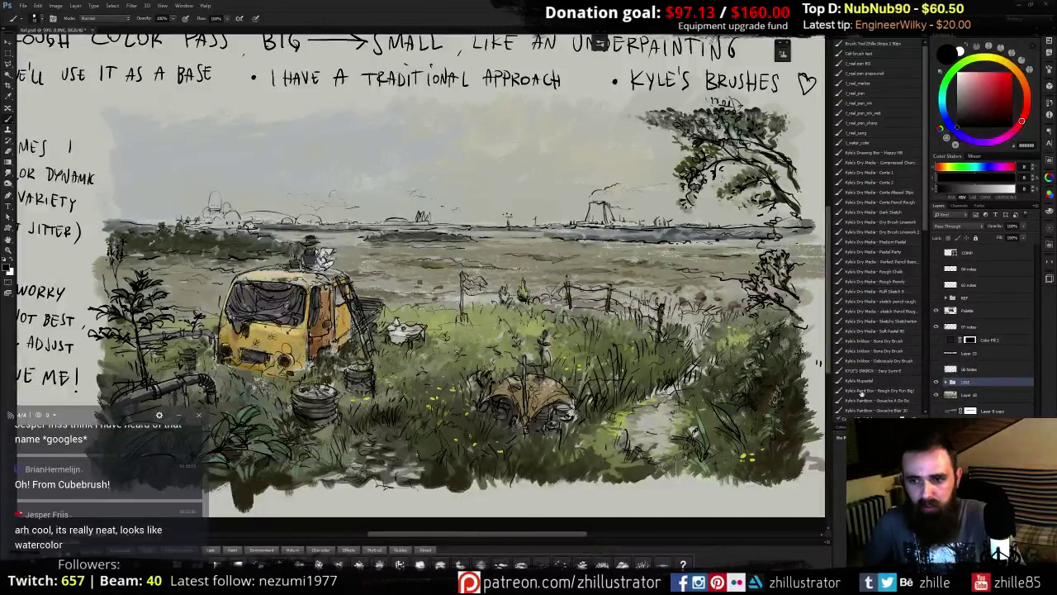
{"action": "left_click", "coordinate": [939, 381]}
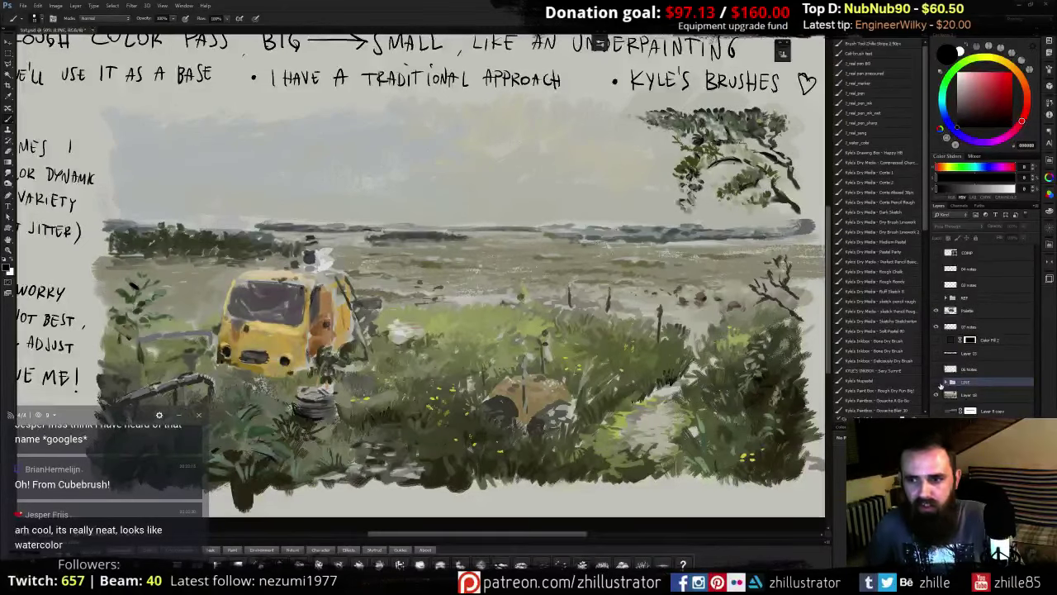
- Check the color pass against the line art by showing, hiding and restoring the LINE group
{"action": "left_click", "coordinate": [939, 381]}
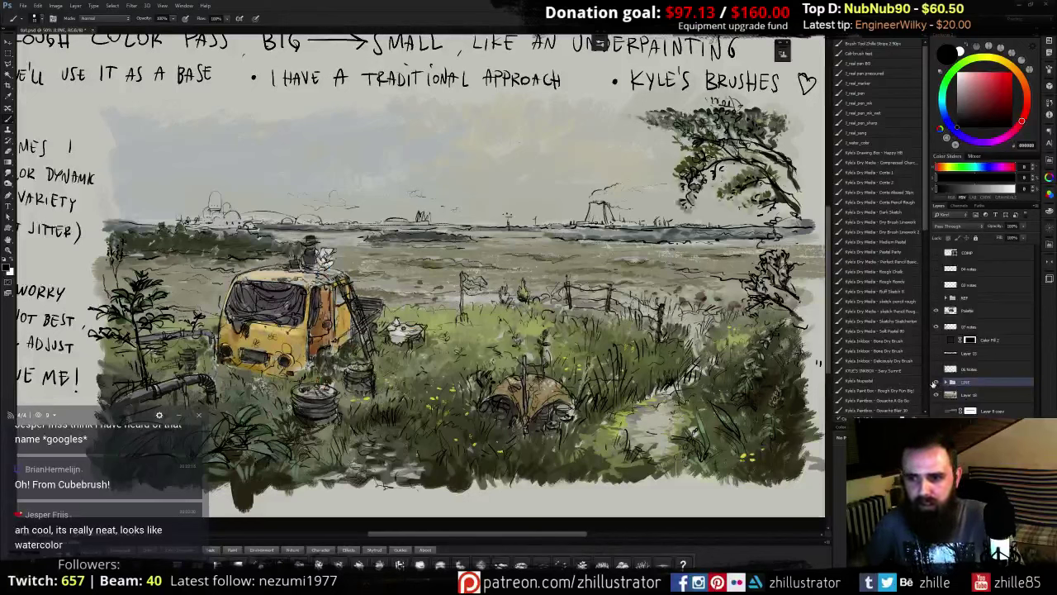
{"action": "left_click", "coordinate": [937, 382]}
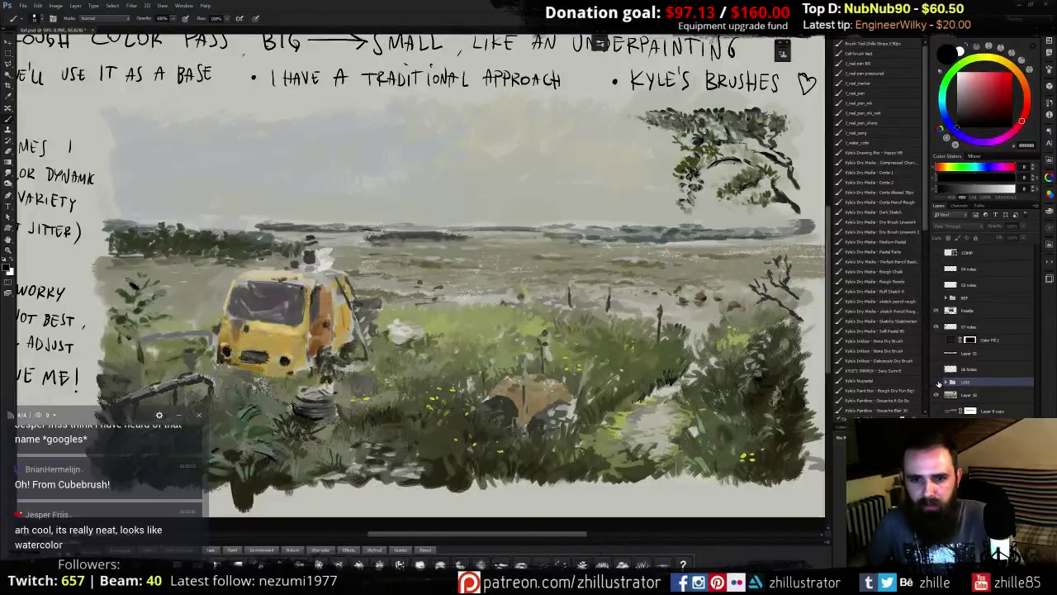
{"action": "left_click", "coordinate": [939, 382]}
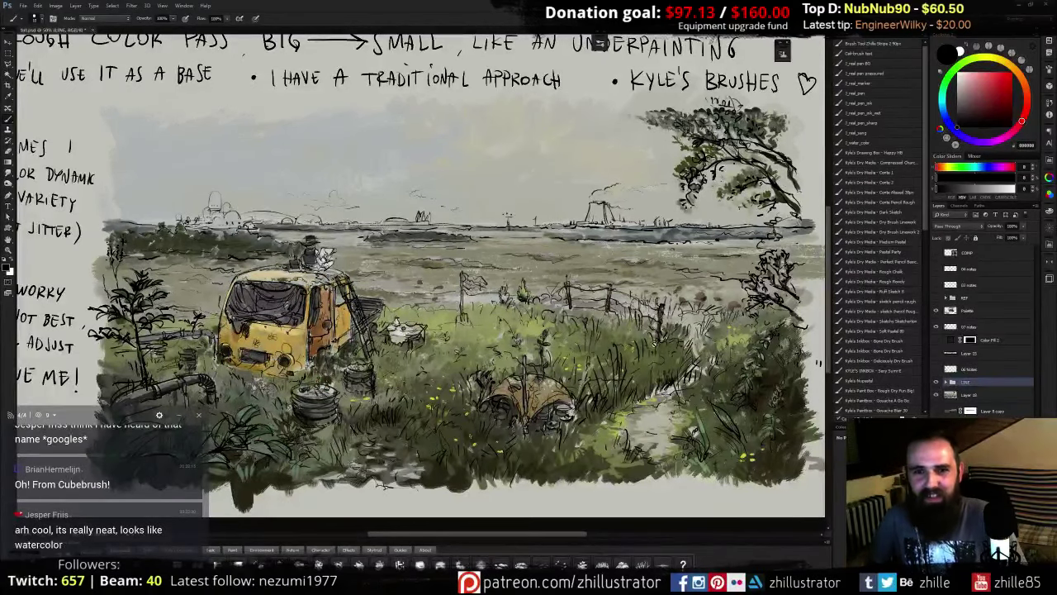
{"action": "left_click_drag", "start_coordinate": [421, 283], "coordinate": [464, 289]}
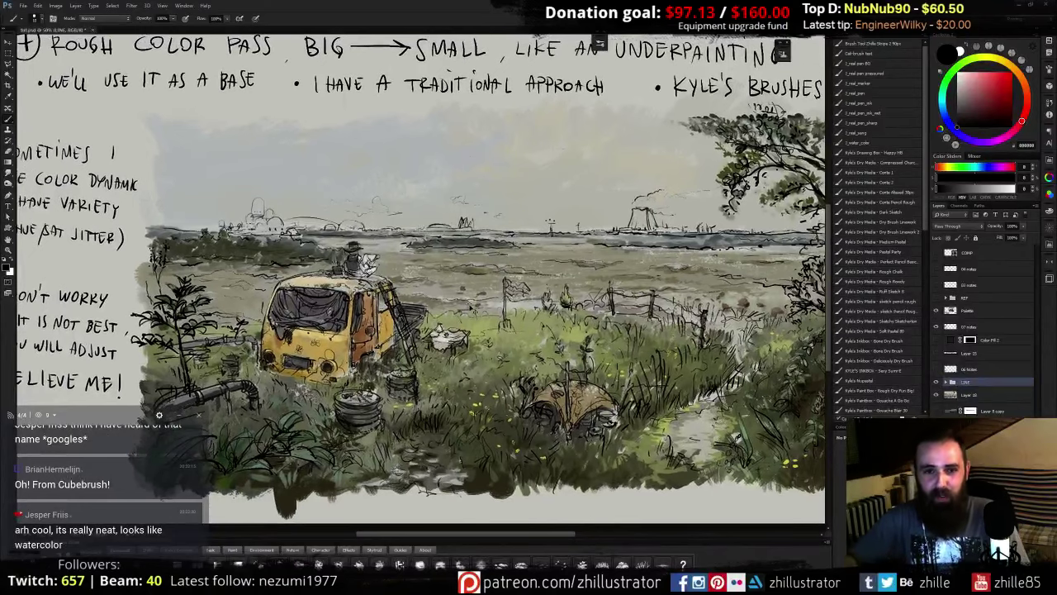
- Expand the LINE group, make the more surrounding layer active and check it around the van by hiding and restoring it
{"action": "key", "text": "ctrl+plus"}
{"action": "key", "text": "ctrl+plus"}
{"action": "left_click_drag", "start_coordinate": [251, 220], "coordinate": [427, 222]}
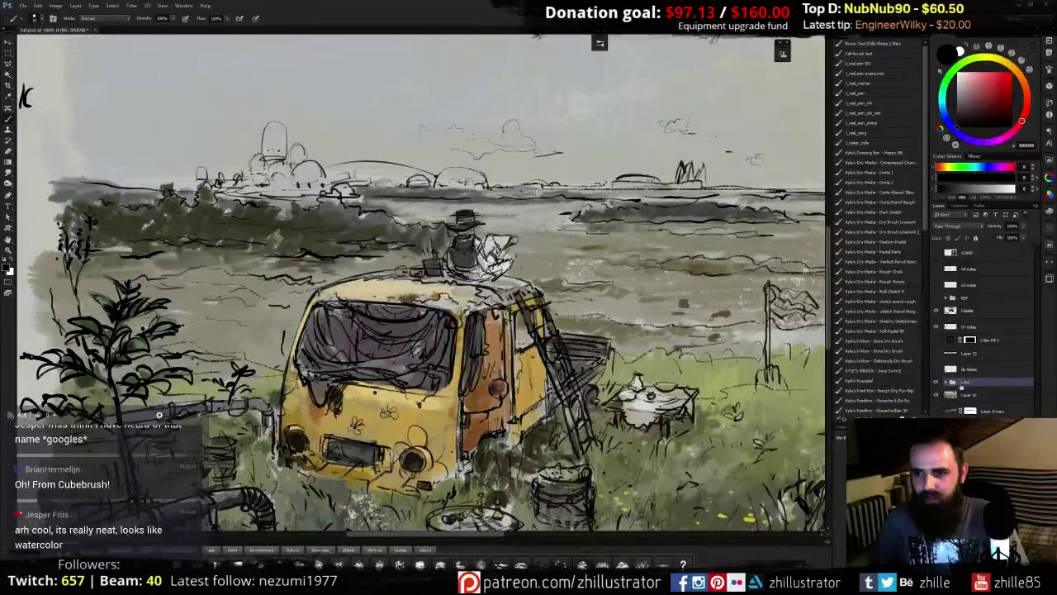
{"action": "left_click", "coordinate": [945, 382]}
{"action": "left_click", "coordinate": [942, 395]}
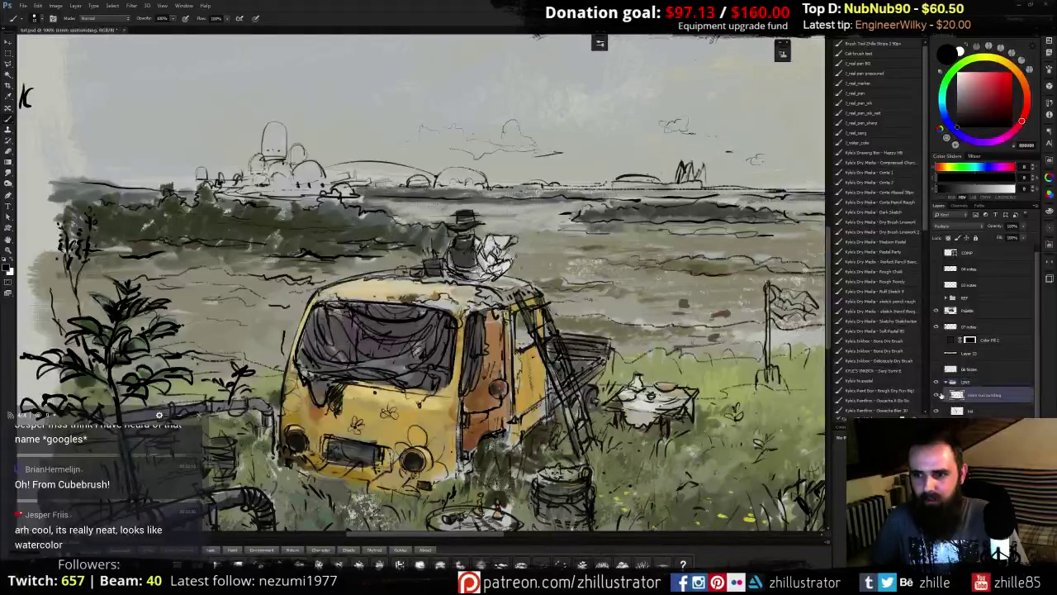
{"action": "left_click", "coordinate": [936, 395]}
{"action": "left_click", "coordinate": [936, 394]}
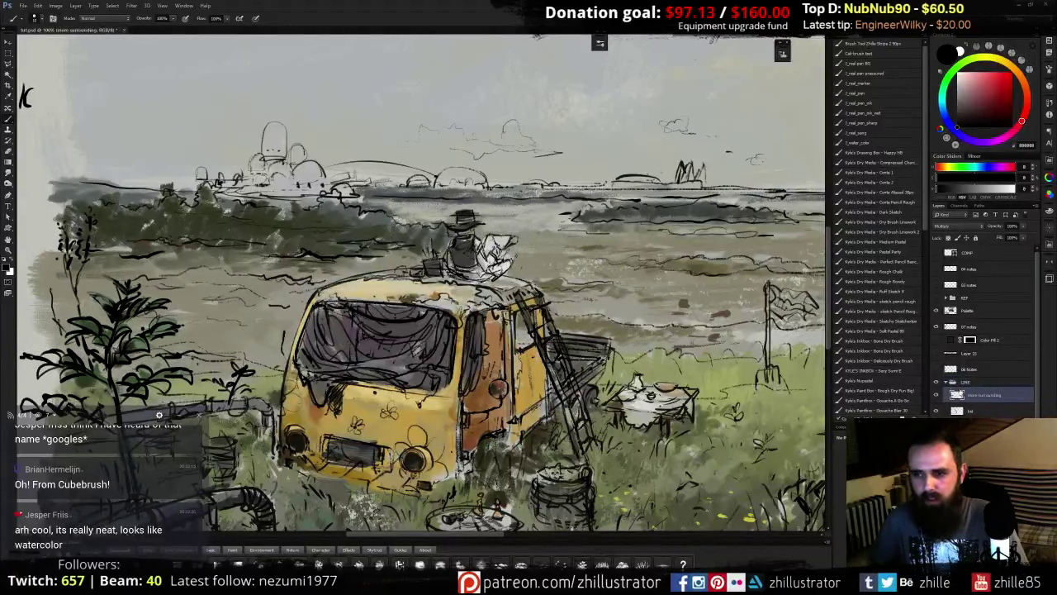
{"action": "key", "text": "e"}
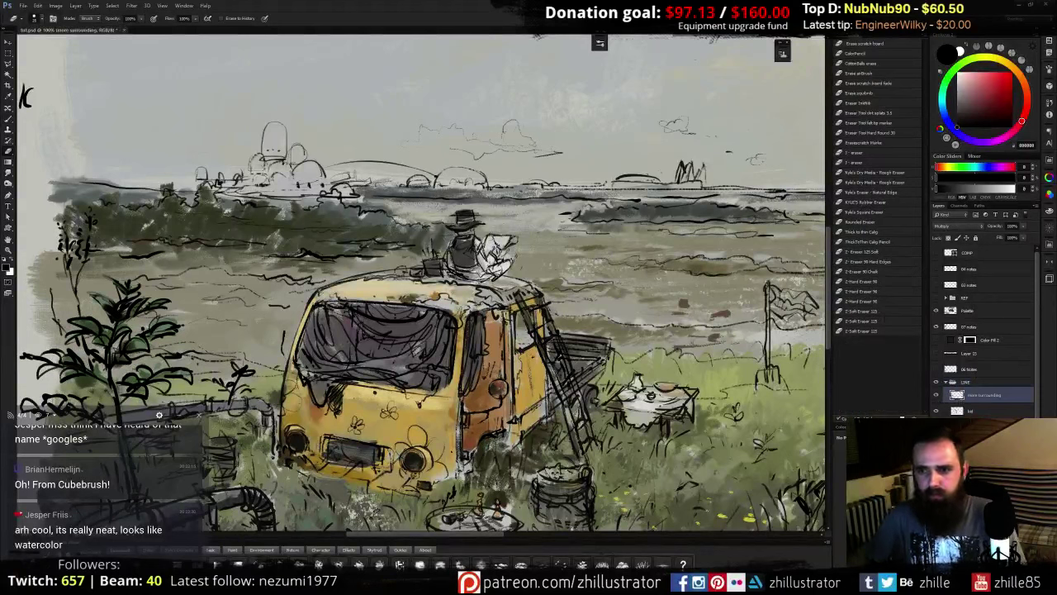
{"action": "left_click", "coordinate": [982, 459]}
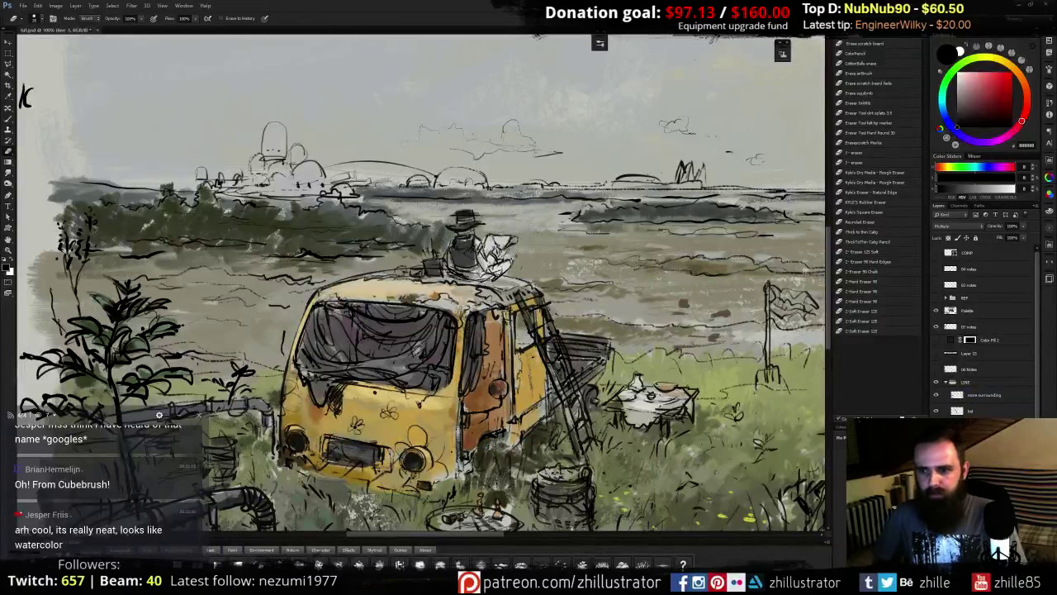
{"action": "key", "text": "b"}
{"action": "left_click", "coordinate": [963, 410]}
{"action": "left_click", "coordinate": [962, 396]}
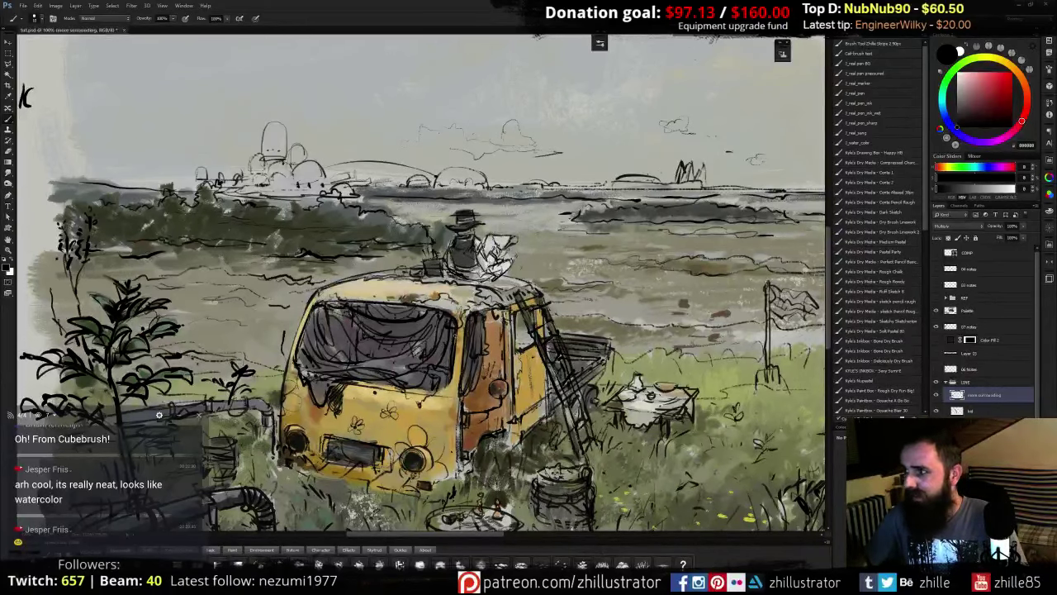
- Examine the barrels and van front close up, briefly hiding and restoring the layer directly beneath more surrounding
{"action": "left_click_drag", "start_coordinate": [479, 387], "coordinate": [452, 314]}
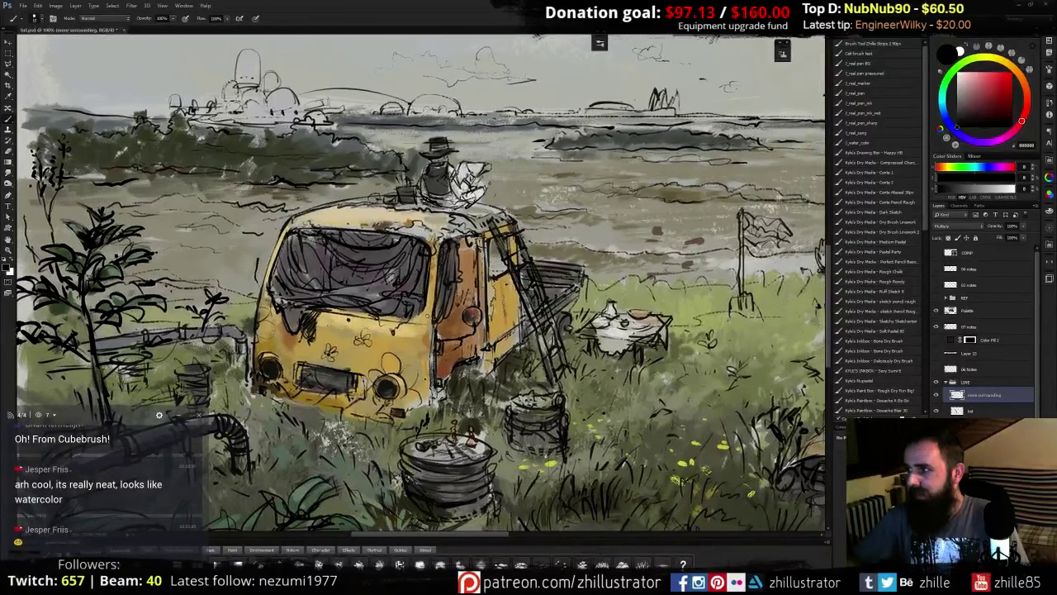
{"action": "key", "text": "ctrl+plus"}
{"action": "left_click_drag", "start_coordinate": [504, 355], "coordinate": [385, 178]}
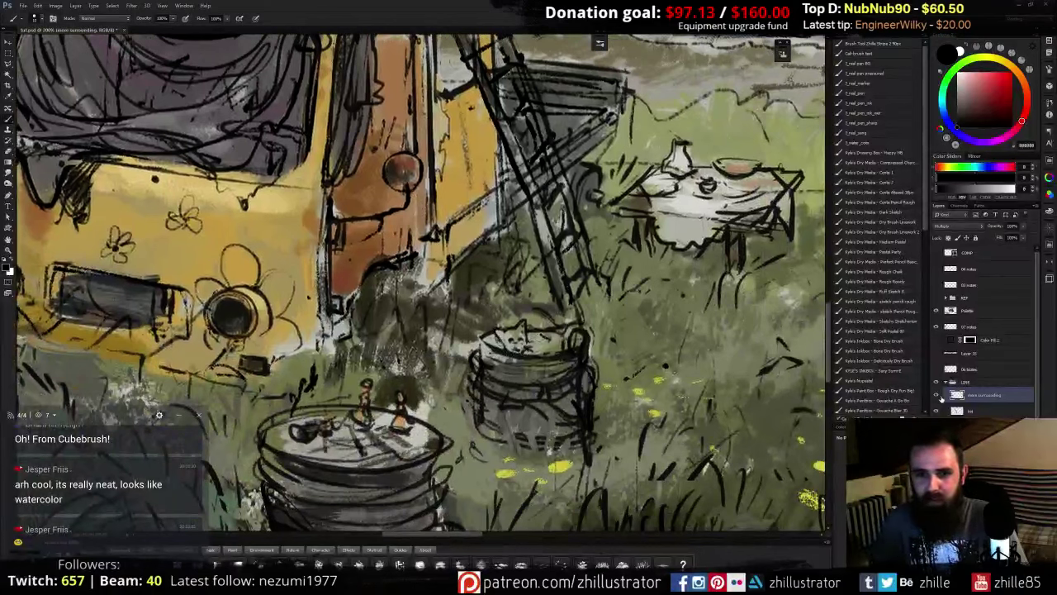
{"action": "left_click", "coordinate": [937, 412]}
{"action": "left_click", "coordinate": [937, 412]}
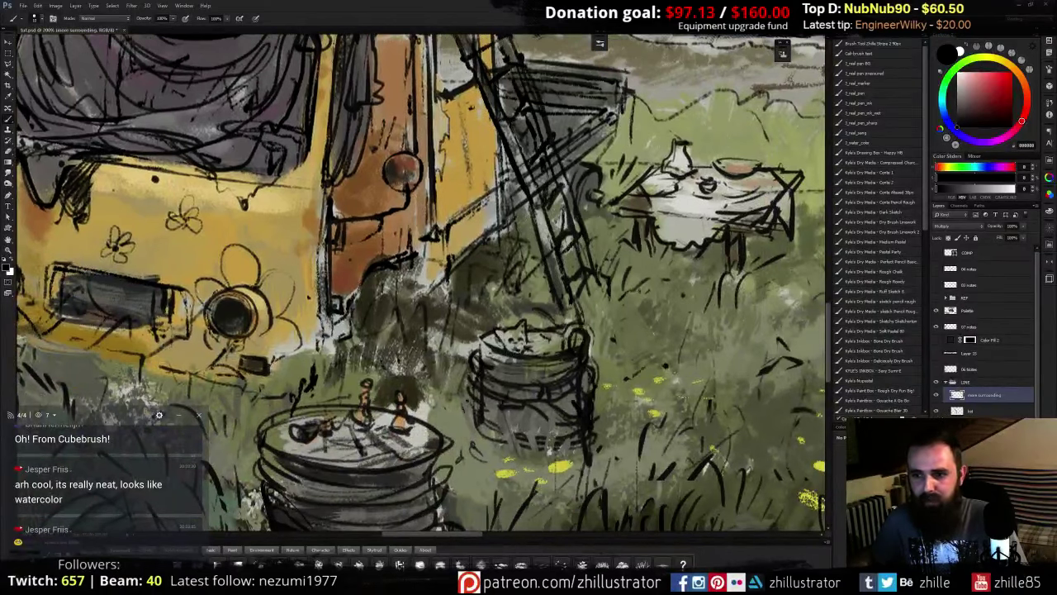
- Make the other surroundings layer in the LINE group active, check it by hiding and restoring it, and ready the Brush tool
{"action": "left_click", "coordinate": [982, 427]}
{"action": "left_click", "coordinate": [937, 427]}
{"action": "left_click", "coordinate": [937, 427]}
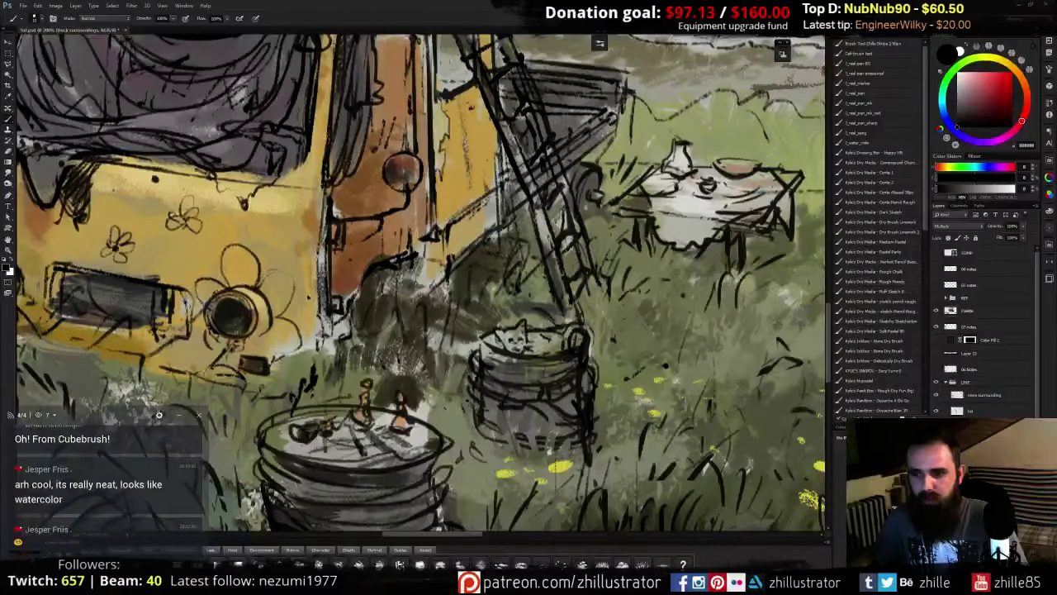
{"action": "left_click", "coordinate": [959, 399]}
{"action": "key", "text": "e"}
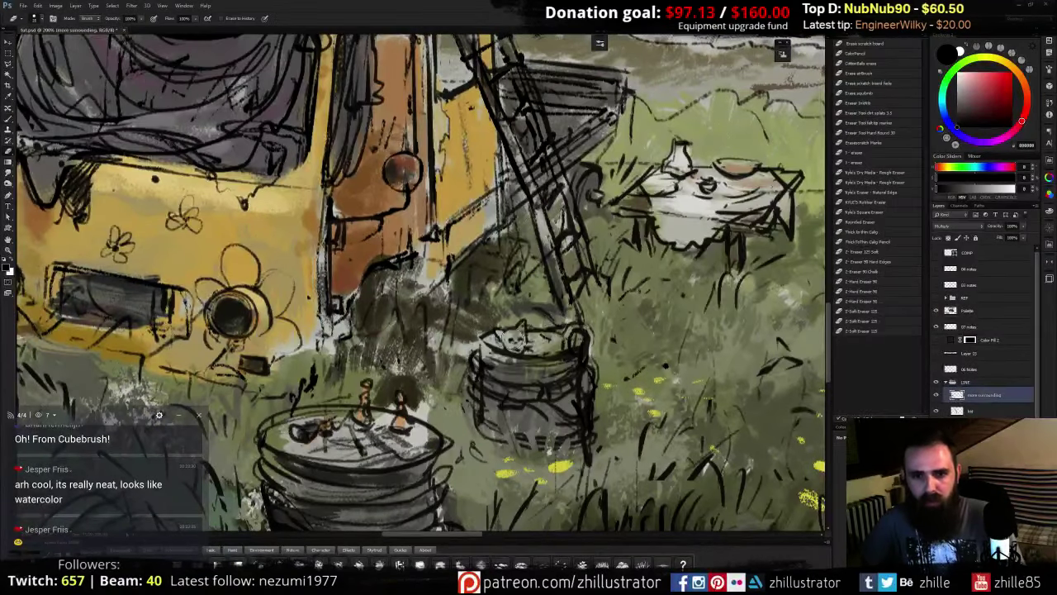
{"action": "left_click", "coordinate": [983, 427]}
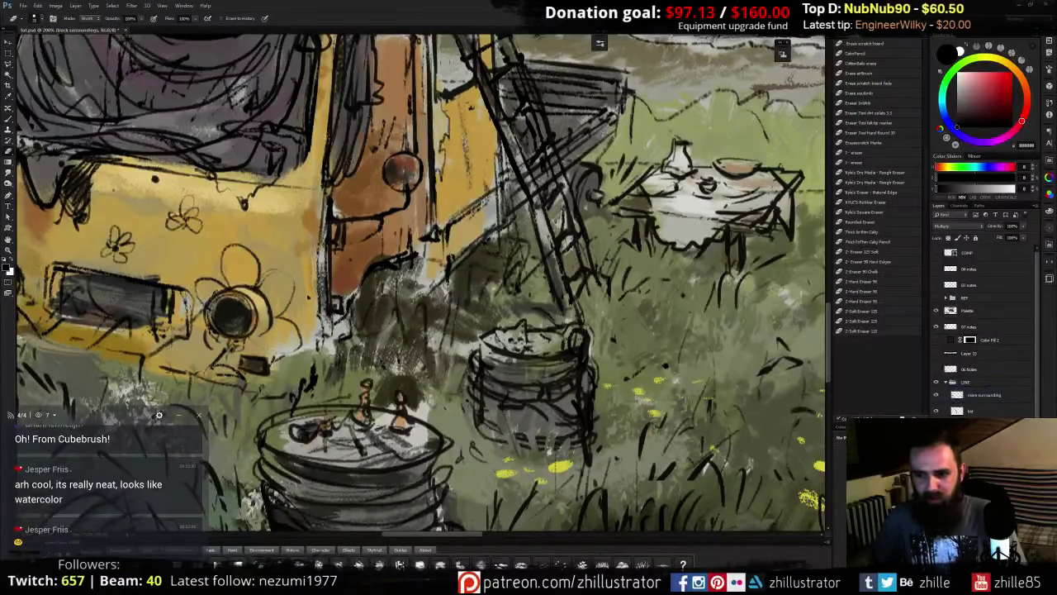
{"action": "key", "text": "b"}
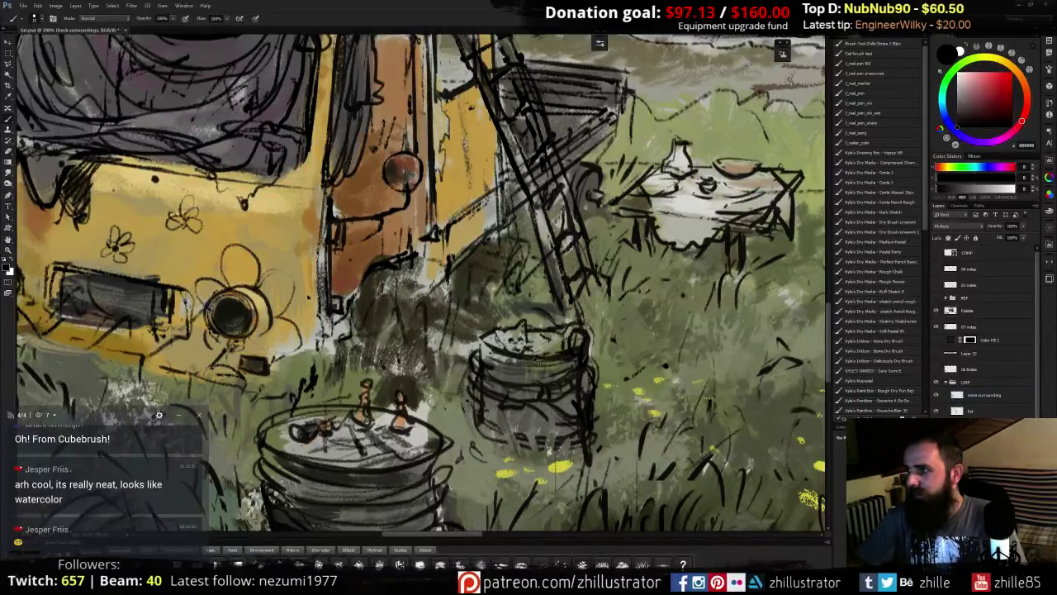
- Inspect the cat in the barrel and the ladder beside the van up close, and review the wider landscape
{"action": "scroll", "coordinate": [535, 360], "scroll_direction": "up", "scroll_amount": 1}
{"action": "scroll", "coordinate": [536, 360], "scroll_direction": "up", "scroll_amount": 1}
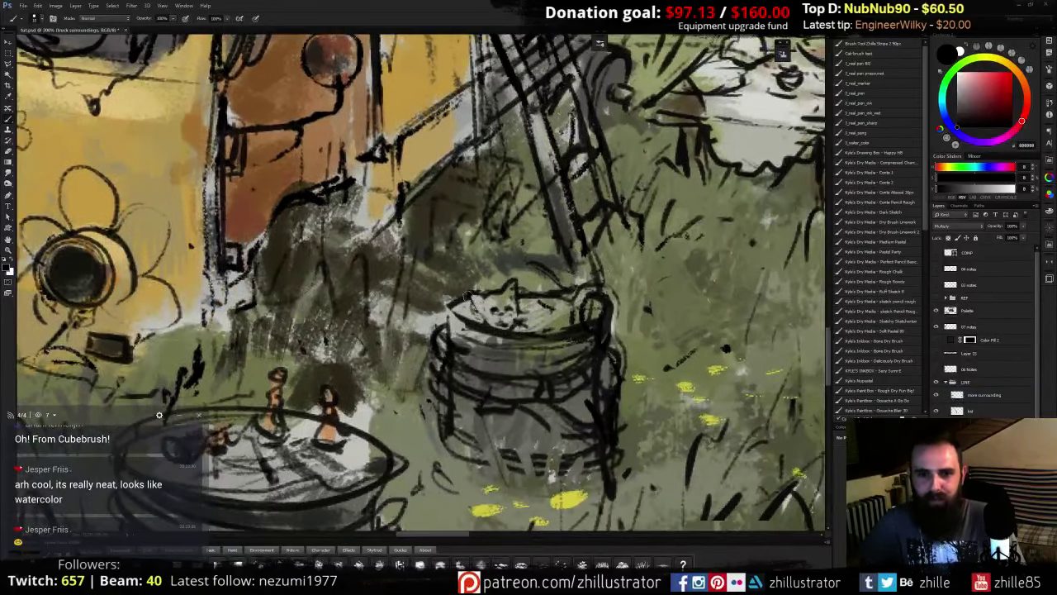
{"action": "left_click_drag", "start_coordinate": [467, 297], "coordinate": [493, 320]}
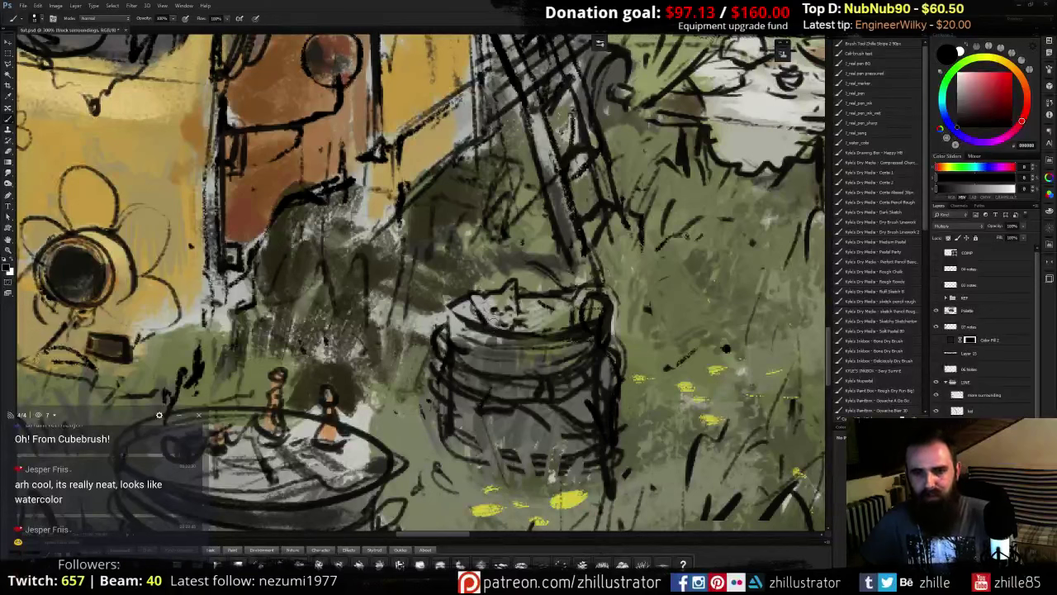
{"action": "key", "text": "p"}
{"action": "key", "text": "b"}
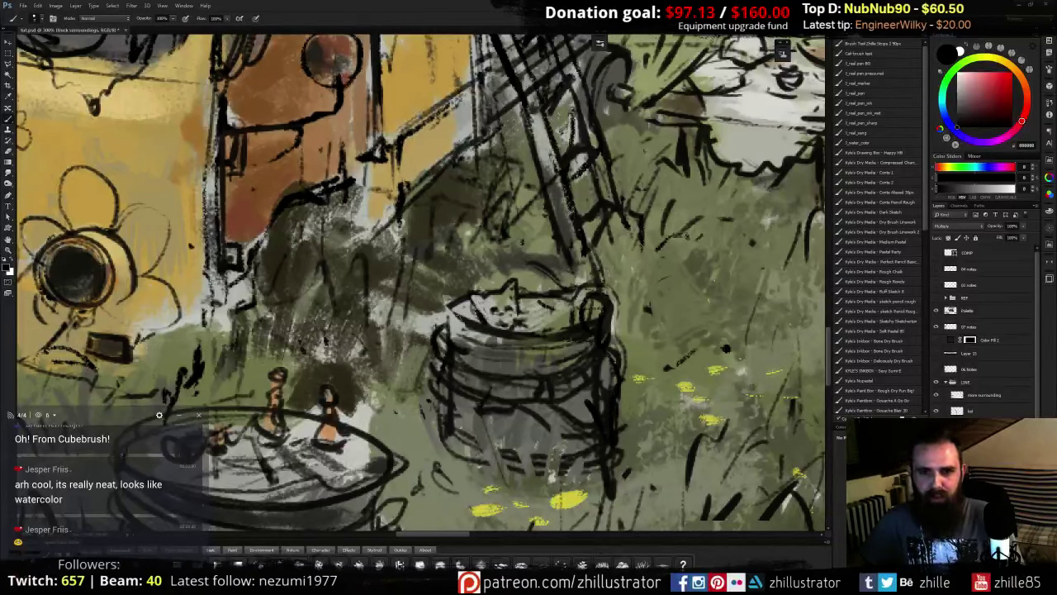
{"action": "mouse_move", "coordinate": [450, 308]}
{"action": "left_mouse_down"}
{"action": "mouse_move", "coordinate": [471, 334]}
{"action": "mouse_move", "coordinate": [505, 349]}
{"action": "left_mouse_up"}
{"action": "left_click_drag", "start_coordinate": [574, 141], "coordinate": [592, 351]}
{"action": "key", "text": "ctrl+minus"}
{"action": "key", "text": "ctrl+minus"}
{"action": "key", "text": "ctrl+minus"}
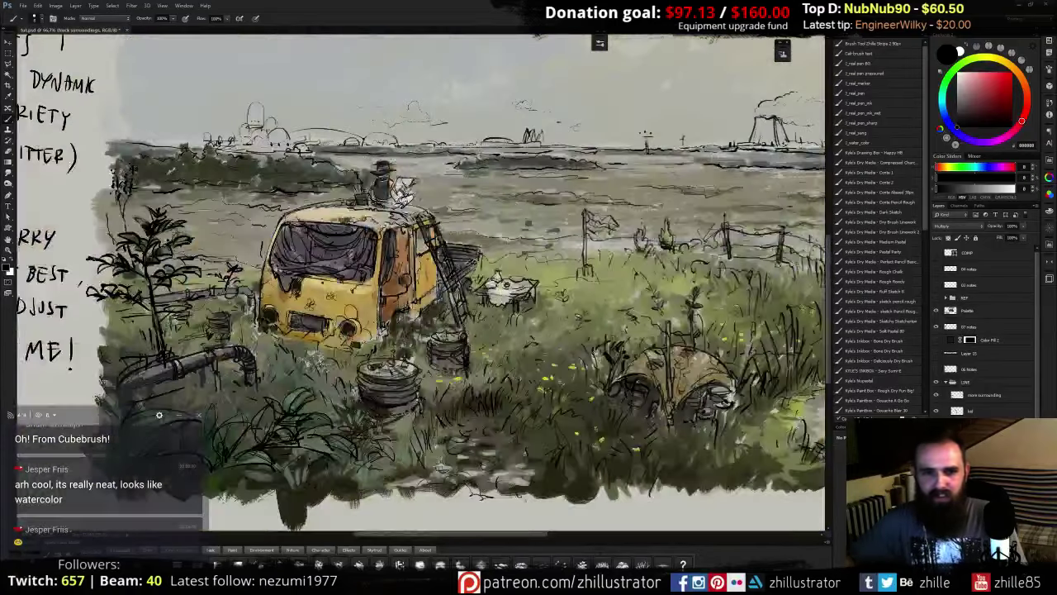
{"action": "mouse_move", "coordinate": [434, 367]}
{"action": "left_mouse_down"}
{"action": "mouse_move", "coordinate": [489, 376]}
{"action": "mouse_move", "coordinate": [482, 456]}
{"action": "mouse_move", "coordinate": [390, 444]}
{"action": "left_mouse_up"}
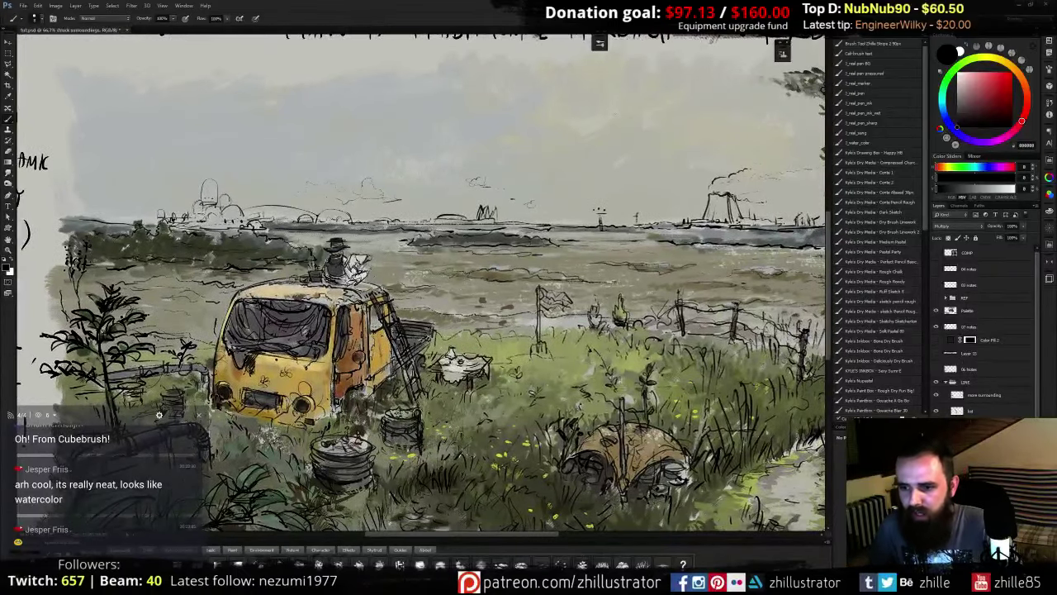
- Make the color layer Layer 18 active and compare the painting with that layer hidden and shown
{"action": "left_click", "coordinate": [975, 487]}
{"action": "left_click", "coordinate": [936, 475]}
{"action": "left_click", "coordinate": [936, 475]}
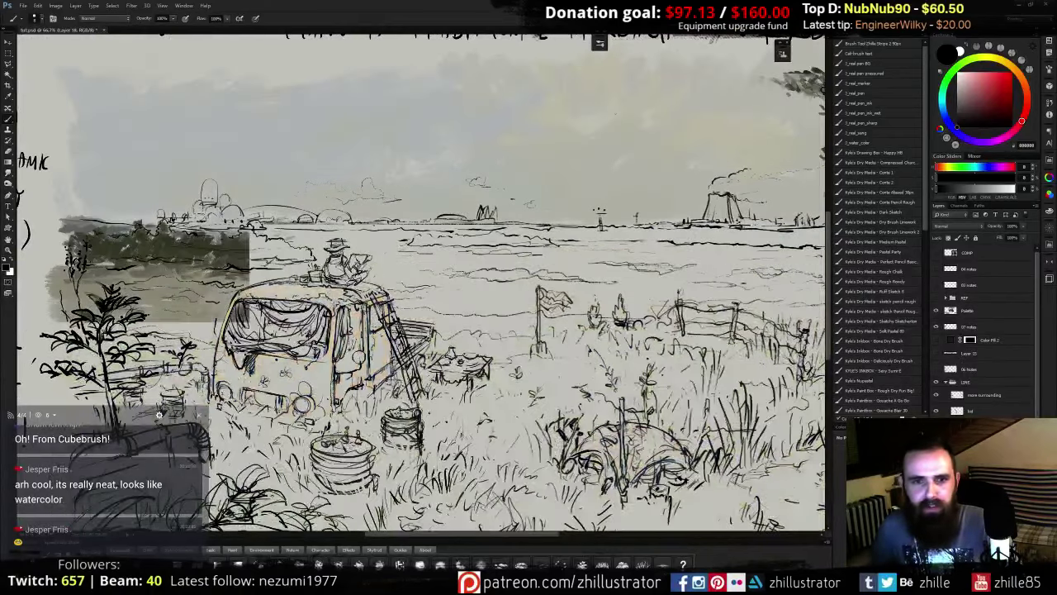
{"action": "left_click", "coordinate": [935, 475]}
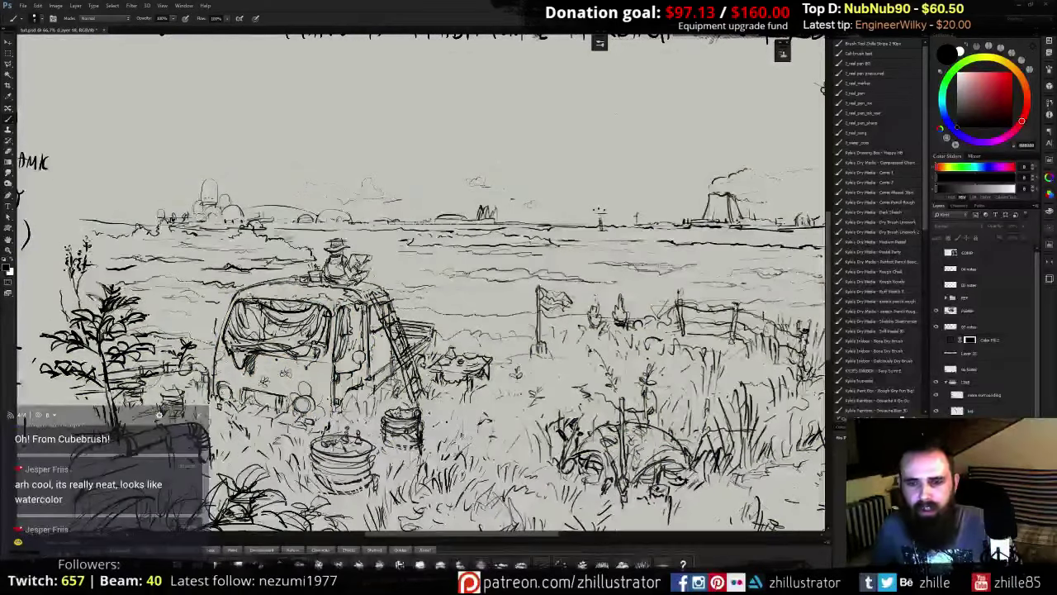
{"action": "left_click", "coordinate": [942, 227]}
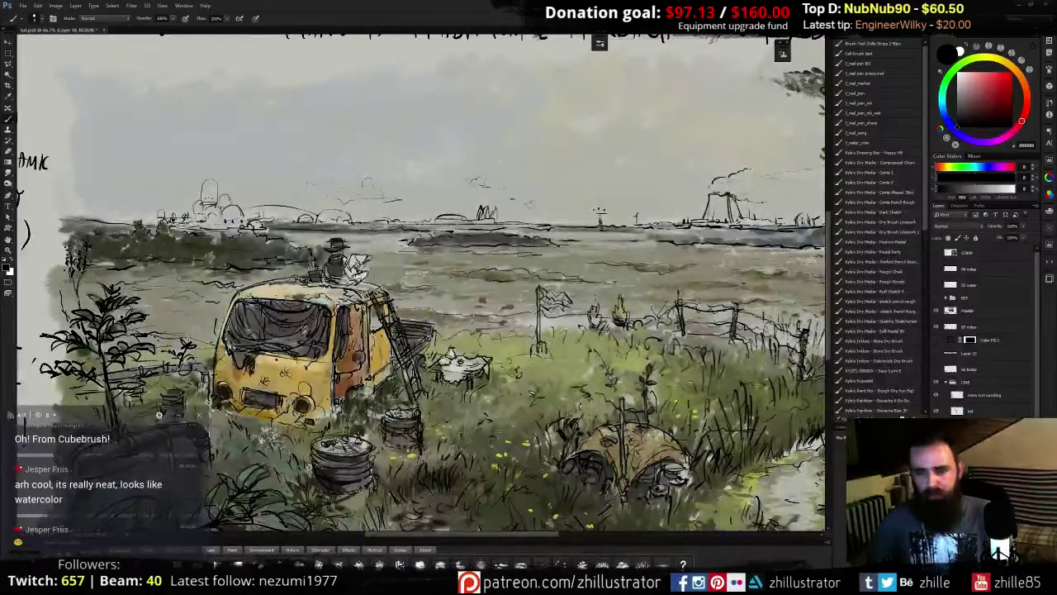
- Mark out the whole painting with a rectangular marquee
{"action": "key", "text": "ctrl+minus"}
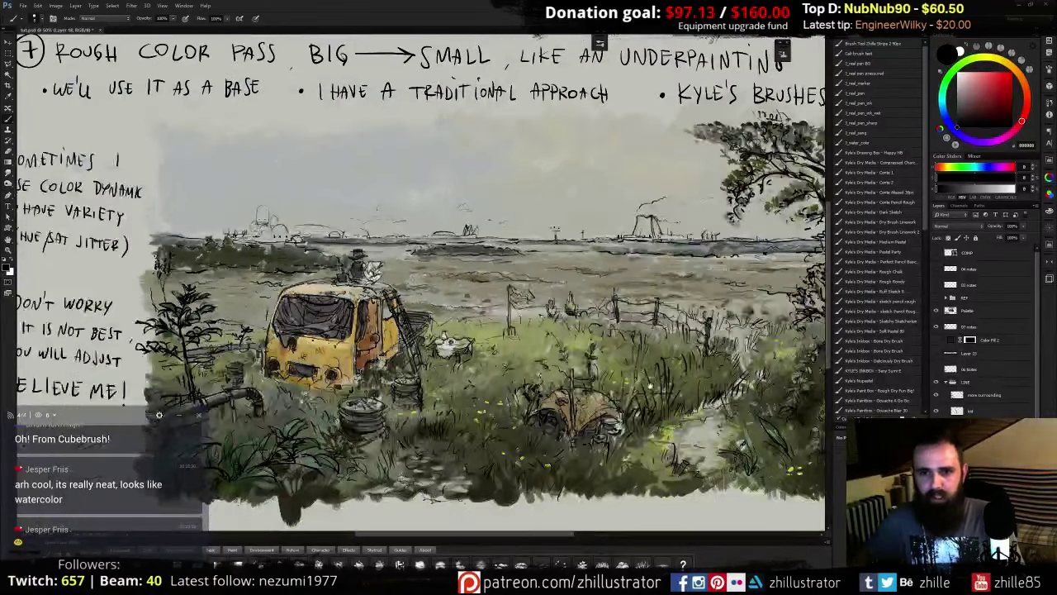
{"action": "mouse_move", "coordinate": [649, 386]}
{"action": "left_mouse_down"}
{"action": "mouse_move", "coordinate": [495, 358]}
{"action": "mouse_move", "coordinate": [552, 339]}
{"action": "left_mouse_up"}
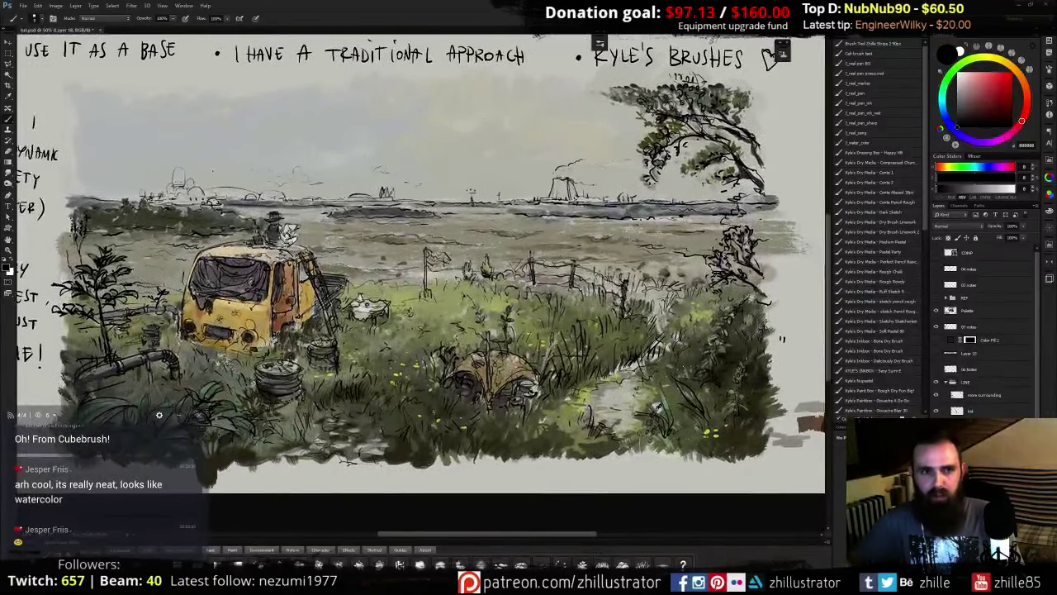
{"action": "key", "text": "m"}
{"action": "mouse_move", "coordinate": [66, 70]}
{"action": "left_mouse_down"}
{"action": "mouse_move", "coordinate": [718, 384]}
{"action": "mouse_move", "coordinate": [771, 457]}
{"action": "left_mouse_up"}
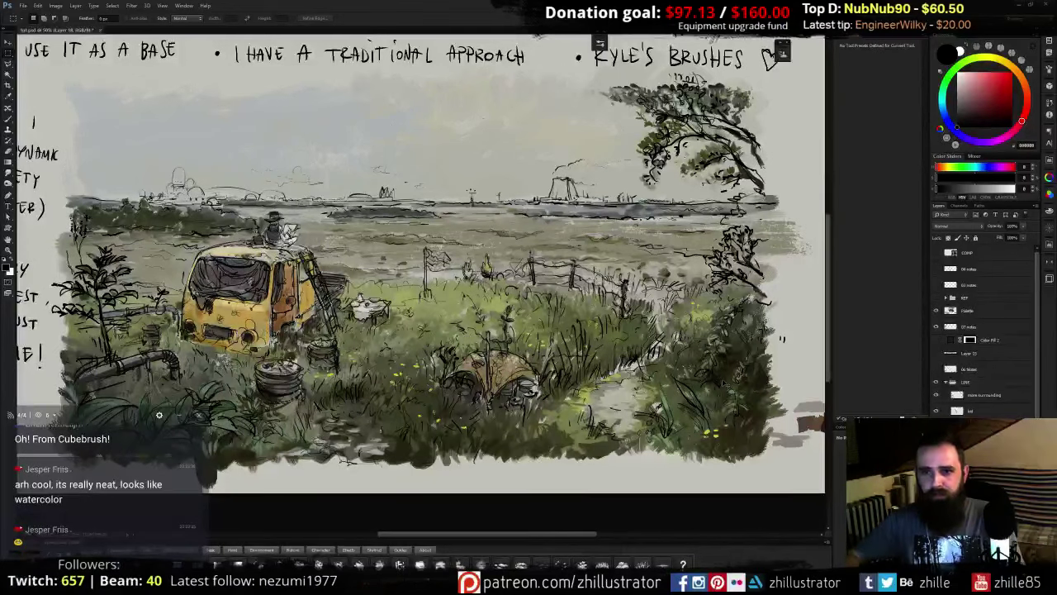
- Choose the Kyle's Paintbox Gouache A Go Go brush for painting the meadow area around the flag
{"action": "key", "text": "ctrl+plus"}
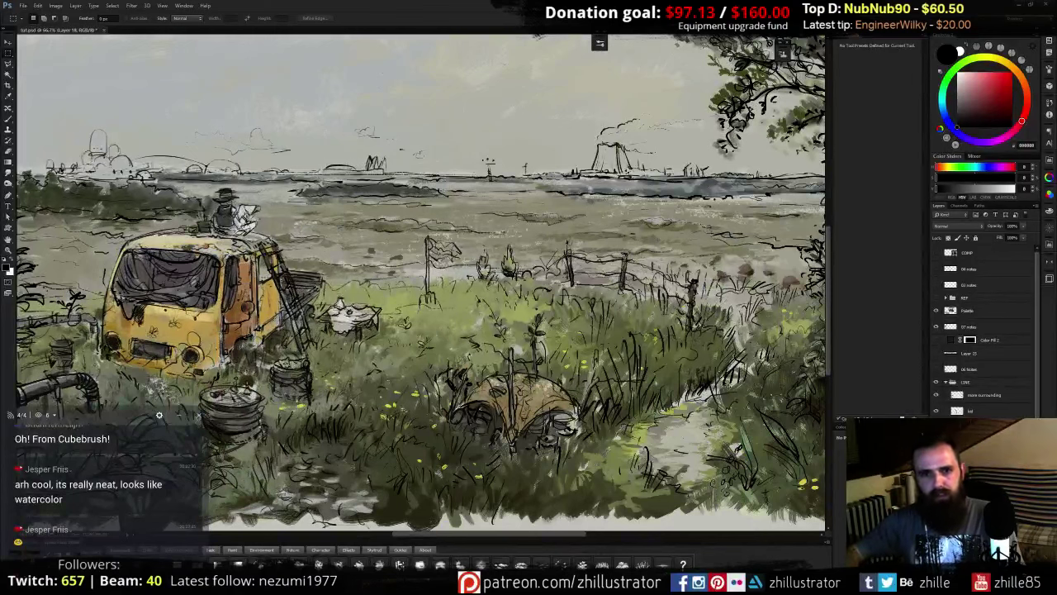
{"action": "key", "text": "ctrl+plus"}
{"action": "key", "text": "b"}
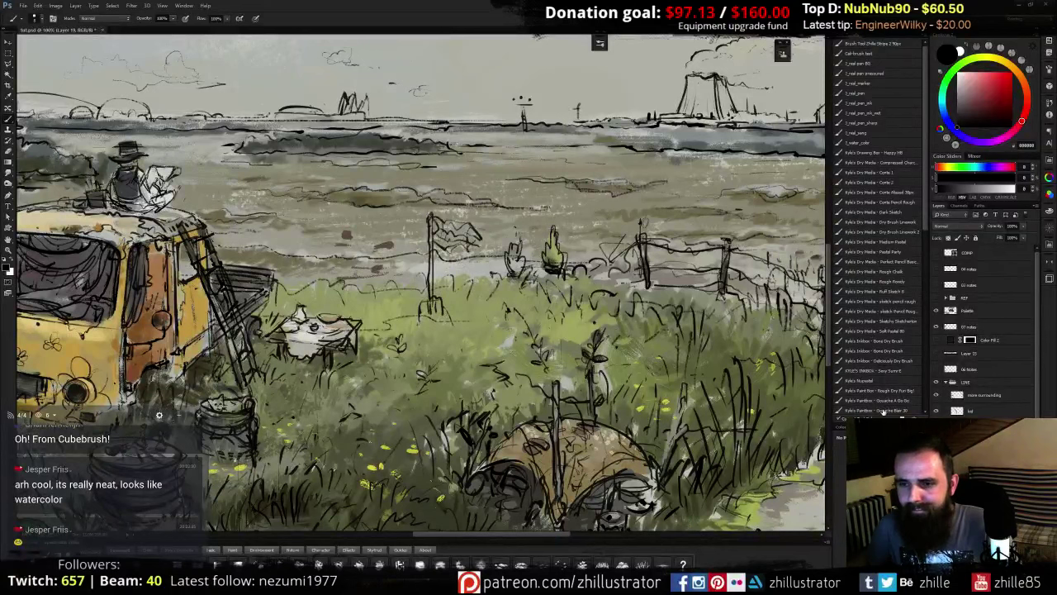
{"action": "left_click", "coordinate": [880, 401]}
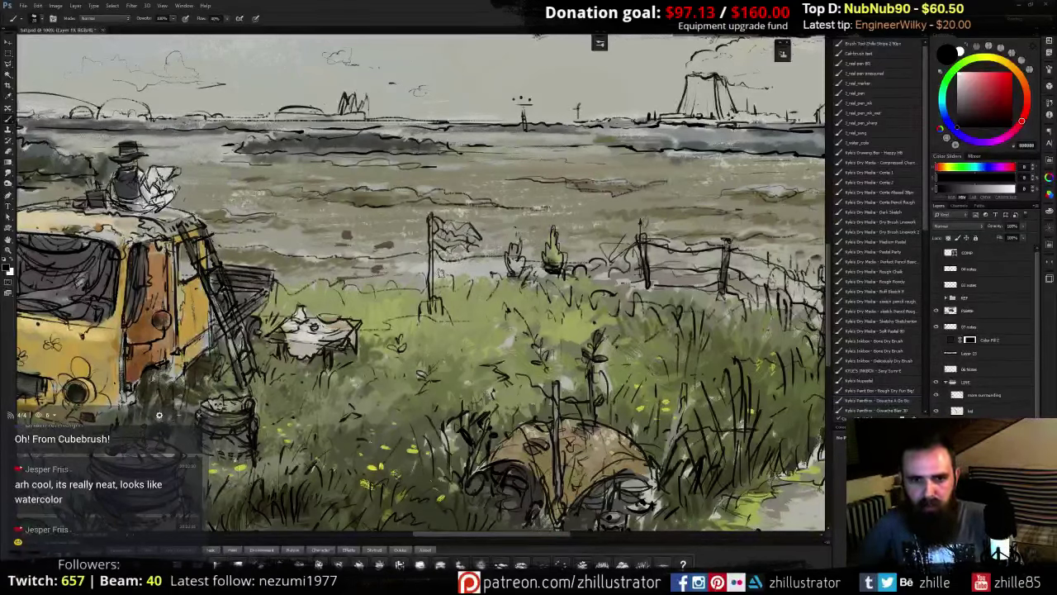
- Try a black gouache stroke down the flagpole in the meadow, and undo it
{"action": "scroll", "coordinate": [424, 270], "scroll_direction": "up", "scroll_amount": 1}
{"action": "left_click_drag", "start_coordinate": [425, 226], "coordinate": [450, 294]}
{"action": "left_click_drag", "start_coordinate": [465, 219], "coordinate": [466, 343]}
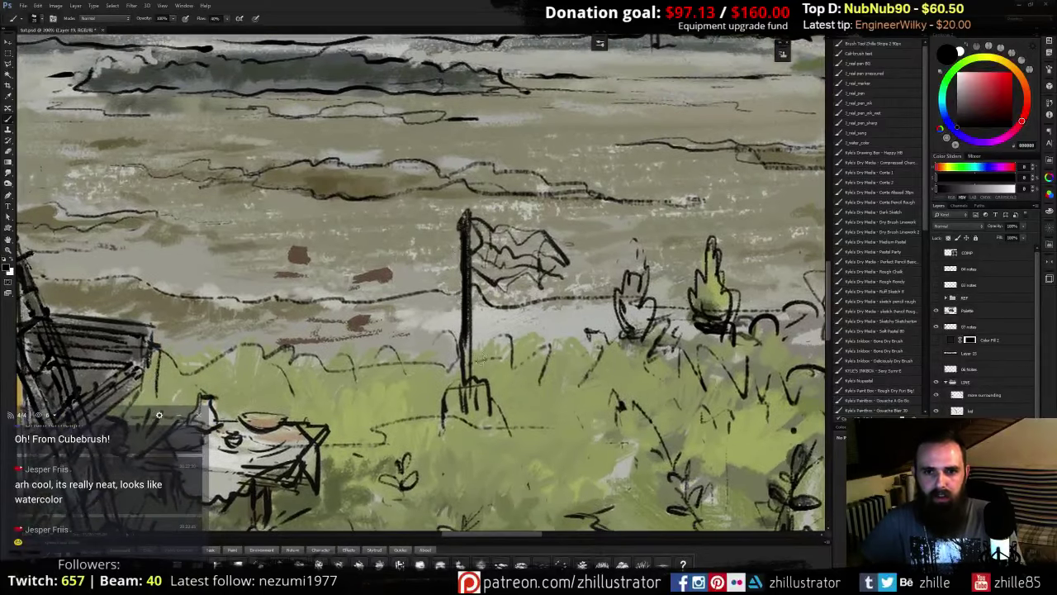
{"action": "key", "text": "ctrl+z"}
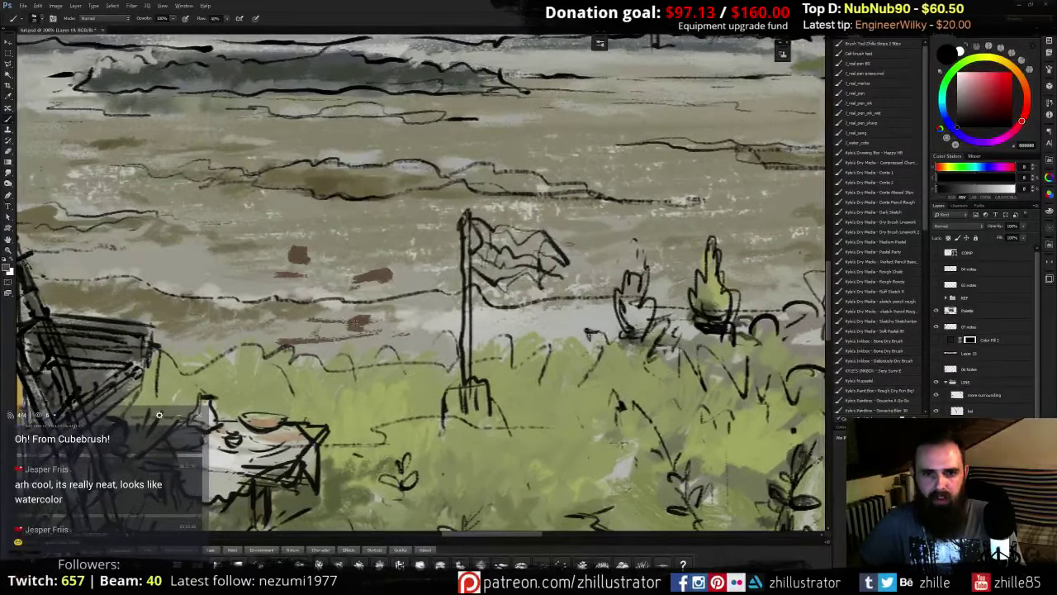
- Paint the flagpole in a dark brown derived from the brown ground patches, from its top down to the grass
{"action": "left_click", "coordinate": [374, 275], "text": "alt"}
{"action": "left_click", "coordinate": [968, 114]}
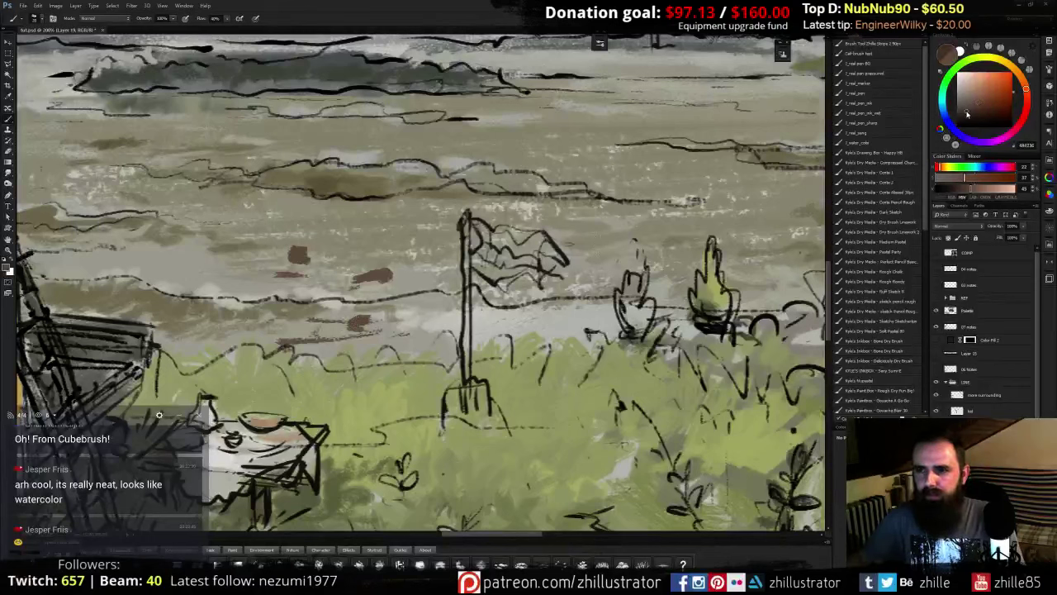
{"action": "left_click", "coordinate": [966, 116]}
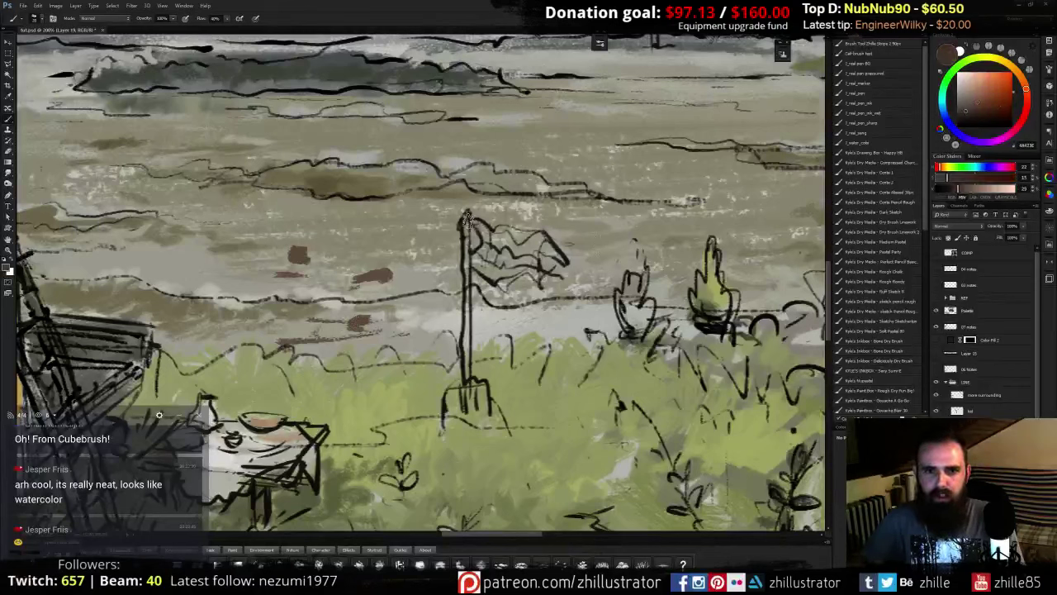
{"action": "mouse_move", "coordinate": [467, 218]}
{"action": "left_mouse_down"}
{"action": "mouse_move", "coordinate": [467, 381]}
{"action": "mouse_move", "coordinate": [468, 364]}
{"action": "left_mouse_up"}
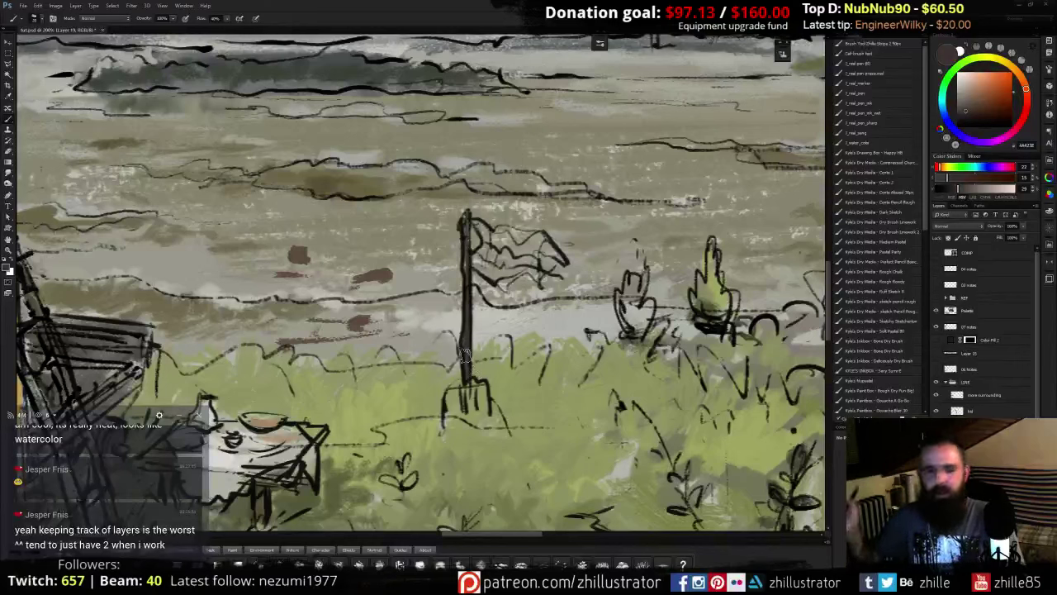
{"action": "key", "text": "ctrl+minus"}
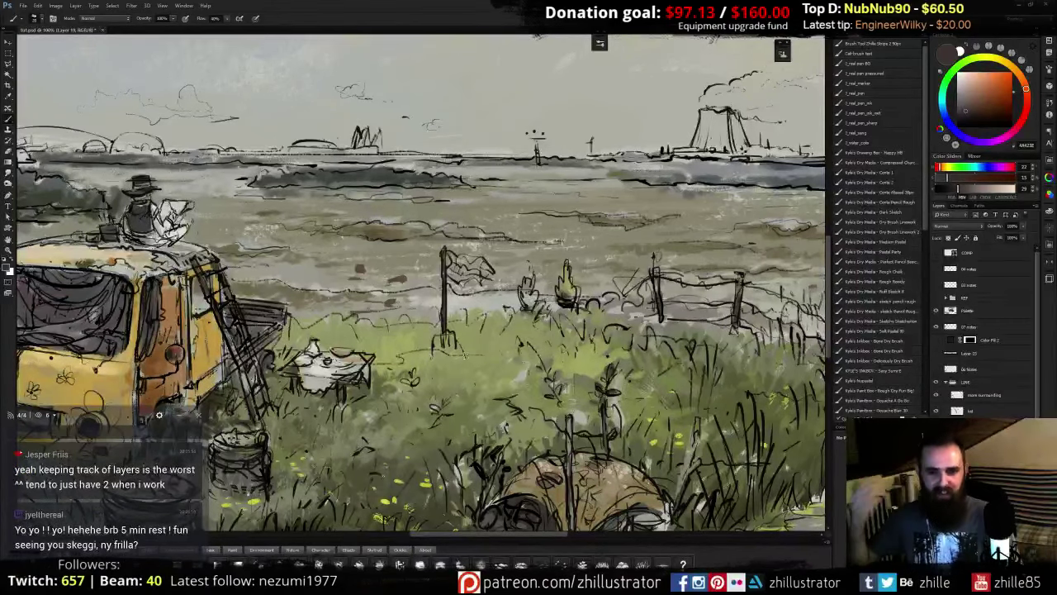
{"action": "key", "text": "ctrl+plus"}
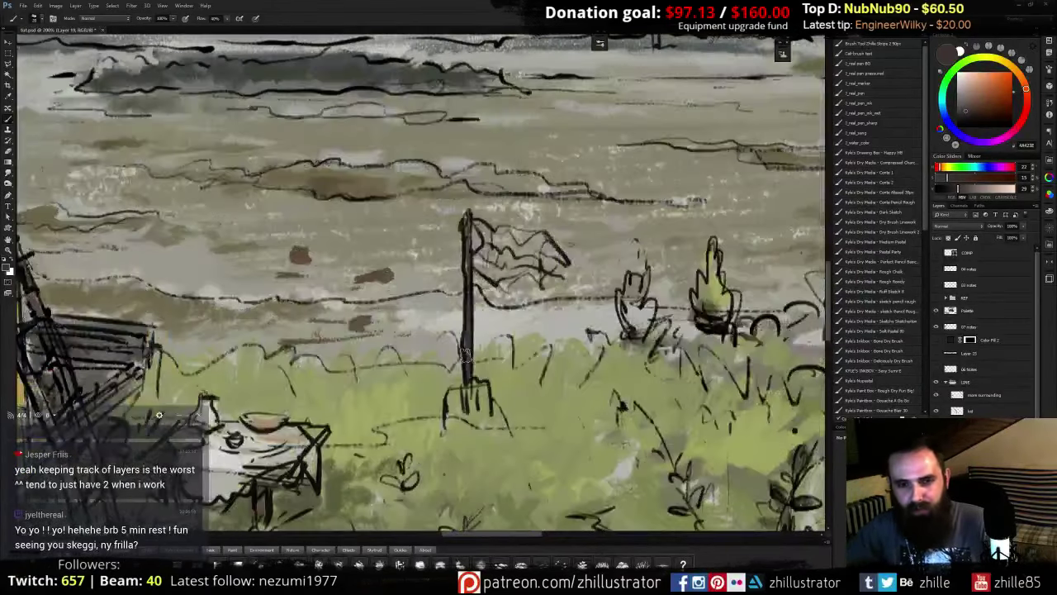
- Paint the fork head at the base of the flagpole in a dark, nearly neutral grey
{"action": "left_click_drag", "start_coordinate": [532, 321], "coordinate": [505, 265]}
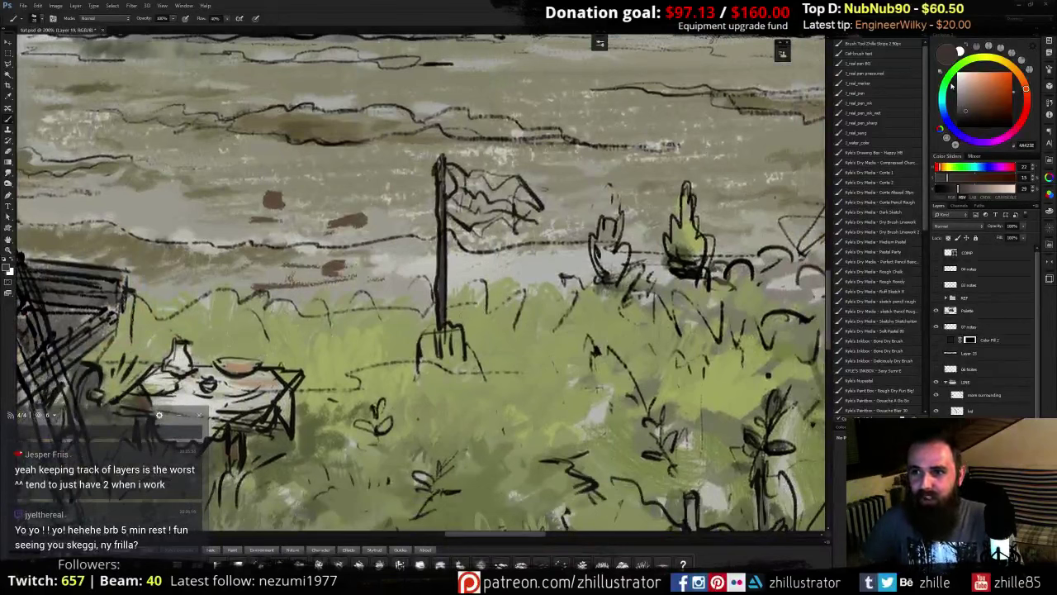
{"action": "left_click_drag", "start_coordinate": [952, 85], "coordinate": [957, 116]}
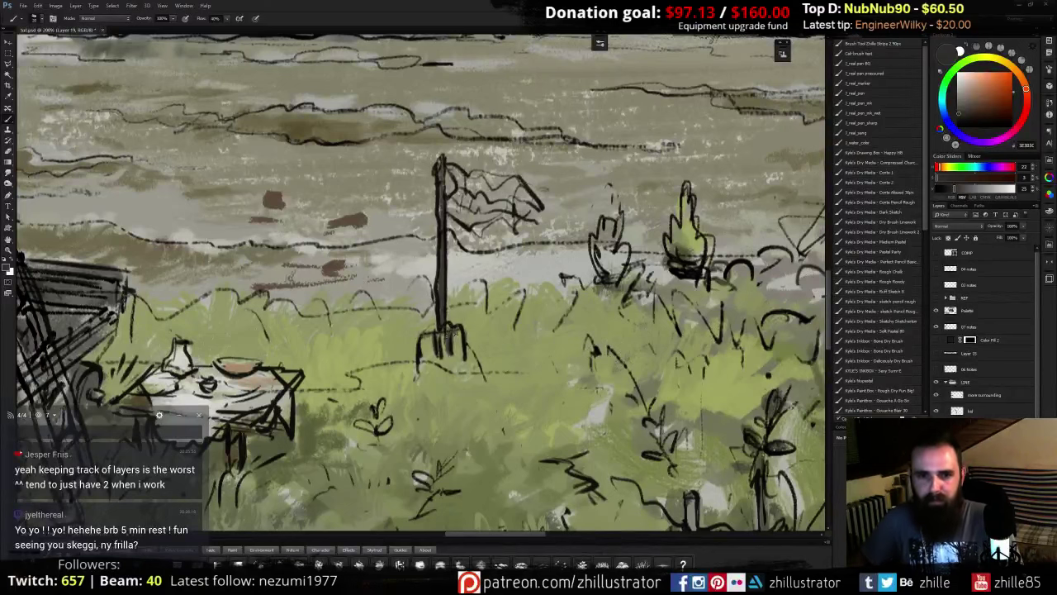
{"action": "mouse_move", "coordinate": [568, 266]}
{"action": "left_mouse_down"}
{"action": "mouse_move", "coordinate": [570, 334]}
{"action": "mouse_move", "coordinate": [564, 323]}
{"action": "left_mouse_up"}
- Mix a muted salmon orange from the sampled grass tone and block in the flag with it
{"action": "left_click", "coordinate": [1003, 96]}
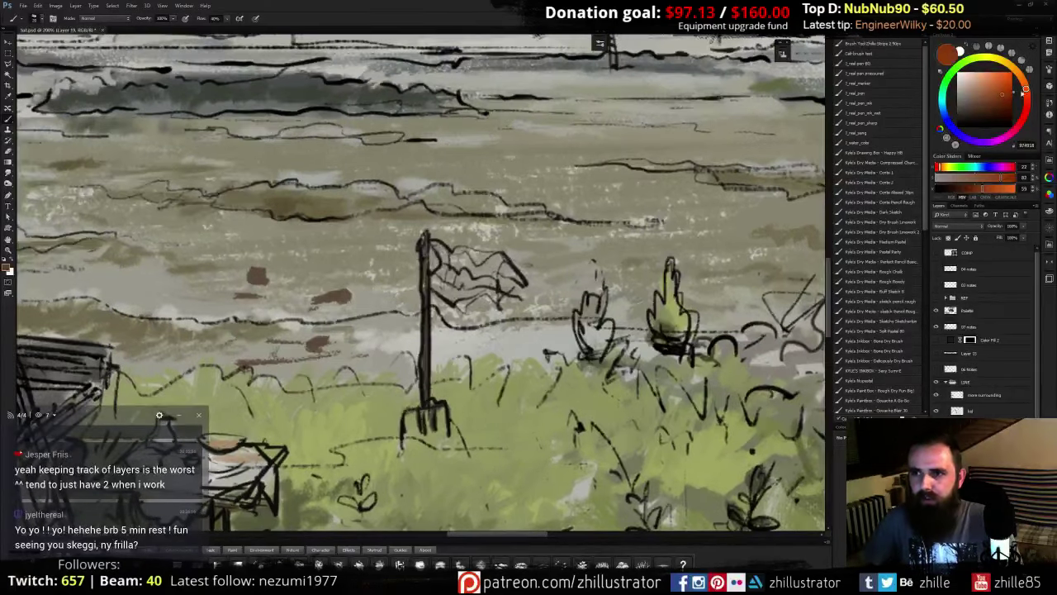
{"action": "left_click", "coordinate": [1005, 89]}
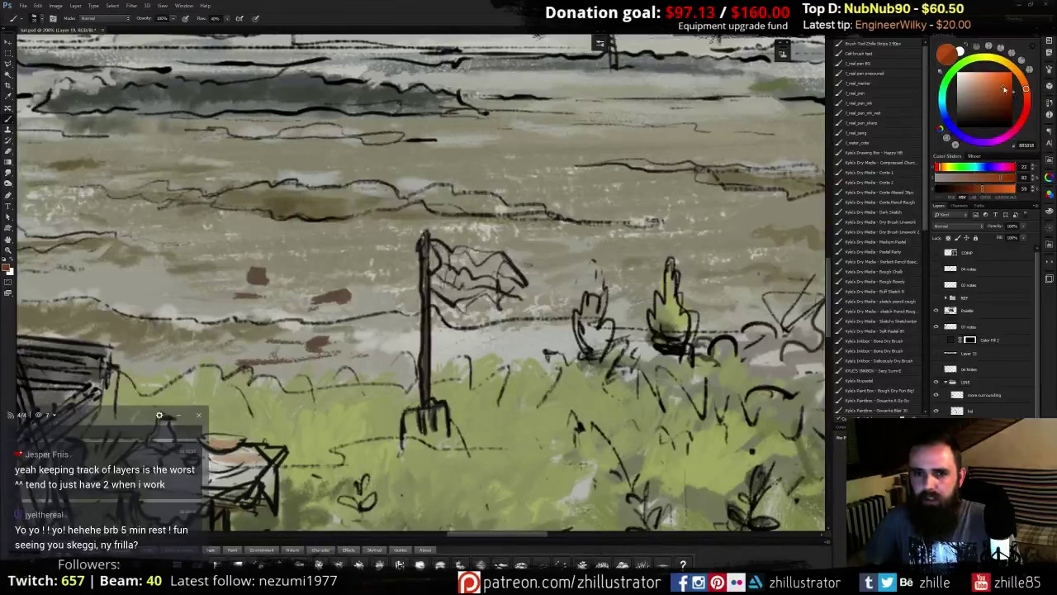
{"action": "left_click", "coordinate": [453, 390], "text": "alt"}
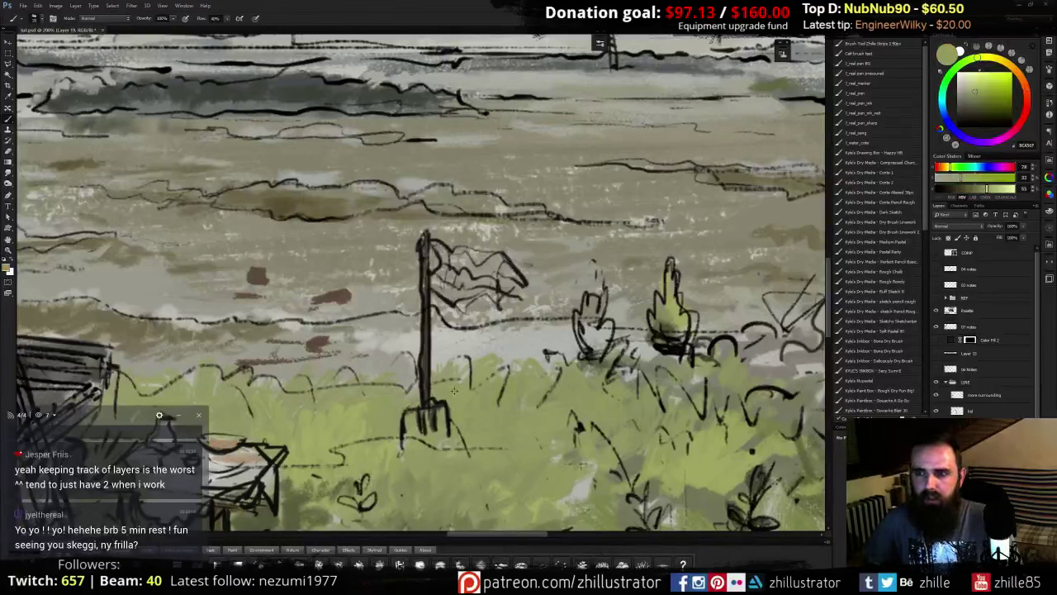
{"action": "left_click", "coordinate": [1026, 98]}
{"action": "left_click", "coordinate": [1008, 98]}
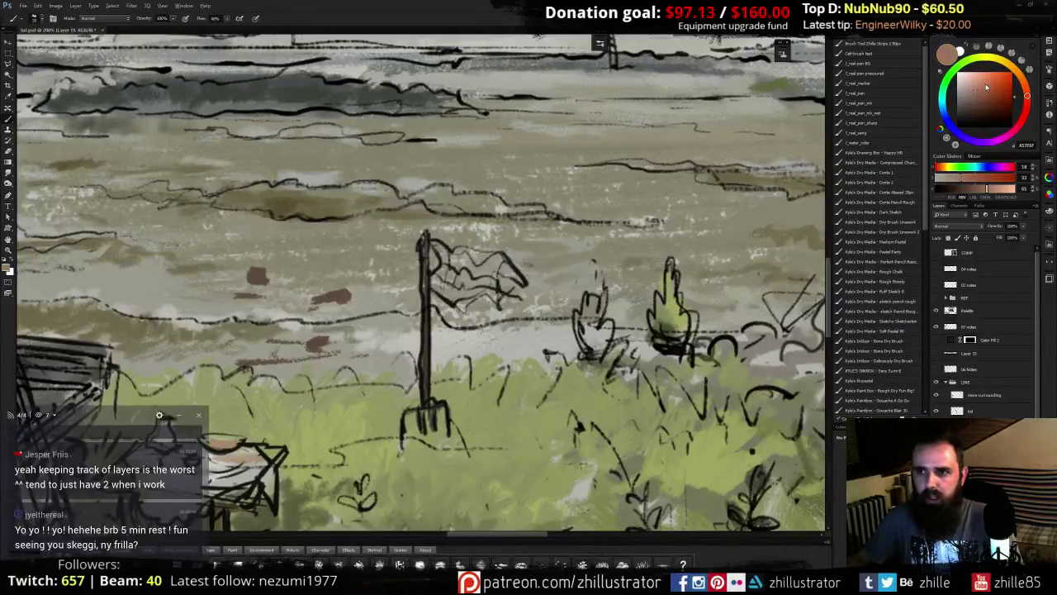
{"action": "left_click", "coordinate": [982, 81]}
{"action": "mouse_move", "coordinate": [433, 247]}
{"action": "left_mouse_down"}
{"action": "mouse_move", "coordinate": [446, 289]}
{"action": "mouse_move", "coordinate": [506, 294]}
{"action": "mouse_move", "coordinate": [492, 262]}
{"action": "mouse_move", "coordinate": [459, 260]}
{"action": "mouse_move", "coordinate": [494, 266]}
{"action": "mouse_move", "coordinate": [455, 290]}
{"action": "mouse_move", "coordinate": [463, 302]}
{"action": "mouse_move", "coordinate": [507, 285]}
{"action": "mouse_move", "coordinate": [454, 271]}
{"action": "mouse_move", "coordinate": [437, 279]}
{"action": "mouse_move", "coordinate": [489, 281]}
{"action": "left_mouse_up"}
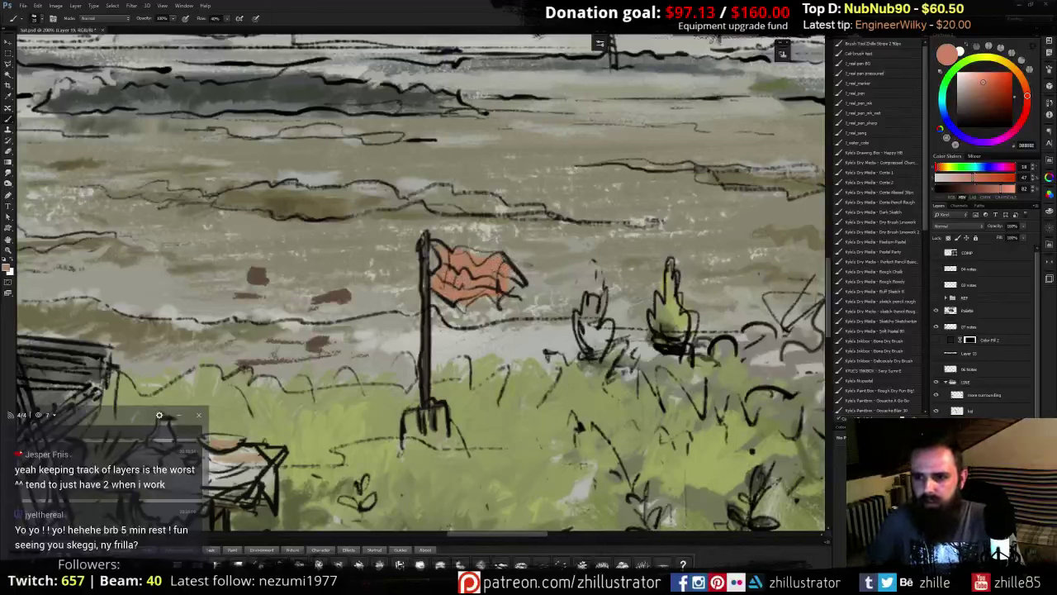
- Check the flag with the line art group hidden and shown, and darken the flag with the Burn tool
{"action": "left_click", "coordinate": [936, 382]}
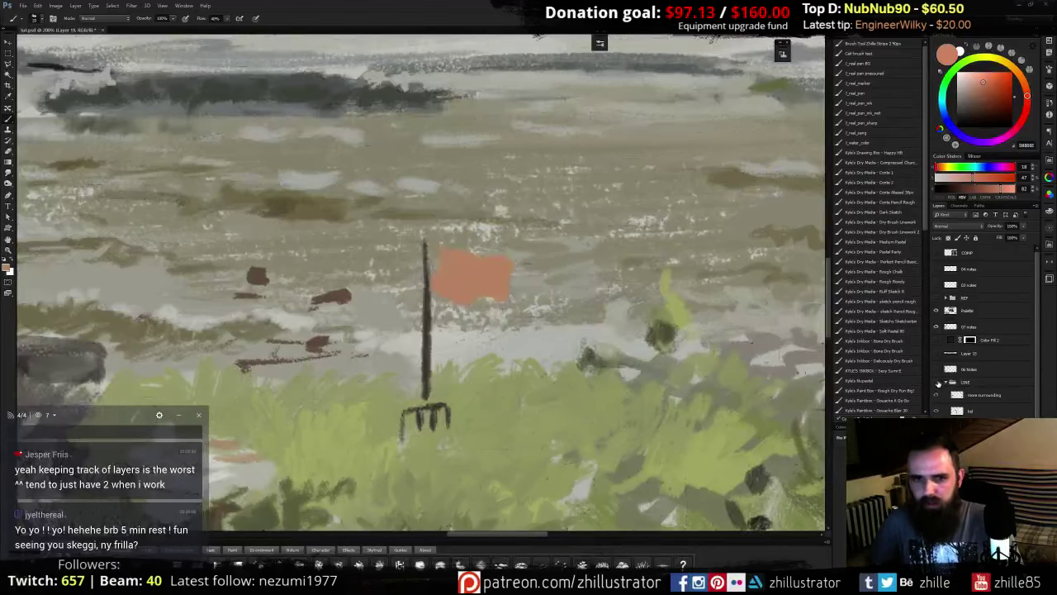
{"action": "left_click", "coordinate": [936, 383]}
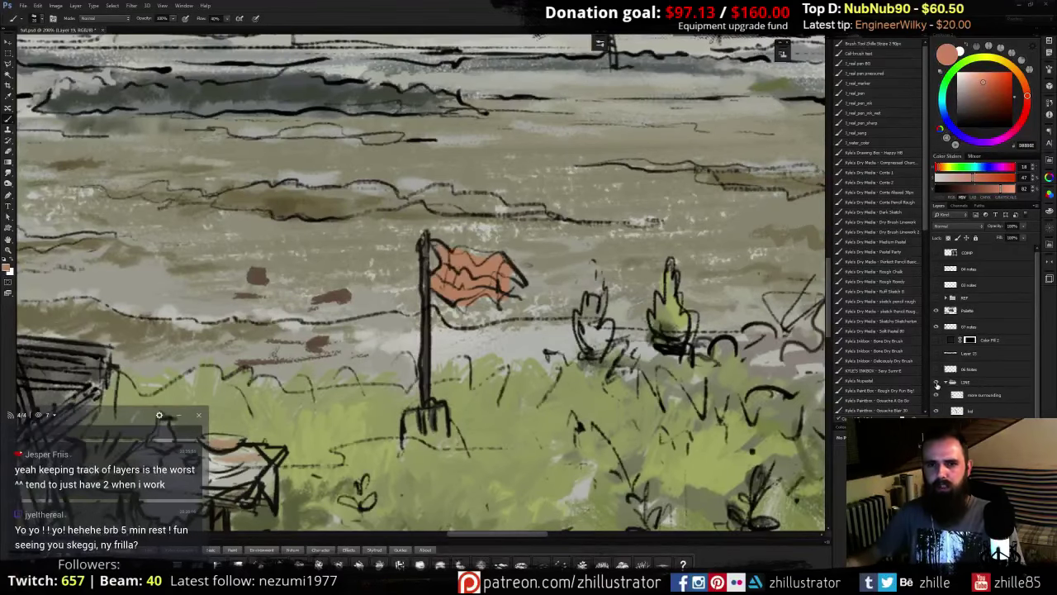
{"action": "key", "text": "o"}
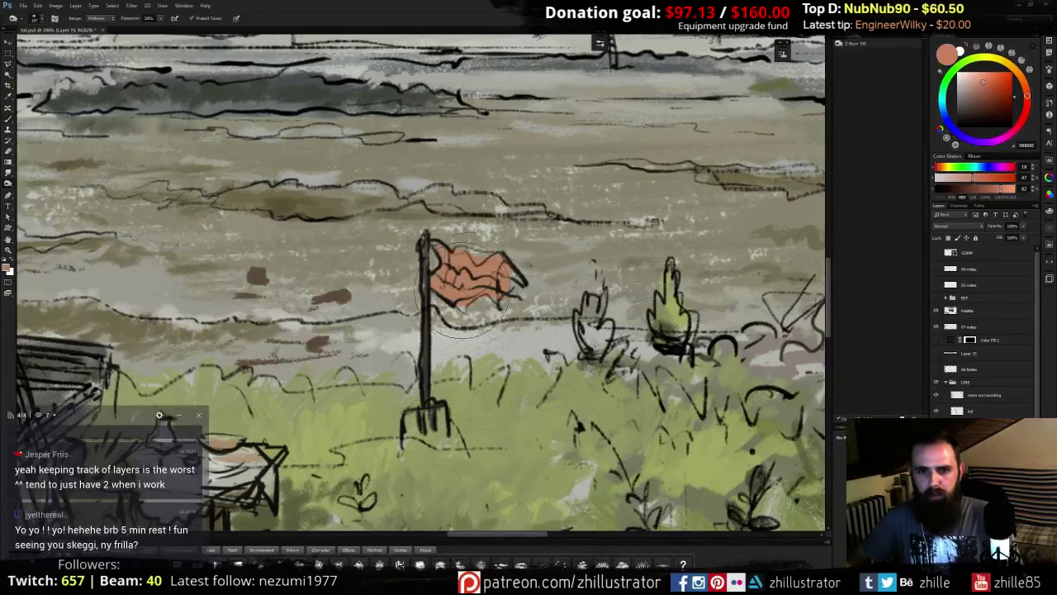
{"action": "mouse_move", "coordinate": [456, 291]}
{"action": "left_mouse_down"}
{"action": "mouse_move", "coordinate": [447, 325]}
{"action": "mouse_move", "coordinate": [468, 290]}
{"action": "mouse_move", "coordinate": [493, 335]}
{"action": "mouse_move", "coordinate": [488, 314]}
{"action": "mouse_move", "coordinate": [470, 332]}
{"action": "mouse_move", "coordinate": [475, 313]}
{"action": "mouse_move", "coordinate": [431, 296]}
{"action": "mouse_move", "coordinate": [438, 322]}
{"action": "left_mouse_up"}
- Paint deep red-brown fold shadows and a ragged hanging corner on the flag with the regular brush
{"action": "key", "text": "b"}
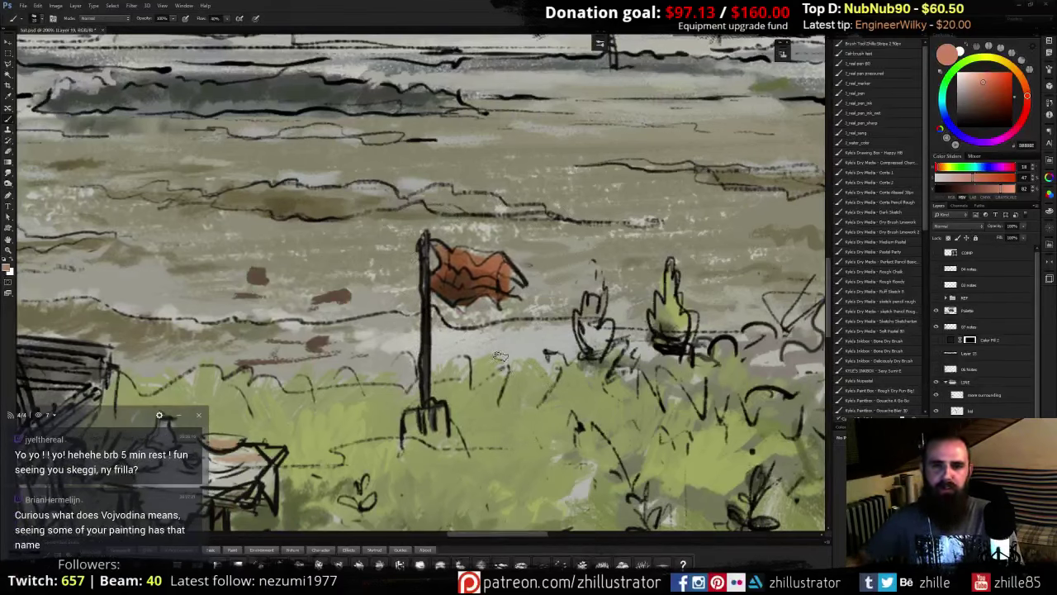
{"action": "left_click_drag", "start_coordinate": [981, 180], "coordinate": [989, 179]}
{"action": "left_click", "coordinate": [463, 289], "text": "alt"}
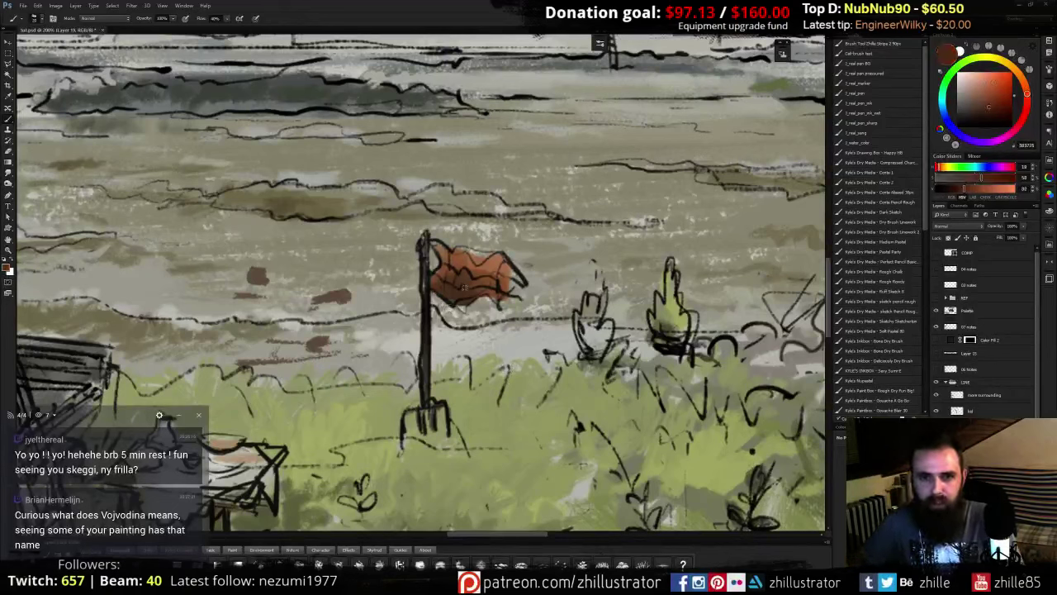
{"action": "left_click", "coordinate": [995, 180]}
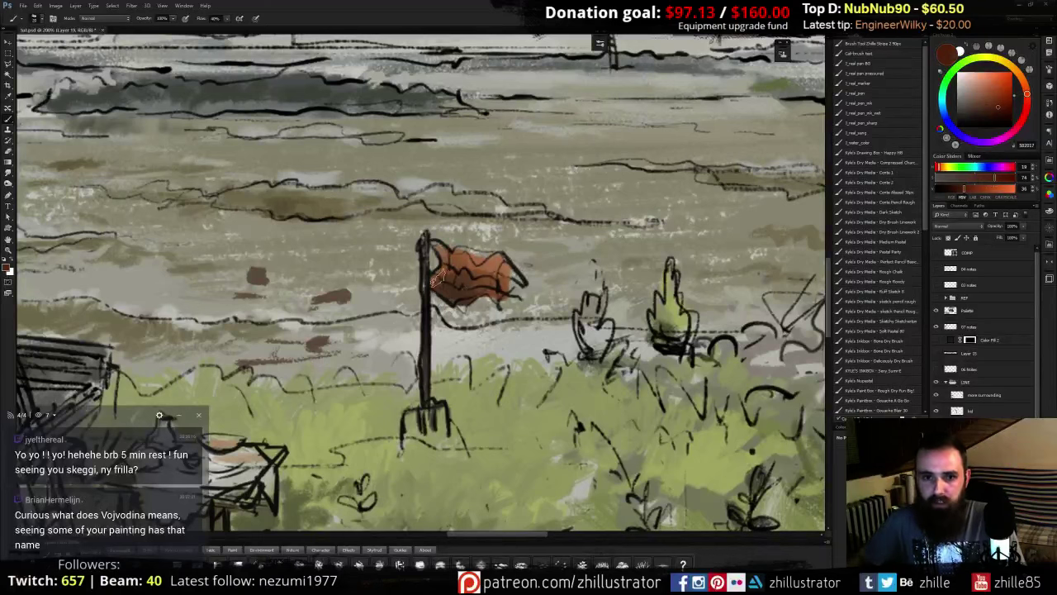
{"action": "mouse_move", "coordinate": [439, 278]}
{"action": "left_mouse_down"}
{"action": "mouse_move", "coordinate": [475, 288]}
{"action": "mouse_move", "coordinate": [472, 263]}
{"action": "mouse_move", "coordinate": [499, 297]}
{"action": "mouse_move", "coordinate": [504, 268]}
{"action": "mouse_move", "coordinate": [503, 309]}
{"action": "left_mouse_up"}
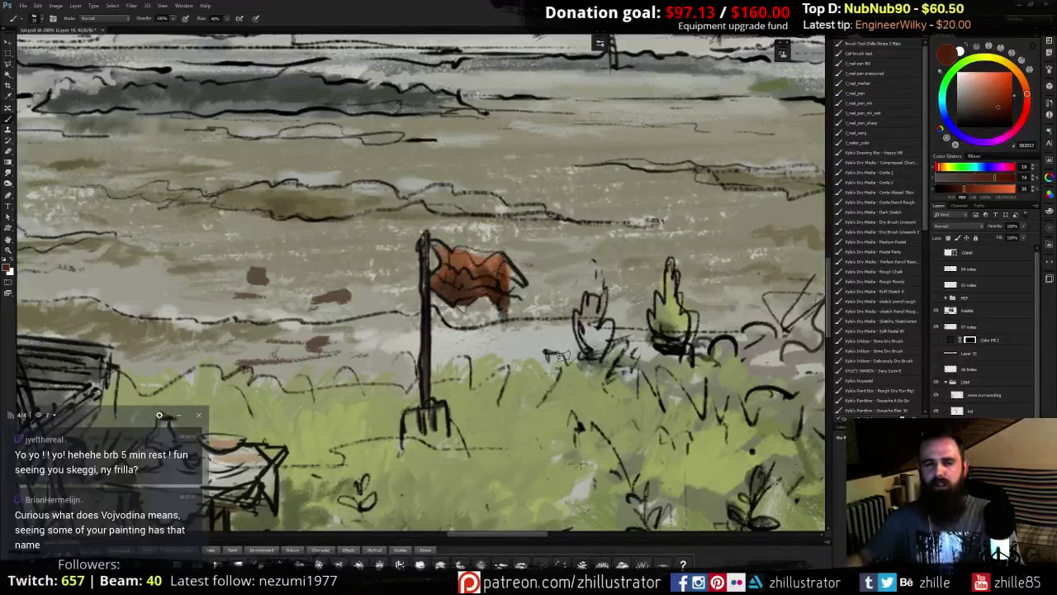
- Hide the line art group, and use the Mixer Brush with sampled dark tones to solidify the pole and its joint with the fork
{"action": "left_click", "coordinate": [937, 382]}
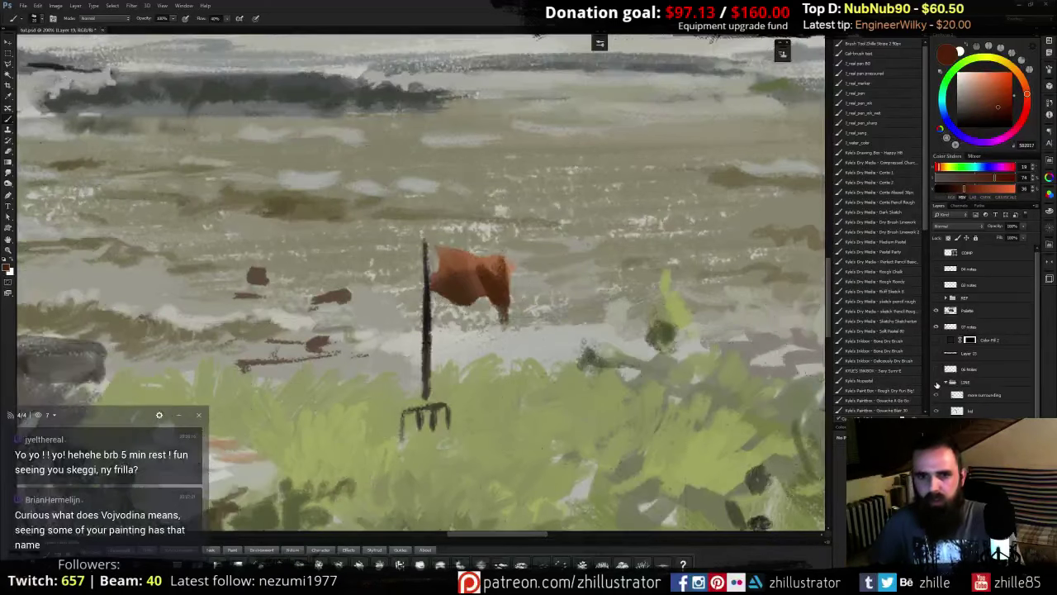
{"action": "key", "text": "shift+b"}
{"action": "left_click", "coordinate": [423, 397], "text": "alt"}
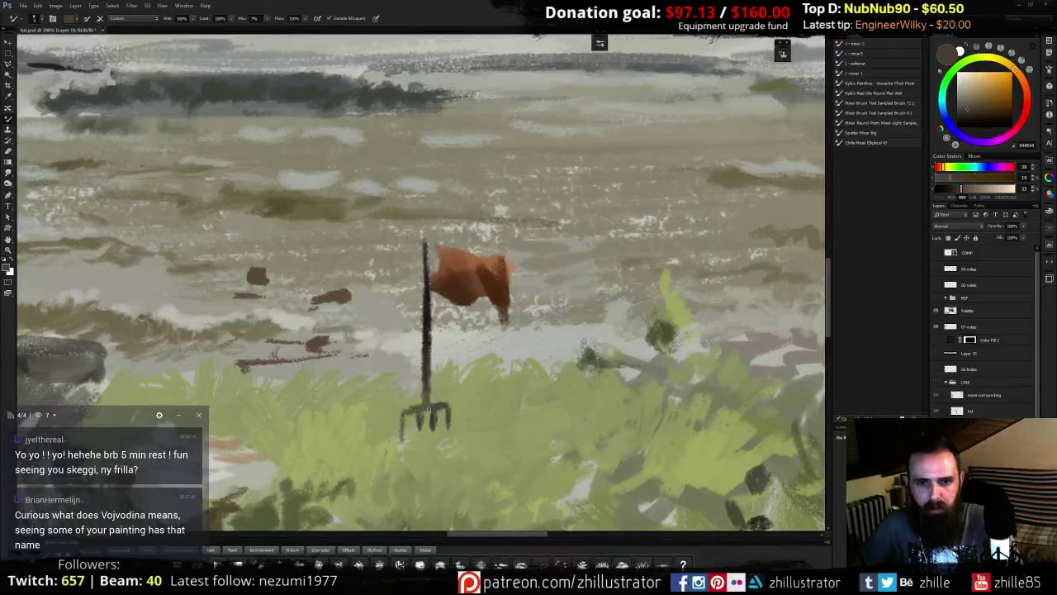
{"action": "left_click", "coordinate": [427, 264], "text": "alt"}
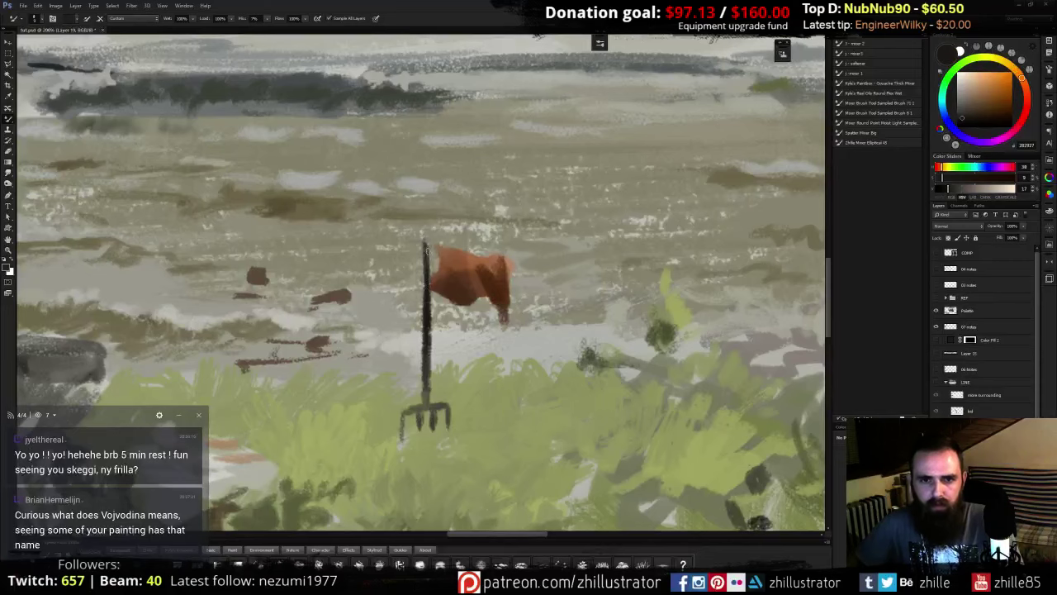
- Blend sampled reds and orange highlights into the flag, and clean up its hanging corner with the background grey
{"action": "left_click", "coordinate": [438, 249], "text": "alt"}
{"action": "left_click", "coordinate": [436, 286], "text": "alt"}
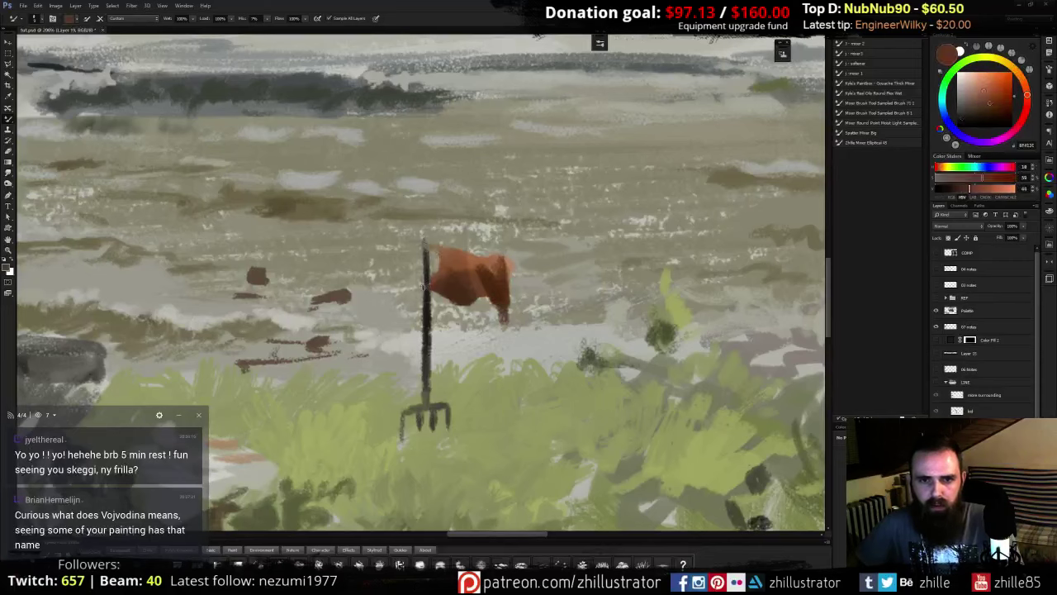
{"action": "left_click", "coordinate": [442, 270], "text": "alt"}
{"action": "left_click", "coordinate": [465, 264], "text": "alt"}
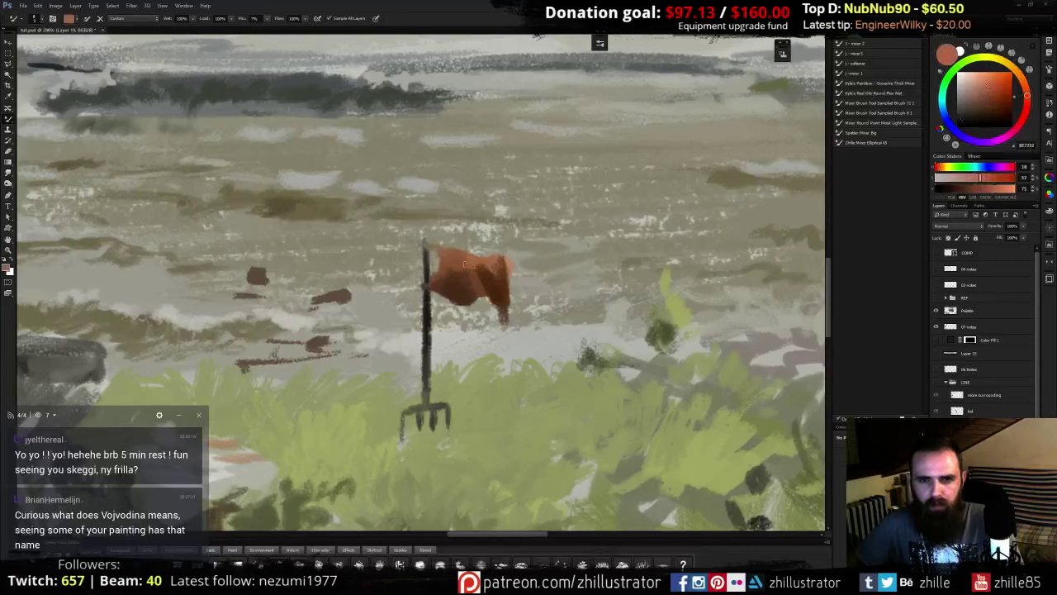
{"action": "left_click", "coordinate": [460, 268], "text": "alt"}
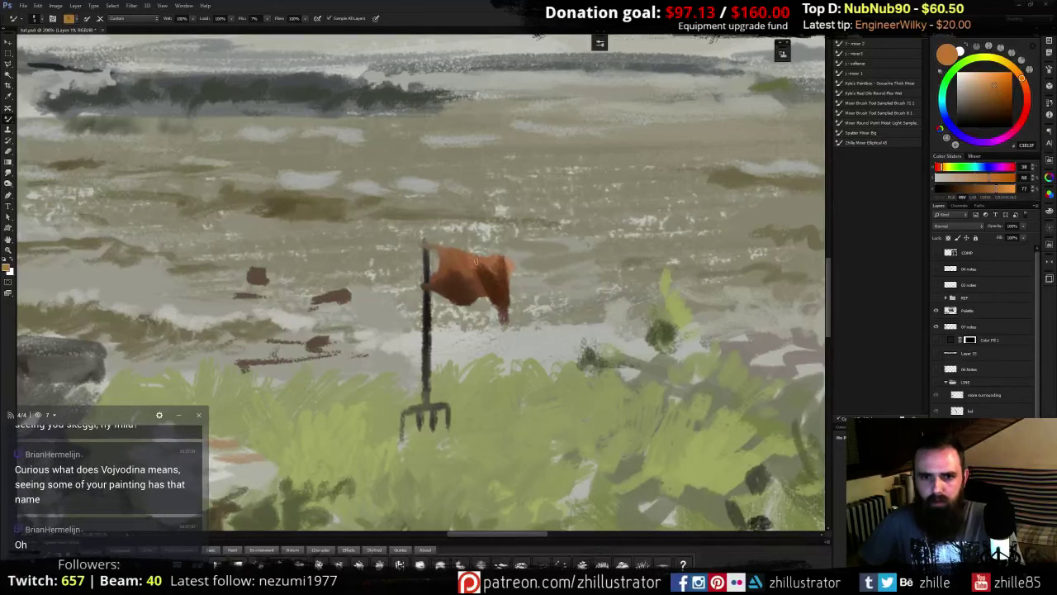
{"action": "left_click_drag", "start_coordinate": [502, 264], "coordinate": [501, 277]}
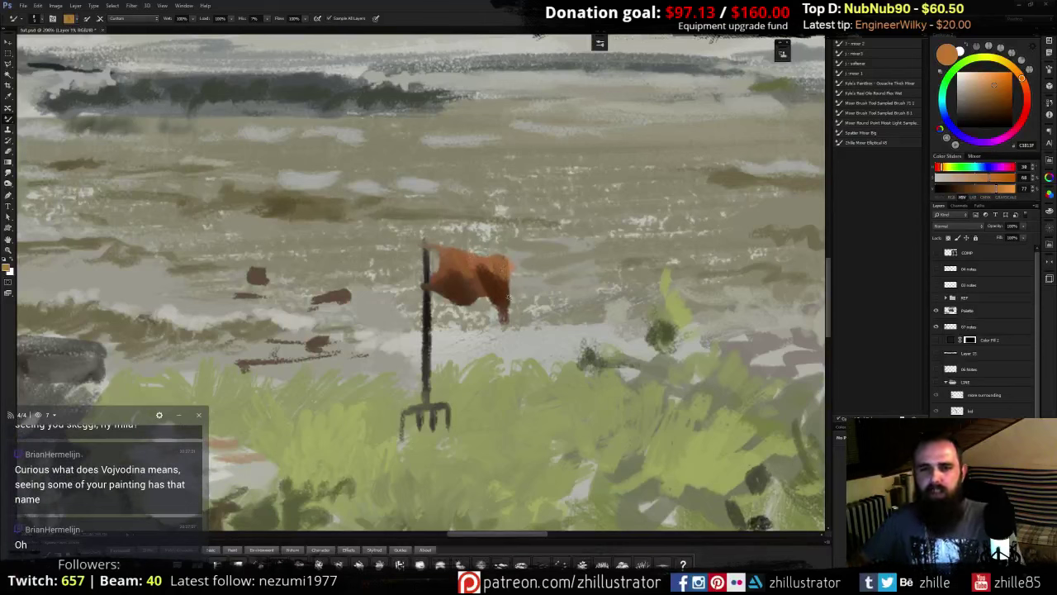
{"action": "left_click", "coordinate": [493, 318], "text": "alt"}
{"action": "left_click_drag", "start_coordinate": [498, 312], "coordinate": [509, 323]}
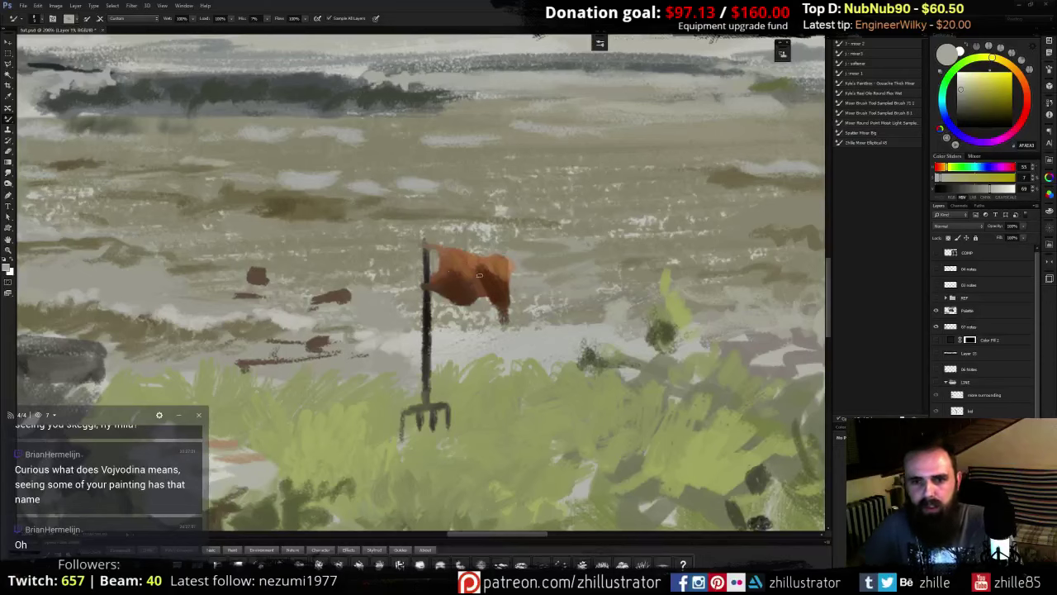
- Refine the folds in the flag's middle and pole side with sampled red-brown tones
{"action": "left_click", "coordinate": [477, 281], "text": "alt"}
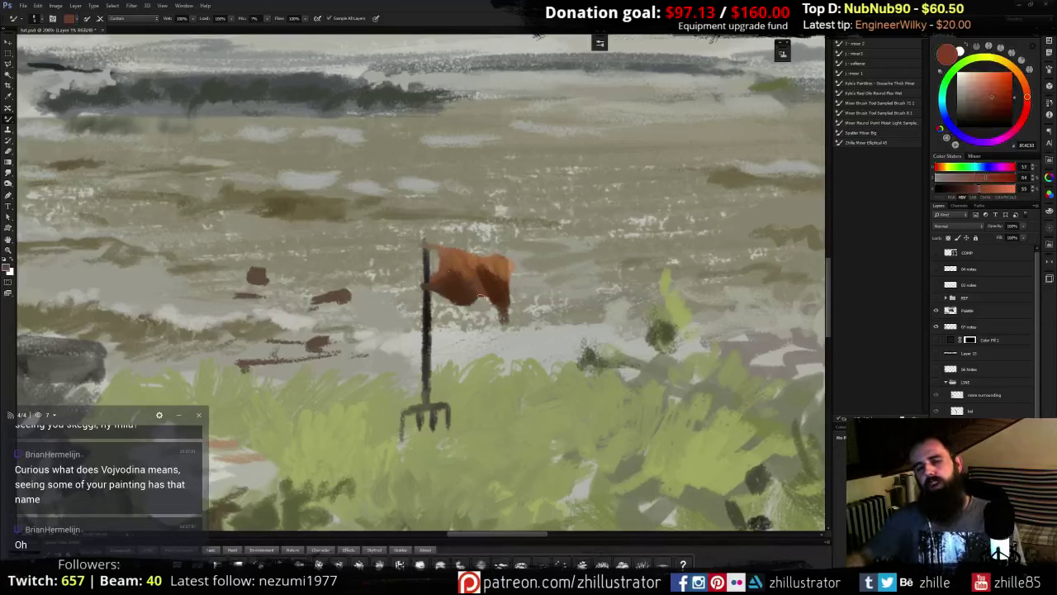
{"action": "left_click", "coordinate": [444, 275], "text": "alt"}
{"action": "left_click", "coordinate": [442, 253], "text": "alt"}
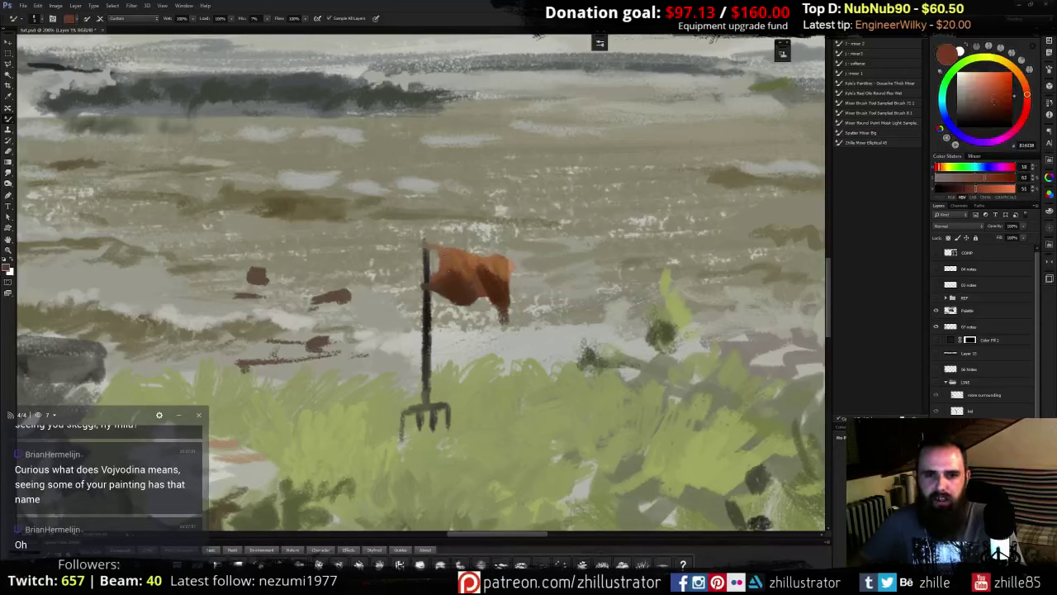
{"action": "left_click", "coordinate": [440, 252], "text": "alt"}
{"action": "left_click", "coordinate": [445, 266], "text": "alt"}
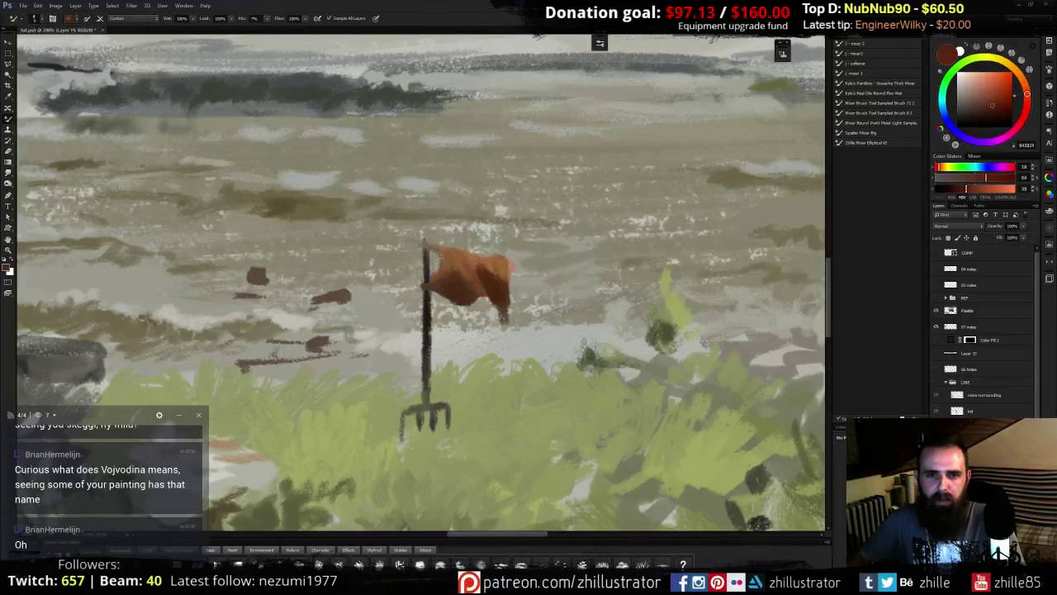
- Shade the flag's edge beside the pole with sampled dark red using the regular brush
{"action": "key", "text": "b"}
{"action": "left_click", "coordinate": [446, 273], "text": "alt"}
{"action": "mouse_move", "coordinate": [438, 251]}
{"action": "left_mouse_down"}
{"action": "mouse_move", "coordinate": [444, 281]}
{"action": "mouse_move", "coordinate": [450, 273]}
{"action": "left_mouse_up"}
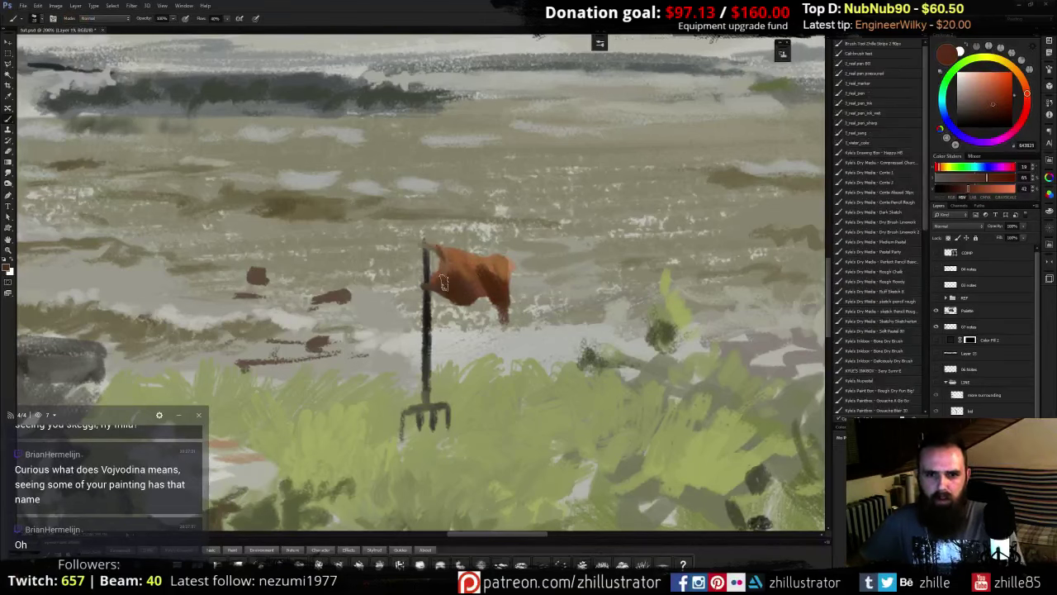
{"action": "left_click", "coordinate": [426, 330], "text": "alt"}
{"action": "left_click", "coordinate": [438, 291], "text": "alt"}
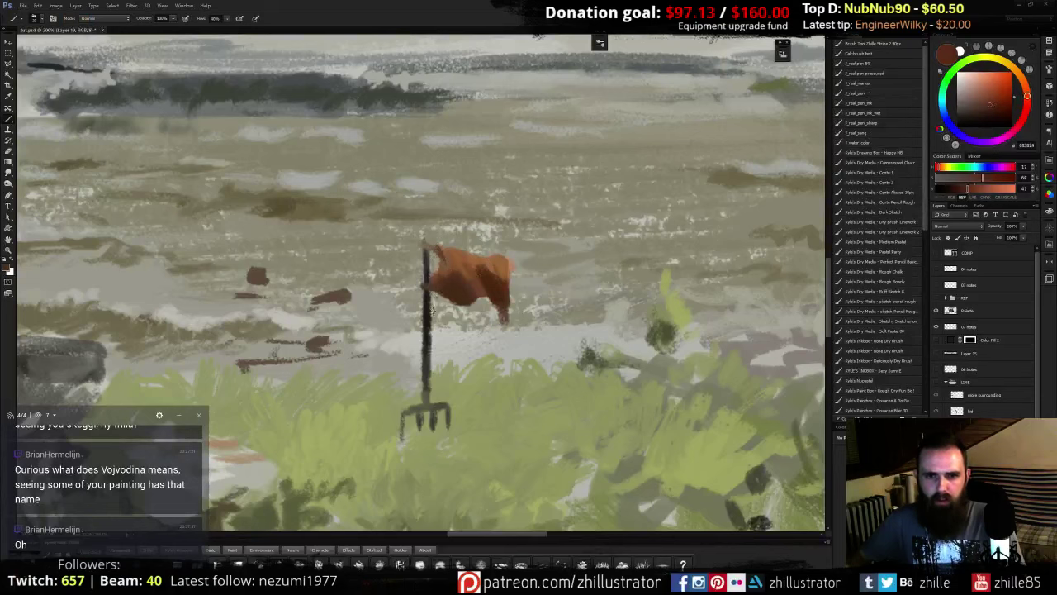
- Paint warm brown and lighter tan highlights along the flagpole and the top of the fork head
{"action": "left_click", "coordinate": [427, 328], "text": "alt"}
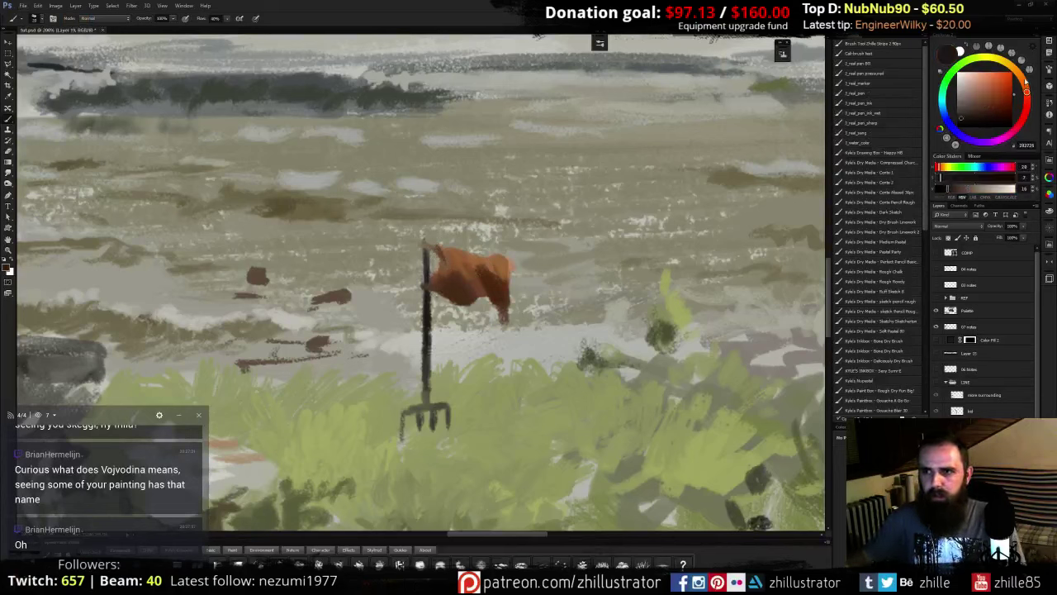
{"action": "left_click", "coordinate": [1023, 78]}
{"action": "left_click", "coordinate": [981, 105]}
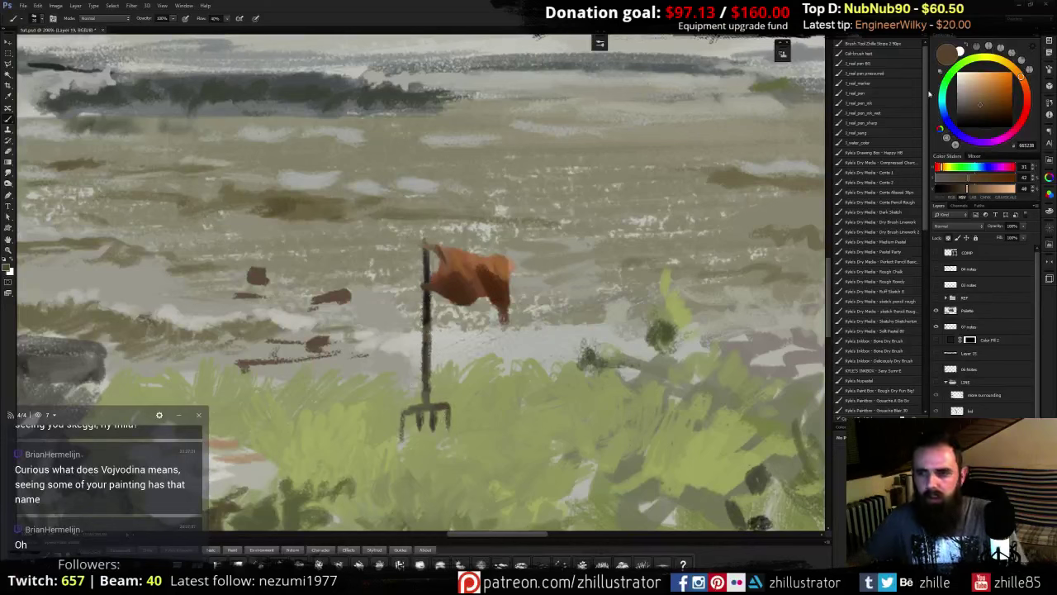
{"action": "left_click", "coordinate": [987, 90]}
{"action": "mouse_move", "coordinate": [439, 406]}
{"action": "left_mouse_down"}
{"action": "mouse_move", "coordinate": [449, 406]}
{"action": "mouse_move", "coordinate": [436, 407]}
{"action": "left_mouse_up"}
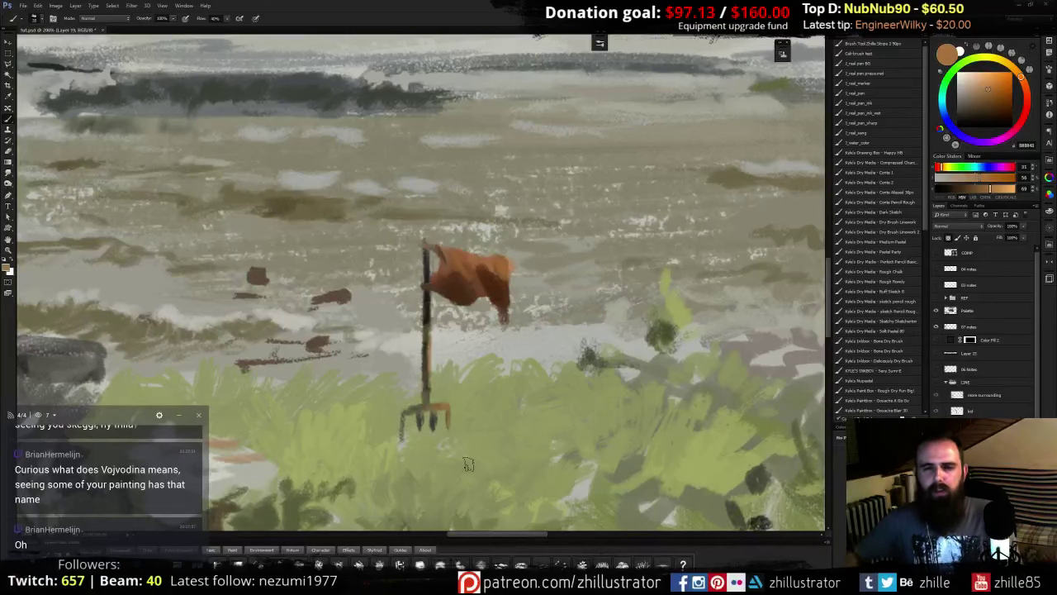
- Retouch the joint between the flagpole and the fork head with sampled browns and light background grey
{"action": "key", "text": "ctrl+minus"}
{"action": "key", "text": "ctrl+minus"}
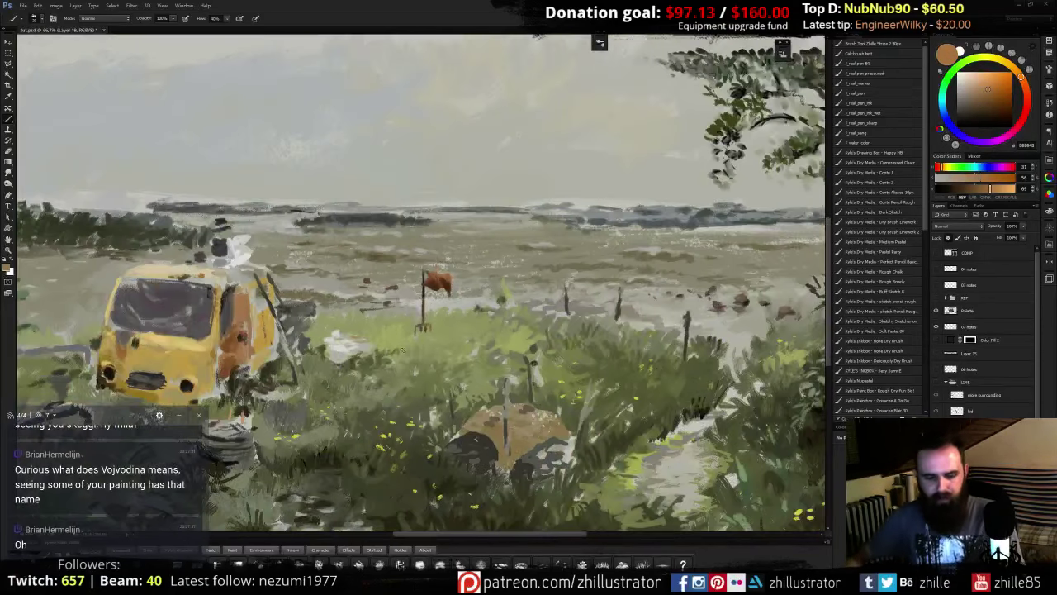
{"action": "key", "text": "ctrl+plus"}
{"action": "key", "text": "ctrl+plus"}
{"action": "left_click_drag", "start_coordinate": [426, 371], "coordinate": [450, 312]}
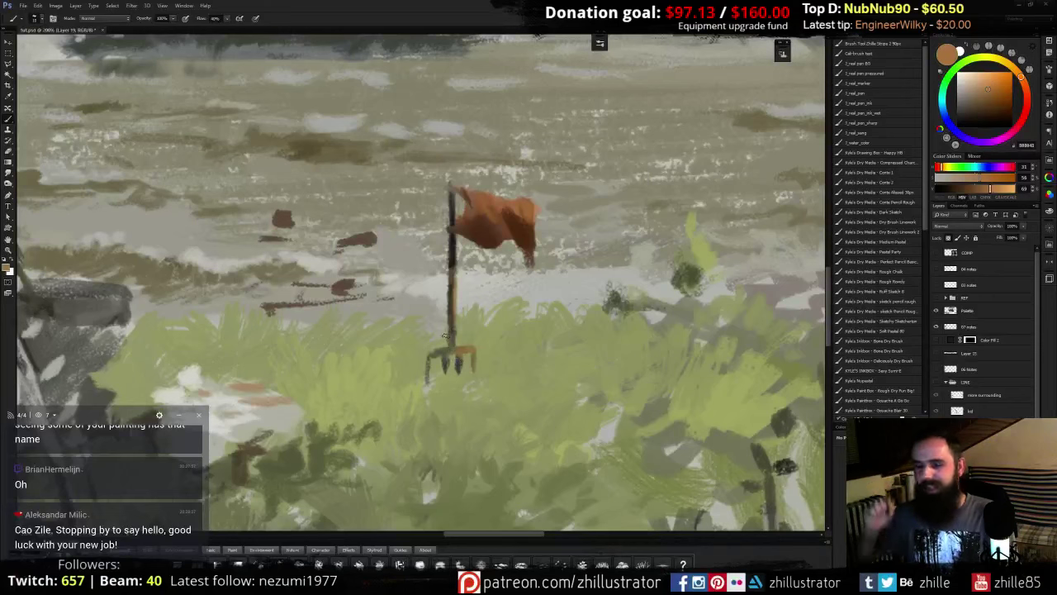
{"action": "left_click", "coordinate": [452, 347], "text": "alt"}
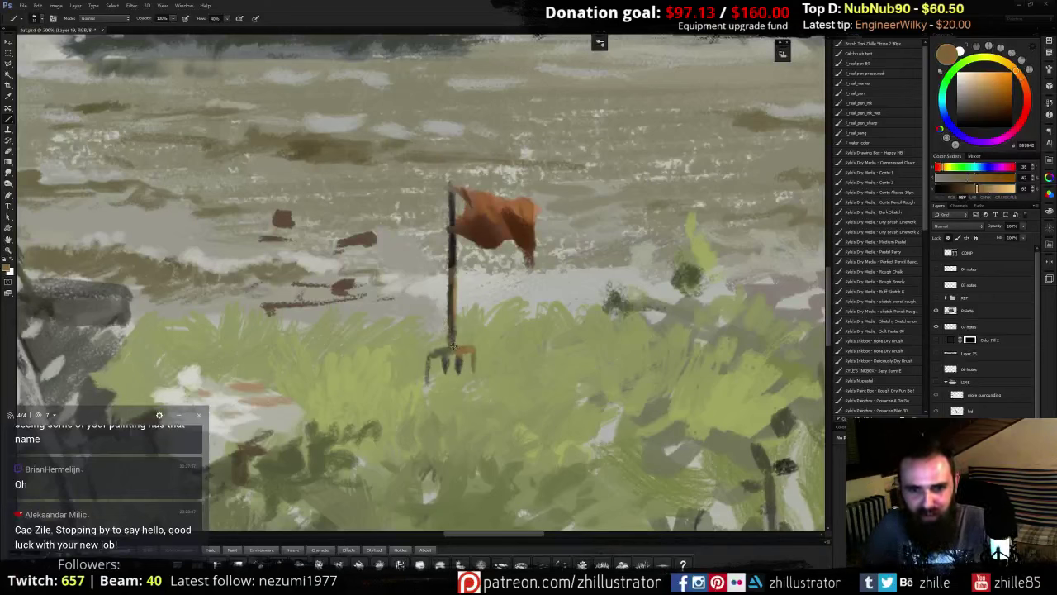
{"action": "left_click", "coordinate": [443, 322], "text": "alt"}
{"action": "left_click", "coordinate": [451, 334], "text": "alt"}
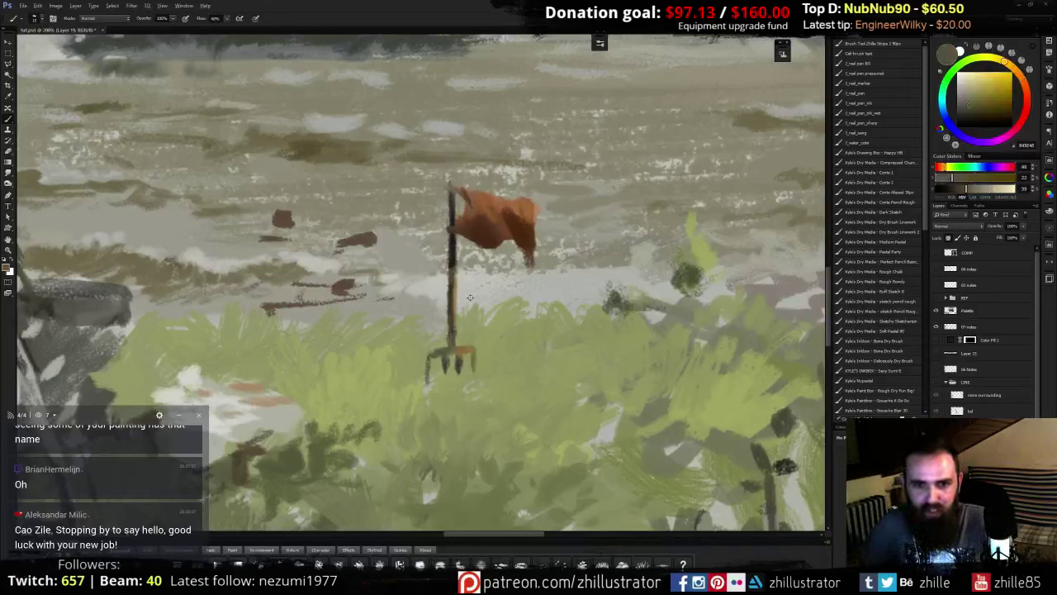
{"action": "left_click", "coordinate": [468, 298], "text": "alt"}
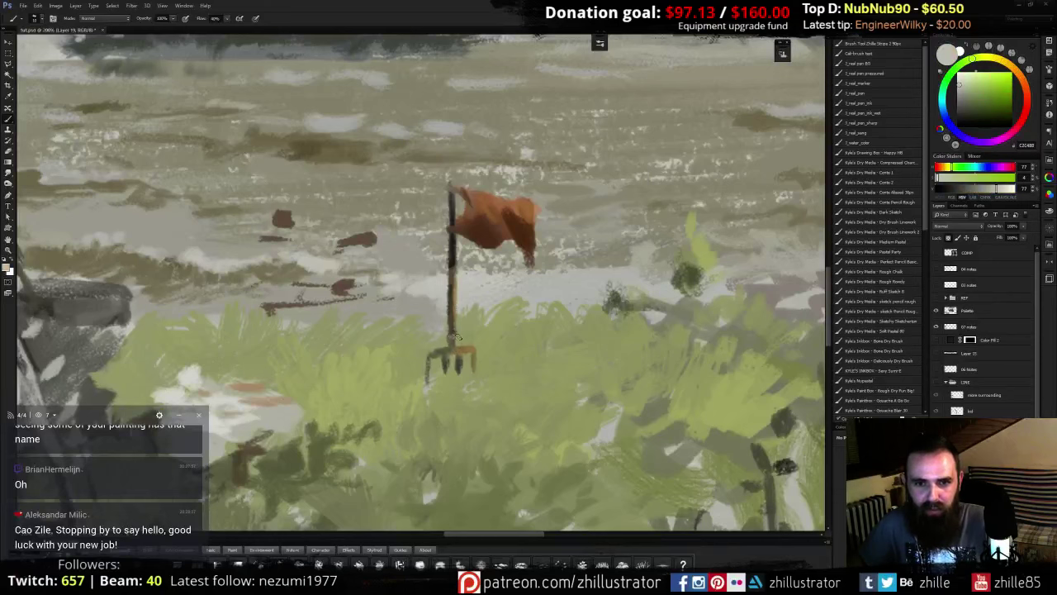
{"action": "left_click", "coordinate": [458, 348], "text": "alt"}
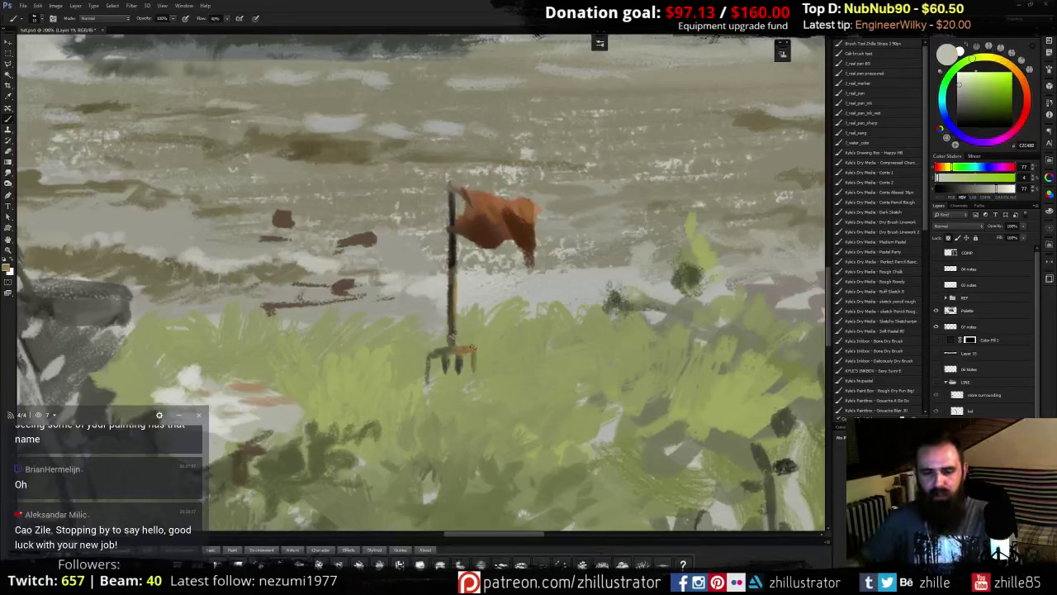
- Darken the fork's tines with sampled dark tones and paint grey-green grass strokes around their tips
{"action": "left_click", "coordinate": [447, 369], "text": "alt"}
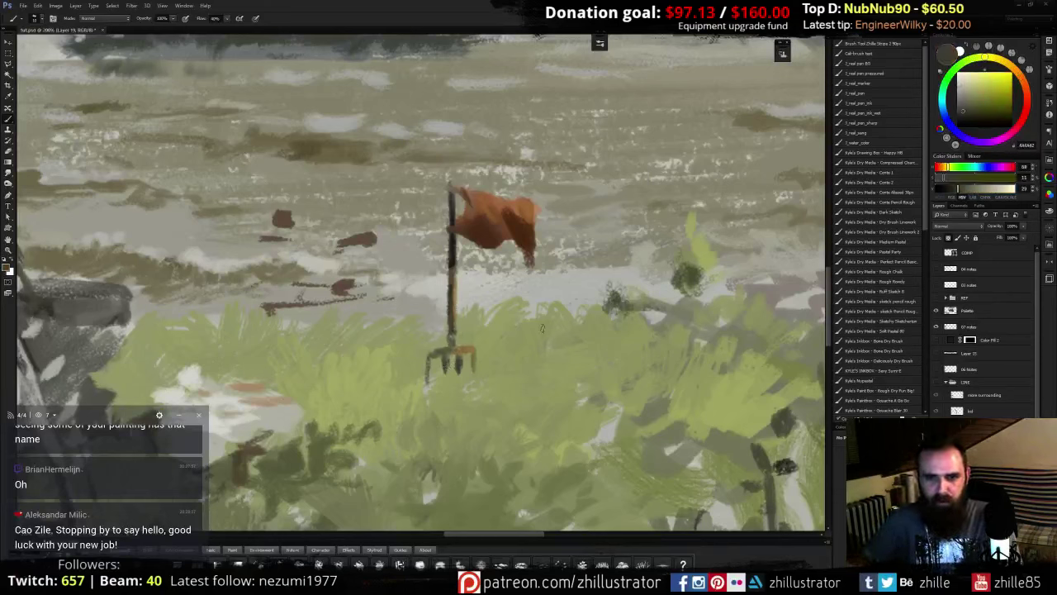
{"action": "left_click", "coordinate": [625, 304], "text": "alt"}
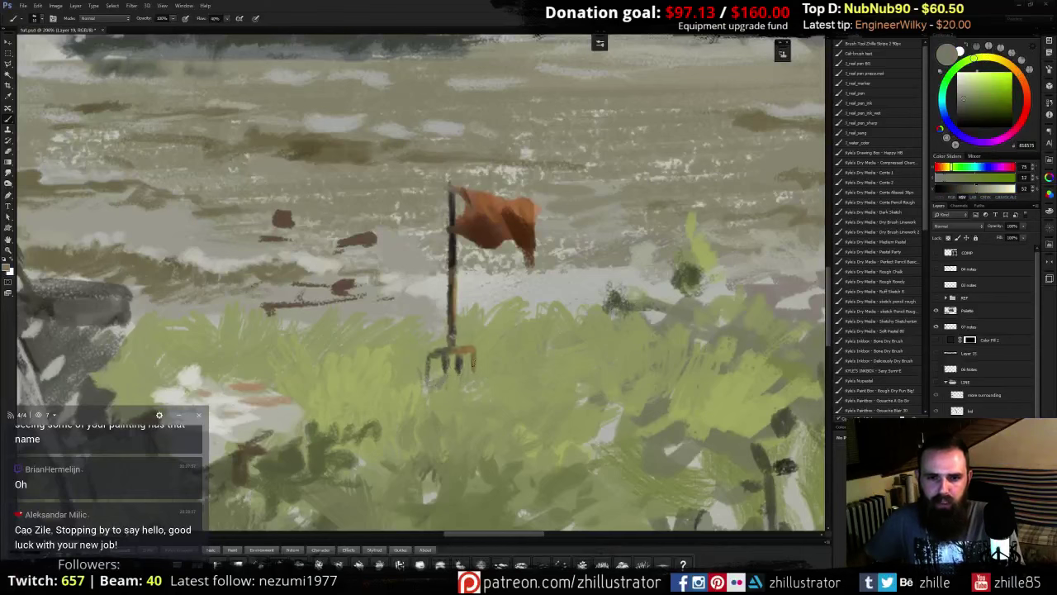
{"action": "left_click", "coordinate": [503, 391], "text": "alt"}
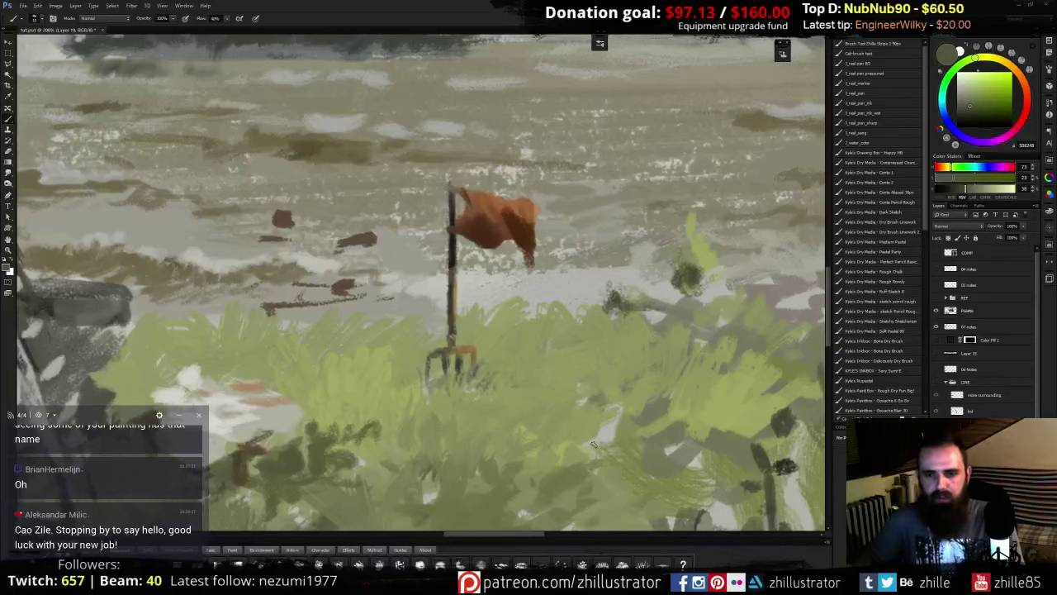
- Cover light gaps in the meadow below the fork with sampled greens and extend the dark green grass clump
{"action": "left_click", "coordinate": [593, 437], "text": "alt"}
{"action": "mouse_move", "coordinate": [598, 439]}
{"action": "left_mouse_down"}
{"action": "mouse_move", "coordinate": [618, 404]}
{"action": "mouse_move", "coordinate": [609, 395]}
{"action": "left_mouse_up"}
{"action": "left_click", "coordinate": [617, 427], "text": "alt"}
{"action": "left_click", "coordinate": [592, 417], "text": "alt"}
{"action": "left_click", "coordinate": [628, 395], "text": "alt"}
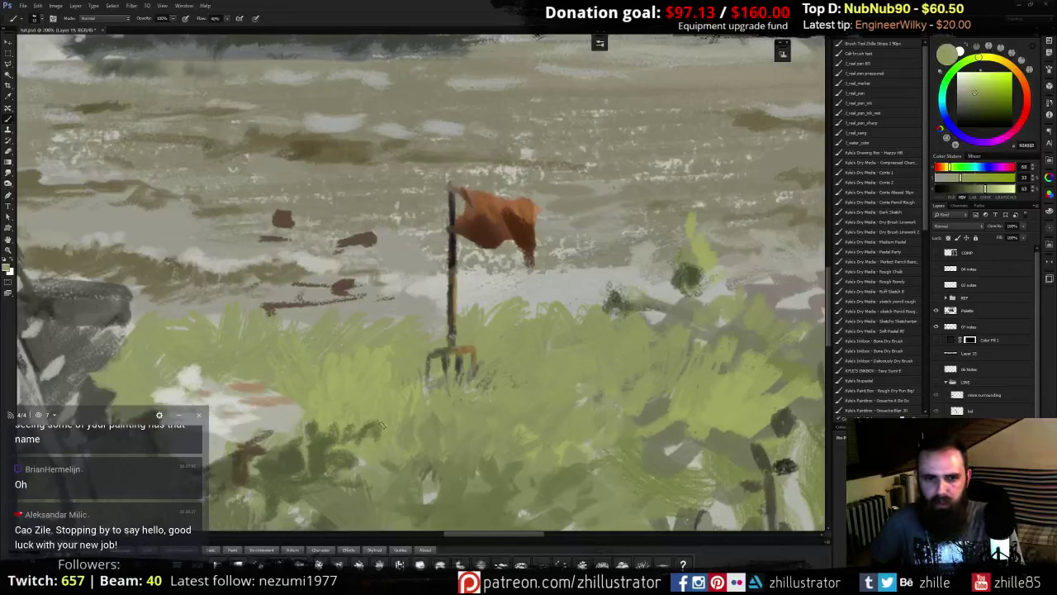
{"action": "left_click", "coordinate": [322, 447], "text": "alt"}
{"action": "mouse_move", "coordinate": [313, 438]}
{"action": "left_mouse_down"}
{"action": "mouse_move", "coordinate": [297, 468]}
{"action": "mouse_move", "coordinate": [305, 452]}
{"action": "mouse_move", "coordinate": [346, 440]}
{"action": "mouse_move", "coordinate": [358, 463]}
{"action": "mouse_move", "coordinate": [369, 438]}
{"action": "left_mouse_up"}
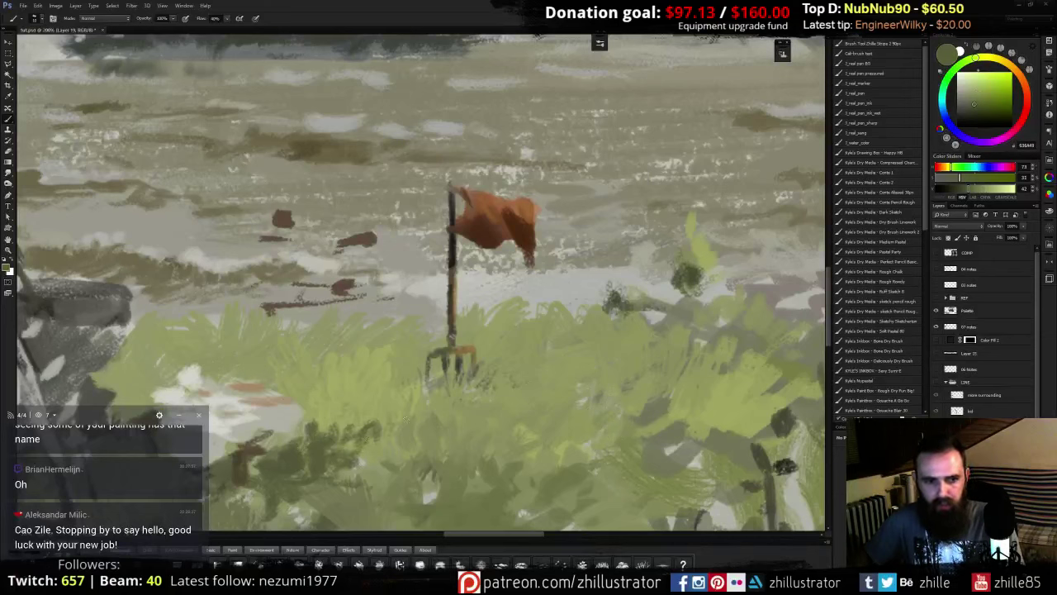
- Adjust the brush size for the grass beside the fork and show the Info panel
{"action": "right_click", "coordinate": [401, 379], "text": "alt"}
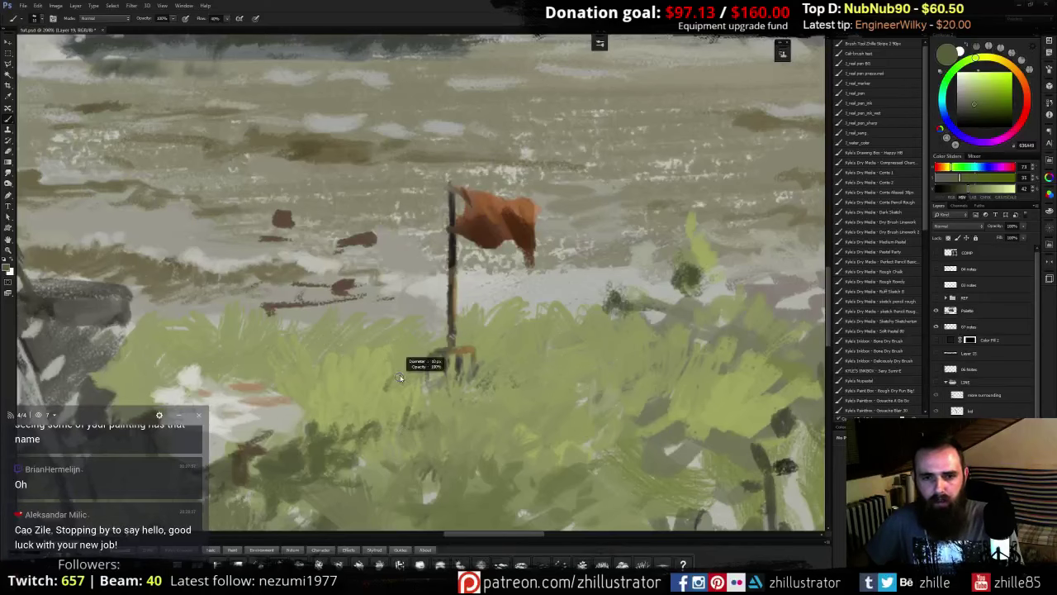
{"action": "left_click_drag", "start_coordinate": [397, 378], "coordinate": [403, 382]}
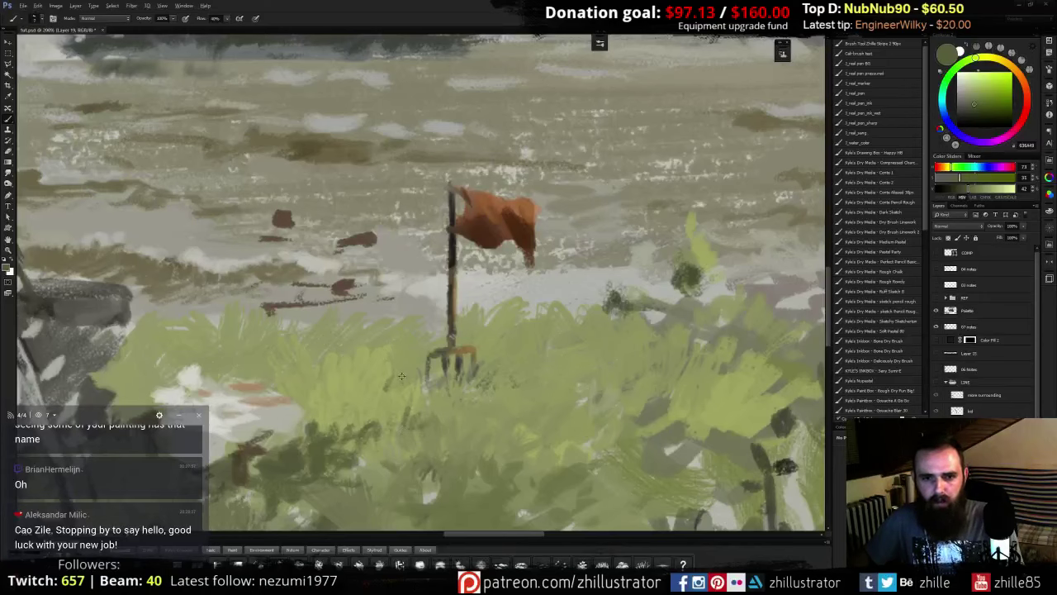
{"action": "key", "text": "F8"}
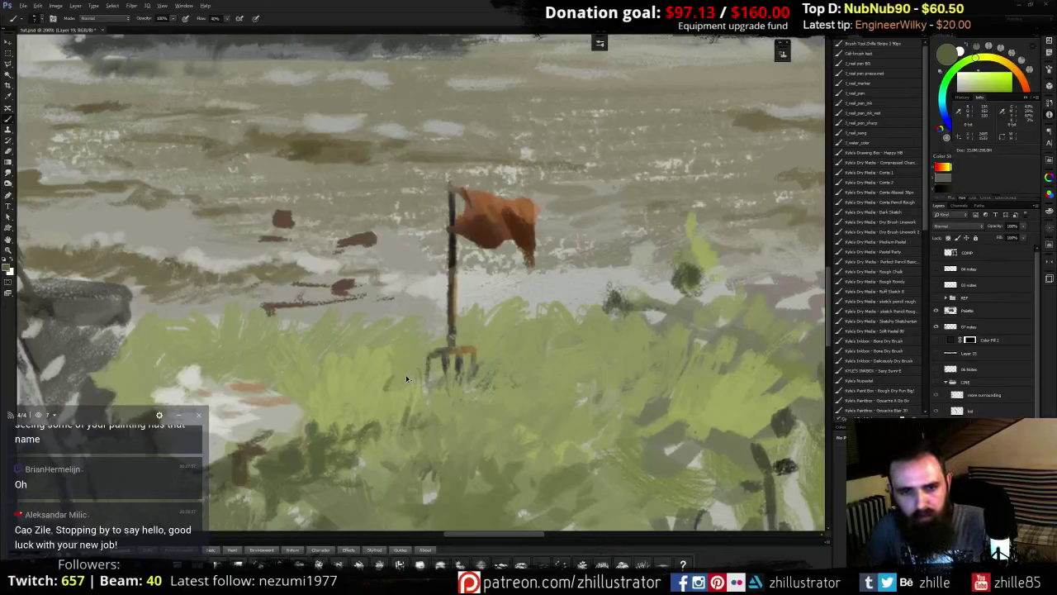
{"action": "right_click", "coordinate": [405, 381], "text": "ctrl"}
{"action": "left_click", "coordinate": [404, 381]}
{"action": "right_click", "coordinate": [405, 380], "text": "alt"}
{"action": "right_click", "coordinate": [405, 382], "text": "alt"}
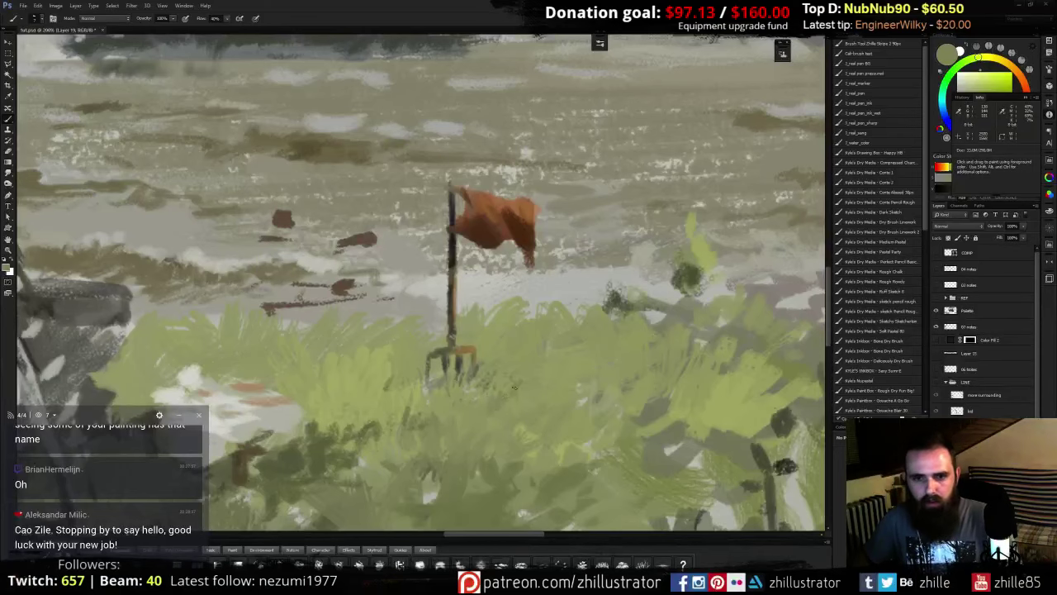
- Sample the flag's red and show the LINE sketch group over the painting around the two small bushes
{"action": "left_click_drag", "start_coordinate": [477, 297], "coordinate": [506, 358]}
{"action": "left_click", "coordinate": [537, 277], "text": "alt"}
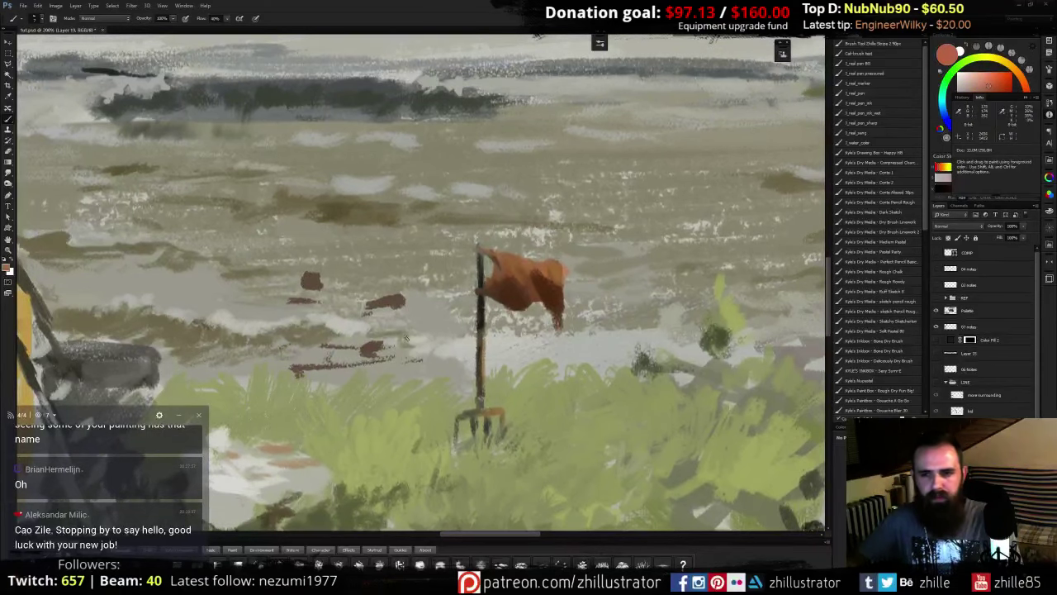
{"action": "key", "text": "ctrl+minus"}
{"action": "key", "text": "ctrl+minus"}
{"action": "key", "text": "ctrl+minus"}
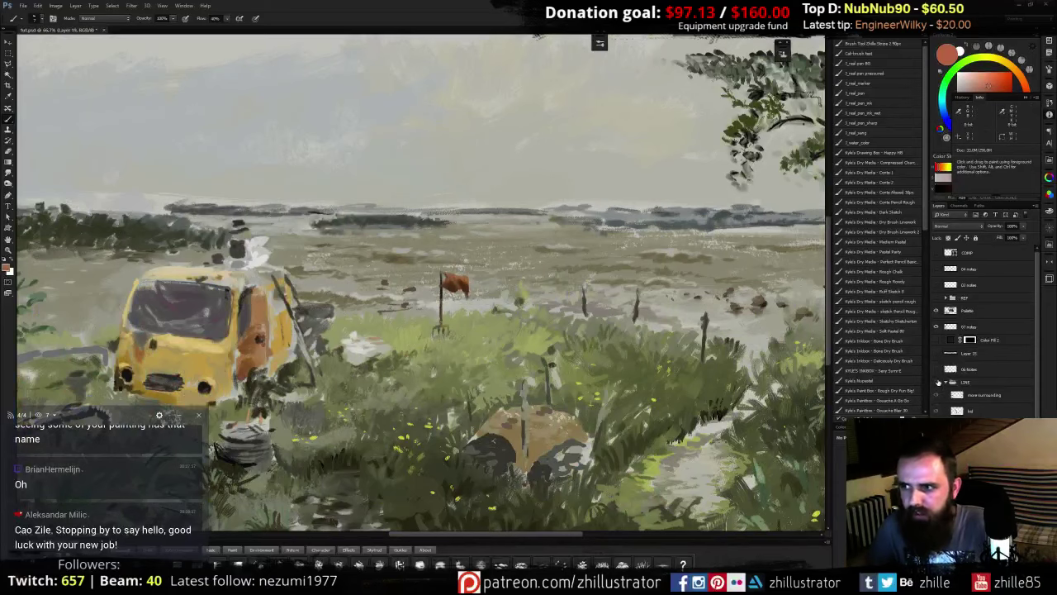
{"action": "left_click", "coordinate": [937, 382]}
{"action": "key", "text": "ctrl+plus"}
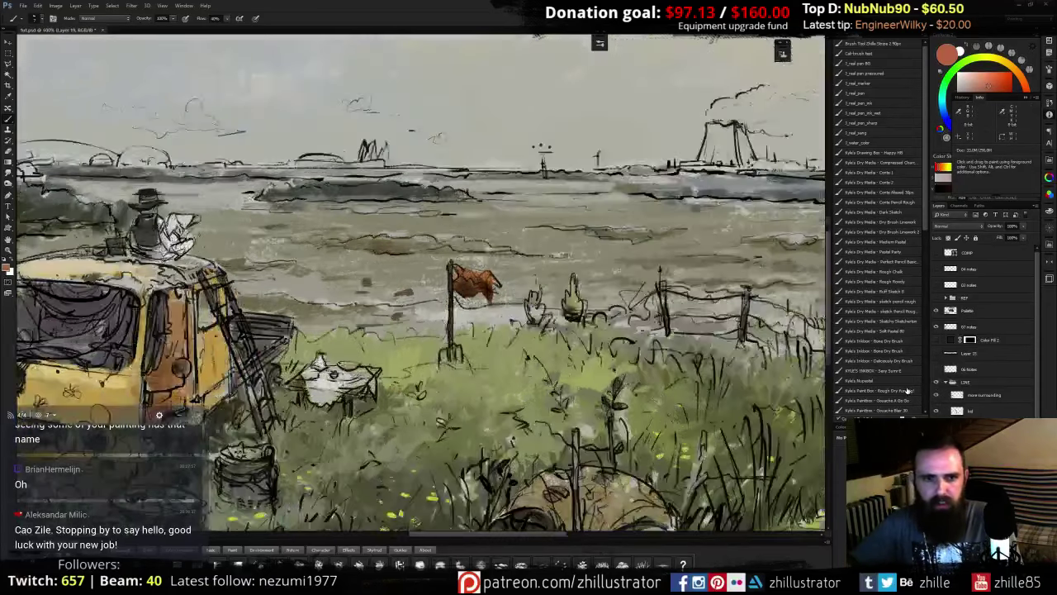
{"action": "key", "text": "ctrl+plus"}
{"action": "left_click_drag", "start_coordinate": [649, 399], "coordinate": [446, 401]}
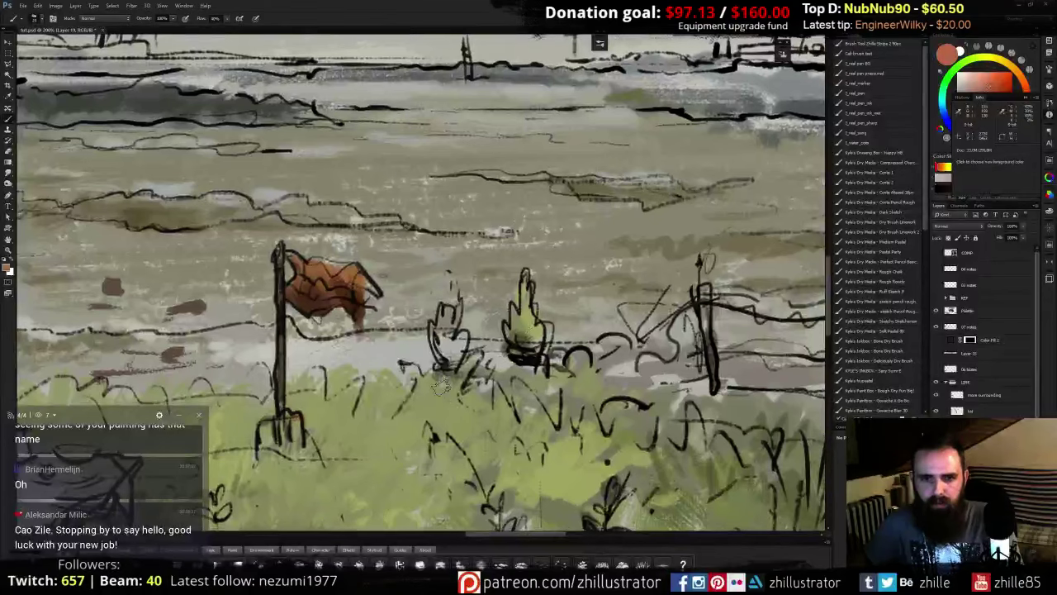
- Fill the sketched bush nearest the flag with sampled dark green and rework the tip of the neighbouring bush
{"action": "left_click", "coordinate": [523, 329], "text": "alt"}
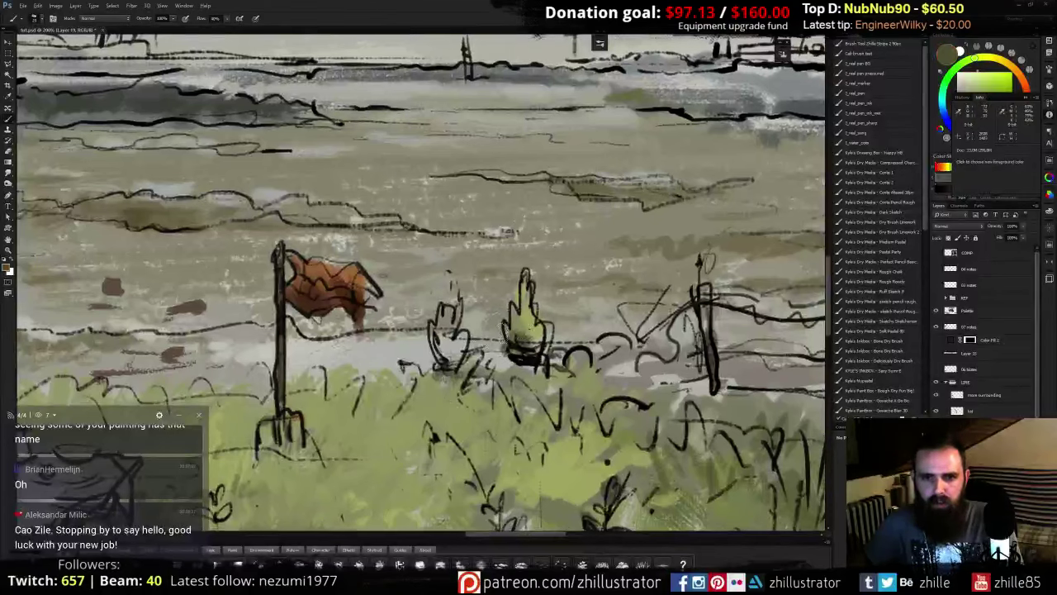
{"action": "mouse_move", "coordinate": [441, 309]}
{"action": "left_mouse_down"}
{"action": "mouse_move", "coordinate": [440, 335]}
{"action": "mouse_move", "coordinate": [452, 348]}
{"action": "mouse_move", "coordinate": [431, 357]}
{"action": "mouse_move", "coordinate": [448, 373]}
{"action": "mouse_move", "coordinate": [451, 361]}
{"action": "mouse_move", "coordinate": [416, 371]}
{"action": "mouse_move", "coordinate": [429, 382]}
{"action": "mouse_move", "coordinate": [418, 377]}
{"action": "mouse_move", "coordinate": [415, 392]}
{"action": "mouse_move", "coordinate": [419, 369]}
{"action": "mouse_move", "coordinate": [469, 378]}
{"action": "left_mouse_up"}
{"action": "left_click", "coordinate": [525, 333], "text": "alt"}
{"action": "mouse_move", "coordinate": [523, 314]}
{"action": "left_mouse_down"}
{"action": "mouse_move", "coordinate": [514, 335]}
{"action": "mouse_move", "coordinate": [526, 348]}
{"action": "mouse_move", "coordinate": [526, 314]}
{"action": "mouse_move", "coordinate": [514, 328]}
{"action": "mouse_move", "coordinate": [530, 307]}
{"action": "mouse_move", "coordinate": [520, 311]}
{"action": "mouse_move", "coordinate": [524, 275]}
{"action": "left_mouse_up"}
- Shade both small bushes with sampled dark and mid greens, adding lighter green highlights
{"action": "left_click", "coordinate": [516, 334], "text": "alt"}
{"action": "left_click", "coordinate": [523, 340], "text": "alt"}
{"action": "left_click", "coordinate": [527, 328], "text": "alt"}
{"action": "left_click", "coordinate": [520, 318], "text": "alt"}
{"action": "left_click", "coordinate": [523, 289], "text": "alt"}
{"action": "left_click", "coordinate": [508, 326], "text": "alt"}
{"action": "left_click_drag", "start_coordinate": [529, 314], "coordinate": [538, 338]}
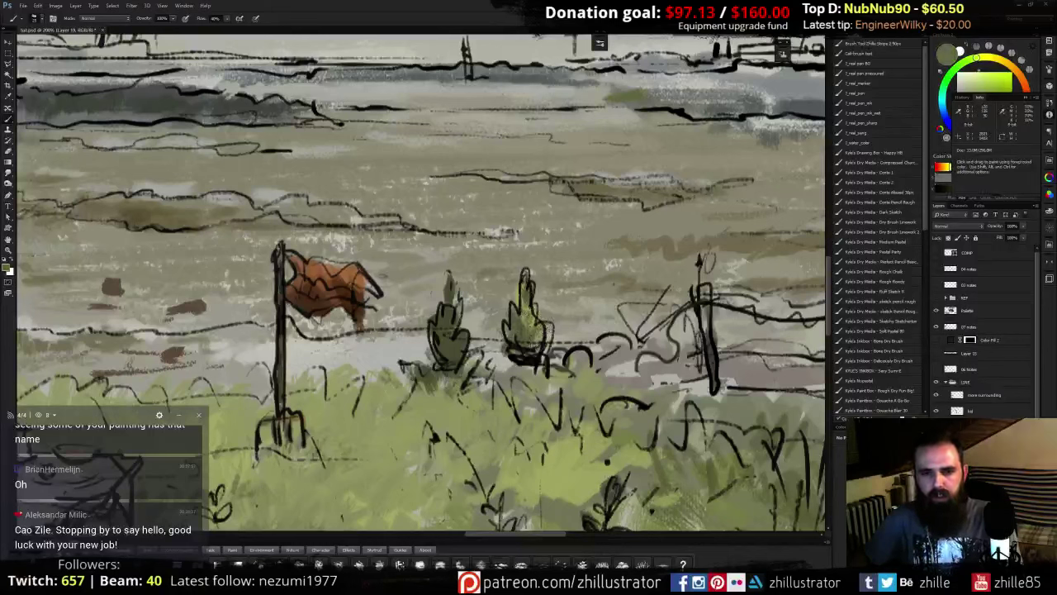
{"action": "left_click", "coordinate": [528, 312], "text": "alt"}
{"action": "mouse_move", "coordinate": [449, 309]}
{"action": "left_mouse_down"}
{"action": "mouse_move", "coordinate": [448, 270]}
{"action": "mouse_move", "coordinate": [461, 335]}
{"action": "left_mouse_up"}
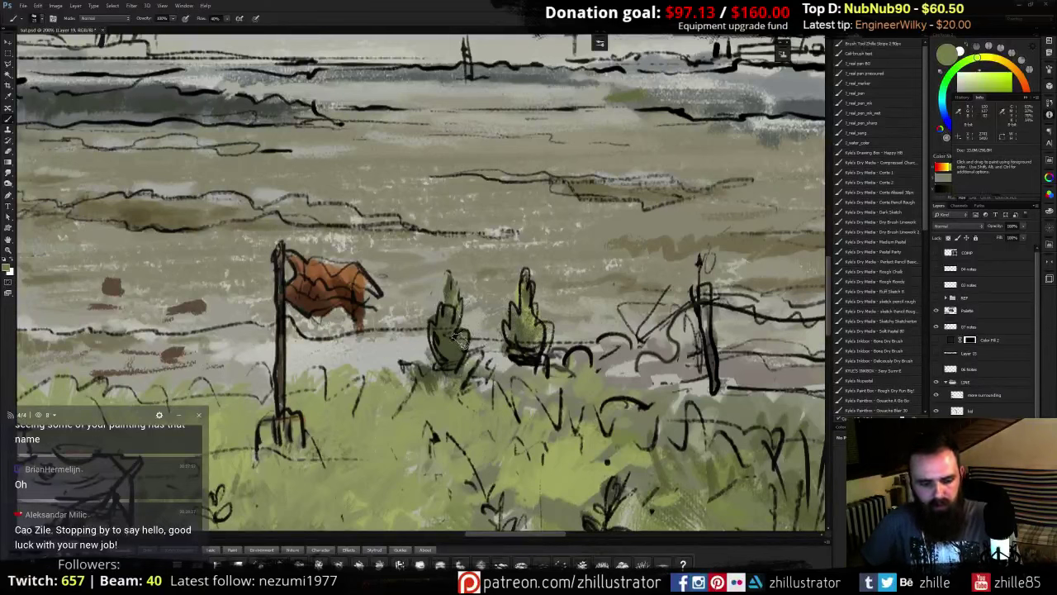
- Hide the LINE sketch group and paint sampled background greys around the second bush with the regular brush
{"action": "key", "text": "shift+b"}
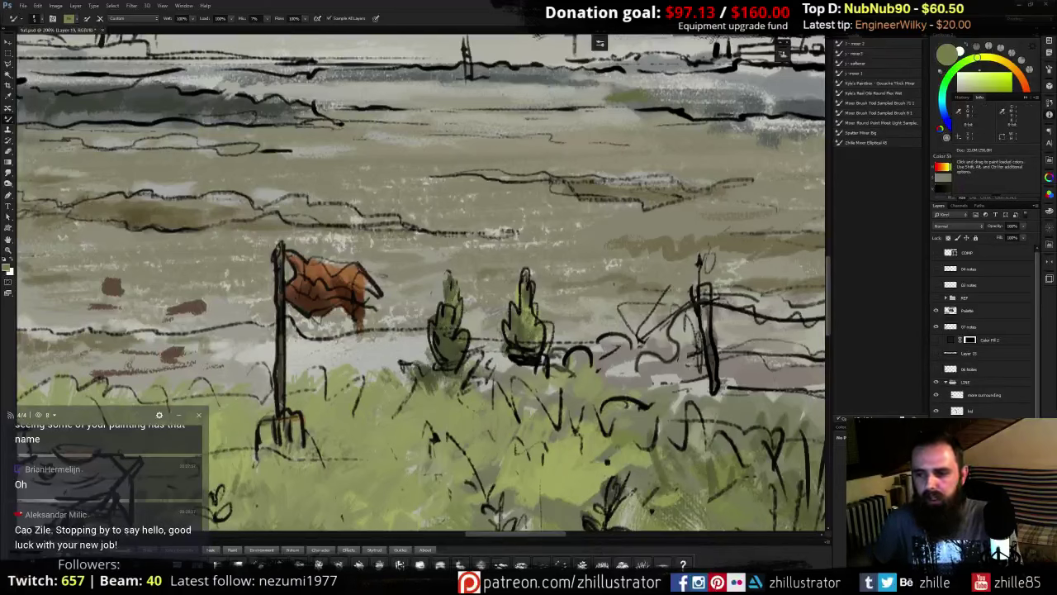
{"action": "left_click", "coordinate": [936, 383]}
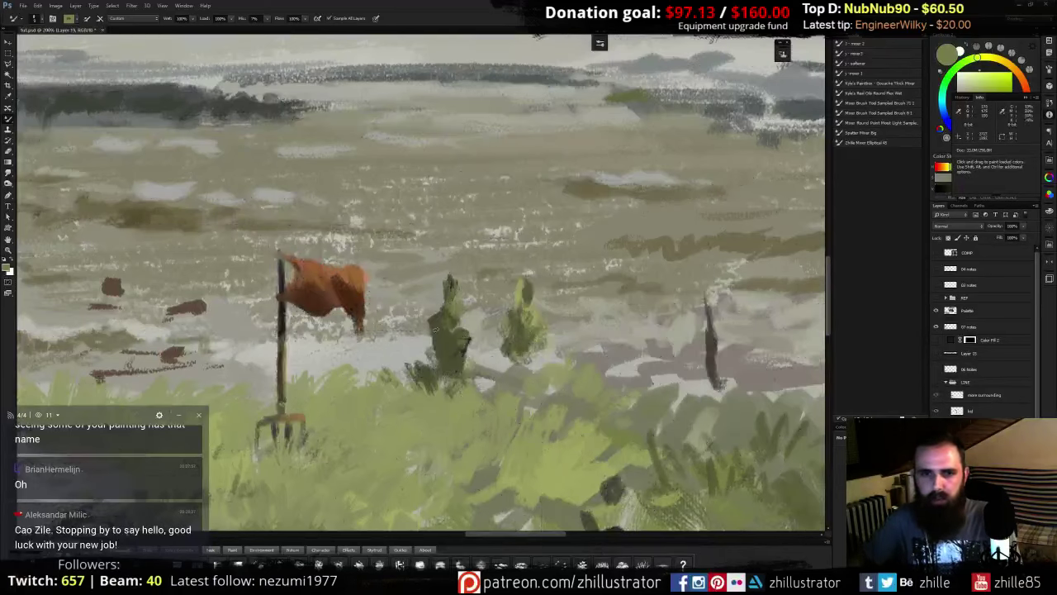
{"action": "key", "text": "shift+b"}
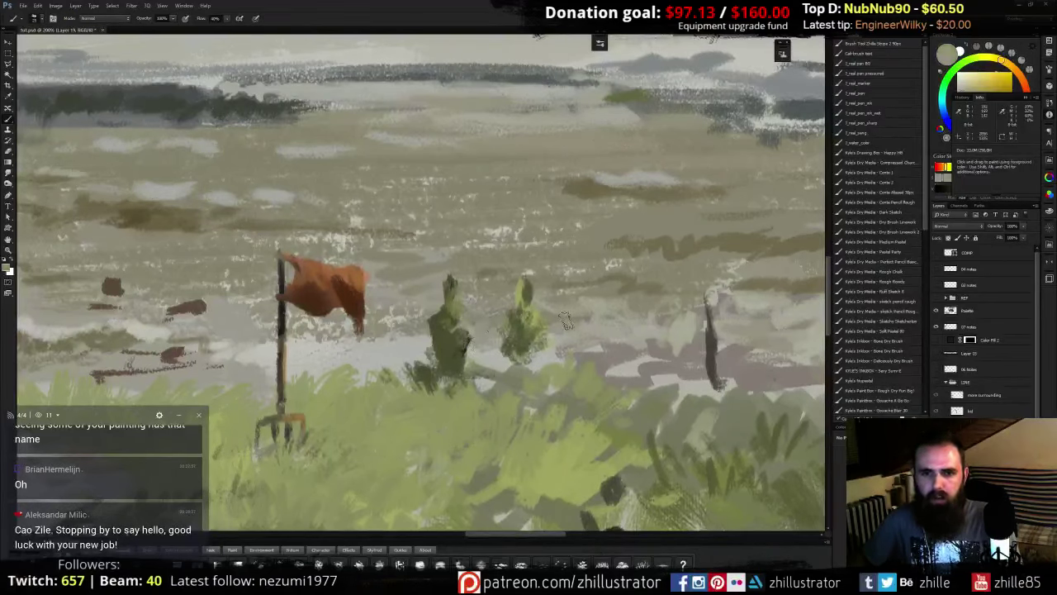
{"action": "left_click", "coordinate": [572, 306], "text": "alt"}
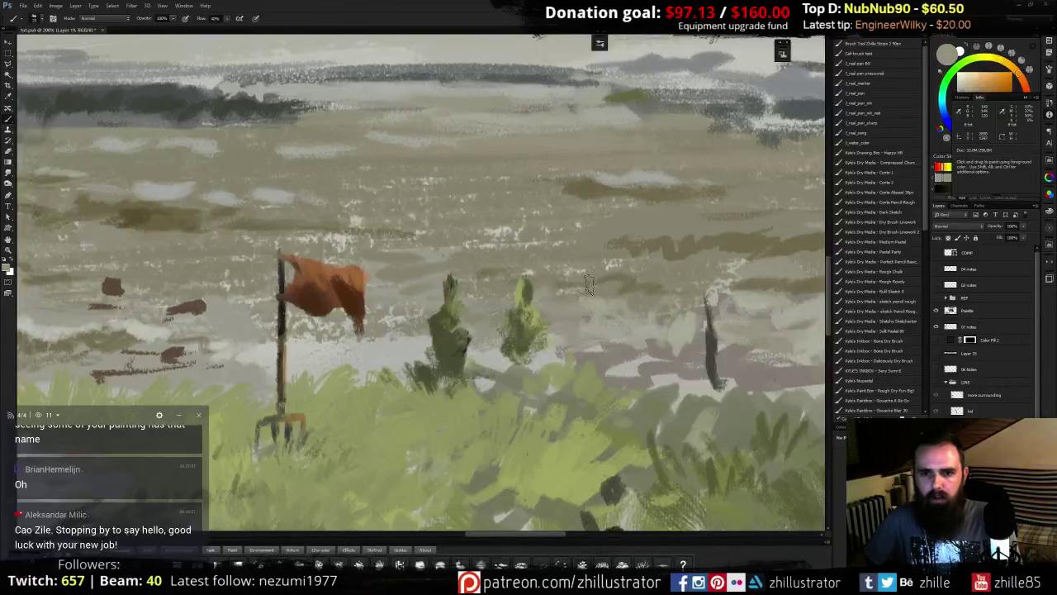
{"action": "left_click", "coordinate": [583, 281], "text": "alt"}
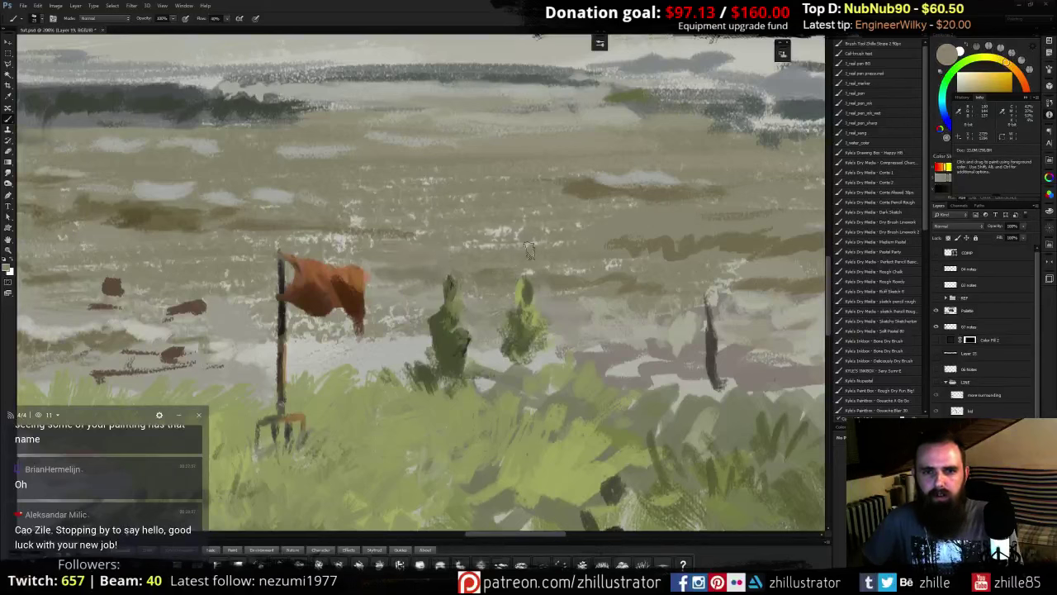
- Hide the Info panel and paint more saturated green grass blades over the grey patch in the middle of the meadow
{"action": "left_click_drag", "start_coordinate": [596, 273], "coordinate": [536, 269]}
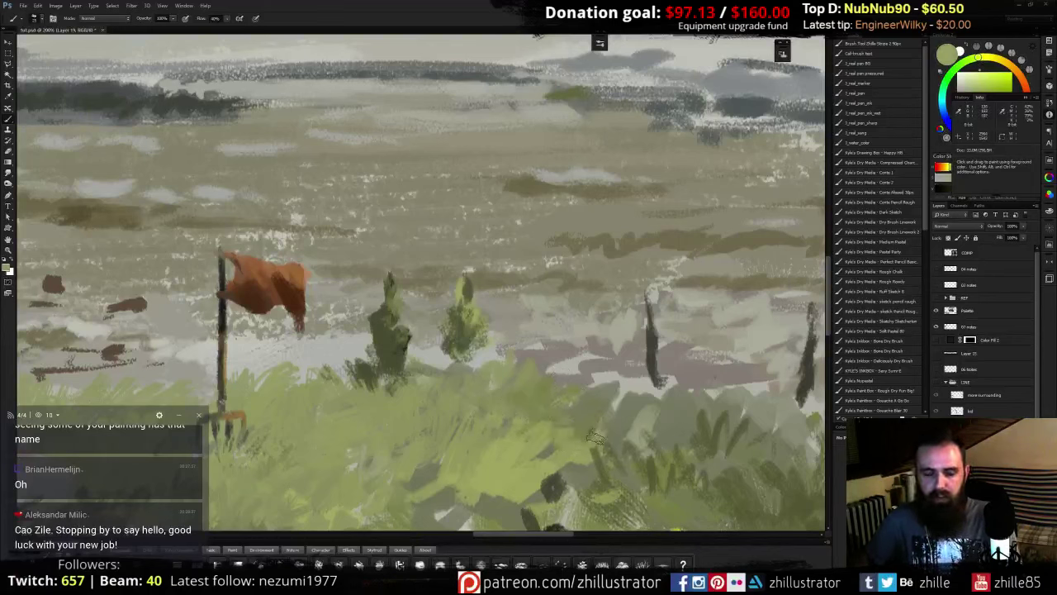
{"action": "left_click_drag", "start_coordinate": [535, 454], "coordinate": [601, 298]}
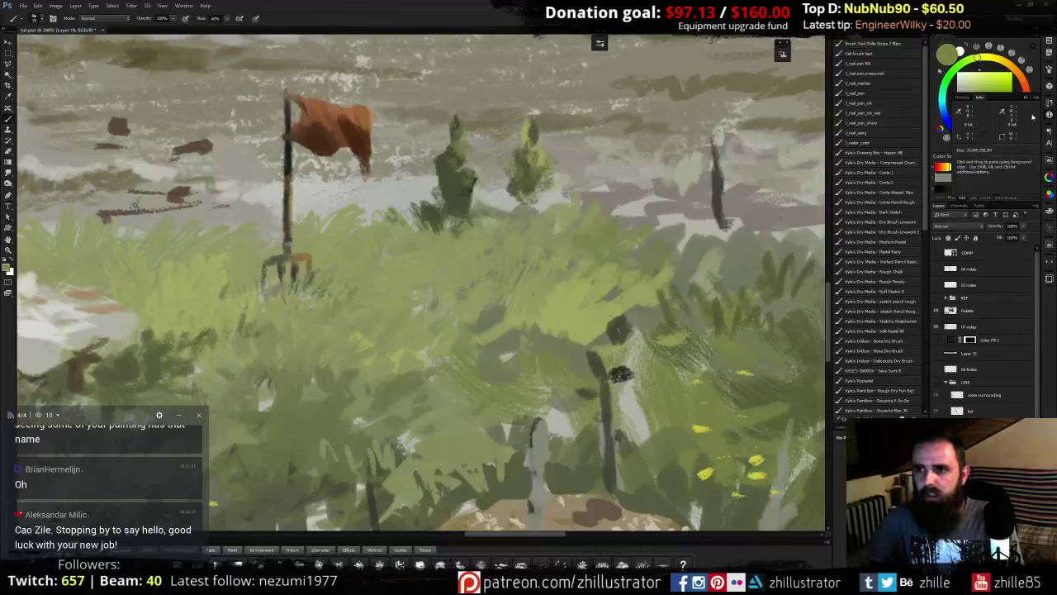
{"action": "left_click", "coordinate": [1050, 116]}
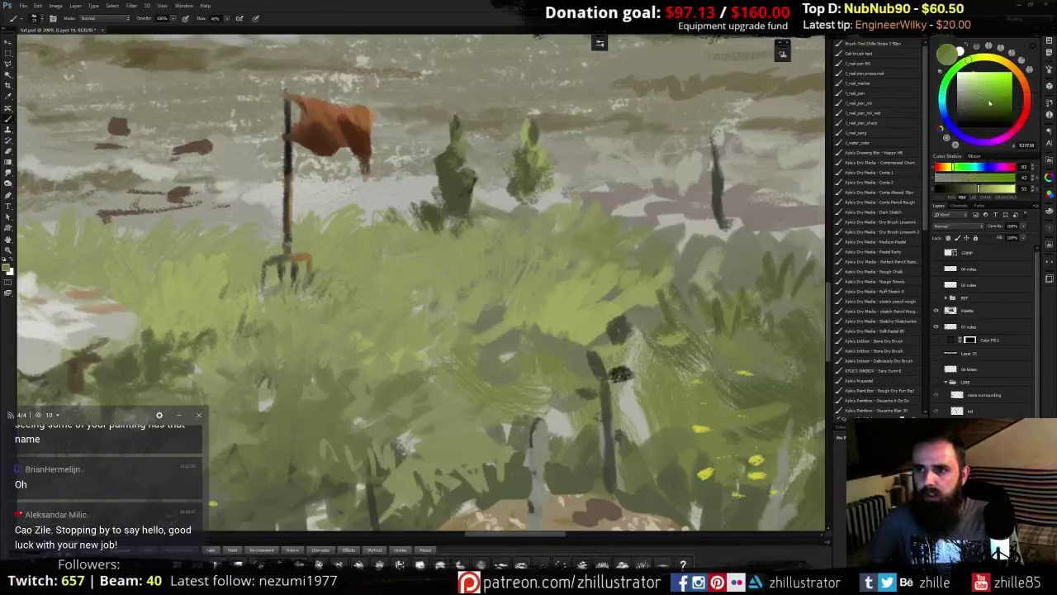
{"action": "left_click", "coordinate": [987, 100]}
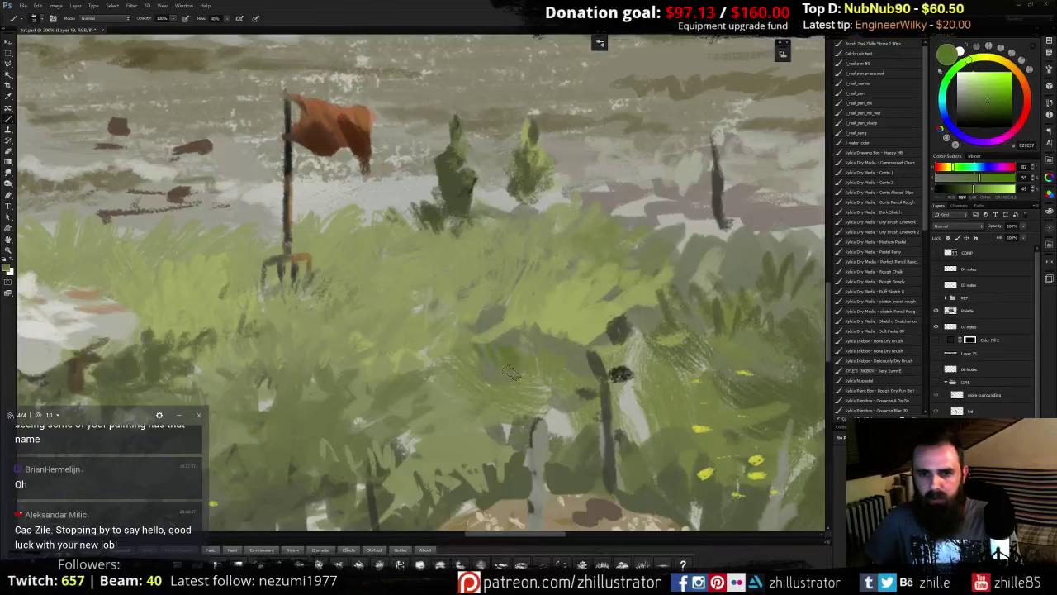
{"action": "left_click", "coordinate": [510, 366], "text": "alt"}
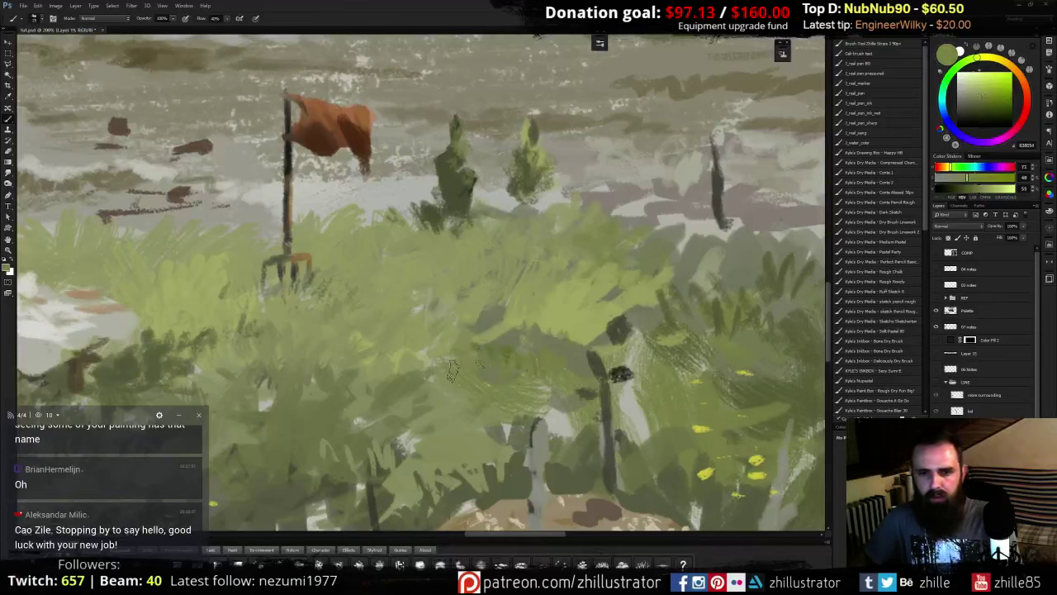
- Cover the remaining grey patches in the middle of the meadow with sampled light greens
{"action": "left_click", "coordinate": [524, 340], "text": "alt"}
{"action": "left_click", "coordinate": [539, 325], "text": "alt"}
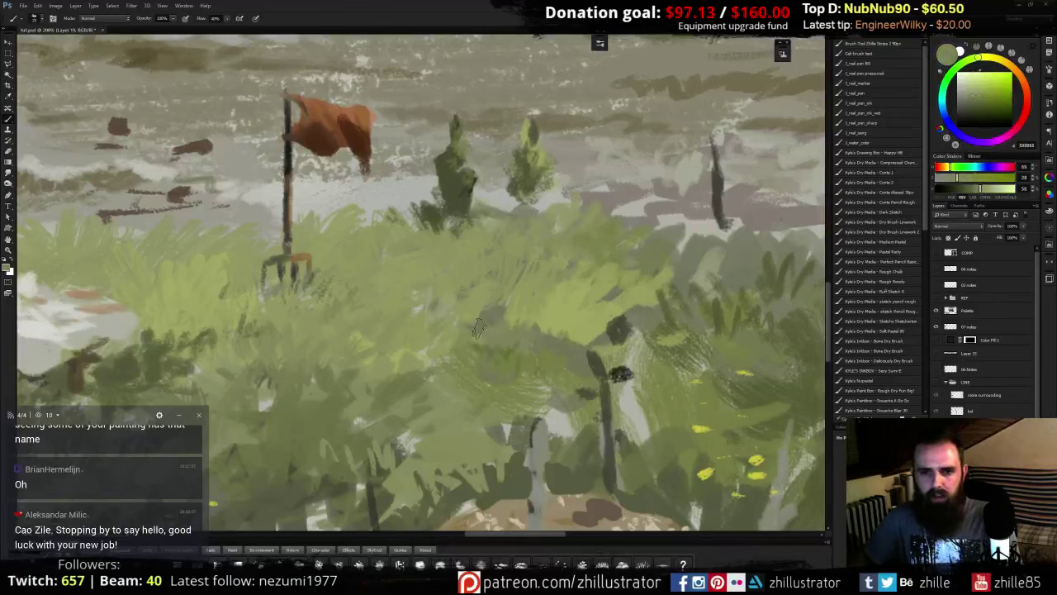
{"action": "left_click", "coordinate": [492, 309], "text": "alt"}
{"action": "left_click", "coordinate": [471, 308], "text": "alt"}
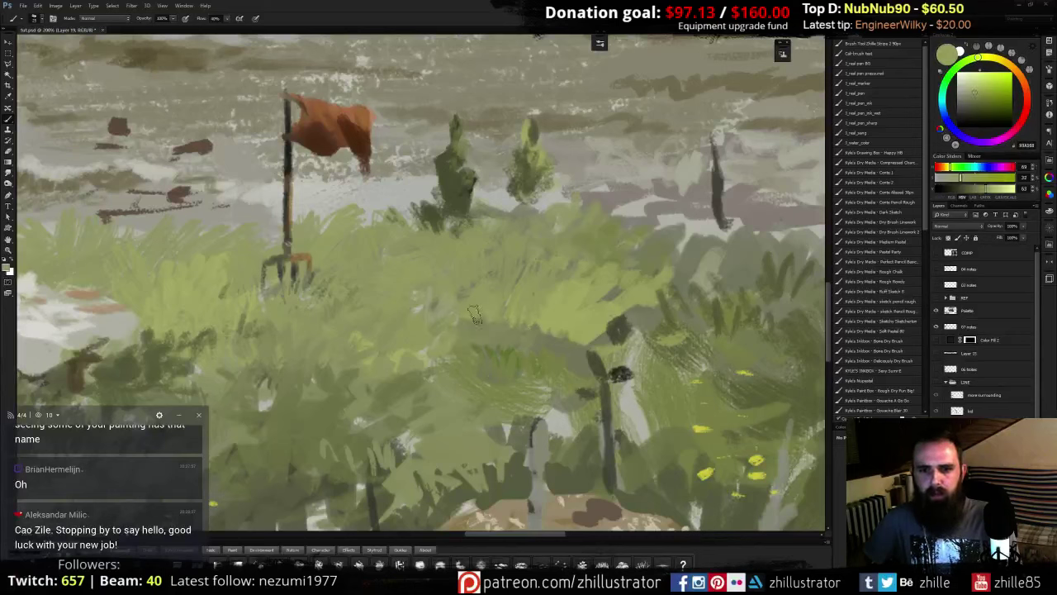
{"action": "left_click", "coordinate": [484, 308], "text": "alt"}
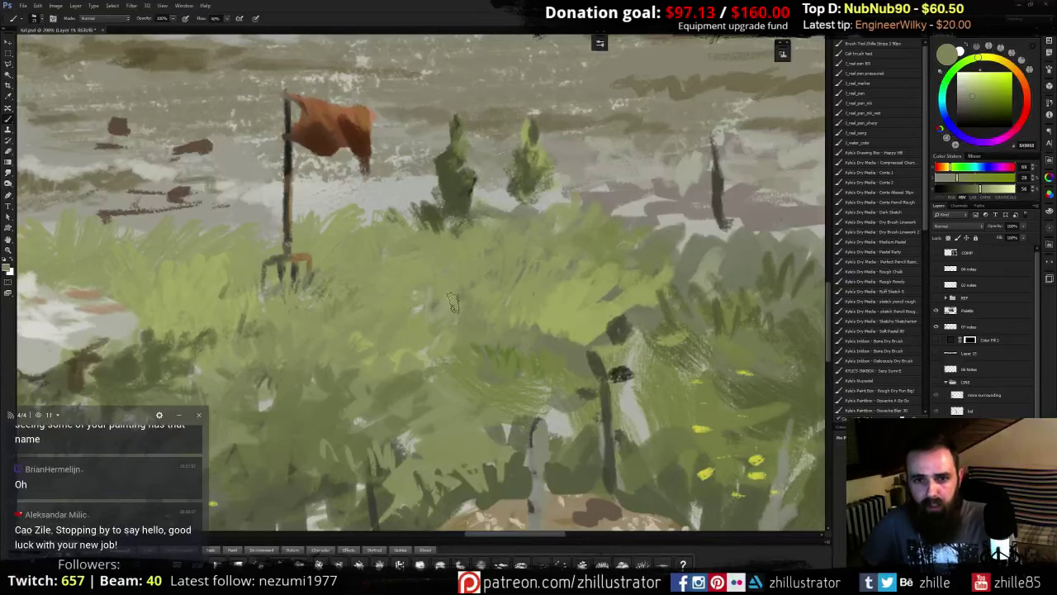
- Touch up the grass in the middle of the meadow with a sampled green and show the LINE sketch group again
{"action": "left_click", "coordinate": [443, 272], "text": "alt"}
{"action": "left_click_drag", "start_coordinate": [432, 309], "coordinate": [417, 295]}
{"action": "mouse_move", "coordinate": [516, 296]}
{"action": "left_mouse_down"}
{"action": "mouse_move", "coordinate": [597, 328]}
{"action": "mouse_move", "coordinate": [591, 391]}
{"action": "left_mouse_up"}
{"action": "left_click", "coordinate": [936, 383]}
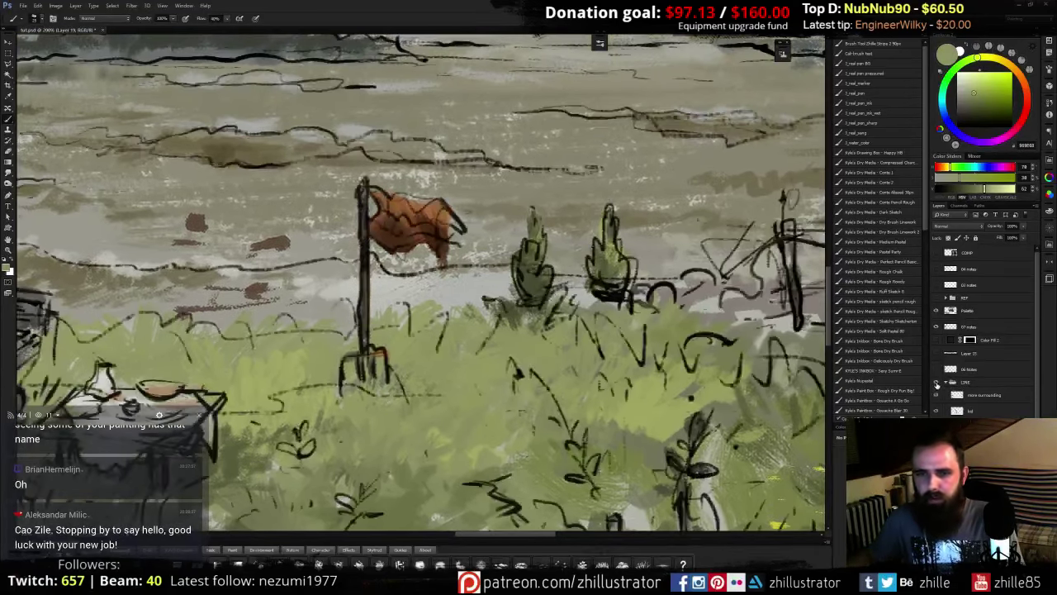
- Blend sampled light and mid greens into the meadow grass below the two bushes and around the fork
{"action": "left_click", "coordinate": [489, 327], "text": "alt"}
{"action": "mouse_move", "coordinate": [487, 317]}
{"action": "left_mouse_down"}
{"action": "mouse_move", "coordinate": [488, 291]}
{"action": "mouse_move", "coordinate": [464, 313]}
{"action": "mouse_move", "coordinate": [452, 289]}
{"action": "mouse_move", "coordinate": [441, 302]}
{"action": "mouse_move", "coordinate": [471, 319]}
{"action": "mouse_move", "coordinate": [503, 309]}
{"action": "mouse_move", "coordinate": [484, 302]}
{"action": "mouse_move", "coordinate": [442, 331]}
{"action": "mouse_move", "coordinate": [463, 356]}
{"action": "mouse_move", "coordinate": [528, 371]}
{"action": "mouse_move", "coordinate": [588, 302]}
{"action": "left_mouse_up"}
{"action": "left_click", "coordinate": [502, 310], "text": "alt"}
{"action": "left_click", "coordinate": [444, 333], "text": "alt"}
{"action": "left_click", "coordinate": [609, 299], "text": "alt"}
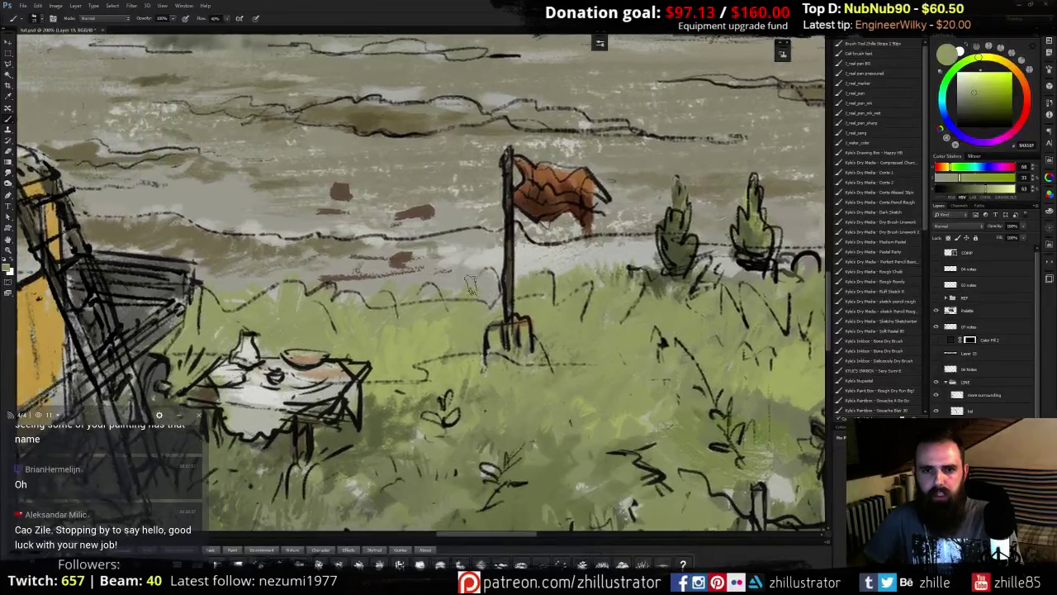
{"action": "left_click", "coordinate": [479, 427], "text": "alt"}
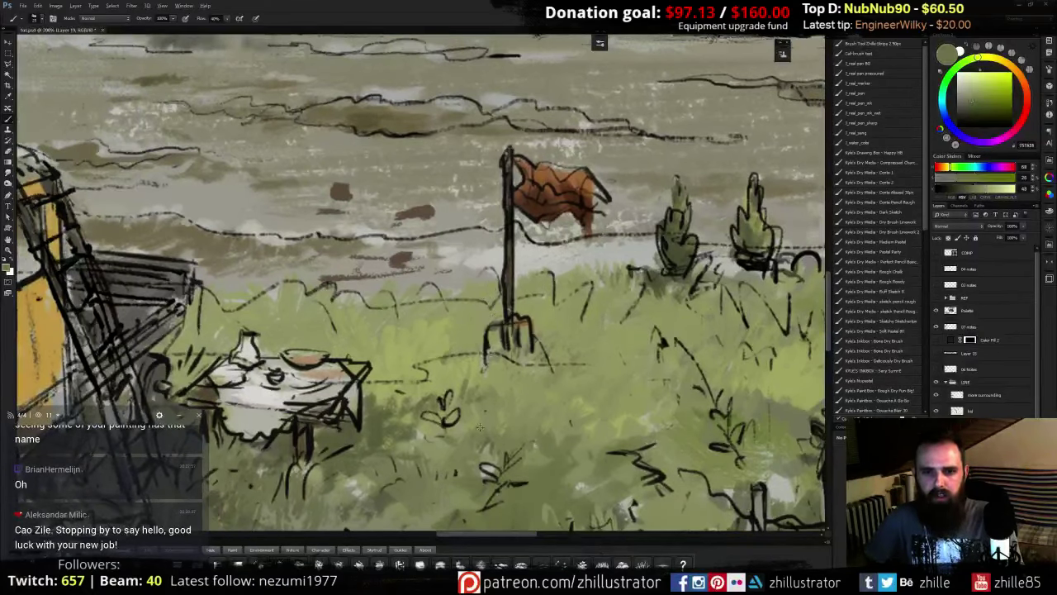
{"action": "left_click", "coordinate": [419, 409], "text": "alt"}
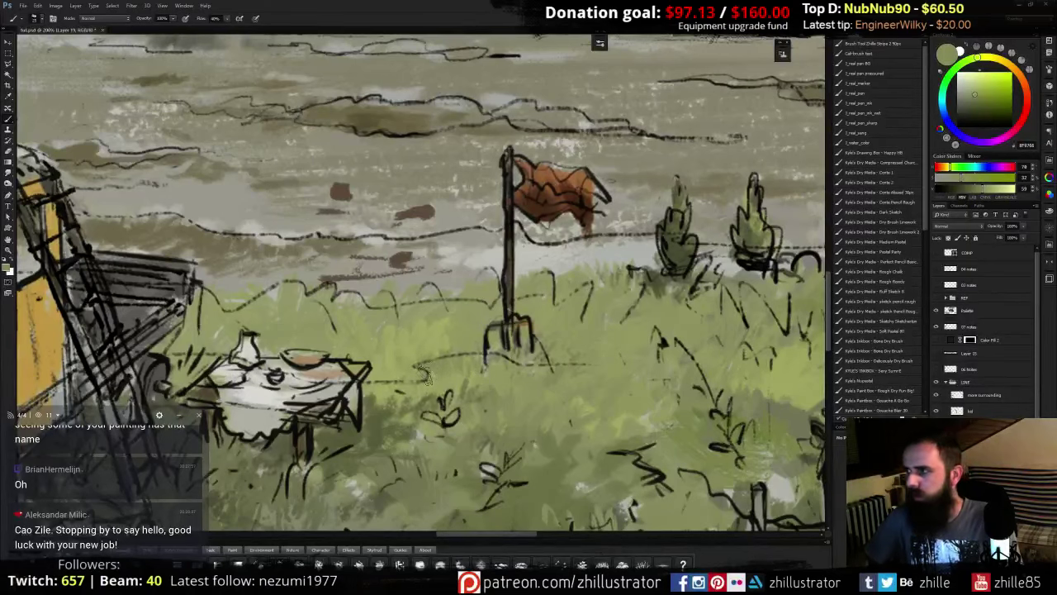
- Paint the area beneath the table and around its leg with sampled dark green and brown
{"action": "left_click_drag", "start_coordinate": [520, 383], "coordinate": [586, 332]}
{"action": "left_click", "coordinate": [354, 396], "text": "alt"}
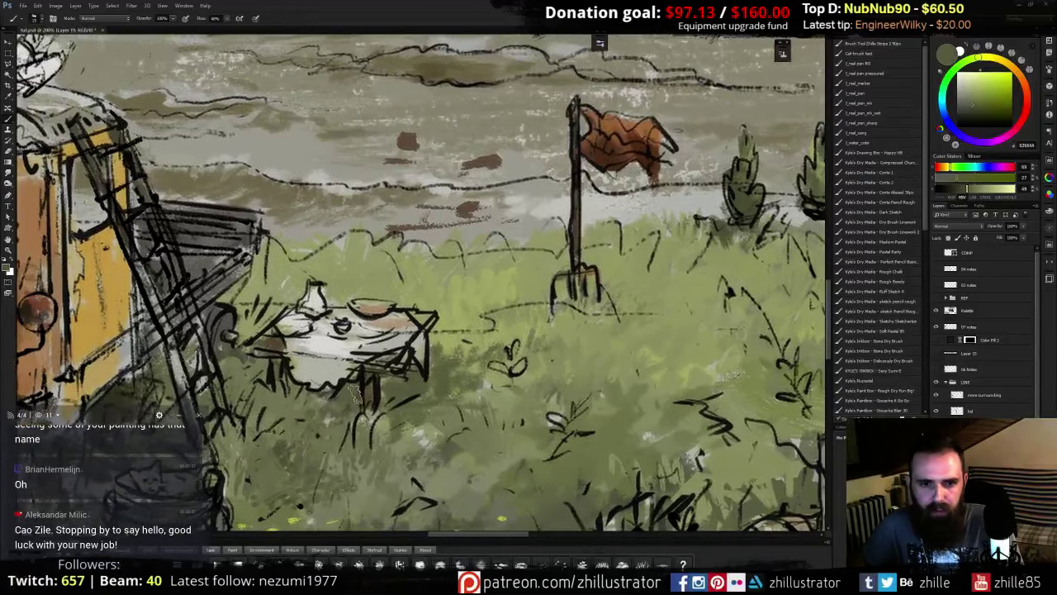
{"action": "mouse_move", "coordinate": [355, 383]}
{"action": "left_mouse_down"}
{"action": "mouse_move", "coordinate": [358, 411]}
{"action": "mouse_move", "coordinate": [374, 393]}
{"action": "left_mouse_up"}
{"action": "left_click", "coordinate": [365, 408], "text": "alt"}
{"action": "left_click", "coordinate": [369, 398], "text": "alt"}
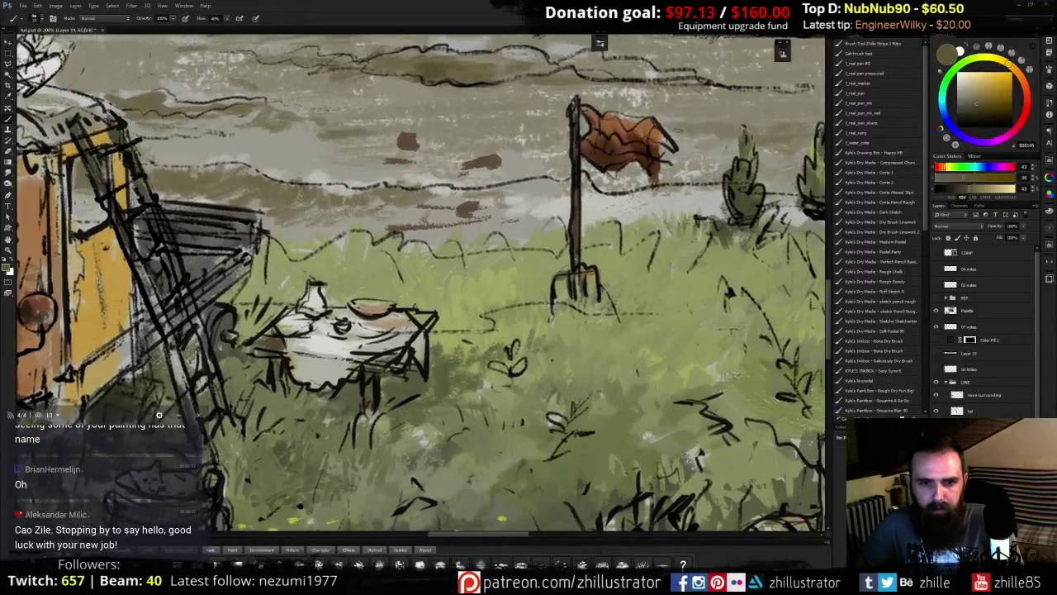
- Shade the side edge of the table facing the fork with sampled dark and mid browns
{"action": "left_click", "coordinate": [405, 357], "text": "alt"}
{"action": "left_click_drag", "start_coordinate": [406, 353], "coordinate": [396, 368]}
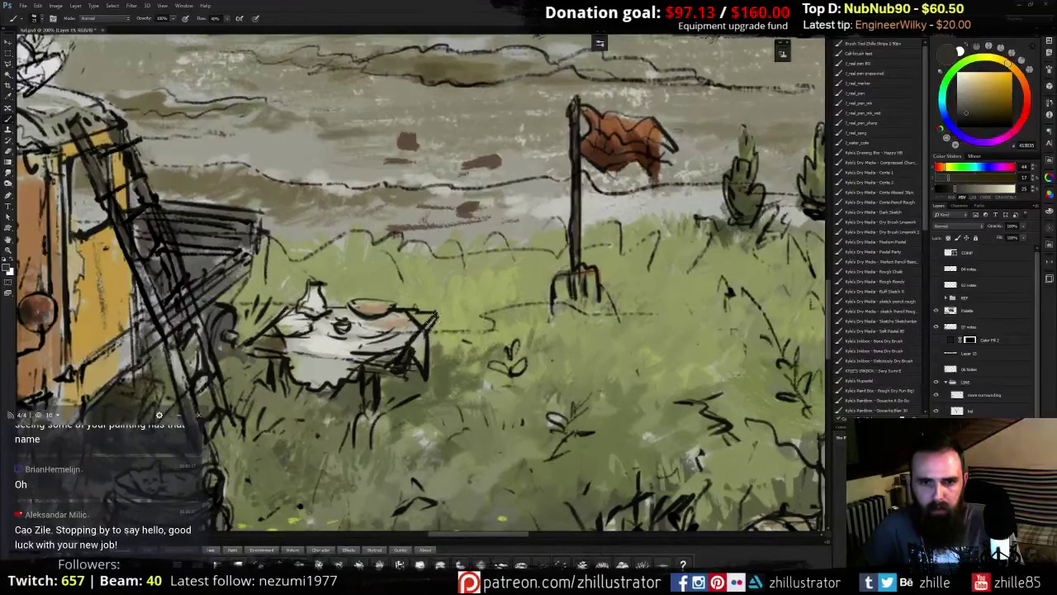
{"action": "left_click", "coordinate": [389, 355], "text": "alt"}
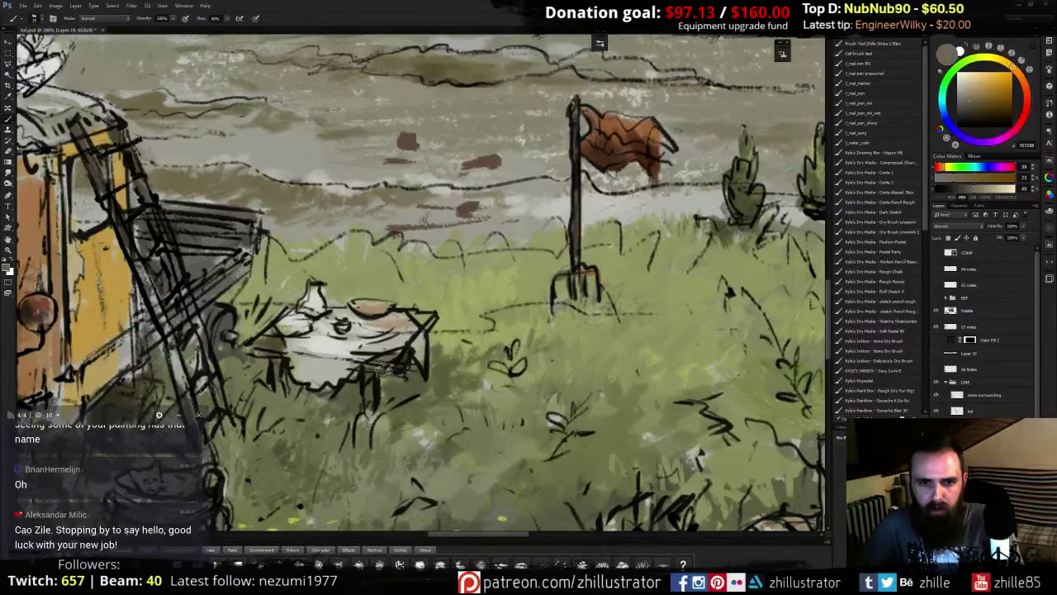
{"action": "left_click", "coordinate": [402, 355], "text": "alt"}
{"action": "left_click_drag", "start_coordinate": [402, 355], "coordinate": [406, 357]}
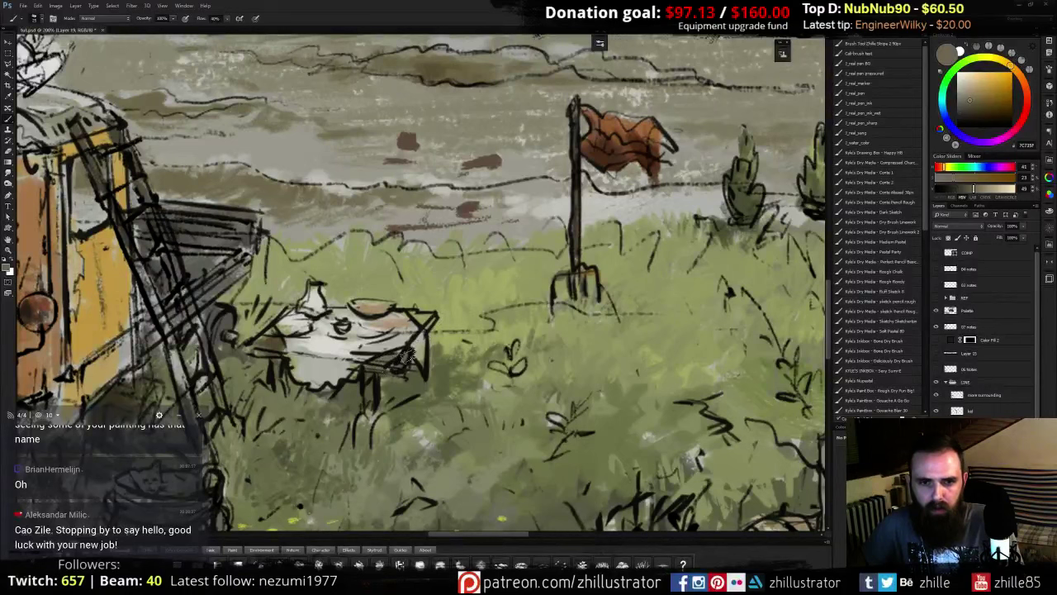
- Refine the far corner of the table with lighter browns and clean up the grass beside it with sampled green
{"action": "left_click_drag", "start_coordinate": [423, 317], "coordinate": [426, 314]}
{"action": "left_click", "coordinate": [438, 307], "text": "alt"}
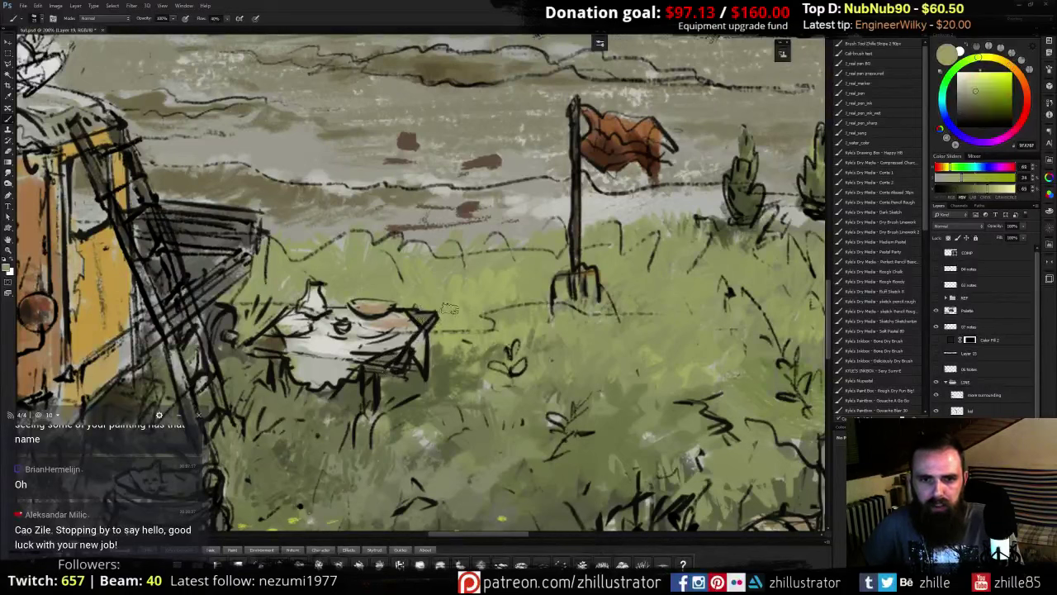
{"action": "left_click", "coordinate": [423, 318], "text": "alt"}
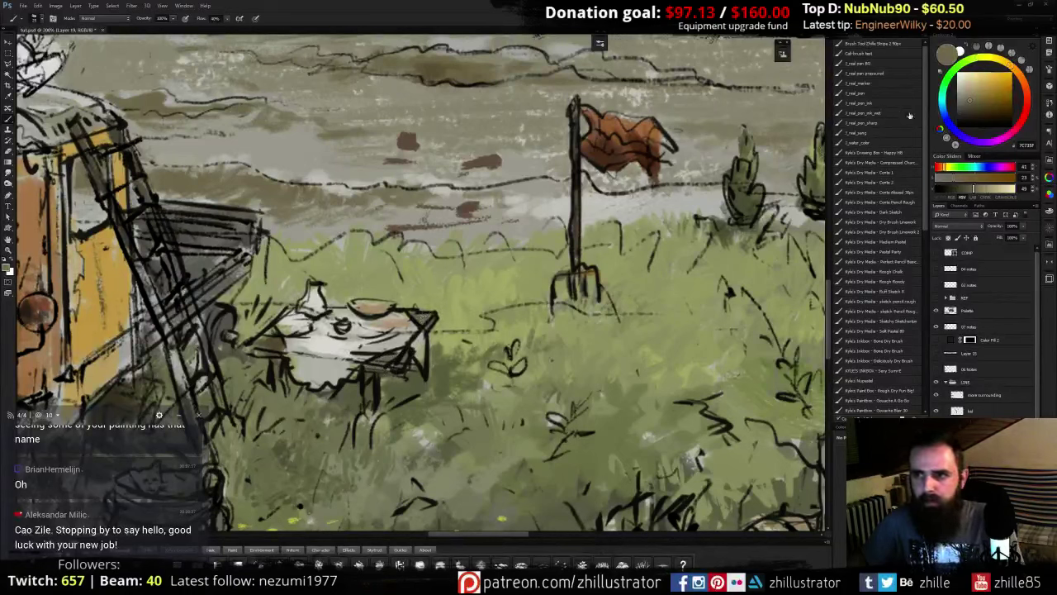
{"action": "left_click", "coordinate": [977, 93]}
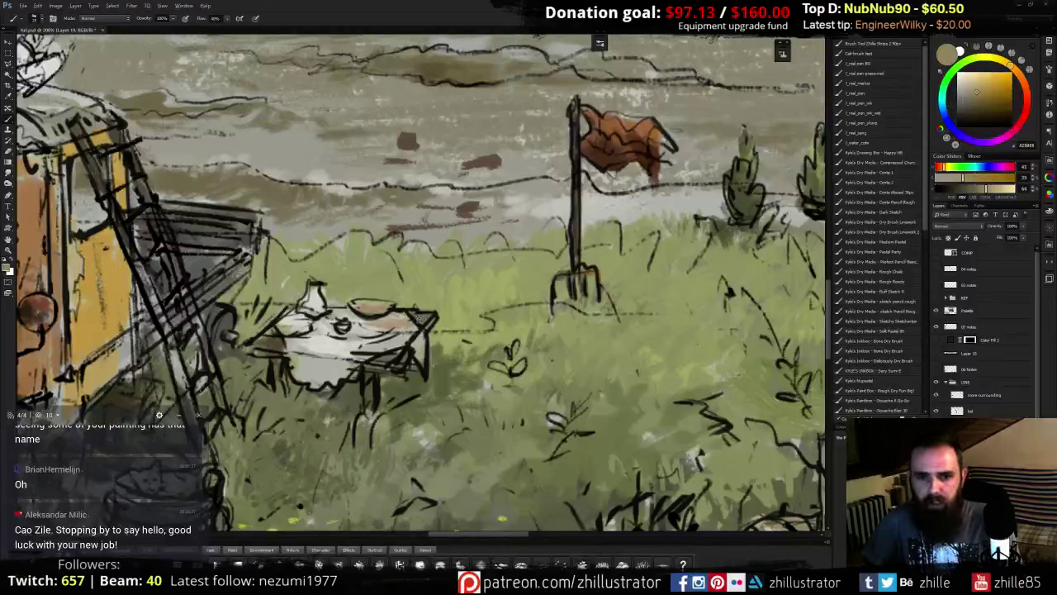
{"action": "left_click", "coordinate": [425, 318], "text": "alt"}
{"action": "left_click_drag", "start_coordinate": [422, 317], "coordinate": [427, 344]}
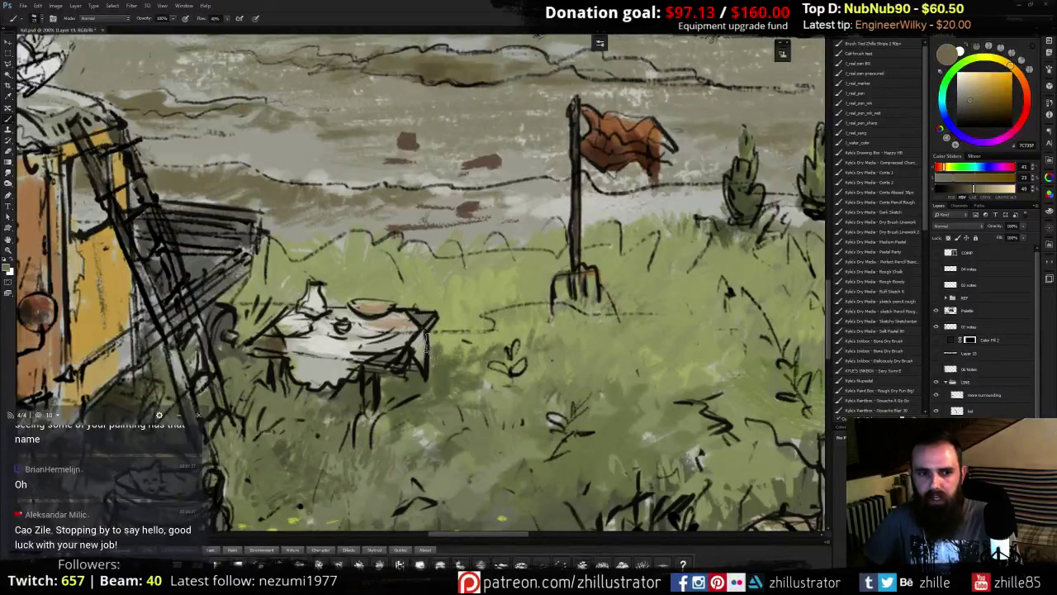
{"action": "left_click", "coordinate": [977, 99]}
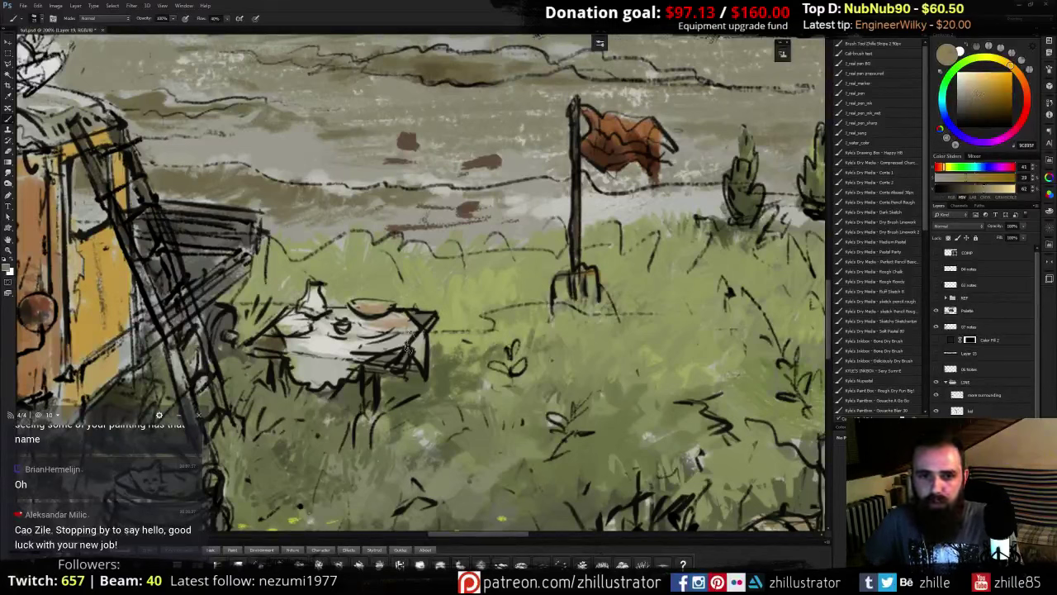
{"action": "left_click", "coordinate": [441, 327], "text": "alt"}
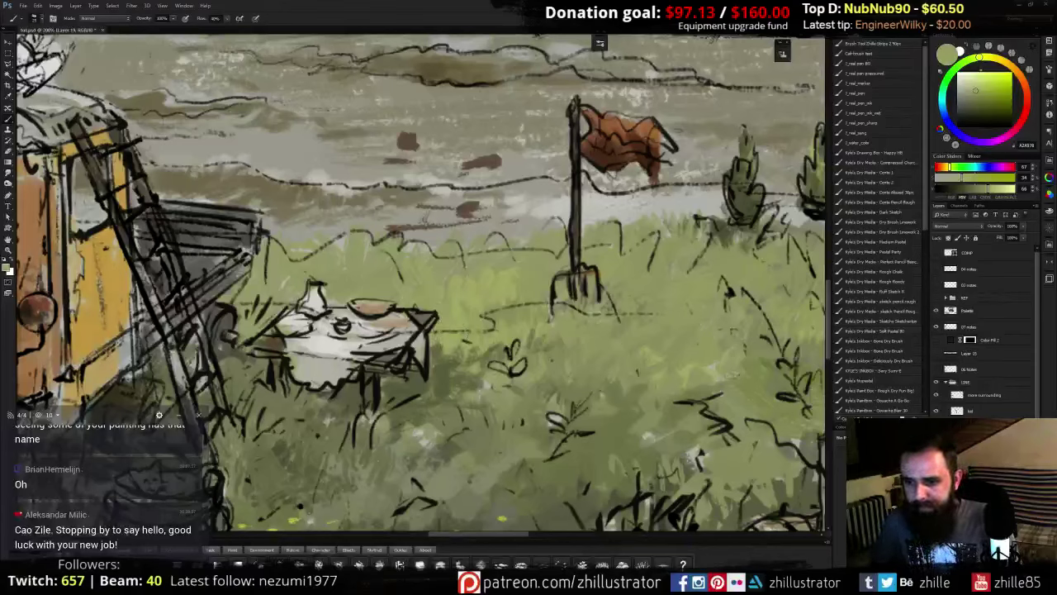
- Check the table without the LINE sketch group and touch up the tabletop with sampled light grey and beige
{"action": "left_click", "coordinate": [935, 369]}
{"action": "left_click", "coordinate": [935, 369]}
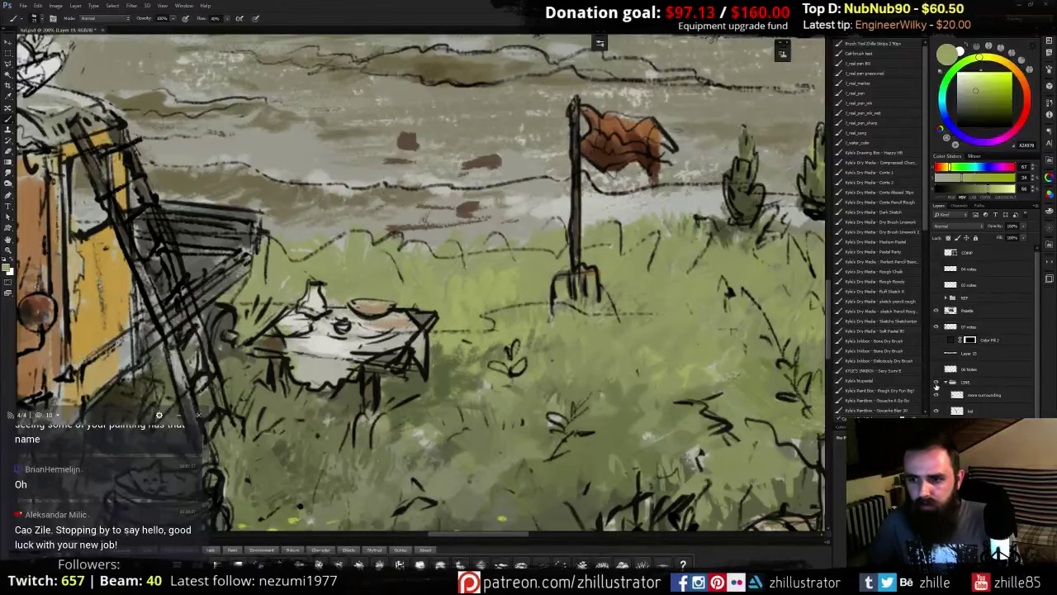
{"action": "left_click", "coordinate": [936, 383]}
{"action": "left_click", "coordinate": [936, 384]}
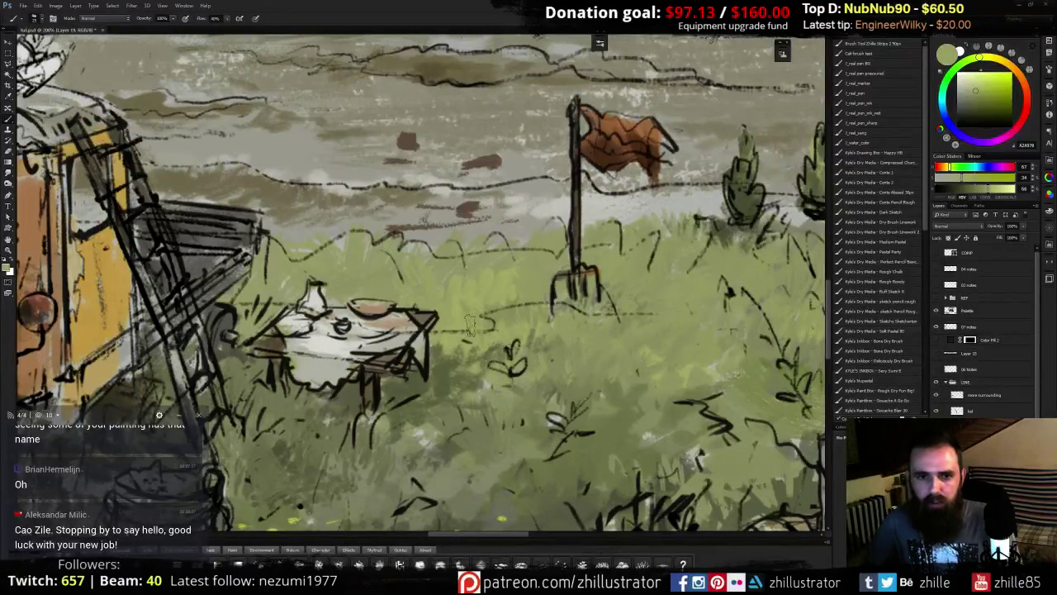
{"action": "left_click", "coordinate": [397, 313], "text": "alt"}
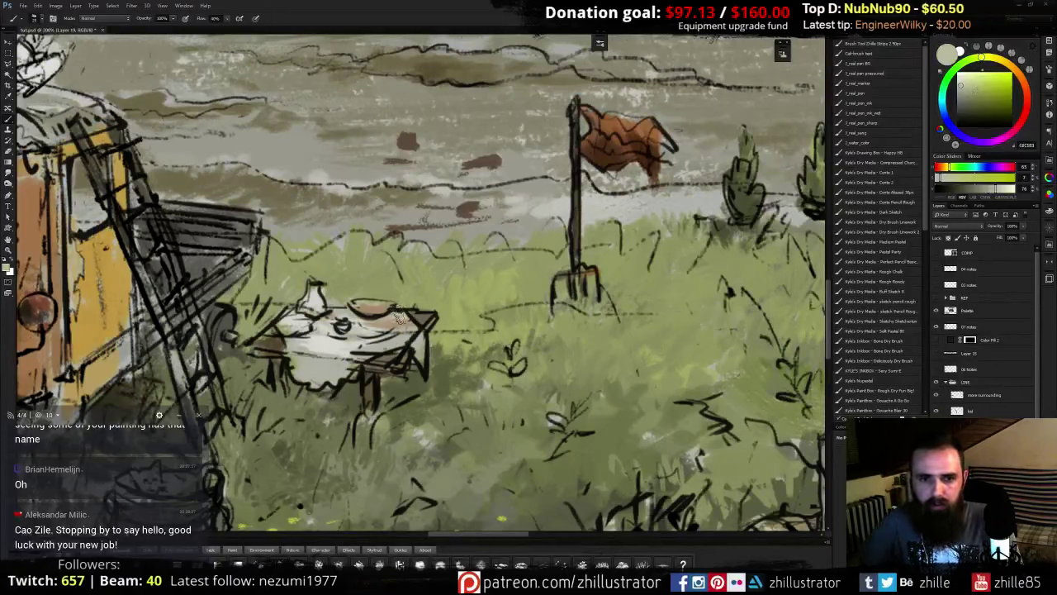
{"action": "left_click", "coordinate": [401, 317], "text": "alt"}
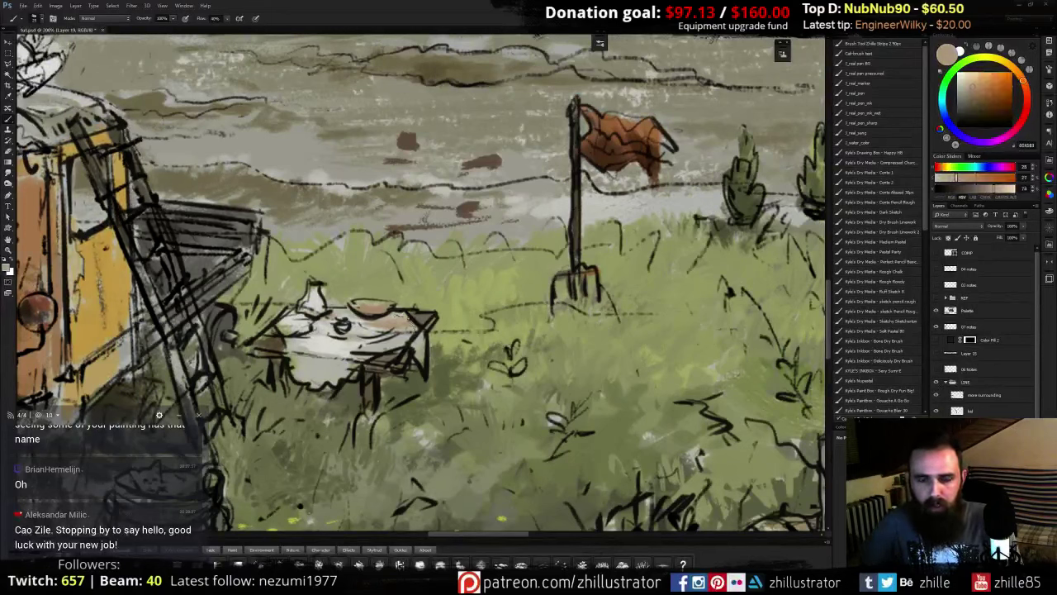
- Adjust the LINE group's blending options so that its sketch lines fade over the light painted areas
{"action": "left_click", "coordinate": [972, 383]}
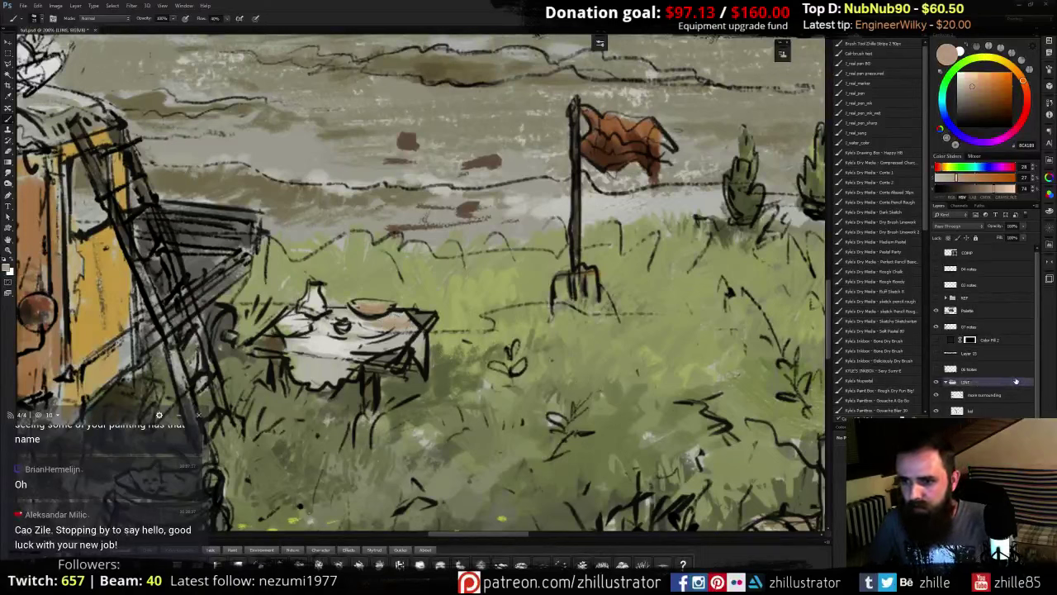
{"action": "double_click", "coordinate": [1021, 380]}
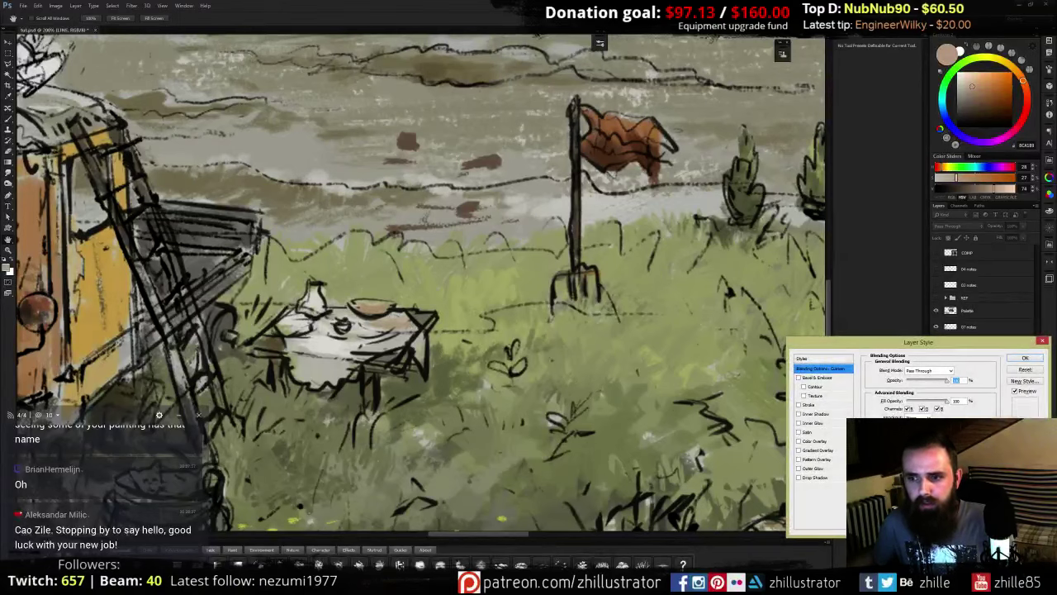
{"action": "left_click_drag", "start_coordinate": [985, 506], "coordinate": [965, 506]}
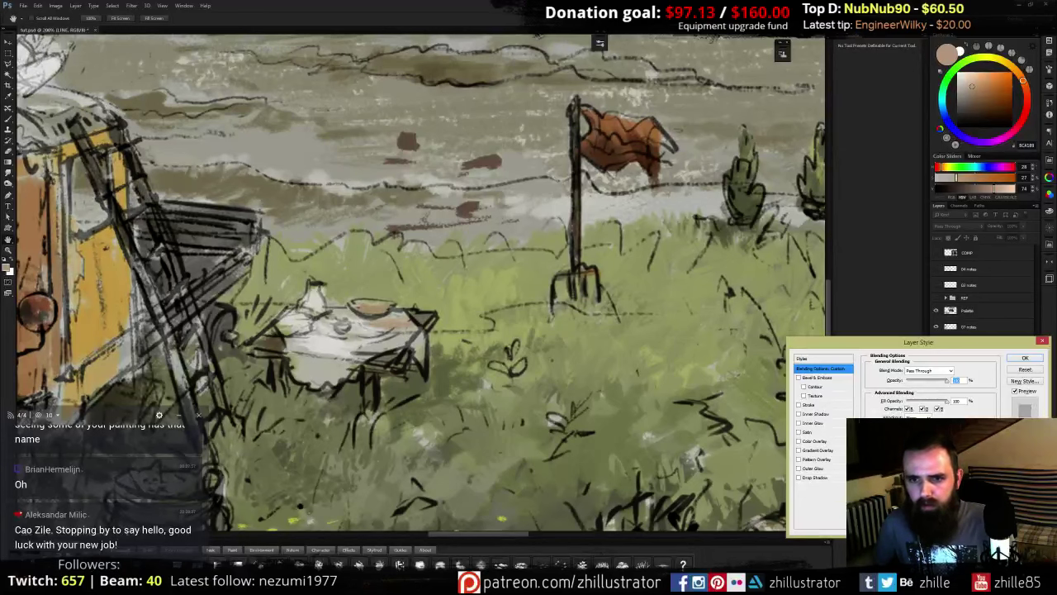
{"action": "mouse_move", "coordinate": [984, 520]}
{"action": "left_mouse_down"}
{"action": "mouse_move", "coordinate": [933, 519]}
{"action": "mouse_move", "coordinate": [979, 519]}
{"action": "left_mouse_up"}
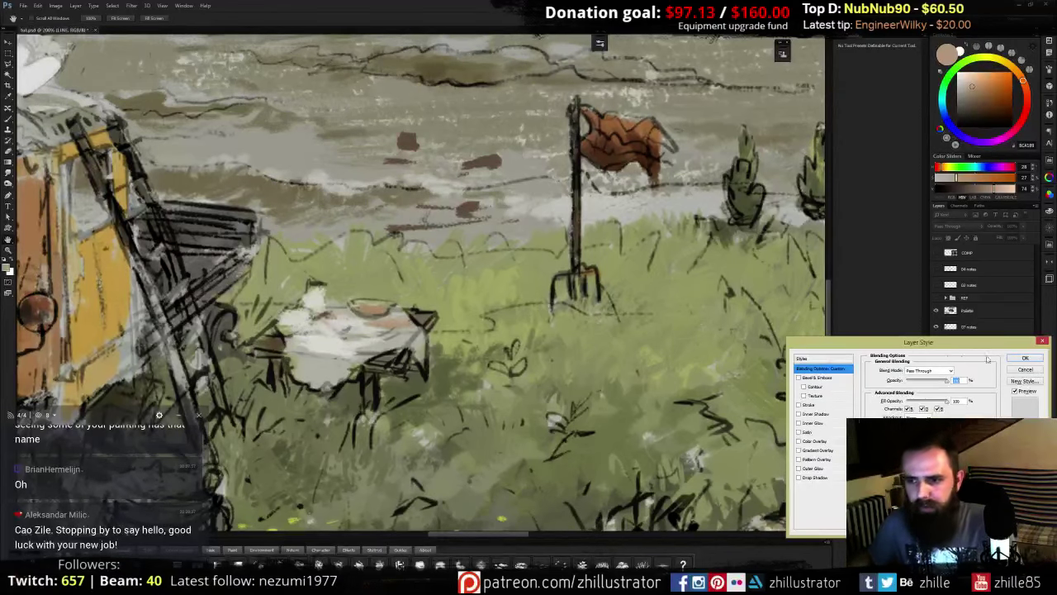
{"action": "left_click", "coordinate": [1027, 361]}
- On Layer 19, touch up the seated figure on the van roof with sampled dark greys and the white shape beside it with light greys
{"action": "left_click_drag", "start_coordinate": [521, 364], "coordinate": [698, 404]}
{"action": "left_click_drag", "start_coordinate": [613, 357], "coordinate": [674, 432]}
{"action": "left_click_drag", "start_coordinate": [642, 396], "coordinate": [694, 391]}
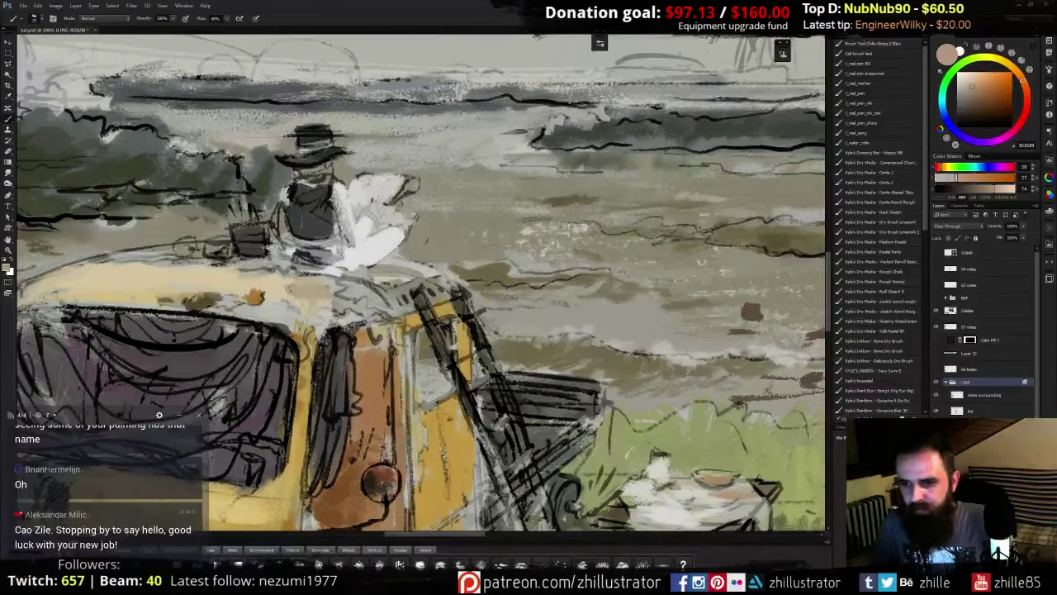
{"action": "left_click", "coordinate": [968, 394]}
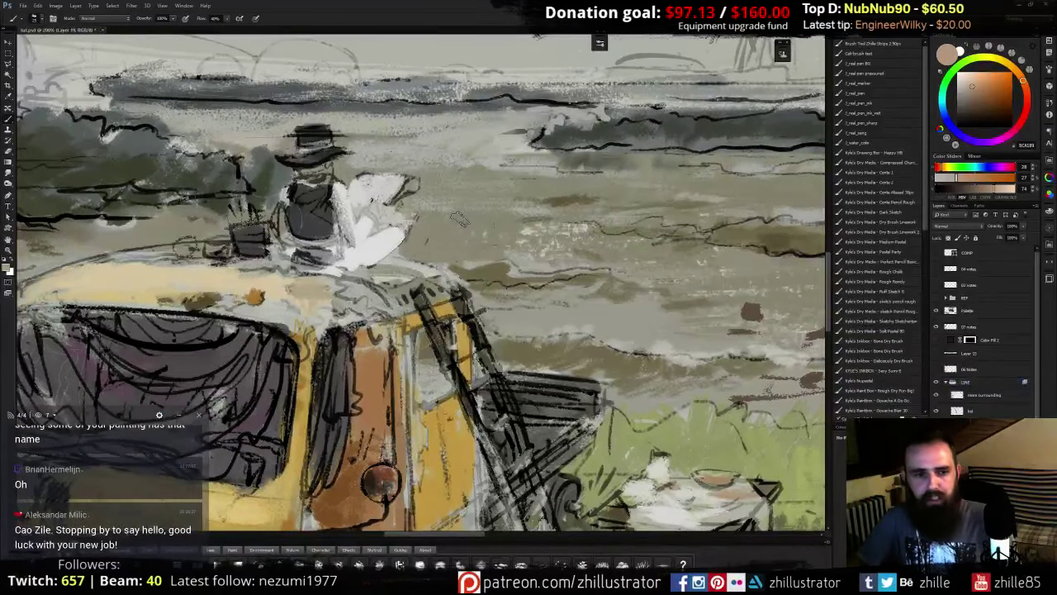
{"action": "left_click", "coordinate": [308, 195], "text": "alt"}
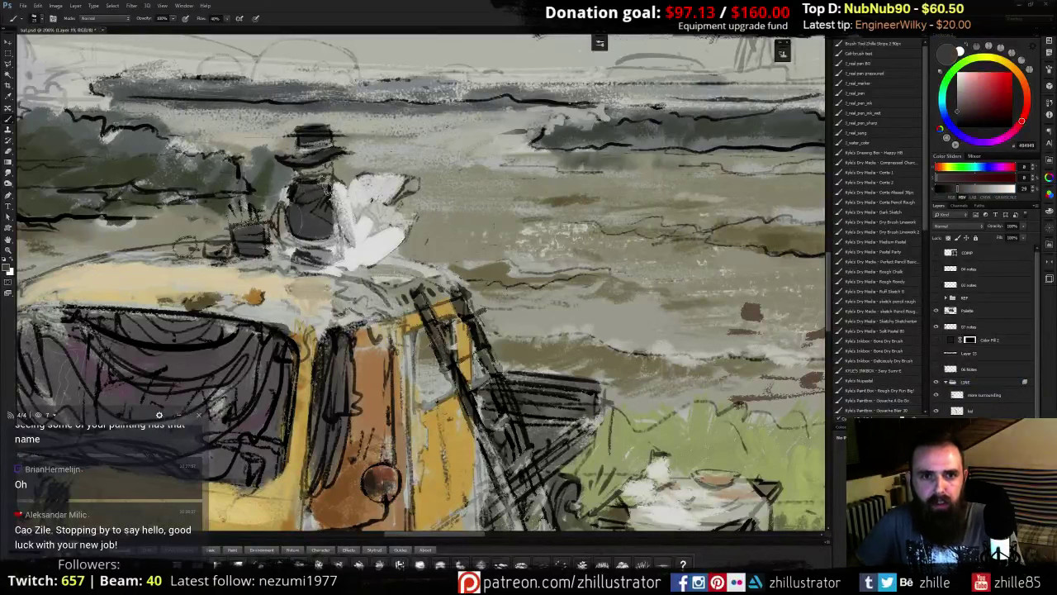
{"action": "left_click", "coordinate": [328, 207], "text": "alt"}
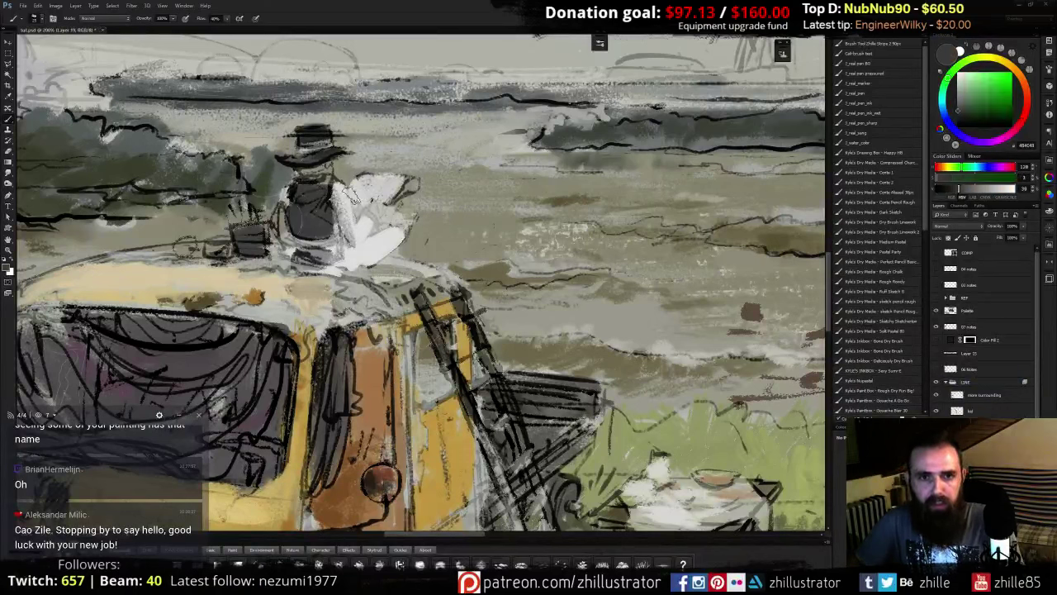
{"action": "left_click", "coordinate": [357, 199], "text": "alt"}
{"action": "left_click", "coordinate": [359, 202], "text": "alt"}
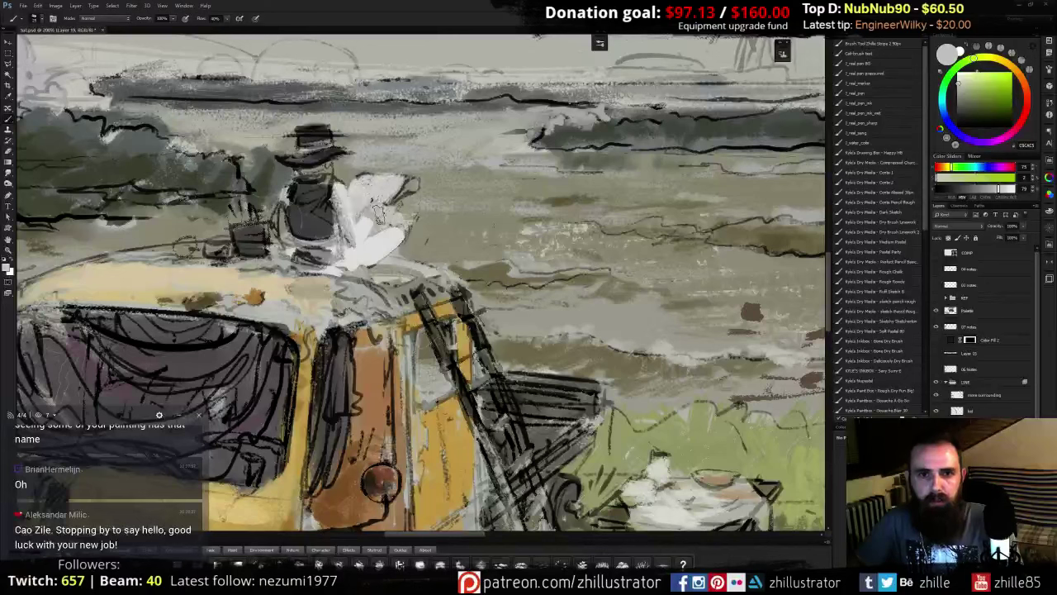
{"action": "left_click", "coordinate": [493, 198], "text": "alt"}
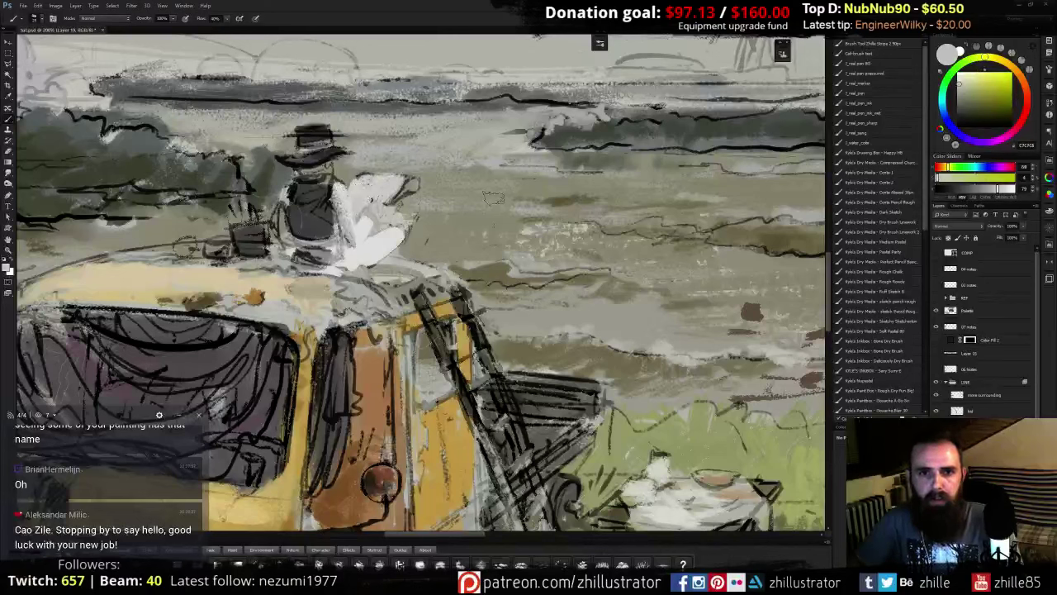
- Mix a warm beige and paint a small accent in the middle of the white shape beside the seated figure
{"action": "left_click", "coordinate": [1013, 72]}
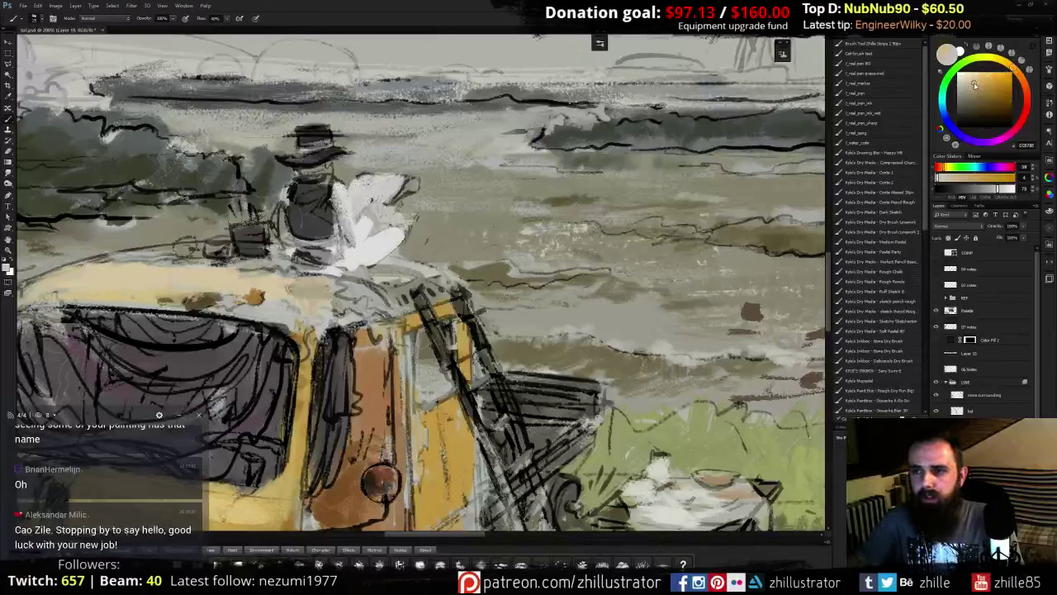
{"action": "left_click", "coordinate": [974, 86]}
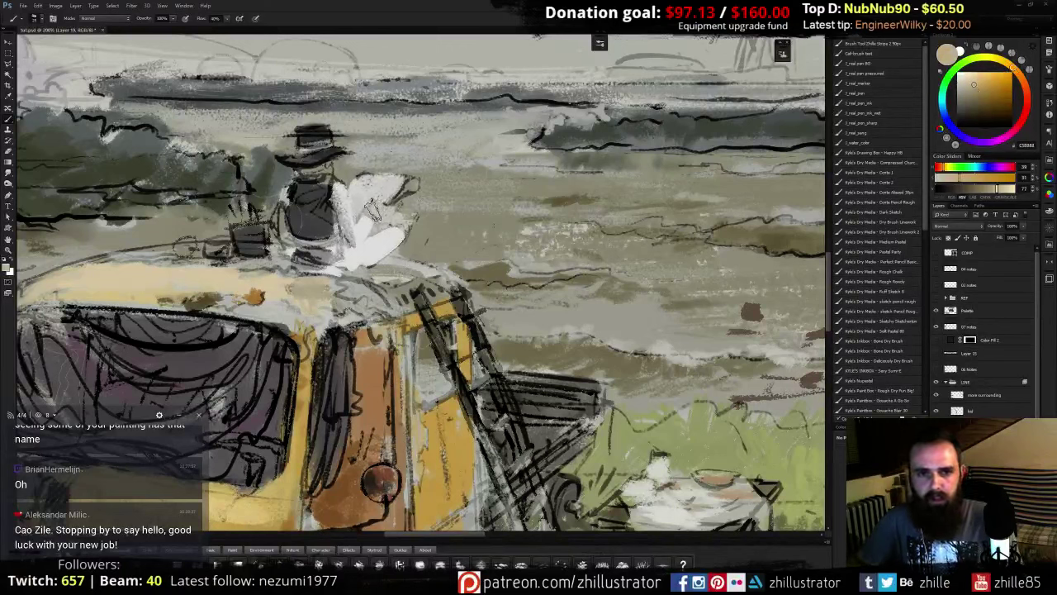
{"action": "key", "text": "shift+b"}
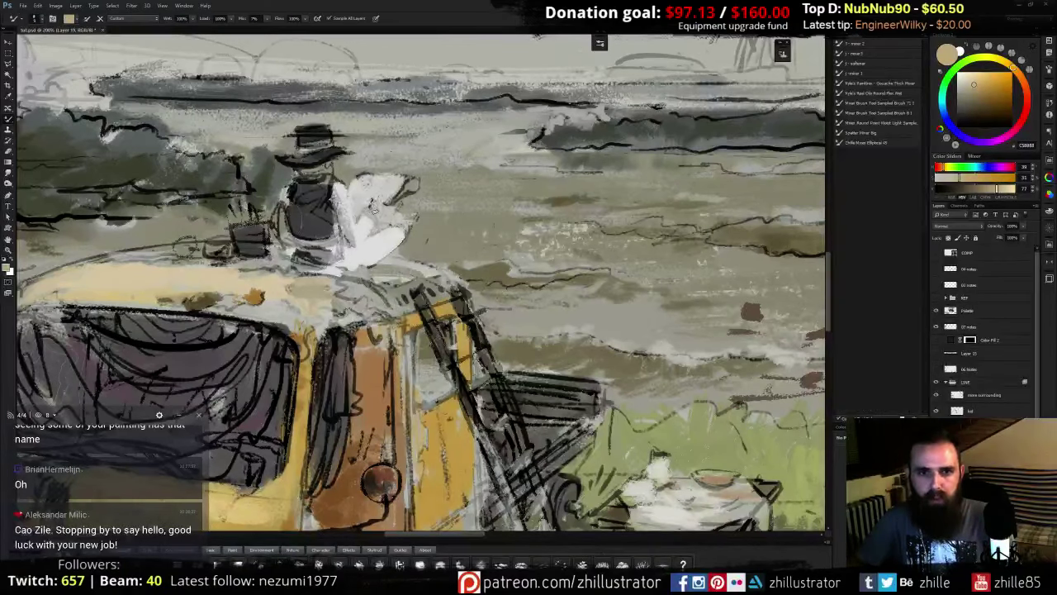
{"action": "key", "text": "ctrl+y"}
{"action": "key", "text": "ctrl+y"}
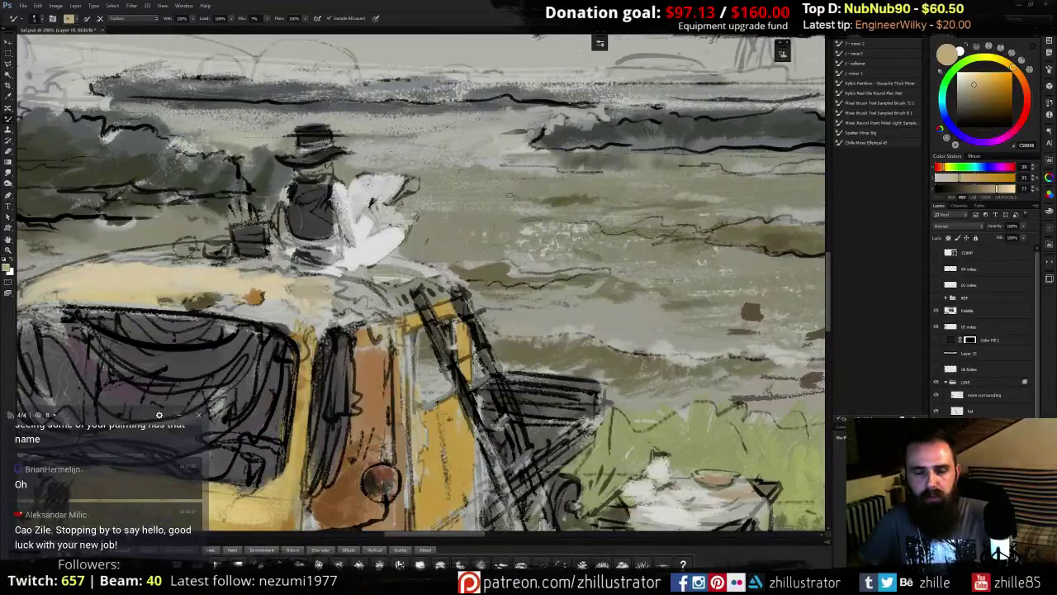
{"action": "key", "text": "b"}
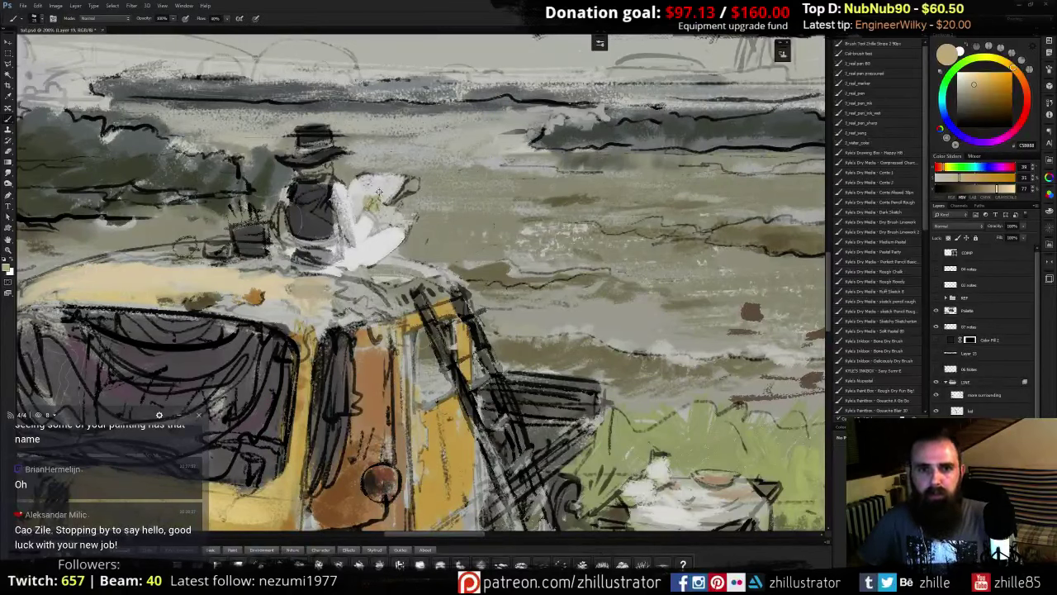
- Shade the white shape along its edge next to the seated figure with sampled whites and greys
{"action": "left_click", "coordinate": [377, 194], "text": "alt"}
{"action": "mouse_move", "coordinate": [370, 191]}
{"action": "left_mouse_down"}
{"action": "mouse_move", "coordinate": [360, 202]}
{"action": "mouse_move", "coordinate": [379, 213]}
{"action": "mouse_move", "coordinate": [351, 261]}
{"action": "left_mouse_up"}
{"action": "left_click", "coordinate": [374, 203], "text": "alt"}
{"action": "left_click", "coordinate": [342, 247], "text": "alt"}
{"action": "left_click", "coordinate": [348, 234], "text": "alt"}
{"action": "left_click", "coordinate": [347, 247], "text": "alt"}
- Define the lower part of the white shape and the van roof beneath it with sampled whites and greys
{"action": "mouse_move", "coordinate": [353, 248]}
{"action": "left_mouse_down"}
{"action": "mouse_move", "coordinate": [345, 263]}
{"action": "mouse_move", "coordinate": [370, 259]}
{"action": "mouse_move", "coordinate": [355, 265]}
{"action": "mouse_move", "coordinate": [396, 245]}
{"action": "mouse_move", "coordinate": [380, 259]}
{"action": "mouse_move", "coordinate": [386, 235]}
{"action": "mouse_move", "coordinate": [382, 250]}
{"action": "mouse_move", "coordinate": [327, 273]}
{"action": "mouse_move", "coordinate": [373, 271]}
{"action": "left_mouse_up"}
{"action": "left_click", "coordinate": [371, 254], "text": "alt"}
{"action": "left_click", "coordinate": [370, 255], "text": "alt"}
{"action": "left_click", "coordinate": [385, 236], "text": "alt"}
{"action": "left_click", "coordinate": [385, 236], "text": "alt"}
{"action": "left_click", "coordinate": [362, 265], "text": "alt"}
{"action": "left_click", "coordinate": [324, 273], "text": "alt"}
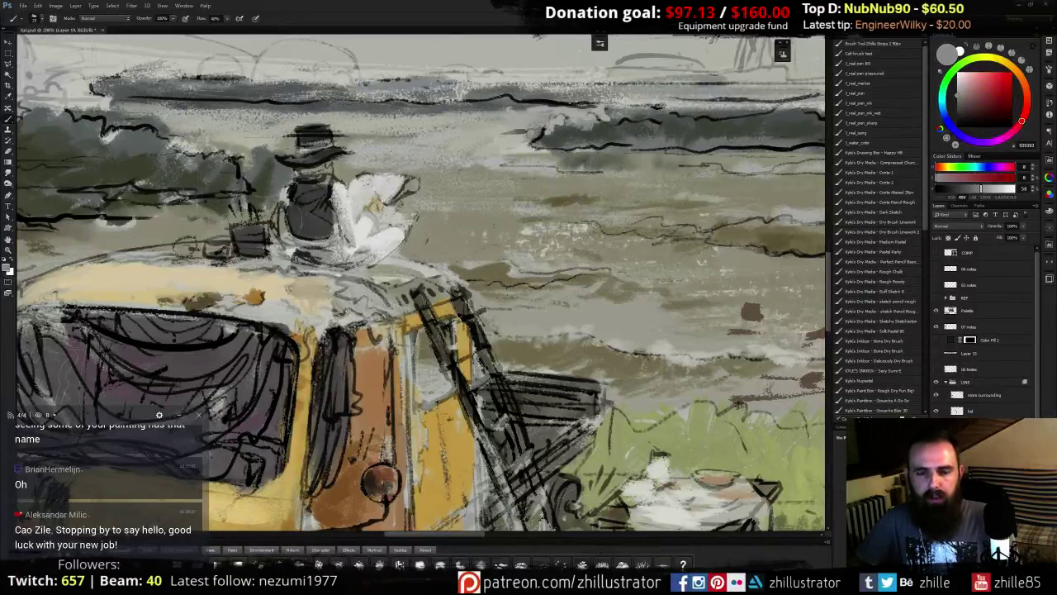
- Touch up the lower part of the white shape beside the seated figure with sampled greys and whites
{"action": "left_click_drag", "start_coordinate": [348, 254], "coordinate": [362, 239]}
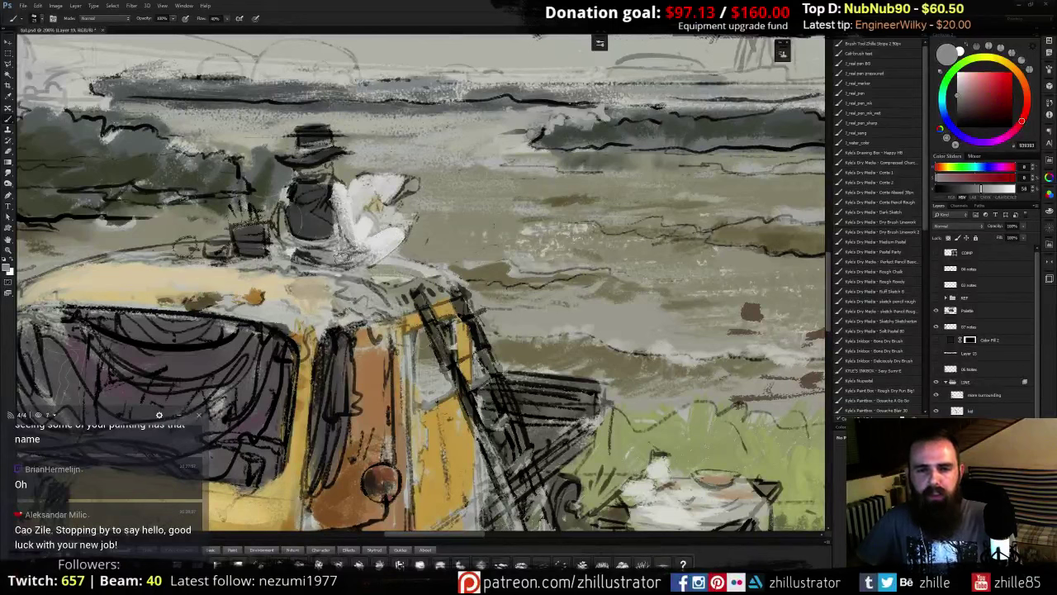
{"action": "left_click", "coordinate": [353, 236], "text": "alt"}
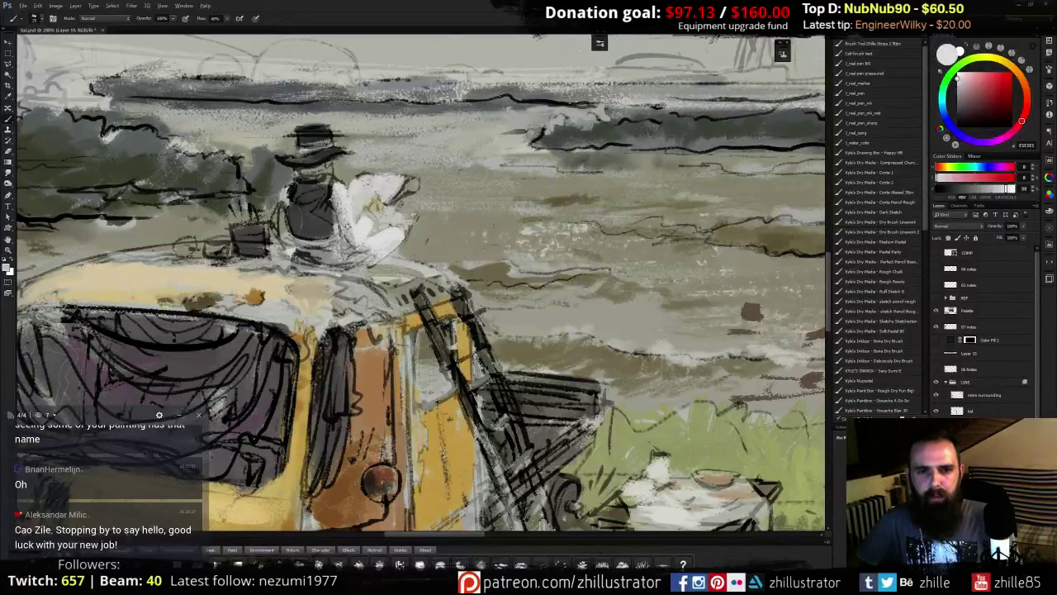
{"action": "left_click", "coordinate": [349, 235], "text": "alt"}
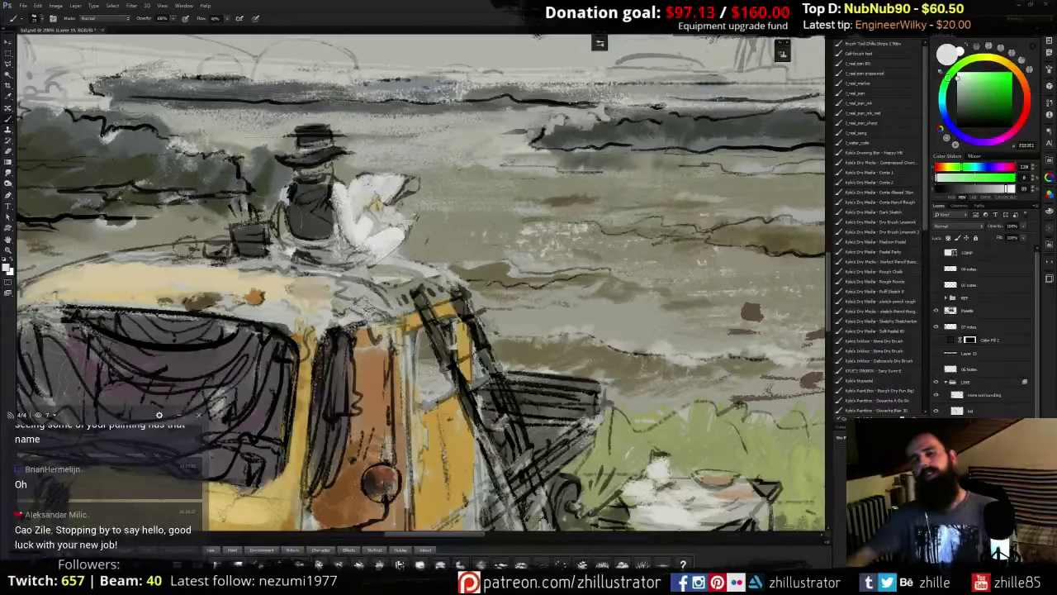
- Darken the back of the seated figure's vest with sampled dark greys
{"action": "left_click", "coordinate": [322, 215], "text": "alt"}
{"action": "mouse_move", "coordinate": [329, 214]}
{"action": "left_mouse_down"}
{"action": "mouse_move", "coordinate": [330, 232]}
{"action": "mouse_move", "coordinate": [307, 234]}
{"action": "left_mouse_up"}
{"action": "left_click", "coordinate": [330, 247], "text": "alt"}
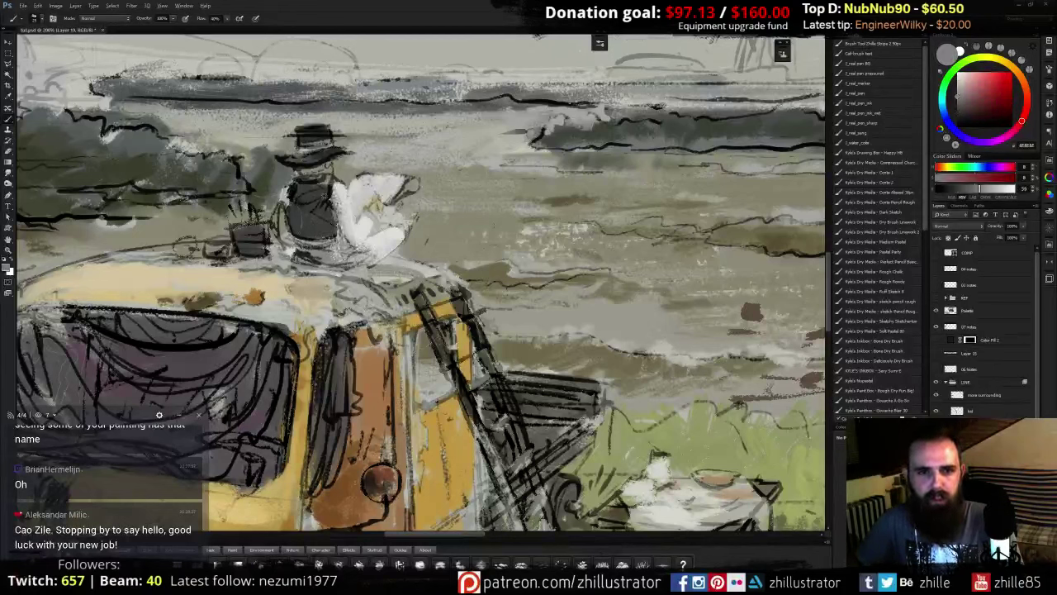
{"action": "left_click", "coordinate": [322, 203], "text": "alt"}
{"action": "mouse_move", "coordinate": [323, 205]}
{"action": "left_mouse_down"}
{"action": "mouse_move", "coordinate": [320, 231]}
{"action": "mouse_move", "coordinate": [306, 210]}
{"action": "mouse_move", "coordinate": [305, 232]}
{"action": "mouse_move", "coordinate": [299, 220]}
{"action": "mouse_move", "coordinate": [318, 233]}
{"action": "mouse_move", "coordinate": [308, 239]}
{"action": "left_mouse_up"}
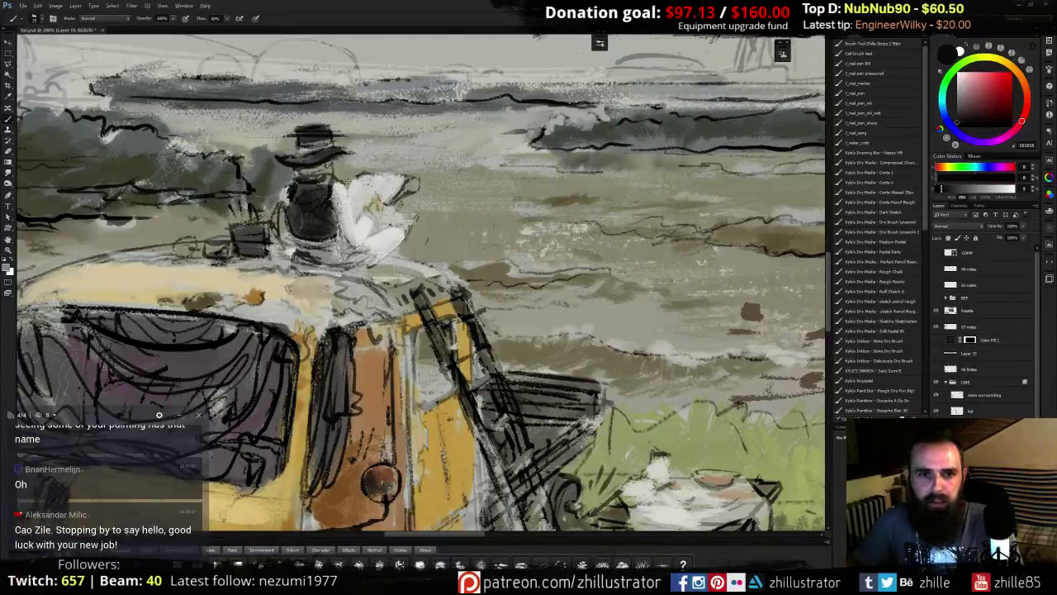
- Rework the upper part of the white shape beside the seated figure with sampled whites and light greys
{"action": "left_click", "coordinate": [348, 182], "text": "alt"}
{"action": "left_click_drag", "start_coordinate": [349, 182], "coordinate": [380, 227]}
{"action": "left_click", "coordinate": [362, 196], "text": "alt"}
{"action": "left_click", "coordinate": [372, 202], "text": "alt"}
{"action": "left_click", "coordinate": [349, 209], "text": "alt"}
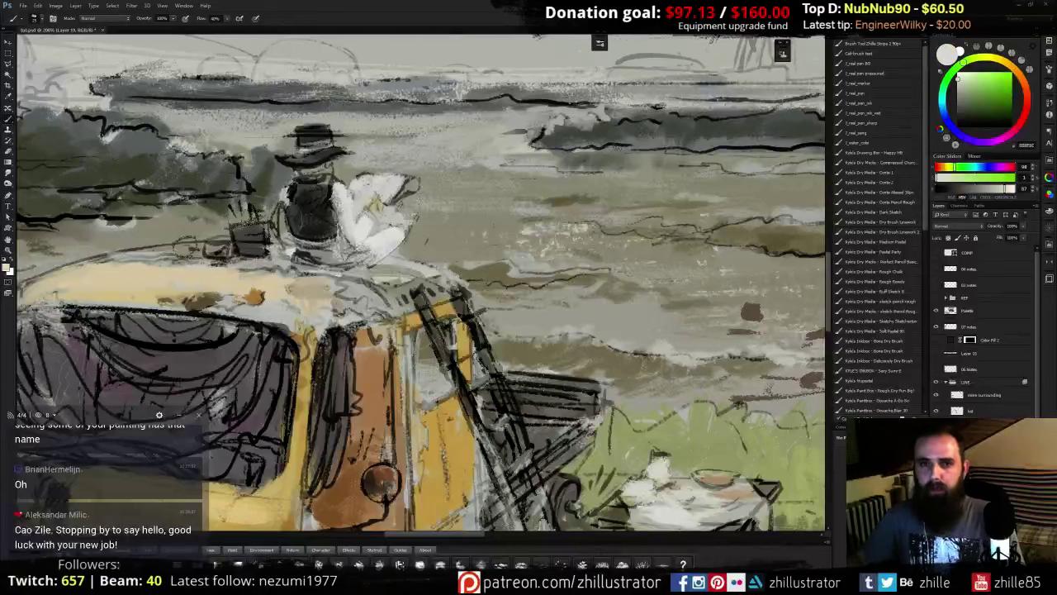
{"action": "left_click", "coordinate": [365, 195], "text": "alt"}
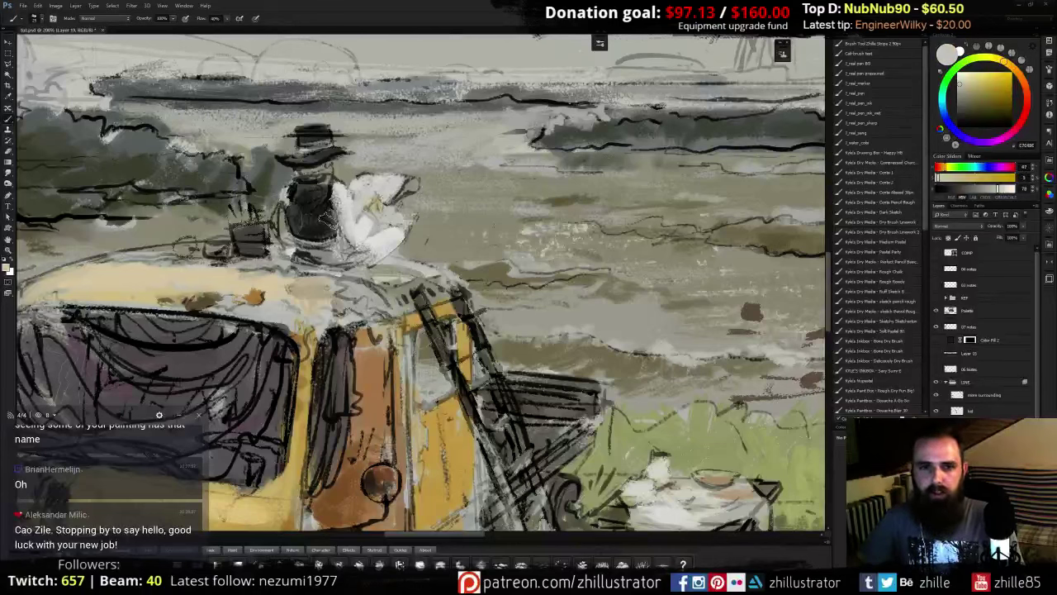
{"action": "left_click", "coordinate": [350, 204], "text": "alt"}
{"action": "left_click", "coordinate": [358, 202], "text": "alt"}
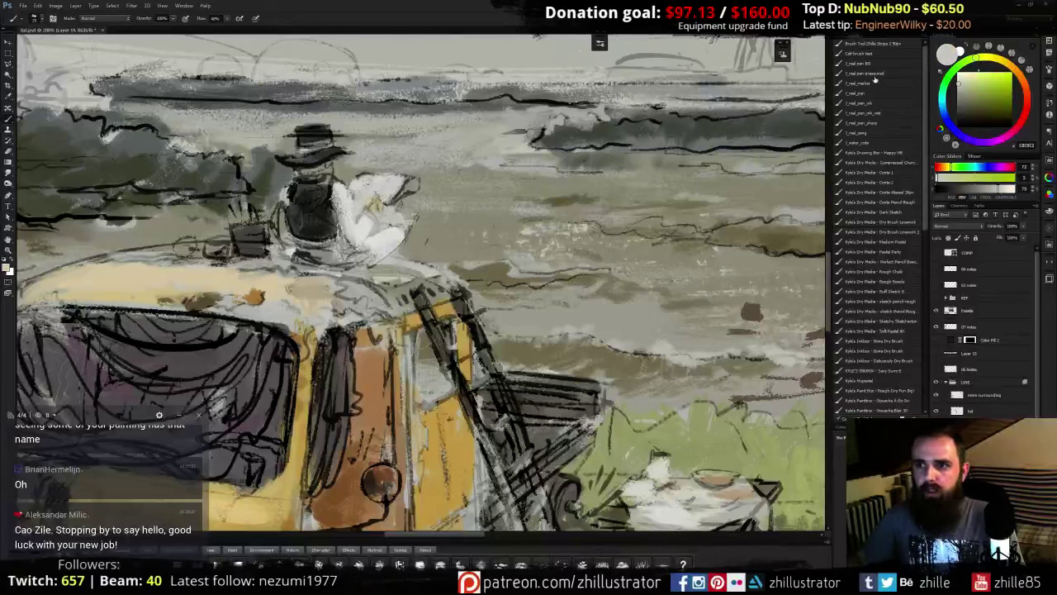
- Mix a slightly darker warm grey and shade the drawing board in front of the seated figure, blending with sampled greys
{"action": "left_click", "coordinate": [1002, 63]}
{"action": "left_click", "coordinate": [960, 92]}
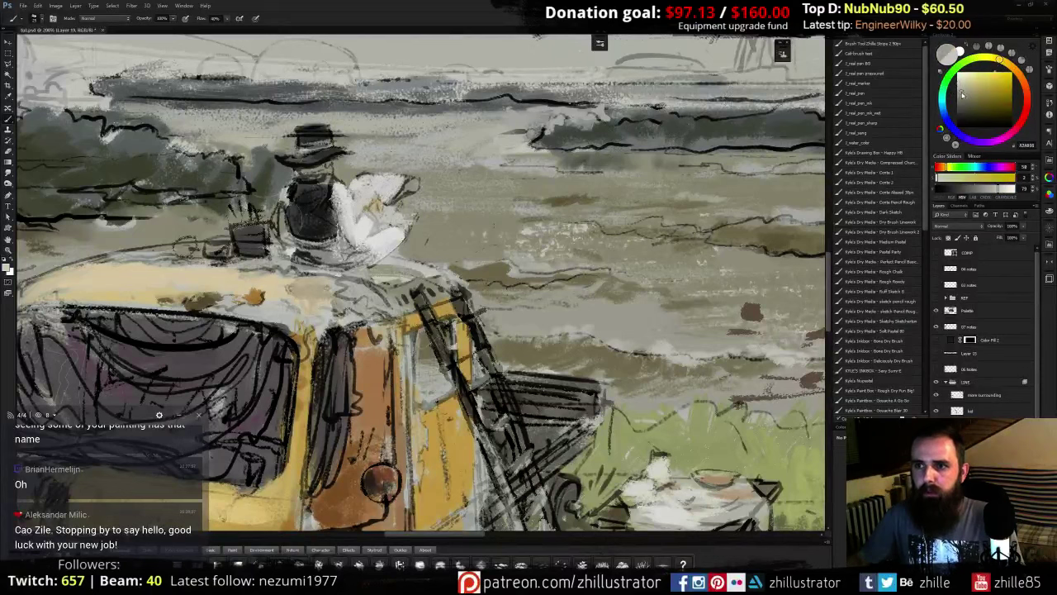
{"action": "left_click_drag", "start_coordinate": [359, 190], "coordinate": [361, 196]}
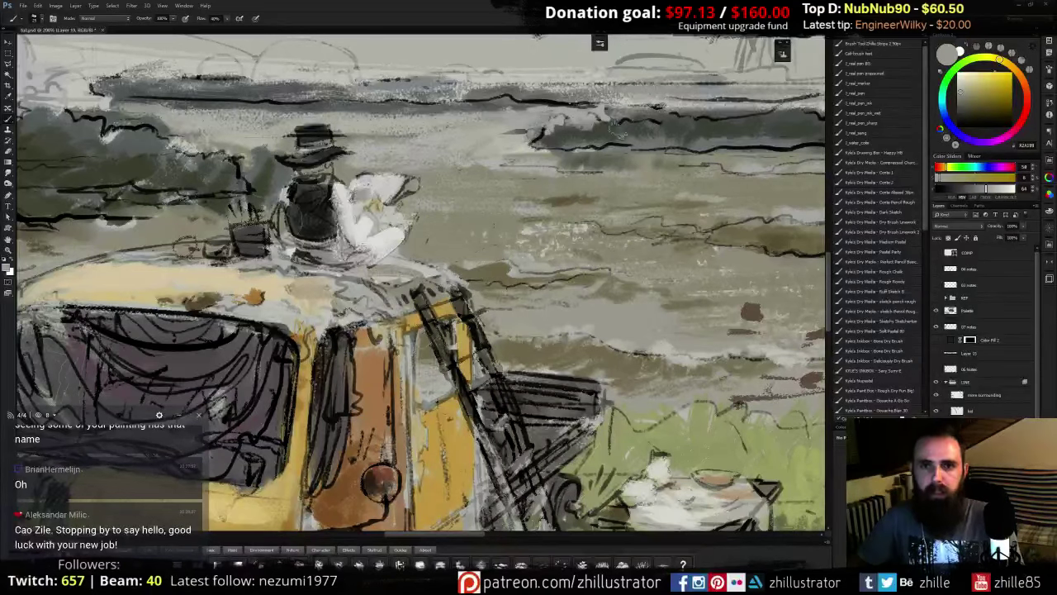
{"action": "left_click", "coordinate": [629, 131], "text": "alt"}
{"action": "left_click", "coordinate": [363, 195], "text": "alt"}
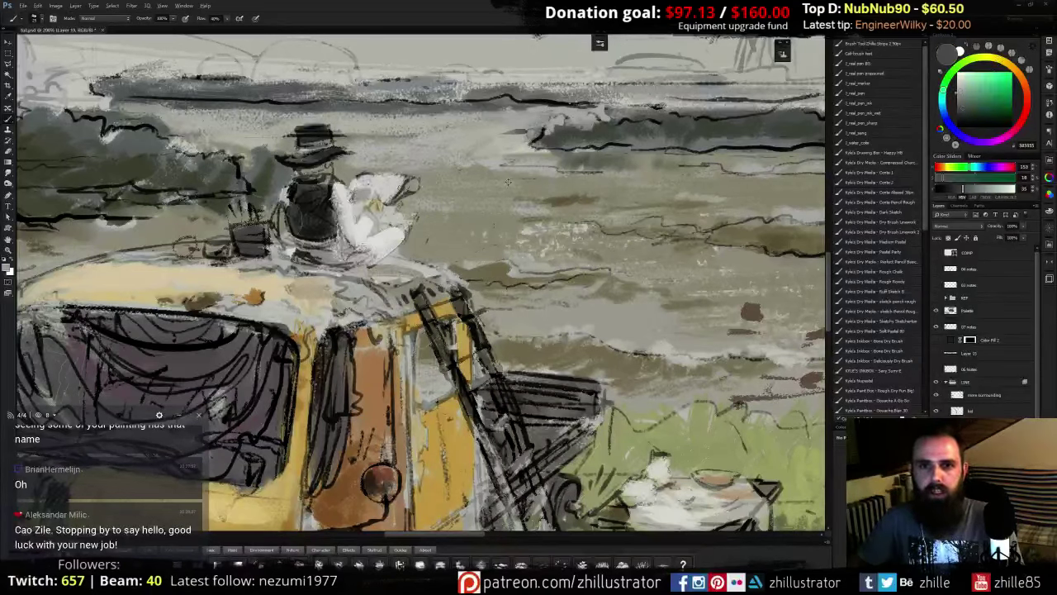
{"action": "left_click", "coordinate": [361, 194], "text": "alt"}
{"action": "mouse_move", "coordinate": [362, 196]}
{"action": "left_mouse_down"}
{"action": "mouse_move", "coordinate": [365, 204]}
{"action": "mouse_move", "coordinate": [372, 190]}
{"action": "left_mouse_up"}
- With the Kyle's Drawing Box - Happy HB brush, draw the upper edge of the drawing board in a muted brown
{"action": "left_click_drag", "start_coordinate": [613, 100], "coordinate": [593, 226]}
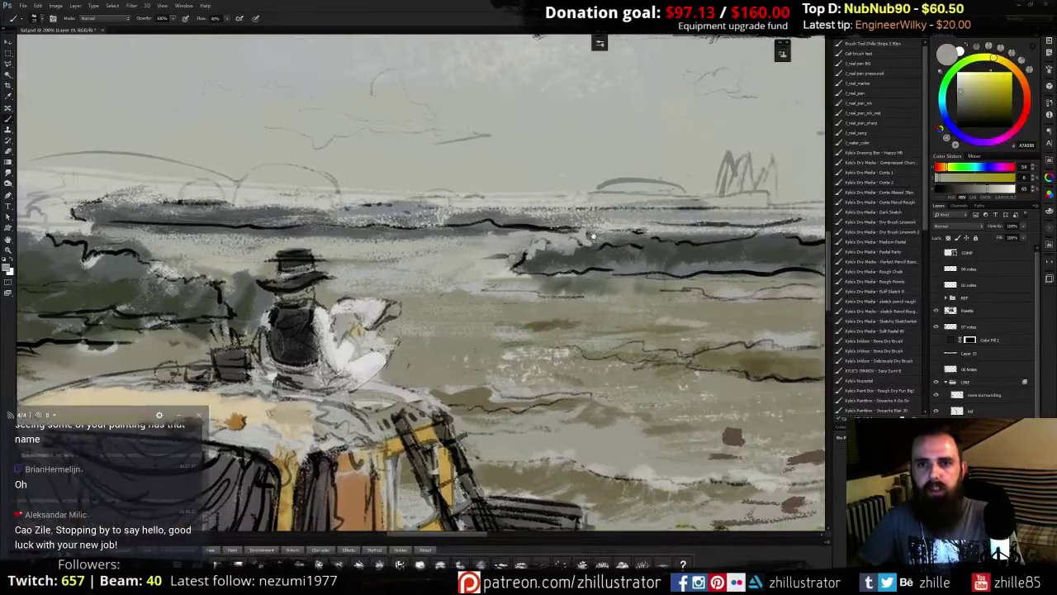
{"action": "left_click", "coordinate": [569, 102], "text": "alt"}
{"action": "mouse_move", "coordinate": [363, 301]}
{"action": "left_mouse_down"}
{"action": "mouse_move", "coordinate": [341, 308]}
{"action": "mouse_move", "coordinate": [366, 307]}
{"action": "mouse_move", "coordinate": [498, 211]}
{"action": "left_mouse_up"}
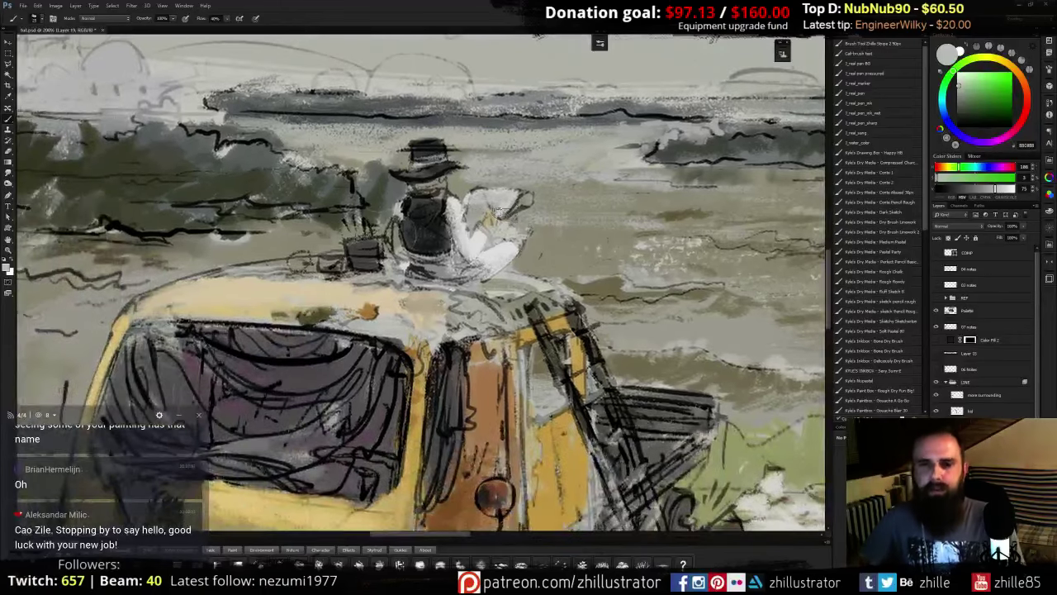
{"action": "left_click", "coordinate": [865, 154]}
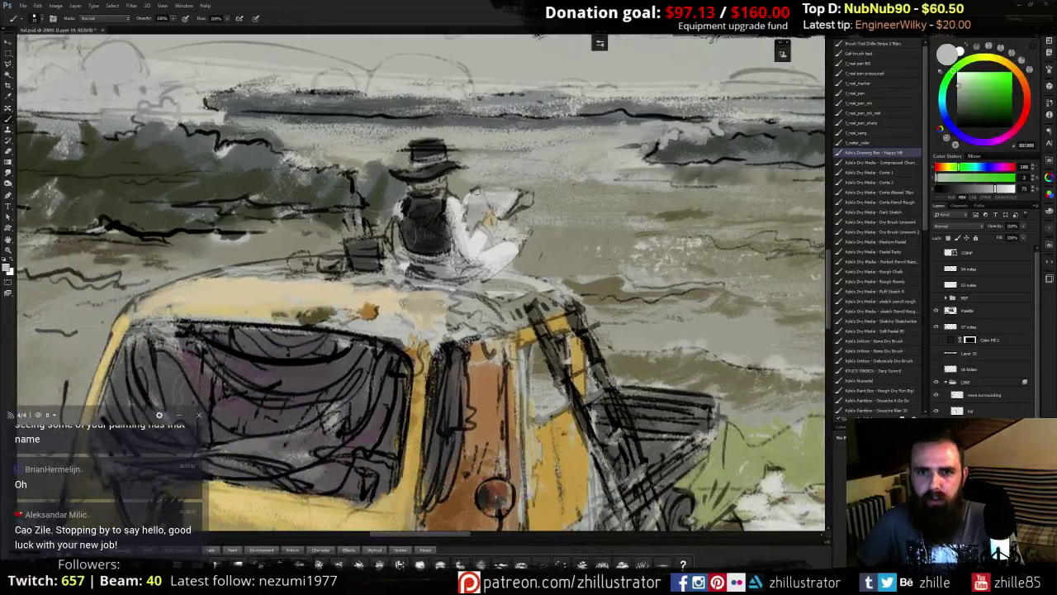
{"action": "left_click", "coordinate": [1028, 105]}
{"action": "left_click", "coordinate": [975, 100]}
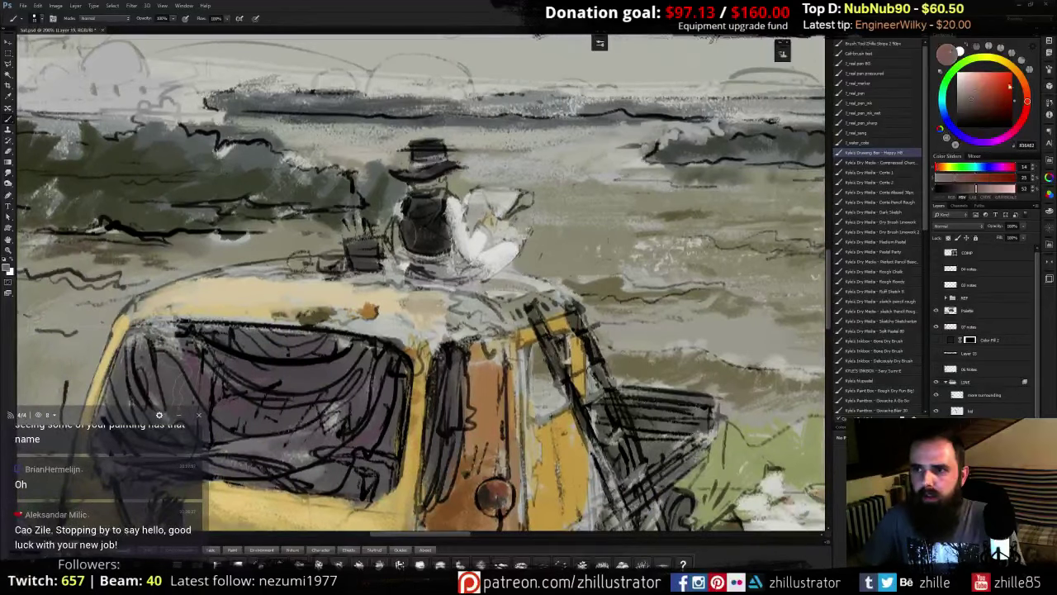
{"action": "left_click", "coordinate": [1025, 84]}
{"action": "left_click", "coordinate": [978, 107]}
{"action": "left_click_drag", "start_coordinate": [474, 190], "coordinate": [507, 192]}
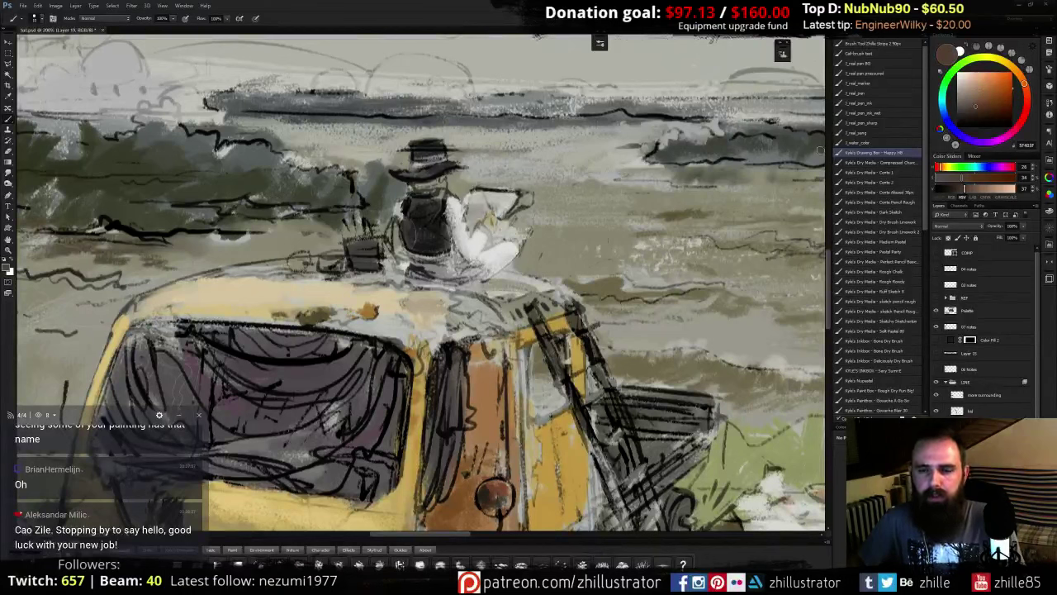
- Choose a more saturated brown, set the brush mode to Normal and reinforce the drawing board's upper edge
{"action": "left_click", "coordinate": [995, 108]}
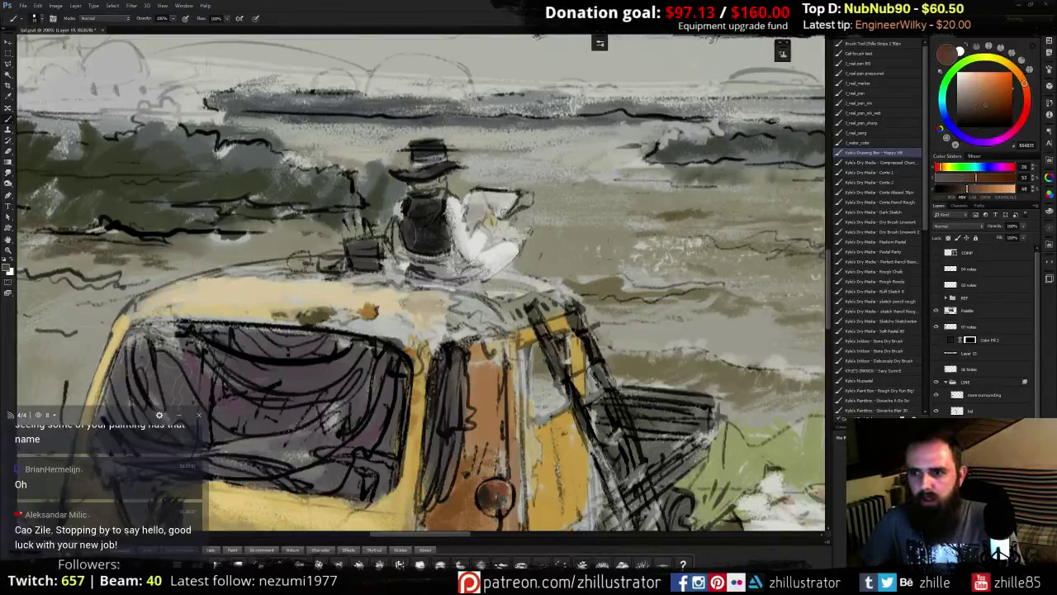
{"action": "right_click", "coordinate": [494, 213], "text": "shift"}
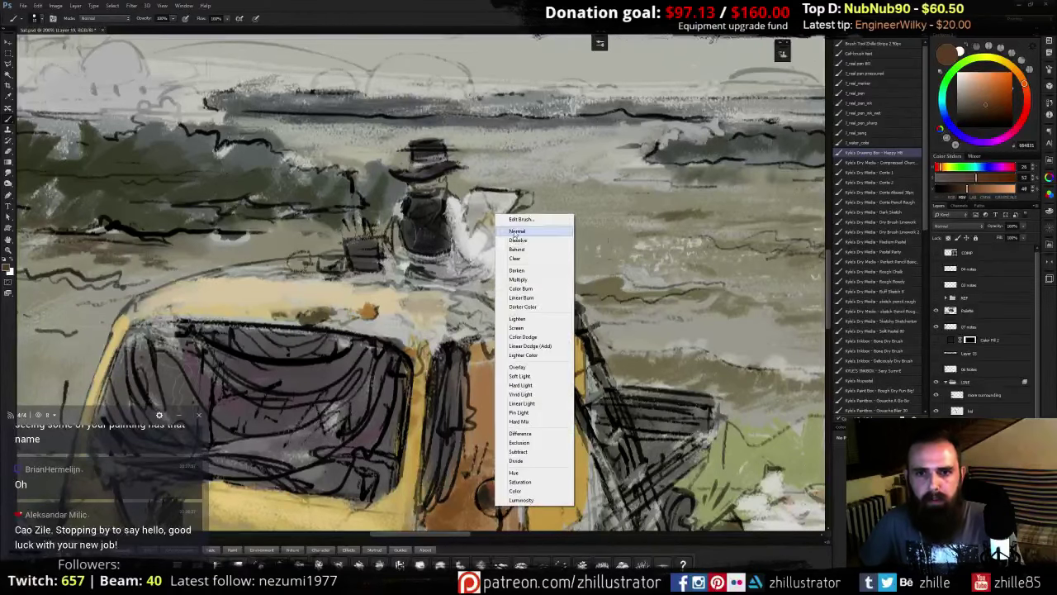
{"action": "left_click", "coordinate": [515, 232]}
{"action": "left_click_drag", "start_coordinate": [482, 191], "coordinate": [510, 194]}
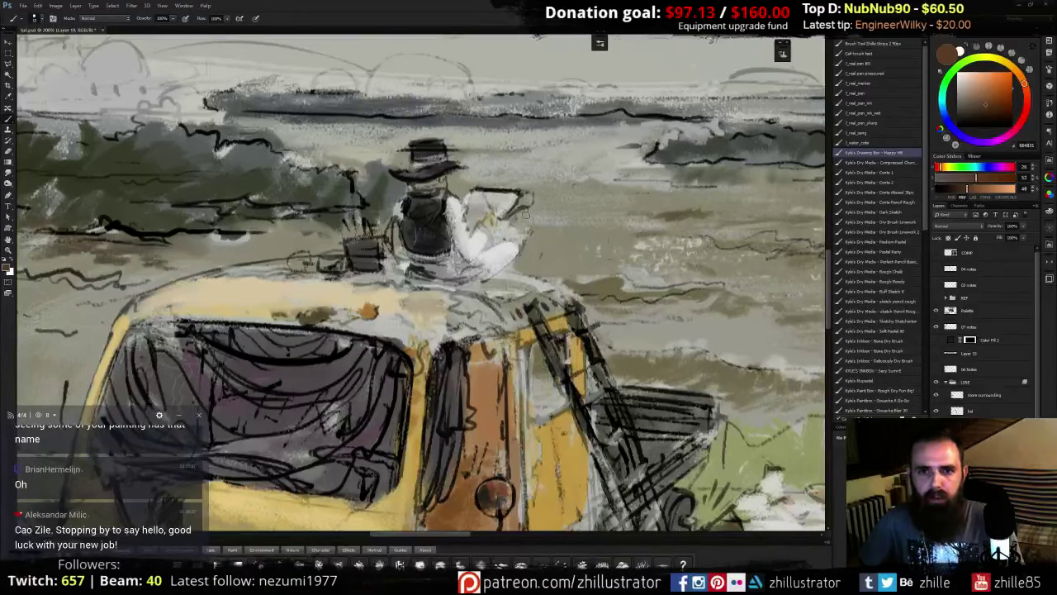
- Define the figure's hand in front of the drawing board with lighter and darker tones of the sampled beige
{"action": "left_click", "coordinate": [490, 218], "text": "alt"}
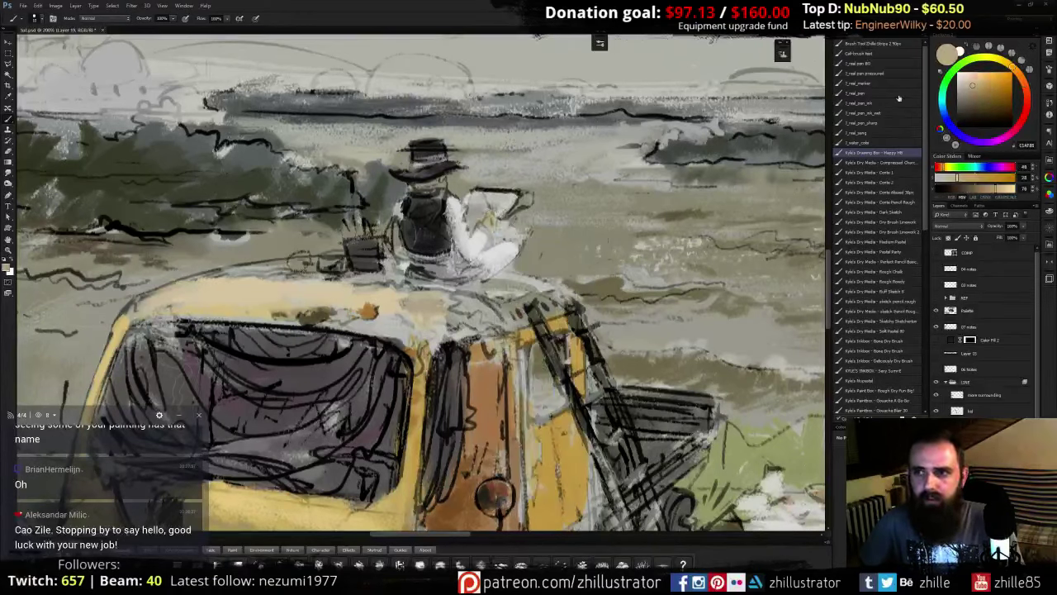
{"action": "left_click", "coordinate": [979, 91]}
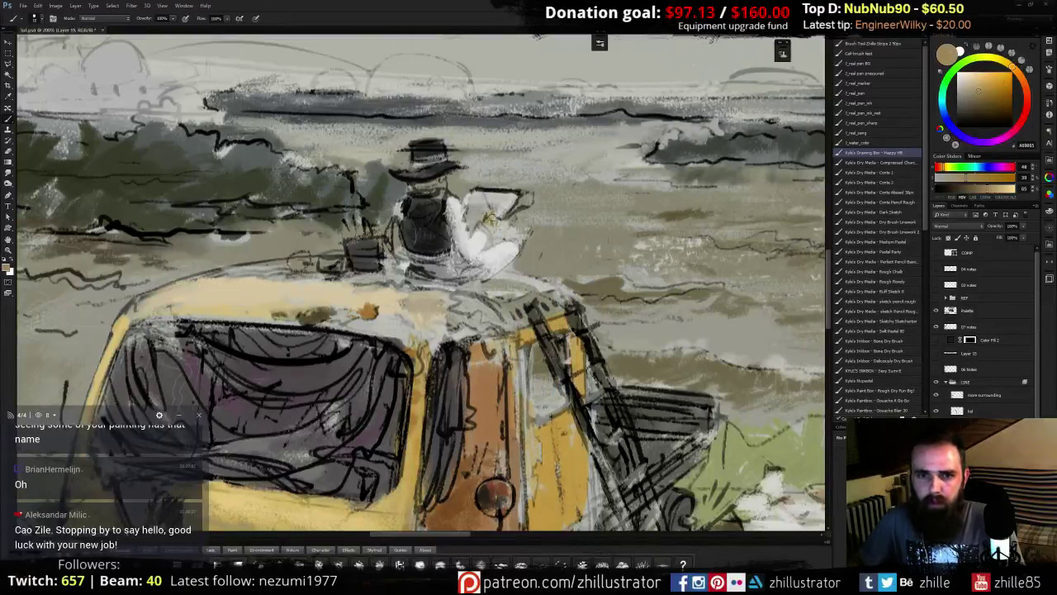
{"action": "left_click_drag", "start_coordinate": [999, 89], "coordinate": [976, 83]}
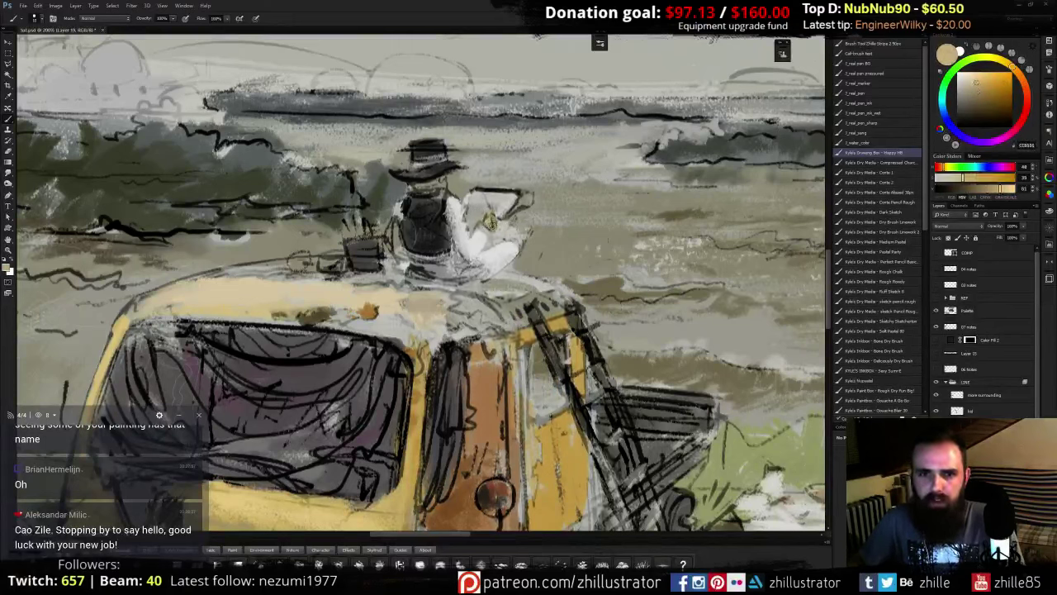
{"action": "left_click", "coordinate": [981, 106]}
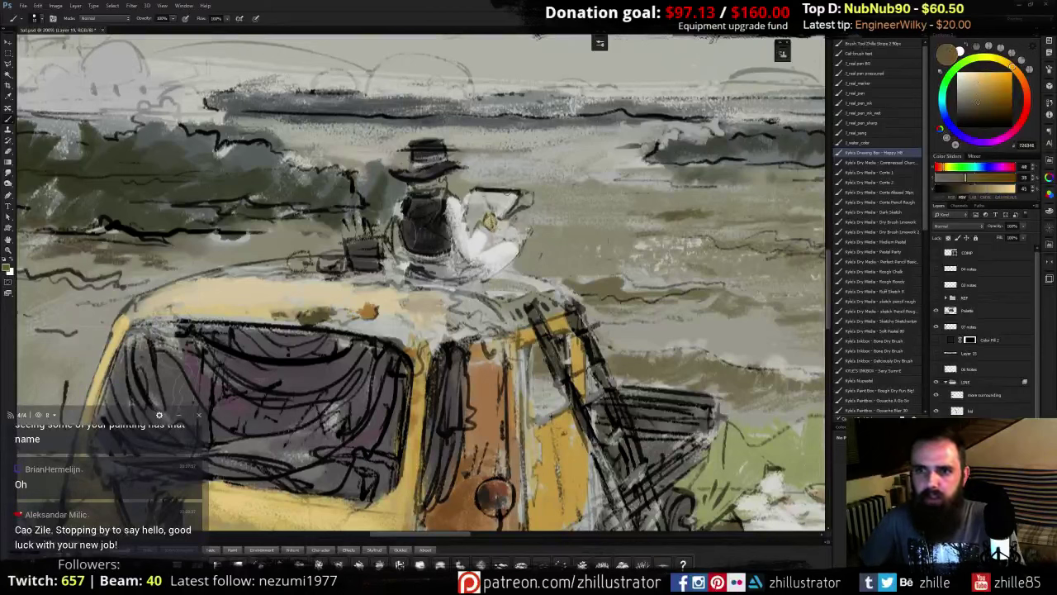
- Refine the near edge of the drawing board and shade beside the hand with sampled and mixed warm greys
{"action": "left_click", "coordinate": [477, 209], "text": "alt"}
{"action": "left_click", "coordinate": [467, 190], "text": "alt"}
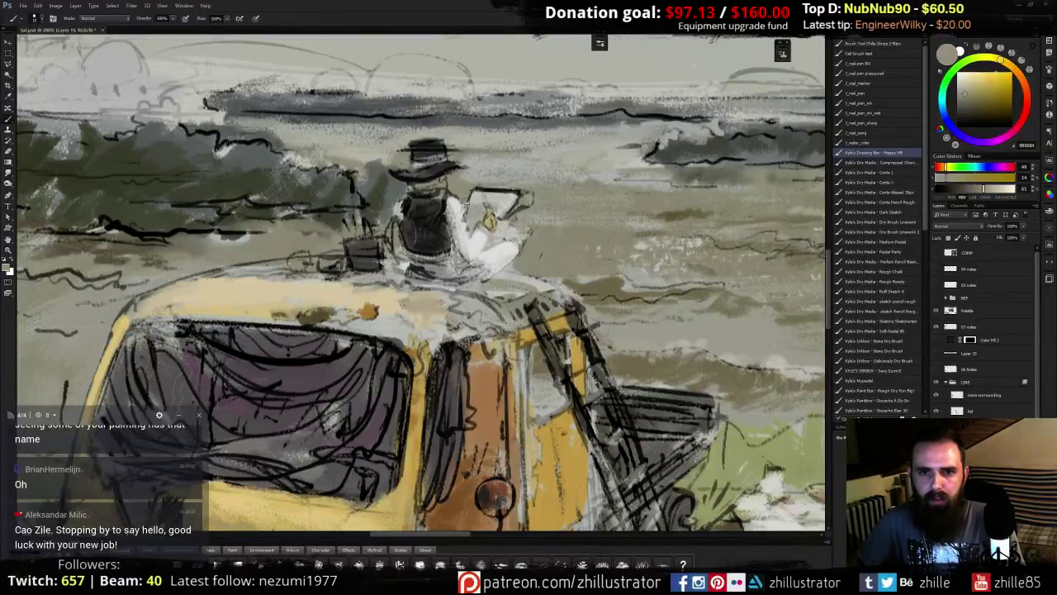
{"action": "left_click", "coordinate": [484, 237], "text": "alt"}
{"action": "left_click", "coordinate": [967, 103]}
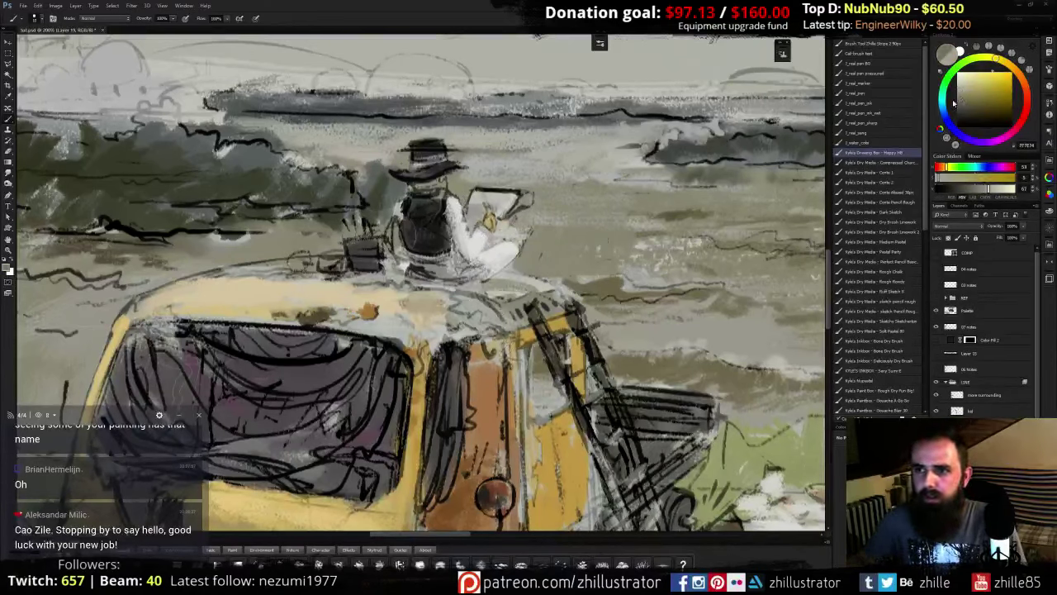
{"action": "left_click", "coordinate": [954, 104]}
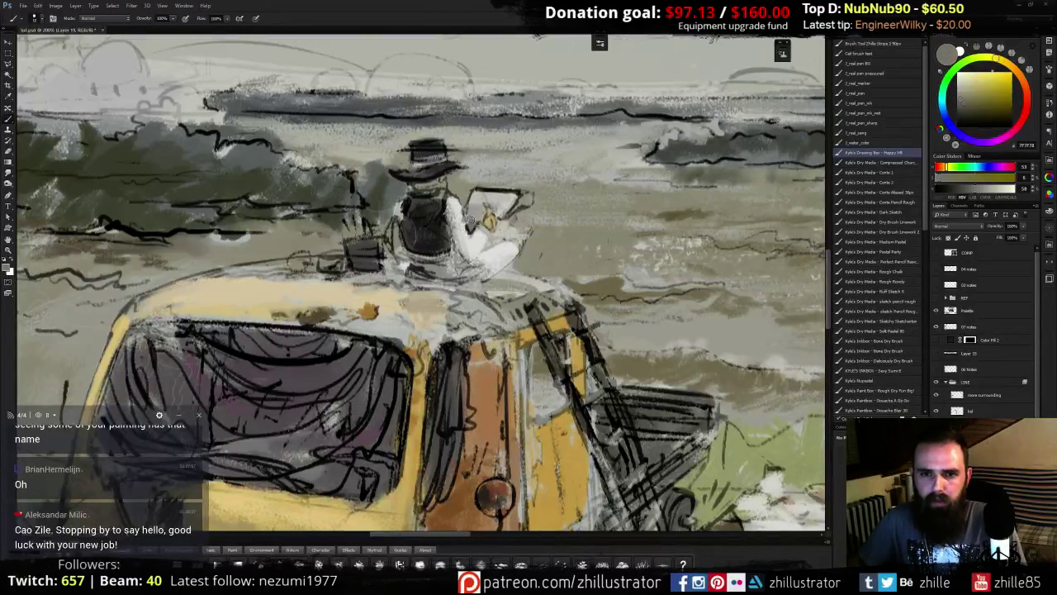
- Define the figure's white sleeve and bent legs with sampled whites, light greys and the background grey
{"action": "left_click", "coordinate": [461, 230], "text": "alt"}
{"action": "left_click", "coordinate": [475, 231], "text": "alt"}
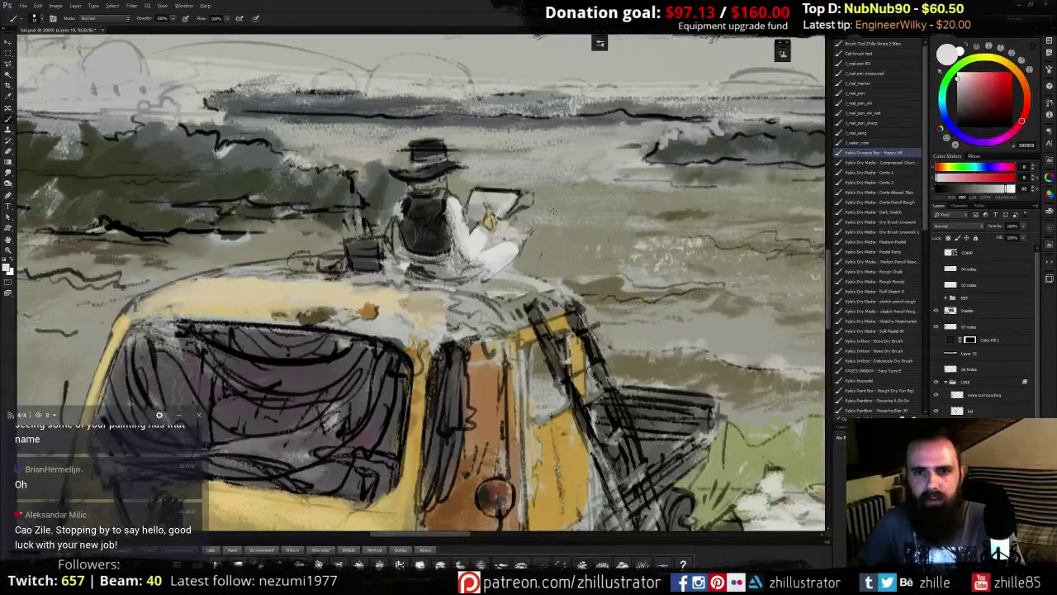
{"action": "left_click", "coordinate": [536, 242], "text": "alt"}
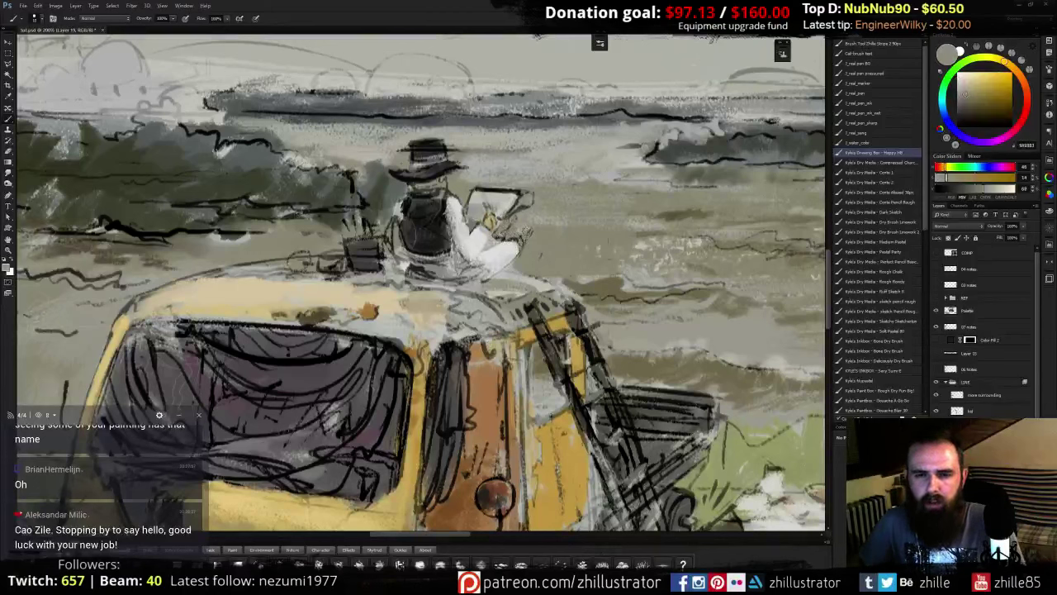
{"action": "left_click", "coordinate": [496, 250], "text": "alt"}
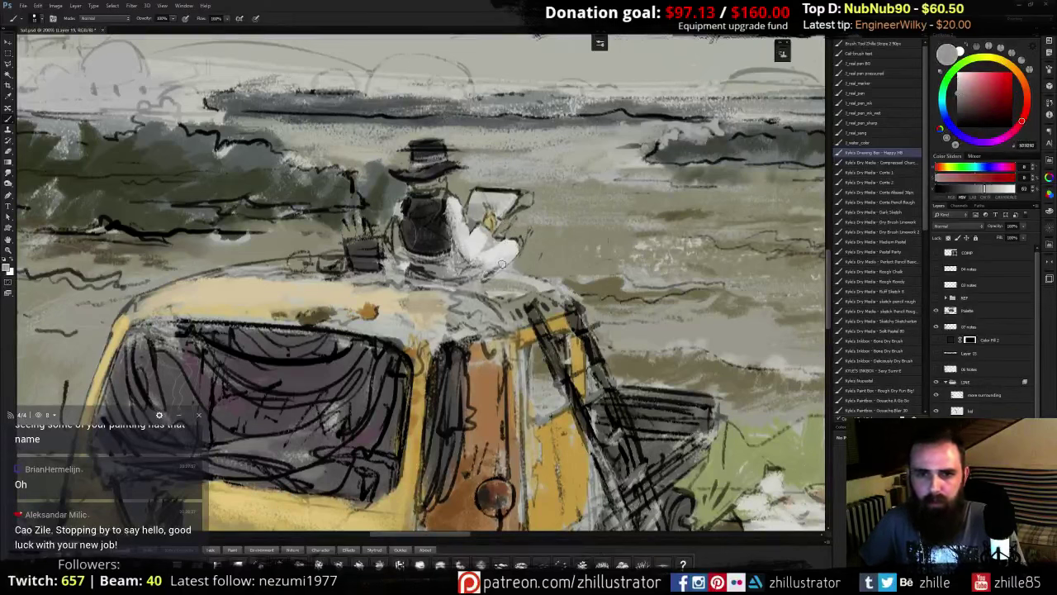
{"action": "left_click", "coordinate": [496, 266], "text": "alt"}
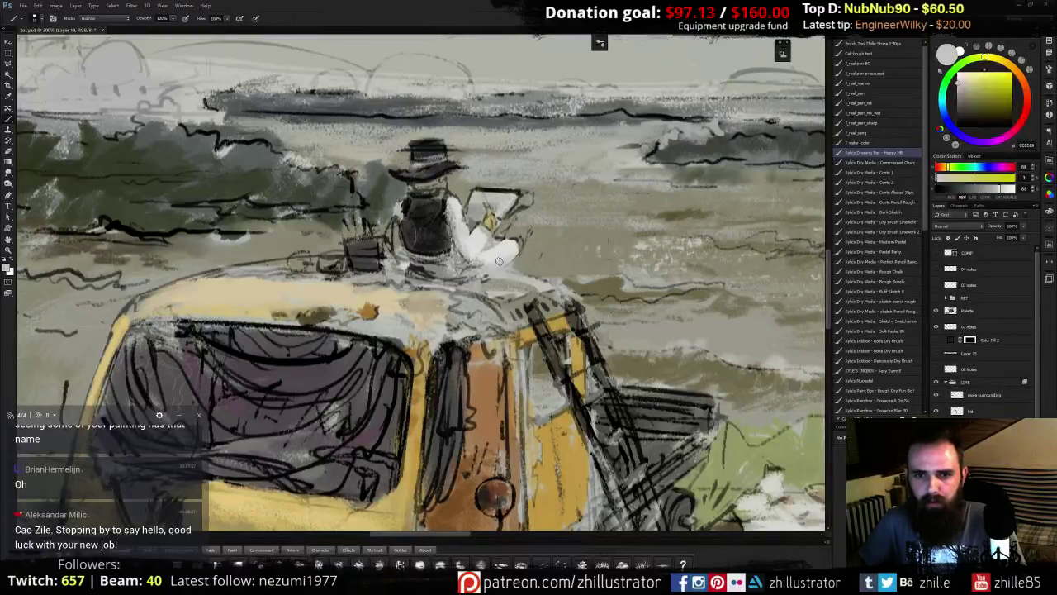
{"action": "left_click", "coordinate": [520, 238], "text": "alt"}
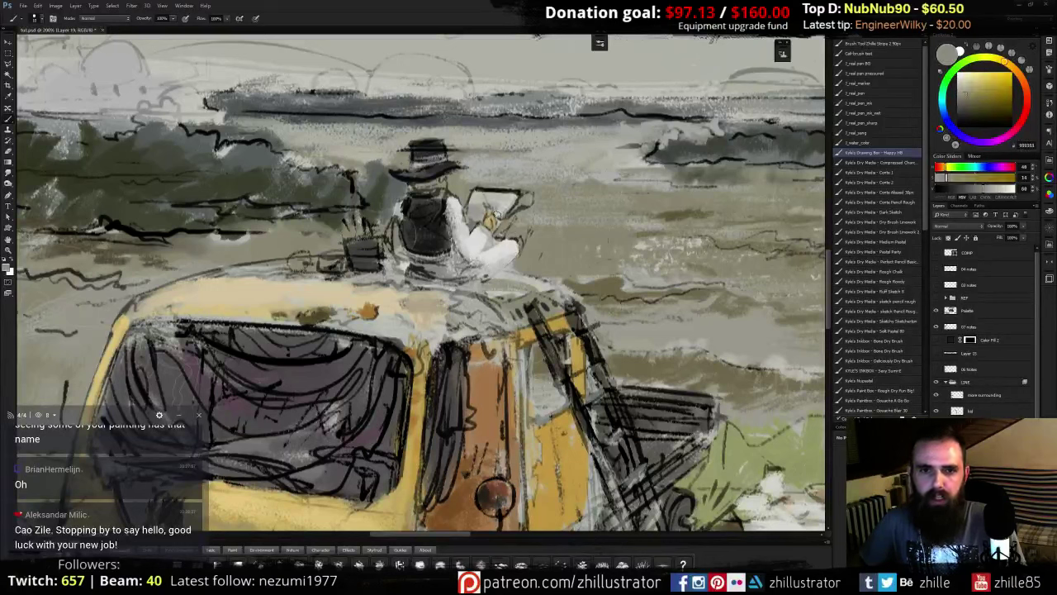
- Touch up the drawing board with a sampled light grey and the figure's hat with sampled dark greys
{"action": "left_click", "coordinate": [476, 212], "text": "alt"}
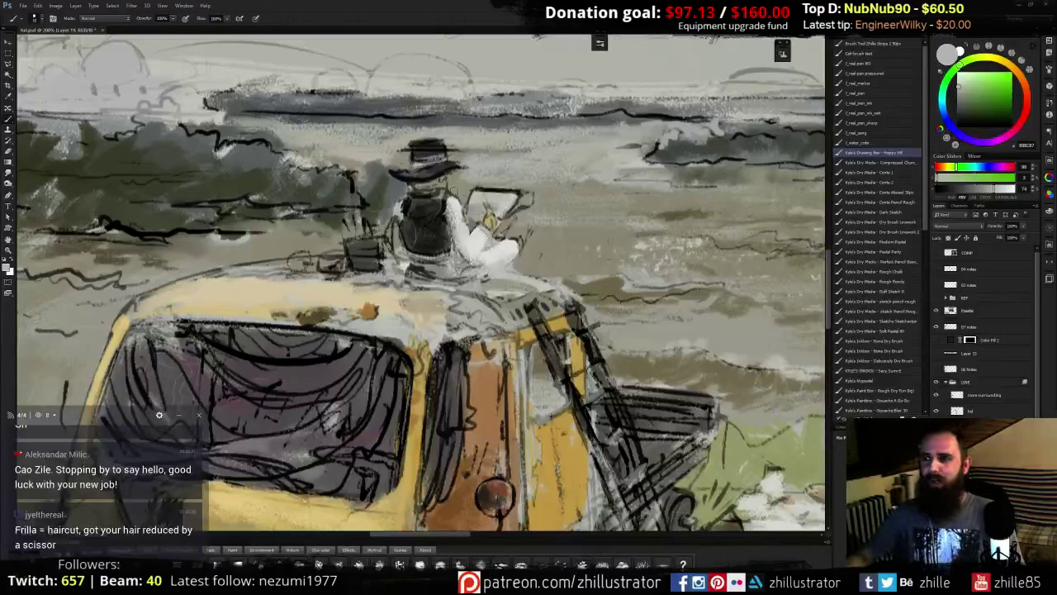
{"action": "left_click", "coordinate": [431, 168], "text": "alt"}
{"action": "left_click", "coordinate": [426, 154], "text": "alt"}
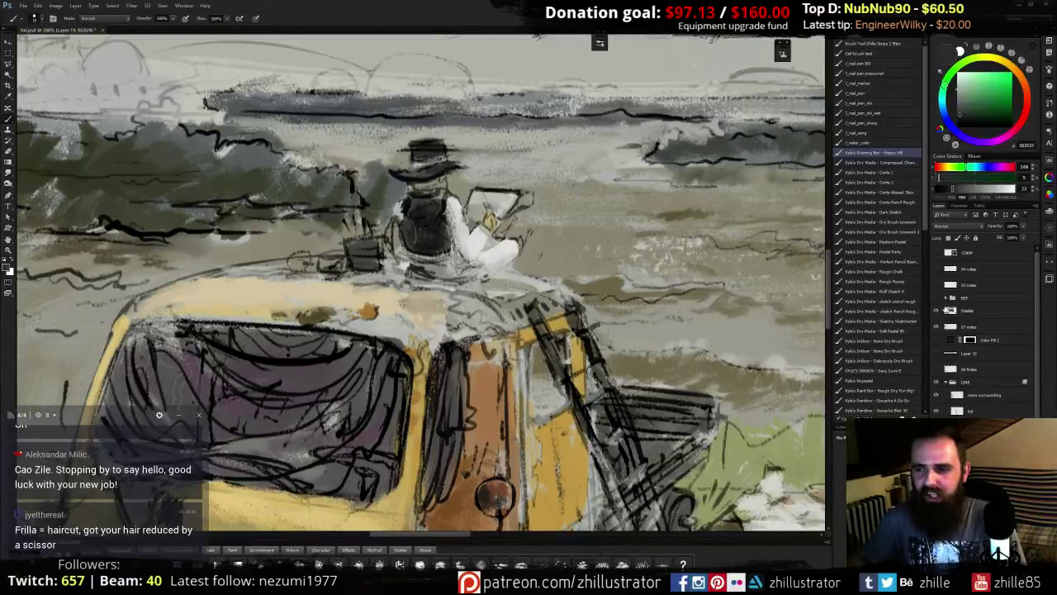
- Compare the line layers by toggling their visibility and try erasing the sketch lines beside the figure's hat
{"action": "left_click", "coordinate": [978, 459]}
{"action": "left_click", "coordinate": [936, 459]}
{"action": "left_click", "coordinate": [935, 459]}
{"action": "left_click", "coordinate": [967, 411]}
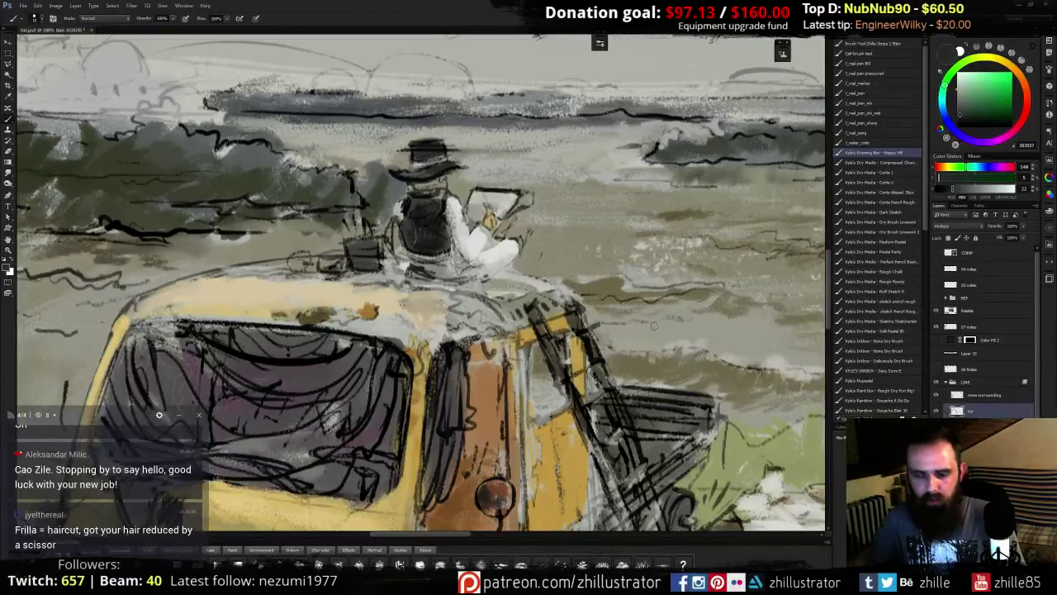
{"action": "key", "text": "e"}
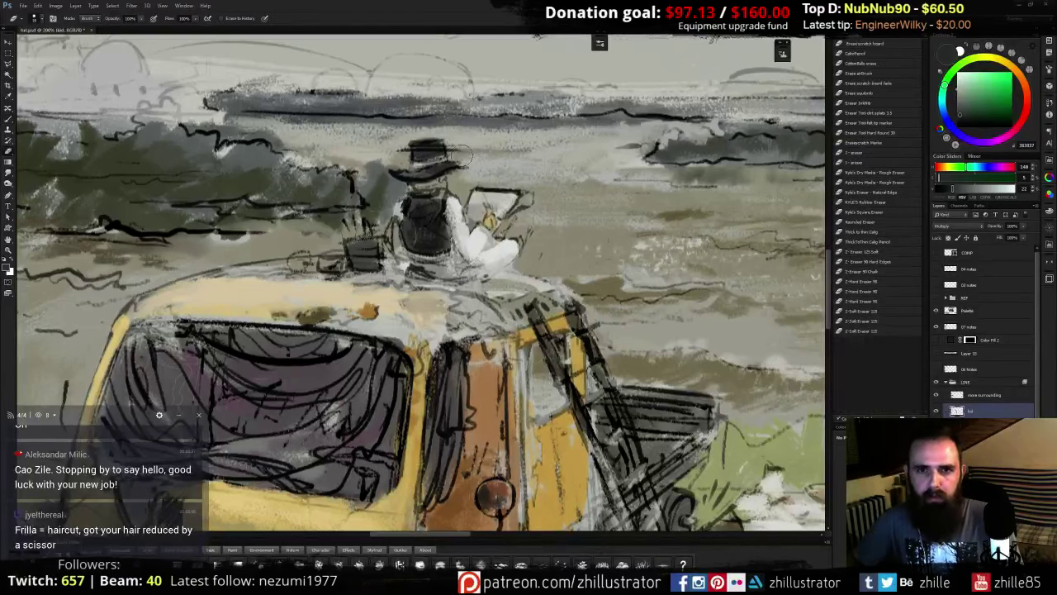
{"action": "left_click", "coordinate": [935, 412]}
{"action": "left_click", "coordinate": [936, 412]}
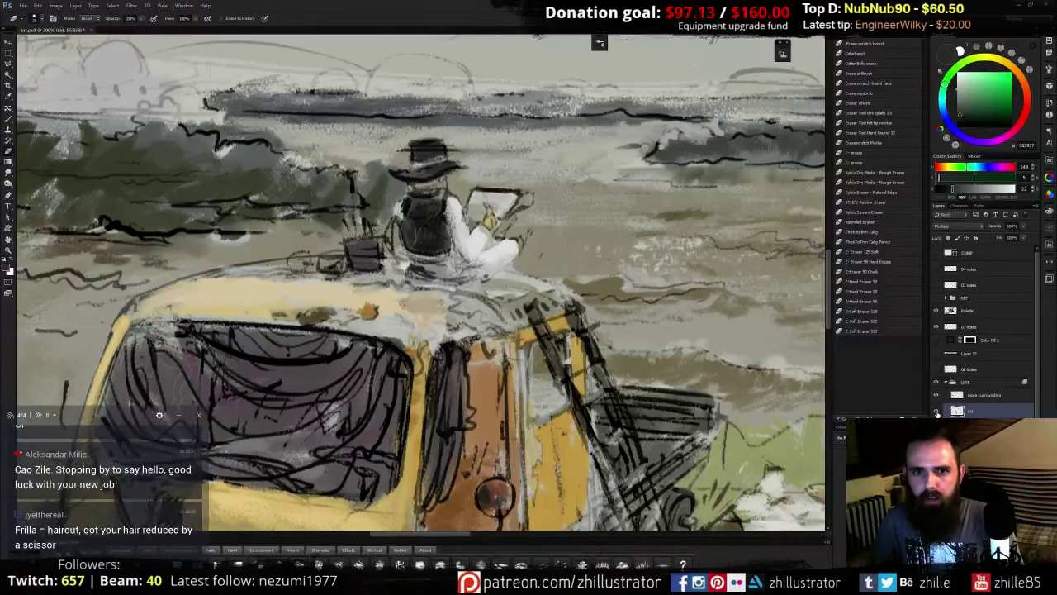
{"action": "left_click", "coordinate": [936, 395]}
{"action": "left_click", "coordinate": [936, 395]}
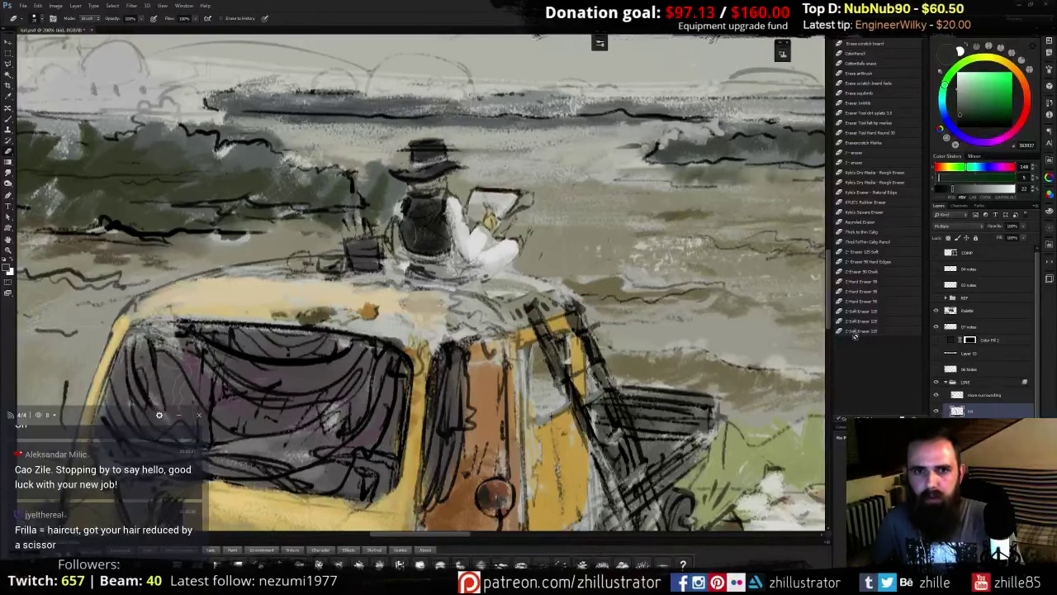
{"action": "left_click_drag", "start_coordinate": [454, 156], "coordinate": [452, 140]}
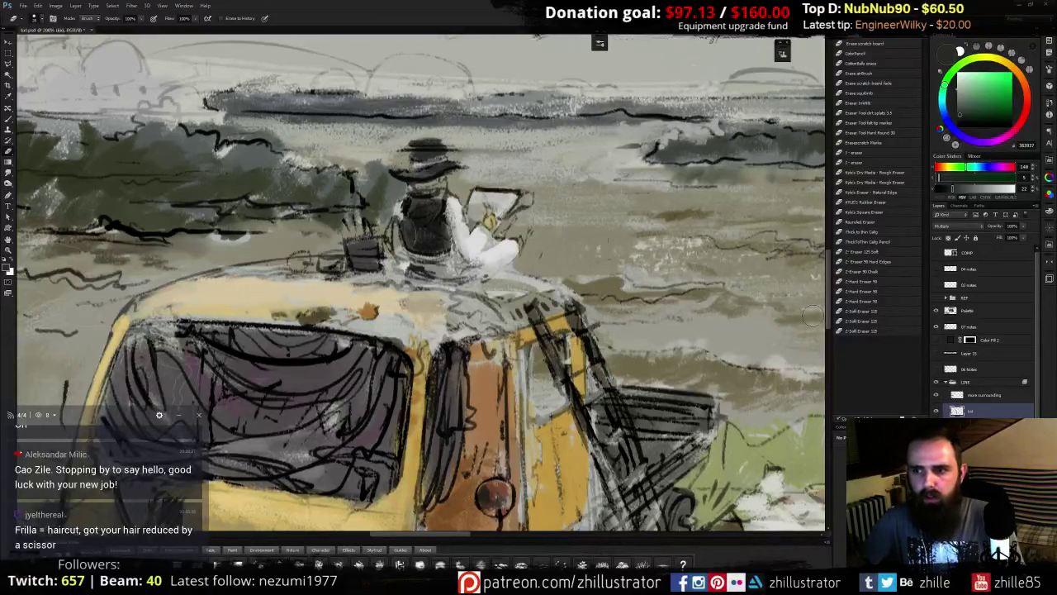
- Erase the stray sketch lines around the hat on the "more surrounding" layer and return to the paint layer
{"action": "left_click", "coordinate": [1004, 397]}
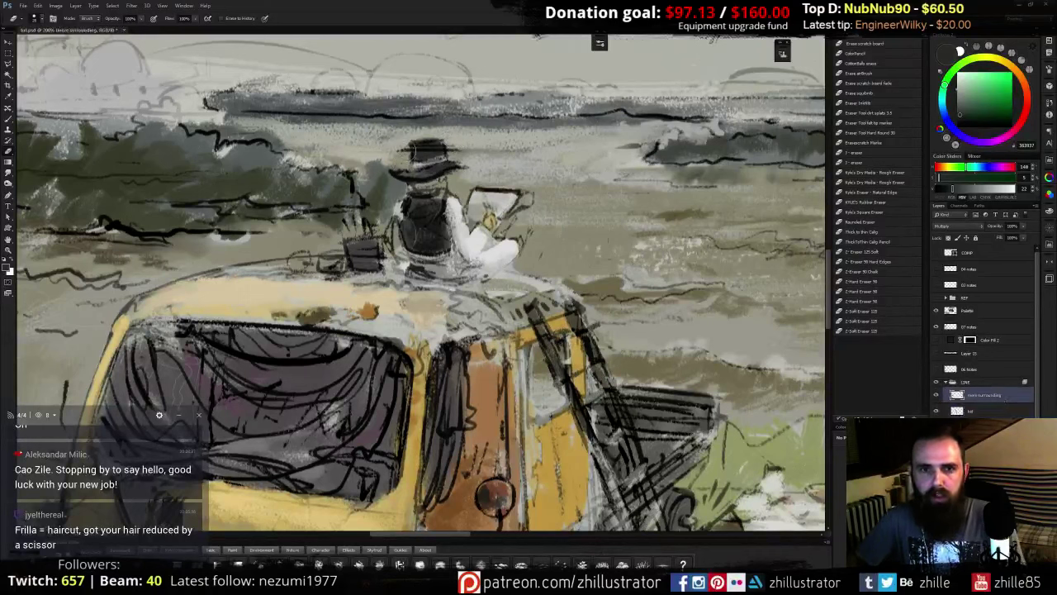
{"action": "key", "text": "b"}
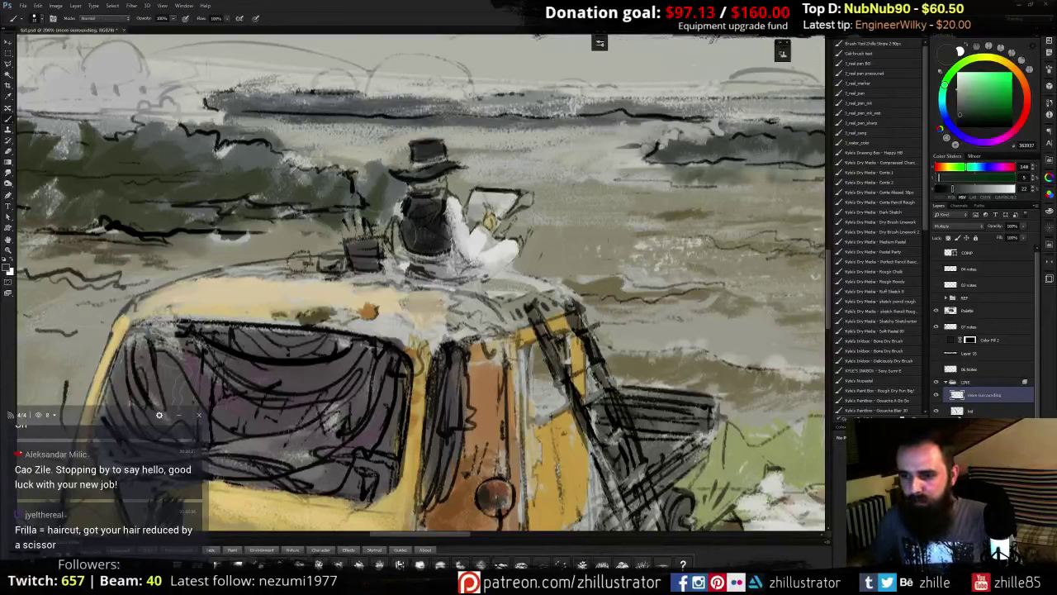
{"action": "left_click", "coordinate": [981, 411]}
{"action": "left_click", "coordinate": [979, 427]}
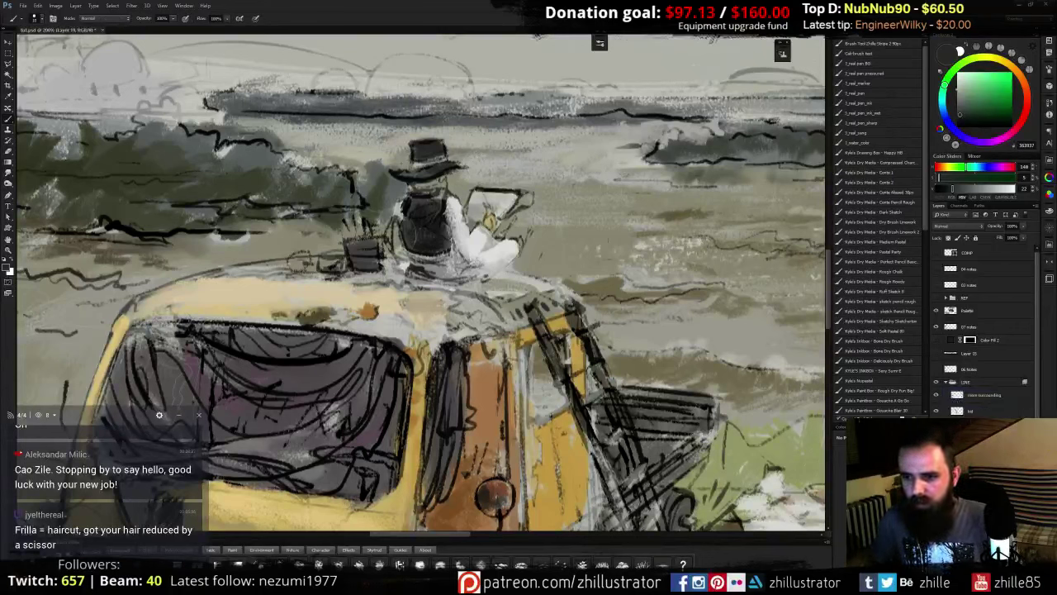
- Refine the figure's vest and hat with sampled dark greys and brighten the hat band with a mixed light grey
{"action": "left_click", "coordinate": [421, 207], "text": "alt"}
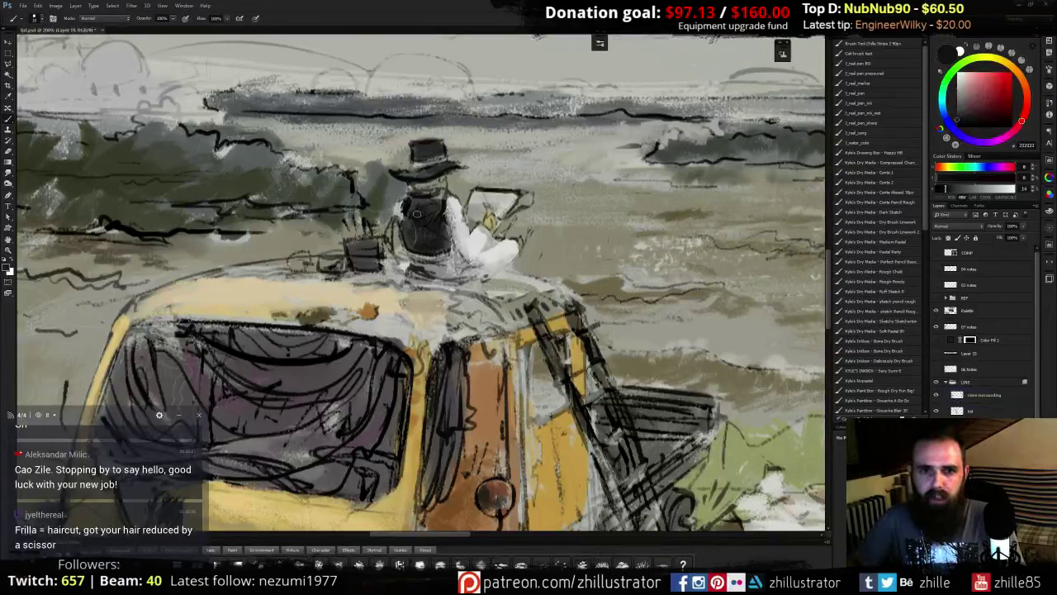
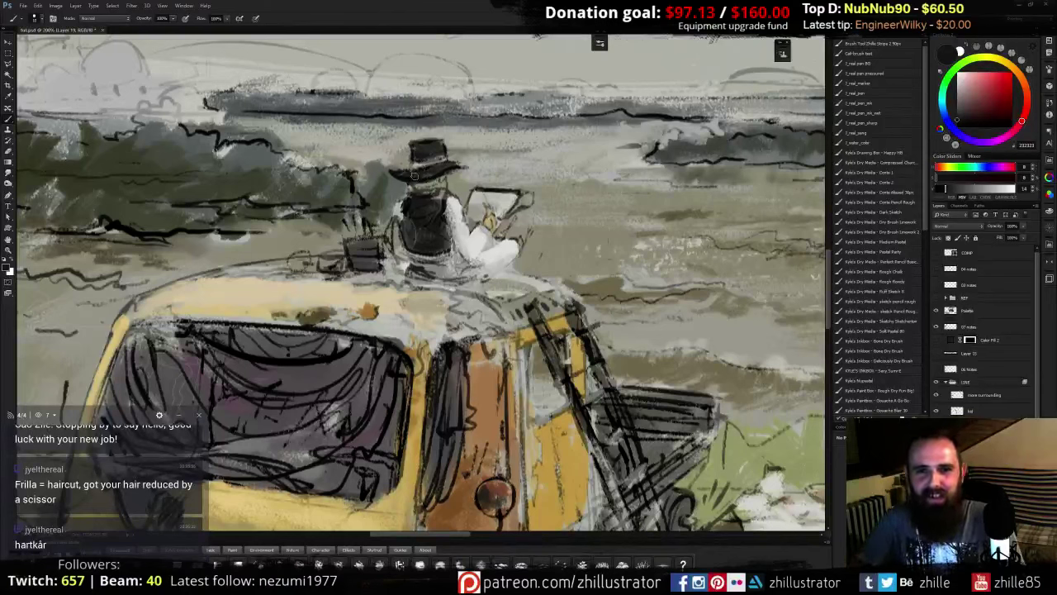
{"action": "left_click", "coordinate": [425, 173], "text": "alt"}
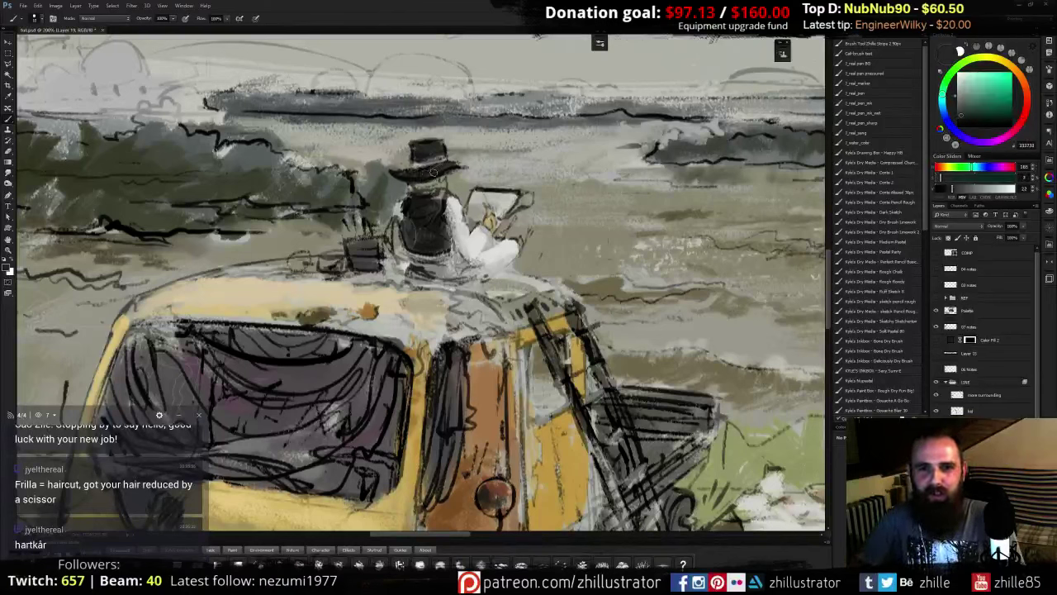
{"action": "left_click", "coordinate": [418, 166], "text": "alt"}
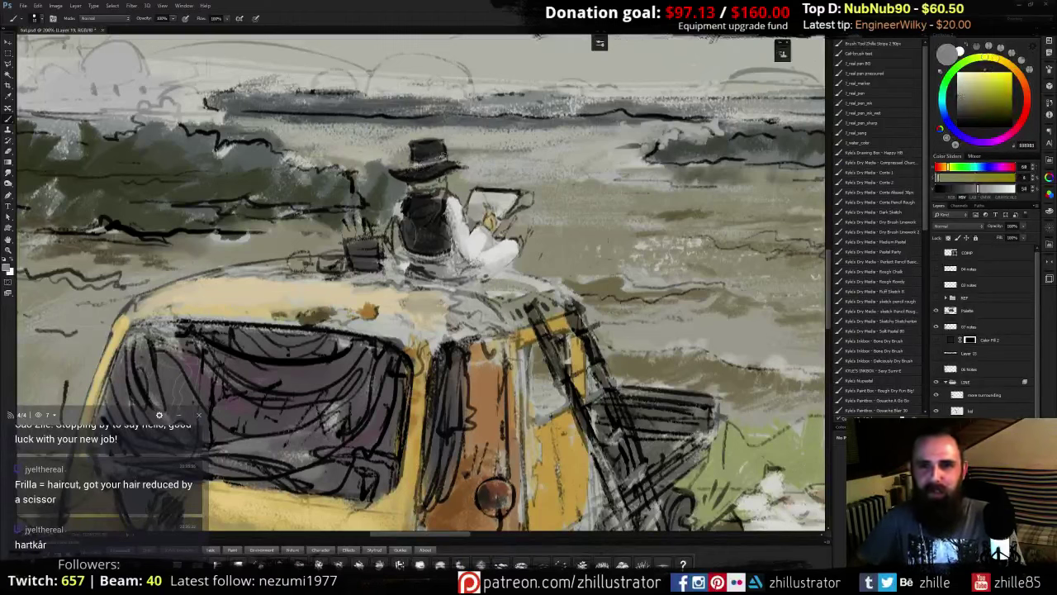
{"action": "left_click", "coordinate": [957, 81]}
{"action": "left_click", "coordinate": [959, 82]}
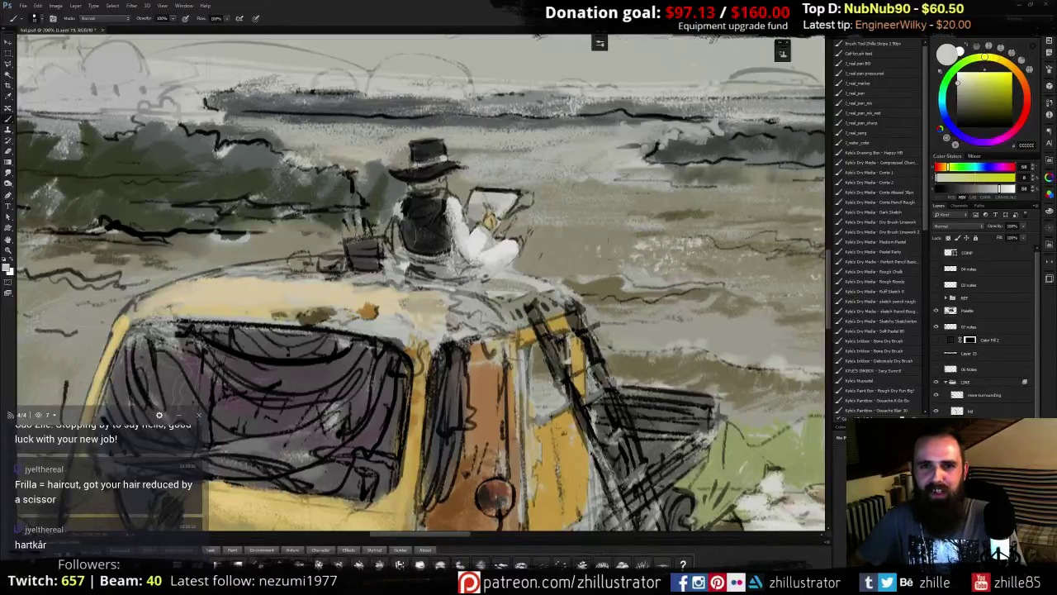
- Paint the figure's hair and neck below the hat brim with mixed light and dark warm browns
{"action": "left_click", "coordinate": [1027, 93]}
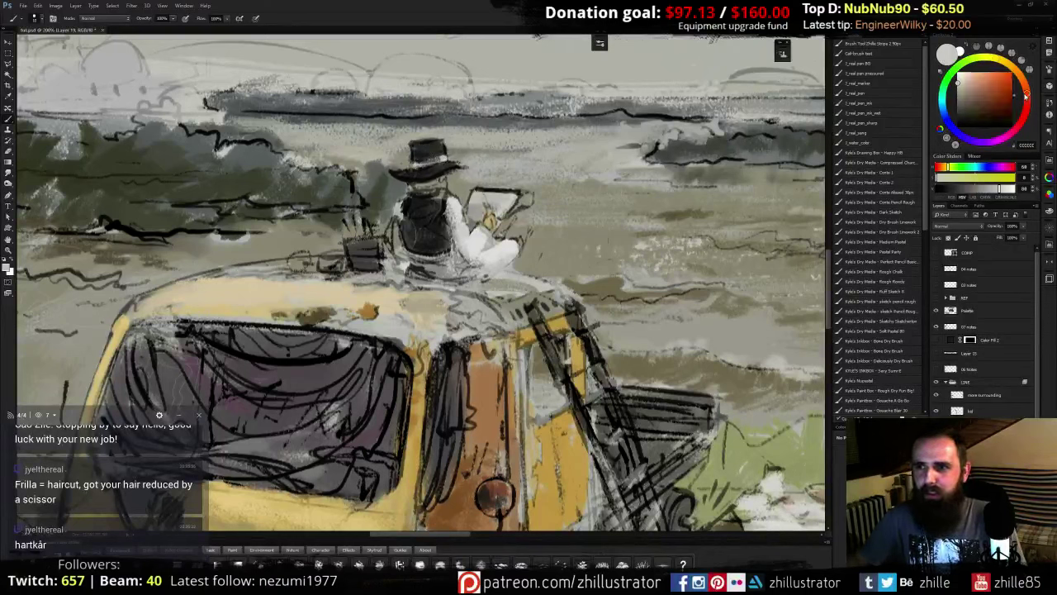
{"action": "left_click", "coordinate": [983, 98]}
{"action": "left_click", "coordinate": [1024, 83]}
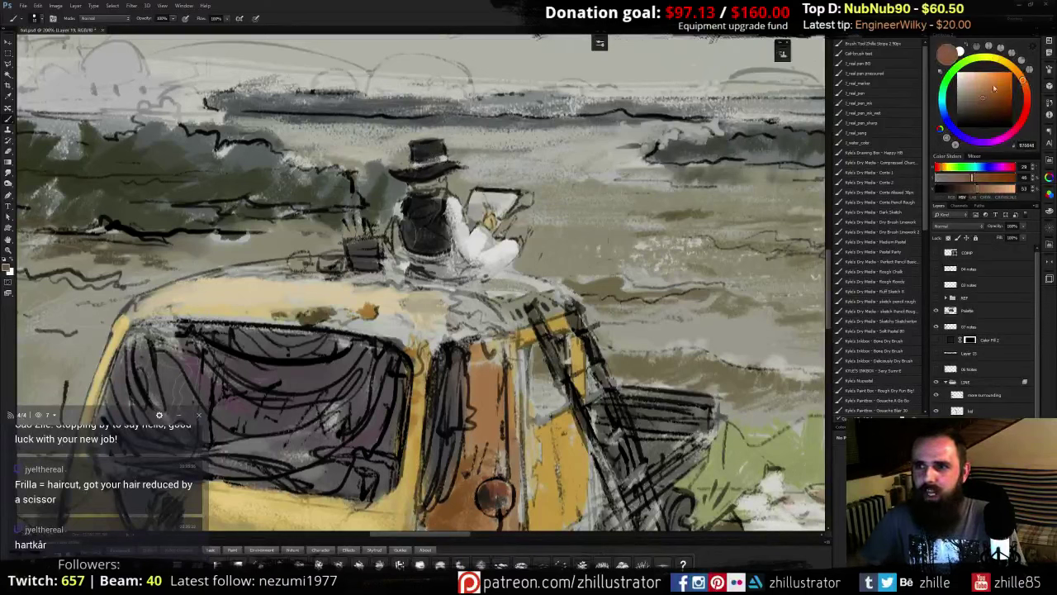
{"action": "left_click", "coordinate": [984, 90]}
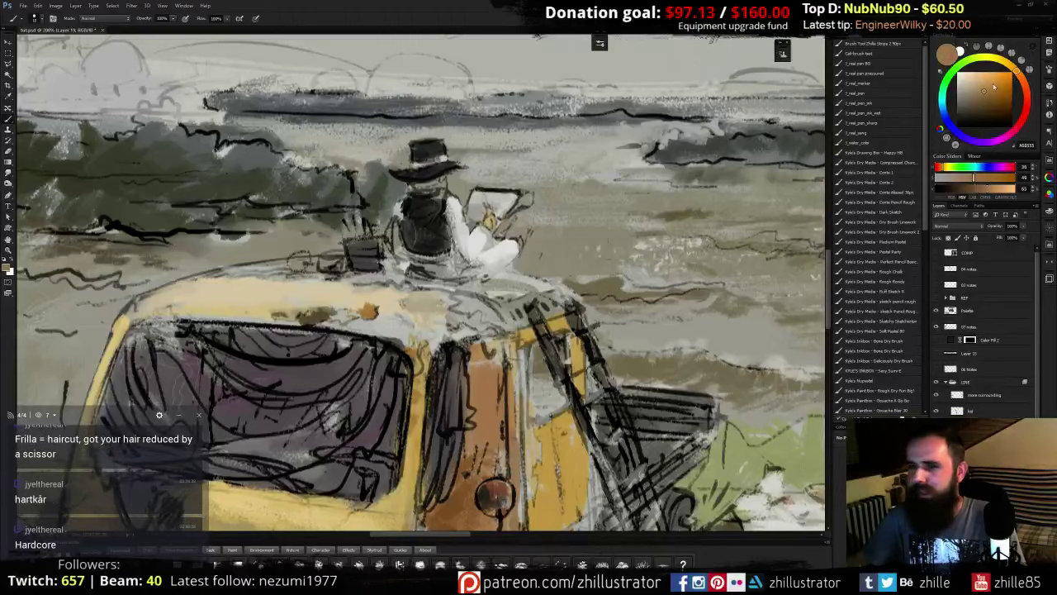
{"action": "left_click", "coordinate": [974, 97]}
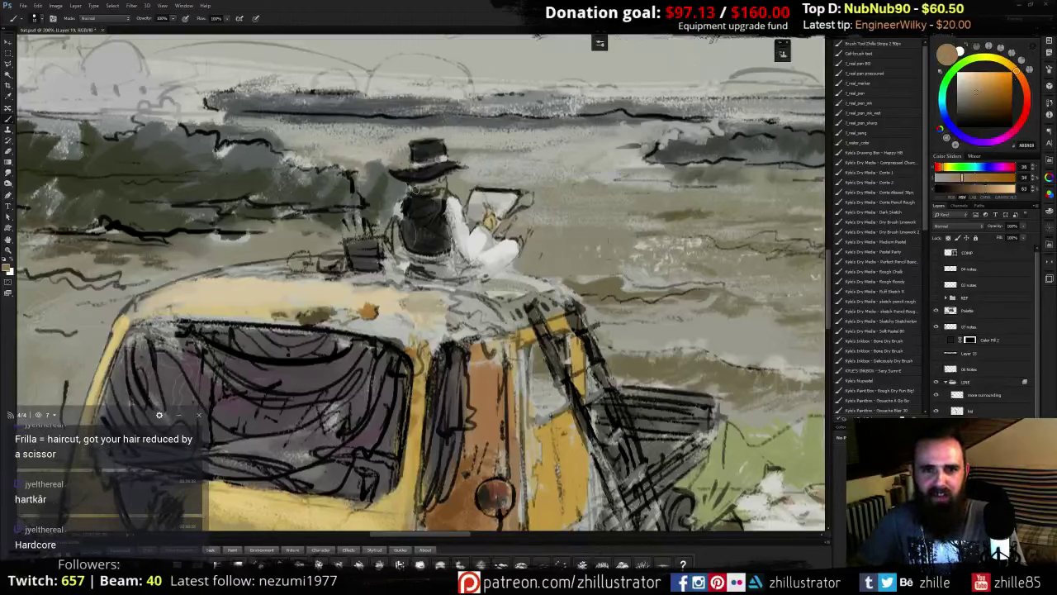
{"action": "left_click", "coordinate": [982, 106]}
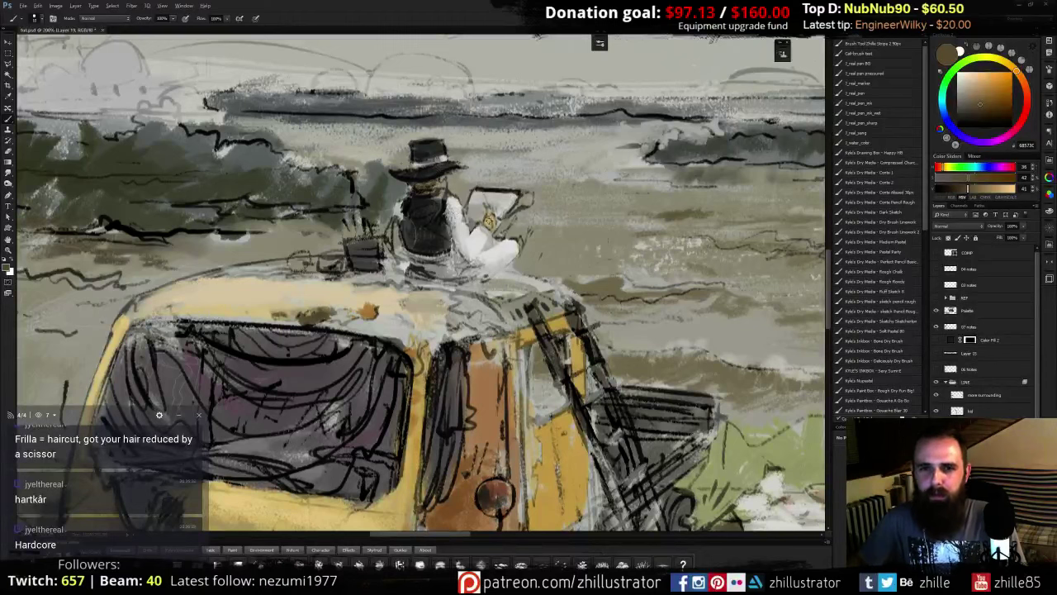
- Define the side of the figure's head under the brim with skin tones mixed from the sampled hand colour
{"action": "left_click", "coordinate": [488, 221], "text": "alt"}
{"action": "left_click", "coordinate": [1019, 74]}
{"action": "left_click", "coordinate": [970, 88]}
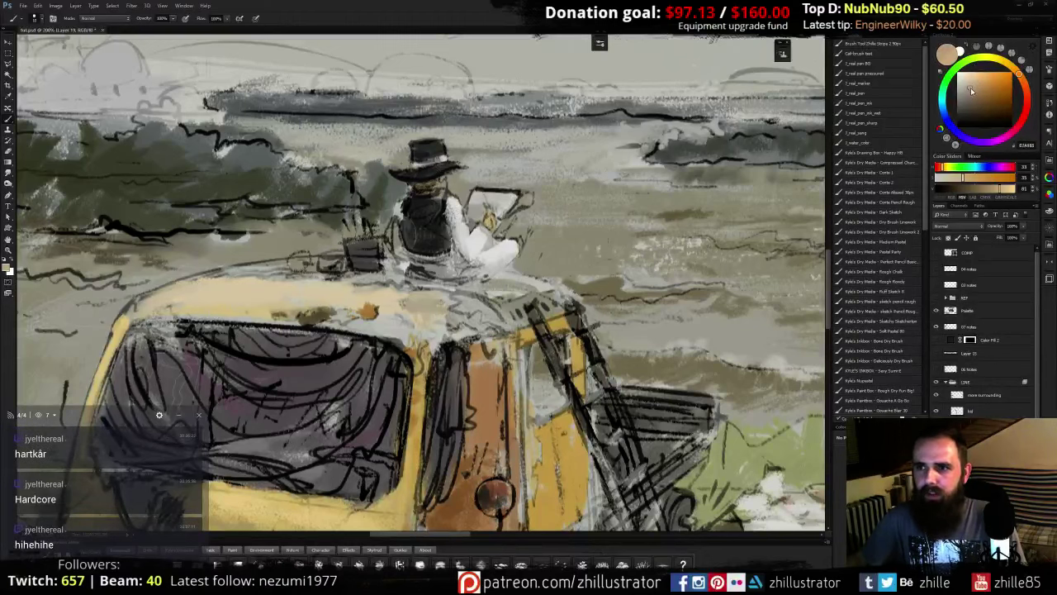
{"action": "left_click_drag", "start_coordinate": [971, 91], "coordinate": [973, 92]}
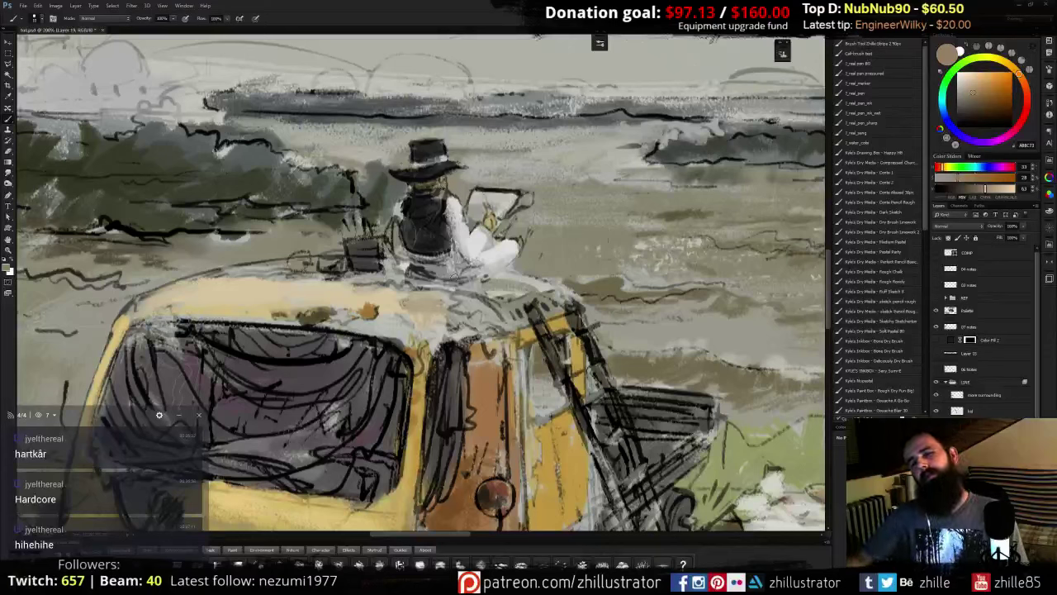
{"action": "left_click", "coordinate": [985, 95]}
{"action": "left_click_drag", "start_coordinate": [986, 95], "coordinate": [984, 93]}
{"action": "left_click_drag", "start_coordinate": [440, 179], "coordinate": [440, 186]}
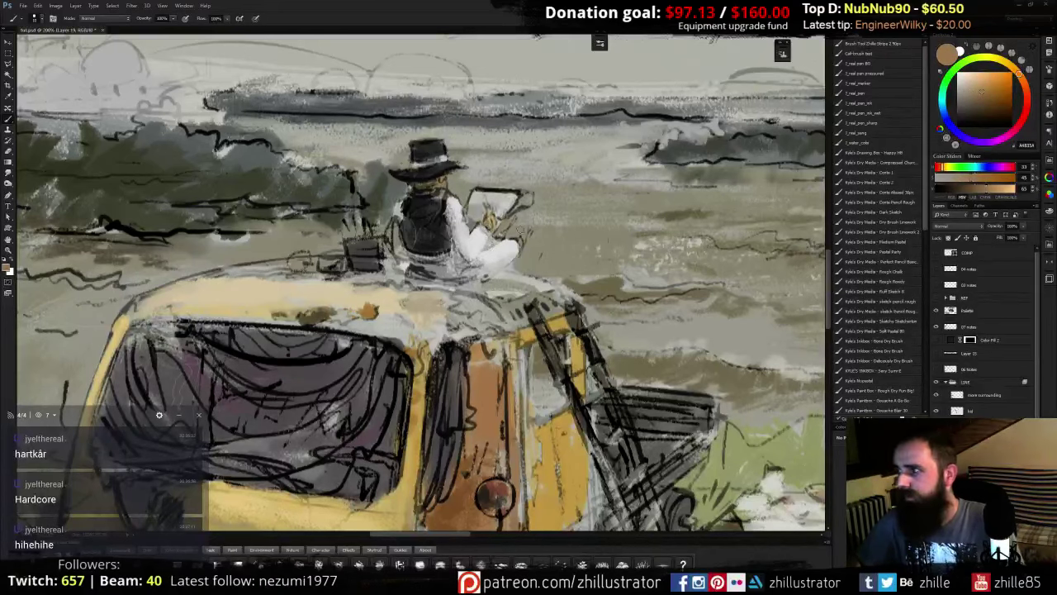
- Touch up the van roof below the bag and small objects with sampled cream tones
{"action": "left_click_drag", "start_coordinate": [343, 296], "coordinate": [412, 279]}
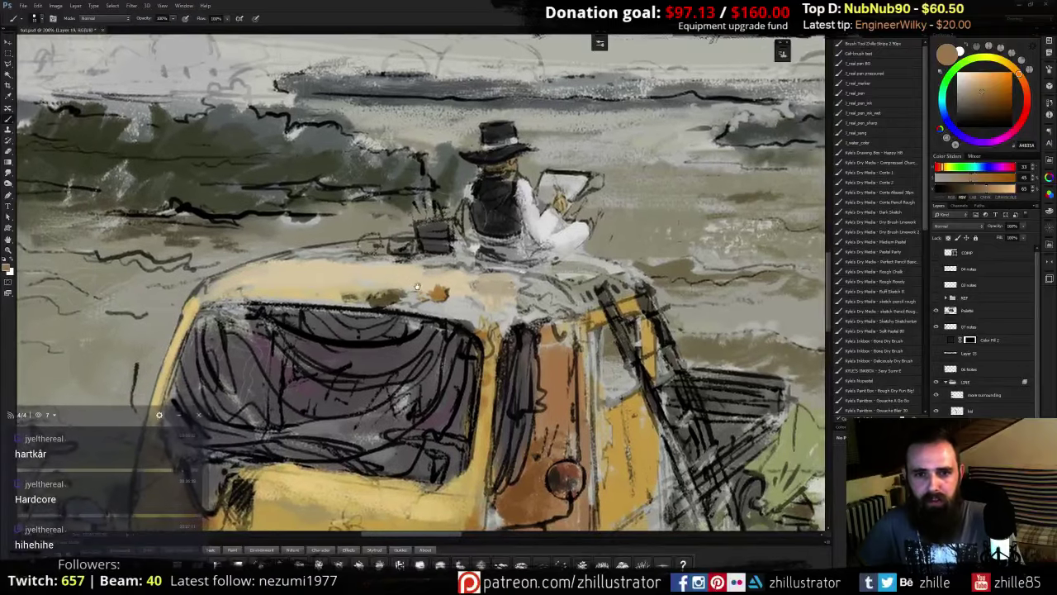
{"action": "left_click", "coordinate": [370, 277], "text": "alt"}
{"action": "left_click", "coordinate": [453, 287], "text": "alt"}
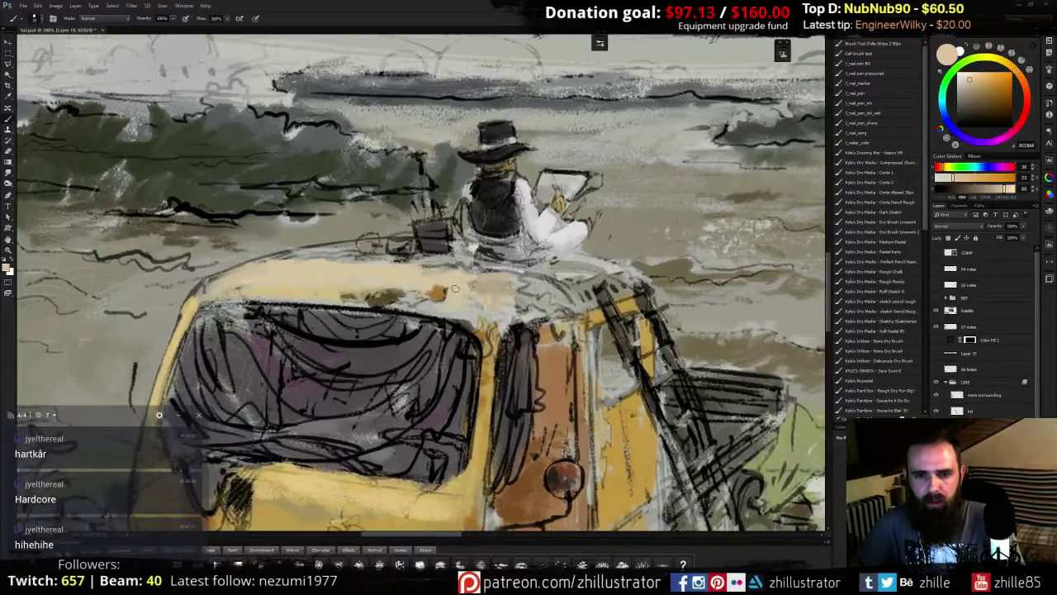
{"action": "mouse_move", "coordinate": [399, 266]}
{"action": "left_mouse_down"}
{"action": "mouse_move", "coordinate": [366, 263]}
{"action": "mouse_move", "coordinate": [426, 246]}
{"action": "mouse_move", "coordinate": [388, 248]}
{"action": "mouse_move", "coordinate": [413, 241]}
{"action": "left_mouse_up"}
- Paint the small objects beside the bag on the roof with sampled dark greys, and the round one in brown, orange and reddish brown
{"action": "left_click", "coordinate": [425, 246], "text": "alt"}
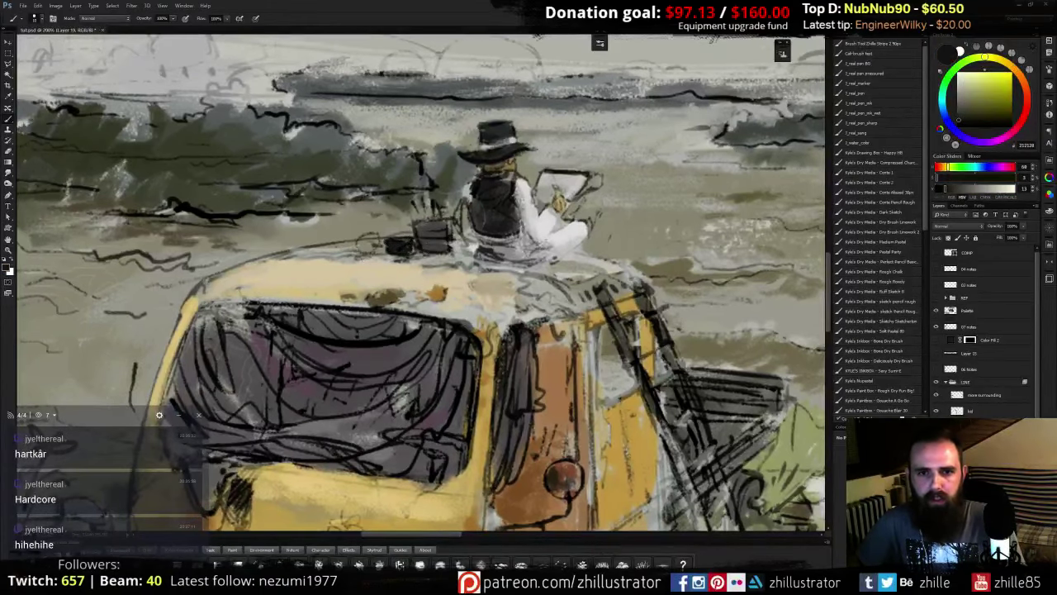
{"action": "left_click", "coordinate": [431, 236], "text": "alt"}
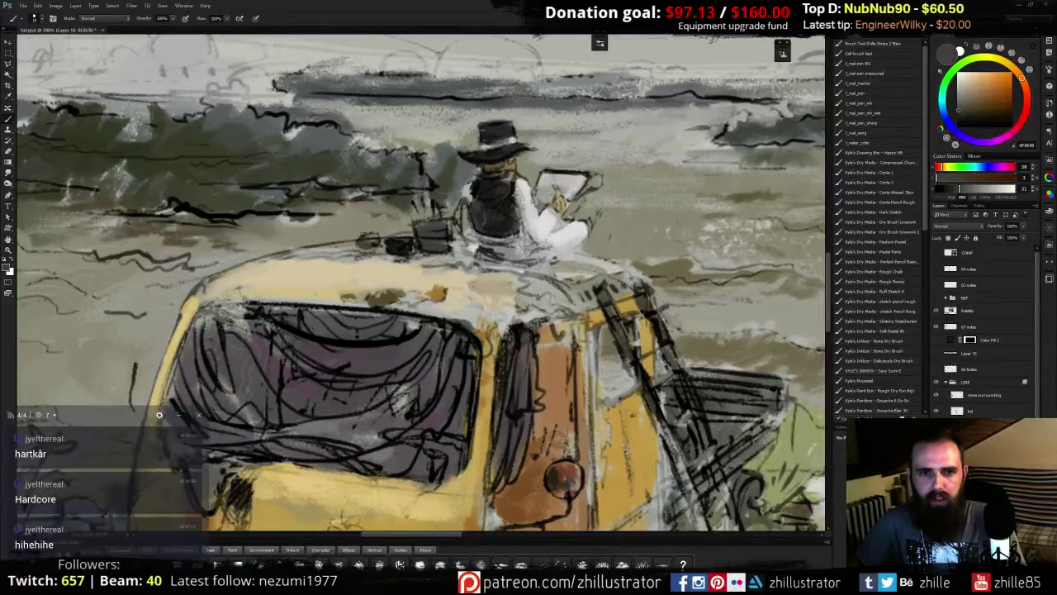
{"action": "left_click", "coordinate": [386, 294], "text": "alt"}
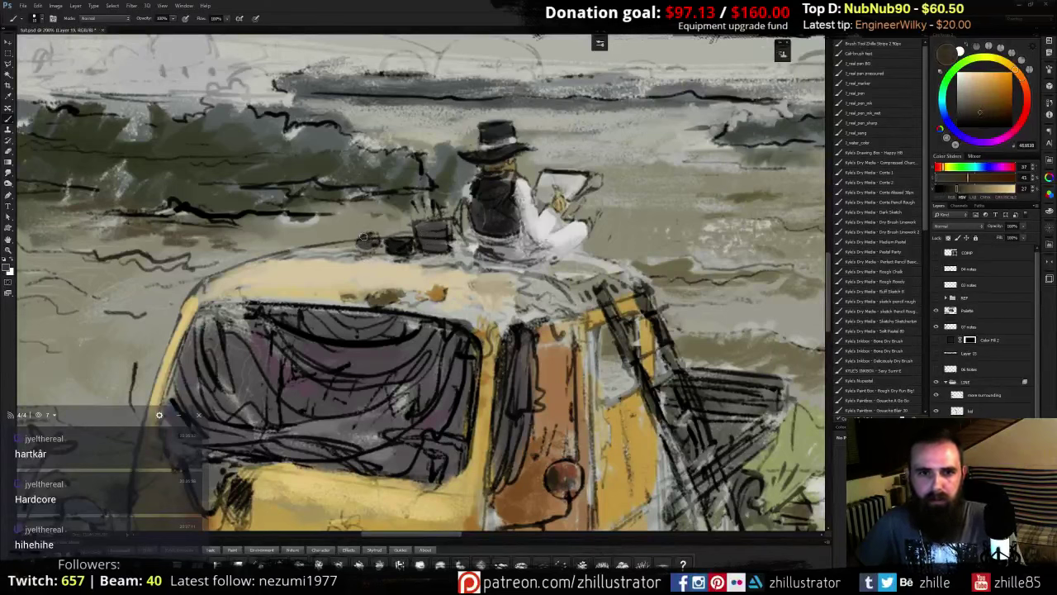
{"action": "left_click", "coordinate": [425, 284], "text": "alt"}
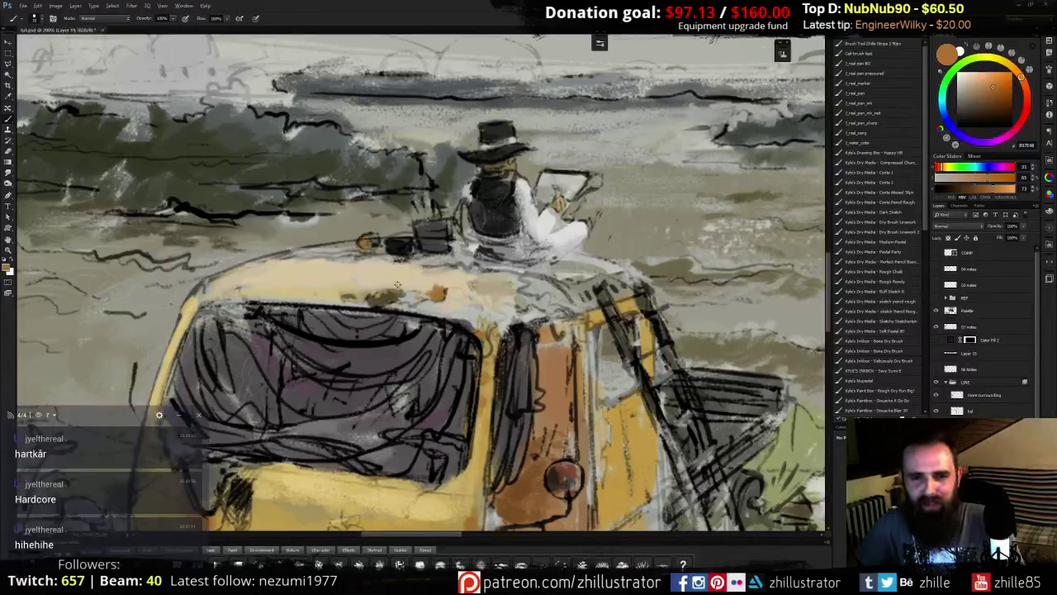
{"action": "left_click", "coordinate": [560, 479], "text": "alt"}
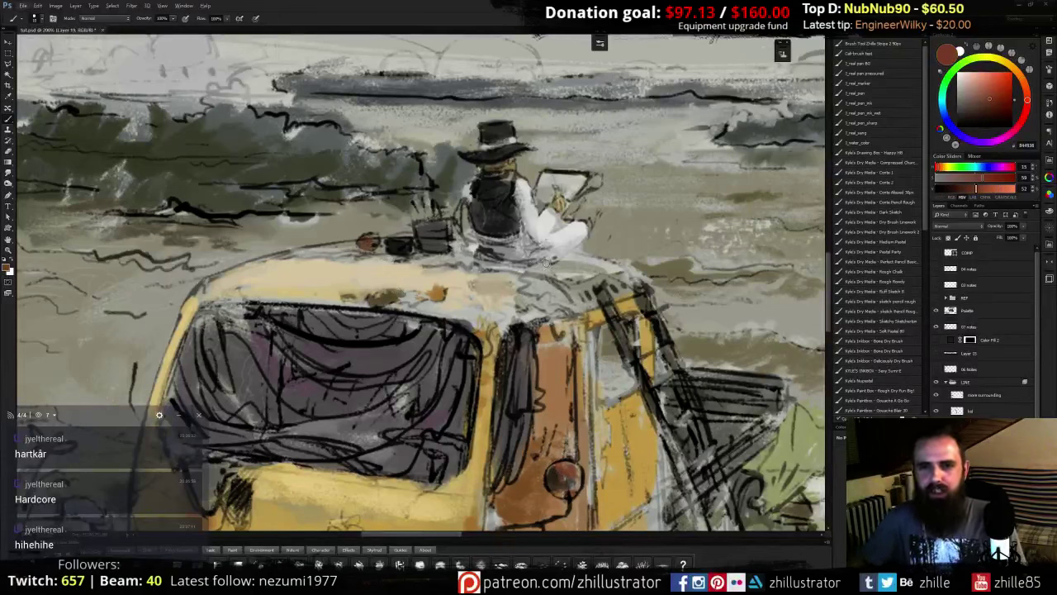
- Review the whole illustration and compare it with the current paint layer hidden and shown
{"action": "left_click_drag", "start_coordinate": [601, 385], "coordinate": [590, 341]}
{"action": "left_click", "coordinate": [433, 371], "text": "alt"}
{"action": "left_click_drag", "start_coordinate": [433, 370], "coordinate": [408, 401]}
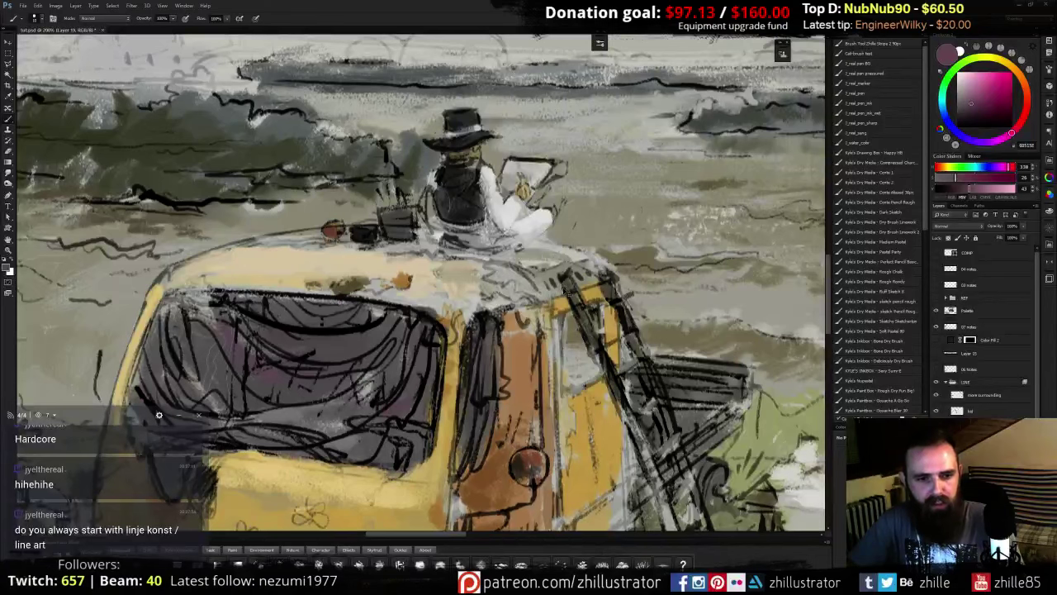
{"action": "key", "text": "ctrl+minus"}
{"action": "key", "text": "ctrl+minus"}
{"action": "key", "text": "ctrl+minus"}
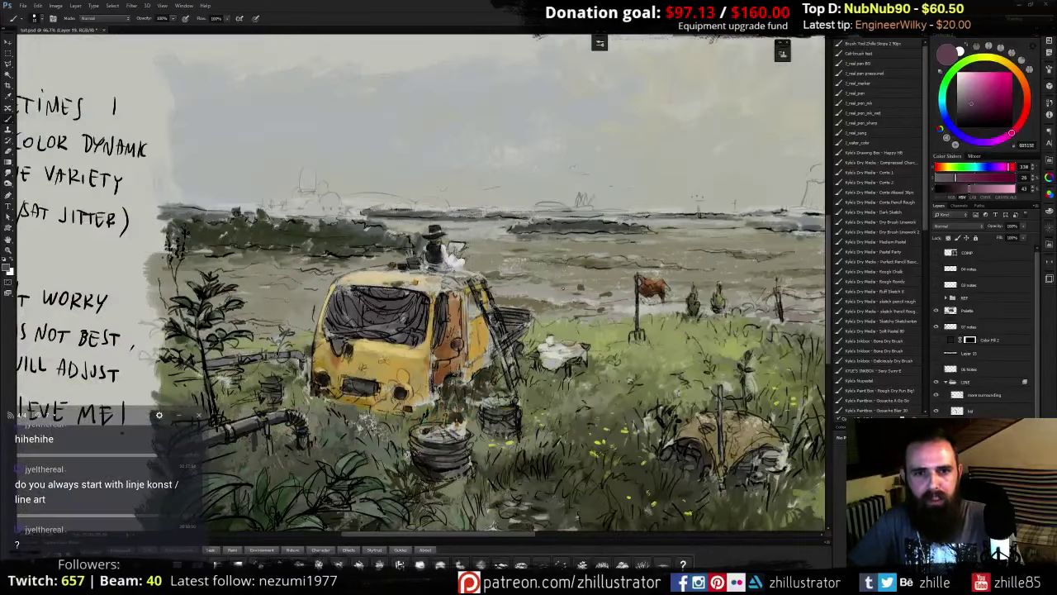
{"action": "key", "text": "ctrl+plus"}
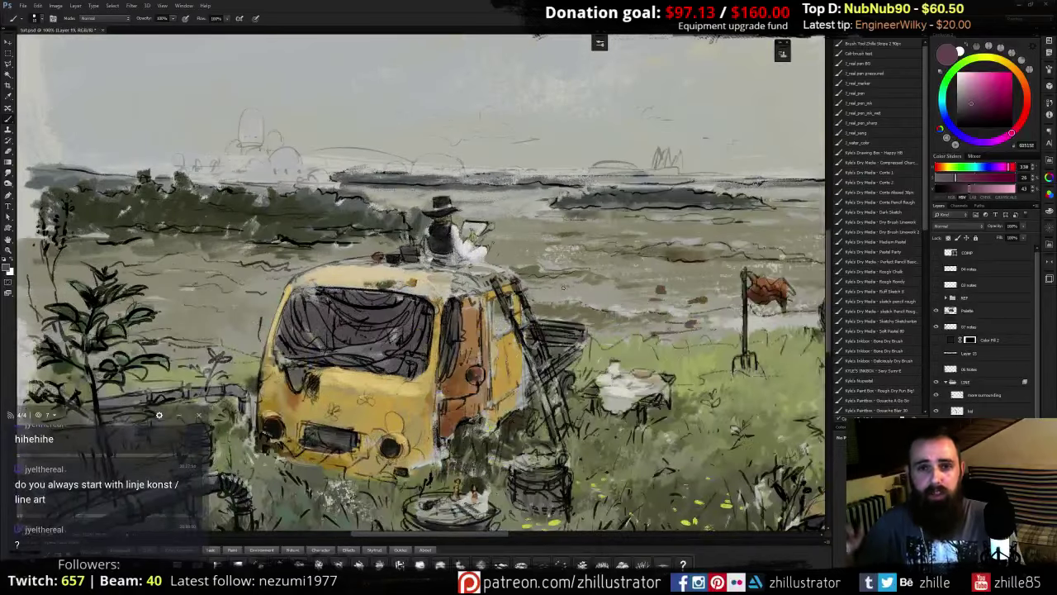
{"action": "key", "text": "ctrl+comma"}
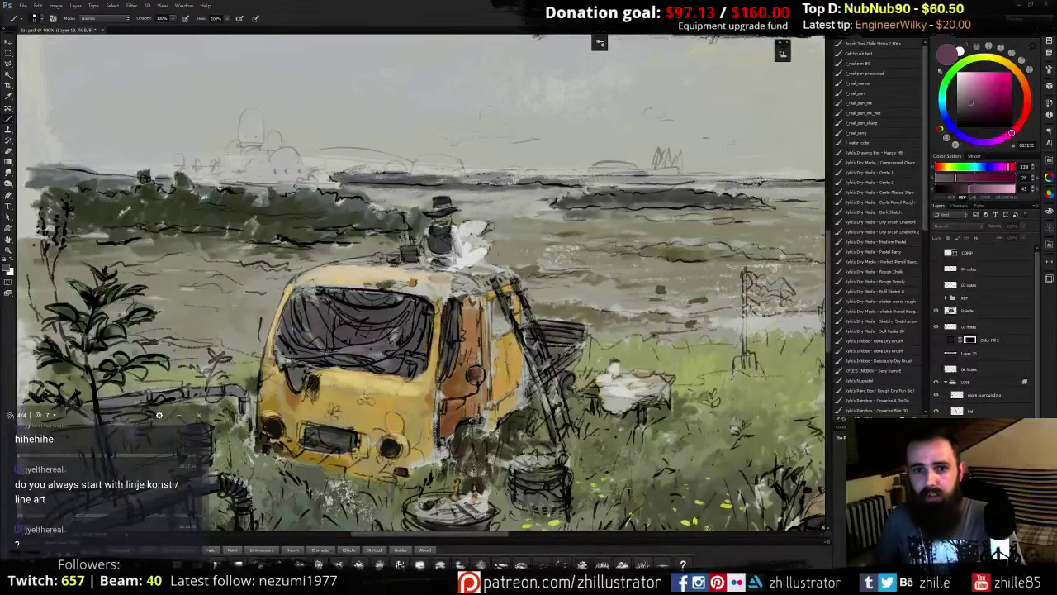
{"action": "key", "text": "ctrl+comma"}
{"action": "key", "text": "ctrl+comma"}
{"action": "key", "text": "ctrl+comma"}
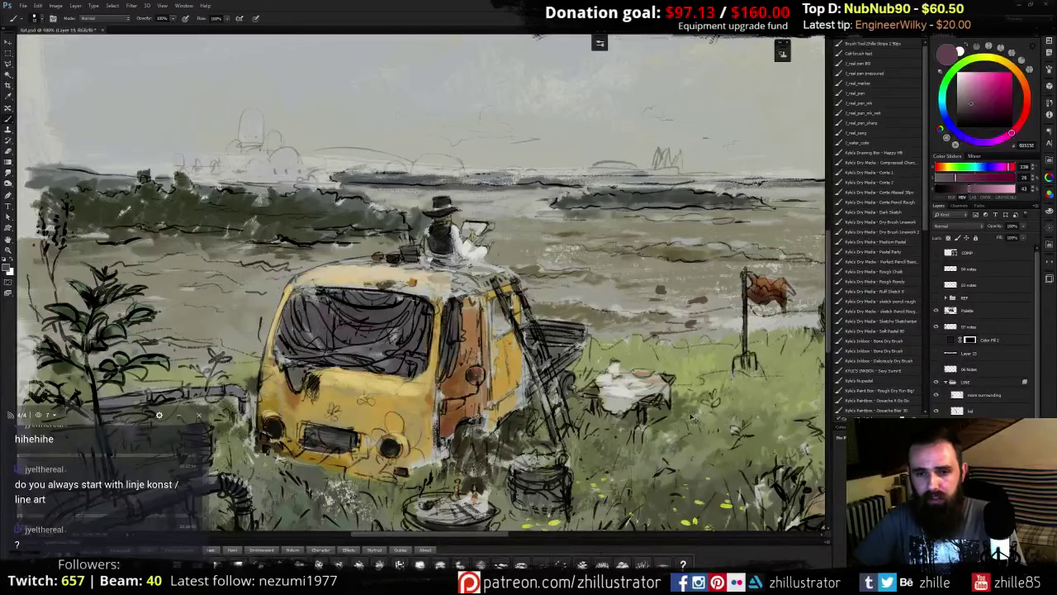
- Touch up the upper part of the ladder against the van's rear with sampled grey and brown tones
{"action": "key", "text": "ctrl+plus"}
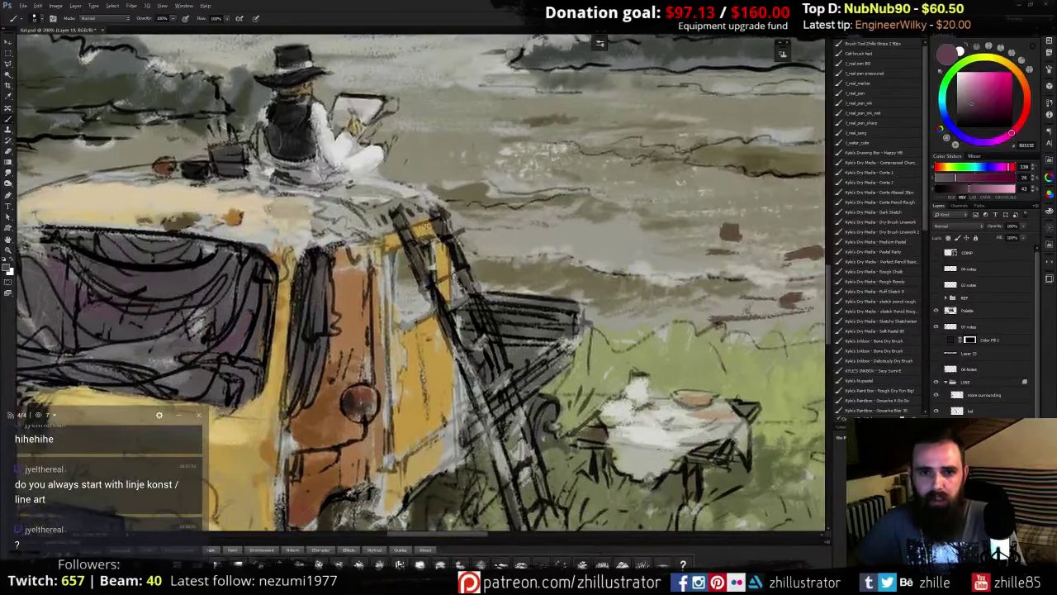
{"action": "left_click", "coordinate": [428, 228], "text": "alt"}
{"action": "left_click", "coordinate": [436, 222], "text": "alt"}
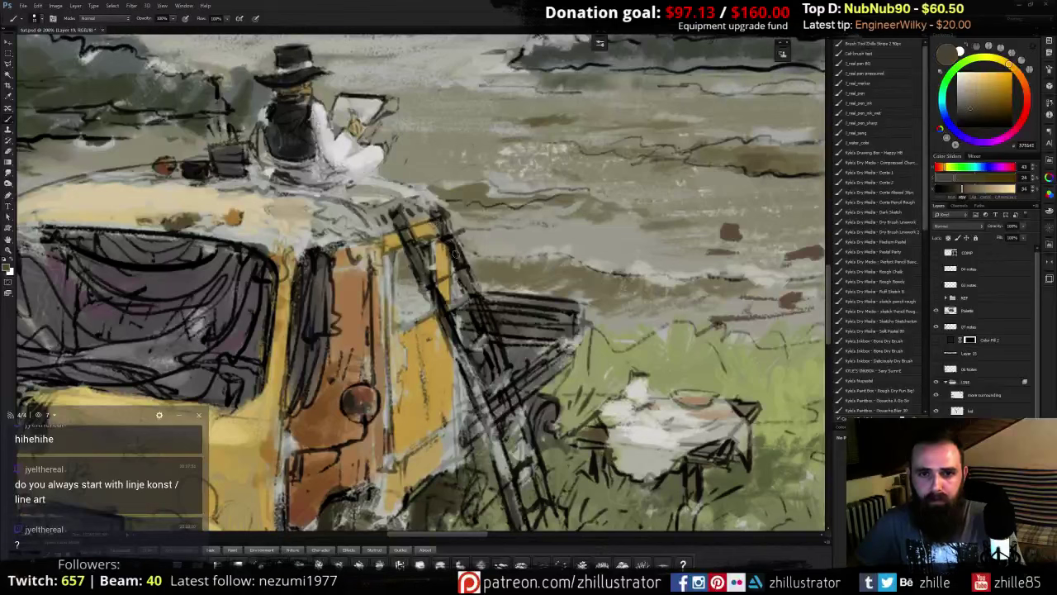
{"action": "left_click", "coordinate": [455, 338], "text": "alt"}
{"action": "left_click_drag", "start_coordinate": [452, 323], "coordinate": [458, 351]}
{"action": "left_click", "coordinate": [454, 340], "text": "alt"}
{"action": "left_click", "coordinate": [456, 340], "text": "alt"}
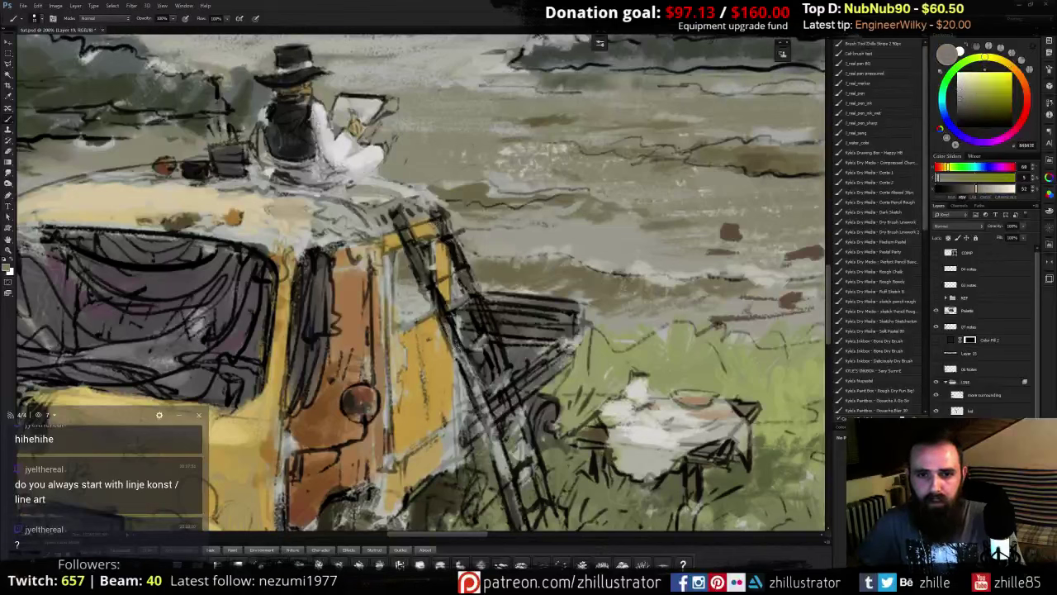
- Paint the ladder's upper rungs in beige and the gaps between them with sampled dark brown and grey
{"action": "left_click", "coordinate": [471, 302], "text": "alt"}
{"action": "left_click", "coordinate": [475, 307], "text": "alt"}
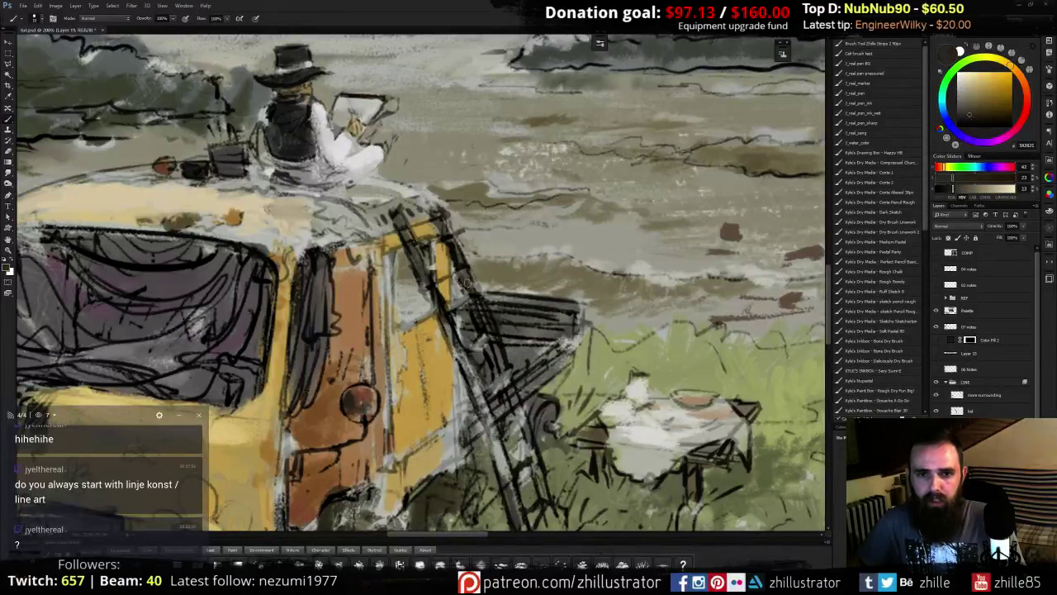
{"action": "left_click", "coordinate": [467, 294], "text": "alt"}
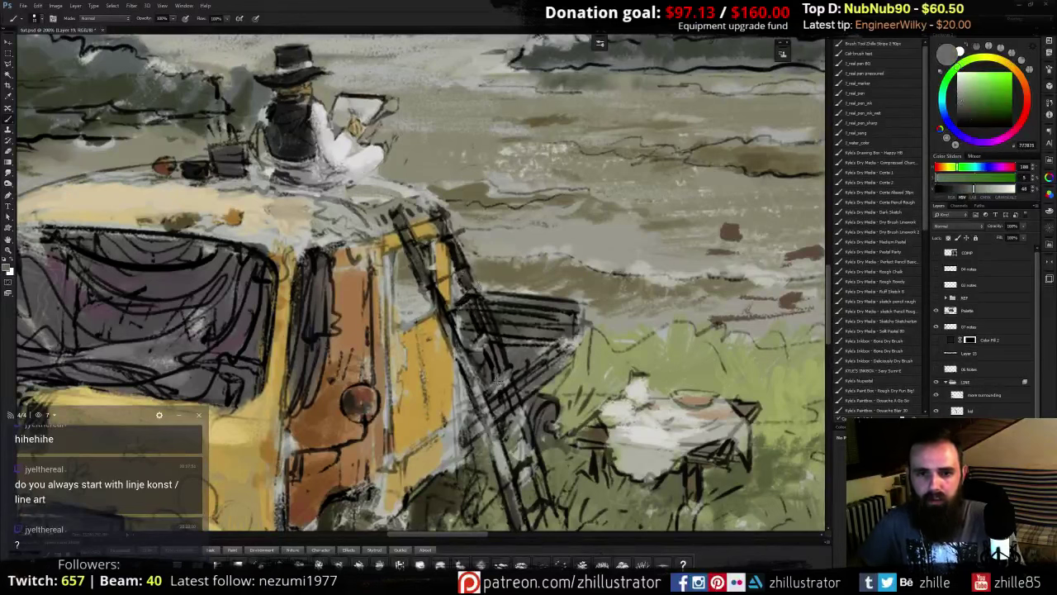
{"action": "left_click", "coordinate": [451, 411], "text": "alt"}
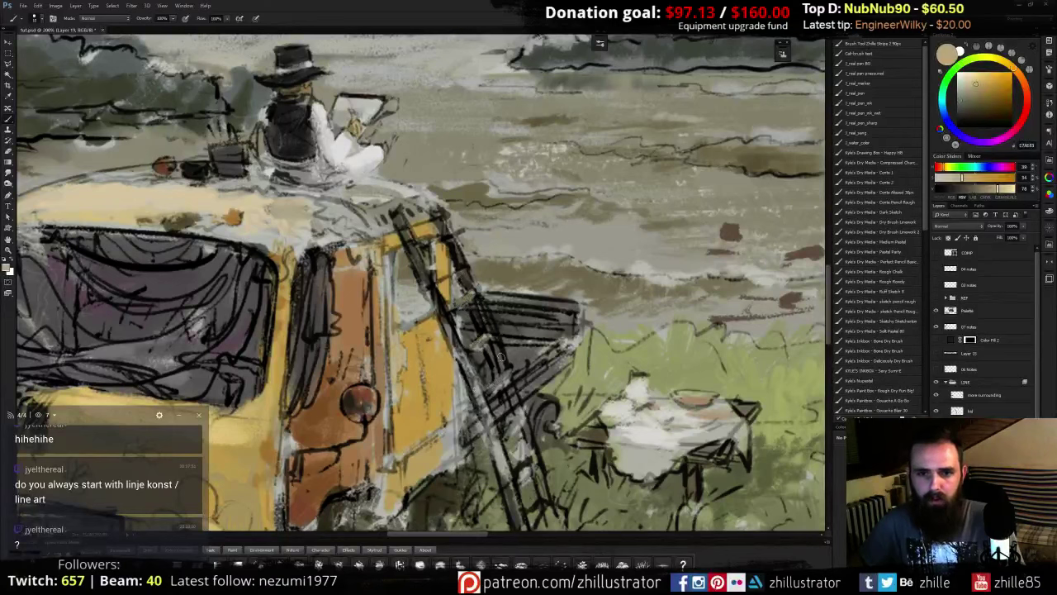
{"action": "left_click", "coordinate": [476, 312], "text": "alt"}
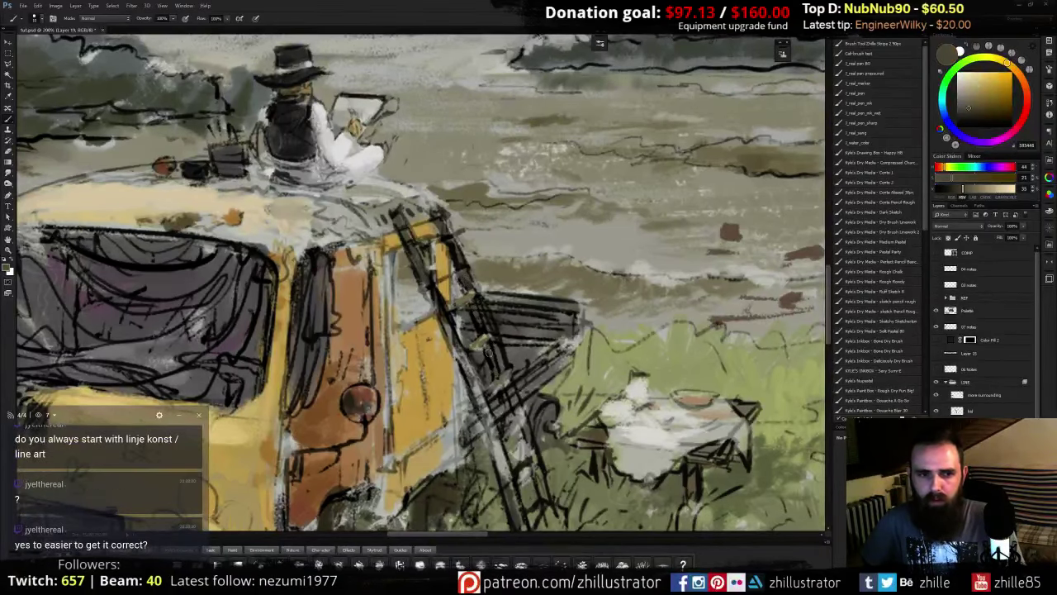
- Continue down the ladder, adding a light grey edge along its outer rail and sampled dark brown between the rungs
{"action": "left_click_drag", "start_coordinate": [507, 422], "coordinate": [507, 367]}
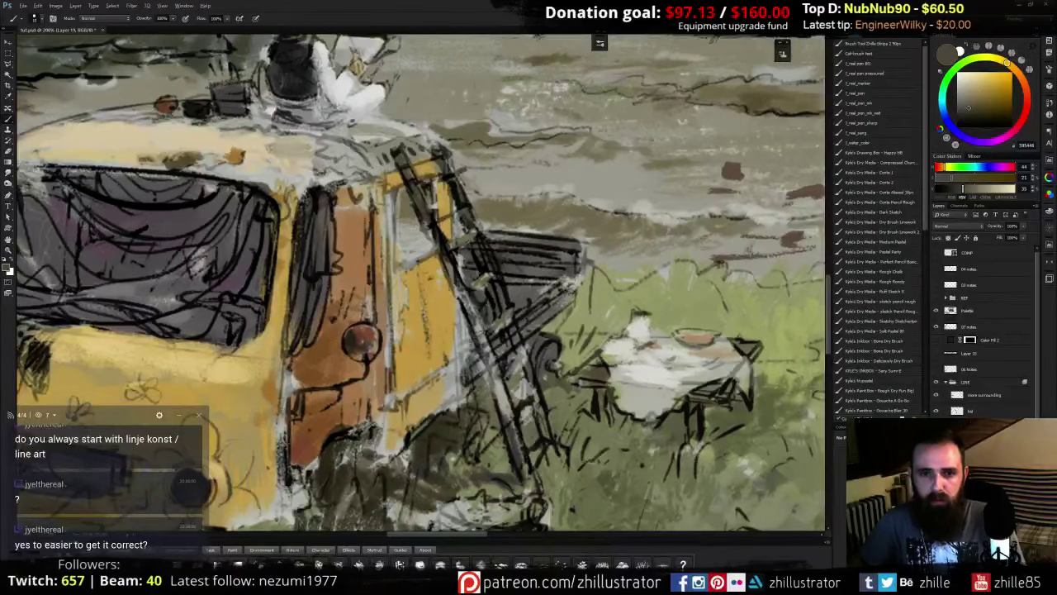
{"action": "left_click", "coordinate": [497, 235], "text": "alt"}
{"action": "left_click_drag", "start_coordinate": [489, 249], "coordinate": [511, 317]}
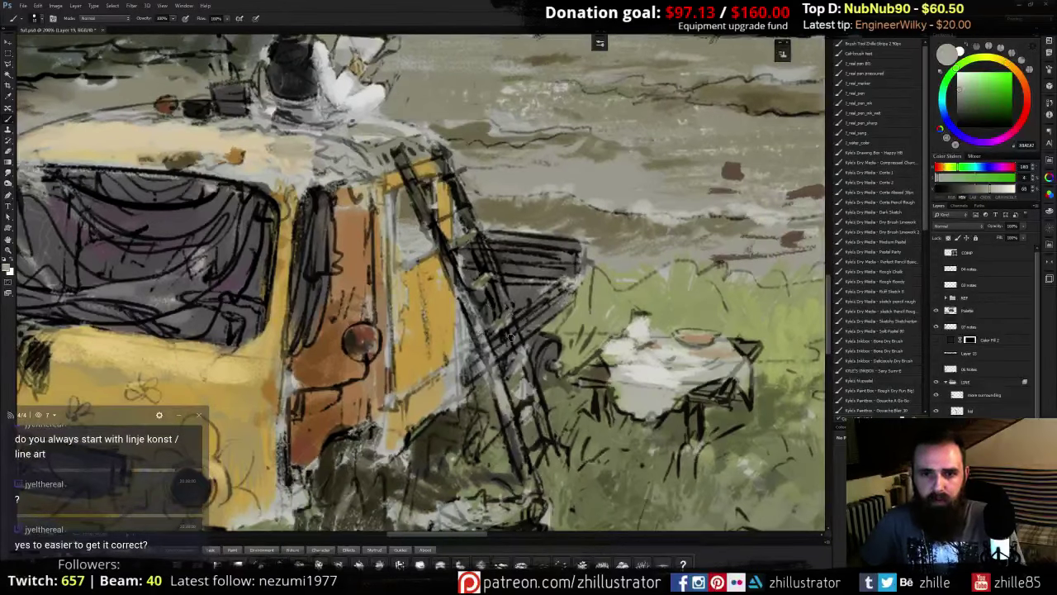
{"action": "left_click", "coordinate": [507, 345], "text": "alt"}
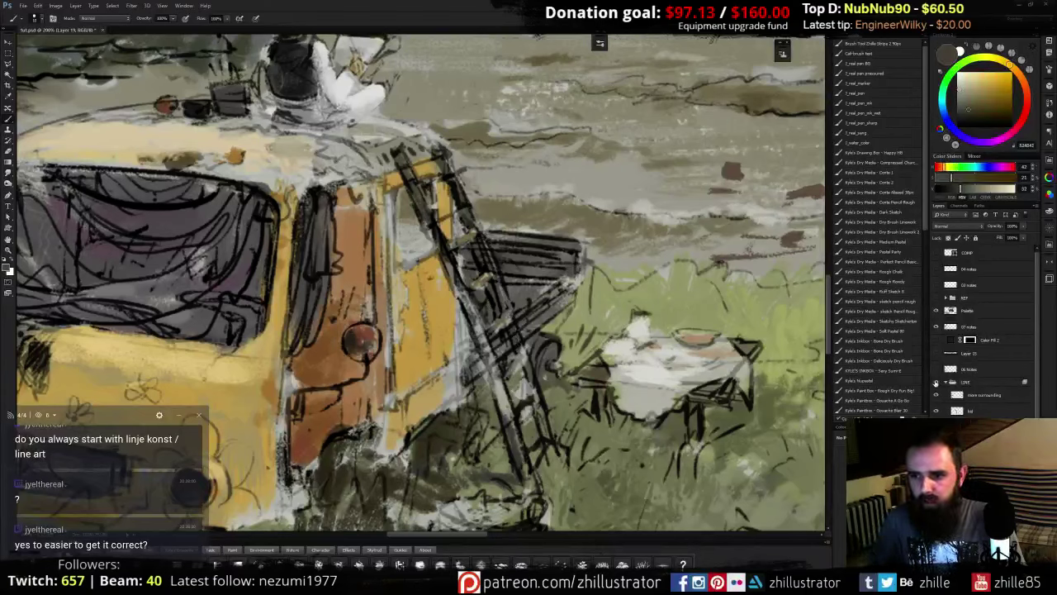
- Hide the LINE group and paint a pale highlight down the ladder's inner rail with sampled light tones
{"action": "left_click", "coordinate": [935, 383]}
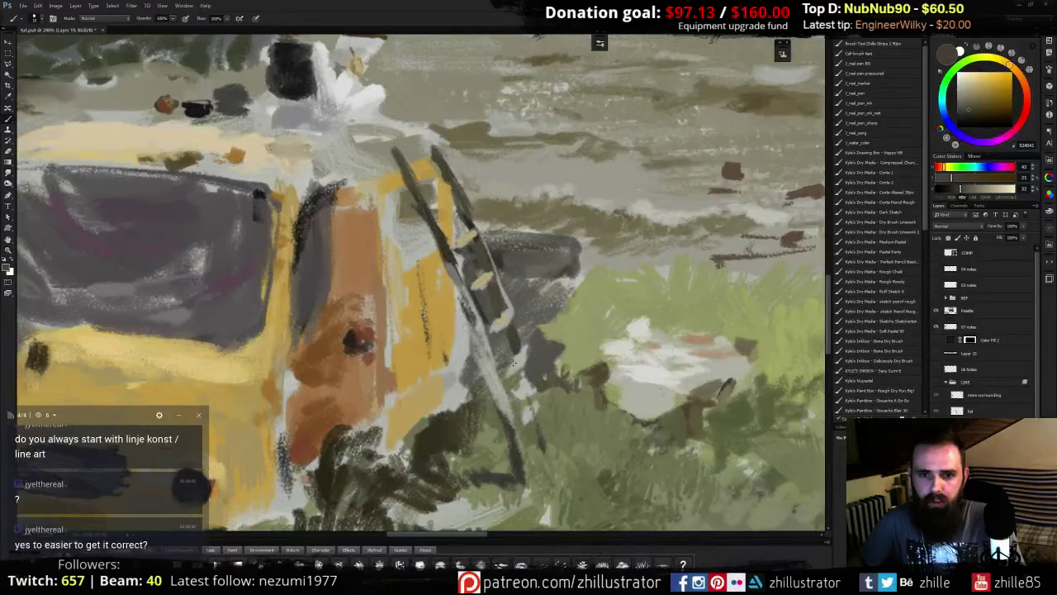
{"action": "left_click", "coordinate": [503, 315], "text": "alt"}
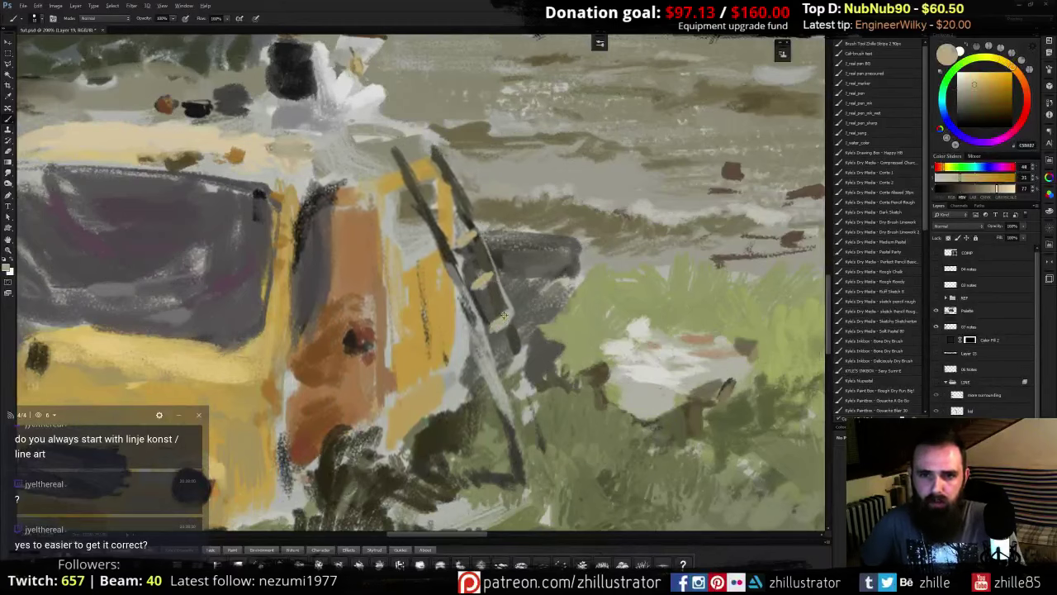
{"action": "left_click", "coordinate": [502, 313], "text": "alt"}
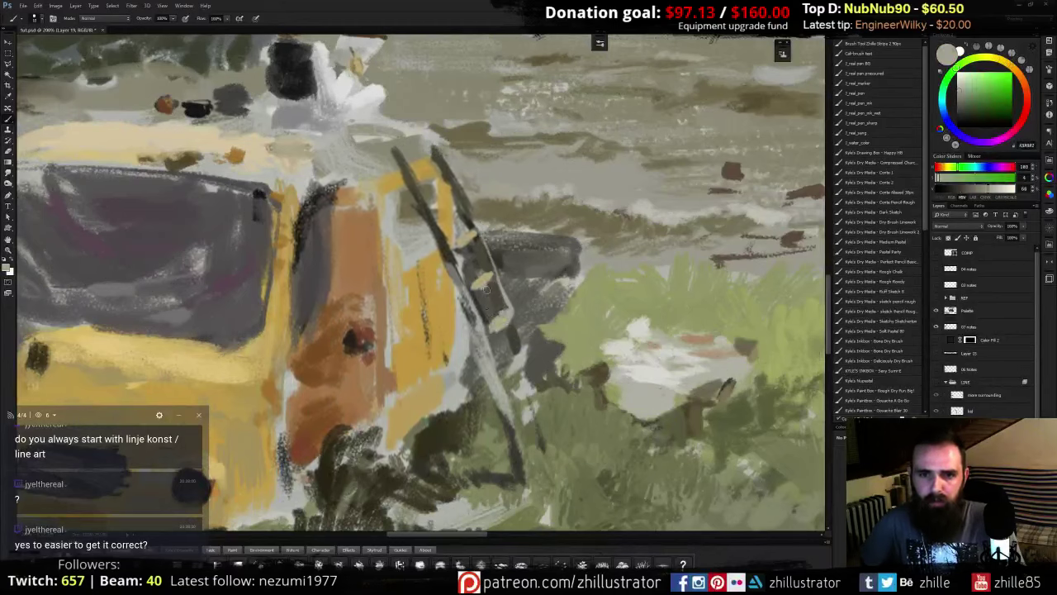
{"action": "left_click", "coordinate": [626, 349], "text": "alt"}
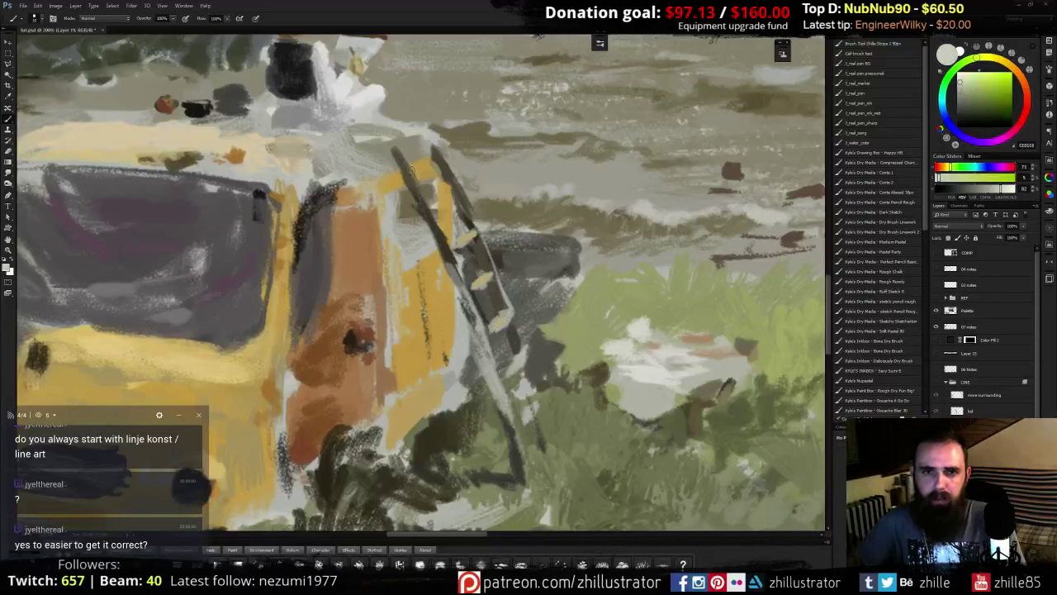
{"action": "left_click_drag", "start_coordinate": [413, 169], "coordinate": [435, 216]}
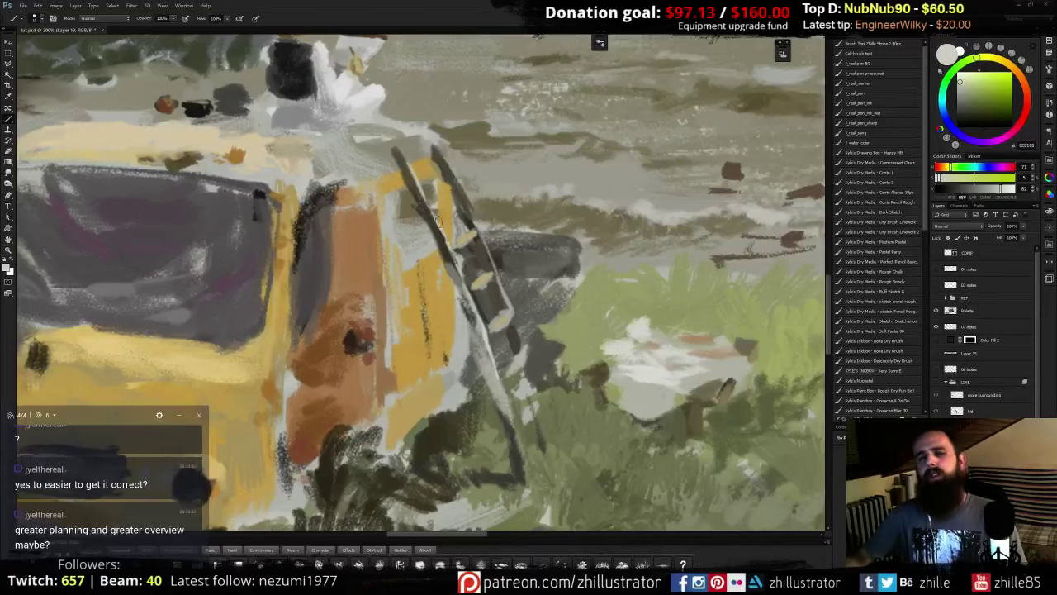
- Refine the ladder's inner rail and the area beside it with sampled dark brown, ochre and grey
{"action": "left_click", "coordinate": [415, 195], "text": "alt"}
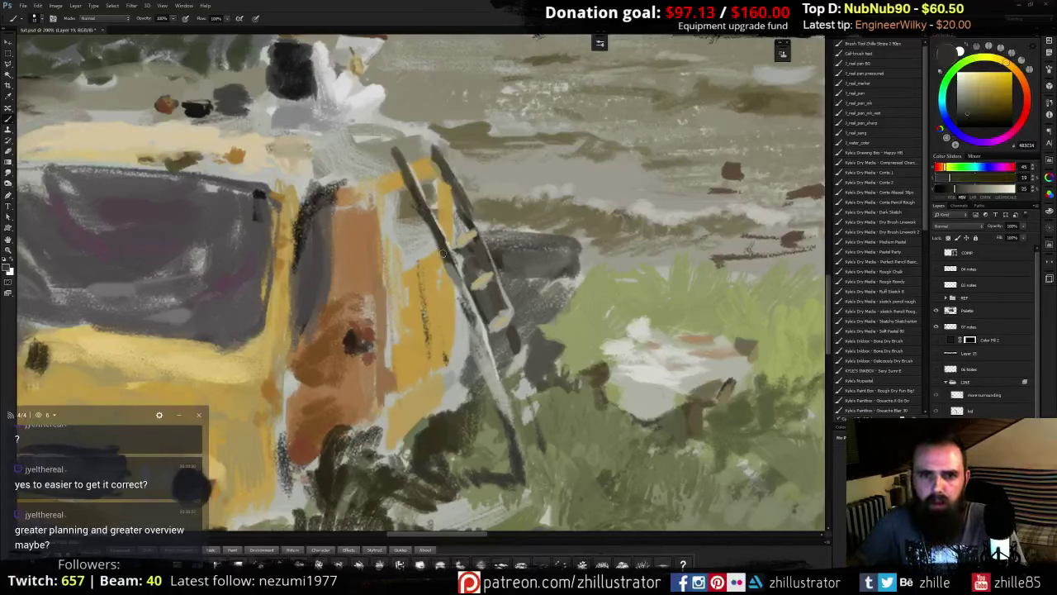
{"action": "left_click", "coordinate": [442, 256], "text": "alt"}
{"action": "left_click", "coordinate": [449, 261], "text": "alt"}
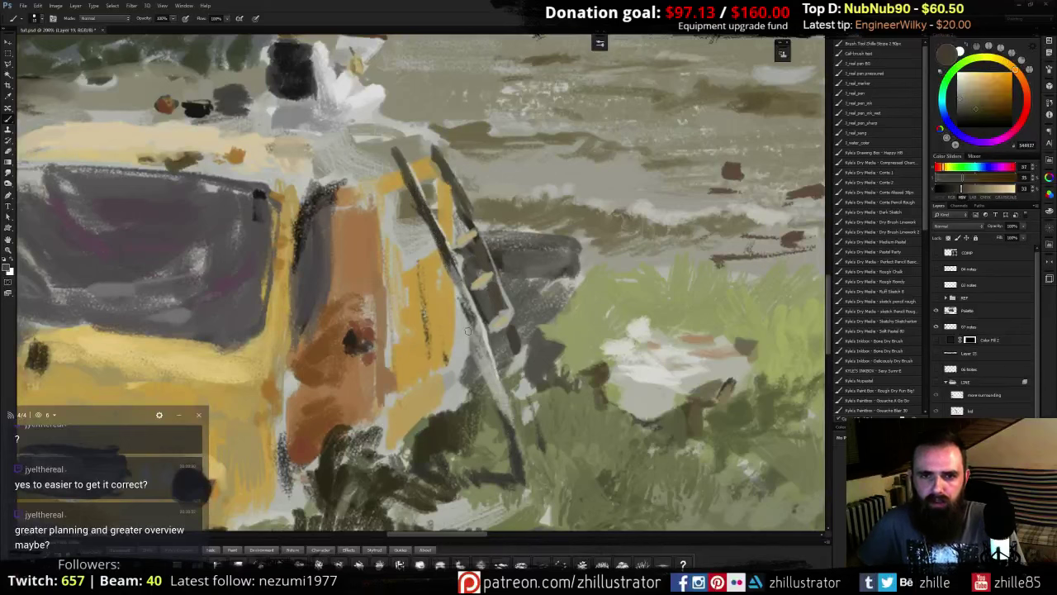
{"action": "left_click", "coordinate": [464, 325], "text": "alt"}
{"action": "left_click", "coordinate": [451, 337], "text": "alt"}
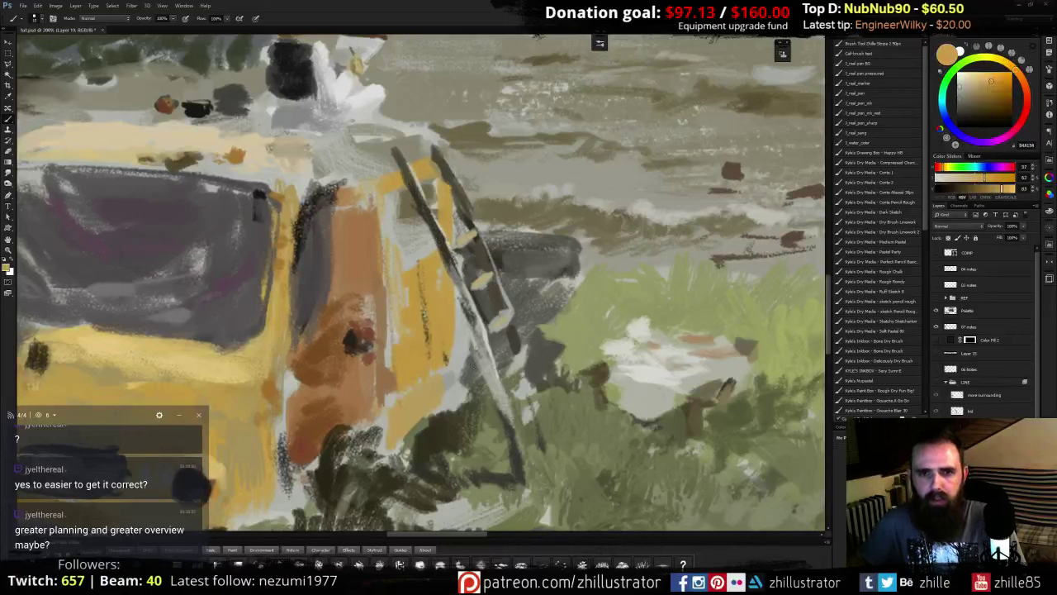
{"action": "left_click", "coordinate": [469, 368], "text": "alt"}
{"action": "mouse_move", "coordinate": [472, 360]}
{"action": "left_mouse_down"}
{"action": "mouse_move", "coordinate": [471, 345]}
{"action": "mouse_move", "coordinate": [466, 371]}
{"action": "left_mouse_up"}
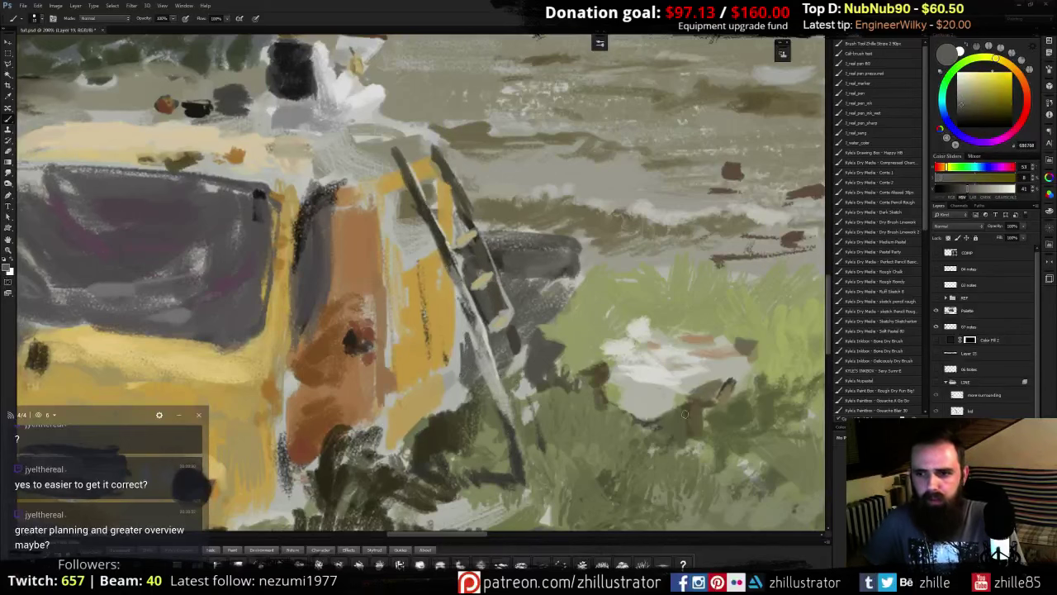
- Show the LINE group again and toggle its layers to identify the one holding the ladder's line art
{"action": "left_click", "coordinate": [936, 383]}
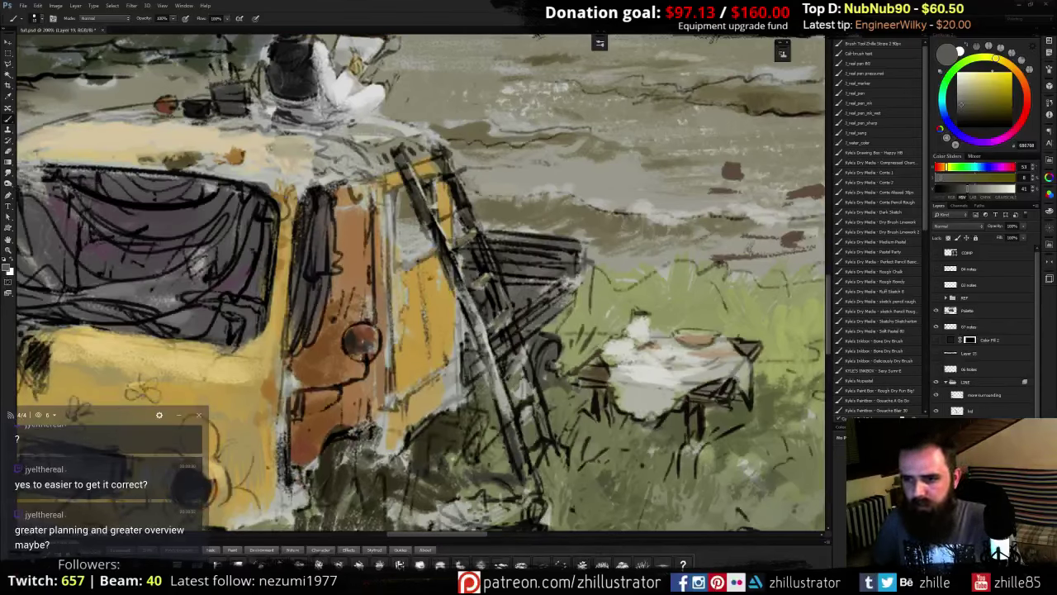
{"action": "left_click", "coordinate": [936, 383]}
{"action": "left_click", "coordinate": [936, 383]}
{"action": "left_click", "coordinate": [983, 394]}
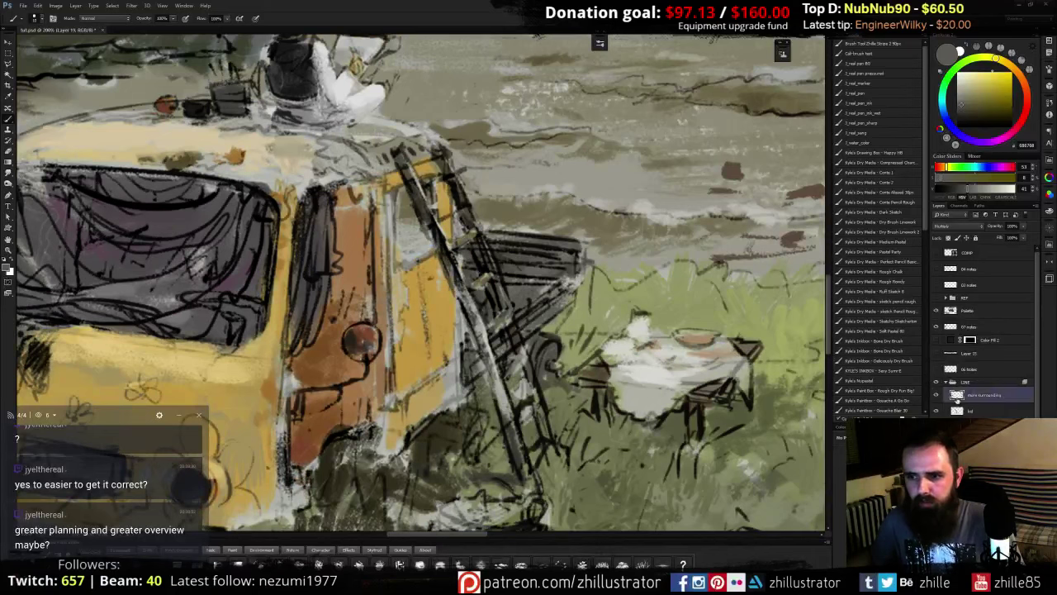
{"action": "left_click", "coordinate": [936, 395]}
{"action": "left_click", "coordinate": [935, 395]}
{"action": "left_click", "coordinate": [935, 411]}
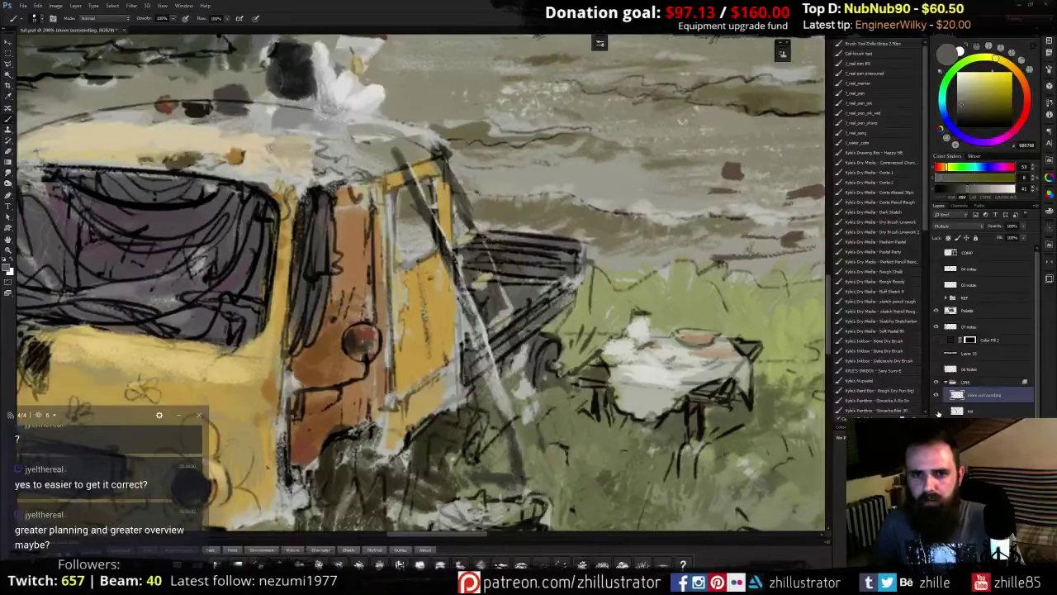
{"action": "left_click", "coordinate": [935, 410]}
- Lasso the ladder's line art, cut it to its own layer, rename that layer and hide it
{"action": "key", "text": "l"}
{"action": "mouse_move", "coordinate": [581, 465]}
{"action": "left_mouse_down"}
{"action": "mouse_move", "coordinate": [464, 169]}
{"action": "mouse_move", "coordinate": [434, 132]}
{"action": "mouse_move", "coordinate": [391, 145]}
{"action": "mouse_move", "coordinate": [417, 235]}
{"action": "mouse_move", "coordinate": [528, 495]}
{"action": "mouse_move", "coordinate": [567, 491]}
{"action": "mouse_move", "coordinate": [570, 455]}
{"action": "left_mouse_up"}
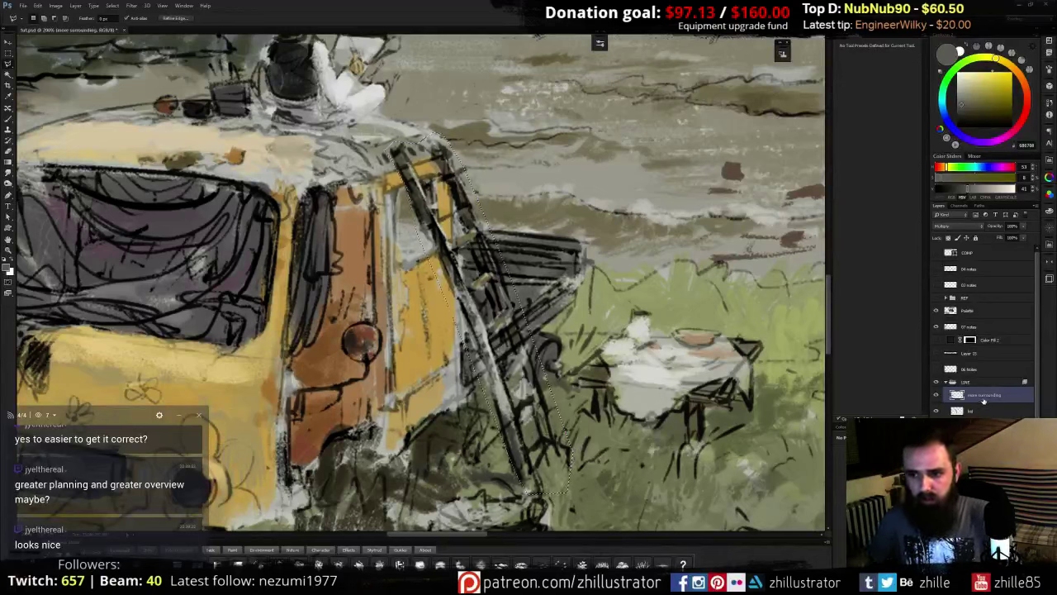
{"action": "key", "text": "alt+bracketleft"}
{"action": "key", "text": "ctrl+shift+j"}
{"action": "double_click", "coordinate": [976, 411]}
{"action": "type", "text": "Passen"}
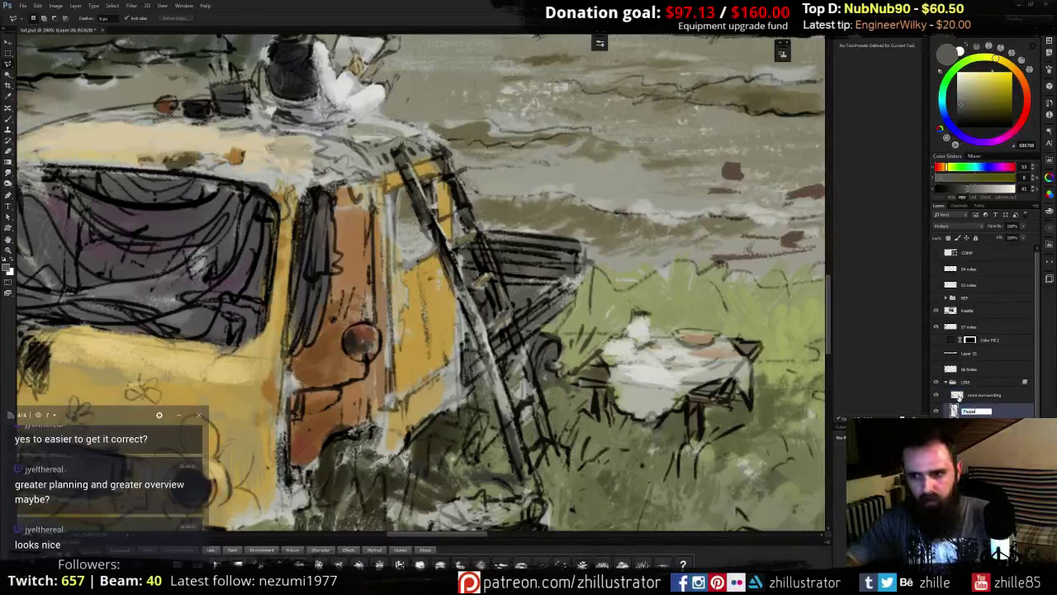
{"action": "key", "text": "Return"}
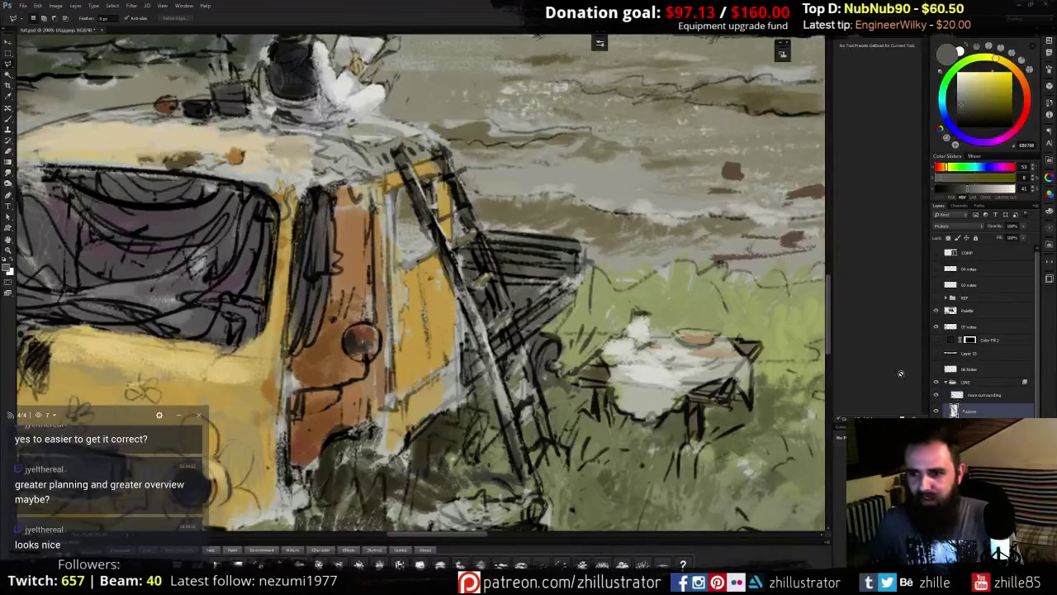
{"action": "left_click", "coordinate": [936, 413]}
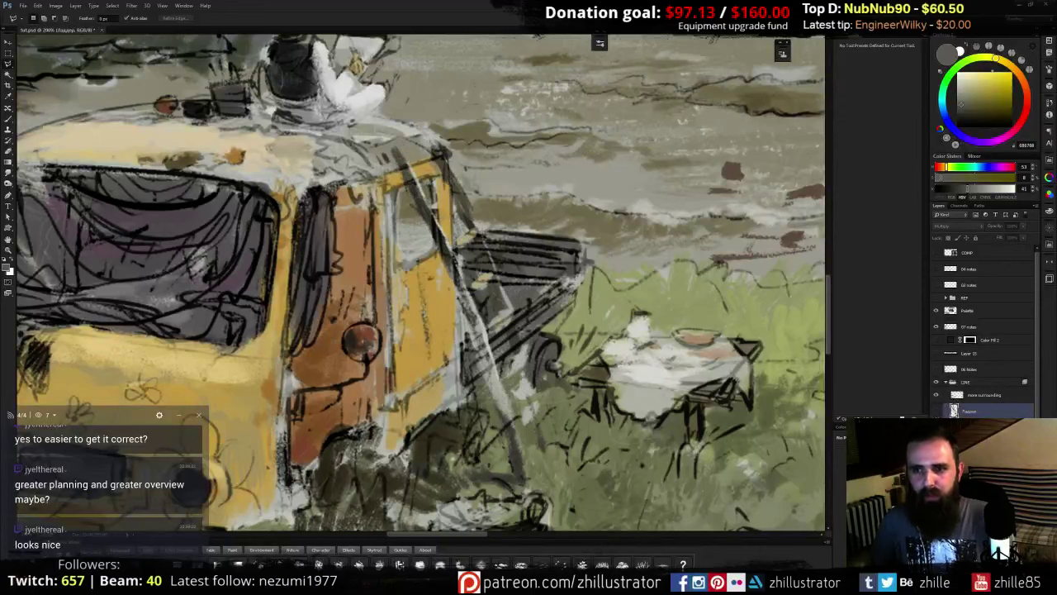
- Toggle the remaining line-art layers to find the one with the van's lines, and select it
{"action": "left_click", "coordinate": [958, 396]}
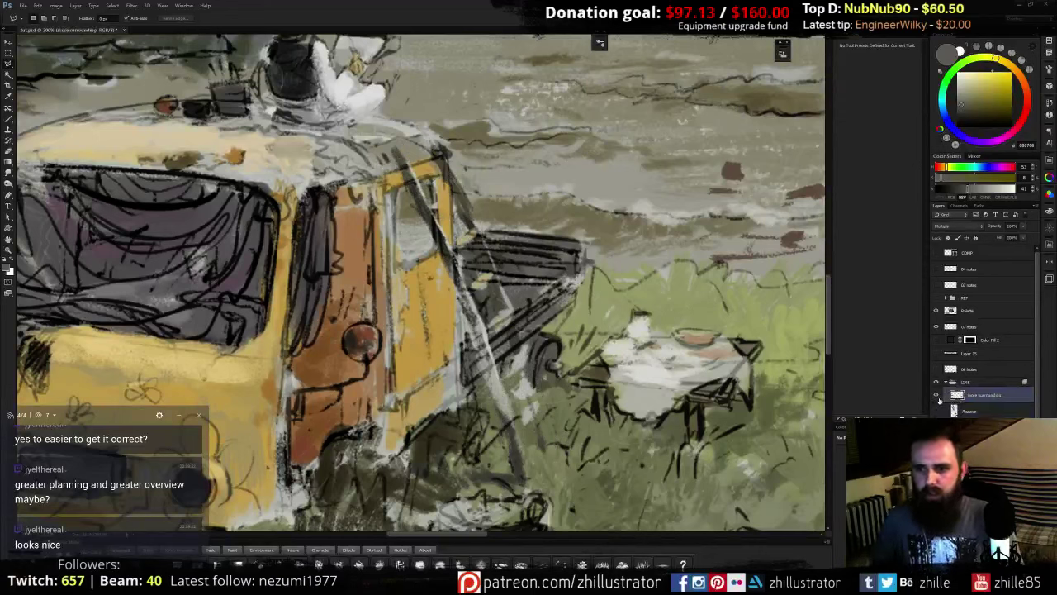
{"action": "left_click", "coordinate": [937, 396]}
{"action": "left_click", "coordinate": [936, 396]}
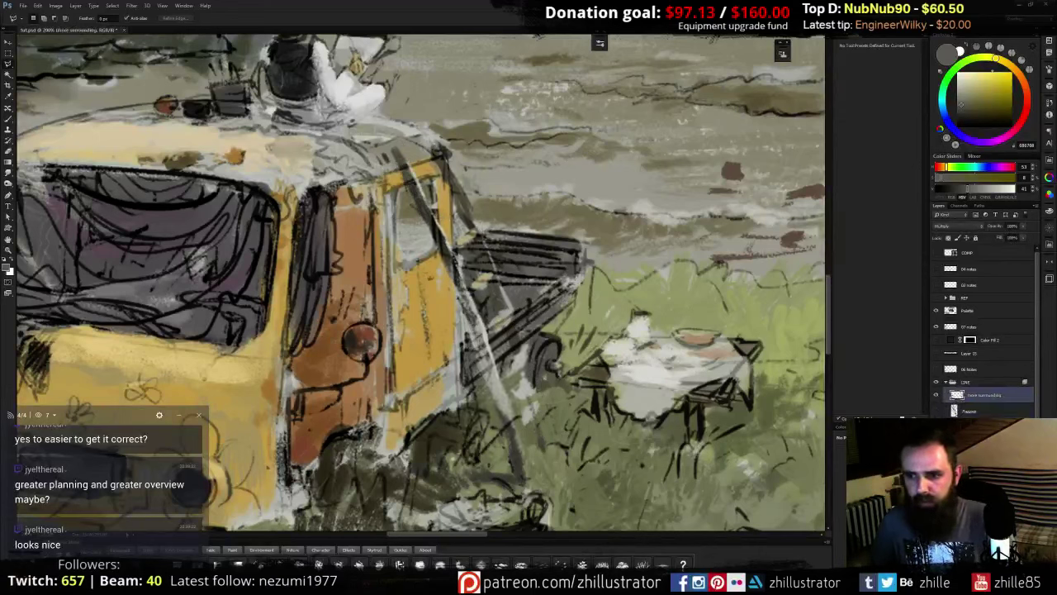
{"action": "left_click", "coordinate": [981, 442]}
{"action": "left_click", "coordinate": [974, 457]}
{"action": "left_click", "coordinate": [937, 457]}
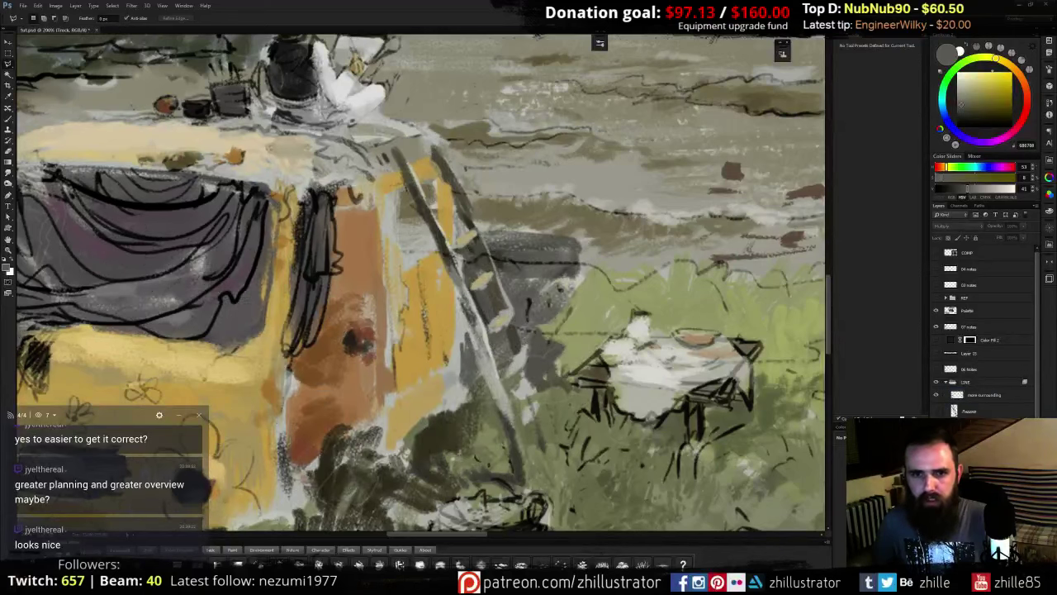
{"action": "left_click", "coordinate": [936, 458]}
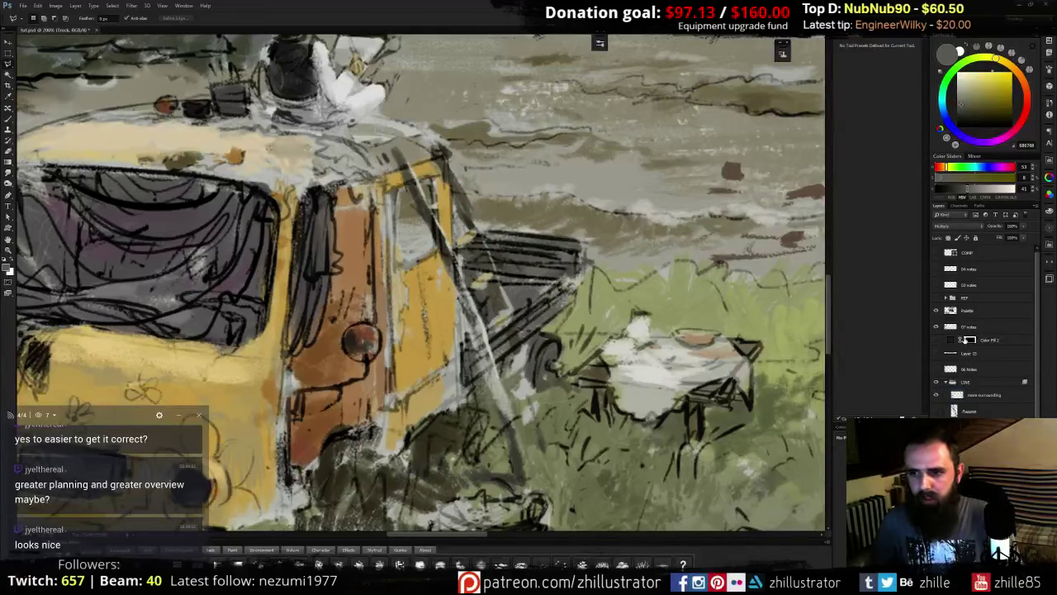
- Add a layer mask to the van's line-art layer and mask out the lines crossing the painted ladder
{"action": "left_click", "coordinate": [75, 5]}
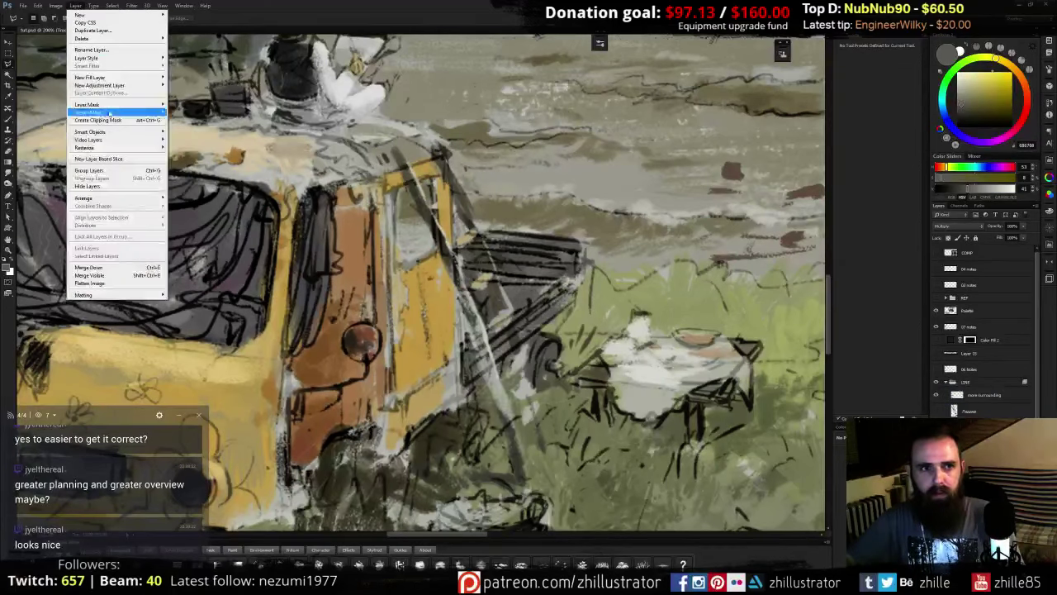
{"action": "mouse_move", "coordinate": [110, 109]}
{"action": "left_click", "coordinate": [47, 105]}
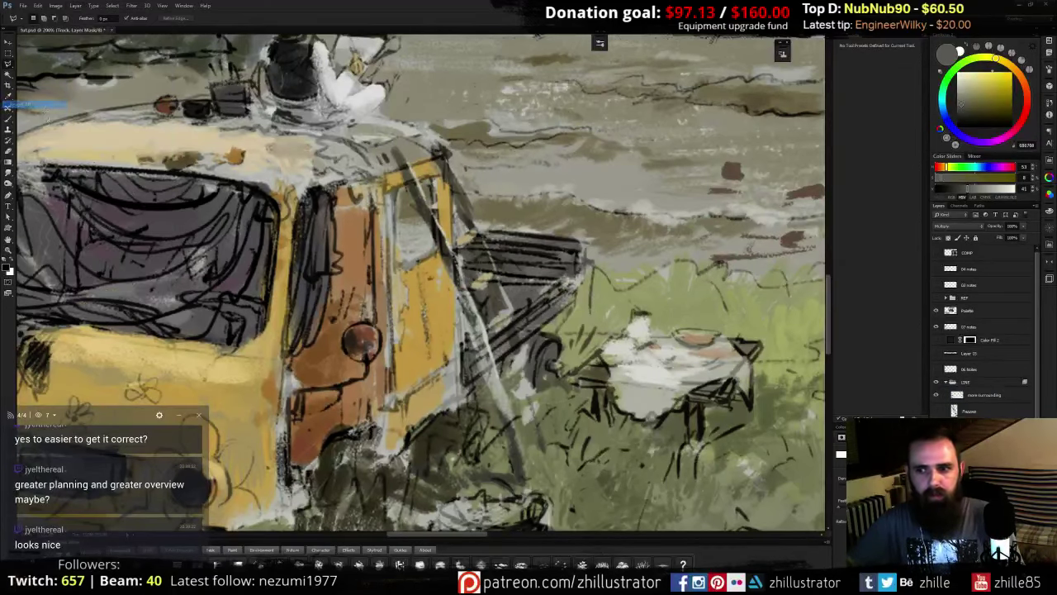
{"action": "key", "text": "b"}
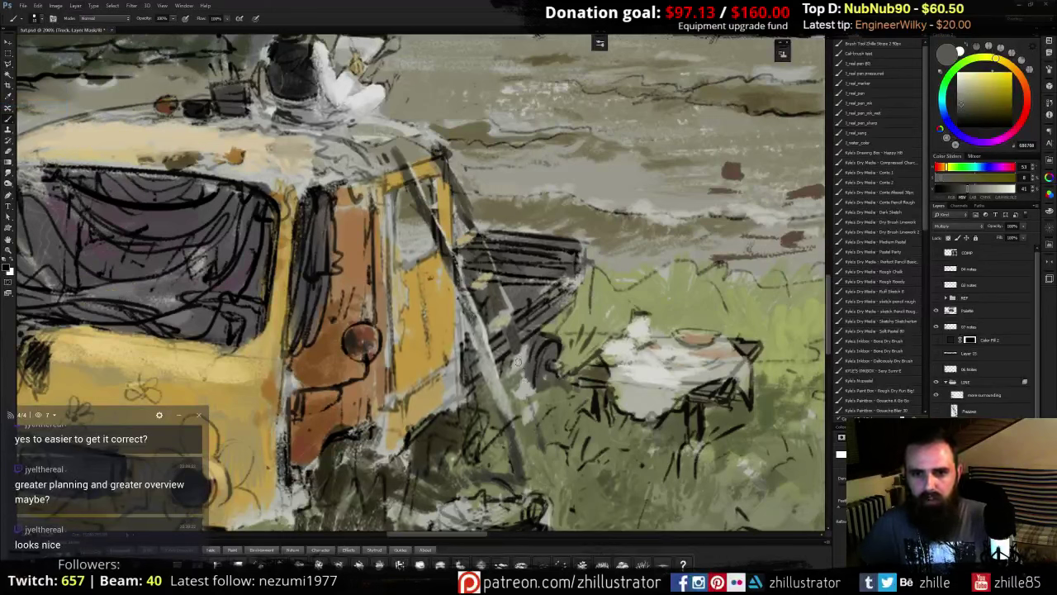
{"action": "left_click_drag", "start_coordinate": [477, 236], "coordinate": [489, 285]}
{"action": "left_click_drag", "start_coordinate": [433, 228], "coordinate": [467, 306]}
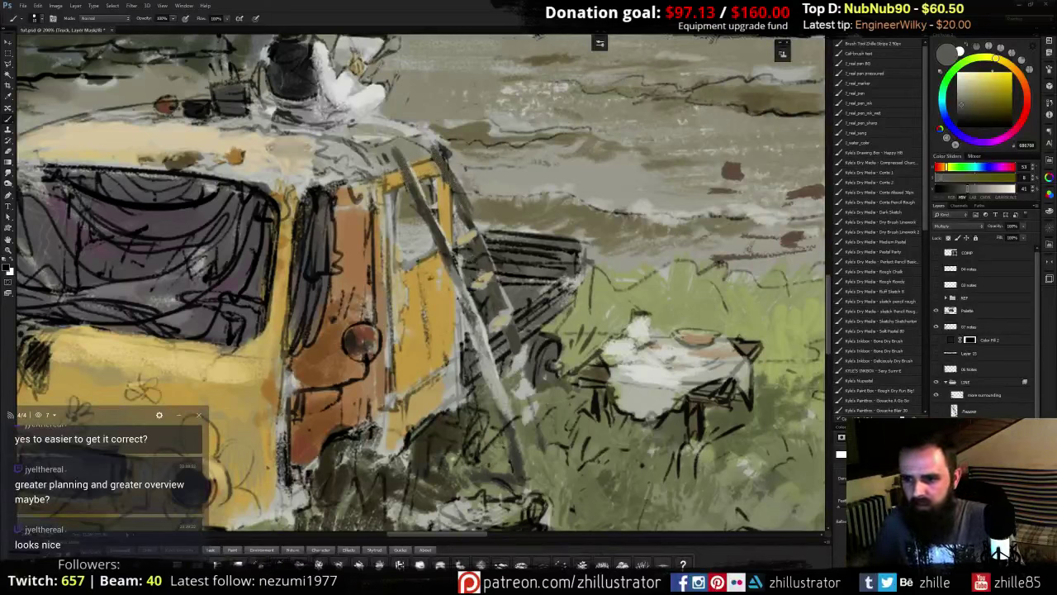
- Toggle the ladder's paint layer and the truck's line-art layer to compare the painting with and without each, leaving the truck's layer mask selected
{"action": "left_click", "coordinate": [483, 281], "text": "ctrl"}
{"action": "key", "text": "ctrl+comma"}
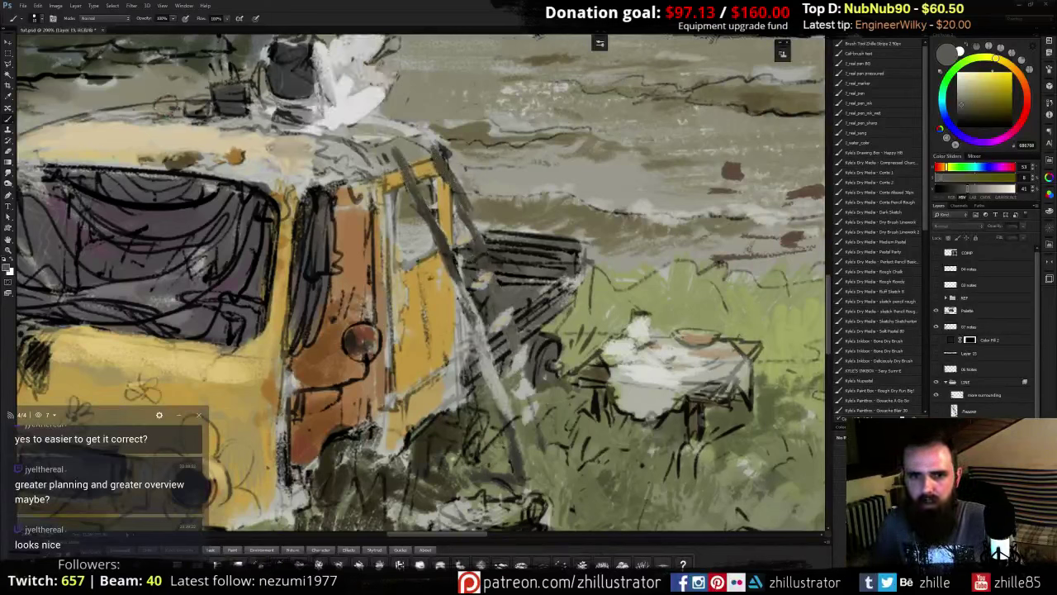
{"action": "key", "text": "ctrl+comma"}
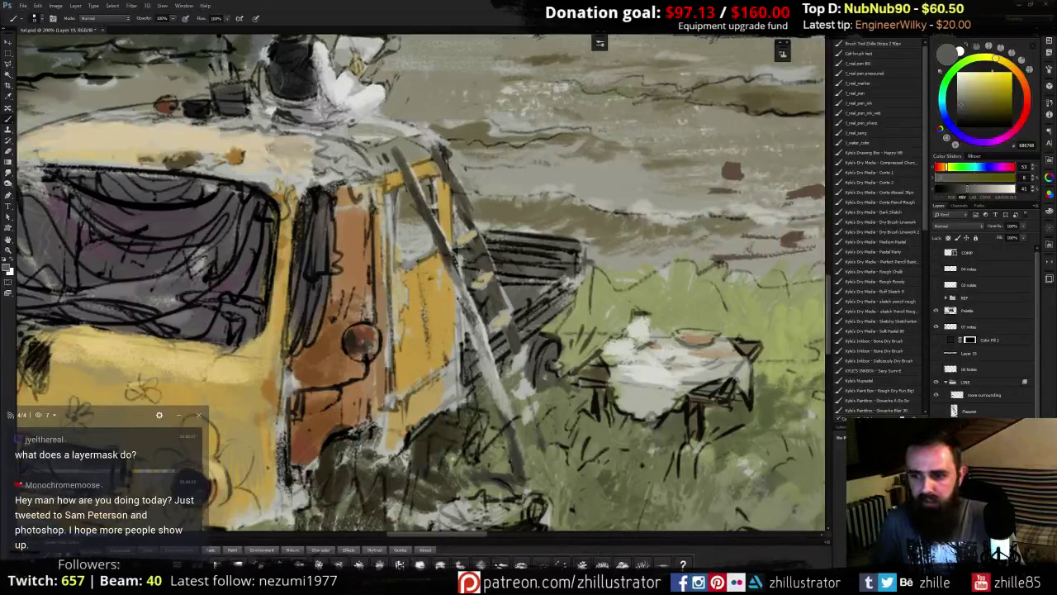
{"action": "left_click", "coordinate": [972, 487]}
{"action": "left_click", "coordinate": [936, 487]}
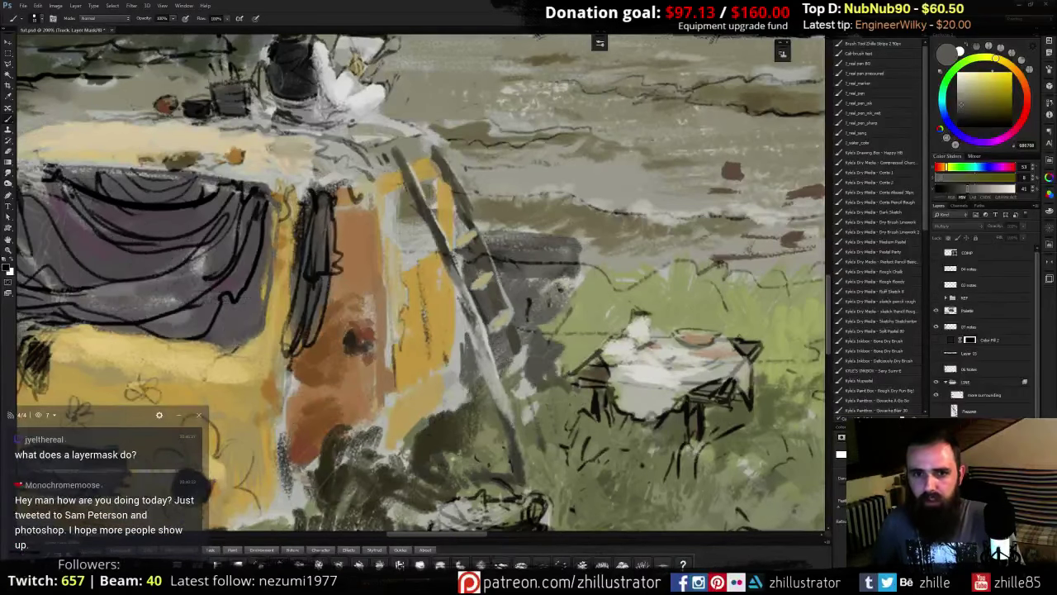
{"action": "left_click", "coordinate": [935, 488]}
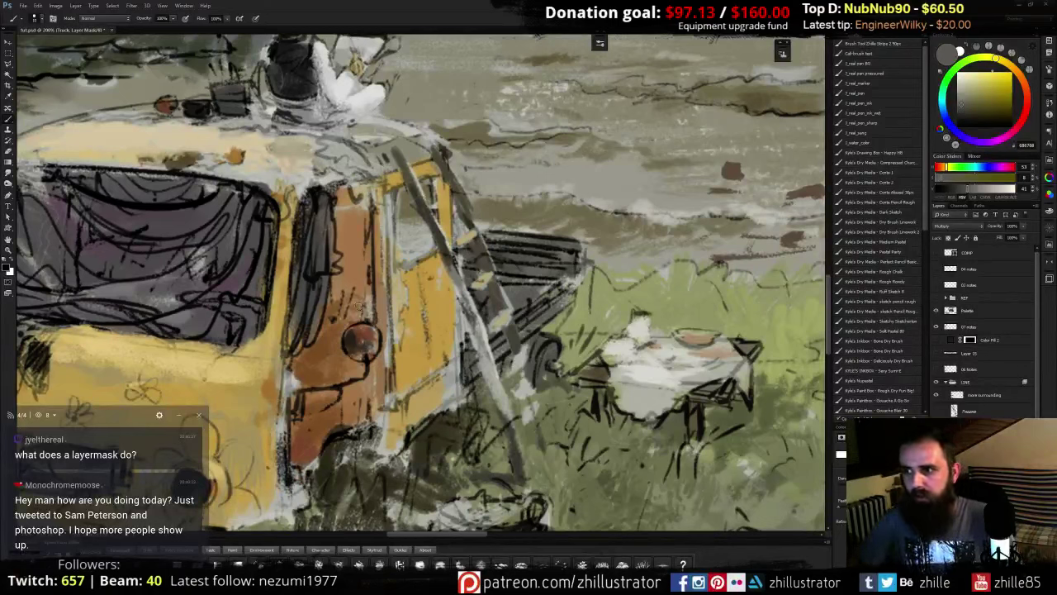
- Demonstrate the truck's layer mask by hiding lines on the orange door with black and restoring them with white
{"action": "key", "text": "x"}
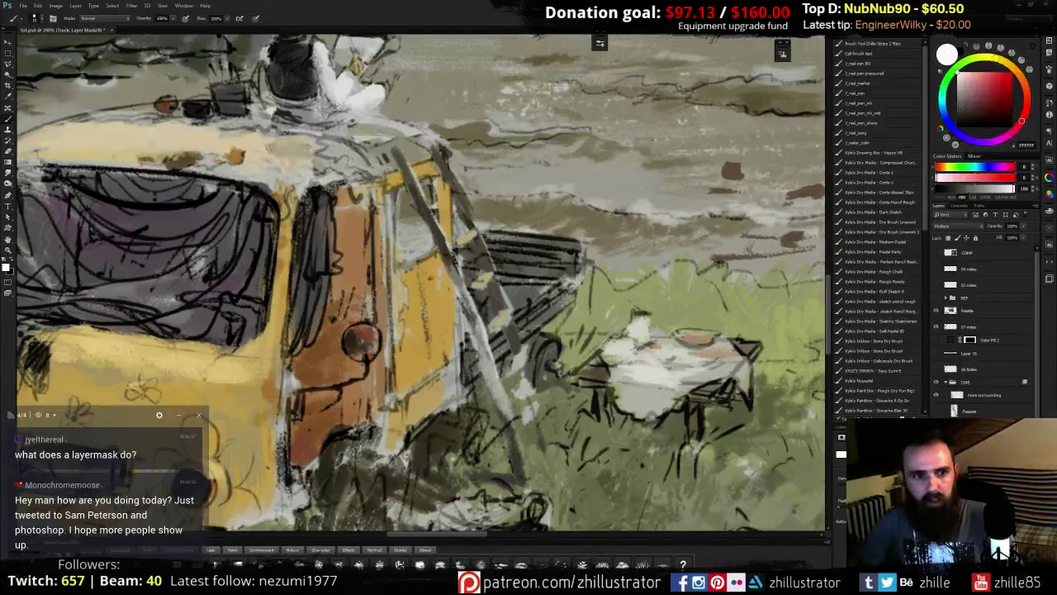
{"action": "key", "text": "x"}
{"action": "mouse_move", "coordinate": [374, 313]}
{"action": "left_mouse_down"}
{"action": "mouse_move", "coordinate": [371, 243]}
{"action": "mouse_move", "coordinate": [365, 251]}
{"action": "left_mouse_up"}
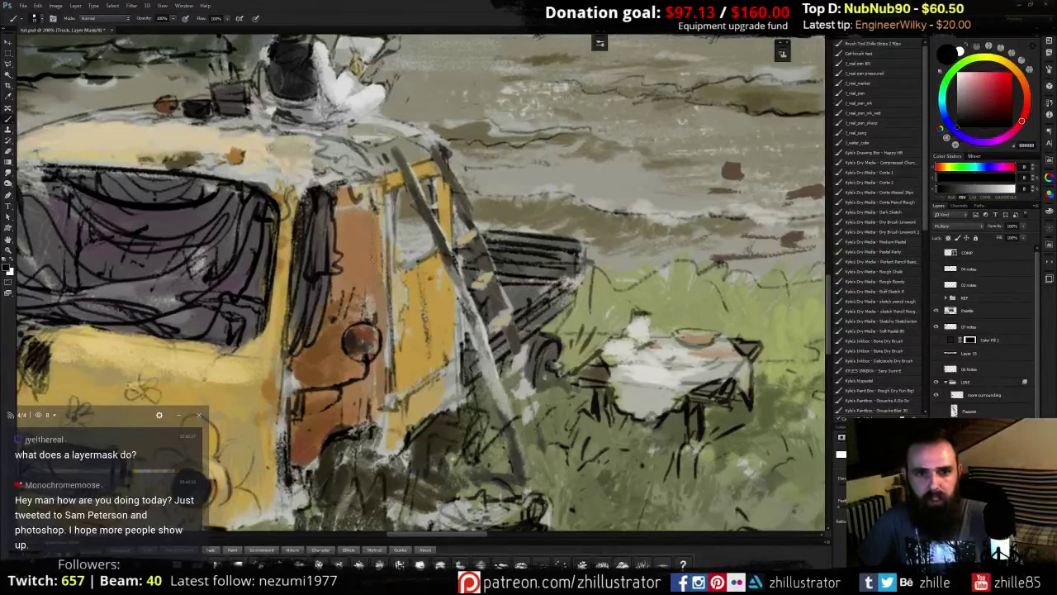
{"action": "key", "text": "x"}
{"action": "left_click_drag", "start_coordinate": [377, 317], "coordinate": [367, 204]}
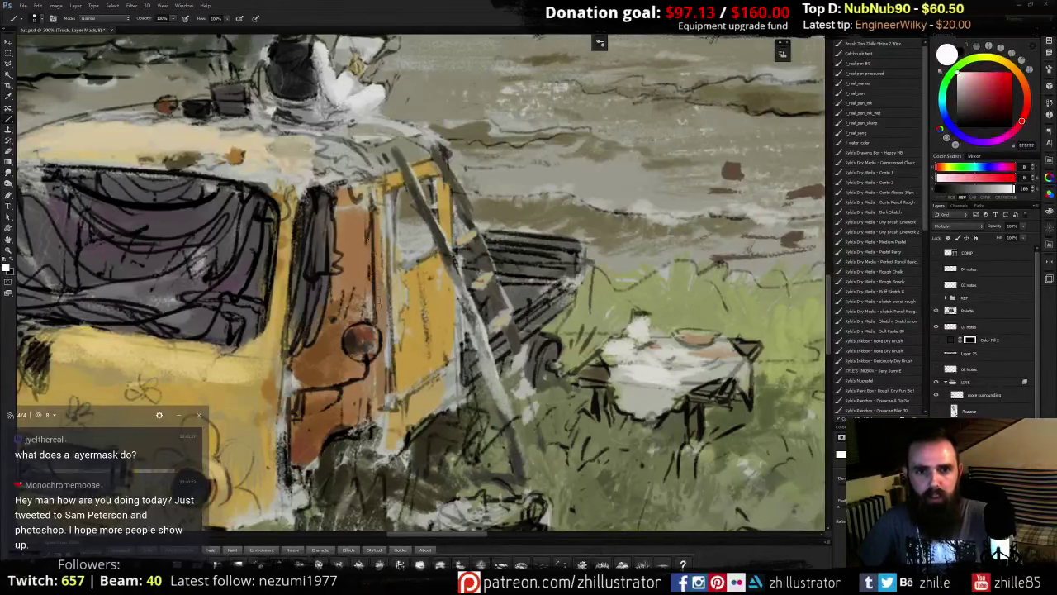
{"action": "key", "text": "x"}
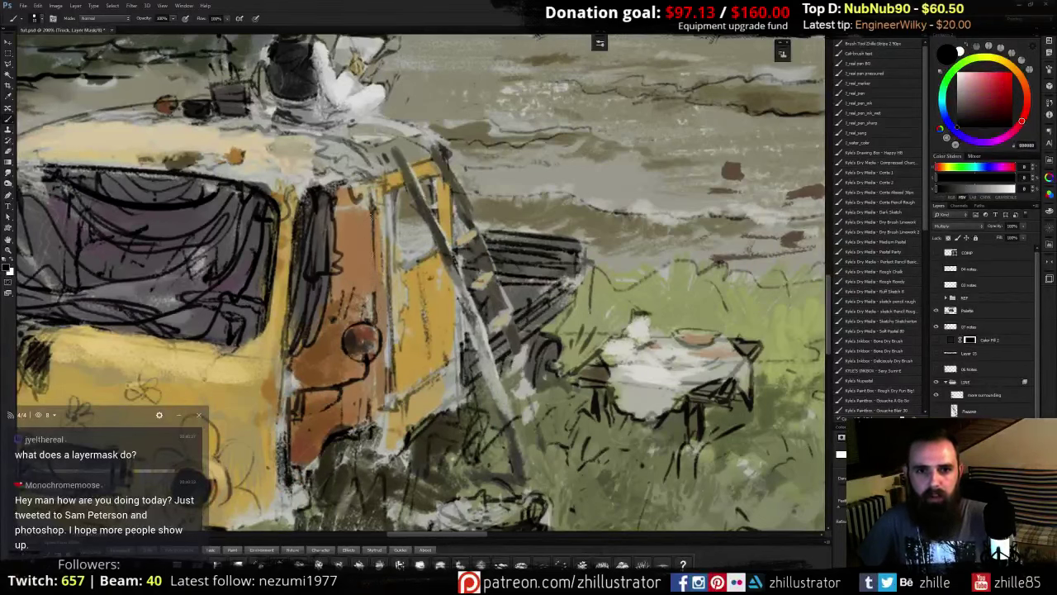
{"action": "key", "text": "x"}
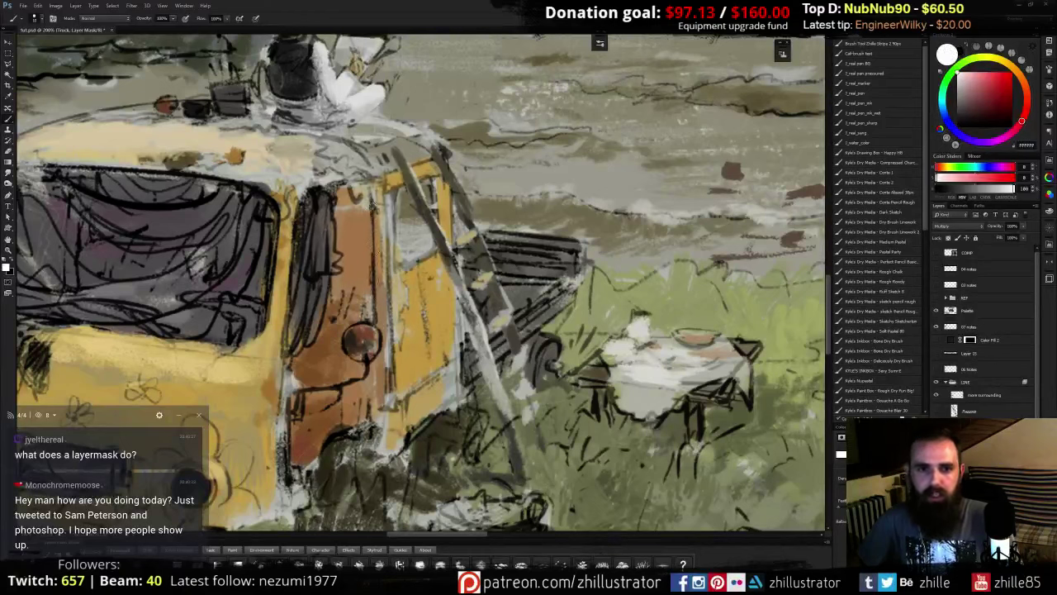
{"action": "left_click_drag", "start_coordinate": [371, 205], "coordinate": [361, 264]}
{"action": "key", "text": "x"}
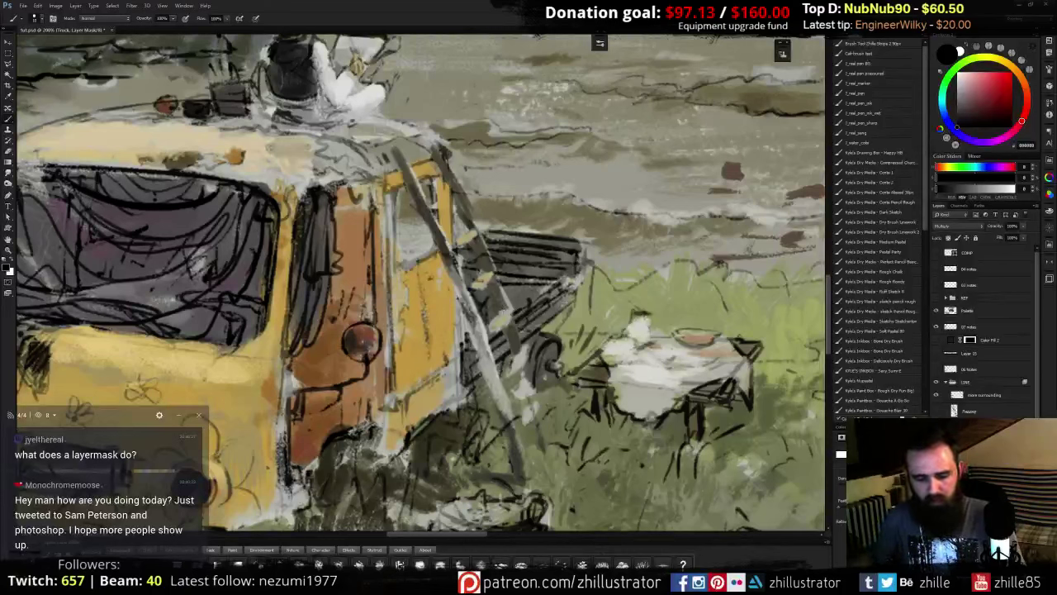
- Select the ladder's paint layer and darken the middle of the ladder's left rail with a sampled dark brown
{"action": "left_click", "coordinate": [983, 496]}
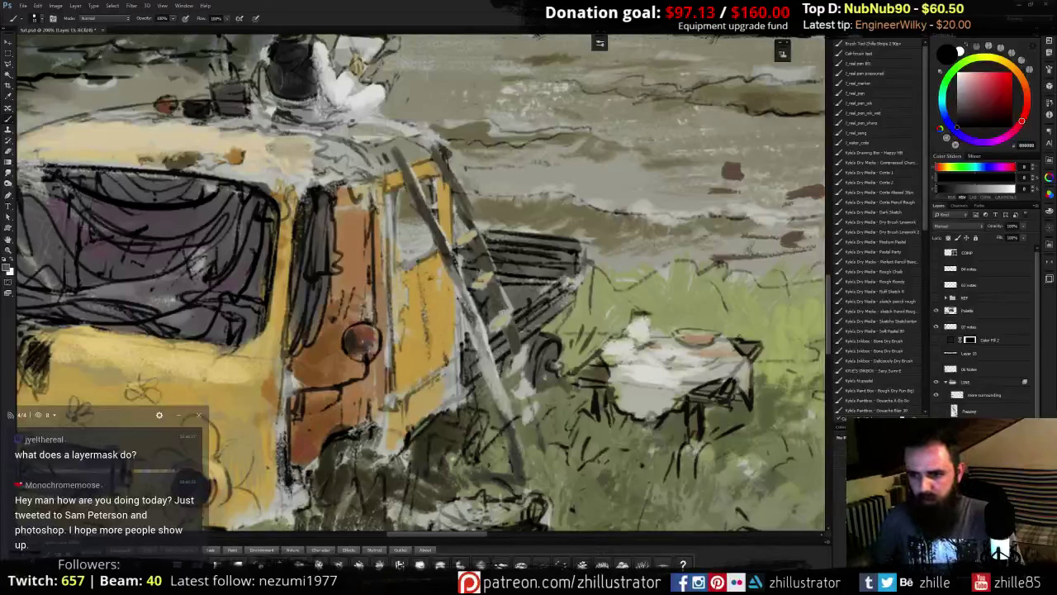
{"action": "left_click", "coordinate": [479, 259], "text": "alt"}
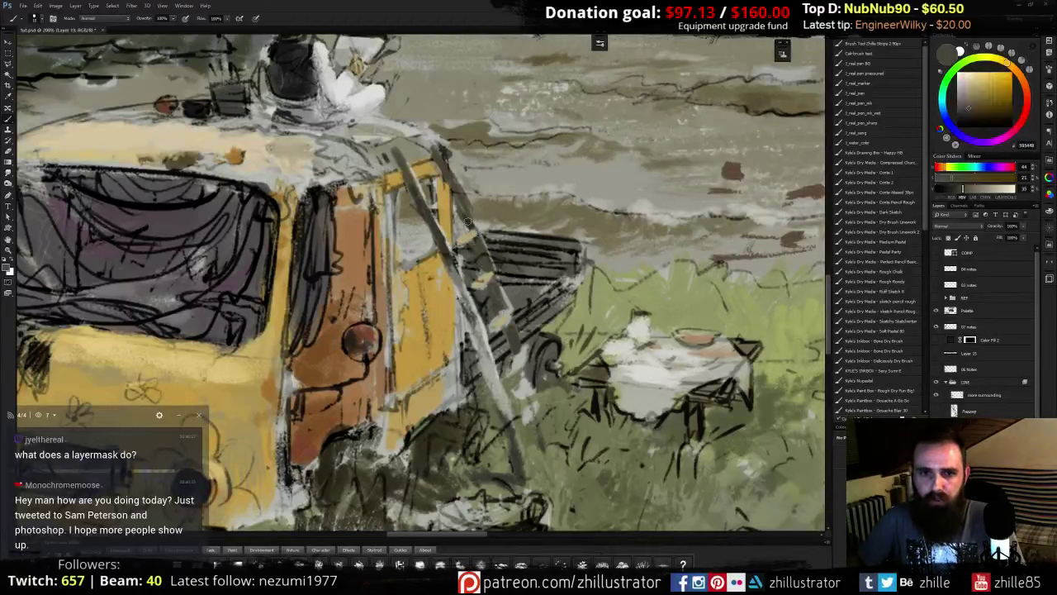
{"action": "left_click", "coordinate": [465, 215], "text": "alt"}
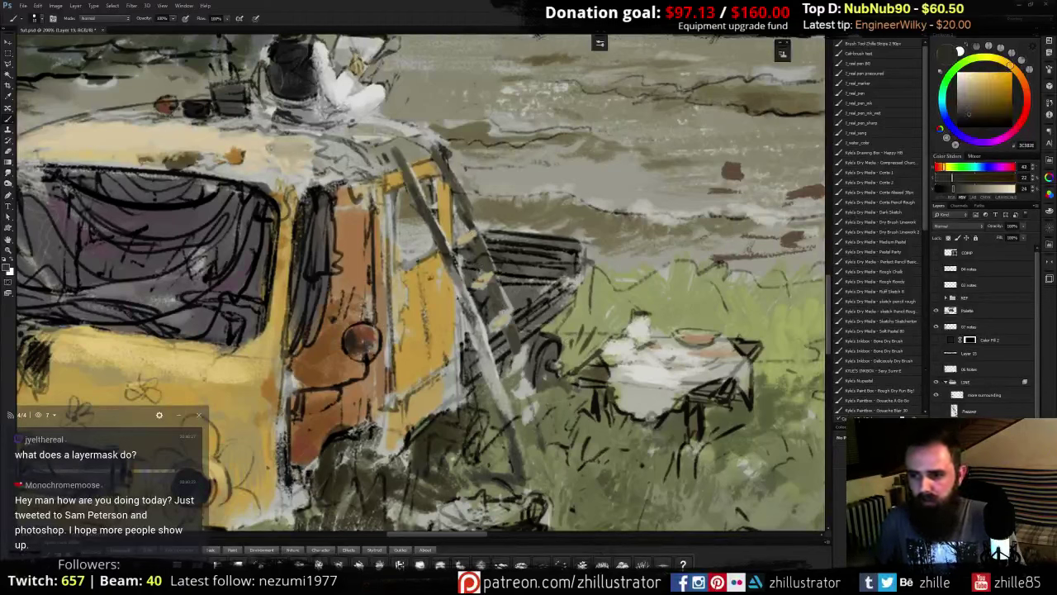
{"action": "left_click", "coordinate": [936, 496]}
{"action": "left_click", "coordinate": [936, 495]}
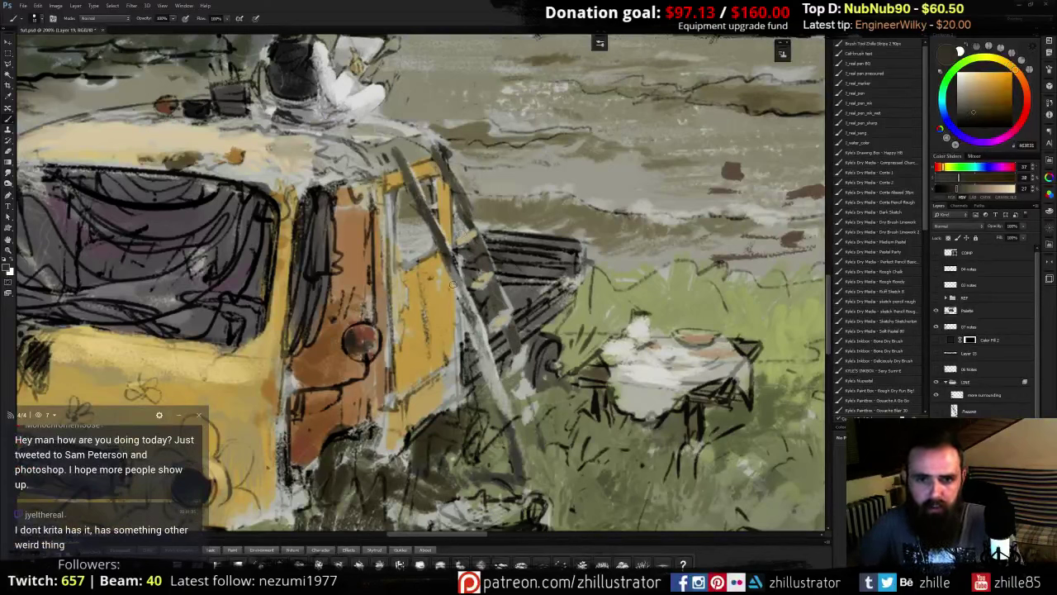
{"action": "left_click", "coordinate": [455, 283], "text": "alt"}
{"action": "left_click", "coordinate": [452, 273], "text": "alt"}
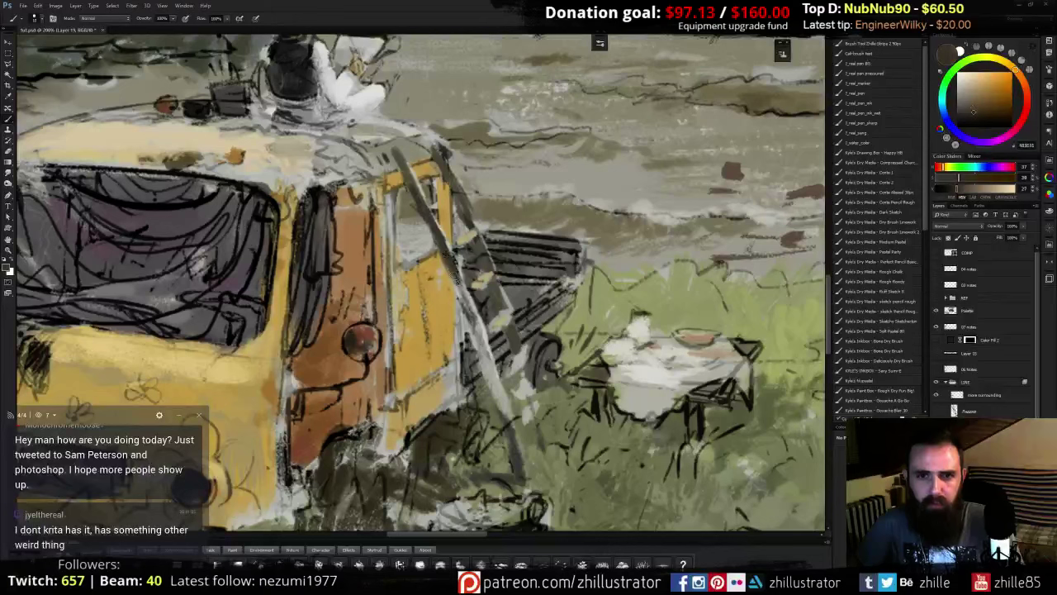
{"action": "mouse_move", "coordinate": [459, 298]}
{"action": "left_mouse_down"}
{"action": "mouse_move", "coordinate": [455, 283]}
{"action": "mouse_move", "coordinate": [467, 316]}
{"action": "left_mouse_up"}
- Refine the ladder's two middle rungs near the right rail, alternating sampled beige and dark rail tones
{"action": "left_click", "coordinate": [468, 237], "text": "alt"}
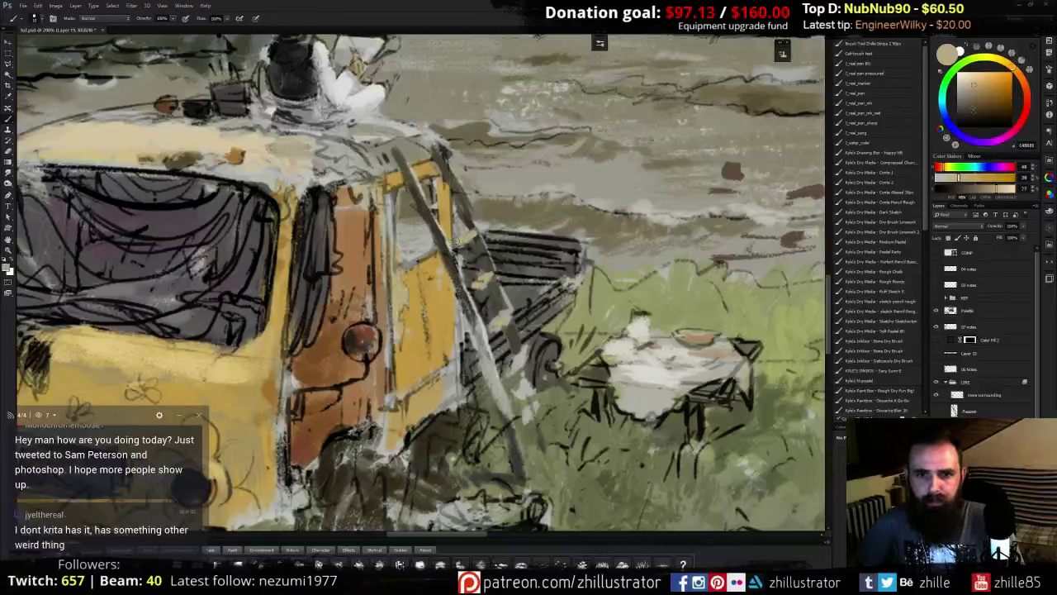
{"action": "left_click", "coordinate": [471, 223], "text": "alt"}
{"action": "left_click_drag", "start_coordinate": [471, 230], "coordinate": [460, 239]}
{"action": "left_click", "coordinate": [464, 239], "text": "alt"}
{"action": "left_click", "coordinate": [473, 224], "text": "alt"}
{"action": "left_click_drag", "start_coordinate": [491, 273], "coordinate": [484, 273]}
{"action": "left_click", "coordinate": [485, 274], "text": "alt"}
{"action": "left_click", "coordinate": [499, 306], "text": "alt"}
- Paint a light grey highlight down the lower outer edge of the ladder's right rail and reinforce its dark side
{"action": "left_click", "coordinate": [513, 330], "text": "alt"}
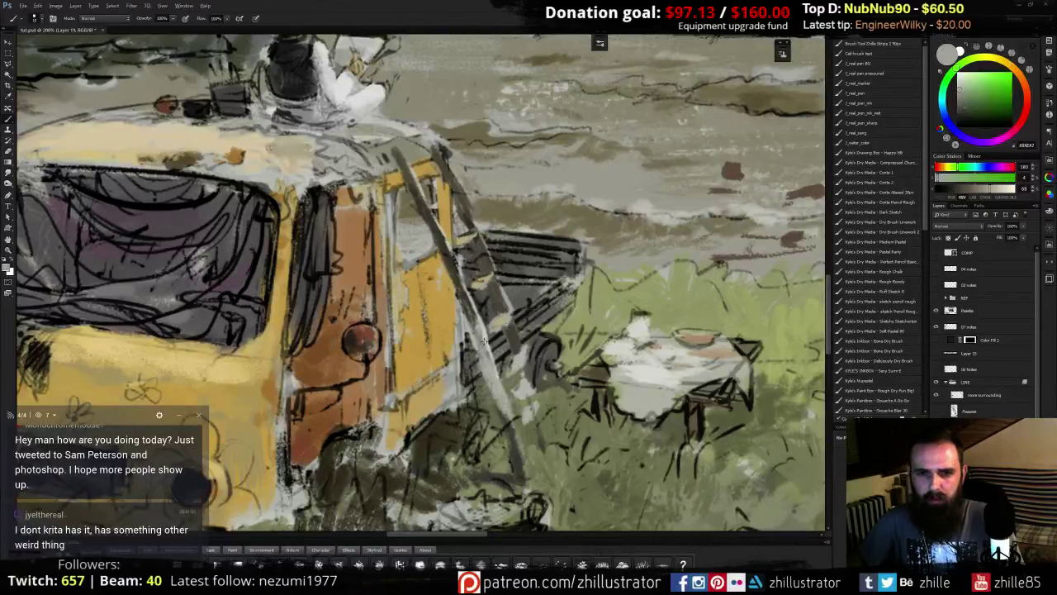
{"action": "left_click", "coordinate": [485, 339], "text": "alt"}
{"action": "left_click_drag", "start_coordinate": [510, 311], "coordinate": [547, 433]}
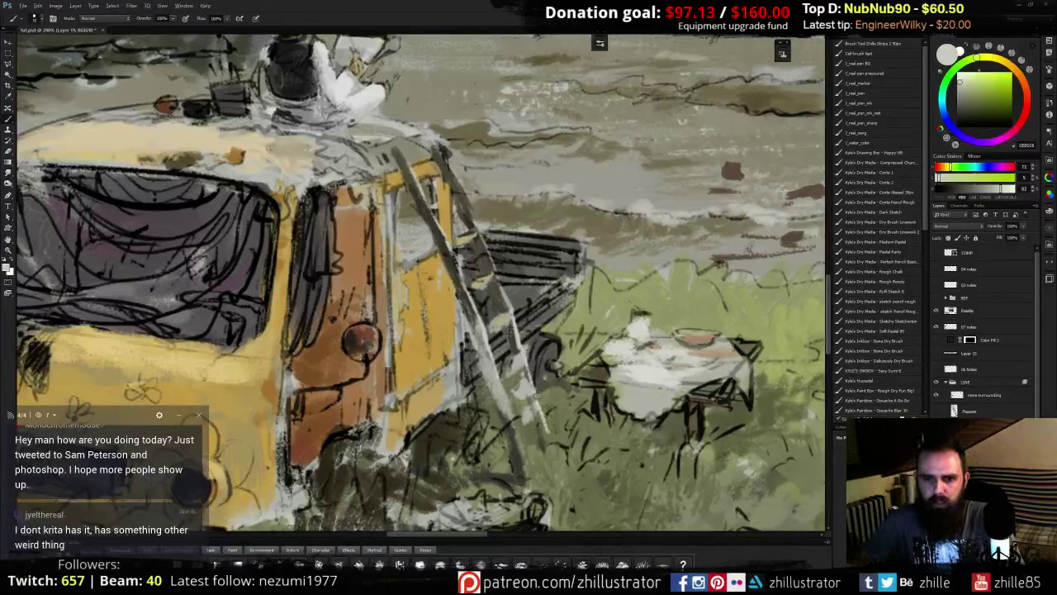
{"action": "left_click", "coordinate": [522, 352], "text": "alt"}
{"action": "mouse_move", "coordinate": [517, 350]}
{"action": "left_mouse_down"}
{"action": "mouse_move", "coordinate": [535, 419]}
{"action": "mouse_move", "coordinate": [536, 407]}
{"action": "left_mouse_up"}
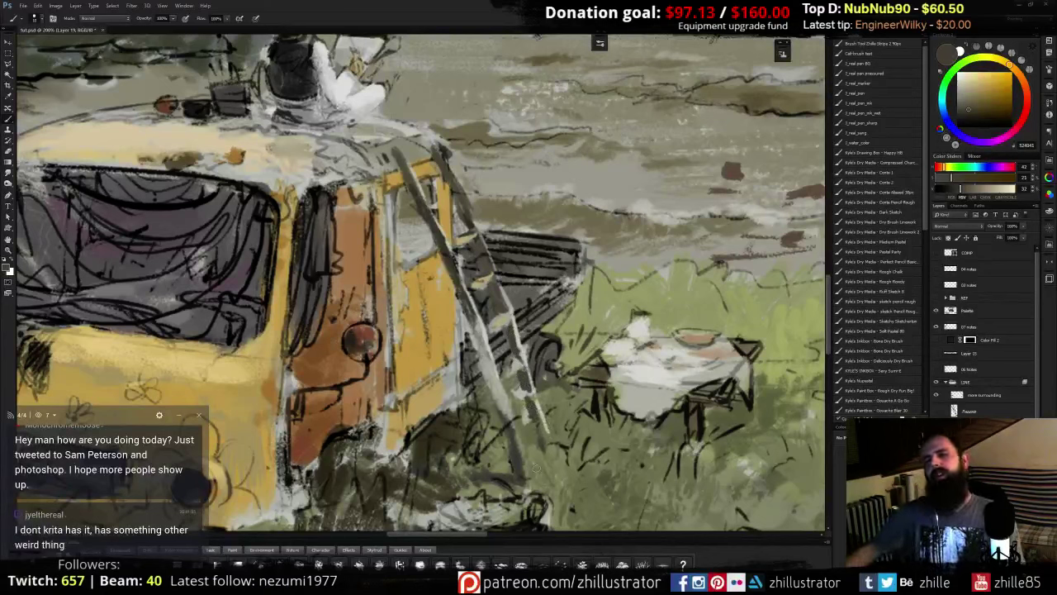
- Extend the ladder's lower middle rung across to the left rail with sampled brownish tones
{"action": "left_click", "coordinate": [500, 321], "text": "alt"}
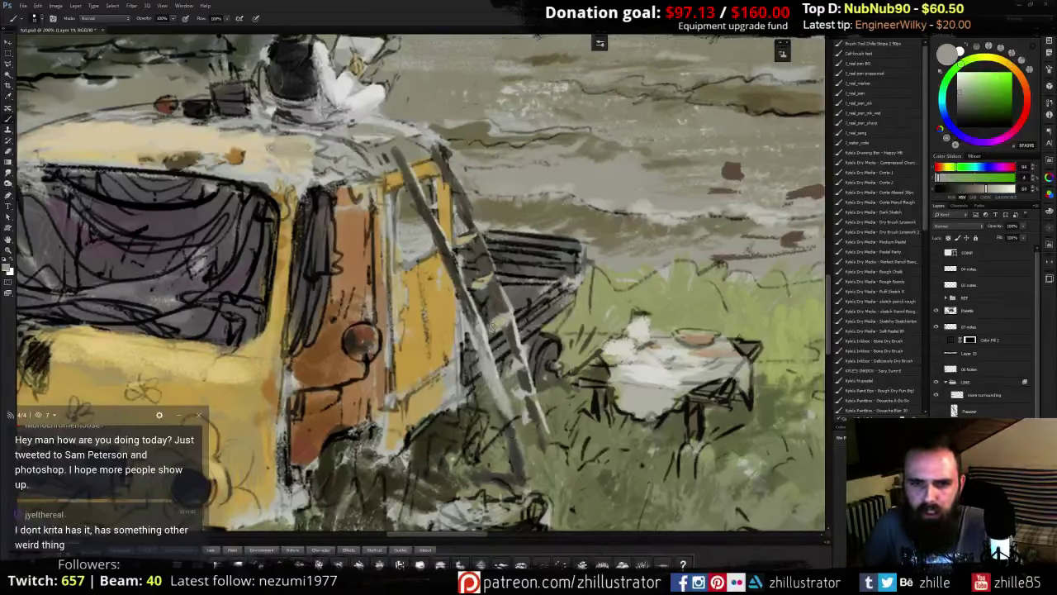
{"action": "left_click", "coordinate": [492, 283], "text": "alt"}
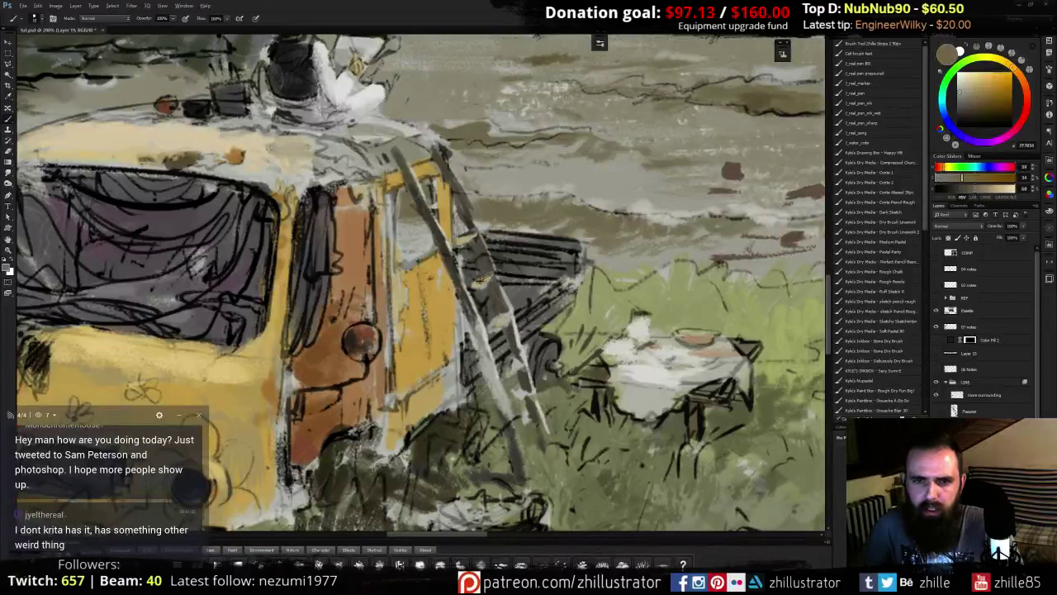
{"action": "mouse_move", "coordinate": [485, 278]}
{"action": "left_mouse_down"}
{"action": "mouse_move", "coordinate": [495, 272]}
{"action": "mouse_move", "coordinate": [463, 292]}
{"action": "left_mouse_up"}
{"action": "left_click", "coordinate": [476, 285], "text": "alt"}
{"action": "left_click", "coordinate": [462, 293], "text": "alt"}
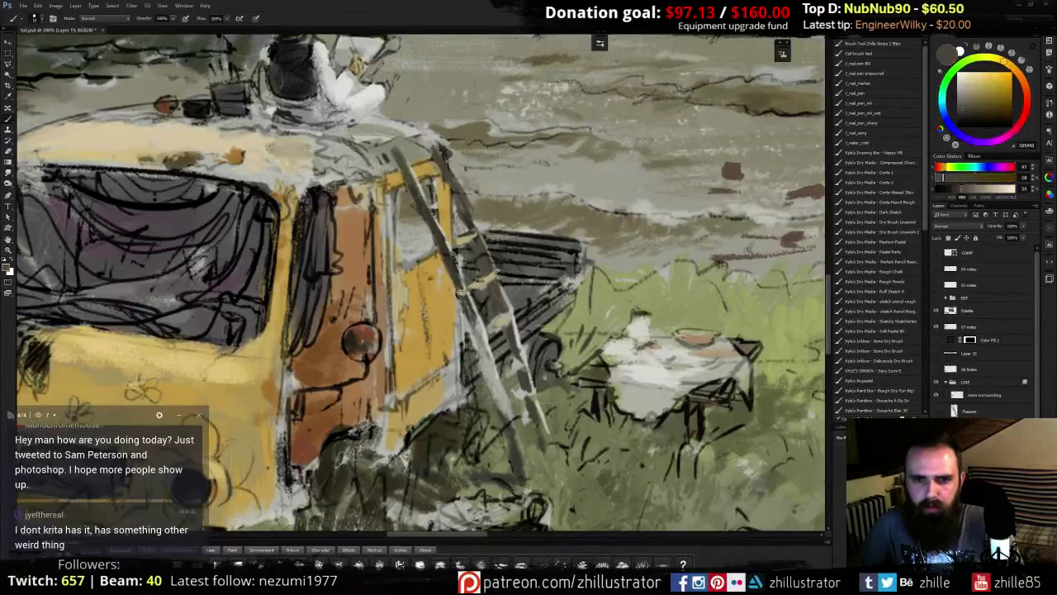
- Extend the ladder's upper middle rung over both rails in light beige, sampling nearby tones to shade it
{"action": "left_click", "coordinate": [441, 246], "text": "alt"}
{"action": "left_click", "coordinate": [454, 243], "text": "alt"}
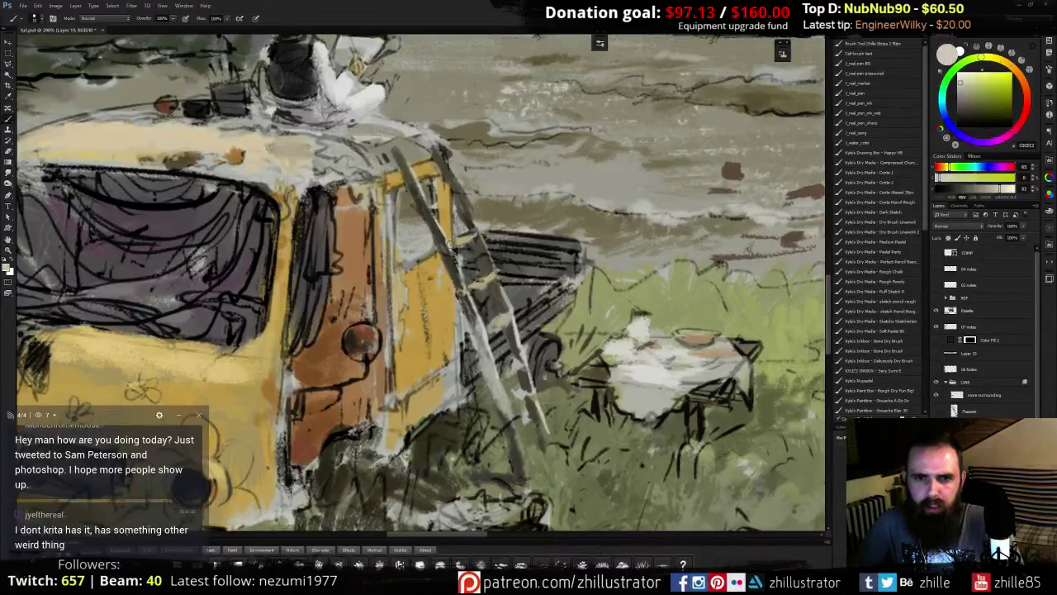
{"action": "left_click_drag", "start_coordinate": [456, 241], "coordinate": [449, 246]}
{"action": "left_click", "coordinate": [451, 246], "text": "alt"}
{"action": "left_click", "coordinate": [451, 245], "text": "alt"}
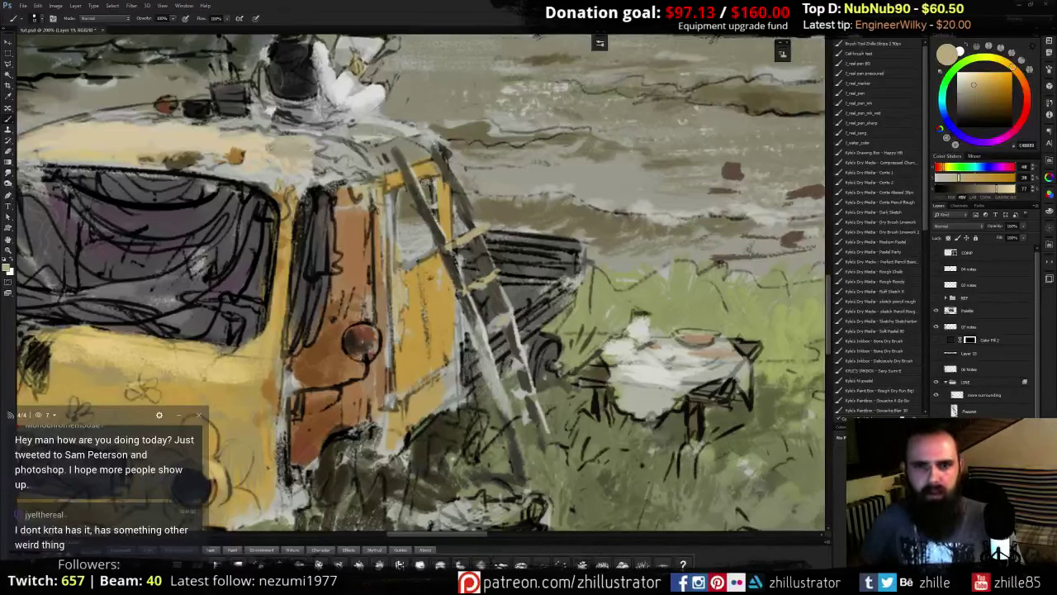
{"action": "left_click", "coordinate": [456, 239], "text": "alt"}
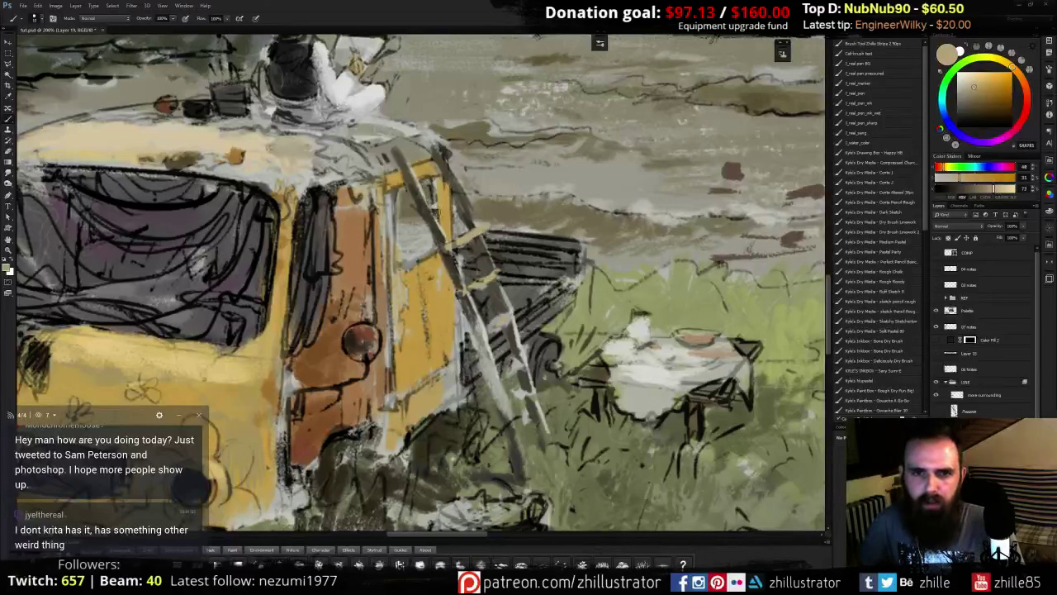
{"action": "left_click", "coordinate": [486, 276], "text": "alt"}
{"action": "left_click", "coordinate": [460, 242], "text": "alt"}
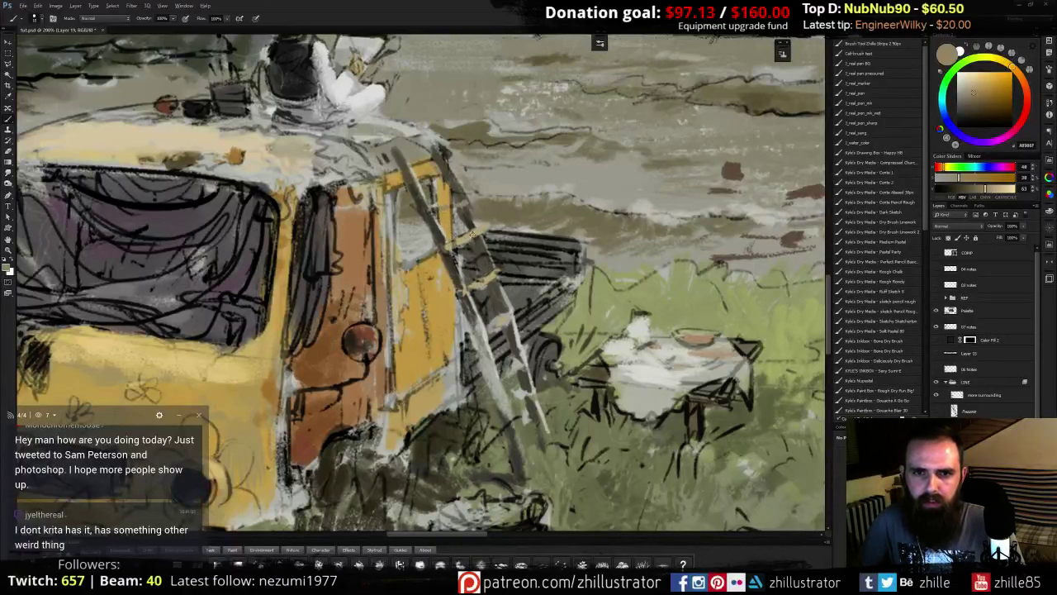
- Paint the ladder's top rung in light beige from the left rail across to just past the right rail
{"action": "left_click", "coordinate": [438, 207], "text": "alt"}
{"action": "mouse_move", "coordinate": [429, 209]}
{"action": "left_mouse_down"}
{"action": "mouse_move", "coordinate": [459, 202]}
{"action": "mouse_move", "coordinate": [418, 208]}
{"action": "left_mouse_up"}
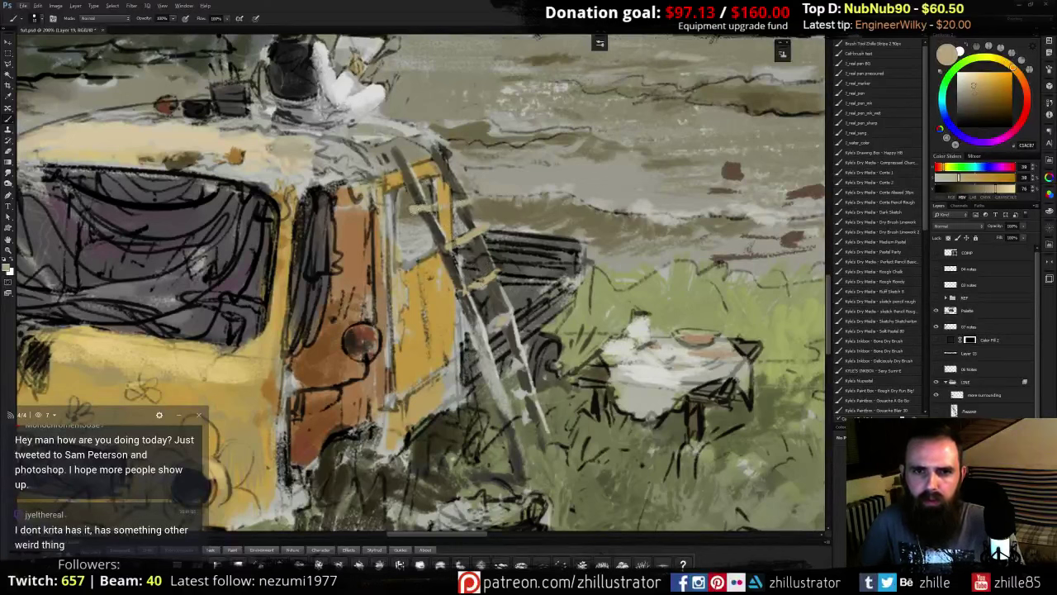
{"action": "left_click", "coordinate": [425, 214], "text": "alt"}
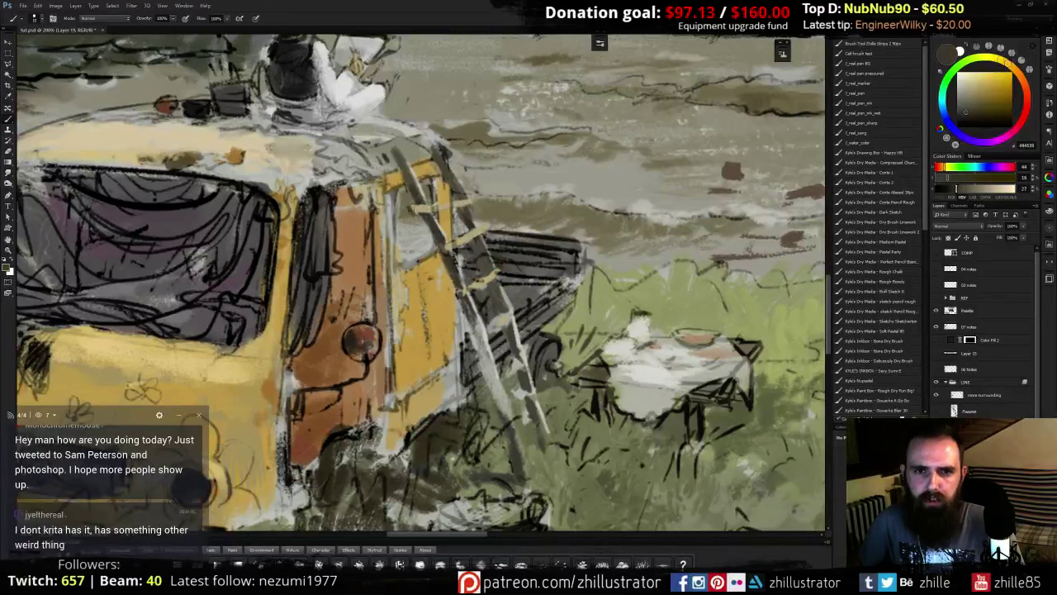
{"action": "left_click", "coordinate": [413, 212], "text": "alt"}
{"action": "left_click", "coordinate": [423, 208], "text": "alt"}
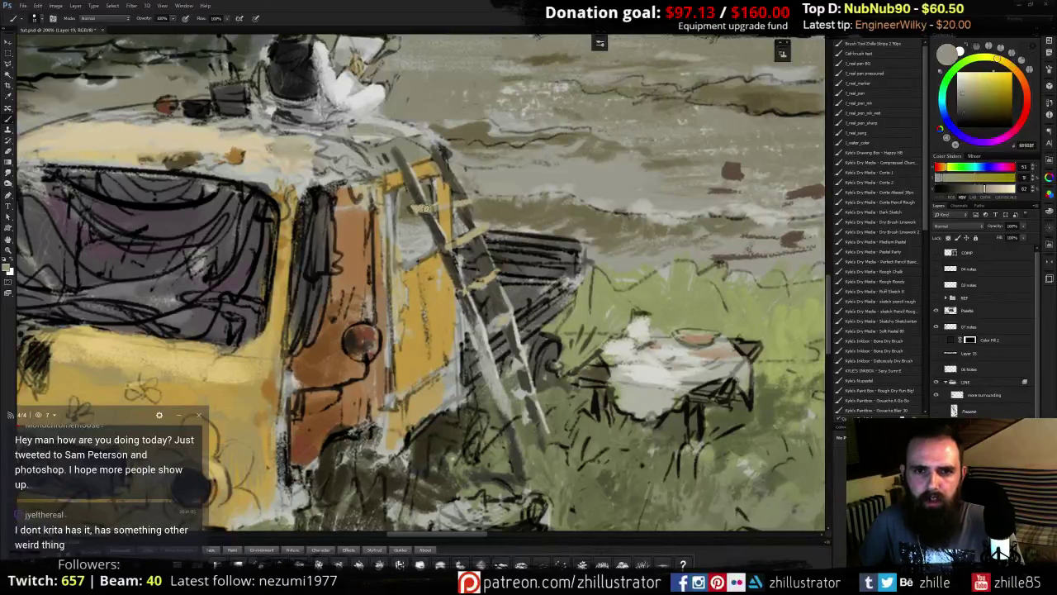
{"action": "left_click", "coordinate": [436, 218], "text": "alt"}
{"action": "left_click_drag", "start_coordinate": [418, 210], "coordinate": [458, 204]}
{"action": "left_click", "coordinate": [467, 201], "text": "alt"}
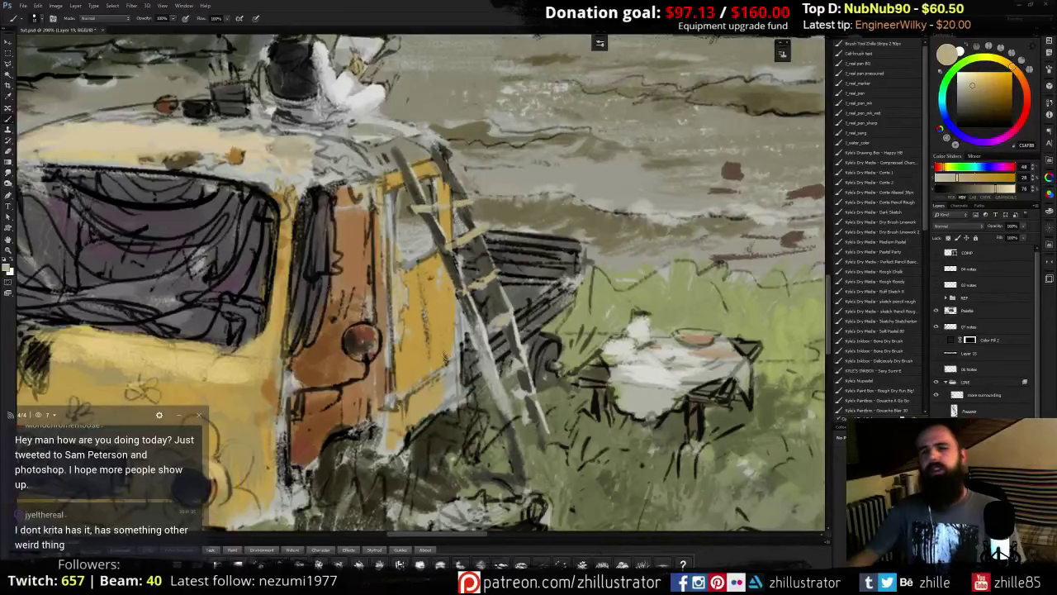
{"action": "left_click", "coordinate": [469, 202], "text": "alt"}
{"action": "left_click_drag", "start_coordinate": [464, 202], "coordinate": [474, 201]}
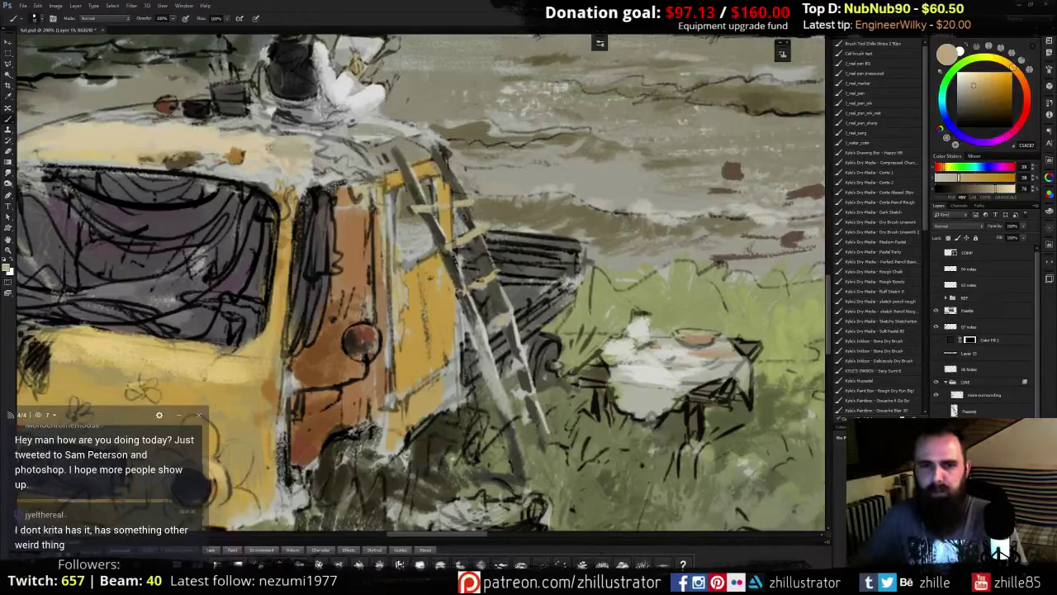
- Touch up the yellow frame above the rear window and paint orange-brown rust streaks on the van's yellow rear panel
{"action": "left_click", "coordinate": [430, 166], "text": "alt"}
{"action": "left_click_drag", "start_coordinate": [431, 166], "coordinate": [437, 170]}
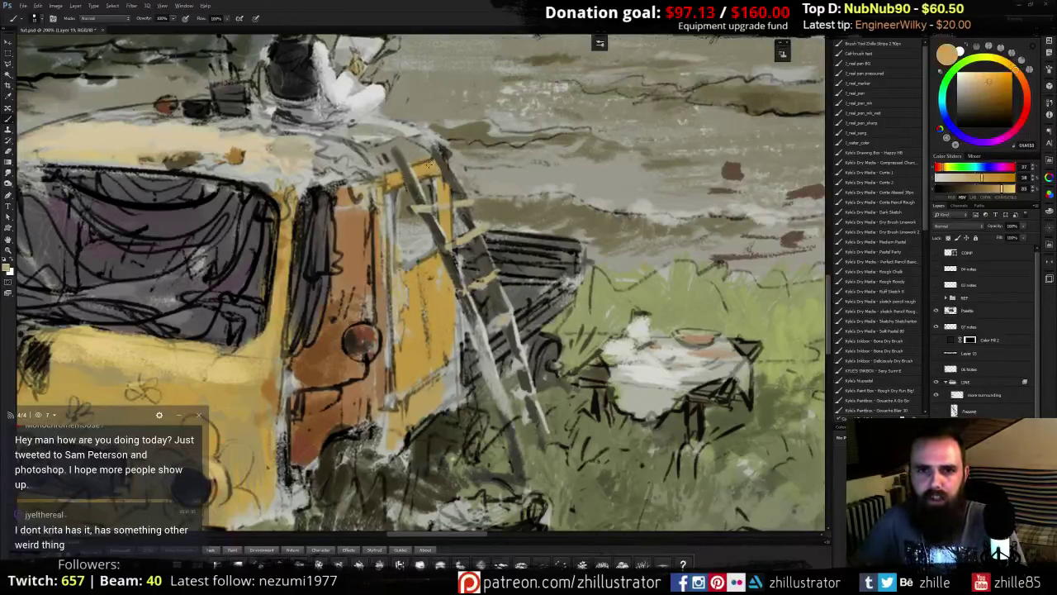
{"action": "left_click", "coordinate": [430, 166], "text": "alt"}
{"action": "left_click", "coordinate": [333, 372], "text": "alt"}
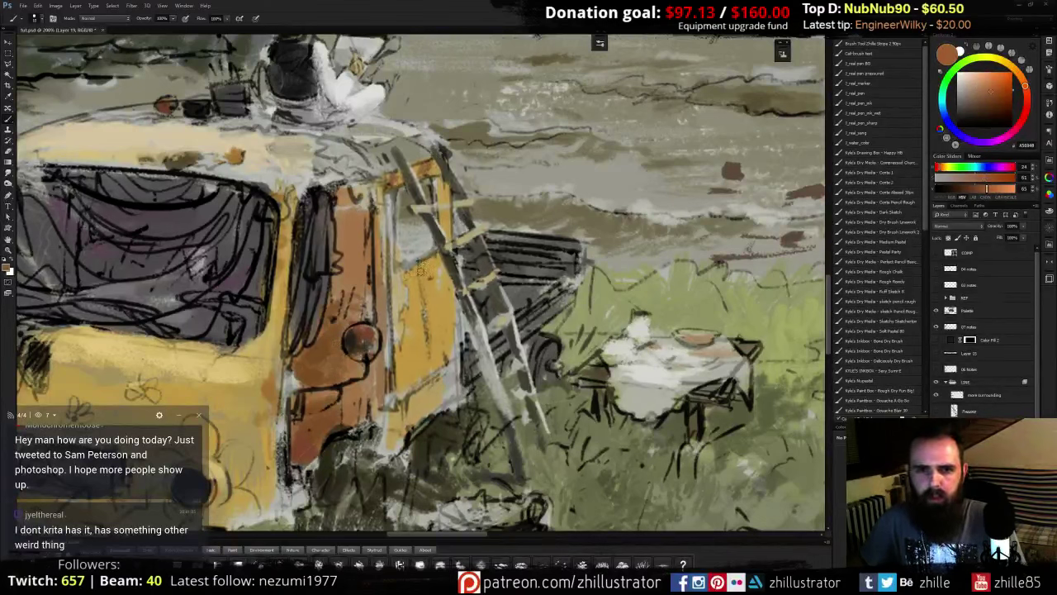
{"action": "mouse_move", "coordinate": [421, 263]}
{"action": "left_mouse_down"}
{"action": "mouse_move", "coordinate": [412, 322]}
{"action": "mouse_move", "coordinate": [409, 285]}
{"action": "mouse_move", "coordinate": [403, 384]}
{"action": "left_mouse_up"}
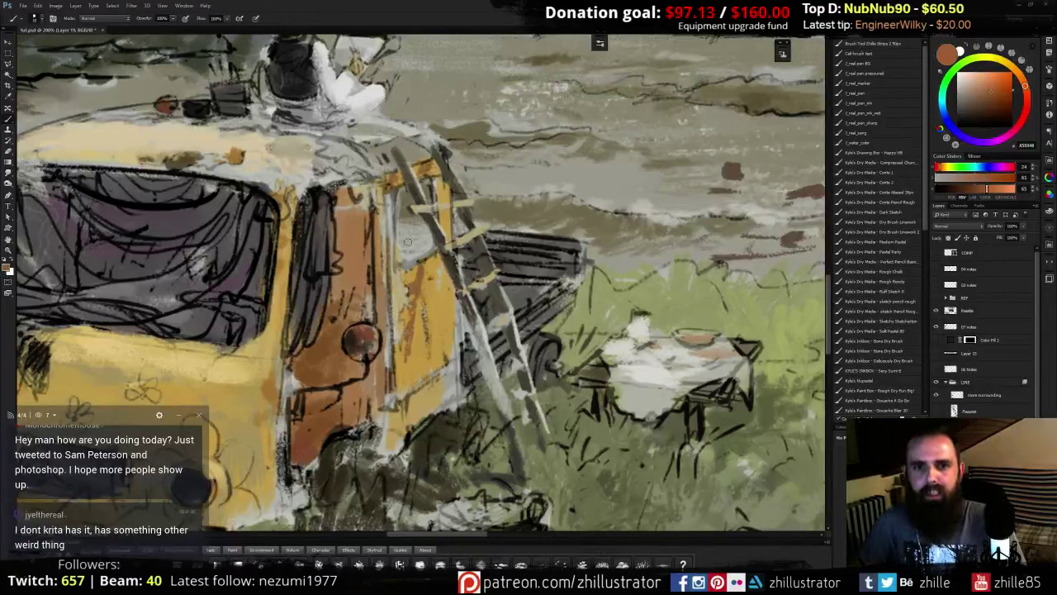
- Refine the left end of the ladder's lower middle rung with light beige sampled from the rung
{"action": "left_click", "coordinate": [382, 233], "text": "alt"}
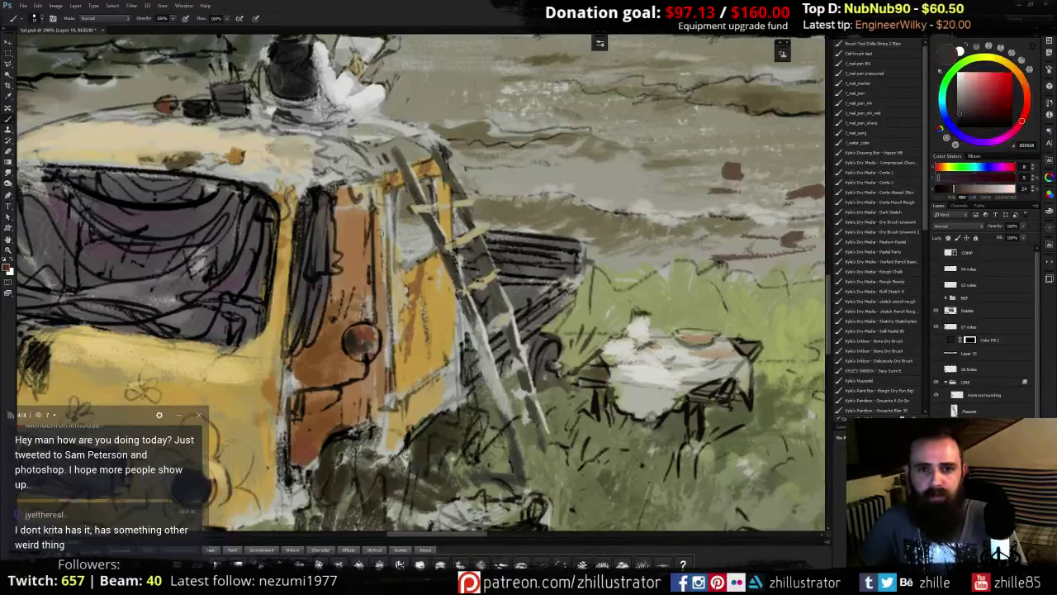
{"action": "left_click", "coordinate": [461, 290], "text": "alt"}
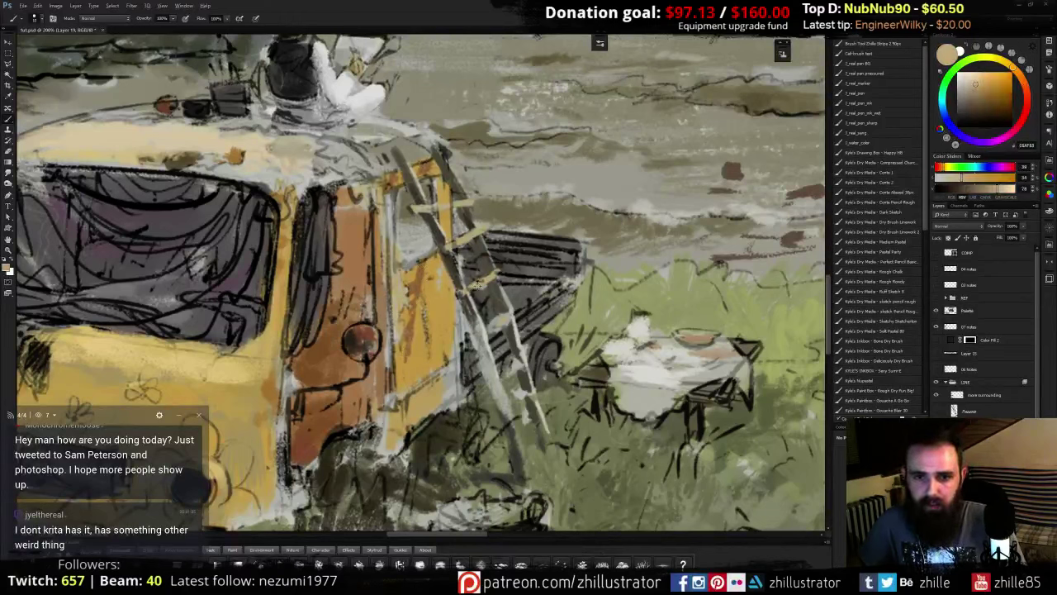
{"action": "left_click", "coordinate": [481, 283], "text": "alt"}
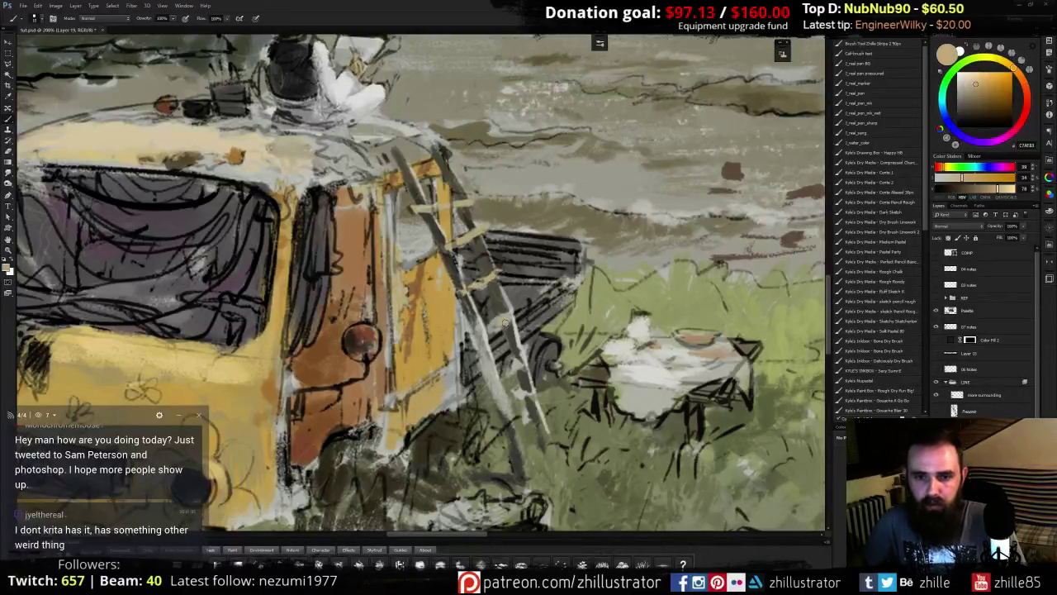
- Shade the ladder's right rail around the middle rungs with dark greyish-brown tones sampled from the rail and the cart behind
{"action": "left_click", "coordinate": [463, 216], "text": "alt"}
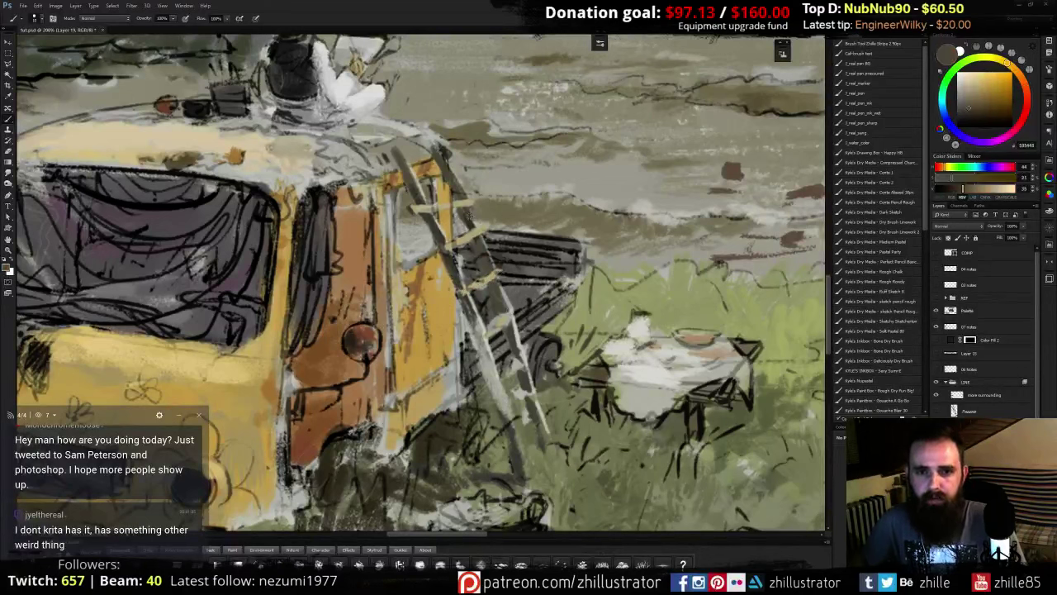
{"action": "left_click", "coordinate": [477, 244], "text": "alt"}
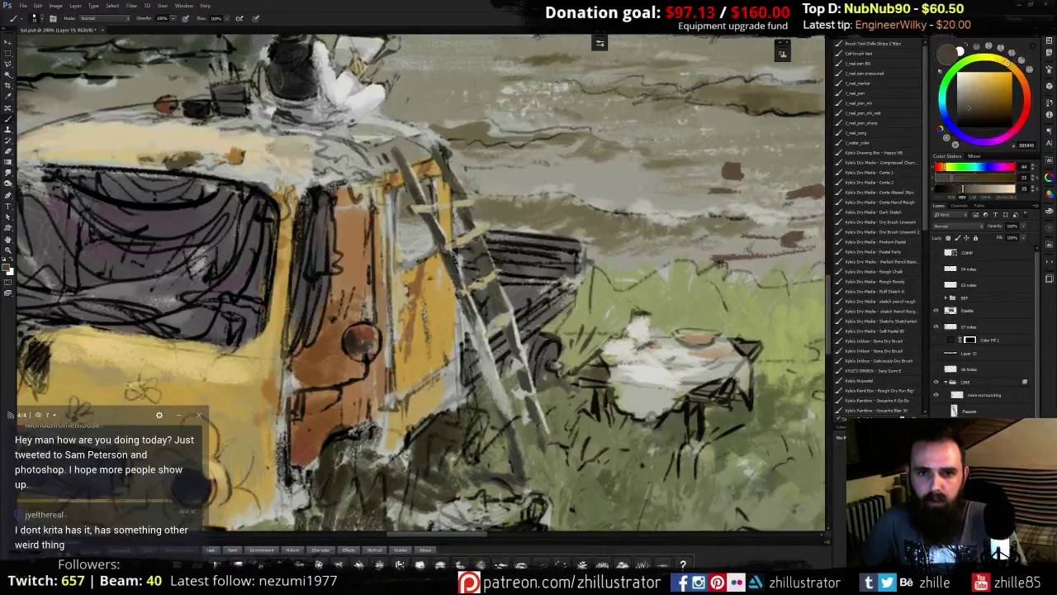
{"action": "left_click", "coordinate": [478, 256], "text": "alt"}
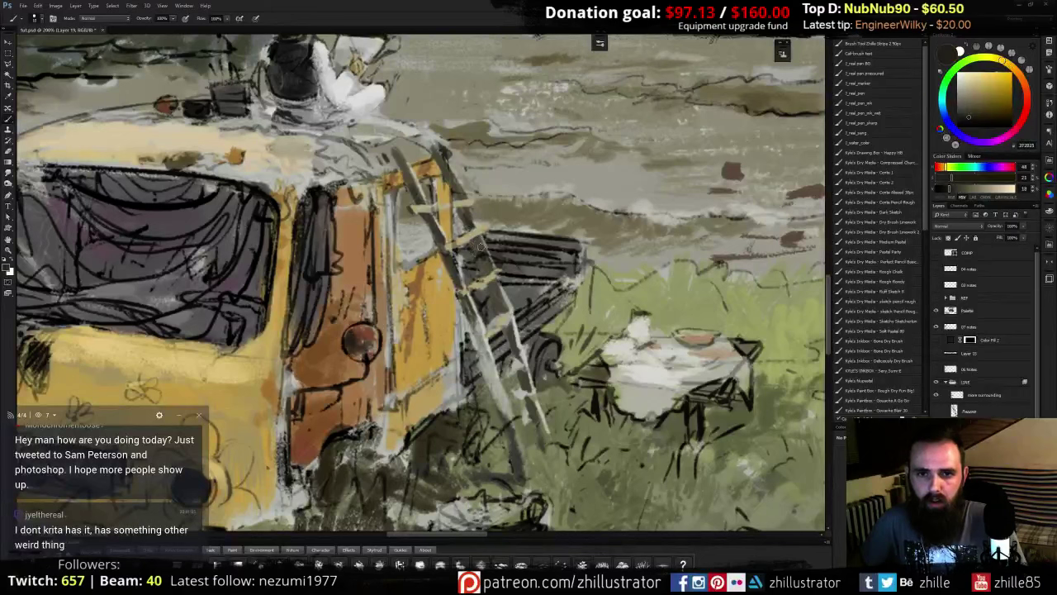
{"action": "left_click", "coordinate": [479, 259], "text": "alt"}
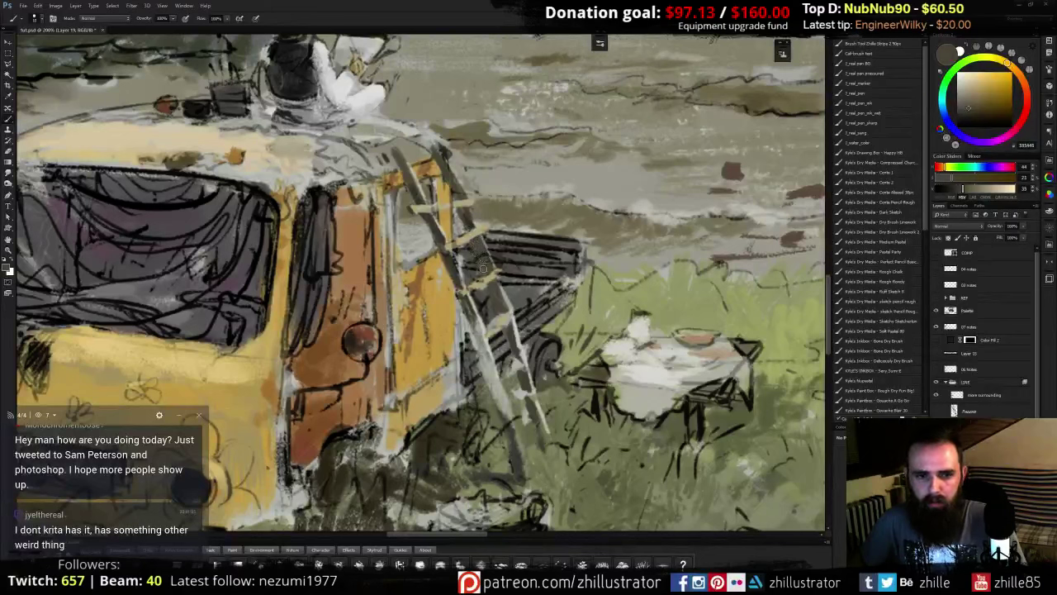
{"action": "left_click", "coordinate": [479, 252], "text": "alt"}
{"action": "left_click", "coordinate": [509, 248], "text": "alt"}
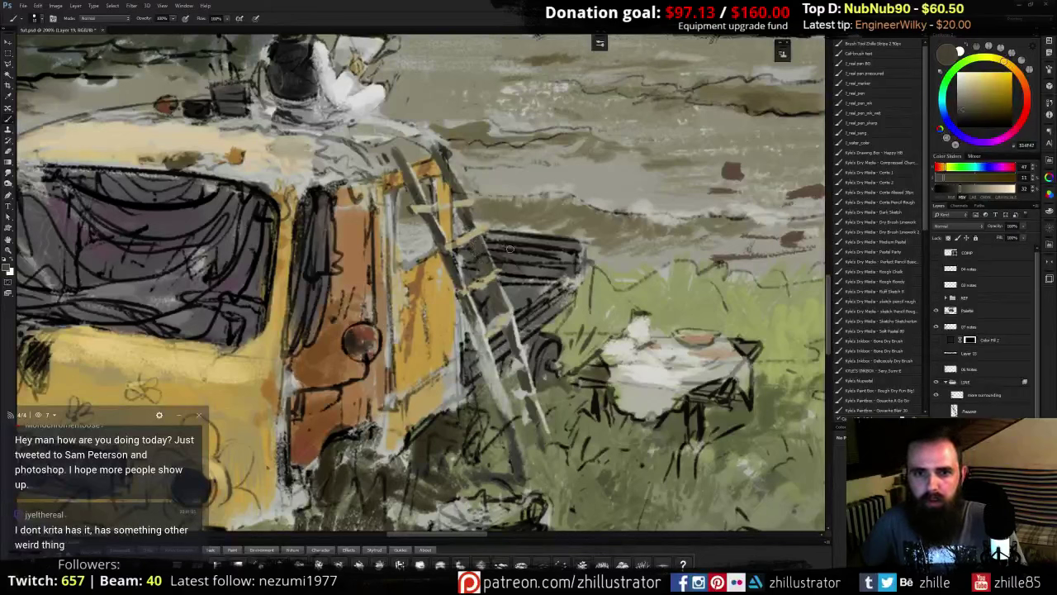
{"action": "left_click", "coordinate": [469, 257], "text": "alt"}
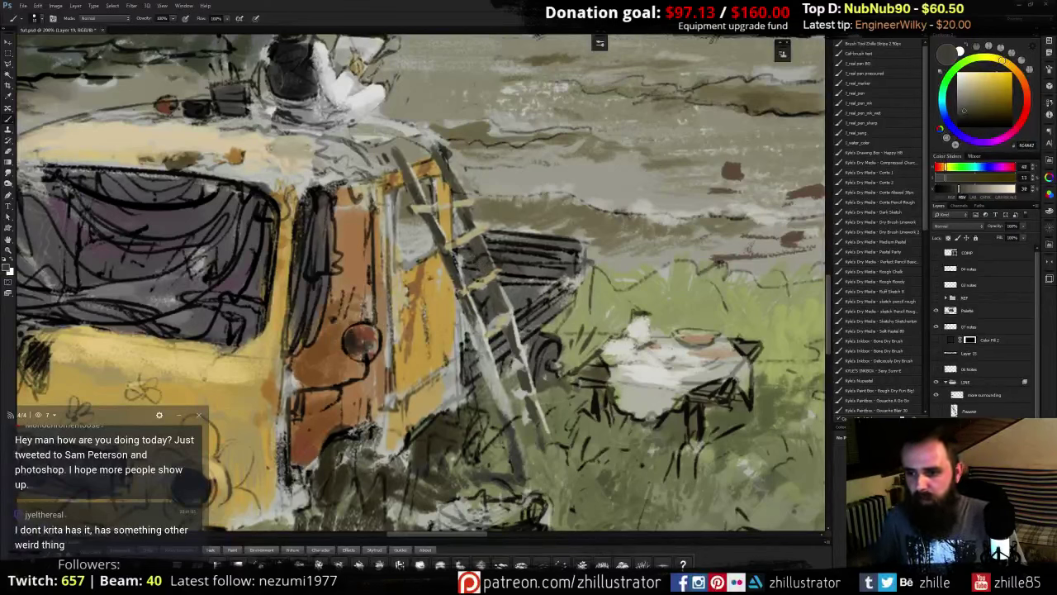
- Step back through the recent painting history and restore it to compare the ladder work before and after
{"action": "key", "text": "ctrl+alt+z"}
{"action": "key", "text": "ctrl+alt+z"}
{"action": "key", "text": "ctrl+alt+z"}
{"action": "key", "text": "ctrl+alt+z"}
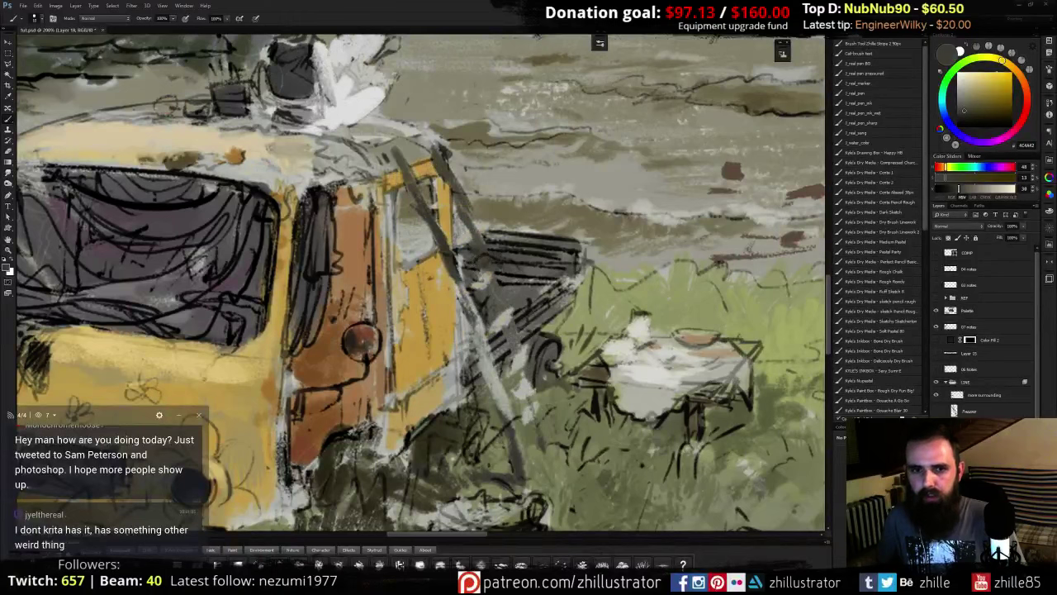
{"action": "key", "text": "ctrl+shift+z"}
{"action": "key", "text": "ctrl+shift+z"}
{"action": "key", "text": "ctrl+shift+z"}
{"action": "key", "text": "ctrl+shift+z"}
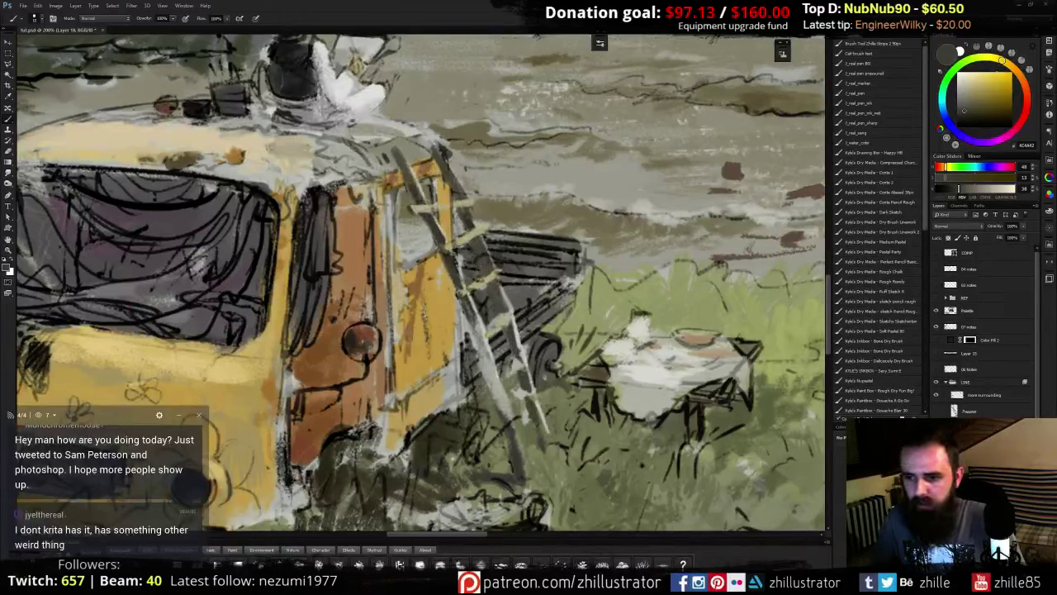
- Darken the gap between the ladder's rails around the lower middle rung with a near-black olive tone
{"action": "left_click", "coordinate": [486, 251], "text": "alt"}
{"action": "left_click", "coordinate": [971, 117]}
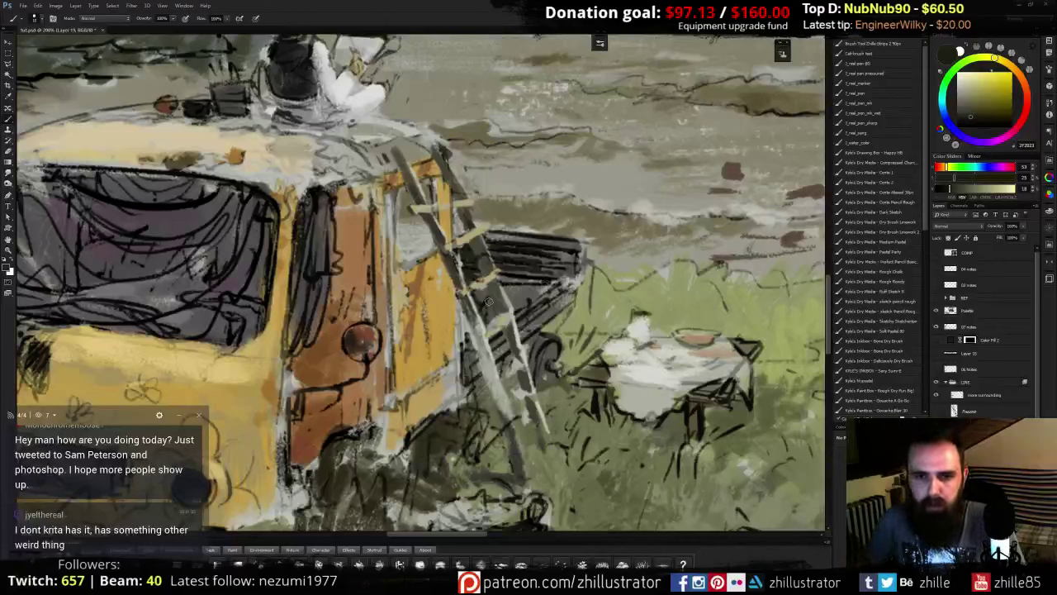
{"action": "left_click", "coordinate": [515, 294], "text": "alt"}
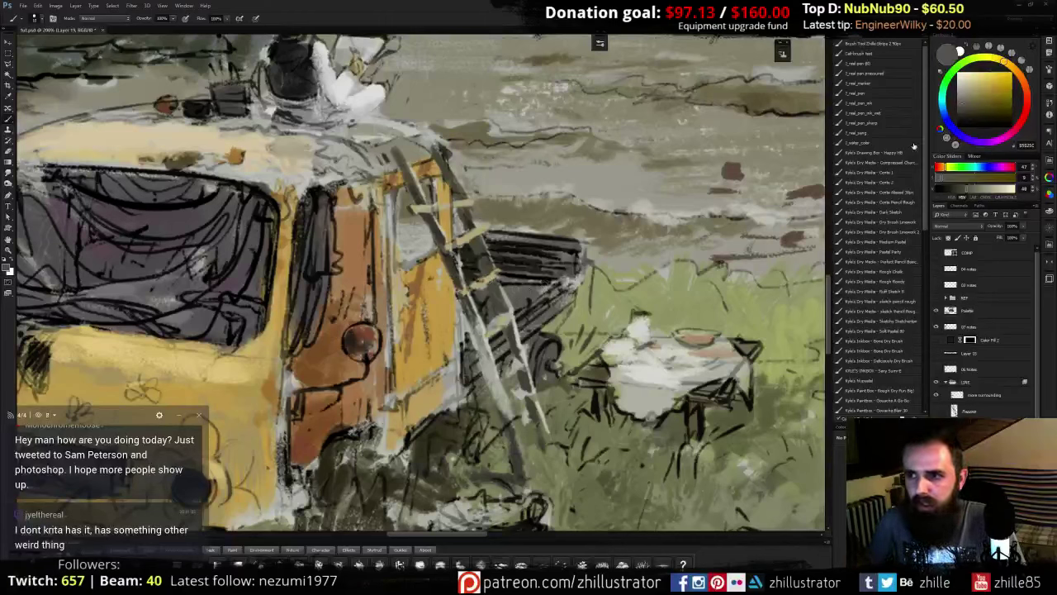
- Paint the cart's lower side behind the ladder in muted reddish brown and deepen the dark gap between the rails
{"action": "left_click", "coordinate": [1027, 103]}
{"action": "left_click_drag", "start_coordinate": [987, 99], "coordinate": [979, 107]}
{"action": "mouse_move", "coordinate": [552, 287]}
{"action": "left_mouse_down"}
{"action": "mouse_move", "coordinate": [514, 302]}
{"action": "mouse_move", "coordinate": [545, 287]}
{"action": "mouse_move", "coordinate": [518, 287]}
{"action": "mouse_move", "coordinate": [515, 306]}
{"action": "mouse_move", "coordinate": [540, 290]}
{"action": "mouse_move", "coordinate": [528, 281]}
{"action": "left_mouse_up"}
{"action": "left_click", "coordinate": [992, 99]}
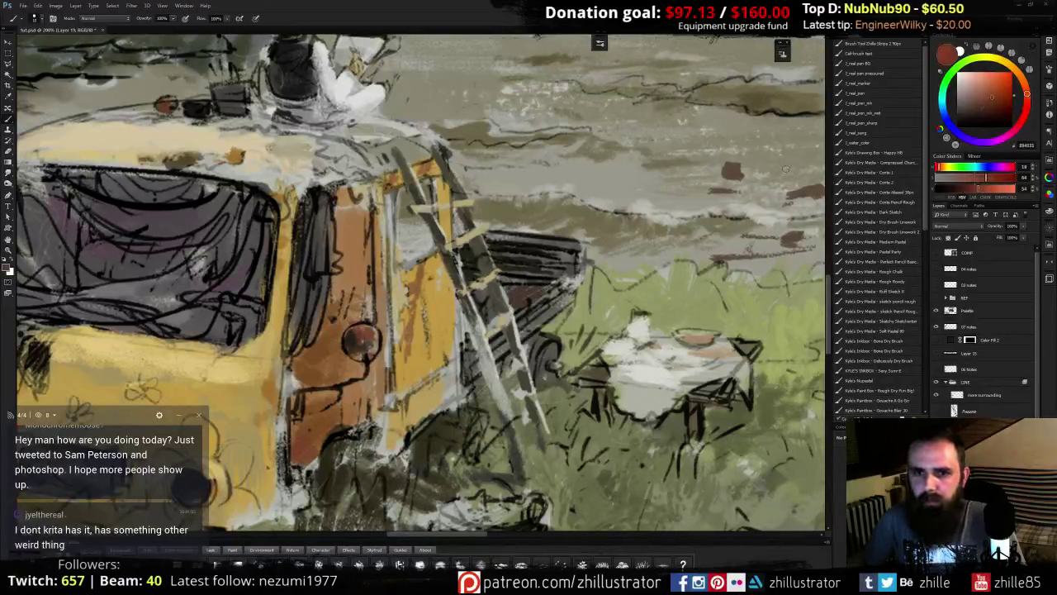
{"action": "mouse_move", "coordinate": [521, 296]}
{"action": "left_mouse_down"}
{"action": "mouse_move", "coordinate": [548, 288]}
{"action": "mouse_move", "coordinate": [511, 290]}
{"action": "left_mouse_up"}
{"action": "left_click", "coordinate": [517, 303], "text": "alt"}
{"action": "left_click", "coordinate": [530, 292], "text": "alt"}
{"action": "left_click", "coordinate": [543, 288], "text": "alt"}
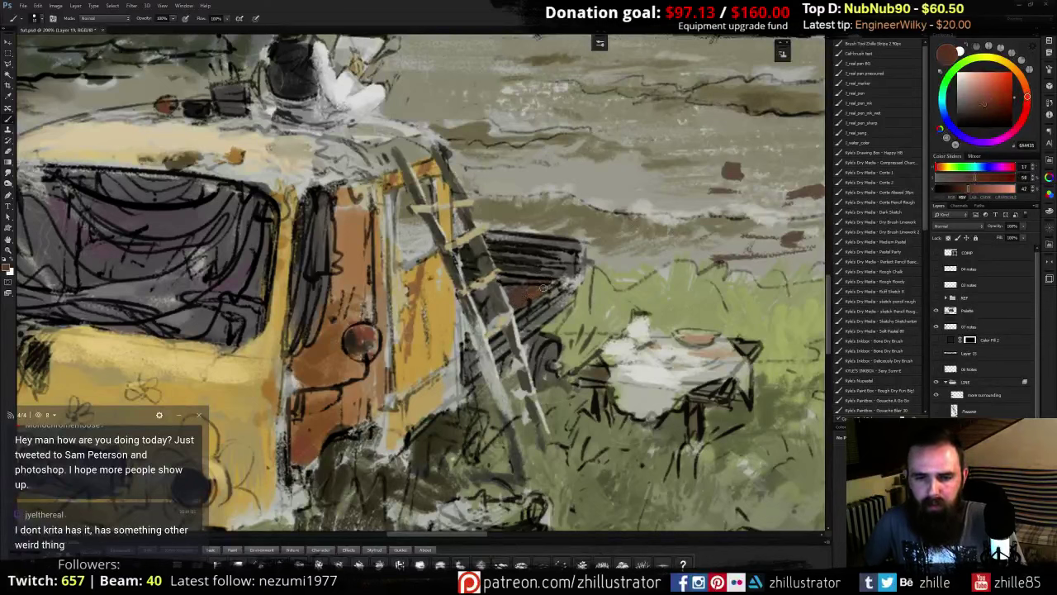
{"action": "left_click", "coordinate": [467, 267], "text": "alt"}
{"action": "mouse_move", "coordinate": [482, 295]}
{"action": "left_mouse_down"}
{"action": "mouse_move", "coordinate": [491, 314]}
{"action": "mouse_move", "coordinate": [488, 299]}
{"action": "left_mouse_up"}
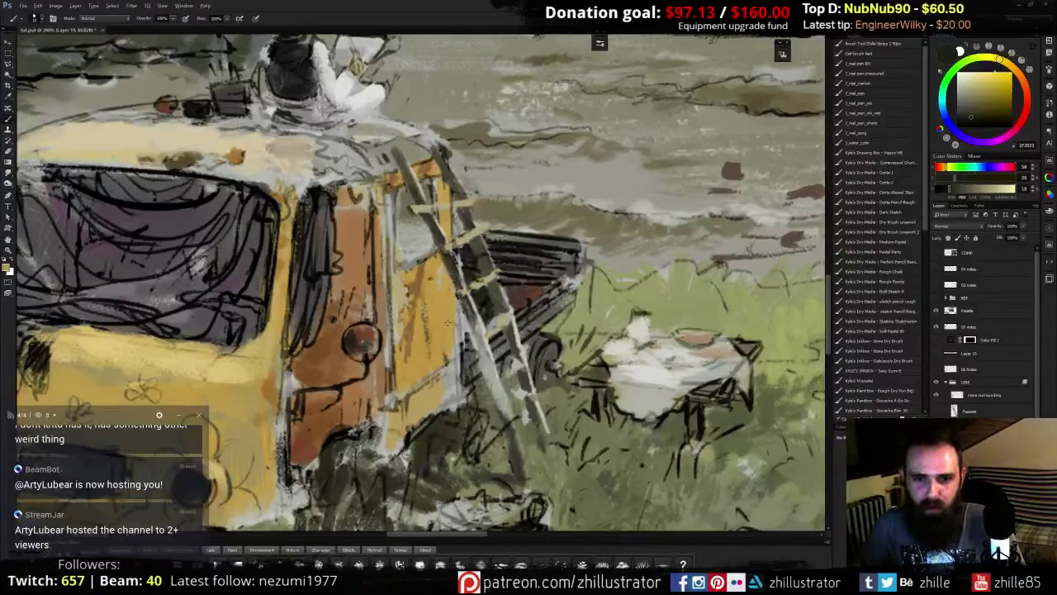
- Extend the rear panel's sampled yellow over the grey edge beside the ladder's left rail
{"action": "left_click", "coordinate": [446, 322], "text": "alt"}
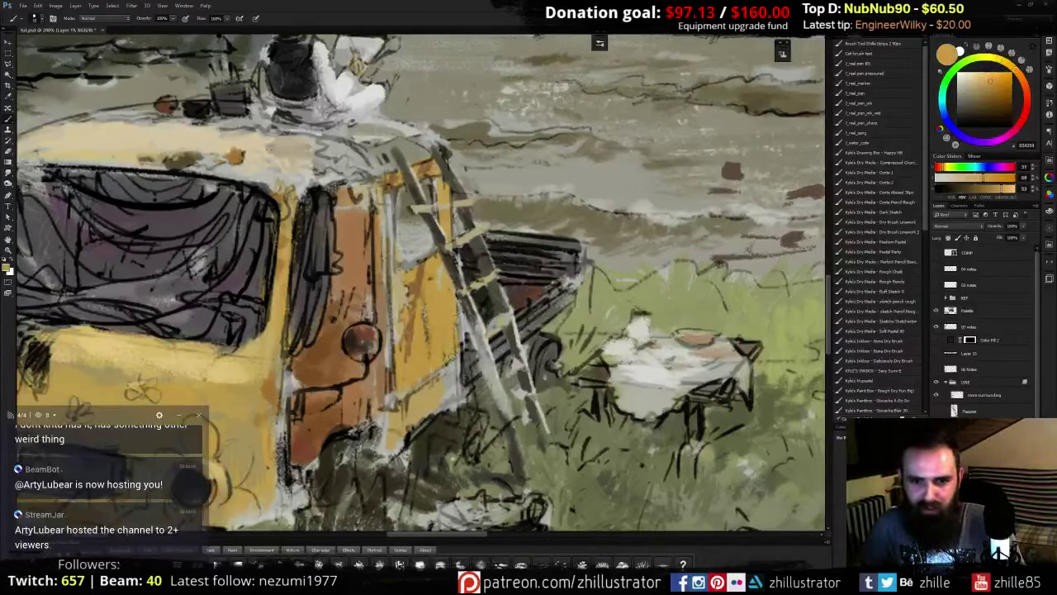
{"action": "left_click", "coordinate": [435, 365], "text": "alt"}
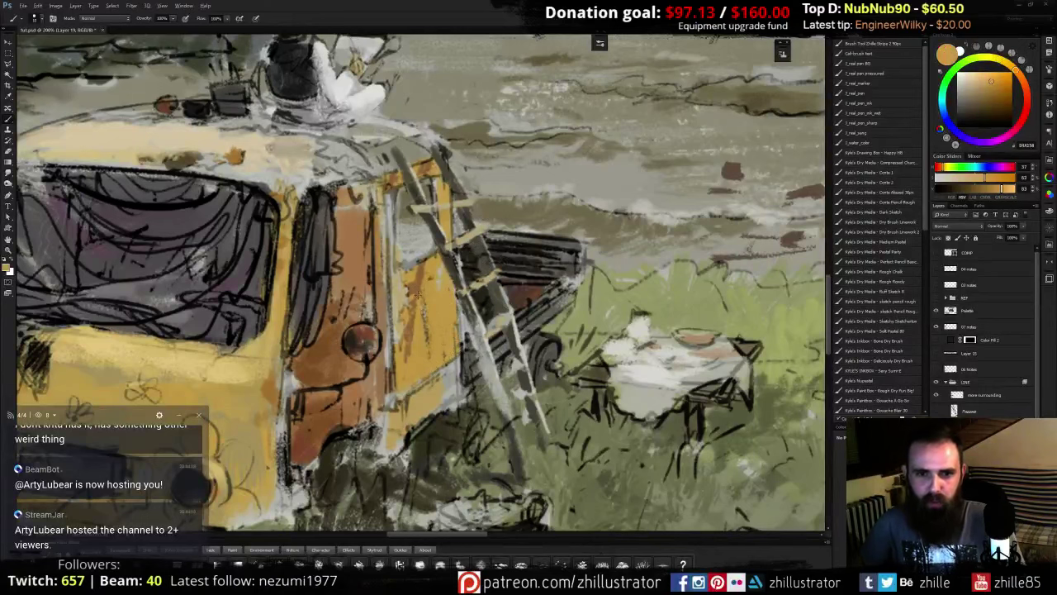
{"action": "left_click", "coordinate": [418, 295], "text": "alt"}
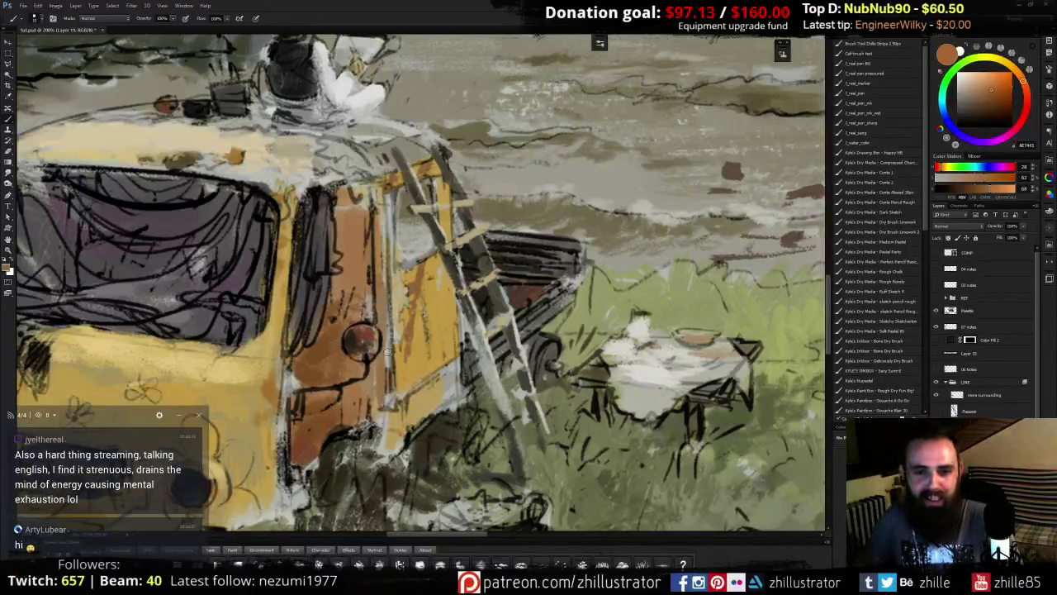
- Paint the slanted strip along the bottom of the van's rear panel in orange-brown, varying it with nearby sampled tones
{"action": "left_click", "coordinate": [353, 314], "text": "alt"}
{"action": "mouse_move", "coordinate": [454, 367]}
{"action": "left_mouse_down"}
{"action": "mouse_move", "coordinate": [436, 376]}
{"action": "mouse_move", "coordinate": [446, 392]}
{"action": "mouse_move", "coordinate": [444, 381]}
{"action": "mouse_move", "coordinate": [427, 384]}
{"action": "mouse_move", "coordinate": [439, 392]}
{"action": "mouse_move", "coordinate": [429, 396]}
{"action": "mouse_move", "coordinate": [442, 373]}
{"action": "mouse_move", "coordinate": [443, 396]}
{"action": "mouse_move", "coordinate": [453, 389]}
{"action": "mouse_move", "coordinate": [425, 386]}
{"action": "mouse_move", "coordinate": [409, 404]}
{"action": "left_mouse_up"}
{"action": "left_click", "coordinate": [430, 392], "text": "alt"}
{"action": "left_click", "coordinate": [427, 385], "text": "alt"}
{"action": "left_click", "coordinate": [427, 408], "text": "alt"}
{"action": "left_click", "coordinate": [436, 381], "text": "alt"}
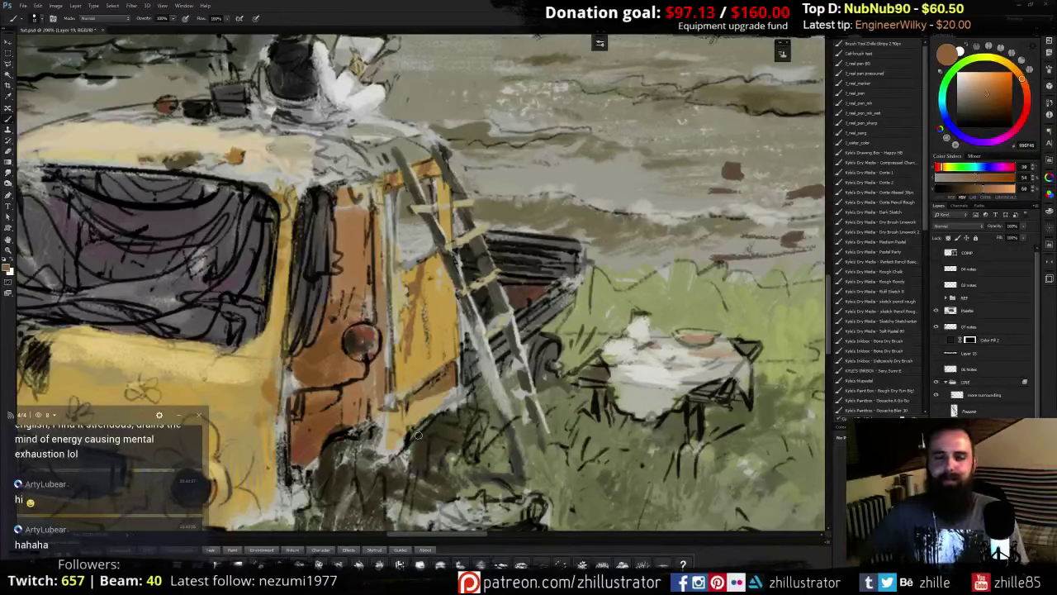
- Blend the rear panel's bottom strip with lighter and darker browns and clean its upper edge with sampled yellow
{"action": "left_click", "coordinate": [436, 387], "text": "alt"}
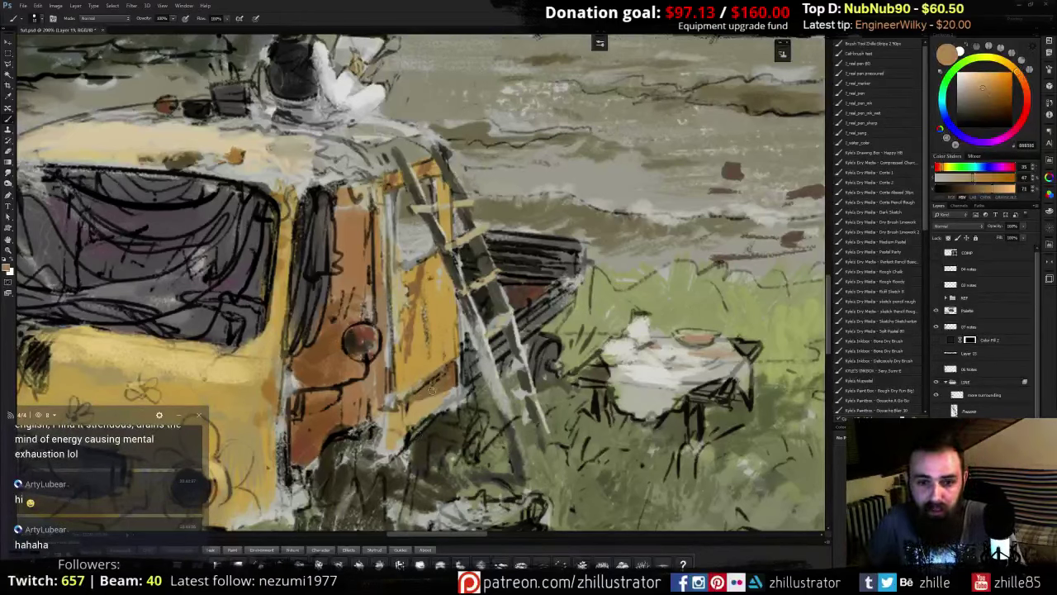
{"action": "left_click", "coordinate": [431, 391], "text": "alt"}
{"action": "left_click_drag", "start_coordinate": [423, 397], "coordinate": [408, 410]}
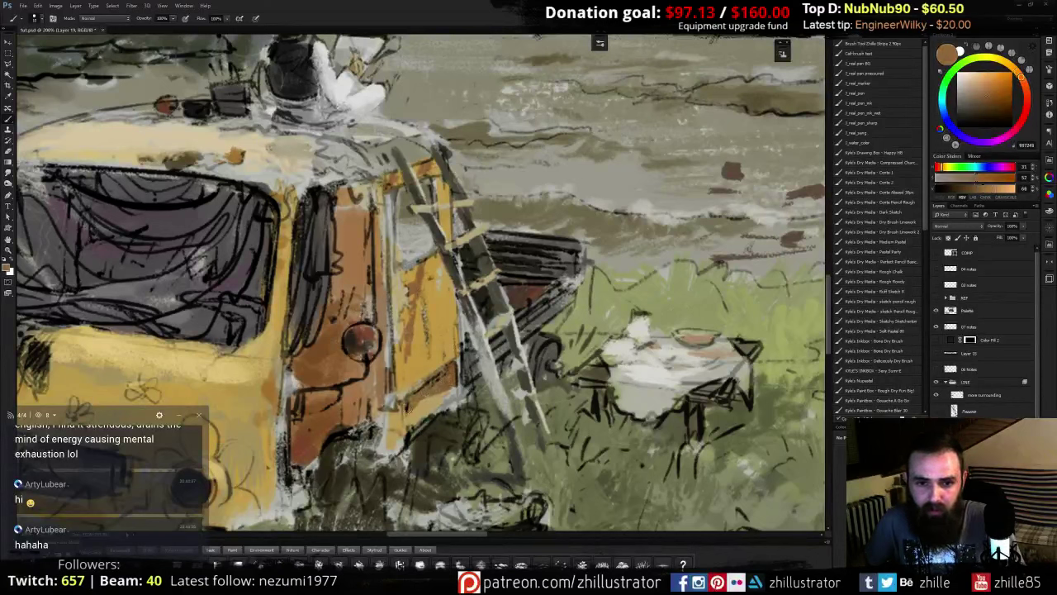
{"action": "left_click", "coordinate": [414, 369], "text": "alt"}
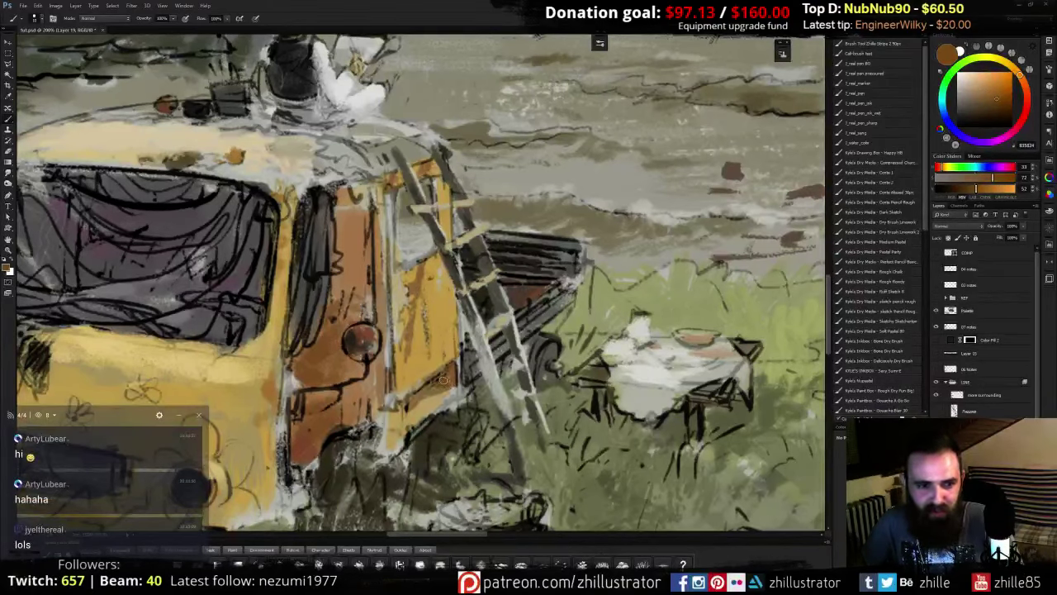
{"action": "left_click", "coordinate": [443, 356], "text": "alt"}
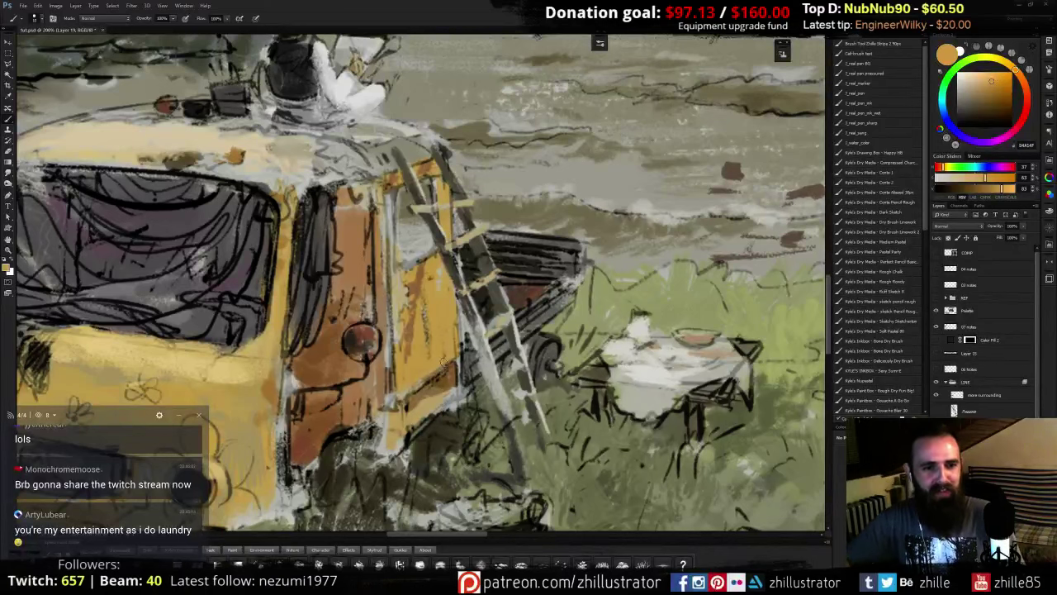
- Clean up the background along the ladder's upper right rail with olive-brown and grey tones sampled from the landscape
{"action": "key", "text": "ctrl+minus"}
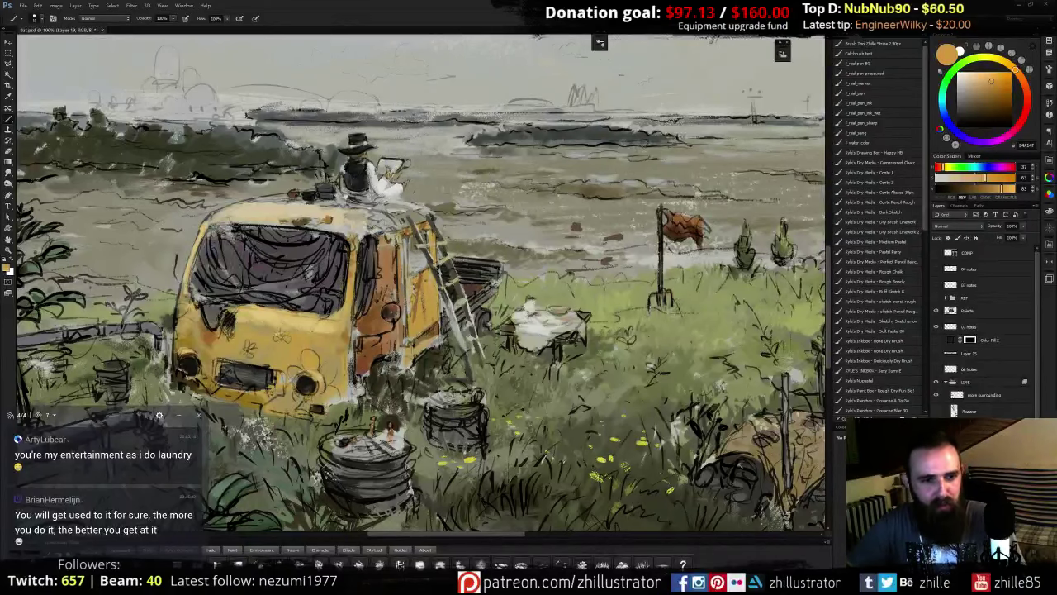
{"action": "key", "text": "ctrl+plus"}
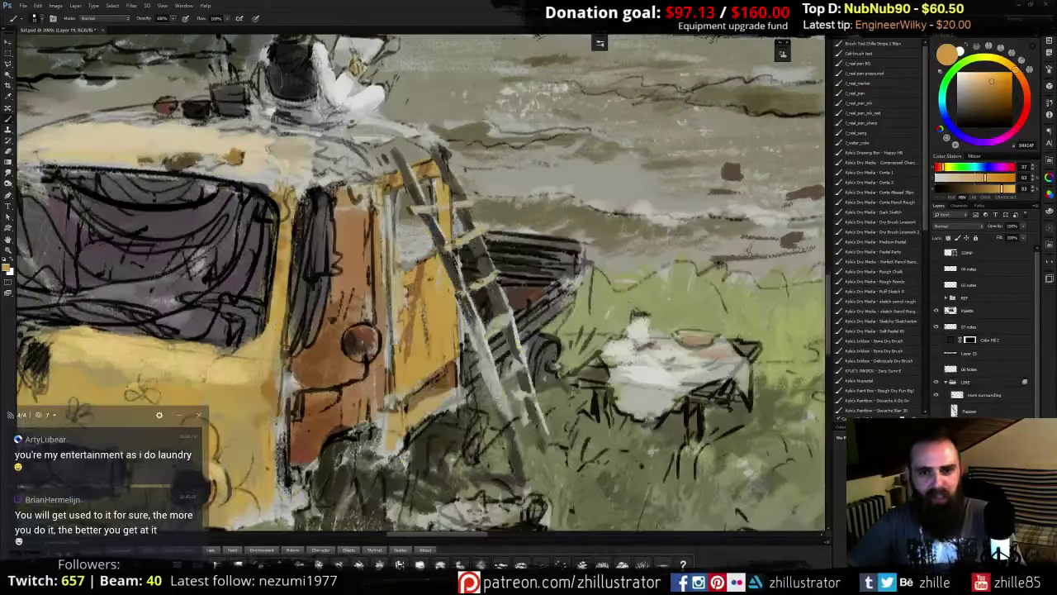
{"action": "left_click_drag", "start_coordinate": [530, 281], "coordinate": [475, 353]}
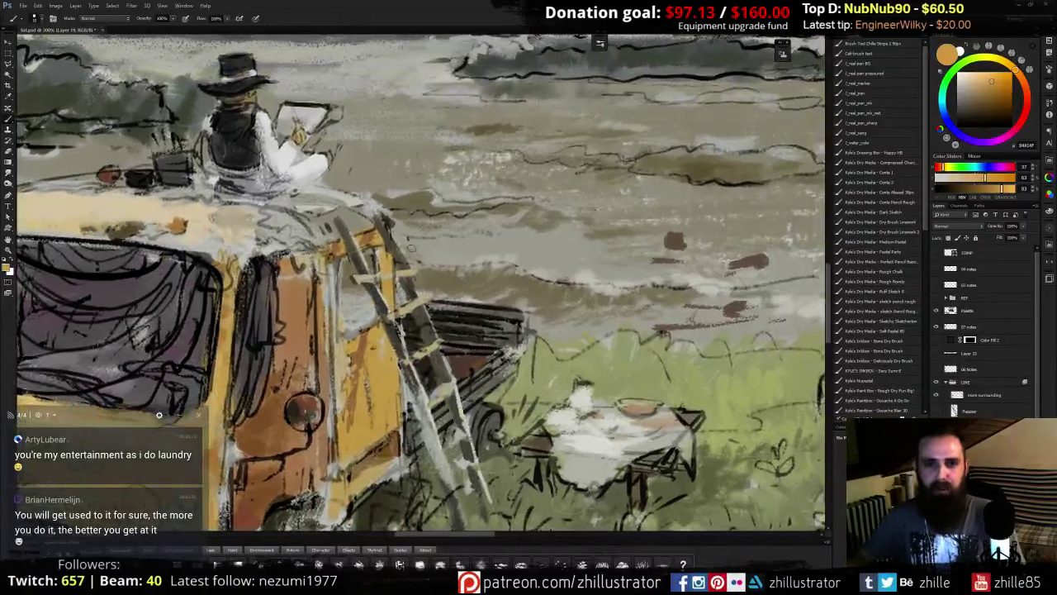
{"action": "left_click", "coordinate": [451, 287], "text": "alt"}
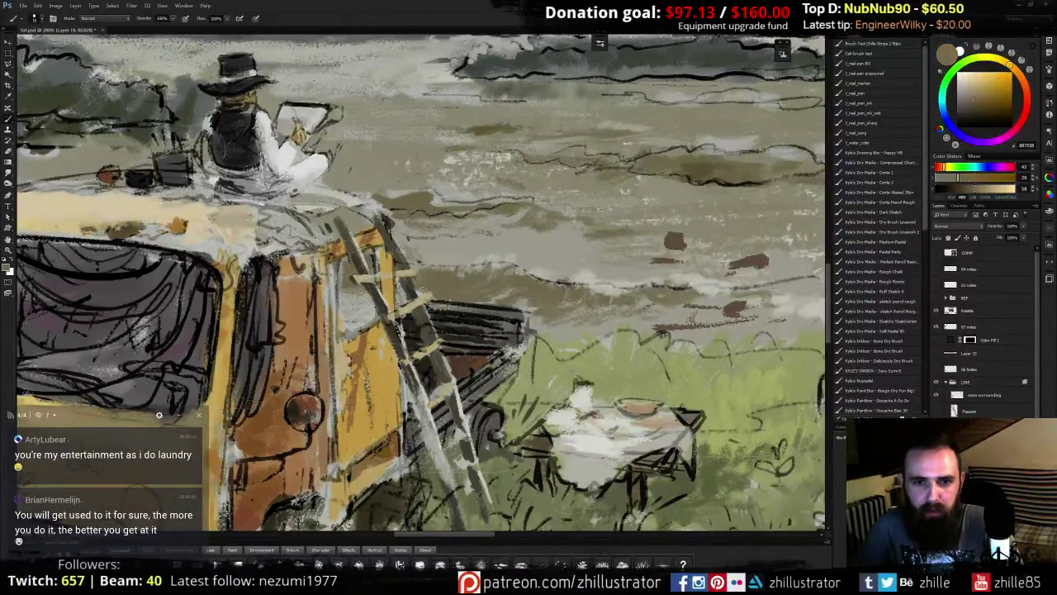
{"action": "left_click", "coordinate": [411, 283], "text": "alt"}
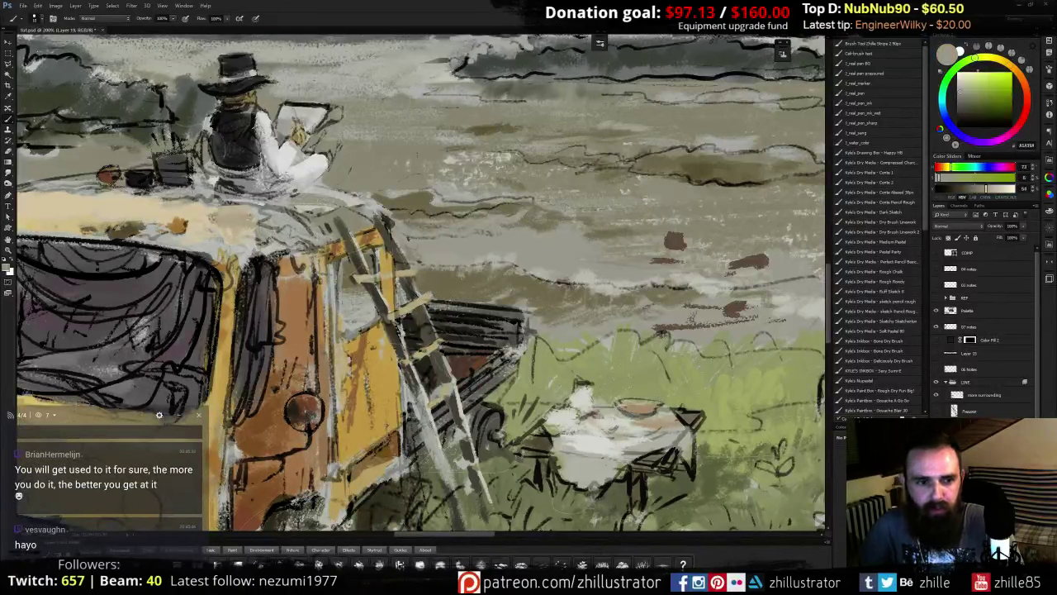
- Touch up the ladder's rails between the rungs with dark olive-brown tones sampled from the rails
{"action": "left_click", "coordinate": [407, 286], "text": "alt"}
{"action": "left_click", "coordinate": [411, 290], "text": "alt"}
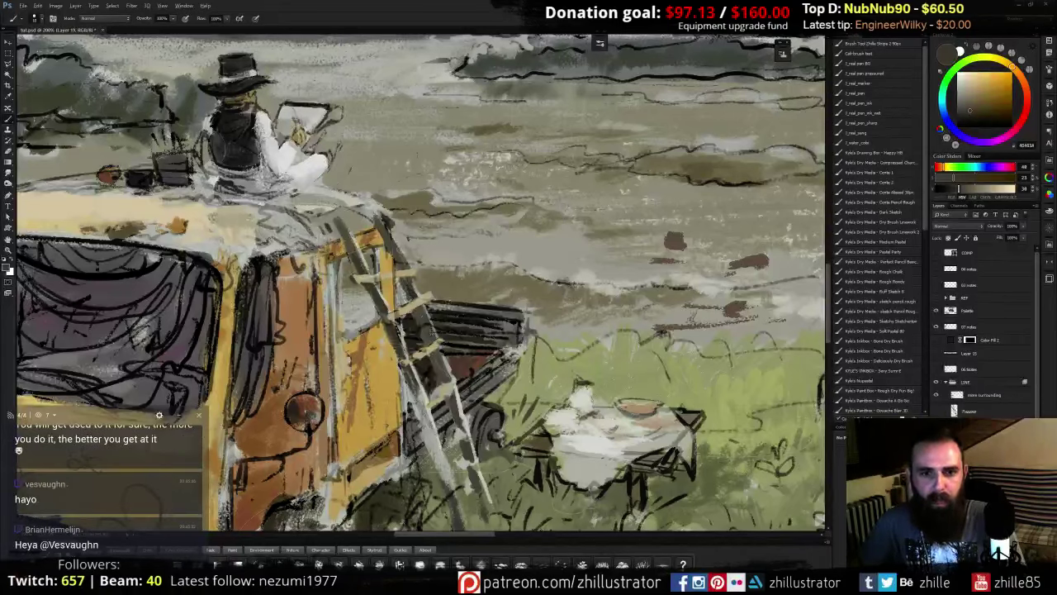
{"action": "left_click", "coordinate": [431, 333], "text": "alt"}
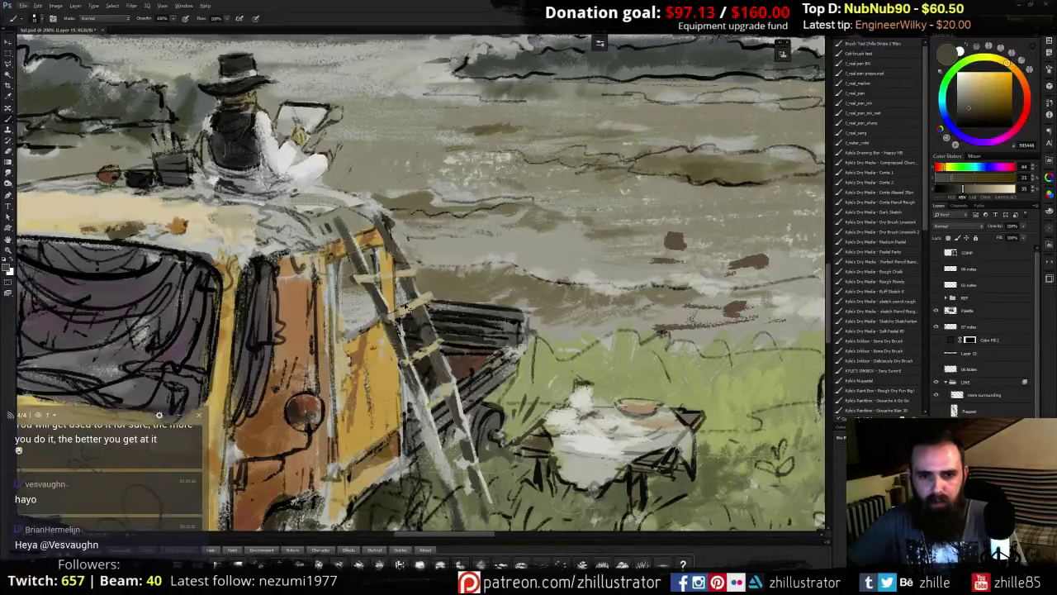
{"action": "key", "text": "ctrl+plus"}
{"action": "left_click", "coordinate": [388, 363], "text": "alt"}
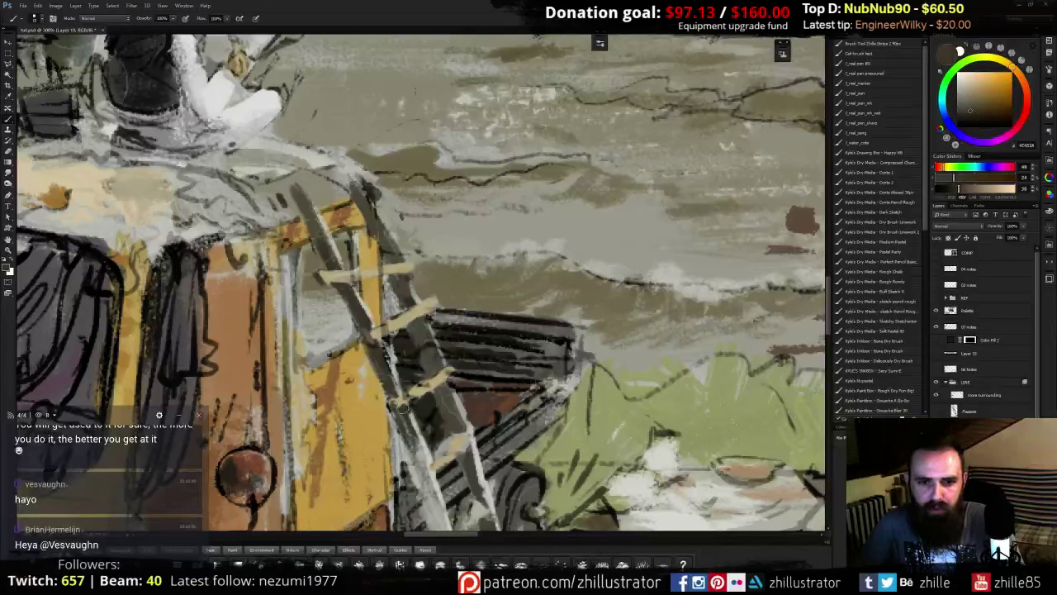
{"action": "left_click", "coordinate": [408, 413], "text": "alt"}
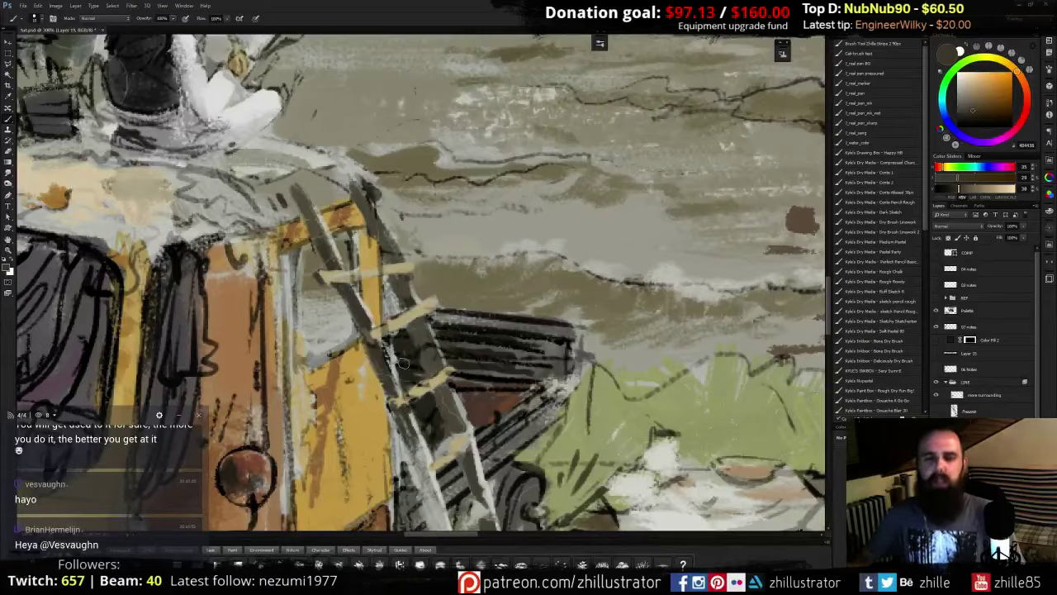
- Paint a near-black edge along the slanted bottom of the van's rear window opening, above the yellow panel
{"action": "left_click_drag", "start_coordinate": [402, 392], "coordinate": [489, 291]}
{"action": "left_click", "coordinate": [433, 266], "text": "alt"}
{"action": "left_click", "coordinate": [423, 285], "text": "alt"}
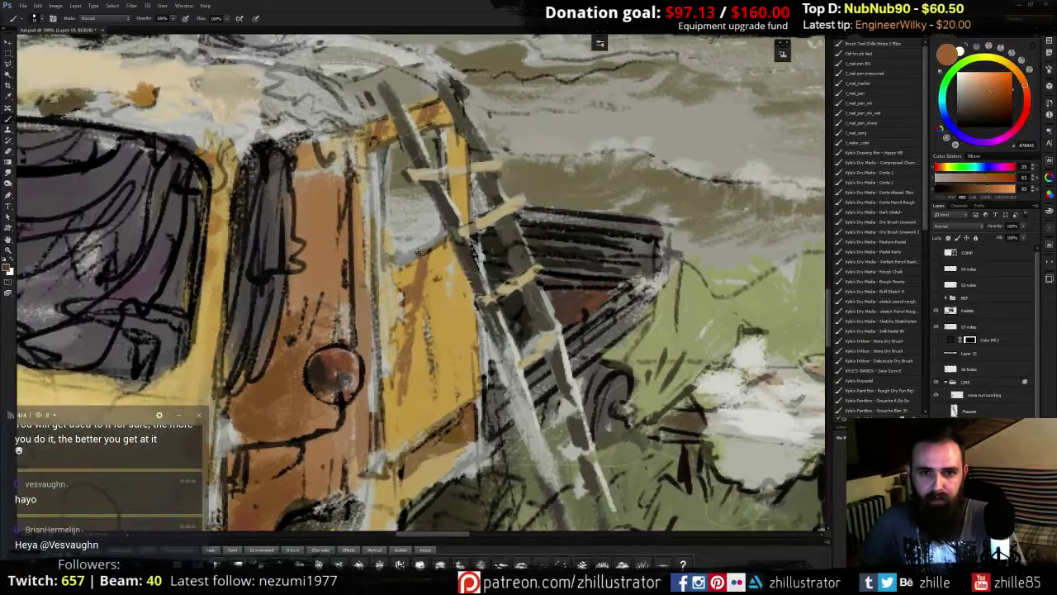
{"action": "left_click", "coordinate": [461, 424], "text": "alt"}
{"action": "mouse_move", "coordinate": [431, 247]}
{"action": "left_mouse_down"}
{"action": "mouse_move", "coordinate": [399, 264]}
{"action": "mouse_move", "coordinate": [443, 241]}
{"action": "left_mouse_up"}
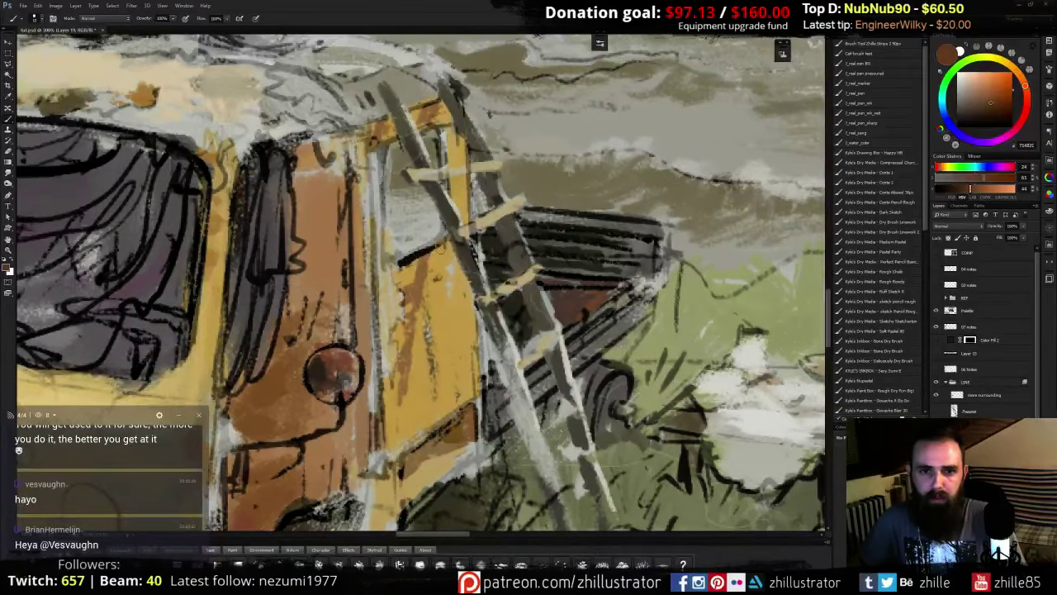
{"action": "left_click", "coordinate": [438, 247], "text": "alt"}
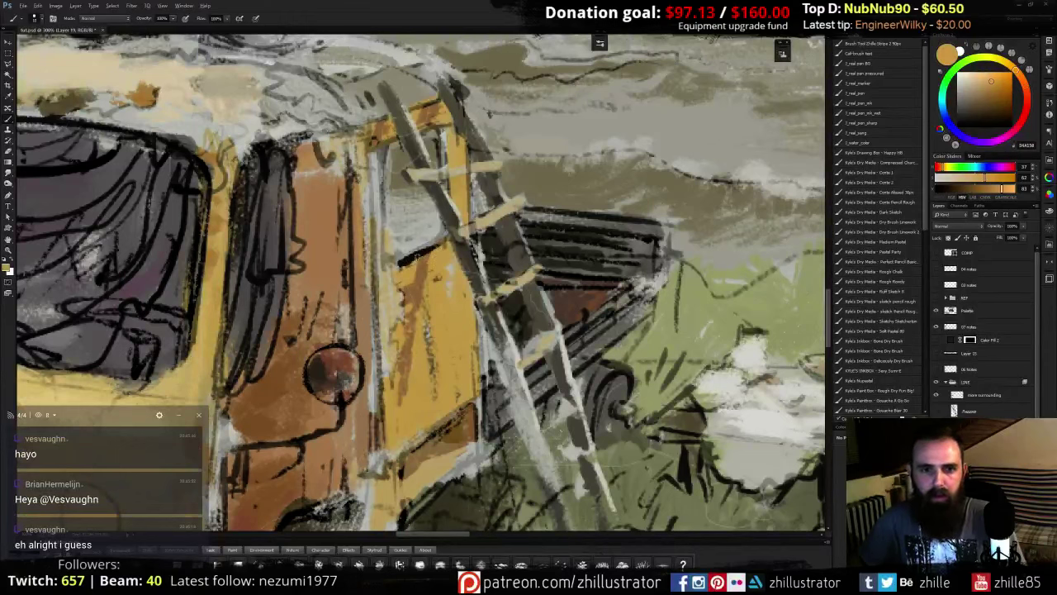
{"action": "left_click", "coordinate": [970, 120]}
{"action": "left_click", "coordinate": [952, 117]}
{"action": "left_click_drag", "start_coordinate": [396, 266], "coordinate": [444, 240]}
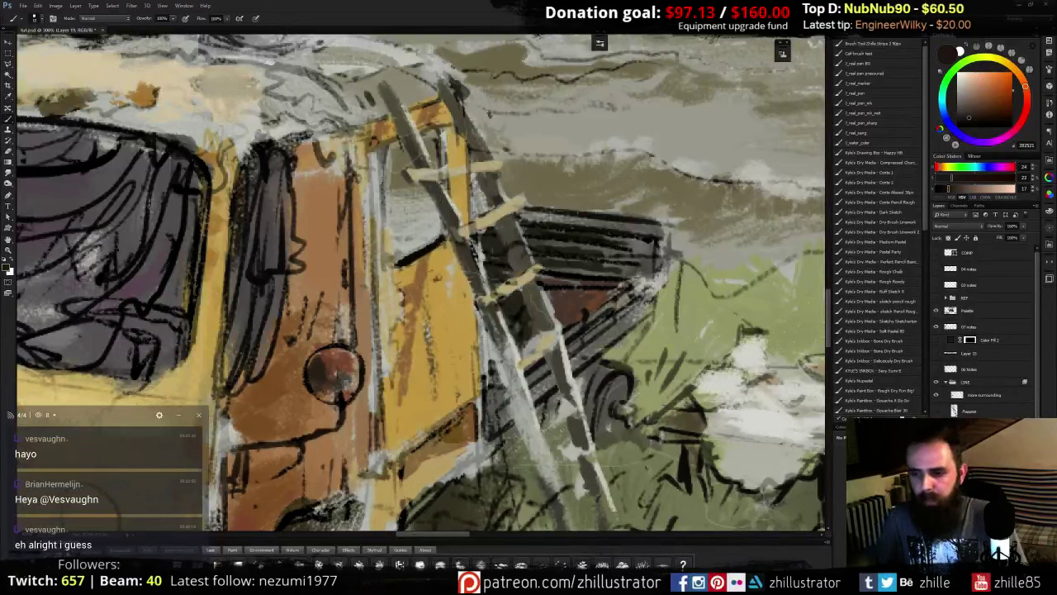
- Identify the line-art layer holding the landscape sketch lines by toggling layer visibility, and target its layer mask with the Brush tool
{"action": "left_click", "coordinate": [935, 446]}
{"action": "left_click", "coordinate": [935, 446]}
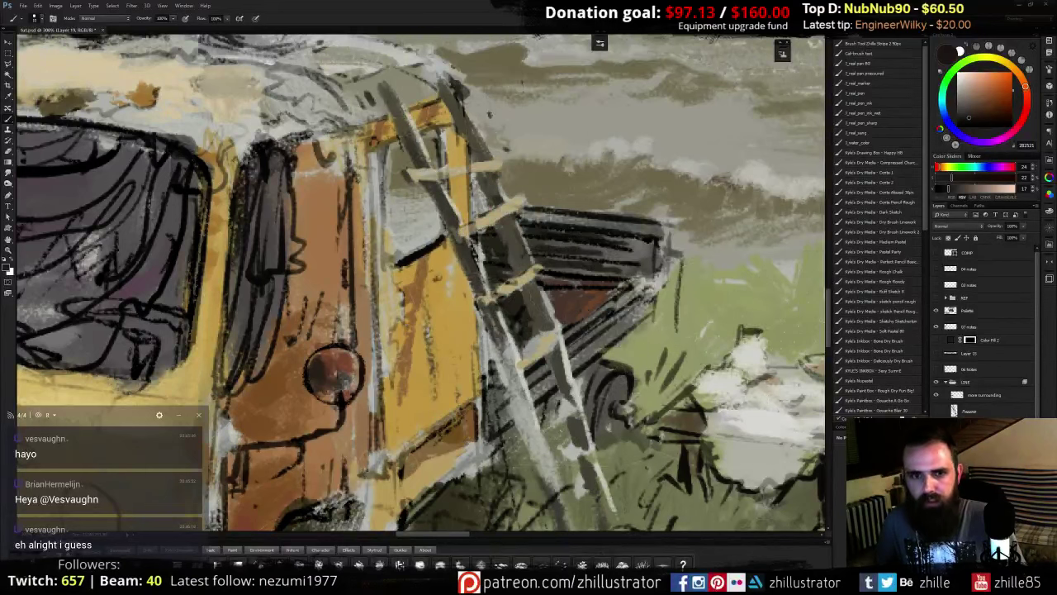
{"action": "left_click", "coordinate": [936, 458]}
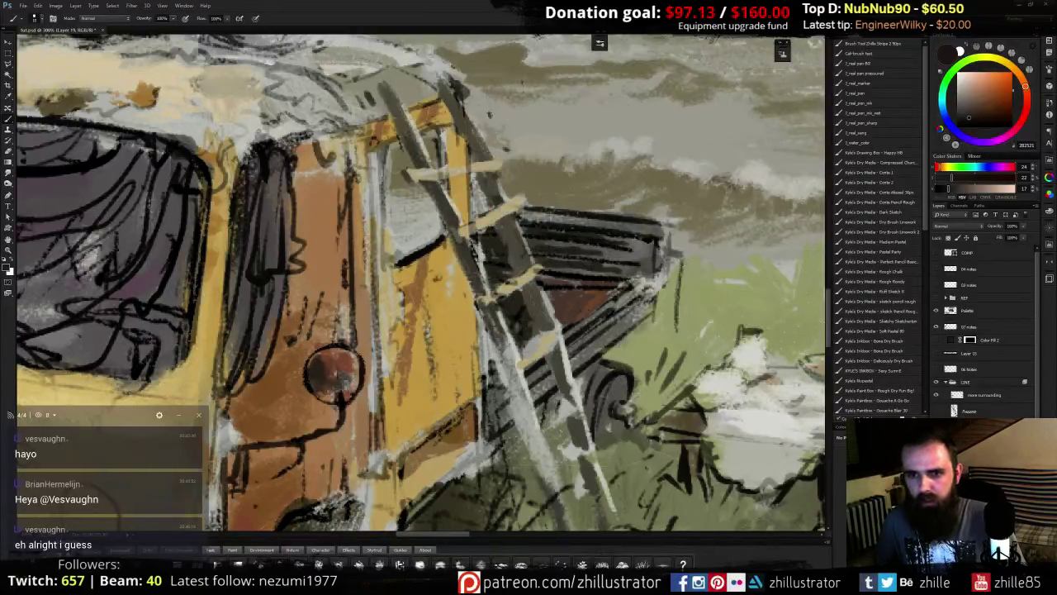
{"action": "left_click", "coordinate": [936, 459]}
{"action": "left_click", "coordinate": [983, 459]}
{"action": "key", "text": "e"}
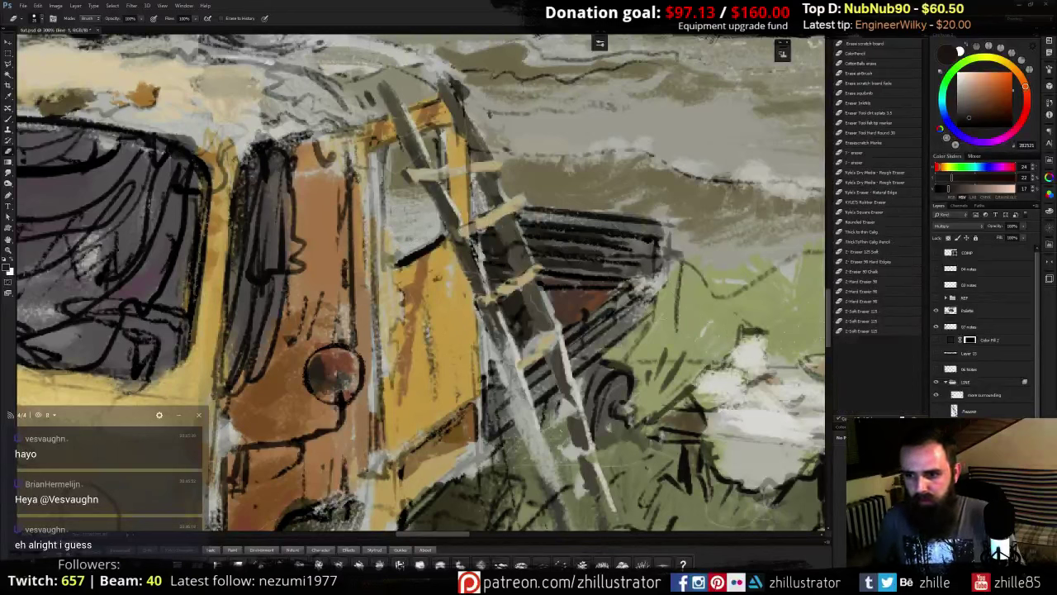
{"action": "left_click", "coordinate": [974, 459]}
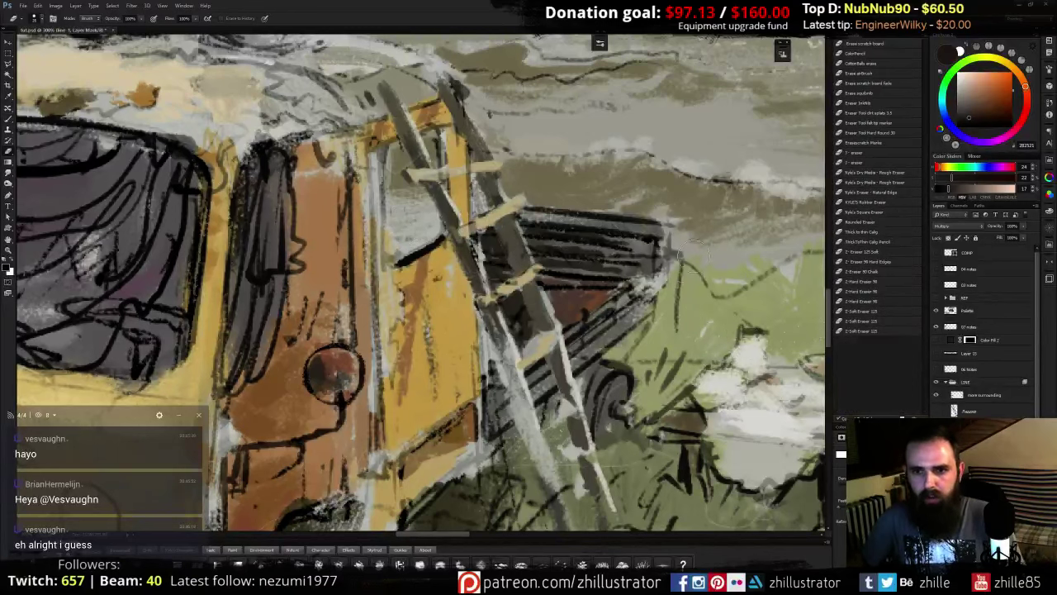
{"action": "key", "text": "s"}
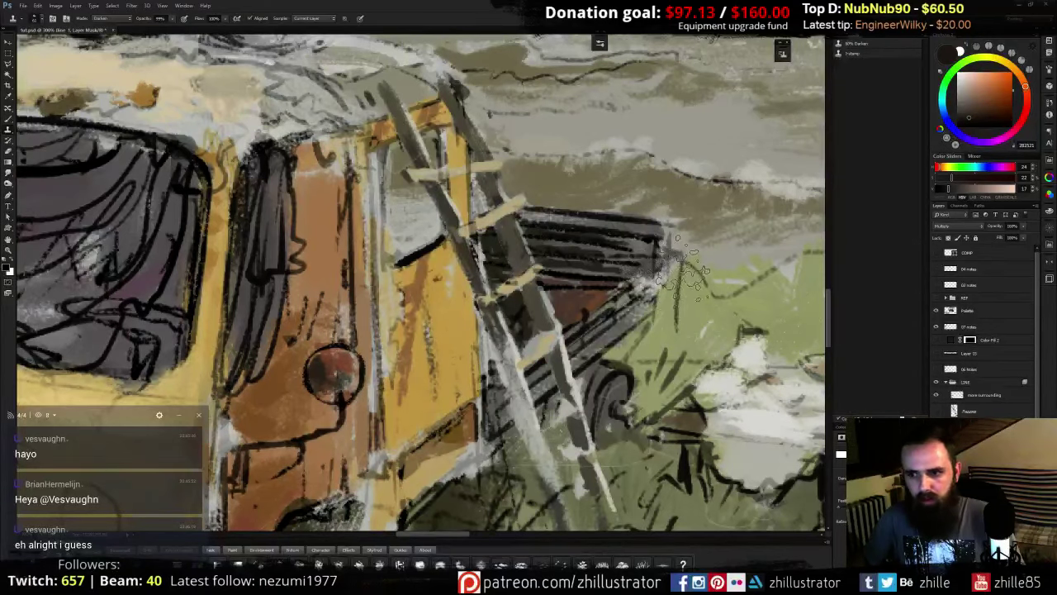
{"action": "key", "text": "b"}
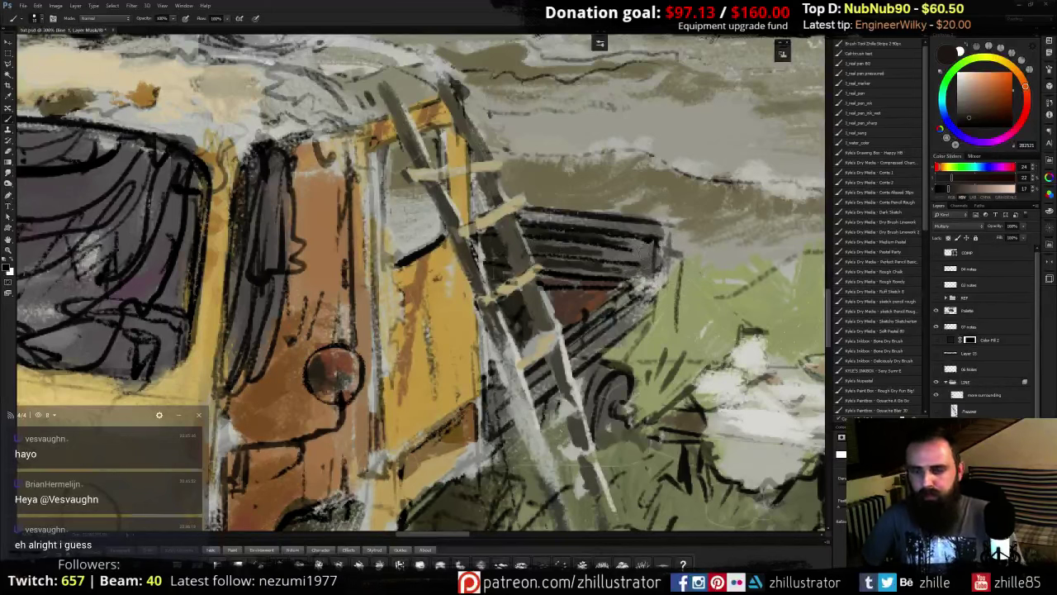
- Mask the dark line below the cab's side window and outline the window in sampled dark brown on a new layer
{"action": "mouse_move", "coordinate": [439, 247]}
{"action": "left_mouse_down"}
{"action": "mouse_move", "coordinate": [394, 263]}
{"action": "mouse_move", "coordinate": [415, 250]}
{"action": "mouse_move", "coordinate": [391, 257]}
{"action": "mouse_move", "coordinate": [399, 255]}
{"action": "left_mouse_up"}
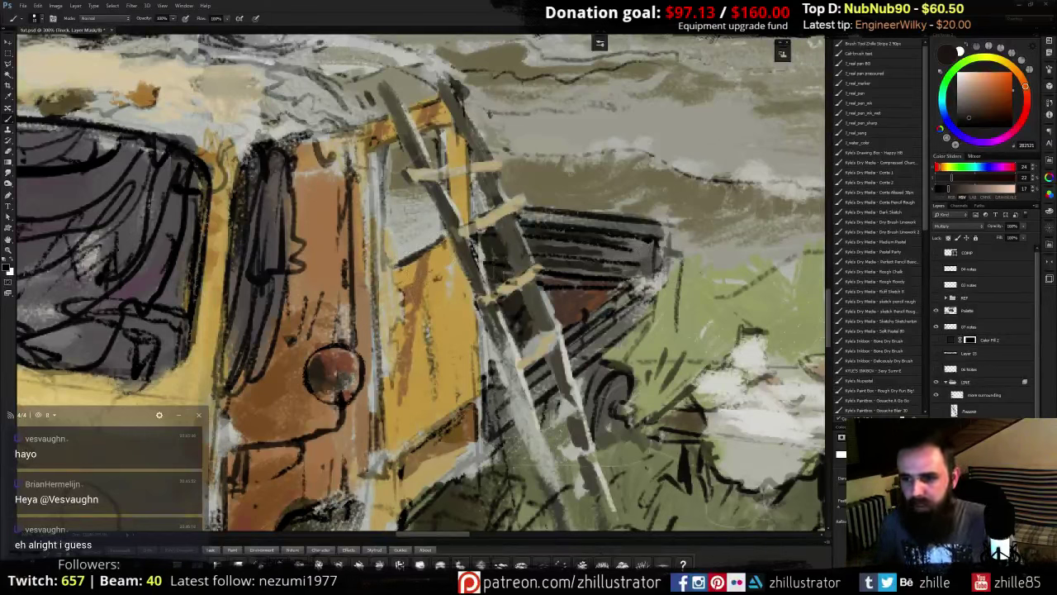
{"action": "key", "text": "ctrl+alt+shift+n"}
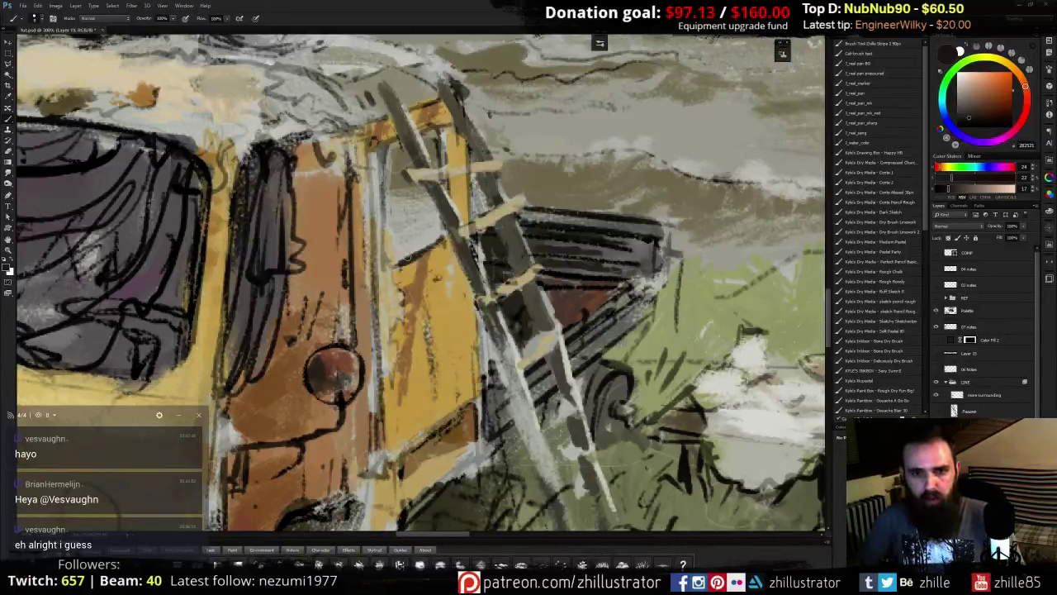
{"action": "left_click", "coordinate": [414, 257], "text": "alt"}
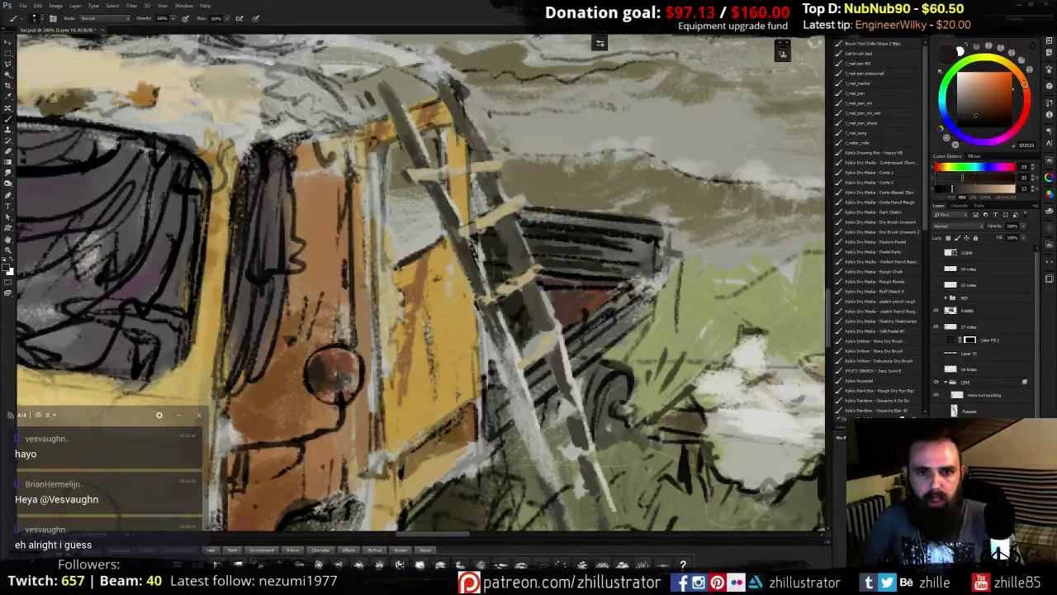
{"action": "mouse_move", "coordinate": [400, 266]}
{"action": "left_mouse_down"}
{"action": "mouse_move", "coordinate": [389, 266]}
{"action": "mouse_move", "coordinate": [405, 264]}
{"action": "left_mouse_up"}
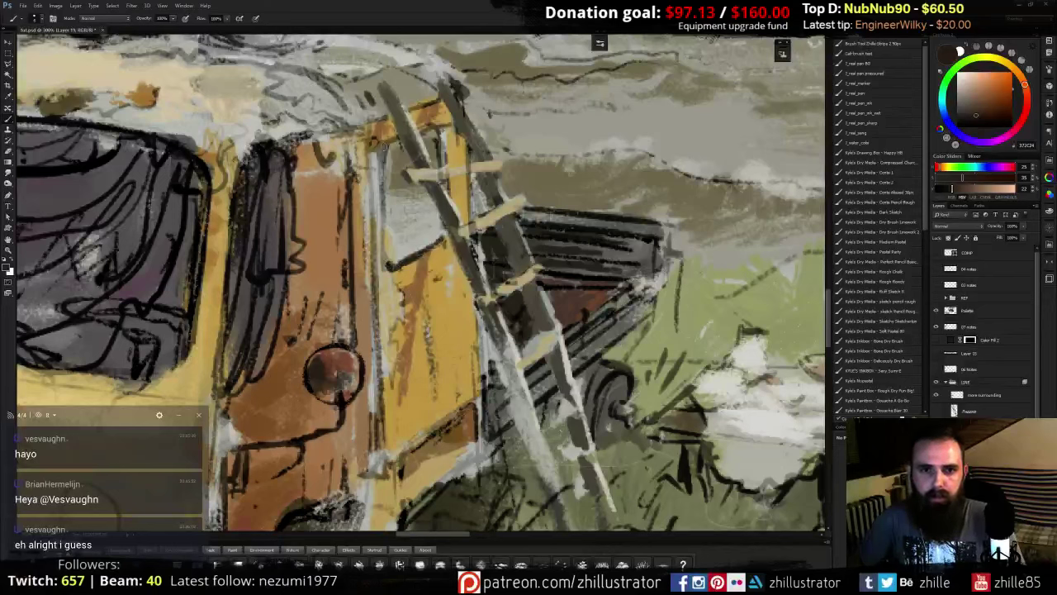
{"action": "left_click_drag", "start_coordinate": [385, 198], "coordinate": [392, 266]}
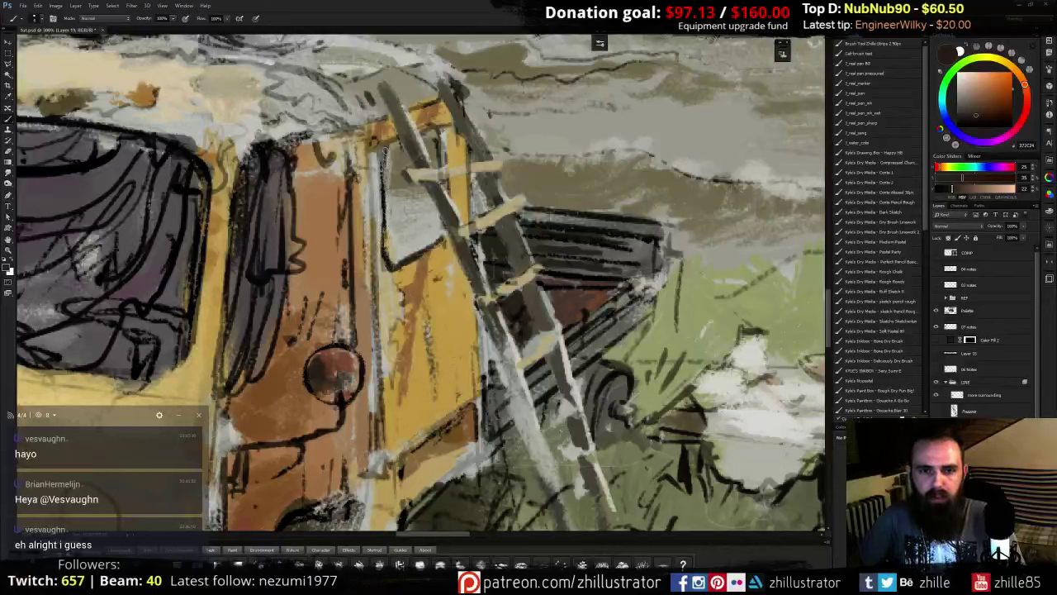
{"action": "left_click_drag", "start_coordinate": [393, 139], "coordinate": [382, 161]}
{"action": "left_click_drag", "start_coordinate": [426, 125], "coordinate": [440, 131]}
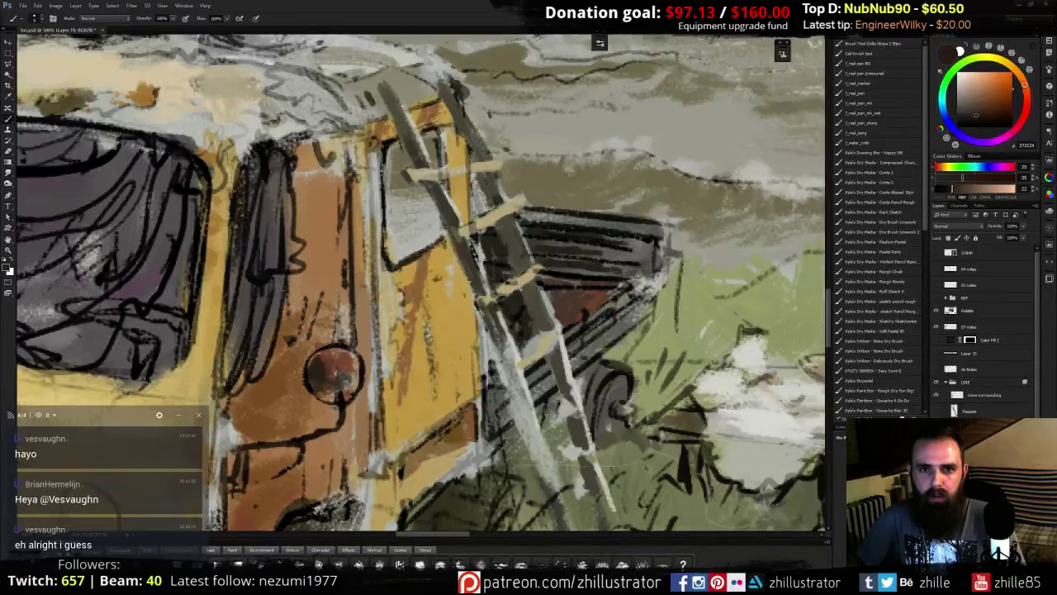
- Show the REF group and examine the side and front reference photos of the yellow truck
{"action": "key", "text": "ctrl+1"}
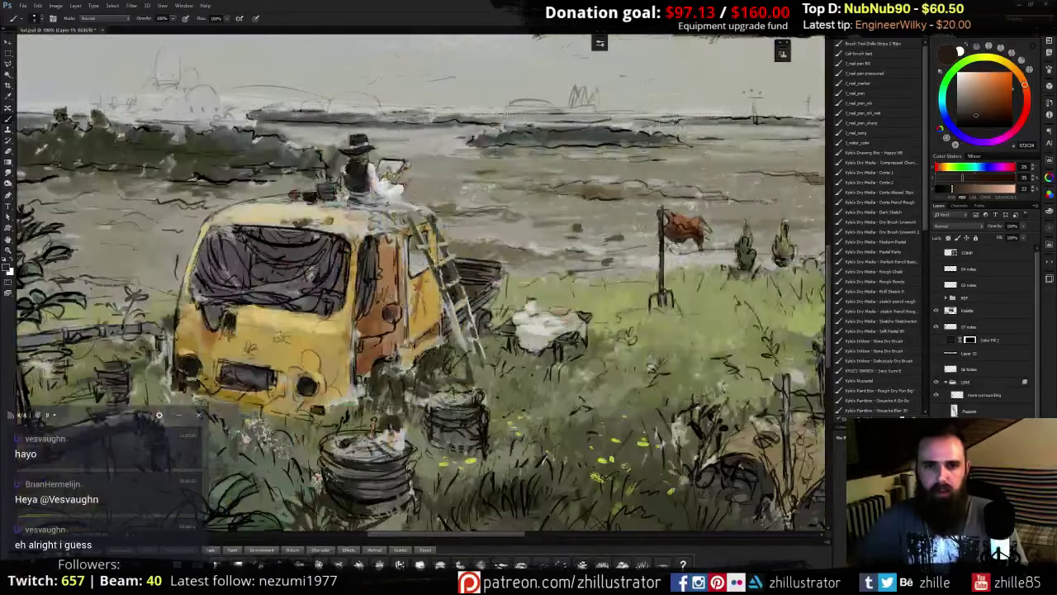
{"action": "left_click_drag", "start_coordinate": [708, 338], "coordinate": [852, 332]}
{"action": "left_click", "coordinate": [936, 298]}
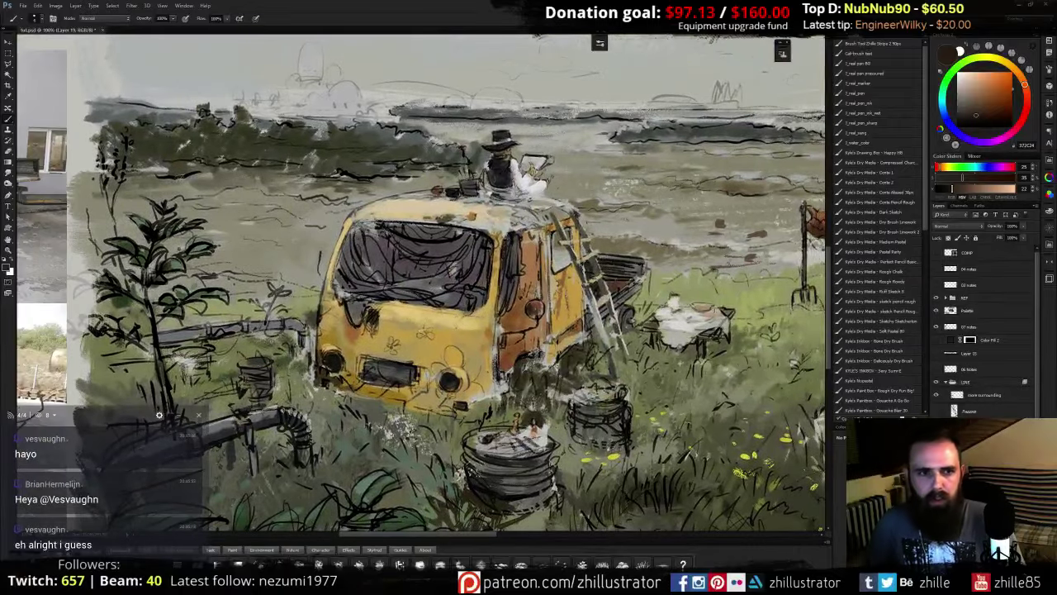
{"action": "left_click_drag", "start_coordinate": [286, 372], "coordinate": [586, 326]}
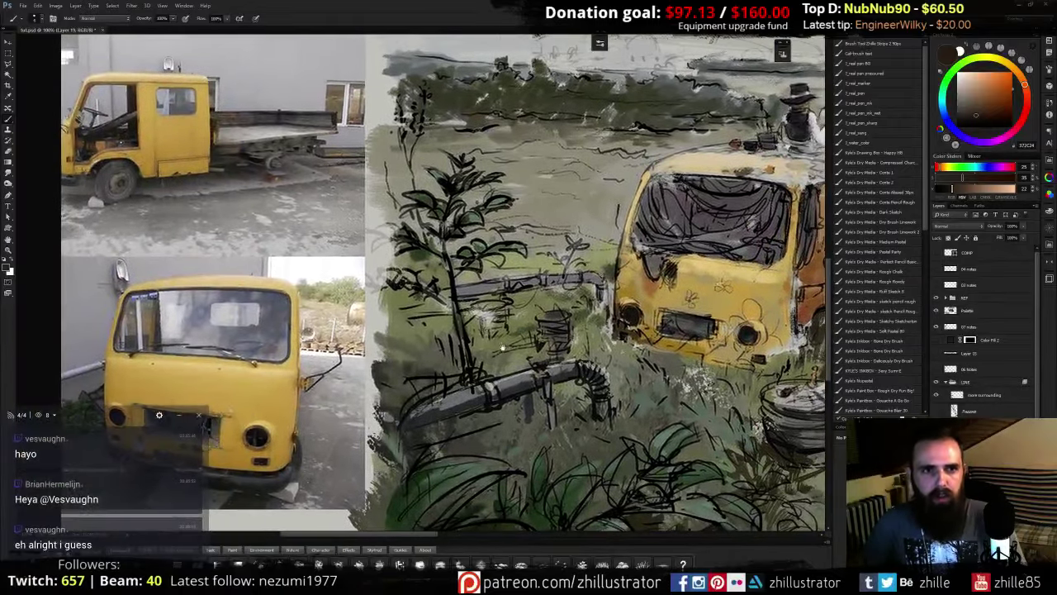
{"action": "key", "text": "ctrl+plus"}
{"action": "left_click_drag", "start_coordinate": [175, 151], "coordinate": [556, 384]}
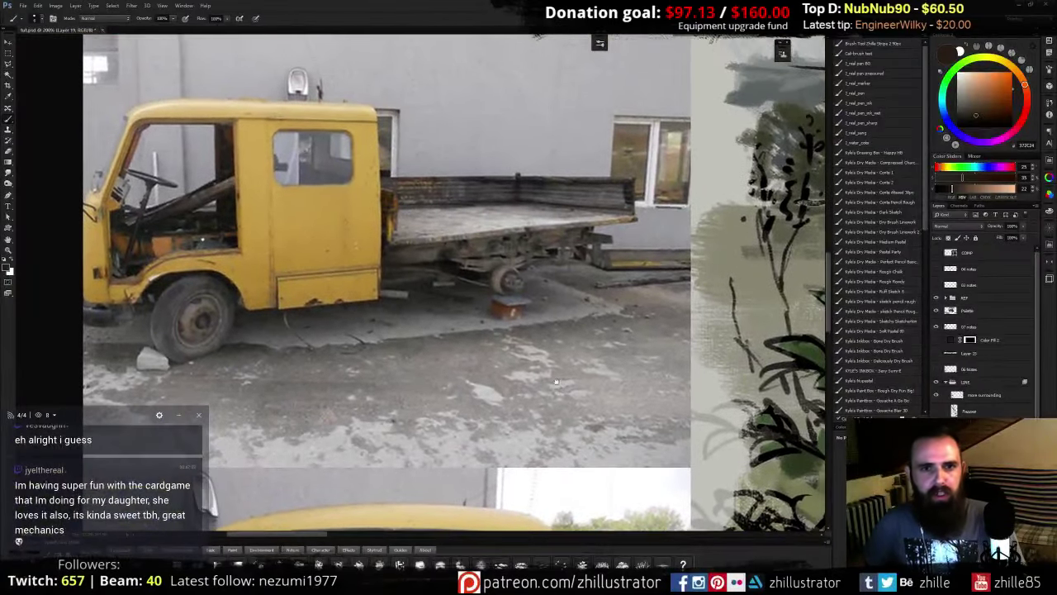
{"action": "key", "text": "ctrl+plus"}
{"action": "left_click_drag", "start_coordinate": [309, 205], "coordinate": [541, 335]}
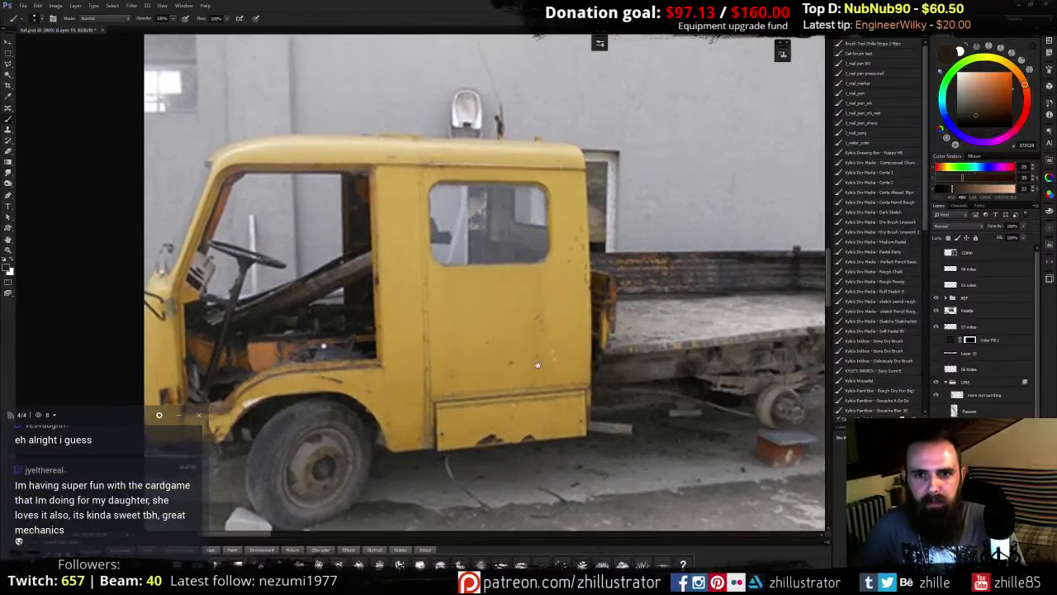
{"action": "scroll", "coordinate": [537, 364], "scroll_direction": "down", "scroll_amount": 10}
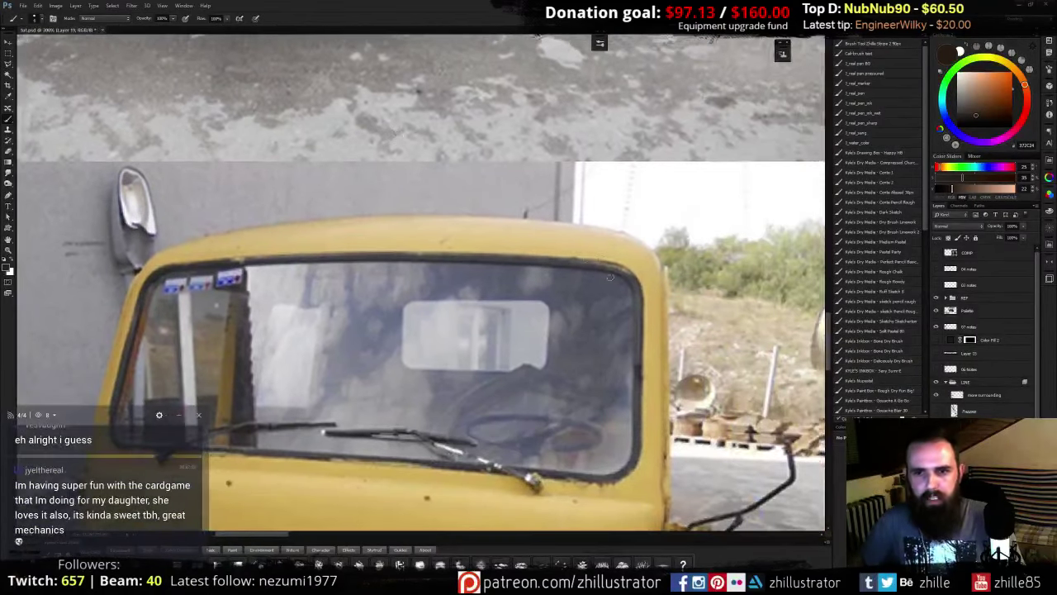
{"action": "scroll", "coordinate": [609, 277], "scroll_direction": "down", "scroll_amount": 3}
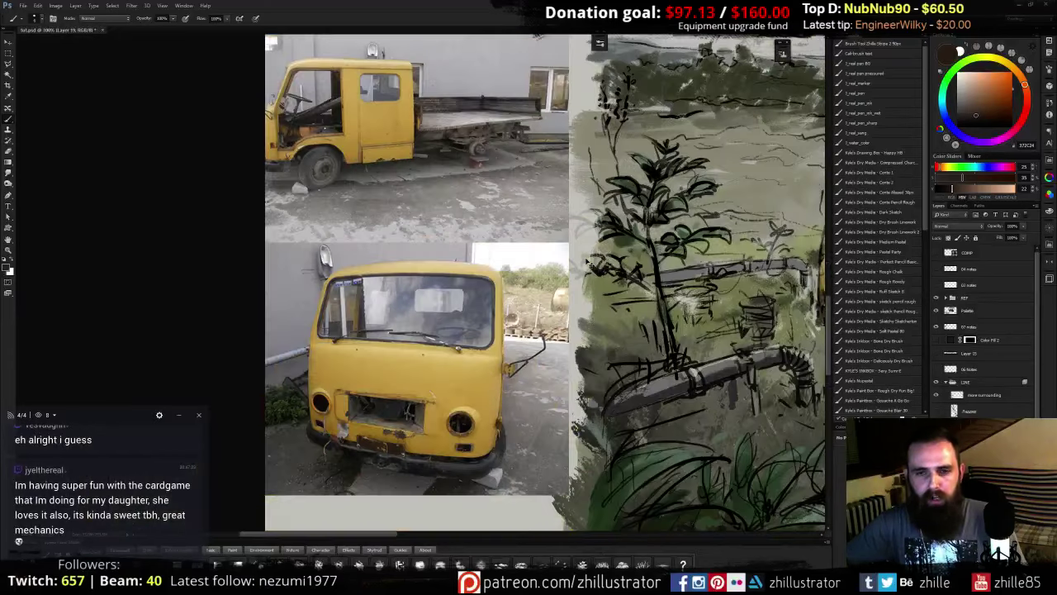
{"action": "left_click_drag", "start_coordinate": [589, 263], "coordinate": [297, 278]}
{"action": "left_click_drag", "start_coordinate": [661, 224], "coordinate": [402, 248]}
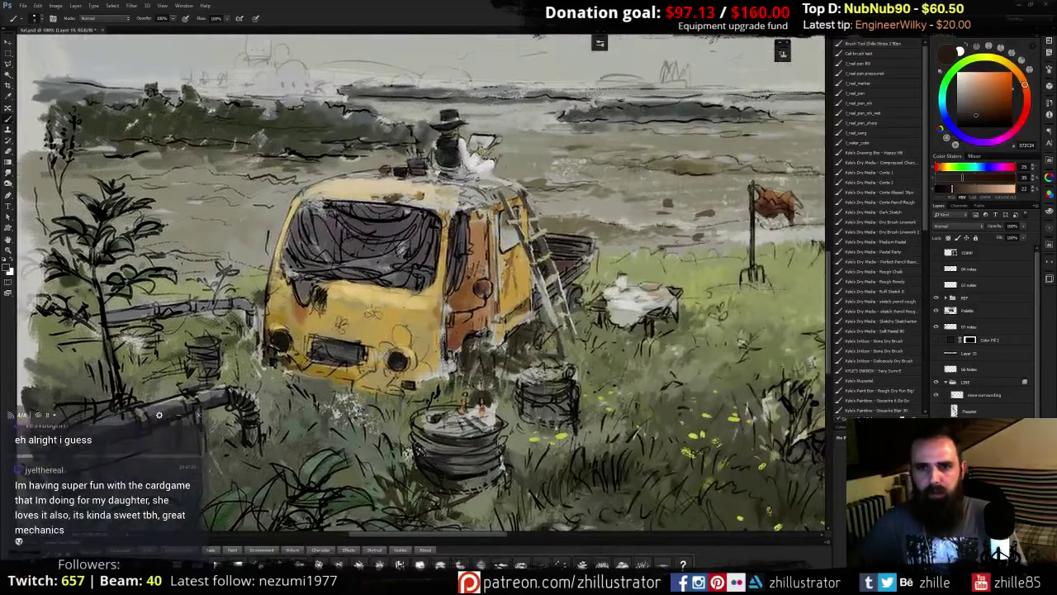
- Compare the truck reference photos with the painted cab's roof, windshield and side window
{"action": "left_click_drag", "start_coordinate": [30, 117], "coordinate": [399, 192]}
{"action": "key", "text": "ctrl+plus"}
{"action": "key", "text": "ctrl+plus"}
{"action": "key", "text": "ctrl+plus"}
{"action": "left_click_drag", "start_coordinate": [156, 184], "coordinate": [469, 272]}
{"action": "left_click_drag", "start_coordinate": [576, 328], "coordinate": [257, 290]}
{"action": "left_click_drag", "start_coordinate": [552, 309], "coordinate": [260, 281]}
{"action": "left_click_drag", "start_coordinate": [601, 312], "coordinate": [307, 288]}
{"action": "left_click_drag", "start_coordinate": [551, 308], "coordinate": [148, 226]}
{"action": "key", "text": "ctrl+minus"}
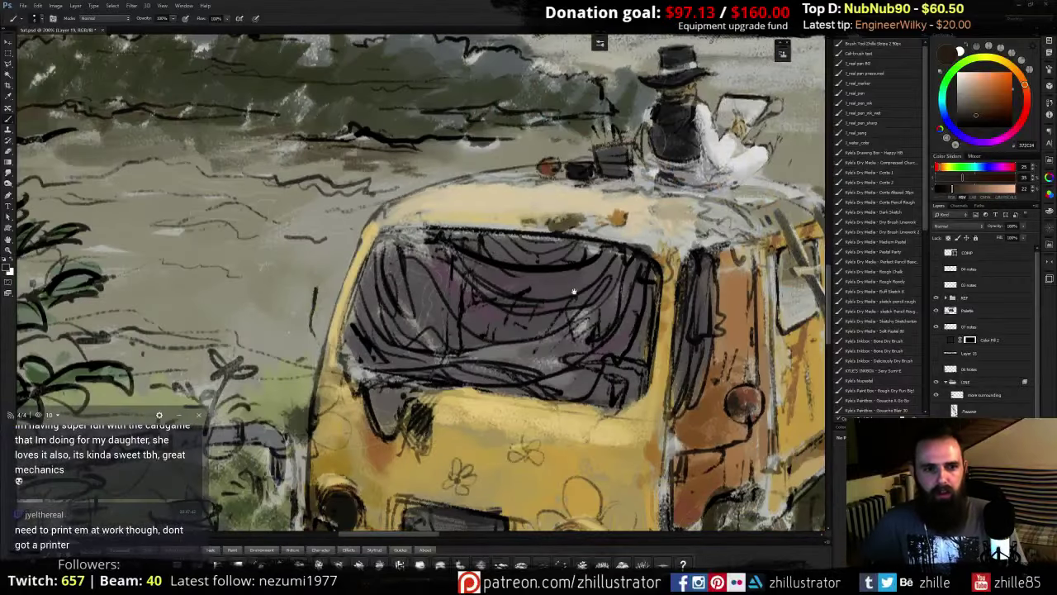
{"action": "left_click_drag", "start_coordinate": [597, 305], "coordinate": [337, 303]}
- Thin the dark outline at the side window's left edge and upper right corner on the truck layer's mask
{"action": "key", "text": "ctrl+plus"}
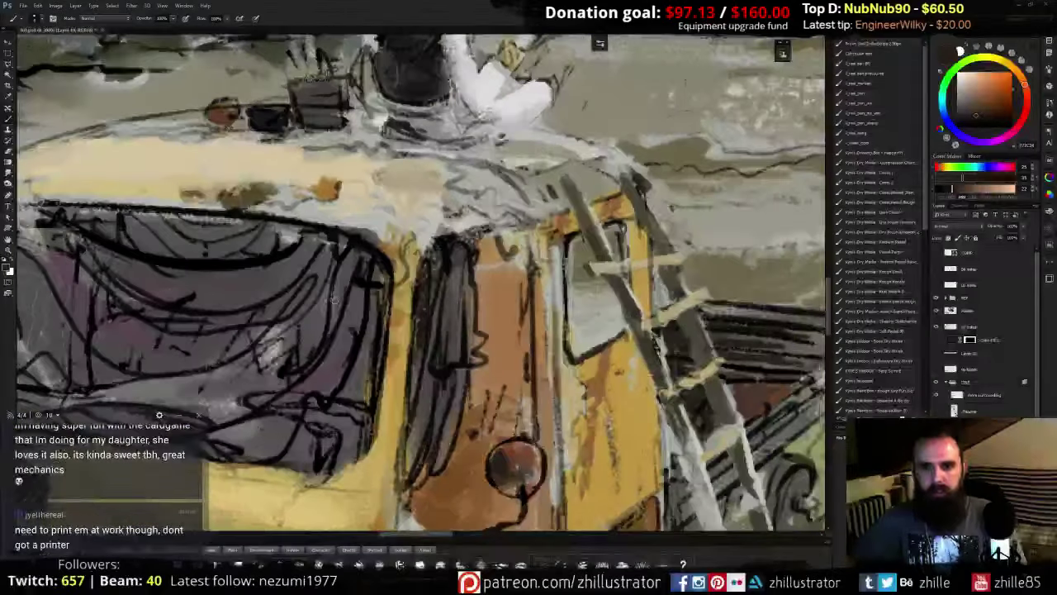
{"action": "scroll", "coordinate": [335, 299], "scroll_direction": "right", "scroll_amount": 3}
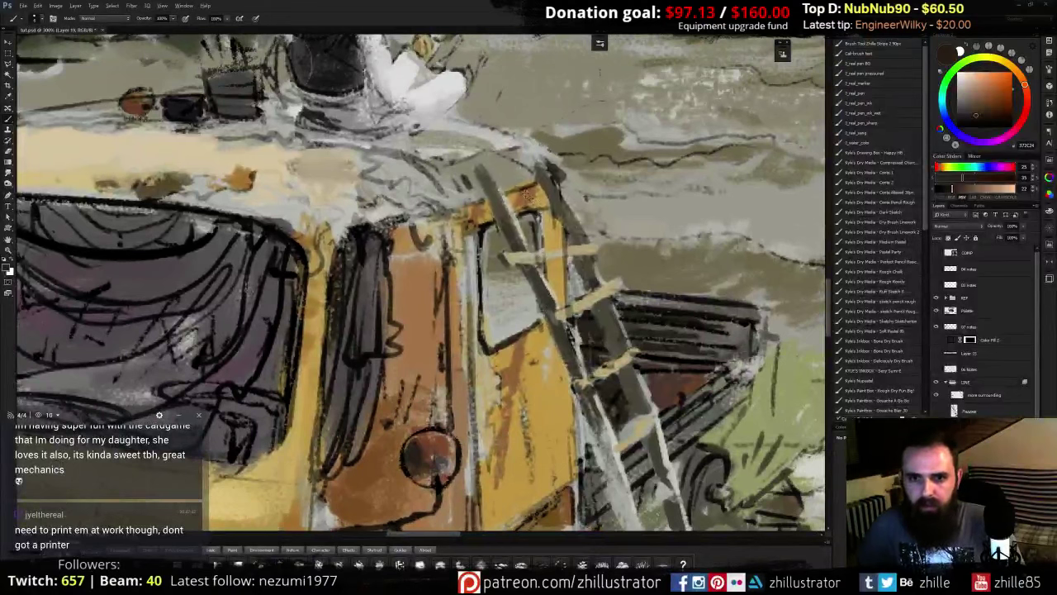
{"action": "left_click", "coordinate": [525, 192], "text": "alt"}
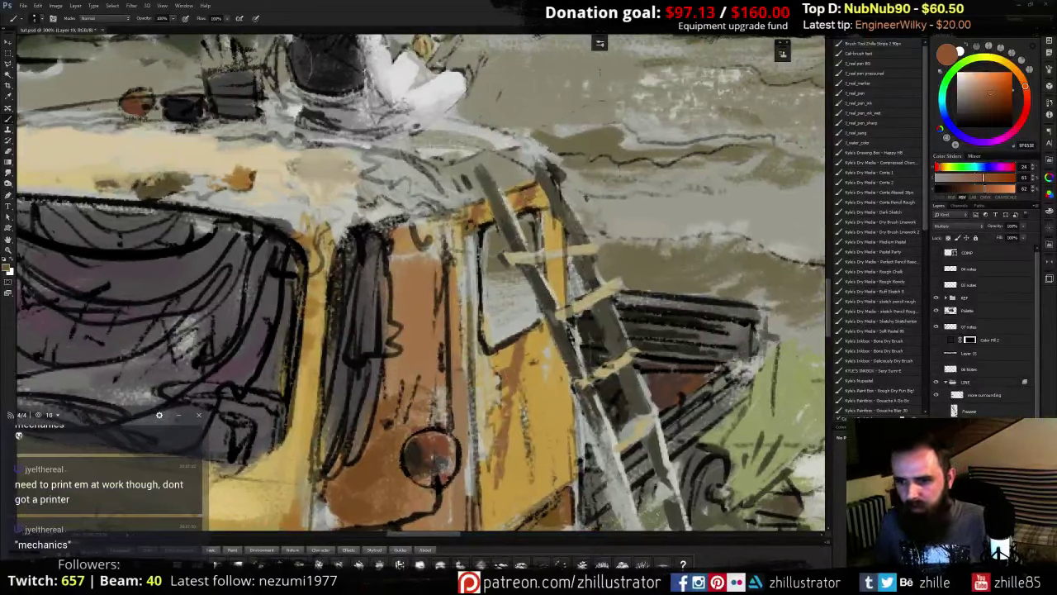
{"action": "left_click", "coordinate": [973, 487]}
{"action": "mouse_move", "coordinate": [478, 238]}
{"action": "left_mouse_down"}
{"action": "mouse_move", "coordinate": [490, 221]}
{"action": "mouse_move", "coordinate": [479, 311]}
{"action": "left_mouse_up"}
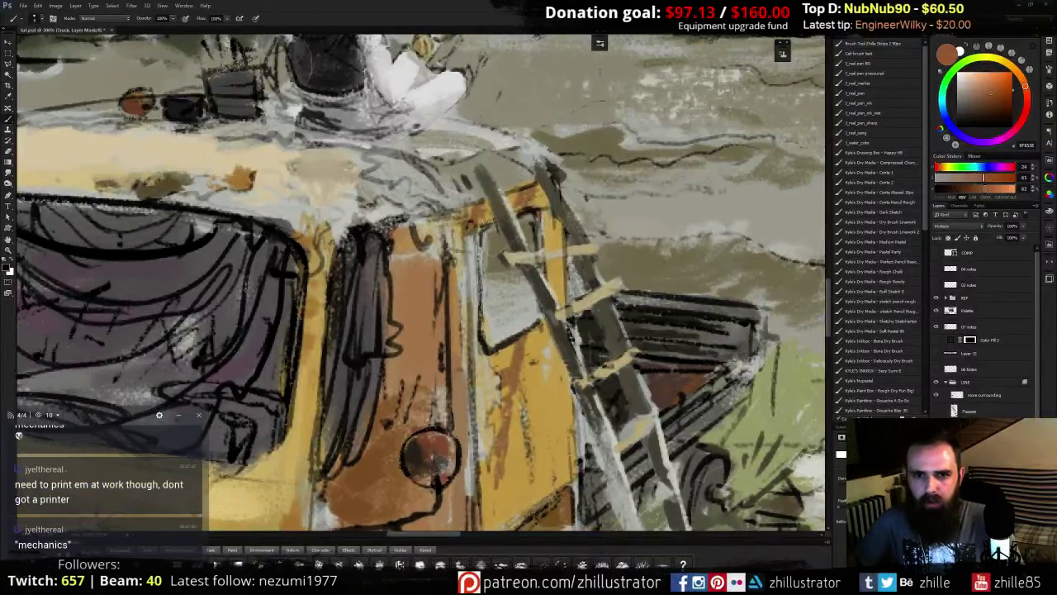
{"action": "left_click_drag", "start_coordinate": [528, 213], "coordinate": [537, 231]}
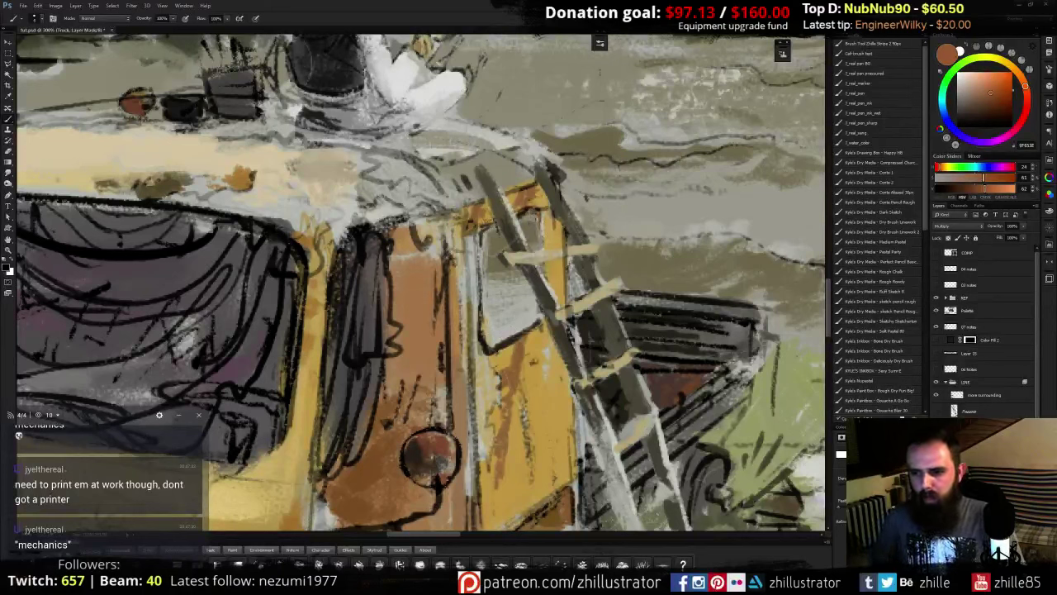
- Paint the side window's upper right corner and lower sill with sampled reddish-brown tones on the paint layer
{"action": "left_click", "coordinate": [974, 488]}
{"action": "left_click", "coordinate": [533, 211], "text": "alt"}
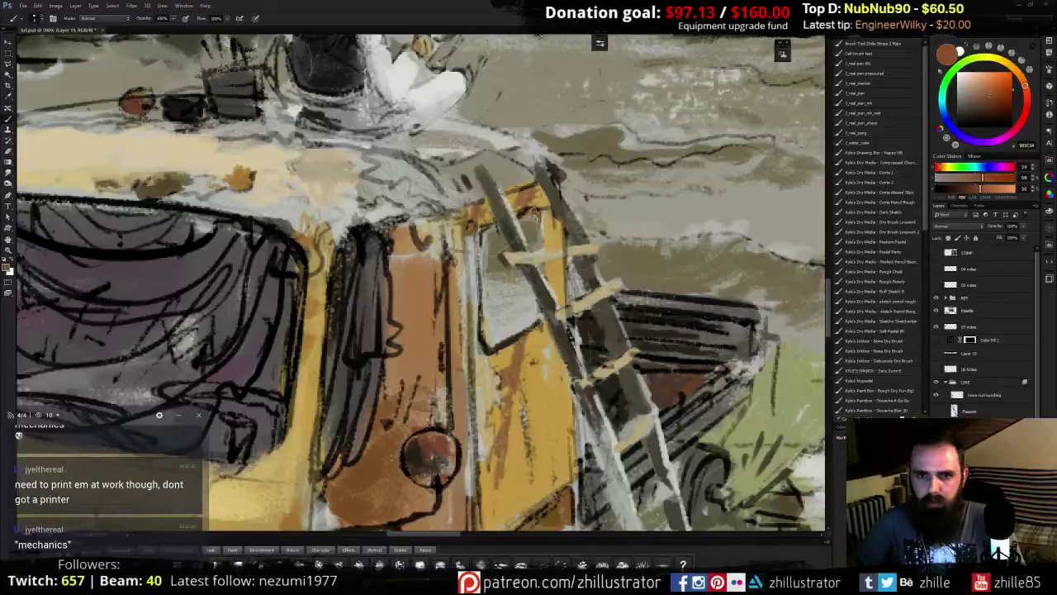
{"action": "left_click_drag", "start_coordinate": [541, 216], "coordinate": [538, 239]}
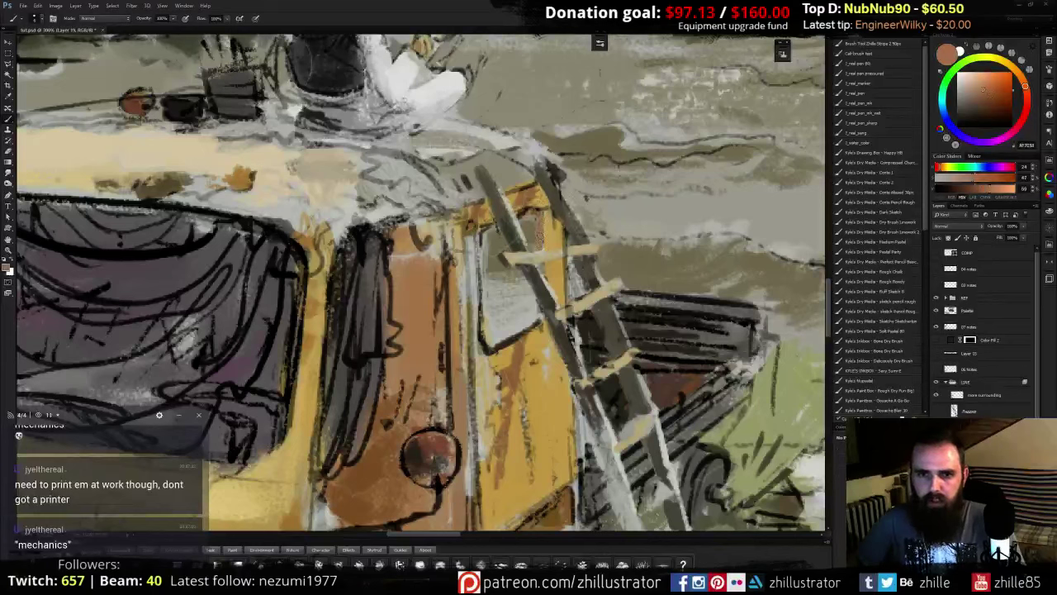
{"action": "left_click", "coordinate": [538, 218], "text": "alt"}
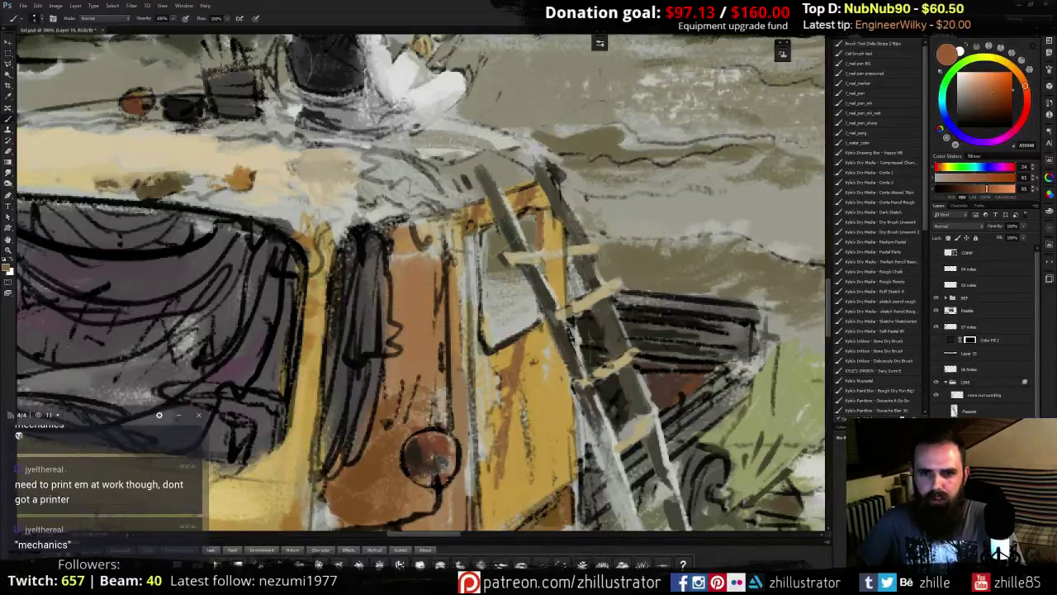
{"action": "left_click_drag", "start_coordinate": [535, 324], "coordinate": [493, 344]}
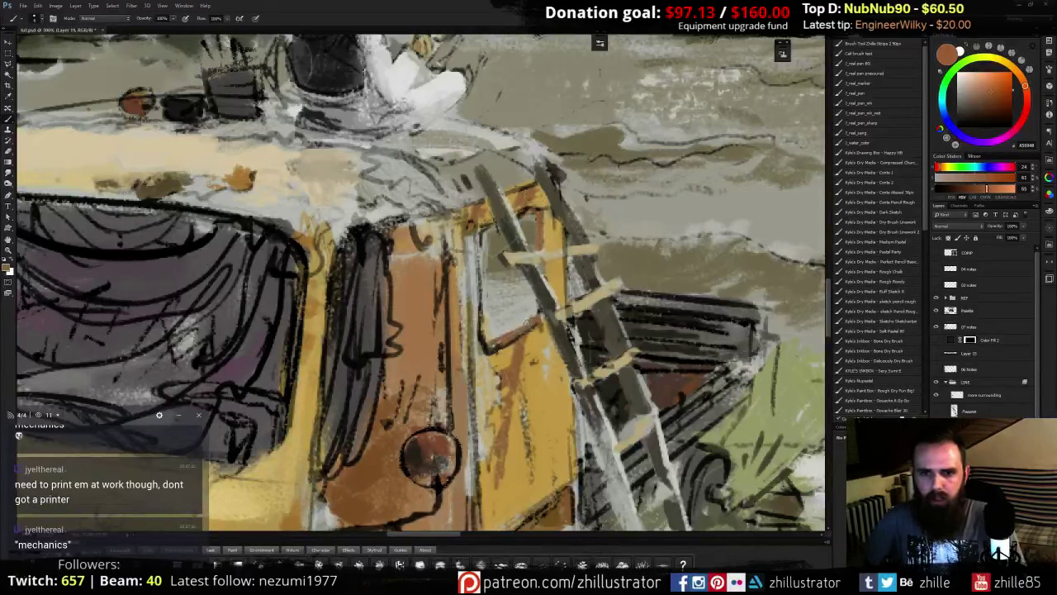
- Paint a light yellow-tan highlight along the side window's lower sill, using colours sampled from the cab panel and sill
{"action": "left_click", "coordinate": [546, 353], "text": "alt"}
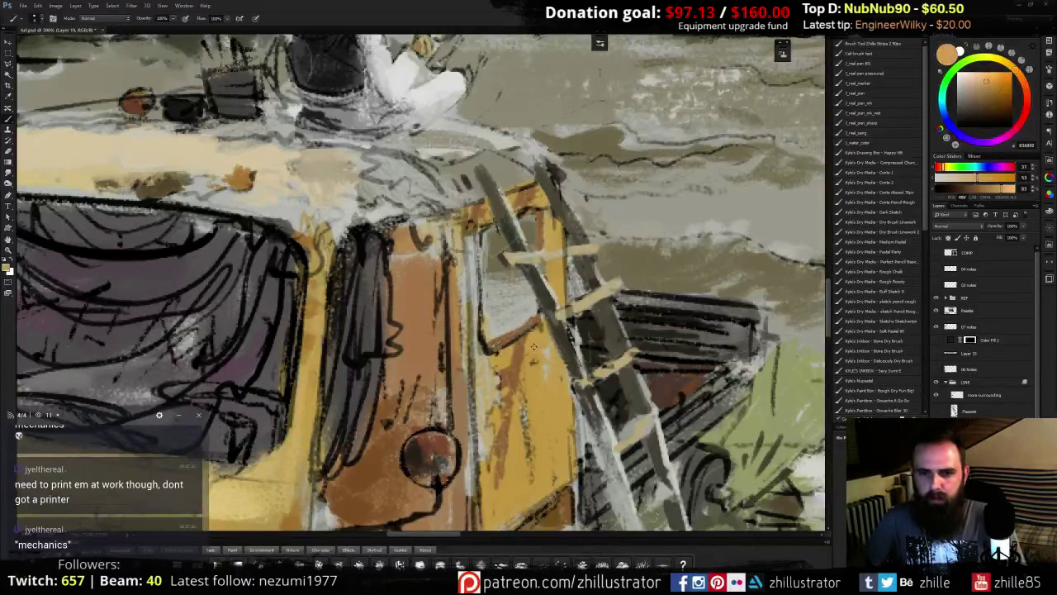
{"action": "left_click", "coordinate": [985, 79]}
{"action": "left_click", "coordinate": [982, 80]}
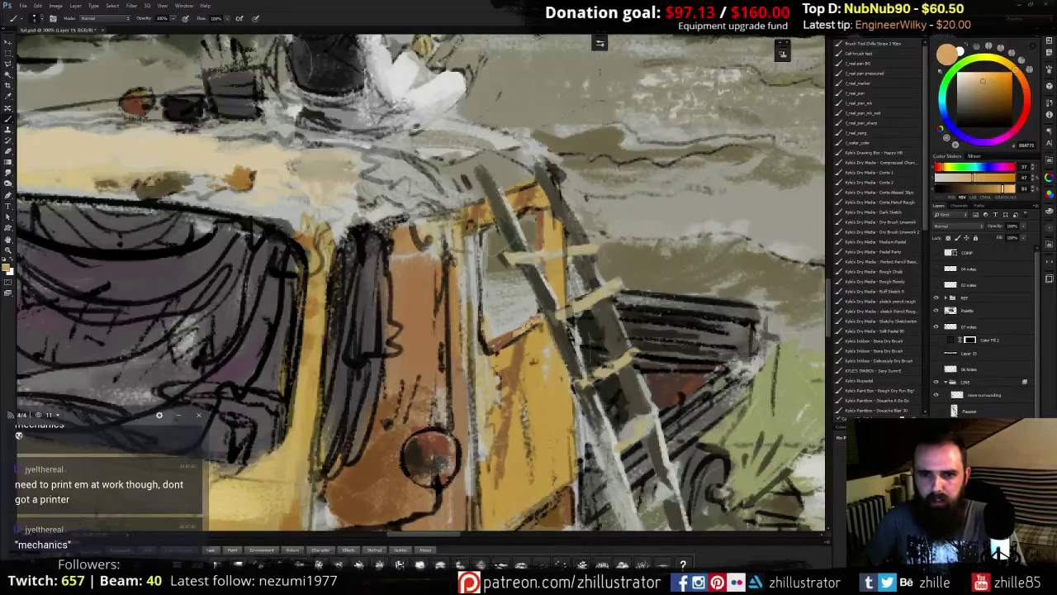
{"action": "left_click_drag", "start_coordinate": [520, 332], "coordinate": [491, 348]}
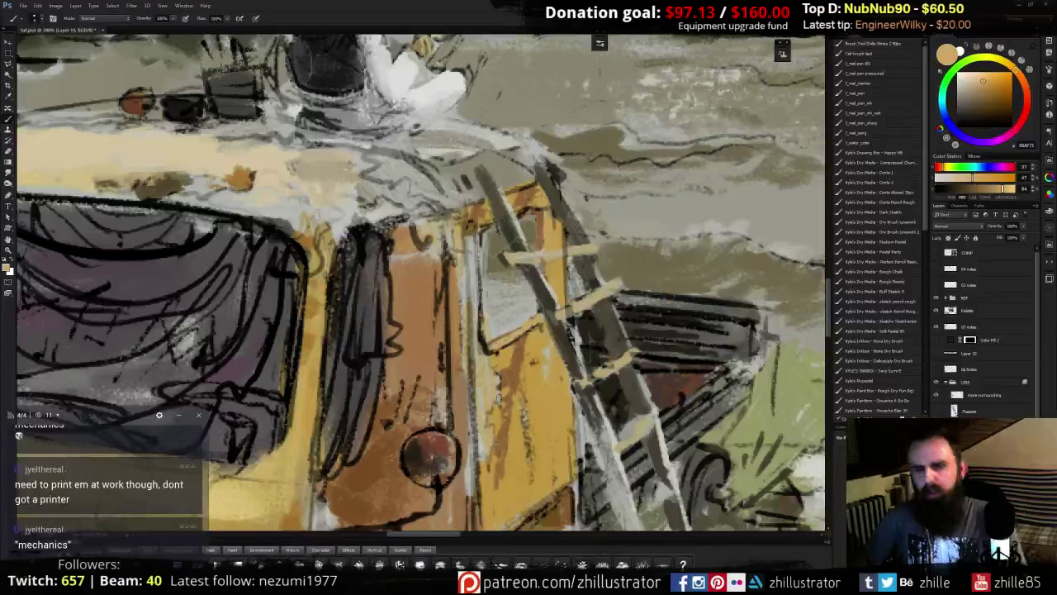
{"action": "left_click", "coordinate": [501, 342], "text": "alt"}
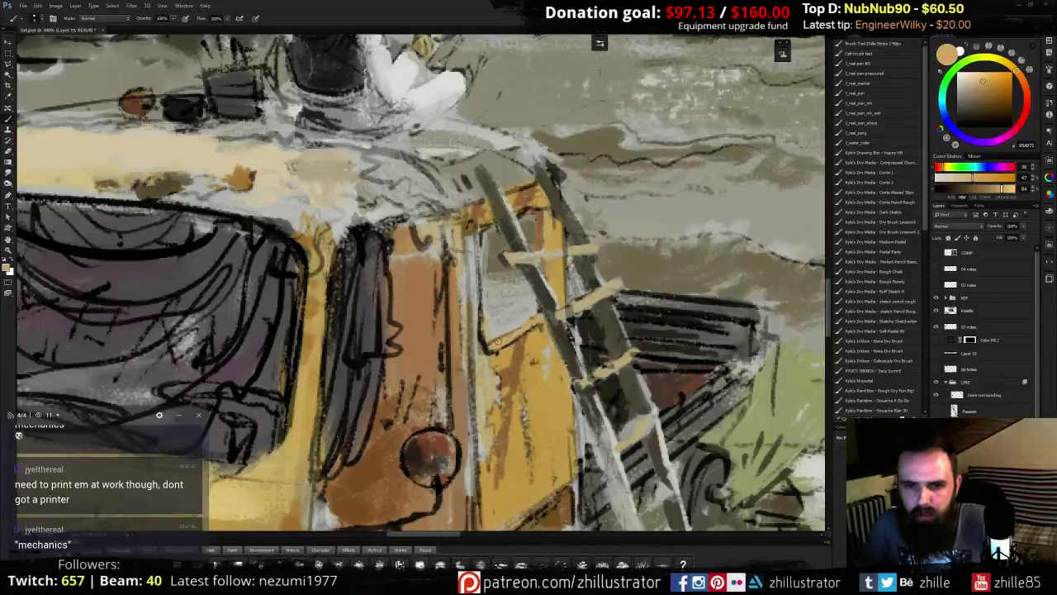
{"action": "left_click", "coordinate": [511, 325], "text": "alt"}
{"action": "left_click_drag", "start_coordinate": [492, 341], "coordinate": [521, 326]}
{"action": "left_click", "coordinate": [526, 326], "text": "alt"}
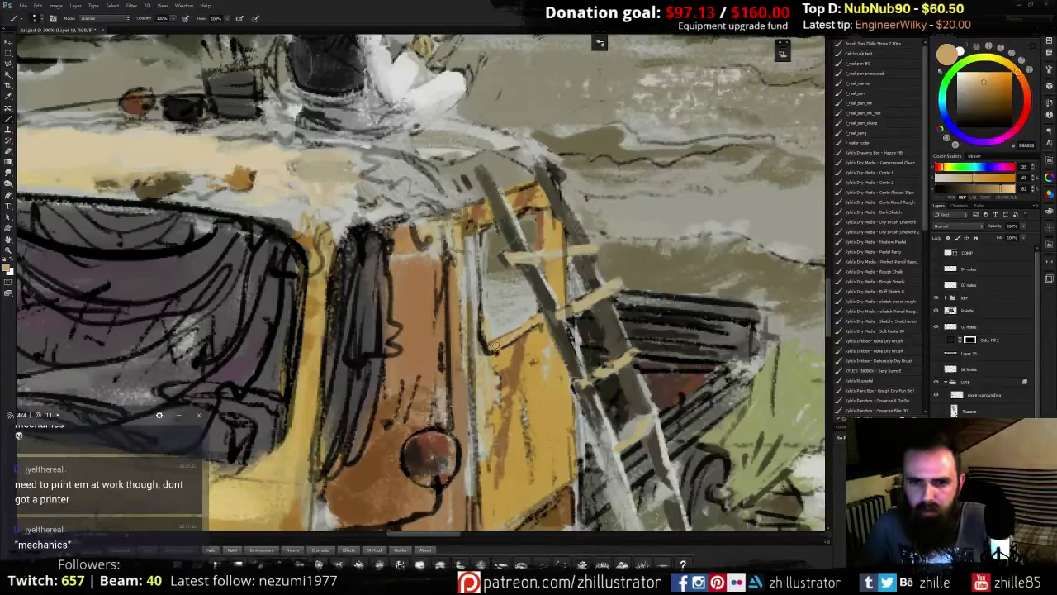
- Touch up the side window's glass with greyish-olive tones sampled from it
{"action": "left_click", "coordinate": [489, 263], "text": "alt"}
{"action": "left_click", "coordinate": [523, 219], "text": "alt"}
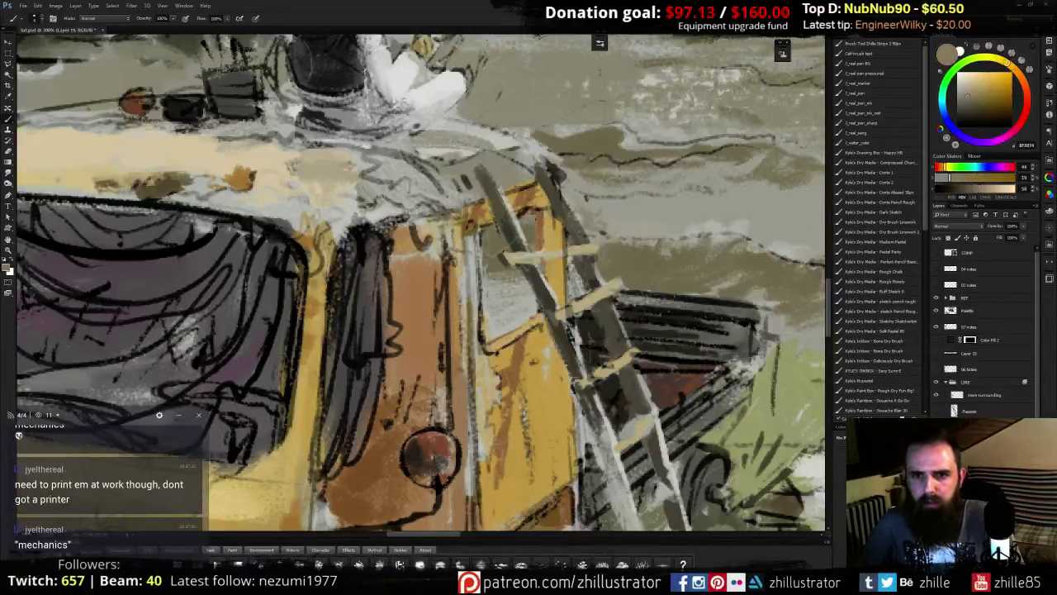
{"action": "left_click", "coordinate": [495, 266], "text": "alt"}
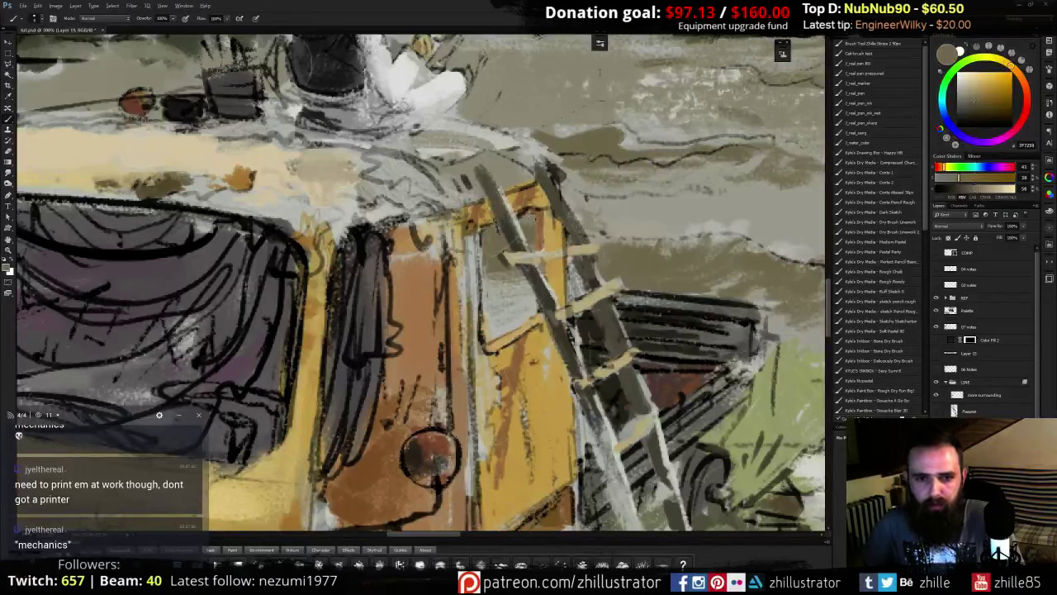
- Paint the upper part of the cab door in sampled reddish-brown, using Kyle's Paintbox Gouache brush
{"action": "left_click", "coordinate": [373, 471], "text": "alt"}
{"action": "mouse_move", "coordinate": [437, 254]}
{"action": "left_mouse_down"}
{"action": "mouse_move", "coordinate": [437, 294]}
{"action": "mouse_move", "coordinate": [426, 256]}
{"action": "left_mouse_up"}
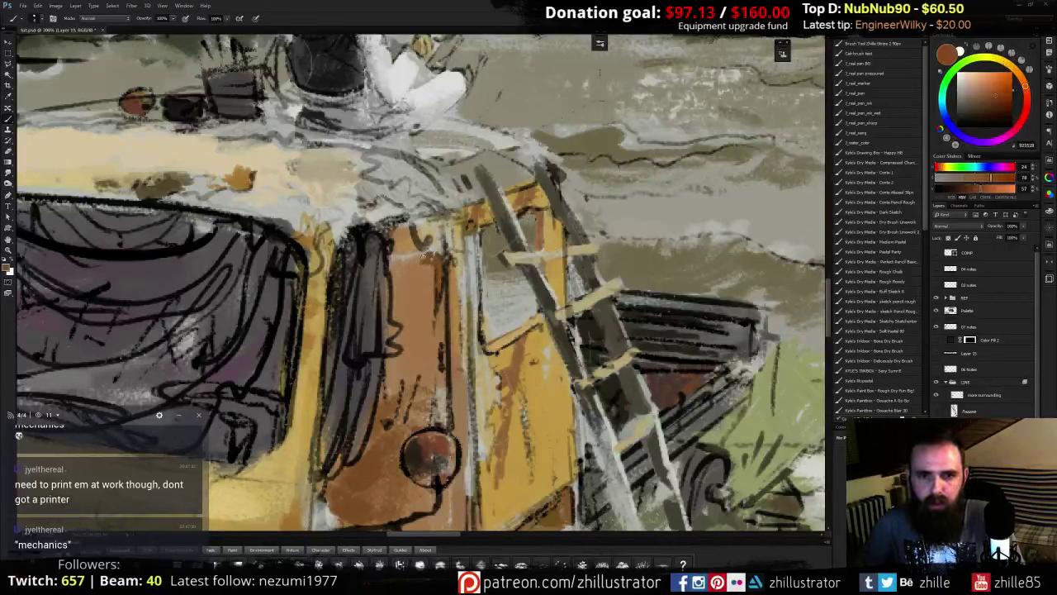
{"action": "left_click", "coordinate": [878, 400]}
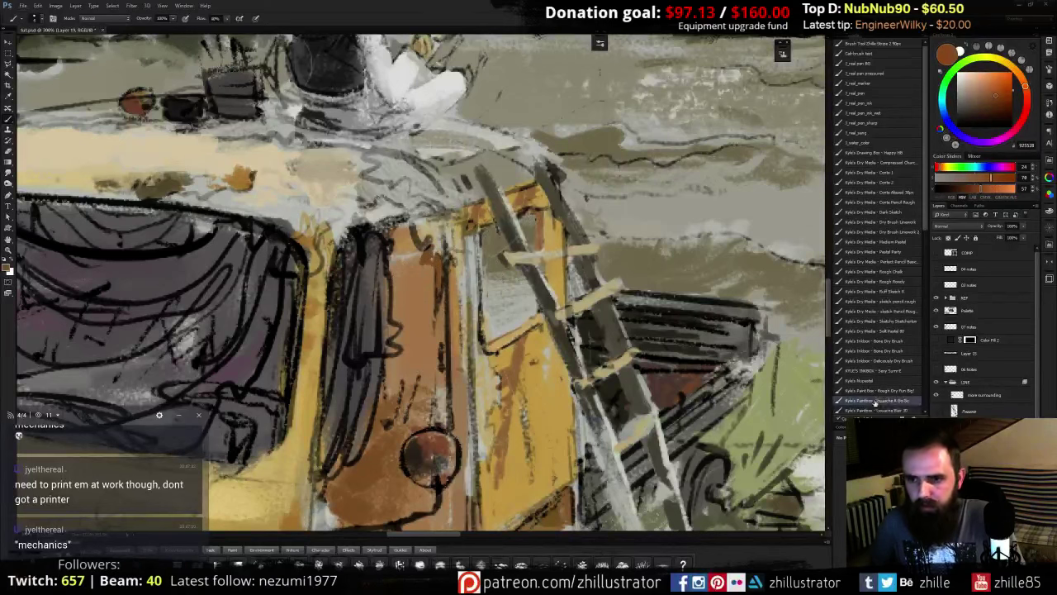
{"action": "mouse_move", "coordinate": [446, 258]}
{"action": "left_mouse_down"}
{"action": "mouse_move", "coordinate": [422, 285]}
{"action": "mouse_move", "coordinate": [405, 260]}
{"action": "mouse_move", "coordinate": [404, 311]}
{"action": "mouse_move", "coordinate": [433, 352]}
{"action": "mouse_move", "coordinate": [425, 339]}
{"action": "mouse_move", "coordinate": [398, 366]}
{"action": "left_mouse_up"}
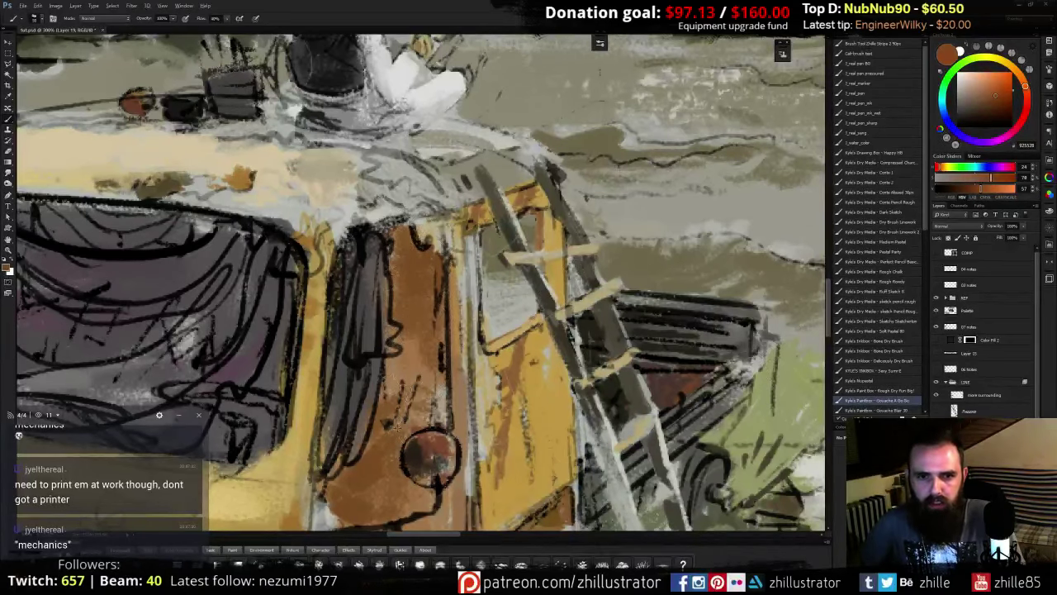
- Paint muted brown sampled from the cab door into the side window's upper right glass, using a smaller brush
{"action": "left_click", "coordinate": [391, 383], "text": "alt"}
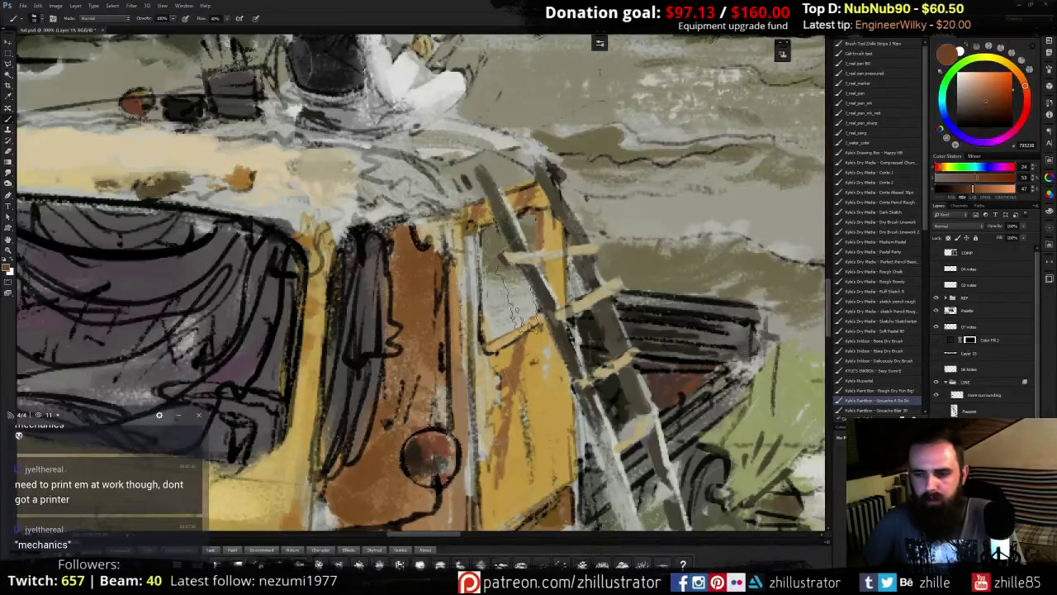
{"action": "left_click_drag", "start_coordinate": [484, 224], "coordinate": [493, 283]}
{"action": "key", "text": "ctrl+z"}
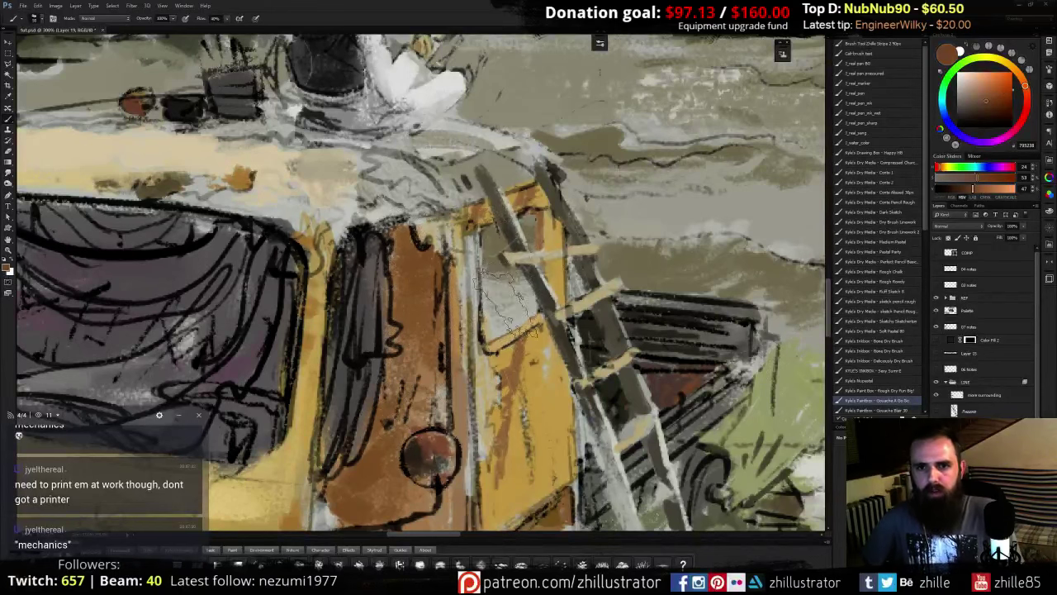
{"action": "key", "text": "bracketleft"}
{"action": "key", "text": "bracketleft"}
{"action": "key", "text": "bracketleft"}
{"action": "key", "text": "bracketleft"}
{"action": "key", "text": "bracketleft"}
{"action": "key", "text": "bracketleft"}
{"action": "key", "text": "bracketleft"}
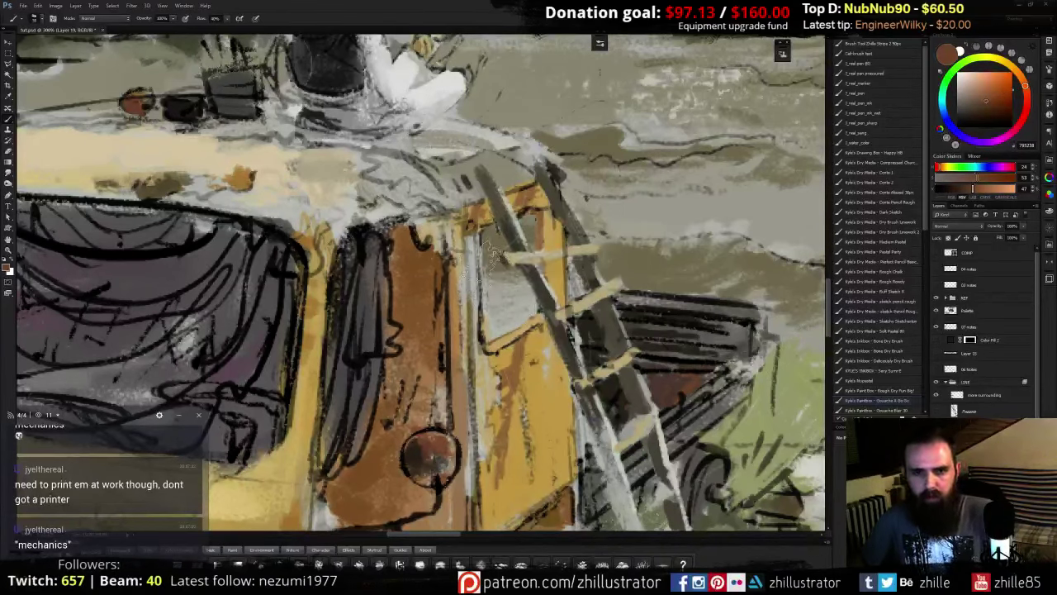
{"action": "mouse_move", "coordinate": [492, 230]}
{"action": "left_mouse_down"}
{"action": "mouse_move", "coordinate": [494, 252]}
{"action": "mouse_move", "coordinate": [532, 230]}
{"action": "mouse_move", "coordinate": [529, 218]}
{"action": "mouse_move", "coordinate": [535, 240]}
{"action": "left_mouse_up"}
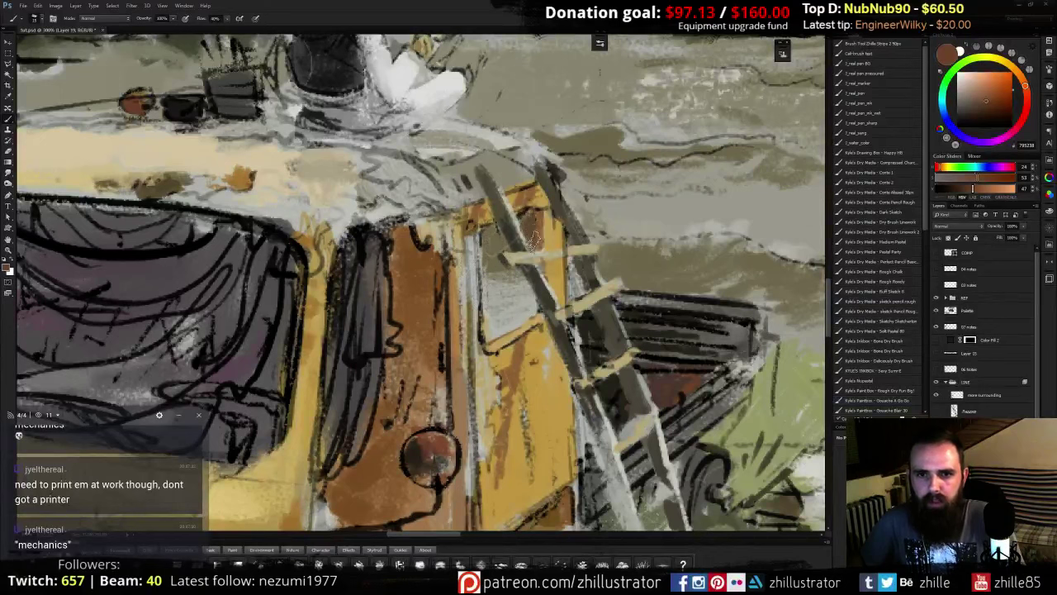
- Add darker, more saturated brown patches across the upper and middle parts of the side window's glass
{"action": "left_click", "coordinate": [996, 105]}
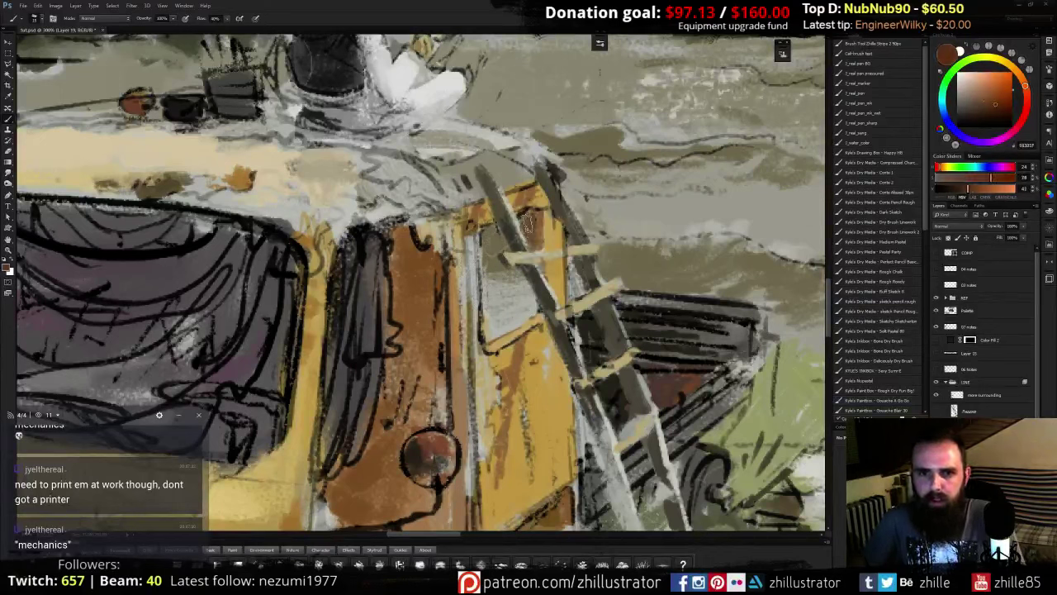
{"action": "mouse_move", "coordinate": [531, 221]}
{"action": "left_mouse_down"}
{"action": "mouse_move", "coordinate": [532, 235]}
{"action": "mouse_move", "coordinate": [496, 231]}
{"action": "mouse_move", "coordinate": [503, 246]}
{"action": "left_mouse_up"}
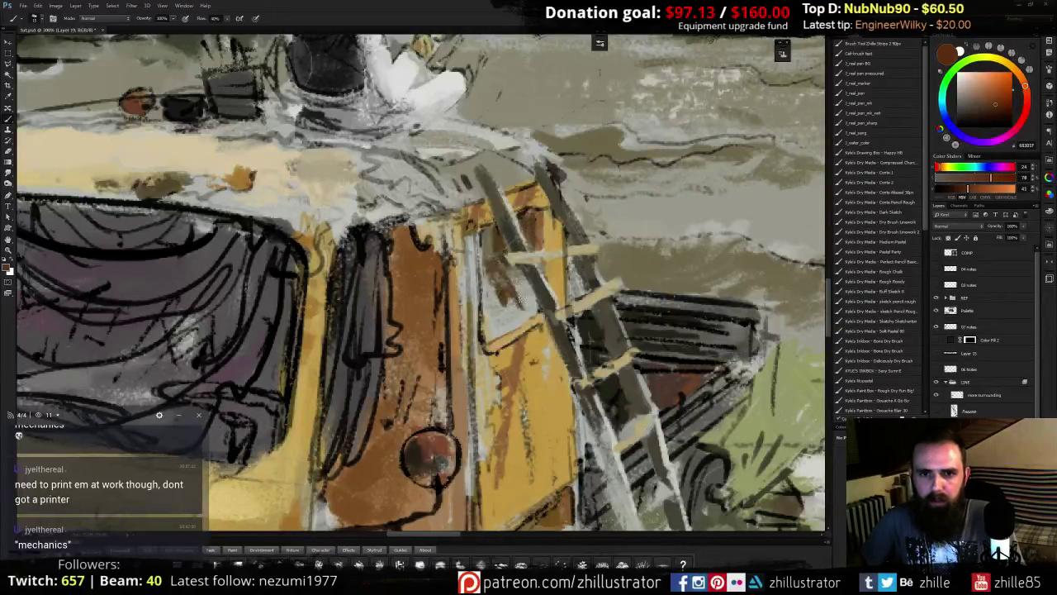
{"action": "mouse_move", "coordinate": [508, 281]}
{"action": "left_mouse_down"}
{"action": "mouse_move", "coordinate": [489, 289]}
{"action": "mouse_move", "coordinate": [494, 297]}
{"action": "mouse_move", "coordinate": [483, 291]}
{"action": "left_mouse_up"}
{"action": "left_click", "coordinate": [493, 287], "text": "alt"}
{"action": "left_click", "coordinate": [485, 234], "text": "alt"}
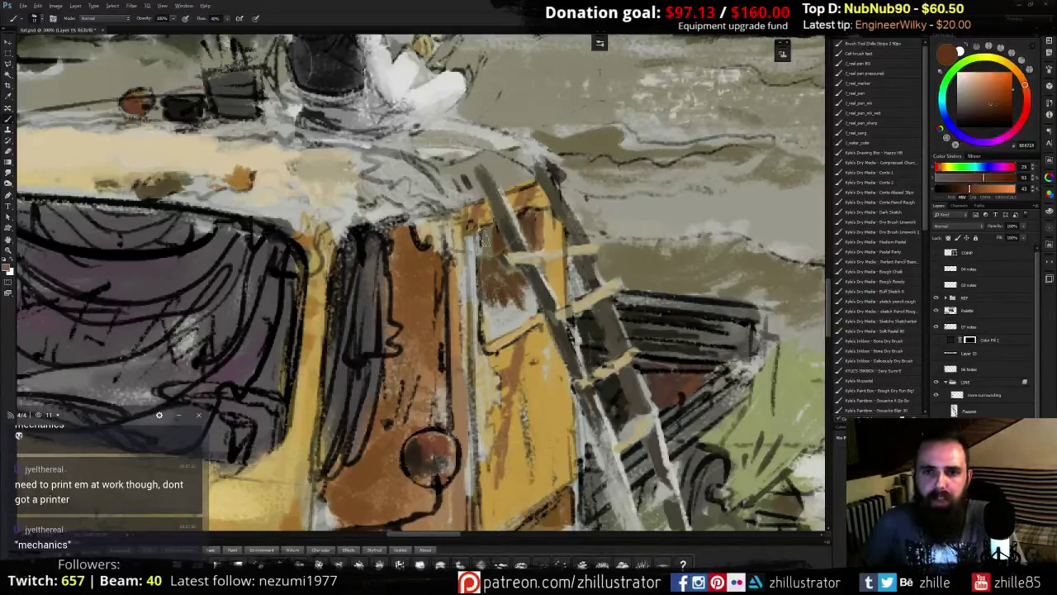
- Paint a light grey patch in the side window's upper left corner and blend sampled brown around it
{"action": "left_click", "coordinate": [612, 213], "text": "alt"}
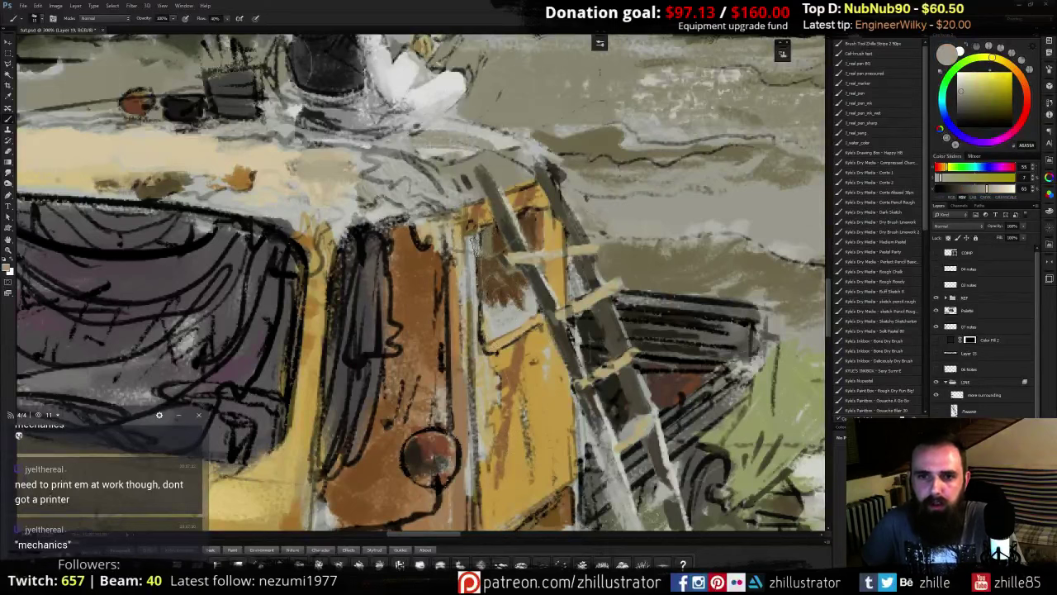
{"action": "mouse_move", "coordinate": [483, 236]}
{"action": "left_mouse_down"}
{"action": "mouse_move", "coordinate": [488, 247]}
{"action": "mouse_move", "coordinate": [489, 230]}
{"action": "left_mouse_up"}
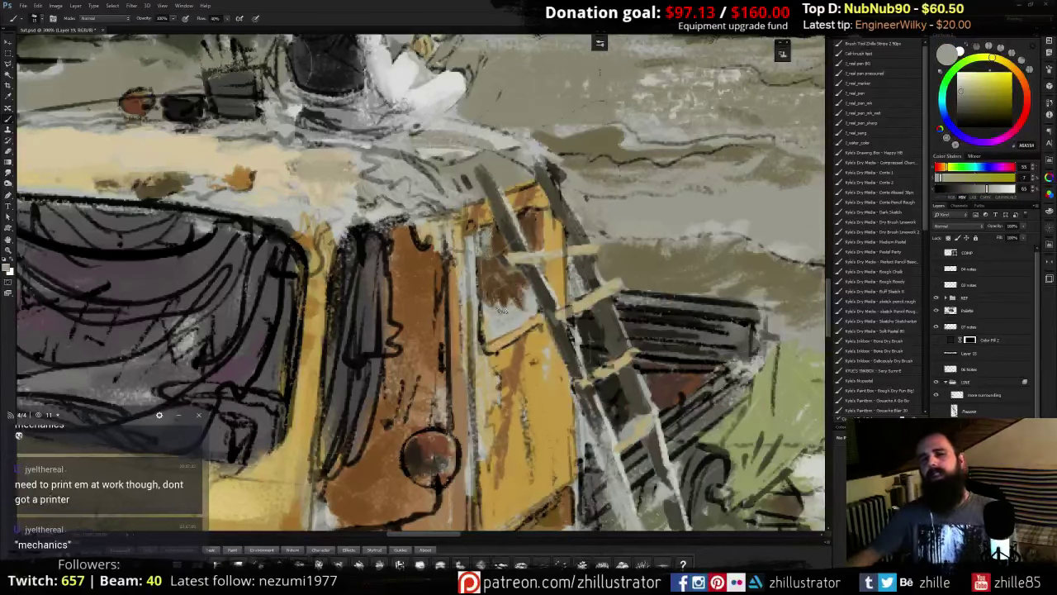
{"action": "left_click", "coordinate": [500, 264], "text": "alt"}
{"action": "left_click_drag", "start_coordinate": [492, 276], "coordinate": [484, 258]}
{"action": "left_click", "coordinate": [482, 258], "text": "alt"}
- Brighten the lower part of the side window's glass with a lightened grey based on its sampled tones
{"action": "left_click", "coordinate": [492, 322], "text": "alt"}
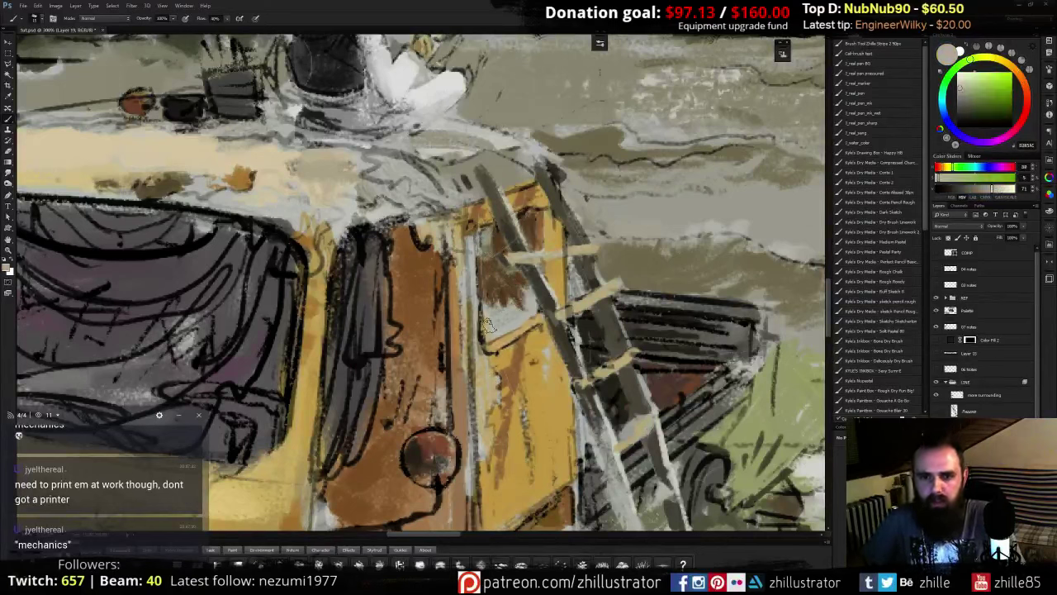
{"action": "left_click", "coordinate": [506, 326], "text": "alt"}
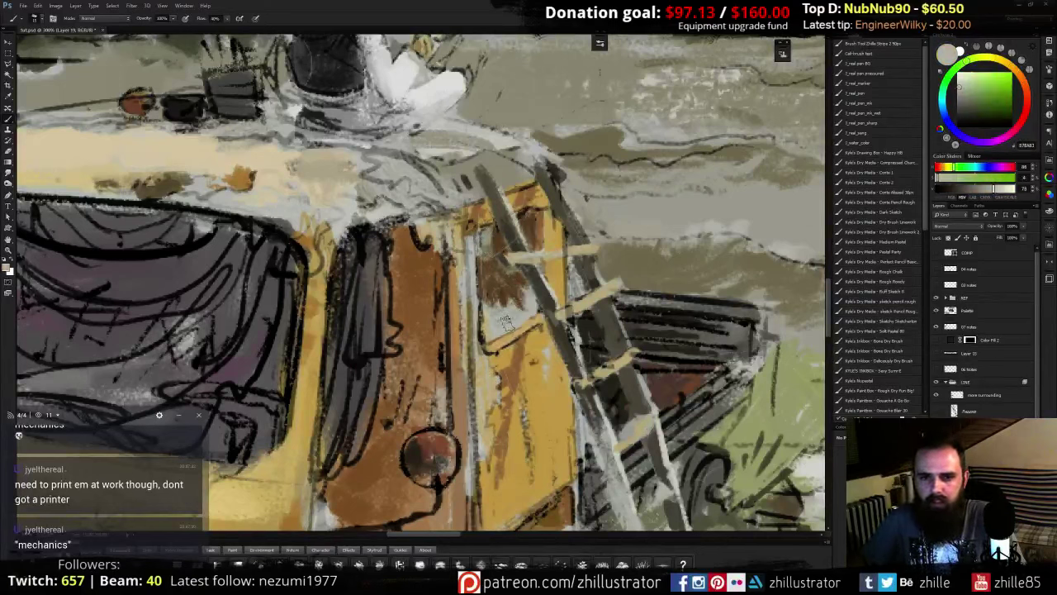
{"action": "left_click_drag", "start_coordinate": [960, 83], "coordinate": [958, 77]}
{"action": "mouse_move", "coordinate": [512, 302]}
{"action": "left_mouse_down"}
{"action": "mouse_move", "coordinate": [500, 299]}
{"action": "mouse_move", "coordinate": [494, 320]}
{"action": "mouse_move", "coordinate": [510, 319]}
{"action": "left_mouse_up"}
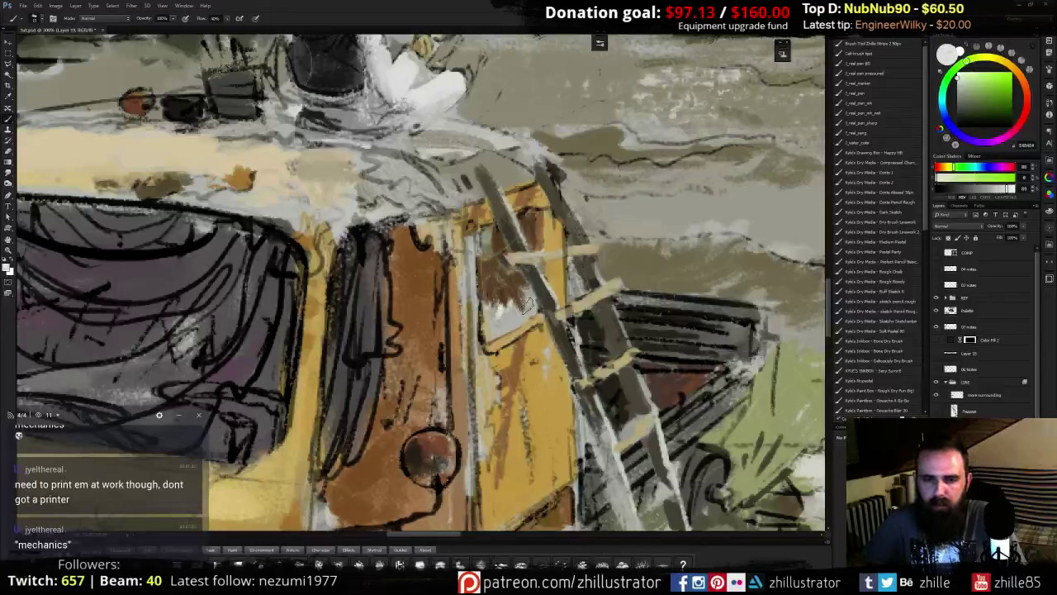
{"action": "left_click", "coordinate": [525, 295], "text": "alt"}
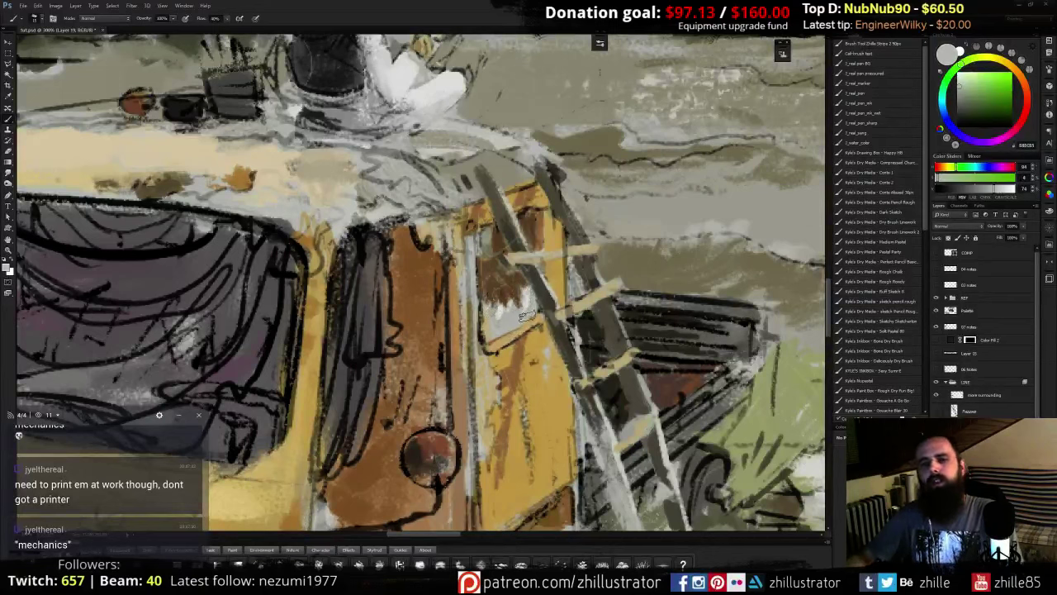
- Extend brown streaks down through the light glass and touch up the window's sill edge with sampled tan and brown tones
{"action": "left_click", "coordinate": [509, 294], "text": "alt"}
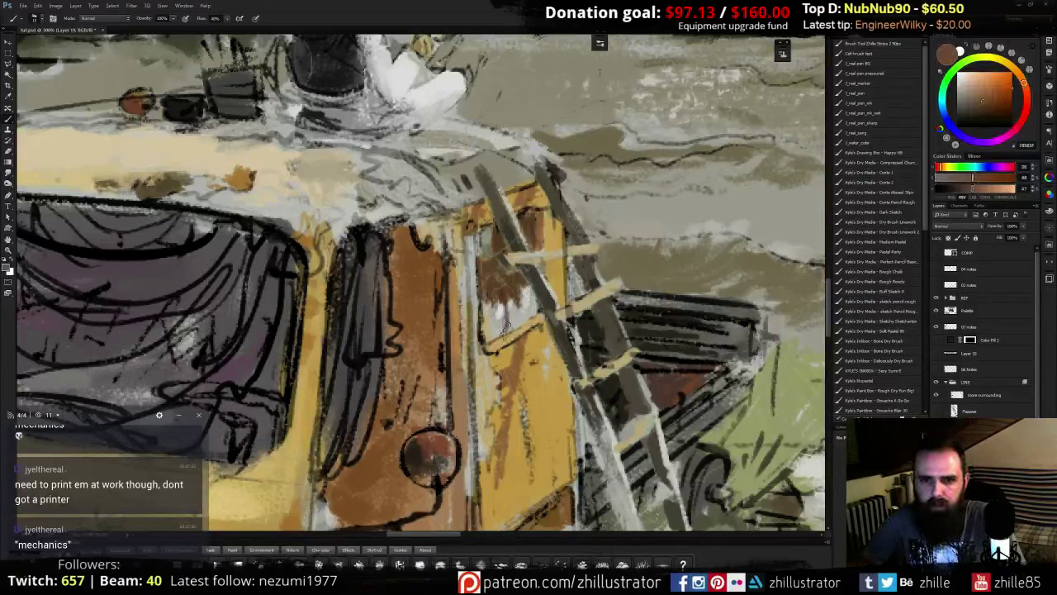
{"action": "left_click_drag", "start_coordinate": [502, 302], "coordinate": [499, 331]}
{"action": "left_click", "coordinate": [497, 295], "text": "alt"}
{"action": "left_click", "coordinate": [516, 321], "text": "alt"}
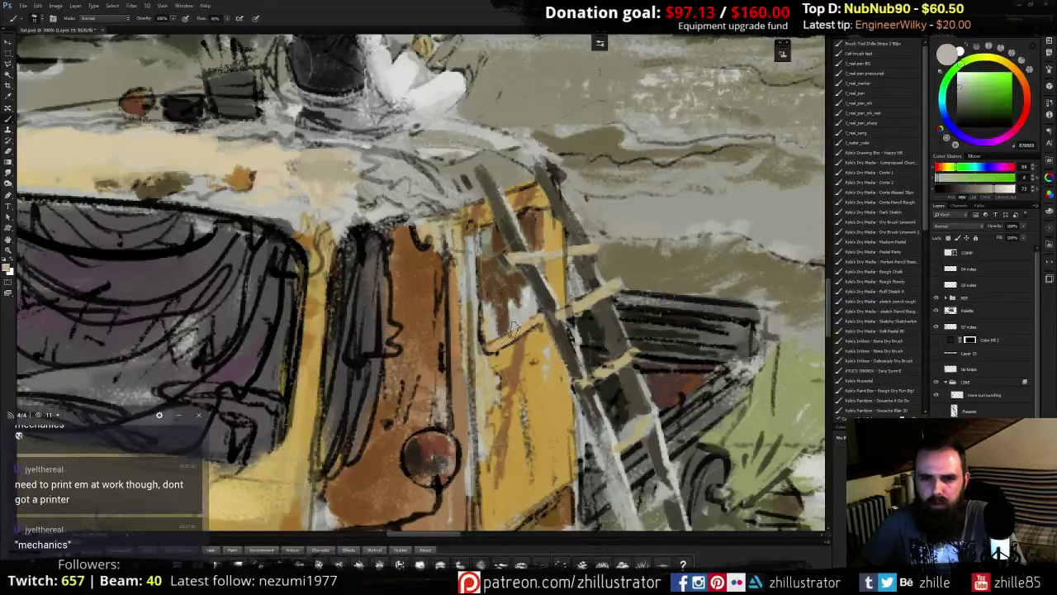
{"action": "left_click", "coordinate": [501, 337], "text": "alt"}
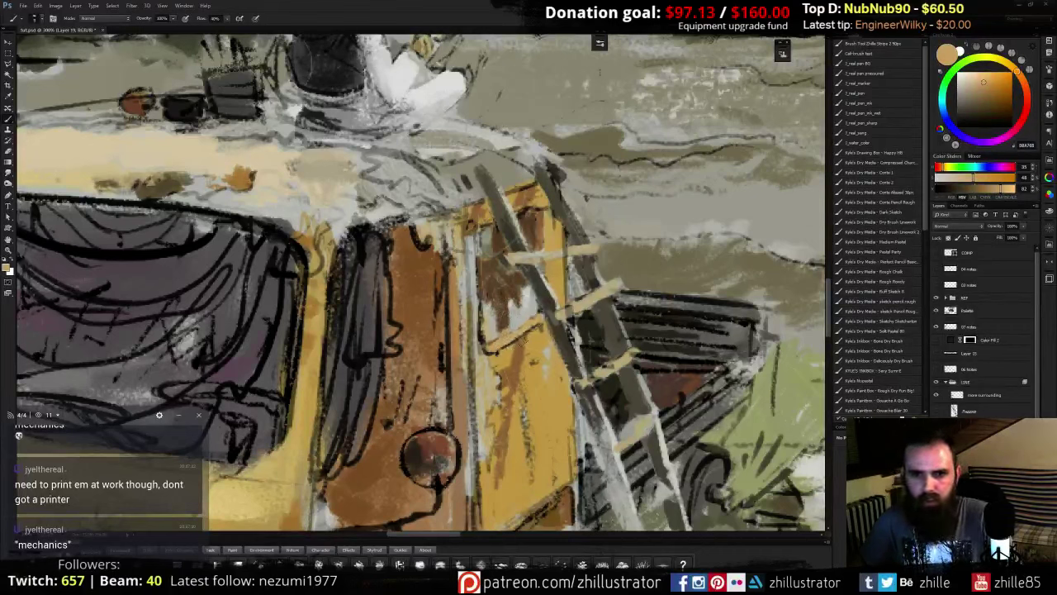
{"action": "left_click", "coordinate": [522, 327], "text": "alt"}
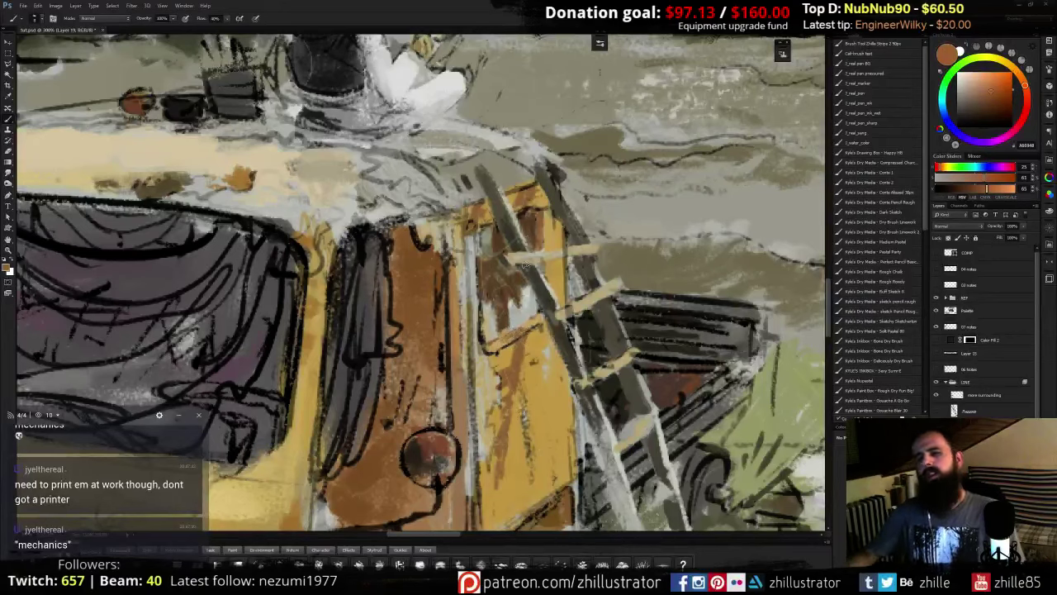
{"action": "left_click", "coordinate": [526, 199], "text": "alt"}
{"action": "left_click_drag", "start_coordinate": [373, 187], "coordinate": [531, 268]}
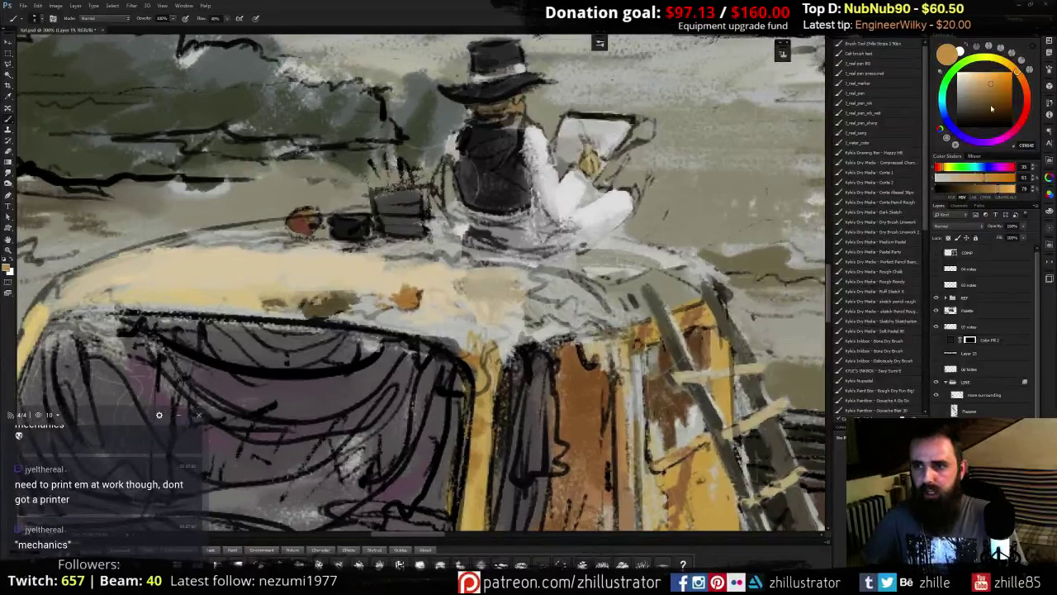
{"action": "left_click", "coordinate": [342, 228], "text": "alt"}
{"action": "mouse_move", "coordinate": [332, 218]}
{"action": "left_mouse_down"}
{"action": "mouse_move", "coordinate": [357, 231]}
{"action": "mouse_move", "coordinate": [385, 198]}
{"action": "mouse_move", "coordinate": [355, 208]}
{"action": "left_mouse_up"}
{"action": "left_click", "coordinate": [379, 212], "text": "alt"}
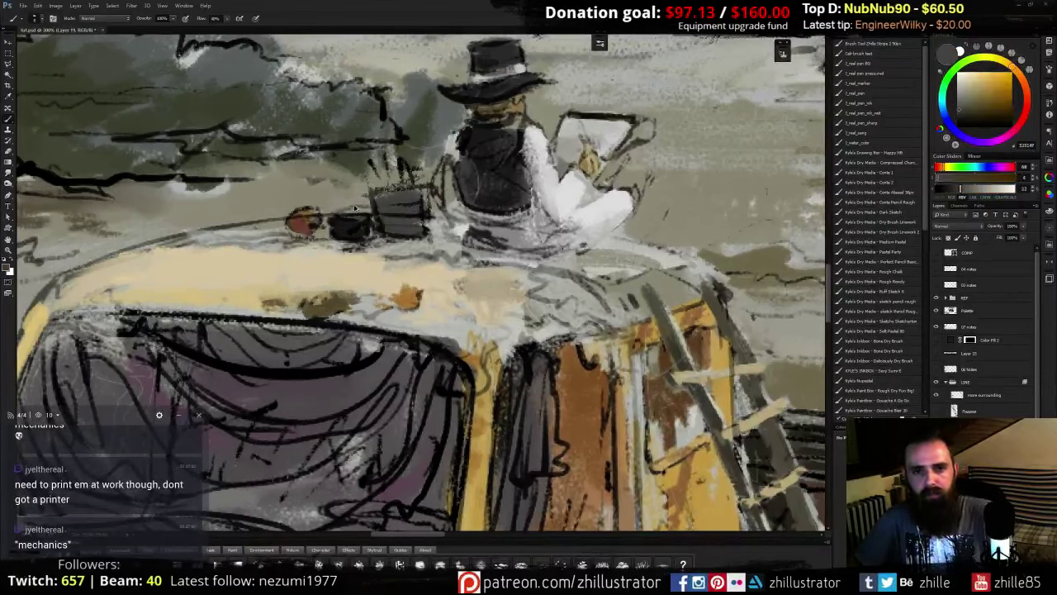
{"action": "key", "text": "ctrl+alt+z"}
{"action": "key", "text": "ctrl+alt+z"}
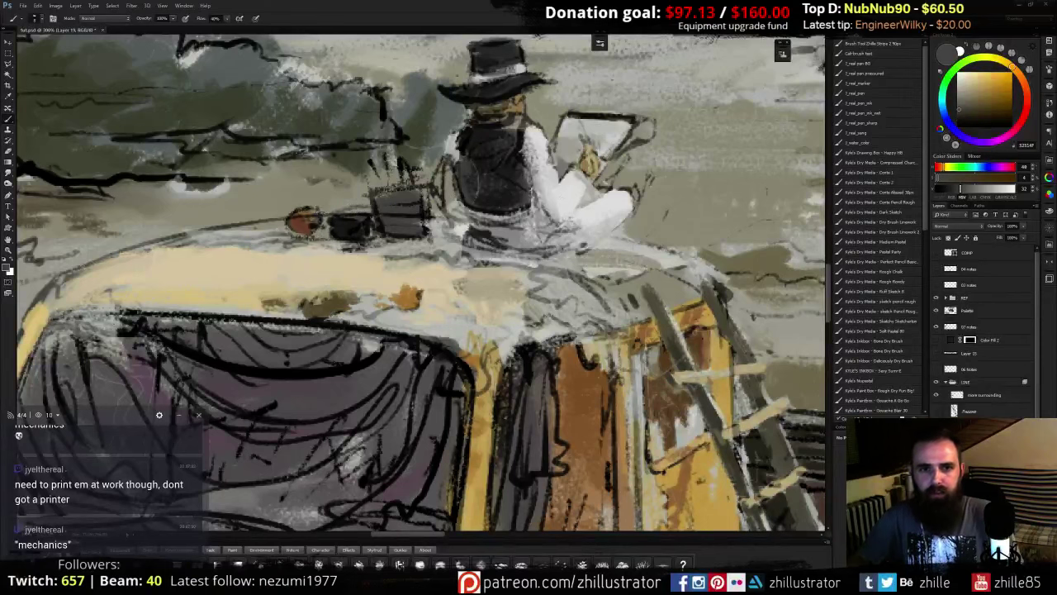
- Square off the small dark container beside the brush pot on the roof with sampled dark grey, and touch up the area above it with grey-brown
{"action": "left_click", "coordinate": [347, 227], "text": "alt"}
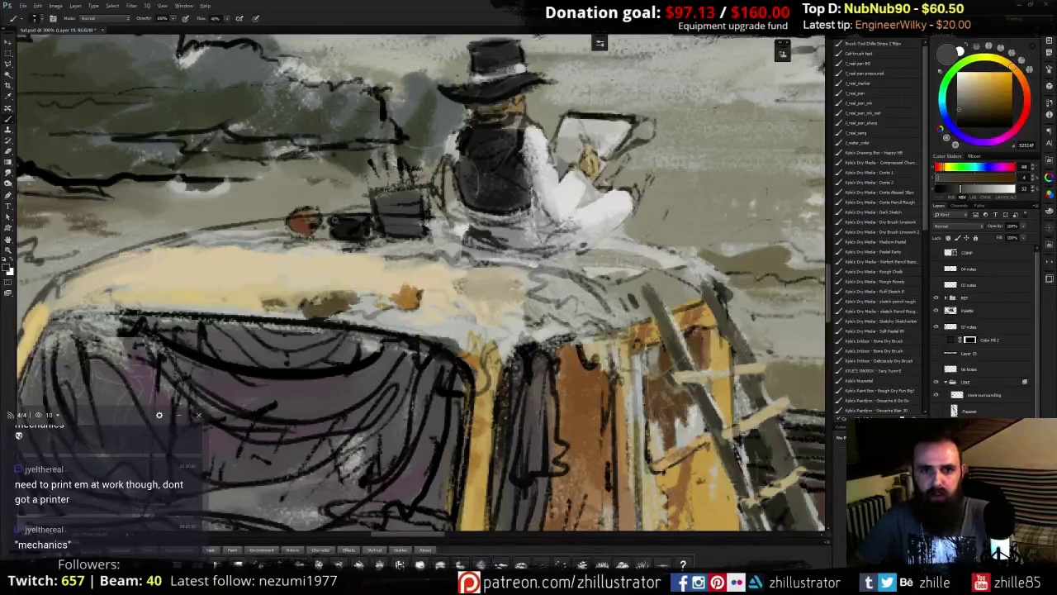
{"action": "mouse_move", "coordinate": [331, 216]}
{"action": "left_mouse_down"}
{"action": "mouse_move", "coordinate": [332, 204]}
{"action": "mouse_move", "coordinate": [376, 205]}
{"action": "mouse_move", "coordinate": [339, 212]}
{"action": "mouse_move", "coordinate": [362, 216]}
{"action": "left_mouse_up"}
{"action": "left_click", "coordinate": [375, 195], "text": "alt"}
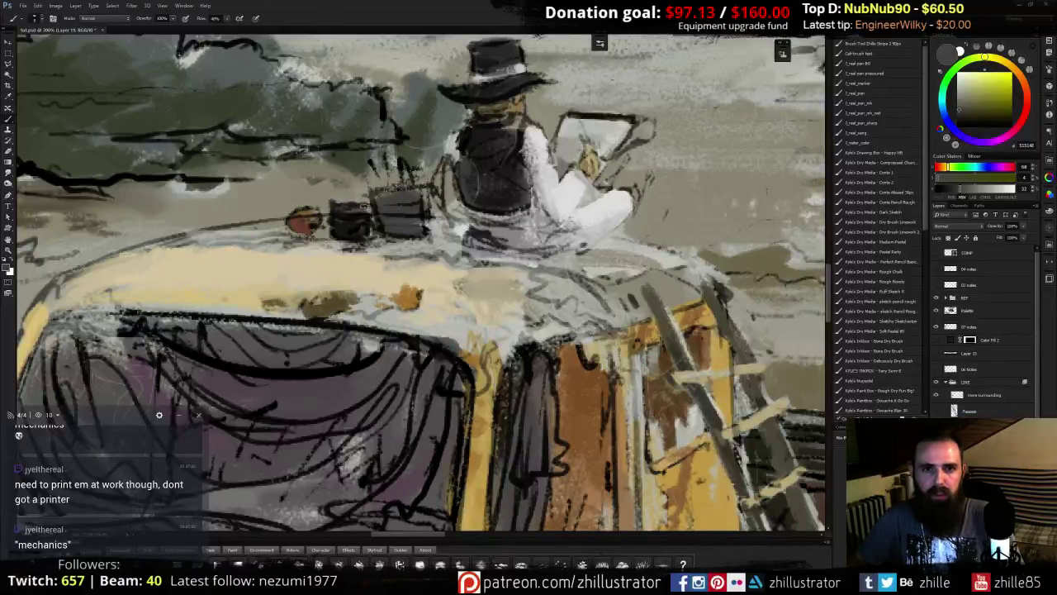
{"action": "left_click", "coordinate": [339, 200], "text": "alt"}
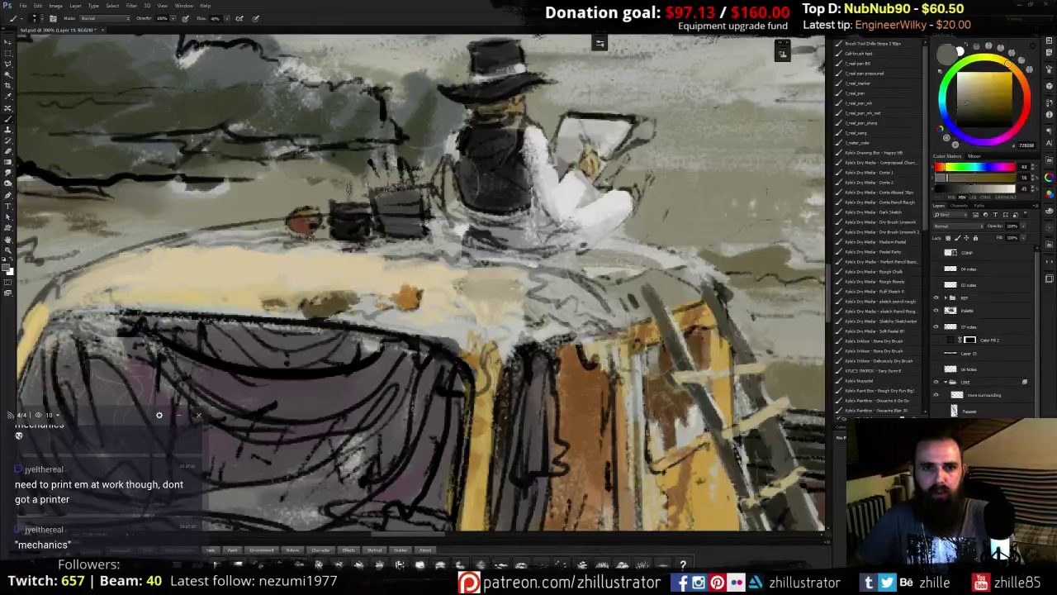
{"action": "left_click", "coordinate": [343, 194], "text": "alt"}
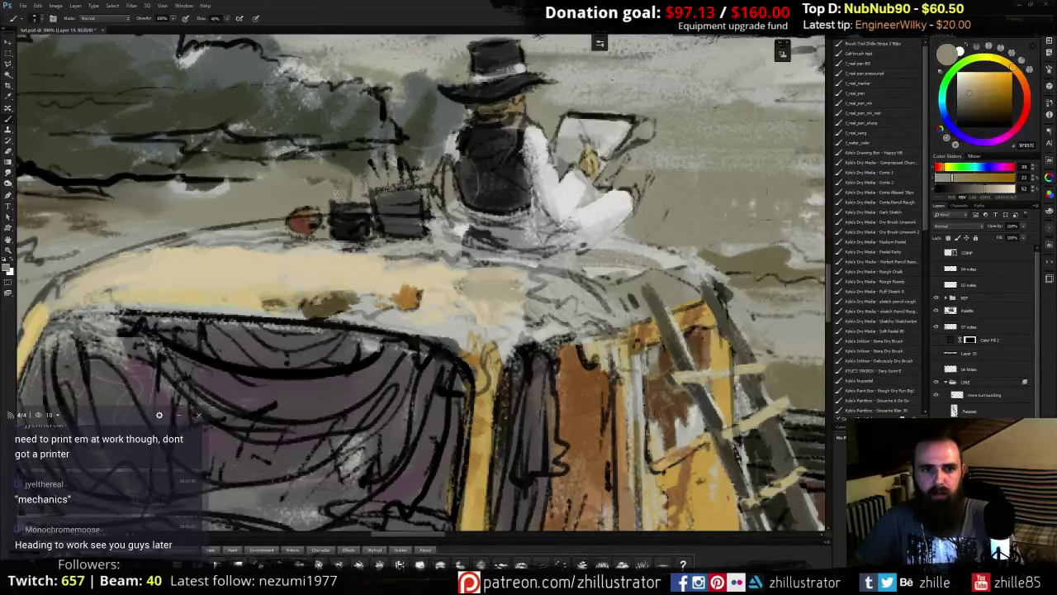
- Hide the LINE layer group to judge the painted colours of the whole scene without linework
{"action": "key", "text": "ctrl+minus"}
{"action": "key", "text": "ctrl+minus"}
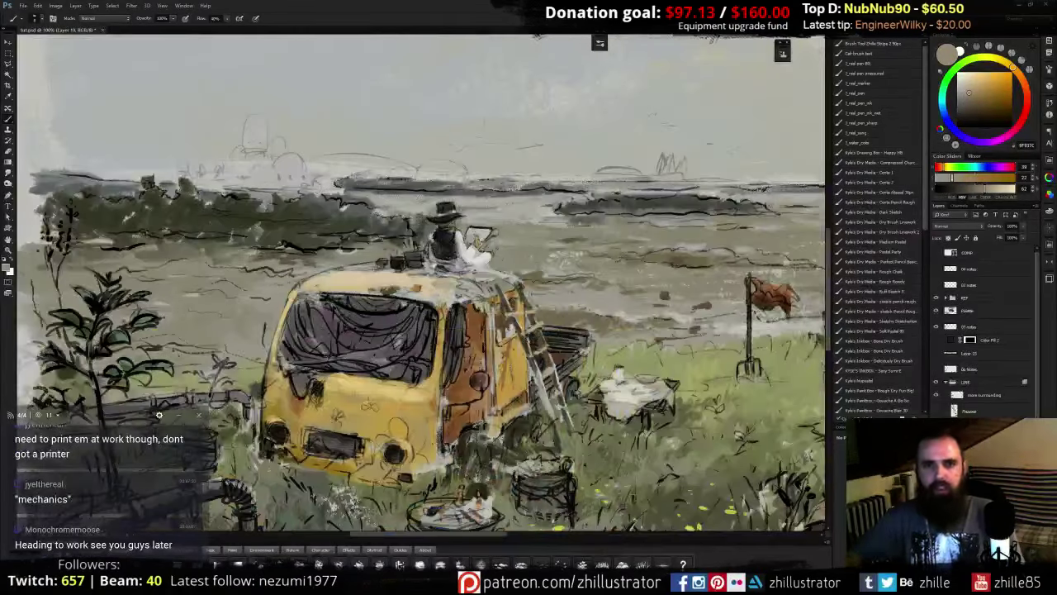
{"action": "left_click_drag", "start_coordinate": [479, 305], "coordinate": [423, 283]}
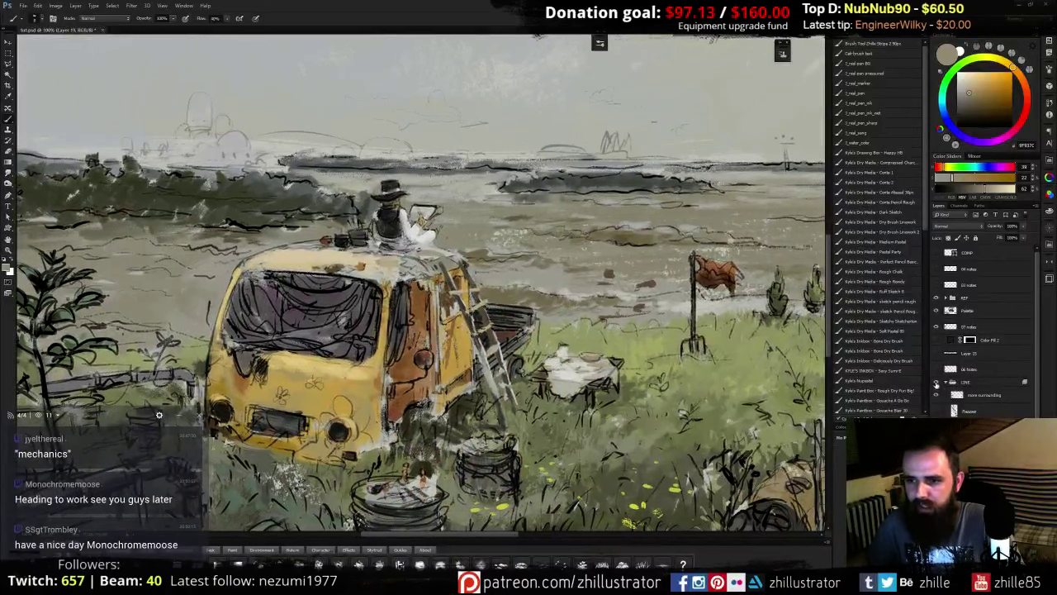
{"action": "left_click", "coordinate": [936, 383]}
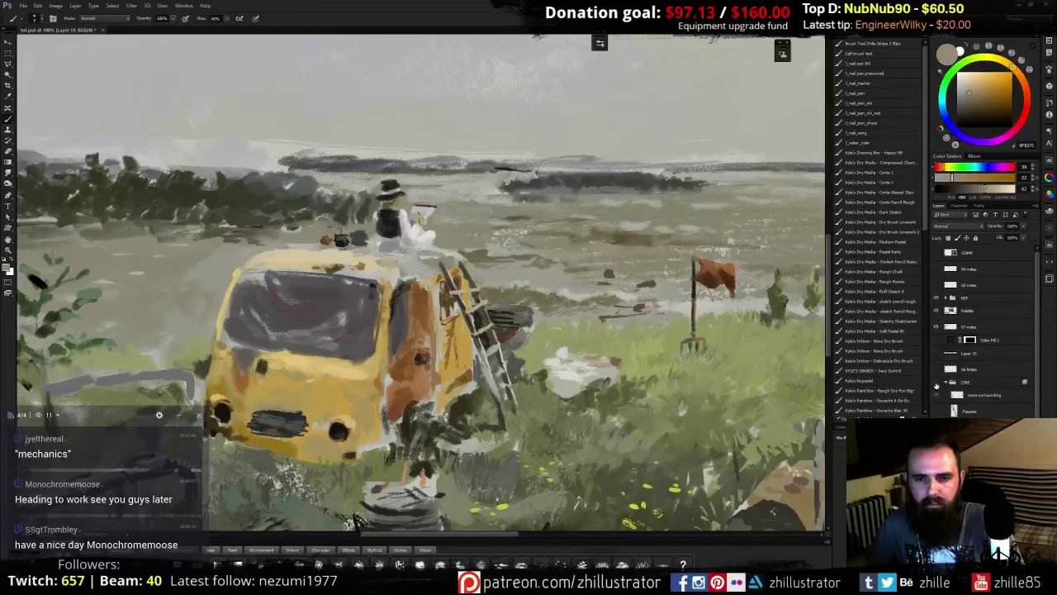
- Cover the light patches between the ladder's middle rungs with dark greys sampled from the area around them
{"action": "key", "text": "ctrl+plus"}
{"action": "key", "text": "ctrl+plus"}
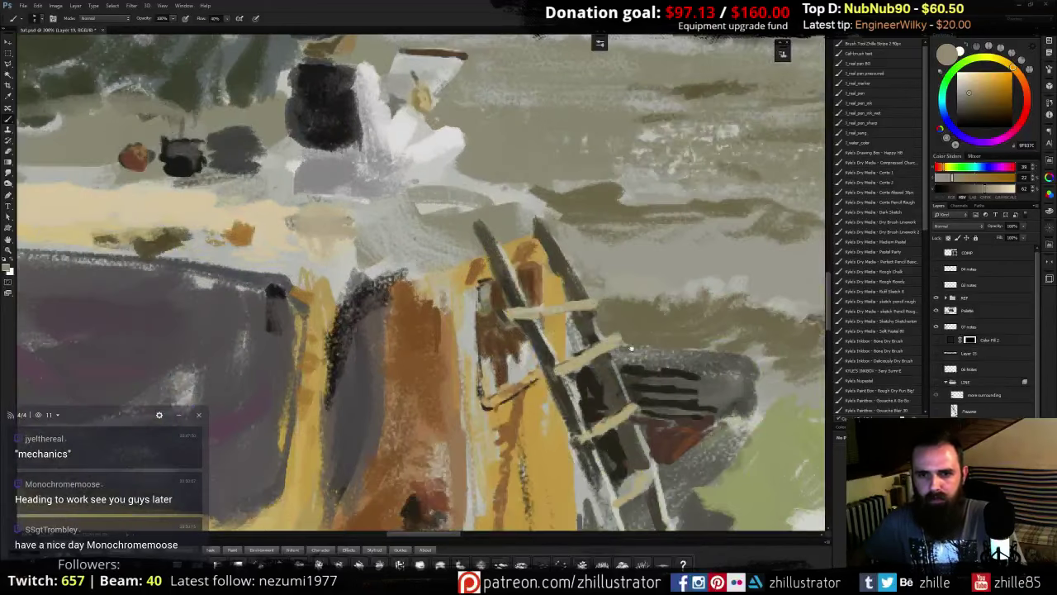
{"action": "left_click_drag", "start_coordinate": [628, 347], "coordinate": [500, 259]}
{"action": "left_click", "coordinate": [507, 294], "text": "alt"}
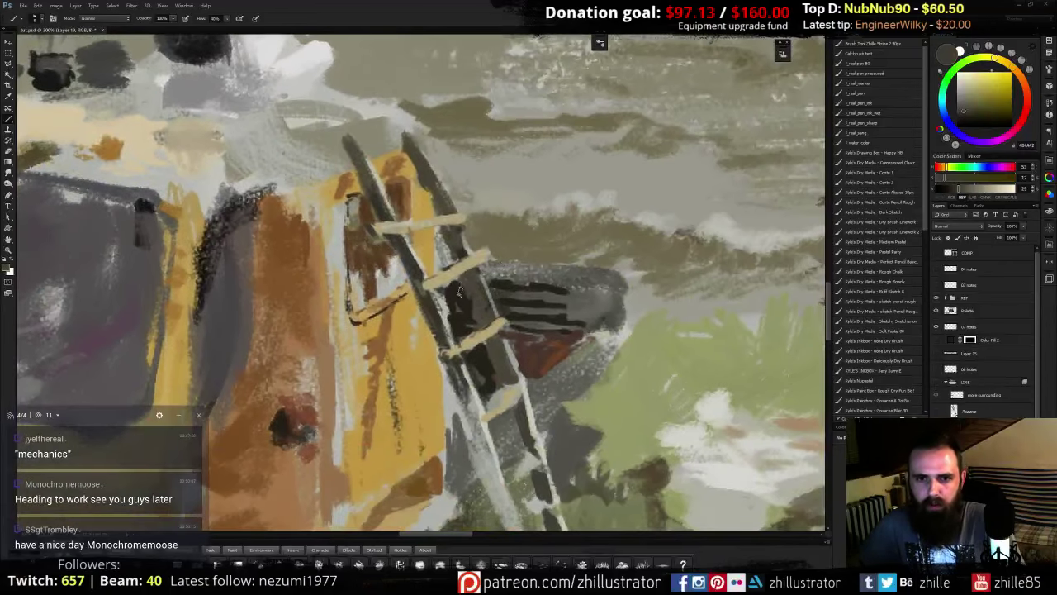
{"action": "left_click", "coordinate": [516, 304], "text": "alt"}
{"action": "left_click_drag", "start_coordinate": [493, 293], "coordinate": [499, 304]}
{"action": "left_click", "coordinate": [516, 304], "text": "alt"}
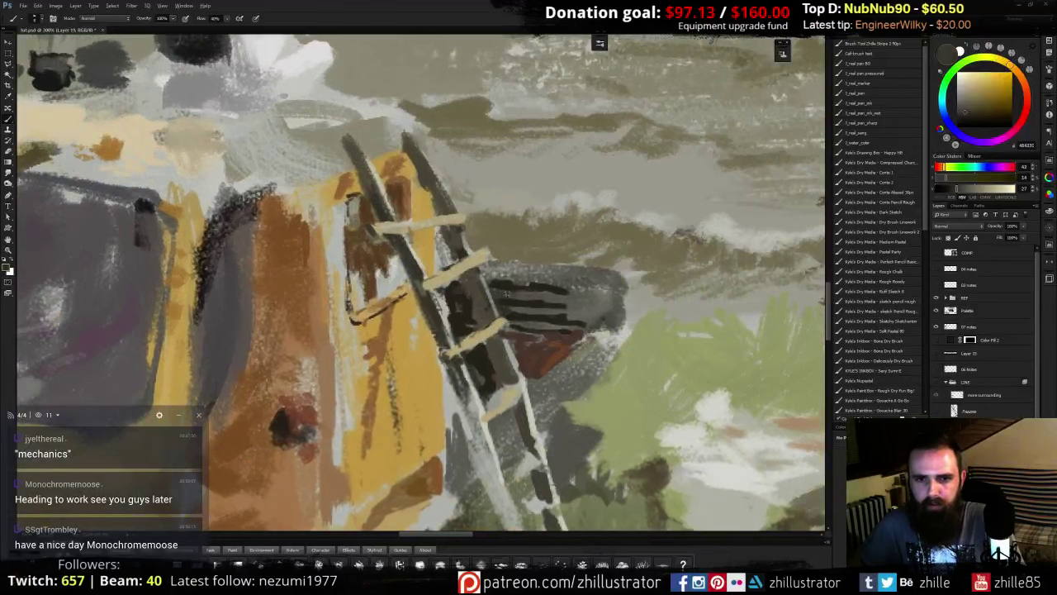
- Refine the dark striped box behind the ladder, painting its top edge and stripes with sampled dark greys
{"action": "left_click", "coordinate": [505, 293], "text": "alt"}
{"action": "left_click", "coordinate": [534, 299], "text": "alt"}
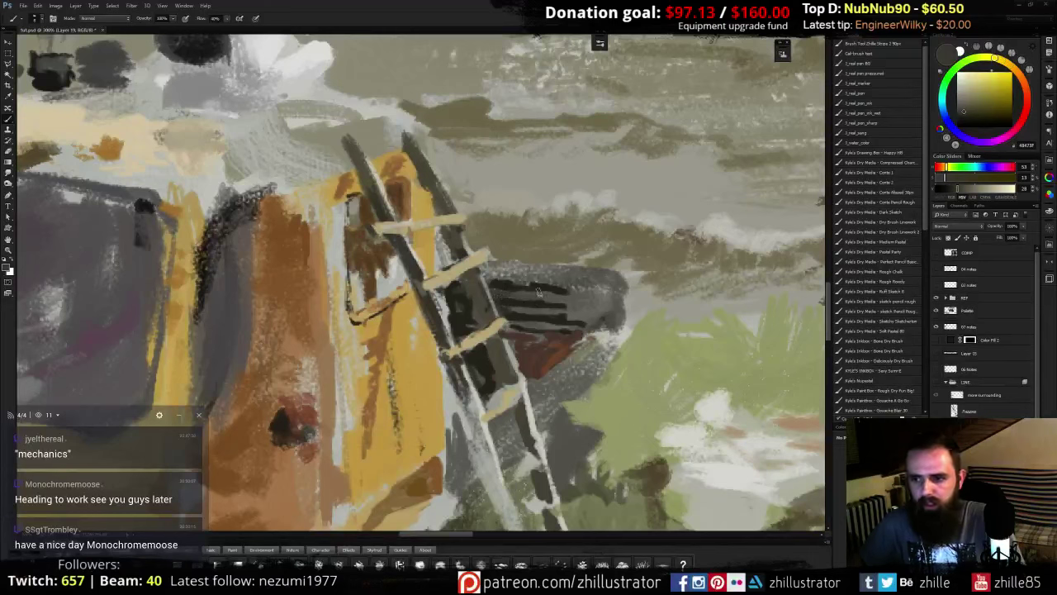
{"action": "left_click", "coordinate": [541, 288], "text": "alt"}
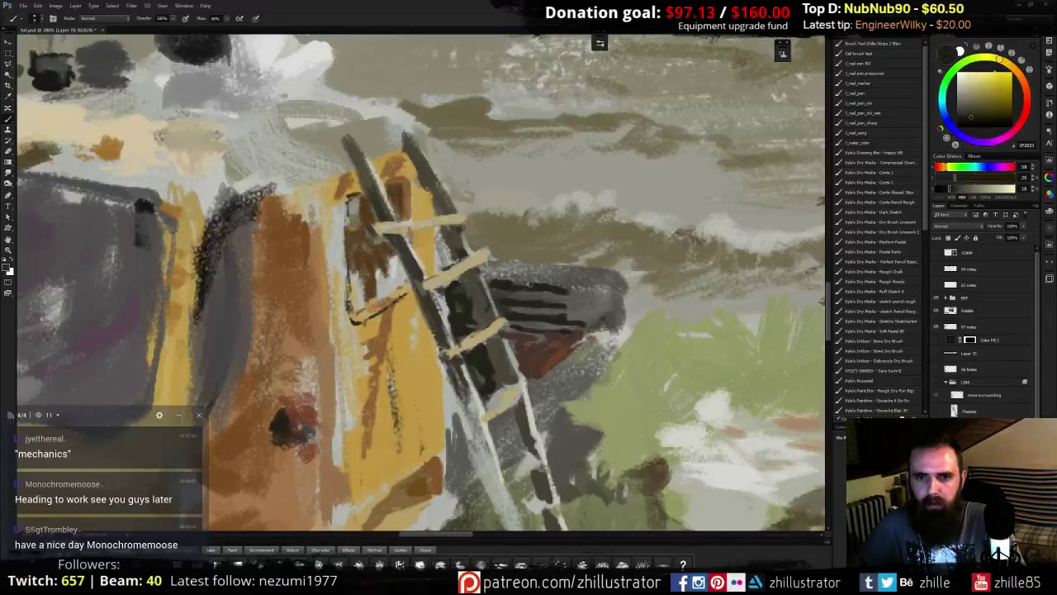
{"action": "left_click", "coordinate": [504, 278], "text": "alt"}
{"action": "left_click_drag", "start_coordinate": [491, 279], "coordinate": [563, 283]}
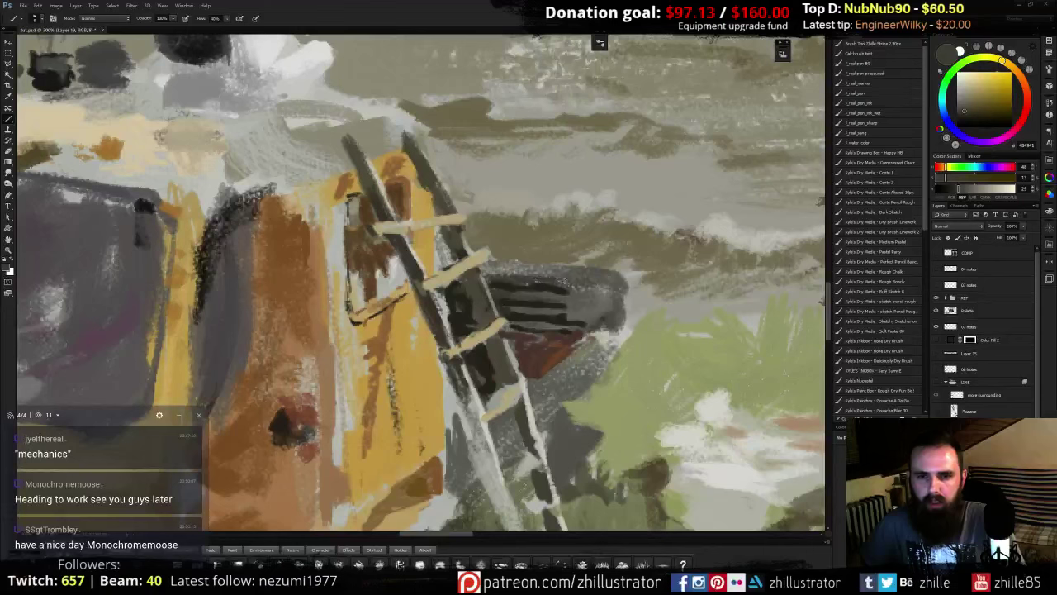
{"action": "left_click", "coordinate": [572, 285], "text": "alt"}
{"action": "left_click", "coordinate": [575, 299], "text": "alt"}
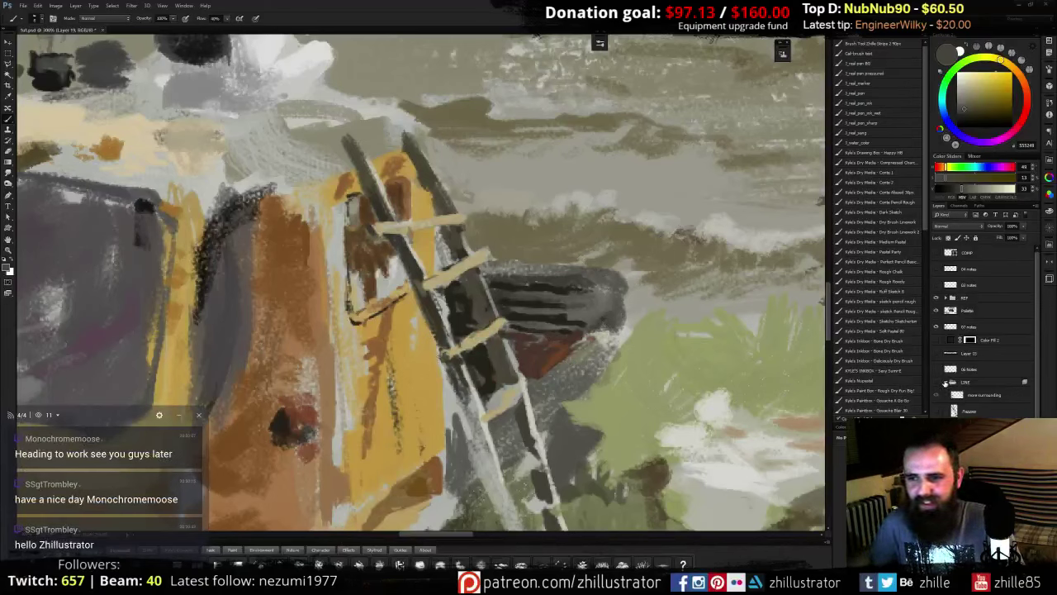
- Collapse the LINE layer group and toggle its visibility to compare the painting with the linework
{"action": "left_click", "coordinate": [946, 382]}
{"action": "left_click", "coordinate": [936, 382]}
{"action": "left_click", "coordinate": [937, 381]}
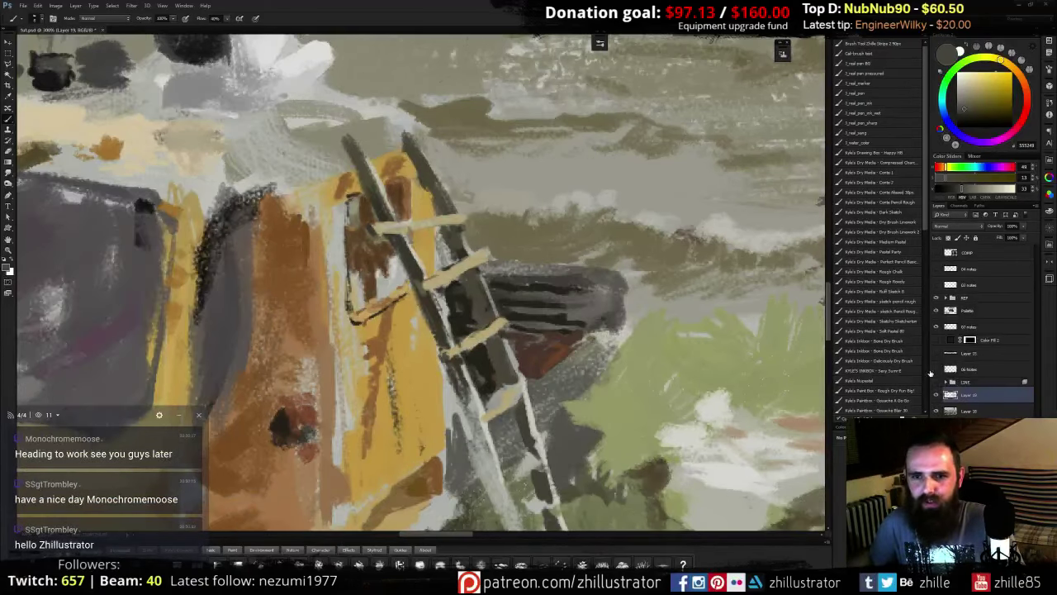
- Square off the far end of the dark striped box with sampled greys
{"action": "left_click", "coordinate": [619, 277], "text": "alt"}
{"action": "mouse_move", "coordinate": [625, 274]}
{"action": "left_mouse_down"}
{"action": "mouse_move", "coordinate": [625, 322]}
{"action": "mouse_move", "coordinate": [605, 327]}
{"action": "left_mouse_up"}
{"action": "left_click", "coordinate": [621, 299], "text": "alt"}
- Add a lighter orange-brown edge along the red-brown panel beneath the striped box and blend it with sampled browns
{"action": "left_click", "coordinate": [570, 356], "text": "alt"}
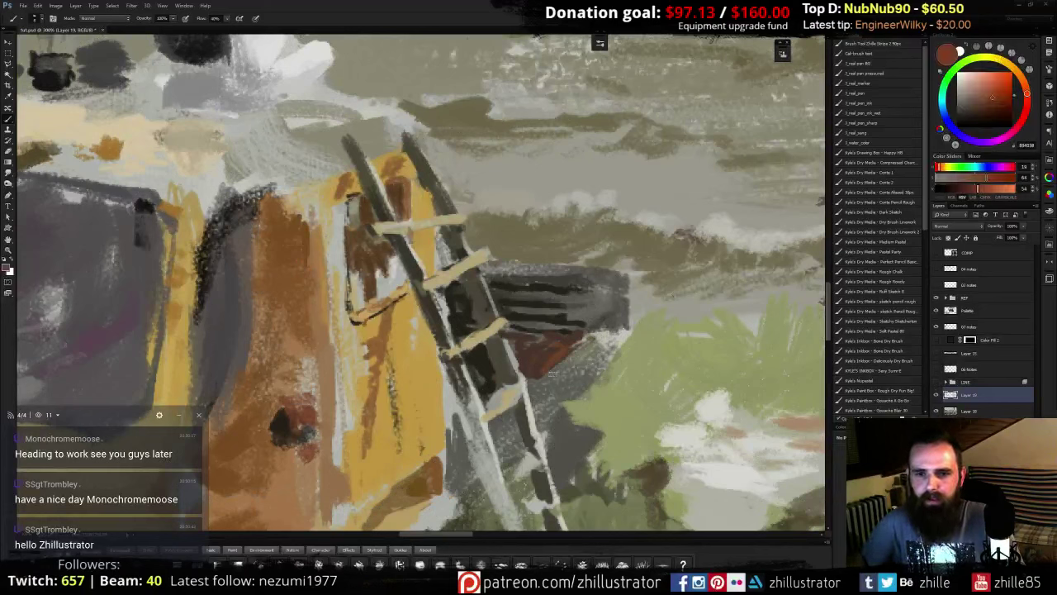
{"action": "left_click_drag", "start_coordinate": [551, 374], "coordinate": [587, 350]}
{"action": "left_click", "coordinate": [993, 89]}
{"action": "left_click_drag", "start_coordinate": [1026, 93], "coordinate": [1025, 86]}
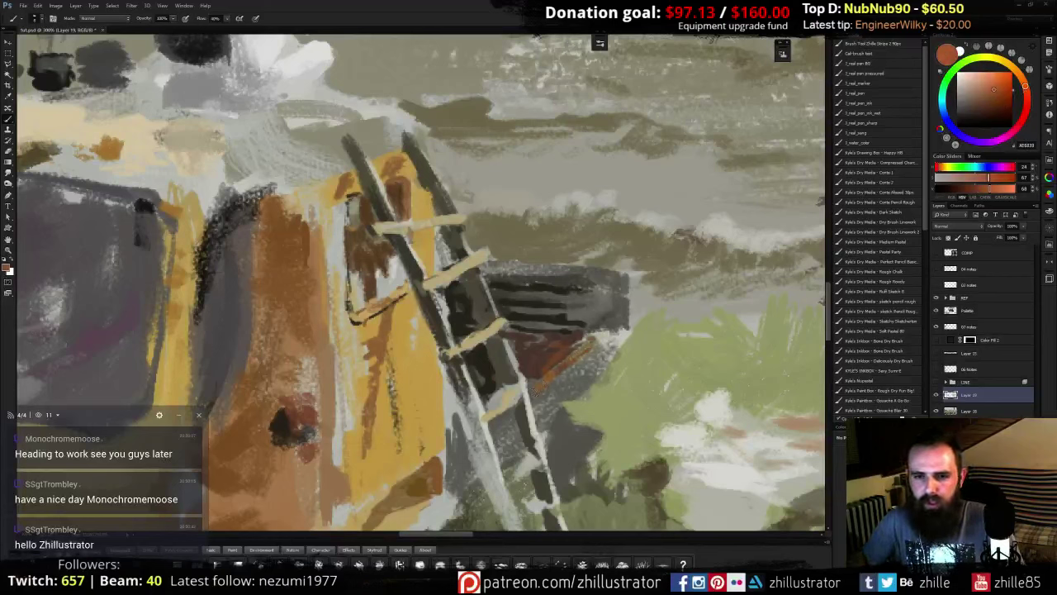
{"action": "left_click", "coordinate": [538, 366], "text": "alt"}
{"action": "left_click", "coordinate": [545, 365], "text": "alt"}
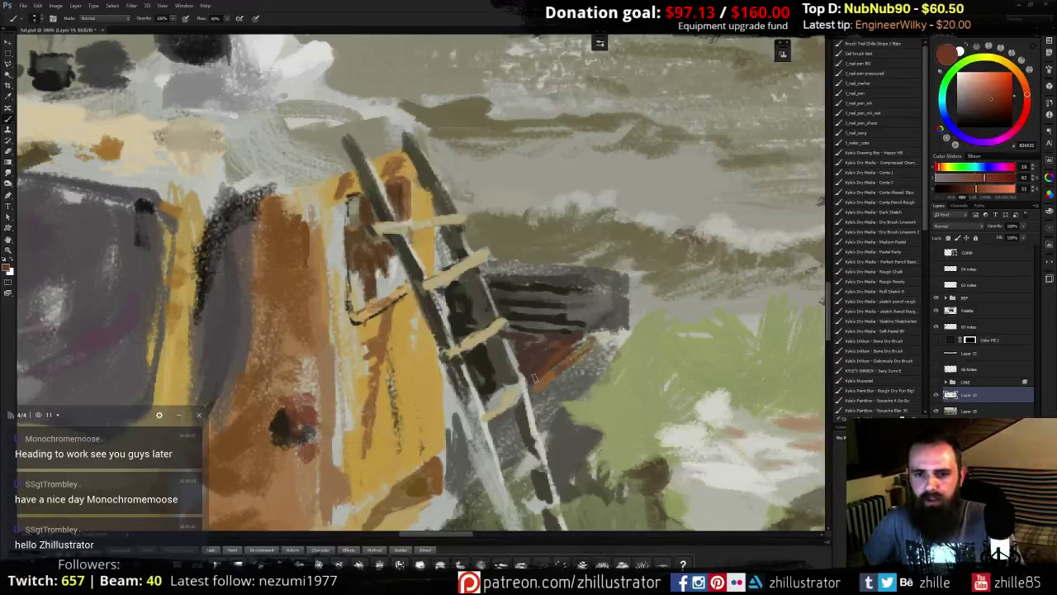
{"action": "left_click", "coordinate": [583, 340], "text": "alt"}
{"action": "left_click", "coordinate": [544, 383], "text": "alt"}
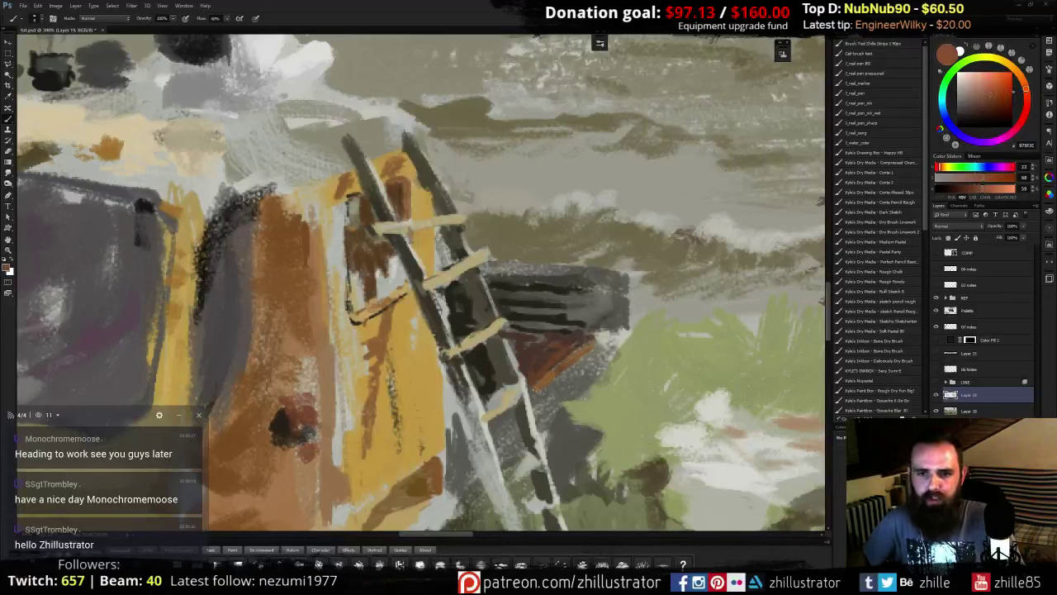
{"action": "left_click", "coordinate": [546, 382], "text": "alt"}
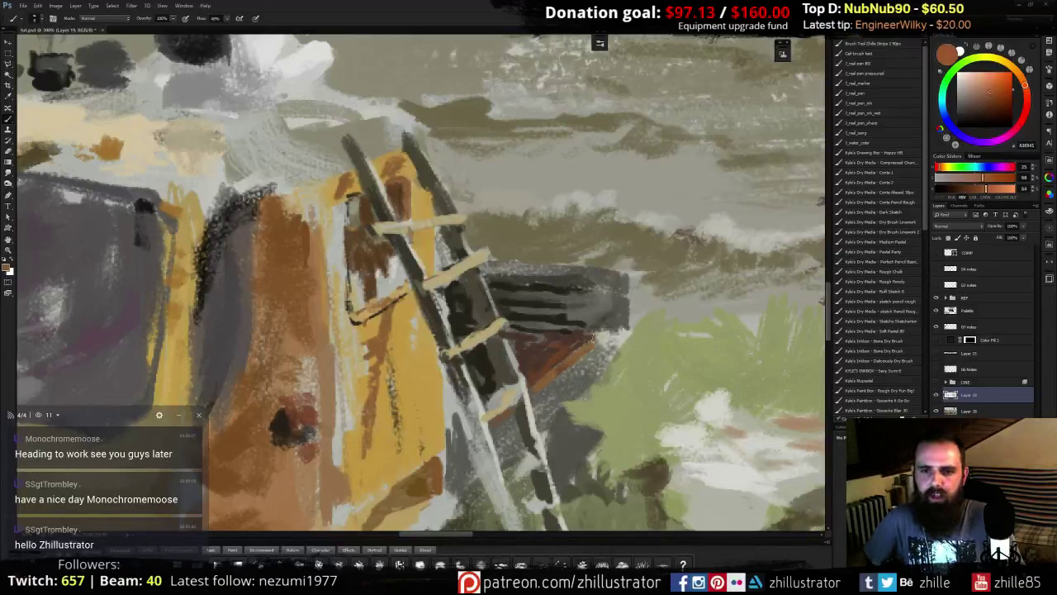
- Clean up the border between the striped box and the red-brown panel with sampled greys and dark red-brown
{"action": "left_click", "coordinate": [581, 337], "text": "alt"}
{"action": "left_click", "coordinate": [571, 336], "text": "alt"}
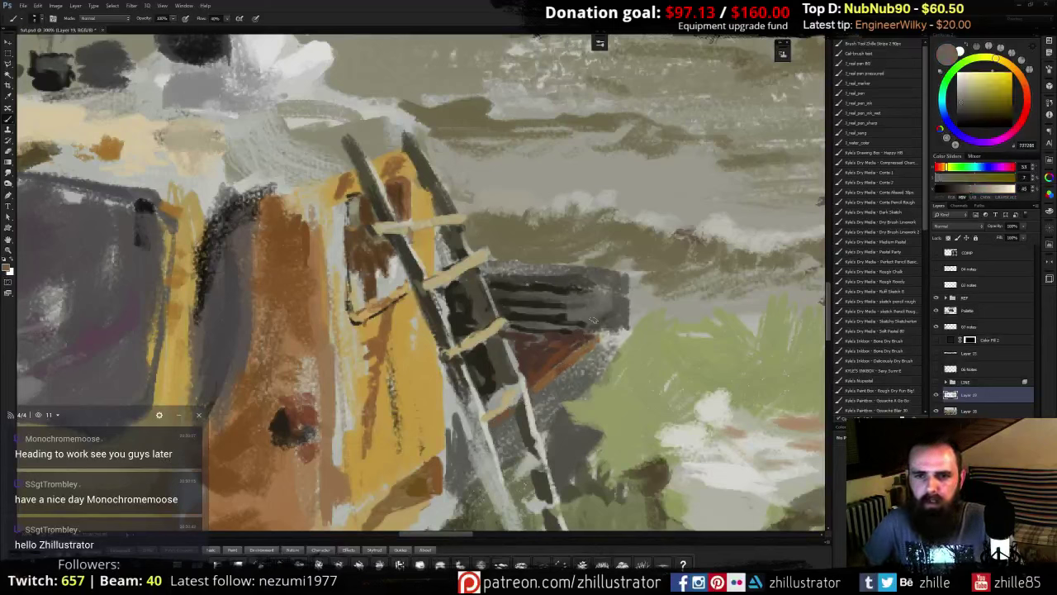
{"action": "left_click", "coordinate": [583, 318], "text": "alt"}
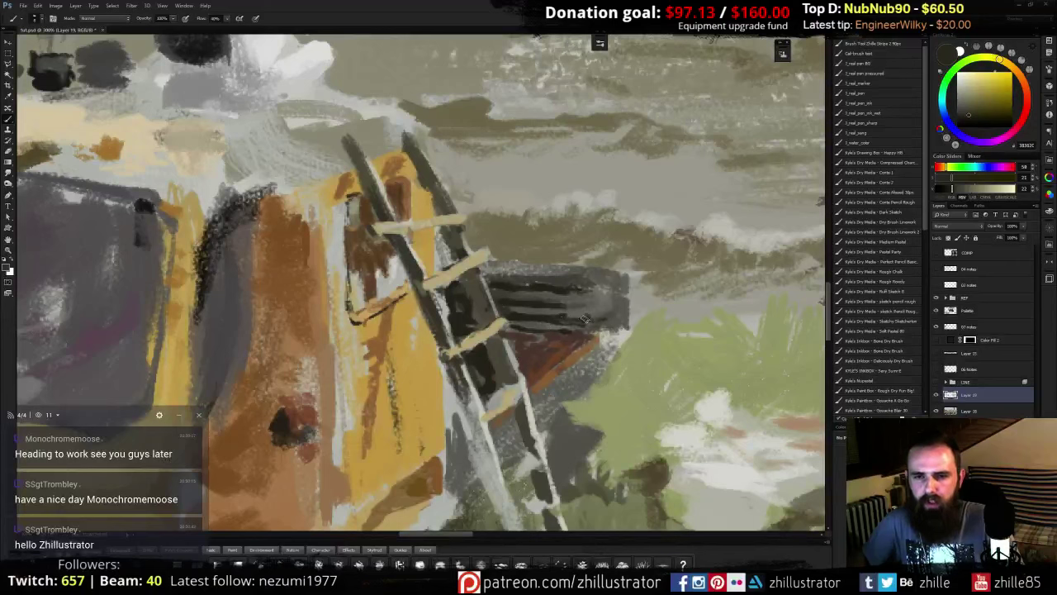
{"action": "left_click", "coordinate": [559, 338], "text": "alt"}
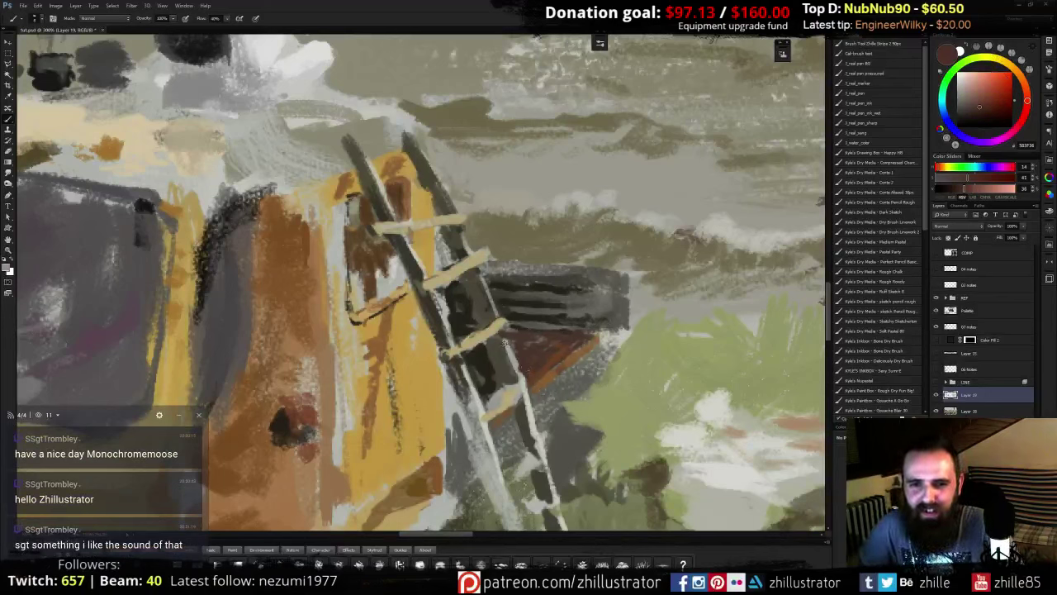
- Work sampled red-brown and dark brown tones into the dark gaps between the ladder's lower rungs
{"action": "left_click", "coordinate": [505, 343], "text": "alt"}
{"action": "left_click", "coordinate": [559, 356], "text": "alt"}
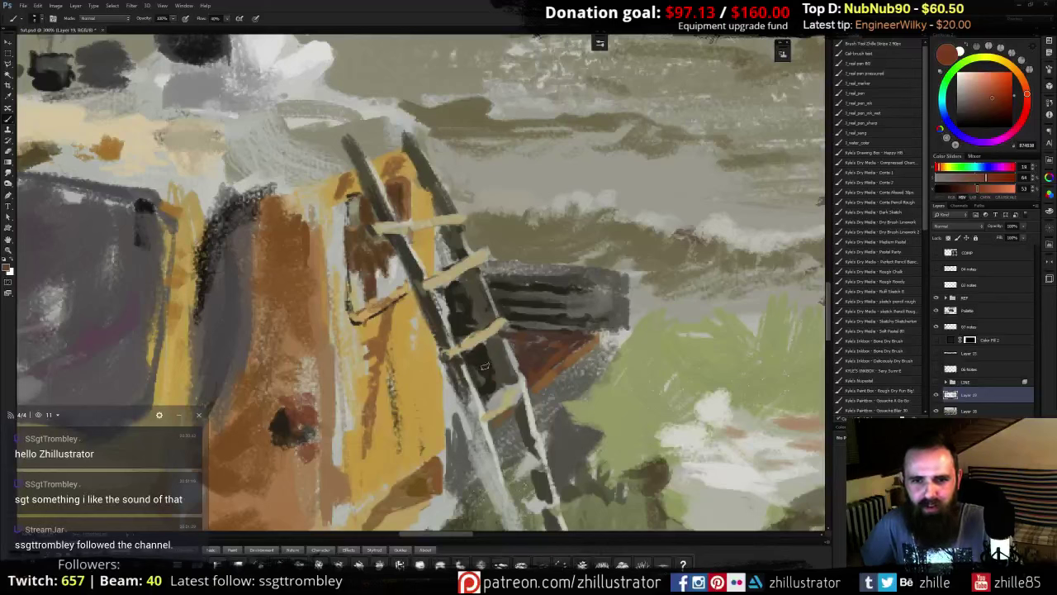
{"action": "left_click", "coordinate": [487, 374], "text": "alt"}
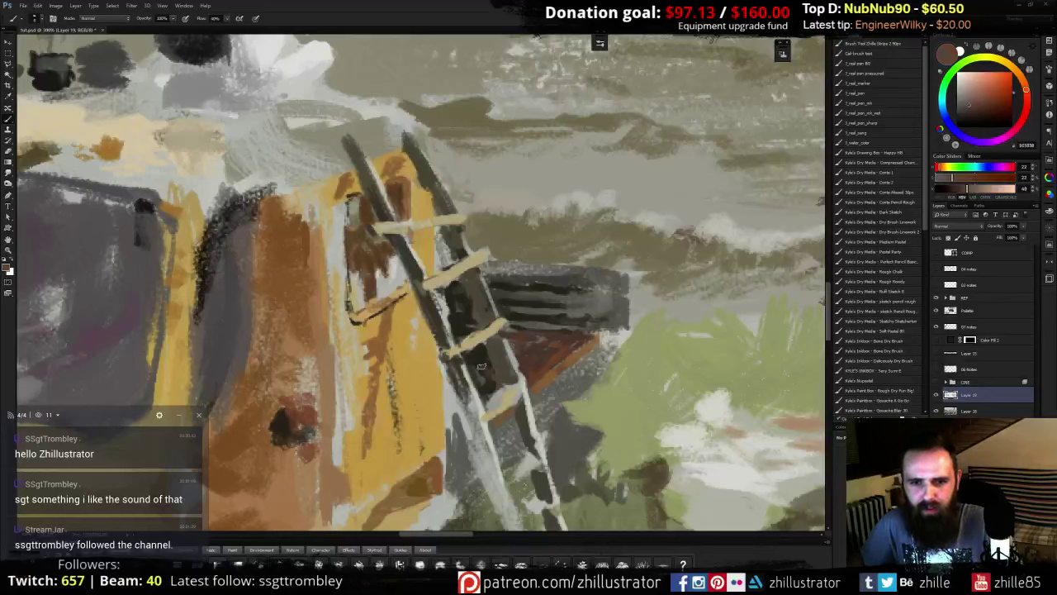
{"action": "left_click", "coordinate": [528, 359], "text": "alt"}
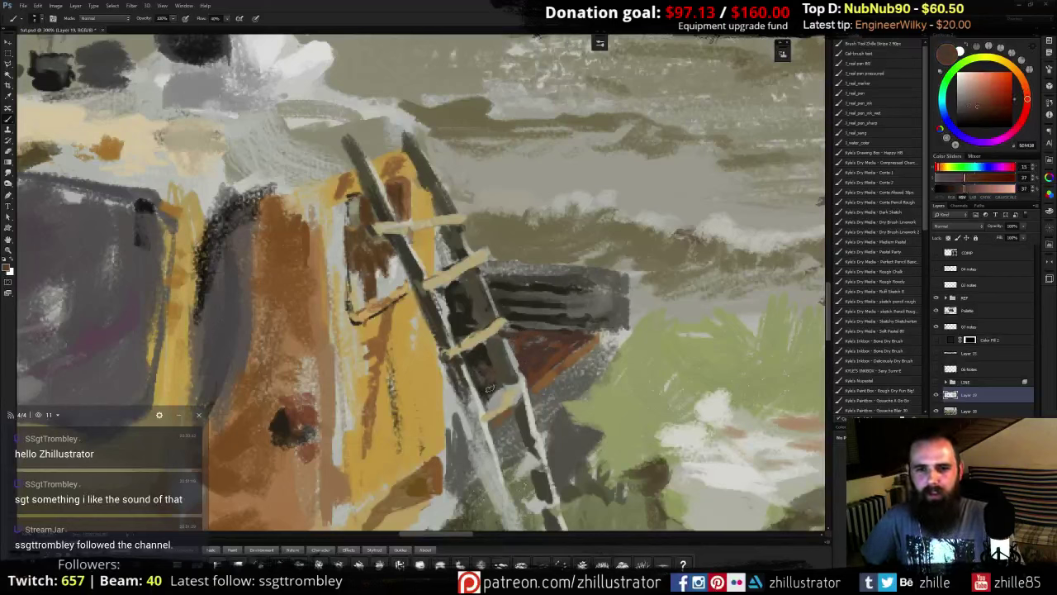
{"action": "left_click", "coordinate": [532, 354], "text": "alt"}
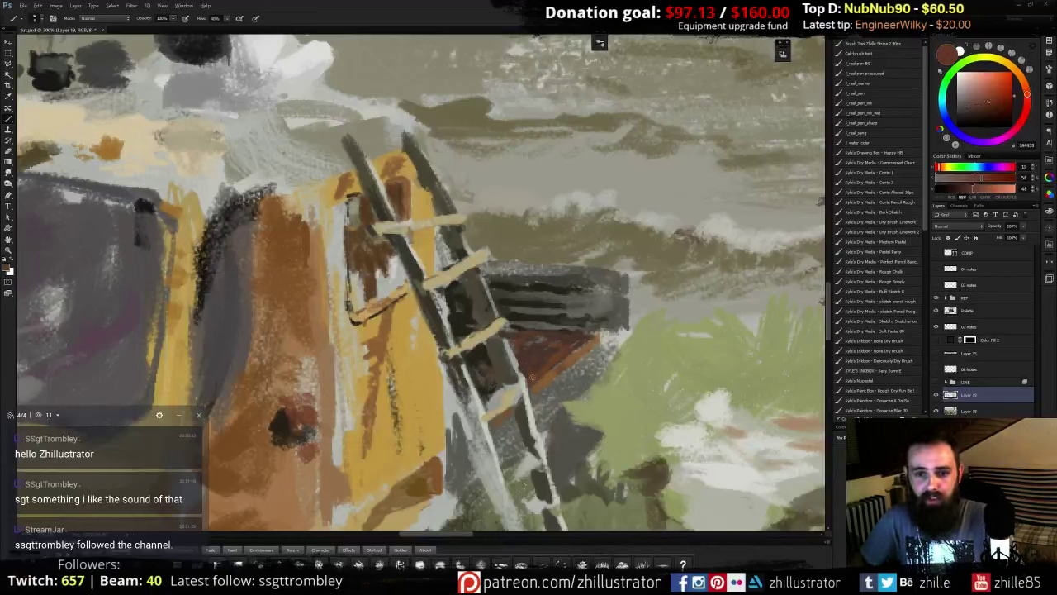
{"action": "left_click", "coordinate": [502, 387], "text": "alt"}
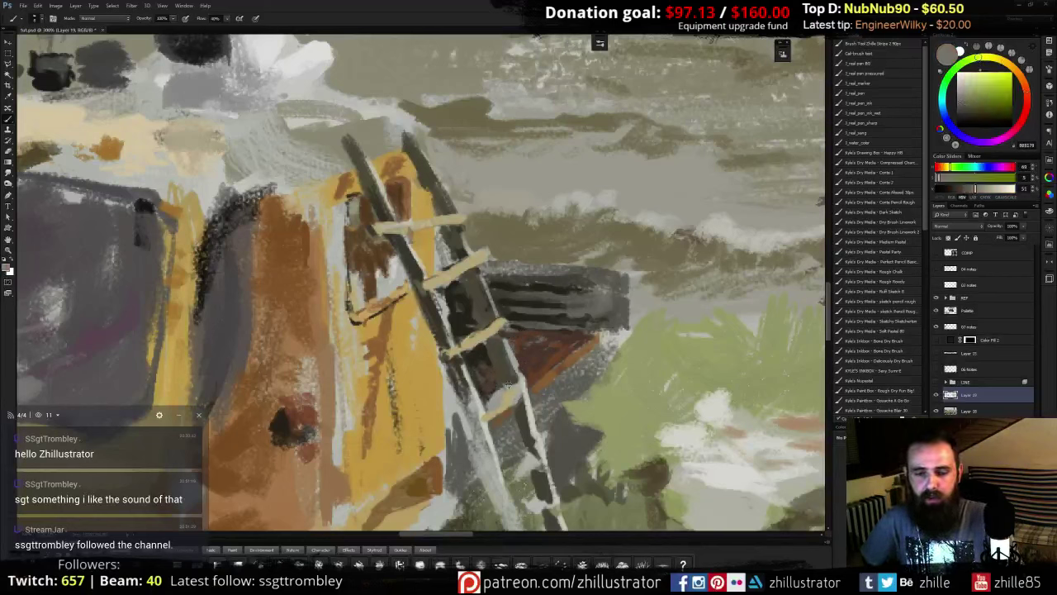
{"action": "left_click", "coordinate": [455, 362], "text": "alt"}
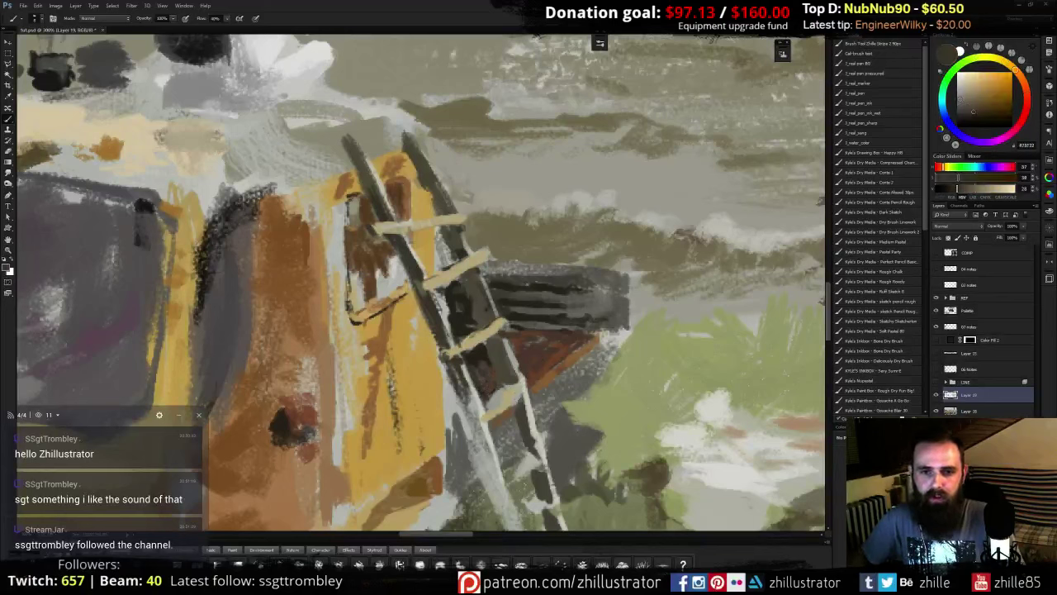
{"action": "left_click", "coordinate": [449, 290]}
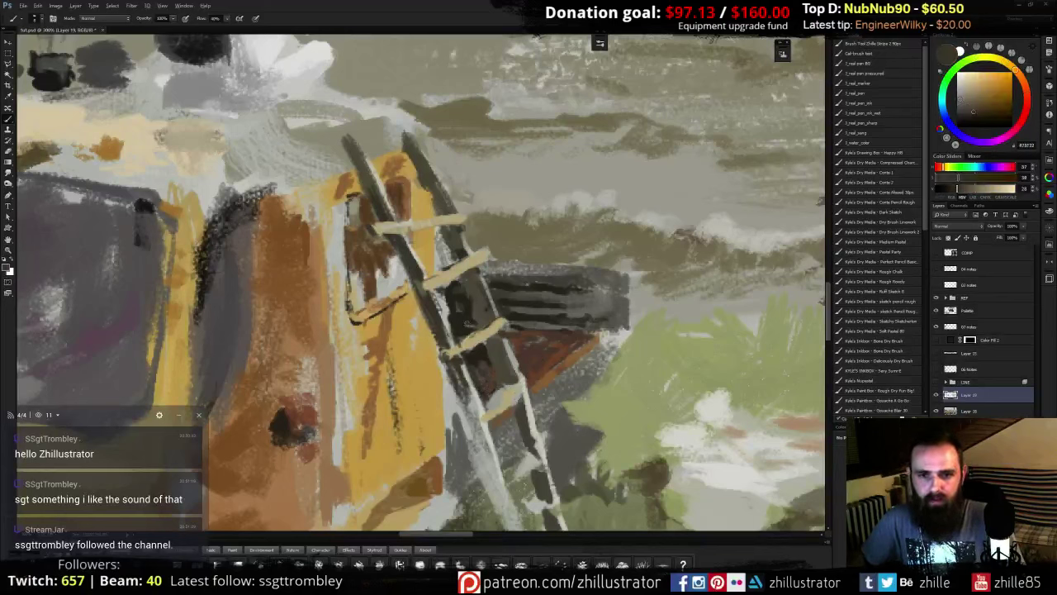
- Shade the ladder's second rung with a darkened tan and extend the bottom rung across the outer rail
{"action": "left_click", "coordinate": [456, 271], "text": "alt"}
{"action": "left_click", "coordinate": [971, 99]}
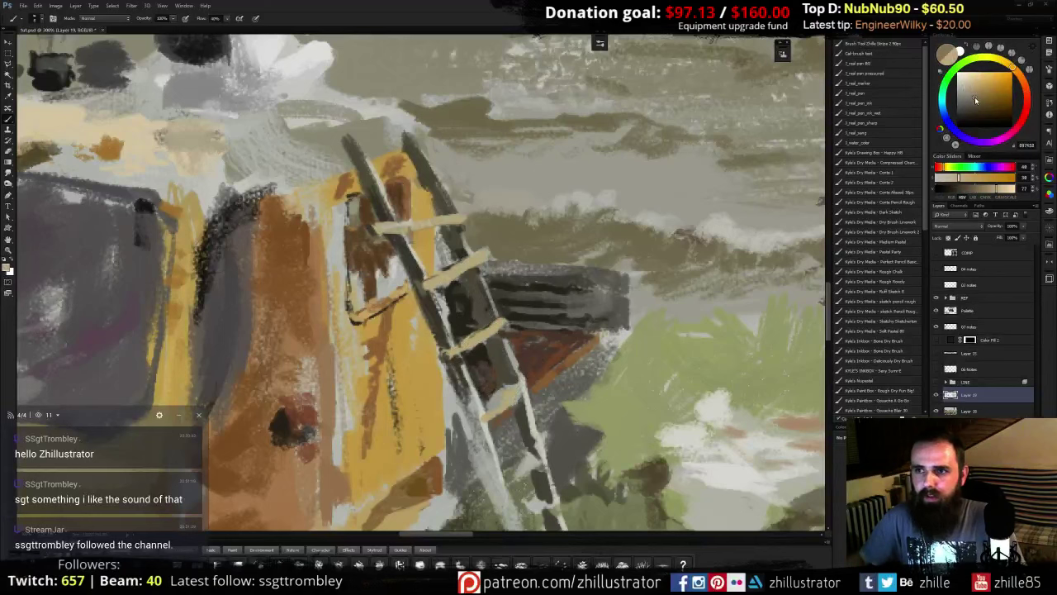
{"action": "left_click", "coordinate": [975, 99]}
{"action": "left_click_drag", "start_coordinate": [455, 269], "coordinate": [426, 284]}
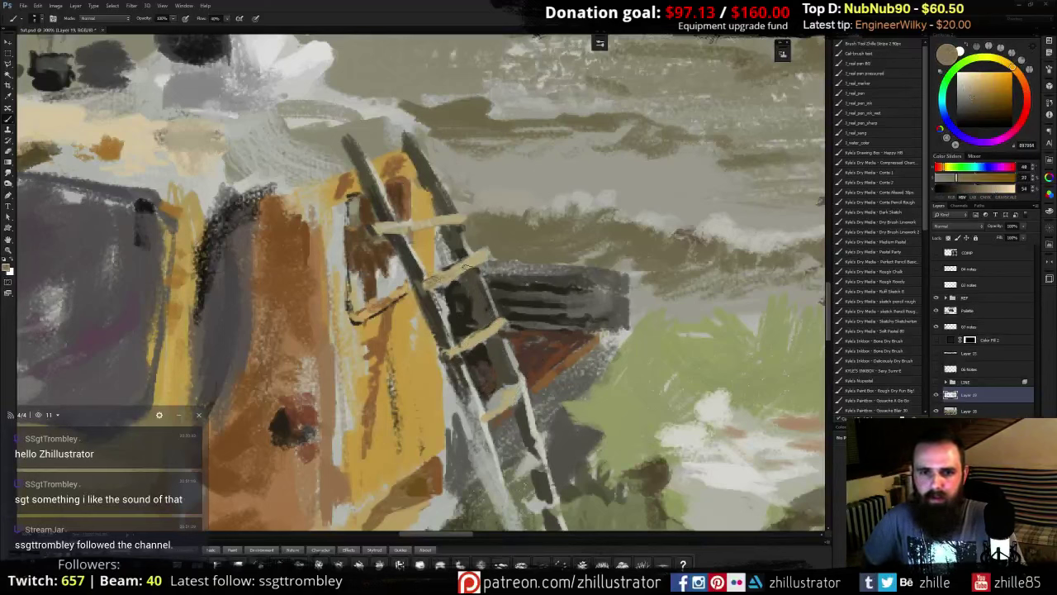
{"action": "mouse_move", "coordinate": [502, 409]}
{"action": "left_mouse_down"}
{"action": "mouse_move", "coordinate": [481, 424]}
{"action": "mouse_move", "coordinate": [527, 388]}
{"action": "mouse_move", "coordinate": [485, 337]}
{"action": "mouse_move", "coordinate": [526, 387]}
{"action": "left_mouse_up"}
{"action": "left_click", "coordinate": [499, 326], "text": "alt"}
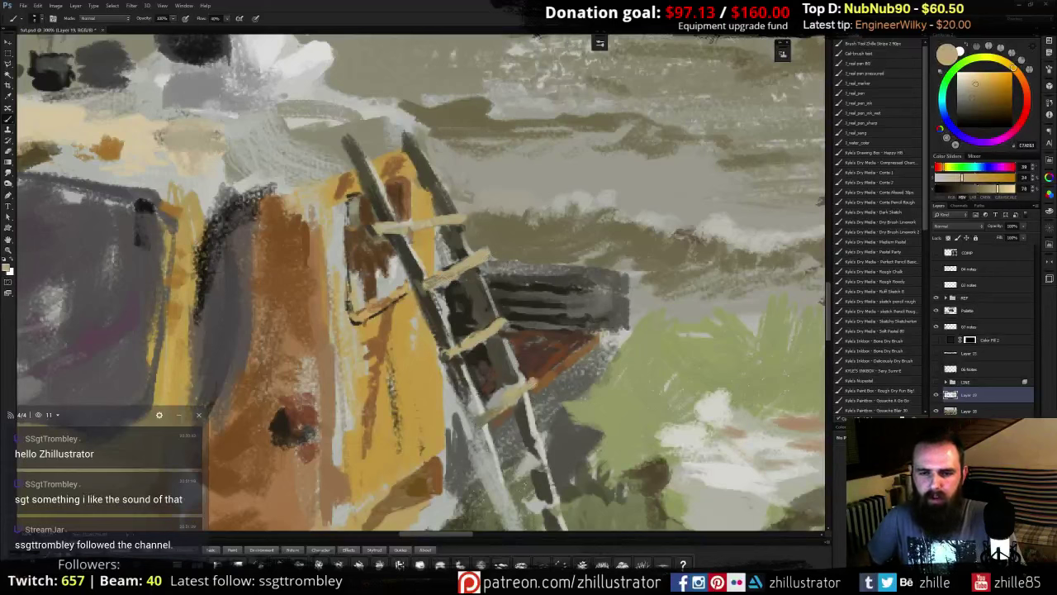
- Touch up the ladder's left rail around the bottom rung's end with sampled dark browns and neighbouring tones
{"action": "left_click", "coordinate": [459, 353], "text": "alt"}
{"action": "left_click_drag", "start_coordinate": [472, 436], "coordinate": [467, 425]}
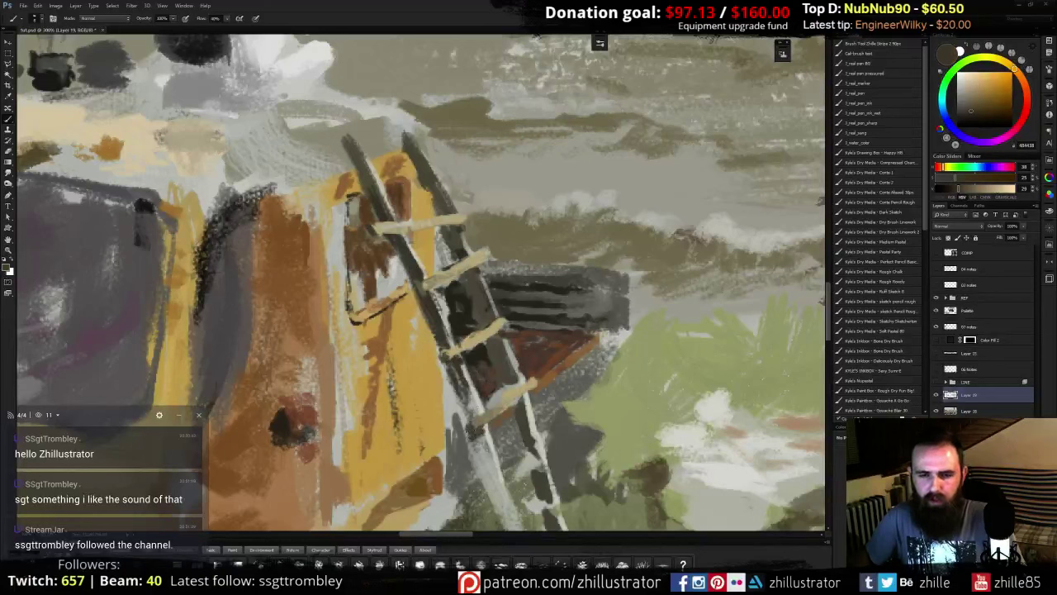
{"action": "left_click", "coordinate": [461, 413], "text": "alt"}
{"action": "left_click", "coordinate": [464, 419], "text": "alt"}
{"action": "left_click_drag", "start_coordinate": [466, 417], "coordinate": [468, 434]}
{"action": "left_click", "coordinate": [456, 362], "text": "alt"}
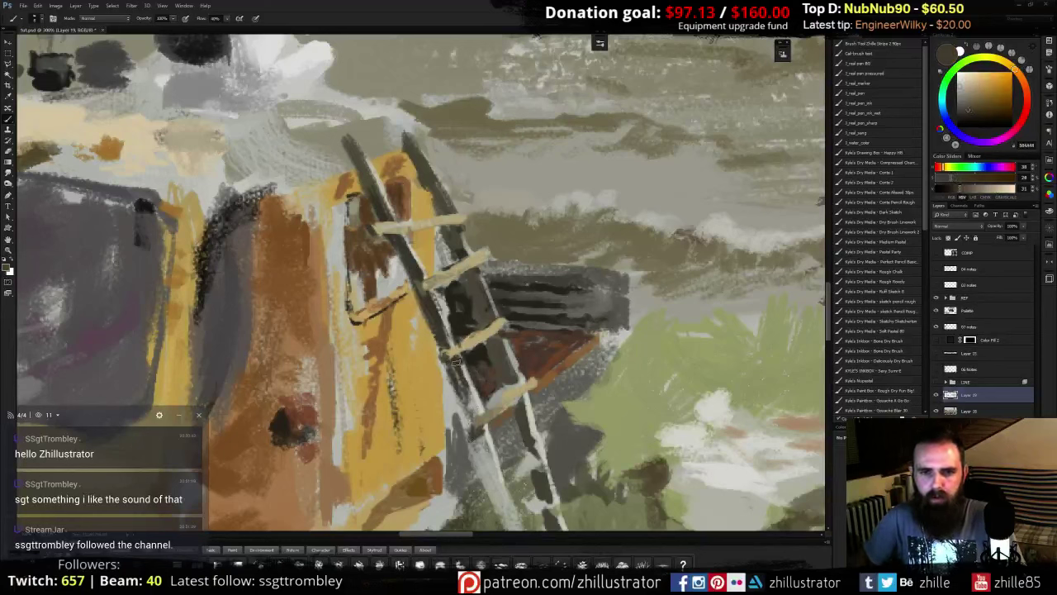
- Darken the gap just above the ladder's bottom rung with sampled dark grey-brown tones
{"action": "mouse_move", "coordinate": [466, 391]}
{"action": "left_mouse_down"}
{"action": "mouse_move", "coordinate": [503, 426]}
{"action": "mouse_move", "coordinate": [502, 391]}
{"action": "left_mouse_up"}
{"action": "left_click", "coordinate": [499, 378], "text": "alt"}
{"action": "left_click", "coordinate": [510, 377], "text": "alt"}
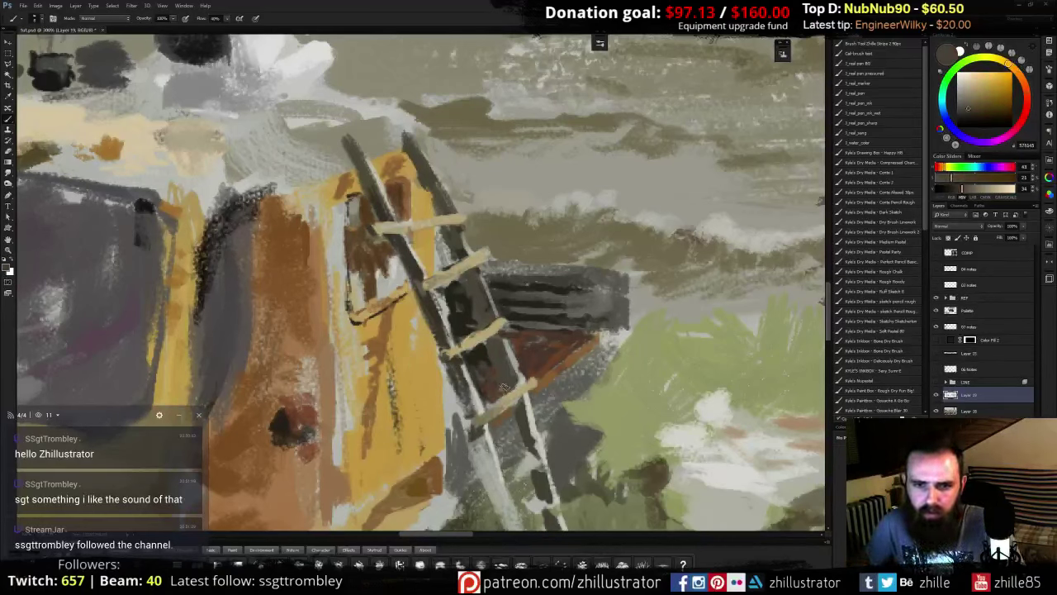
- Thicken the ladder's bottom rung with a darker tan underside sampled from the rungs
{"action": "left_click", "coordinate": [489, 413], "text": "alt"}
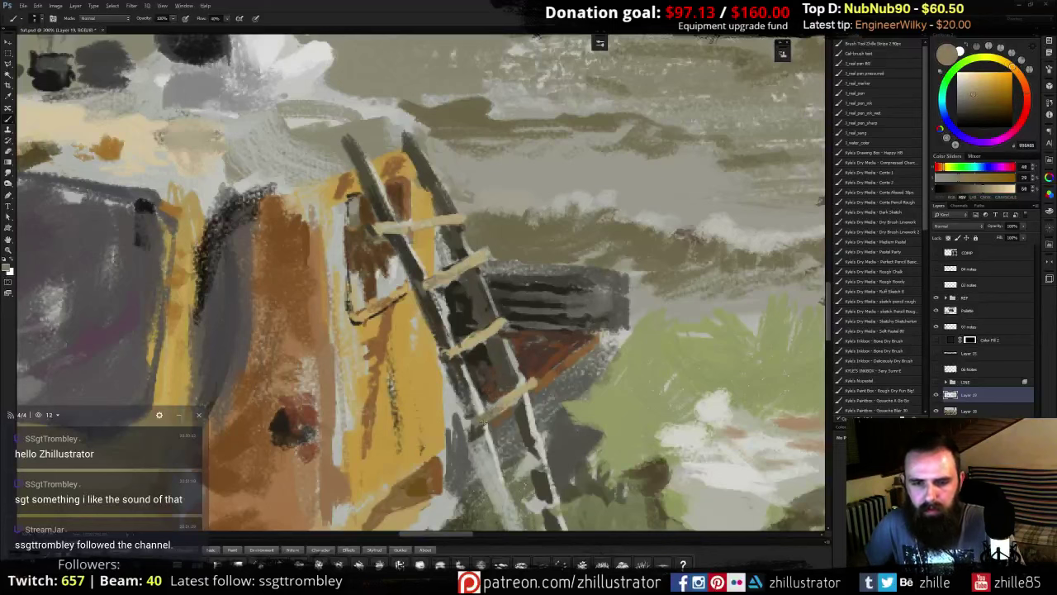
{"action": "left_click", "coordinate": [451, 351], "text": "alt"}
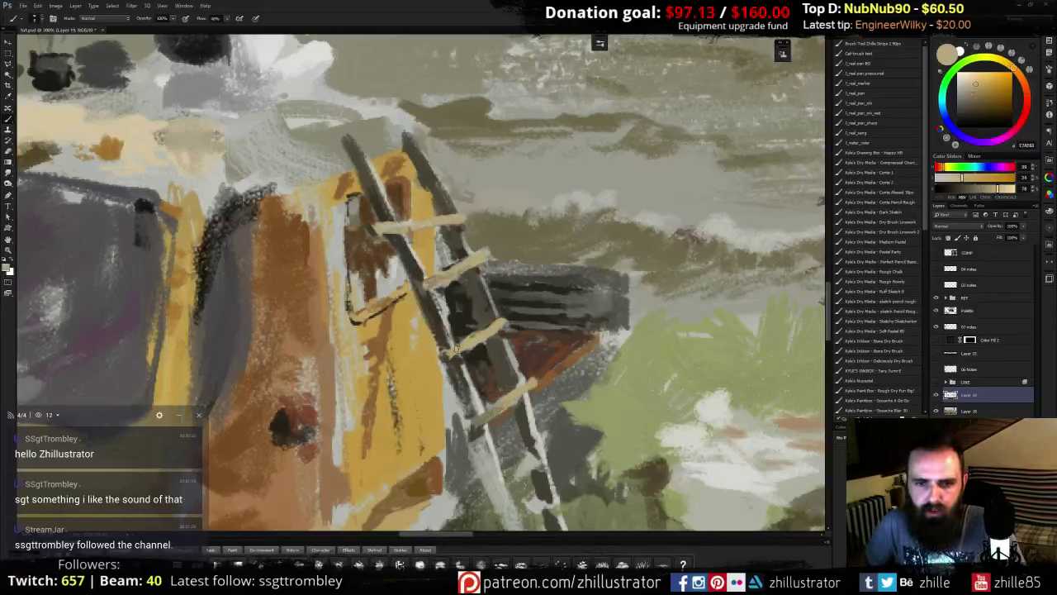
{"action": "left_click", "coordinate": [513, 395], "text": "alt"}
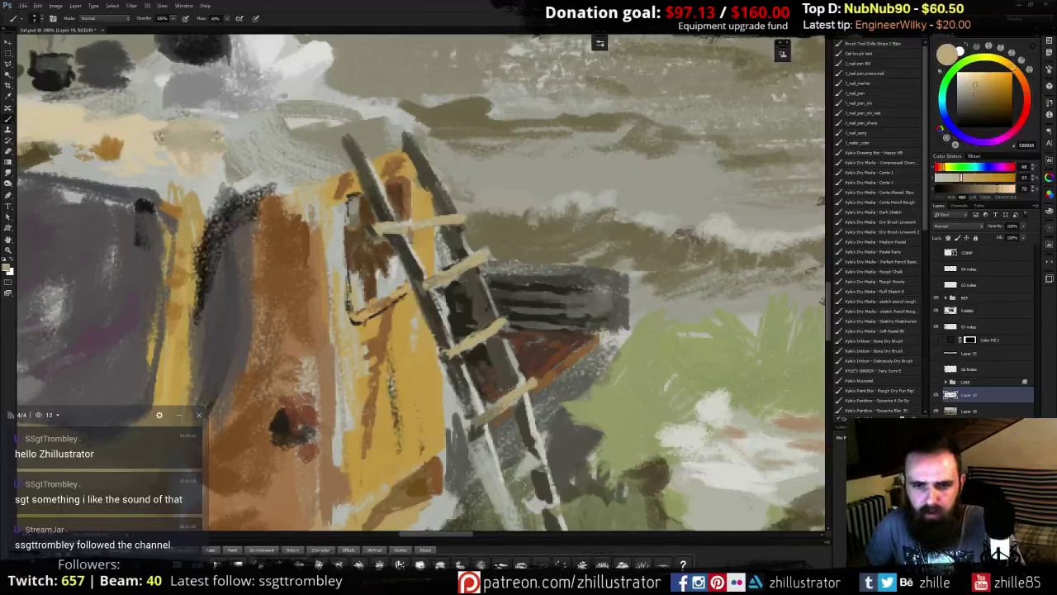
{"action": "left_click", "coordinate": [497, 410], "text": "alt"}
{"action": "mouse_move", "coordinate": [486, 425]}
{"action": "left_mouse_down"}
{"action": "mouse_move", "coordinate": [528, 391]}
{"action": "mouse_move", "coordinate": [517, 401]}
{"action": "left_mouse_up"}
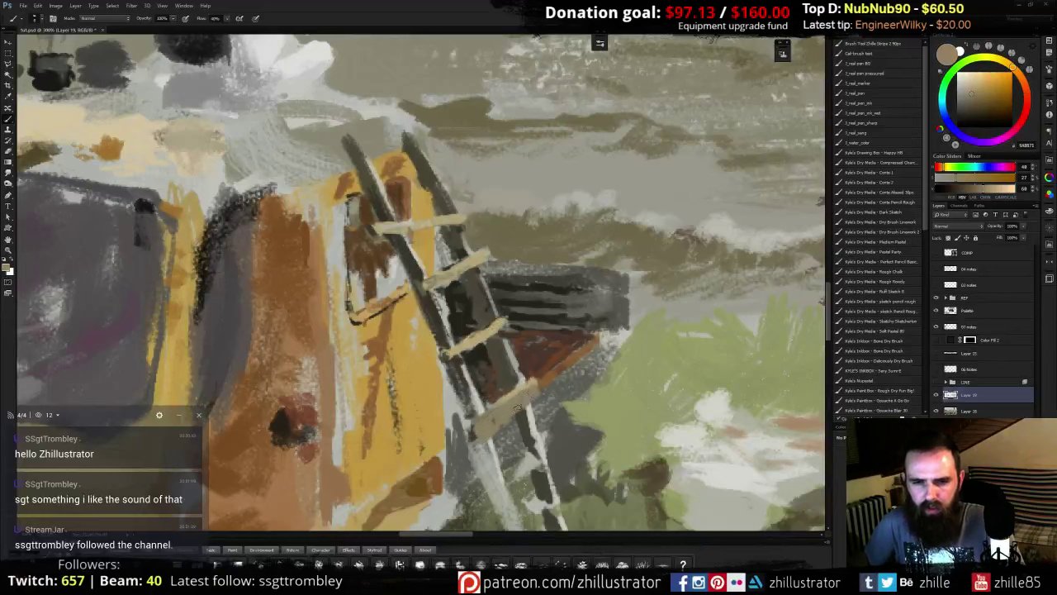
- Repaint the ladder's left rail above the bottom rung with sampled dark grey
{"action": "left_click", "coordinate": [474, 438], "text": "alt"}
{"action": "left_click", "coordinate": [484, 444], "text": "alt"}
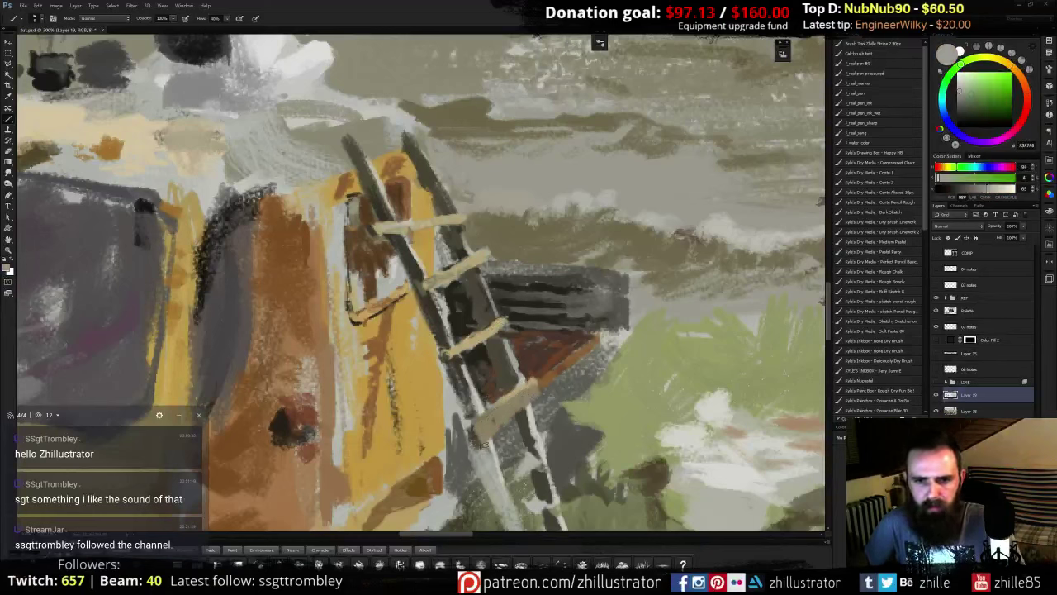
{"action": "left_click", "coordinate": [464, 380], "text": "alt"}
{"action": "left_click_drag", "start_coordinate": [465, 387], "coordinate": [475, 408]}
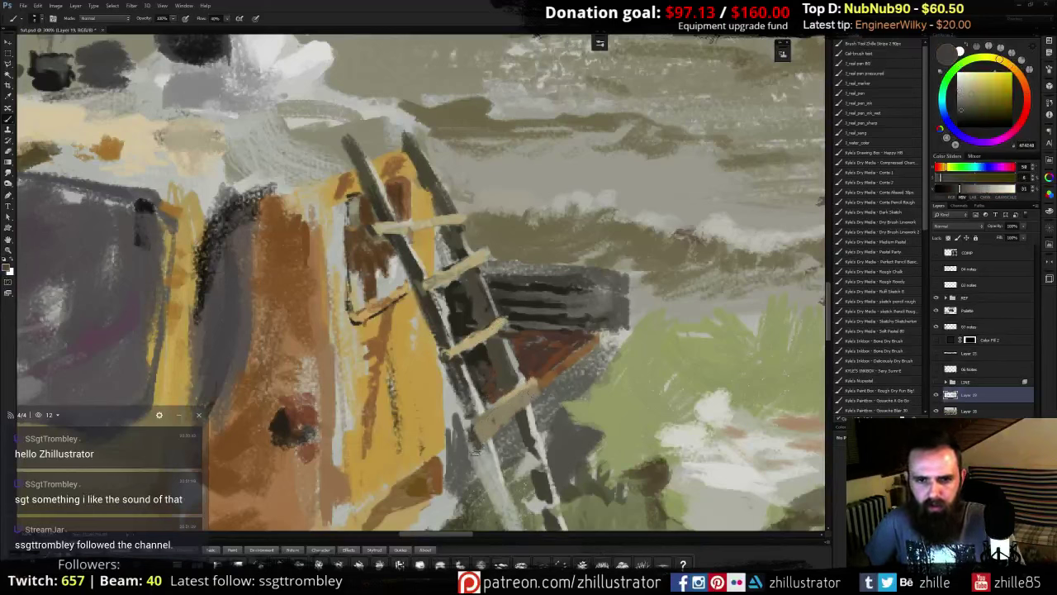
- Darken the gap between the ladder rails above the fourth rung with dark browns sampled from the cargo bed
{"action": "mouse_move", "coordinate": [472, 447]}
{"action": "left_mouse_down"}
{"action": "mouse_move", "coordinate": [488, 480]}
{"action": "mouse_move", "coordinate": [526, 345]}
{"action": "left_mouse_up"}
{"action": "left_click", "coordinate": [505, 246], "text": "alt"}
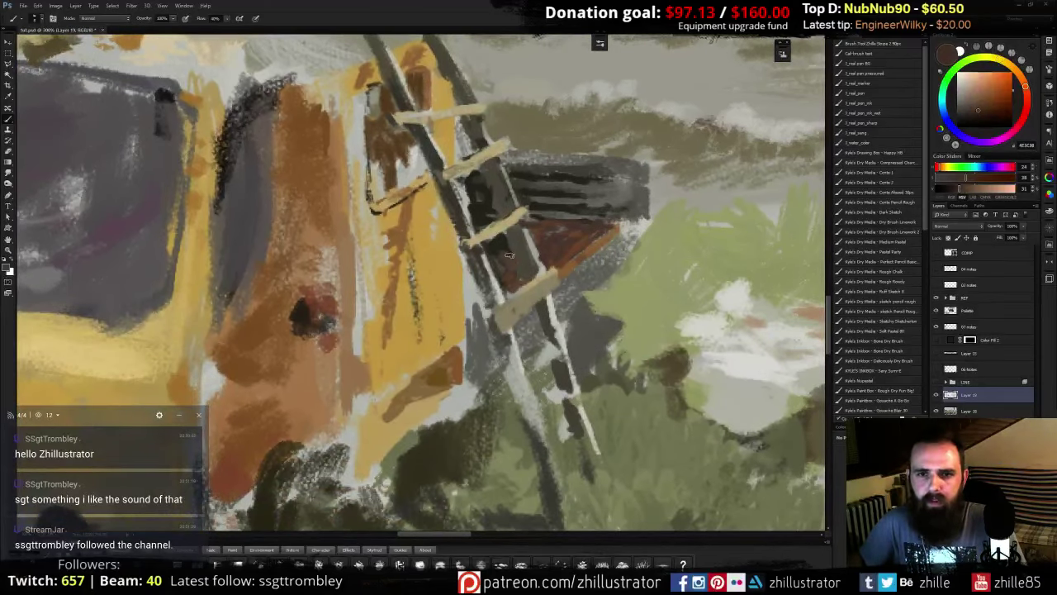
{"action": "left_click", "coordinate": [535, 250], "text": "alt"}
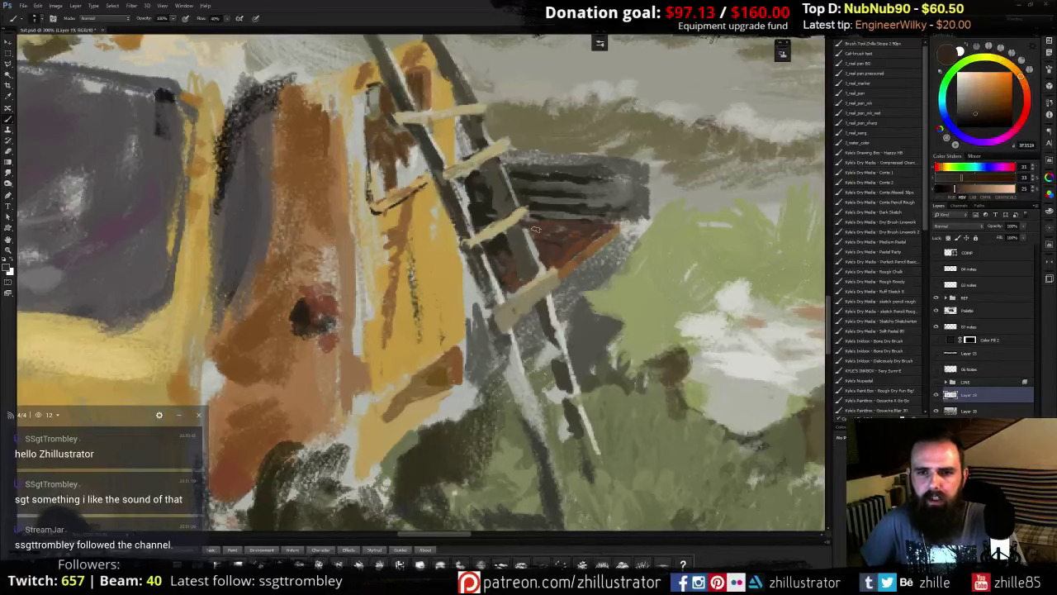
{"action": "left_click_drag", "start_coordinate": [535, 230], "coordinate": [542, 289]}
{"action": "left_click", "coordinate": [512, 297], "text": "alt"}
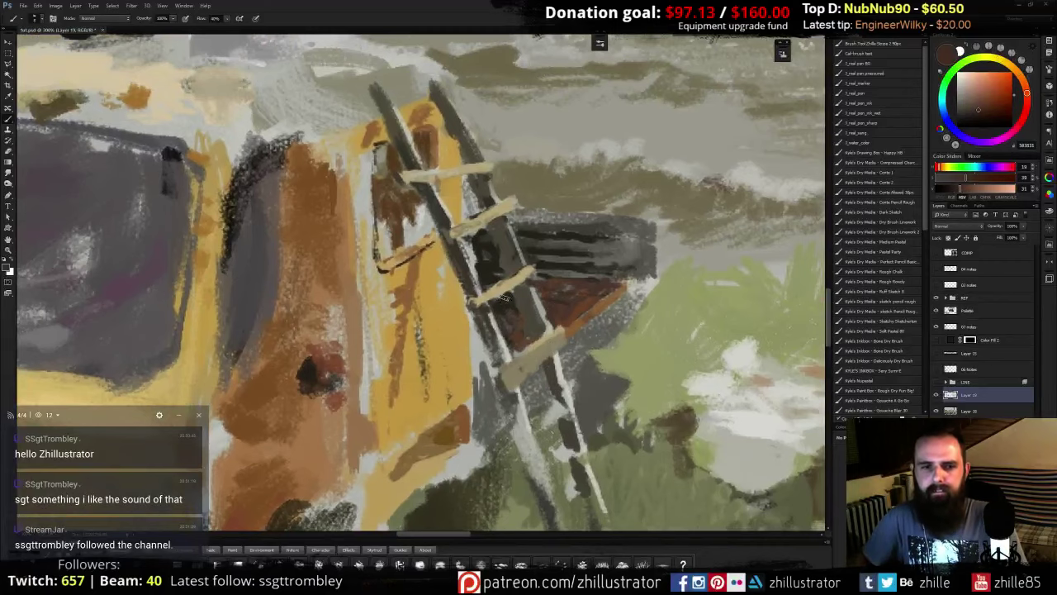
- Repaint the yellow door's lower left side and bottom edge with sampled orange-browns and a lighter tan
{"action": "left_click_drag", "start_coordinate": [475, 360], "coordinate": [518, 325]}
{"action": "left_click", "coordinate": [437, 330], "text": "alt"}
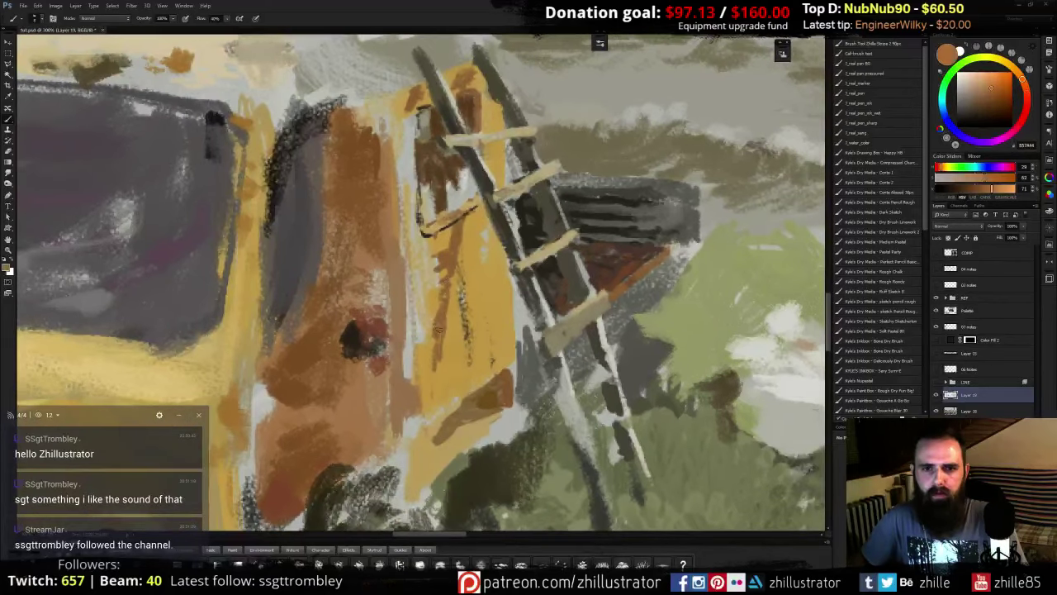
{"action": "left_click", "coordinate": [431, 359], "text": "alt"}
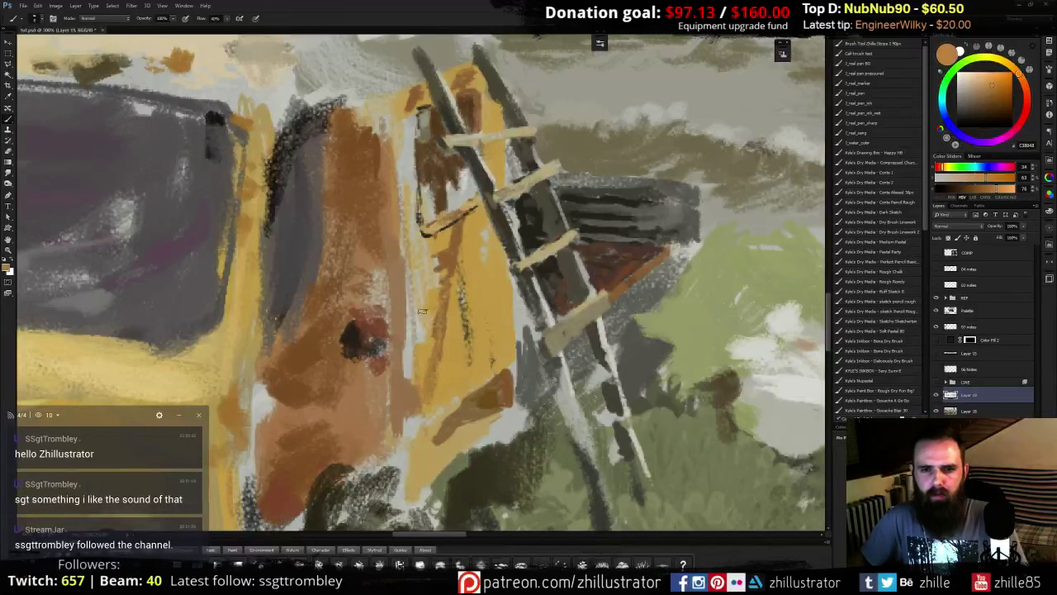
{"action": "left_click", "coordinate": [422, 362], "text": "alt"}
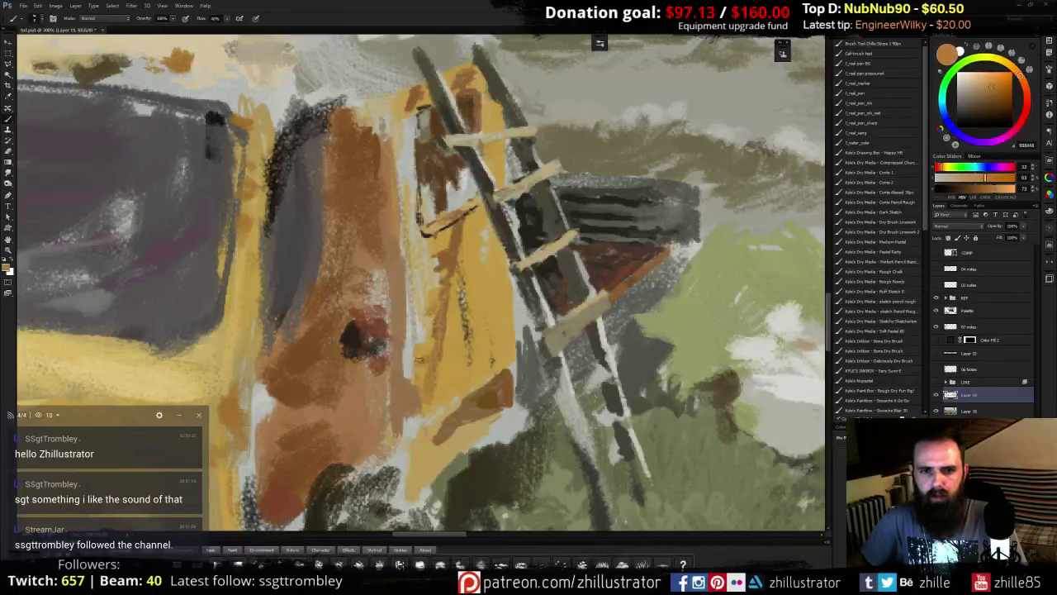
{"action": "left_click", "coordinate": [478, 400], "text": "alt"}
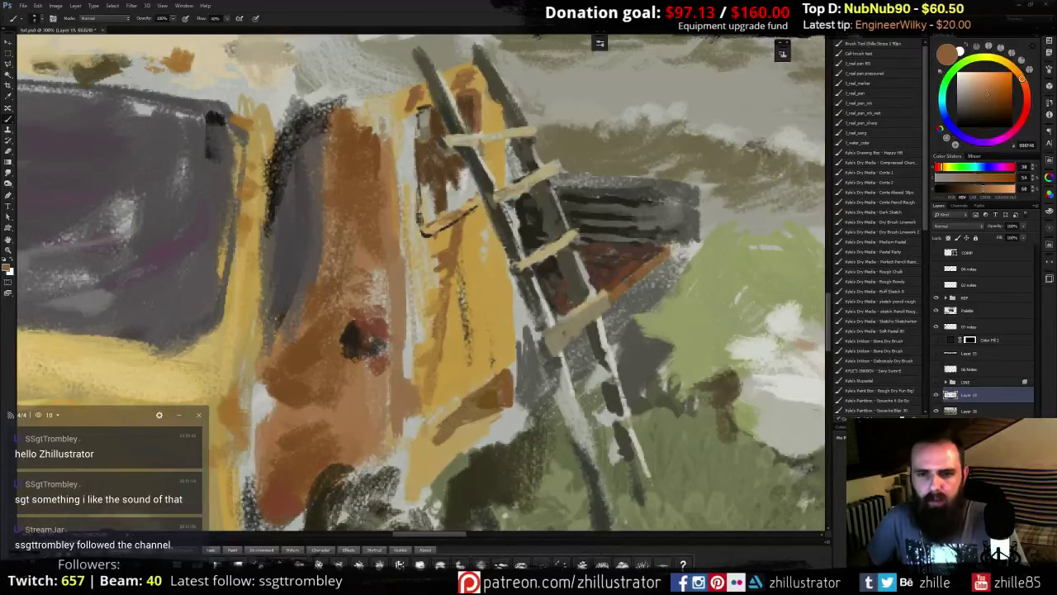
{"action": "left_click", "coordinate": [467, 369], "text": "alt"}
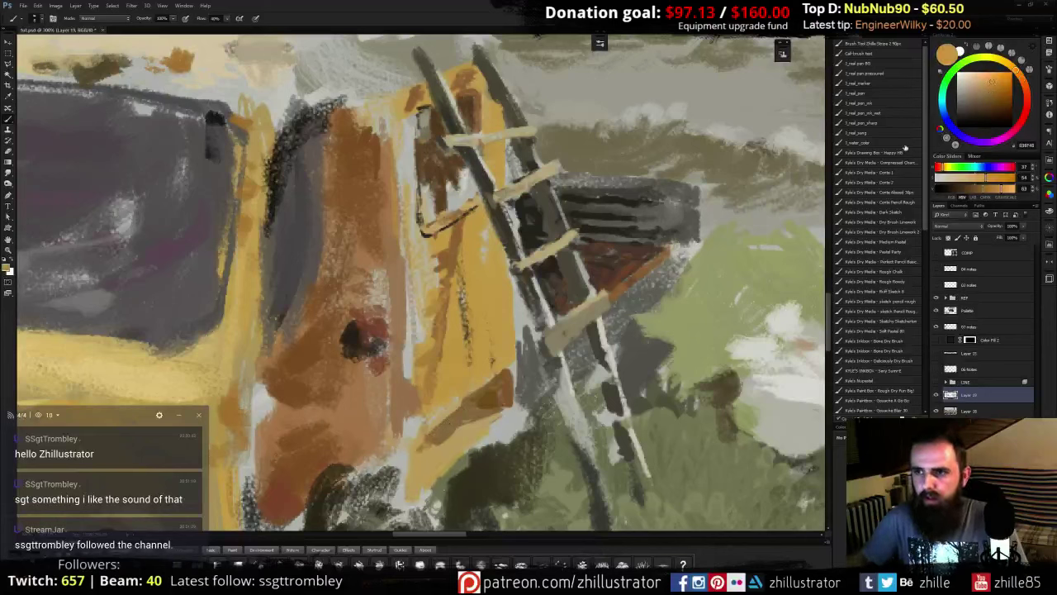
{"action": "left_click", "coordinate": [980, 80]}
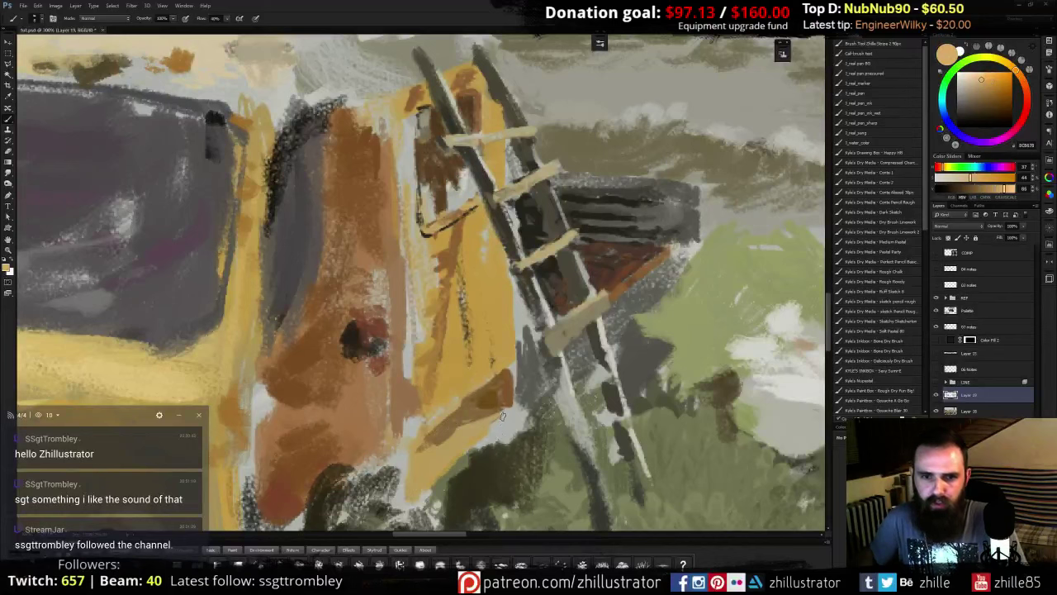
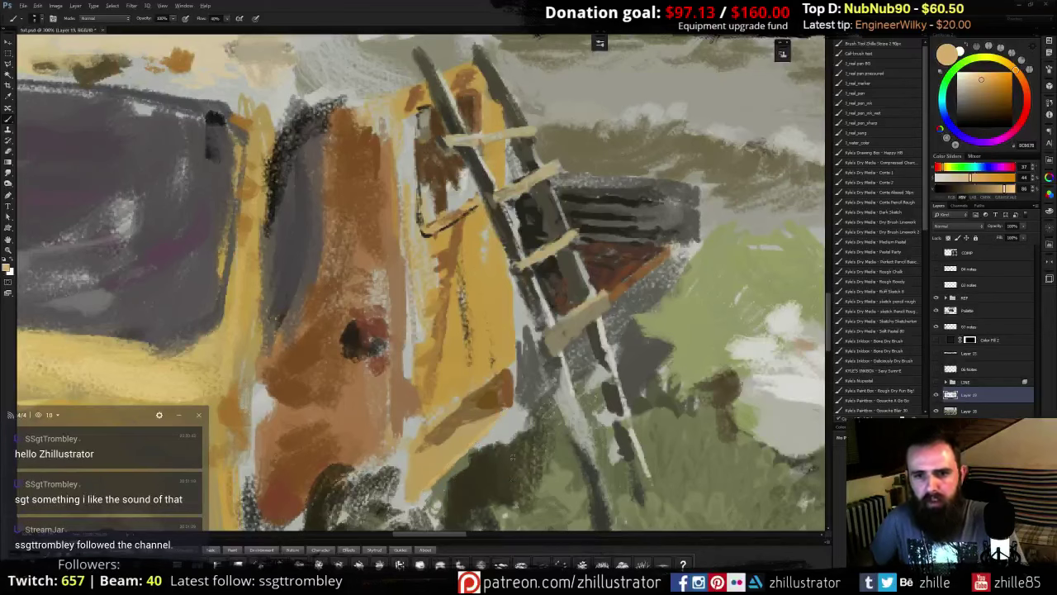
- Paint the shadow beneath the yellow door's bottom edge with sampled dark olive-browns, checking its shape against the LINE group
{"action": "left_click", "coordinate": [514, 454], "text": "alt"}
{"action": "left_click", "coordinate": [936, 383]}
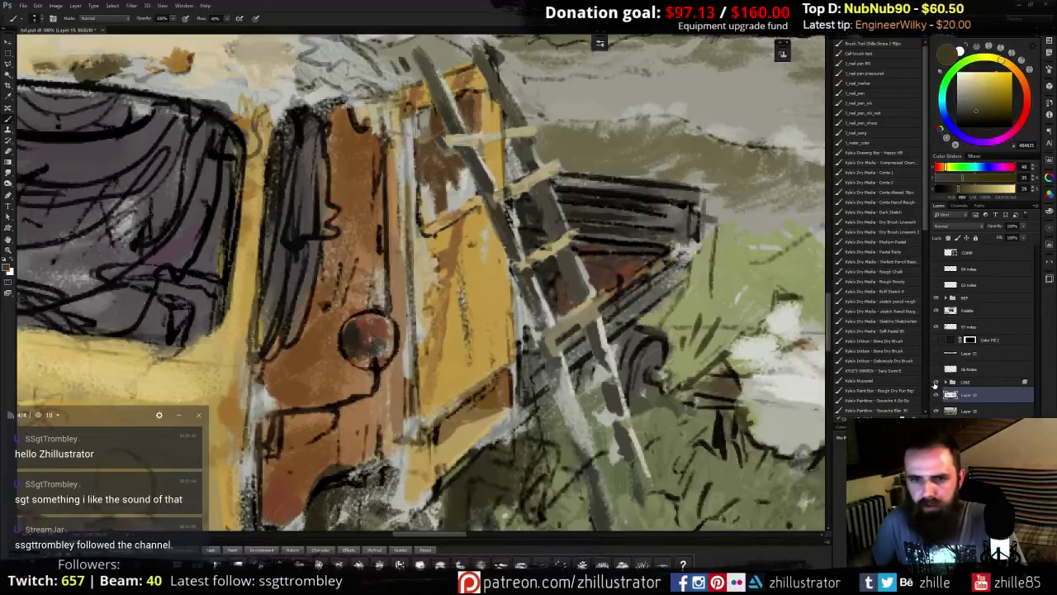
{"action": "left_click", "coordinate": [936, 383]}
{"action": "left_click", "coordinate": [473, 446], "text": "alt"}
{"action": "left_click", "coordinate": [487, 448], "text": "alt"}
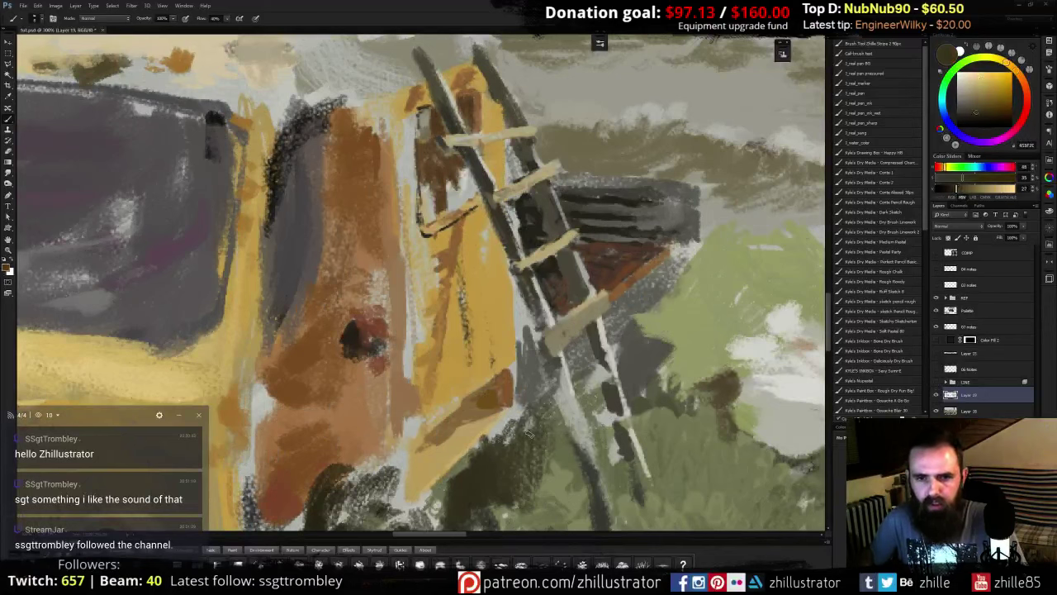
{"action": "left_click", "coordinate": [477, 450], "text": "alt"}
{"action": "left_click", "coordinate": [471, 452], "text": "alt"}
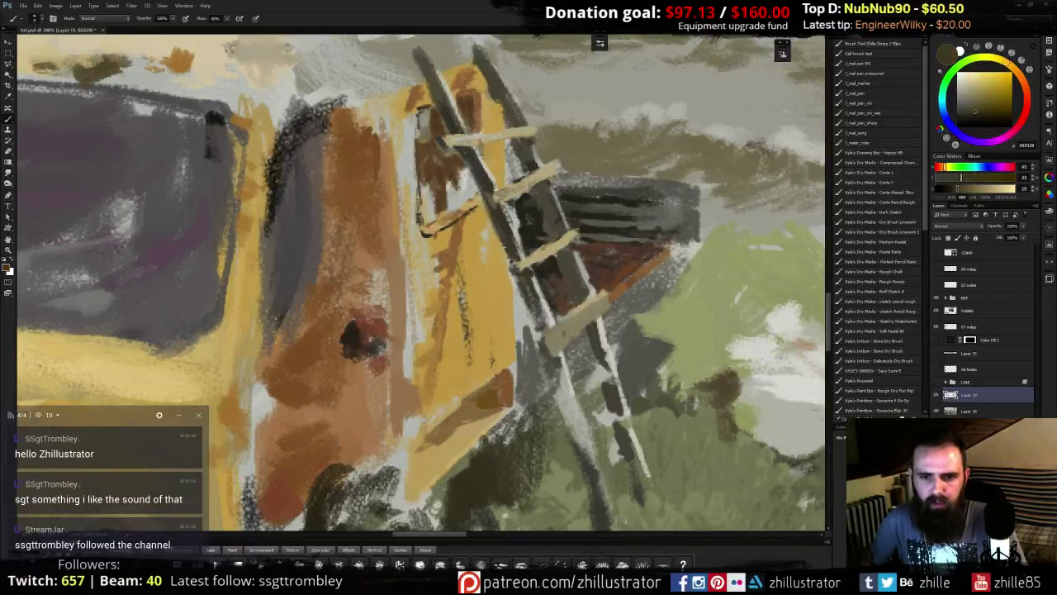
{"action": "left_click", "coordinate": [446, 476], "text": "alt"}
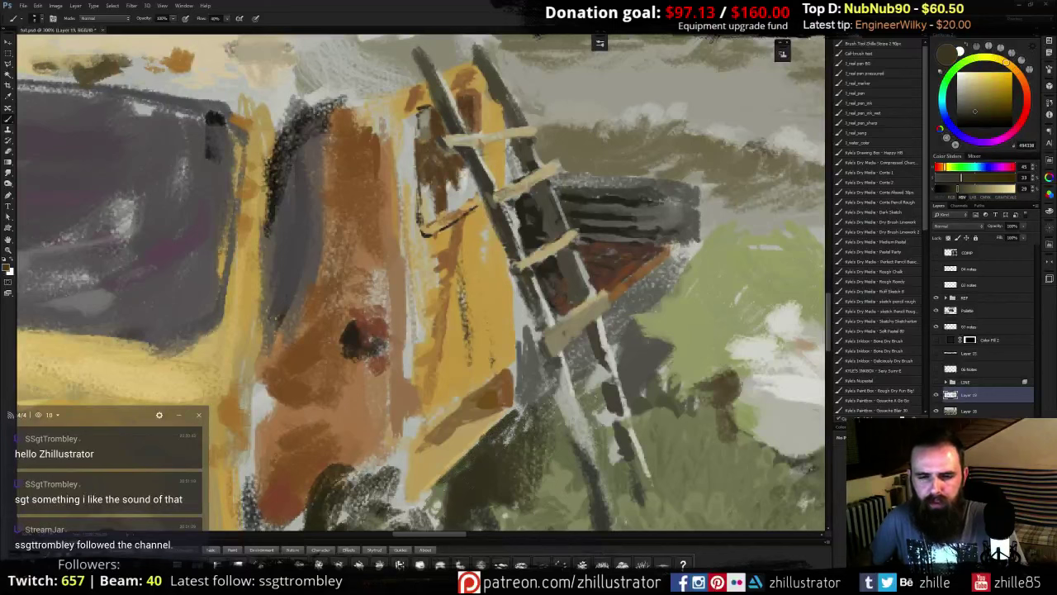
- Paint light grey-green grass blades between the yellow door's bottom corner and the ladder's lower left rail
{"action": "left_click", "coordinate": [572, 450], "text": "alt"}
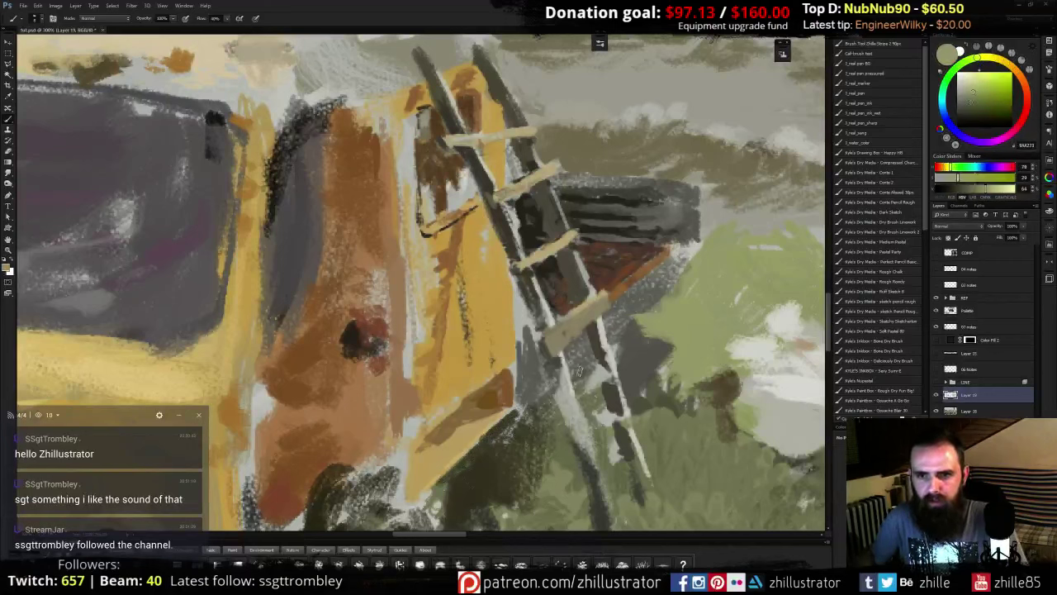
{"action": "mouse_move", "coordinate": [541, 441]}
{"action": "left_mouse_down"}
{"action": "mouse_move", "coordinate": [494, 442]}
{"action": "mouse_move", "coordinate": [526, 402]}
{"action": "mouse_move", "coordinate": [539, 403]}
{"action": "mouse_move", "coordinate": [533, 383]}
{"action": "mouse_move", "coordinate": [522, 395]}
{"action": "mouse_move", "coordinate": [539, 420]}
{"action": "left_mouse_up"}
{"action": "left_click_drag", "start_coordinate": [555, 406], "coordinate": [546, 427]}
{"action": "left_click_drag", "start_coordinate": [588, 394], "coordinate": [589, 410]}
- Refine the ladder's fourth rung with tan tones sampled from its lit top and shaded underside
{"action": "left_click", "coordinate": [576, 326], "text": "alt"}
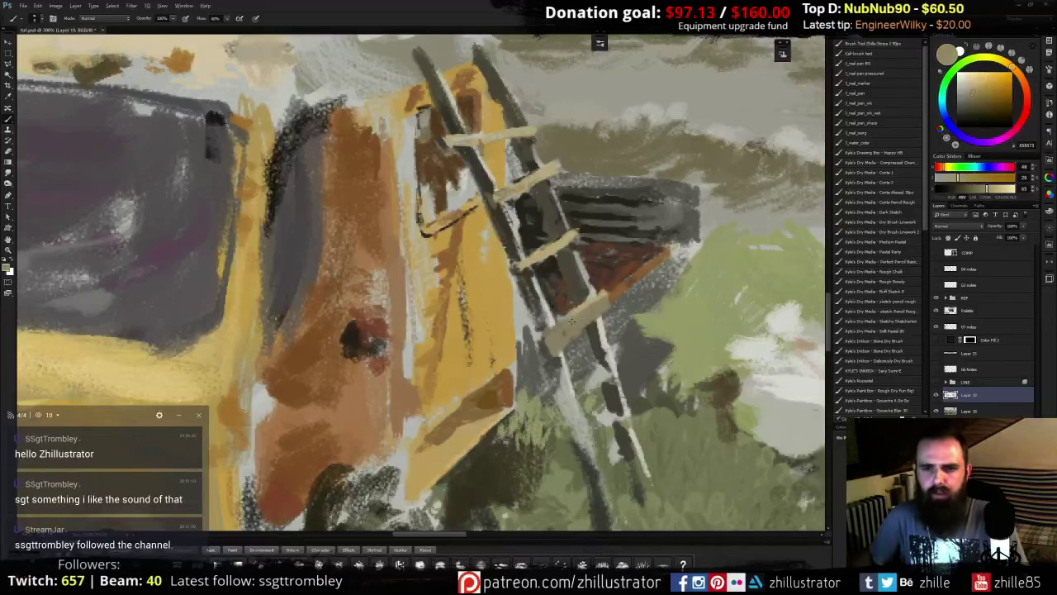
{"action": "left_click", "coordinate": [582, 314], "text": "alt"}
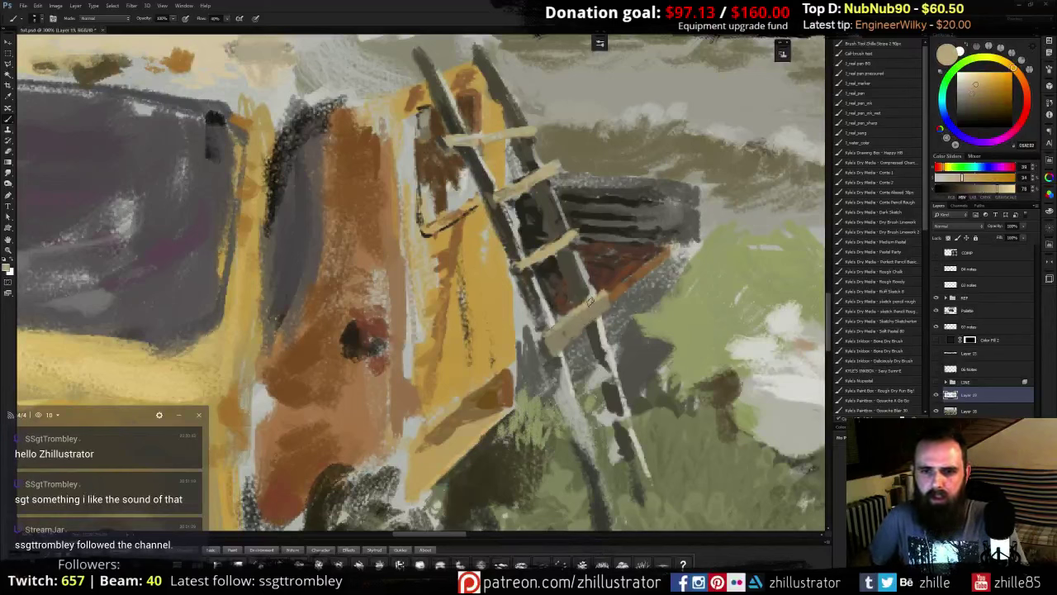
{"action": "left_click", "coordinate": [564, 333], "text": "alt"}
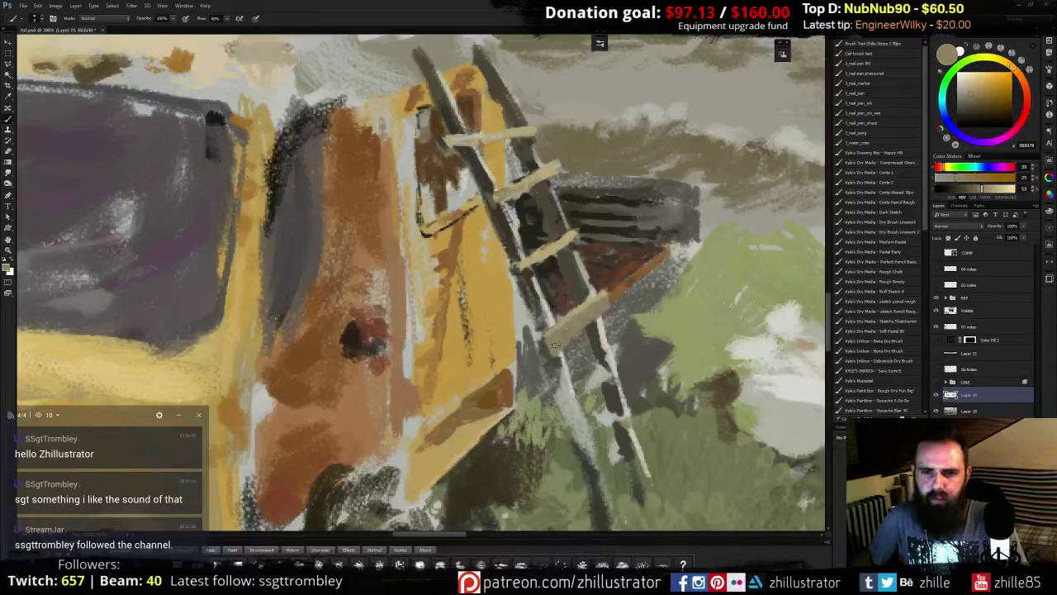
- Touch up the ladder's right rail and its light edge around the fourth rung with sampled dark and light greys
{"action": "left_click", "coordinate": [600, 334], "text": "alt"}
{"action": "left_click", "coordinate": [601, 323], "text": "alt"}
{"action": "left_click", "coordinate": [588, 289], "text": "alt"}
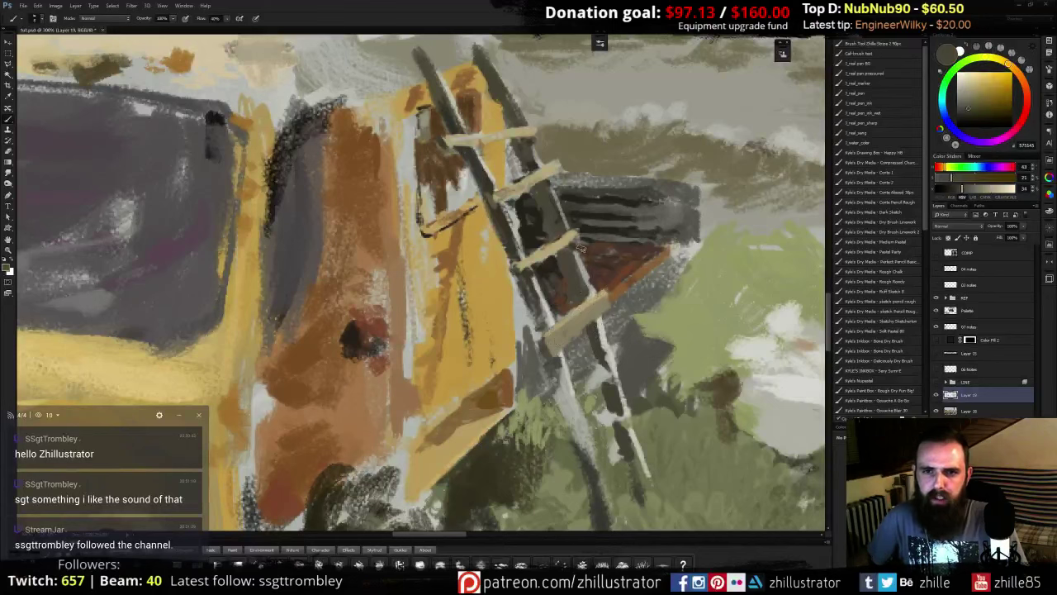
{"action": "left_click", "coordinate": [590, 277], "text": "alt"}
{"action": "left_click", "coordinate": [589, 283], "text": "alt"}
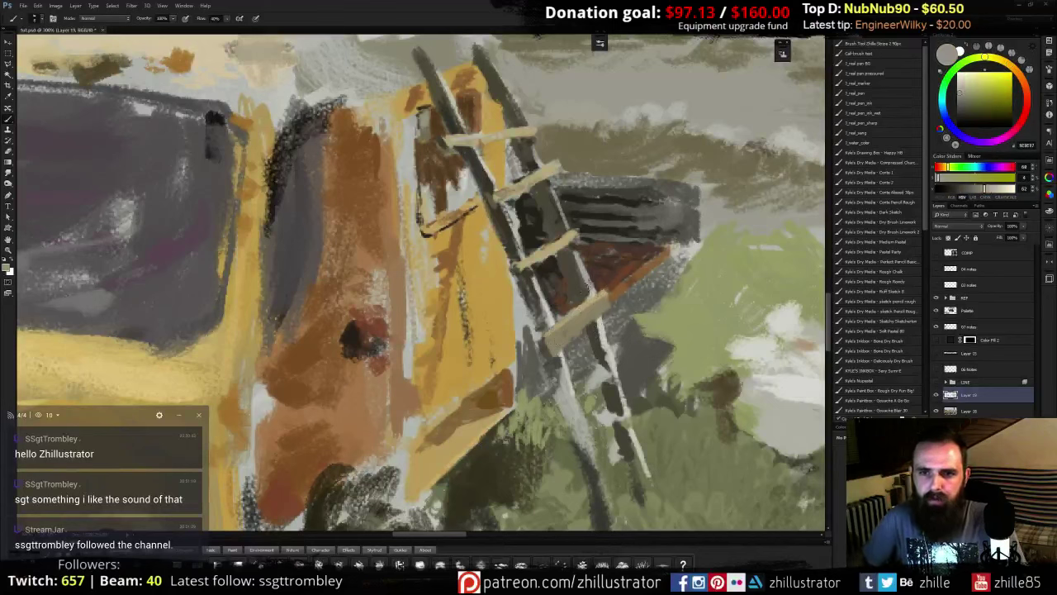
{"action": "left_click", "coordinate": [587, 287], "text": "alt"}
- Darken the ladder's right rail below the third and fourth rungs with sampled dark grey-browns
{"action": "left_click", "coordinate": [565, 259], "text": "alt"}
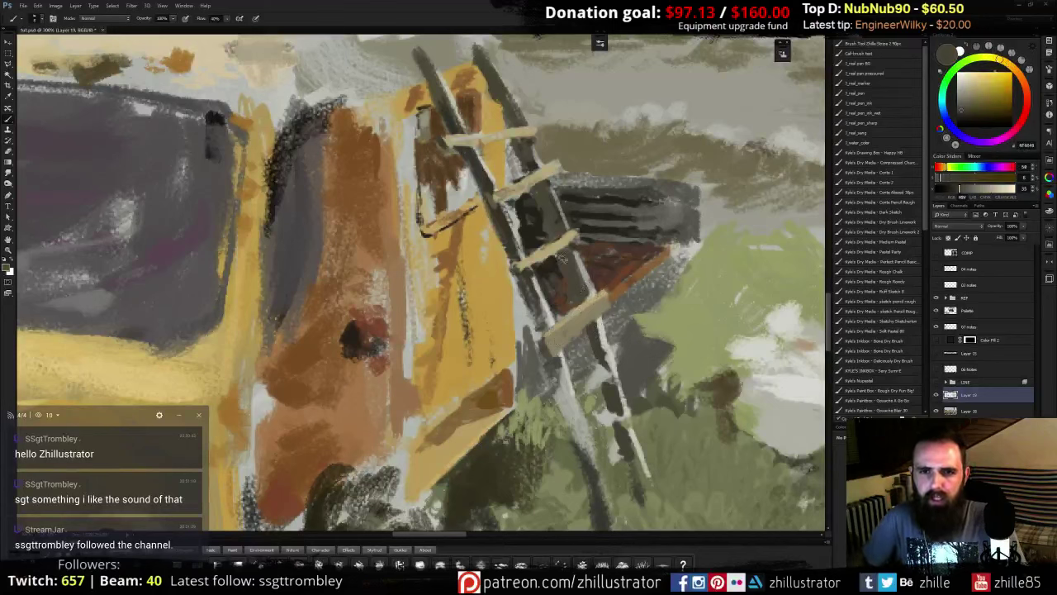
{"action": "left_click", "coordinate": [566, 263], "text": "alt"}
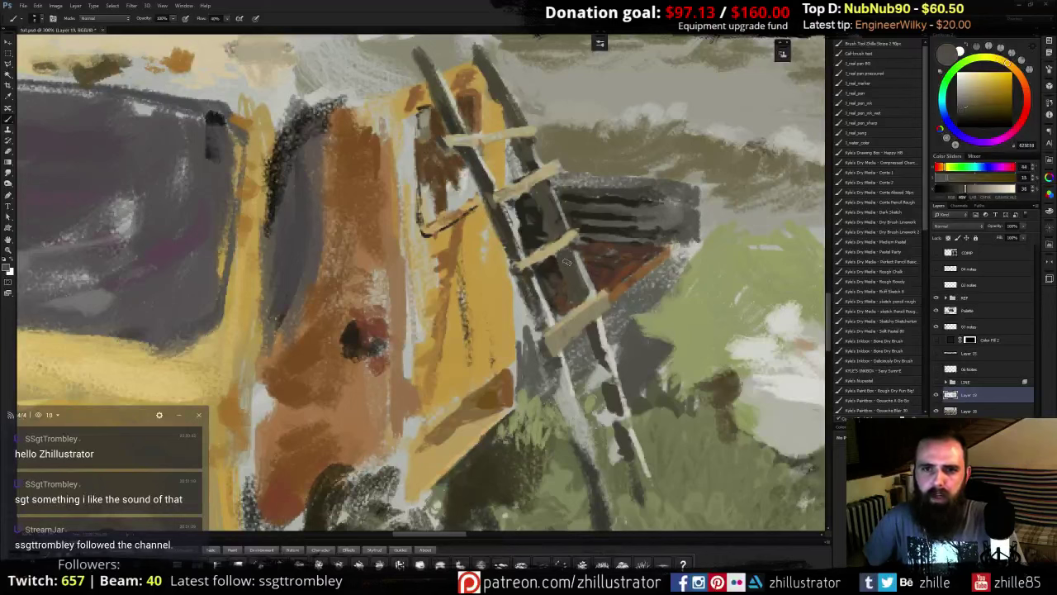
{"action": "left_click", "coordinate": [529, 284], "text": "alt"}
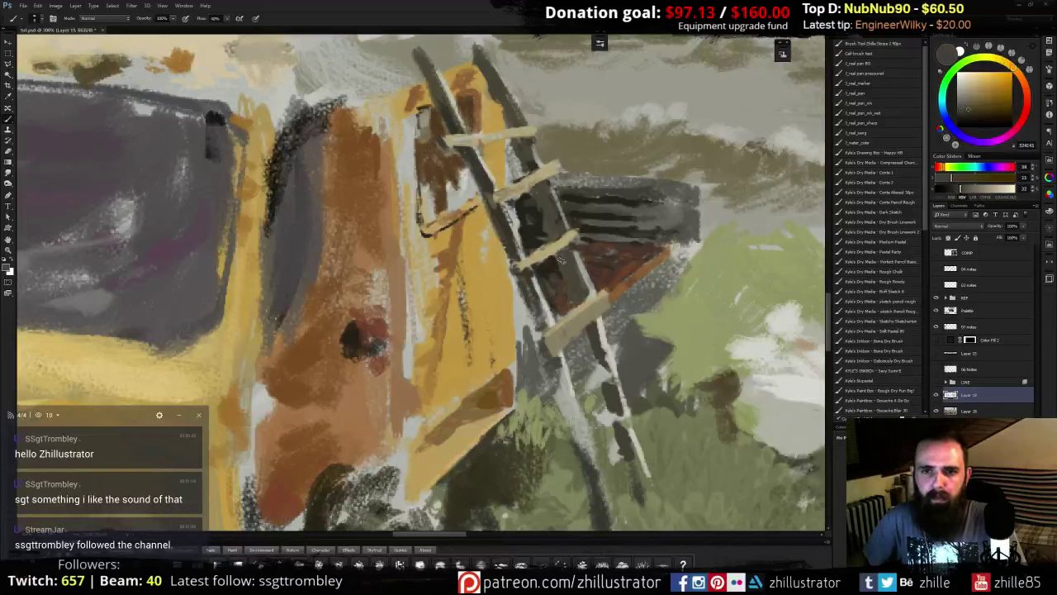
{"action": "mouse_move", "coordinate": [597, 347]}
{"action": "left_mouse_down"}
{"action": "mouse_move", "coordinate": [595, 367]}
{"action": "mouse_move", "coordinate": [606, 368]}
{"action": "left_mouse_up"}
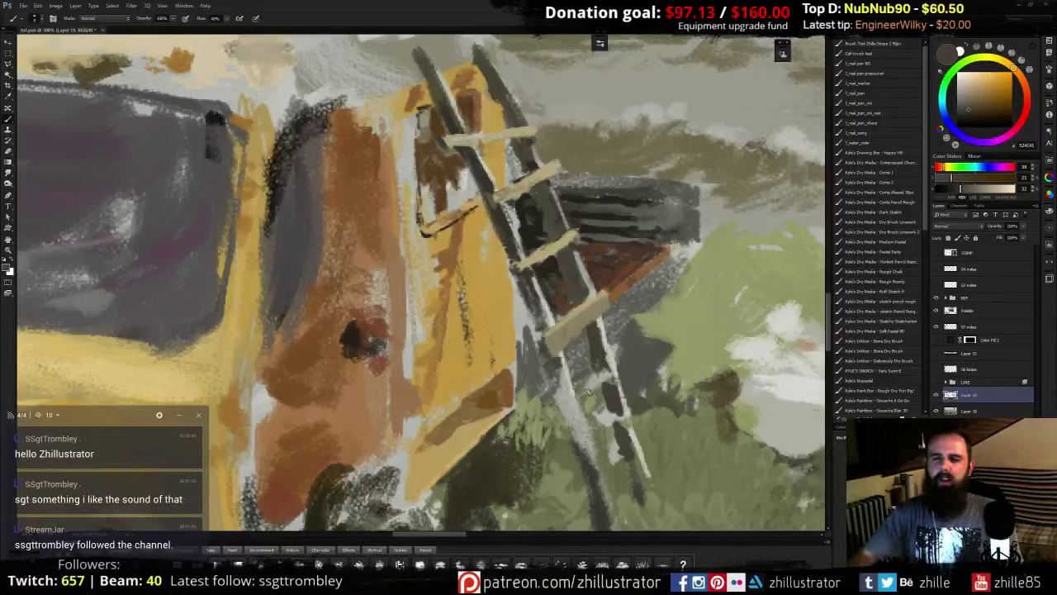
- Add two tan rungs across the ladder's lower section using the colour sampled from the fourth rung
{"action": "left_click", "coordinate": [576, 330], "text": "alt"}
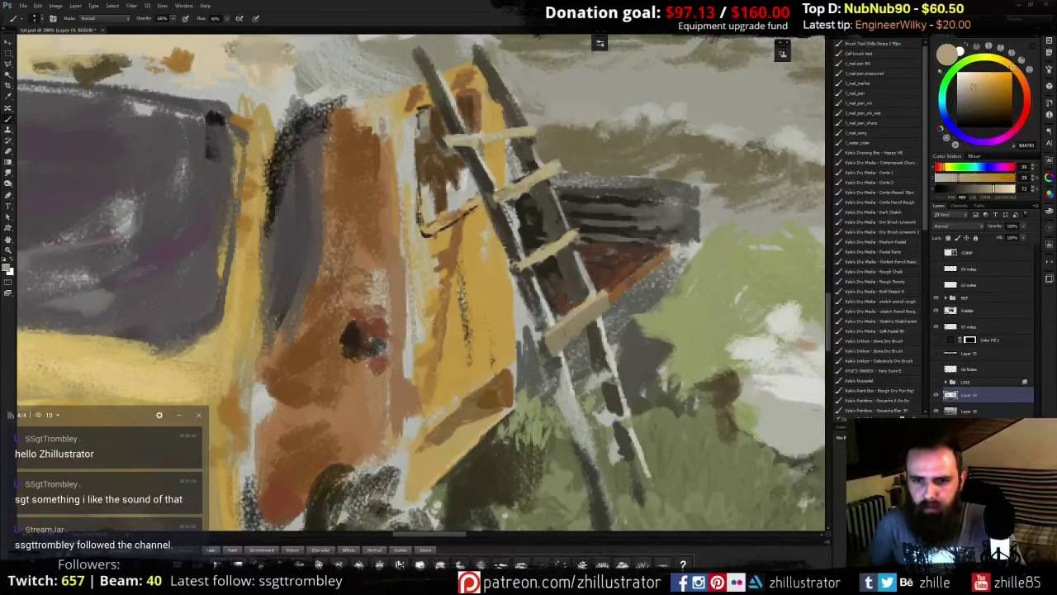
{"action": "mouse_move", "coordinate": [614, 375]}
{"action": "left_mouse_down"}
{"action": "mouse_move", "coordinate": [583, 402]}
{"action": "mouse_move", "coordinate": [619, 361]}
{"action": "left_mouse_up"}
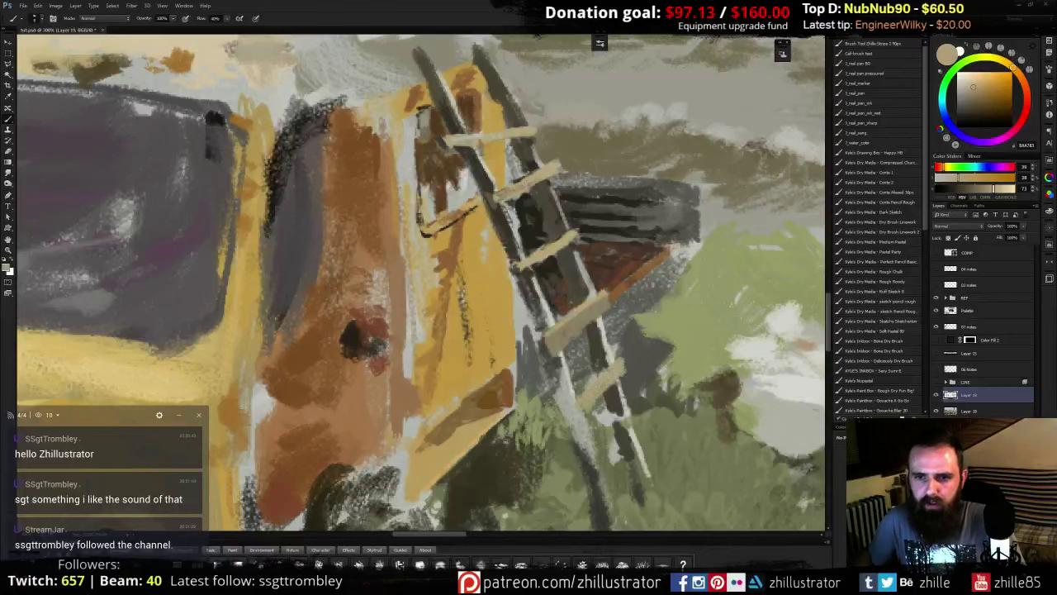
{"action": "left_click_drag", "start_coordinate": [641, 423], "coordinate": [583, 469]}
- Repaint the ladder's left rail beside the two lowest rungs with sampled dark grey-brown and lighter grey edge tones
{"action": "left_click", "coordinate": [583, 462], "text": "alt"}
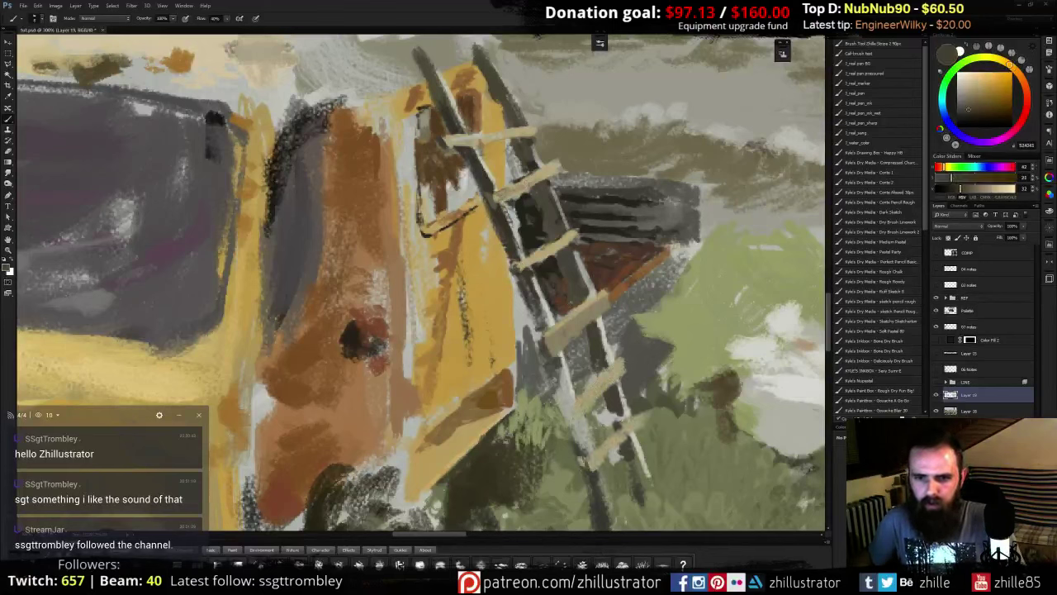
{"action": "left_click_drag", "start_coordinate": [575, 405], "coordinate": [576, 423]}
{"action": "left_click", "coordinate": [567, 396], "text": "alt"}
{"action": "left_click", "coordinate": [580, 446], "text": "alt"}
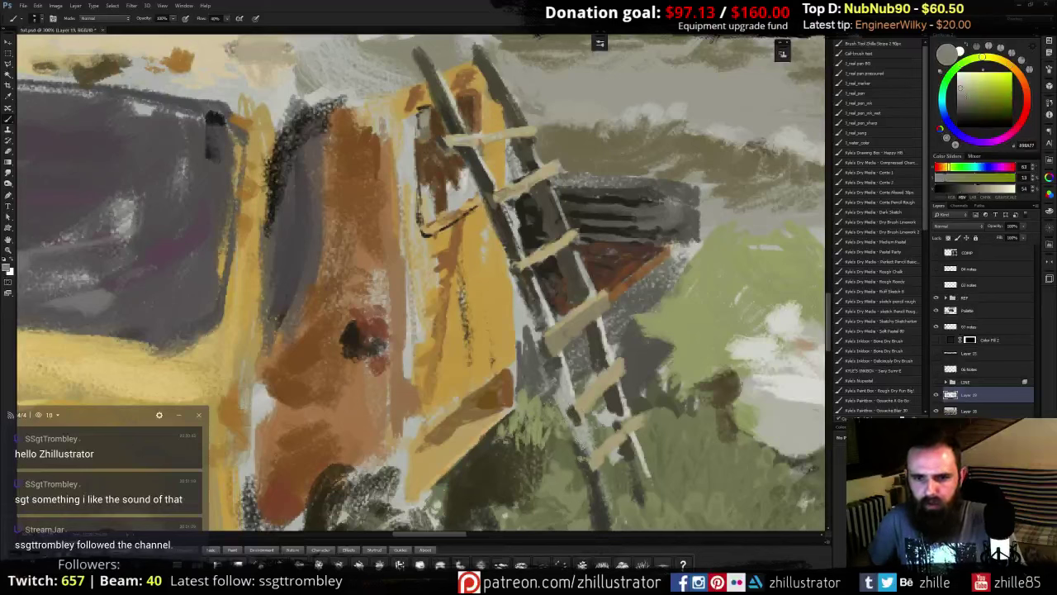
{"action": "left_click", "coordinate": [581, 457], "text": "alt"}
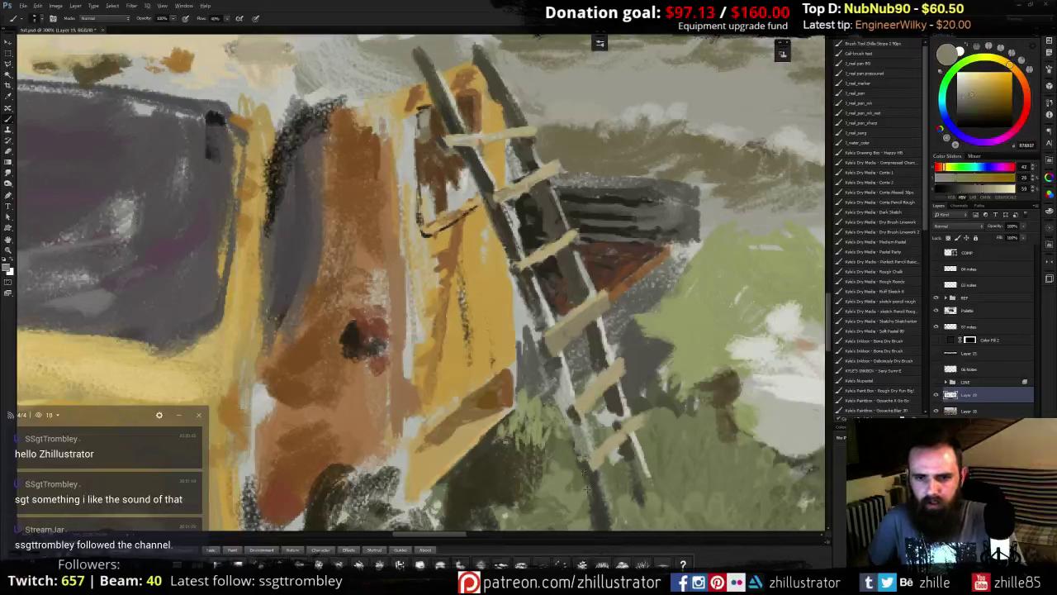
{"action": "left_click", "coordinate": [581, 457], "text": "alt"}
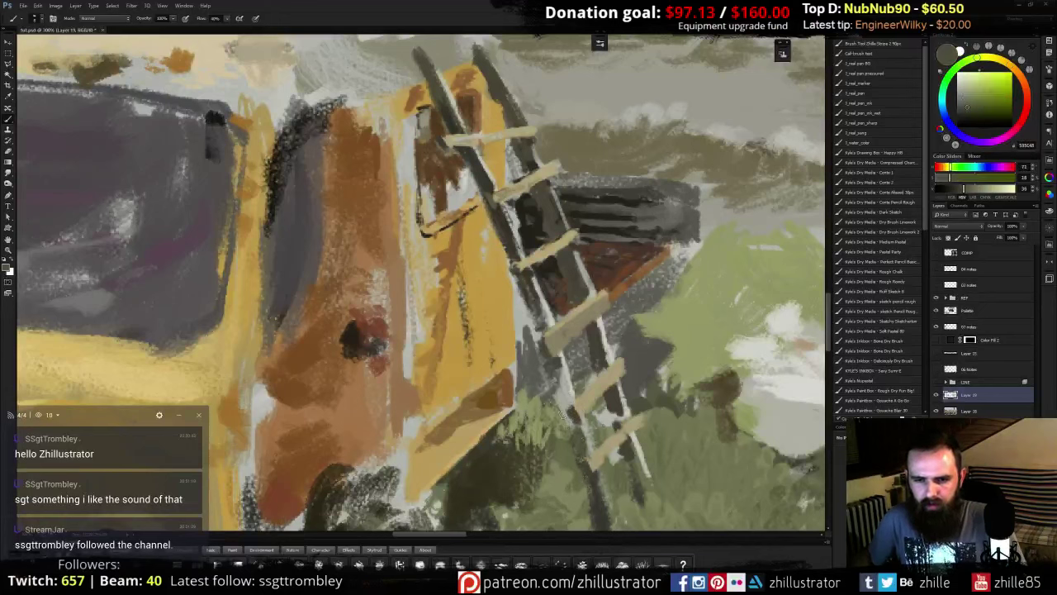
- Touch up the grass beside and between the ladder's lower rails with sampled grey-greens and olive tones
{"action": "left_click", "coordinate": [565, 394], "text": "alt"}
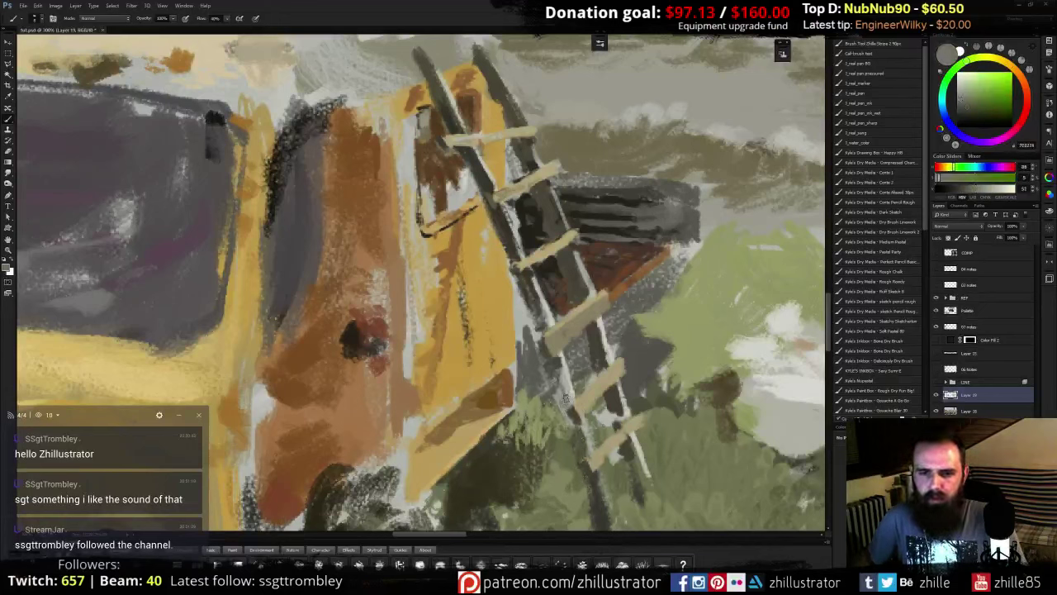
{"action": "left_click", "coordinate": [564, 440], "text": "alt"}
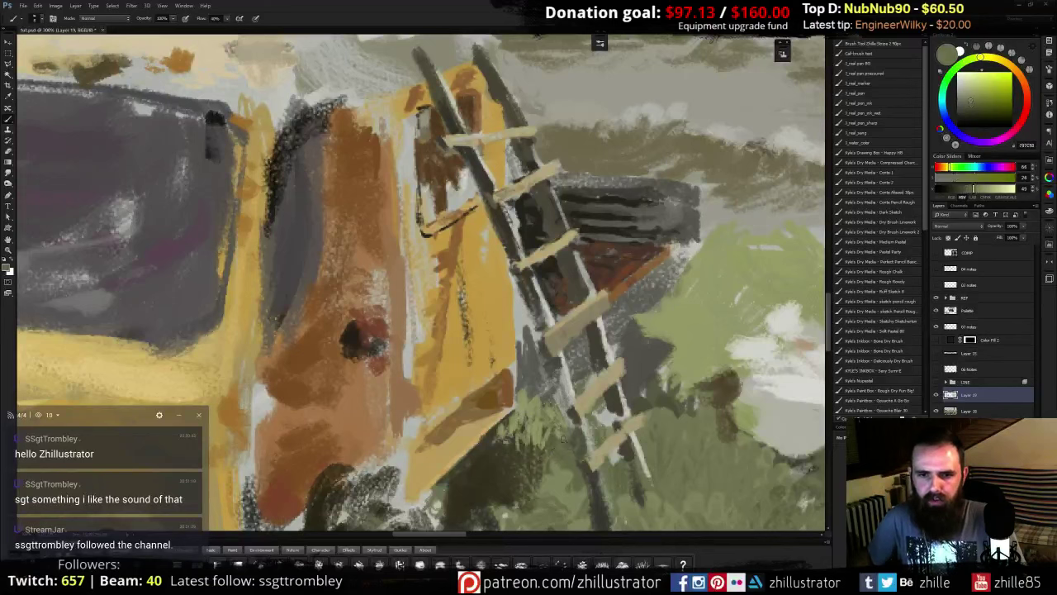
{"action": "left_click", "coordinate": [562, 422], "text": "alt"}
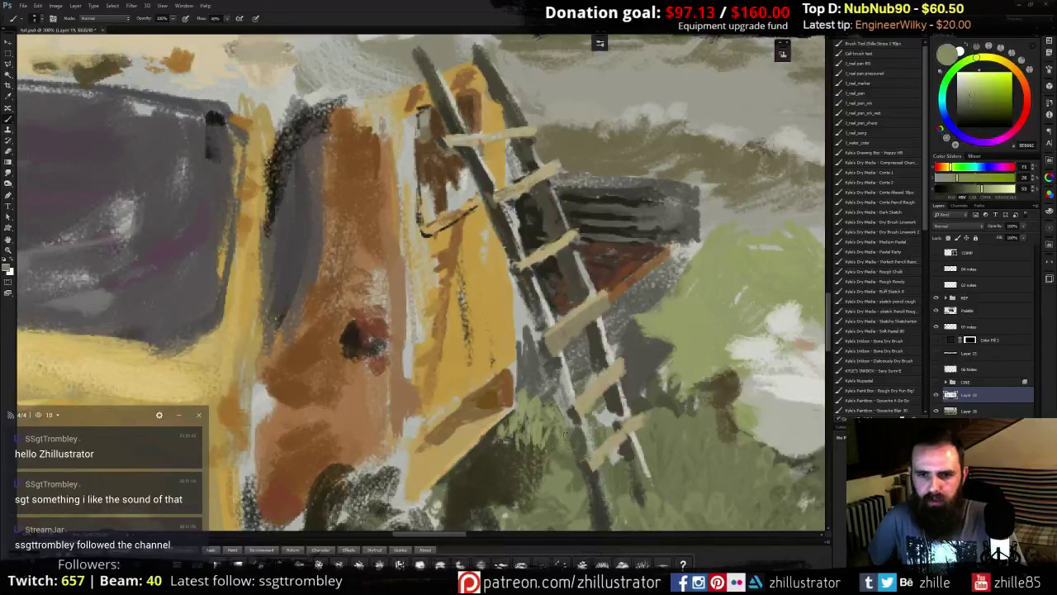
{"action": "left_click", "coordinate": [605, 408], "text": "alt"}
{"action": "left_click", "coordinate": [611, 410], "text": "alt"}
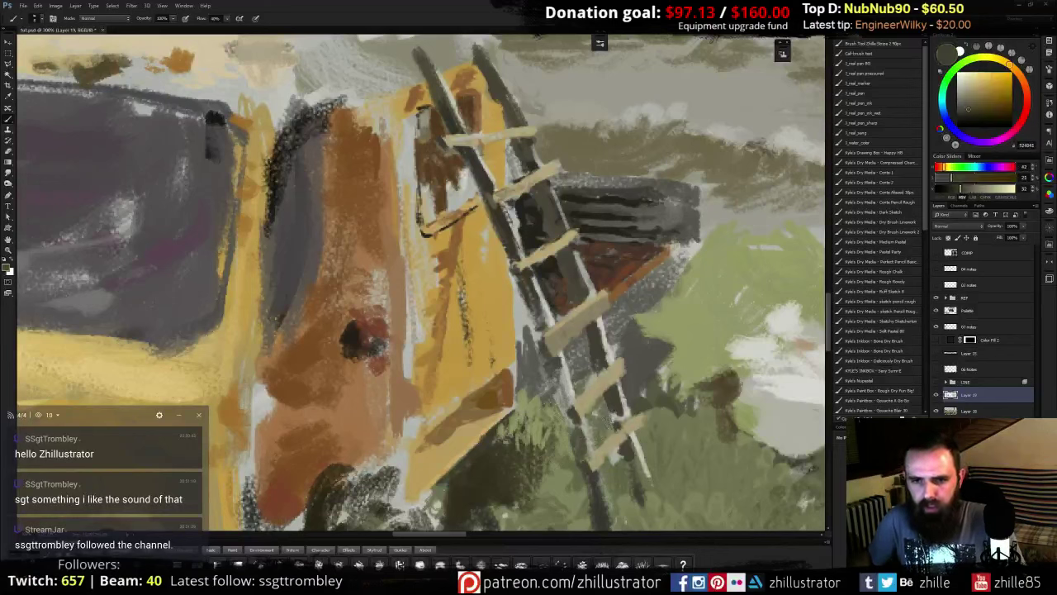
{"action": "left_click", "coordinate": [593, 415], "text": "alt"}
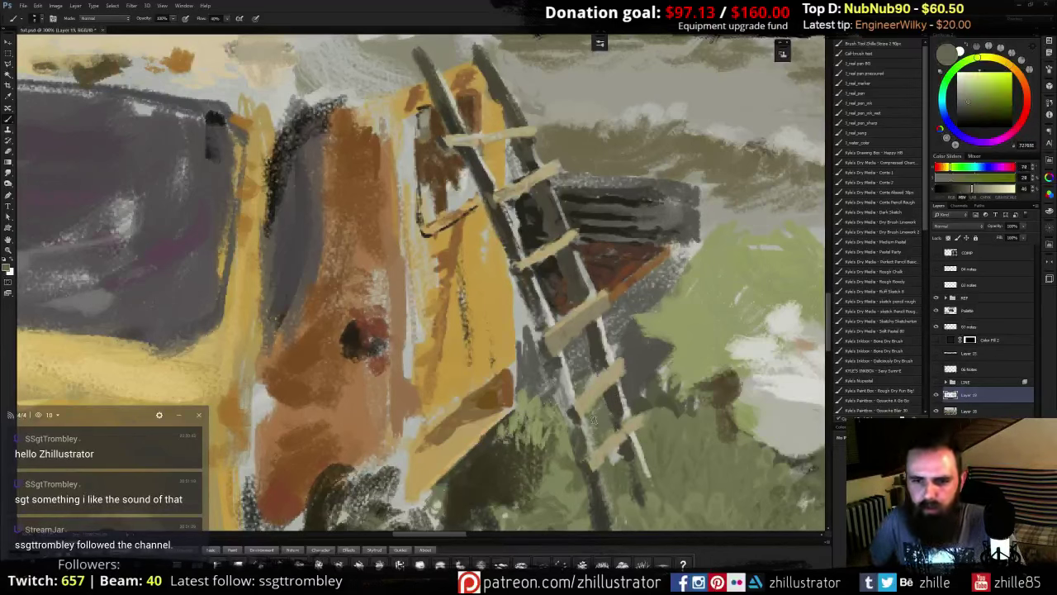
- Darken the gap between the ladder's fourth and fifth rungs with sampled grey-browns and sample light green from the grass beside the ladder
{"action": "left_click", "coordinate": [580, 377], "text": "alt"}
{"action": "left_click", "coordinate": [581, 378], "text": "alt"}
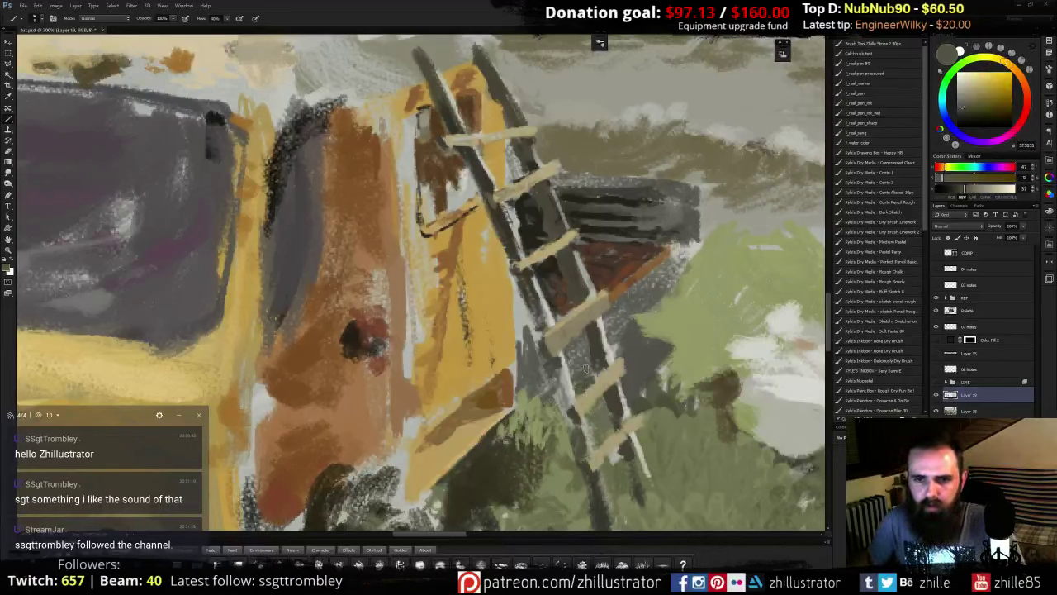
{"action": "left_click", "coordinate": [583, 375], "text": "alt"}
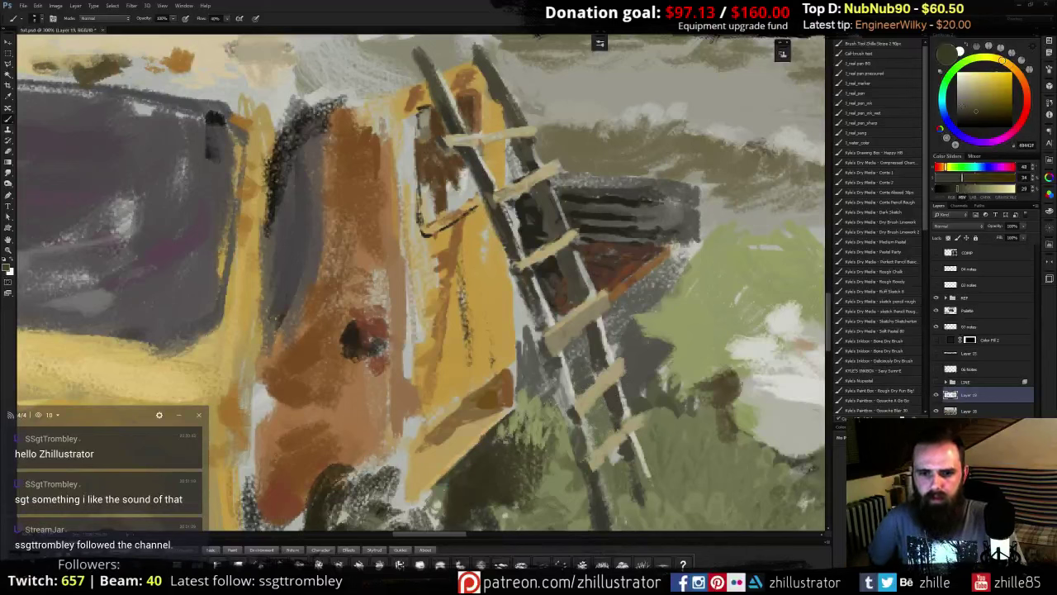
{"action": "left_click", "coordinate": [542, 430], "text": "alt"}
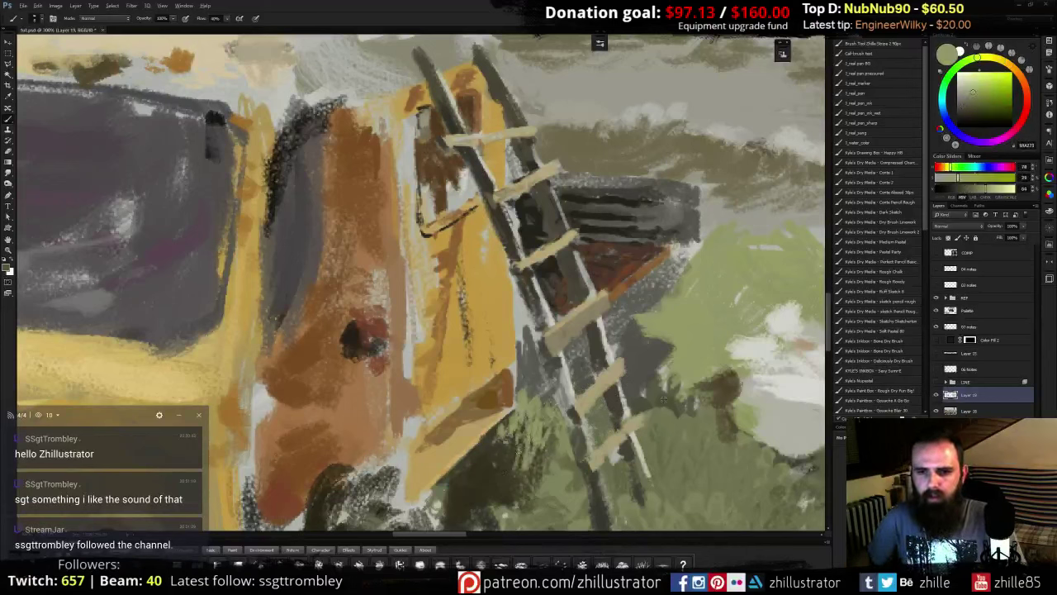
- Paint dark olive foliage over the grey area beyond the ladder's lower right rail using sampled grass greens
{"action": "left_click", "coordinate": [653, 406], "text": "alt"}
{"action": "left_click", "coordinate": [662, 407], "text": "alt"}
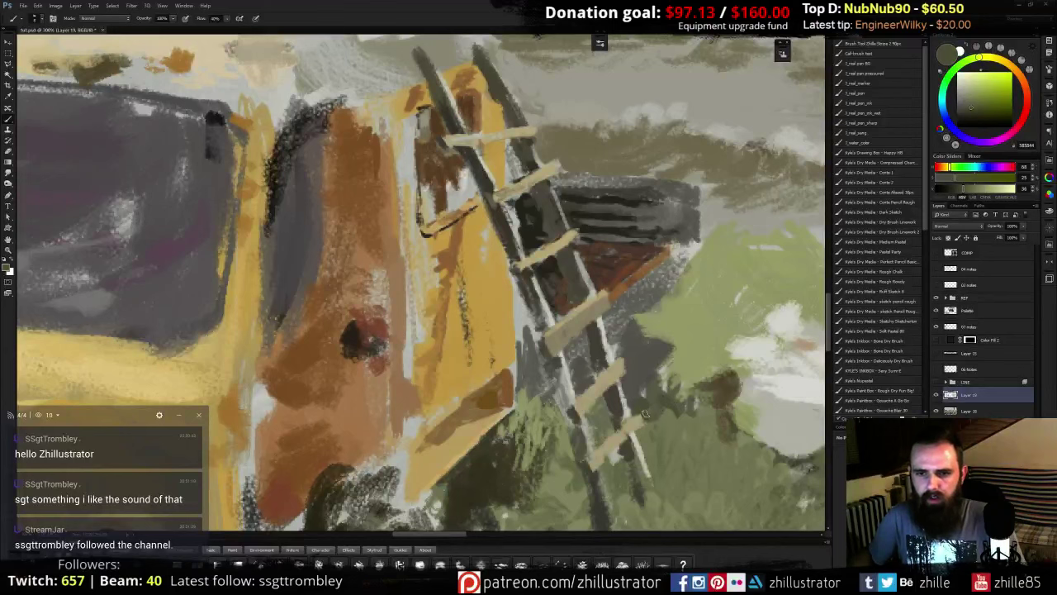
{"action": "left_click", "coordinate": [633, 395], "text": "alt"}
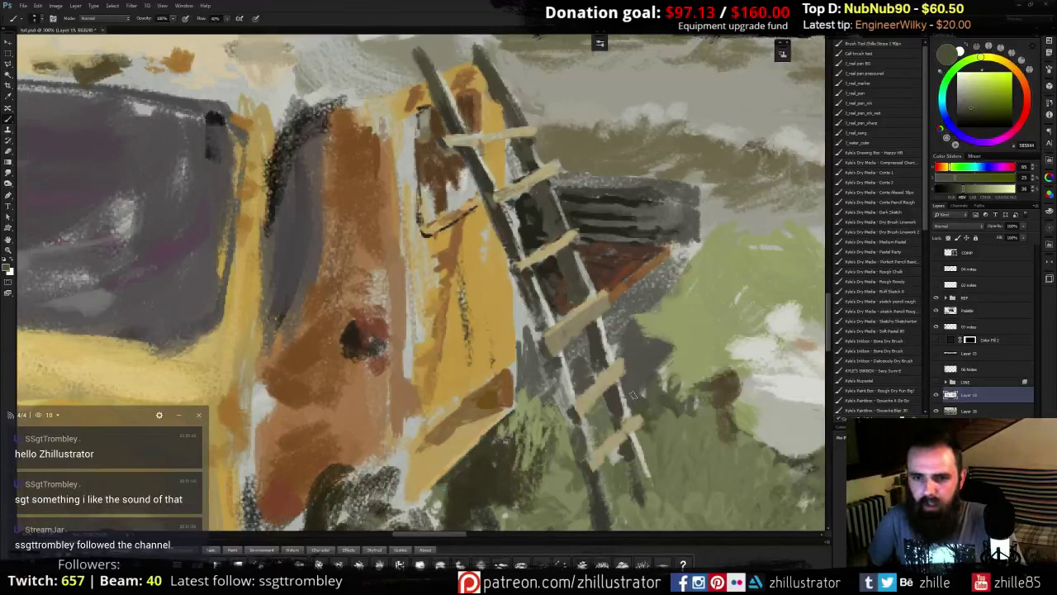
{"action": "left_click", "coordinate": [636, 398], "text": "alt"}
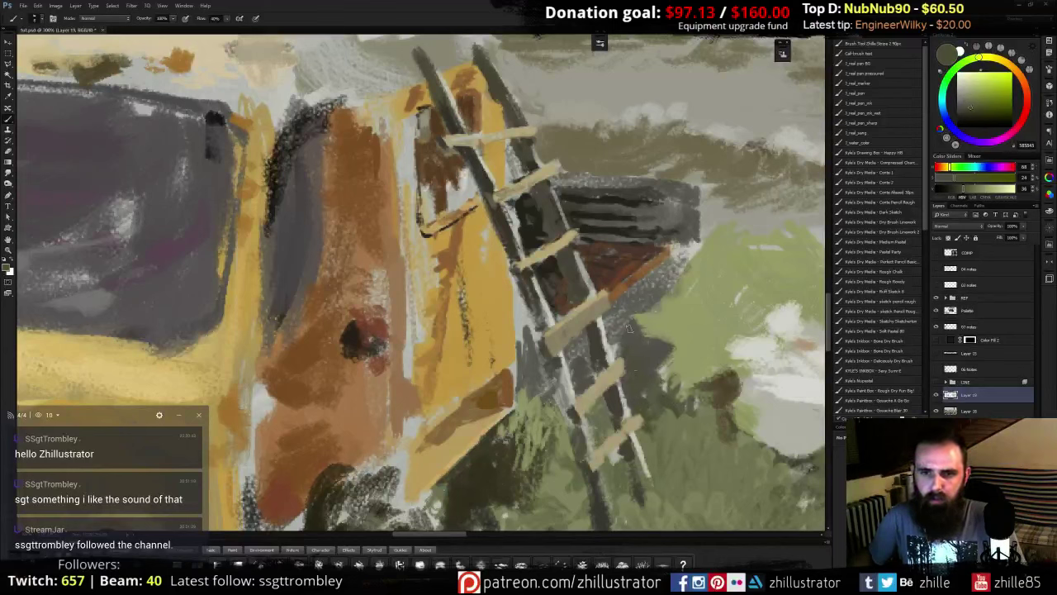
{"action": "mouse_move", "coordinate": [662, 342]}
{"action": "left_mouse_down"}
{"action": "mouse_move", "coordinate": [694, 358]}
{"action": "mouse_move", "coordinate": [632, 315]}
{"action": "mouse_move", "coordinate": [612, 336]}
{"action": "left_mouse_up"}
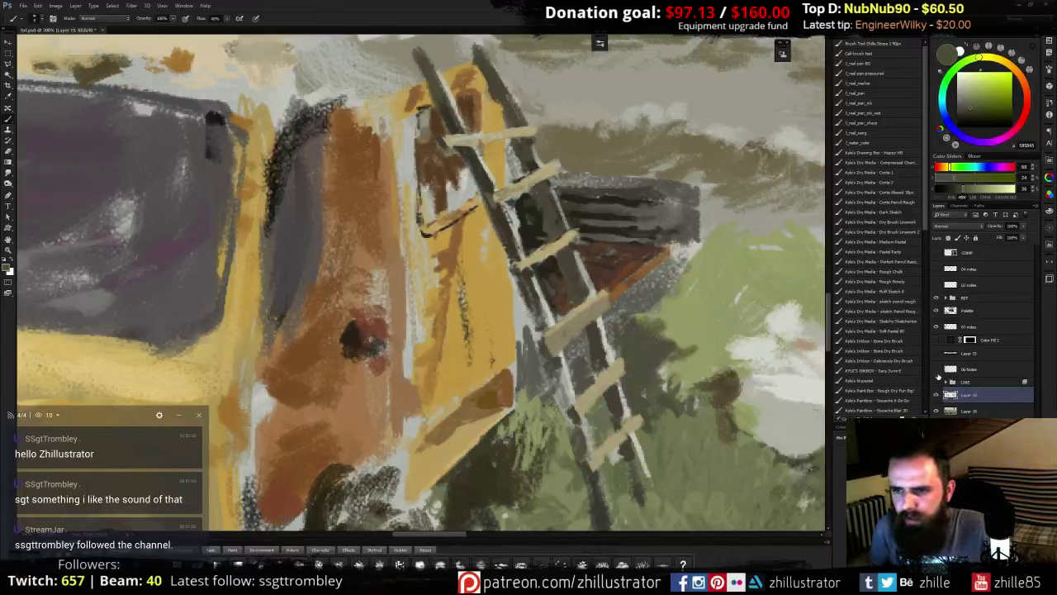
- Bring the picnic table into view and make the LINE group visible over the painting
{"action": "left_click_drag", "start_coordinate": [757, 396], "coordinate": [543, 360]}
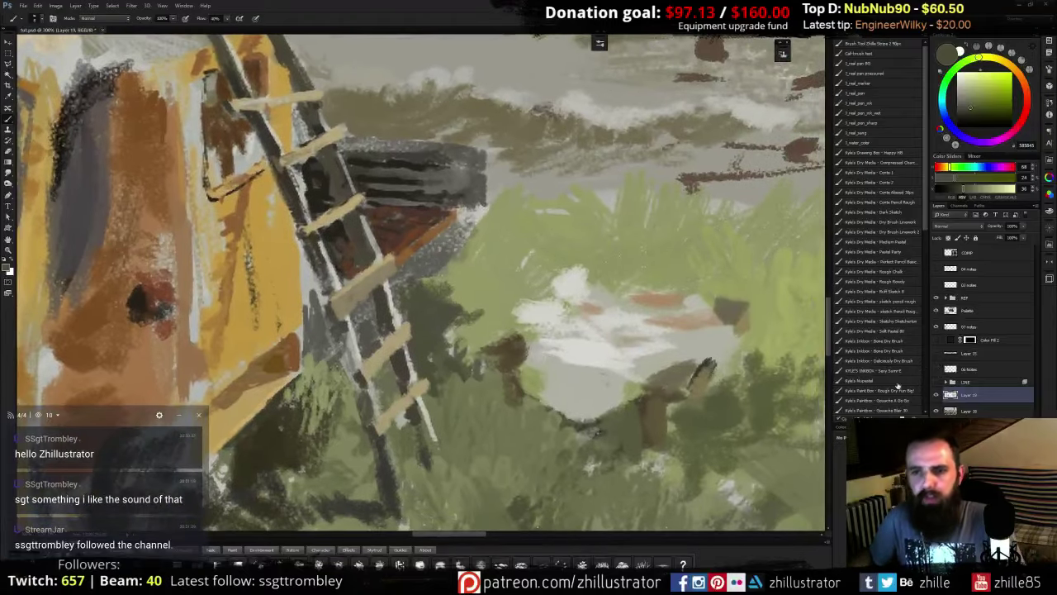
{"action": "left_click", "coordinate": [935, 382]}
{"action": "left_click", "coordinate": [936, 382]}
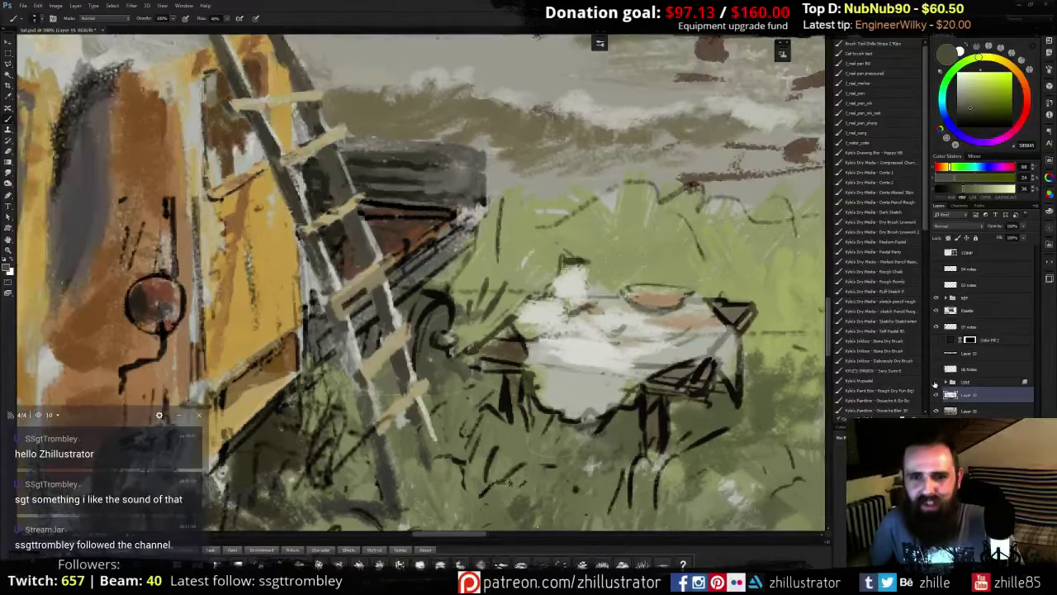
{"action": "left_click", "coordinate": [935, 383]}
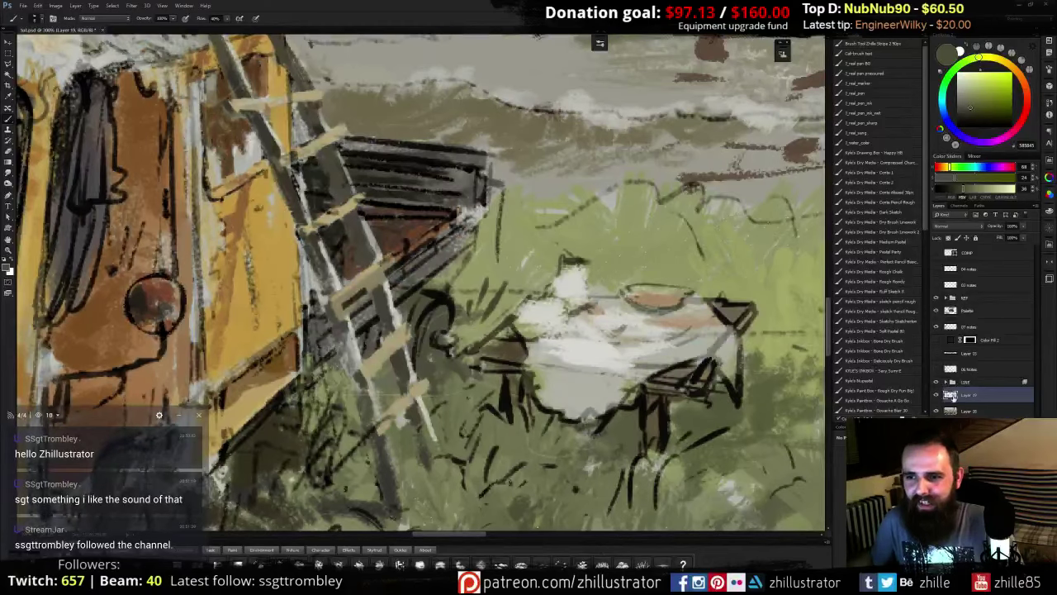
- Paint the table's exposed wooden corner and the wood below the cloth with a darkened version of the sampled brown
{"action": "left_click", "coordinate": [505, 347], "text": "alt"}
{"action": "mouse_move", "coordinate": [513, 344]}
{"action": "left_mouse_down"}
{"action": "mouse_move", "coordinate": [494, 333]}
{"action": "mouse_move", "coordinate": [512, 332]}
{"action": "mouse_move", "coordinate": [518, 356]}
{"action": "left_mouse_up"}
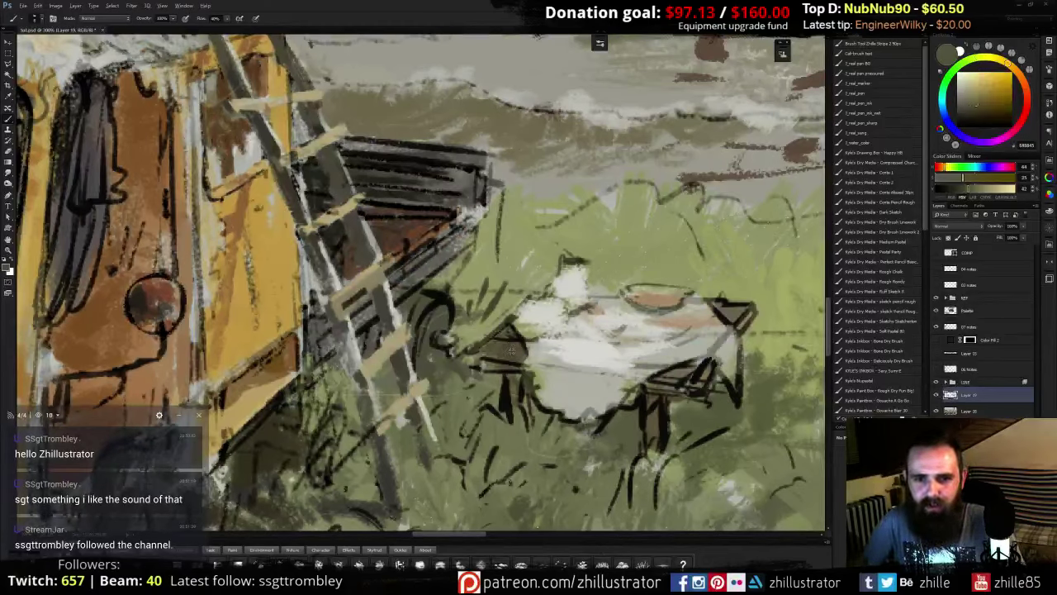
{"action": "left_click", "coordinate": [512, 350], "text": "alt"}
{"action": "left_click", "coordinate": [982, 119]}
{"action": "mouse_move", "coordinate": [496, 359]}
{"action": "left_mouse_down"}
{"action": "mouse_move", "coordinate": [511, 369]}
{"action": "mouse_move", "coordinate": [477, 361]}
{"action": "mouse_move", "coordinate": [518, 369]}
{"action": "left_mouse_up"}
{"action": "left_click_drag", "start_coordinate": [649, 385], "coordinate": [671, 390]}
- Paint the tablecloth's top and front edge with sampled white and light grey
{"action": "left_click", "coordinate": [580, 343], "text": "alt"}
{"action": "mouse_move", "coordinate": [577, 365]}
{"action": "left_mouse_down"}
{"action": "mouse_move", "coordinate": [543, 363]}
{"action": "mouse_move", "coordinate": [555, 353]}
{"action": "mouse_move", "coordinate": [521, 329]}
{"action": "left_mouse_up"}
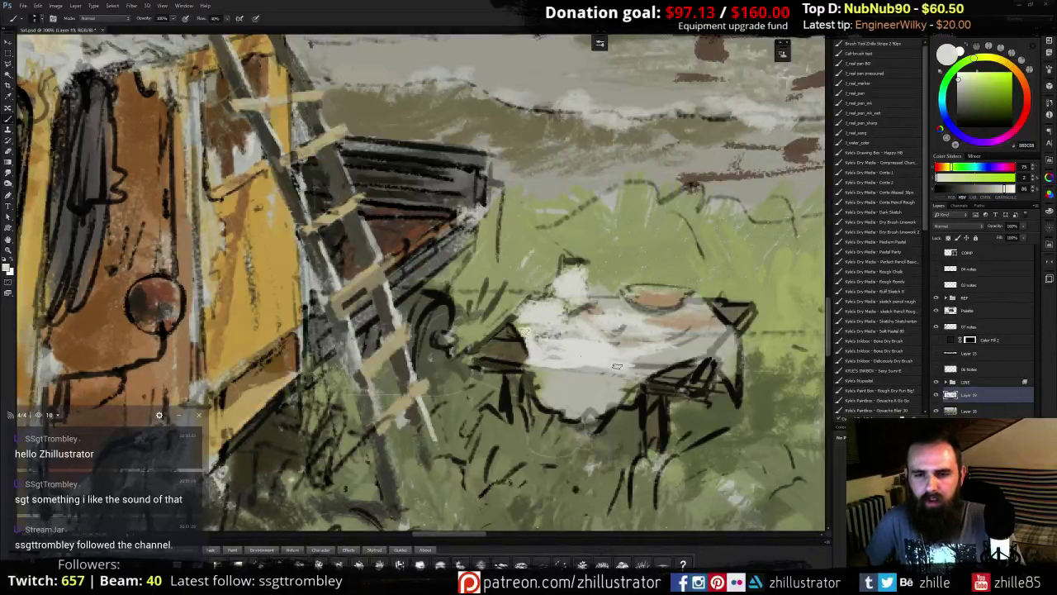
{"action": "left_click", "coordinate": [671, 358], "text": "alt"}
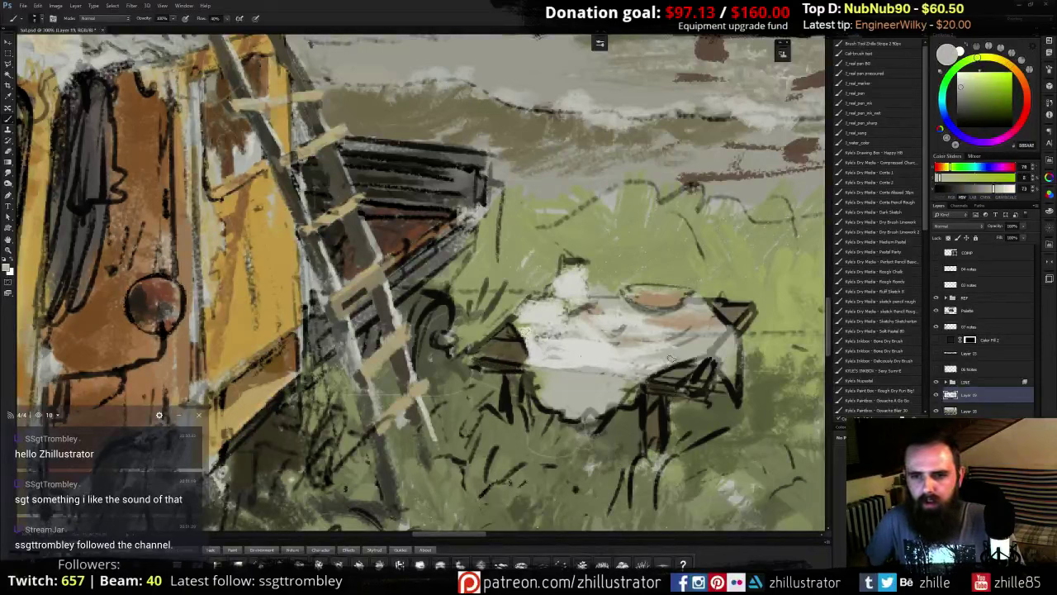
{"action": "left_click_drag", "start_coordinate": [662, 361], "coordinate": [624, 360]}
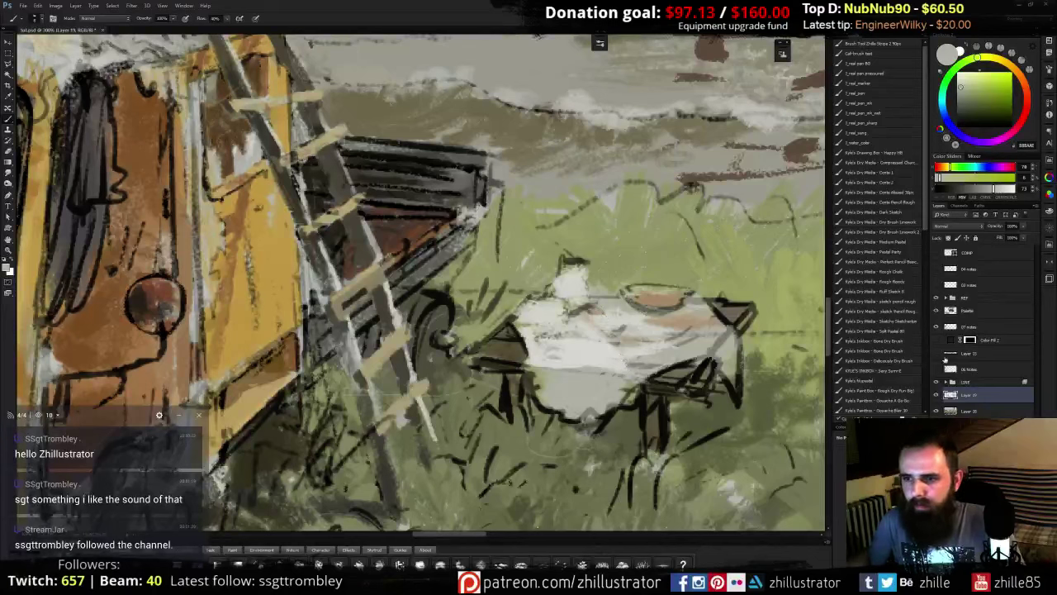
- Adjust the LINE group's blending options so its strokes show over the white tablecloth
{"action": "left_click", "coordinate": [998, 382]}
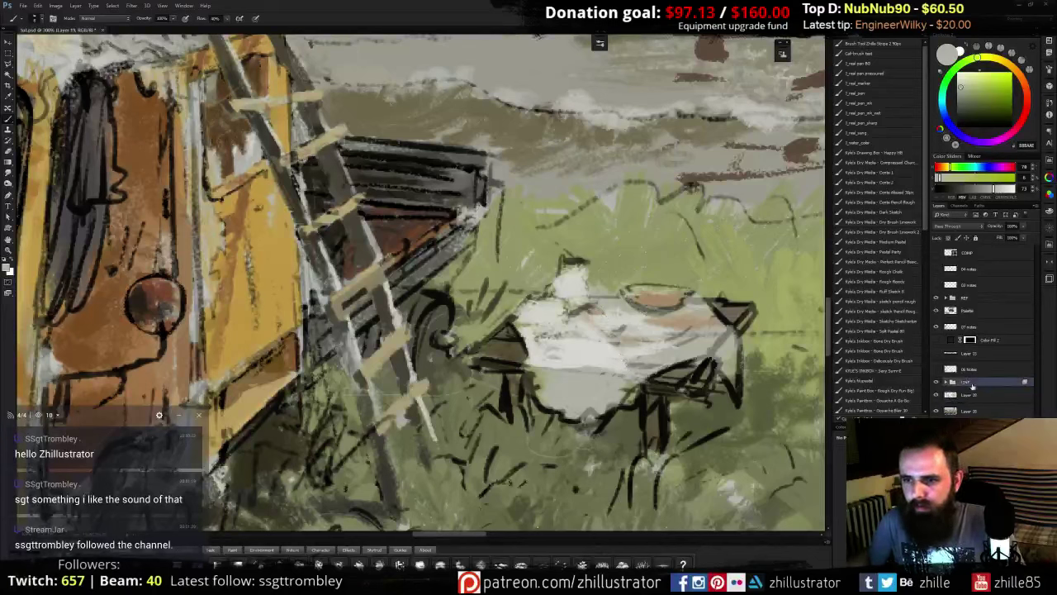
{"action": "double_click", "coordinate": [1016, 385]}
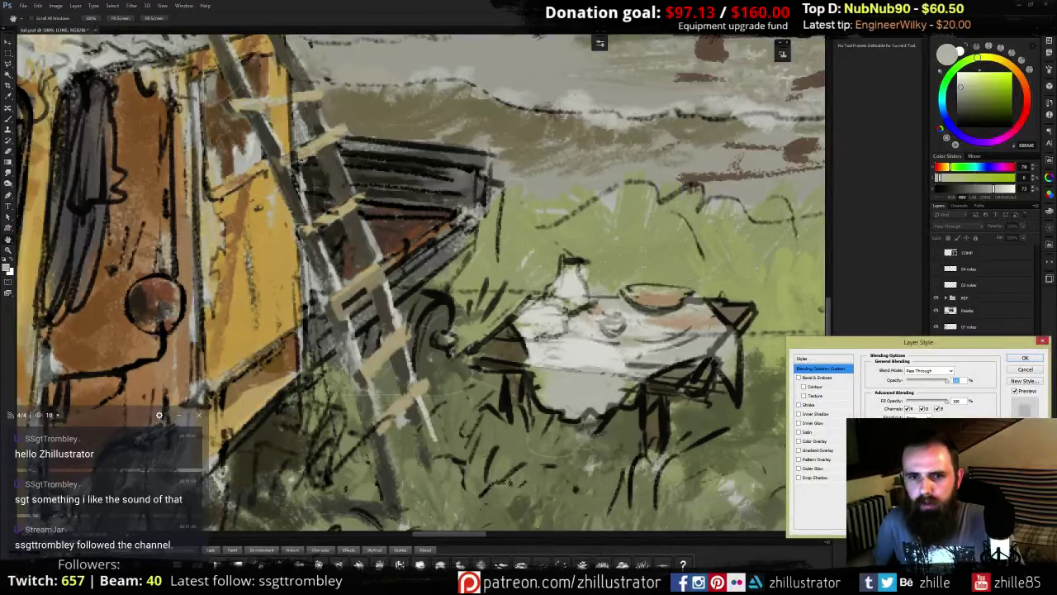
{"action": "left_click", "coordinate": [1024, 358]}
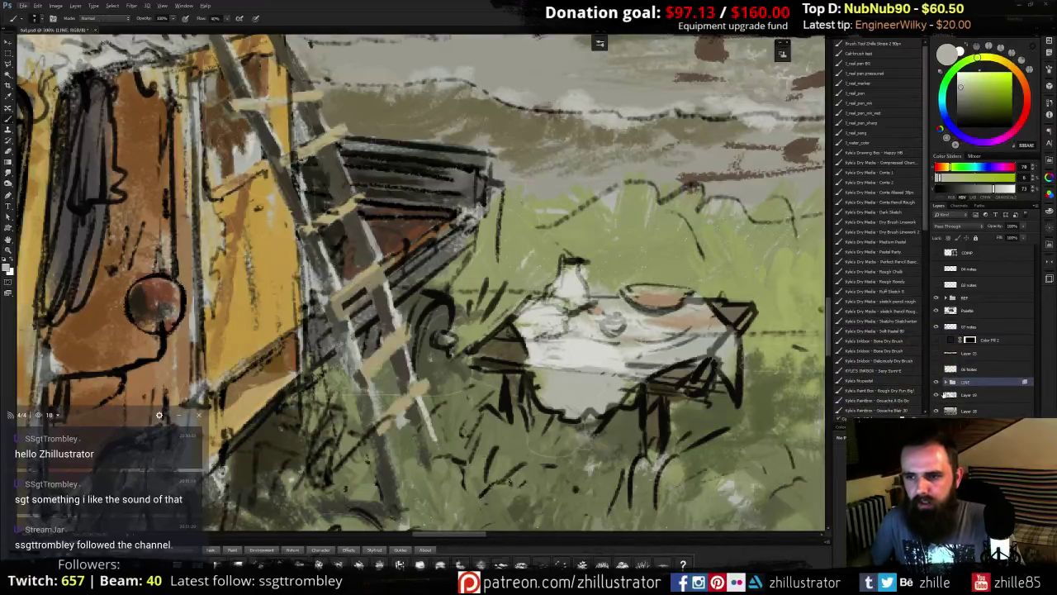
- Expand the LINE group and toggle its visibility and that of its sublayers to check which strokes each one holds
{"action": "left_click", "coordinate": [937, 382]}
{"action": "left_click", "coordinate": [936, 382]}
{"action": "left_click", "coordinate": [944, 383]}
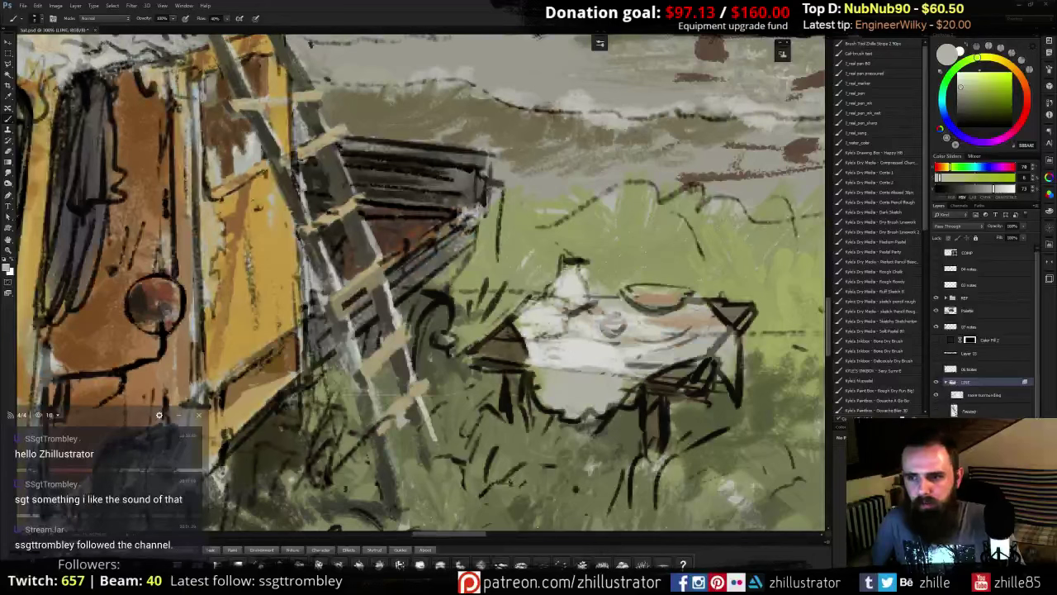
{"action": "left_click", "coordinate": [936, 395]}
{"action": "left_click", "coordinate": [936, 394]}
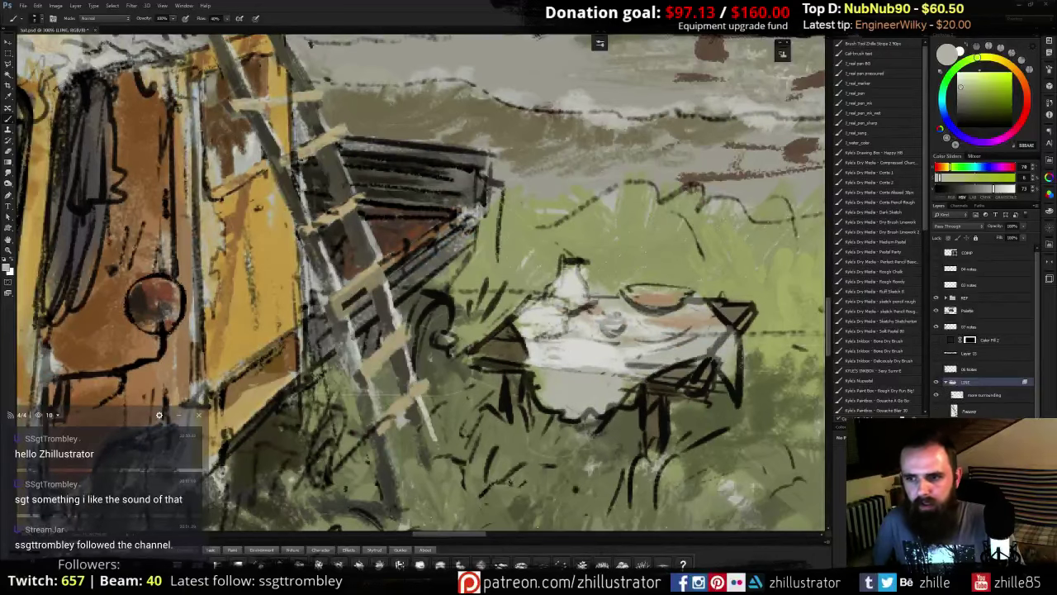
{"action": "left_click", "coordinate": [937, 410]}
{"action": "left_click", "coordinate": [937, 411]}
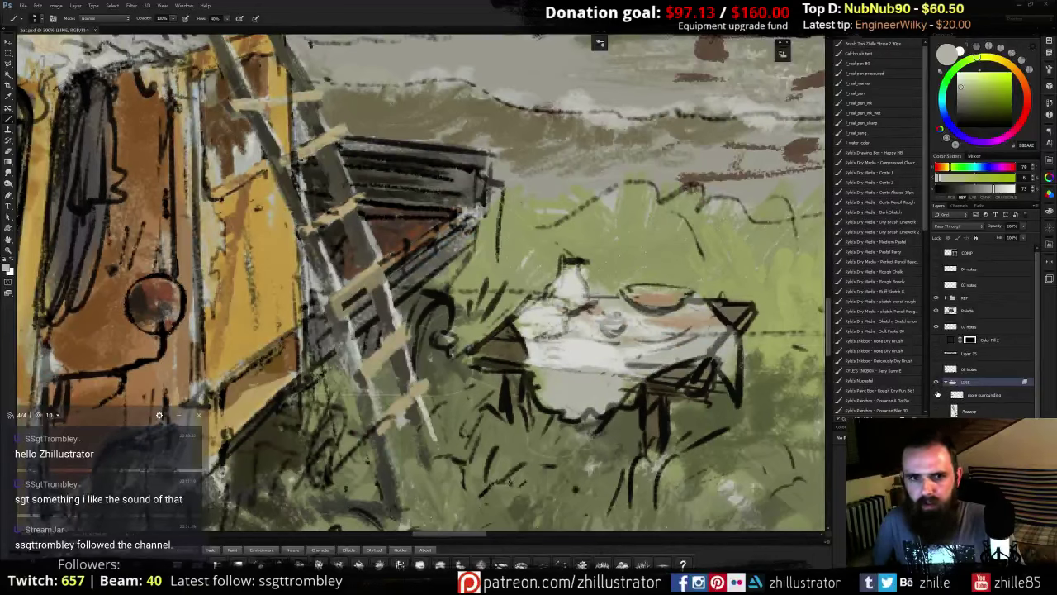
{"action": "left_click", "coordinate": [936, 411]}
{"action": "left_click", "coordinate": [937, 410]}
{"action": "left_click", "coordinate": [936, 395]}
{"action": "left_click", "coordinate": [936, 395]}
{"action": "left_click", "coordinate": [936, 426]}
{"action": "left_click", "coordinate": [936, 426]}
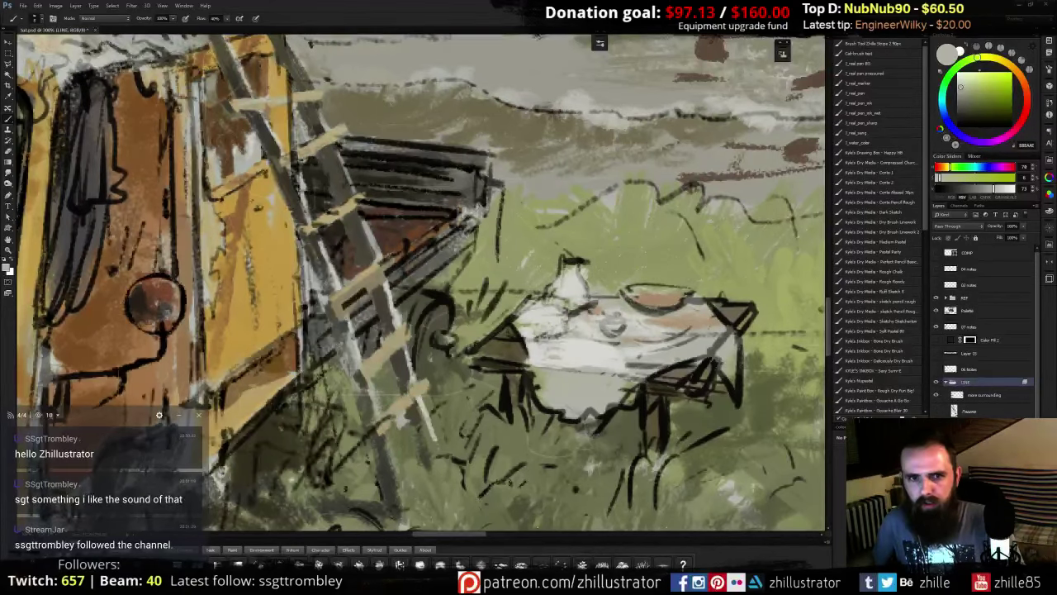
- Paint black on the Truck line layer's mask to hide the linework crossing the ladder's fourth rung
{"action": "left_click", "coordinate": [974, 426]}
{"action": "left_click_drag", "start_coordinate": [372, 289], "coordinate": [347, 301]}
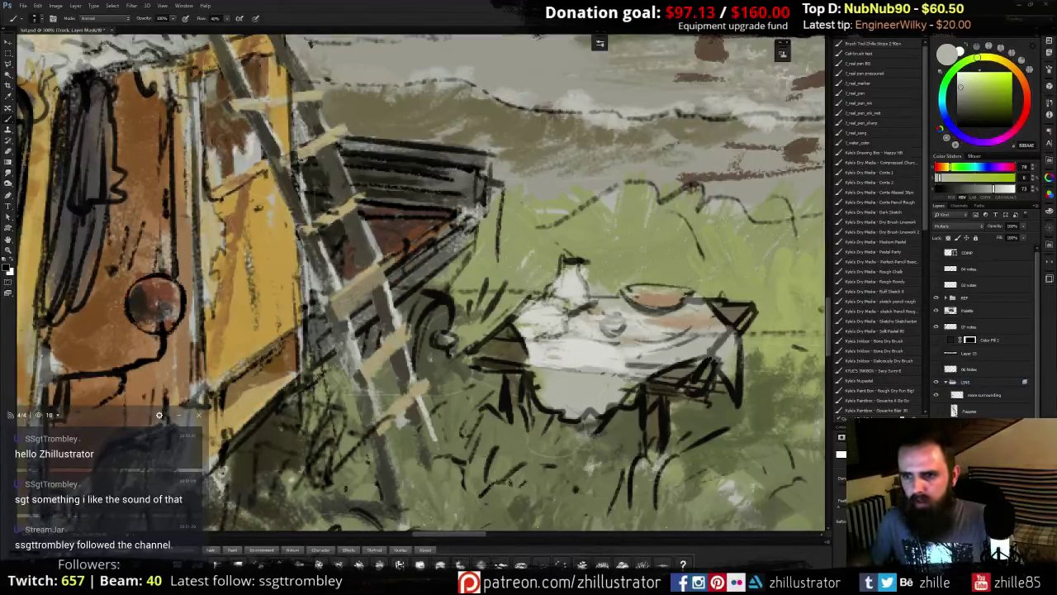
- On the paint layer, block in a small tan object with a dark underside near the tablecloth's left corner
{"action": "left_click", "coordinate": [984, 488]}
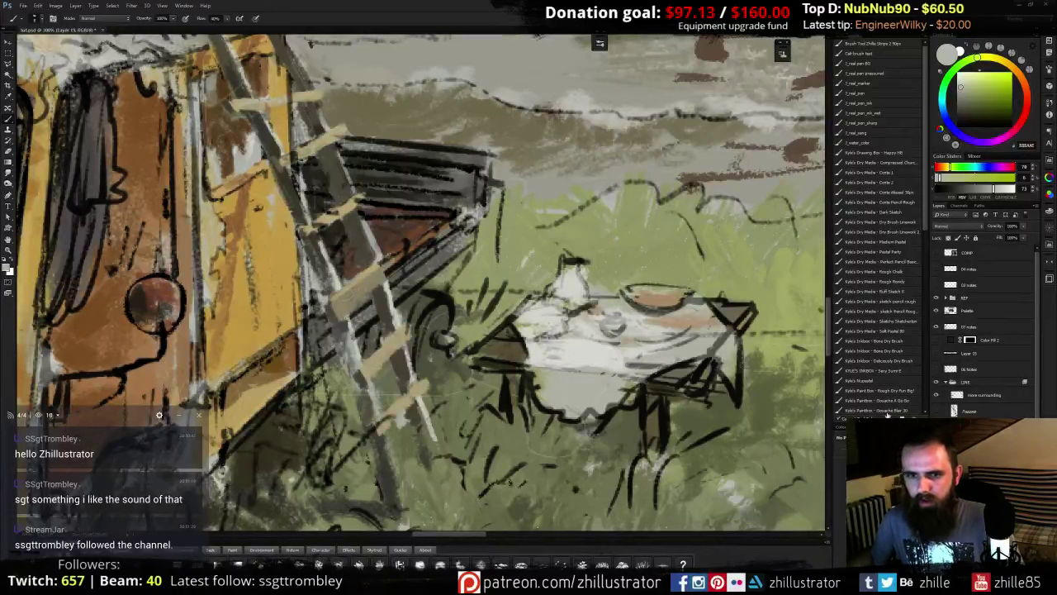
{"action": "left_click", "coordinate": [575, 314], "text": "alt"}
{"action": "left_click", "coordinate": [573, 313], "text": "alt"}
{"action": "left_click_drag", "start_coordinate": [532, 334], "coordinate": [555, 341]}
{"action": "left_click", "coordinate": [542, 324], "text": "alt"}
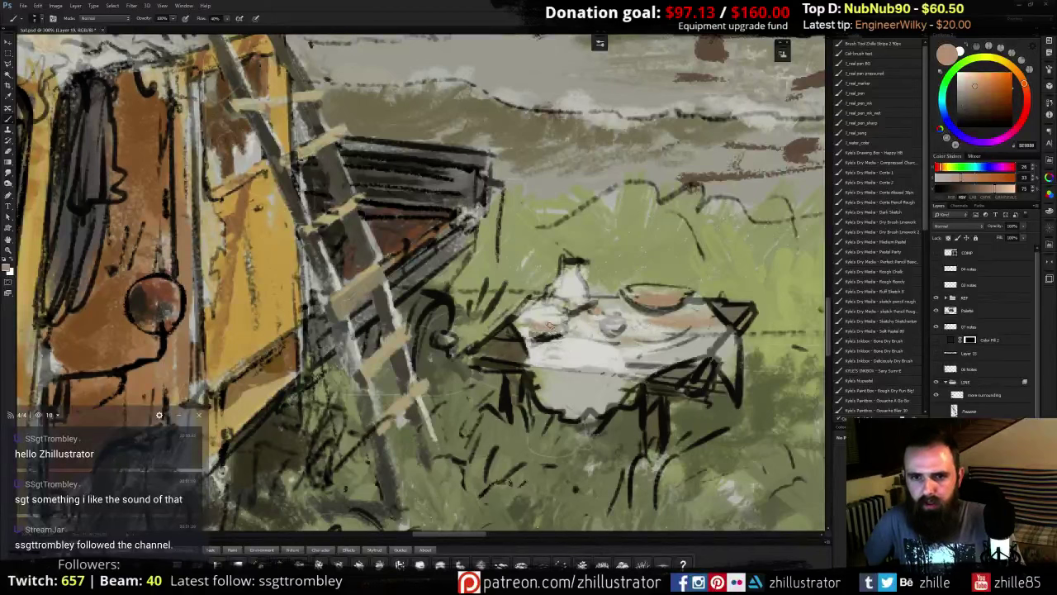
{"action": "left_click", "coordinate": [535, 313], "text": "alt"}
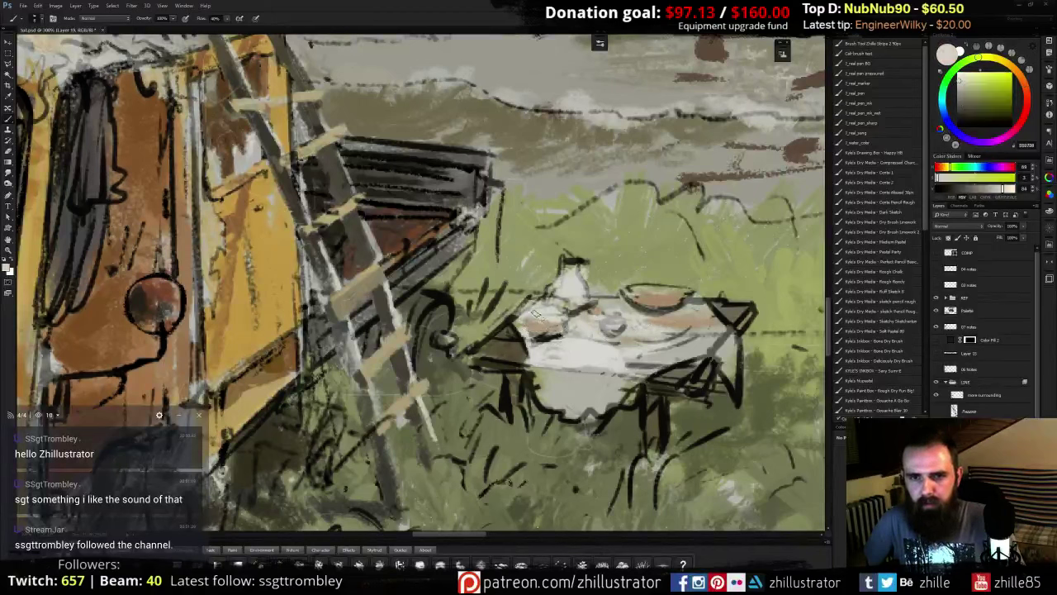
- Shade the top and rim of the small object on the tablecloth with sampled light and dark greys
{"action": "left_click", "coordinate": [546, 328], "text": "alt"}
{"action": "left_click", "coordinate": [560, 327], "text": "alt"}
{"action": "left_click", "coordinate": [561, 319], "text": "alt"}
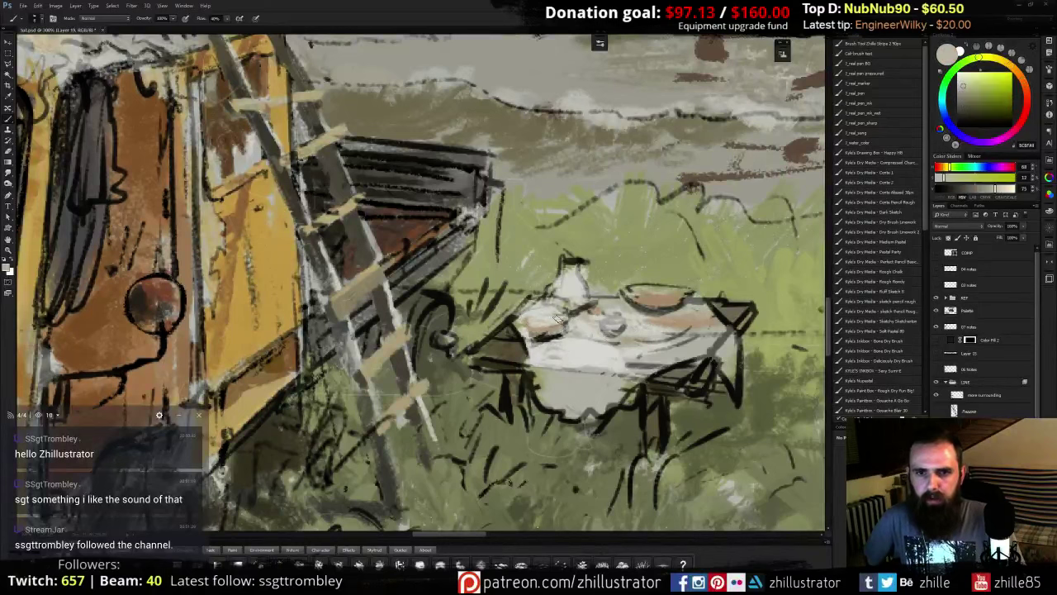
{"action": "left_click_drag", "start_coordinate": [561, 318], "coordinate": [553, 312]}
{"action": "left_click", "coordinate": [552, 315], "text": "alt"}
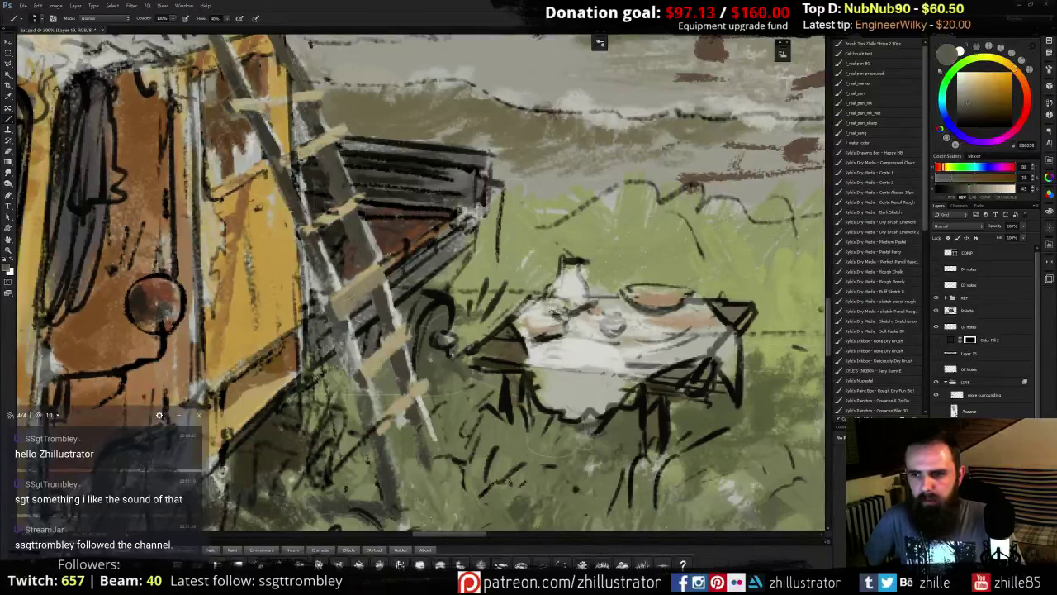
{"action": "left_click_drag", "start_coordinate": [560, 318], "coordinate": [530, 311]}
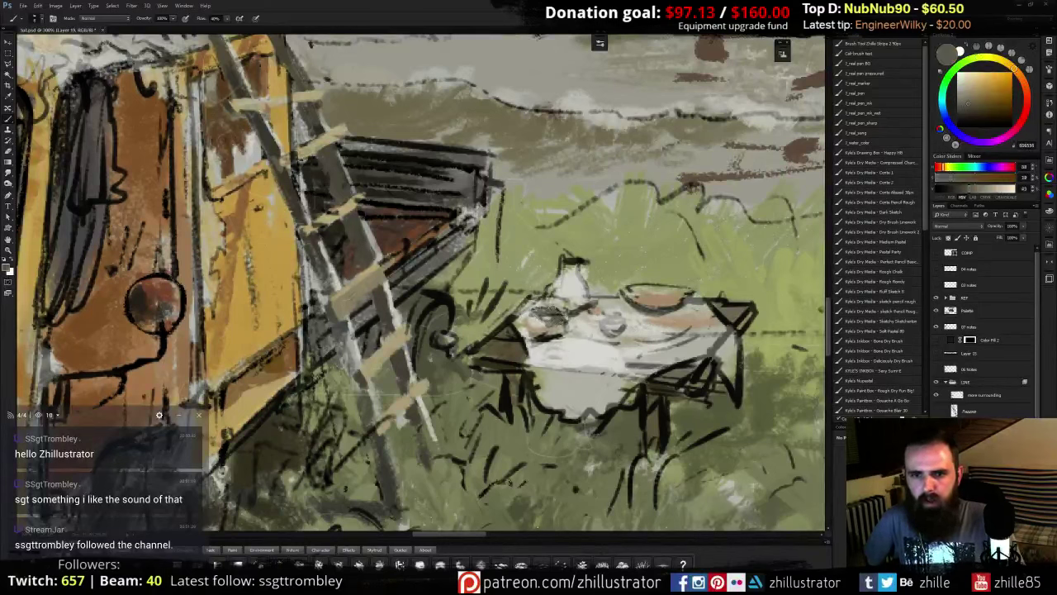
- Fill the small object on the tablecloth with sampled browns and dark grey-brown to form a dark rounded shape
{"action": "left_click", "coordinate": [525, 328], "text": "alt"}
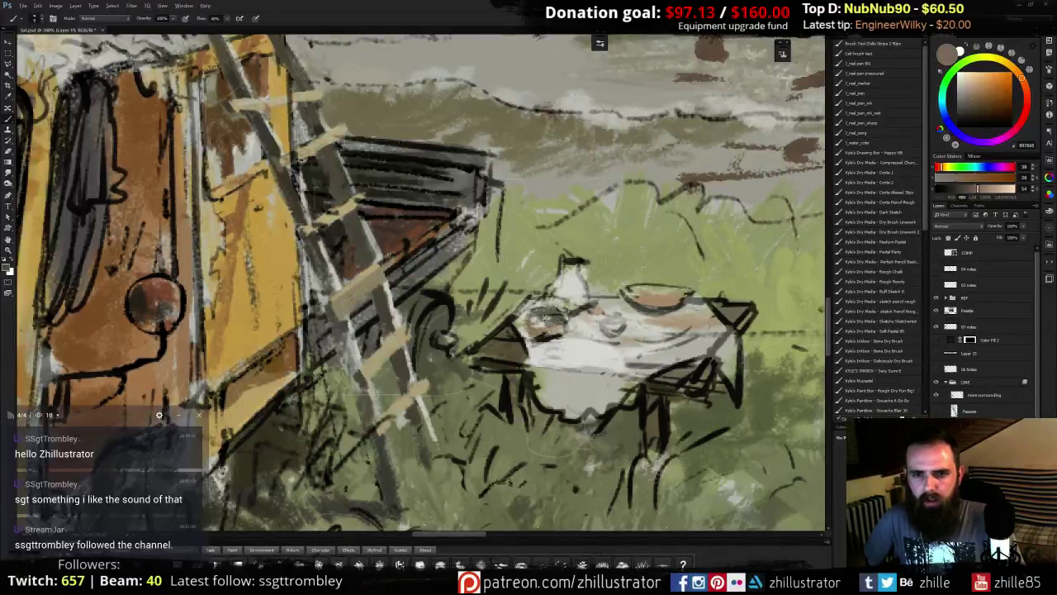
{"action": "left_click", "coordinate": [545, 318], "text": "alt"}
{"action": "left_click", "coordinate": [547, 329], "text": "alt"}
{"action": "left_click", "coordinate": [548, 320], "text": "alt"}
{"action": "left_click_drag", "start_coordinate": [560, 311], "coordinate": [537, 313]}
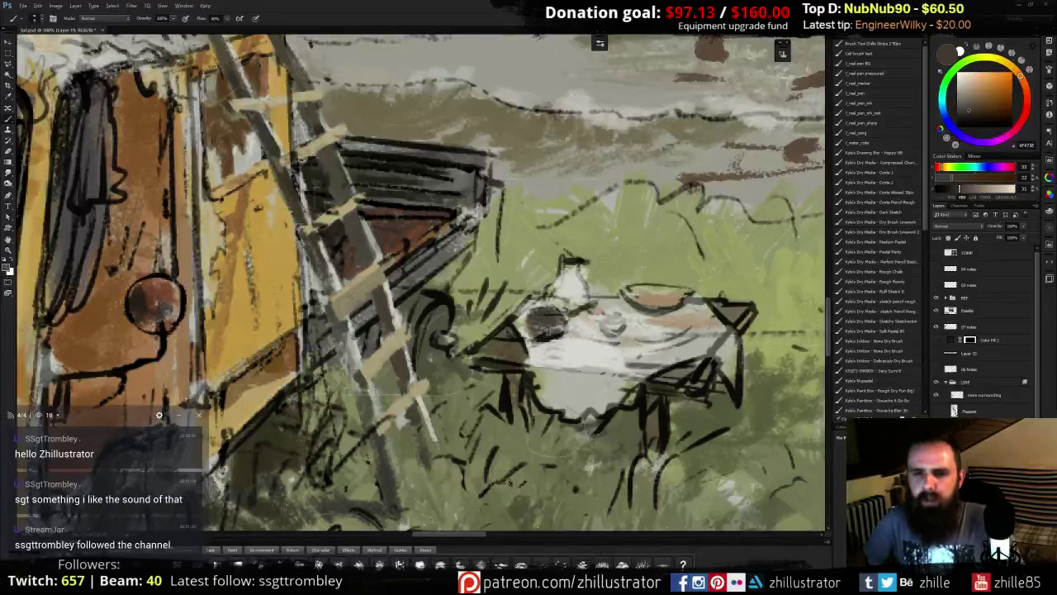
- Touch up the dark rounded object and the tablecloth's edge beside it with sampled dark and light greys
{"action": "left_click", "coordinate": [555, 330], "text": "alt"}
{"action": "left_click", "coordinate": [556, 332], "text": "alt"}
{"action": "mouse_move", "coordinate": [555, 333]}
{"action": "left_mouse_down"}
{"action": "mouse_move", "coordinate": [536, 338]}
{"action": "mouse_move", "coordinate": [519, 324]}
{"action": "mouse_move", "coordinate": [521, 337]}
{"action": "left_mouse_up"}
{"action": "left_click", "coordinate": [520, 321], "text": "alt"}
{"action": "left_click", "coordinate": [516, 327], "text": "alt"}
{"action": "left_click", "coordinate": [605, 343], "text": "alt"}
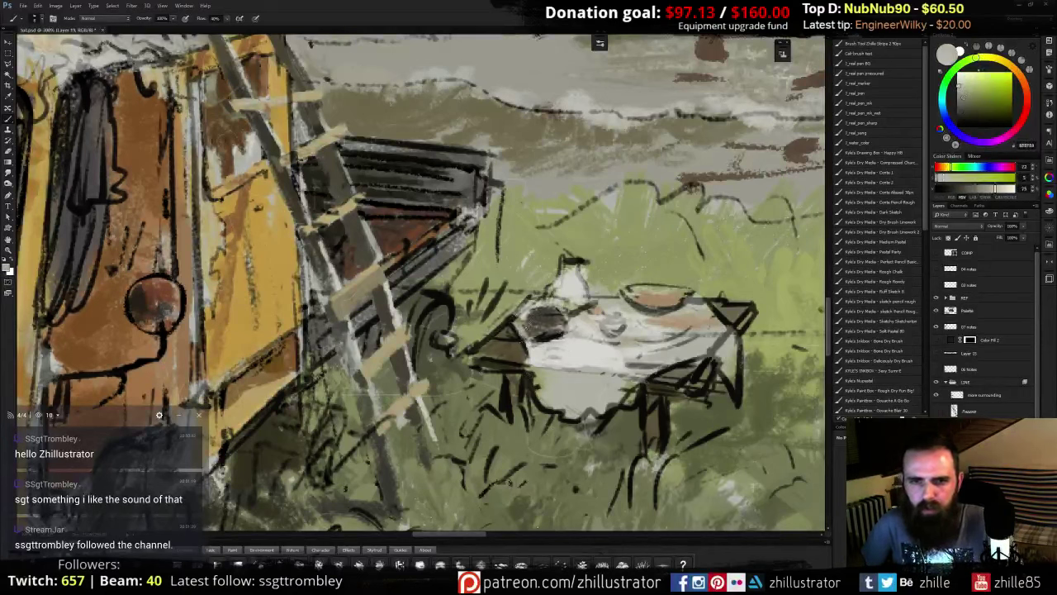
- Fill the vase on the table with a dark grey-blue and a lighter, more saturated blue
{"action": "left_click", "coordinate": [570, 296], "text": "alt"}
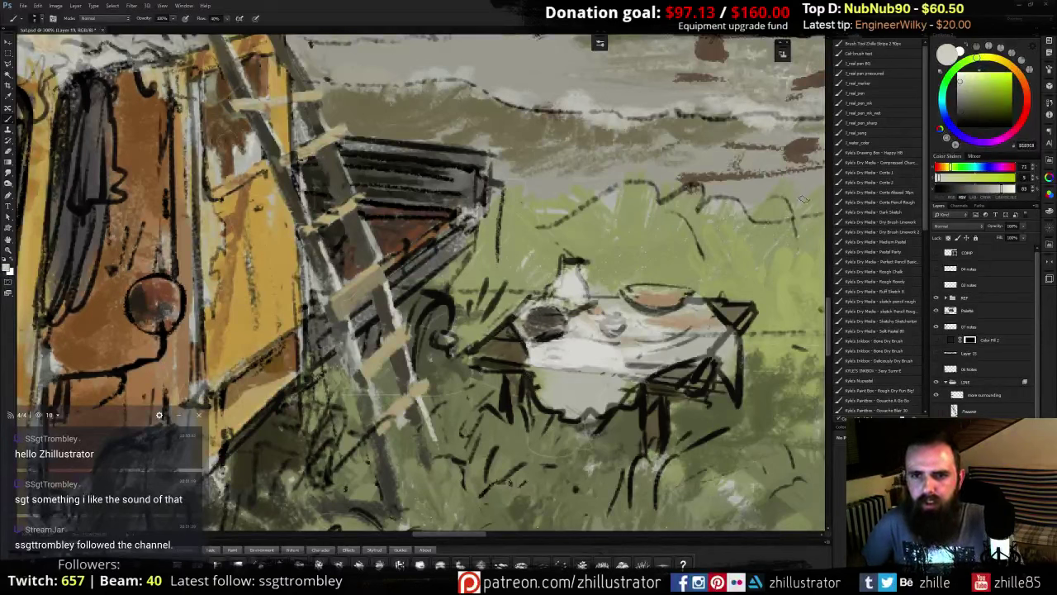
{"action": "left_click", "coordinate": [942, 104]}
{"action": "left_click", "coordinate": [970, 108]}
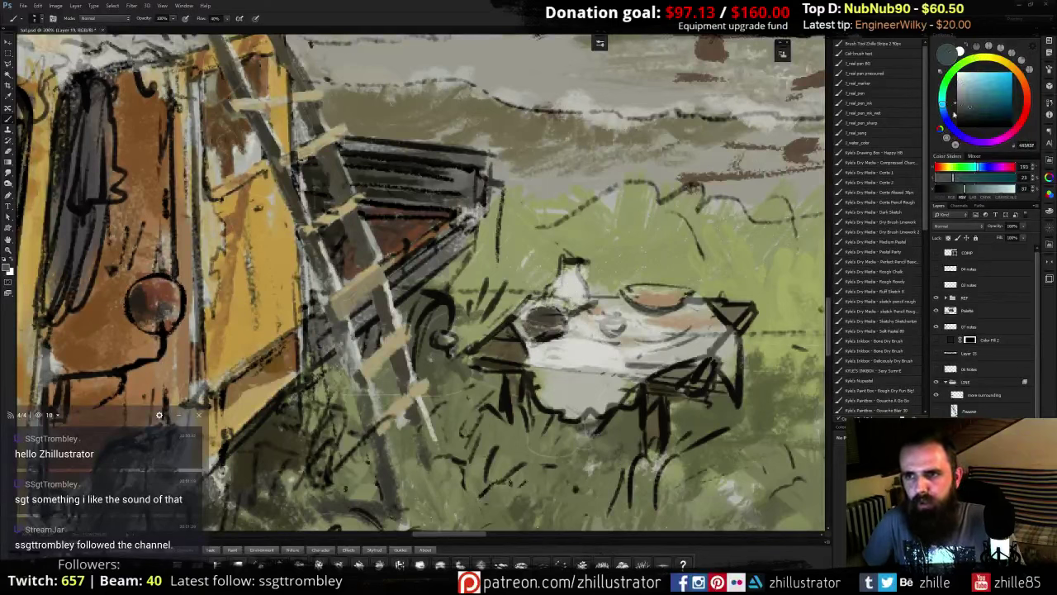
{"action": "mouse_move", "coordinate": [567, 265]}
{"action": "left_mouse_down"}
{"action": "mouse_move", "coordinate": [565, 299]}
{"action": "mouse_move", "coordinate": [577, 307]}
{"action": "mouse_move", "coordinate": [570, 273]}
{"action": "mouse_move", "coordinate": [581, 269]}
{"action": "left_mouse_up"}
{"action": "left_click_drag", "start_coordinate": [978, 109], "coordinate": [979, 98]}
{"action": "mouse_move", "coordinate": [570, 271]}
{"action": "left_mouse_down"}
{"action": "mouse_move", "coordinate": [580, 286]}
{"action": "mouse_move", "coordinate": [570, 263]}
{"action": "mouse_move", "coordinate": [573, 306]}
{"action": "left_mouse_up"}
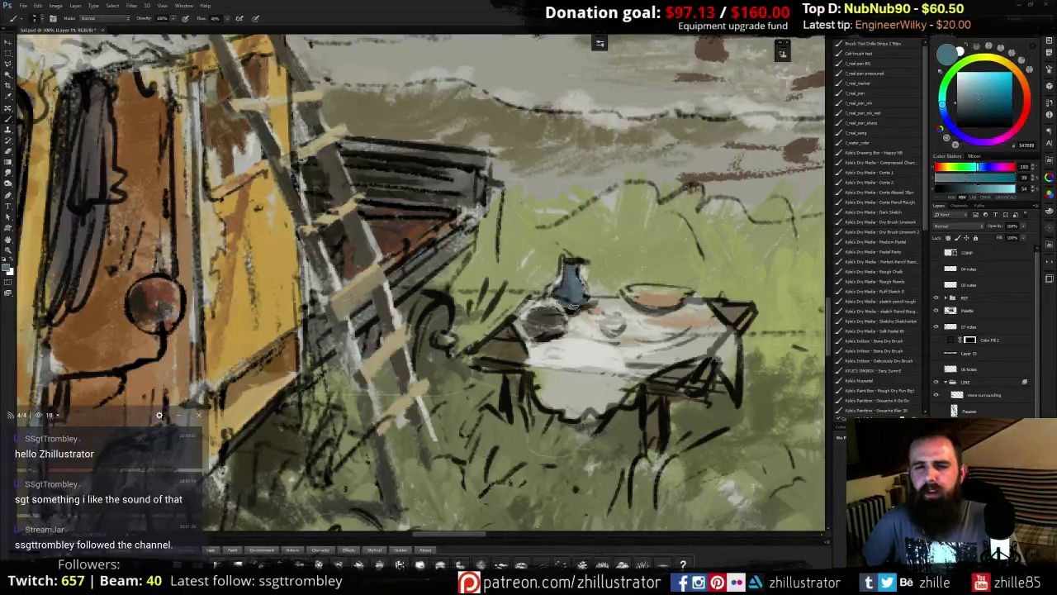
- Paint the small round object at the middle of the tablecloth dark red
{"action": "left_click", "coordinate": [1019, 117]}
{"action": "left_click", "coordinate": [997, 96]}
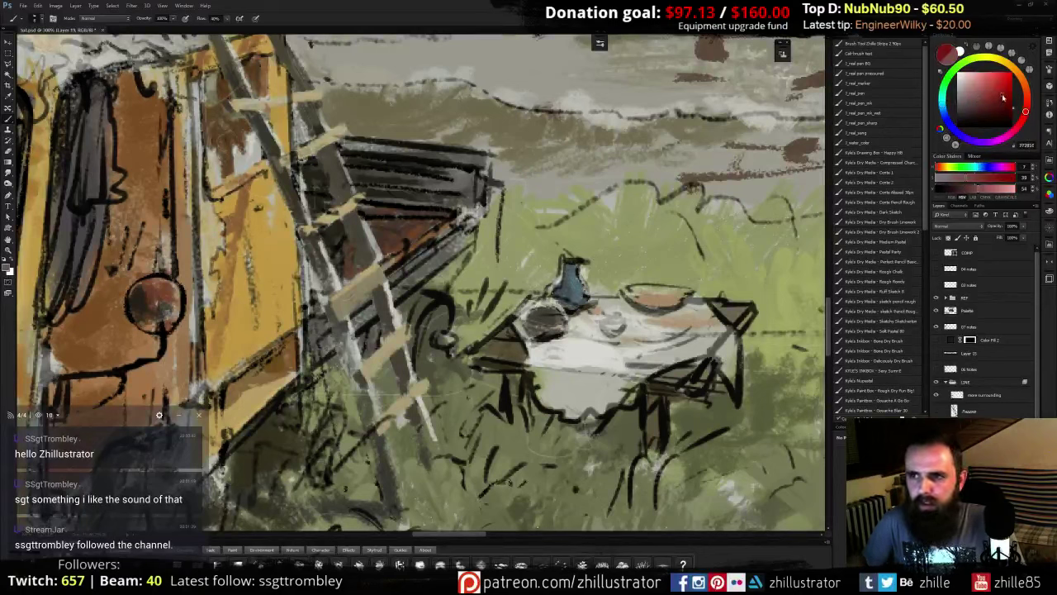
{"action": "mouse_move", "coordinate": [604, 323]}
{"action": "left_mouse_down"}
{"action": "mouse_move", "coordinate": [619, 332]}
{"action": "mouse_move", "coordinate": [611, 322]}
{"action": "mouse_move", "coordinate": [586, 338]}
{"action": "mouse_move", "coordinate": [612, 340]}
{"action": "left_mouse_up"}
{"action": "left_click", "coordinate": [625, 355], "text": "alt"}
- Shade the bowl with a darker muted brown and paint a grey shadow on the cloth beneath it
{"action": "left_click", "coordinate": [652, 299], "text": "alt"}
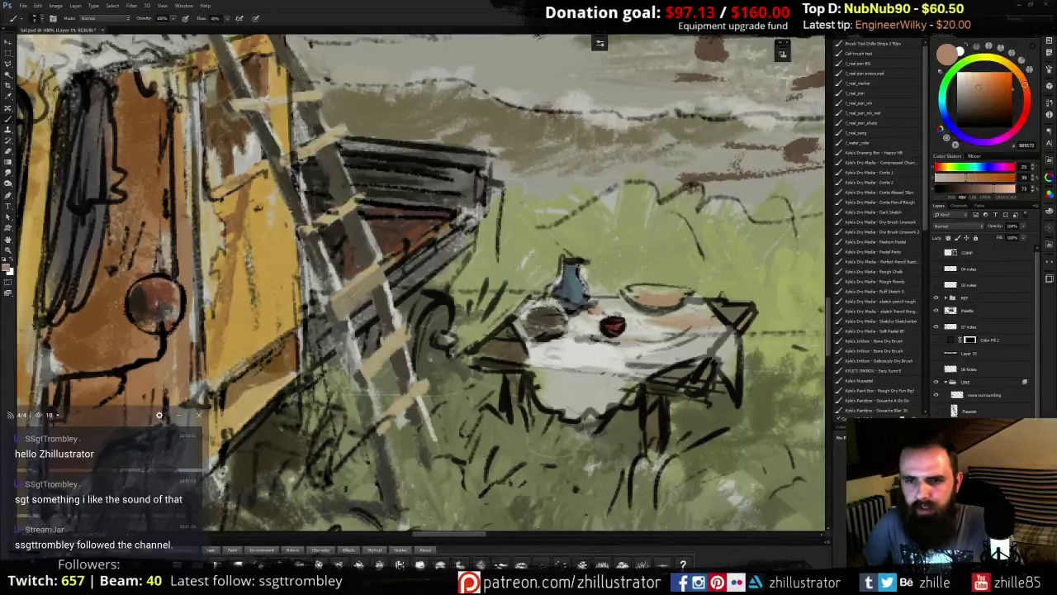
{"action": "left_click", "coordinate": [981, 96]}
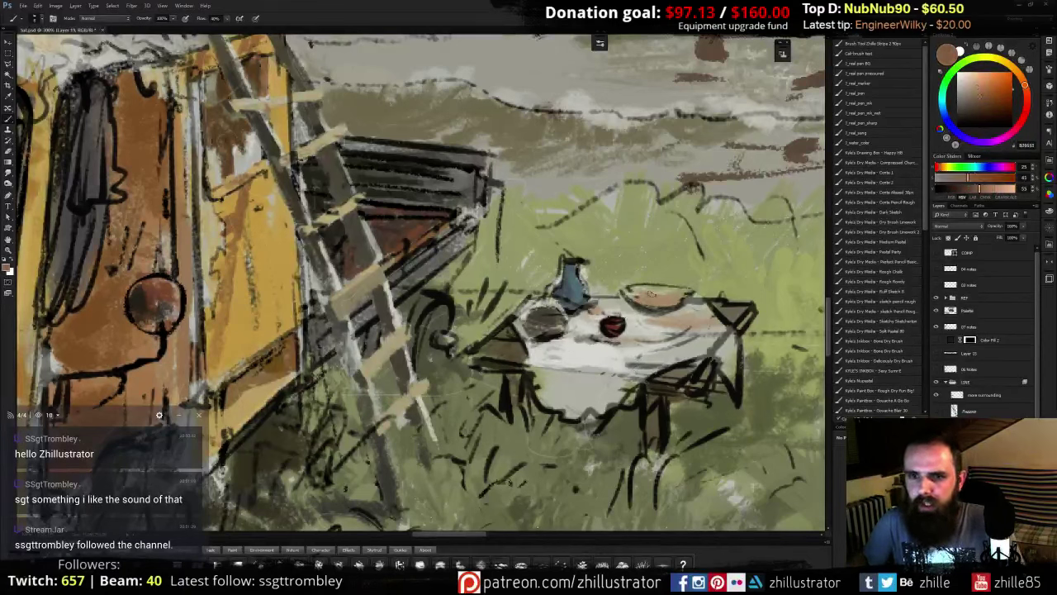
{"action": "left_click_drag", "start_coordinate": [633, 299], "coordinate": [659, 312]}
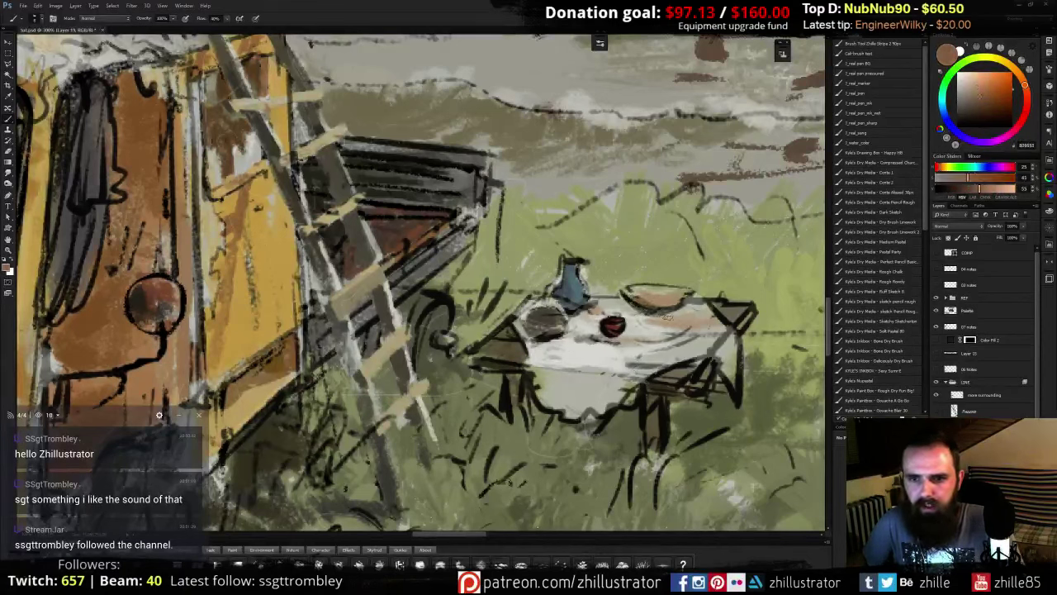
{"action": "left_click", "coordinate": [585, 351], "text": "alt"}
{"action": "left_click", "coordinate": [960, 94]}
{"action": "mouse_move", "coordinate": [638, 315]}
{"action": "left_mouse_down"}
{"action": "mouse_move", "coordinate": [609, 319]}
{"action": "mouse_move", "coordinate": [606, 312]}
{"action": "mouse_move", "coordinate": [654, 322]}
{"action": "left_mouse_up"}
- Repaint the bowl in light orange and add darker orange-brown shading to it
{"action": "left_click", "coordinate": [643, 293], "text": "alt"}
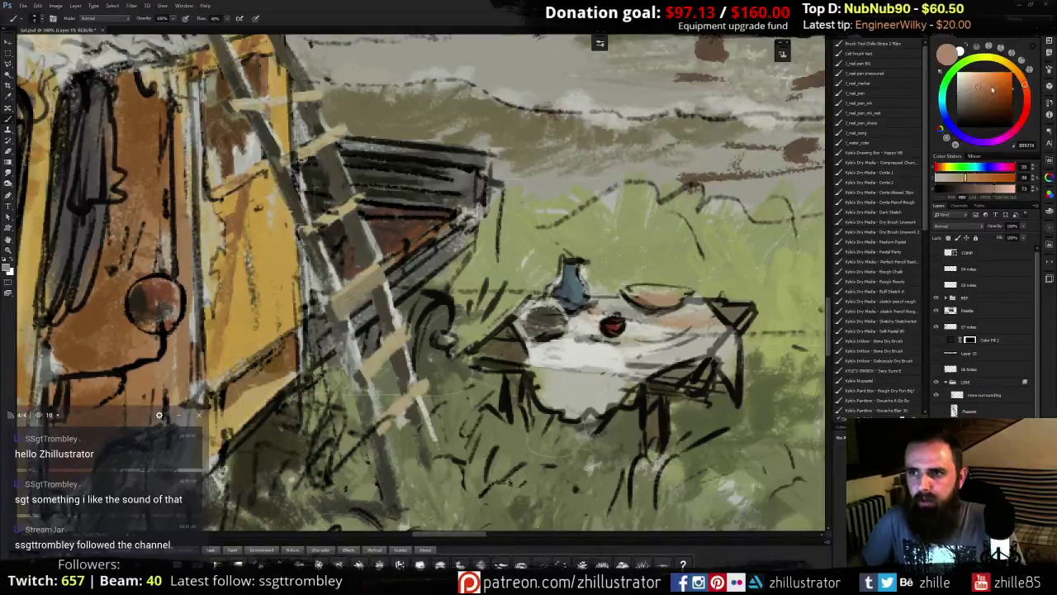
{"action": "left_click", "coordinate": [1020, 80]}
{"action": "left_click_drag", "start_coordinate": [1019, 78], "coordinate": [1018, 74]}
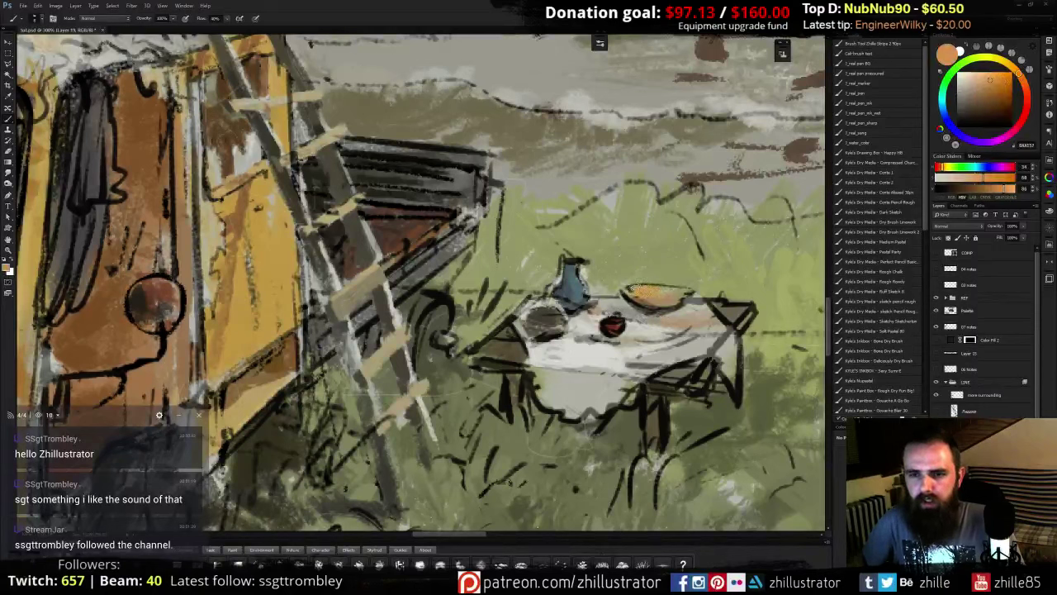
{"action": "left_click", "coordinate": [993, 92]}
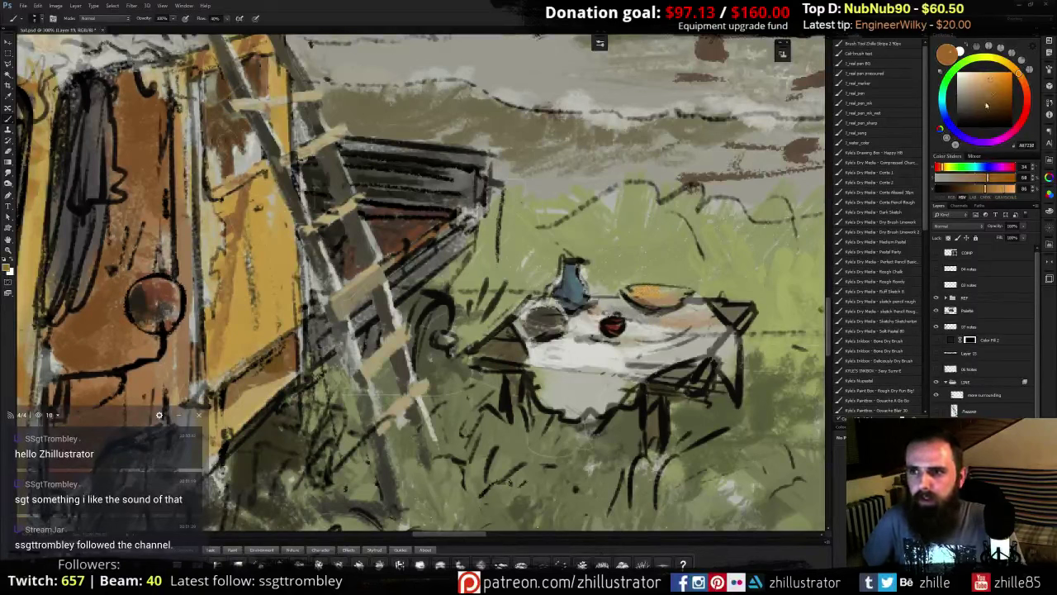
{"action": "mouse_move", "coordinate": [661, 295]}
{"action": "left_mouse_down"}
{"action": "mouse_move", "coordinate": [678, 293]}
{"action": "mouse_move", "coordinate": [663, 291]}
{"action": "left_mouse_up"}
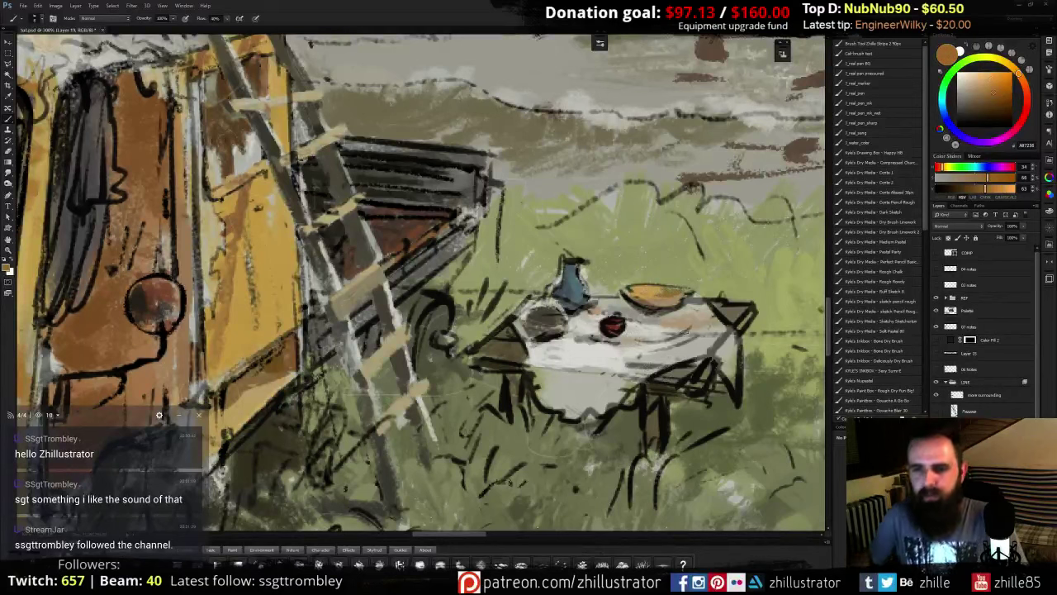
- Cover the peach patches across the right half of the tabletop cloth with sampled off-whites and light greys
{"action": "left_click", "coordinate": [681, 330], "text": "alt"}
{"action": "mouse_move", "coordinate": [703, 331]}
{"action": "left_mouse_down"}
{"action": "mouse_move", "coordinate": [662, 322]}
{"action": "mouse_move", "coordinate": [689, 346]}
{"action": "mouse_move", "coordinate": [620, 362]}
{"action": "mouse_move", "coordinate": [710, 340]}
{"action": "mouse_move", "coordinate": [713, 332]}
{"action": "mouse_move", "coordinate": [693, 327]}
{"action": "mouse_move", "coordinate": [631, 357]}
{"action": "mouse_move", "coordinate": [627, 331]}
{"action": "mouse_move", "coordinate": [669, 350]}
{"action": "mouse_move", "coordinate": [651, 340]}
{"action": "mouse_move", "coordinate": [655, 353]}
{"action": "mouse_move", "coordinate": [640, 358]}
{"action": "mouse_move", "coordinate": [652, 364]}
{"action": "mouse_move", "coordinate": [597, 360]}
{"action": "mouse_move", "coordinate": [662, 355]}
{"action": "left_mouse_up"}
{"action": "left_click", "coordinate": [621, 362], "text": "alt"}
{"action": "left_click", "coordinate": [652, 364], "text": "alt"}
{"action": "left_click", "coordinate": [725, 352], "text": "alt"}
{"action": "left_click", "coordinate": [719, 329], "text": "alt"}
{"action": "left_click", "coordinate": [710, 339], "text": "alt"}
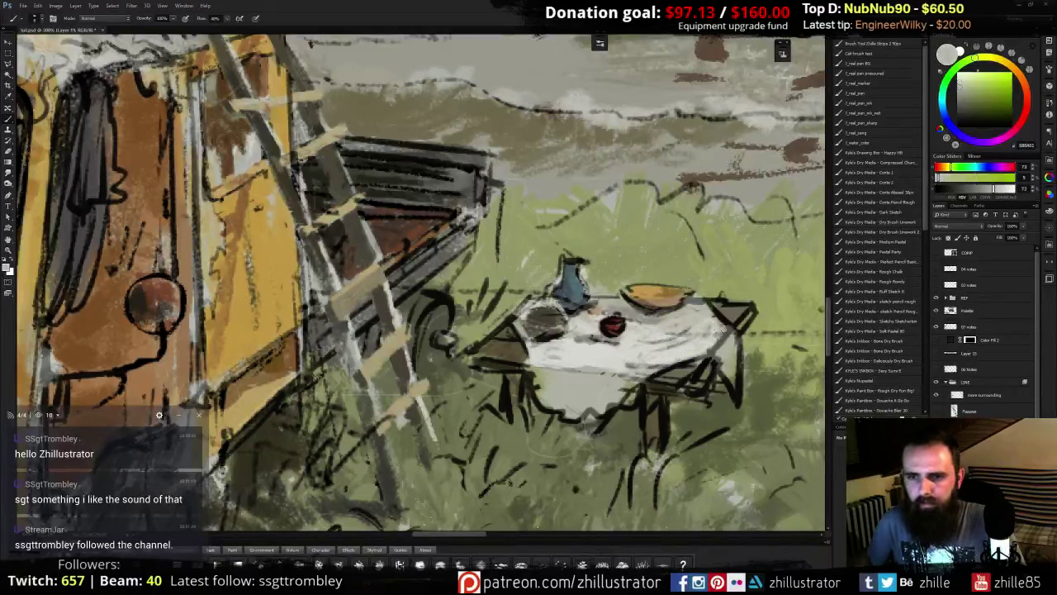
- Paint the tablecloth's hanging right corner with a brighter off-white and blend it with sampled cloth tones
{"action": "left_click", "coordinate": [696, 349], "text": "alt"}
{"action": "left_click", "coordinate": [961, 78]}
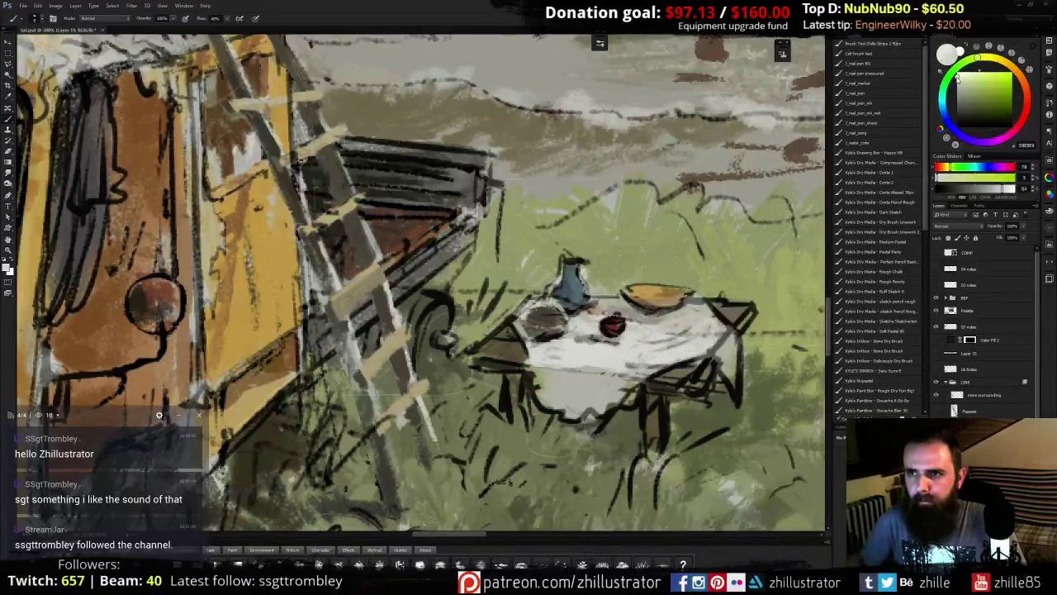
{"action": "left_click", "coordinate": [952, 73]}
{"action": "left_click_drag", "start_coordinate": [731, 342], "coordinate": [735, 402]}
{"action": "left_click", "coordinate": [704, 340], "text": "alt"}
{"action": "left_click", "coordinate": [726, 344], "text": "alt"}
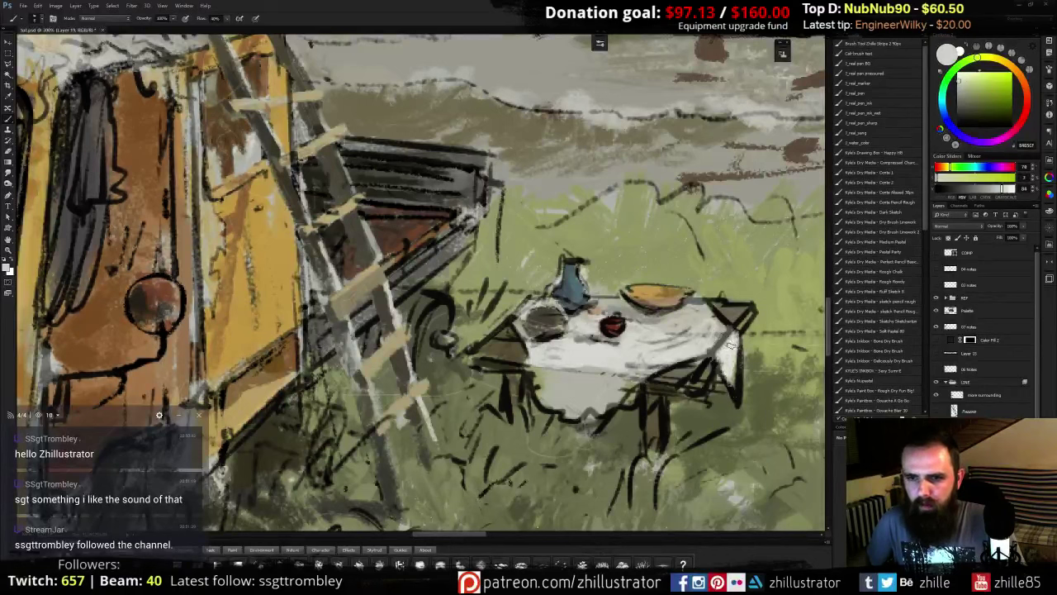
- Paint the table's underside and legs with sampled grey-browns and tidy the front cloth drape with sampled light greys
{"action": "left_click", "coordinate": [708, 371], "text": "alt"}
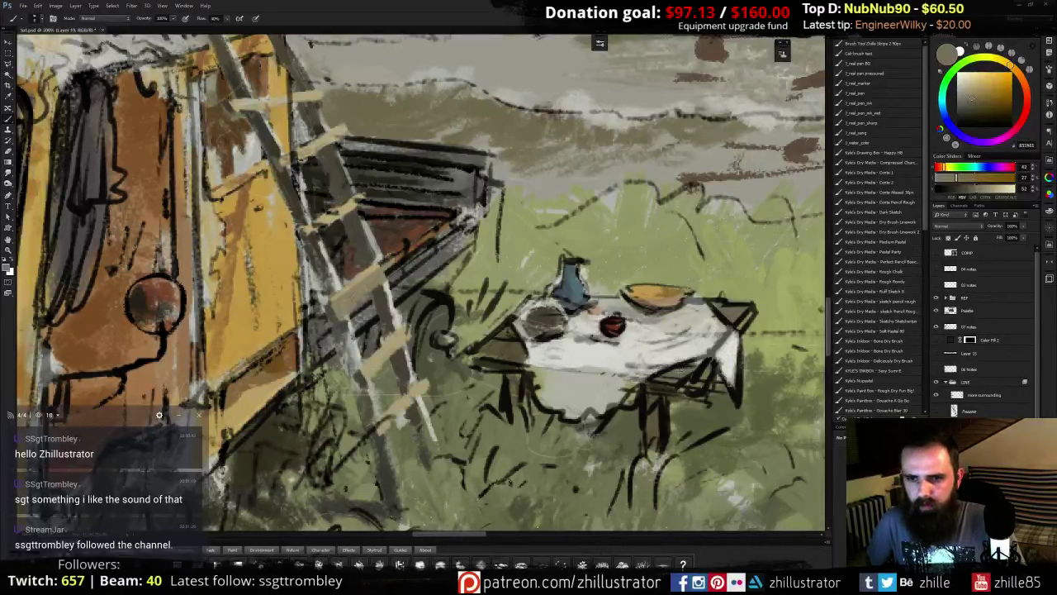
{"action": "left_click", "coordinate": [706, 363], "text": "alt"}
{"action": "mouse_move", "coordinate": [705, 358]}
{"action": "left_mouse_down"}
{"action": "mouse_move", "coordinate": [691, 382]}
{"action": "mouse_move", "coordinate": [653, 400]}
{"action": "mouse_move", "coordinate": [652, 433]}
{"action": "left_mouse_up"}
{"action": "left_click", "coordinate": [653, 385], "text": "alt"}
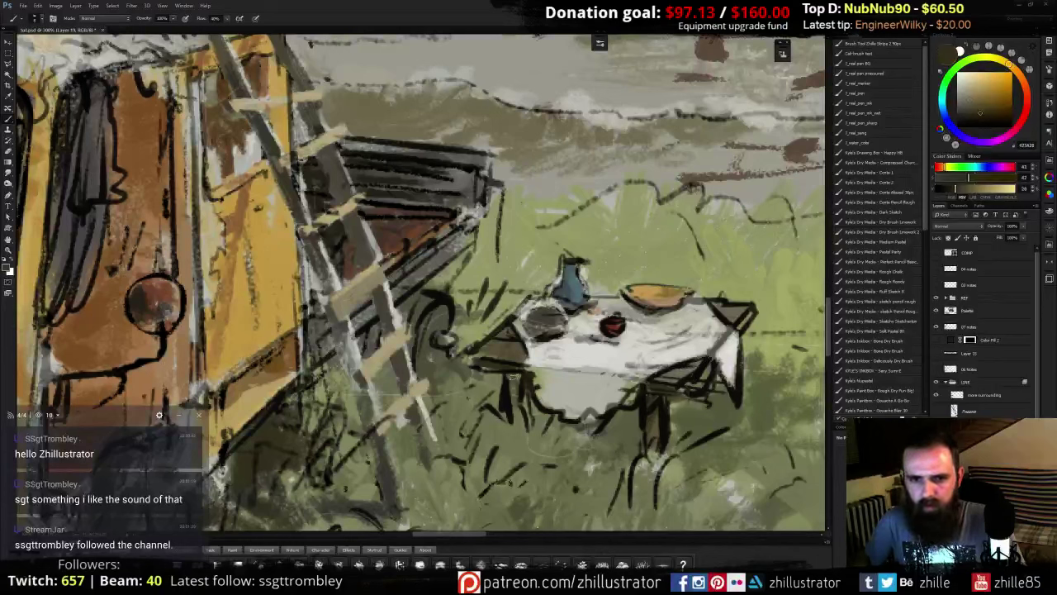
{"action": "left_click_drag", "start_coordinate": [519, 370], "coordinate": [523, 380]}
{"action": "left_click", "coordinate": [550, 382], "text": "alt"}
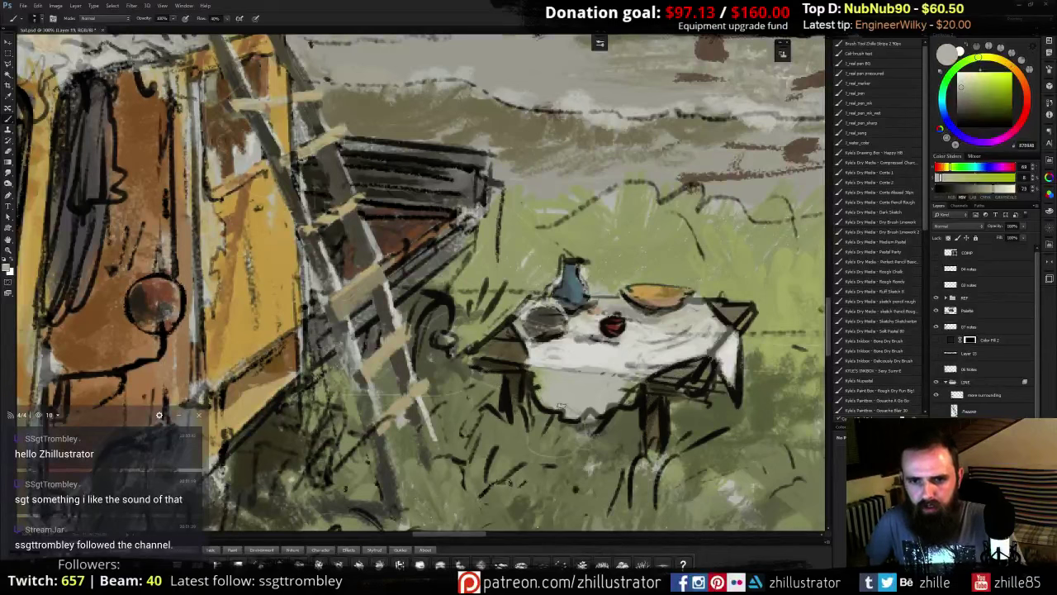
{"action": "left_click", "coordinate": [561, 350], "text": "alt"}
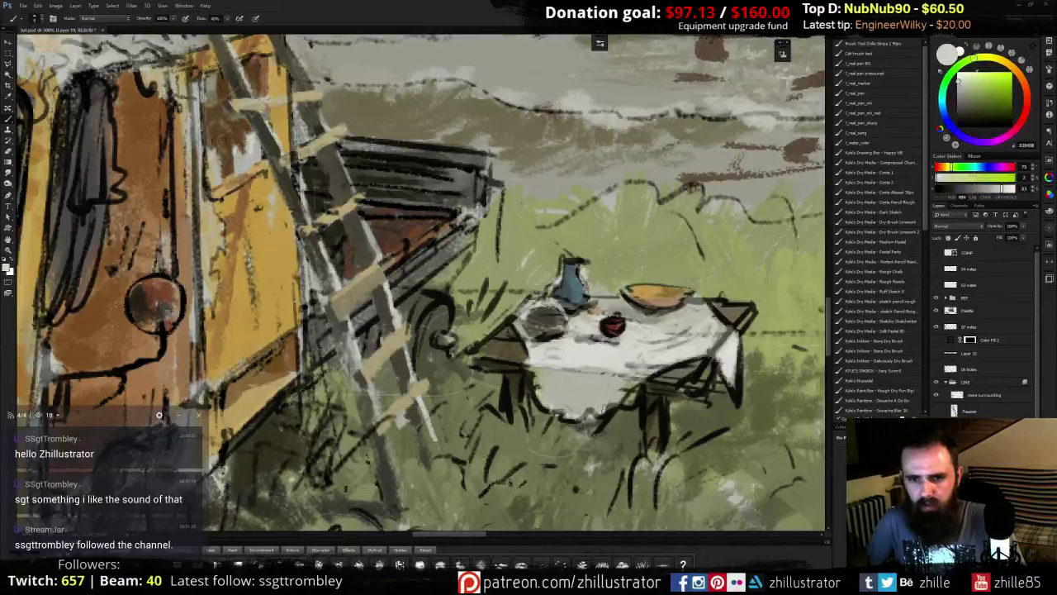
- Clean up the grass around the vase and beyond the table's right end with sampled light and mid greens
{"action": "left_click", "coordinate": [552, 262], "text": "alt"}
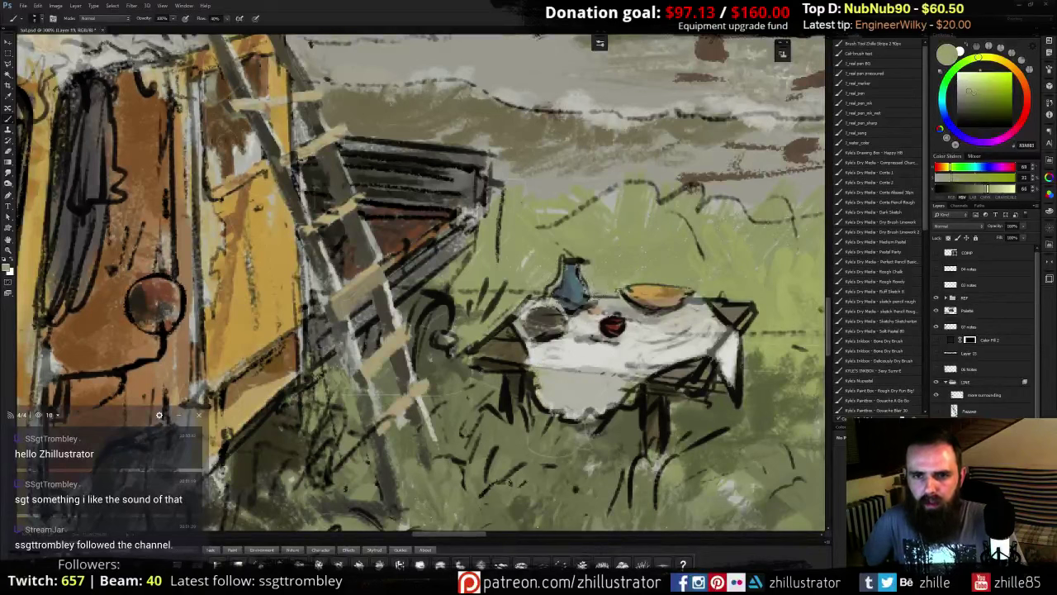
{"action": "left_click", "coordinate": [754, 360], "text": "alt"}
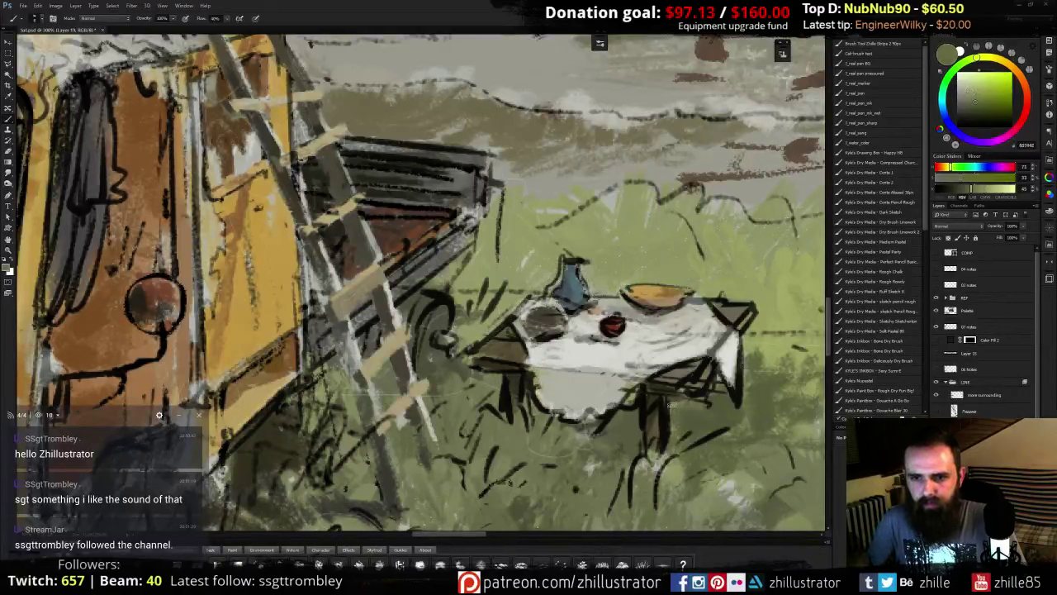
{"action": "left_click", "coordinate": [741, 380], "text": "alt"}
{"action": "left_click", "coordinate": [750, 370], "text": "alt"}
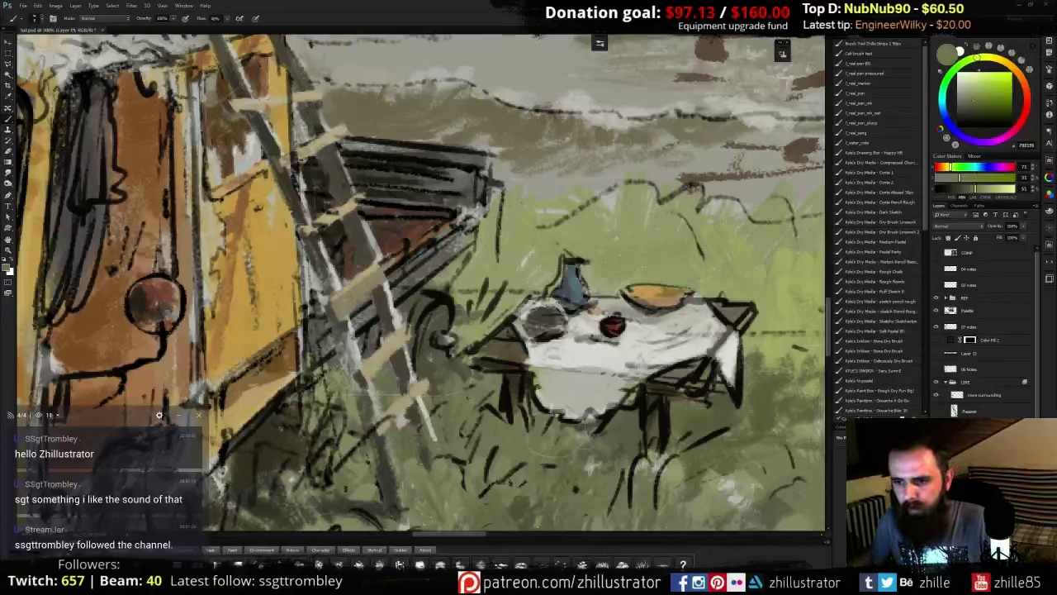
- On the back surroundings line layer, erase linework around the tablecloth's right corner and the table's right end
{"action": "left_click", "coordinate": [935, 427]}
{"action": "left_click", "coordinate": [936, 427]}
{"action": "left_click", "coordinate": [974, 427]}
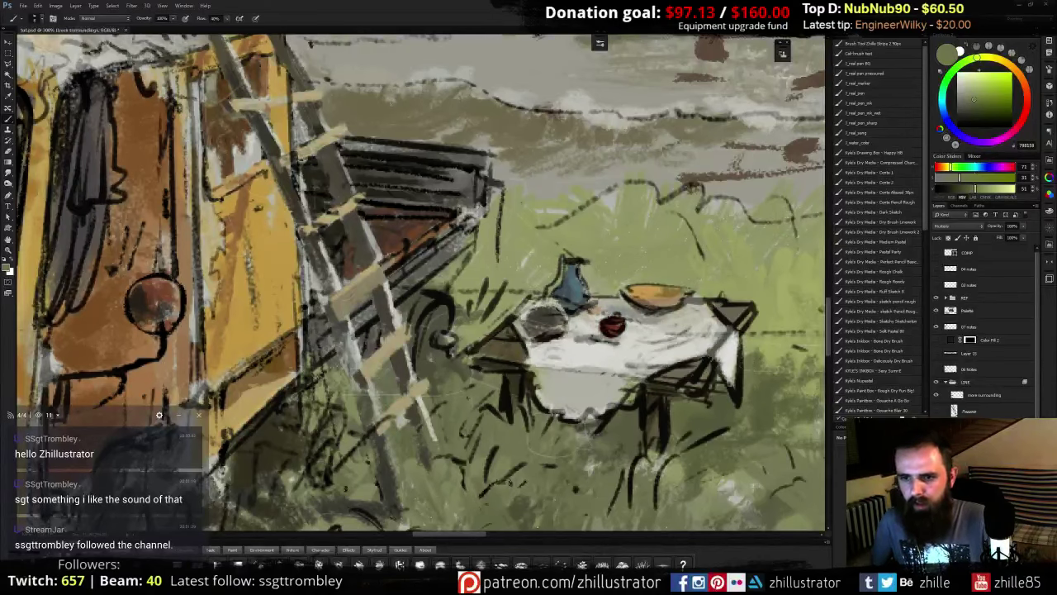
{"action": "key", "text": "e"}
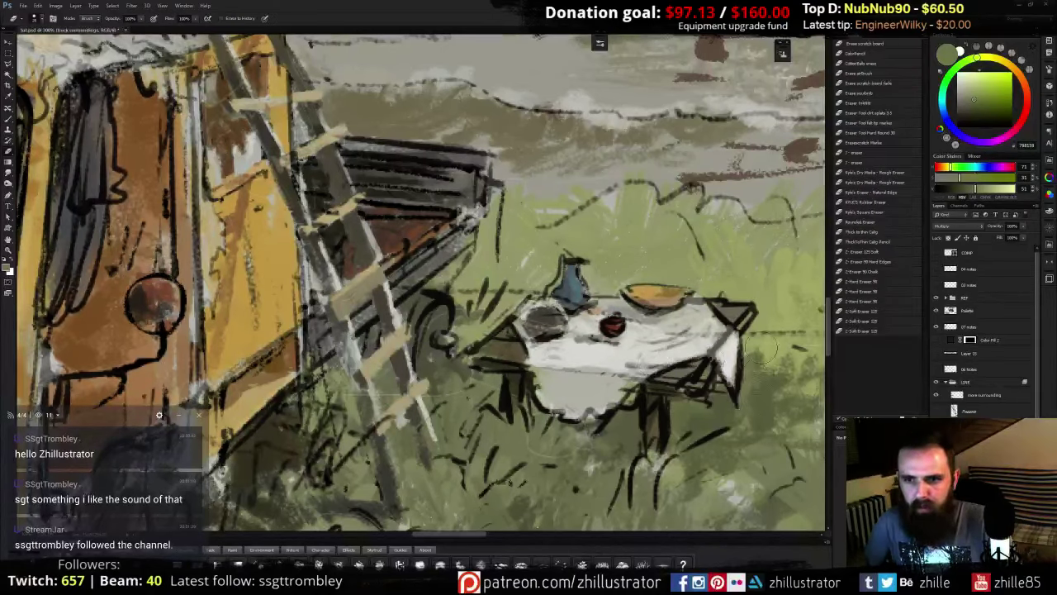
{"action": "mouse_move", "coordinate": [766, 348]}
{"action": "left_mouse_down"}
{"action": "mouse_move", "coordinate": [750, 413]}
{"action": "mouse_move", "coordinate": [695, 374]}
{"action": "mouse_move", "coordinate": [681, 378]}
{"action": "mouse_move", "coordinate": [707, 366]}
{"action": "mouse_move", "coordinate": [688, 428]}
{"action": "mouse_move", "coordinate": [711, 386]}
{"action": "mouse_move", "coordinate": [681, 390]}
{"action": "mouse_move", "coordinate": [712, 367]}
{"action": "left_mouse_up"}
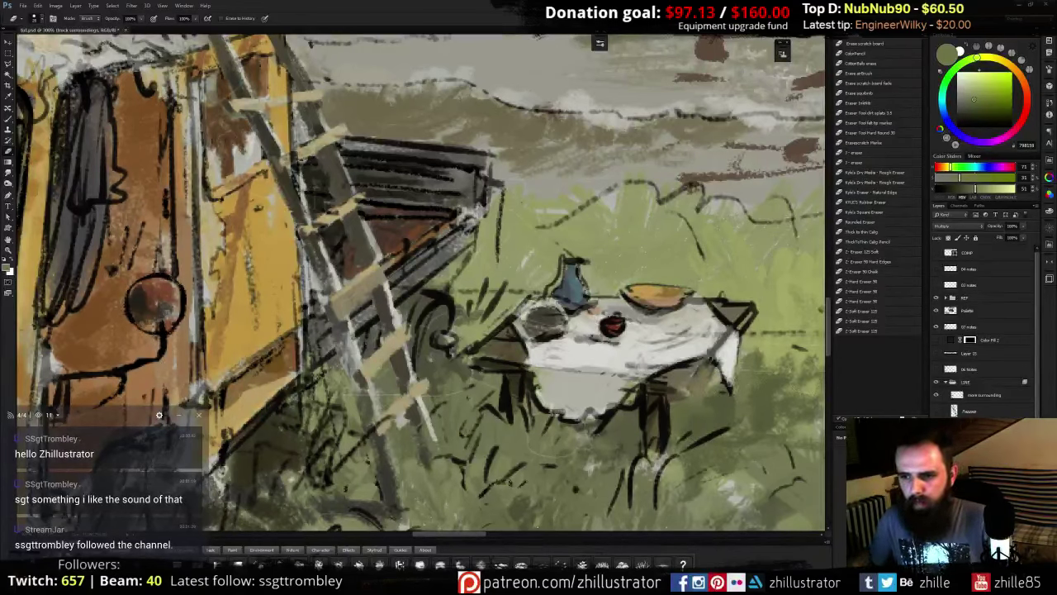
- Undo the last eraser strokes on the linework under the table's right side
{"action": "key", "text": "ctrl+z"}
{"action": "key", "text": "ctrl+z"}
{"action": "key", "text": "ctrl+z"}
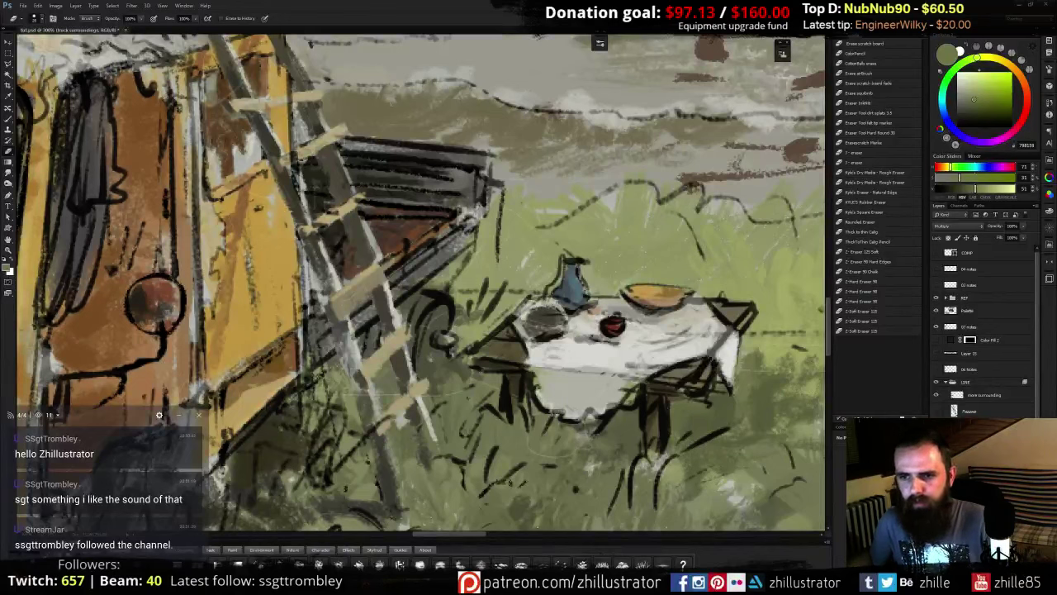
{"action": "key", "text": "ctrl+comma"}
{"action": "key", "text": "ctrl+shift+z"}
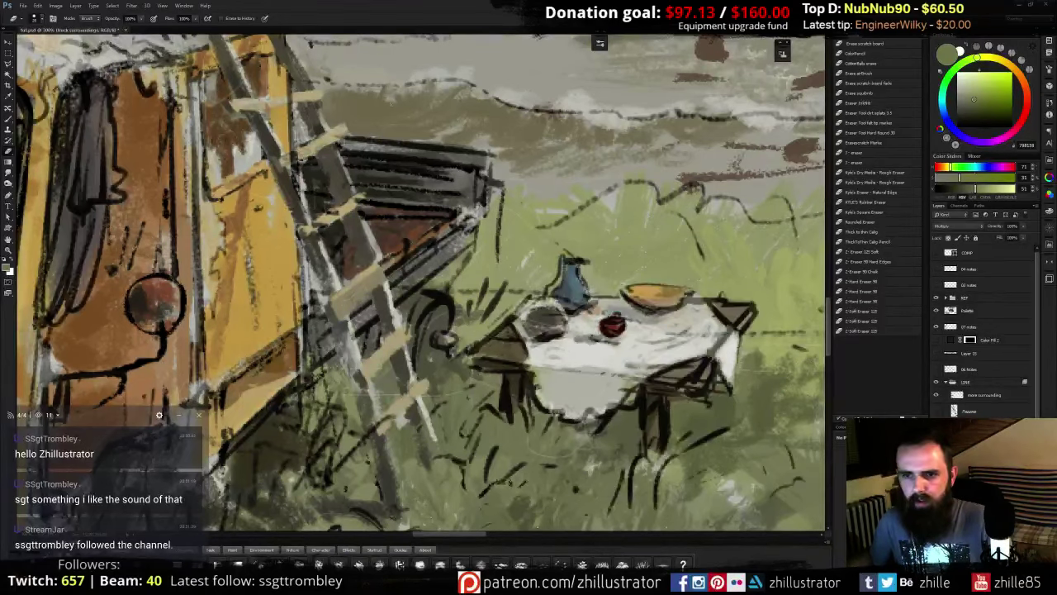
- Return to the paint layer, hide the back surroundings linework, and paint the table's underside with sampled browns
{"action": "key", "text": "b"}
{"action": "left_click", "coordinate": [685, 373], "text": "alt"}
{"action": "mouse_move", "coordinate": [690, 377]}
{"action": "left_mouse_down"}
{"action": "mouse_move", "coordinate": [702, 363]}
{"action": "mouse_move", "coordinate": [661, 379]}
{"action": "mouse_move", "coordinate": [693, 382]}
{"action": "mouse_move", "coordinate": [702, 363]}
{"action": "left_mouse_up"}
{"action": "left_click", "coordinate": [976, 487]}
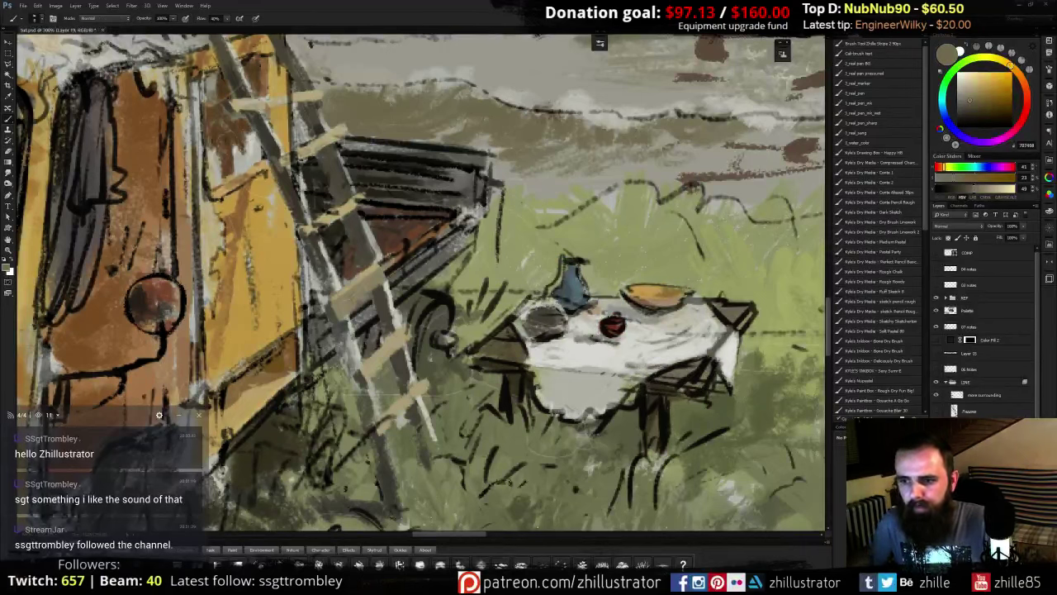
{"action": "left_click", "coordinate": [936, 426]}
{"action": "left_click", "coordinate": [665, 390], "text": "alt"}
{"action": "left_click_drag", "start_coordinate": [664, 391], "coordinate": [682, 397]}
{"action": "left_click", "coordinate": [652, 394], "text": "alt"}
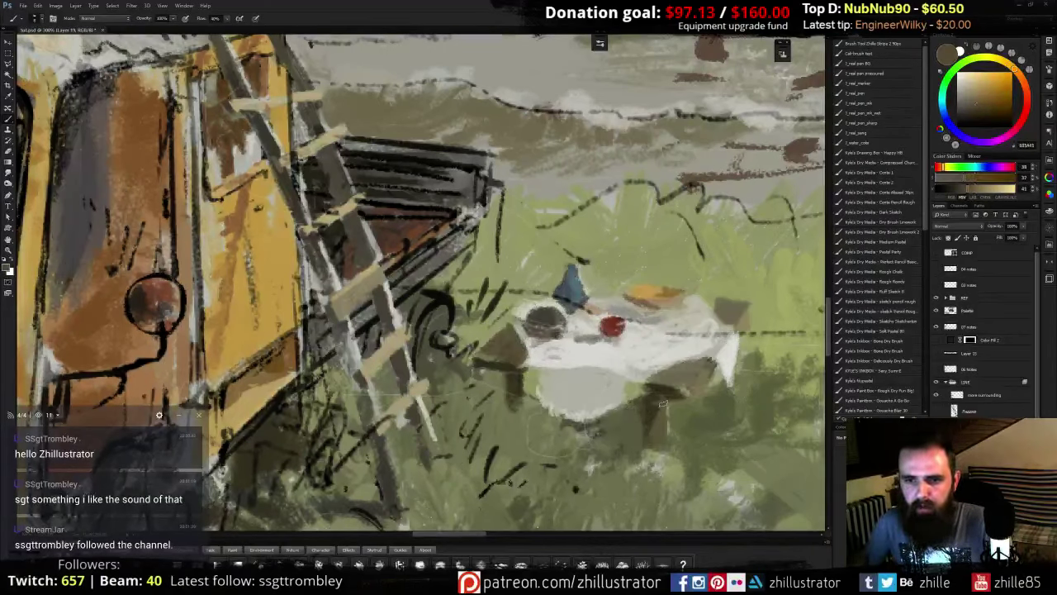
- Soften the tablecloth's front edge and brighten its hanging drape with sampled off-whites and light greys
{"action": "left_click", "coordinate": [574, 357], "text": "alt"}
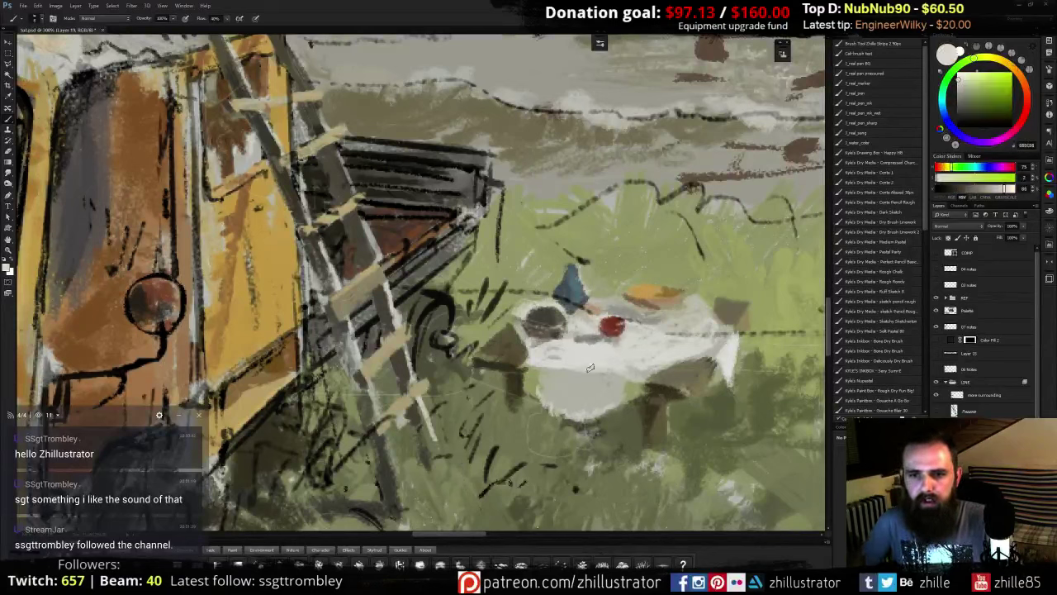
{"action": "left_click", "coordinate": [568, 398], "text": "alt"}
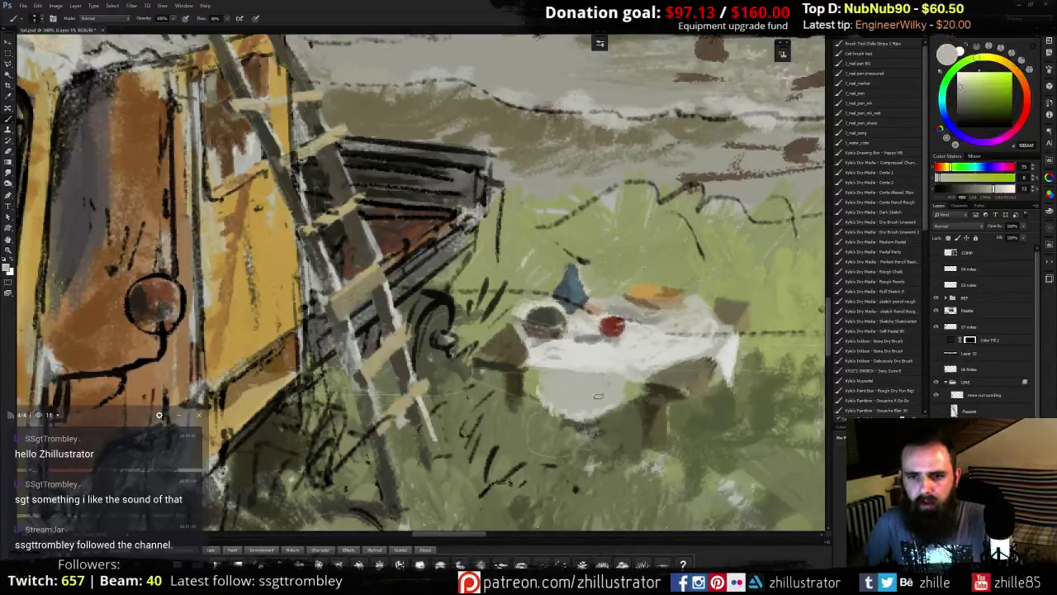
{"action": "left_click", "coordinate": [596, 386], "text": "alt"}
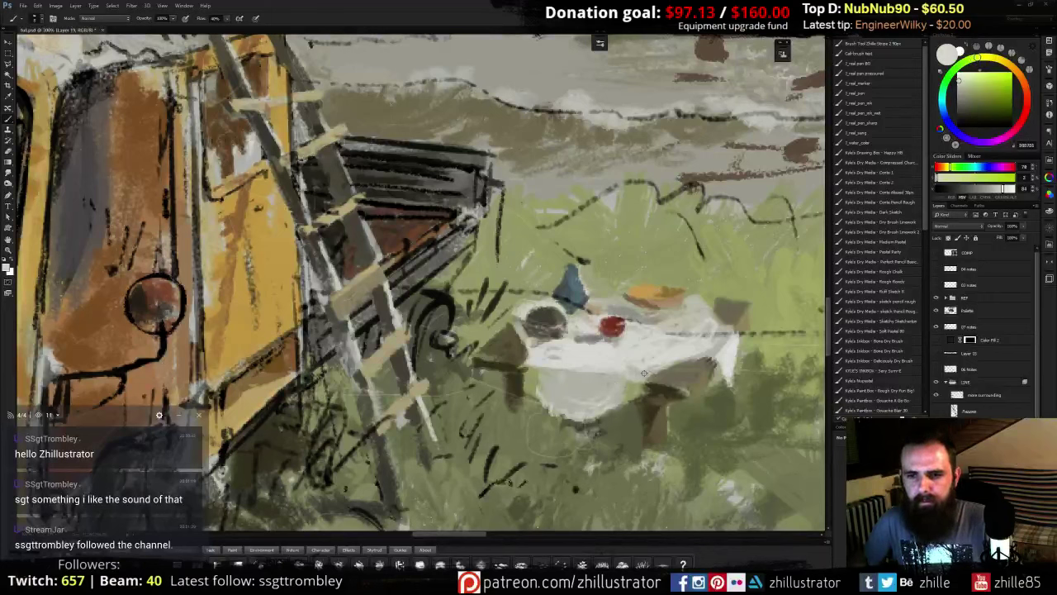
{"action": "left_click", "coordinate": [632, 376], "text": "alt"}
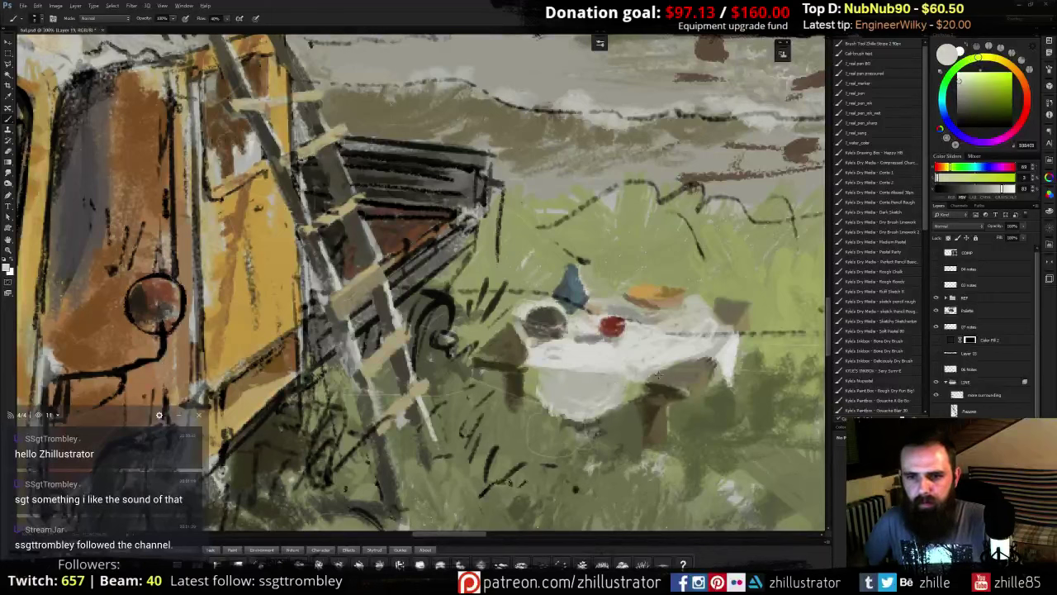
- Darken the top and leg of the stool under the tablecloth's right front edge with sampled dark browns
{"action": "left_click", "coordinate": [641, 377], "text": "alt"}
{"action": "left_click", "coordinate": [643, 385], "text": "alt"}
{"action": "left_click_drag", "start_coordinate": [643, 389], "coordinate": [633, 386]}
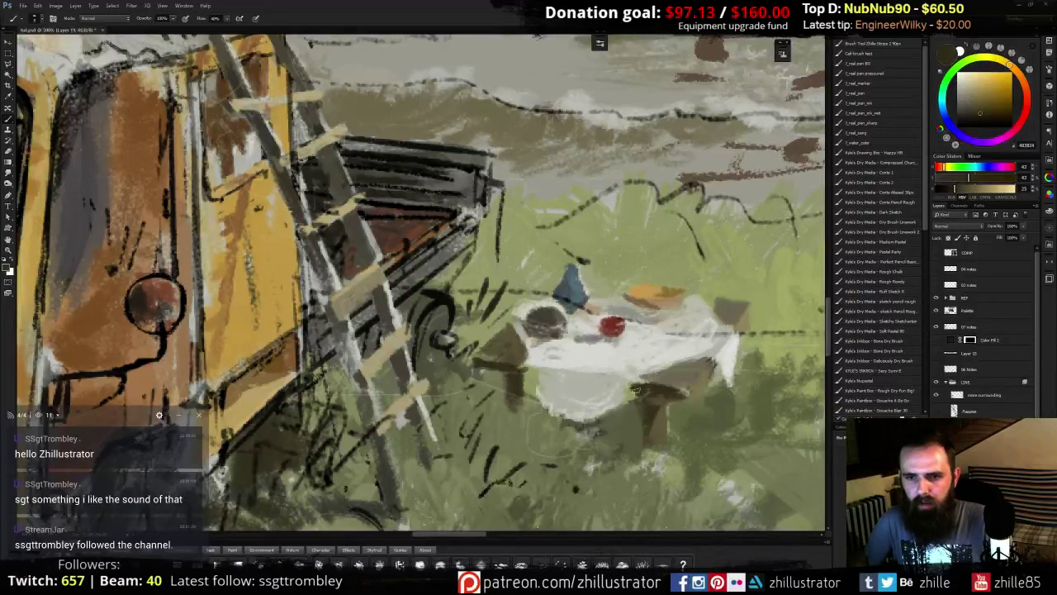
{"action": "left_click", "coordinate": [642, 398], "text": "alt"}
{"action": "left_click", "coordinate": [649, 417], "text": "alt"}
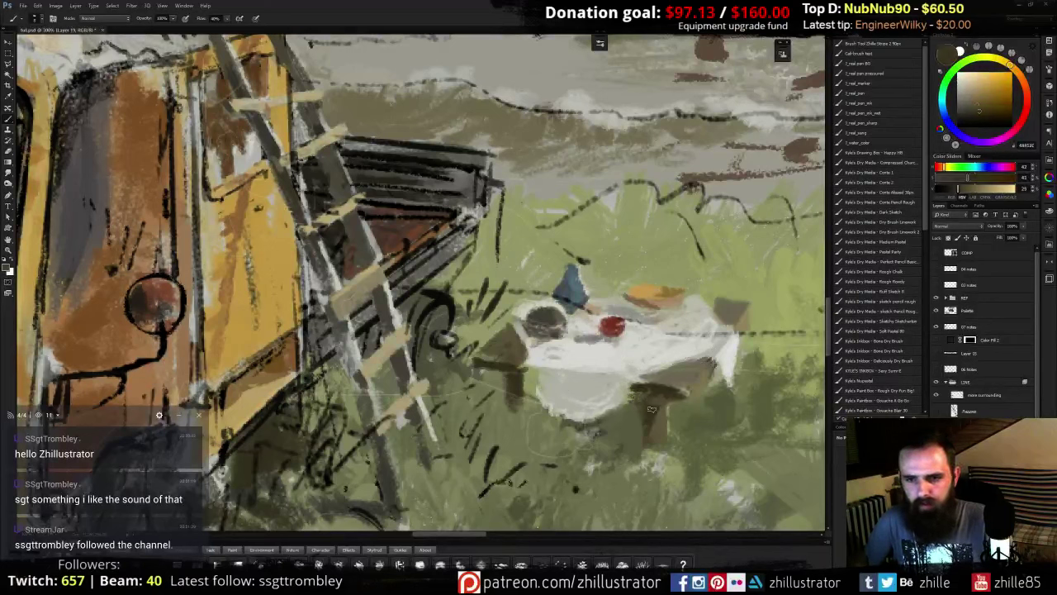
{"action": "mouse_move", "coordinate": [658, 401]}
{"action": "left_mouse_down"}
{"action": "mouse_move", "coordinate": [641, 396]}
{"action": "mouse_move", "coordinate": [654, 401]}
{"action": "left_mouse_up"}
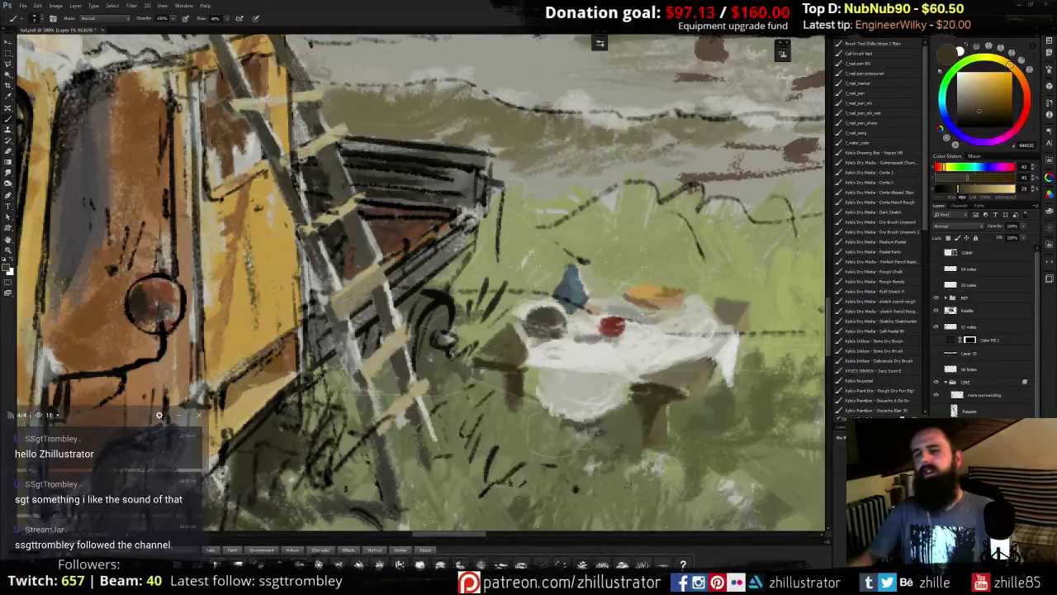
- Paint the seat under the table's left side in sampled dark brown and tidy the adjoining tablecloth edge
{"action": "left_click", "coordinate": [515, 360], "text": "alt"}
{"action": "left_click_drag", "start_coordinate": [517, 376], "coordinate": [538, 381]}
{"action": "left_click", "coordinate": [537, 373], "text": "alt"}
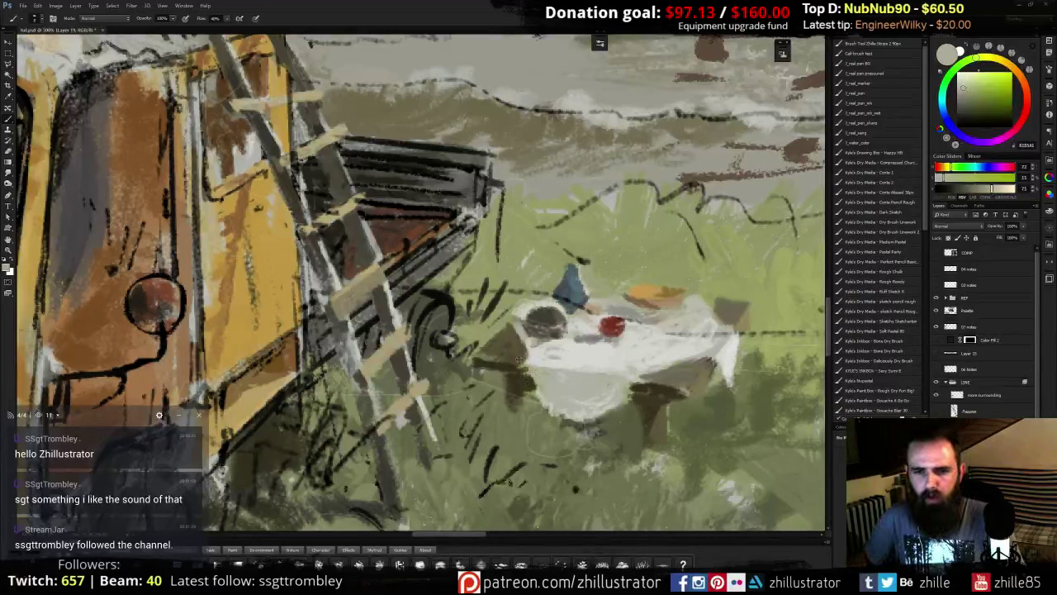
{"action": "left_click", "coordinate": [519, 360], "text": "alt"}
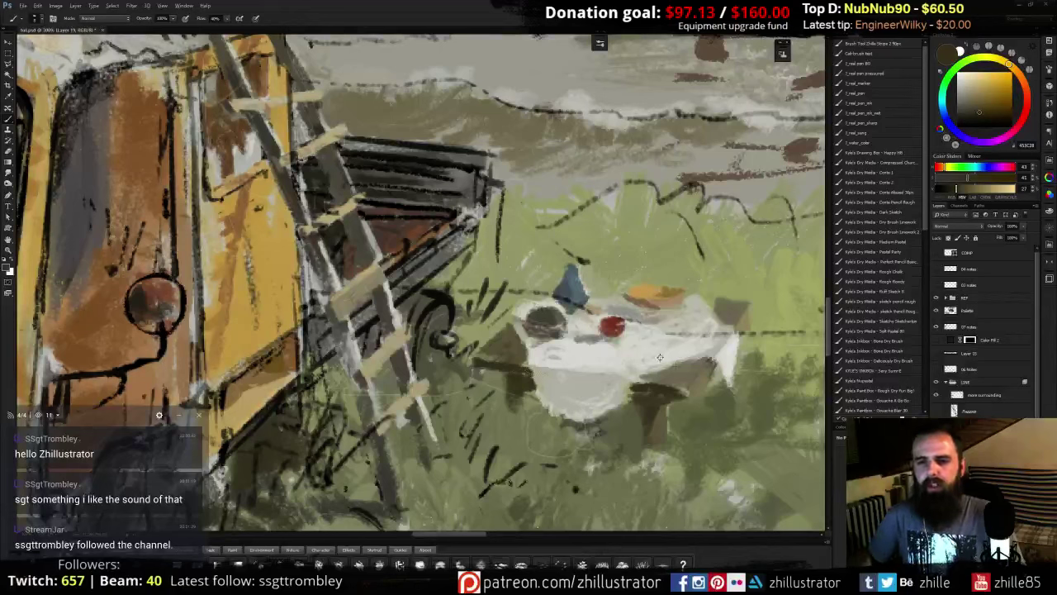
- Model the dark round object on the table with sampled greys and browns, and add tan highlights
{"action": "left_click", "coordinate": [621, 355], "text": "alt"}
{"action": "left_click", "coordinate": [560, 296], "text": "alt"}
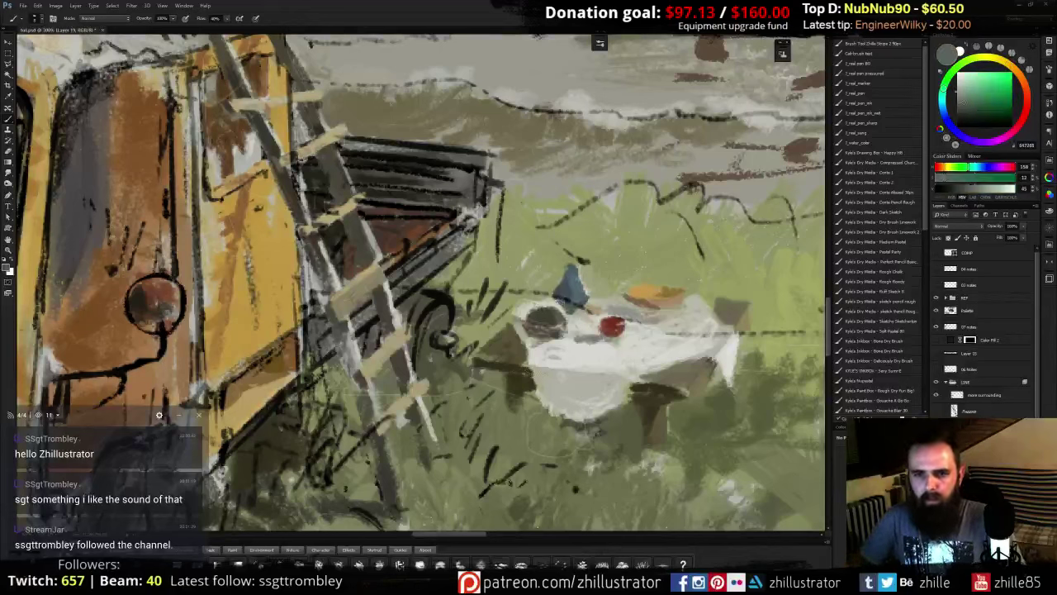
{"action": "left_click", "coordinate": [567, 330], "text": "alt"}
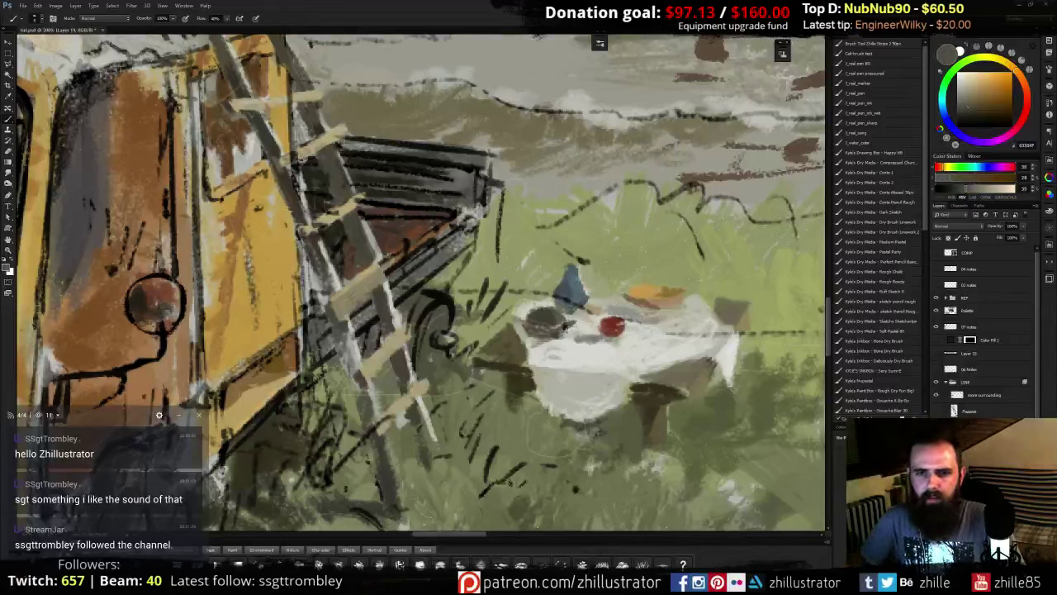
{"action": "left_click", "coordinate": [550, 327], "text": "alt"}
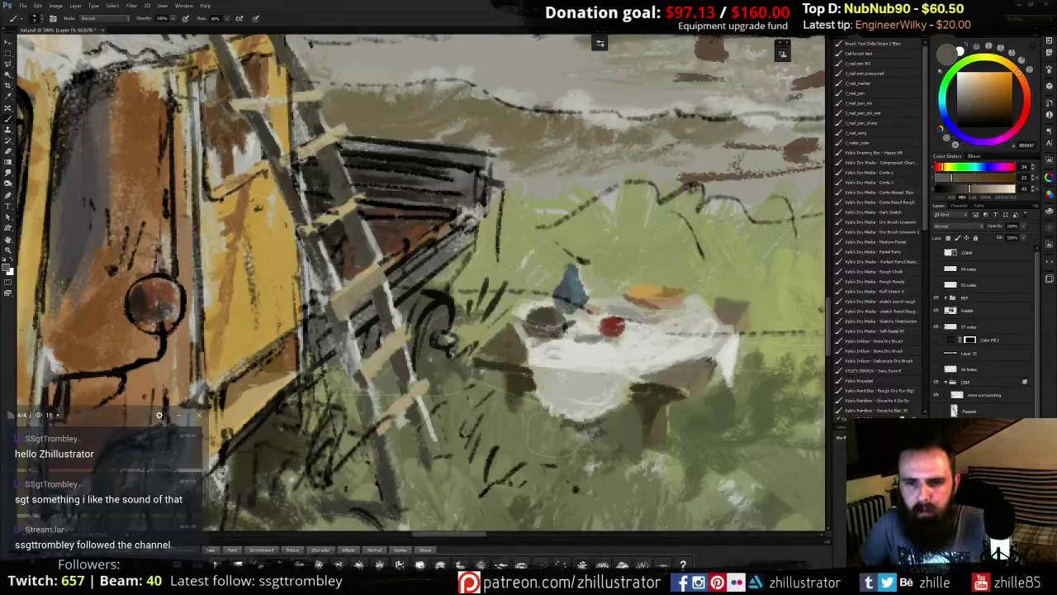
{"action": "left_click", "coordinate": [530, 341], "text": "alt"}
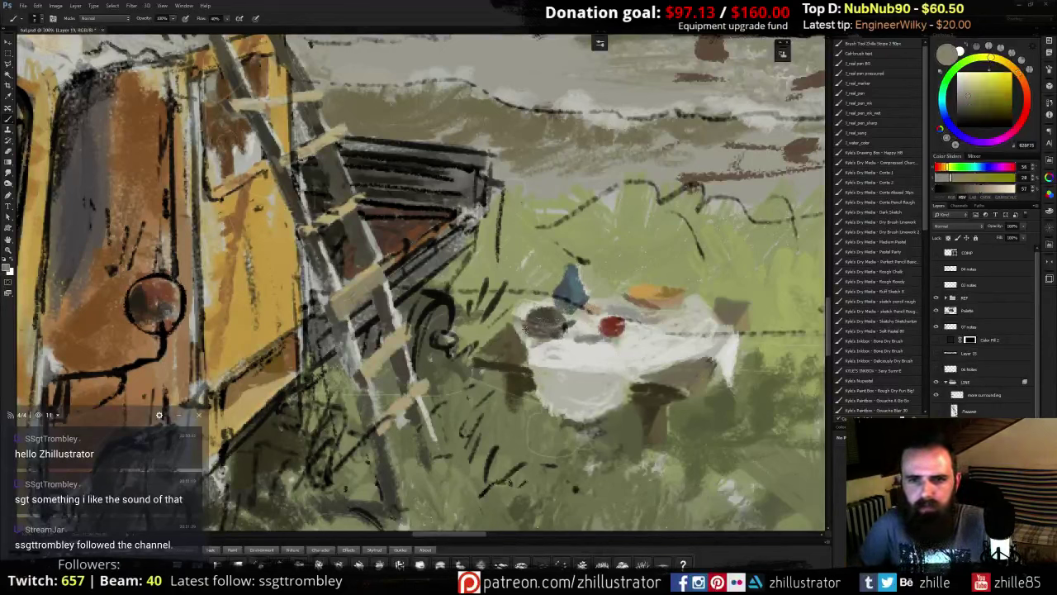
{"action": "left_click", "coordinate": [569, 325], "text": "alt"}
{"action": "left_click", "coordinate": [575, 324], "text": "alt"}
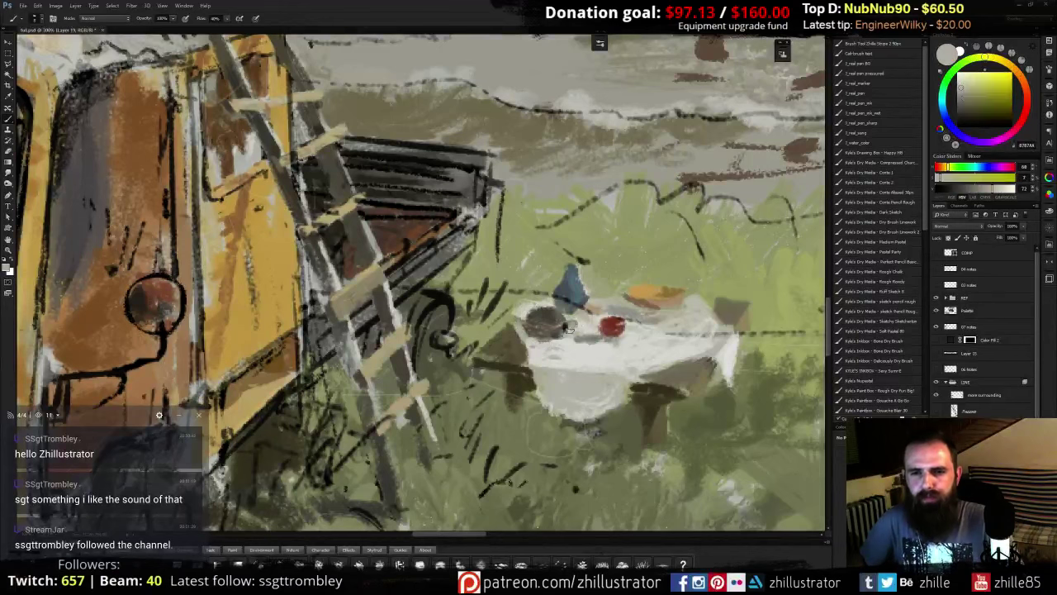
{"action": "left_click", "coordinate": [683, 297], "text": "alt"}
{"action": "mouse_move", "coordinate": [543, 305]}
{"action": "left_mouse_down"}
{"action": "mouse_move", "coordinate": [556, 320]}
{"action": "mouse_move", "coordinate": [541, 310]}
{"action": "mouse_move", "coordinate": [551, 322]}
{"action": "mouse_move", "coordinate": [551, 311]}
{"action": "left_mouse_up"}
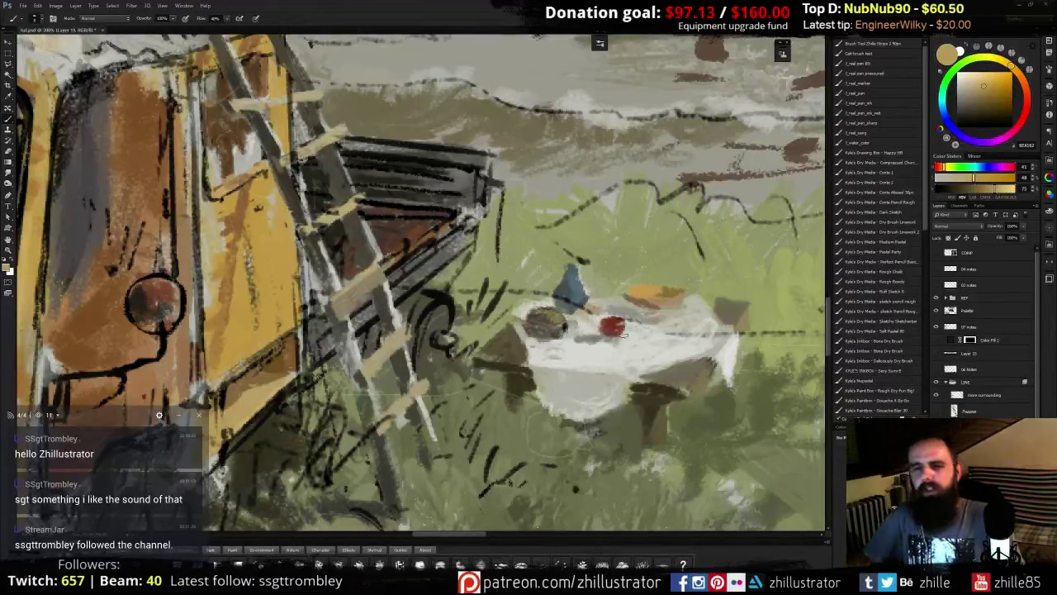
- Shape the red bowl with muted pink highlights and paint its grey shadow on the tablecloth
{"action": "left_click", "coordinate": [617, 326], "text": "alt"}
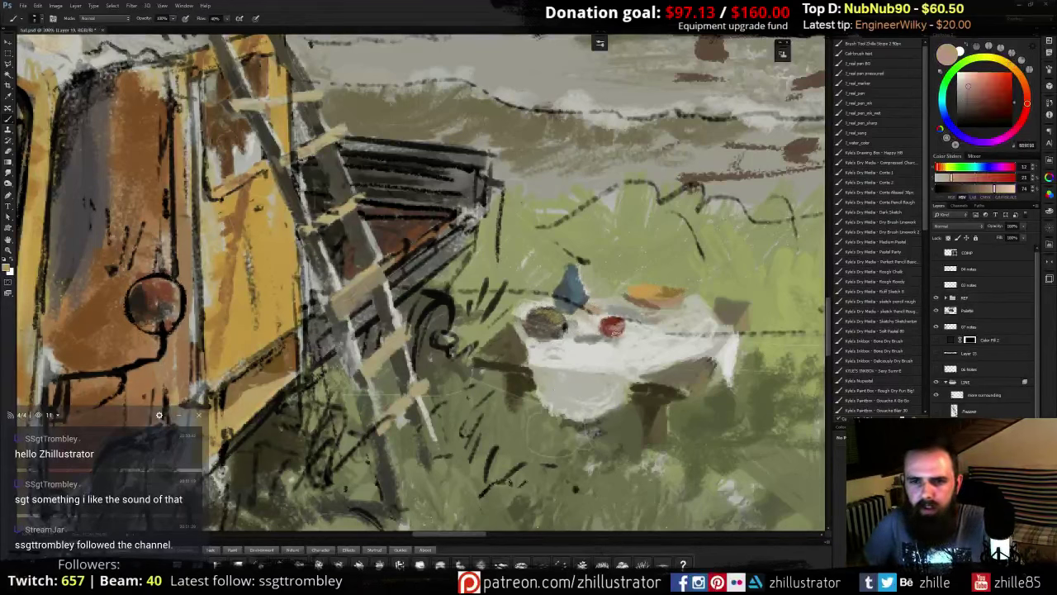
{"action": "left_click", "coordinate": [621, 329], "text": "alt"}
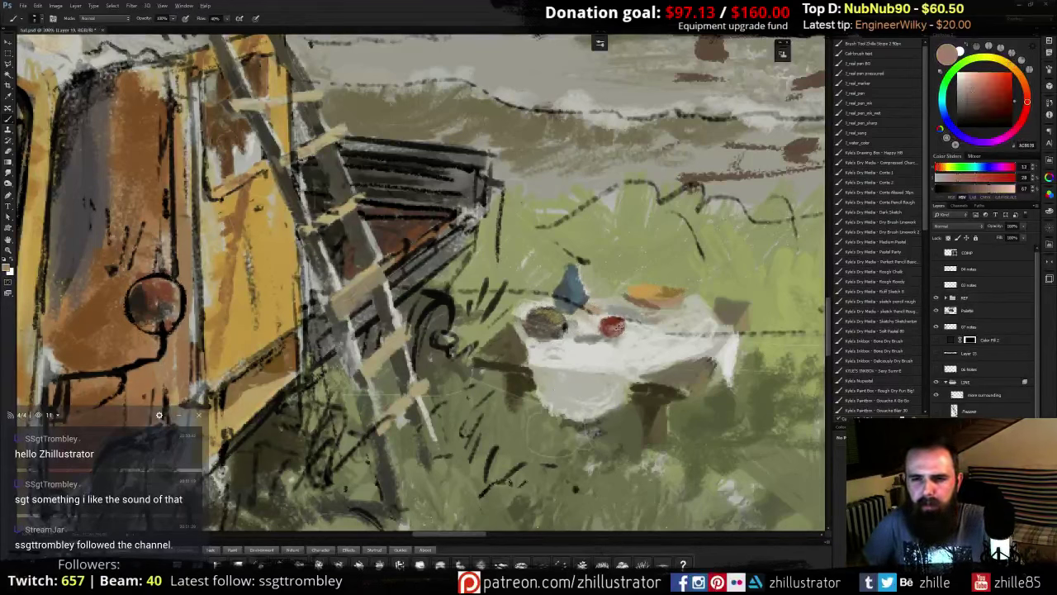
{"action": "left_click", "coordinate": [618, 327], "text": "alt"}
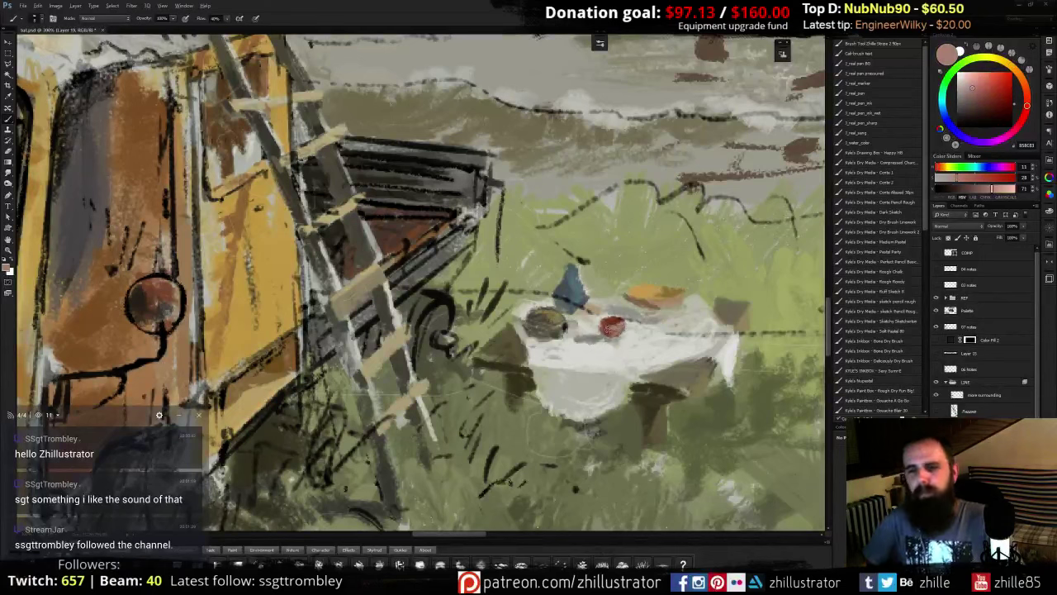
{"action": "left_click", "coordinate": [604, 337], "text": "alt"}
{"action": "left_click", "coordinate": [592, 344], "text": "alt"}
{"action": "left_click_drag", "start_coordinate": [589, 344], "coordinate": [603, 340]}
{"action": "left_click", "coordinate": [596, 338], "text": "alt"}
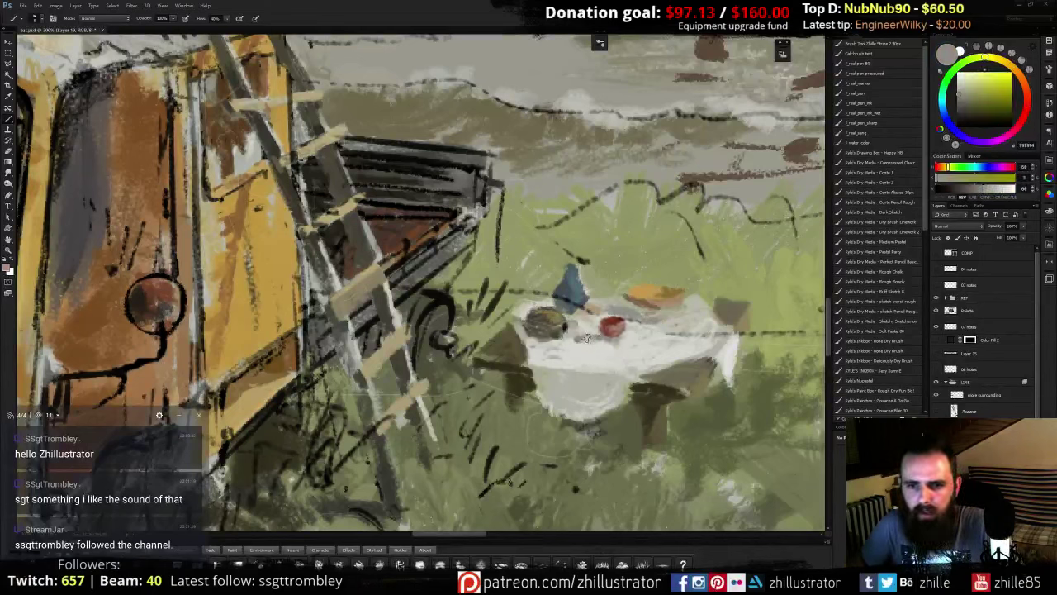
- Brighten the blue bottle with light blues and shade the orange bowl with sampled tans and browns
{"action": "left_click", "coordinate": [581, 296], "text": "alt"}
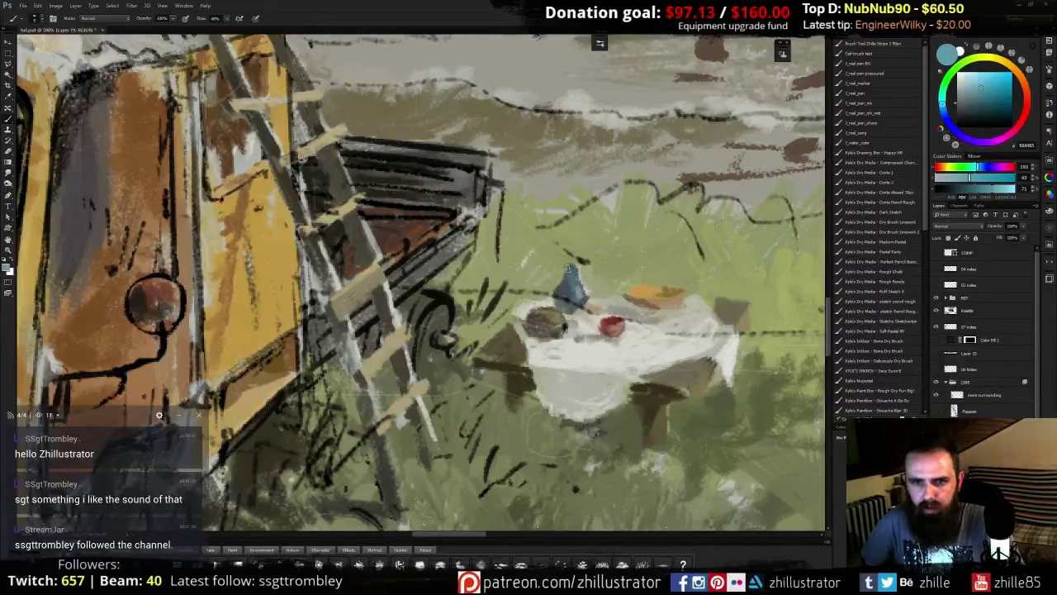
{"action": "left_click", "coordinate": [582, 264], "text": "alt"}
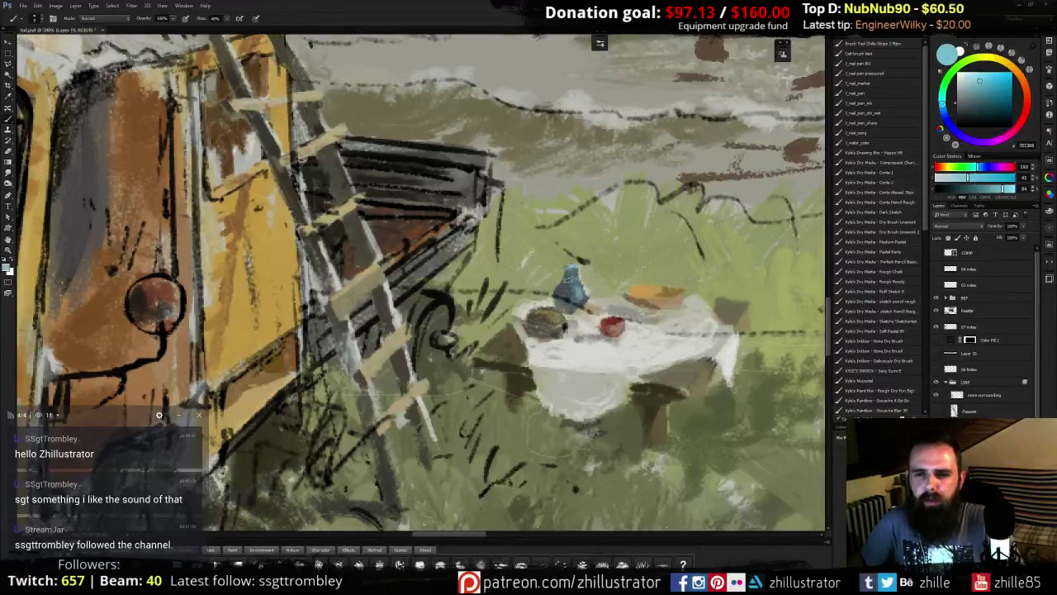
{"action": "left_click", "coordinate": [646, 291], "text": "alt"}
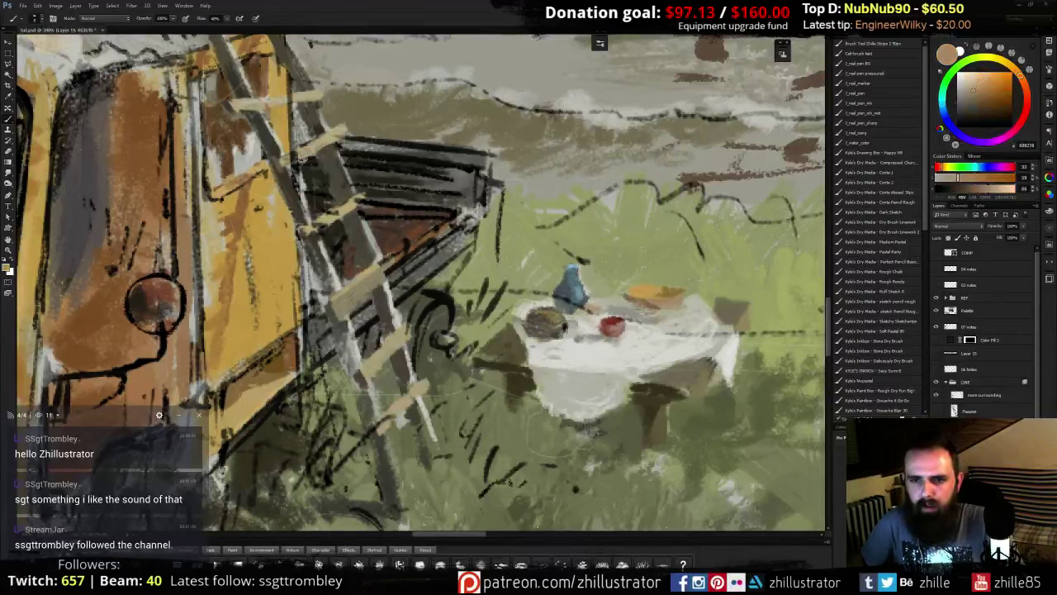
{"action": "left_click", "coordinate": [649, 305], "text": "alt"}
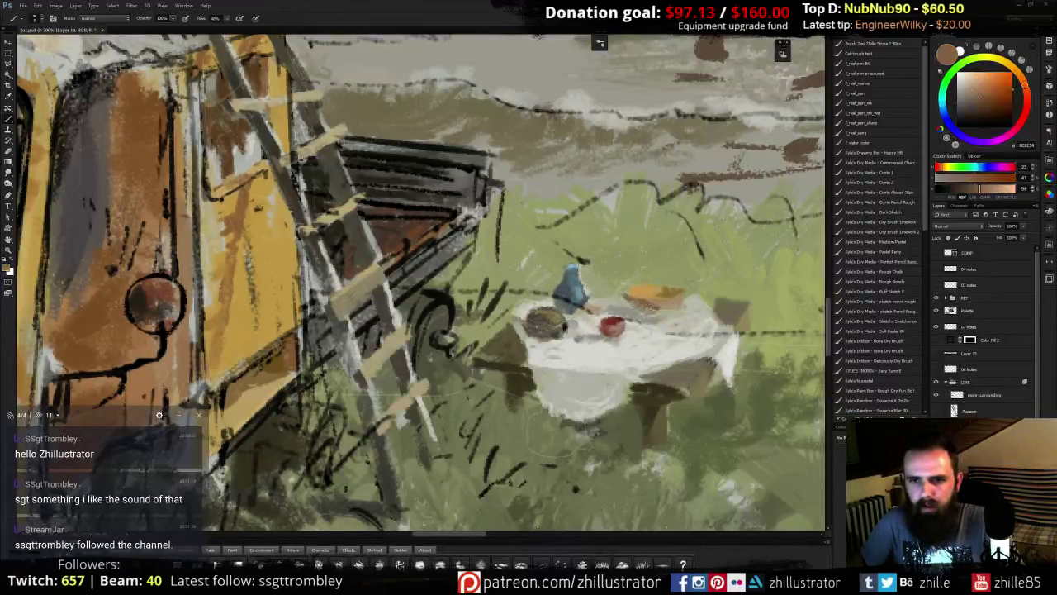
{"action": "left_click", "coordinate": [672, 302], "text": "alt"}
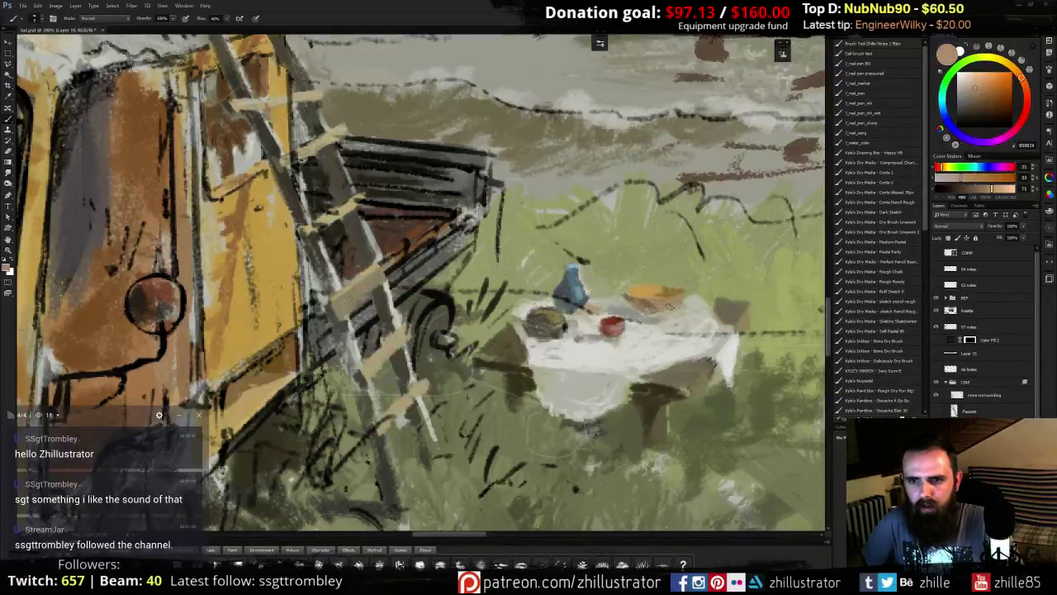
- Refine the tablecloth's far right corner and the brown seat behind it with sampled greys, browns and light green
{"action": "left_click", "coordinate": [688, 301], "text": "alt"}
{"action": "left_click", "coordinate": [708, 300], "text": "alt"}
{"action": "left_click", "coordinate": [726, 302], "text": "alt"}
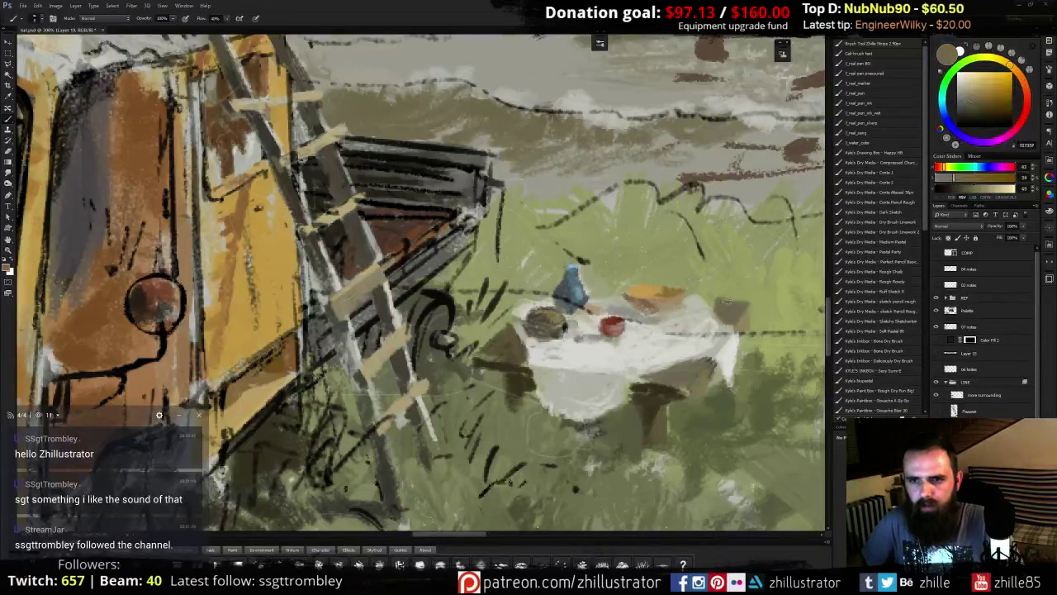
{"action": "left_click", "coordinate": [716, 294], "text": "alt"}
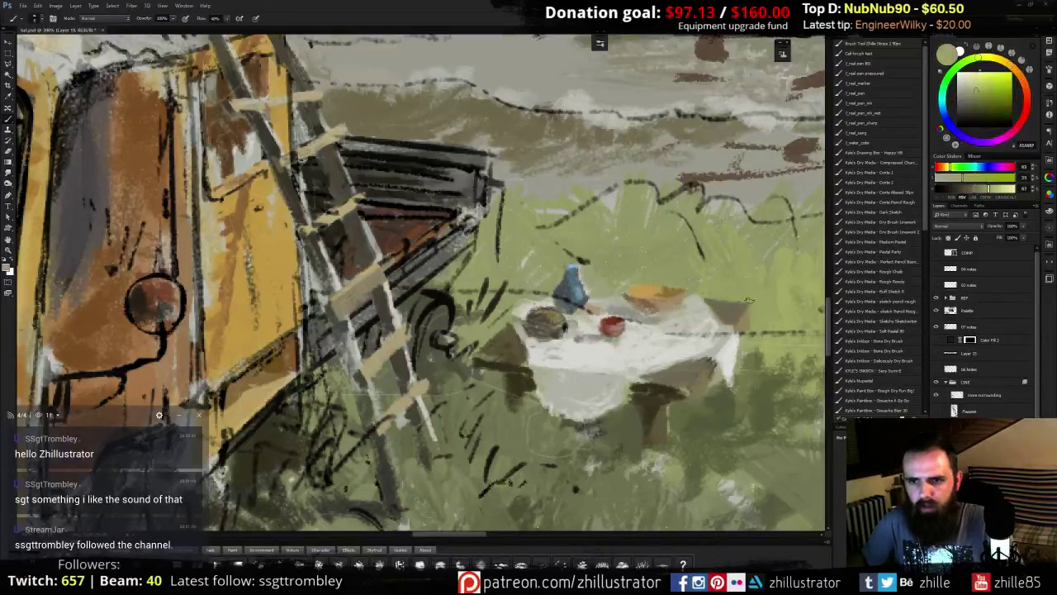
- Clean up the tablecloth's hanging right corner and the table side beside it with sampled greens, brown and off-white
{"action": "left_click", "coordinate": [715, 378], "text": "alt"}
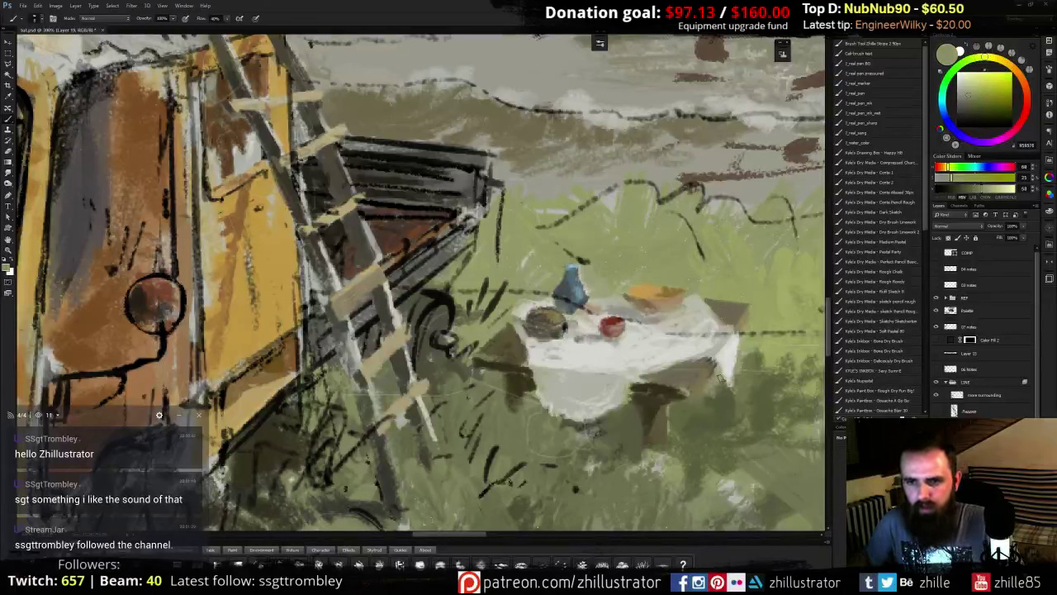
{"action": "left_click", "coordinate": [718, 403], "text": "alt"}
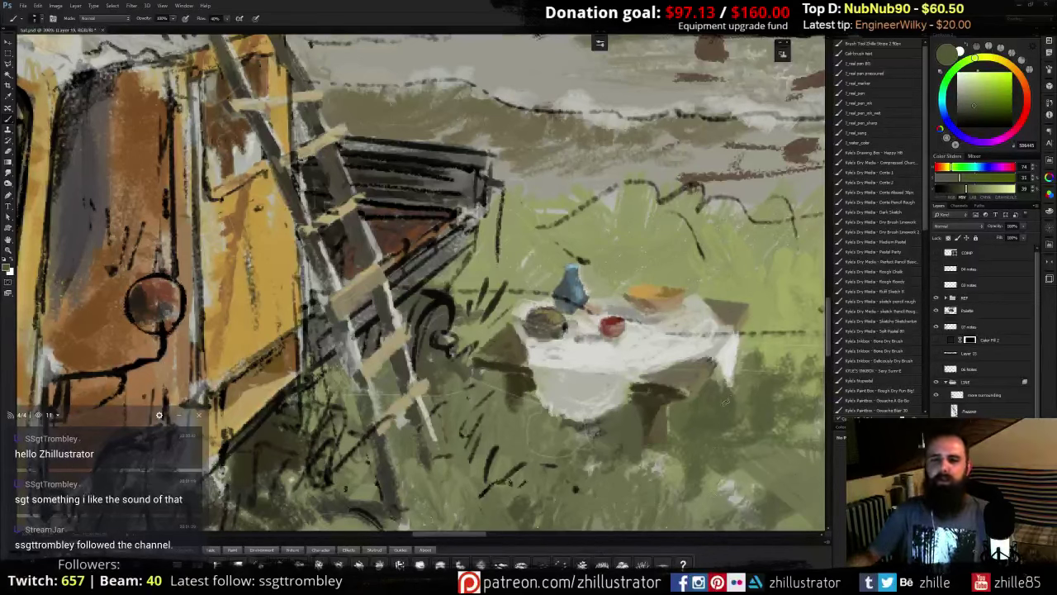
{"action": "left_click", "coordinate": [696, 374], "text": "alt"}
{"action": "left_click", "coordinate": [712, 355], "text": "alt"}
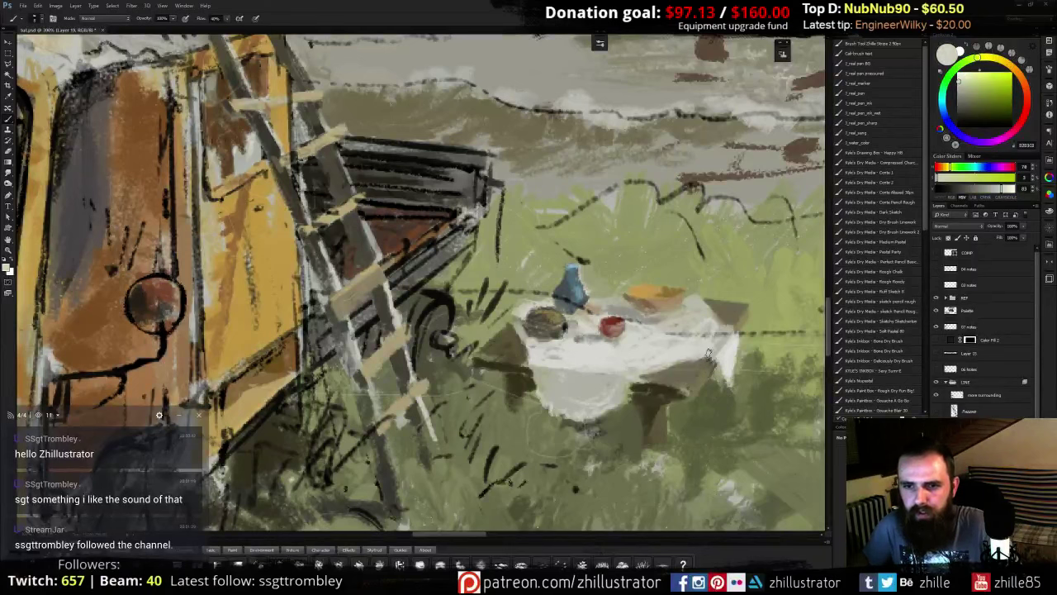
- Deepen the grass shadow beneath the table's right end with sampled and darker olive greens
{"action": "left_click", "coordinate": [696, 413], "text": "alt"}
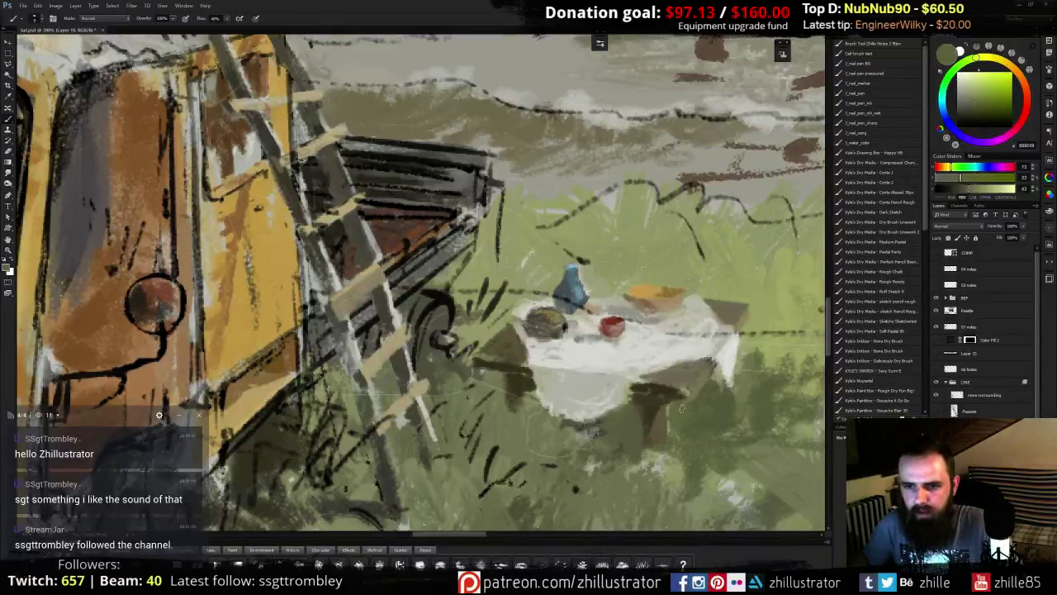
{"action": "left_click", "coordinate": [697, 417], "text": "alt"}
{"action": "left_click", "coordinate": [714, 399], "text": "alt"}
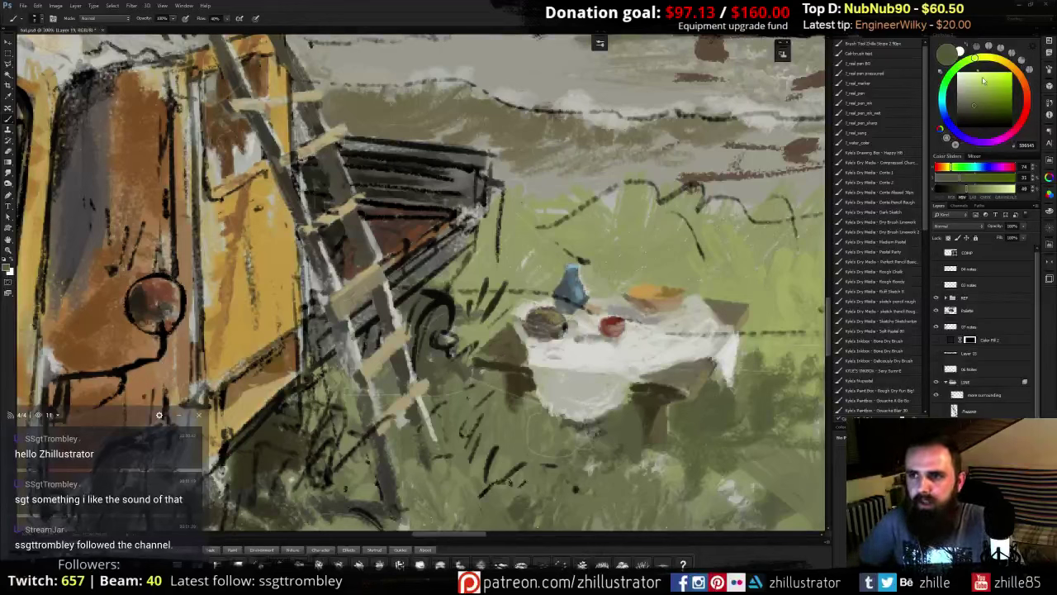
{"action": "left_click", "coordinate": [980, 109]}
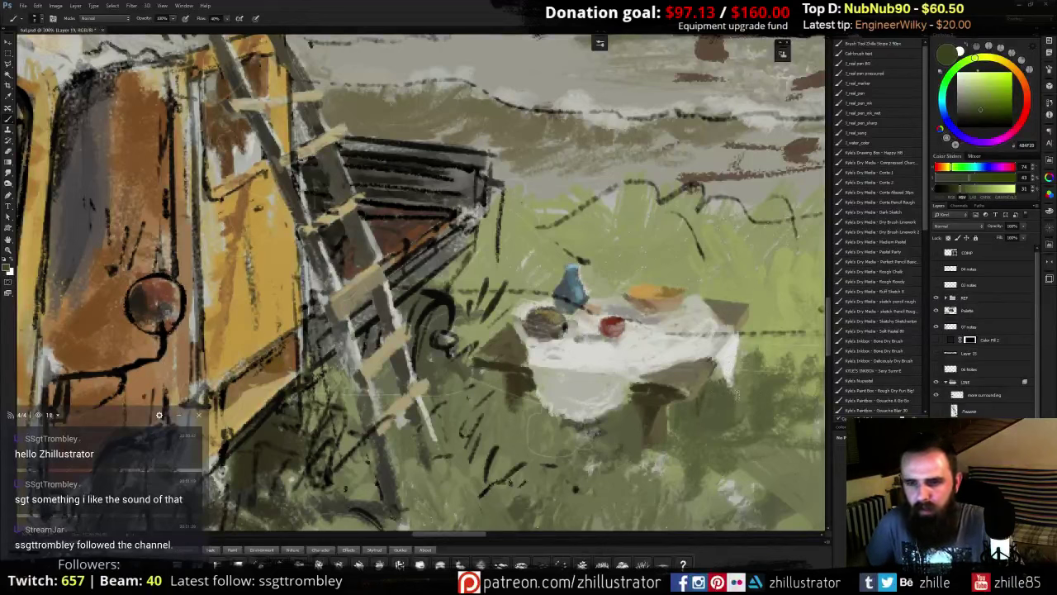
{"action": "left_click", "coordinate": [701, 406], "text": "alt"}
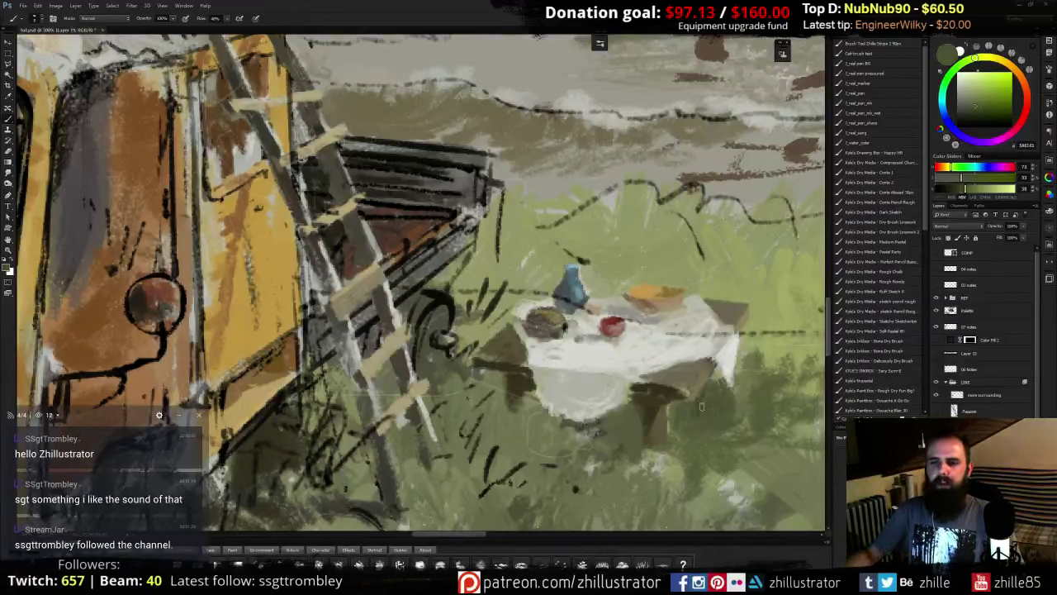
- Lighten the right side of the front stool's leg with sampled browns and trim its edge with grass greens
{"action": "left_click_drag", "start_coordinate": [743, 410], "coordinate": [557, 338]}
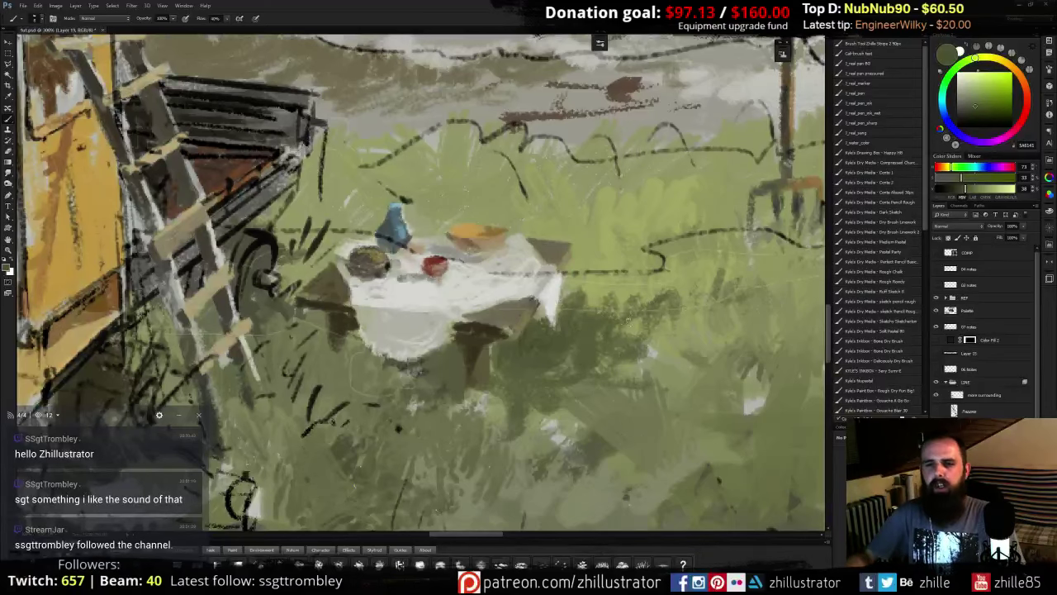
{"action": "left_click_drag", "start_coordinate": [551, 354], "coordinate": [679, 320]}
{"action": "left_click", "coordinate": [572, 340], "text": "alt"}
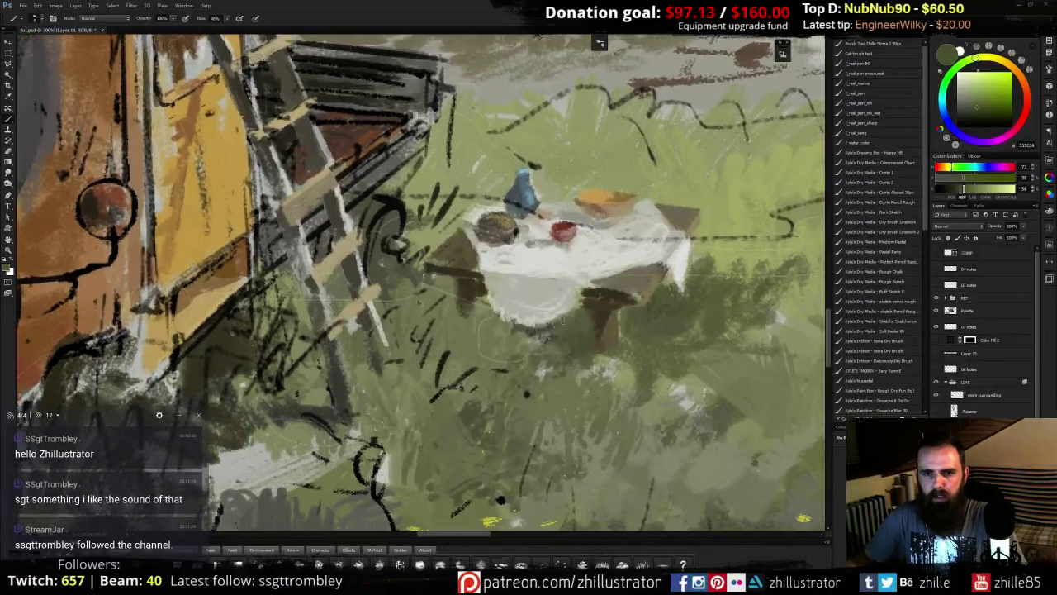
{"action": "left_click", "coordinate": [609, 330], "text": "alt"}
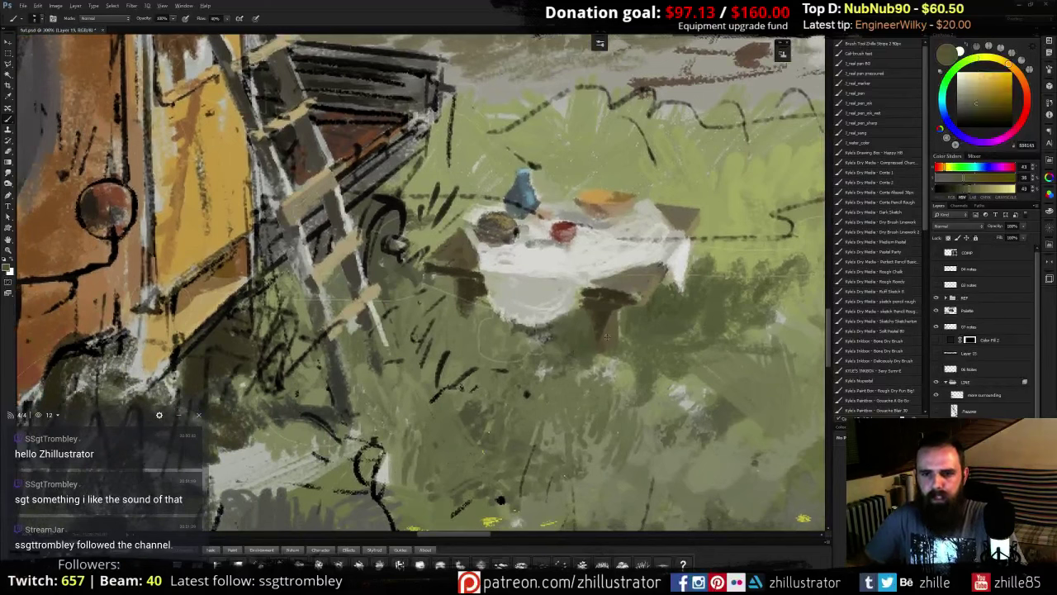
{"action": "left_click", "coordinate": [644, 291], "text": "alt"}
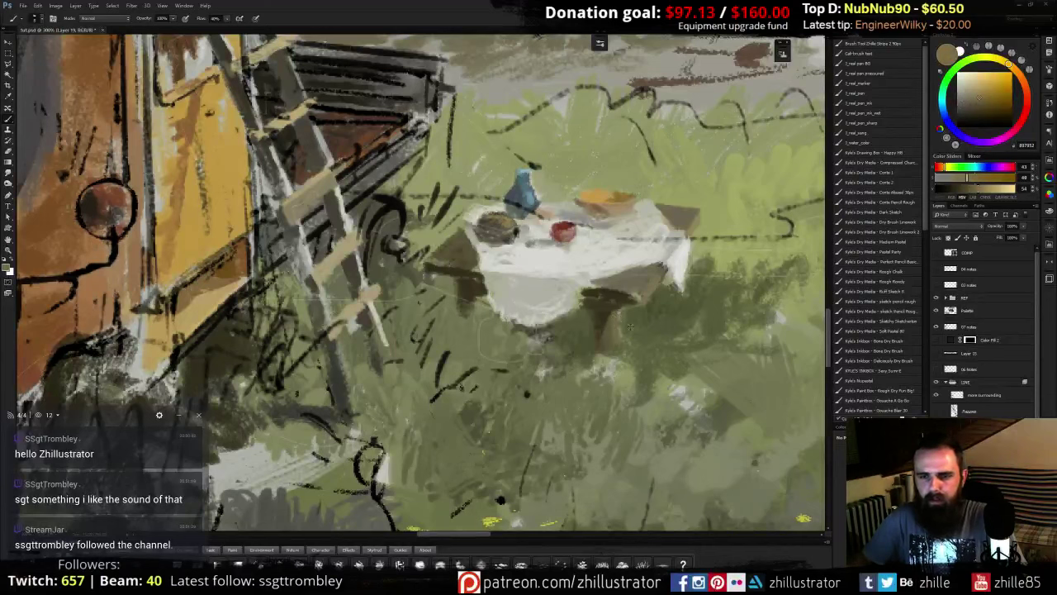
{"action": "left_click", "coordinate": [621, 324], "text": "alt"}
{"action": "left_click", "coordinate": [627, 320], "text": "alt"}
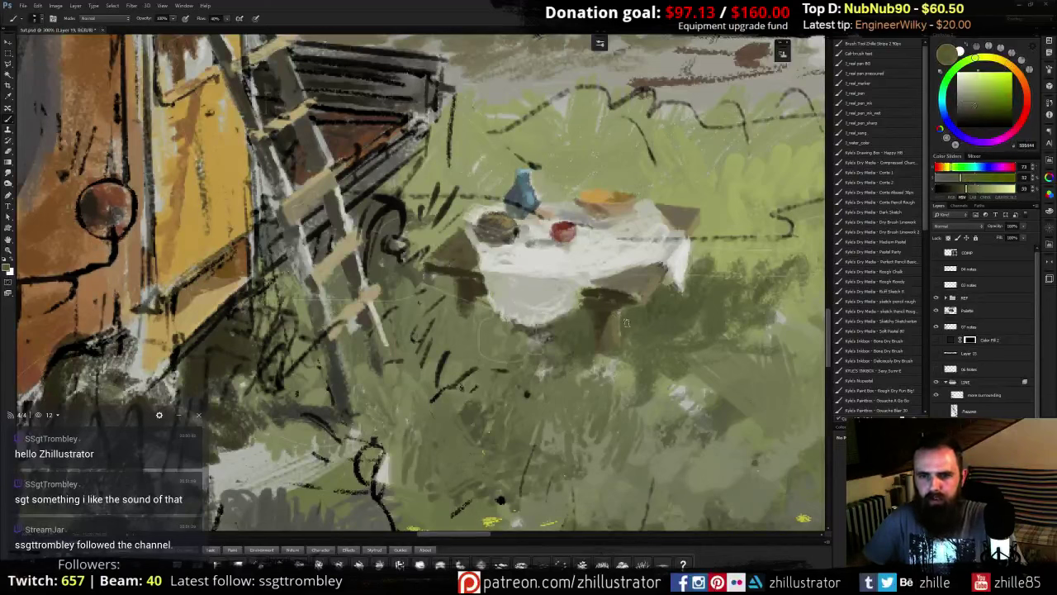
{"action": "left_click", "coordinate": [613, 332], "text": "alt"}
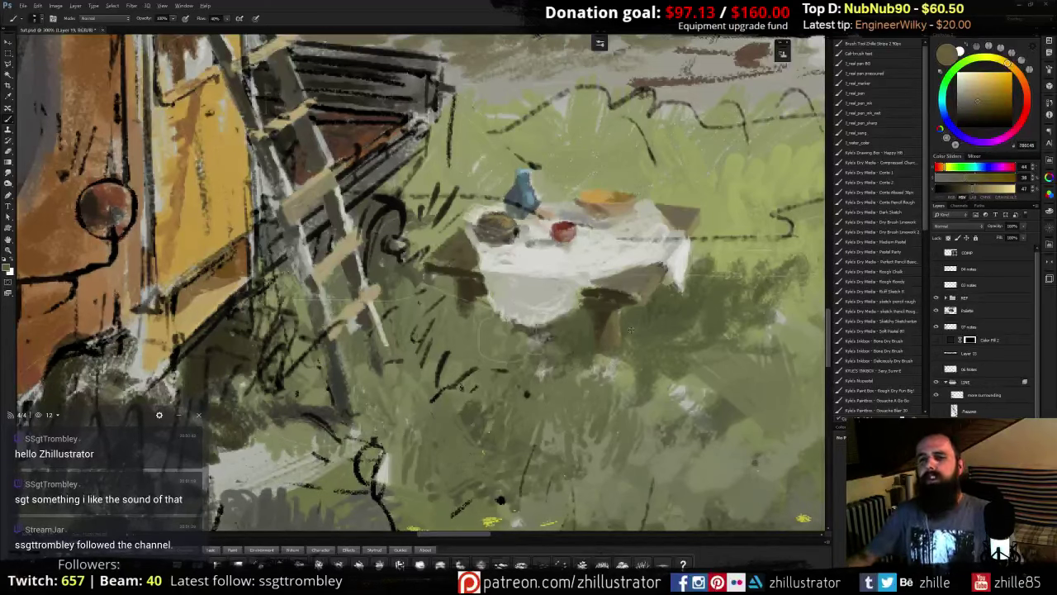
- Refine the grass around the front stool's leg and beneath the table's left side with sampled olive and lighter greens
{"action": "left_click", "coordinate": [637, 324], "text": "alt"}
{"action": "left_click", "coordinate": [584, 349], "text": "alt"}
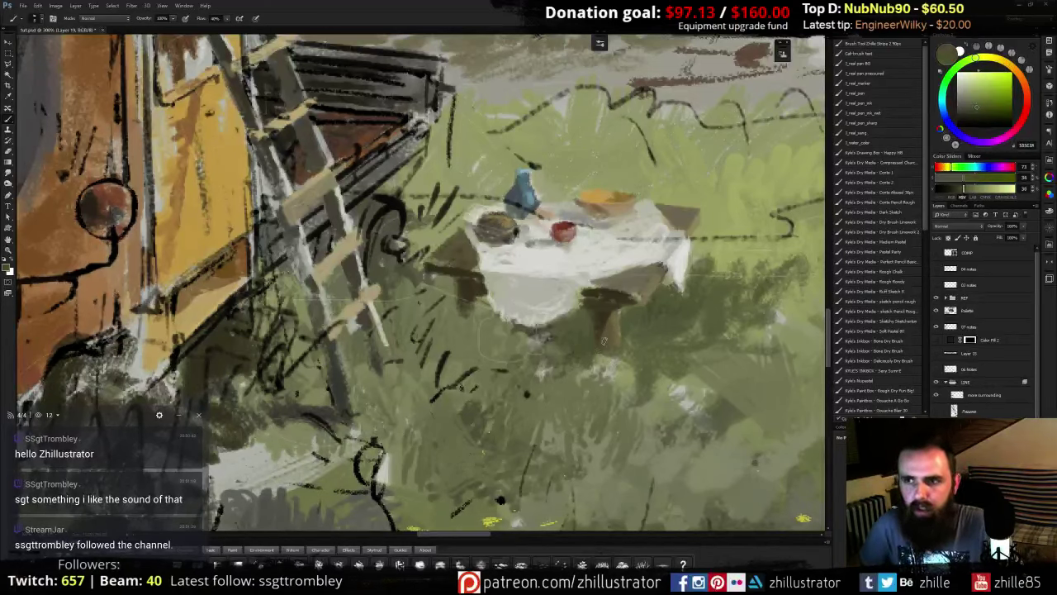
{"action": "left_click", "coordinate": [584, 321], "text": "alt"}
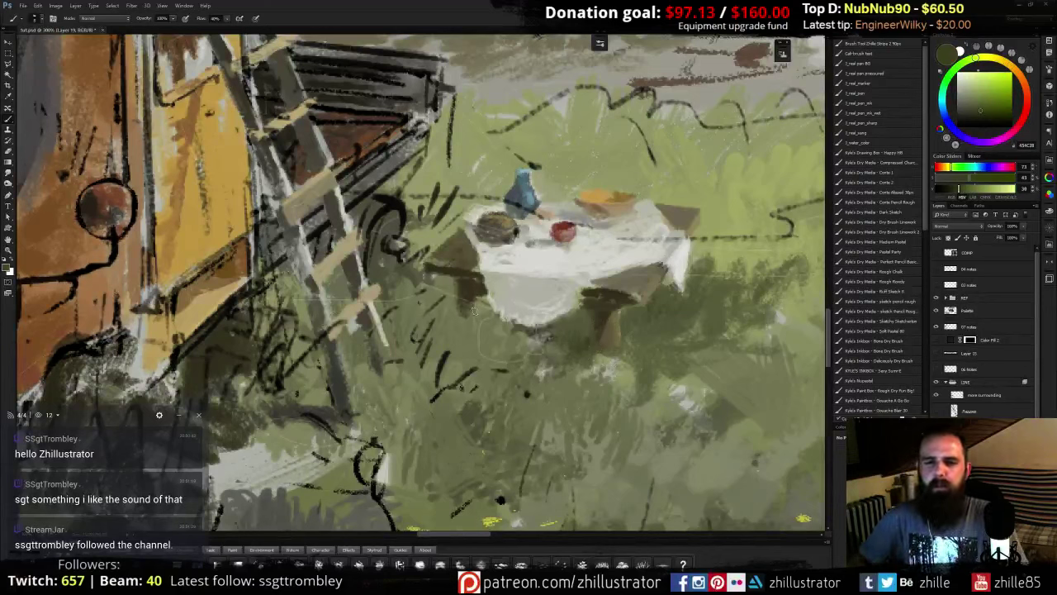
{"action": "left_click", "coordinate": [471, 341], "text": "alt"}
{"action": "mouse_move", "coordinate": [467, 330]}
{"action": "left_mouse_down"}
{"action": "mouse_move", "coordinate": [464, 314]}
{"action": "mouse_move", "coordinate": [456, 330]}
{"action": "left_mouse_up"}
{"action": "left_click", "coordinate": [625, 367], "text": "alt"}
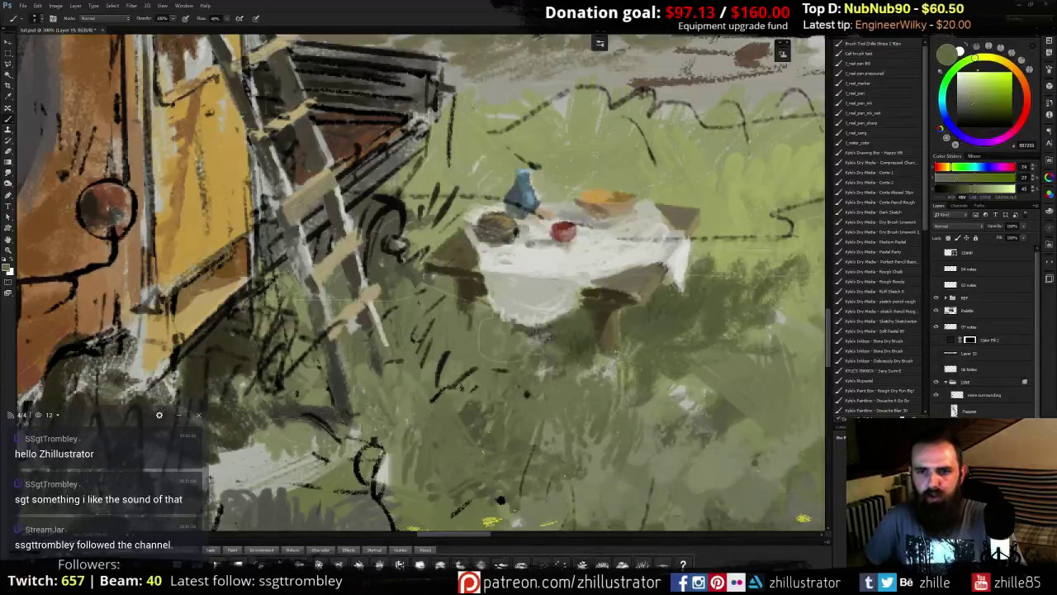
{"action": "left_click", "coordinate": [684, 370], "text": "alt"}
{"action": "mouse_move", "coordinate": [675, 364]}
{"action": "left_mouse_down"}
{"action": "mouse_move", "coordinate": [669, 400]}
{"action": "mouse_move", "coordinate": [640, 383]}
{"action": "left_mouse_up"}
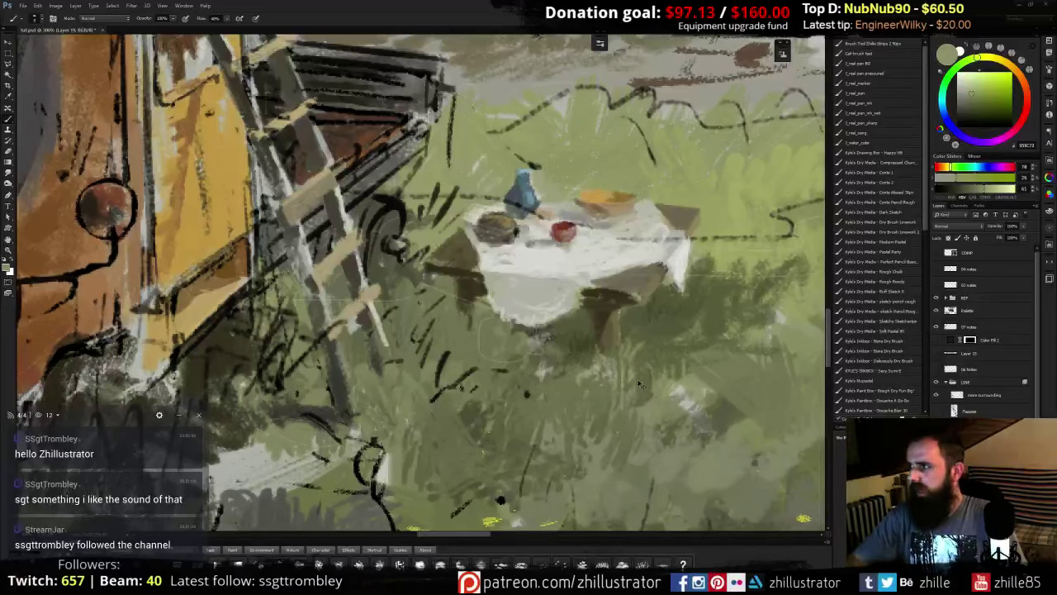
- Clean up the tablecloth's front edge and far right corner with sampled off-whites and light grey
{"action": "key", "text": "ctrl+minus"}
{"action": "key", "text": "ctrl+minus"}
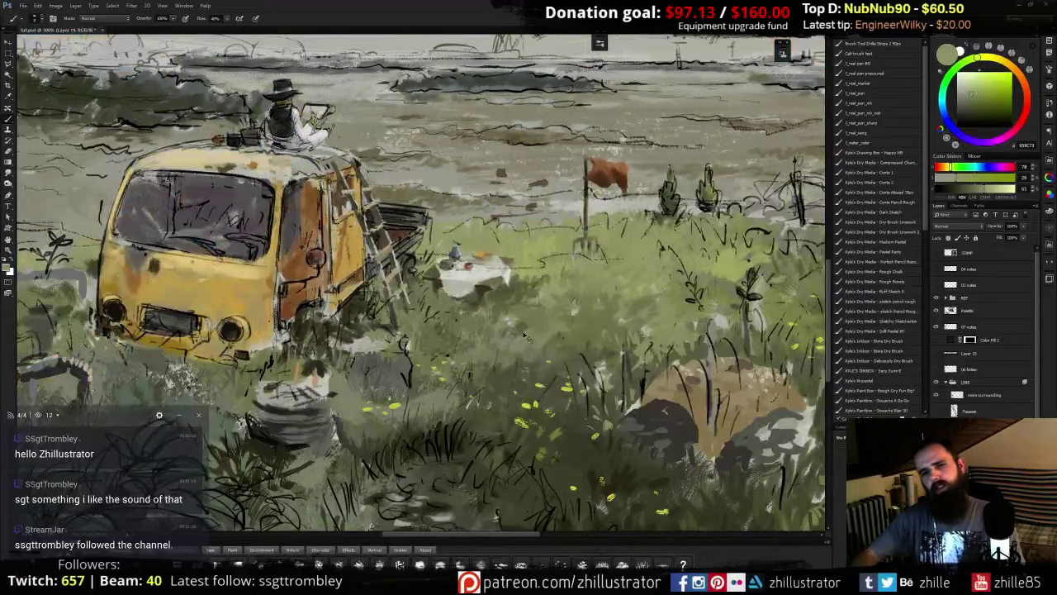
{"action": "key", "text": "ctrl+plus"}
{"action": "key", "text": "ctrl+plus"}
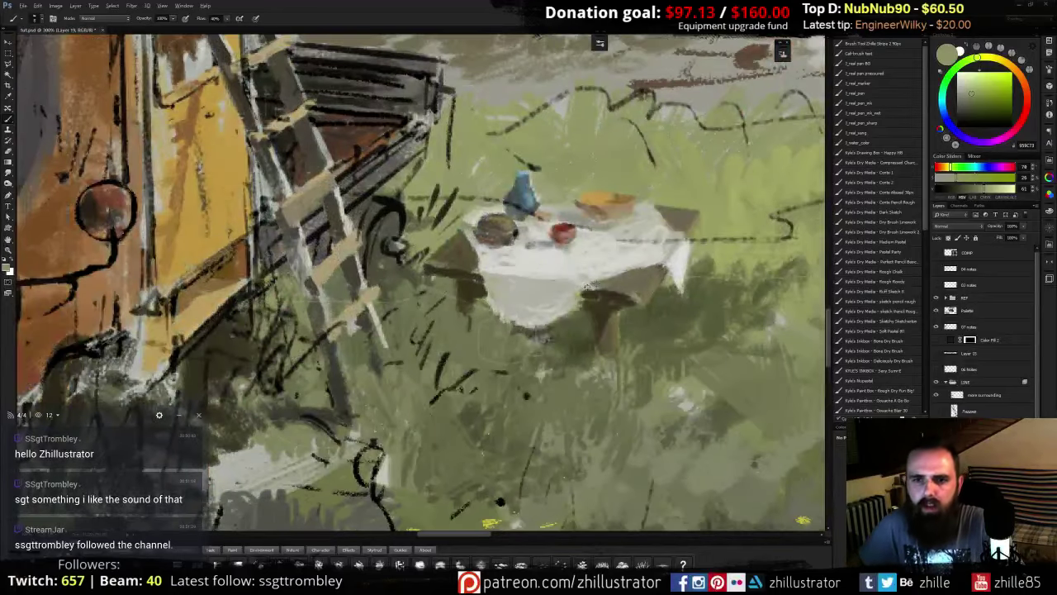
{"action": "left_click", "coordinate": [591, 281], "text": "alt"}
{"action": "left_click", "coordinate": [592, 275], "text": "alt"}
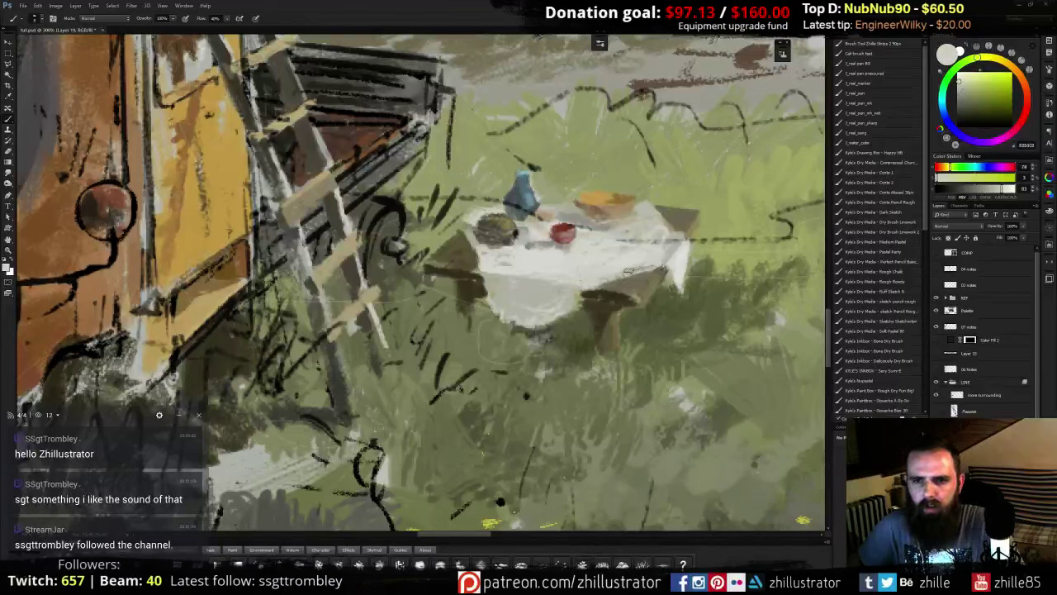
{"action": "left_click", "coordinate": [657, 225], "text": "alt"}
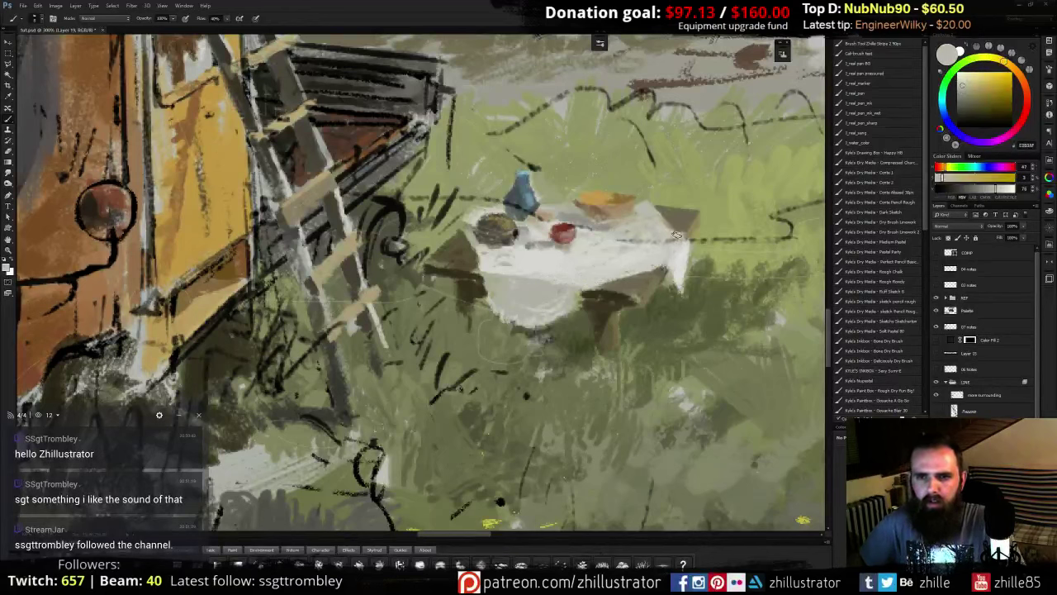
{"action": "left_click", "coordinate": [682, 249], "text": "alt"}
- Touch up the front stool's seat edge beside the hanging tablecloth with sampled olive and dark brown
{"action": "left_click", "coordinate": [588, 302], "text": "alt"}
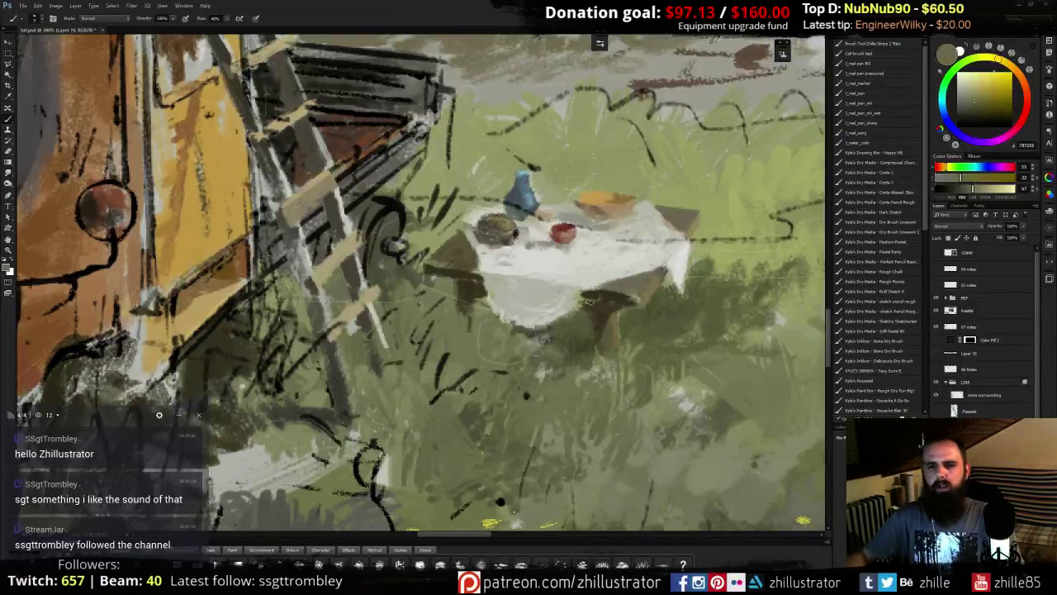
{"action": "left_click", "coordinate": [570, 315], "text": "alt"}
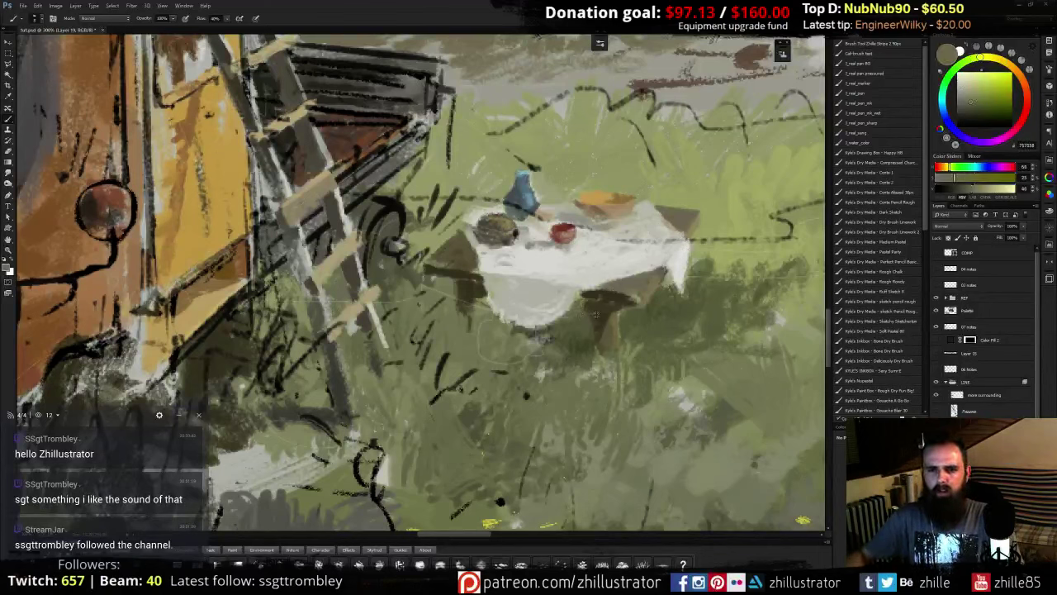
{"action": "left_click", "coordinate": [584, 303], "text": "alt"}
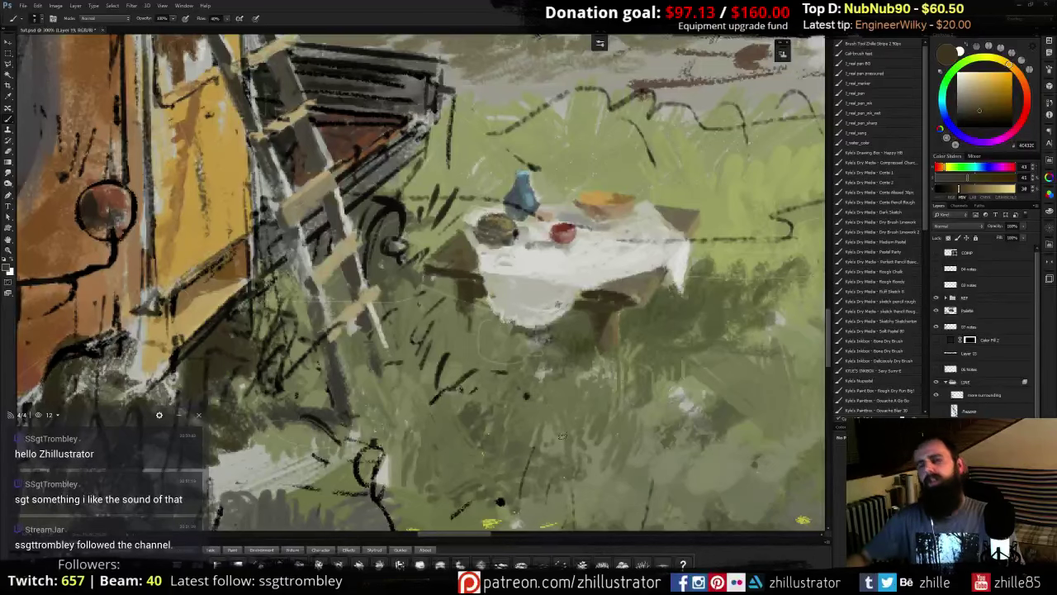
{"action": "left_click_drag", "start_coordinate": [517, 262], "coordinate": [554, 309]}
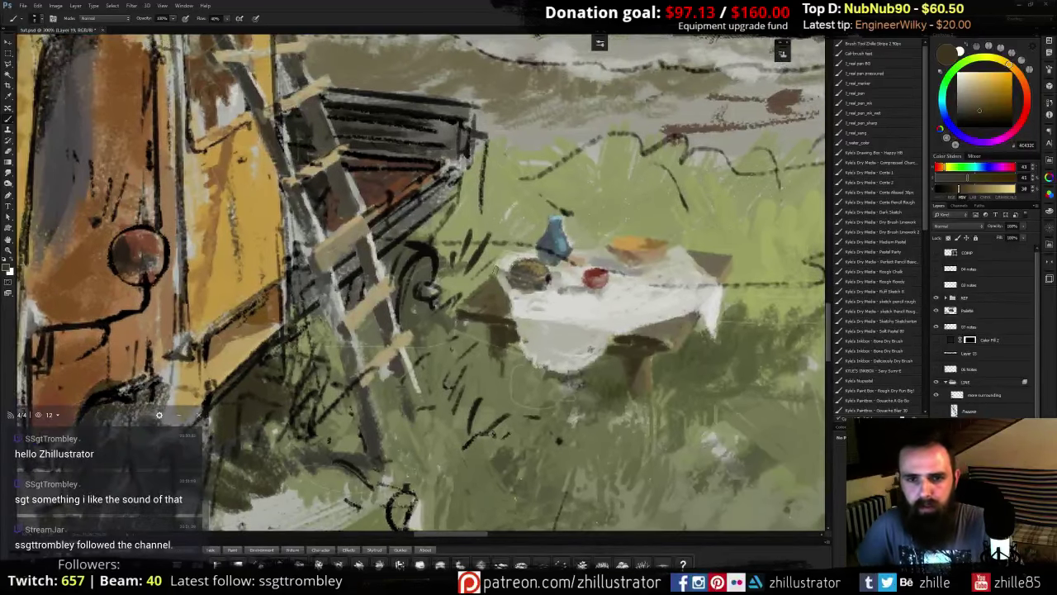
- Refine the tablecloth's left edge and the brown seat beside it with sampled light grey, brown and grass green
{"action": "left_click", "coordinate": [516, 294], "text": "alt"}
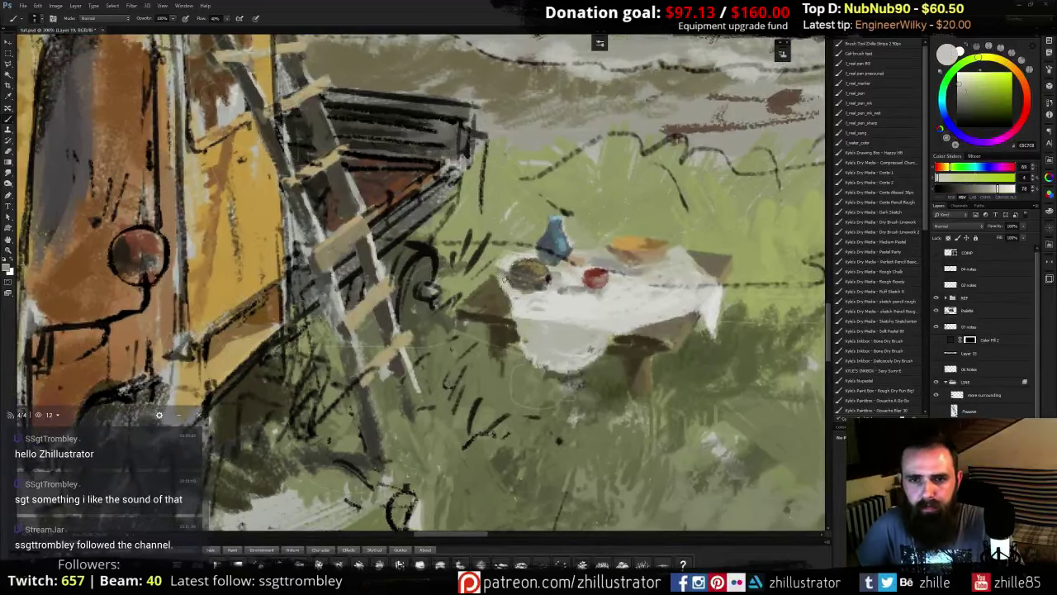
{"action": "left_click", "coordinate": [513, 294], "text": "alt"}
{"action": "left_click", "coordinate": [505, 291], "text": "alt"}
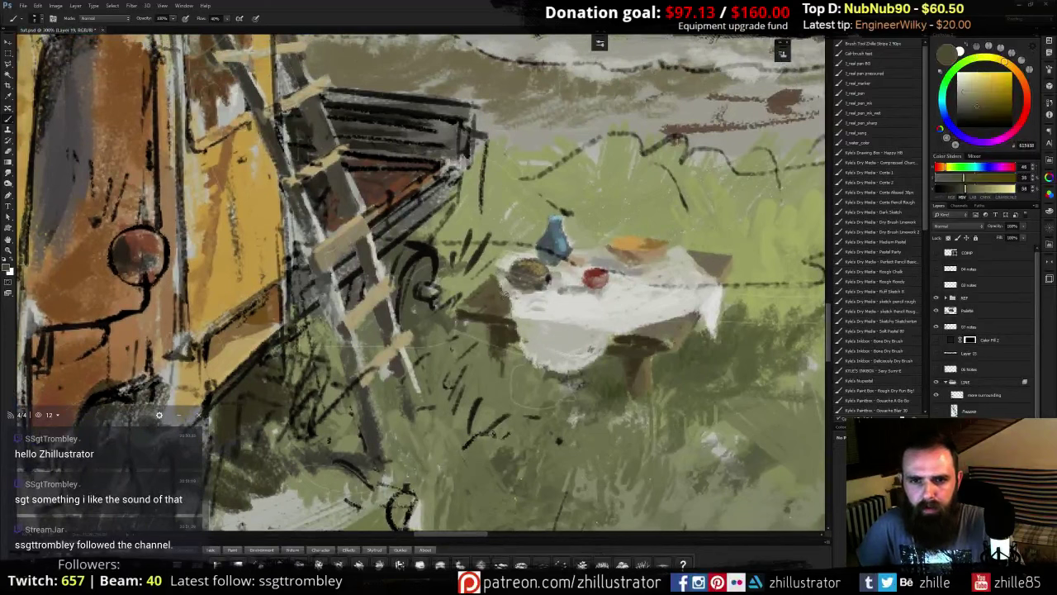
{"action": "left_click", "coordinate": [514, 261], "text": "alt"}
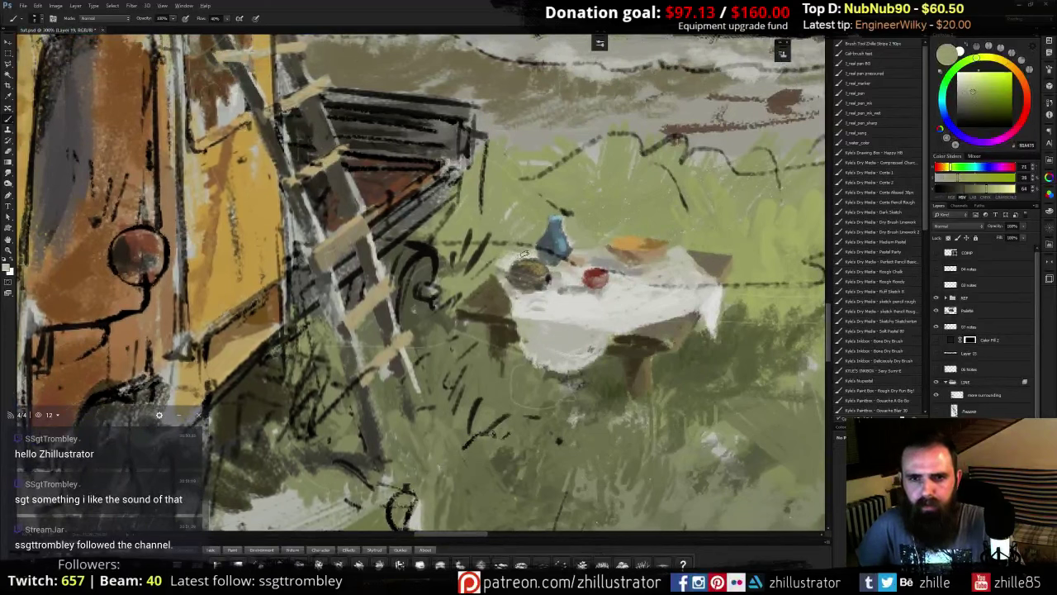
- Clean up the grass and the tablecloth's back edge around the blue vase with sampled greens and pale grey
{"action": "left_click", "coordinate": [522, 250], "text": "alt"}
{"action": "left_click", "coordinate": [524, 246], "text": "alt"}
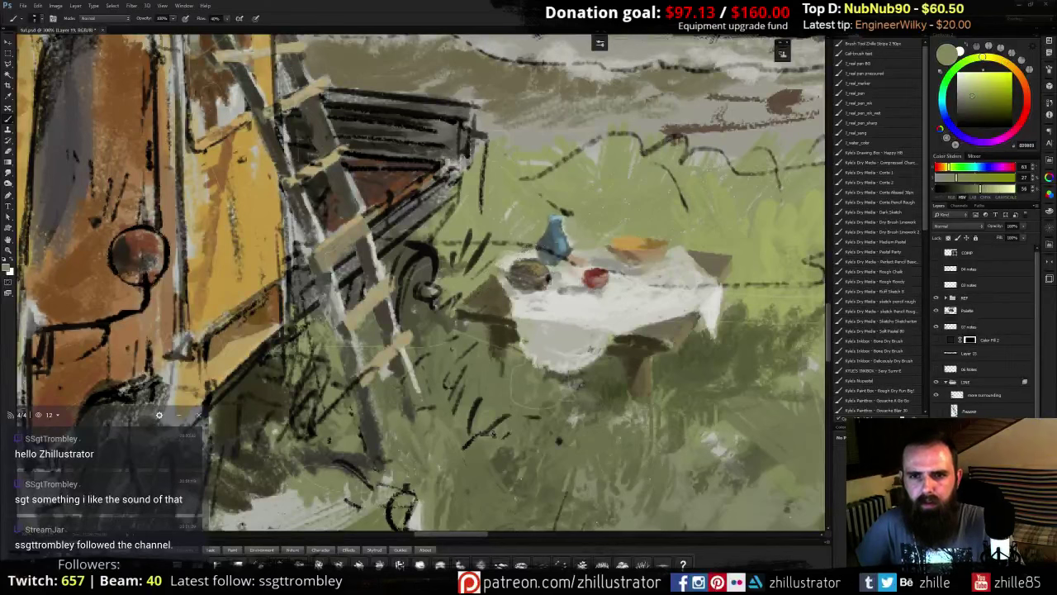
{"action": "left_click", "coordinate": [601, 216], "text": "alt"}
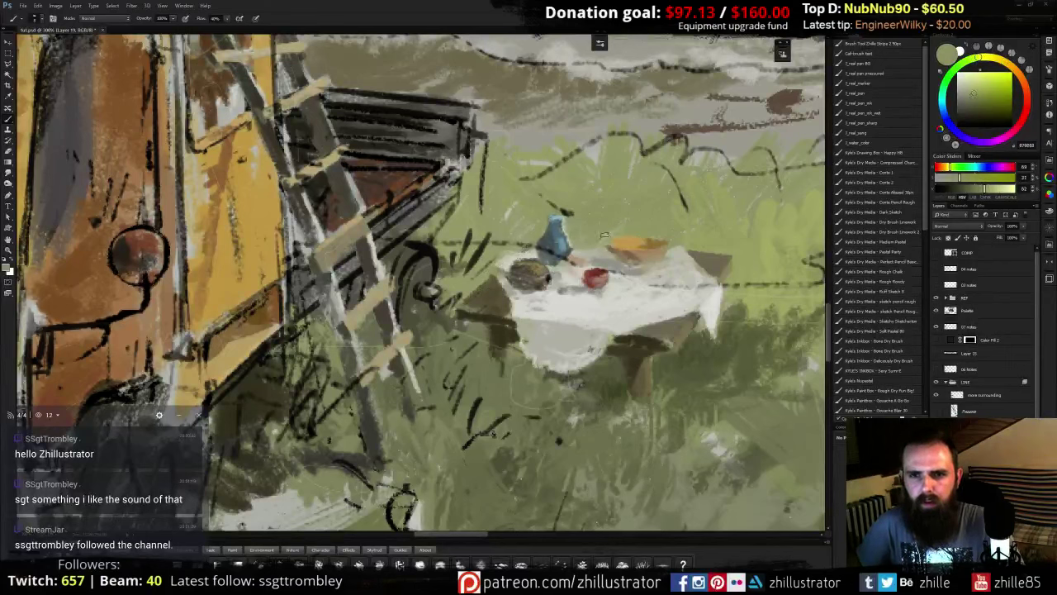
{"action": "left_click", "coordinate": [587, 250], "text": "alt"}
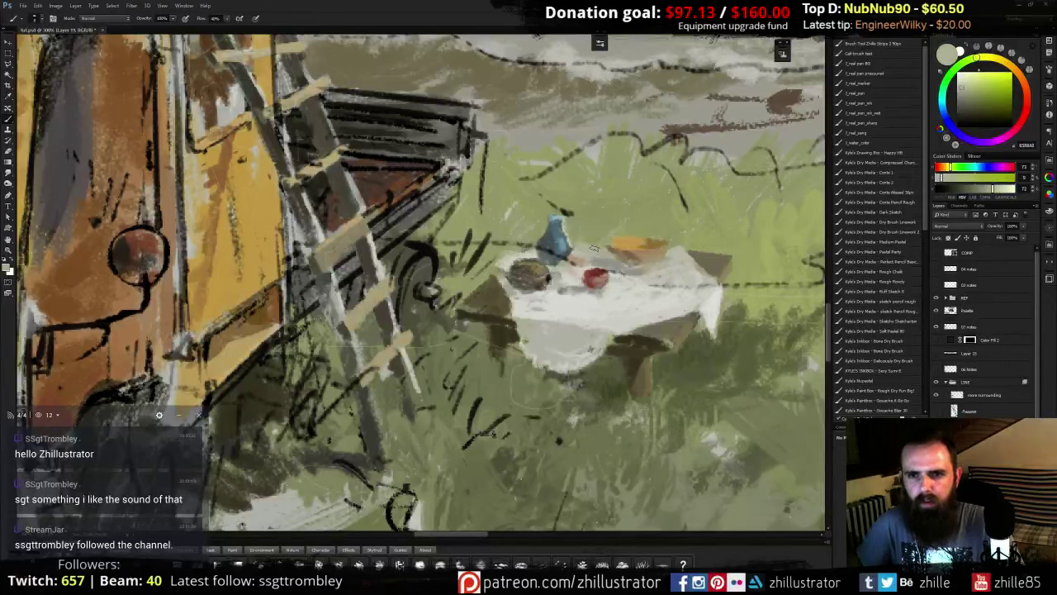
- Refine the orange bowl and the cloth around it with sampled orange, tan and off-white
{"action": "left_click", "coordinate": [616, 240], "text": "alt"}
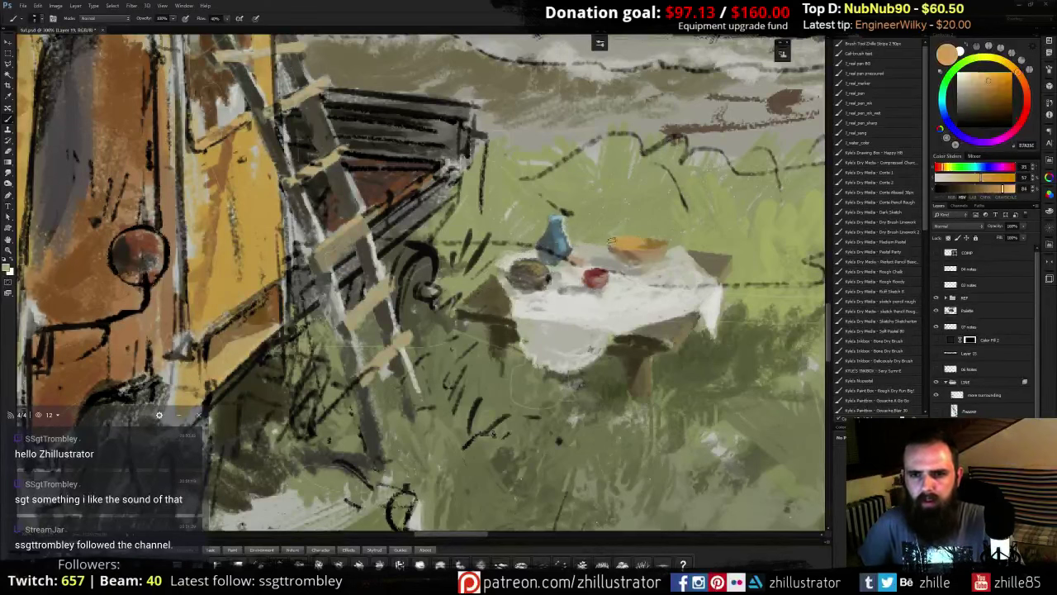
{"action": "left_click", "coordinate": [626, 256], "text": "alt"}
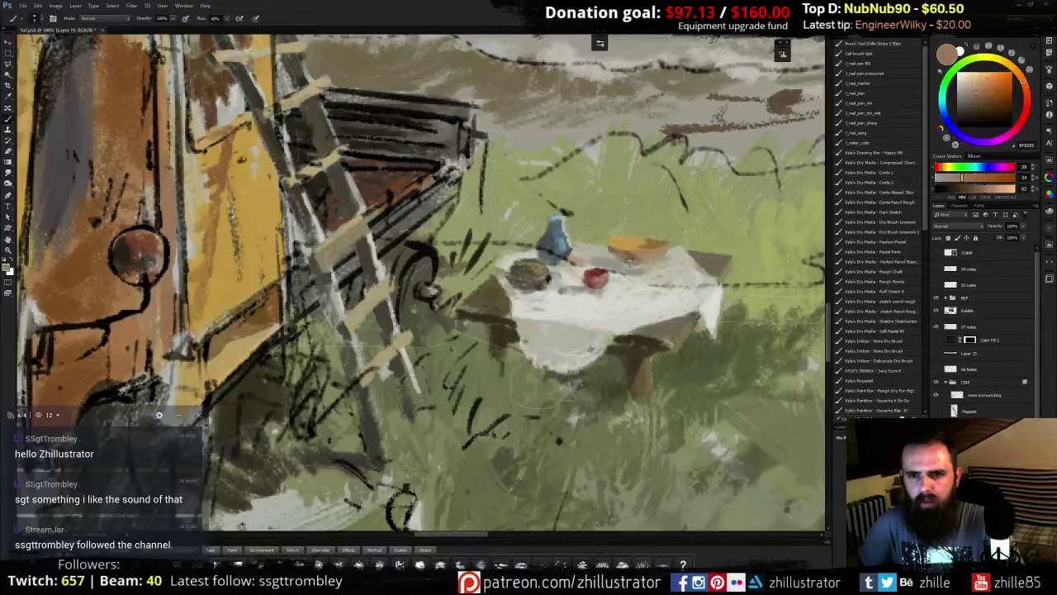
{"action": "left_click", "coordinate": [629, 282], "text": "alt"}
{"action": "left_click", "coordinate": [682, 266], "text": "alt"}
{"action": "left_click", "coordinate": [685, 270], "text": "alt"}
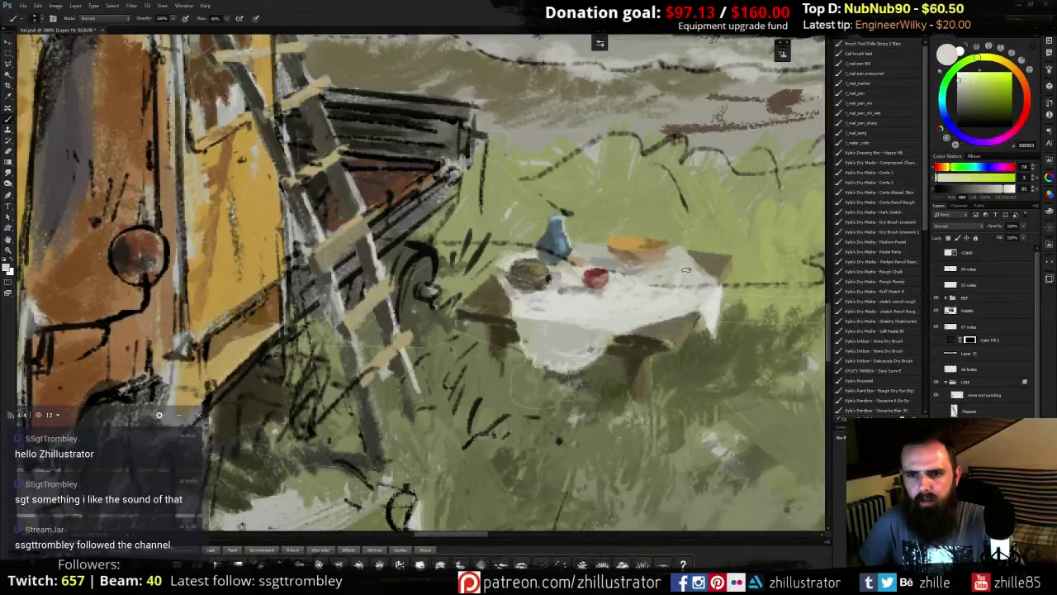
- Compare the whole painting with and without the painted details and the line work
{"action": "key", "text": "ctrl+minus"}
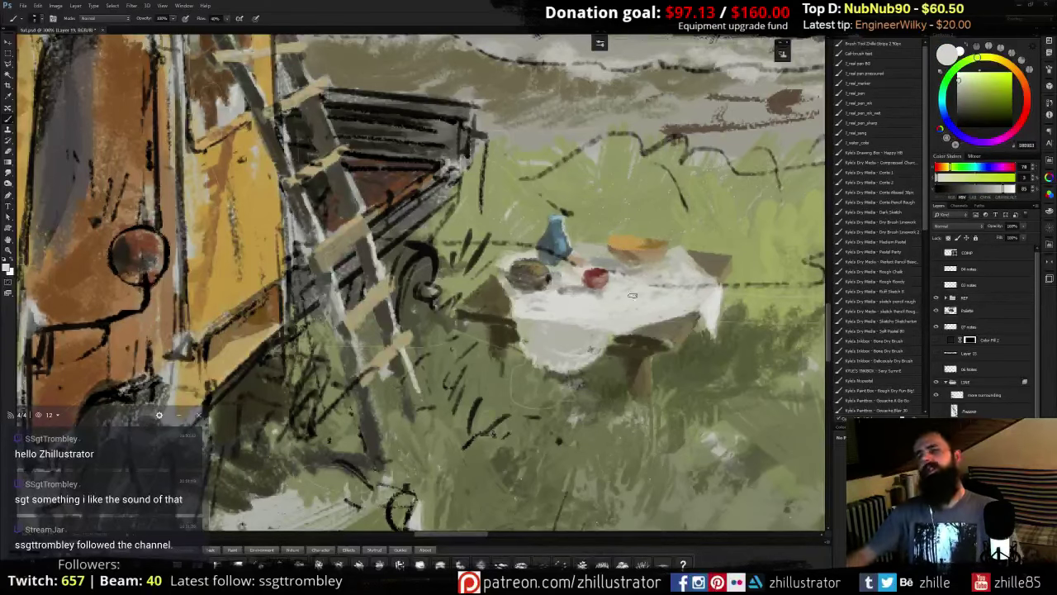
{"action": "key", "text": "ctrl+minus"}
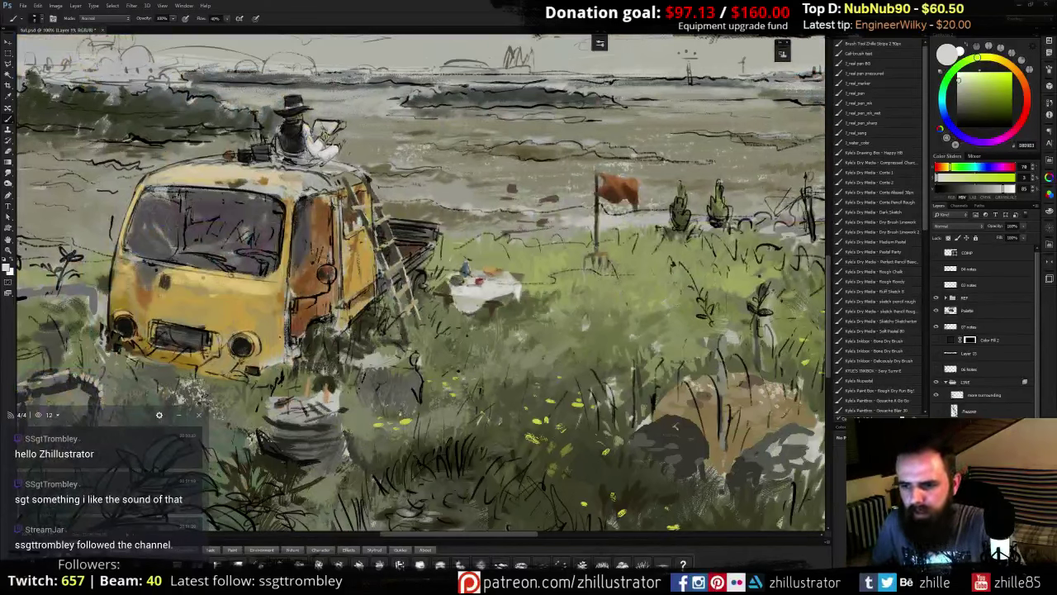
{"action": "key", "text": "ctrl+comma"}
{"action": "key", "text": "ctrl+comma"}
{"action": "key", "text": "ctrl+comma"}
{"action": "key", "text": "ctrl+comma"}
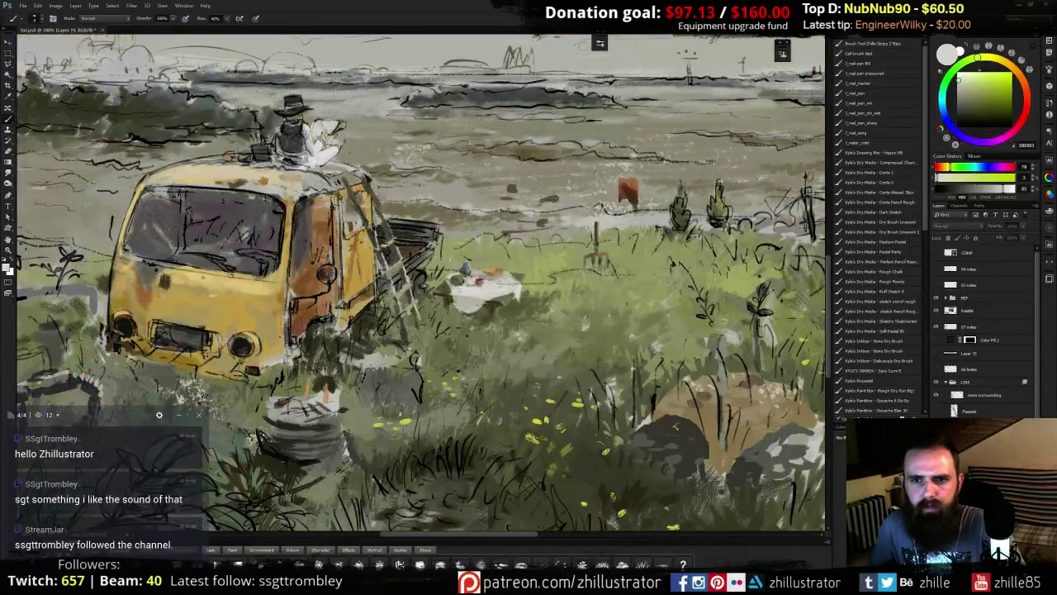
{"action": "key", "text": "ctrl+comma"}
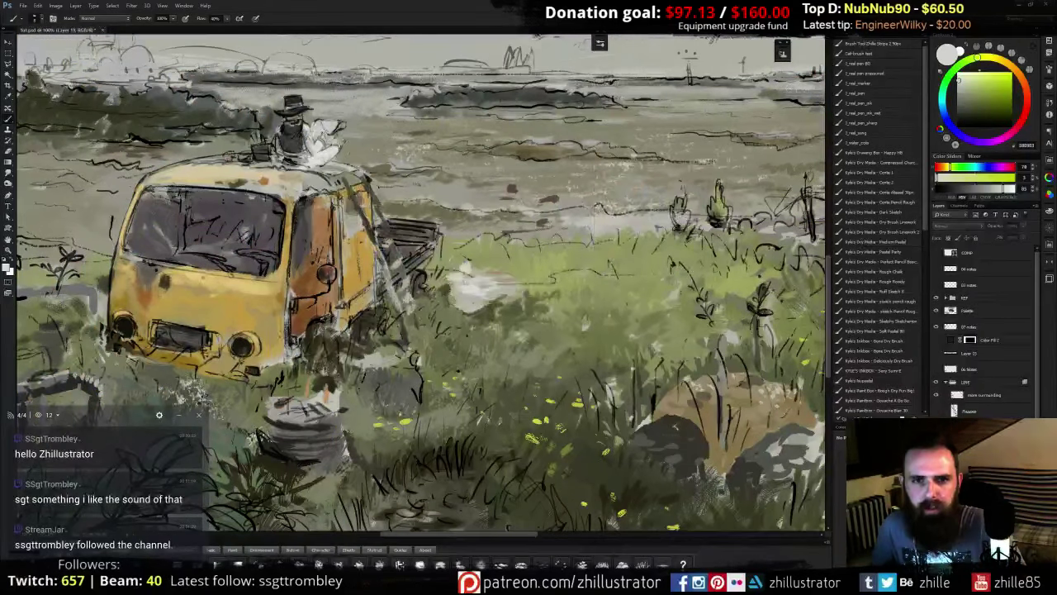
{"action": "key", "text": "ctrl+comma"}
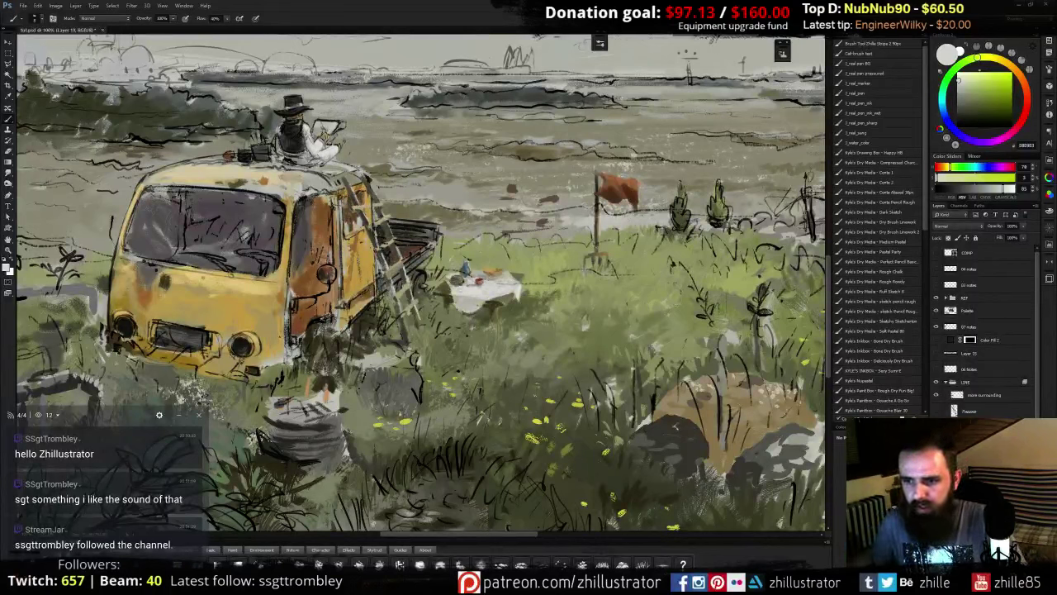
{"action": "left_click", "coordinate": [936, 382]}
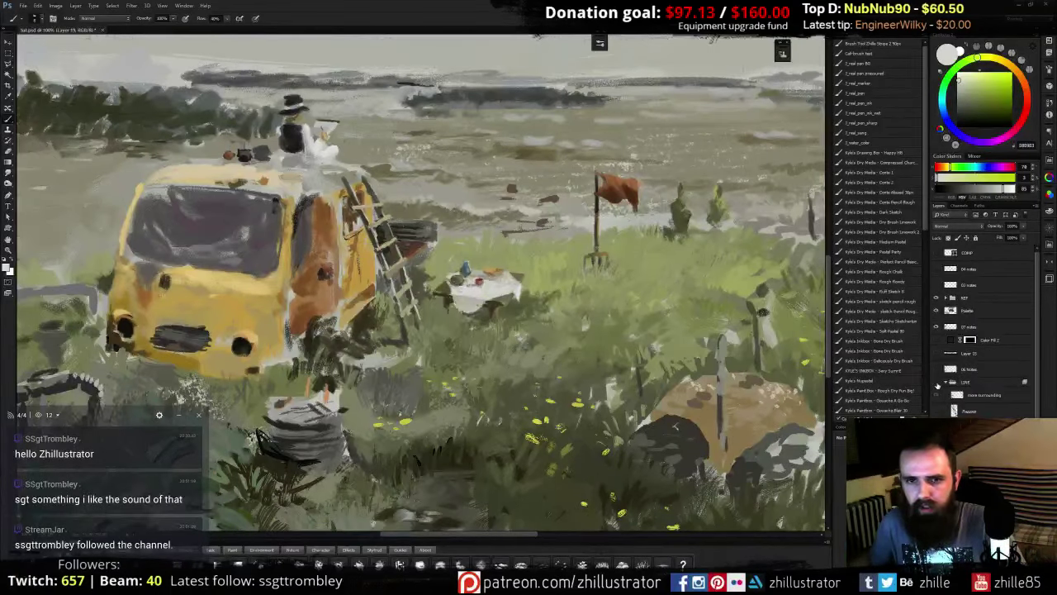
{"action": "left_click", "coordinate": [937, 382]}
- Show the darker line work of the truck's surroundings within the line group
{"action": "left_click", "coordinate": [952, 383]}
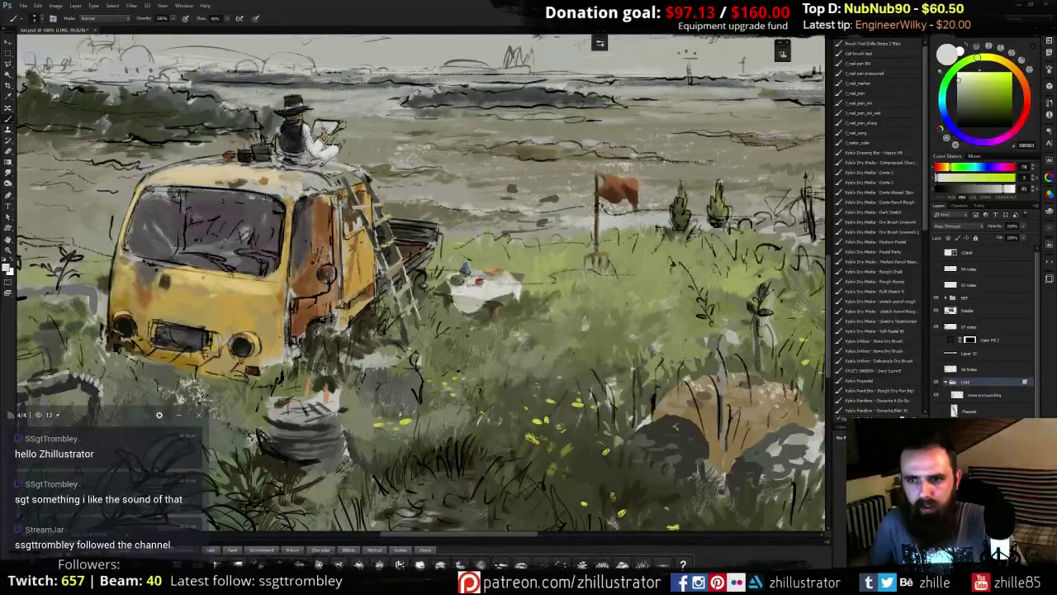
{"action": "left_click", "coordinate": [936, 394]}
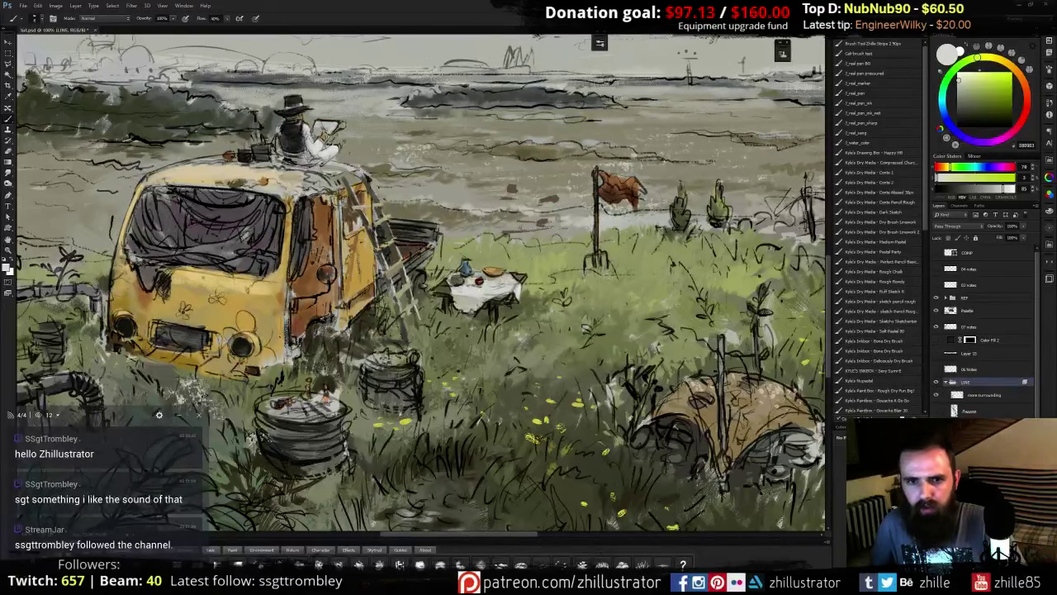
{"action": "left_click", "coordinate": [936, 395]}
{"action": "left_click", "coordinate": [936, 370]}
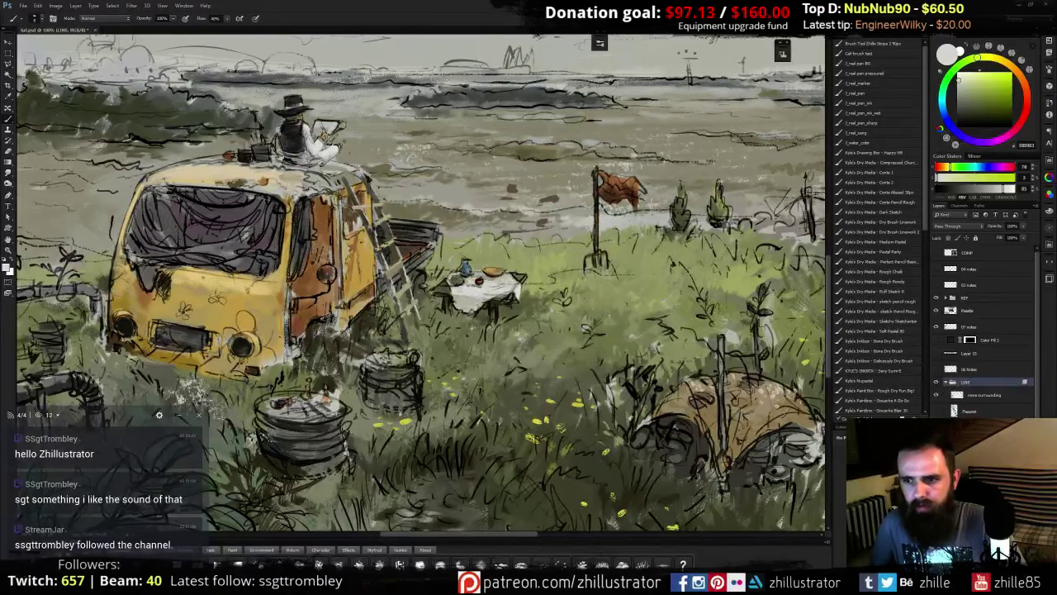
- Add a Reveal All layer mask to the surroundings line layer
{"action": "left_click", "coordinate": [983, 442]}
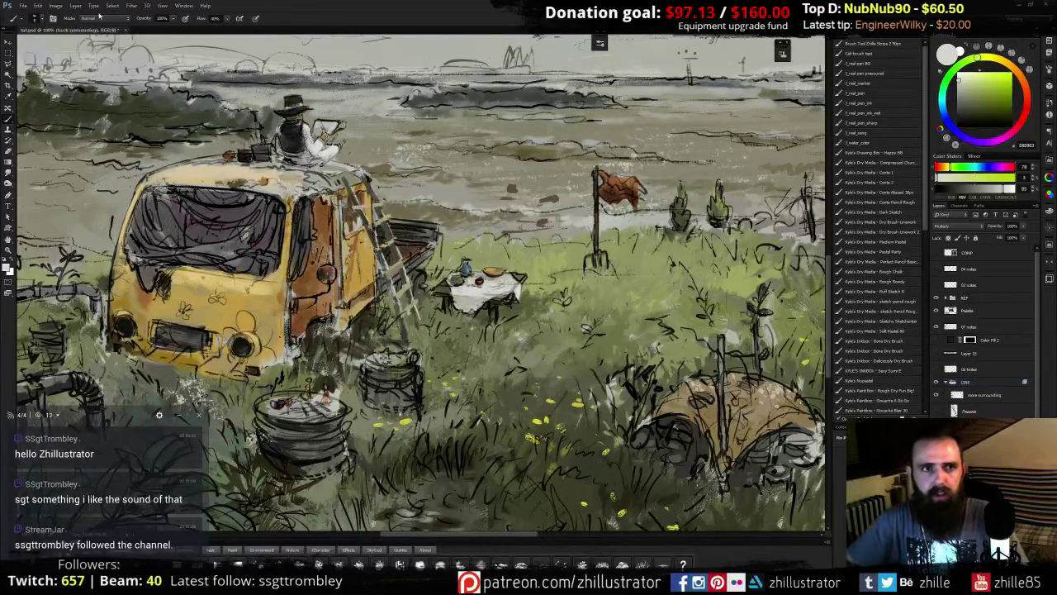
{"action": "left_click", "coordinate": [75, 5]}
{"action": "mouse_move", "coordinate": [80, 106]}
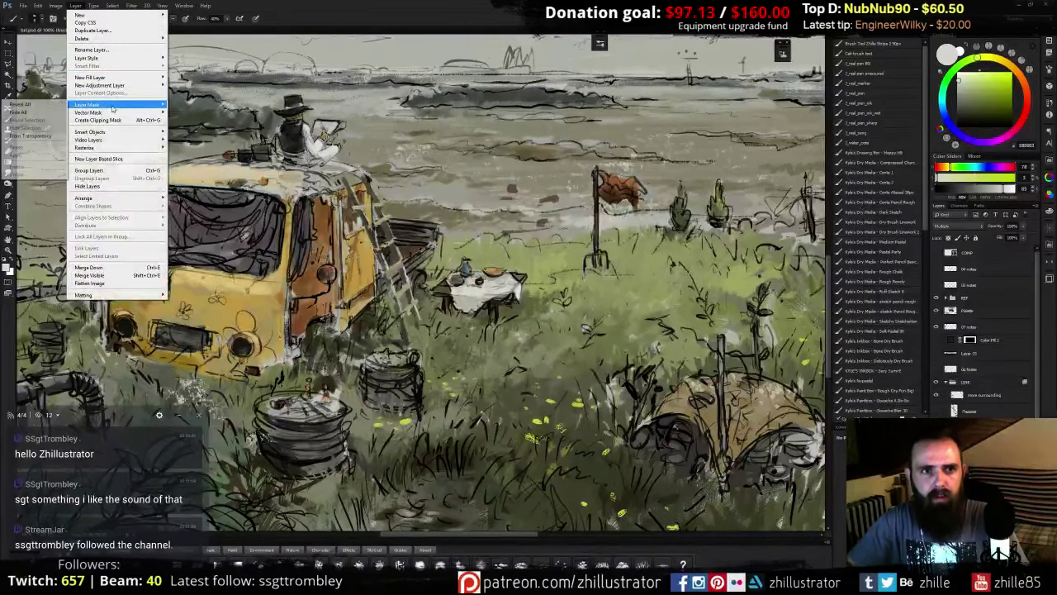
{"action": "left_click", "coordinate": [35, 105]}
- Lasso the picnic table and fill that area of the surroundings line layer's mask with black to hide its sketch lines
{"action": "key", "text": "shift+b"}
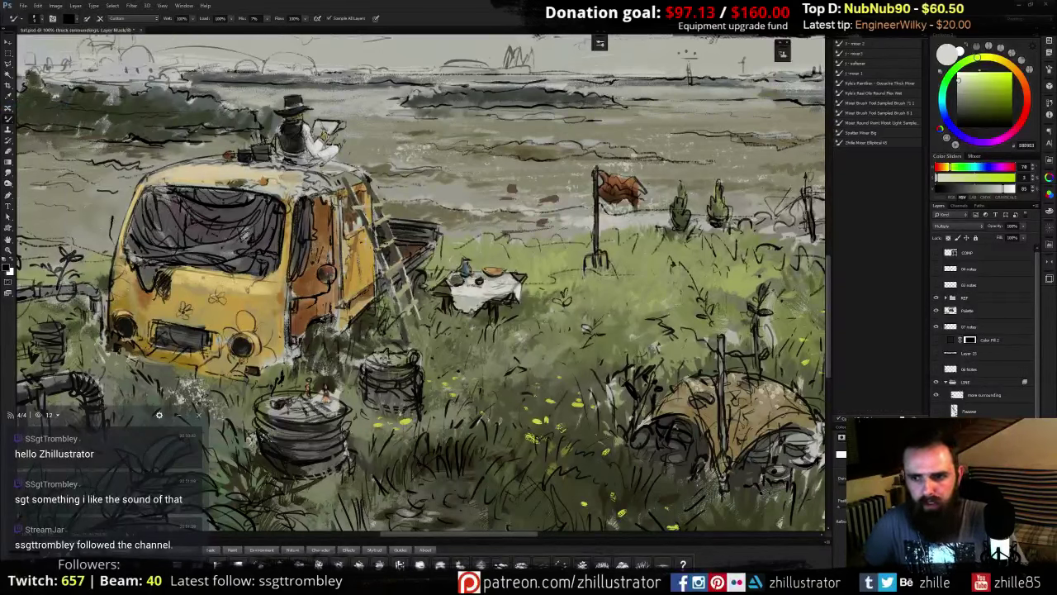
{"action": "key", "text": "l"}
{"action": "left_click_drag", "start_coordinate": [530, 303], "coordinate": [534, 294]}
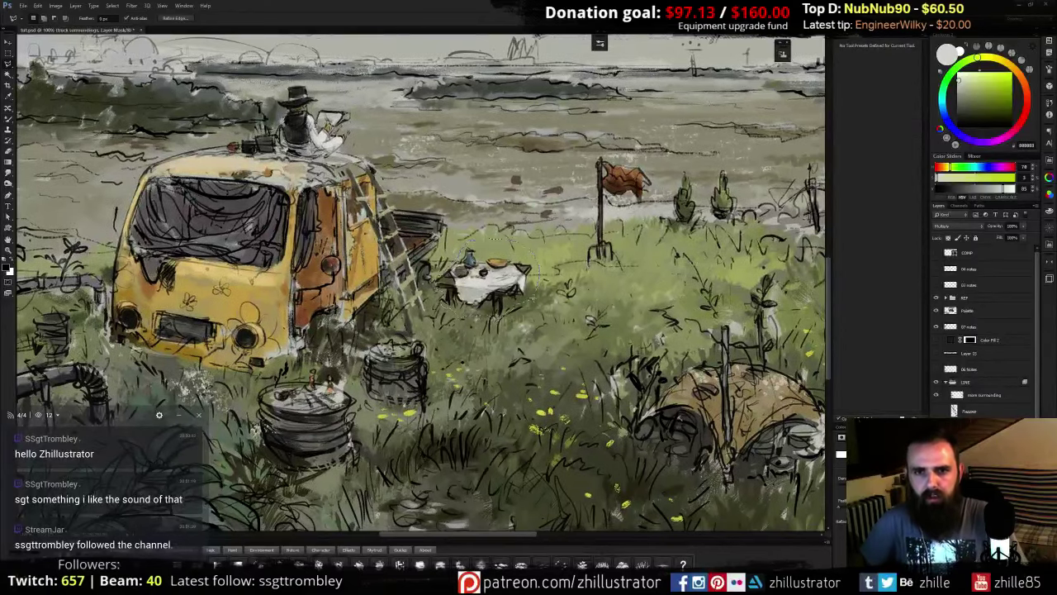
{"action": "key", "text": "d"}
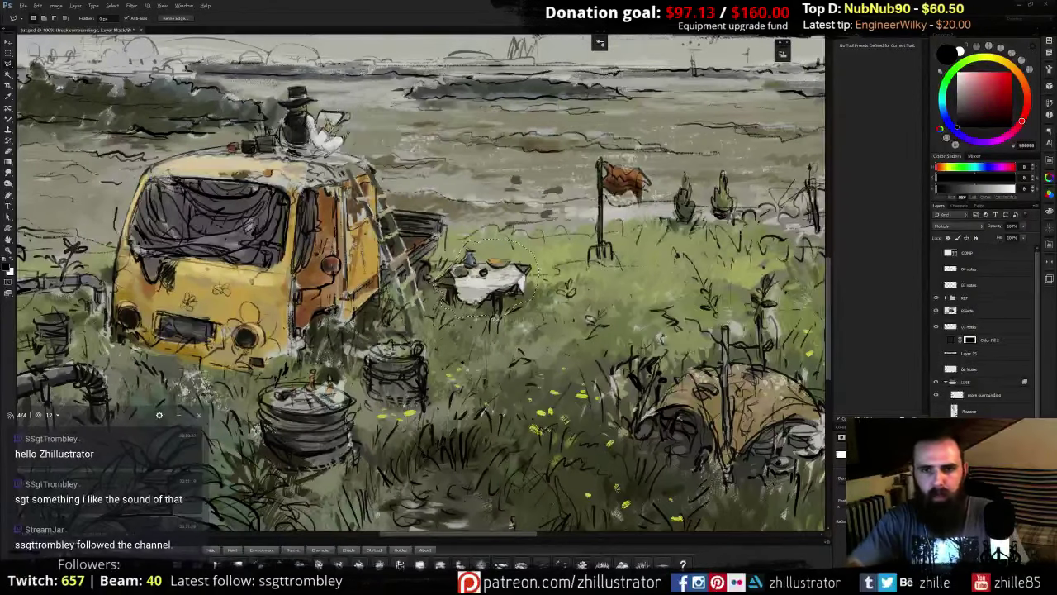
{"action": "key", "text": "alt+BackSpace"}
{"action": "key", "text": "ctrl+d"}
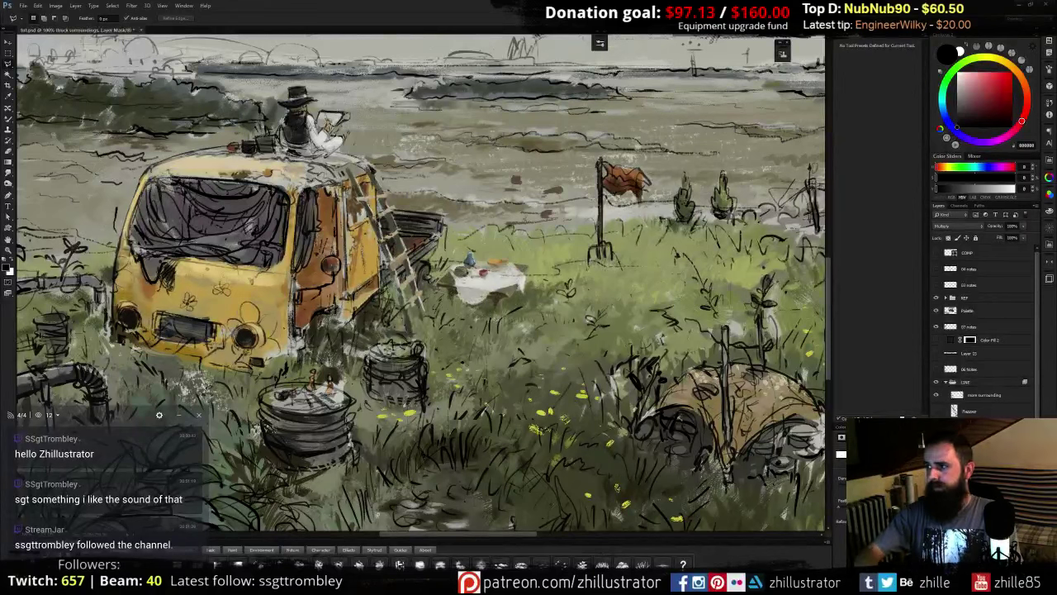
- Add a new layer and paint the opening of the rear barrel behind the cat in dark warm grey
{"action": "key", "text": "ctrl+plus"}
{"action": "left_click_drag", "start_coordinate": [525, 219], "coordinate": [600, 258]}
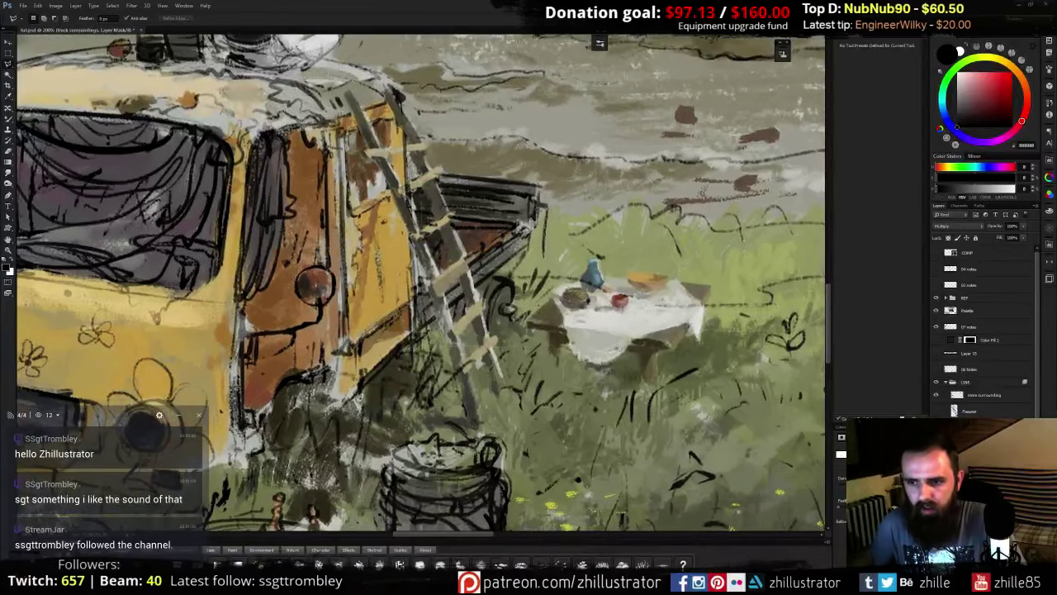
{"action": "key", "text": "ctrl+shift+alt+n"}
{"action": "left_click_drag", "start_coordinate": [464, 435], "coordinate": [513, 287]}
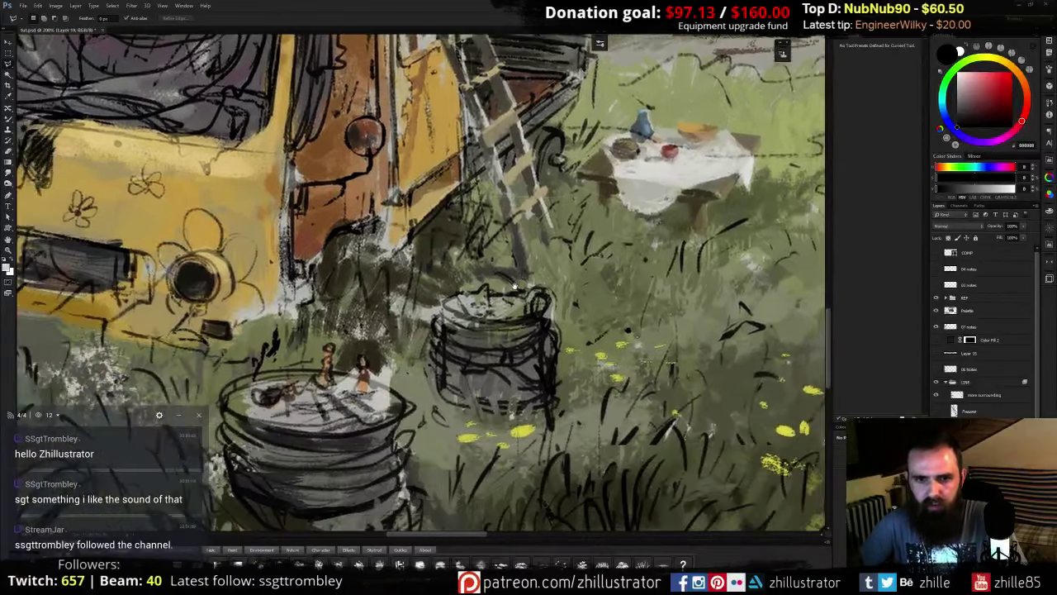
{"action": "key", "text": "b"}
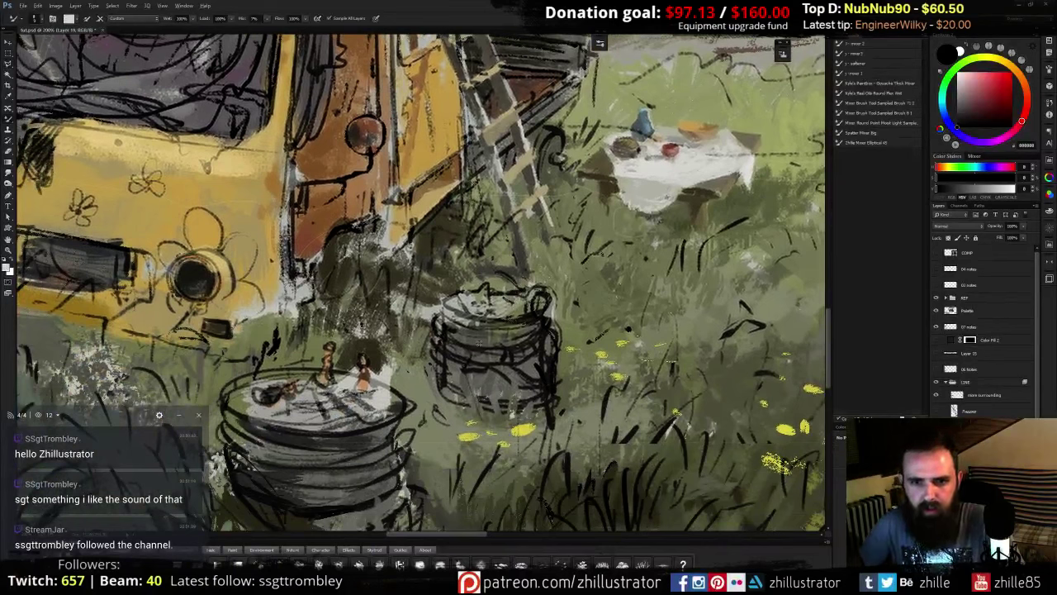
{"action": "left_click", "coordinate": [477, 342], "text": "alt"}
{"action": "left_click", "coordinate": [1008, 68]}
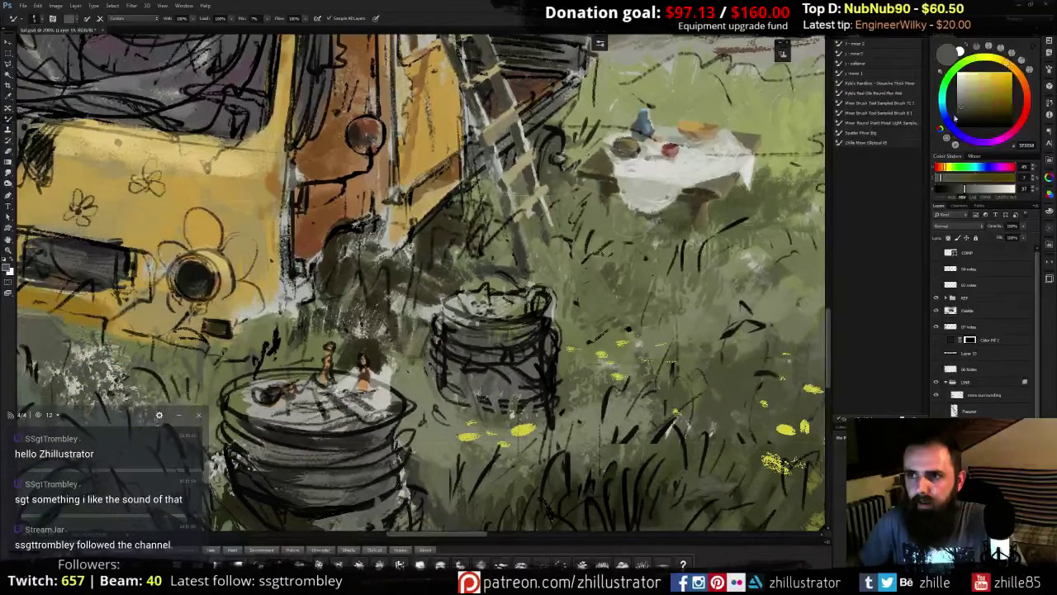
{"action": "left_click", "coordinate": [964, 118]}
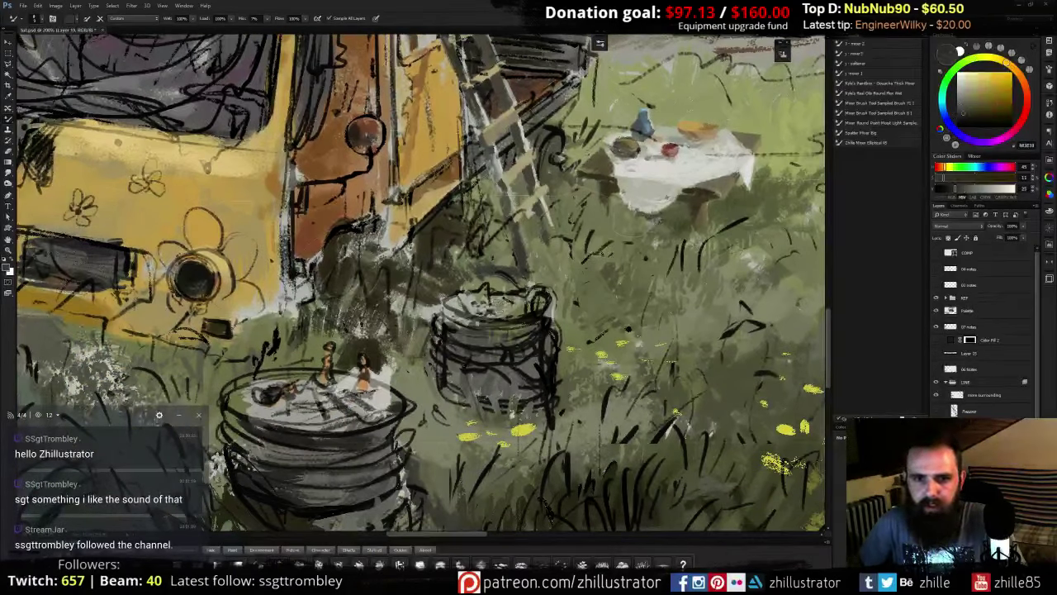
{"action": "key", "text": "b"}
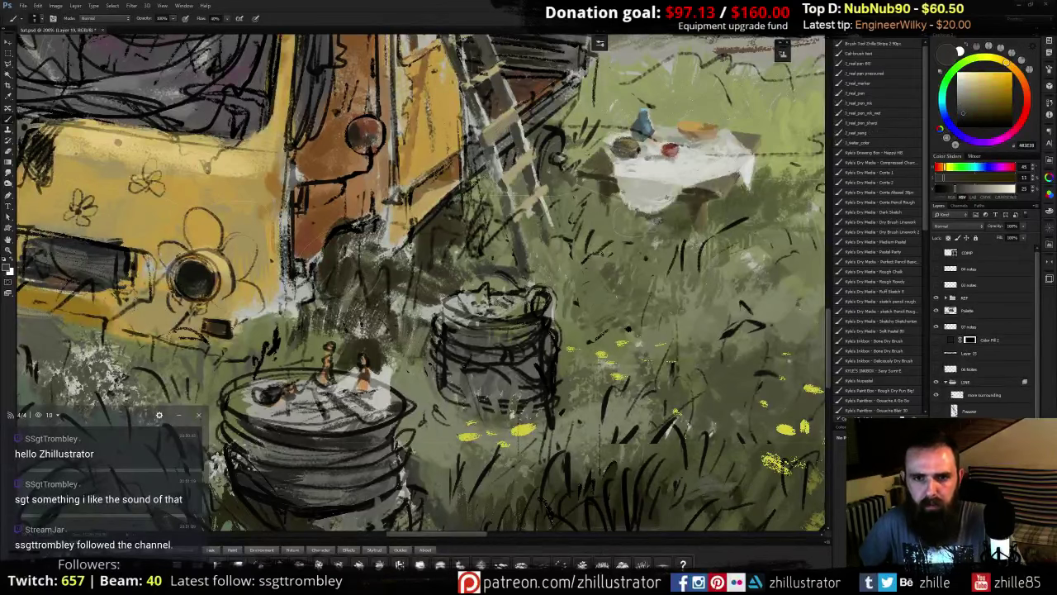
{"action": "mouse_move", "coordinate": [510, 297]}
{"action": "left_mouse_down"}
{"action": "mouse_move", "coordinate": [490, 302]}
{"action": "mouse_move", "coordinate": [514, 309]}
{"action": "mouse_move", "coordinate": [520, 301]}
{"action": "mouse_move", "coordinate": [495, 316]}
{"action": "mouse_move", "coordinate": [525, 312]}
{"action": "mouse_move", "coordinate": [492, 296]}
{"action": "mouse_move", "coordinate": [456, 306]}
{"action": "left_mouse_up"}
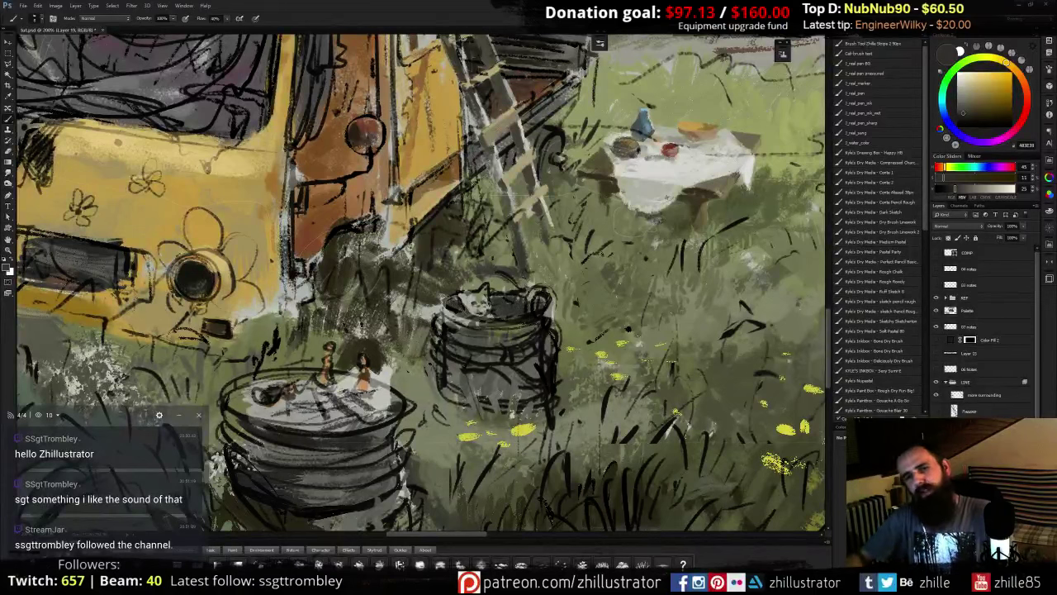
- Paint the grass and the shadow beside the rear barrel with sampled olive and dark brown
{"action": "key", "text": "ctrl+plus"}
{"action": "mouse_move", "coordinate": [505, 287]}
{"action": "left_mouse_down"}
{"action": "mouse_move", "coordinate": [531, 281]}
{"action": "mouse_move", "coordinate": [475, 278]}
{"action": "mouse_move", "coordinate": [479, 287]}
{"action": "mouse_move", "coordinate": [464, 284]}
{"action": "mouse_move", "coordinate": [433, 312]}
{"action": "mouse_move", "coordinate": [412, 310]}
{"action": "mouse_move", "coordinate": [409, 295]}
{"action": "mouse_move", "coordinate": [414, 325]}
{"action": "left_mouse_up"}
{"action": "left_click", "coordinate": [476, 279], "text": "alt"}
{"action": "left_click", "coordinate": [433, 319], "text": "alt"}
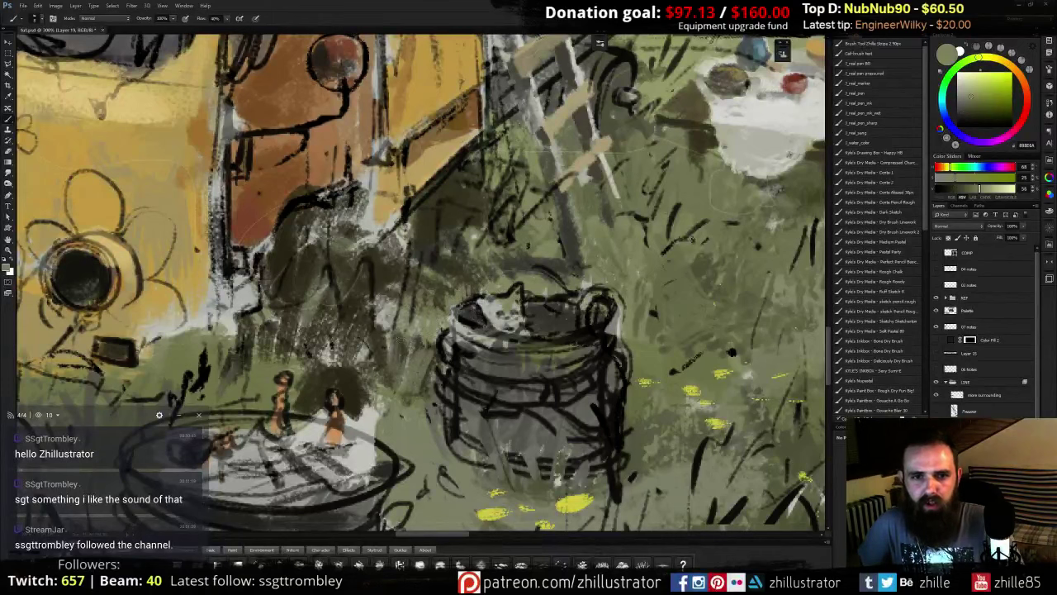
{"action": "left_click", "coordinate": [381, 312], "text": "alt"}
{"action": "left_click", "coordinate": [425, 322], "text": "alt"}
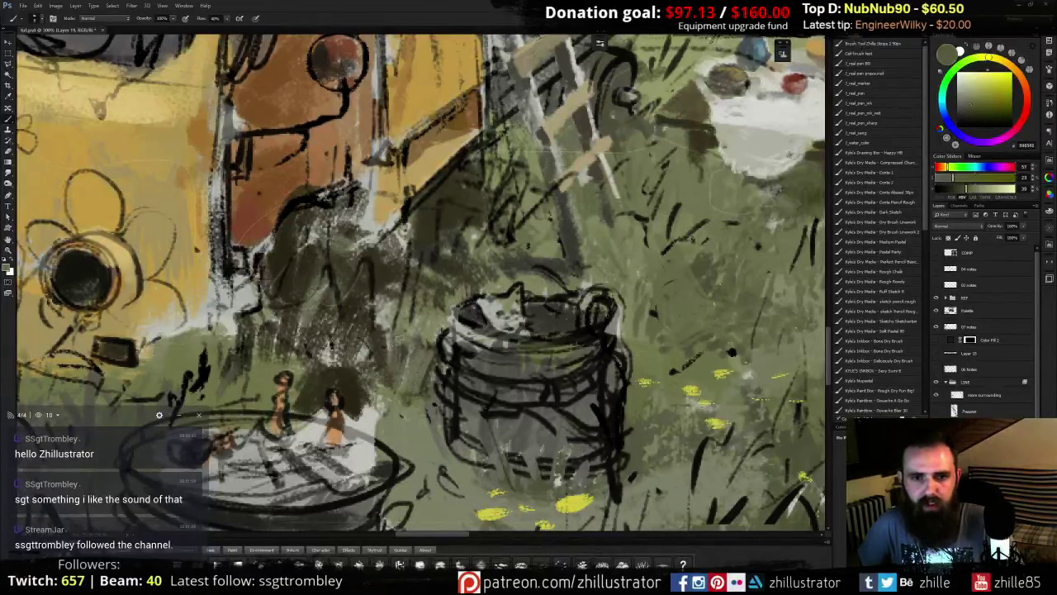
{"action": "mouse_move", "coordinate": [404, 308]}
{"action": "left_mouse_down"}
{"action": "mouse_move", "coordinate": [387, 348]}
{"action": "mouse_move", "coordinate": [371, 336]}
{"action": "left_mouse_up"}
{"action": "left_click", "coordinate": [341, 363], "text": "alt"}
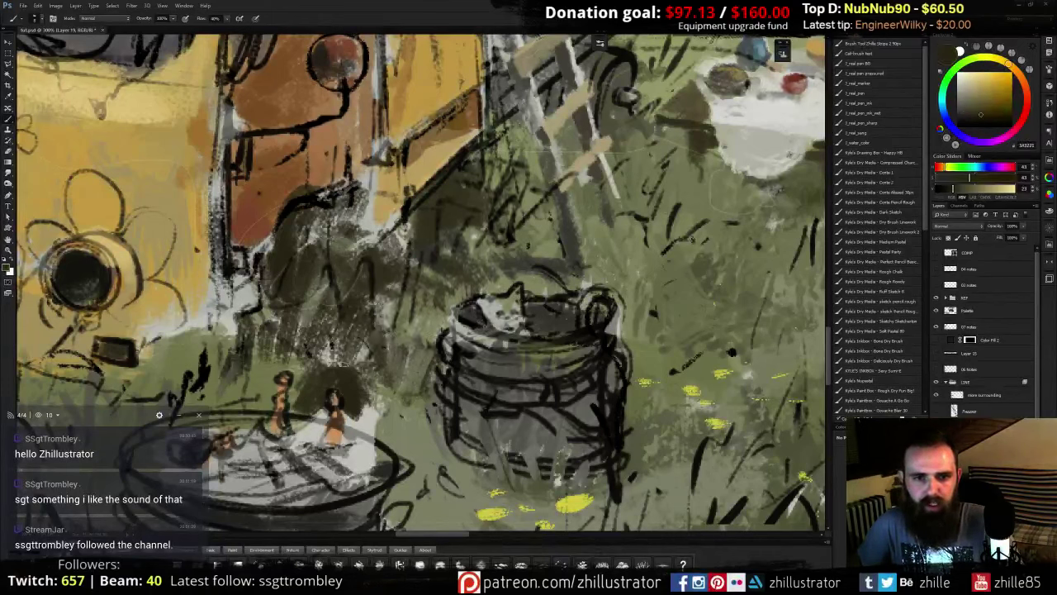
{"action": "mouse_move", "coordinate": [430, 403]}
{"action": "left_mouse_down"}
{"action": "mouse_move", "coordinate": [441, 450]}
{"action": "mouse_move", "coordinate": [418, 426]}
{"action": "mouse_move", "coordinate": [406, 460]}
{"action": "left_mouse_up"}
{"action": "mouse_move", "coordinate": [409, 399]}
{"action": "left_mouse_down"}
{"action": "mouse_move", "coordinate": [618, 301]}
{"action": "mouse_move", "coordinate": [571, 329]}
{"action": "mouse_move", "coordinate": [563, 309]}
{"action": "mouse_move", "coordinate": [574, 321]}
{"action": "mouse_move", "coordinate": [555, 325]}
{"action": "mouse_move", "coordinate": [556, 305]}
{"action": "left_mouse_up"}
- Retouch the bottles on the front barrel and the ground behind them using sampled dark brown, olive and orange-tan
{"action": "left_click", "coordinate": [617, 301], "text": "alt"}
{"action": "left_click", "coordinate": [561, 292], "text": "alt"}
{"action": "left_click", "coordinate": [577, 317], "text": "alt"}
{"action": "left_click", "coordinate": [512, 313], "text": "alt"}
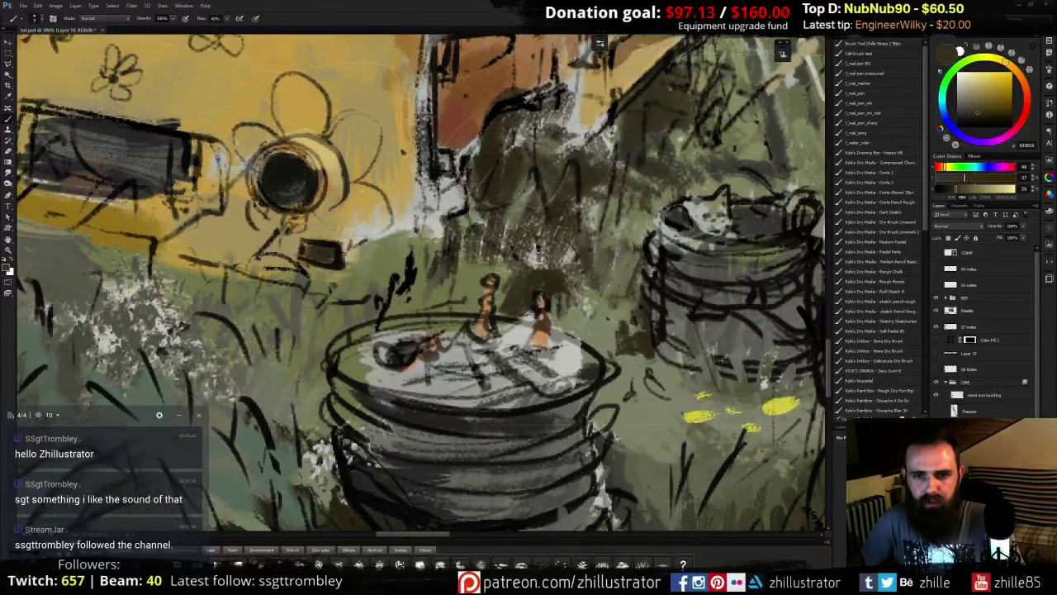
{"action": "left_click", "coordinate": [502, 290], "text": "alt"}
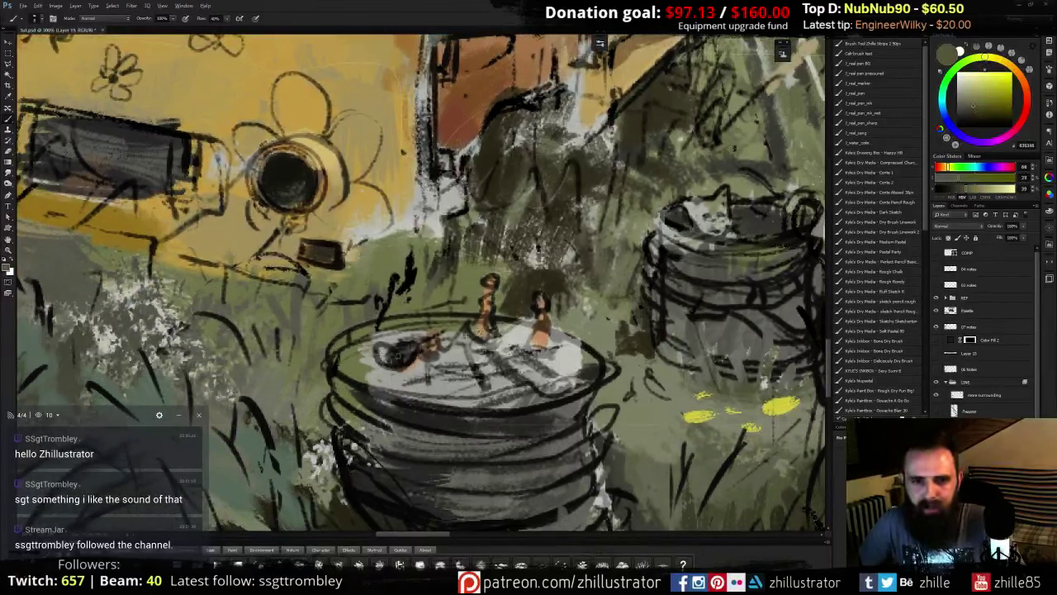
{"action": "left_click", "coordinate": [471, 325], "text": "alt"}
{"action": "left_click", "coordinate": [482, 324], "text": "alt"}
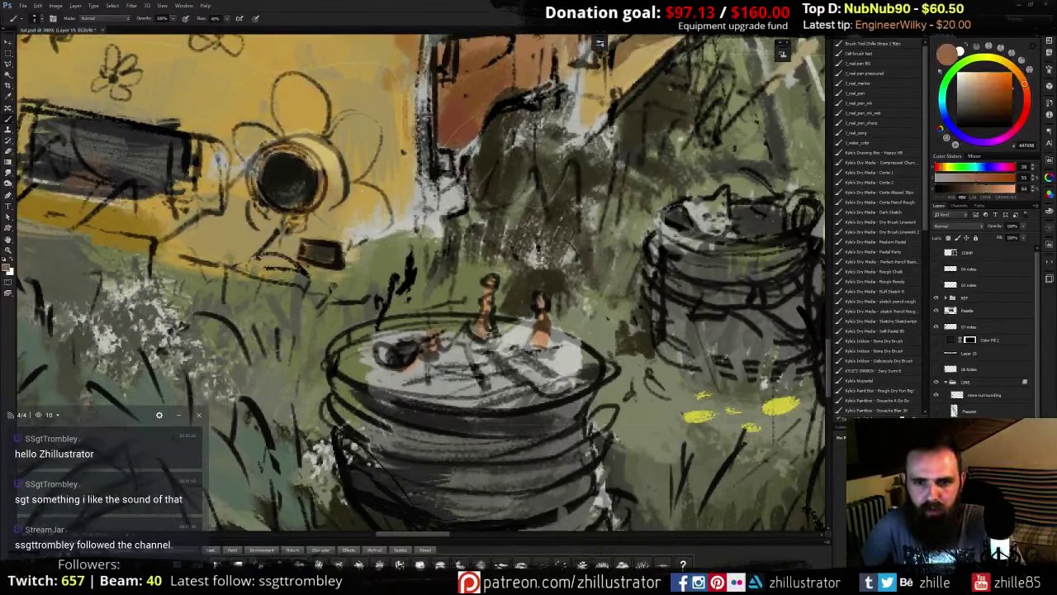
{"action": "left_click", "coordinate": [552, 269], "text": "alt"}
{"action": "left_click", "coordinate": [978, 83]}
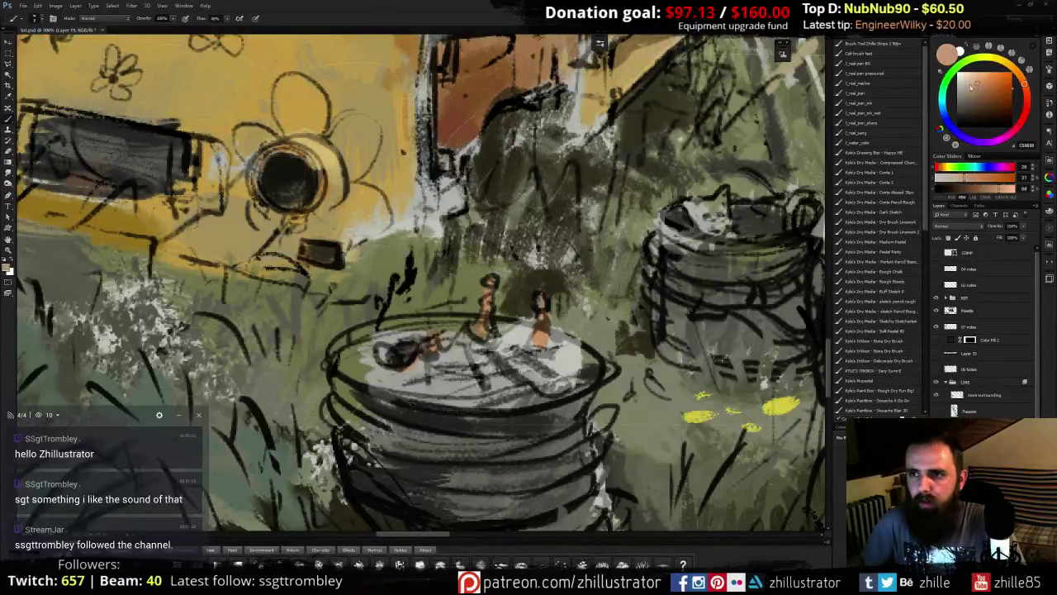
{"action": "left_click_drag", "start_coordinate": [1024, 83], "coordinate": [1017, 72]}
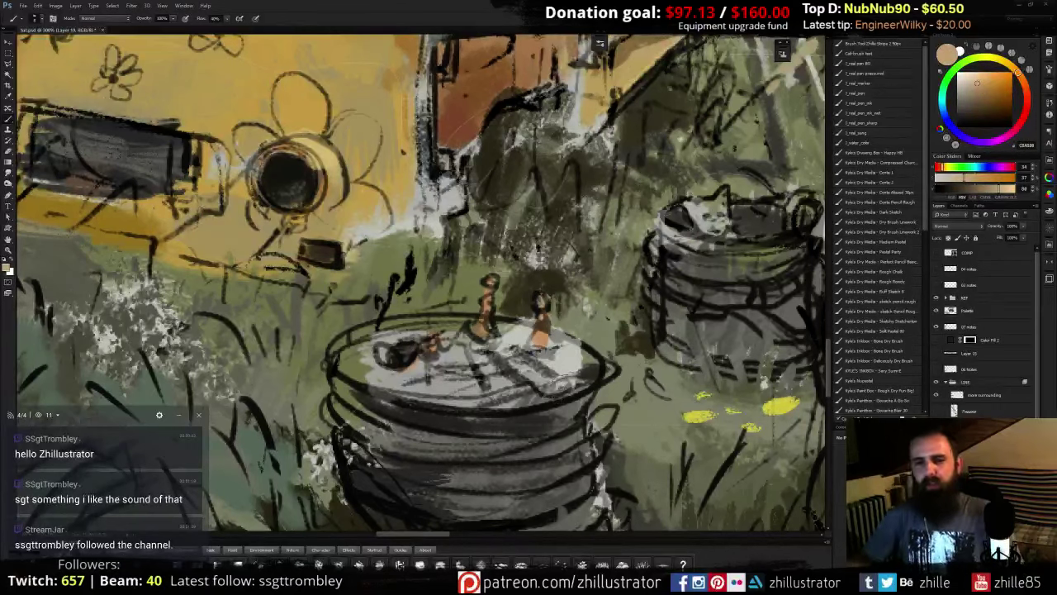
{"action": "left_click", "coordinate": [570, 369], "text": "alt"}
{"action": "mouse_move", "coordinate": [565, 363]}
{"action": "left_mouse_down"}
{"action": "mouse_move", "coordinate": [588, 363]}
{"action": "mouse_move", "coordinate": [568, 337]}
{"action": "mouse_move", "coordinate": [589, 360]}
{"action": "mouse_move", "coordinate": [489, 390]}
{"action": "mouse_move", "coordinate": [492, 375]}
{"action": "left_mouse_up"}
{"action": "key", "text": "ctrl+z"}
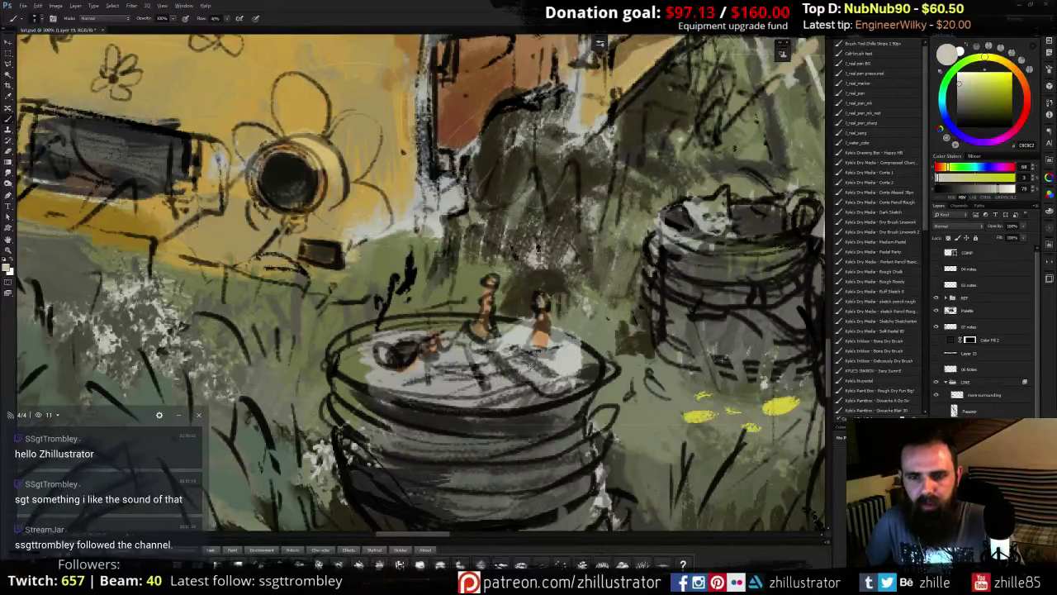
- Repaint the near edge of the front barrel's lid with sampled greys
{"action": "left_click", "coordinate": [558, 370], "text": "alt"}
{"action": "left_click", "coordinate": [524, 398], "text": "alt"}
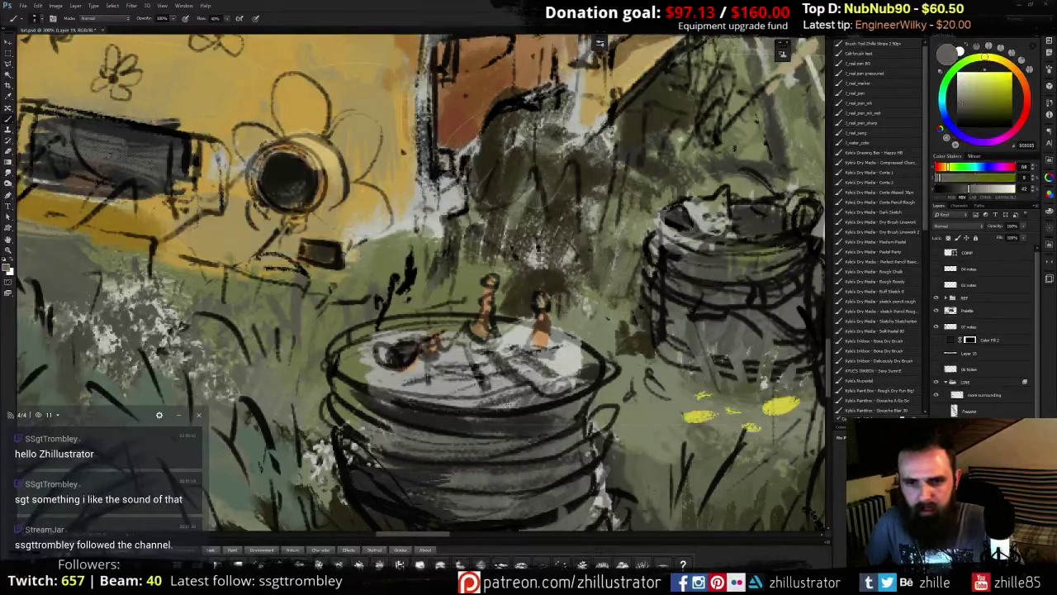
{"action": "left_click", "coordinate": [528, 397], "text": "alt"}
{"action": "left_click_drag", "start_coordinate": [519, 401], "coordinate": [585, 372]}
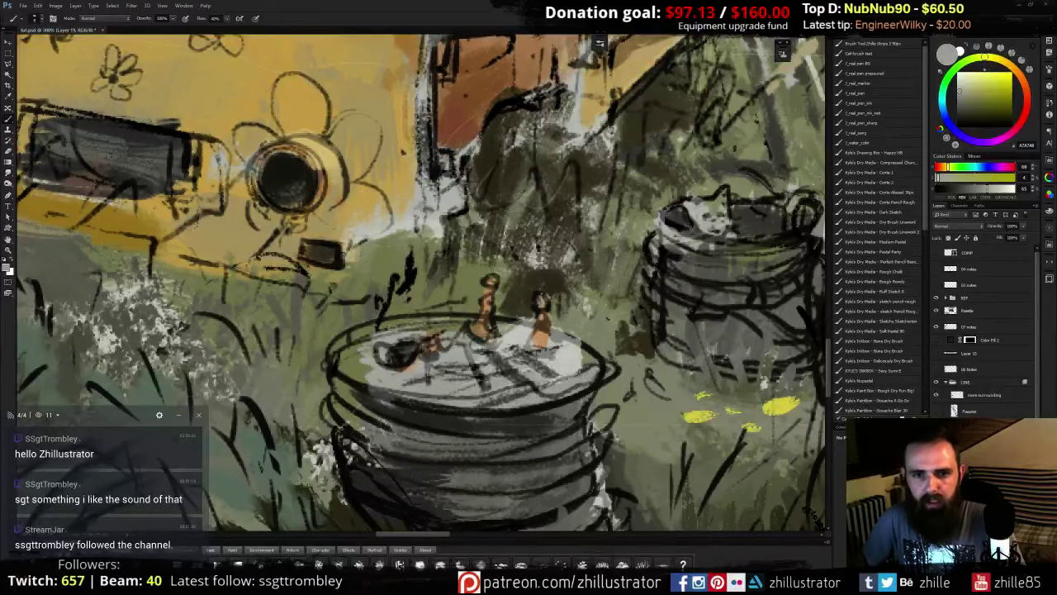
- Define the rim and upper side of the front barrel with sampled dark greys and a warmer mid grey
{"action": "left_click_drag", "start_coordinate": [485, 439], "coordinate": [469, 392]}
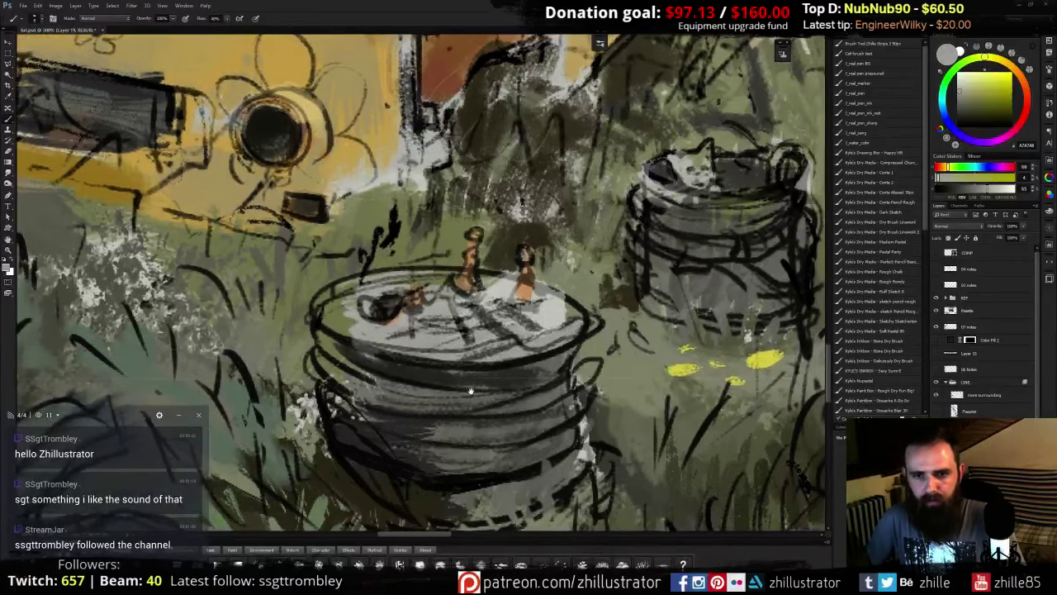
{"action": "left_click", "coordinate": [528, 366], "text": "alt"}
{"action": "left_click_drag", "start_coordinate": [542, 371], "coordinate": [583, 345]}
{"action": "left_click", "coordinate": [551, 376], "text": "alt"}
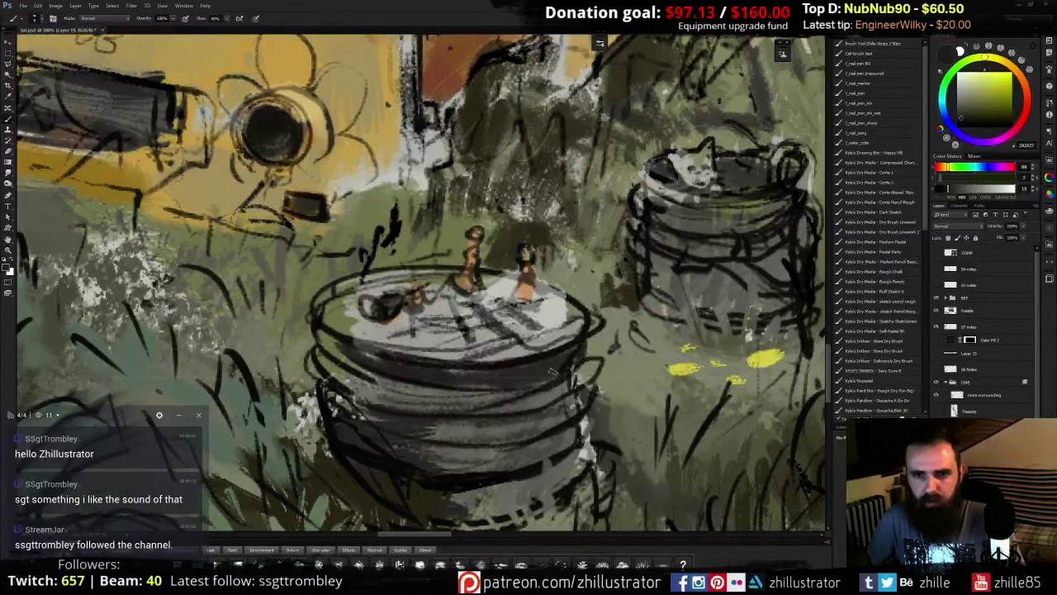
{"action": "left_click", "coordinate": [527, 373], "text": "alt"}
{"action": "left_click", "coordinate": [961, 105]}
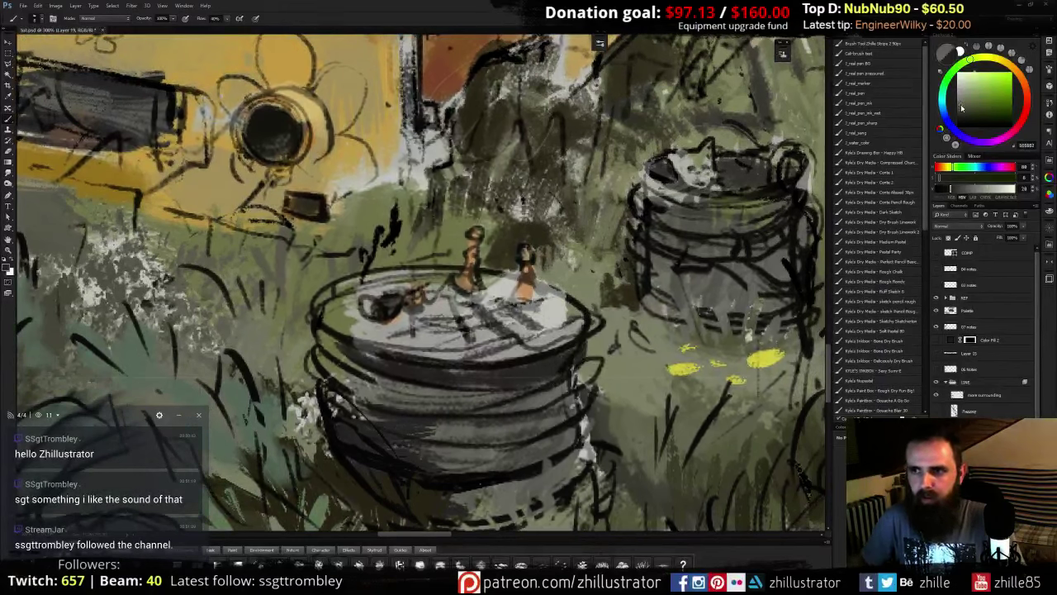
{"action": "left_click", "coordinate": [1010, 66]}
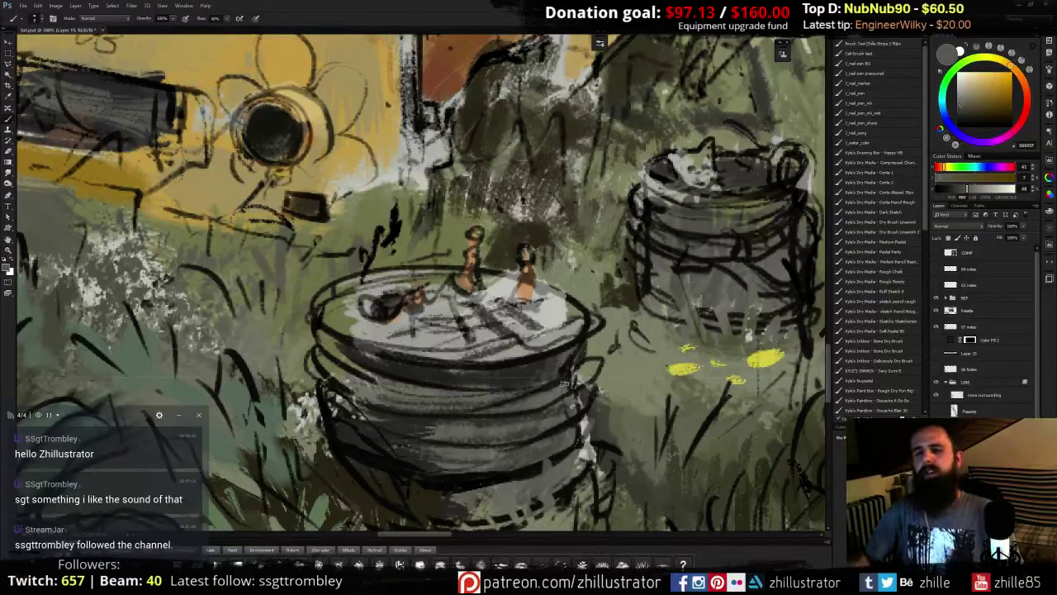
{"action": "left_click", "coordinate": [370, 363], "text": "alt"}
{"action": "mouse_move", "coordinate": [352, 360]}
{"action": "left_mouse_down"}
{"action": "mouse_move", "coordinate": [315, 329]}
{"action": "mouse_move", "coordinate": [347, 329]}
{"action": "mouse_move", "coordinate": [330, 314]}
{"action": "mouse_move", "coordinate": [343, 296]}
{"action": "left_mouse_up"}
- Even out the surface and far edge of the front barrel's lid with sampled light greys
{"action": "left_click", "coordinate": [400, 327], "text": "alt"}
{"action": "left_click", "coordinate": [459, 324], "text": "alt"}
{"action": "left_click", "coordinate": [549, 312], "text": "alt"}
{"action": "mouse_move", "coordinate": [568, 314]}
{"action": "left_mouse_down"}
{"action": "mouse_move", "coordinate": [531, 332]}
{"action": "mouse_move", "coordinate": [568, 309]}
{"action": "mouse_move", "coordinate": [537, 304]}
{"action": "mouse_move", "coordinate": [556, 295]}
{"action": "left_mouse_up"}
{"action": "left_click", "coordinate": [534, 334], "text": "alt"}
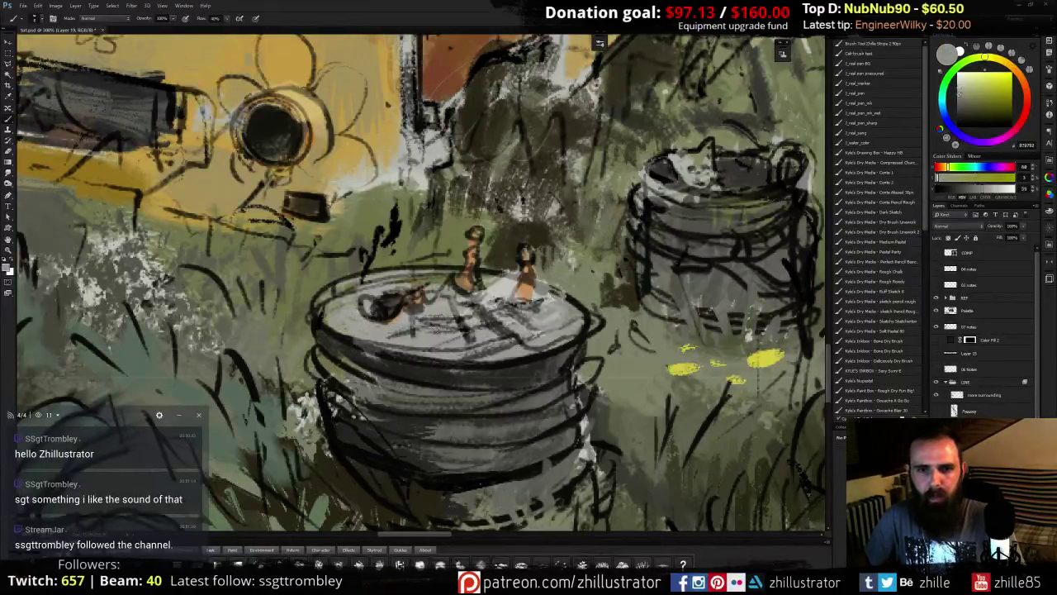
{"action": "left_click", "coordinate": [343, 312], "text": "alt"}
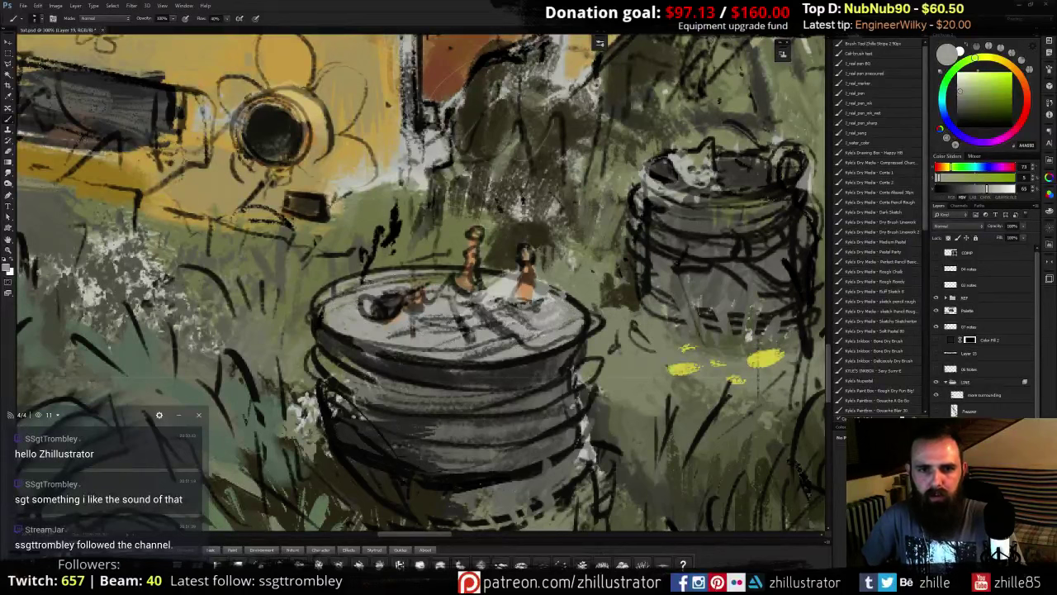
{"action": "mouse_move", "coordinate": [373, 282]}
{"action": "left_mouse_down"}
{"action": "mouse_move", "coordinate": [439, 282]}
{"action": "mouse_move", "coordinate": [416, 282]}
{"action": "left_mouse_up"}
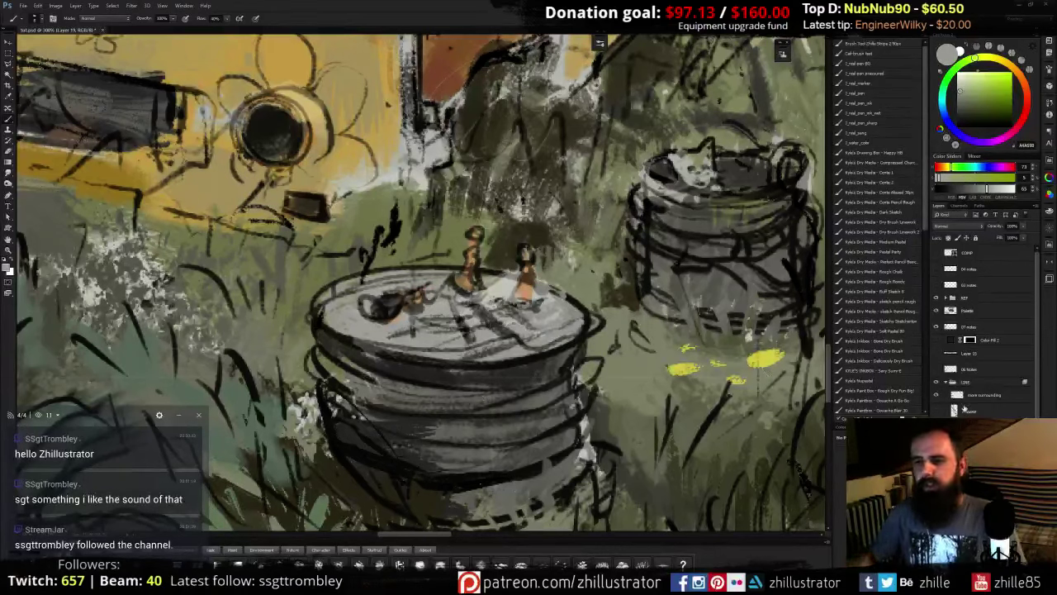
- Compare the barrels with and without the line work, leaving the line group hidden
{"action": "left_click", "coordinate": [935, 384]}
{"action": "left_click", "coordinate": [935, 384]}
{"action": "left_click", "coordinate": [936, 384]}
{"action": "left_click", "coordinate": [937, 386]}
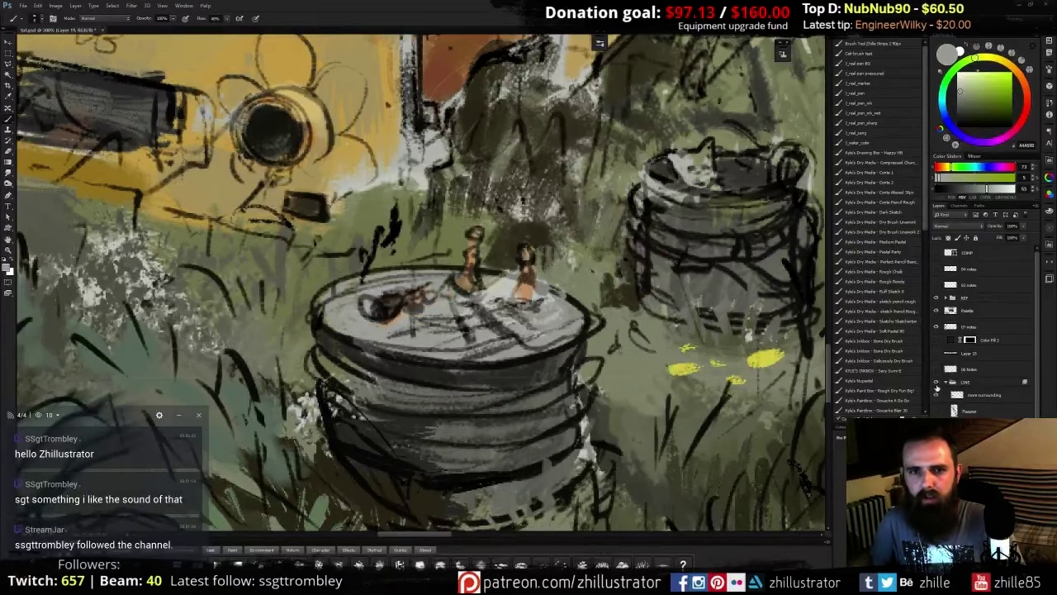
{"action": "left_click", "coordinate": [936, 386]}
- Refine the lid's left edge and cover the black strokes on the front barrel's left side with sampled dark grey
{"action": "left_click", "coordinate": [364, 291], "text": "alt"}
{"action": "mouse_move", "coordinate": [359, 291]}
{"action": "left_mouse_down"}
{"action": "mouse_move", "coordinate": [339, 290]}
{"action": "mouse_move", "coordinate": [345, 327]}
{"action": "mouse_move", "coordinate": [322, 305]}
{"action": "left_mouse_up"}
{"action": "left_click", "coordinate": [335, 355], "text": "alt"}
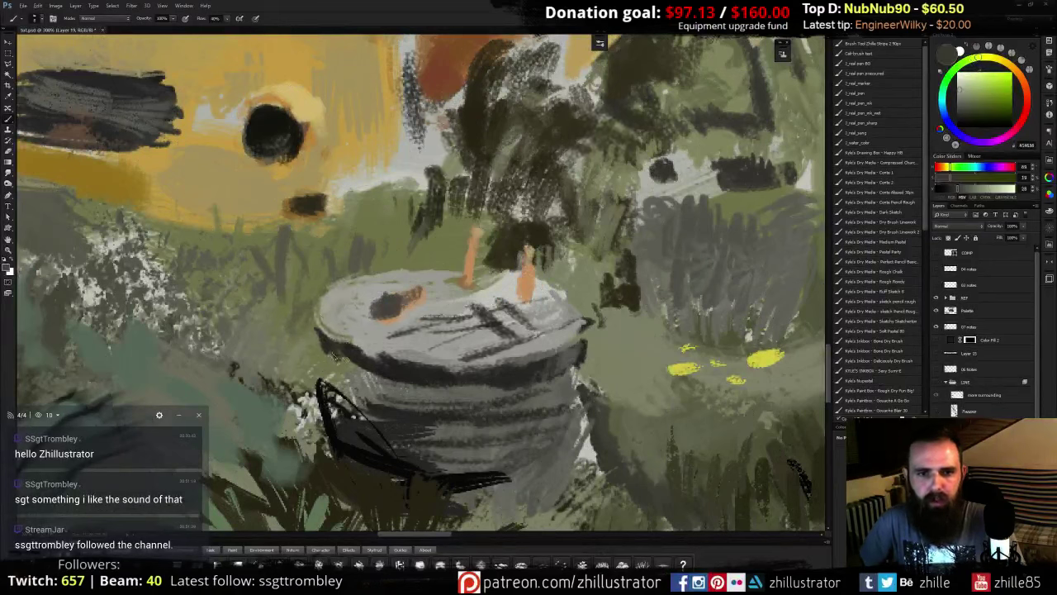
{"action": "left_click", "coordinate": [398, 394], "text": "alt"}
{"action": "mouse_move", "coordinate": [360, 380]}
{"action": "left_mouse_down"}
{"action": "mouse_move", "coordinate": [330, 370]}
{"action": "mouse_move", "coordinate": [380, 376]}
{"action": "mouse_move", "coordinate": [370, 402]}
{"action": "mouse_move", "coordinate": [379, 406]}
{"action": "mouse_move", "coordinate": [338, 405]}
{"action": "mouse_move", "coordinate": [357, 400]}
{"action": "mouse_move", "coordinate": [388, 422]}
{"action": "left_mouse_up"}
{"action": "left_click", "coordinate": [364, 391], "text": "alt"}
{"action": "left_click", "coordinate": [371, 383], "text": "alt"}
{"action": "left_click", "coordinate": [350, 351], "text": "alt"}
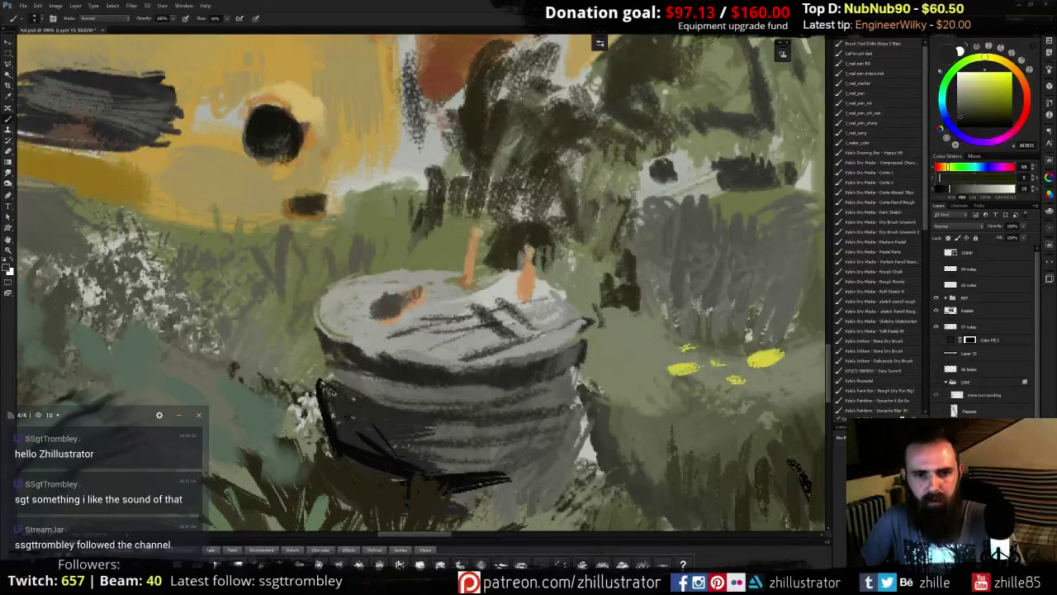
{"action": "left_click_drag", "start_coordinate": [331, 387], "coordinate": [329, 424]}
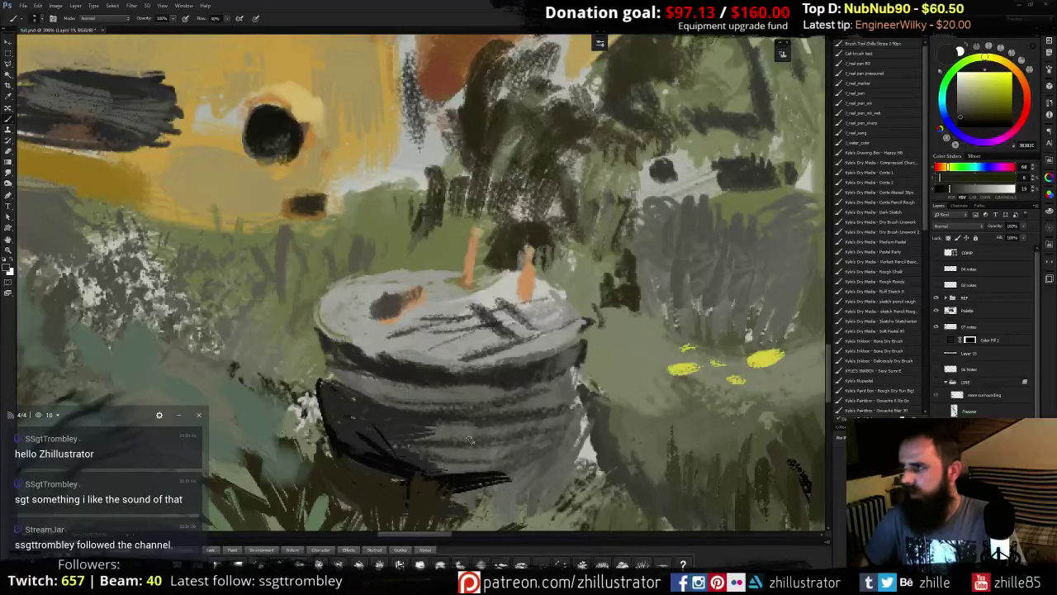
- Add lighter grey highlights along the ridges on the front barrel's side
{"action": "mouse_move", "coordinate": [481, 385]}
{"action": "left_mouse_down"}
{"action": "mouse_move", "coordinate": [474, 368]}
{"action": "mouse_move", "coordinate": [507, 376]}
{"action": "mouse_move", "coordinate": [437, 385]}
{"action": "mouse_move", "coordinate": [463, 403]}
{"action": "mouse_move", "coordinate": [536, 383]}
{"action": "left_mouse_up"}
{"action": "left_click", "coordinate": [484, 365], "text": "alt"}
{"action": "left_click", "coordinate": [527, 332], "text": "alt"}
{"action": "mouse_move", "coordinate": [506, 416]}
{"action": "left_mouse_down"}
{"action": "mouse_move", "coordinate": [477, 421]}
{"action": "mouse_move", "coordinate": [543, 399]}
{"action": "left_mouse_up"}
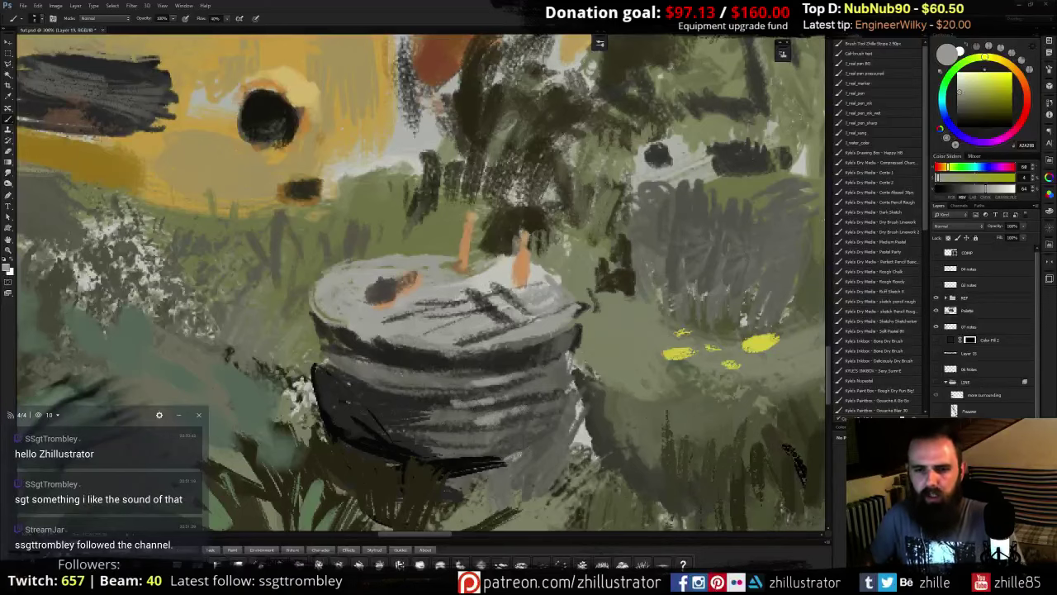
- Paint sampled dark grey marks on the front barrel's lid, behind the left orange piece and beside the right one
{"action": "left_click_drag", "start_coordinate": [502, 475], "coordinate": [522, 530]}
{"action": "left_click", "coordinate": [407, 351], "text": "alt"}
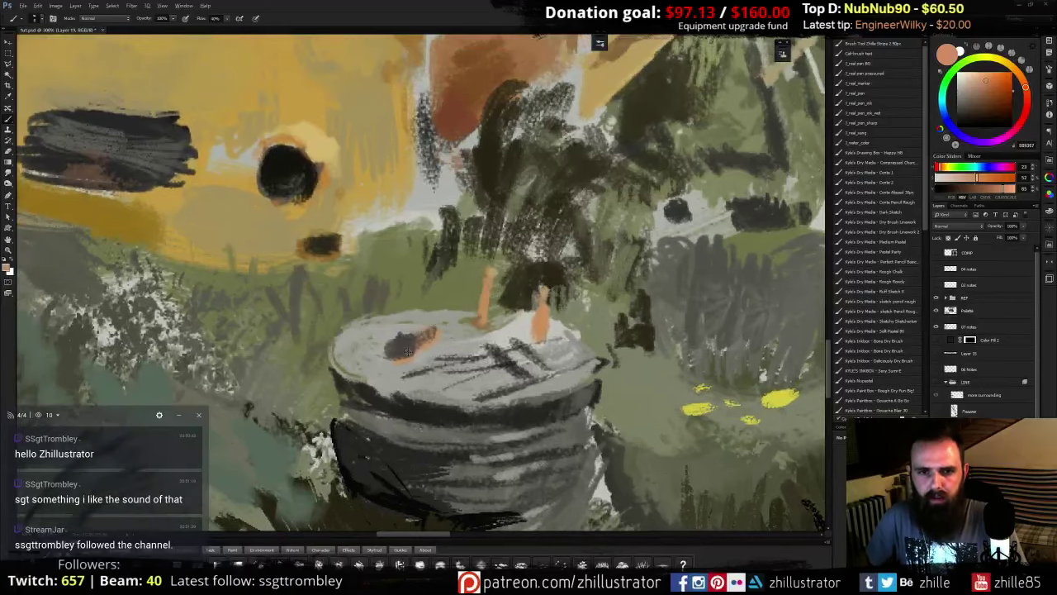
{"action": "left_click", "coordinate": [484, 362], "text": "alt"}
{"action": "left_click_drag", "start_coordinate": [474, 323], "coordinate": [446, 320]}
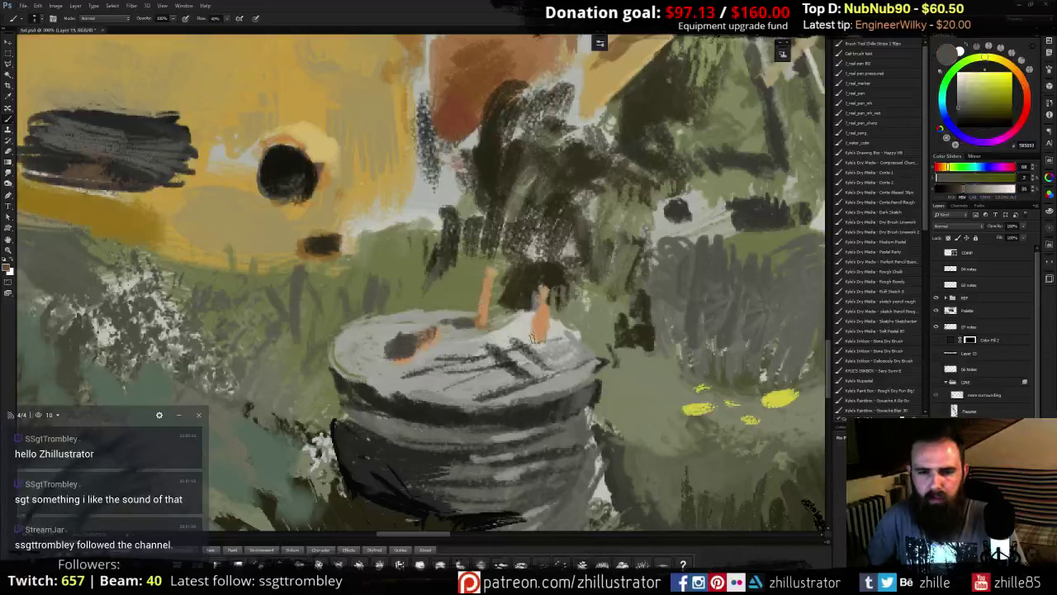
{"action": "left_click_drag", "start_coordinate": [529, 331], "coordinate": [483, 340]}
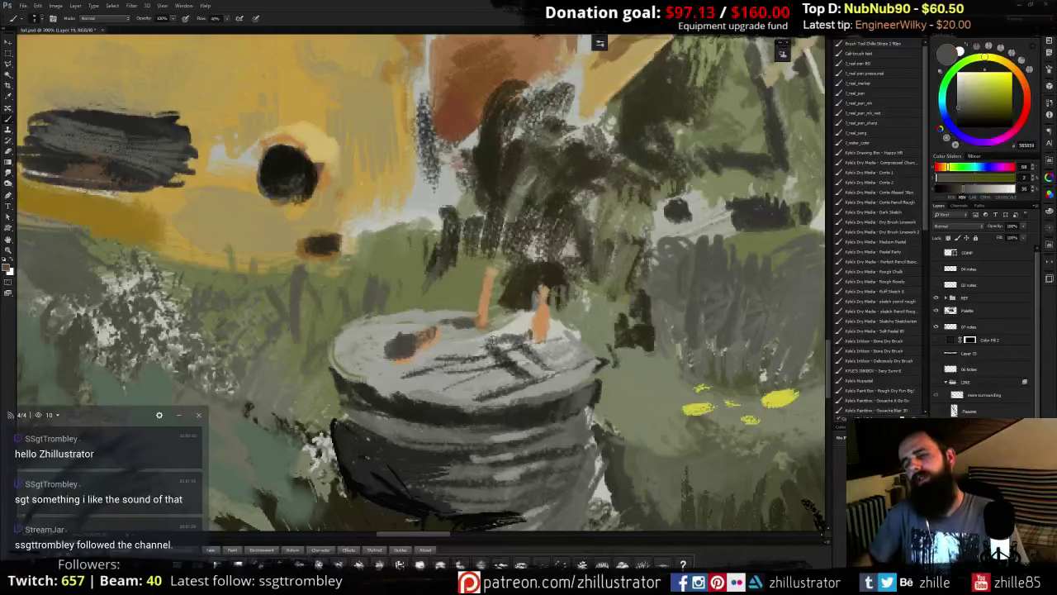
- Paint dark grey patches over the crossed sketch lines near the right orange piece on the barrel lid
{"action": "left_click", "coordinate": [534, 353], "text": "alt"}
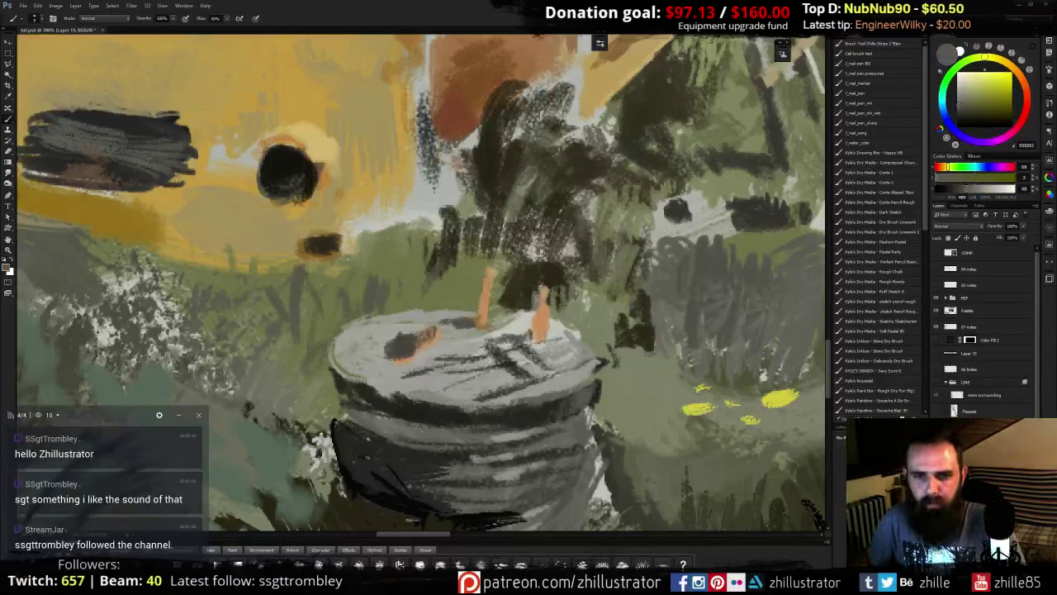
{"action": "left_click", "coordinate": [526, 353], "text": "alt"}
{"action": "left_click", "coordinate": [508, 359], "text": "alt"}
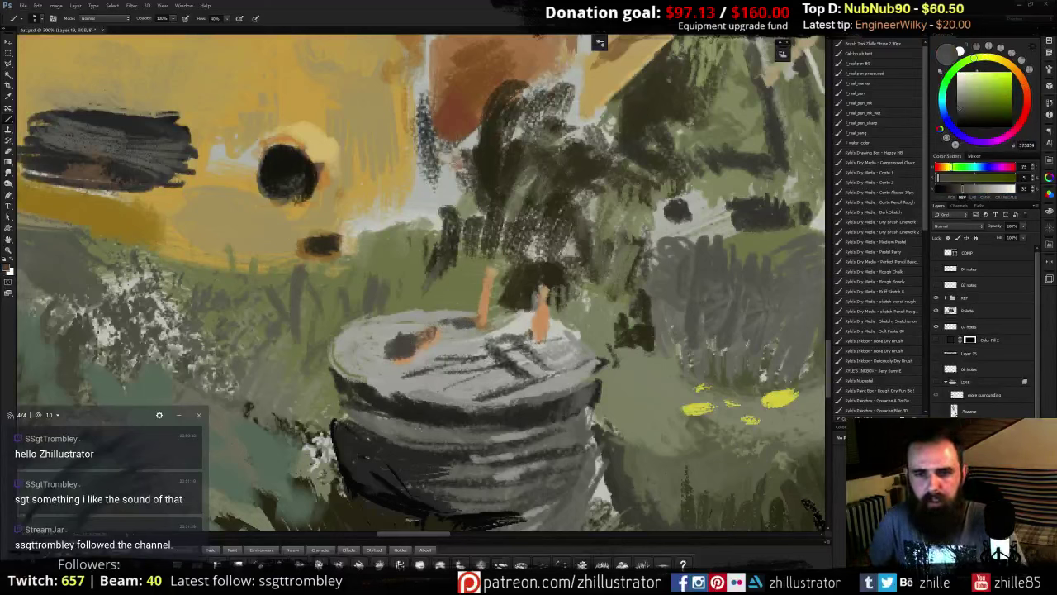
{"action": "left_click_drag", "start_coordinate": [444, 347], "coordinate": [493, 362]}
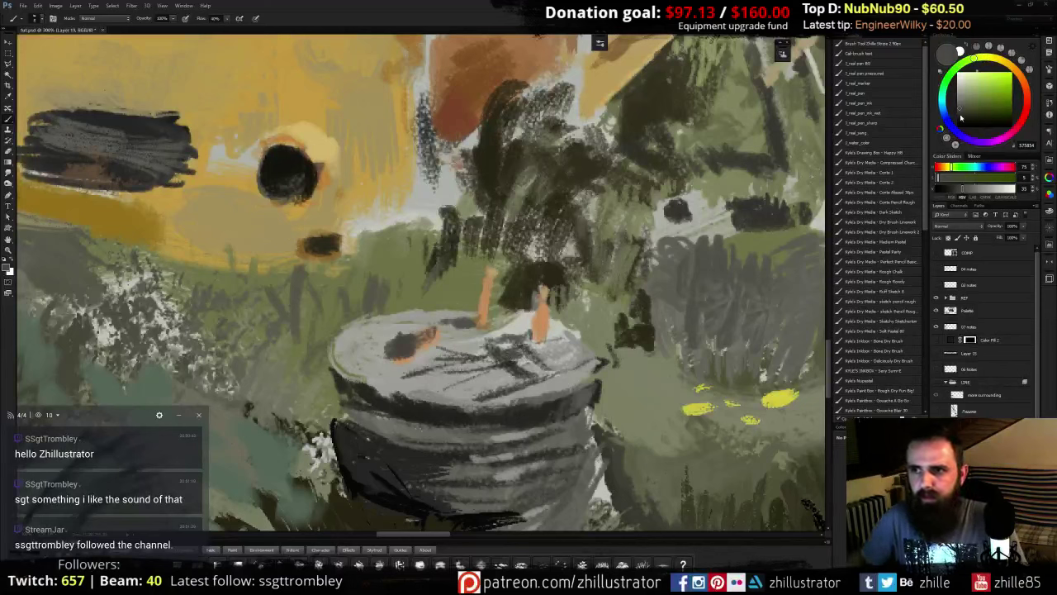
{"action": "left_click", "coordinate": [958, 114]}
{"action": "left_click_drag", "start_coordinate": [499, 351], "coordinate": [552, 364]}
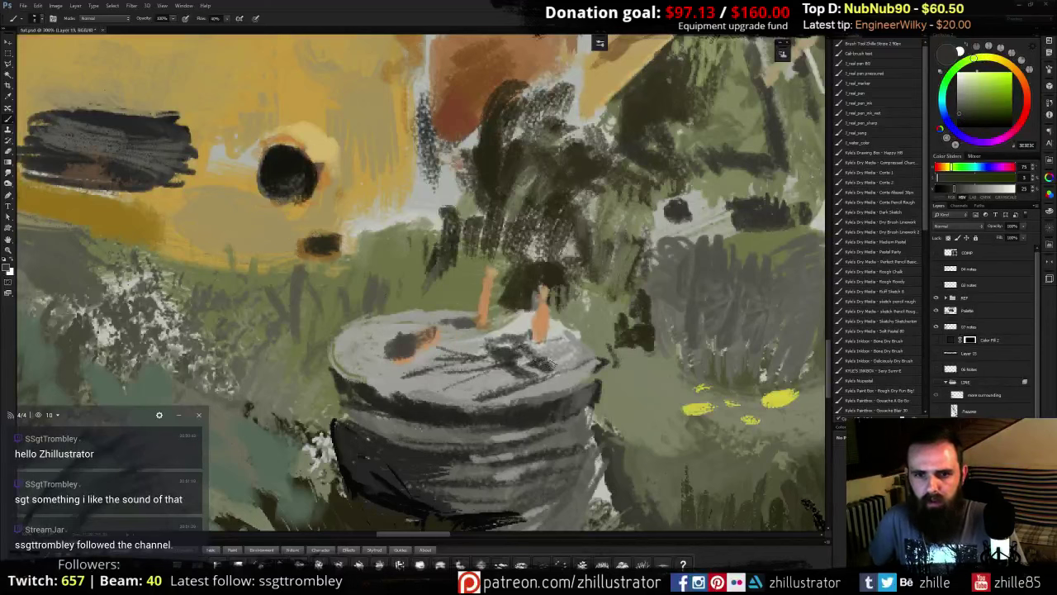
- Add a light grey check between the lid's dark patches and a dark grey patch beside the left orange piece
{"action": "left_click", "coordinate": [514, 325], "text": "alt"}
{"action": "left_click", "coordinate": [477, 346], "text": "alt"}
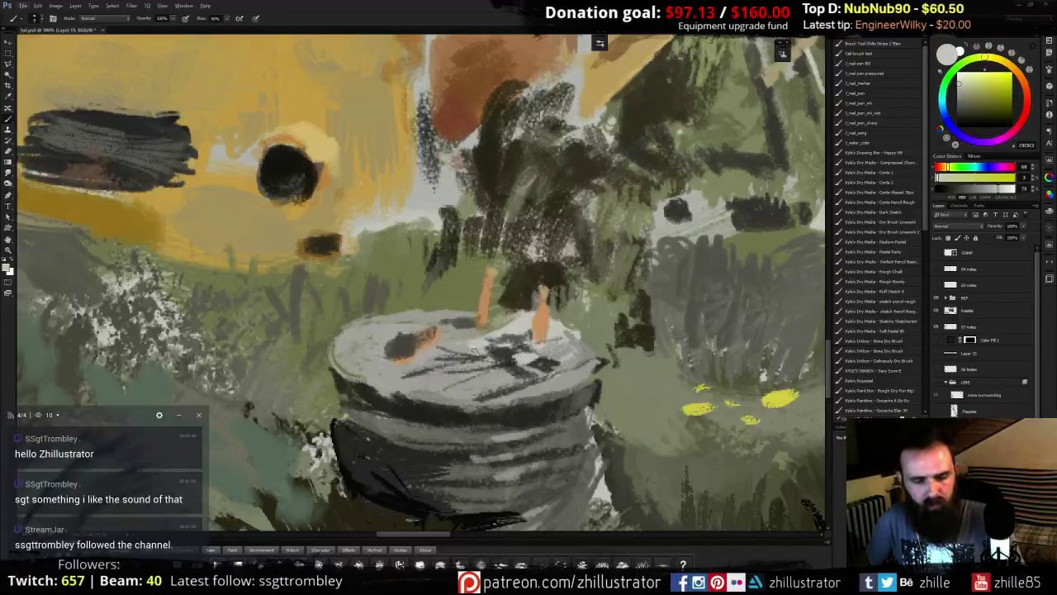
{"action": "key", "text": "x"}
{"action": "left_click", "coordinate": [510, 359], "text": "alt"}
{"action": "left_click_drag", "start_coordinate": [465, 338], "coordinate": [444, 333]}
{"action": "left_click", "coordinate": [440, 327], "text": "alt"}
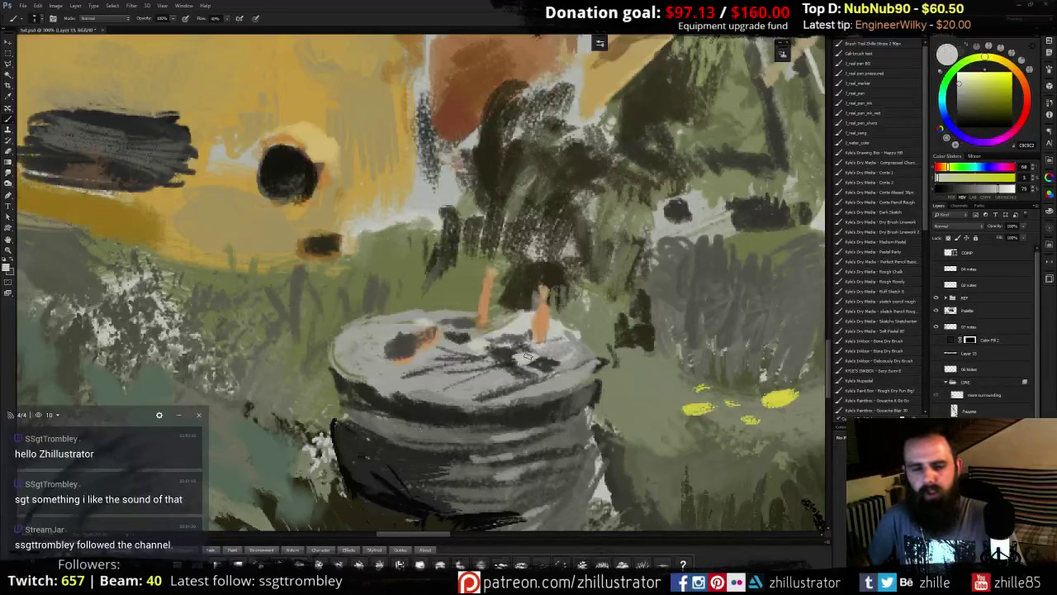
- Extend the checkered pattern toward the lid's near edge with light grey patches and retouch the greys beside the right orange piece
{"action": "left_click", "coordinate": [537, 373], "text": "alt"}
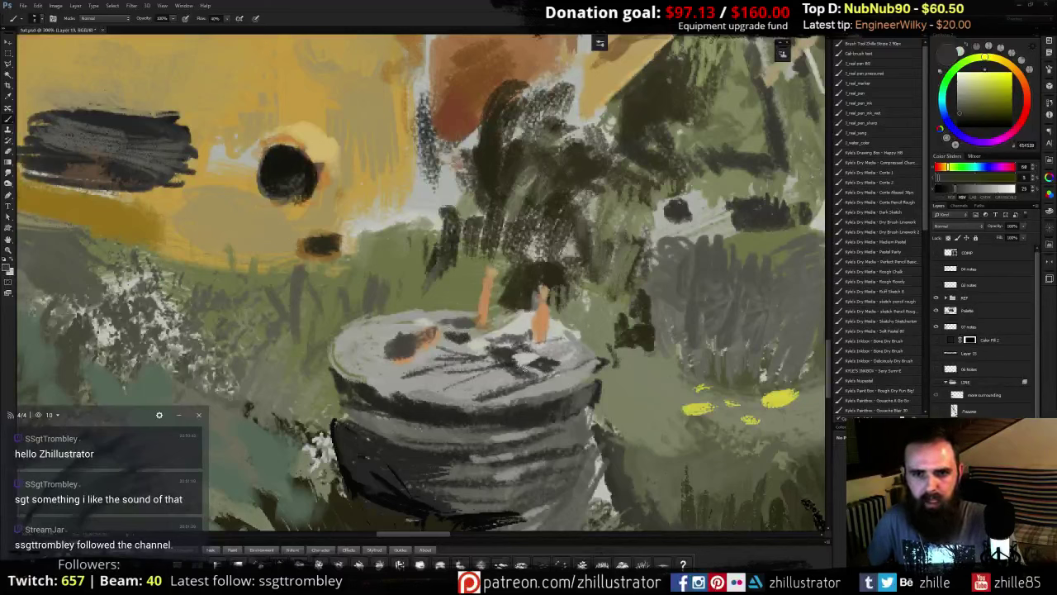
{"action": "left_click", "coordinate": [526, 365], "text": "alt"}
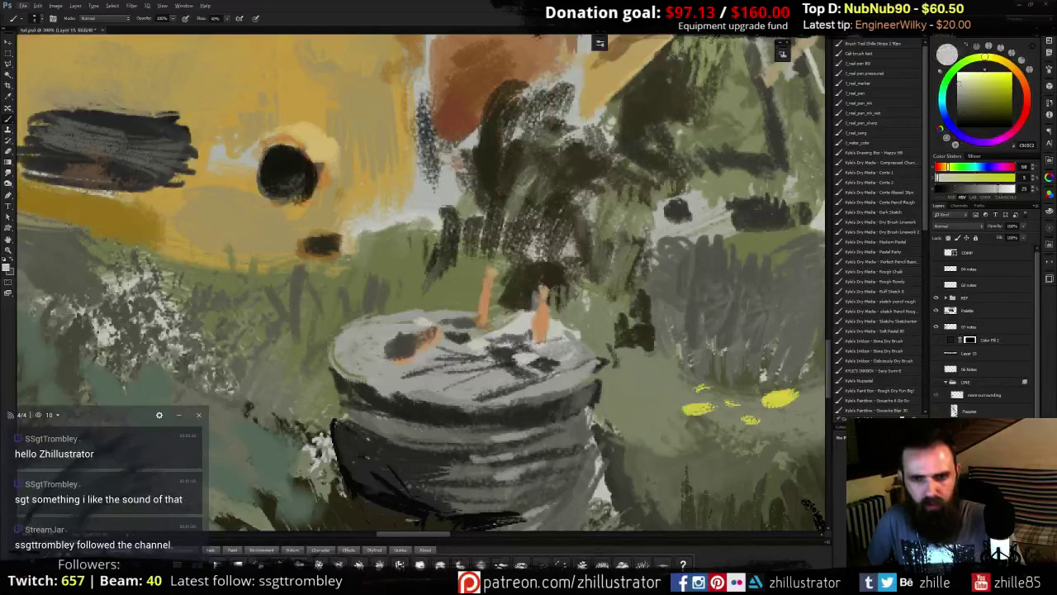
{"action": "mouse_move", "coordinate": [515, 373]}
{"action": "left_mouse_down"}
{"action": "mouse_move", "coordinate": [536, 371]}
{"action": "mouse_move", "coordinate": [509, 374]}
{"action": "left_mouse_up"}
{"action": "left_click", "coordinate": [464, 388], "text": "alt"}
{"action": "mouse_move", "coordinate": [493, 392]}
{"action": "left_mouse_down"}
{"action": "mouse_move", "coordinate": [482, 397]}
{"action": "mouse_move", "coordinate": [500, 396]}
{"action": "left_mouse_up"}
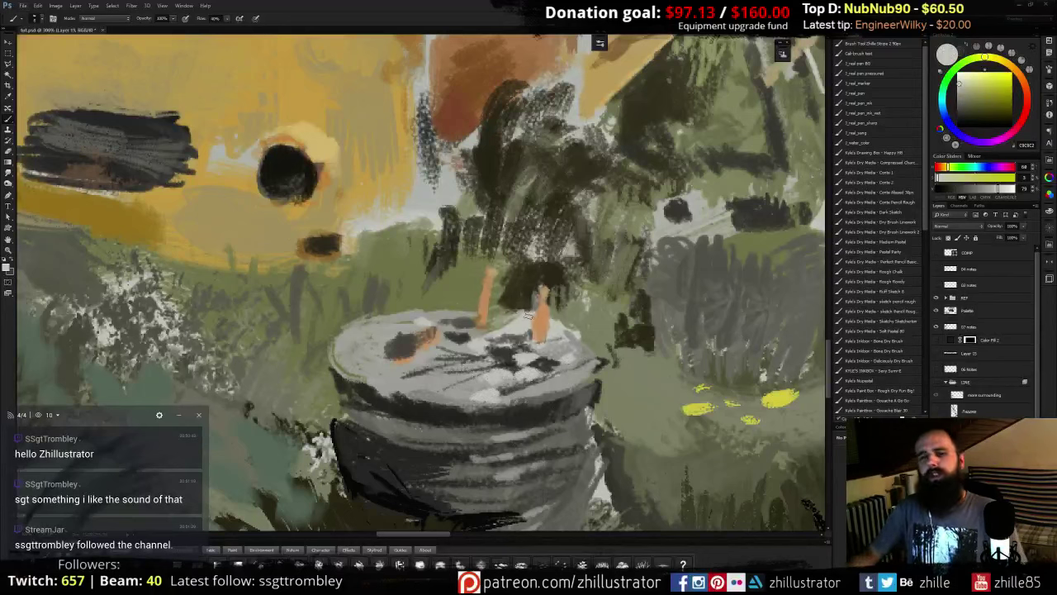
{"action": "left_click", "coordinate": [539, 345], "text": "alt"}
{"action": "left_click", "coordinate": [512, 351], "text": "alt"}
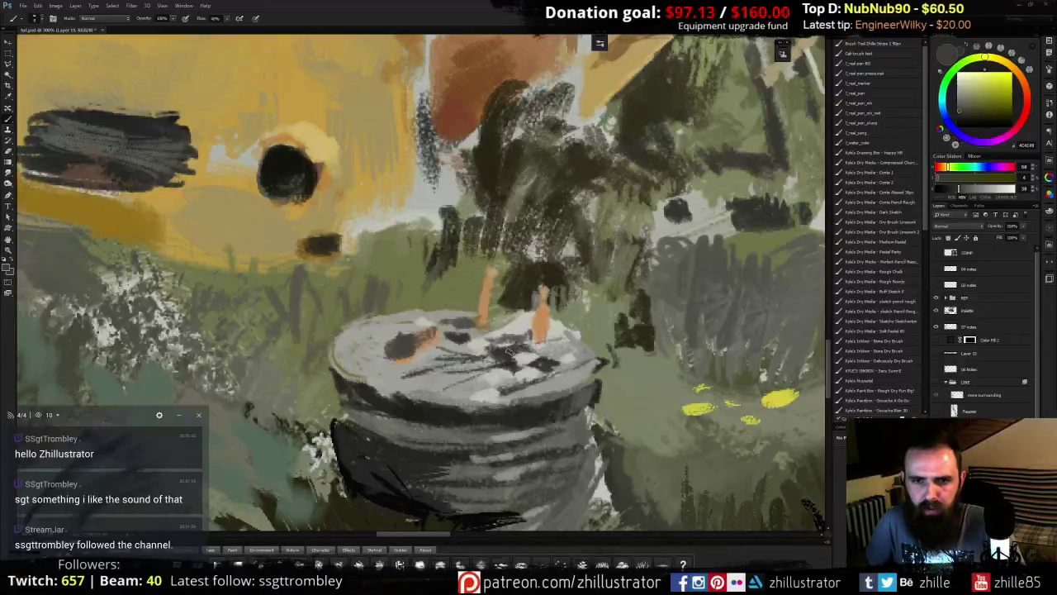
{"action": "left_click", "coordinate": [528, 340], "text": "alt"}
{"action": "left_click", "coordinate": [518, 327], "text": "alt"}
{"action": "mouse_move", "coordinate": [517, 334]}
{"action": "left_mouse_down"}
{"action": "mouse_move", "coordinate": [503, 339]}
{"action": "mouse_move", "coordinate": [527, 335]}
{"action": "left_mouse_up"}
- Mix a pale cream from the sampled orange and paint highlights down the right upright piece on the barrel lid
{"action": "left_click", "coordinate": [540, 316], "text": "alt"}
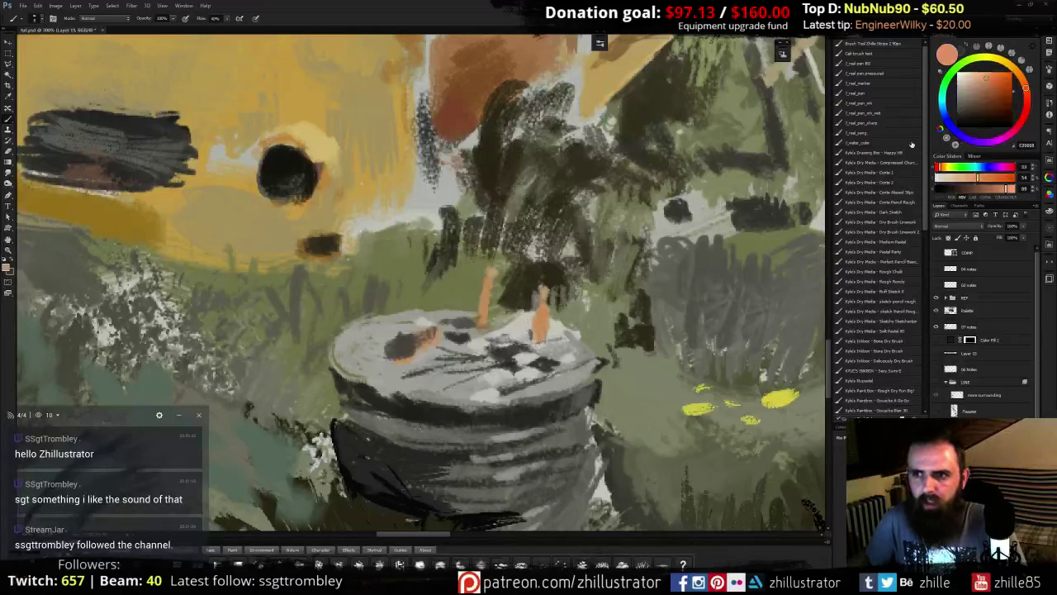
{"action": "left_click", "coordinate": [1021, 77]}
{"action": "left_click", "coordinate": [979, 79]}
{"action": "left_click", "coordinate": [1012, 66]}
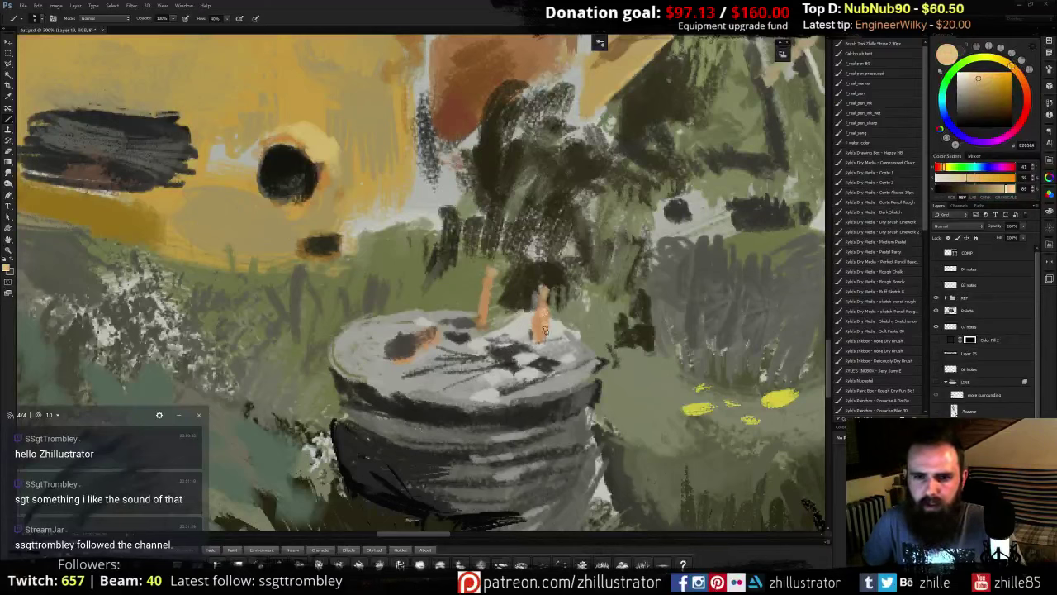
{"action": "left_click", "coordinate": [965, 78]}
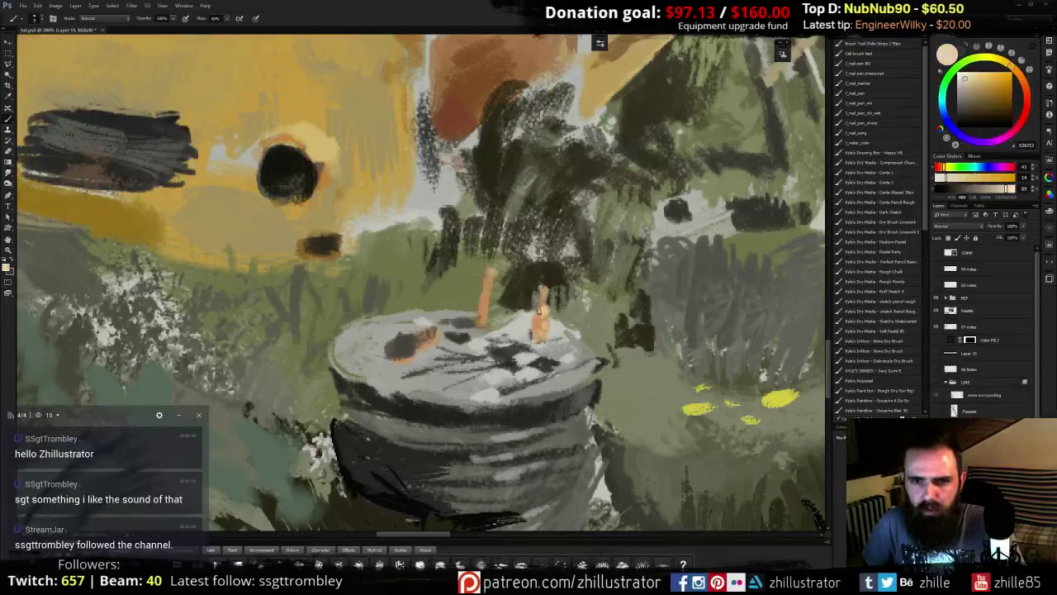
{"action": "left_click_drag", "start_coordinate": [544, 289], "coordinate": [546, 323]}
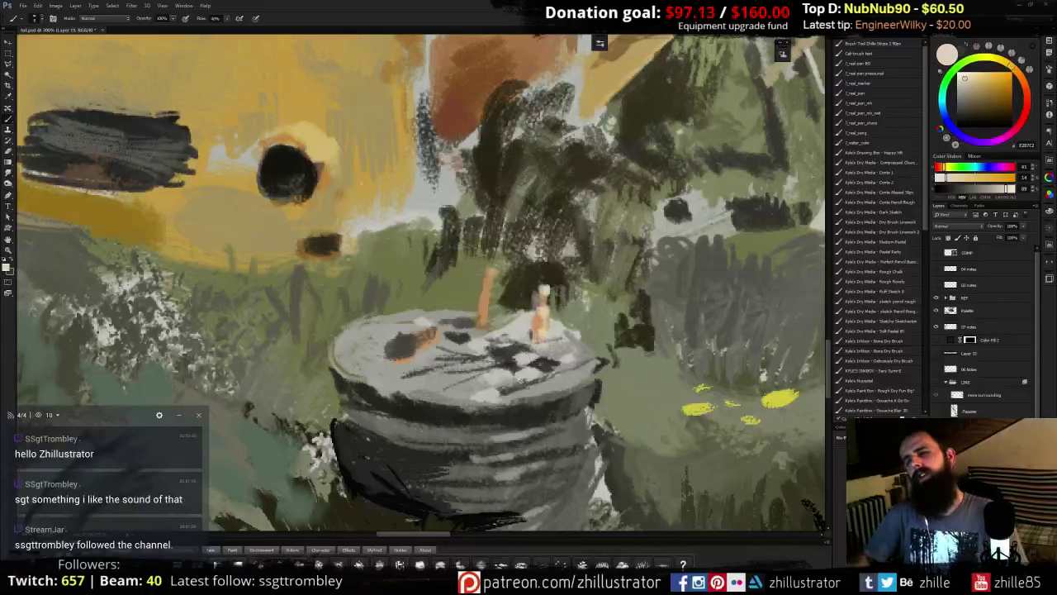
- Refine the right upright piece with sampled cream and orange tones and touch up its base with sampled dark grey
{"action": "left_click", "coordinate": [542, 299], "text": "alt"}
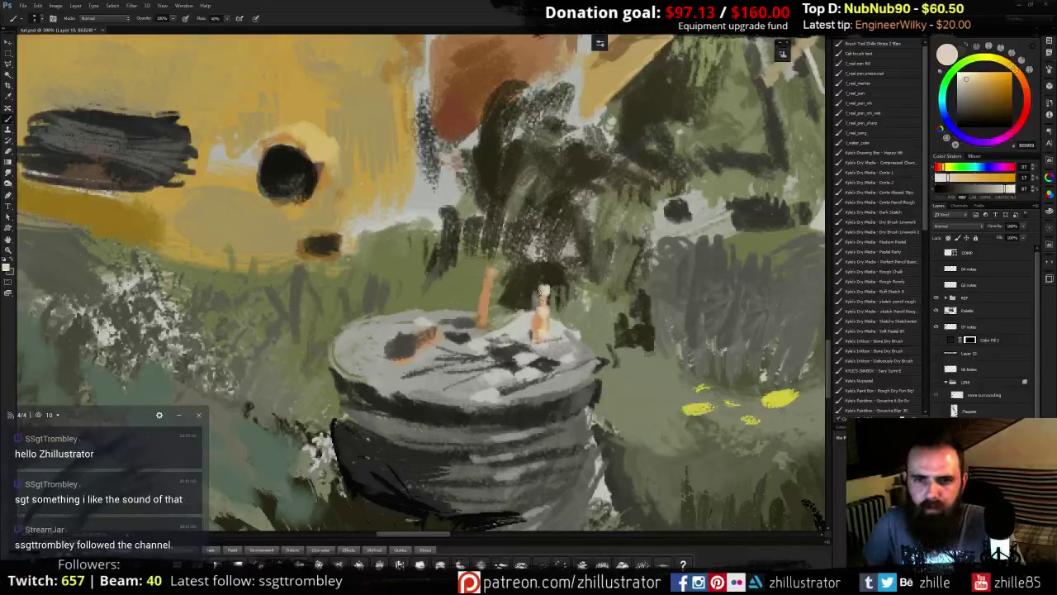
{"action": "left_click", "coordinate": [534, 292], "text": "alt"}
{"action": "left_click", "coordinate": [537, 317], "text": "alt"}
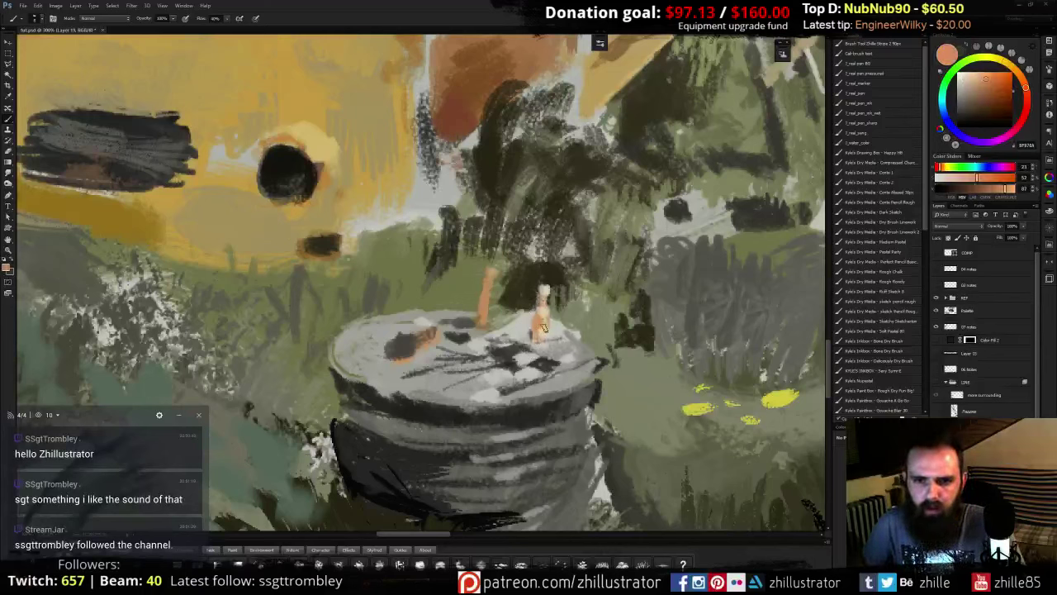
{"action": "left_click", "coordinate": [543, 324], "text": "alt"}
{"action": "left_click", "coordinate": [545, 336], "text": "alt"}
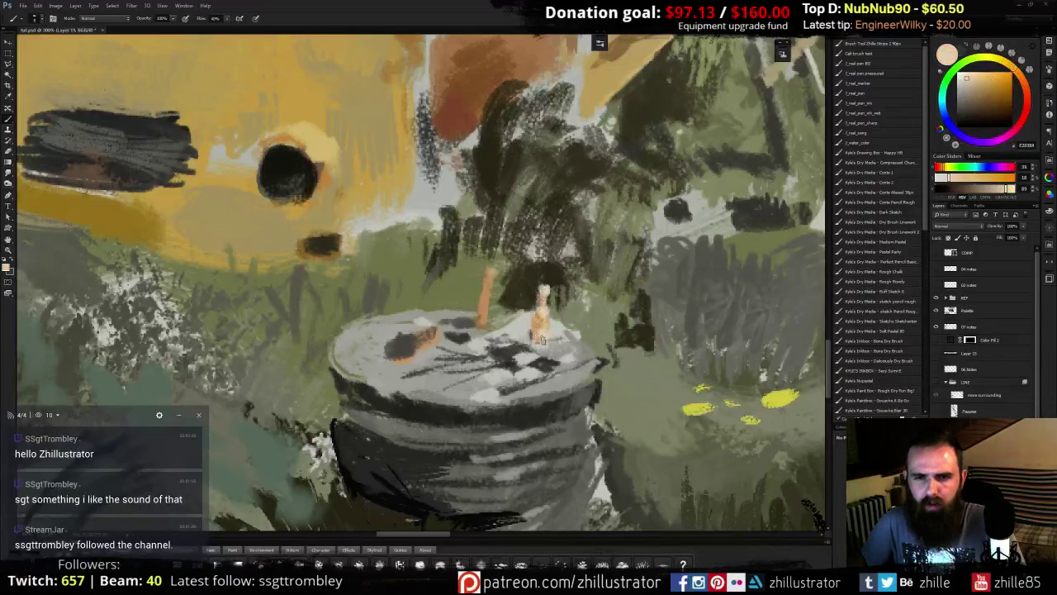
{"action": "left_click", "coordinate": [532, 331], "text": "alt"}
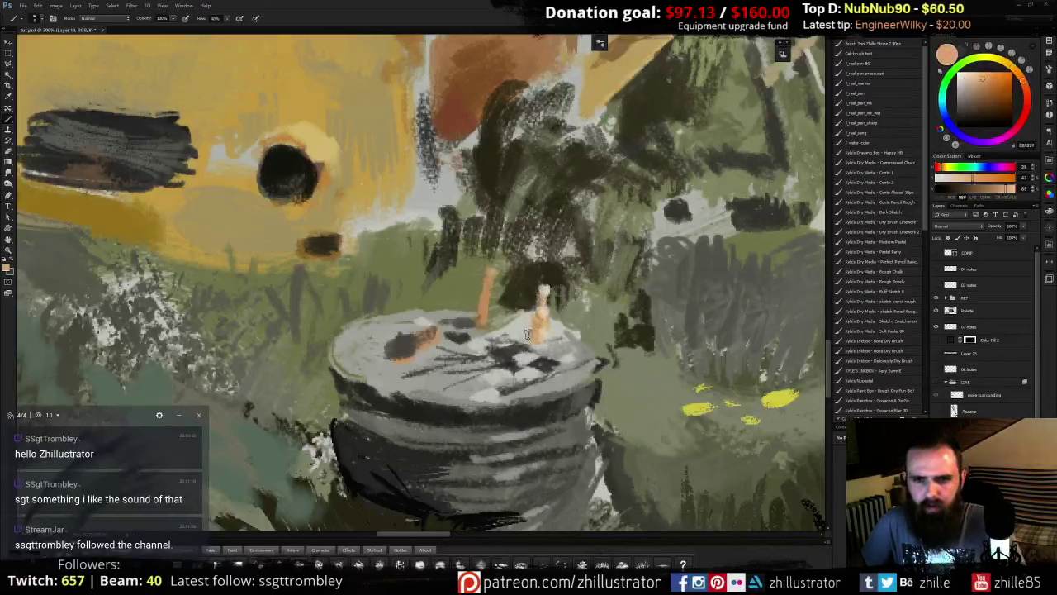
{"action": "left_click", "coordinate": [528, 335], "text": "alt"}
{"action": "left_click_drag", "start_coordinate": [545, 341], "coordinate": [532, 344]}
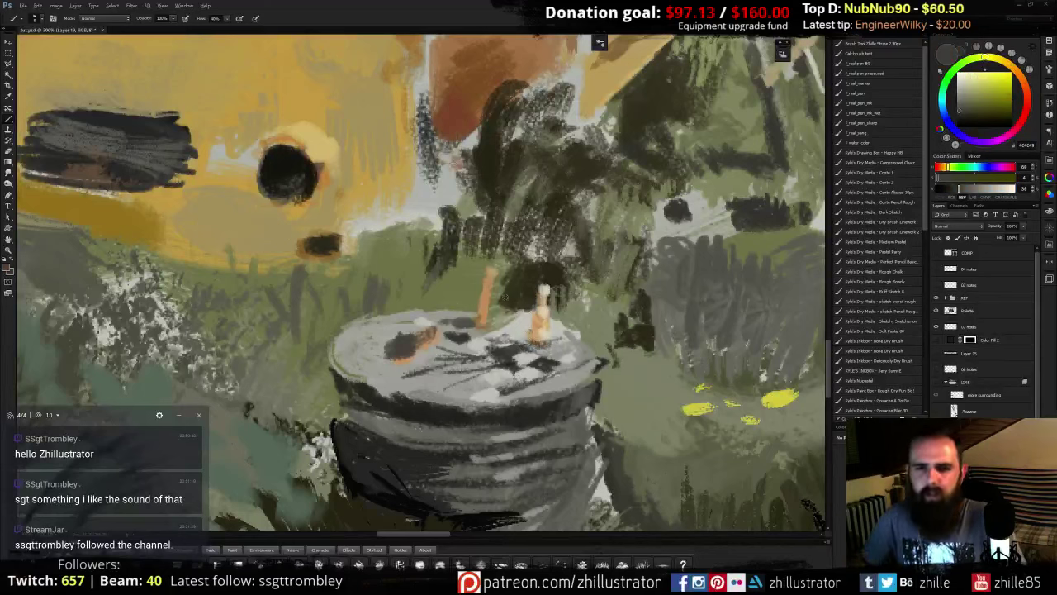
- Paint pale cream highlights on the left upright piece and refine its body and base with sampled oranges
{"action": "left_click", "coordinate": [495, 281], "text": "alt"}
{"action": "left_click", "coordinate": [489, 283], "text": "alt"}
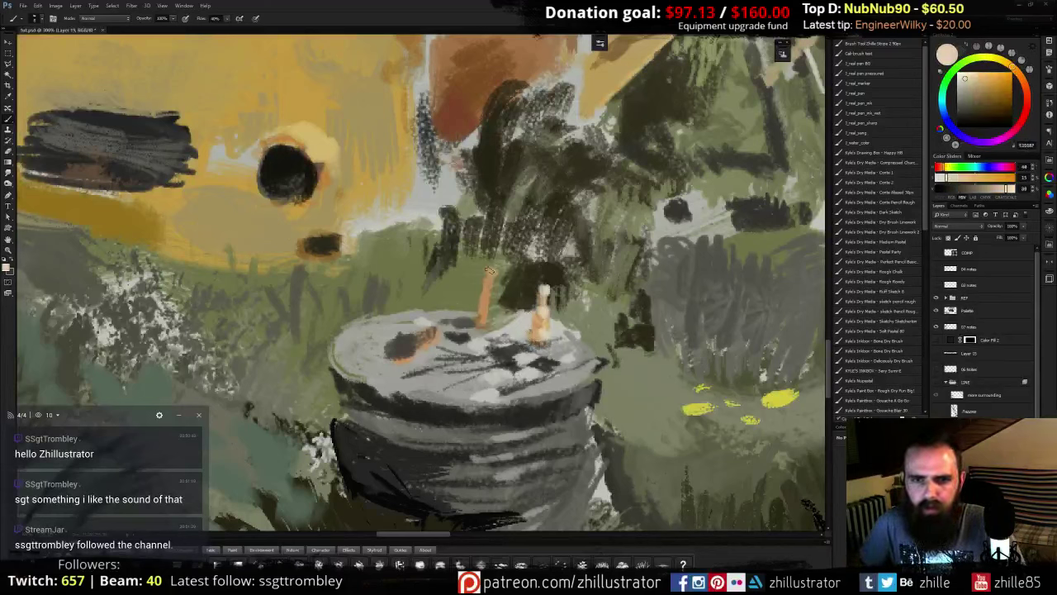
{"action": "left_click_drag", "start_coordinate": [488, 289], "coordinate": [487, 313]}
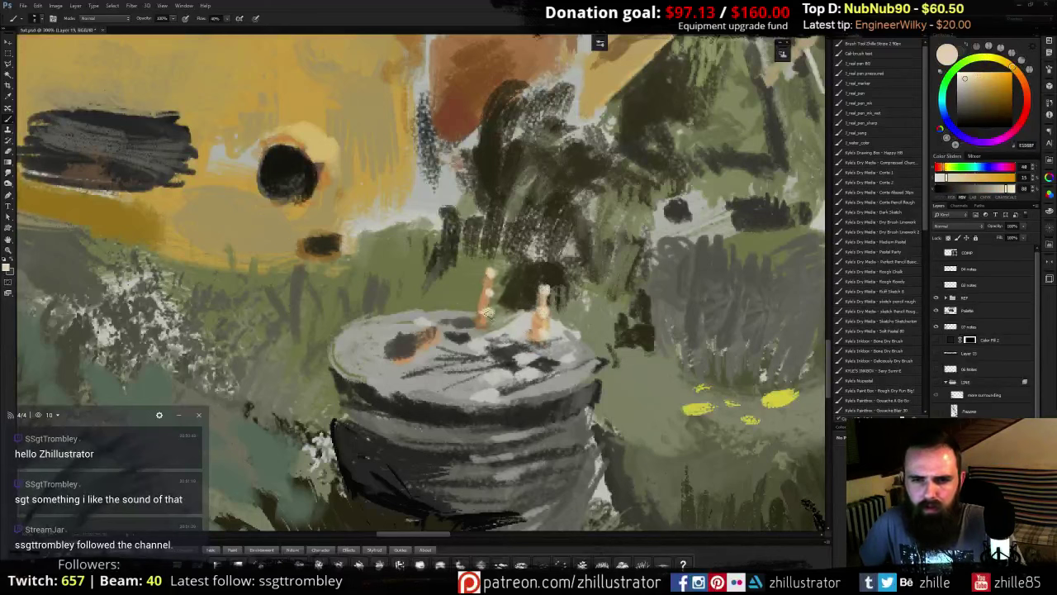
{"action": "left_click", "coordinate": [485, 315], "text": "alt"}
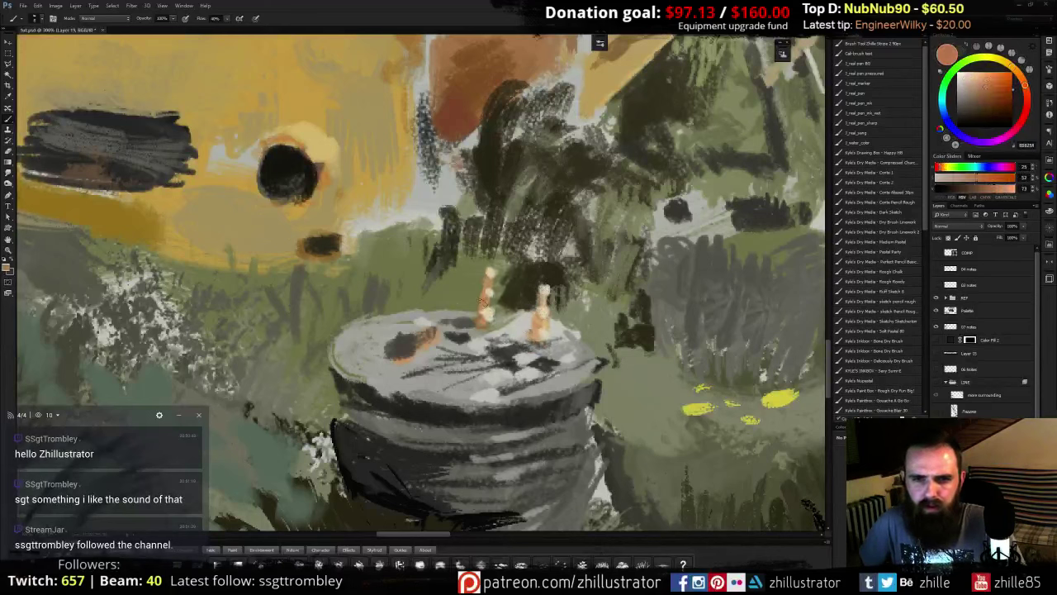
{"action": "left_click", "coordinate": [490, 283], "text": "alt"}
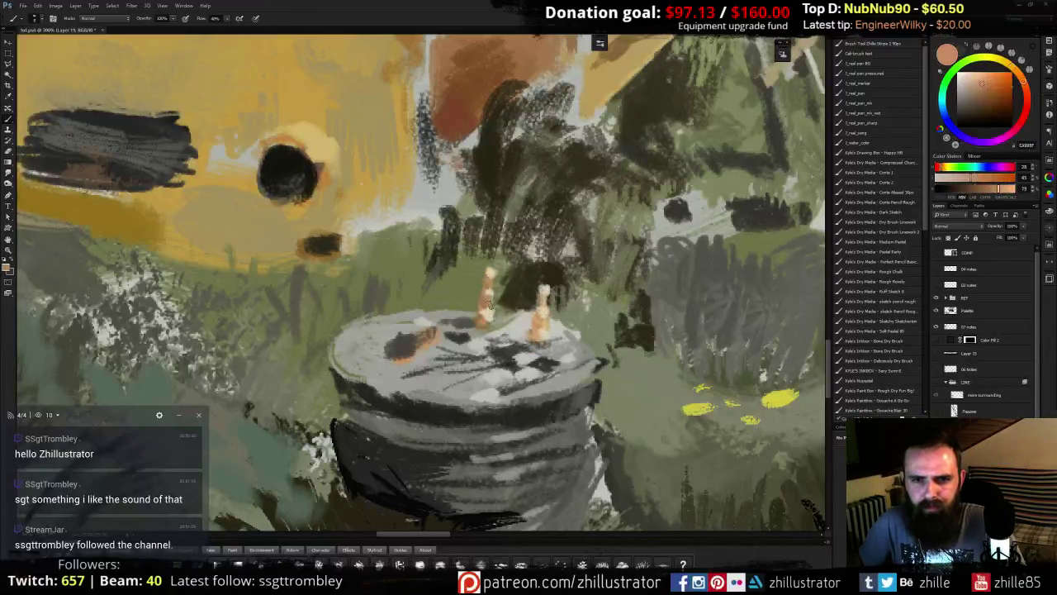
{"action": "left_click", "coordinate": [487, 306], "text": "alt"}
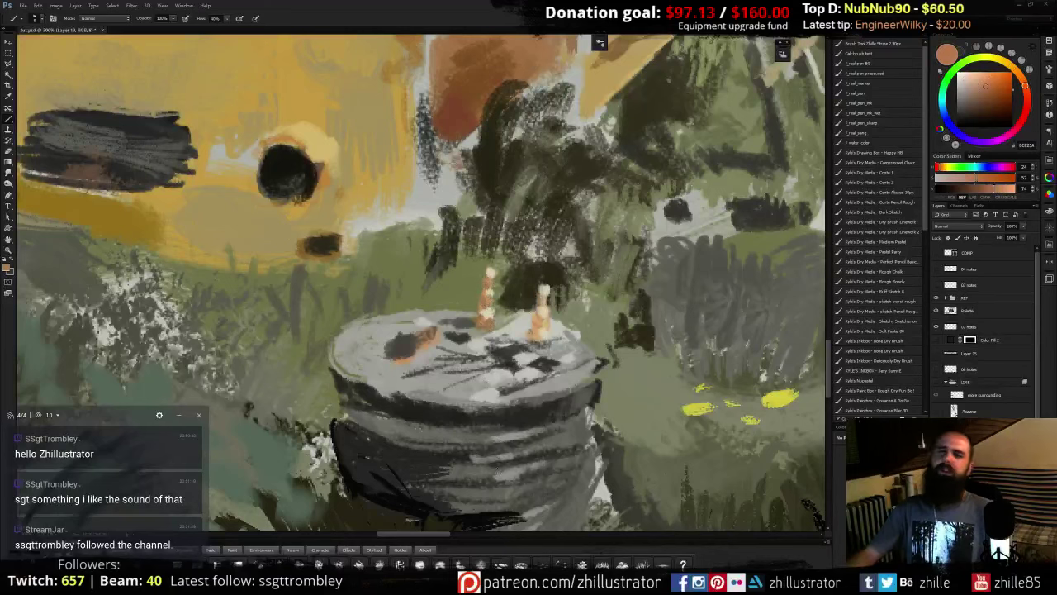
{"action": "left_click", "coordinate": [481, 330], "text": "alt"}
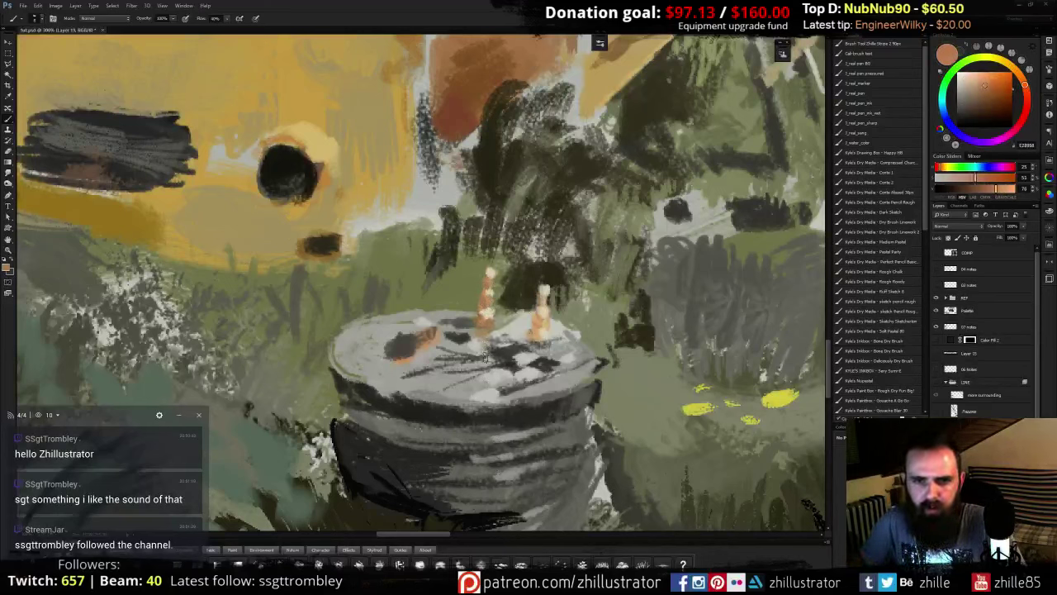
- Soften the base of the right upright piece and shade beneath it with sampled orange and grey tones
{"action": "left_click", "coordinate": [541, 335], "text": "alt"}
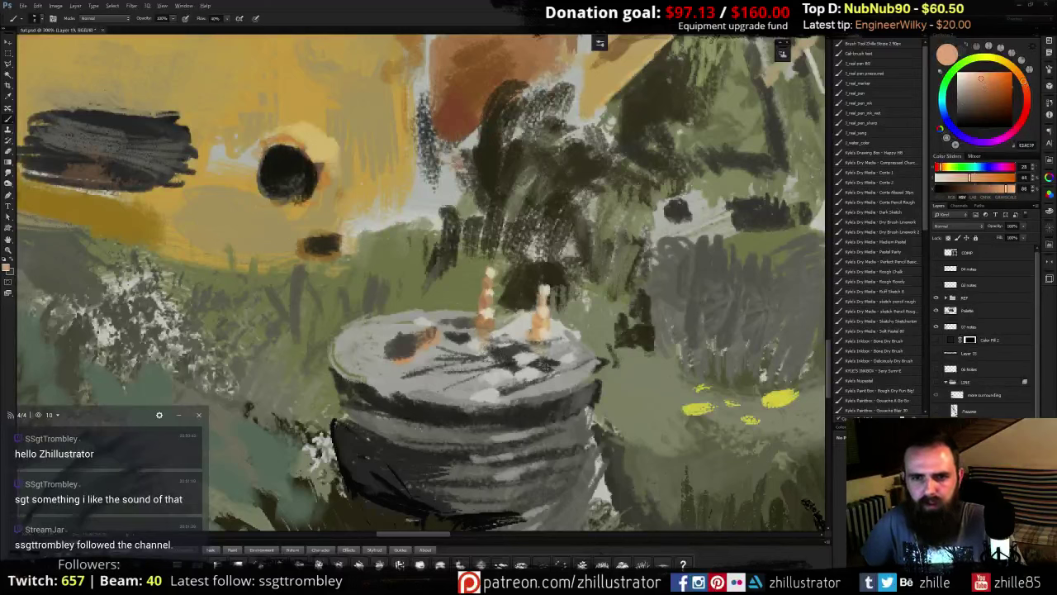
{"action": "left_click", "coordinate": [542, 345], "text": "alt"}
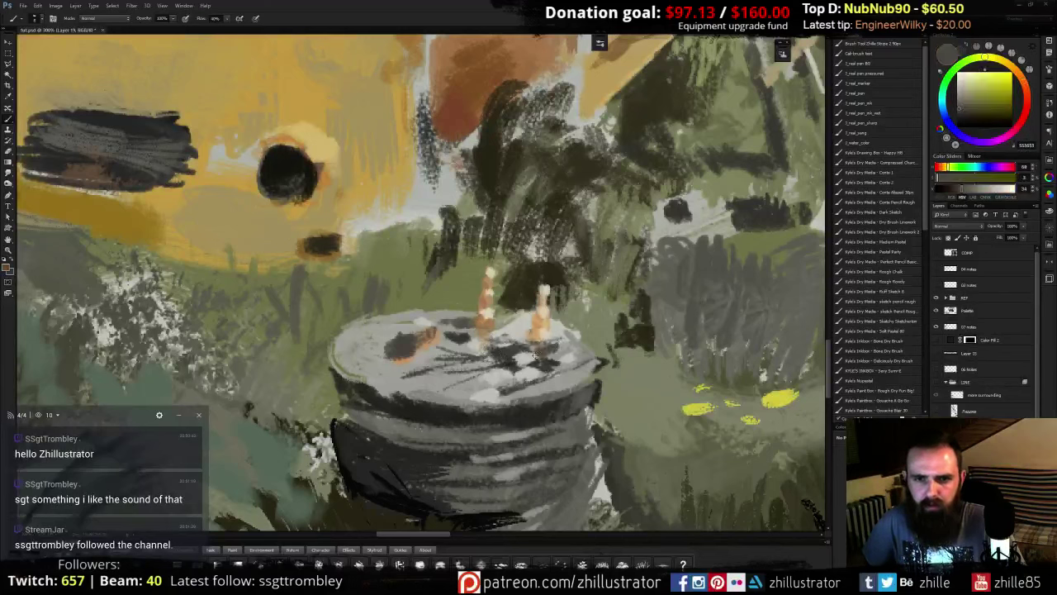
{"action": "left_click", "coordinate": [556, 353], "text": "alt"}
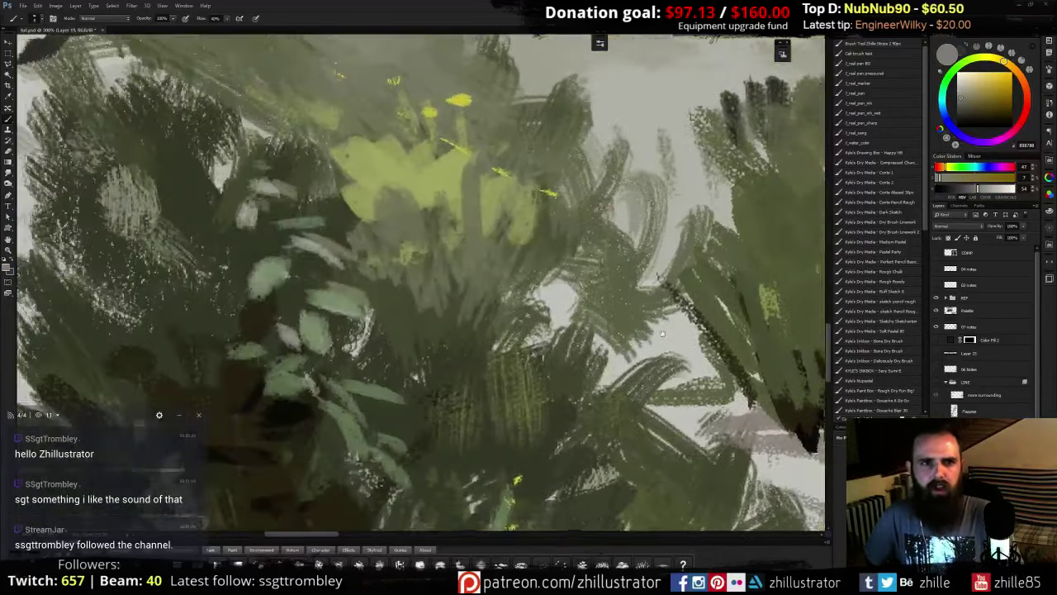
- Sharpen the light squares in the middle of the barrel lid's checkered board with sampled pale greys
{"action": "left_click_drag", "start_coordinate": [196, 223], "coordinate": [336, 313]}
{"action": "left_click_drag", "start_coordinate": [609, 319], "coordinate": [349, 267]}
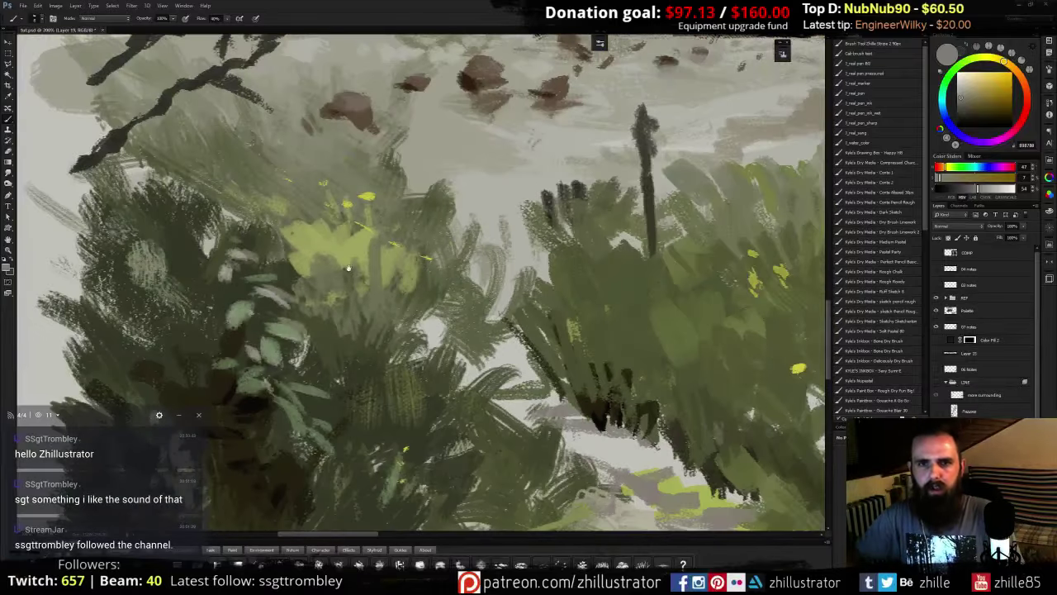
{"action": "mouse_move", "coordinate": [351, 272]}
{"action": "left_mouse_down"}
{"action": "mouse_move", "coordinate": [293, 279]}
{"action": "mouse_move", "coordinate": [390, 408]}
{"action": "left_mouse_up"}
{"action": "left_click_drag", "start_coordinate": [585, 351], "coordinate": [280, 278]}
{"action": "left_click_drag", "start_coordinate": [528, 413], "coordinate": [316, 266]}
{"action": "mouse_move", "coordinate": [641, 331]}
{"action": "left_mouse_down"}
{"action": "mouse_move", "coordinate": [596, 317]}
{"action": "mouse_move", "coordinate": [422, 343]}
{"action": "mouse_move", "coordinate": [290, 326]}
{"action": "mouse_move", "coordinate": [255, 302]}
{"action": "left_mouse_up"}
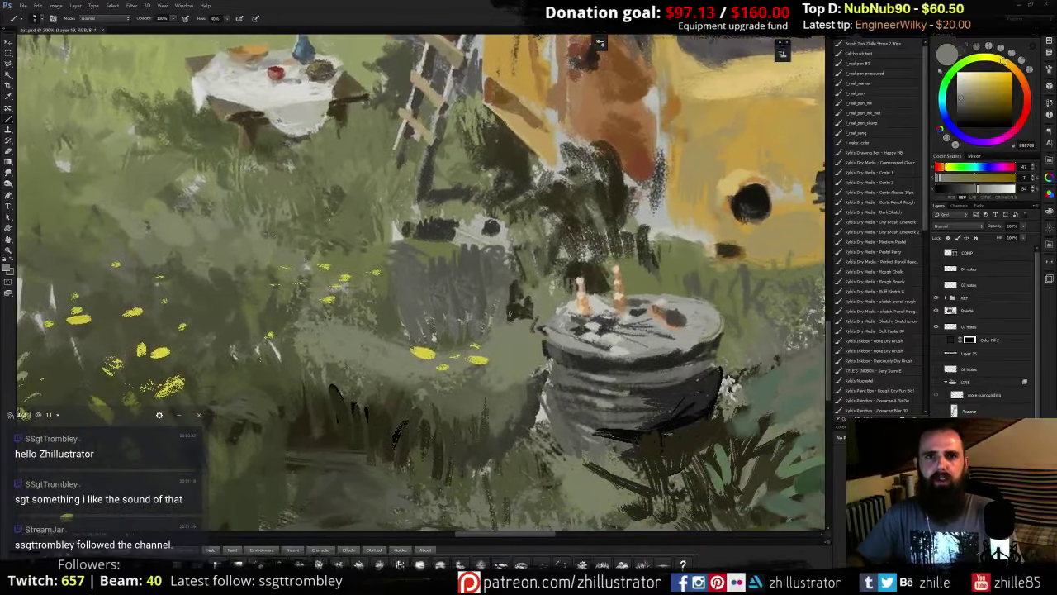
{"action": "key", "text": "ctrl+plus"}
{"action": "left_click_drag", "start_coordinate": [669, 347], "coordinate": [422, 322]}
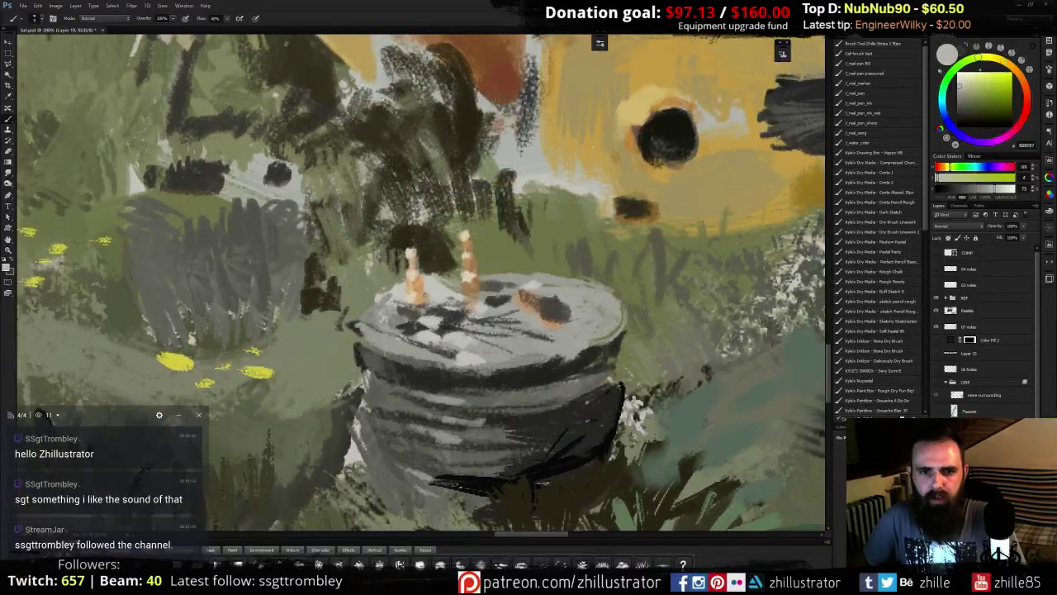
{"action": "left_click", "coordinate": [445, 324], "text": "alt"}
{"action": "left_click", "coordinate": [452, 318], "text": "alt"}
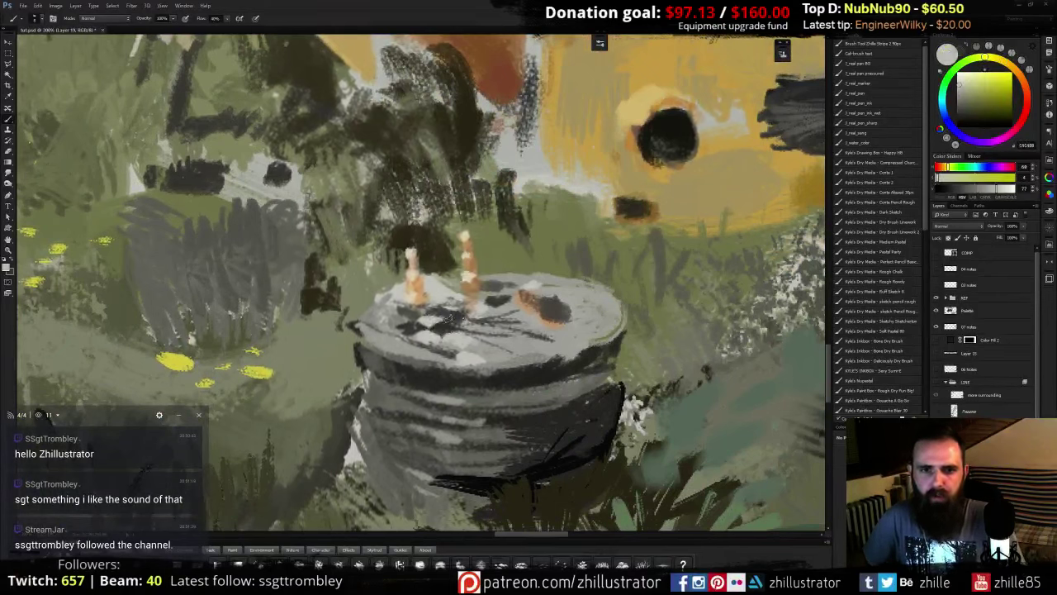
{"action": "left_click", "coordinate": [457, 338], "text": "alt"}
{"action": "left_click_drag", "start_coordinate": [455, 320], "coordinate": [457, 320]}
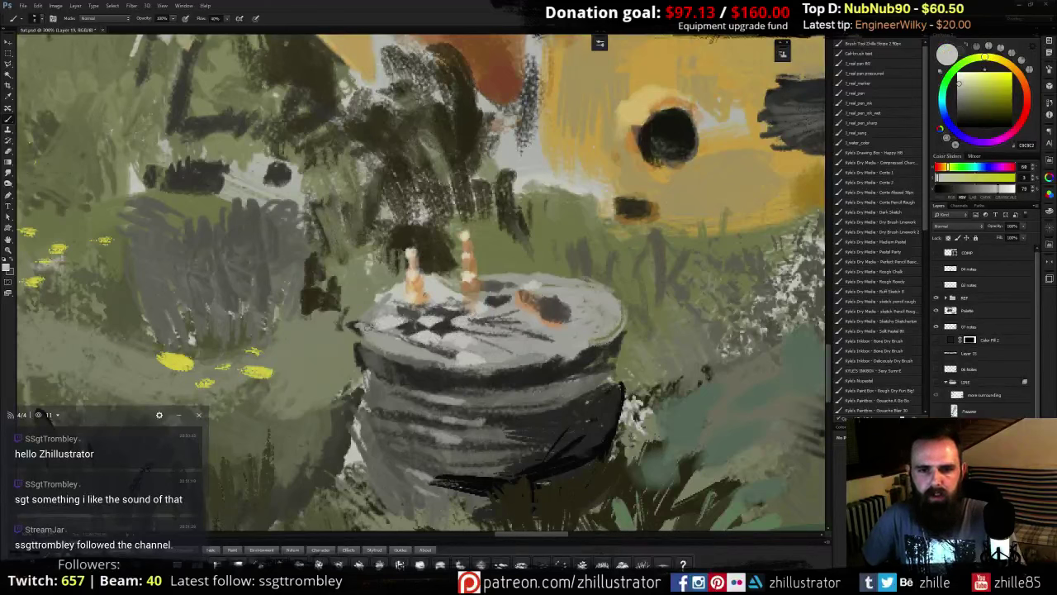
- Define the dark and light squares along the checkered board's left and front edges with sampled dark and pale greys
{"action": "left_click", "coordinate": [417, 331], "text": "alt"}
{"action": "left_click", "coordinate": [403, 328], "text": "alt"}
{"action": "left_click_drag", "start_coordinate": [376, 322], "coordinate": [388, 327]}
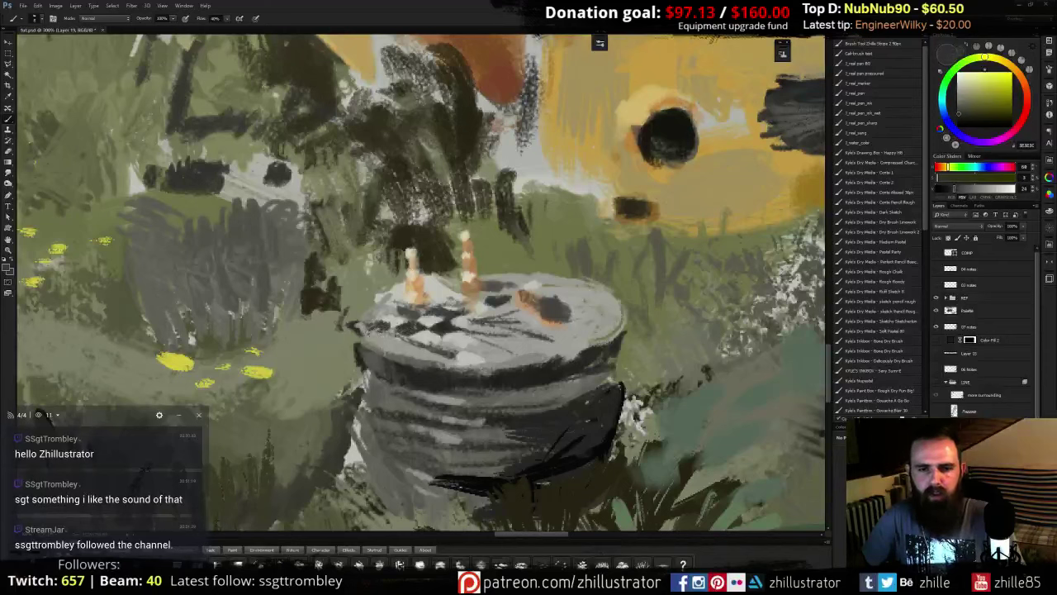
{"action": "left_click", "coordinate": [427, 351], "text": "alt"}
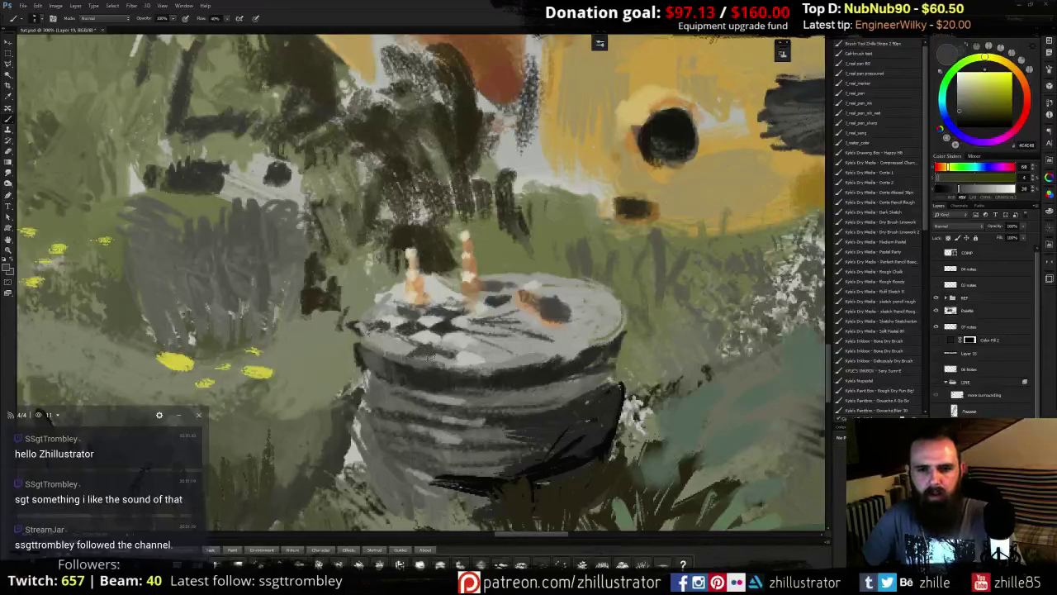
{"action": "left_click", "coordinate": [418, 334], "text": "alt"}
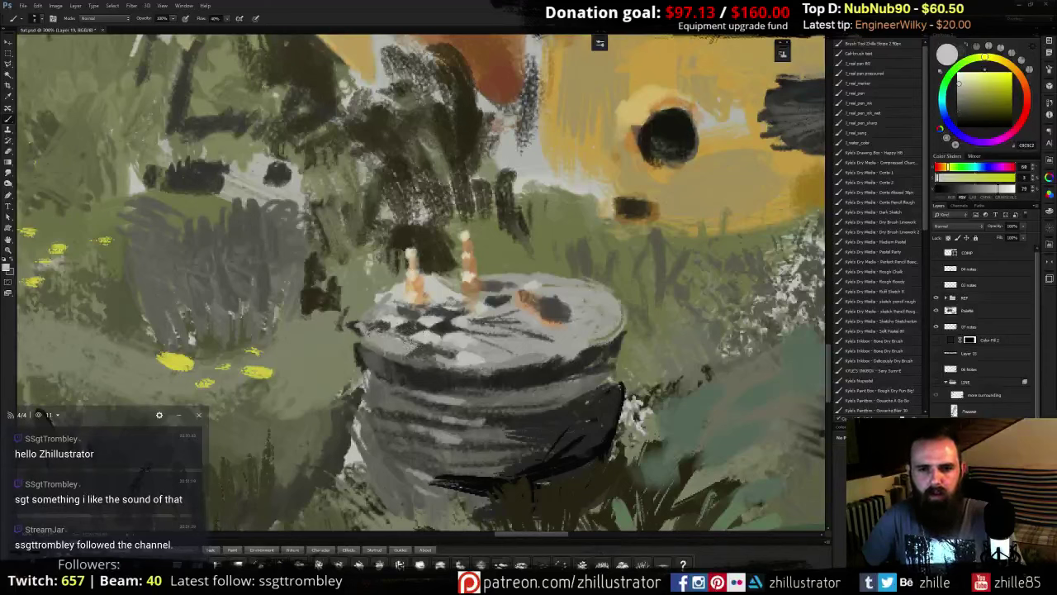
{"action": "left_click", "coordinate": [419, 348], "text": "alt"}
{"action": "left_click", "coordinate": [423, 338], "text": "alt"}
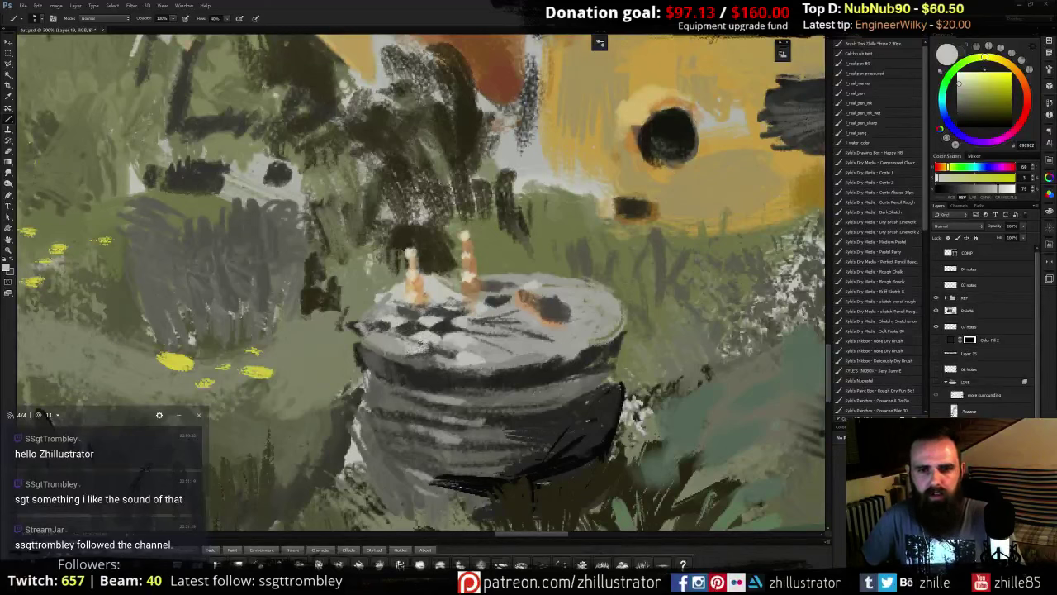
{"action": "mouse_move", "coordinate": [434, 356]}
{"action": "left_mouse_down"}
{"action": "mouse_move", "coordinate": [404, 354]}
{"action": "mouse_move", "coordinate": [450, 365]}
{"action": "left_mouse_up"}
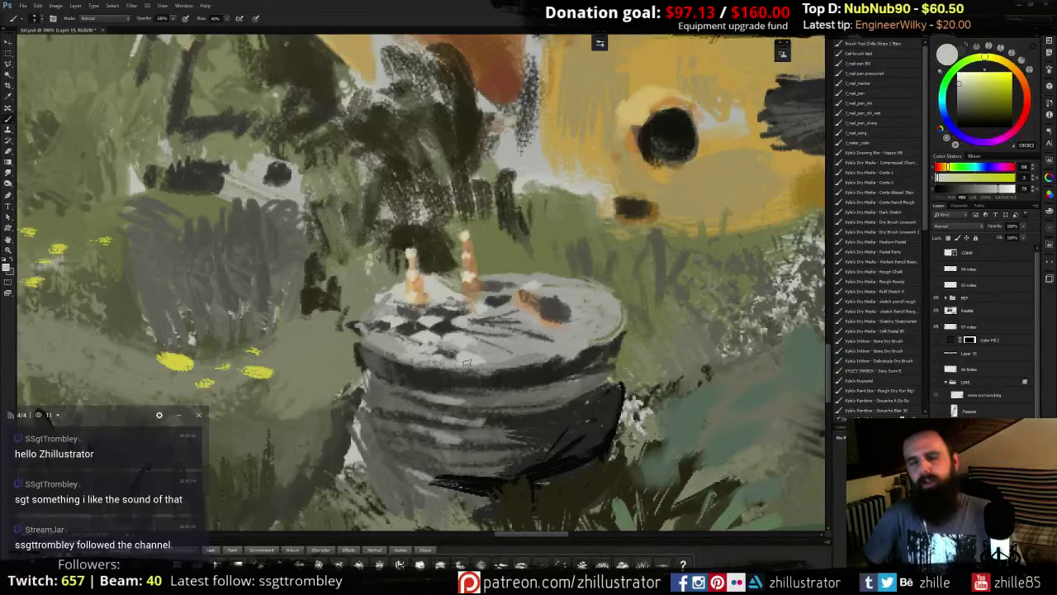
- Refine the checkered squares at the back of the board between the two upright pieces with sampled dark and light greys
{"action": "key", "text": "x"}
{"action": "mouse_move", "coordinate": [445, 309]}
{"action": "left_mouse_down"}
{"action": "mouse_move", "coordinate": [458, 314]}
{"action": "mouse_move", "coordinate": [426, 317]}
{"action": "left_mouse_up"}
{"action": "key", "text": "x"}
{"action": "left_click", "coordinate": [452, 302], "text": "alt"}
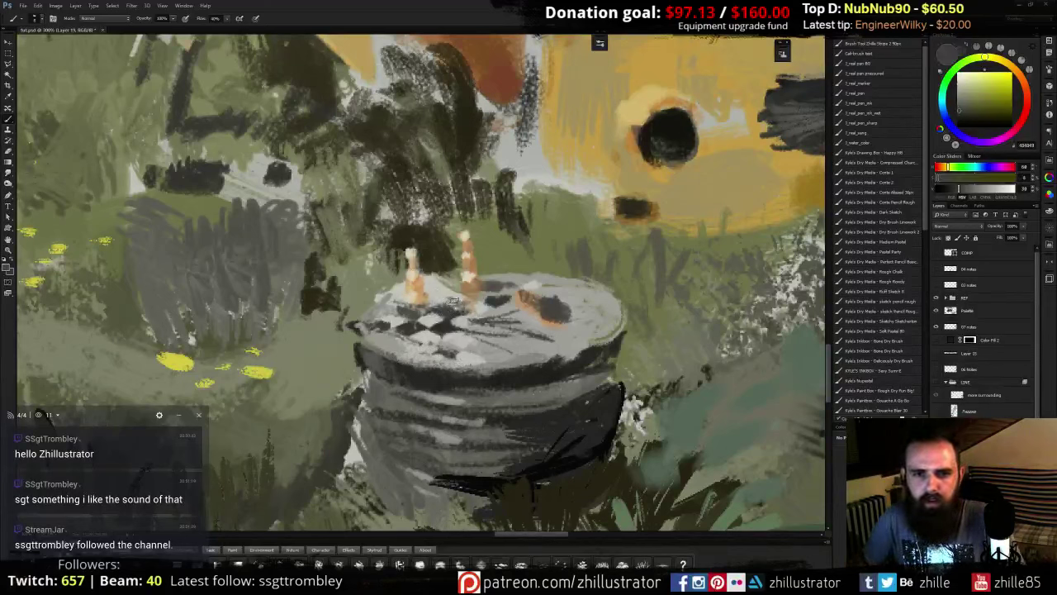
{"action": "left_click", "coordinate": [448, 297], "text": "alt"}
{"action": "left_click_drag", "start_coordinate": [444, 294], "coordinate": [455, 292]}
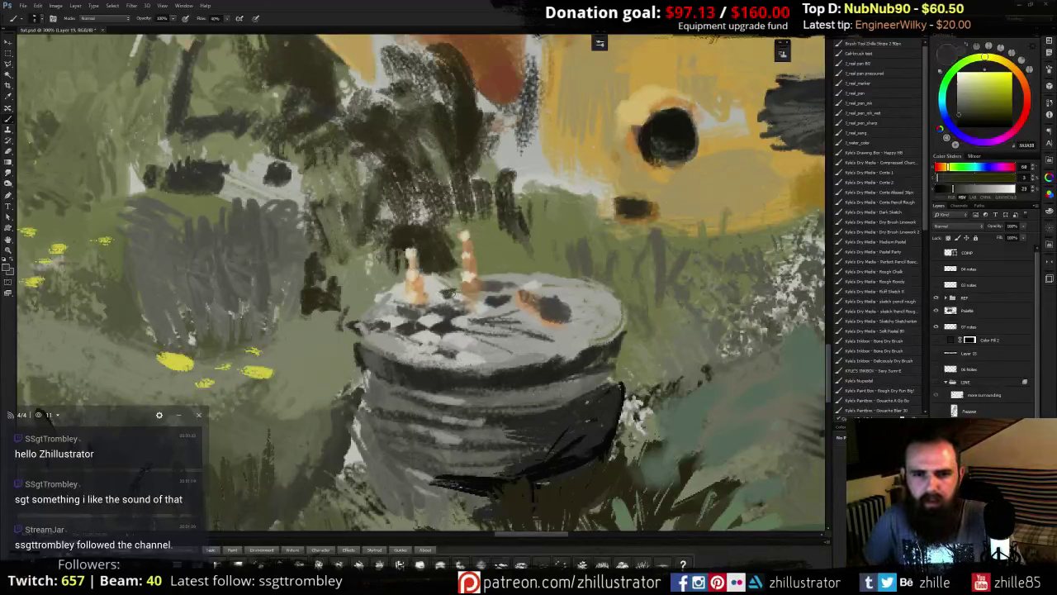
{"action": "left_click", "coordinate": [449, 294], "text": "alt"}
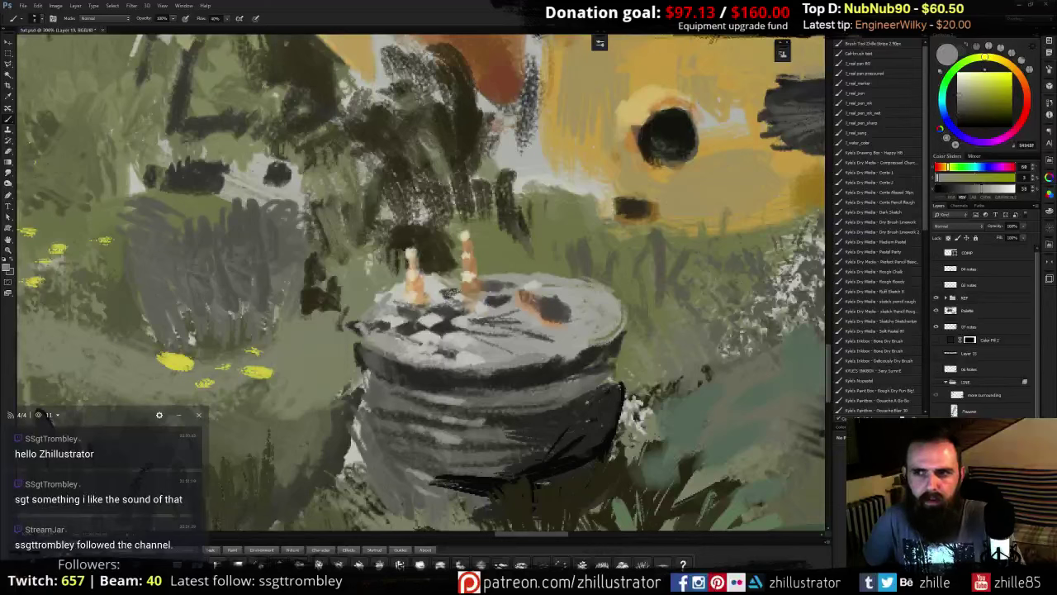
{"action": "left_click", "coordinate": [449, 309], "text": "alt"}
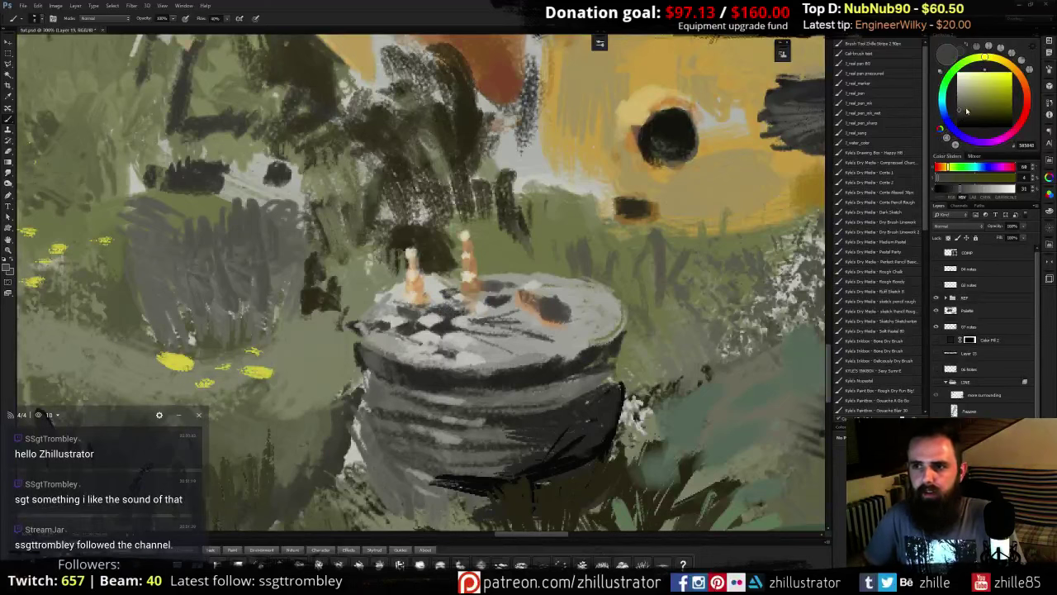
- Paint sampled dark olive around the left upright piece to sharpen its silhouette against the background
{"action": "left_click", "coordinate": [383, 287], "text": "alt"}
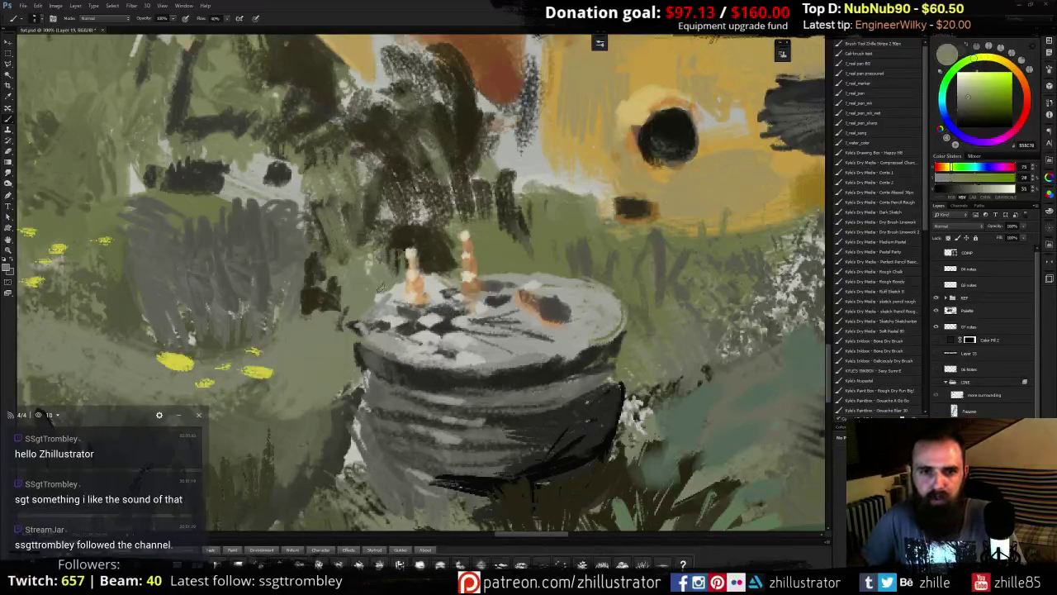
{"action": "left_click", "coordinate": [423, 258], "text": "alt"}
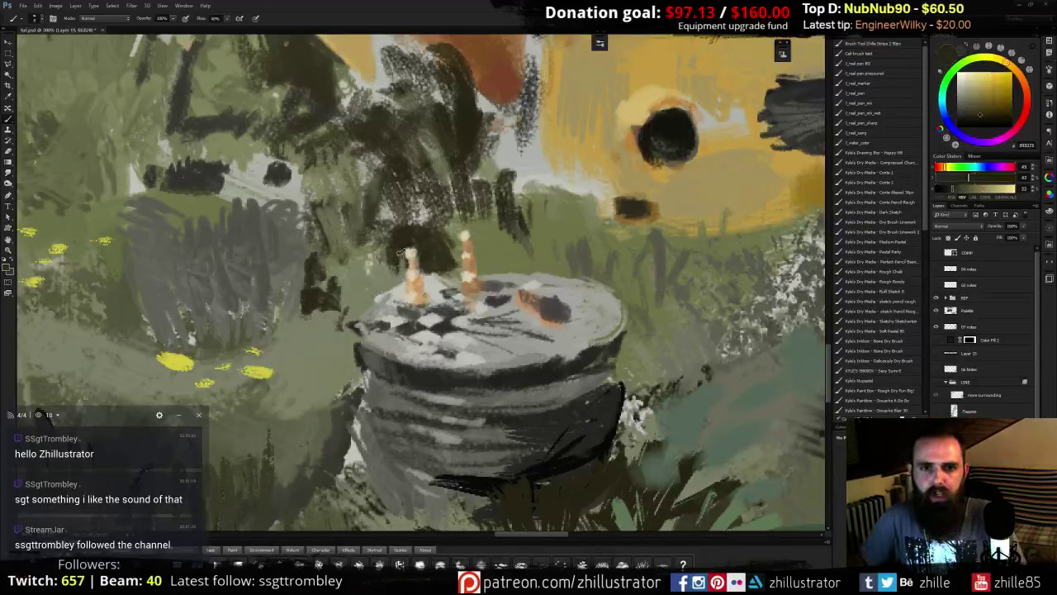
{"action": "mouse_move", "coordinate": [404, 264]}
{"action": "left_mouse_down"}
{"action": "mouse_move", "coordinate": [382, 275]}
{"action": "mouse_move", "coordinate": [455, 250]}
{"action": "left_mouse_up"}
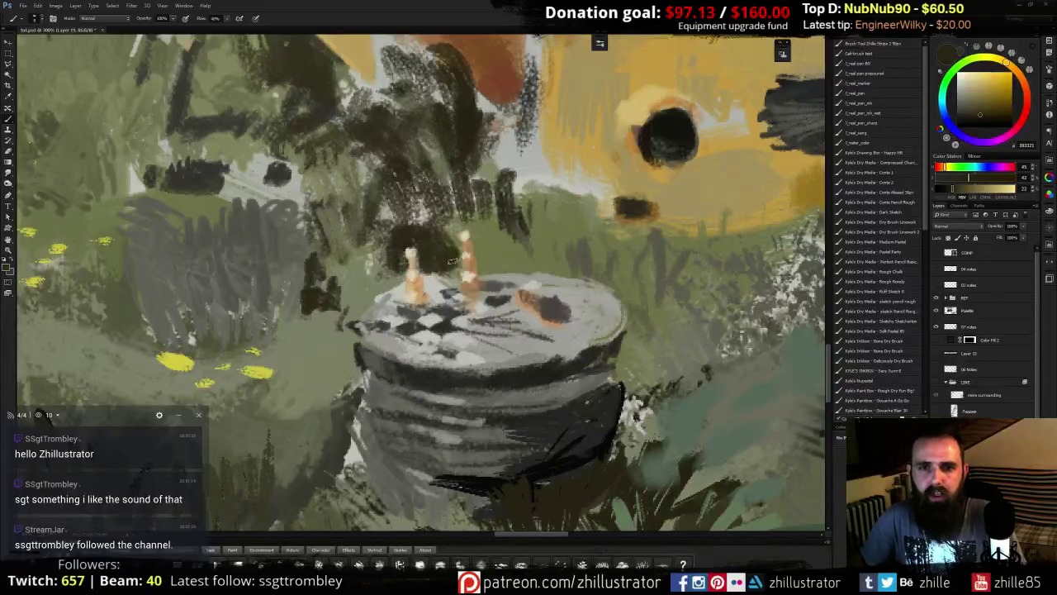
- Paint dark olive foliage behind the right upright piece, showing the line art group as a guide and hiding it again
{"action": "left_click", "coordinate": [936, 381]}
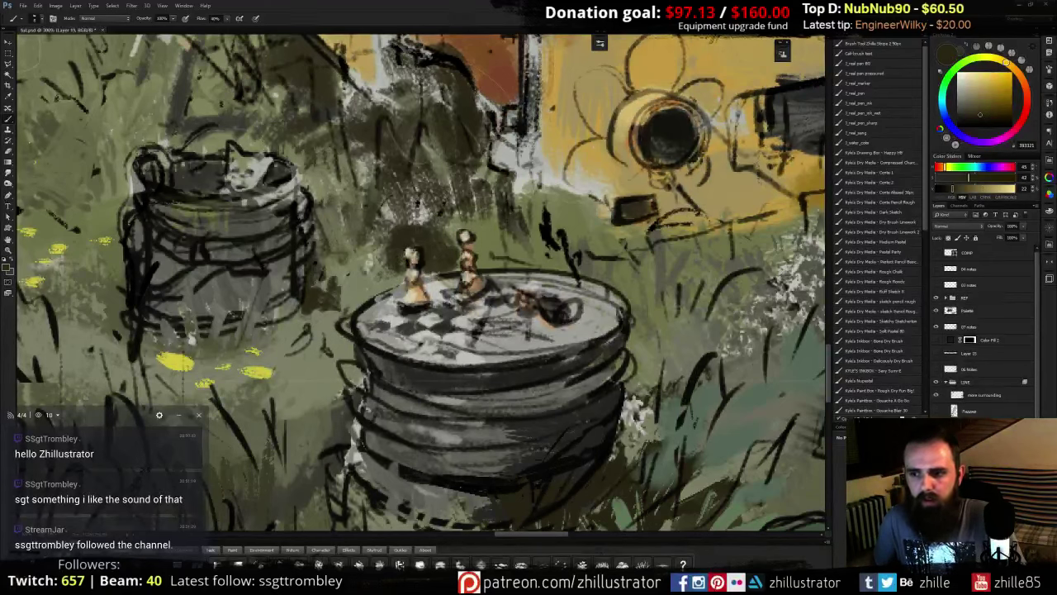
{"action": "left_click", "coordinate": [935, 382]}
{"action": "left_click", "coordinate": [935, 382]}
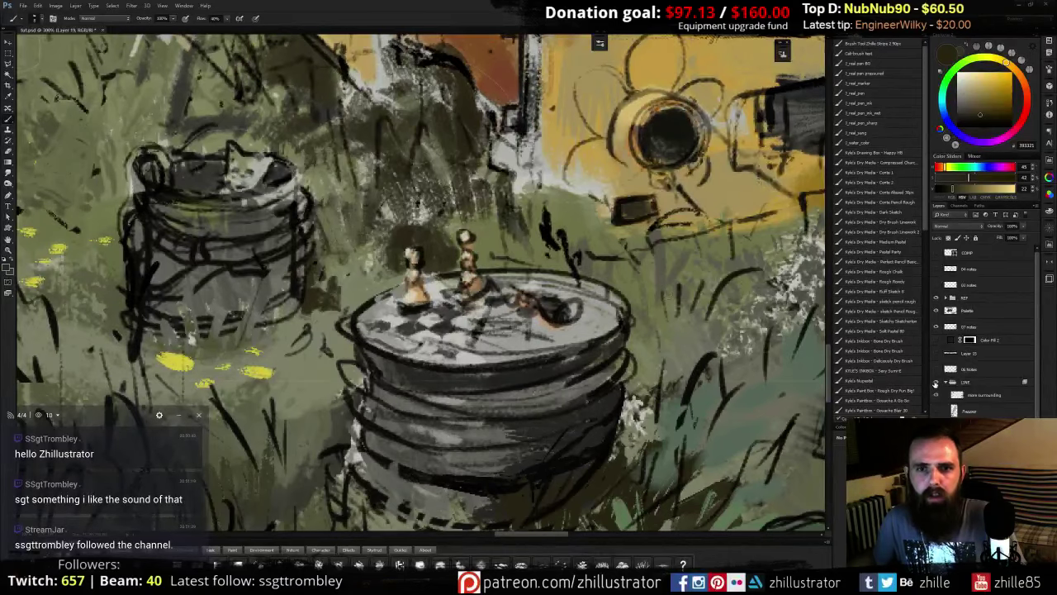
{"action": "mouse_move", "coordinate": [485, 236]}
{"action": "left_mouse_down"}
{"action": "mouse_move", "coordinate": [485, 254]}
{"action": "mouse_move", "coordinate": [532, 262]}
{"action": "mouse_move", "coordinate": [471, 225]}
{"action": "left_mouse_up"}
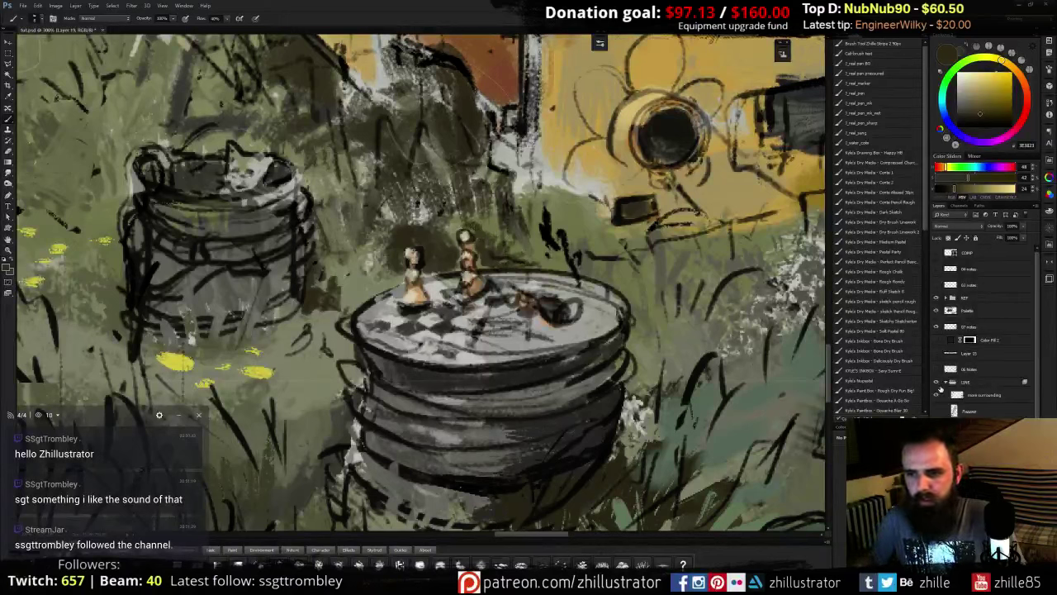
{"action": "left_click", "coordinate": [937, 383]}
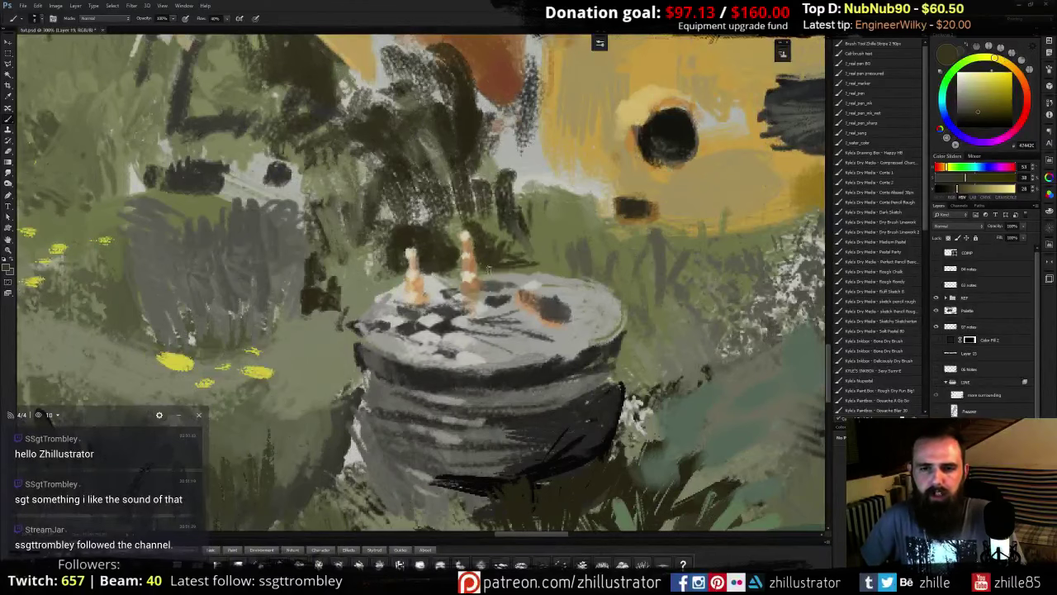
- Clean up the lid's back edge with sampled pale grey and darken the background between the two upright pieces with sampled olive
{"action": "left_click", "coordinate": [435, 280], "text": "alt"}
{"action": "left_click", "coordinate": [444, 281], "text": "alt"}
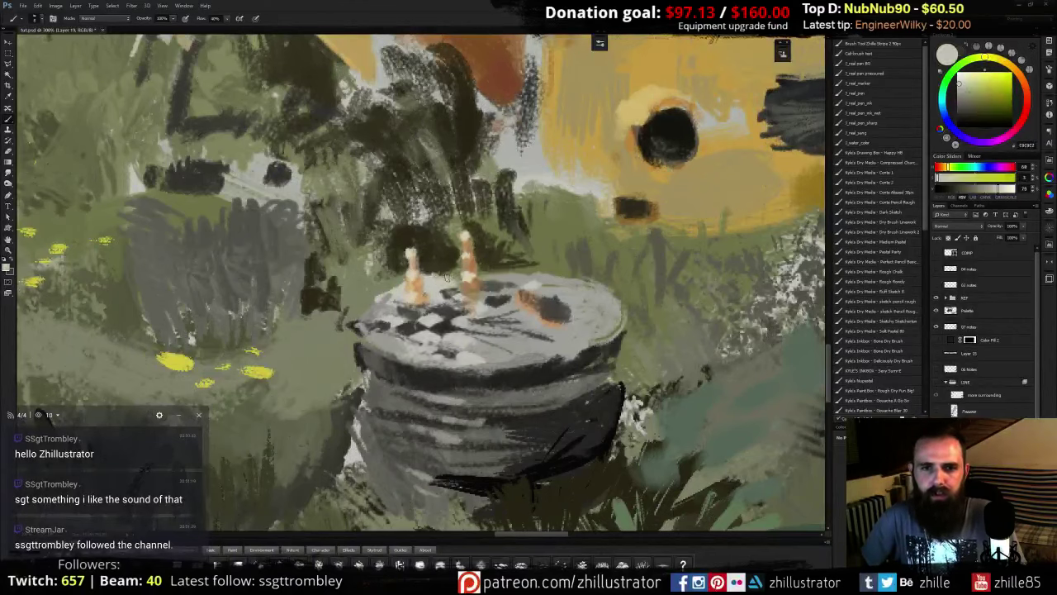
{"action": "left_click", "coordinate": [456, 261], "text": "alt"}
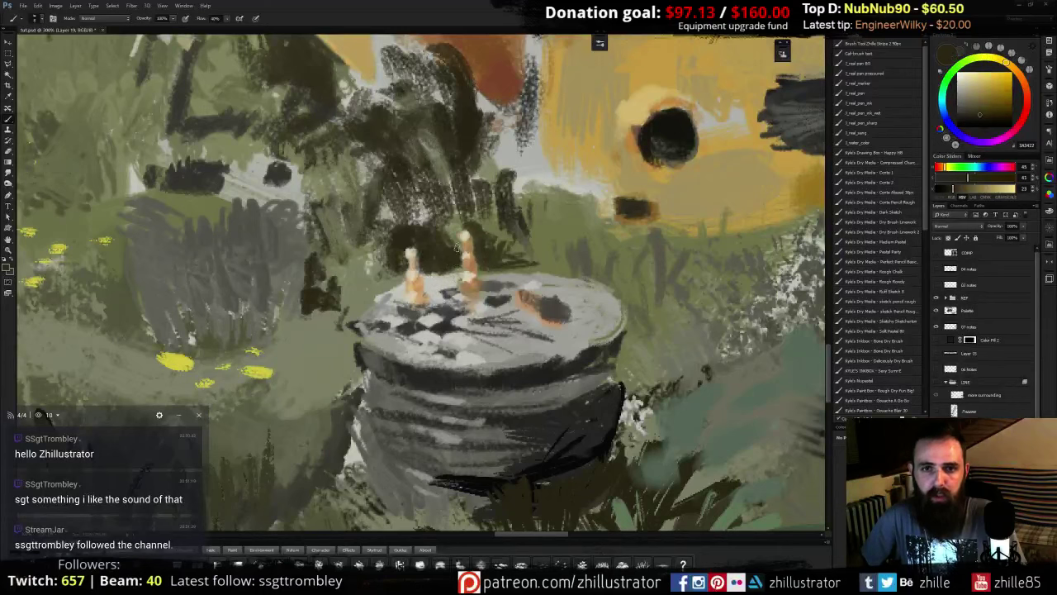
{"action": "left_click", "coordinate": [445, 246], "text": "alt"}
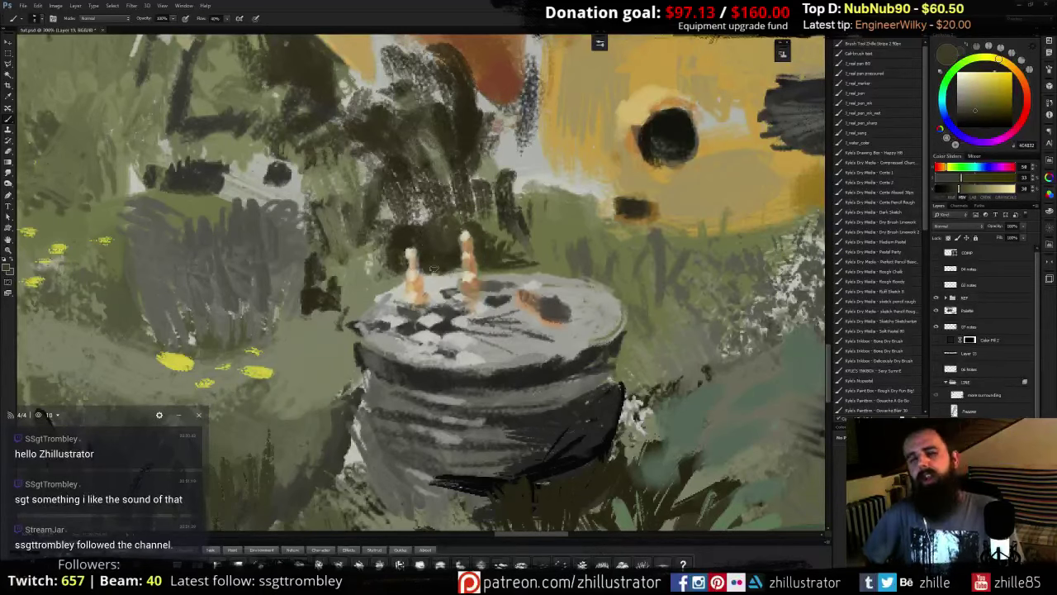
- Rework the right upright piece's lower and middle body with sampled orange and cream tones, trimming its edge with sampled dark olive
{"action": "left_click", "coordinate": [460, 282], "text": "alt"}
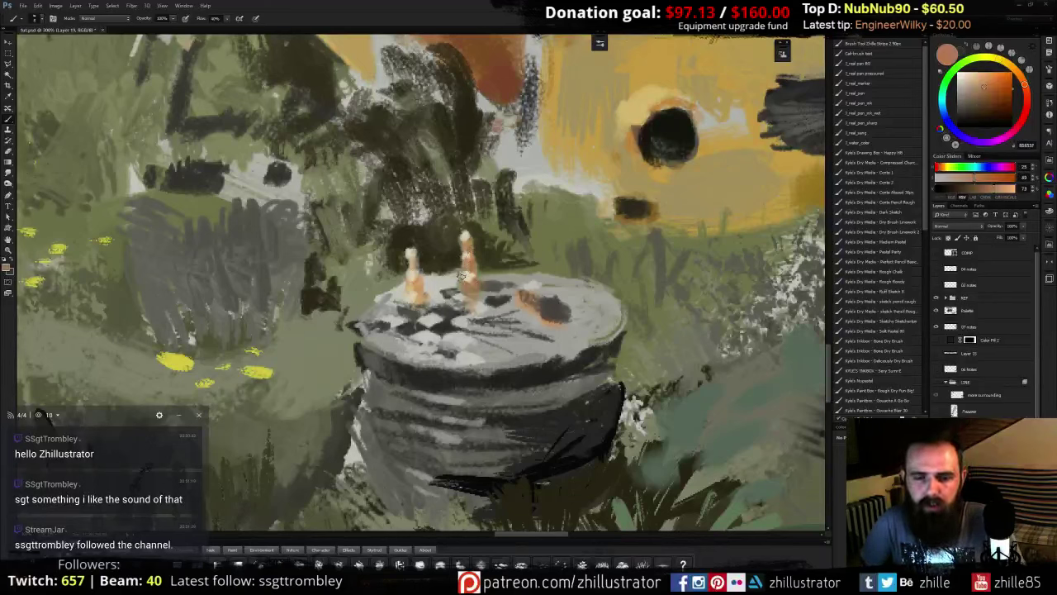
{"action": "left_click", "coordinate": [466, 281], "text": "alt"}
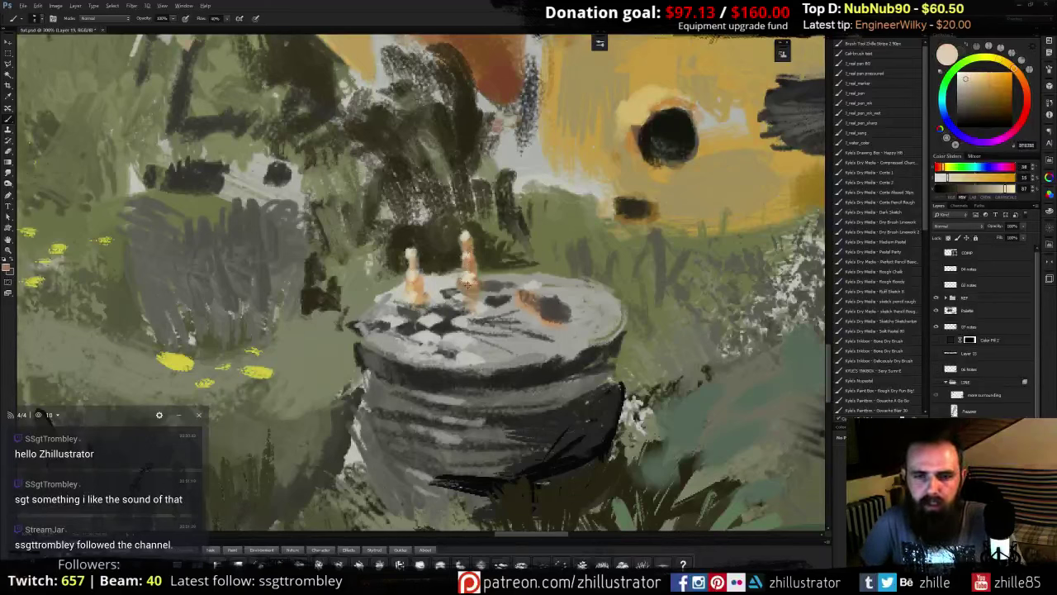
{"action": "left_click", "coordinate": [476, 278], "text": "alt"}
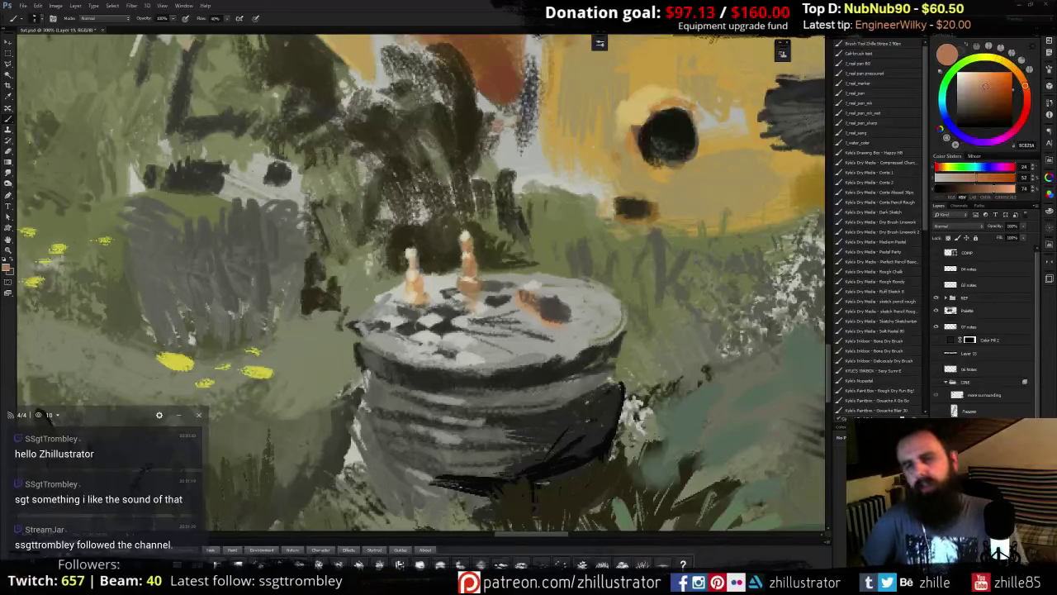
{"action": "left_click", "coordinate": [460, 259], "text": "alt"}
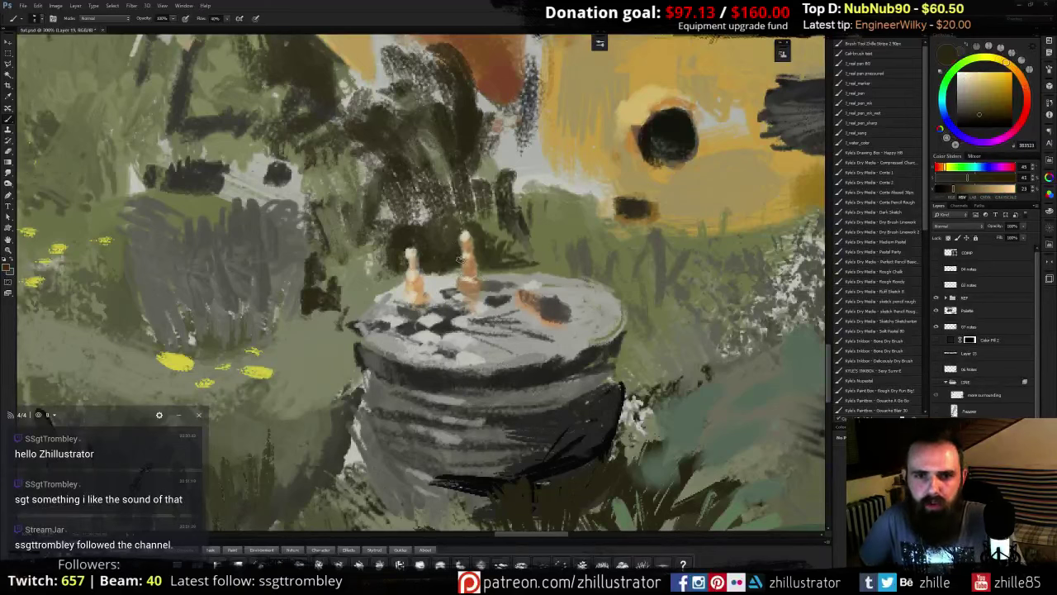
{"action": "left_click", "coordinate": [466, 260], "text": "alt"}
{"action": "left_click", "coordinate": [465, 265], "text": "alt"}
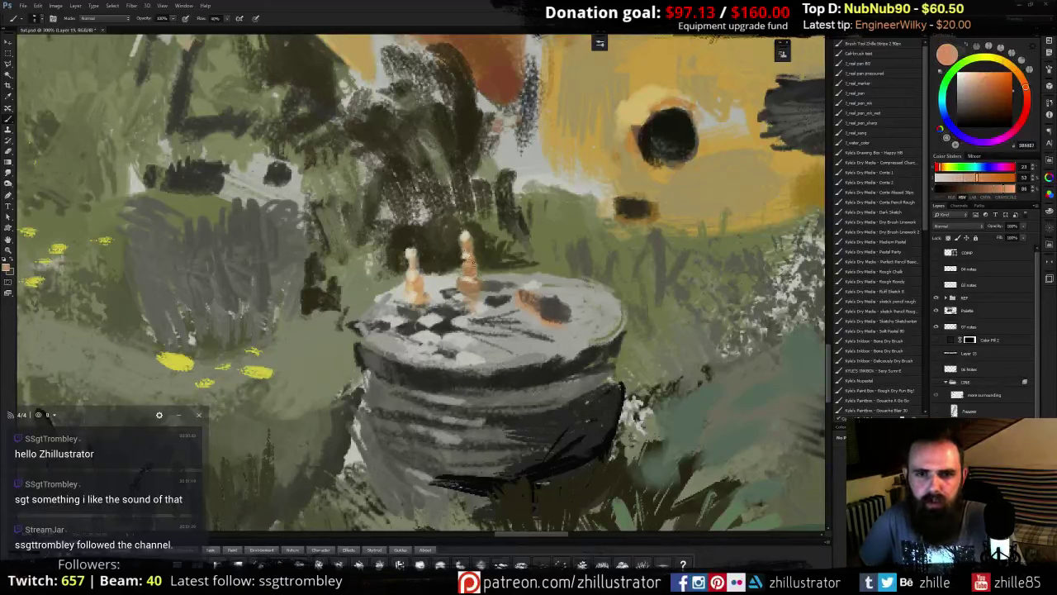
{"action": "left_click", "coordinate": [465, 264], "text": "alt"}
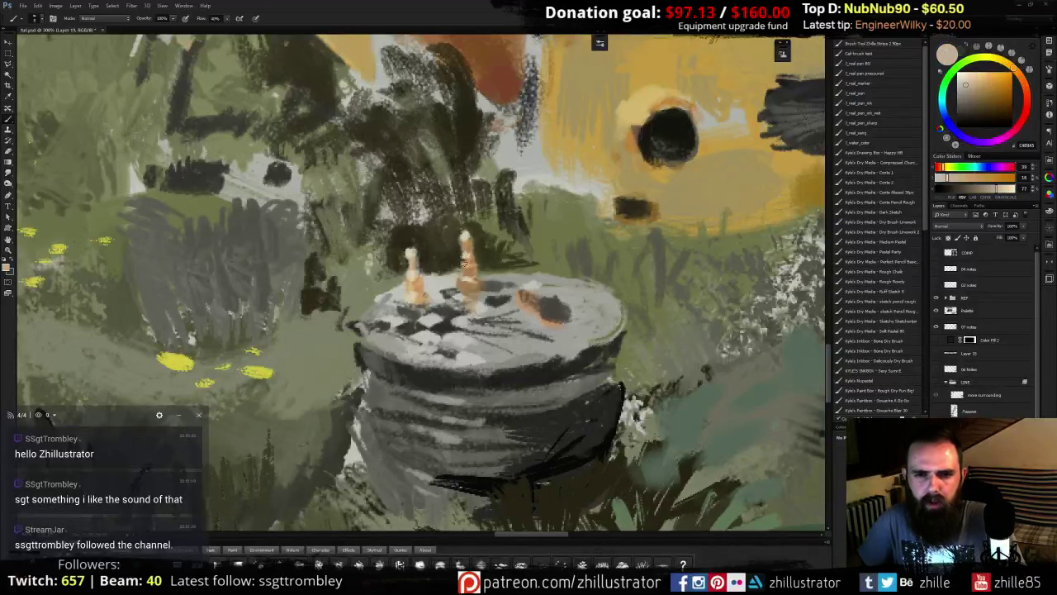
{"action": "left_click", "coordinate": [465, 263], "text": "alt"}
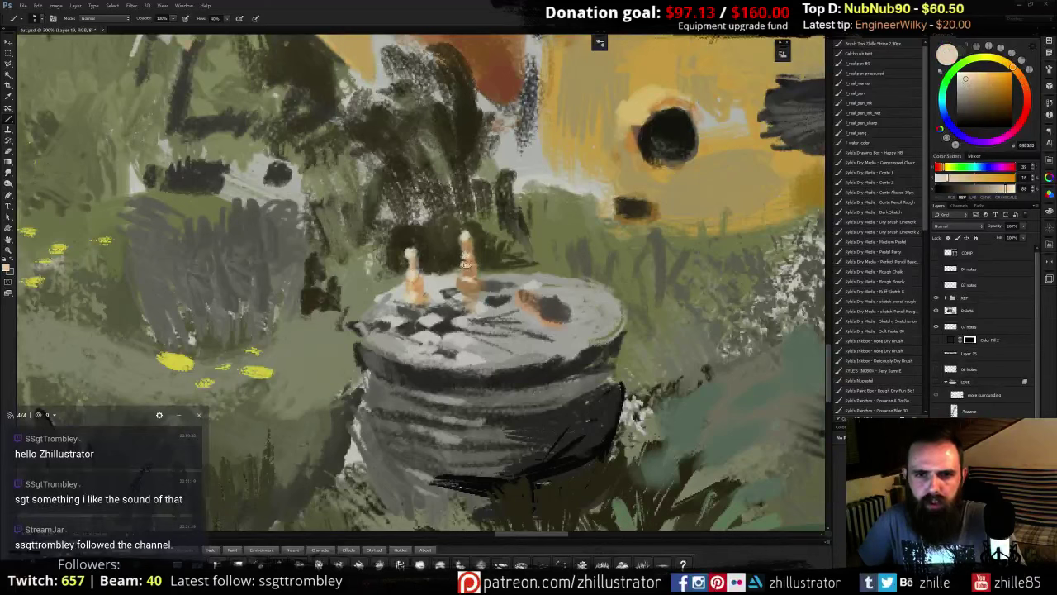
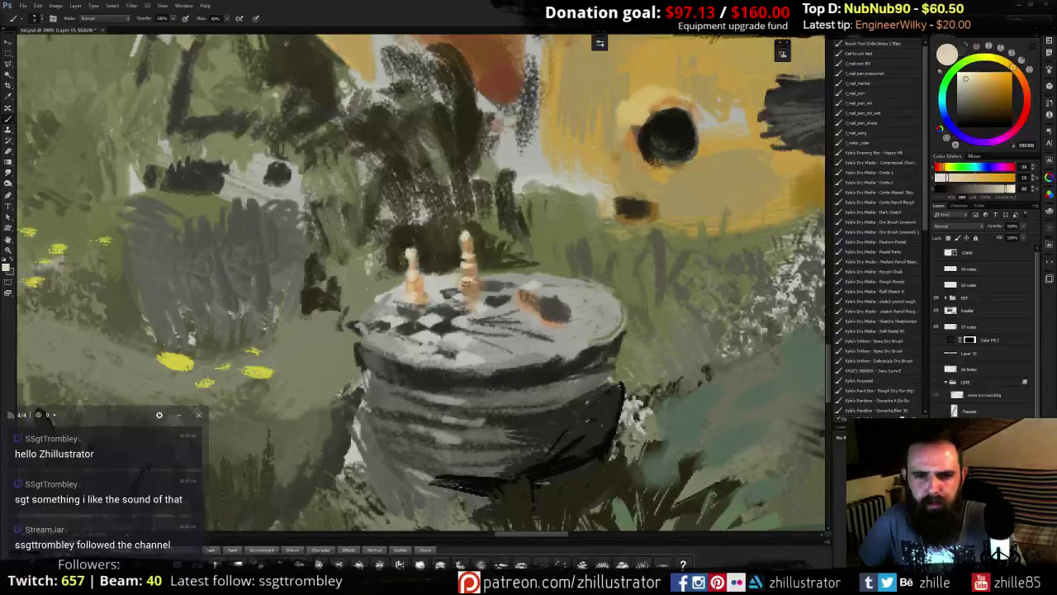
- Touch up the right upright piece's upper highlights and edge, and shade the board beside its base with sampled tones
{"action": "left_click", "coordinate": [470, 235], "text": "alt"}
{"action": "left_click", "coordinate": [466, 257], "text": "alt"}
{"action": "left_click", "coordinate": [469, 257], "text": "alt"}
{"action": "left_click", "coordinate": [477, 263], "text": "alt"}
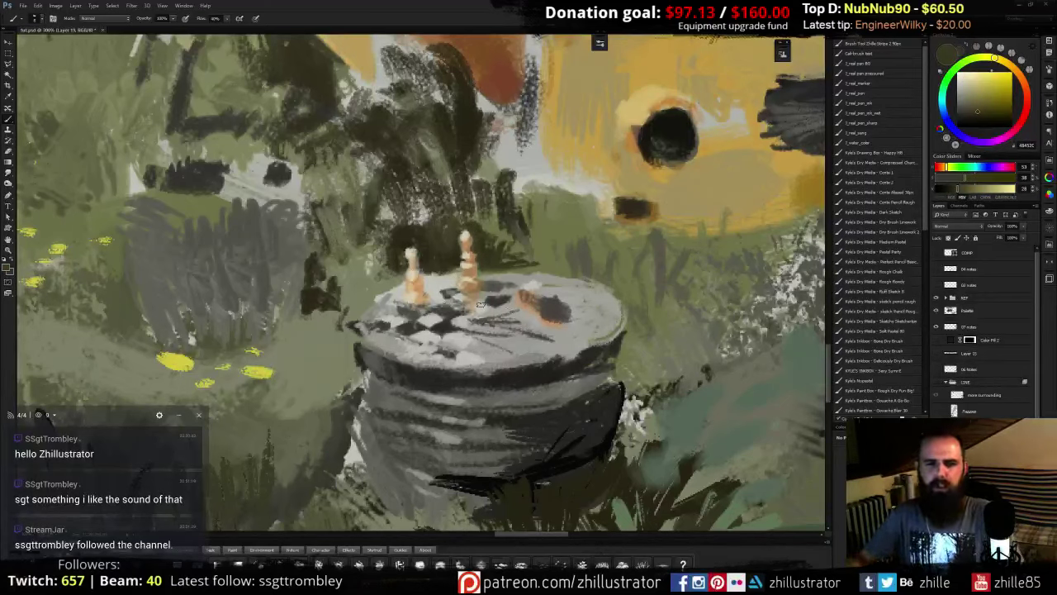
{"action": "left_click", "coordinate": [486, 285], "text": "alt"}
{"action": "left_click", "coordinate": [488, 296], "text": "alt"}
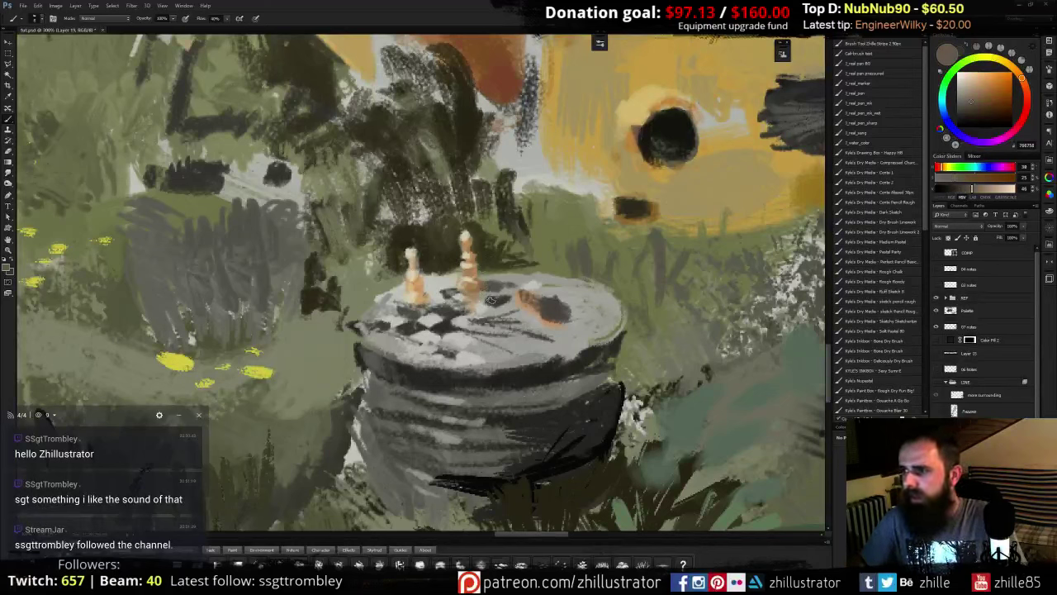
- Paint the grass behind the barrel lid with sampled green beside the left piece and dark olive strokes beside the right piece
{"action": "left_click", "coordinate": [388, 263], "text": "alt"}
{"action": "mouse_move", "coordinate": [382, 267]}
{"action": "left_mouse_down"}
{"action": "mouse_move", "coordinate": [395, 282]}
{"action": "mouse_move", "coordinate": [355, 294]}
{"action": "mouse_move", "coordinate": [342, 283]}
{"action": "mouse_move", "coordinate": [357, 254]}
{"action": "mouse_move", "coordinate": [348, 276]}
{"action": "left_mouse_up"}
{"action": "left_click", "coordinate": [503, 263], "text": "alt"}
{"action": "mouse_move", "coordinate": [499, 266]}
{"action": "left_mouse_down"}
{"action": "mouse_move", "coordinate": [552, 270]}
{"action": "mouse_move", "coordinate": [568, 258]}
{"action": "mouse_move", "coordinate": [539, 269]}
{"action": "mouse_move", "coordinate": [499, 214]}
{"action": "mouse_move", "coordinate": [490, 230]}
{"action": "mouse_move", "coordinate": [488, 211]}
{"action": "left_mouse_up"}
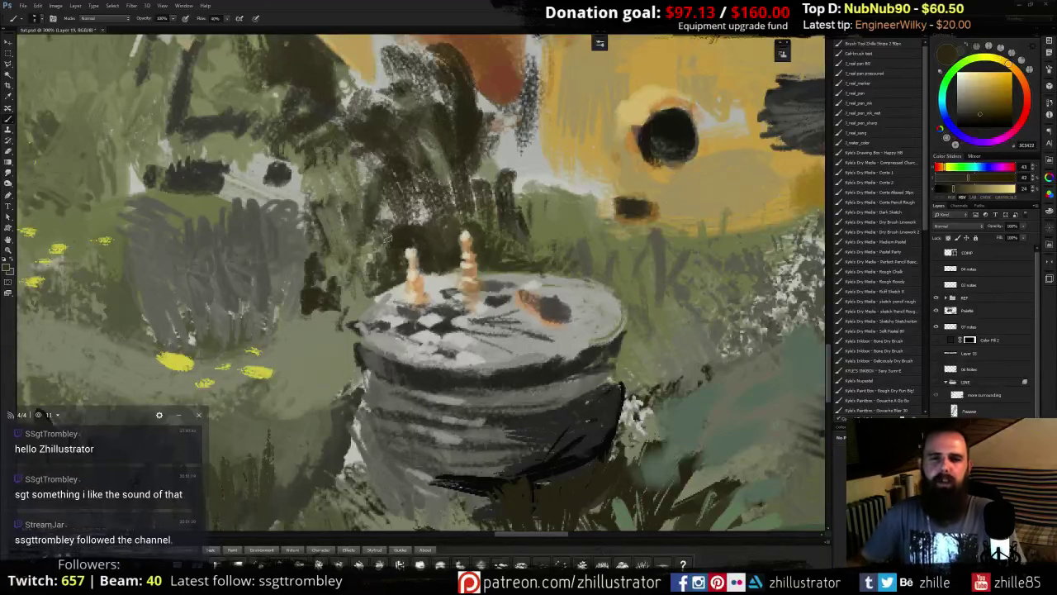
- Compare the whole painting with and without the recent detail work by toggling its visibility
{"action": "left_click", "coordinate": [367, 240], "text": "alt"}
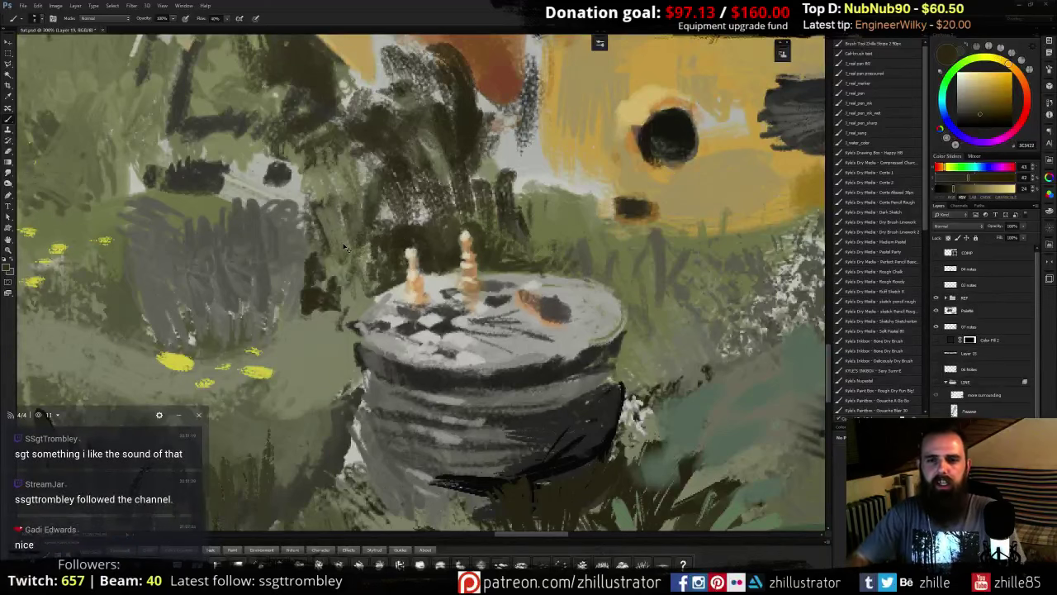
{"action": "key", "text": "ctrl+minus"}
{"action": "key", "text": "ctrl+minus"}
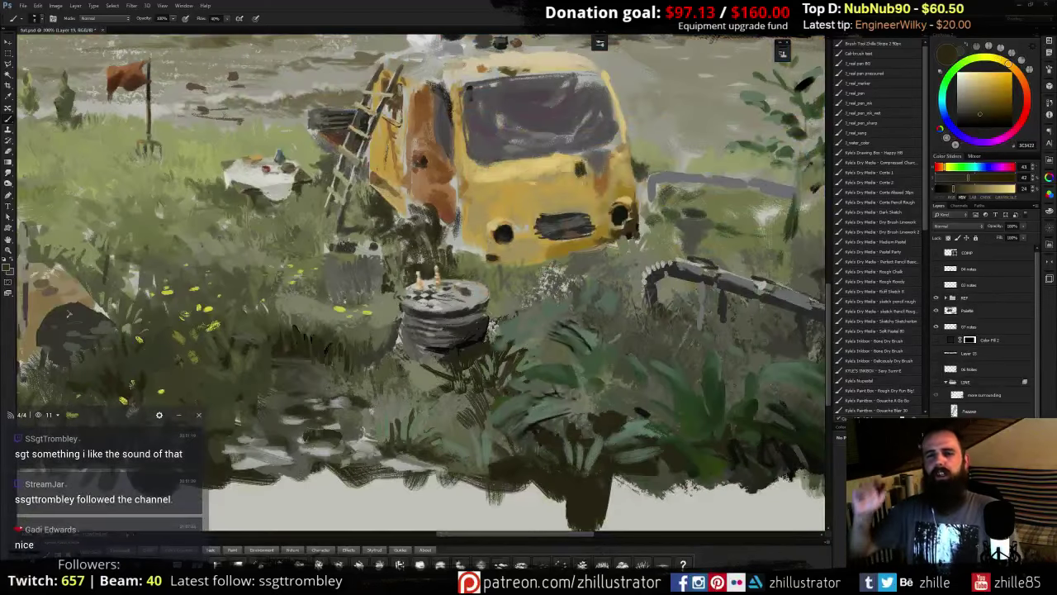
{"action": "left_click_drag", "start_coordinate": [371, 248], "coordinate": [393, 285]}
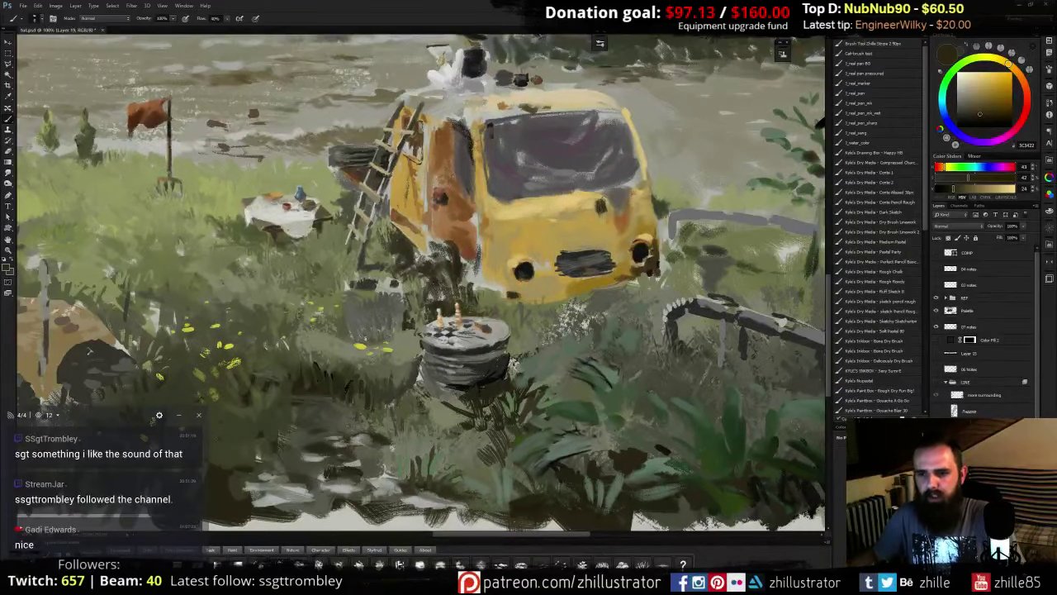
{"action": "key", "text": "ctrl+comma"}
{"action": "key", "text": "ctrl+comma"}
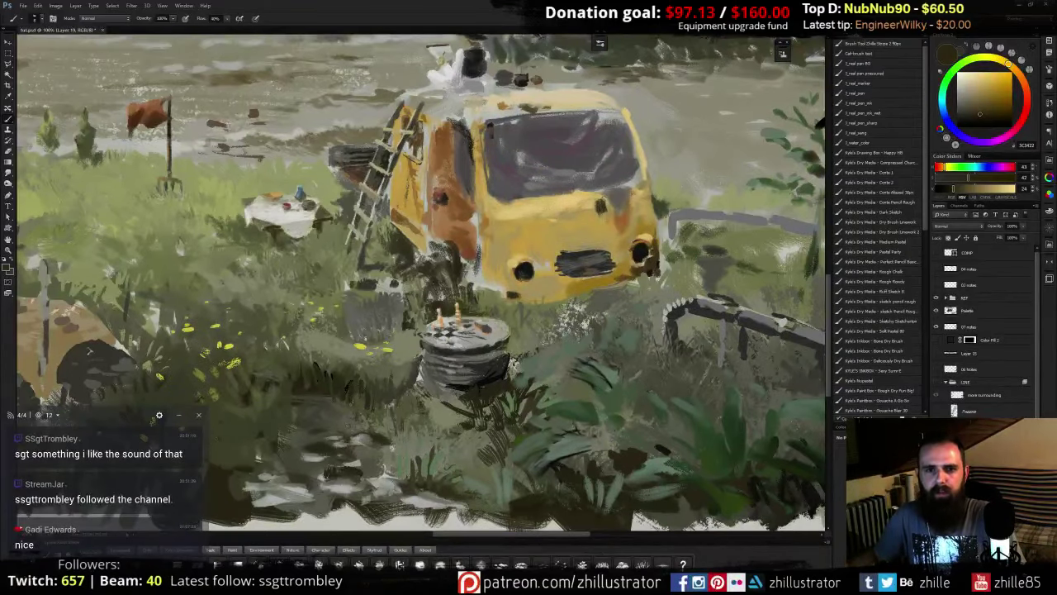
{"action": "key", "text": "ctrl+comma"}
{"action": "left_click", "coordinate": [935, 395]}
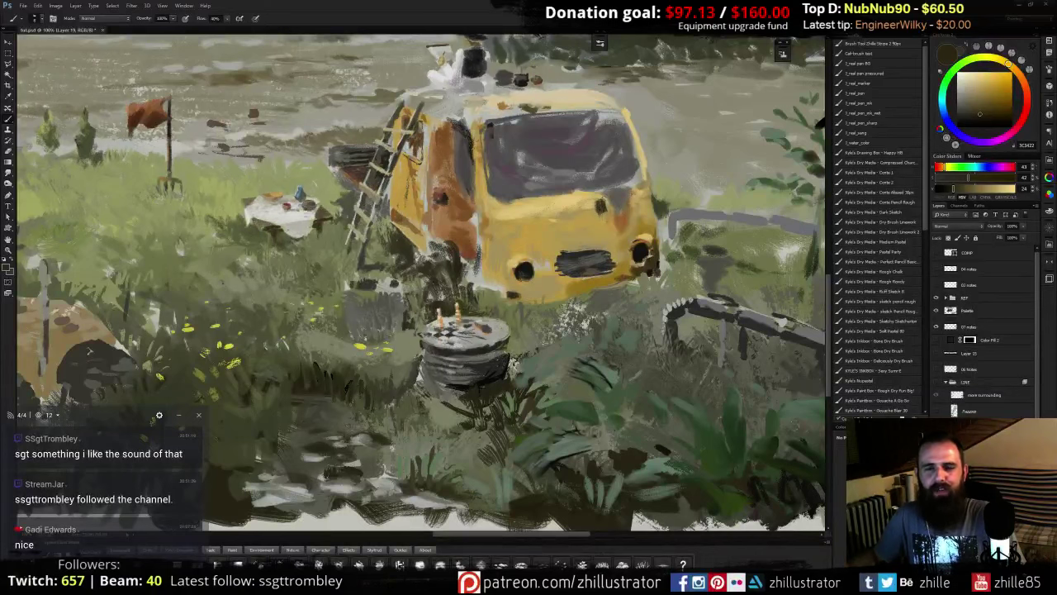
{"action": "left_click", "coordinate": [936, 395]}
{"action": "left_click", "coordinate": [936, 394]}
{"action": "left_click", "coordinate": [936, 395]}
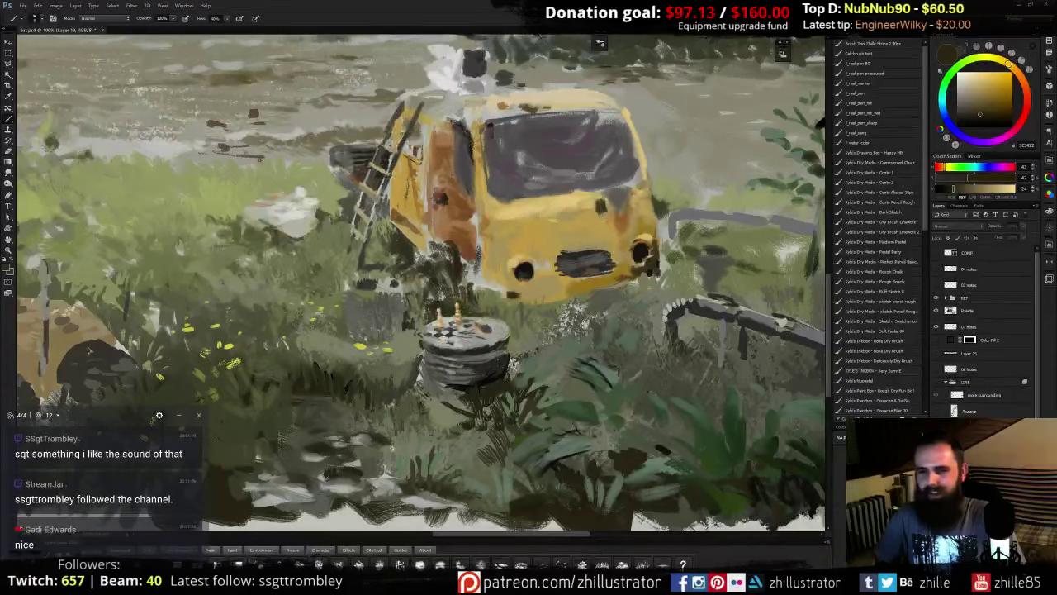
{"action": "left_click", "coordinate": [935, 395]}
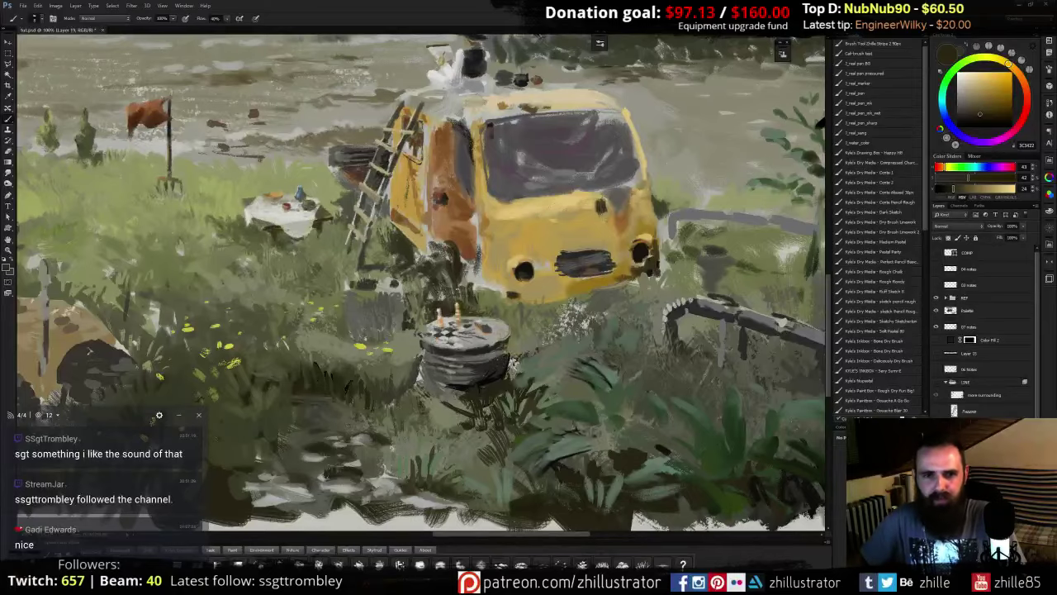
{"action": "left_click_drag", "start_coordinate": [364, 339], "coordinate": [392, 388]}
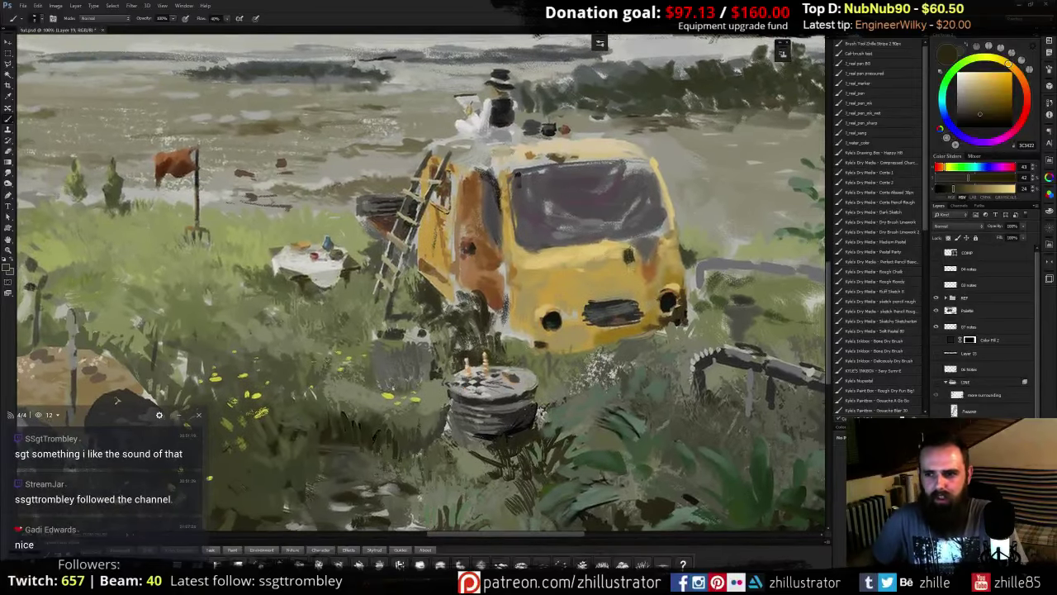
{"action": "key", "text": "ctrl+z"}
{"action": "key", "text": "ctrl+z"}
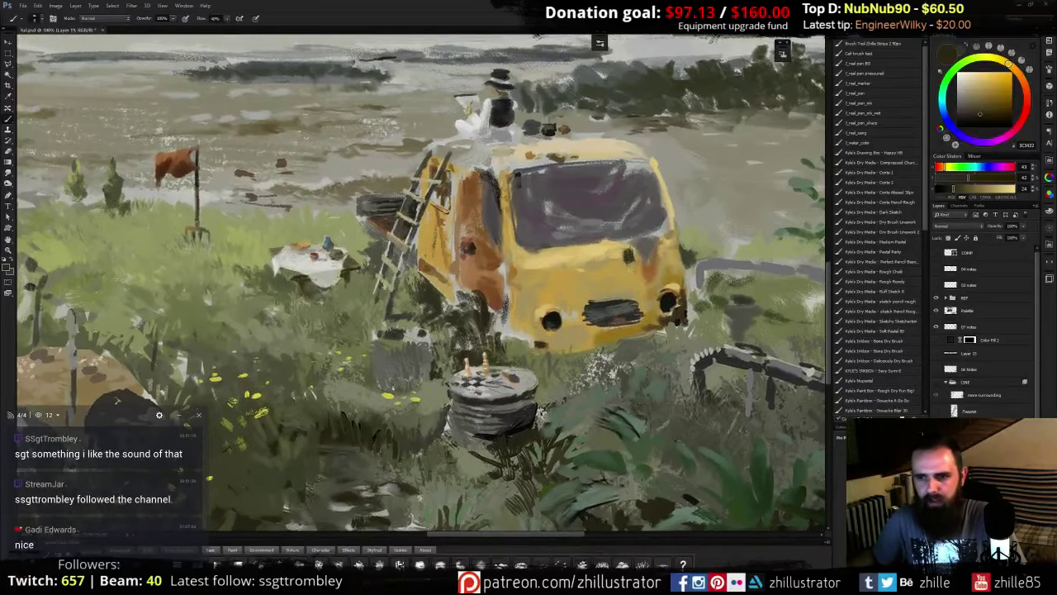
- Show the line art group as a guide and touch up the back barrel's rim with sampled greys
{"action": "left_click", "coordinate": [936, 383]}
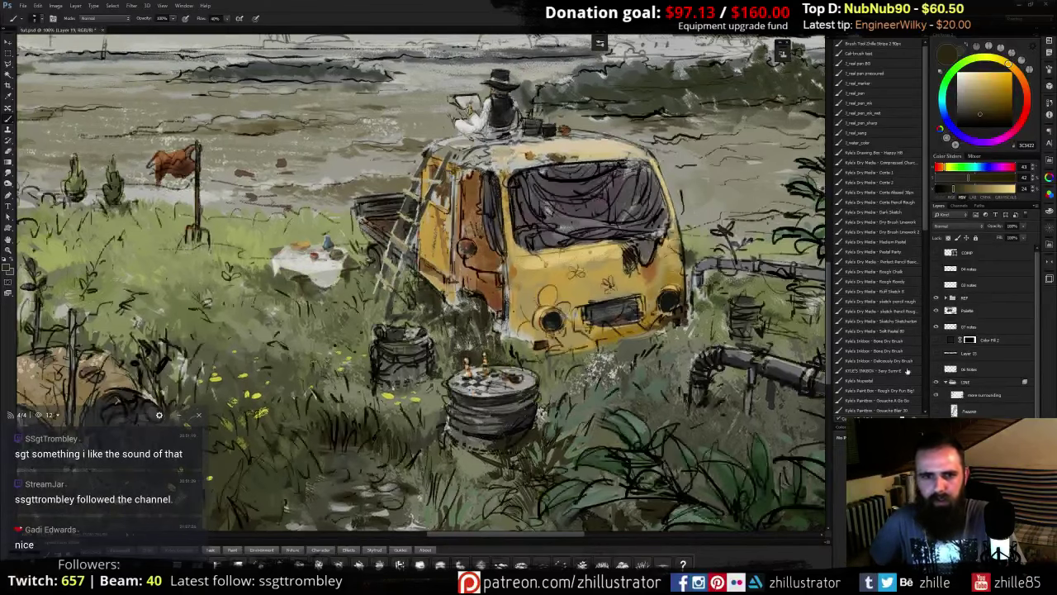
{"action": "key", "text": "ctrl+plus"}
{"action": "left_click_drag", "start_coordinate": [304, 457], "coordinate": [418, 333]}
{"action": "left_click", "coordinate": [417, 335], "text": "alt"}
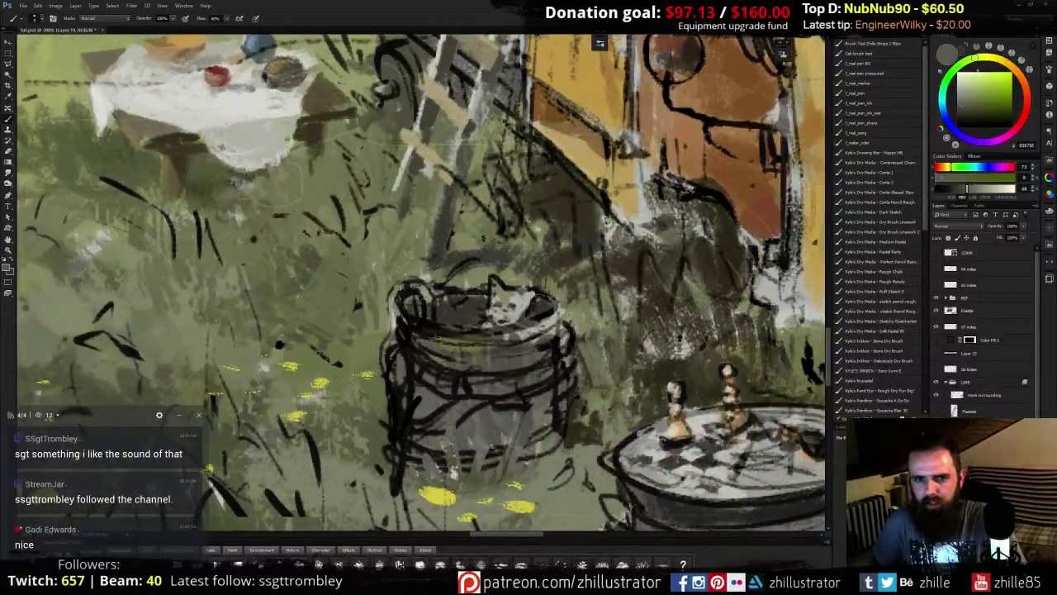
{"action": "left_click", "coordinate": [519, 343], "text": "alt"}
{"action": "mouse_move", "coordinate": [507, 343]}
{"action": "left_mouse_down"}
{"action": "mouse_move", "coordinate": [539, 330]}
{"action": "mouse_move", "coordinate": [508, 343]}
{"action": "left_mouse_up"}
{"action": "left_click", "coordinate": [521, 342], "text": "alt"}
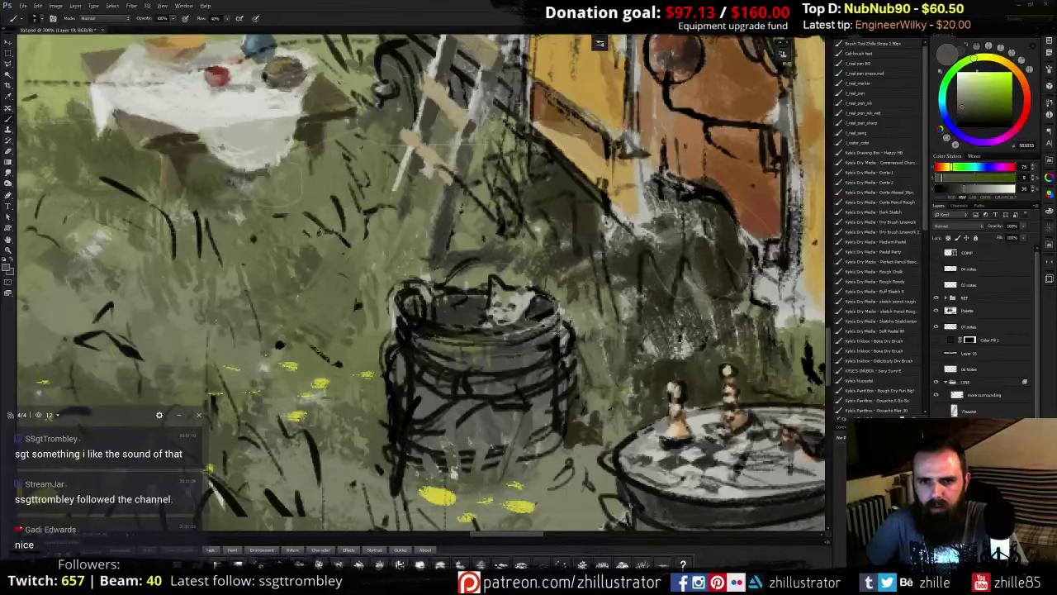
{"action": "left_click_drag", "start_coordinate": [531, 375], "coordinate": [502, 304]}
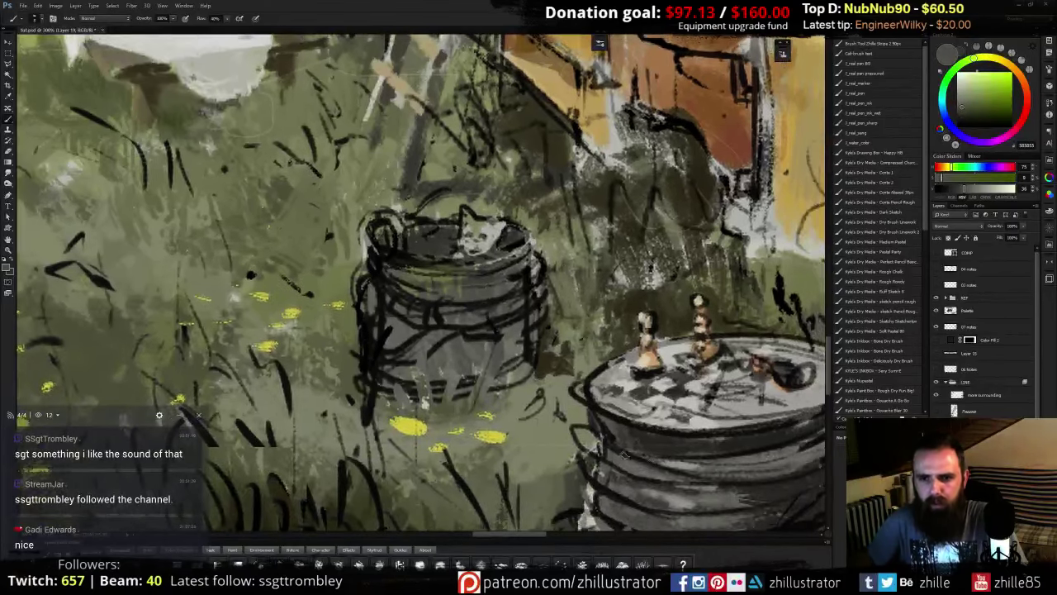
- Paint light curved highlights across the back barrel's body with pale grey sampled from the front barrel's lid
{"action": "left_click", "coordinate": [634, 387], "text": "alt"}
{"action": "left_click", "coordinate": [626, 380], "text": "alt"}
{"action": "mouse_move", "coordinate": [386, 289]}
{"action": "left_mouse_down"}
{"action": "mouse_move", "coordinate": [463, 342]}
{"action": "mouse_move", "coordinate": [500, 339]}
{"action": "mouse_move", "coordinate": [475, 346]}
{"action": "mouse_move", "coordinate": [502, 370]}
{"action": "mouse_move", "coordinate": [480, 380]}
{"action": "mouse_move", "coordinate": [487, 417]}
{"action": "mouse_move", "coordinate": [521, 420]}
{"action": "left_mouse_up"}
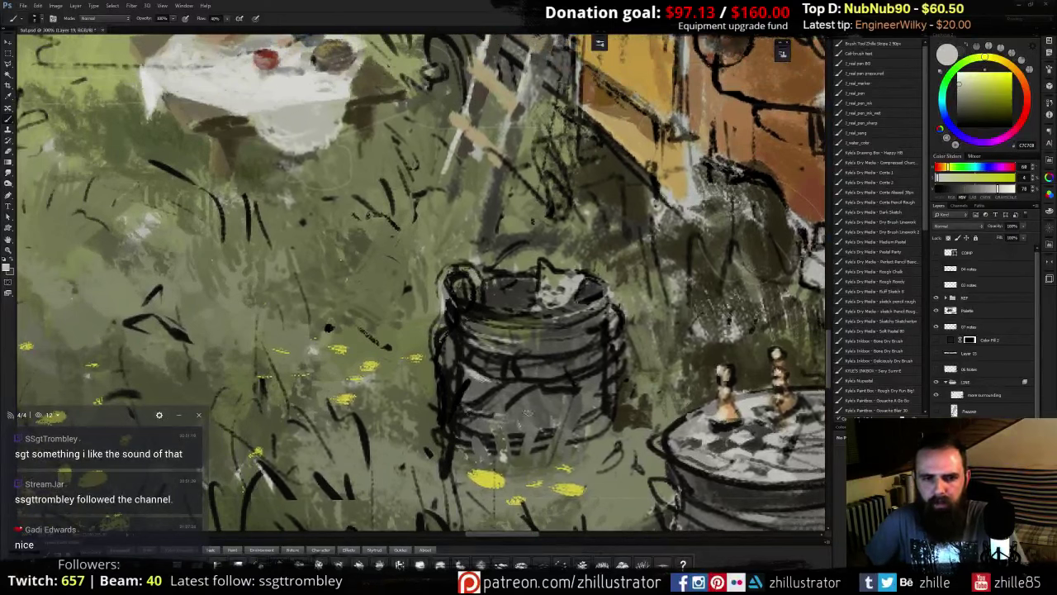
- Refine the back barrel's opening and the area beside the cat with sampled dark tones
{"action": "left_click", "coordinate": [501, 289], "text": "alt"}
{"action": "left_click_drag", "start_coordinate": [502, 280], "coordinate": [480, 283]}
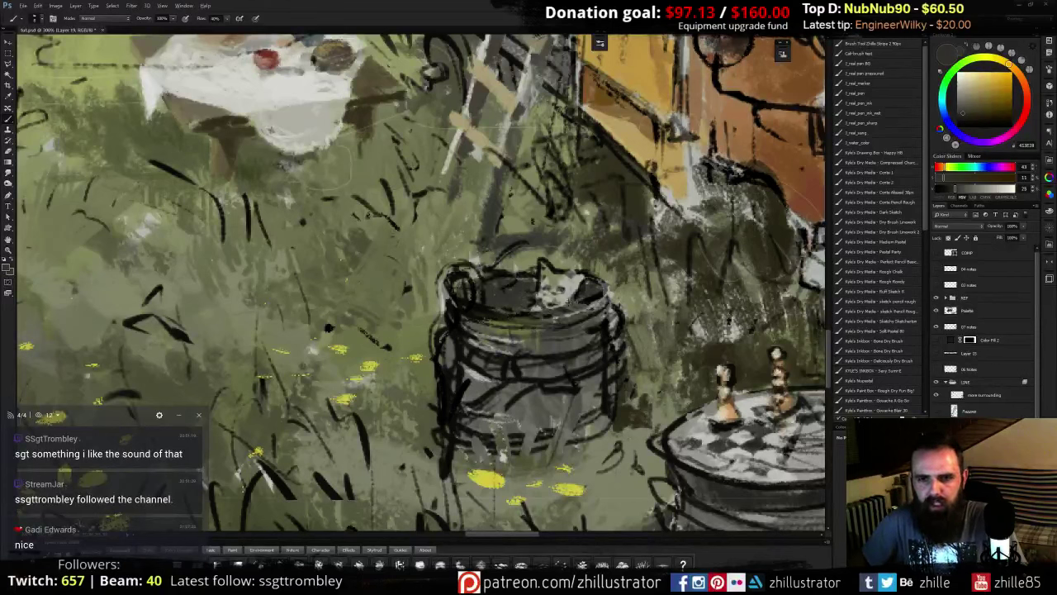
{"action": "left_click", "coordinate": [584, 288], "text": "alt"}
{"action": "left_click_drag", "start_coordinate": [589, 276], "coordinate": [583, 295]}
{"action": "left_click", "coordinate": [510, 286], "text": "alt"}
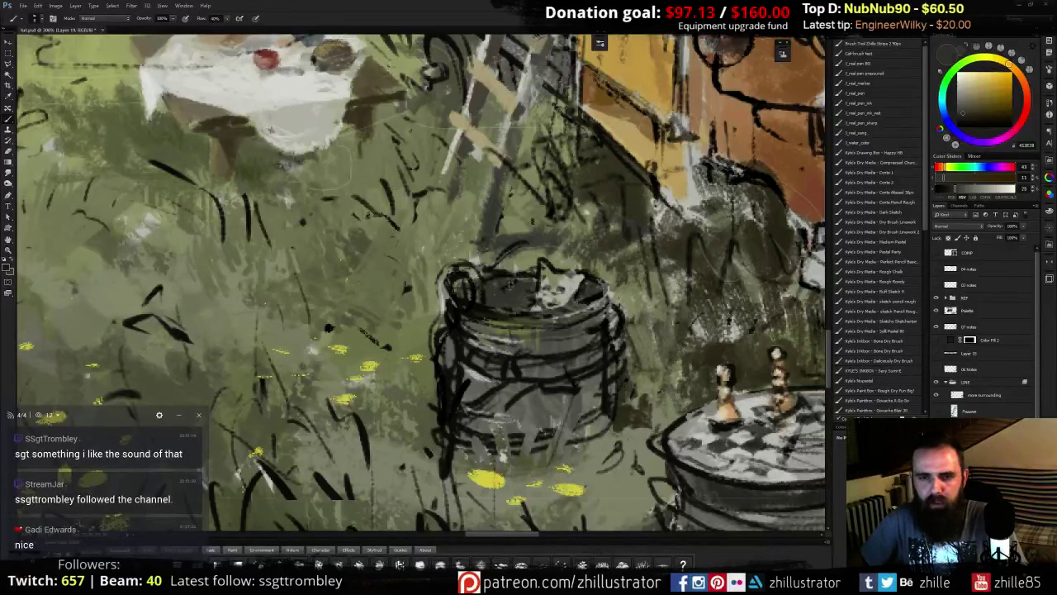
{"action": "left_click", "coordinate": [513, 282], "text": "alt"}
{"action": "left_click", "coordinate": [516, 284], "text": "alt"}
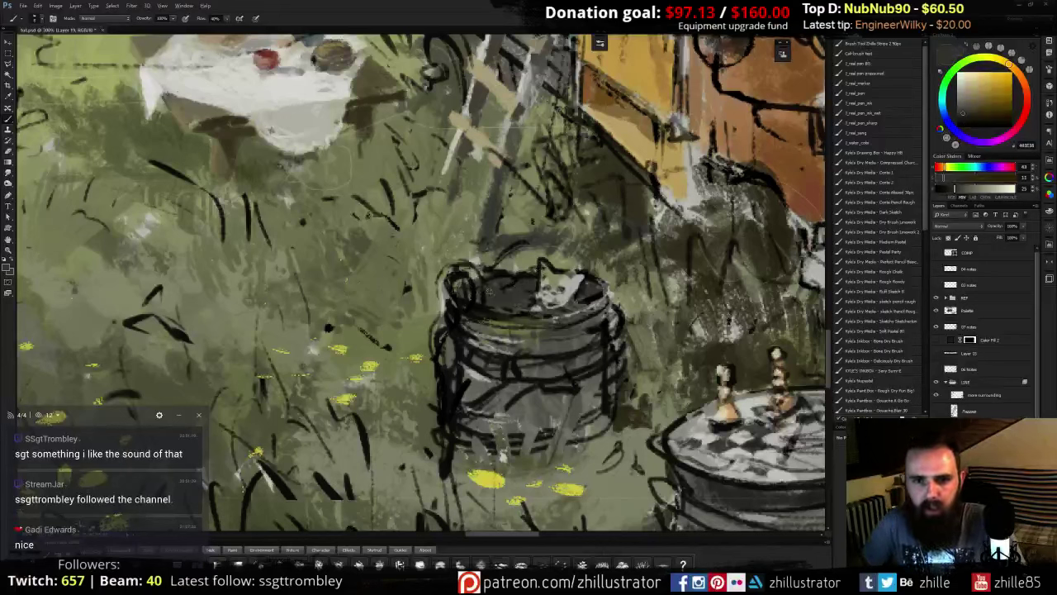
- Paint the curved handle at the back barrel's rim in a darker neutral grey
{"action": "left_click", "coordinate": [735, 180], "text": "alt"}
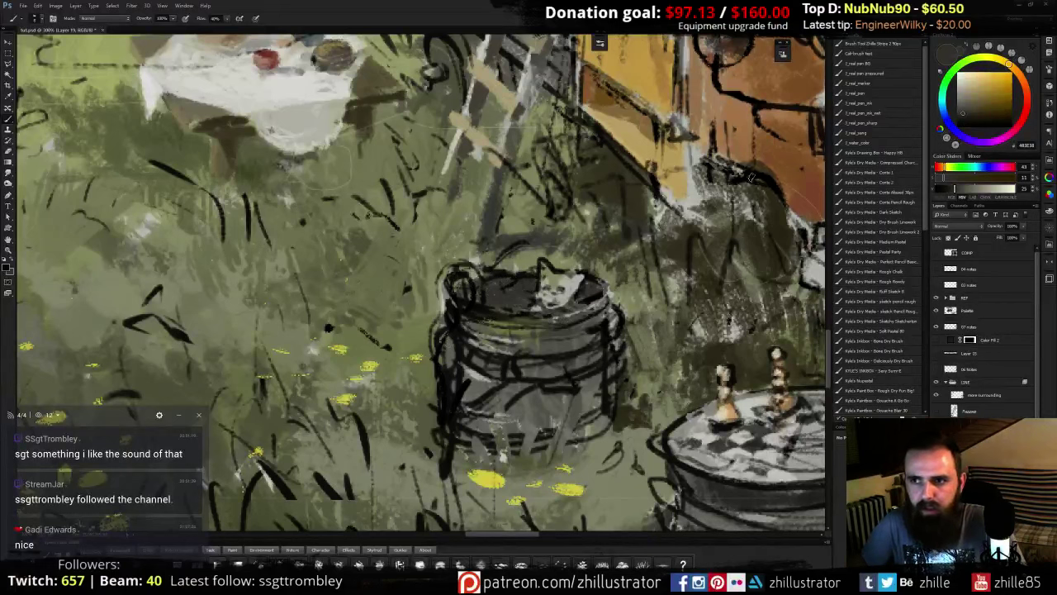
{"action": "left_click_drag", "start_coordinate": [963, 115], "coordinate": [957, 118]}
{"action": "mouse_move", "coordinate": [478, 291]}
{"action": "left_mouse_down"}
{"action": "mouse_move", "coordinate": [471, 269]}
{"action": "mouse_move", "coordinate": [450, 266]}
{"action": "mouse_move", "coordinate": [442, 312]}
{"action": "left_mouse_up"}
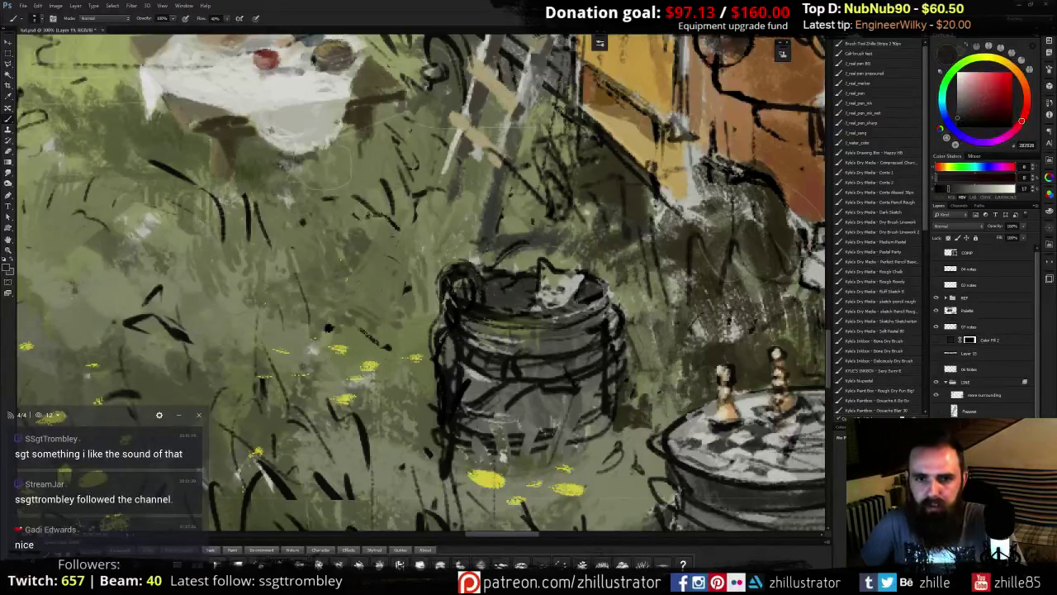
- Paint a muted blue shape down the back barrel's outer left side and sample the grey-green beside it
{"action": "left_click", "coordinate": [993, 104]}
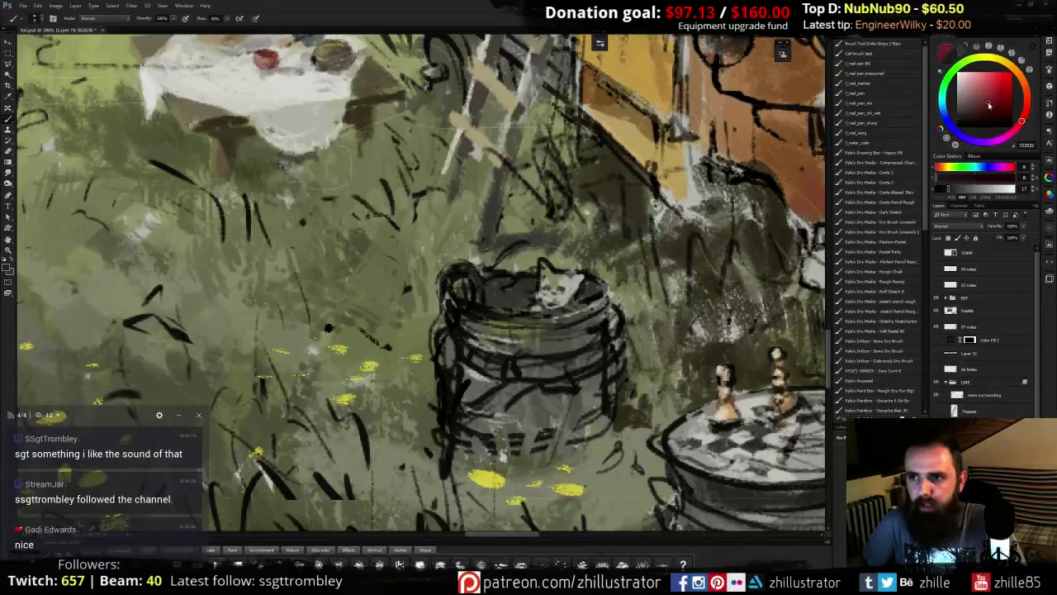
{"action": "left_click", "coordinate": [942, 103]}
{"action": "left_click", "coordinate": [986, 107]}
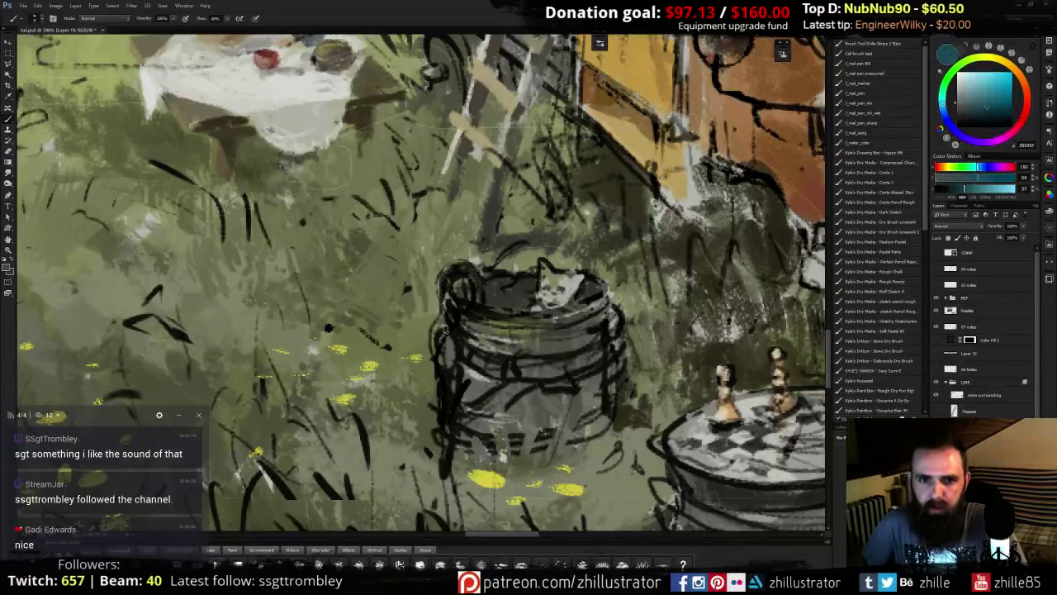
{"action": "mouse_move", "coordinate": [432, 345]}
{"action": "left_mouse_down"}
{"action": "mouse_move", "coordinate": [451, 376]}
{"action": "mouse_move", "coordinate": [453, 407]}
{"action": "mouse_move", "coordinate": [446, 370]}
{"action": "mouse_move", "coordinate": [461, 339]}
{"action": "mouse_move", "coordinate": [449, 344]}
{"action": "mouse_move", "coordinate": [442, 390]}
{"action": "mouse_move", "coordinate": [428, 381]}
{"action": "mouse_move", "coordinate": [442, 464]}
{"action": "mouse_move", "coordinate": [441, 420]}
{"action": "mouse_move", "coordinate": [432, 465]}
{"action": "mouse_move", "coordinate": [420, 437]}
{"action": "left_mouse_up"}
{"action": "left_click", "coordinate": [426, 439], "text": "alt"}
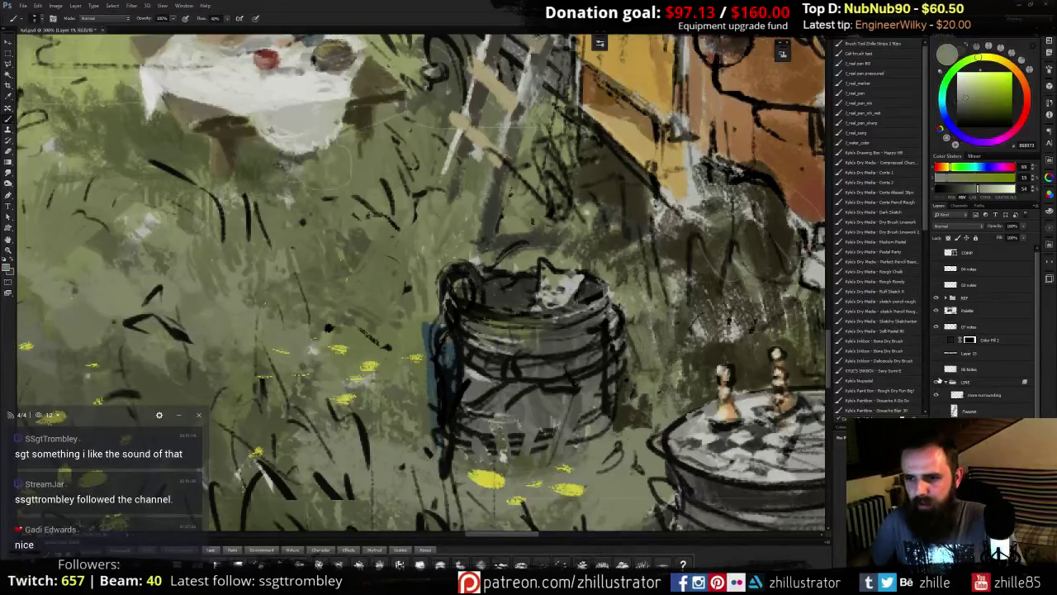
- Hide the line art group and rework the back barrel's upper band with sampled grey tones
{"action": "left_click", "coordinate": [937, 382]}
{"action": "left_click", "coordinate": [435, 332], "text": "alt"}
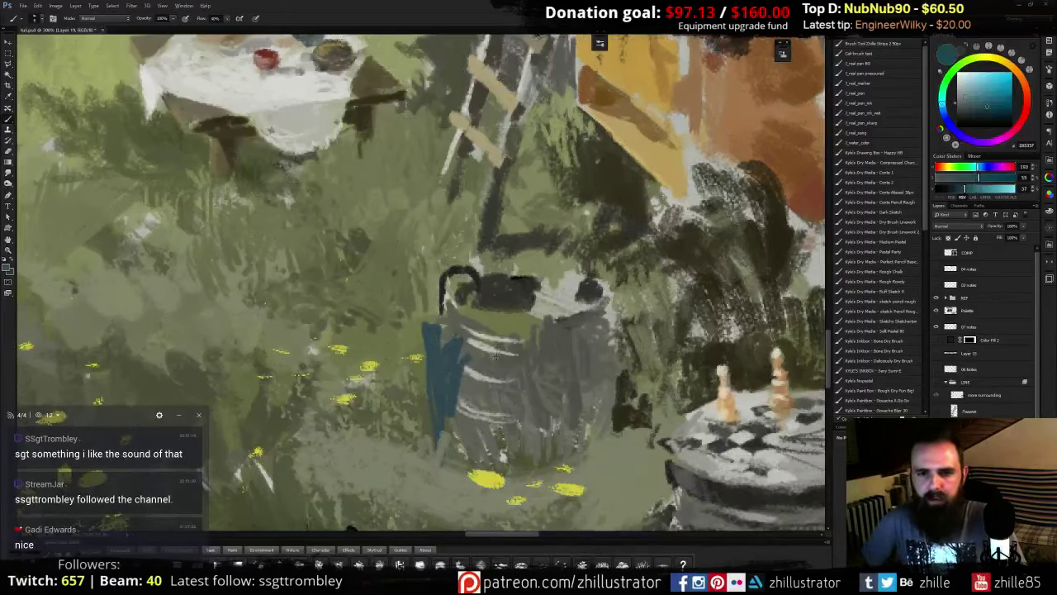
{"action": "left_click", "coordinate": [477, 330], "text": "alt"}
{"action": "left_click_drag", "start_coordinate": [456, 316], "coordinate": [527, 339]}
{"action": "left_click", "coordinate": [505, 372], "text": "alt"}
{"action": "left_click", "coordinate": [531, 361], "text": "alt"}
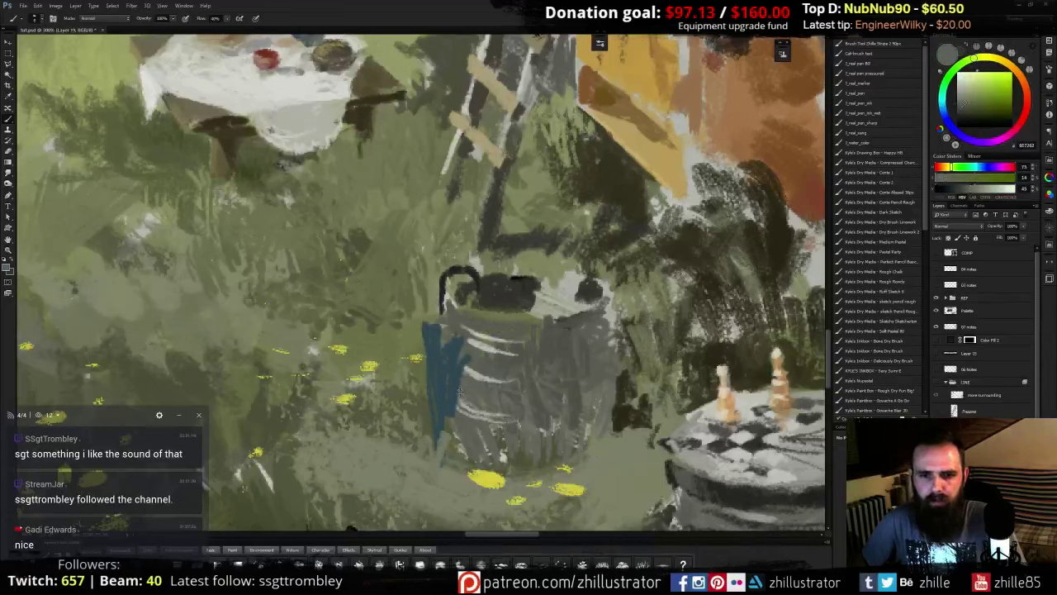
- Paint a dark grey shadow down the barrel's side next to the blue umbrella
{"action": "left_click", "coordinate": [543, 357], "text": "alt"}
{"action": "left_click", "coordinate": [958, 113]}
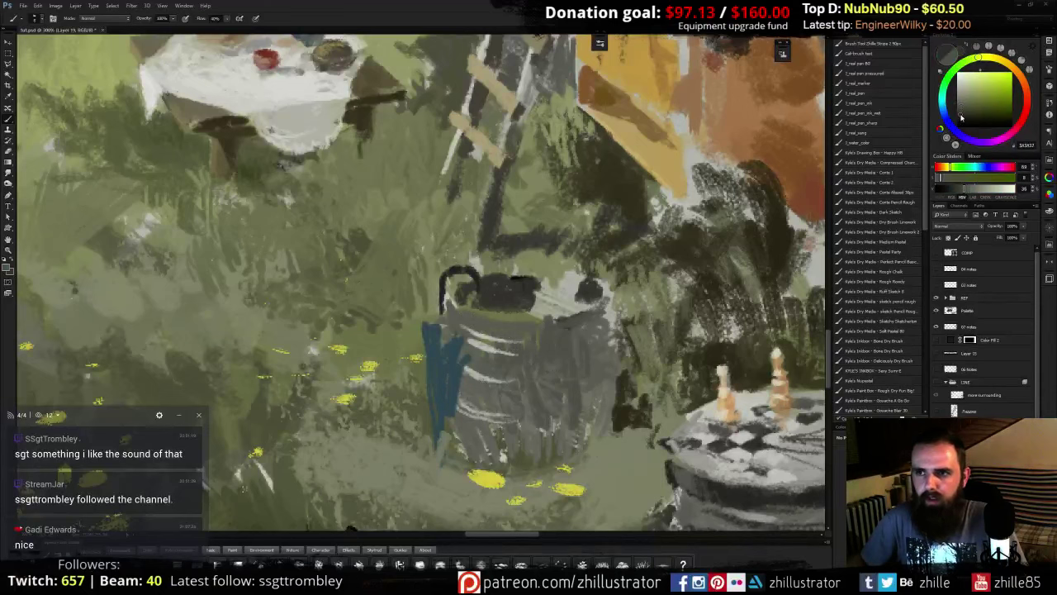
{"action": "mouse_move", "coordinate": [471, 372]}
{"action": "left_mouse_down"}
{"action": "mouse_move", "coordinate": [468, 399]}
{"action": "mouse_move", "coordinate": [460, 377]}
{"action": "mouse_move", "coordinate": [483, 375]}
{"action": "mouse_move", "coordinate": [484, 355]}
{"action": "mouse_move", "coordinate": [471, 382]}
{"action": "mouse_move", "coordinate": [475, 353]}
{"action": "mouse_move", "coordinate": [458, 411]}
{"action": "mouse_move", "coordinate": [471, 419]}
{"action": "mouse_move", "coordinate": [468, 430]}
{"action": "mouse_move", "coordinate": [459, 419]}
{"action": "mouse_move", "coordinate": [458, 451]}
{"action": "left_mouse_up"}
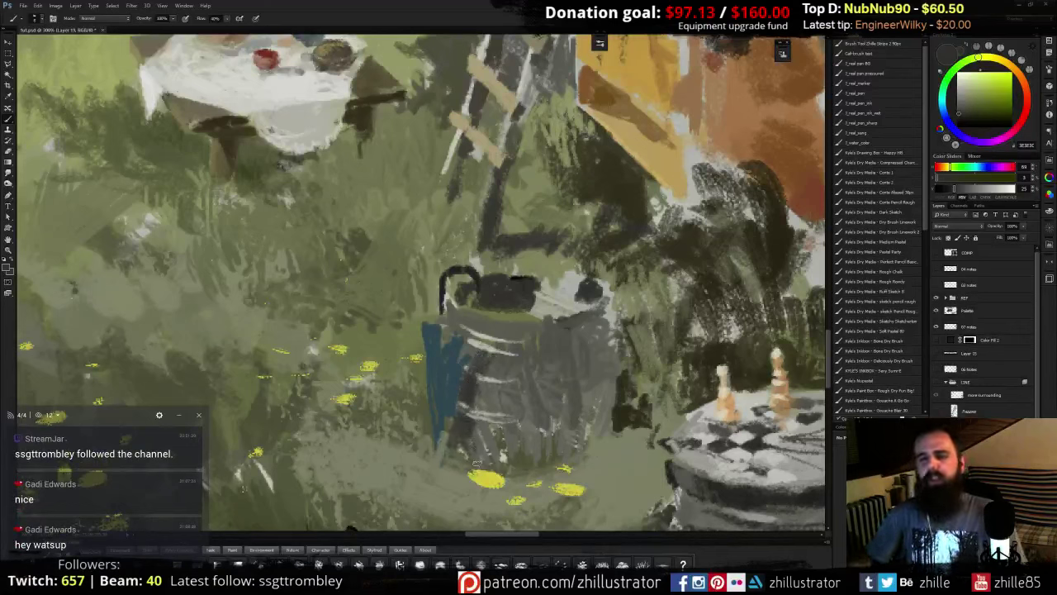
- Paint dark teal folds down the closed blue umbrella leaning against the barrel
{"action": "left_click", "coordinate": [477, 351], "text": "alt"}
{"action": "mouse_move", "coordinate": [473, 352]}
{"action": "left_mouse_down"}
{"action": "mouse_move", "coordinate": [451, 373]}
{"action": "mouse_move", "coordinate": [463, 350]}
{"action": "mouse_move", "coordinate": [442, 346]}
{"action": "mouse_move", "coordinate": [442, 359]}
{"action": "mouse_move", "coordinate": [451, 330]}
{"action": "mouse_move", "coordinate": [450, 398]}
{"action": "mouse_move", "coordinate": [439, 361]}
{"action": "mouse_move", "coordinate": [455, 335]}
{"action": "mouse_move", "coordinate": [441, 422]}
{"action": "left_mouse_up"}
{"action": "left_click", "coordinate": [460, 352], "text": "alt"}
{"action": "left_click", "coordinate": [445, 347], "text": "alt"}
{"action": "left_click", "coordinate": [989, 110]}
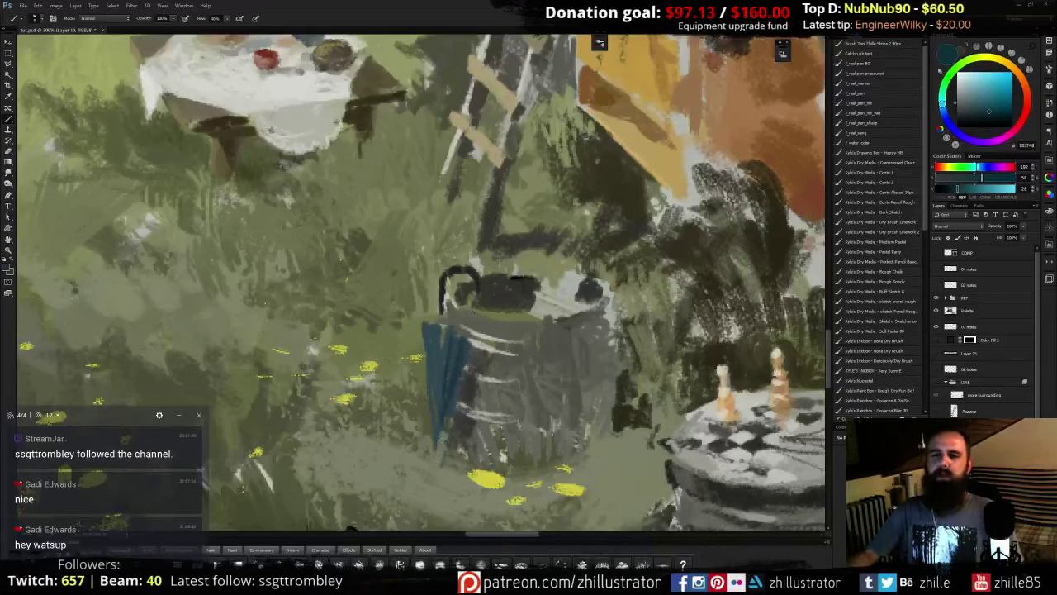
- Refine the umbrella's curved near-black handle and its shaft, adding a light grey highlight to the shaft
{"action": "left_click", "coordinate": [452, 340], "text": "alt"}
{"action": "left_click", "coordinate": [448, 293], "text": "alt"}
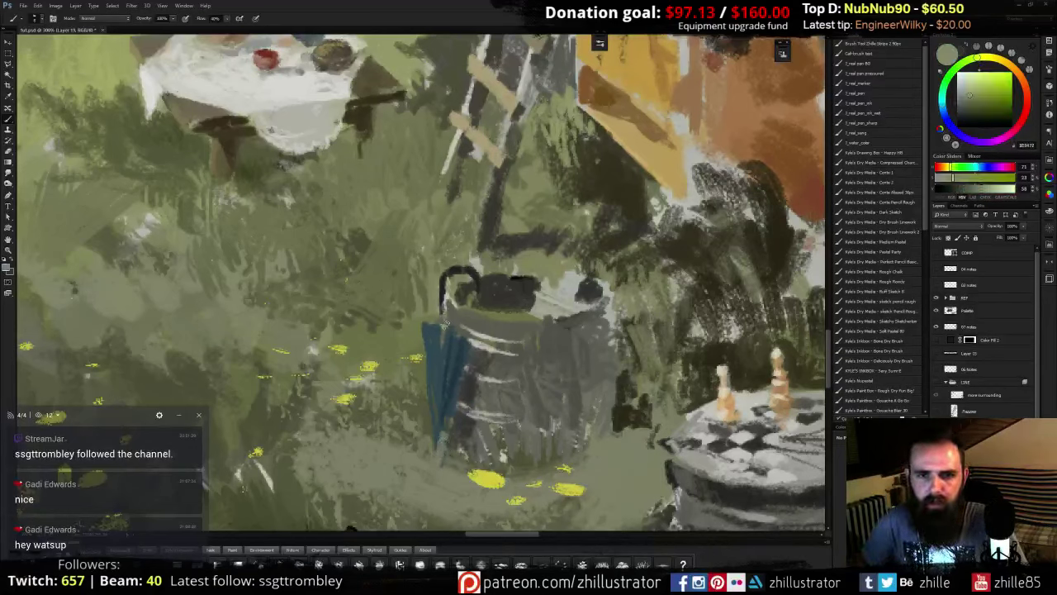
{"action": "left_click", "coordinate": [443, 286], "text": "alt"}
{"action": "left_click_drag", "start_coordinate": [443, 296], "coordinate": [444, 320]}
{"action": "left_click", "coordinate": [476, 286], "text": "alt"}
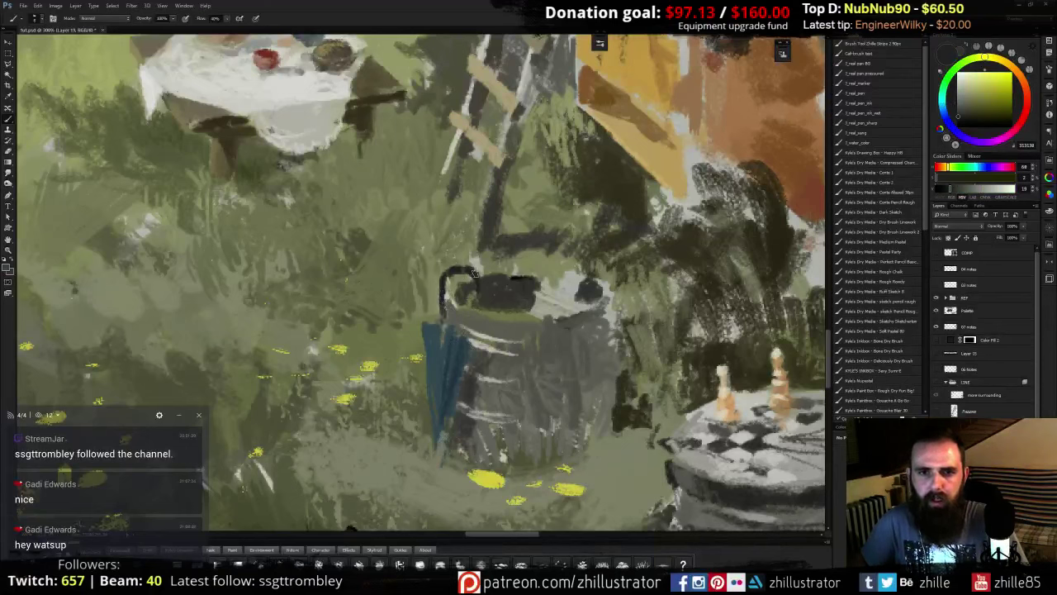
{"action": "left_click", "coordinate": [477, 295], "text": "alt"}
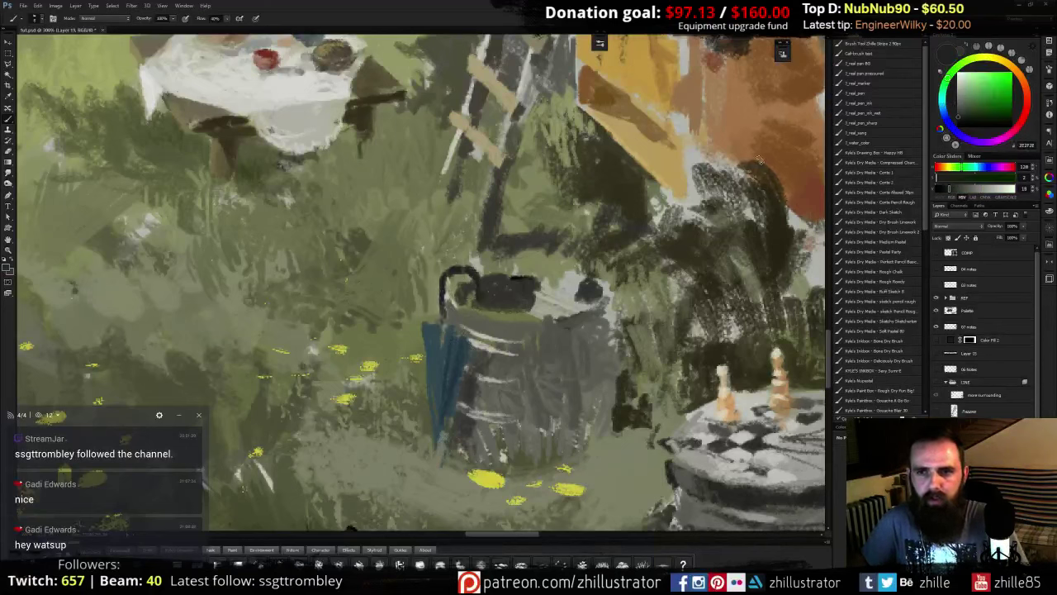
{"action": "left_click", "coordinate": [475, 294], "text": "alt"}
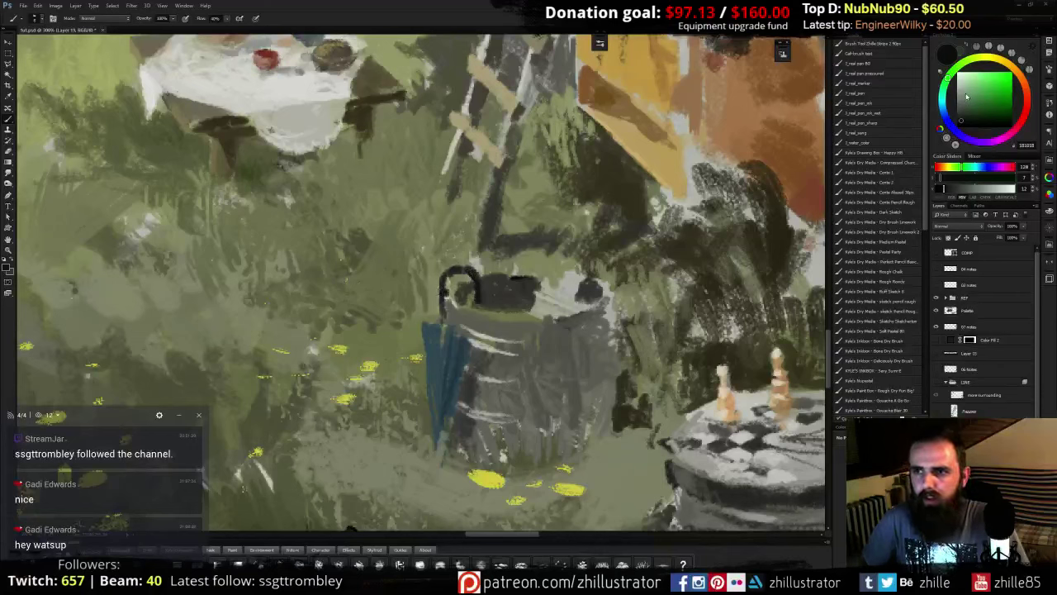
{"action": "left_click", "coordinate": [959, 89]}
- Add lighter blue strokes and darker teal shading to the umbrella's folds and upper edge
{"action": "left_click", "coordinate": [1011, 66]}
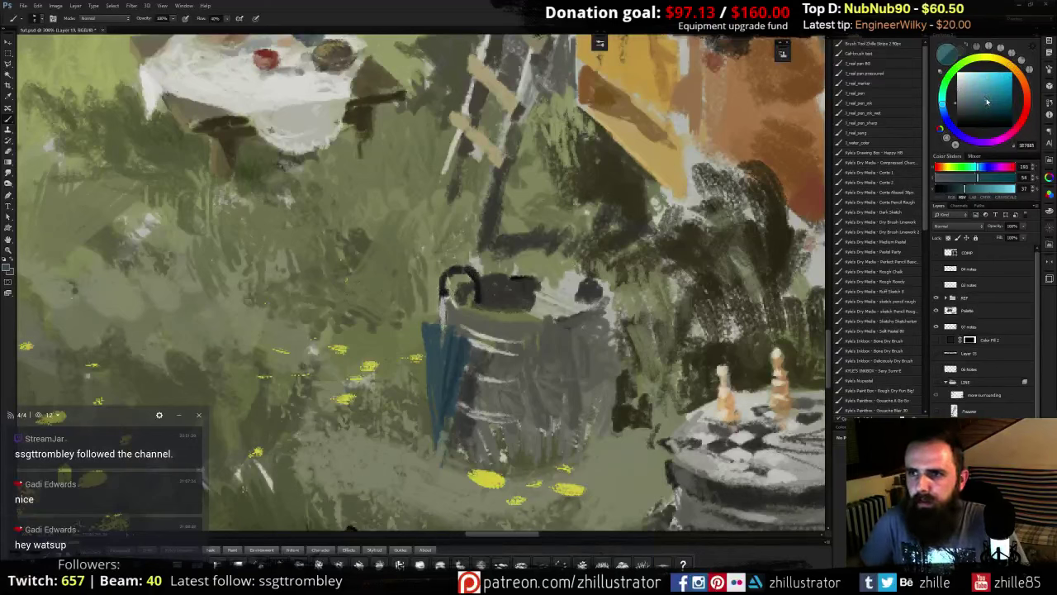
{"action": "left_click", "coordinate": [435, 332], "text": "alt"}
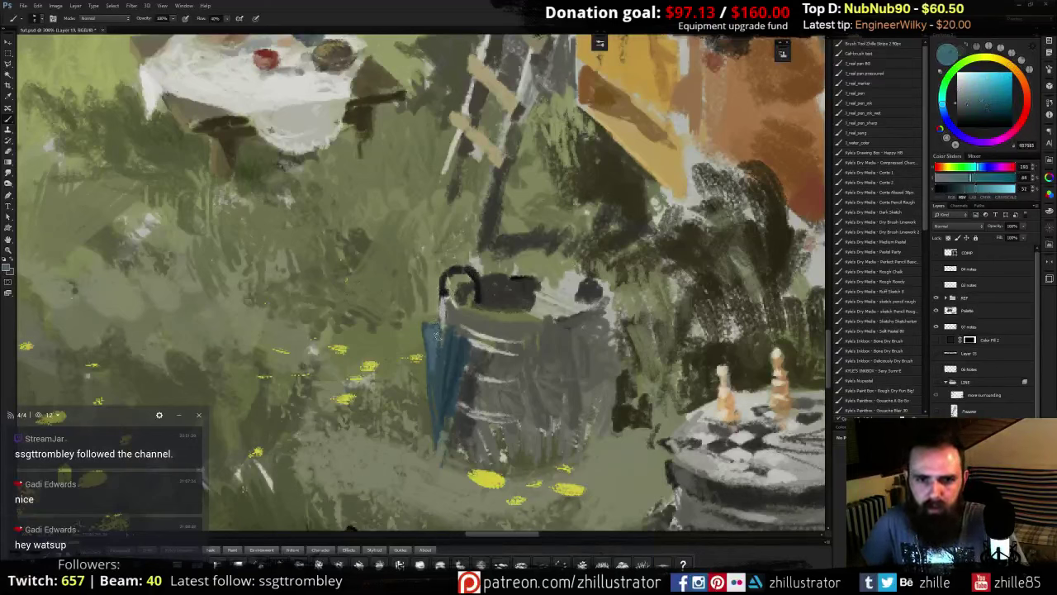
{"action": "left_click", "coordinate": [438, 380], "text": "alt"}
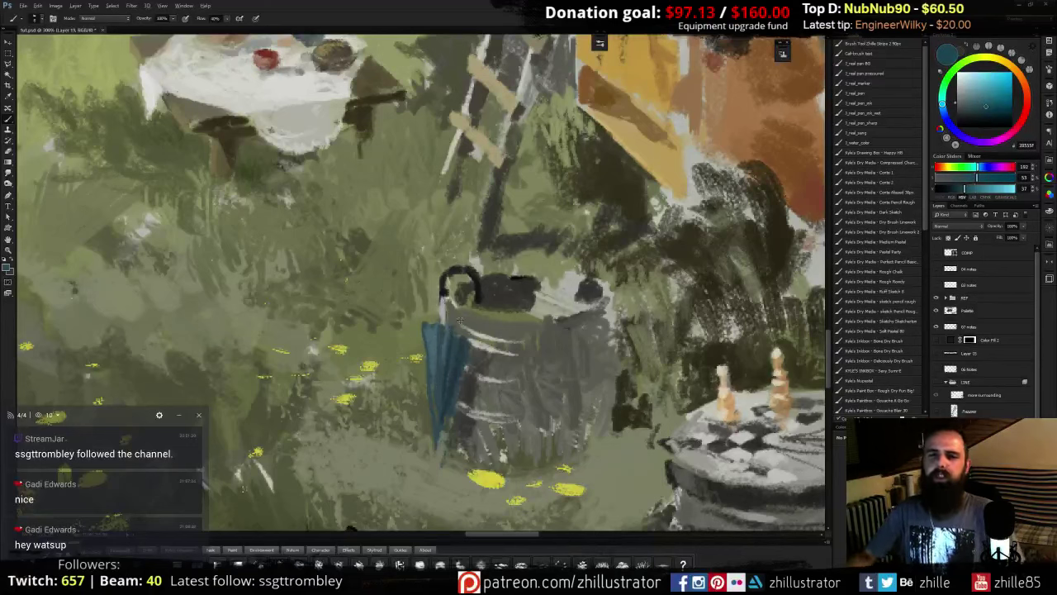
{"action": "left_click", "coordinate": [450, 351], "text": "alt"}
{"action": "left_click_drag", "start_coordinate": [434, 337], "coordinate": [458, 334]}
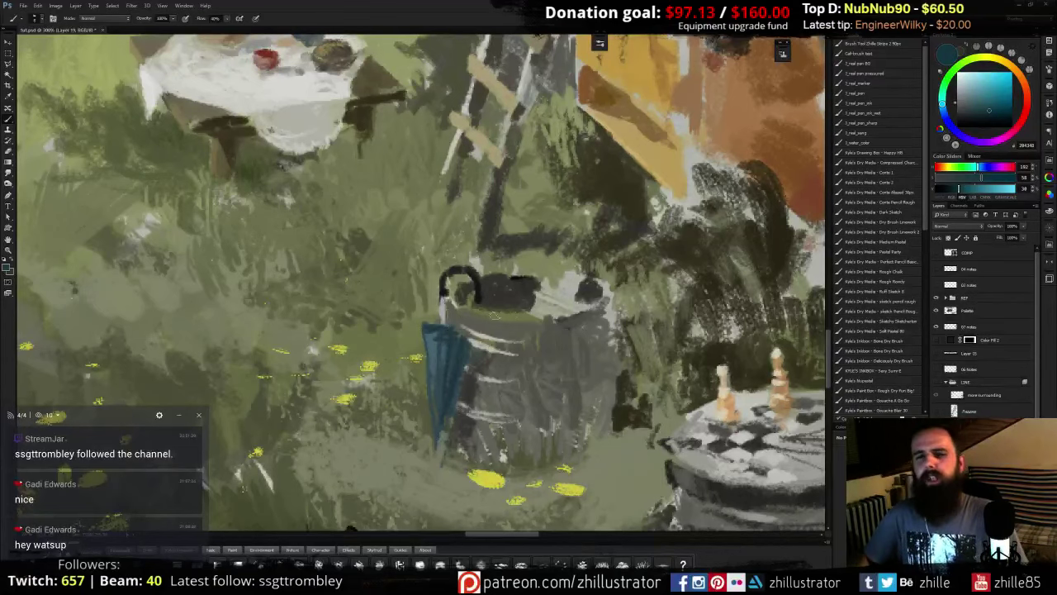
- Retouch the barrel's rim and the area inside the umbrella handle with greys and greens sampled from the painting
{"action": "left_click", "coordinate": [460, 313], "text": "alt"}
{"action": "left_click", "coordinate": [509, 339], "text": "alt"}
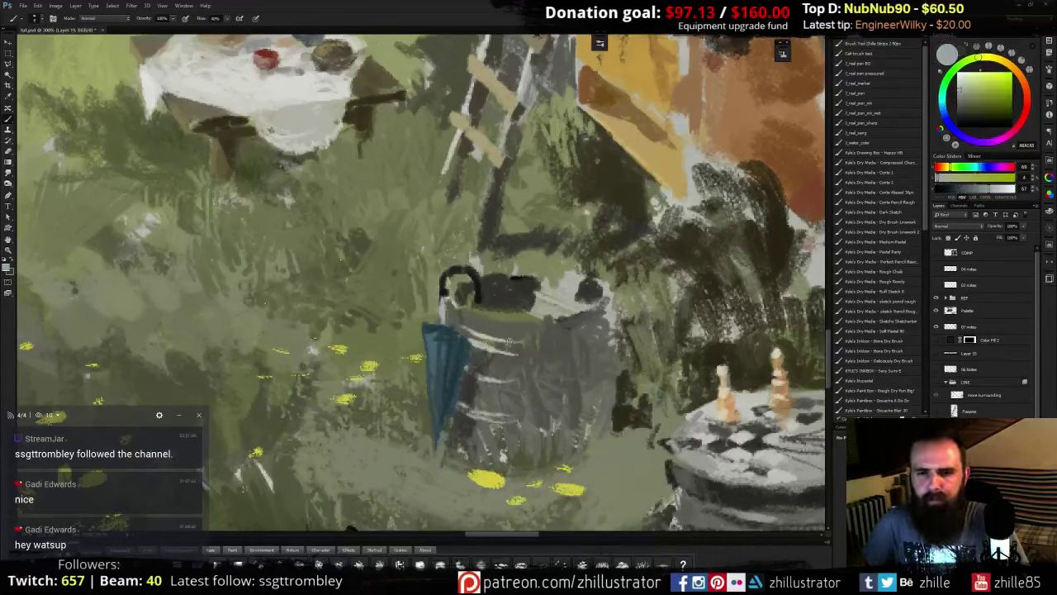
{"action": "left_click", "coordinate": [527, 302], "text": "alt"}
{"action": "mouse_move", "coordinate": [524, 308]}
{"action": "left_mouse_down"}
{"action": "mouse_move", "coordinate": [500, 315]}
{"action": "mouse_move", "coordinate": [529, 306]}
{"action": "left_mouse_up"}
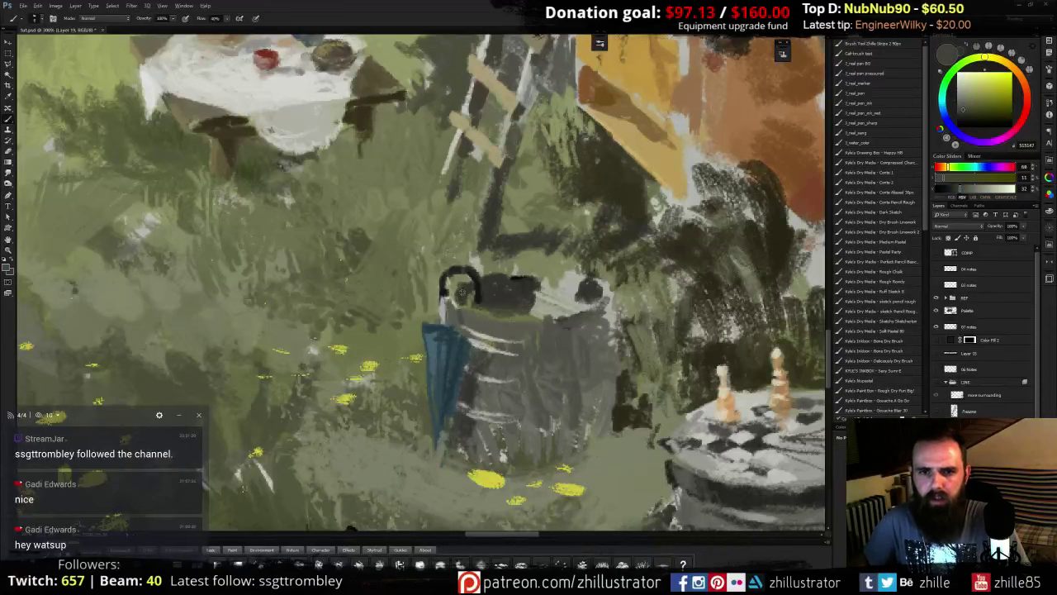
{"action": "left_click", "coordinate": [467, 293], "text": "alt"}
{"action": "left_click", "coordinate": [560, 309], "text": "alt"}
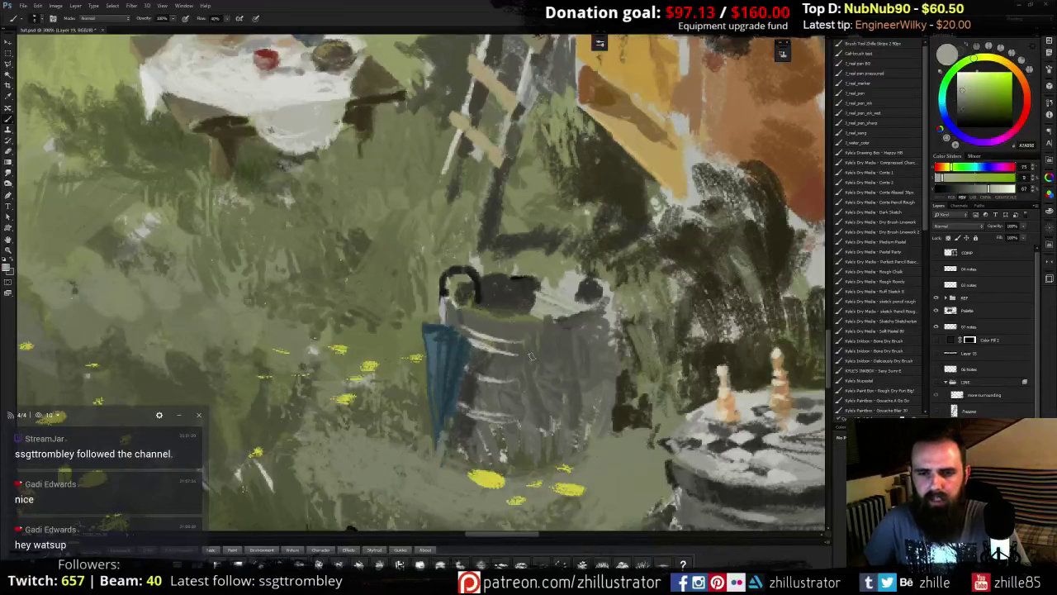
- Tone down the white streaks on the barrel with sampled greys and darken the staves at its middle
{"action": "left_click", "coordinate": [490, 362], "text": "alt"}
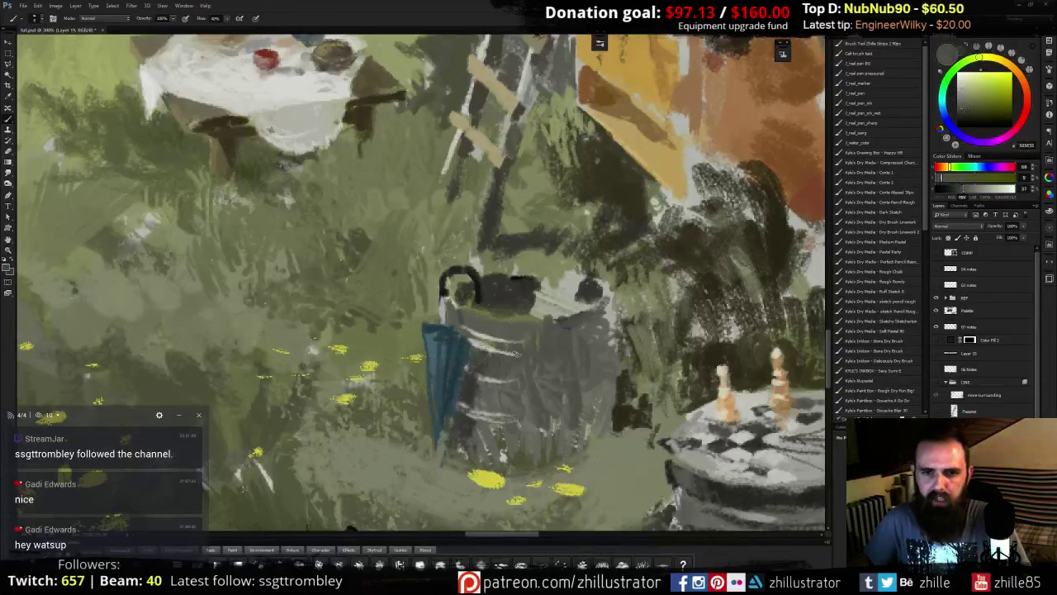
{"action": "left_click", "coordinate": [487, 351], "text": "alt"}
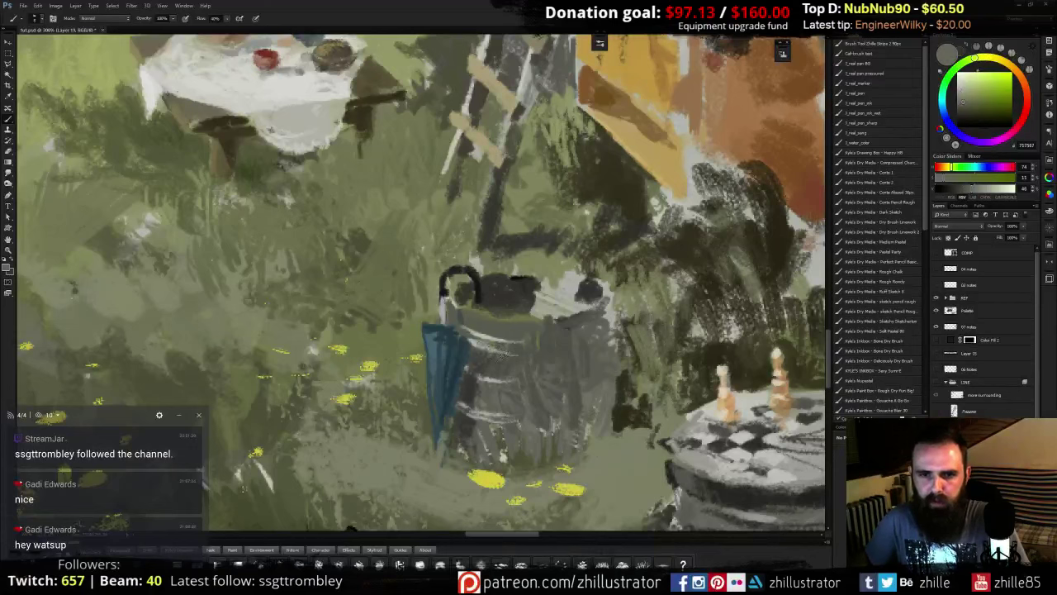
{"action": "left_click", "coordinate": [513, 358], "text": "alt"}
{"action": "left_click", "coordinate": [529, 337], "text": "alt"}
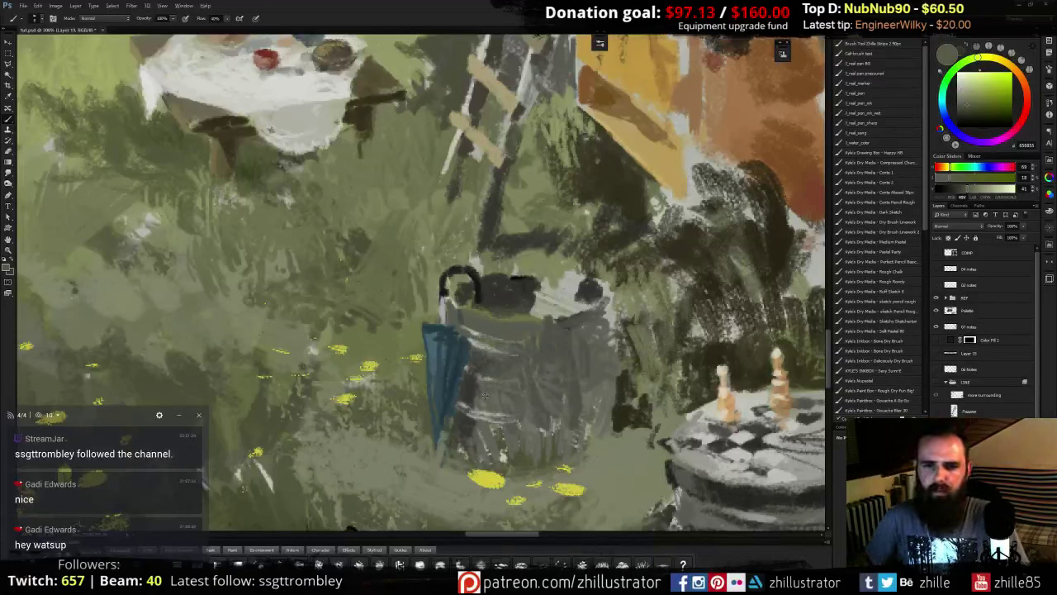
{"action": "left_click", "coordinate": [468, 397], "text": "alt"}
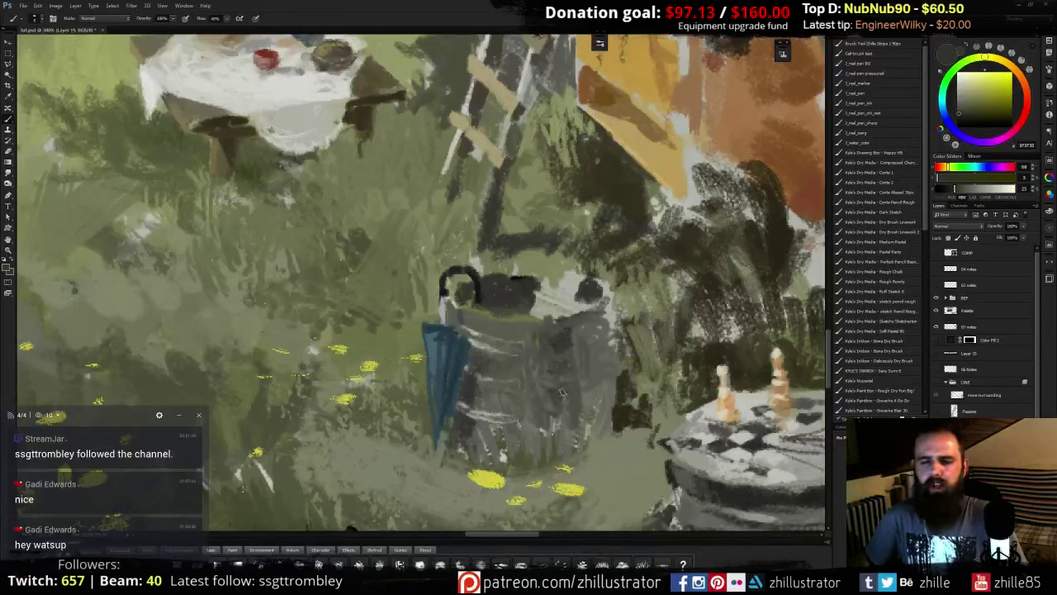
{"action": "left_click", "coordinate": [559, 353], "text": "alt"}
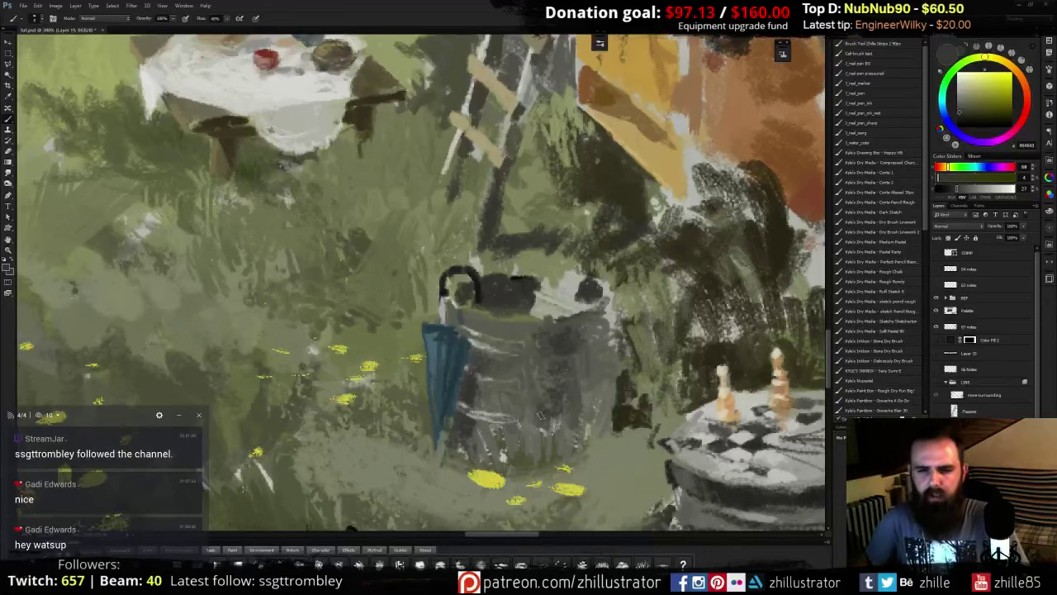
- Blend sampled mid and dark greys across the barrel to form its hoops and even out the upper staves
{"action": "left_click", "coordinate": [502, 348], "text": "alt"}
{"action": "left_click", "coordinate": [509, 330], "text": "alt"}
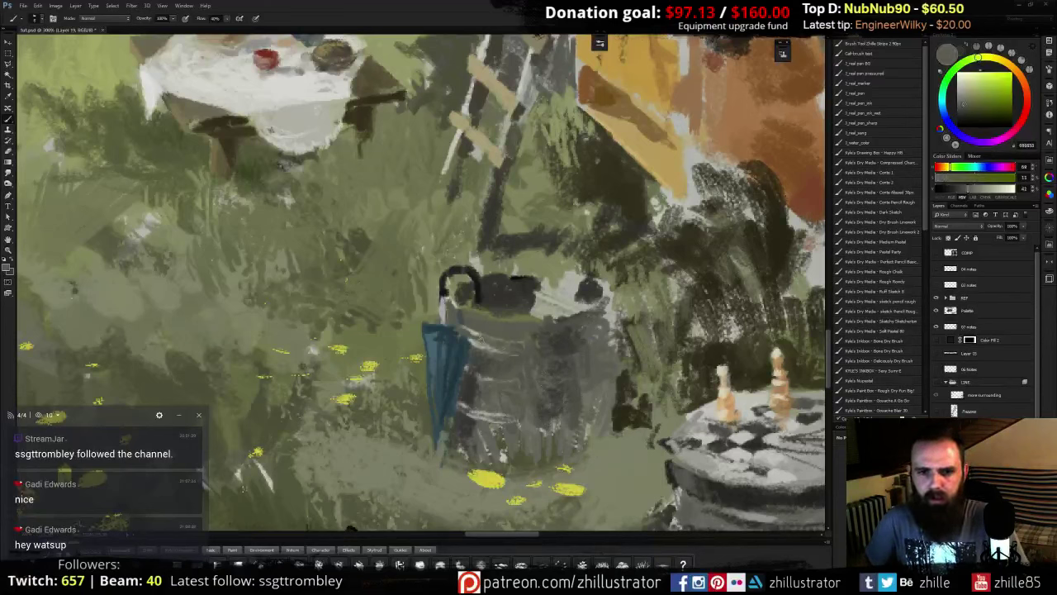
{"action": "left_click", "coordinate": [509, 374], "text": "alt"}
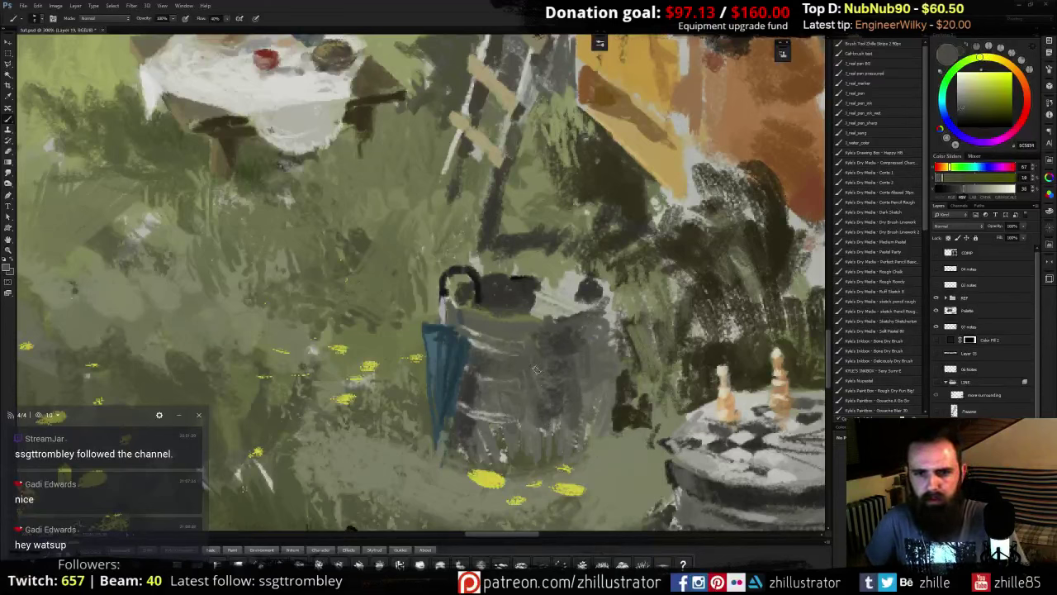
{"action": "left_click", "coordinate": [561, 365], "text": "alt"}
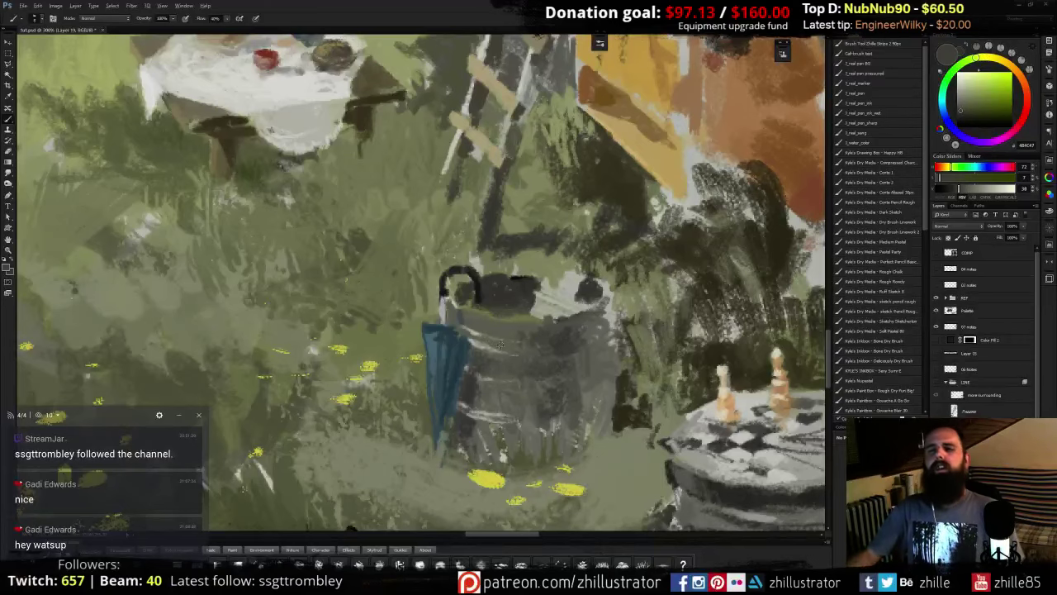
{"action": "left_click", "coordinate": [543, 355], "text": "alt"}
{"action": "left_click", "coordinate": [563, 318], "text": "alt"}
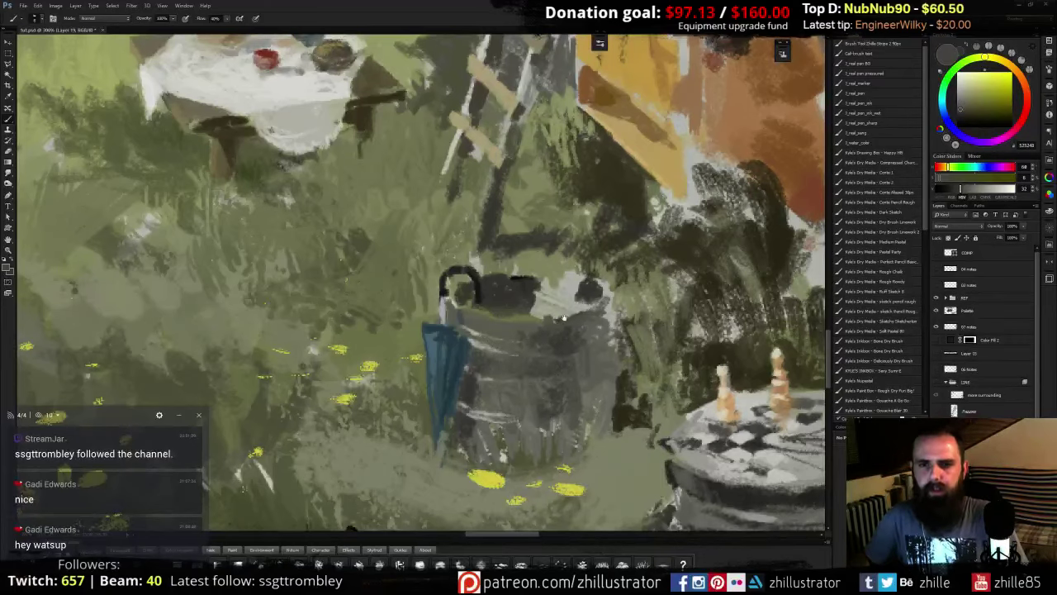
- Turn on the LINE group to overlay the line art on the barrel and umbrella
{"action": "left_click_drag", "start_coordinate": [656, 332], "coordinate": [629, 336]}
{"action": "left_click", "coordinate": [937, 383]}
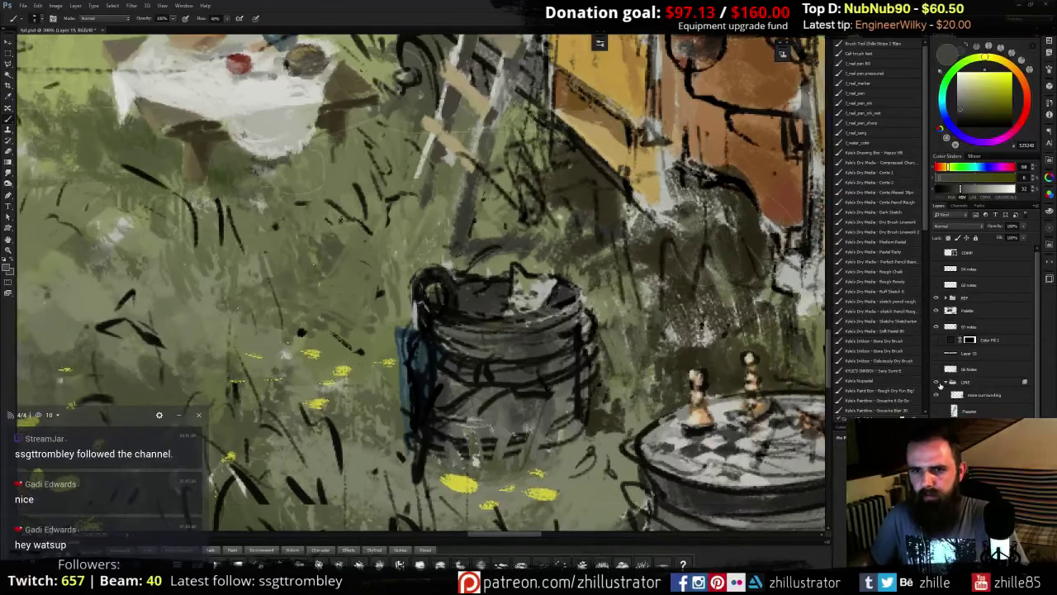
{"action": "left_click", "coordinate": [938, 383]}
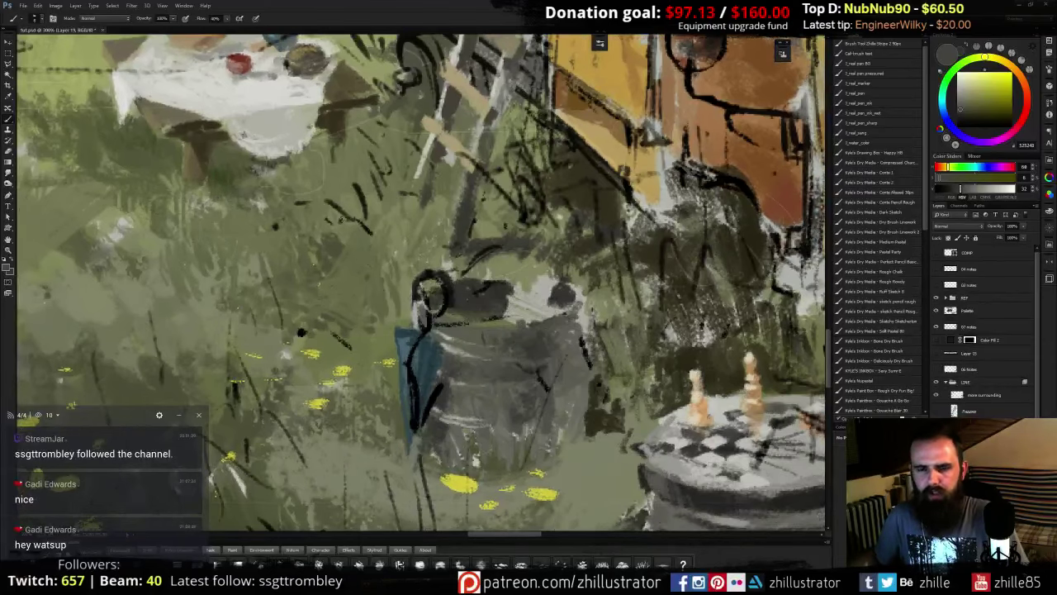
- Try to mask out the umbrella's line art with black brush strokes on a line layer's mask
{"action": "left_click", "coordinate": [971, 438]}
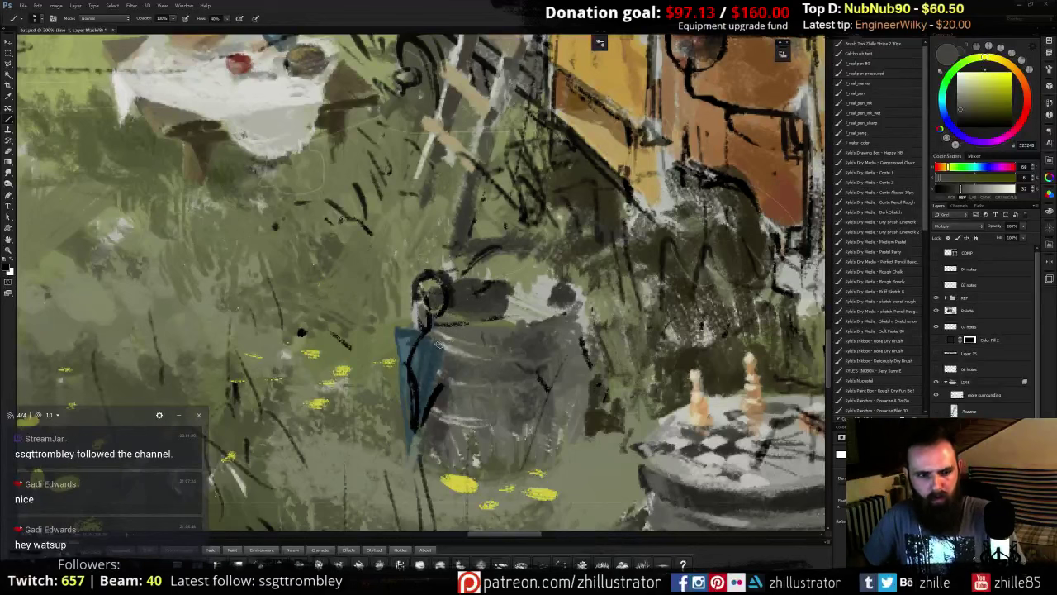
{"action": "key", "text": "x"}
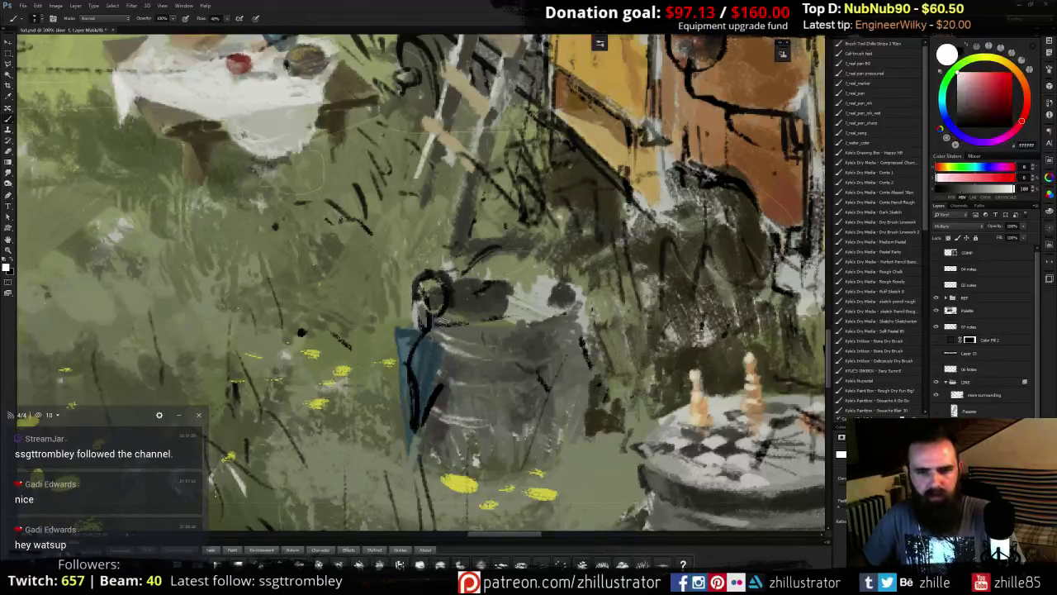
{"action": "key", "text": "x"}
{"action": "left_click_drag", "start_coordinate": [425, 273], "coordinate": [400, 396]}
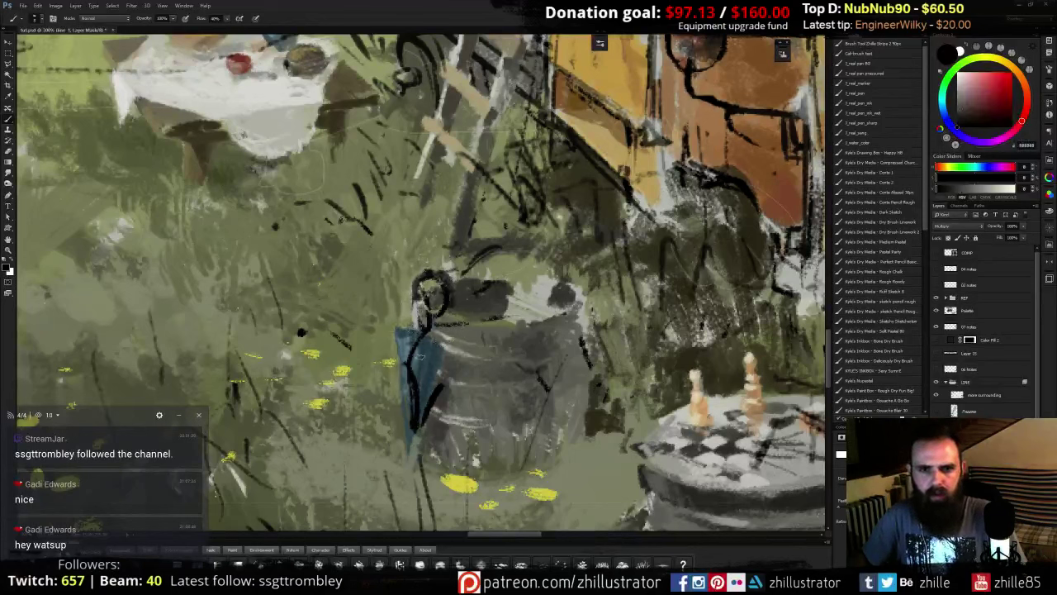
{"action": "left_click_drag", "start_coordinate": [402, 292], "coordinate": [385, 393]}
{"action": "key", "text": "ctrl+z"}
- Make a rectangular selection around the umbrella and its handle, keeping the line layer's mask active
{"action": "key", "text": "m"}
{"action": "left_click_drag", "start_coordinate": [376, 264], "coordinate": [476, 469]}
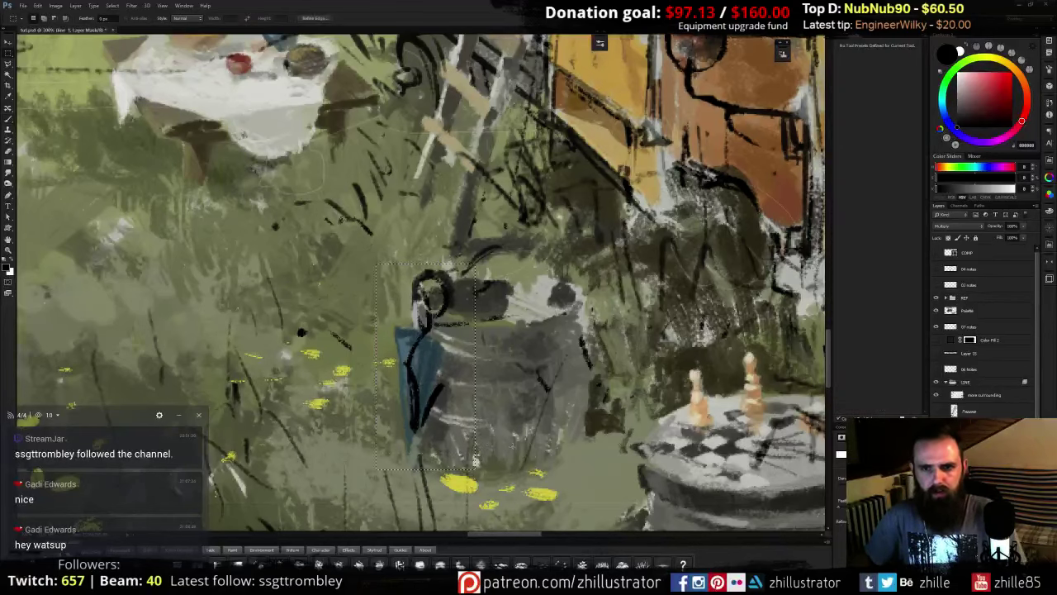
{"action": "key", "text": "ctrl+t"}
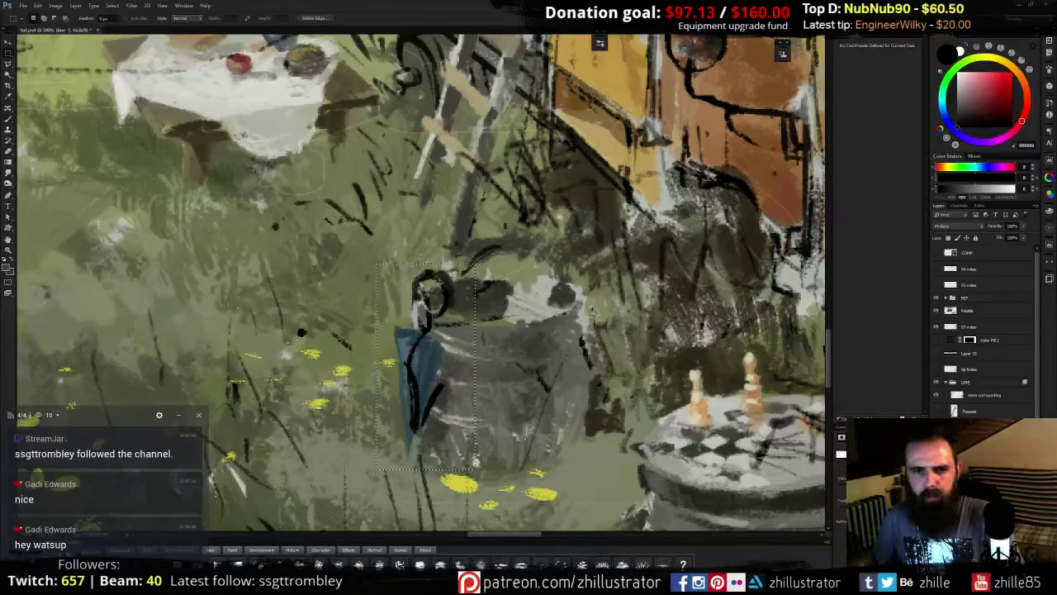
{"action": "key", "text": "ctrl+backslash"}
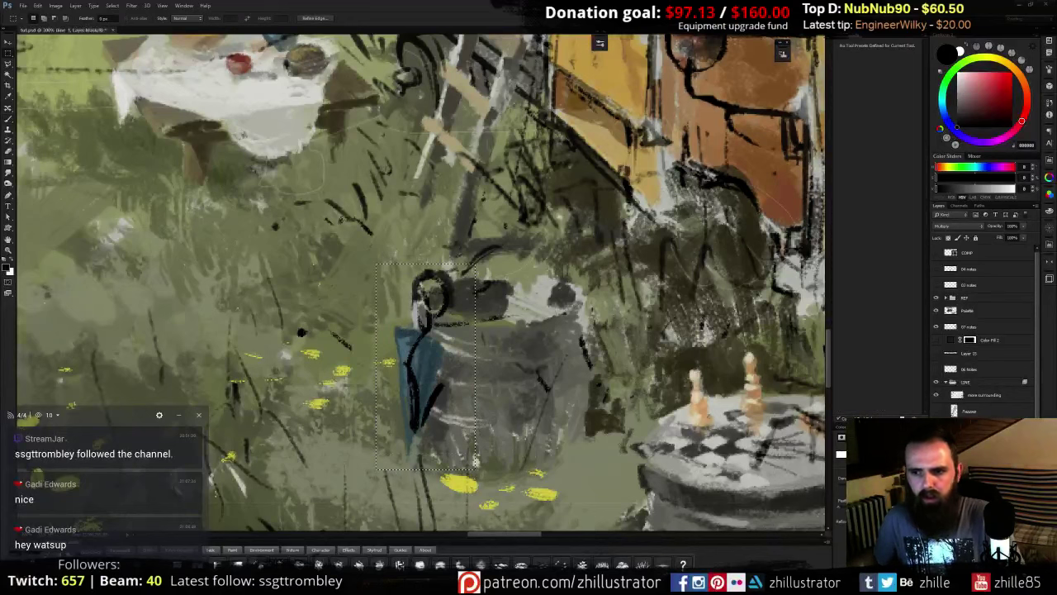
- Compare the line layers by hiding and showing them, and make the mask of the surroundings line layer active
{"action": "left_click", "coordinate": [978, 451]}
{"action": "left_click", "coordinate": [936, 450]}
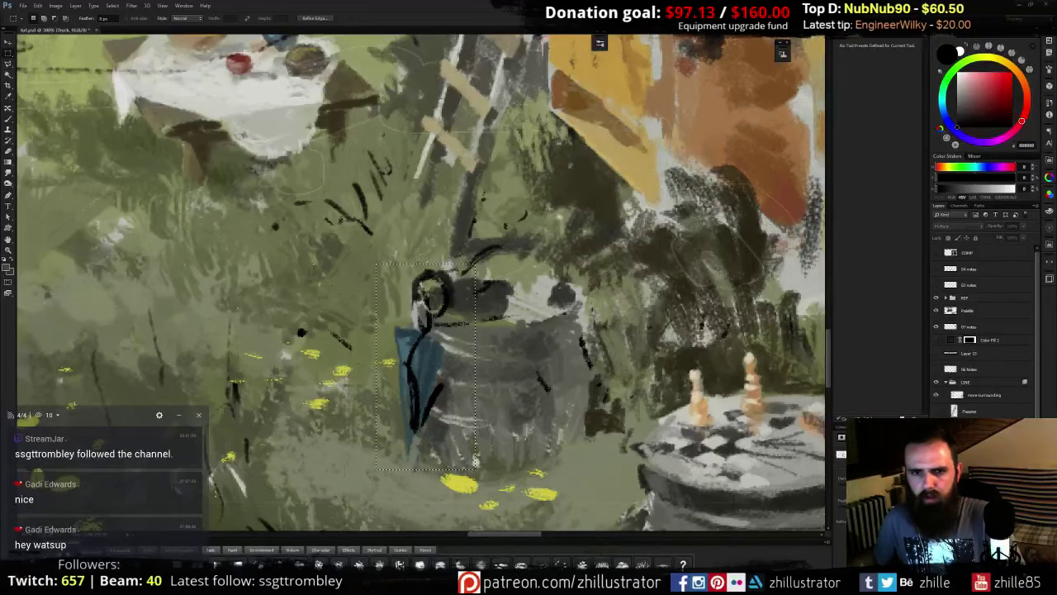
{"action": "left_click", "coordinate": [935, 451]}
{"action": "left_click", "coordinate": [978, 463]}
{"action": "left_click", "coordinate": [936, 463]}
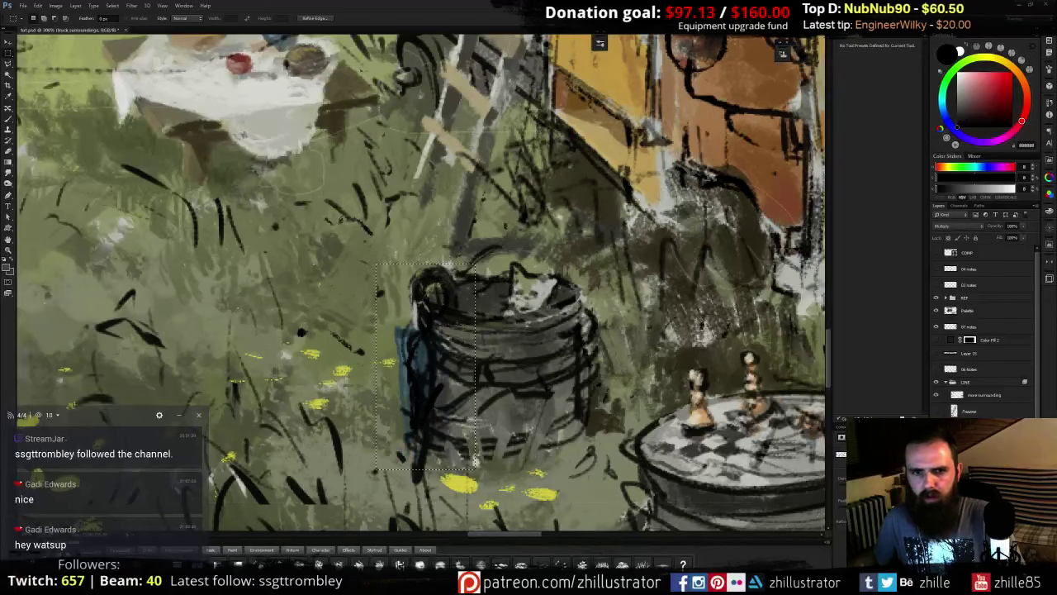
{"action": "left_click", "coordinate": [936, 463]}
{"action": "left_click", "coordinate": [969, 454]}
{"action": "left_click", "coordinate": [935, 454]}
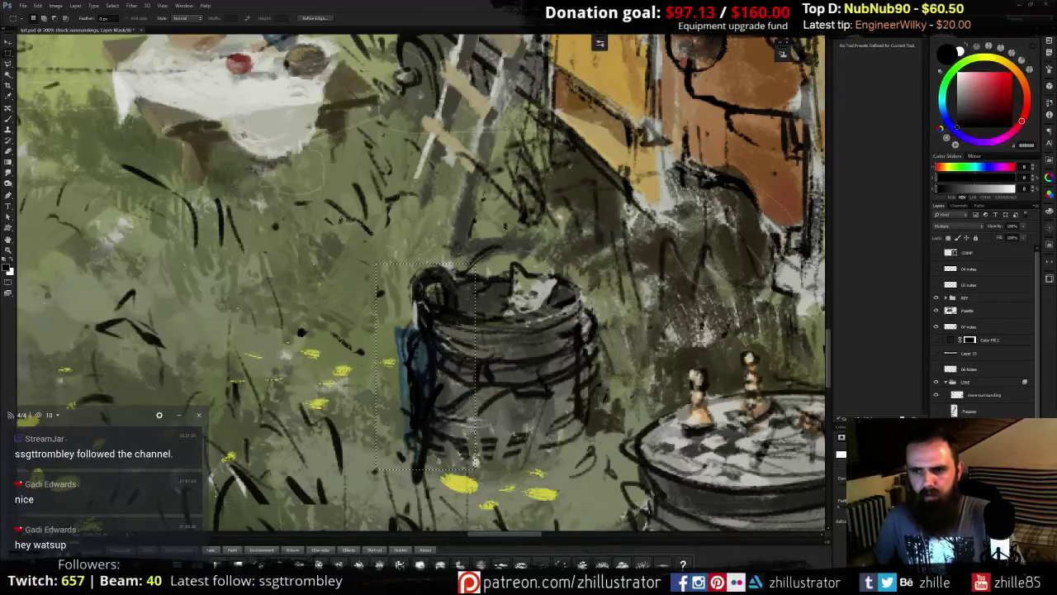
- Mask out the umbrella's and barrel's line art with black brush strokes, clearing the rectangular selection along the way
{"action": "key", "text": "b"}
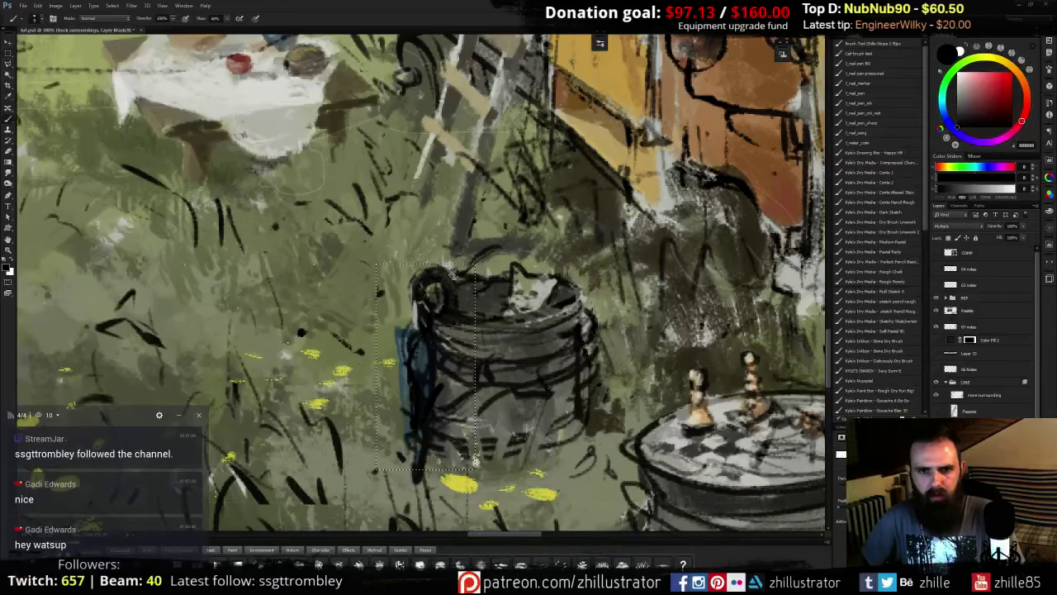
{"action": "mouse_move", "coordinate": [468, 323]}
{"action": "left_mouse_down"}
{"action": "mouse_move", "coordinate": [451, 405]}
{"action": "mouse_move", "coordinate": [439, 356]}
{"action": "mouse_move", "coordinate": [415, 363]}
{"action": "mouse_move", "coordinate": [408, 399]}
{"action": "mouse_move", "coordinate": [428, 434]}
{"action": "mouse_move", "coordinate": [417, 468]}
{"action": "mouse_move", "coordinate": [450, 421]}
{"action": "mouse_move", "coordinate": [455, 442]}
{"action": "left_mouse_up"}
{"action": "key", "text": "ctrl+d"}
{"action": "mouse_move", "coordinate": [424, 320]}
{"action": "left_mouse_down"}
{"action": "mouse_move", "coordinate": [422, 260]}
{"action": "mouse_move", "coordinate": [411, 295]}
{"action": "left_mouse_up"}
{"action": "left_click_drag", "start_coordinate": [476, 275], "coordinate": [490, 292]}
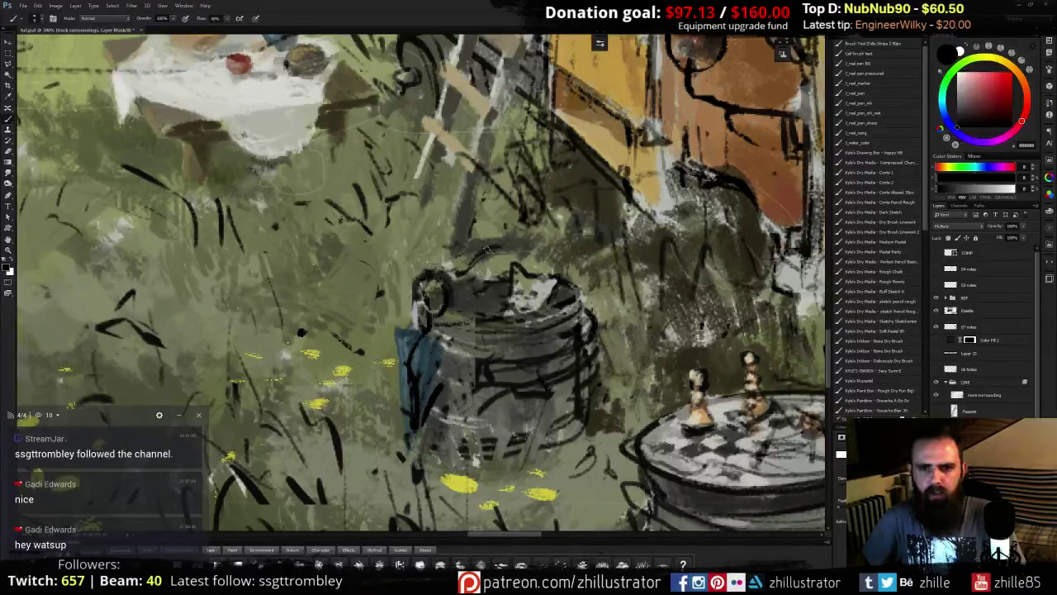
{"action": "mouse_move", "coordinate": [570, 295]}
{"action": "left_mouse_down"}
{"action": "mouse_move", "coordinate": [560, 305]}
{"action": "mouse_move", "coordinate": [576, 288]}
{"action": "mouse_move", "coordinate": [560, 283]}
{"action": "left_mouse_up"}
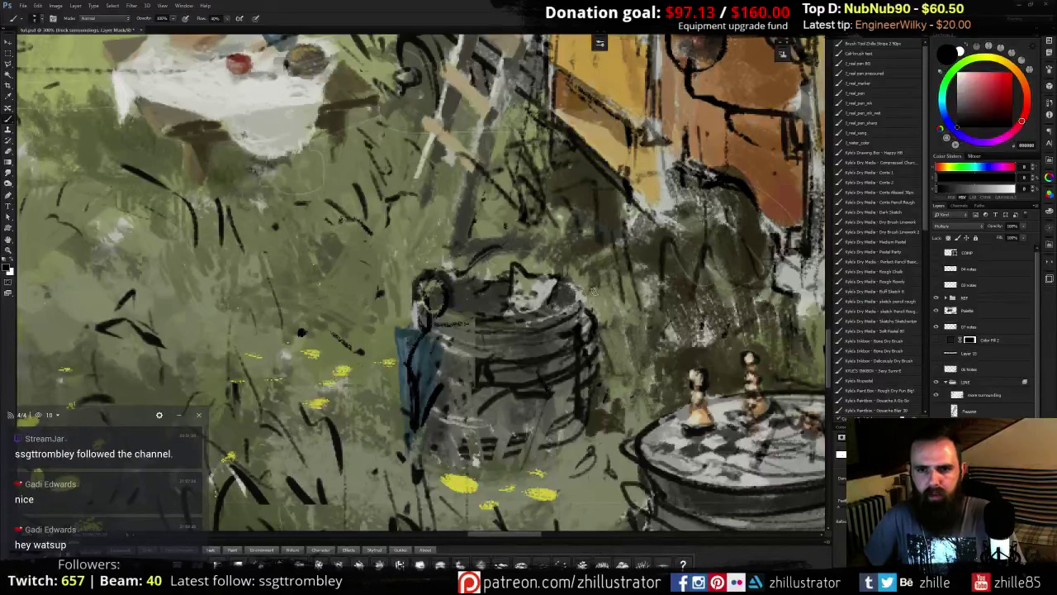
{"action": "mouse_move", "coordinate": [584, 386]}
{"action": "left_mouse_down"}
{"action": "mouse_move", "coordinate": [589, 334]}
{"action": "mouse_move", "coordinate": [577, 388]}
{"action": "mouse_move", "coordinate": [565, 343]}
{"action": "mouse_move", "coordinate": [578, 322]}
{"action": "mouse_move", "coordinate": [560, 388]}
{"action": "mouse_move", "coordinate": [579, 437]}
{"action": "mouse_move", "coordinate": [564, 446]}
{"action": "mouse_move", "coordinate": [545, 376]}
{"action": "mouse_move", "coordinate": [499, 382]}
{"action": "mouse_move", "coordinate": [487, 359]}
{"action": "mouse_move", "coordinate": [474, 374]}
{"action": "mouse_move", "coordinate": [520, 387]}
{"action": "mouse_move", "coordinate": [487, 408]}
{"action": "mouse_move", "coordinate": [495, 437]}
{"action": "mouse_move", "coordinate": [463, 451]}
{"action": "left_mouse_up"}
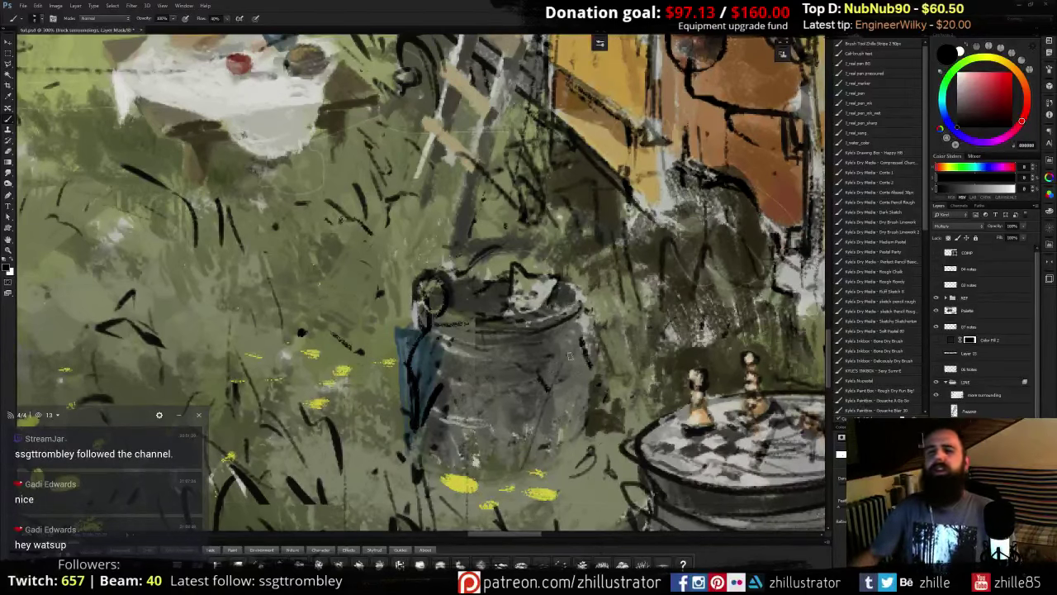
- Check the masked line art with the layer hidden and shown, and erase the umbrella's leftover lines on another line layer
{"action": "key", "text": "ctrl+minus"}
{"action": "key", "text": "ctrl+minus"}
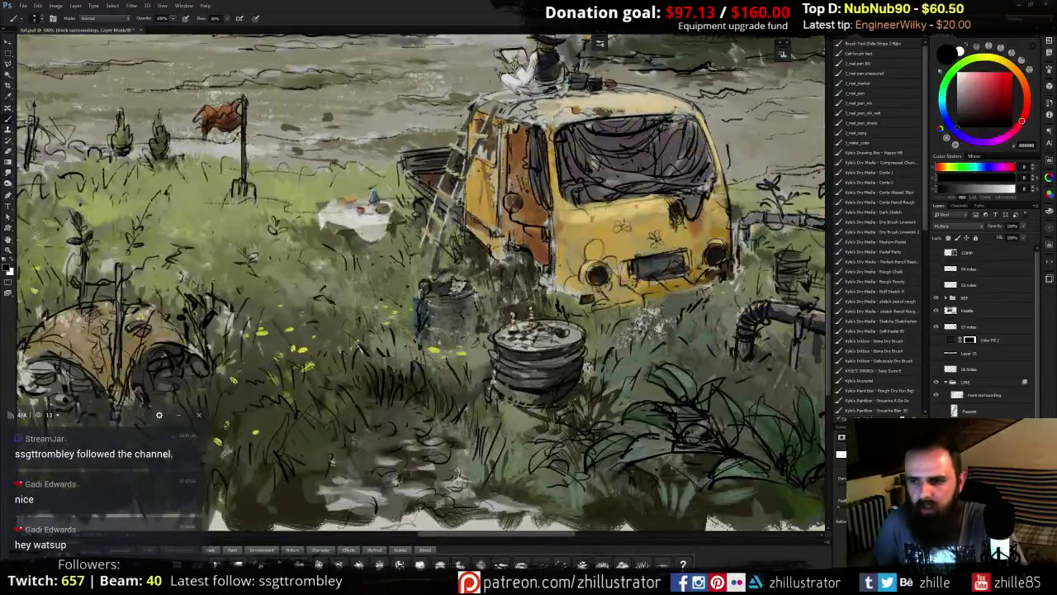
{"action": "left_click", "coordinate": [936, 444]}
{"action": "left_click", "coordinate": [935, 443]}
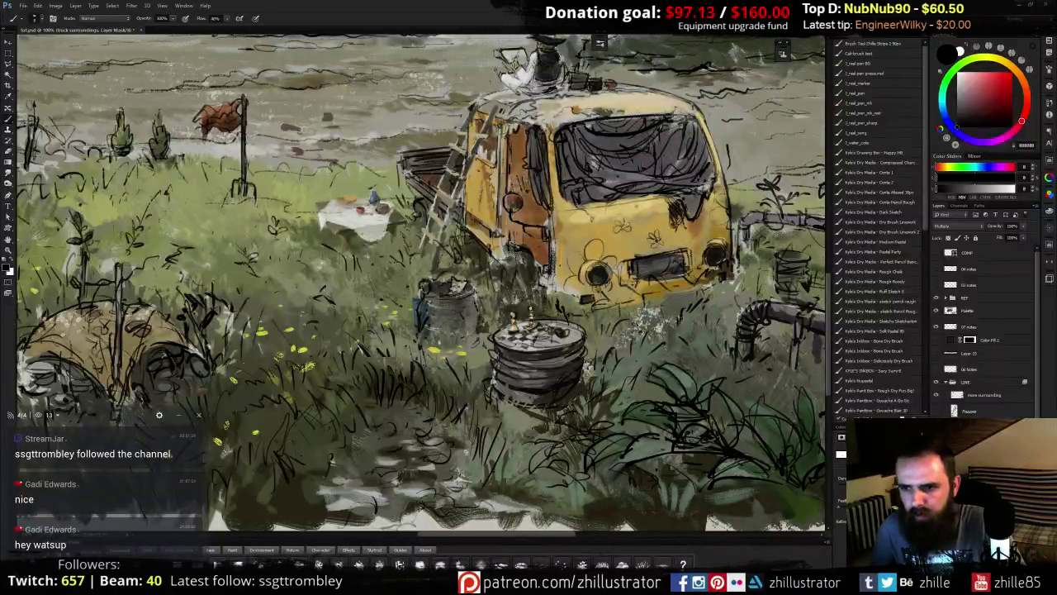
{"action": "key", "text": "ctrl+z"}
{"action": "key", "text": "ctrl+z"}
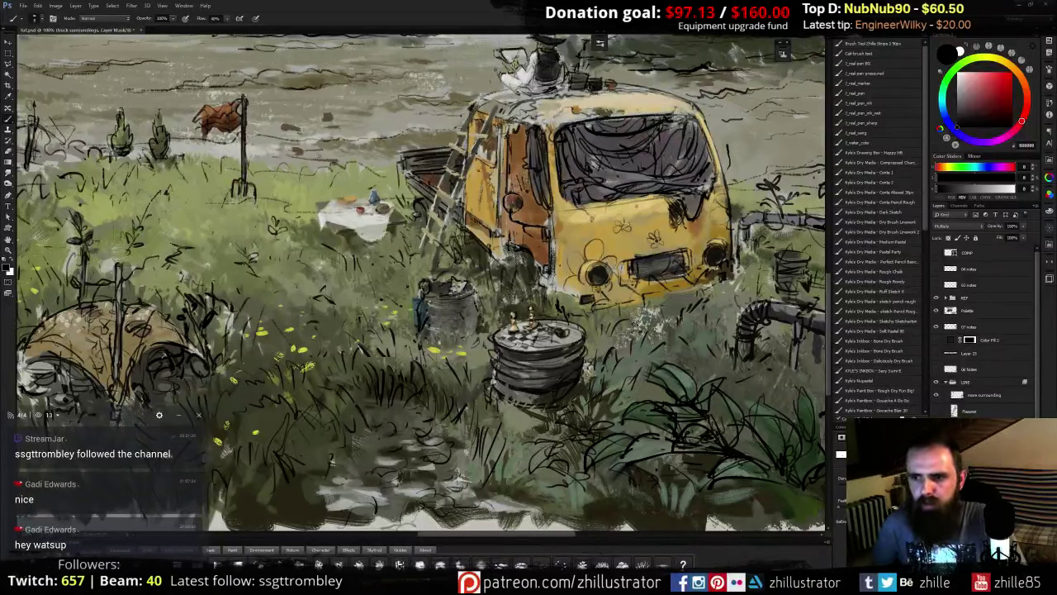
{"action": "key", "text": "e"}
{"action": "left_click_drag", "start_coordinate": [420, 317], "coordinate": [424, 286]}
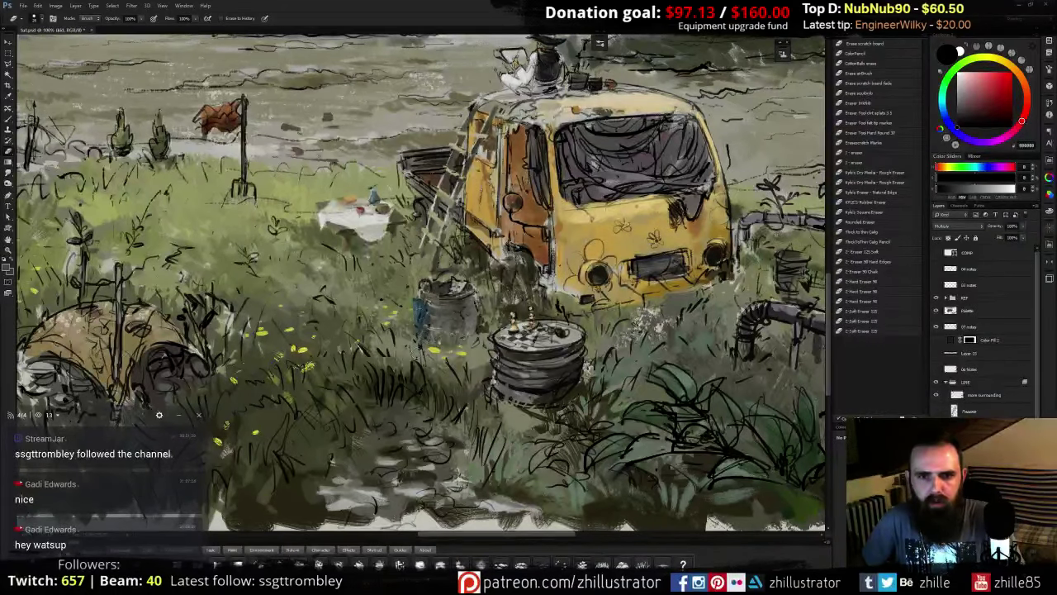
- Sample light greys from the cat in the barrel and touch up its head on the paint layer
{"action": "key", "text": "ctrl+minus"}
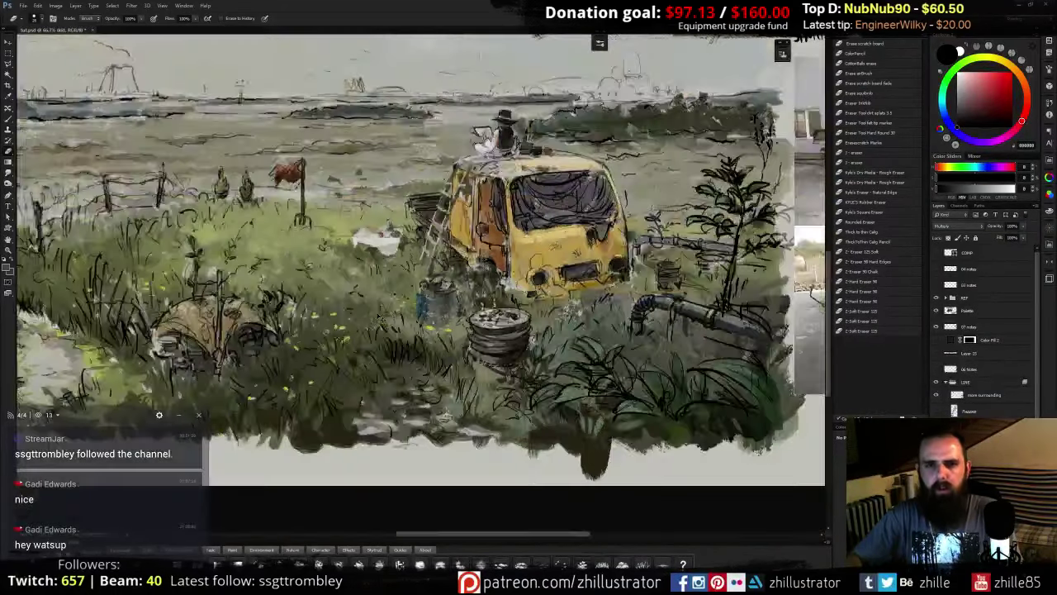
{"action": "key", "text": "ctrl+plus"}
{"action": "key", "text": "ctrl+plus"}
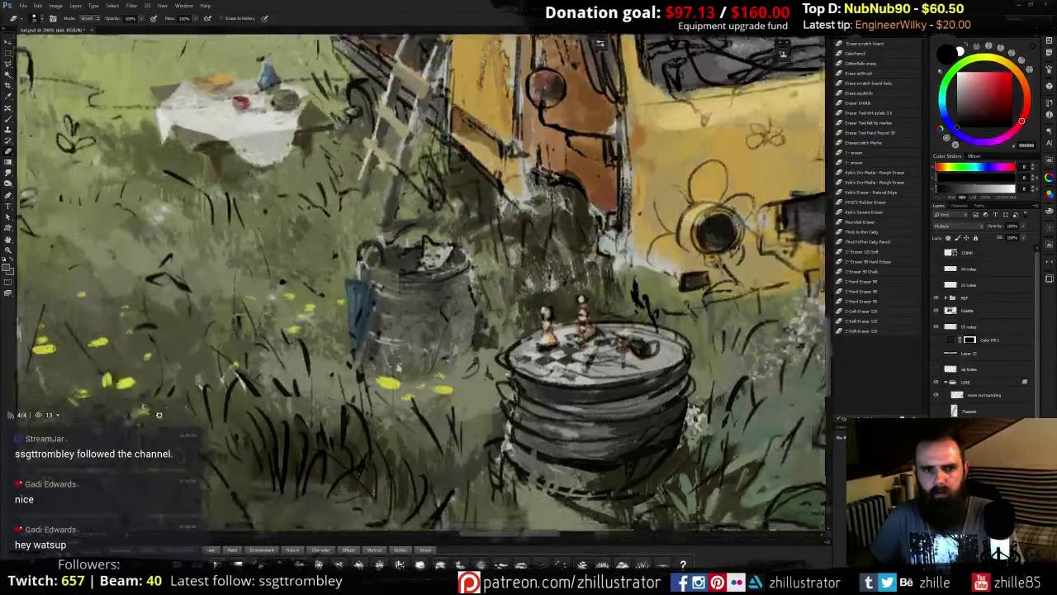
{"action": "left_click_drag", "start_coordinate": [584, 389], "coordinate": [657, 397]}
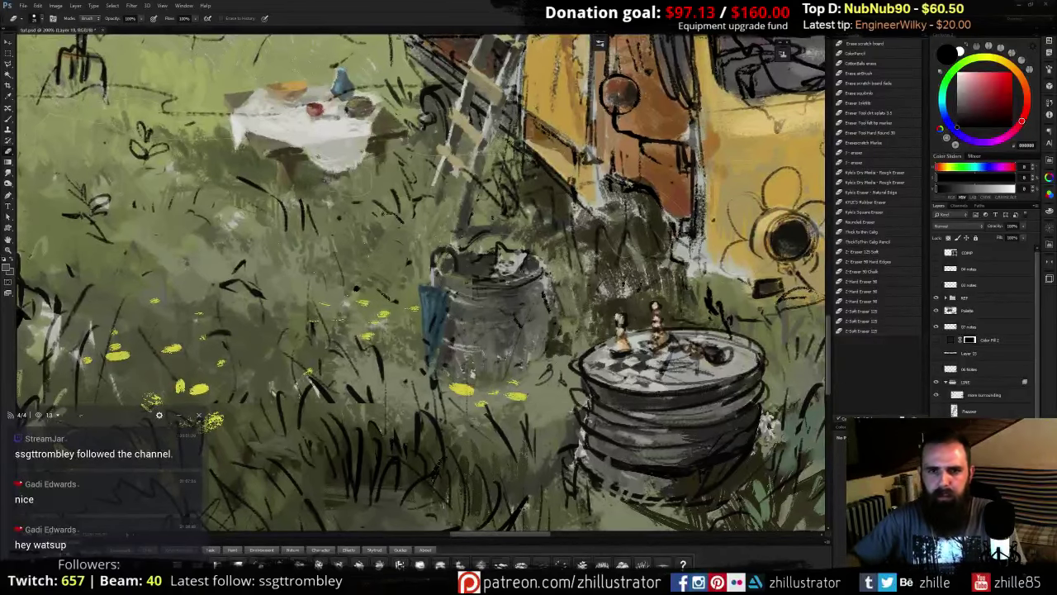
{"action": "key", "text": "ctrl+plus"}
{"action": "mouse_move", "coordinate": [545, 271]}
{"action": "left_mouse_down"}
{"action": "mouse_move", "coordinate": [553, 317]}
{"action": "mouse_move", "coordinate": [555, 294]}
{"action": "mouse_move", "coordinate": [568, 290]}
{"action": "left_mouse_up"}
{"action": "key", "text": "b"}
{"action": "left_click", "coordinate": [571, 290], "text": "alt"}
{"action": "left_click", "coordinate": [550, 292], "text": "alt"}
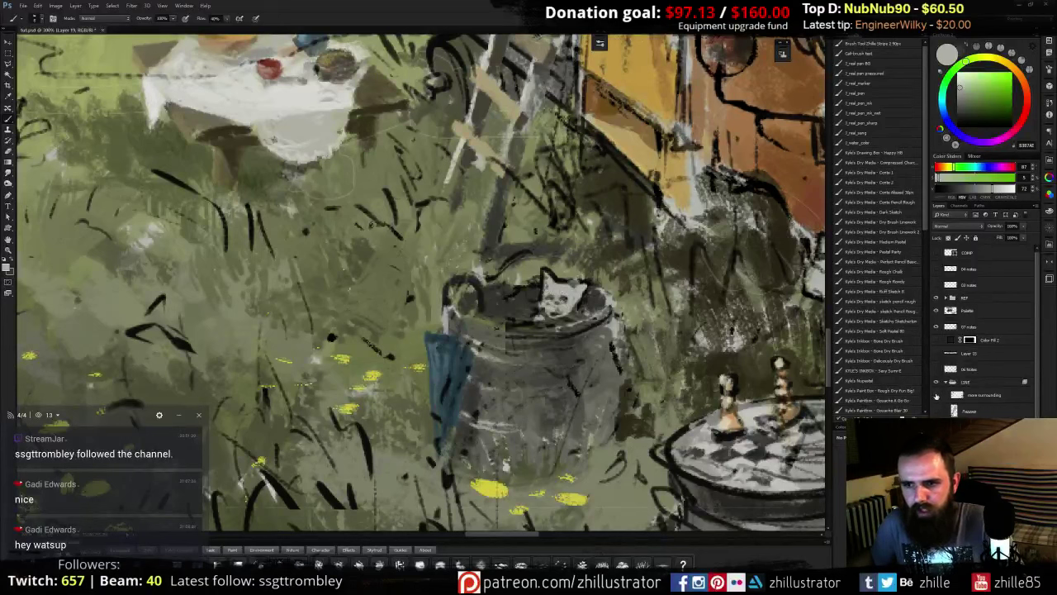
- Try a lower opacity on the surroundings line layer and return to the paint layer
{"action": "left_click", "coordinate": [975, 442]}
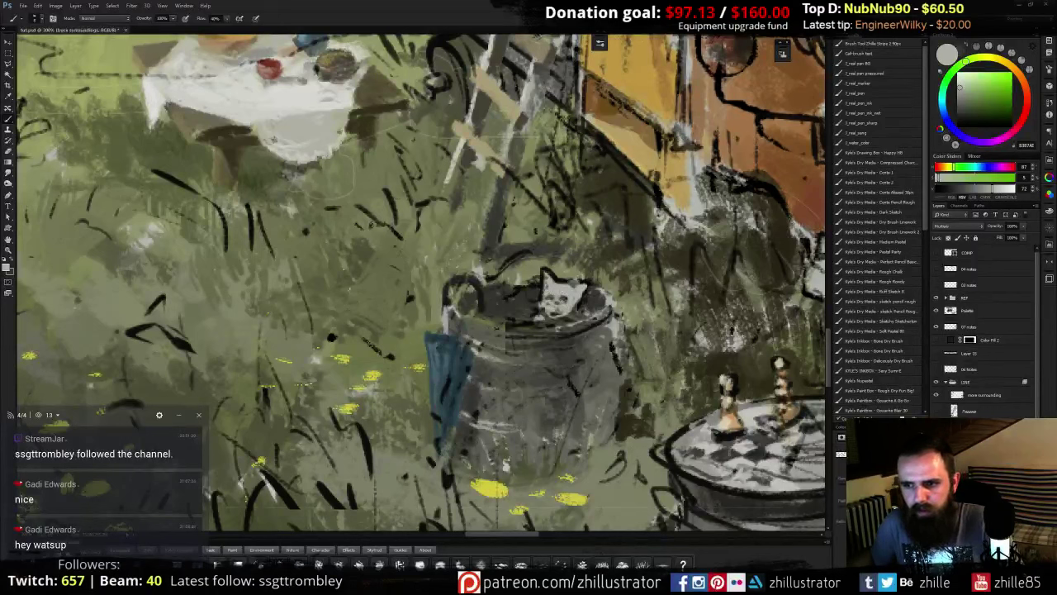
{"action": "left_click", "coordinate": [935, 442]}
{"action": "left_click", "coordinate": [935, 442]}
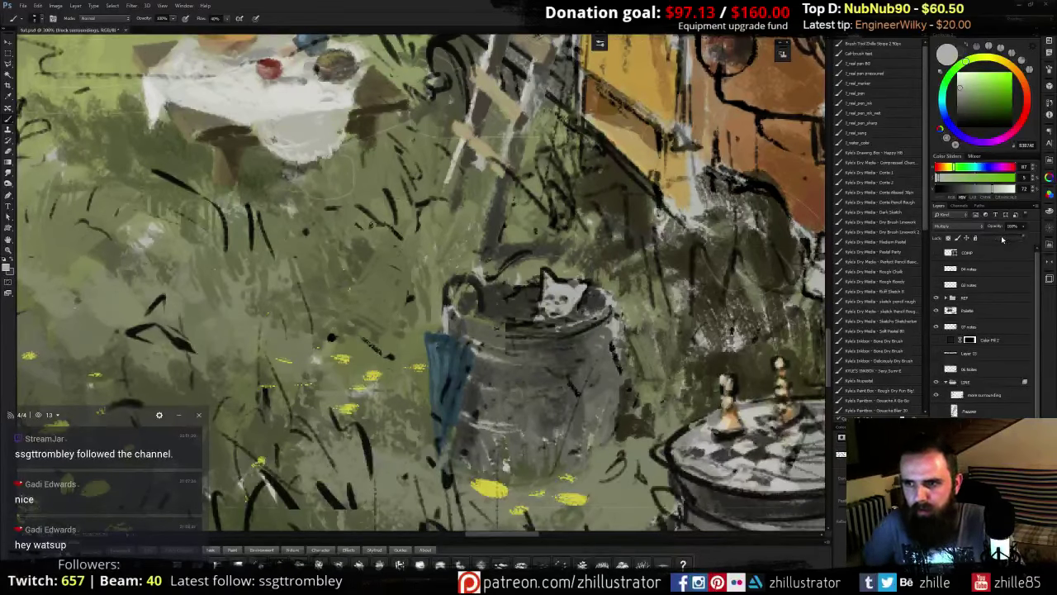
{"action": "key", "text": "5"}
{"action": "left_click_drag", "start_coordinate": [1011, 239], "coordinate": [1025, 240]}
{"action": "left_click", "coordinate": [983, 462]}
- Refine the cat's face with small strokes of sampled light greys, comparing the result with the paint layer hidden
{"action": "left_click", "coordinate": [550, 285], "text": "alt"}
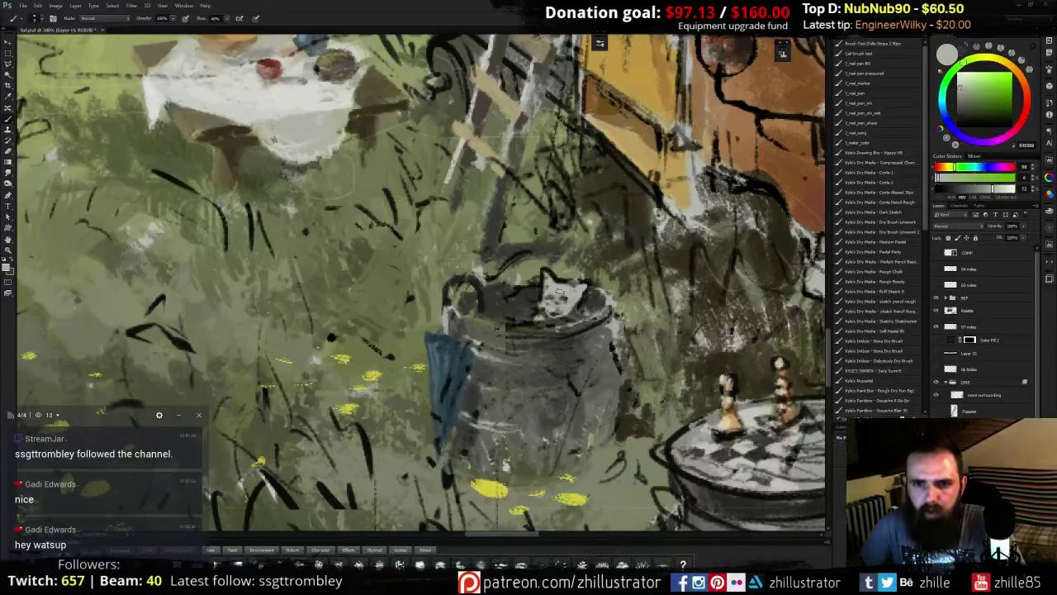
{"action": "left_click", "coordinate": [494, 337], "text": "alt"}
{"action": "left_click", "coordinate": [555, 322], "text": "alt"}
{"action": "left_click_drag", "start_coordinate": [582, 314], "coordinate": [580, 318]}
{"action": "left_click", "coordinate": [566, 291], "text": "alt"}
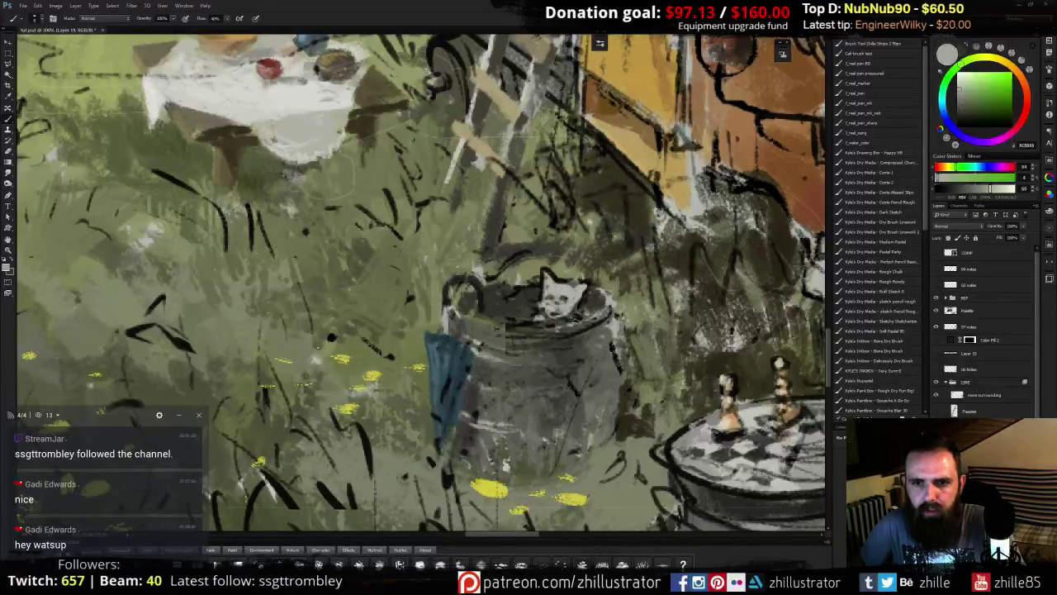
{"action": "left_click", "coordinate": [568, 308], "text": "alt"}
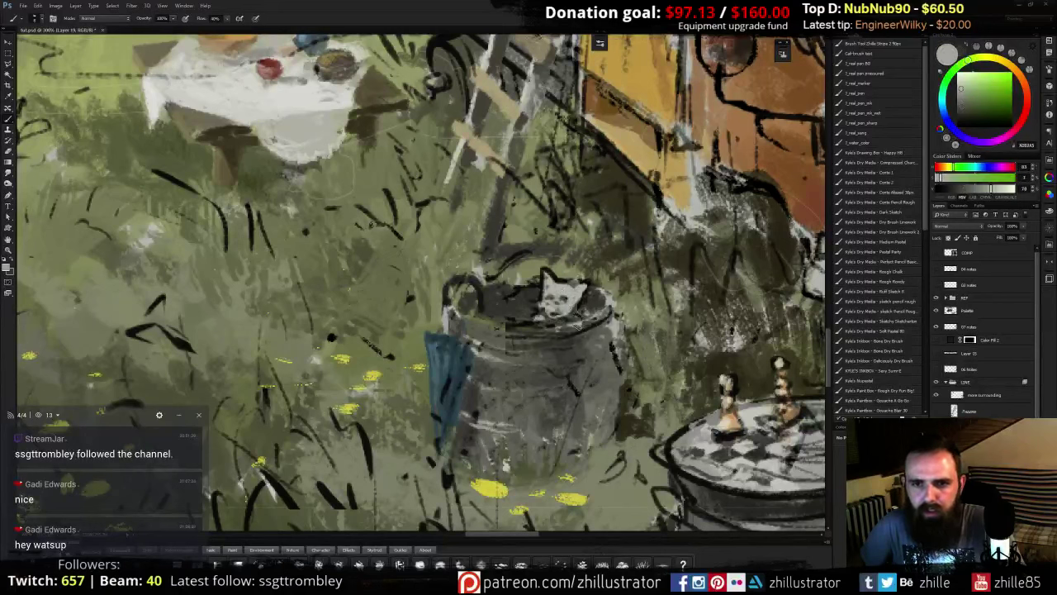
{"action": "key", "text": "ctrl+comma"}
{"action": "key", "text": "ctrl+comma"}
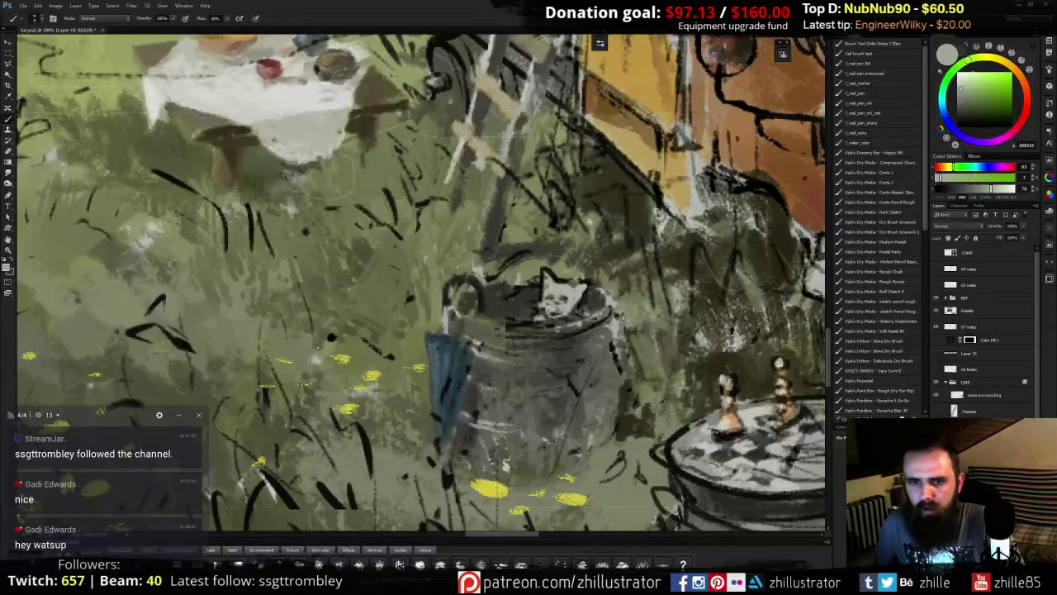
- Touch up the barrel's rim below the cat with sampled dark and mid greys
{"action": "left_click", "coordinate": [566, 327], "text": "alt"}
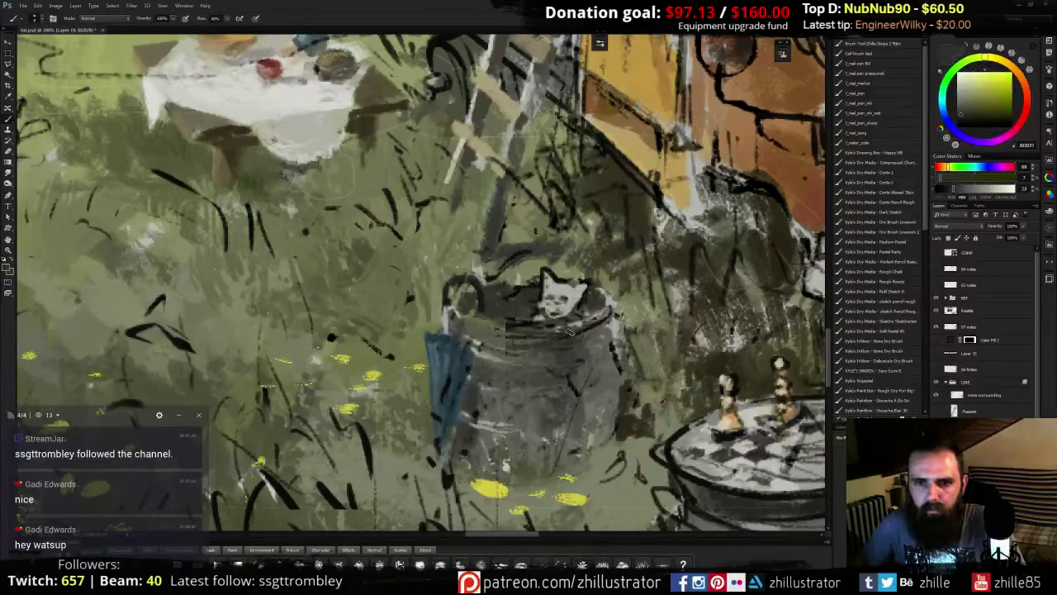
{"action": "left_click", "coordinate": [570, 331], "text": "alt"}
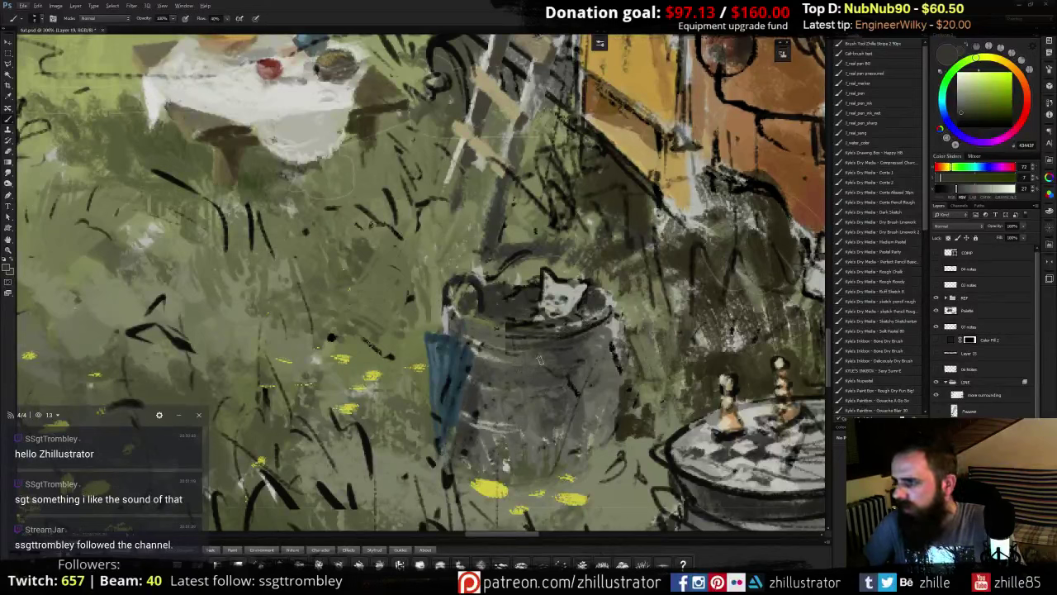
{"action": "left_click", "coordinate": [499, 329], "text": "alt"}
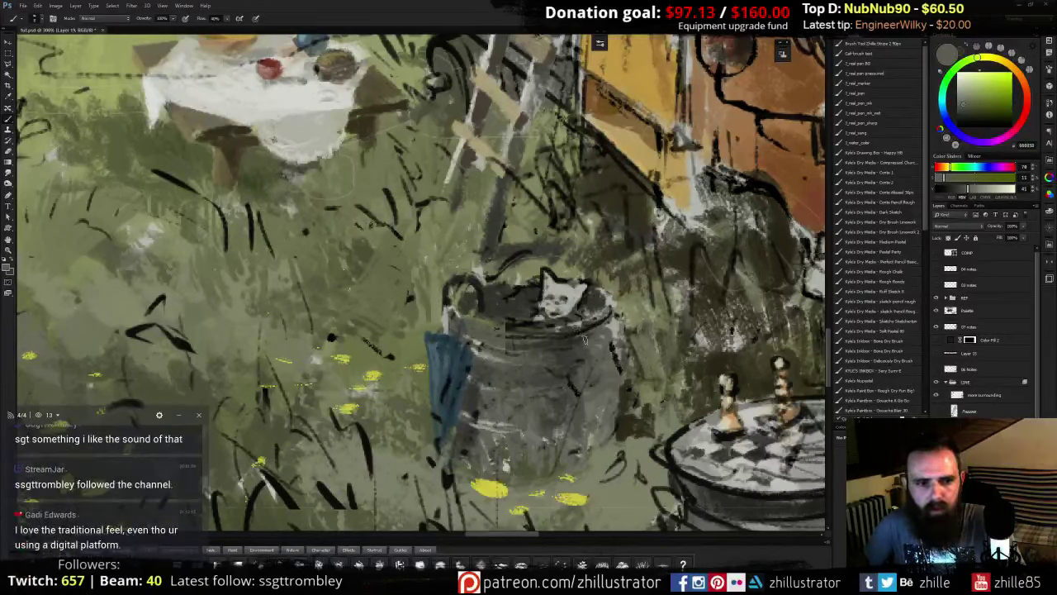
- Review the barrel and umbrella within the whole scene, with the painted layer hidden and shown again
{"action": "key", "text": "ctrl+minus"}
{"action": "key", "text": "ctrl+minus"}
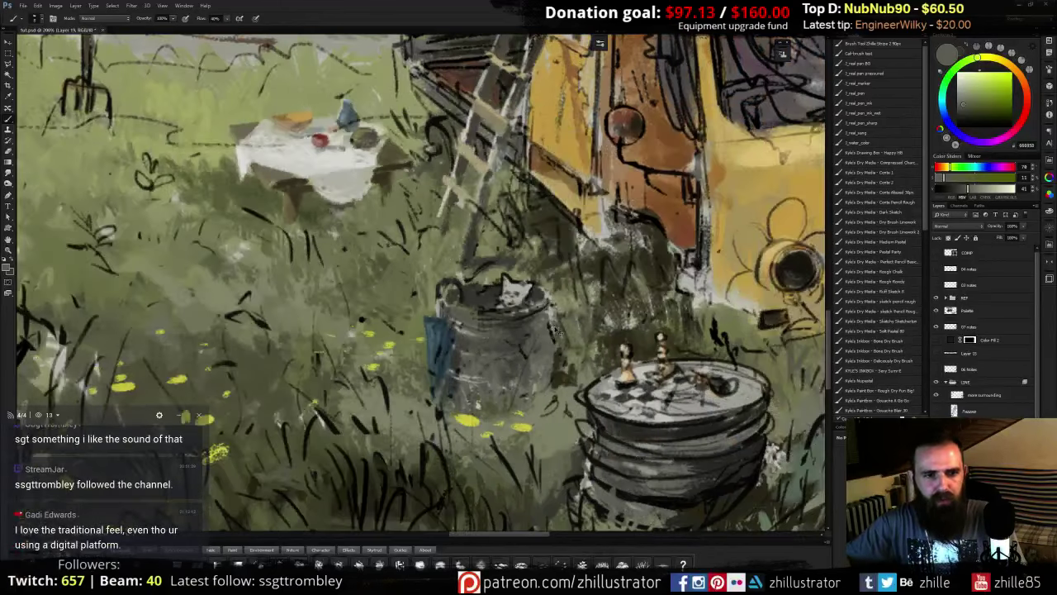
{"action": "key", "text": "ctrl+minus"}
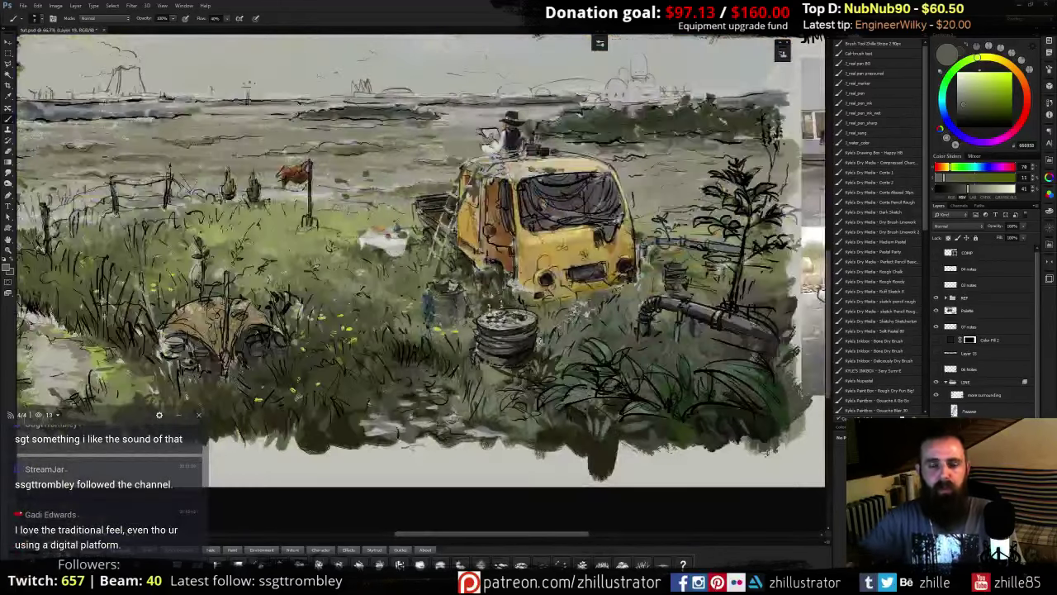
{"action": "mouse_move", "coordinate": [462, 272]}
{"action": "left_mouse_down"}
{"action": "mouse_move", "coordinate": [556, 318]}
{"action": "mouse_move", "coordinate": [515, 313]}
{"action": "left_mouse_up"}
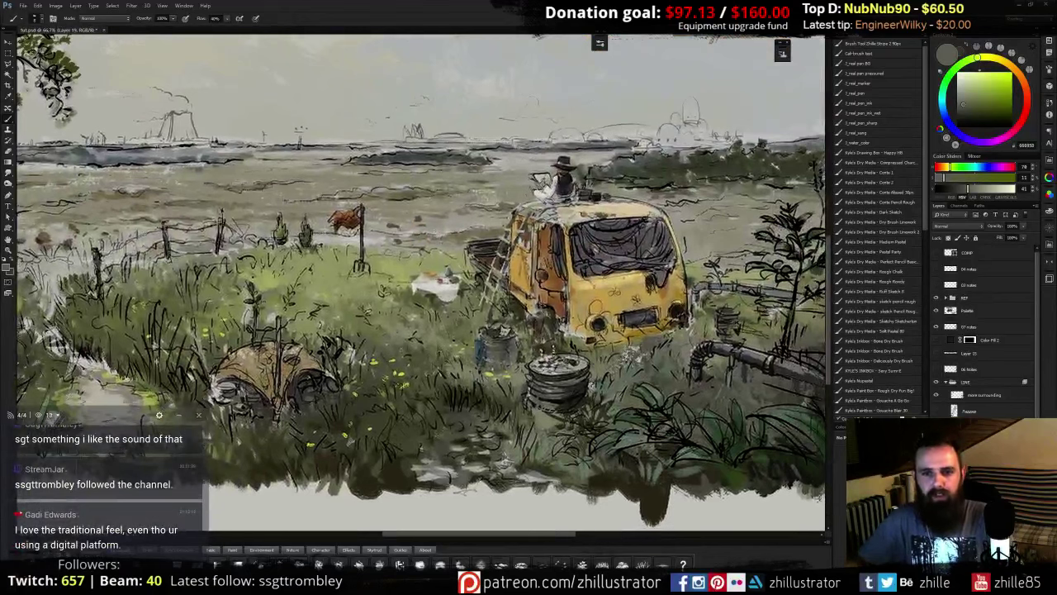
{"action": "key", "text": "ctrl+plus"}
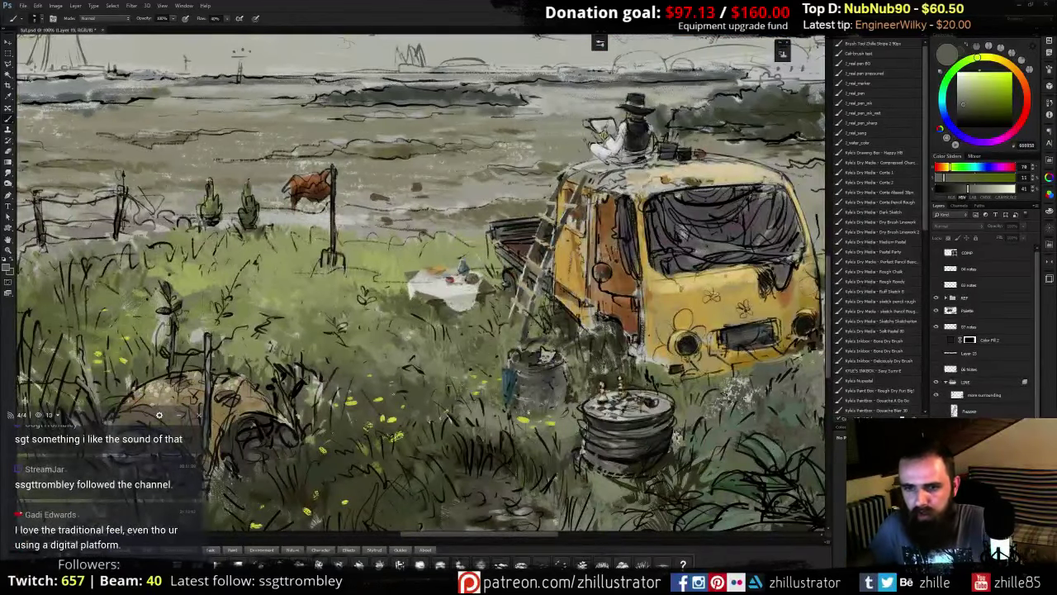
{"action": "left_click", "coordinate": [936, 446]}
{"action": "left_click", "coordinate": [936, 446]}
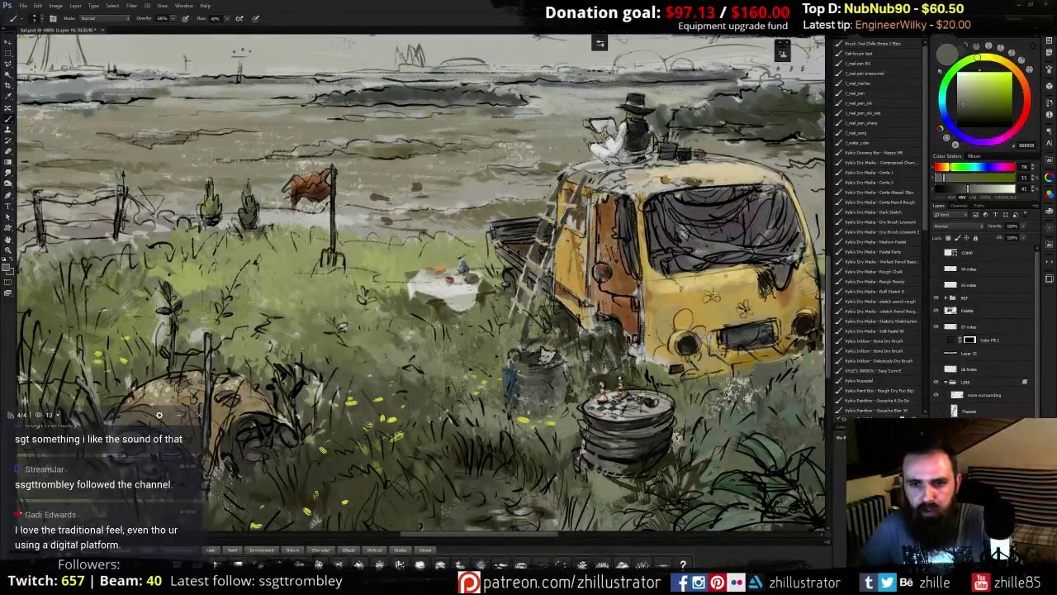
- Paint the grass along the barrel's right edge and down to the ground with sampled greens
{"action": "left_click_drag", "start_coordinate": [554, 396], "coordinate": [572, 397]}
{"action": "left_click", "coordinate": [570, 387], "text": "alt"}
{"action": "key", "text": "ctrl+z"}
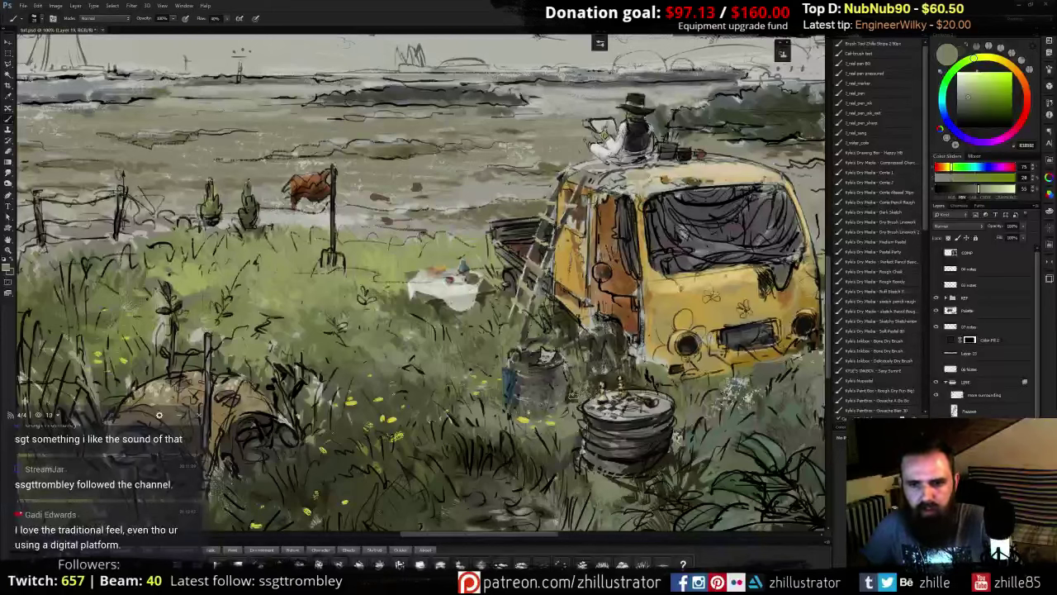
{"action": "left_click", "coordinate": [574, 395], "text": "alt"}
{"action": "mouse_move", "coordinate": [576, 386]}
{"action": "left_mouse_down"}
{"action": "mouse_move", "coordinate": [581, 402]}
{"action": "mouse_move", "coordinate": [585, 359]}
{"action": "mouse_move", "coordinate": [564, 418]}
{"action": "left_mouse_up"}
{"action": "left_click", "coordinate": [580, 382], "text": "alt"}
{"action": "mouse_move", "coordinate": [568, 413]}
{"action": "left_mouse_down"}
{"action": "mouse_move", "coordinate": [552, 421]}
{"action": "mouse_move", "coordinate": [563, 426]}
{"action": "mouse_move", "coordinate": [551, 441]}
{"action": "mouse_move", "coordinate": [576, 424]}
{"action": "mouse_move", "coordinate": [562, 440]}
{"action": "left_mouse_up"}
{"action": "left_click", "coordinate": [568, 443], "text": "alt"}
{"action": "left_click", "coordinate": [568, 440], "text": "alt"}
- Blend sampled greens and dark browns into the grass and shadow around the base of the barrel and umbrella
{"action": "mouse_move", "coordinate": [566, 428]}
{"action": "left_mouse_down"}
{"action": "mouse_move", "coordinate": [554, 445]}
{"action": "mouse_move", "coordinate": [489, 410]}
{"action": "left_mouse_up"}
{"action": "left_click", "coordinate": [560, 437], "text": "alt"}
{"action": "left_click", "coordinate": [566, 461], "text": "alt"}
{"action": "left_click", "coordinate": [520, 456], "text": "alt"}
{"action": "left_click", "coordinate": [446, 418], "text": "alt"}
{"action": "left_click", "coordinate": [456, 411], "text": "alt"}
{"action": "mouse_move", "coordinate": [480, 432]}
{"action": "left_mouse_down"}
{"action": "mouse_move", "coordinate": [469, 407]}
{"action": "mouse_move", "coordinate": [512, 408]}
{"action": "left_mouse_up"}
{"action": "left_click", "coordinate": [522, 398], "text": "alt"}
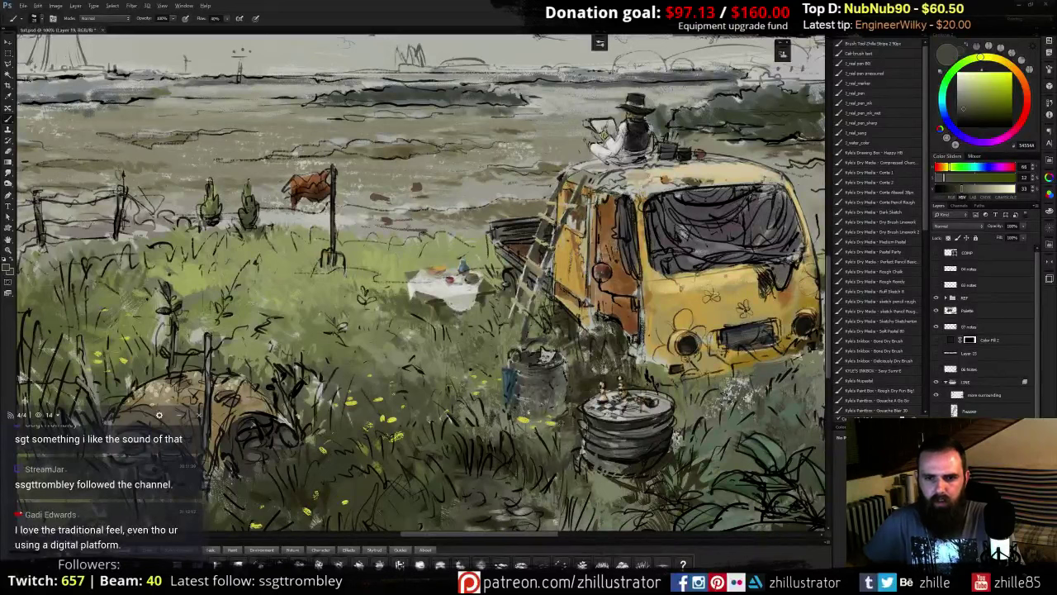
{"action": "left_click", "coordinate": [518, 416], "text": "alt"}
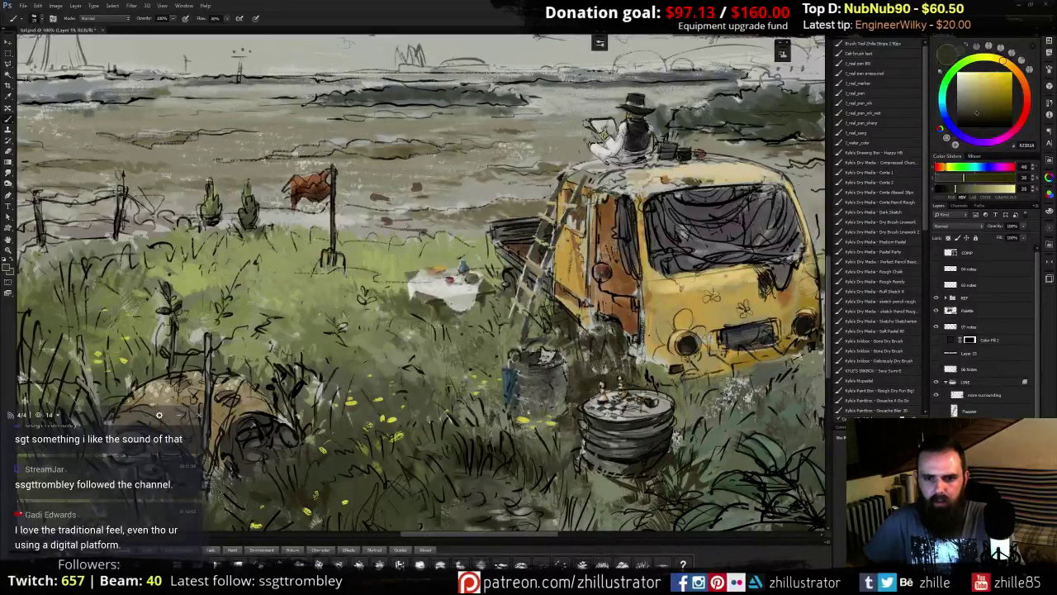
{"action": "left_click_drag", "start_coordinate": [514, 421], "coordinate": [551, 435]}
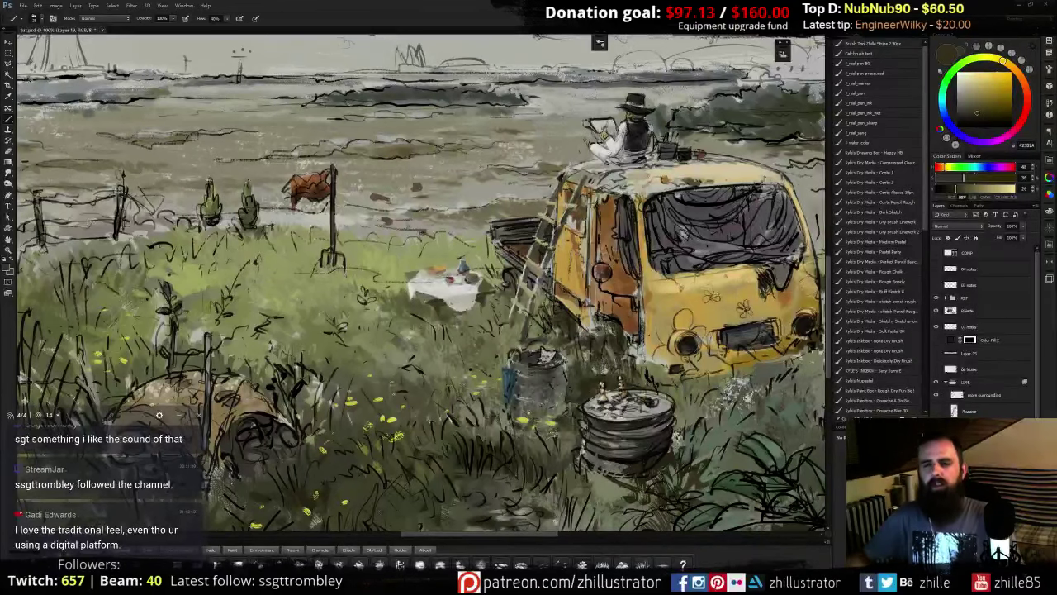
- Paint the shadowed grass between the grey barrel and the van with sampled dark browns and greens
{"action": "left_click", "coordinate": [570, 385], "text": "alt"}
{"action": "left_click_drag", "start_coordinate": [567, 371], "coordinate": [568, 394]}
{"action": "left_click", "coordinate": [574, 337], "text": "alt"}
{"action": "left_click", "coordinate": [566, 317], "text": "alt"}
{"action": "left_click_drag", "start_coordinate": [572, 334], "coordinate": [569, 387]}
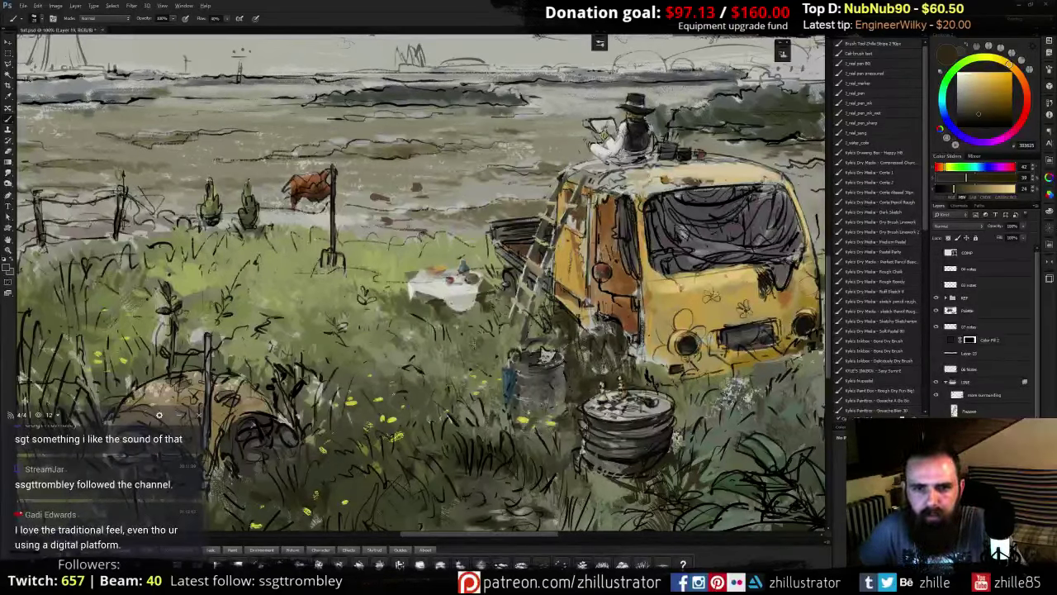
- Paint the grass below the white picnic table, up to the foot of the ladder, with sampled mid greens
{"action": "left_click", "coordinate": [473, 340], "text": "alt"}
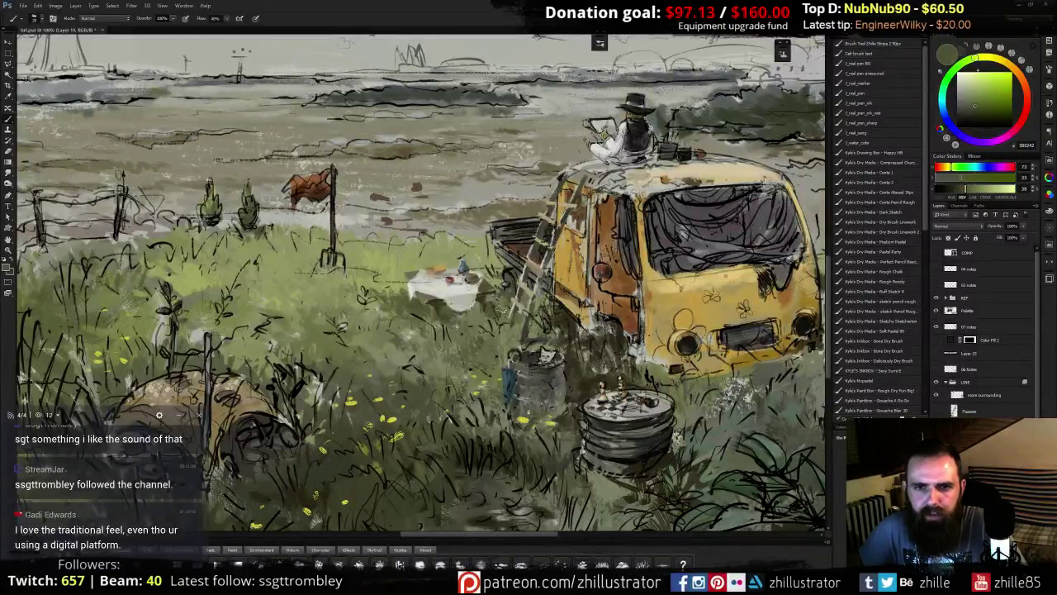
{"action": "left_click", "coordinate": [464, 322], "text": "alt"}
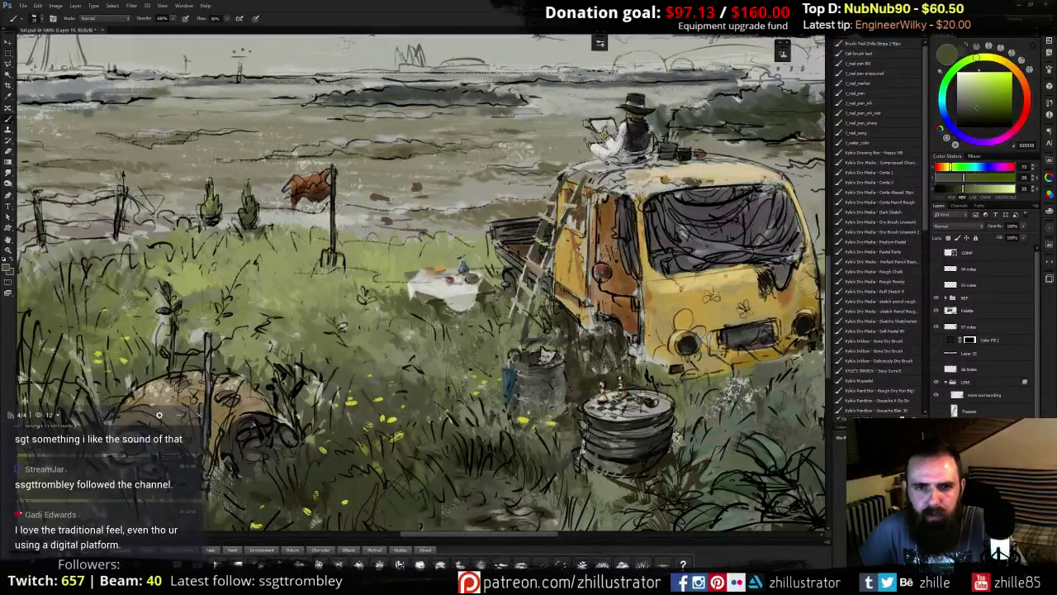
{"action": "mouse_move", "coordinate": [452, 312]}
{"action": "left_mouse_down"}
{"action": "mouse_move", "coordinate": [479, 329]}
{"action": "mouse_move", "coordinate": [499, 302]}
{"action": "mouse_move", "coordinate": [497, 315]}
{"action": "left_mouse_up"}
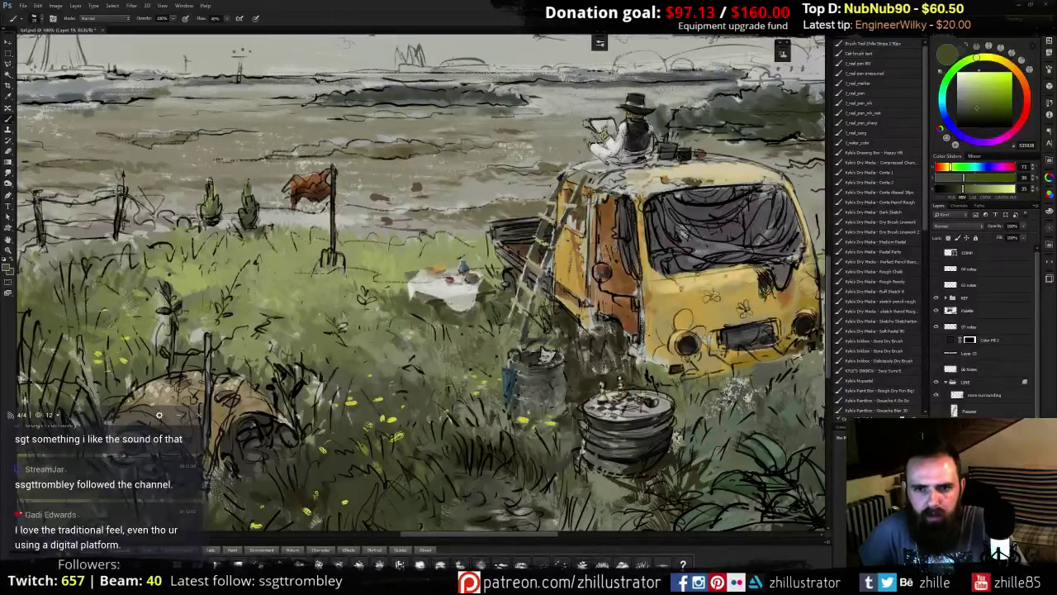
{"action": "left_click_drag", "start_coordinate": [482, 301], "coordinate": [505, 310]}
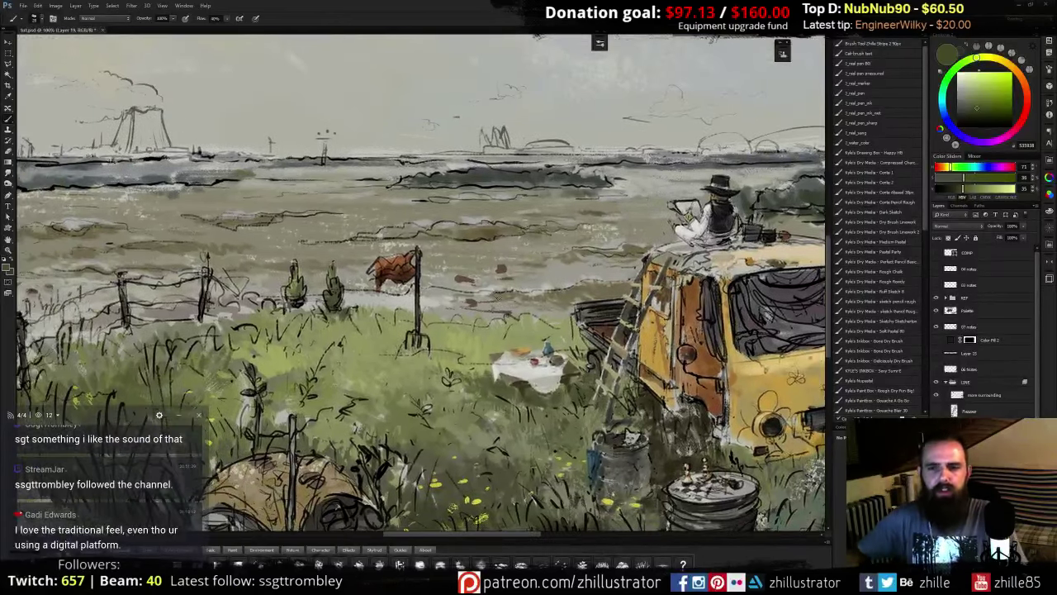
- Try to flip the canvas horizontally while viewing the whole scene
{"action": "key", "text": "ctrl+minus"}
{"action": "key", "text": "ctrl+minus"}
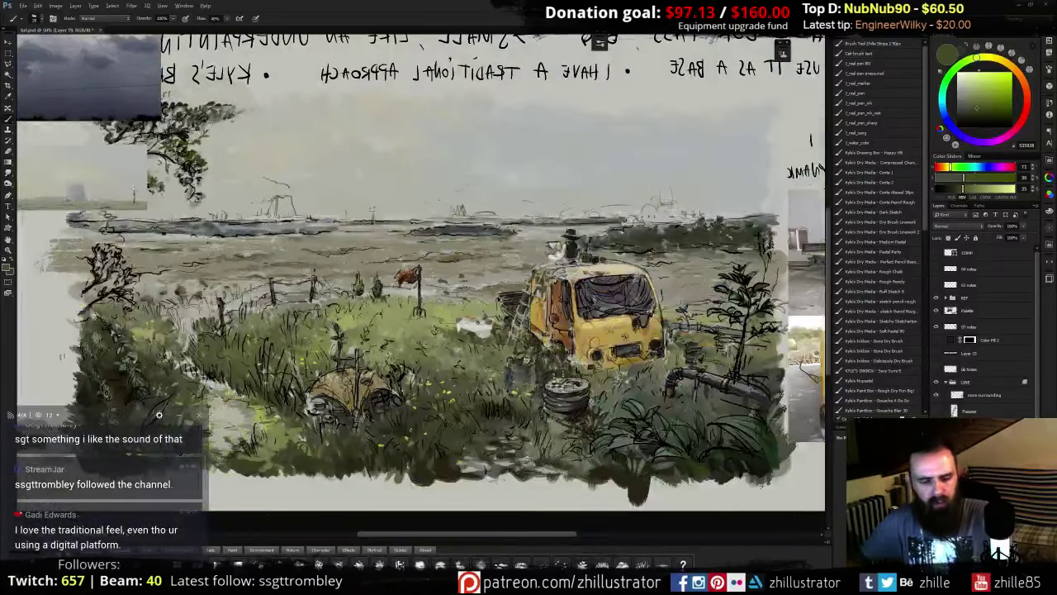
{"action": "key", "text": "h"}
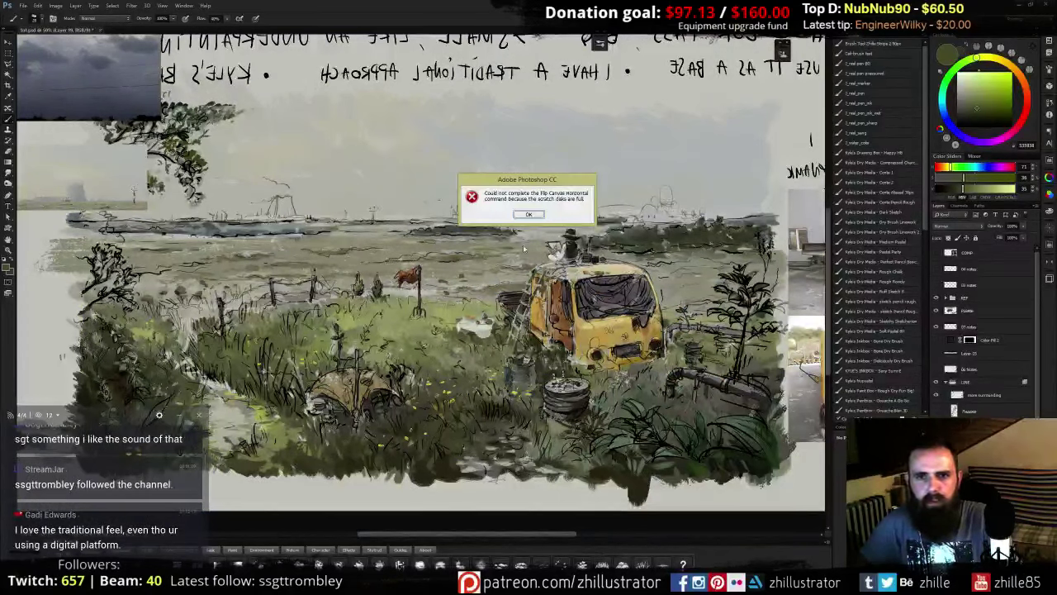
{"action": "left_click", "coordinate": [524, 215]}
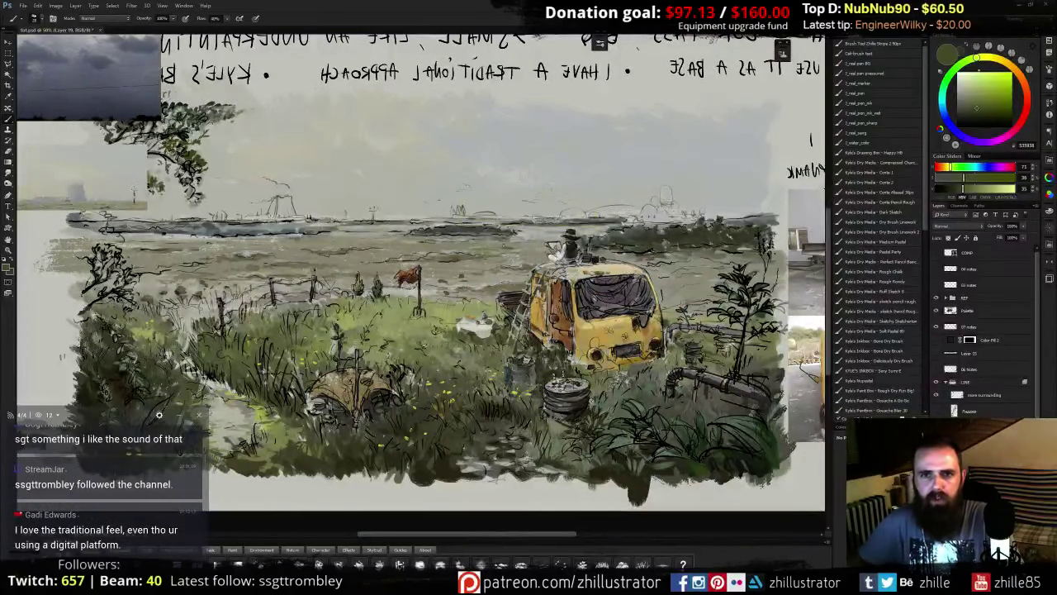
- Purge all undo, clipboard and history data to free memory
{"action": "left_click", "coordinate": [38, 5]}
{"action": "mouse_move", "coordinate": [124, 230]}
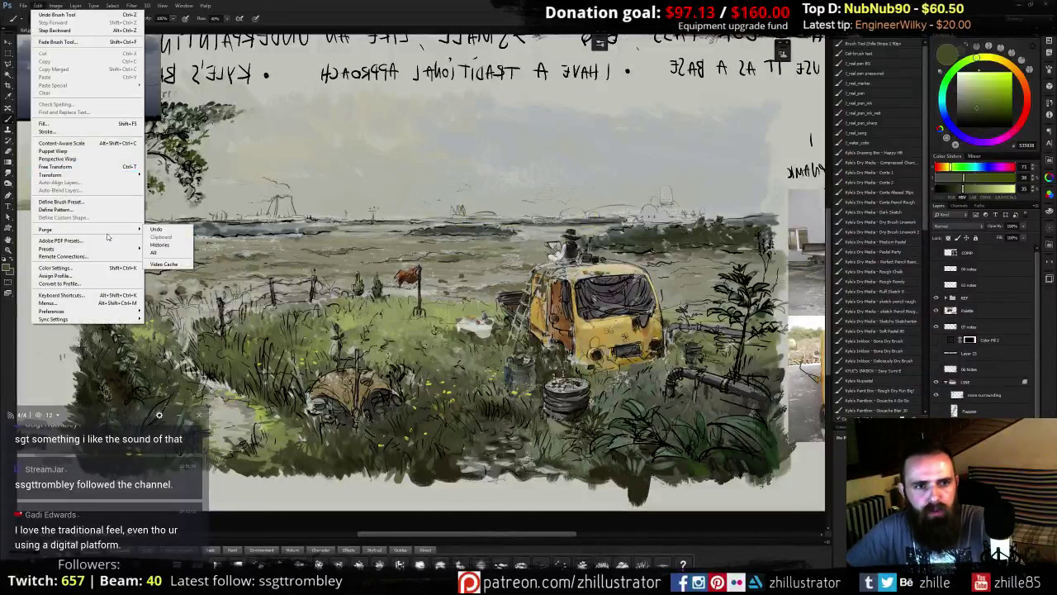
{"action": "left_click", "coordinate": [168, 254]}
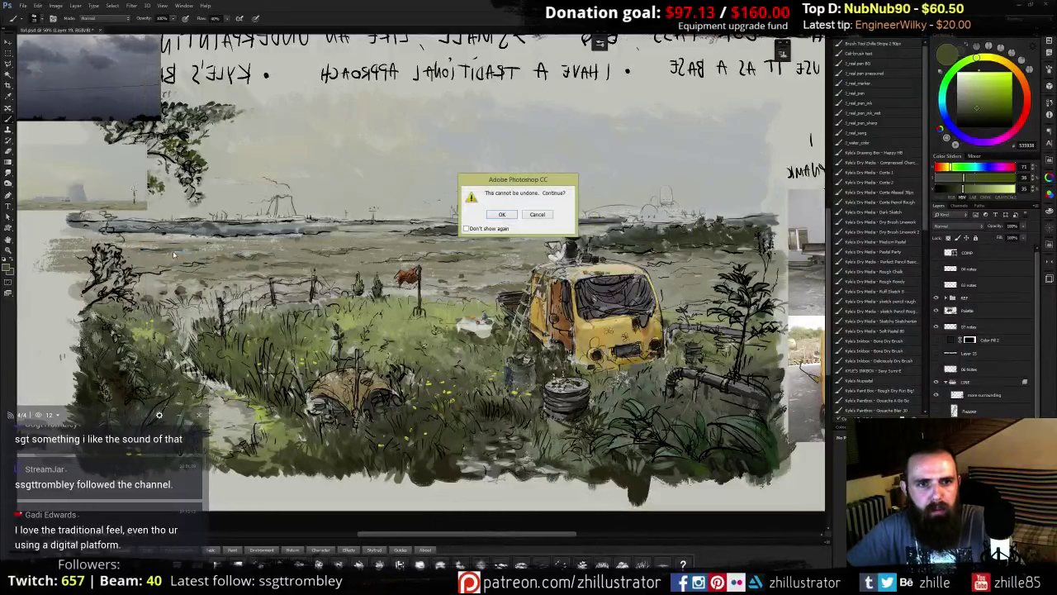
{"action": "left_click", "coordinate": [499, 215]}
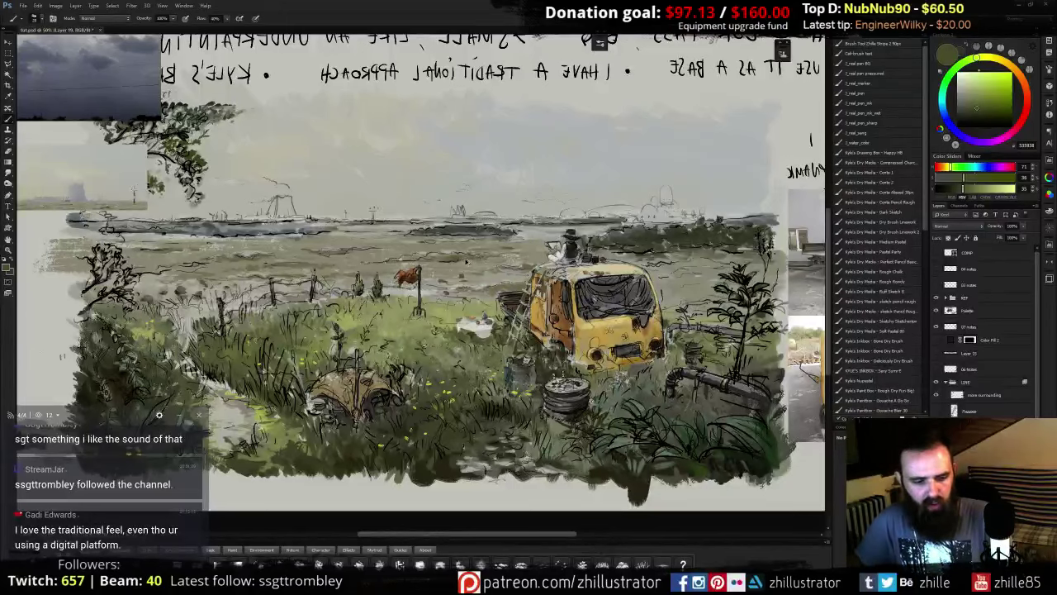
- Try the horizontal canvas flip again after the purge
{"action": "key", "text": "h"}
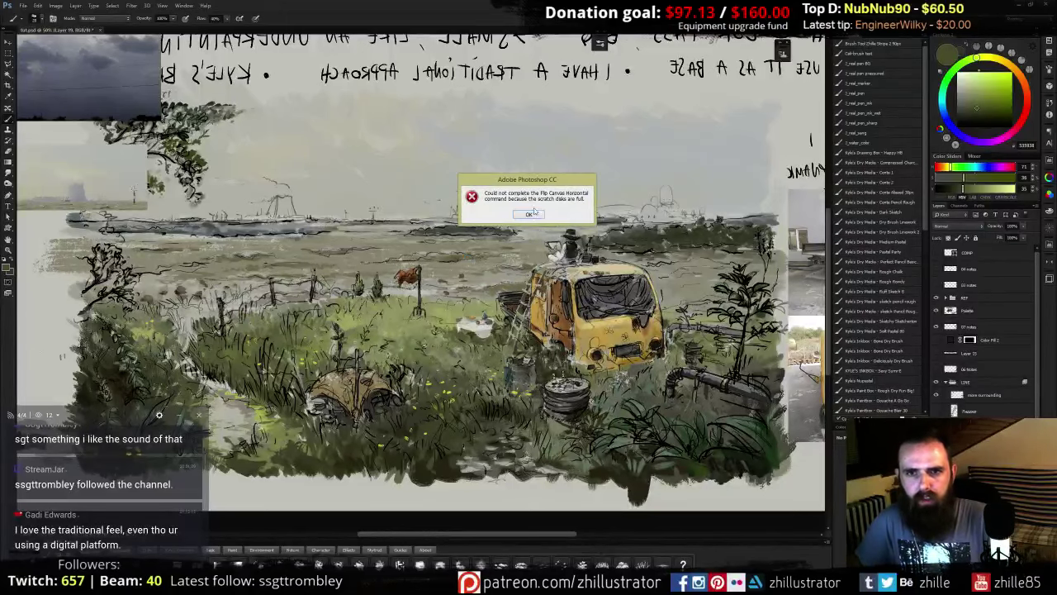
{"action": "left_click", "coordinate": [534, 215]}
{"action": "left_click_drag", "start_coordinate": [664, 406], "coordinate": [542, 380]}
{"action": "key", "text": "ctrl+plus"}
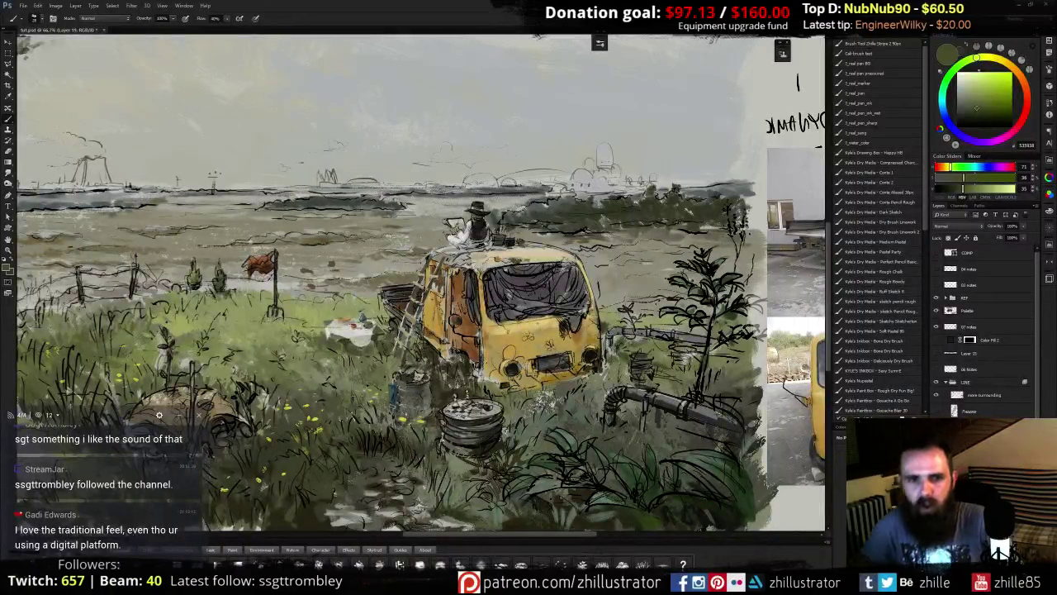
- Purge the video cache
{"action": "left_click", "coordinate": [24, 6]}
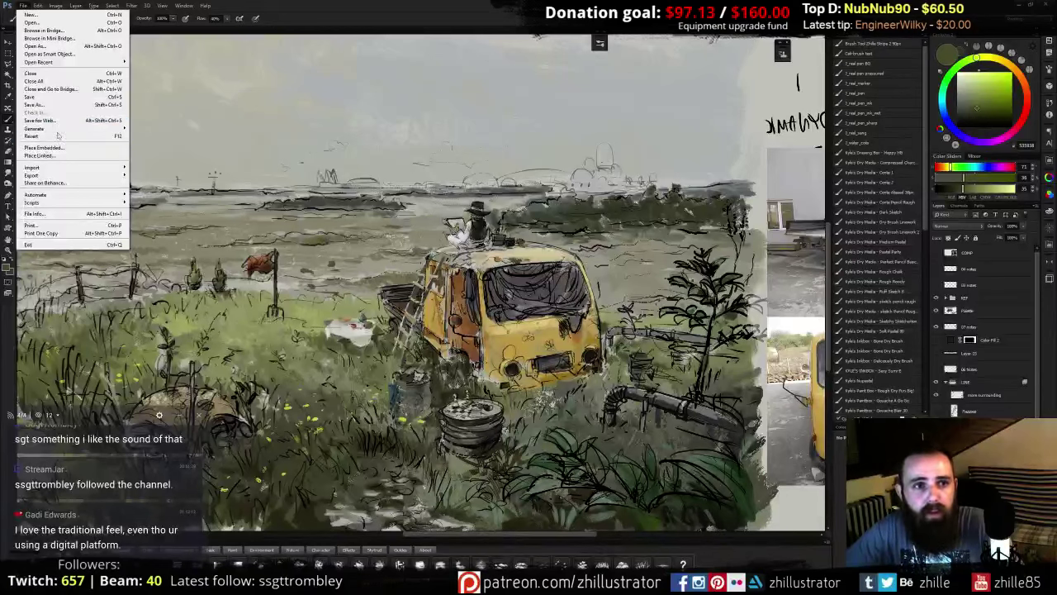
{"action": "mouse_move", "coordinate": [37, 6]}
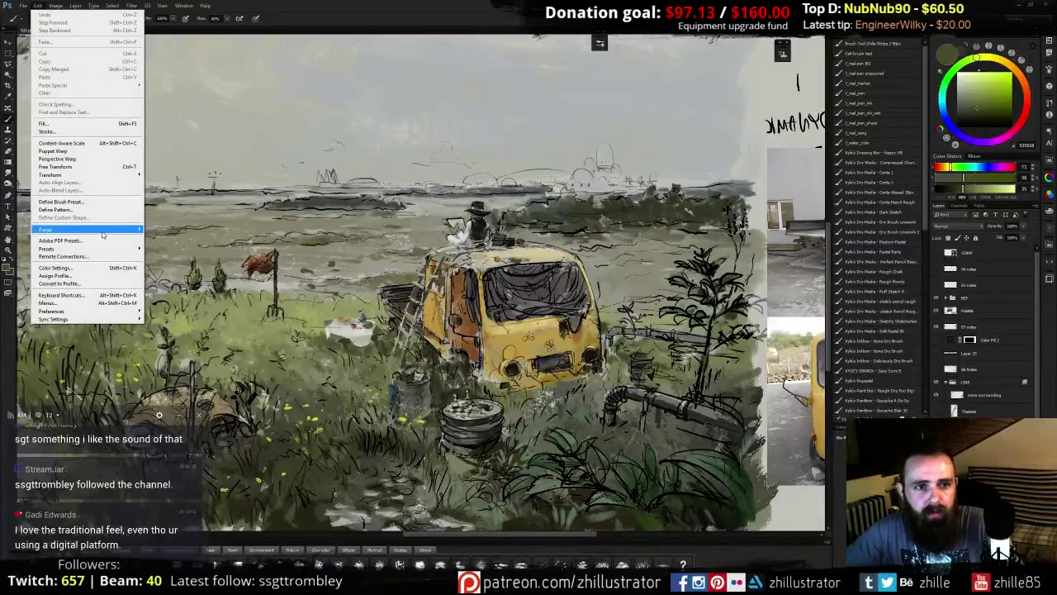
{"action": "mouse_move", "coordinate": [104, 235]}
{"action": "left_click", "coordinate": [169, 265]}
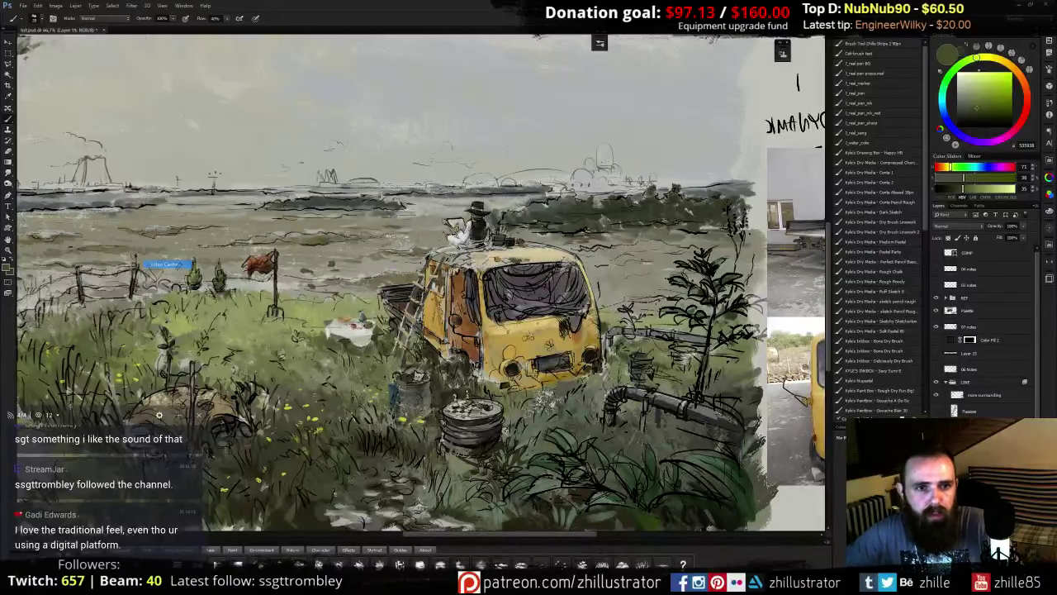
- Select the LINE group and try the Flip Canvas Horizontal command again
{"action": "left_click", "coordinate": [37, 6]}
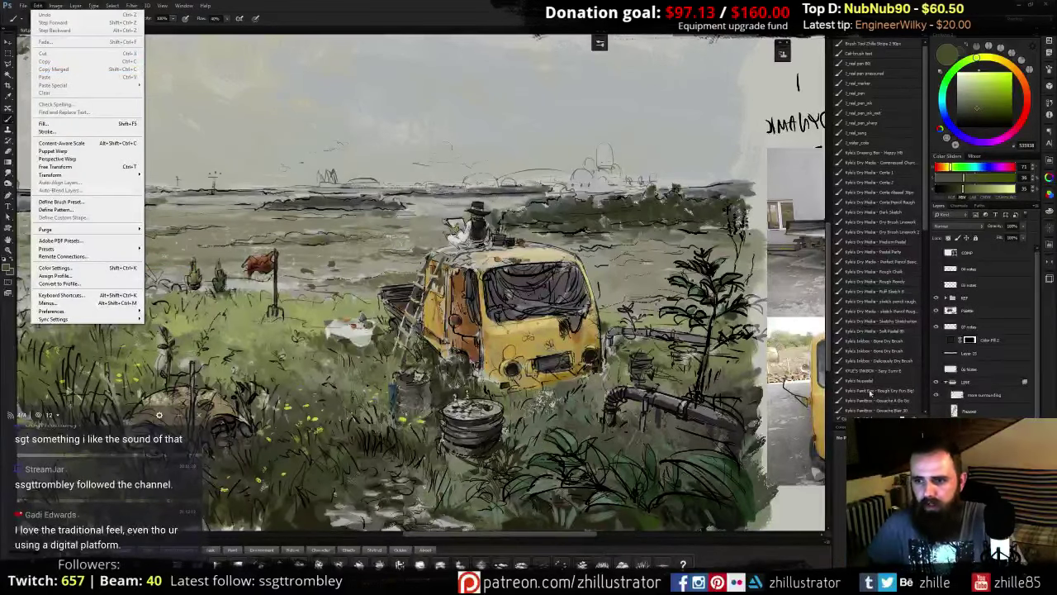
{"action": "left_click", "coordinate": [955, 383]}
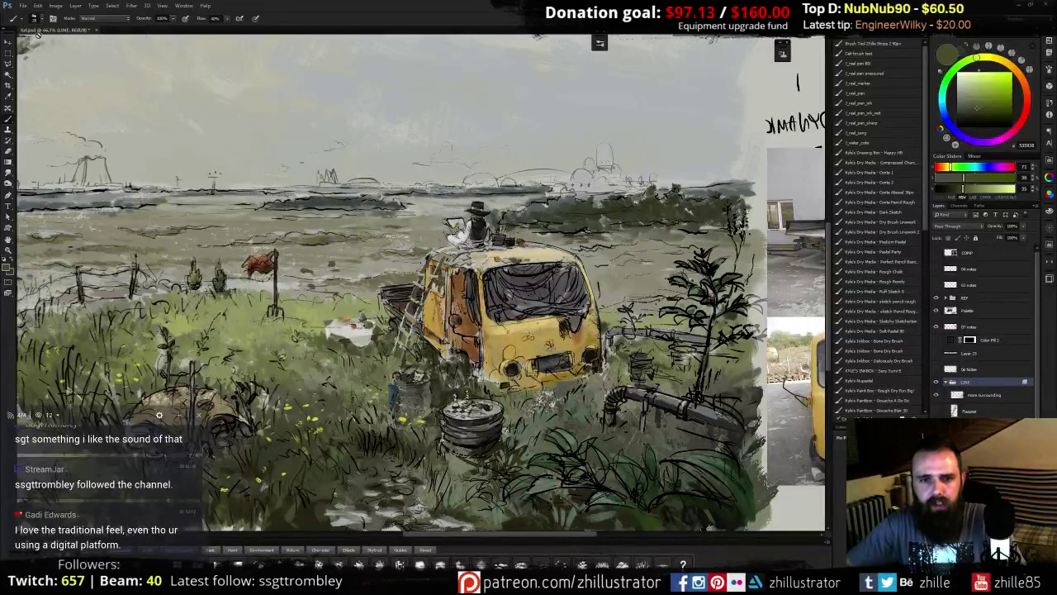
{"action": "left_click", "coordinate": [44, 6]}
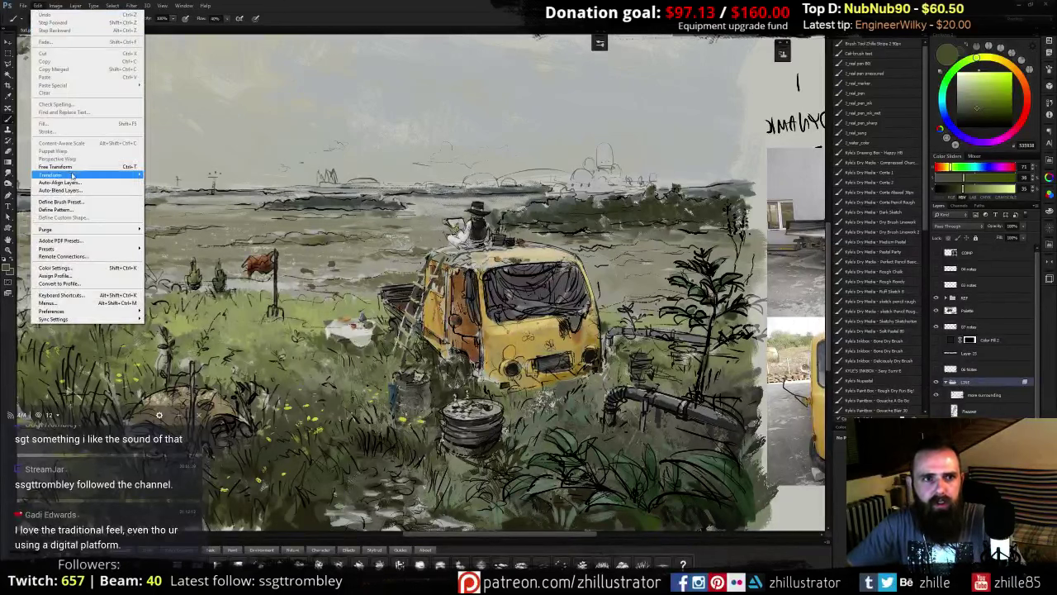
{"action": "mouse_move", "coordinate": [82, 178]}
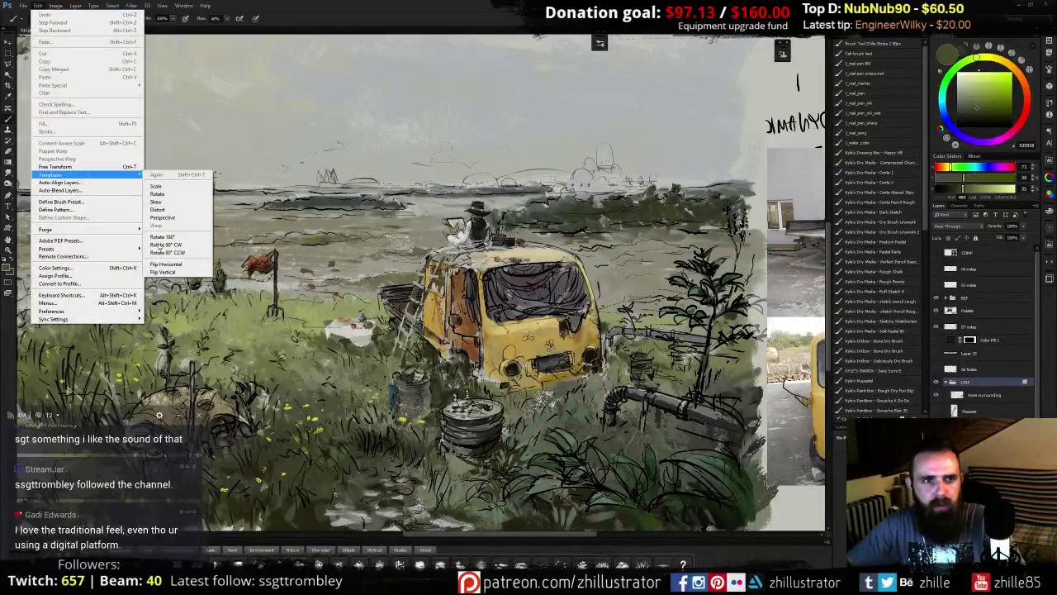
{"action": "mouse_move", "coordinate": [61, 7]}
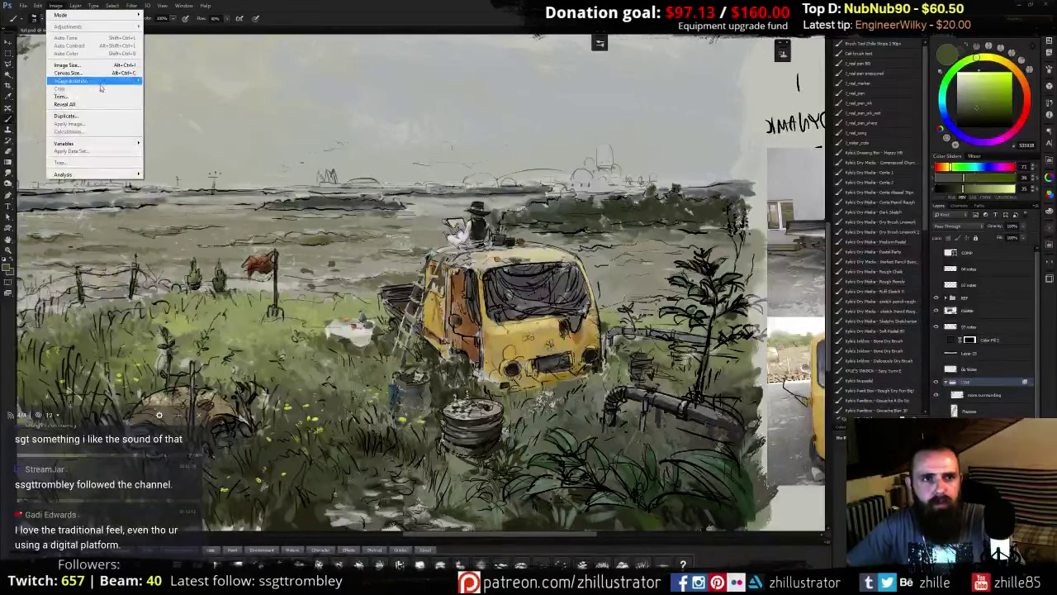
{"action": "mouse_move", "coordinate": [108, 82]}
{"action": "left_click", "coordinate": [182, 117]}
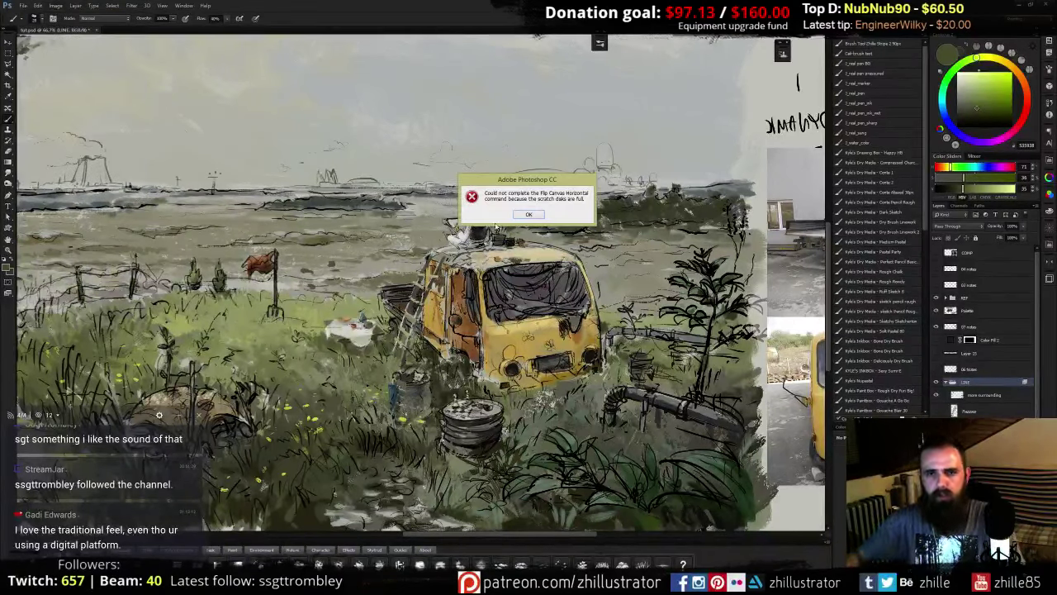
{"action": "left_click", "coordinate": [528, 214]}
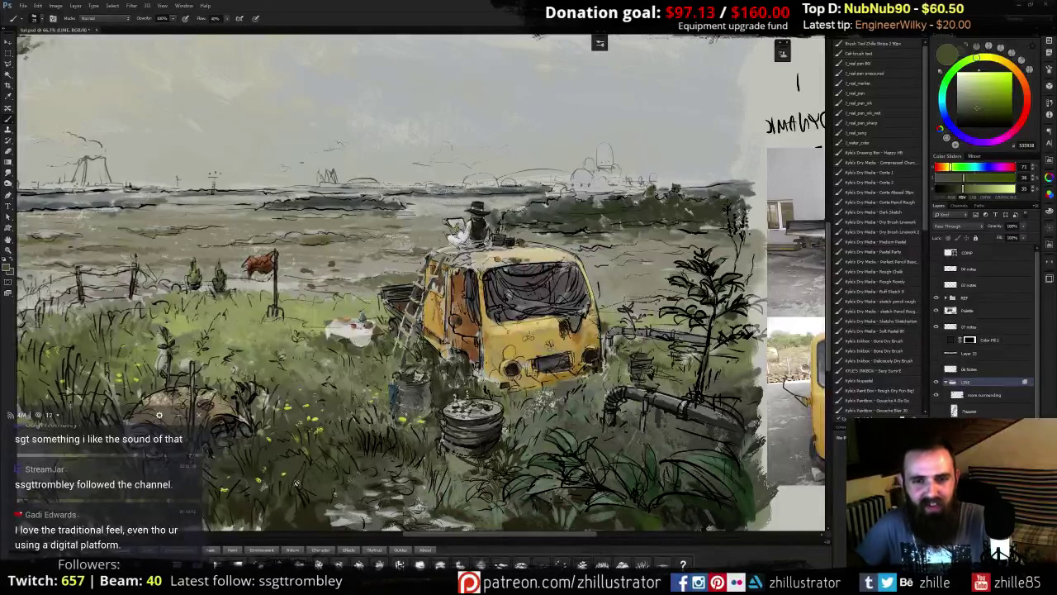
- Show the Color Fill 2 layer so its dark frame surrounds the whole scene
{"action": "left_click", "coordinate": [935, 339]}
{"action": "key", "text": "ctrl+minus"}
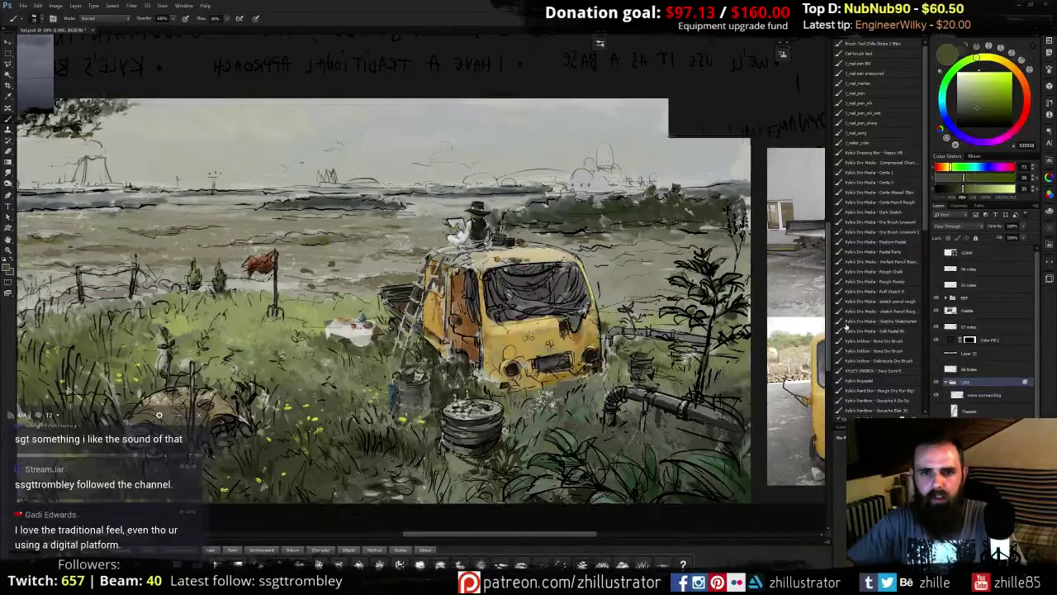
{"action": "mouse_move", "coordinate": [386, 327]}
{"action": "left_mouse_down"}
{"action": "mouse_move", "coordinate": [528, 311]}
{"action": "mouse_move", "coordinate": [491, 330]}
{"action": "left_mouse_up"}
{"action": "scroll", "coordinate": [485, 243], "scroll_direction": "down", "scroll_amount": 3}
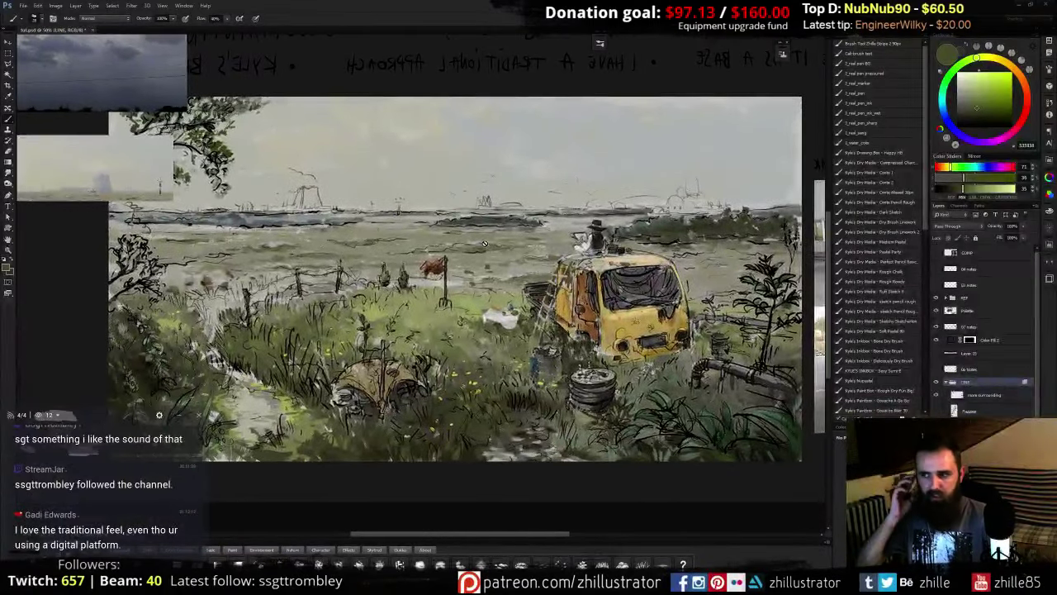
{"action": "scroll", "coordinate": [502, 326], "scroll_direction": "right", "scroll_amount": 2}
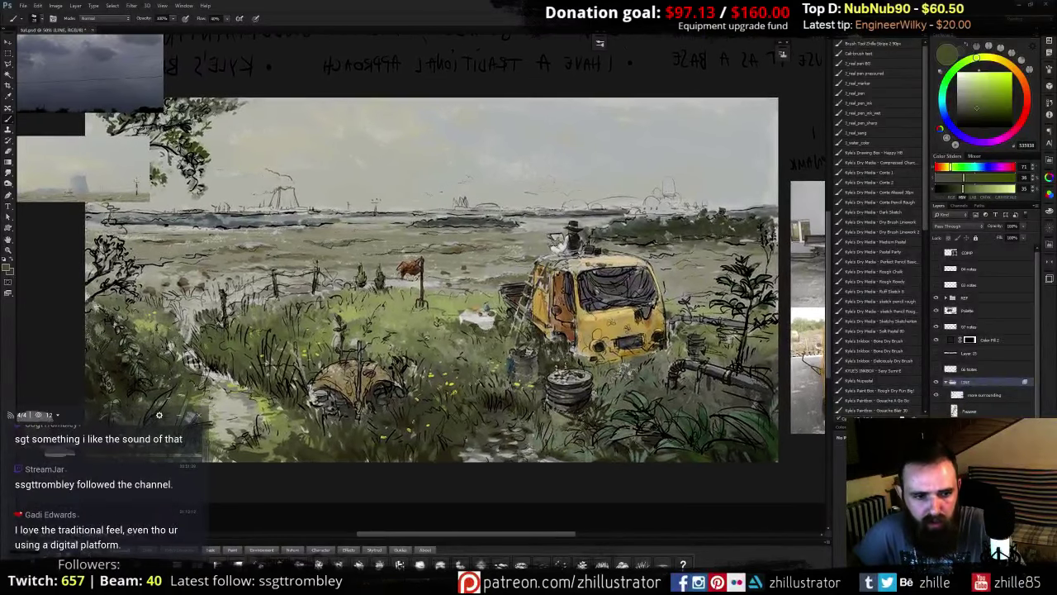
- Switch to File Explorer and check the free space of the drives under This PC
{"action": "mouse_move", "coordinate": [69, 581]}
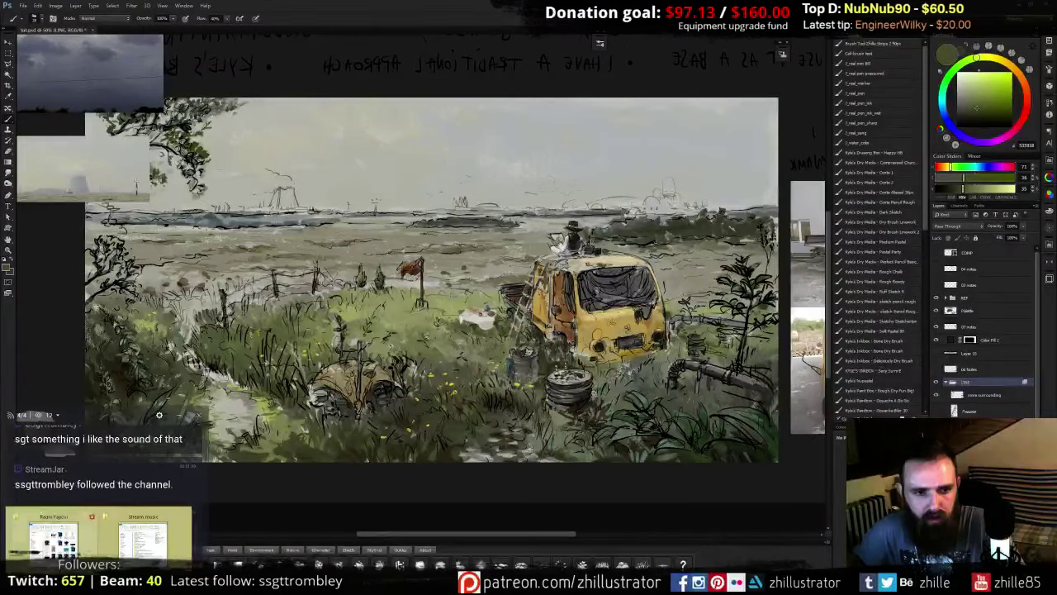
{"action": "left_click", "coordinate": [64, 548]}
{"action": "left_click", "coordinate": [584, 327]}
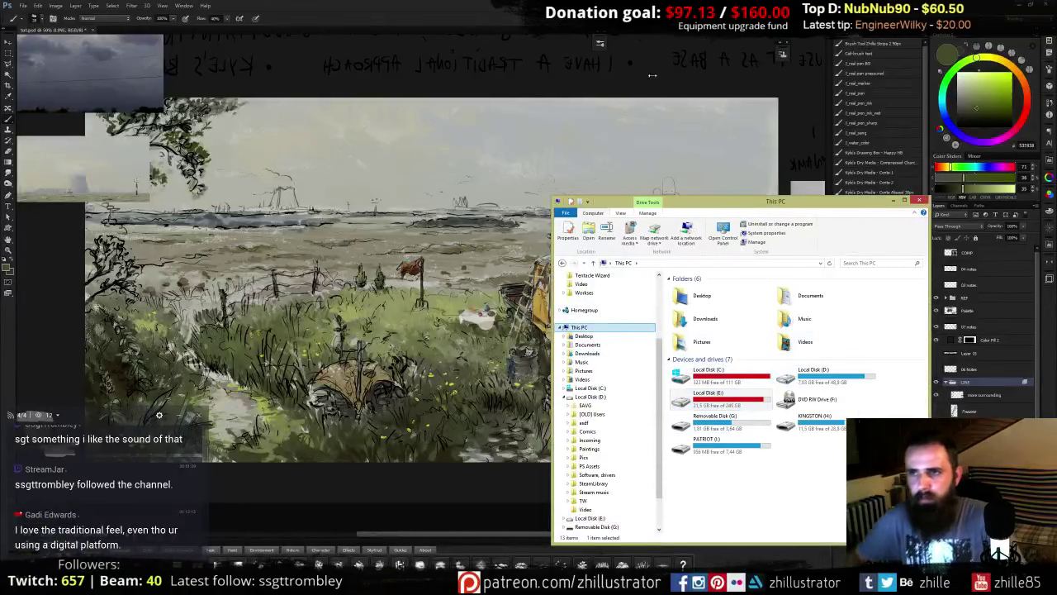
- Minimise Photoshop, move the desktop folder dated 2016 3 20-29 to Local Disk (E:), and switch back to Photoshop
{"action": "left_click", "coordinate": [1009, 6]}
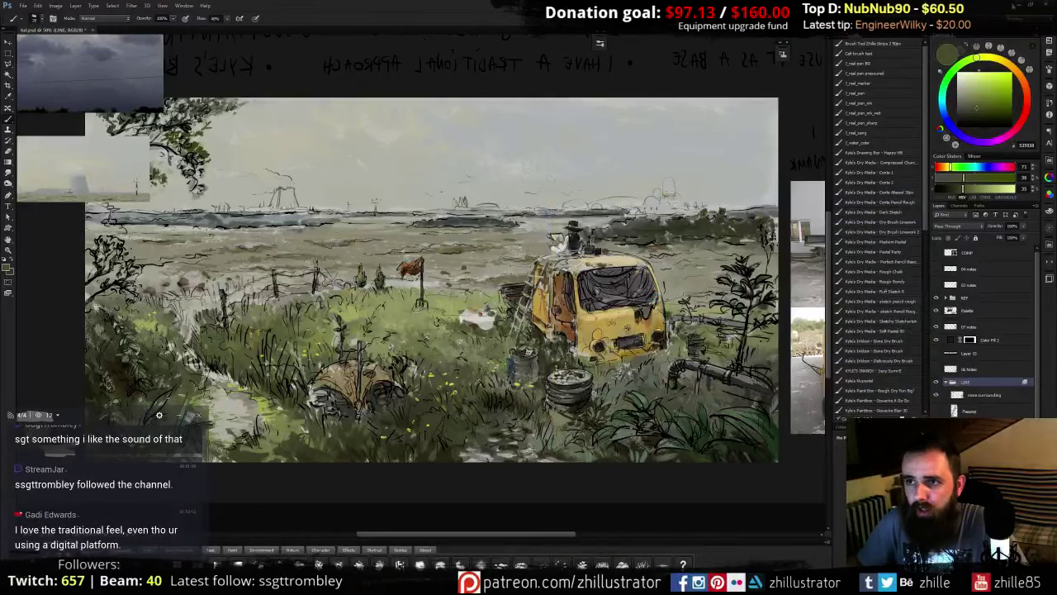
{"action": "left_click", "coordinate": [1020, 5]}
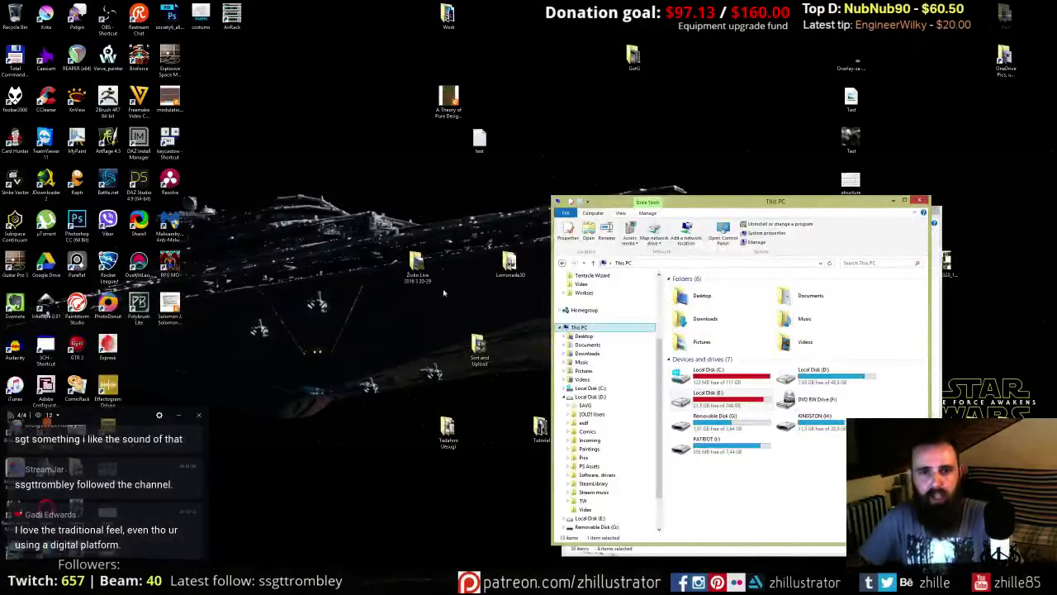
{"action": "left_click", "coordinate": [424, 283]}
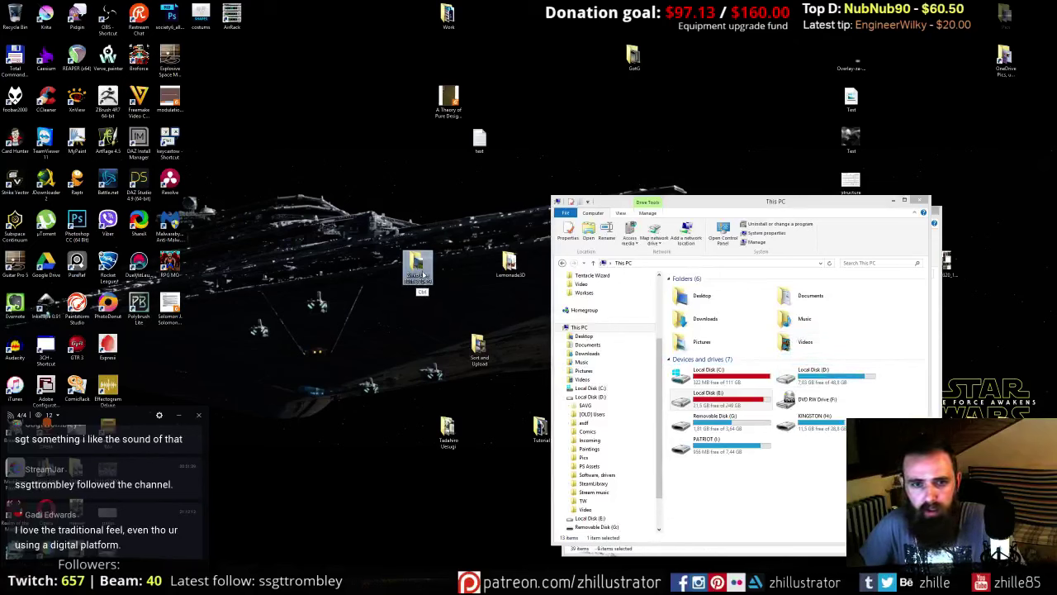
{"action": "left_click", "coordinate": [717, 398]}
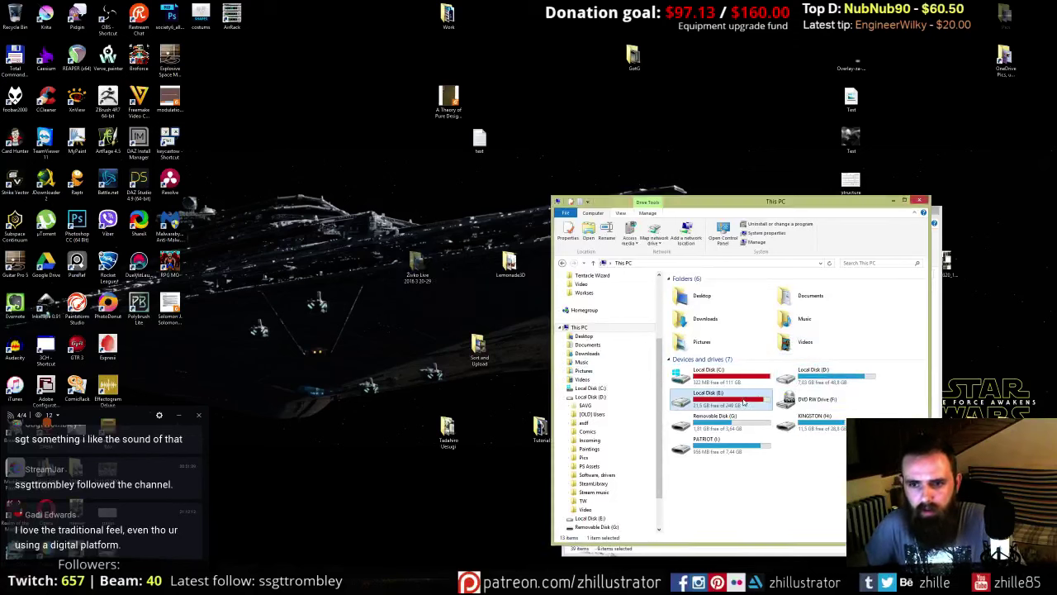
{"action": "double_click", "coordinate": [716, 399]}
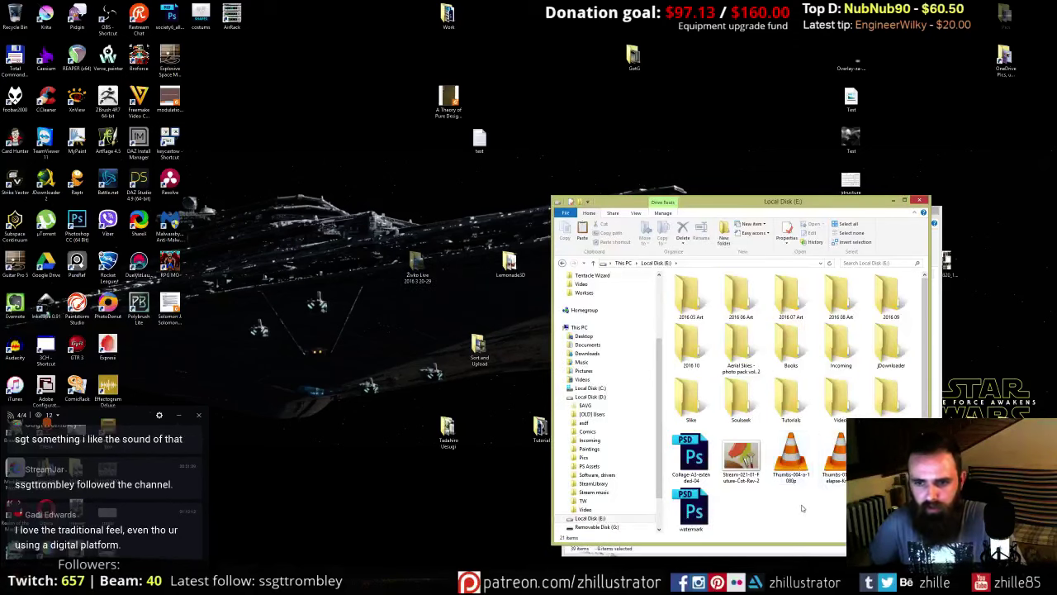
{"action": "left_click_drag", "start_coordinate": [801, 513], "coordinate": [805, 495]}
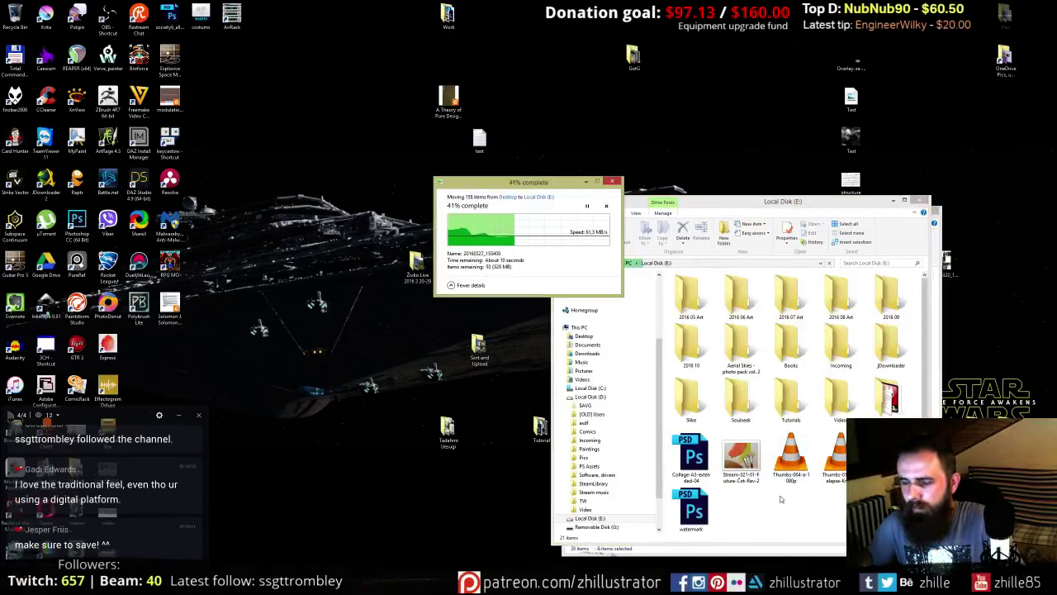
{"action": "left_click", "coordinate": [280, 583]}
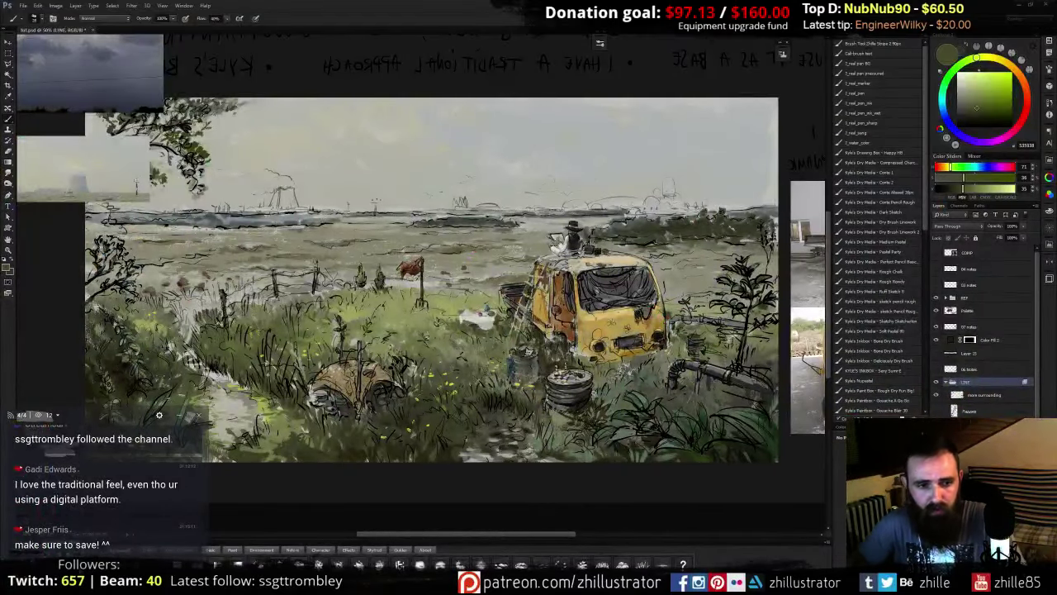
- Switch to File Explorer, check the drives' free space under This PC, and return to Photoshop
{"action": "mouse_move", "coordinate": [143, 583]}
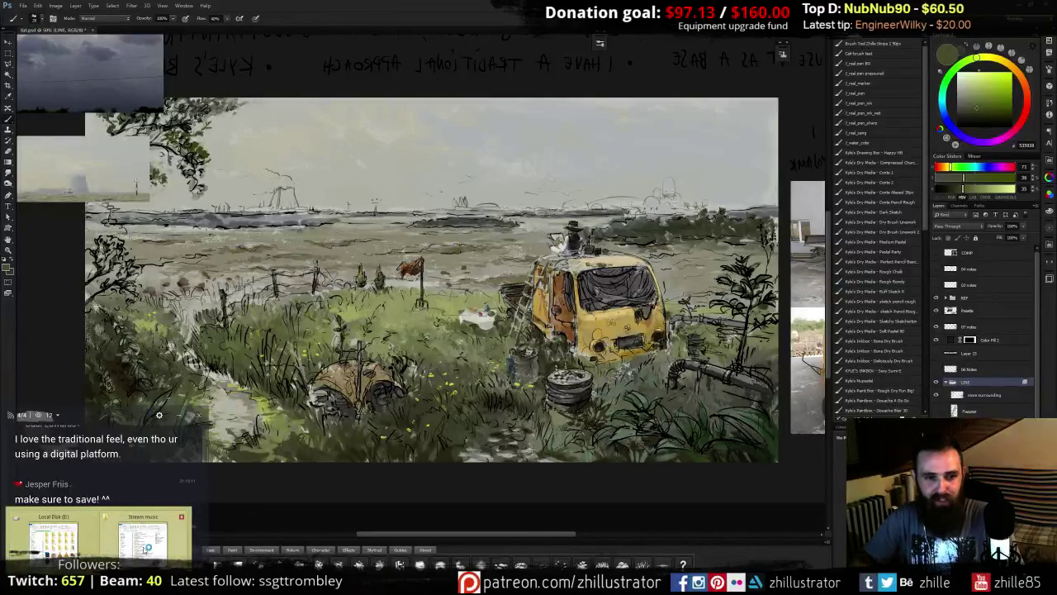
{"action": "left_click", "coordinate": [111, 526]}
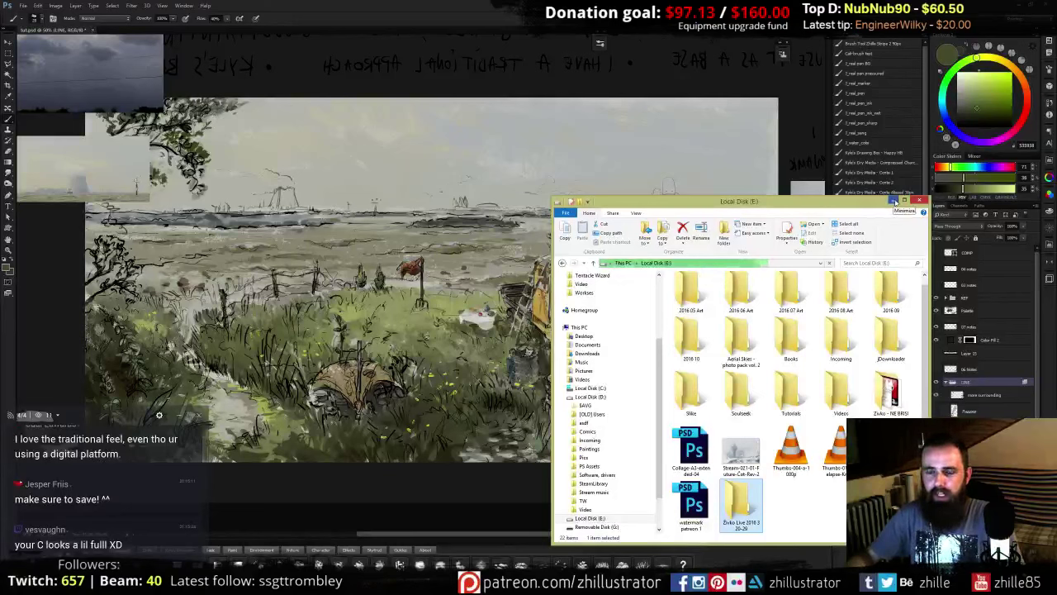
{"action": "left_click", "coordinate": [624, 264]}
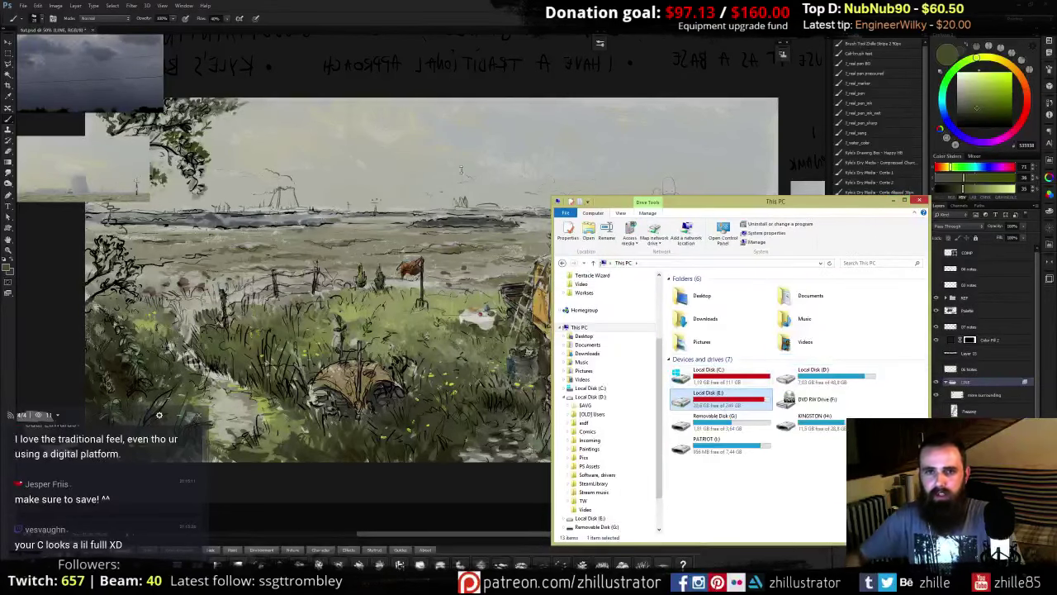
{"action": "left_click", "coordinate": [475, 16]}
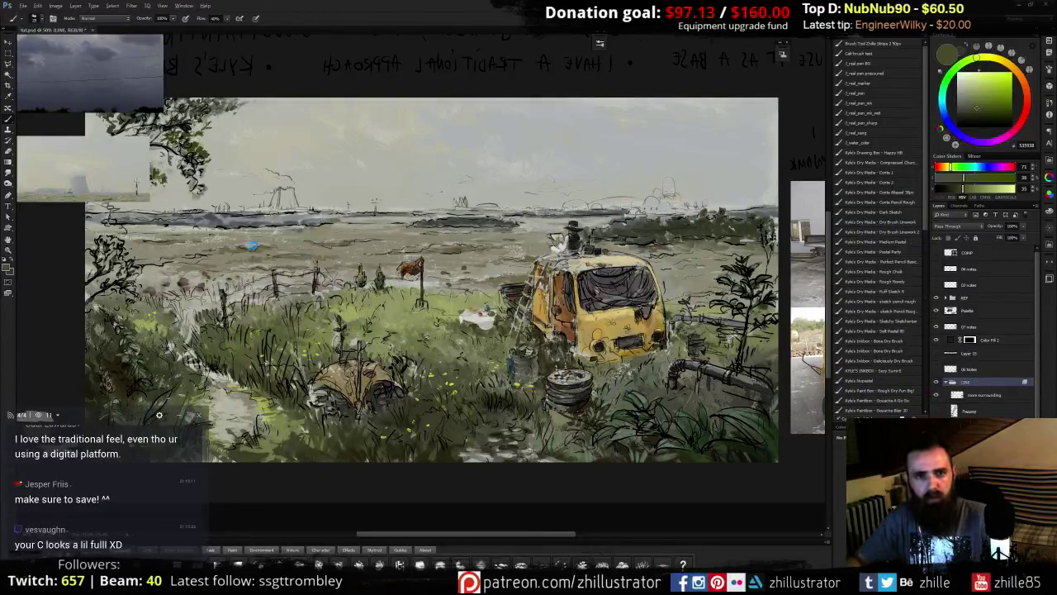
- Flip the whole canvas horizontally and save the document
{"action": "key", "text": "ctrl+shift+h"}
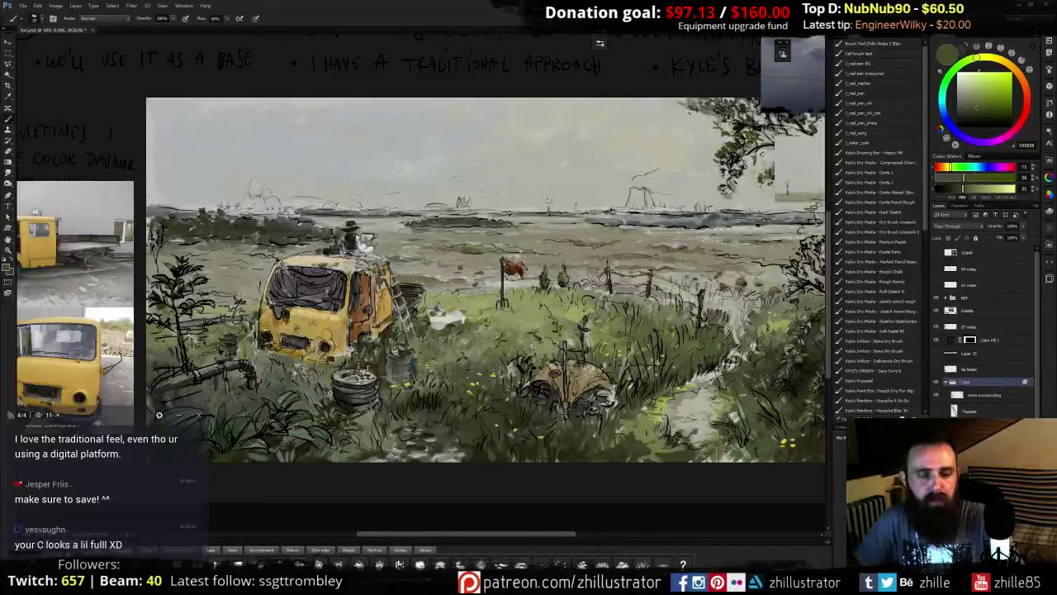
{"action": "key", "text": "ctrl+s"}
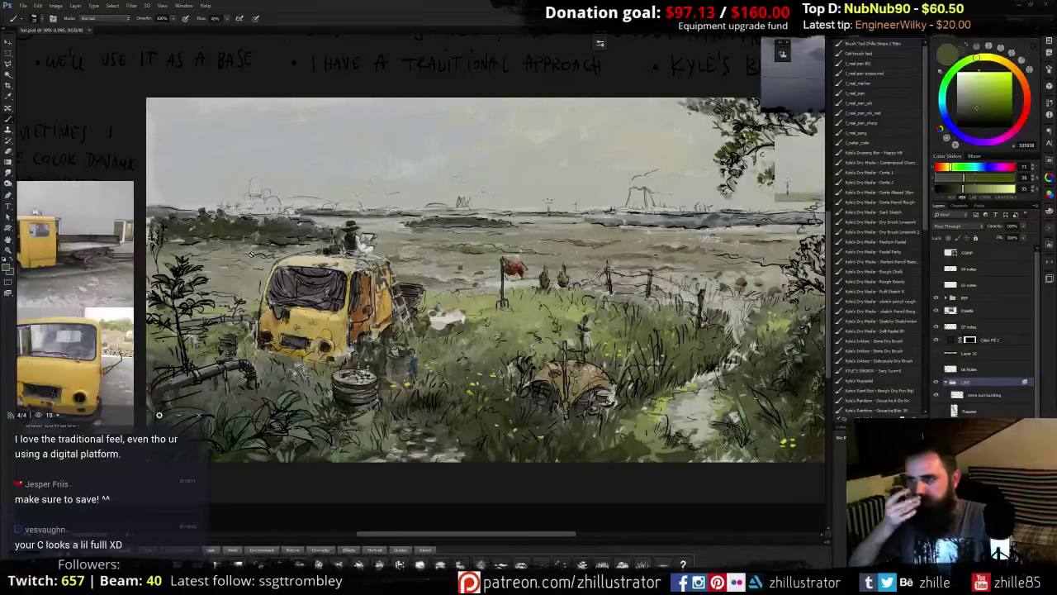
- Select Layer 19 for painting the chessboard barrel and toggle its visibility to check what it contains
{"action": "key", "text": "ctrl+plus"}
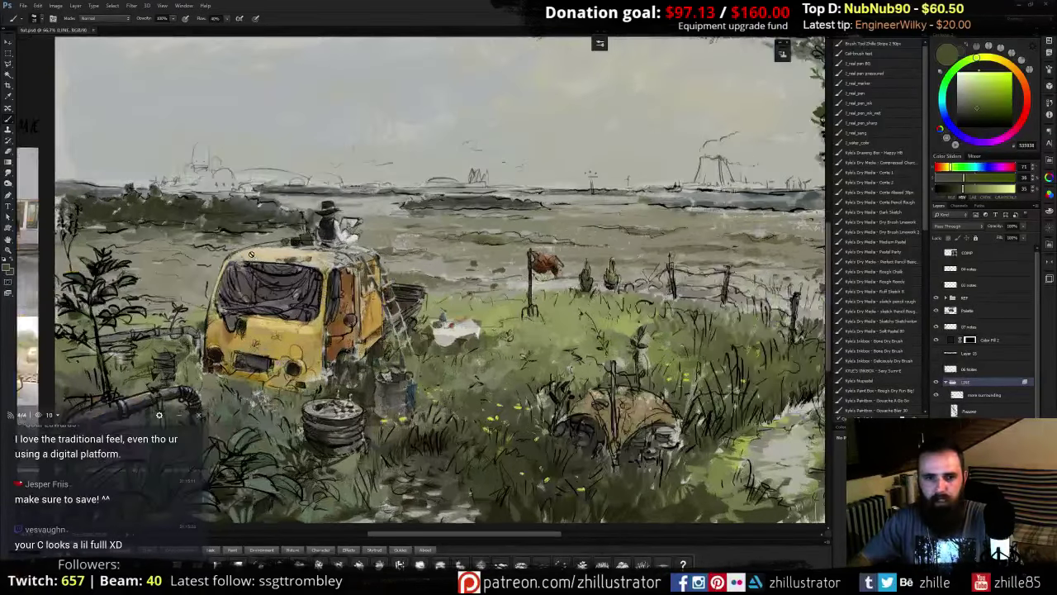
{"action": "key", "text": "ctrl+plus"}
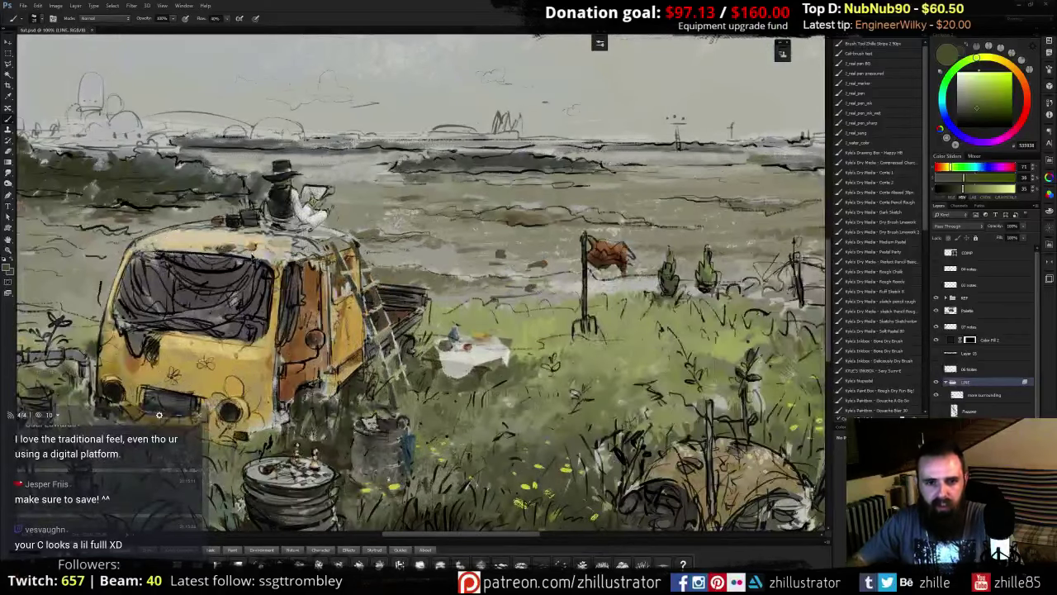
{"action": "key", "text": "ctrl+minus"}
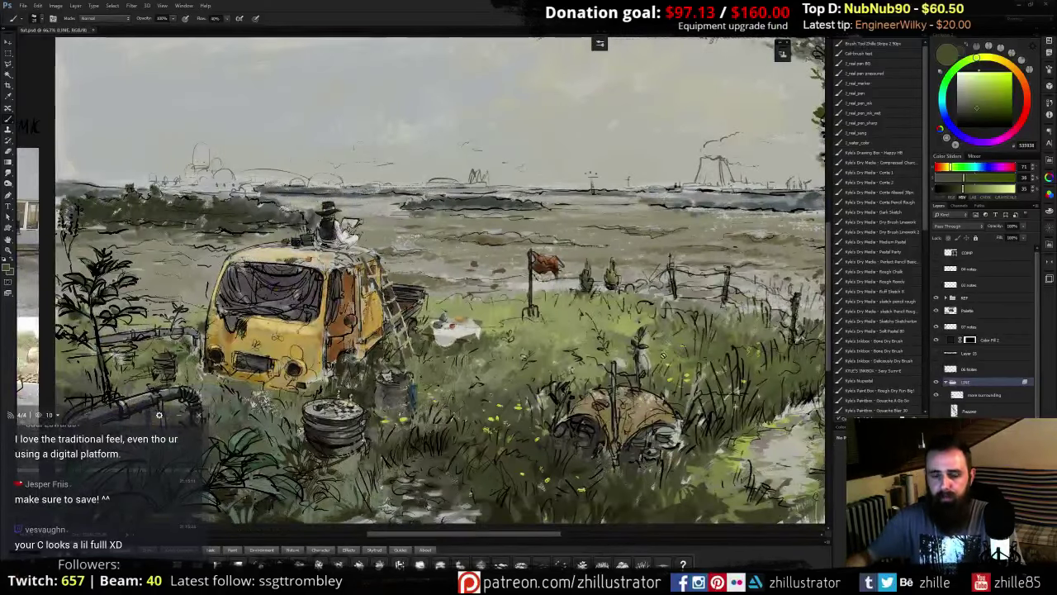
{"action": "key", "text": "ctrl+plus"}
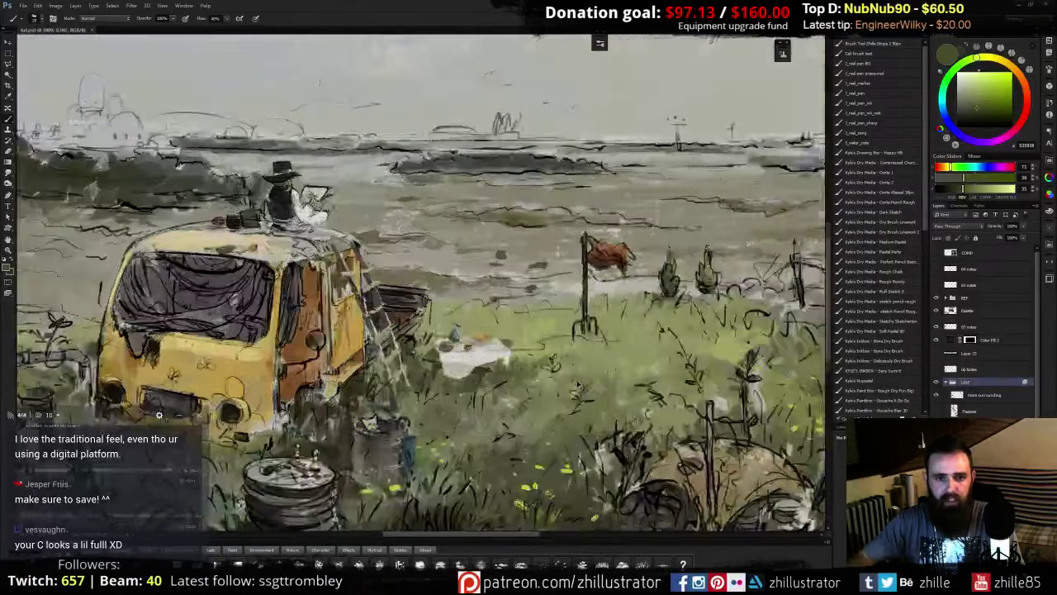
{"action": "left_click_drag", "start_coordinate": [309, 323], "coordinate": [370, 215]}
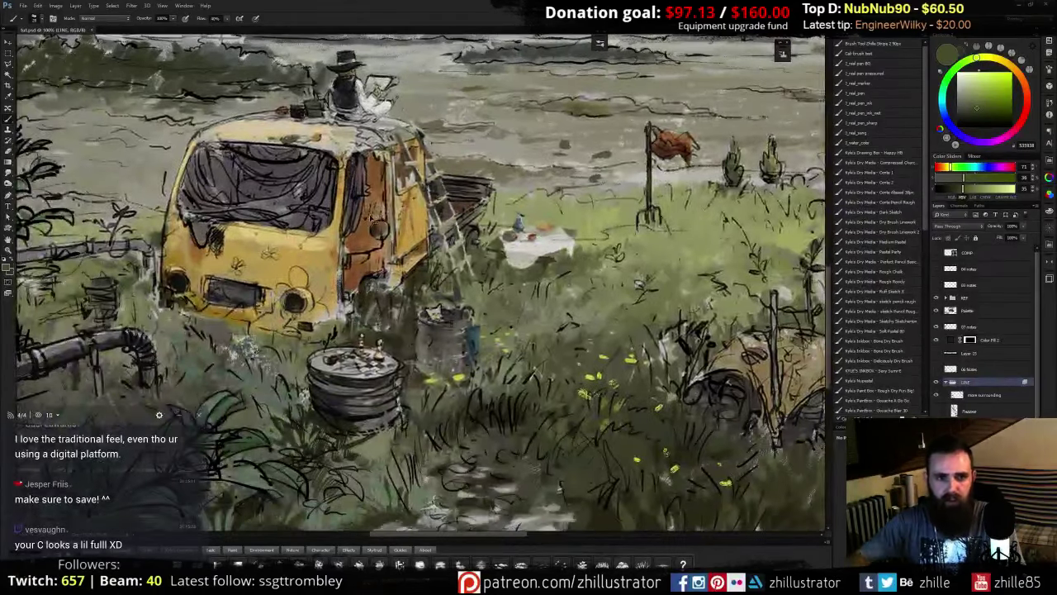
{"action": "key", "text": "ctrl+plus"}
{"action": "left_click_drag", "start_coordinate": [386, 376], "coordinate": [508, 291]}
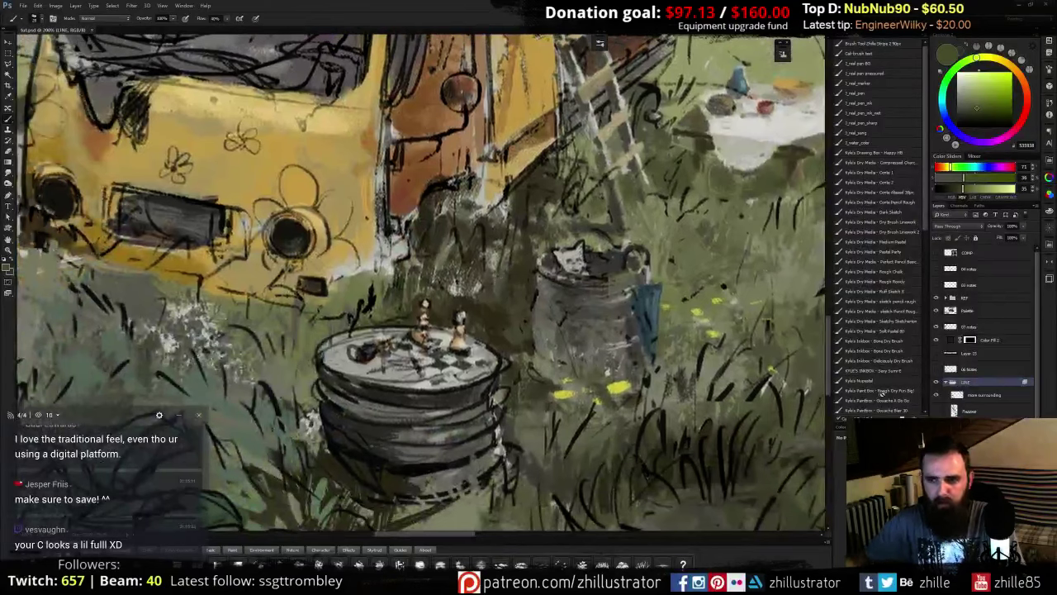
{"action": "left_click", "coordinate": [983, 487]}
{"action": "left_click", "coordinate": [935, 487]}
{"action": "left_click", "coordinate": [936, 488]}
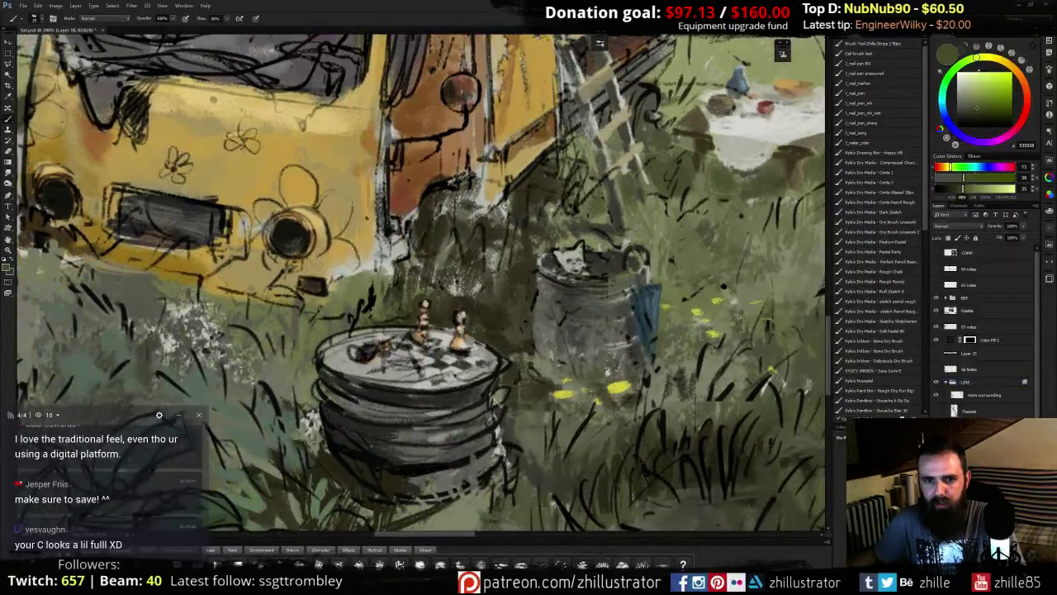
{"action": "left_click", "coordinate": [935, 487]}
{"action": "left_click", "coordinate": [935, 487]}
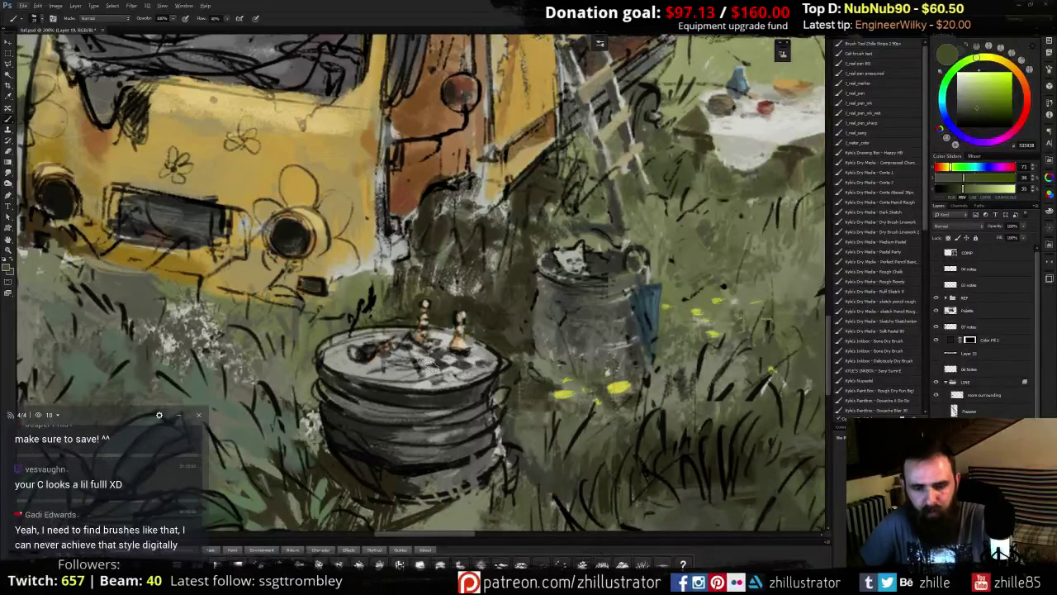
- Brush dark and light checker squares onto the middle of the barrel-top chessboard, sampling greys from the existing squares
{"action": "key", "text": "p"}
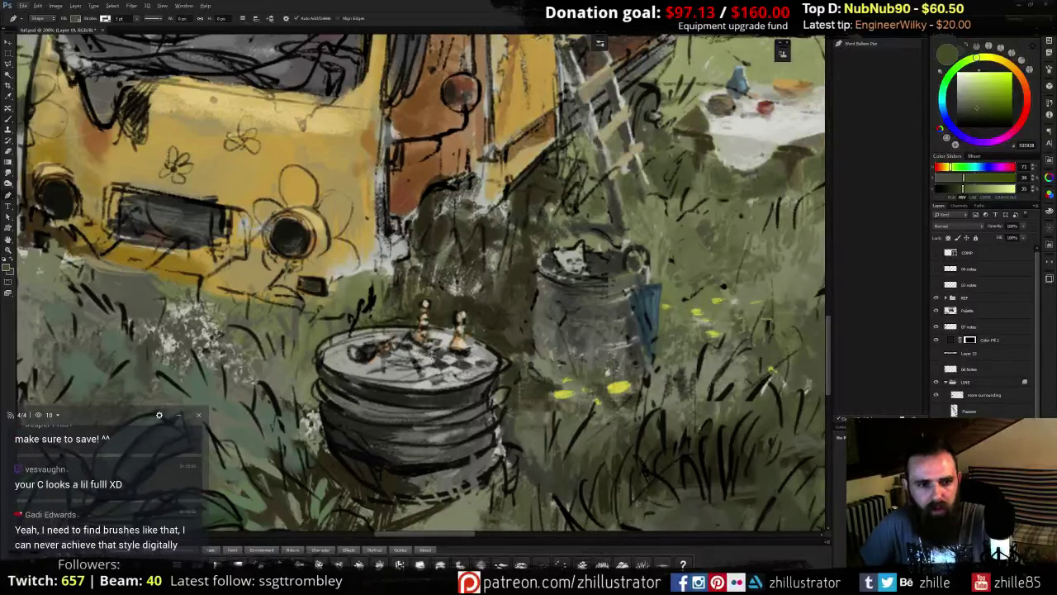
{"action": "key", "text": "b"}
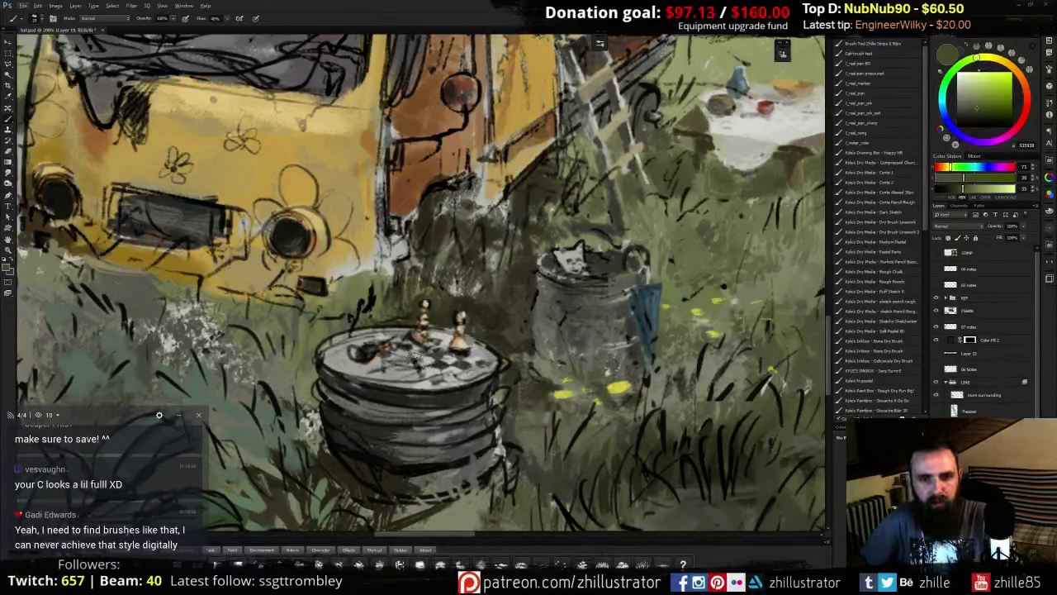
{"action": "left_click", "coordinate": [416, 360], "text": "alt"}
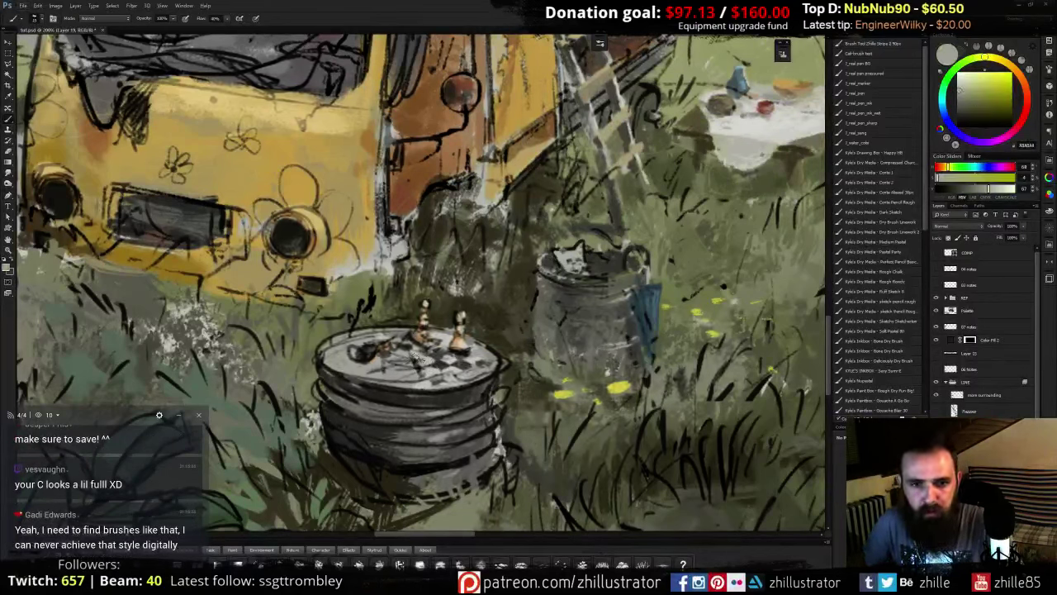
{"action": "left_click", "coordinate": [438, 363], "text": "alt"}
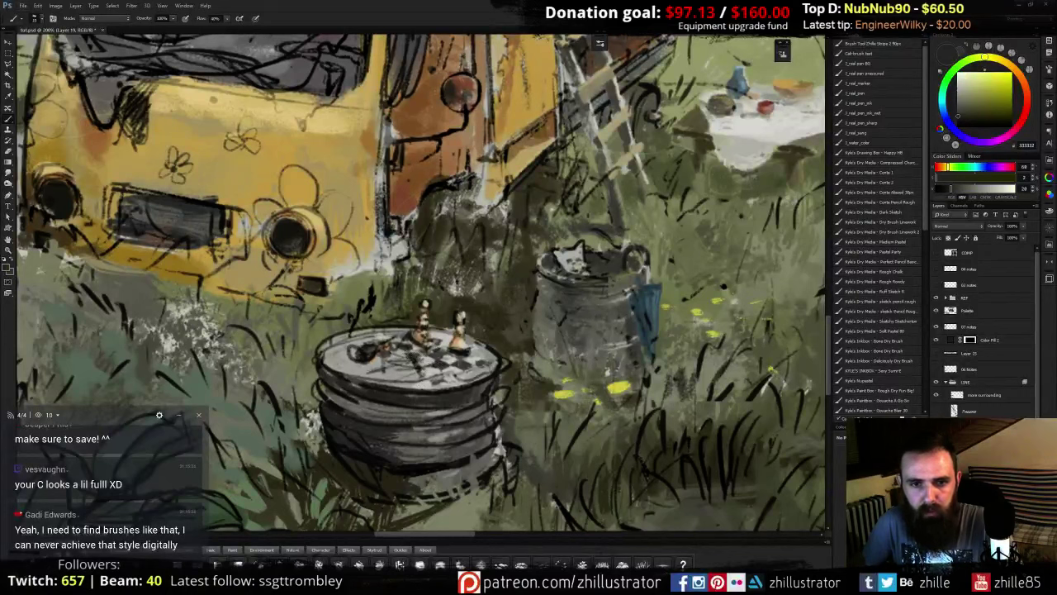
{"action": "left_click", "coordinate": [428, 360], "text": "alt"}
{"action": "left_click_drag", "start_coordinate": [420, 358], "coordinate": [432, 363]}
{"action": "left_click", "coordinate": [422, 361], "text": "alt"}
{"action": "left_click", "coordinate": [432, 361], "text": "alt"}
- Brighten the chessboard's light squares with a pale grey, extending the pattern toward the front edge of the barrel top
{"action": "left_click", "coordinate": [959, 81]}
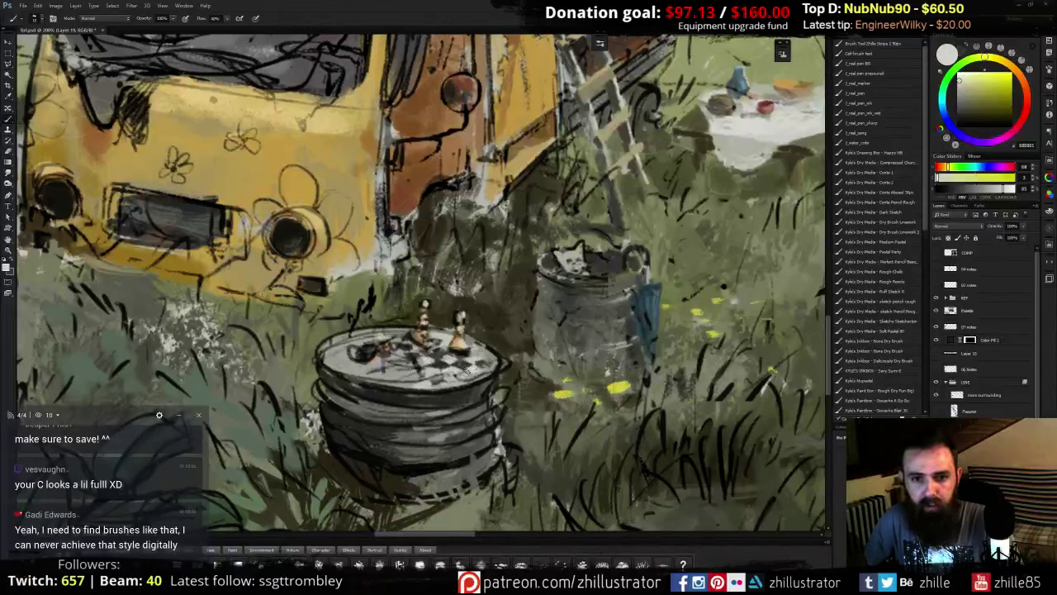
{"action": "left_click", "coordinate": [464, 373], "text": "alt"}
{"action": "left_click_drag", "start_coordinate": [427, 354], "coordinate": [434, 361]}
{"action": "left_click", "coordinate": [436, 361], "text": "alt"}
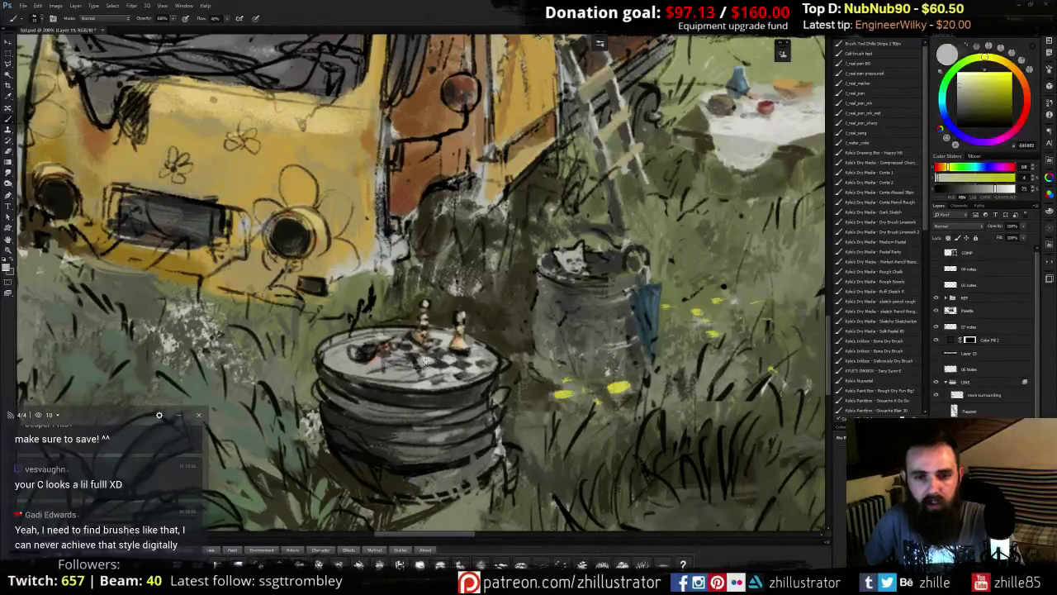
{"action": "left_click", "coordinate": [418, 366], "text": "alt"}
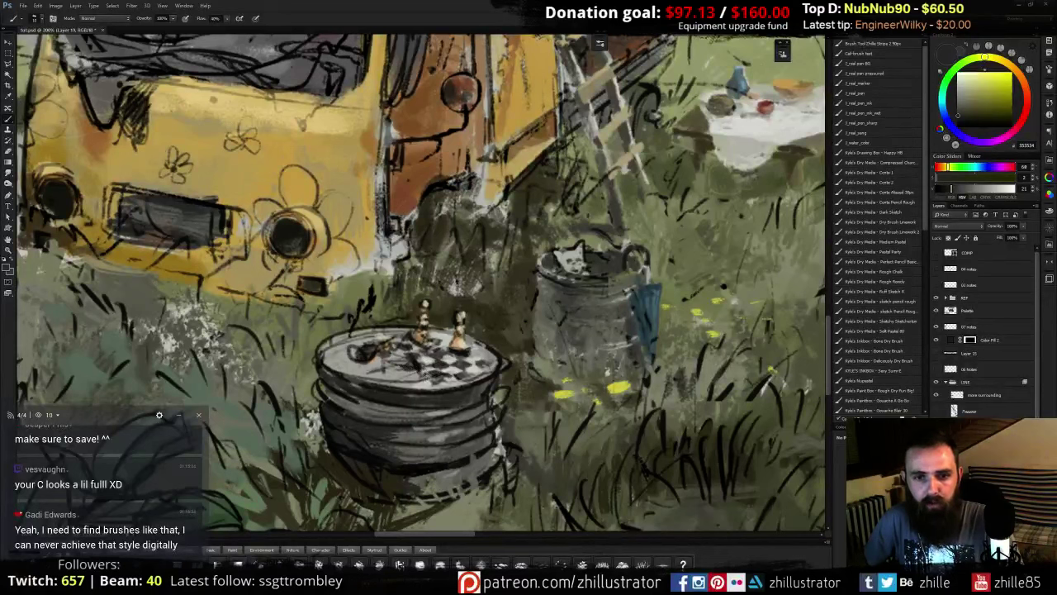
{"action": "left_click", "coordinate": [455, 368], "text": "alt"}
{"action": "left_click", "coordinate": [411, 382], "text": "alt"}
{"action": "left_click_drag", "start_coordinate": [413, 383], "coordinate": [397, 369]}
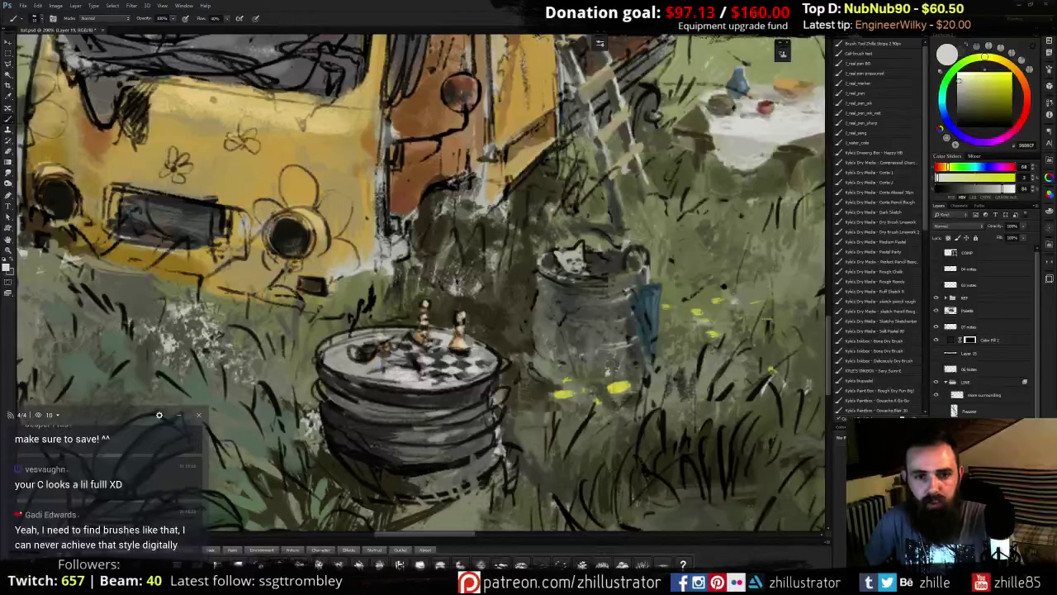
- Refine the squares around the bases of the chess pieces with sampled light, brown and dark tones
{"action": "left_click", "coordinate": [425, 360], "text": "alt"}
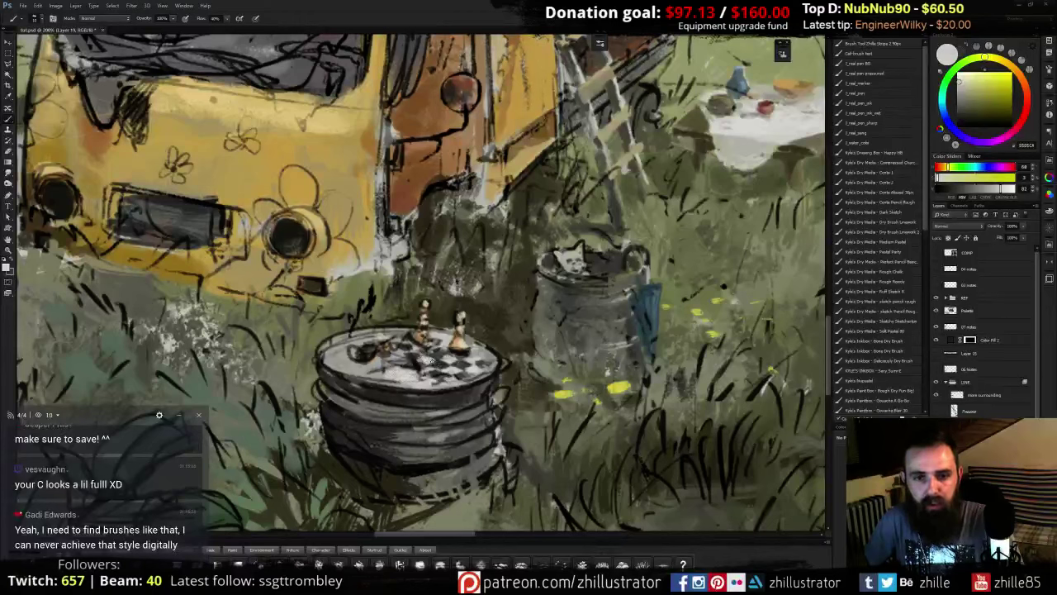
{"action": "left_click", "coordinate": [414, 357], "text": "alt"}
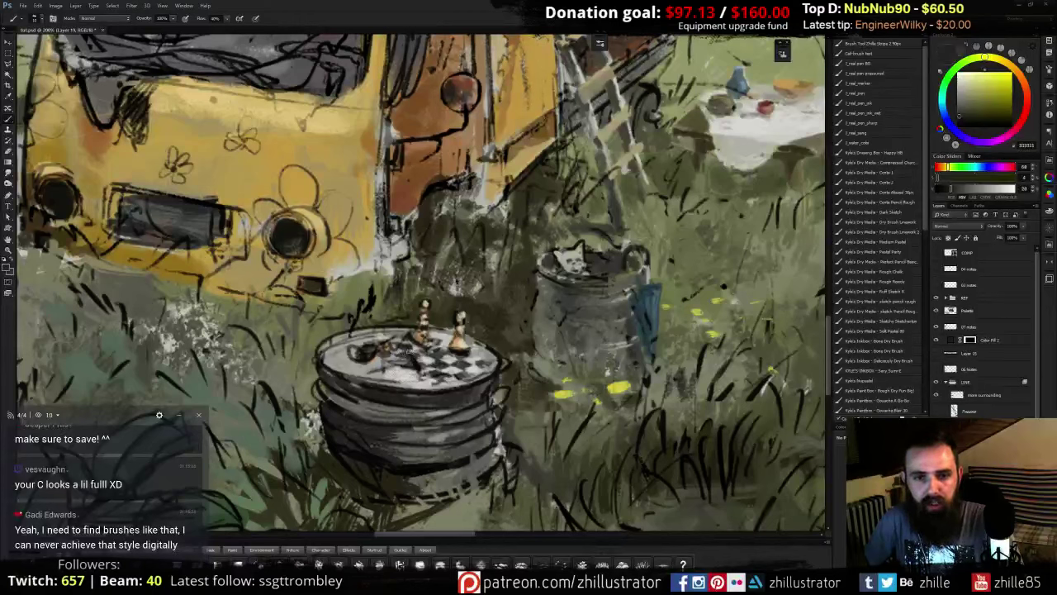
{"action": "left_click", "coordinate": [406, 351], "text": "alt"}
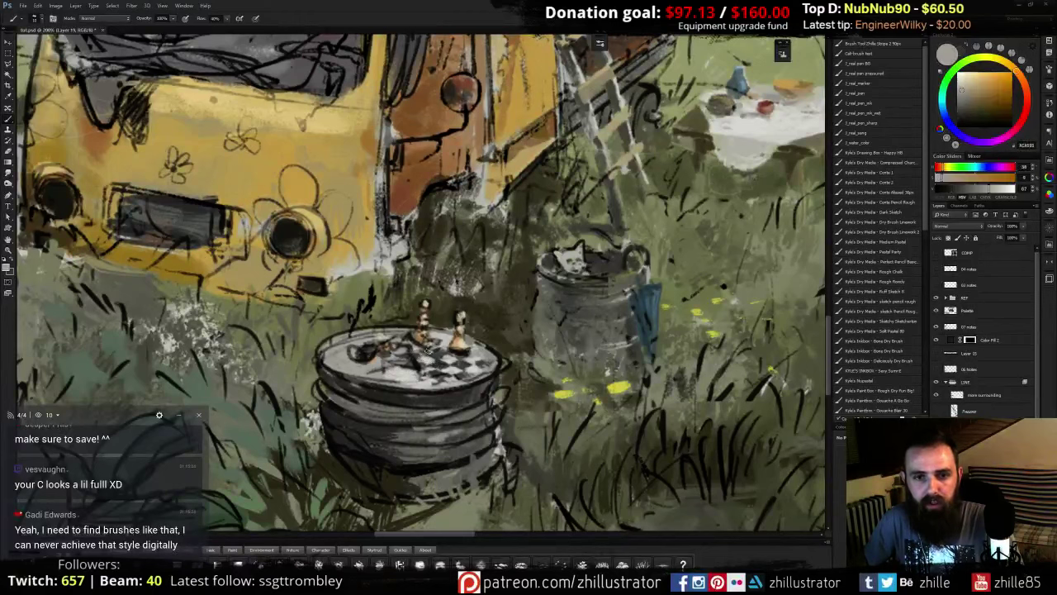
{"action": "left_click", "coordinate": [436, 360], "text": "alt"}
{"action": "left_click", "coordinate": [450, 350], "text": "alt"}
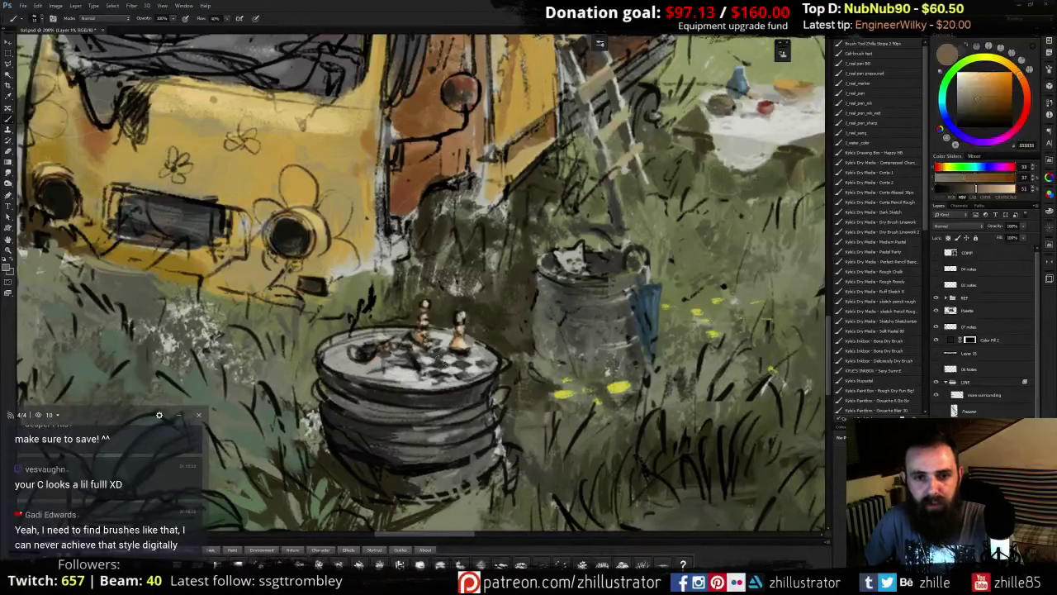
{"action": "left_click", "coordinate": [444, 342], "text": "alt"}
{"action": "left_click", "coordinate": [436, 343], "text": "alt"}
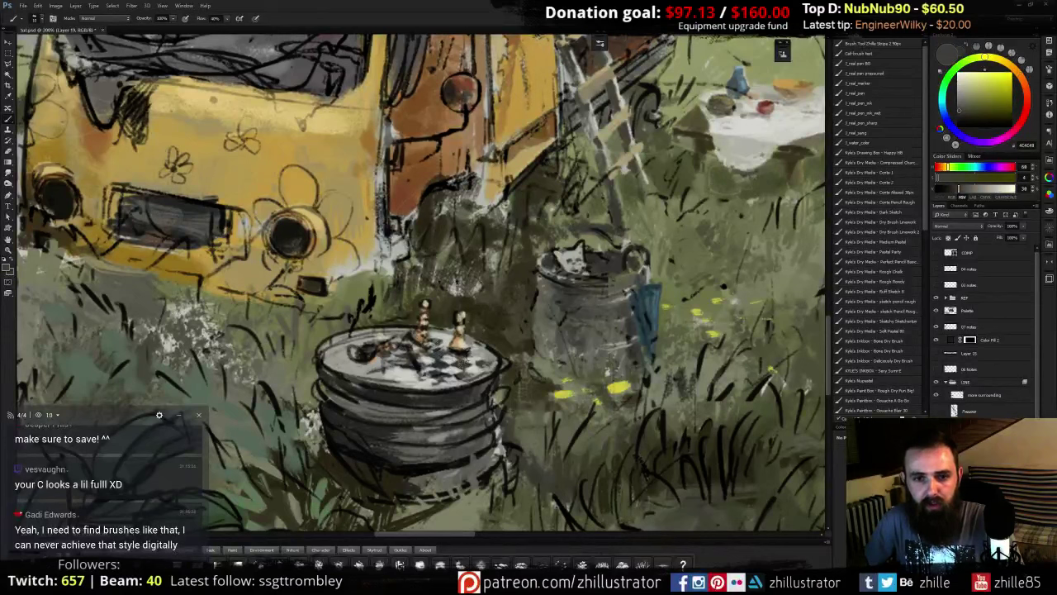
{"action": "left_click", "coordinate": [464, 356], "text": "alt"}
{"action": "left_click", "coordinate": [464, 352], "text": "alt"}
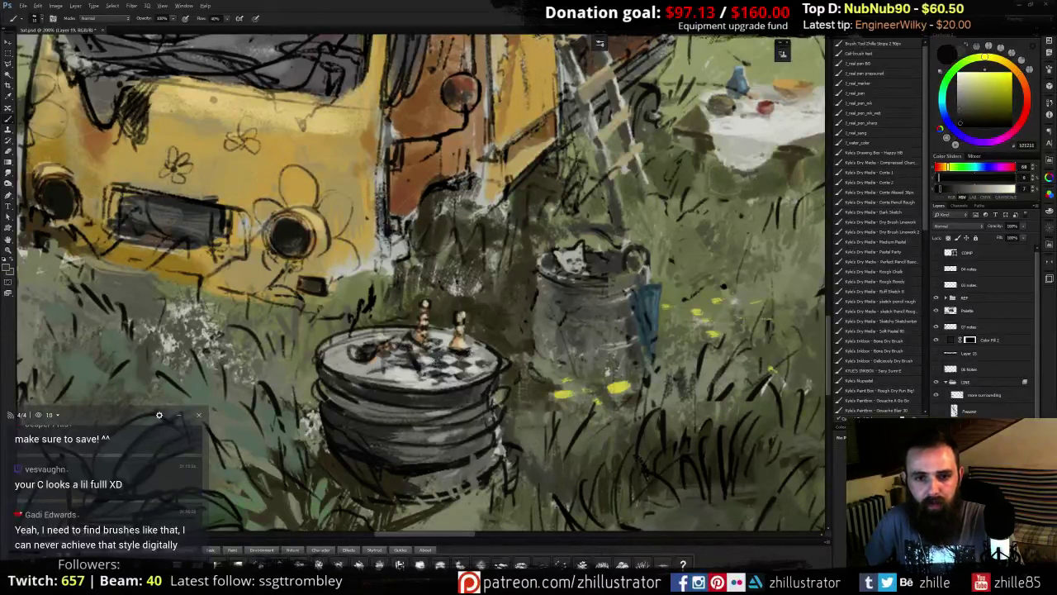
- Extend the checker pattern across the left part of the barrel-top chessboard with alternating sampled dark and light greys
{"action": "left_click", "coordinate": [419, 372], "text": "alt"}
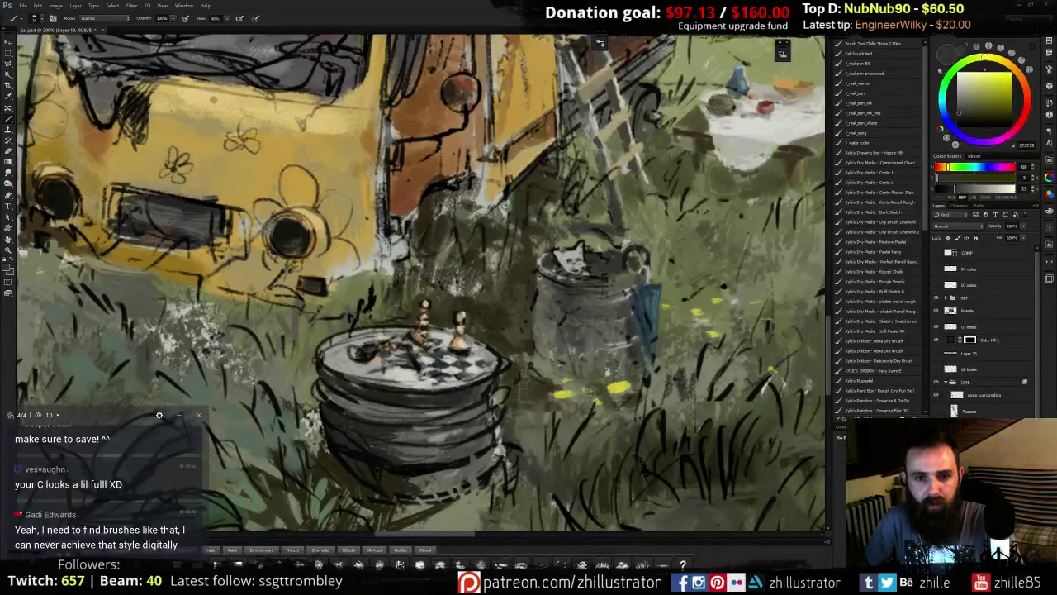
{"action": "left_click", "coordinate": [396, 377], "text": "alt"}
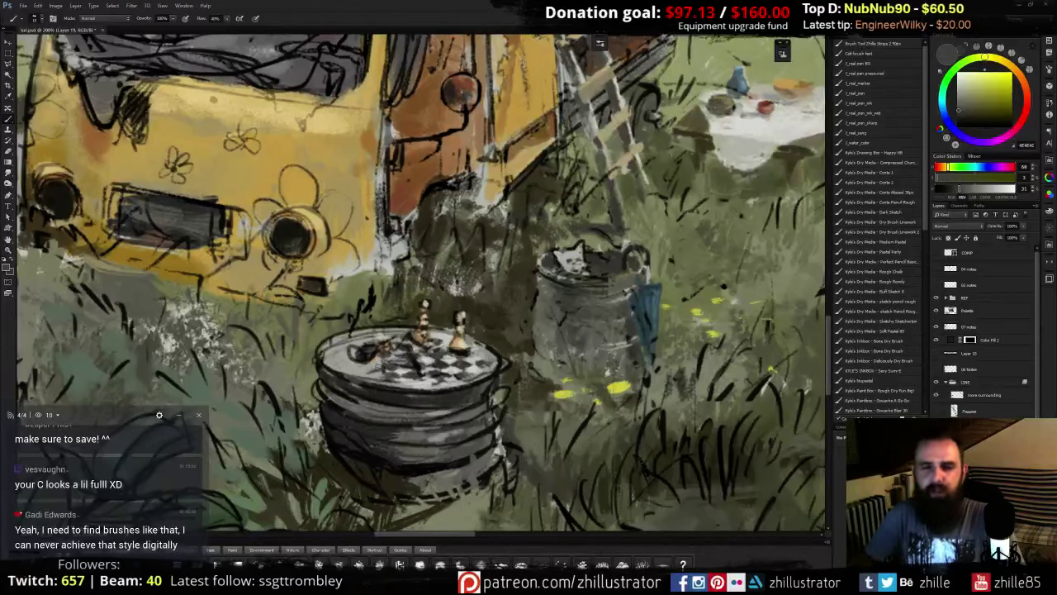
{"action": "left_click", "coordinate": [401, 372], "text": "alt"}
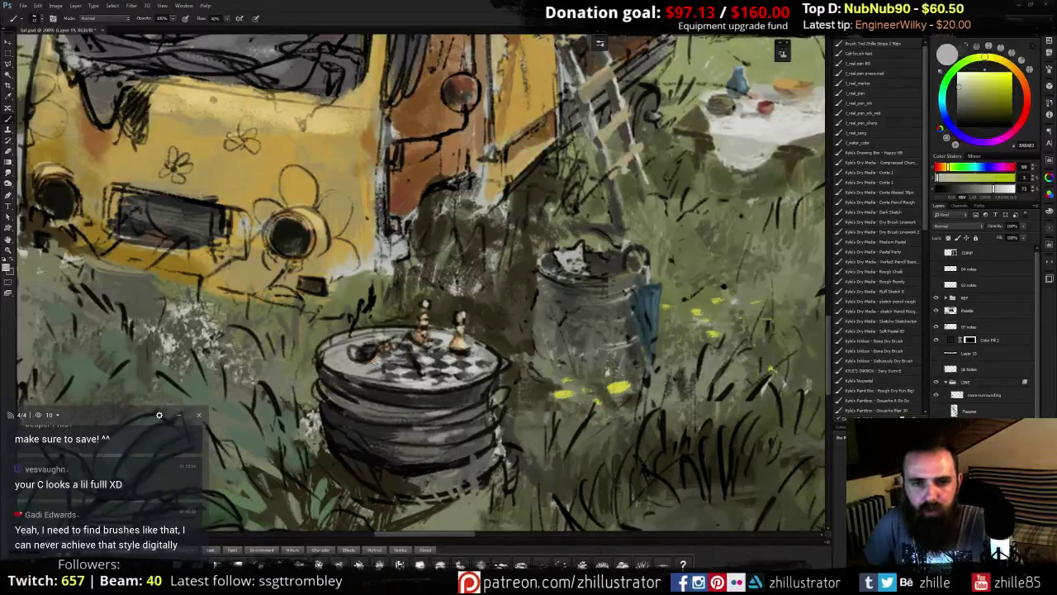
{"action": "left_click", "coordinate": [376, 364], "text": "alt"}
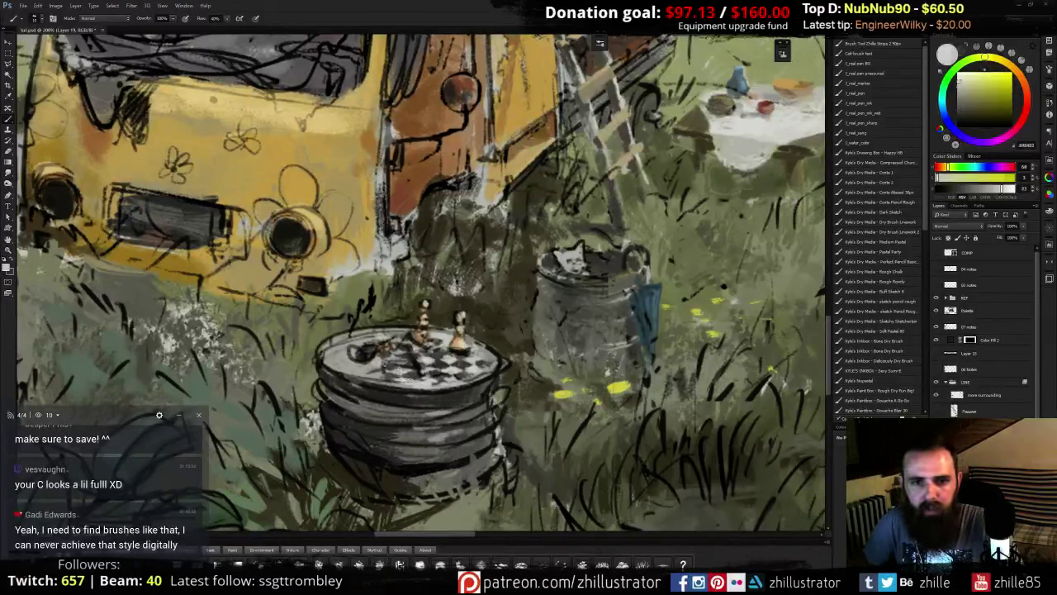
{"action": "left_click", "coordinate": [385, 368], "text": "alt"}
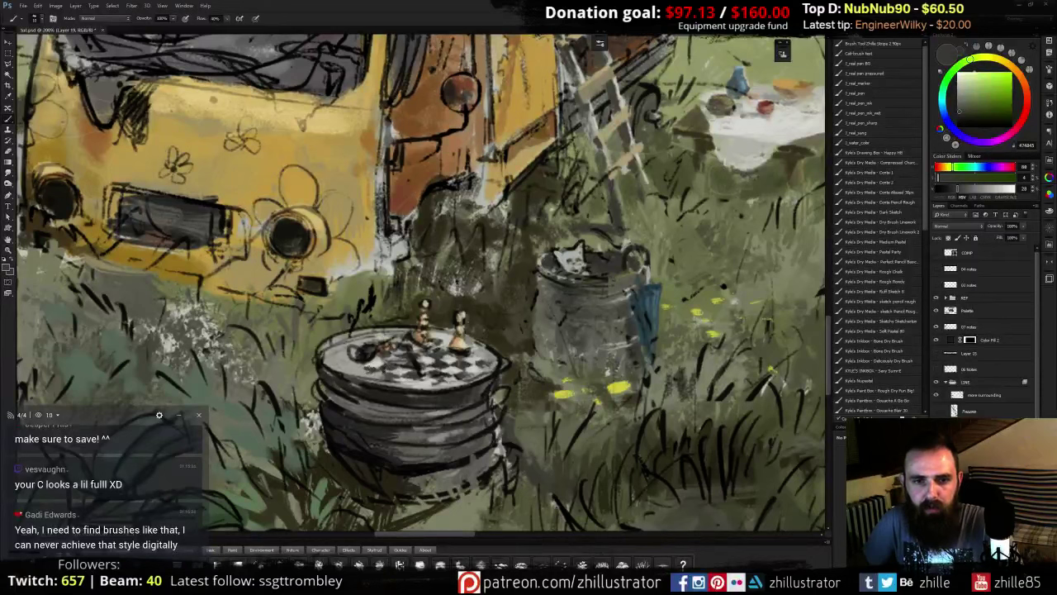
{"action": "left_click", "coordinate": [382, 369], "text": "alt"}
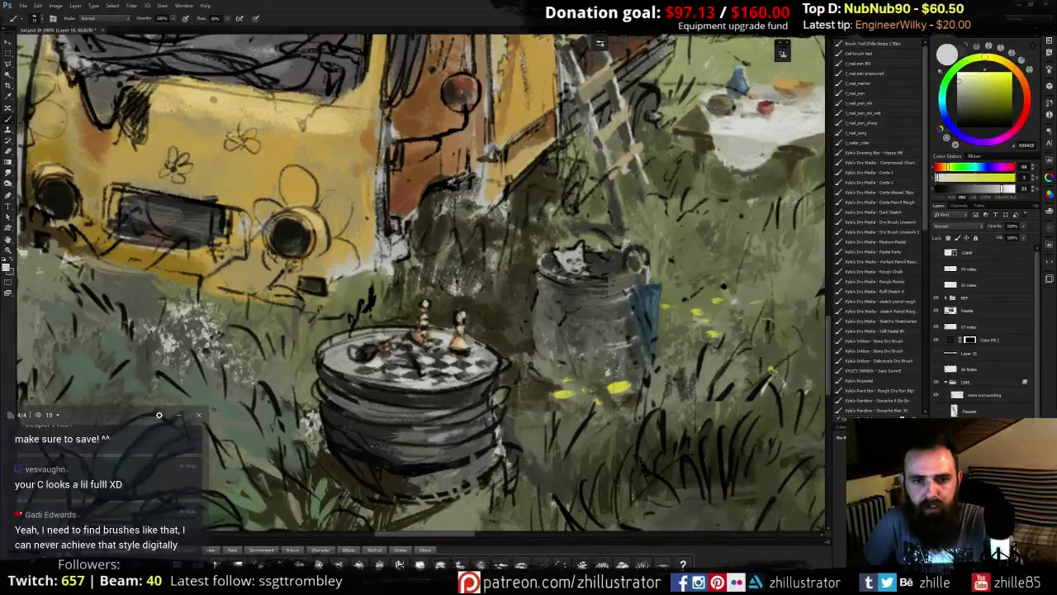
{"action": "left_click", "coordinate": [383, 377], "text": "alt"}
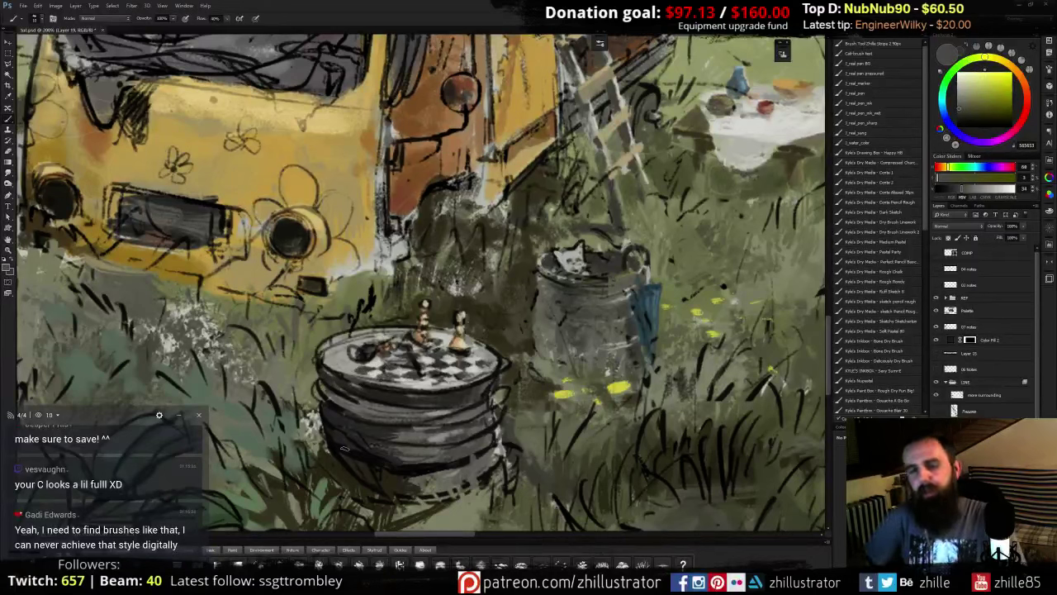
- Touch up the dark chess piece and surrounding squares on the left part of the barrel top with sampled dark brown and grey
{"action": "left_click", "coordinate": [360, 352], "text": "alt"}
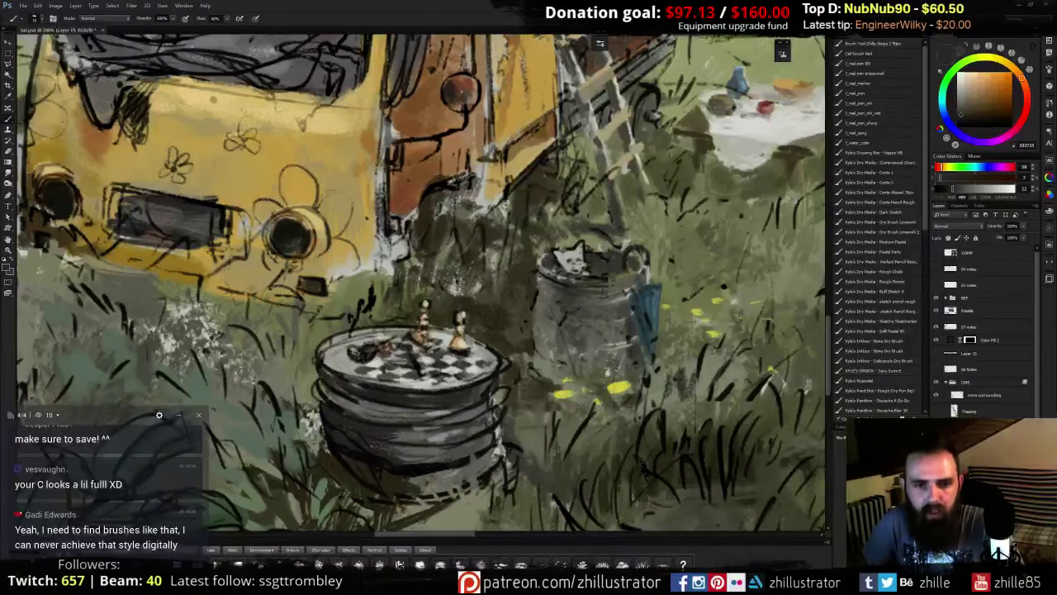
{"action": "left_click_drag", "start_coordinate": [381, 348], "coordinate": [388, 350]}
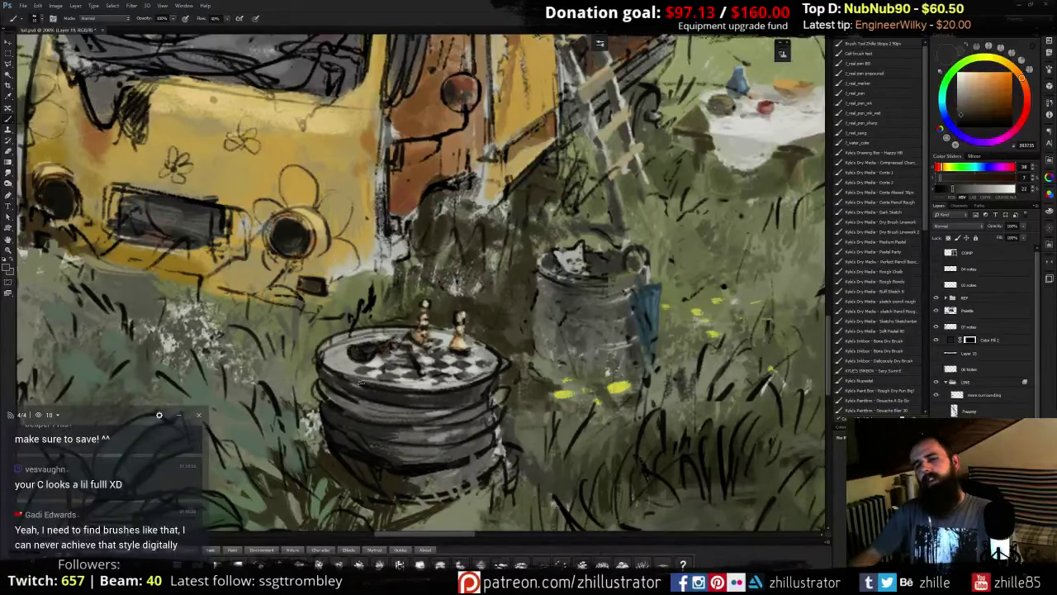
{"action": "left_click", "coordinate": [360, 369], "text": "alt"}
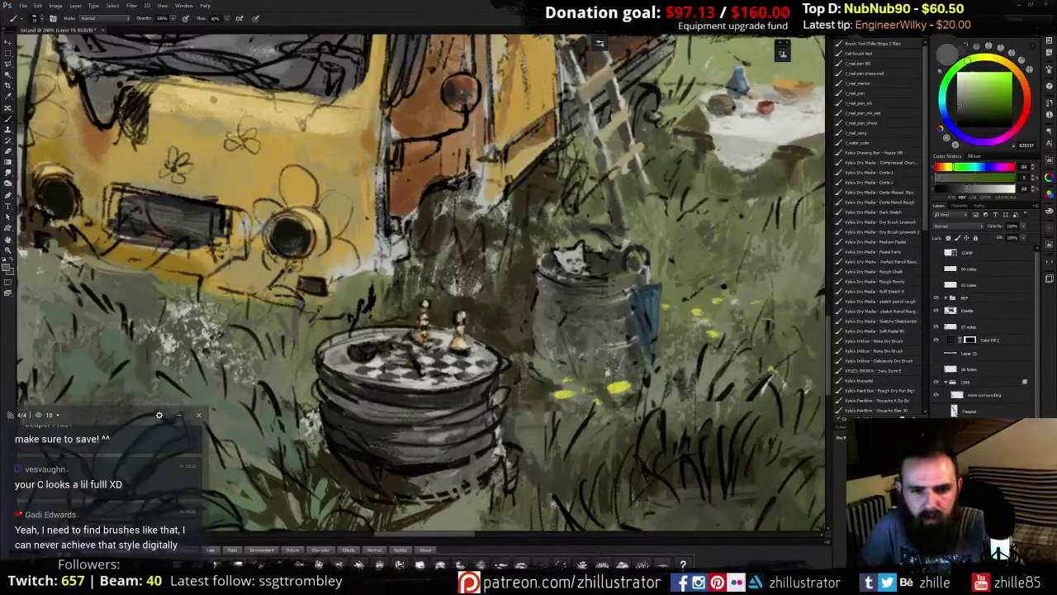
{"action": "left_click", "coordinate": [350, 364], "text": "alt"}
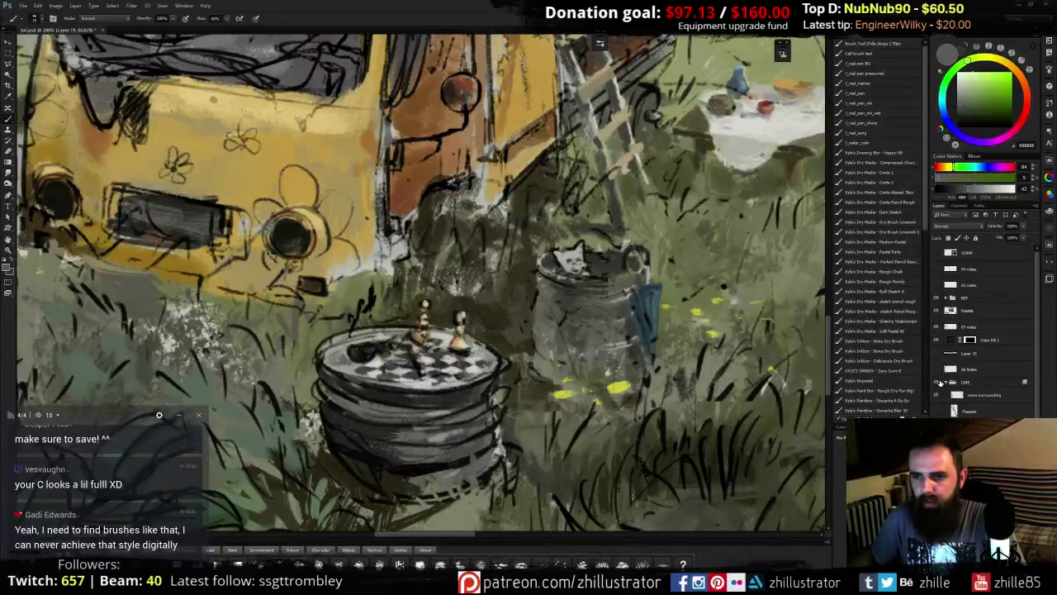
- Hide the line art group and refine the middle squares of the chessboard with sampled pale, mid and dark greys
{"action": "left_click", "coordinate": [936, 381]}
{"action": "key", "text": "ctrl+plus"}
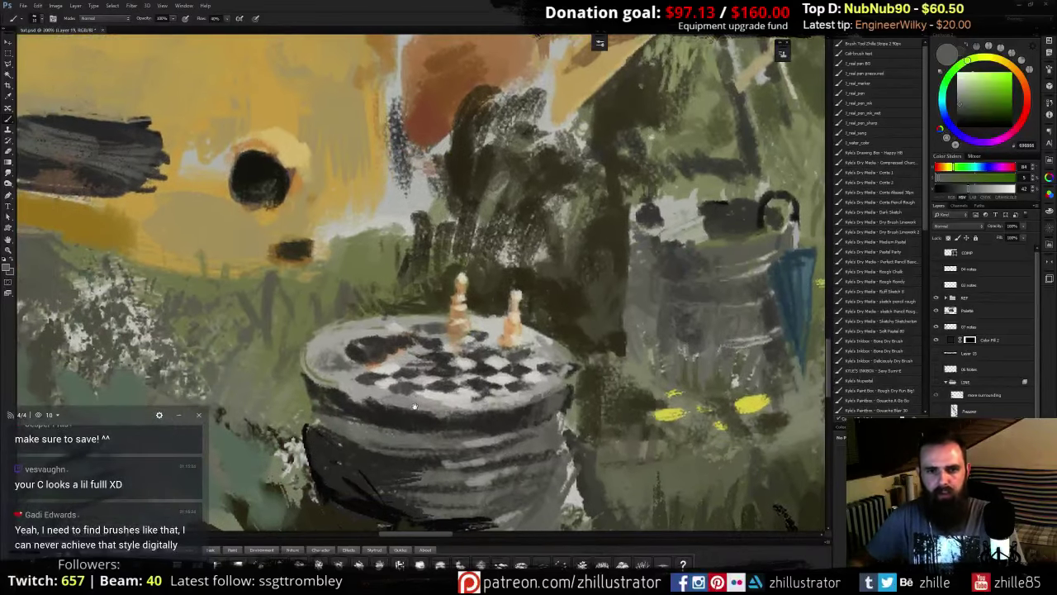
{"action": "left_click_drag", "start_coordinate": [387, 414], "coordinate": [422, 381]}
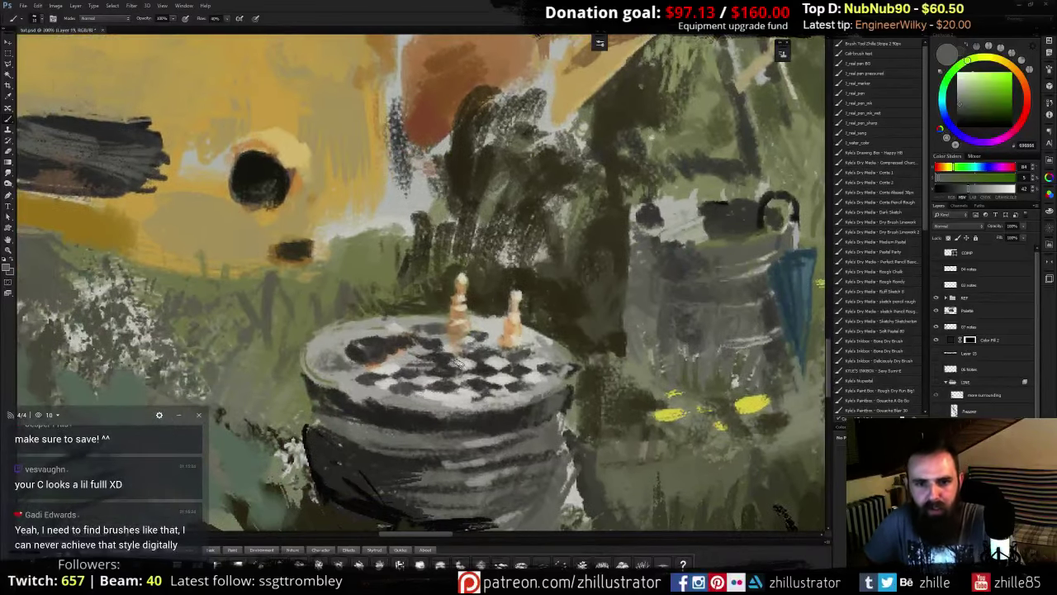
{"action": "left_click", "coordinate": [464, 375], "text": "alt"}
{"action": "left_click", "coordinate": [428, 380], "text": "alt"}
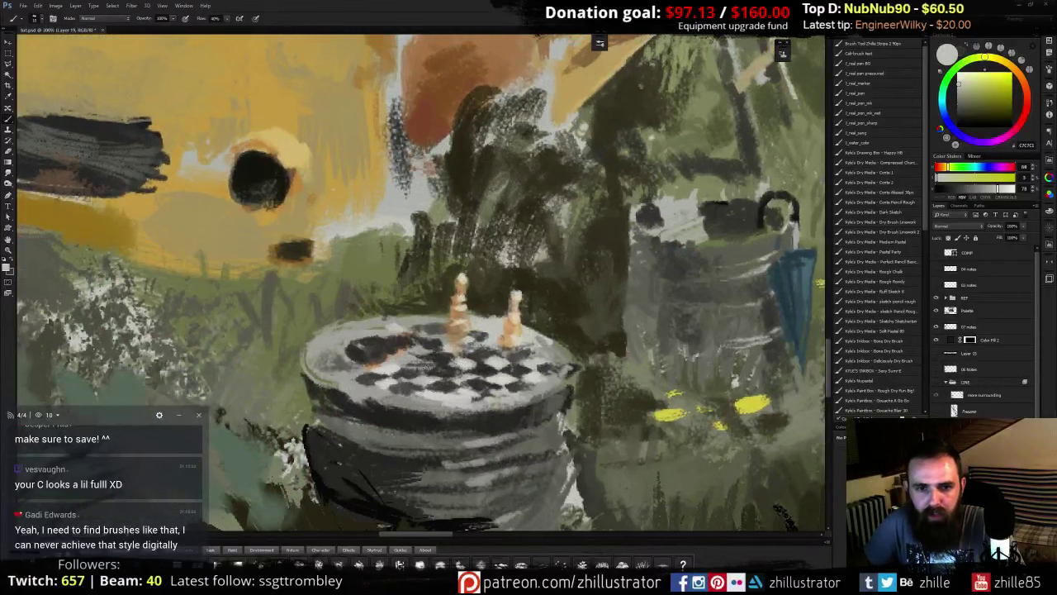
{"action": "left_click", "coordinate": [411, 363], "text": "alt"}
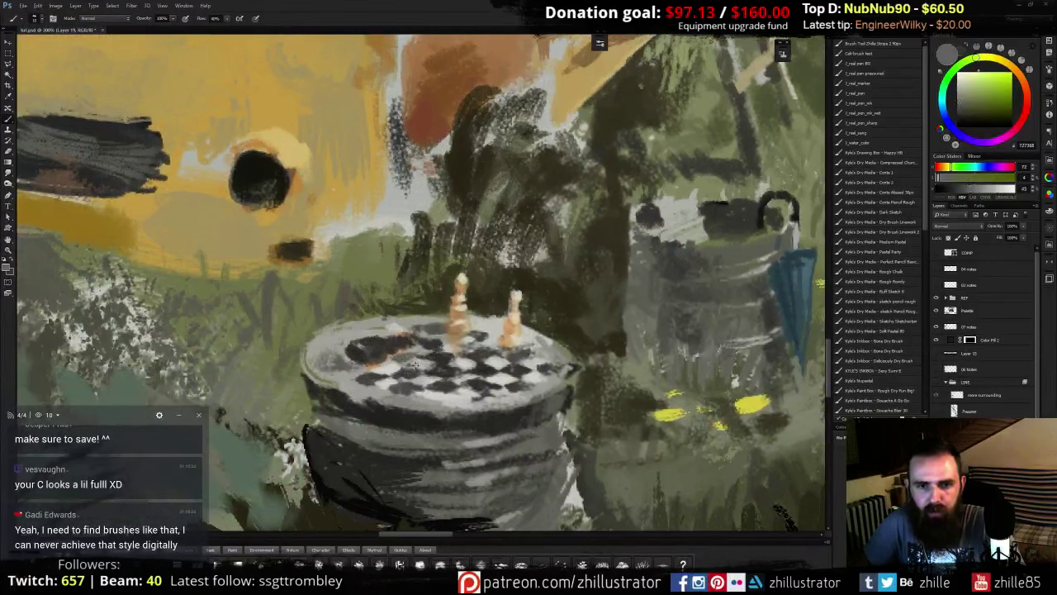
{"action": "left_click", "coordinate": [419, 358], "text": "alt"}
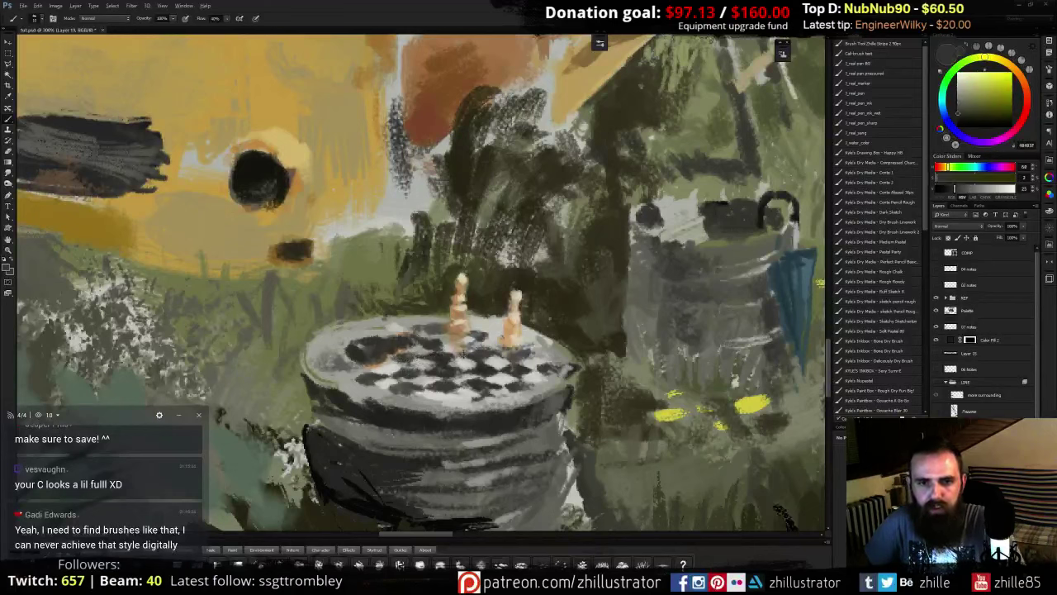
{"action": "left_click", "coordinate": [470, 362], "text": "alt"}
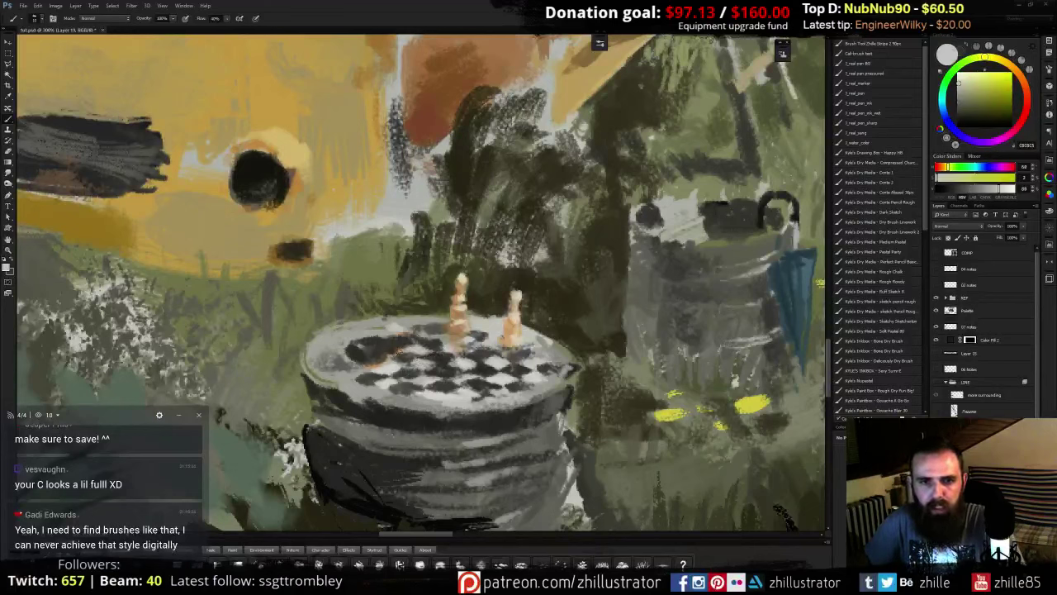
- Paint over the orange-brown patch at the chessboard's left with sampled off-white and mid-grey squares
{"action": "left_click", "coordinate": [376, 365], "text": "alt"}
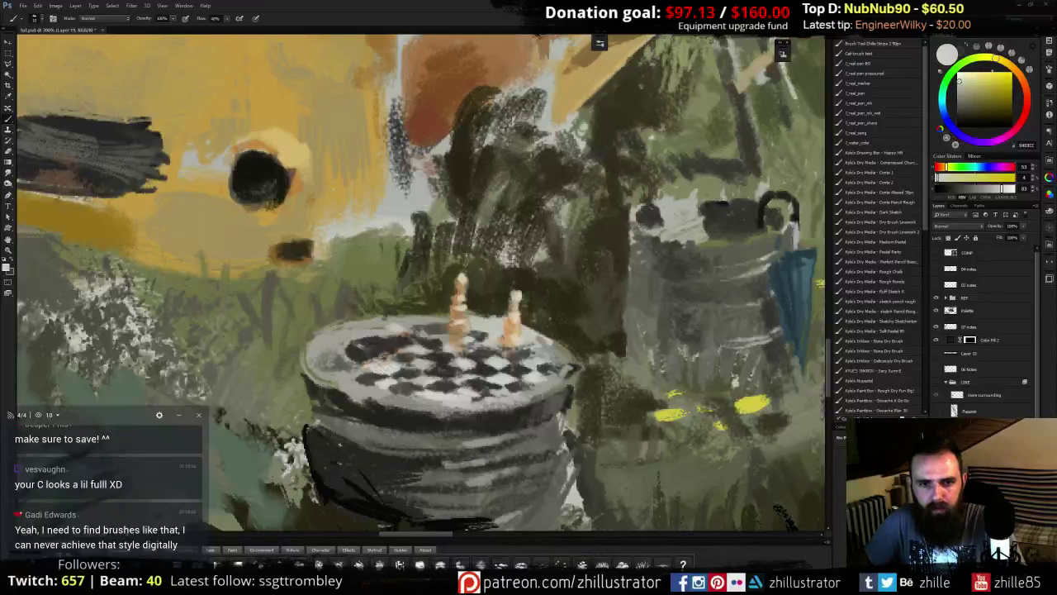
{"action": "left_click", "coordinate": [402, 360], "text": "alt"}
{"action": "left_click", "coordinate": [371, 366], "text": "alt"}
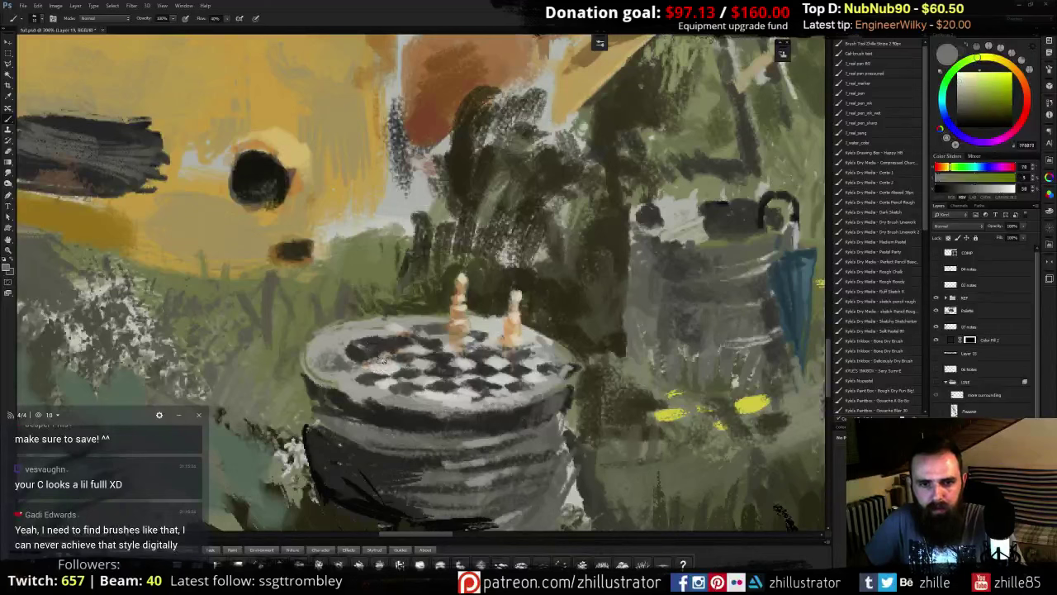
{"action": "left_click", "coordinate": [378, 361], "text": "alt"}
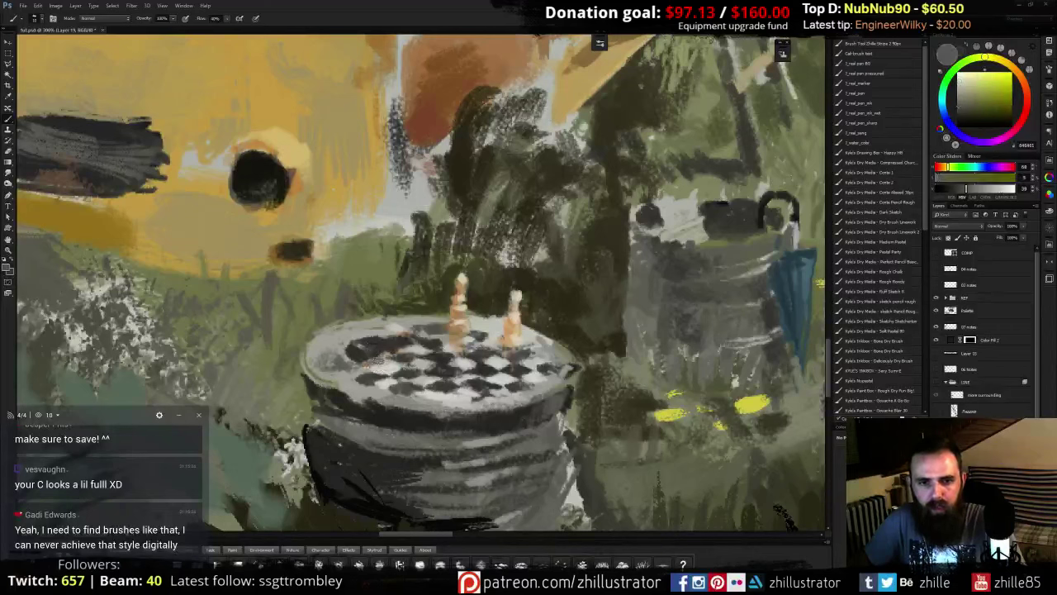
- Clean up the squares at the back left of the chessboard with sampled light and dark warm greys
{"action": "left_click", "coordinate": [405, 351], "text": "alt"}
{"action": "left_click", "coordinate": [402, 351], "text": "alt"}
{"action": "left_click", "coordinate": [411, 344], "text": "alt"}
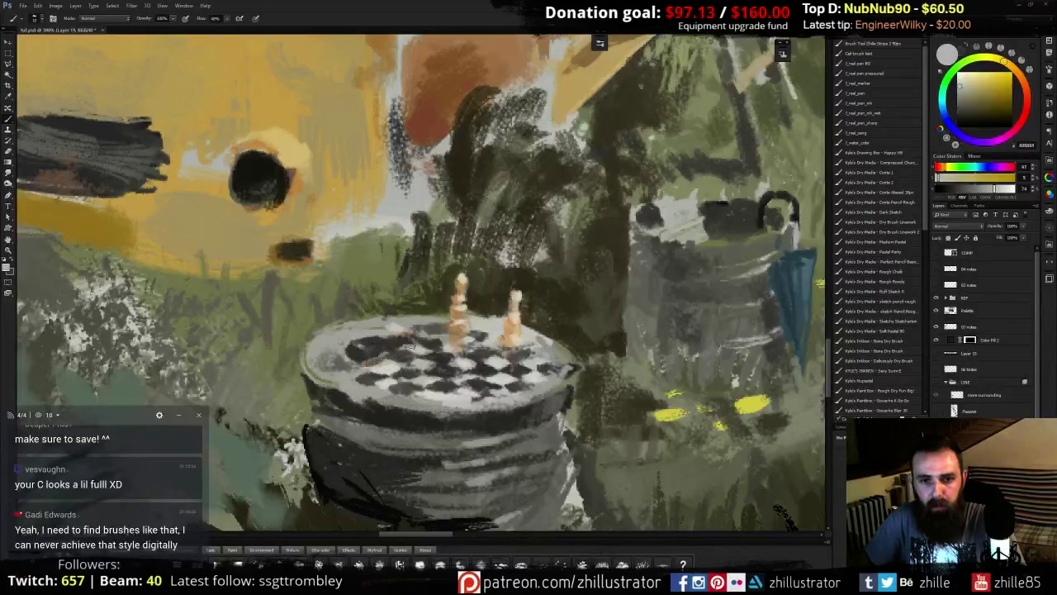
{"action": "left_click", "coordinate": [374, 342], "text": "alt"}
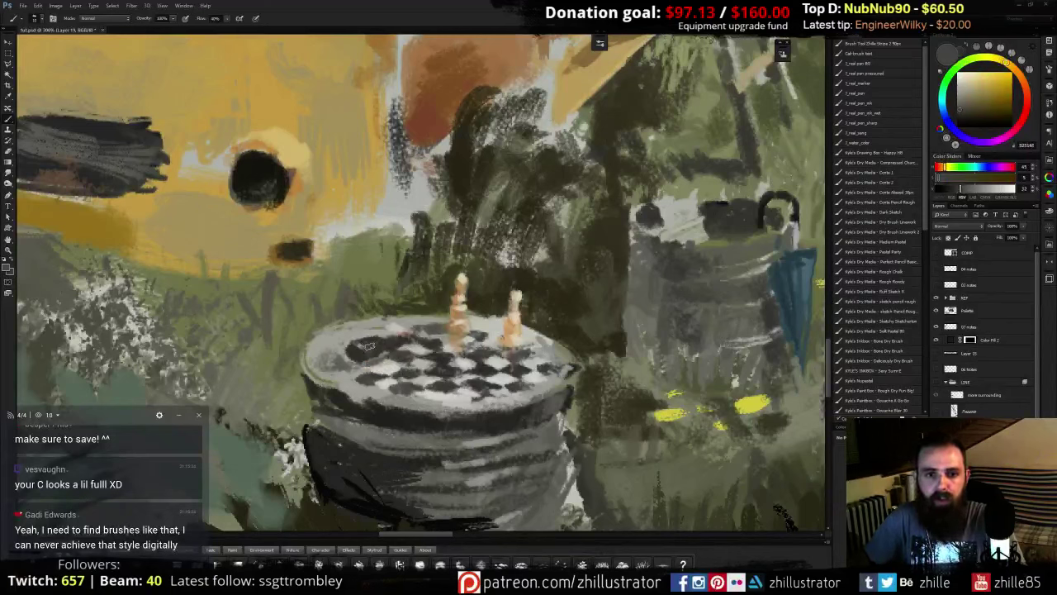
{"action": "left_click", "coordinate": [365, 346], "text": "alt"}
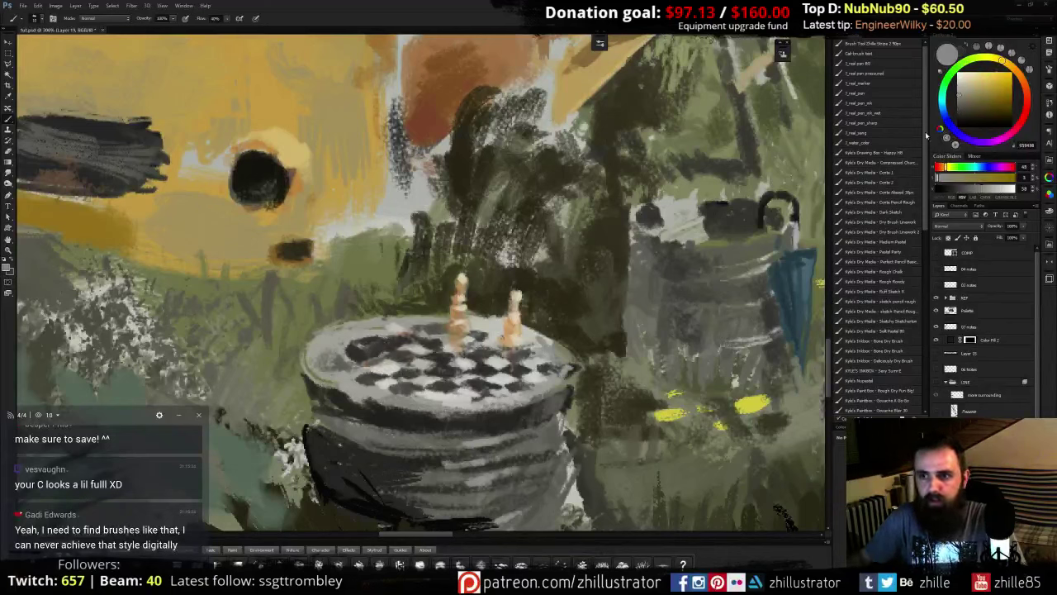
- Switch to the Kyle's Drawing Box - Happy HB brush and break up the board's back-left dark patch with sampled grey and dark brown
{"action": "left_click", "coordinate": [876, 152]}
{"action": "key", "text": "p"}
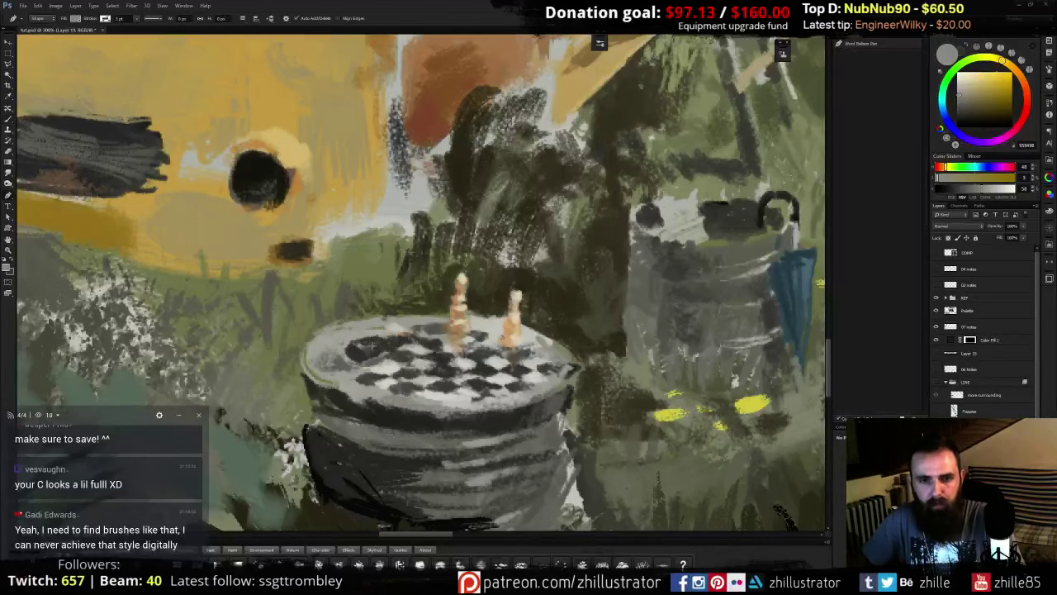
{"action": "key", "text": "b"}
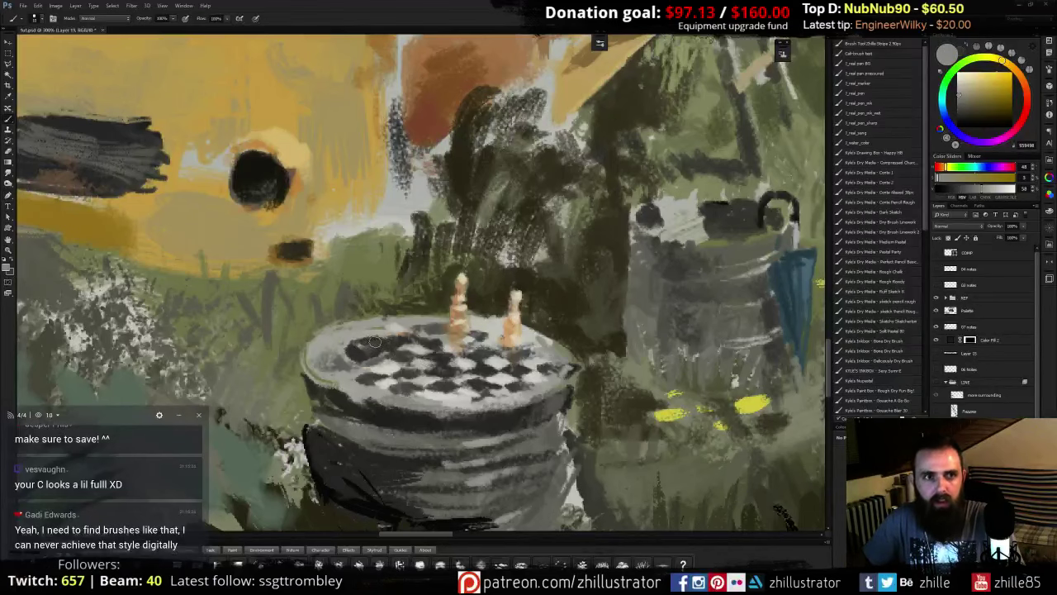
{"action": "left_click", "coordinate": [373, 342], "text": "alt"}
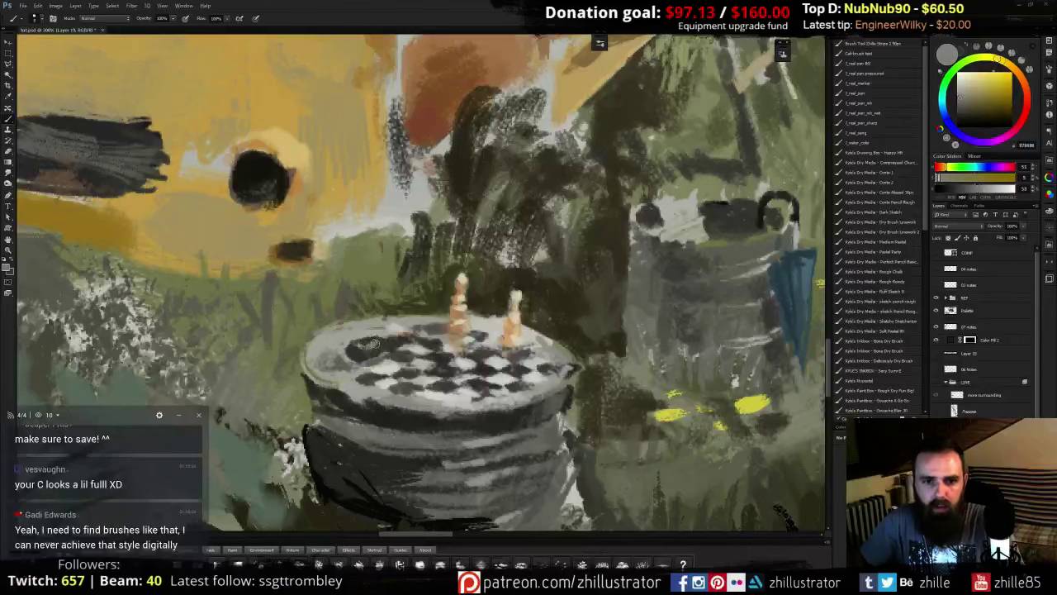
{"action": "left_click", "coordinate": [400, 341], "text": "alt"}
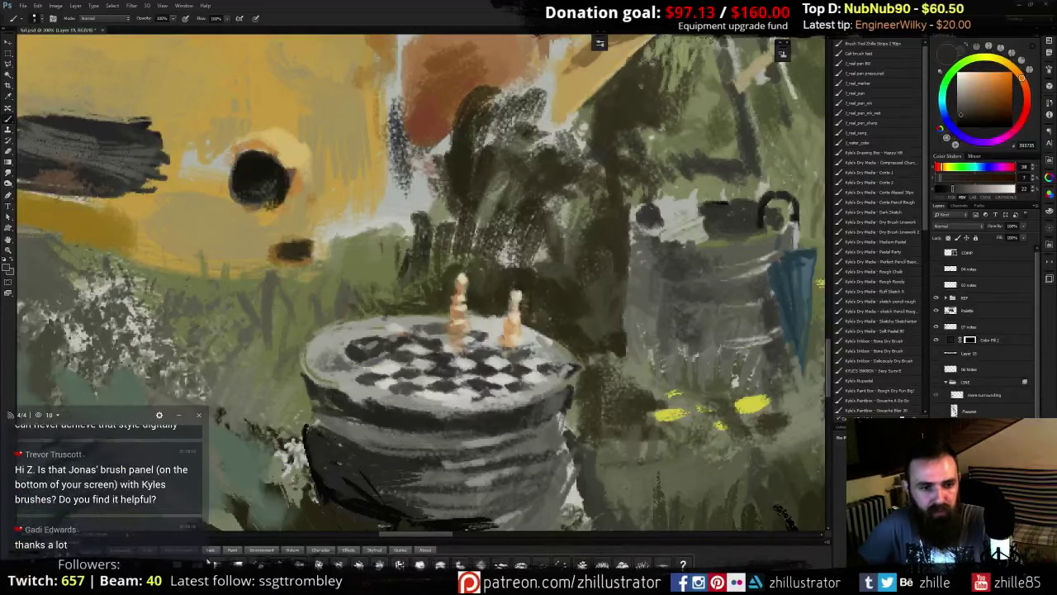
- Look at the Kyle's brush sets in the brush panel behind the chat window, moving the window aside and back
{"action": "left_click", "coordinate": [172, 553]}
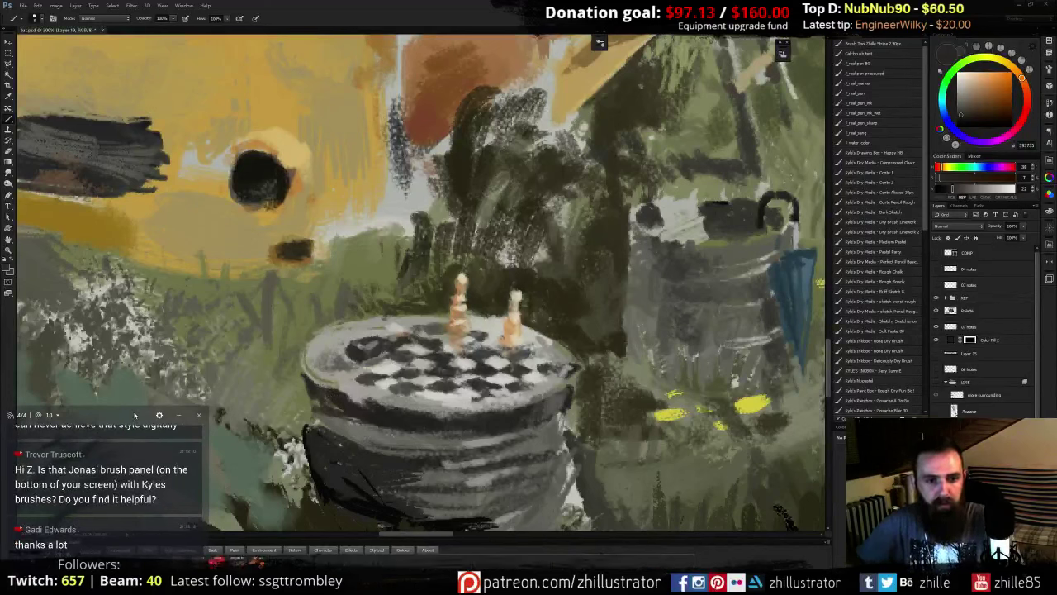
{"action": "left_click_drag", "start_coordinate": [124, 414], "coordinate": [134, 356]}
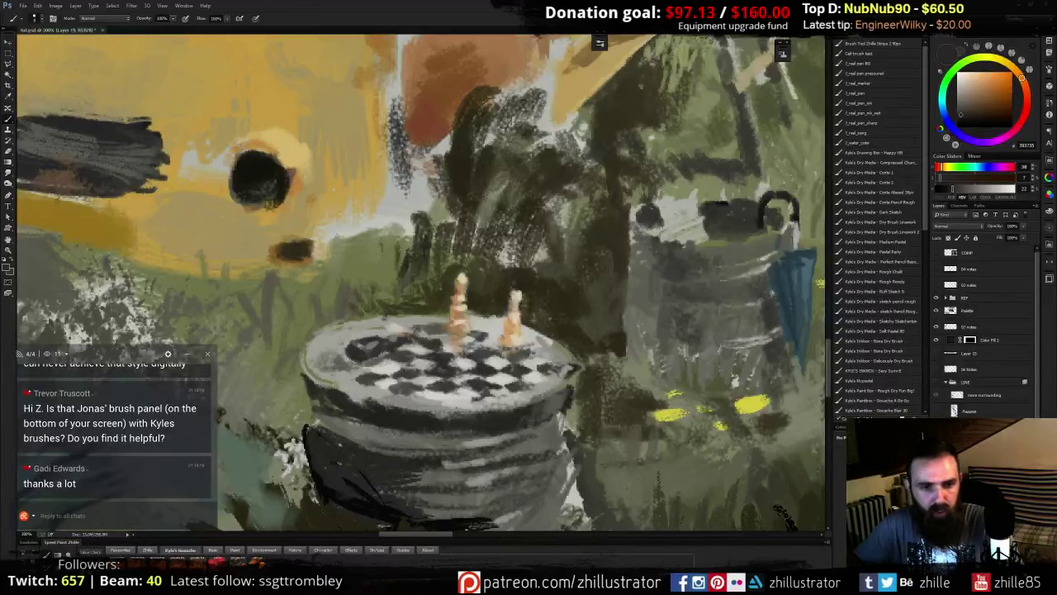
{"action": "left_click_drag", "start_coordinate": [136, 357], "coordinate": [124, 401]}
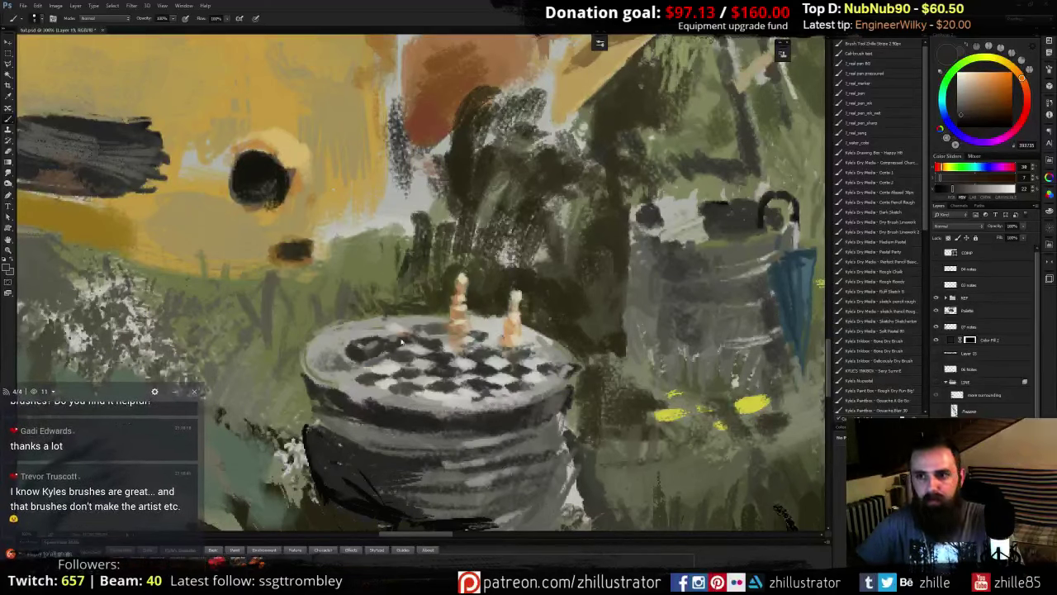
- Choose the Kyle's Paintbox - Gouache A Go Go brush and darken the barrel's lower side with a sampled near-black
{"action": "left_click", "coordinate": [865, 154]}
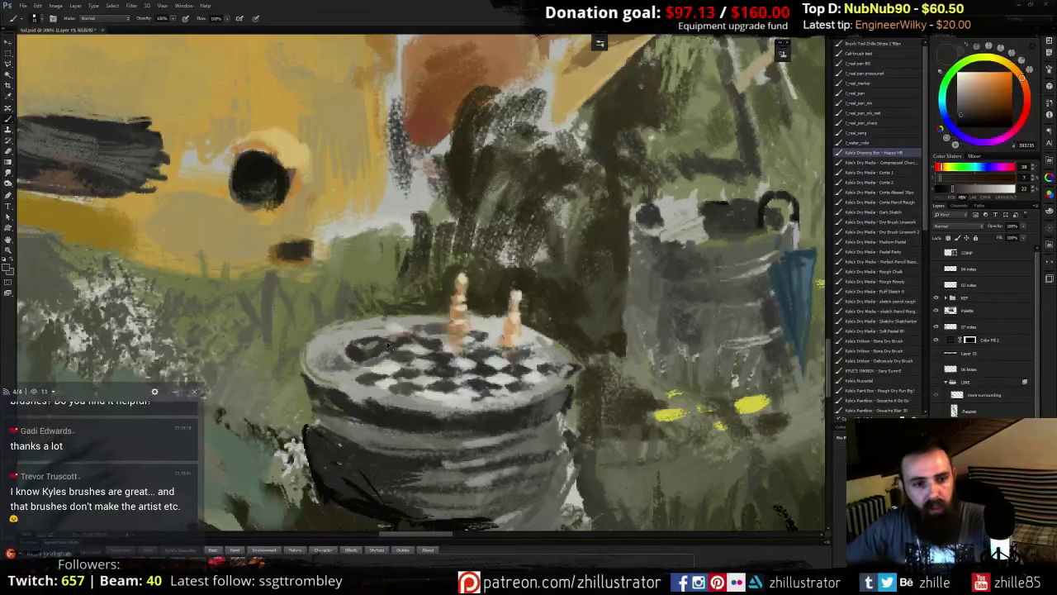
{"action": "key", "text": "ctrl+minus"}
{"action": "key", "text": "ctrl+minus"}
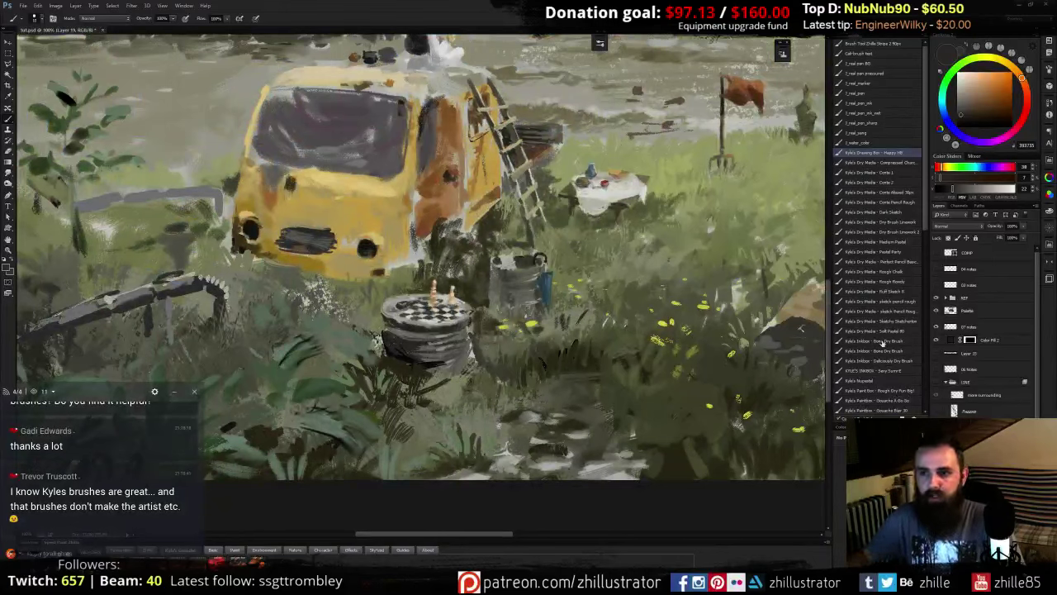
{"action": "left_click", "coordinate": [879, 390]}
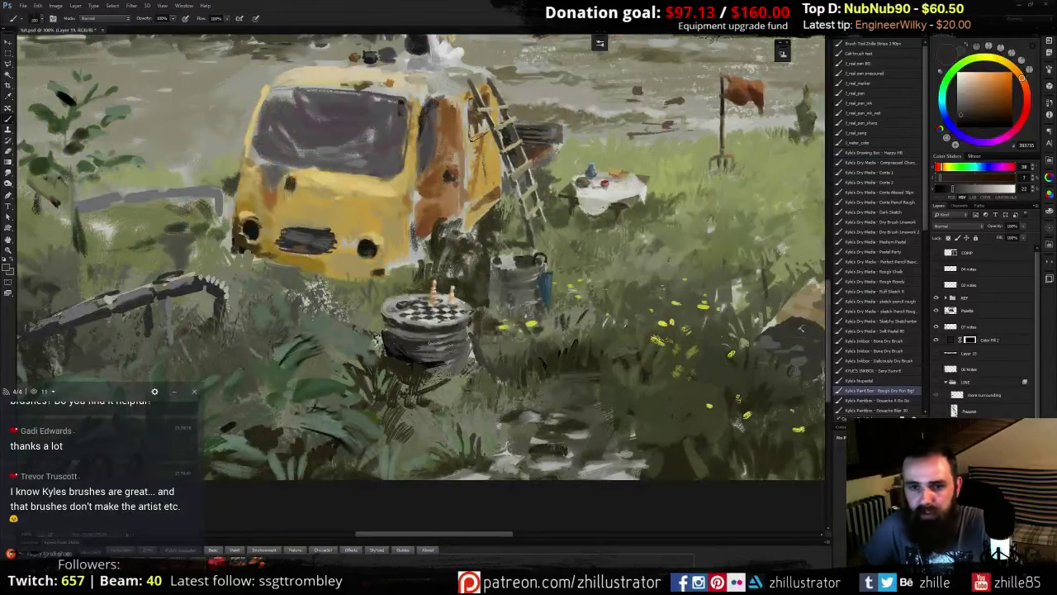
{"action": "left_click", "coordinate": [899, 403]}
{"action": "left_click", "coordinate": [442, 362], "text": "alt"}
{"action": "left_click_drag", "start_coordinate": [422, 371], "coordinate": [444, 366]}
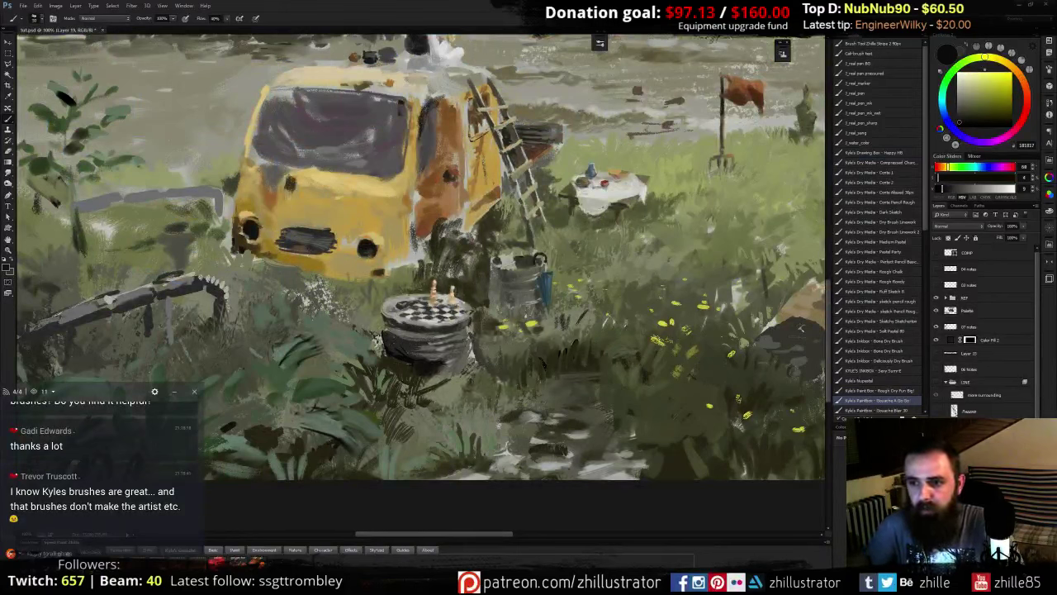
- Model the barrel's lower side and base with sampled mid grey, dark olive and dark grey strokes
{"action": "left_click", "coordinate": [421, 360], "text": "alt"}
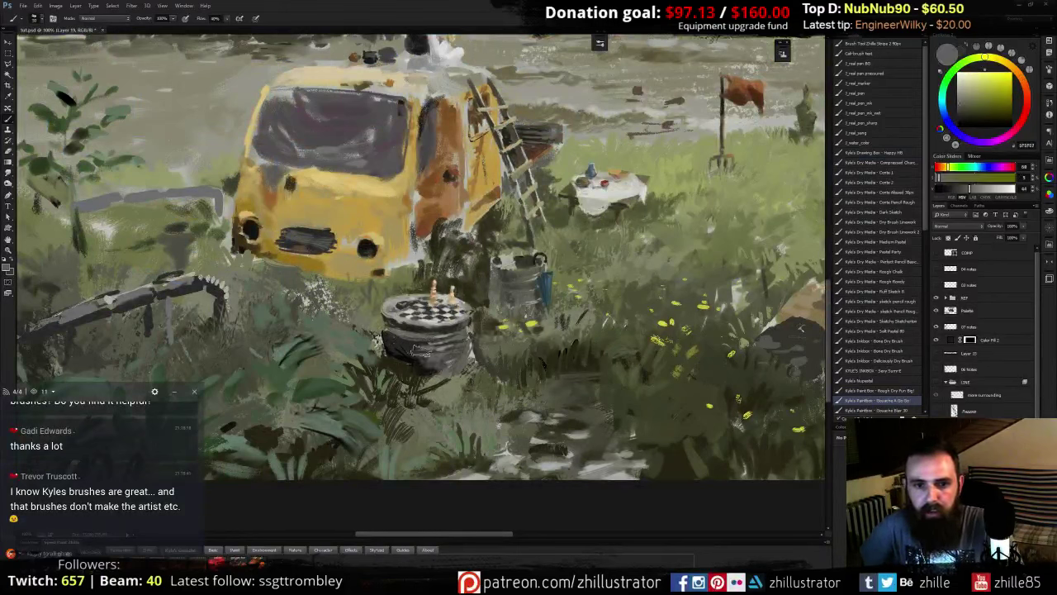
{"action": "left_click", "coordinate": [413, 372], "text": "alt"}
{"action": "left_click", "coordinate": [392, 358], "text": "alt"}
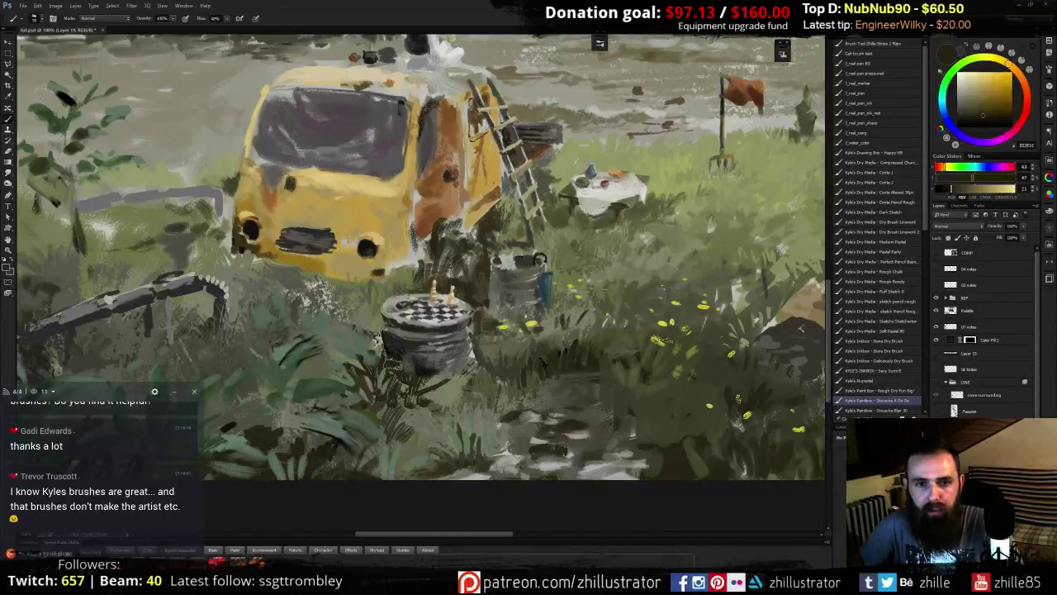
{"action": "left_click", "coordinate": [411, 379], "text": "alt"}
{"action": "left_click", "coordinate": [425, 365], "text": "alt"}
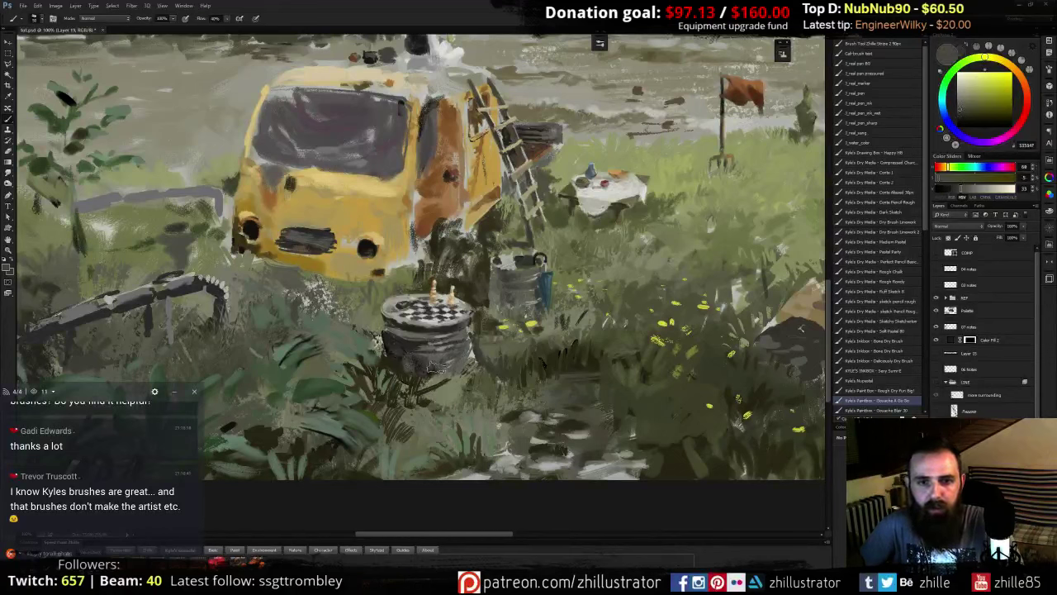
- Brush the grass around the barrel's base and toward the stone path with sampled olive and dark green-brown tones
{"action": "left_click", "coordinate": [454, 403], "text": "alt"}
{"action": "left_click", "coordinate": [458, 399], "text": "alt"}
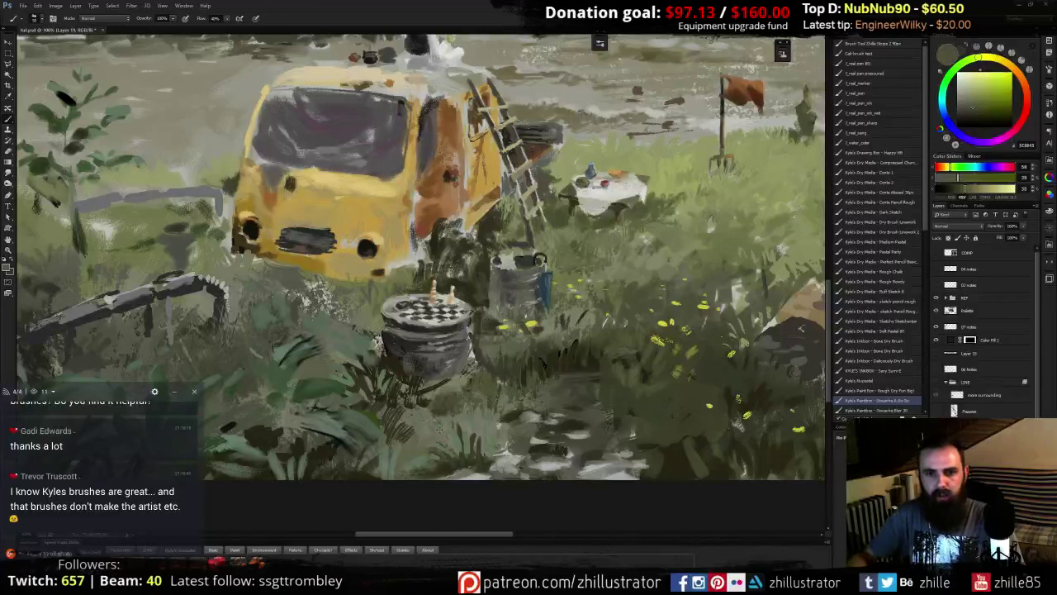
{"action": "left_click", "coordinate": [444, 436], "text": "alt"}
{"action": "left_click", "coordinate": [523, 371], "text": "alt"}
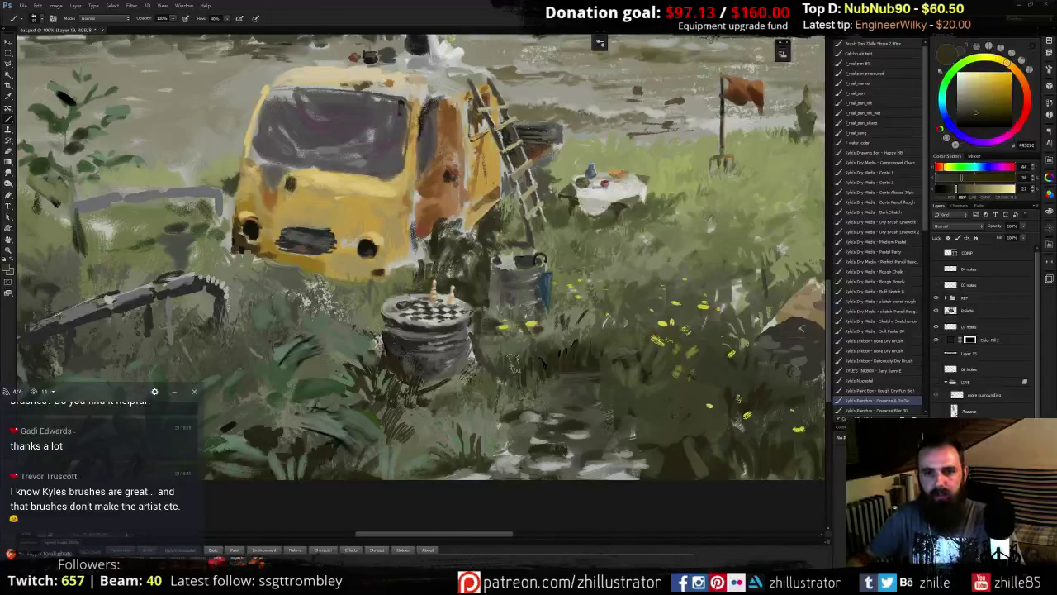
{"action": "left_click", "coordinate": [521, 365], "text": "alt"}
{"action": "left_click", "coordinate": [497, 392], "text": "alt"}
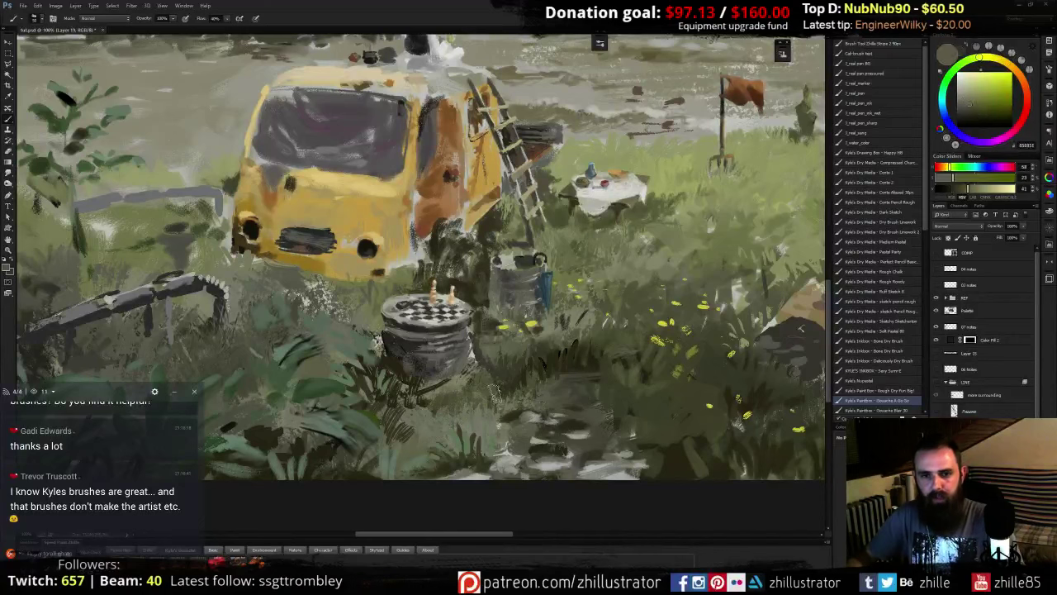
{"action": "left_click", "coordinate": [525, 391], "text": "alt"}
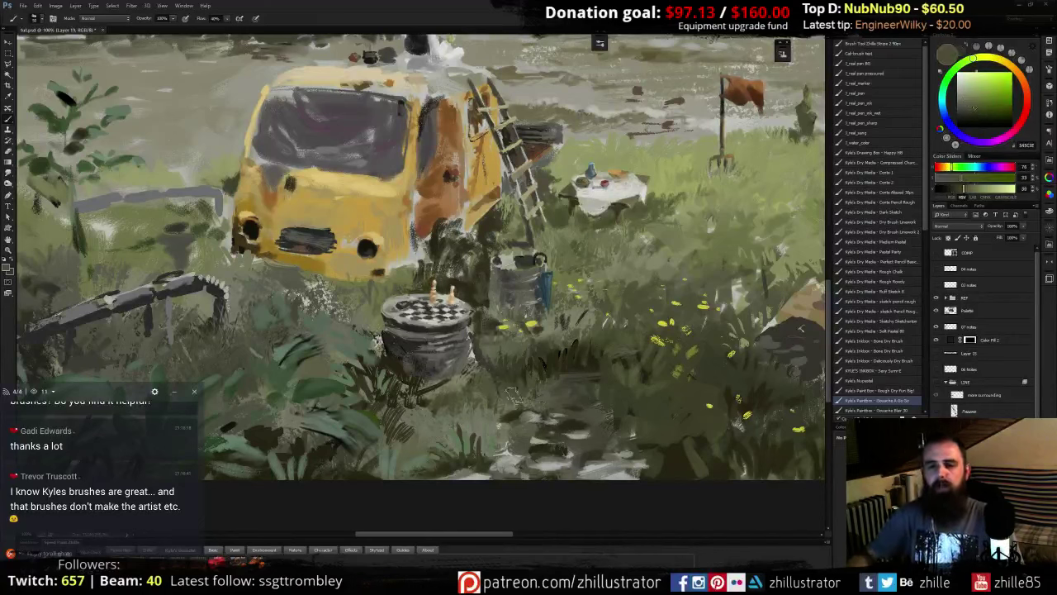
{"action": "left_click", "coordinate": [520, 393], "text": "alt"}
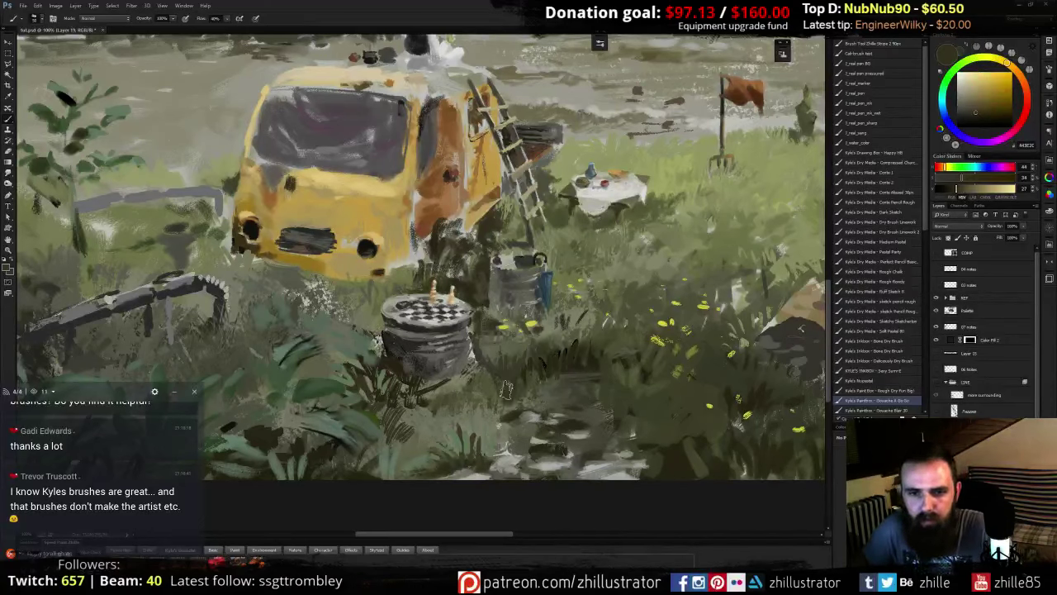
- Rework the grass between the chessboard barrel and the stone path with sampled dark brown and olive tones, undoing one stray stroke
{"action": "left_click", "coordinate": [545, 369], "text": "alt"}
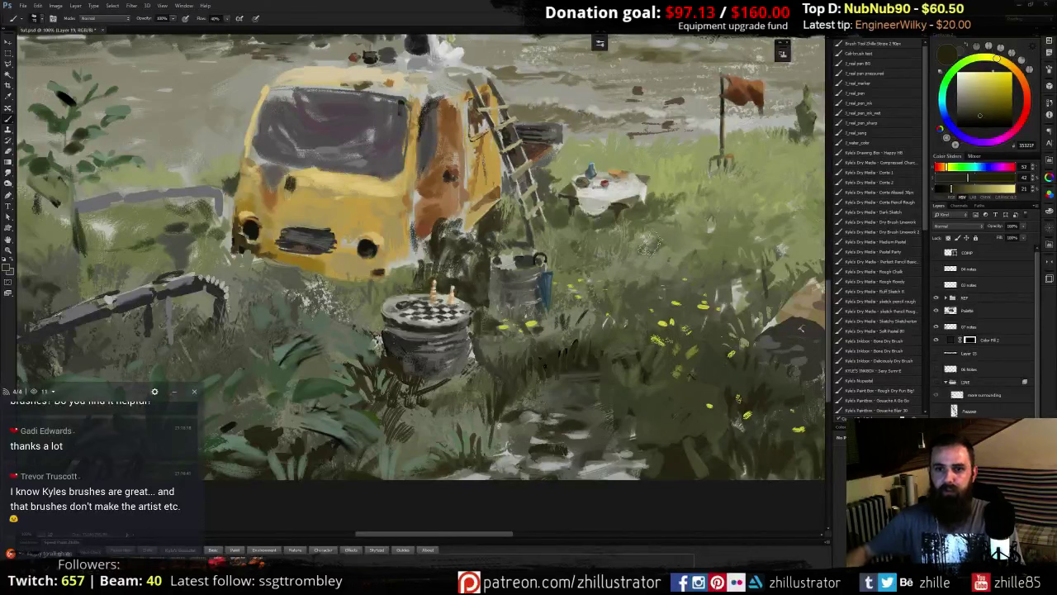
{"action": "left_click_drag", "start_coordinate": [639, 291], "coordinate": [591, 322]}
{"action": "key", "text": "ctrl+z"}
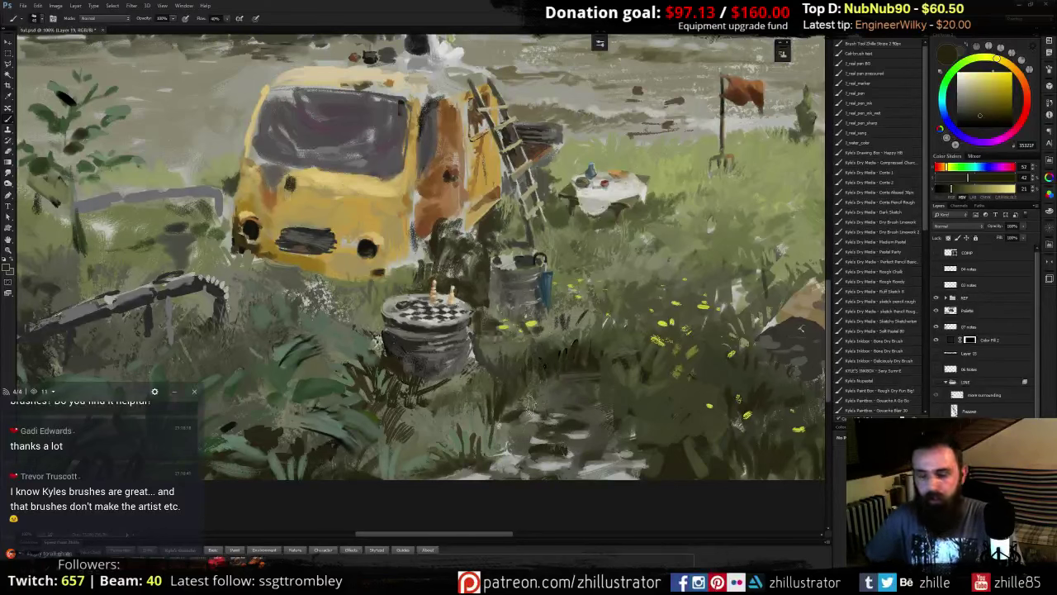
{"action": "left_click", "coordinate": [549, 362], "text": "alt"}
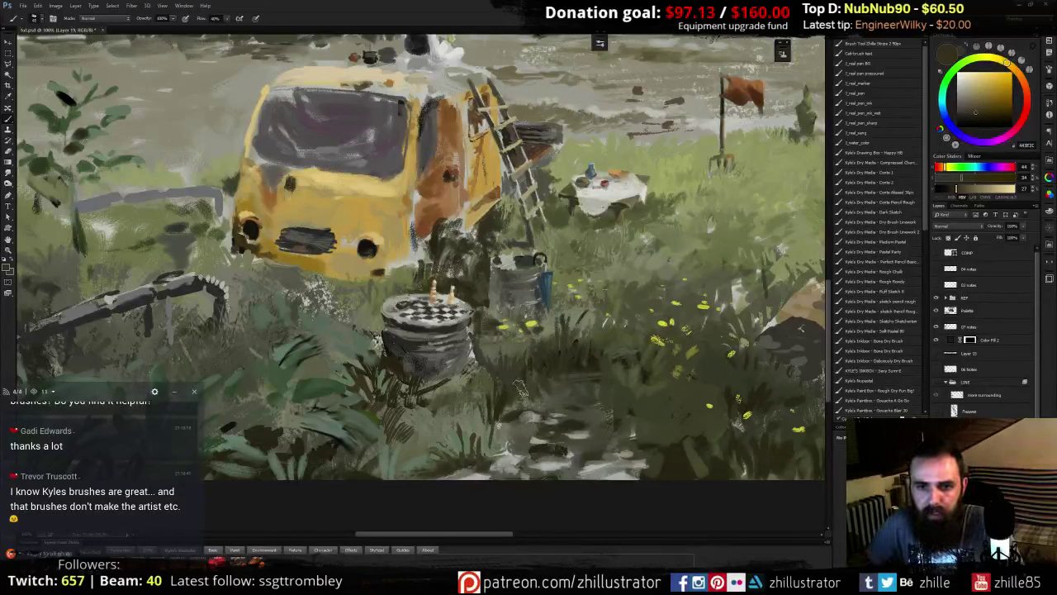
{"action": "left_click", "coordinate": [530, 370], "text": "alt"}
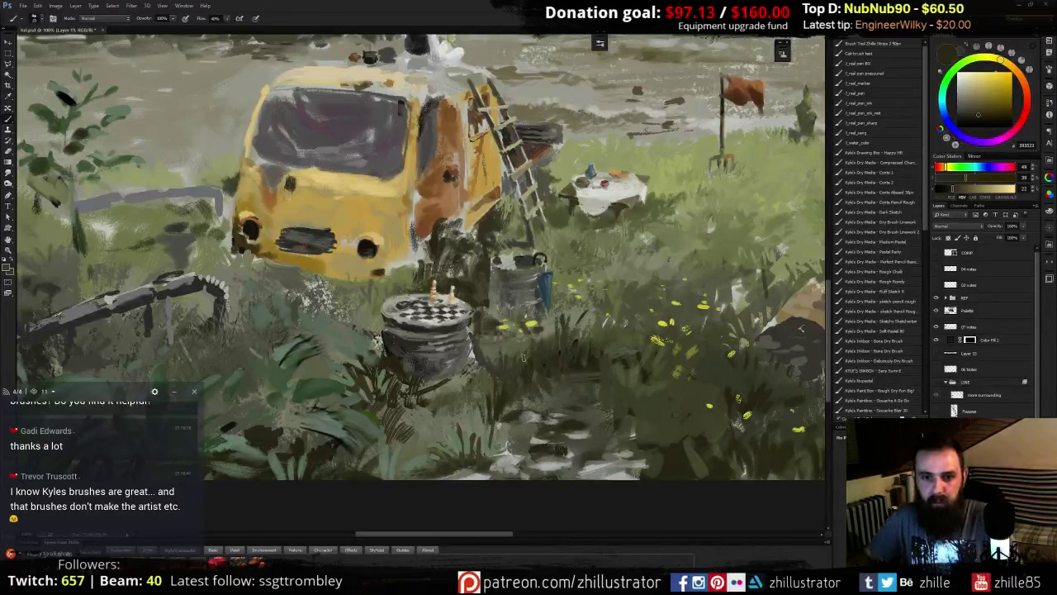
{"action": "left_click", "coordinate": [510, 357], "text": "alt"}
{"action": "left_click", "coordinate": [497, 362], "text": "alt"}
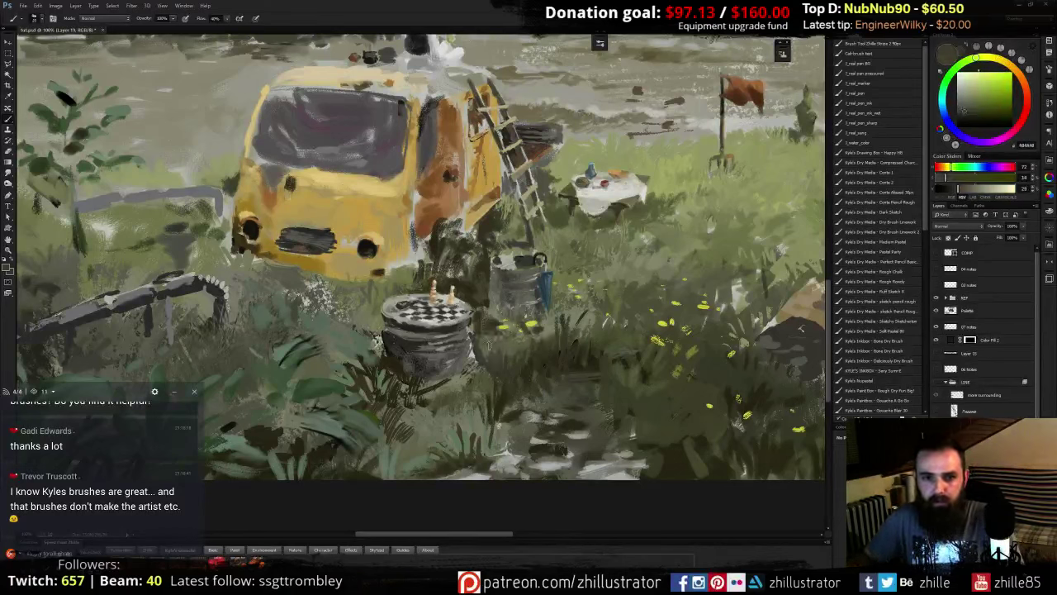
{"action": "left_click", "coordinate": [482, 339], "text": "alt"}
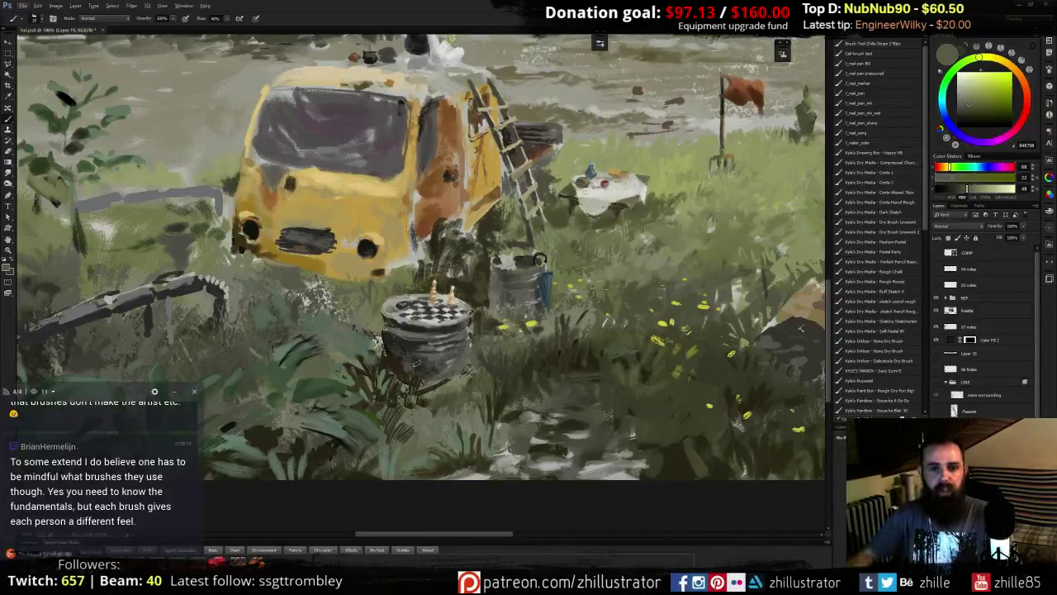
- Refine the shading on the chessboard barrel's ribbed side with sampled grey and dark tones
{"action": "left_click", "coordinate": [383, 330], "text": "alt"}
{"action": "mouse_move", "coordinate": [386, 329]}
{"action": "left_mouse_down"}
{"action": "mouse_move", "coordinate": [392, 359]}
{"action": "mouse_move", "coordinate": [390, 347]}
{"action": "mouse_move", "coordinate": [427, 336]}
{"action": "mouse_move", "coordinate": [389, 328]}
{"action": "mouse_move", "coordinate": [493, 342]}
{"action": "left_mouse_up"}
{"action": "left_click", "coordinate": [402, 341], "text": "alt"}
{"action": "left_click", "coordinate": [420, 347], "text": "alt"}
{"action": "left_click", "coordinate": [415, 329], "text": "alt"}
{"action": "left_click", "coordinate": [415, 348], "text": "alt"}
{"action": "left_click", "coordinate": [453, 349], "text": "alt"}
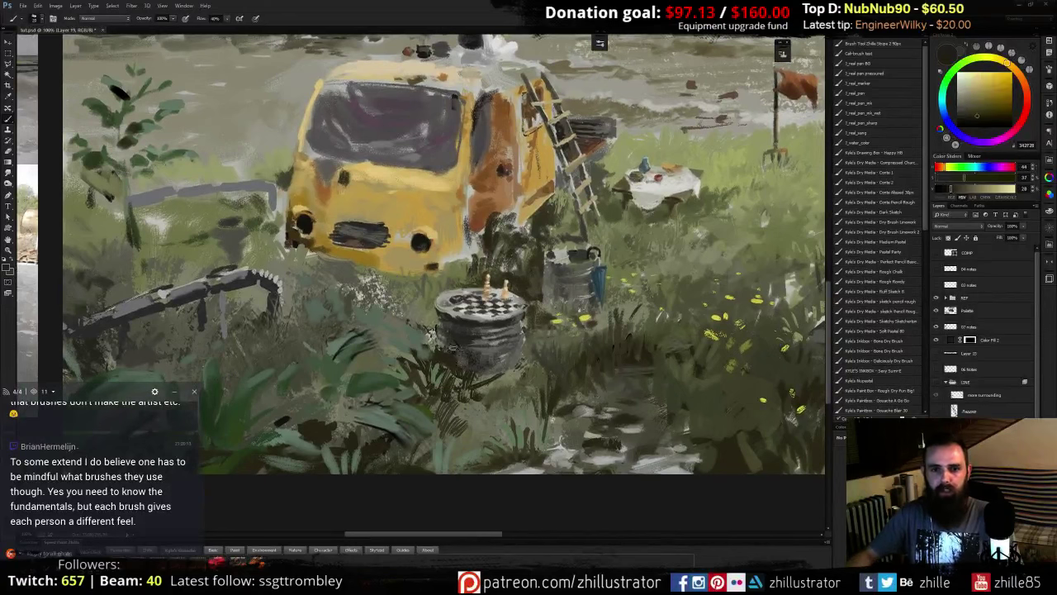
- Touch up the foliage beside the chessboard barrel near the large leaves with sampled grey-green and olive tones
{"action": "left_click", "coordinate": [426, 353], "text": "alt"}
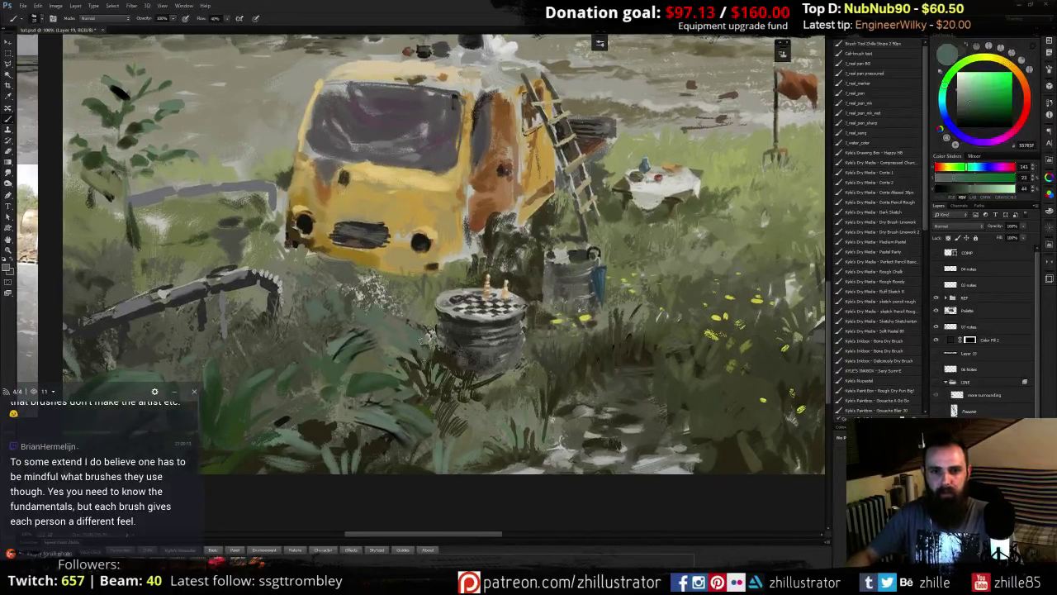
{"action": "left_click", "coordinate": [428, 355], "text": "alt"}
{"action": "left_click", "coordinate": [425, 353], "text": "alt"}
{"action": "mouse_move", "coordinate": [423, 341]}
{"action": "left_mouse_down"}
{"action": "mouse_move", "coordinate": [417, 362]}
{"action": "mouse_move", "coordinate": [393, 353]}
{"action": "left_mouse_up"}
{"action": "left_click", "coordinate": [412, 348], "text": "alt"}
{"action": "left_click", "coordinate": [335, 364], "text": "alt"}
{"action": "left_click", "coordinate": [416, 340], "text": "alt"}
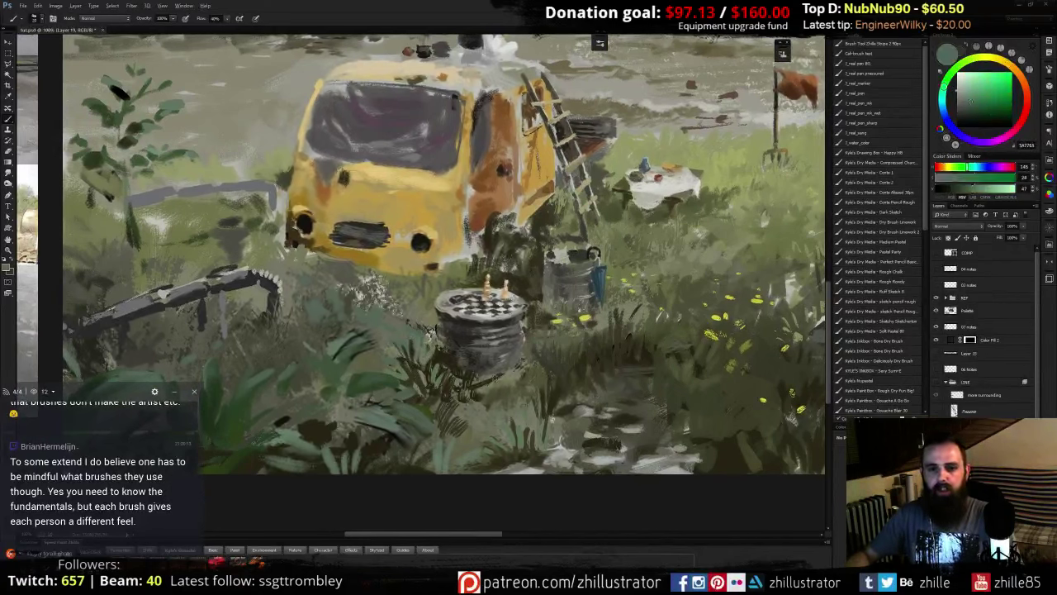
{"action": "left_click", "coordinate": [507, 388], "text": "alt"}
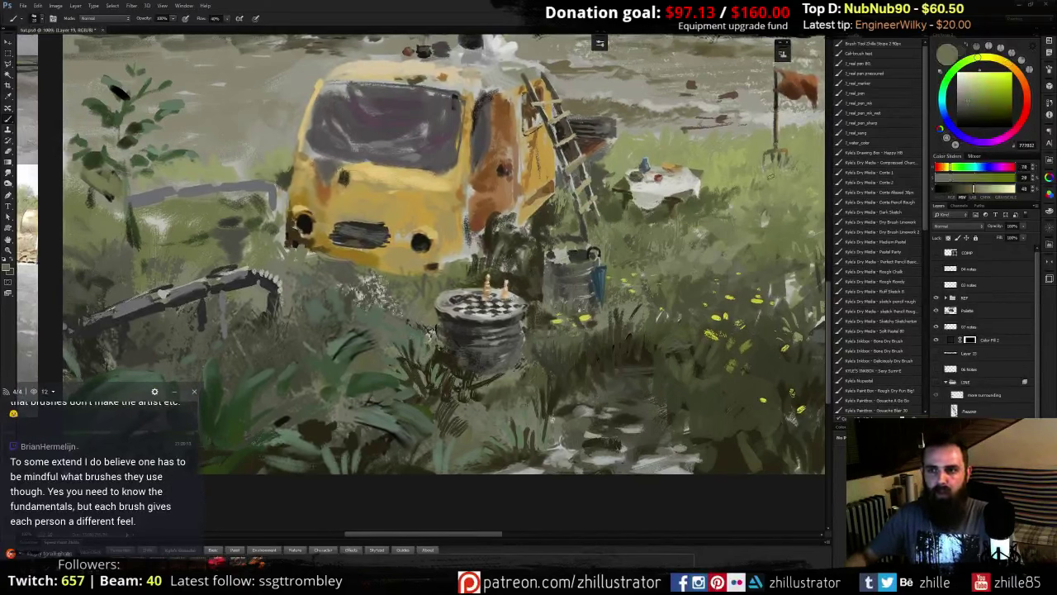
- Clean up the chessboard barrel's lower edge toward the path and the adjoining grass with sampled tones
{"action": "left_click", "coordinate": [681, 188], "text": "alt"}
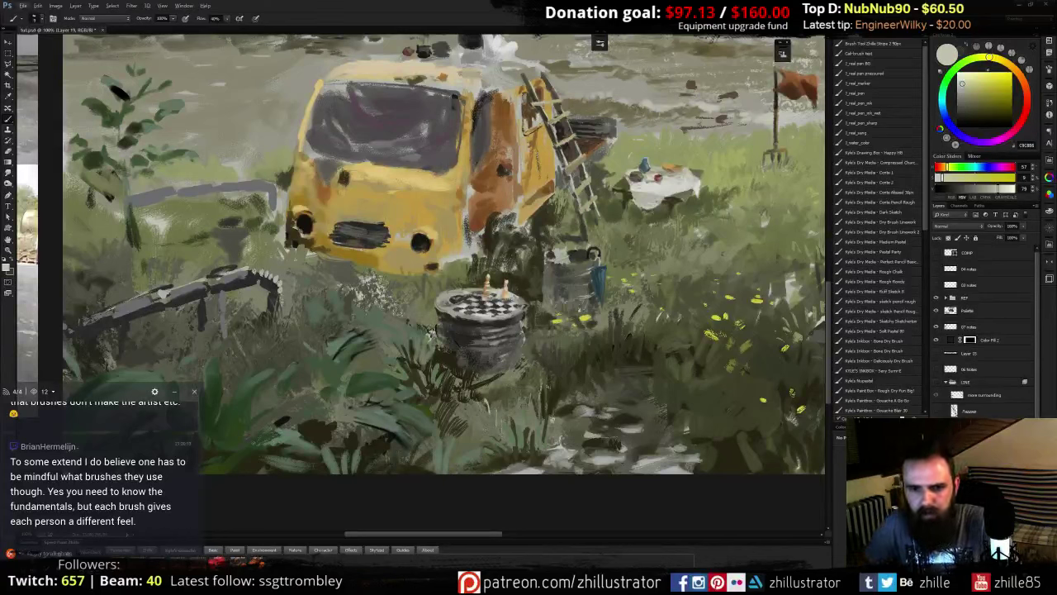
{"action": "left_click", "coordinate": [543, 339], "text": "alt"}
{"action": "left_click", "coordinate": [529, 367], "text": "alt"}
{"action": "mouse_move", "coordinate": [529, 359]}
{"action": "left_mouse_down"}
{"action": "mouse_move", "coordinate": [511, 387]}
{"action": "mouse_move", "coordinate": [521, 381]}
{"action": "left_mouse_up"}
{"action": "left_click", "coordinate": [530, 376], "text": "alt"}
{"action": "left_click", "coordinate": [533, 378], "text": "alt"}
{"action": "left_click", "coordinate": [581, 355], "text": "alt"}
{"action": "left_click", "coordinate": [586, 378], "text": "alt"}
- Show the LINE sketch group over the painting and zoom in to 200% on the pipes and small barrels beside the van
{"action": "left_click_drag", "start_coordinate": [522, 250], "coordinate": [570, 331]}
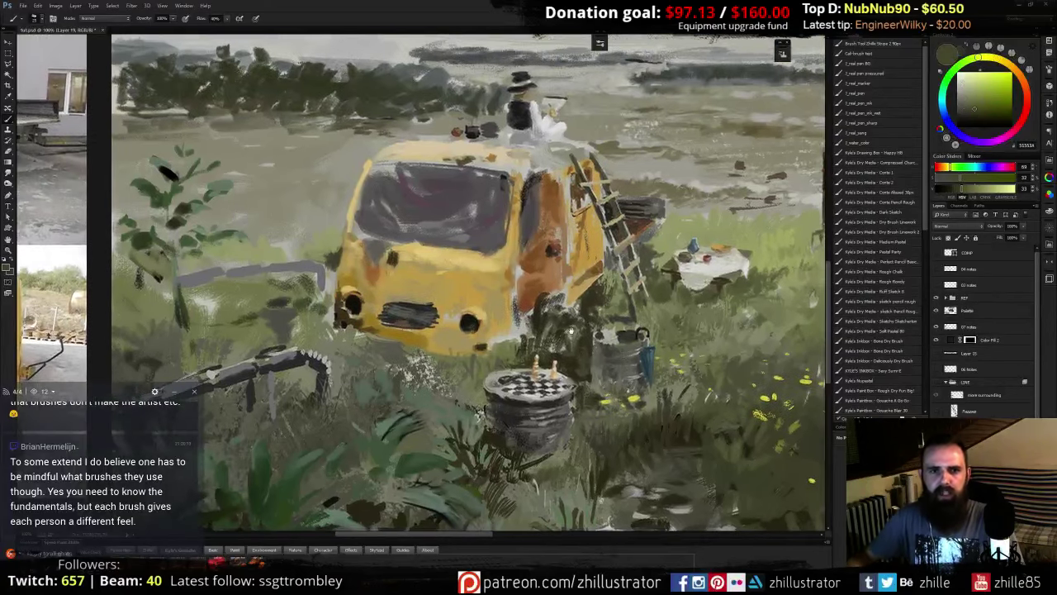
{"action": "left_click", "coordinate": [936, 384]}
{"action": "left_click", "coordinate": [936, 384]}
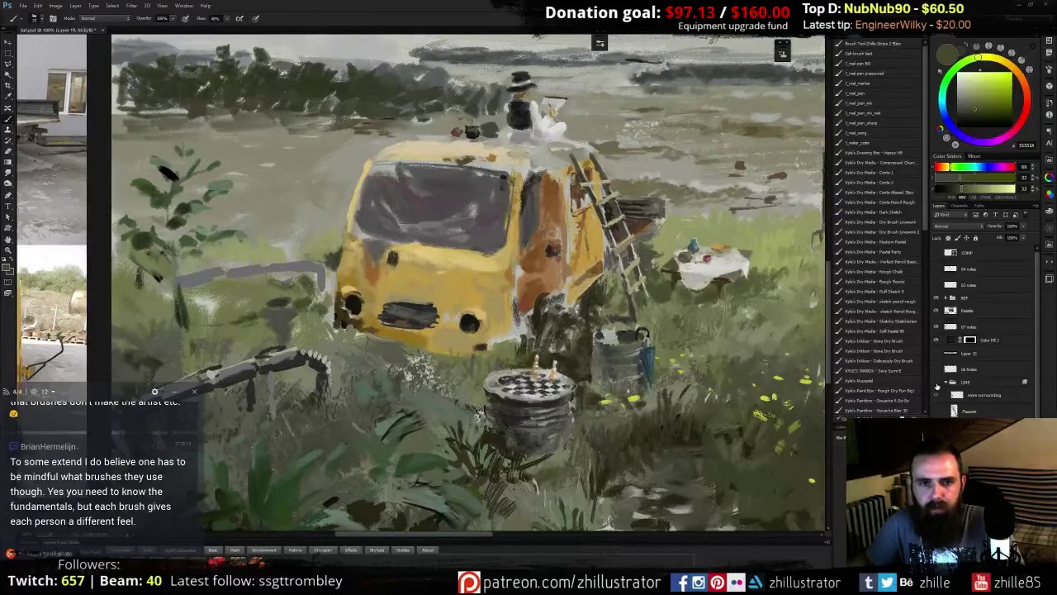
{"action": "left_click", "coordinate": [935, 384]}
{"action": "left_click_drag", "start_coordinate": [448, 338], "coordinate": [621, 320]}
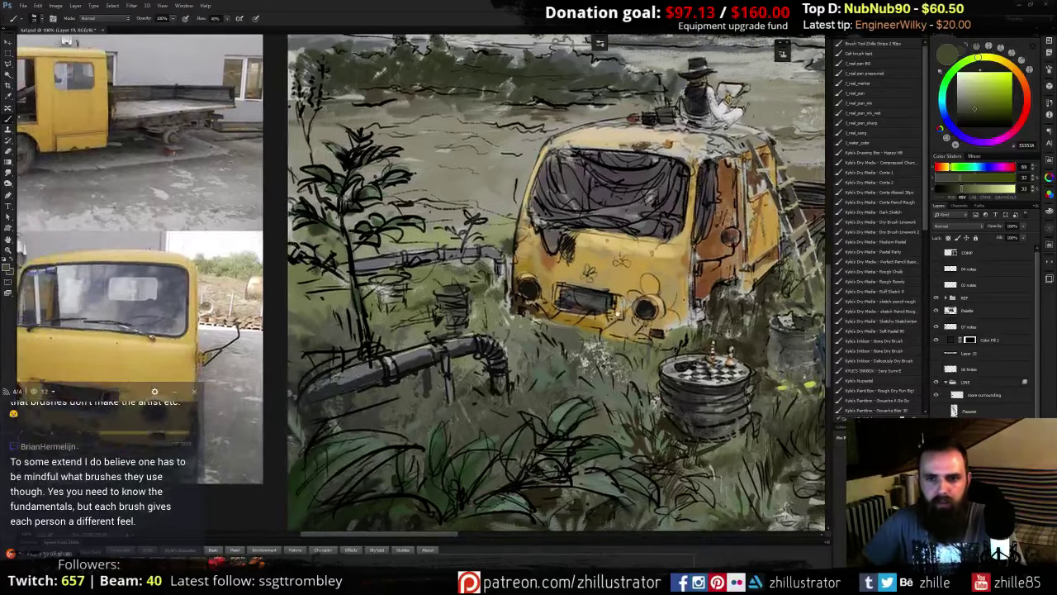
{"action": "key", "text": "ctrl+plus"}
{"action": "left_click_drag", "start_coordinate": [531, 315], "coordinate": [492, 355]}
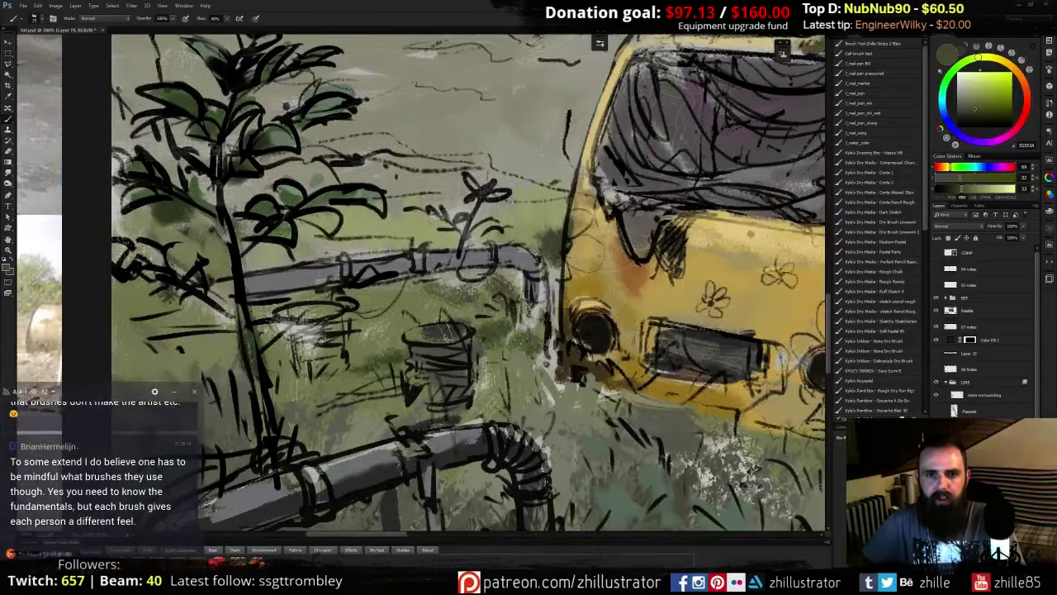
- Block in the small barrel behind the bent pipe with sampled dark and mid greys, checking it against the chessboard barrel
{"action": "left_click", "coordinate": [448, 329], "text": "alt"}
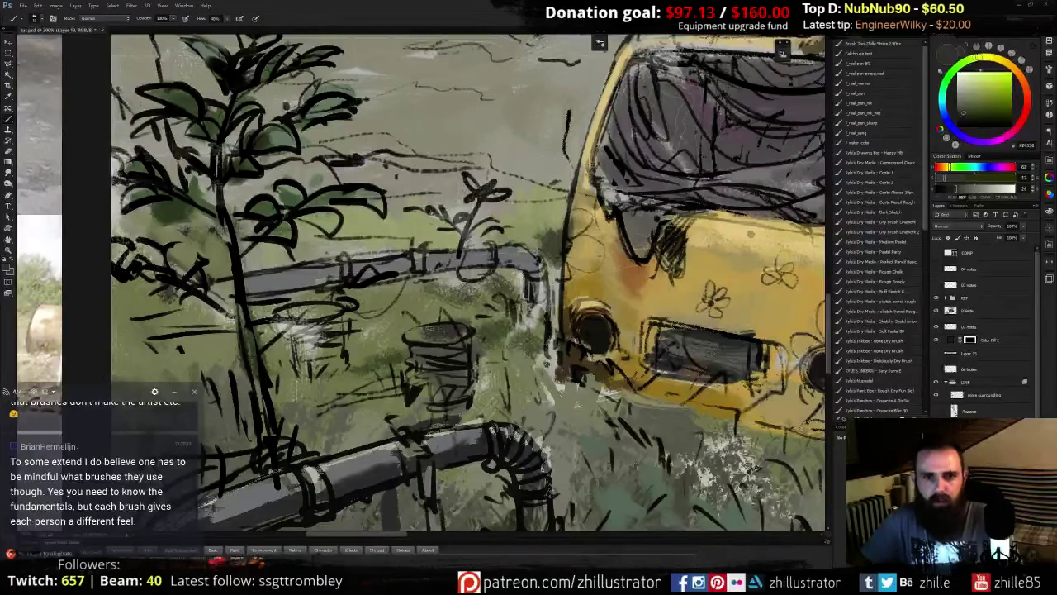
{"action": "left_click", "coordinate": [432, 329], "text": "alt"}
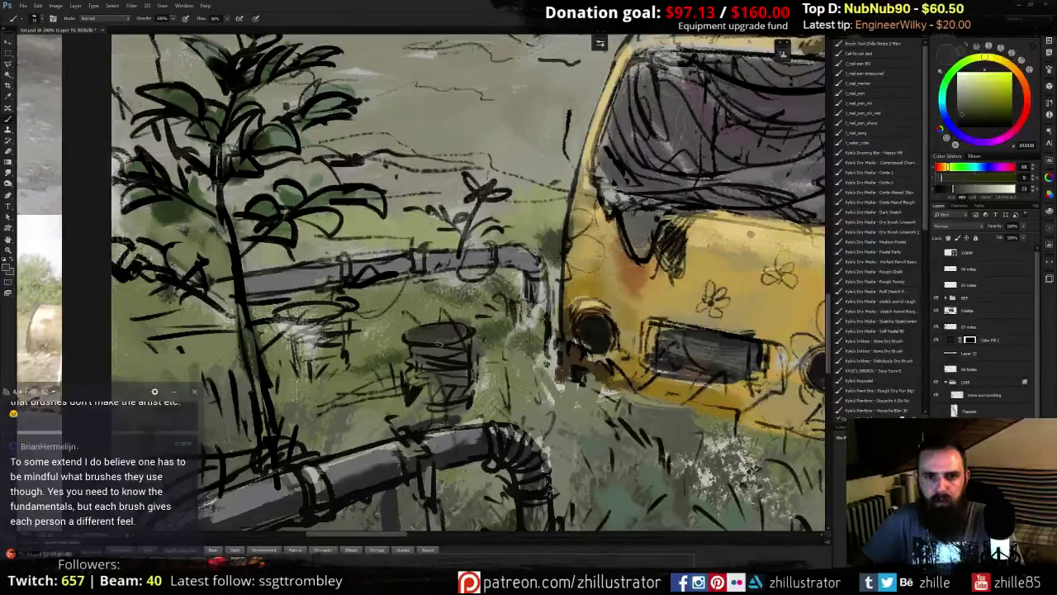
{"action": "left_click", "coordinate": [444, 348], "text": "alt"}
{"action": "left_click", "coordinate": [410, 349], "text": "alt"}
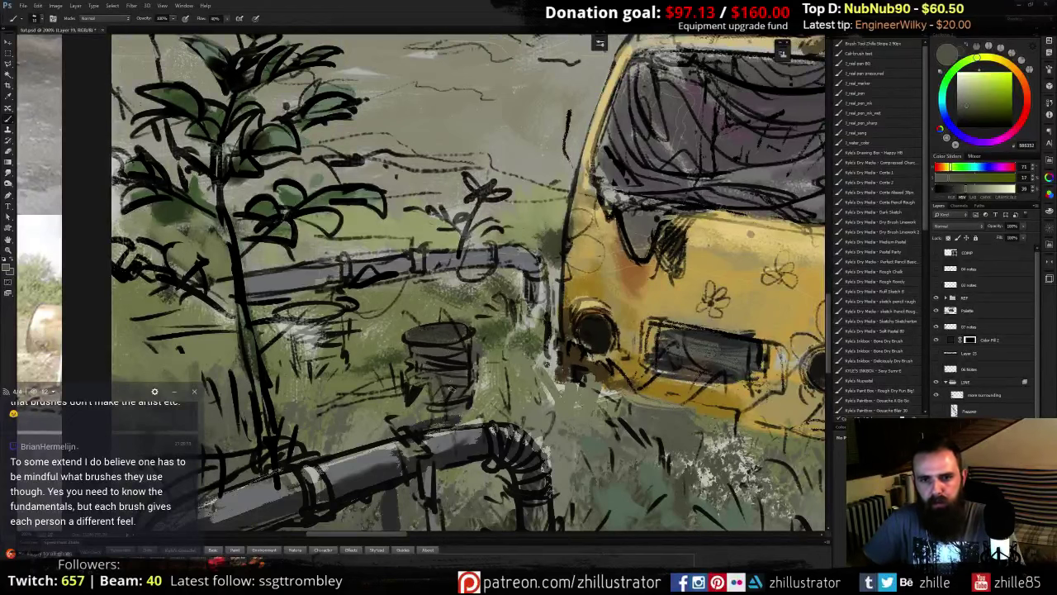
{"action": "left_click_drag", "start_coordinate": [615, 438], "coordinate": [220, 283]}
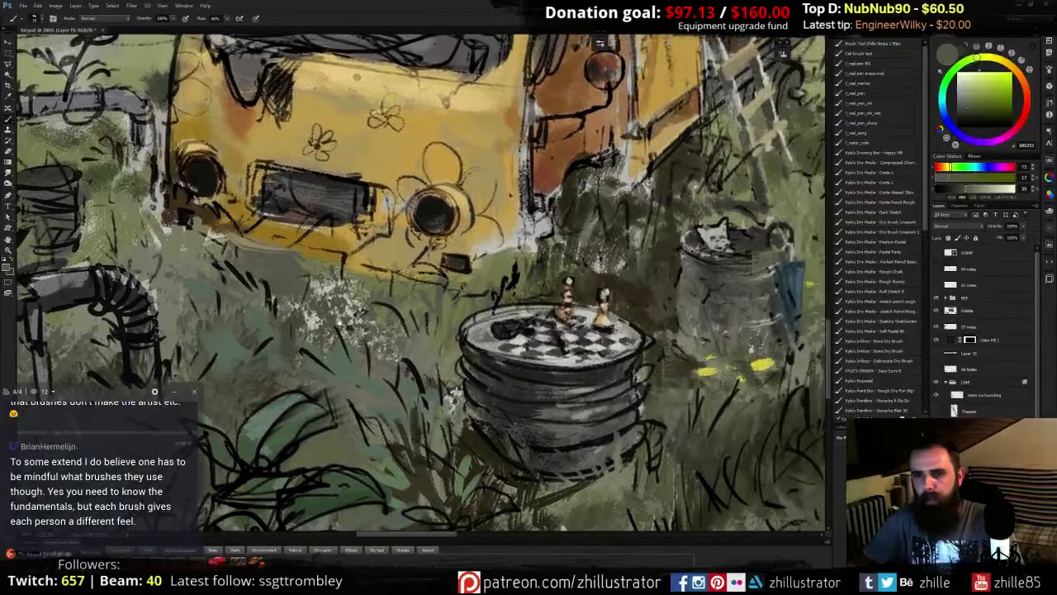
{"action": "left_click_drag", "start_coordinate": [340, 323], "coordinate": [710, 374]}
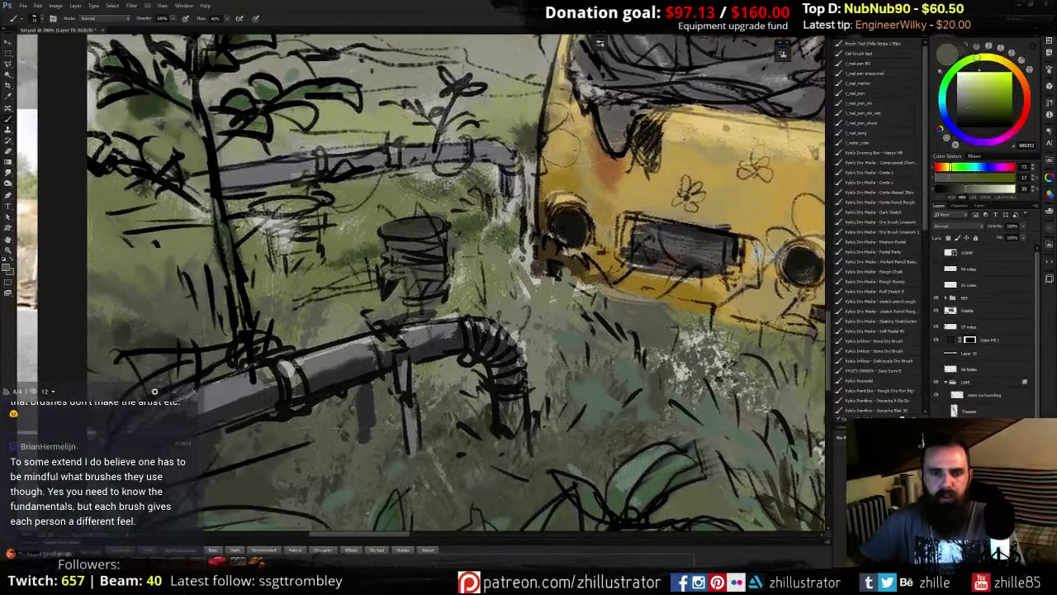
- Brush the grass around the small barrel behind the bent pipe with sampled olive tones and a darker, more saturated green
{"action": "left_click", "coordinate": [396, 229], "text": "alt"}
{"action": "mouse_move", "coordinate": [385, 296]}
{"action": "left_mouse_down"}
{"action": "mouse_move", "coordinate": [374, 312]}
{"action": "mouse_move", "coordinate": [370, 295]}
{"action": "mouse_move", "coordinate": [347, 310]}
{"action": "mouse_move", "coordinate": [364, 327]}
{"action": "mouse_move", "coordinate": [343, 335]}
{"action": "mouse_move", "coordinate": [317, 320]}
{"action": "left_mouse_up"}
{"action": "left_click", "coordinate": [462, 228], "text": "alt"}
{"action": "mouse_move", "coordinate": [453, 233]}
{"action": "left_mouse_down"}
{"action": "mouse_move", "coordinate": [451, 248]}
{"action": "mouse_move", "coordinate": [486, 205]}
{"action": "mouse_move", "coordinate": [454, 211]}
{"action": "mouse_move", "coordinate": [494, 212]}
{"action": "left_mouse_up"}
{"action": "left_click", "coordinate": [455, 235], "text": "alt"}
{"action": "left_click", "coordinate": [362, 305], "text": "alt"}
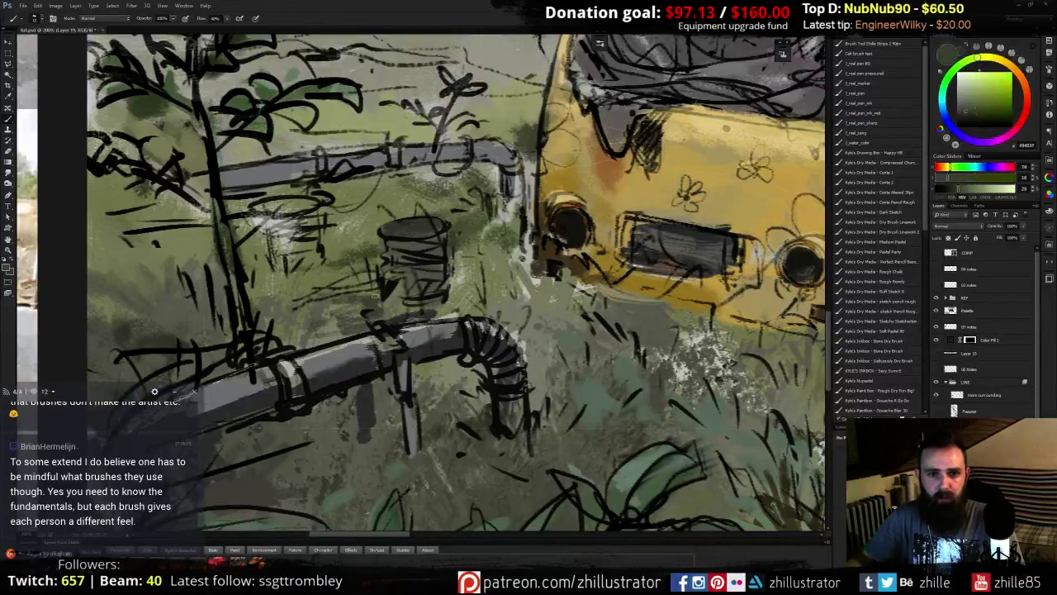
{"action": "left_click", "coordinate": [411, 284], "text": "alt"}
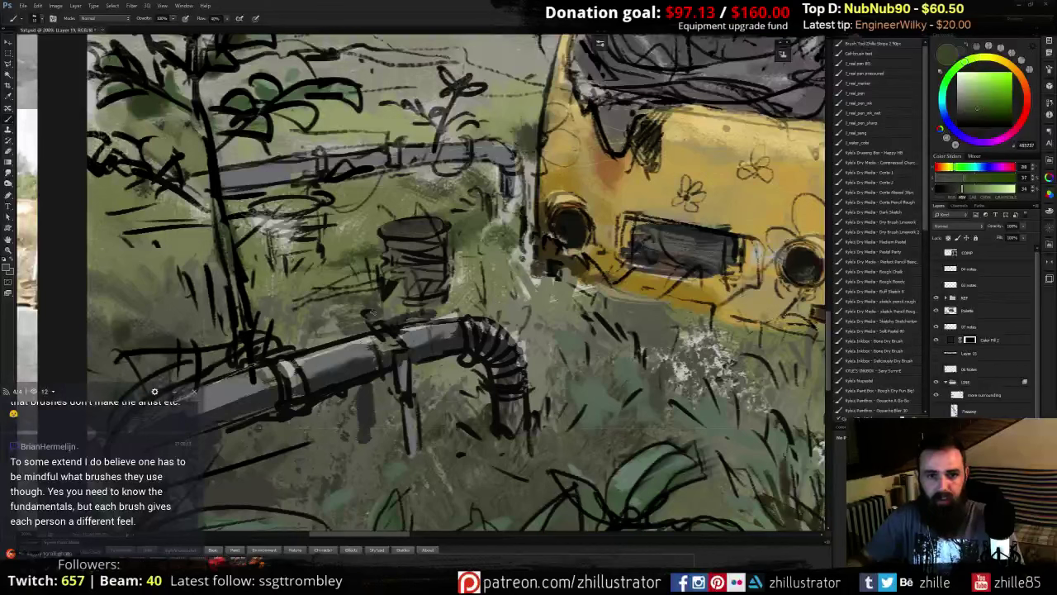
{"action": "left_click", "coordinate": [981, 114]}
{"action": "left_click", "coordinate": [981, 114]}
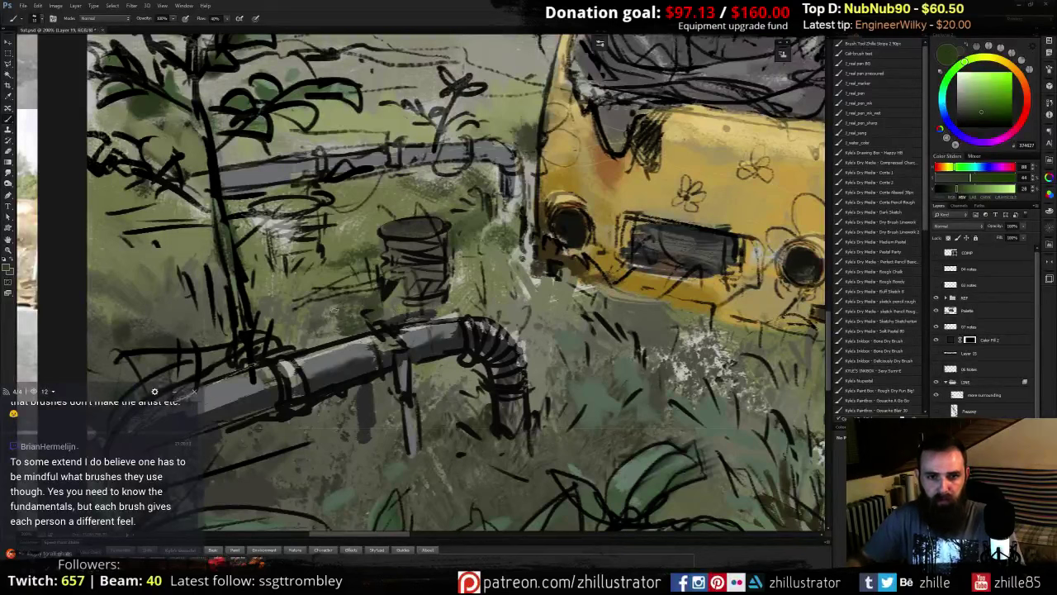
- Darken the lower body of the small barrel behind the bent pipe with near-black and refine its edge with sampled grey and green
{"action": "left_click", "coordinate": [405, 286], "text": "alt"}
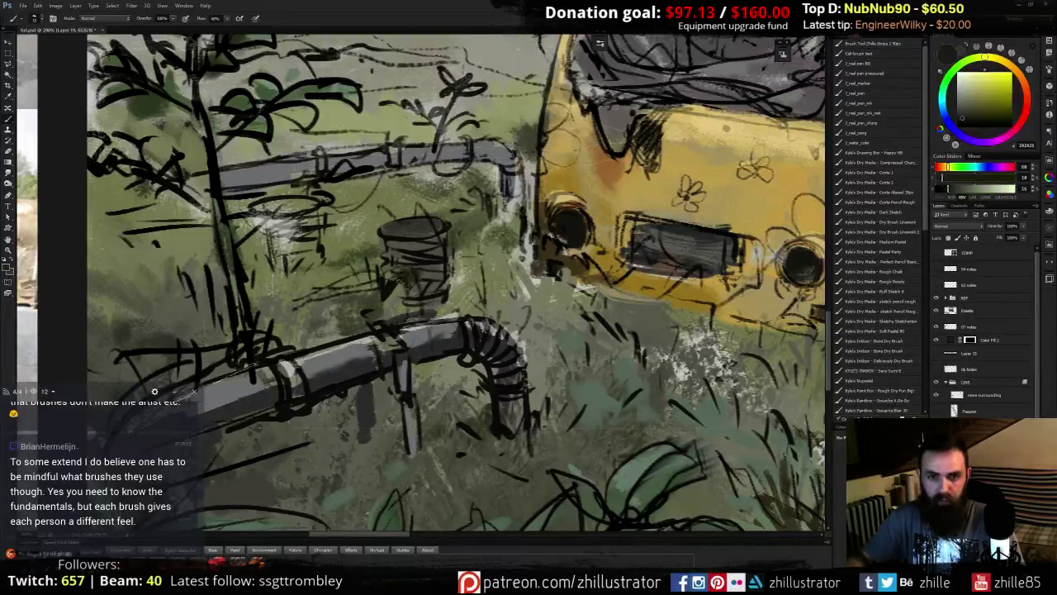
{"action": "mouse_move", "coordinate": [414, 278]}
{"action": "left_mouse_down"}
{"action": "mouse_move", "coordinate": [398, 289]}
{"action": "mouse_move", "coordinate": [402, 317]}
{"action": "mouse_move", "coordinate": [423, 299]}
{"action": "left_mouse_up"}
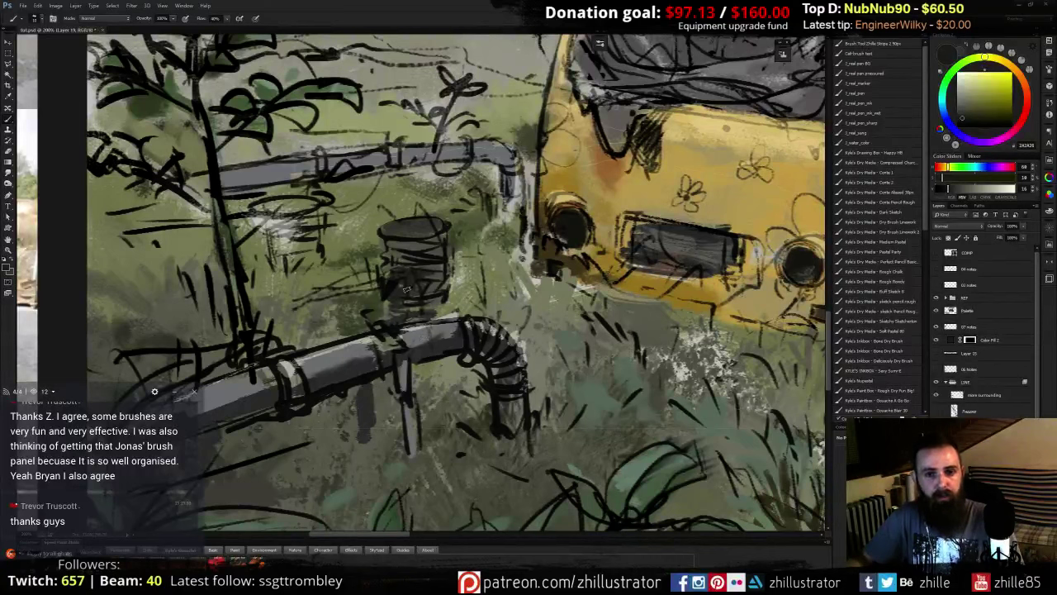
{"action": "left_click", "coordinate": [944, 190]}
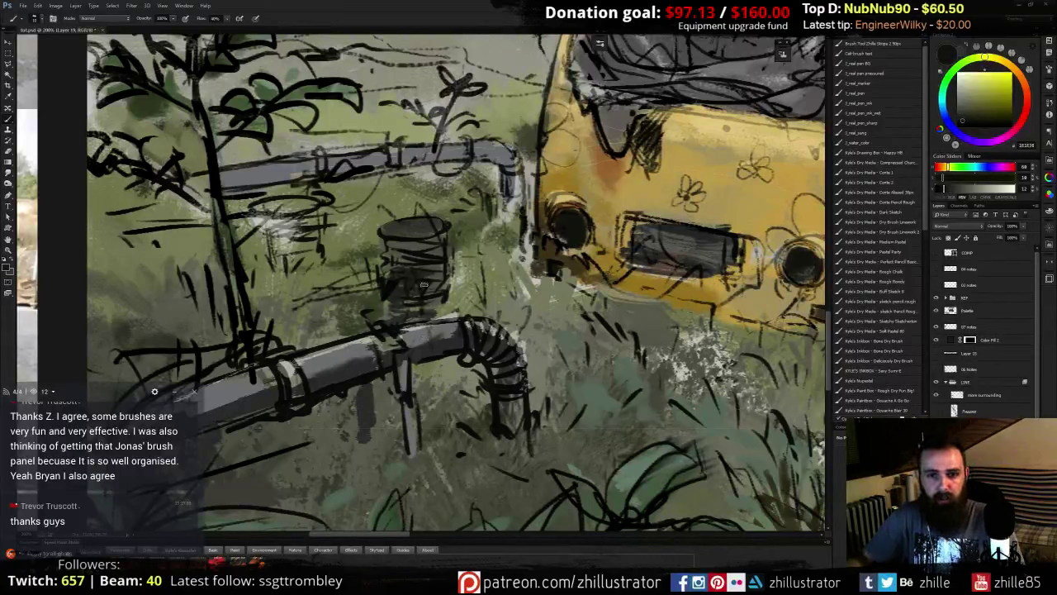
{"action": "left_click", "coordinate": [411, 282], "text": "alt"}
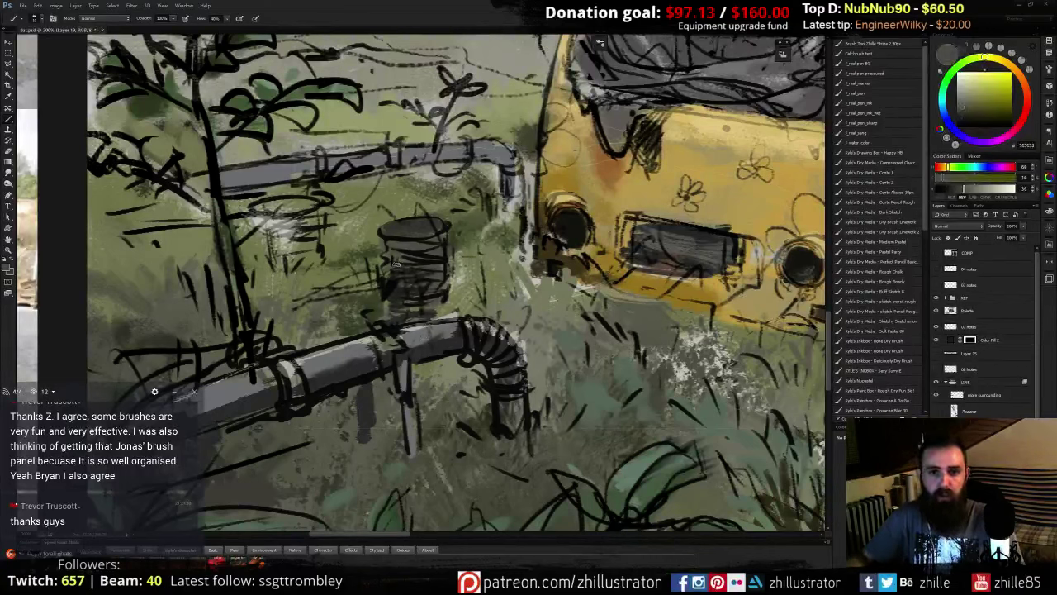
{"action": "left_click", "coordinate": [389, 241], "text": "alt"}
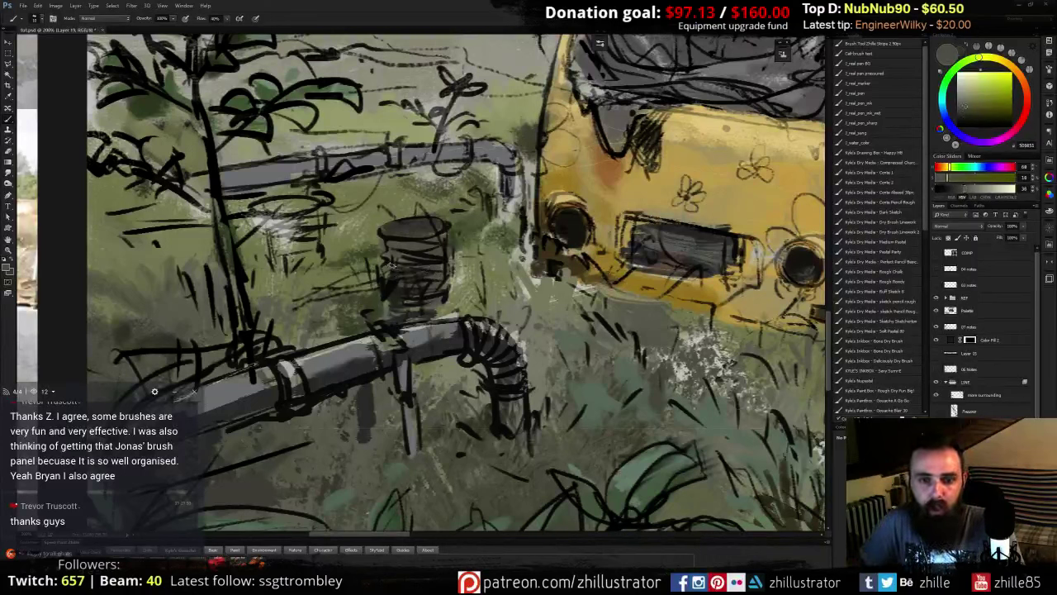
{"action": "left_click", "coordinate": [403, 237], "text": "alt"}
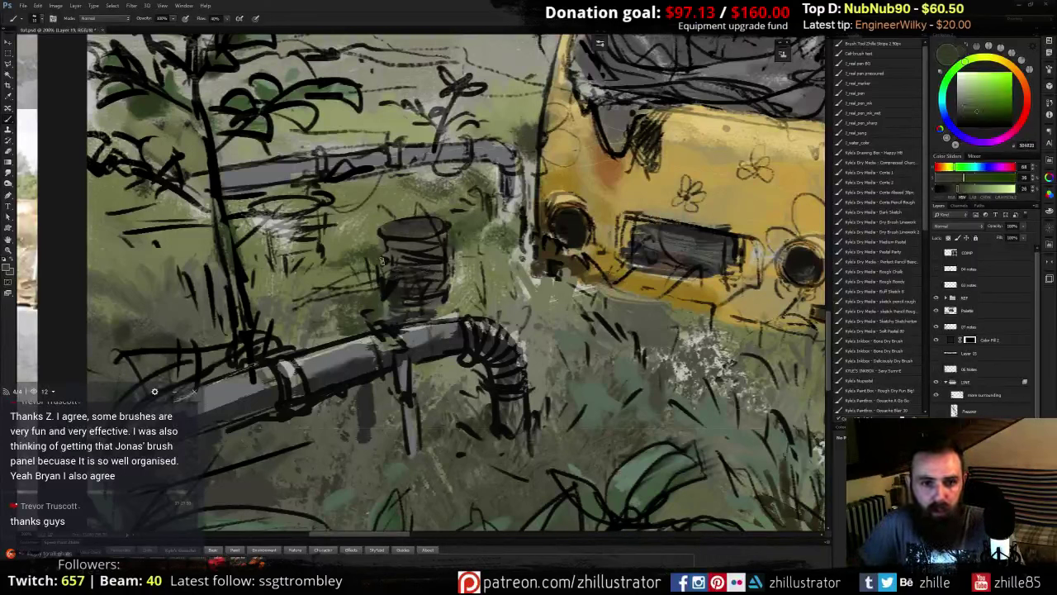
{"action": "mouse_move", "coordinate": [371, 261]}
{"action": "left_mouse_down"}
{"action": "mouse_move", "coordinate": [322, 285]}
{"action": "mouse_move", "coordinate": [412, 332]}
{"action": "left_mouse_up"}
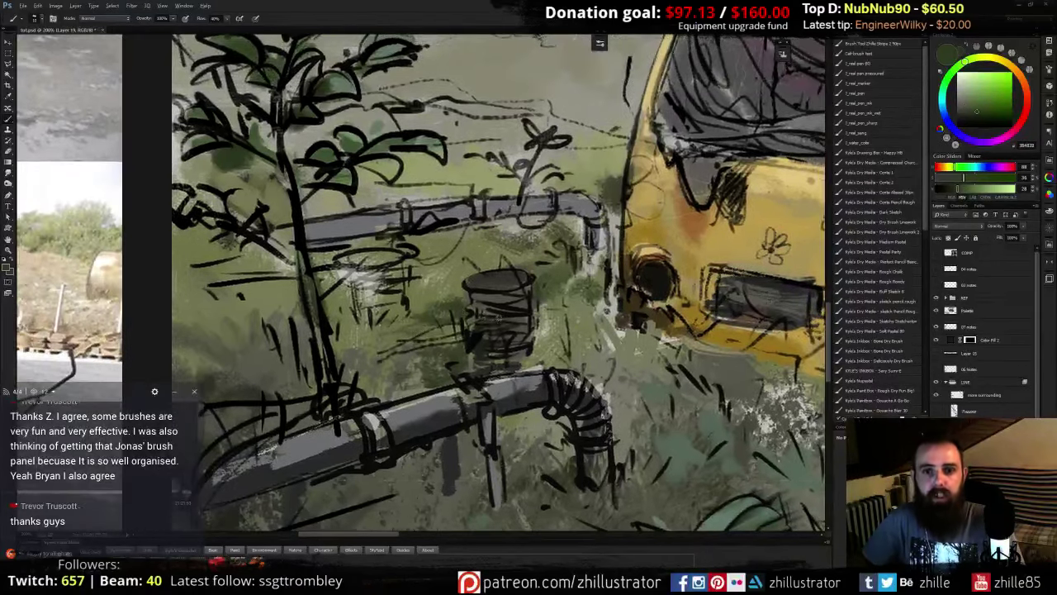
- Block in the second small barrel beside the tree trunk with dark greys sampled from the first one
{"action": "left_click", "coordinate": [501, 299], "text": "alt"}
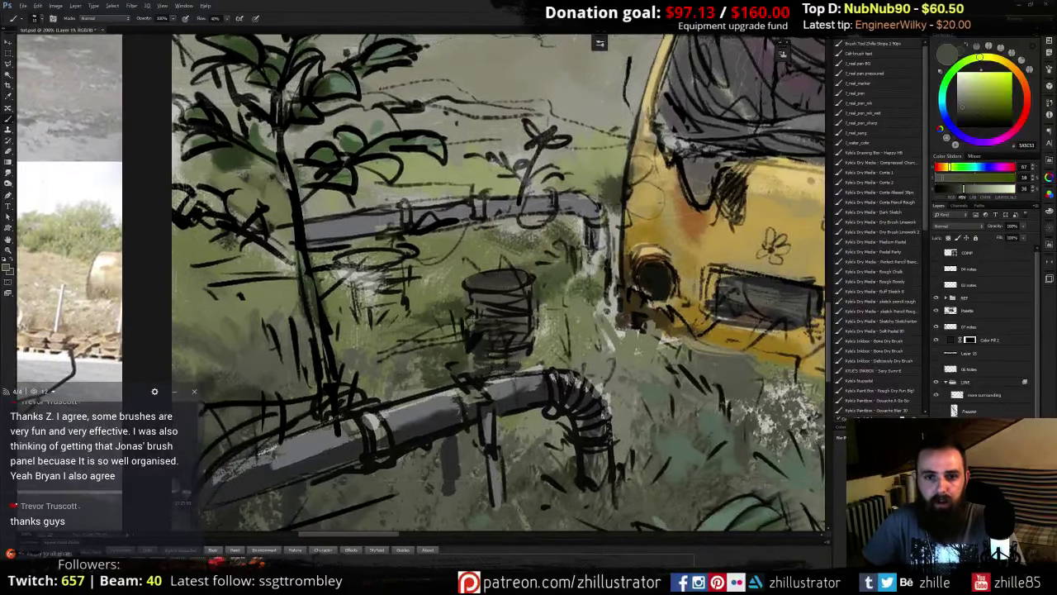
{"action": "left_click", "coordinate": [474, 315], "text": "alt"}
{"action": "mouse_move", "coordinate": [353, 268]}
{"action": "left_mouse_down"}
{"action": "mouse_move", "coordinate": [402, 276]}
{"action": "mouse_move", "coordinate": [403, 291]}
{"action": "mouse_move", "coordinate": [383, 301]}
{"action": "mouse_move", "coordinate": [364, 280]}
{"action": "mouse_move", "coordinate": [403, 316]}
{"action": "mouse_move", "coordinate": [391, 315]}
{"action": "left_mouse_up"}
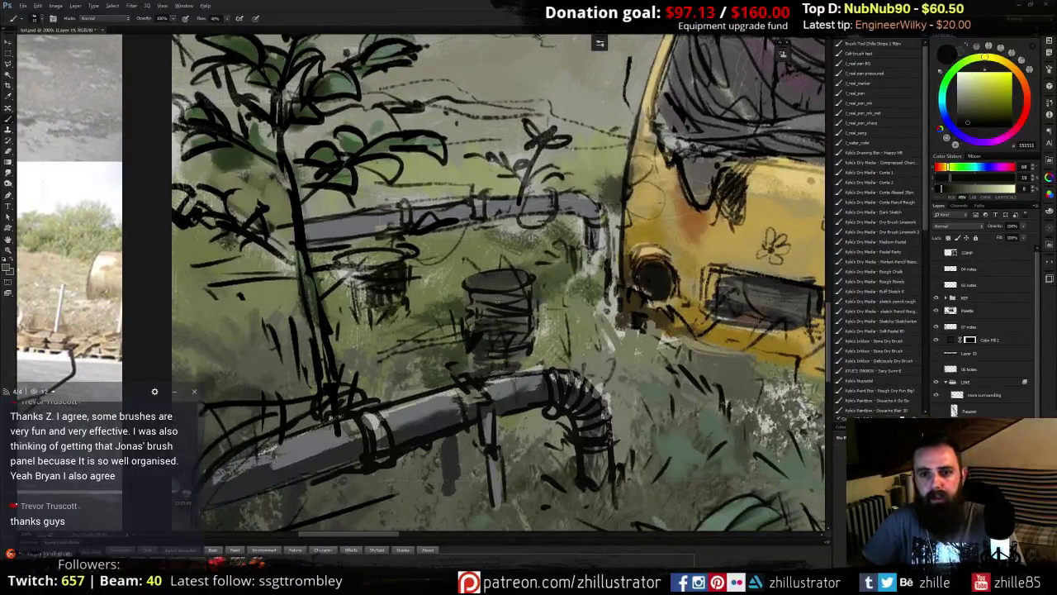
{"action": "left_click", "coordinate": [498, 299], "text": "alt"}
{"action": "mouse_move", "coordinate": [392, 275]}
{"action": "left_mouse_down"}
{"action": "mouse_move", "coordinate": [399, 294]}
{"action": "mouse_move", "coordinate": [395, 267]}
{"action": "mouse_move", "coordinate": [365, 297]}
{"action": "mouse_move", "coordinate": [371, 322]}
{"action": "mouse_move", "coordinate": [396, 271]}
{"action": "mouse_move", "coordinate": [354, 274]}
{"action": "mouse_move", "coordinate": [364, 300]}
{"action": "left_mouse_up"}
{"action": "left_click", "coordinate": [389, 298], "text": "alt"}
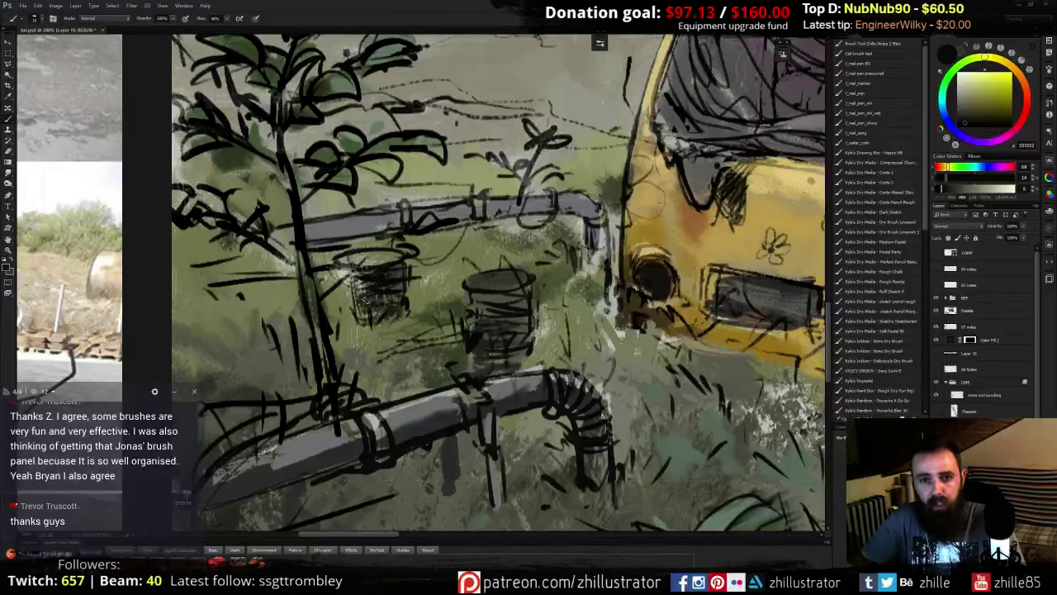
- Shade the body of the small barrel behind the bent pipe with sampled dark and near-black greys
{"action": "left_click", "coordinate": [501, 312], "text": "alt"}
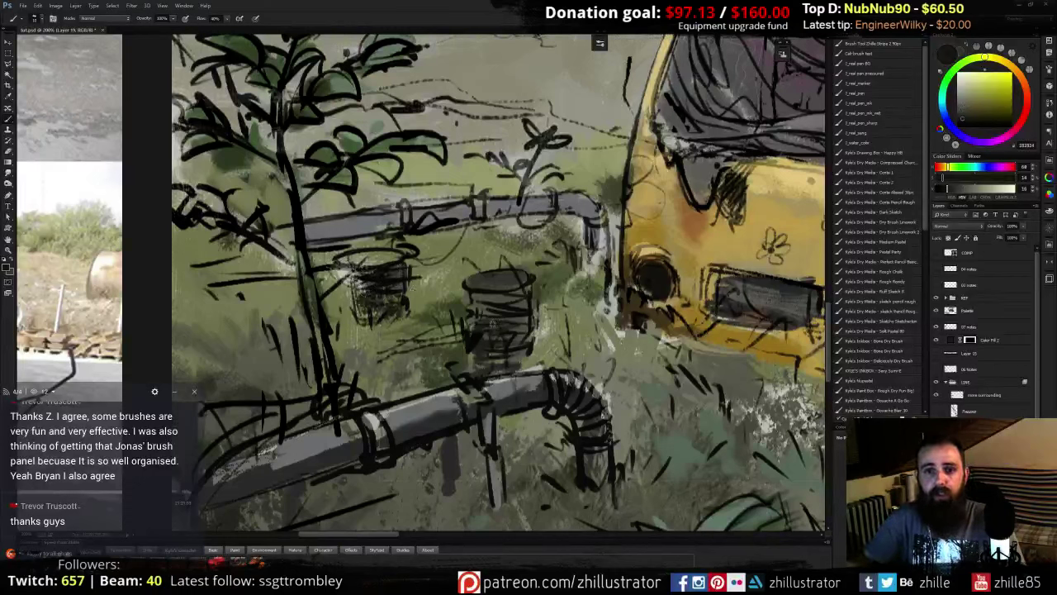
{"action": "left_click_drag", "start_coordinate": [487, 303], "coordinate": [473, 296]}
{"action": "left_click", "coordinate": [498, 297], "text": "alt"}
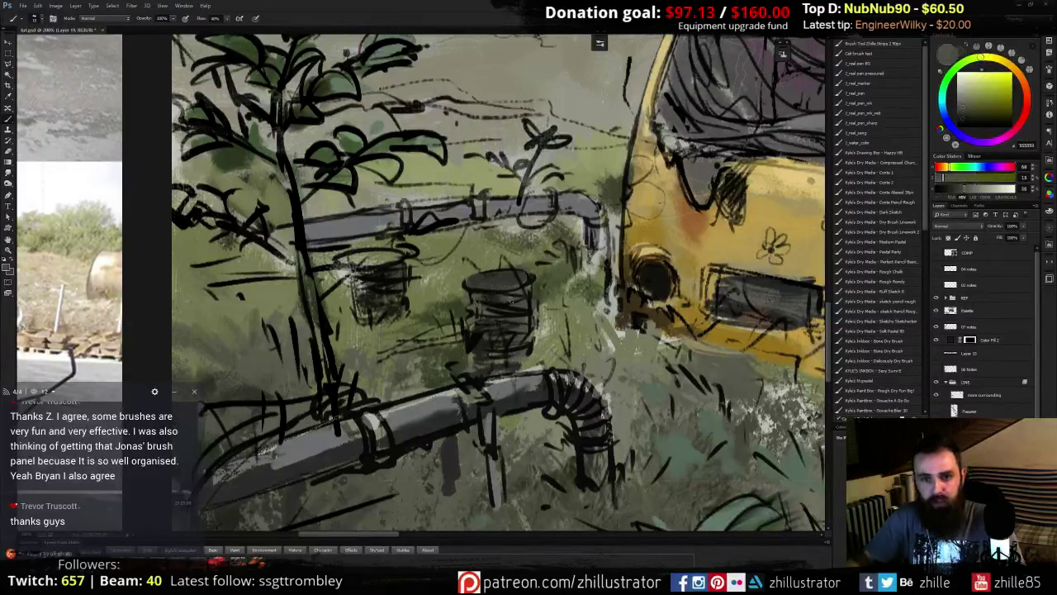
{"action": "left_click", "coordinate": [488, 299], "text": "alt"}
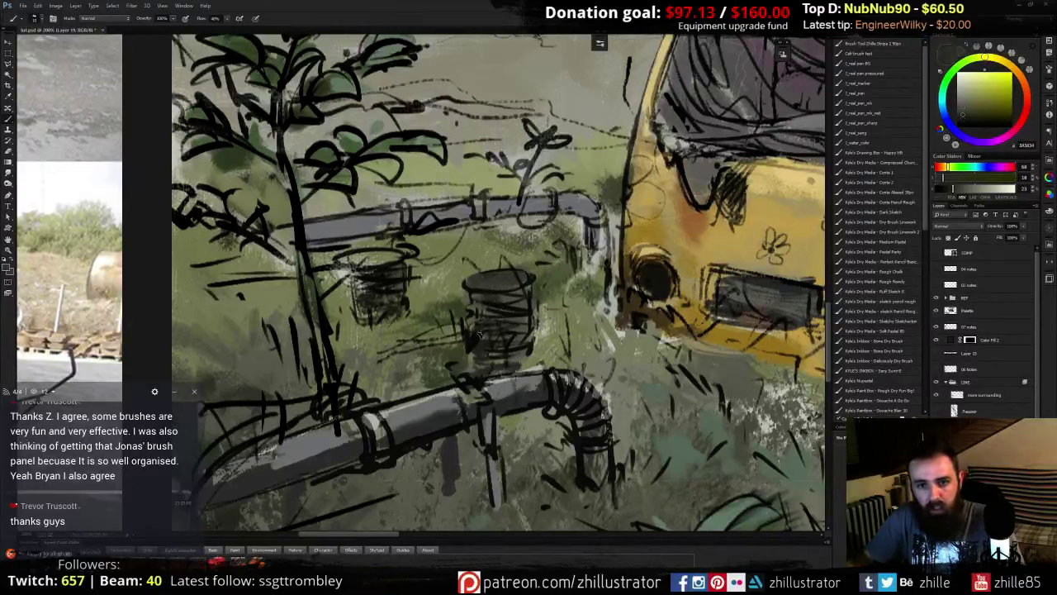
{"action": "left_click", "coordinate": [488, 299], "text": "alt"}
{"action": "left_click_drag", "start_coordinate": [490, 304], "coordinate": [477, 347]}
{"action": "left_click", "coordinate": [473, 320], "text": "alt"}
{"action": "left_click", "coordinate": [384, 260], "text": "alt"}
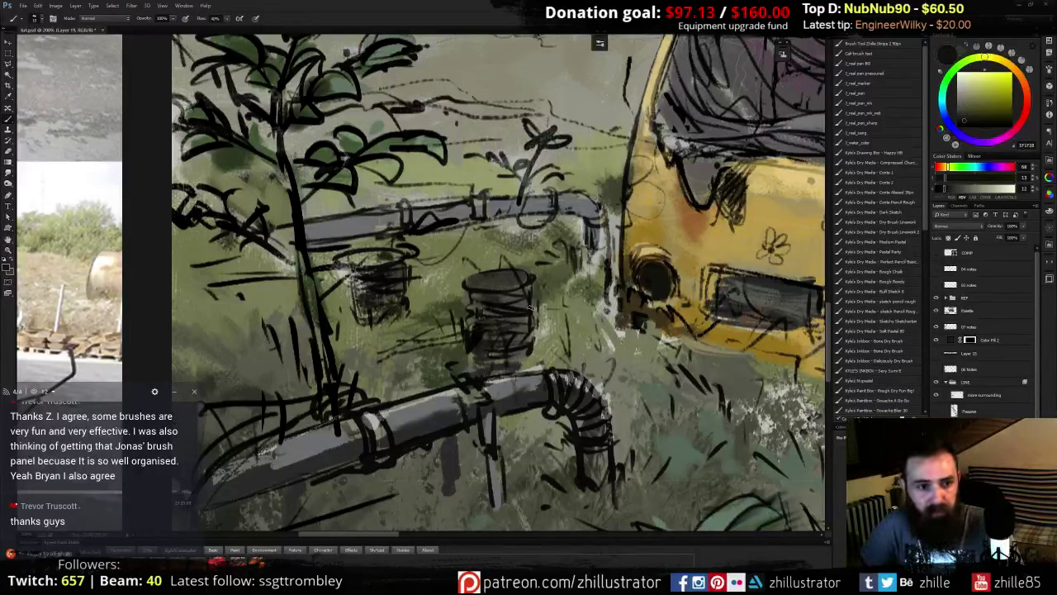
- Refine the lid and rim of the small barrel behind the bent pipe with sampled dark and lighter greys
{"action": "left_click", "coordinate": [510, 282], "text": "alt"}
{"action": "left_click", "coordinate": [503, 278], "text": "alt"}
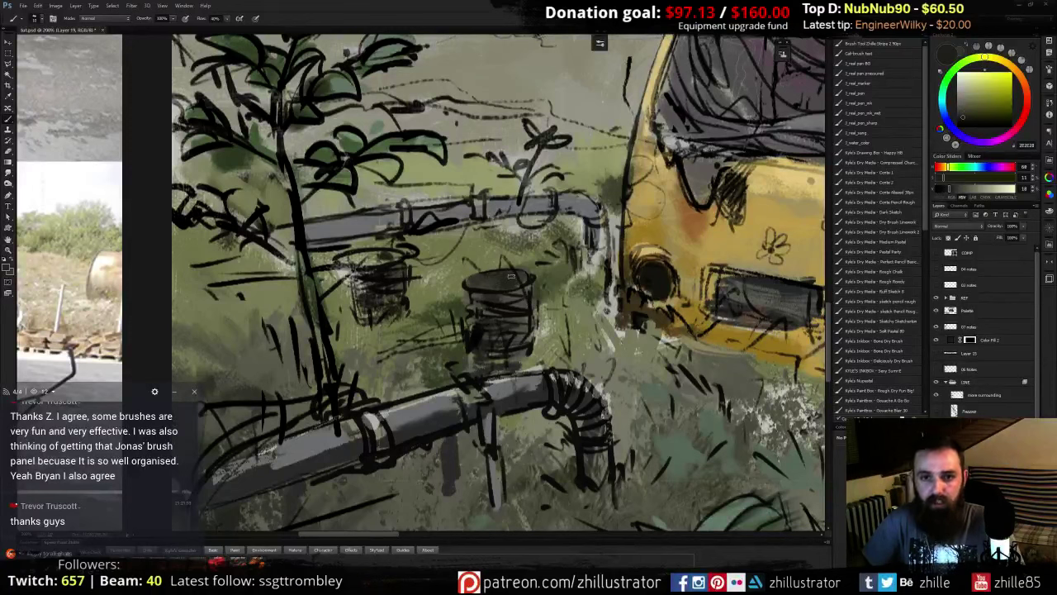
{"action": "left_click", "coordinate": [512, 292], "text": "alt"}
{"action": "left_click", "coordinate": [519, 293], "text": "alt"}
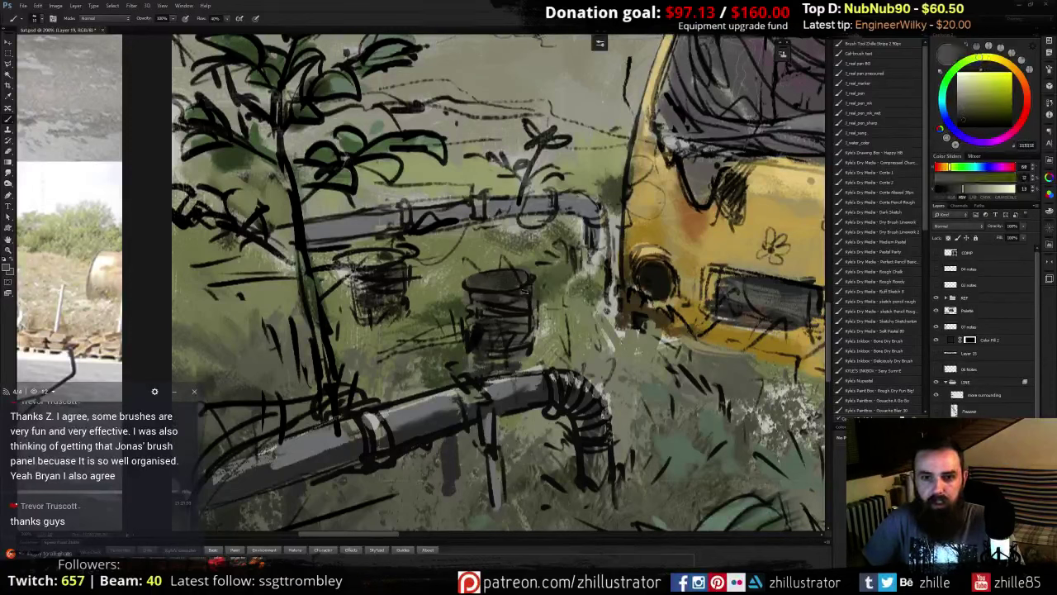
{"action": "left_click", "coordinate": [525, 281], "text": "alt"}
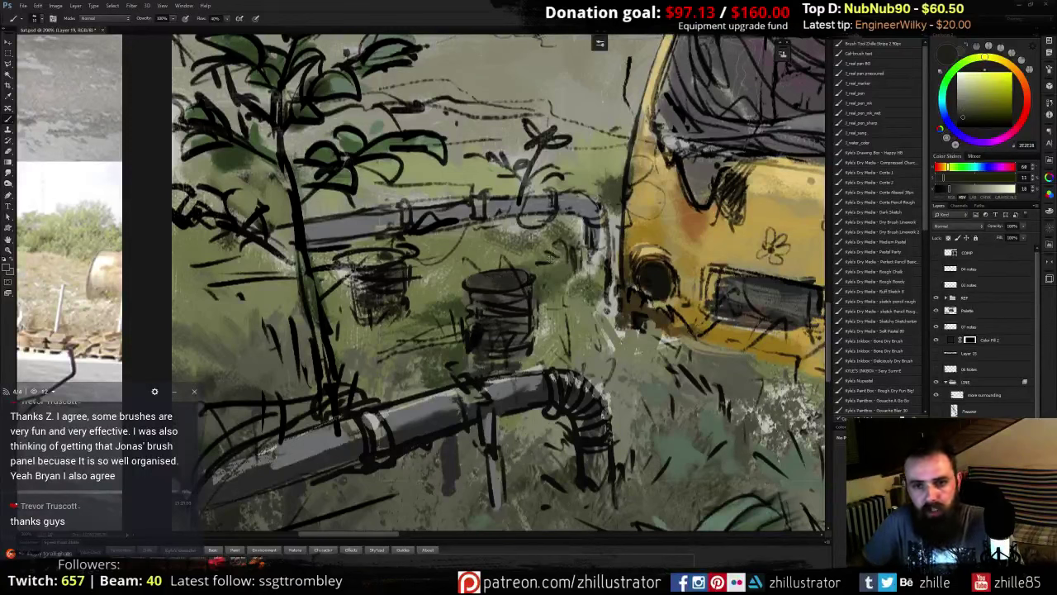
{"action": "left_click", "coordinate": [488, 278], "text": "alt"}
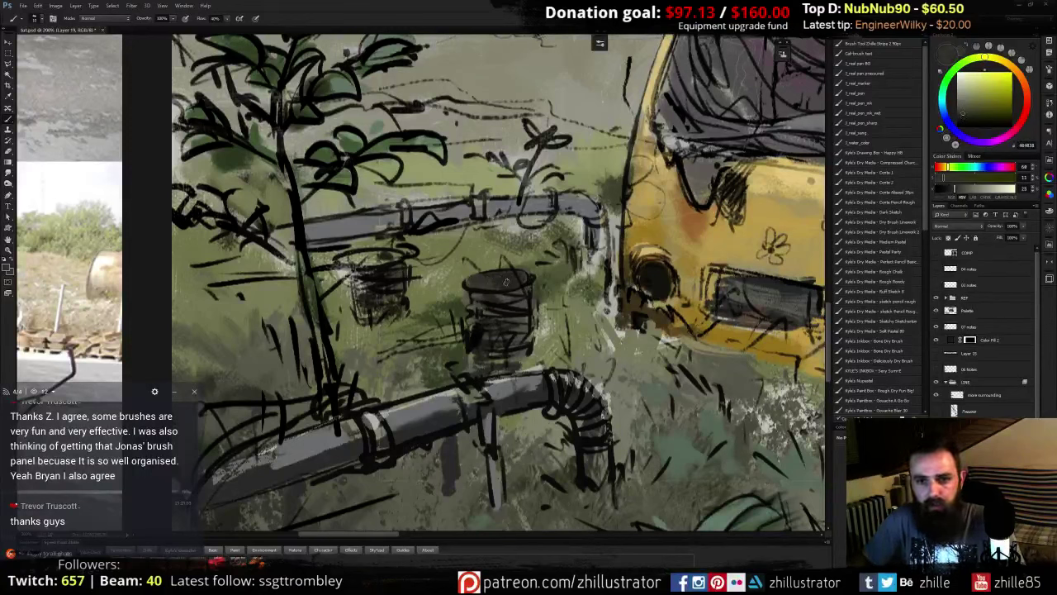
{"action": "left_click", "coordinate": [516, 298], "text": "alt"}
{"action": "left_click", "coordinate": [517, 280], "text": "alt"}
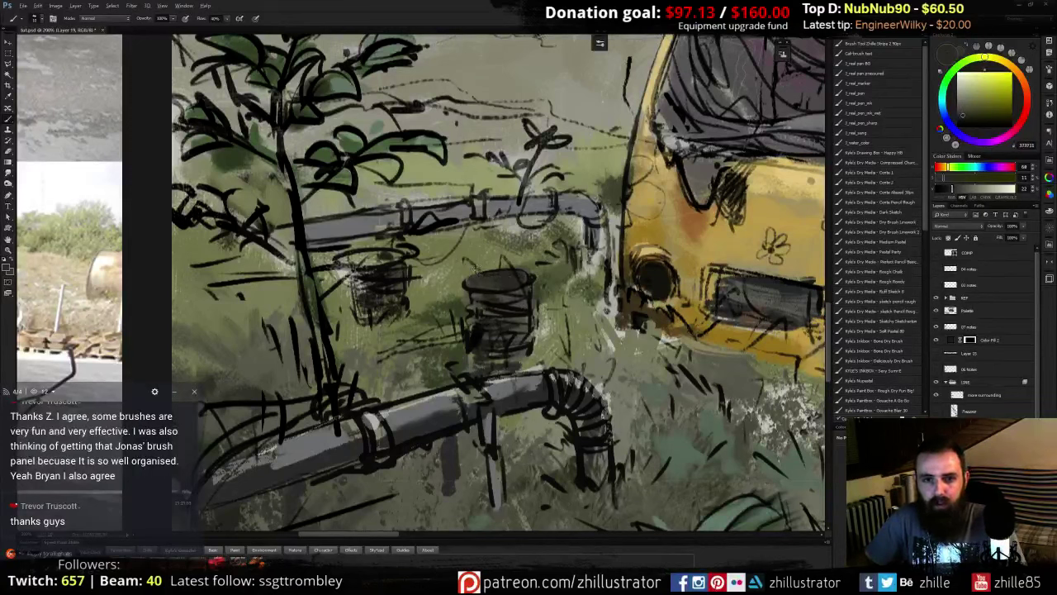
{"action": "left_click", "coordinate": [488, 282], "text": "alt"}
{"action": "left_click", "coordinate": [506, 284], "text": "alt"}
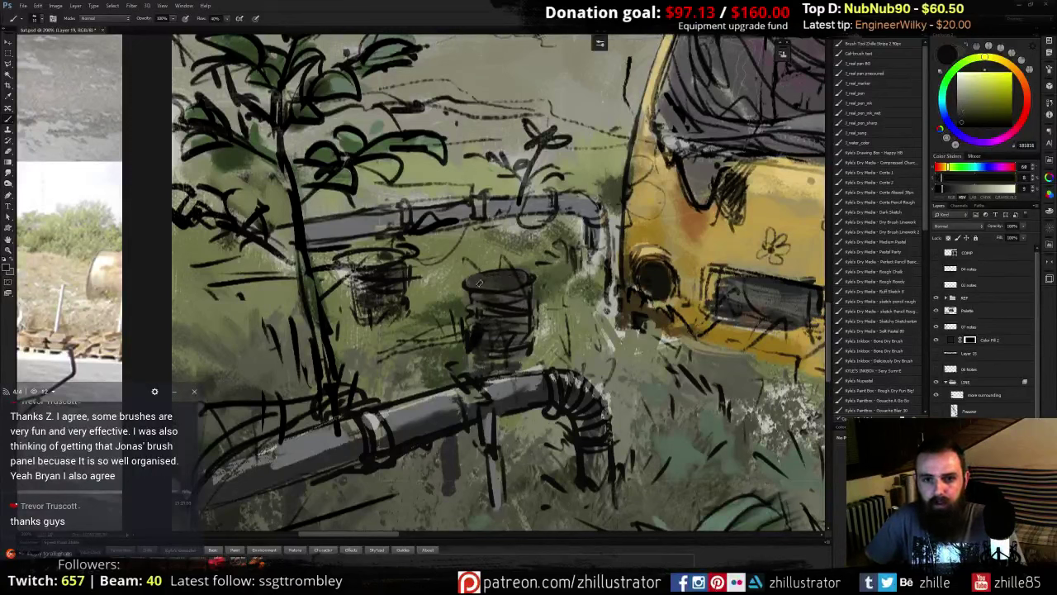
{"action": "left_click", "coordinate": [476, 286], "text": "alt"}
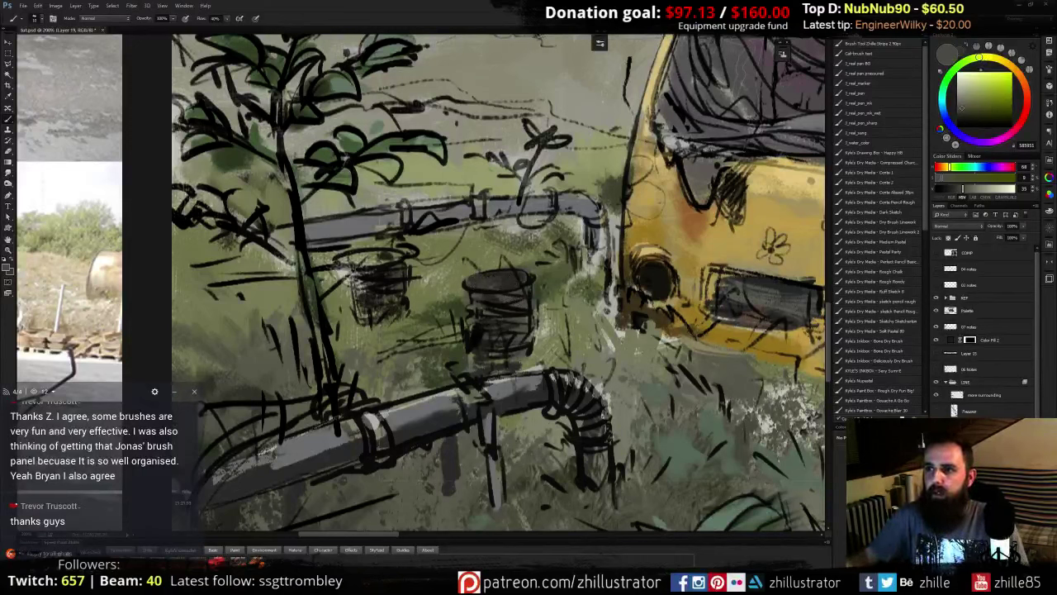
- Show the Brusherator product page on Cubebrush in the browser and return to the painting
{"action": "left_click_drag", "start_coordinate": [1056, 157], "coordinate": [421, 2]}
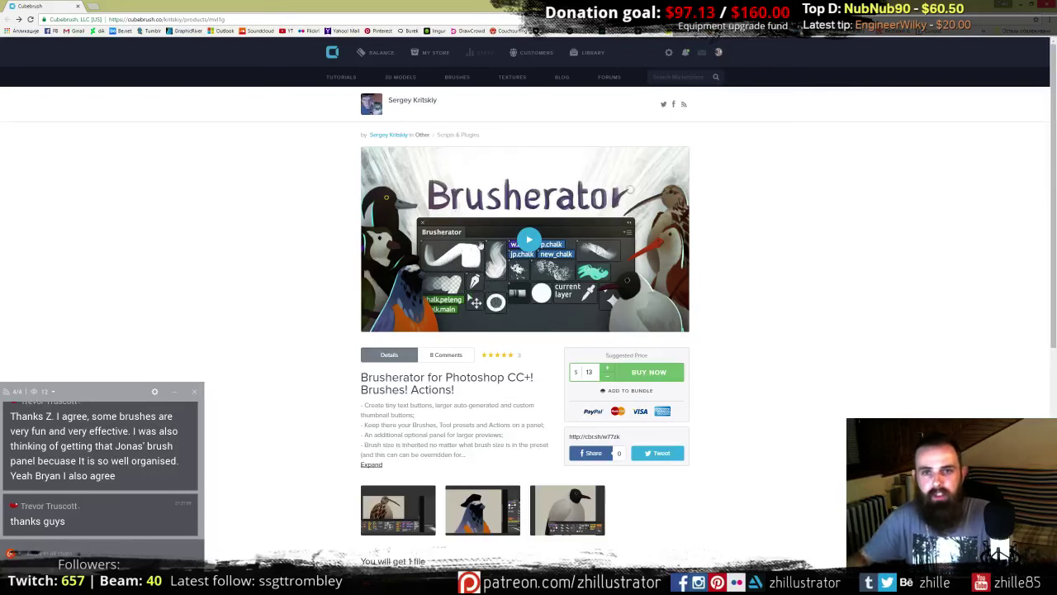
{"action": "left_click_drag", "start_coordinate": [57, 8], "coordinate": [1056, 140]}
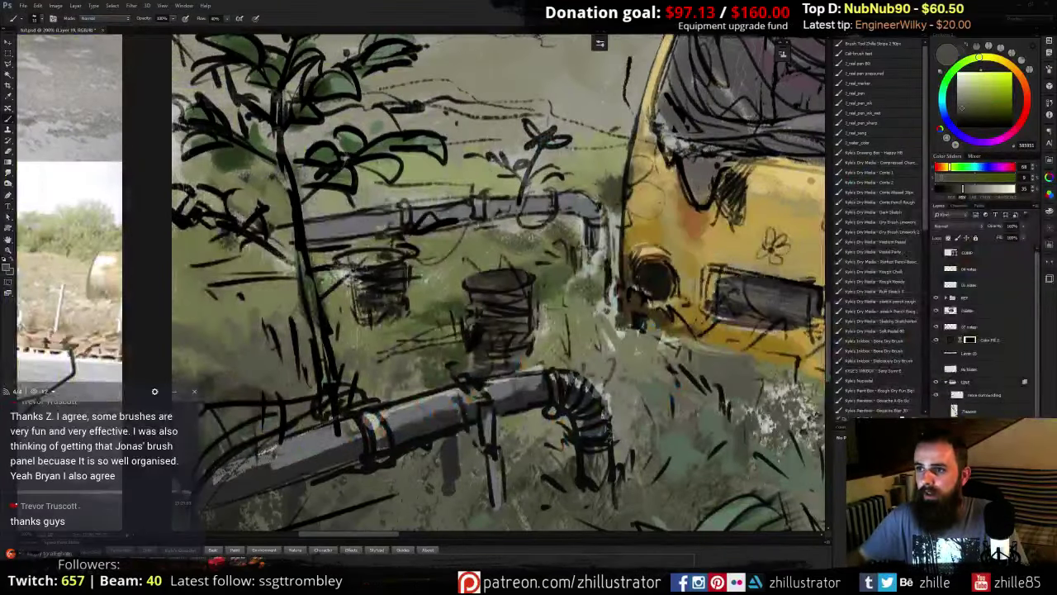
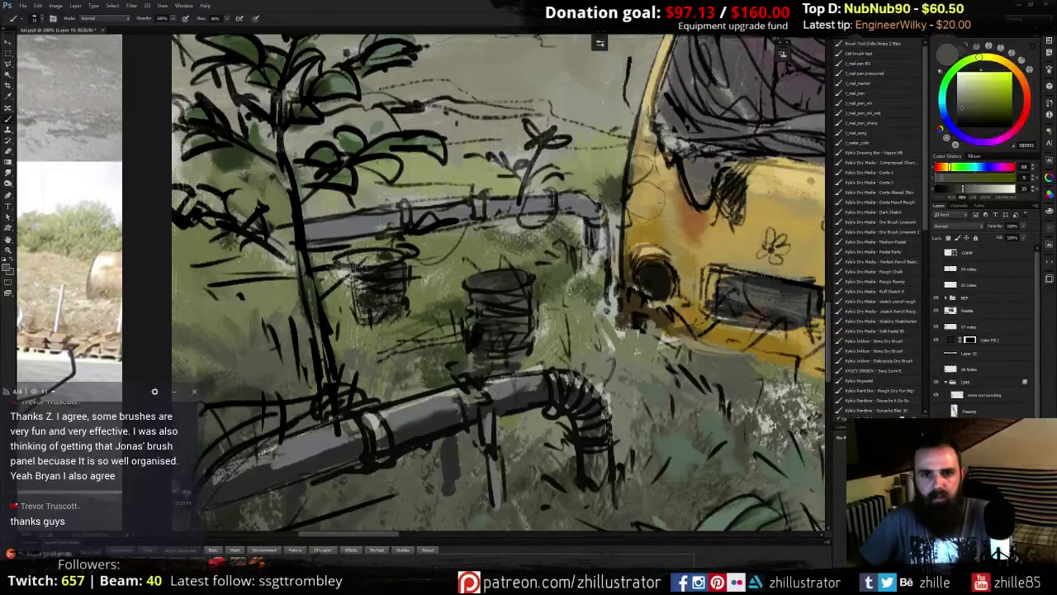
- Sample grass and leaf greens and brush dark green into the tree's lower leaves above and beside the upper pipe
{"action": "left_click_drag", "start_coordinate": [569, 291], "coordinate": [615, 310]}
{"action": "left_click", "coordinate": [490, 332], "text": "alt"}
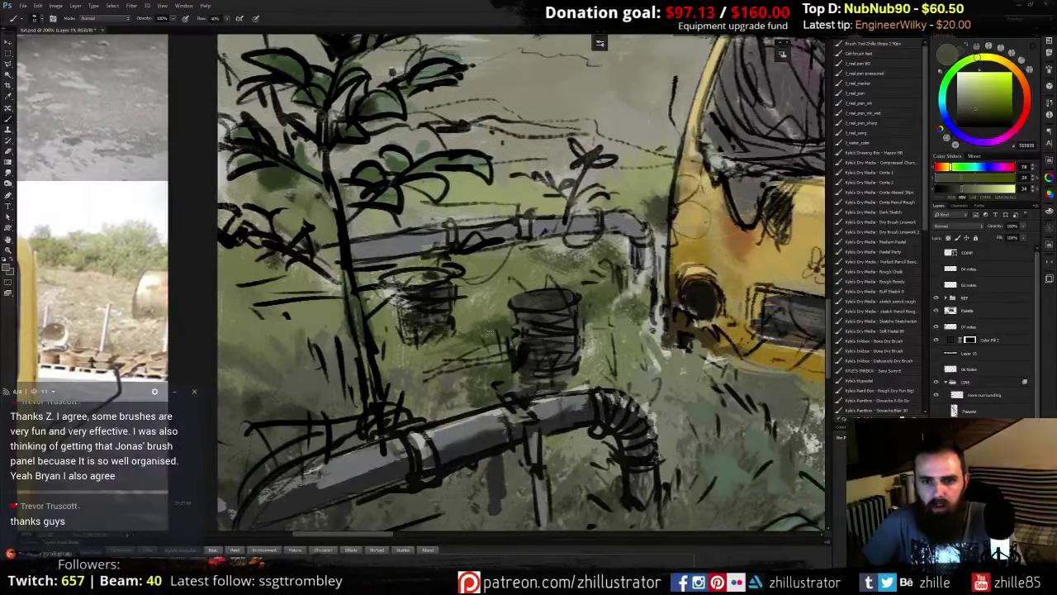
{"action": "left_click", "coordinate": [479, 332], "text": "alt"}
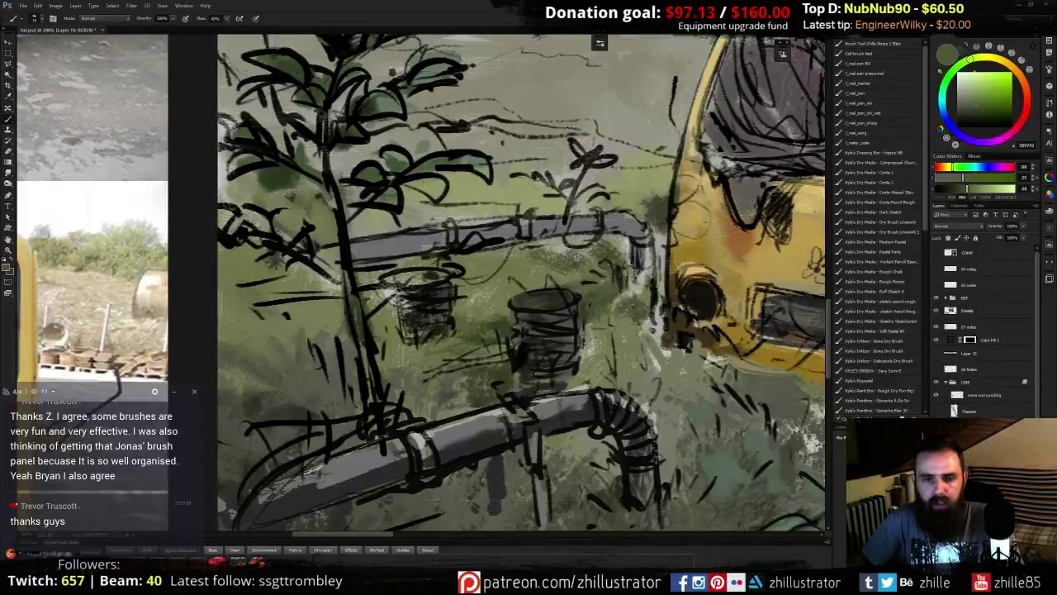
{"action": "left_click", "coordinate": [387, 172], "text": "alt"}
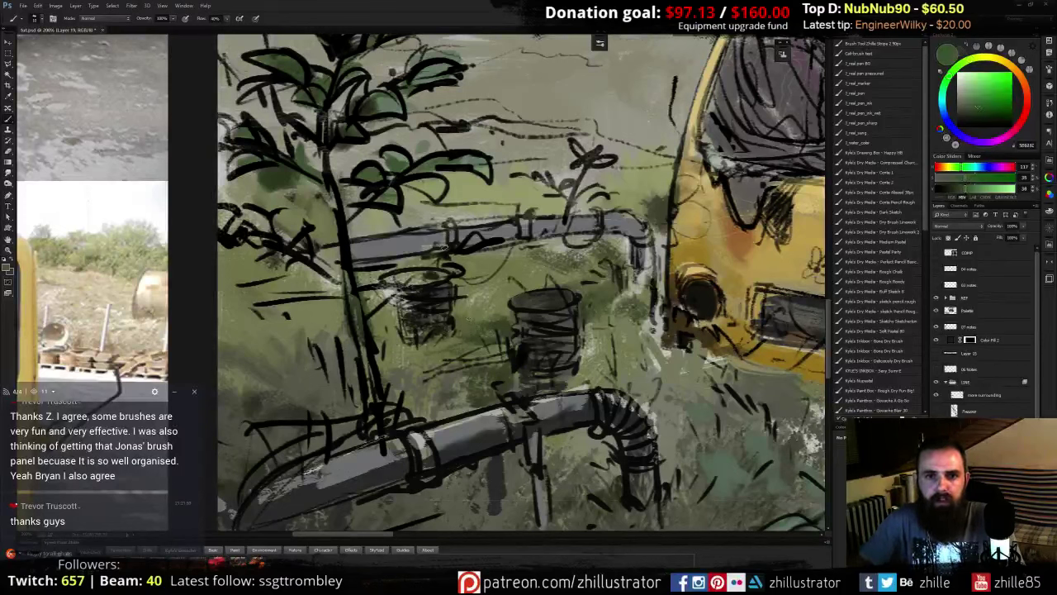
{"action": "left_click", "coordinate": [362, 321], "text": "alt"}
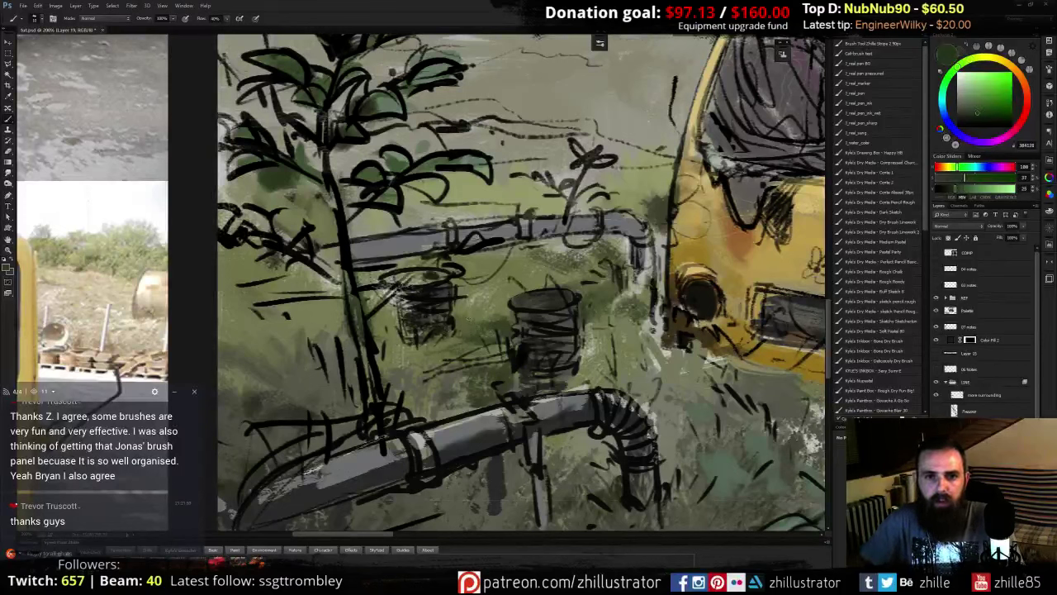
{"action": "mouse_move", "coordinate": [468, 245]}
{"action": "left_mouse_down"}
{"action": "mouse_move", "coordinate": [483, 238]}
{"action": "mouse_move", "coordinate": [441, 247]}
{"action": "left_mouse_up"}
{"action": "mouse_move", "coordinate": [426, 254]}
{"action": "left_mouse_down"}
{"action": "mouse_move", "coordinate": [376, 285]}
{"action": "mouse_move", "coordinate": [387, 283]}
{"action": "mouse_move", "coordinate": [383, 300]}
{"action": "left_mouse_up"}
{"action": "mouse_move", "coordinate": [263, 230]}
{"action": "left_mouse_down"}
{"action": "mouse_move", "coordinate": [288, 210]}
{"action": "mouse_move", "coordinate": [251, 214]}
{"action": "mouse_move", "coordinate": [329, 222]}
{"action": "mouse_move", "coordinate": [299, 236]}
{"action": "mouse_move", "coordinate": [226, 231]}
{"action": "left_mouse_up"}
{"action": "left_click_drag", "start_coordinate": [248, 217], "coordinate": [220, 231]}
{"action": "left_click_drag", "start_coordinate": [233, 227], "coordinate": [218, 211]}
- Paint the leaves of the tree's branch above the upper pipe with green tones sampled around the leaf tips
{"action": "left_click_drag", "start_coordinate": [291, 177], "coordinate": [330, 266]}
{"action": "left_click_drag", "start_coordinate": [404, 285], "coordinate": [414, 292]}
{"action": "mouse_move", "coordinate": [420, 275]}
{"action": "left_mouse_down"}
{"action": "mouse_move", "coordinate": [431, 293]}
{"action": "mouse_move", "coordinate": [422, 290]}
{"action": "mouse_move", "coordinate": [479, 285]}
{"action": "left_mouse_up"}
{"action": "mouse_move", "coordinate": [477, 284]}
{"action": "left_mouse_down"}
{"action": "mouse_move", "coordinate": [473, 275]}
{"action": "mouse_move", "coordinate": [444, 283]}
{"action": "mouse_move", "coordinate": [469, 289]}
{"action": "mouse_move", "coordinate": [525, 258]}
{"action": "mouse_move", "coordinate": [460, 276]}
{"action": "left_mouse_up"}
{"action": "left_click", "coordinate": [499, 247], "text": "alt"}
{"action": "left_click", "coordinate": [520, 262], "text": "alt"}
{"action": "left_click_drag", "start_coordinate": [475, 271], "coordinate": [459, 280]}
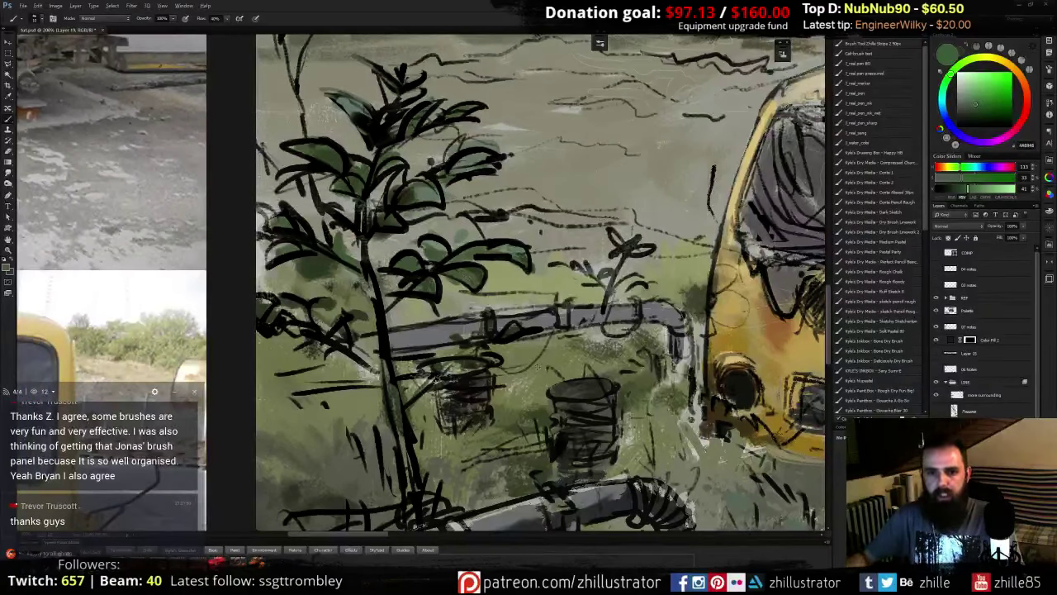
- Touch up the grass between the upper pipe and the two small barrels with sampled olive tones
{"action": "left_click", "coordinate": [536, 369], "text": "alt"}
{"action": "left_click", "coordinate": [521, 382], "text": "alt"}
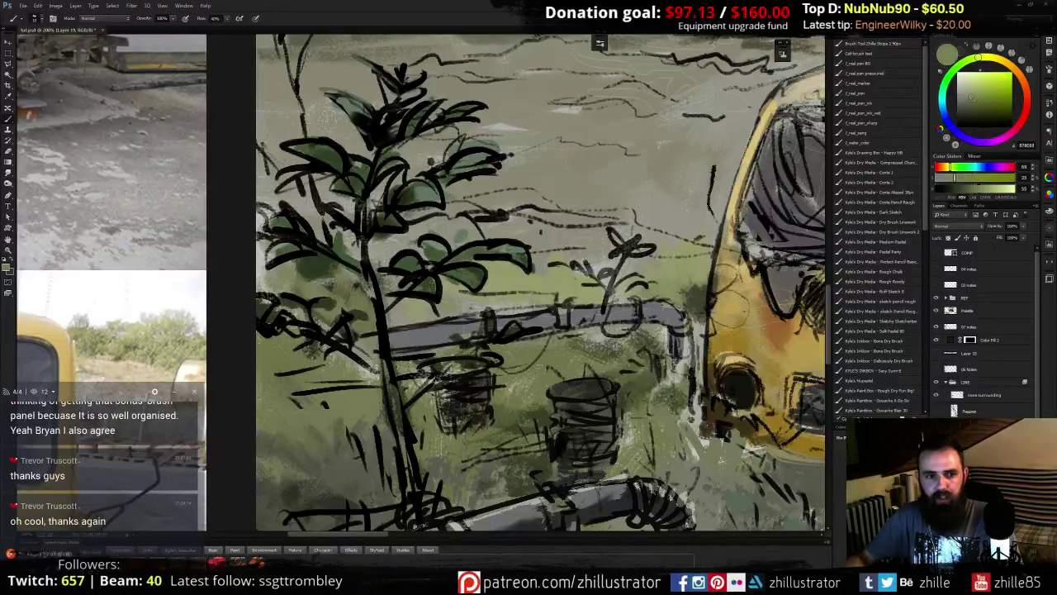
{"action": "left_click", "coordinate": [546, 364], "text": "alt"}
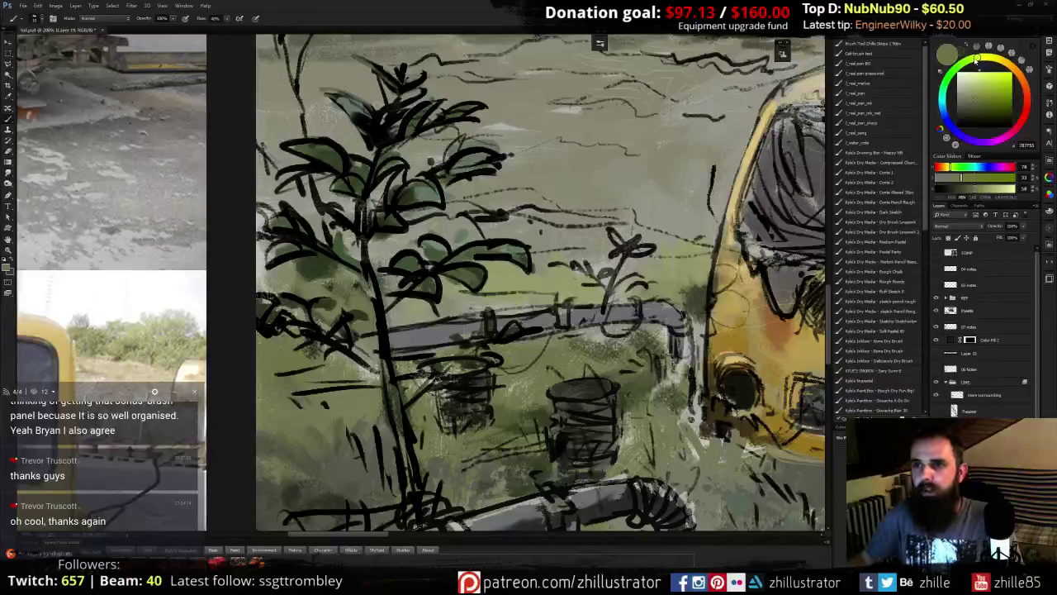
- Highlight the tree's leaves with a lighter bluish green adjusted from the sampled leaf color
{"action": "left_click", "coordinate": [435, 257], "text": "alt"}
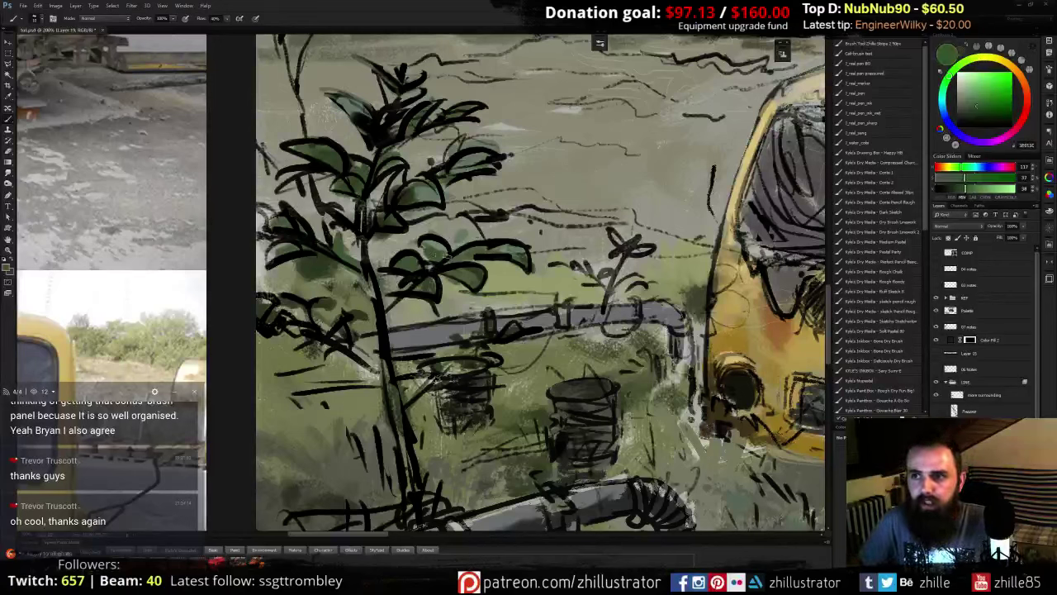
{"action": "left_click", "coordinate": [426, 248], "text": "alt"}
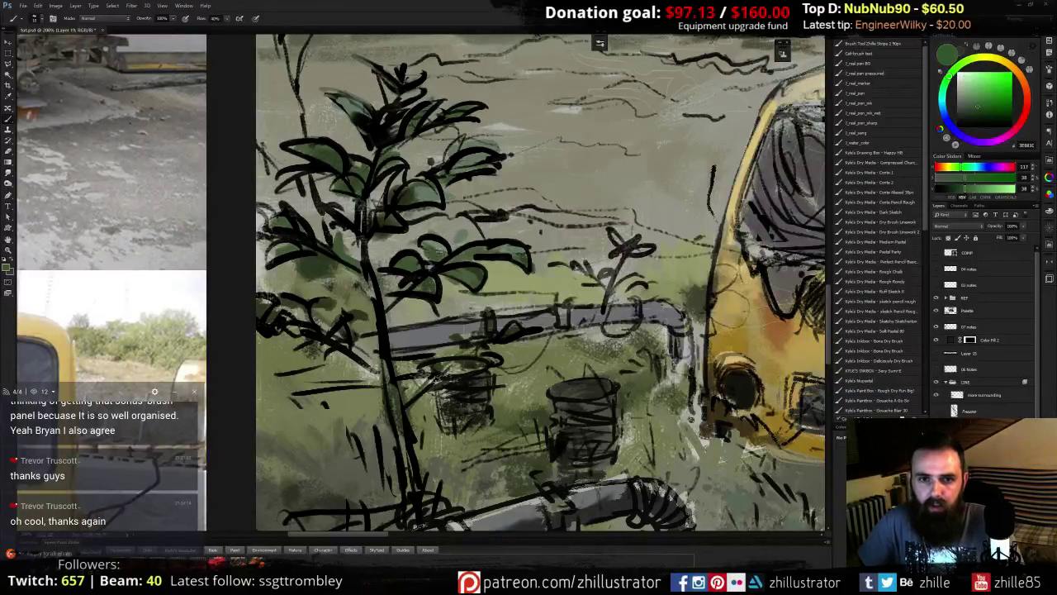
{"action": "left_click", "coordinate": [438, 248], "text": "alt"}
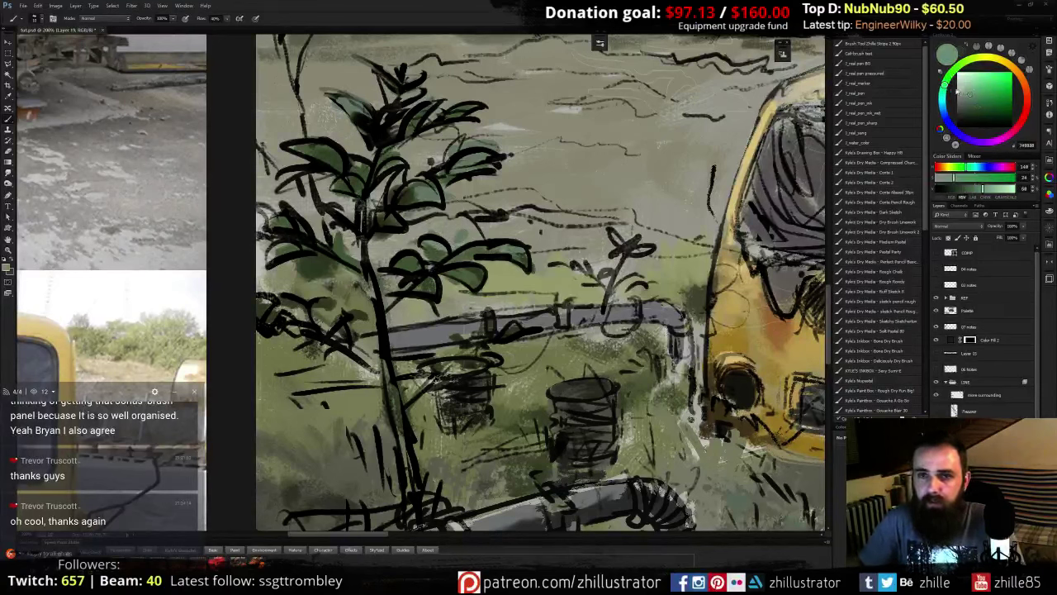
{"action": "left_click", "coordinate": [974, 93]}
{"action": "left_click_drag", "start_coordinate": [975, 93], "coordinate": [972, 93]}
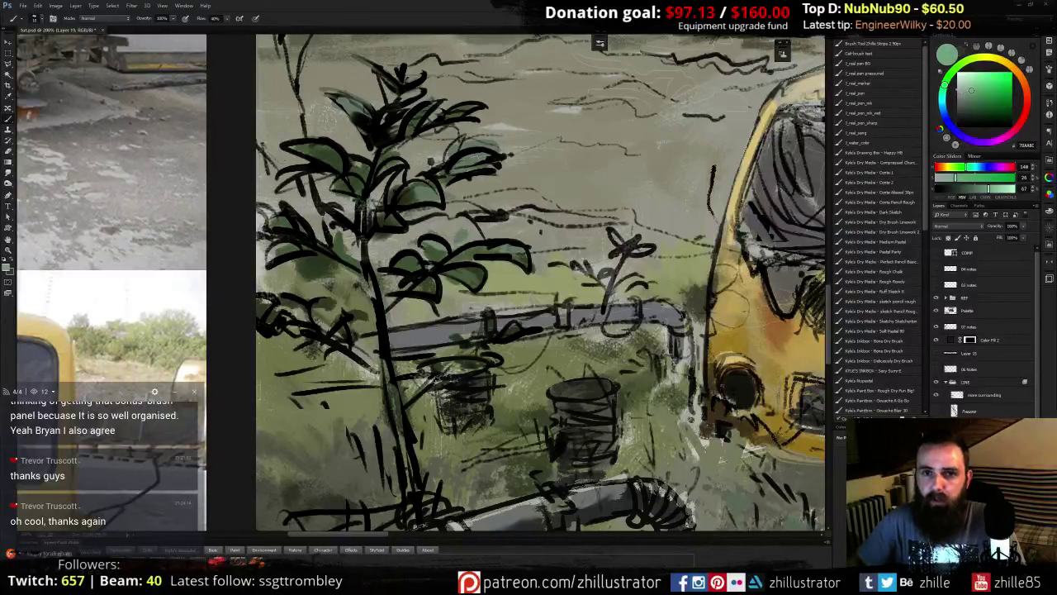
{"action": "mouse_move", "coordinate": [485, 157]}
{"action": "left_mouse_down"}
{"action": "mouse_move", "coordinate": [469, 155]}
{"action": "mouse_move", "coordinate": [451, 180]}
{"action": "left_mouse_up"}
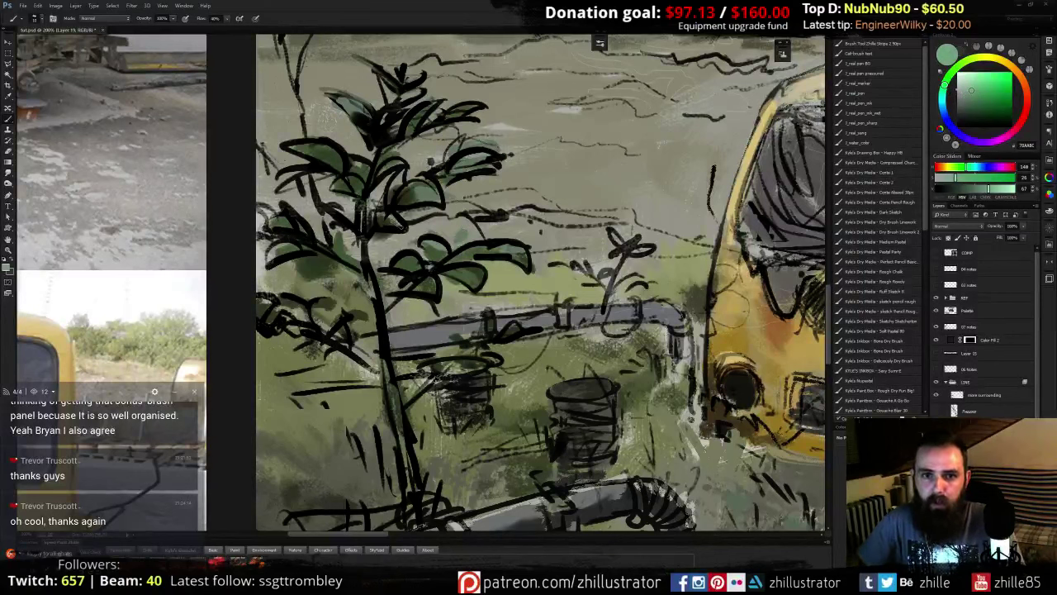
{"action": "left_click_drag", "start_coordinate": [454, 267], "coordinate": [483, 272]}
{"action": "left_click_drag", "start_coordinate": [400, 267], "coordinate": [468, 256]}
{"action": "scroll", "coordinate": [466, 260], "scroll_direction": "up", "scroll_amount": 3}
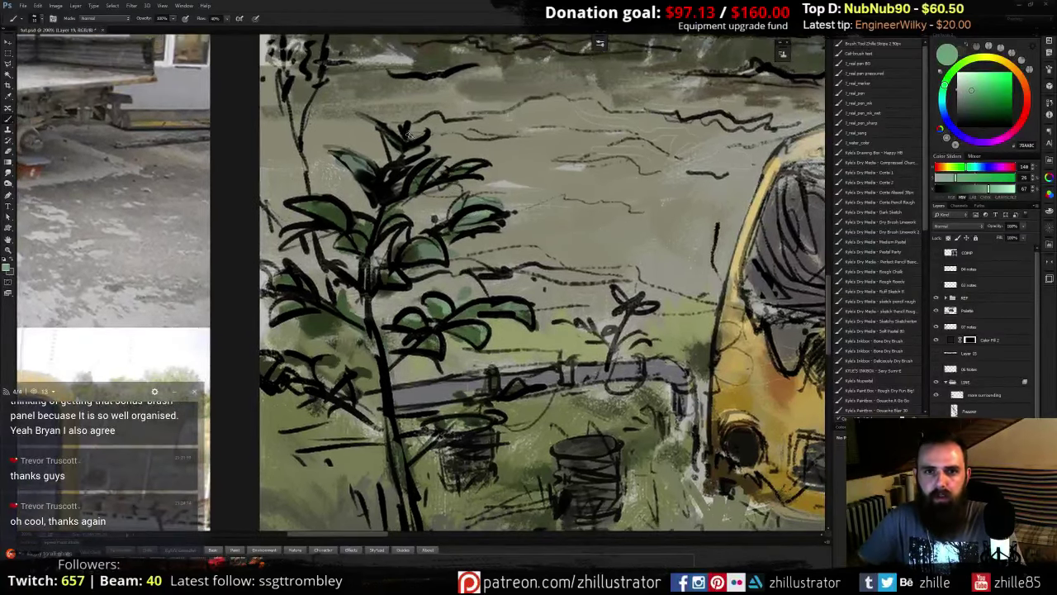
{"action": "mouse_move", "coordinate": [377, 221]}
{"action": "left_mouse_down"}
{"action": "mouse_move", "coordinate": [441, 337]}
{"action": "mouse_move", "coordinate": [453, 313]}
{"action": "mouse_move", "coordinate": [386, 272]}
{"action": "left_mouse_up"}
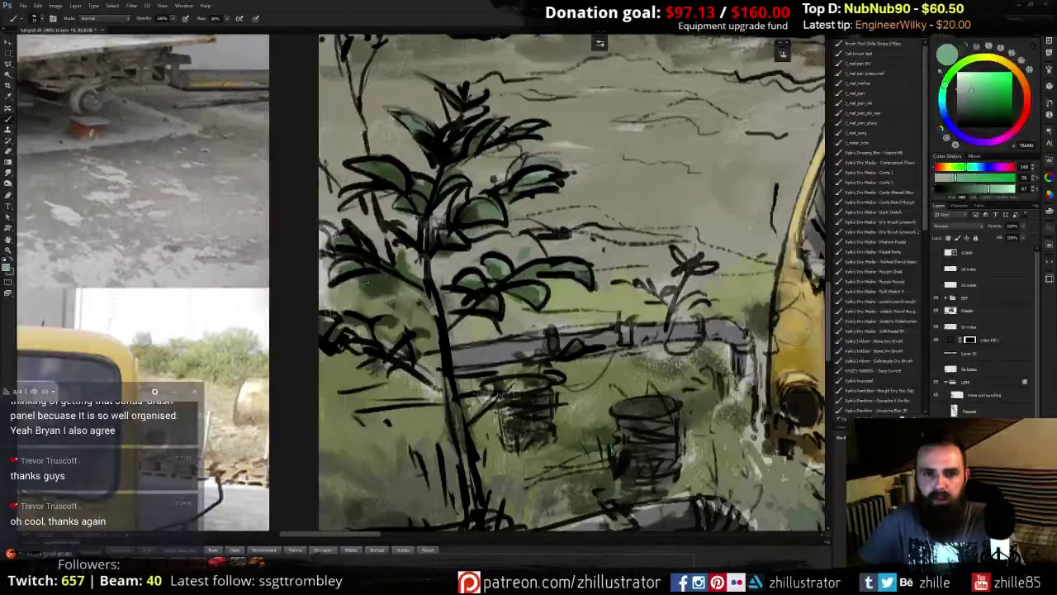
- Rework the foliage patch behind the tree trunk with sampled dark green and greyish olive
{"action": "left_click", "coordinate": [365, 285], "text": "alt"}
{"action": "left_click", "coordinate": [378, 282], "text": "alt"}
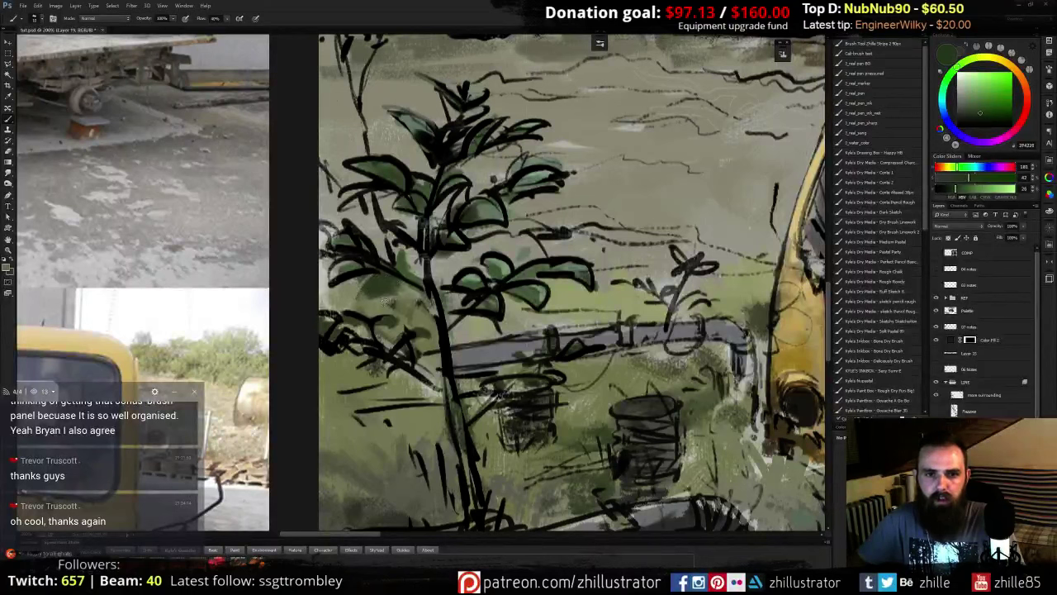
{"action": "left_click", "coordinate": [384, 301], "text": "alt"}
{"action": "left_click", "coordinate": [391, 303], "text": "alt"}
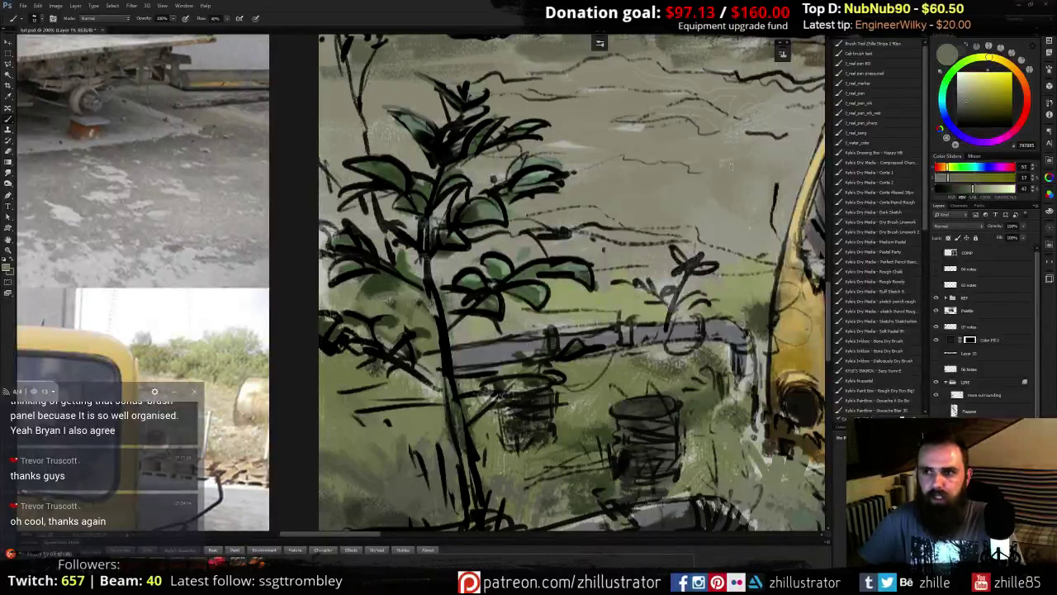
- Try a bright saturated green on the foliage patch behind the tree trunk and undo the stroke
{"action": "left_click", "coordinate": [947, 80]}
{"action": "left_click", "coordinate": [995, 97]}
{"action": "mouse_move", "coordinate": [409, 273]}
{"action": "left_mouse_down"}
{"action": "mouse_move", "coordinate": [386, 301]}
{"action": "mouse_move", "coordinate": [369, 274]}
{"action": "mouse_move", "coordinate": [395, 279]}
{"action": "left_mouse_up"}
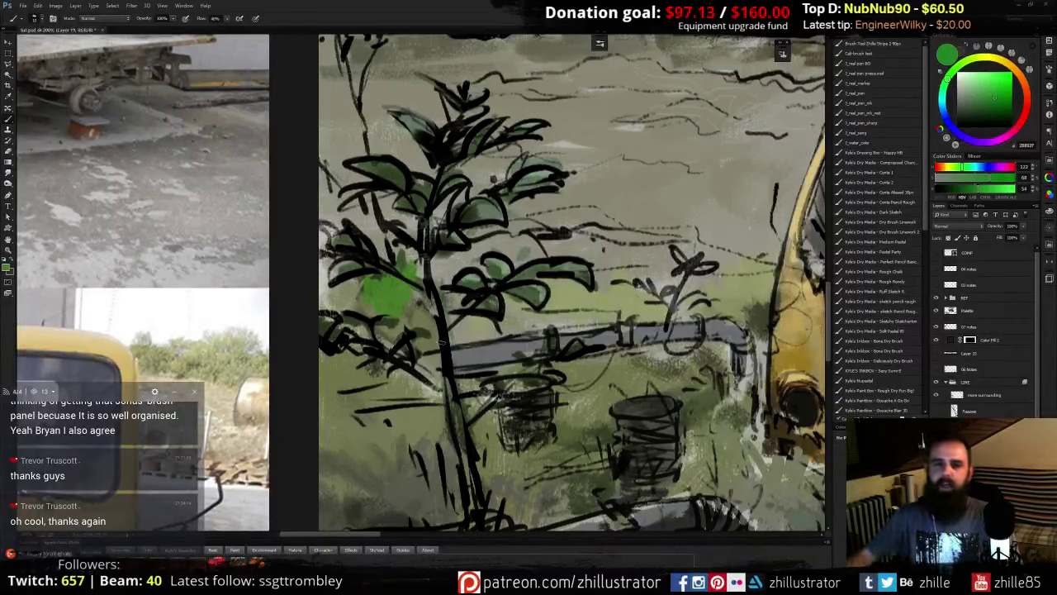
{"action": "key", "text": "ctrl+z"}
- Soften and define the foliage behind the tree trunk with sampled olive, mid green and very dark green
{"action": "left_click", "coordinate": [383, 288], "text": "alt"}
{"action": "left_click", "coordinate": [371, 301], "text": "alt"}
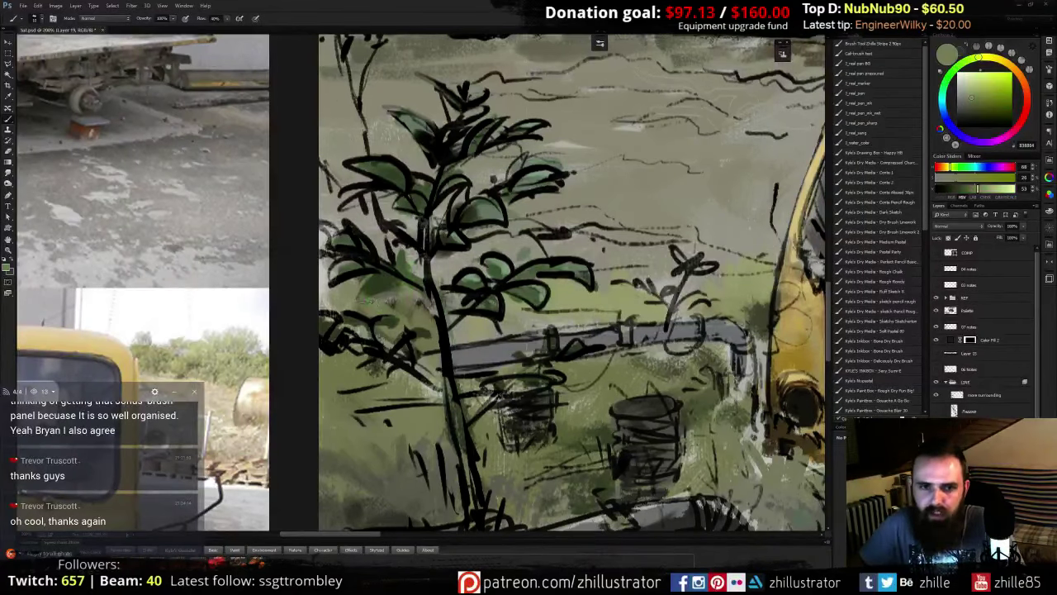
{"action": "left_click", "coordinate": [376, 280], "text": "alt"}
{"action": "left_click", "coordinate": [367, 280], "text": "alt"}
{"action": "left_click", "coordinate": [397, 286], "text": "alt"}
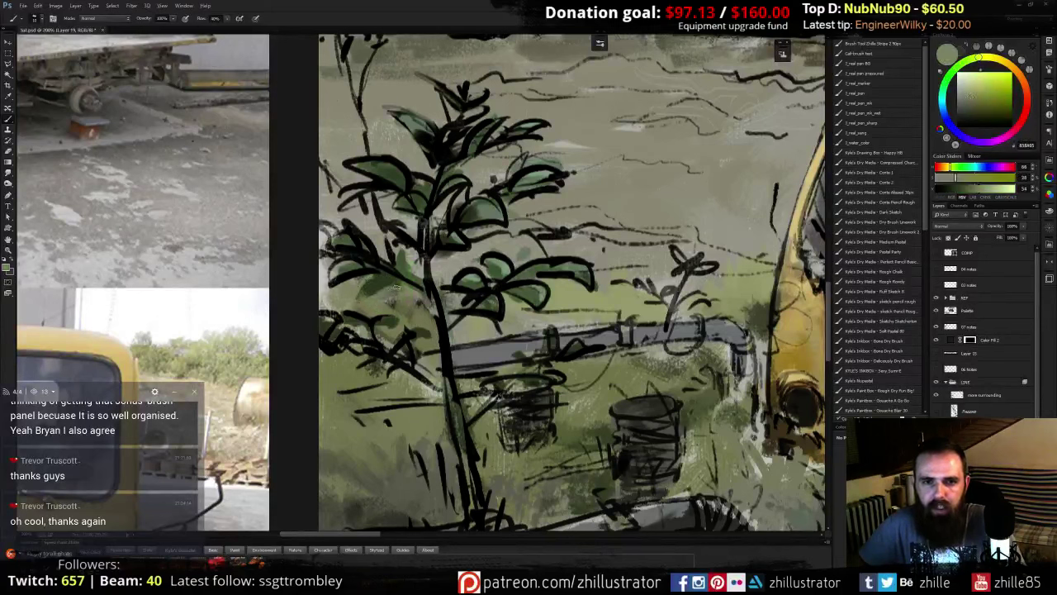
{"action": "left_click", "coordinate": [399, 267], "text": "alt"}
{"action": "left_click", "coordinate": [392, 273], "text": "alt"}
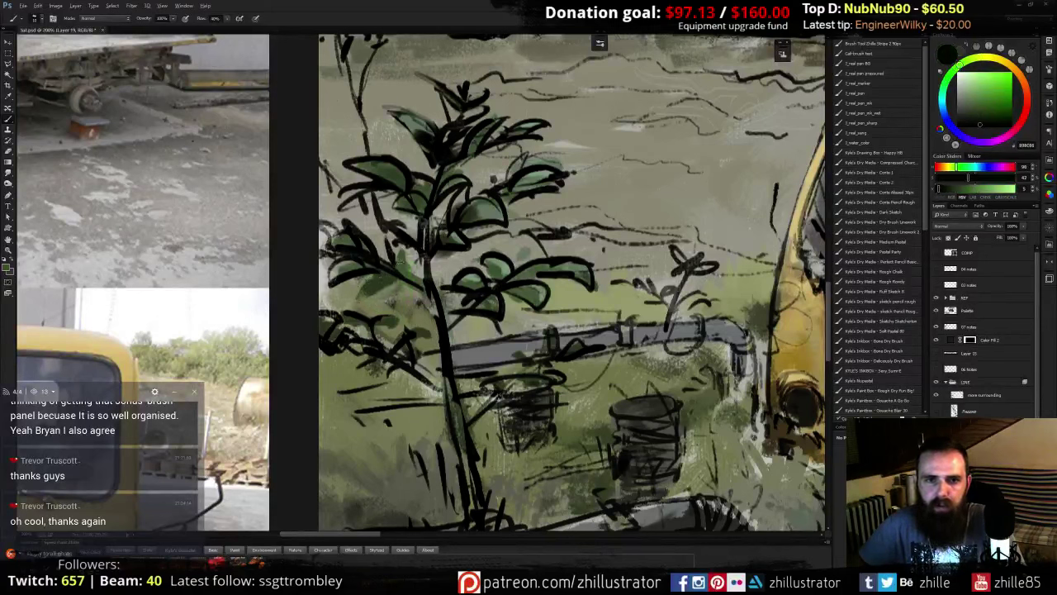
{"action": "left_click", "coordinate": [399, 260], "text": "alt"}
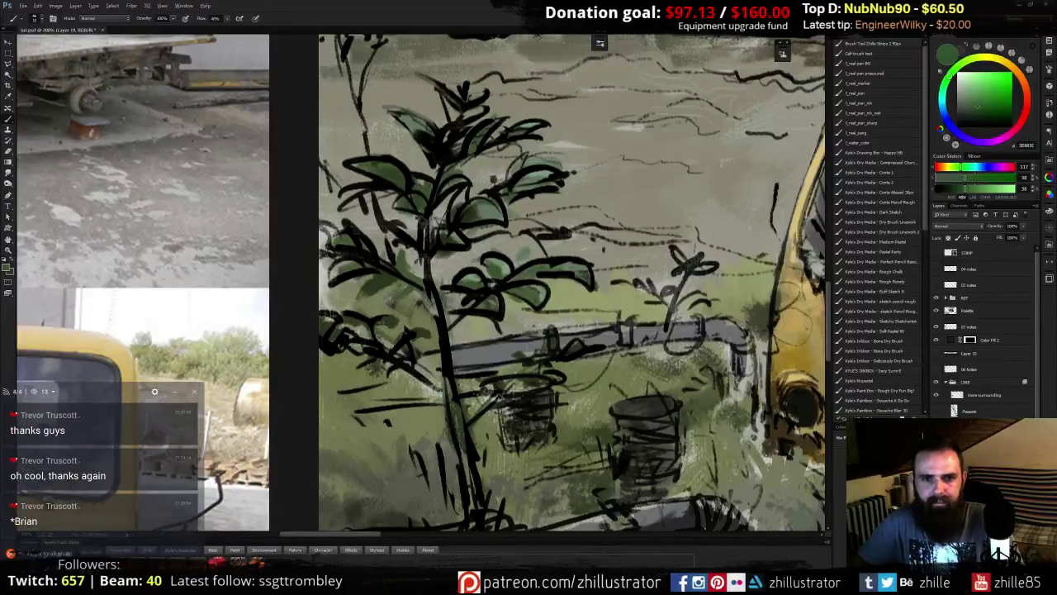
- Paint the stems and branches of the thin bare shrub behind the tree with a sampled dark tone shifted to dark reddish brown
{"action": "left_click", "coordinate": [362, 328], "text": "alt"}
{"action": "left_click", "coordinate": [446, 353], "text": "alt"}
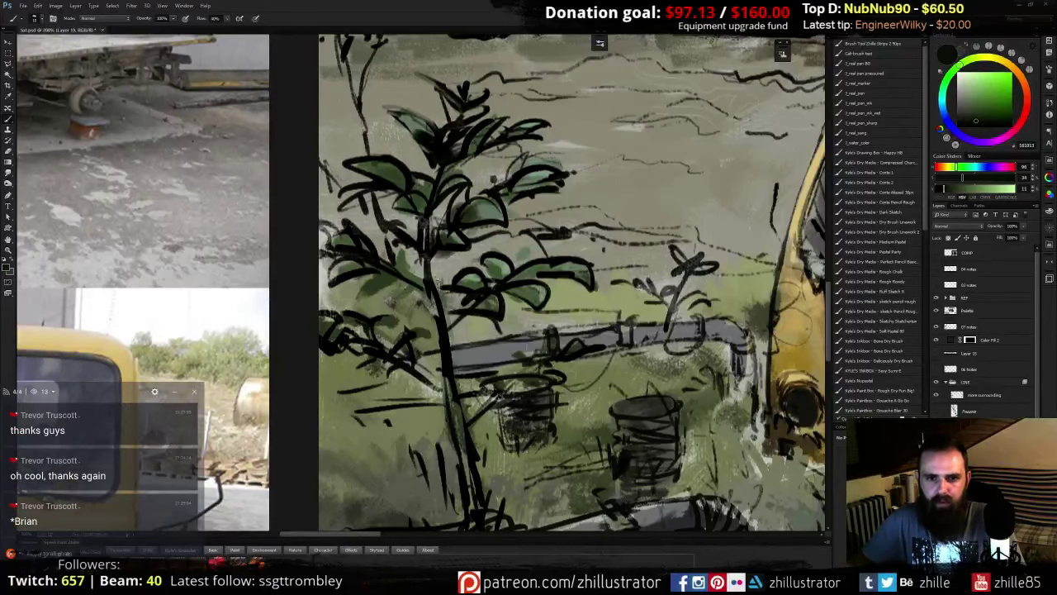
{"action": "left_click_drag", "start_coordinate": [483, 250], "coordinate": [493, 390]}
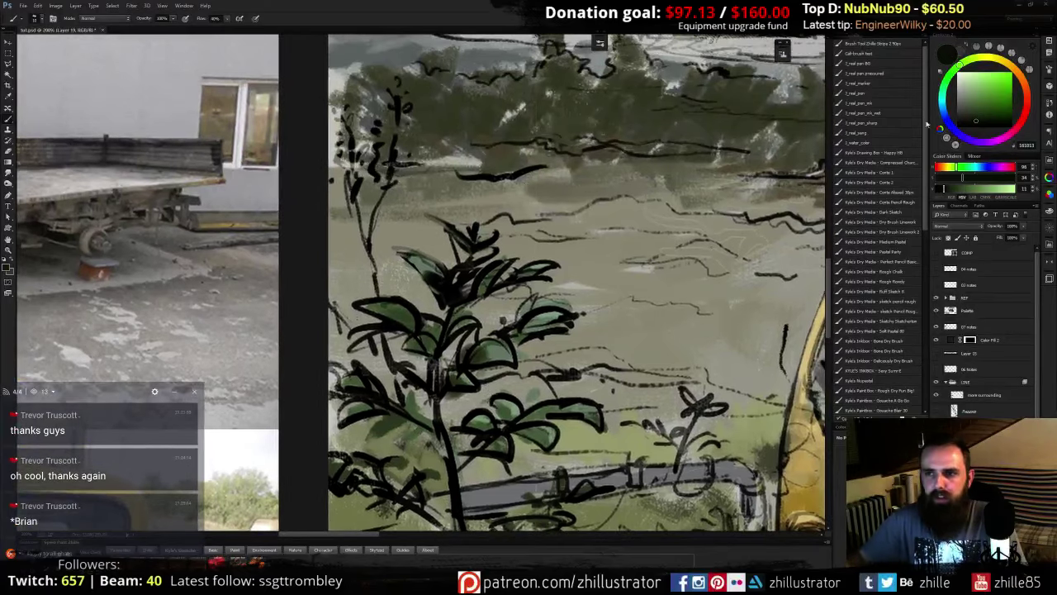
{"action": "left_click", "coordinate": [1027, 111]}
{"action": "left_click", "coordinate": [968, 117]}
{"action": "left_click", "coordinate": [1029, 99]}
{"action": "left_click_drag", "start_coordinate": [1030, 101], "coordinate": [1029, 100]}
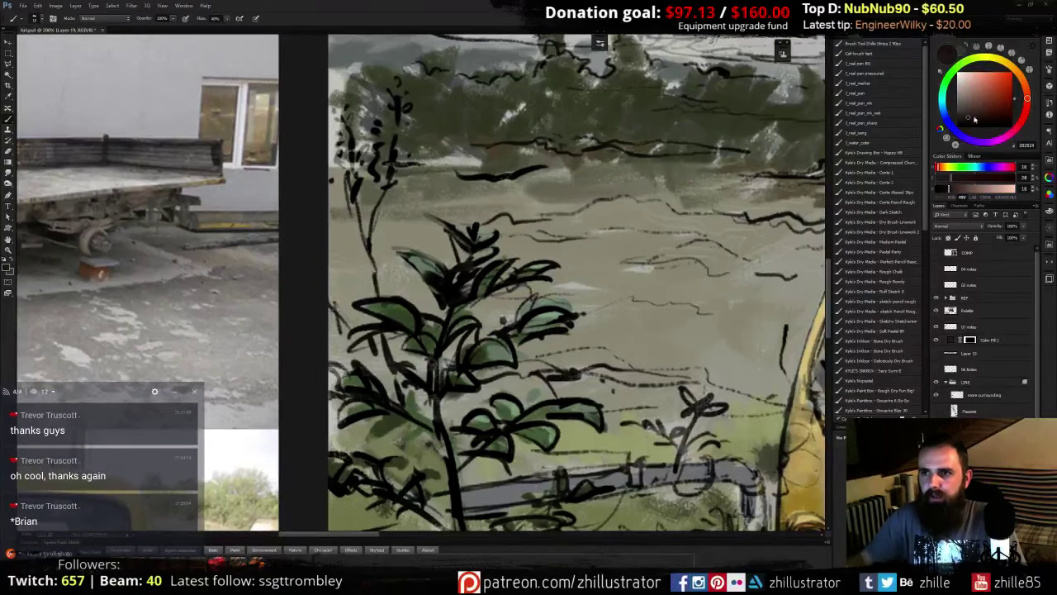
{"action": "left_click", "coordinate": [967, 116]}
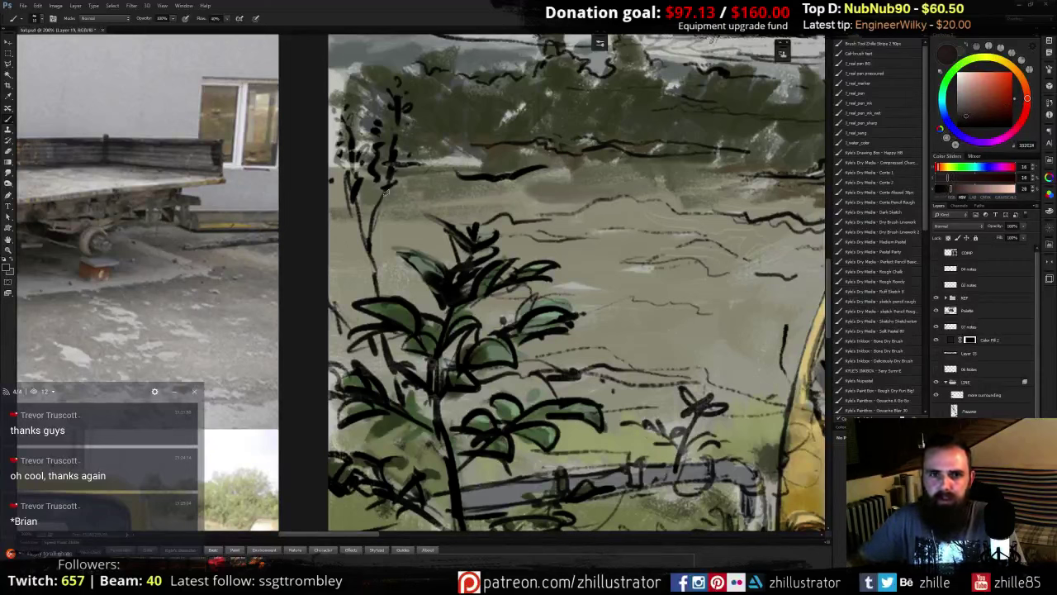
{"action": "mouse_move", "coordinate": [397, 124]}
{"action": "left_mouse_down"}
{"action": "mouse_move", "coordinate": [367, 247]}
{"action": "mouse_move", "coordinate": [376, 287]}
{"action": "mouse_move", "coordinate": [348, 120]}
{"action": "left_mouse_up"}
{"action": "mouse_move", "coordinate": [354, 163]}
{"action": "left_mouse_down"}
{"action": "mouse_move", "coordinate": [357, 108]}
{"action": "mouse_move", "coordinate": [393, 132]}
{"action": "mouse_move", "coordinate": [387, 112]}
{"action": "mouse_move", "coordinate": [391, 169]}
{"action": "left_mouse_up"}
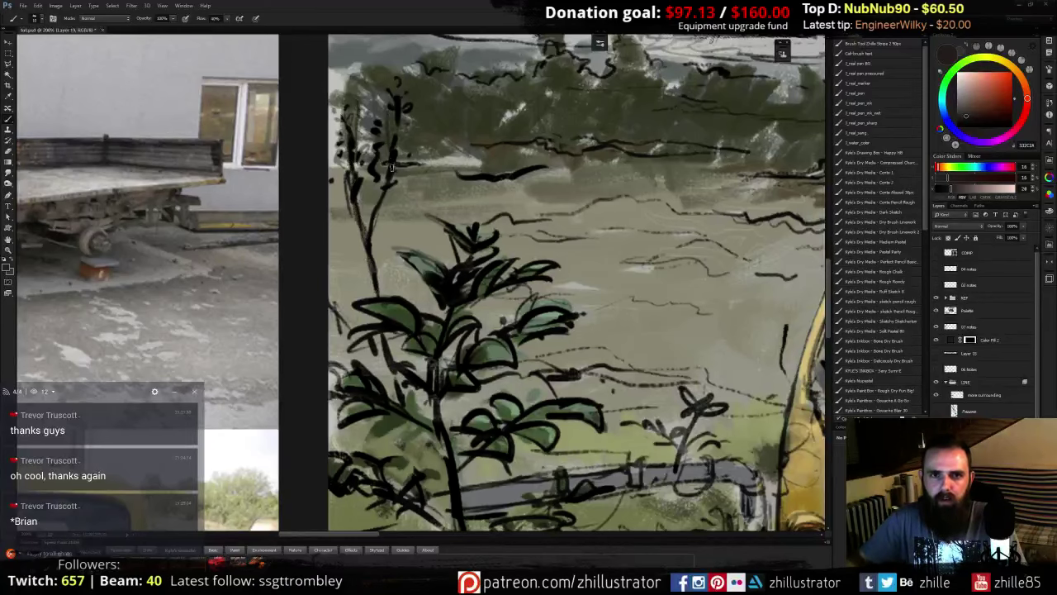
{"action": "mouse_move", "coordinate": [385, 70]}
{"action": "left_mouse_down"}
{"action": "mouse_move", "coordinate": [399, 102]}
{"action": "mouse_move", "coordinate": [397, 187]}
{"action": "left_mouse_up"}
{"action": "mouse_move", "coordinate": [390, 144]}
{"action": "left_mouse_down"}
{"action": "mouse_move", "coordinate": [408, 203]}
{"action": "mouse_move", "coordinate": [394, 141]}
{"action": "left_mouse_up"}
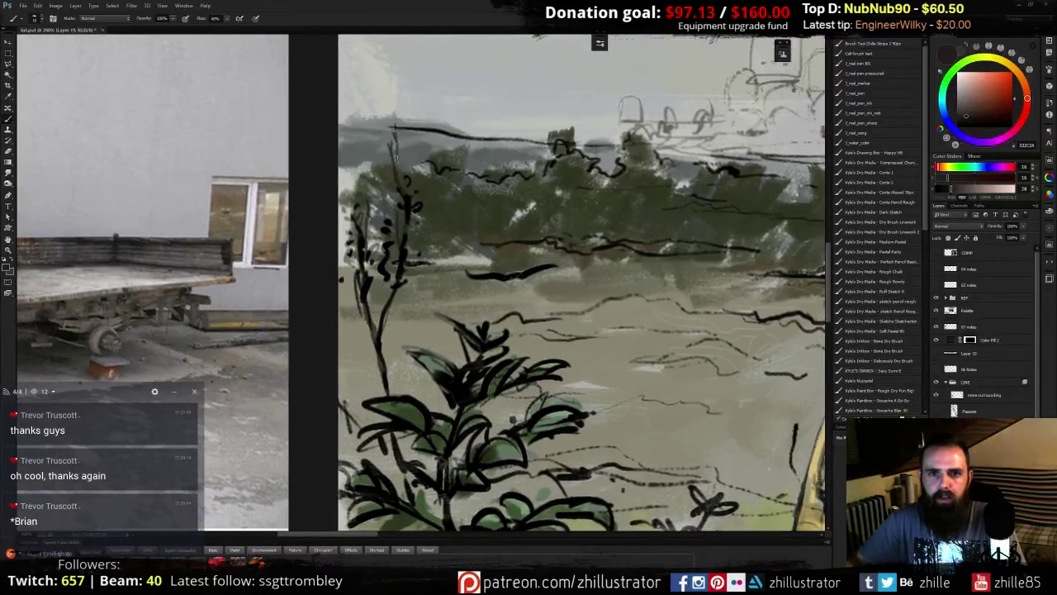
{"action": "left_click_drag", "start_coordinate": [405, 193], "coordinate": [401, 266]}
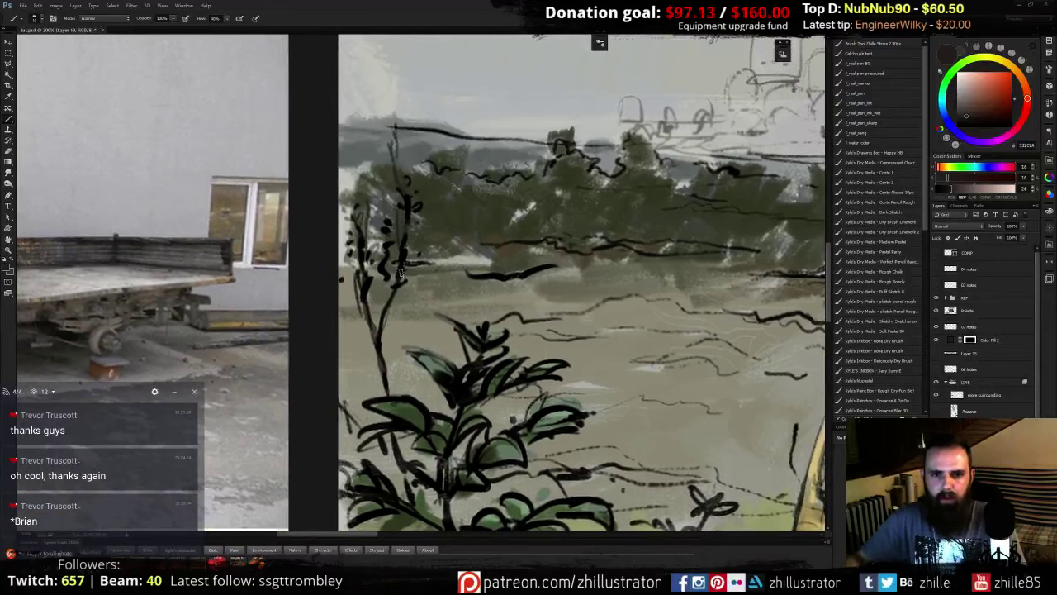
- Refine the thin shrub's branches and lower stem with greyish and dark brown tones, hiding the line art temporarily to judge the paint
{"action": "left_click", "coordinate": [963, 105]}
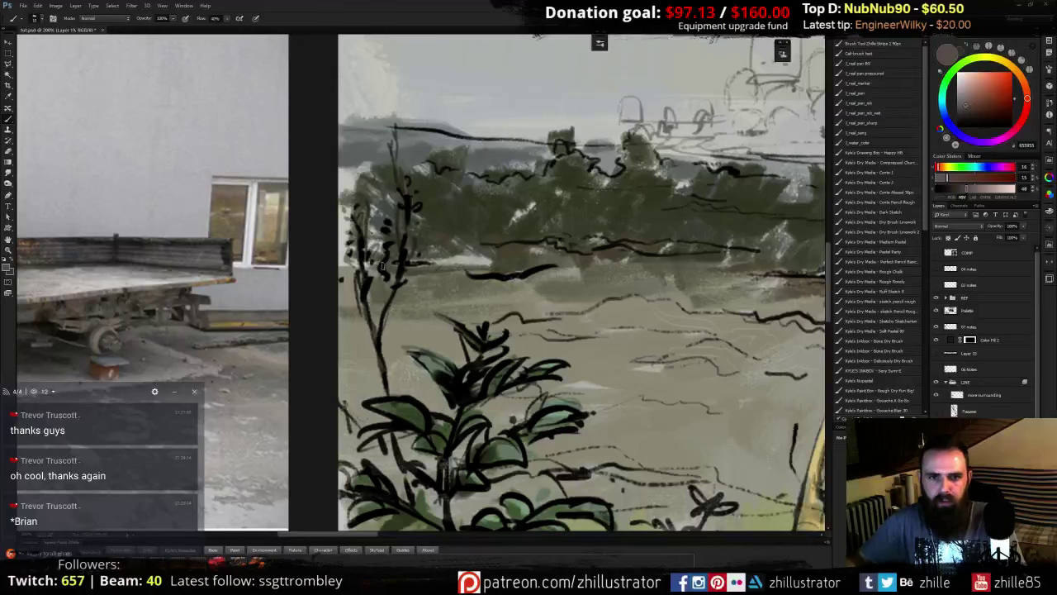
{"action": "left_click", "coordinate": [962, 114]}
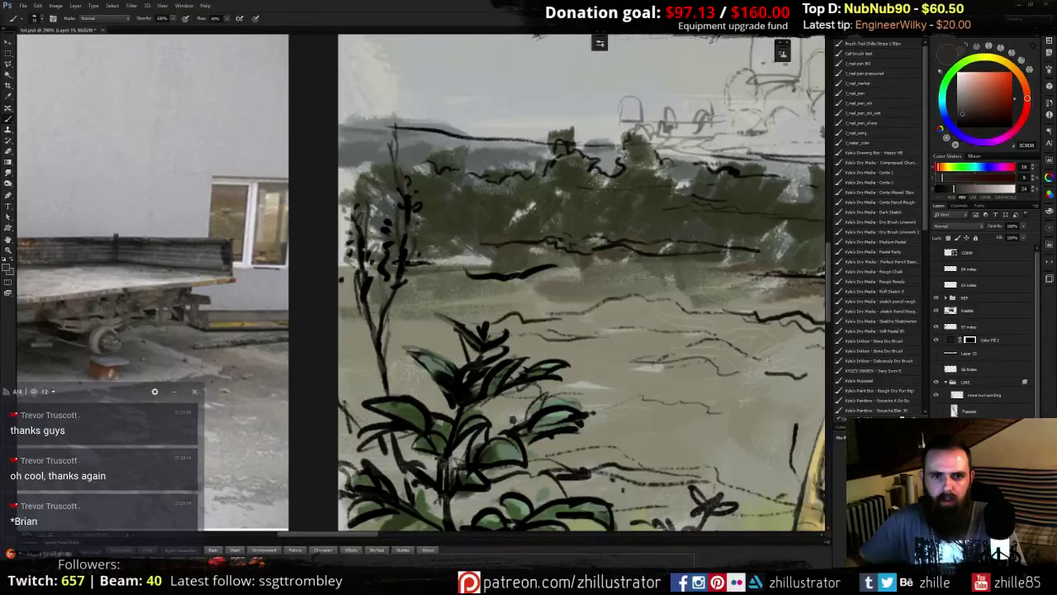
{"action": "left_click_drag", "start_coordinate": [481, 369], "coordinate": [512, 276]}
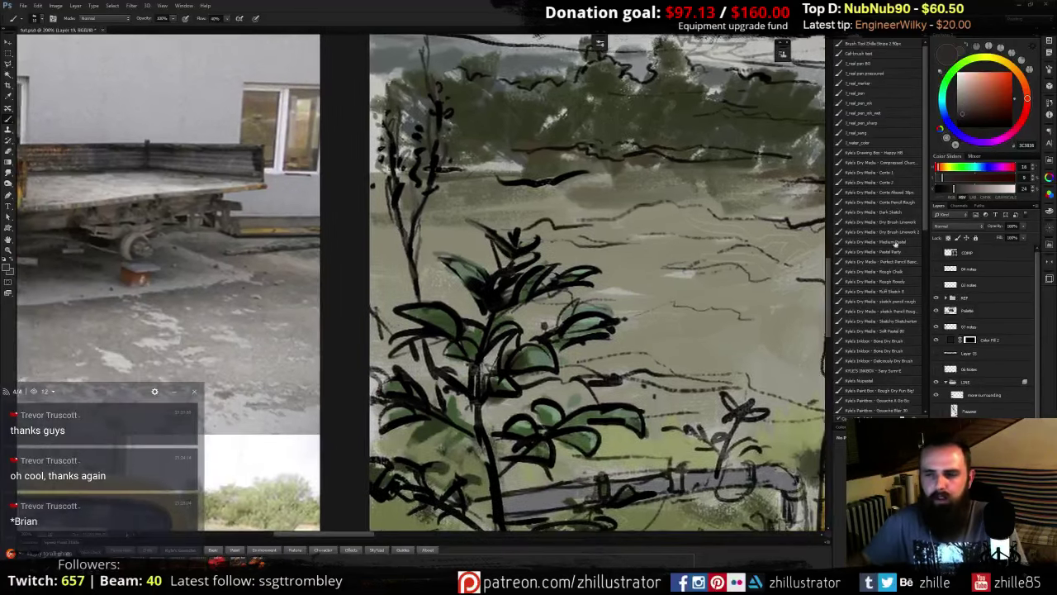
{"action": "left_click", "coordinate": [936, 382]}
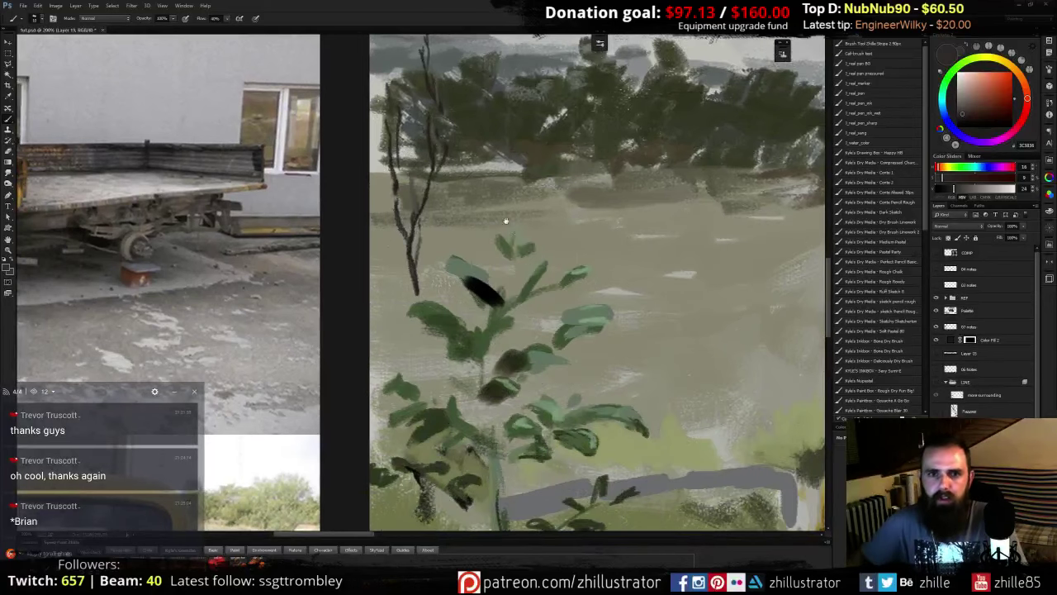
{"action": "left_click_drag", "start_coordinate": [468, 185], "coordinate": [477, 277]}
{"action": "left_click", "coordinate": [403, 282], "text": "alt"}
{"action": "left_click_drag", "start_coordinate": [403, 254], "coordinate": [405, 270]}
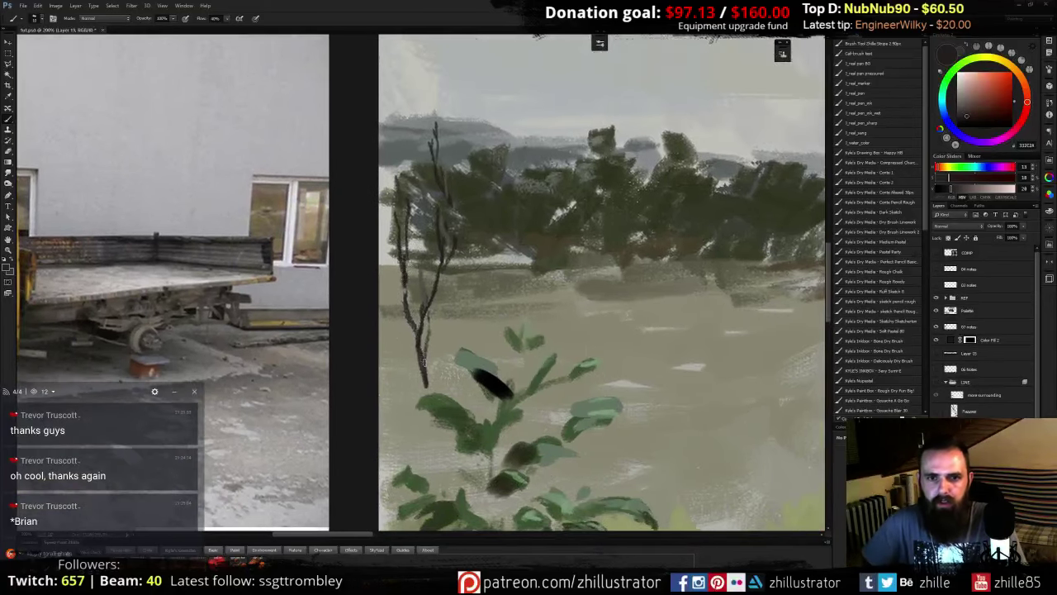
{"action": "left_click", "coordinate": [426, 385], "text": "alt"}
{"action": "left_click_drag", "start_coordinate": [436, 410], "coordinate": [419, 330]}
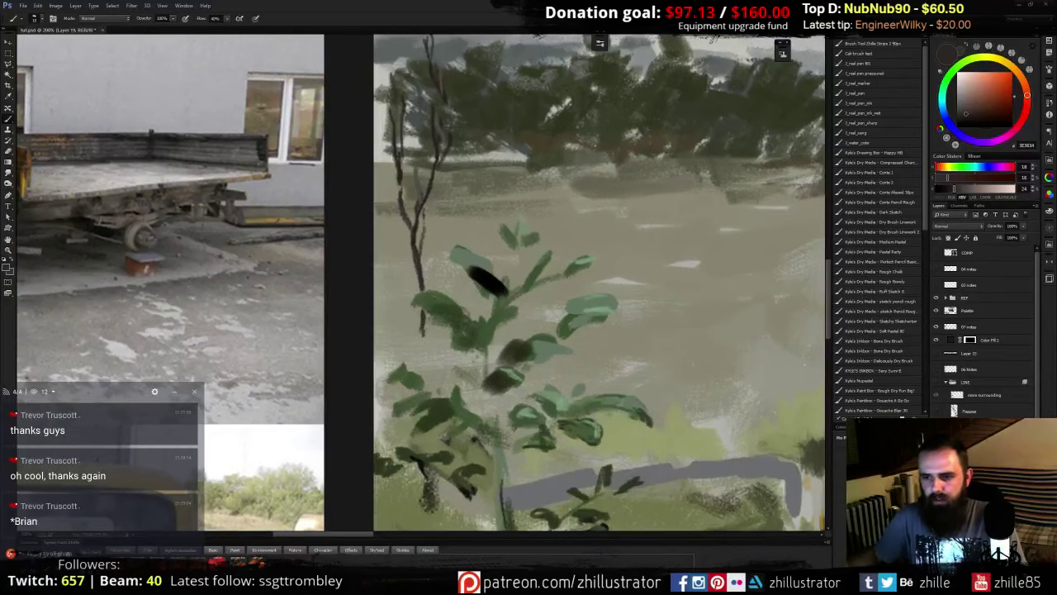
{"action": "left_click", "coordinate": [936, 383]}
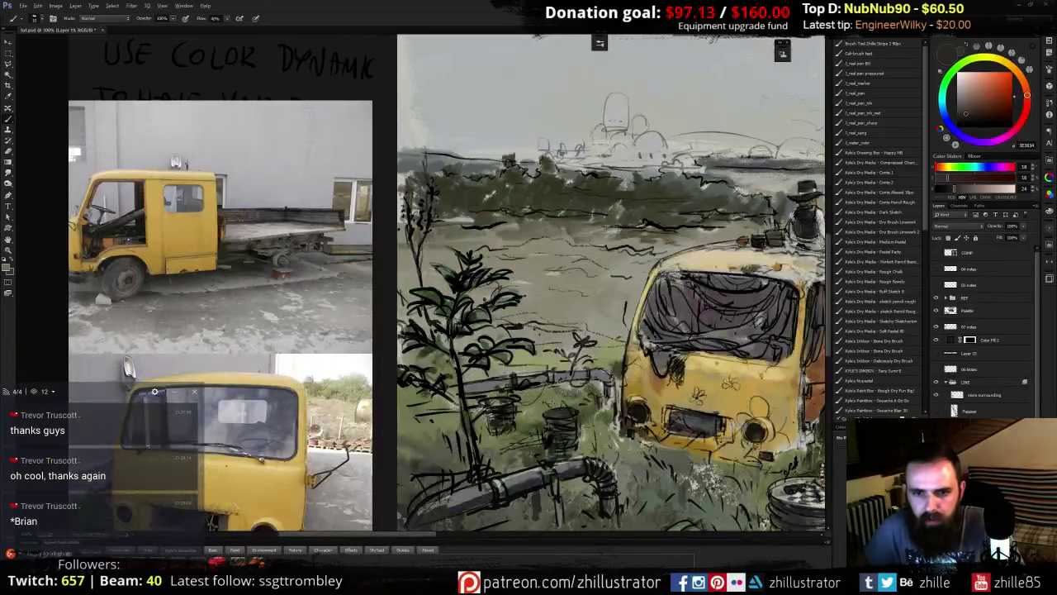
- Paint the grass around the pipes and near the white table behind the van with sampled and darkened olive greens
{"action": "left_click", "coordinate": [555, 404], "text": "alt"}
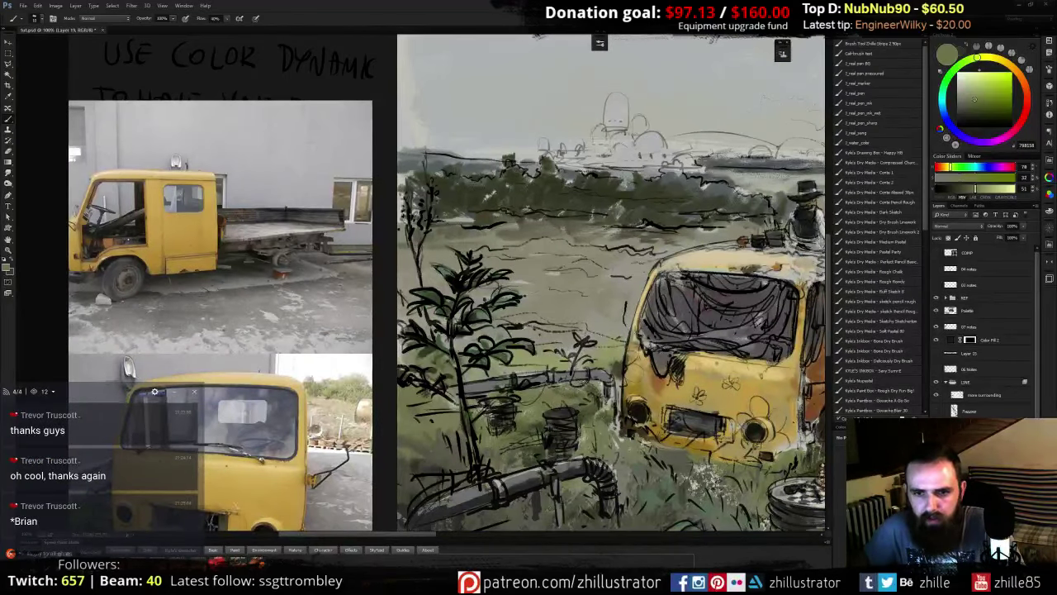
{"action": "left_click", "coordinate": [973, 104]}
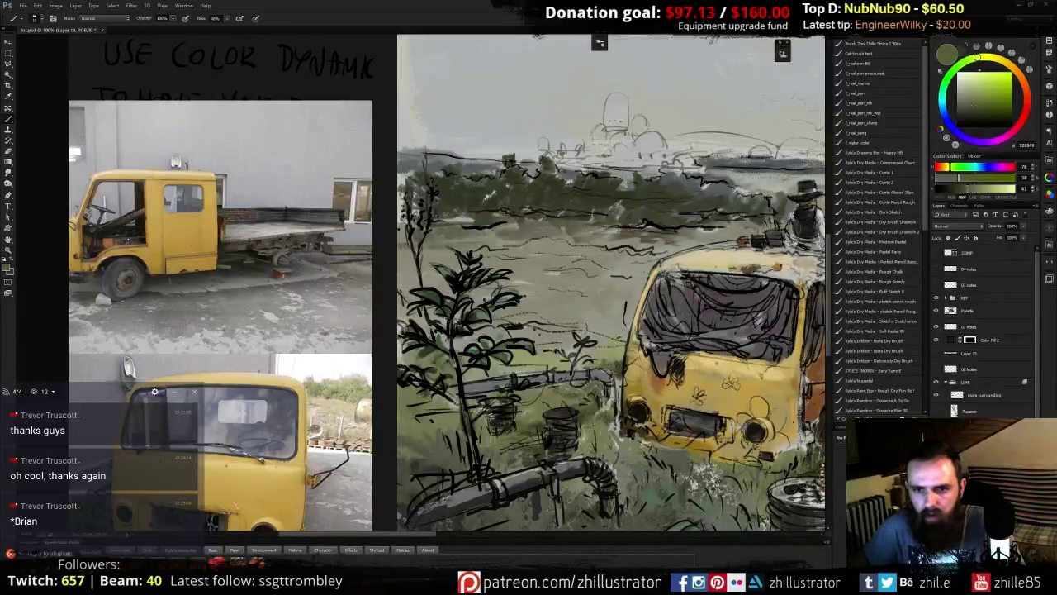
{"action": "left_click", "coordinate": [612, 359], "text": "alt"}
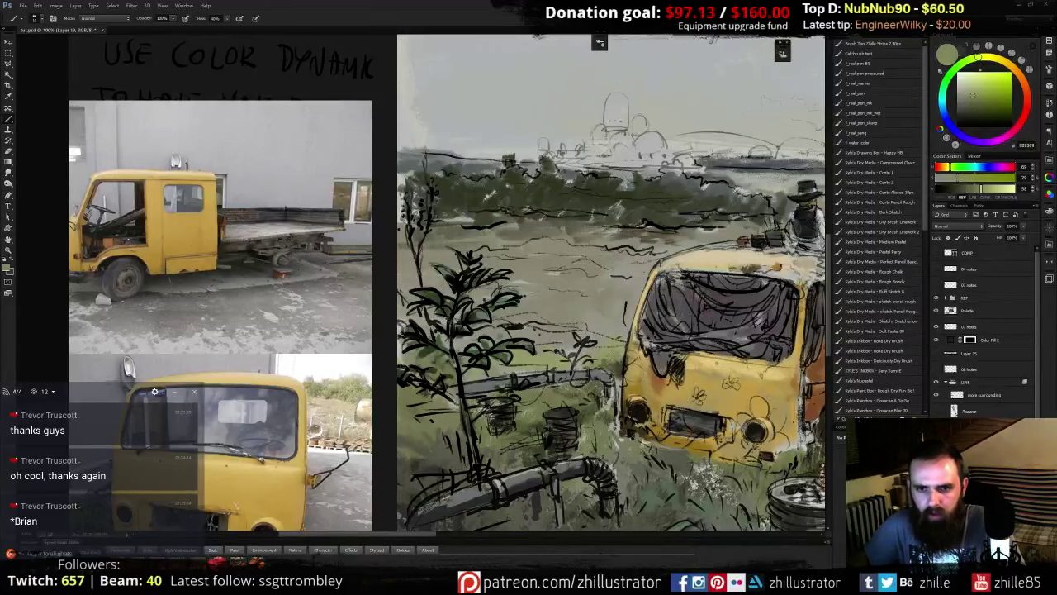
{"action": "mouse_move", "coordinate": [583, 356]}
{"action": "left_mouse_down"}
{"action": "mouse_move", "coordinate": [636, 337]}
{"action": "mouse_move", "coordinate": [370, 248]}
{"action": "left_mouse_up"}
{"action": "left_click", "coordinate": [972, 106]}
{"action": "left_click", "coordinate": [612, 349], "text": "alt"}
{"action": "left_click_drag", "start_coordinate": [598, 309], "coordinate": [492, 276]}
{"action": "left_click", "coordinate": [700, 246], "text": "alt"}
{"action": "left_click_drag", "start_coordinate": [708, 248], "coordinate": [781, 267]}
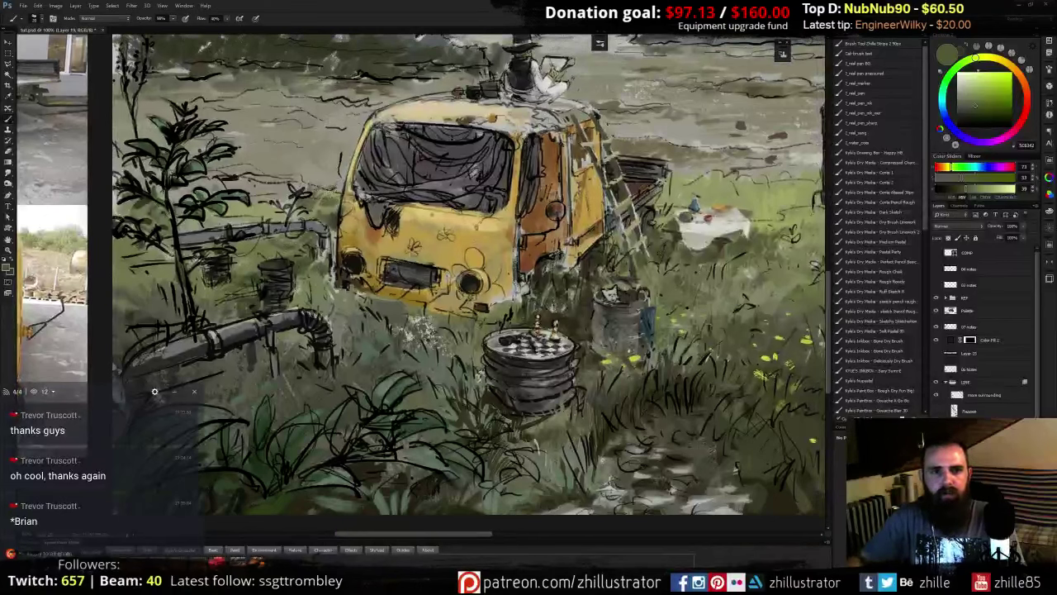
- Blend the grass edge between the tree and the van with sampled olive greens
{"action": "left_click_drag", "start_coordinate": [335, 192], "coordinate": [339, 210]}
{"action": "mouse_move", "coordinate": [249, 213]}
{"action": "left_mouse_down"}
{"action": "mouse_move", "coordinate": [319, 212]}
{"action": "mouse_move", "coordinate": [438, 259]}
{"action": "mouse_move", "coordinate": [477, 258]}
{"action": "mouse_move", "coordinate": [417, 262]}
{"action": "left_mouse_up"}
{"action": "left_click", "coordinate": [266, 209], "text": "alt"}
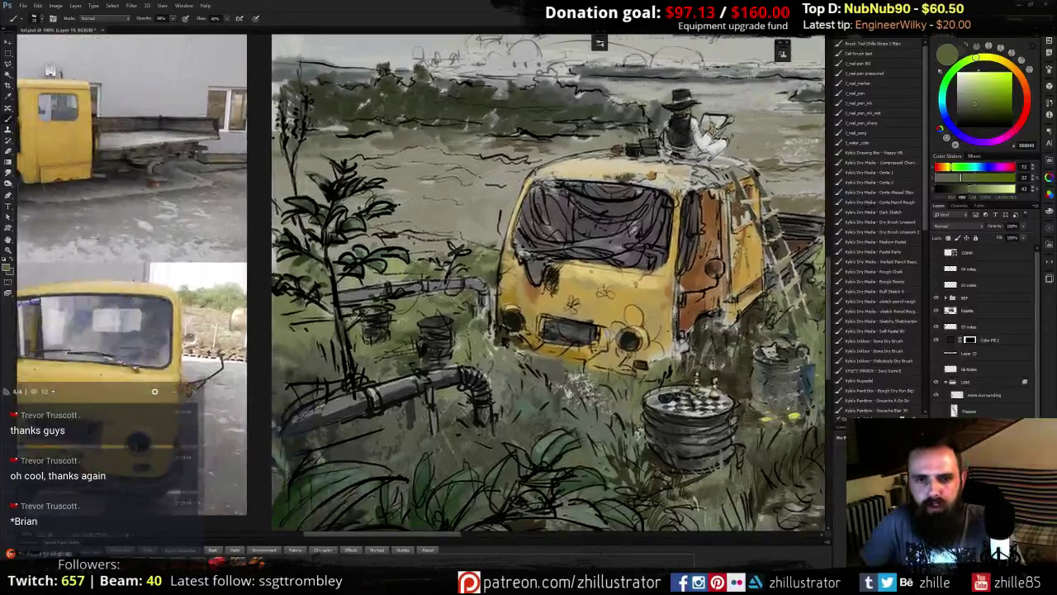
{"action": "left_click", "coordinate": [400, 266], "text": "alt"}
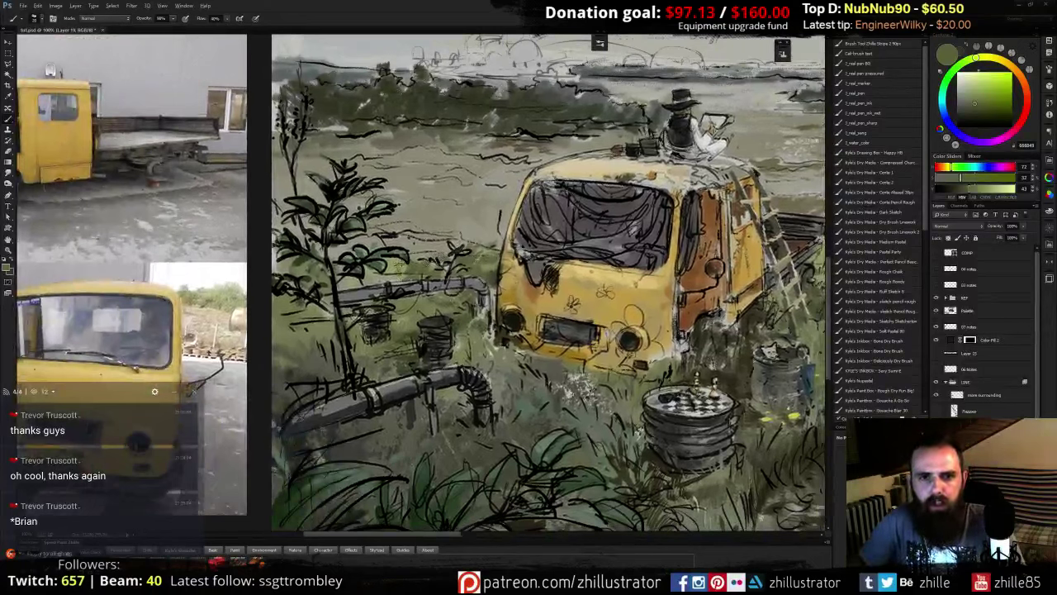
{"action": "left_click", "coordinate": [417, 259], "text": "alt"}
{"action": "left_click_drag", "start_coordinate": [413, 260], "coordinate": [306, 272]}
{"action": "left_click", "coordinate": [410, 270], "text": "alt"}
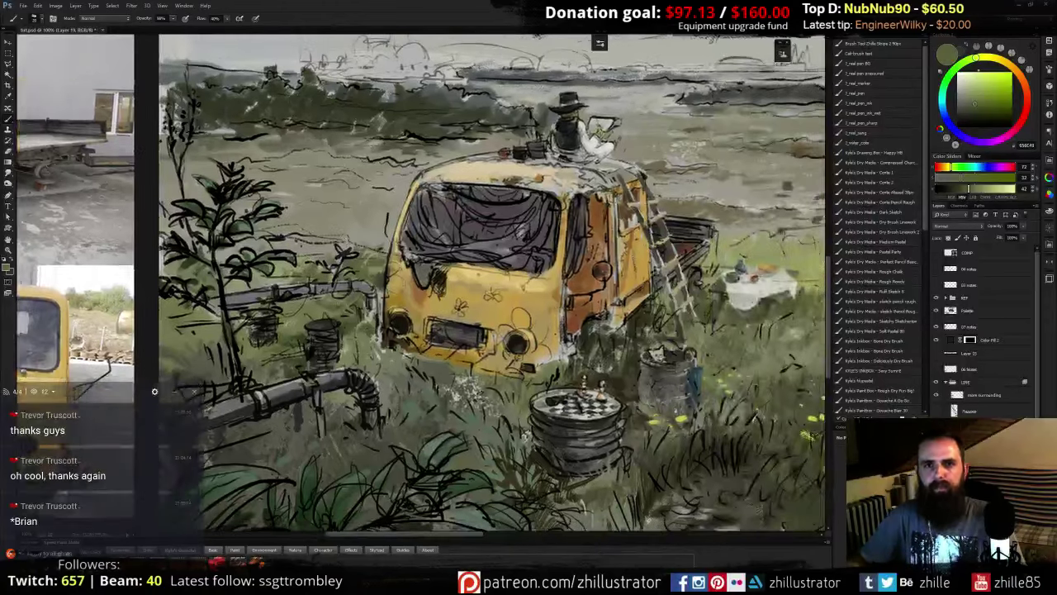
- Work sampled brown and light greyish beige into the field between the tree and the van
{"action": "left_click", "coordinate": [339, 247], "text": "alt"}
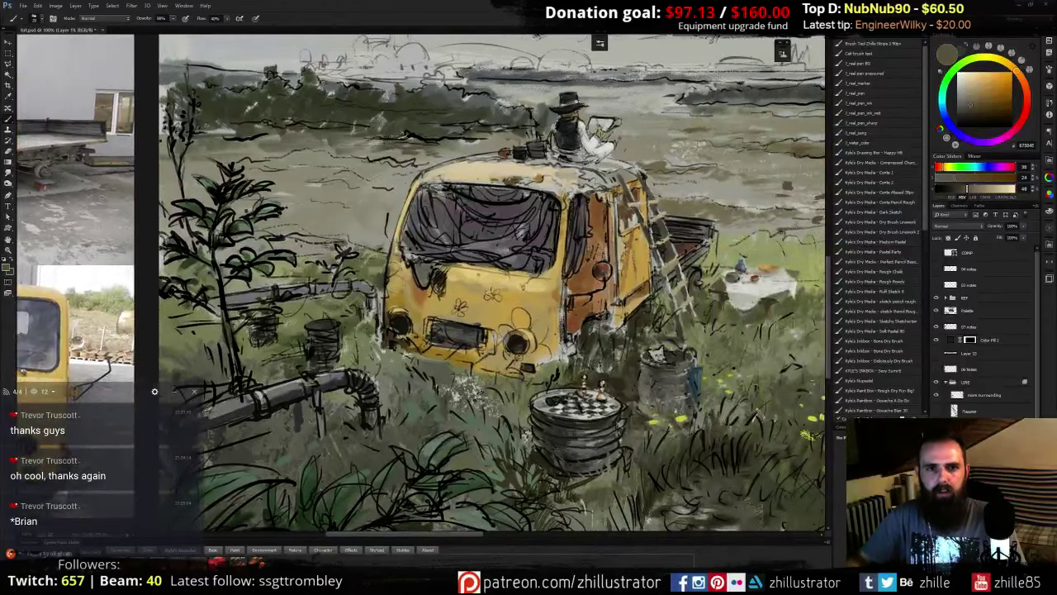
{"action": "left_click_drag", "start_coordinate": [319, 248], "coordinate": [297, 245]}
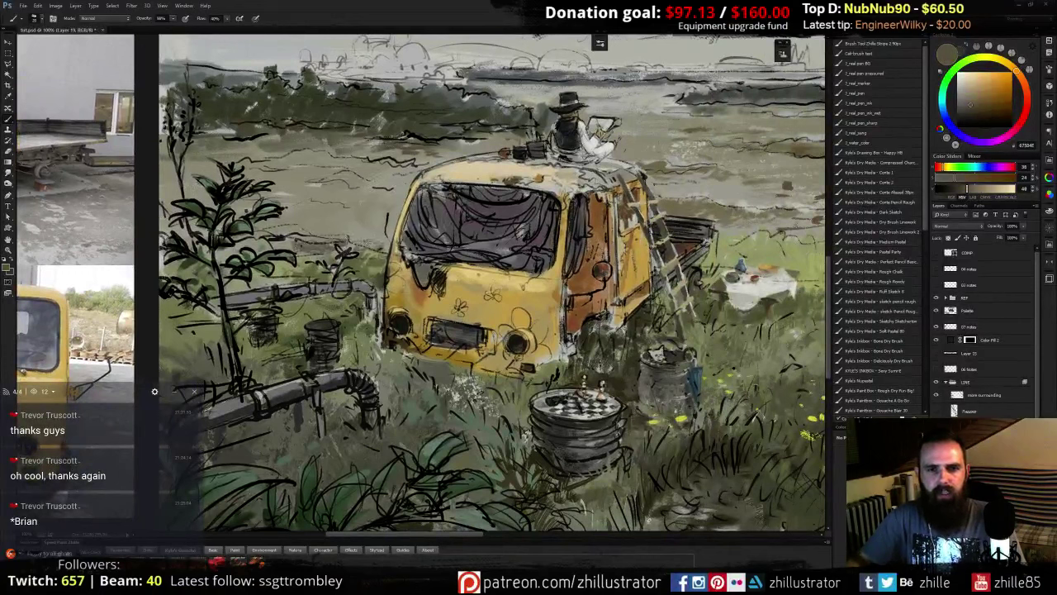
{"action": "mouse_move", "coordinate": [373, 242]}
{"action": "left_mouse_down"}
{"action": "mouse_move", "coordinate": [364, 238]}
{"action": "mouse_move", "coordinate": [383, 242]}
{"action": "mouse_move", "coordinate": [336, 225]}
{"action": "mouse_move", "coordinate": [409, 228]}
{"action": "left_mouse_up"}
{"action": "left_click", "coordinate": [362, 234], "text": "alt"}
{"action": "left_click", "coordinate": [393, 235], "text": "alt"}
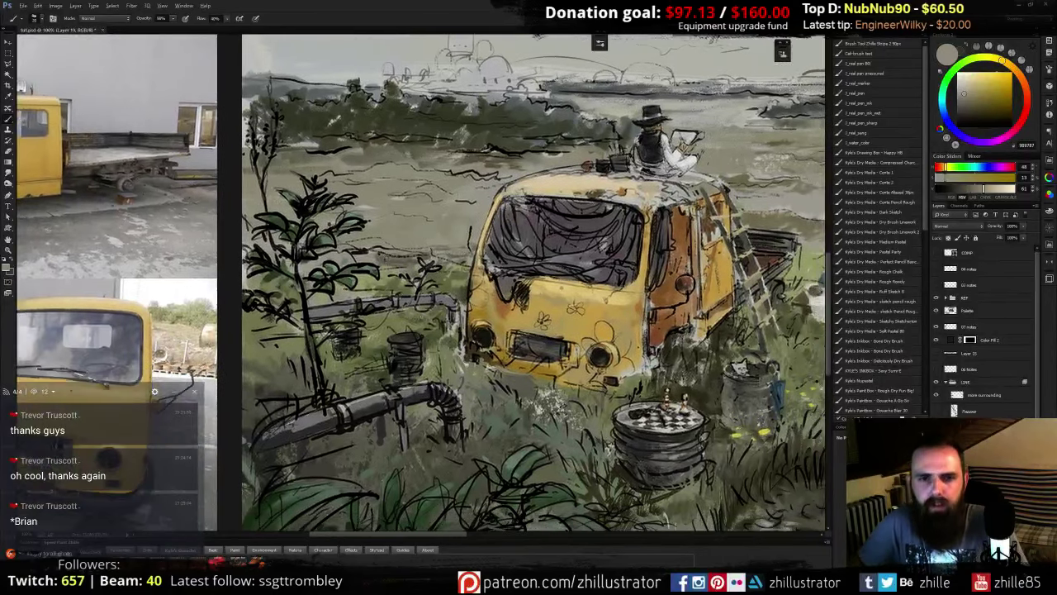
- Add ground streaks to the field above the tree and beside the van's roof with sampled greyish and warmer browns
{"action": "left_click", "coordinate": [430, 203], "text": "alt"}
{"action": "mouse_move", "coordinate": [438, 186]}
{"action": "left_mouse_down"}
{"action": "mouse_move", "coordinate": [418, 190]}
{"action": "mouse_move", "coordinate": [476, 201]}
{"action": "left_mouse_up"}
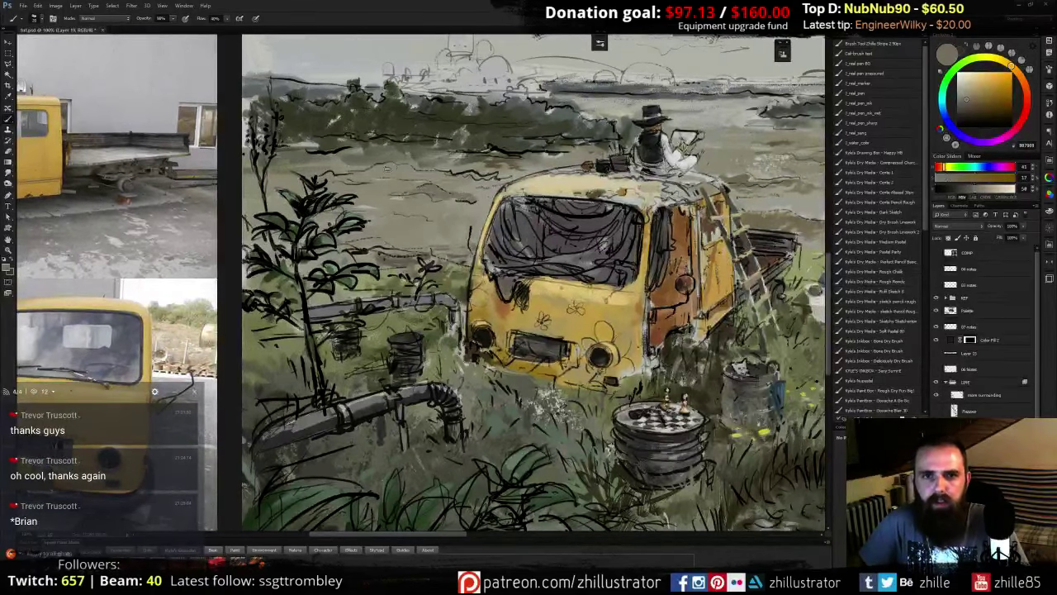
{"action": "mouse_move", "coordinate": [387, 170]}
{"action": "left_mouse_down"}
{"action": "mouse_move", "coordinate": [489, 177]}
{"action": "mouse_move", "coordinate": [370, 152]}
{"action": "left_mouse_up"}
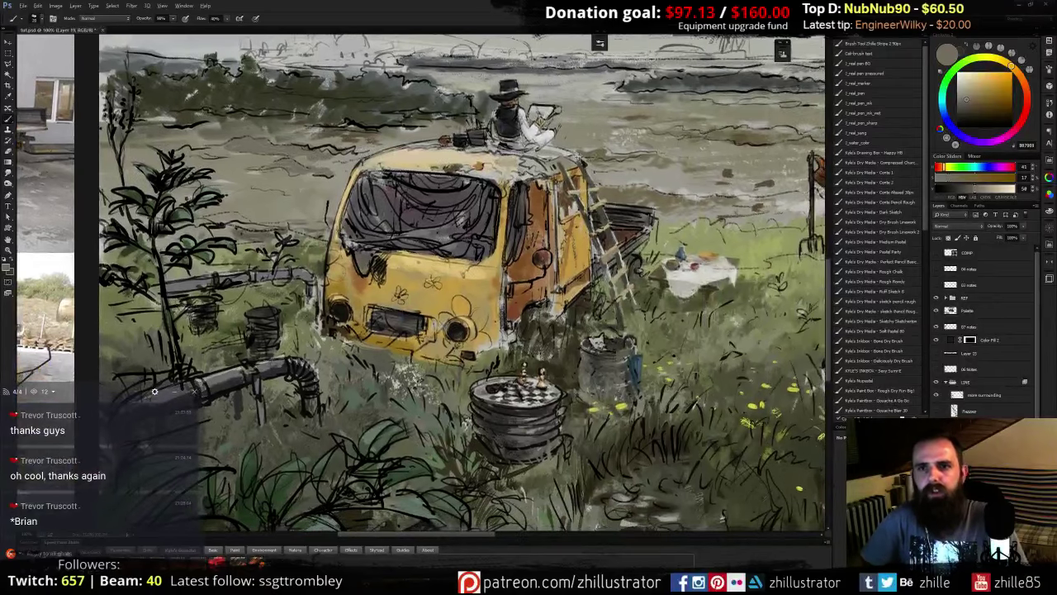
{"action": "left_click", "coordinate": [580, 157], "text": "alt"}
{"action": "mouse_move", "coordinate": [256, 142]}
{"action": "left_mouse_down"}
{"action": "mouse_move", "coordinate": [243, 143]}
{"action": "mouse_move", "coordinate": [299, 150]}
{"action": "left_mouse_up"}
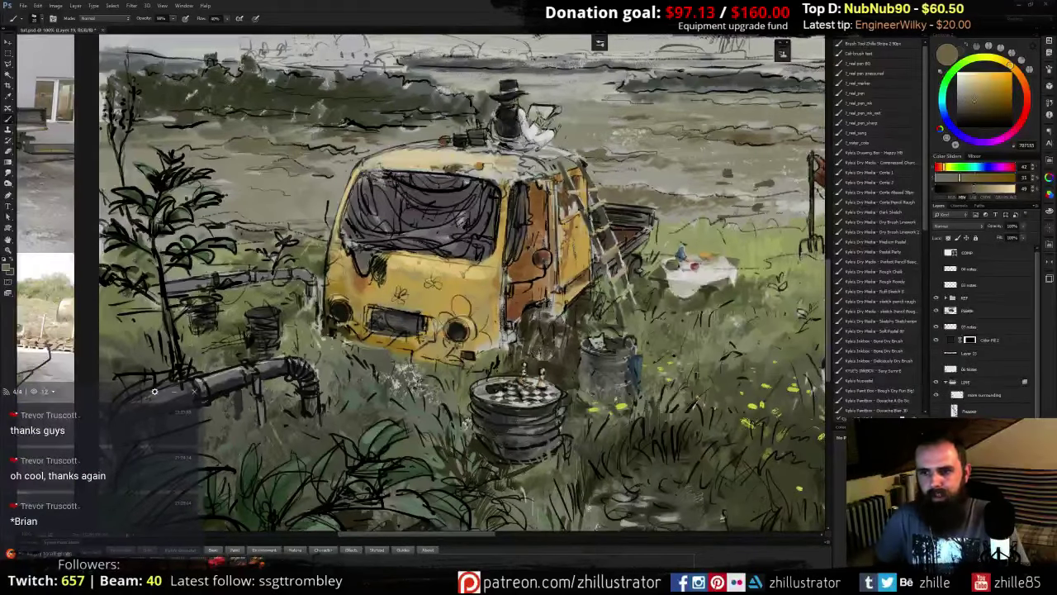
- Compare the painting with and without the current layer, and hide the line art group
{"action": "key", "text": "ctrl+comma"}
{"action": "key", "text": "ctrl+comma"}
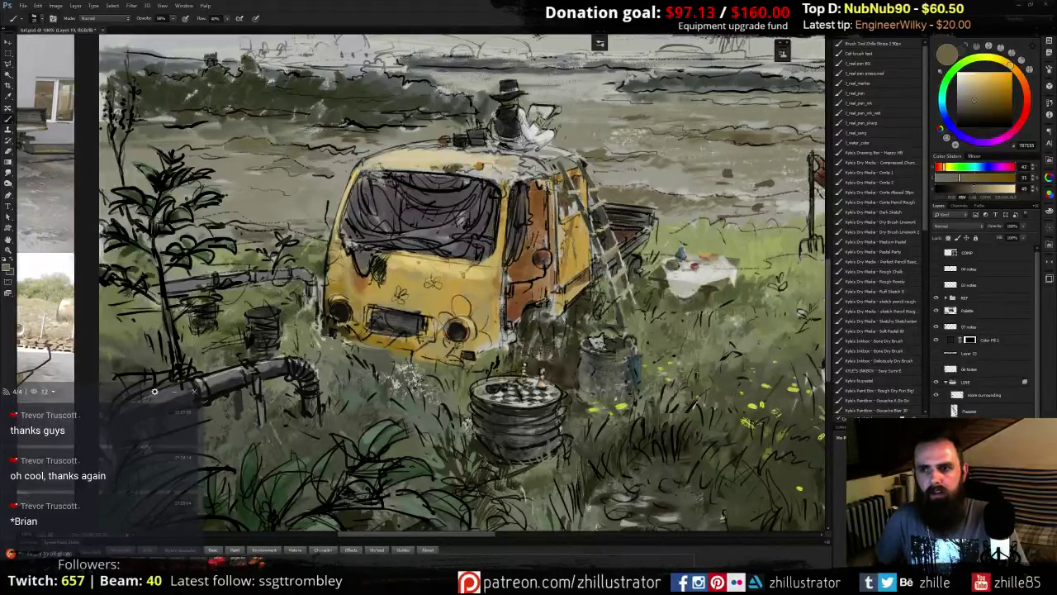
{"action": "key", "text": "ctrl+comma"}
{"action": "key", "text": "ctrl+comma"}
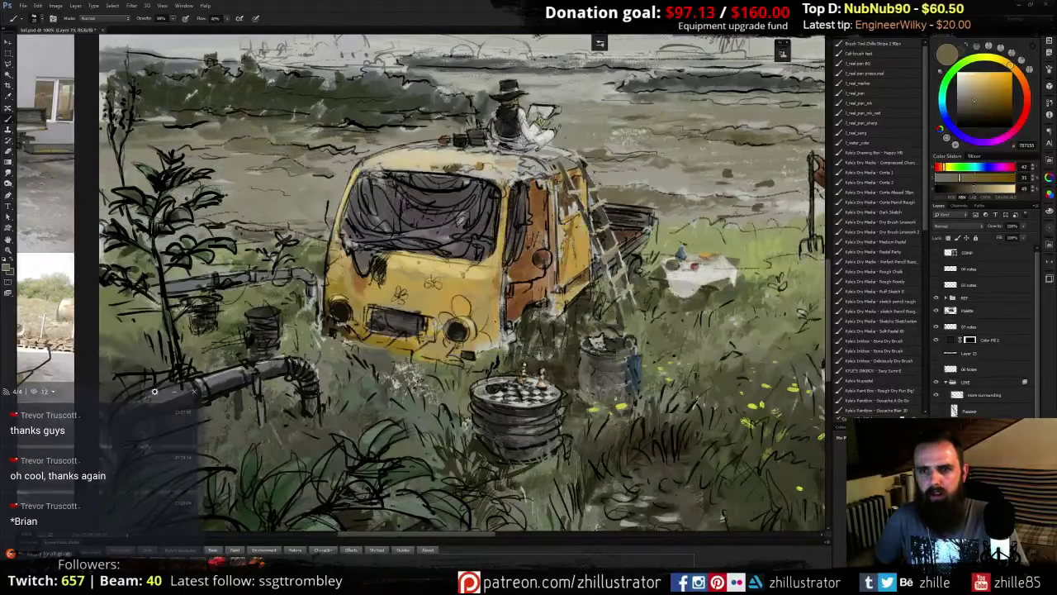
{"action": "left_click", "coordinate": [935, 382]}
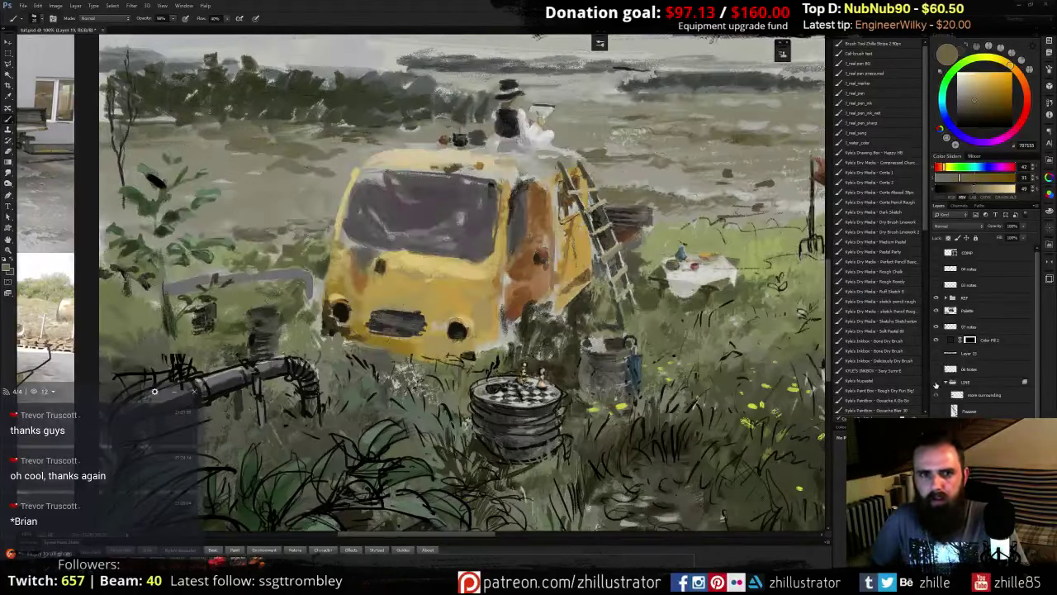
- Touch up the field and the grass behind the tree with sampled greyish brown, light olive and mid green
{"action": "left_click", "coordinate": [329, 152], "text": "alt"}
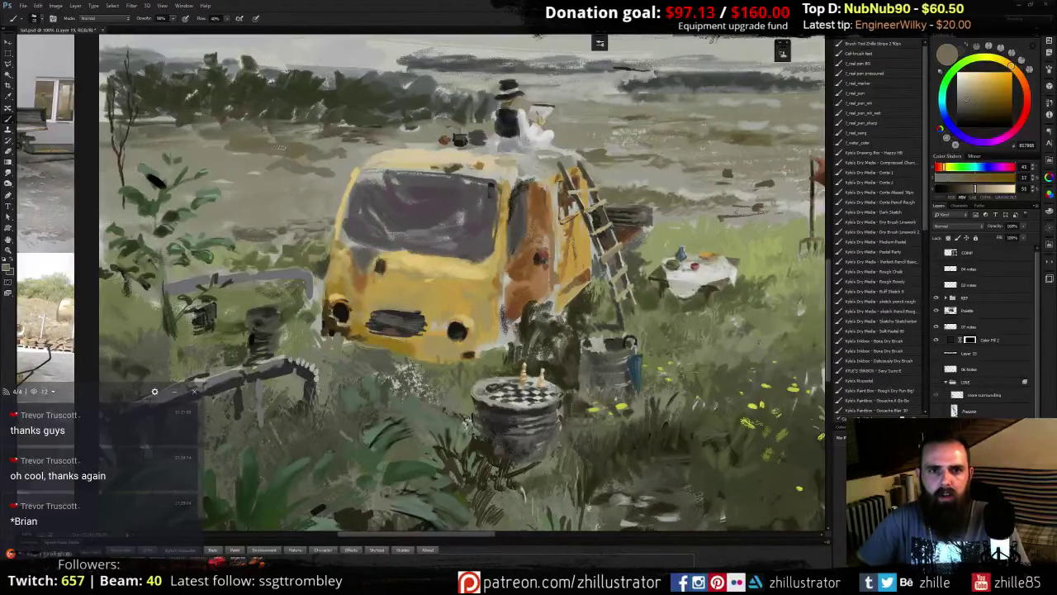
{"action": "left_click", "coordinate": [251, 145], "text": "alt"}
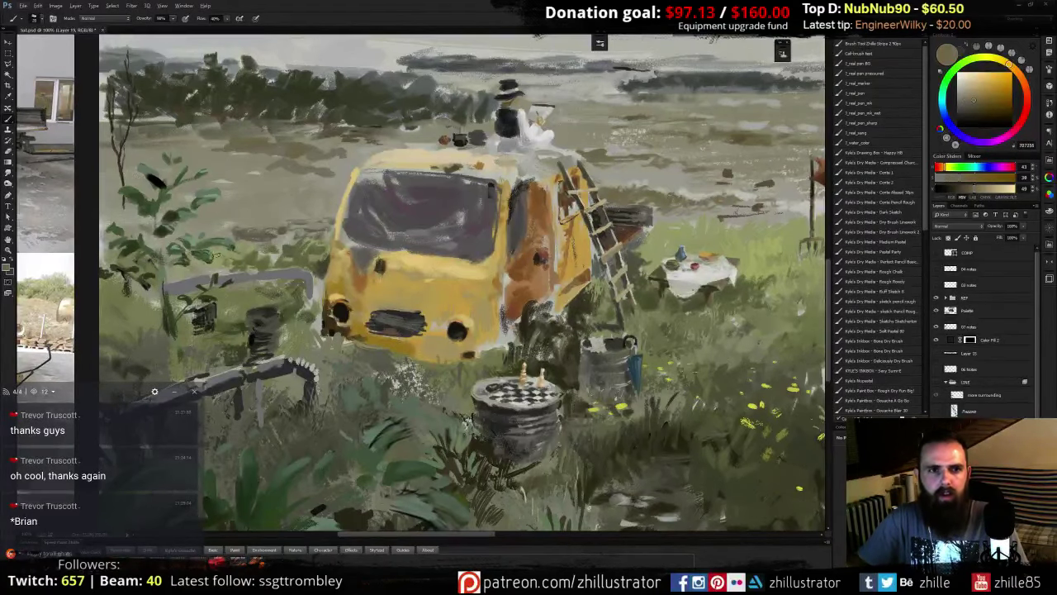
{"action": "left_click_drag", "start_coordinate": [239, 247], "coordinate": [355, 227]}
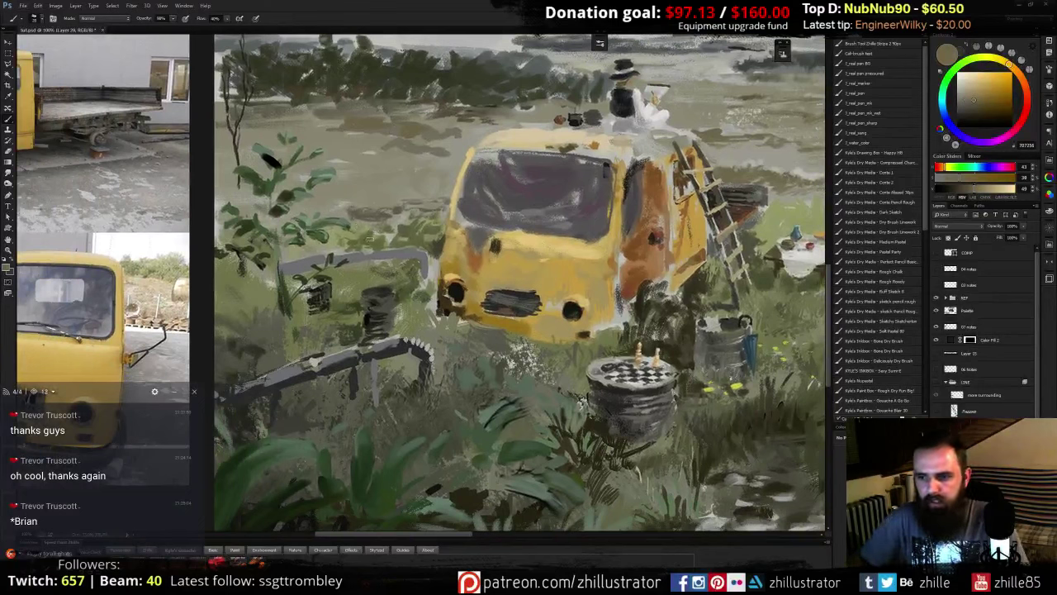
{"action": "left_click", "coordinate": [336, 236], "text": "alt"}
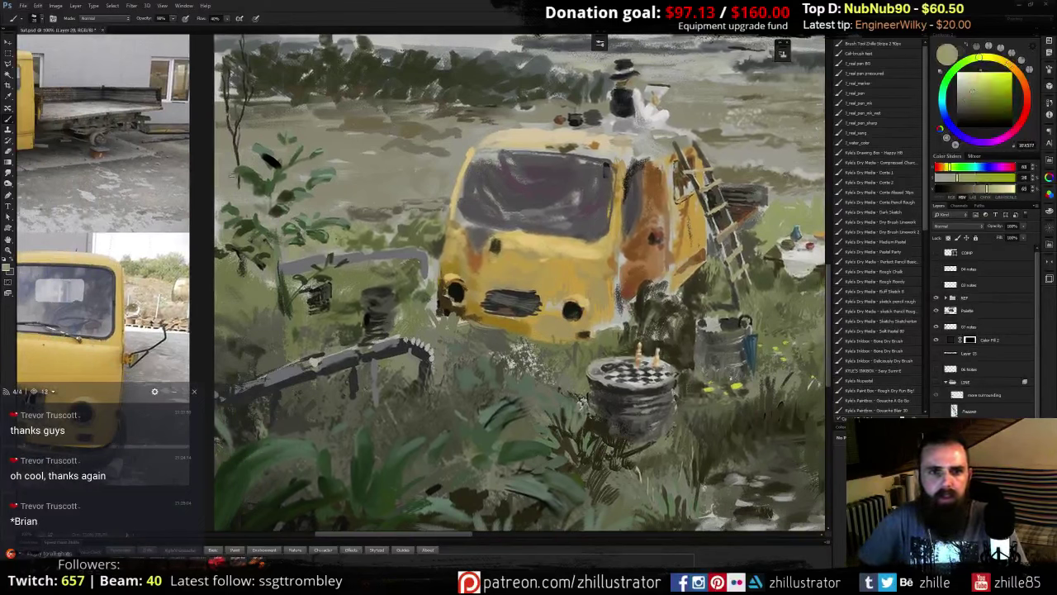
{"action": "left_click", "coordinate": [241, 199], "text": "alt"}
{"action": "mouse_move", "coordinate": [240, 198]}
{"action": "left_mouse_down"}
{"action": "mouse_move", "coordinate": [218, 198]}
{"action": "mouse_move", "coordinate": [245, 206]}
{"action": "mouse_move", "coordinate": [257, 191]}
{"action": "mouse_move", "coordinate": [269, 241]}
{"action": "mouse_move", "coordinate": [296, 223]}
{"action": "mouse_move", "coordinate": [356, 216]}
{"action": "left_mouse_up"}
{"action": "left_click", "coordinate": [249, 203], "text": "alt"}
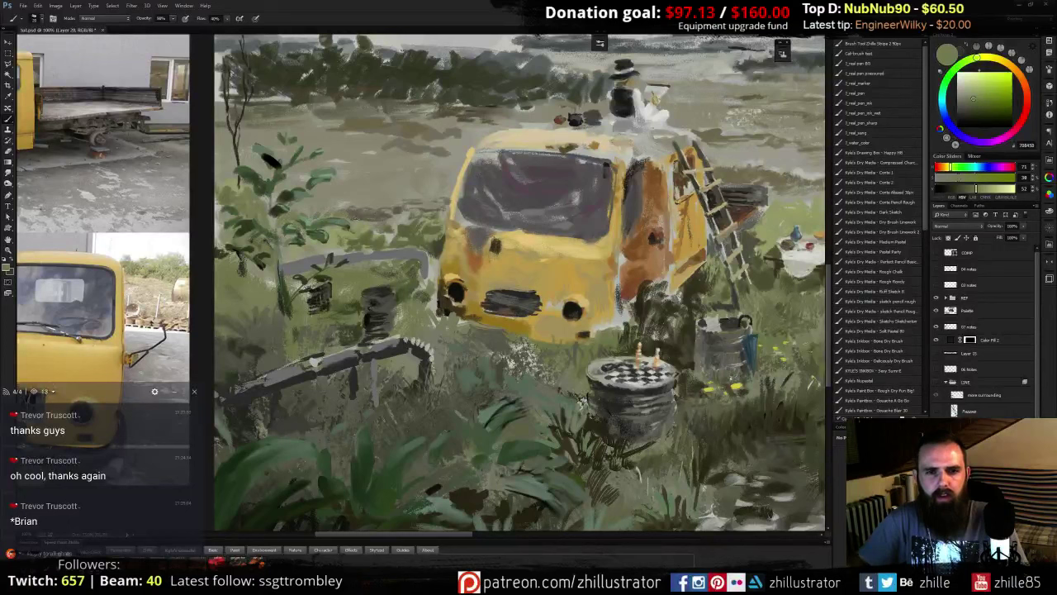
- Touch up the grass behind the leafy shrub and beside the van with sampled light olive greens, undoing a stray stroke
{"action": "left_click", "coordinate": [358, 229], "text": "alt"}
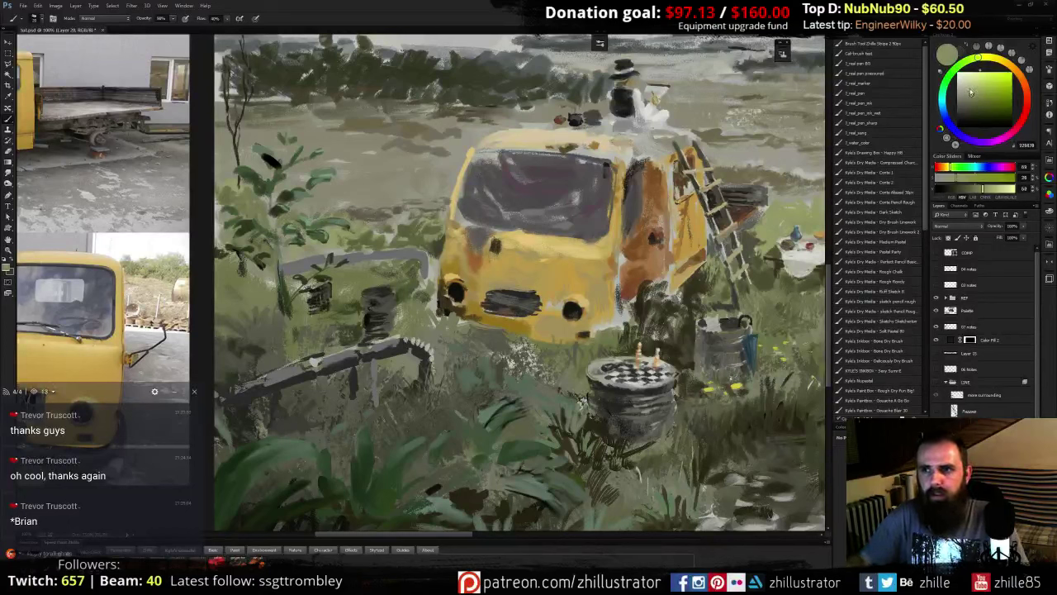
{"action": "left_click", "coordinate": [380, 228], "text": "alt"}
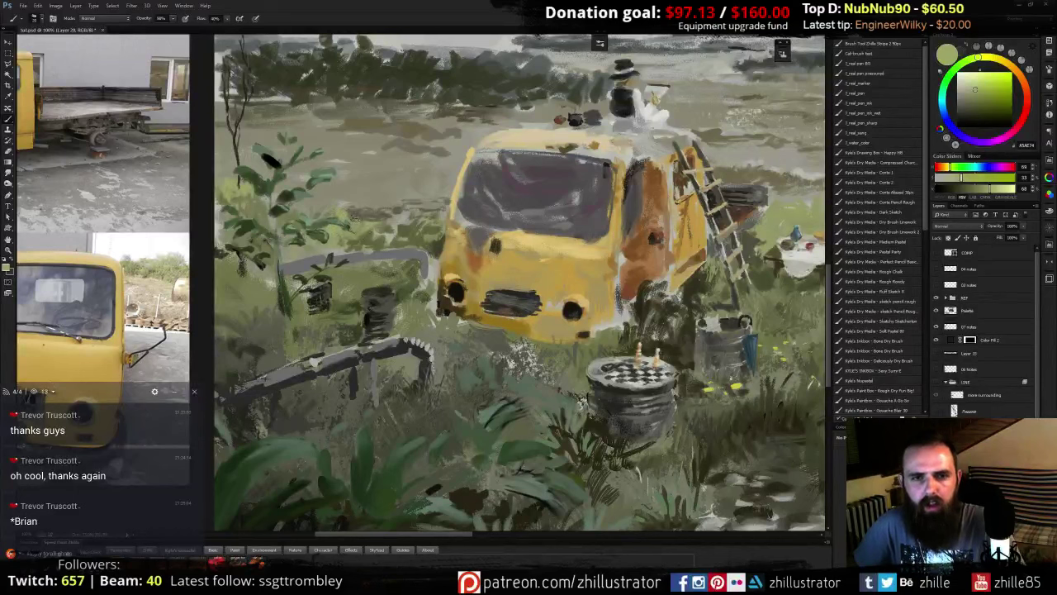
{"action": "key", "text": "ctrl+z"}
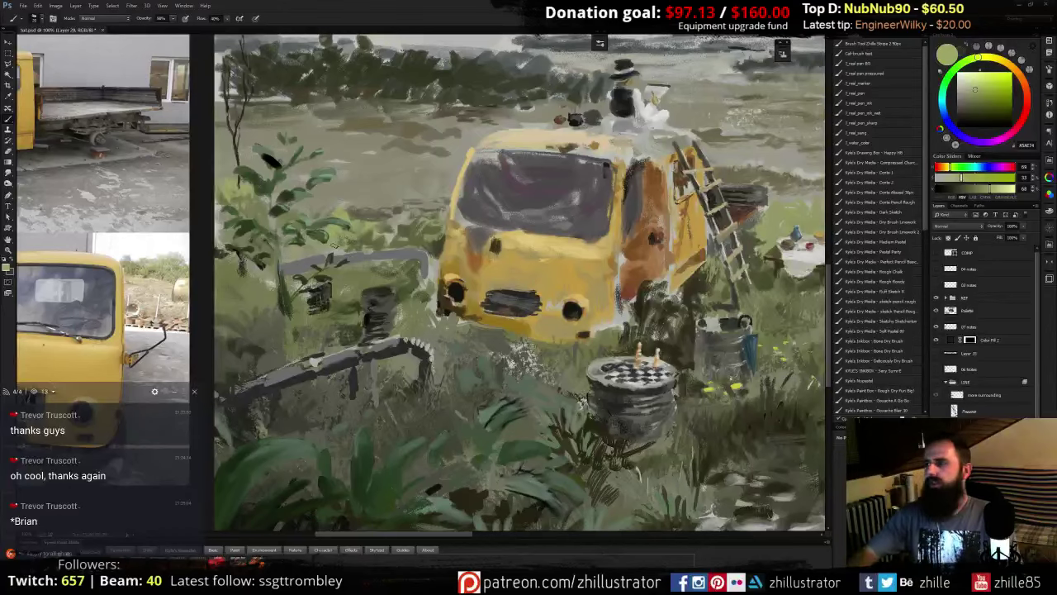
{"action": "key", "text": "ctrl+plus"}
{"action": "mouse_move", "coordinate": [335, 249]}
{"action": "left_mouse_down"}
{"action": "mouse_move", "coordinate": [472, 286]}
{"action": "mouse_move", "coordinate": [532, 339]}
{"action": "left_mouse_up"}
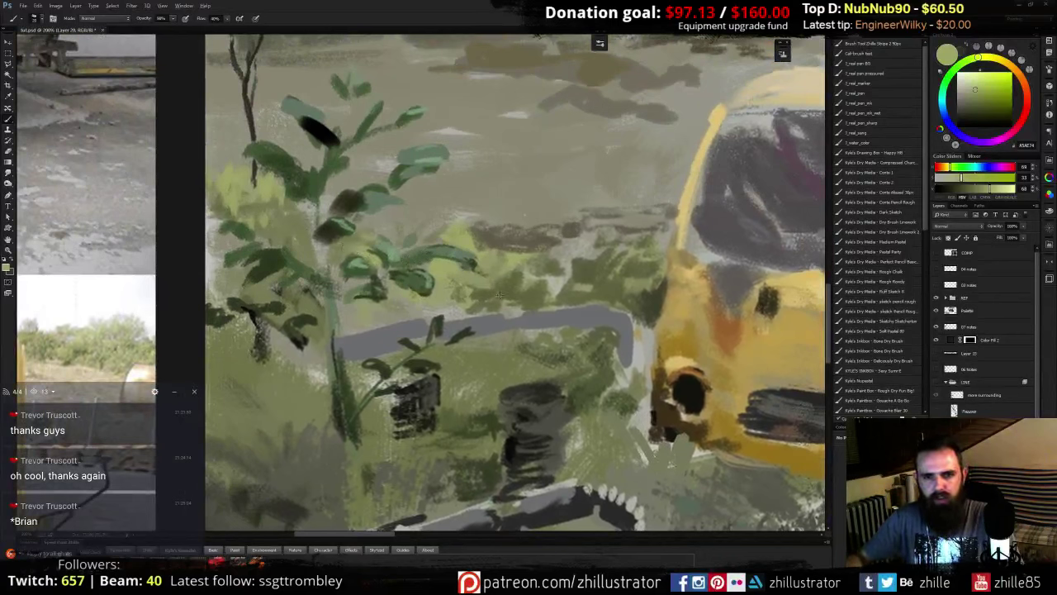
{"action": "left_click", "coordinate": [459, 291], "text": "alt"}
{"action": "left_click", "coordinate": [451, 290], "text": "alt"}
{"action": "left_click_drag", "start_coordinate": [430, 306], "coordinate": [501, 307]}
{"action": "left_click_drag", "start_coordinate": [383, 203], "coordinate": [474, 321]}
{"action": "left_click", "coordinate": [327, 303], "text": "alt"}
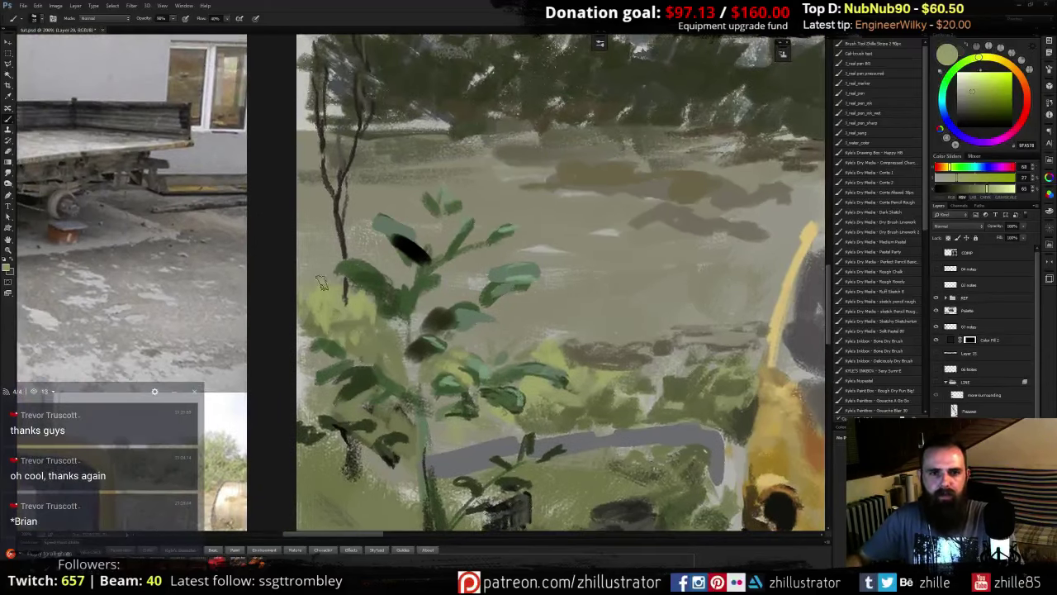
- Strengthen the trunk and branches of the thin bare tree above the shrub with sampled dark browns
{"action": "left_click_drag", "start_coordinate": [327, 219], "coordinate": [358, 313]}
{"action": "left_click", "coordinate": [400, 165], "text": "alt"}
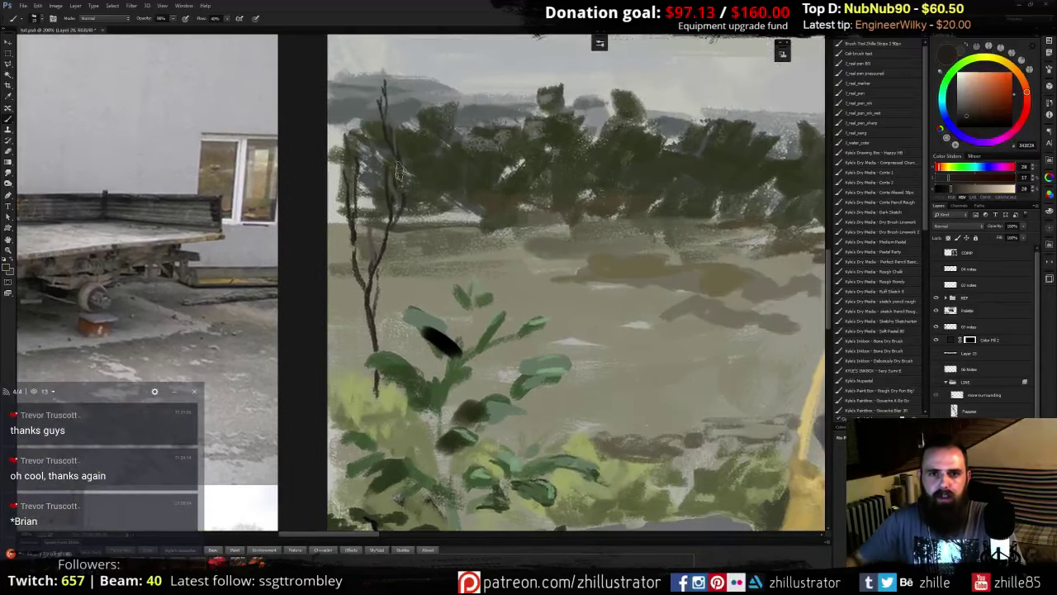
{"action": "left_click", "coordinate": [385, 252], "text": "alt"}
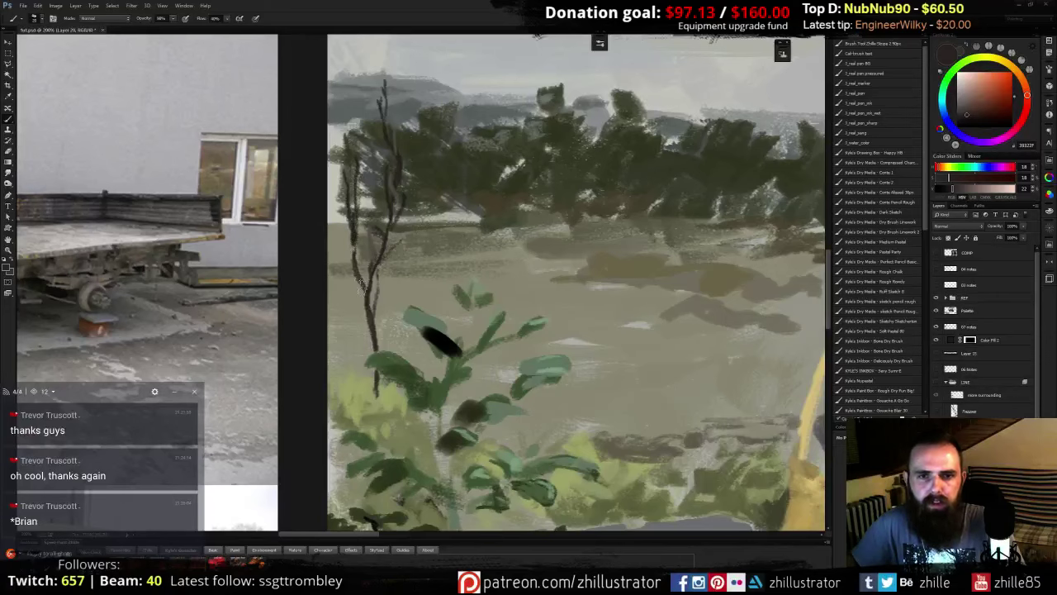
{"action": "mouse_move", "coordinate": [543, 393]}
{"action": "left_mouse_down"}
{"action": "mouse_move", "coordinate": [526, 359]}
{"action": "mouse_move", "coordinate": [512, 400]}
{"action": "left_mouse_up"}
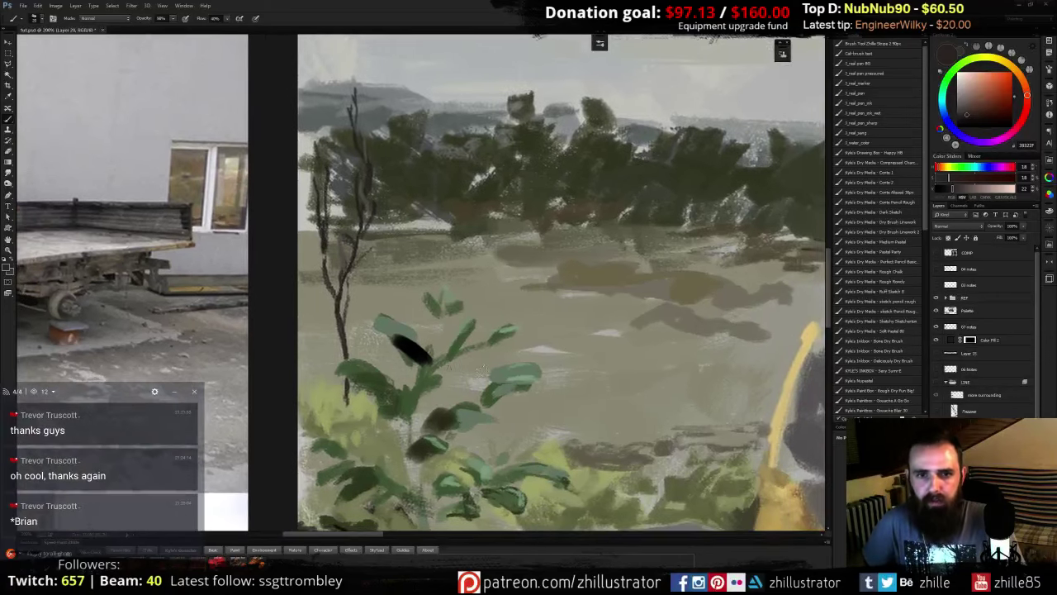
- Sample dark green from the shrub and work the thin tree's upper branches with the Mixer Brush
{"action": "left_click", "coordinate": [376, 378], "text": "alt"}
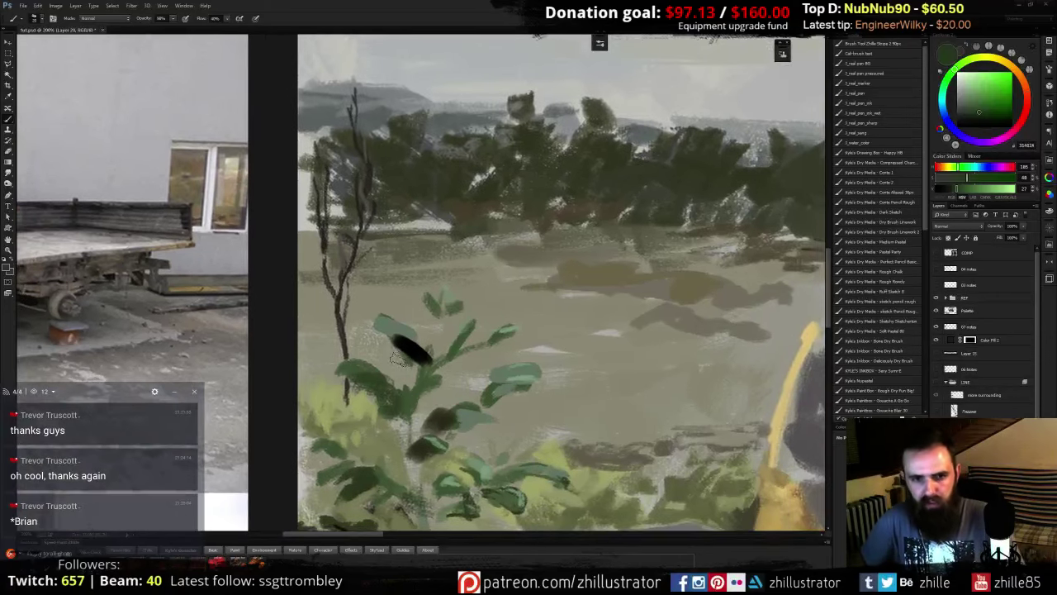
{"action": "key", "text": "shift+b"}
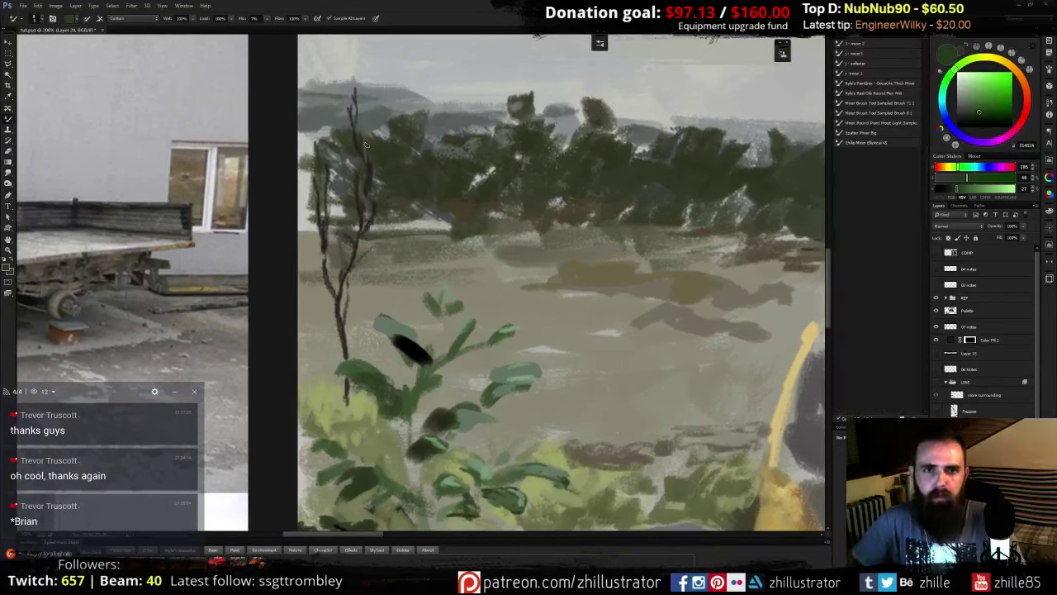
{"action": "left_click_drag", "start_coordinate": [347, 128], "coordinate": [362, 109]}
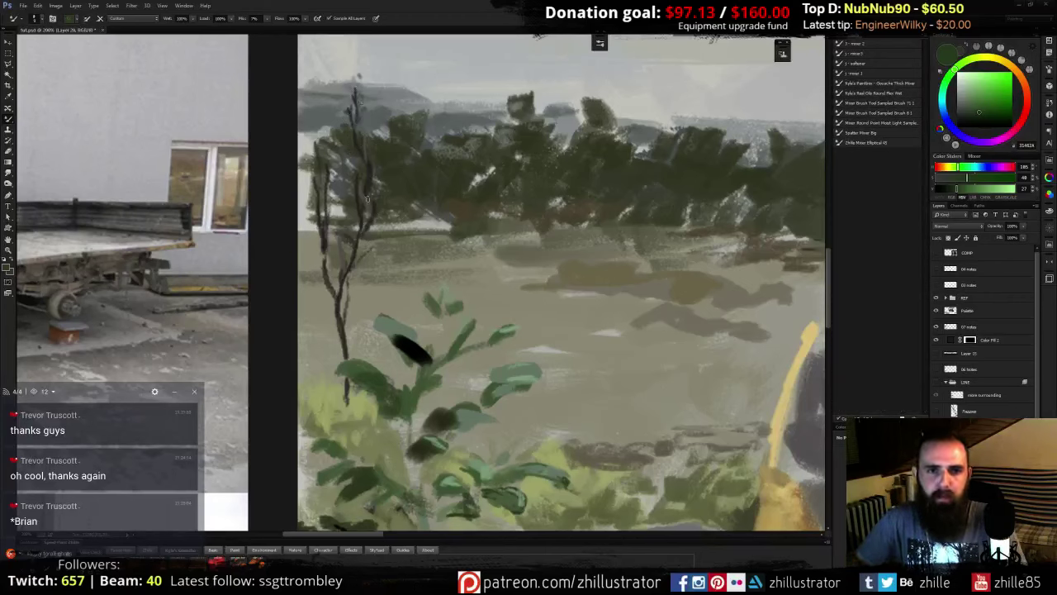
{"action": "left_click", "coordinate": [373, 183], "text": "alt"}
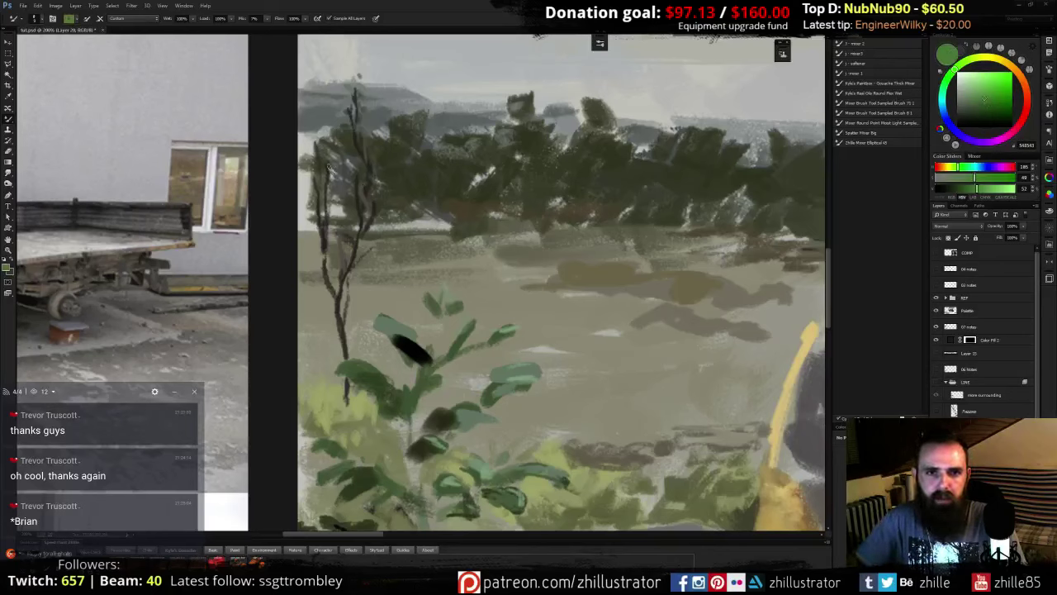
{"action": "key", "text": "b"}
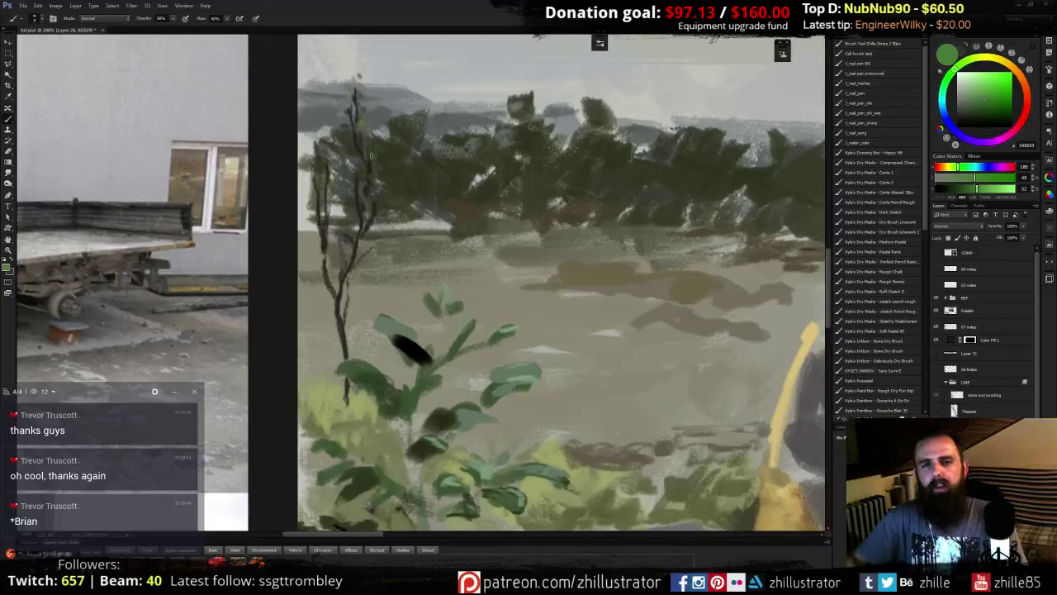
- Dab small leaves along the thin tree's branches in a muted mid green adjusted from the shrub's colour
{"action": "left_click", "coordinate": [405, 397], "text": "alt"}
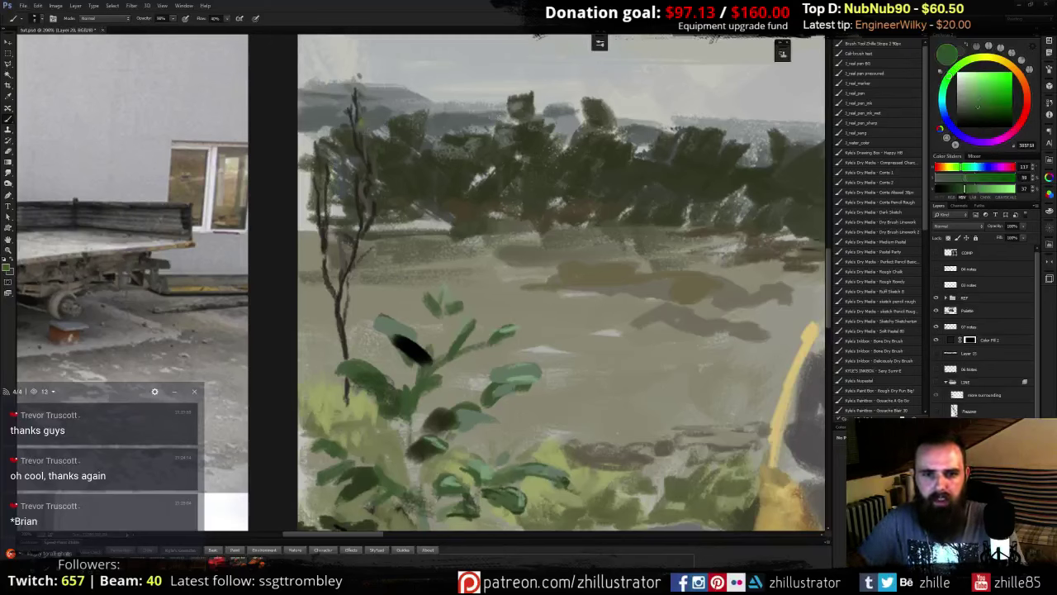
{"action": "left_click", "coordinate": [982, 105]}
{"action": "left_click", "coordinate": [953, 73]}
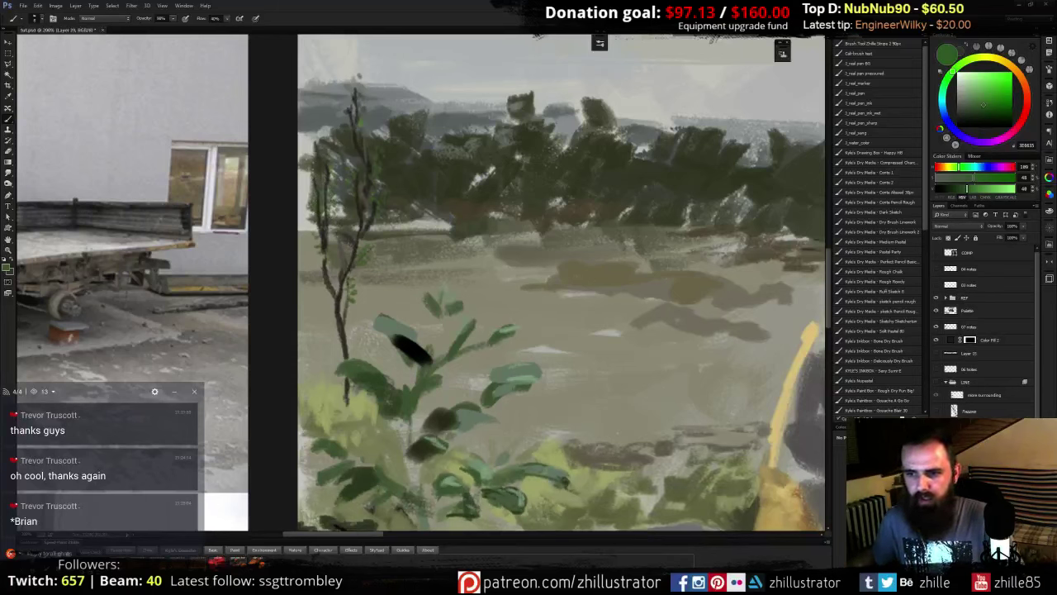
- Compare the painting with individual layers hidden and shown
{"action": "left_click", "coordinate": [935, 429]}
{"action": "left_click", "coordinate": [936, 446]}
{"action": "left_click", "coordinate": [935, 430]}
{"action": "left_click", "coordinate": [935, 445]}
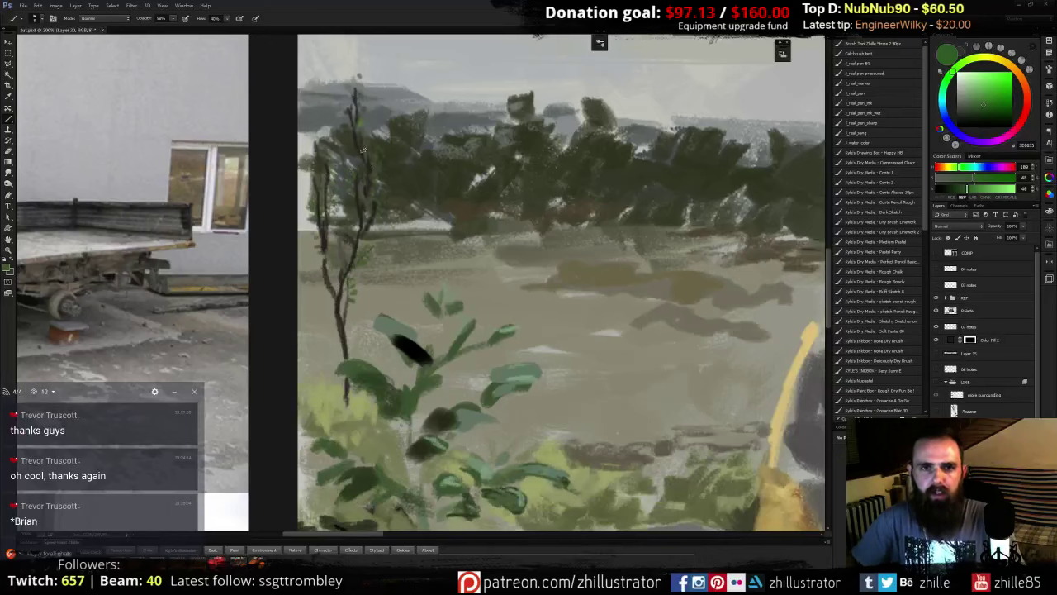
- Build up foliage along both branches of the thin tree with sampled dark green and lighter olive dabs
{"action": "left_click", "coordinate": [363, 224], "text": "alt"}
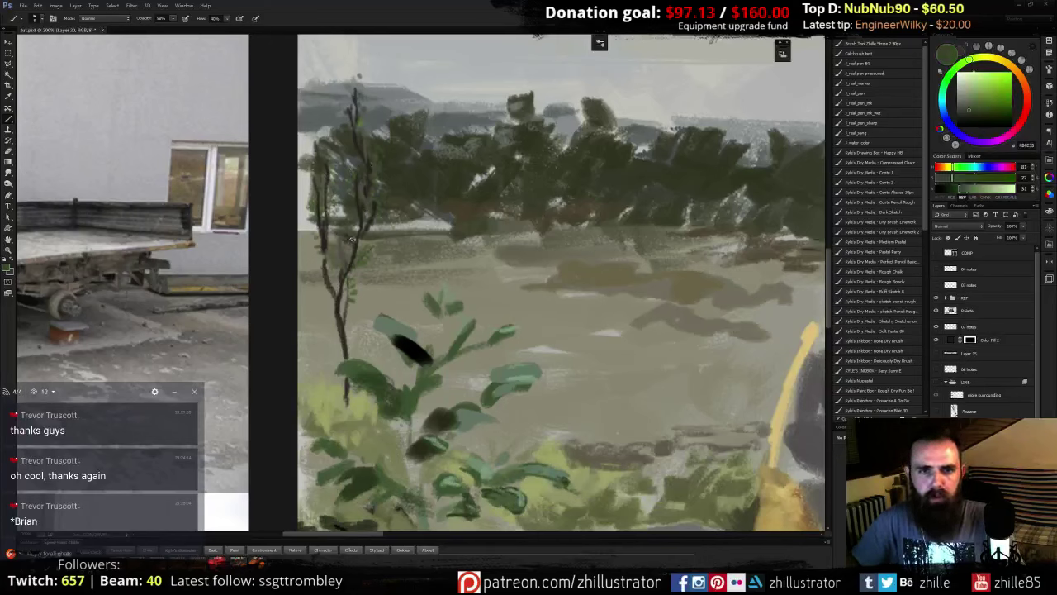
{"action": "left_click", "coordinate": [362, 245], "text": "alt"}
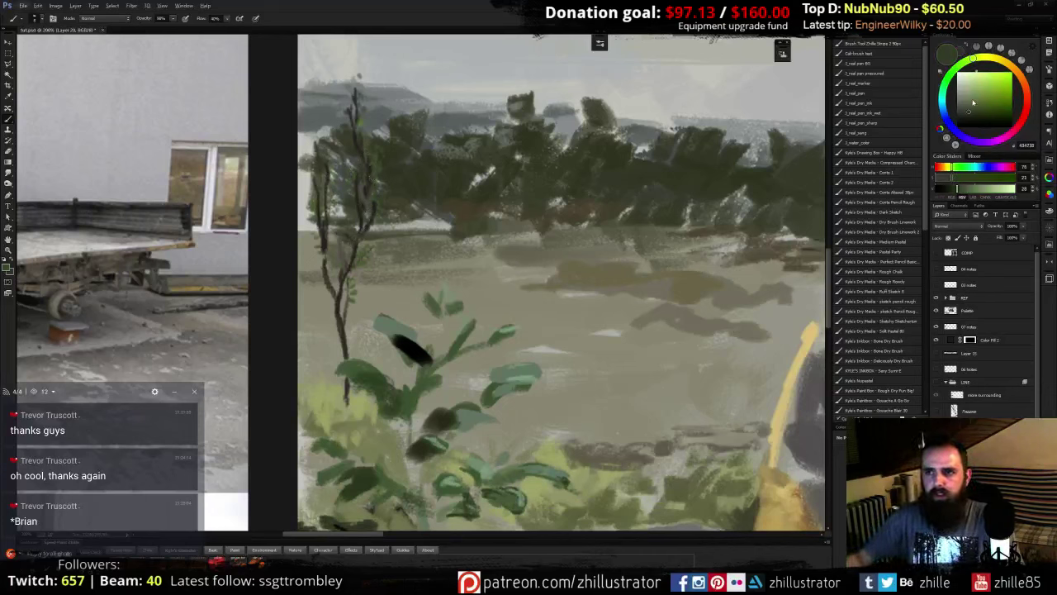
{"action": "left_click", "coordinate": [364, 227], "text": "alt"}
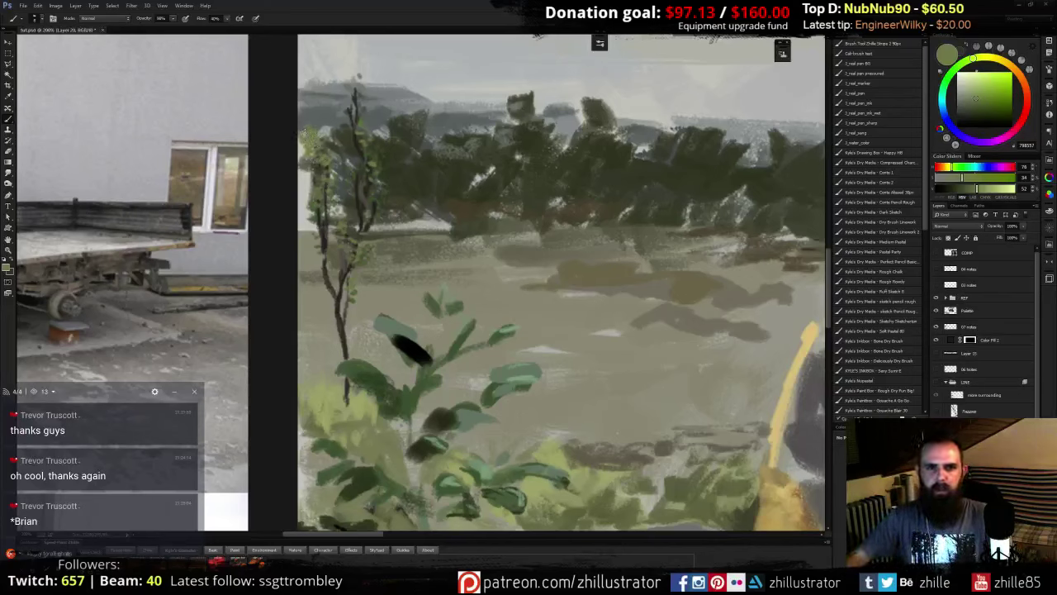
{"action": "left_click_drag", "start_coordinate": [305, 130], "coordinate": [299, 148]}
{"action": "left_click", "coordinate": [373, 165], "text": "alt"}
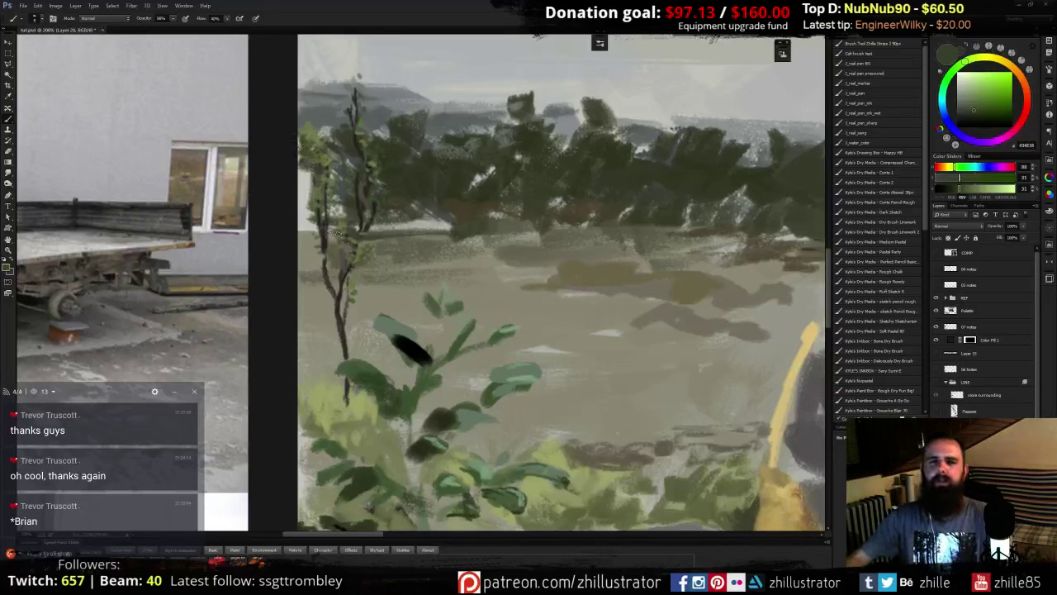
- Shape the leaf cluster at the thin tree's tip with sampled dark olive, light olive and greyish background colours
{"action": "left_click", "coordinate": [360, 99], "text": "alt"}
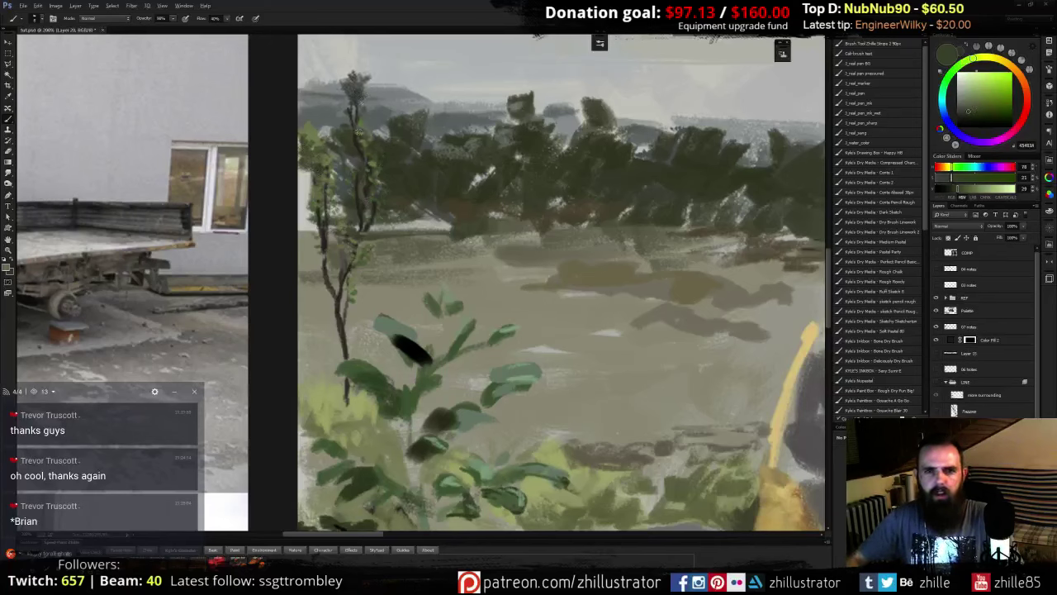
{"action": "left_click", "coordinate": [366, 81], "text": "alt"}
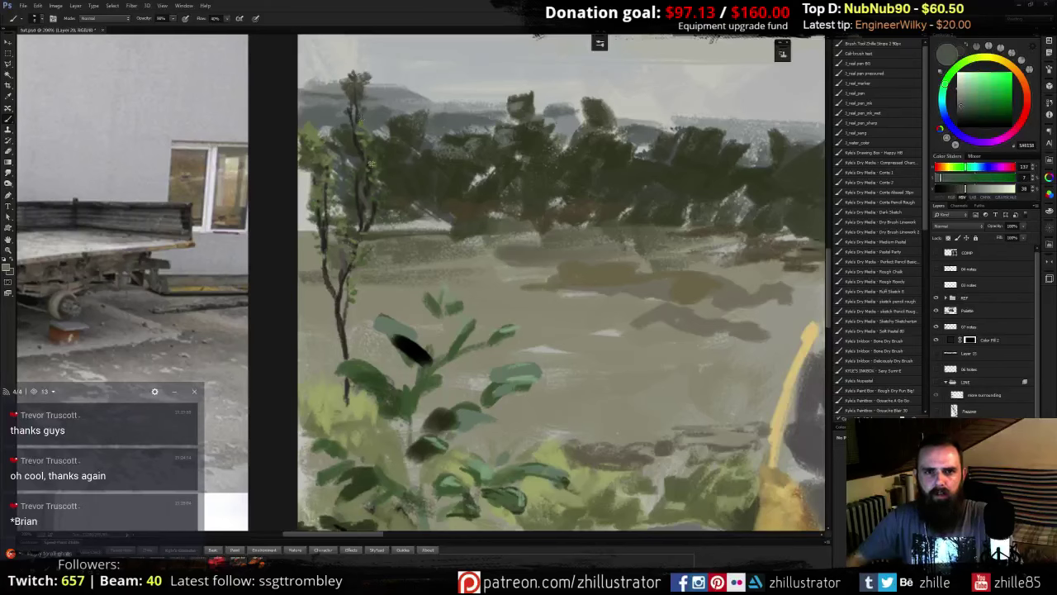
{"action": "left_click", "coordinate": [356, 90], "text": "alt"}
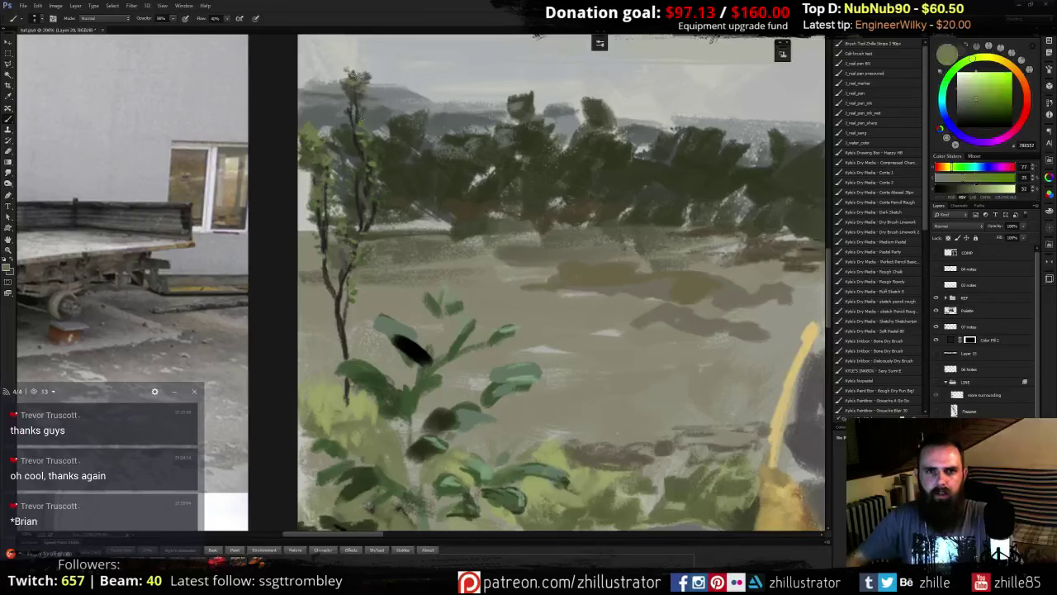
{"action": "left_click", "coordinate": [364, 83], "text": "alt"}
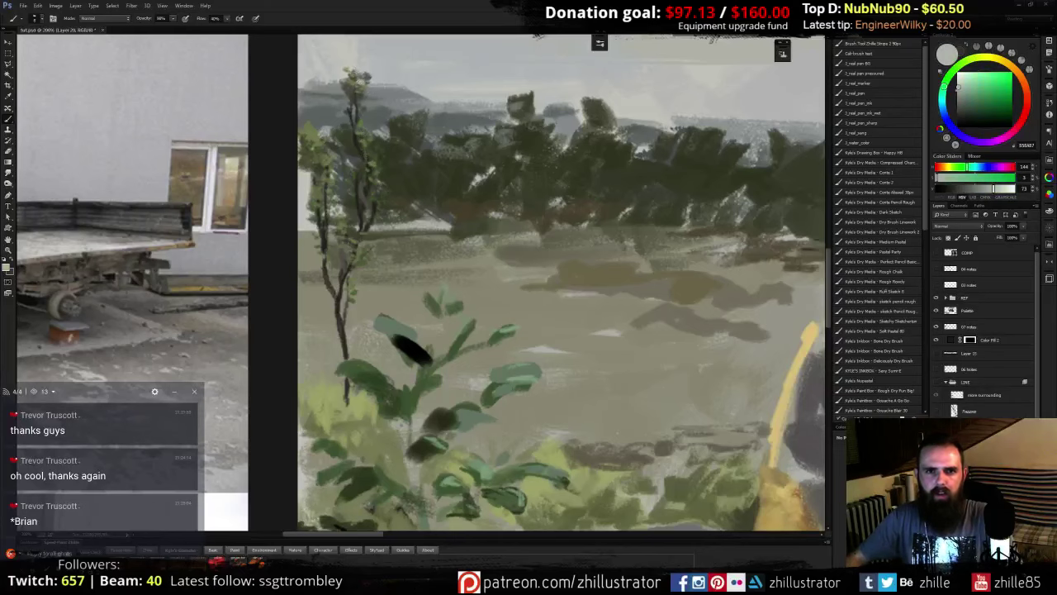
{"action": "left_click", "coordinate": [357, 93], "text": "alt"}
{"action": "left_click", "coordinate": [351, 101], "text": "alt"}
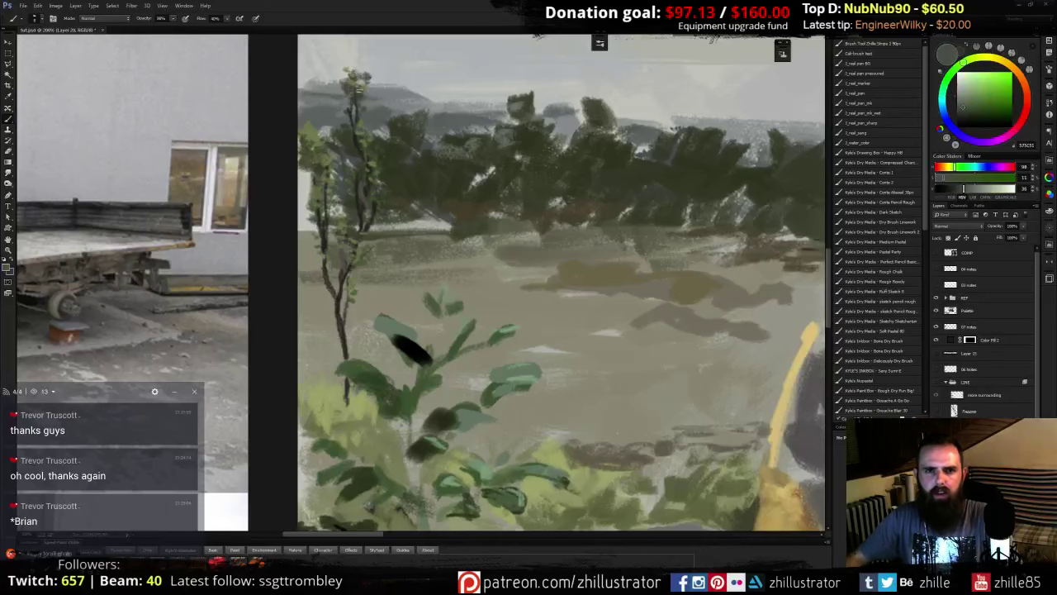
{"action": "left_click", "coordinate": [347, 99], "text": "alt"}
{"action": "left_click", "coordinate": [362, 76], "text": "alt"}
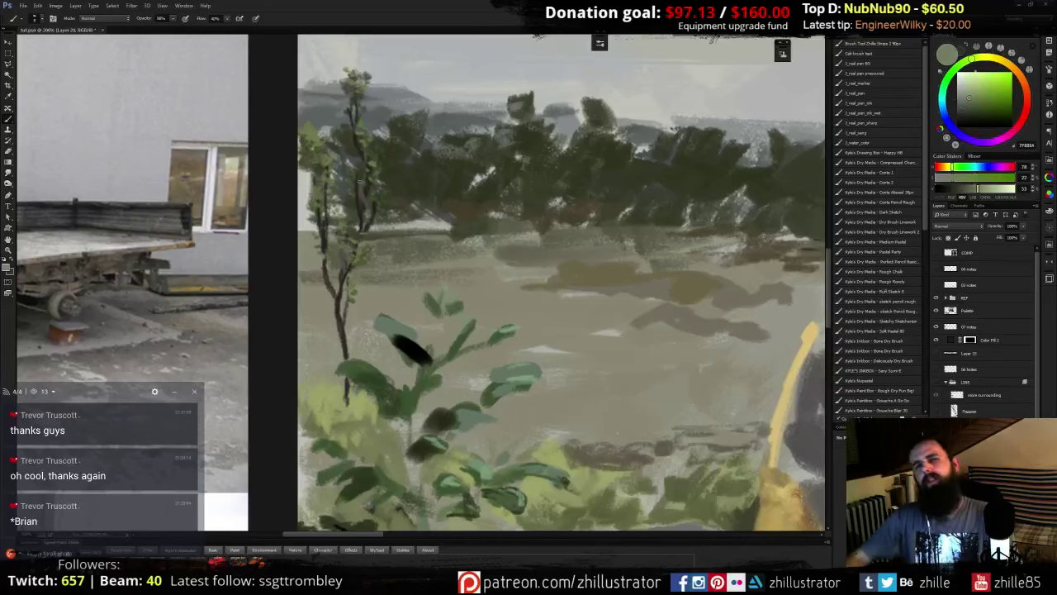
- Refine the thin tree's trunk fork and lower leaves with sampled field beige and olive green
{"action": "left_click_drag", "start_coordinate": [415, 140], "coordinate": [386, 183]}
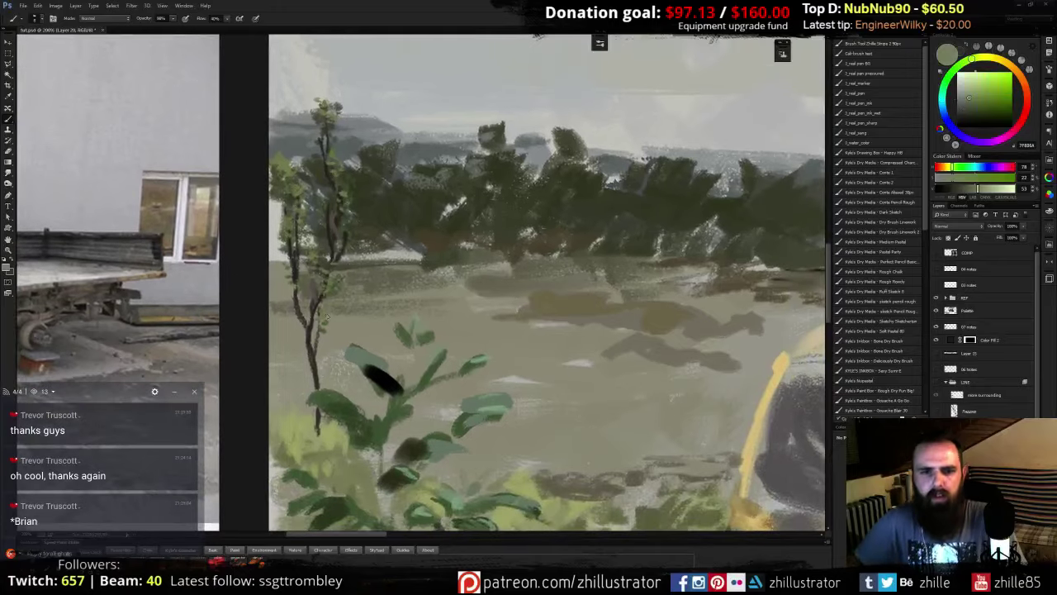
{"action": "left_click", "coordinate": [306, 327], "text": "alt"}
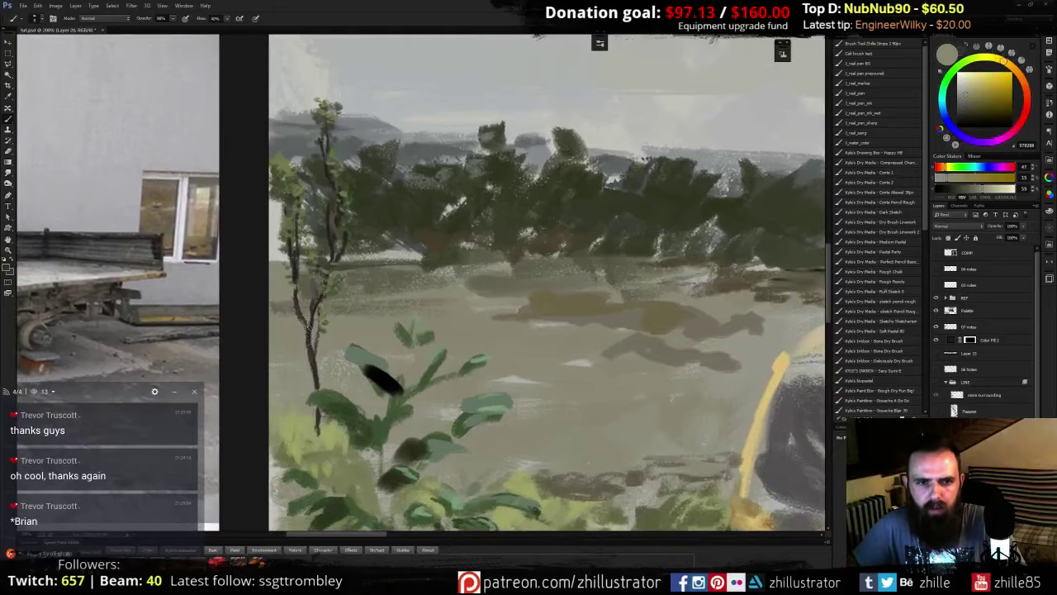
{"action": "left_click", "coordinate": [309, 334], "text": "alt"}
{"action": "left_click", "coordinate": [323, 266], "text": "alt"}
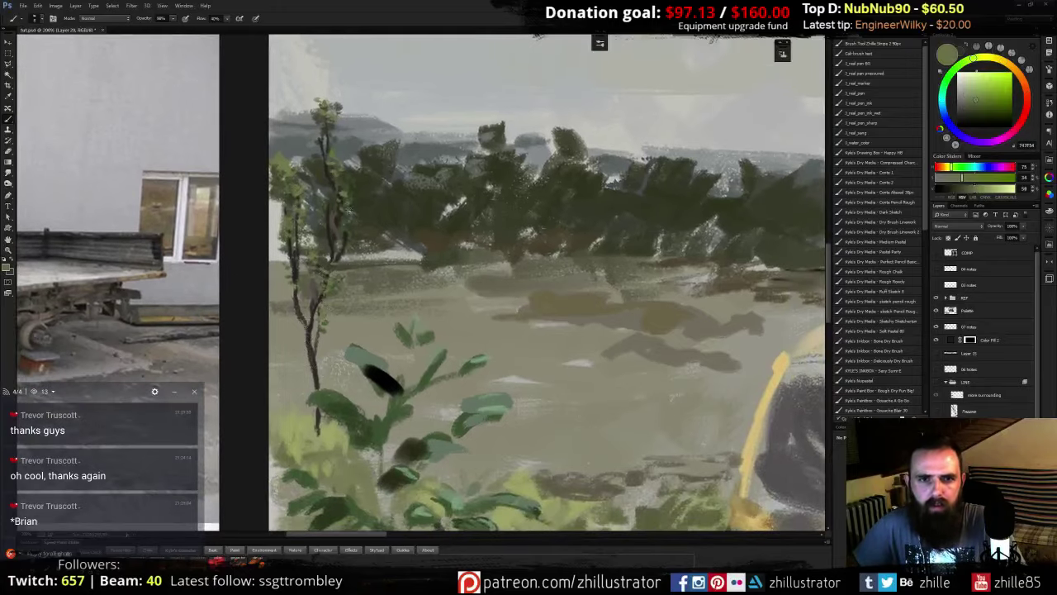
- Add lighter yellowish green highlights to the thin tree's leaves and sample dark green and greyish beige for touch-ups
{"action": "left_click", "coordinate": [345, 191], "text": "alt"}
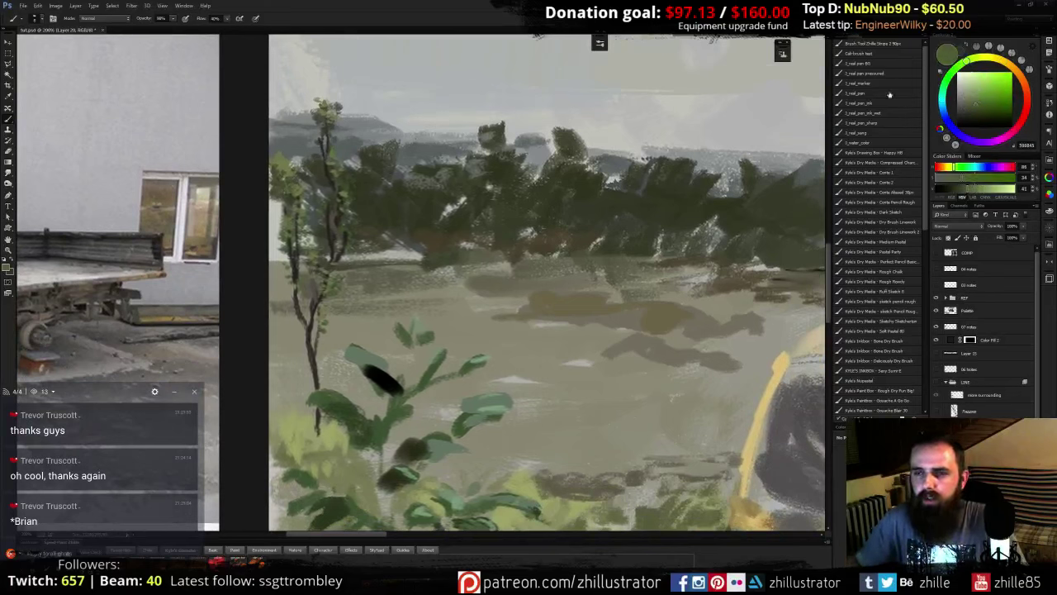
{"action": "left_click", "coordinate": [343, 193], "text": "alt"}
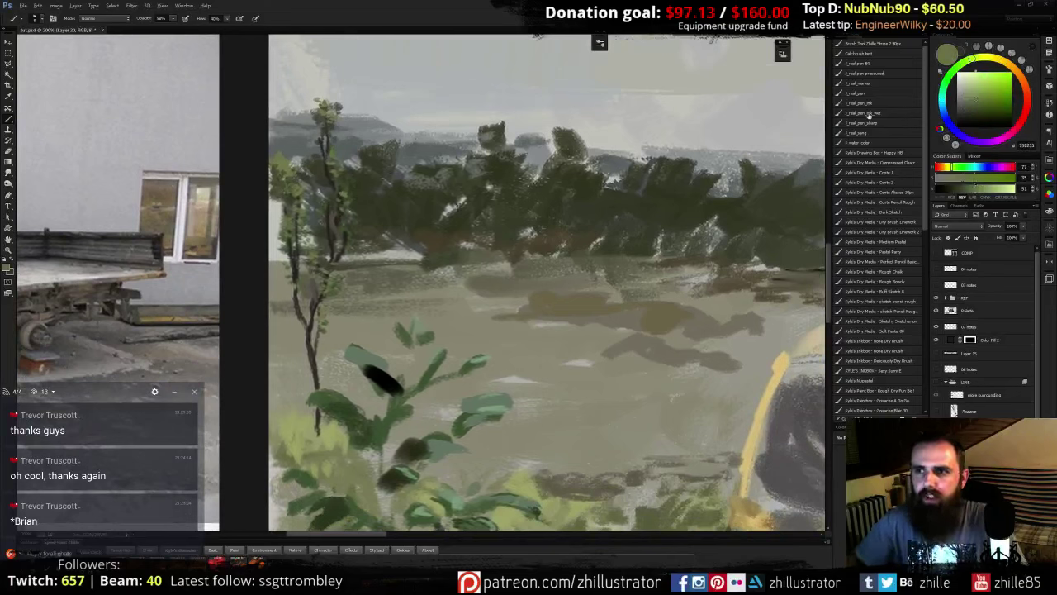
{"action": "left_click", "coordinate": [976, 91]}
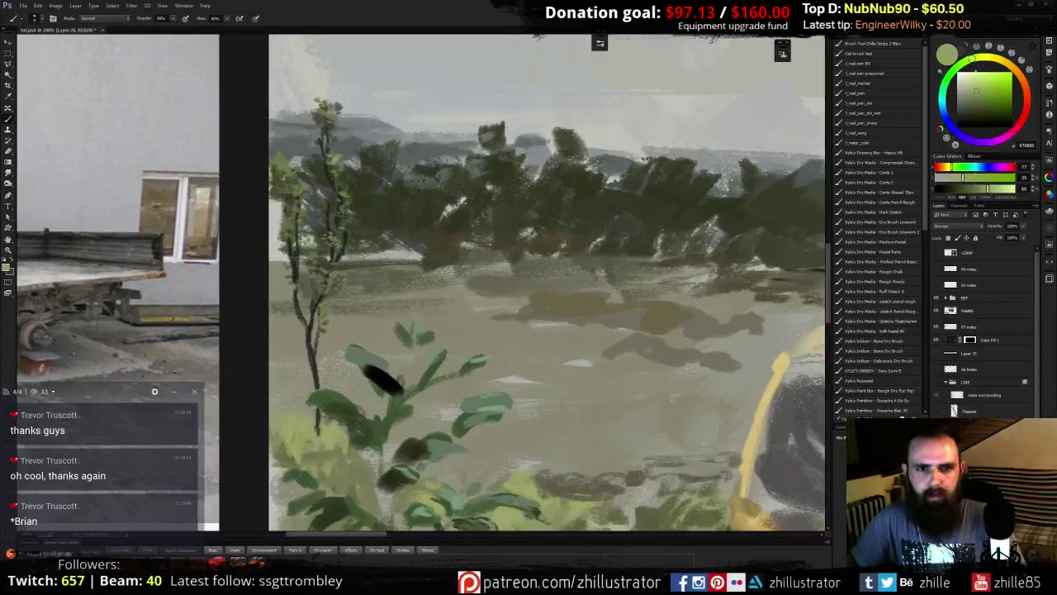
{"action": "left_click", "coordinate": [344, 199], "text": "alt"}
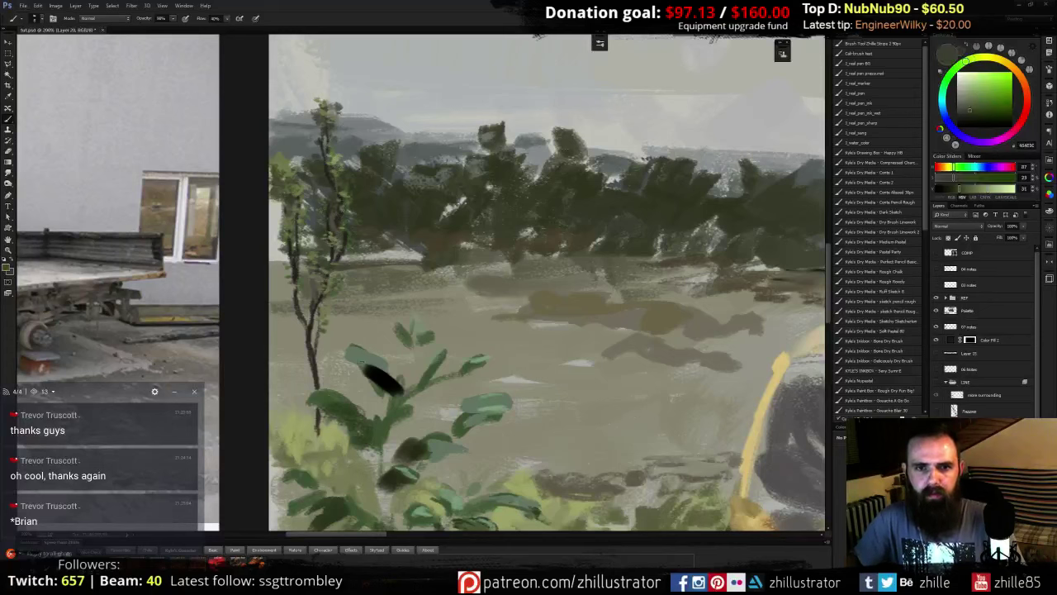
{"action": "left_click", "coordinate": [359, 410], "text": "alt"}
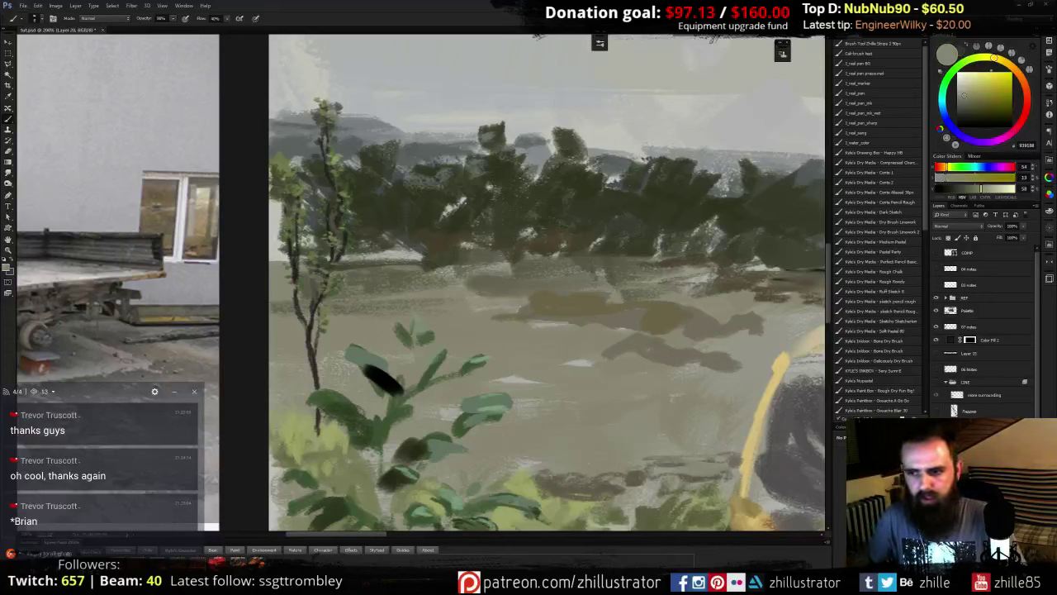
- Tone down the shrub's black leaf stroke with sampled dark olive and paint its tip leaves in sampled green
{"action": "left_click", "coordinate": [936, 459]}
{"action": "left_click", "coordinate": [935, 459]}
{"action": "left_click", "coordinate": [936, 475]}
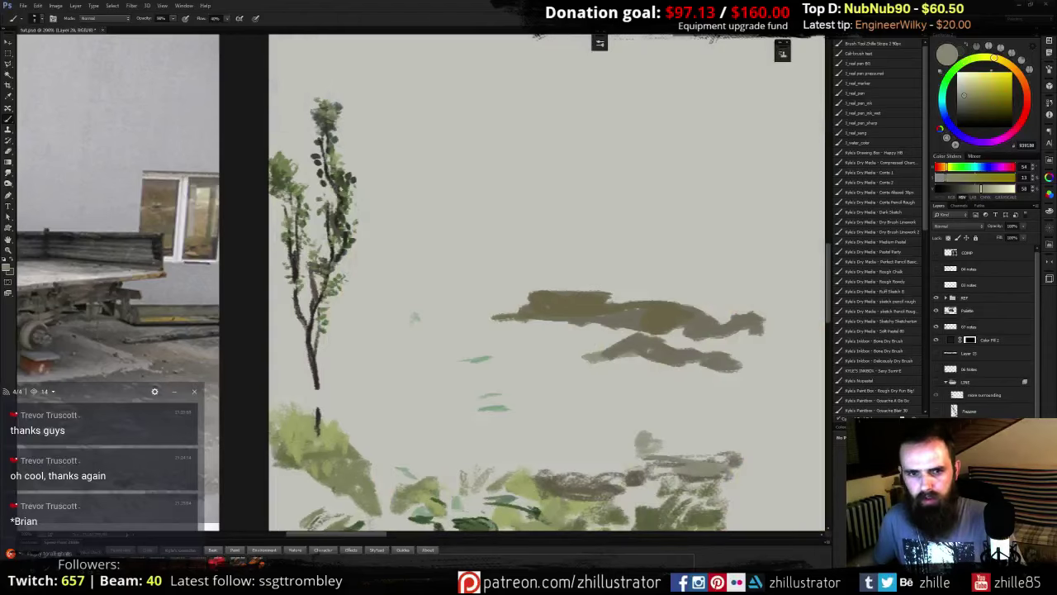
{"action": "left_click", "coordinate": [935, 475]}
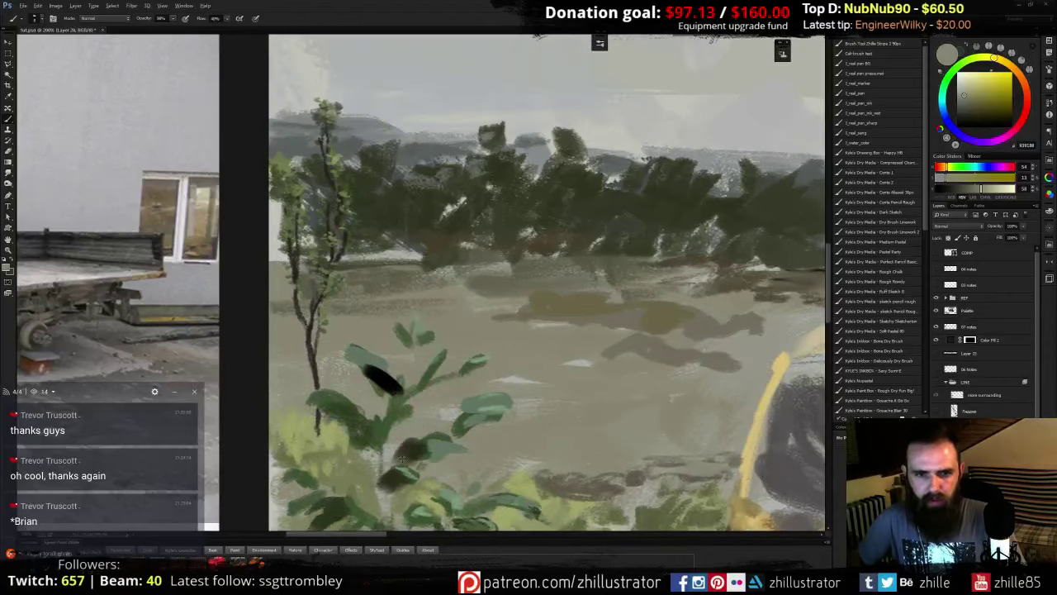
{"action": "left_click", "coordinate": [414, 442], "text": "alt"}
{"action": "mouse_move", "coordinate": [368, 365]}
{"action": "left_mouse_down"}
{"action": "mouse_move", "coordinate": [378, 381]}
{"action": "mouse_move", "coordinate": [375, 369]}
{"action": "left_mouse_up"}
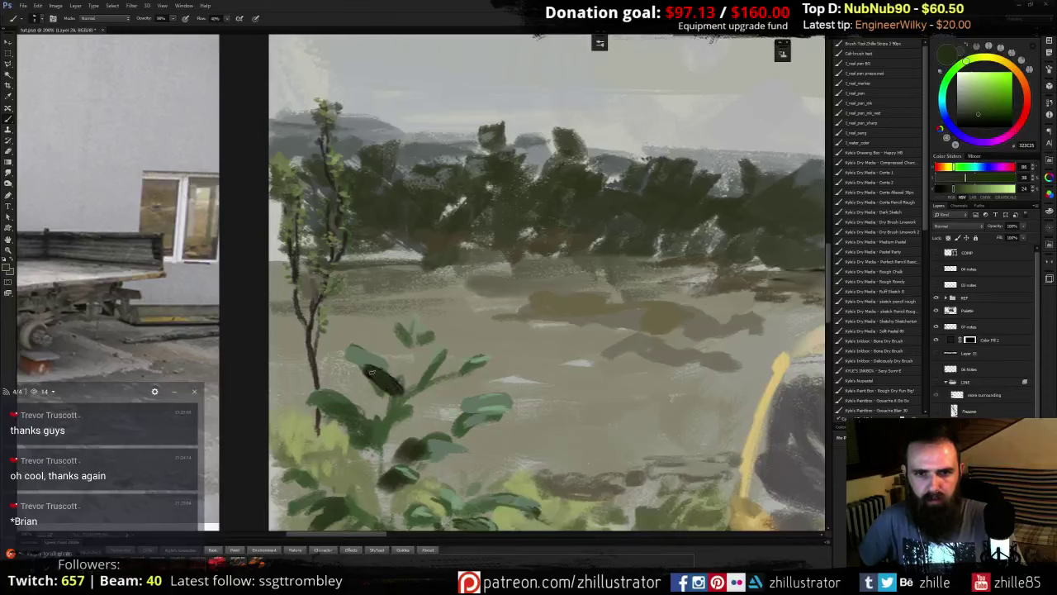
{"action": "left_click", "coordinate": [397, 397], "text": "alt"}
{"action": "left_click_drag", "start_coordinate": [407, 380], "coordinate": [404, 335]}
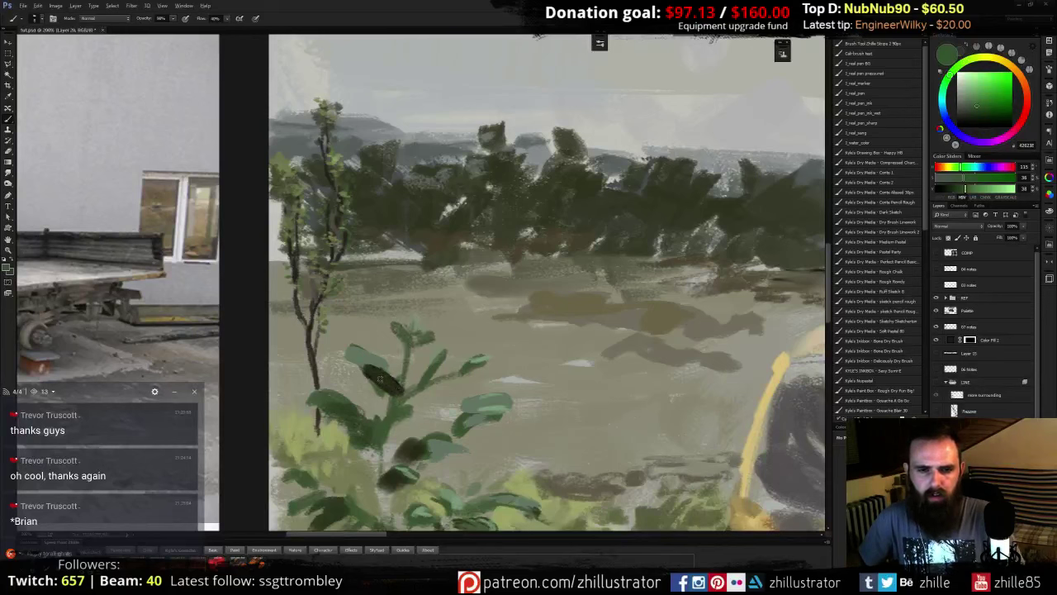
{"action": "left_click", "coordinate": [363, 357], "text": "alt"}
{"action": "left_click", "coordinate": [403, 345], "text": "alt"}
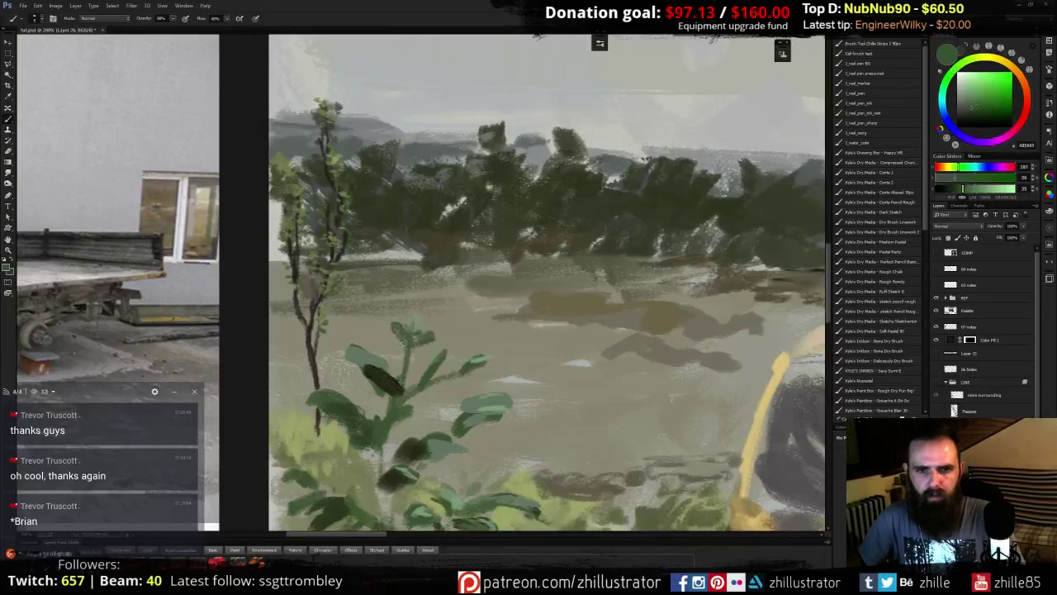
- Check the line art and extend the shrub's main stem downward between the leaves with sampled dark green
{"action": "left_click_drag", "start_coordinate": [447, 480], "coordinate": [510, 327]}
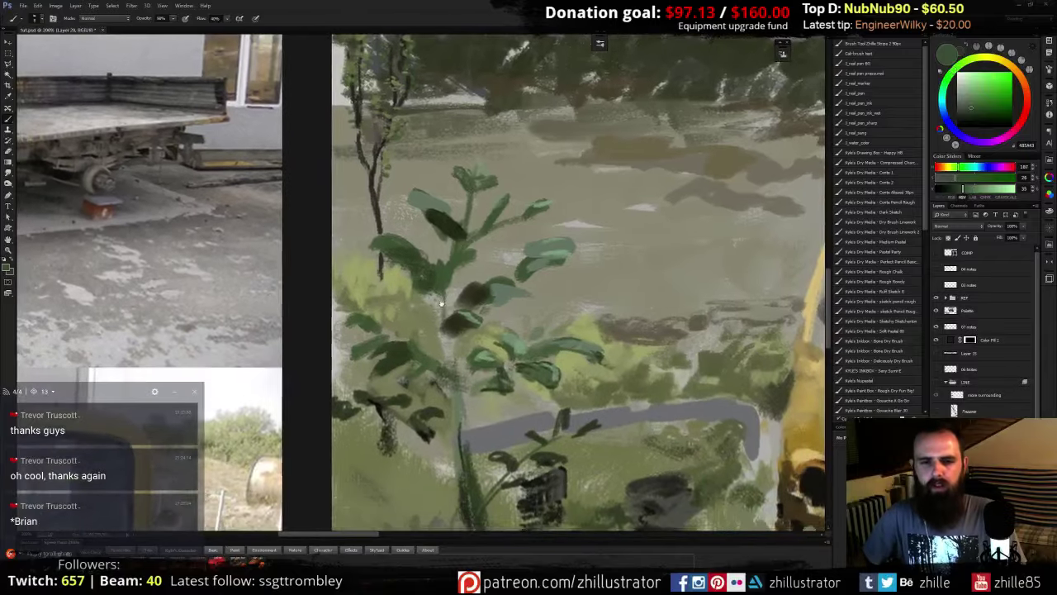
{"action": "left_click", "coordinate": [936, 383]}
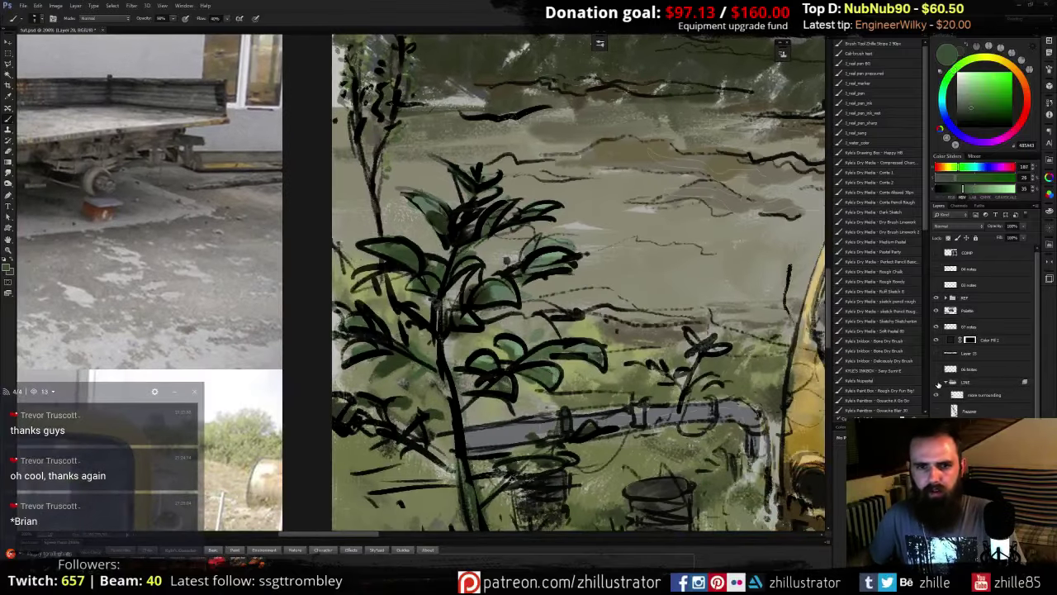
{"action": "left_click", "coordinate": [935, 383]}
{"action": "left_click", "coordinate": [434, 297], "text": "alt"}
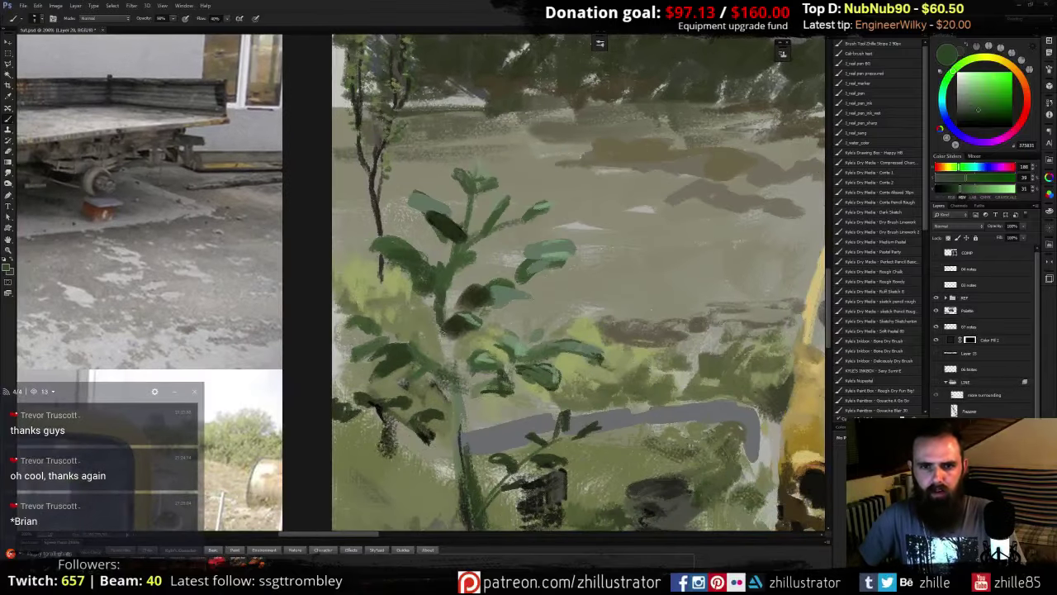
{"action": "left_click_drag", "start_coordinate": [438, 307], "coordinate": [446, 365]}
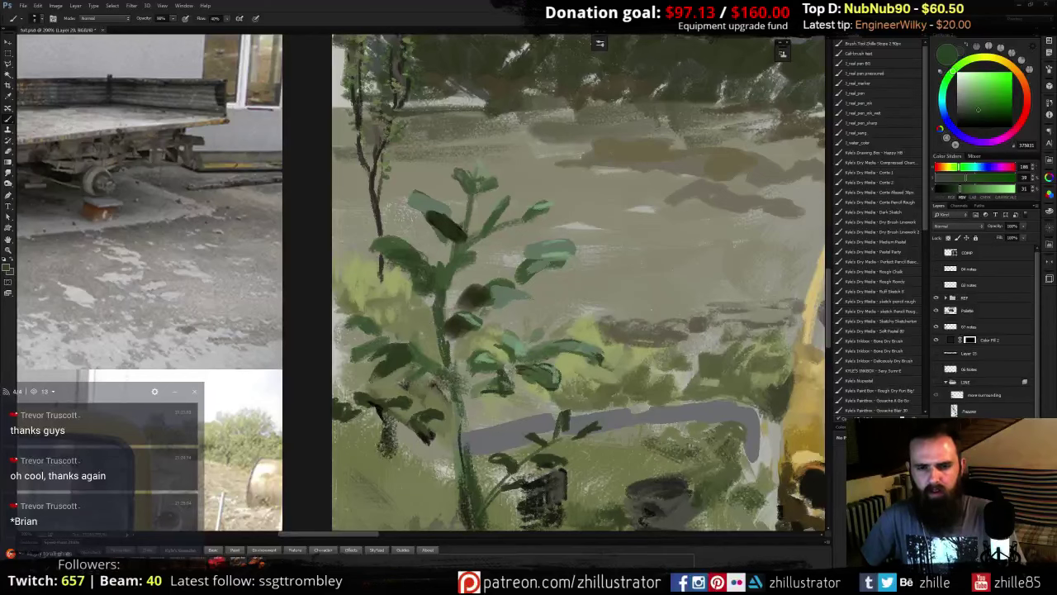
{"action": "left_click", "coordinate": [508, 352], "text": "alt"}
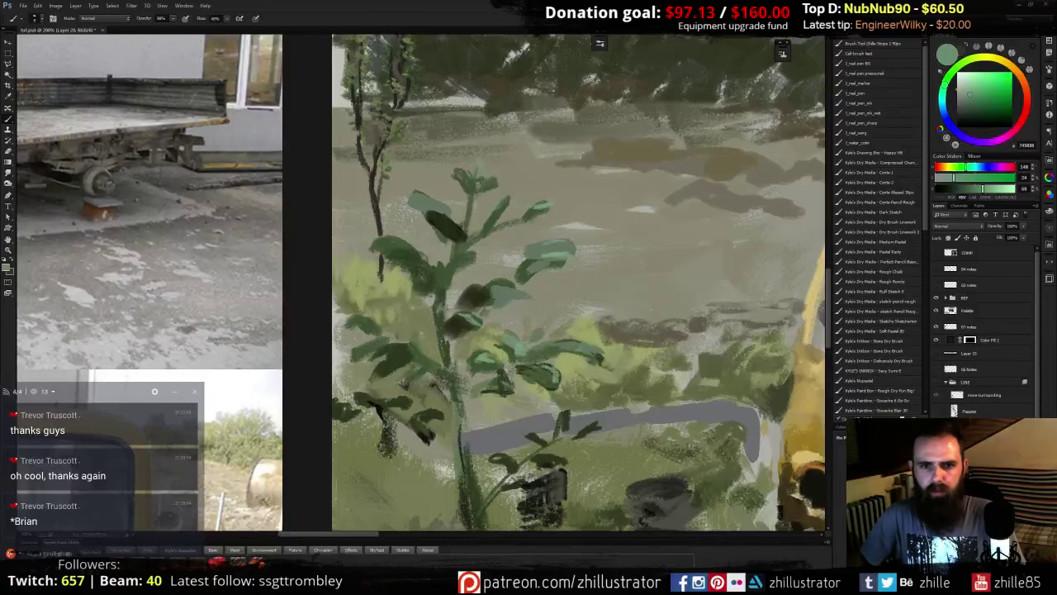
- Touch up the shrub's tip and the large leaf beside the thin tree with sampled light and dark greens
{"action": "left_click_drag", "start_coordinate": [652, 309], "coordinate": [642, 441]}
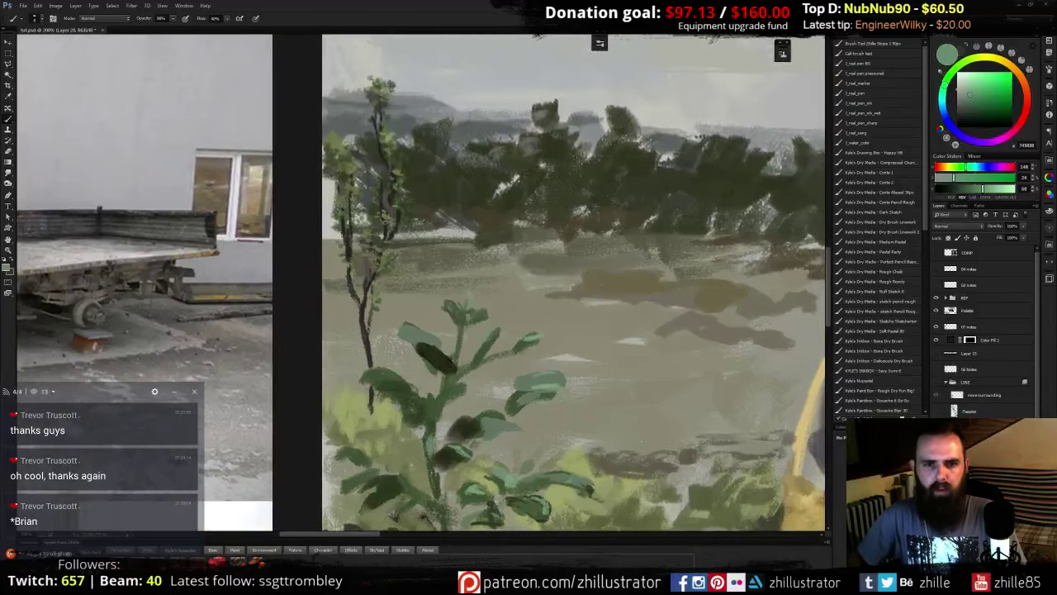
{"action": "left_click", "coordinate": [467, 315], "text": "alt"}
{"action": "left_click", "coordinate": [373, 378], "text": "alt"}
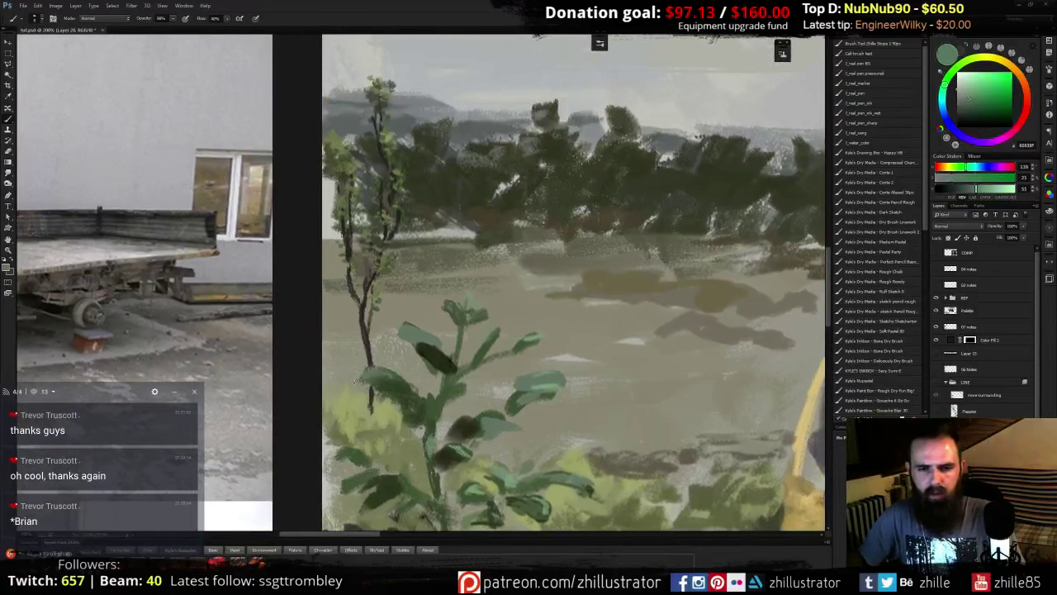
{"action": "left_click", "coordinate": [394, 380], "text": "alt"}
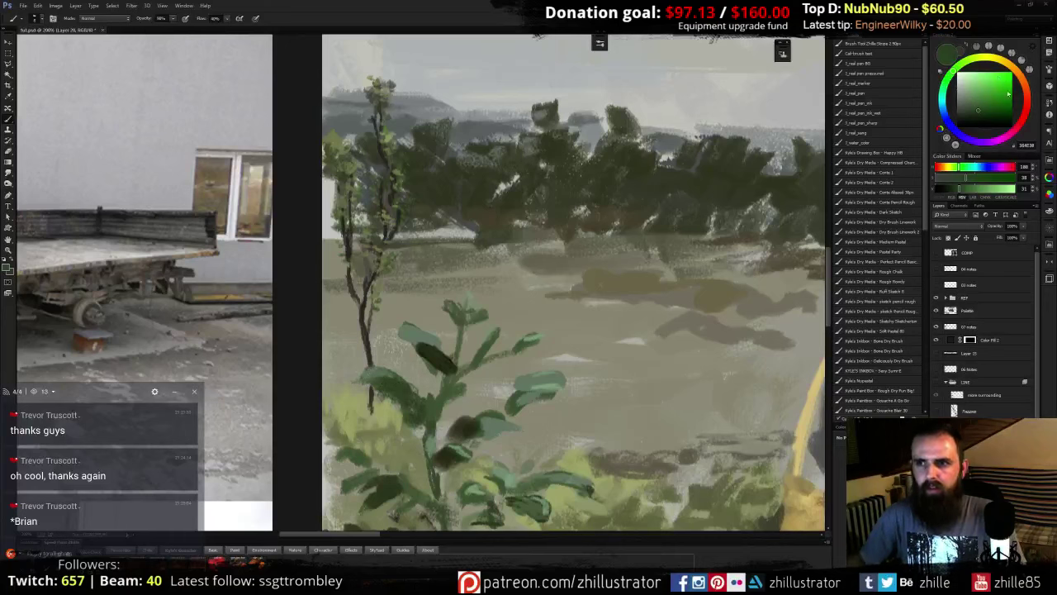
{"action": "left_click", "coordinate": [399, 366], "text": "alt"}
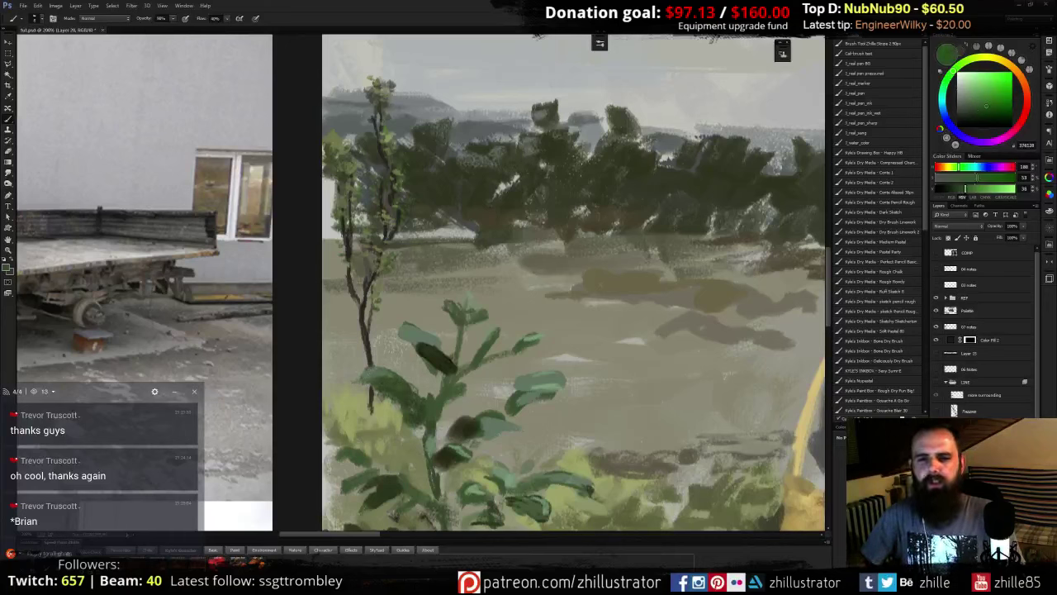
- Shade the shrub's upper branch leaf with a more saturated green and sample muted greens for its stem
{"action": "left_click_drag", "start_coordinate": [449, 397], "coordinate": [492, 266]}
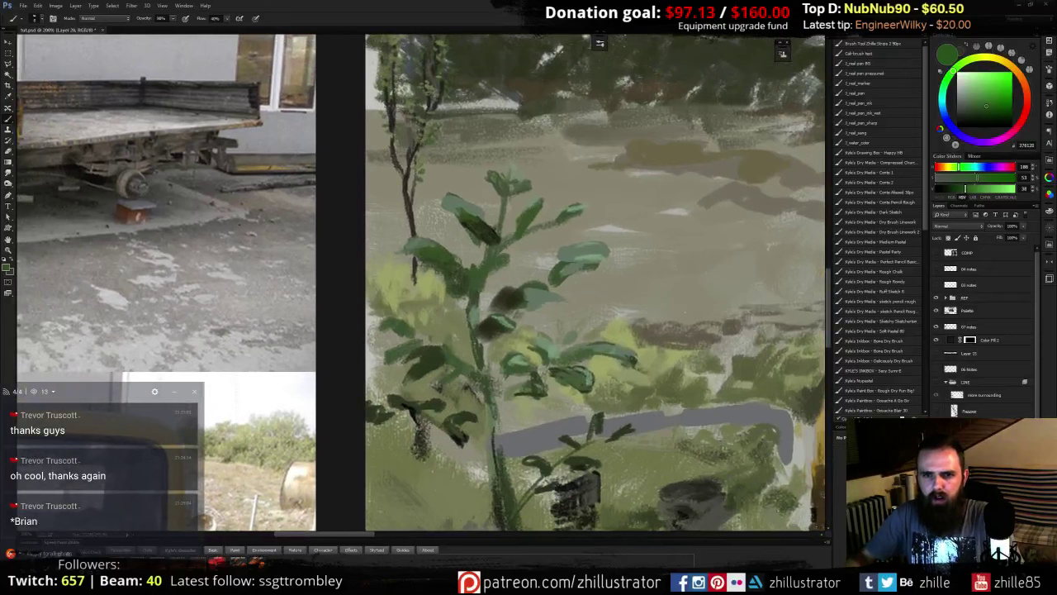
{"action": "left_click_drag", "start_coordinate": [546, 212], "coordinate": [530, 229]}
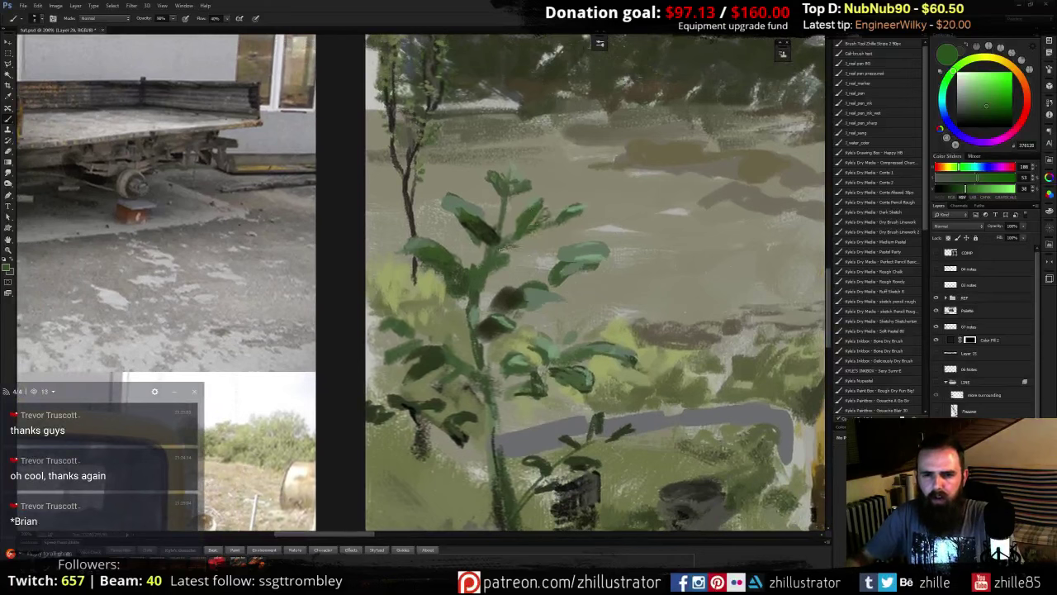
{"action": "left_click", "coordinate": [505, 266], "text": "alt"}
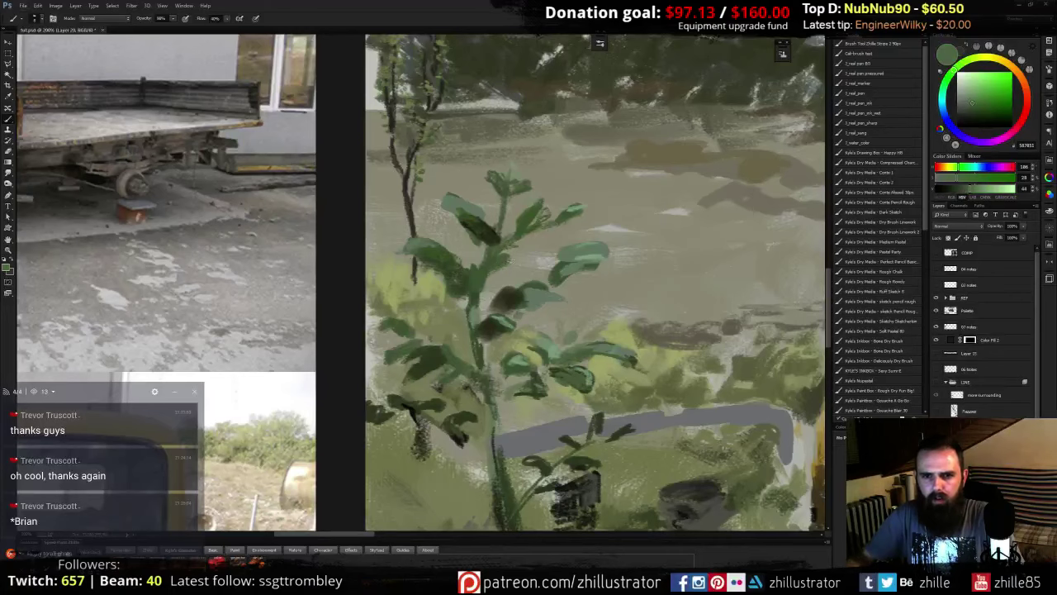
{"action": "left_click", "coordinate": [497, 265], "text": "alt"}
- On the background layer, spray sampled greyish beige texture over the dark treeline behind the thin tree
{"action": "left_click_drag", "start_coordinate": [496, 184], "coordinate": [559, 369]}
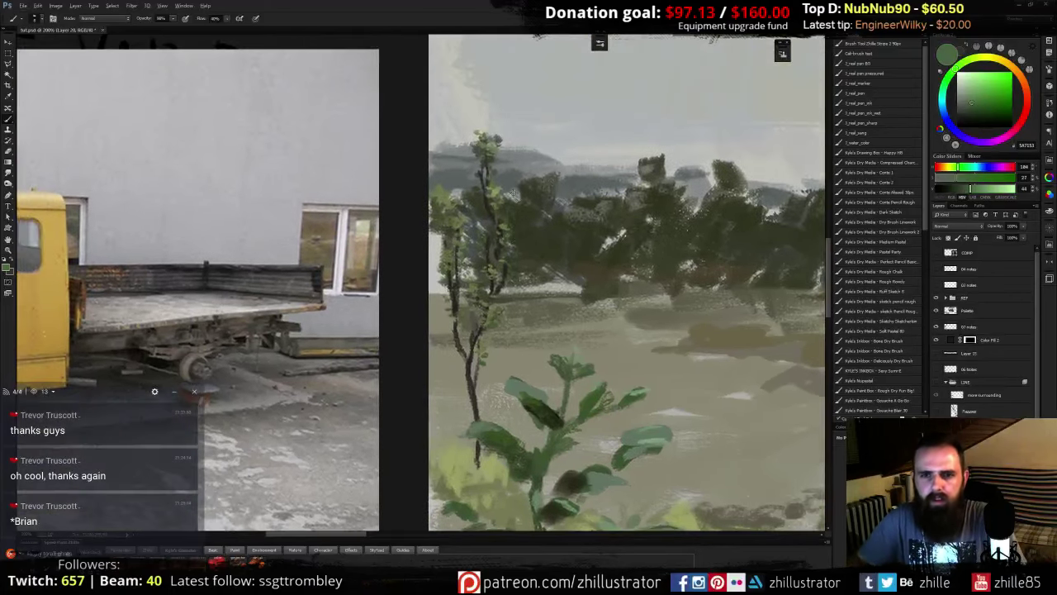
{"action": "key", "text": "ctrl+comma"}
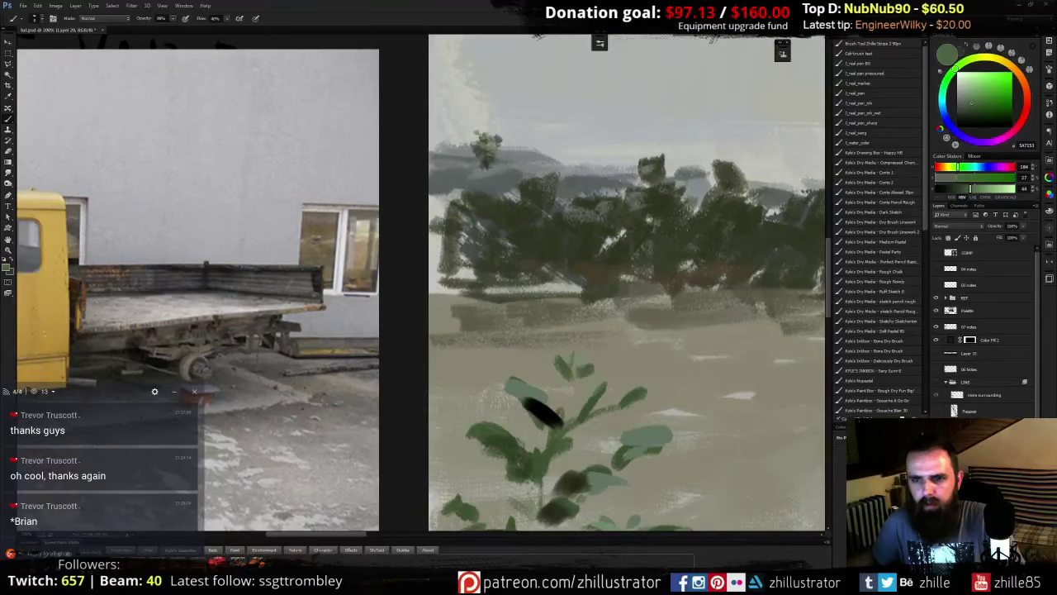
{"action": "key", "text": "ctrl+shift+z"}
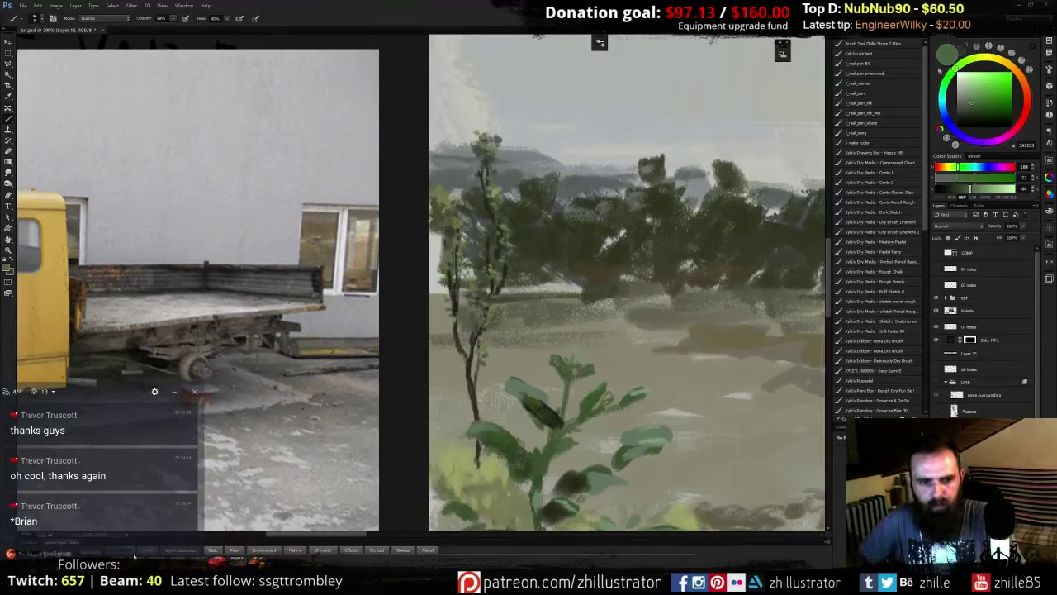
{"action": "left_click", "coordinate": [240, 562]}
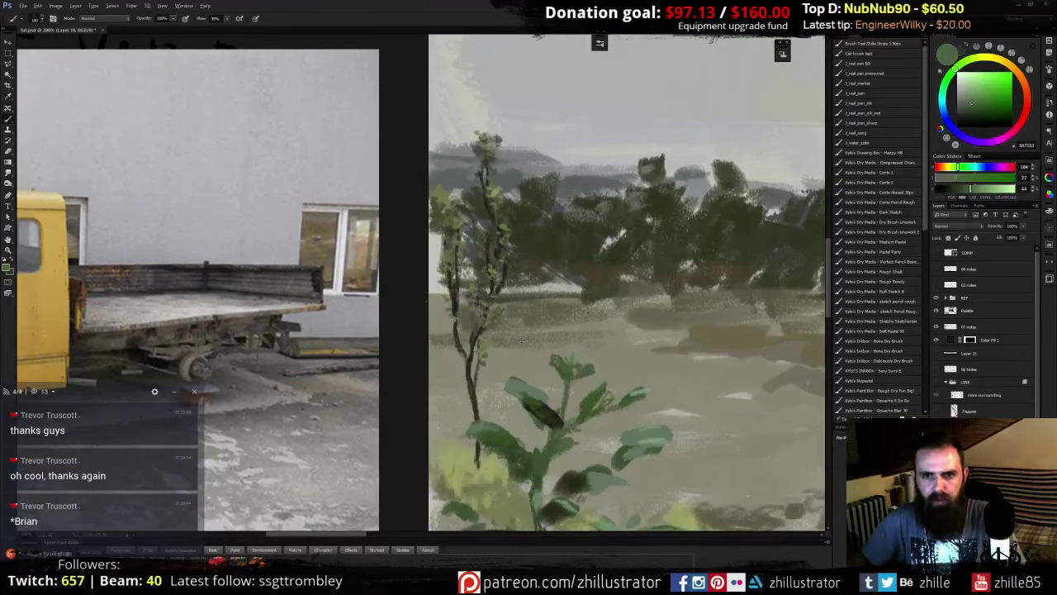
{"action": "left_click", "coordinate": [525, 225], "text": "alt"}
{"action": "mouse_move", "coordinate": [506, 209]}
{"action": "left_mouse_down"}
{"action": "mouse_move", "coordinate": [477, 190]}
{"action": "mouse_move", "coordinate": [448, 227]}
{"action": "mouse_move", "coordinate": [519, 235]}
{"action": "mouse_move", "coordinate": [565, 260]}
{"action": "mouse_move", "coordinate": [447, 223]}
{"action": "mouse_move", "coordinate": [429, 246]}
{"action": "left_mouse_up"}
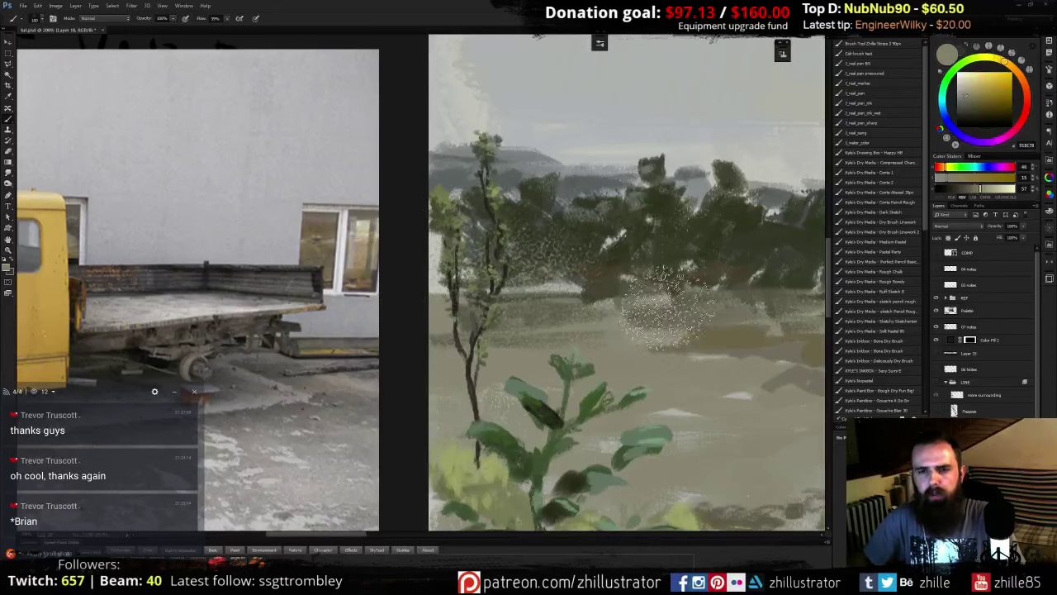
- Try a broad beige haze stroke along the distant treeline and undo it
{"action": "key", "text": "ctrl+minus"}
{"action": "key", "text": "ctrl+minus"}
{"action": "key", "text": "ctrl+minus"}
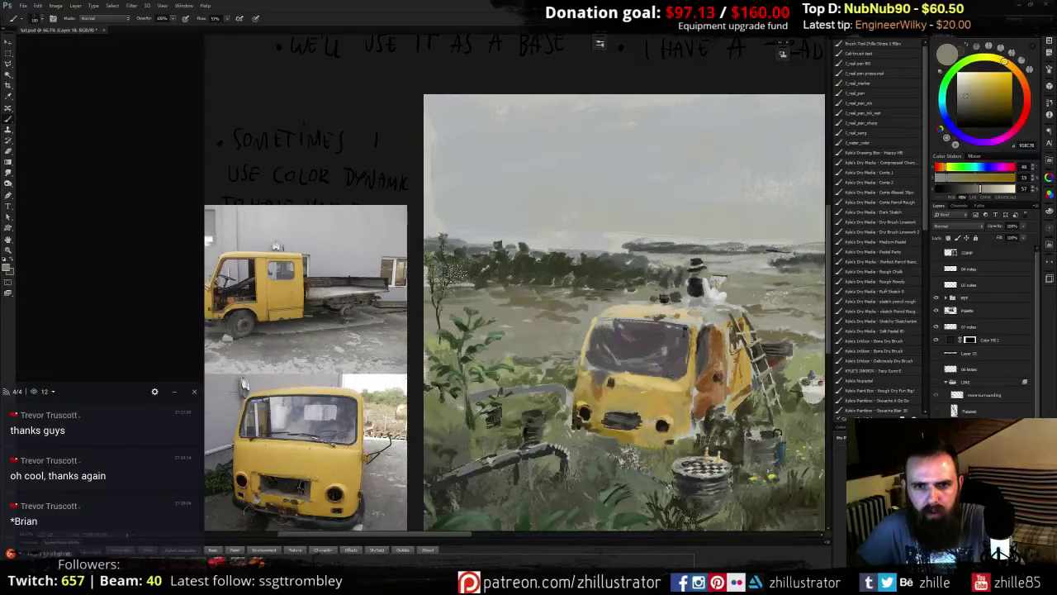
{"action": "left_click_drag", "start_coordinate": [487, 268], "coordinate": [611, 275]}
{"action": "key", "text": "ctrl+z"}
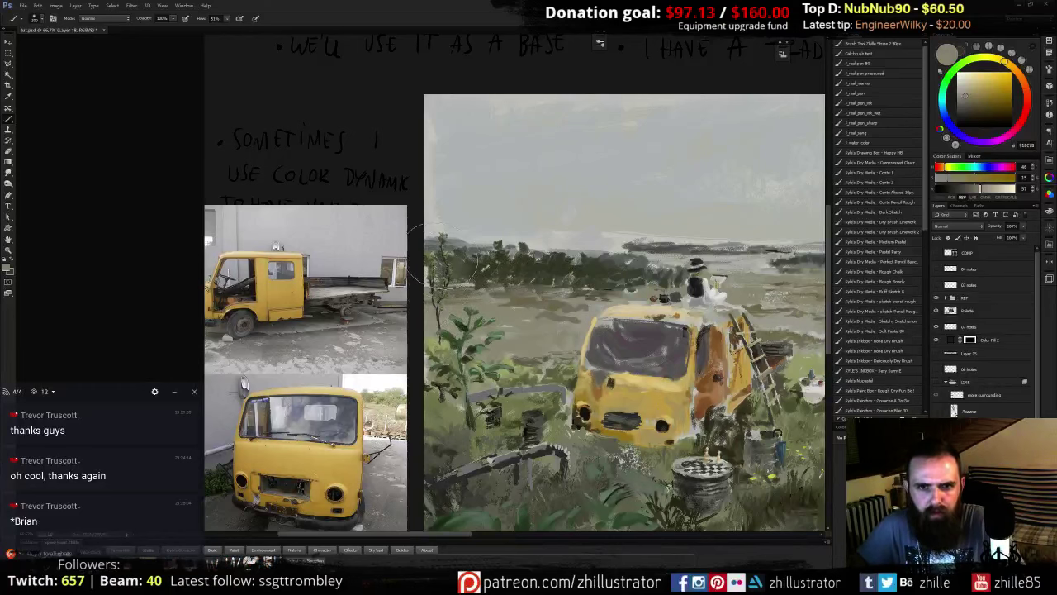
- Set the brush blend mode to Luminosity and lighten the treeline behind the thin tree with a sampled grey
{"action": "left_click", "coordinate": [459, 272], "text": "alt"}
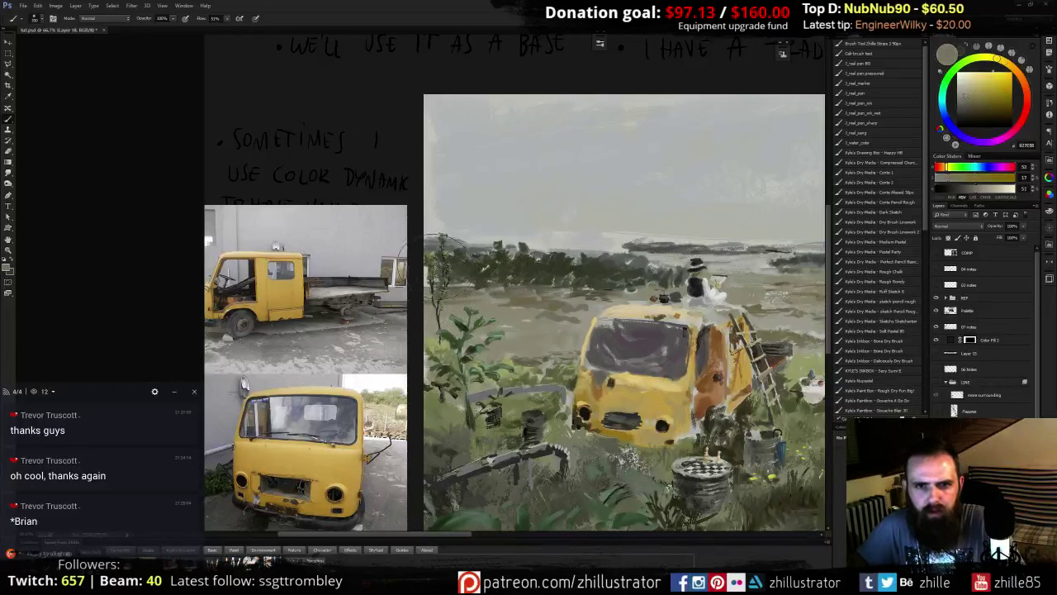
{"action": "key", "text": "ctrl+plus"}
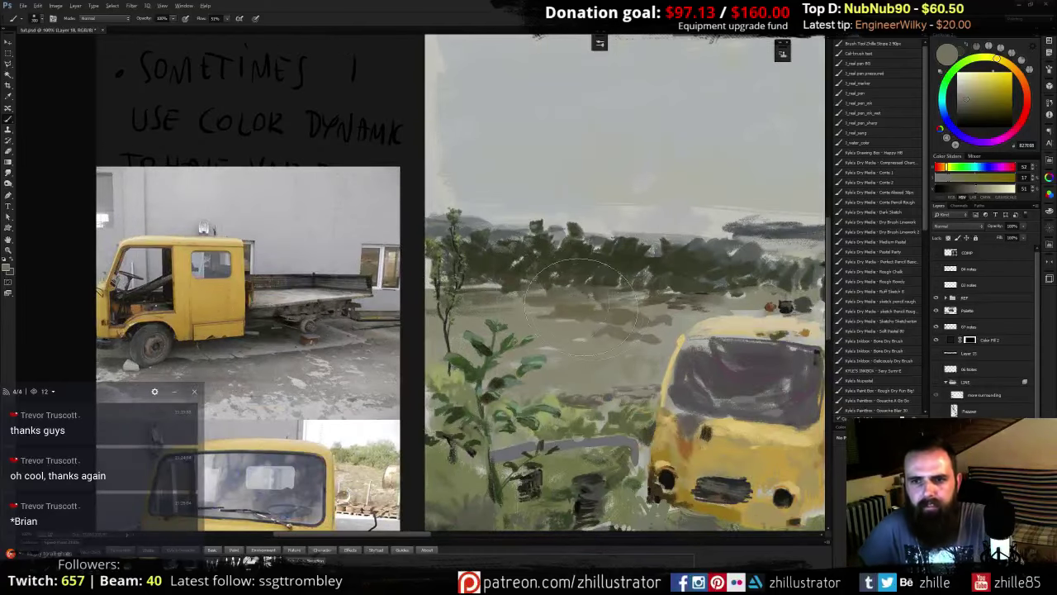
{"action": "key", "text": "ctrl+comma"}
{"action": "key", "text": "ctrl+comma"}
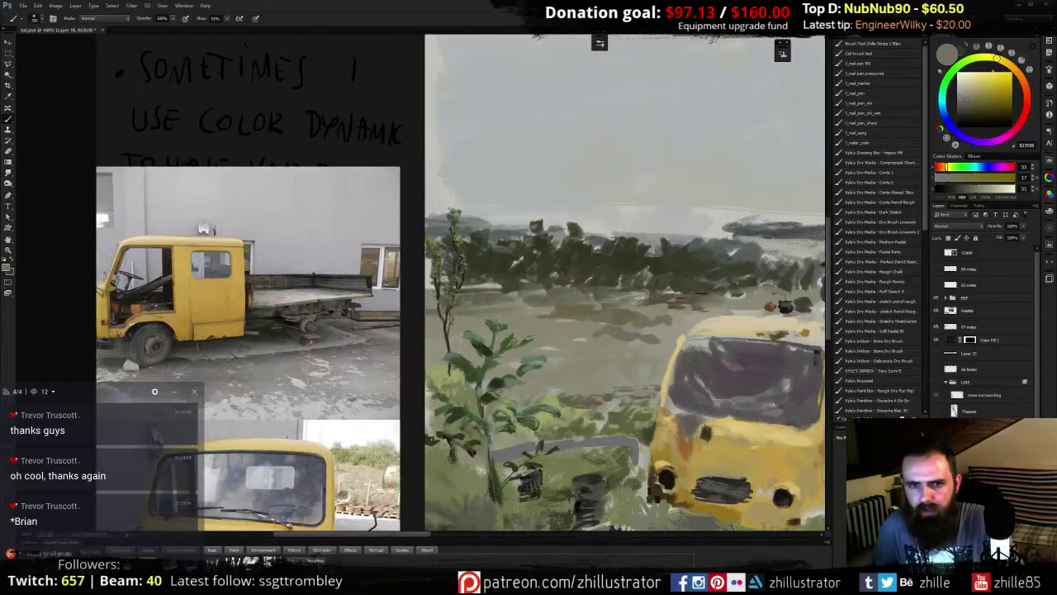
{"action": "right_click", "coordinate": [512, 274], "text": "shift"}
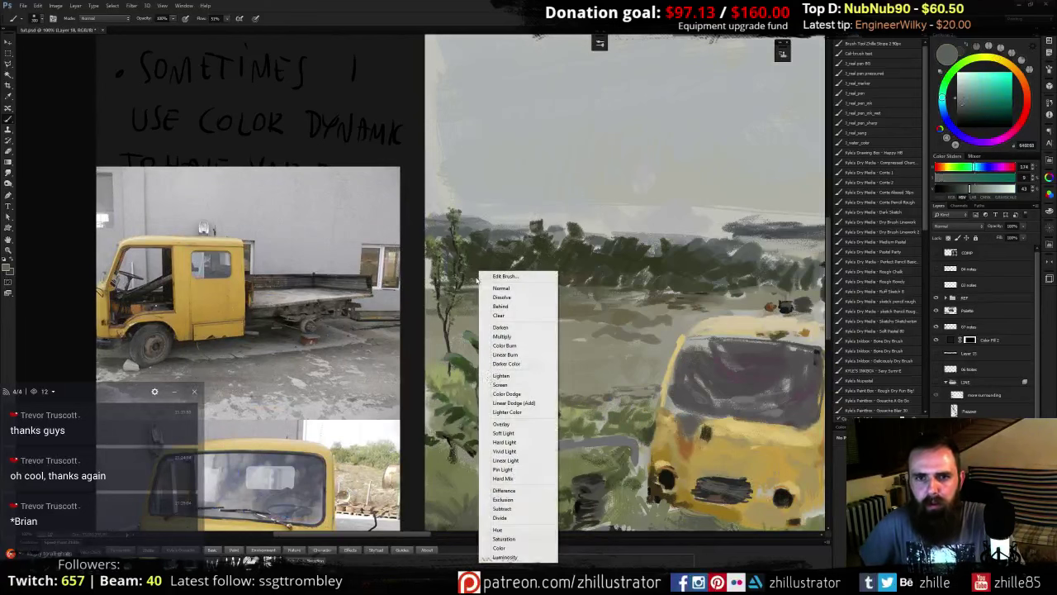
{"action": "left_click", "coordinate": [505, 557]}
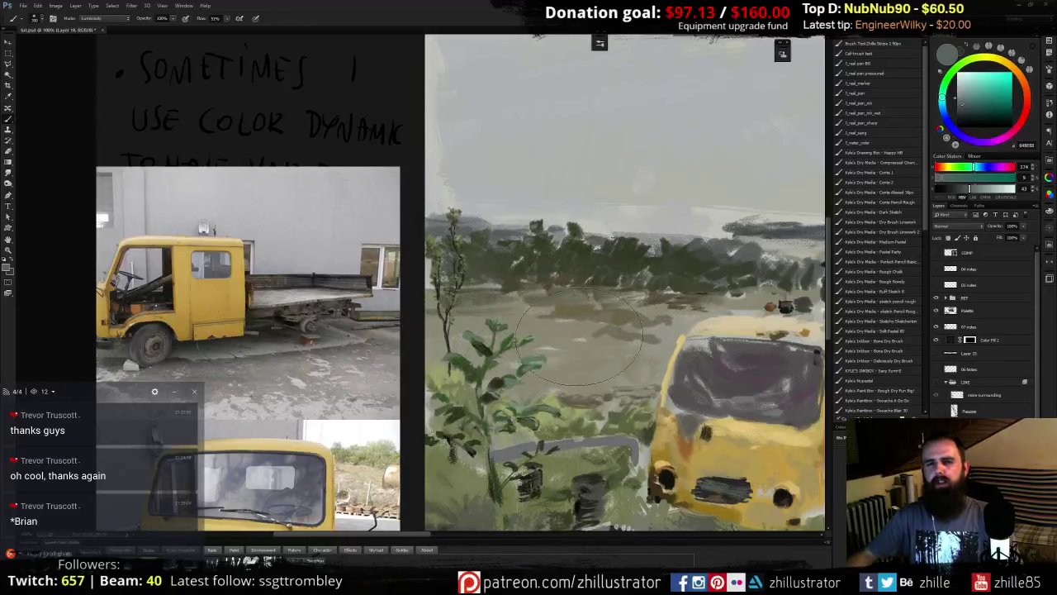
{"action": "mouse_move", "coordinate": [595, 317]}
{"action": "left_mouse_down"}
{"action": "mouse_move", "coordinate": [410, 372]}
{"action": "mouse_move", "coordinate": [550, 291]}
{"action": "left_mouse_up"}
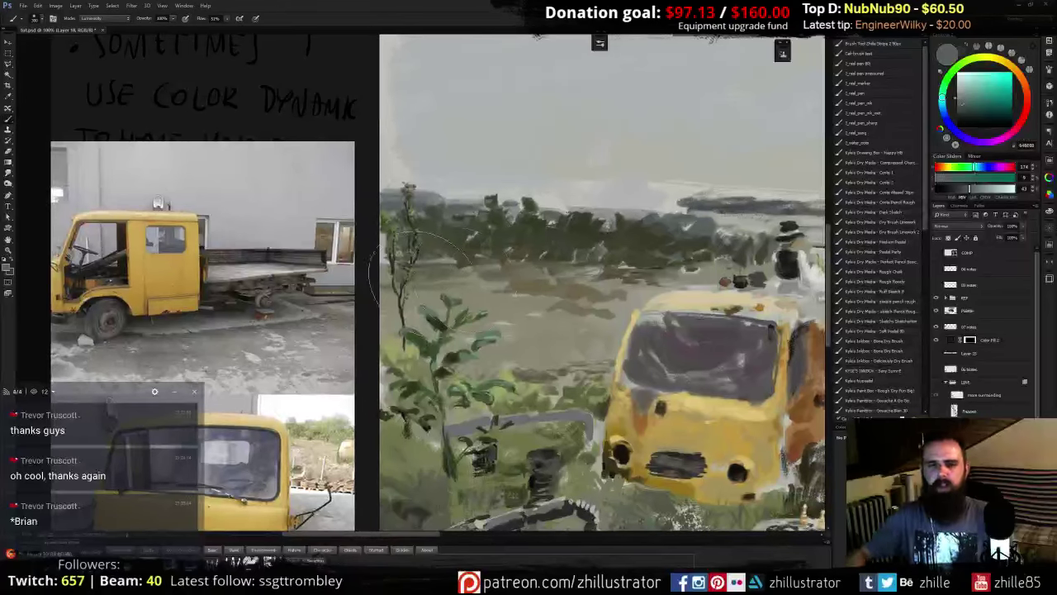
- Make the thin tree's layer active and lasso a selection around the tree's trunk and foliage
{"action": "key", "text": "alt+bracketright"}
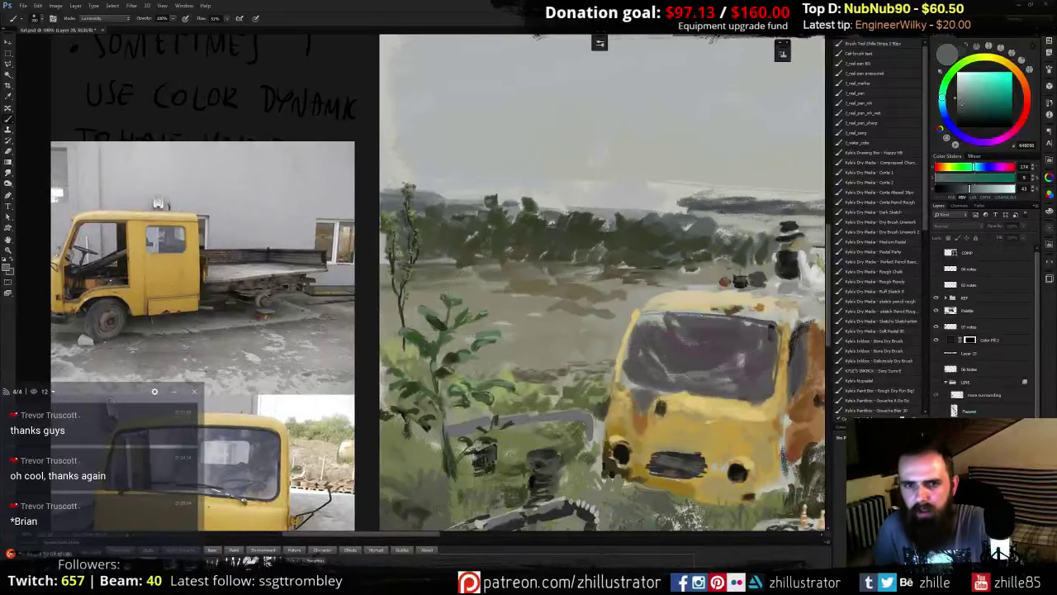
{"action": "key", "text": "ctrl+comma"}
{"action": "key", "text": "ctrl+comma"}
{"action": "key", "text": "o"}
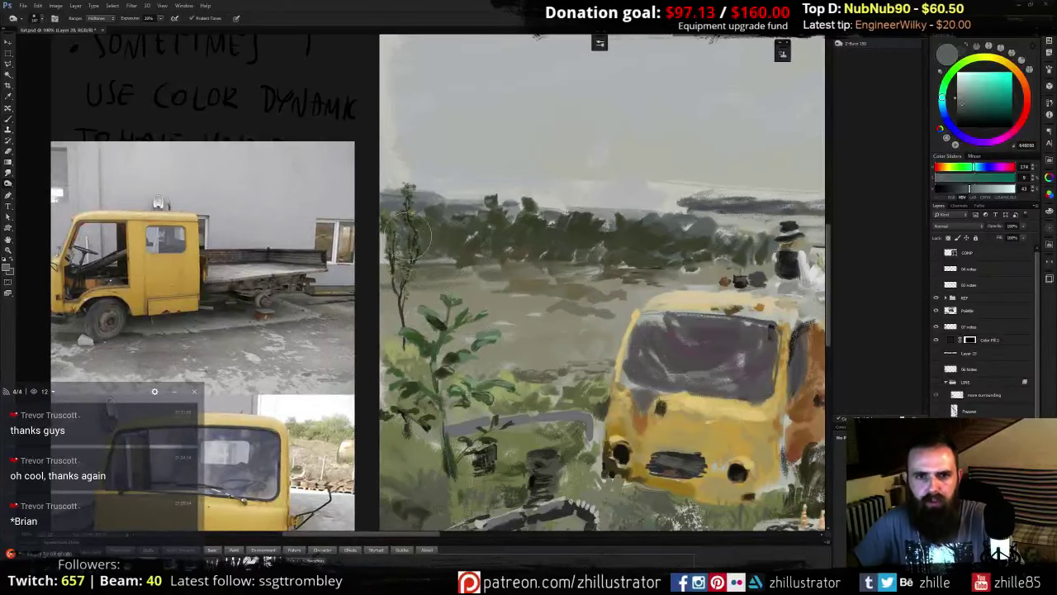
{"action": "key", "text": "b"}
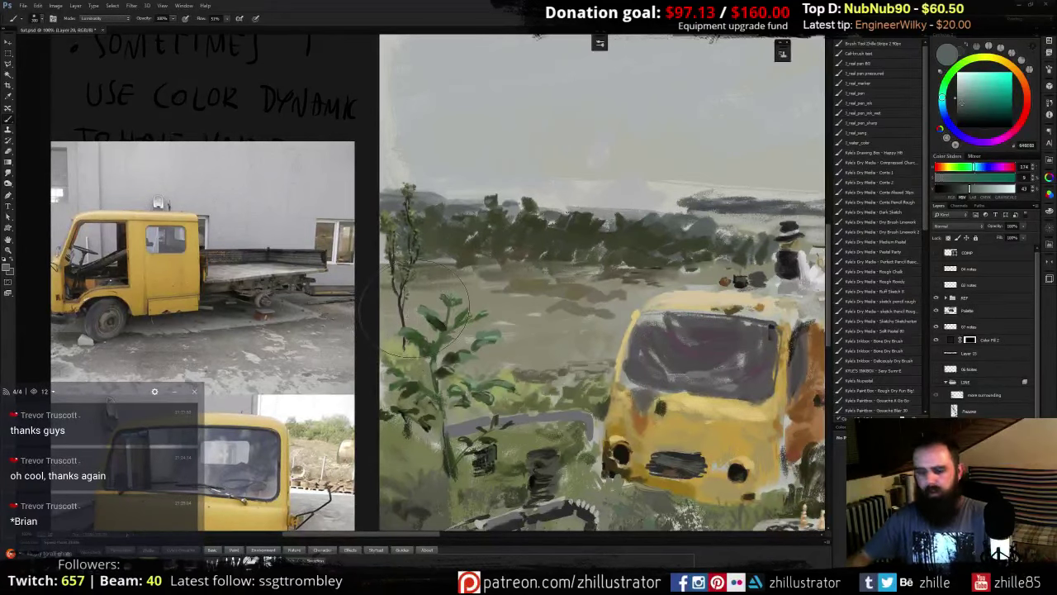
{"action": "key", "text": "l"}
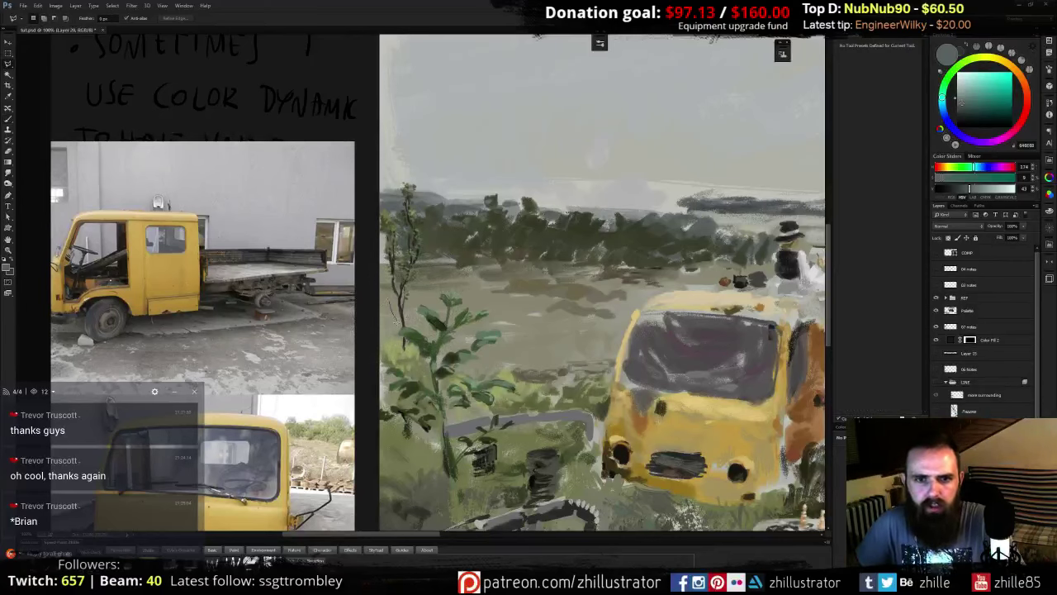
{"action": "mouse_move", "coordinate": [435, 246]}
{"action": "left_mouse_down"}
{"action": "mouse_move", "coordinate": [391, 171]}
{"action": "mouse_move", "coordinate": [379, 288]}
{"action": "left_mouse_up"}
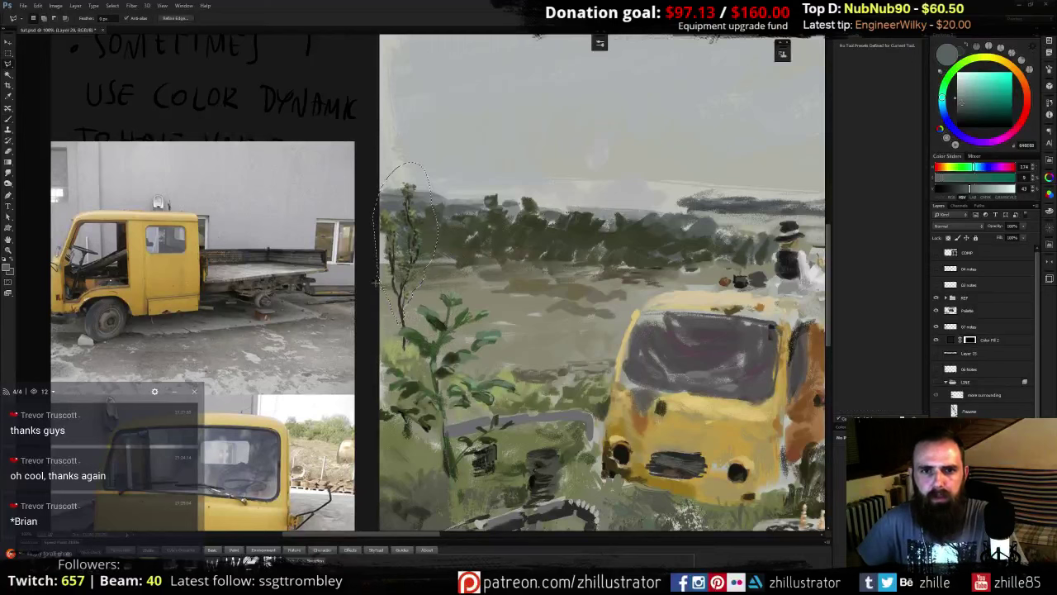
- Try a Brightness/Contrast adjustment on the selected thin tree with raised brightness and contrast 23, and clear the selection
{"action": "left_click", "coordinate": [55, 6]}
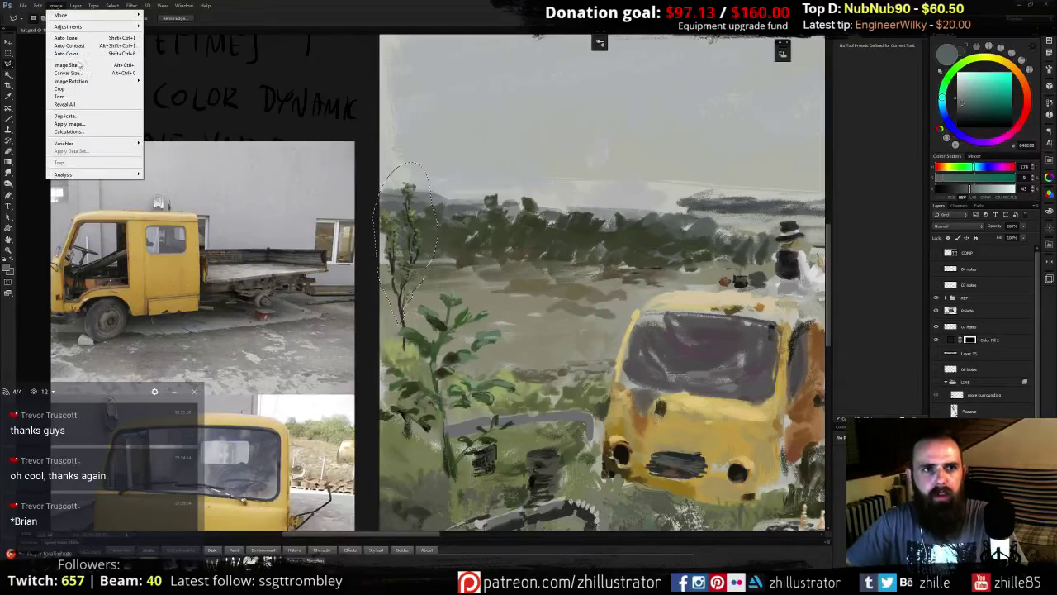
{"action": "mouse_move", "coordinate": [84, 29]}
{"action": "left_click", "coordinate": [169, 27]}
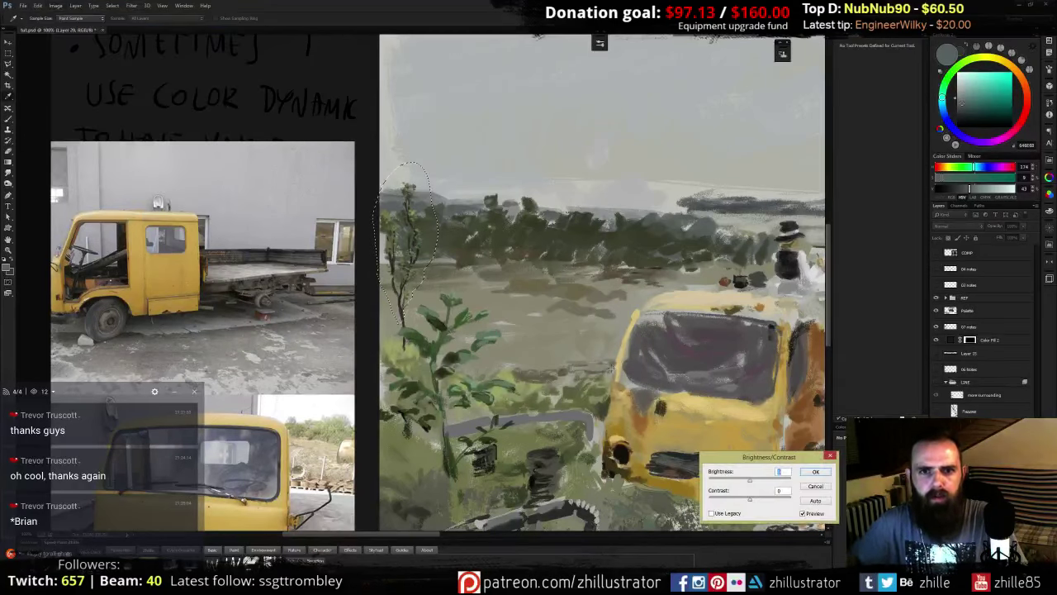
{"action": "key", "text": "Tab"}
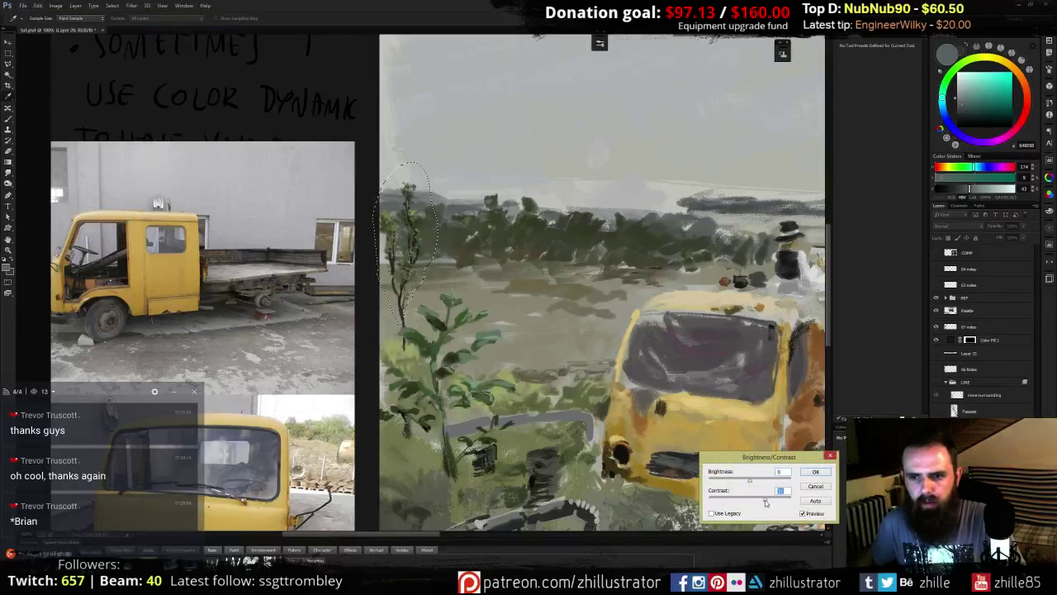
{"action": "type", "text": "23"}
{"action": "key", "text": "Tab"}
{"action": "left_click_drag", "start_coordinate": [759, 482], "coordinate": [764, 481]}
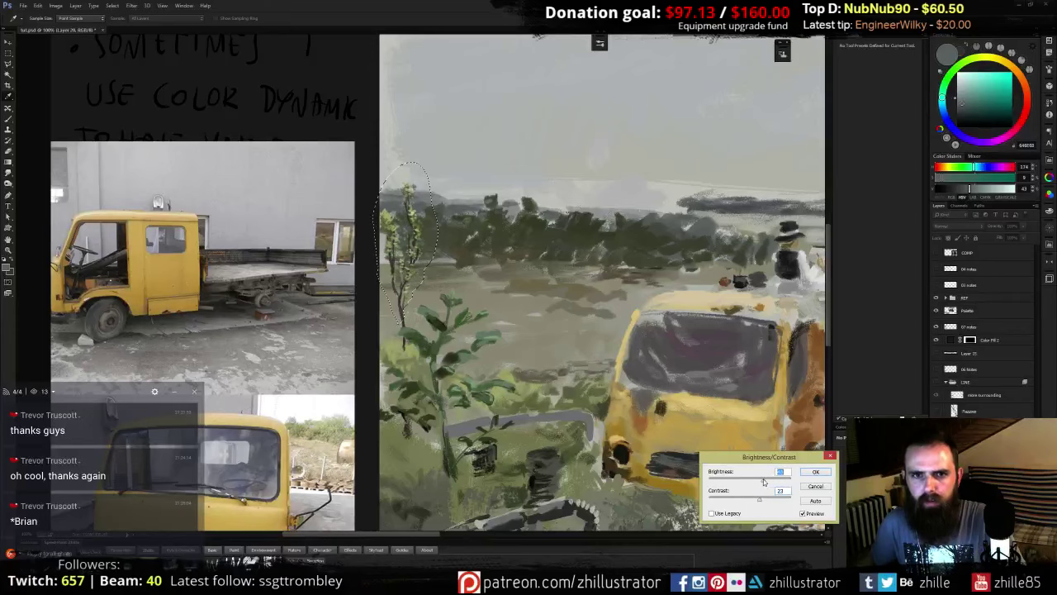
{"action": "left_click", "coordinate": [816, 487]}
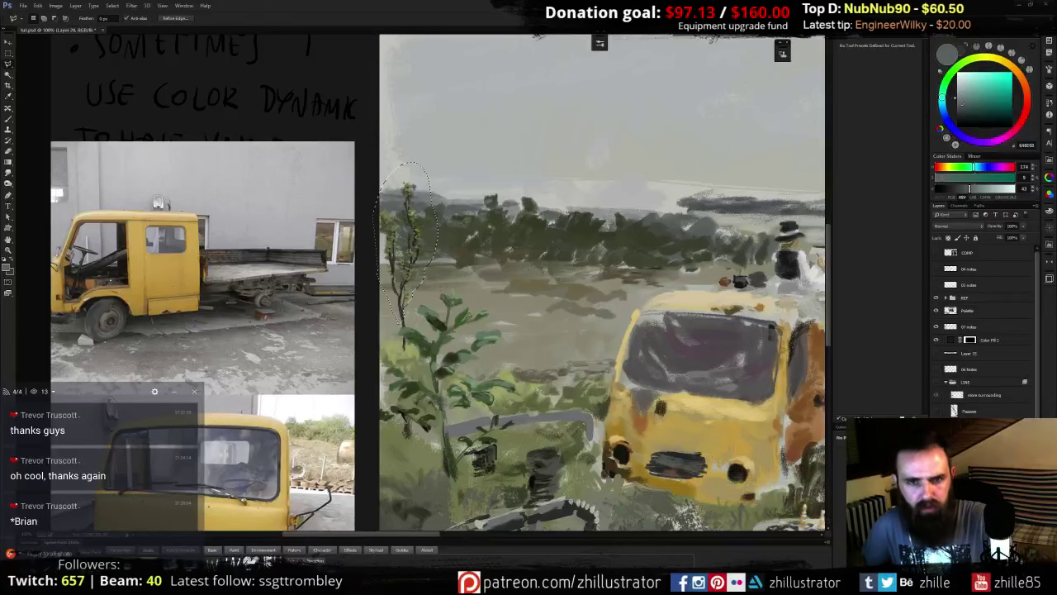
{"action": "key", "text": "ctrl+d"}
- Show the line art group over the painting and add a layer mask to the whole group
{"action": "mouse_move", "coordinate": [709, 411]}
{"action": "left_mouse_down"}
{"action": "mouse_move", "coordinate": [508, 300]}
{"action": "mouse_move", "coordinate": [607, 361]}
{"action": "left_mouse_up"}
{"action": "key", "text": "b"}
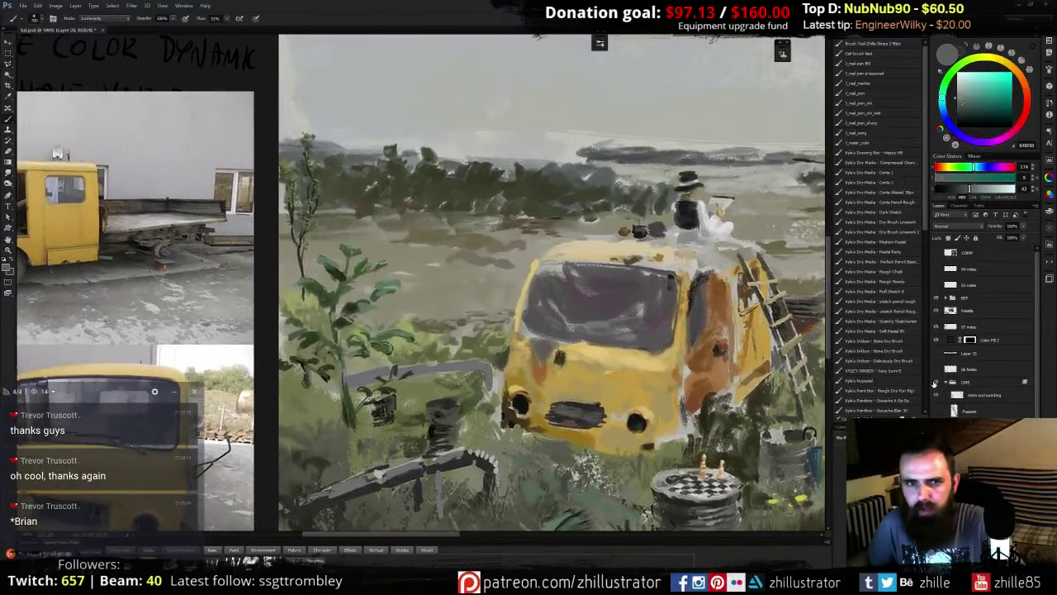
{"action": "left_click", "coordinate": [935, 382]}
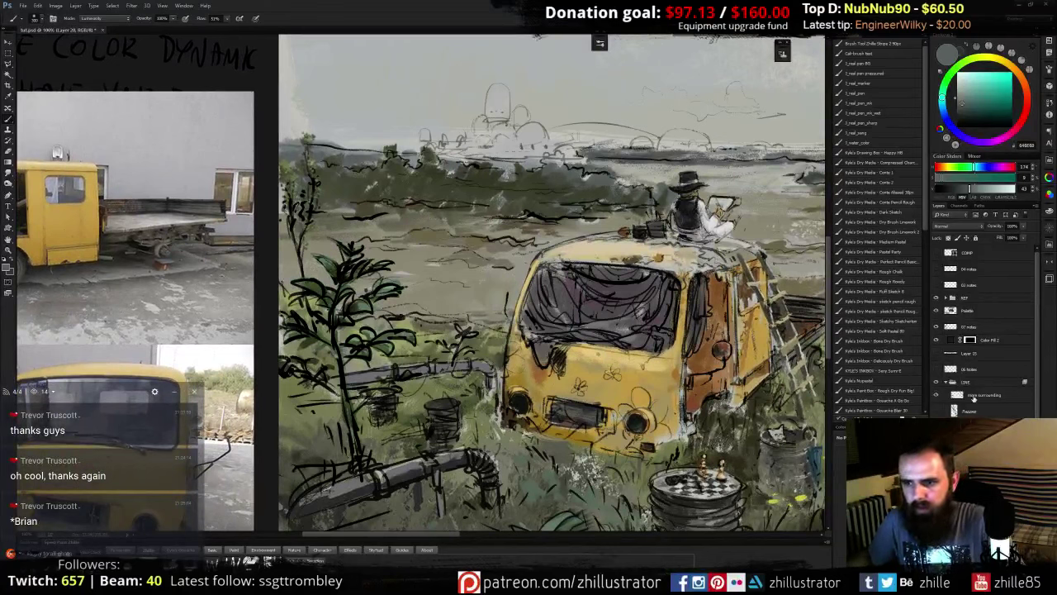
{"action": "left_click", "coordinate": [999, 384]}
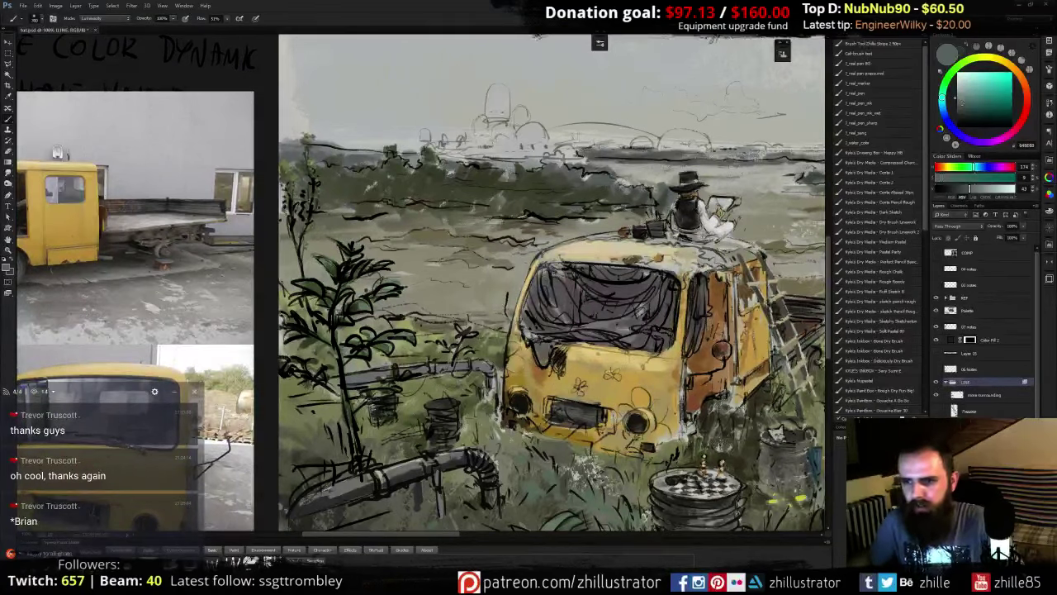
{"action": "left_click", "coordinate": [978, 410]}
{"action": "left_click", "coordinate": [978, 385]}
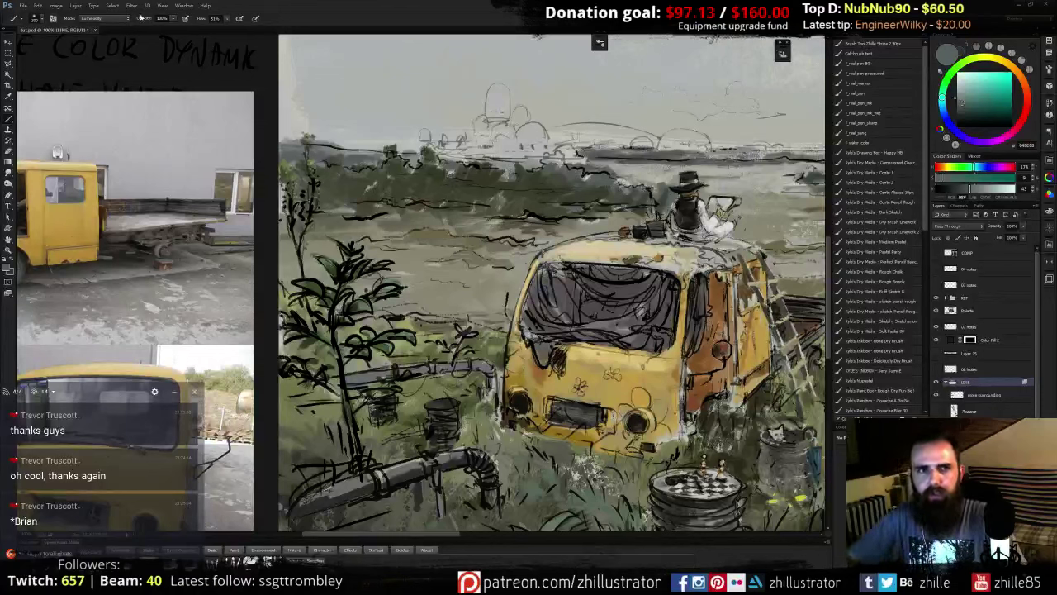
{"action": "left_click", "coordinate": [75, 5]}
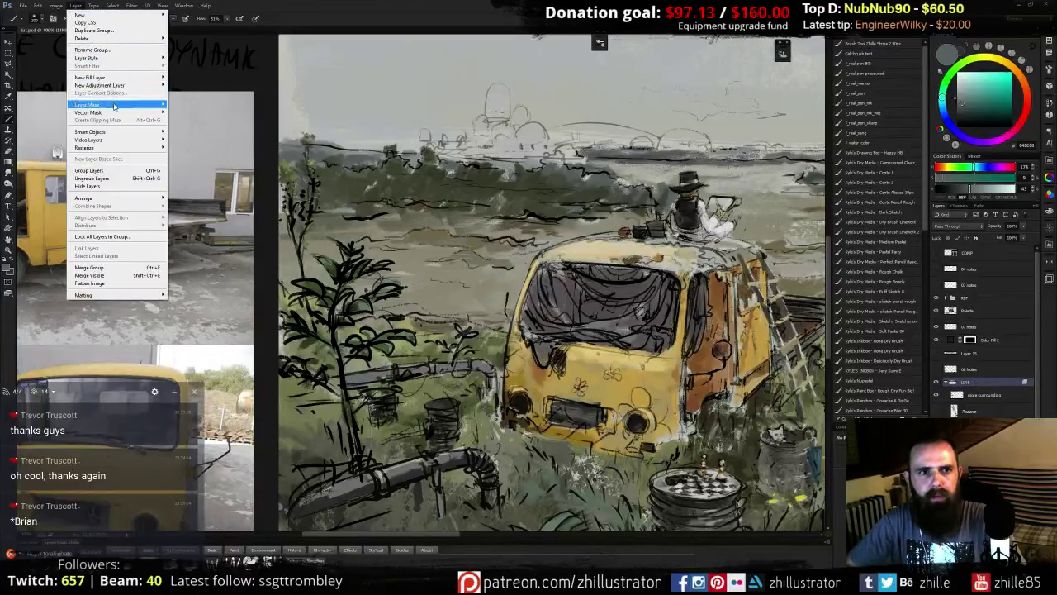
{"action": "mouse_move", "coordinate": [113, 104]}
{"action": "left_click", "coordinate": [48, 105]}
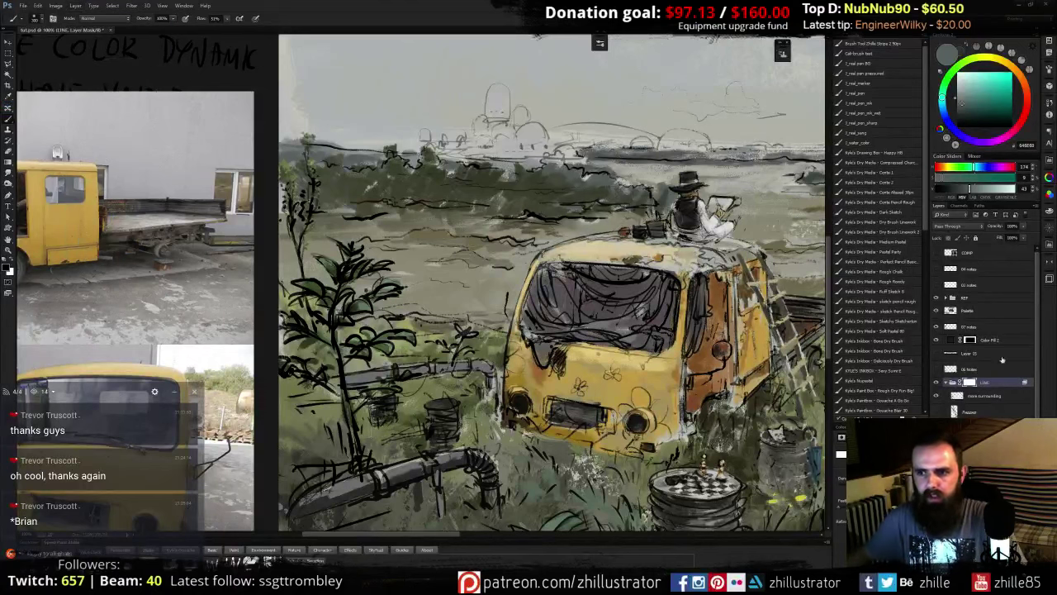
- Paint on the group's mask with a large soft brush to fade the line art over the thin tree and leafy shrub
{"action": "left_click_drag", "start_coordinate": [317, 199], "coordinate": [307, 198]}
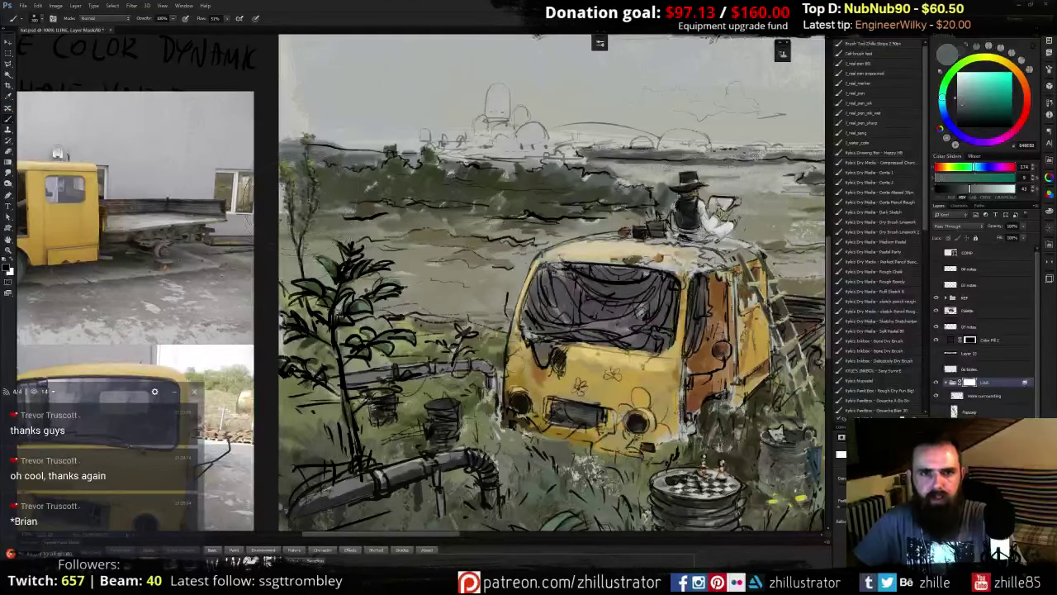
{"action": "mouse_move", "coordinate": [359, 270]}
{"action": "left_mouse_down"}
{"action": "mouse_move", "coordinate": [352, 291]}
{"action": "mouse_move", "coordinate": [363, 285]}
{"action": "left_mouse_up"}
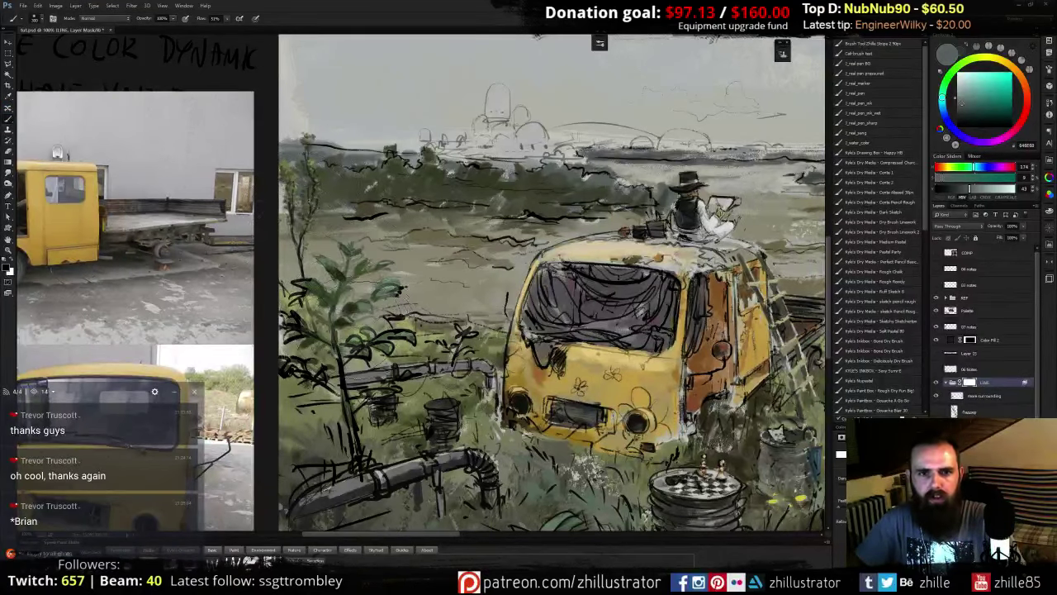
{"action": "key", "text": "ctrl+z"}
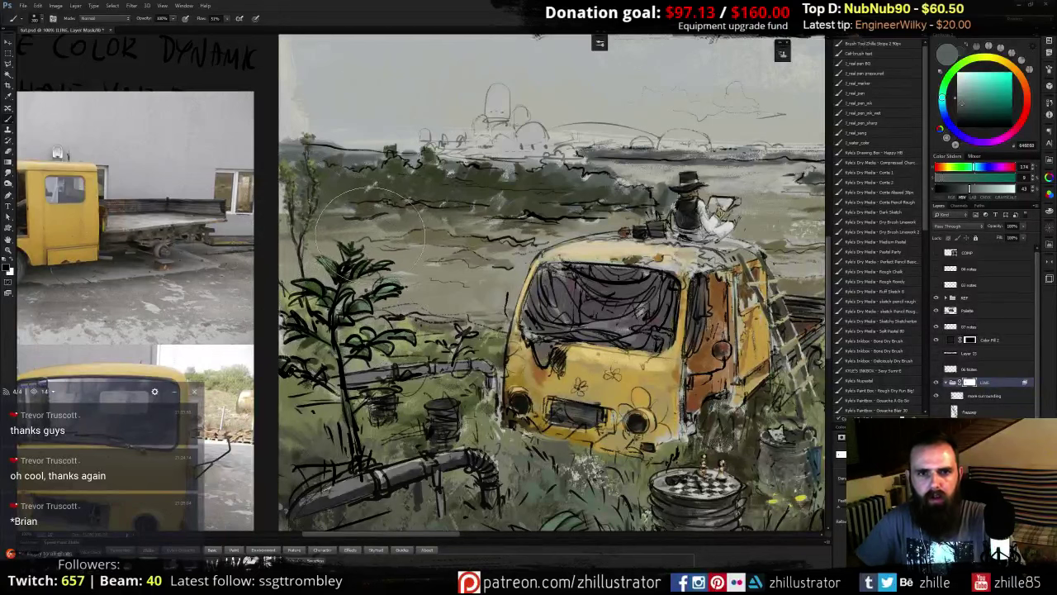
{"action": "left_click_drag", "start_coordinate": [364, 286], "coordinate": [347, 286]}
{"action": "mouse_move", "coordinate": [355, 276]}
{"action": "left_mouse_down"}
{"action": "mouse_move", "coordinate": [345, 284]}
{"action": "mouse_move", "coordinate": [381, 333]}
{"action": "mouse_move", "coordinate": [306, 299]}
{"action": "left_mouse_up"}
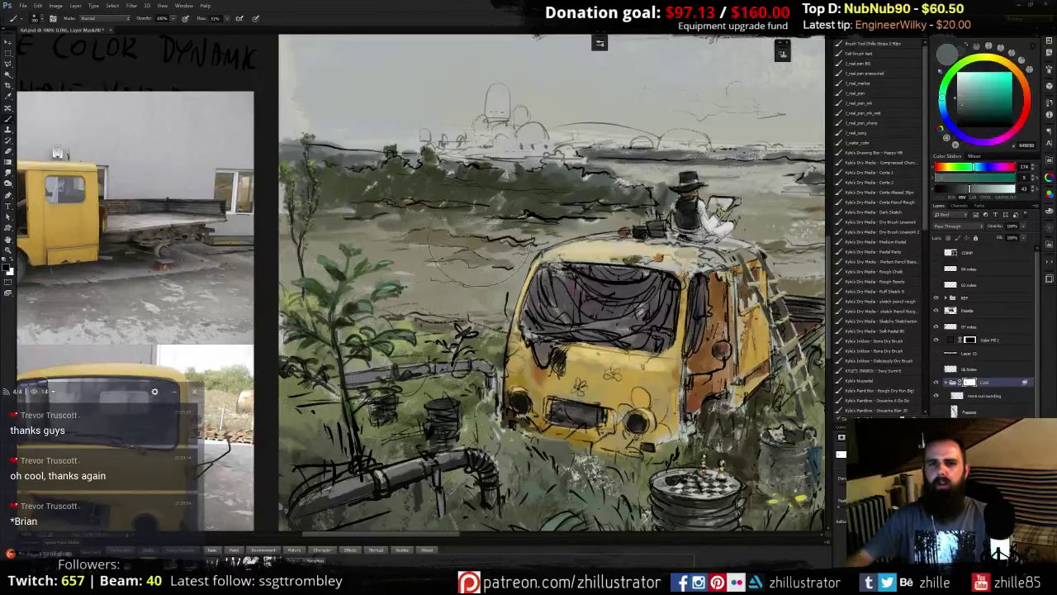
- Try fading the line art over the van's windshield on the mask and undo it
{"action": "mouse_move", "coordinate": [419, 234]}
{"action": "left_mouse_down"}
{"action": "mouse_move", "coordinate": [336, 210]}
{"action": "mouse_move", "coordinate": [284, 233]}
{"action": "left_mouse_up"}
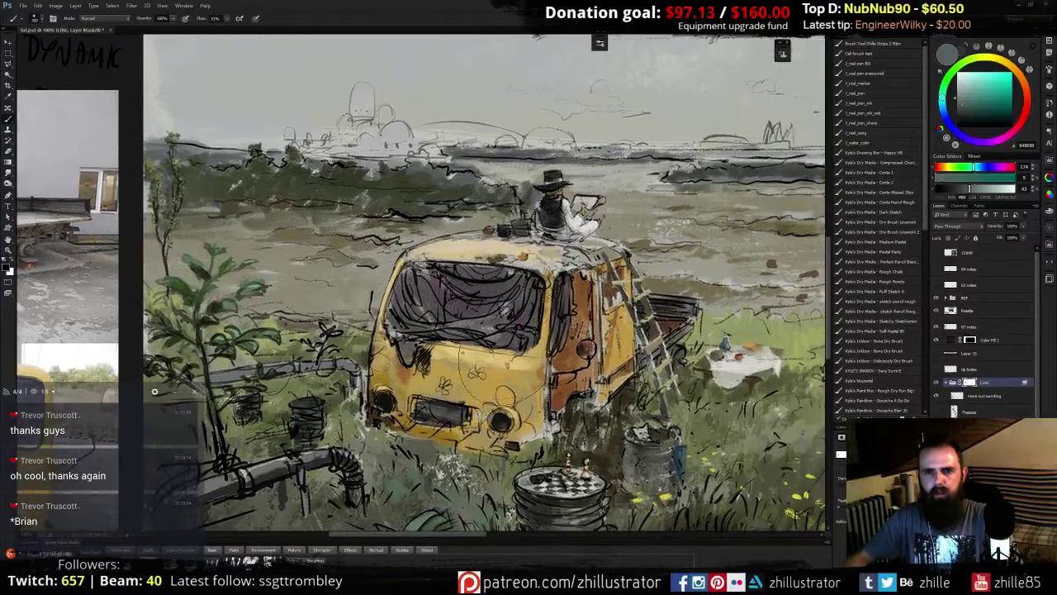
{"action": "mouse_move", "coordinate": [506, 309]}
{"action": "left_mouse_down"}
{"action": "mouse_move", "coordinate": [339, 240]}
{"action": "mouse_move", "coordinate": [360, 248]}
{"action": "left_mouse_up"}
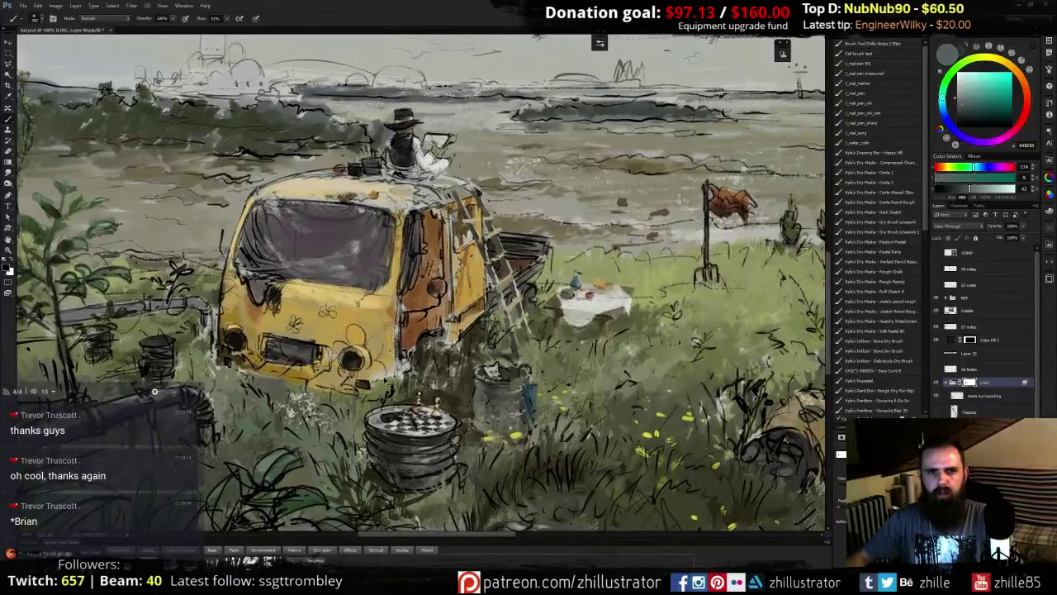
{"action": "key", "text": "ctrl+z"}
{"action": "mouse_move", "coordinate": [615, 354]}
{"action": "left_mouse_down"}
{"action": "mouse_move", "coordinate": [584, 288]}
{"action": "mouse_move", "coordinate": [621, 396]}
{"action": "mouse_move", "coordinate": [729, 449]}
{"action": "mouse_move", "coordinate": [781, 494]}
{"action": "left_mouse_up"}
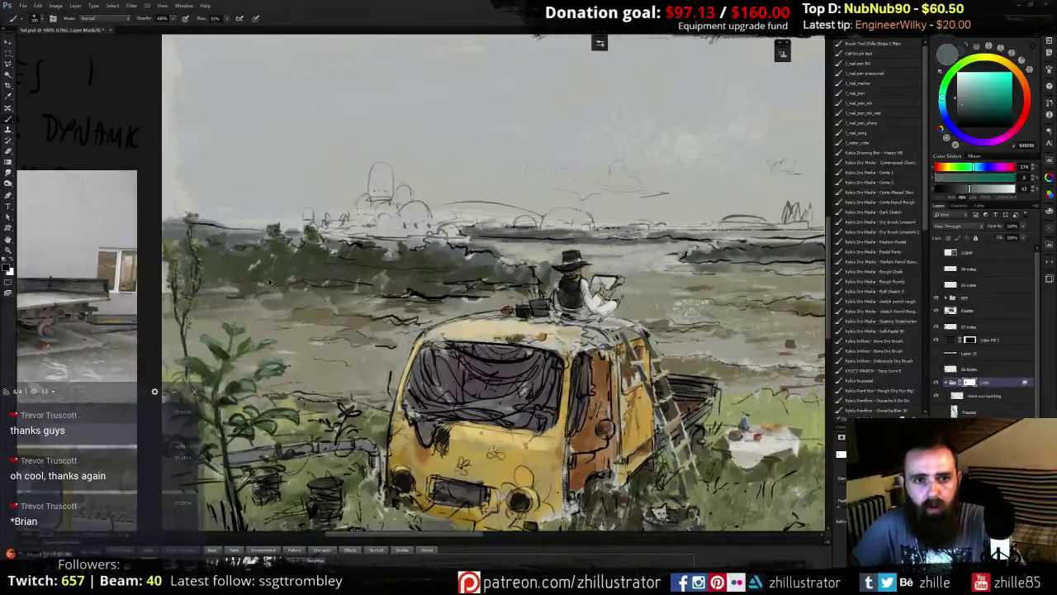
- Mask out the line art along the near end of the dark treeline and over the field between the shrub and van
{"action": "mouse_move", "coordinate": [243, 259]}
{"action": "left_mouse_down"}
{"action": "mouse_move", "coordinate": [289, 376]}
{"action": "mouse_move", "coordinate": [274, 320]}
{"action": "mouse_move", "coordinate": [285, 264]}
{"action": "left_mouse_up"}
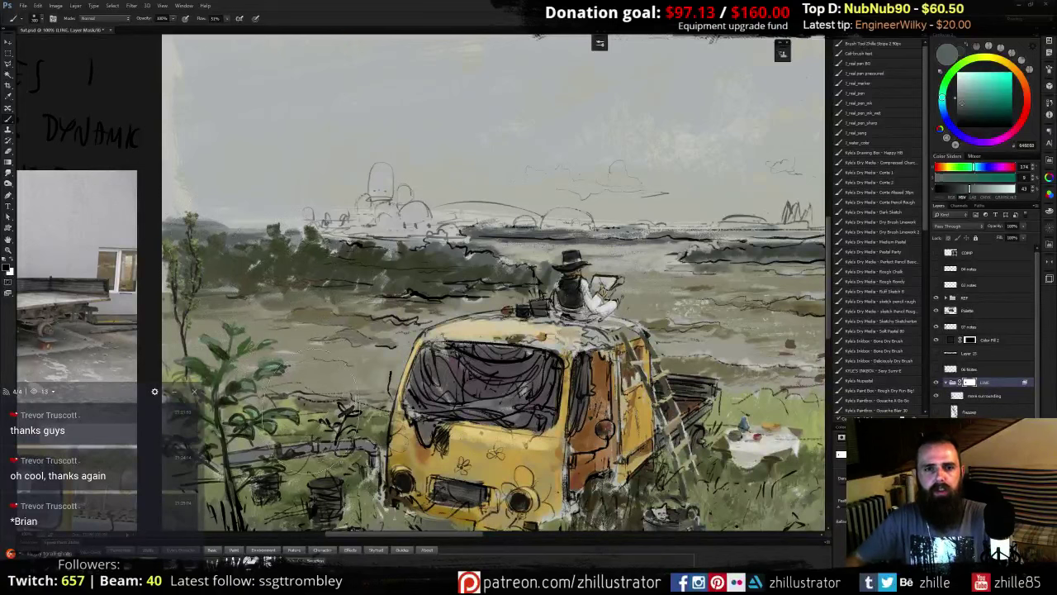
{"action": "mouse_move", "coordinate": [443, 294]}
{"action": "left_mouse_down"}
{"action": "mouse_move", "coordinate": [444, 231]}
{"action": "mouse_move", "coordinate": [455, 219]}
{"action": "mouse_move", "coordinate": [395, 254]}
{"action": "left_mouse_up"}
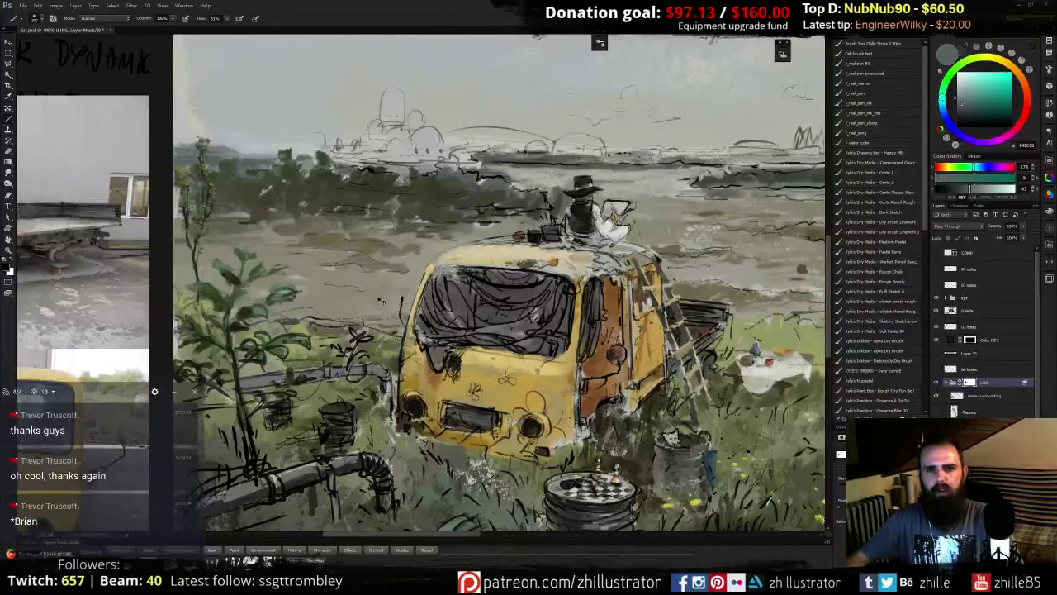
{"action": "key", "text": "ctrl+z"}
{"action": "left_click_drag", "start_coordinate": [371, 239], "coordinate": [337, 249]}
{"action": "mouse_move", "coordinate": [417, 221]}
{"action": "left_mouse_down"}
{"action": "mouse_move", "coordinate": [426, 231]}
{"action": "mouse_move", "coordinate": [479, 218]}
{"action": "mouse_move", "coordinate": [416, 223]}
{"action": "left_mouse_up"}
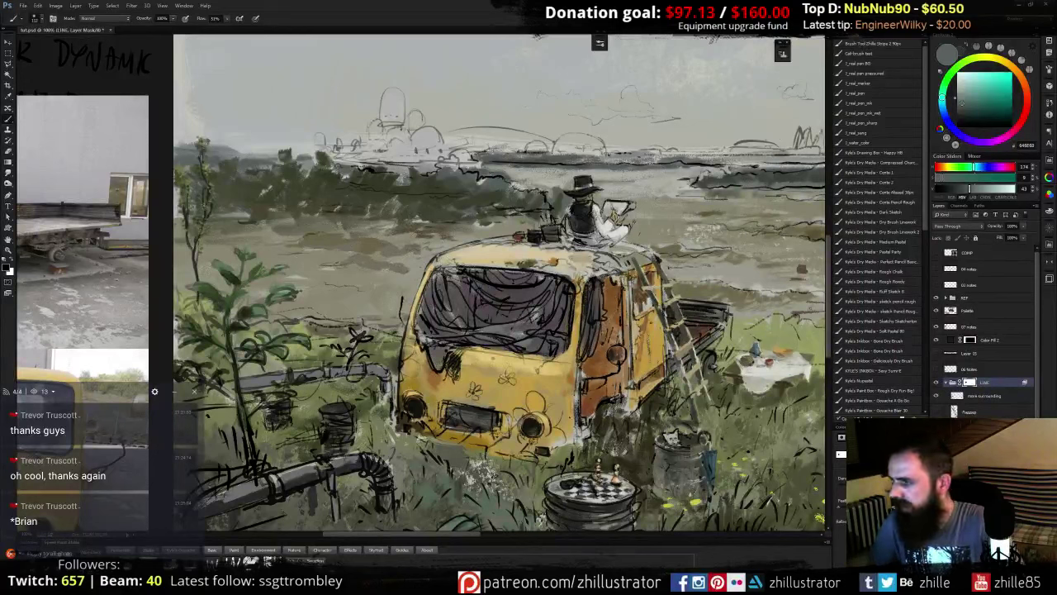
- Switch from the line art mask to the paint layer, check its visibility, and choose the Gouache A Go Go brush
{"action": "left_click", "coordinate": [982, 462]}
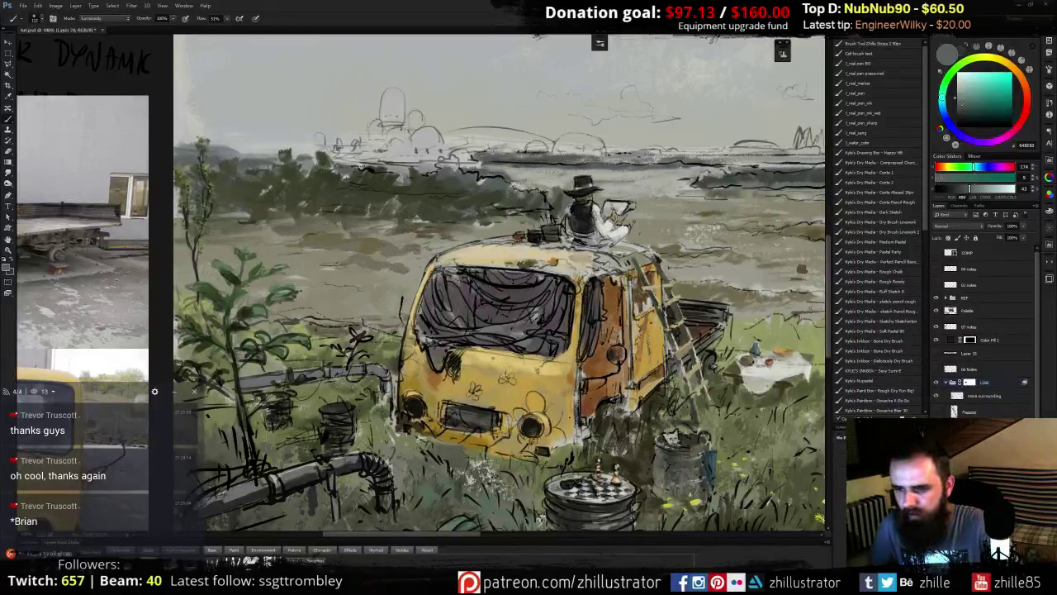
{"action": "left_click", "coordinate": [935, 462]}
{"action": "left_click", "coordinate": [936, 463]}
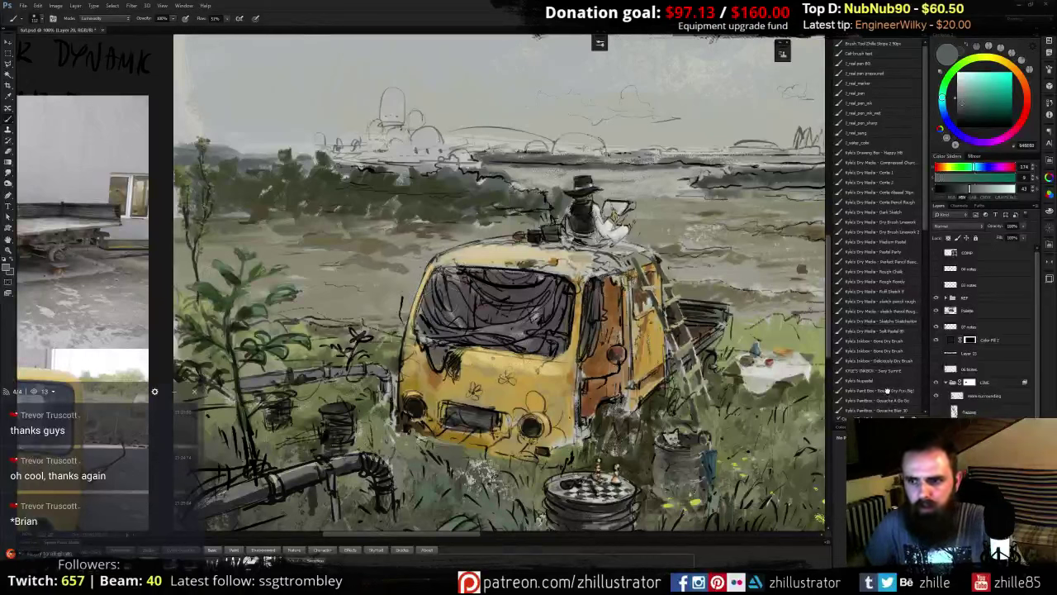
{"action": "left_click", "coordinate": [885, 390]}
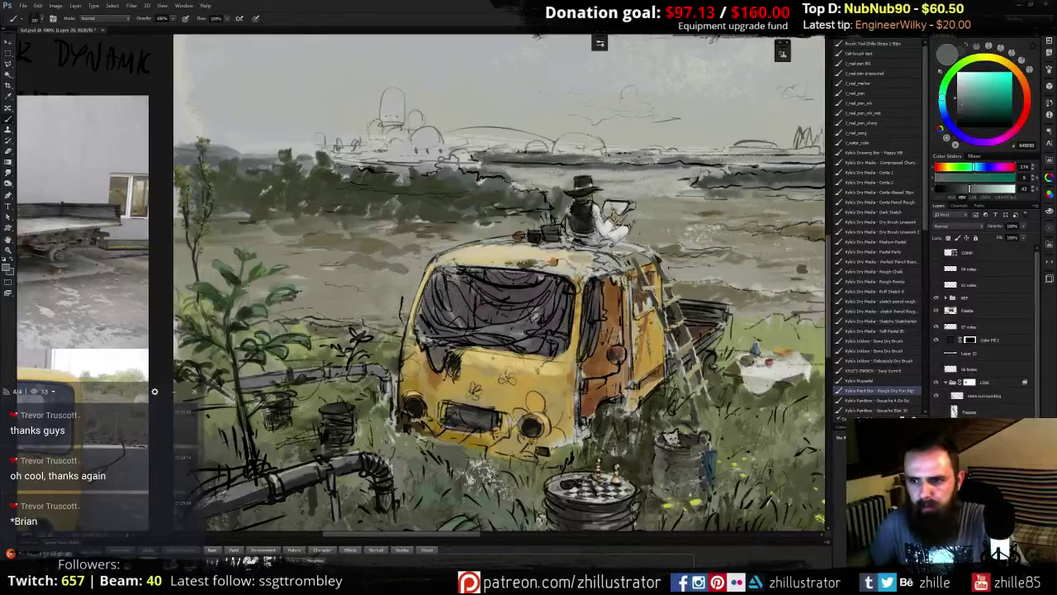
{"action": "left_click", "coordinate": [875, 400]}
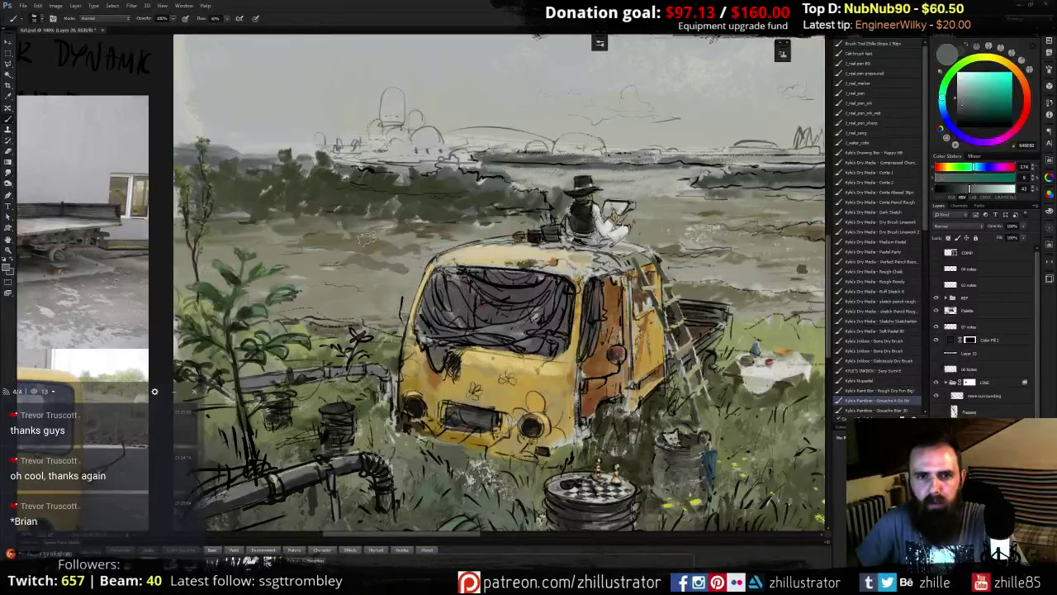
- Paint over the brown patches in the field behind the shrub with brown and beige tones sampled from the ground
{"action": "left_click", "coordinate": [380, 246], "text": "alt"}
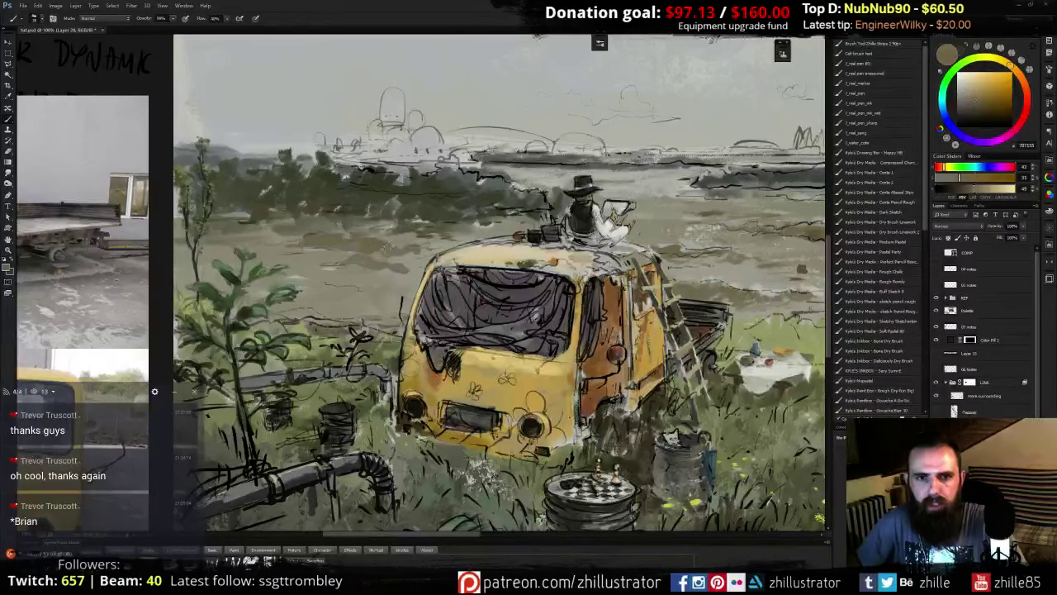
{"action": "left_click", "coordinate": [304, 244], "text": "alt"}
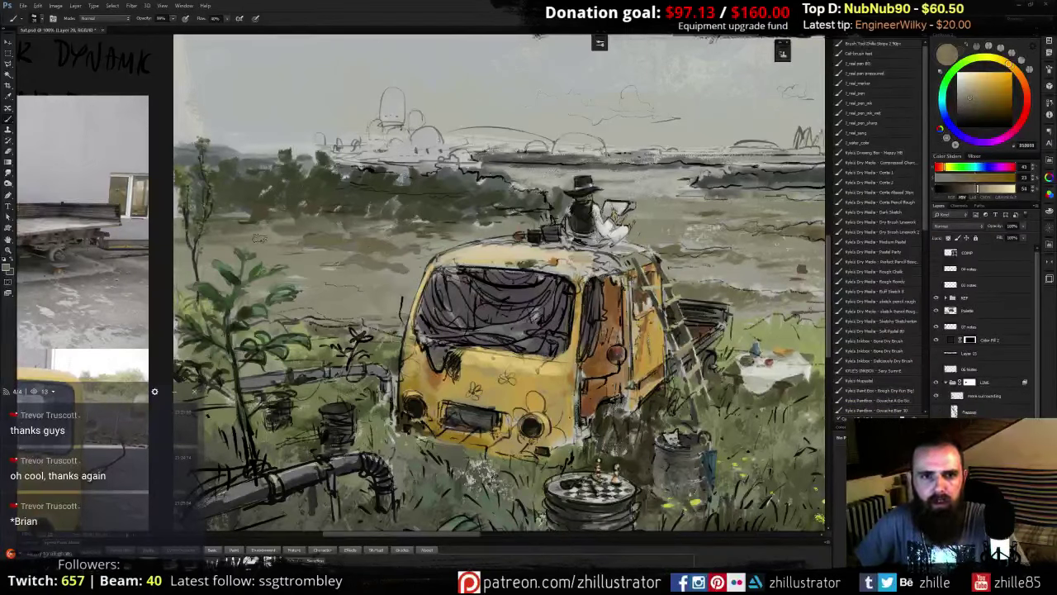
{"action": "left_click", "coordinate": [345, 262], "text": "alt"}
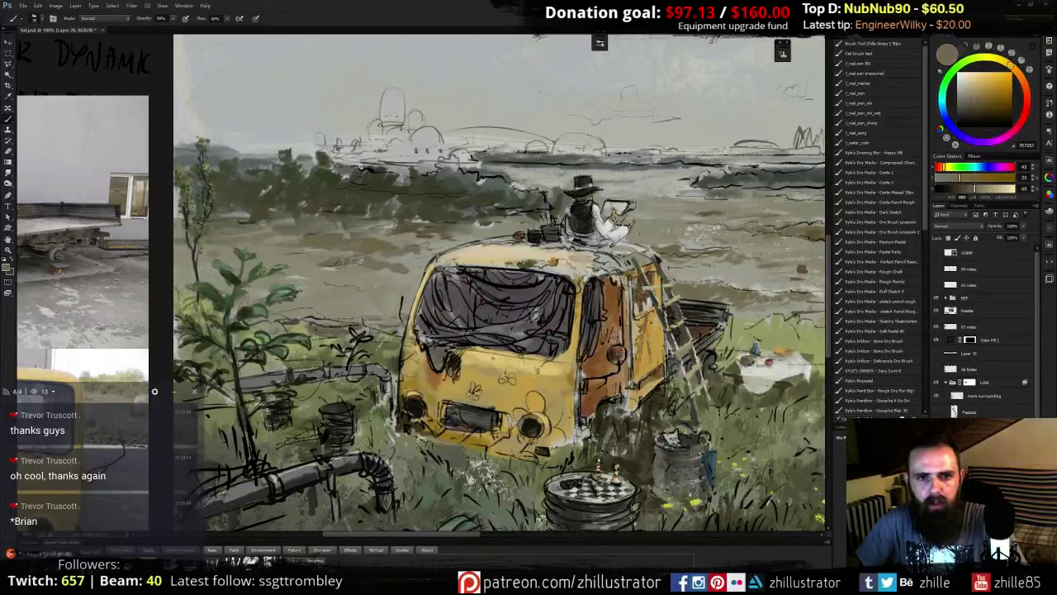
{"action": "left_click", "coordinate": [376, 247], "text": "alt"}
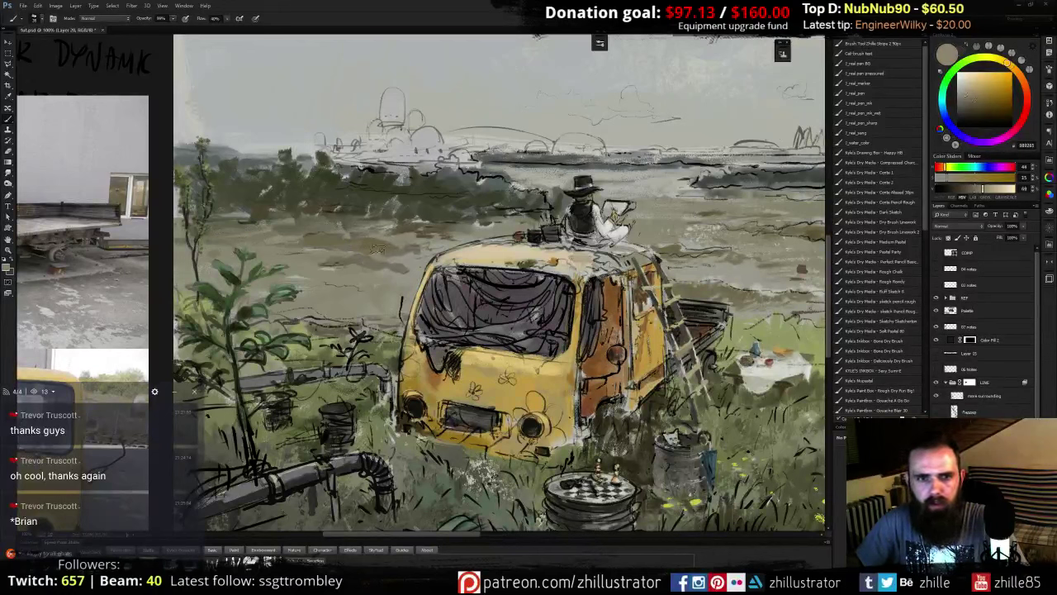
{"action": "left_click", "coordinate": [311, 246], "text": "alt"}
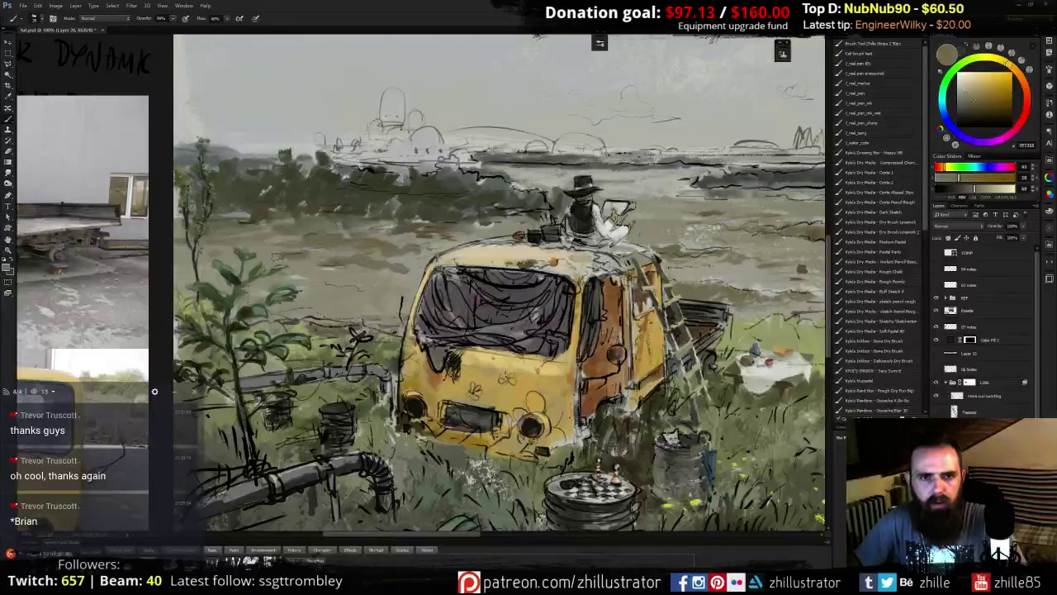
{"action": "left_click", "coordinate": [322, 257], "text": "alt"}
{"action": "left_click", "coordinate": [297, 252], "text": "alt"}
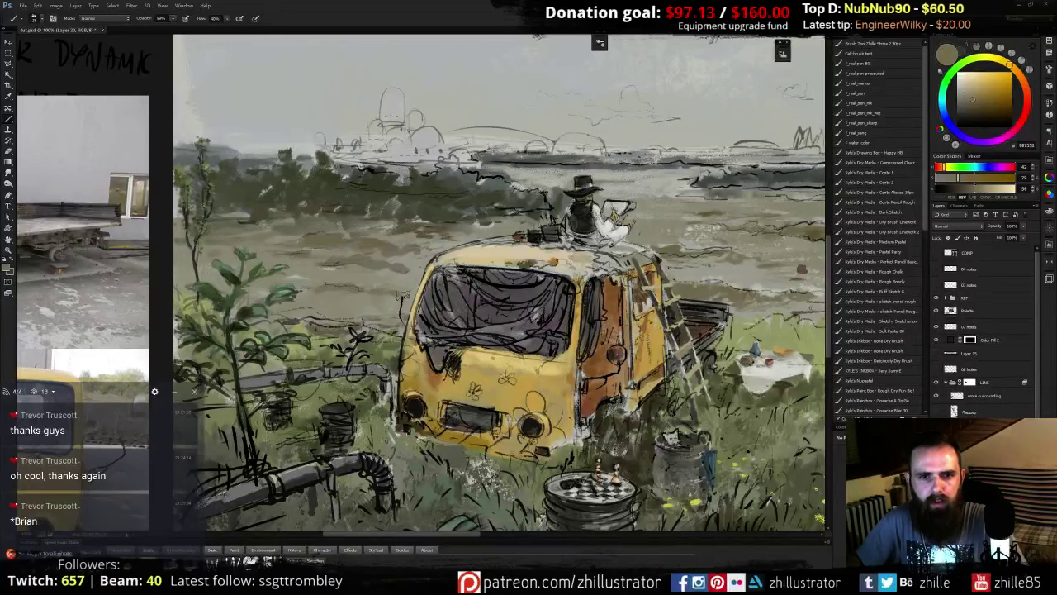
- Continue painting the field between the shrub and the van with muted brown and olive tones sampled from the ground
{"action": "left_click", "coordinate": [402, 262], "text": "alt"}
{"action": "left_click", "coordinate": [403, 262], "text": "alt"}
{"action": "left_click_drag", "start_coordinate": [397, 258], "coordinate": [281, 254]}
{"action": "left_click", "coordinate": [309, 250], "text": "alt"}
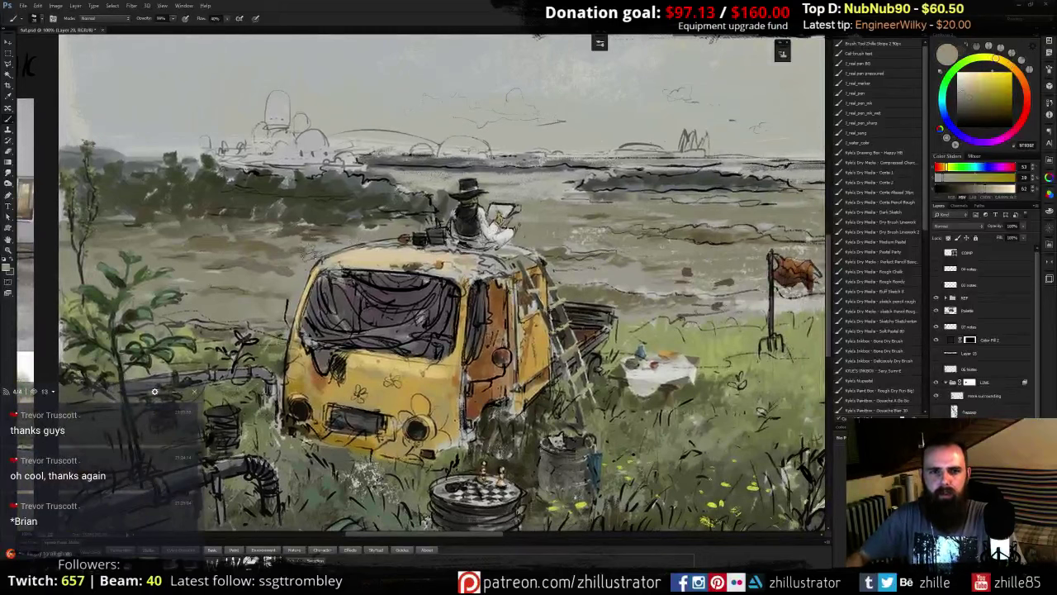
{"action": "left_click", "coordinate": [277, 256], "text": "alt"}
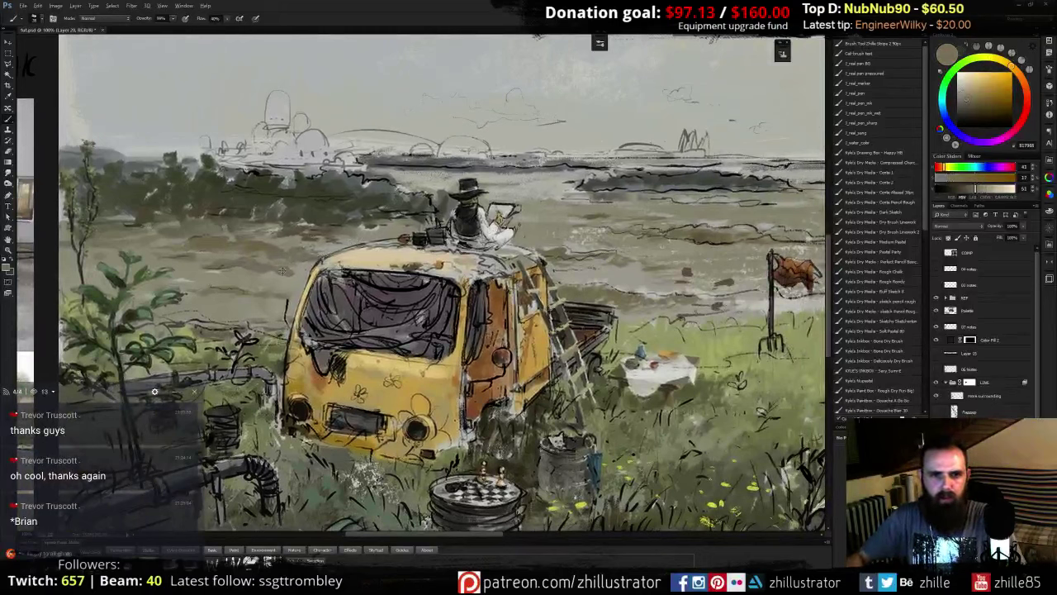
{"action": "left_click", "coordinate": [291, 271], "text": "alt"}
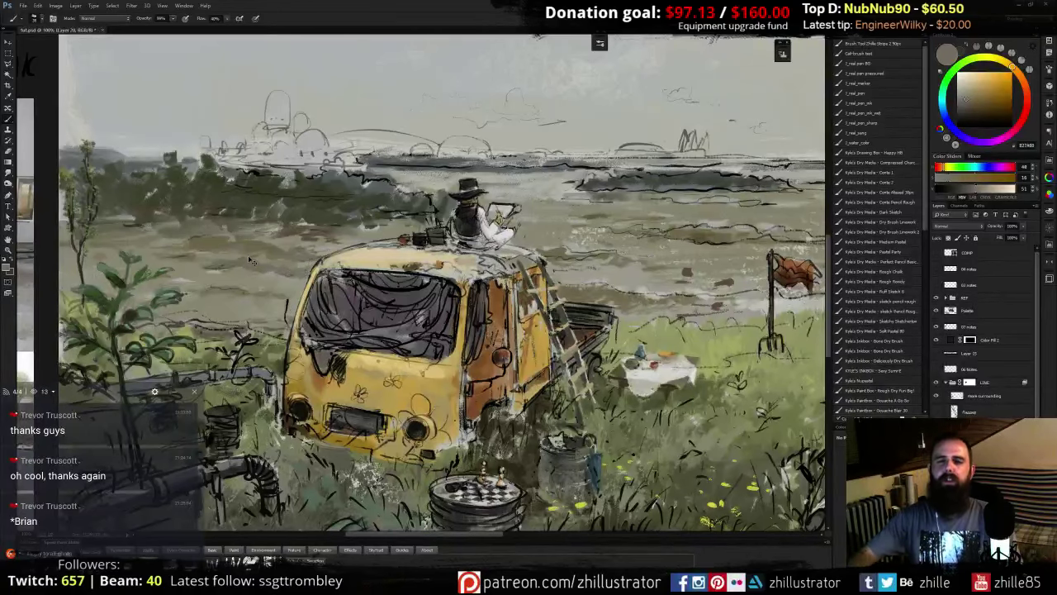
- Blend the brown streaks in the field beside the van's front roof corner using grey-brown tones sampled around them
{"action": "key", "text": "ctrl+plus"}
{"action": "mouse_move", "coordinate": [200, 253]}
{"action": "left_mouse_down"}
{"action": "mouse_move", "coordinate": [508, 264]}
{"action": "mouse_move", "coordinate": [494, 284]}
{"action": "left_mouse_up"}
{"action": "left_click", "coordinate": [446, 284], "text": "alt"}
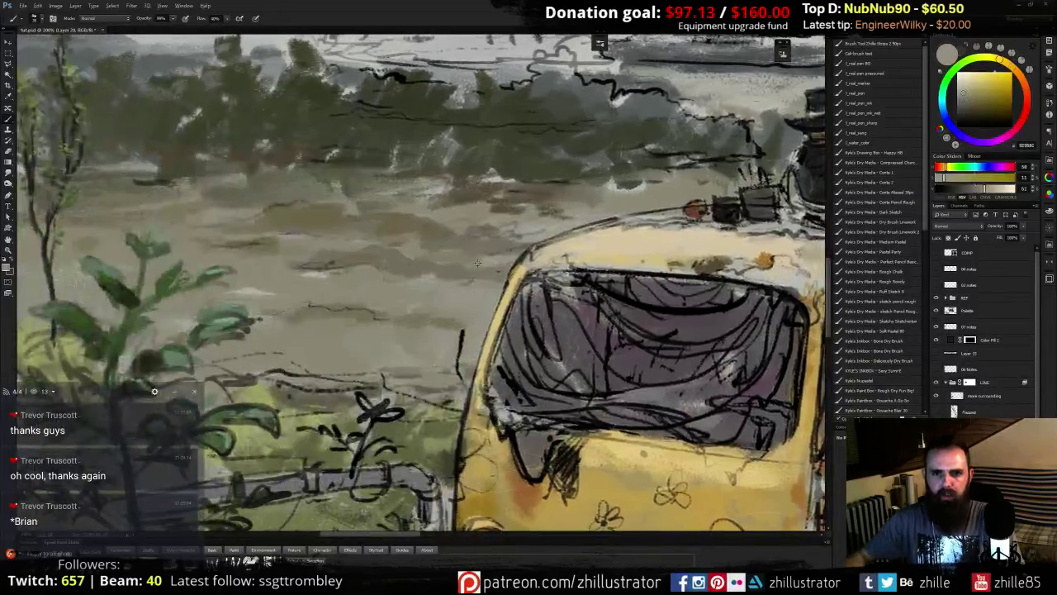
{"action": "left_click", "coordinate": [458, 263], "text": "alt"}
{"action": "left_click", "coordinate": [469, 263], "text": "alt"}
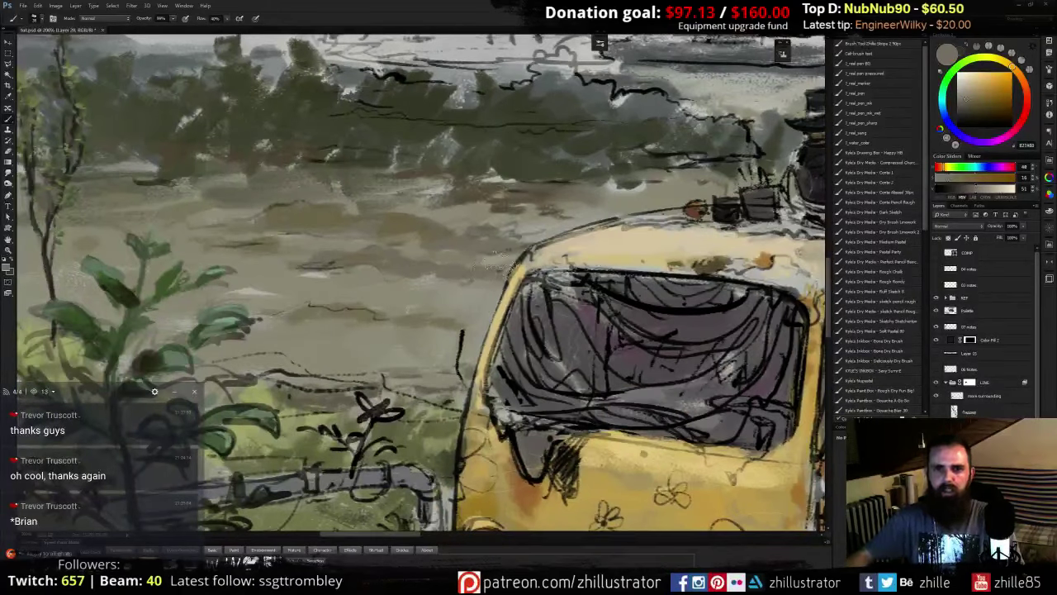
{"action": "left_click", "coordinate": [388, 254], "text": "alt"}
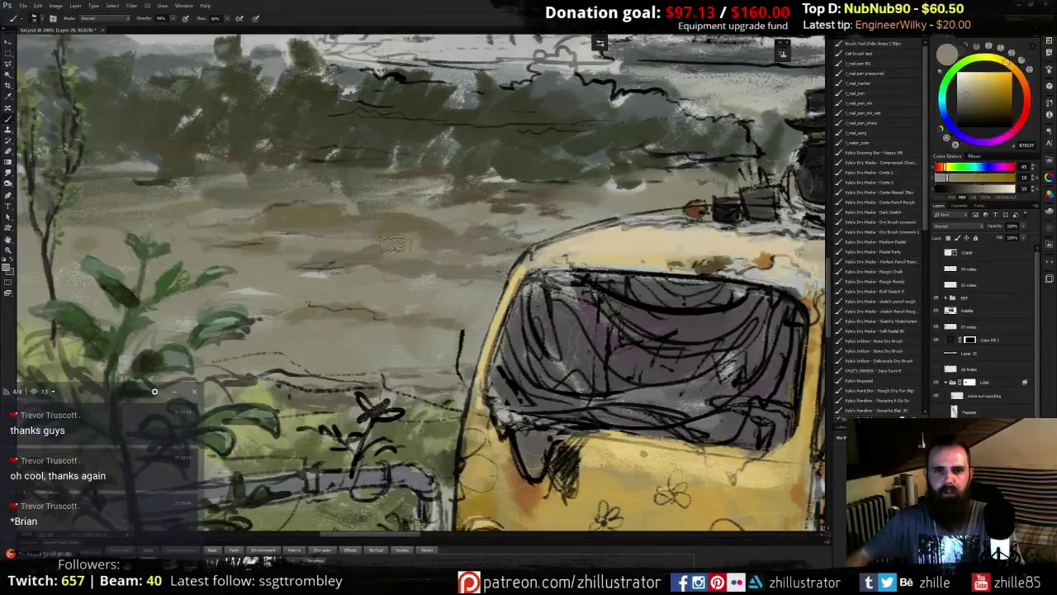
{"action": "left_click", "coordinate": [479, 256], "text": "alt"}
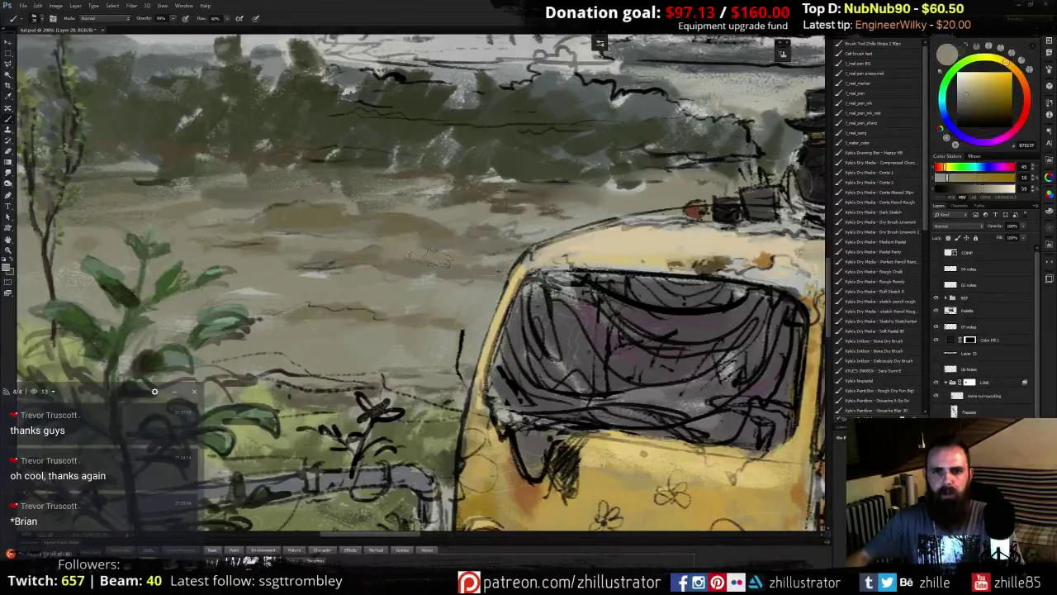
{"action": "left_click", "coordinate": [456, 272], "text": "alt"}
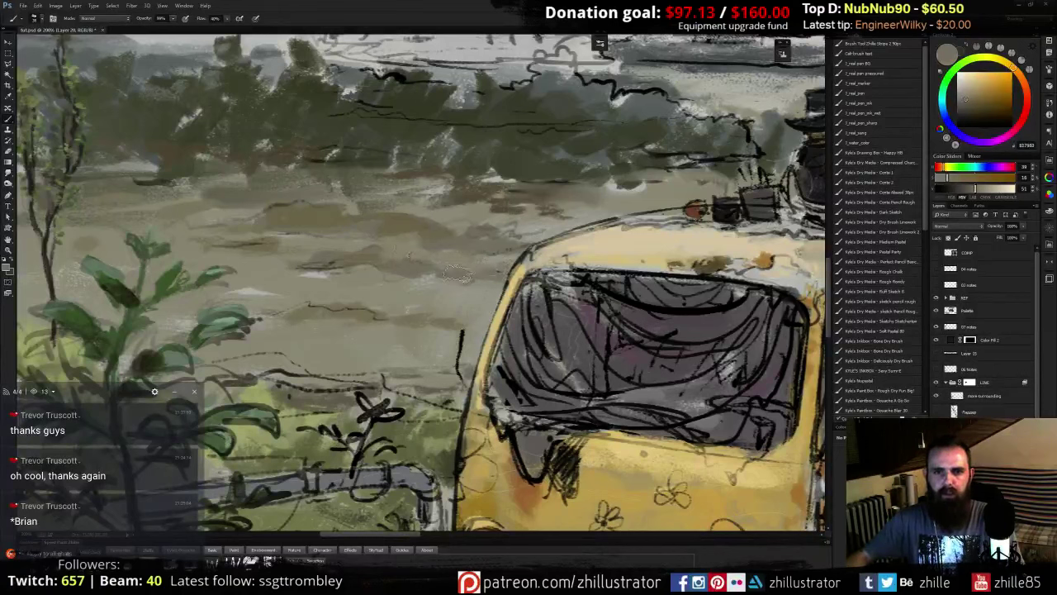
- Paint lighter grey-beige tones sampled from the ground over the field just above and beside the van's roof corner
{"action": "left_click", "coordinate": [495, 240], "text": "alt"}
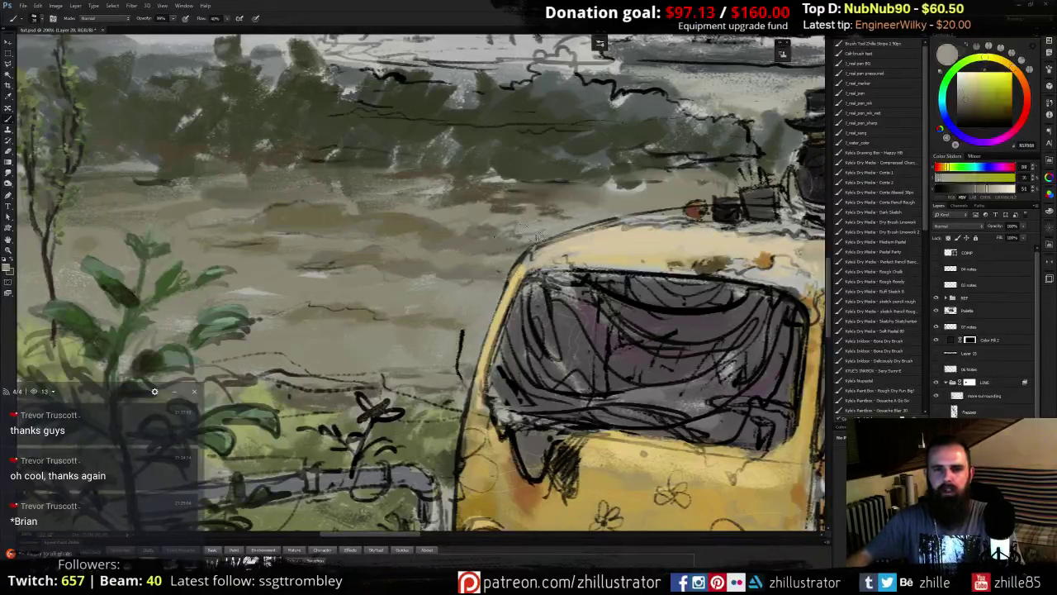
{"action": "left_click", "coordinate": [604, 202], "text": "alt"}
{"action": "left_click", "coordinate": [508, 240], "text": "alt"}
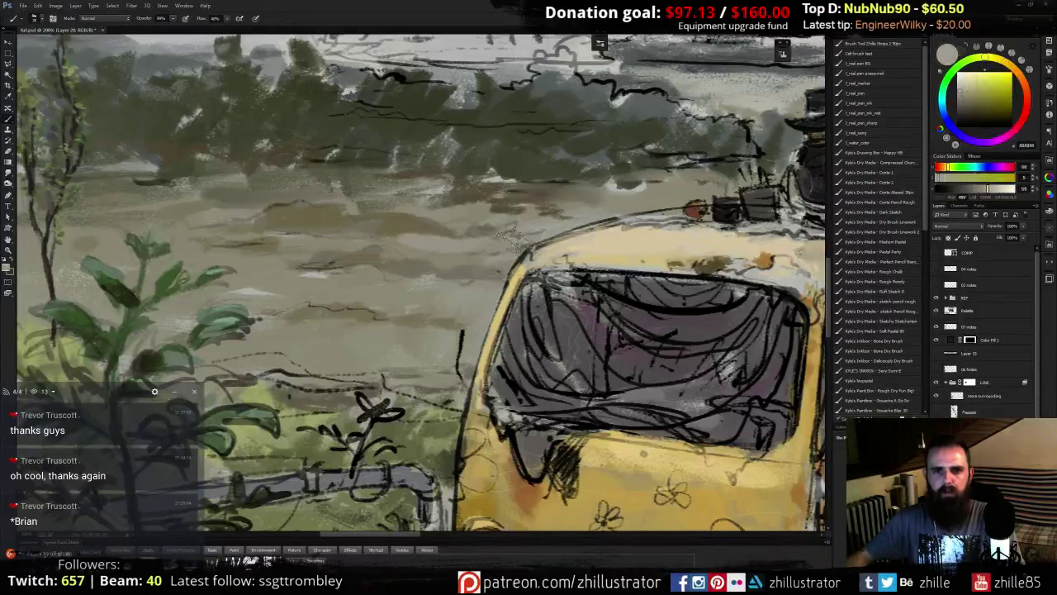
{"action": "left_click", "coordinate": [416, 241], "text": "alt"}
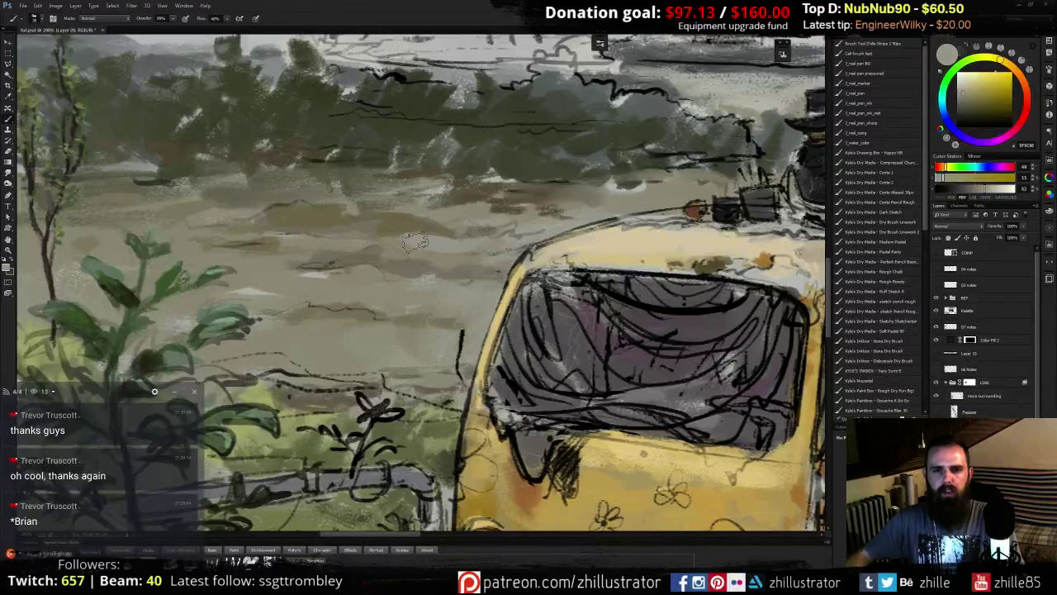
{"action": "key", "text": "ctrl+minus"}
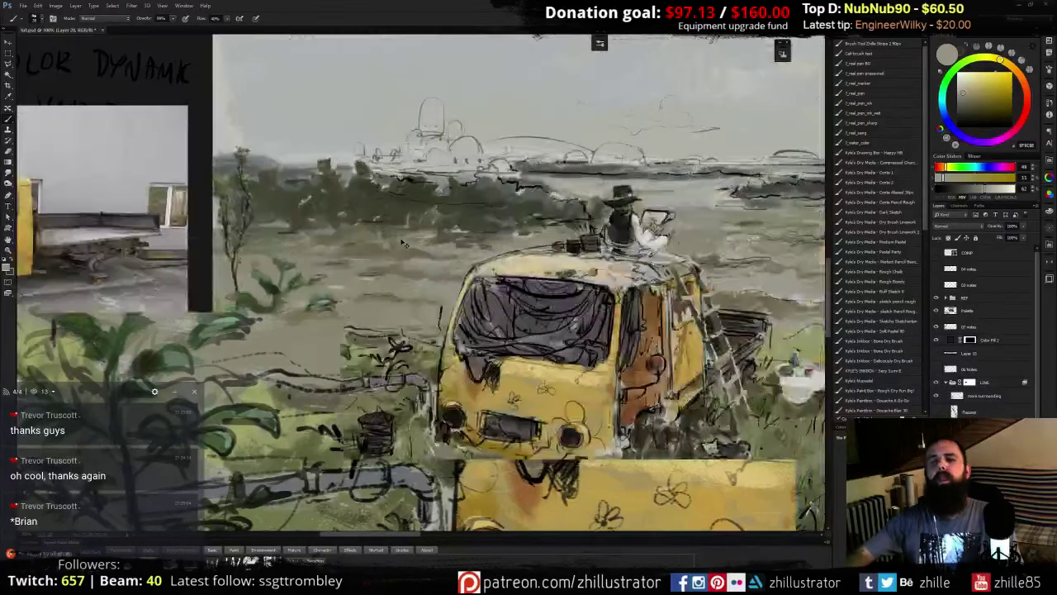
{"action": "left_click_drag", "start_coordinate": [602, 314], "coordinate": [442, 260]}
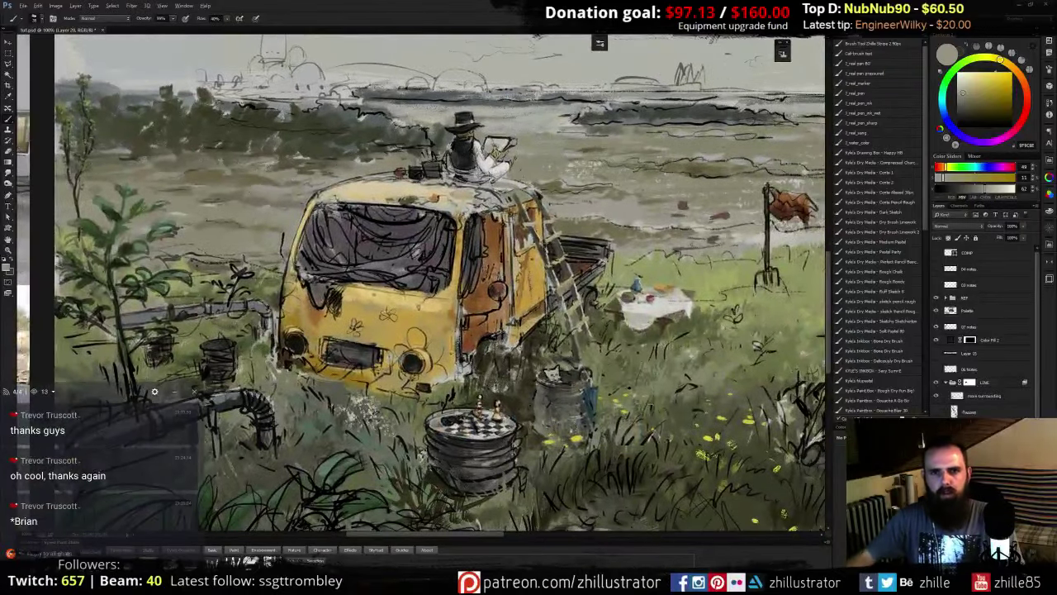
- Hide the line-art group and show it again to check how the painting reads without the sketch lines
{"action": "left_click", "coordinate": [673, 190], "text": "alt"}
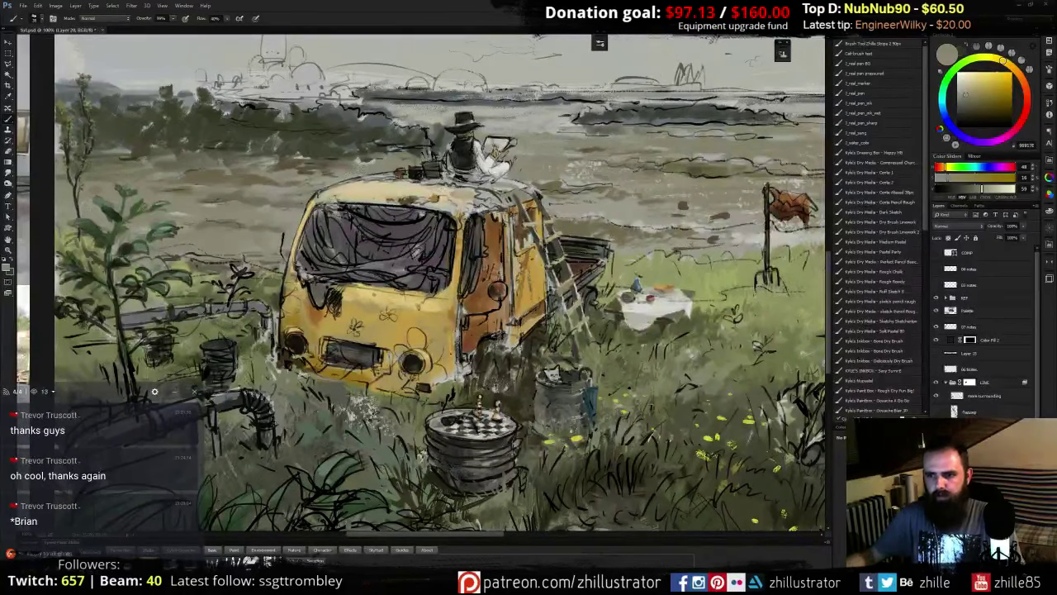
{"action": "left_click", "coordinate": [936, 383]}
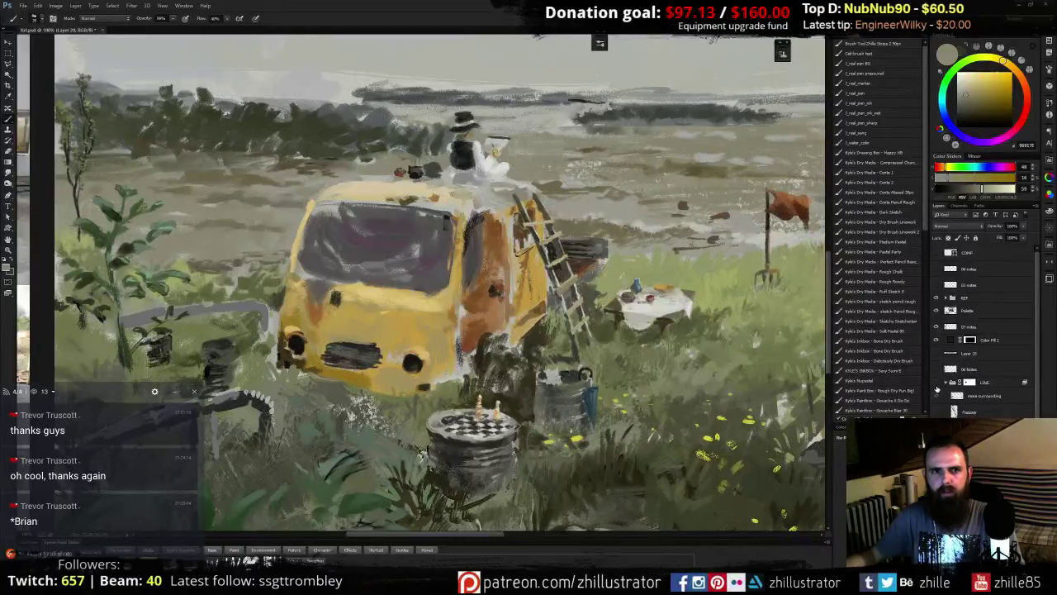
{"action": "left_click", "coordinate": [936, 384]}
- Paint rough transition strokes on the ground below the tree line beside the van, using brown and olive tones sampled from the canvas
{"action": "left_click_drag", "start_coordinate": [242, 221], "coordinate": [406, 345]}
{"action": "key", "text": "ctrl+plus"}
{"action": "left_click_drag", "start_coordinate": [450, 254], "coordinate": [431, 283]}
{"action": "left_click", "coordinate": [480, 292], "text": "alt"}
{"action": "left_click", "coordinate": [464, 316], "text": "alt"}
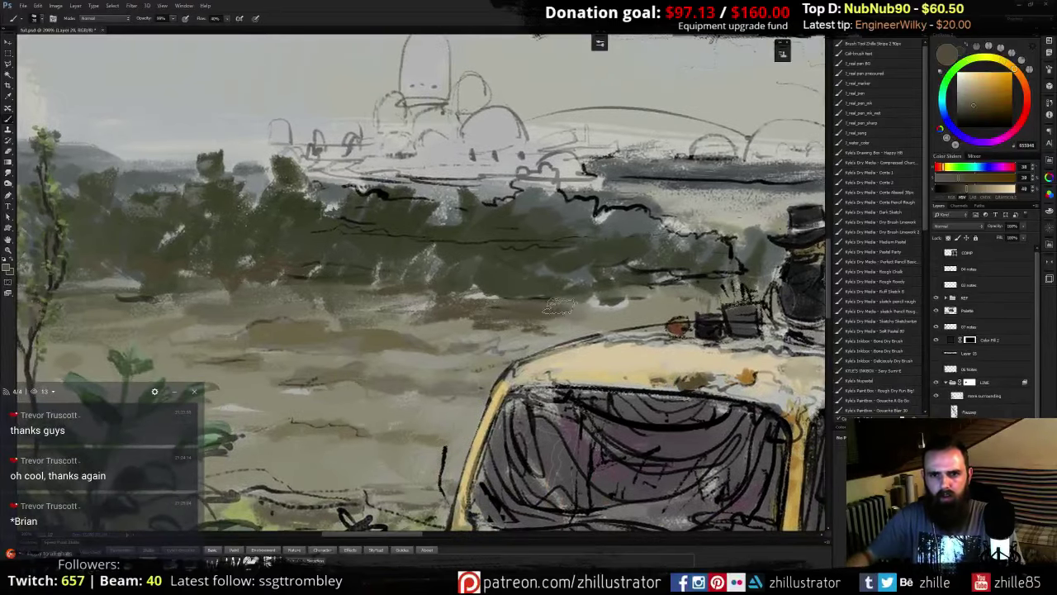
{"action": "left_click", "coordinate": [593, 312], "text": "alt"}
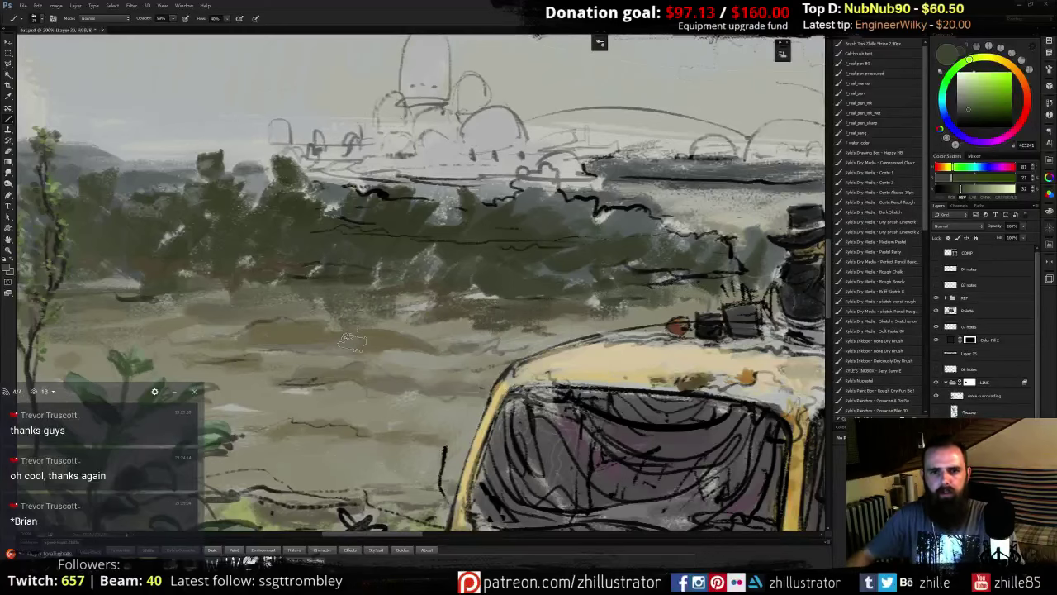
{"action": "left_click", "coordinate": [434, 303], "text": "alt"}
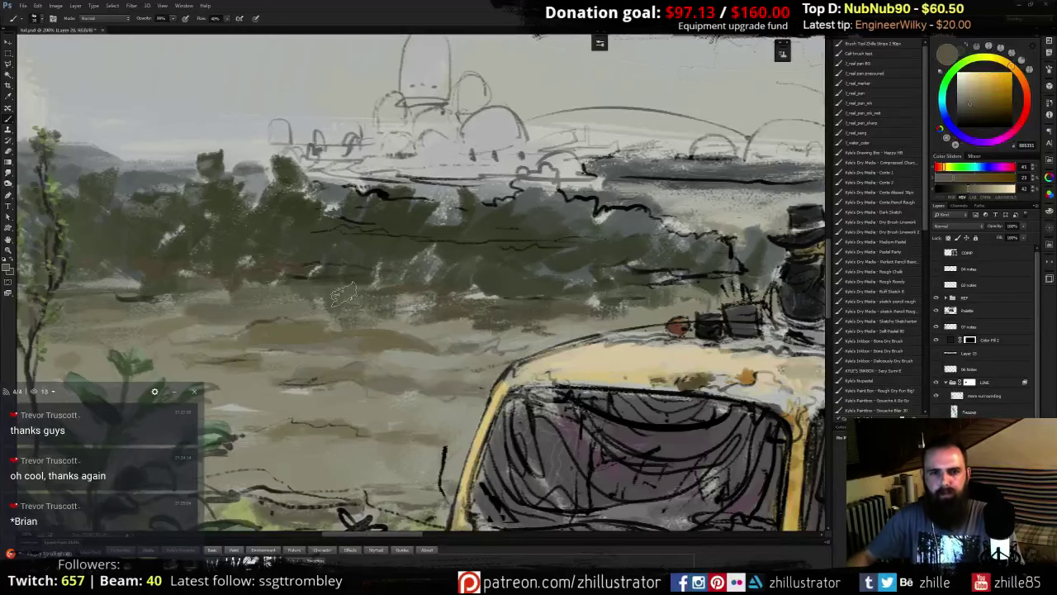
- Blend the foot of the bushes into the open field near the slender tree with sampled olive, brown and beige tones
{"action": "mouse_move", "coordinate": [361, 299]}
{"action": "left_mouse_down"}
{"action": "mouse_move", "coordinate": [483, 300]}
{"action": "mouse_move", "coordinate": [476, 286]}
{"action": "left_mouse_up"}
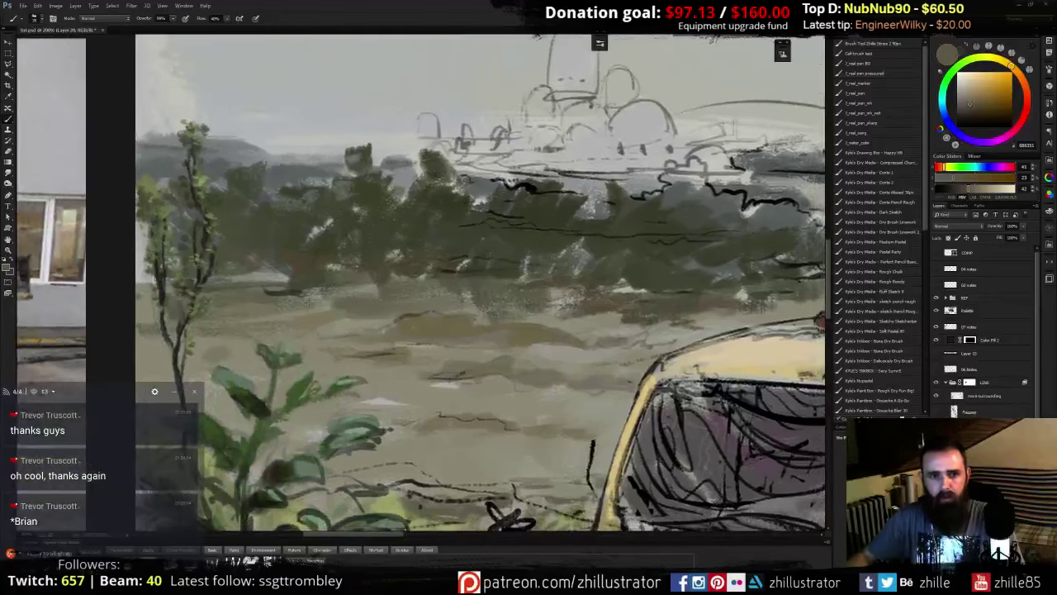
{"action": "left_click", "coordinate": [424, 284], "text": "alt"}
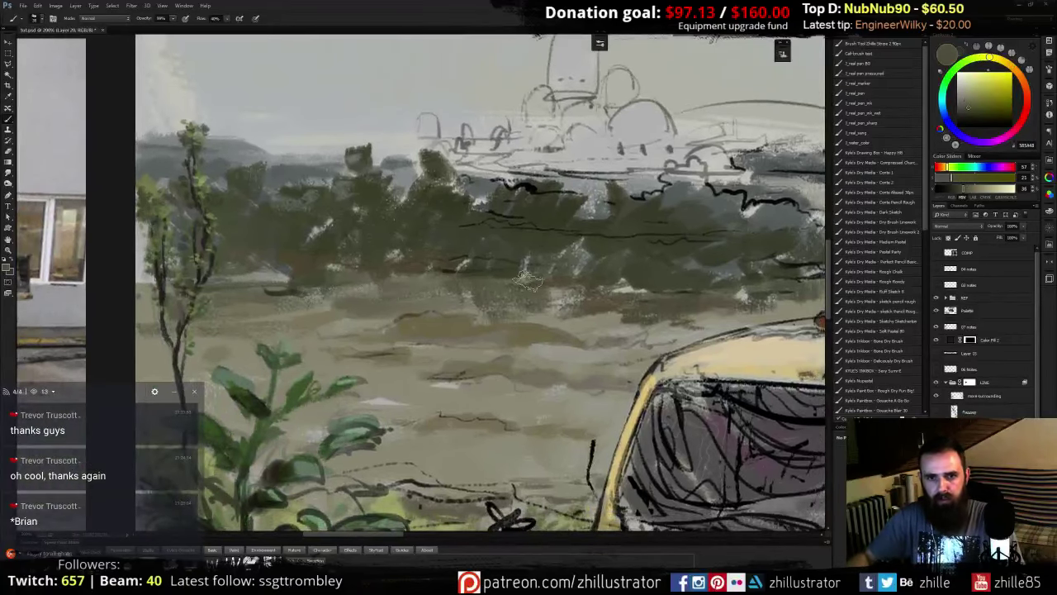
{"action": "left_click", "coordinate": [496, 279], "text": "alt"}
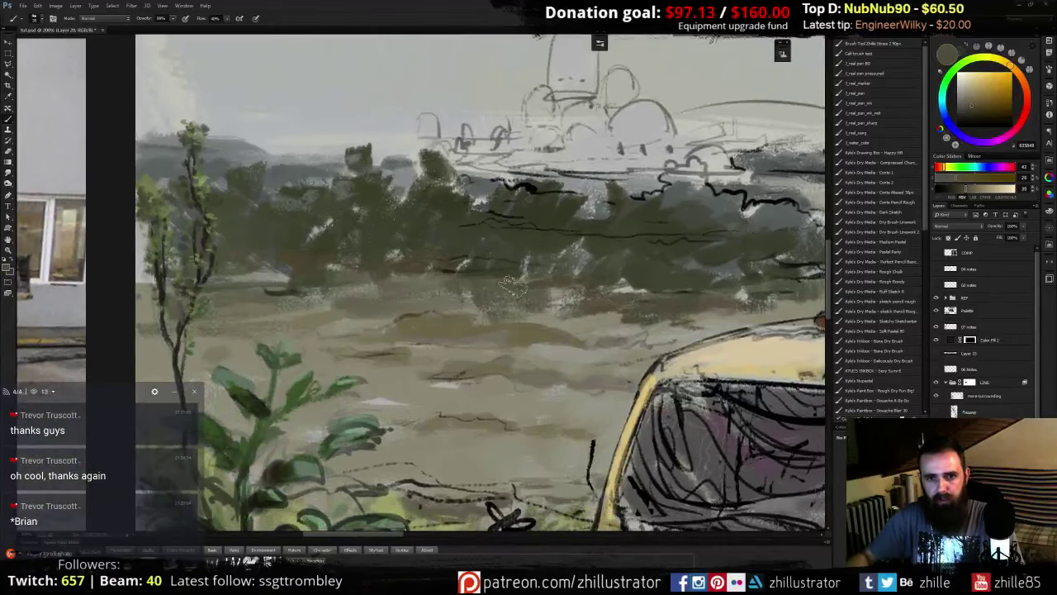
{"action": "left_click", "coordinate": [394, 290], "text": "alt"}
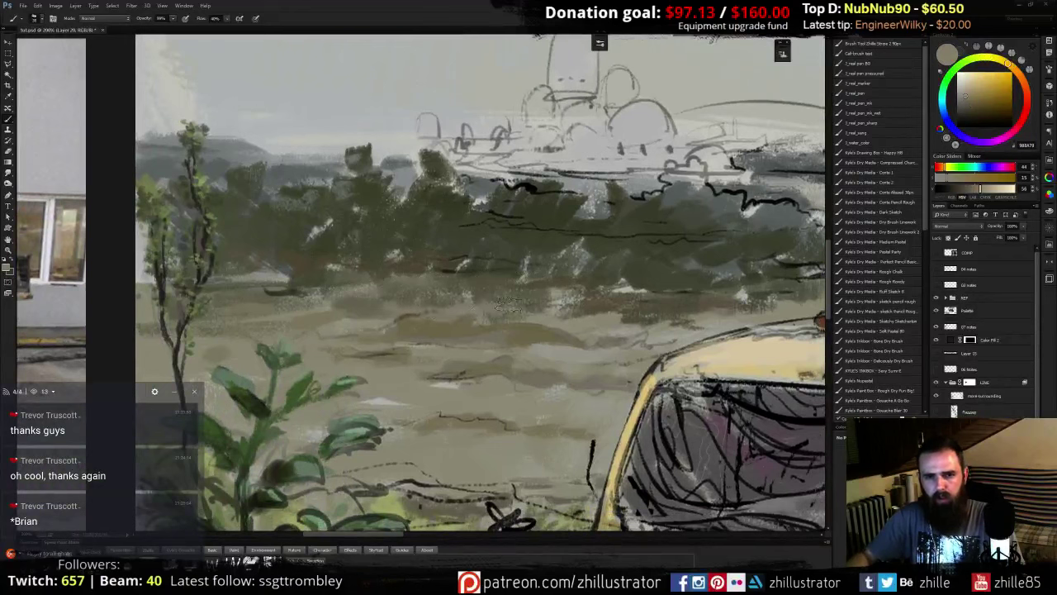
{"action": "left_click", "coordinate": [277, 292], "text": "alt"}
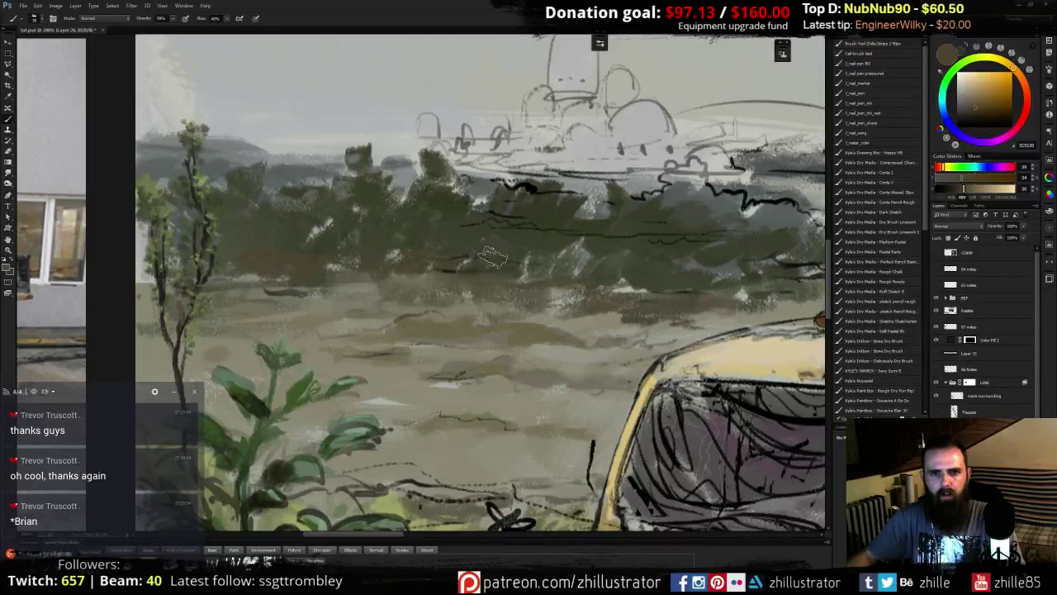
- Refine the bush silhouettes with sampled grey dabs between the treetops and dark green strokes over the pale gaps in the foliage
{"action": "left_click_drag", "start_coordinate": [517, 240], "coordinate": [459, 292]}
{"action": "left_click", "coordinate": [342, 224], "text": "alt"}
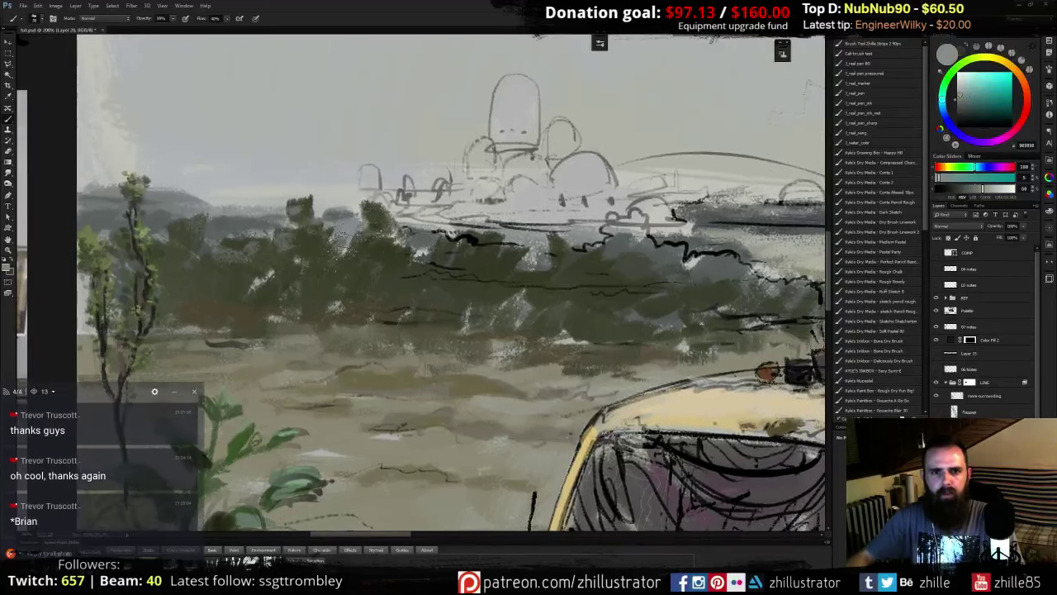
{"action": "left_click", "coordinate": [357, 251], "text": "alt"}
{"action": "left_click_drag", "start_coordinate": [343, 240], "coordinate": [337, 252]}
{"action": "mouse_move", "coordinate": [402, 249]}
{"action": "left_mouse_down"}
{"action": "mouse_move", "coordinate": [424, 251]}
{"action": "mouse_move", "coordinate": [410, 267]}
{"action": "left_mouse_up"}
{"action": "left_click", "coordinate": [427, 265], "text": "alt"}
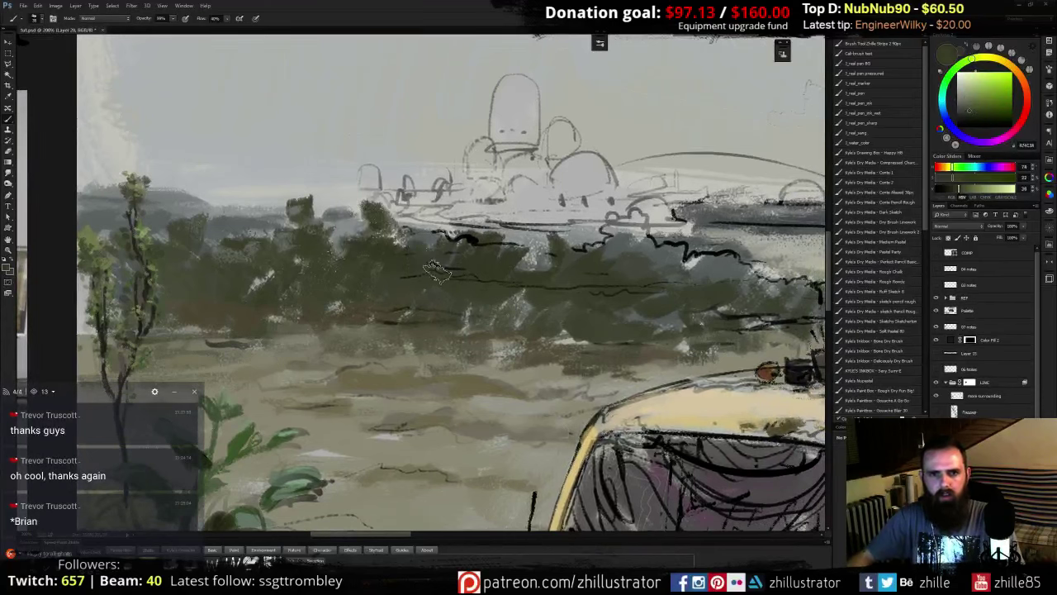
{"action": "left_click_drag", "start_coordinate": [537, 287], "coordinate": [531, 261]}
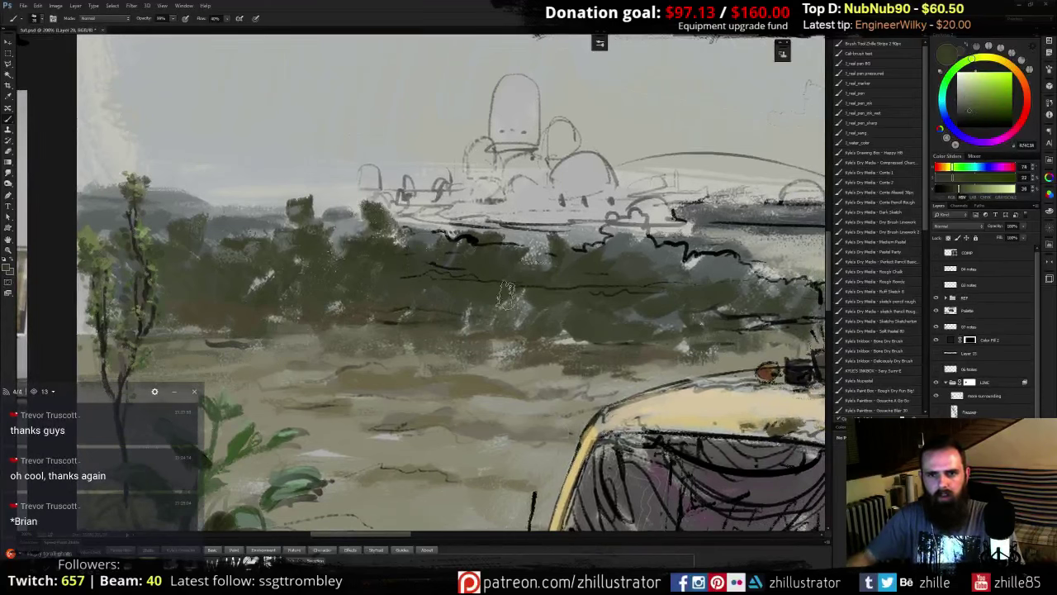
{"action": "mouse_move", "coordinate": [507, 296]}
{"action": "left_mouse_down"}
{"action": "mouse_move", "coordinate": [495, 308]}
{"action": "mouse_move", "coordinate": [513, 296]}
{"action": "left_mouse_up"}
- Paint small dark grass tufts along the foot of the bushes, using sampled greens and darker brown-olive shades
{"action": "left_click", "coordinate": [402, 316], "text": "alt"}
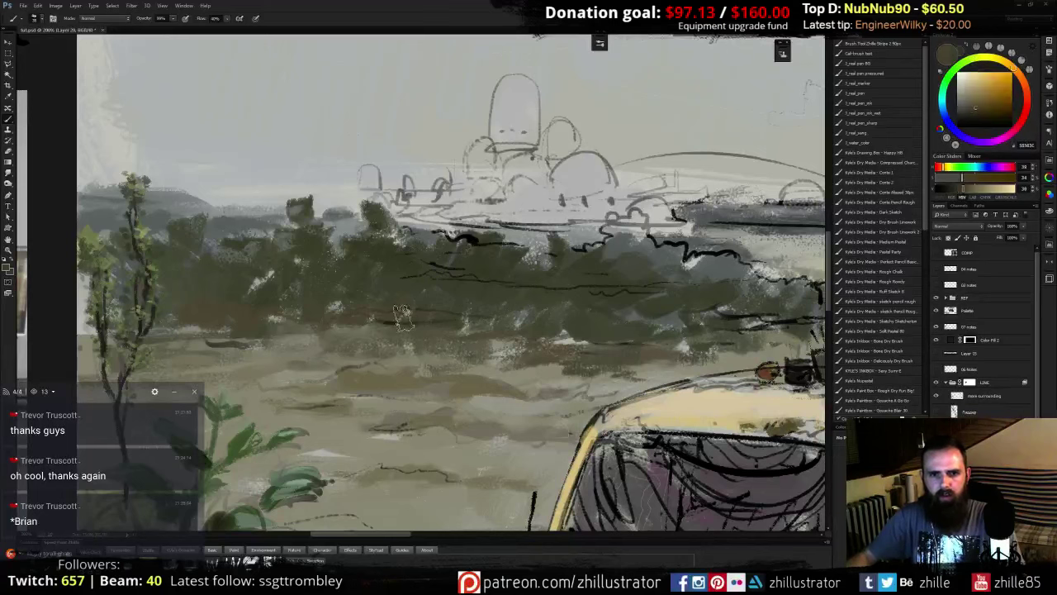
{"action": "left_click", "coordinate": [391, 283], "text": "alt"}
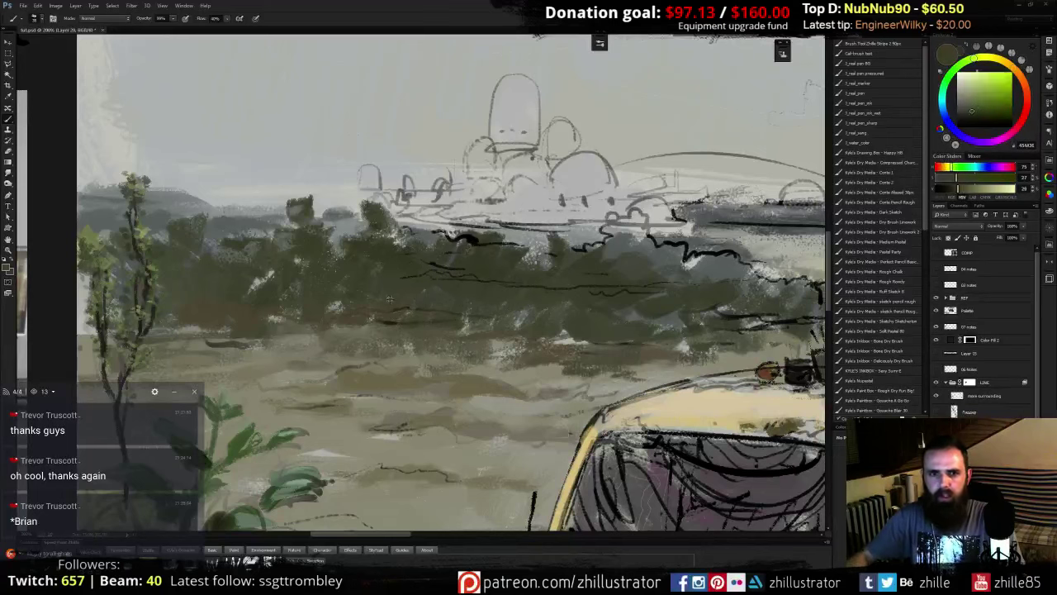
{"action": "left_click", "coordinate": [389, 304], "text": "alt"}
{"action": "left_click", "coordinate": [392, 296], "text": "alt"}
{"action": "left_click", "coordinate": [394, 293], "text": "alt"}
{"action": "left_click", "coordinate": [394, 293], "text": "alt"}
{"action": "left_click", "coordinate": [976, 116]}
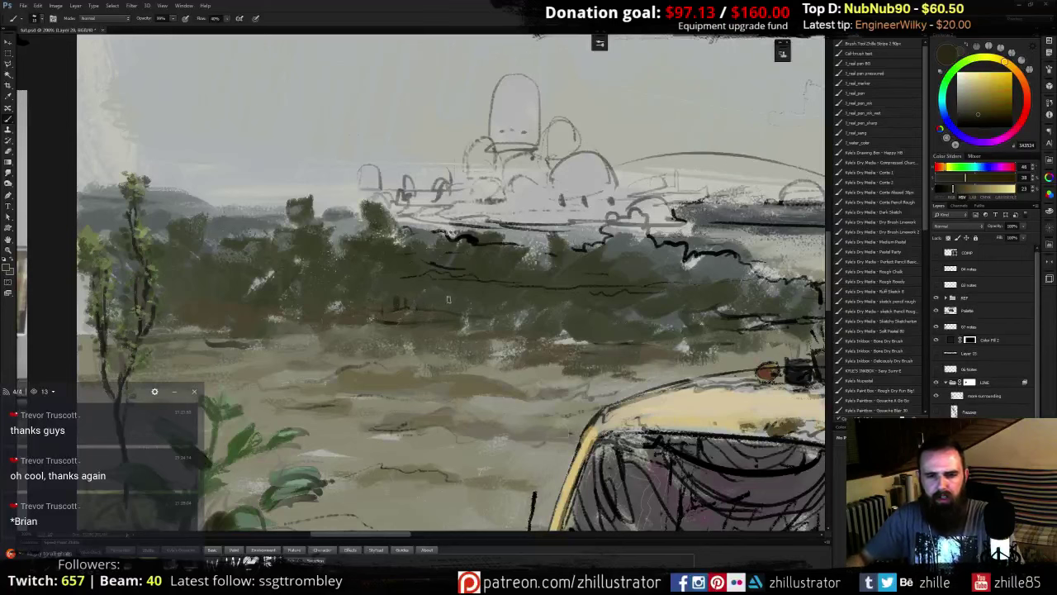
{"action": "left_click", "coordinate": [434, 304], "text": "alt"}
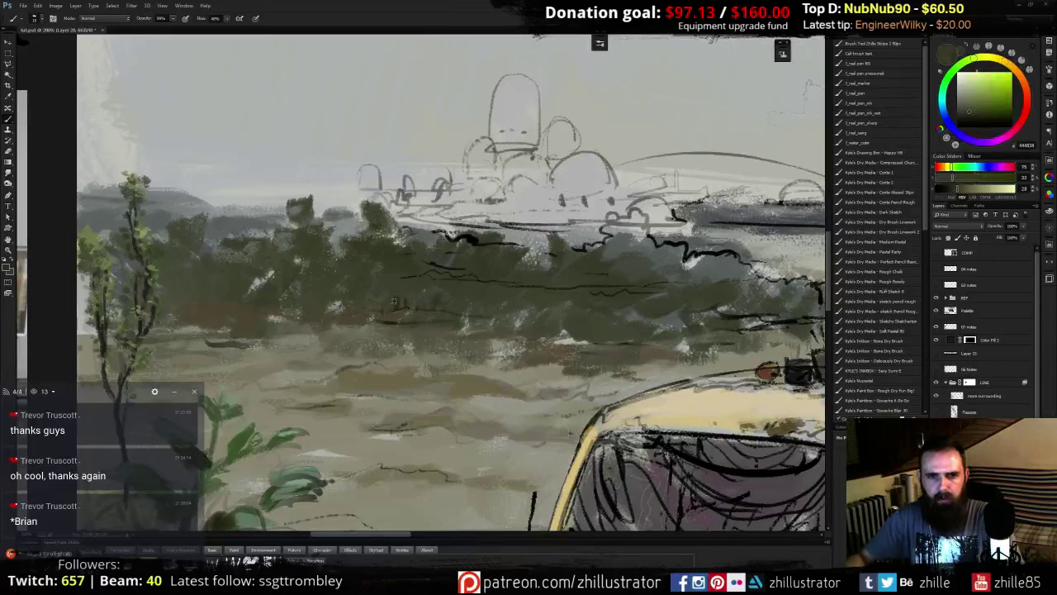
{"action": "left_click", "coordinate": [394, 302], "text": "alt"}
{"action": "left_click", "coordinate": [973, 115]}
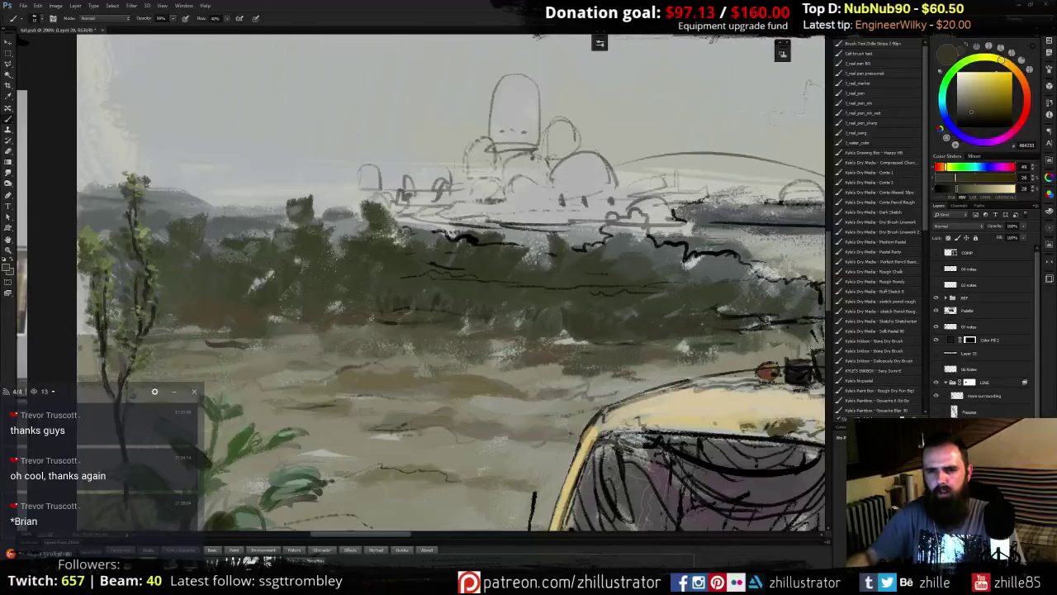
- Dab small light-grey gaps into the foliage below the taller bush, then touch up their edges with sampled green
{"action": "left_click_drag", "start_coordinate": [478, 322], "coordinate": [519, 312]}
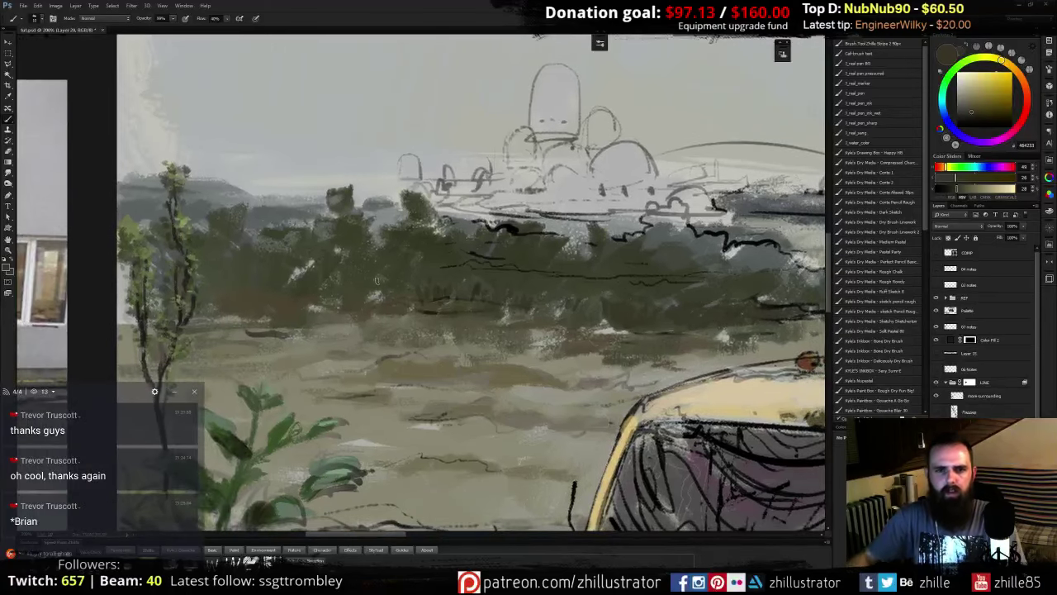
{"action": "left_click", "coordinate": [380, 219], "text": "alt"}
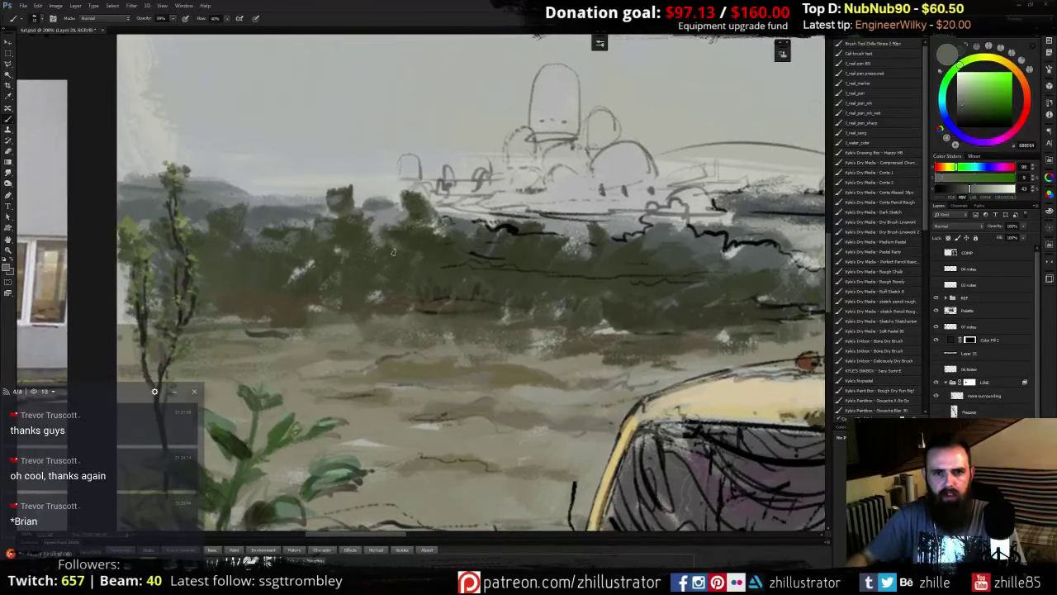
{"action": "left_click", "coordinate": [395, 235], "text": "alt"}
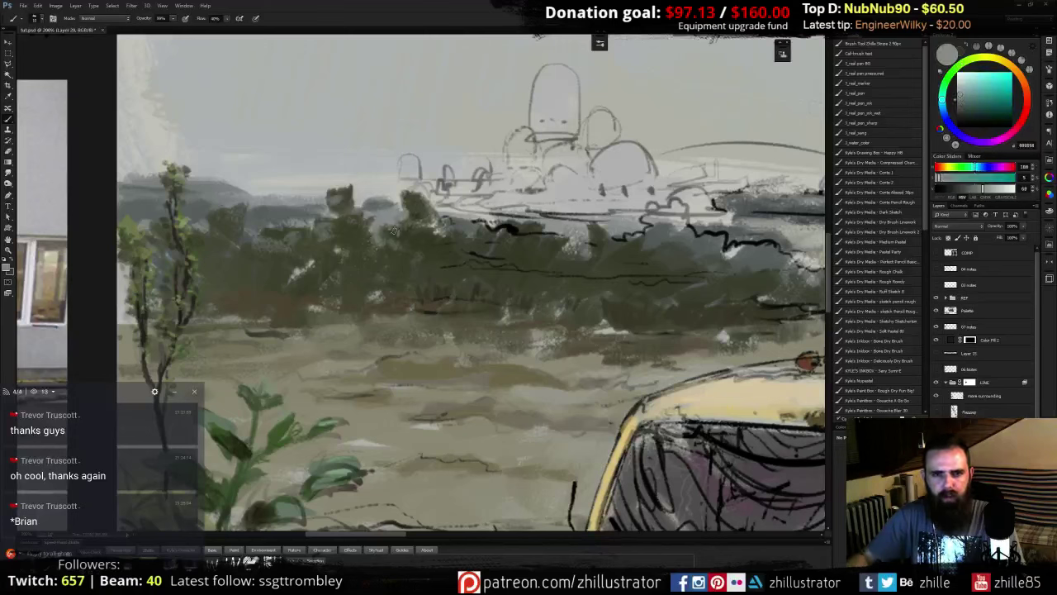
{"action": "left_click", "coordinate": [361, 225], "text": "alt"}
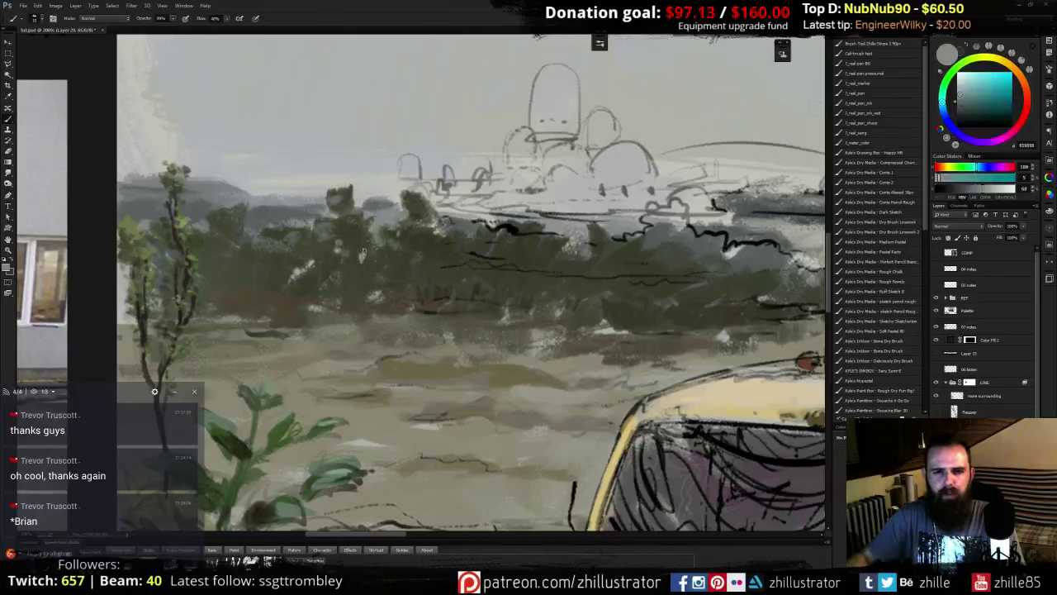
{"action": "left_click", "coordinate": [369, 252], "text": "alt"}
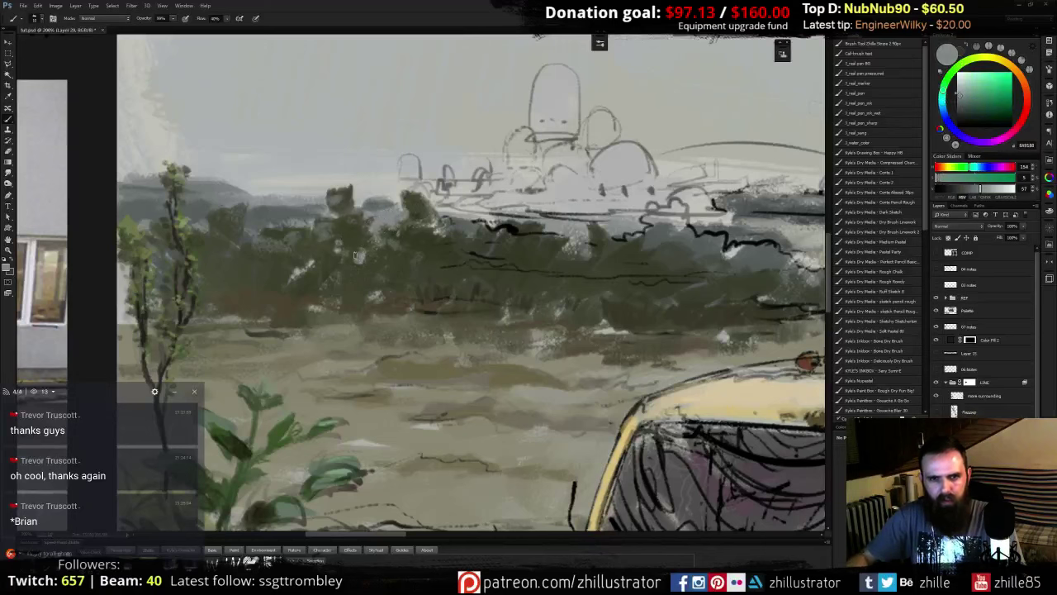
{"action": "left_click", "coordinate": [352, 259], "text": "alt"}
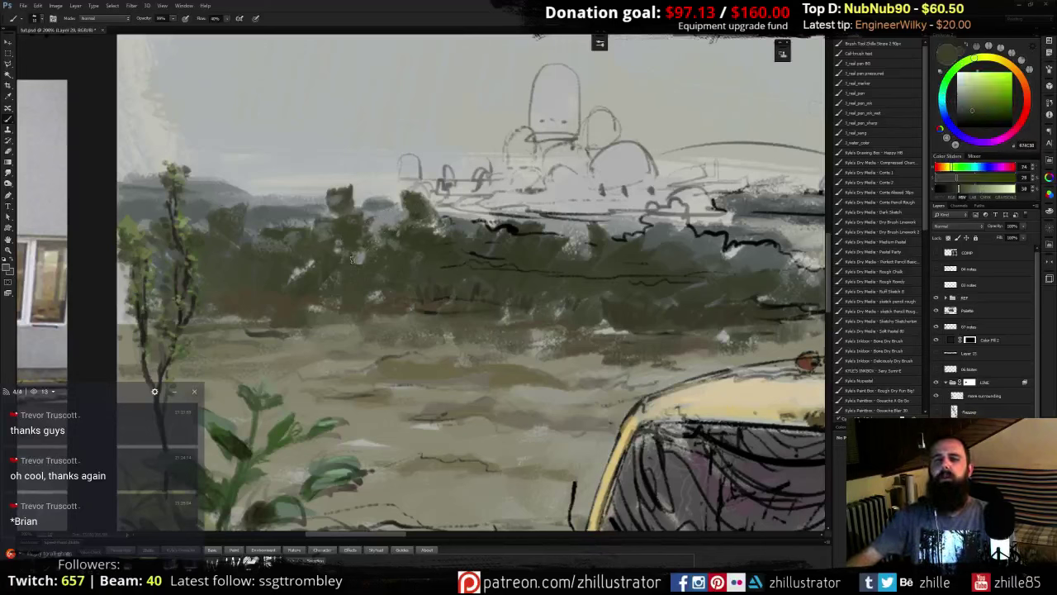
- Smooth the hazy distant band behind the treetops with blue-grey tones sampled from the horizon
{"action": "left_click", "coordinate": [286, 209], "text": "alt"}
{"action": "left_click", "coordinate": [293, 218], "text": "alt"}
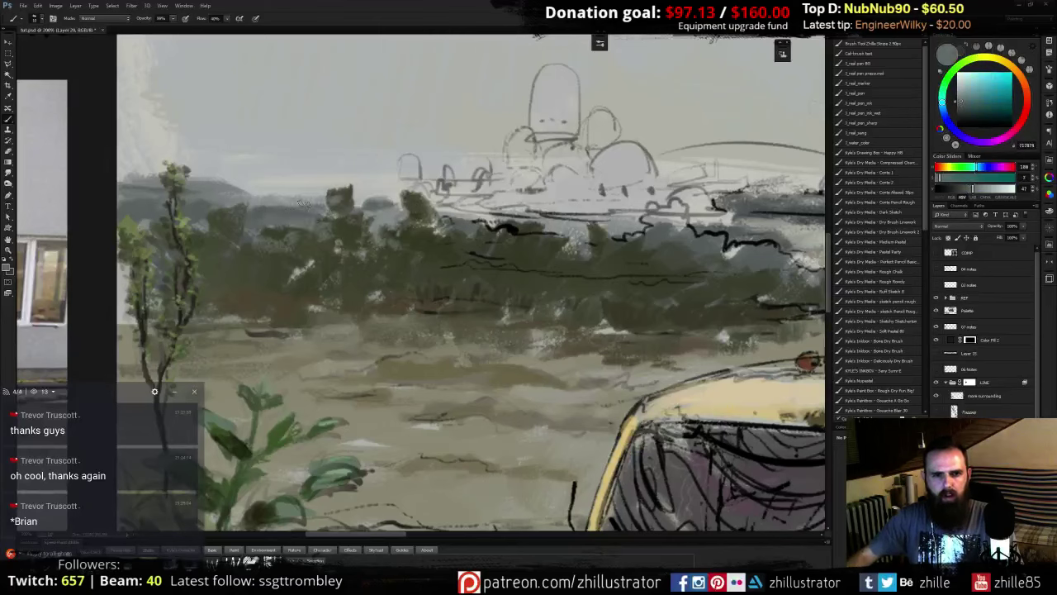
{"action": "left_click", "coordinate": [288, 200], "text": "alt"}
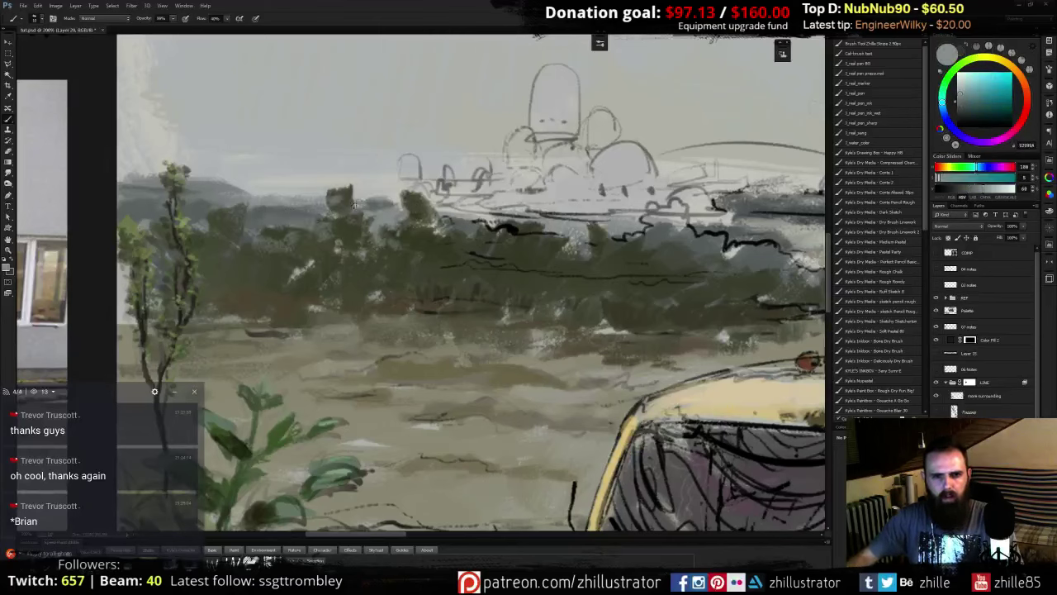
{"action": "left_click", "coordinate": [388, 213], "text": "alt"}
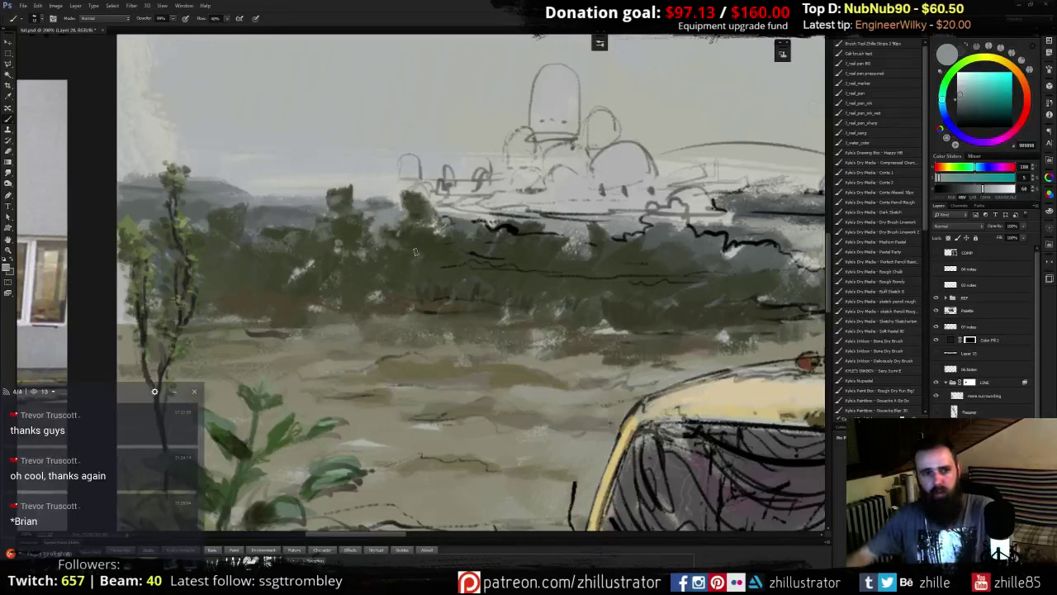
- Block in the small outermost dome of the distant skyline and its base with blue-grey tones sampled from the horizon and sky
{"action": "left_click_drag", "start_coordinate": [531, 201], "coordinate": [403, 264]}
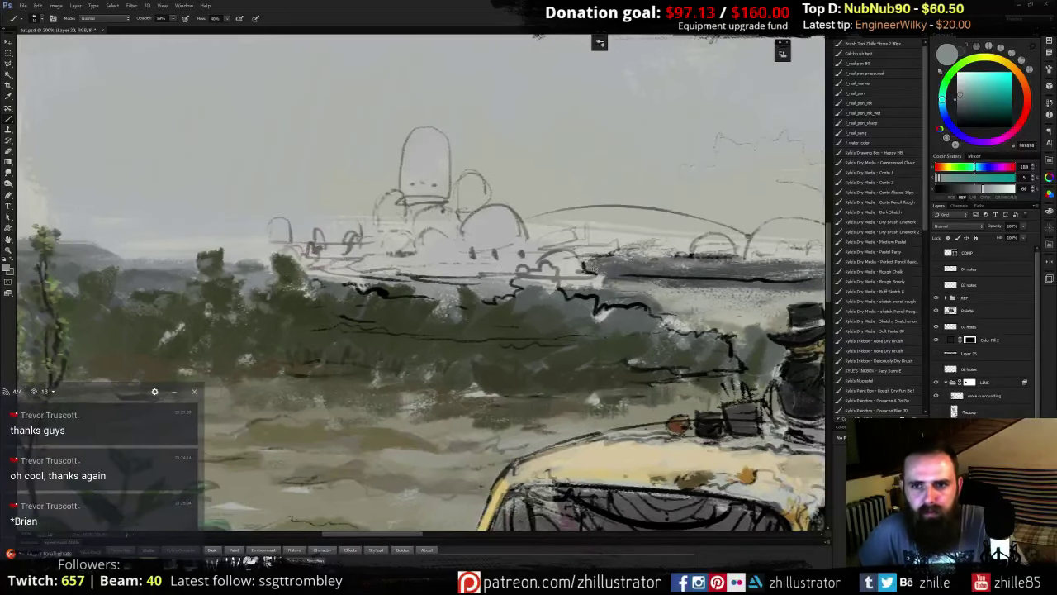
{"action": "left_click", "coordinate": [621, 245], "text": "alt"}
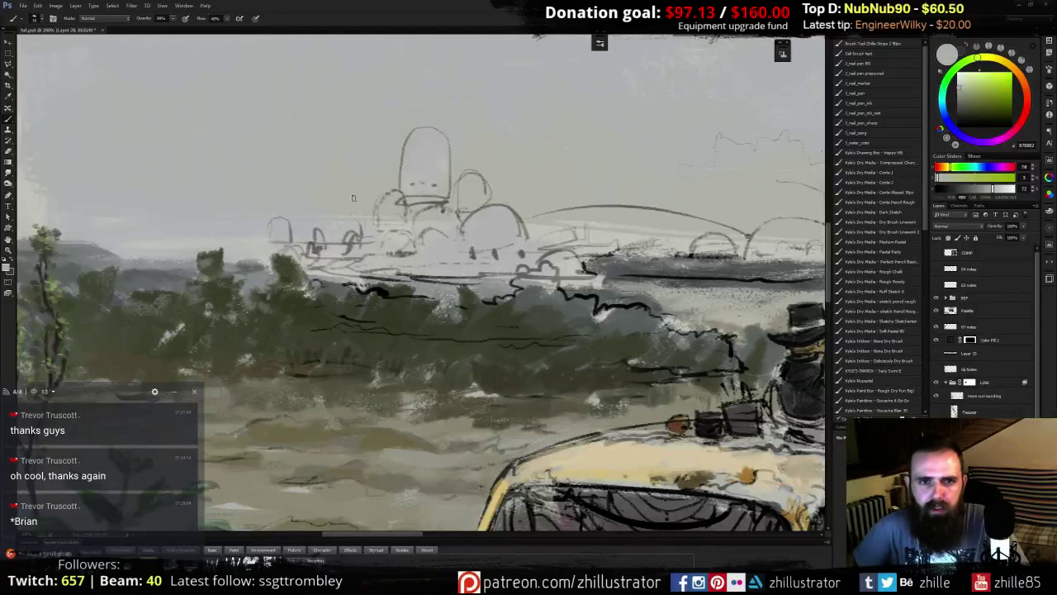
{"action": "left_click", "coordinate": [264, 230], "text": "alt"}
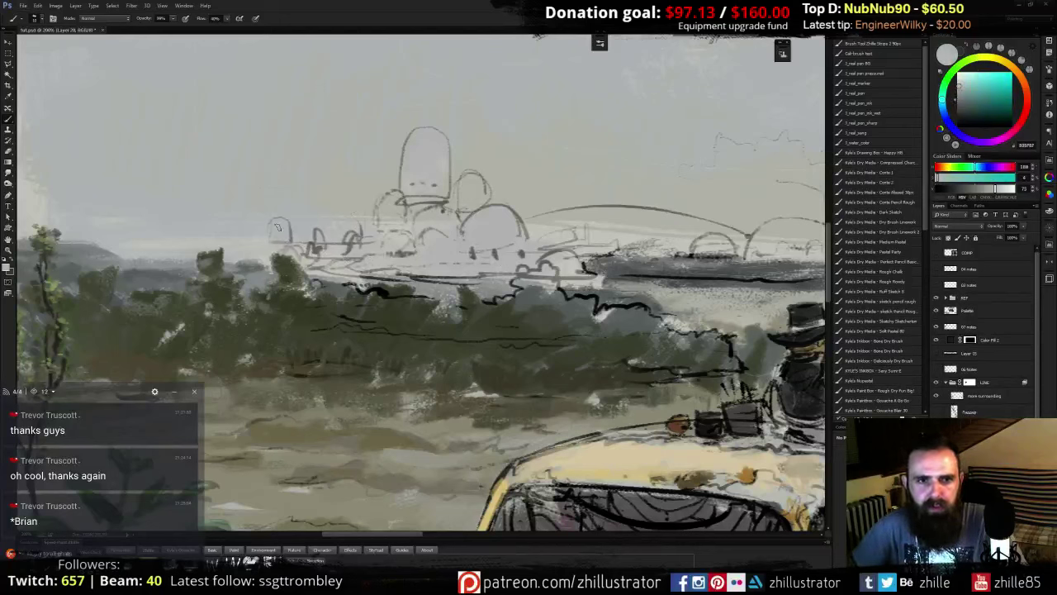
{"action": "left_click", "coordinate": [164, 264], "text": "alt"}
{"action": "left_click_drag", "start_coordinate": [271, 239], "coordinate": [285, 221]}
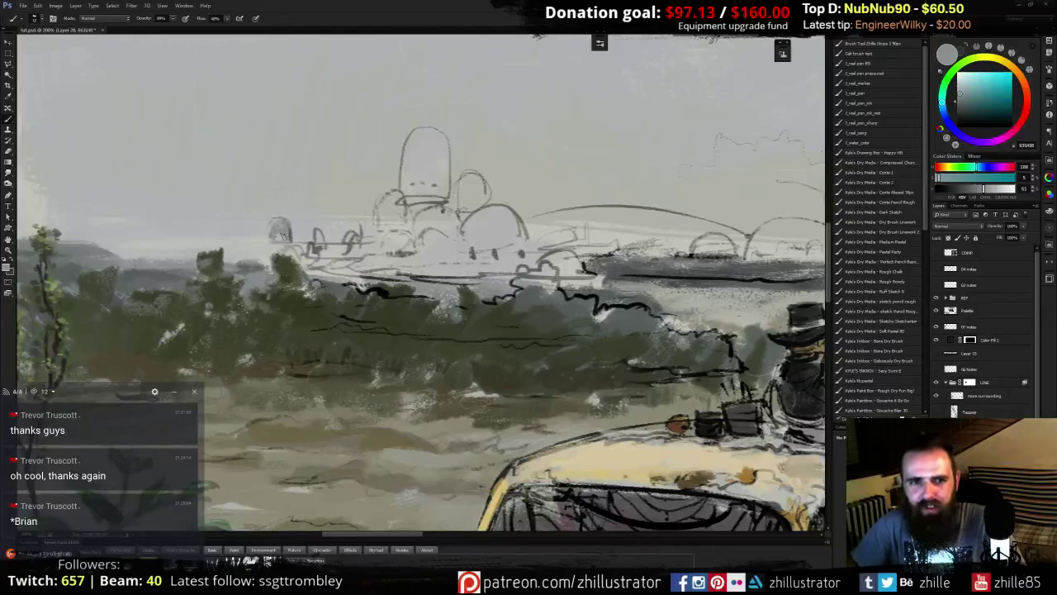
{"action": "left_click", "coordinate": [280, 226], "text": "alt"}
{"action": "left_click", "coordinate": [281, 225], "text": "alt"}
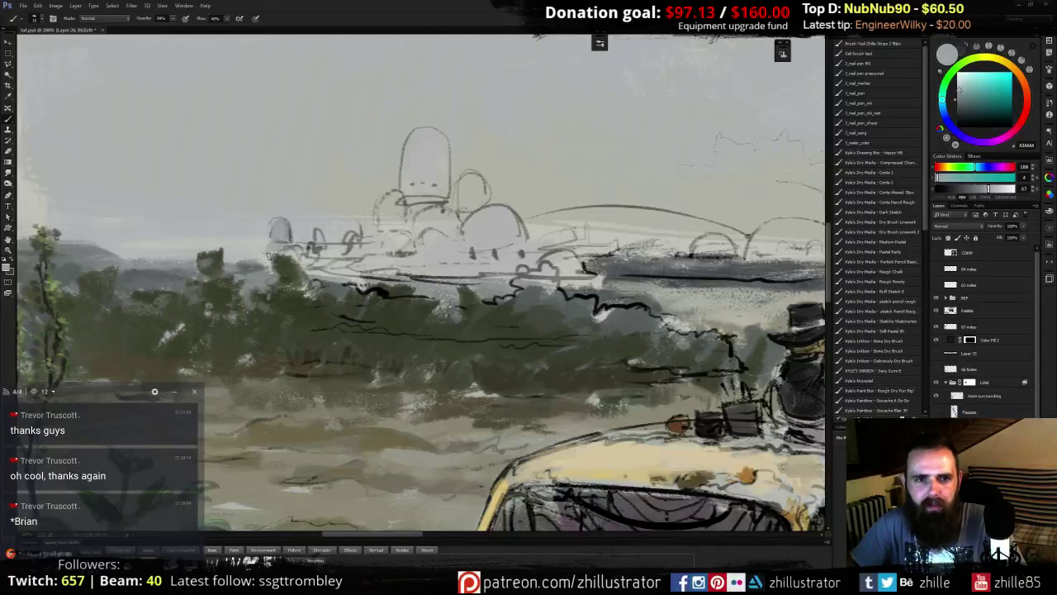
{"action": "left_click", "coordinate": [248, 252], "text": "alt"}
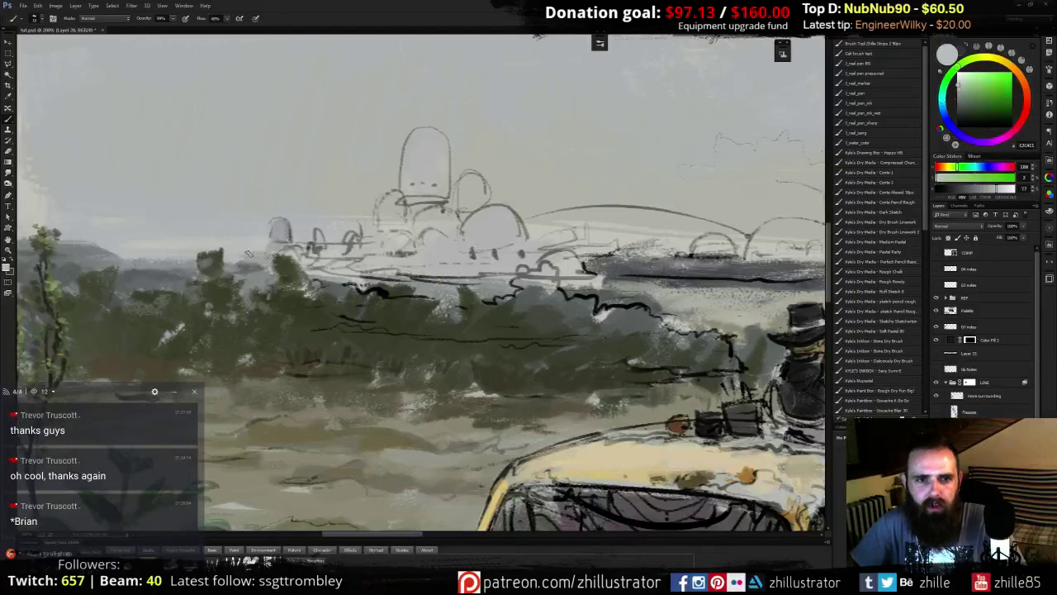
{"action": "left_click", "coordinate": [301, 249], "text": "alt"}
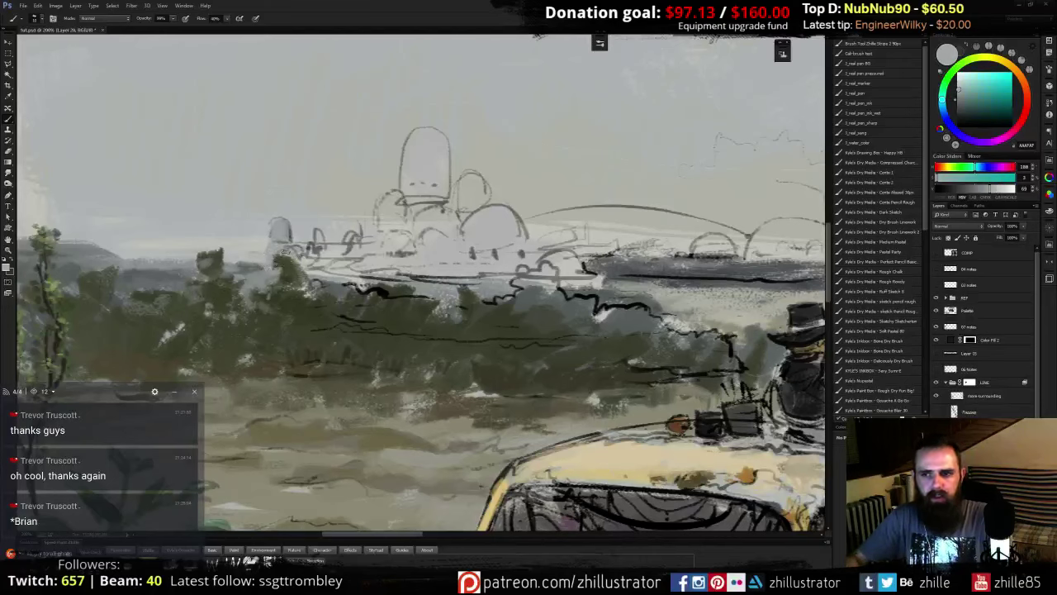
- Hide the underlying background paint layer to inspect the new brushwork on its own
{"action": "left_click", "coordinate": [936, 487]}
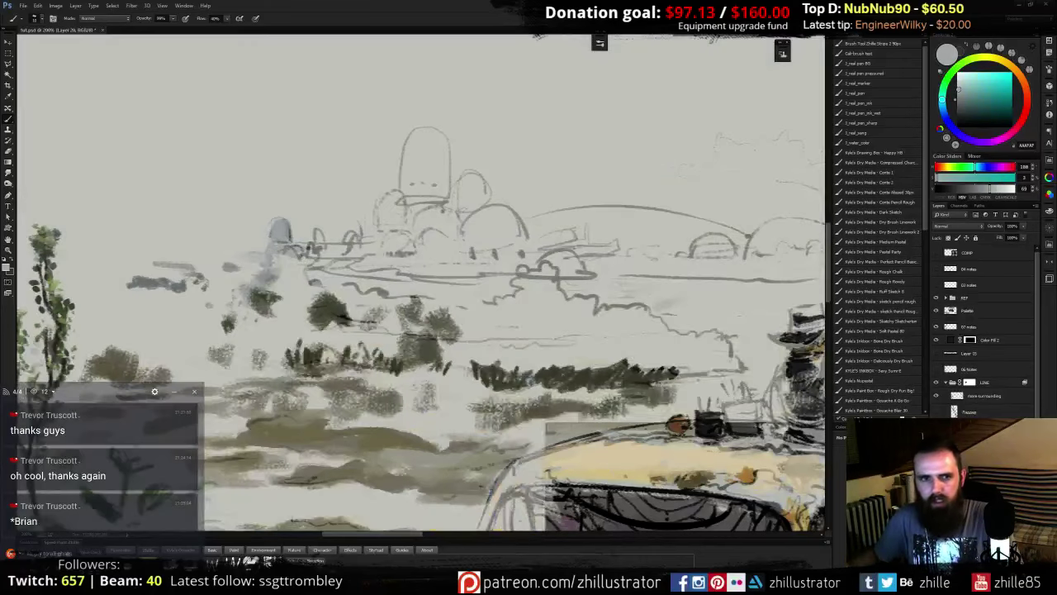
- Show the background paint layer again and block in the two large front domes with grey sampled from the small outermost dome
{"action": "left_click", "coordinate": [935, 487]}
{"action": "left_click", "coordinate": [285, 240], "text": "alt"}
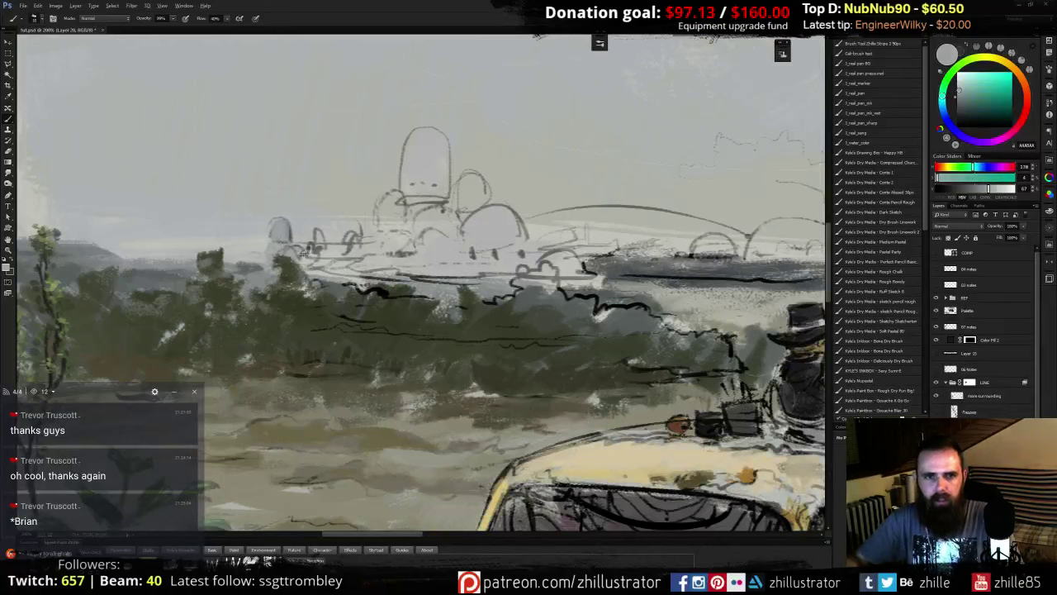
{"action": "left_click", "coordinate": [285, 240], "text": "alt"}
{"action": "mouse_move", "coordinate": [304, 252]}
{"action": "left_mouse_down"}
{"action": "mouse_move", "coordinate": [349, 269]}
{"action": "mouse_move", "coordinate": [461, 257]}
{"action": "mouse_move", "coordinate": [434, 264]}
{"action": "mouse_move", "coordinate": [461, 268]}
{"action": "mouse_move", "coordinate": [428, 271]}
{"action": "mouse_move", "coordinate": [443, 263]}
{"action": "mouse_move", "coordinate": [422, 254]}
{"action": "mouse_move", "coordinate": [432, 239]}
{"action": "mouse_move", "coordinate": [453, 240]}
{"action": "mouse_move", "coordinate": [424, 229]}
{"action": "mouse_move", "coordinate": [452, 237]}
{"action": "mouse_move", "coordinate": [467, 266]}
{"action": "mouse_move", "coordinate": [492, 213]}
{"action": "mouse_move", "coordinate": [479, 258]}
{"action": "mouse_move", "coordinate": [504, 245]}
{"action": "mouse_move", "coordinate": [500, 220]}
{"action": "mouse_move", "coordinate": [511, 236]}
{"action": "mouse_move", "coordinate": [512, 220]}
{"action": "mouse_move", "coordinate": [488, 230]}
{"action": "mouse_move", "coordinate": [486, 250]}
{"action": "mouse_move", "coordinate": [523, 259]}
{"action": "mouse_move", "coordinate": [521, 268]}
{"action": "mouse_move", "coordinate": [503, 257]}
{"action": "mouse_move", "coordinate": [531, 248]}
{"action": "mouse_move", "coordinate": [532, 268]}
{"action": "mouse_move", "coordinate": [554, 247]}
{"action": "mouse_move", "coordinate": [551, 258]}
{"action": "mouse_move", "coordinate": [578, 264]}
{"action": "mouse_move", "coordinate": [527, 310]}
{"action": "mouse_move", "coordinate": [529, 329]}
{"action": "mouse_move", "coordinate": [517, 323]}
{"action": "mouse_move", "coordinate": [548, 305]}
{"action": "mouse_move", "coordinate": [553, 285]}
{"action": "mouse_move", "coordinate": [528, 285]}
{"action": "mouse_move", "coordinate": [548, 278]}
{"action": "mouse_move", "coordinate": [534, 281]}
{"action": "mouse_move", "coordinate": [555, 316]}
{"action": "mouse_move", "coordinate": [518, 303]}
{"action": "left_mouse_up"}
- Build up the taller bush in front of the domes with dark green and grey-green tones sampled from the surrounding foliage
{"action": "left_click", "coordinate": [516, 332], "text": "alt"}
{"action": "left_click", "coordinate": [545, 312], "text": "alt"}
{"action": "left_click", "coordinate": [543, 317], "text": "alt"}
{"action": "left_click", "coordinate": [516, 332], "text": "alt"}
{"action": "mouse_move", "coordinate": [518, 289]}
{"action": "left_mouse_down"}
{"action": "mouse_move", "coordinate": [534, 279]}
{"action": "mouse_move", "coordinate": [523, 288]}
{"action": "left_mouse_up"}
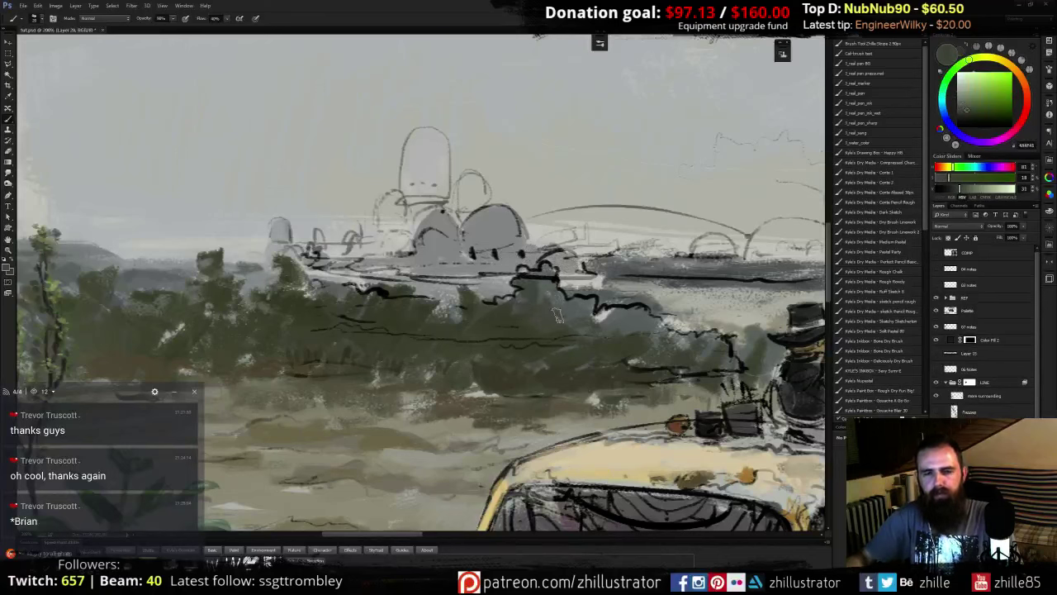
{"action": "left_click", "coordinate": [612, 307], "text": "alt"}
{"action": "left_click", "coordinate": [618, 311], "text": "alt"}
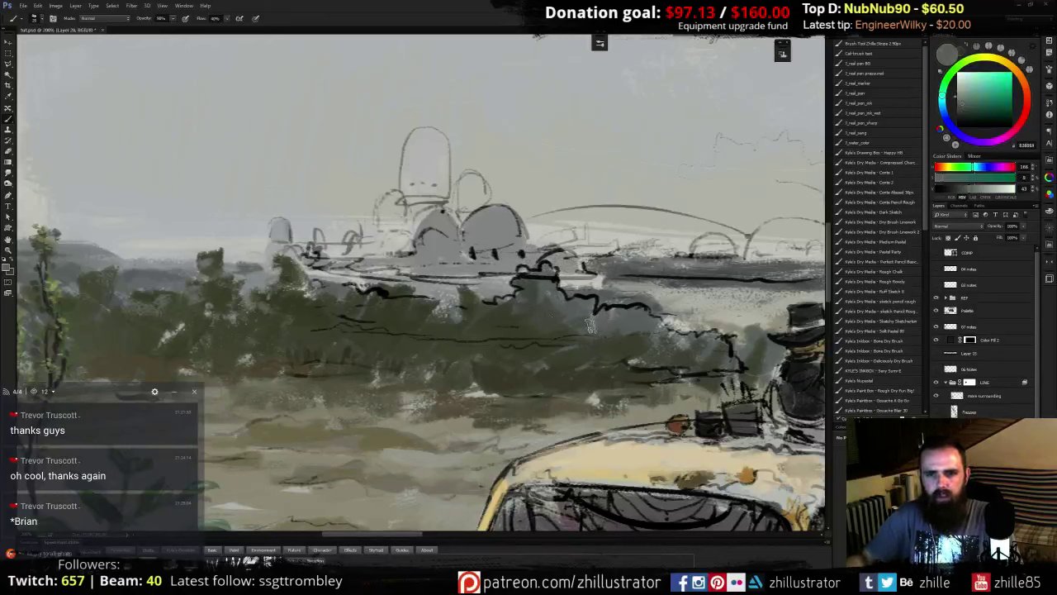
{"action": "left_click_drag", "start_coordinate": [532, 275], "coordinate": [521, 271]}
{"action": "left_click", "coordinate": [519, 287], "text": "alt"}
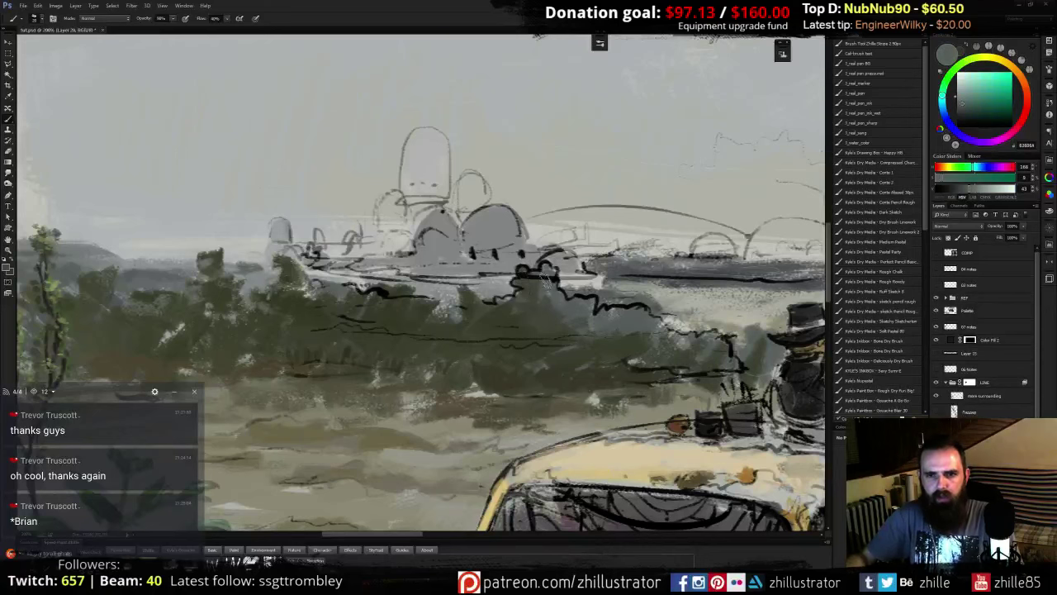
{"action": "left_click", "coordinate": [535, 294], "text": "alt"}
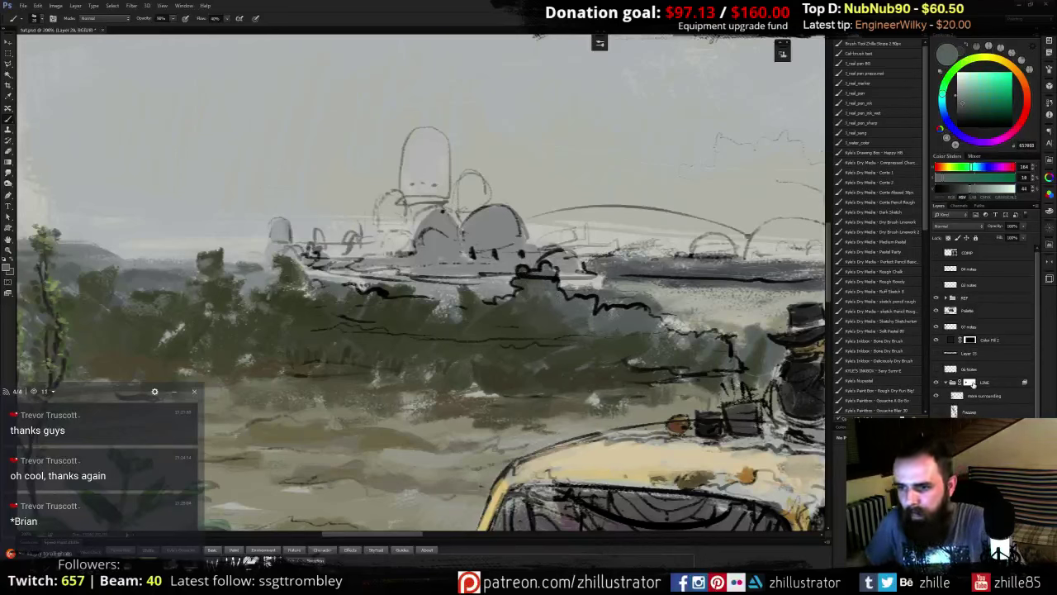
- Paint on the LINE group's mask to hide sketch lines over the bushes and the base of the front domes
{"action": "left_click", "coordinate": [972, 382]}
{"action": "mouse_move", "coordinate": [525, 276]}
{"action": "left_mouse_down"}
{"action": "mouse_move", "coordinate": [547, 281]}
{"action": "mouse_move", "coordinate": [531, 289]}
{"action": "left_mouse_up"}
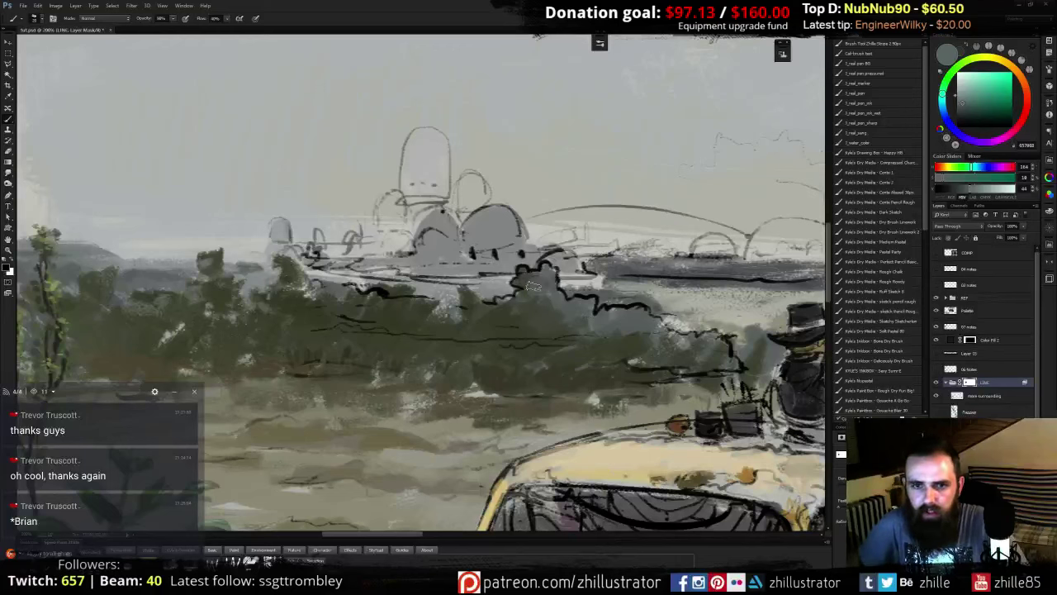
{"action": "mouse_move", "coordinate": [356, 305]}
{"action": "left_mouse_down"}
{"action": "mouse_move", "coordinate": [351, 293]}
{"action": "mouse_move", "coordinate": [427, 298]}
{"action": "left_mouse_up"}
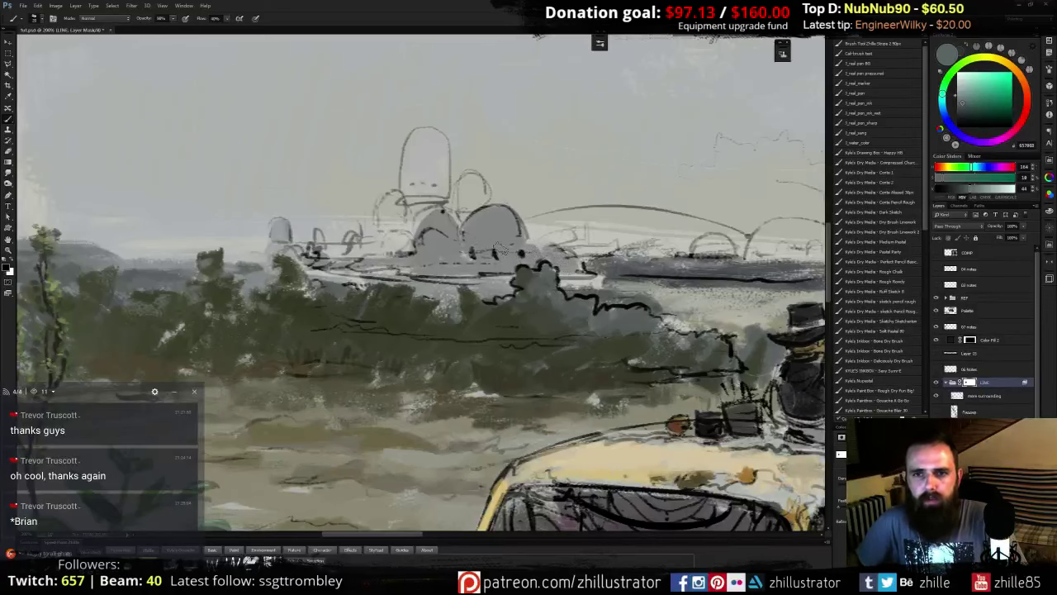
{"action": "left_click_drag", "start_coordinate": [604, 260], "coordinate": [457, 256]}
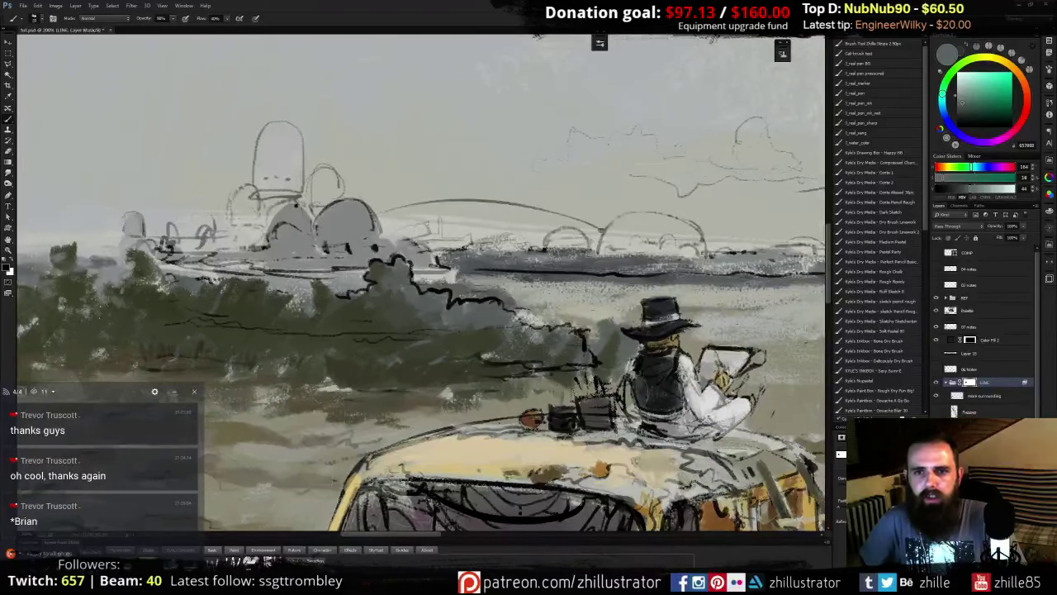
- Compare the painting with the LINE group's mask disabled and enabled
{"action": "left_click_drag", "start_coordinate": [576, 261], "coordinate": [657, 264]}
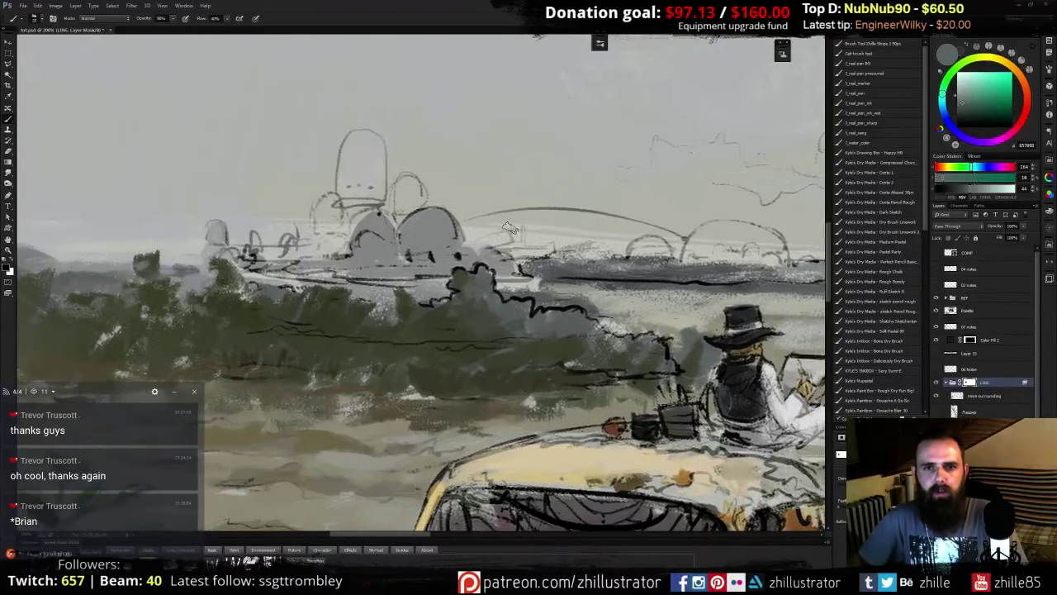
{"action": "left_click_drag", "start_coordinate": [503, 224], "coordinate": [612, 263]}
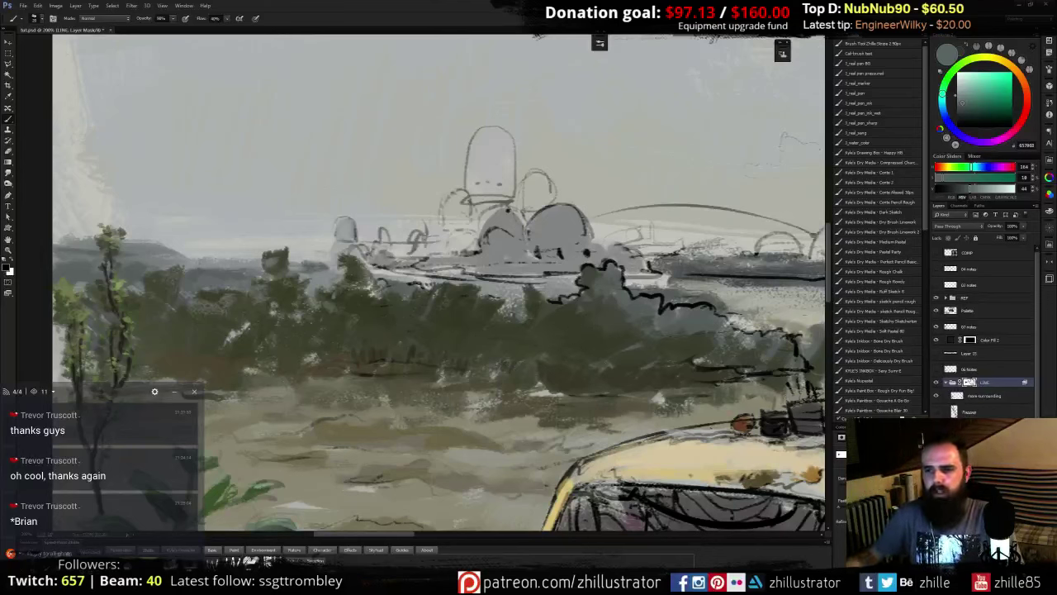
{"action": "left_click", "coordinate": [970, 382], "text": "shift"}
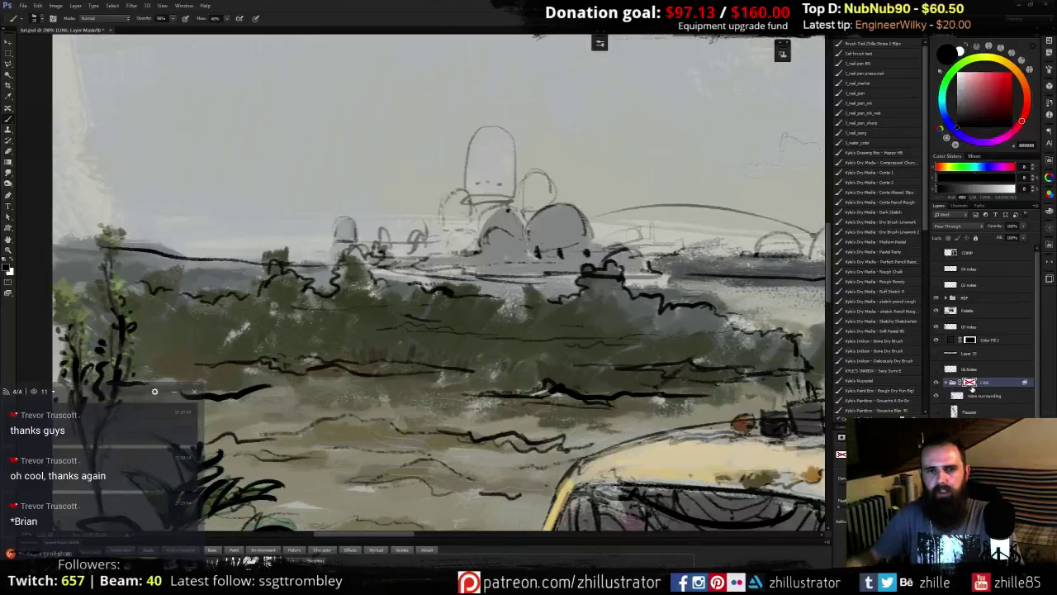
{"action": "left_click", "coordinate": [970, 382], "text": "shift"}
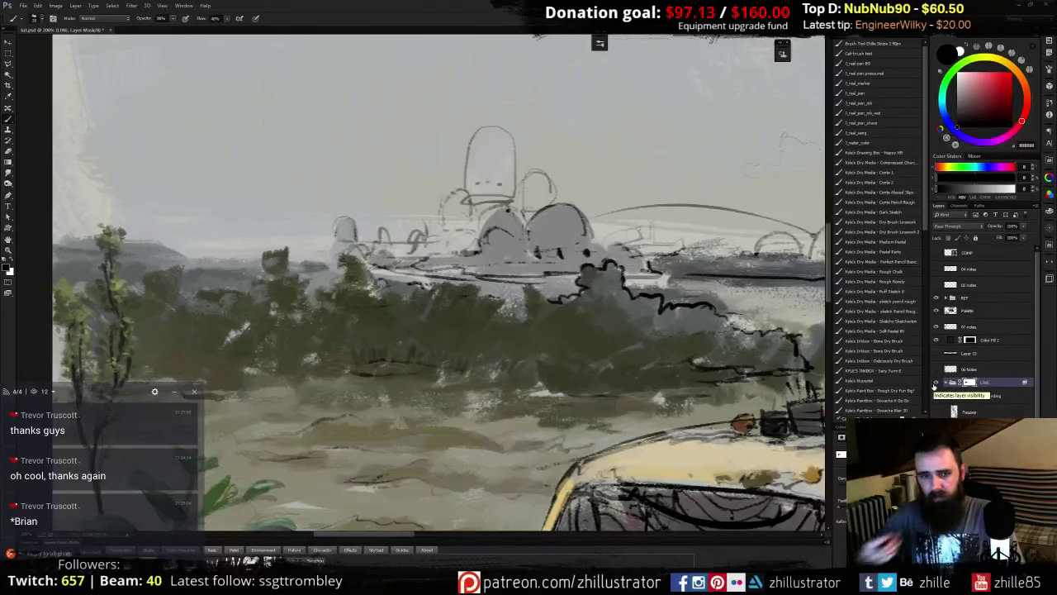
- Return to the background paint layer and fill the tall central dome with a light grey derived from the front dome
{"action": "left_click_drag", "start_coordinate": [552, 241], "coordinate": [529, 290]}
{"action": "left_click_drag", "start_coordinate": [960, 102], "coordinate": [953, 71]}
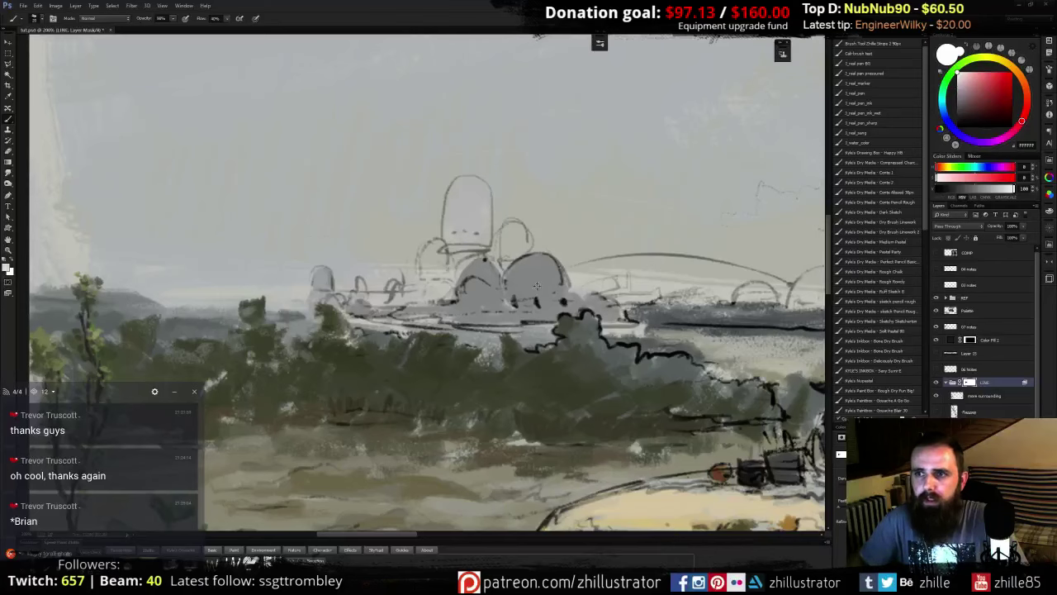
{"action": "left_click", "coordinate": [961, 382]}
{"action": "left_click", "coordinate": [532, 279], "text": "alt"}
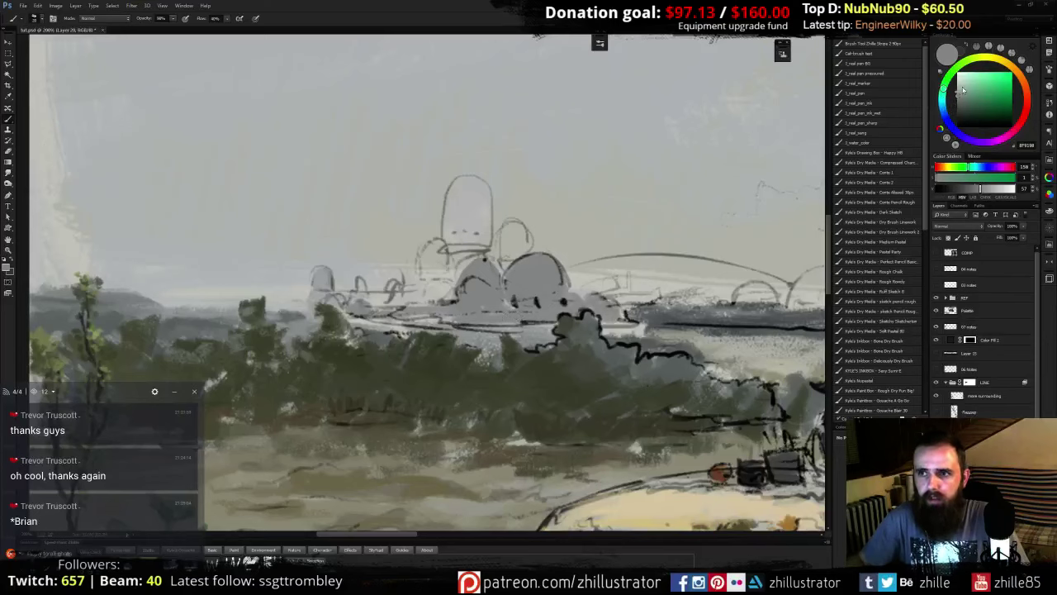
{"action": "left_click_drag", "start_coordinate": [962, 91], "coordinate": [958, 85]}
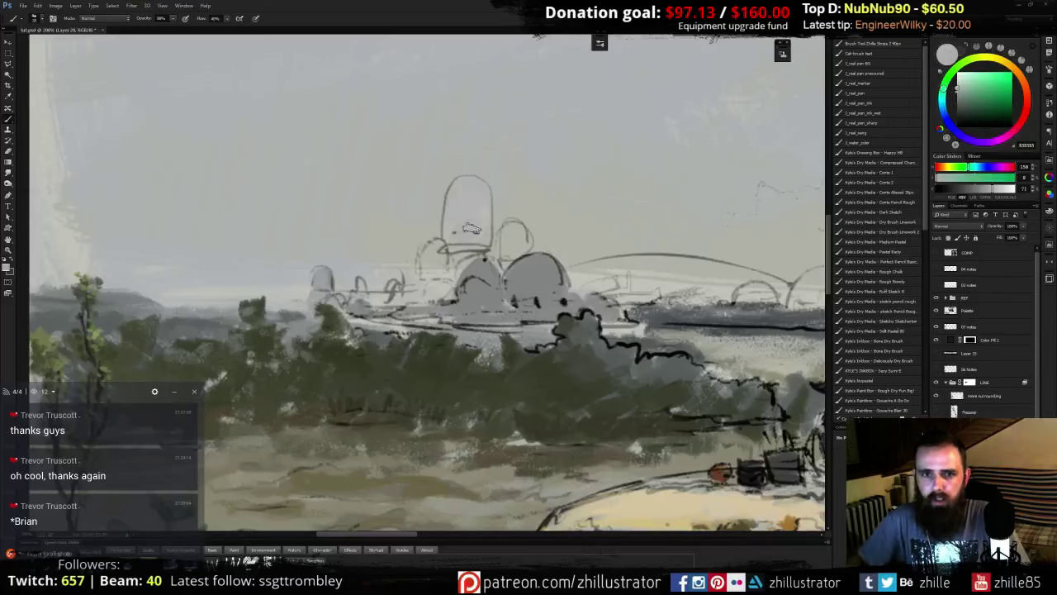
{"action": "left_click", "coordinate": [958, 95]}
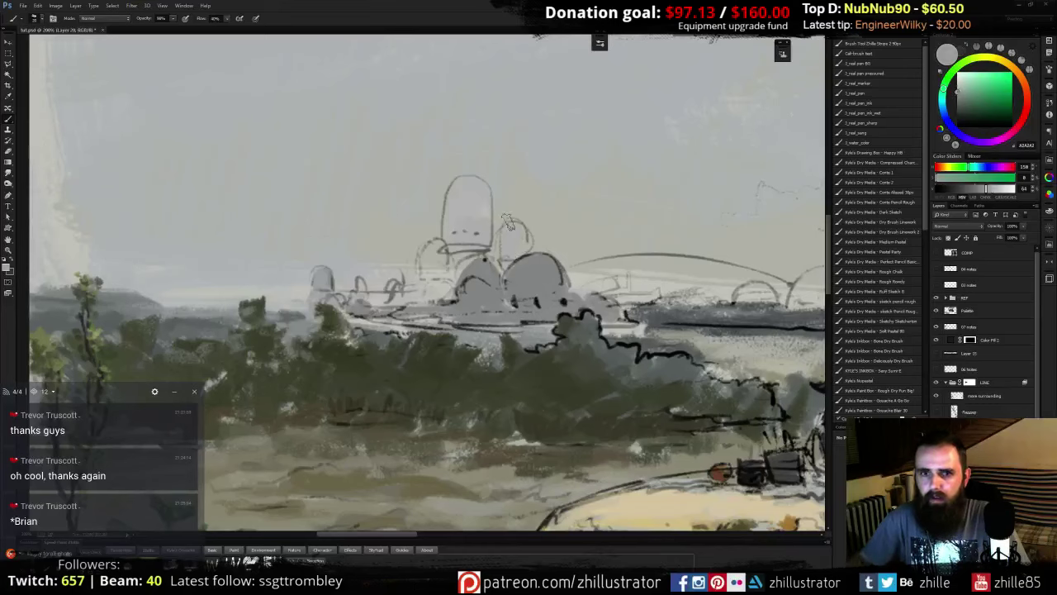
{"action": "left_click", "coordinate": [472, 221], "text": "alt"}
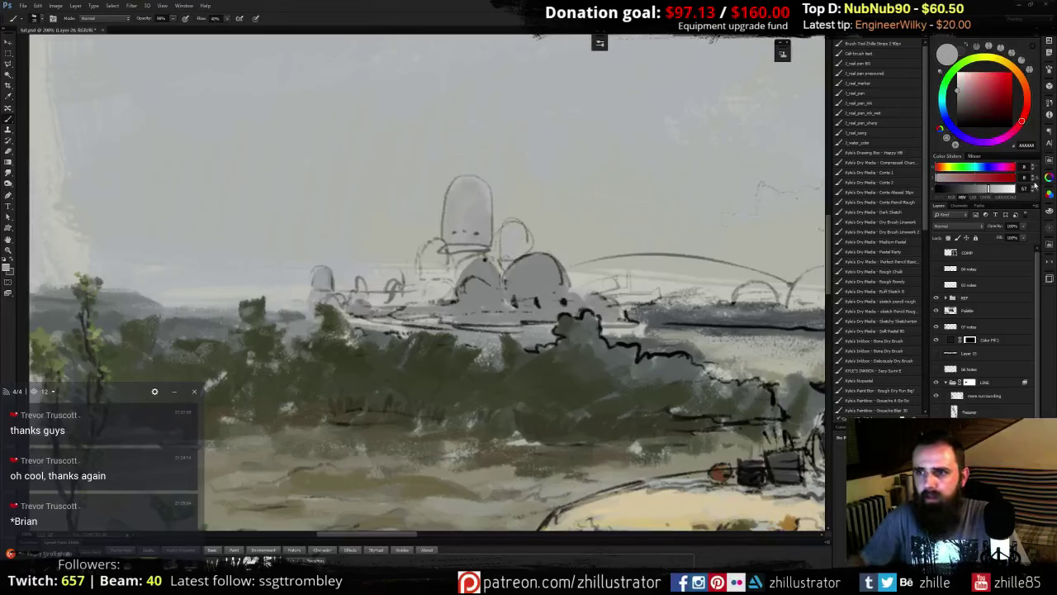
- Tint the light grey slightly green at 5% saturation and block in the smaller side dome, adding darker sampled grey to the low structures
{"action": "left_click", "coordinate": [1035, 177]}
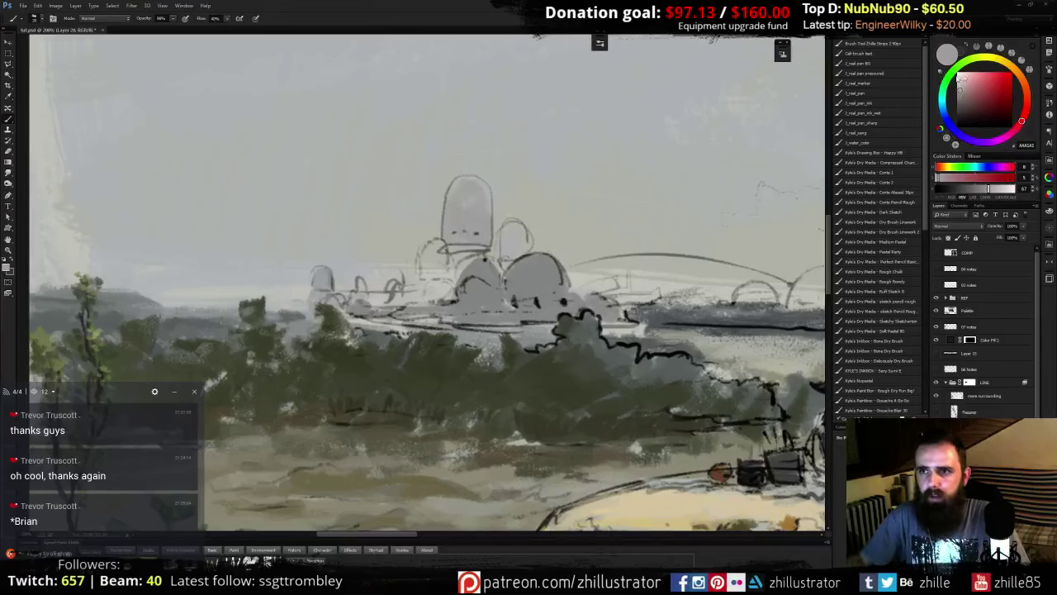
{"action": "left_click", "coordinate": [946, 80]}
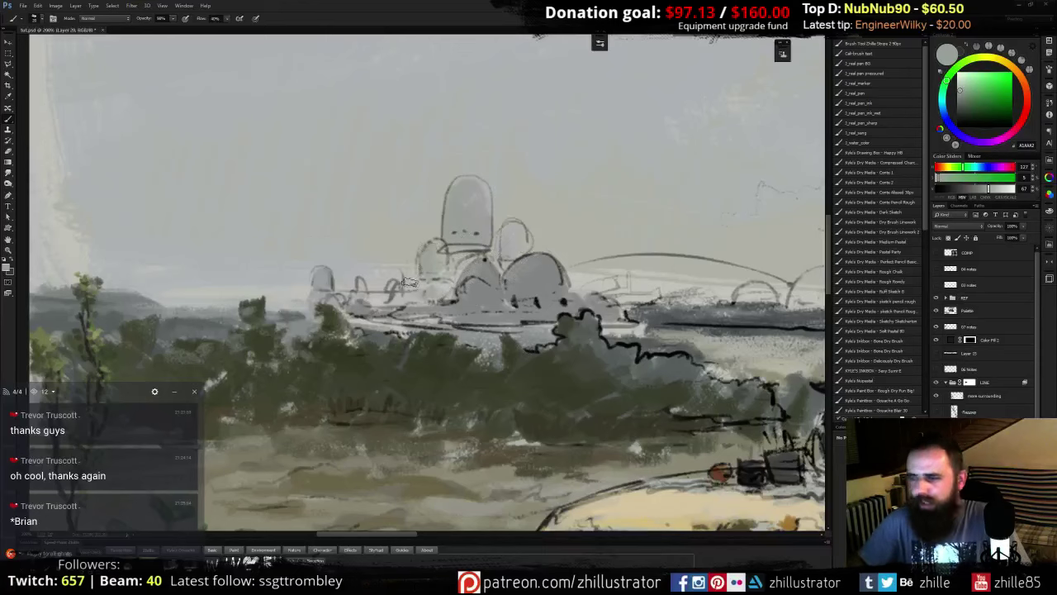
{"action": "left_click", "coordinate": [480, 282], "text": "alt"}
{"action": "left_click", "coordinate": [511, 299], "text": "alt"}
{"action": "left_click", "coordinate": [397, 295], "text": "alt"}
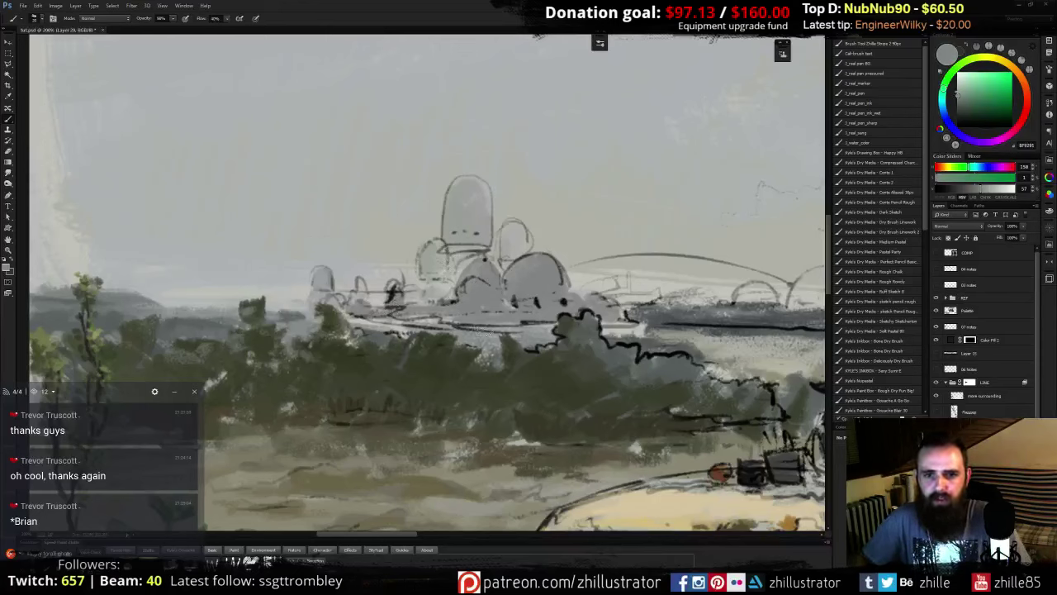
{"action": "left_click_drag", "start_coordinate": [434, 323], "coordinate": [360, 322]}
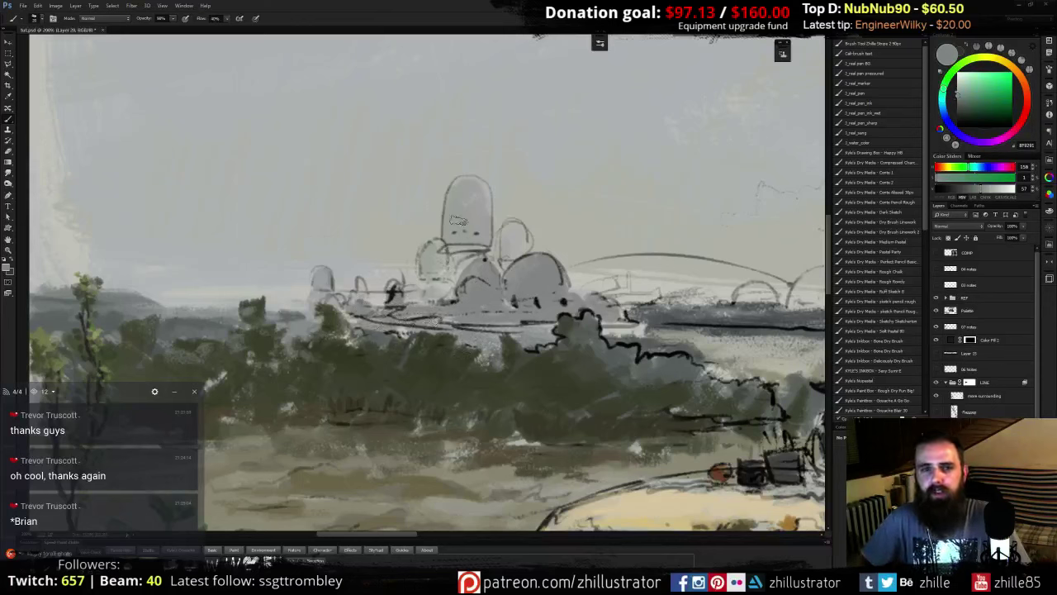
- Fill the area beneath the tall dome with greys sampled from the neighbouring domes, checking them against the sky tones
{"action": "left_click", "coordinate": [391, 220], "text": "alt"}
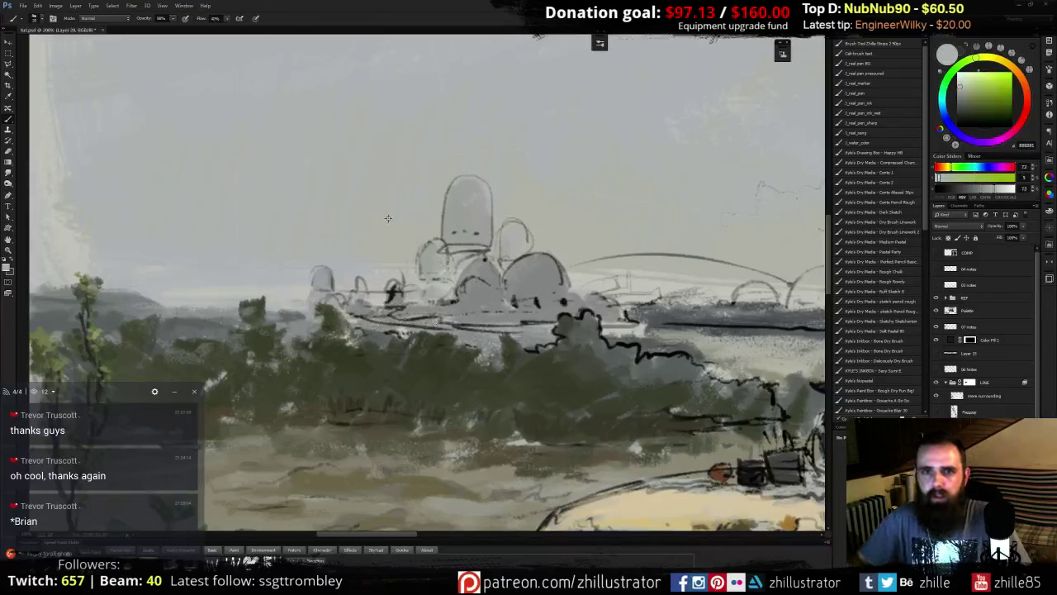
{"action": "left_click", "coordinate": [350, 274], "text": "alt"}
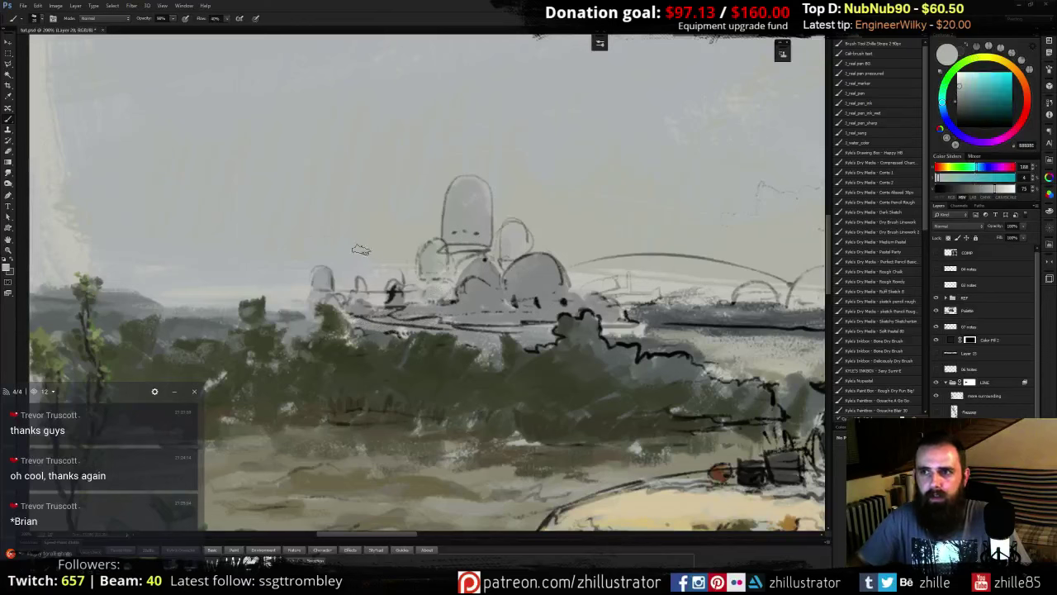
{"action": "left_click", "coordinate": [410, 192], "text": "alt"}
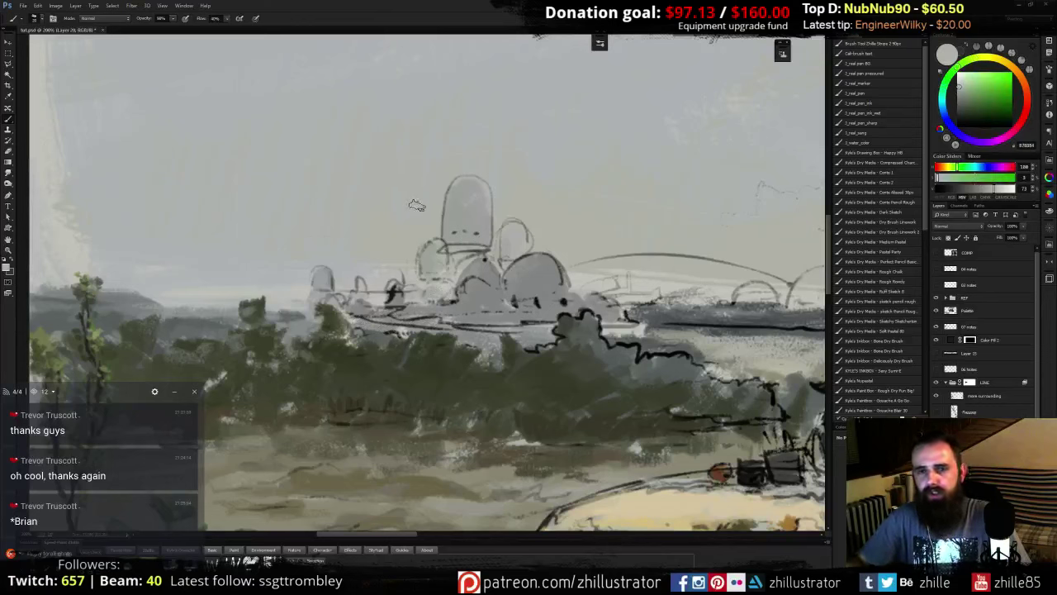
{"action": "left_click", "coordinate": [440, 272], "text": "alt"}
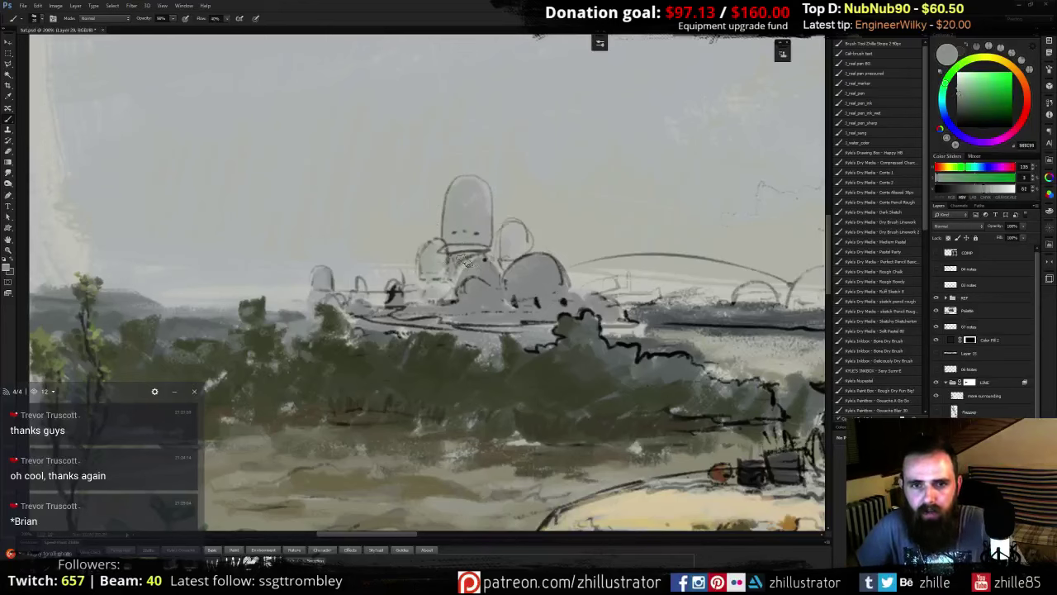
{"action": "left_click", "coordinate": [468, 287], "text": "alt"}
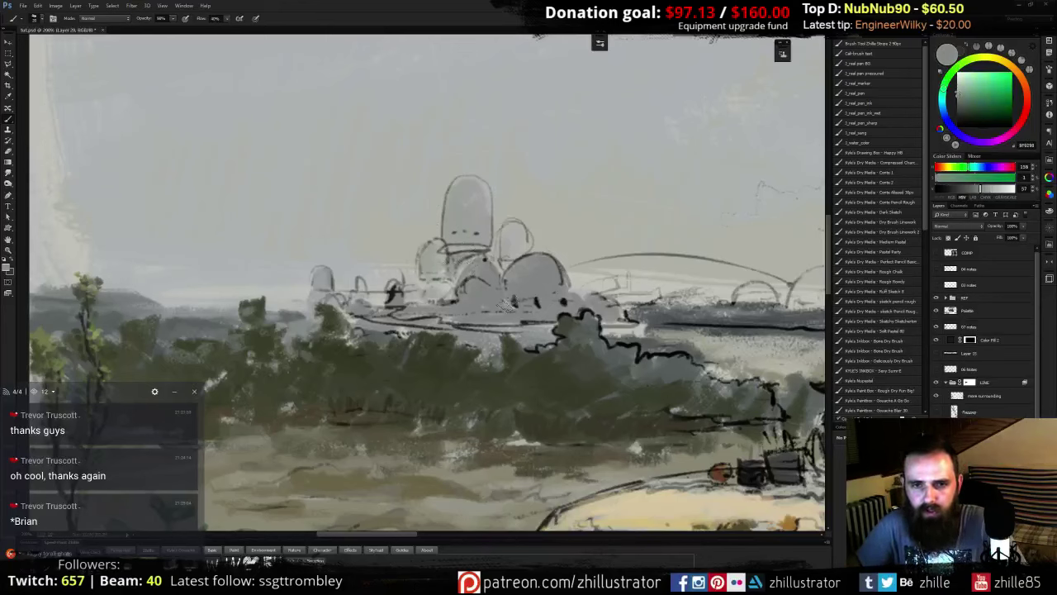
- Fill the small round dome beside the tall one with its sampled light grey and extend the tone into the cluster's base
{"action": "left_click", "coordinate": [475, 214], "text": "alt"}
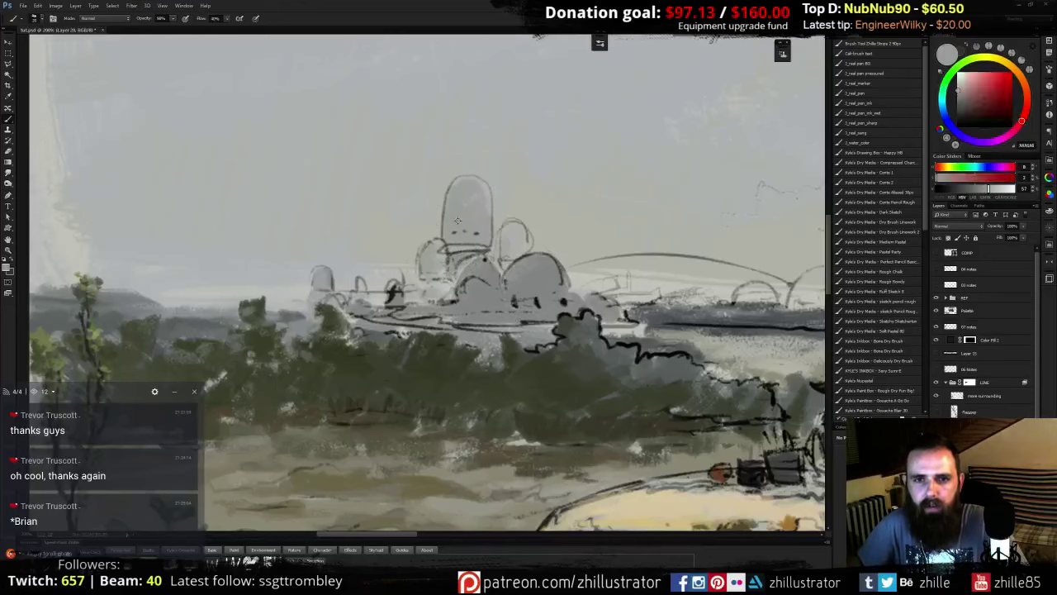
{"action": "left_click", "coordinate": [471, 188], "text": "alt"}
{"action": "left_click", "coordinate": [475, 209], "text": "alt"}
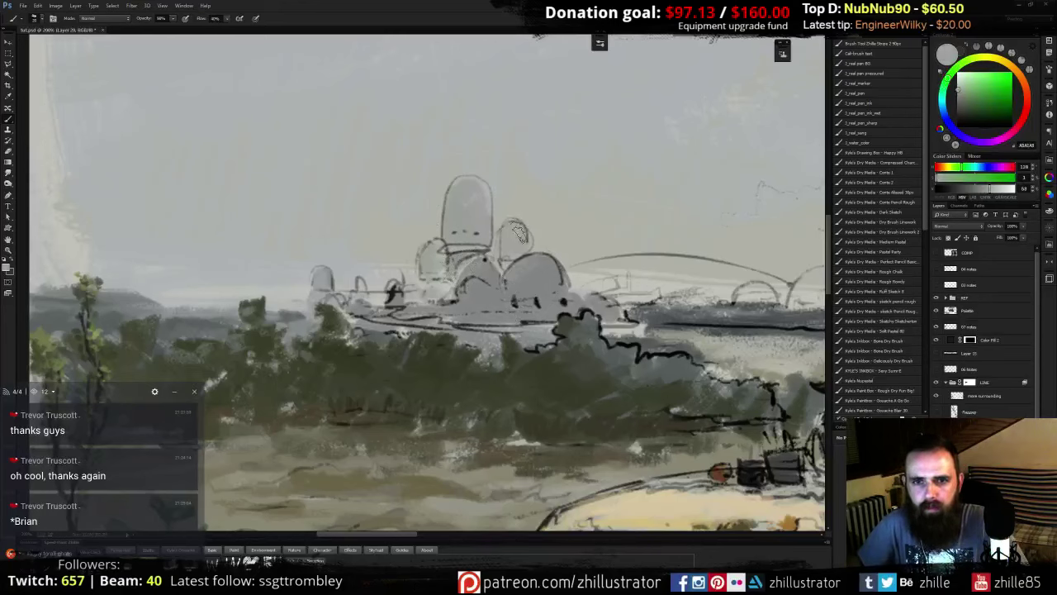
{"action": "left_click", "coordinate": [432, 267], "text": "alt"}
{"action": "mouse_move", "coordinate": [444, 282]}
{"action": "left_mouse_down"}
{"action": "mouse_move", "coordinate": [434, 286]}
{"action": "mouse_move", "coordinate": [449, 298]}
{"action": "left_mouse_up"}
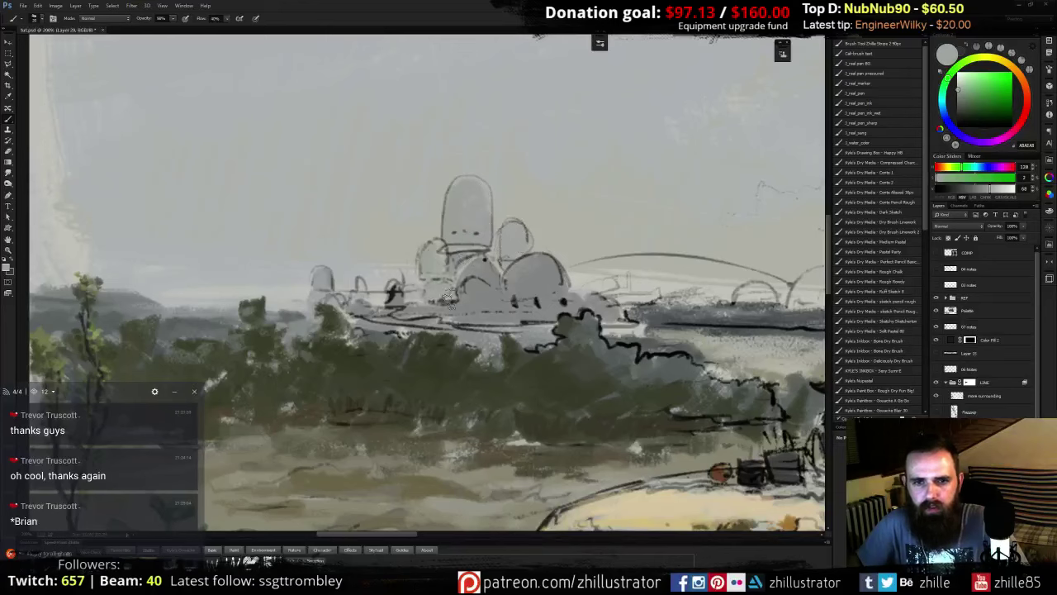
- Lighten the outermost dome and the tiny domes beside it with pale blue-grey sampled from the horizon and sky
{"action": "left_click", "coordinate": [348, 298], "text": "alt"}
{"action": "left_click_drag", "start_coordinate": [327, 284], "coordinate": [321, 278]}
{"action": "left_click", "coordinate": [327, 249], "text": "alt"}
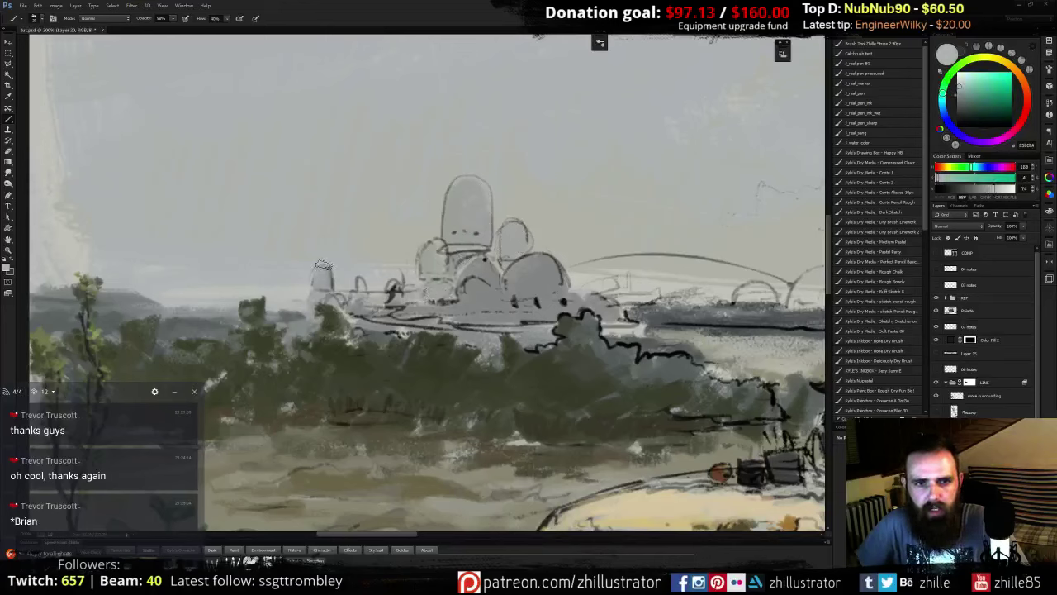
{"action": "left_click", "coordinate": [325, 269], "text": "alt"}
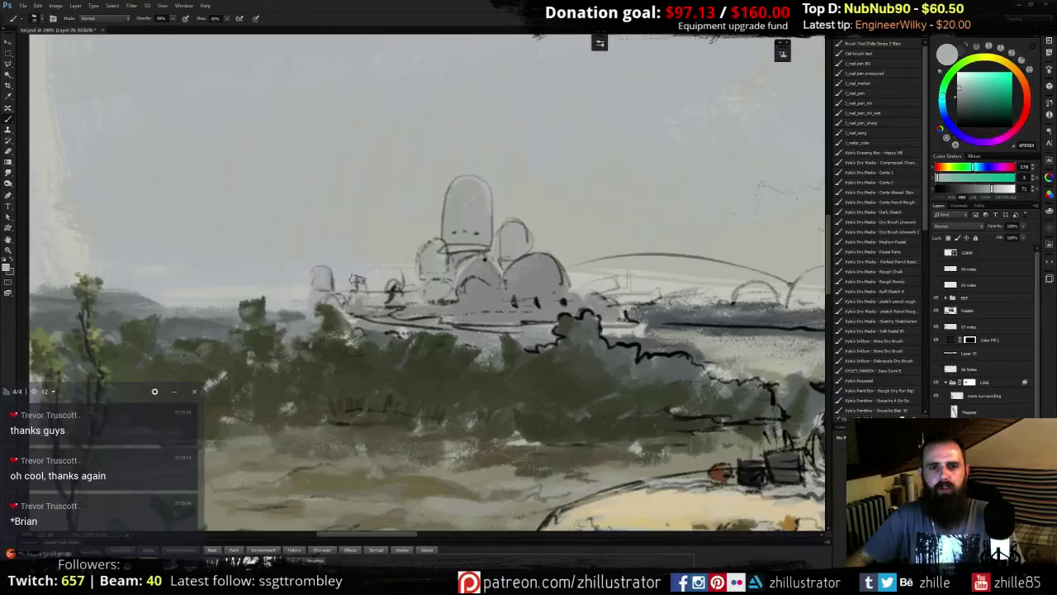
{"action": "left_click_drag", "start_coordinate": [395, 286], "coordinate": [386, 290]}
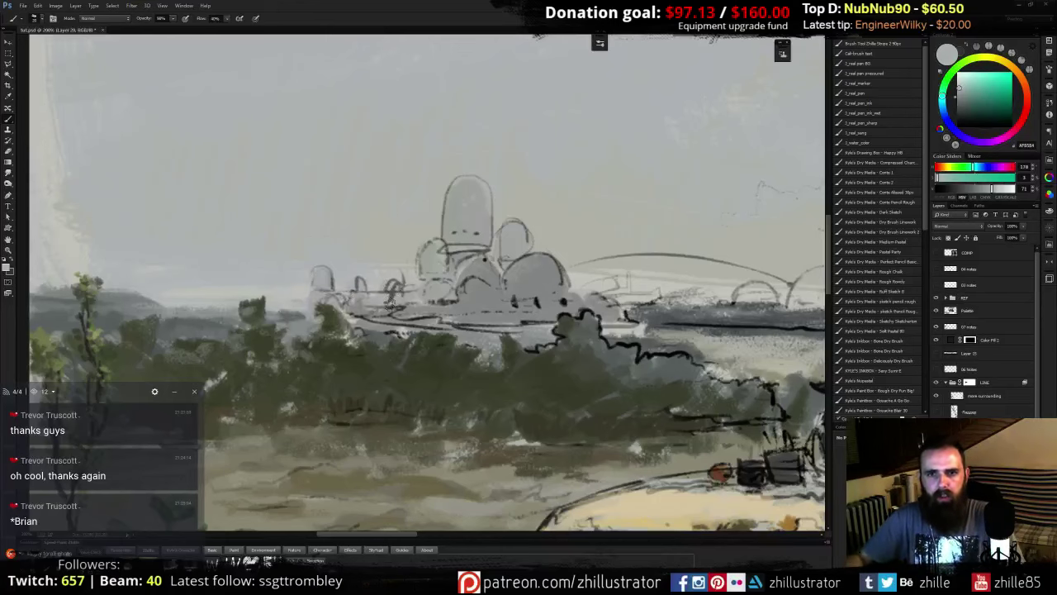
- Cover the bare outer edge of the sky with pale blue-grey and soften the haze above the distant hills with sampled tones
{"action": "left_click_drag", "start_coordinate": [248, 273], "coordinate": [385, 278]}
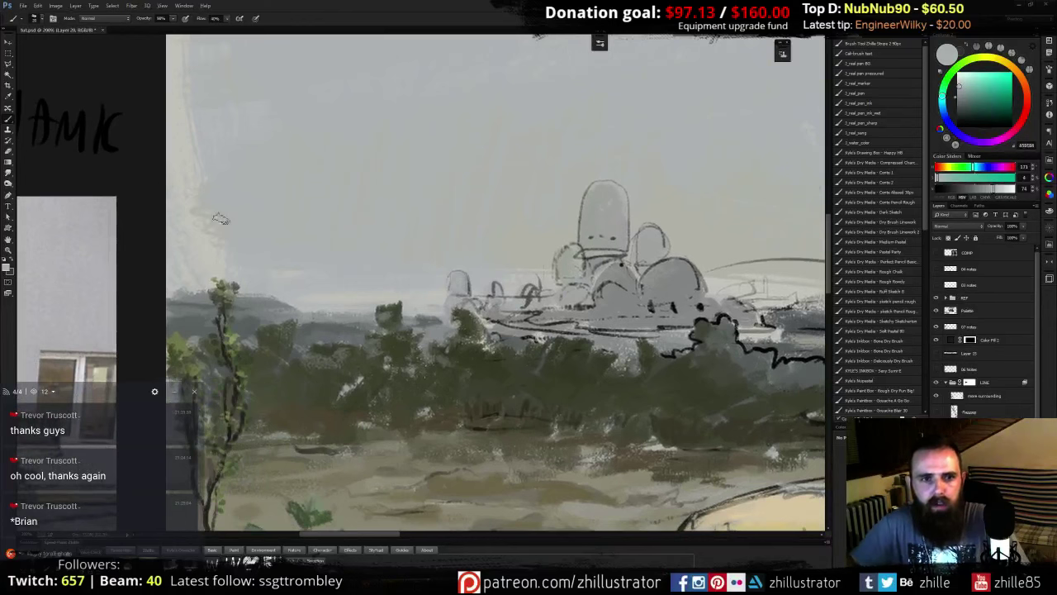
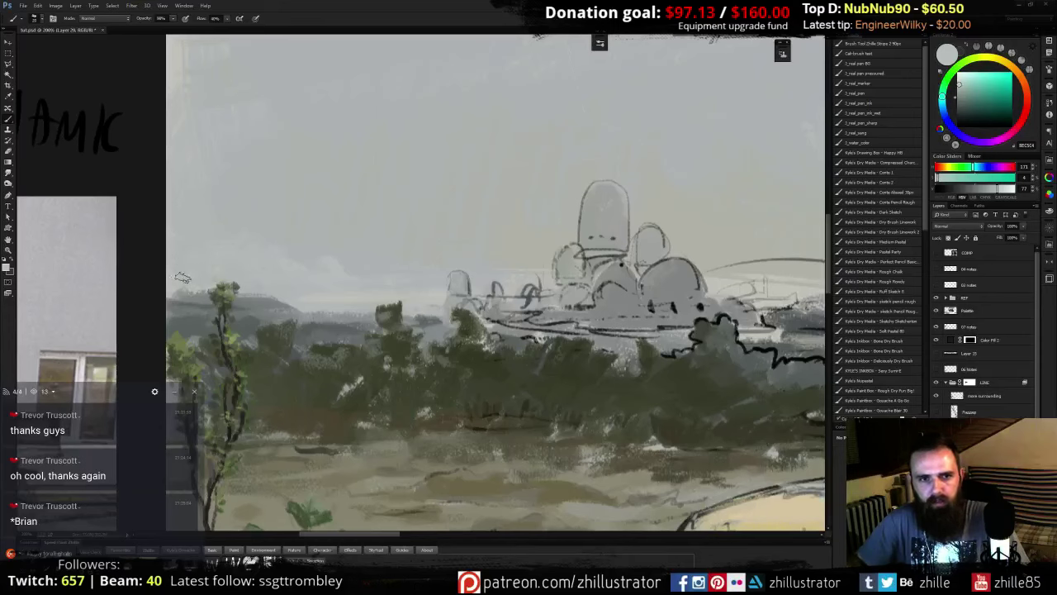
{"action": "left_click", "coordinate": [342, 296], "text": "alt"}
{"action": "left_click", "coordinate": [378, 289], "text": "alt"}
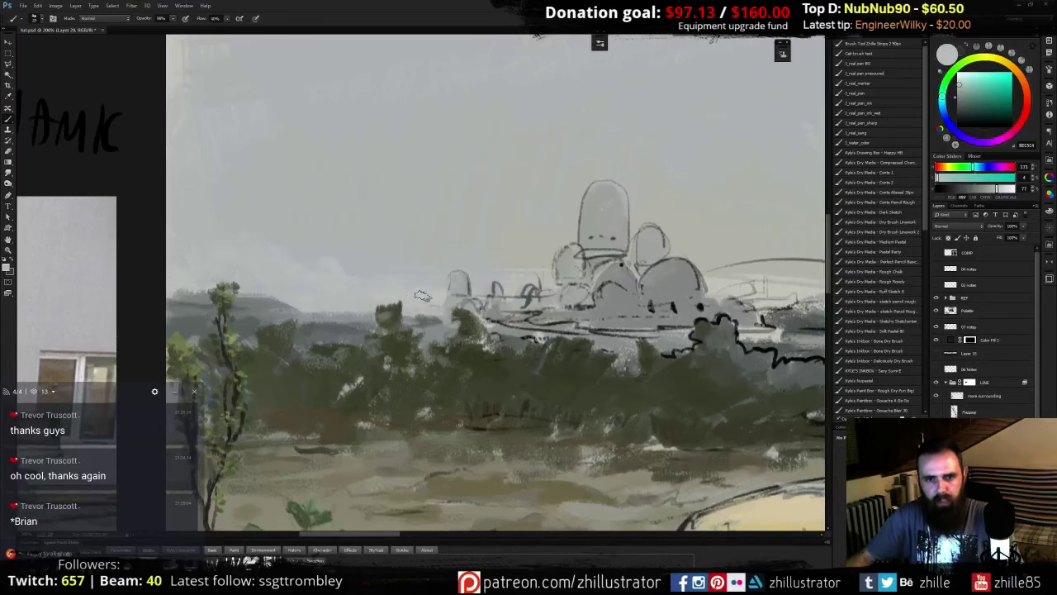
- Paint soft pale clouds in the sky beside the tall dome using light greys sampled from the surrounding haze
{"action": "left_click_drag", "start_coordinate": [535, 273], "coordinate": [455, 253]}
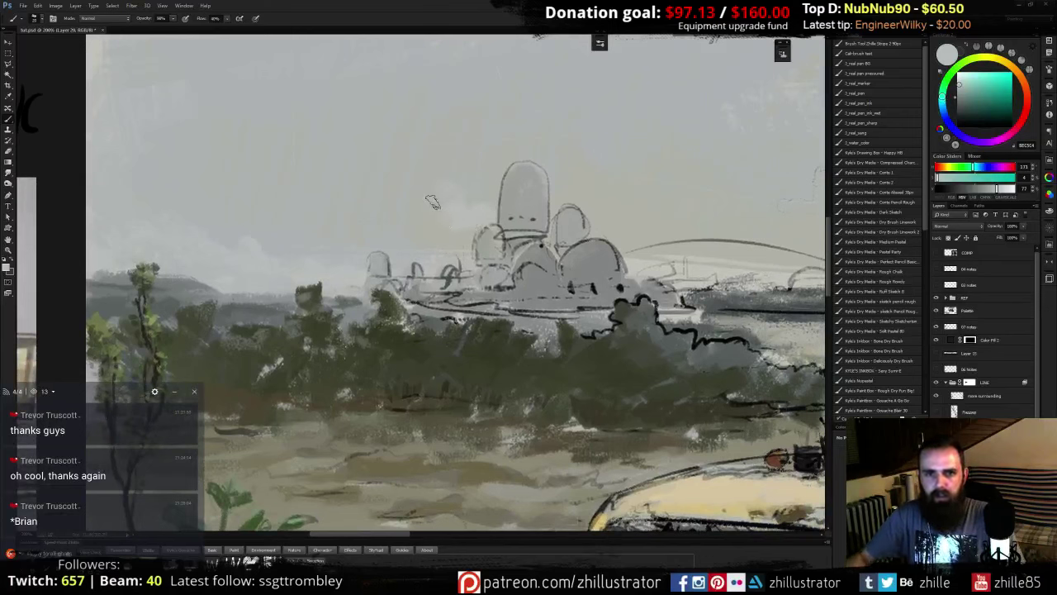
{"action": "key", "text": "r"}
{"action": "key", "text": "b"}
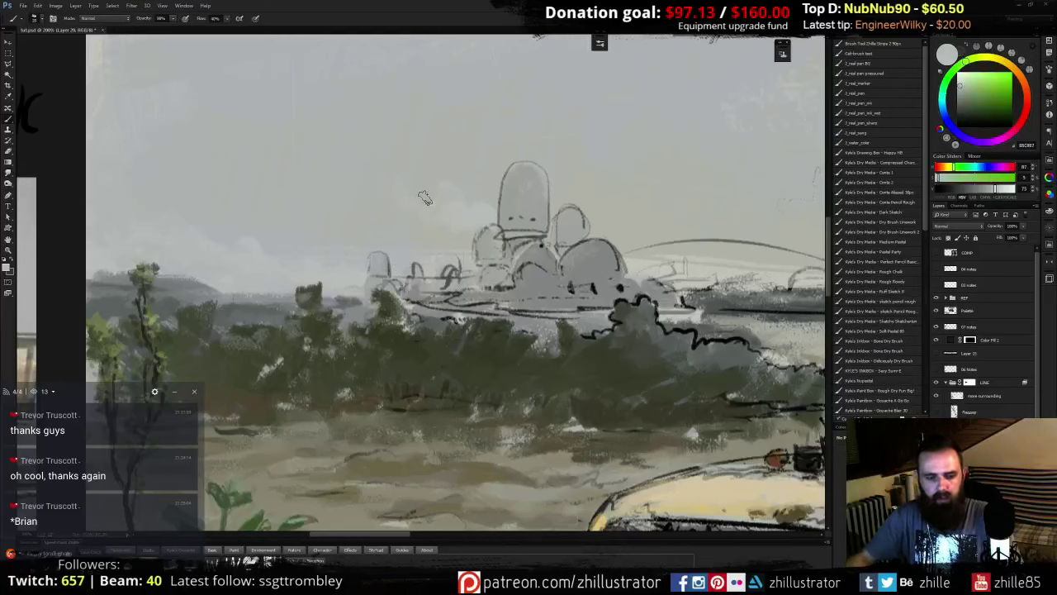
{"action": "key", "text": "shift+b"}
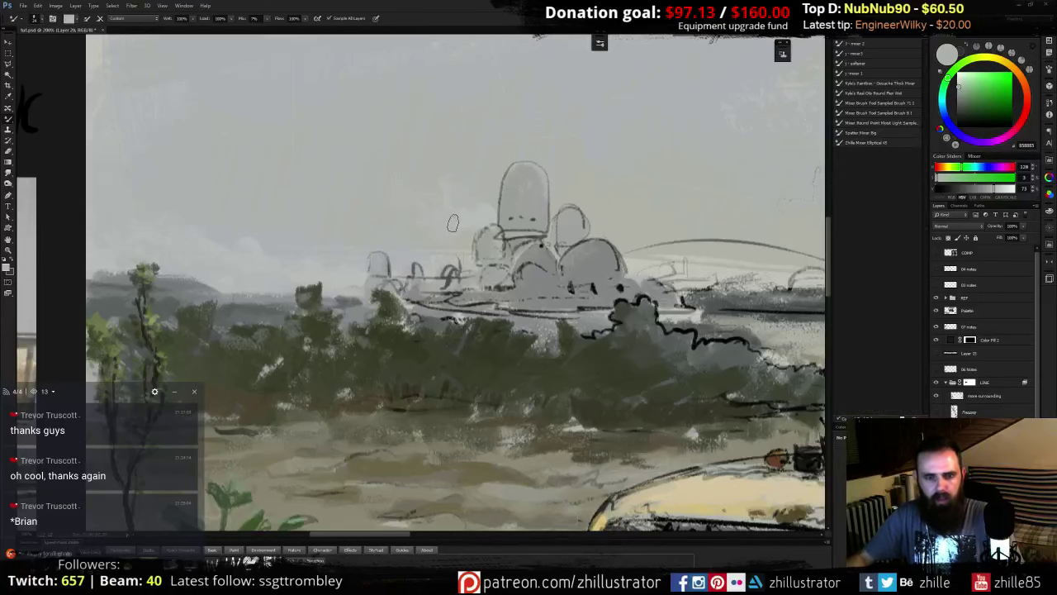
{"action": "key", "text": "shift+b"}
{"action": "left_click", "coordinate": [459, 216], "text": "alt"}
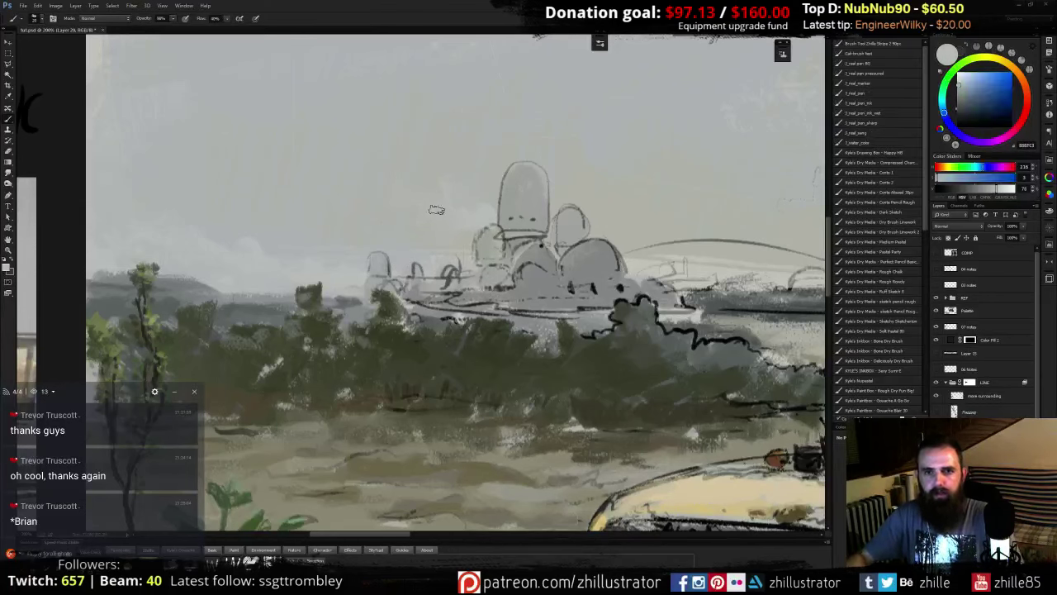
{"action": "left_click", "coordinate": [462, 217], "text": "alt"}
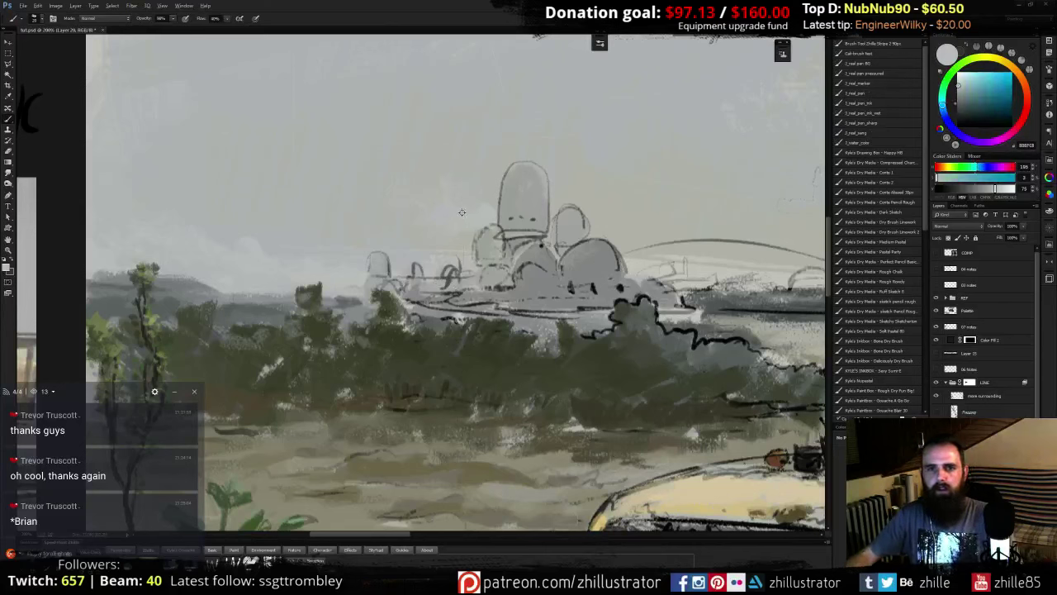
{"action": "left_click", "coordinate": [443, 207], "text": "alt"}
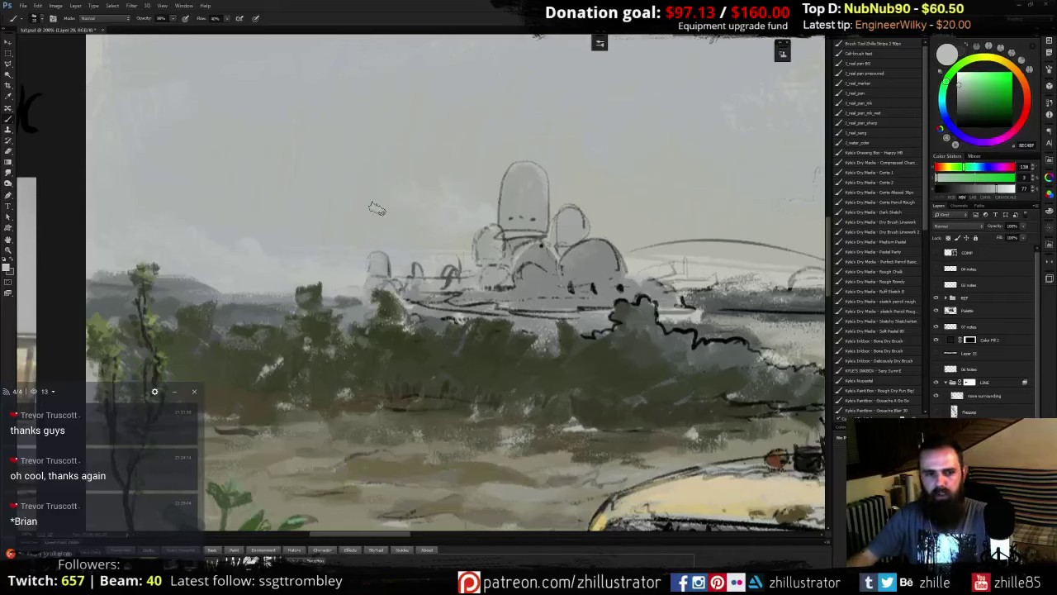
{"action": "left_click", "coordinate": [509, 208], "text": "alt"}
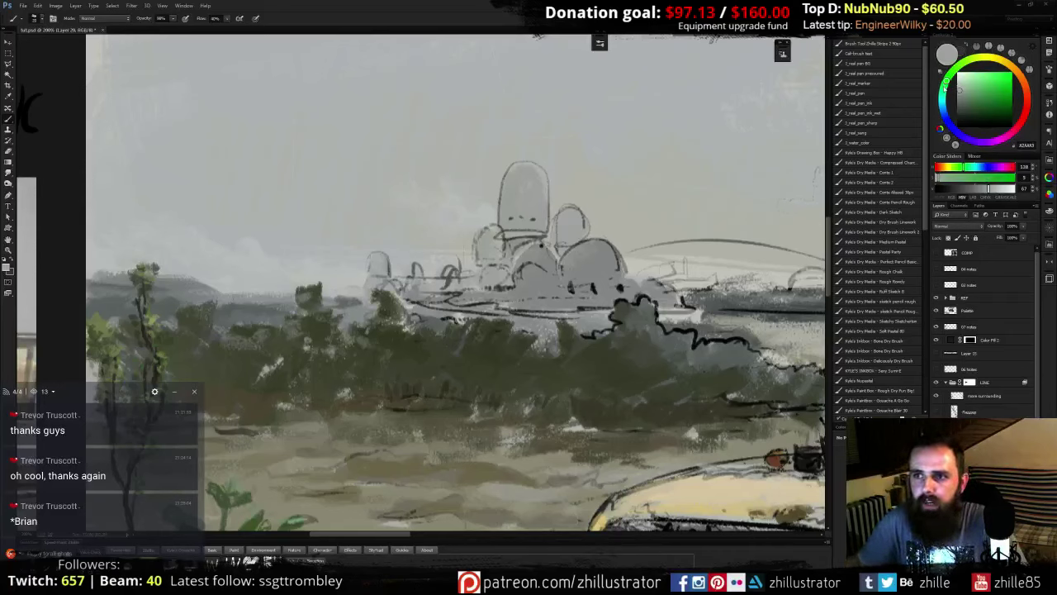
- Paint the low outer end of the dome cluster with sampled grey and a lighter grey tone
{"action": "left_click", "coordinate": [500, 304], "text": "alt"}
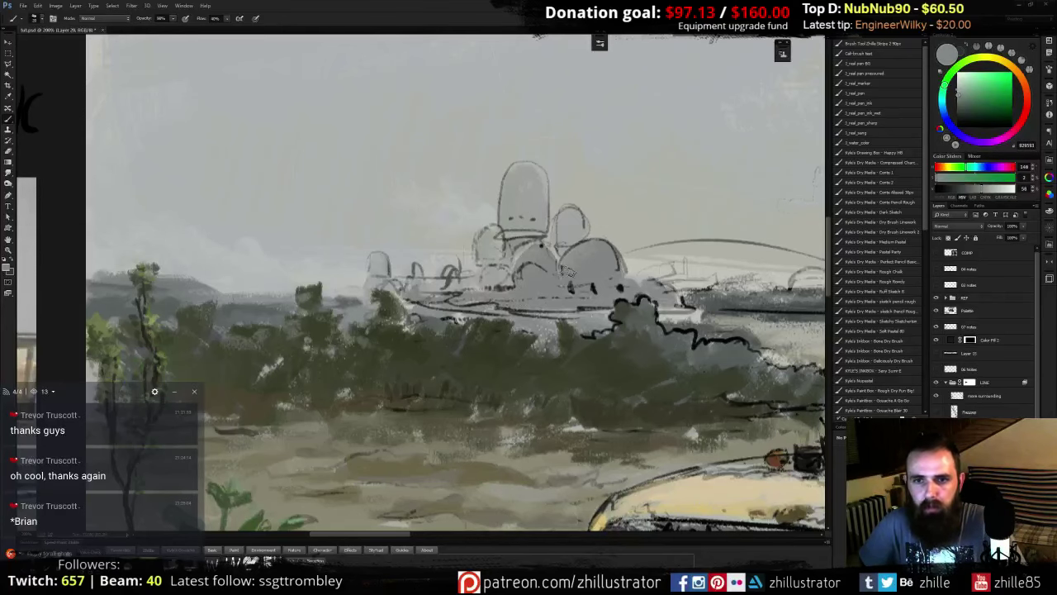
{"action": "left_click_drag", "start_coordinate": [597, 301], "coordinate": [384, 295]}
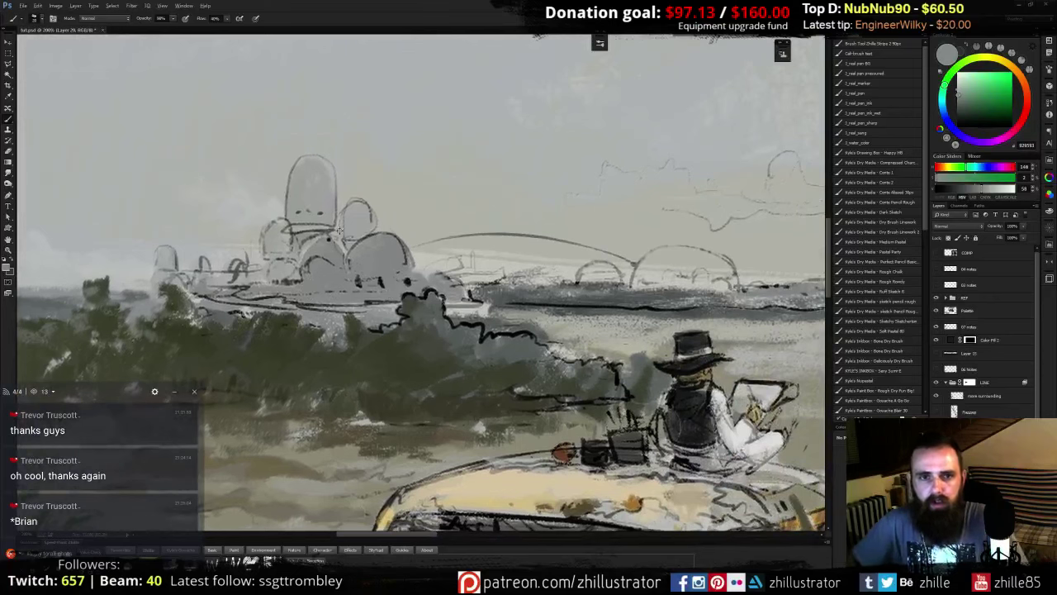
{"action": "left_click", "coordinate": [442, 268], "text": "alt"}
{"action": "left_click_drag", "start_coordinate": [428, 262], "coordinate": [459, 273]}
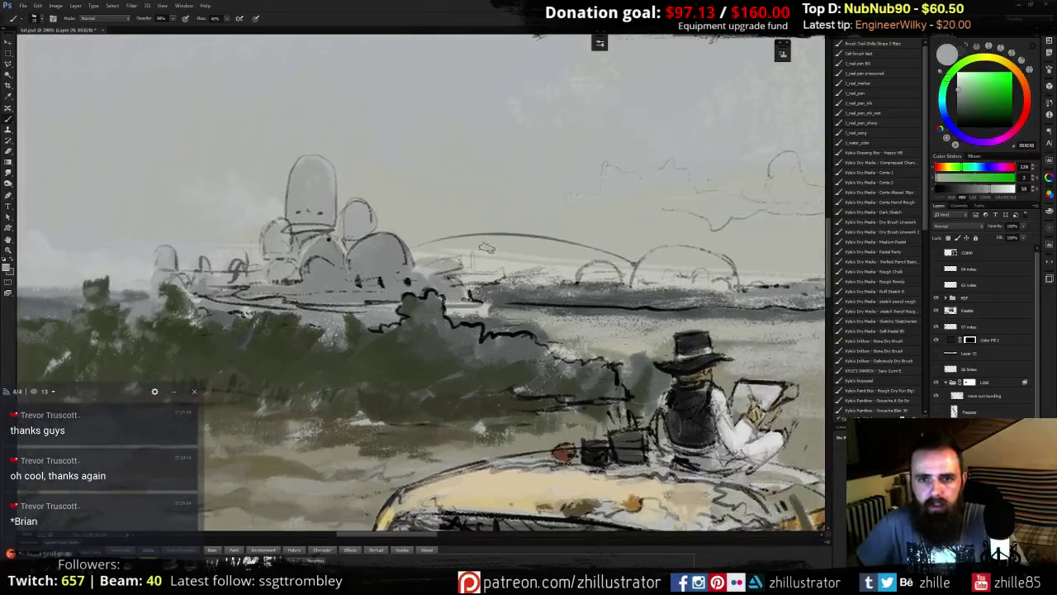
{"action": "left_click", "coordinate": [962, 86]}
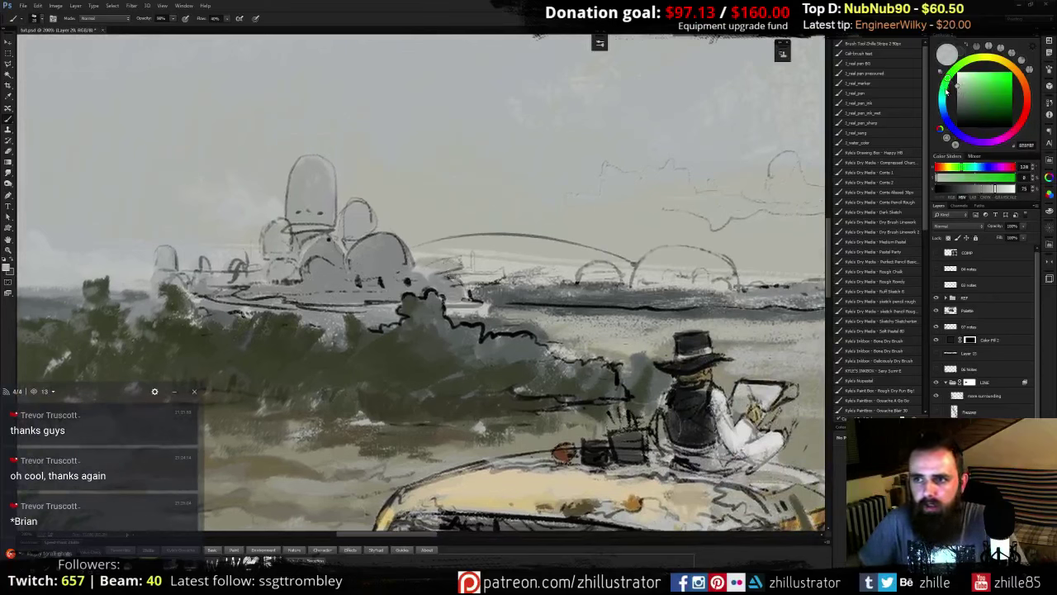
{"action": "mouse_move", "coordinate": [454, 274]}
{"action": "left_mouse_down"}
{"action": "mouse_move", "coordinate": [430, 269]}
{"action": "mouse_move", "coordinate": [453, 276]}
{"action": "left_mouse_up"}
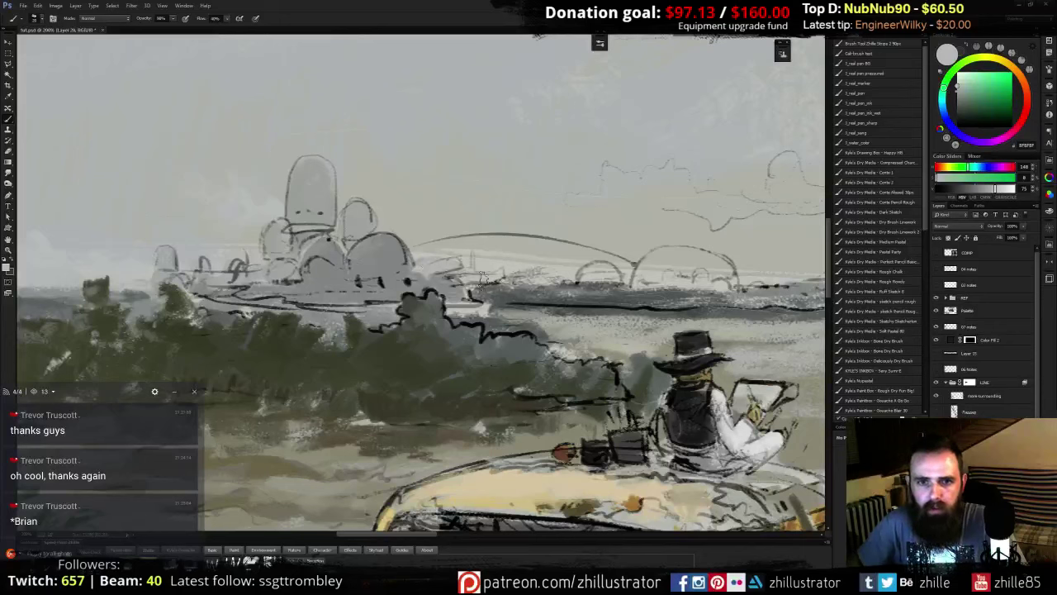
- Build up pale cloud haze under the long arched sketch line with light greys sampled near the horizon
{"action": "left_click", "coordinate": [499, 263], "text": "alt"}
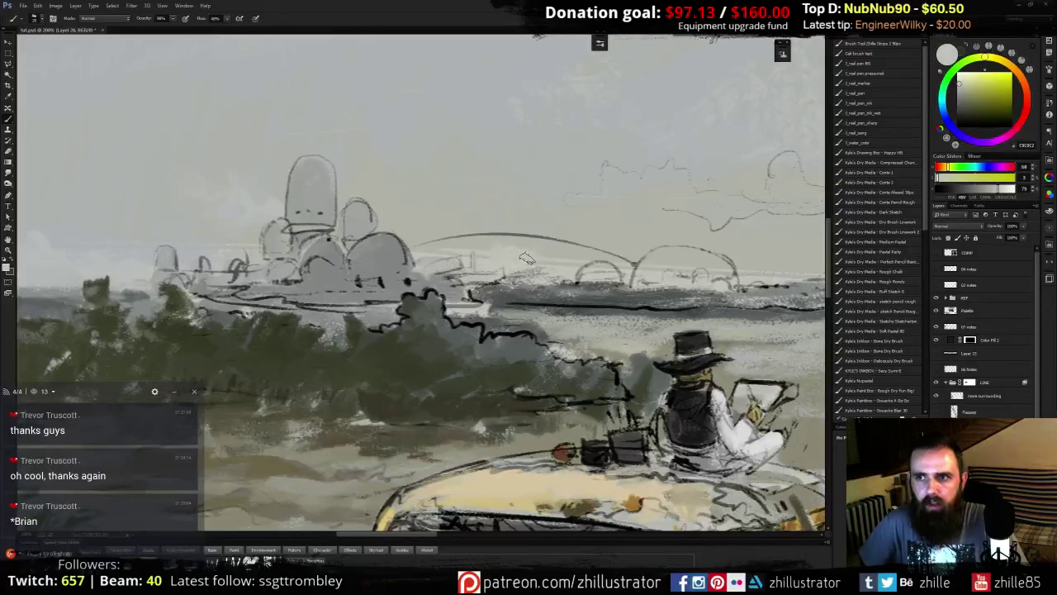
{"action": "left_click", "coordinate": [527, 264], "text": "alt"}
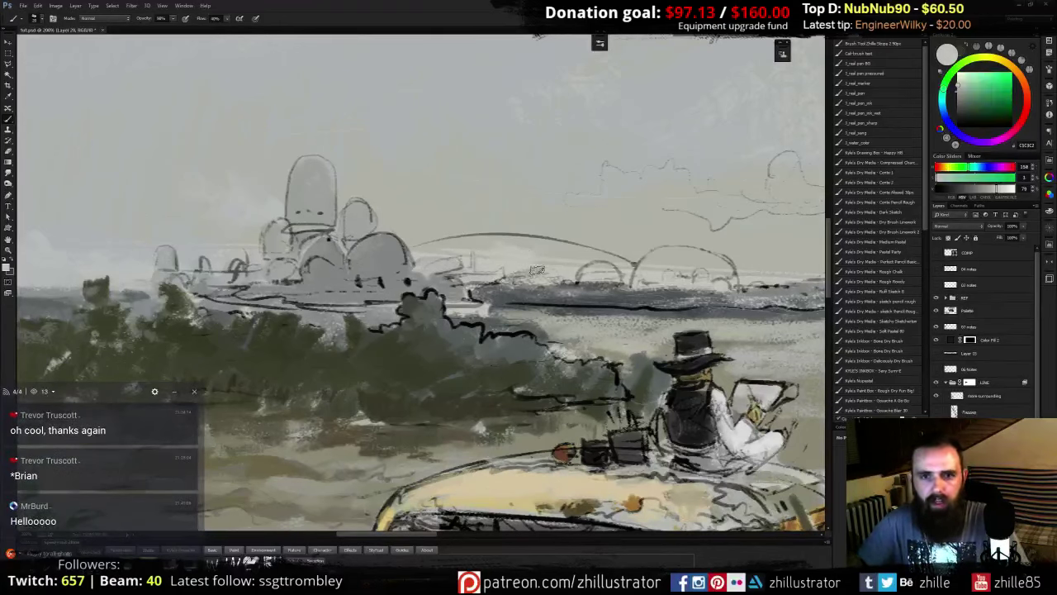
{"action": "left_click", "coordinate": [554, 260], "text": "alt"}
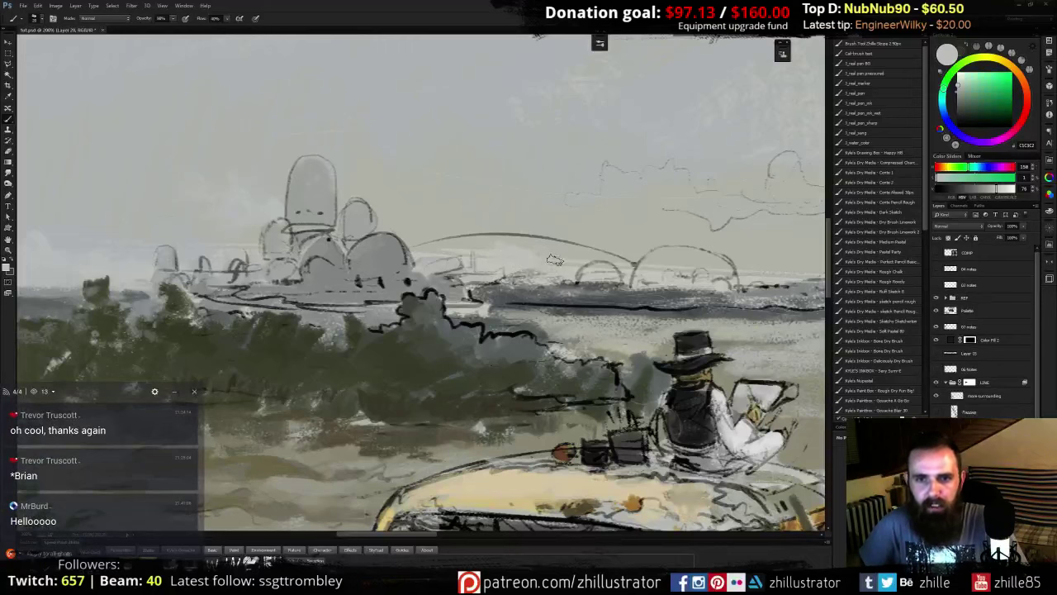
{"action": "left_click", "coordinate": [491, 263], "text": "alt"}
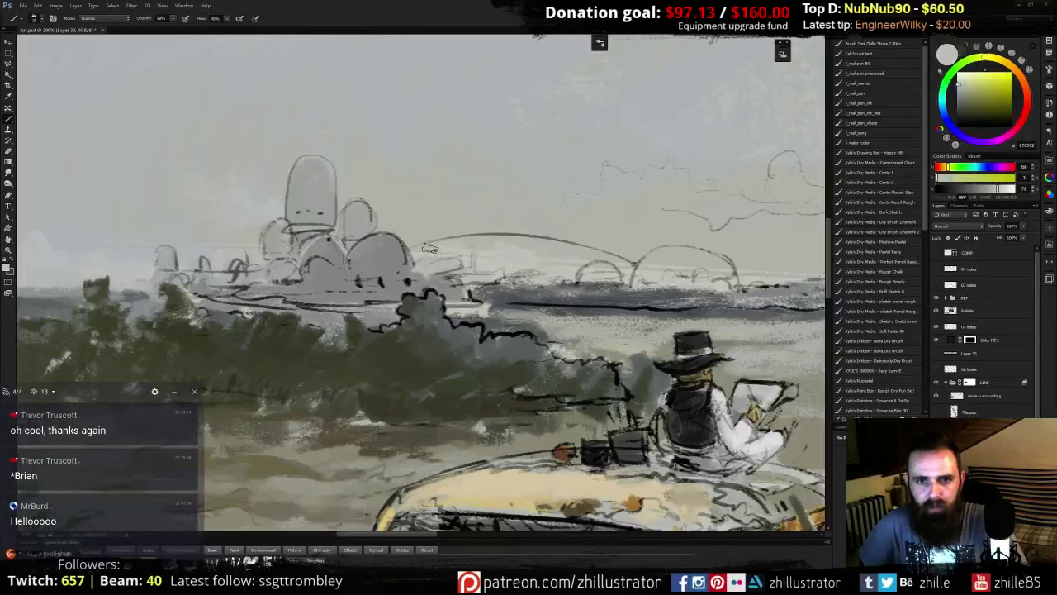
{"action": "left_click", "coordinate": [504, 259], "text": "alt"}
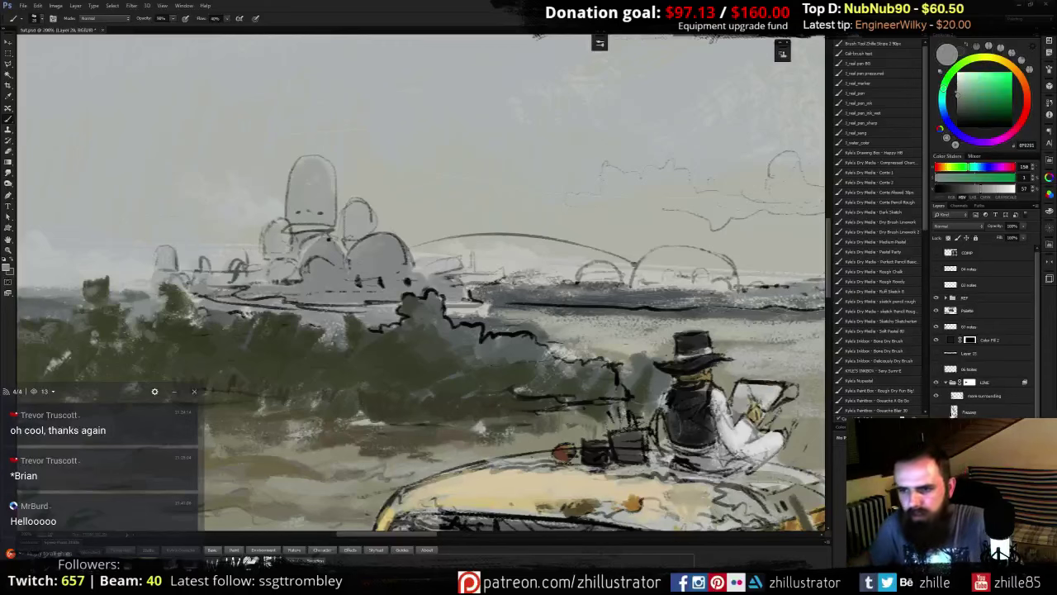
- Mask out the long arched sketch line above the horizon on the LINE group's layer mask
{"action": "left_click", "coordinate": [949, 383]}
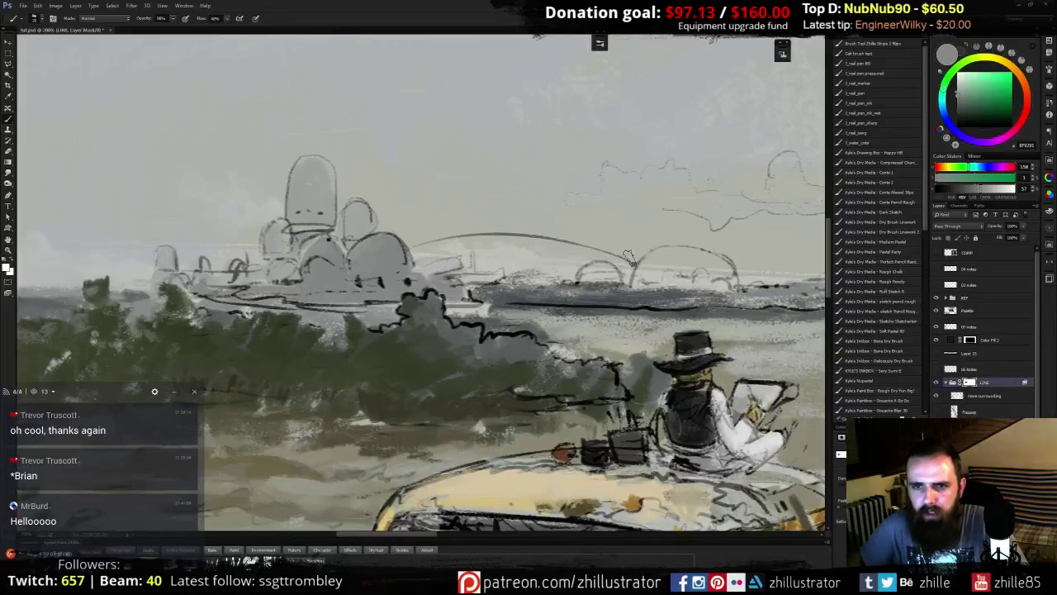
{"action": "key", "text": "d"}
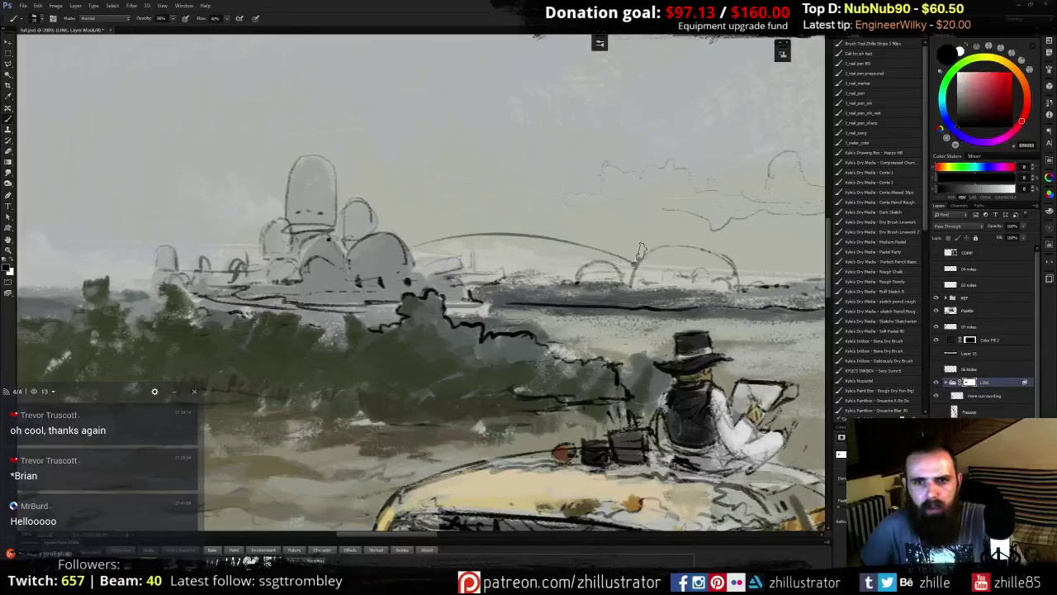
{"action": "mouse_move", "coordinate": [632, 260]}
{"action": "left_mouse_down"}
{"action": "mouse_move", "coordinate": [438, 233]}
{"action": "mouse_move", "coordinate": [522, 231]}
{"action": "left_mouse_up"}
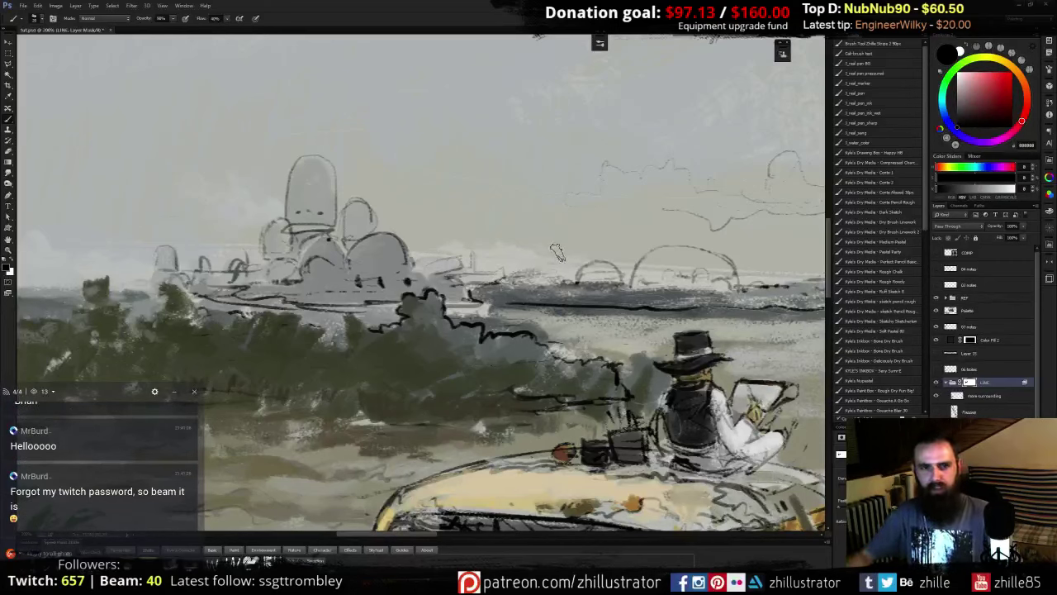
{"action": "key", "text": "x"}
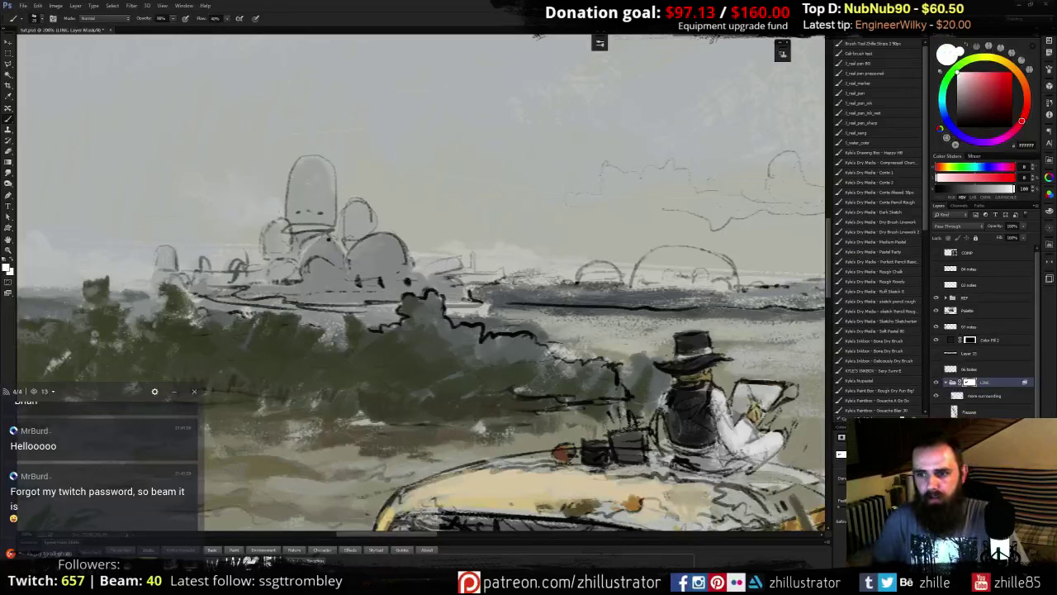
- Return to the paint layer and refine the low clouds above the horizon with sampled sky greys
{"action": "key", "text": "ctrl+shift+alt+n"}
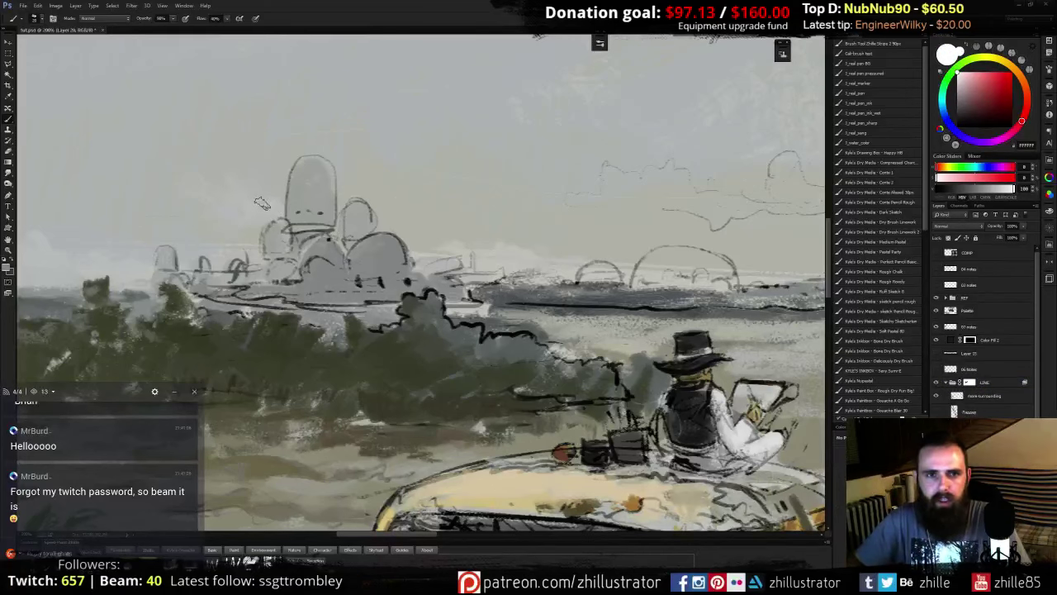
{"action": "left_click", "coordinate": [487, 243], "text": "alt"}
{"action": "left_click", "coordinate": [452, 244], "text": "alt"}
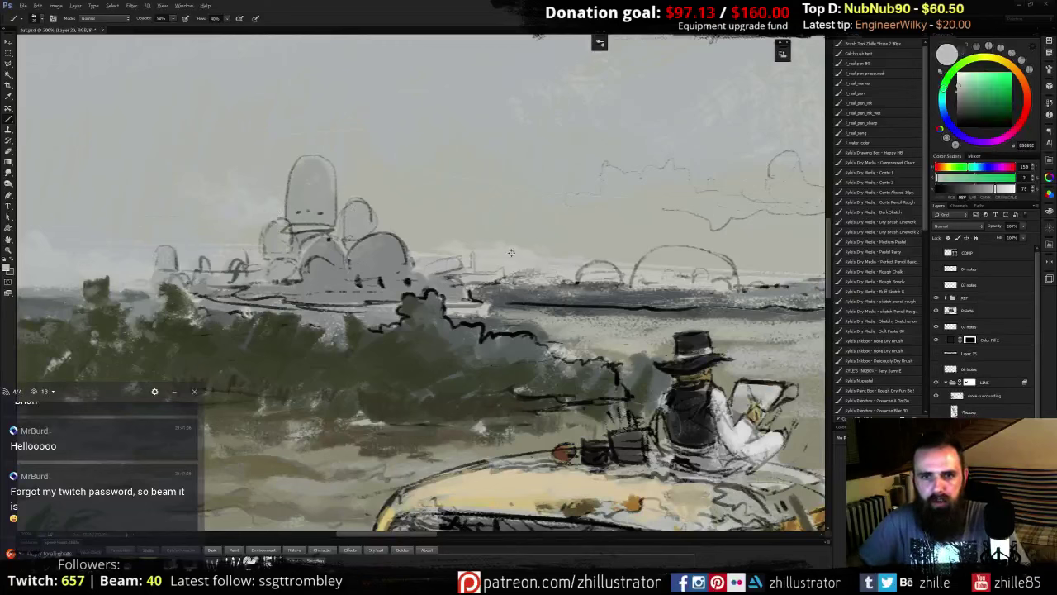
{"action": "left_click", "coordinate": [506, 254], "text": "alt"}
{"action": "left_click", "coordinate": [510, 249], "text": "alt"}
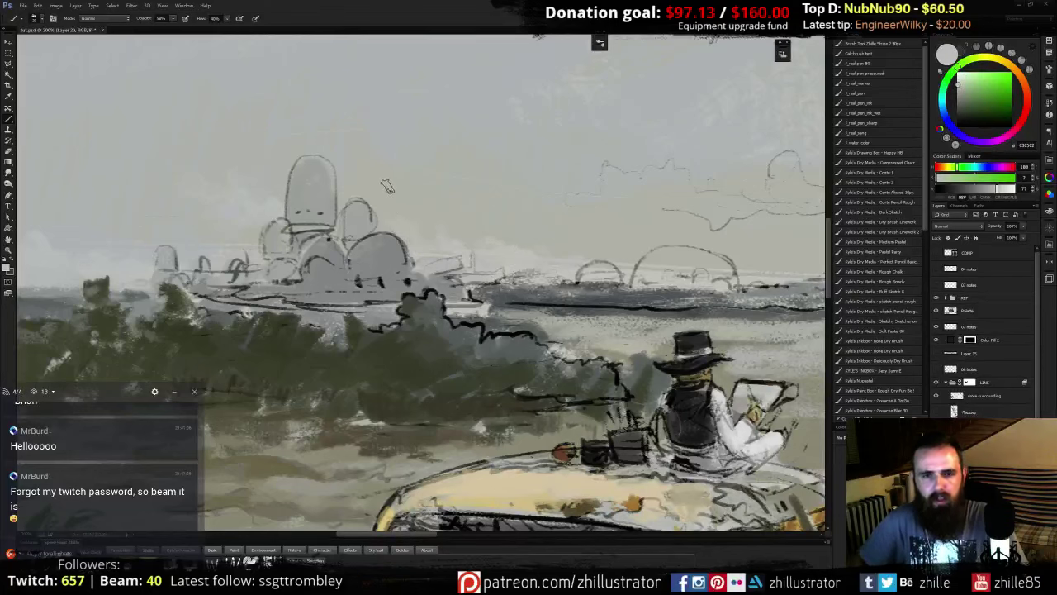
- Rework the clouds between the tall dome and the distant hills with alternating light and darker sampled sky greys
{"action": "left_click_drag", "start_coordinate": [477, 249], "coordinate": [608, 281]}
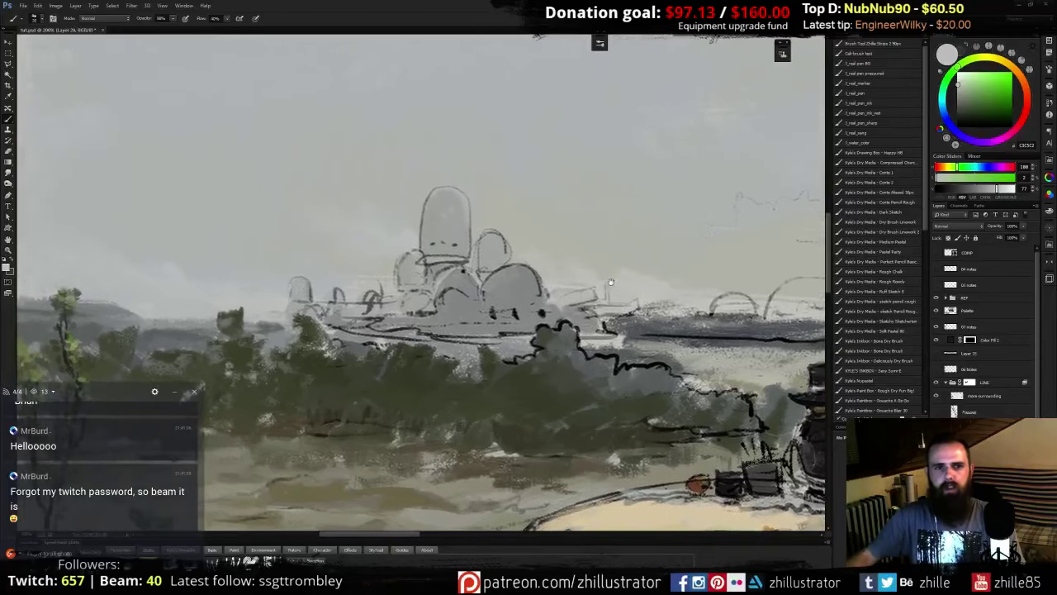
{"action": "left_click", "coordinate": [327, 233], "text": "alt"}
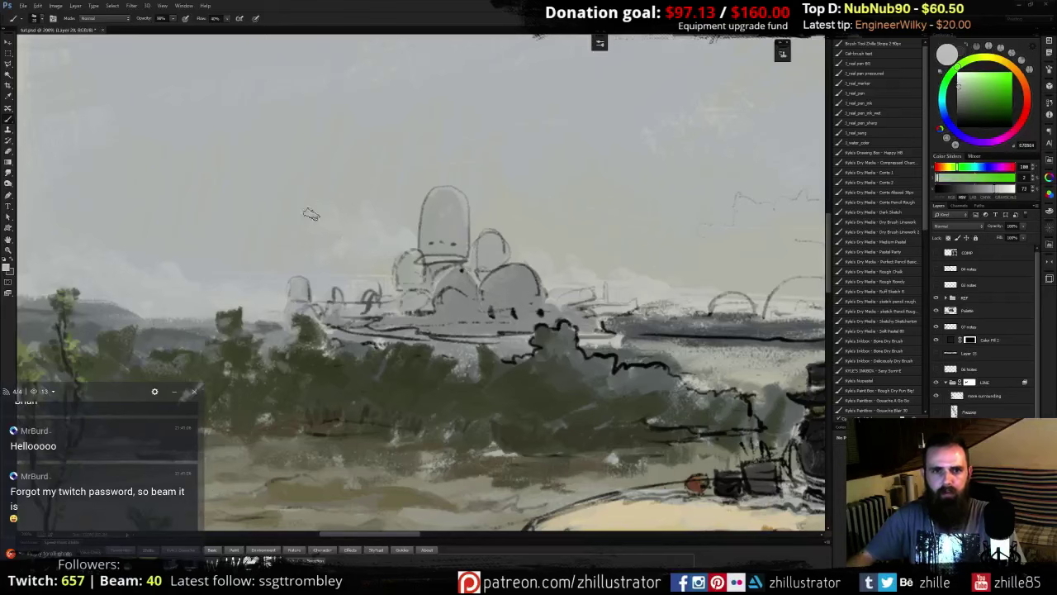
{"action": "left_click", "coordinate": [378, 232], "text": "alt"}
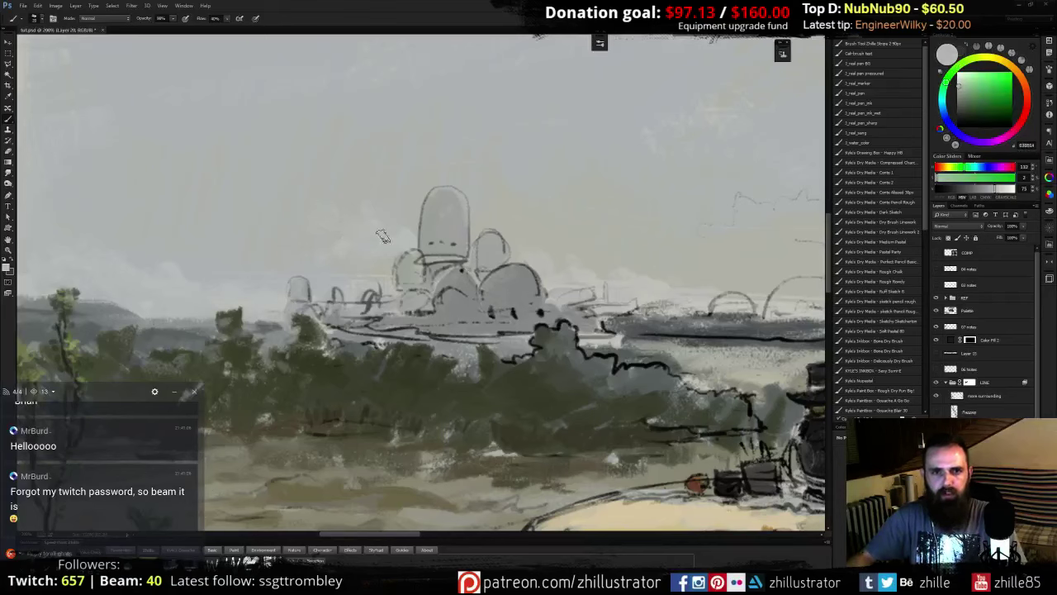
{"action": "left_click", "coordinate": [388, 226], "text": "alt"}
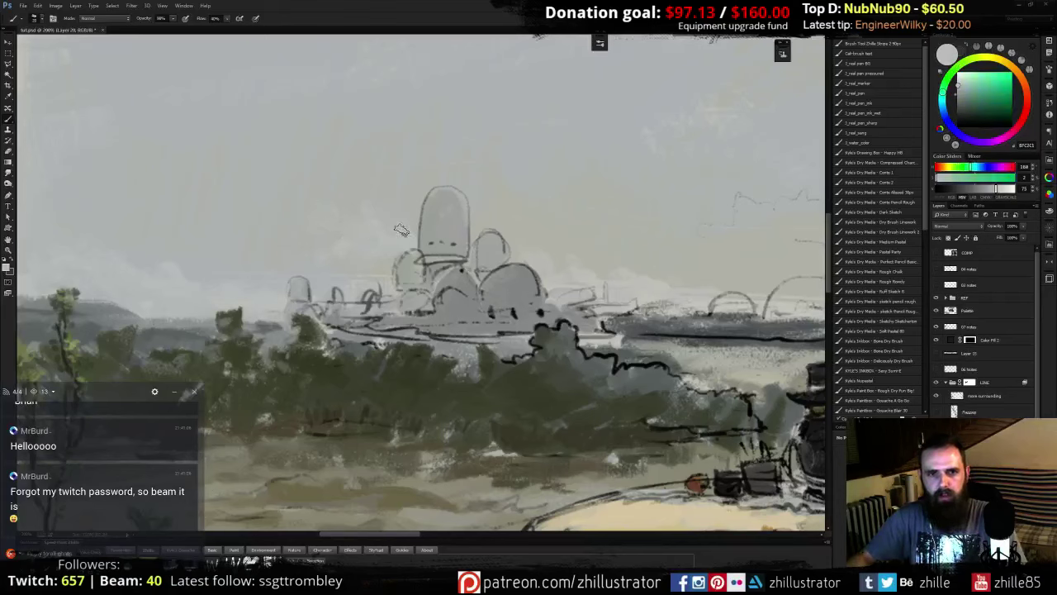
{"action": "left_click", "coordinate": [321, 258], "text": "alt"}
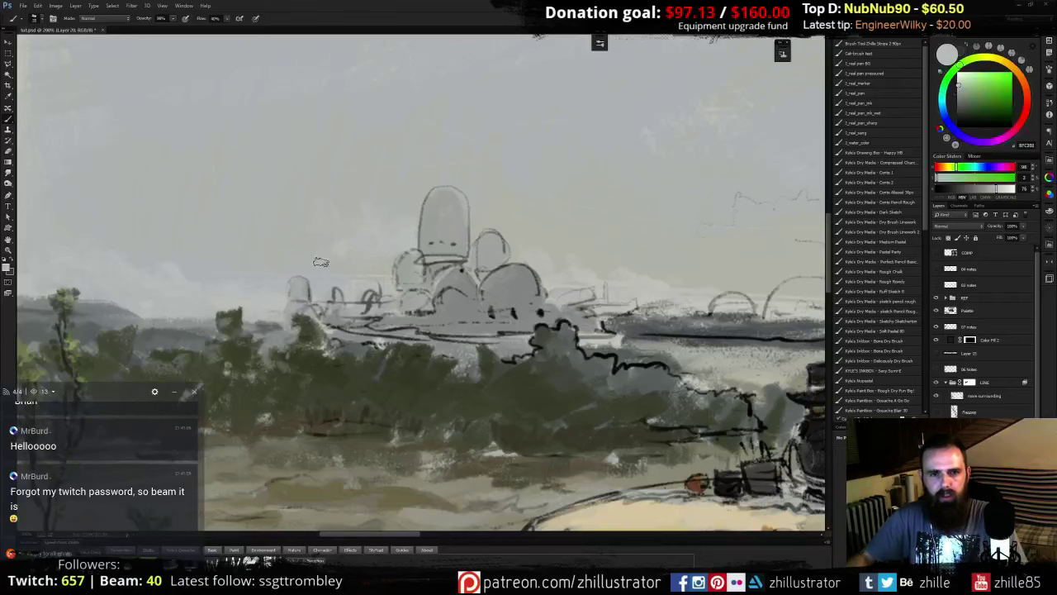
{"action": "left_click", "coordinate": [318, 230], "text": "alt"}
{"action": "left_click", "coordinate": [316, 227], "text": "alt"}
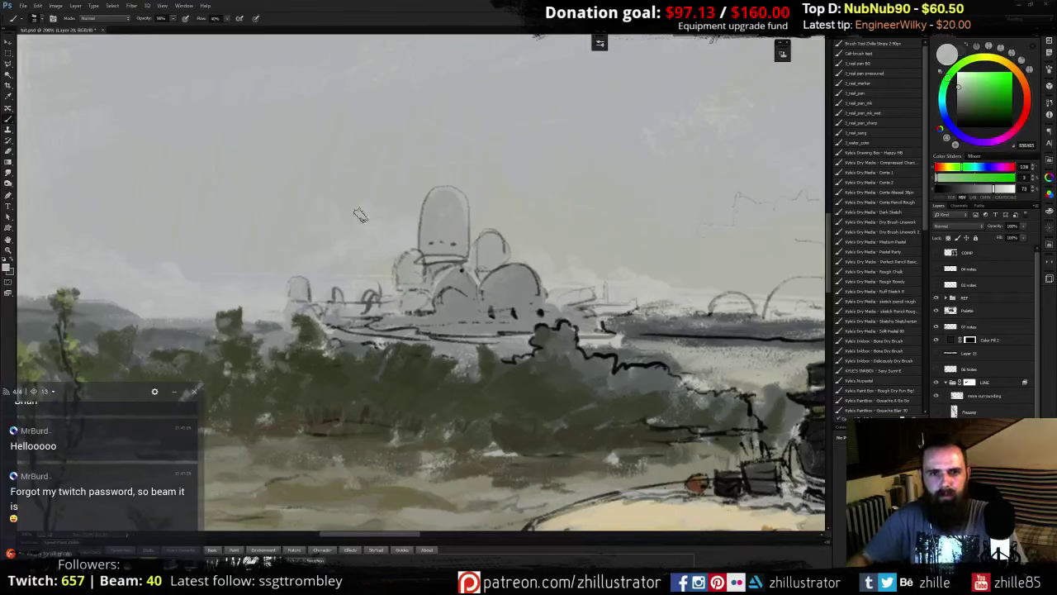
{"action": "left_click", "coordinate": [323, 231], "text": "alt"}
{"action": "left_click", "coordinate": [343, 245], "text": "alt"}
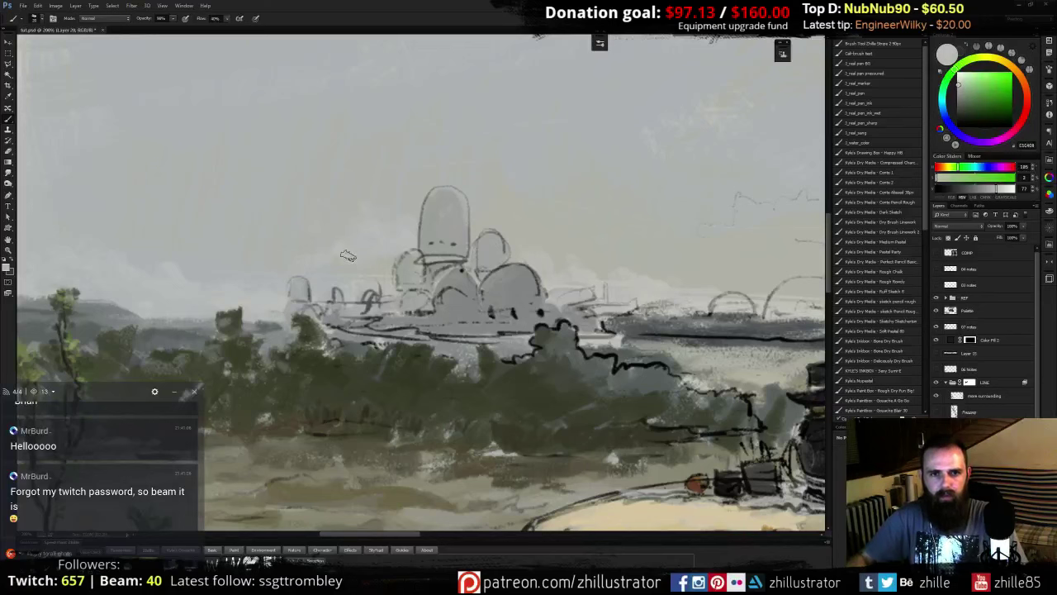
- Blend the low clouds beyond the dome cluster with the Mixer Brush and touch them up with sampled pale grey
{"action": "key", "text": "shift+b"}
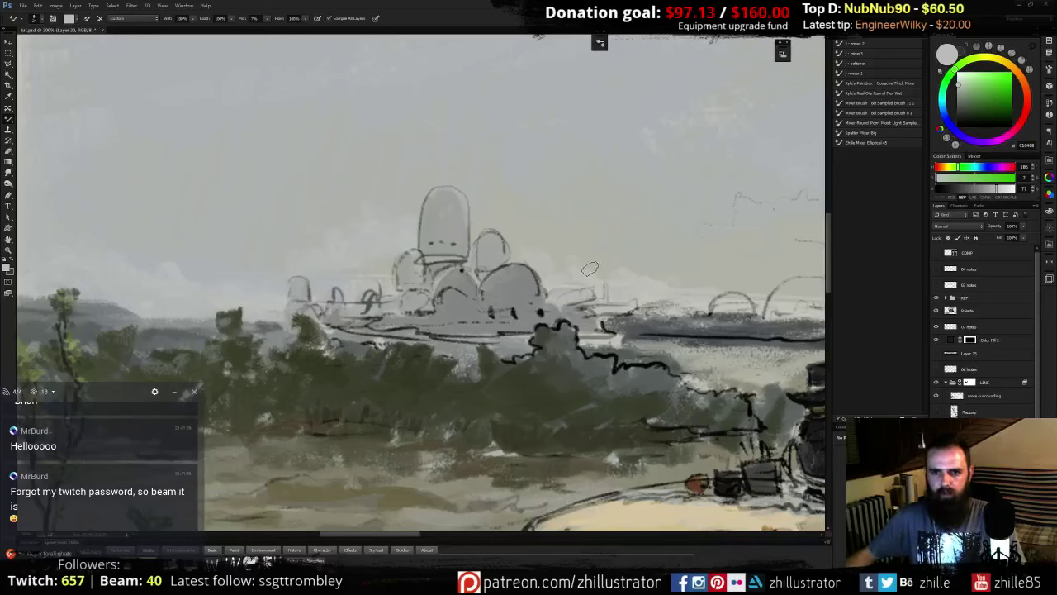
{"action": "left_click", "coordinate": [642, 279], "text": "alt"}
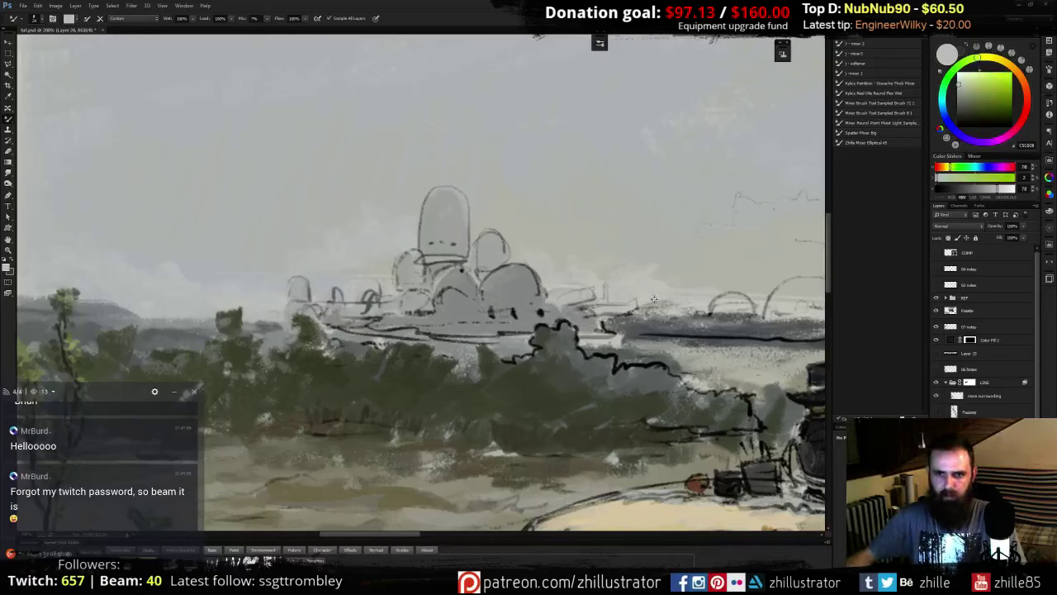
{"action": "left_click", "coordinate": [661, 277], "text": "alt"}
{"action": "key", "text": "b"}
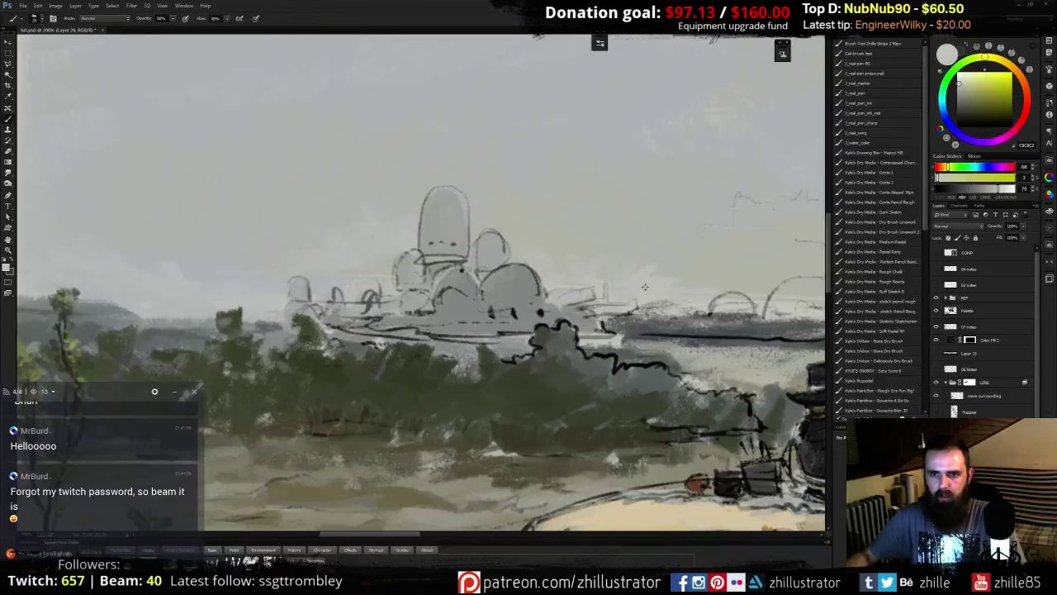
{"action": "left_click", "coordinate": [642, 279], "text": "alt"}
- Fill the large distant dome on the horizon with sampled cool grey and touch up the tall dome
{"action": "left_click_drag", "start_coordinate": [801, 473], "coordinate": [619, 425]}
{"action": "left_click", "coordinate": [347, 241], "text": "alt"}
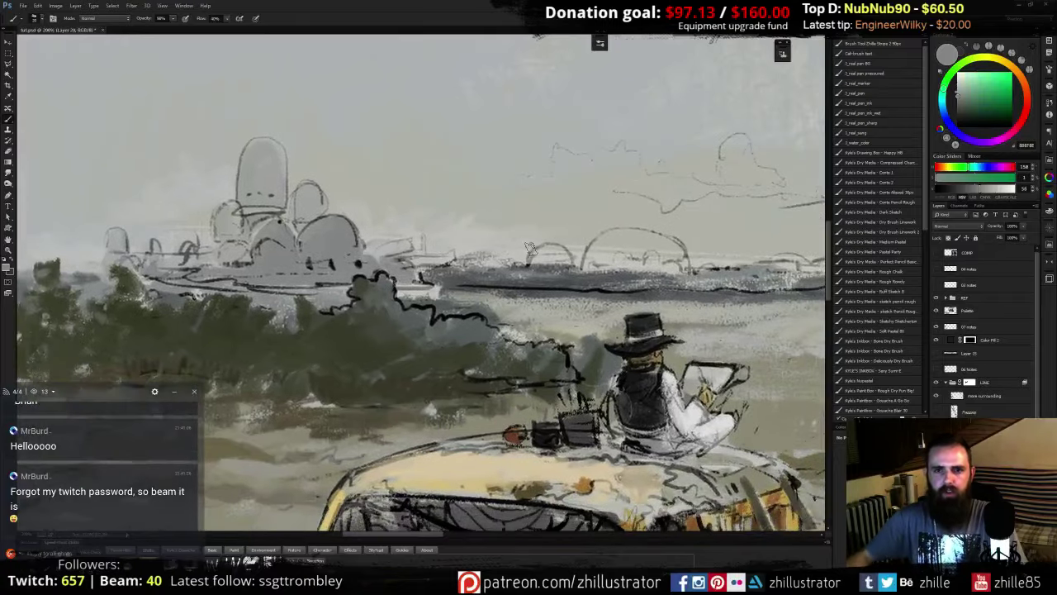
{"action": "mouse_move", "coordinate": [591, 249]}
{"action": "left_mouse_down"}
{"action": "mouse_move", "coordinate": [616, 246]}
{"action": "mouse_move", "coordinate": [633, 252]}
{"action": "mouse_move", "coordinate": [607, 240]}
{"action": "mouse_move", "coordinate": [628, 235]}
{"action": "mouse_move", "coordinate": [657, 239]}
{"action": "mouse_move", "coordinate": [664, 255]}
{"action": "mouse_move", "coordinate": [616, 236]}
{"action": "mouse_move", "coordinate": [647, 258]}
{"action": "mouse_move", "coordinate": [655, 234]}
{"action": "mouse_move", "coordinate": [623, 231]}
{"action": "mouse_move", "coordinate": [659, 249]}
{"action": "mouse_move", "coordinate": [660, 238]}
{"action": "mouse_move", "coordinate": [622, 241]}
{"action": "mouse_move", "coordinate": [678, 257]}
{"action": "left_mouse_up"}
{"action": "left_click", "coordinate": [453, 212], "text": "alt"}
{"action": "left_click", "coordinate": [308, 213], "text": "alt"}
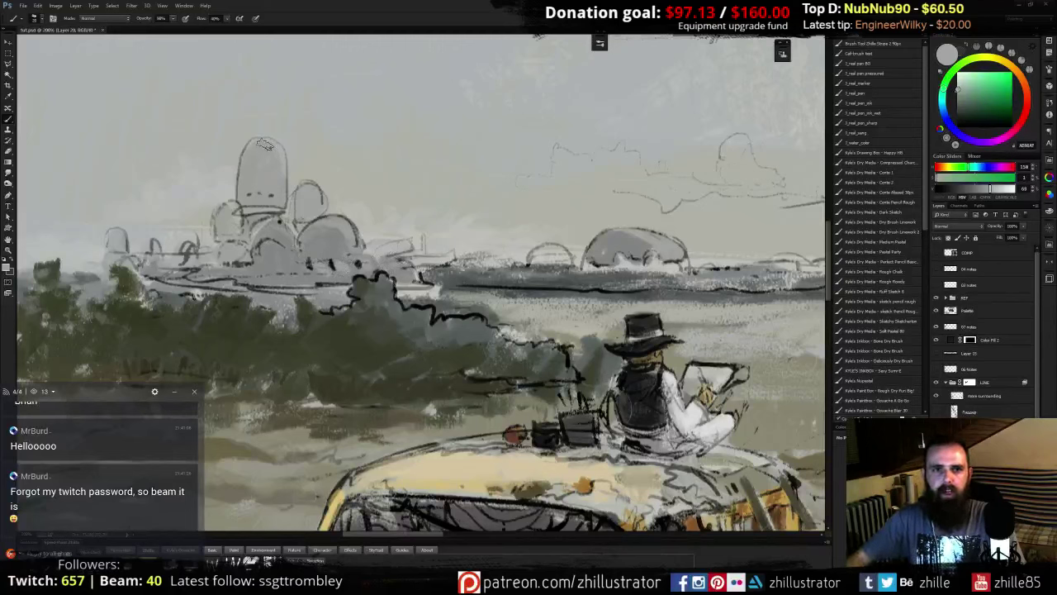
{"action": "left_click", "coordinate": [275, 149], "text": "alt"}
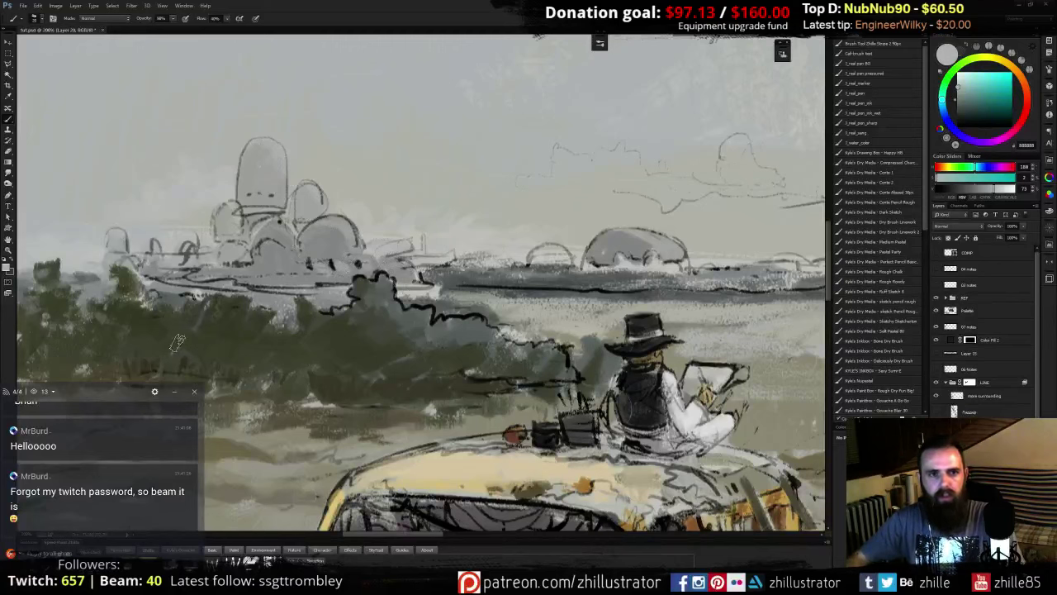
{"action": "left_click", "coordinate": [329, 209], "text": "alt"}
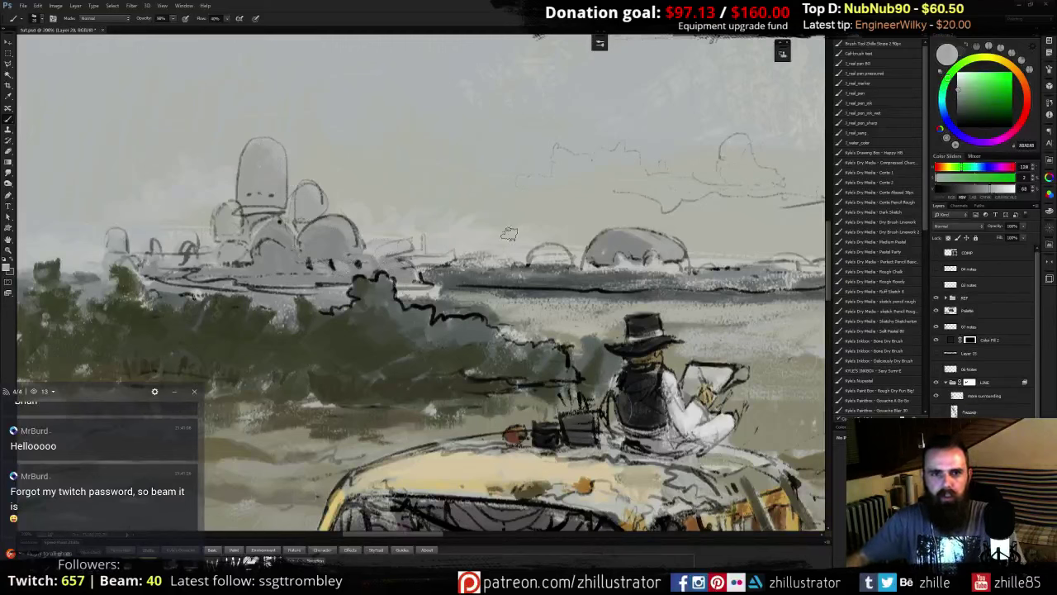
- Paint the small dome and the base of the large dome on the horizon with sampled greys
{"action": "left_click", "coordinate": [520, 257], "text": "alt"}
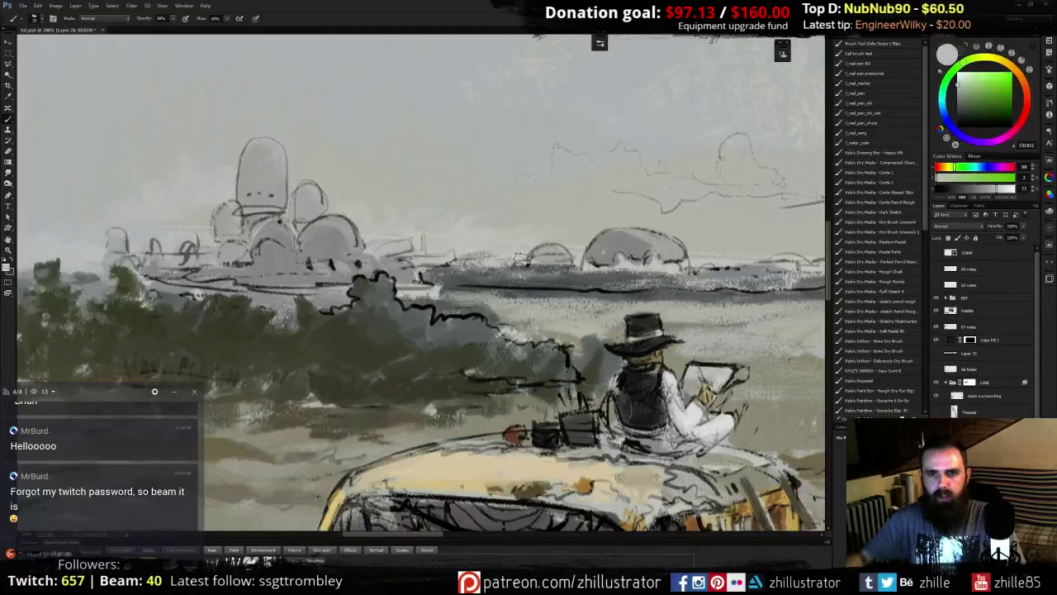
{"action": "left_click", "coordinate": [533, 269], "text": "alt"}
{"action": "left_click_drag", "start_coordinate": [538, 261], "coordinate": [562, 259]}
{"action": "left_click", "coordinate": [554, 255], "text": "alt"}
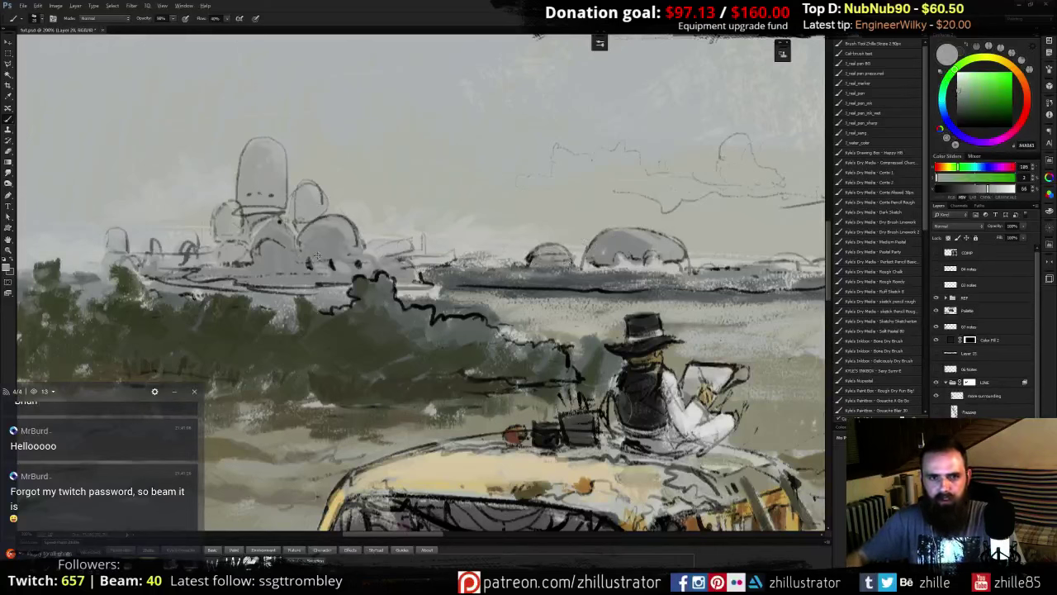
{"action": "left_click", "coordinate": [612, 262], "text": "alt"}
{"action": "left_click", "coordinate": [626, 270], "text": "alt"}
{"action": "mouse_move", "coordinate": [630, 264]}
{"action": "left_mouse_down"}
{"action": "mouse_move", "coordinate": [608, 270]}
{"action": "mouse_move", "coordinate": [677, 272]}
{"action": "mouse_move", "coordinate": [551, 277]}
{"action": "left_mouse_up"}
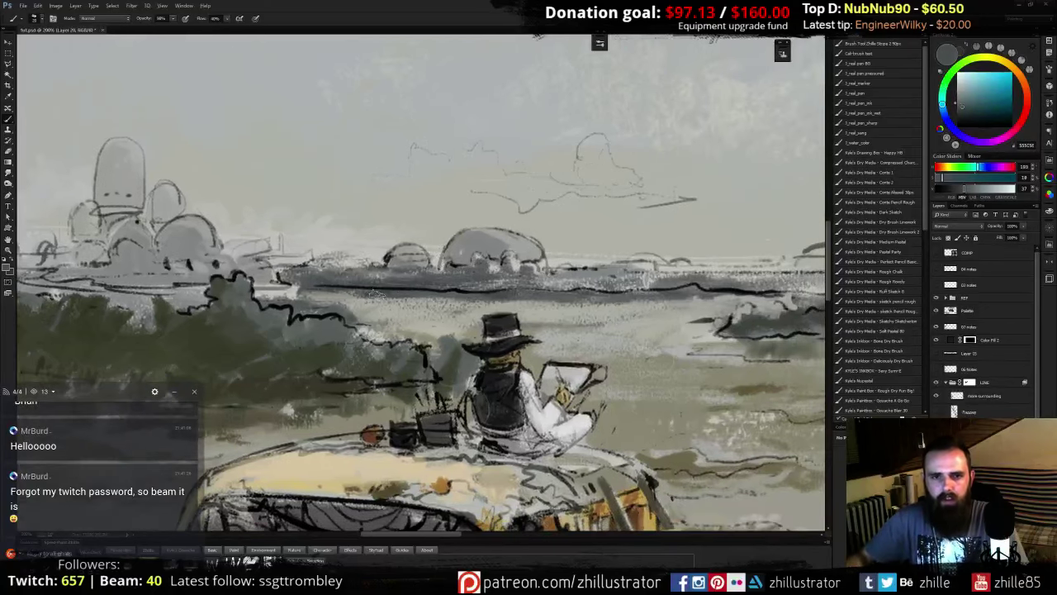
- Refine the hazy ground between the dark horizon strip and the bush with sampled light and mid greys
{"action": "left_click", "coordinate": [377, 294], "text": "alt"}
{"action": "mouse_move", "coordinate": [360, 293]}
{"action": "left_mouse_down"}
{"action": "mouse_move", "coordinate": [438, 297]}
{"action": "mouse_move", "coordinate": [297, 297]}
{"action": "left_mouse_up"}
{"action": "left_click", "coordinate": [454, 293], "text": "alt"}
{"action": "left_click", "coordinate": [307, 300], "text": "alt"}
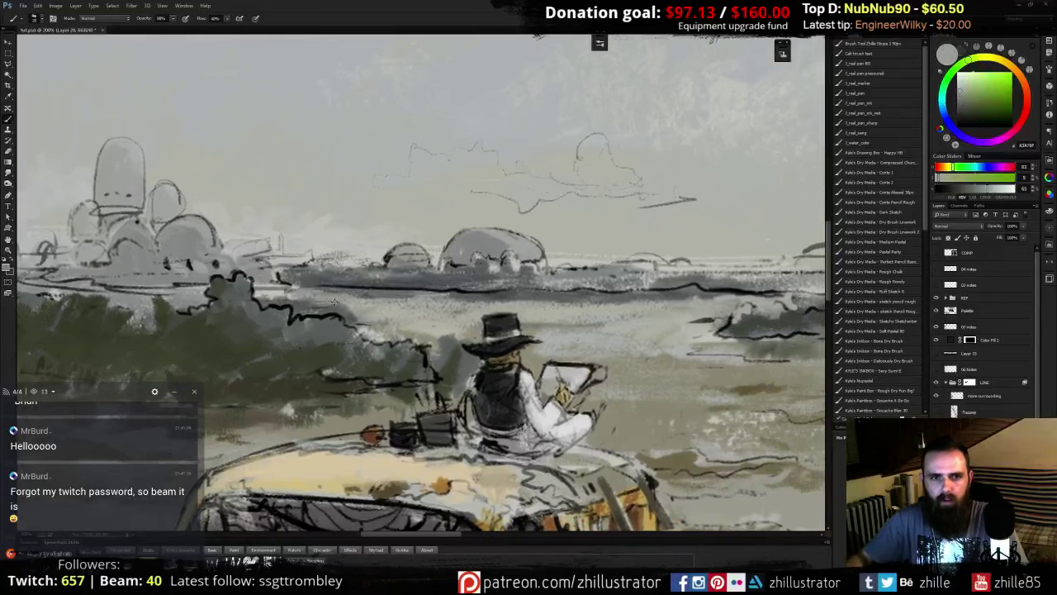
{"action": "left_click", "coordinate": [318, 303], "text": "alt"}
{"action": "left_click", "coordinate": [359, 301], "text": "alt"}
{"action": "mouse_move", "coordinate": [363, 308]}
{"action": "left_mouse_down"}
{"action": "mouse_move", "coordinate": [265, 294]}
{"action": "mouse_move", "coordinate": [316, 293]}
{"action": "left_mouse_up"}
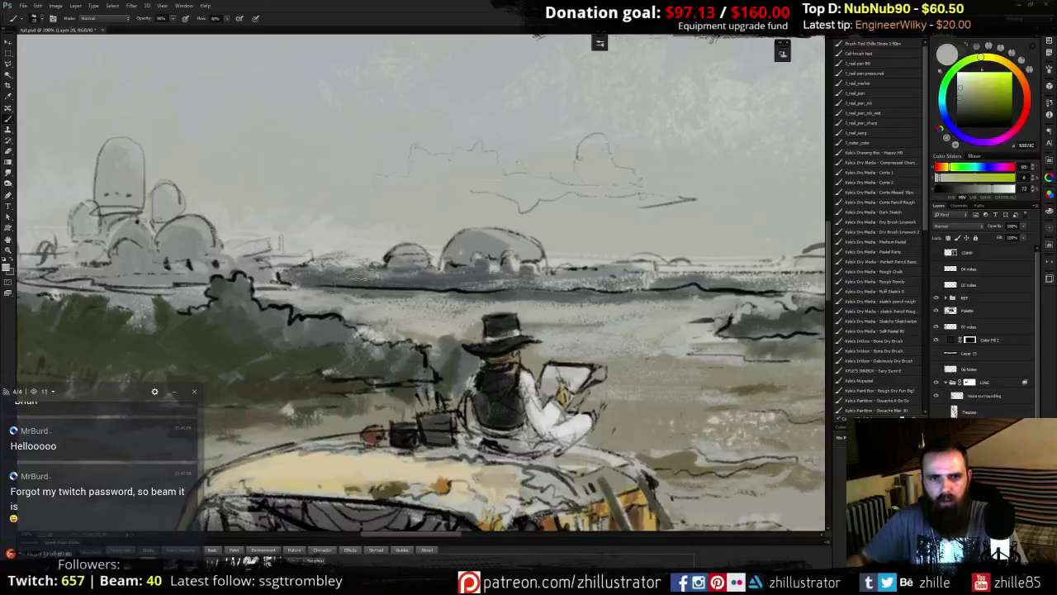
- Soften the distant field behind the seated figure's hat with sampled pale greys
{"action": "left_click", "coordinate": [464, 296], "text": "alt"}
{"action": "left_click", "coordinate": [461, 298], "text": "alt"}
{"action": "left_click_drag", "start_coordinate": [453, 302], "coordinate": [476, 311]}
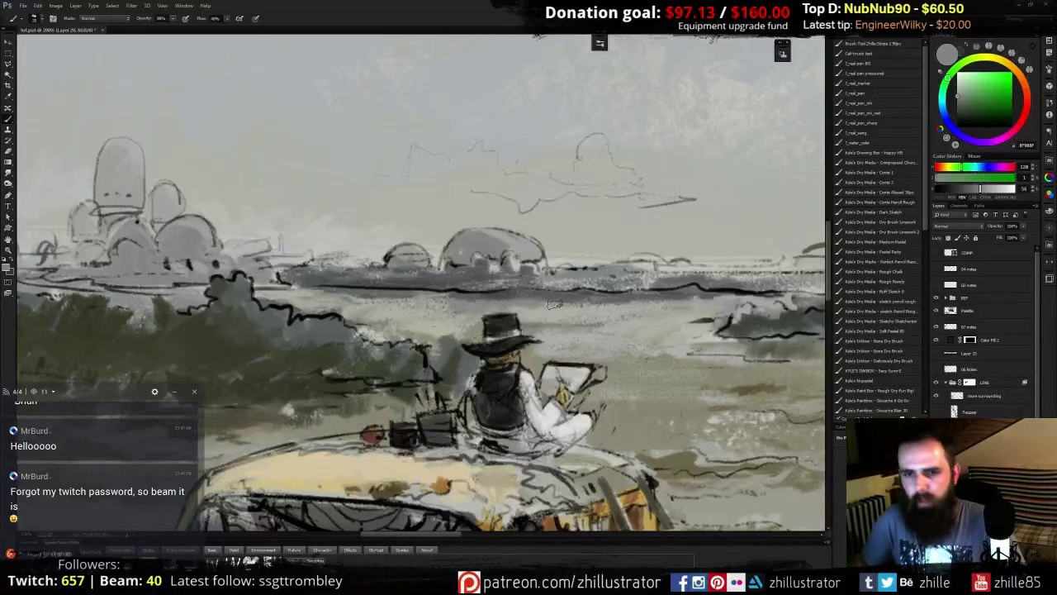
{"action": "left_click", "coordinate": [537, 308], "text": "alt"}
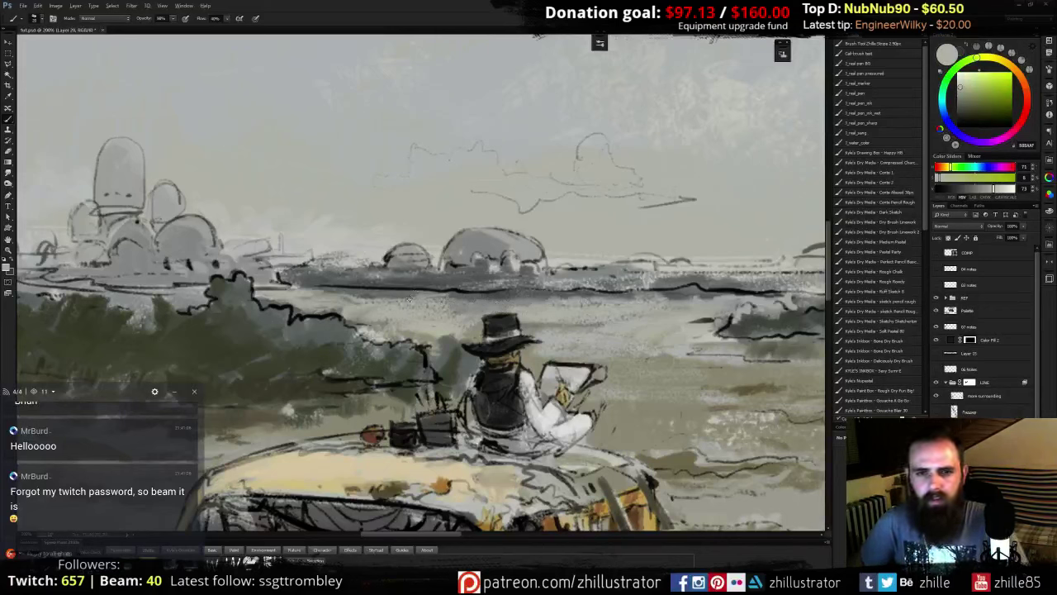
{"action": "left_click", "coordinate": [397, 309], "text": "alt"}
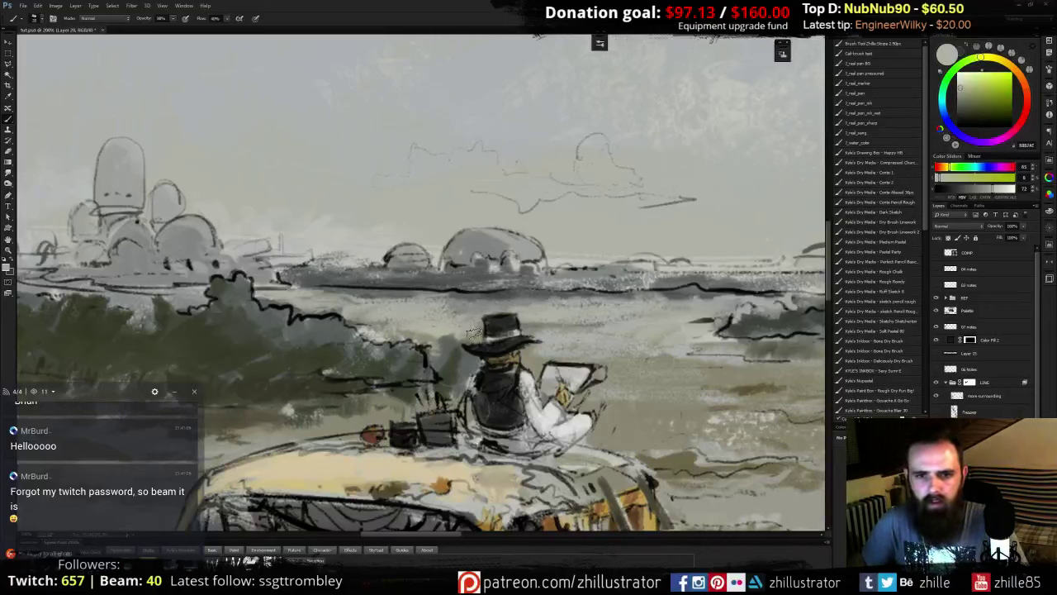
- Paint the gap between the bush's end and the seated figure with sampled warm greys
{"action": "left_click", "coordinate": [441, 331], "text": "alt"}
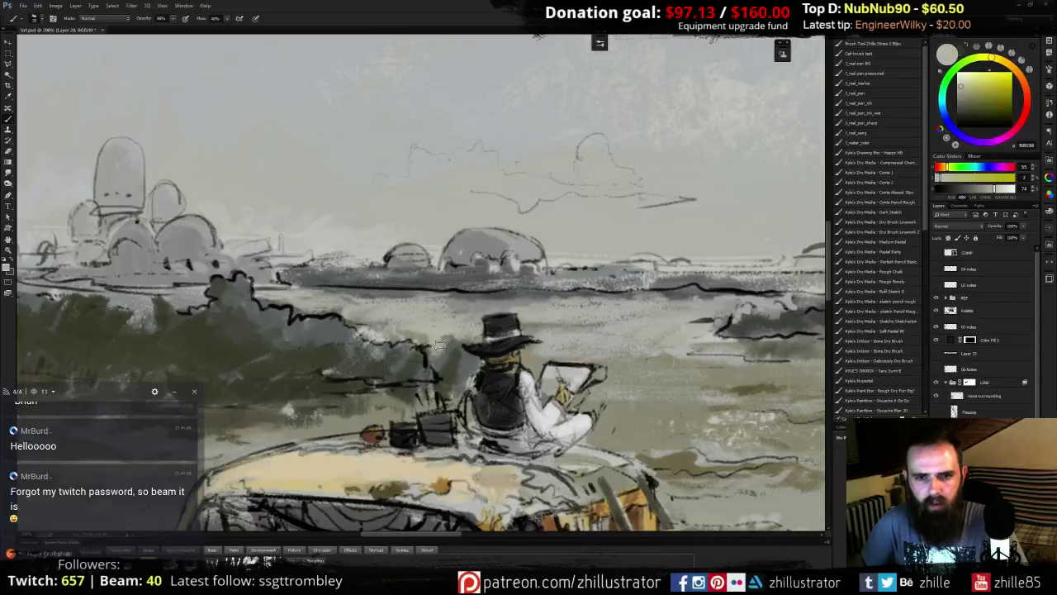
{"action": "left_click", "coordinate": [412, 335], "text": "alt"}
{"action": "left_click", "coordinate": [430, 332], "text": "alt"}
{"action": "left_click", "coordinate": [467, 361], "text": "alt"}
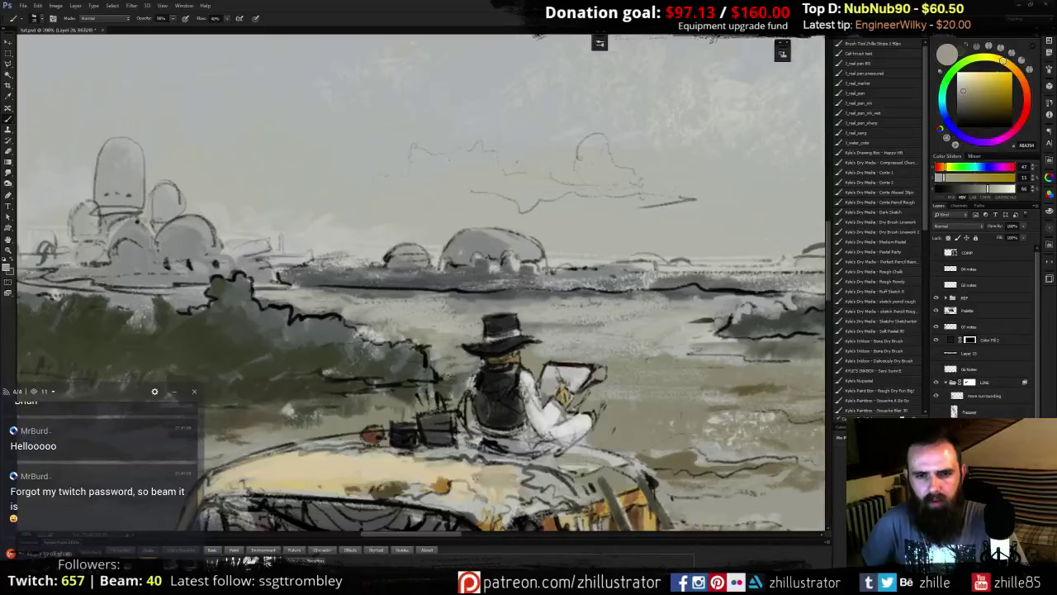
- Paint the field around the figure's sketch pad with sampled light greys
{"action": "left_click_drag", "start_coordinate": [455, 362], "coordinate": [479, 276]}
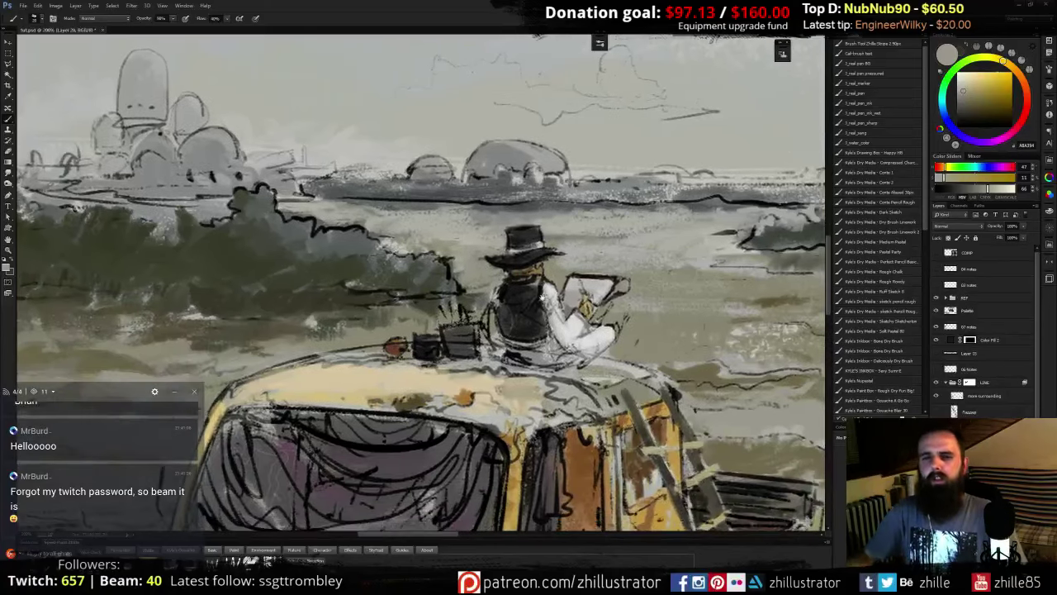
{"action": "left_click", "coordinate": [573, 259], "text": "alt"}
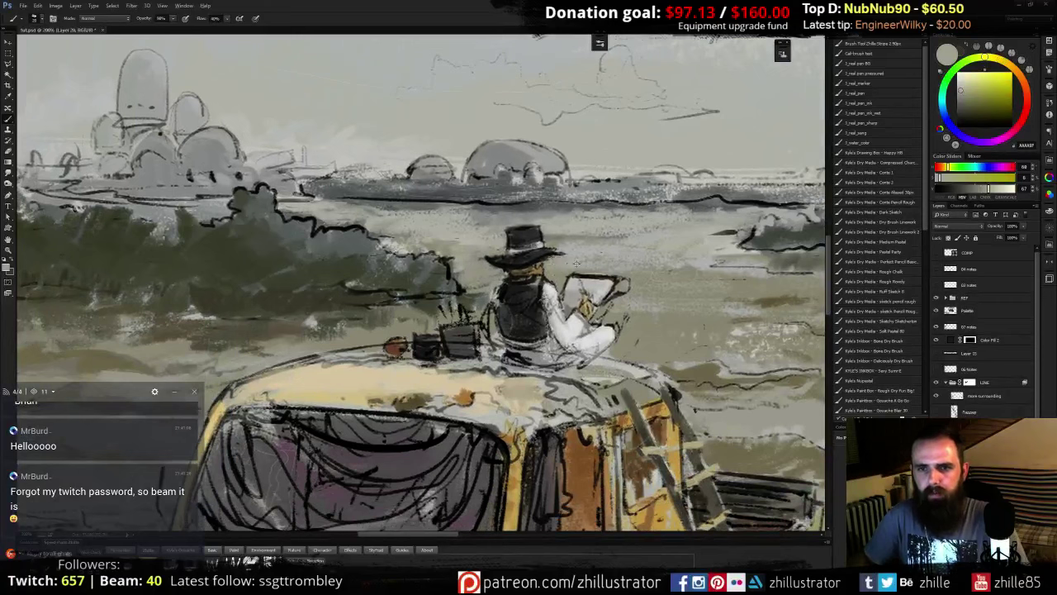
{"action": "left_click", "coordinate": [575, 262], "text": "alt"}
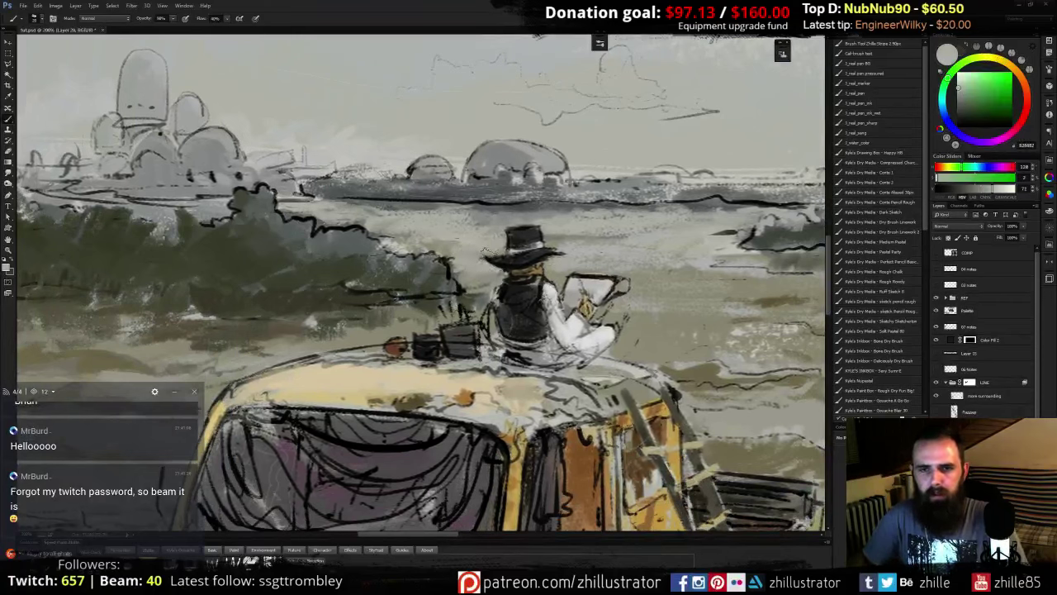
- Rework the ground beside the seated figure and the bush's lower edge with sampled greys and dark green
{"action": "left_click", "coordinate": [463, 288], "text": "alt"}
{"action": "left_click", "coordinate": [459, 300], "text": "alt"}
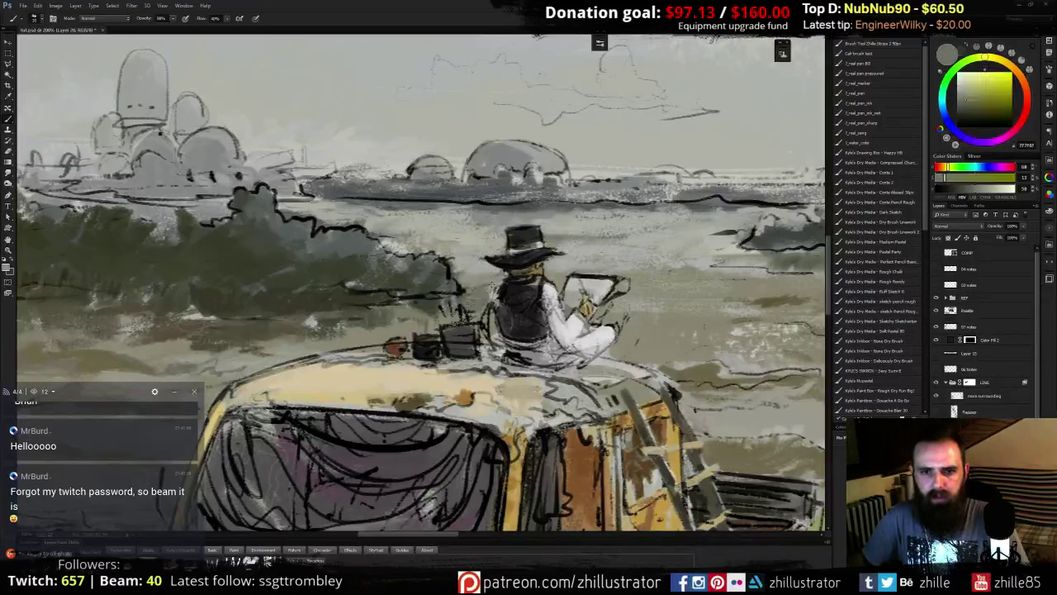
{"action": "left_click", "coordinate": [491, 285], "text": "alt"}
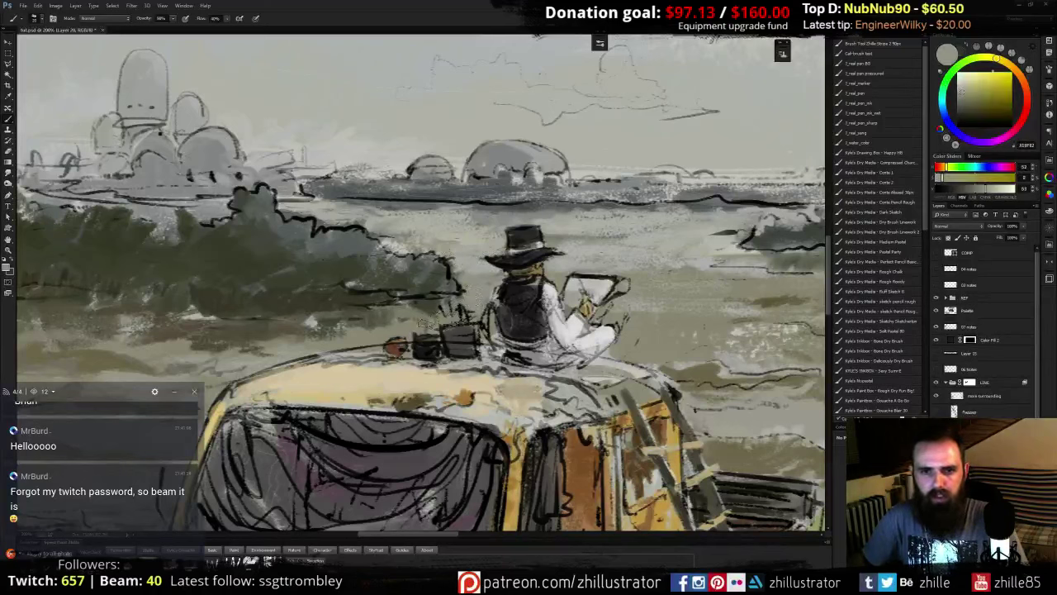
{"action": "left_click", "coordinate": [366, 297], "text": "alt"}
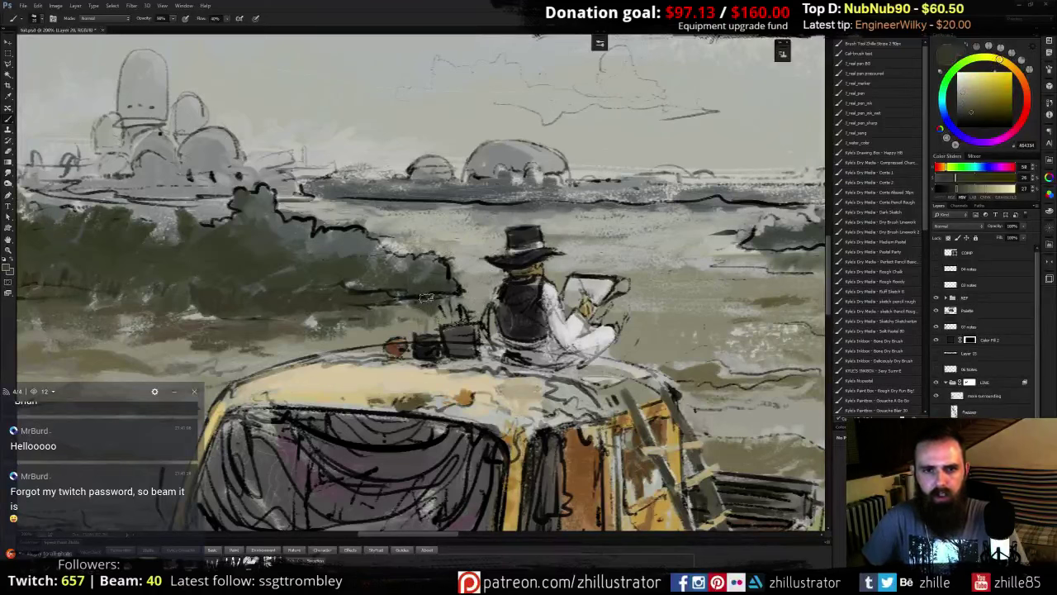
{"action": "left_click", "coordinate": [415, 273], "text": "alt"}
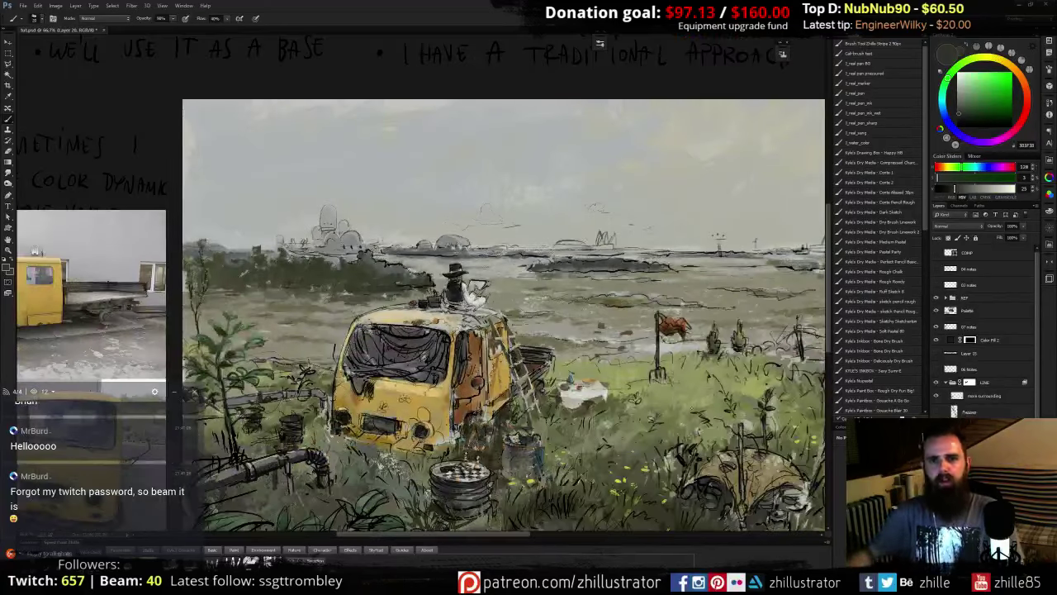
- Compare the whole painting with and without the LINE group's sketch lines, and collapse the group
{"action": "left_click", "coordinate": [936, 382]}
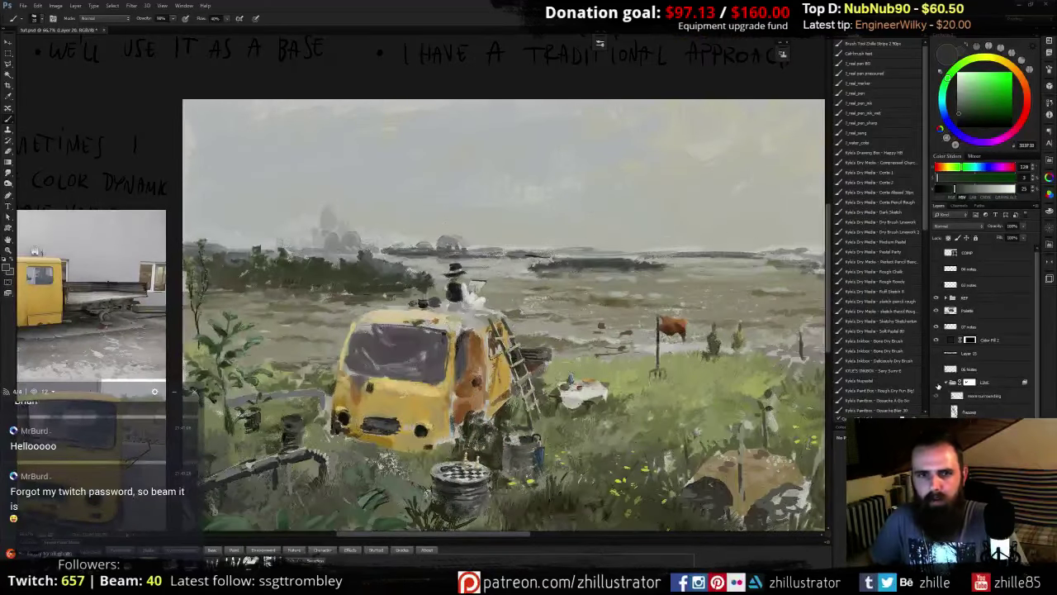
{"action": "left_click", "coordinate": [937, 383]}
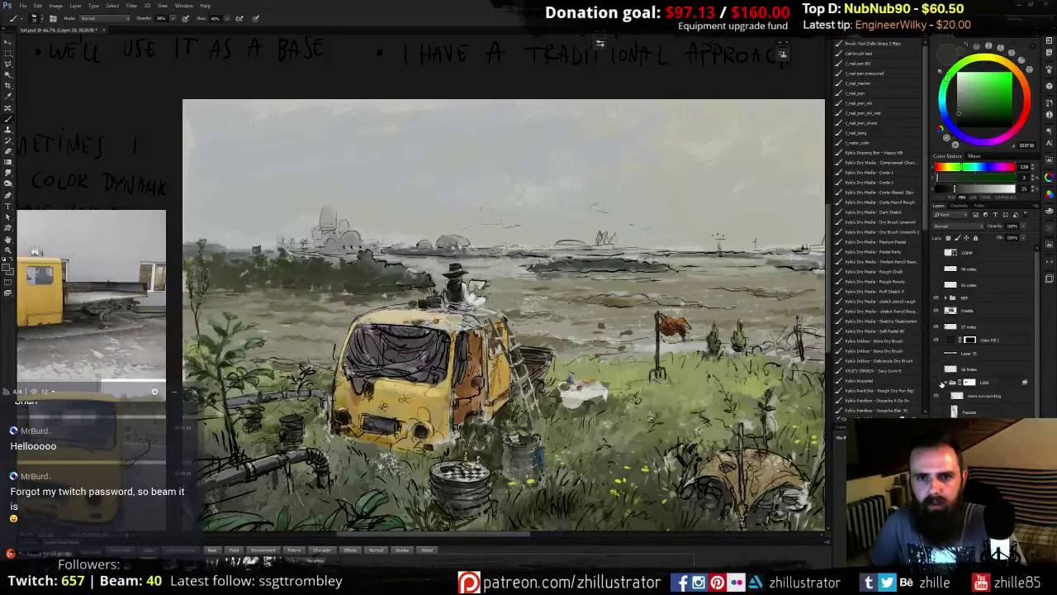
{"action": "left_click", "coordinate": [938, 383]}
{"action": "left_click", "coordinate": [944, 382]}
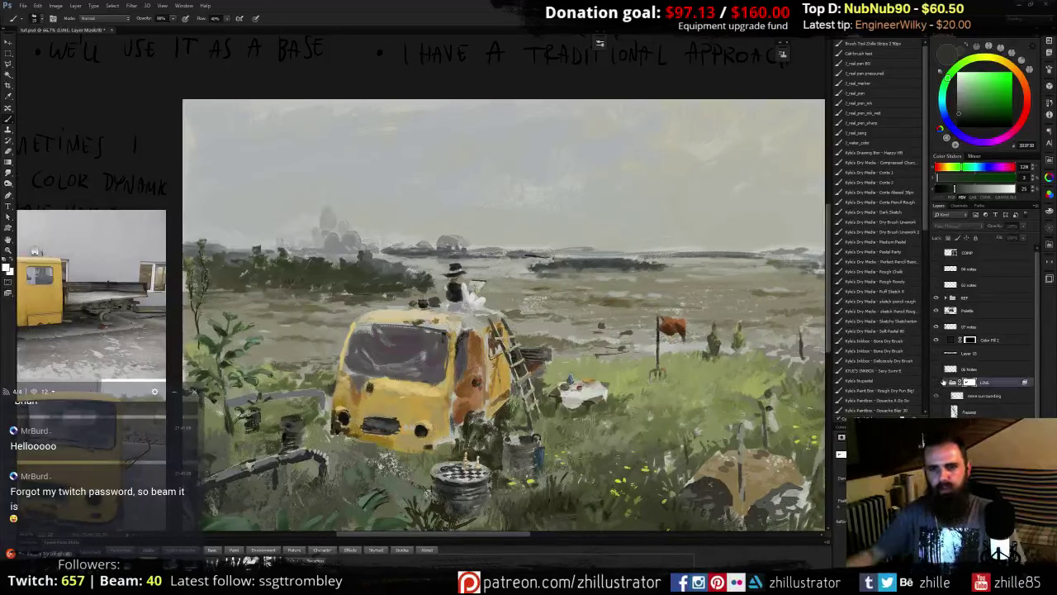
{"action": "left_click", "coordinate": [937, 382]}
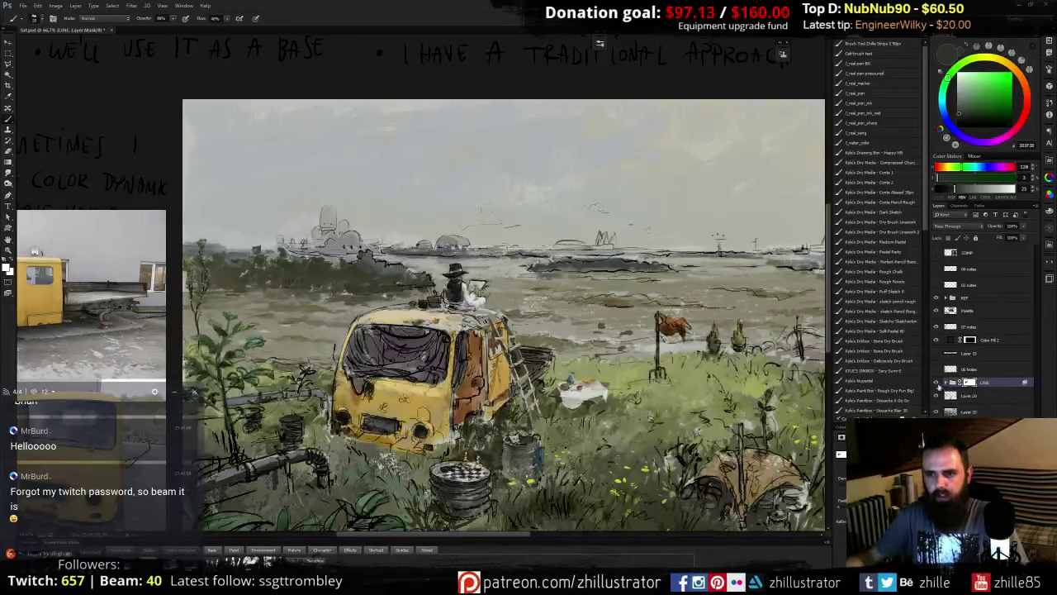
- Compare the painting with and without the paint on Layer 20
{"action": "left_click", "coordinate": [938, 397]}
{"action": "left_click", "coordinate": [938, 396]}
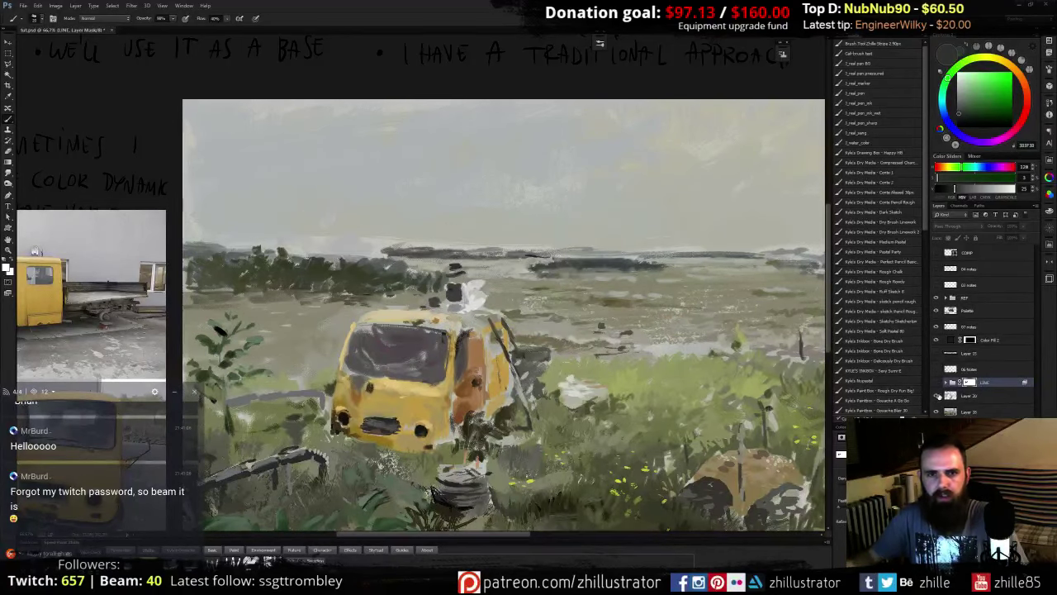
{"action": "left_click", "coordinate": [937, 396]}
{"action": "left_click", "coordinate": [938, 398]}
{"action": "left_click", "coordinate": [937, 396]}
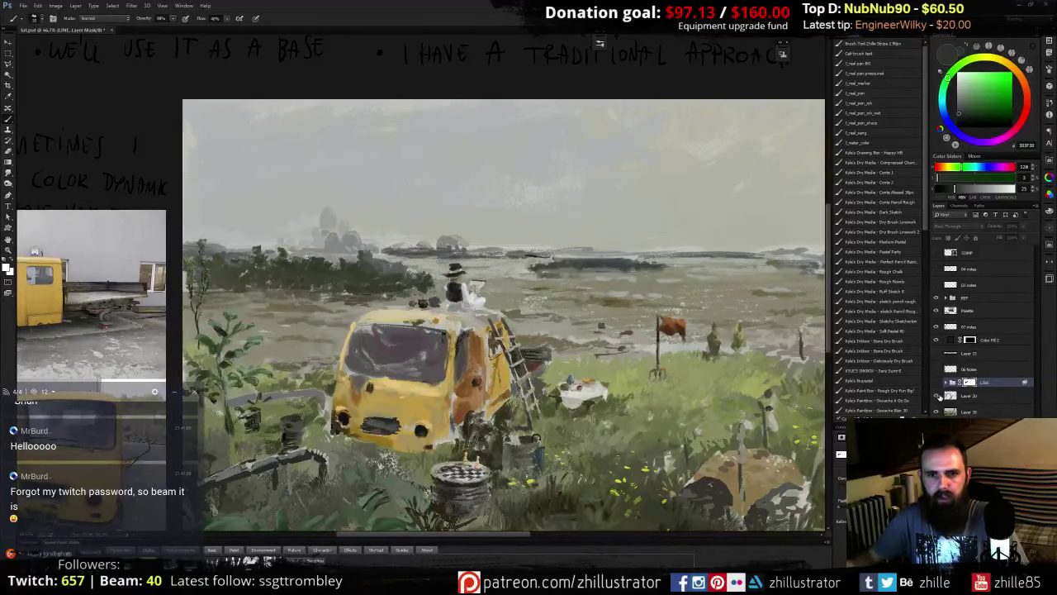
{"action": "left_click", "coordinate": [938, 397]}
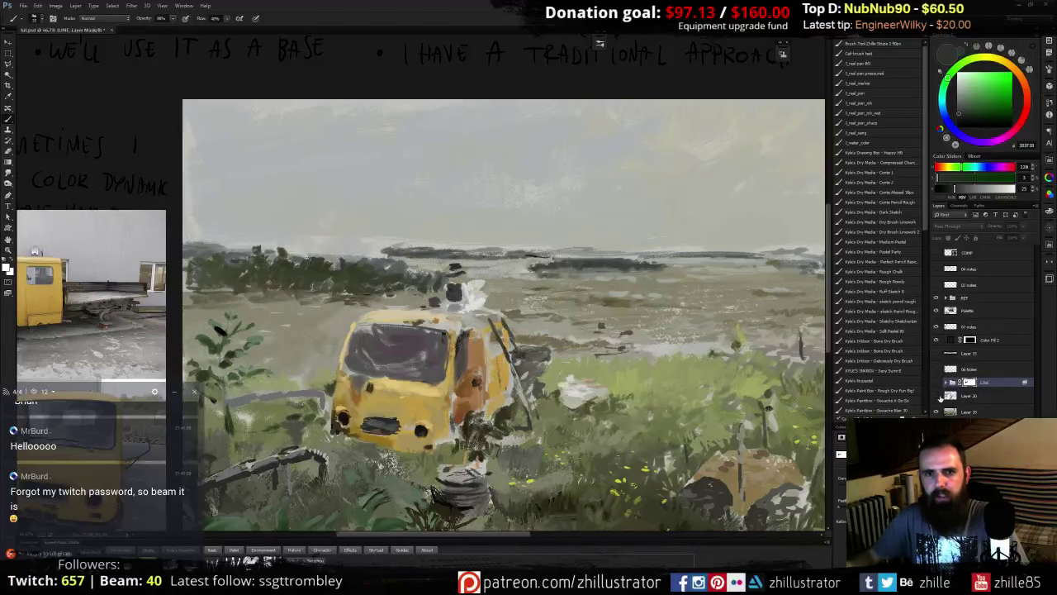
{"action": "left_click", "coordinate": [938, 397]}
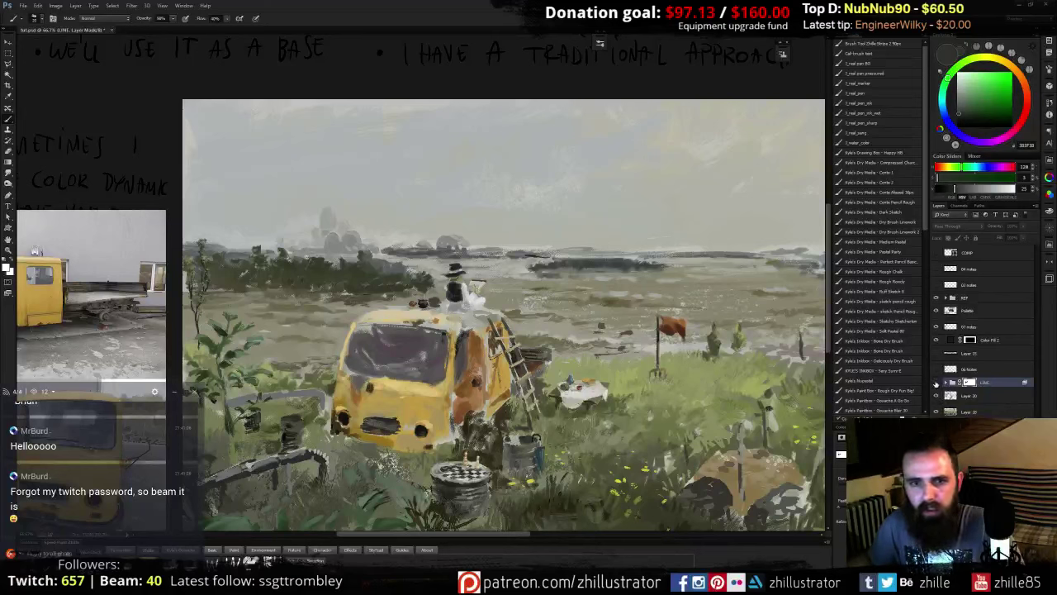
- Hide the LINE group so only the painted layers are shown
{"action": "left_click", "coordinate": [936, 385]}
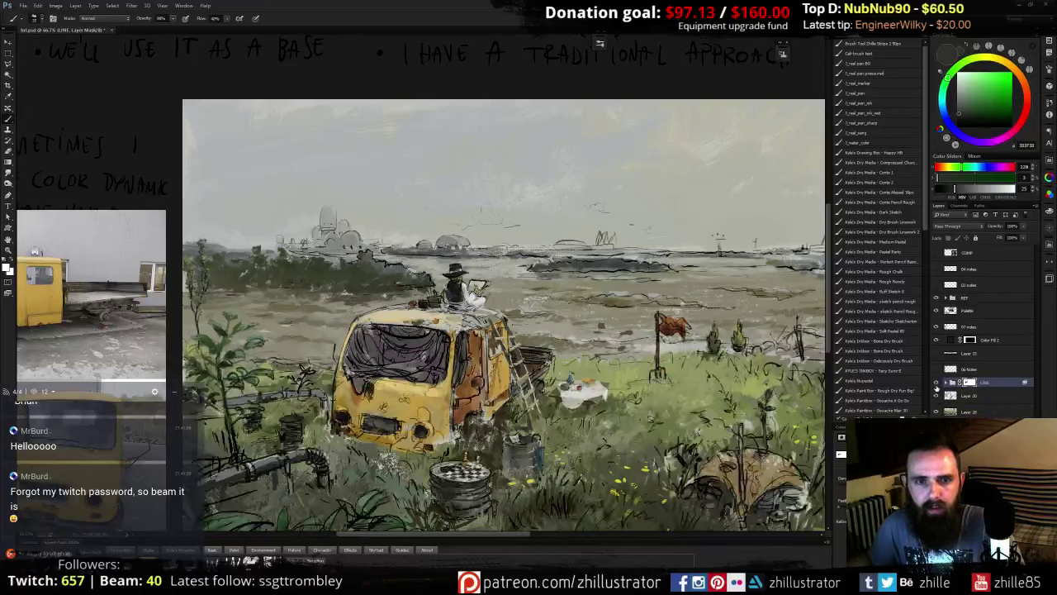
{"action": "left_click", "coordinate": [937, 387]}
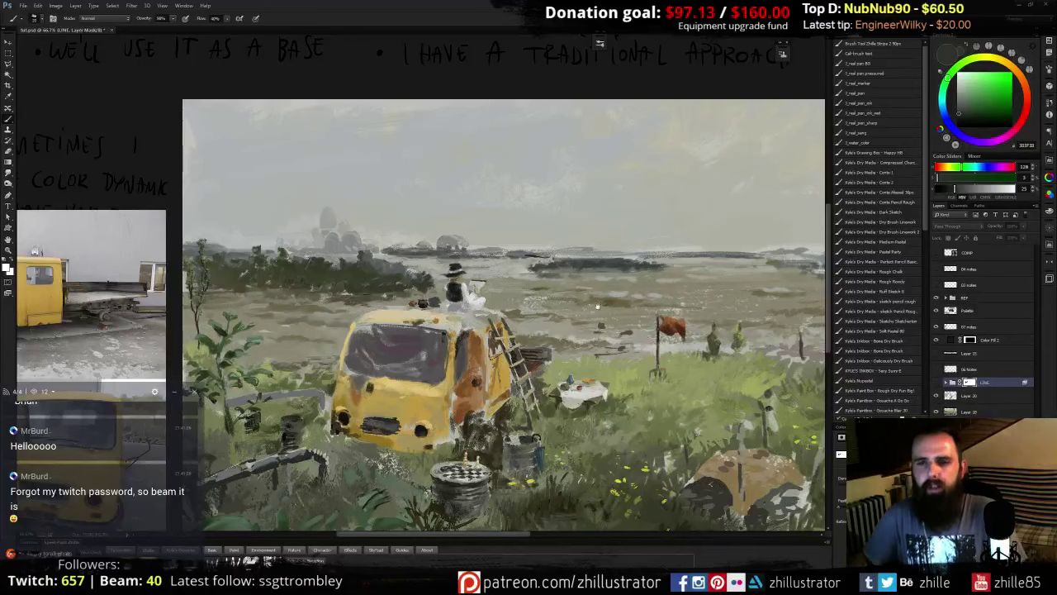
{"action": "mouse_move", "coordinate": [593, 308]}
{"action": "left_mouse_down"}
{"action": "mouse_move", "coordinate": [469, 311]}
{"action": "mouse_move", "coordinate": [361, 286]}
{"action": "mouse_move", "coordinate": [533, 300]}
{"action": "mouse_move", "coordinate": [517, 296]}
{"action": "left_mouse_up"}
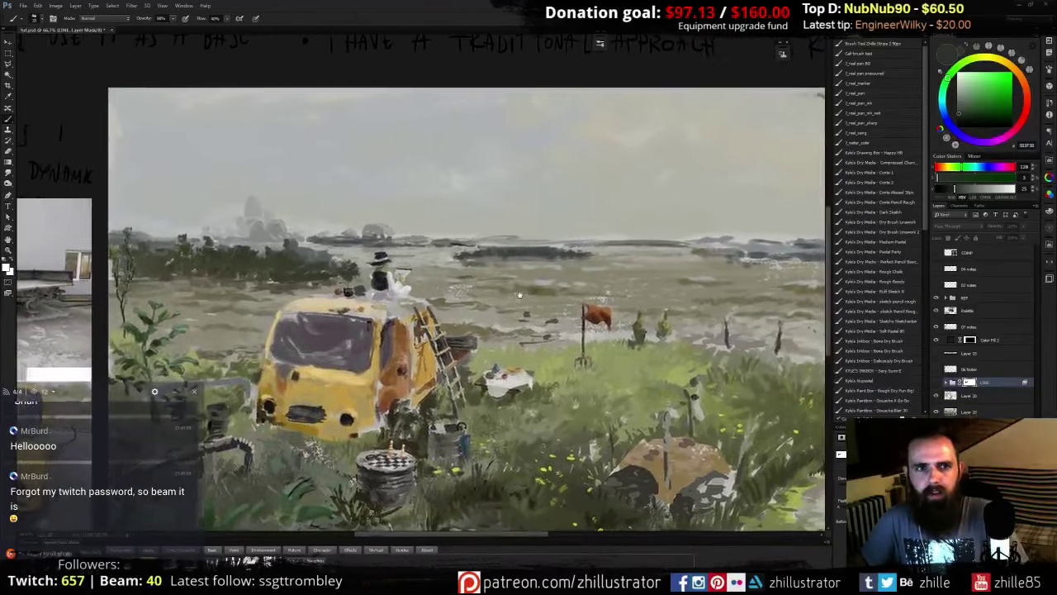
- On Layer 20, repaint the upper-left sky with sampled light greys using Kyle's Rough Dry Fun Big brush
{"action": "left_click", "coordinate": [984, 395]}
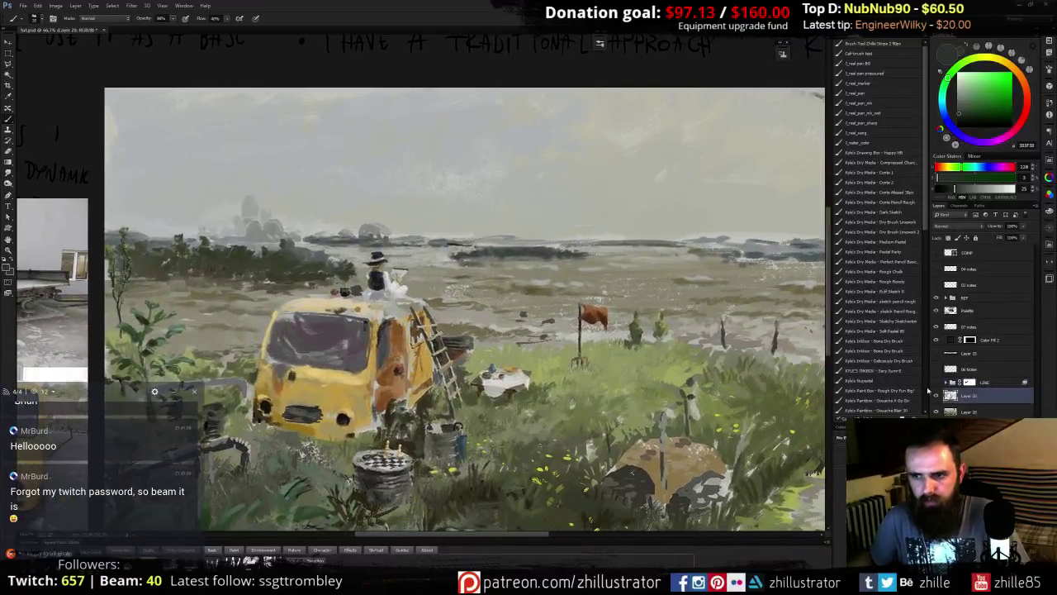
{"action": "left_click", "coordinate": [867, 389]}
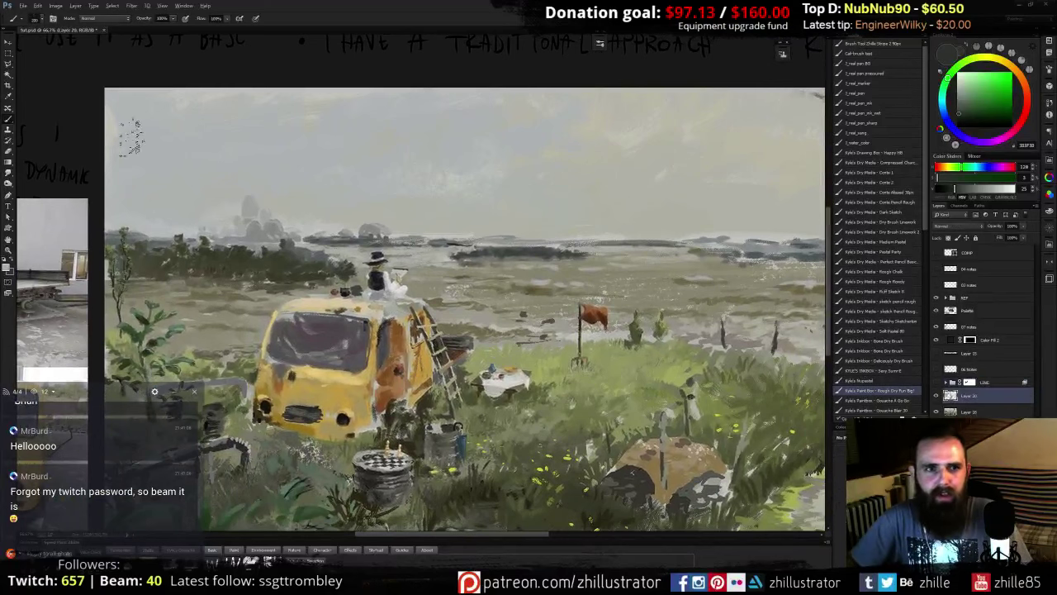
{"action": "left_click", "coordinate": [108, 107], "text": "alt"}
{"action": "left_click_drag", "start_coordinate": [93, 178], "coordinate": [172, 190]}
{"action": "left_click", "coordinate": [132, 183], "text": "alt"}
{"action": "left_click_drag", "start_coordinate": [92, 137], "coordinate": [123, 148]}
{"action": "left_click", "coordinate": [180, 127], "text": "alt"}
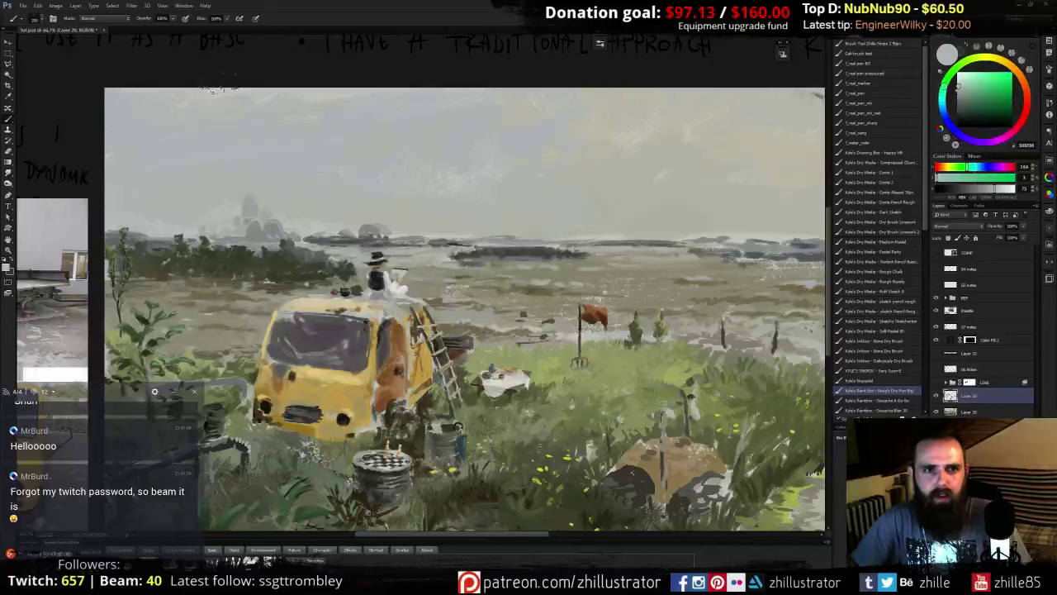
{"action": "left_click", "coordinate": [324, 159], "text": "alt"}
{"action": "left_click", "coordinate": [178, 166], "text": "alt"}
{"action": "mouse_move", "coordinate": [177, 165]}
{"action": "left_mouse_down"}
{"action": "mouse_move", "coordinate": [142, 161]}
{"action": "mouse_move", "coordinate": [188, 169]}
{"action": "mouse_move", "coordinate": [182, 163]}
{"action": "left_mouse_up"}
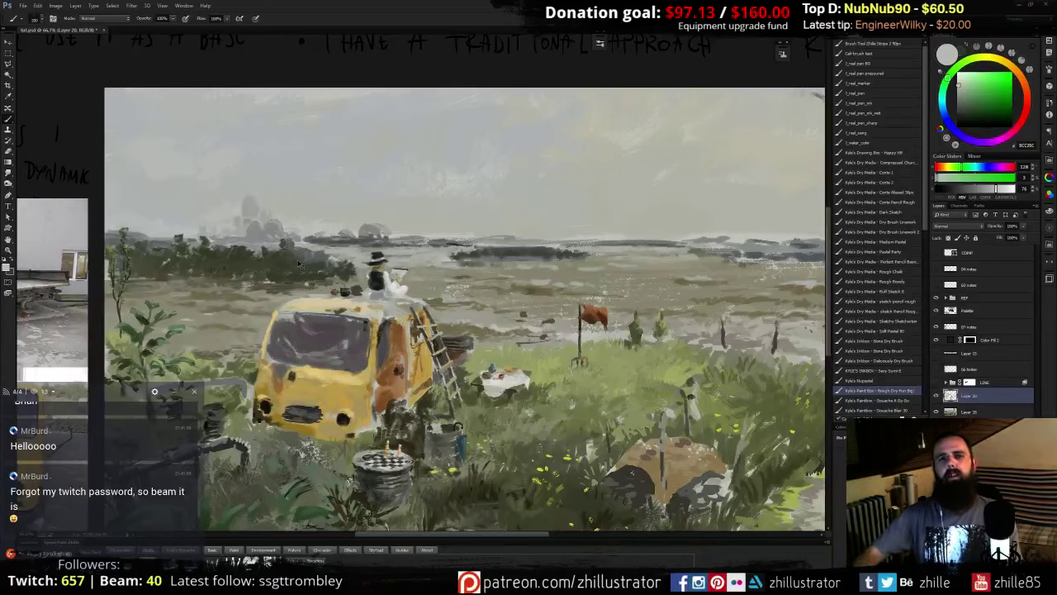
{"action": "key", "text": "ctrl+plus"}
{"action": "mouse_move", "coordinate": [247, 240]}
{"action": "left_mouse_down"}
{"action": "mouse_move", "coordinate": [371, 313]}
{"action": "mouse_move", "coordinate": [483, 305]}
{"action": "left_mouse_up"}
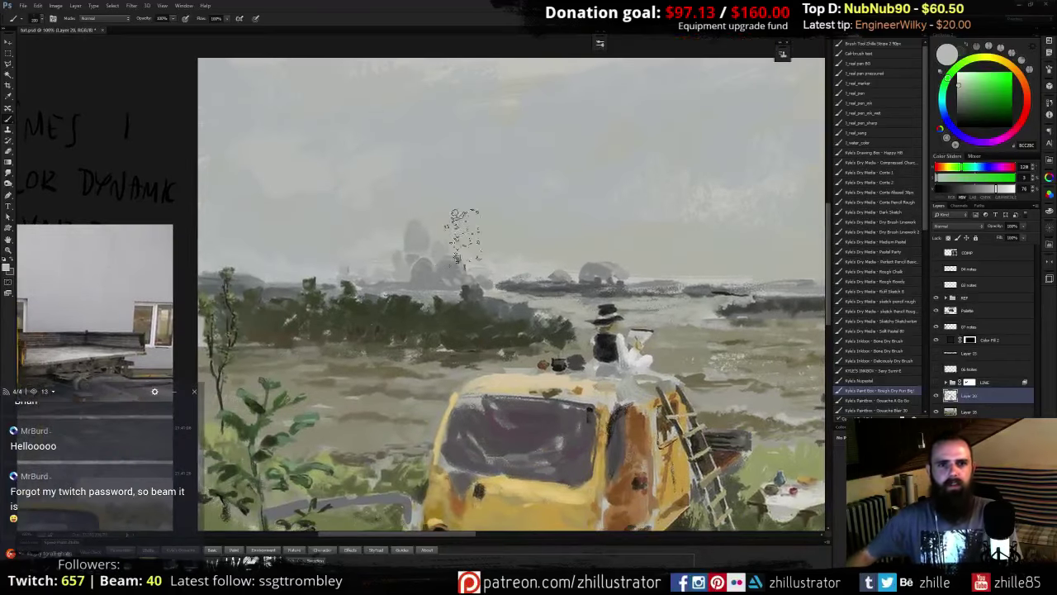
{"action": "left_click", "coordinate": [295, 212], "text": "alt"}
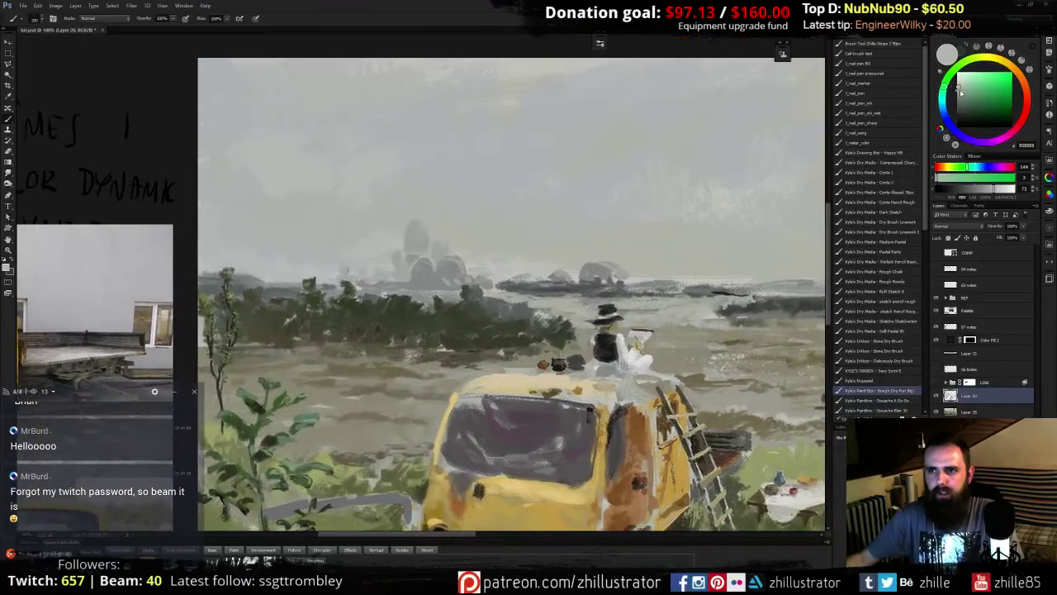
{"action": "left_click", "coordinate": [959, 92]}
{"action": "mouse_move", "coordinate": [236, 157]}
{"action": "left_mouse_down"}
{"action": "mouse_move", "coordinate": [210, 177]}
{"action": "mouse_move", "coordinate": [246, 213]}
{"action": "mouse_move", "coordinate": [224, 198]}
{"action": "left_mouse_up"}
{"action": "key", "text": "ctrl+z"}
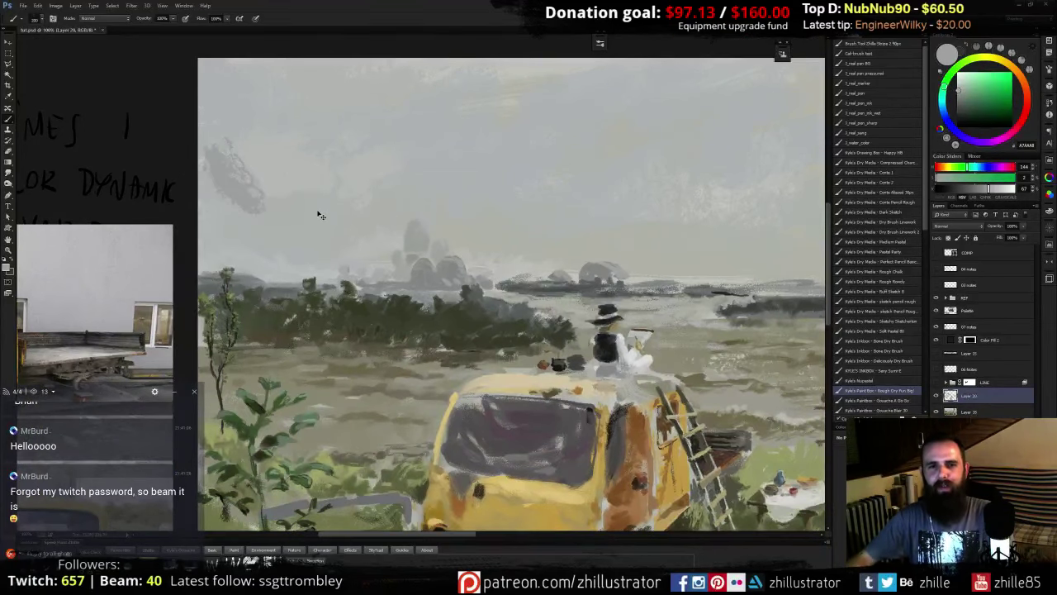
{"action": "key", "text": "ctrl+z"}
- Paint over the yellowish streaks along the sky's upper edge with greys sampled from the surrounding sky
{"action": "left_click", "coordinate": [284, 230], "text": "alt"}
{"action": "left_click_drag", "start_coordinate": [580, 228], "coordinate": [504, 236]}
{"action": "left_click", "coordinate": [348, 117], "text": "alt"}
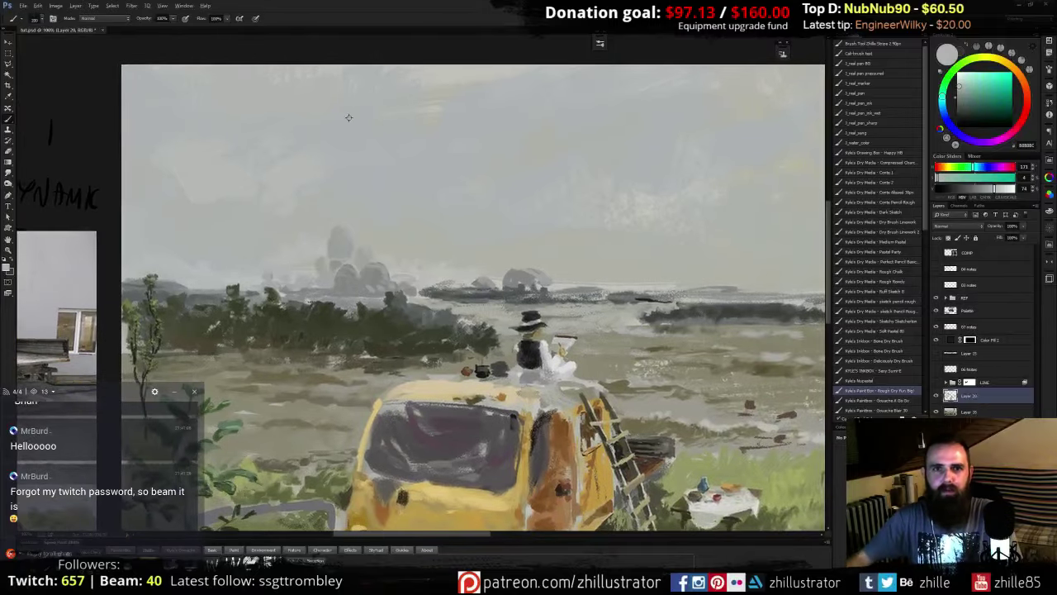
{"action": "left_click", "coordinate": [349, 117], "text": "alt"}
{"action": "mouse_move", "coordinate": [324, 99]}
{"action": "left_mouse_down"}
{"action": "mouse_move", "coordinate": [298, 94]}
{"action": "mouse_move", "coordinate": [331, 103]}
{"action": "mouse_move", "coordinate": [405, 77]}
{"action": "mouse_move", "coordinate": [487, 70]}
{"action": "left_mouse_up"}
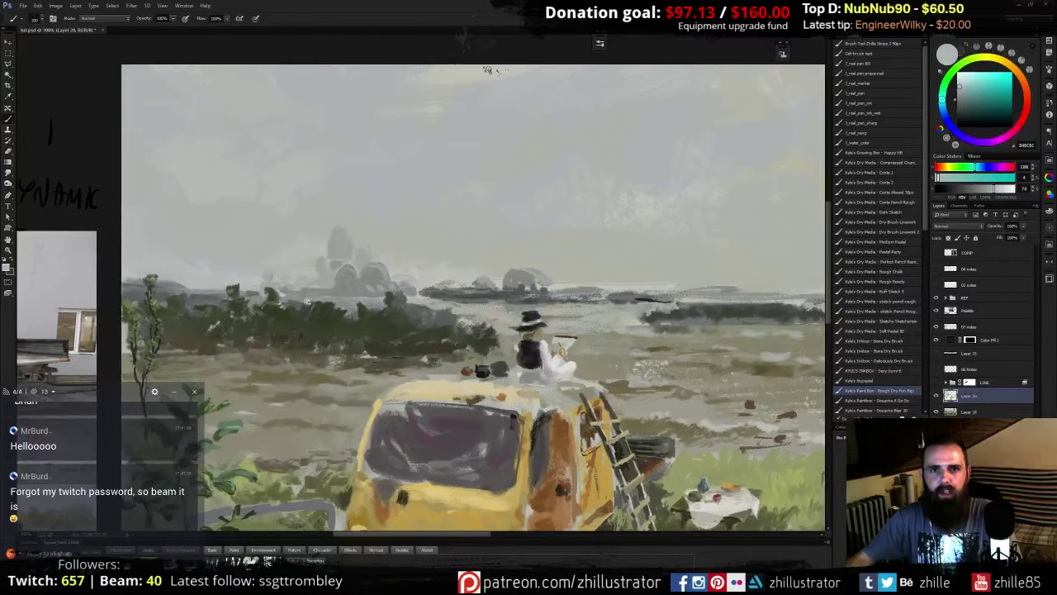
{"action": "left_click", "coordinate": [438, 76], "text": "alt"}
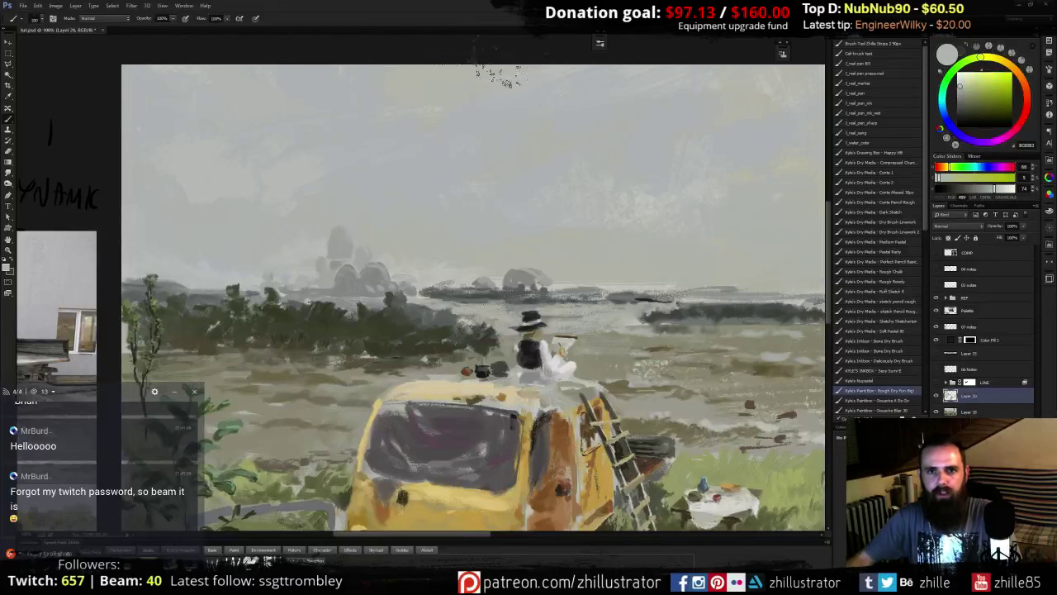
{"action": "left_click", "coordinate": [466, 95], "text": "alt"}
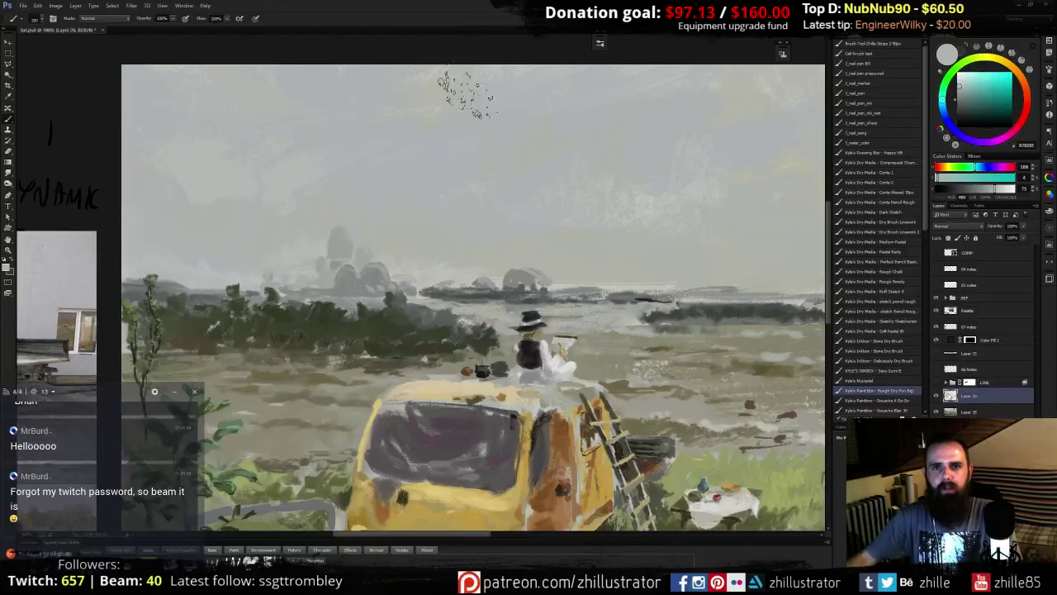
{"action": "left_click", "coordinate": [226, 76], "text": "alt"}
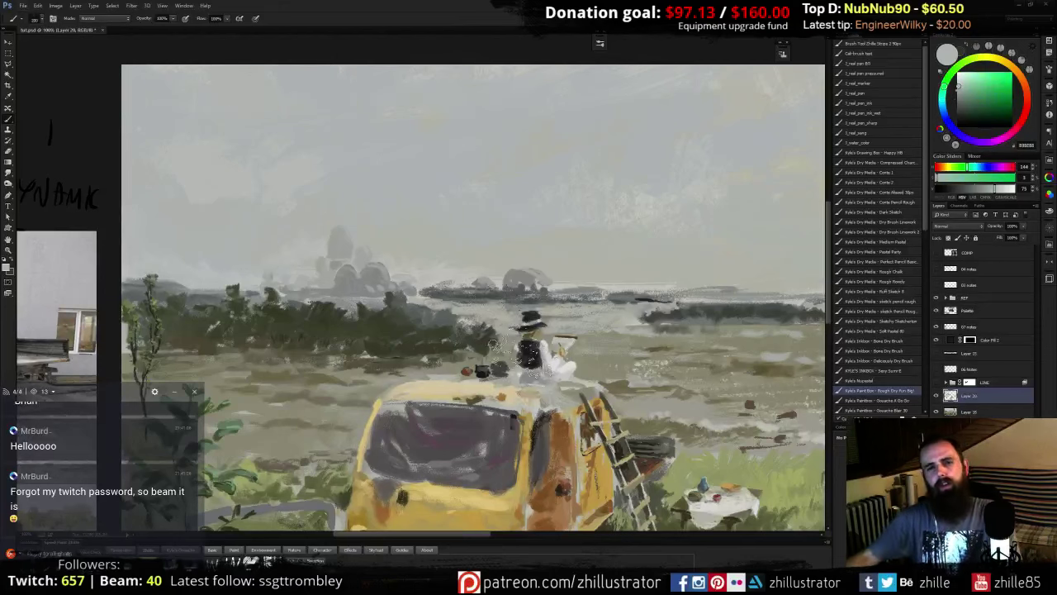
- Soften the sky above the horizon to the right of the seated figure with a sampled light grey
{"action": "left_click", "coordinate": [322, 178], "text": "alt"}
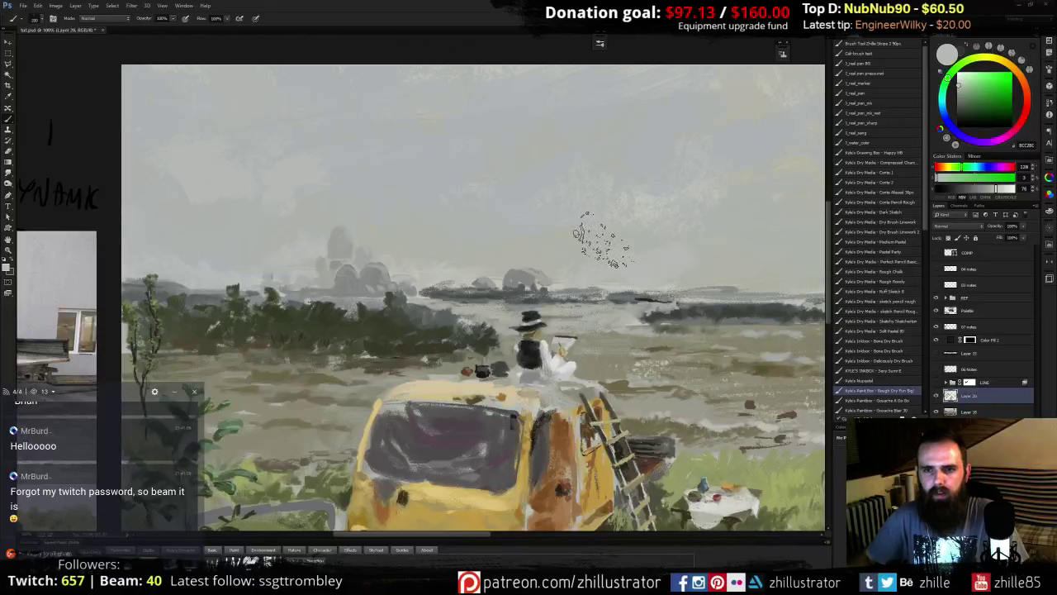
{"action": "left_click_drag", "start_coordinate": [686, 246], "coordinate": [582, 238]}
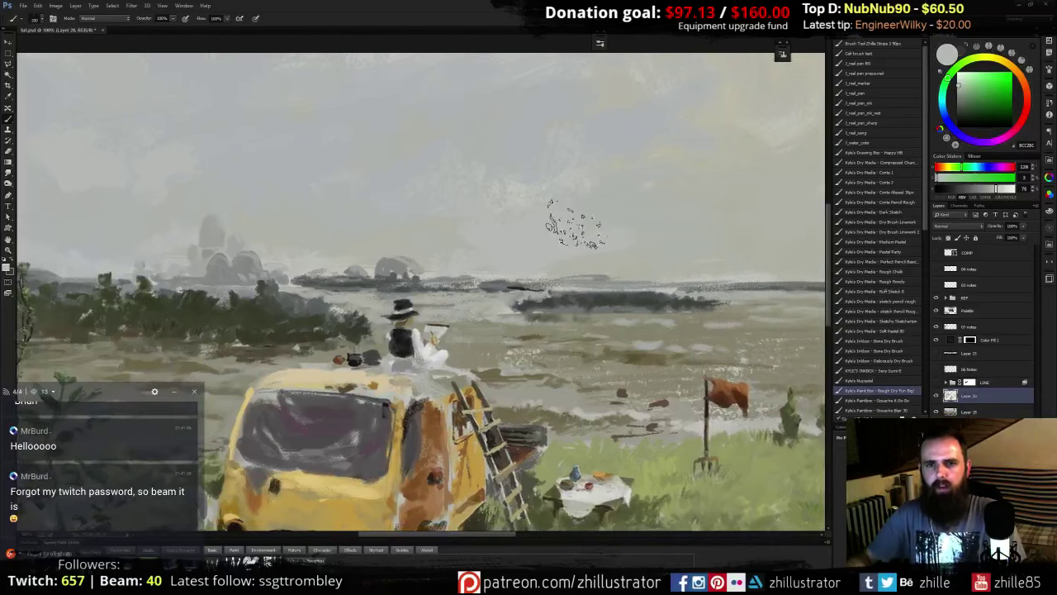
{"action": "key", "text": "r"}
{"action": "key", "text": "b"}
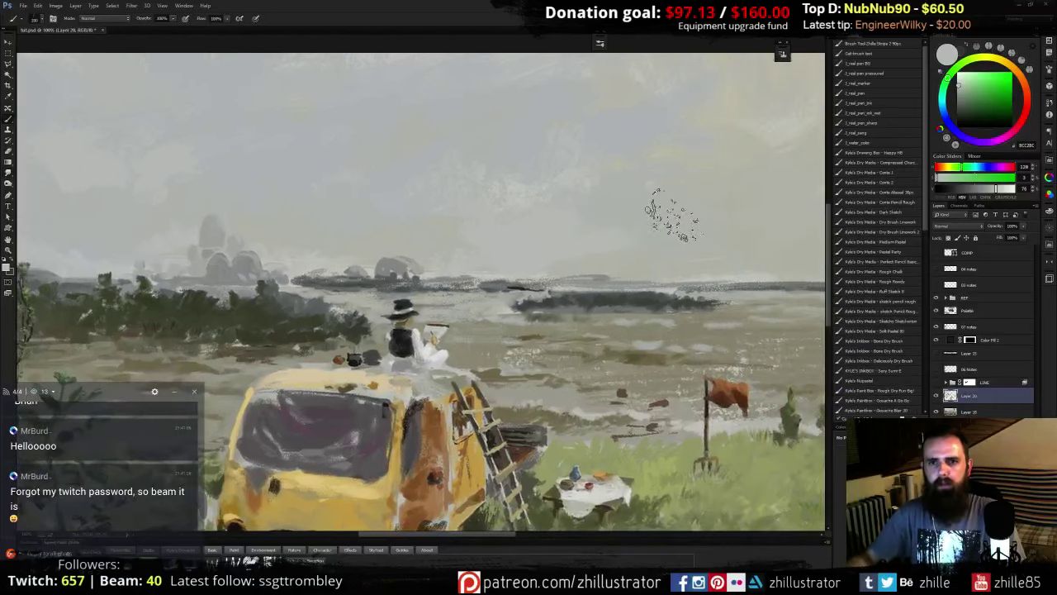
{"action": "mouse_move", "coordinate": [702, 247]}
{"action": "left_mouse_down"}
{"action": "mouse_move", "coordinate": [538, 207]}
{"action": "mouse_move", "coordinate": [624, 248]}
{"action": "mouse_move", "coordinate": [689, 231]}
{"action": "left_mouse_up"}
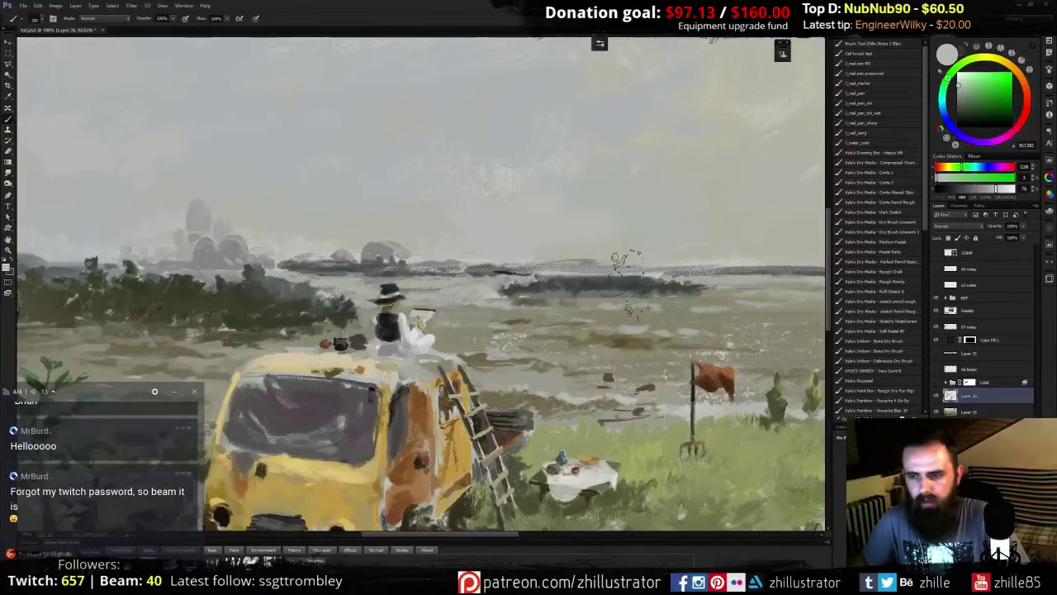
- Rework the left end of the distant dark land strip with sampled greys using the Gouache A Go Go brush
{"action": "mouse_move", "coordinate": [633, 342]}
{"action": "left_mouse_down"}
{"action": "mouse_move", "coordinate": [599, 340]}
{"action": "mouse_move", "coordinate": [648, 338]}
{"action": "mouse_move", "coordinate": [494, 329]}
{"action": "mouse_move", "coordinate": [713, 326]}
{"action": "mouse_move", "coordinate": [695, 388]}
{"action": "mouse_move", "coordinate": [696, 357]}
{"action": "left_mouse_up"}
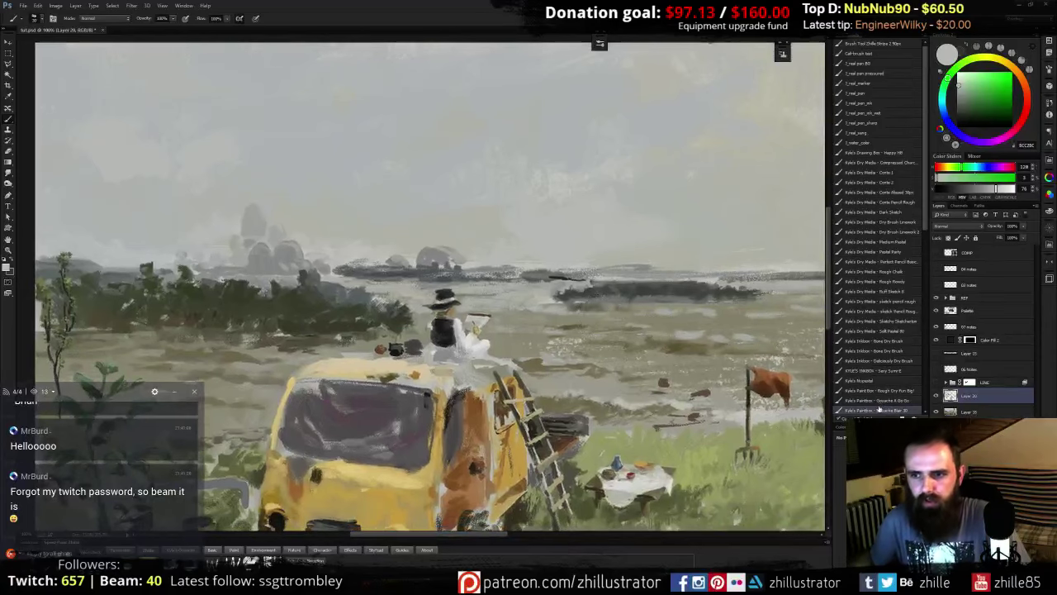
{"action": "key", "text": "ctrl+plus"}
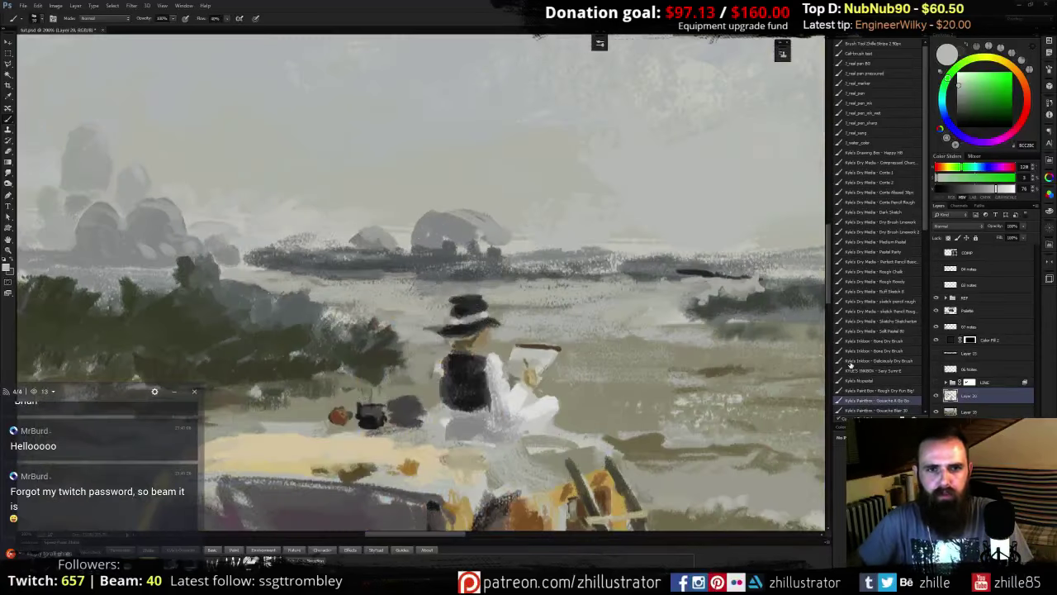
{"action": "left_click_drag", "start_coordinate": [347, 272], "coordinate": [518, 308]}
{"action": "left_click", "coordinate": [424, 302], "text": "alt"}
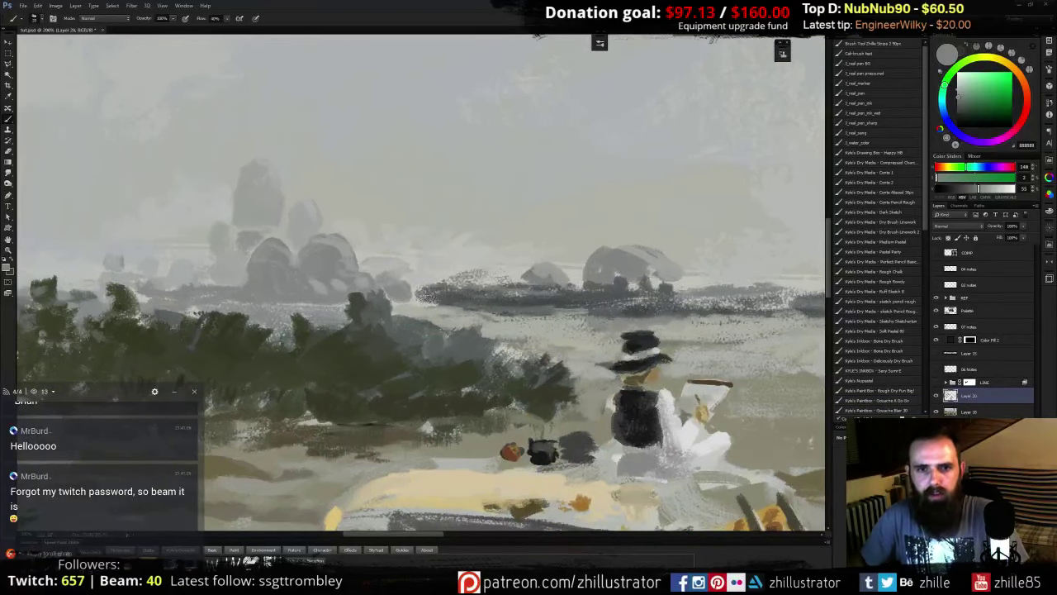
{"action": "left_click", "coordinate": [427, 297], "text": "alt"}
{"action": "left_click", "coordinate": [519, 291], "text": "alt"}
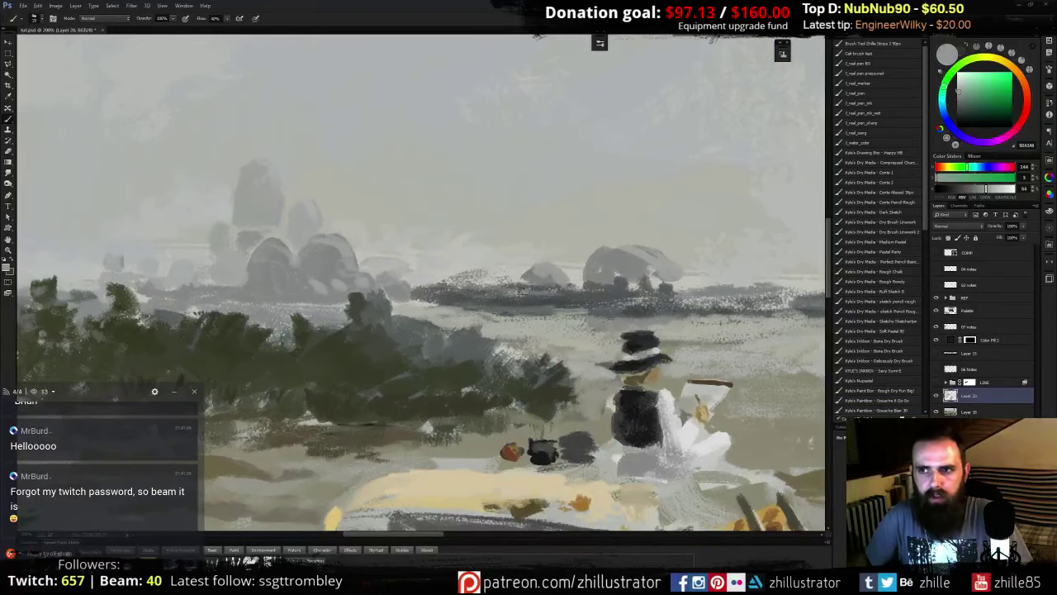
{"action": "left_click", "coordinate": [469, 349], "text": "alt"}
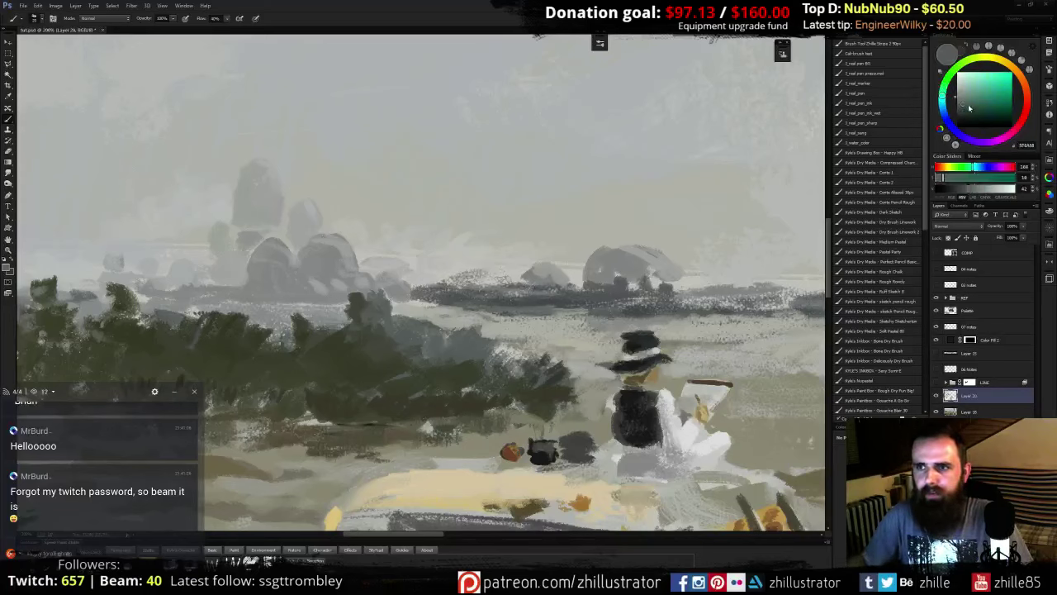
{"action": "left_click", "coordinate": [465, 290], "text": "alt"}
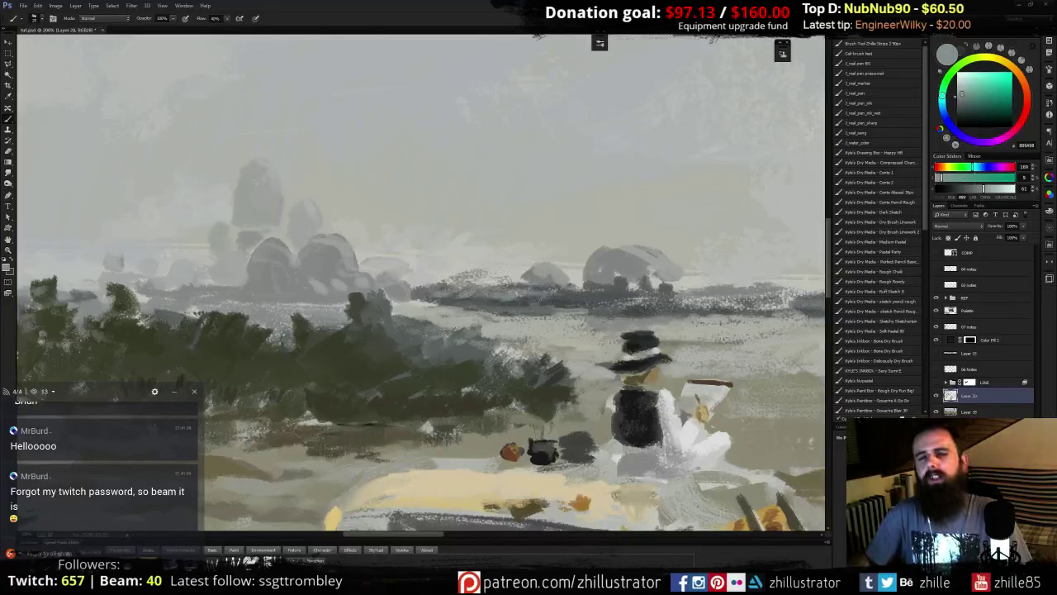
- Clean up the speckled upper edge of the distant strip beside the small dome with sampled sky and strip greys
{"action": "left_click", "coordinate": [472, 268], "text": "alt"}
{"action": "left_click", "coordinate": [484, 276], "text": "alt"}
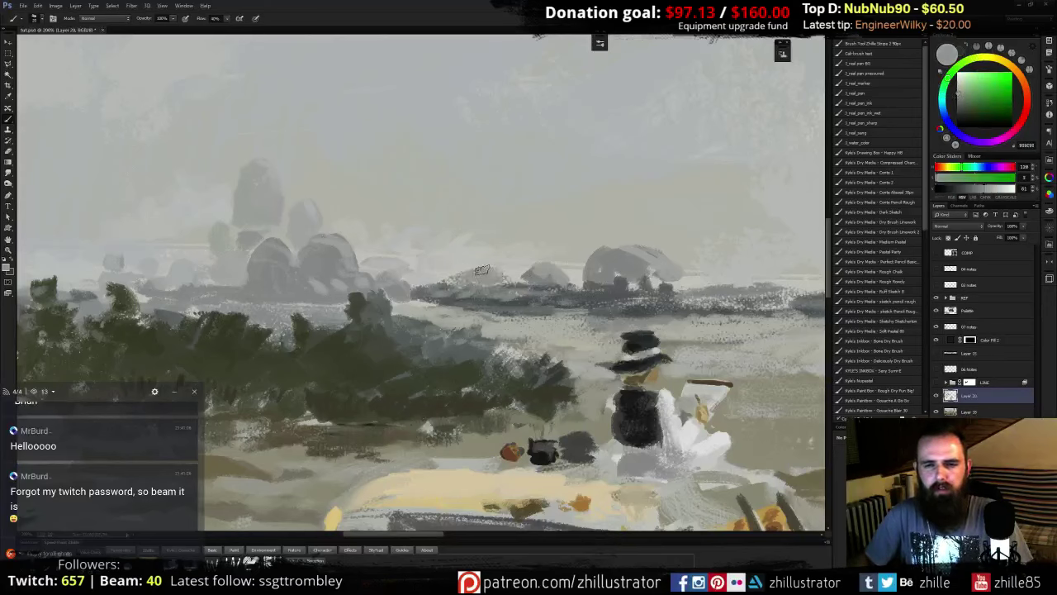
{"action": "left_click", "coordinate": [468, 267], "text": "alt"}
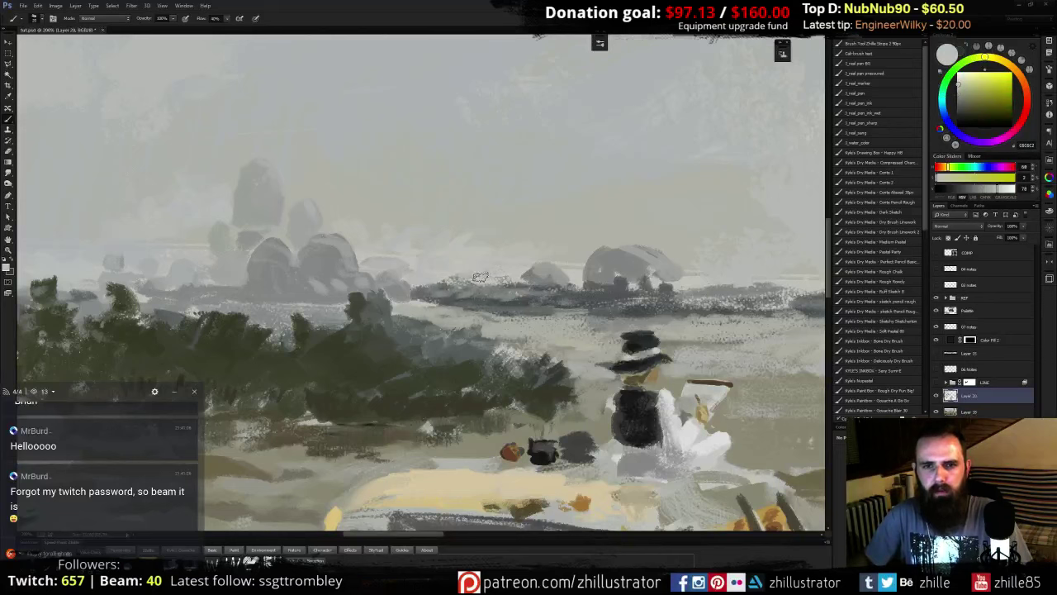
{"action": "left_click", "coordinate": [467, 271], "text": "alt"}
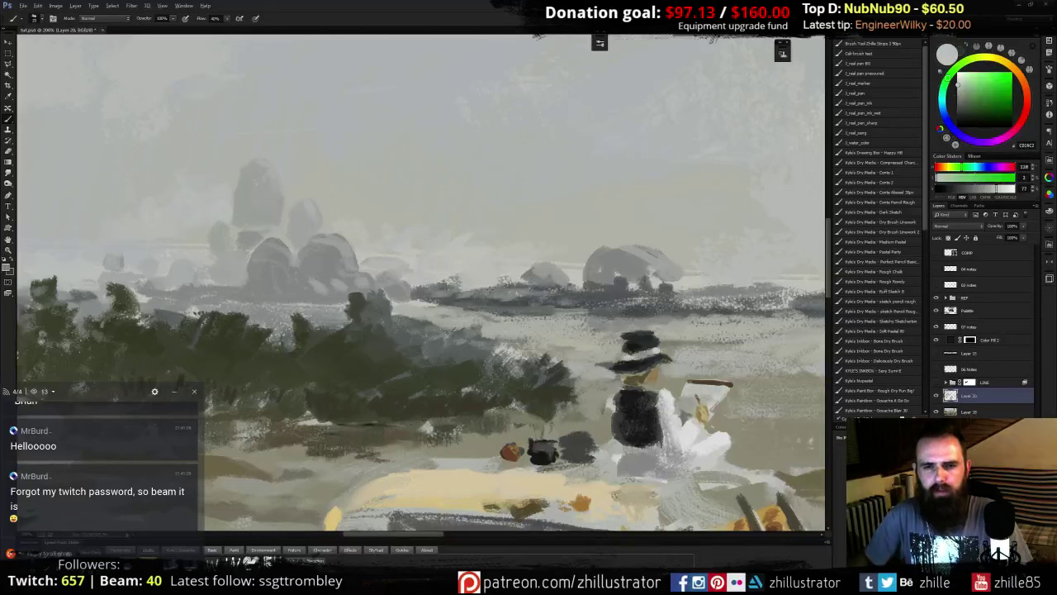
{"action": "left_click", "coordinate": [490, 290], "text": "alt"}
{"action": "left_click", "coordinate": [427, 248], "text": "alt"}
{"action": "left_click", "coordinate": [386, 251], "text": "alt"}
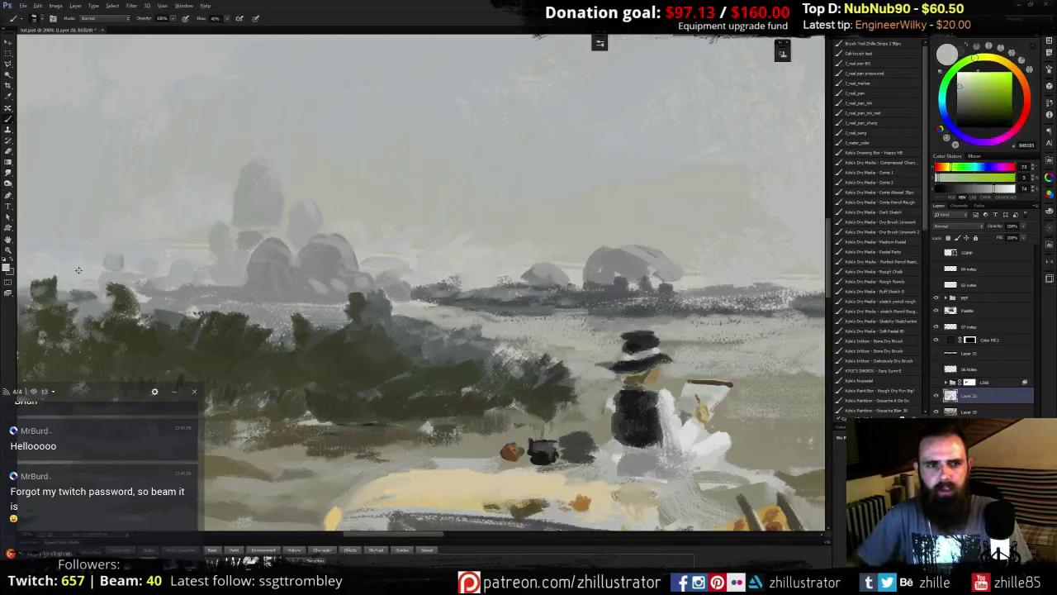
{"action": "left_click", "coordinate": [566, 271], "text": "alt"}
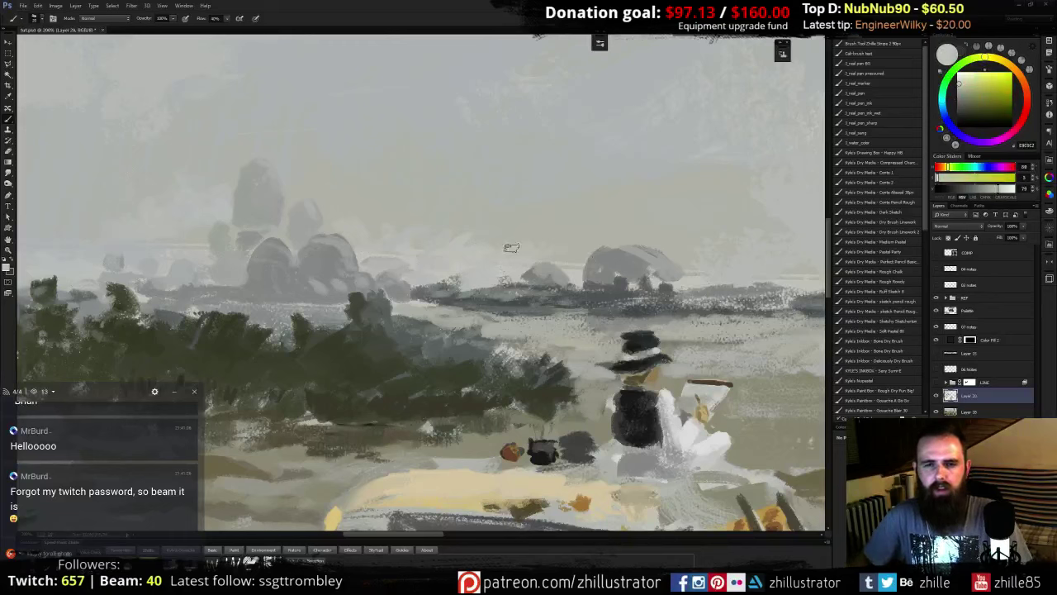
{"action": "left_click", "coordinate": [494, 239], "text": "alt"}
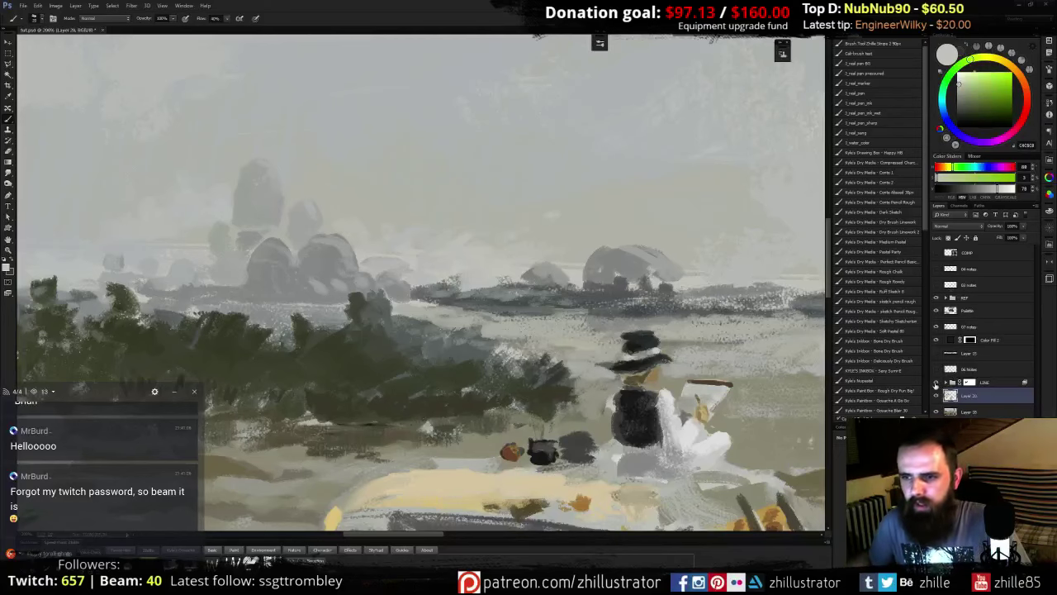
- Show the LINE group's sketch lines and paint the low domes right of the large dome in a sampled light grey
{"action": "left_click", "coordinate": [936, 382]}
{"action": "mouse_move", "coordinate": [649, 265]}
{"action": "left_mouse_down"}
{"action": "mouse_move", "coordinate": [520, 281]}
{"action": "mouse_move", "coordinate": [531, 285]}
{"action": "mouse_move", "coordinate": [456, 265]}
{"action": "left_mouse_up"}
{"action": "left_click", "coordinate": [477, 270], "text": "alt"}
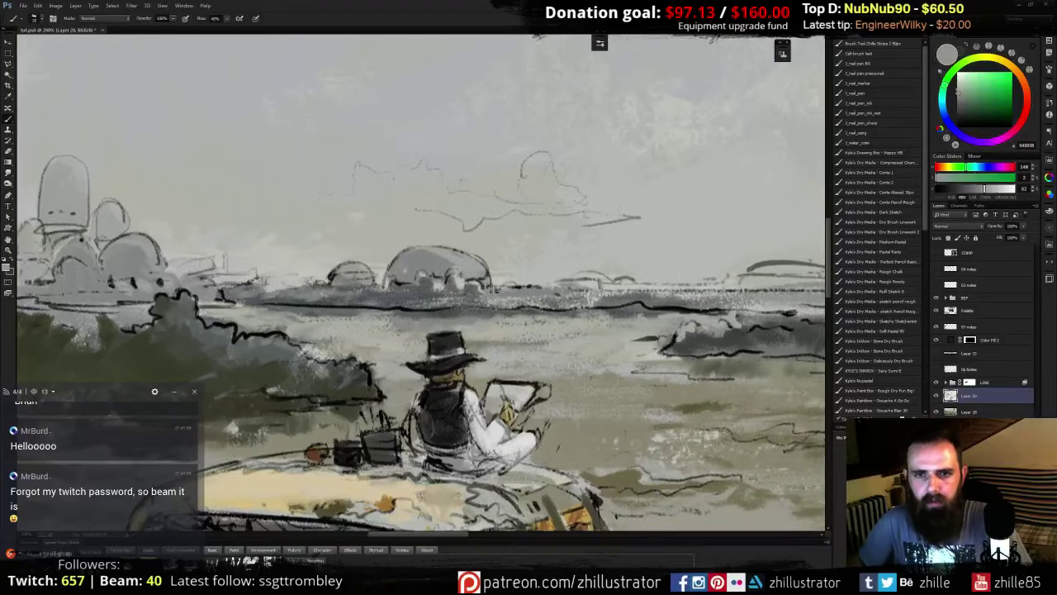
{"action": "left_click", "coordinate": [106, 220], "text": "alt"}
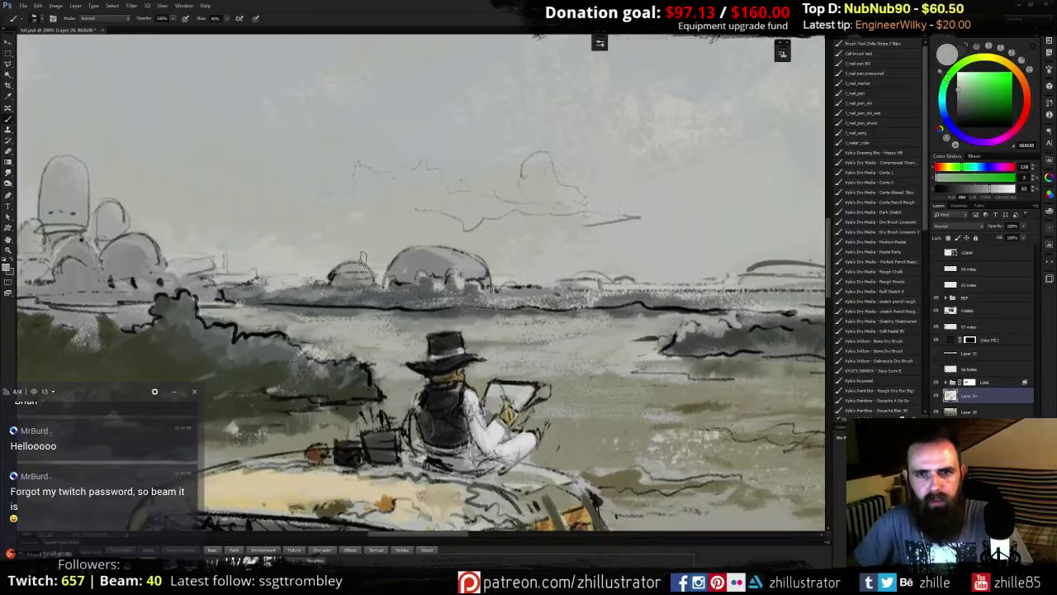
{"action": "left_click_drag", "start_coordinate": [579, 280], "coordinate": [601, 281]}
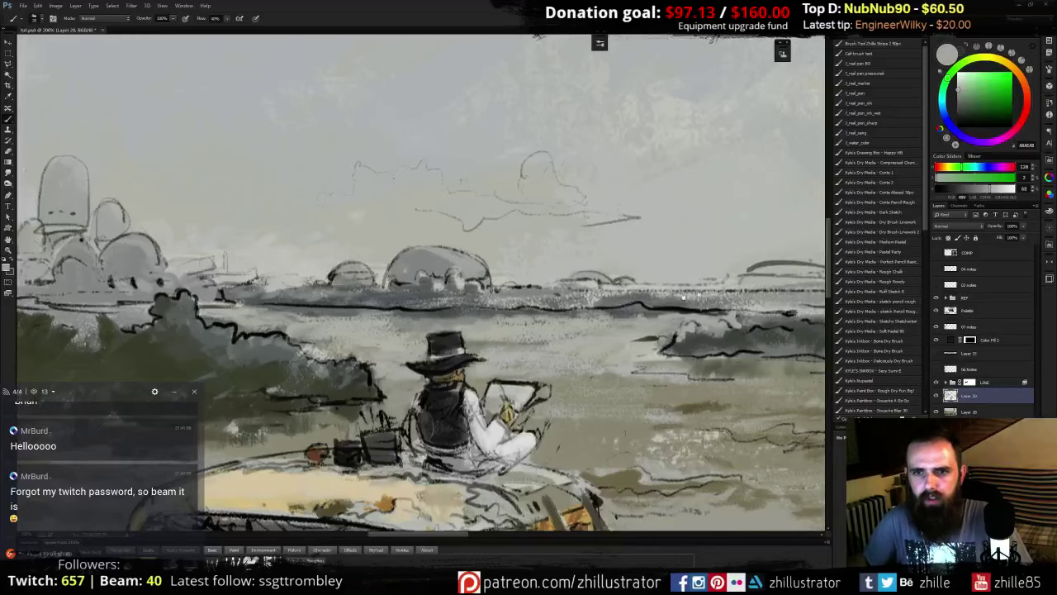
- Fill in the speckled upper edge of the distant land strip right of the large dome with sampled strip greys
{"action": "left_click_drag", "start_coordinate": [698, 294], "coordinate": [533, 280]}
{"action": "left_click", "coordinate": [468, 282], "text": "alt"}
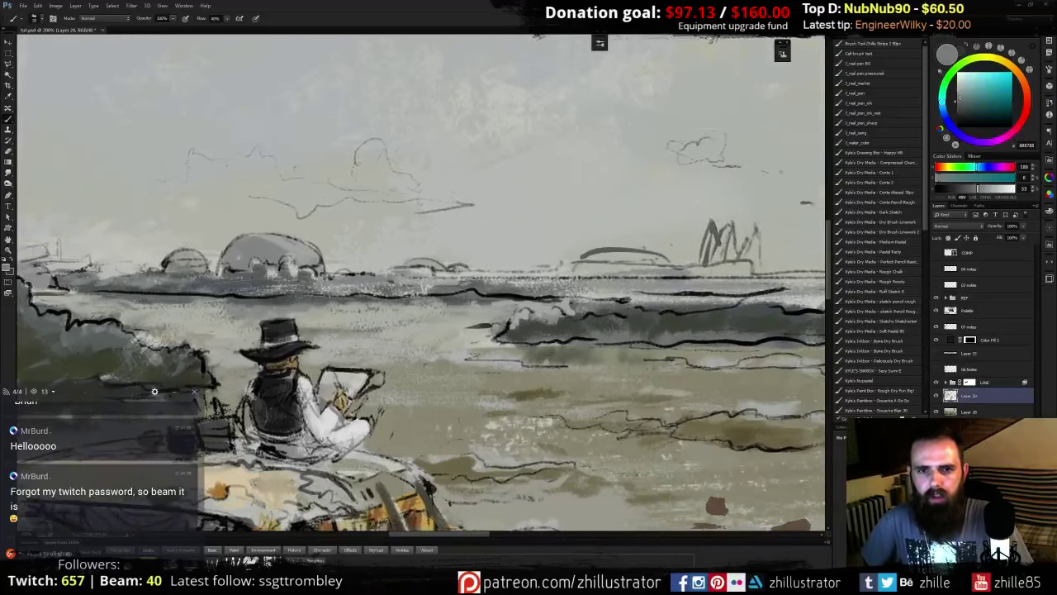
{"action": "left_click_drag", "start_coordinate": [565, 287], "coordinate": [640, 287]}
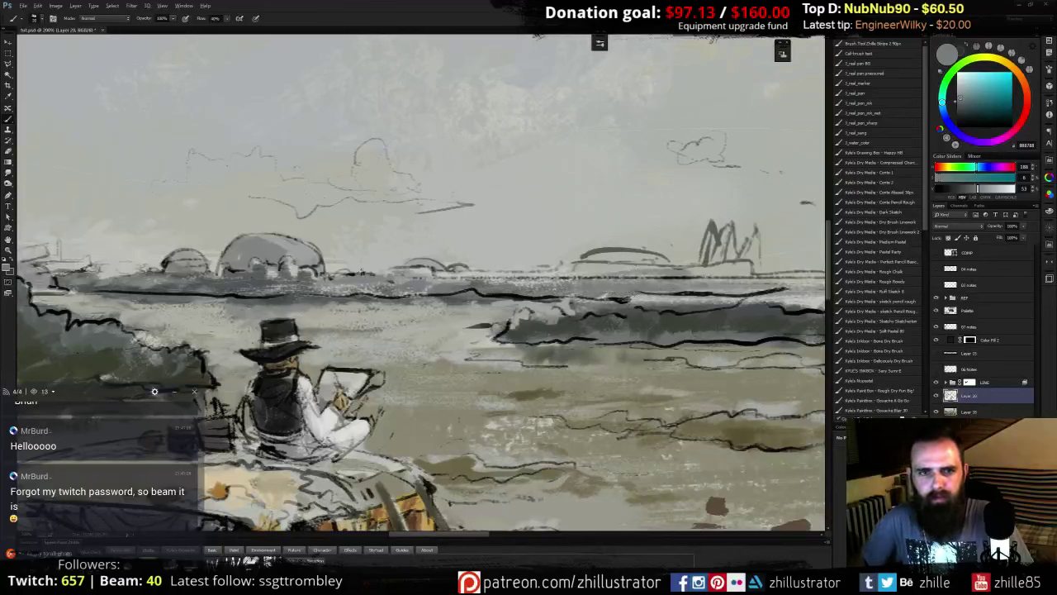
{"action": "left_click", "coordinate": [361, 272], "text": "alt"}
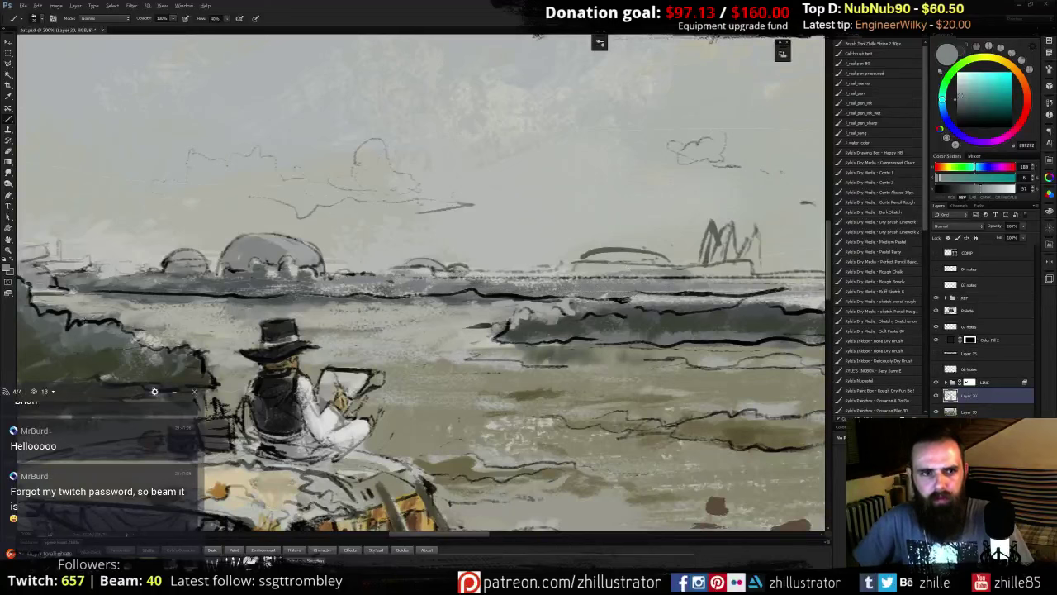
{"action": "left_click", "coordinate": [116, 329], "text": "alt"}
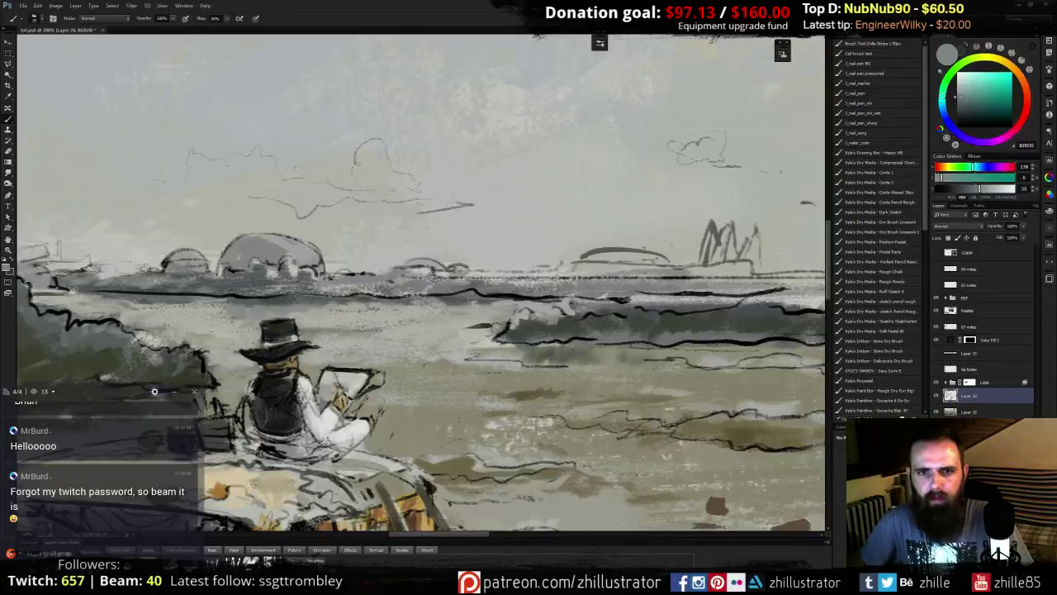
{"action": "left_click", "coordinate": [435, 287], "text": "alt"}
{"action": "left_click_drag", "start_coordinate": [446, 274], "coordinate": [537, 284]}
- Paint the long flat dome, its base and the adjoining spires in light grey, shifting the hue to a warmer yellow-orange for the spires
{"action": "mouse_move", "coordinate": [555, 281]}
{"action": "left_mouse_down"}
{"action": "mouse_move", "coordinate": [485, 279]}
{"action": "mouse_move", "coordinate": [602, 267]}
{"action": "mouse_move", "coordinate": [391, 245]}
{"action": "mouse_move", "coordinate": [600, 254]}
{"action": "mouse_move", "coordinate": [594, 264]}
{"action": "mouse_move", "coordinate": [623, 253]}
{"action": "mouse_move", "coordinate": [590, 267]}
{"action": "mouse_move", "coordinate": [643, 275]}
{"action": "mouse_move", "coordinate": [657, 261]}
{"action": "mouse_move", "coordinate": [585, 268]}
{"action": "left_mouse_up"}
{"action": "left_click", "coordinate": [409, 261], "text": "alt"}
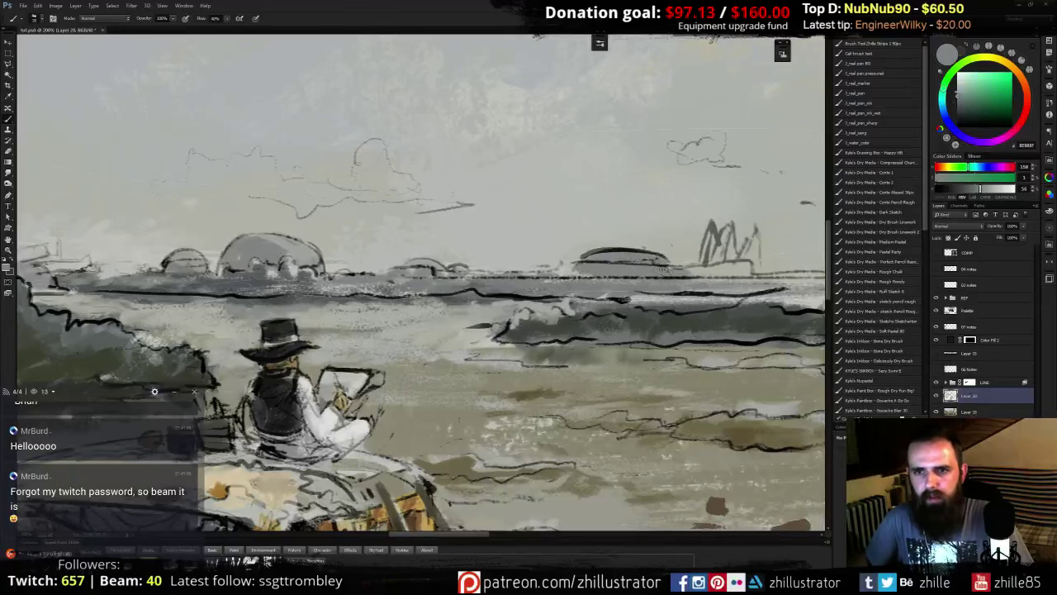
{"action": "left_click_drag", "start_coordinate": [694, 261], "coordinate": [528, 263]}
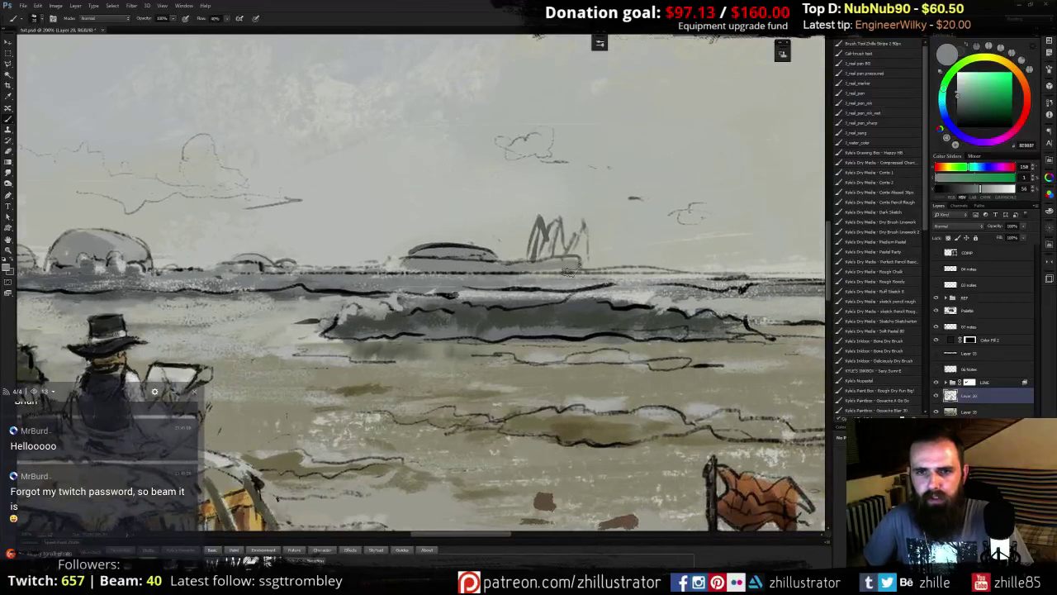
{"action": "left_click", "coordinate": [1027, 100]}
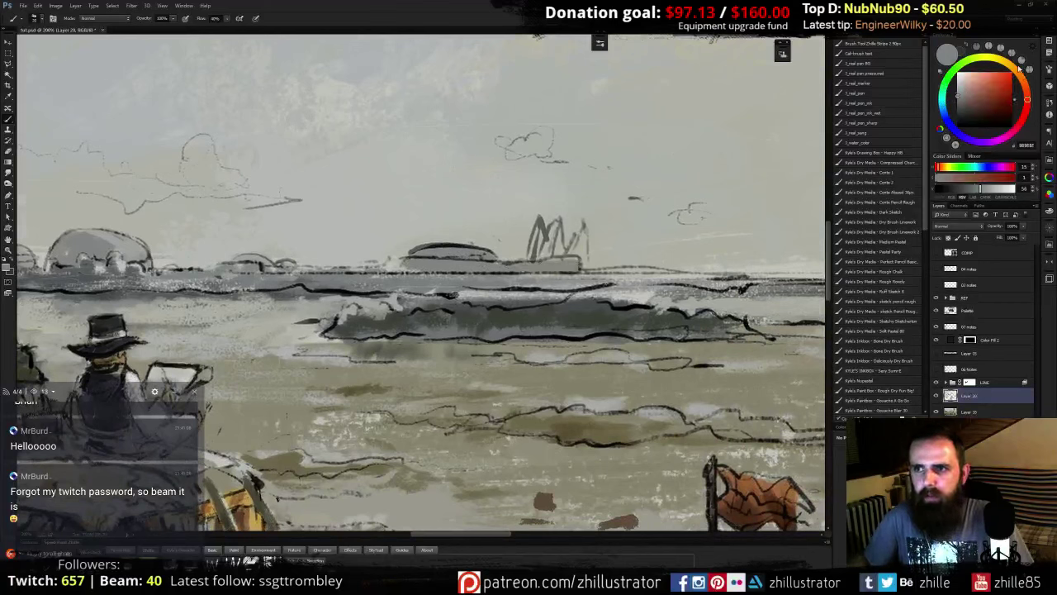
{"action": "left_click", "coordinate": [1018, 69]}
{"action": "left_click_drag", "start_coordinate": [504, 266], "coordinate": [587, 257]}
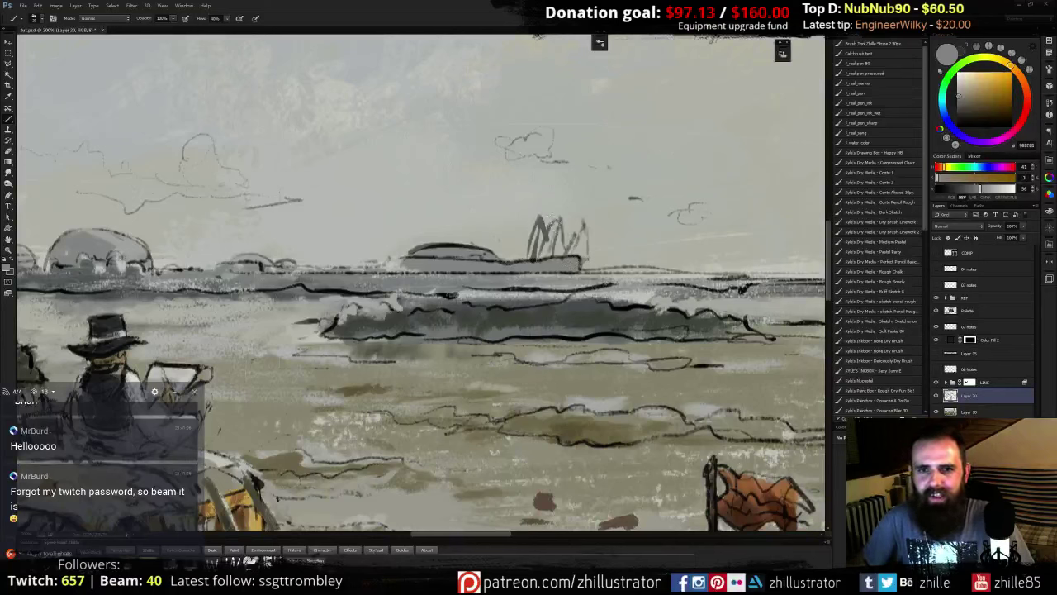
{"action": "mouse_move", "coordinate": [580, 225]}
{"action": "left_mouse_down"}
{"action": "mouse_move", "coordinate": [562, 260]}
{"action": "mouse_move", "coordinate": [556, 237]}
{"action": "mouse_move", "coordinate": [535, 256]}
{"action": "left_mouse_up"}
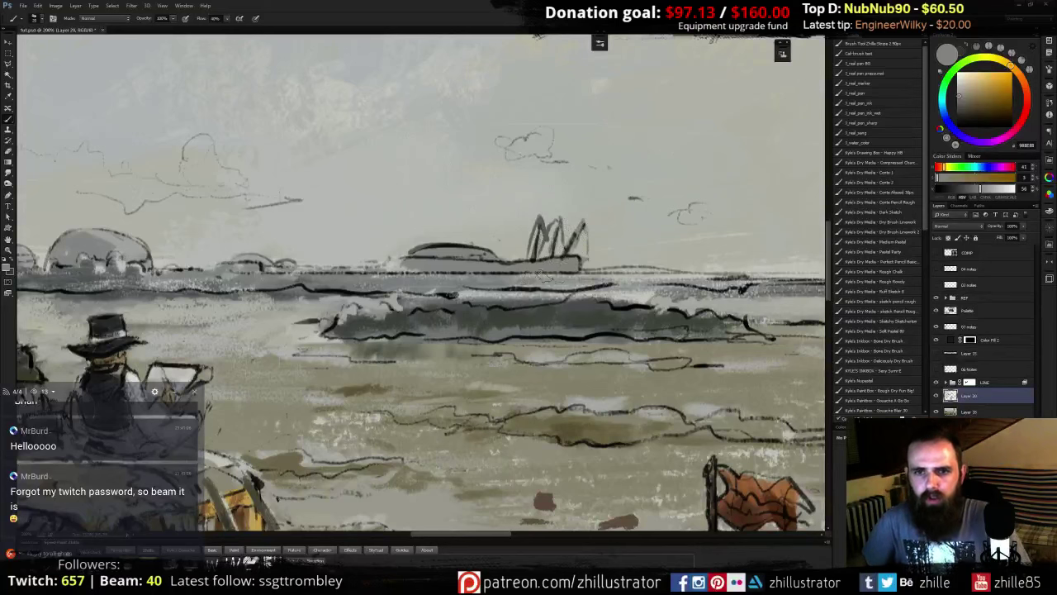
{"action": "left_click", "coordinate": [423, 329], "text": "alt"}
{"action": "left_click", "coordinate": [350, 320], "text": "alt"}
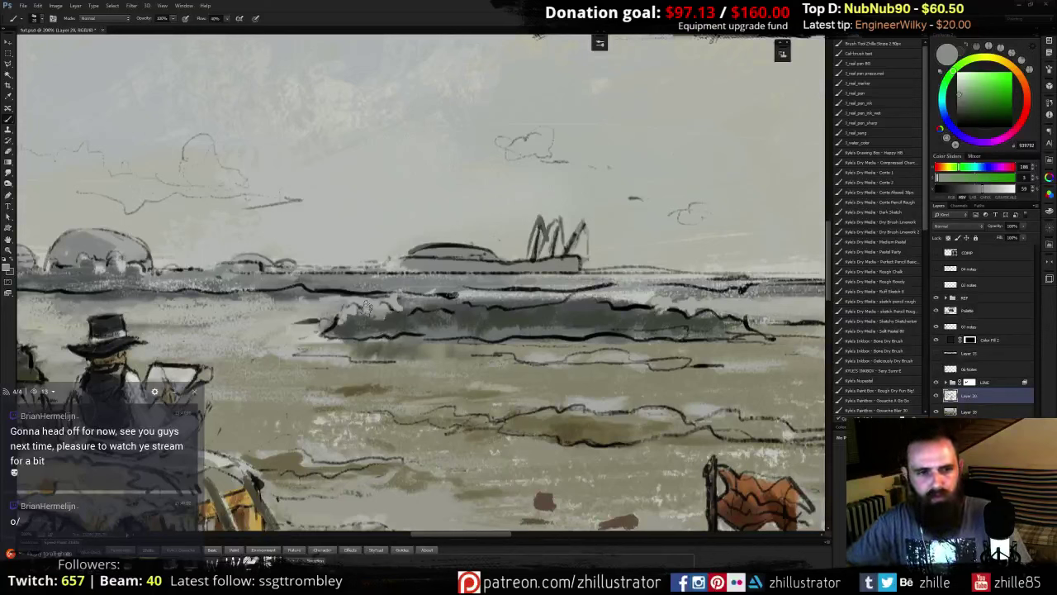
- Block in the first strokes of a cloud above the distant domes in a muted blue-grey
{"action": "scroll", "coordinate": [365, 310], "scroll_direction": "down", "scroll_amount": 2}
{"action": "scroll", "coordinate": [369, 310], "scroll_direction": "down", "scroll_amount": 1}
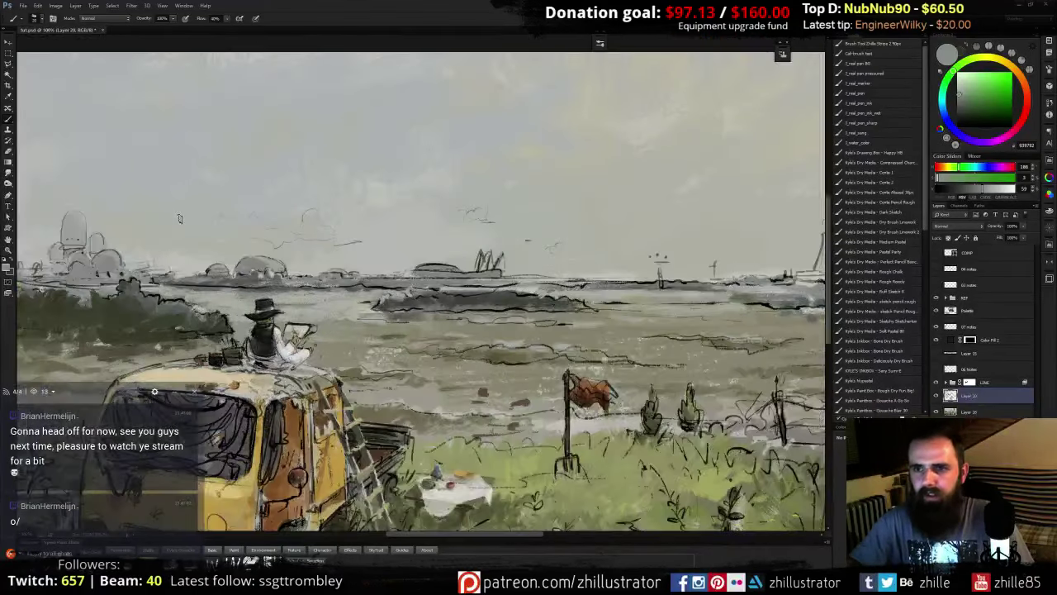
{"action": "scroll", "coordinate": [420, 299], "scroll_direction": "up", "scroll_amount": 1}
{"action": "left_click_drag", "start_coordinate": [499, 324], "coordinate": [557, 310]}
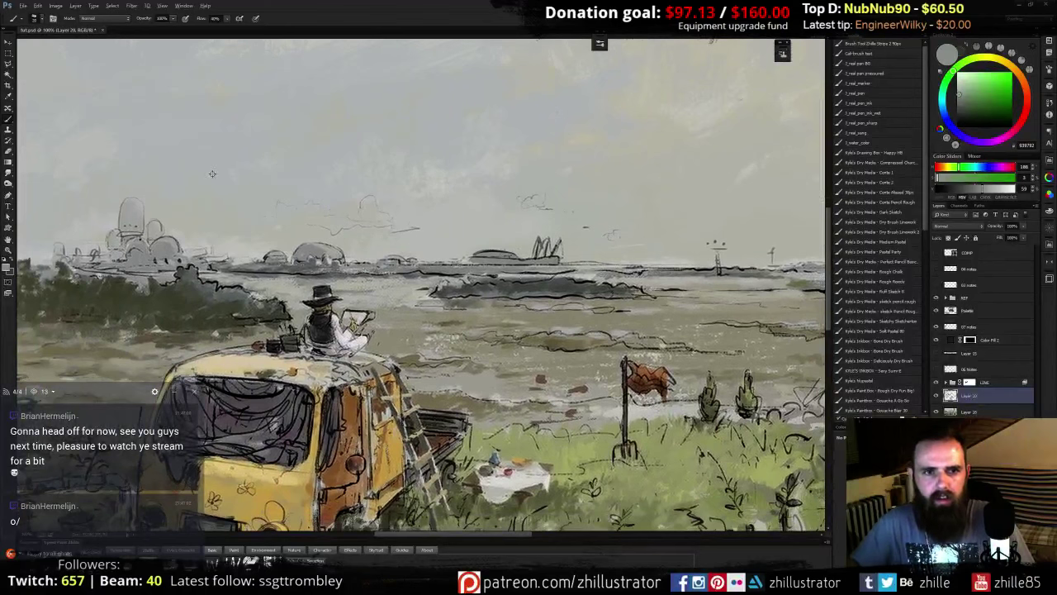
{"action": "left_click", "coordinate": [943, 103]}
{"action": "left_click", "coordinate": [966, 95]}
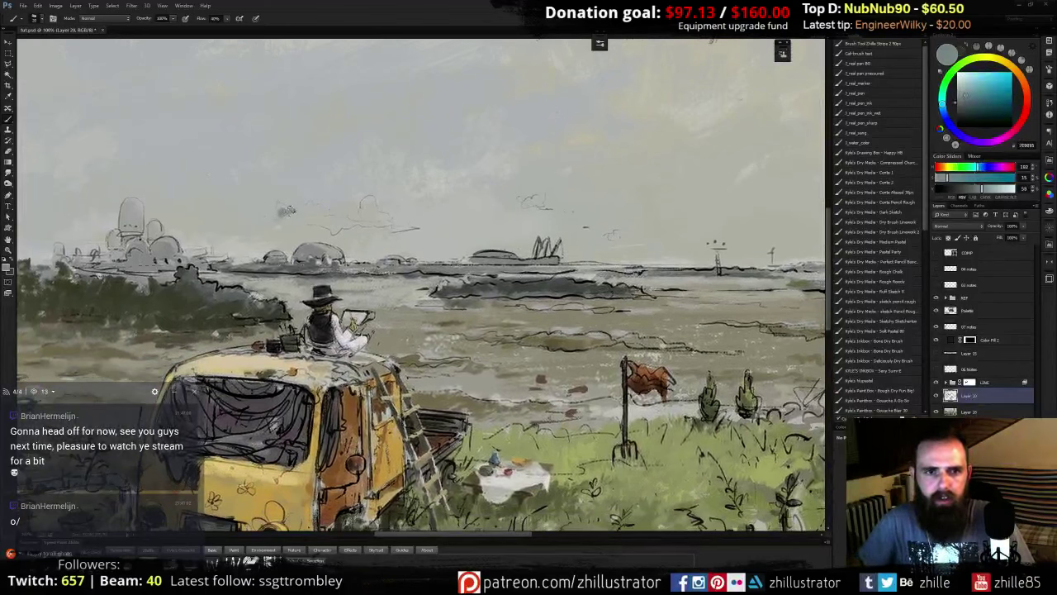
{"action": "mouse_move", "coordinate": [299, 210]}
{"action": "left_mouse_down"}
{"action": "mouse_move", "coordinate": [322, 212]}
{"action": "mouse_move", "coordinate": [308, 221]}
{"action": "mouse_move", "coordinate": [347, 222]}
{"action": "left_mouse_up"}
- Refine the new cloud with sampled greys and extend it over the sketched rounded lobe at its right
{"action": "left_click", "coordinate": [281, 207], "text": "alt"}
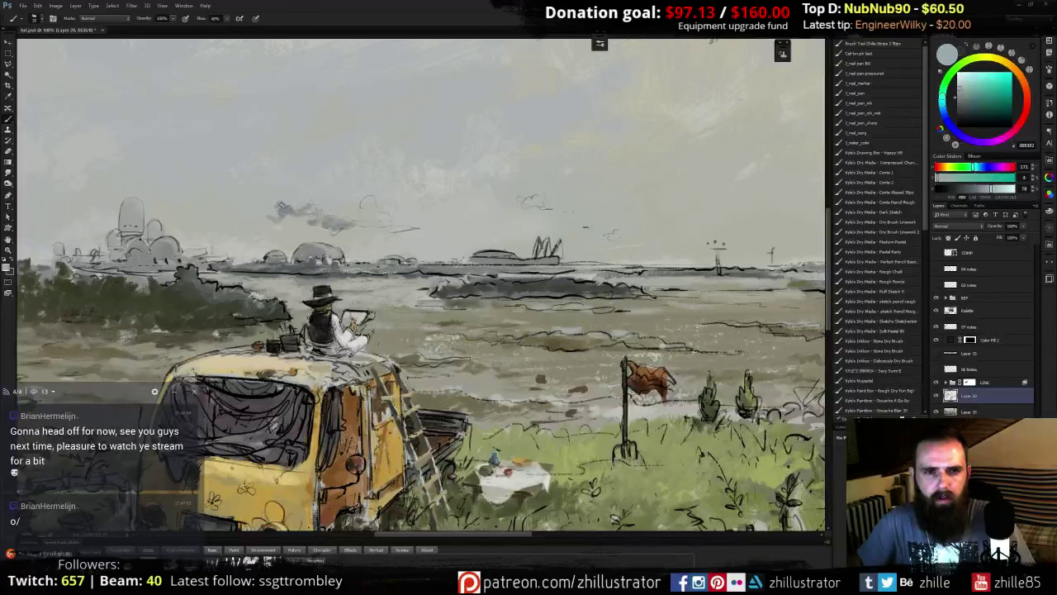
{"action": "left_click", "coordinate": [282, 207], "text": "alt"}
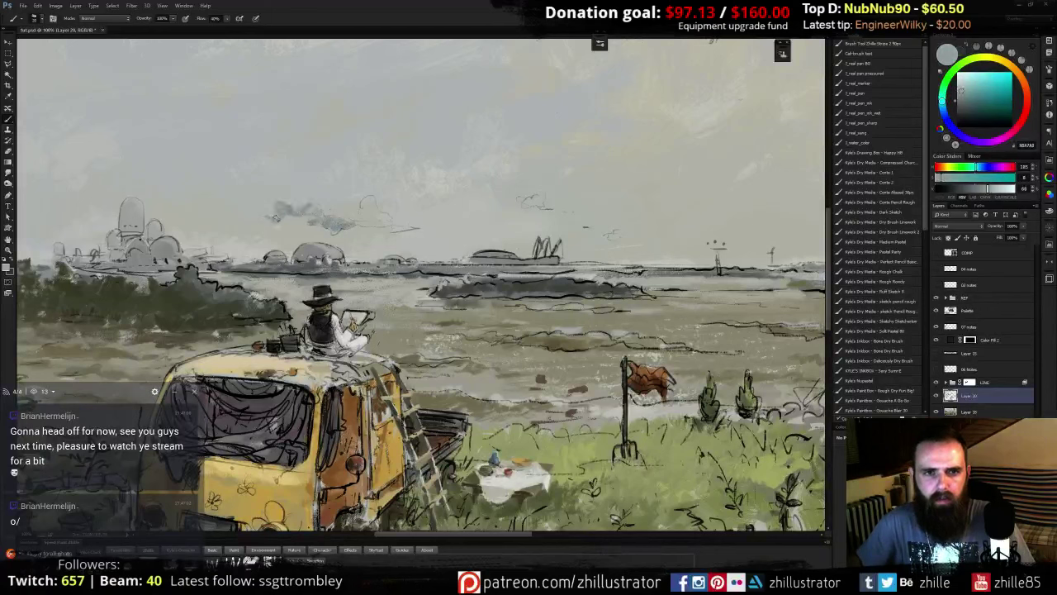
{"action": "left_click", "coordinate": [281, 207], "text": "alt"}
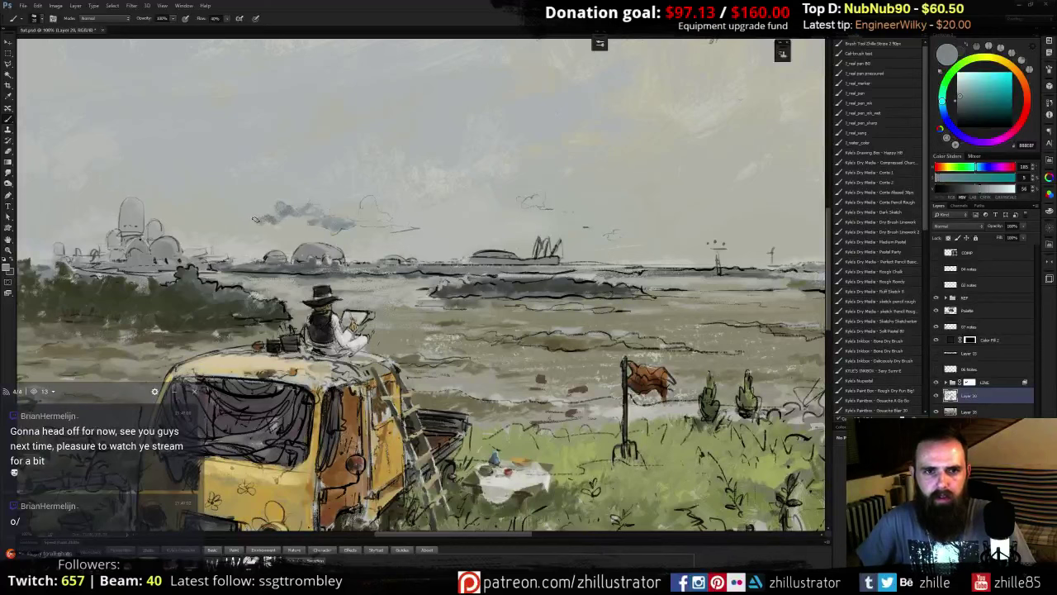
{"action": "left_click", "coordinate": [256, 221], "text": "alt"}
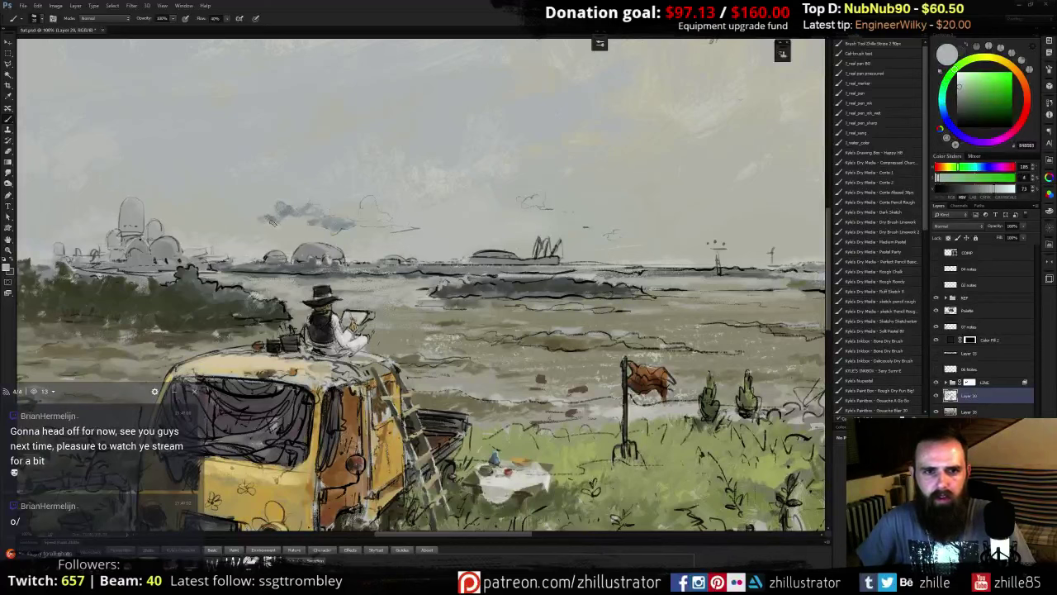
{"action": "left_click", "coordinate": [288, 211], "text": "alt"}
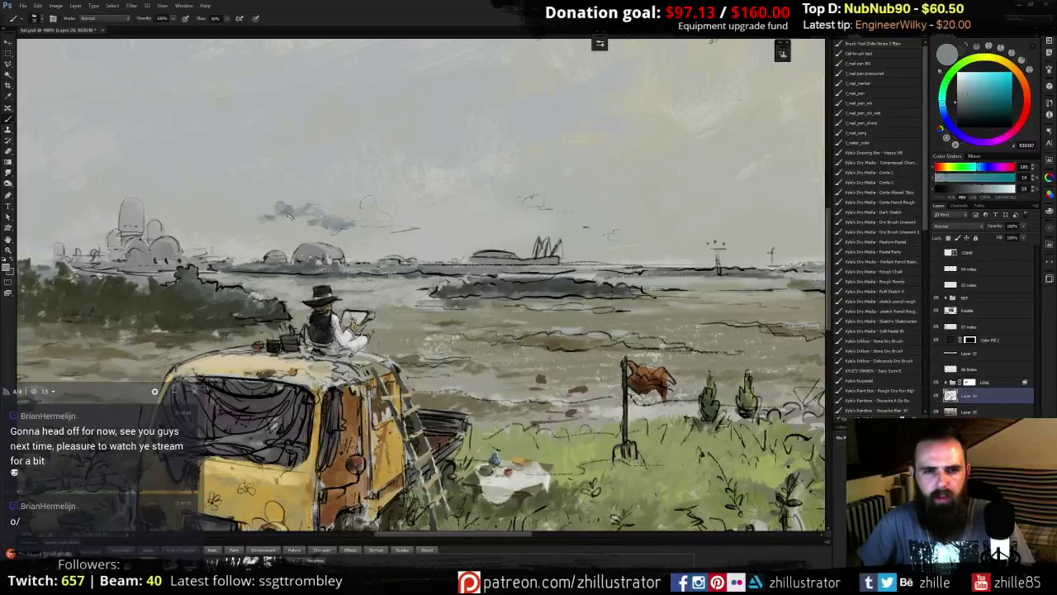
{"action": "left_click", "coordinate": [330, 215], "text": "alt"}
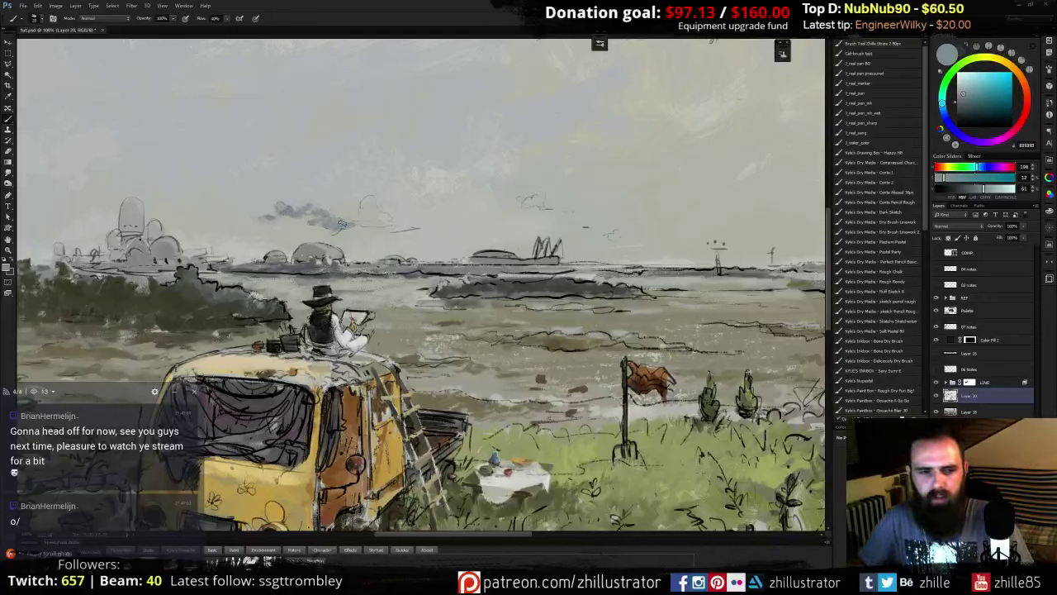
{"action": "left_click", "coordinate": [356, 222], "text": "alt"}
{"action": "mouse_move", "coordinate": [364, 204]}
{"action": "left_mouse_down"}
{"action": "mouse_move", "coordinate": [367, 220]}
{"action": "mouse_move", "coordinate": [394, 230]}
{"action": "left_mouse_up"}
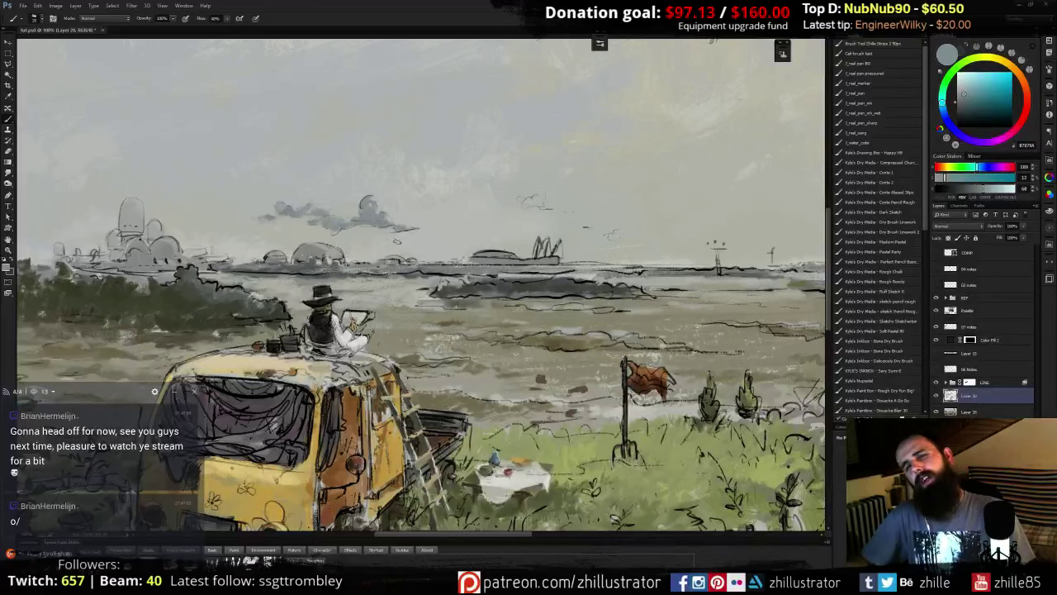
- Add a small grey cloud up and left of the main one, and shade the main cloud's right end with a bluer grey
{"action": "left_click", "coordinate": [283, 209], "text": "alt"}
{"action": "mouse_move", "coordinate": [237, 185]}
{"action": "left_mouse_down"}
{"action": "mouse_move", "coordinate": [250, 189]}
{"action": "mouse_move", "coordinate": [220, 189]}
{"action": "left_mouse_up"}
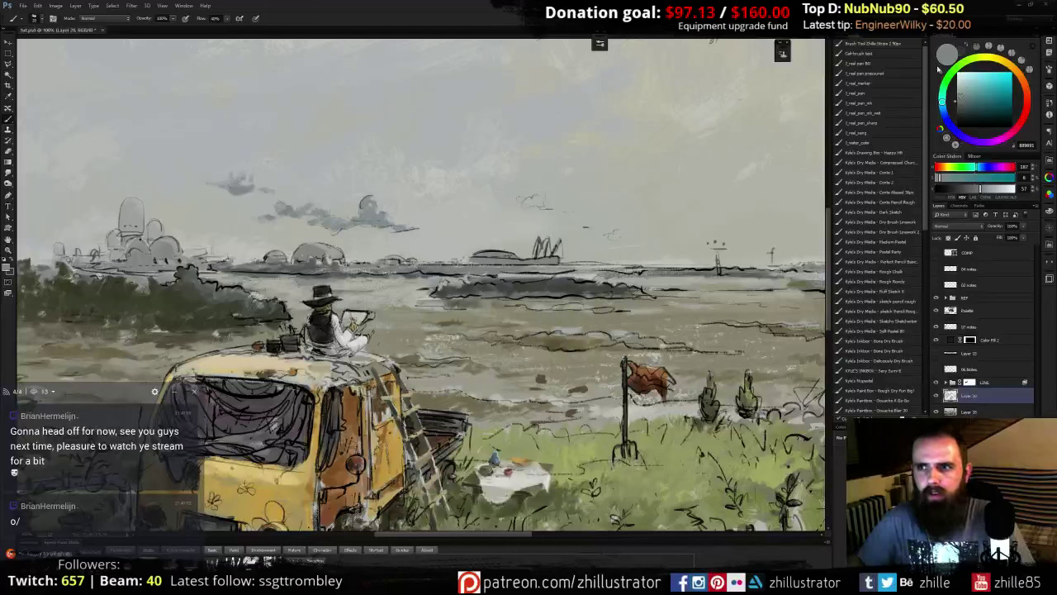
{"action": "left_click", "coordinate": [947, 123]}
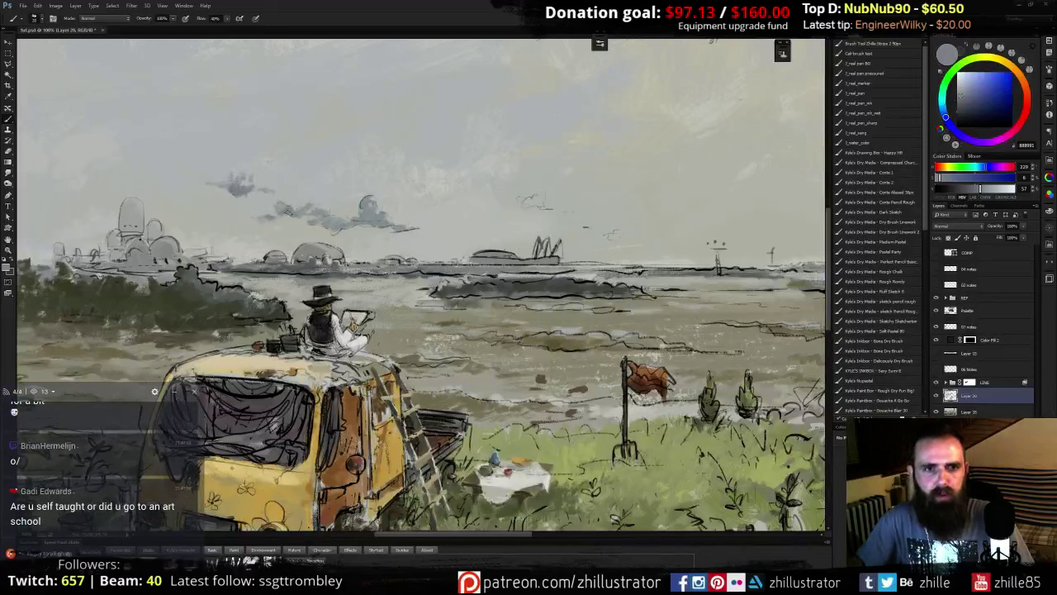
{"action": "left_click_drag", "start_coordinate": [377, 218], "coordinate": [413, 226]}
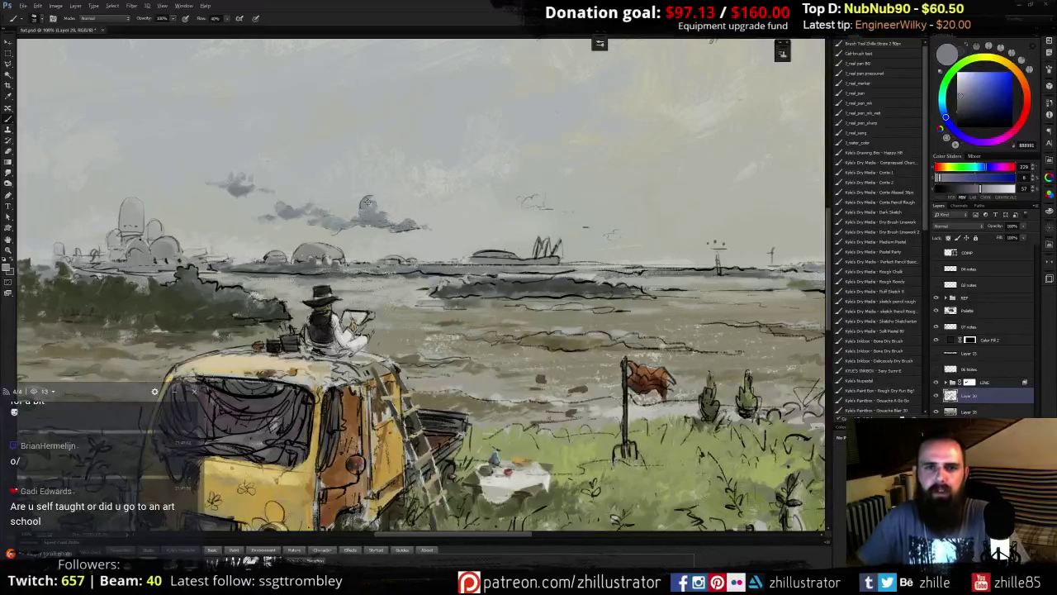
- Soften the left side of the small upper cloud with sampled greys and the Smudge tool
{"action": "left_click", "coordinate": [367, 201], "text": "alt"}
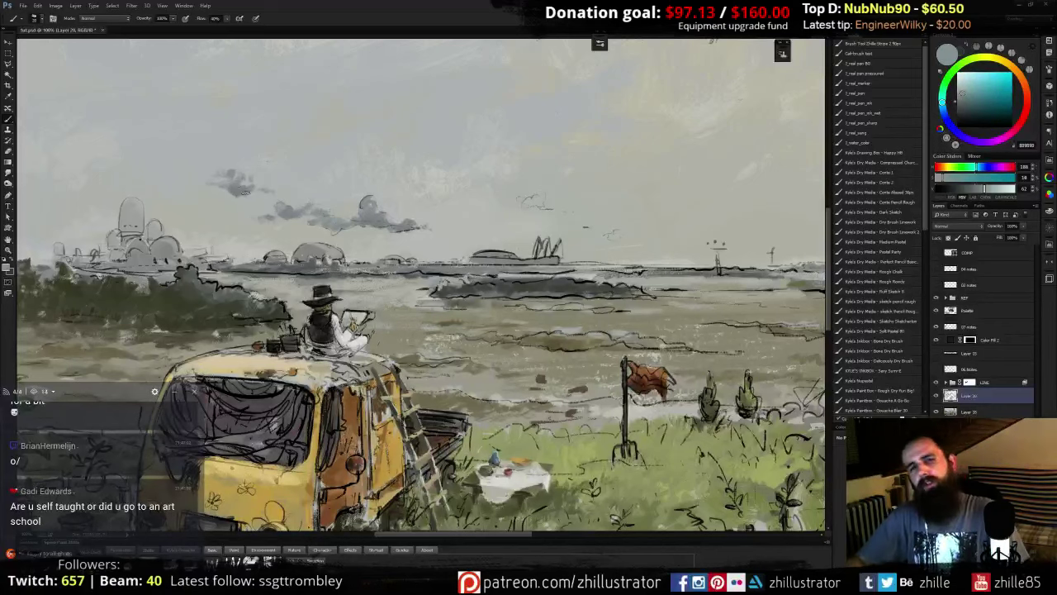
{"action": "left_click", "coordinate": [219, 185], "text": "alt"}
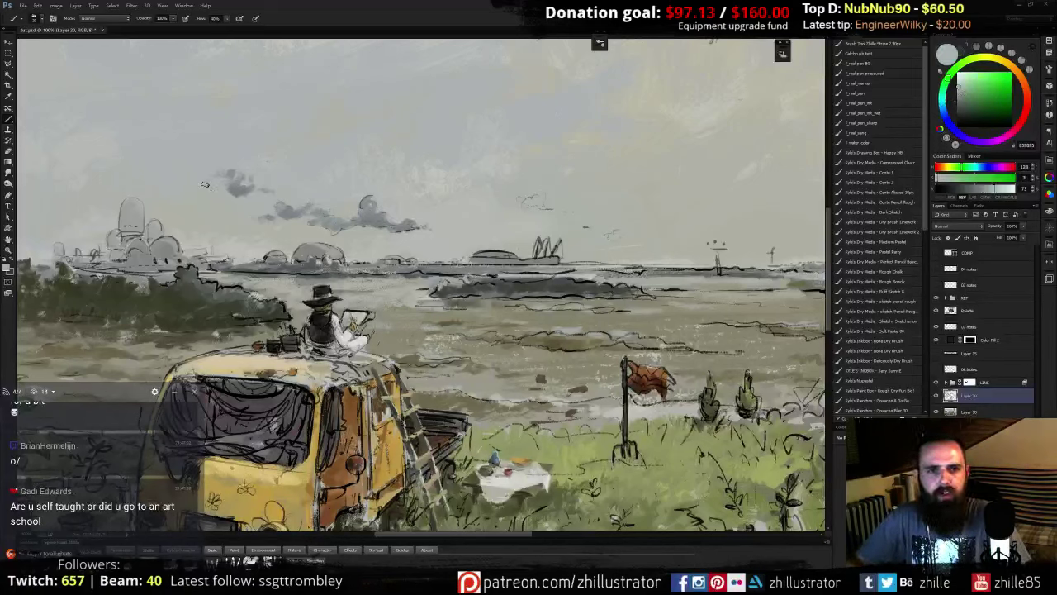
{"action": "key", "text": "r"}
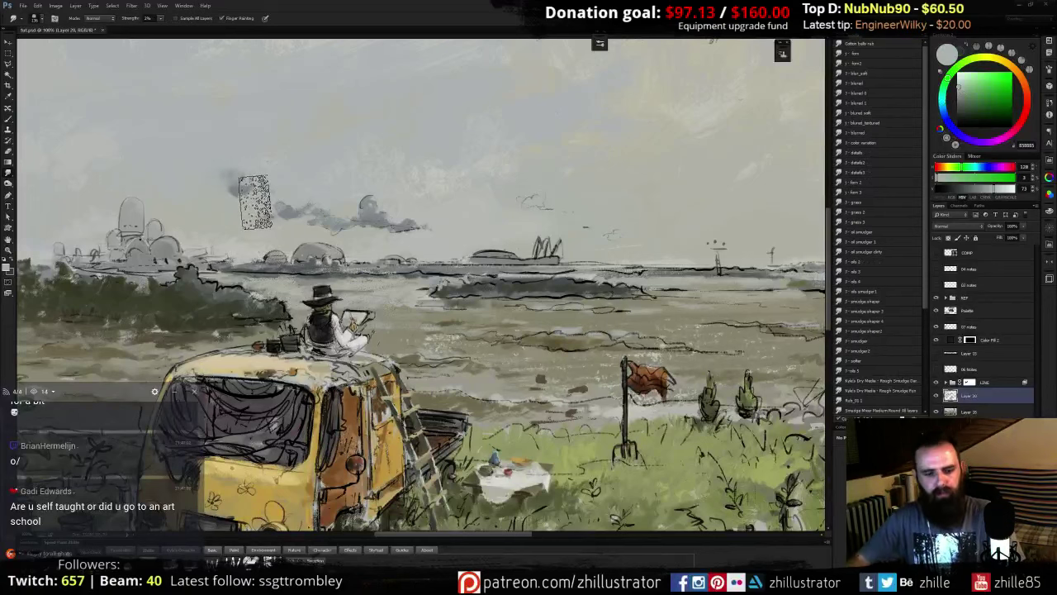
{"action": "key", "text": "b"}
- Fade the main cloud's right tip into the sky with lighter greys sampled around it
{"action": "left_click", "coordinate": [369, 201], "text": "alt"}
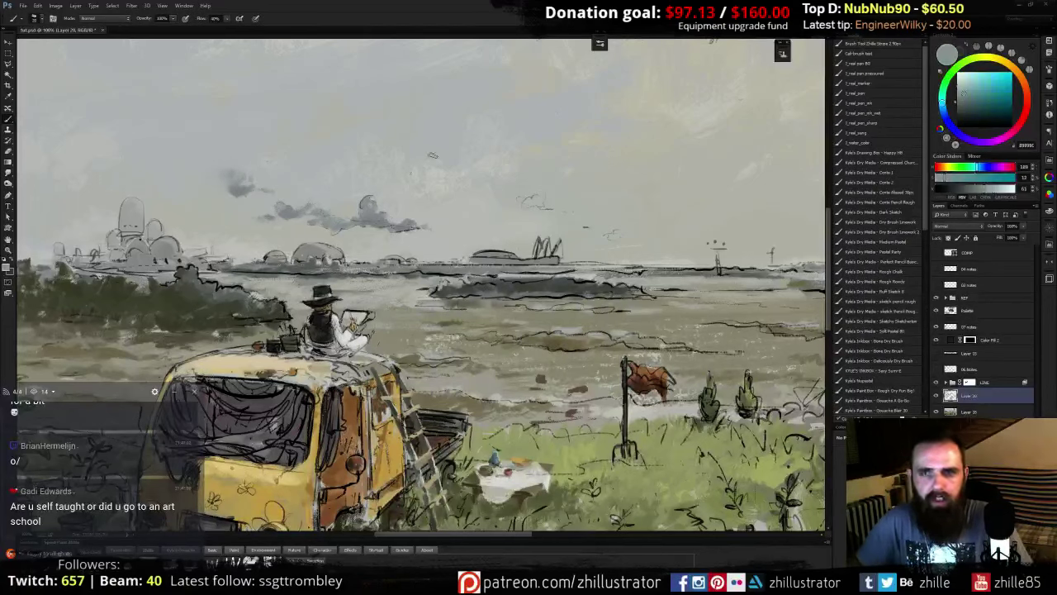
{"action": "left_click", "coordinate": [961, 88]}
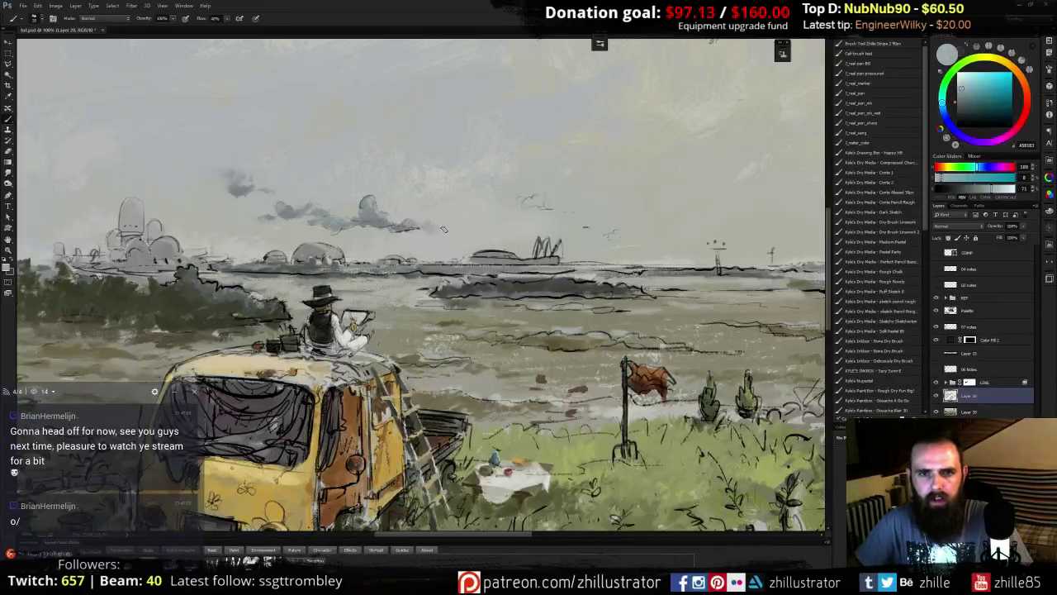
{"action": "left_click", "coordinate": [441, 189], "text": "alt"}
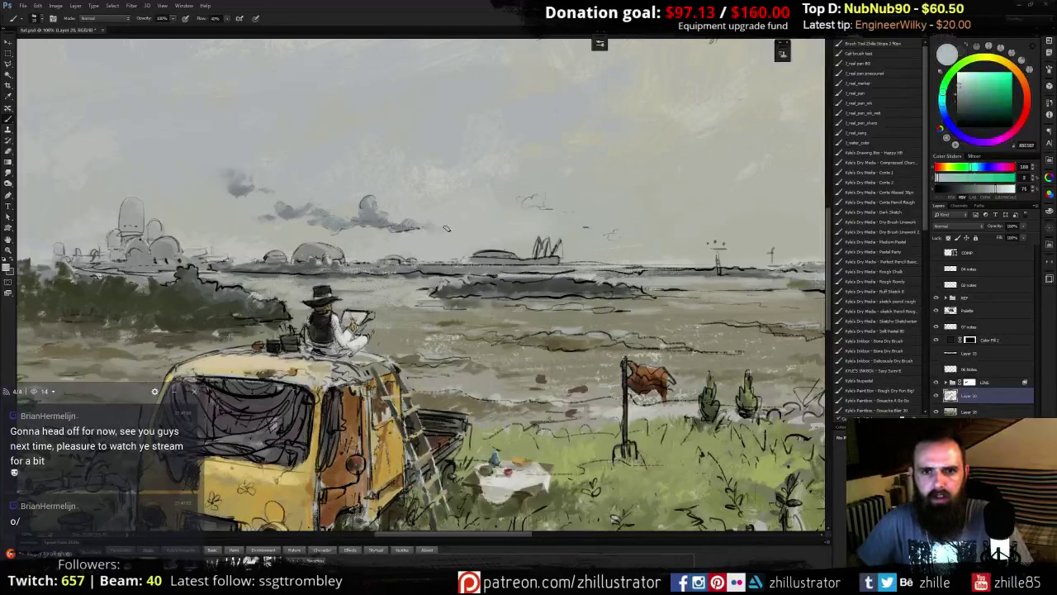
{"action": "left_click", "coordinate": [429, 222], "text": "alt"}
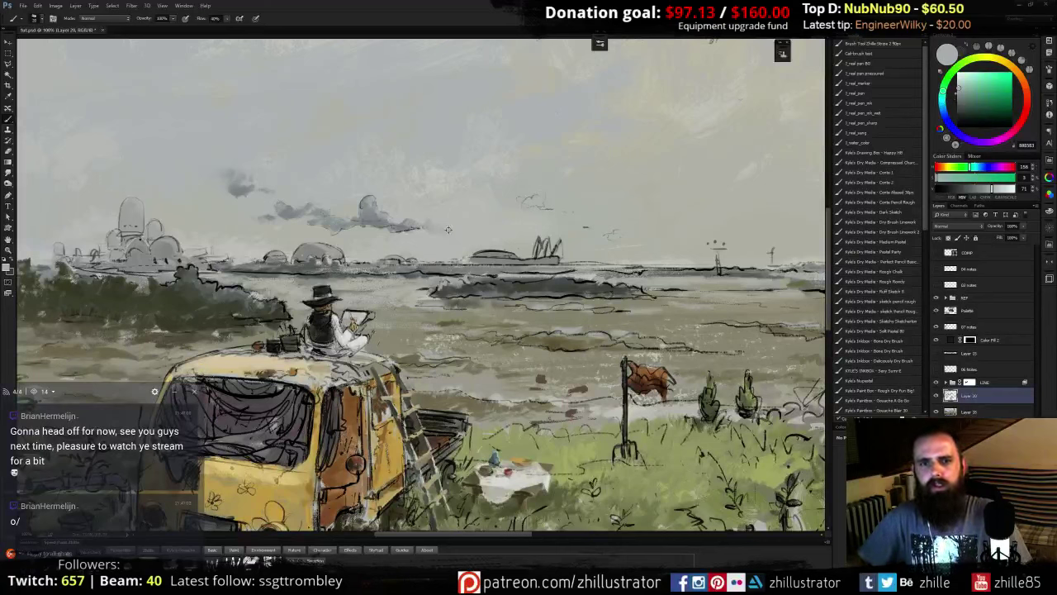
{"action": "left_click", "coordinate": [448, 230], "text": "alt"}
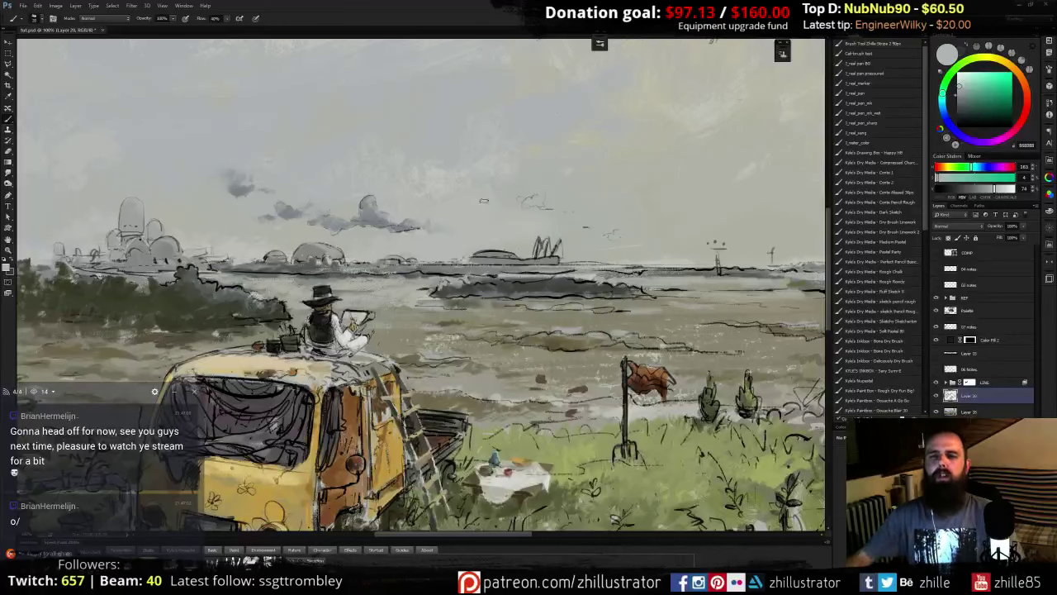
- Hide the LINE group's sketch lines and touch up the small upper cloud with a sampled grey
{"action": "left_click", "coordinate": [936, 384]}
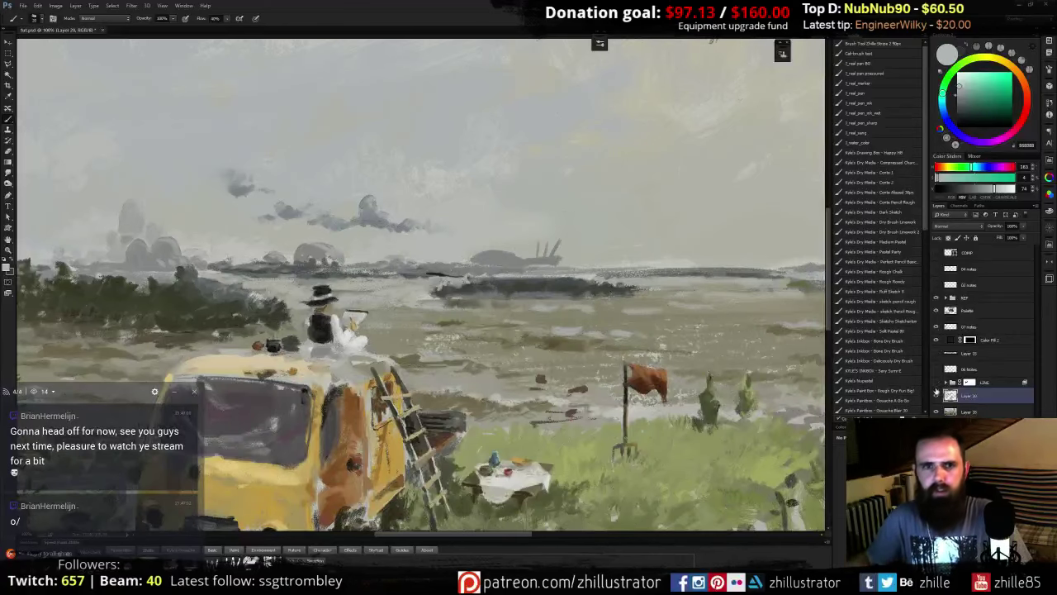
{"action": "left_click_drag", "start_coordinate": [499, 343], "coordinate": [618, 345]}
{"action": "left_click", "coordinate": [352, 189], "text": "alt"}
{"action": "left_click_drag", "start_coordinate": [353, 190], "coordinate": [365, 188]}
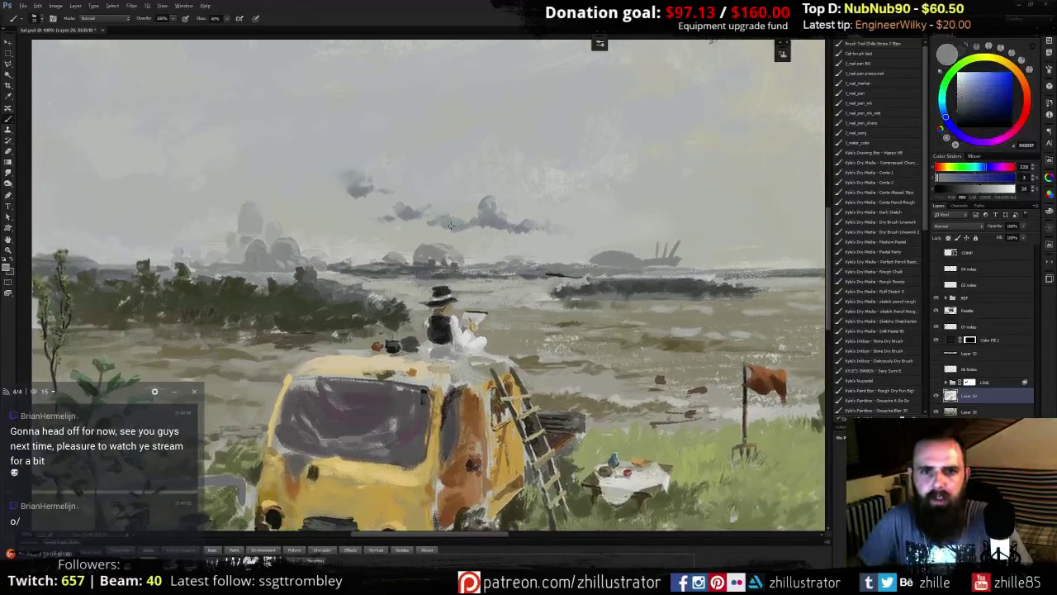
- Rework the main cloud's left part with sampled greys and add faint small clouds between it and the tall domes
{"action": "left_click", "coordinate": [458, 220], "text": "alt"}
{"action": "left_click", "coordinate": [438, 222], "text": "alt"}
{"action": "left_click_drag", "start_coordinate": [437, 214], "coordinate": [425, 213]}
{"action": "left_click", "coordinate": [399, 216], "text": "alt"}
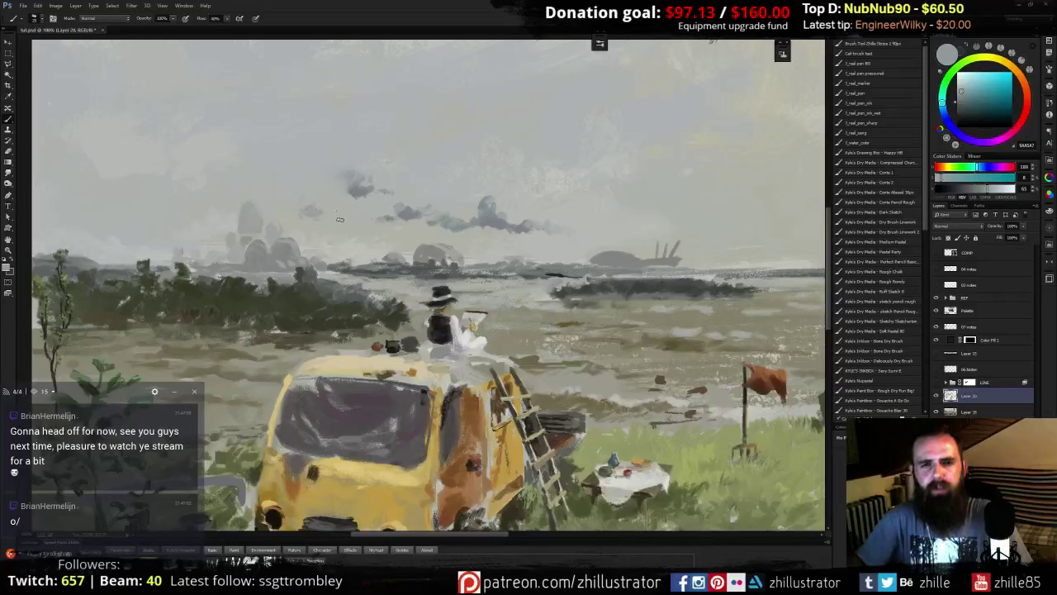
{"action": "left_click", "coordinate": [300, 209], "text": "alt"}
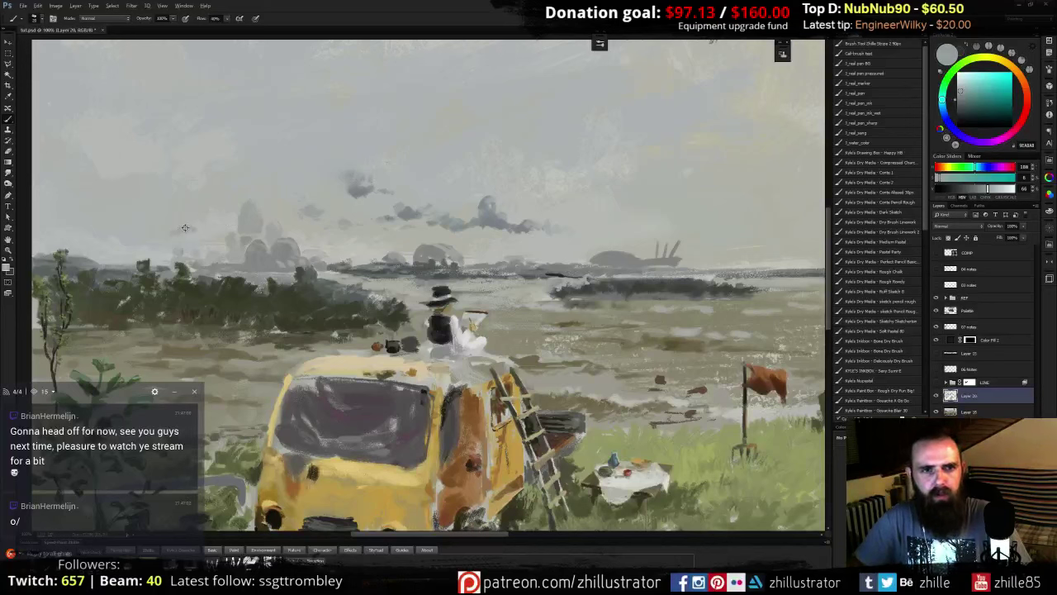
- Touch up the faint clouds beside the tall domes and the left end of the main cloud with sampled greys
{"action": "left_click", "coordinate": [167, 235], "text": "alt"}
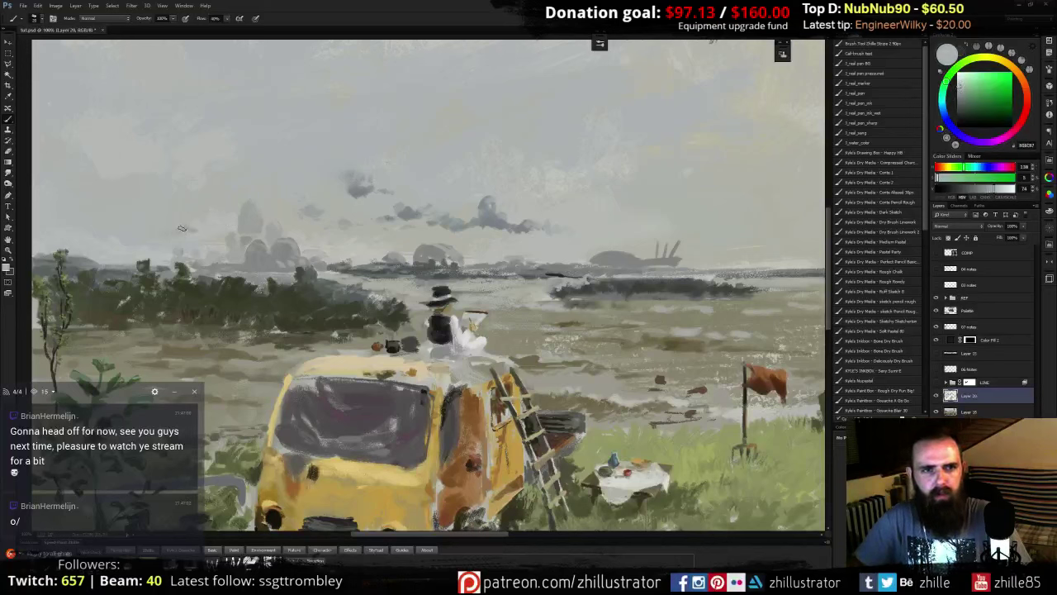
{"action": "left_click", "coordinate": [169, 233], "text": "alt"}
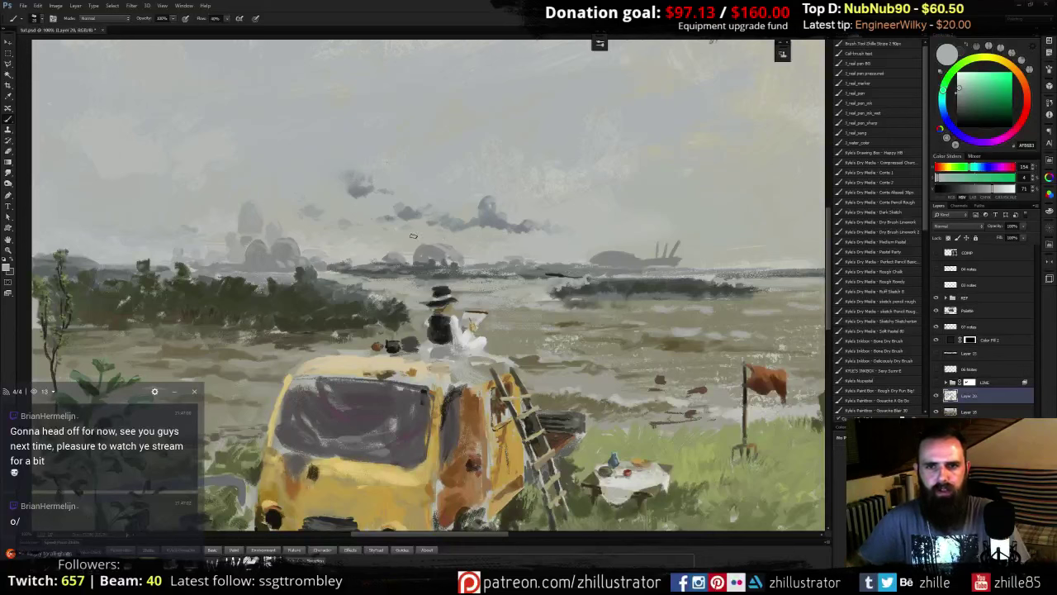
{"action": "left_click", "coordinate": [498, 217], "text": "alt"}
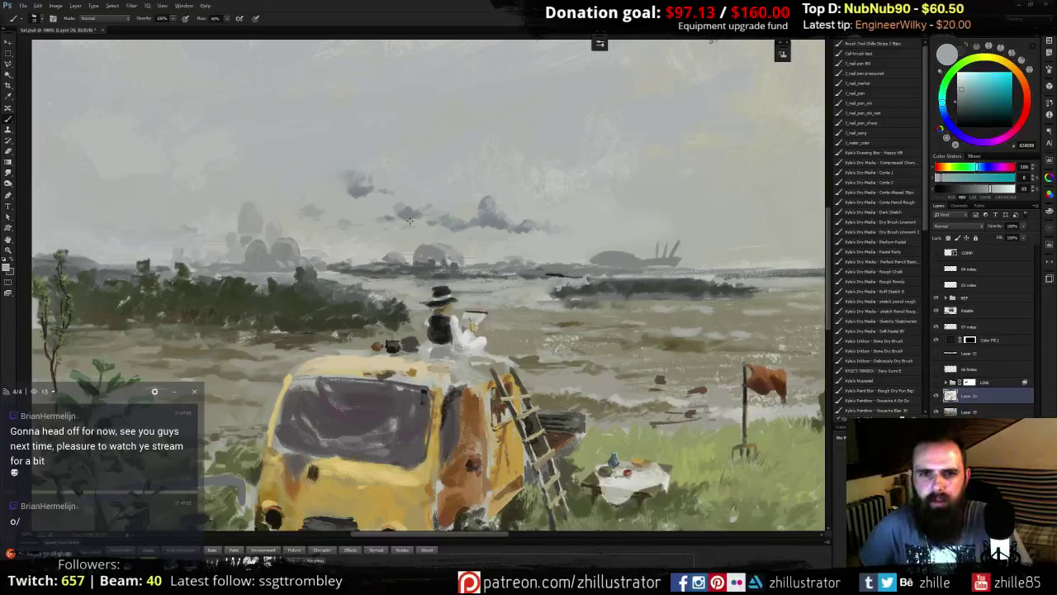
- Paint a thin faint cloud above the flat dome near the slanted posts and fade its left end with sampled sky greys
{"action": "left_click", "coordinate": [337, 214], "text": "alt"}
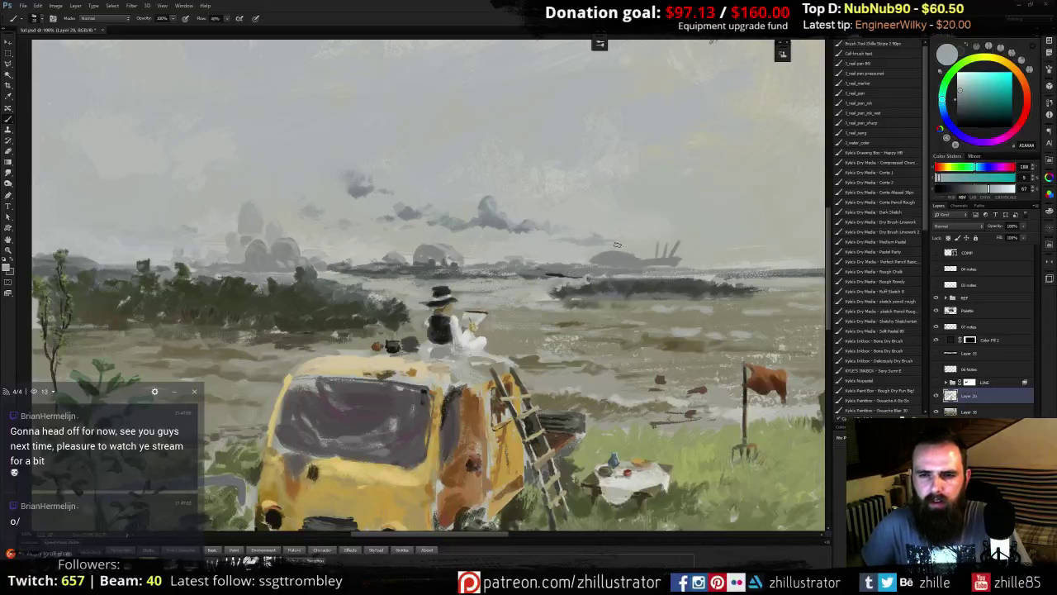
{"action": "left_click", "coordinate": [545, 246], "text": "alt"}
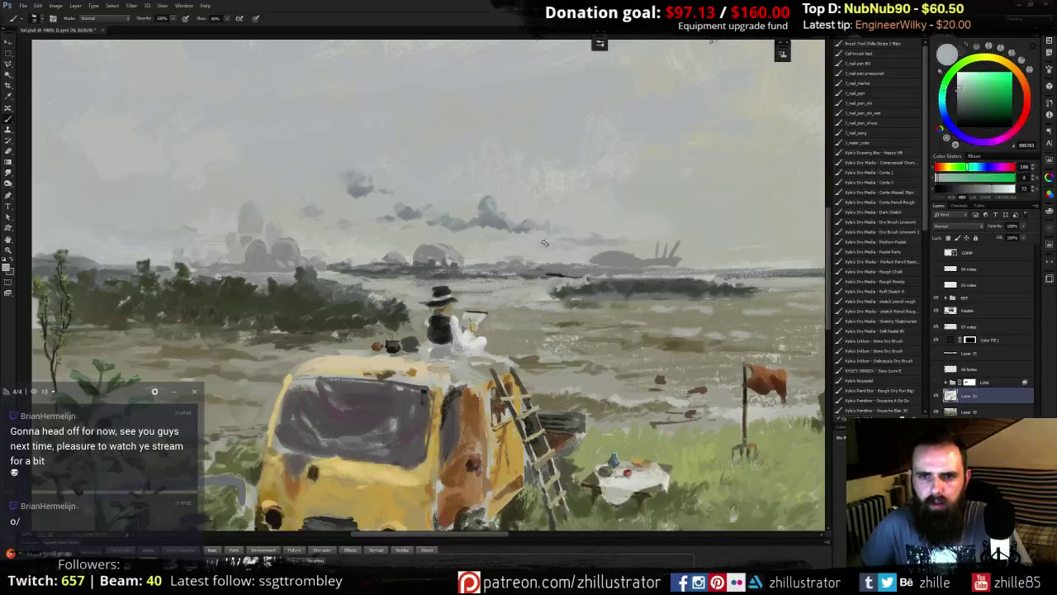
{"action": "left_click", "coordinate": [569, 237], "text": "alt"}
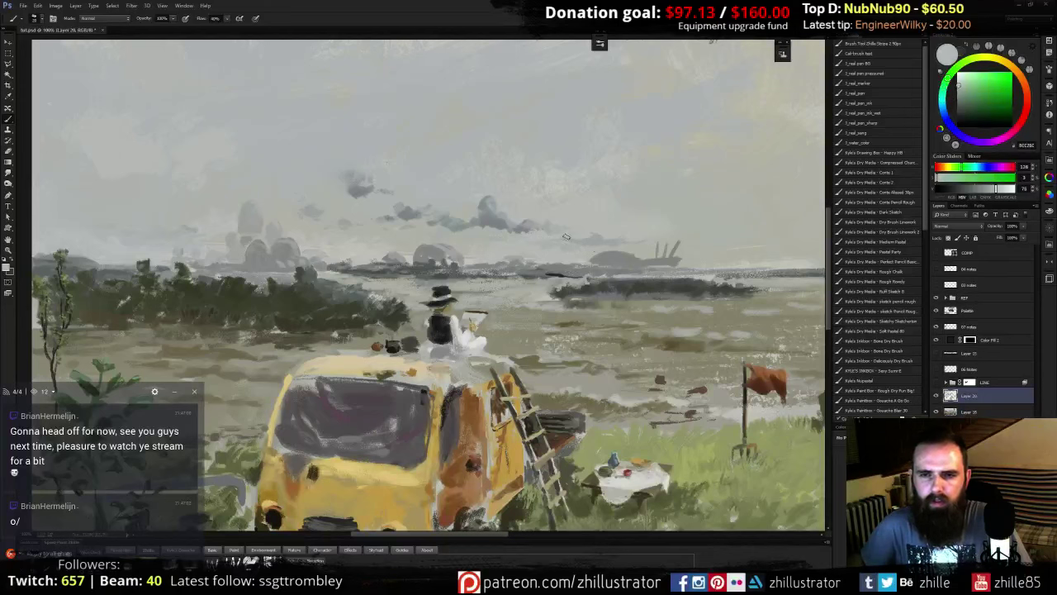
- Strengthen the thin cloud above the flat dome with darker blue-greys and blend it using greys sampled from it
{"action": "left_click", "coordinate": [368, 193], "text": "alt"}
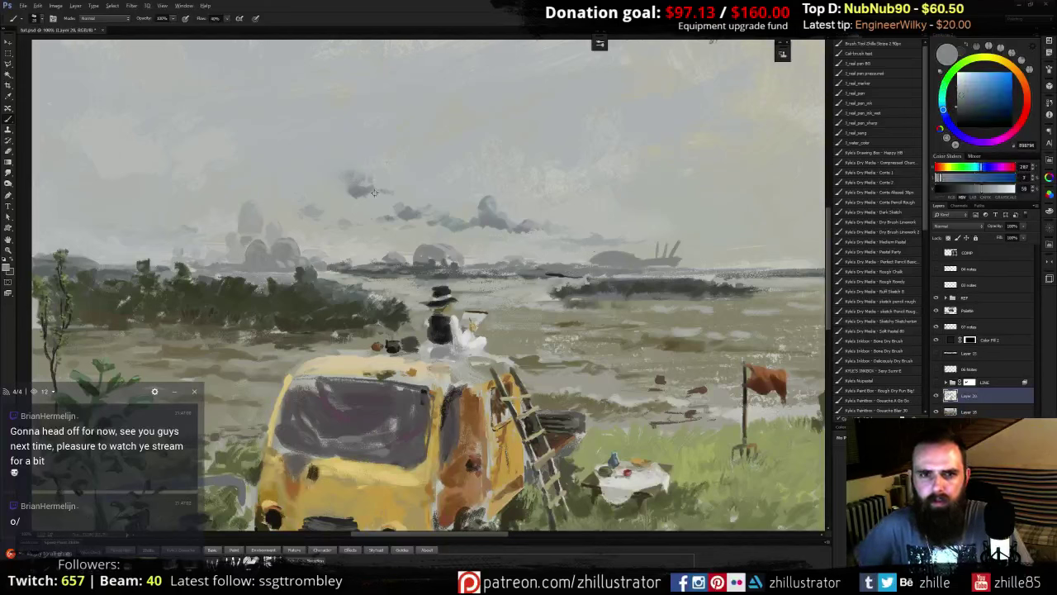
{"action": "left_click", "coordinate": [501, 225], "text": "alt"}
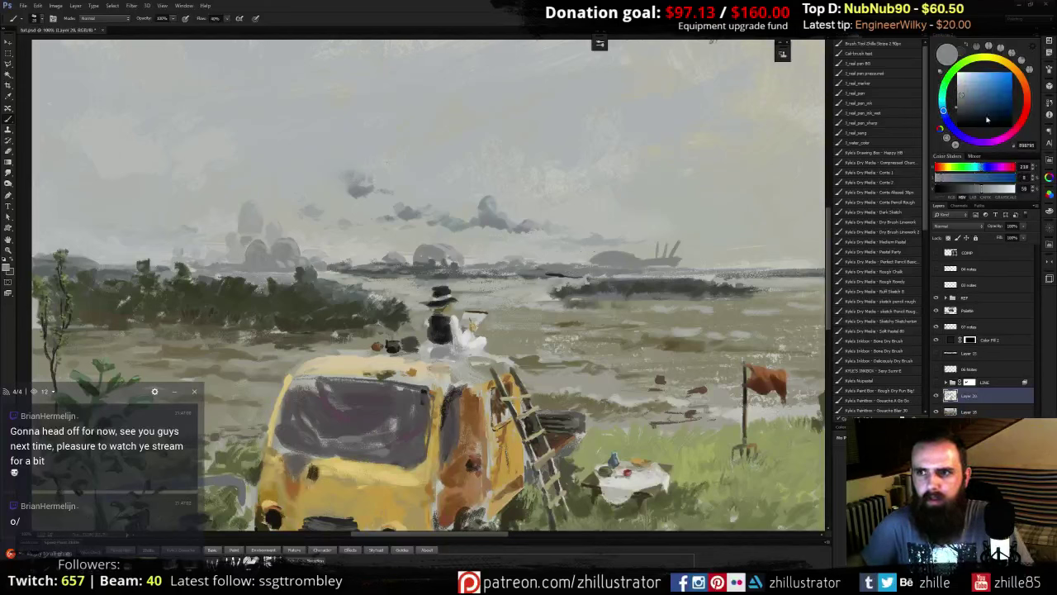
{"action": "left_click", "coordinate": [949, 122]}
{"action": "left_click", "coordinate": [964, 98]}
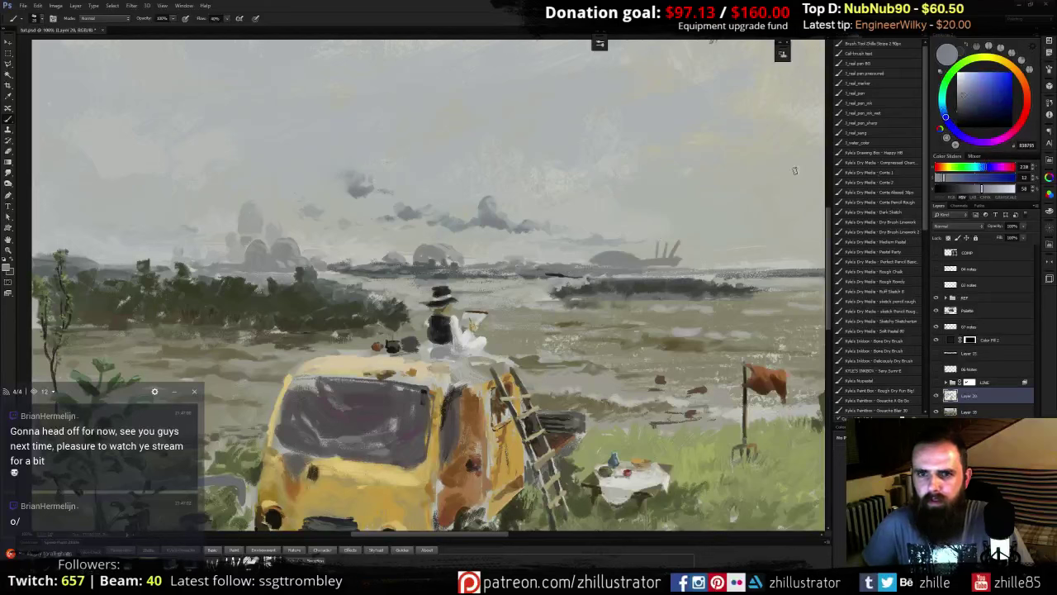
{"action": "left_click", "coordinate": [619, 241], "text": "alt"}
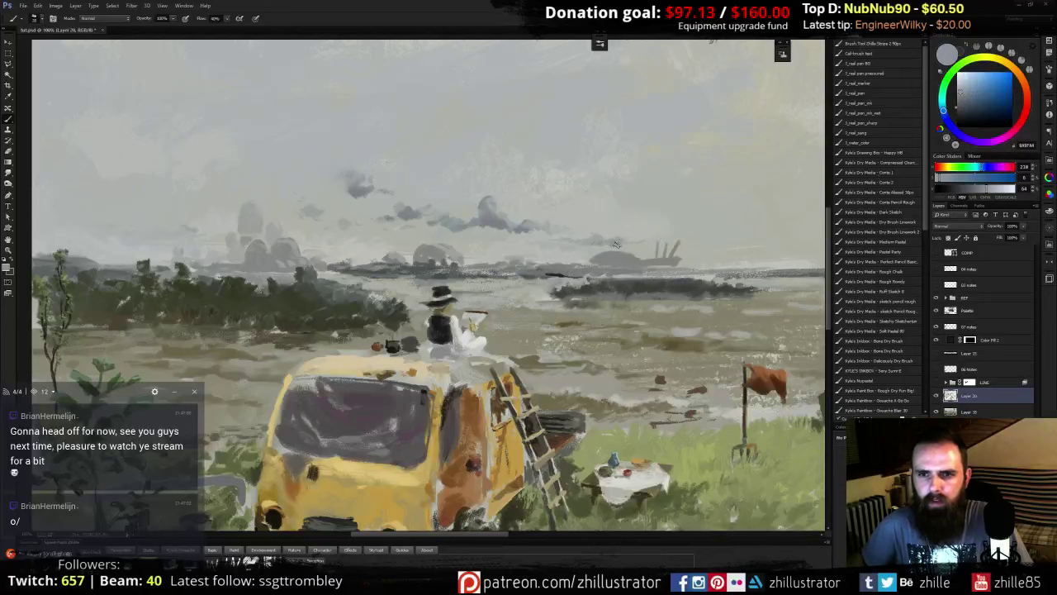
{"action": "left_click", "coordinate": [595, 238], "text": "alt"}
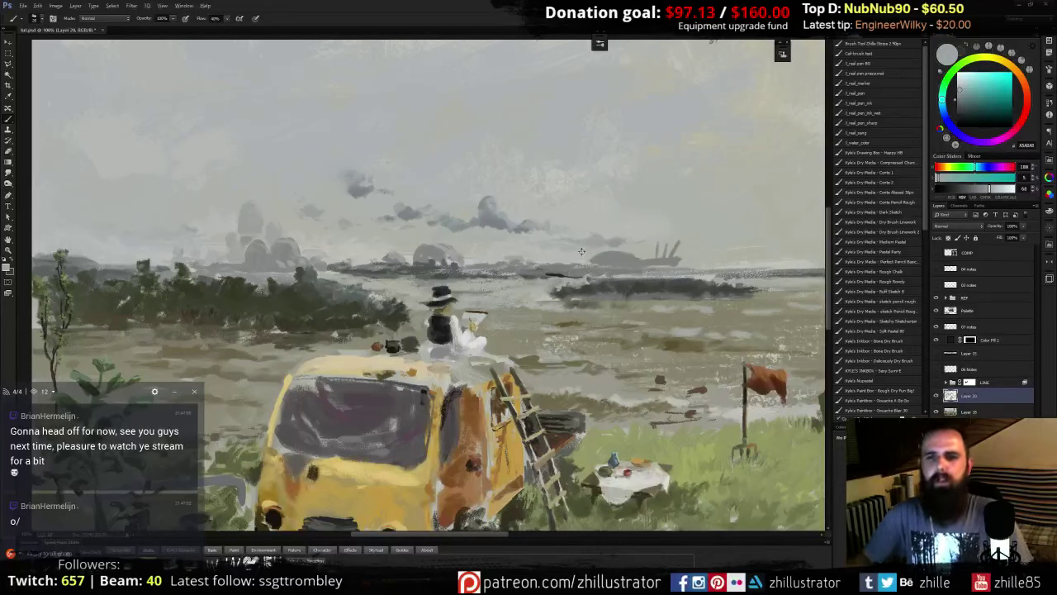
- Soften the main cloud's underside and the sky above the round dome with sampled greys and the Mixer Brush
{"action": "left_click", "coordinate": [494, 252], "text": "alt"}
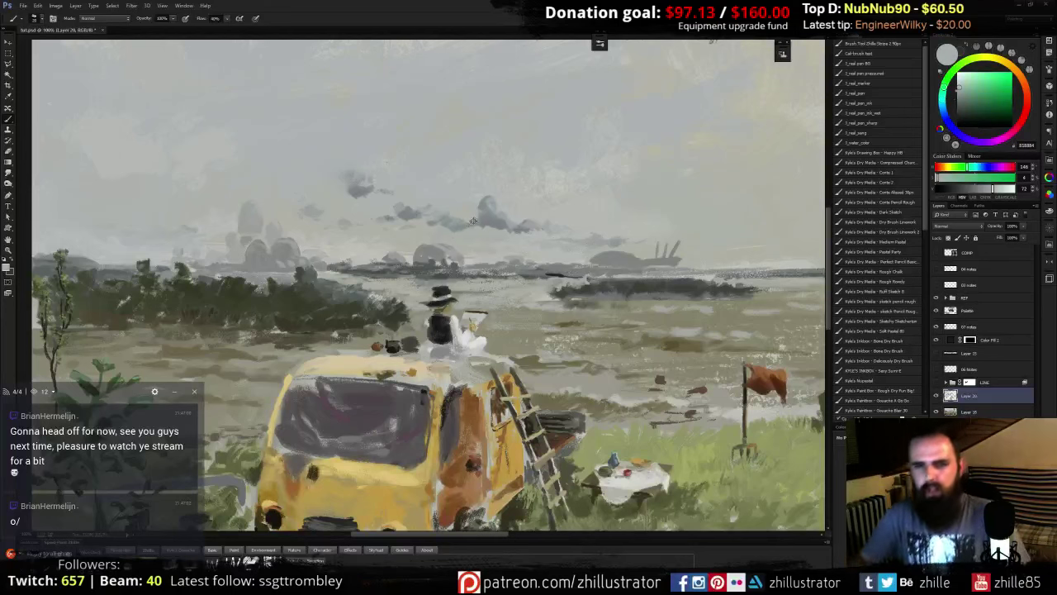
{"action": "left_click", "coordinate": [467, 224], "text": "alt"}
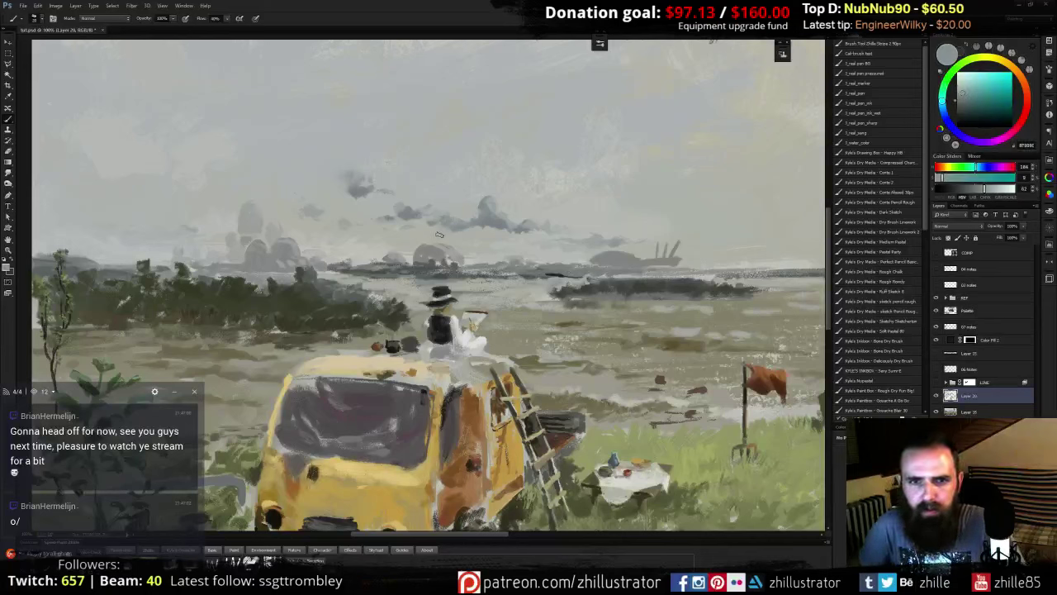
{"action": "left_click", "coordinate": [438, 237], "text": "alt"}
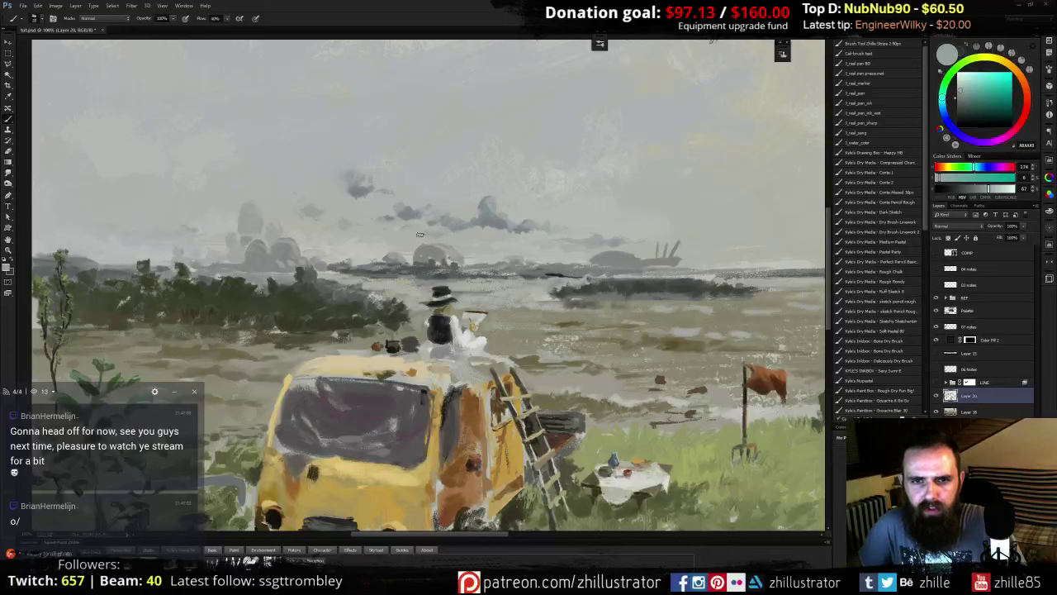
{"action": "left_click", "coordinate": [421, 235], "text": "alt"}
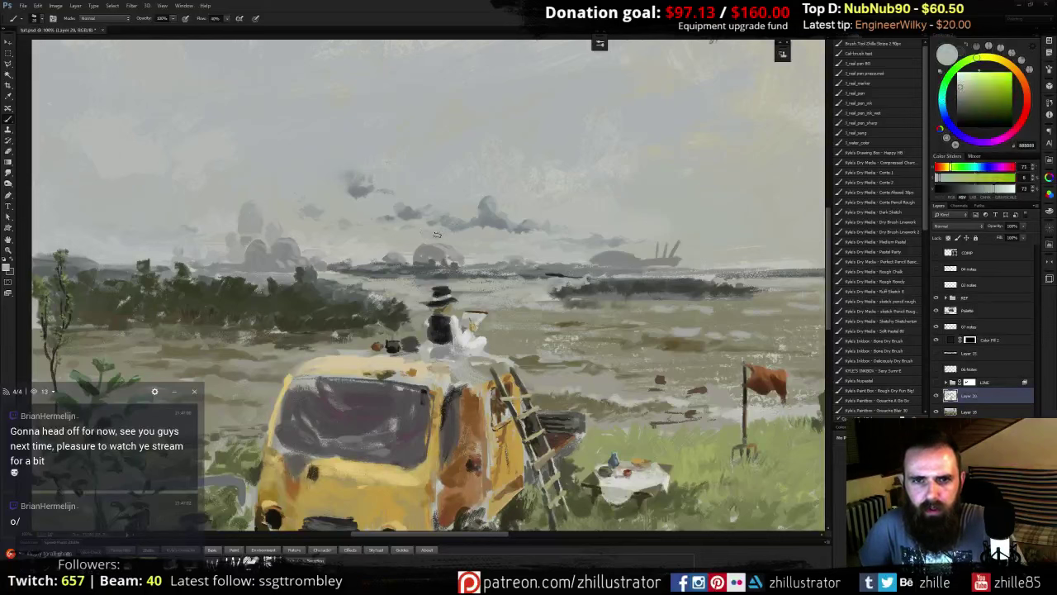
{"action": "left_click", "coordinate": [423, 236], "text": "alt"}
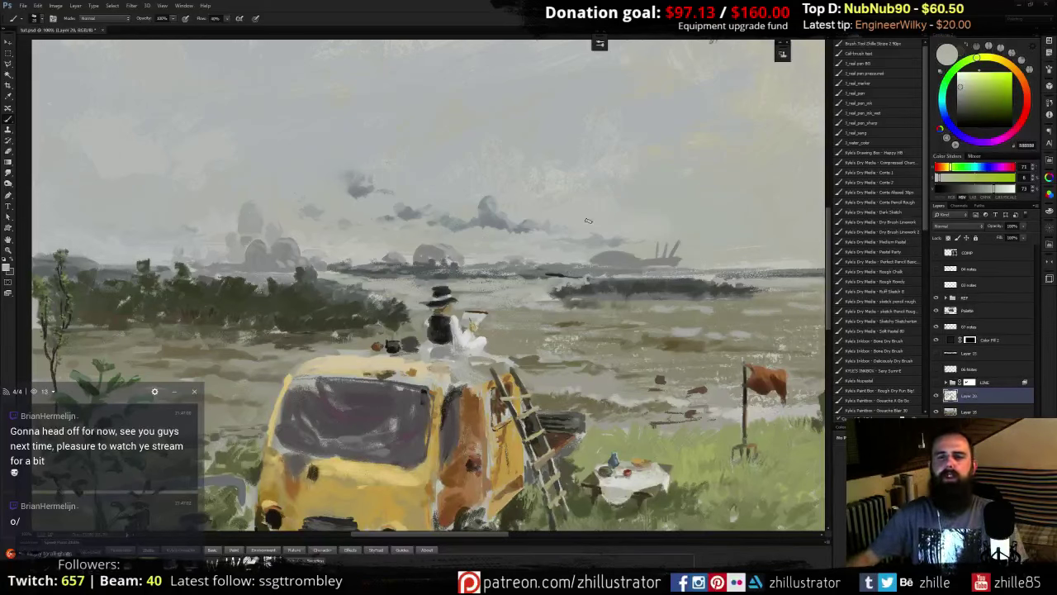
{"action": "left_click", "coordinate": [486, 227], "text": "alt"}
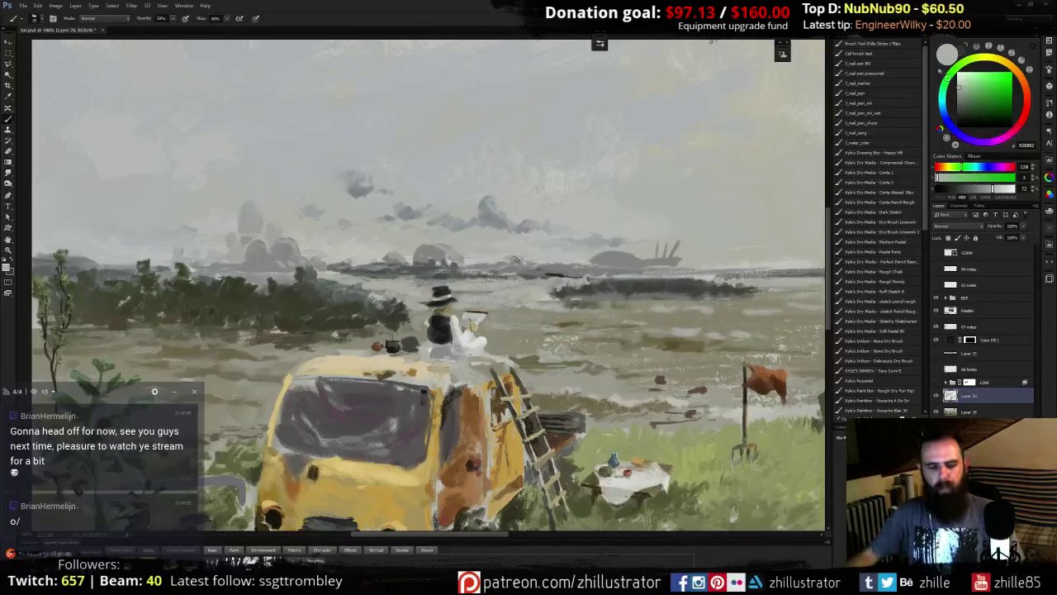
{"action": "key", "text": "shift+b"}
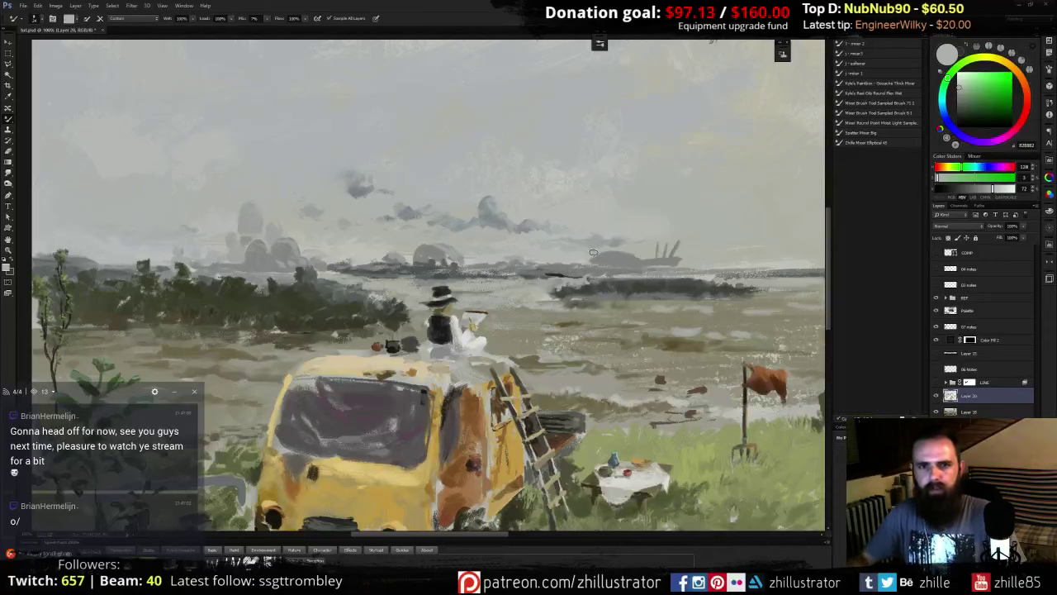
- Compare the whole painting with and without the current paint layer
{"action": "key", "text": "ctrl+minus"}
{"action": "key", "text": "ctrl+minus"}
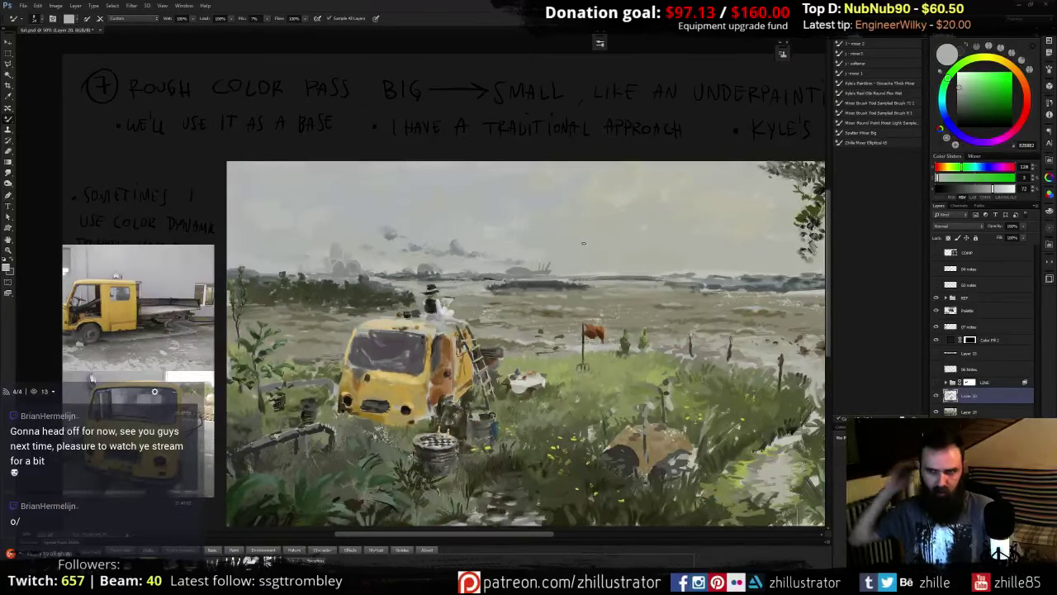
{"action": "left_click", "coordinate": [936, 394]}
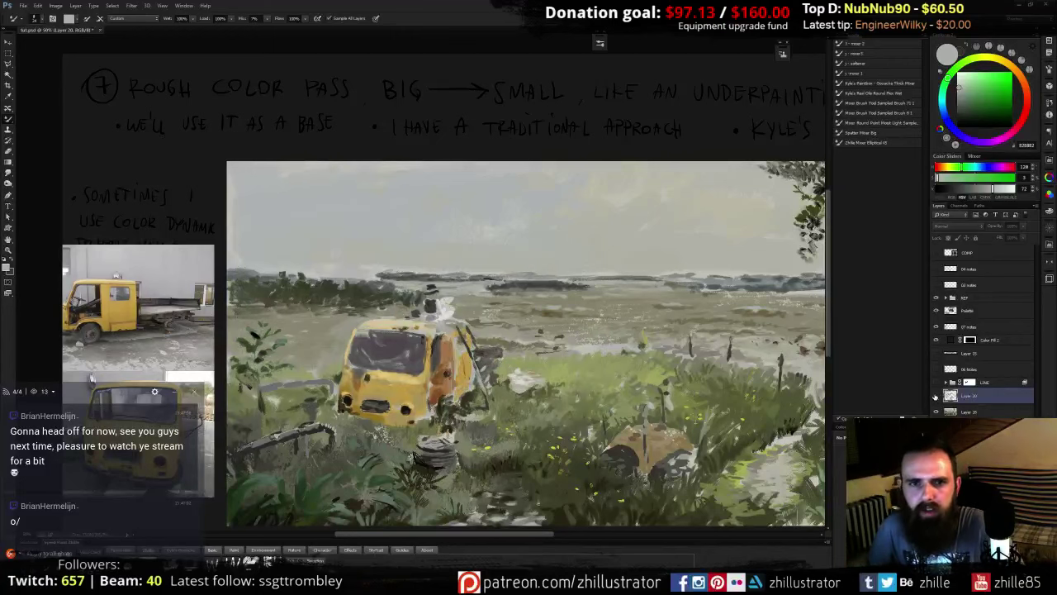
{"action": "left_click", "coordinate": [937, 396]}
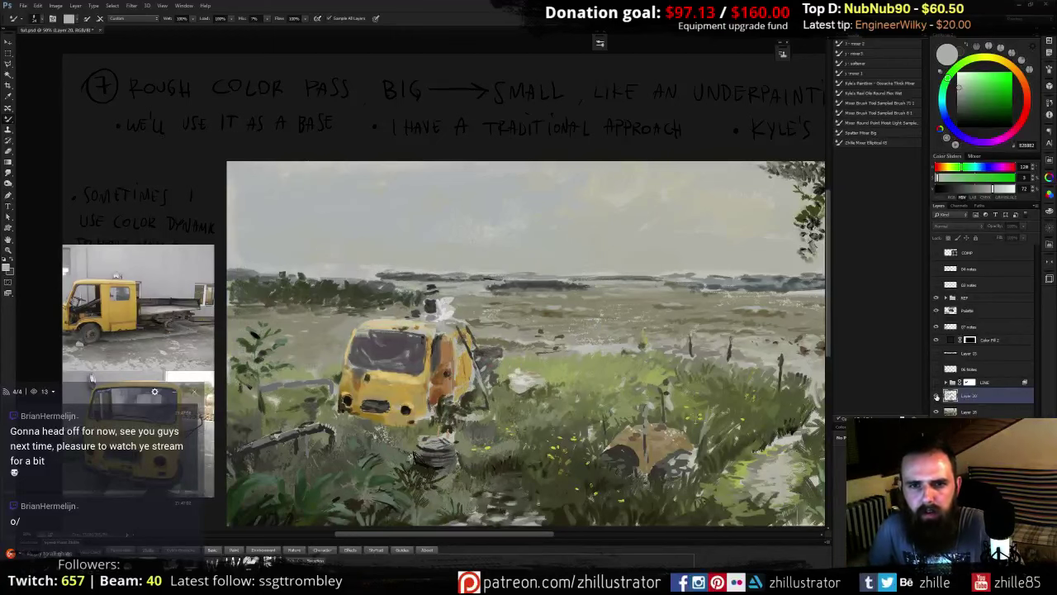
{"action": "left_click", "coordinate": [937, 397]}
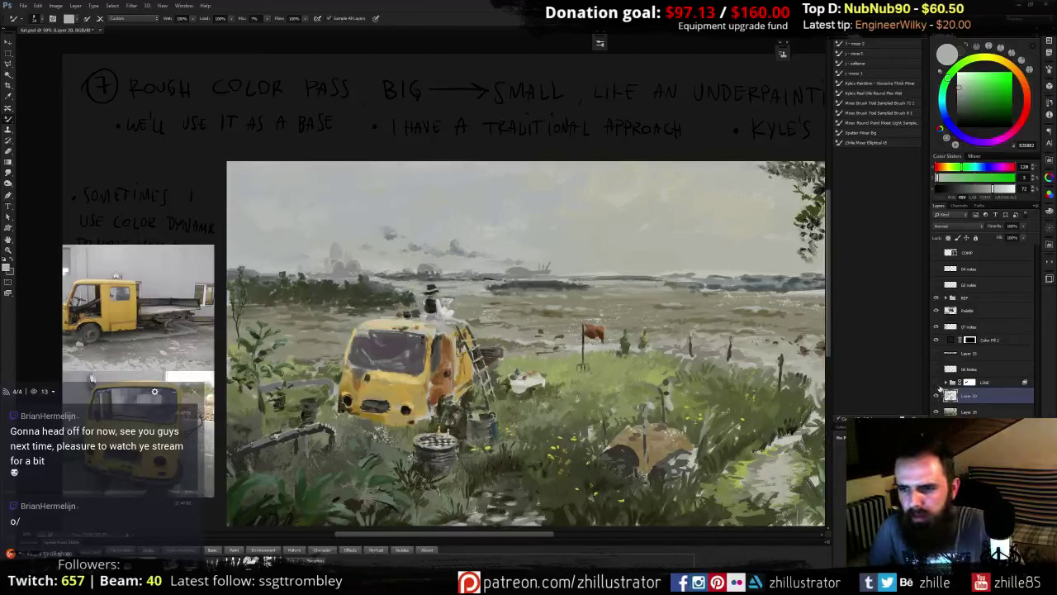
- Show the LINE group's sketch lines and paint the small outlined clouds to the right of the main cloud with sampled blue-greys
{"action": "left_click", "coordinate": [936, 382]}
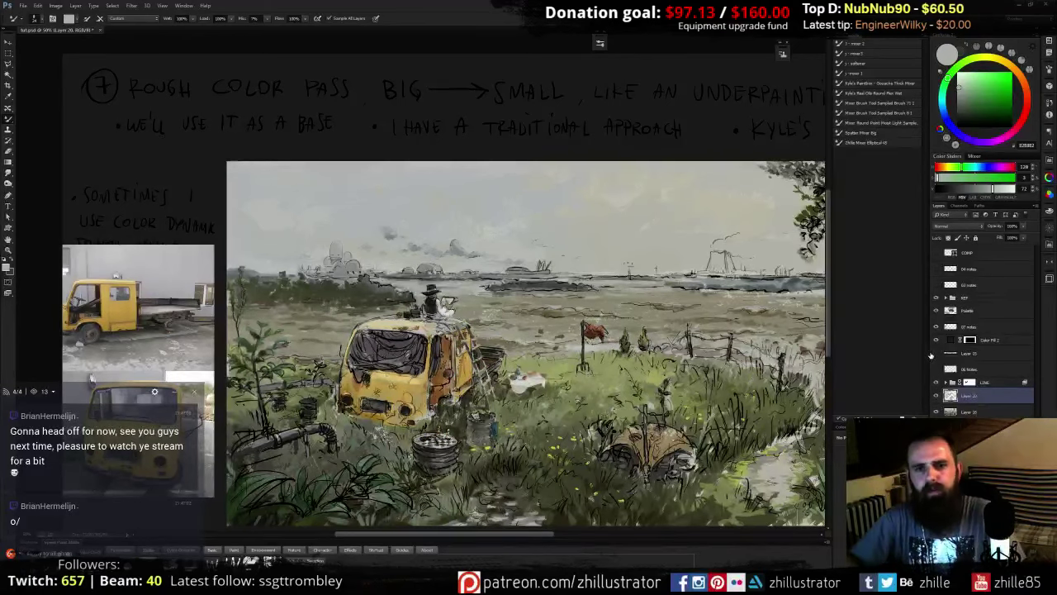
{"action": "key", "text": "ctrl+plus"}
{"action": "key", "text": "ctrl+plus"}
{"action": "left_click_drag", "start_coordinate": [512, 289], "coordinate": [376, 295]}
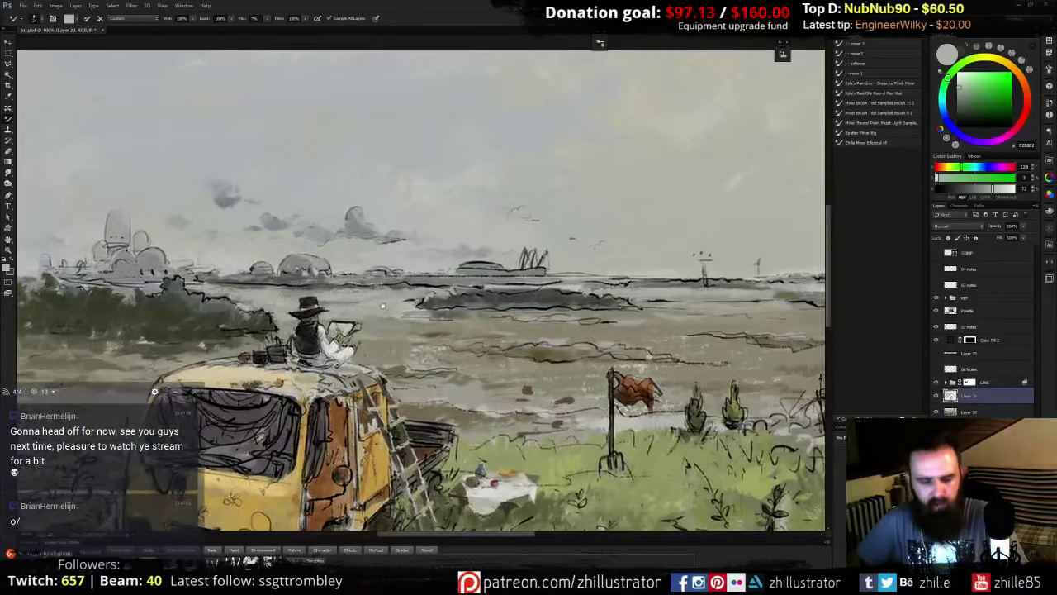
{"action": "key", "text": "b"}
{"action": "left_click", "coordinate": [518, 214], "text": "alt"}
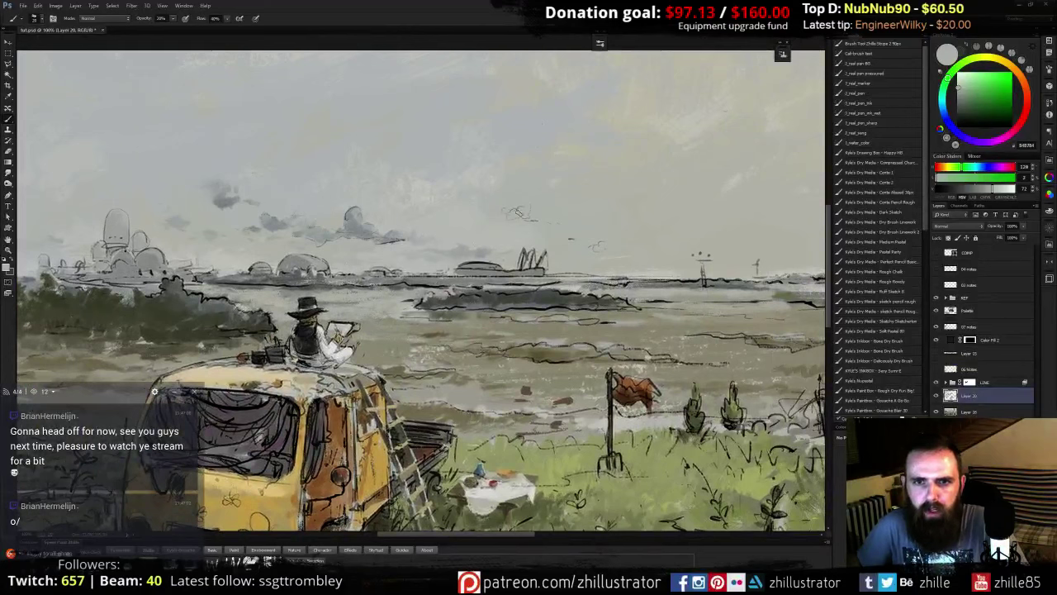
{"action": "left_click", "coordinate": [355, 230], "text": "alt"}
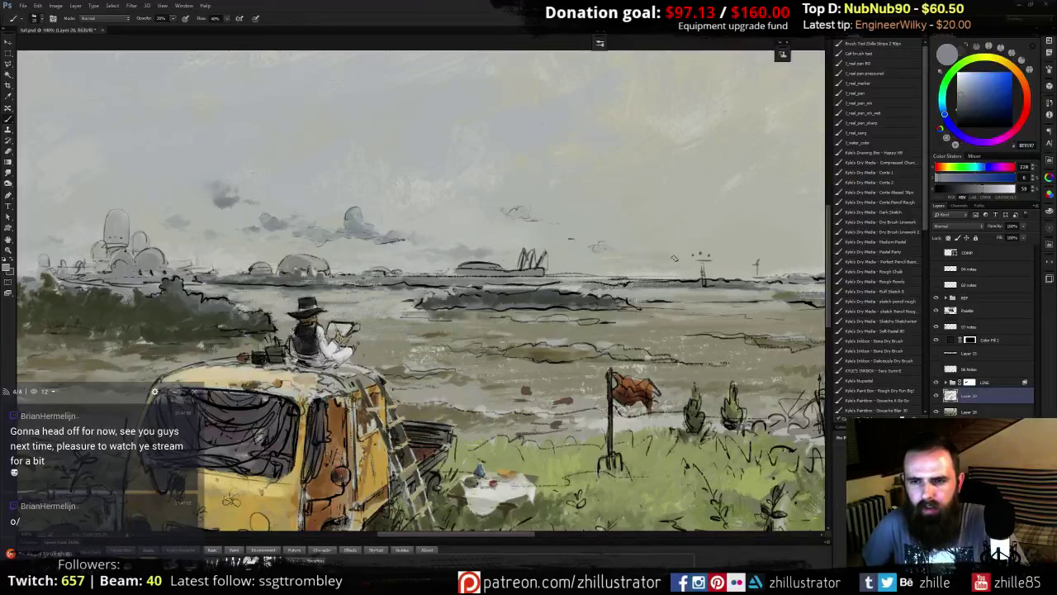
{"action": "left_click", "coordinate": [453, 237], "text": "alt"}
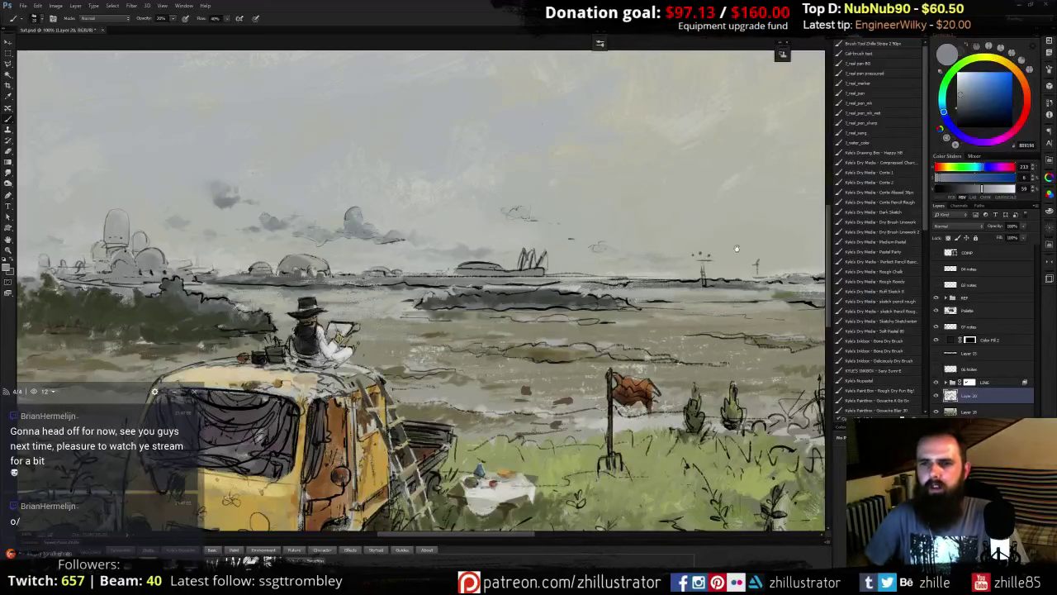
- Refine the sky just above the horizon beside the slanted posts with sampled and slightly lightened greys
{"action": "left_click_drag", "start_coordinate": [737, 249], "coordinate": [615, 243]}
{"action": "key", "text": "e"}
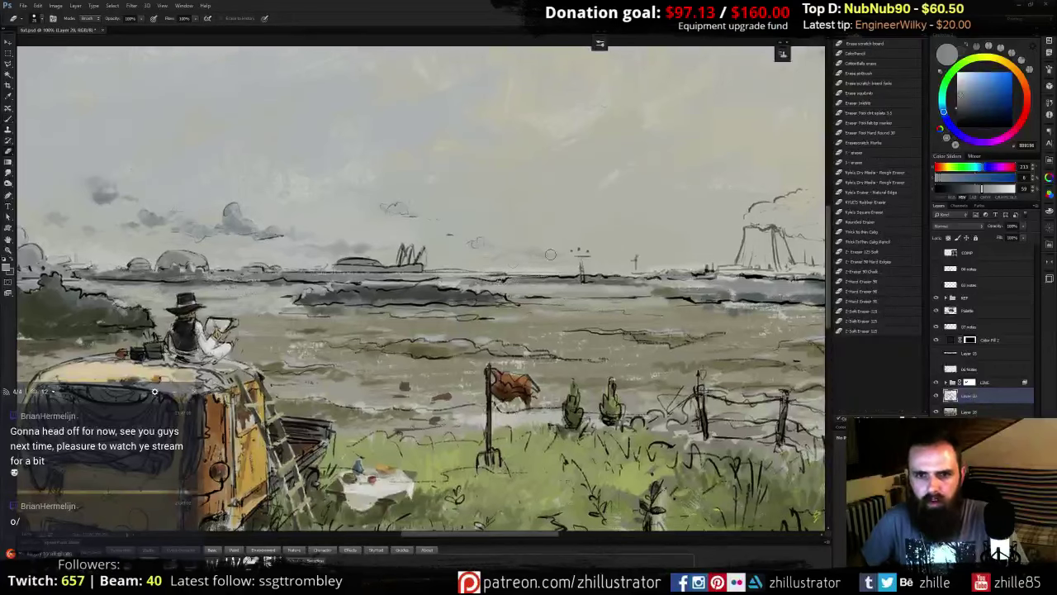
{"action": "key", "text": "b"}
{"action": "left_click", "coordinate": [461, 263], "text": "alt"}
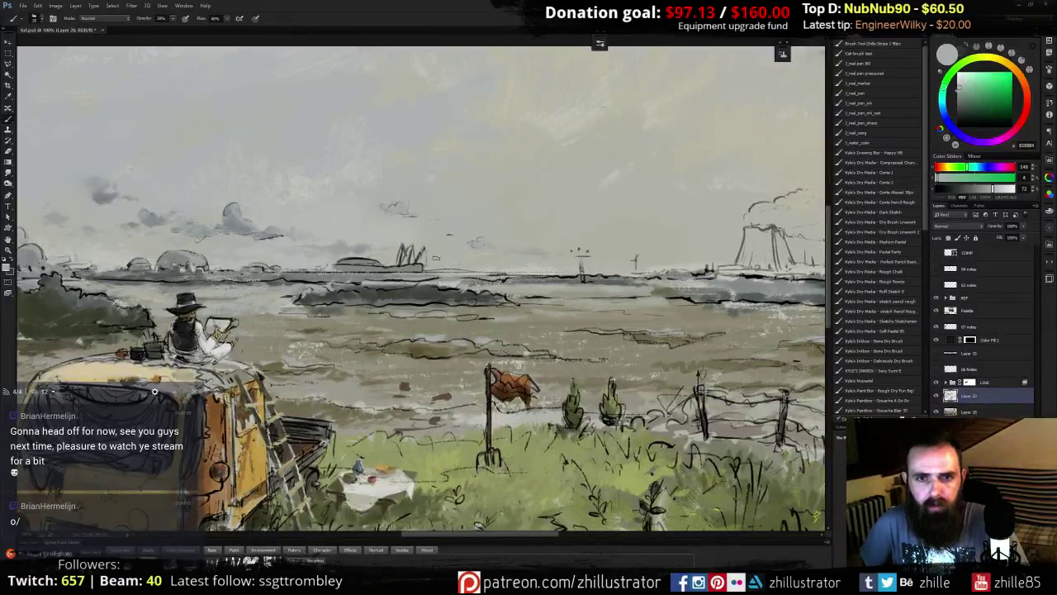
{"action": "left_click", "coordinate": [516, 270], "text": "alt"}
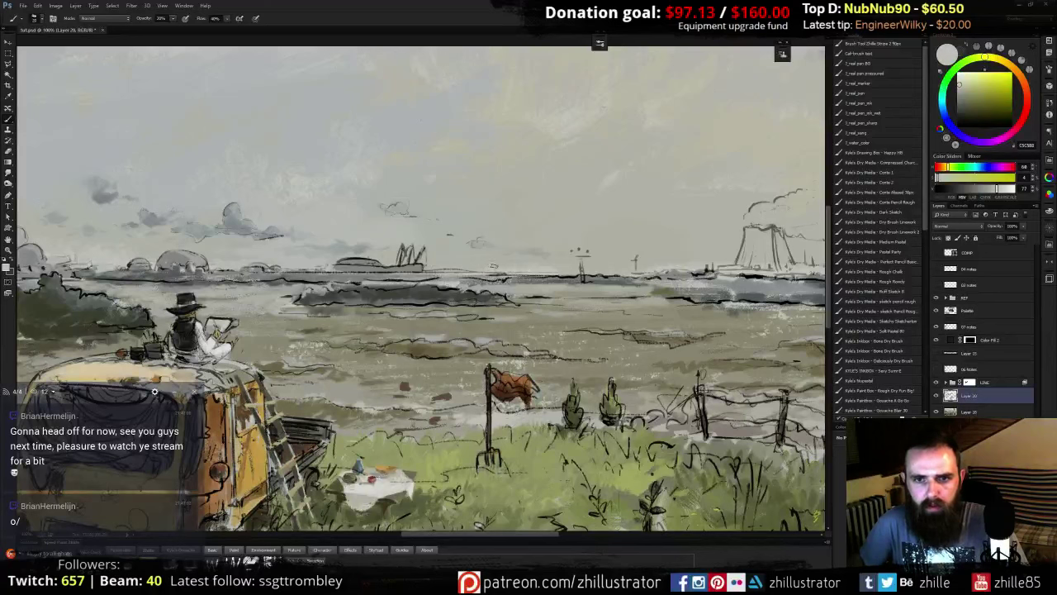
{"action": "left_click", "coordinate": [510, 271], "text": "alt"}
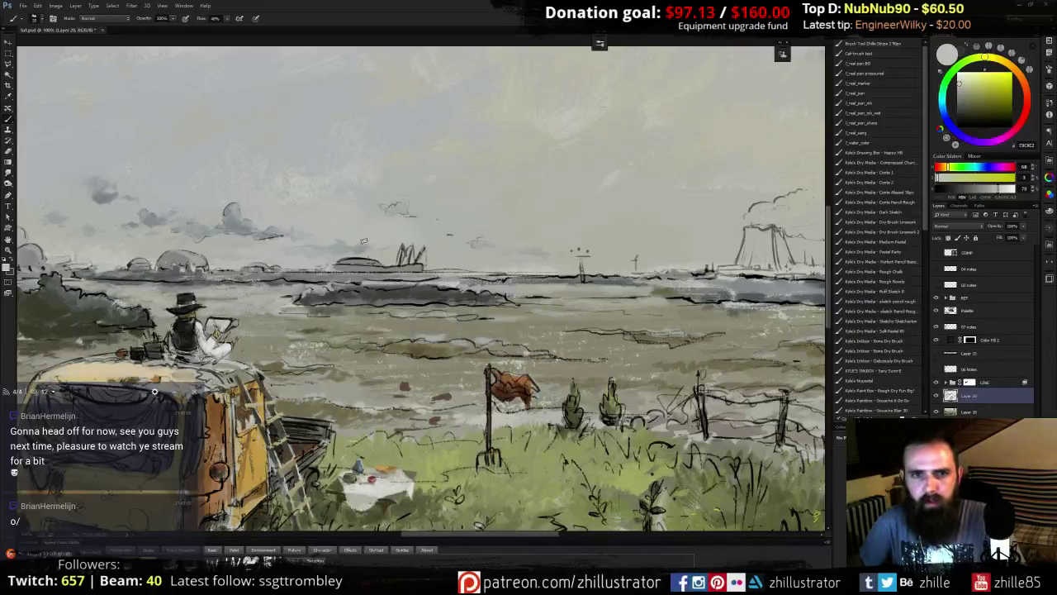
{"action": "left_click", "coordinate": [438, 266], "text": "alt"}
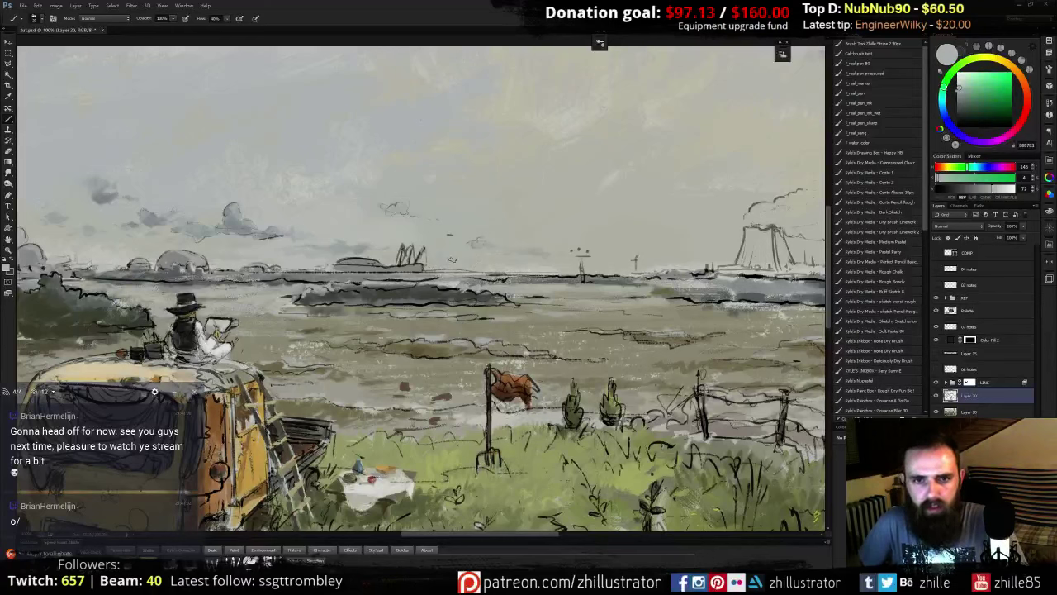
{"action": "left_click", "coordinate": [958, 84]}
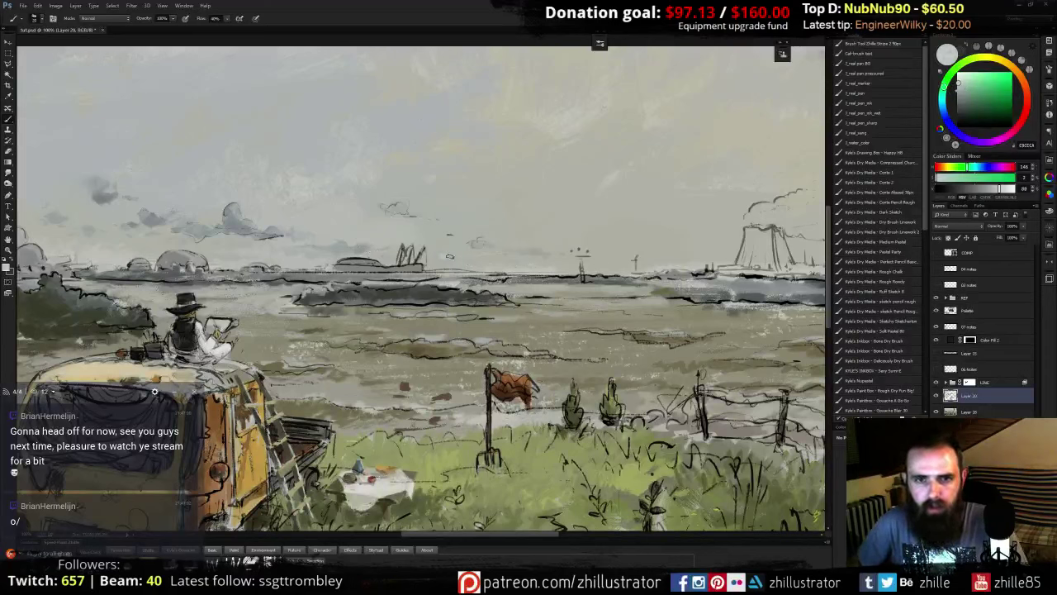
{"action": "left_click", "coordinate": [476, 263], "text": "alt"}
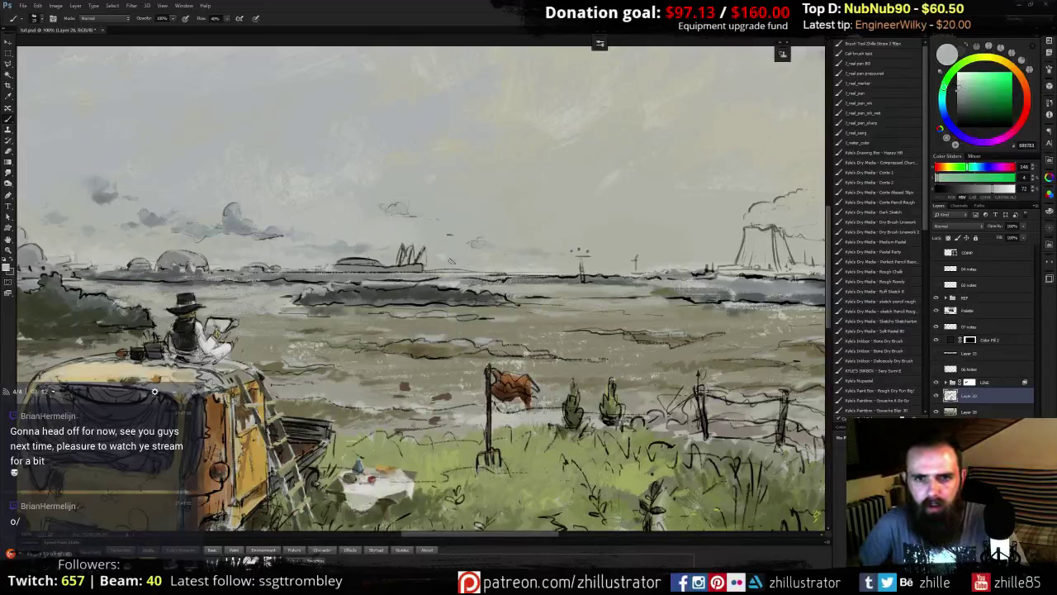
{"action": "left_click", "coordinate": [442, 261], "text": "alt"}
{"action": "left_click", "coordinate": [446, 258], "text": "alt"}
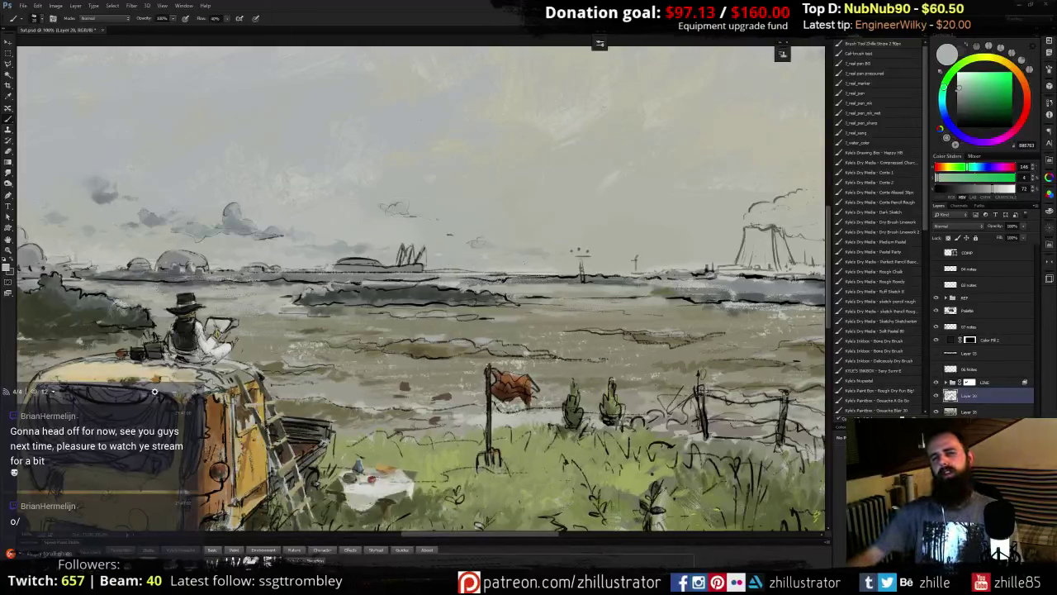
- Refine the pale strip along the horizon between the slanted posts and the small mast with sampled light greys
{"action": "left_click", "coordinate": [542, 265], "text": "alt"}
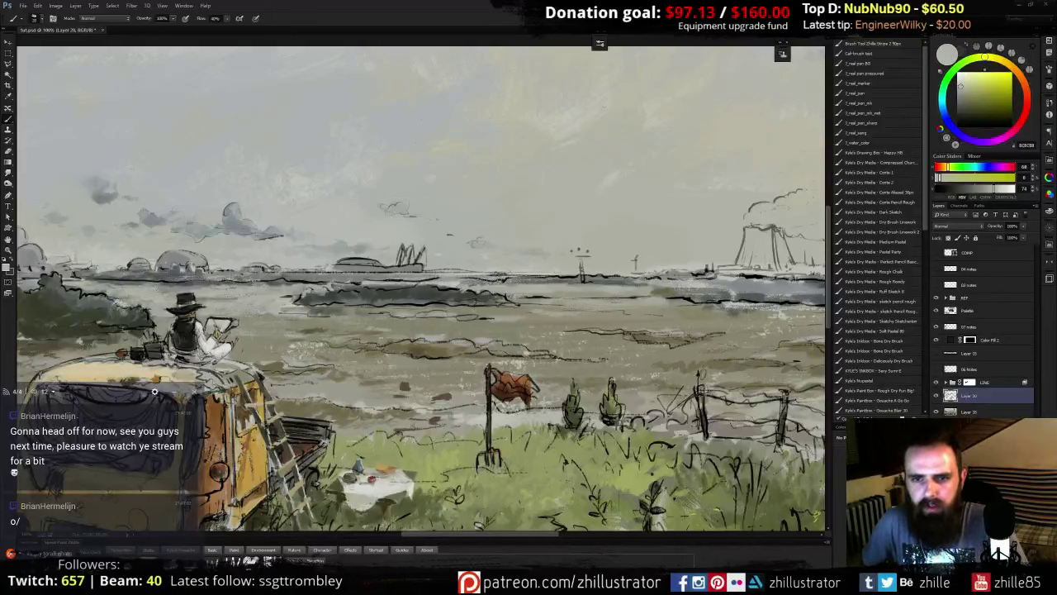
{"action": "left_click", "coordinate": [581, 279], "text": "alt"}
{"action": "left_click_drag", "start_coordinate": [551, 277], "coordinate": [474, 274]}
{"action": "left_click", "coordinate": [472, 266], "text": "alt"}
{"action": "left_click", "coordinate": [492, 277], "text": "alt"}
{"action": "left_click", "coordinate": [464, 274], "text": "alt"}
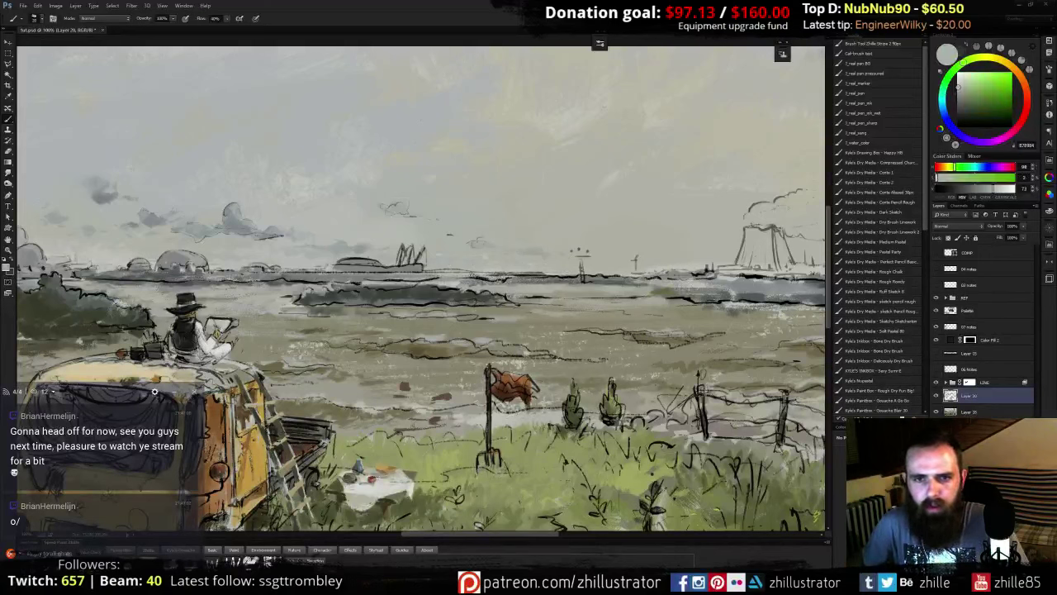
{"action": "left_click", "coordinate": [451, 280], "text": "alt"}
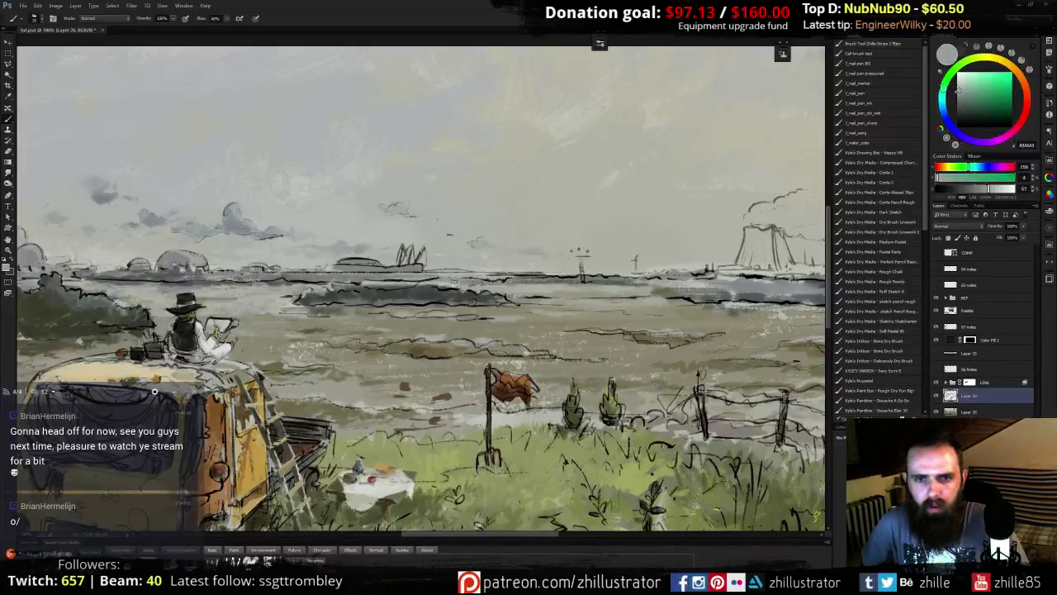
{"action": "left_click", "coordinate": [494, 289], "text": "alt"}
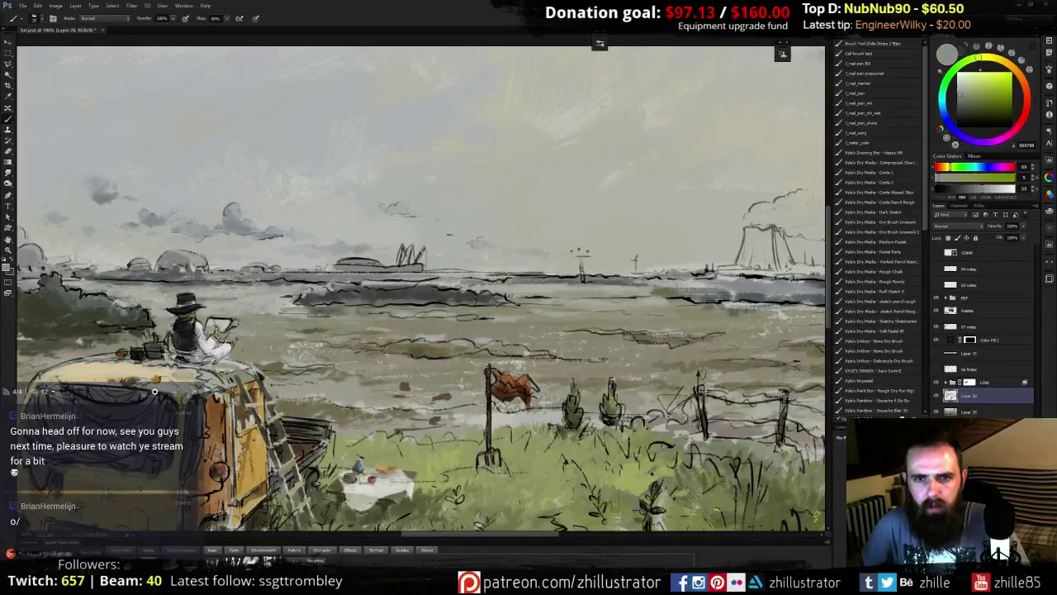
{"action": "left_click", "coordinate": [446, 270], "text": "alt"}
- Paint the distant shoreline on both sides of the small mast with sampled greys and a darker blue-grey
{"action": "left_click_drag", "start_coordinate": [560, 293], "coordinate": [511, 284]}
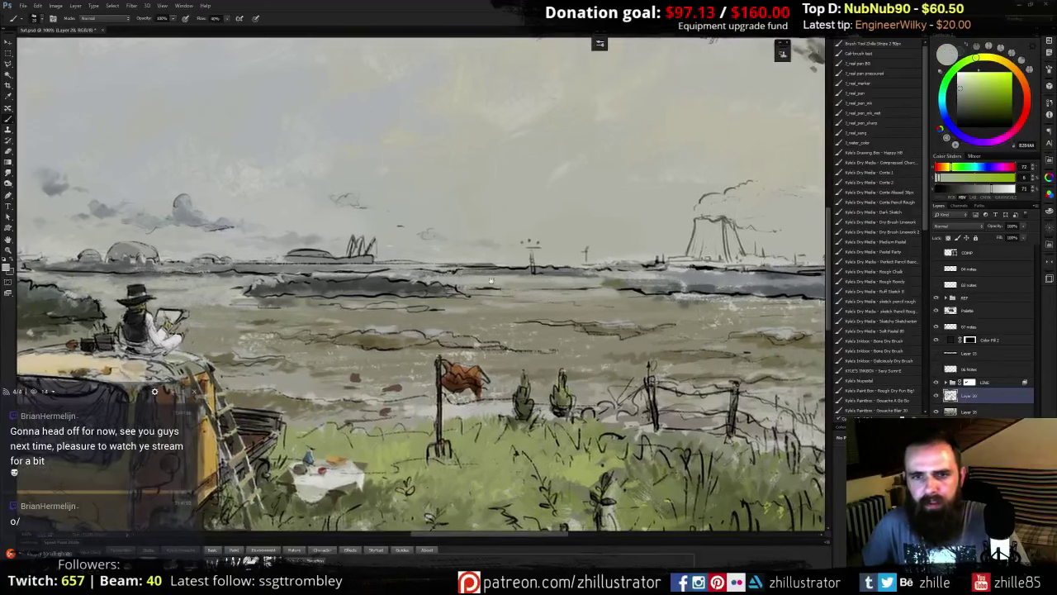
{"action": "left_click", "coordinate": [411, 274], "text": "alt"}
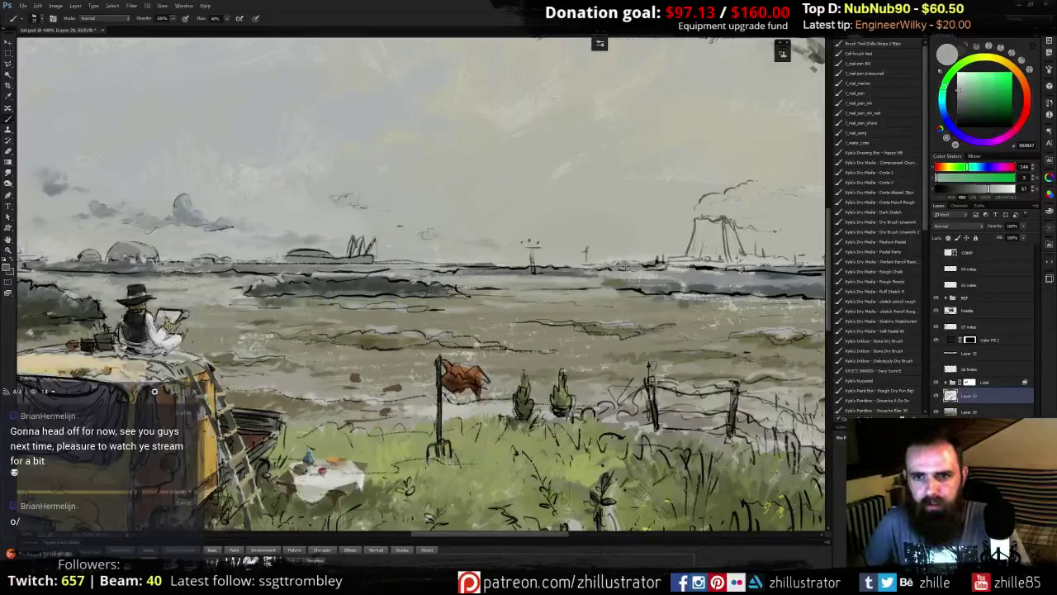
{"action": "left_click", "coordinate": [615, 266], "text": "alt"}
{"action": "left_click", "coordinate": [616, 264], "text": "alt"}
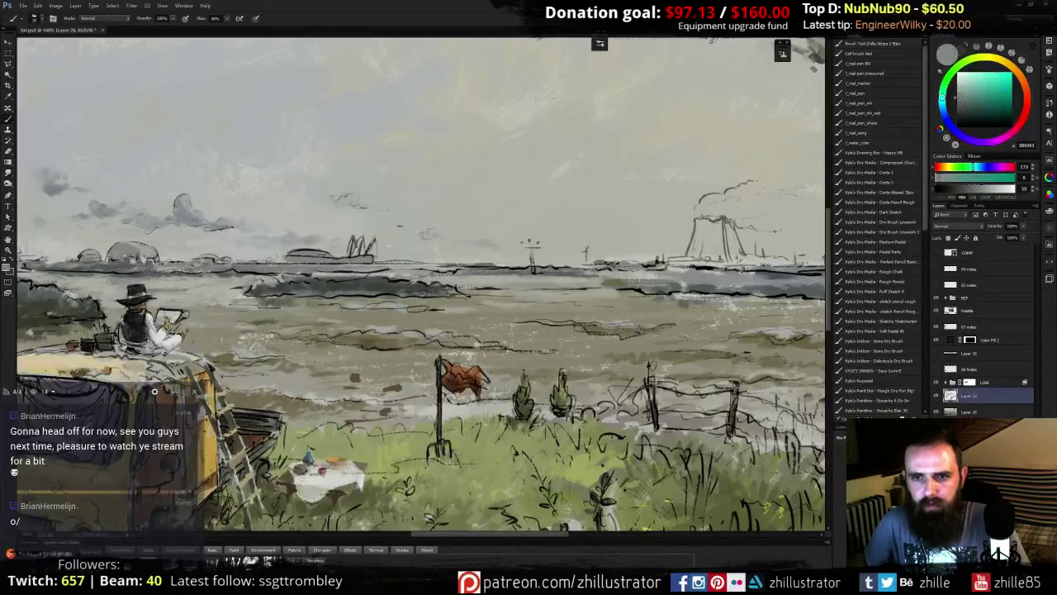
{"action": "mouse_move", "coordinate": [594, 263]}
{"action": "left_mouse_down"}
{"action": "mouse_move", "coordinate": [553, 266]}
{"action": "mouse_move", "coordinate": [566, 264]}
{"action": "left_mouse_up"}
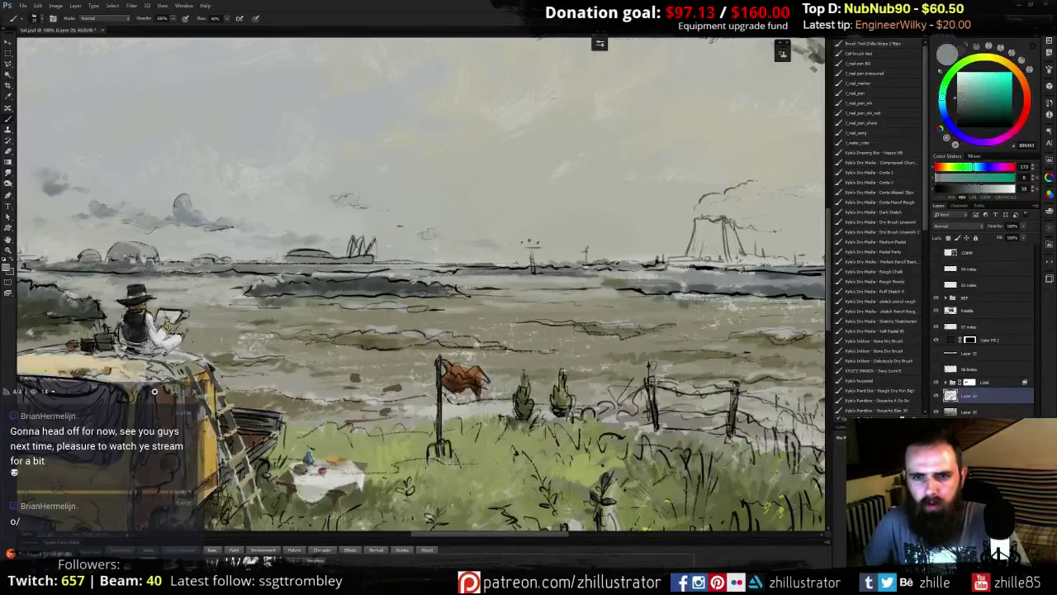
{"action": "left_click_drag", "start_coordinate": [519, 264], "coordinate": [449, 261]}
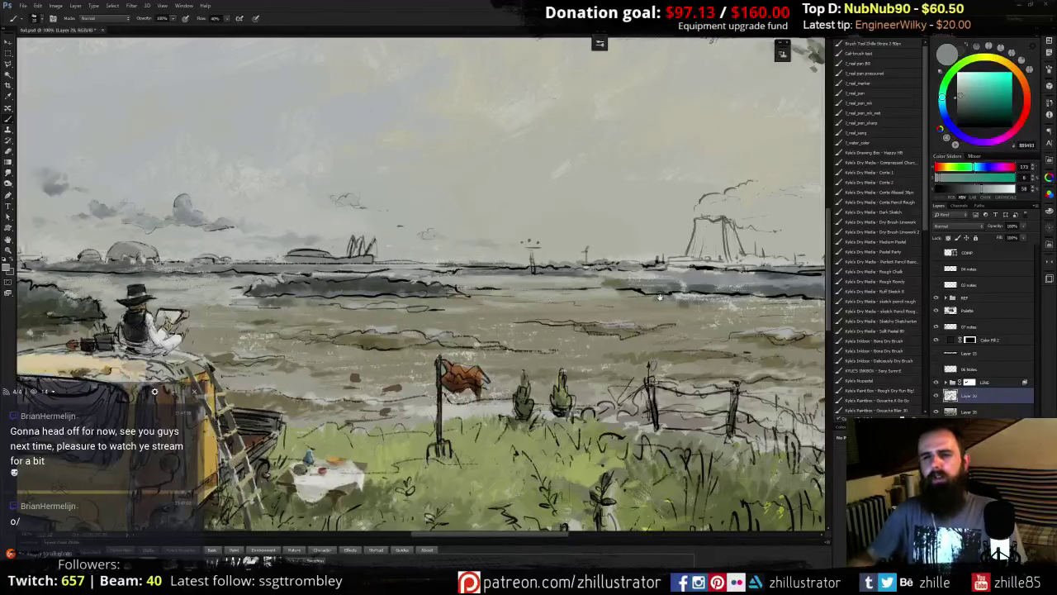
{"action": "mouse_move", "coordinate": [664, 265]}
{"action": "left_mouse_down"}
{"action": "mouse_move", "coordinate": [533, 263]}
{"action": "mouse_move", "coordinate": [566, 265]}
{"action": "left_mouse_up"}
- Sample the hazy blue-greys of the cooling tower and the distant buildings from the reference photo
{"action": "mouse_move", "coordinate": [630, 255]}
{"action": "left_mouse_down"}
{"action": "mouse_move", "coordinate": [464, 283]}
{"action": "mouse_move", "coordinate": [351, 283]}
{"action": "left_mouse_up"}
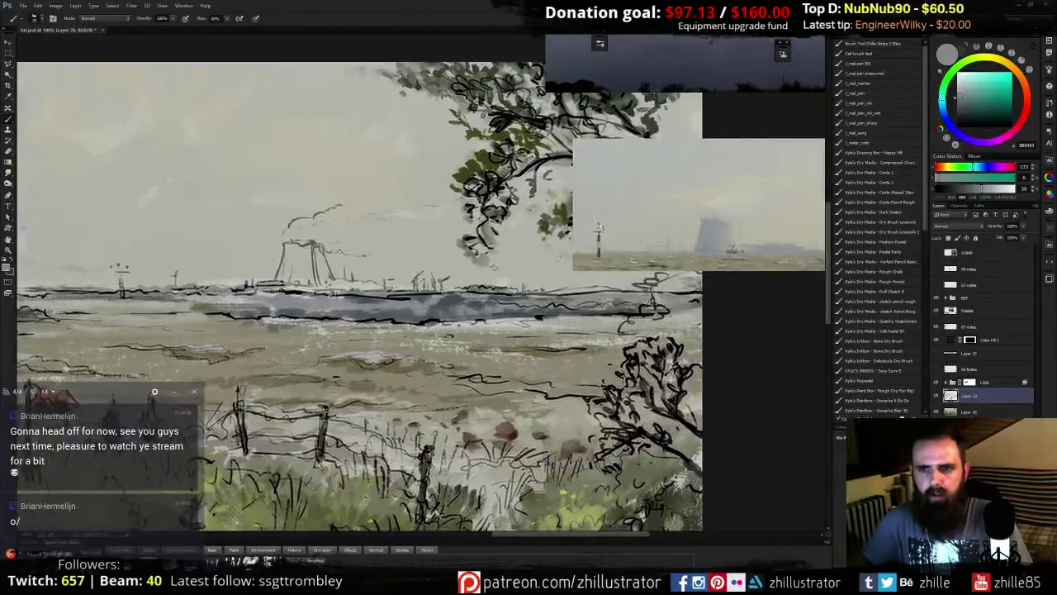
{"action": "left_click", "coordinate": [717, 240], "text": "alt"}
{"action": "left_click", "coordinate": [727, 241], "text": "alt"}
{"action": "left_click", "coordinate": [748, 247], "text": "alt"}
{"action": "left_click", "coordinate": [770, 248], "text": "alt"}
{"action": "left_click", "coordinate": [785, 248], "text": "alt"}
{"action": "mouse_move", "coordinate": [785, 247]}
{"action": "left_mouse_down"}
{"action": "mouse_move", "coordinate": [700, 240]}
{"action": "mouse_move", "coordinate": [770, 247]}
{"action": "left_mouse_up"}
{"action": "left_click_drag", "start_coordinate": [668, 247], "coordinate": [811, 176]}
- Shift the sampled colour to a lighter blue-grey with hue 177 and block in the sketched cooling tower
{"action": "left_click", "coordinate": [962, 92]}
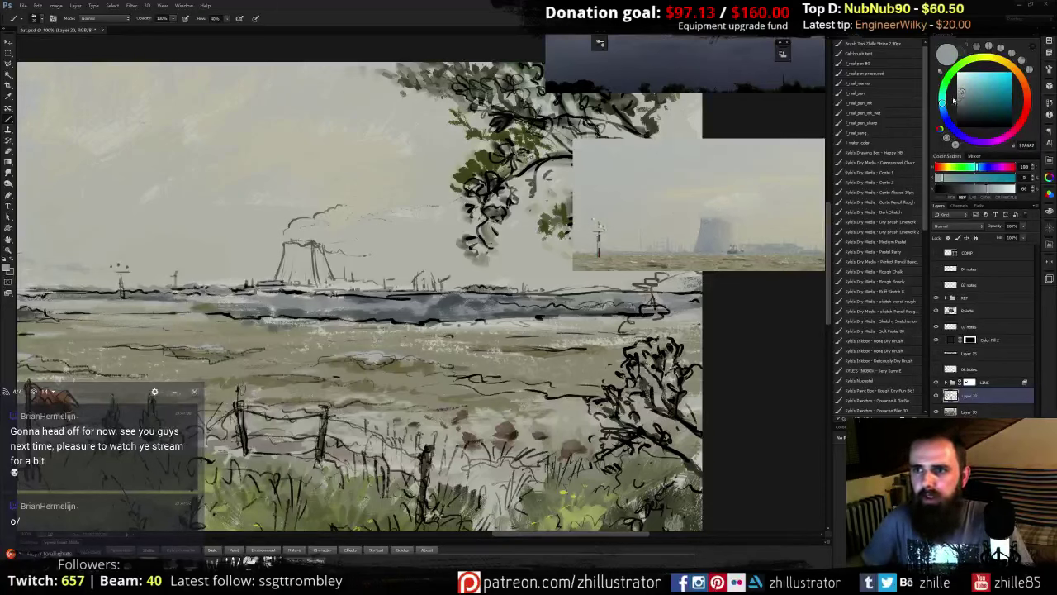
{"action": "left_click_drag", "start_coordinate": [943, 107], "coordinate": [942, 104]}
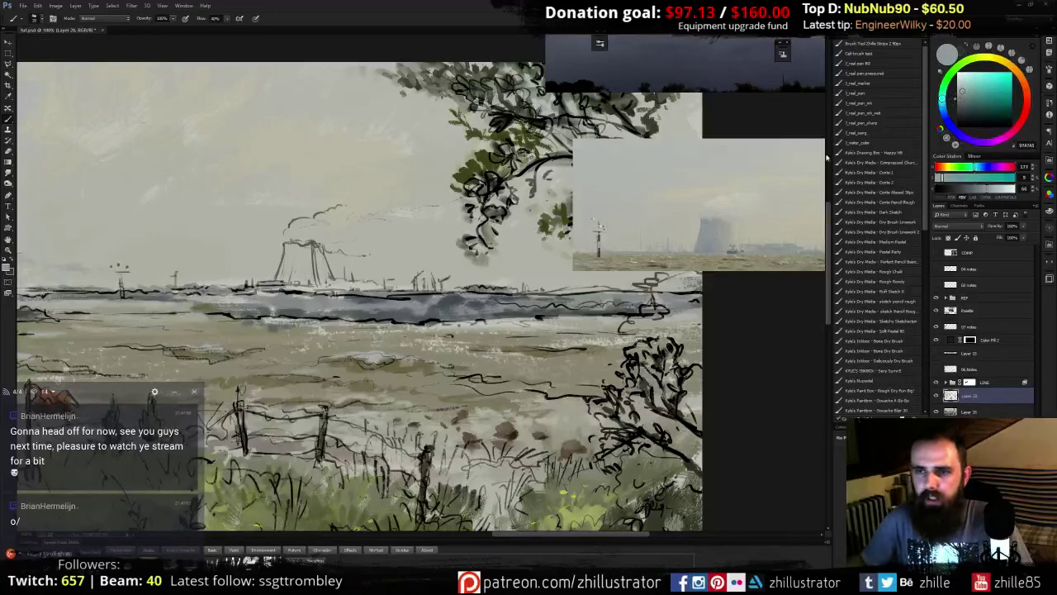
{"action": "left_click", "coordinate": [962, 88]}
{"action": "left_click_drag", "start_coordinate": [371, 321], "coordinate": [529, 294]}
{"action": "mouse_move", "coordinate": [450, 223]}
{"action": "left_mouse_down"}
{"action": "mouse_move", "coordinate": [450, 242]}
{"action": "mouse_move", "coordinate": [469, 233]}
{"action": "mouse_move", "coordinate": [444, 249]}
{"action": "mouse_move", "coordinate": [457, 256]}
{"action": "left_mouse_up"}
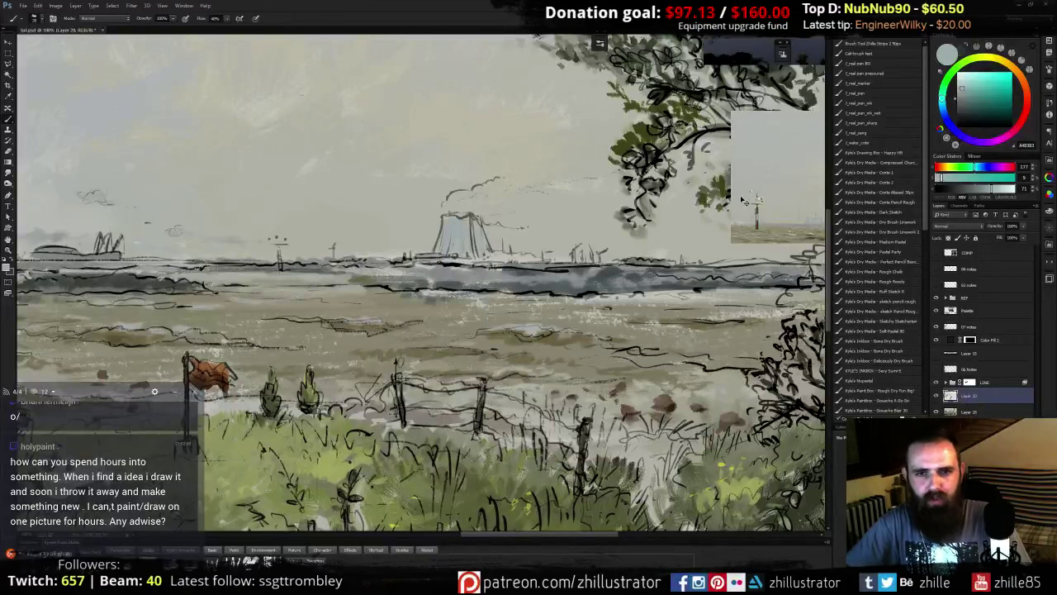
- Check the cooling tower against the whole painting and shade it with slightly darker blue-greys
{"action": "key", "text": "ctrl+minus"}
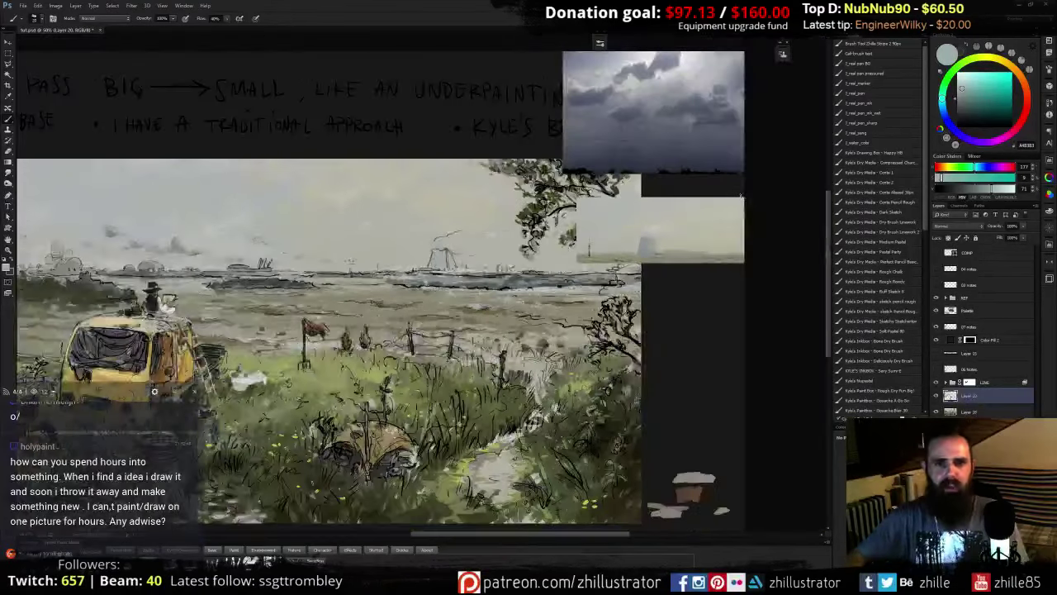
{"action": "key", "text": "ctrl+plus"}
{"action": "key", "text": "ctrl+plus"}
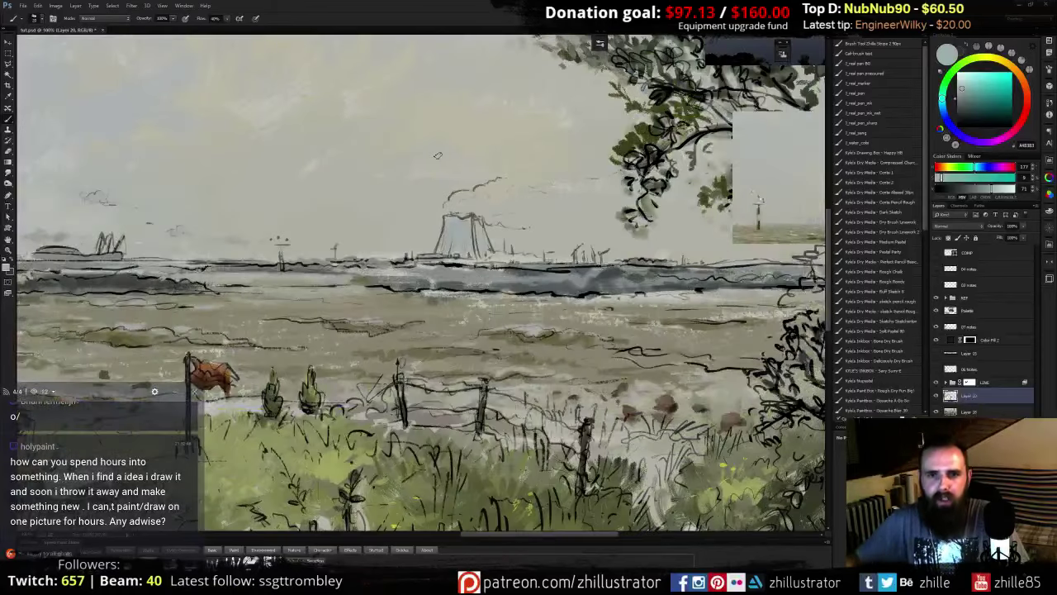
{"action": "left_click", "coordinate": [958, 91]}
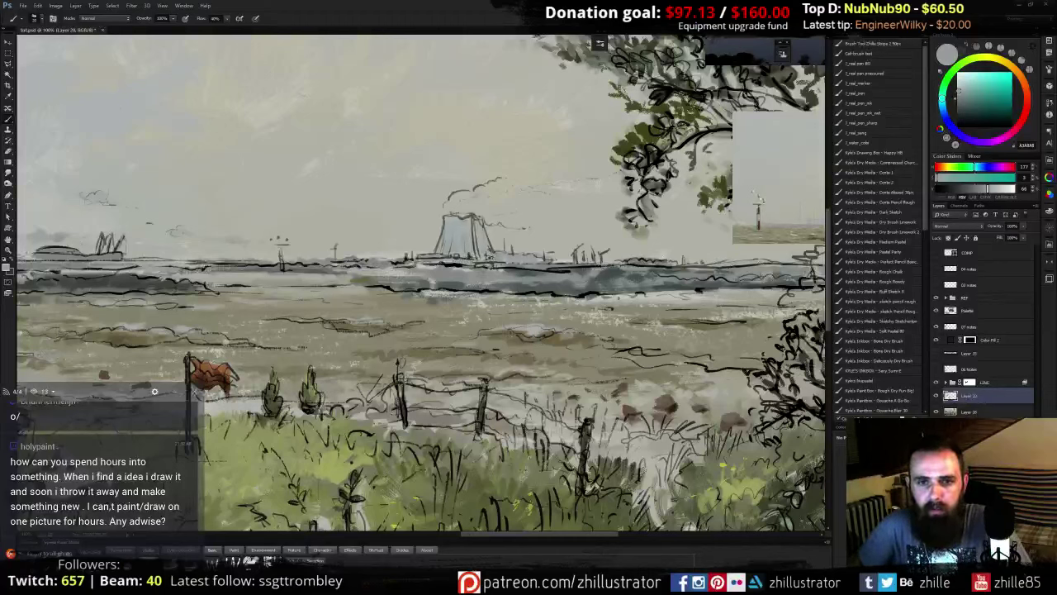
{"action": "left_click", "coordinate": [958, 94]}
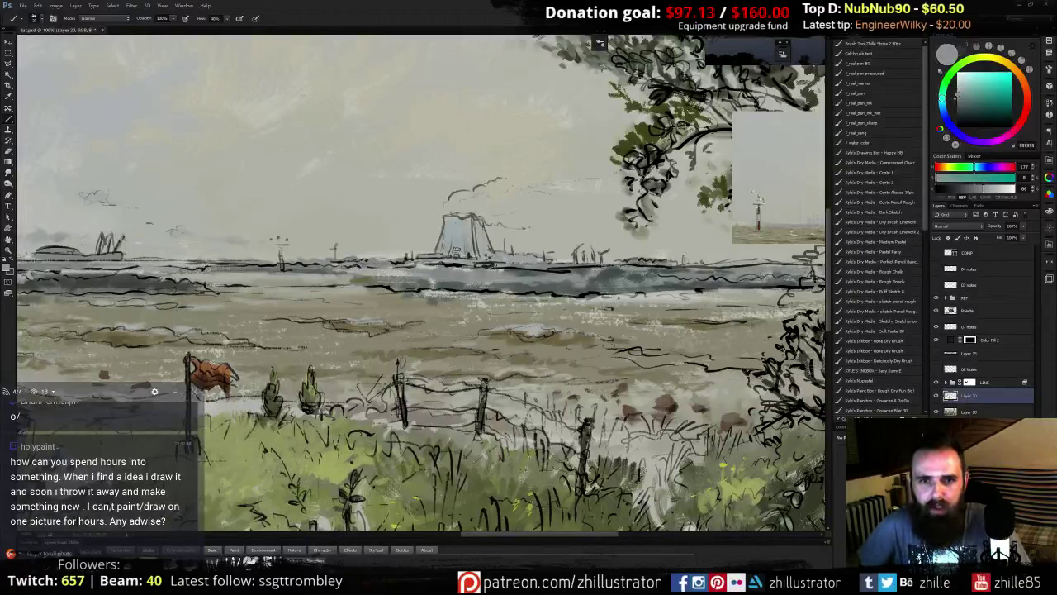
- Refine the cooling tower's edges and shading with greys sampled from the tower and the sky around it
{"action": "mouse_move", "coordinate": [449, 241]}
{"action": "left_mouse_down"}
{"action": "mouse_move", "coordinate": [563, 141]}
{"action": "mouse_move", "coordinate": [578, 109]}
{"action": "mouse_move", "coordinate": [504, 260]}
{"action": "mouse_move", "coordinate": [465, 309]}
{"action": "left_mouse_up"}
{"action": "left_click", "coordinate": [488, 295], "text": "alt"}
{"action": "left_click", "coordinate": [453, 290], "text": "alt"}
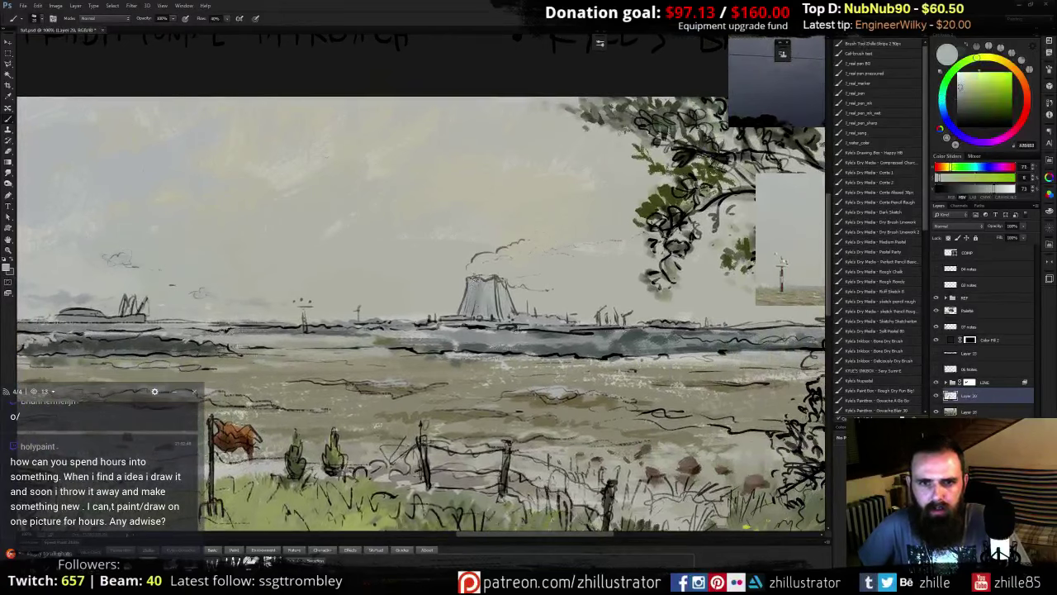
{"action": "left_click", "coordinate": [481, 307], "text": "alt"}
{"action": "left_click", "coordinate": [487, 294], "text": "alt"}
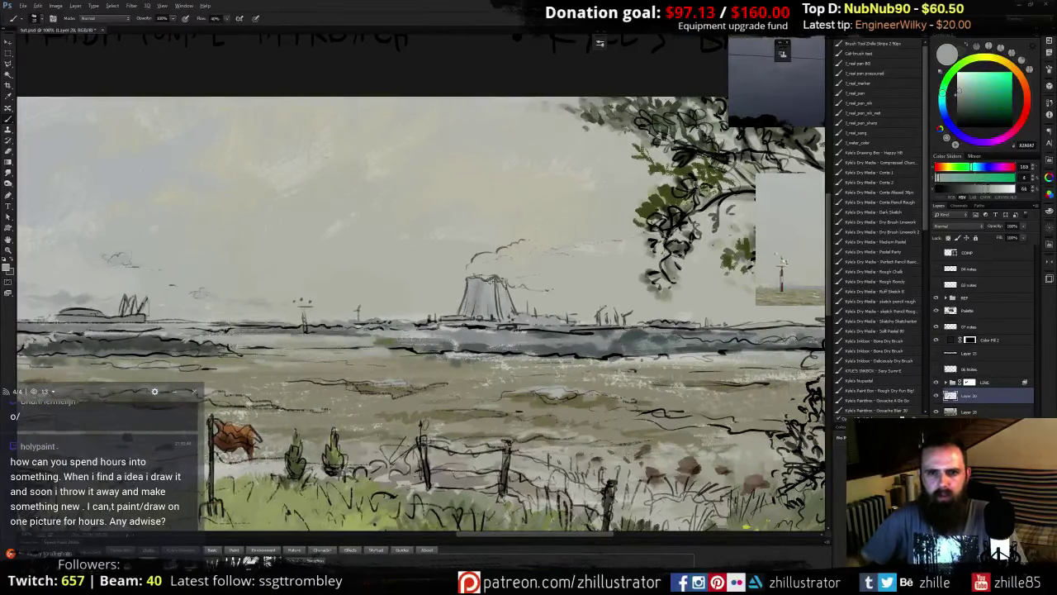
- Paint the steam cloud above the cooling tower with a lightened warm grey based on the sampled sky colour
{"action": "left_click", "coordinate": [507, 253], "text": "alt"}
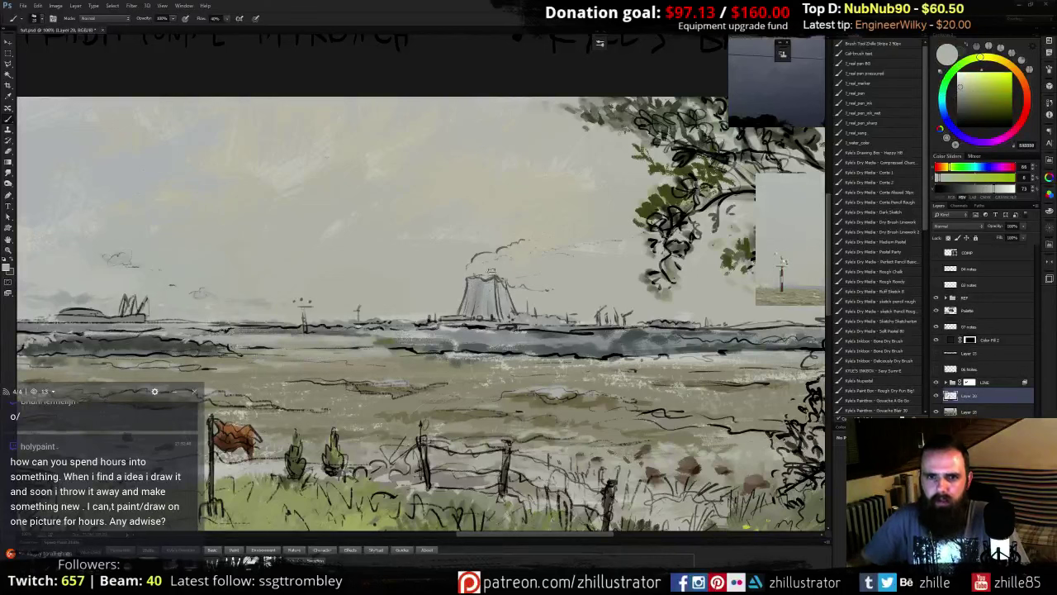
{"action": "left_click_drag", "start_coordinate": [960, 89], "coordinate": [959, 93]}
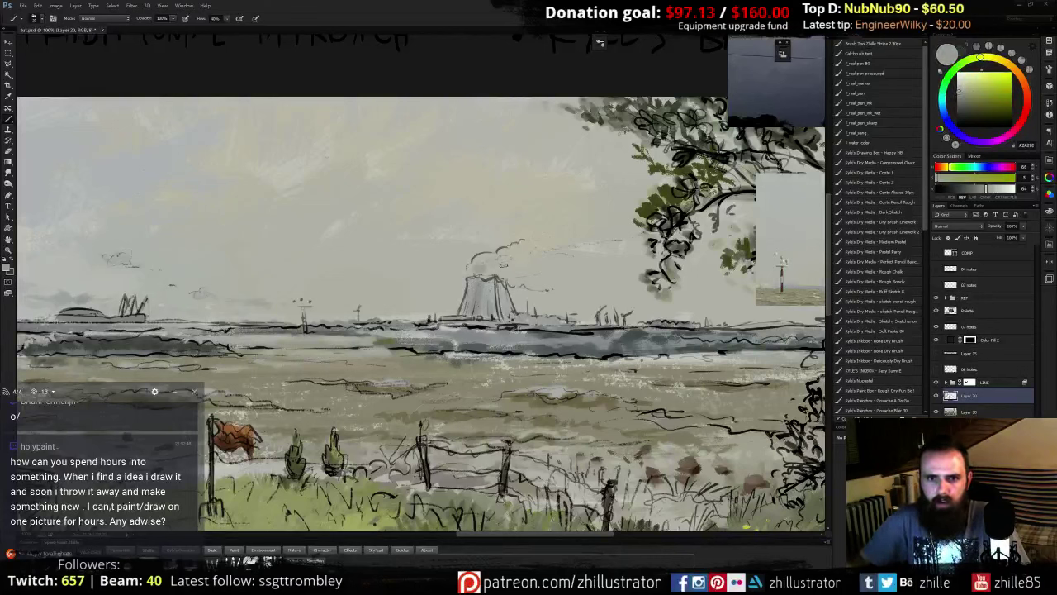
{"action": "left_click", "coordinate": [958, 79]}
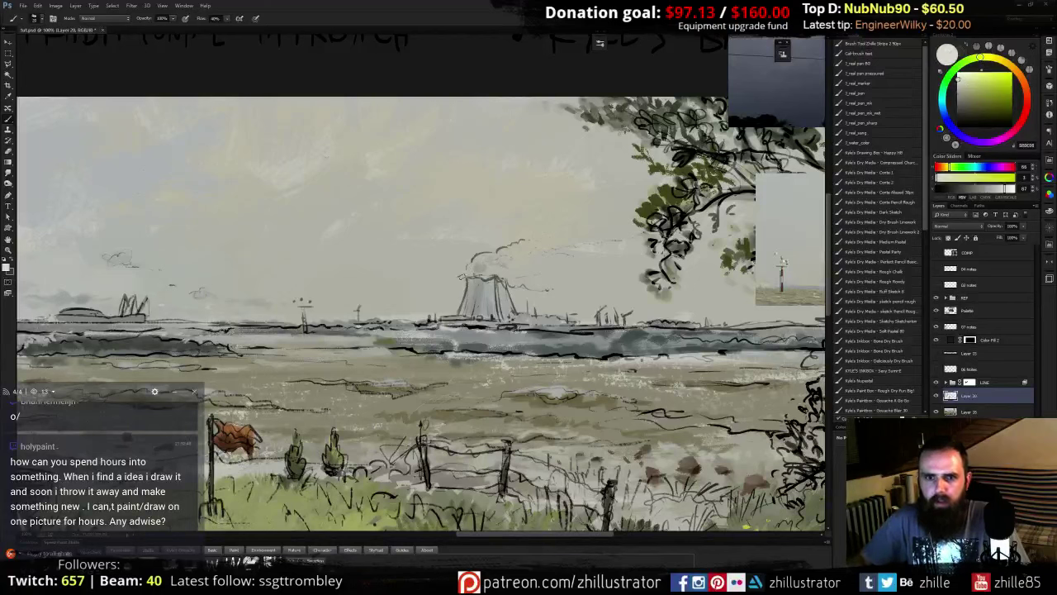
{"action": "mouse_move", "coordinate": [478, 268]}
{"action": "left_mouse_down"}
{"action": "mouse_move", "coordinate": [510, 261]}
{"action": "mouse_move", "coordinate": [485, 268]}
{"action": "left_mouse_up"}
{"action": "left_click", "coordinate": [489, 270], "text": "alt"}
{"action": "left_click", "coordinate": [487, 267], "text": "alt"}
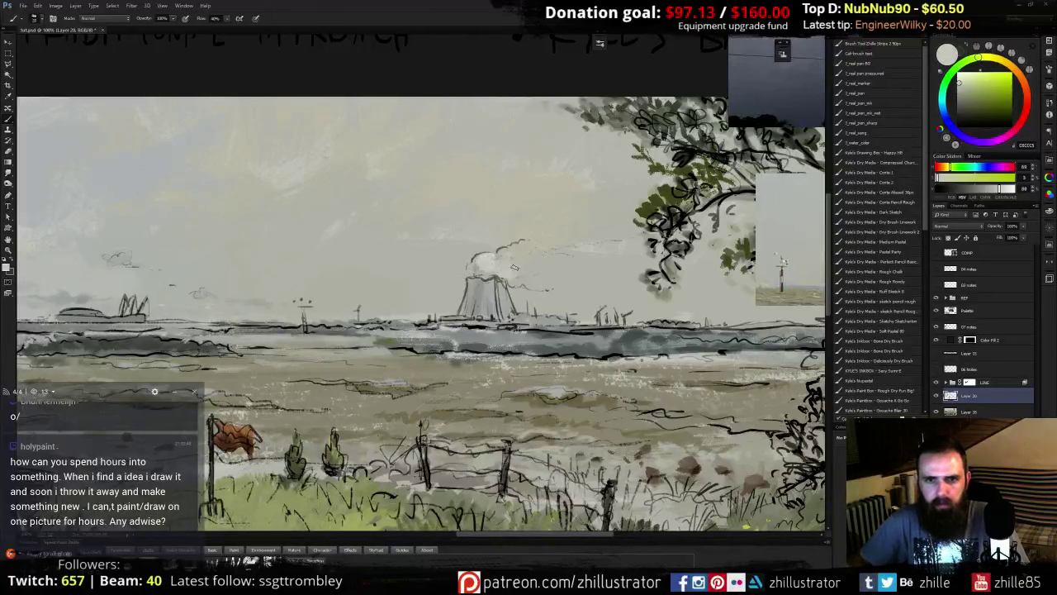
{"action": "left_click_drag", "start_coordinate": [496, 256], "coordinate": [514, 247]}
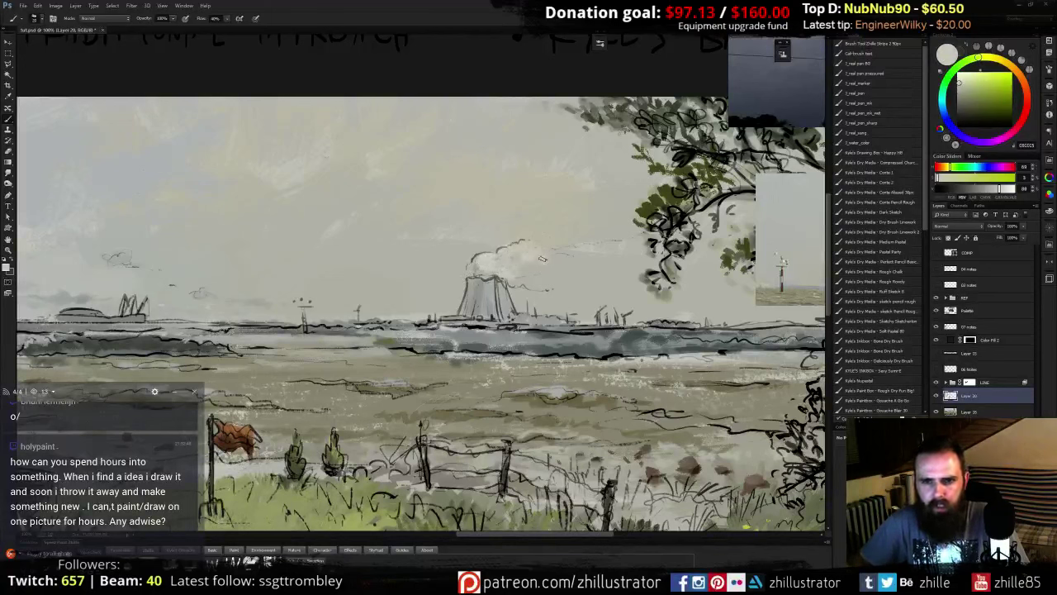
- Extend the steam plume away from the tower and soften its trailing edge with the Smudge tool and Mixer Brush
{"action": "key", "text": "e"}
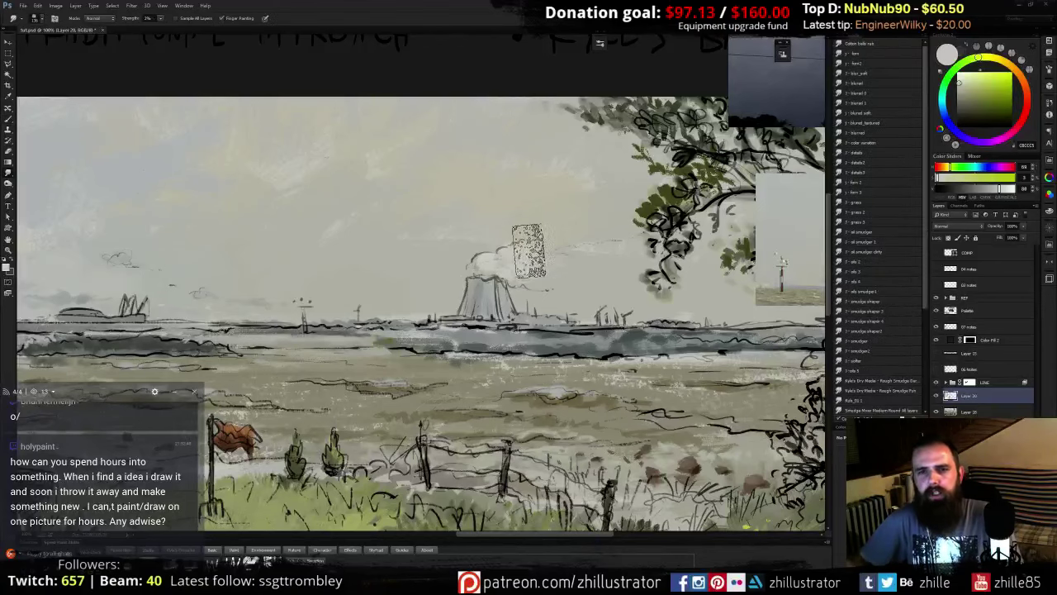
{"action": "key", "text": "b"}
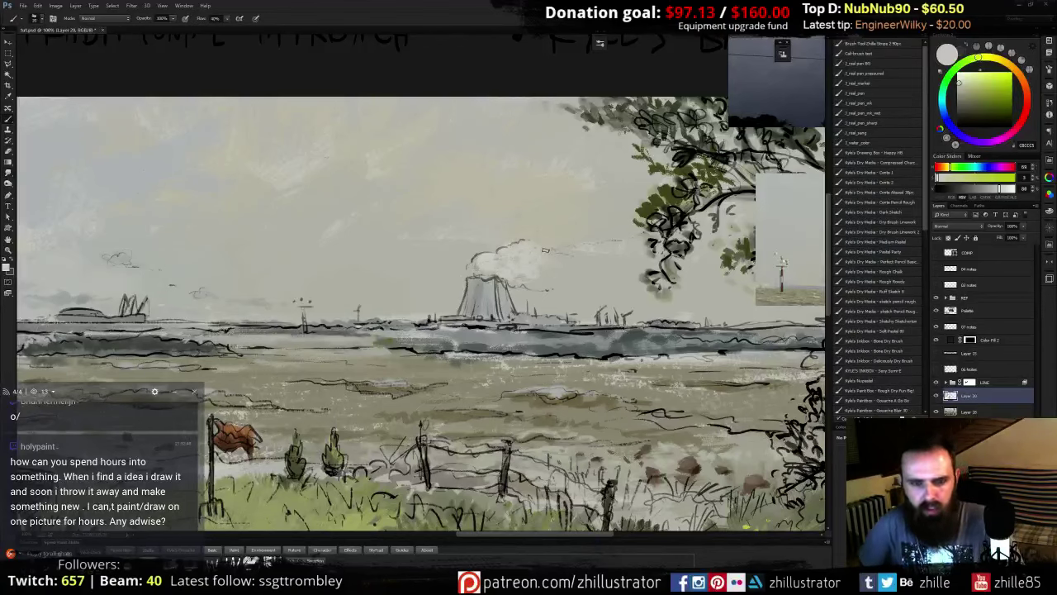
{"action": "key", "text": "shift+b"}
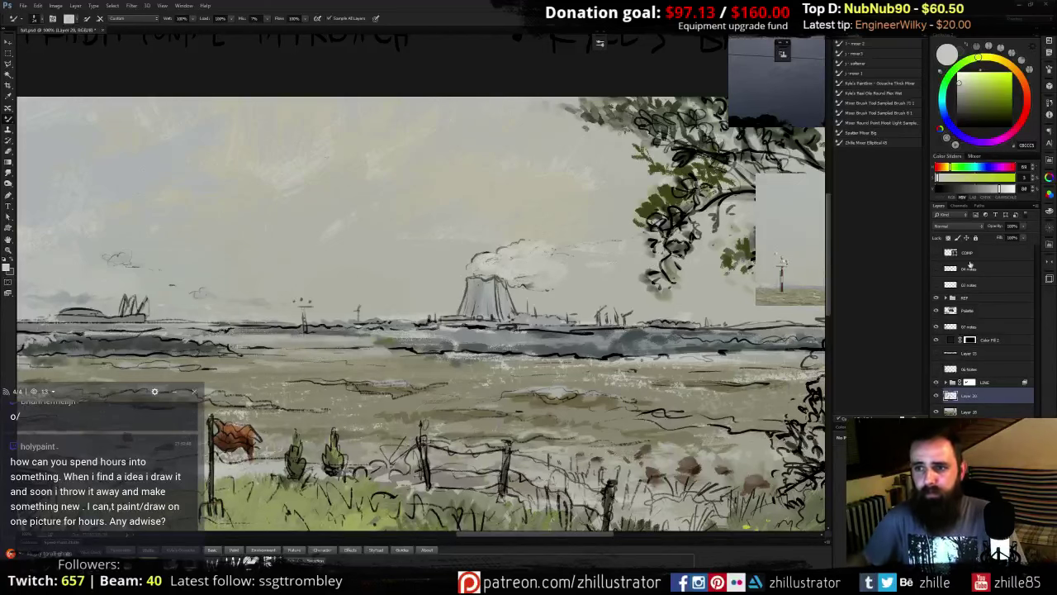
- Hide the LINE group and paint over the leftover dark marks in the steam plume with sampled light greys
{"action": "left_click", "coordinate": [935, 382]}
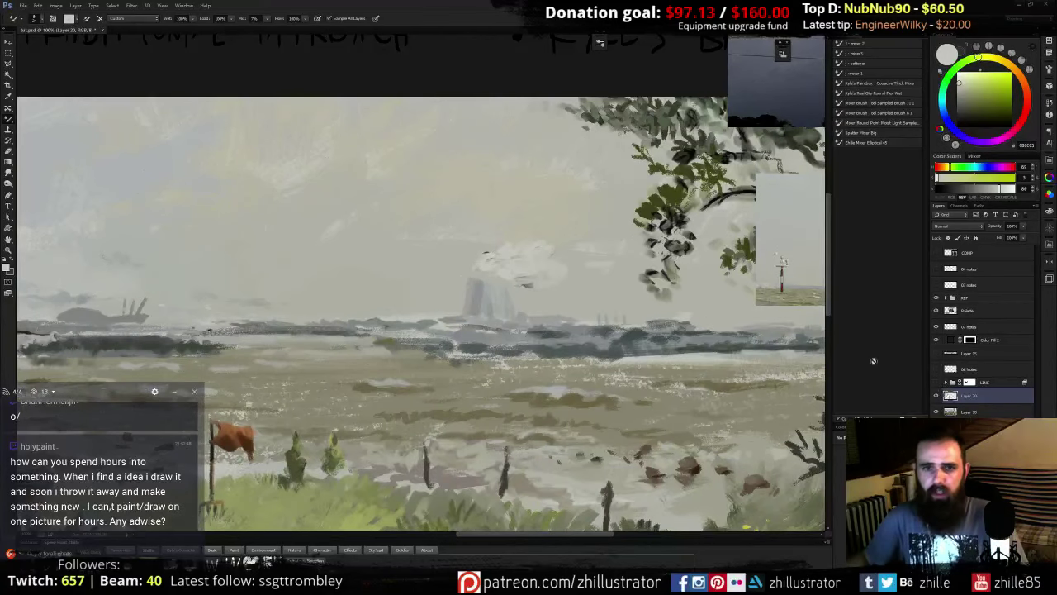
{"action": "key", "text": "shift+b"}
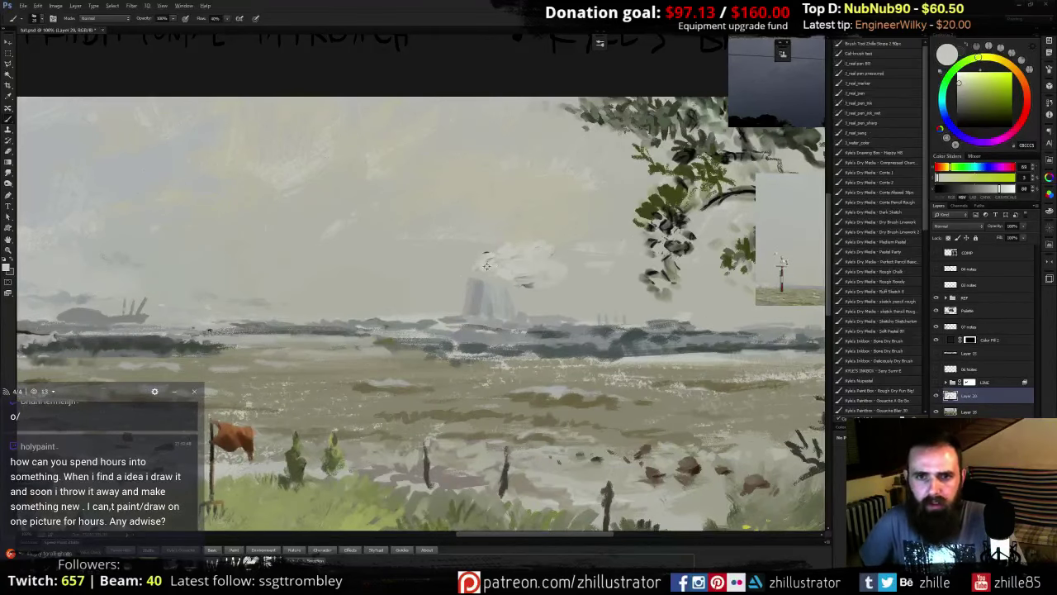
{"action": "left_click", "coordinate": [489, 262], "text": "alt"}
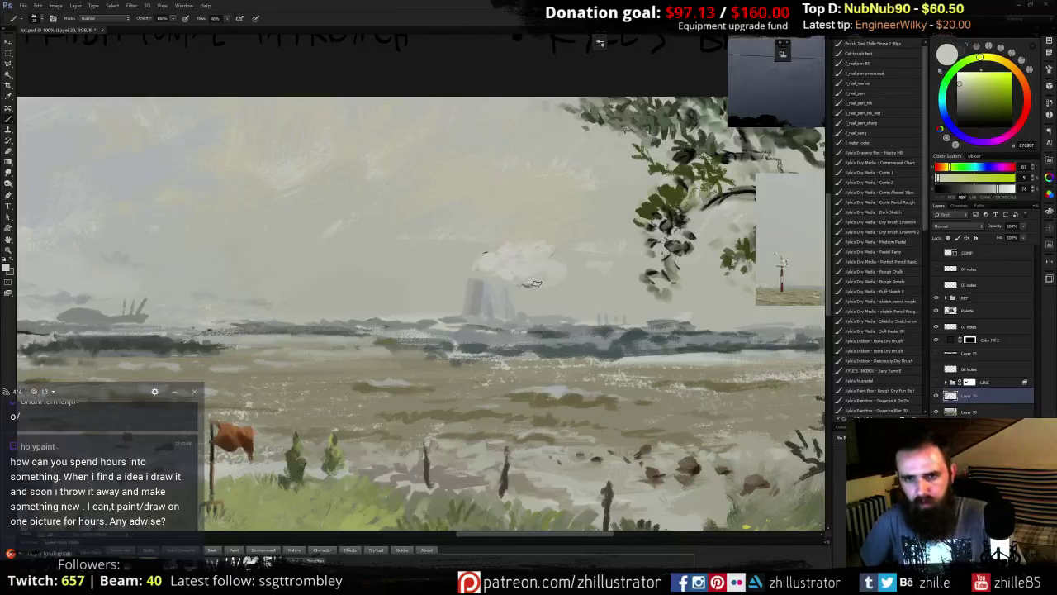
{"action": "left_click", "coordinate": [529, 265], "text": "alt"}
{"action": "left_click_drag", "start_coordinate": [529, 282], "coordinate": [531, 282]}
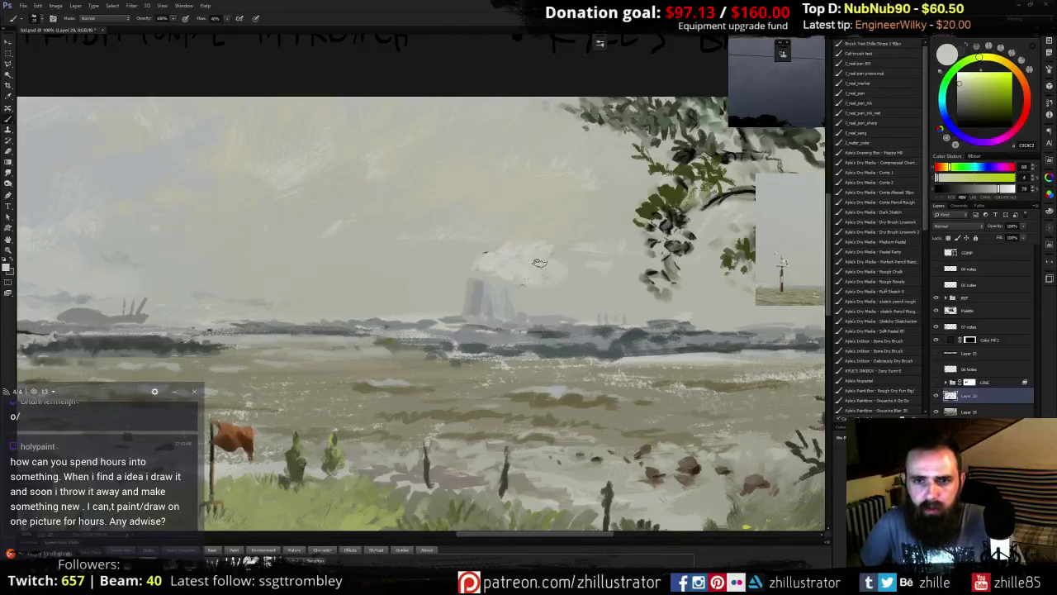
{"action": "left_click", "coordinate": [548, 261], "text": "alt"}
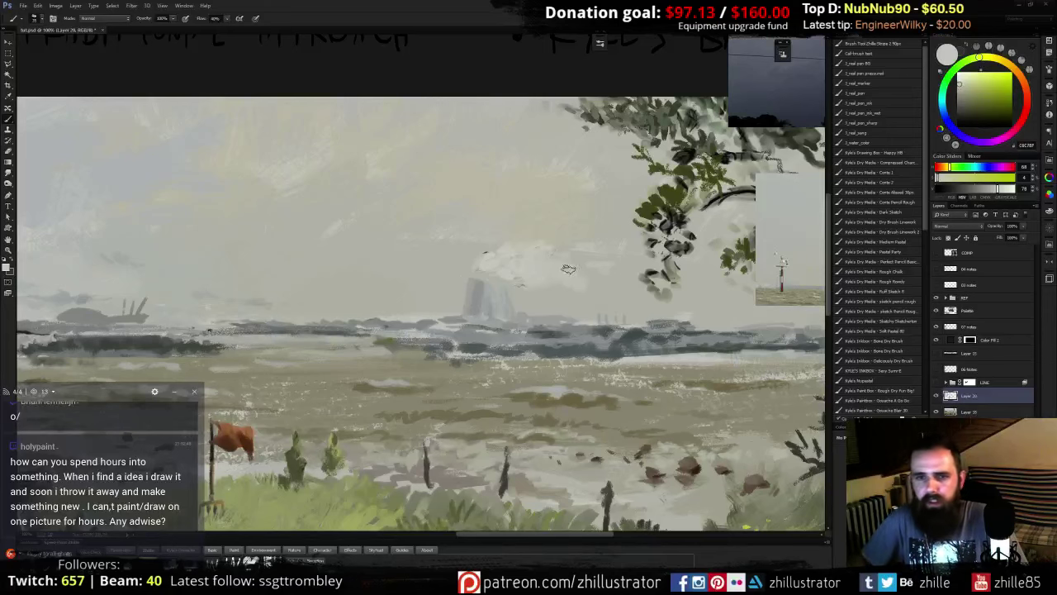
- Blend the sky beneath the steam plume's trailing end with light greys sampled from the surrounding sky
{"action": "left_click_drag", "start_coordinate": [805, 215], "coordinate": [569, 197]}
{"action": "left_click", "coordinate": [356, 263], "text": "alt"}
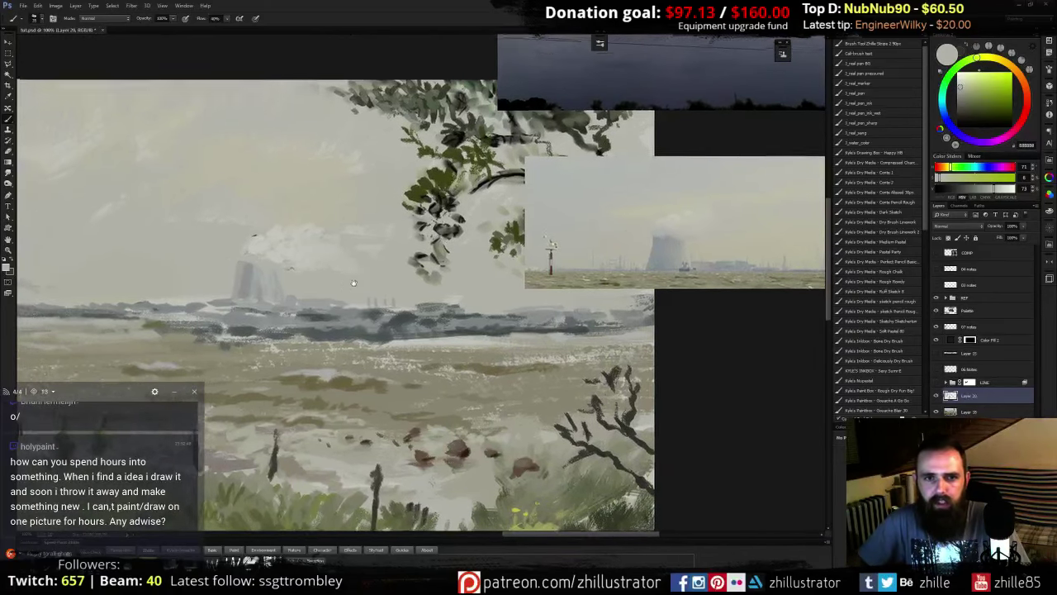
{"action": "left_click_drag", "start_coordinate": [358, 266], "coordinate": [421, 263]}
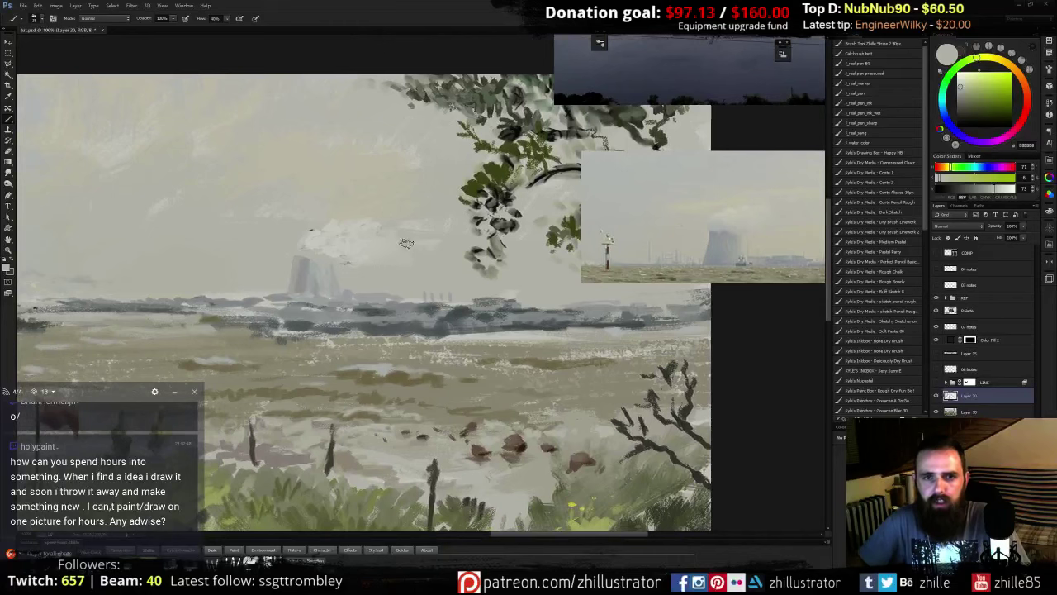
{"action": "left_click", "coordinate": [396, 257], "text": "alt"}
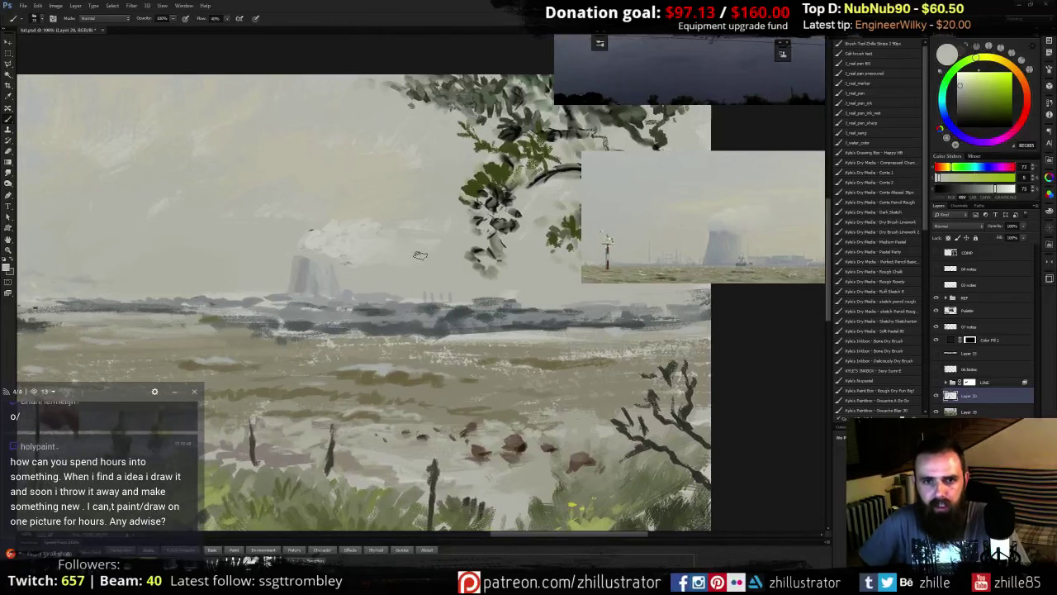
- Redefine the cooling tower's rim where it meets the steam, using greys sampled from the tower and the cloud
{"action": "left_click_drag", "start_coordinate": [378, 248], "coordinate": [440, 261]}
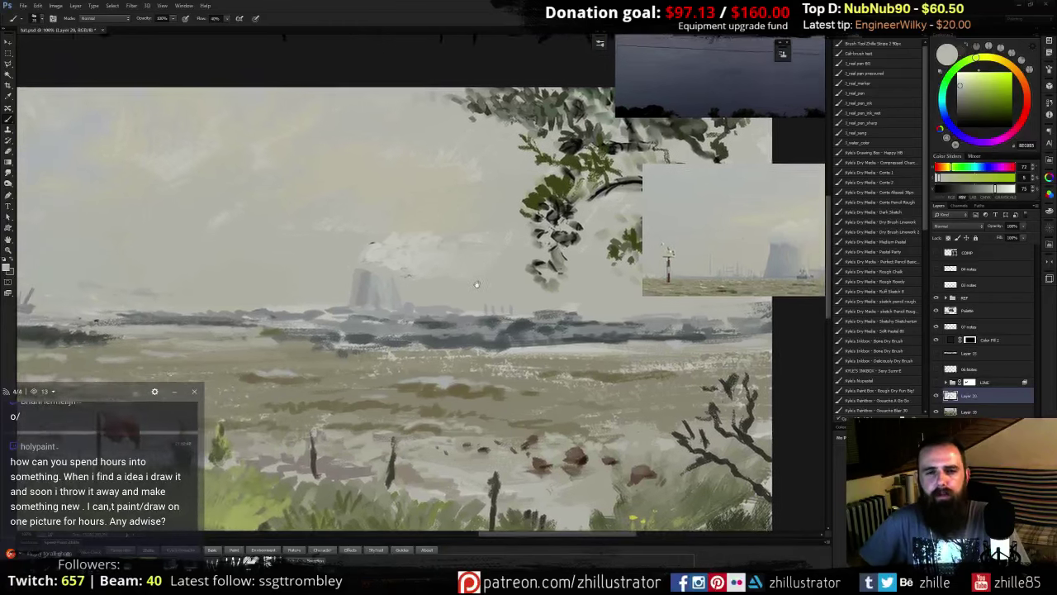
{"action": "left_click", "coordinate": [366, 267], "text": "alt"}
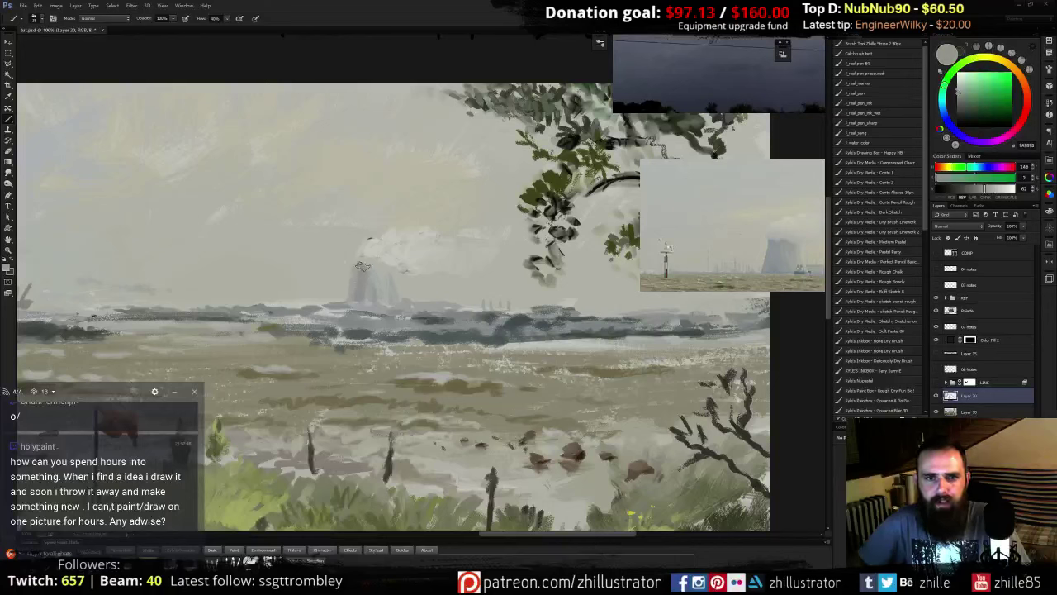
{"action": "left_click", "coordinate": [373, 271], "text": "alt"}
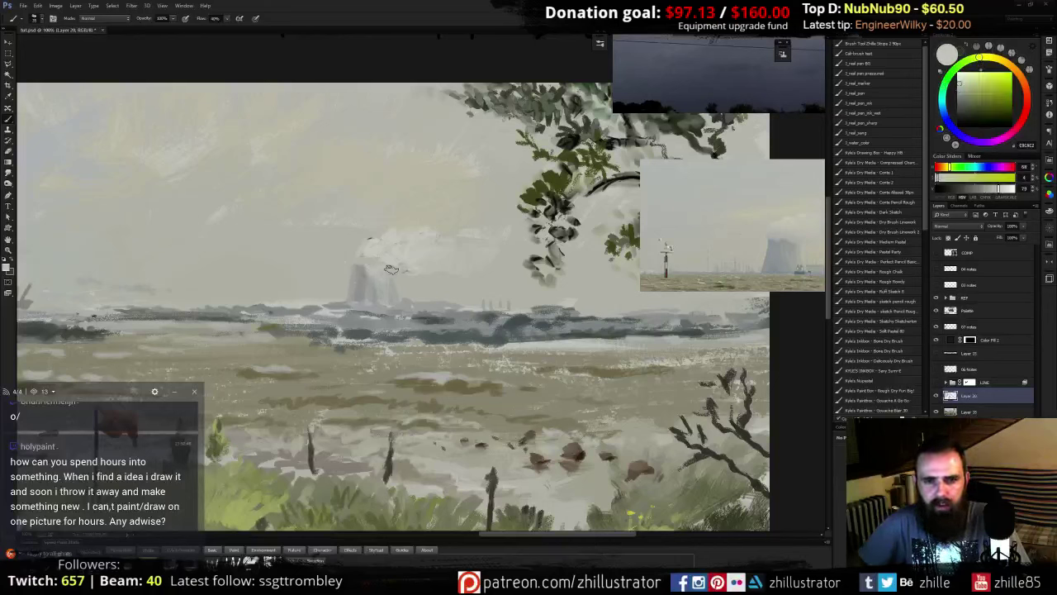
{"action": "left_click", "coordinate": [363, 271], "text": "alt"}
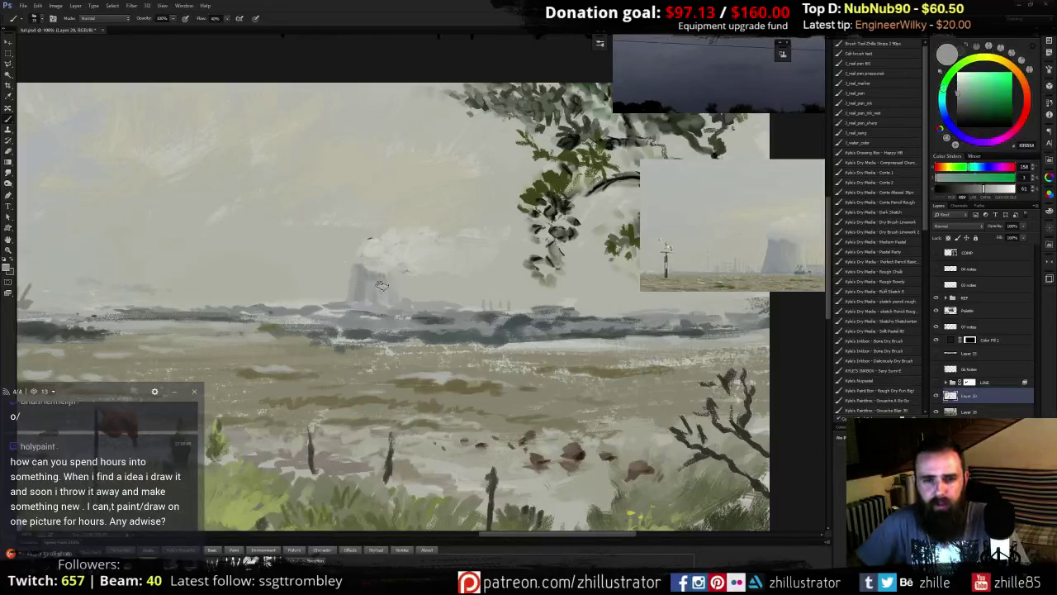
- Even out the shading on the cooling tower's body and its sky-side edge with sampled mid and light greys
{"action": "left_click", "coordinate": [382, 283], "text": "alt"}
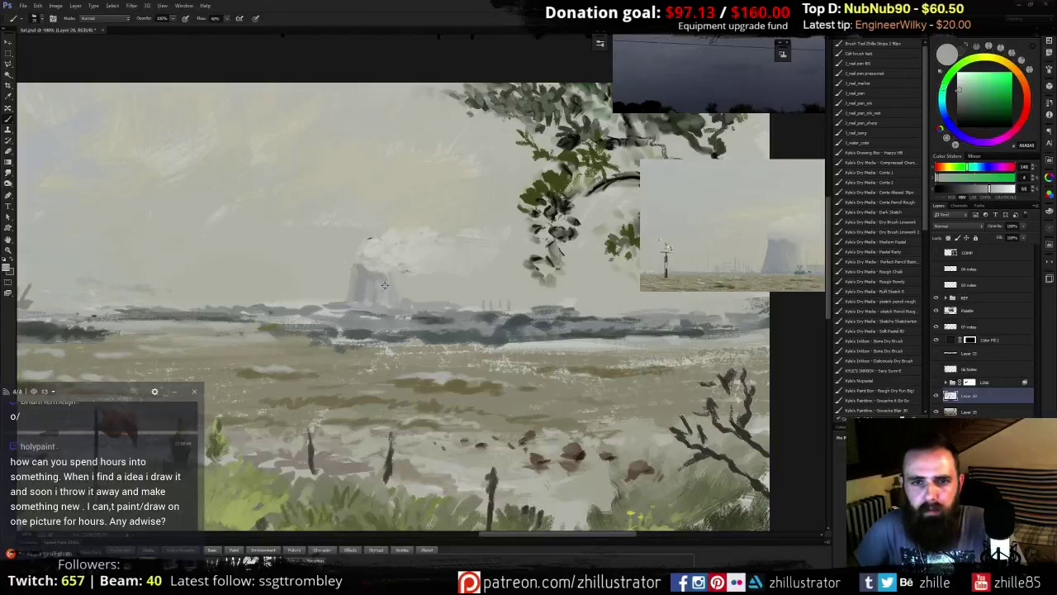
{"action": "left_click", "coordinate": [381, 279], "text": "alt"}
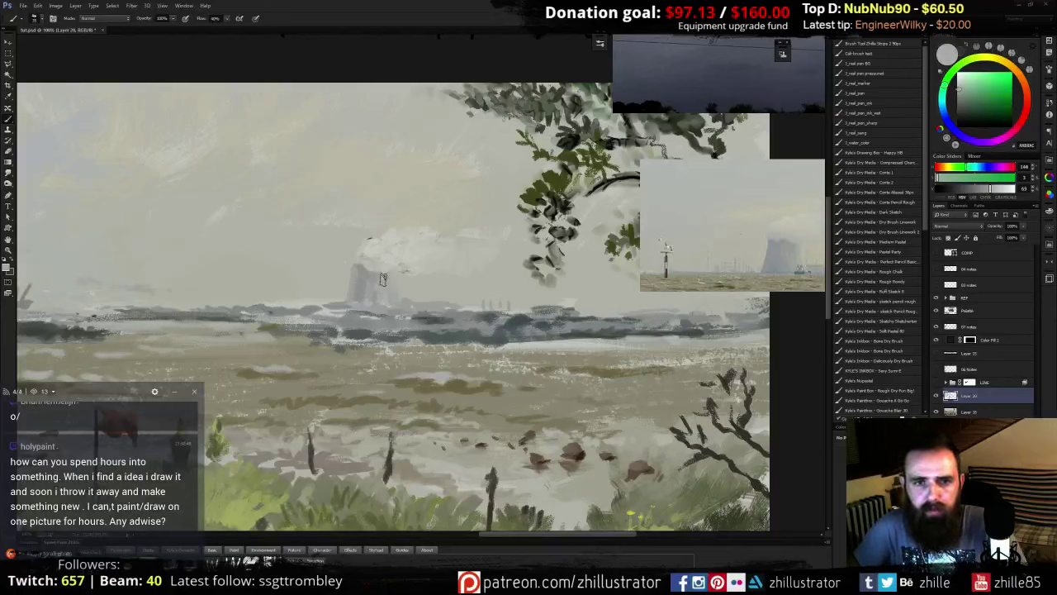
{"action": "left_click", "coordinate": [375, 285], "text": "alt"}
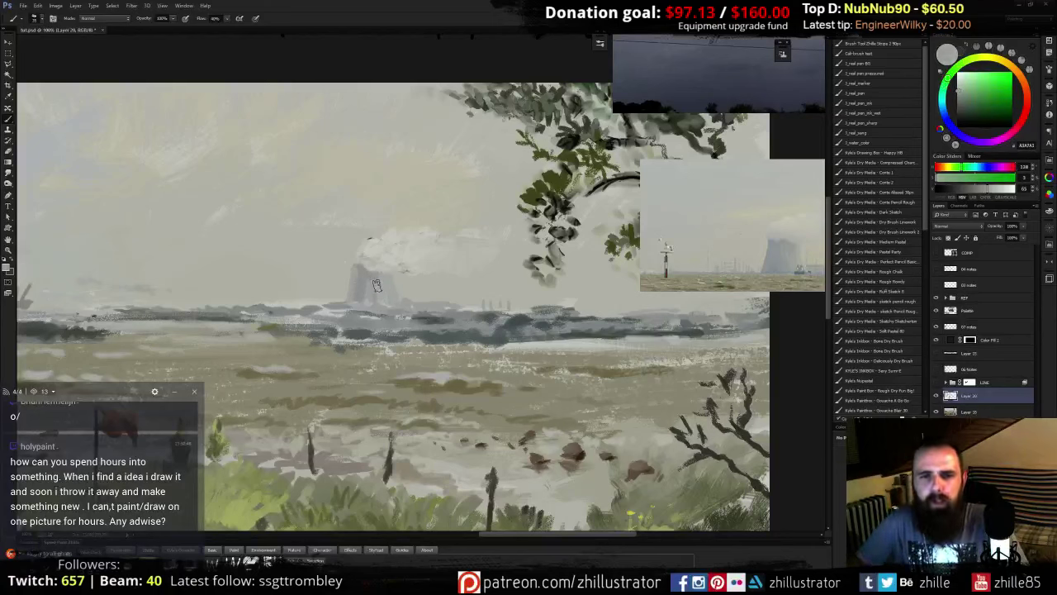
{"action": "left_click", "coordinate": [390, 287], "text": "alt"}
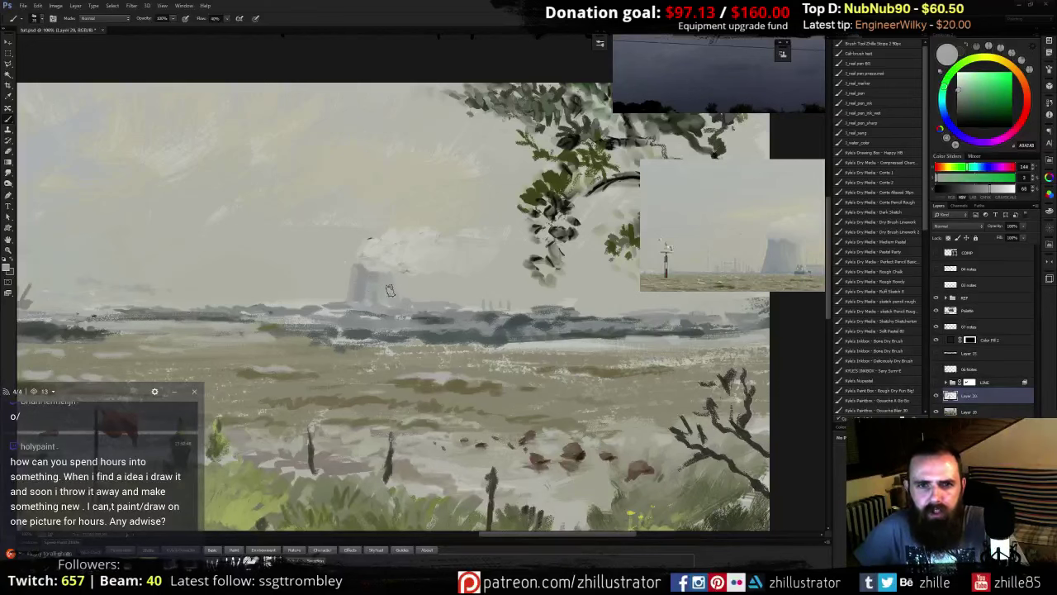
{"action": "left_click", "coordinate": [399, 284], "text": "alt"}
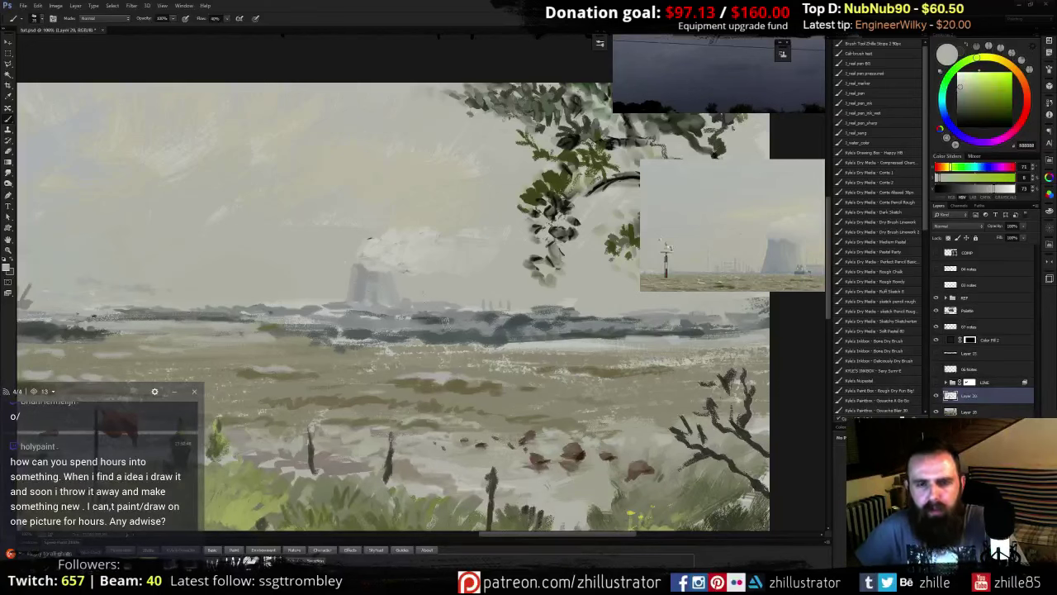
- Touch up the cooling tower with greys sampled from its body, and check its shape by briefly showing the LINE group
{"action": "left_click_drag", "start_coordinate": [419, 284], "coordinate": [516, 267]}
{"action": "left_click", "coordinate": [476, 260], "text": "alt"}
{"action": "left_click", "coordinate": [465, 262], "text": "alt"}
{"action": "left_click", "coordinate": [468, 263], "text": "alt"}
{"action": "left_click", "coordinate": [466, 269], "text": "alt"}
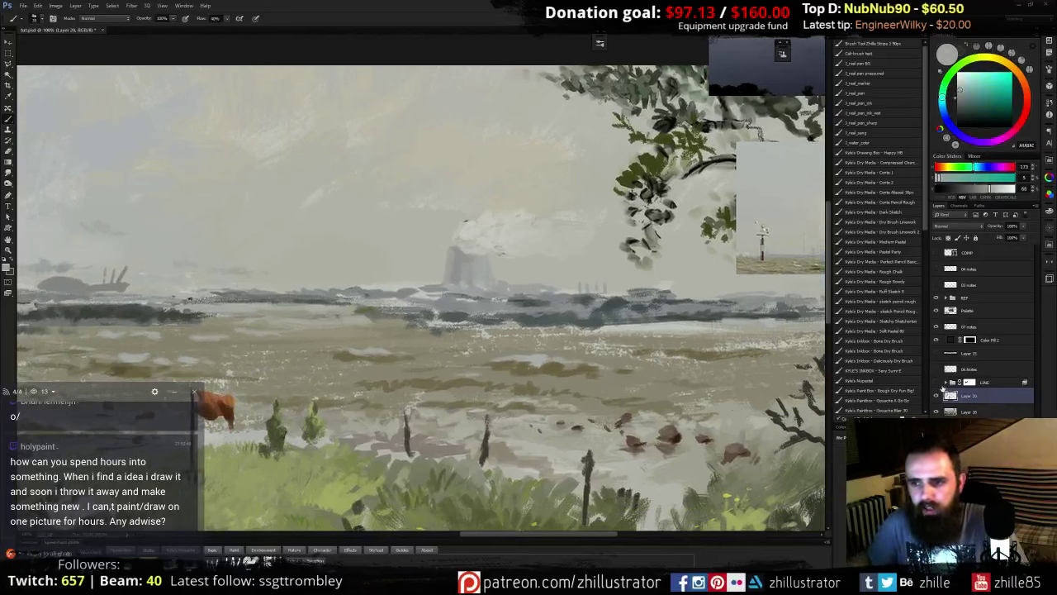
{"action": "left_click", "coordinate": [936, 383]}
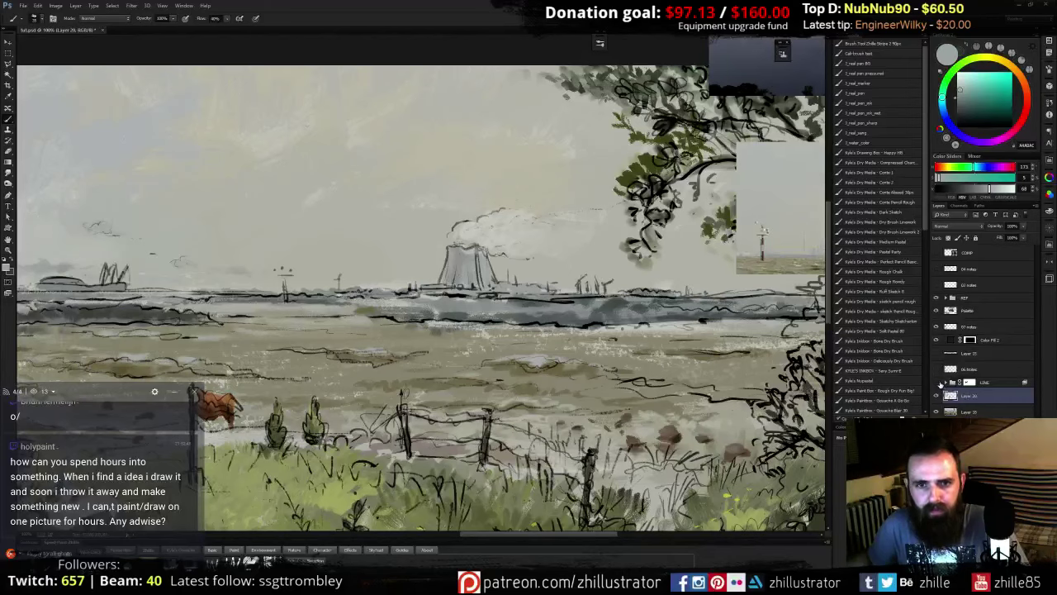
{"action": "left_click", "coordinate": [936, 384]}
- Paint the hazy horizon around the cooling tower's base with greys sampled from the tower, sky and distant land
{"action": "left_click", "coordinate": [426, 273], "text": "alt"}
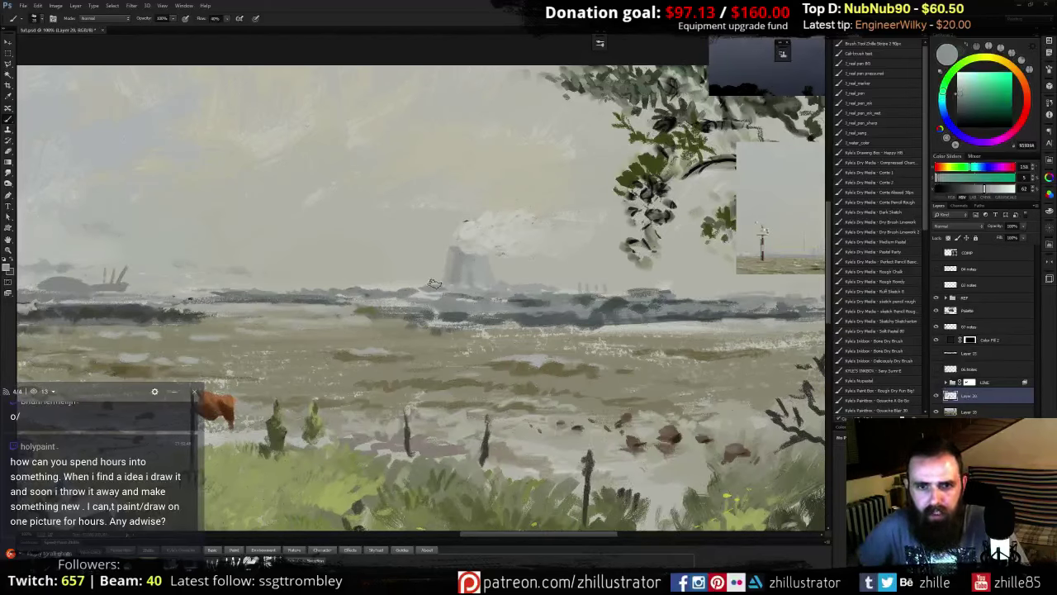
{"action": "left_click_drag", "start_coordinate": [423, 290], "coordinate": [436, 298]}
{"action": "left_click", "coordinate": [421, 297], "text": "alt"}
{"action": "left_click", "coordinate": [457, 287], "text": "alt"}
{"action": "left_click", "coordinate": [450, 289], "text": "alt"}
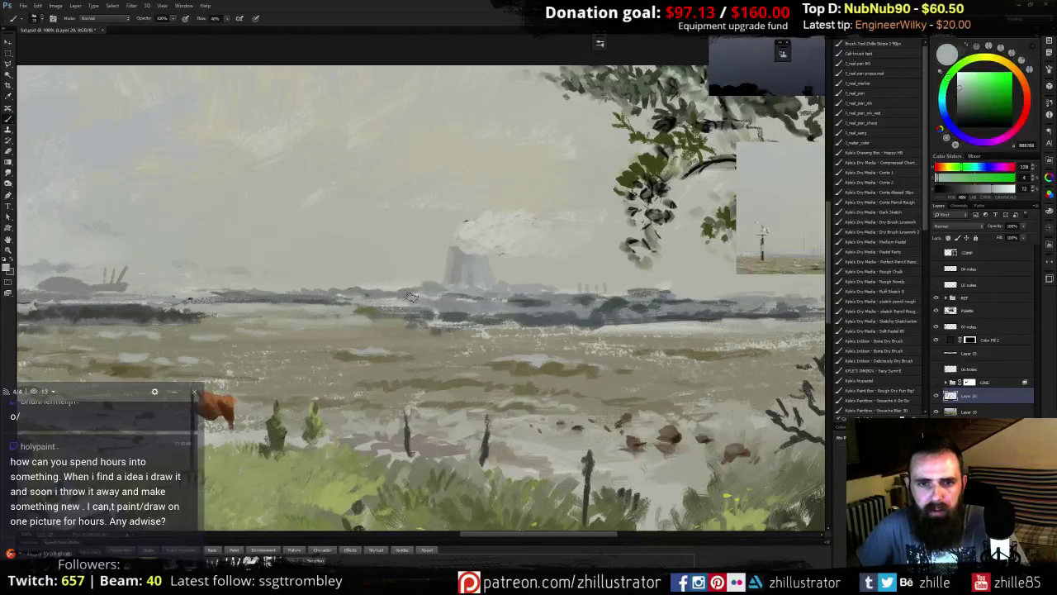
{"action": "left_click", "coordinate": [464, 289], "text": "alt"}
{"action": "left_click", "coordinate": [530, 294], "text": "alt"}
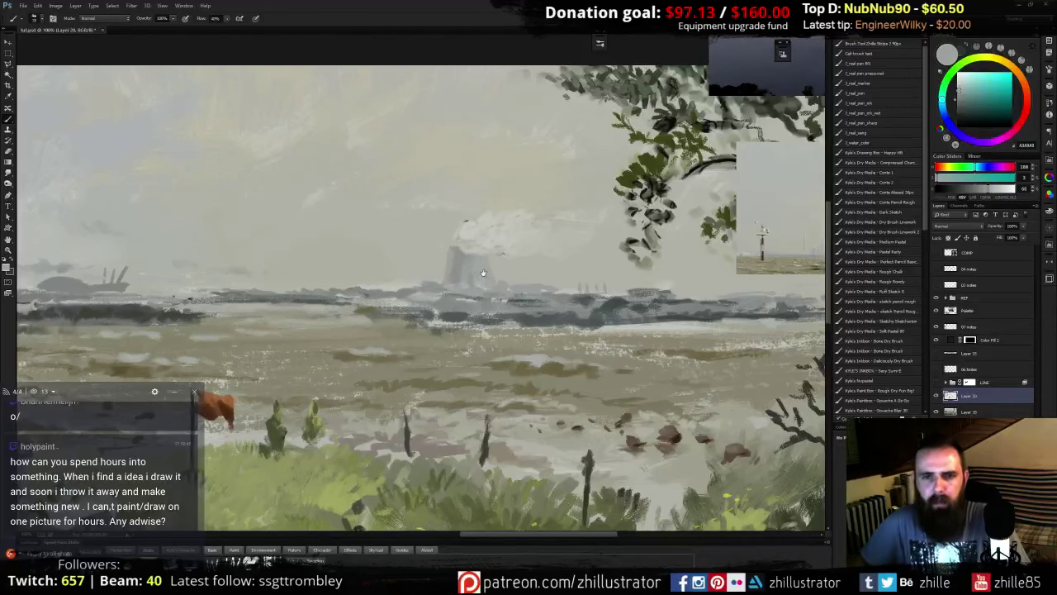
- Cover the dark mark on the steam cloud's edge and fill in the cloud with sampled light greys
{"action": "left_click_drag", "start_coordinate": [483, 272], "coordinate": [540, 293]}
{"action": "left_click", "coordinate": [527, 245], "text": "alt"}
{"action": "left_click_drag", "start_coordinate": [527, 240], "coordinate": [521, 249]}
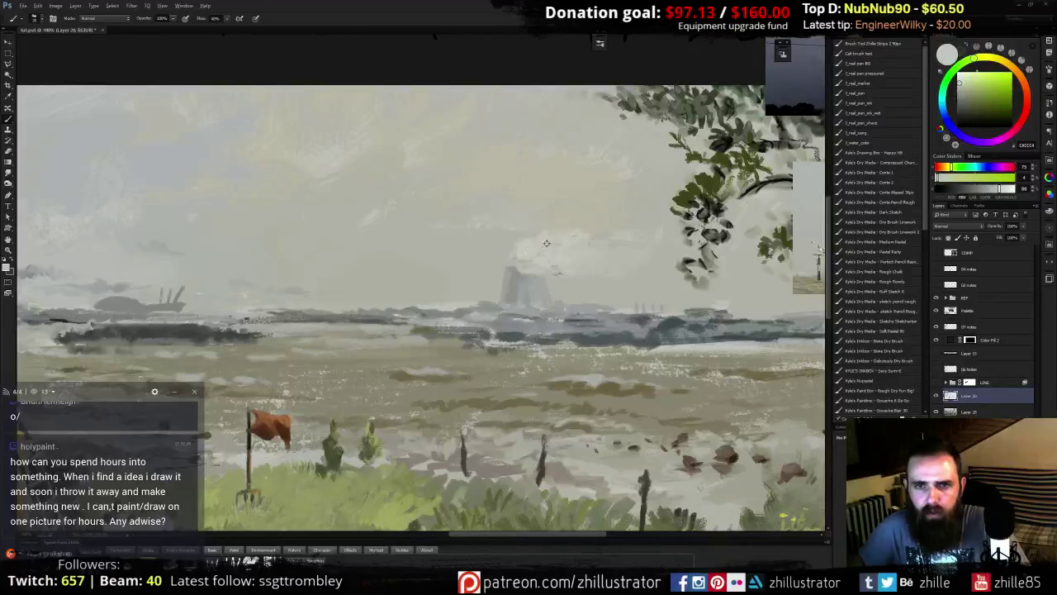
{"action": "left_click", "coordinate": [547, 243], "text": "alt"}
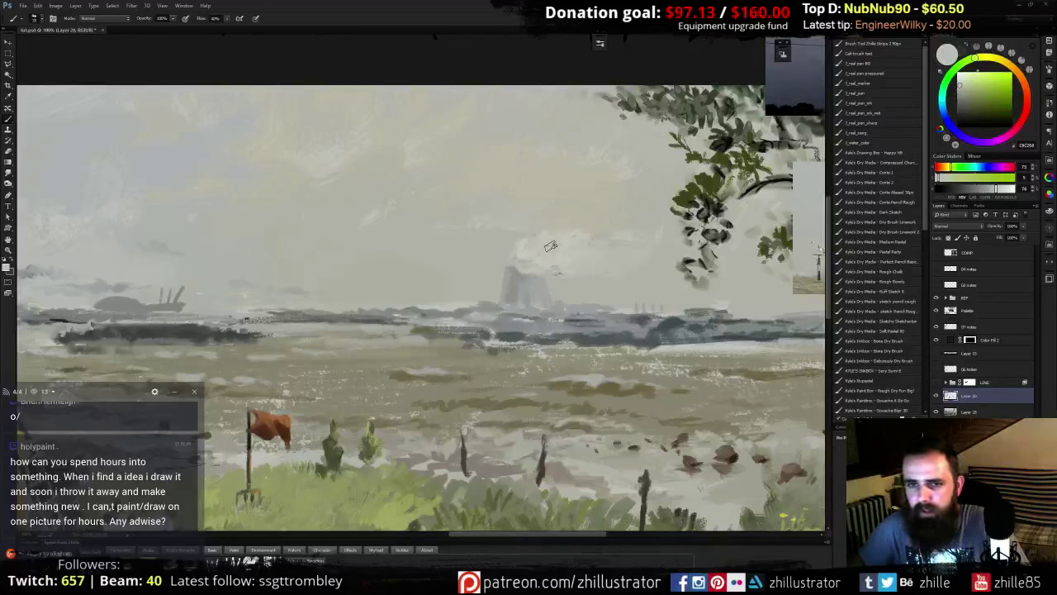
{"action": "left_click", "coordinate": [545, 236], "text": "alt"}
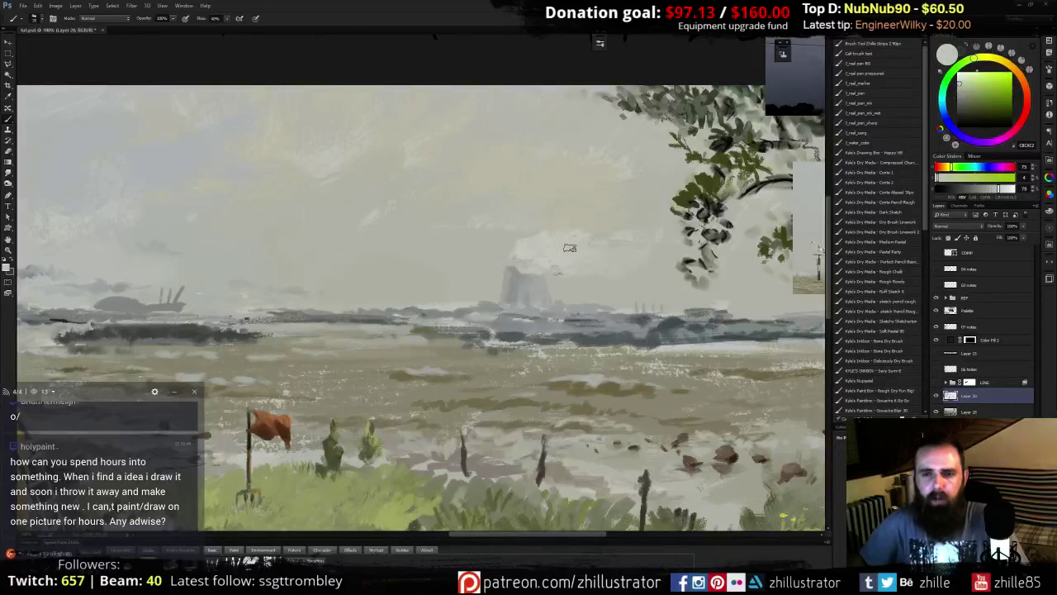
- Build up the steam plume trailing away from the tower and soften its far end with sampled plume and sky greys
{"action": "left_click", "coordinate": [615, 252], "text": "alt"}
{"action": "left_click", "coordinate": [621, 252], "text": "alt"}
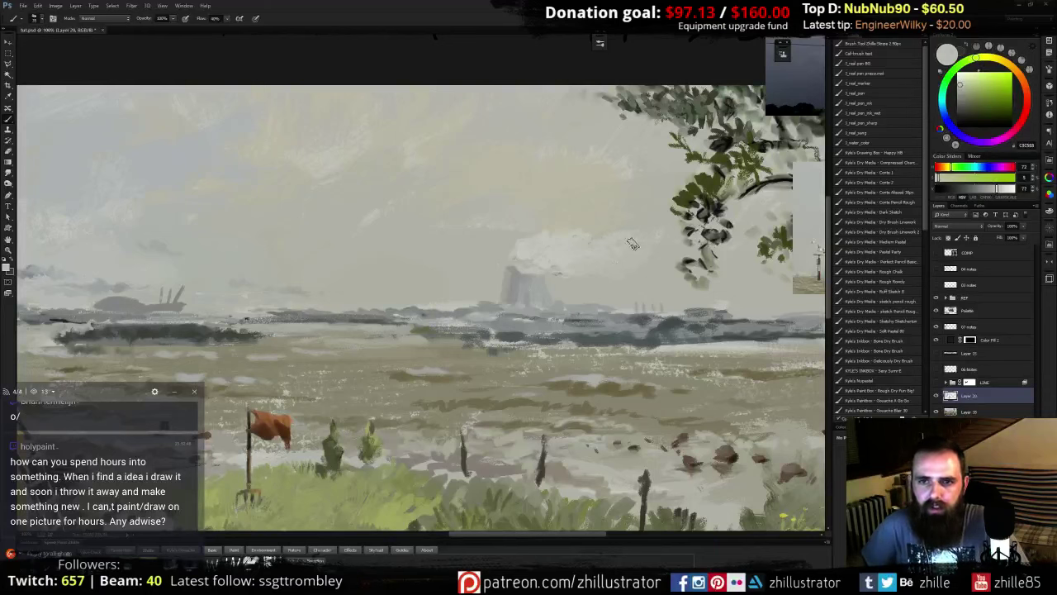
{"action": "left_click", "coordinate": [613, 235], "text": "alt"}
{"action": "left_click", "coordinate": [565, 244], "text": "alt"}
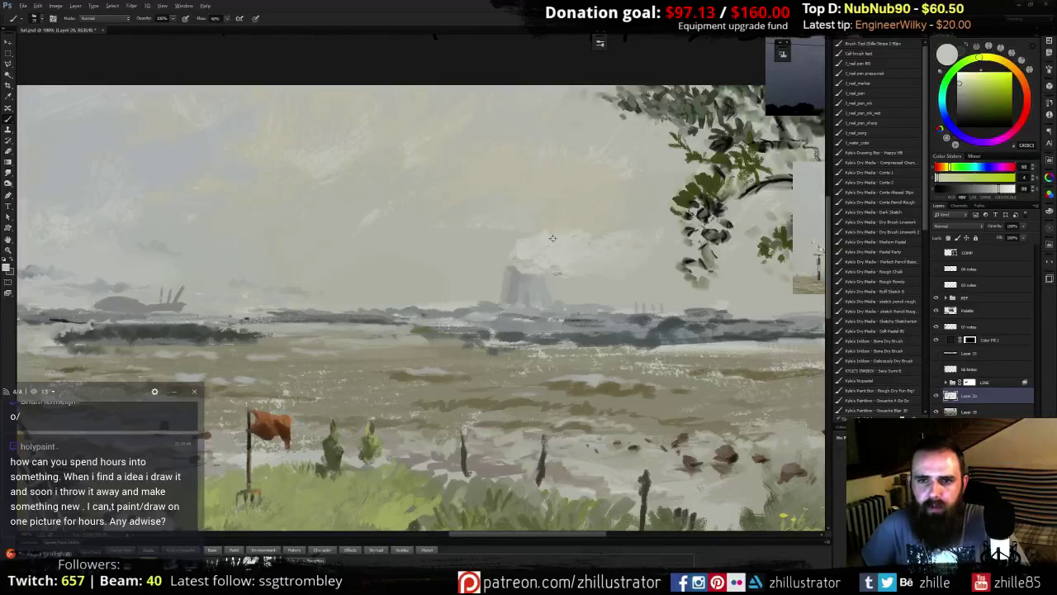
{"action": "left_click", "coordinate": [609, 234], "text": "alt"}
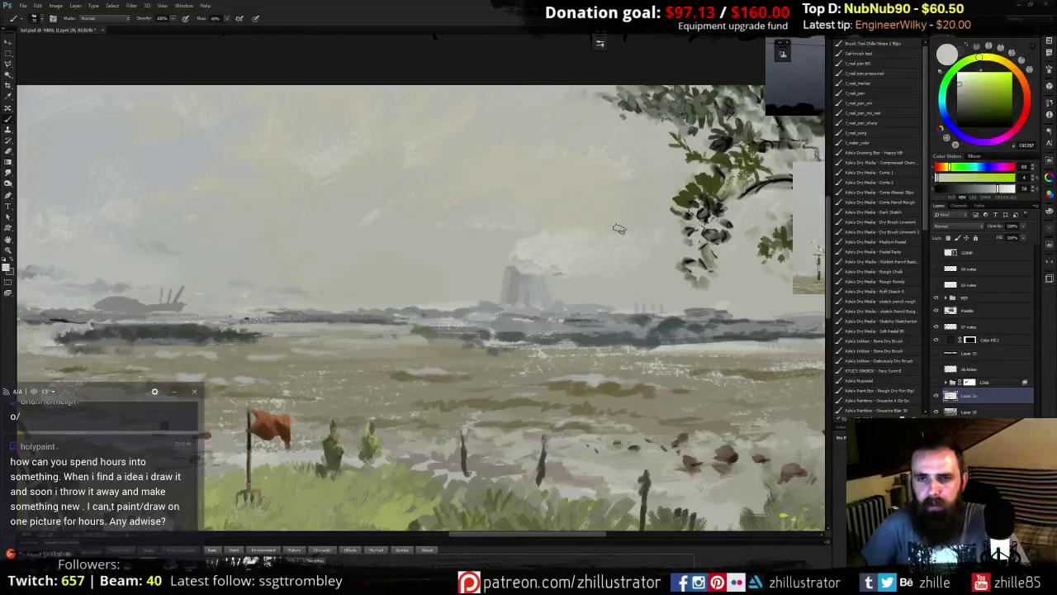
{"action": "left_click", "coordinate": [637, 260], "text": "alt"}
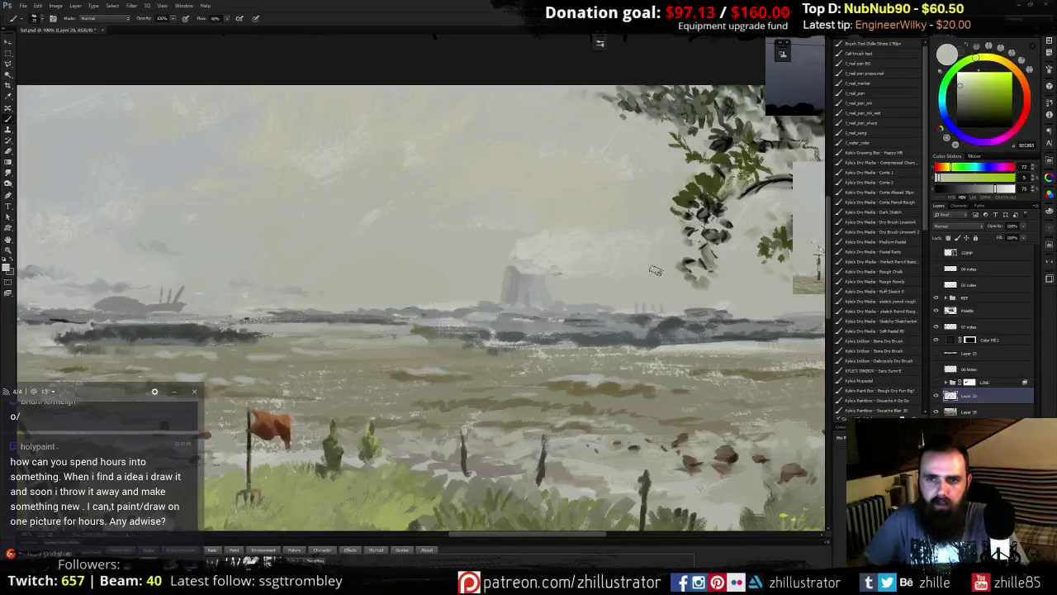
- Work sampled warm beige tones into the sky above the plume and add a small grey cloud in mid-sky
{"action": "left_click", "coordinate": [607, 221], "text": "alt"}
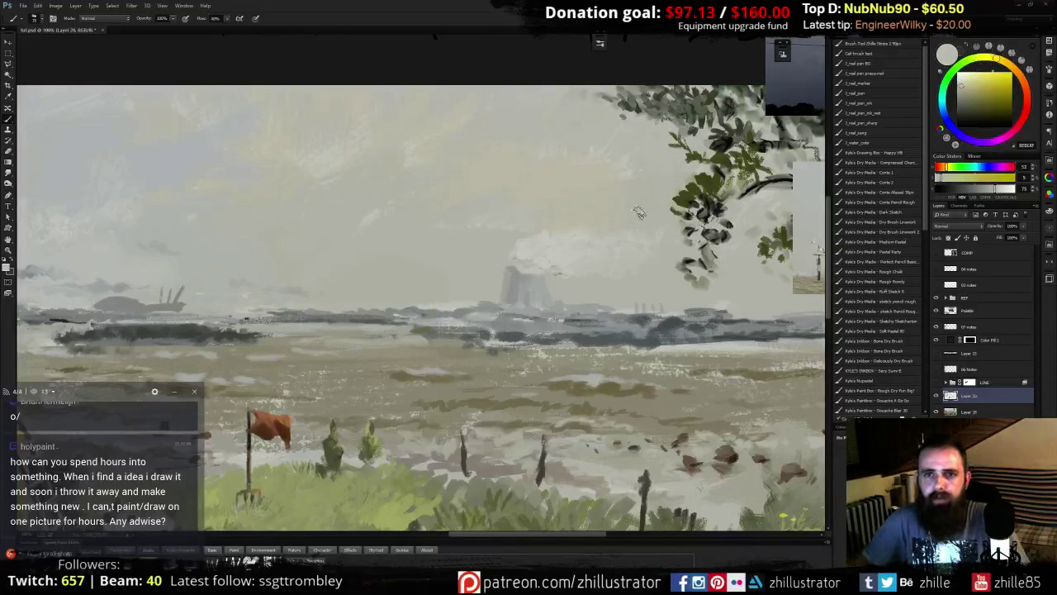
{"action": "left_click", "coordinate": [622, 168], "text": "alt"}
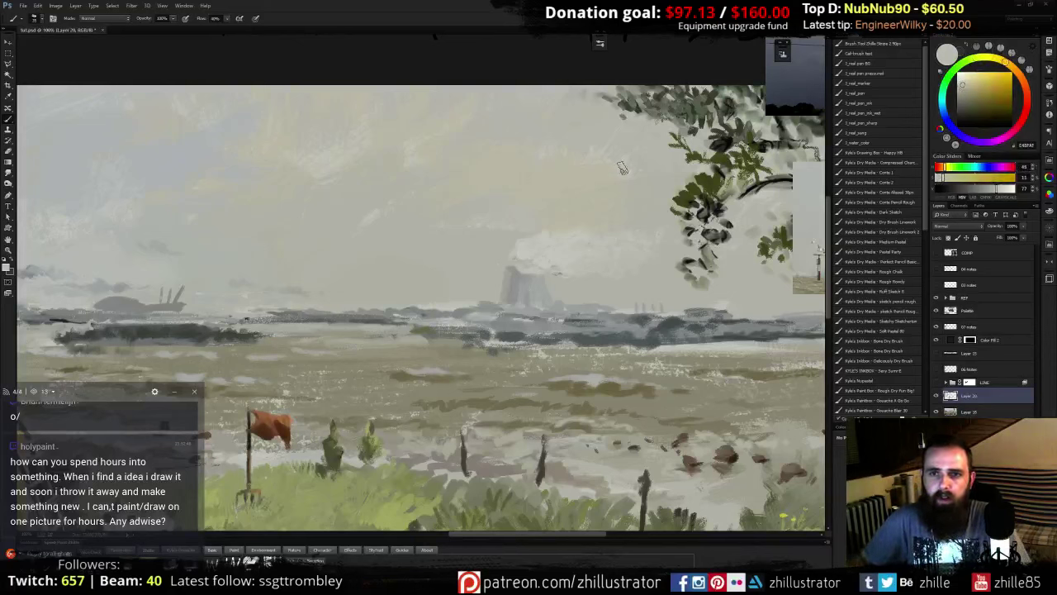
{"action": "left_click_drag", "start_coordinate": [424, 172], "coordinate": [577, 209]}
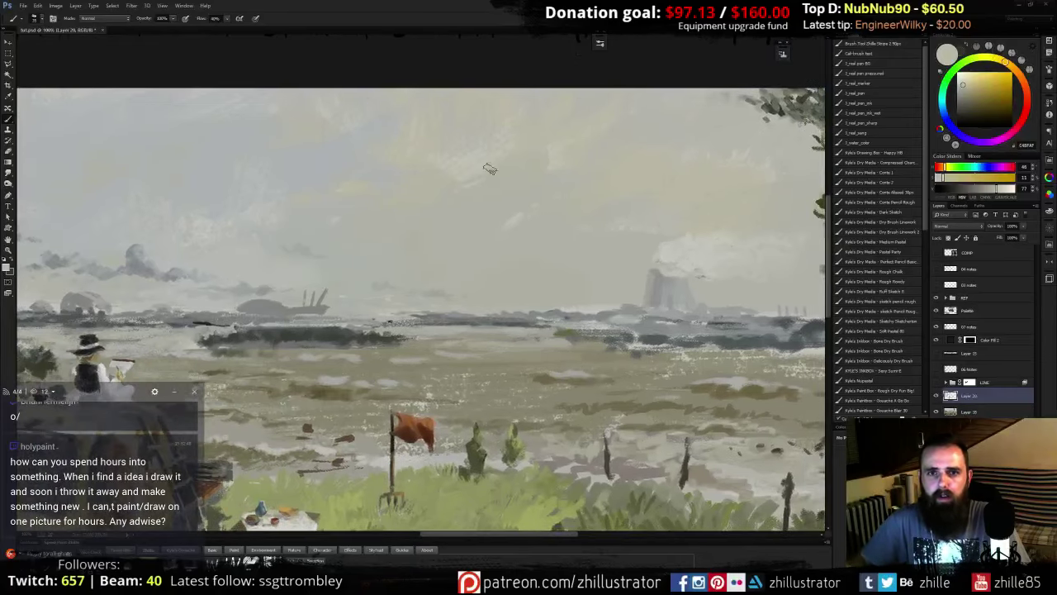
{"action": "left_click", "coordinate": [469, 170], "text": "alt"}
{"action": "left_click", "coordinate": [452, 176], "text": "alt"}
{"action": "left_click", "coordinate": [303, 254], "text": "alt"}
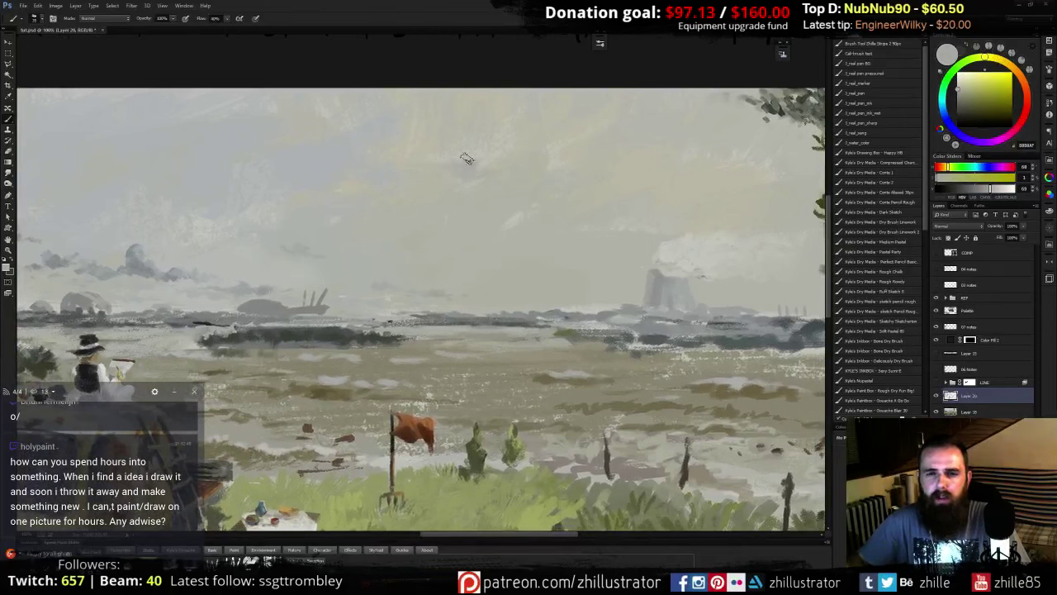
- Break up and soften the small grey cloud in mid-sky with greys and beiges sampled from around it
{"action": "left_click", "coordinate": [465, 153], "text": "alt"}
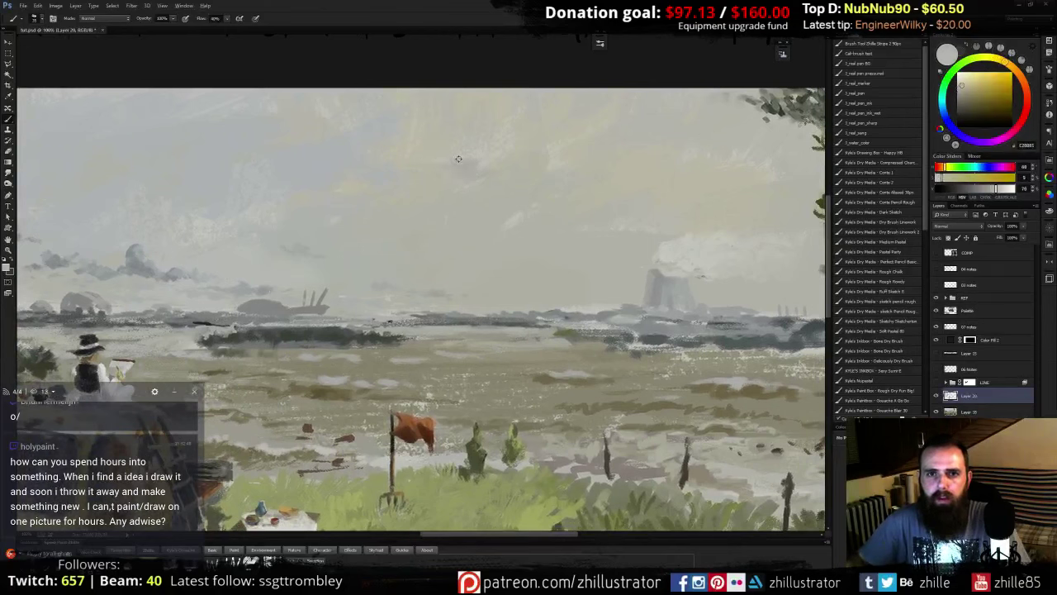
{"action": "left_click", "coordinate": [455, 158], "text": "alt"}
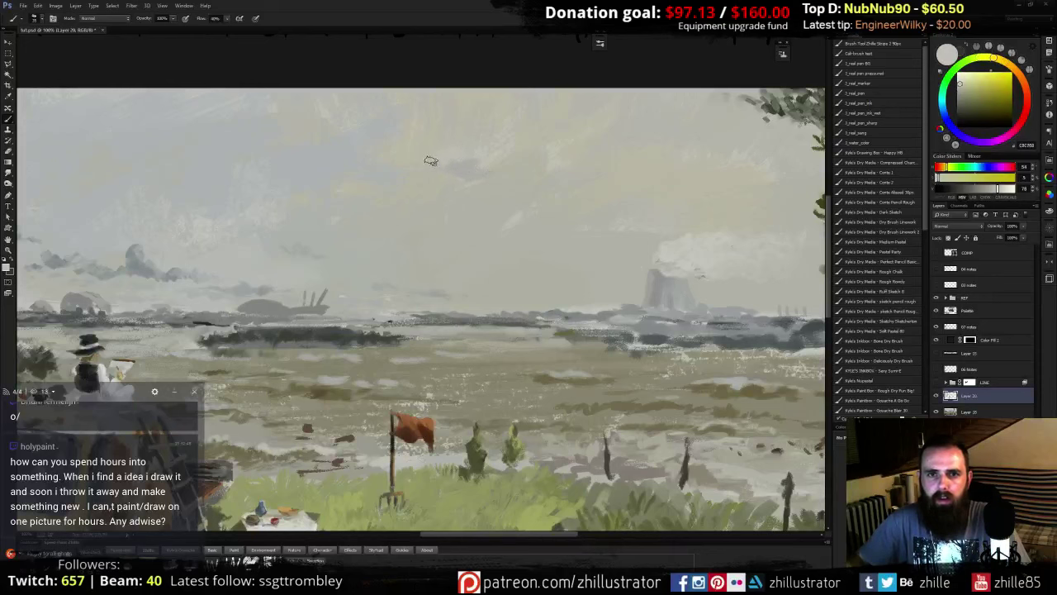
{"action": "left_click", "coordinate": [461, 160], "text": "alt"}
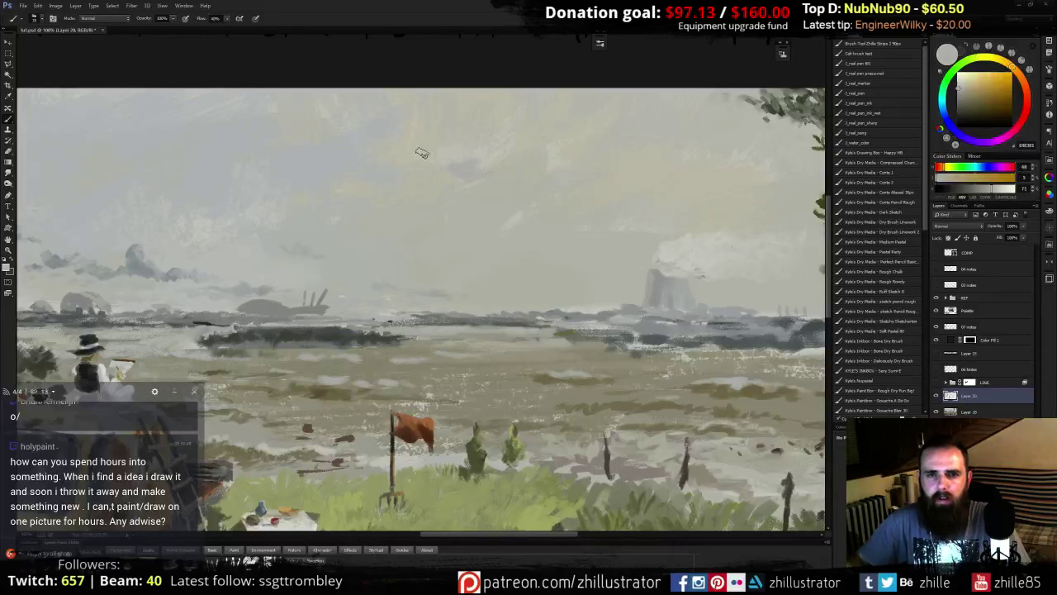
{"action": "left_click", "coordinate": [409, 147], "text": "alt"}
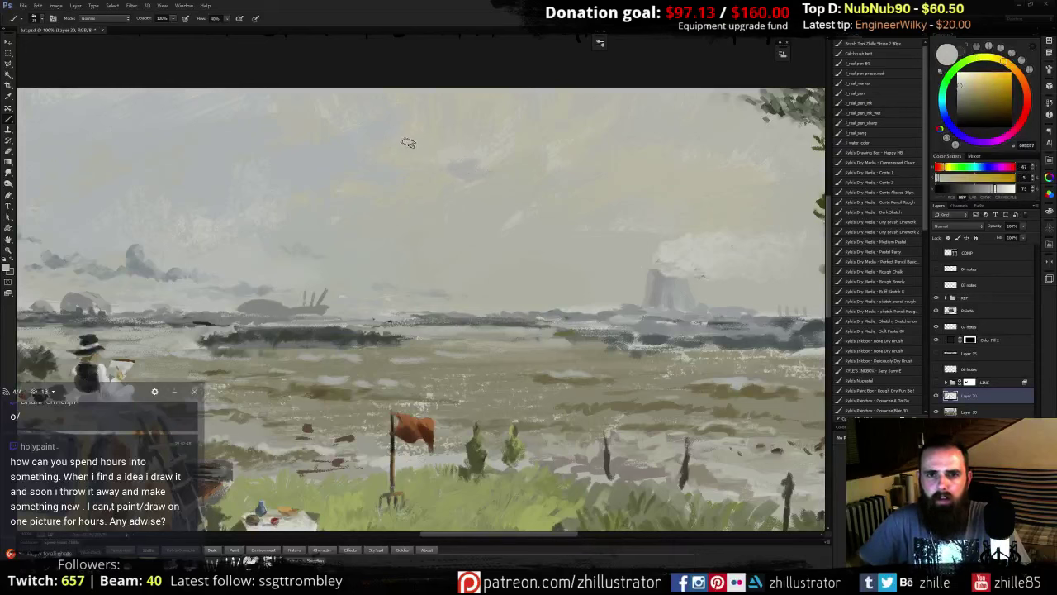
{"action": "left_click", "coordinate": [460, 170], "text": "alt"}
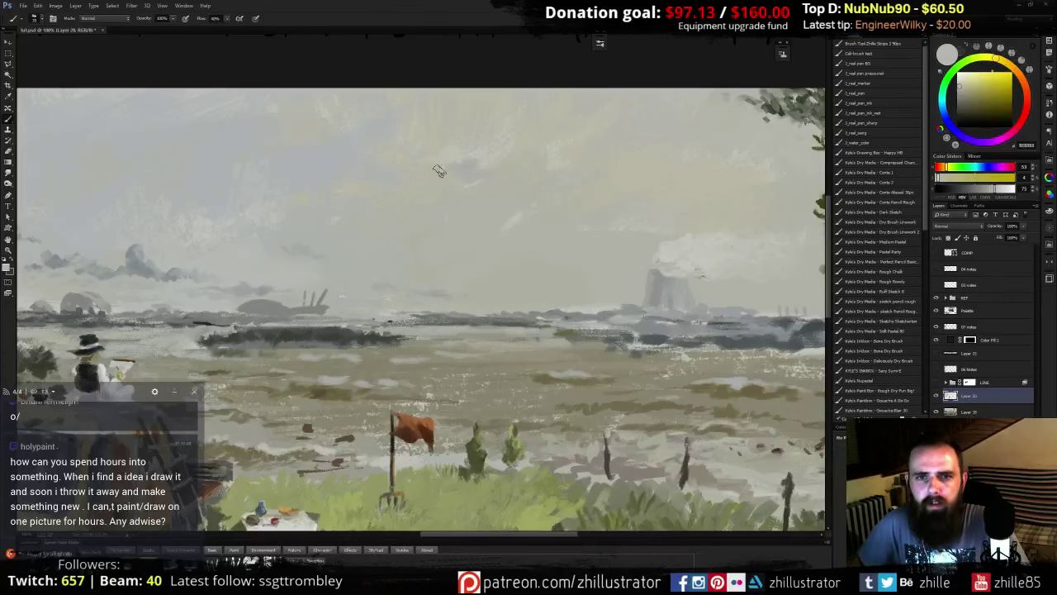
{"action": "left_click", "coordinate": [451, 177], "text": "alt"}
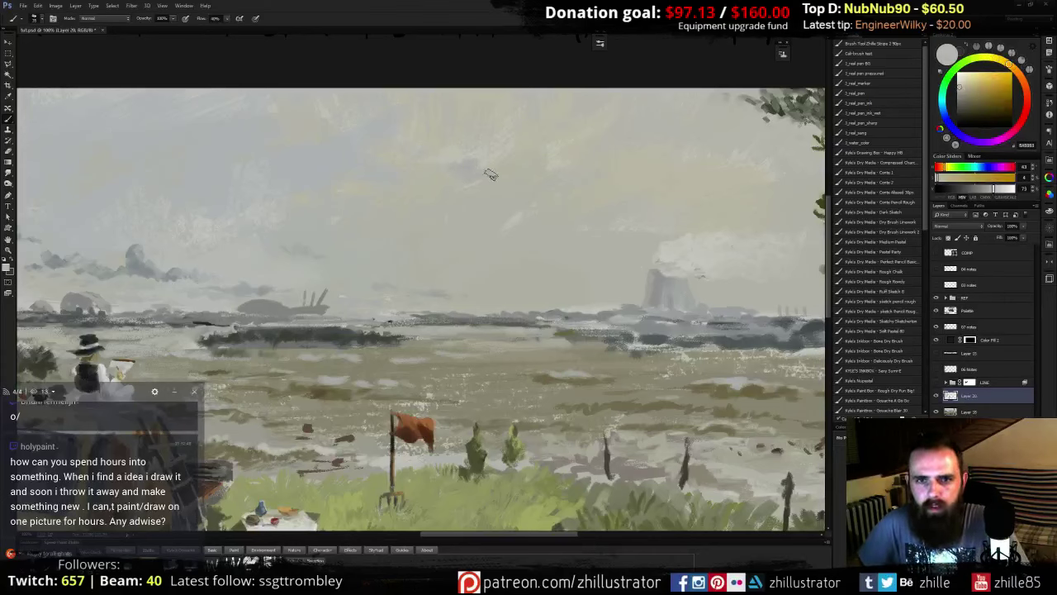
- Add a second small grey wisp just above the mid-sky cloud with sampled cloud and sky greys
{"action": "left_click", "coordinate": [494, 173], "text": "alt"}
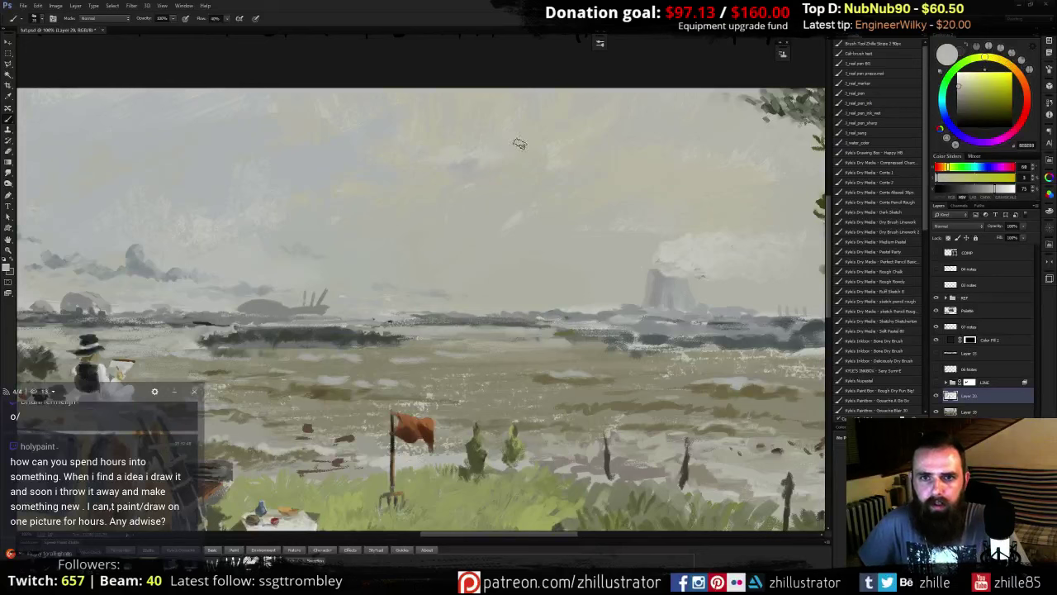
{"action": "left_click", "coordinate": [462, 163], "text": "alt"}
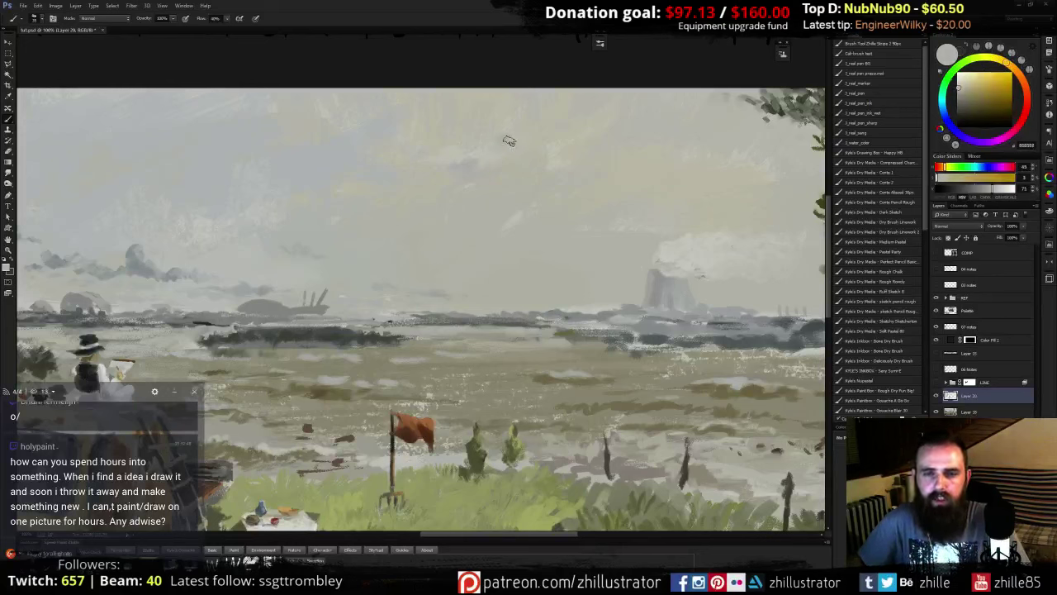
{"action": "left_click", "coordinate": [512, 159], "text": "alt"}
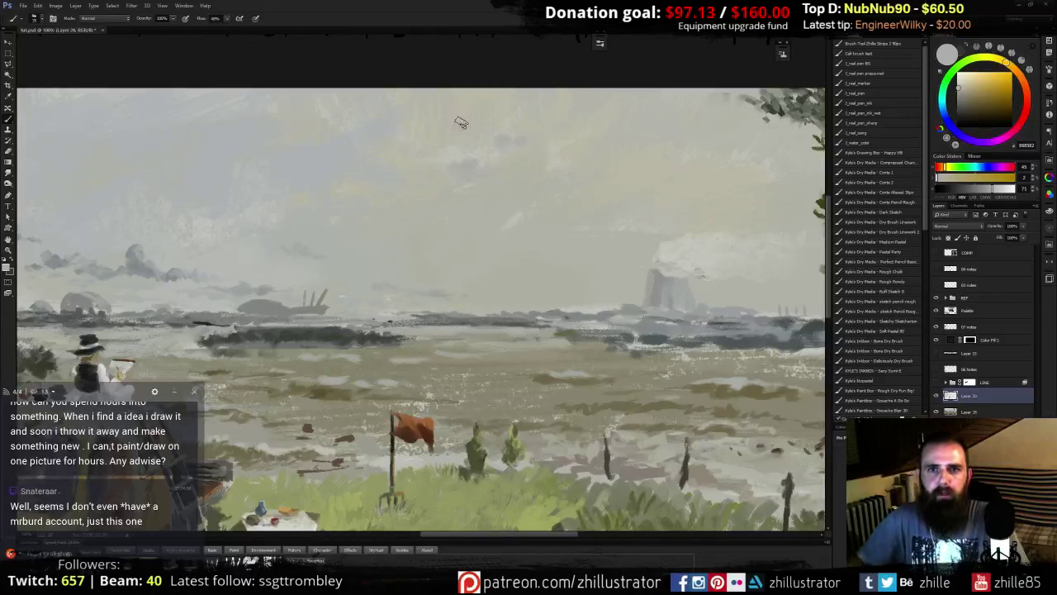
- Blend sampled cool blue-greys and warm beiges into the upper sky to the left of the small clouds
{"action": "left_click", "coordinate": [380, 124], "text": "alt"}
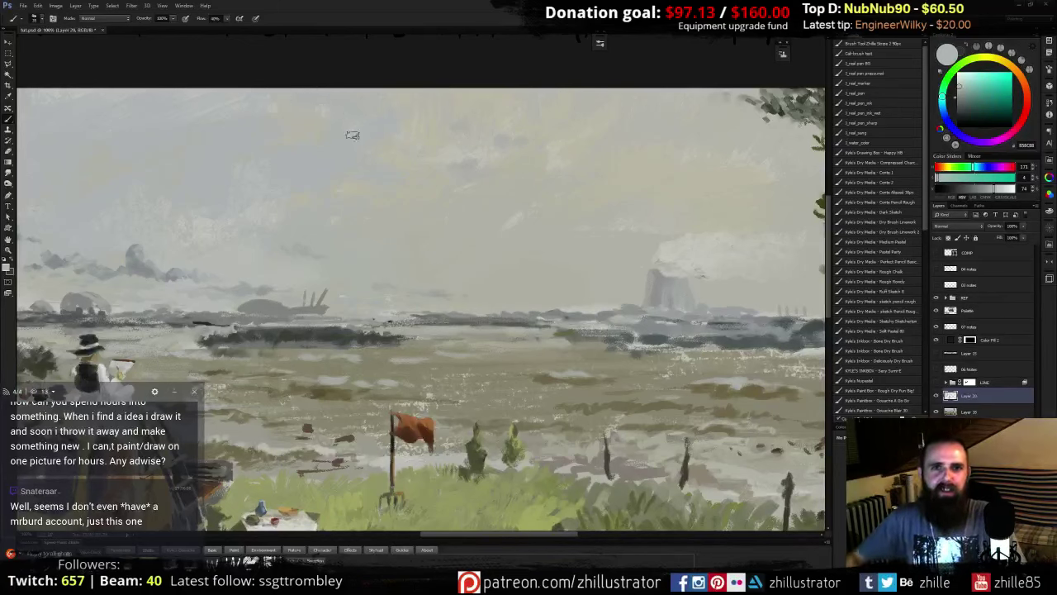
{"action": "left_click", "coordinate": [474, 166], "text": "alt"}
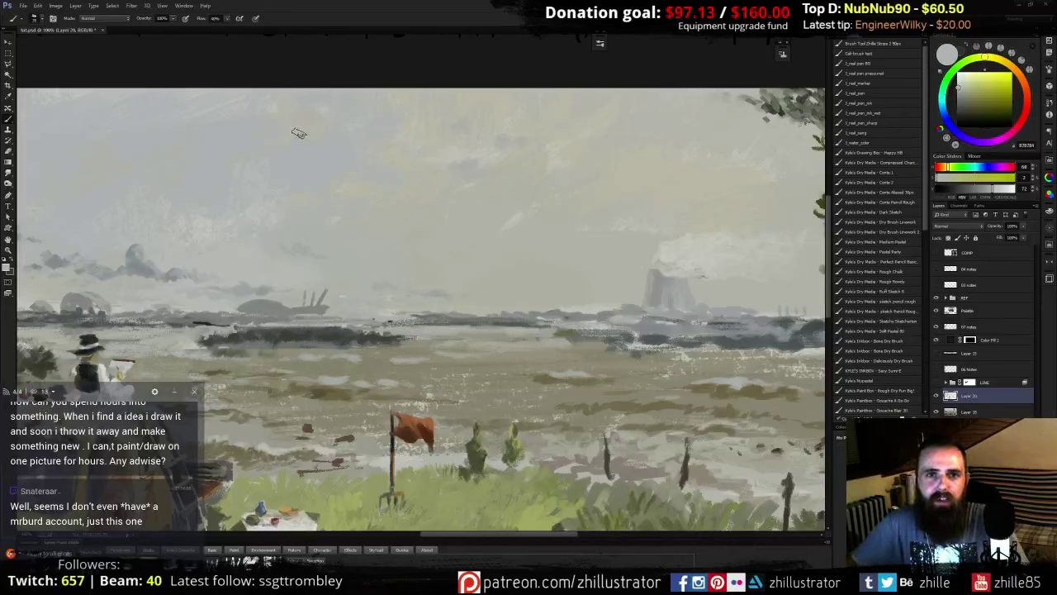
{"action": "left_click", "coordinate": [323, 128], "text": "alt"}
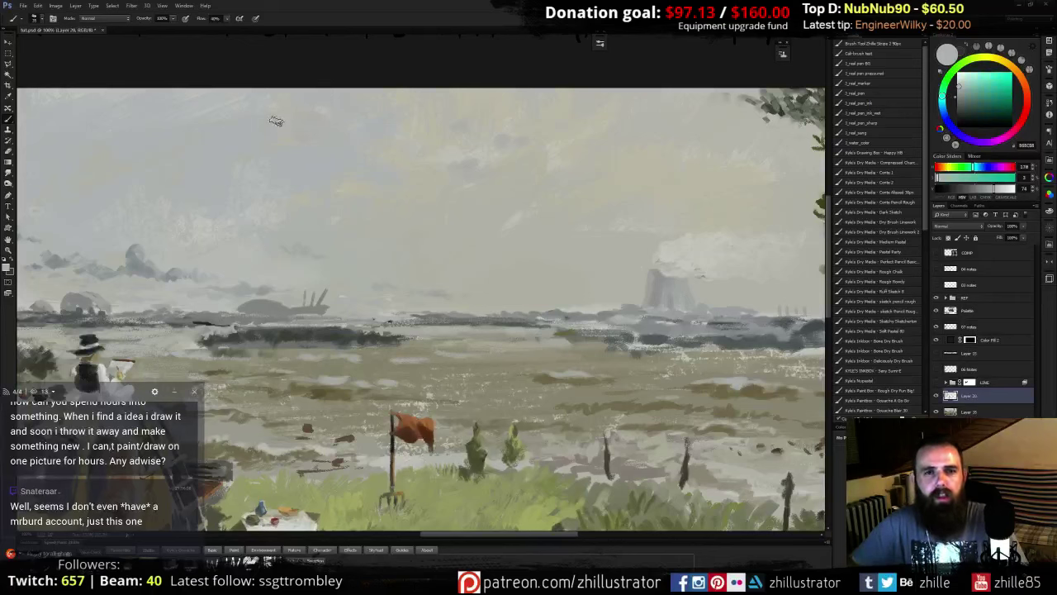
{"action": "left_click", "coordinate": [348, 143], "text": "alt"}
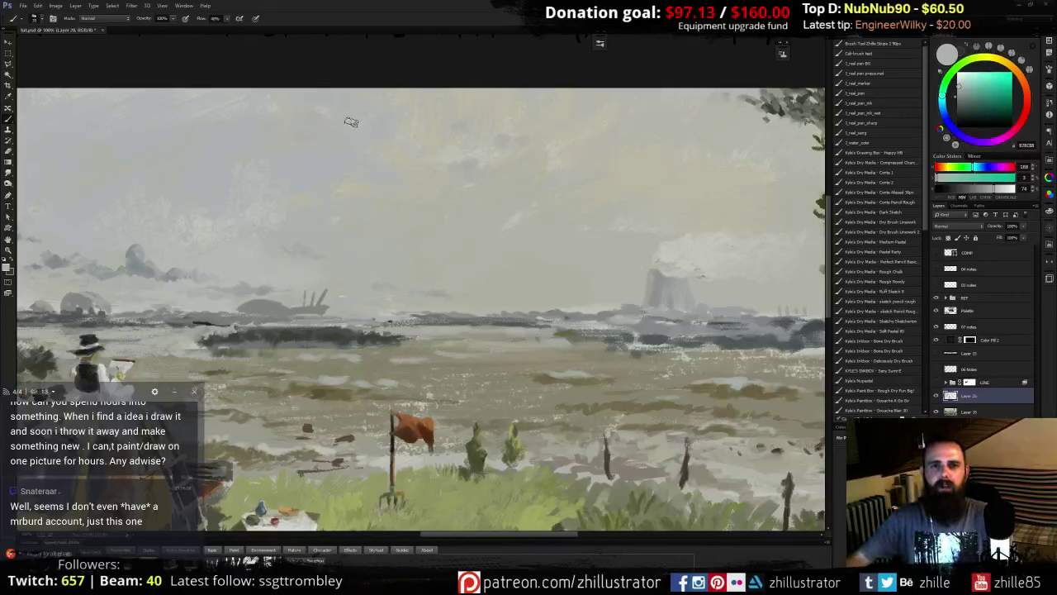
{"action": "left_click", "coordinate": [431, 142], "text": "alt"}
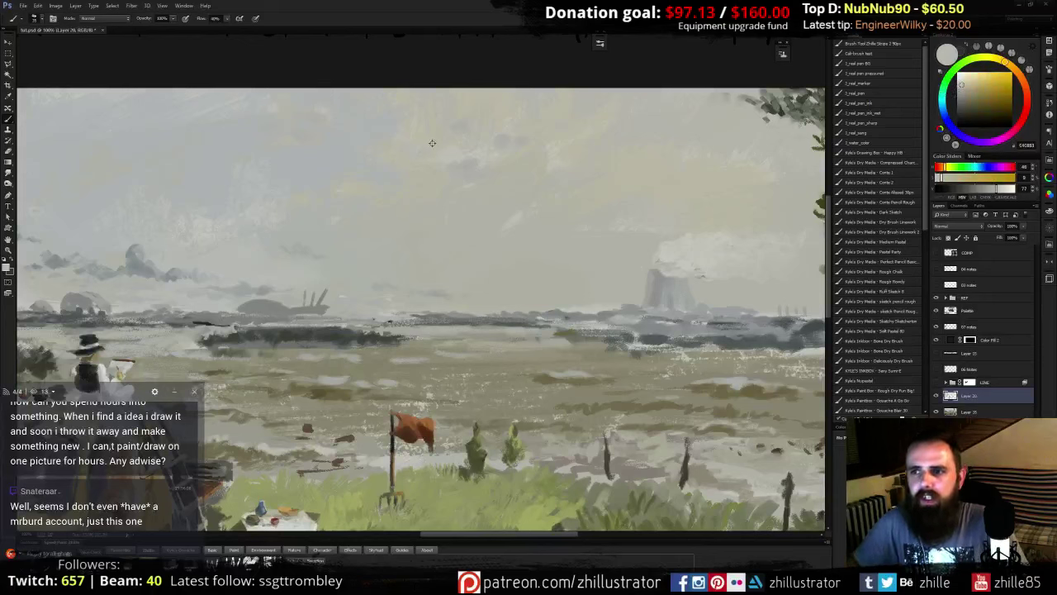
{"action": "left_click", "coordinate": [405, 153], "text": "alt"}
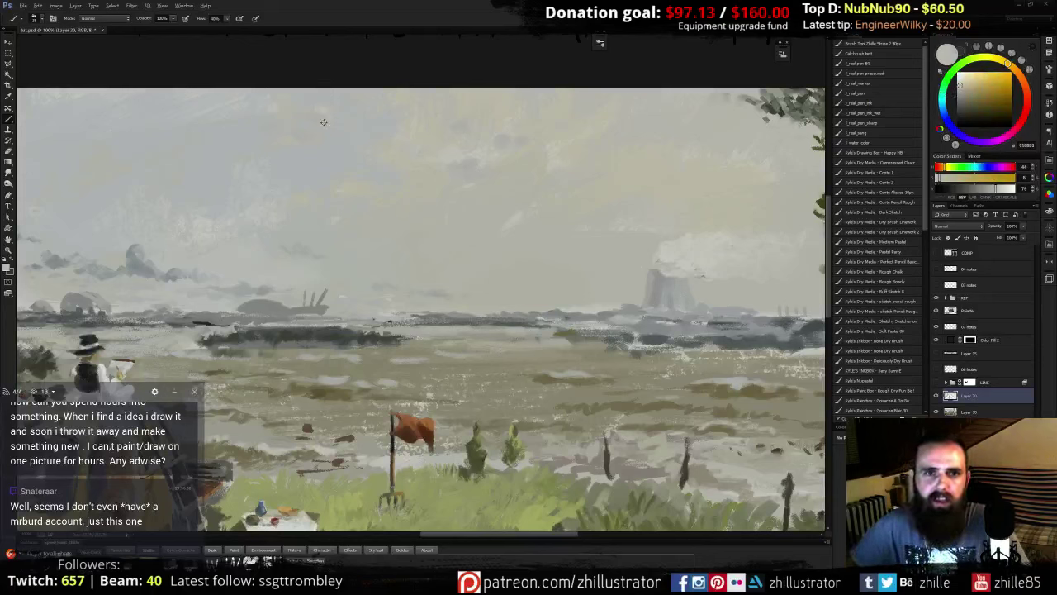
- Sample warm sky tones and dab them into the pale yellow patch above the distant cloud bank
{"action": "left_click", "coordinate": [249, 212], "text": "alt"}
{"action": "left_click", "coordinate": [256, 207], "text": "alt"}
{"action": "left_click_drag", "start_coordinate": [231, 234], "coordinate": [431, 241]}
{"action": "left_click", "coordinate": [530, 205], "text": "alt"}
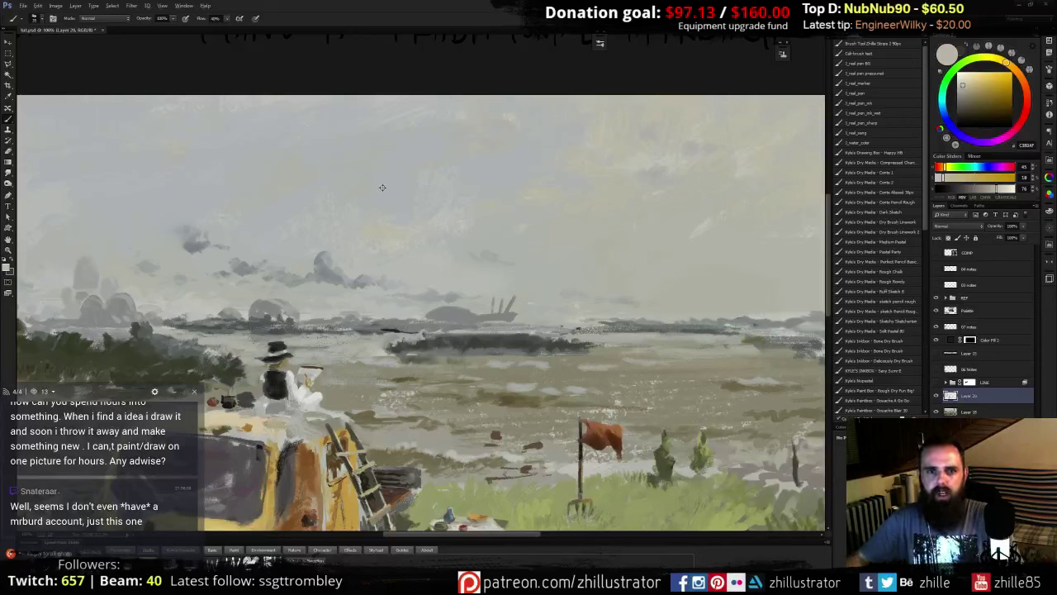
{"action": "left_click", "coordinate": [369, 218]}
{"action": "left_click", "coordinate": [371, 236]}
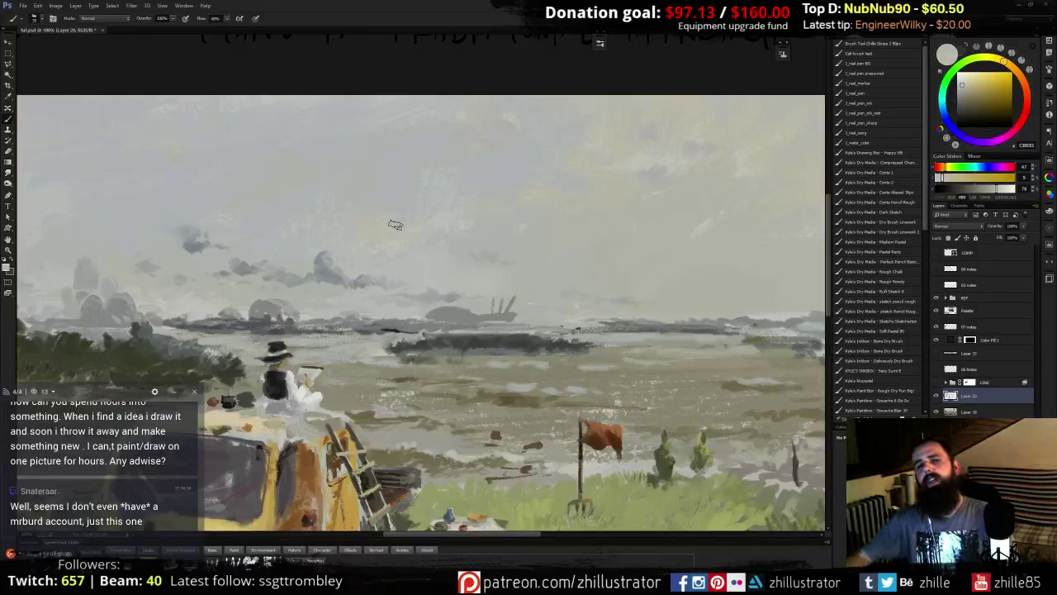
- Work sampled cool blue-greys into the sky above the van, reducing the blue-grey's saturation
{"action": "left_click", "coordinate": [245, 124], "text": "alt"}
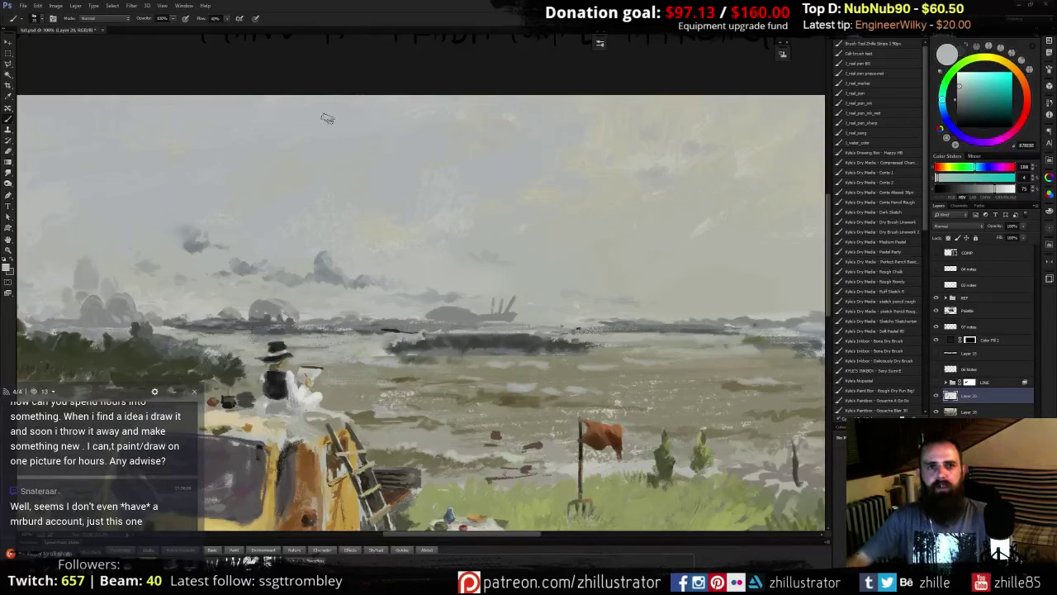
{"action": "left_click", "coordinate": [231, 157], "text": "alt"}
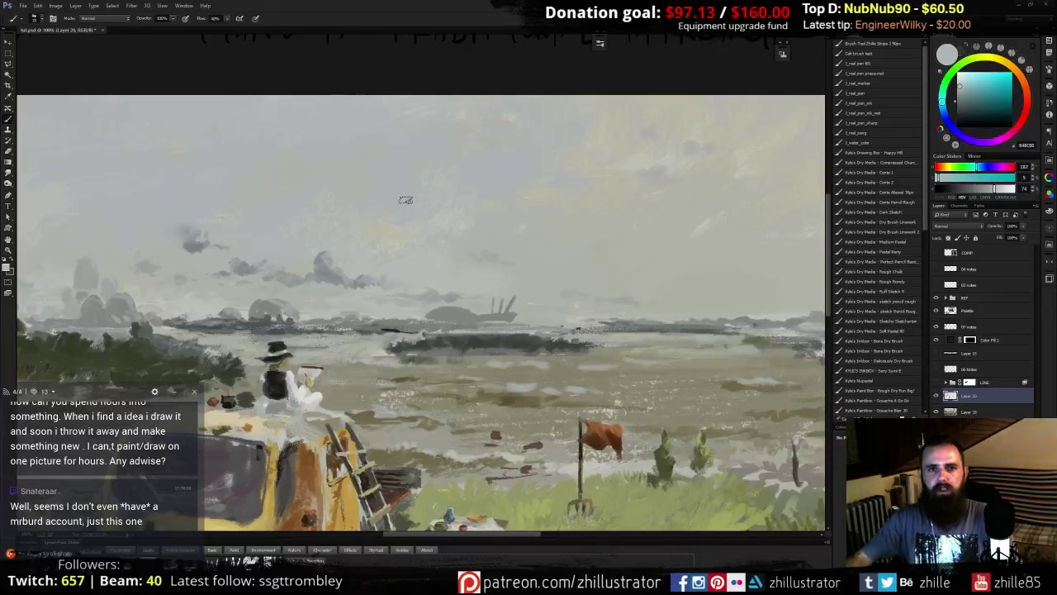
{"action": "left_click", "coordinate": [529, 184], "text": "alt"}
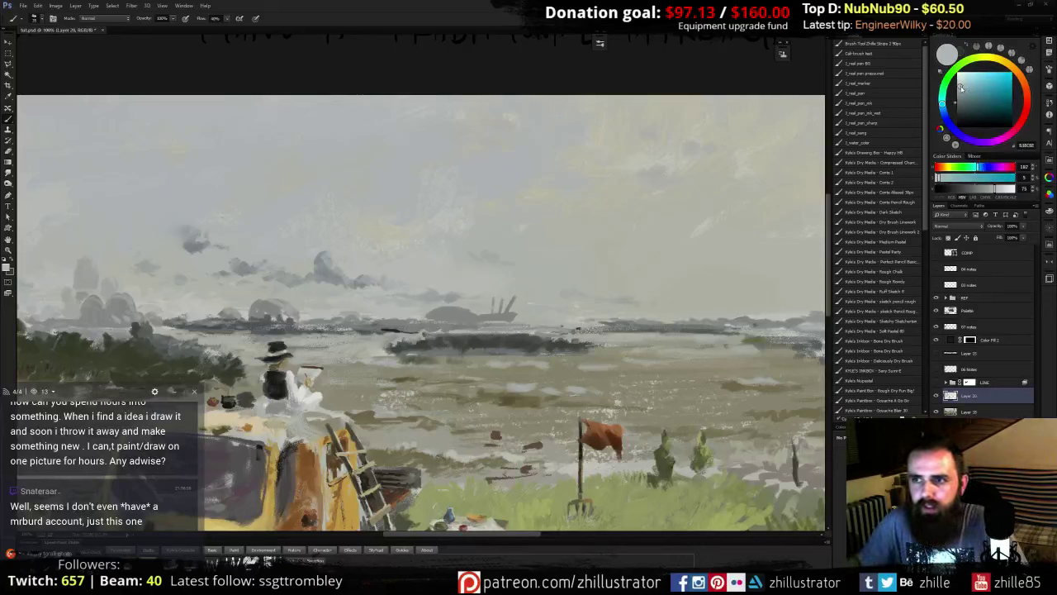
{"action": "left_click", "coordinate": [958, 87]}
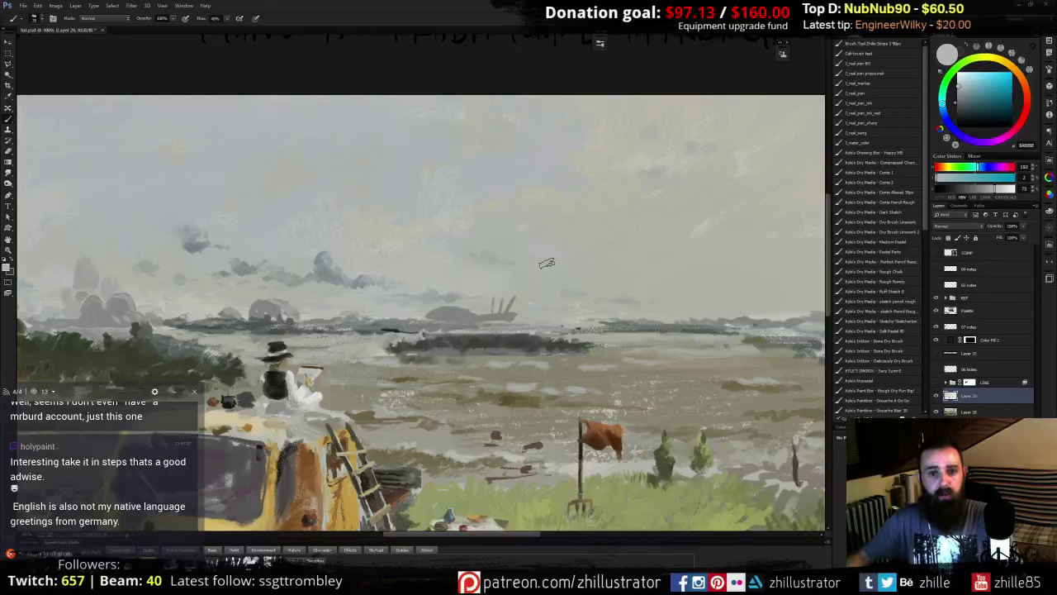
- Show the LINE group over the painting and bring the whole picture into view
{"action": "key", "text": "ctrl+minus"}
{"action": "key", "text": "ctrl+minus"}
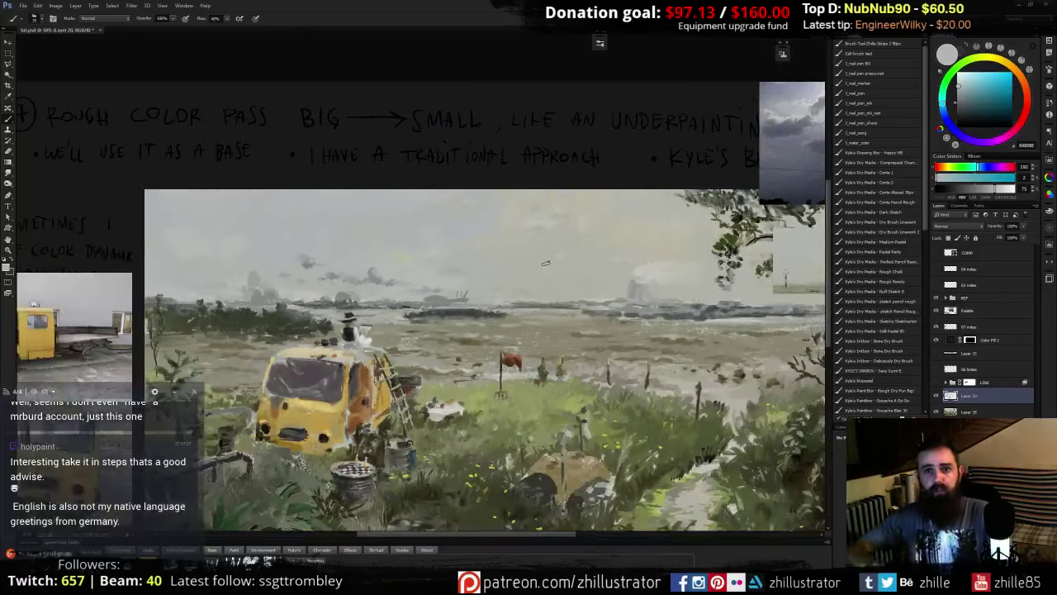
{"action": "left_click", "coordinate": [935, 383]}
{"action": "left_click", "coordinate": [936, 395]}
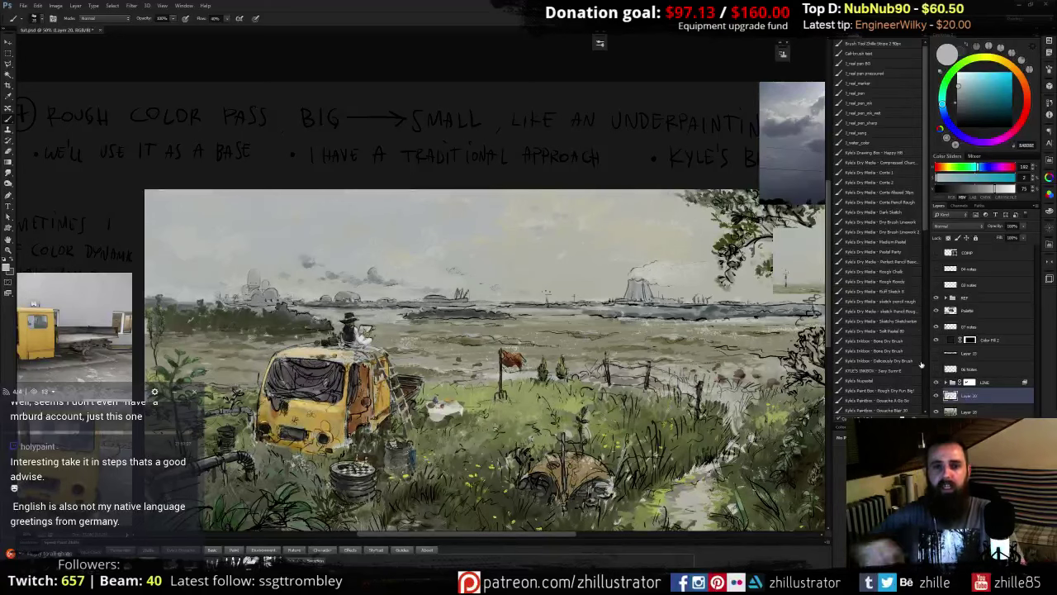
{"action": "left_click_drag", "start_coordinate": [613, 341], "coordinate": [561, 246]}
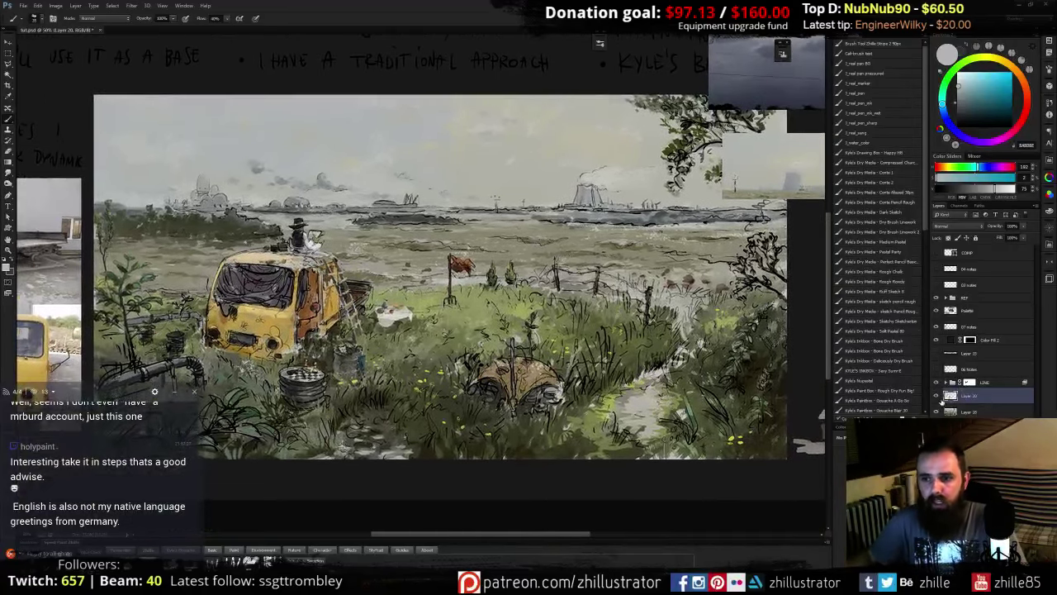
- Toggle the current paint layer and the base colour layer beneath it to compare the picture with and without them
{"action": "left_click", "coordinate": [937, 395]}
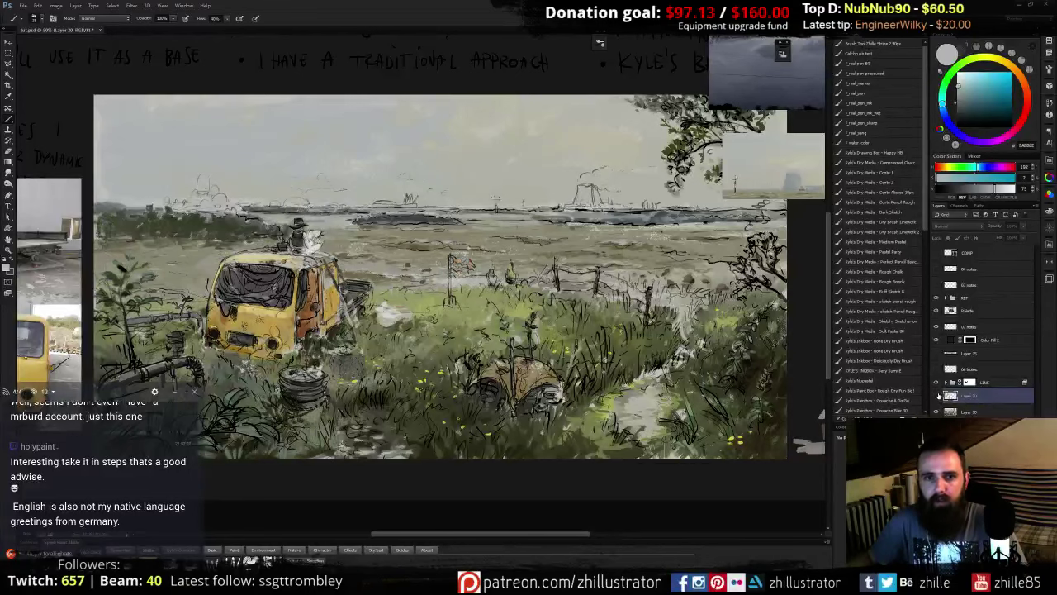
{"action": "left_click", "coordinate": [936, 412]}
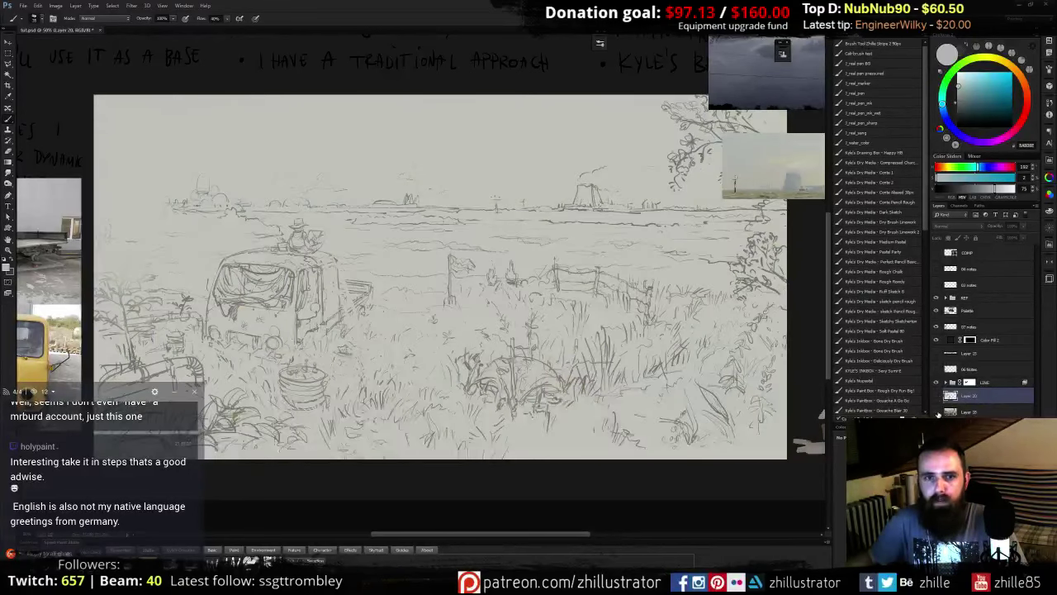
{"action": "left_click", "coordinate": [936, 413]}
{"action": "left_click", "coordinate": [937, 397]}
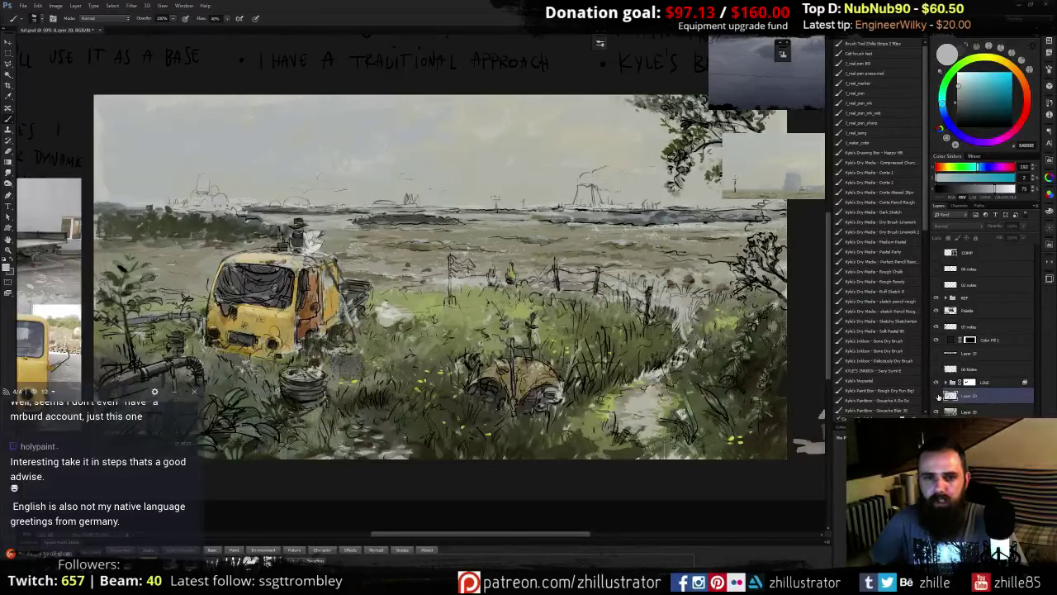
{"action": "left_click", "coordinate": [937, 397]}
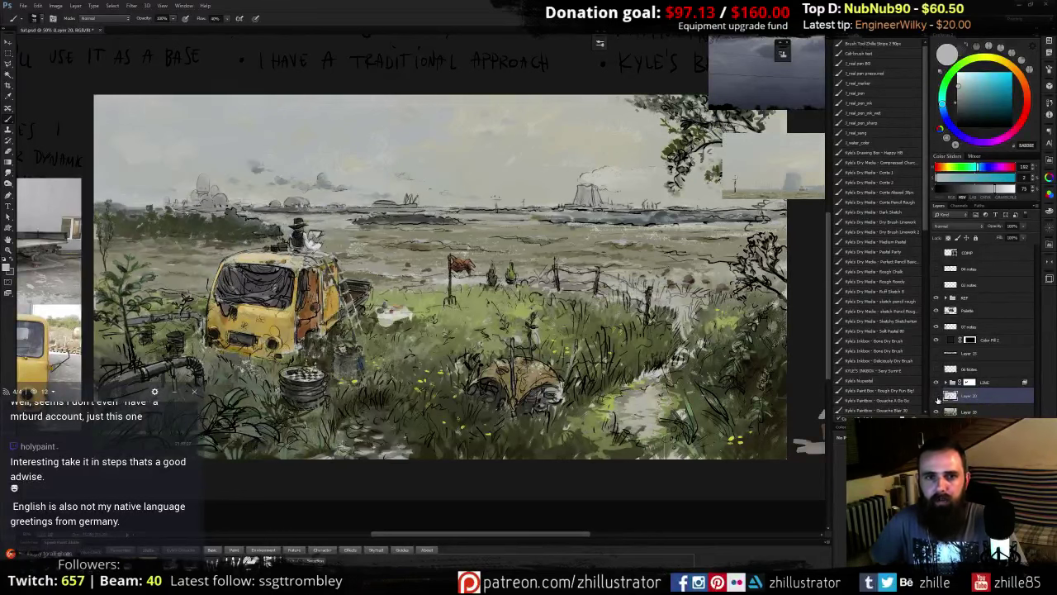
{"action": "left_click", "coordinate": [937, 397]}
{"action": "left_click", "coordinate": [937, 397]}
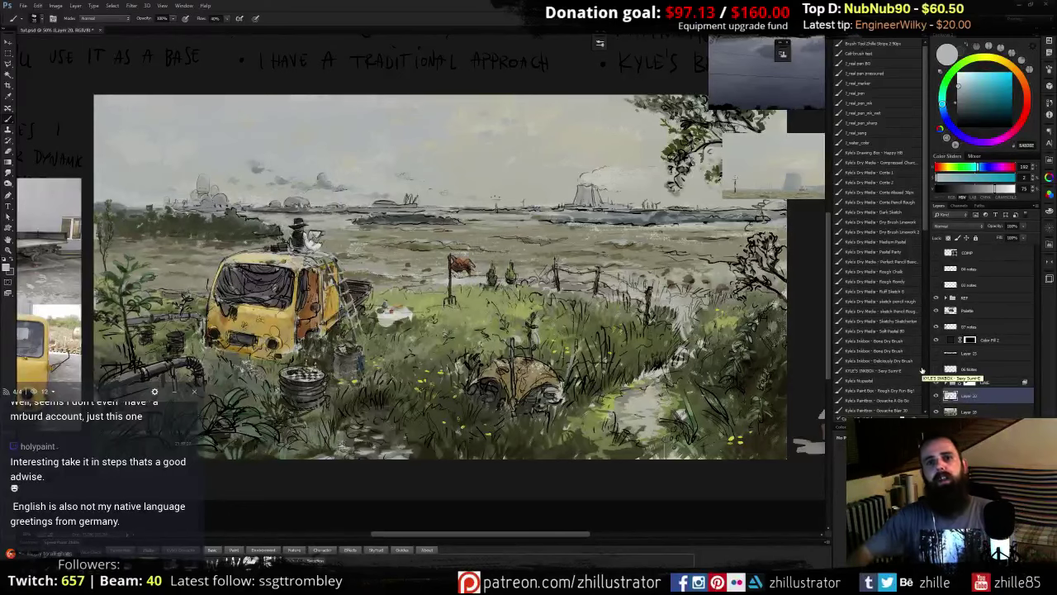
- Sample the cooling tower's grey and a warm beige from the sky above it for further touch-ups
{"action": "key", "text": "ctrl+plus"}
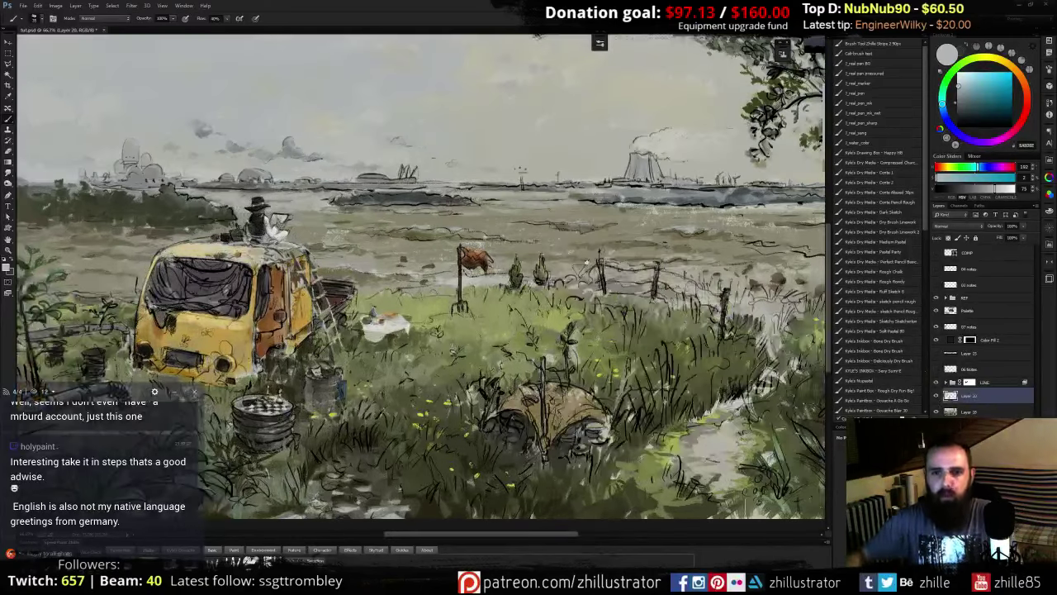
{"action": "left_click_drag", "start_coordinate": [586, 263], "coordinate": [486, 392]}
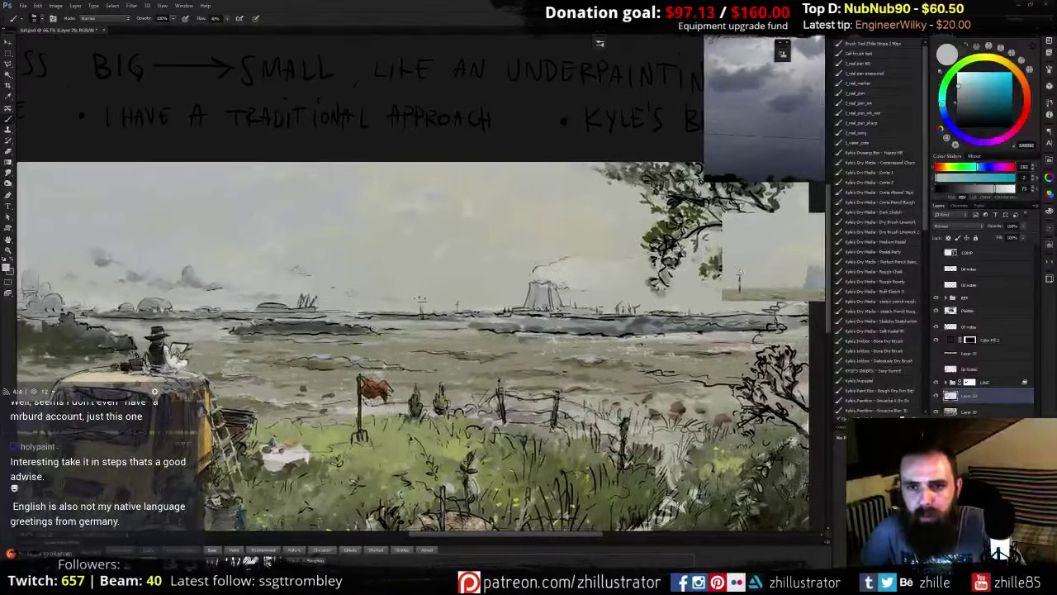
{"action": "left_click", "coordinate": [533, 289], "text": "alt"}
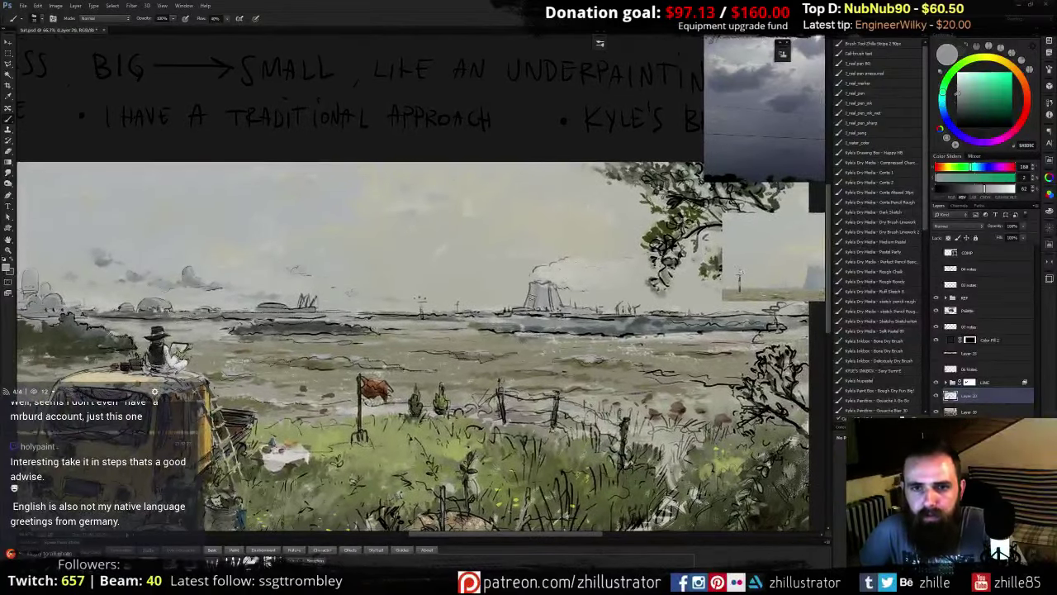
{"action": "left_click", "coordinate": [574, 219], "text": "alt"}
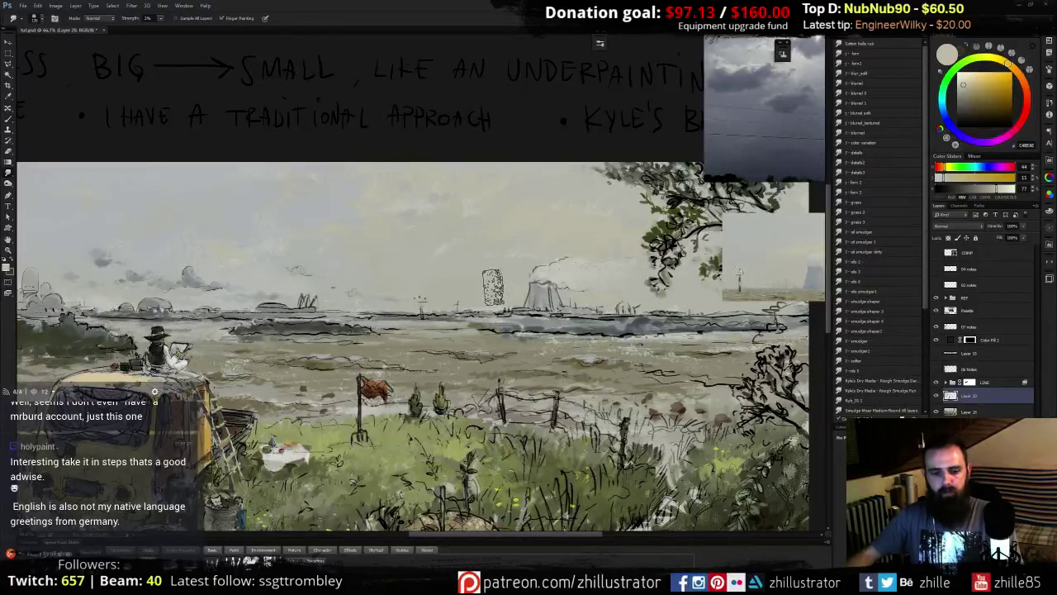
- Sample pale grey tones from the low sky left of the cooling tower with the Brush tool for touch-ups
{"action": "key", "text": "shift+b"}
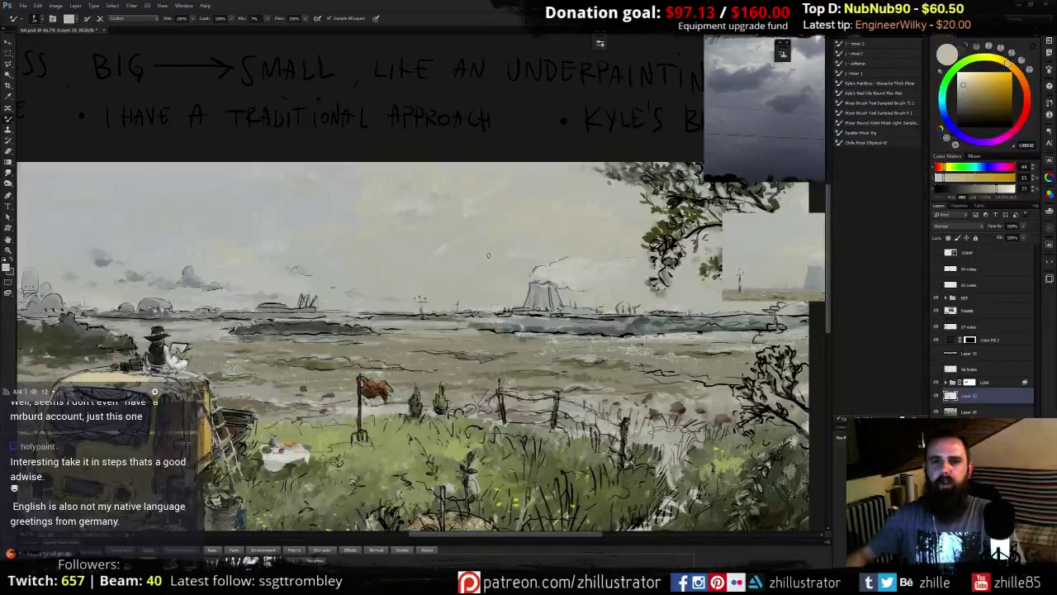
{"action": "key", "text": "shift+b"}
{"action": "left_click", "coordinate": [339, 268], "text": "alt"}
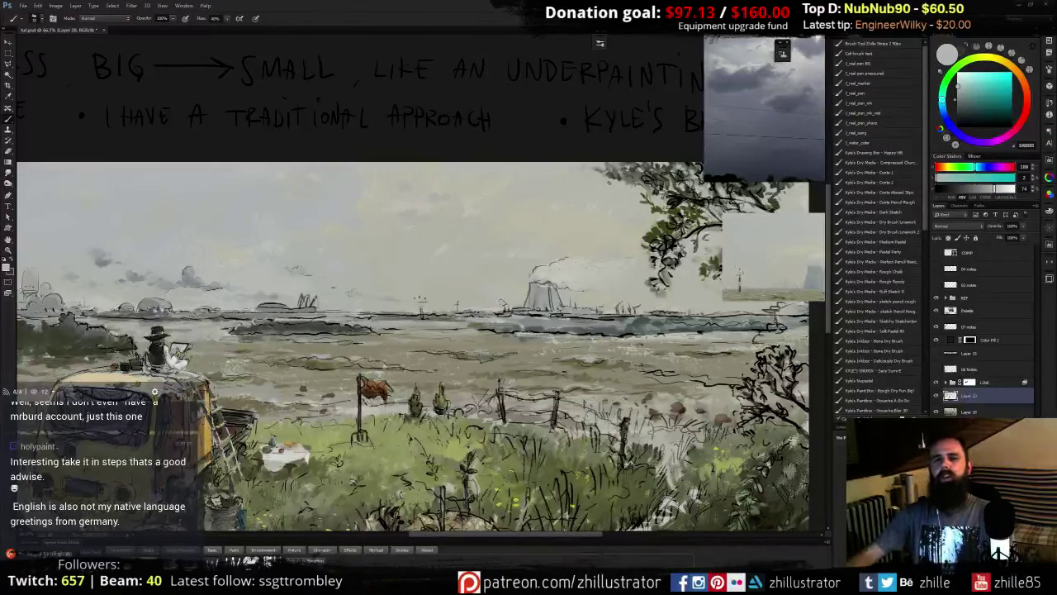
{"action": "left_click", "coordinate": [499, 291], "text": "alt"}
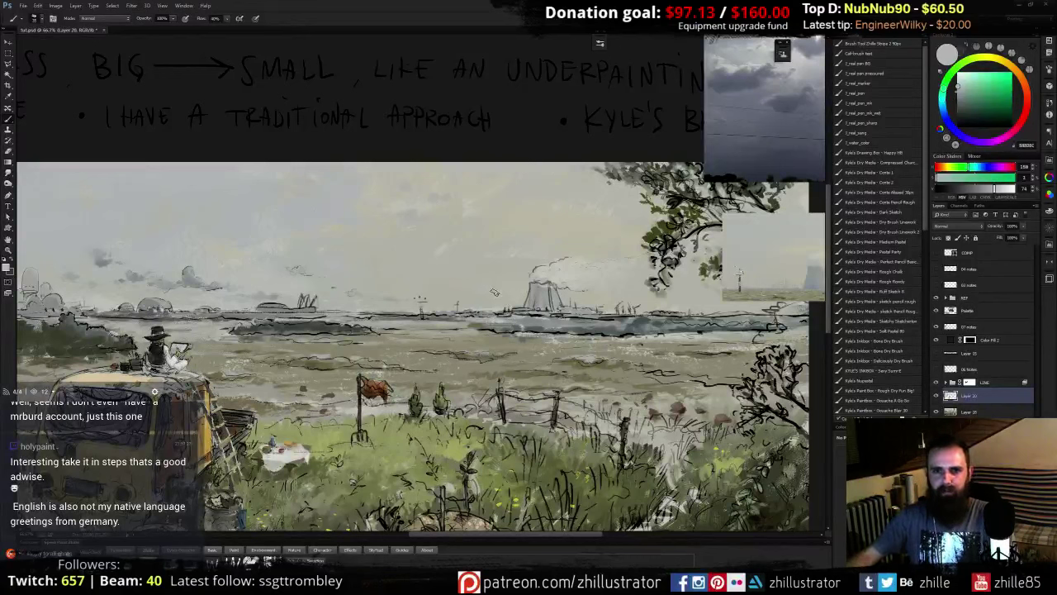
{"action": "left_click", "coordinate": [494, 290], "text": "alt"}
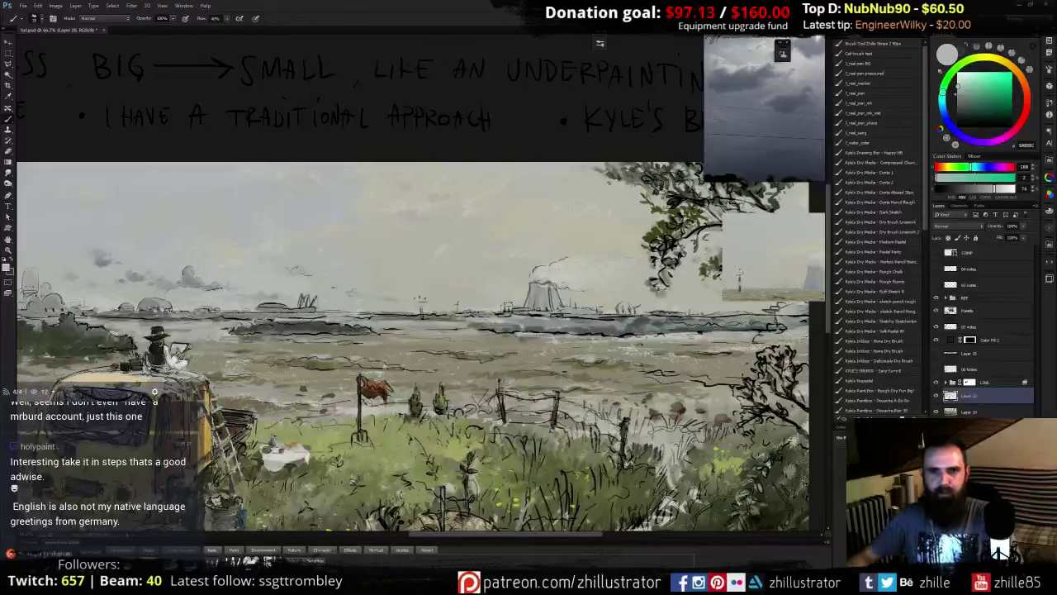
{"action": "left_click", "coordinate": [506, 296], "text": "alt"}
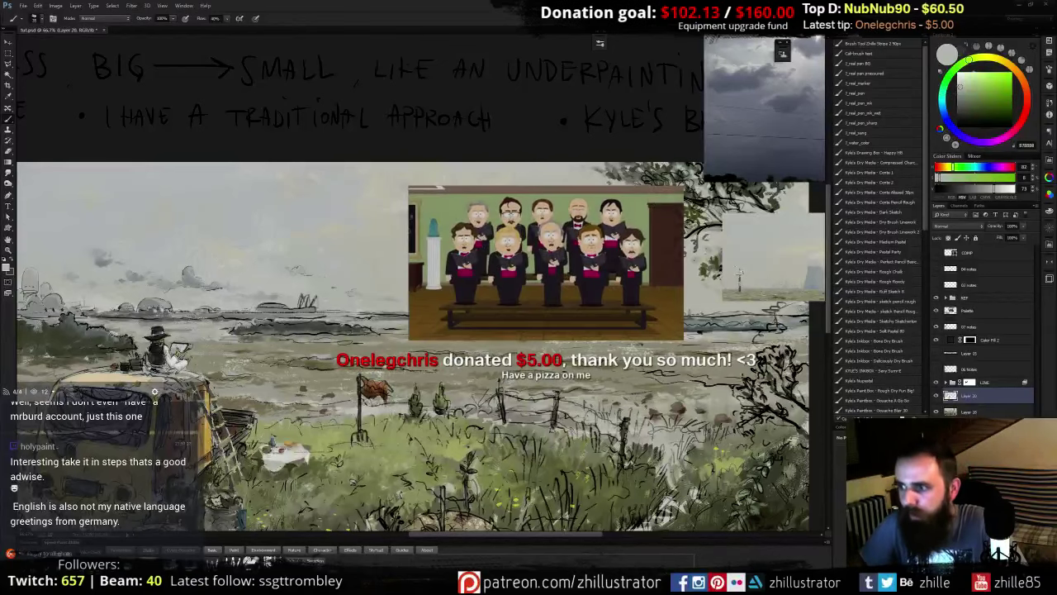
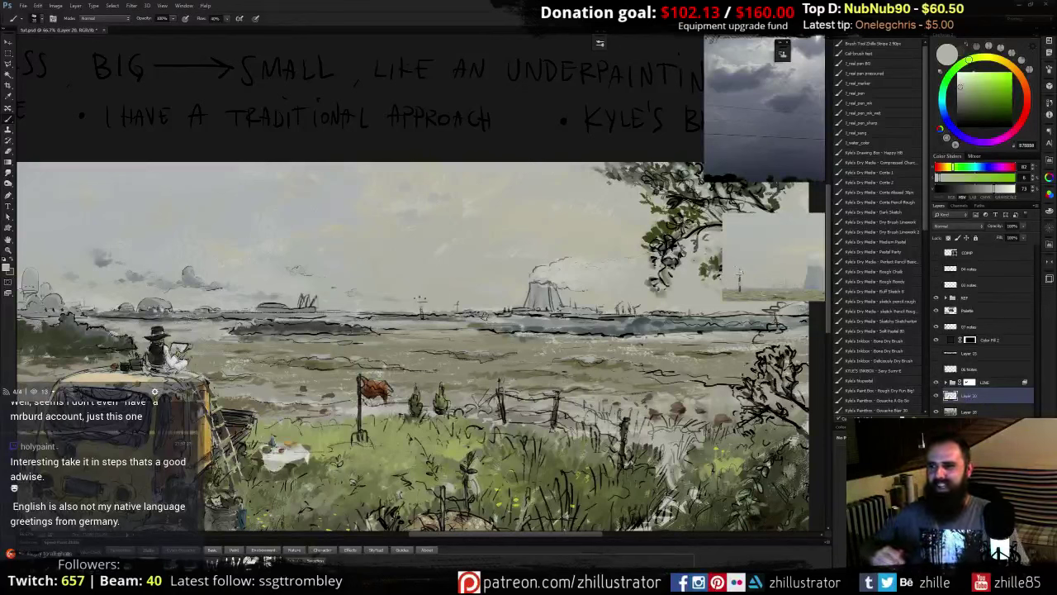
- Read the hazy colours of the distant skyline beside the cooling tower in the reference photo by sampling them repeatedly
{"action": "key", "text": "ctrl+minus"}
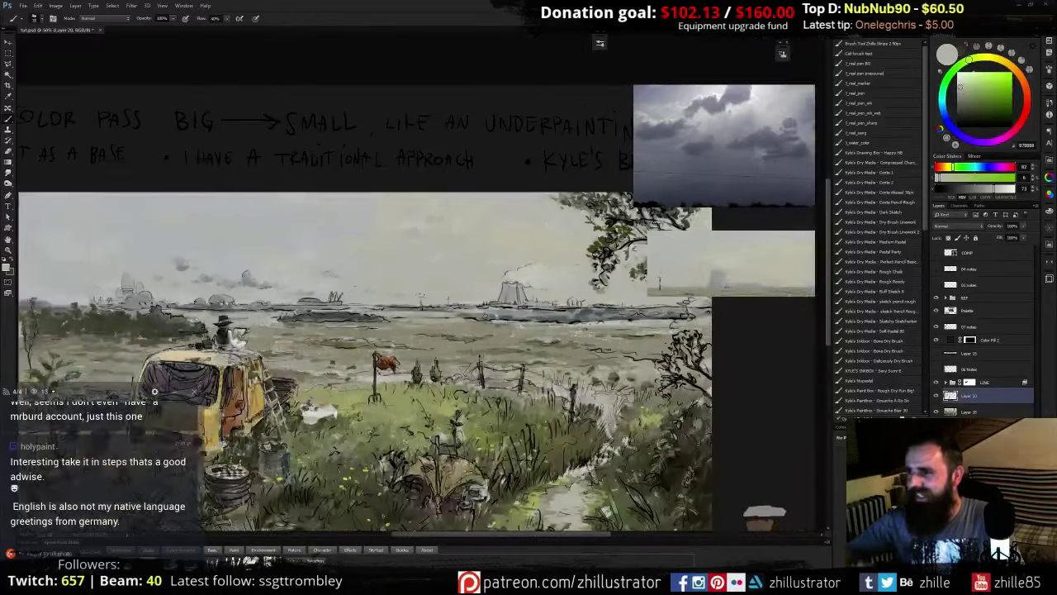
{"action": "left_click_drag", "start_coordinate": [554, 365], "coordinate": [489, 340]}
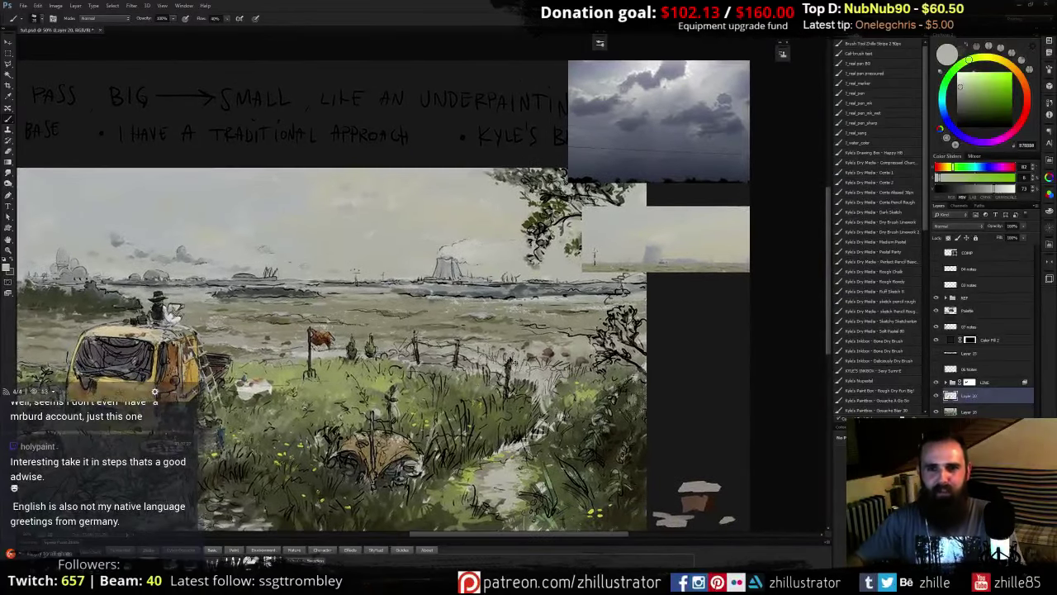
{"action": "key", "text": "ctrl+plus"}
{"action": "left_click_drag", "start_coordinate": [508, 303], "coordinate": [372, 323]}
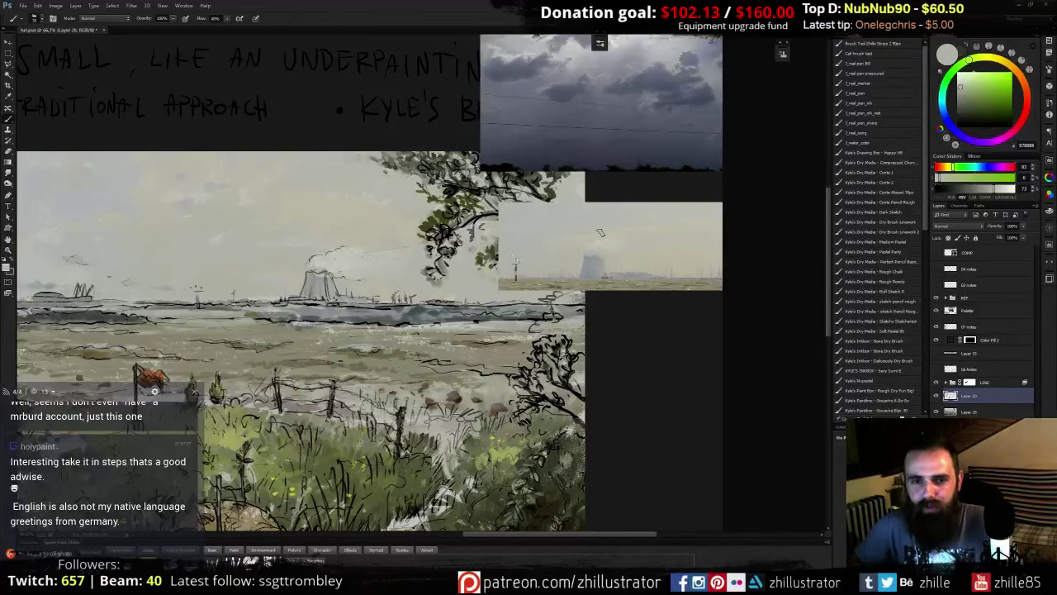
{"action": "key", "text": "ctrl+plus"}
{"action": "left_click_drag", "start_coordinate": [557, 309], "coordinate": [441, 335]}
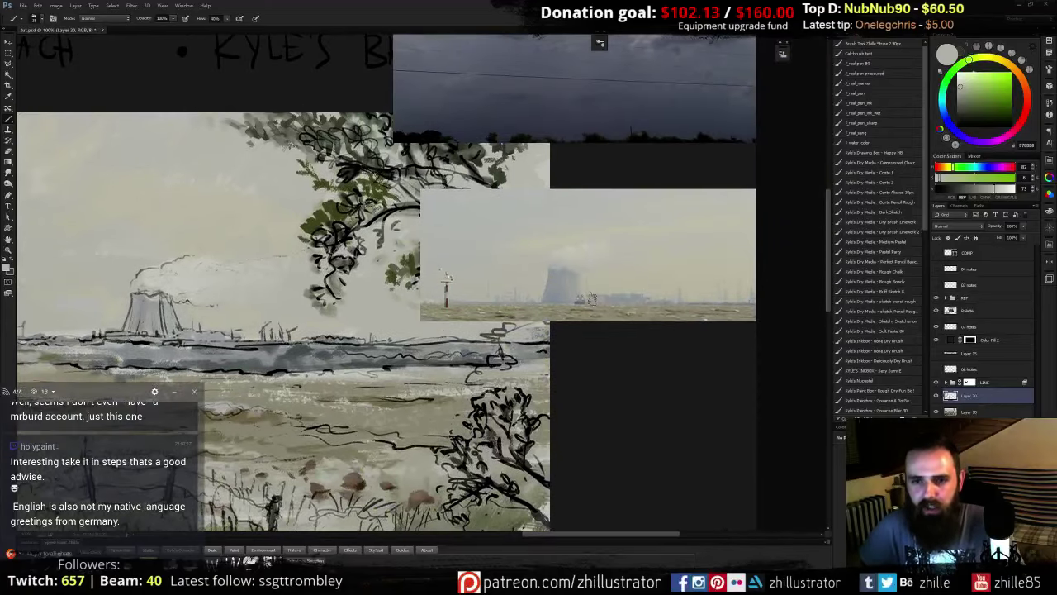
{"action": "left_click", "coordinate": [602, 298], "text": "alt"}
{"action": "left_click", "coordinate": [614, 293], "text": "alt"}
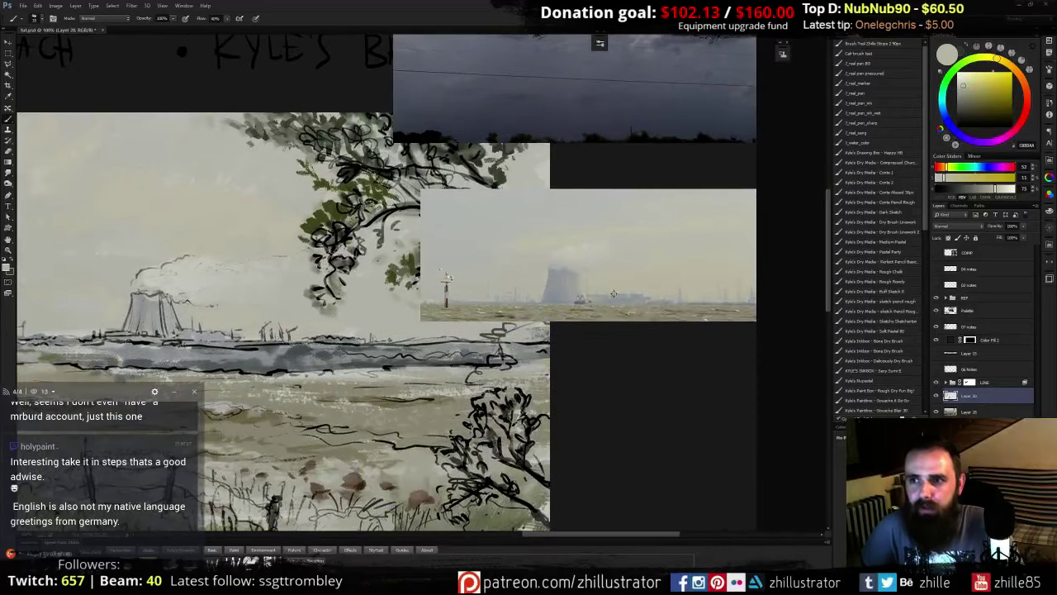
{"action": "left_click", "coordinate": [616, 299], "text": "alt"}
{"action": "left_click", "coordinate": [617, 294], "text": "alt"}
{"action": "left_click", "coordinate": [618, 298], "text": "alt"}
{"action": "left_click", "coordinate": [619, 293], "text": "alt"}
{"action": "left_click", "coordinate": [620, 295], "text": "alt"}
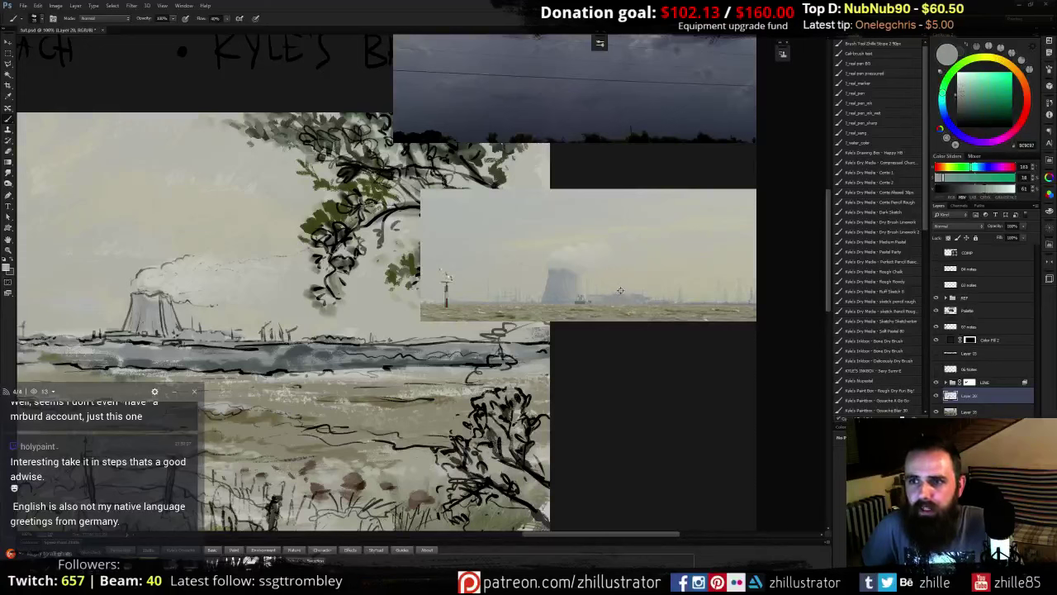
{"action": "left_click", "coordinate": [620, 294], "text": "alt"}
{"action": "left_click", "coordinate": [622, 298], "text": "alt"}
{"action": "left_click", "coordinate": [619, 294], "text": "alt"}
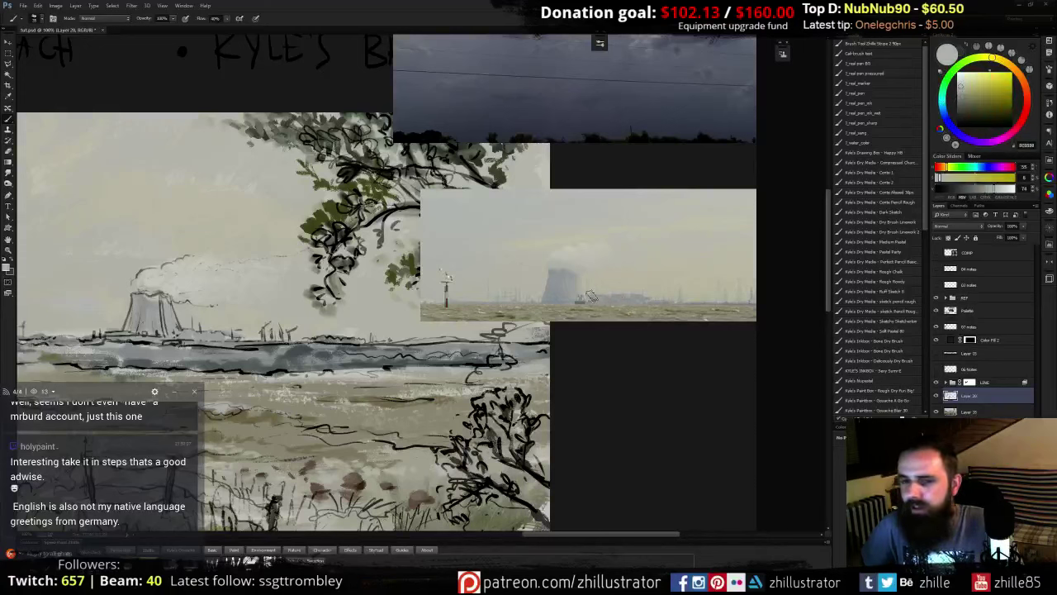
- Compare the reference photo's cooling tower grey with the hazy skyline tones by sampling both
{"action": "left_click", "coordinate": [595, 299], "text": "alt"}
{"action": "left_click", "coordinate": [603, 298], "text": "alt"}
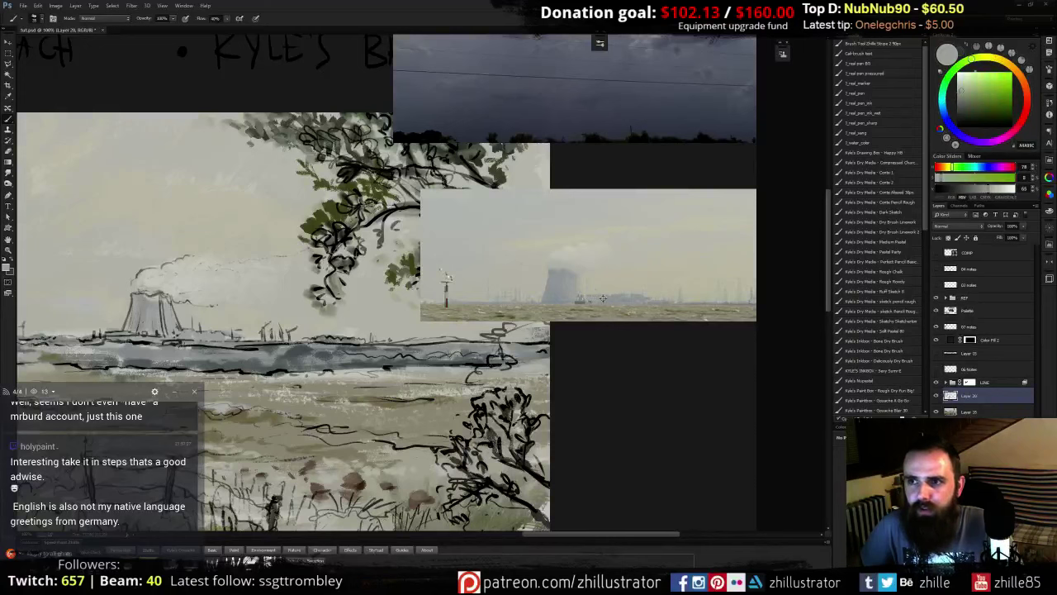
{"action": "left_click", "coordinate": [561, 294], "text": "alt"}
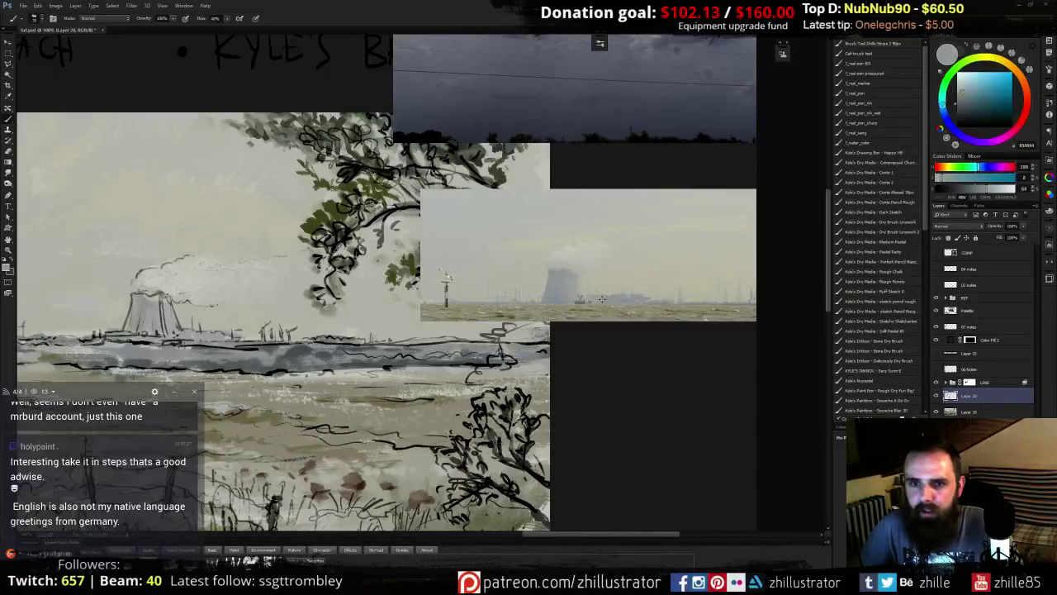
{"action": "left_click", "coordinate": [603, 299], "text": "alt"}
{"action": "left_click", "coordinate": [628, 301], "text": "alt"}
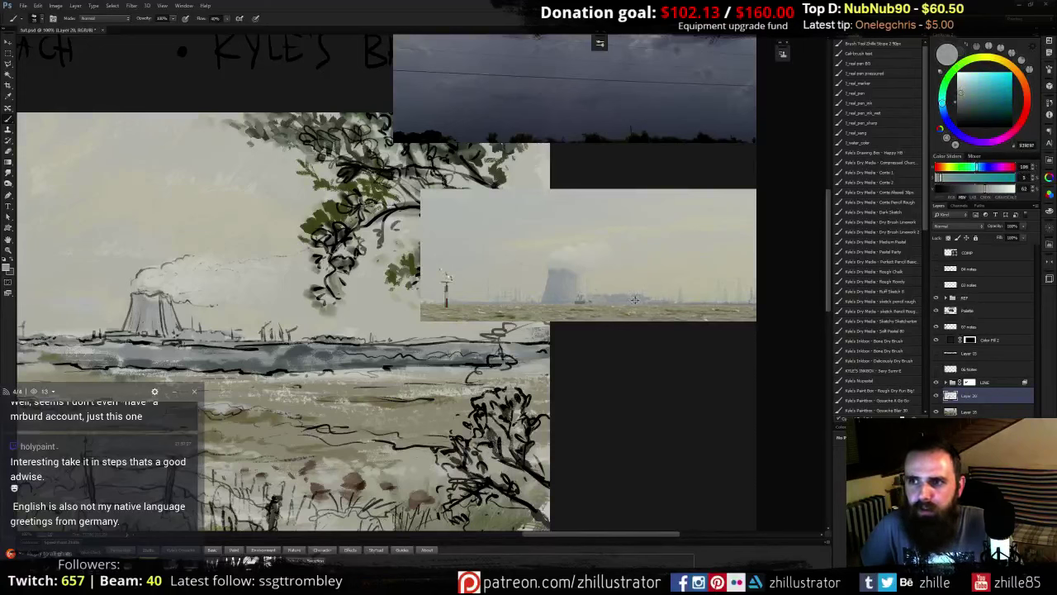
{"action": "left_click", "coordinate": [637, 302], "text": "alt"}
{"action": "left_click", "coordinate": [641, 303], "text": "alt"}
{"action": "left_click", "coordinate": [643, 301], "text": "alt"}
{"action": "left_click", "coordinate": [645, 298], "text": "alt"}
{"action": "left_click", "coordinate": [651, 301], "text": "alt"}
{"action": "left_click", "coordinate": [623, 296], "text": "alt"}
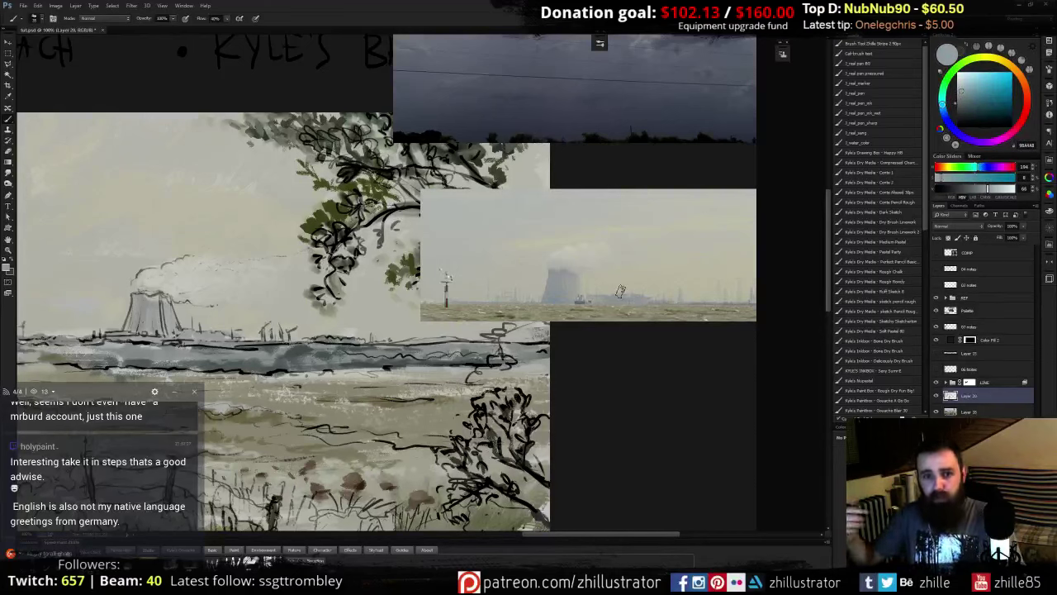
{"action": "left_click", "coordinate": [559, 289], "text": "alt"}
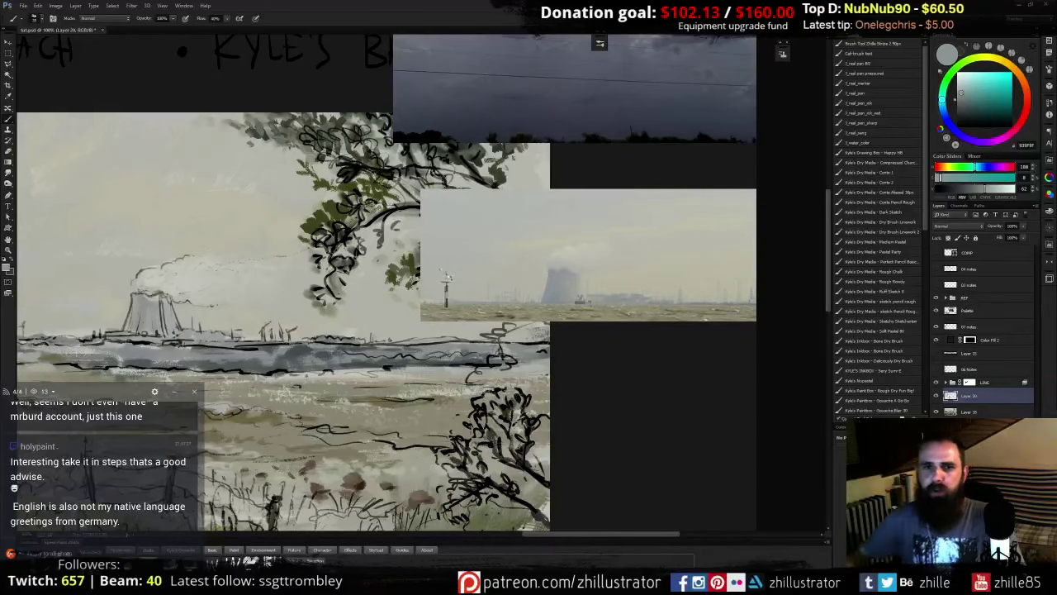
- Touch up the sky along the right edge of the painted cooling tower with warm beige sampled beside it
{"action": "left_click_drag", "start_coordinate": [365, 318], "coordinate": [575, 325]}
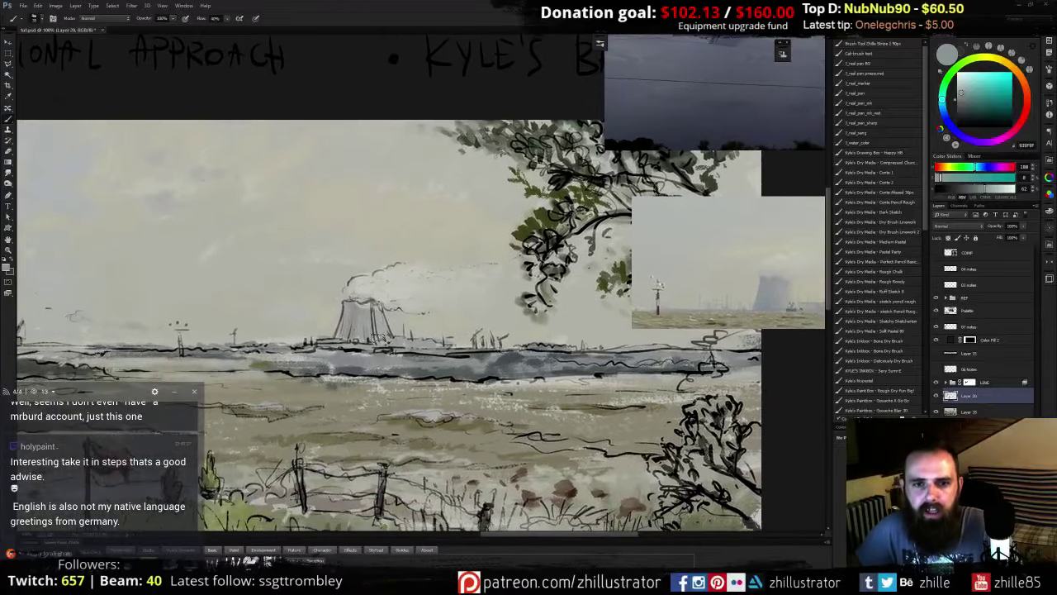
{"action": "left_click", "coordinate": [364, 331], "text": "alt"}
{"action": "left_click", "coordinate": [398, 321], "text": "alt"}
{"action": "mouse_move", "coordinate": [386, 312]}
{"action": "left_mouse_down"}
{"action": "mouse_move", "coordinate": [385, 330]}
{"action": "mouse_move", "coordinate": [400, 325]}
{"action": "left_mouse_up"}
{"action": "left_click", "coordinate": [422, 328], "text": "alt"}
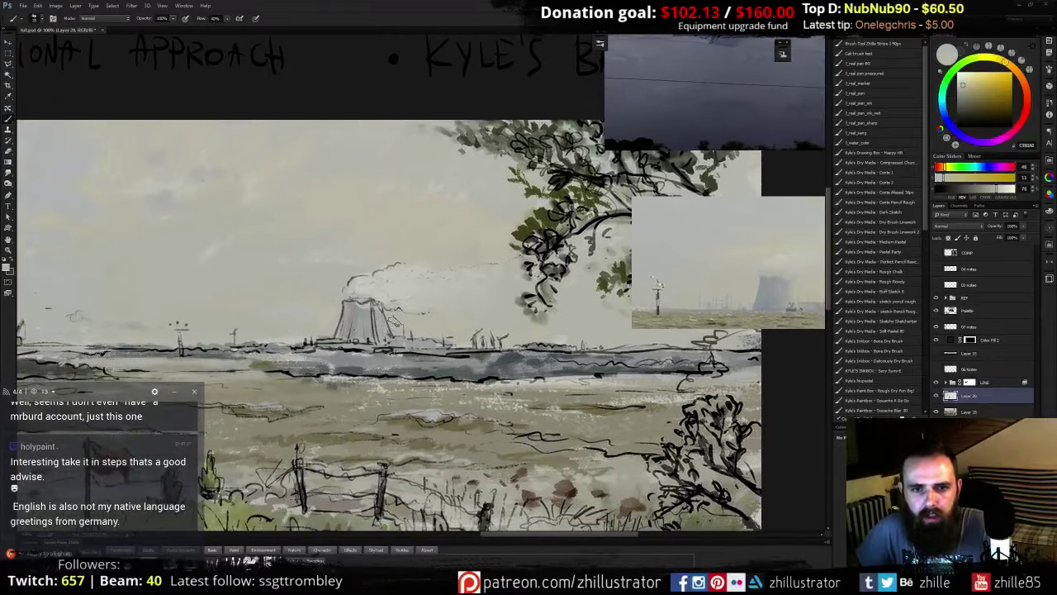
{"action": "left_click", "coordinate": [386, 324], "text": "alt"}
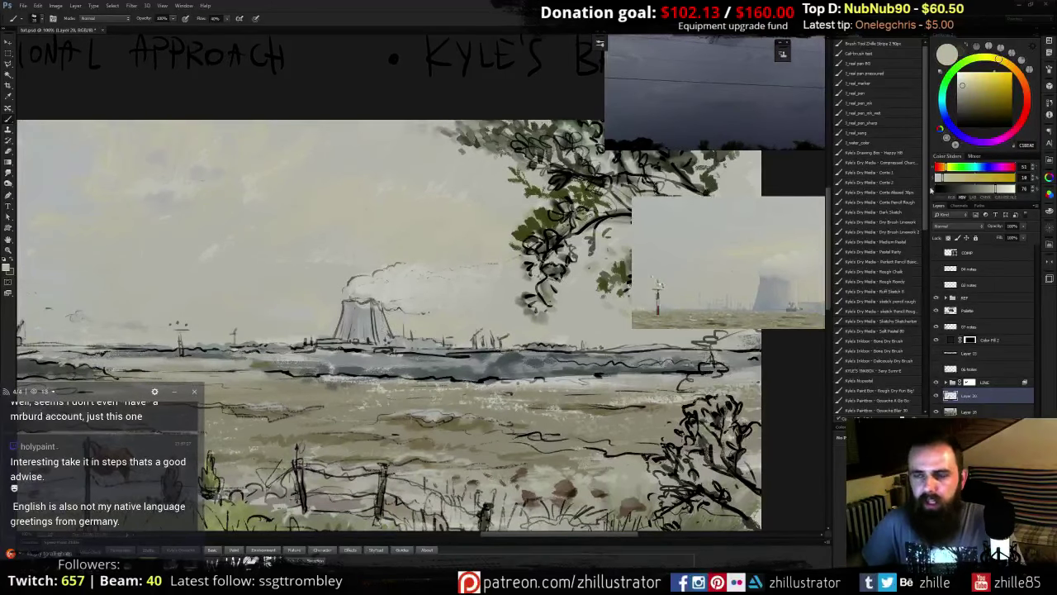
- Pick a lighter, less saturated warm grey and resample pale greys for refining the sky left of the cooling tower
{"action": "left_click", "coordinate": [957, 82]}
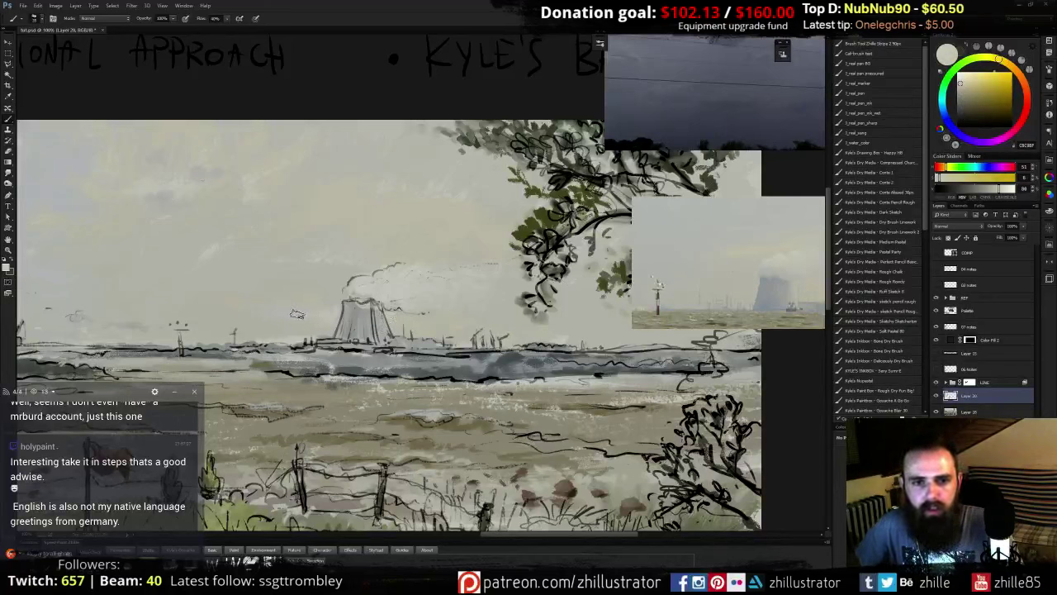
{"action": "mouse_move", "coordinate": [326, 322]}
{"action": "left_mouse_down"}
{"action": "mouse_move", "coordinate": [556, 333]}
{"action": "mouse_move", "coordinate": [424, 331]}
{"action": "left_mouse_up"}
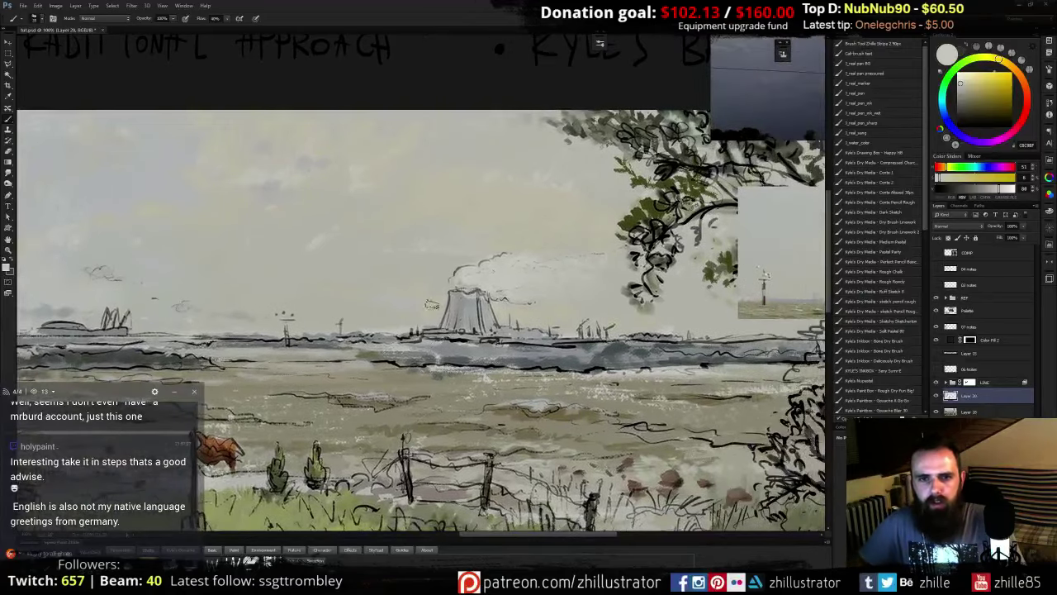
{"action": "left_click", "coordinate": [437, 313], "text": "alt"}
{"action": "left_click", "coordinate": [438, 315], "text": "alt"}
{"action": "left_click", "coordinate": [404, 320], "text": "alt"}
{"action": "left_click", "coordinate": [429, 311], "text": "alt"}
{"action": "left_click", "coordinate": [431, 309], "text": "alt"}
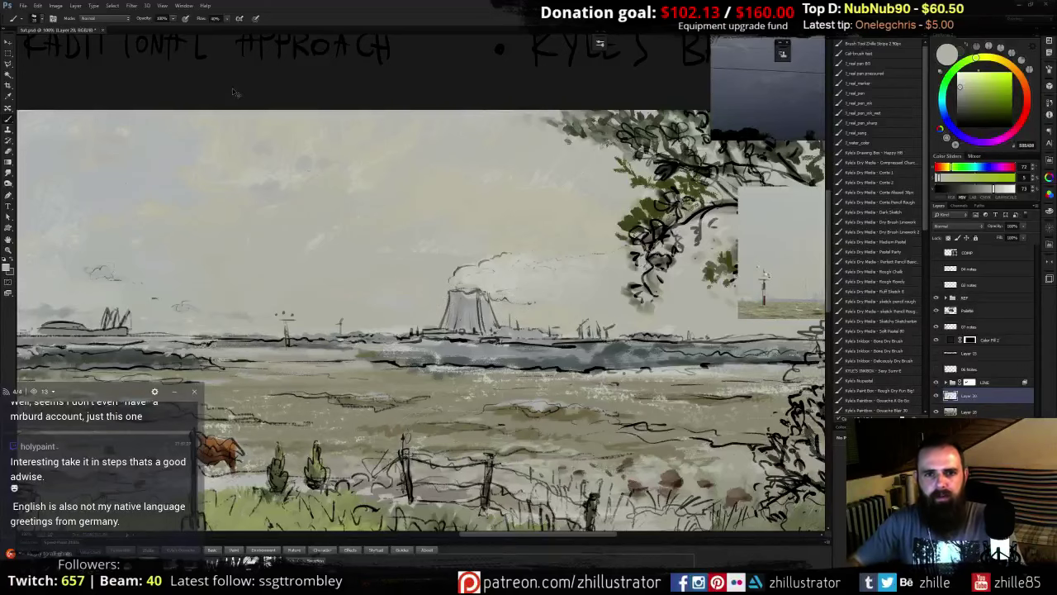
- Paint a dark cloud in the upper sky with blue-grey sampled from the low cloud, and shift the paint hue towards blue
{"action": "key", "text": "ctrl+minus"}
{"action": "key", "text": "ctrl+minus"}
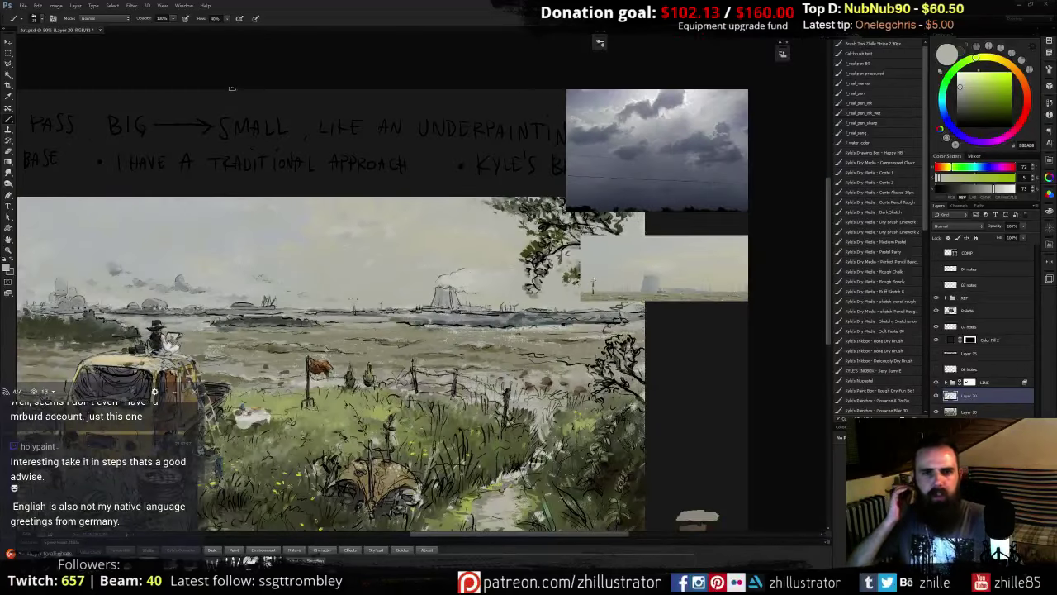
{"action": "key", "text": "ctrl+plus"}
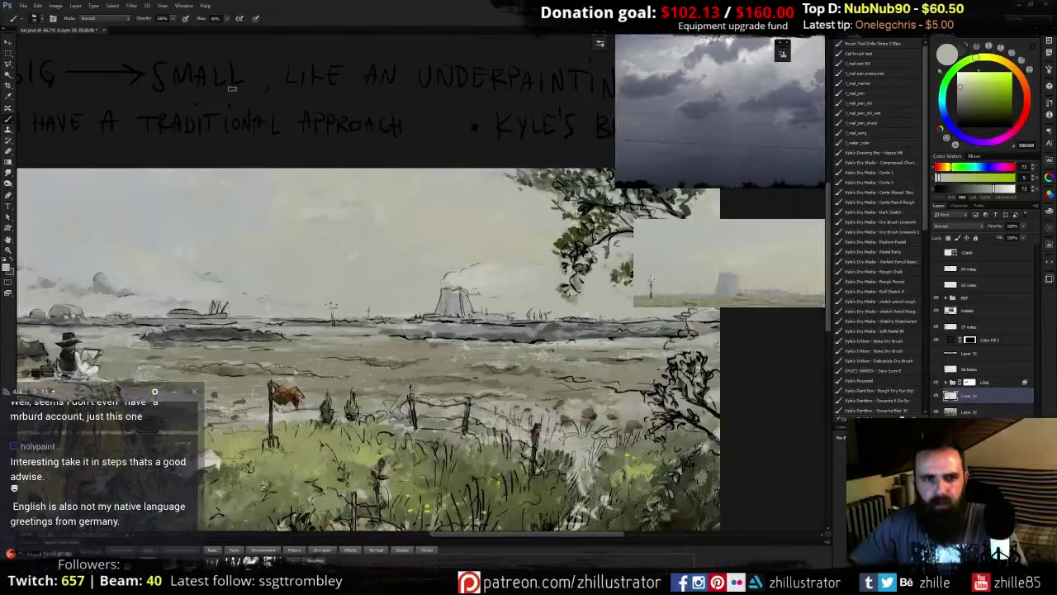
{"action": "left_click_drag", "start_coordinate": [664, 91], "coordinate": [632, 118]}
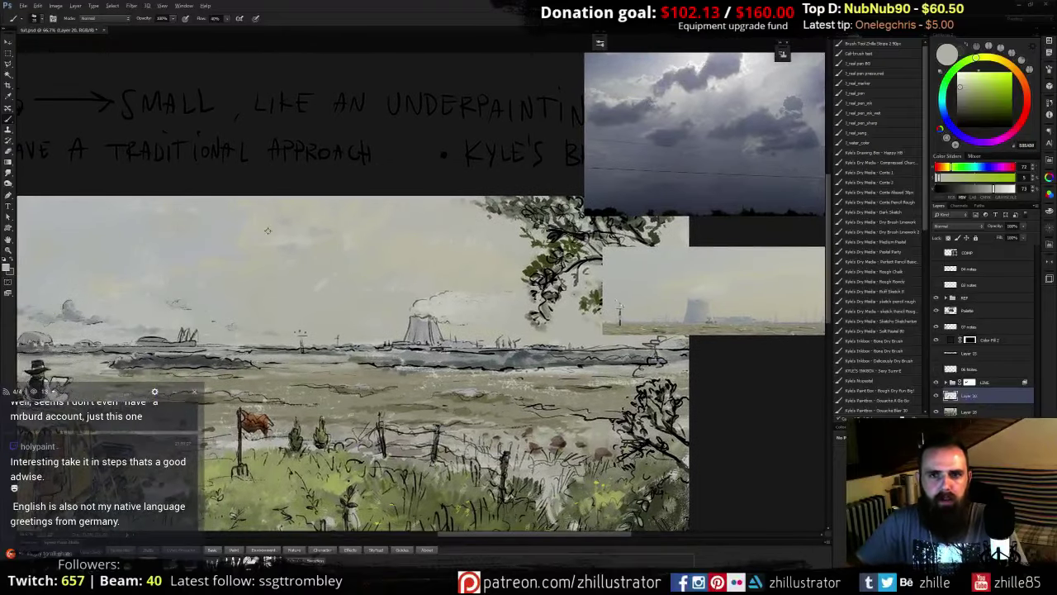
{"action": "left_click", "coordinate": [69, 313], "text": "alt"}
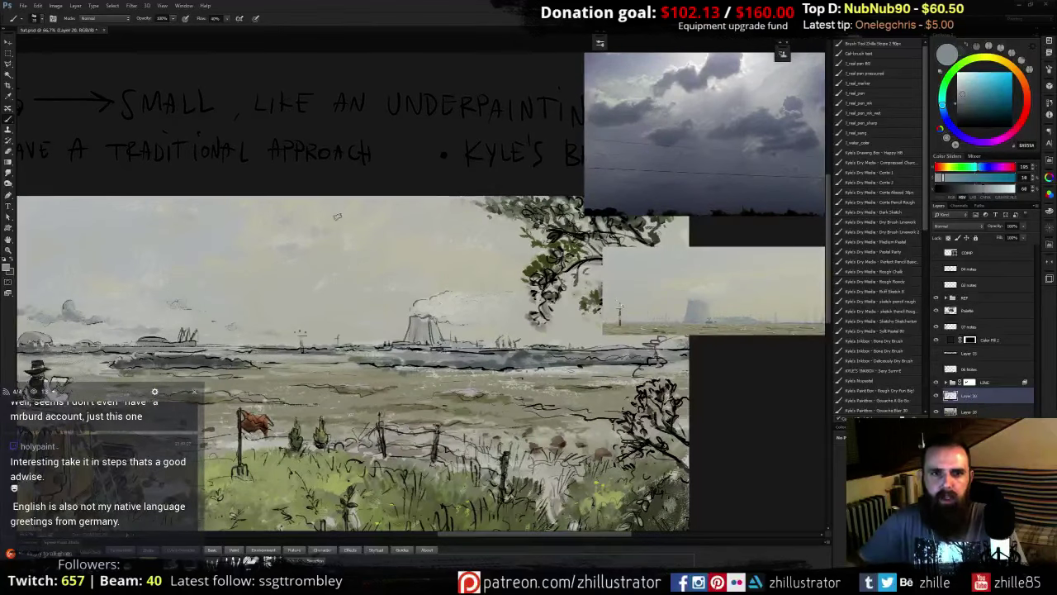
{"action": "mouse_move", "coordinate": [328, 218]}
{"action": "left_mouse_down"}
{"action": "mouse_move", "coordinate": [302, 232]}
{"action": "mouse_move", "coordinate": [317, 250]}
{"action": "mouse_move", "coordinate": [357, 233]}
{"action": "left_mouse_up"}
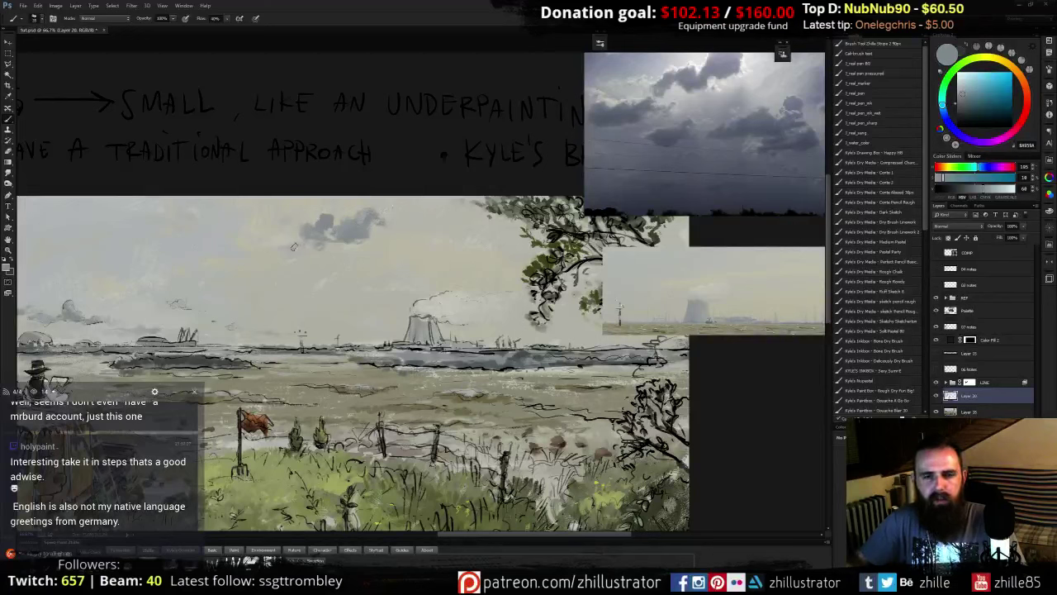
{"action": "left_click", "coordinate": [944, 113]}
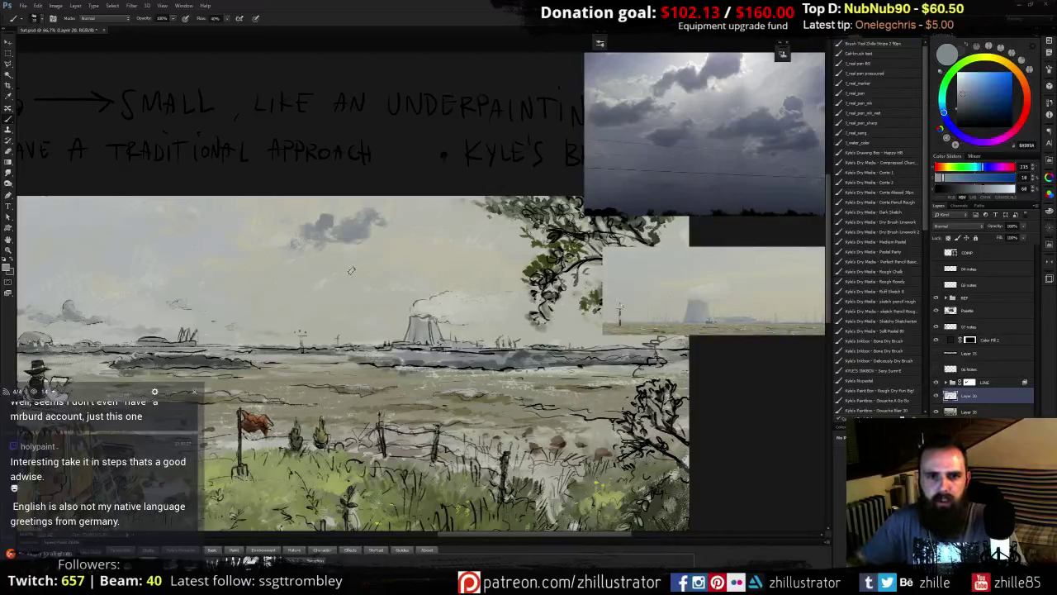
{"action": "mouse_move", "coordinate": [351, 270]}
{"action": "left_mouse_down"}
{"action": "mouse_move", "coordinate": [323, 271]}
{"action": "mouse_move", "coordinate": [321, 286]}
{"action": "mouse_move", "coordinate": [365, 260]}
{"action": "mouse_move", "coordinate": [380, 286]}
{"action": "mouse_move", "coordinate": [332, 266]}
{"action": "mouse_move", "coordinate": [368, 255]}
{"action": "mouse_move", "coordinate": [370, 273]}
{"action": "mouse_move", "coordinate": [407, 271]}
{"action": "left_mouse_up"}
{"action": "key", "text": "ctrl+alt+z"}
{"action": "key", "text": "ctrl+alt+z"}
{"action": "key", "text": "ctrl+z"}
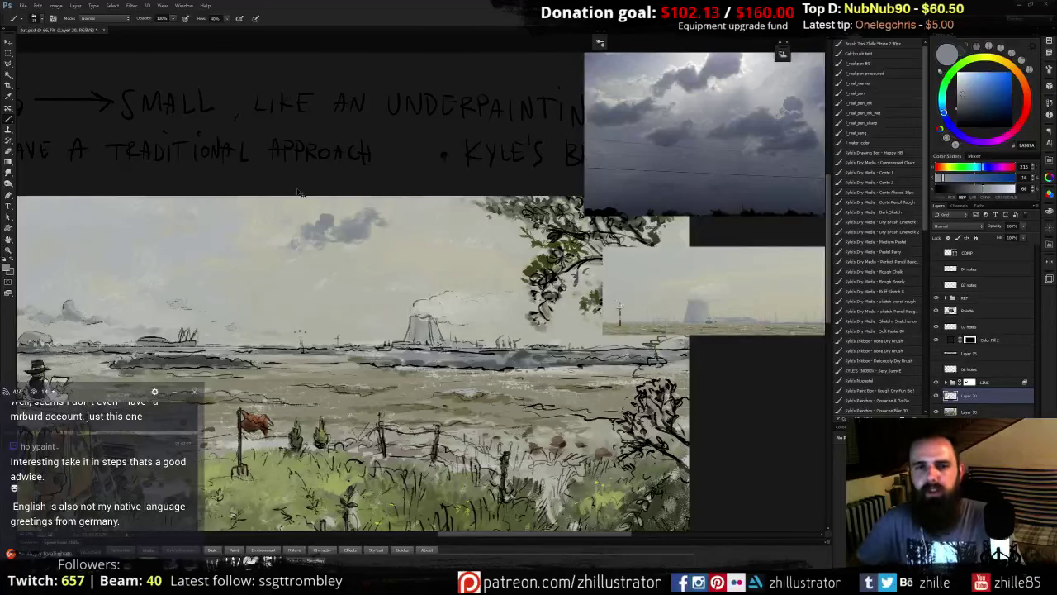
- Extend the dark upper-sky cloud with blue-grey strokes, building up its left and lower edges
{"action": "key", "text": "ctrl+plus"}
{"action": "left_click_drag", "start_coordinate": [309, 204], "coordinate": [355, 233]}
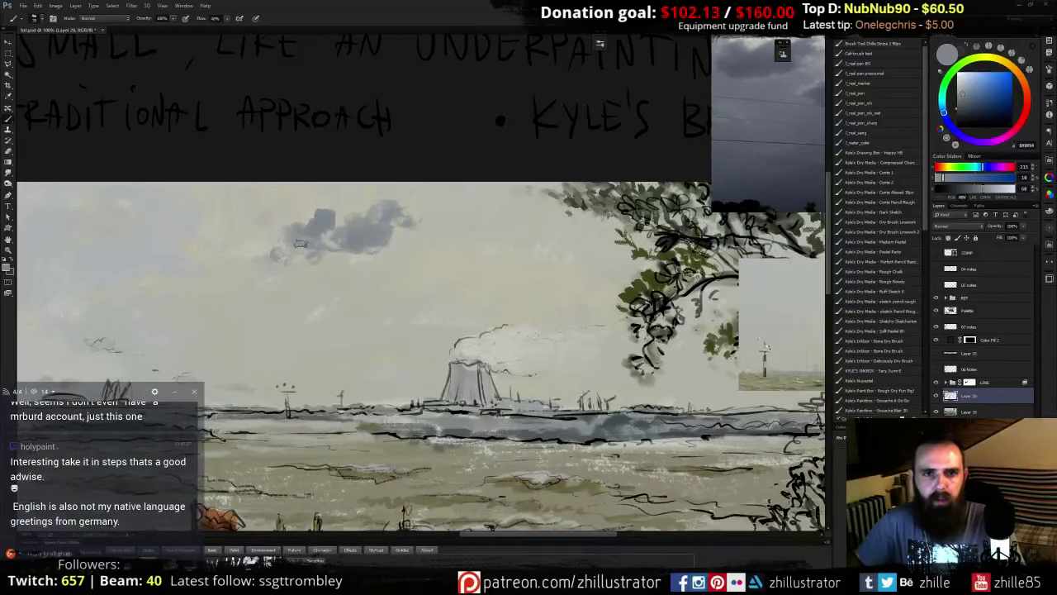
{"action": "mouse_move", "coordinate": [292, 221]}
{"action": "left_mouse_down"}
{"action": "mouse_move", "coordinate": [291, 248]}
{"action": "mouse_move", "coordinate": [264, 246]}
{"action": "left_mouse_up"}
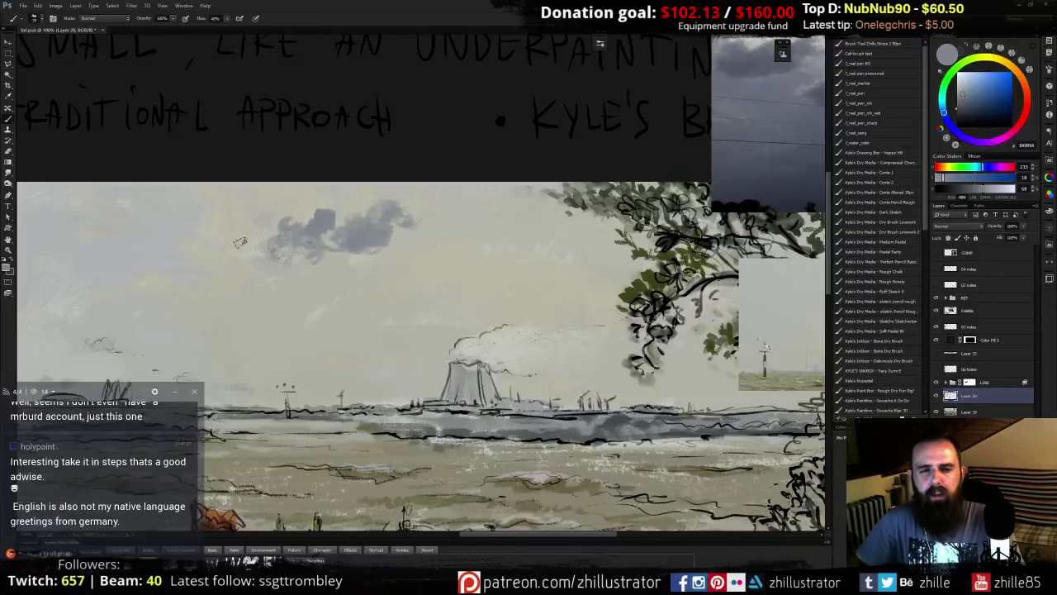
- Refine the sky around the dark cloud with pale warm greys sampled beside it and slightly lightened
{"action": "mouse_move", "coordinate": [344, 241]}
{"action": "left_mouse_down"}
{"action": "mouse_move", "coordinate": [220, 317]}
{"action": "mouse_move", "coordinate": [268, 275]}
{"action": "mouse_move", "coordinate": [253, 251]}
{"action": "left_mouse_up"}
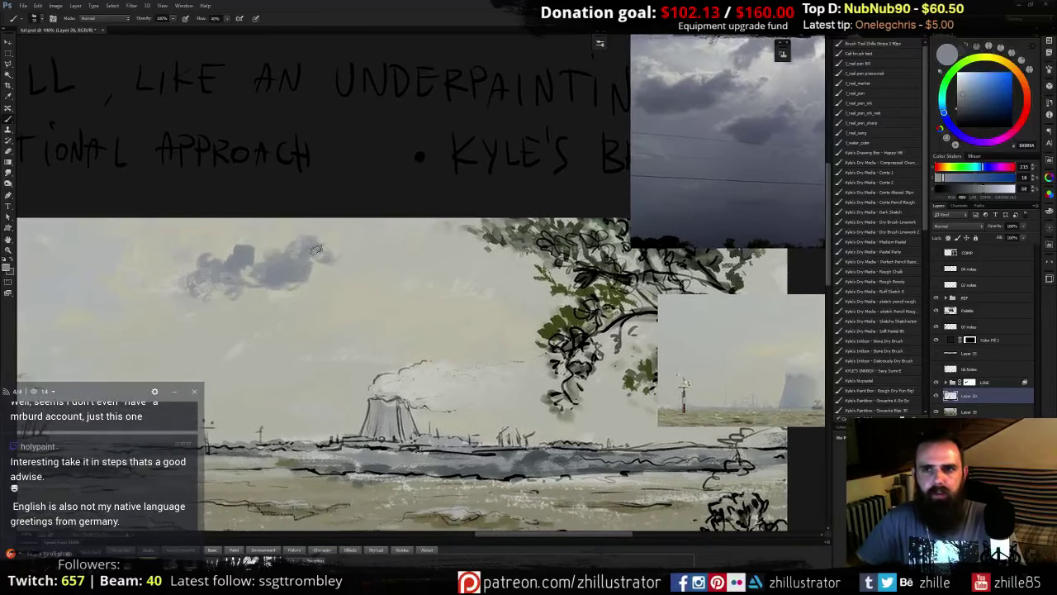
{"action": "left_click", "coordinate": [241, 240], "text": "alt"}
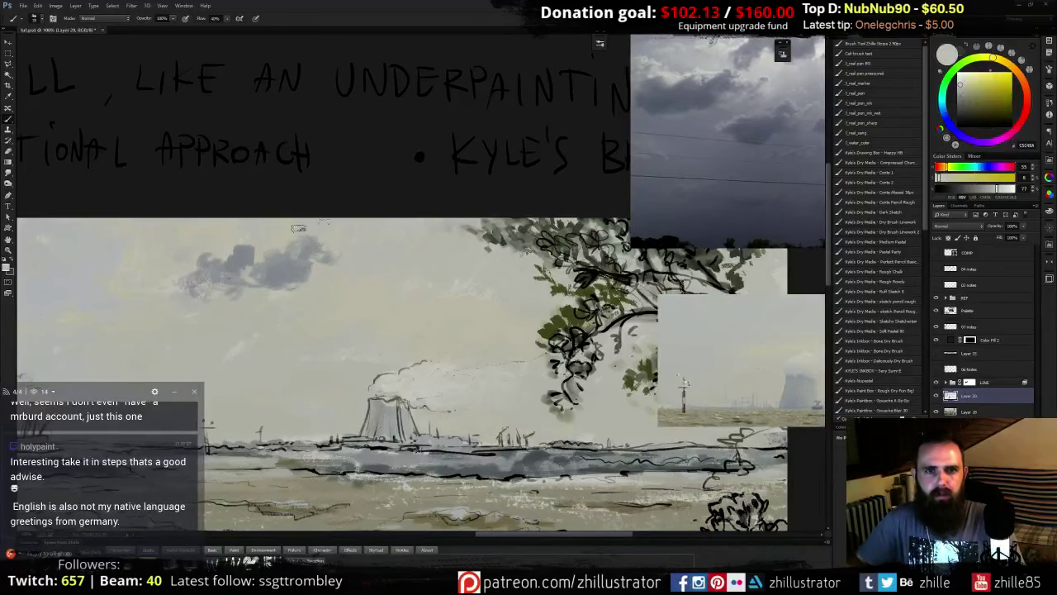
{"action": "left_click", "coordinate": [960, 82]}
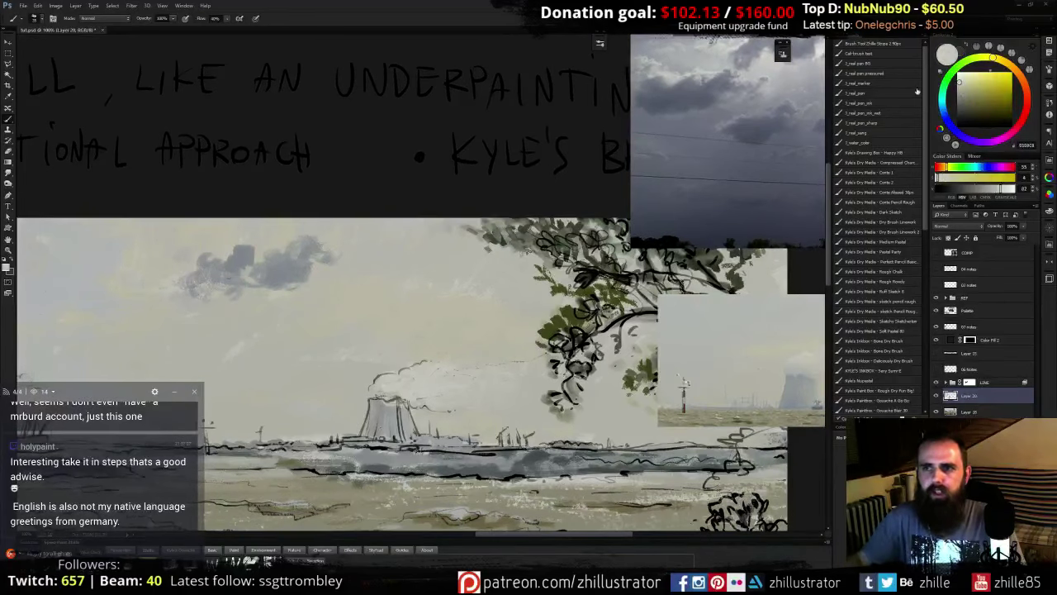
{"action": "left_click", "coordinate": [281, 238], "text": "alt"}
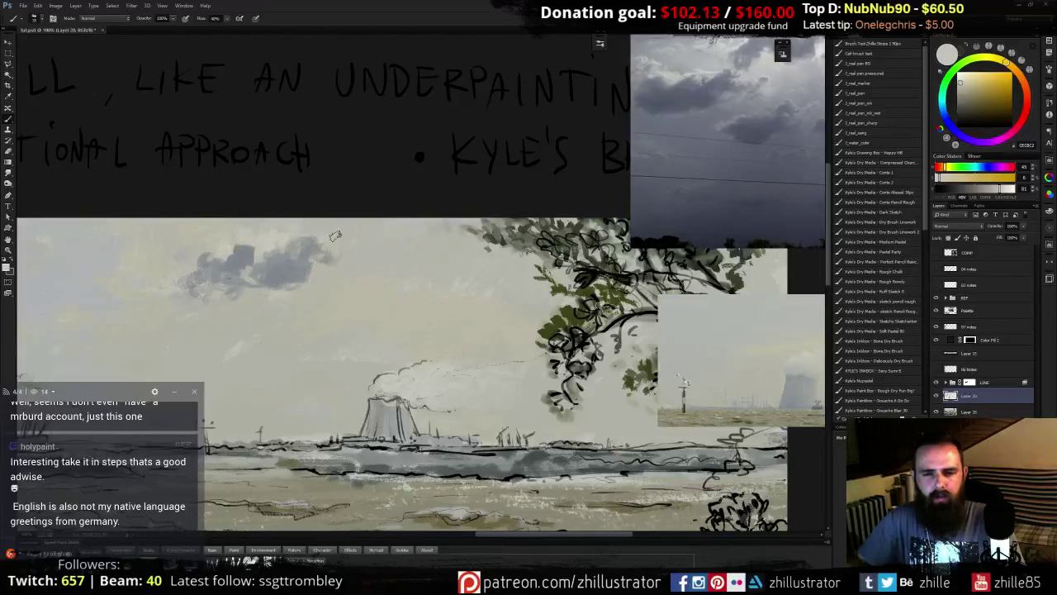
- Paint near-white highlights along the cloud's upper right edge, using a lightened tone sampled above the cooling tower's steam
{"action": "left_click_drag", "start_coordinate": [340, 248], "coordinate": [229, 274]}
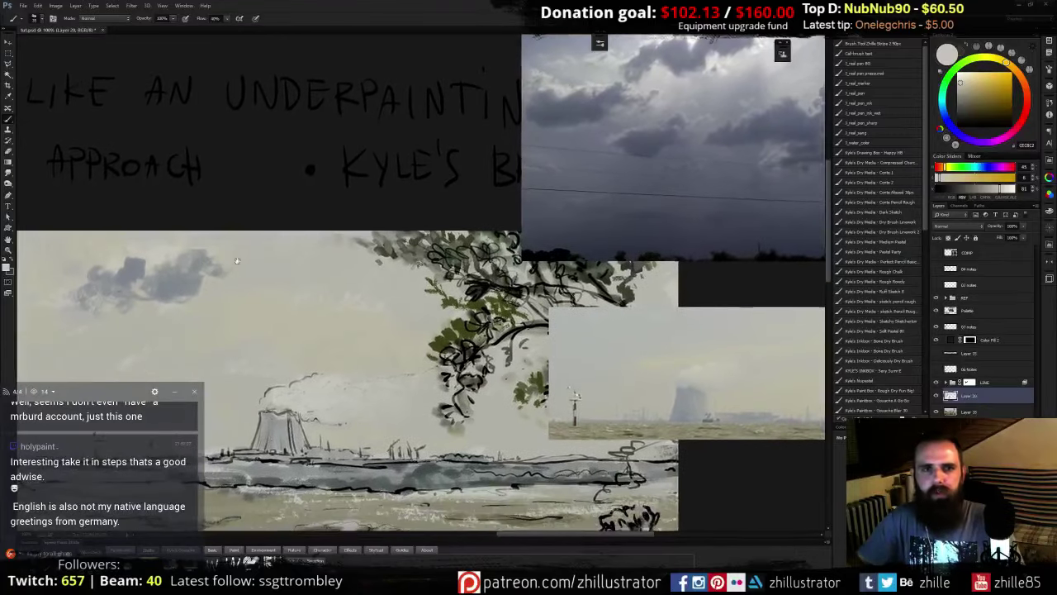
{"action": "left_click", "coordinate": [332, 379], "text": "alt"}
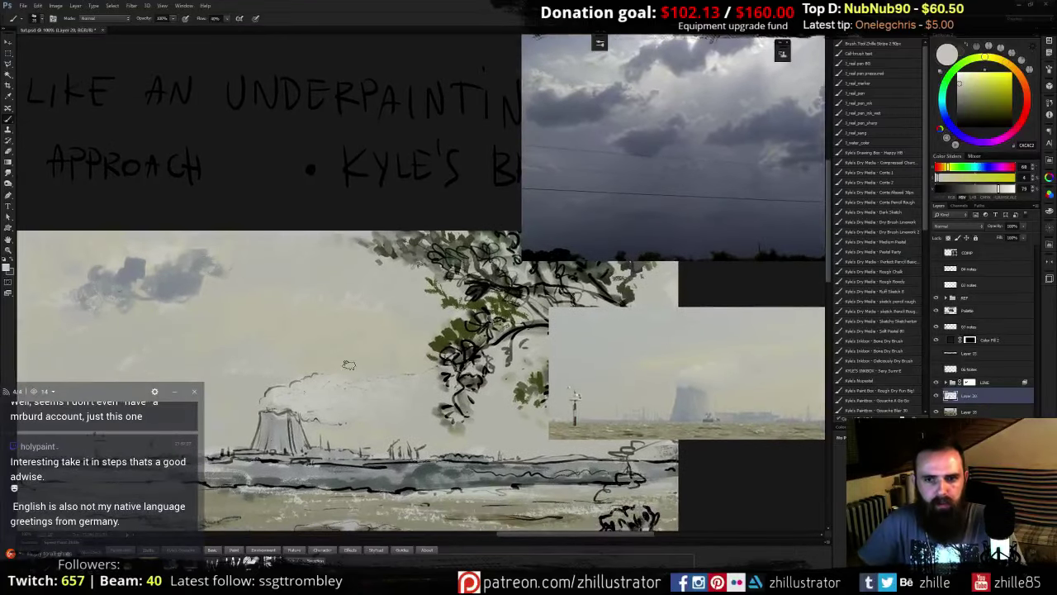
{"action": "left_click", "coordinate": [958, 75]}
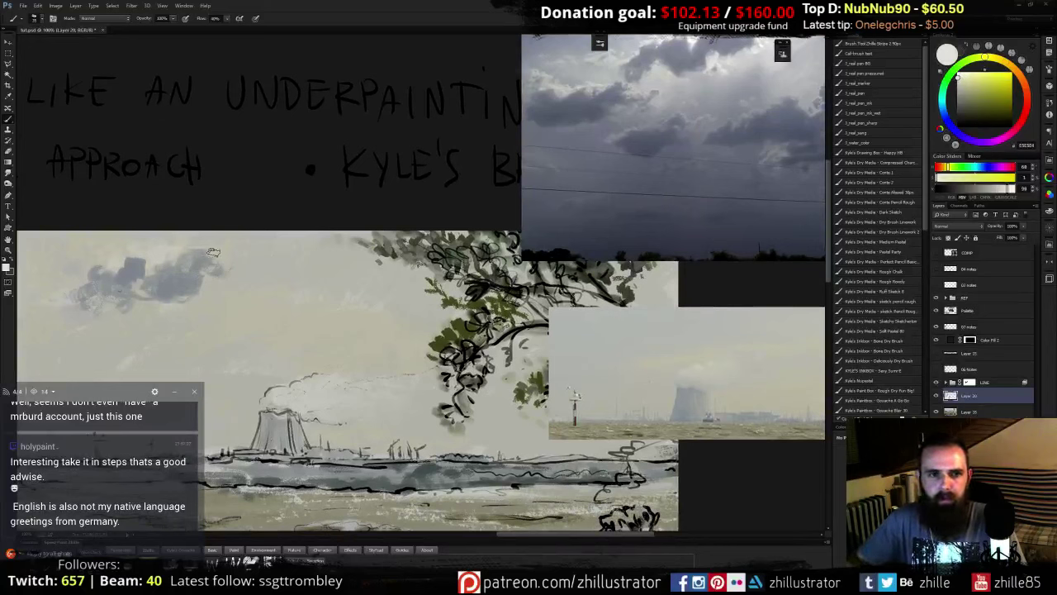
{"action": "mouse_move", "coordinate": [211, 251]}
{"action": "left_mouse_down"}
{"action": "mouse_move", "coordinate": [220, 263]}
{"action": "mouse_move", "coordinate": [206, 272]}
{"action": "mouse_move", "coordinate": [173, 255]}
{"action": "mouse_move", "coordinate": [146, 263]}
{"action": "left_mouse_up"}
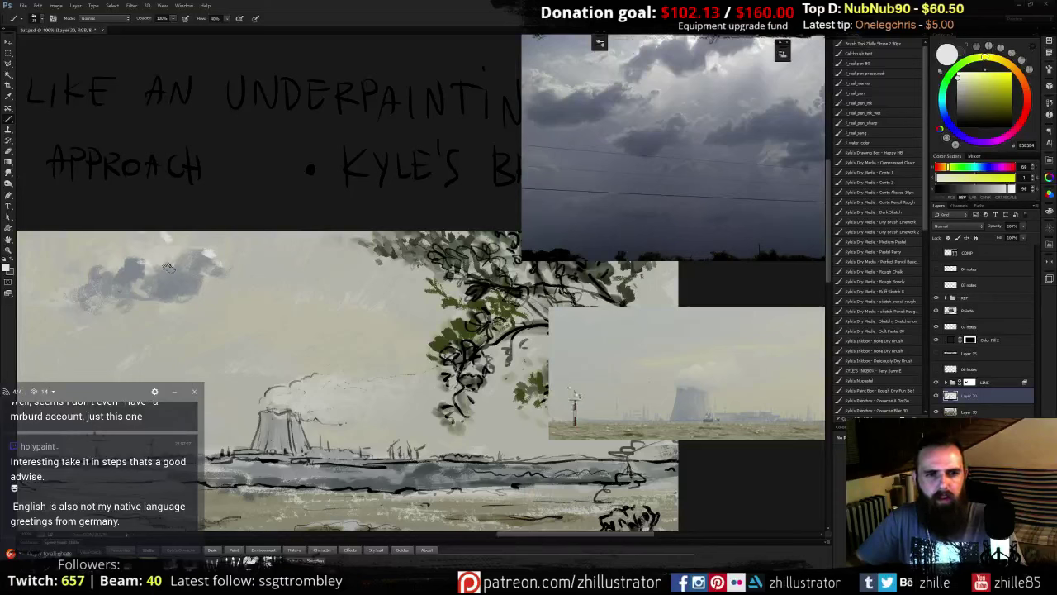
- Add soft grey transitions above and left of the cloud with tones sampled from its body, highlights and edges
{"action": "left_click", "coordinate": [170, 269], "text": "alt"}
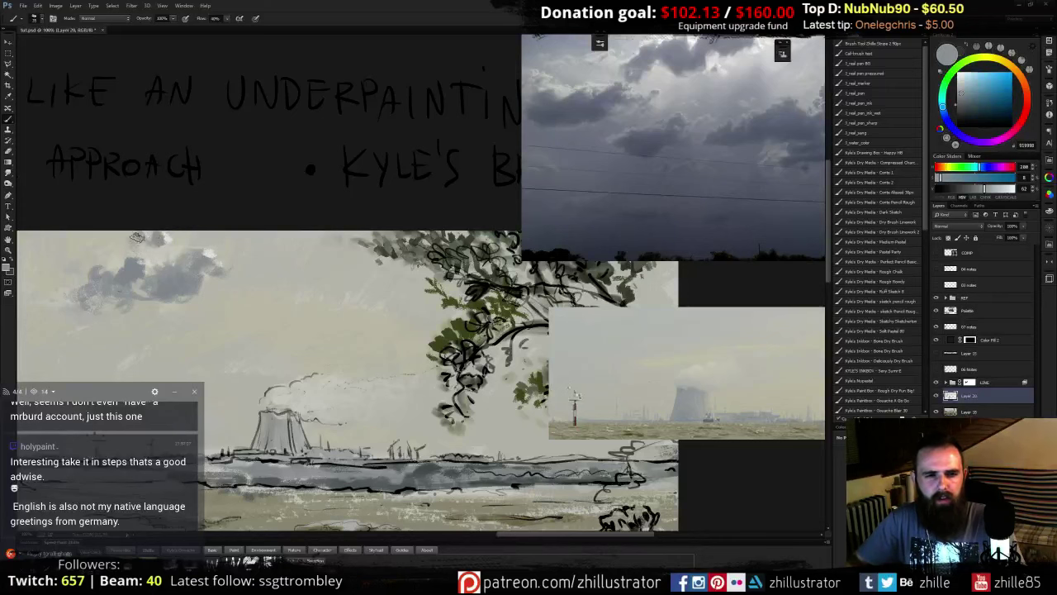
{"action": "left_click", "coordinate": [126, 249], "text": "alt"}
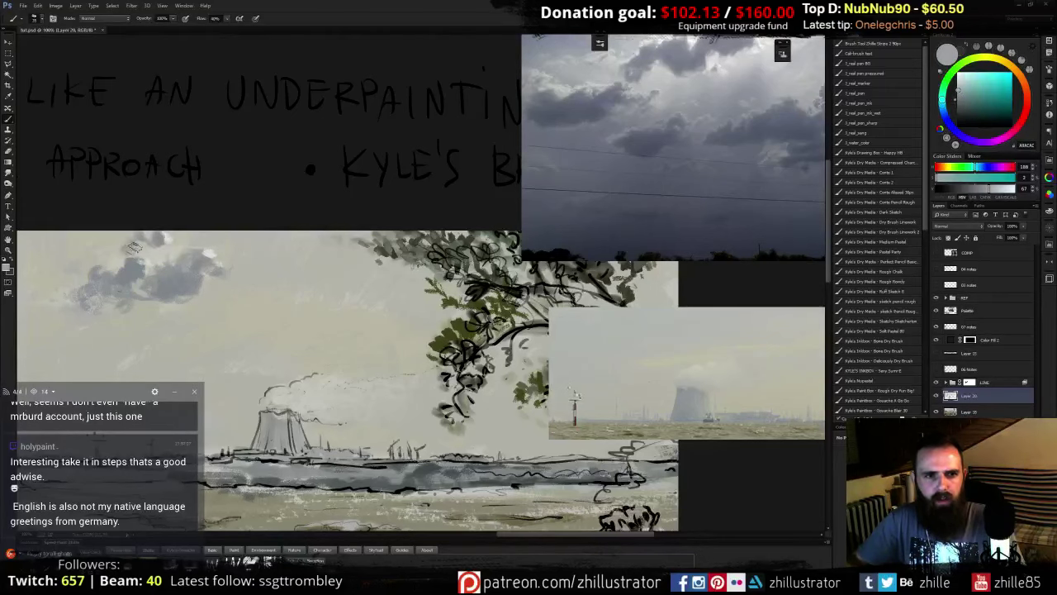
{"action": "left_click_drag", "start_coordinate": [116, 272], "coordinate": [427, 274]}
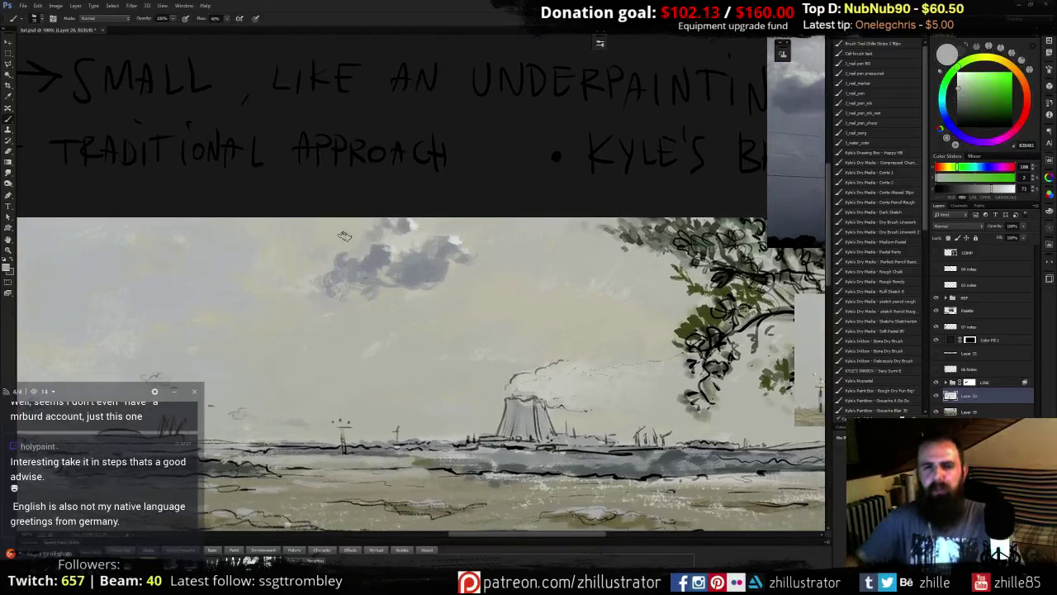
{"action": "left_click", "coordinate": [390, 238], "text": "alt"}
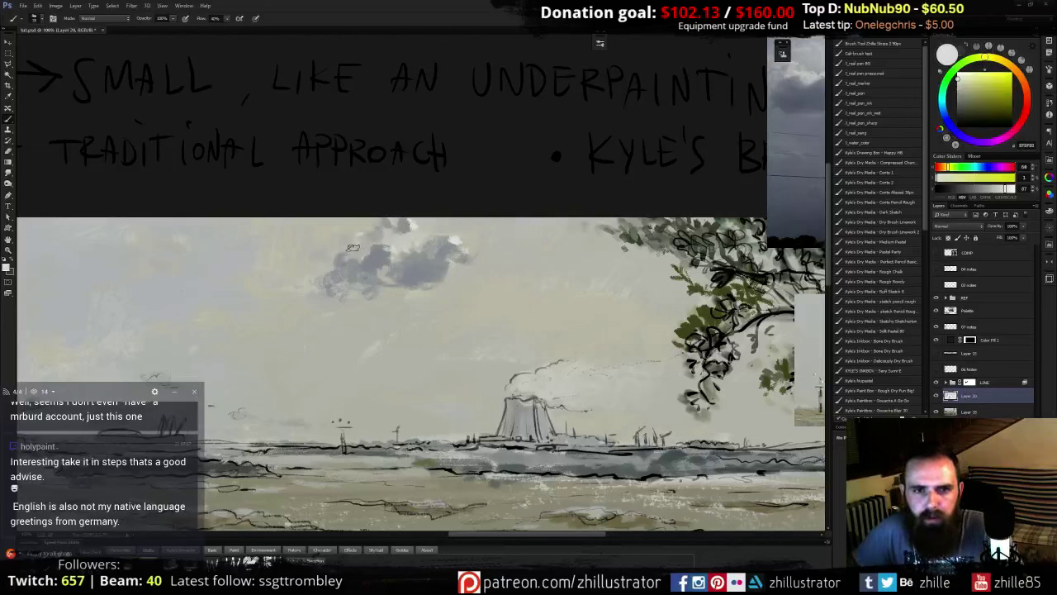
{"action": "left_click", "coordinate": [363, 282], "text": "alt"}
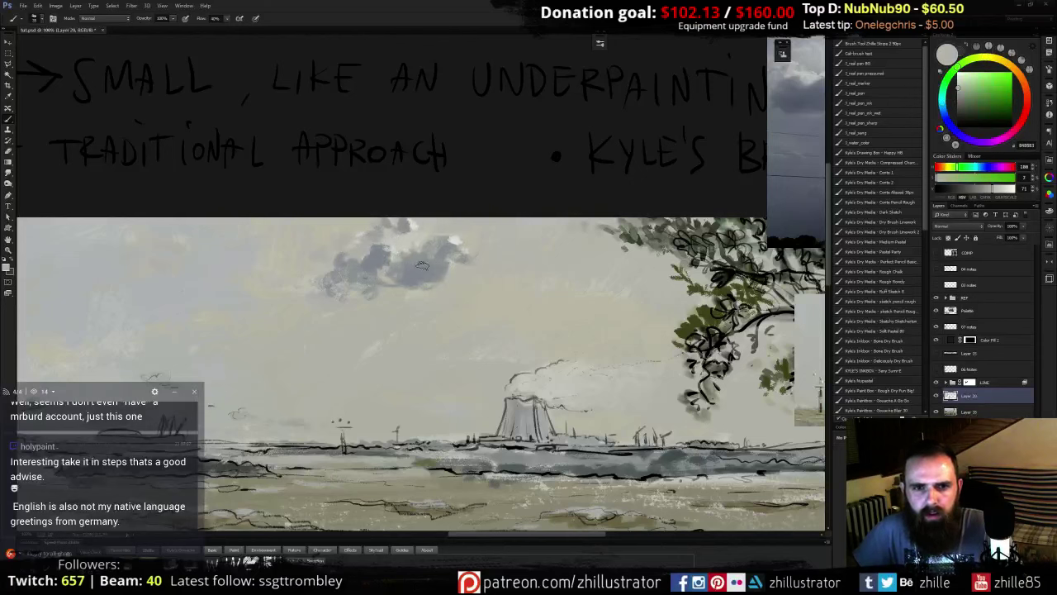
- Deepen the shadow in the right half of the cloud with a darker version of its sampled blue-grey
{"action": "left_click", "coordinate": [379, 261], "text": "alt"}
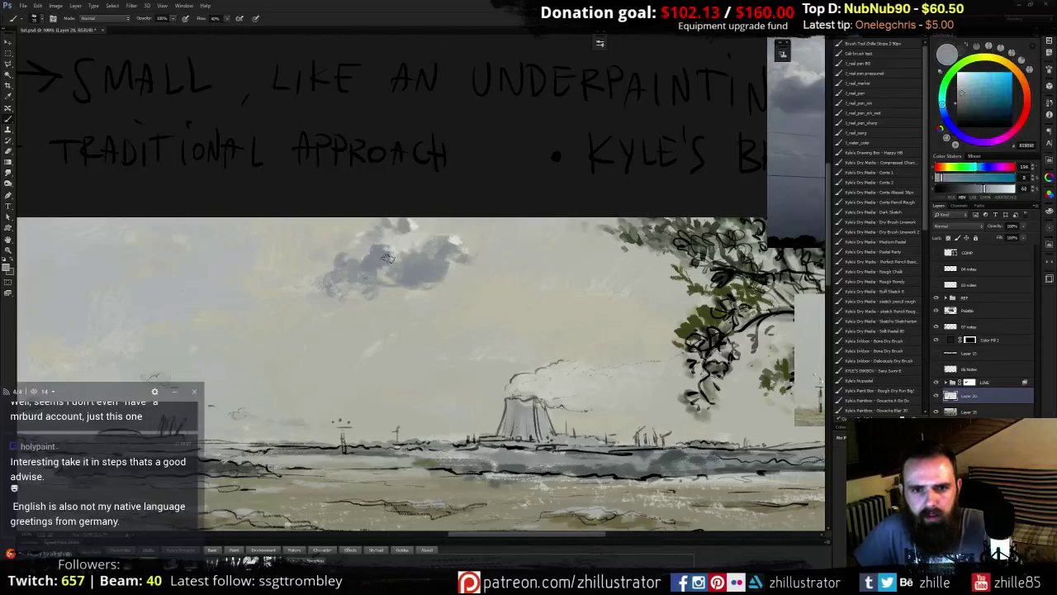
{"action": "left_click", "coordinate": [385, 257], "text": "alt"}
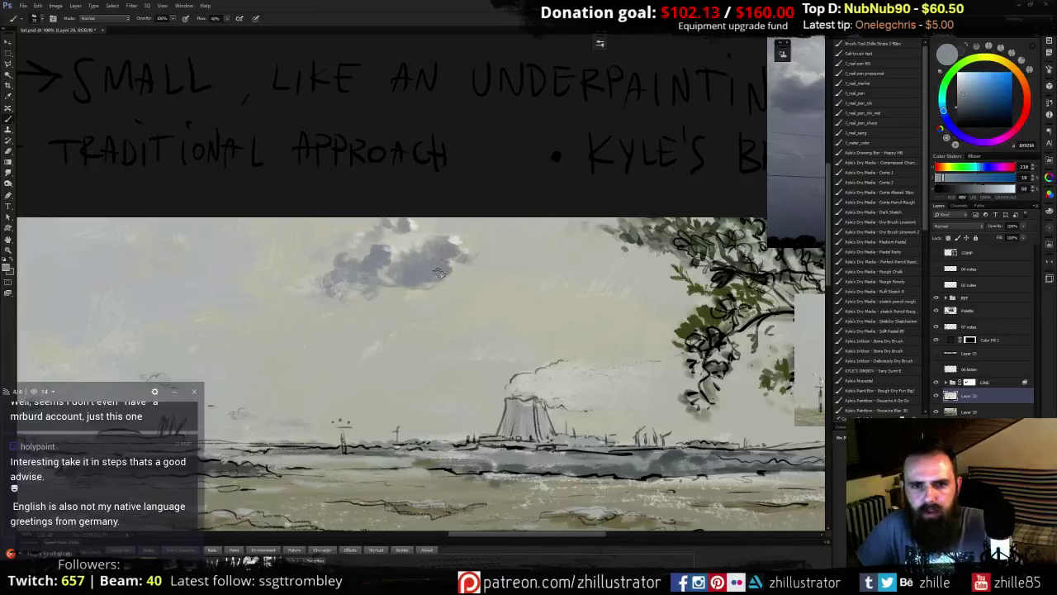
{"action": "left_click", "coordinate": [963, 98]}
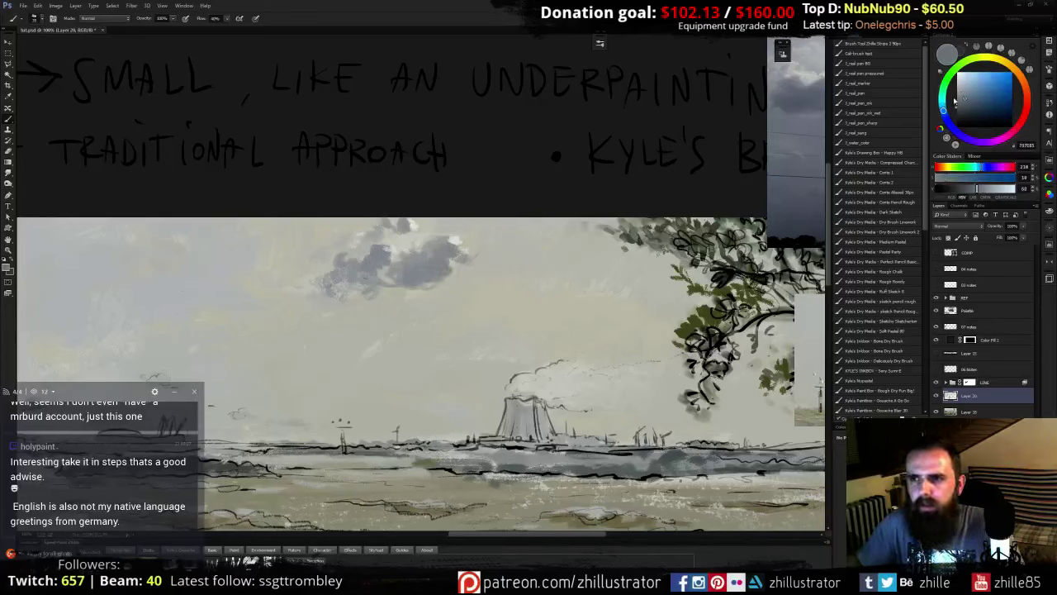
{"action": "left_click_drag", "start_coordinate": [451, 252], "coordinate": [446, 262]}
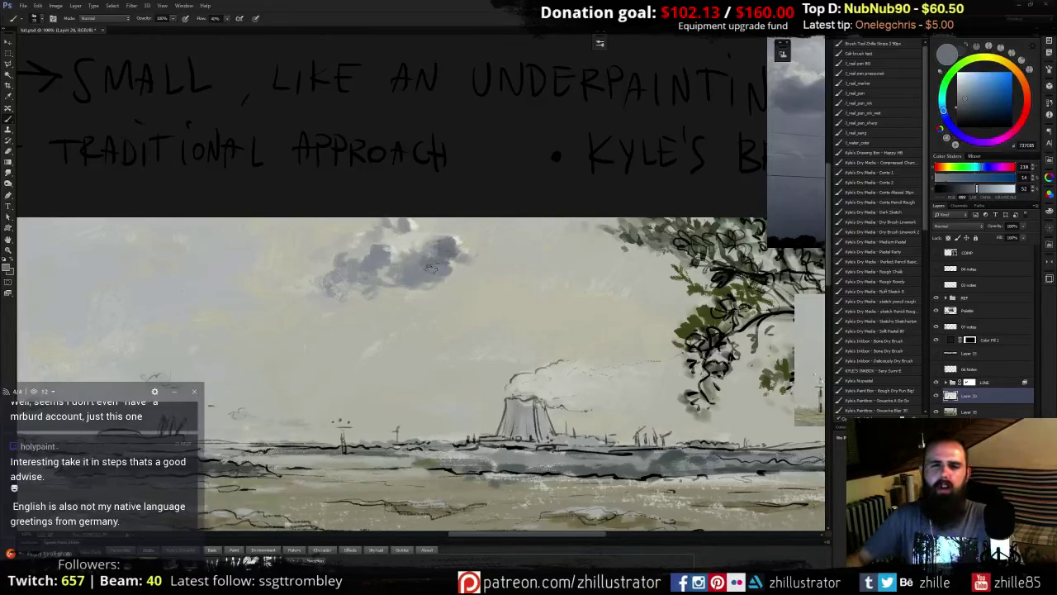
{"action": "scroll", "coordinate": [404, 254], "scroll_direction": "down", "scroll_amount": 2}
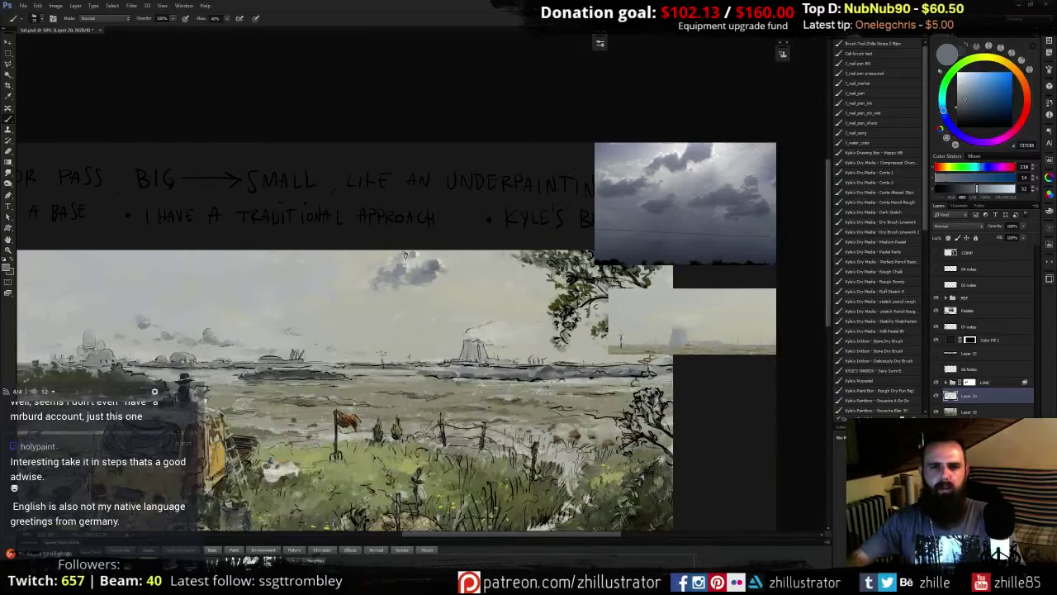
{"action": "scroll", "coordinate": [404, 254], "scroll_direction": "up", "scroll_amount": 1}
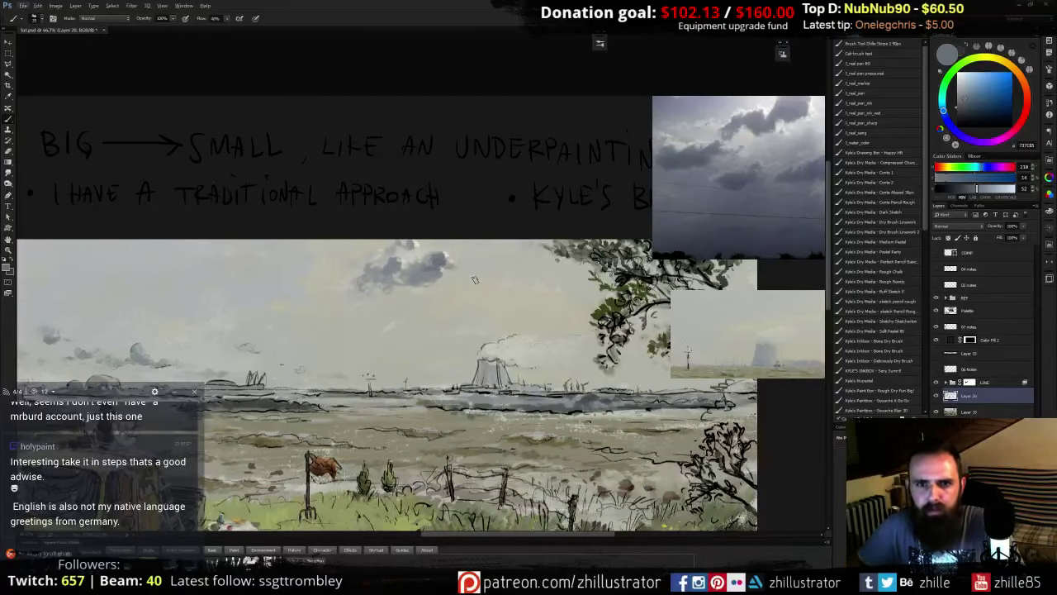
- Sample pale warm greys around the cloud for touching up the sky between it and the tree
{"action": "left_click", "coordinate": [440, 274], "text": "alt"}
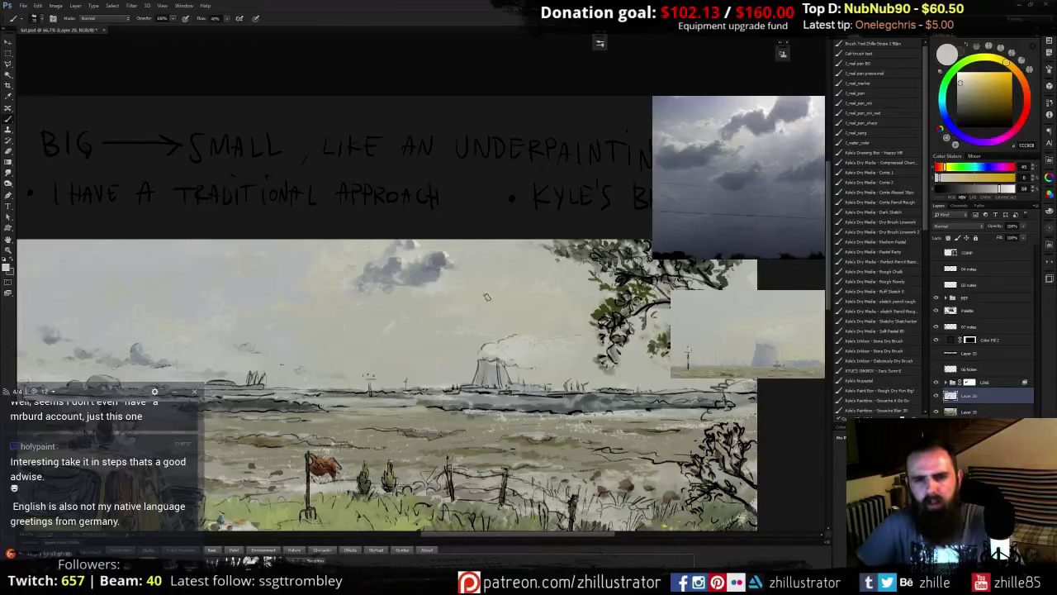
{"action": "left_click_drag", "start_coordinate": [473, 290], "coordinate": [366, 298]}
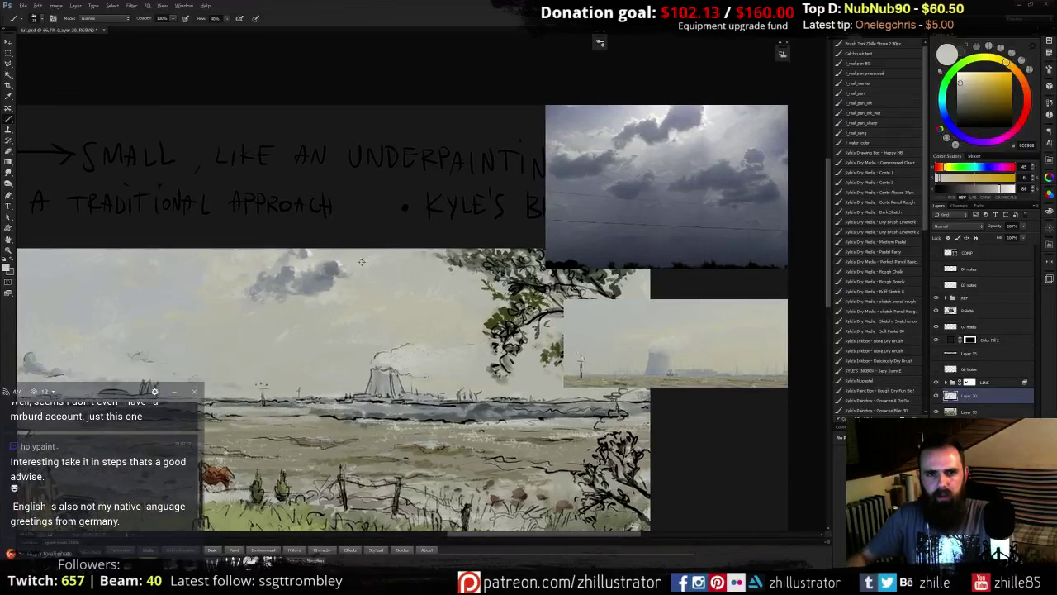
{"action": "left_click", "coordinate": [360, 261], "text": "alt"}
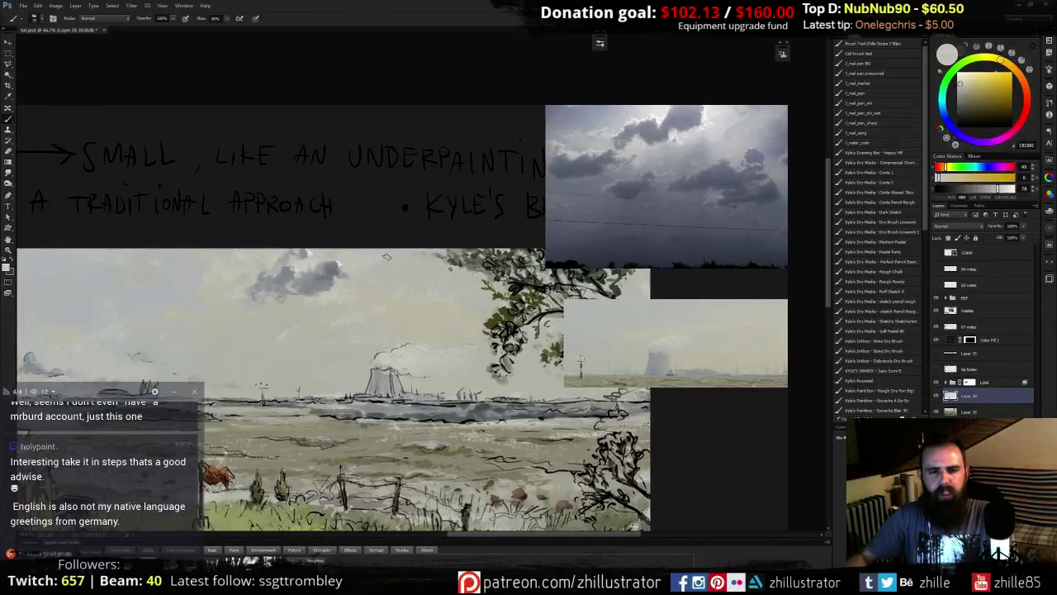
- Soften the outline and underside of the grey cloud in the upper sky with light grey tones sampled around it
{"action": "left_click", "coordinate": [341, 262], "text": "alt"}
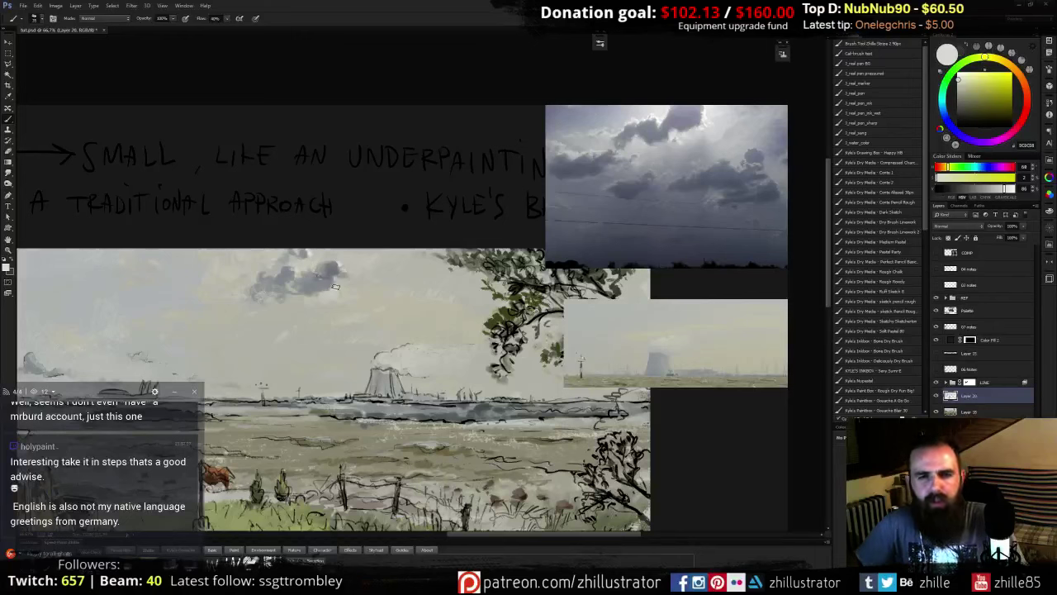
{"action": "left_click", "coordinate": [251, 281], "text": "alt"}
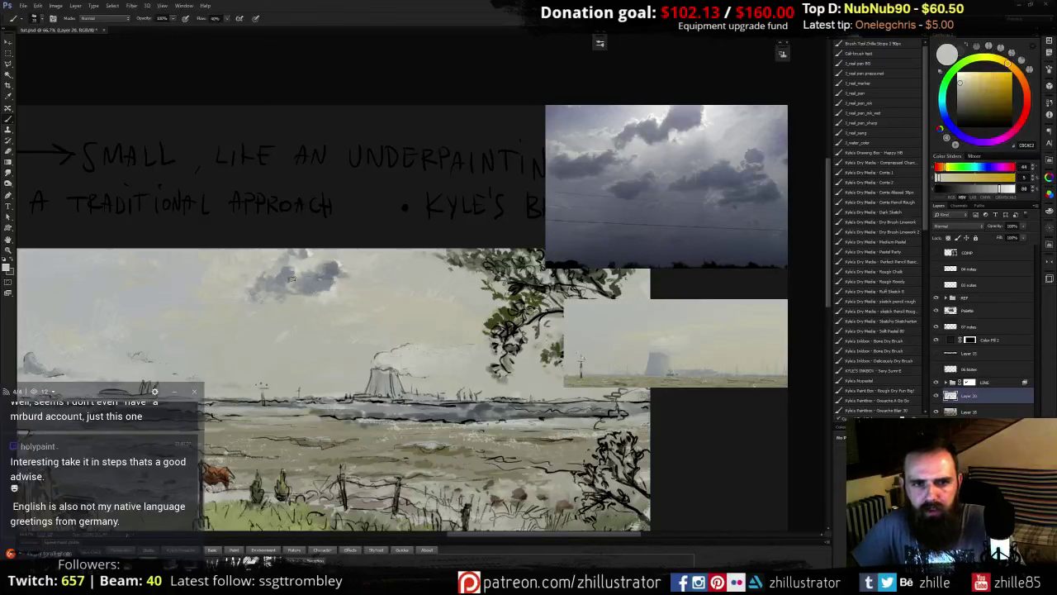
{"action": "left_click", "coordinate": [333, 288], "text": "alt"}
{"action": "left_click", "coordinate": [333, 286], "text": "alt"}
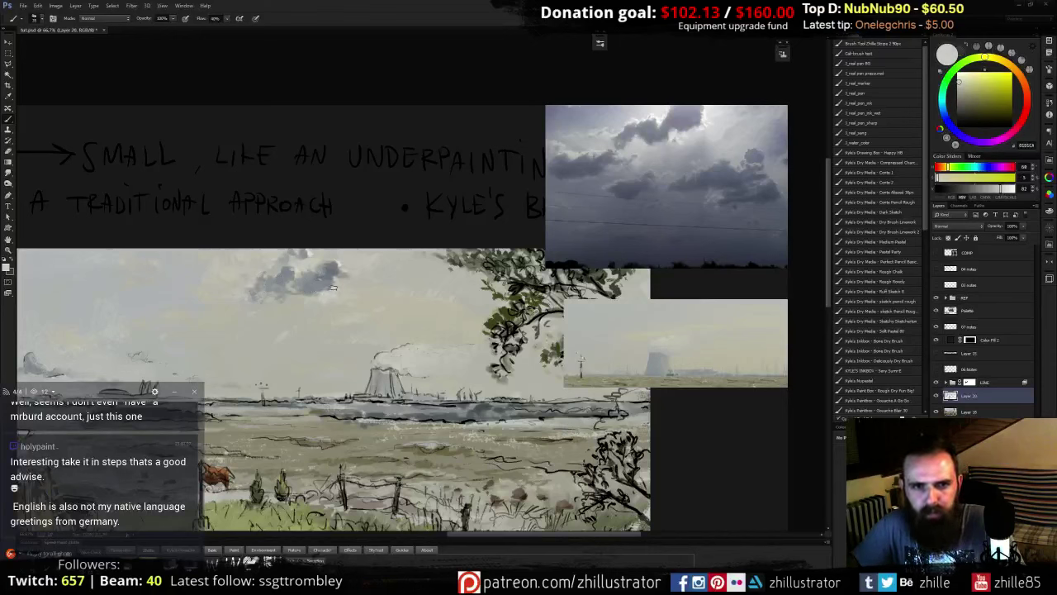
{"action": "left_click", "coordinate": [351, 285], "text": "alt"}
- Brush pale sampled highlights and sky tones along the upper and right edges of the grey cloud
{"action": "left_click", "coordinate": [364, 256], "text": "alt"}
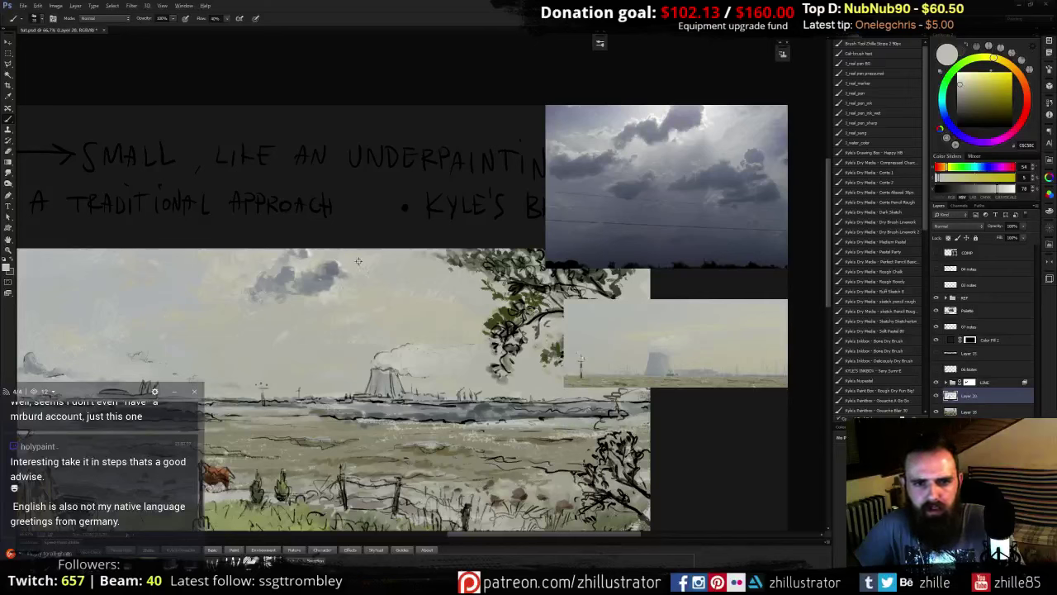
{"action": "left_click", "coordinate": [358, 261], "text": "alt"}
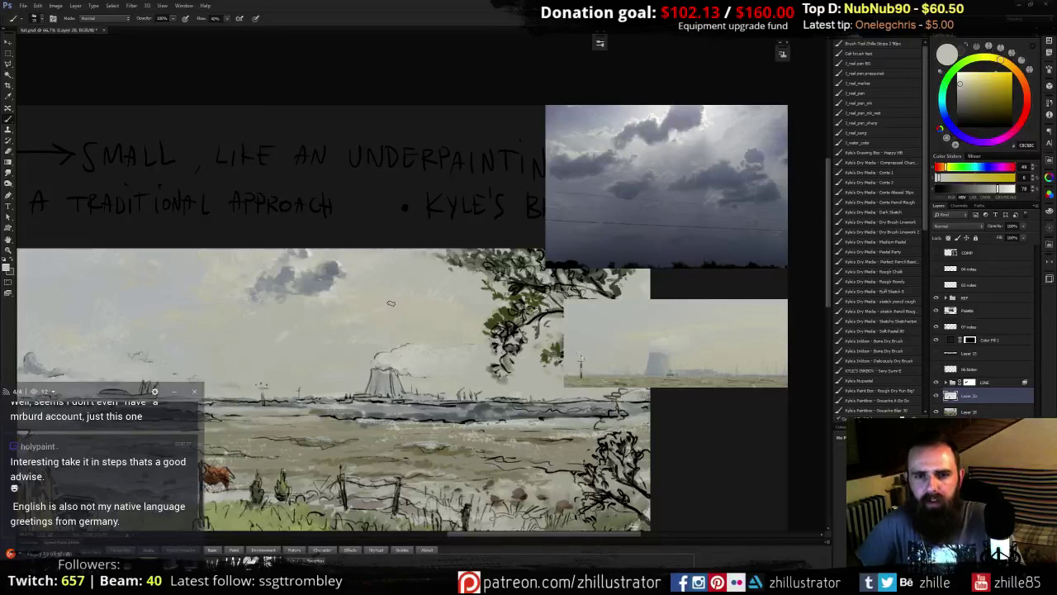
{"action": "left_click", "coordinate": [338, 264], "text": "alt"}
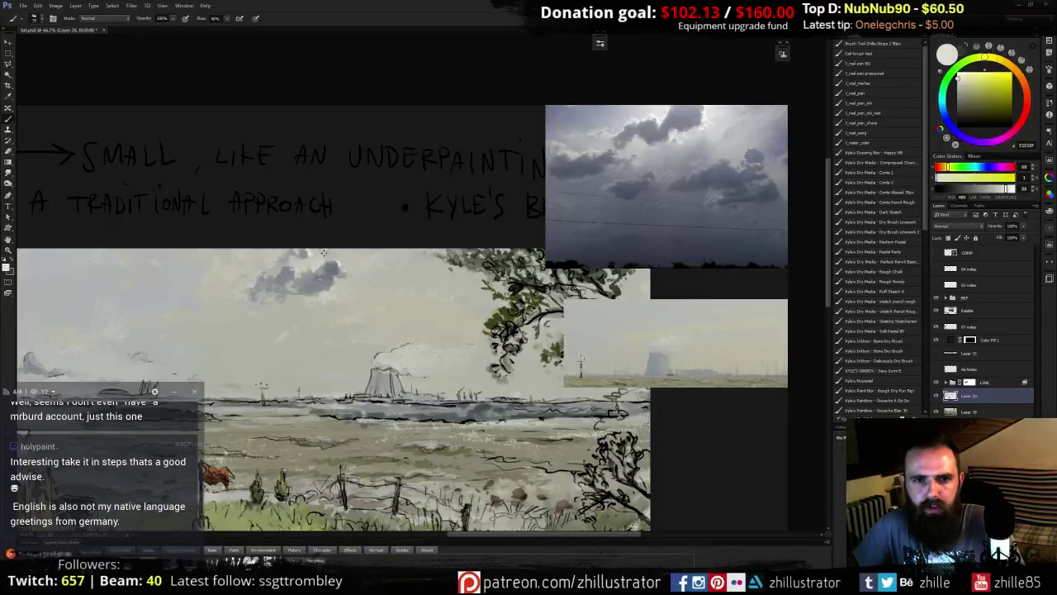
{"action": "left_click", "coordinate": [313, 264], "text": "alt"}
{"action": "left_click", "coordinate": [323, 264], "text": "alt"}
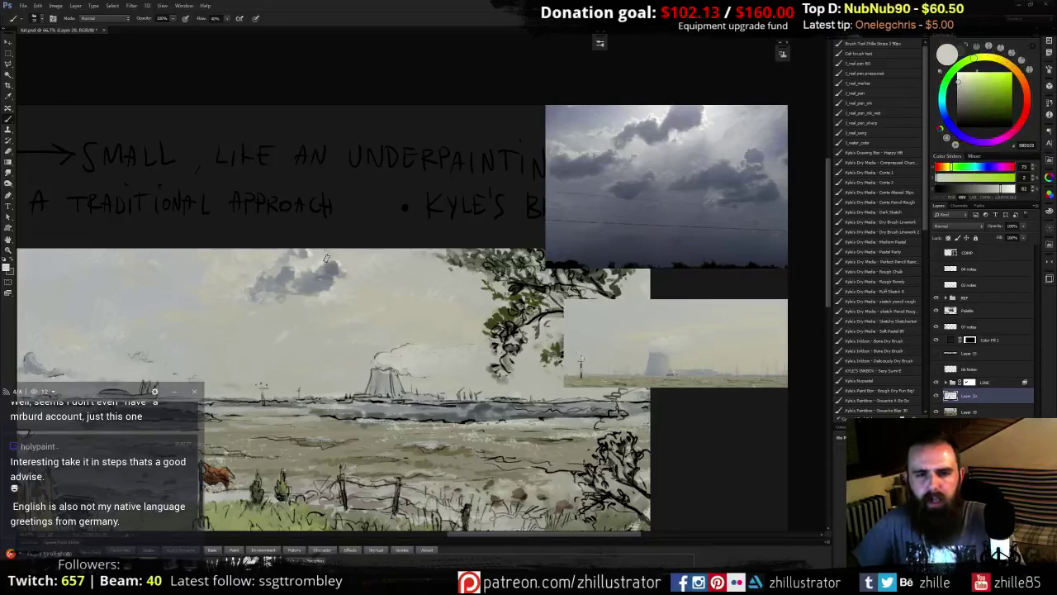
- Paint sampled grey and warm sky tones near the small horizon clouds and on both sides of the large grey cloud
{"action": "left_click_drag", "start_coordinate": [342, 308], "coordinate": [404, 273]}
{"action": "left_click_drag", "start_coordinate": [375, 313], "coordinate": [404, 267]}
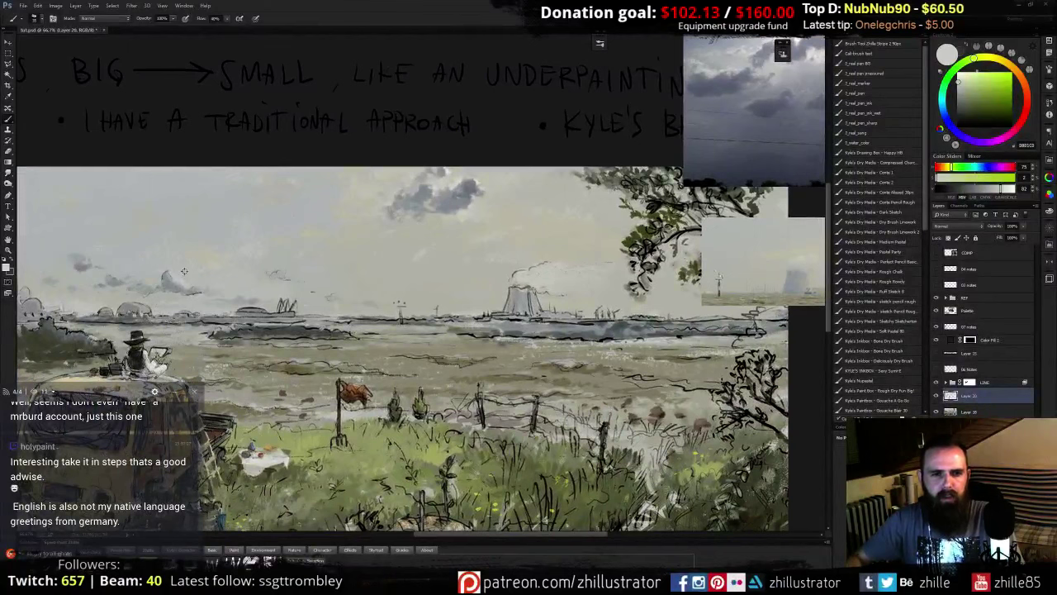
{"action": "left_click", "coordinate": [185, 273], "text": "alt"}
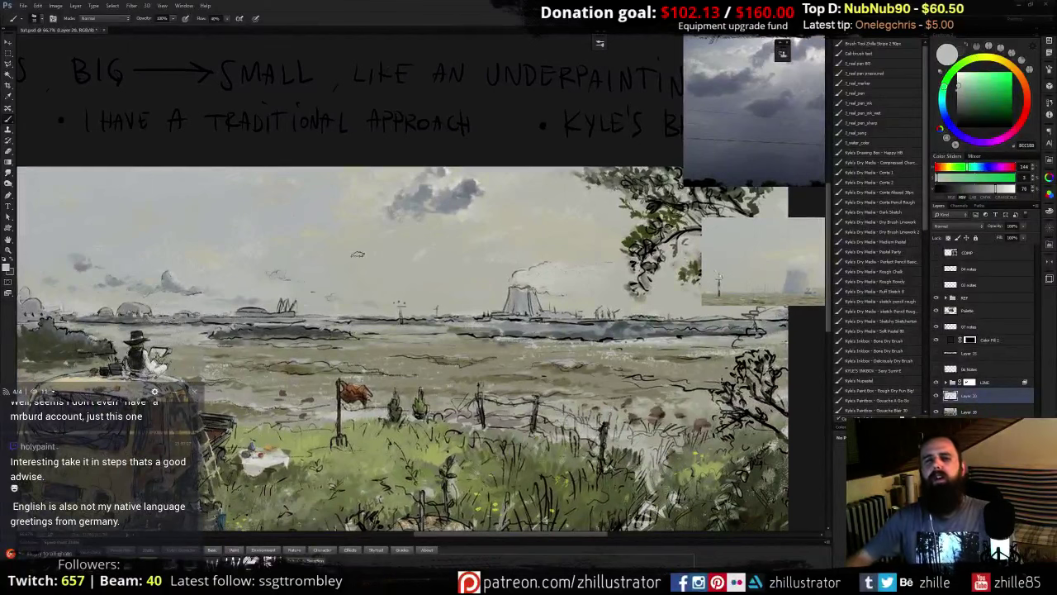
{"action": "left_click", "coordinate": [397, 178], "text": "alt"}
{"action": "left_click", "coordinate": [374, 188], "text": "alt"}
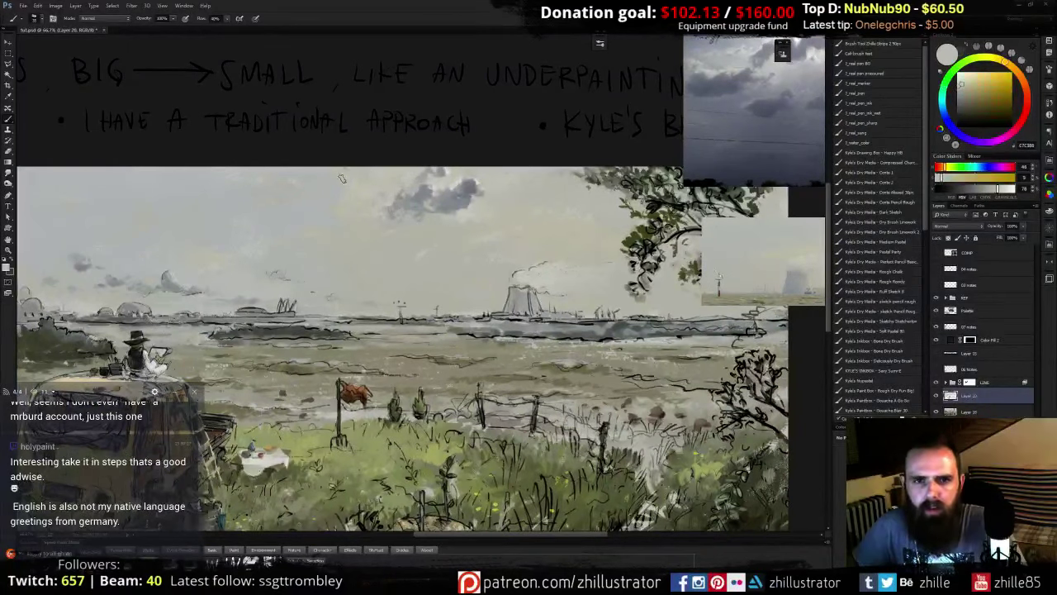
{"action": "left_click", "coordinate": [337, 194], "text": "alt"}
{"action": "left_click", "coordinate": [487, 189], "text": "alt"}
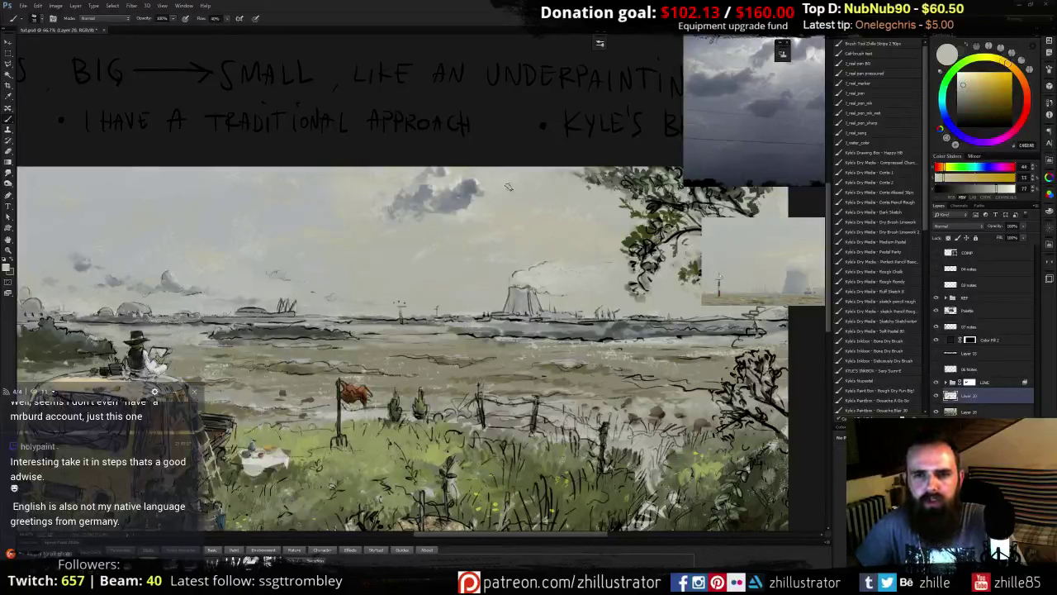
- Blend the open sky below and around the grey cloud using sampled tones and a less saturated warm grey
{"action": "left_click_drag", "start_coordinate": [528, 209], "coordinate": [439, 238]}
{"action": "left_click", "coordinate": [373, 256], "text": "alt"}
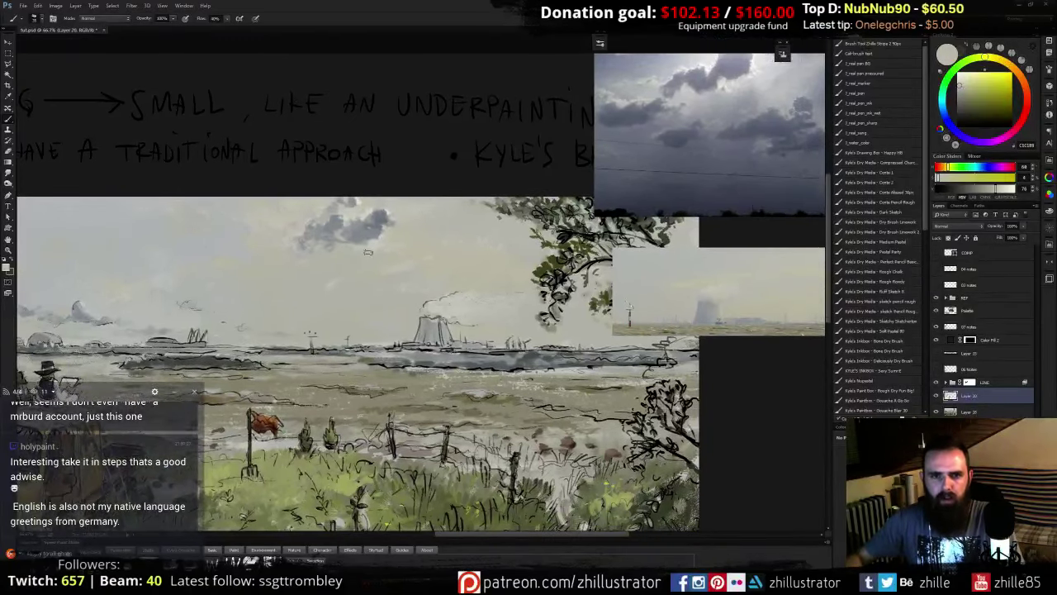
{"action": "left_click", "coordinate": [223, 240], "text": "alt"}
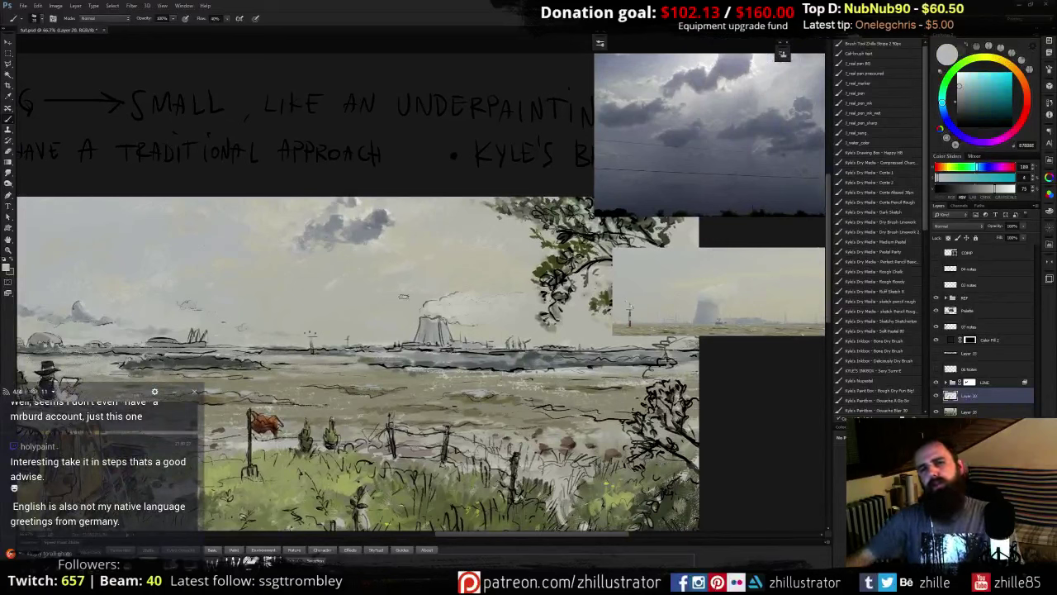
{"action": "left_click", "coordinate": [424, 239], "text": "alt"}
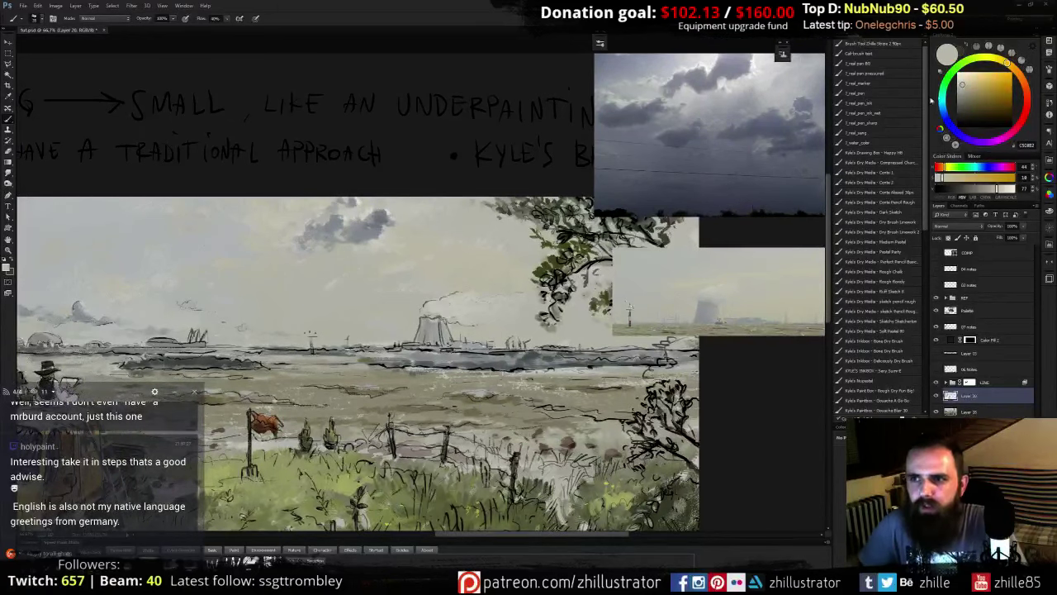
{"action": "left_click_drag", "start_coordinate": [960, 86], "coordinate": [959, 85]}
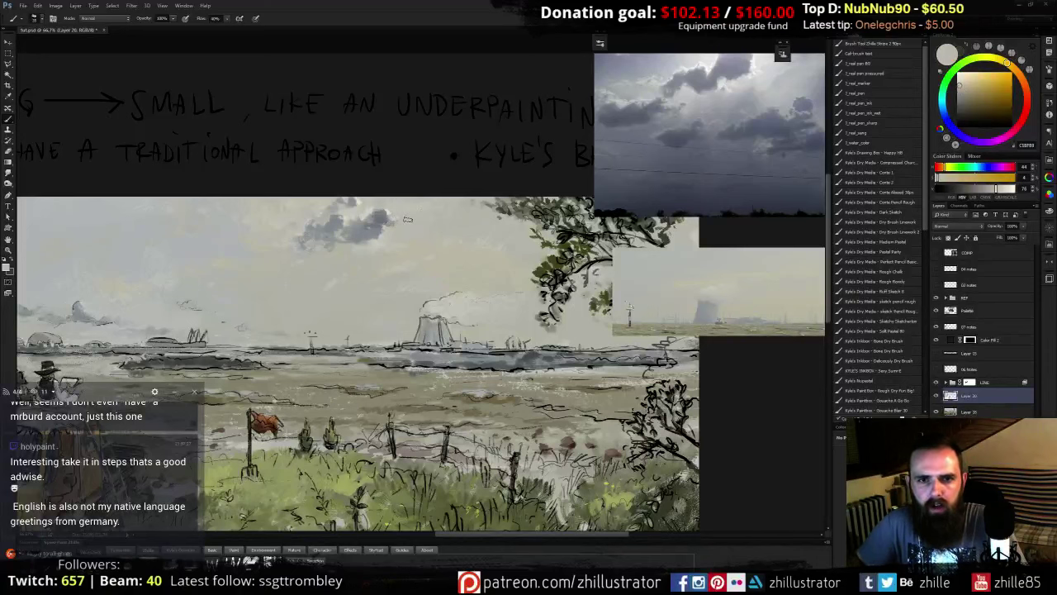
{"action": "left_click_drag", "start_coordinate": [409, 241], "coordinate": [445, 246]}
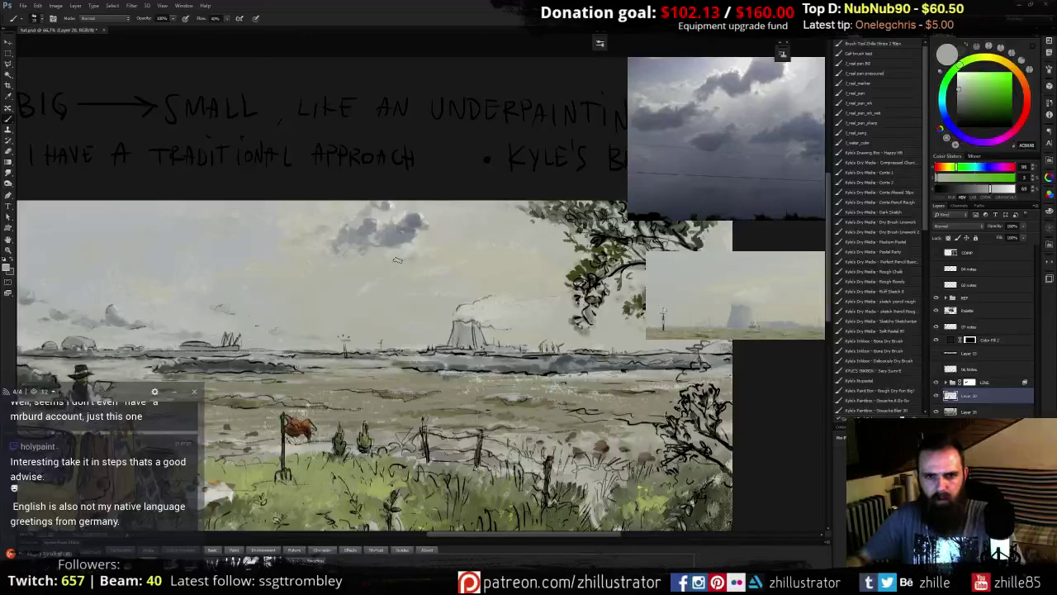
- Rework the top of the grey cloud against the canvas edge, alternating sampled mid-greys and near-white highlights
{"action": "left_click", "coordinate": [383, 206], "text": "alt"}
{"action": "left_click", "coordinate": [380, 211], "text": "alt"}
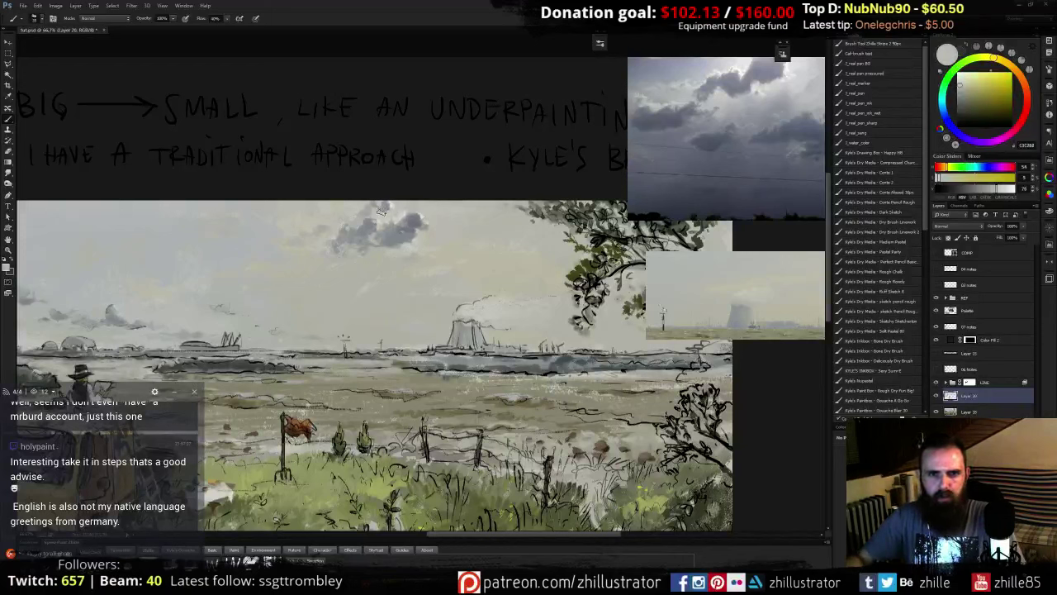
{"action": "left_click", "coordinate": [375, 204], "text": "alt"}
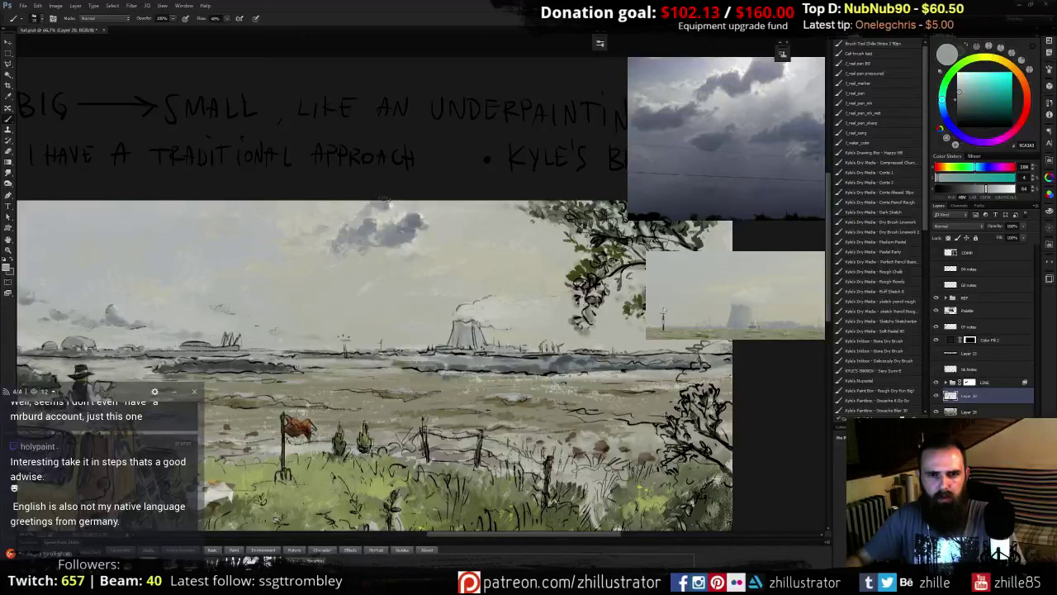
{"action": "left_click", "coordinate": [360, 206], "text": "alt"}
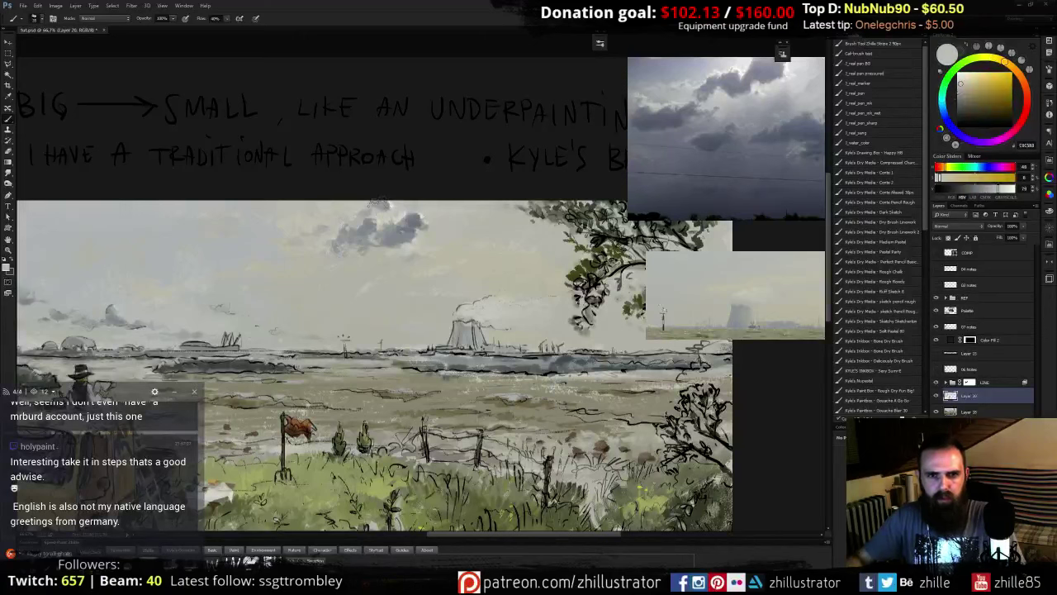
{"action": "left_click", "coordinate": [387, 205], "text": "alt"}
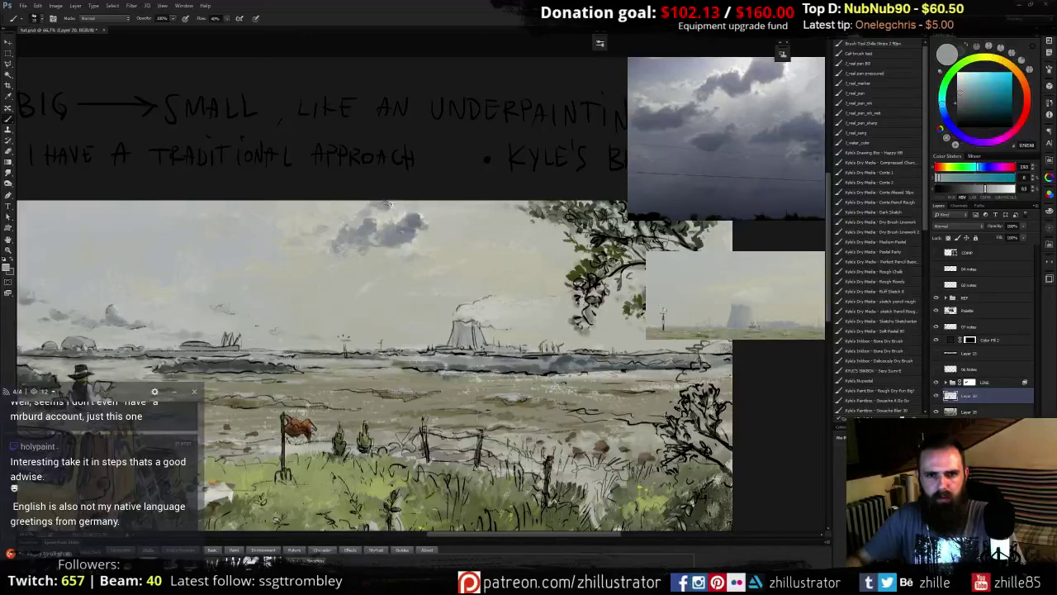
{"action": "left_click", "coordinate": [390, 204], "text": "alt"}
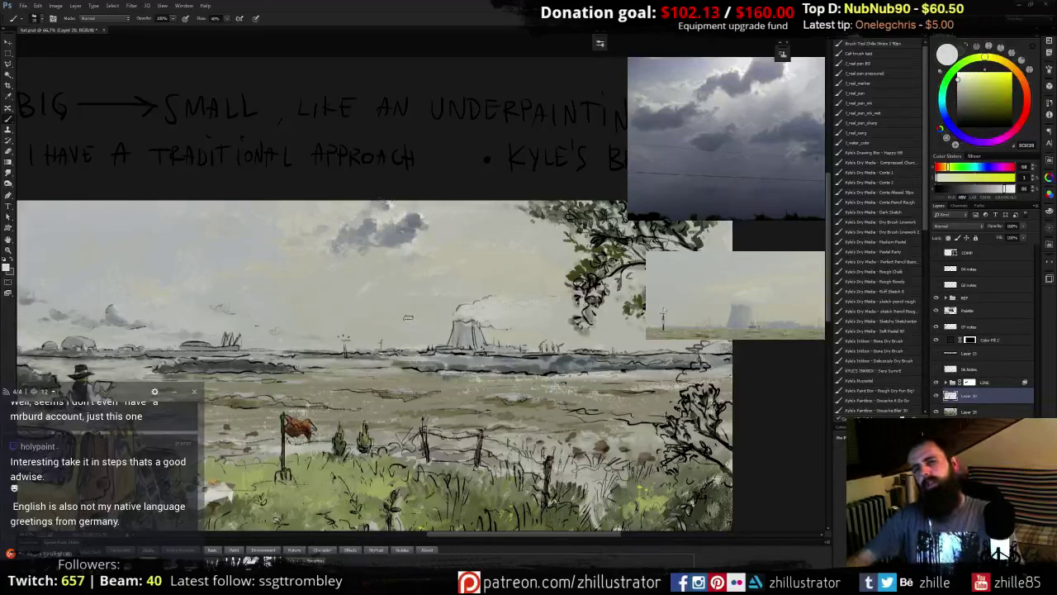
{"action": "left_click", "coordinate": [373, 200], "text": "alt"}
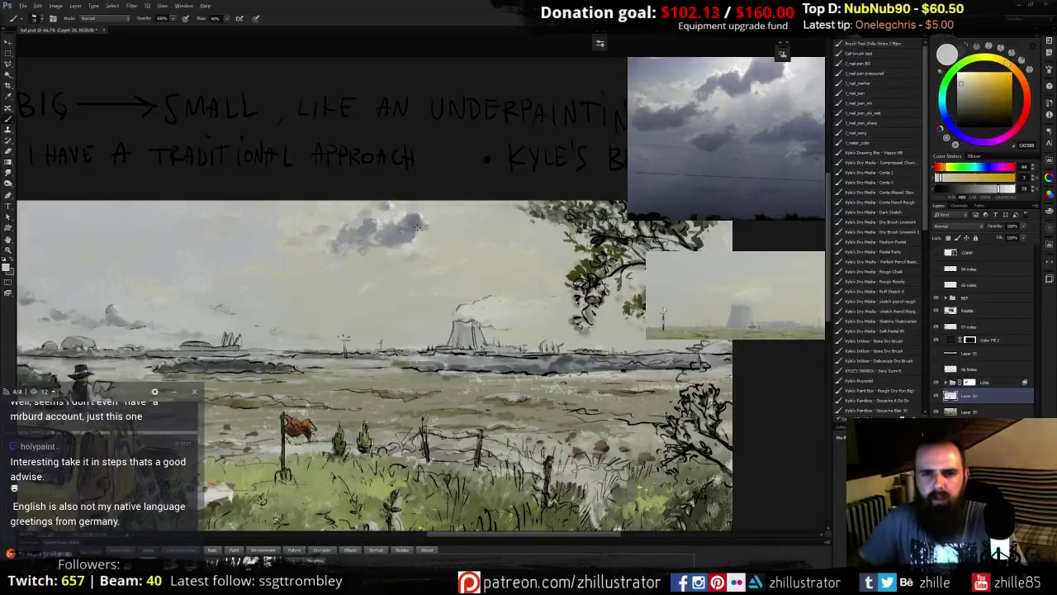
- Refine the shaded body of the cloud with sampled blue-greys and a light grey sampled for its lit parts
{"action": "left_click", "coordinate": [392, 235], "text": "alt"}
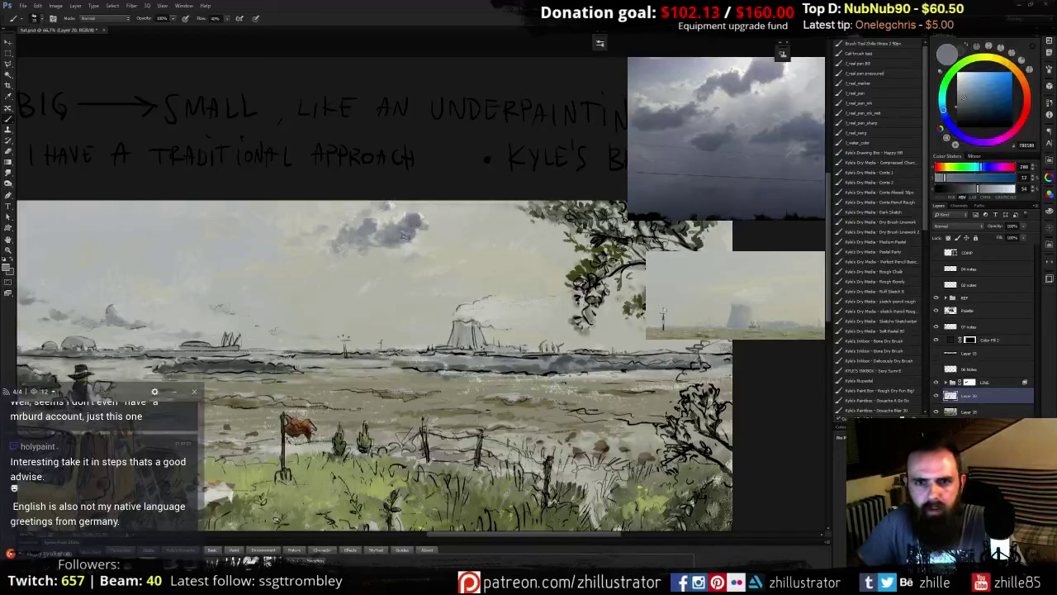
{"action": "left_click", "coordinate": [393, 238], "text": "alt"}
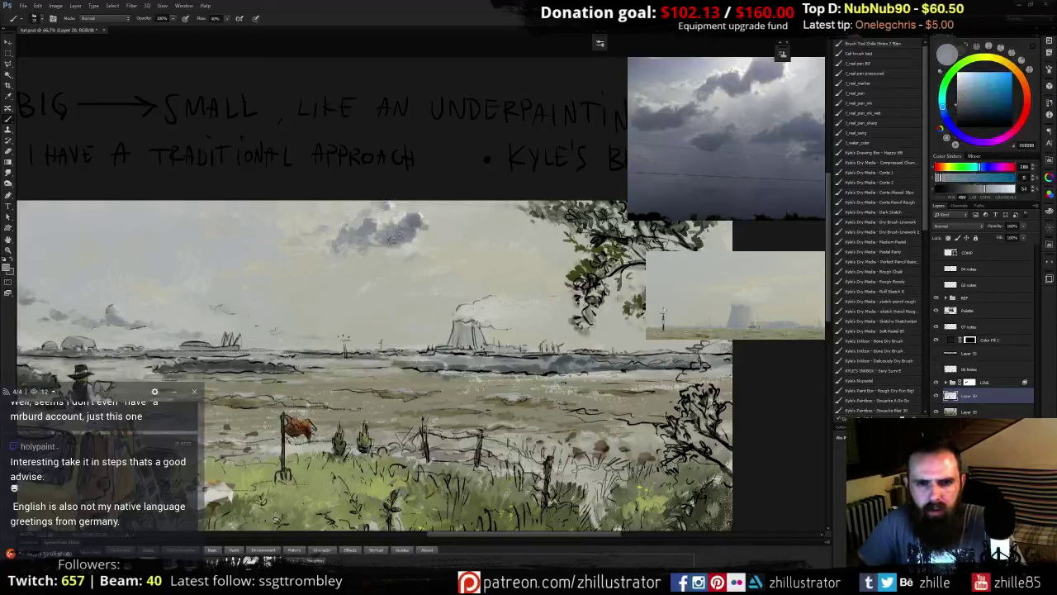
{"action": "left_click_drag", "start_coordinate": [400, 236], "coordinate": [312, 241]}
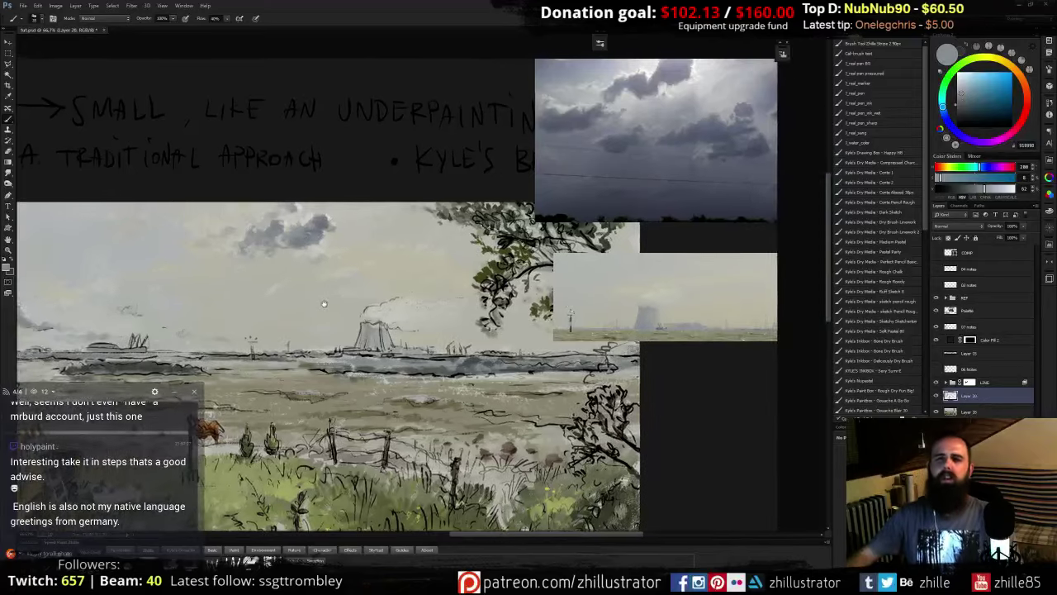
{"action": "left_click", "coordinate": [363, 267], "text": "alt"}
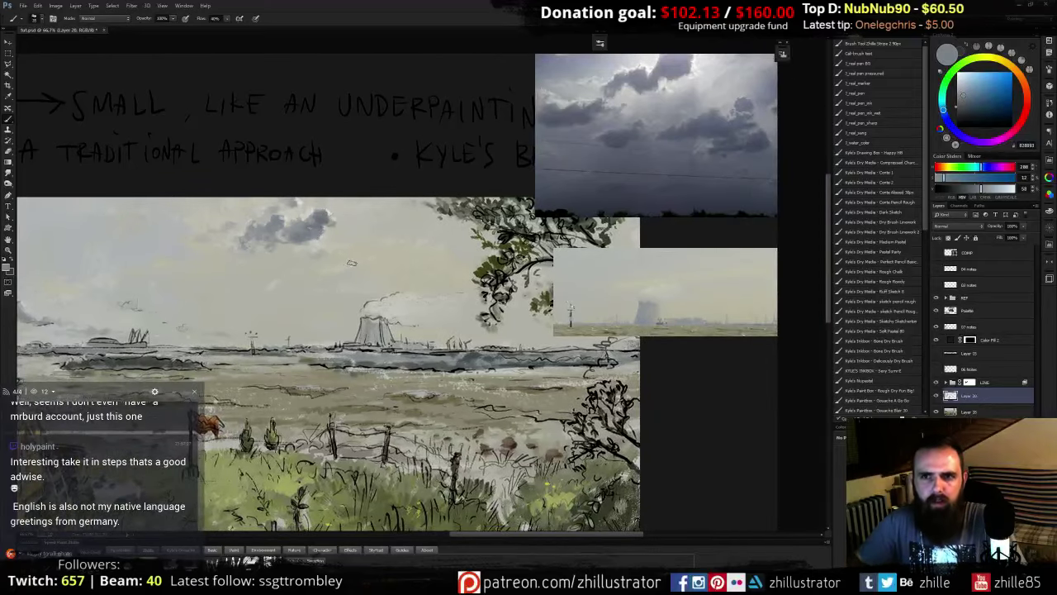
{"action": "mouse_move", "coordinate": [319, 277]}
{"action": "left_mouse_down"}
{"action": "mouse_move", "coordinate": [343, 285]}
{"action": "mouse_move", "coordinate": [327, 288]}
{"action": "mouse_move", "coordinate": [380, 285]}
{"action": "mouse_move", "coordinate": [473, 266]}
{"action": "mouse_move", "coordinate": [351, 289]}
{"action": "left_mouse_up"}
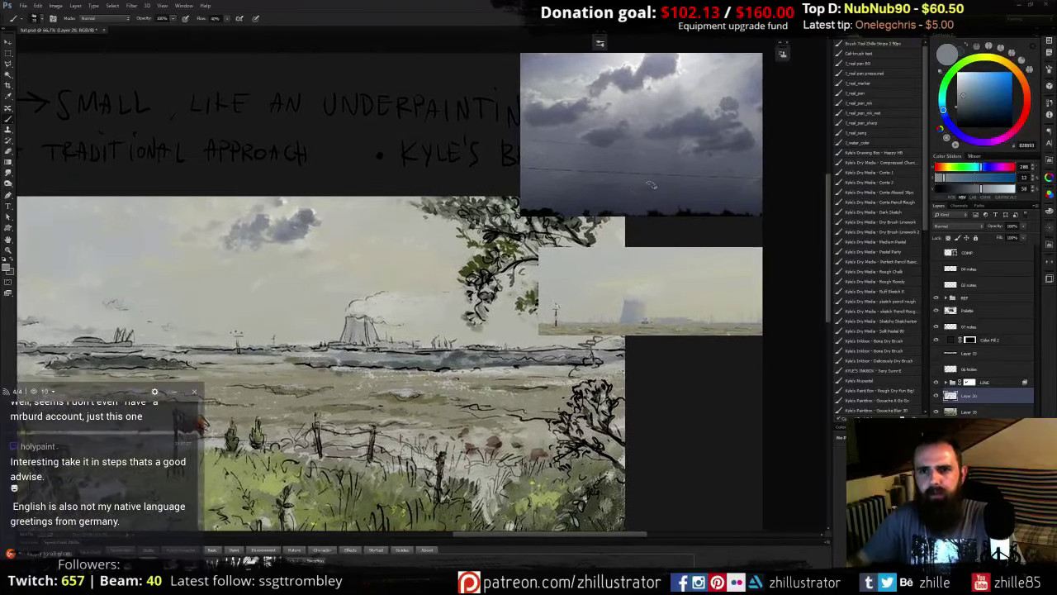
{"action": "left_click", "coordinate": [289, 212], "text": "alt"}
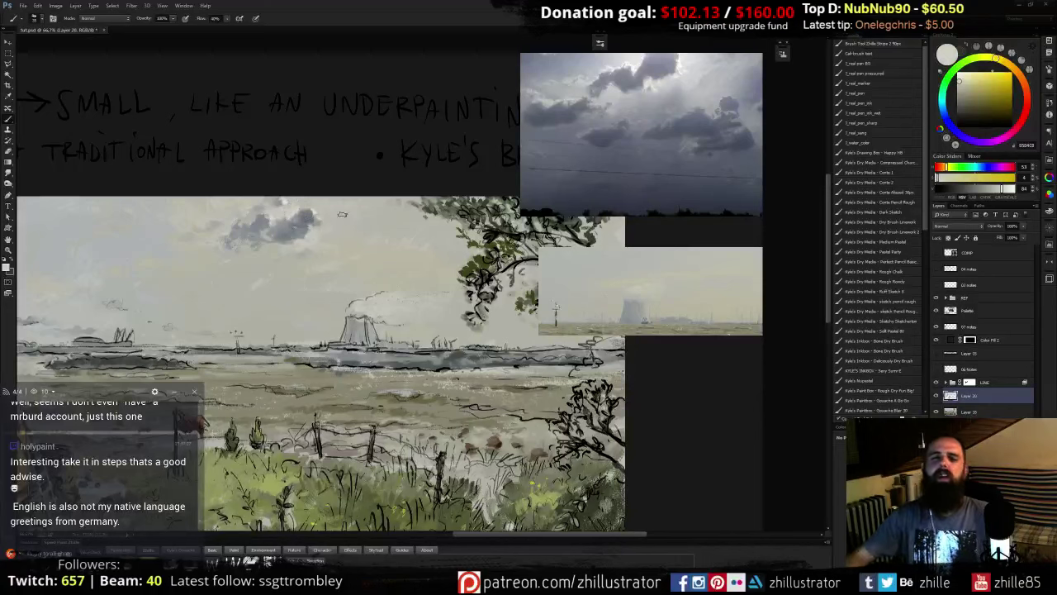
- Compare the whole painting with the active cloud paint layer hidden and shown
{"action": "key", "text": "ctrl+minus"}
{"action": "key", "text": "ctrl+minus"}
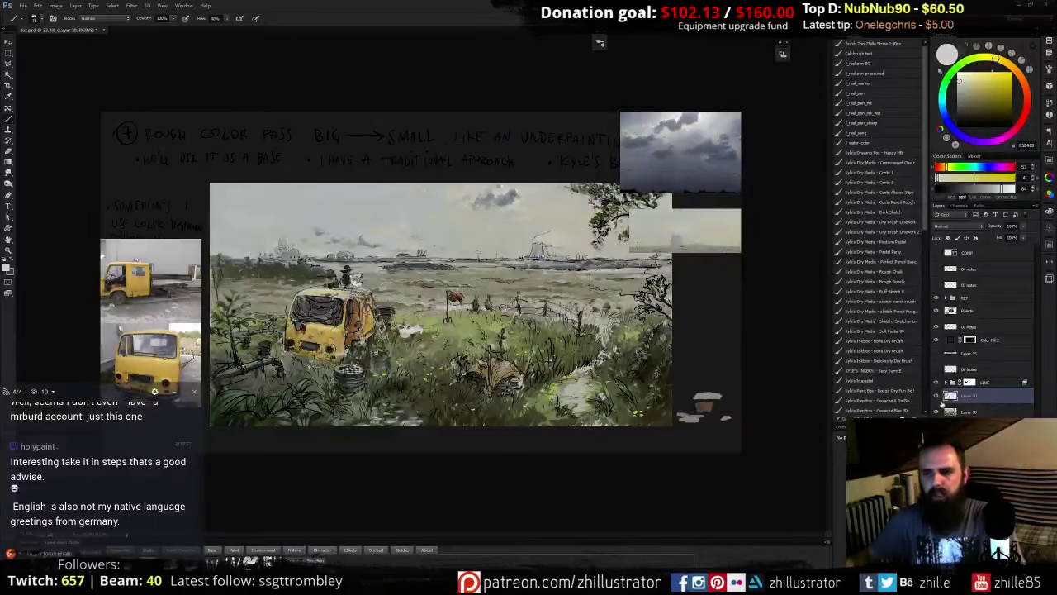
{"action": "left_click", "coordinate": [935, 396]}
{"action": "left_click", "coordinate": [937, 397]}
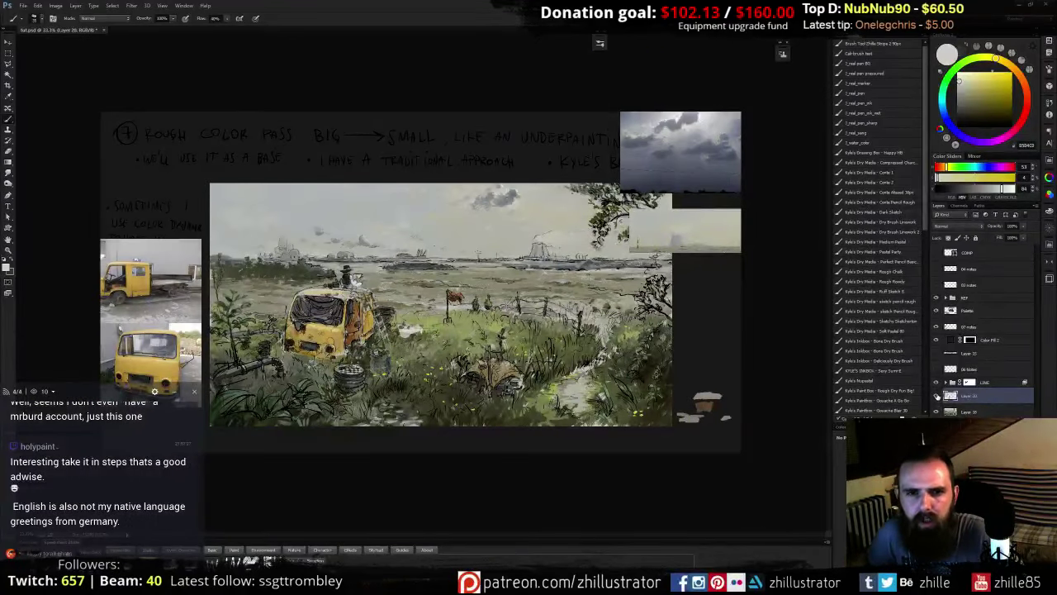
- Try to lasso the grey cloud, enlarge it to about 138%, and move it lower toward the sky above the van
{"action": "key", "text": "ctrl+plus"}
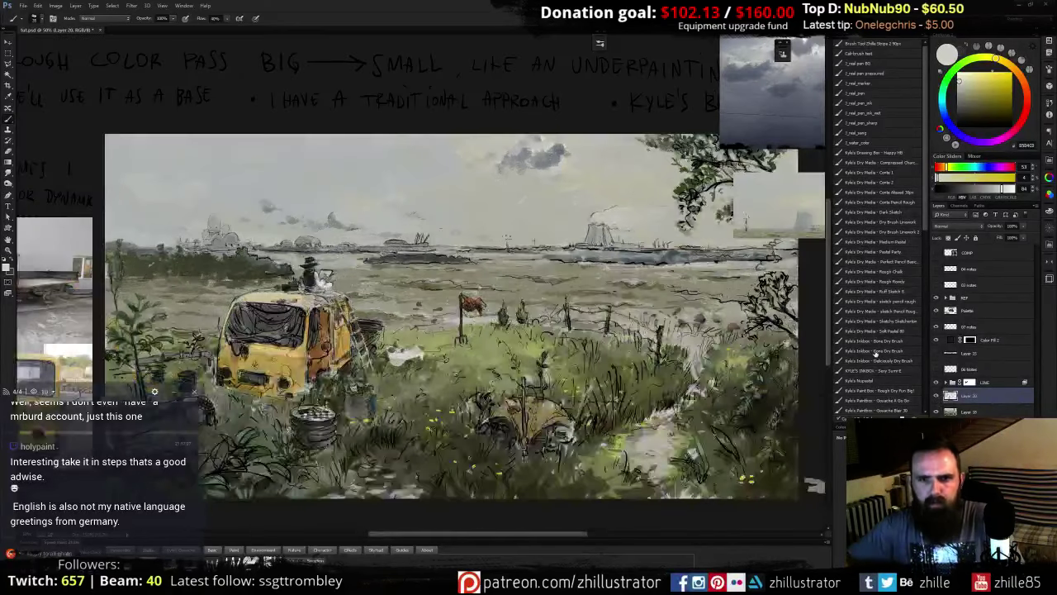
{"action": "key", "text": "l"}
{"action": "mouse_move", "coordinate": [485, 121]}
{"action": "left_mouse_down"}
{"action": "mouse_move", "coordinate": [453, 167]}
{"action": "mouse_move", "coordinate": [491, 207]}
{"action": "mouse_move", "coordinate": [548, 206]}
{"action": "mouse_move", "coordinate": [610, 156]}
{"action": "mouse_move", "coordinate": [581, 111]}
{"action": "mouse_move", "coordinate": [547, 121]}
{"action": "left_mouse_up"}
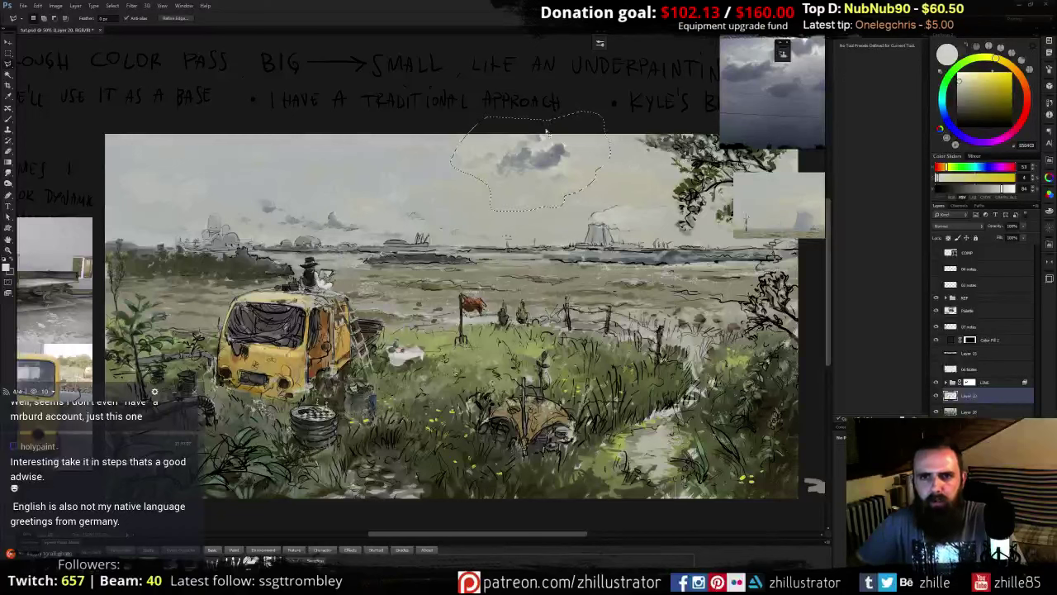
{"action": "key", "text": "ctrl+t"}
{"action": "left_click_drag", "start_coordinate": [613, 212], "coordinate": [671, 248]}
{"action": "left_click_drag", "start_coordinate": [550, 177], "coordinate": [455, 240]}
{"action": "key", "text": "ctrl+h"}
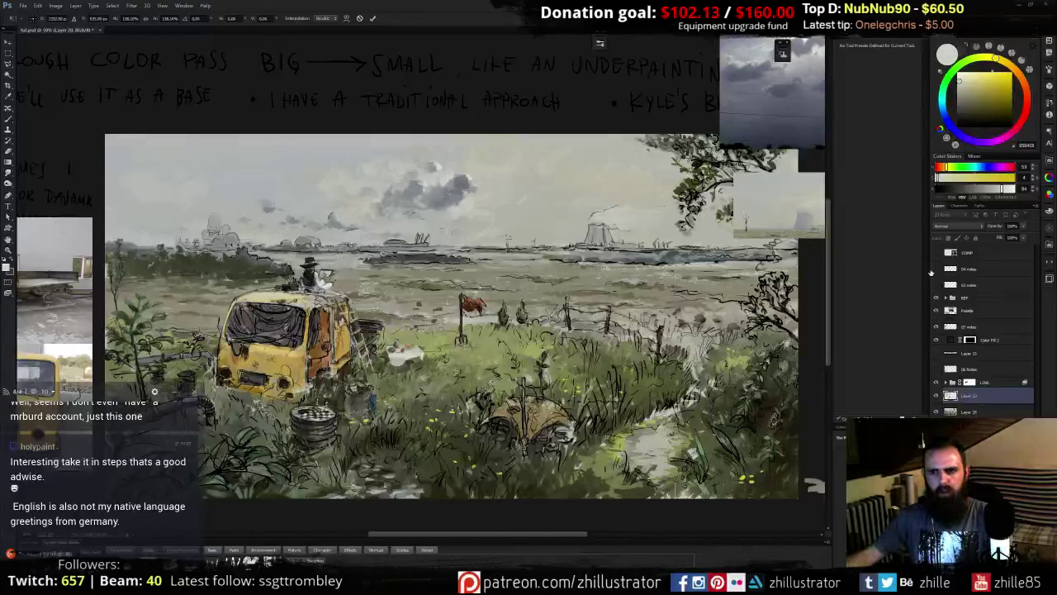
{"action": "key", "text": "ctrl+z"}
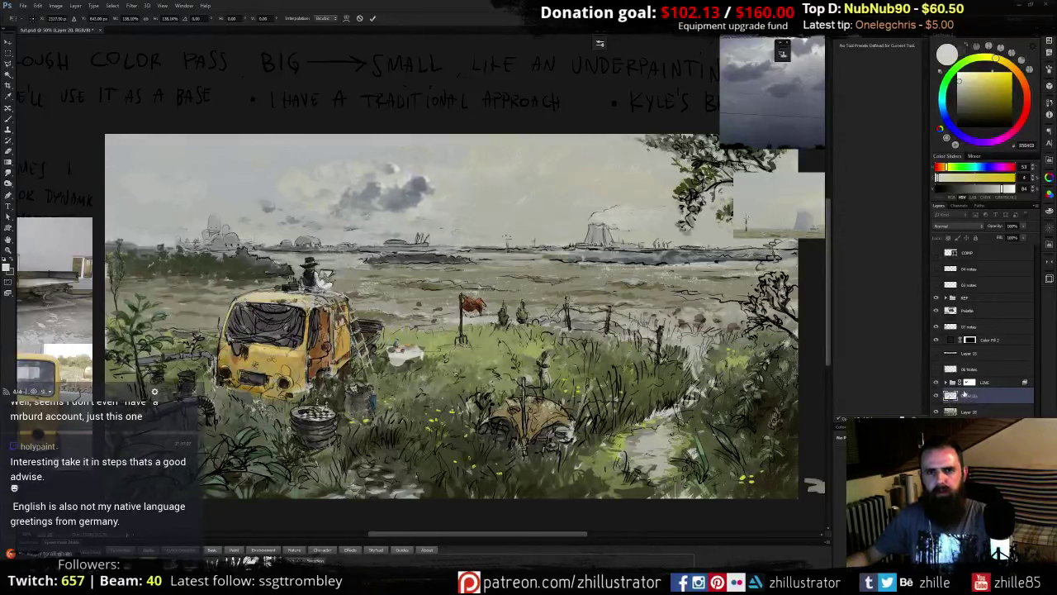
{"action": "key", "text": "Escape"}
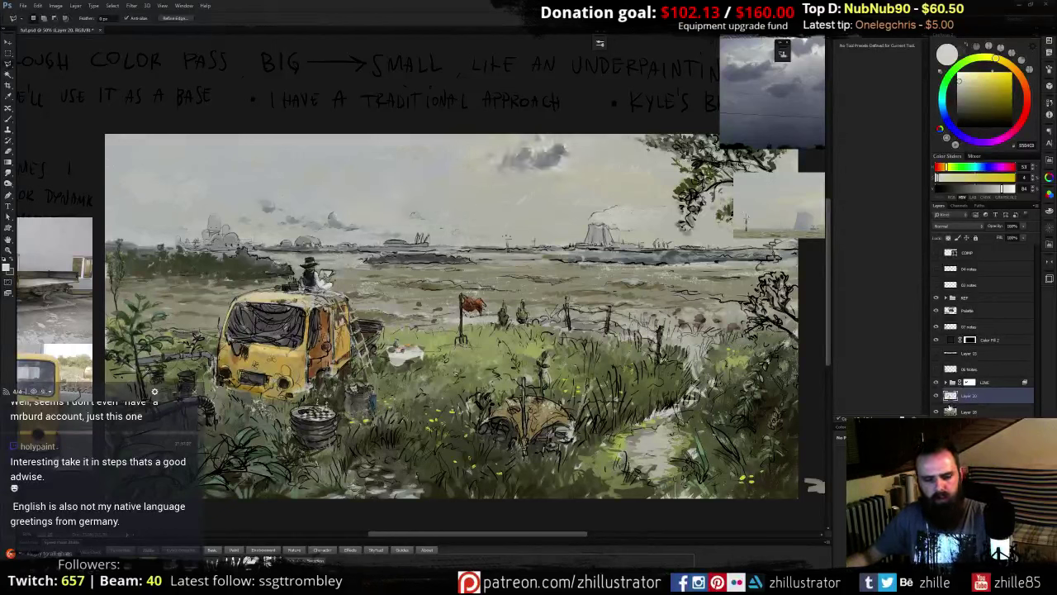
- Undo the last action on the lassoed grey cloud and clear the selection around it
{"action": "key", "text": "ctrl+z"}
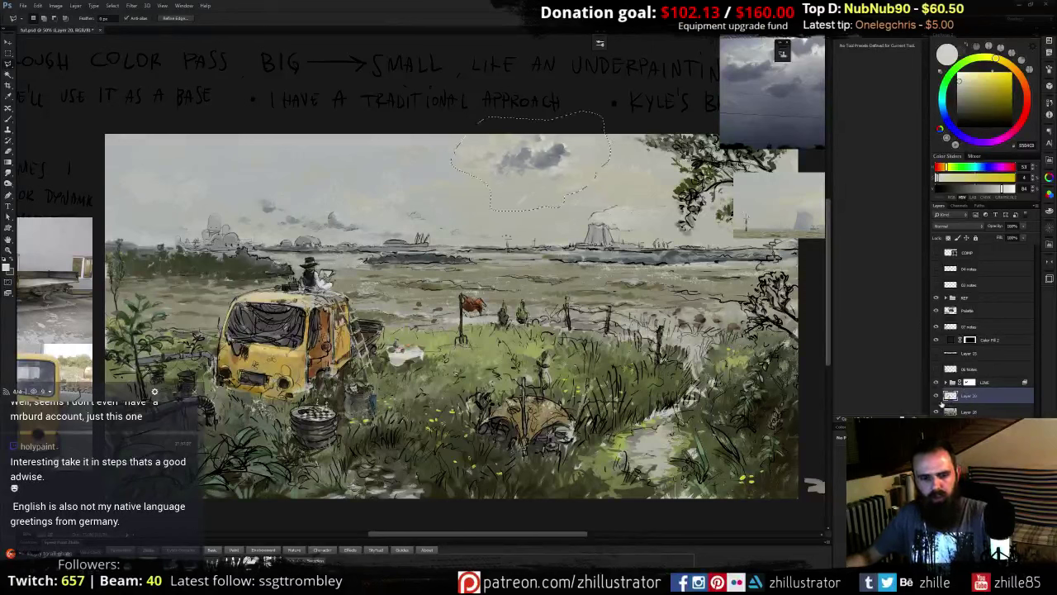
{"action": "key", "text": "ctrl+d"}
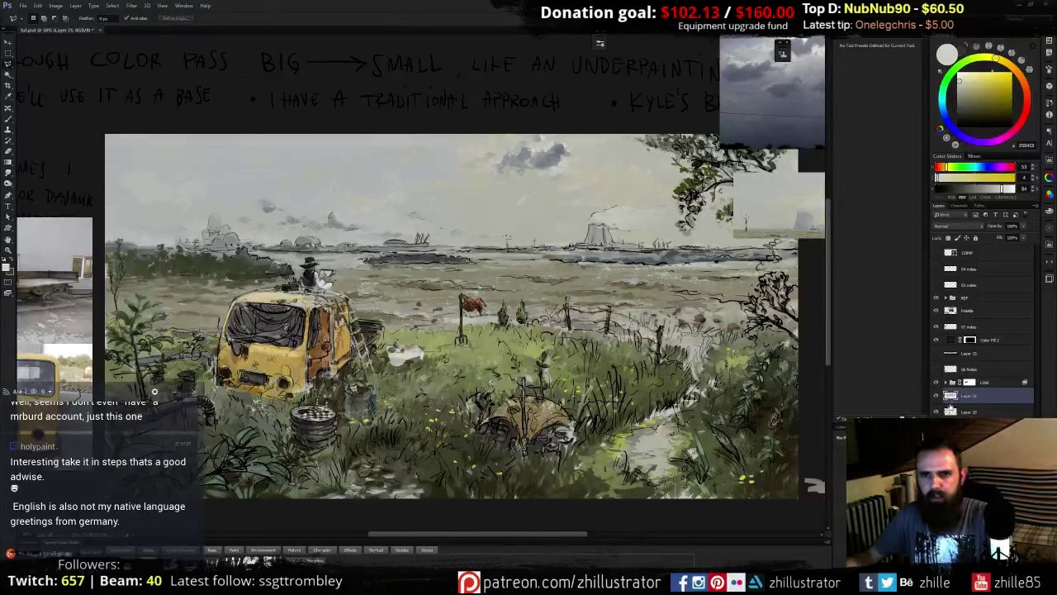
- Show the COMP guide layer and stretch its composition grid to match the edges of the canvas
{"action": "key", "text": "c"}
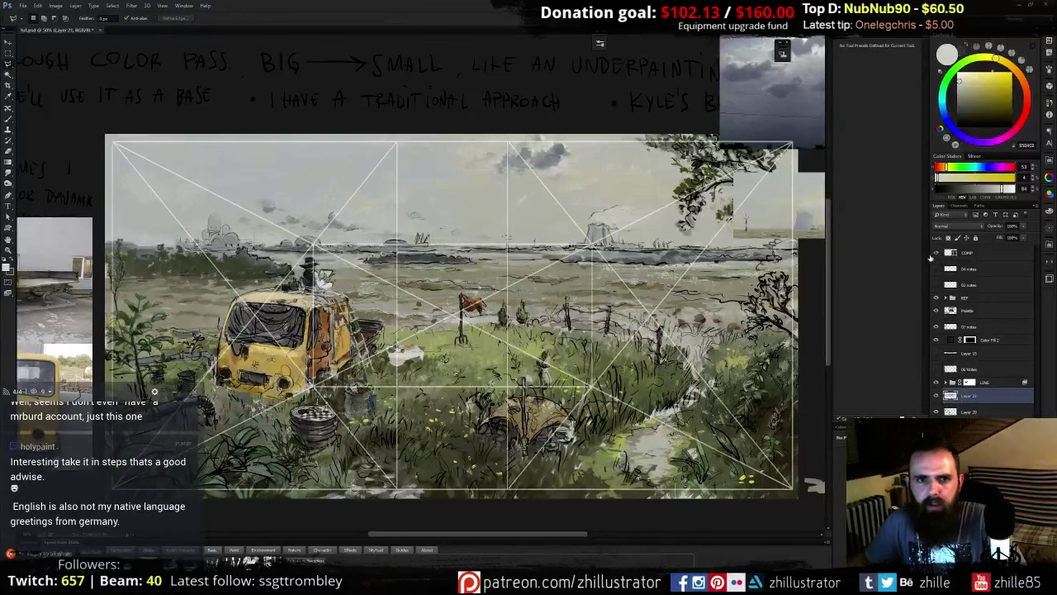
{"action": "left_click", "coordinate": [975, 255]}
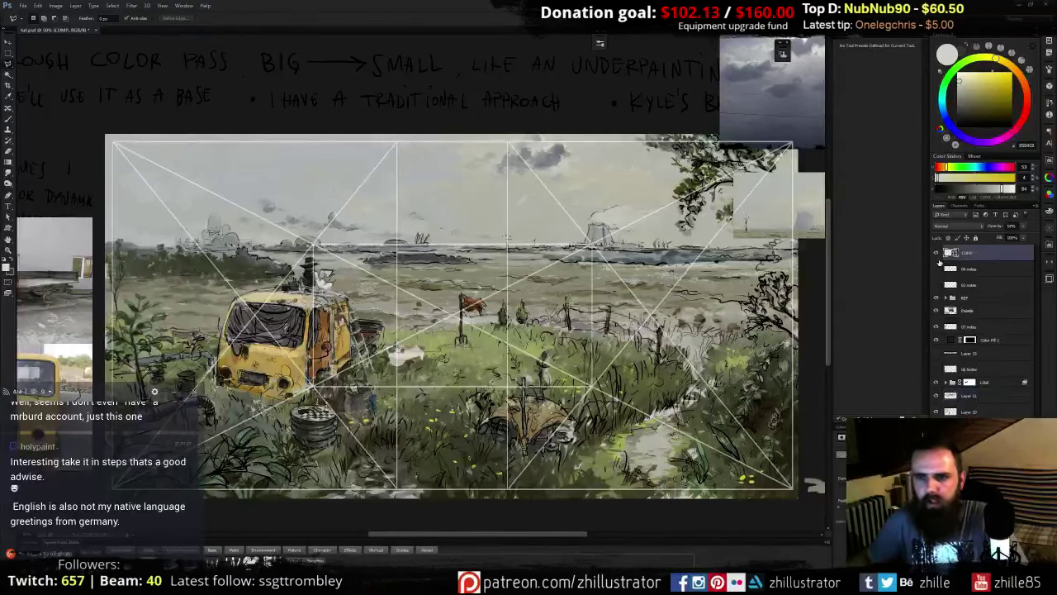
{"action": "key", "text": "ctrl+t"}
{"action": "mouse_move", "coordinate": [451, 142]}
{"action": "left_mouse_down"}
{"action": "mouse_move", "coordinate": [467, 142]}
{"action": "mouse_move", "coordinate": [454, 132]}
{"action": "left_mouse_up"}
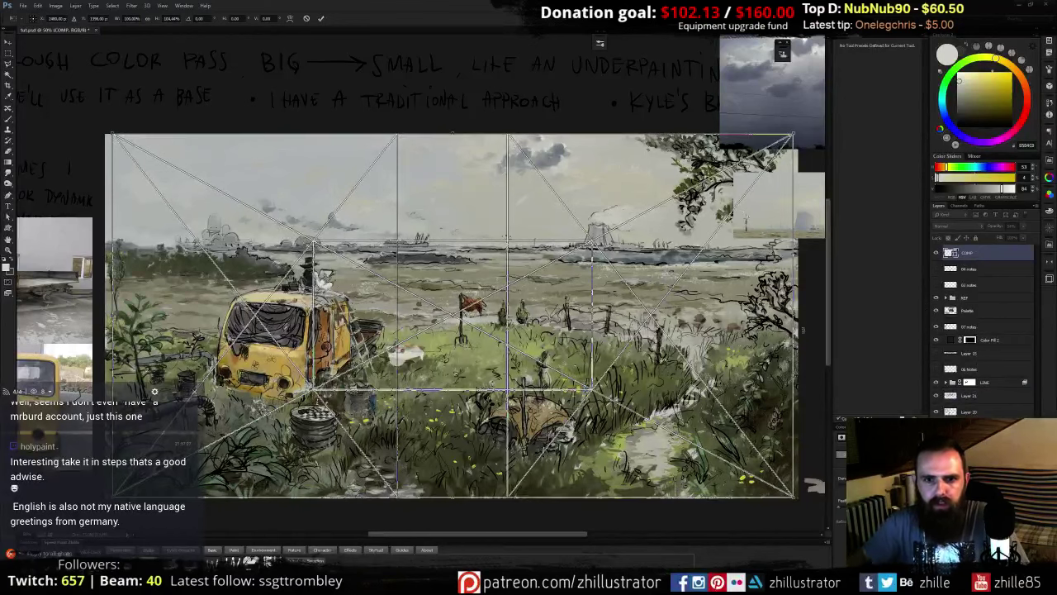
{"action": "left_click_drag", "start_coordinate": [794, 331], "coordinate": [797, 334]}
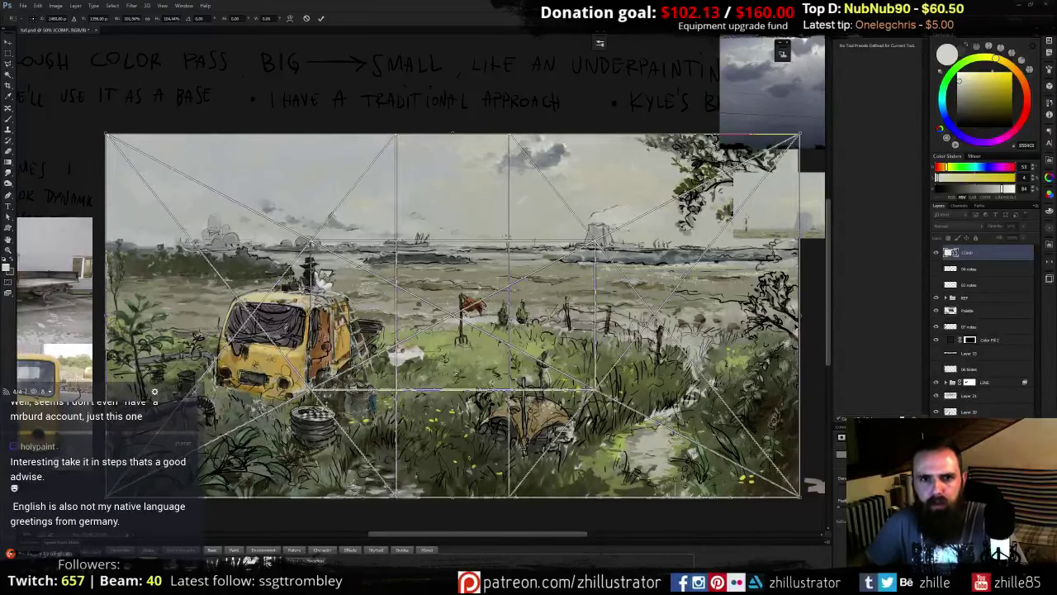
{"action": "key", "text": "Left"}
{"action": "key", "text": "Left"}
{"action": "key", "text": "Return"}
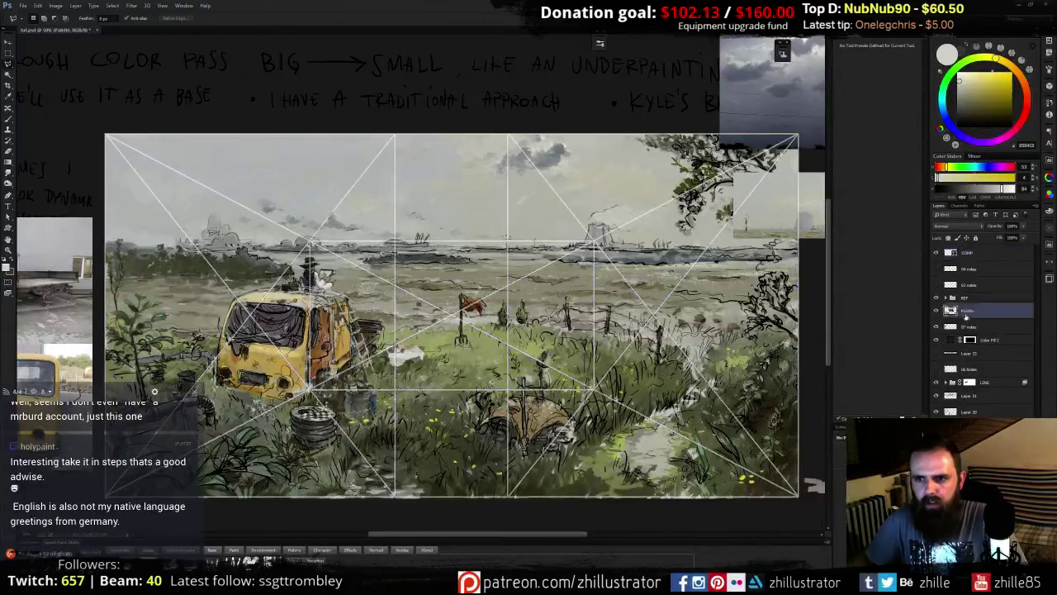
- On the cloud paint layer, enlarge the grey cloud, move it toward the van, and adjust its shape with a perspective distortion
{"action": "left_click", "coordinate": [968, 398]}
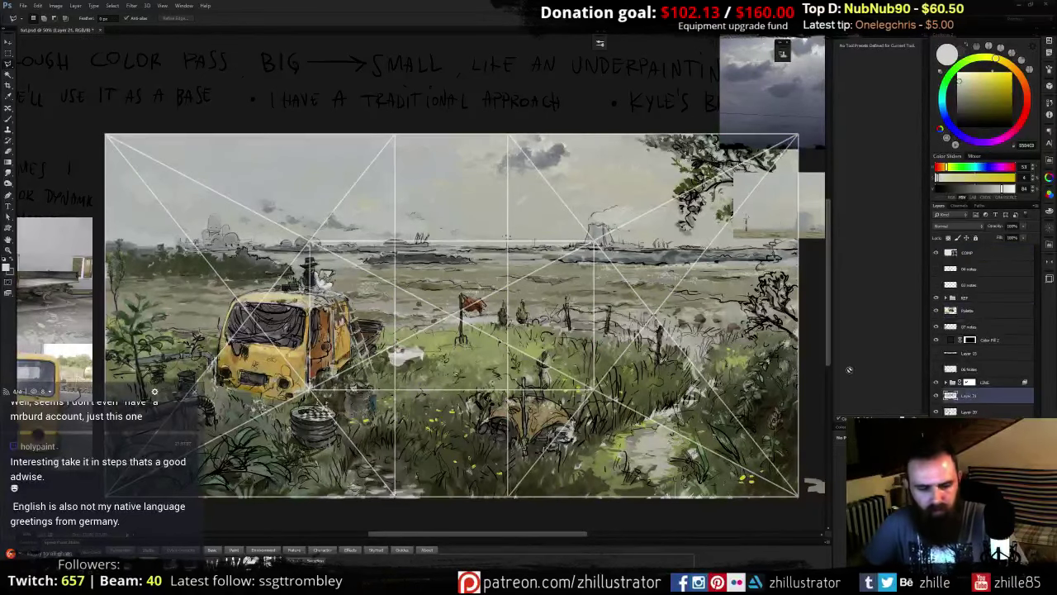
{"action": "key", "text": "ctrl+t"}
{"action": "left_click_drag", "start_coordinate": [448, 211], "coordinate": [372, 209]}
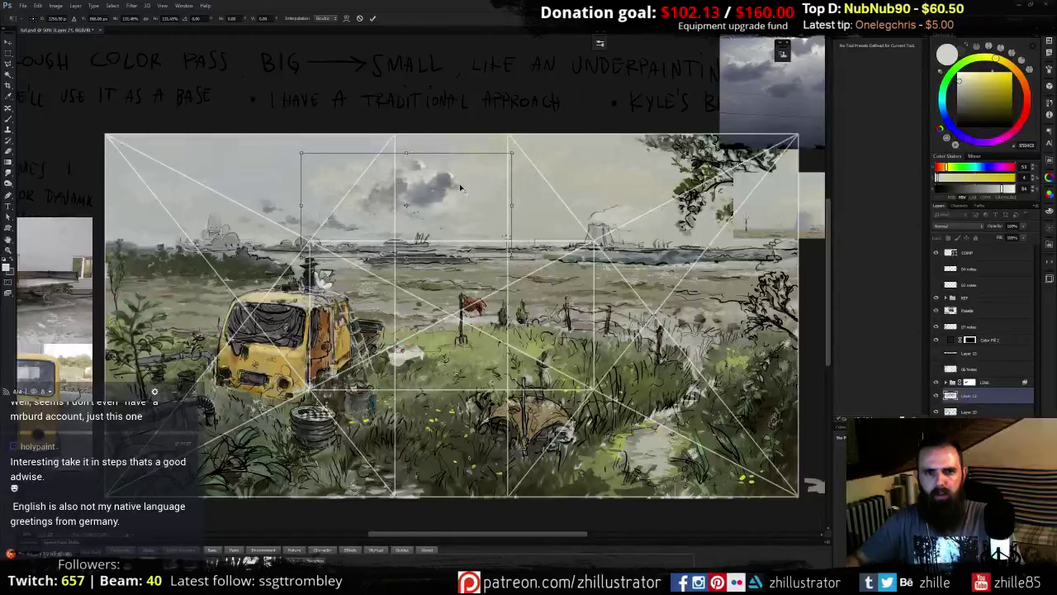
{"action": "left_click_drag", "start_coordinate": [510, 153], "coordinate": [565, 158]}
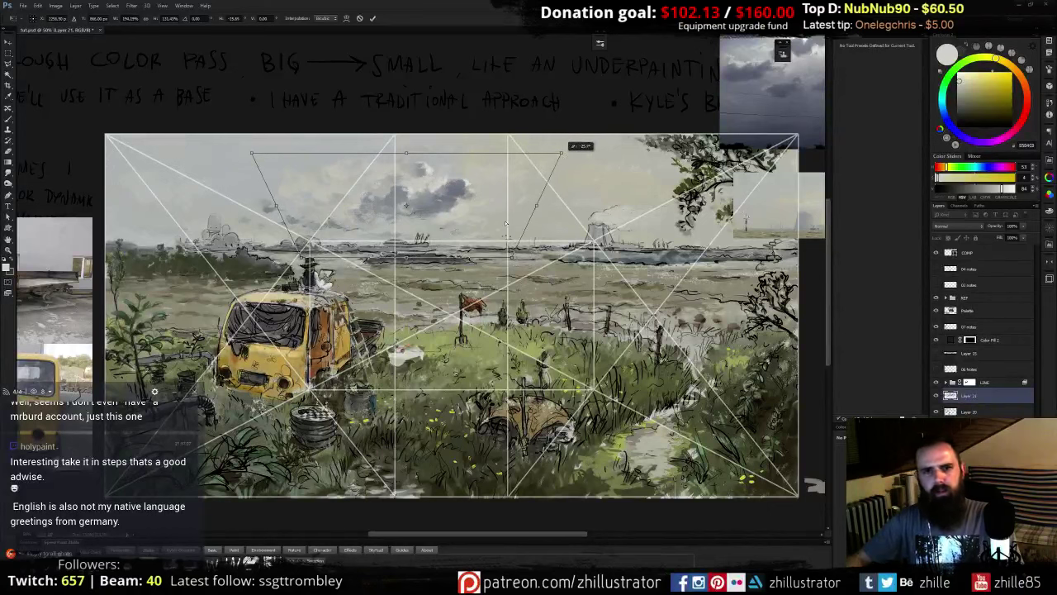
{"action": "left_click_drag", "start_coordinate": [510, 258], "coordinate": [464, 226]}
{"action": "key", "text": "Return"}
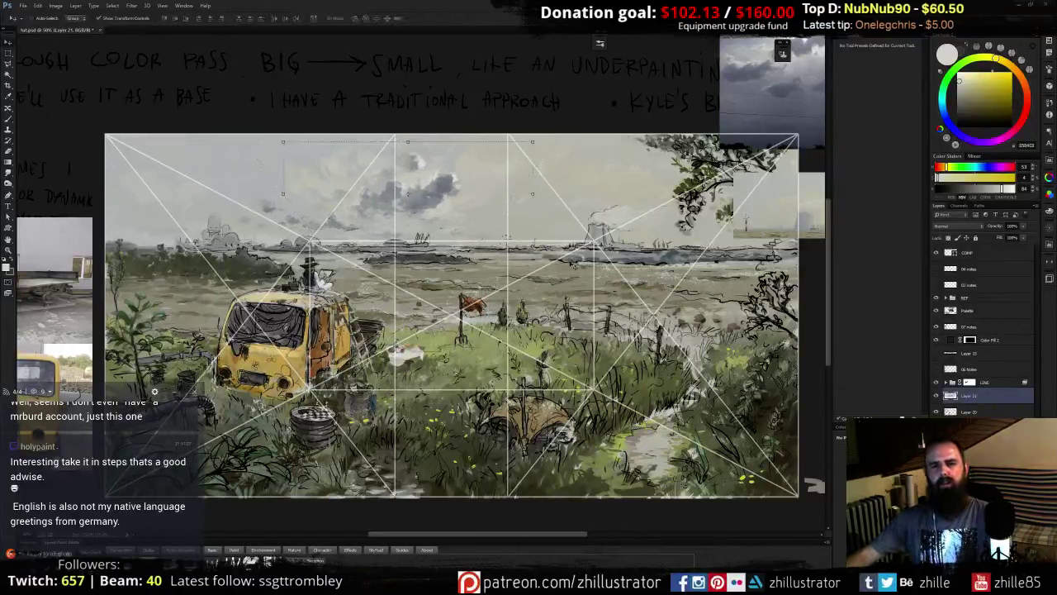
- Stretch the cloud layer horizontally toward the cooling tower in two passes and hide the COMP guide layer
{"action": "left_click", "coordinate": [536, 193]}
{"action": "left_click_drag", "start_coordinate": [537, 193], "coordinate": [580, 195]}
{"action": "key", "text": "Return"}
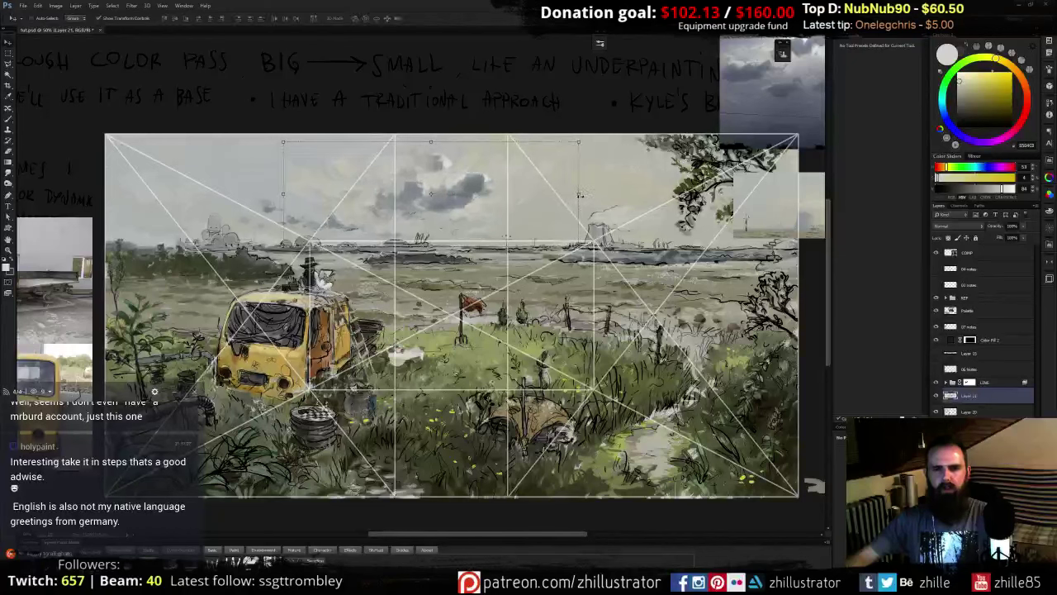
{"action": "left_click_drag", "start_coordinate": [581, 193], "coordinate": [593, 194]}
{"action": "key", "text": "Return"}
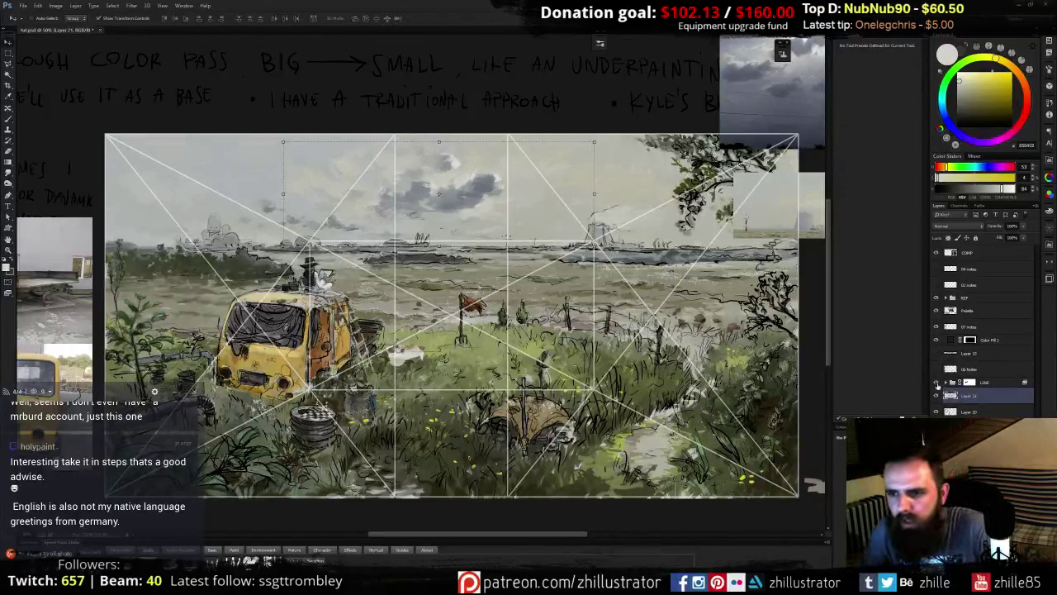
{"action": "left_click", "coordinate": [935, 252]}
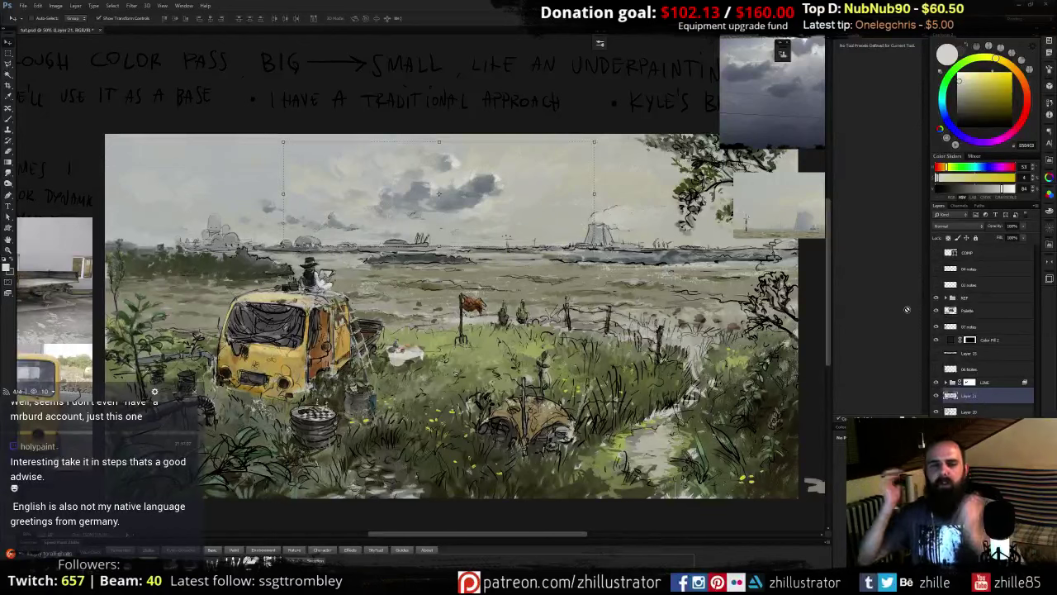
- Retouch the underside of the big cloud and the small clouds above the van with brush strokes in sampled greys
{"action": "key", "text": "b"}
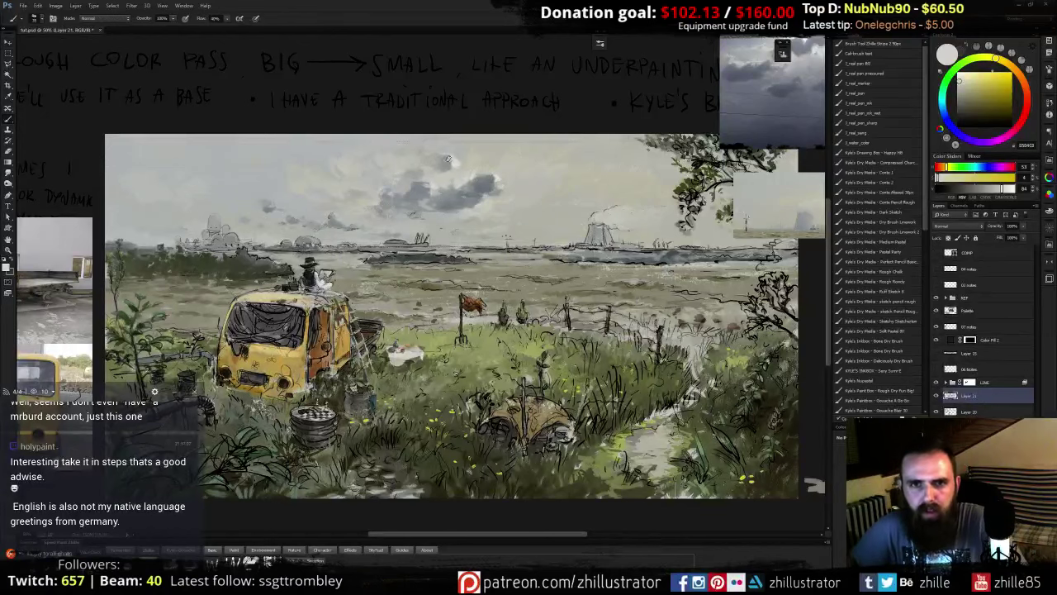
{"action": "left_click", "coordinate": [476, 171], "text": "alt"}
{"action": "left_click", "coordinate": [391, 197], "text": "alt"}
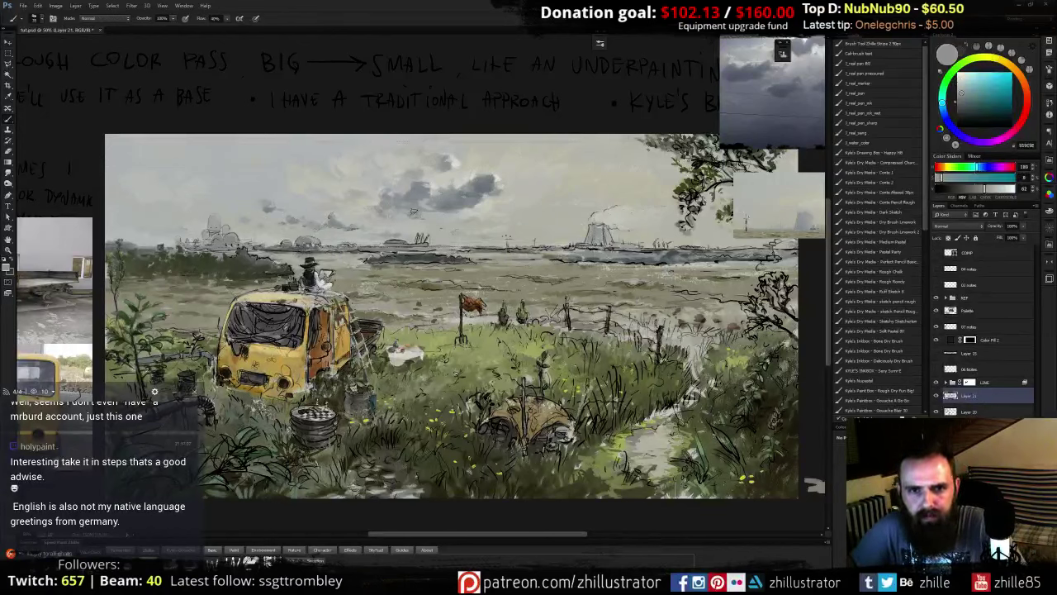
{"action": "left_click", "coordinate": [404, 207], "text": "alt"}
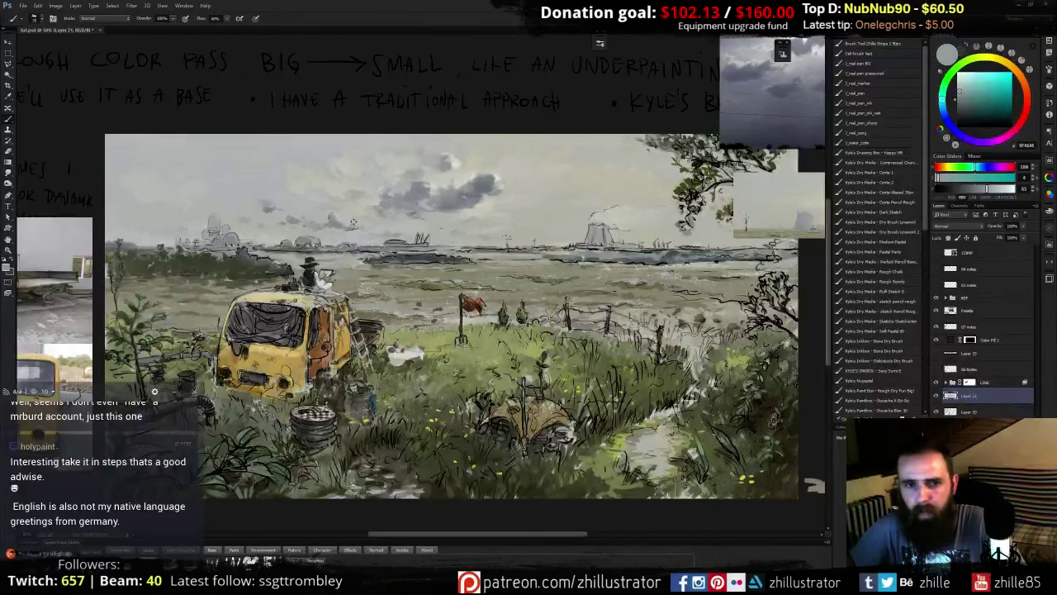
{"action": "left_click", "coordinate": [363, 198], "text": "alt"}
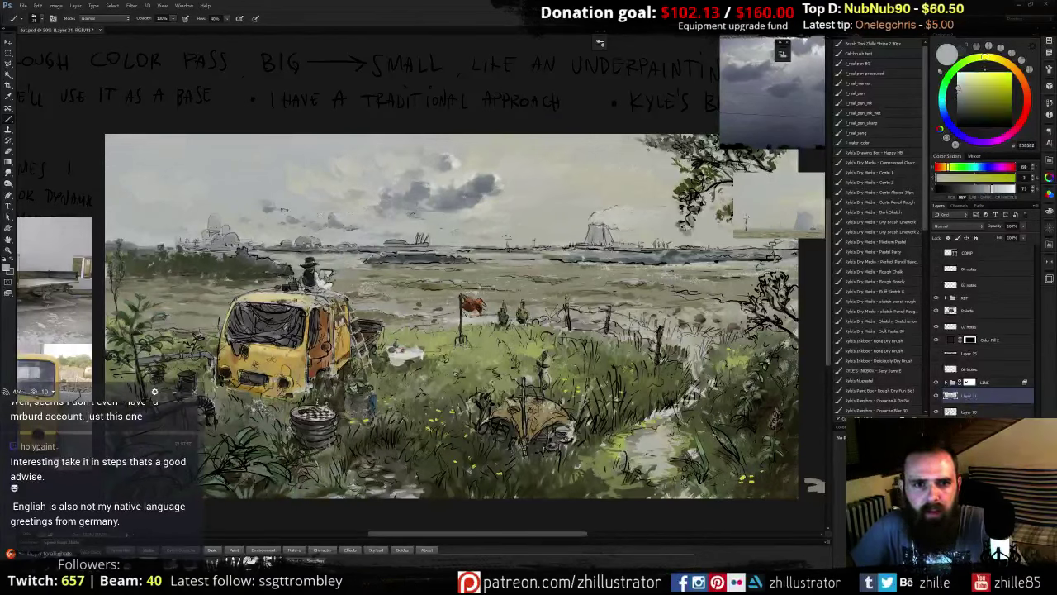
{"action": "left_click", "coordinate": [426, 209], "text": "alt"}
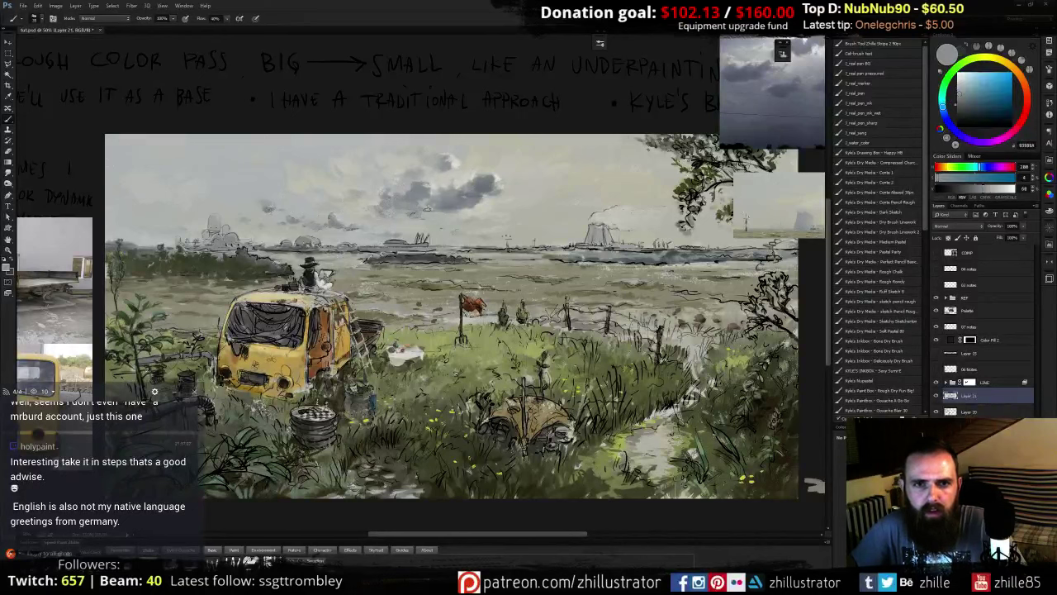
- Rework the big cloud's dark core with sampled blue-greys and the sky just below it with sampled light greys
{"action": "left_click", "coordinate": [479, 192], "text": "alt"}
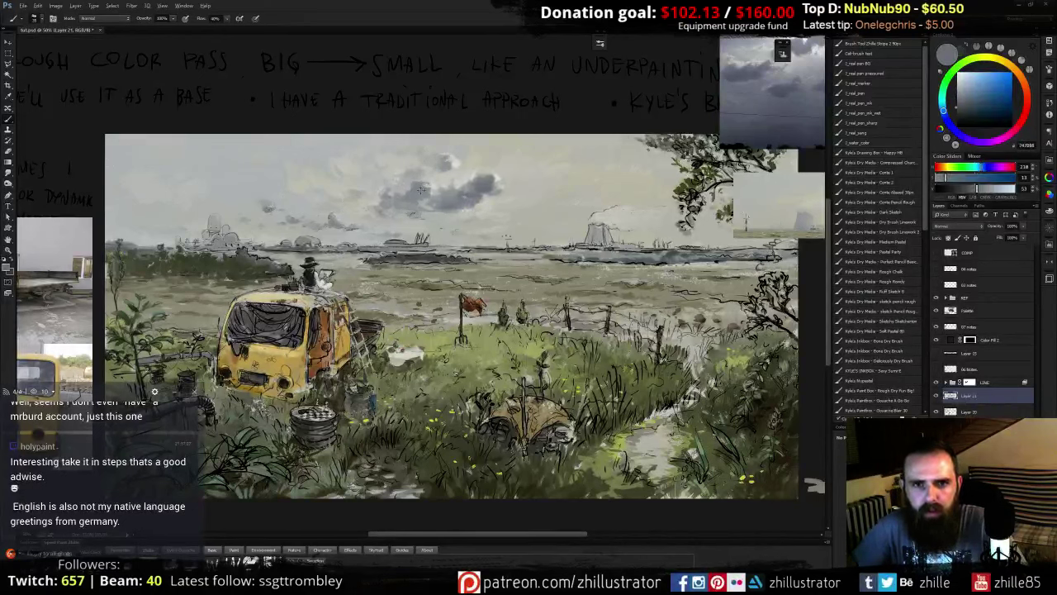
{"action": "left_click", "coordinate": [483, 209], "text": "alt"}
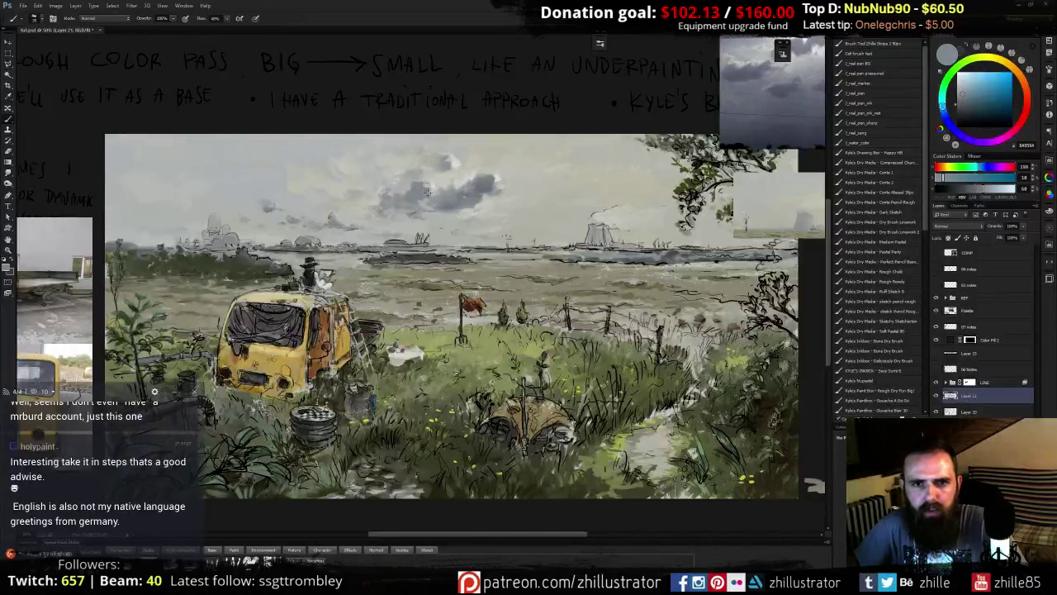
{"action": "left_click", "coordinate": [475, 214], "text": "alt"}
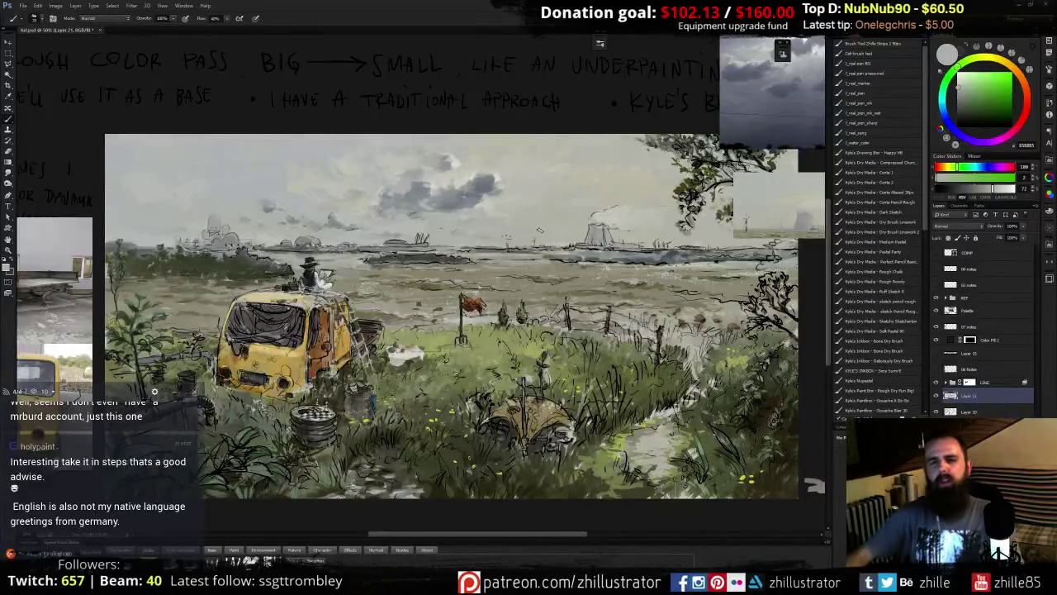
{"action": "left_click", "coordinate": [489, 210], "text": "alt"}
{"action": "left_click", "coordinate": [492, 209], "text": "alt"}
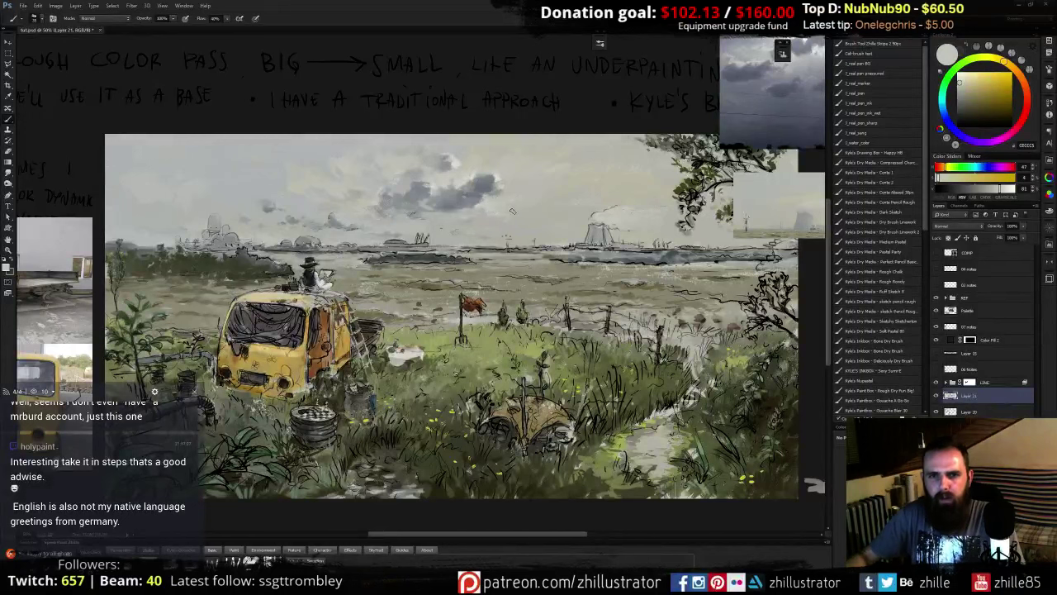
{"action": "left_click", "coordinate": [509, 220], "text": "alt"}
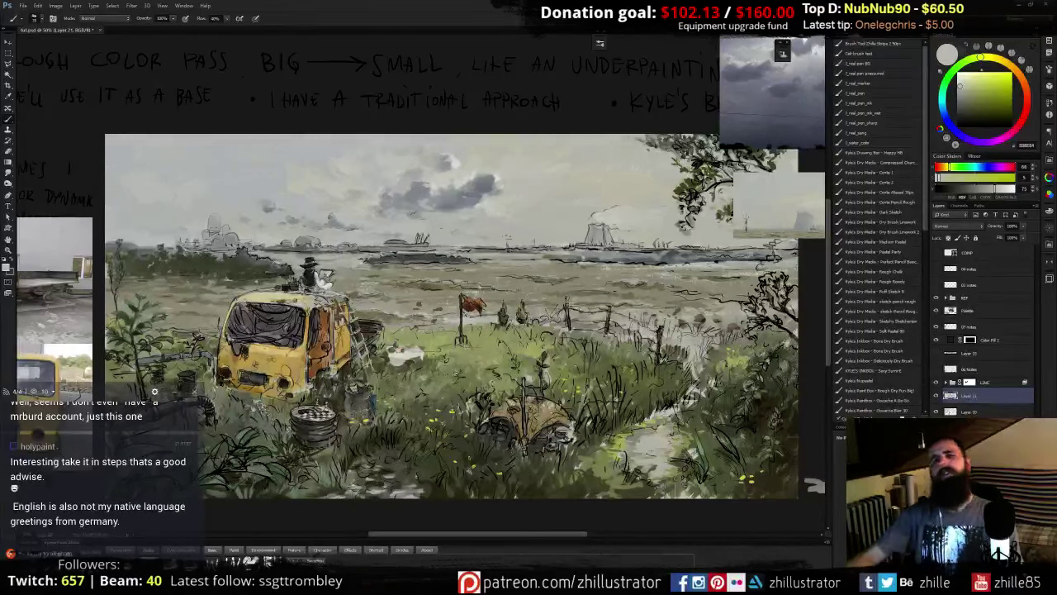
- Paint the sky and wisps around the upper edge of the big cloud with sampled pale and blue-grey tones
{"action": "left_click", "coordinate": [365, 179], "text": "alt"}
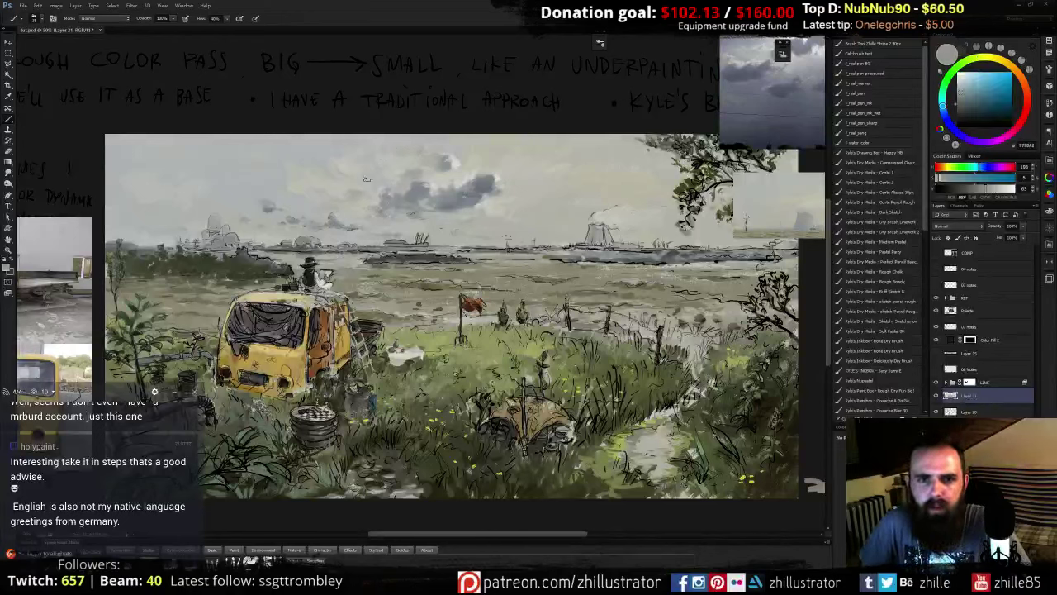
{"action": "left_click", "coordinate": [385, 166], "text": "alt"}
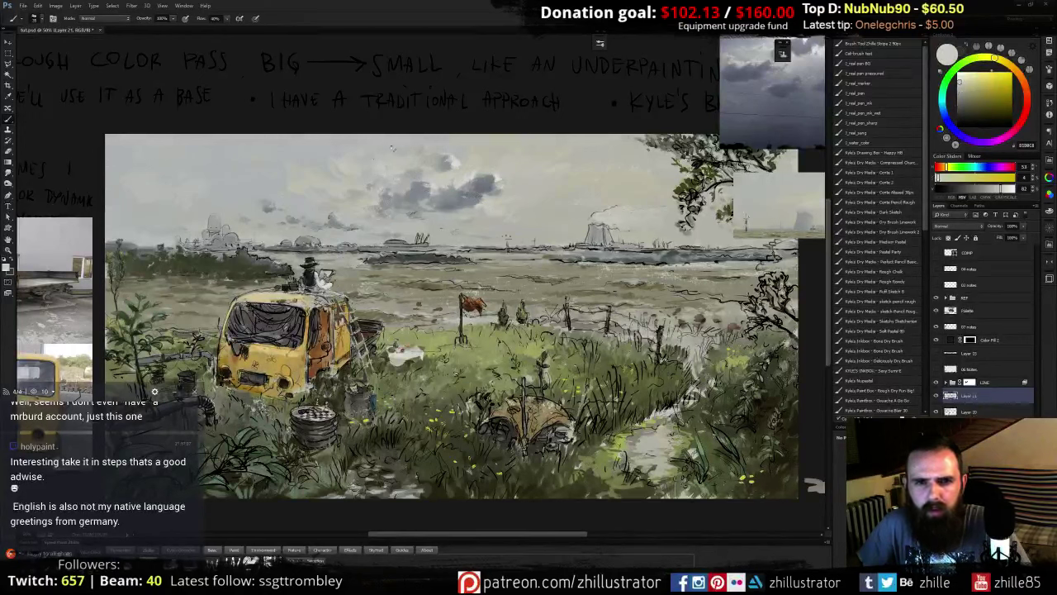
{"action": "left_click", "coordinate": [338, 216], "text": "alt"}
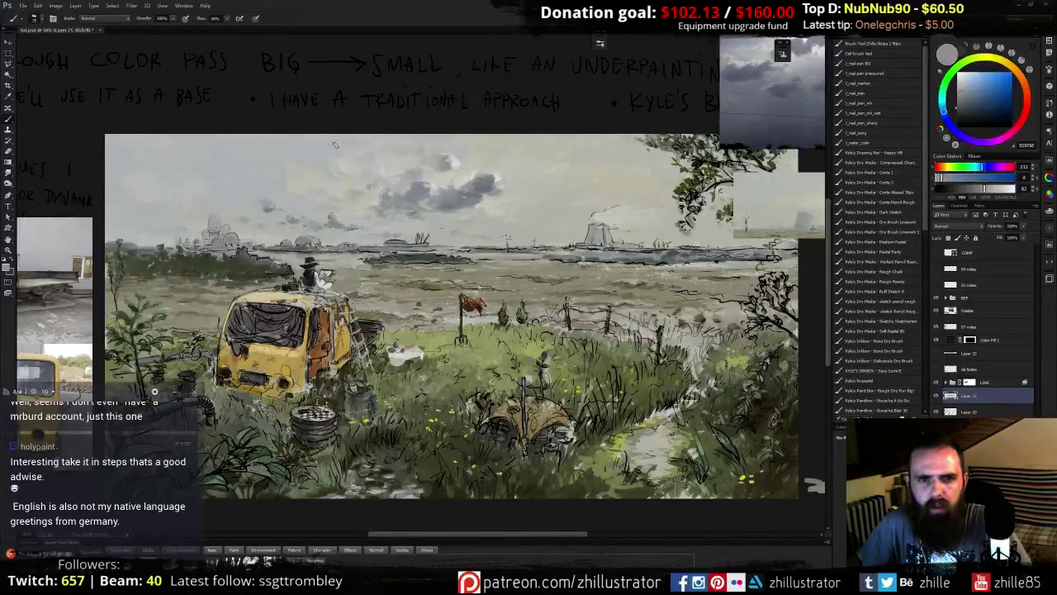
{"action": "left_click", "coordinate": [422, 199], "text": "alt"}
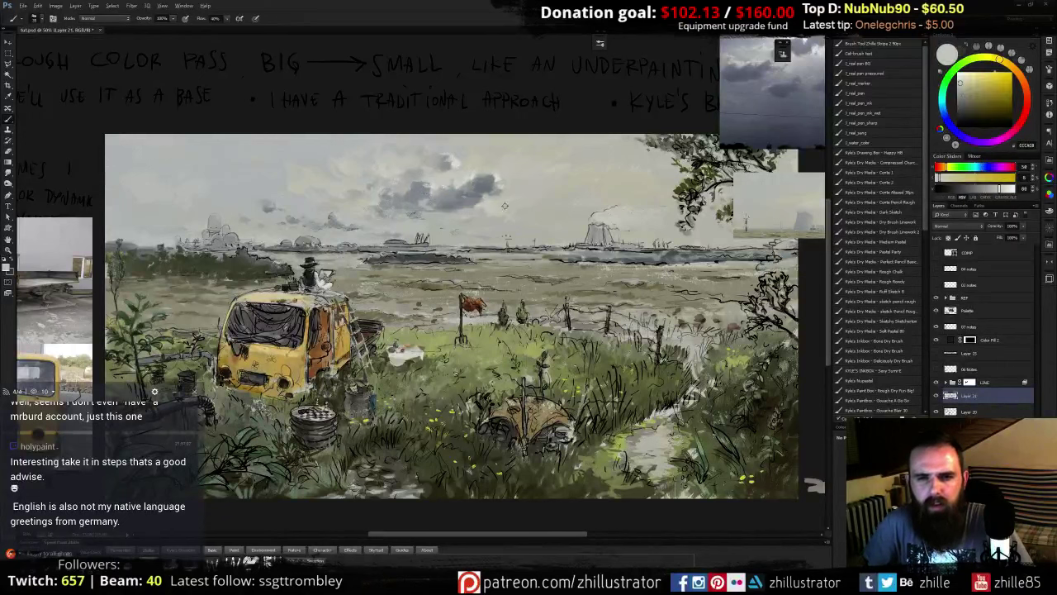
- Blend the low sky between the big cloud and the cooling tower with light greys sampled near the horizon
{"action": "left_click", "coordinate": [497, 231], "text": "alt"}
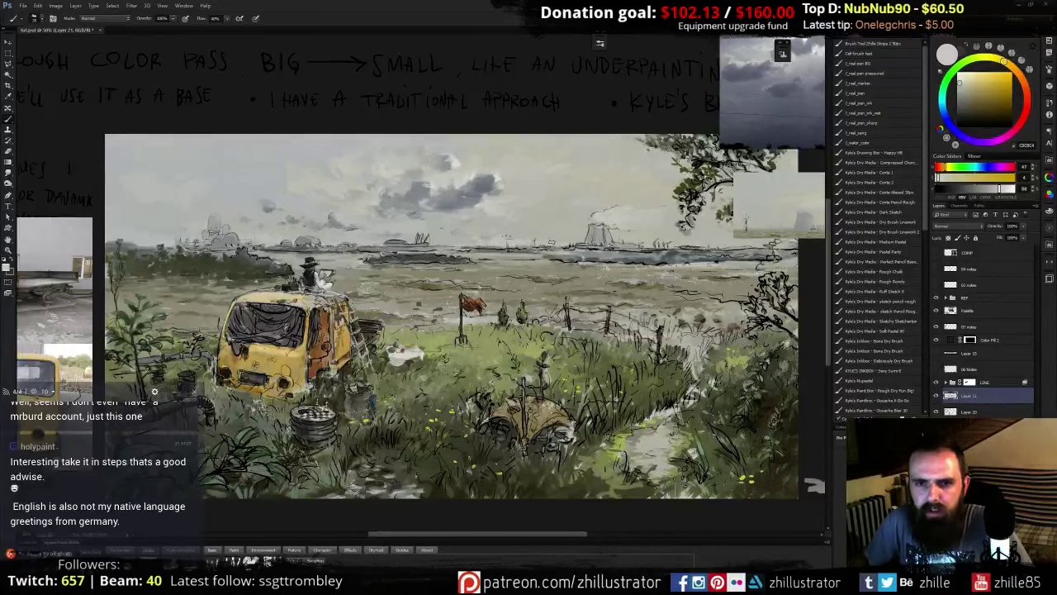
{"action": "left_click", "coordinate": [554, 241], "text": "alt"}
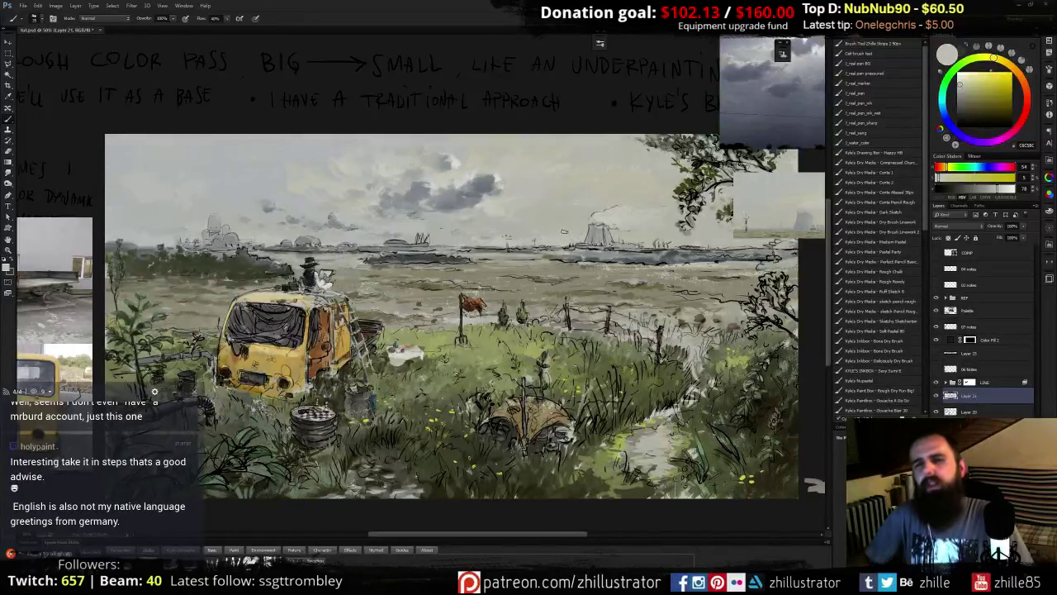
{"action": "left_click", "coordinate": [522, 228], "text": "alt"}
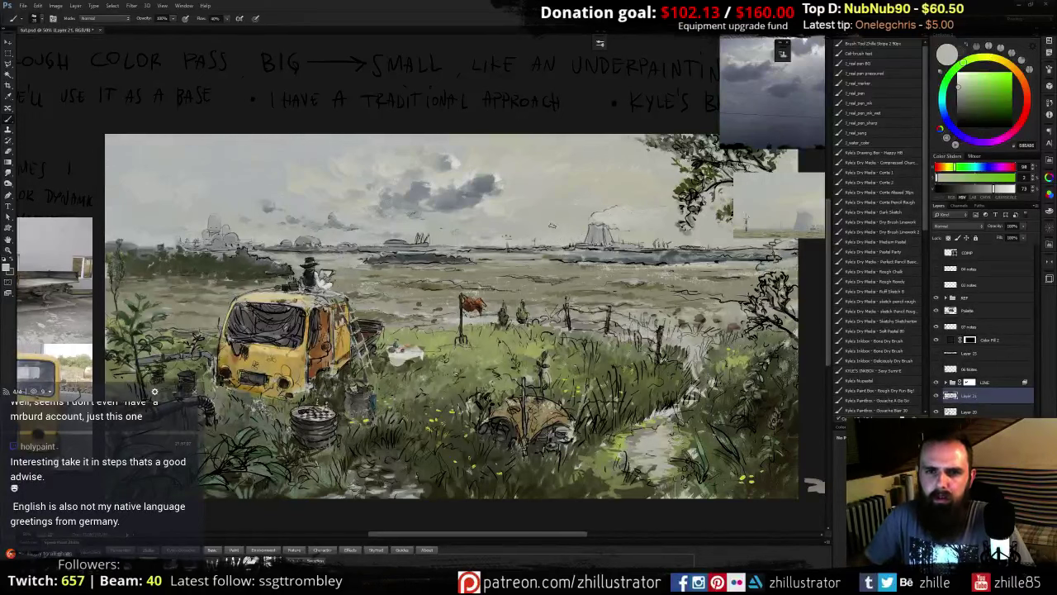
{"action": "left_click", "coordinate": [558, 236], "text": "alt"}
{"action": "left_click", "coordinate": [505, 230], "text": "alt"}
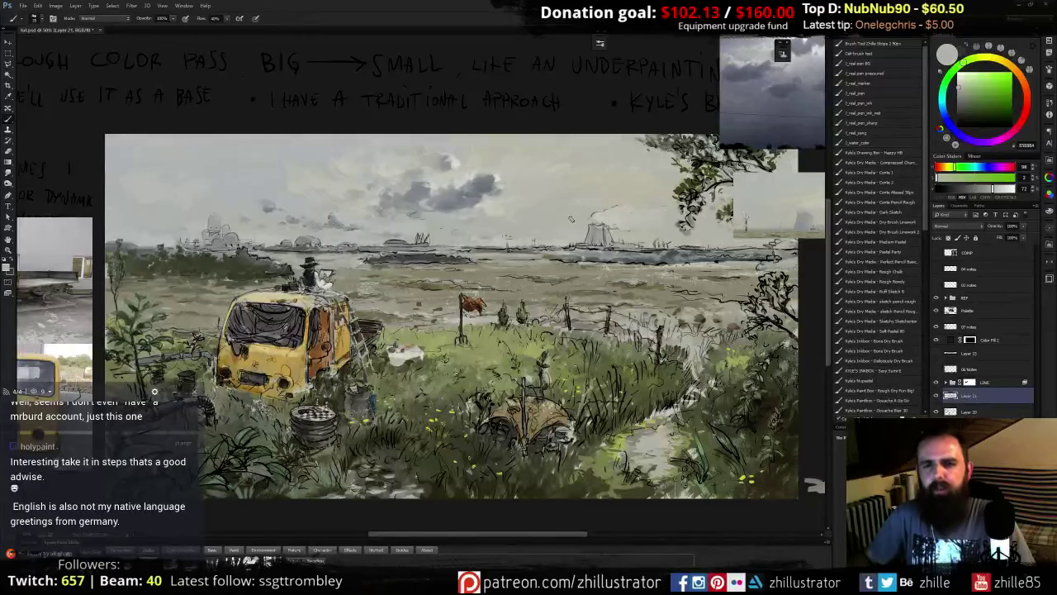
{"action": "left_click", "coordinate": [507, 210], "text": "alt"}
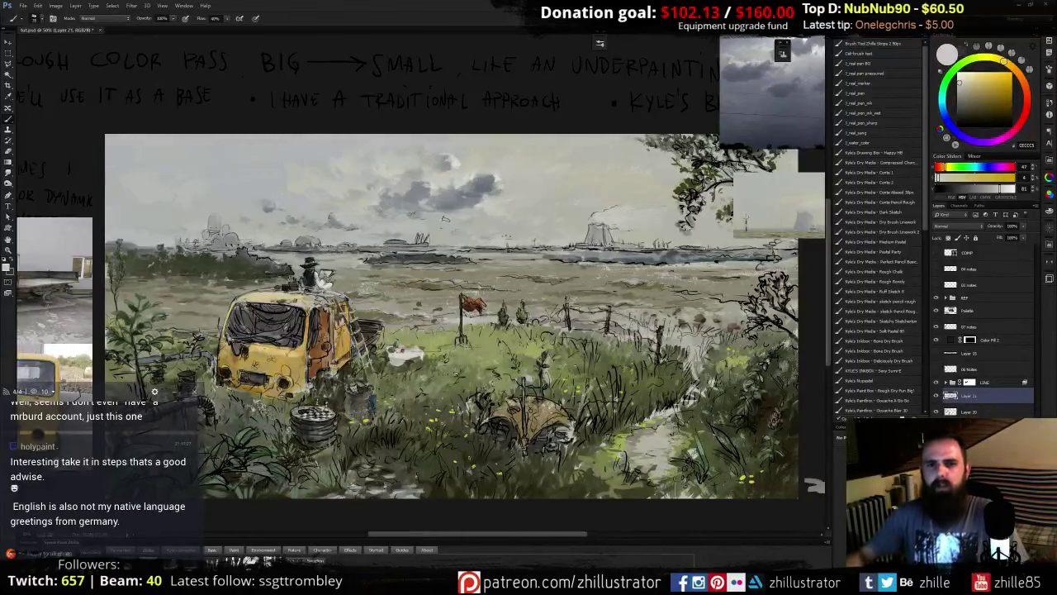
- Block in a small grey cloud just beside the cooling tower with blue-grey sampled from the big cloud, softening it with nearby sky tones
{"action": "left_click", "coordinate": [464, 198], "text": "alt"}
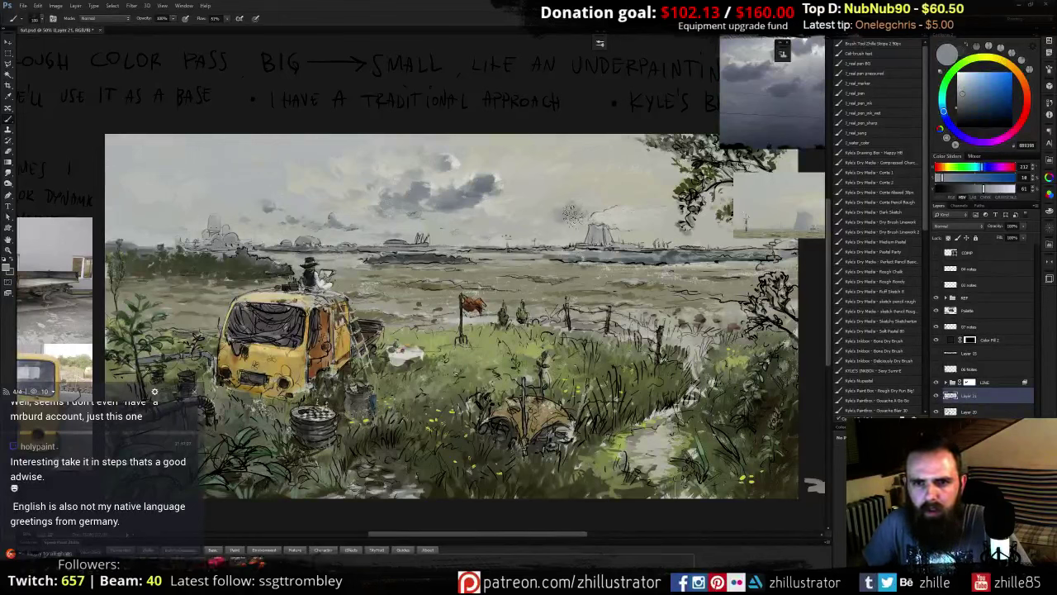
{"action": "key", "text": "shift+b"}
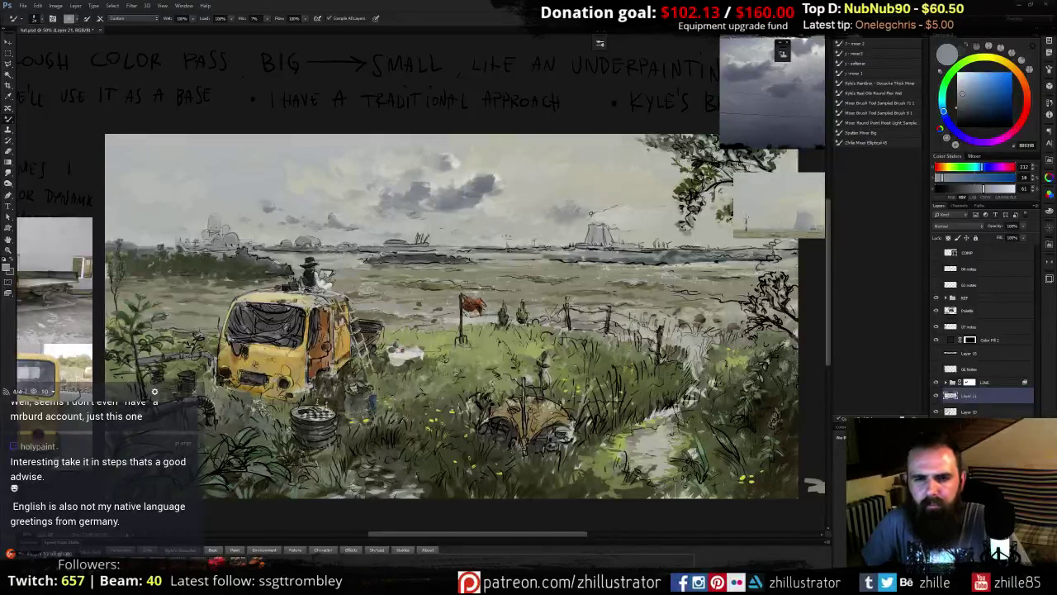
{"action": "key", "text": "shift+b"}
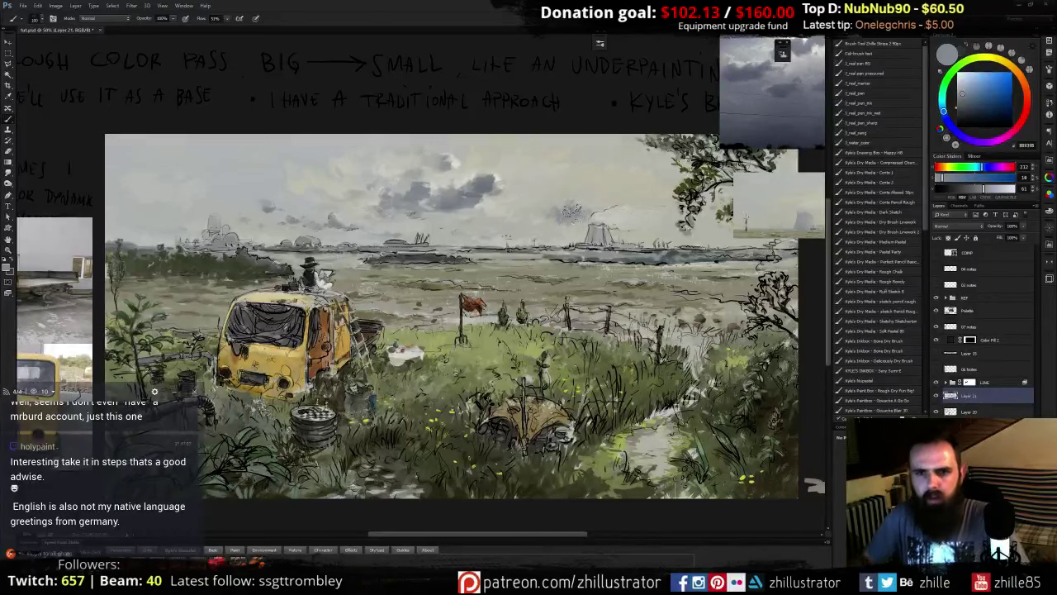
{"action": "left_click", "coordinate": [573, 215], "text": "alt"}
{"action": "left_click_drag", "start_coordinate": [575, 223], "coordinate": [578, 236]}
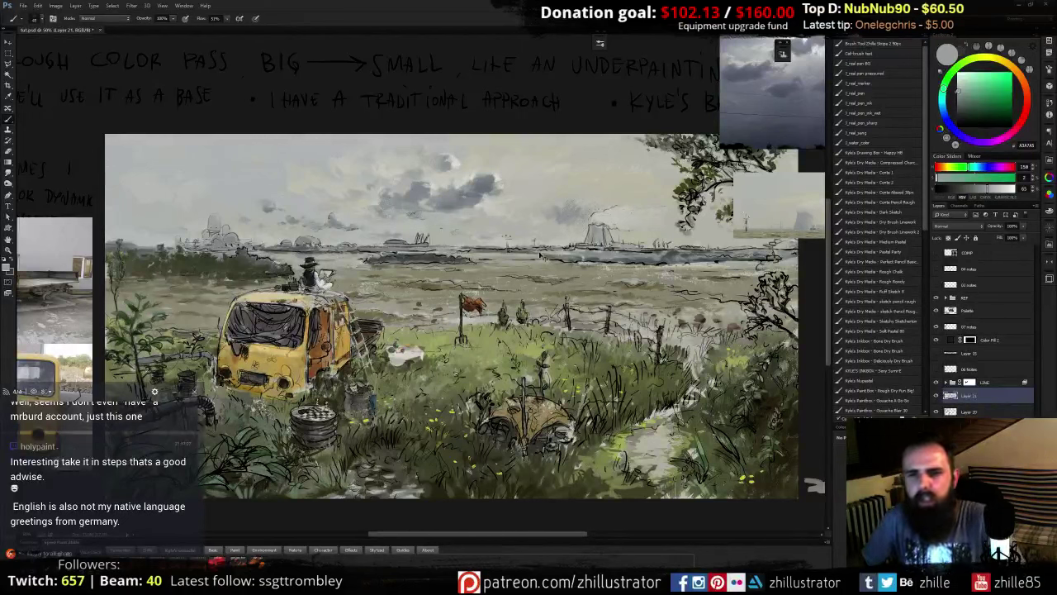
{"action": "left_click", "coordinate": [592, 199], "text": "alt"}
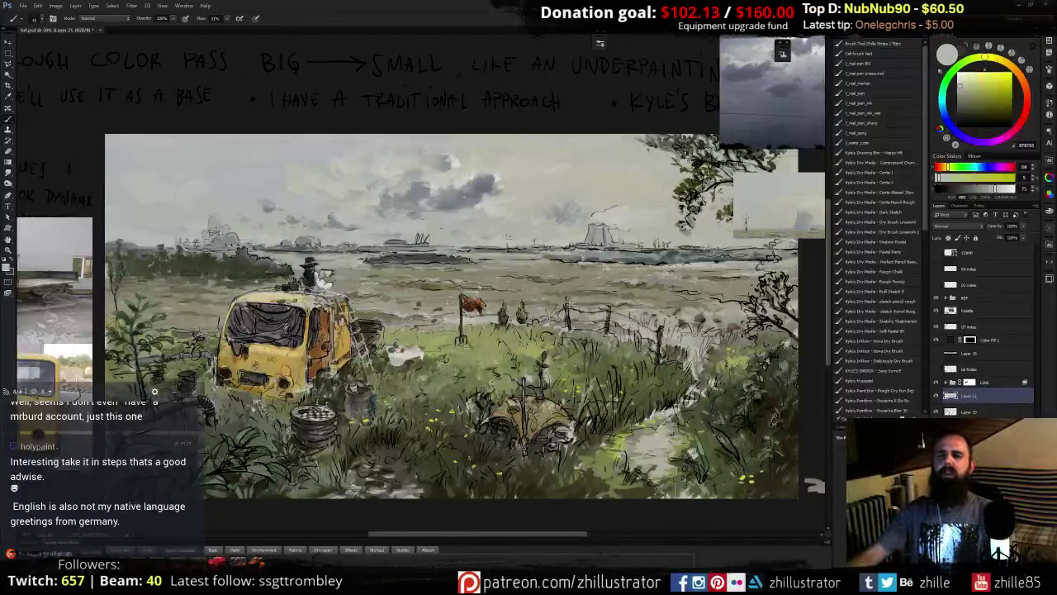
- Switch to the Gouache A Go Go brush and rework the small cloud beside the cooling tower with sampled greys
{"action": "left_click", "coordinate": [877, 401]}
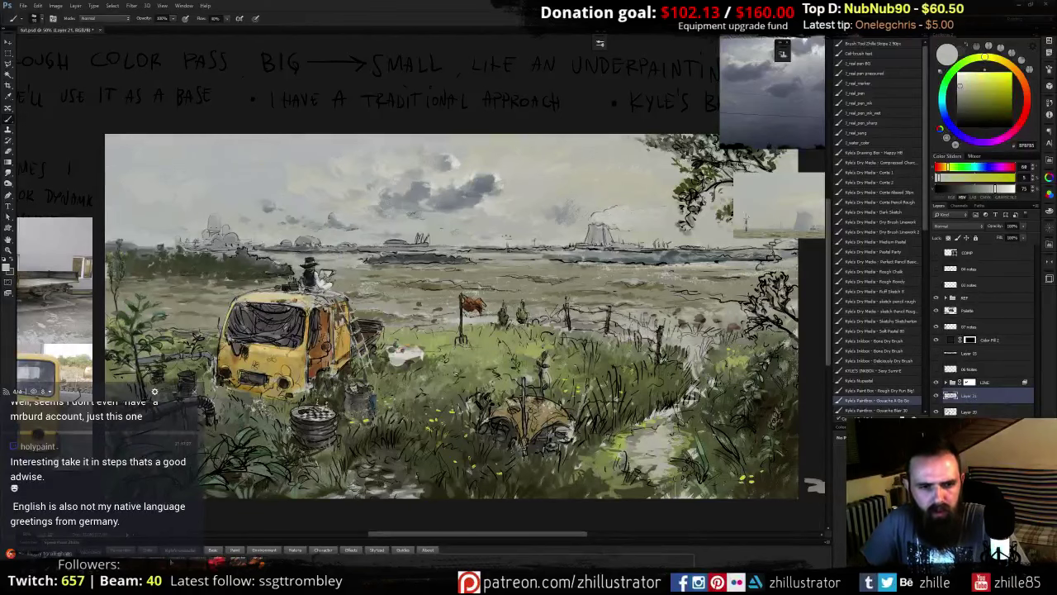
{"action": "key", "text": "ctrl+plus"}
{"action": "left_click_drag", "start_coordinate": [618, 227], "coordinate": [566, 262]}
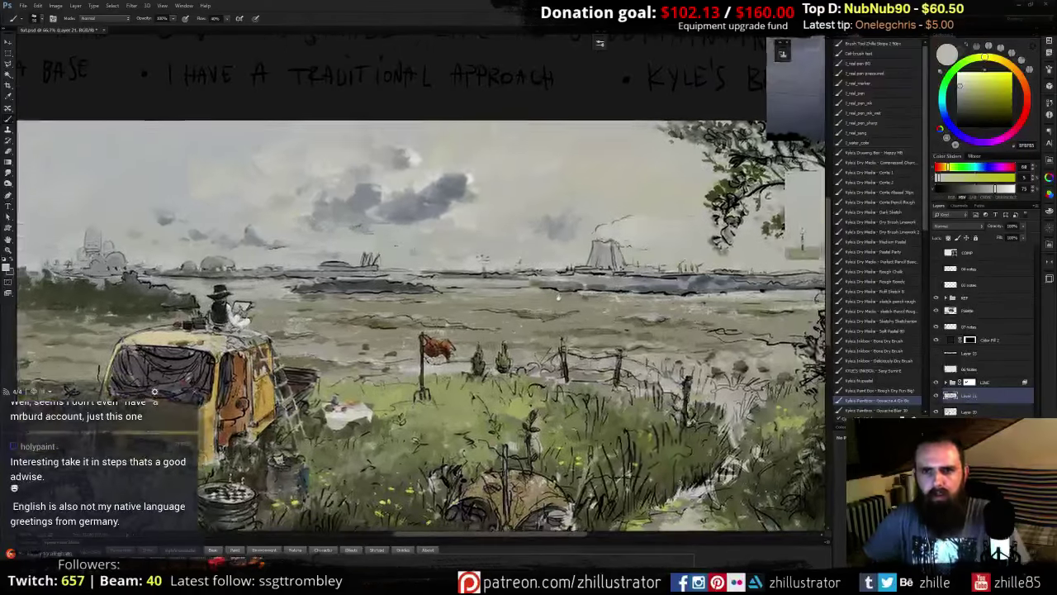
{"action": "left_click", "coordinate": [565, 217], "text": "alt"}
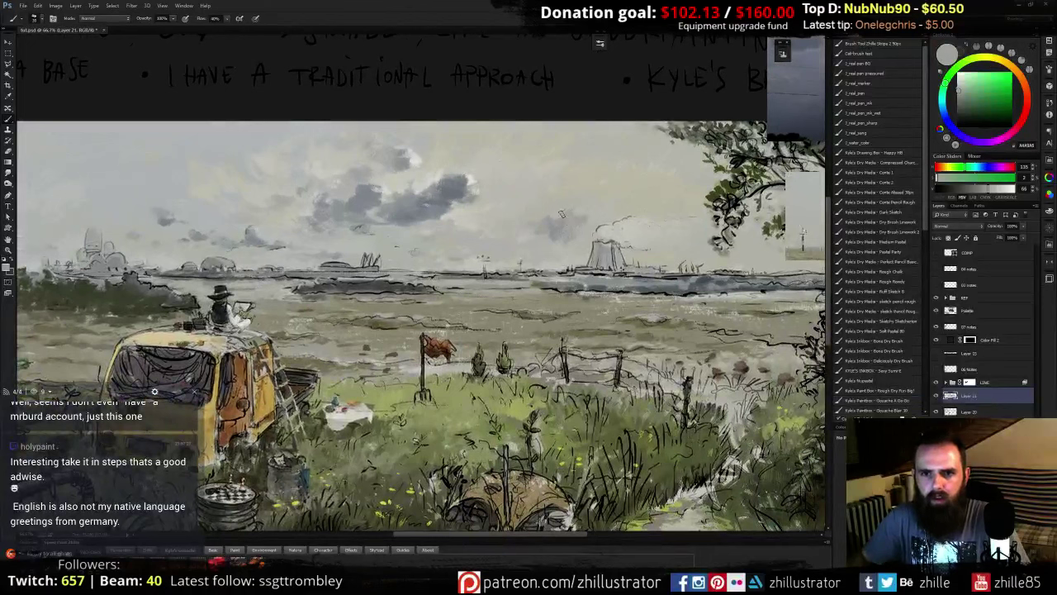
{"action": "left_click", "coordinate": [565, 221], "text": "alt"}
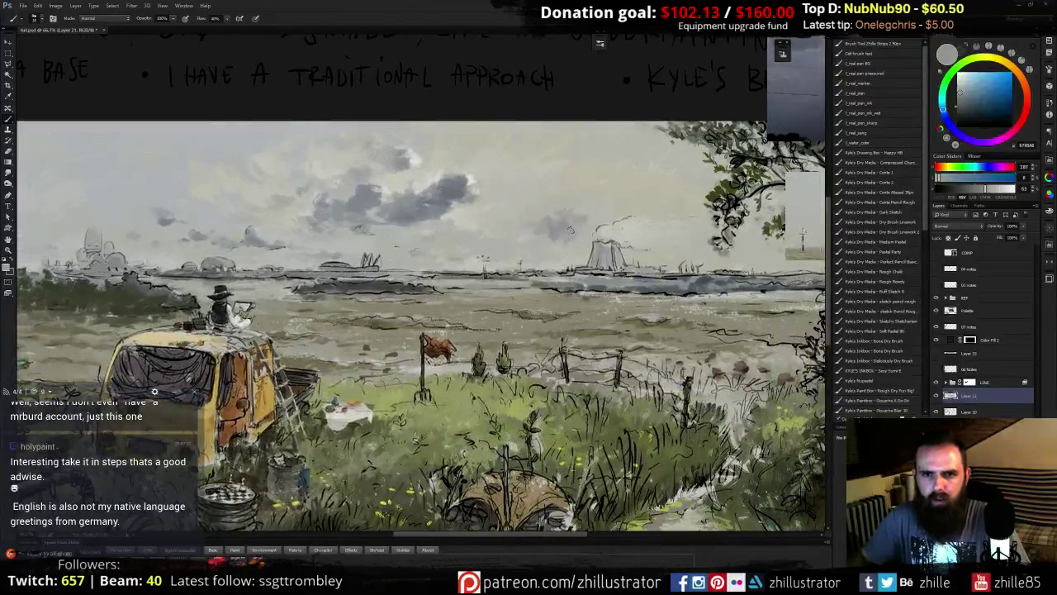
{"action": "left_click", "coordinate": [569, 225], "text": "alt"}
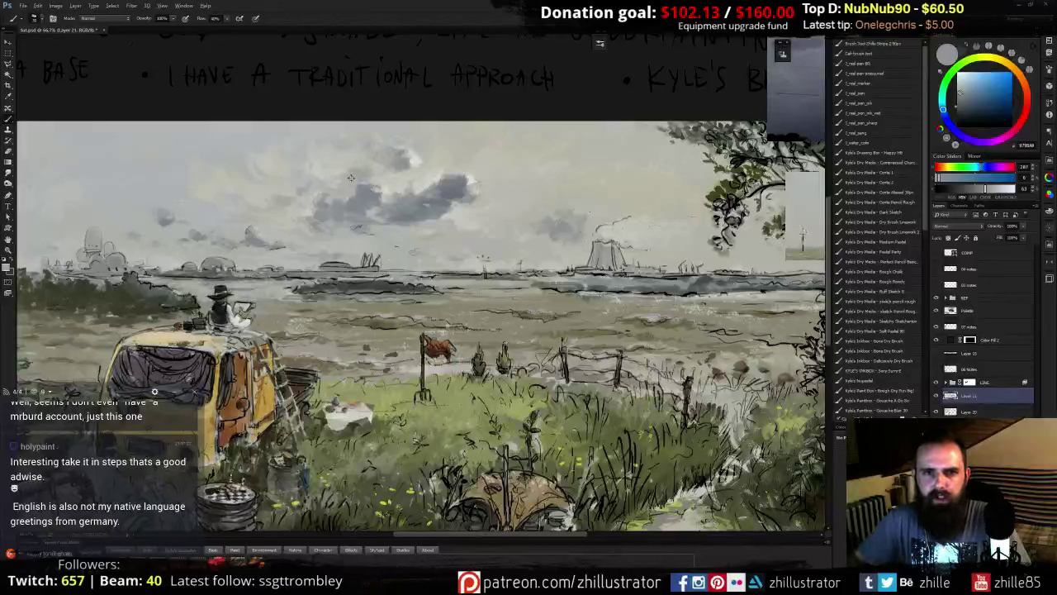
{"action": "left_click", "coordinate": [576, 223], "text": "alt"}
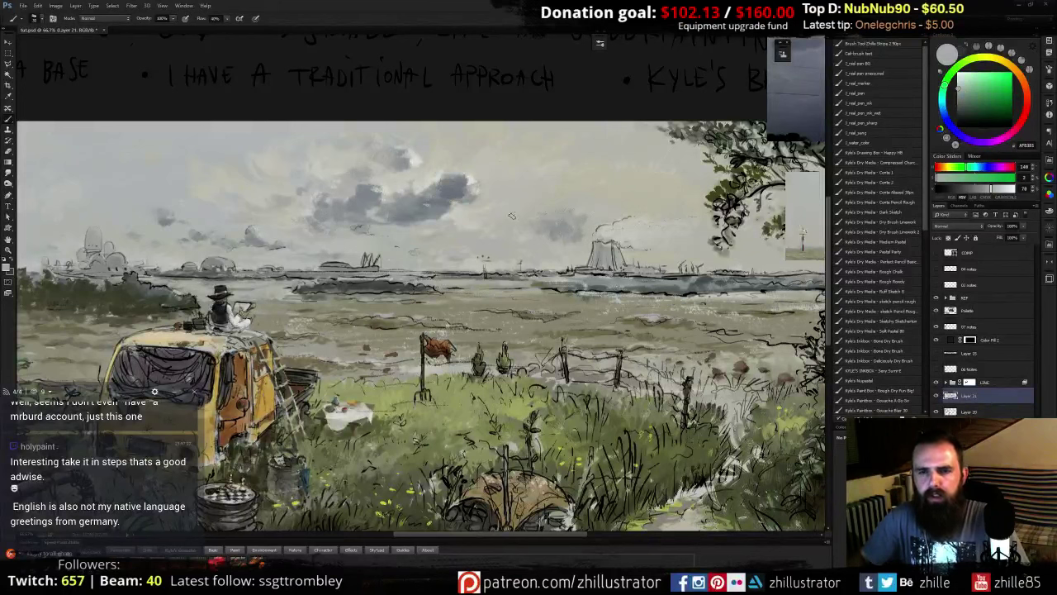
{"action": "left_click", "coordinate": [556, 232], "text": "alt"}
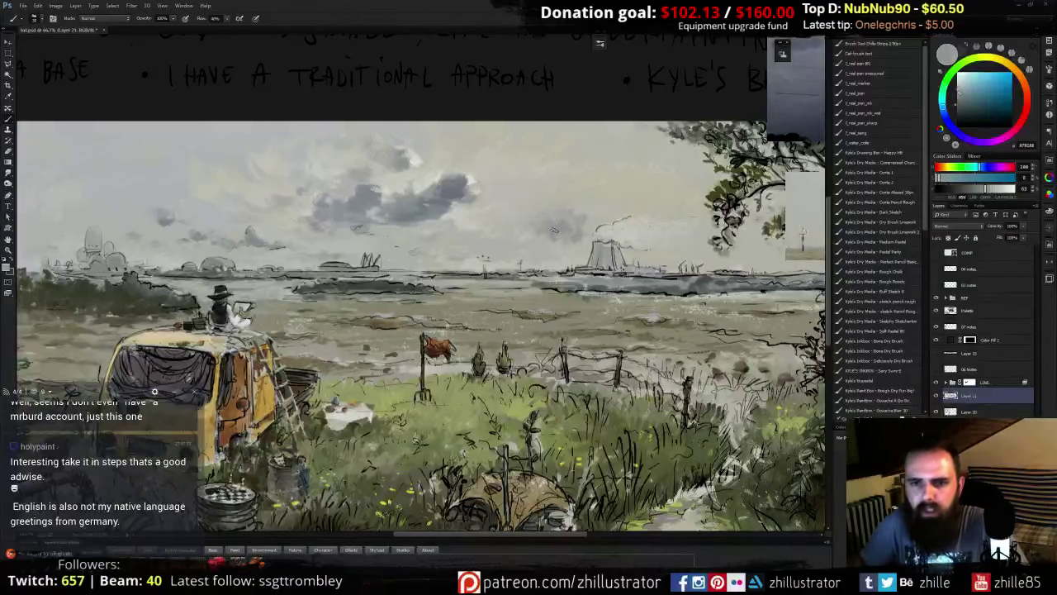
- Tint the small cloud near the cooling tower with a more violet blue-grey and sampled warm and cool greys
{"action": "left_click", "coordinate": [948, 119]}
{"action": "left_click", "coordinate": [964, 96]}
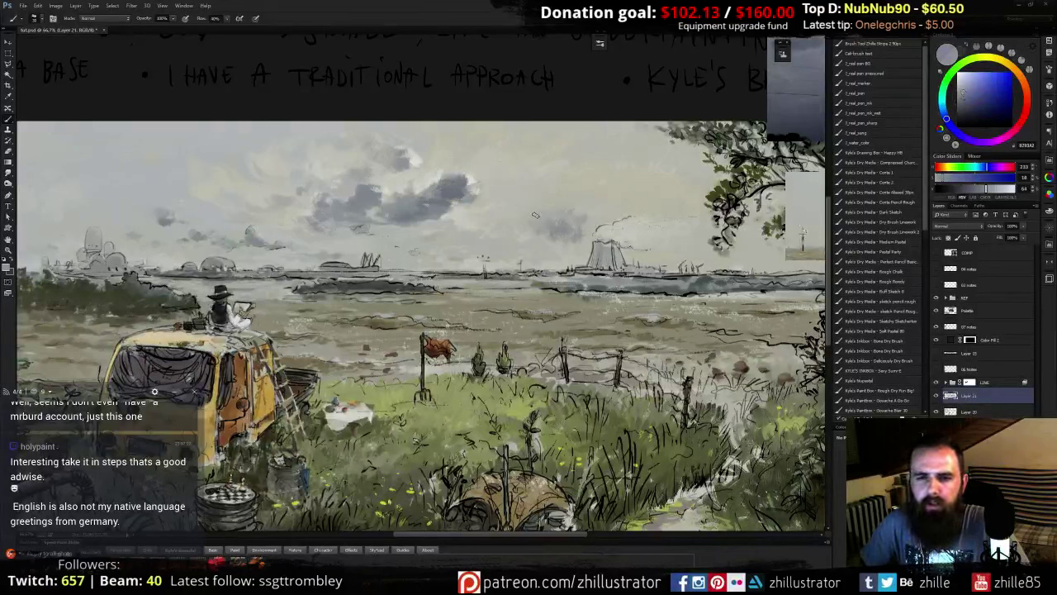
{"action": "left_click", "coordinate": [619, 175], "text": "alt"}
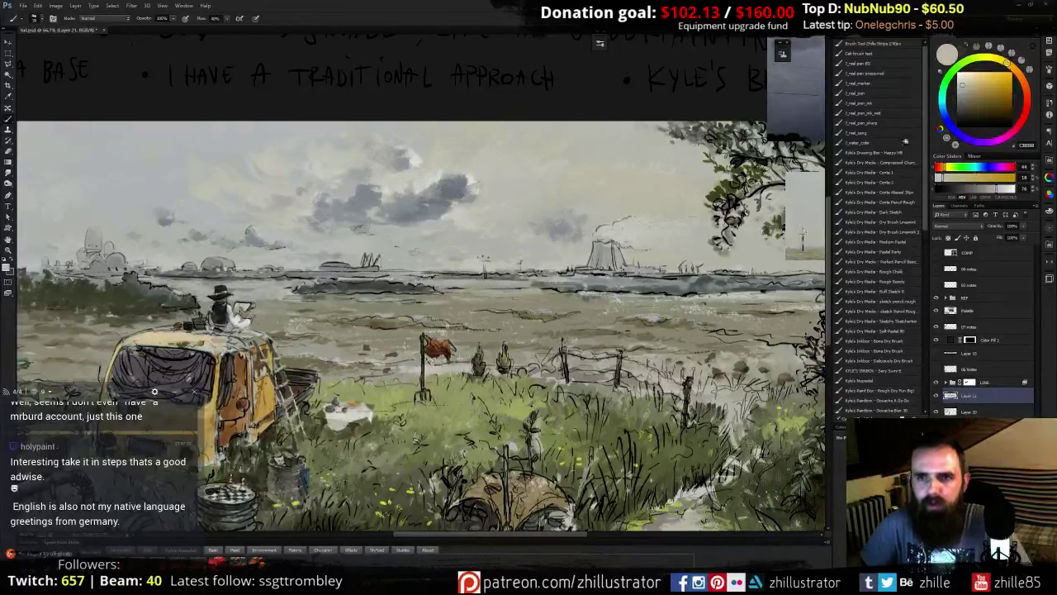
{"action": "left_click", "coordinate": [589, 224], "text": "alt"}
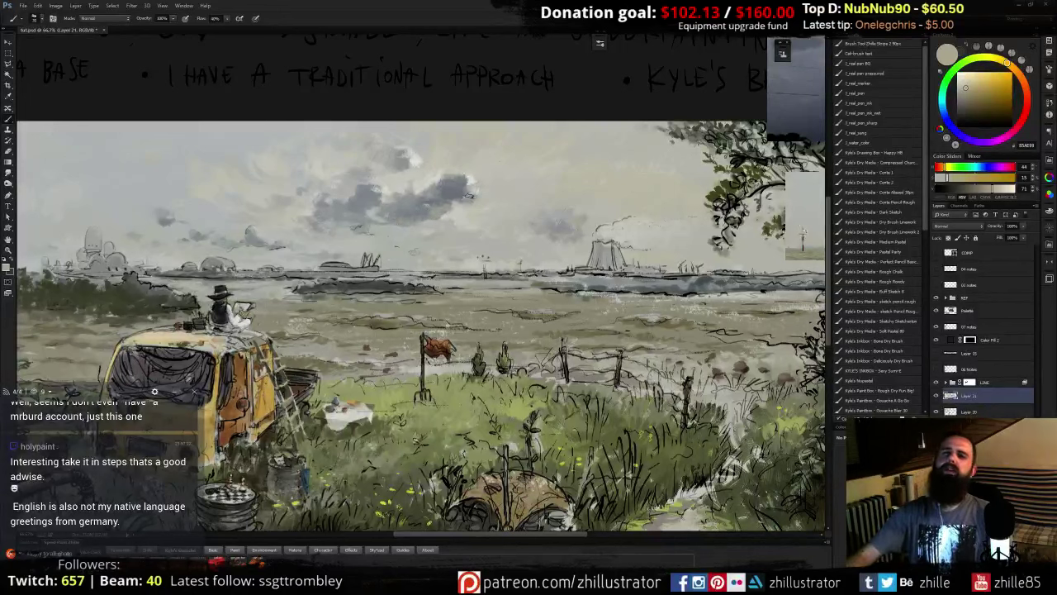
{"action": "left_click", "coordinate": [423, 209], "text": "alt"}
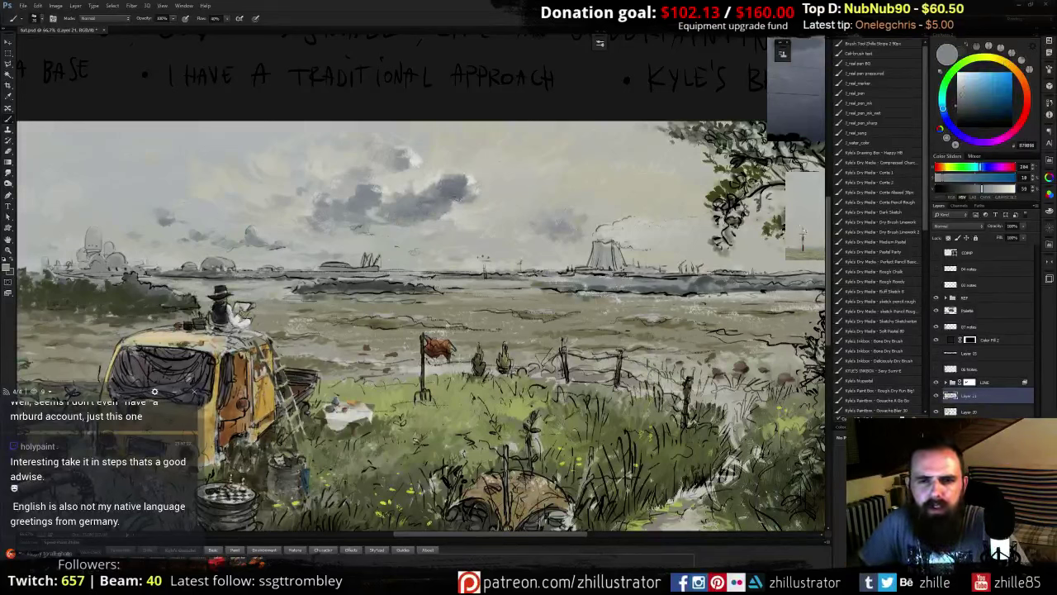
- Refine the edges and underside of the small cloud near the cooling tower with greys sampled from the cloud and surrounding sky
{"action": "left_click", "coordinate": [578, 216], "text": "alt"}
{"action": "left_click", "coordinate": [565, 218], "text": "alt"}
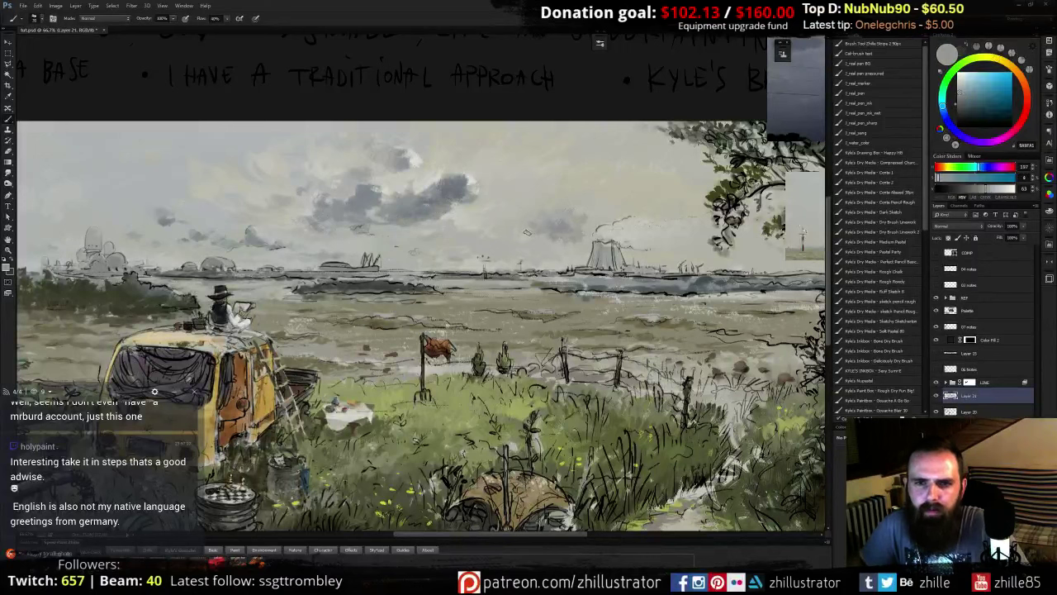
{"action": "left_click", "coordinate": [565, 210], "text": "alt"}
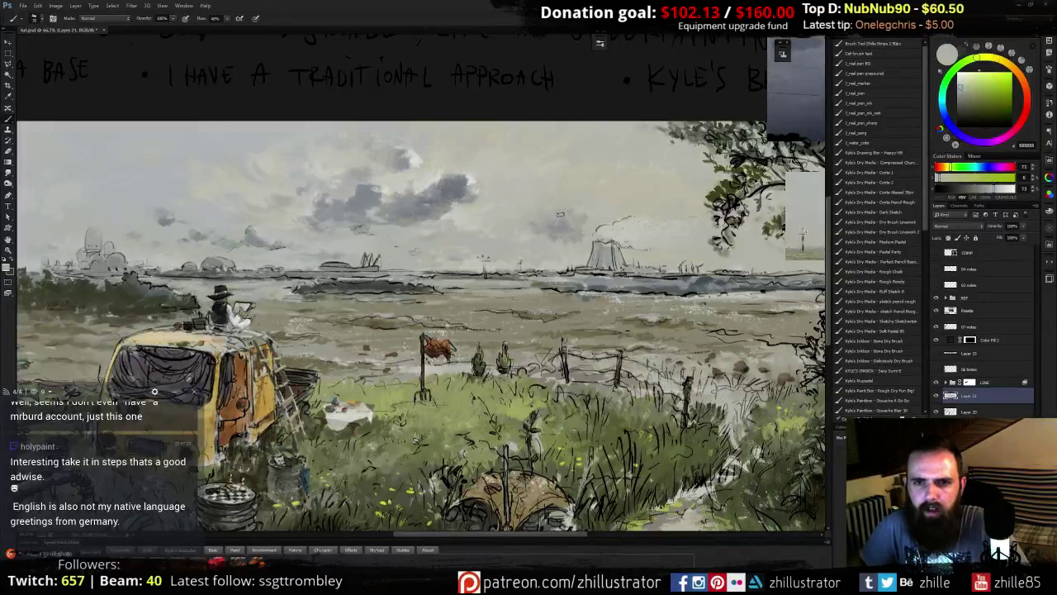
{"action": "left_click", "coordinate": [535, 223], "text": "alt"}
{"action": "left_click", "coordinate": [516, 230], "text": "alt"}
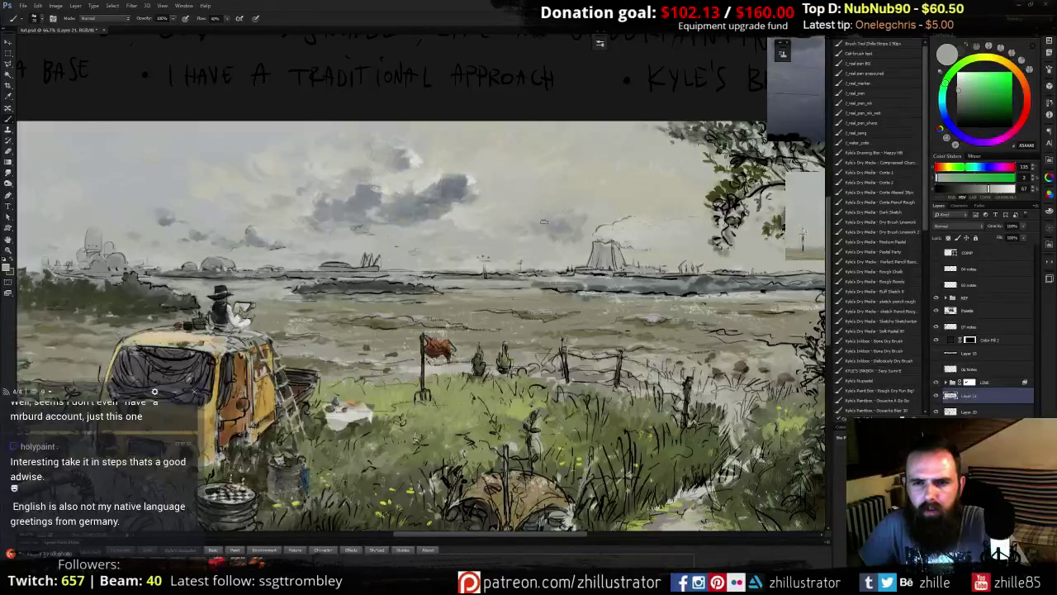
{"action": "left_click", "coordinate": [569, 241], "text": "alt"}
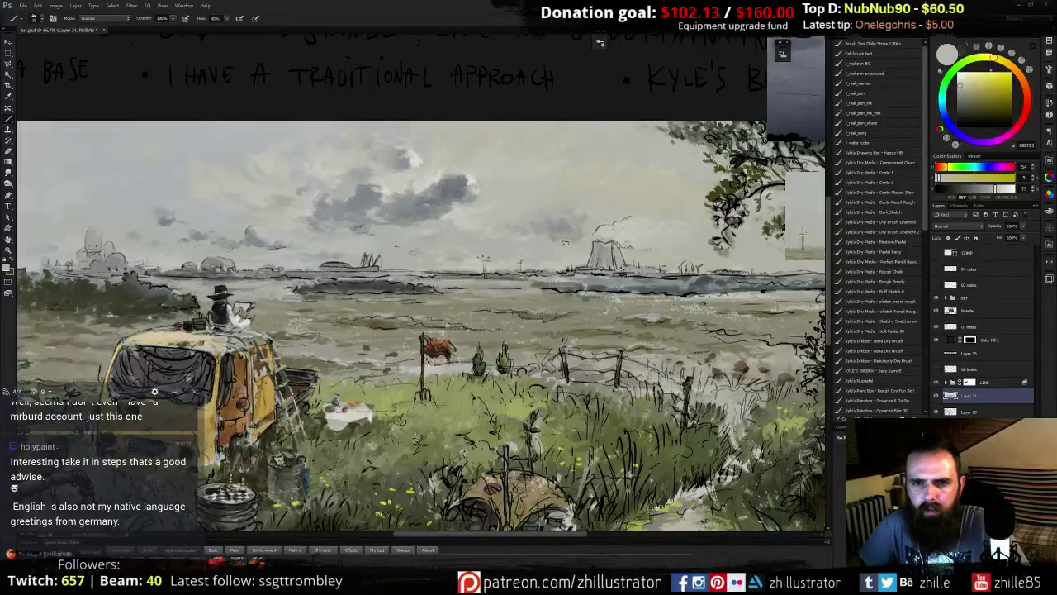
{"action": "left_click", "coordinate": [578, 239], "text": "alt"}
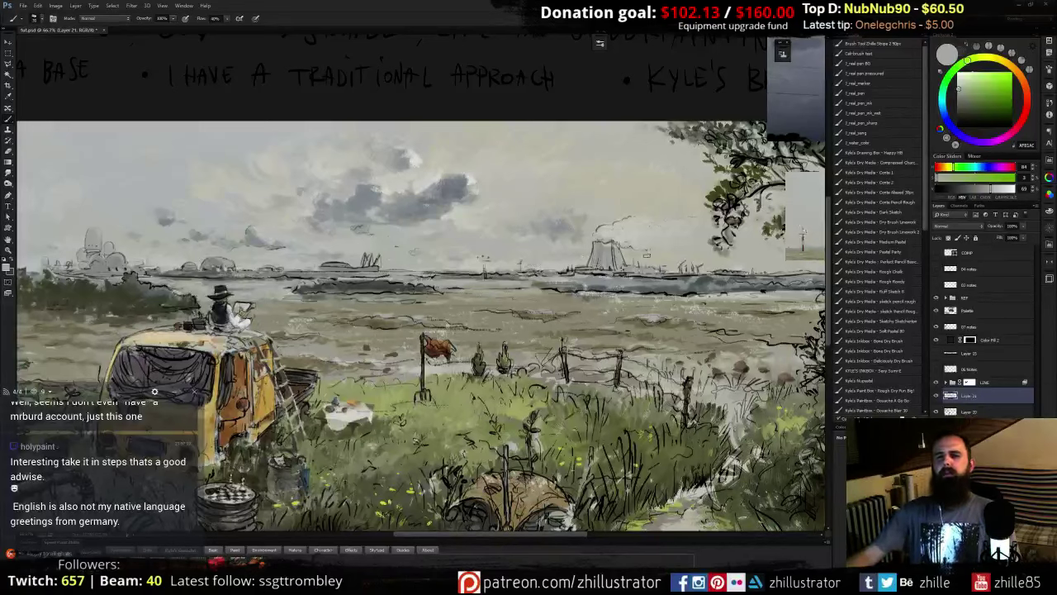
- Try painting a large blue-grey cloud along the sky's upper edge beside the tree branches, and undo its strokes
{"action": "left_click", "coordinate": [582, 167], "text": "alt"}
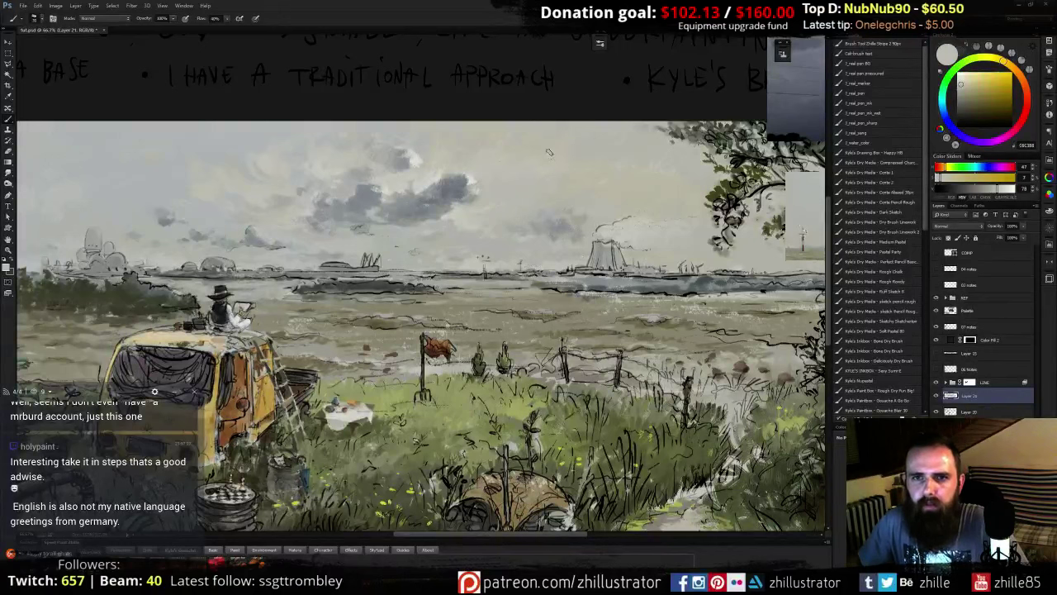
{"action": "left_click", "coordinate": [446, 196], "text": "alt"}
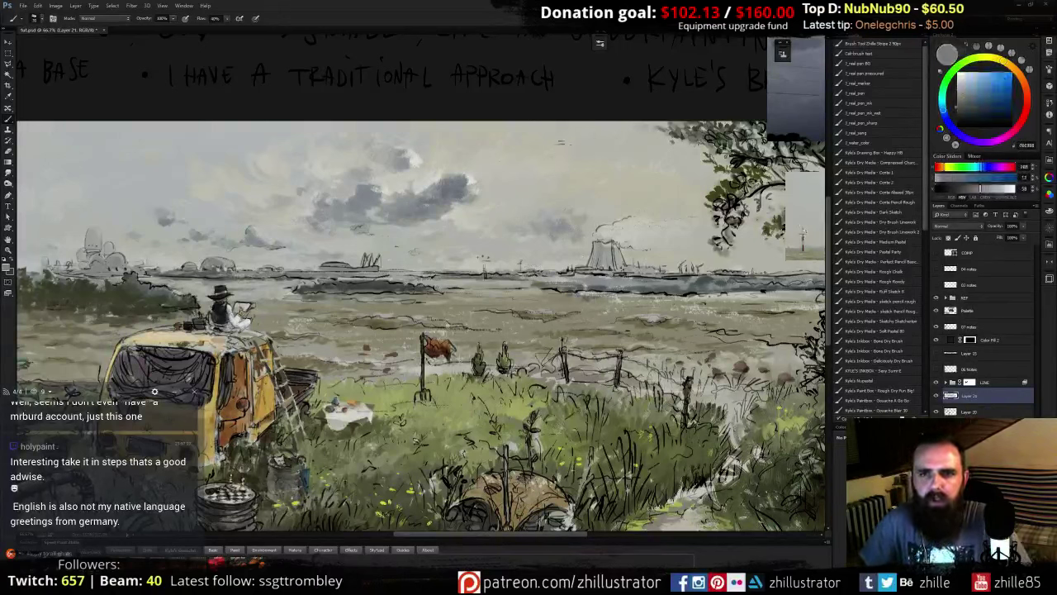
{"action": "mouse_move", "coordinate": [531, 146]}
{"action": "left_mouse_down"}
{"action": "mouse_move", "coordinate": [595, 161]}
{"action": "mouse_move", "coordinate": [566, 143]}
{"action": "mouse_move", "coordinate": [580, 159]}
{"action": "mouse_move", "coordinate": [529, 147]}
{"action": "mouse_move", "coordinate": [549, 124]}
{"action": "mouse_move", "coordinate": [606, 145]}
{"action": "mouse_move", "coordinate": [627, 161]}
{"action": "mouse_move", "coordinate": [632, 182]}
{"action": "mouse_move", "coordinate": [648, 144]}
{"action": "mouse_move", "coordinate": [580, 141]}
{"action": "mouse_move", "coordinate": [549, 126]}
{"action": "mouse_move", "coordinate": [661, 150]}
{"action": "mouse_move", "coordinate": [615, 161]}
{"action": "mouse_move", "coordinate": [660, 171]}
{"action": "mouse_move", "coordinate": [677, 147]}
{"action": "mouse_move", "coordinate": [632, 123]}
{"action": "mouse_move", "coordinate": [692, 147]}
{"action": "mouse_move", "coordinate": [644, 124]}
{"action": "mouse_move", "coordinate": [627, 157]}
{"action": "mouse_move", "coordinate": [679, 173]}
{"action": "mouse_move", "coordinate": [707, 149]}
{"action": "mouse_move", "coordinate": [719, 157]}
{"action": "mouse_move", "coordinate": [681, 126]}
{"action": "mouse_move", "coordinate": [720, 128]}
{"action": "mouse_move", "coordinate": [717, 142]}
{"action": "mouse_move", "coordinate": [666, 125]}
{"action": "left_mouse_up"}
{"action": "left_click_drag", "start_coordinate": [562, 132], "coordinate": [495, 129]}
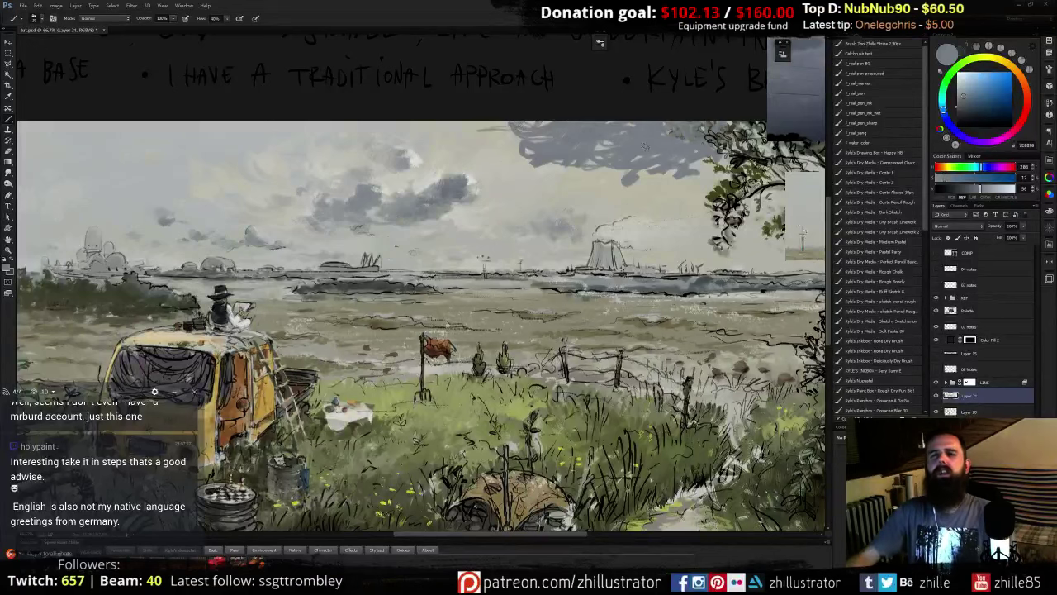
{"action": "key", "text": "ctrl+minus"}
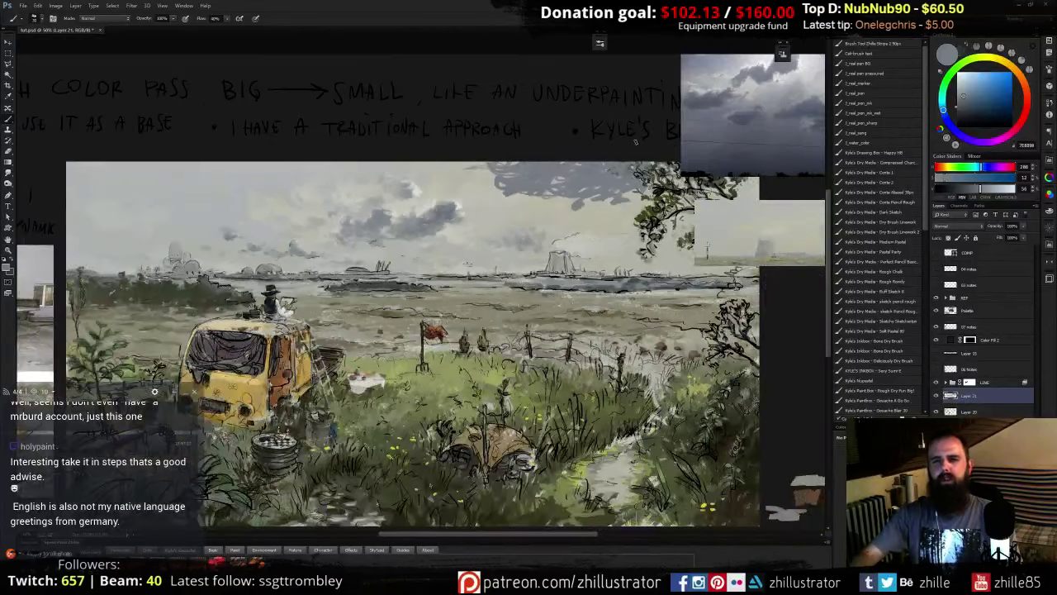
{"action": "key", "text": "ctrl+alt+z"}
{"action": "key", "text": "ctrl+alt+z"}
{"action": "key", "text": "ctrl+plus"}
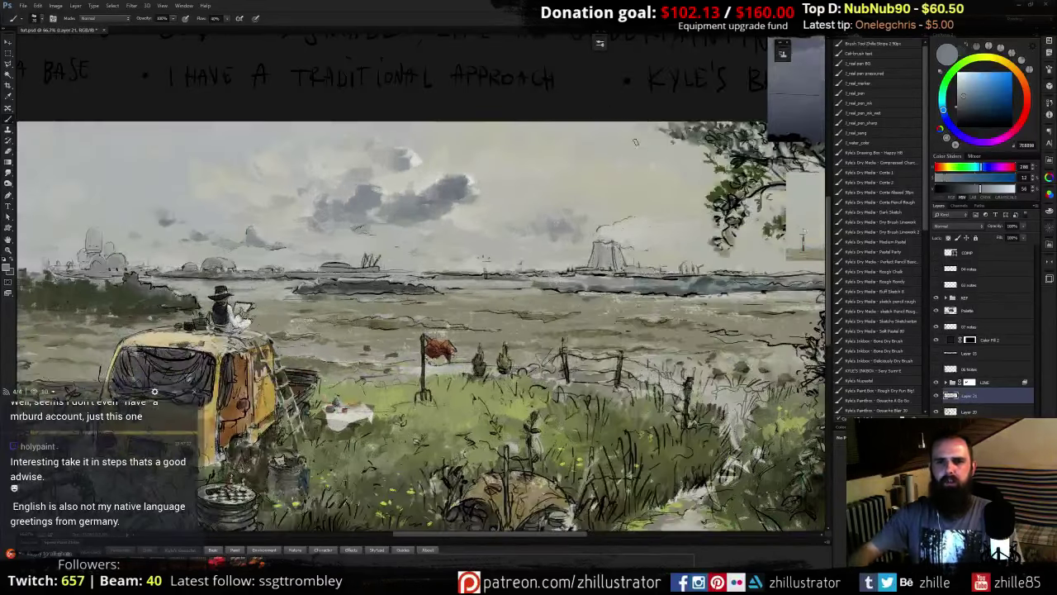
- Retouch the sky between the small cloud and the cooling tower's smoke with sampled light greys
{"action": "left_click", "coordinate": [589, 219], "text": "alt"}
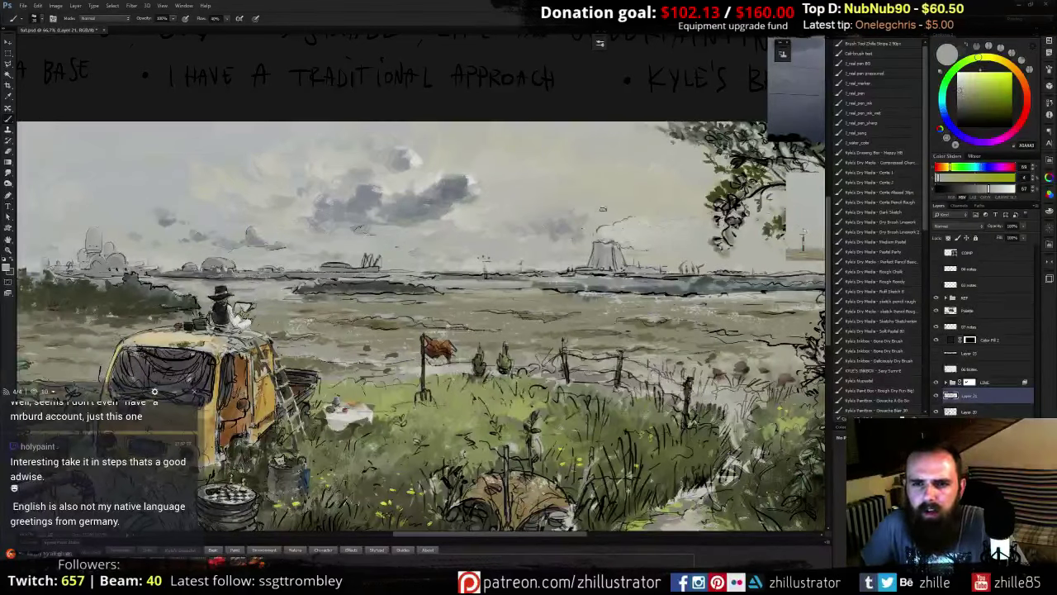
{"action": "left_click", "coordinate": [601, 207], "text": "alt"}
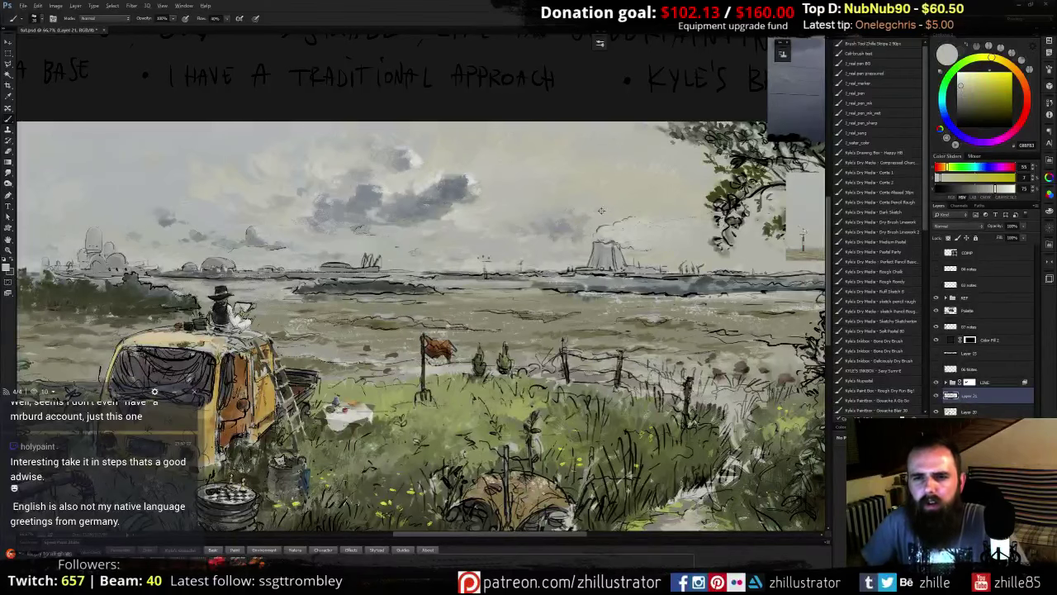
{"action": "left_click", "coordinate": [599, 211], "text": "alt"}
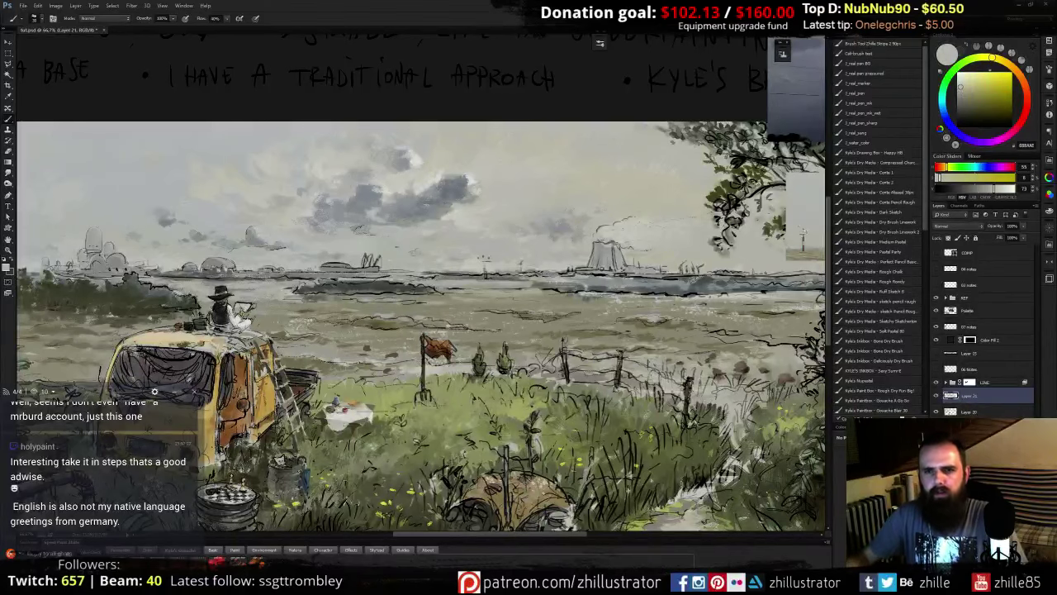
- Paint a faint small cloud low in the sky at the picture's far left edge, blending it with sampled cool greys
{"action": "mouse_move", "coordinate": [632, 286]}
{"action": "left_mouse_down"}
{"action": "mouse_move", "coordinate": [644, 269]}
{"action": "mouse_move", "coordinate": [754, 269]}
{"action": "left_mouse_up"}
{"action": "left_click", "coordinate": [286, 203], "text": "alt"}
{"action": "left_click", "coordinate": [191, 231], "text": "alt"}
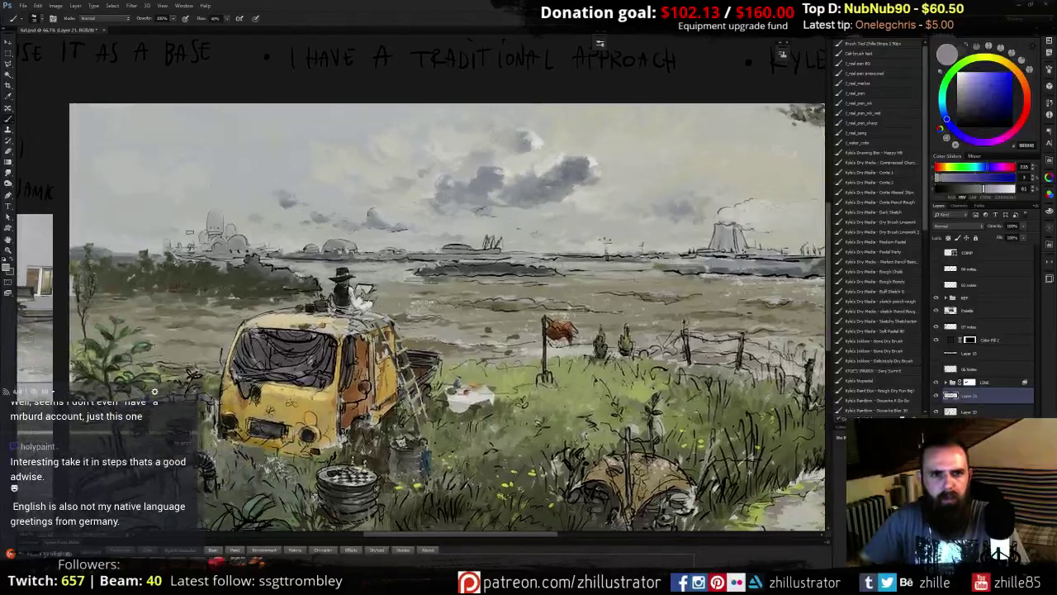
{"action": "left_click", "coordinate": [97, 207], "text": "alt"}
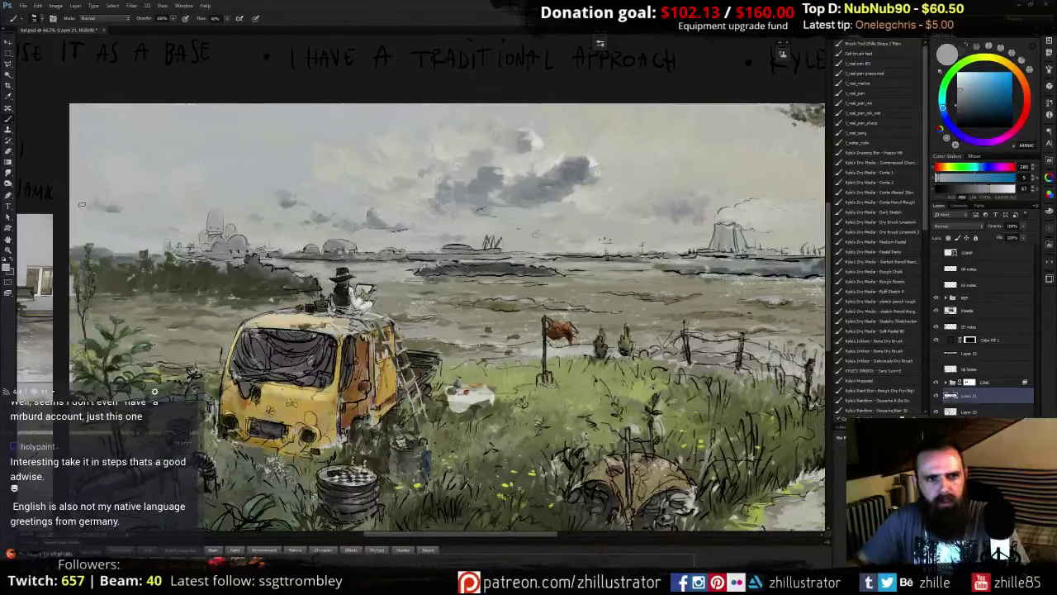
{"action": "left_click", "coordinate": [86, 204], "text": "alt"}
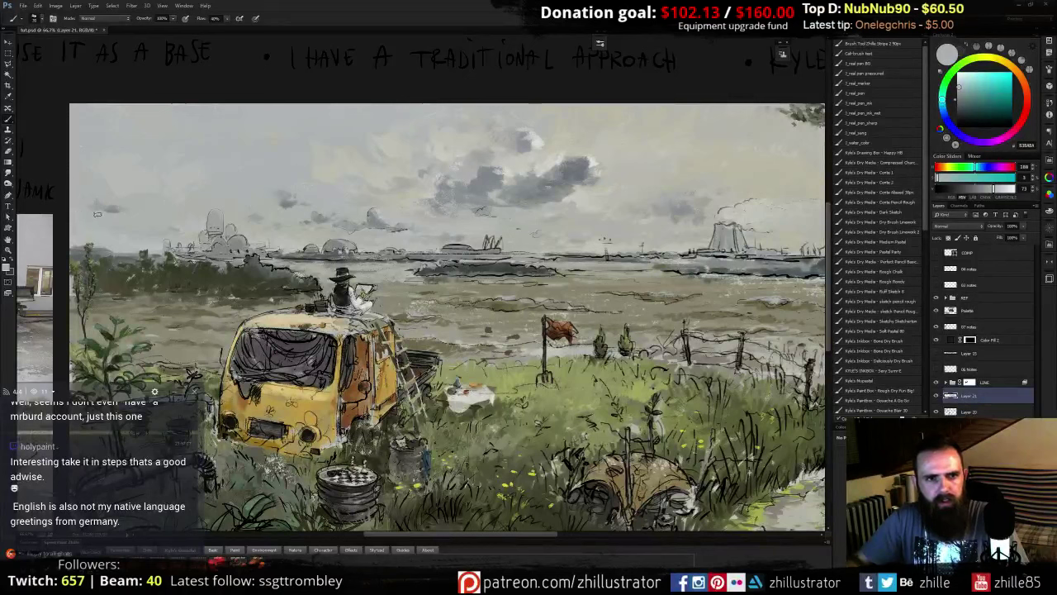
{"action": "left_click", "coordinate": [91, 214], "text": "alt"}
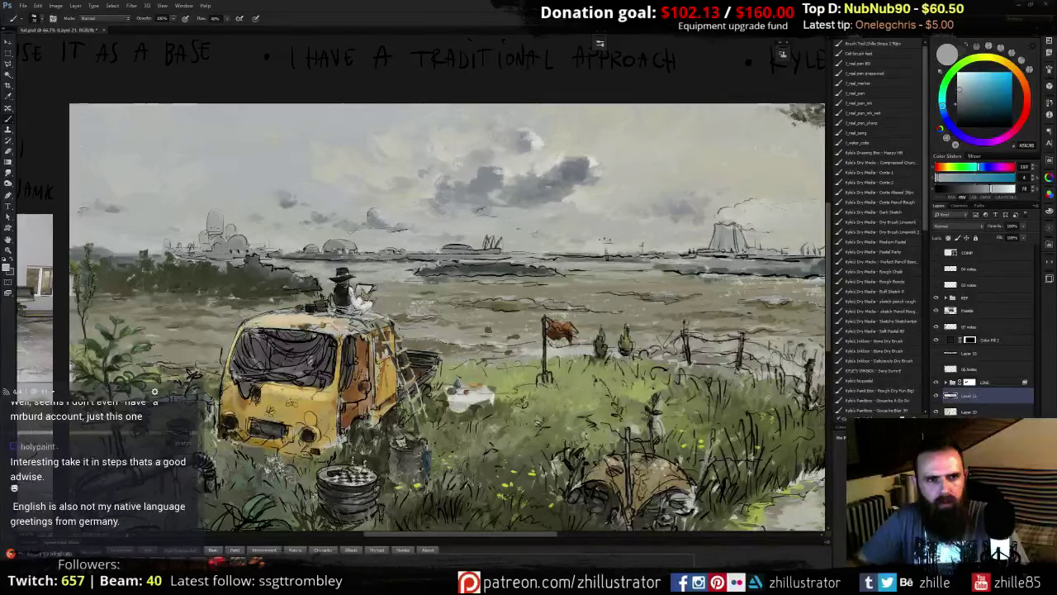
{"action": "left_click", "coordinate": [85, 221], "text": "alt"}
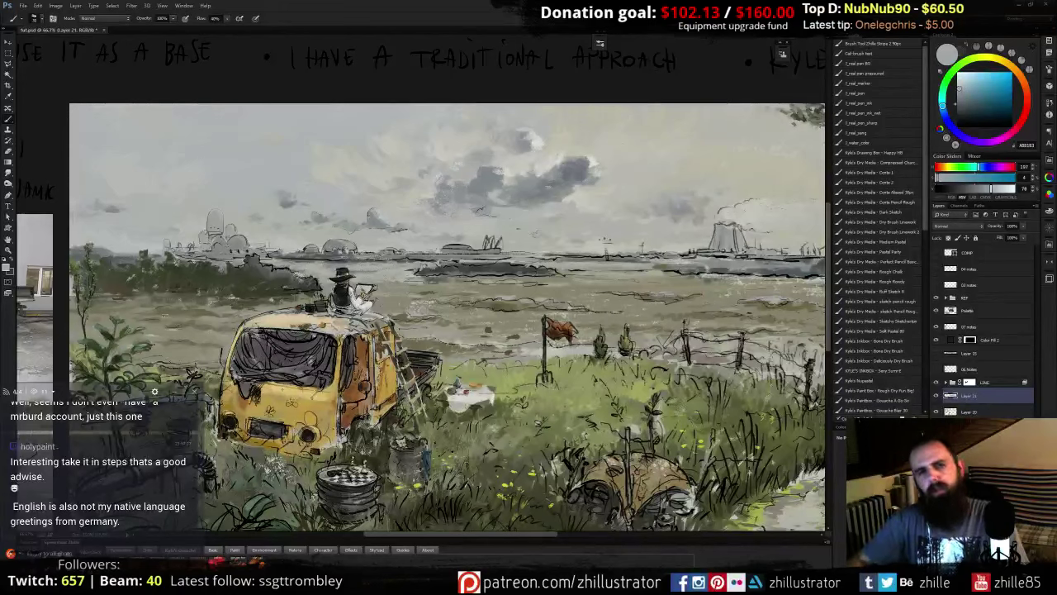
{"action": "left_click", "coordinate": [101, 229], "text": "alt"}
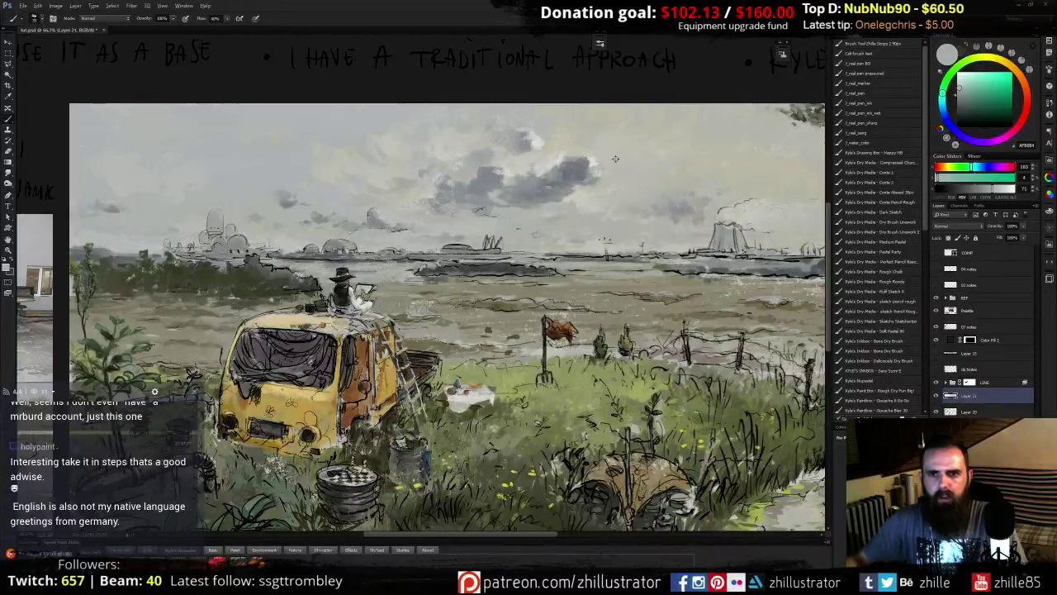
- Retouch the sky between the large cloud and the small cloud near the cooling tower with sampled light greys
{"action": "left_click", "coordinate": [588, 160], "text": "alt"}
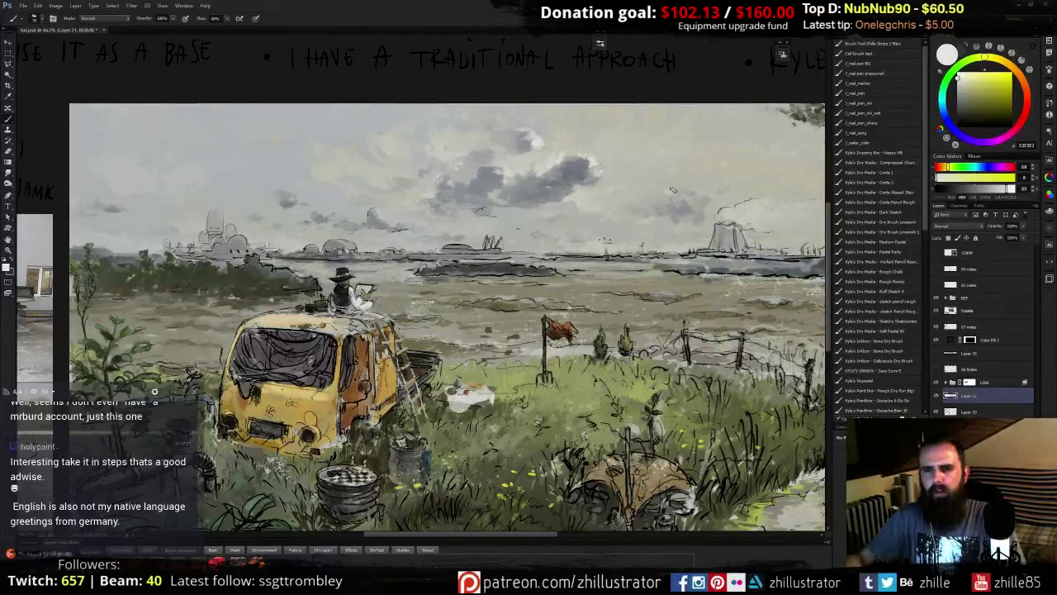
{"action": "left_click", "coordinate": [663, 190], "text": "alt"}
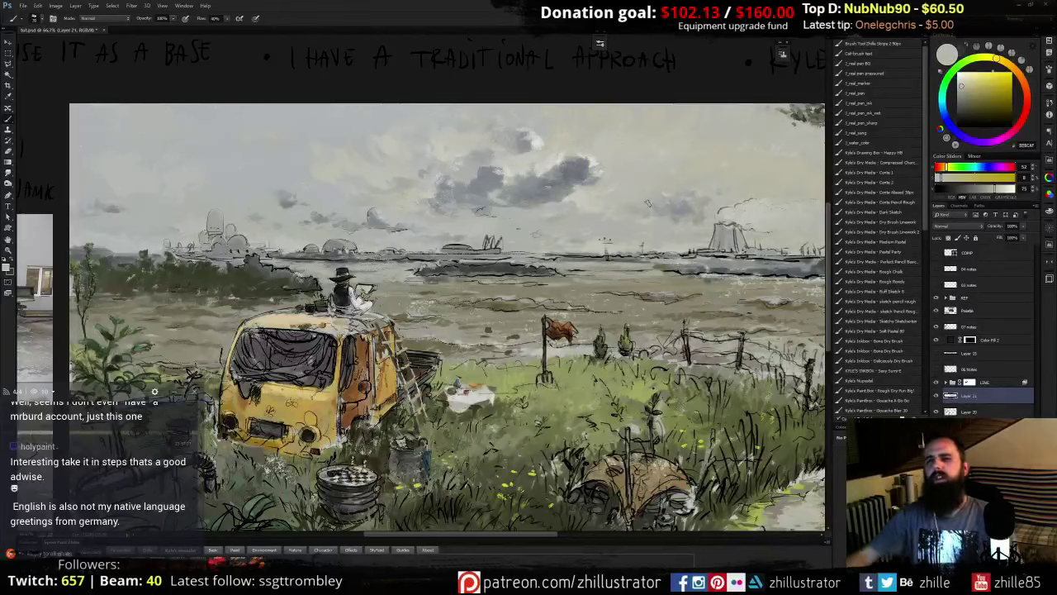
{"action": "mouse_move", "coordinate": [669, 214]}
{"action": "left_mouse_down"}
{"action": "mouse_move", "coordinate": [509, 201]}
{"action": "mouse_move", "coordinate": [587, 168]}
{"action": "left_mouse_up"}
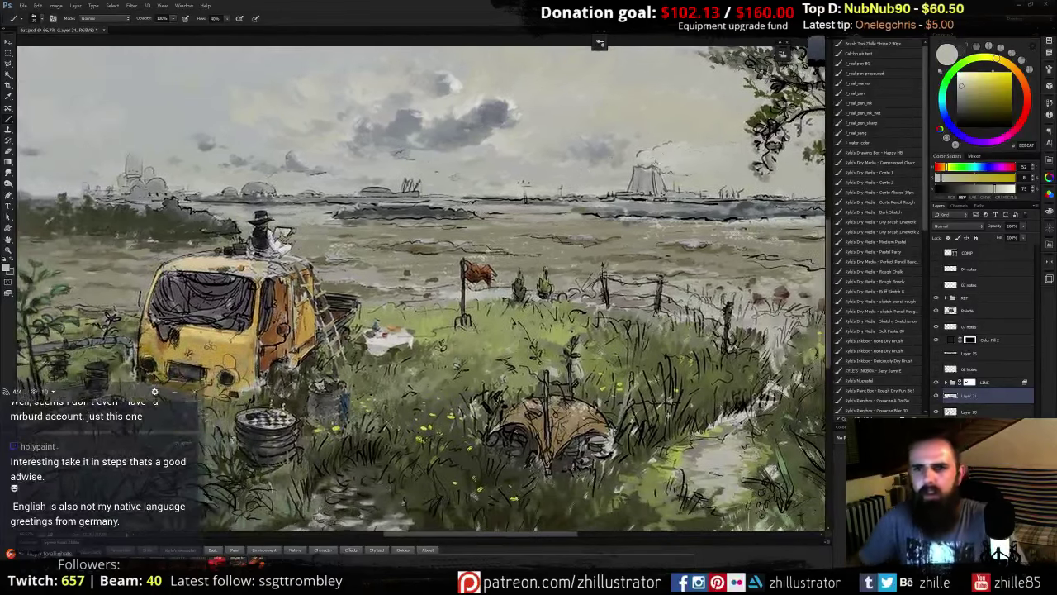
- Paint pale steam above the cooling tower using sky colours sampled from the cooling tower reference photo and the surrounding sky
{"action": "mouse_move", "coordinate": [701, 215]}
{"action": "left_mouse_down"}
{"action": "mouse_move", "coordinate": [549, 274]}
{"action": "mouse_move", "coordinate": [527, 245]}
{"action": "left_mouse_up"}
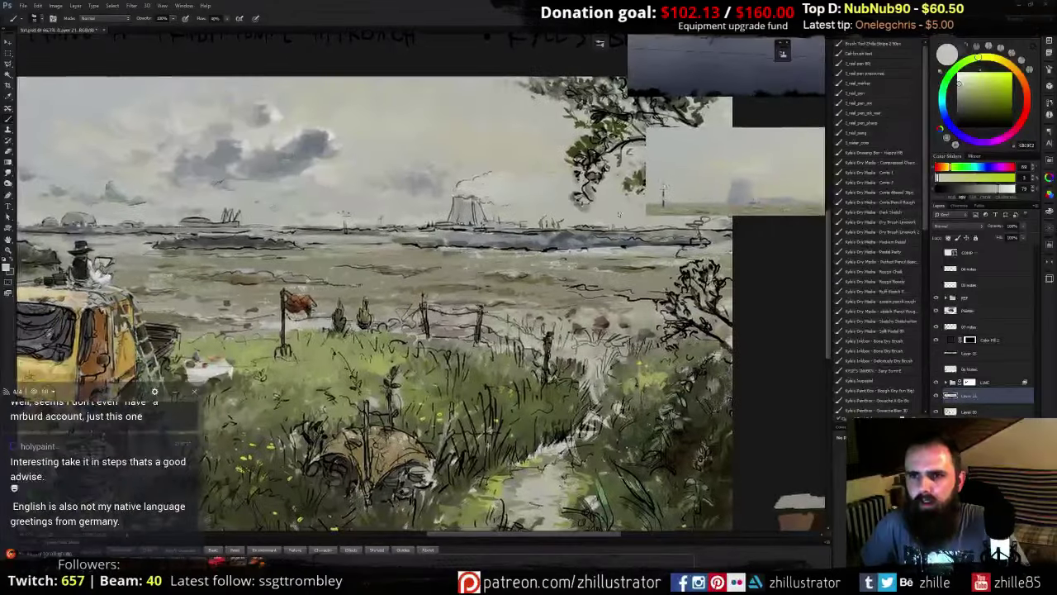
{"action": "left_click", "coordinate": [744, 166], "text": "alt"}
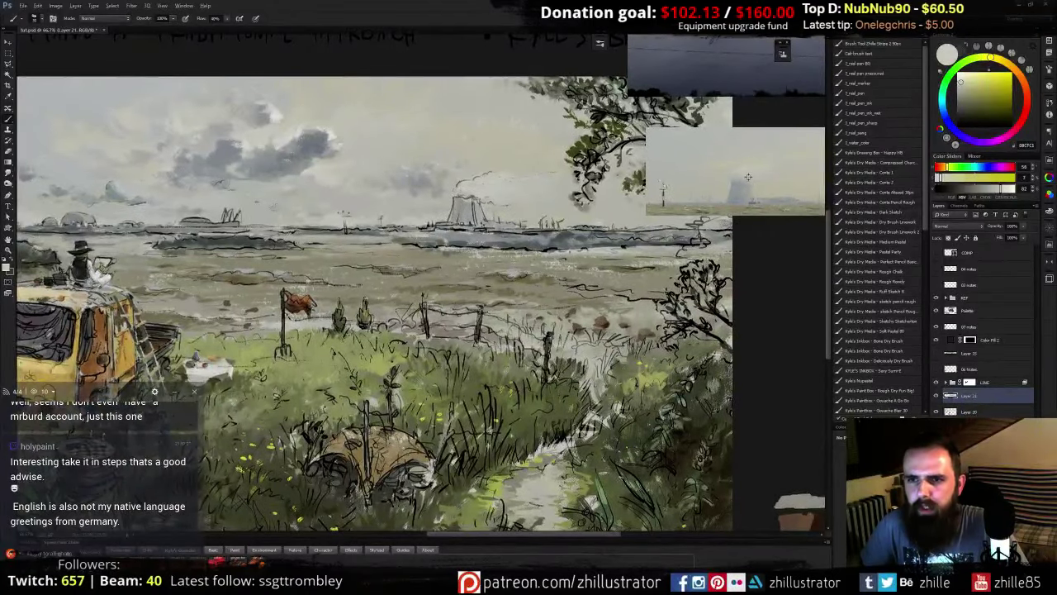
{"action": "left_click", "coordinate": [745, 166], "text": "alt"}
{"action": "left_click", "coordinate": [745, 167], "text": "alt"}
{"action": "left_click", "coordinate": [747, 168], "text": "alt"}
{"action": "left_click", "coordinate": [744, 166], "text": "alt"}
{"action": "left_click", "coordinate": [744, 166], "text": "alt"}
{"action": "left_click", "coordinate": [744, 167], "text": "alt"}
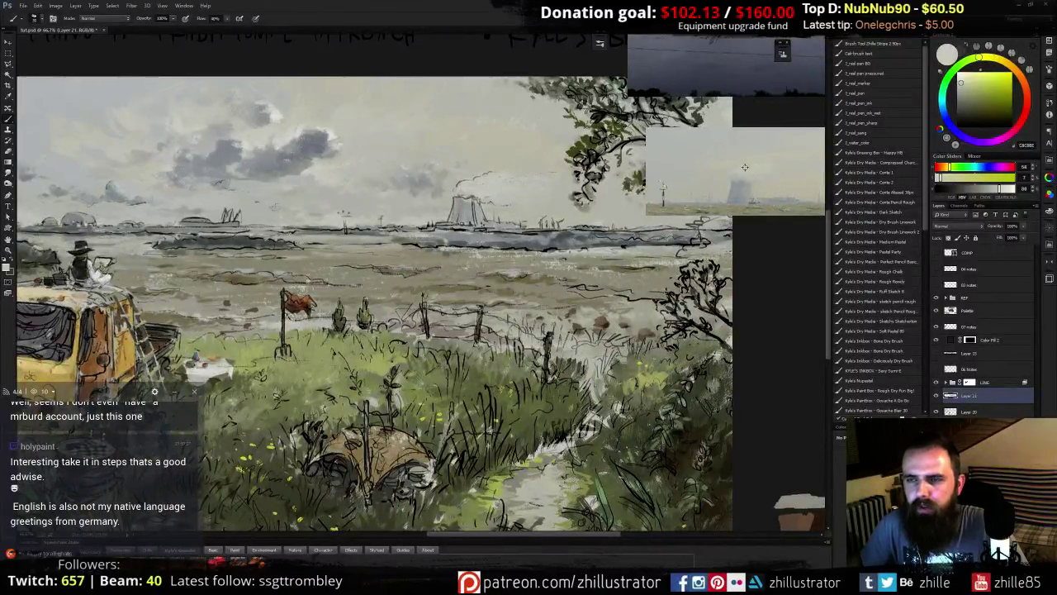
{"action": "left_click", "coordinate": [745, 167], "text": "alt"}
{"action": "left_click", "coordinate": [487, 185], "text": "alt"}
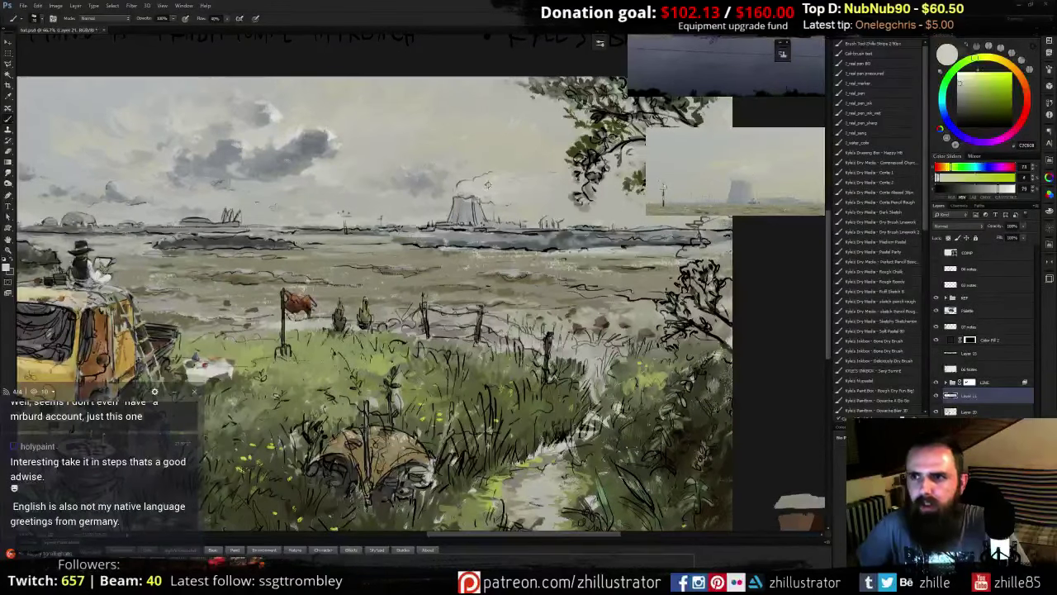
{"action": "left_click", "coordinate": [489, 179], "text": "alt"}
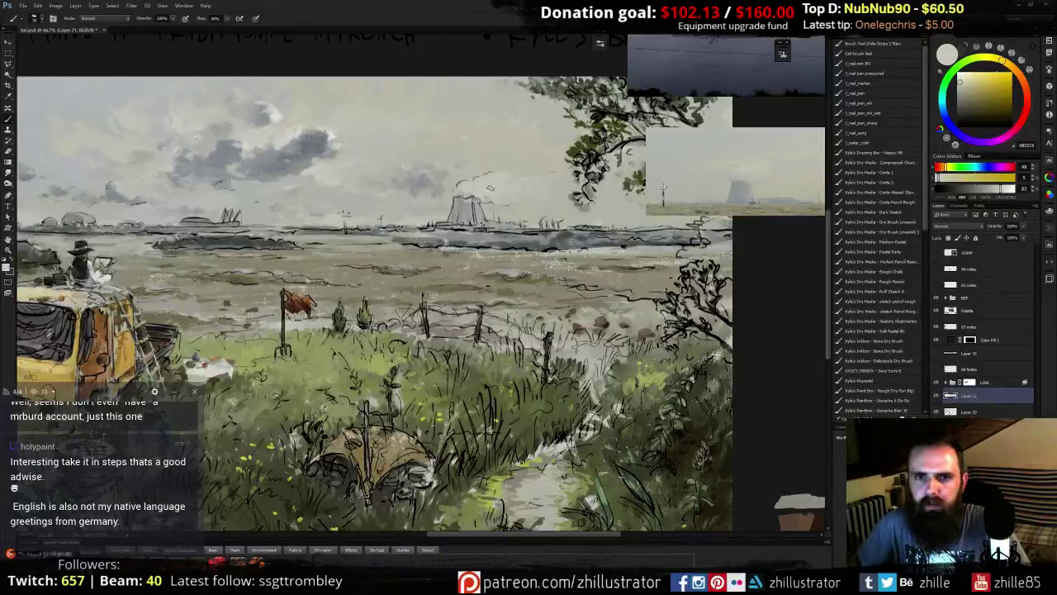
{"action": "left_click", "coordinate": [495, 188], "text": "alt"}
- Hide the LINE group and refine the steam cloud above the cooling tower with greys sampled from the reference photo and sky
{"action": "left_click", "coordinate": [935, 383]}
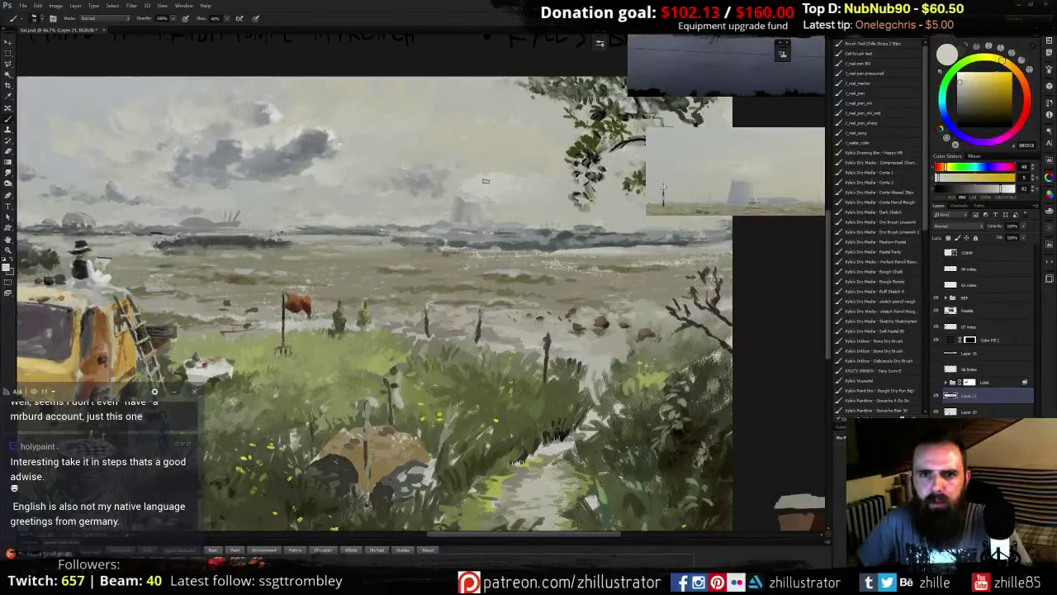
{"action": "left_click_drag", "start_coordinate": [489, 185], "coordinate": [542, 176]}
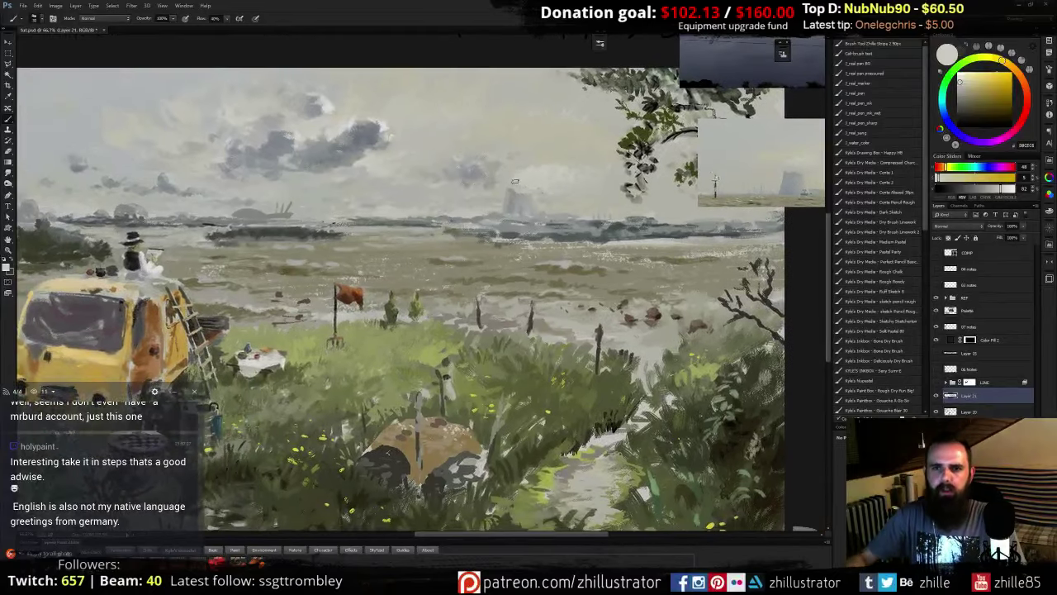
{"action": "left_click", "coordinate": [792, 169], "text": "alt"}
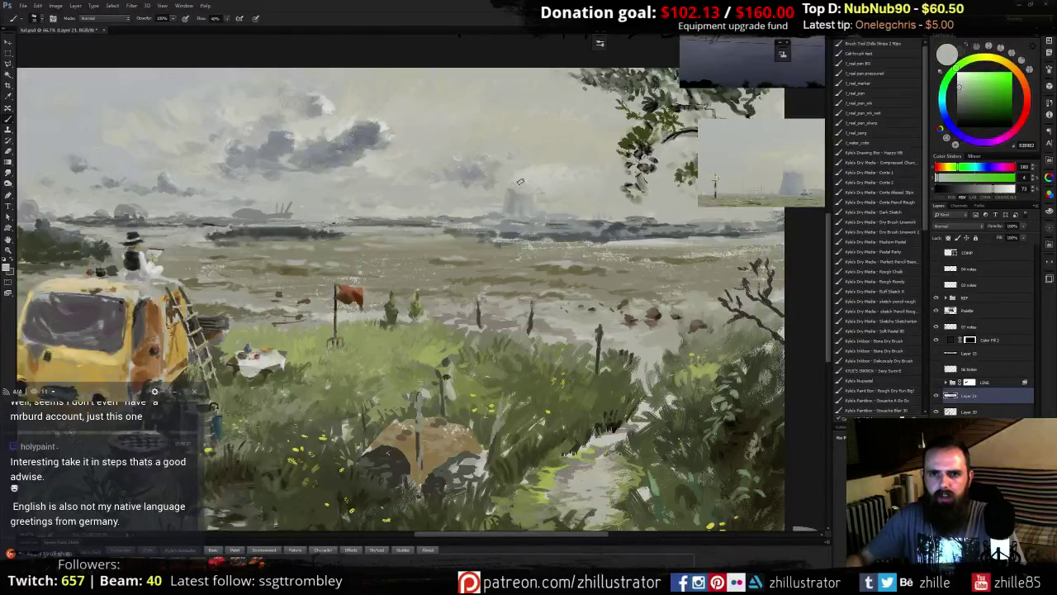
{"action": "left_click", "coordinate": [538, 190], "text": "alt"}
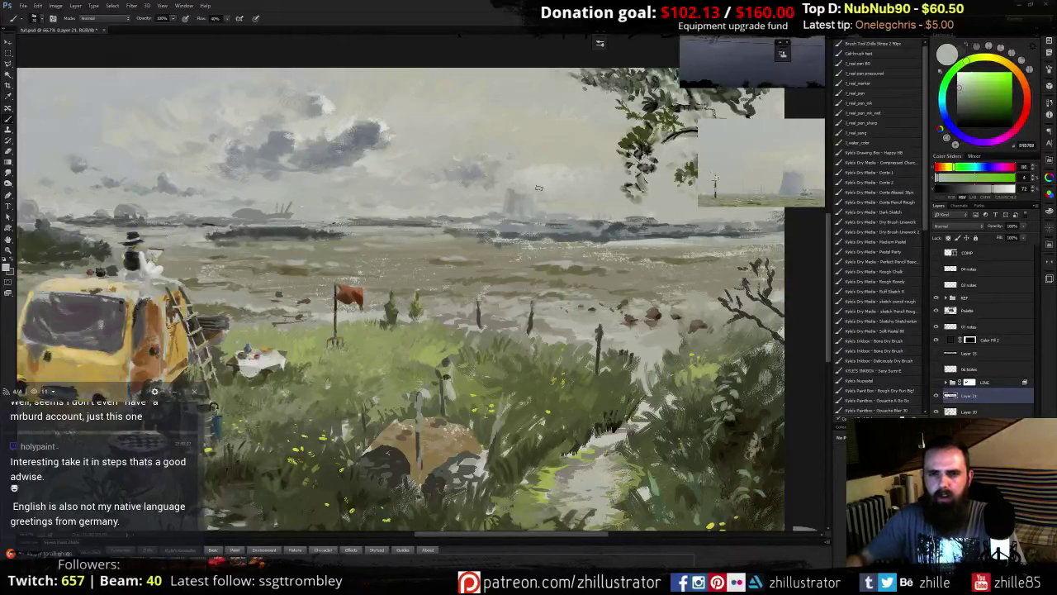
{"action": "left_click", "coordinate": [550, 187], "text": "alt"}
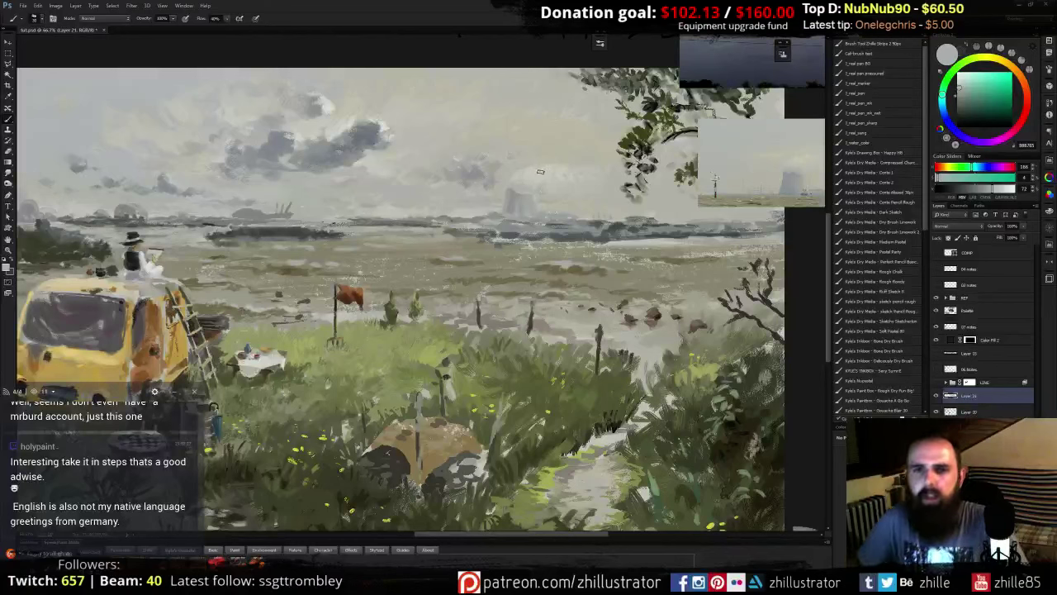
{"action": "left_click", "coordinate": [530, 176], "text": "alt"}
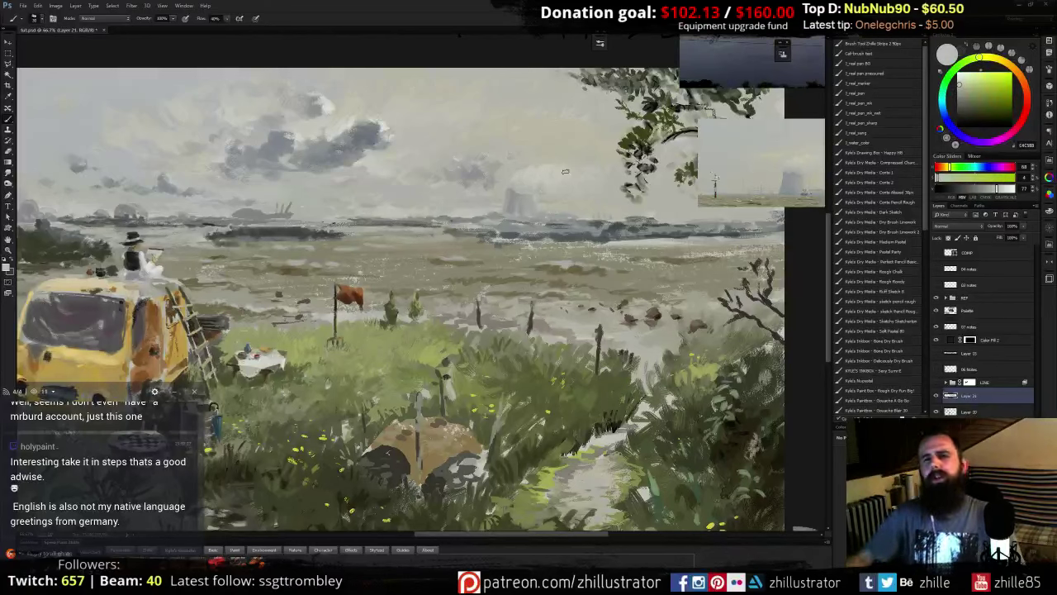
{"action": "left_click", "coordinate": [526, 188], "text": "alt"}
{"action": "left_click", "coordinate": [534, 168], "text": "alt"}
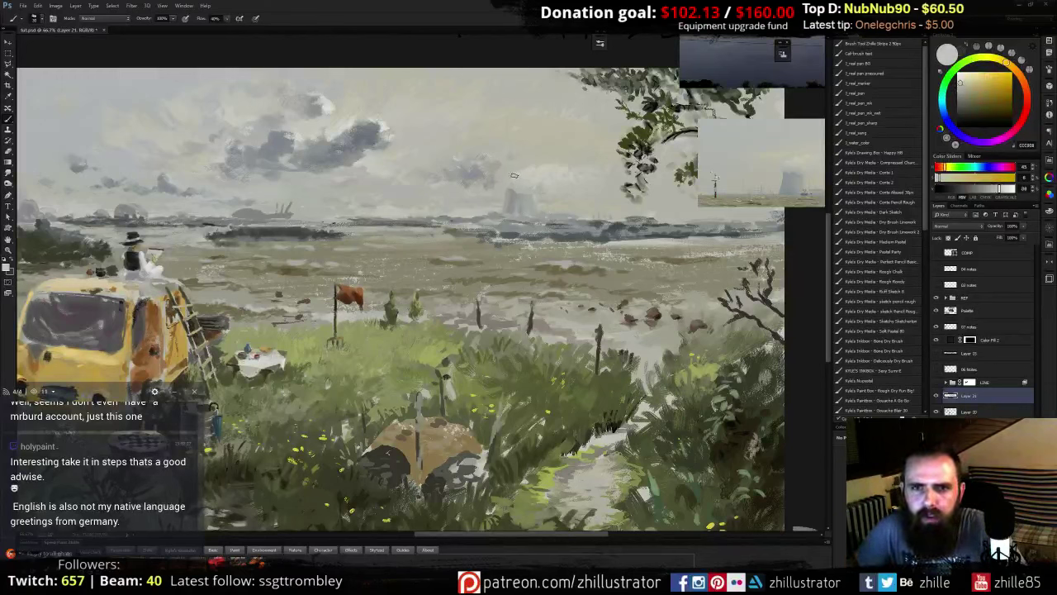
- Blend the low sky between the cooling tower and the tree branches with sampled light greys
{"action": "left_click_drag", "start_coordinate": [563, 215], "coordinate": [573, 217]}
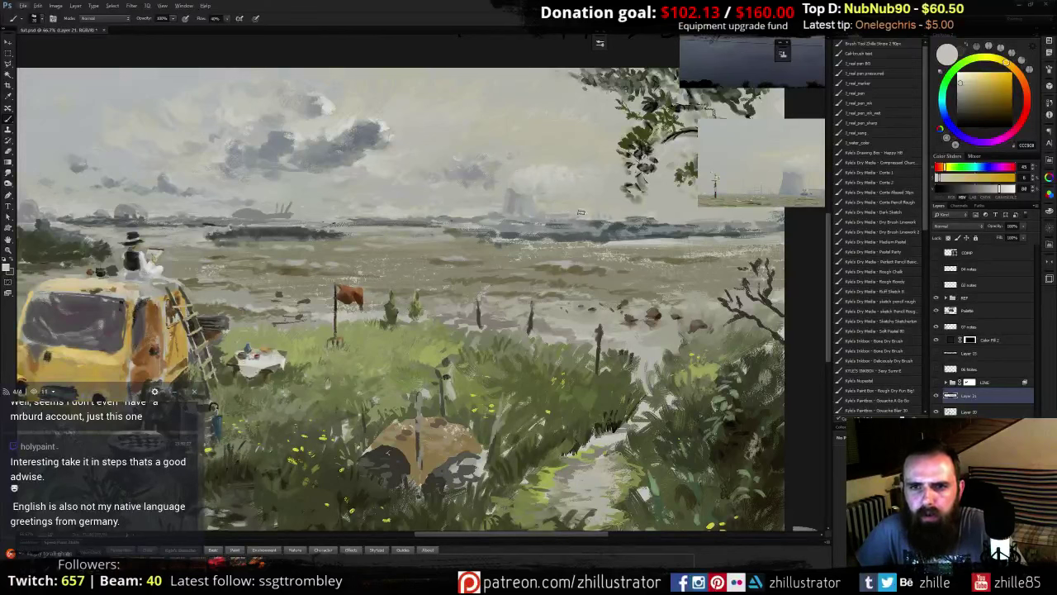
{"action": "left_click", "coordinate": [541, 183], "text": "alt"}
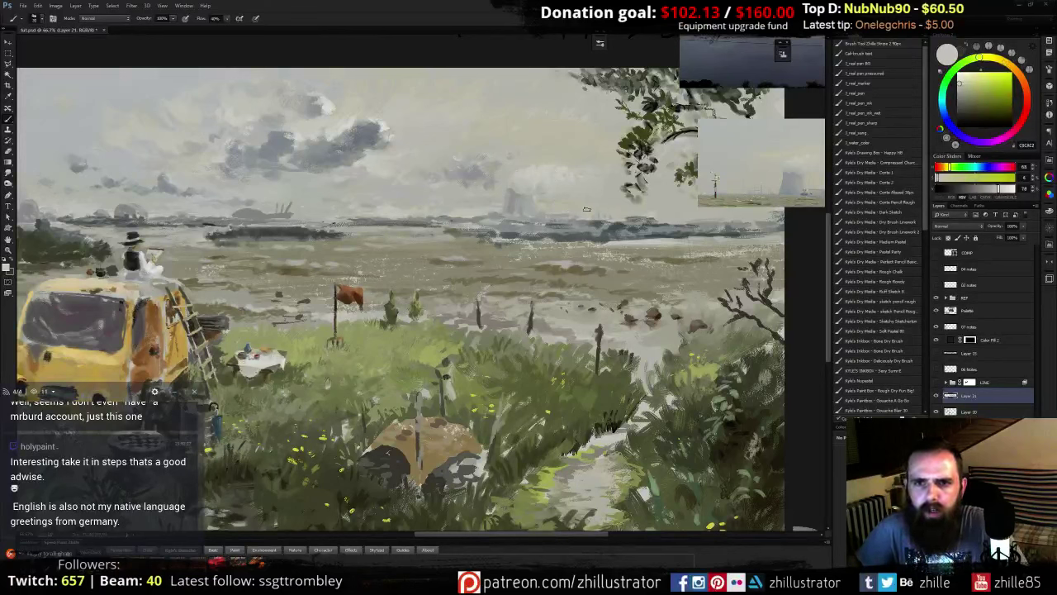
{"action": "left_click", "coordinate": [570, 207], "text": "alt"}
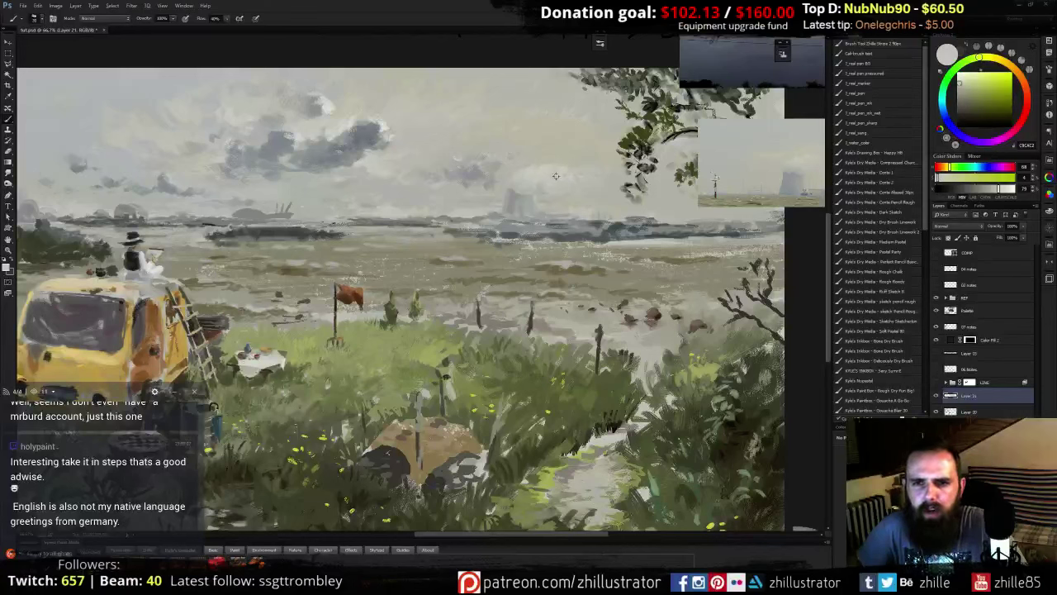
{"action": "left_click", "coordinate": [586, 209], "text": "alt"}
{"action": "left_click", "coordinate": [577, 212], "text": "alt"}
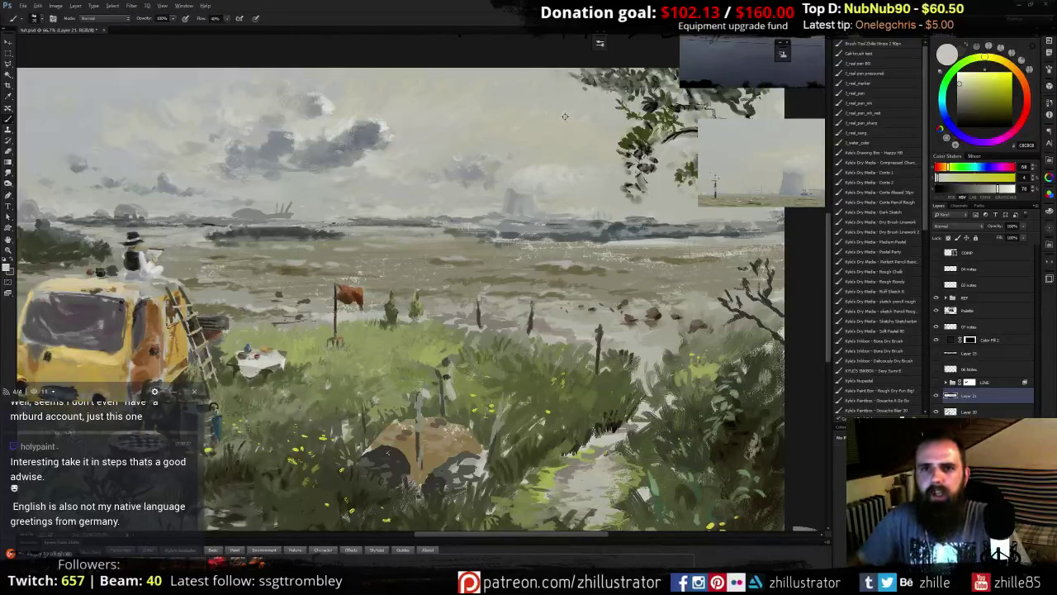
- Refine the area between the small cloud and the cooling tower's steam with greys sampled from the cloud's edge
{"action": "left_click", "coordinate": [506, 151], "text": "alt"}
{"action": "left_click", "coordinate": [493, 168], "text": "alt"}
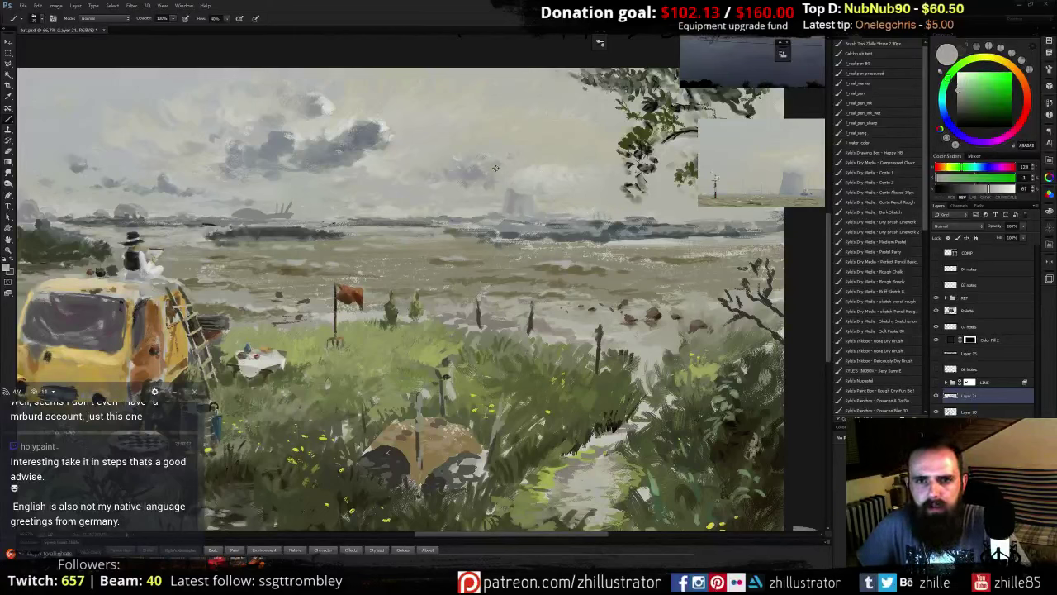
{"action": "left_click", "coordinate": [495, 167], "text": "alt"}
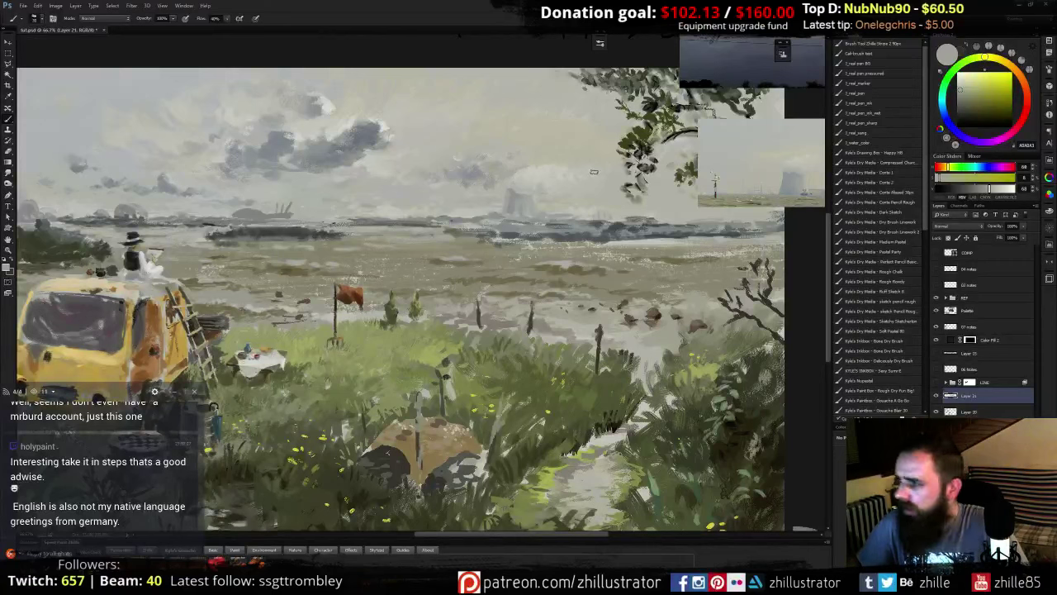
- Extend the cooling tower's steam toward the tree branches, blending it with light and warm greys sampled from the sky
{"action": "left_click", "coordinate": [568, 174], "text": "alt"}
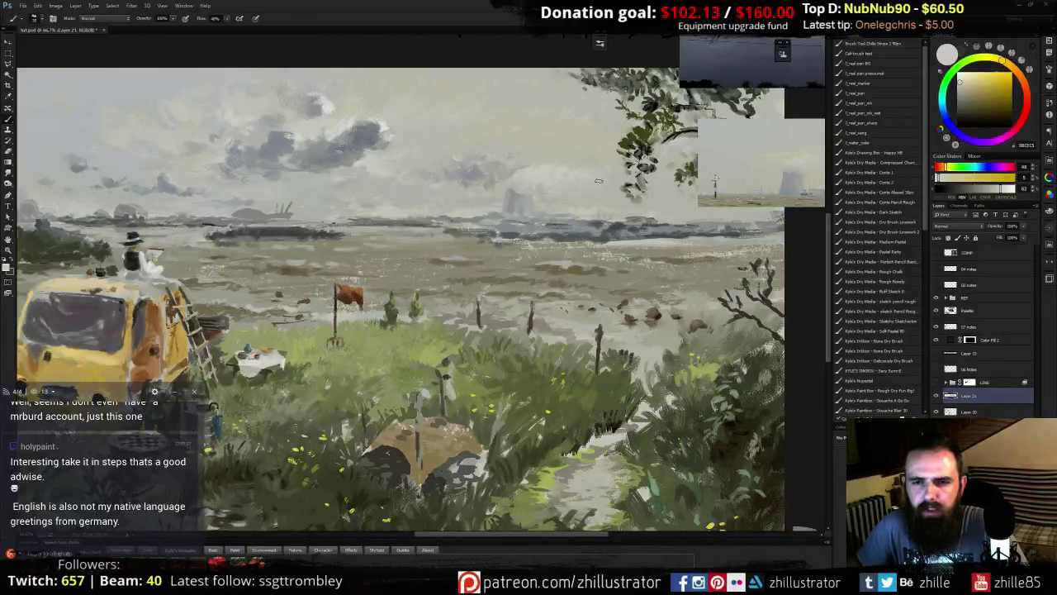
{"action": "left_click", "coordinate": [611, 163], "text": "alt"}
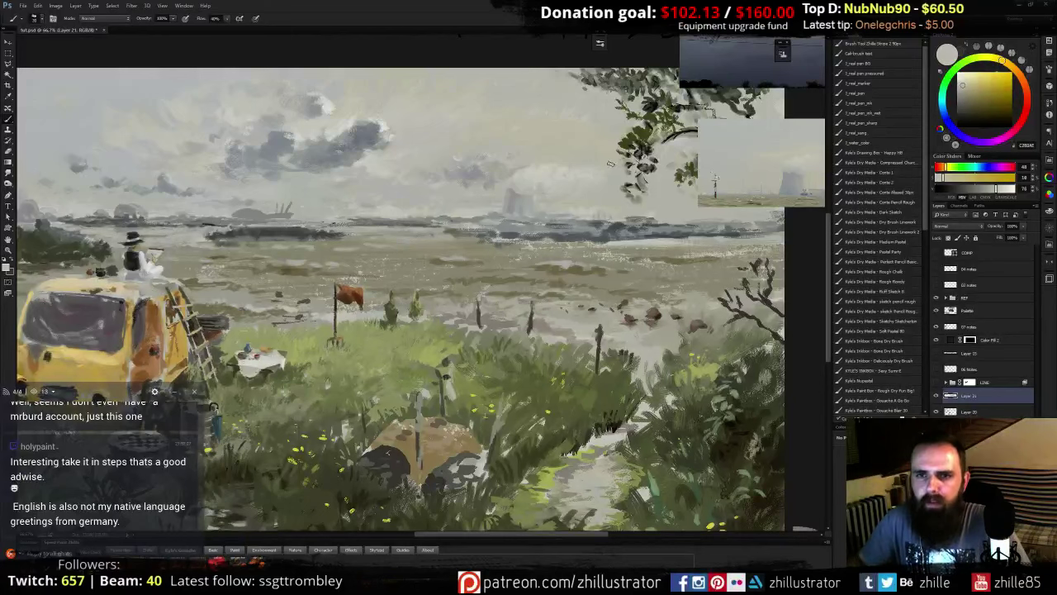
{"action": "left_click", "coordinate": [592, 147], "text": "alt"}
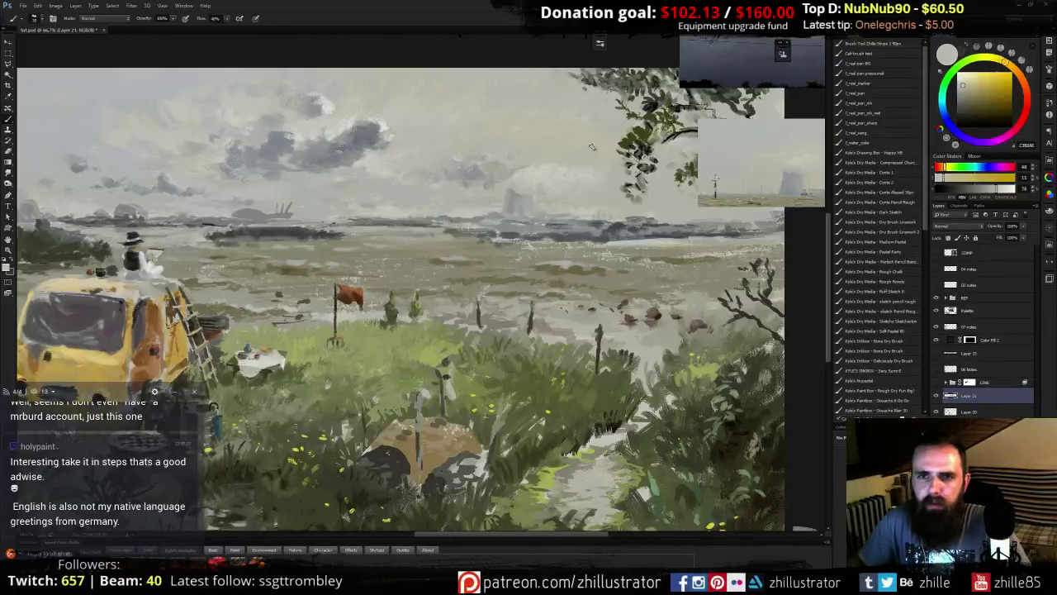
{"action": "left_click", "coordinate": [607, 180], "text": "alt"}
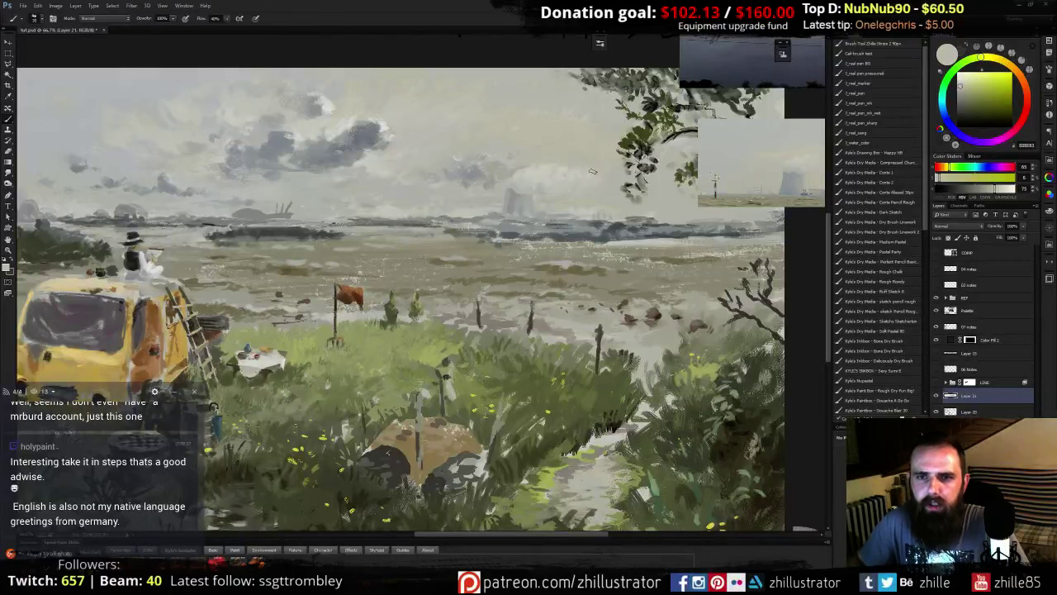
{"action": "left_click", "coordinate": [588, 176], "text": "alt"}
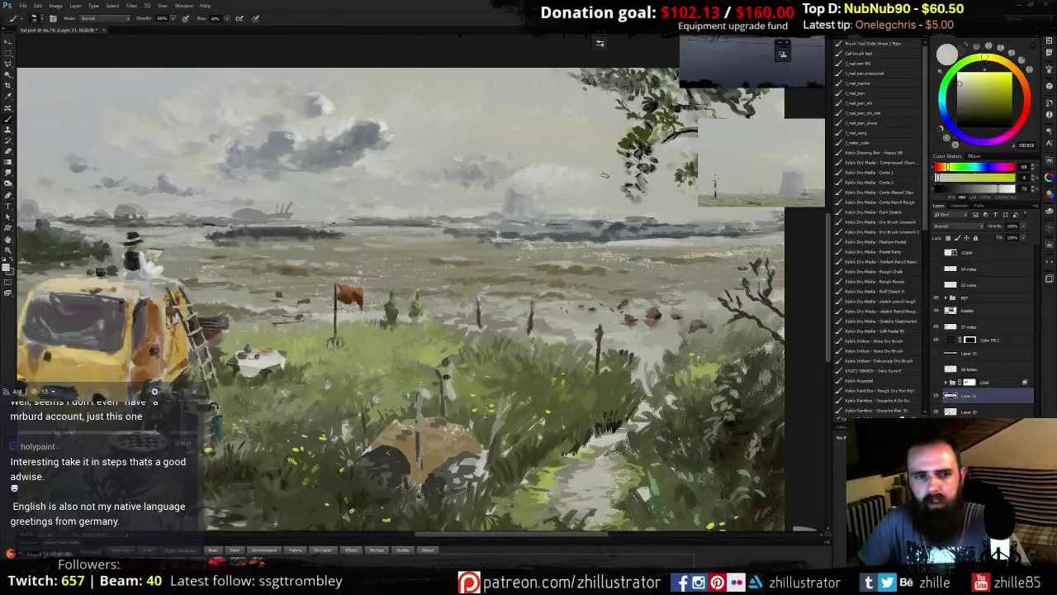
- Retouch the open sky above the cooling tower's steam with greys sampled from the small cloud and upper sky
{"action": "left_click", "coordinate": [492, 178], "text": "alt"}
{"action": "left_click", "coordinate": [571, 123], "text": "alt"}
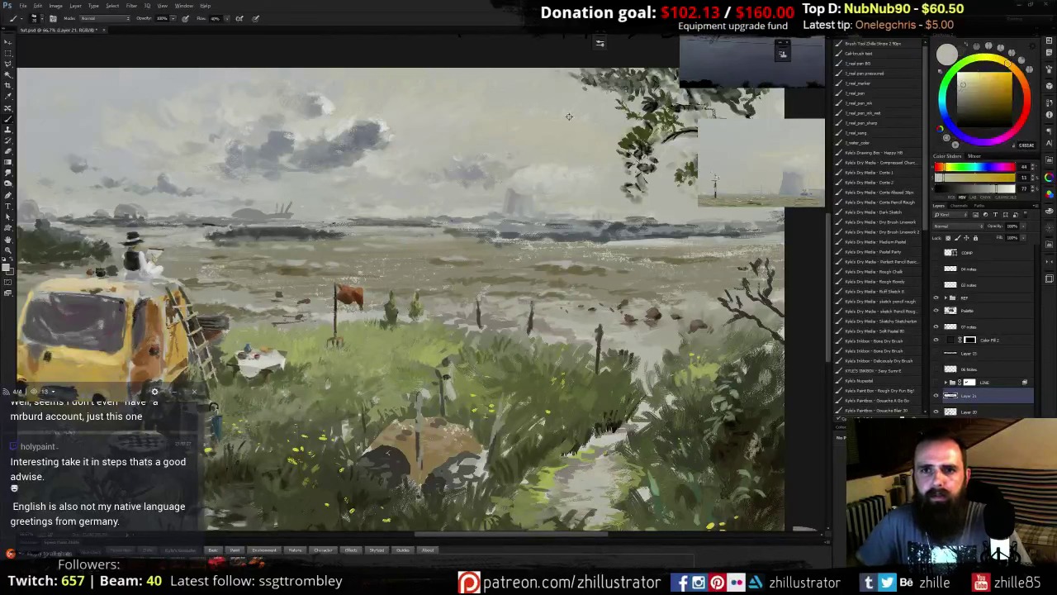
{"action": "left_click", "coordinate": [569, 117], "text": "alt"}
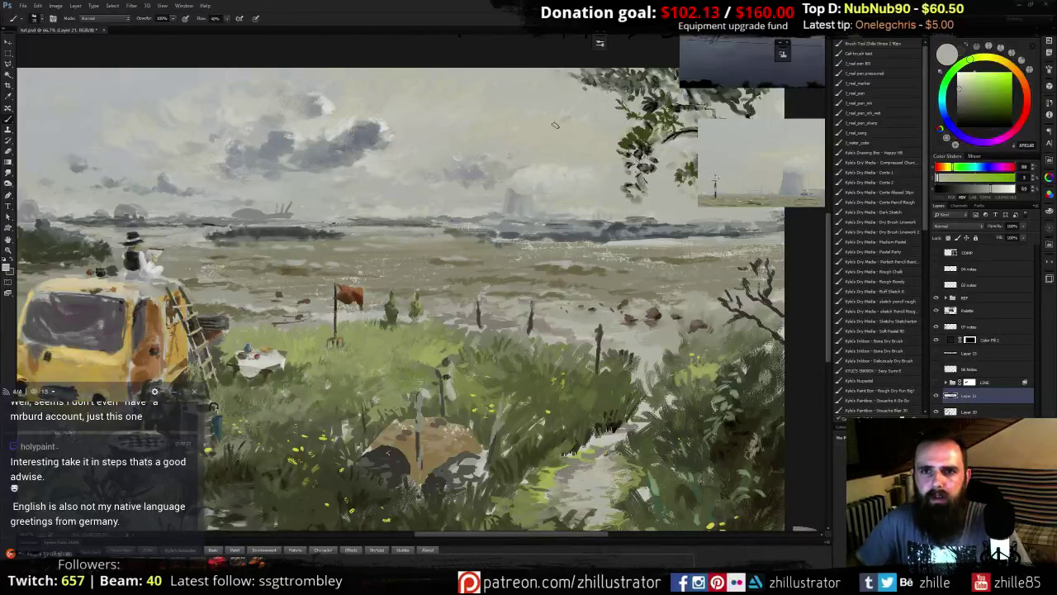
{"action": "left_click", "coordinate": [571, 116], "text": "alt"}
{"action": "left_click", "coordinate": [567, 113], "text": "alt"}
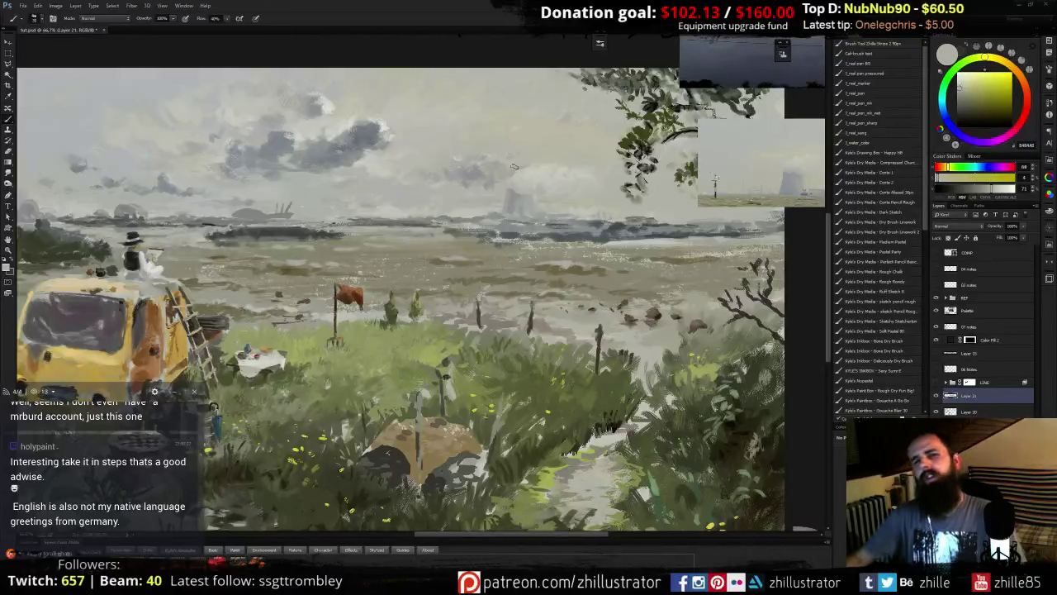
- Touch up the upper sky beside the large cloud, above the van, with light greys sampled from the surrounding sky
{"action": "key", "text": "ctrl+minus"}
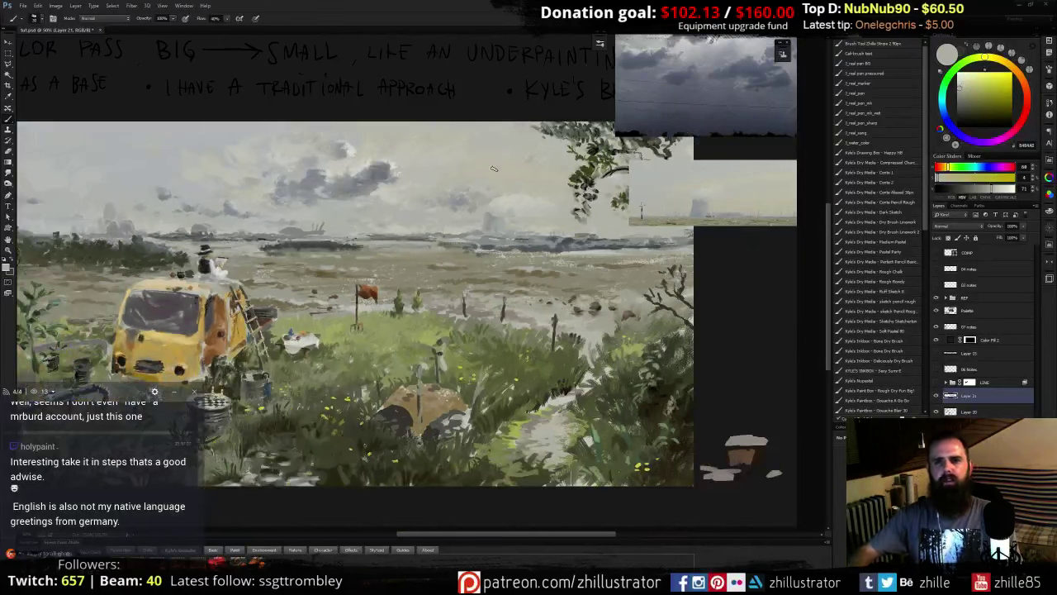
{"action": "left_click_drag", "start_coordinate": [466, 200], "coordinate": [569, 206]}
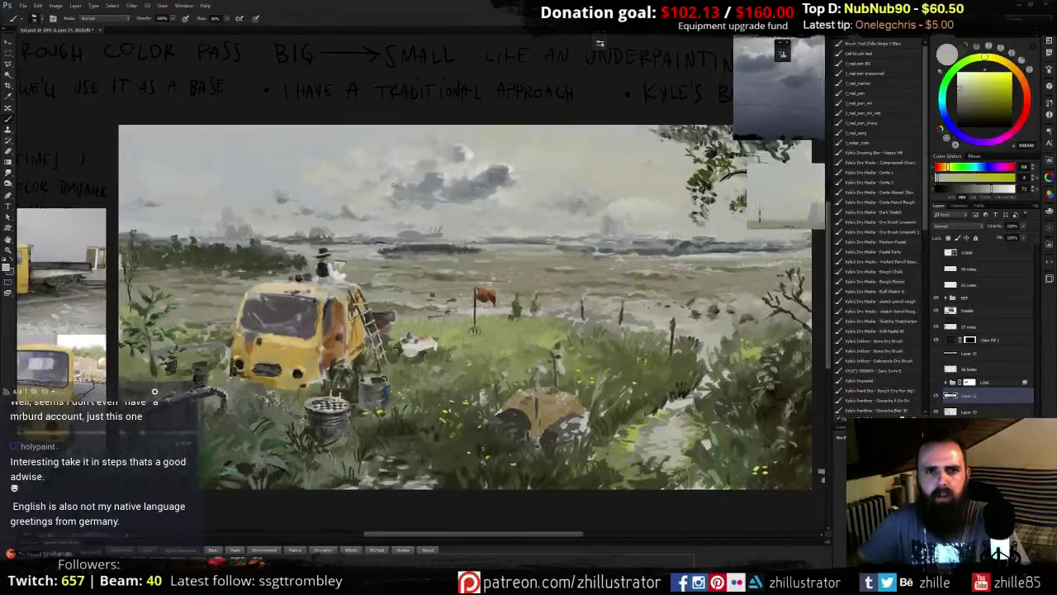
{"action": "left_click", "coordinate": [353, 161], "text": "alt"}
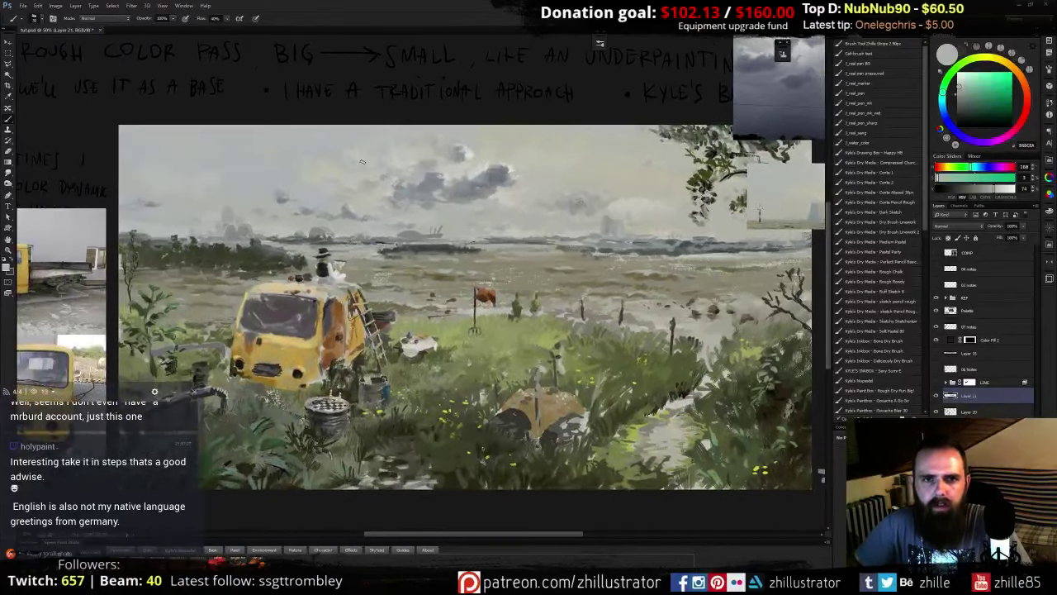
{"action": "left_click", "coordinate": [352, 167], "text": "alt"}
{"action": "left_click", "coordinate": [346, 162], "text": "alt"}
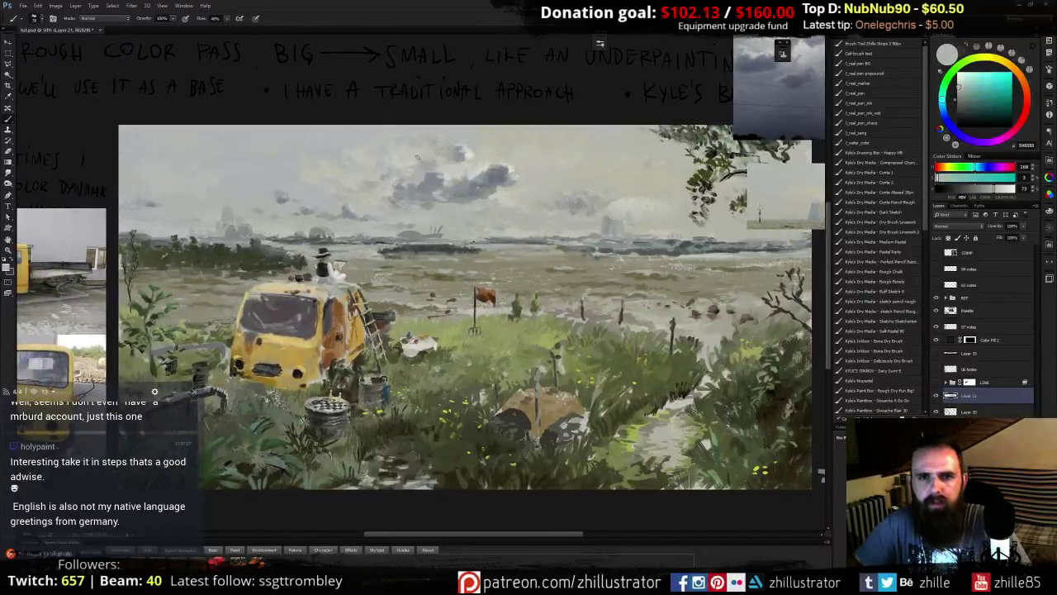
{"action": "left_click", "coordinate": [298, 138], "text": "alt"}
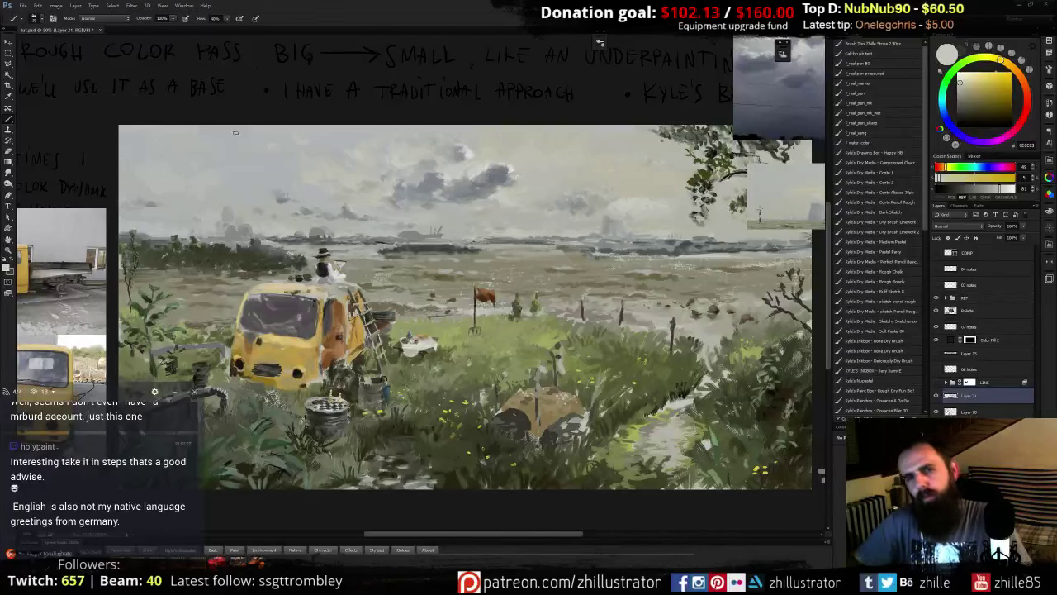
- Turn the LINE group's drawing back on over the painting and compare the cloud layer, Layer 21, on and off
{"action": "key", "text": "r"}
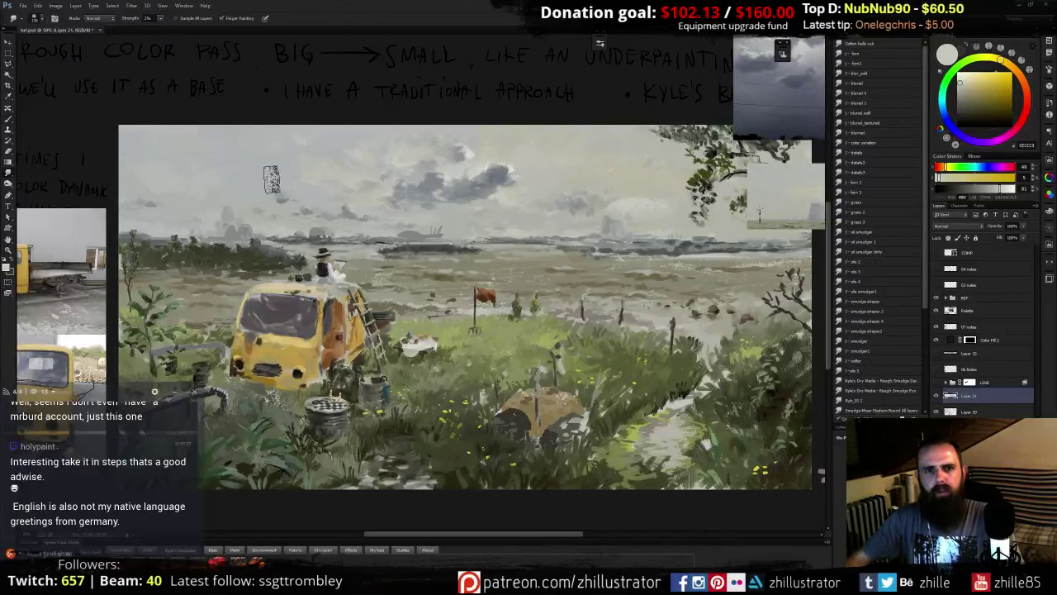
{"action": "key", "text": "b"}
{"action": "left_click_drag", "start_coordinate": [464, 207], "coordinate": [392, 159]}
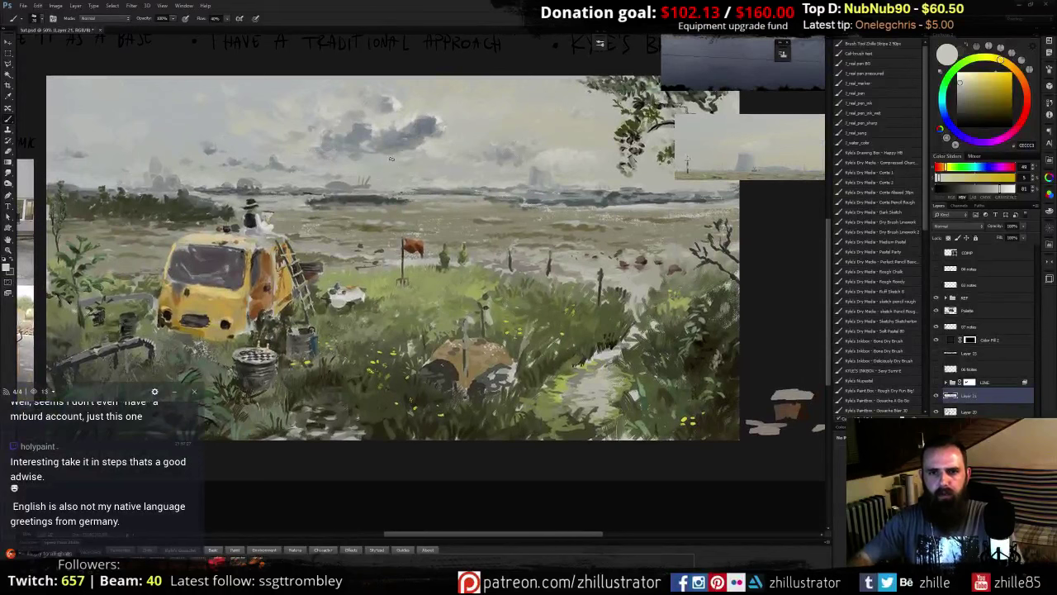
{"action": "left_click", "coordinate": [937, 382]}
{"action": "left_click", "coordinate": [936, 383]}
{"action": "left_click", "coordinate": [936, 383]}
{"action": "left_click", "coordinate": [936, 396]}
{"action": "left_click", "coordinate": [936, 396]}
{"action": "left_click", "coordinate": [938, 398]}
{"action": "left_click", "coordinate": [936, 398]}
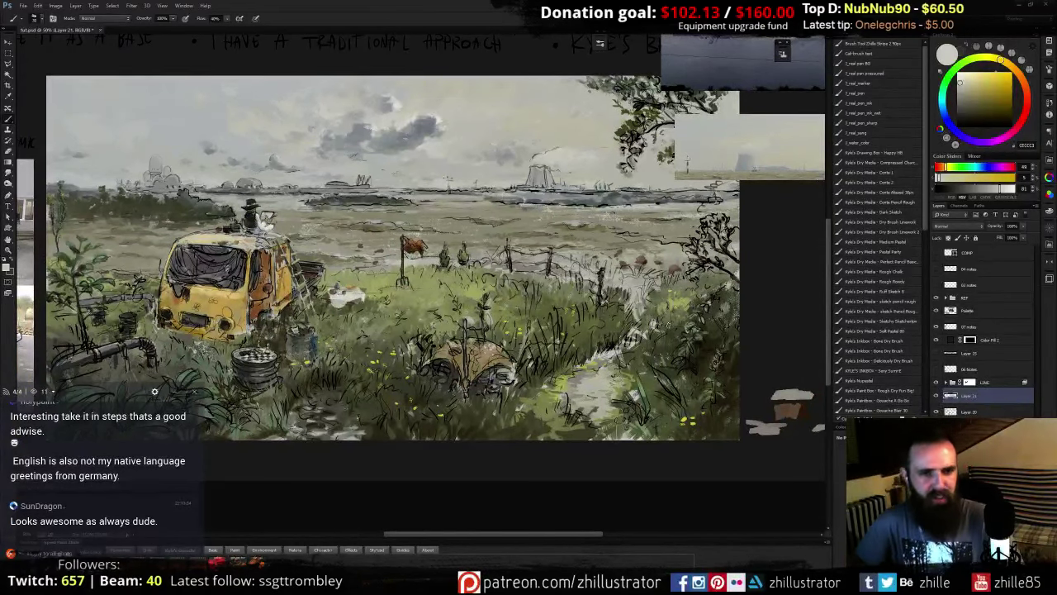
- Touch up the sky beside the large cloud, above the van, with light greys sampled from around the clouds
{"action": "key", "text": "ctrl+plus"}
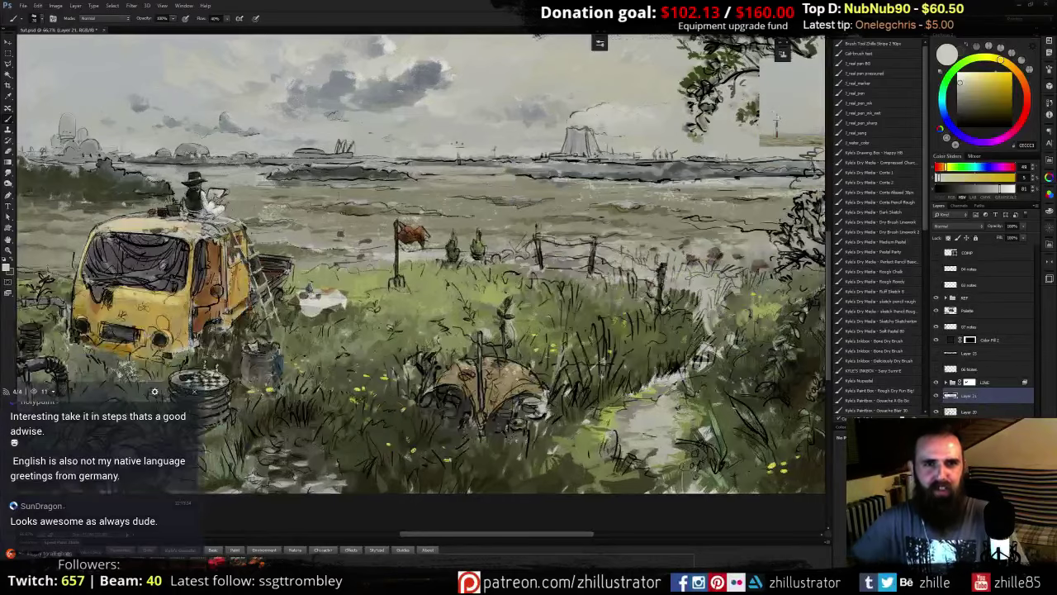
{"action": "mouse_move", "coordinate": [342, 197]}
{"action": "left_mouse_down"}
{"action": "mouse_move", "coordinate": [416, 261]}
{"action": "mouse_move", "coordinate": [447, 273]}
{"action": "left_mouse_up"}
{"action": "left_click", "coordinate": [548, 164], "text": "alt"}
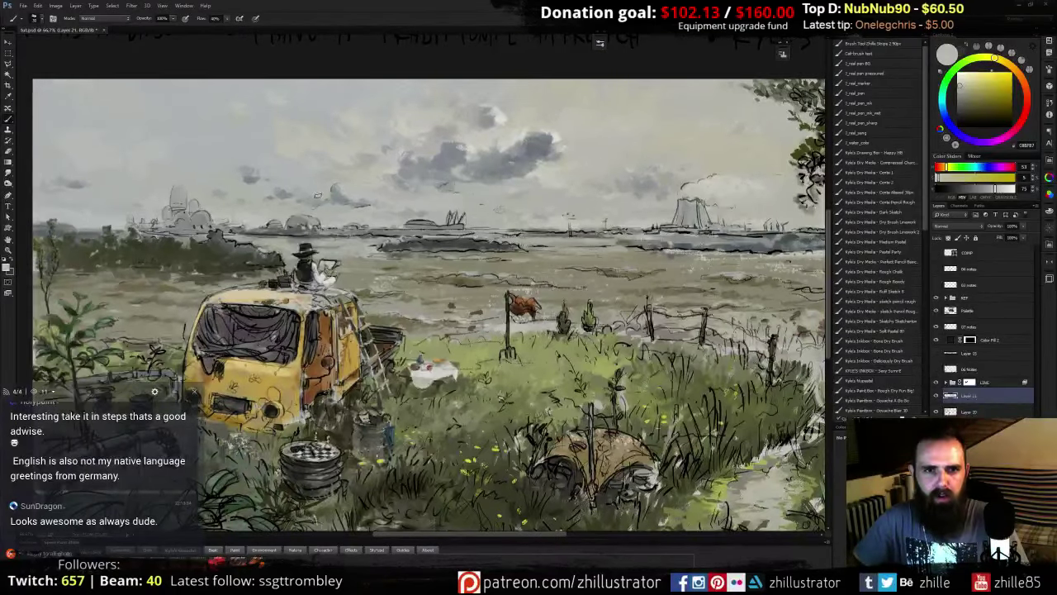
{"action": "left_click", "coordinate": [335, 158], "text": "alt"}
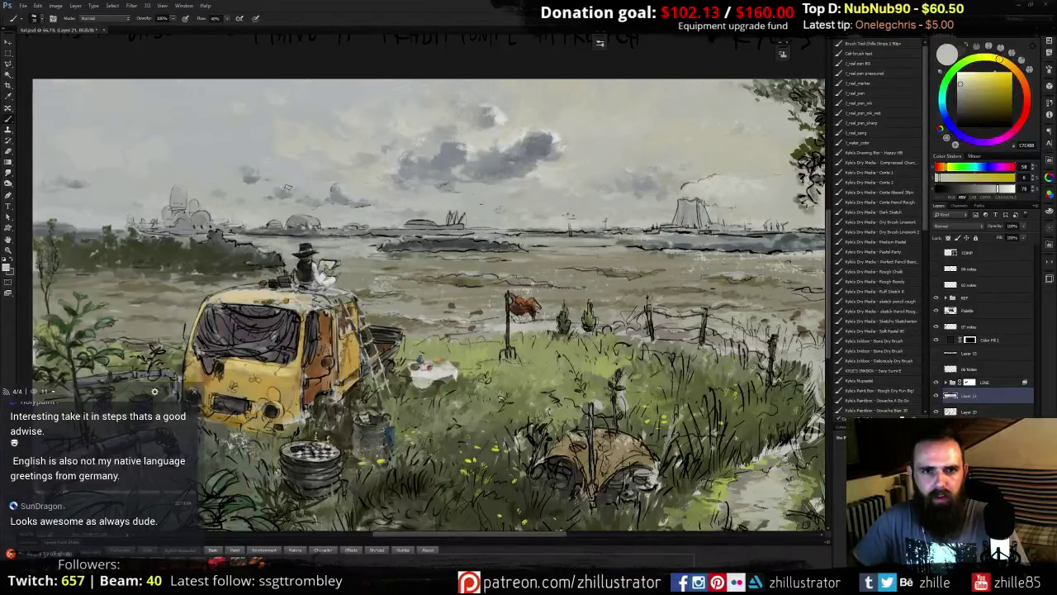
{"action": "key", "text": "ctrl+minus"}
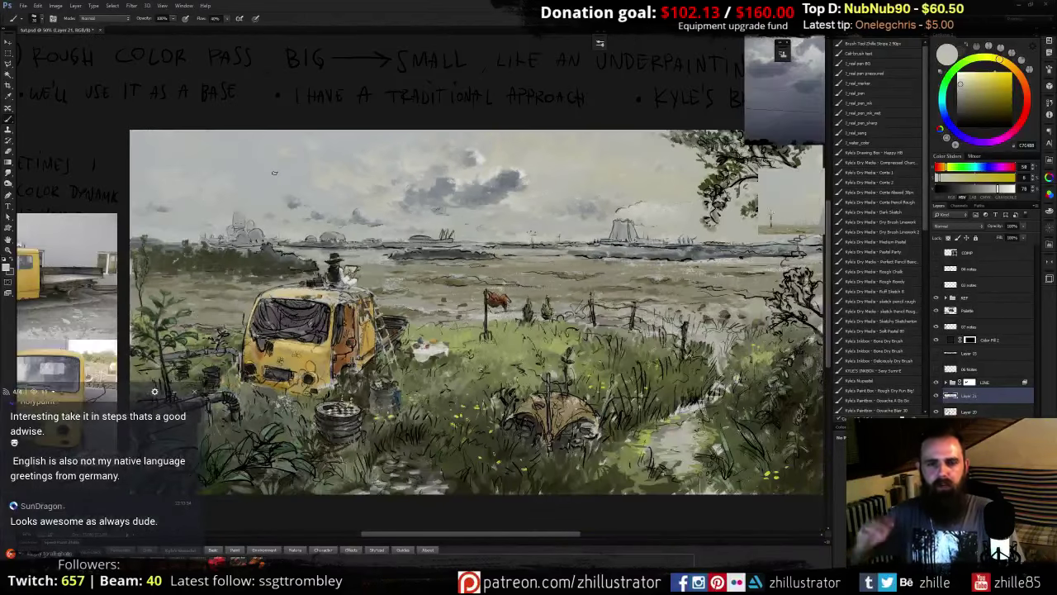
- Compare the painting with and without the clouds on Layer 21
{"action": "mouse_move", "coordinate": [627, 501]}
{"action": "left_mouse_down"}
{"action": "mouse_move", "coordinate": [549, 419]}
{"action": "mouse_move", "coordinate": [560, 436]}
{"action": "left_mouse_up"}
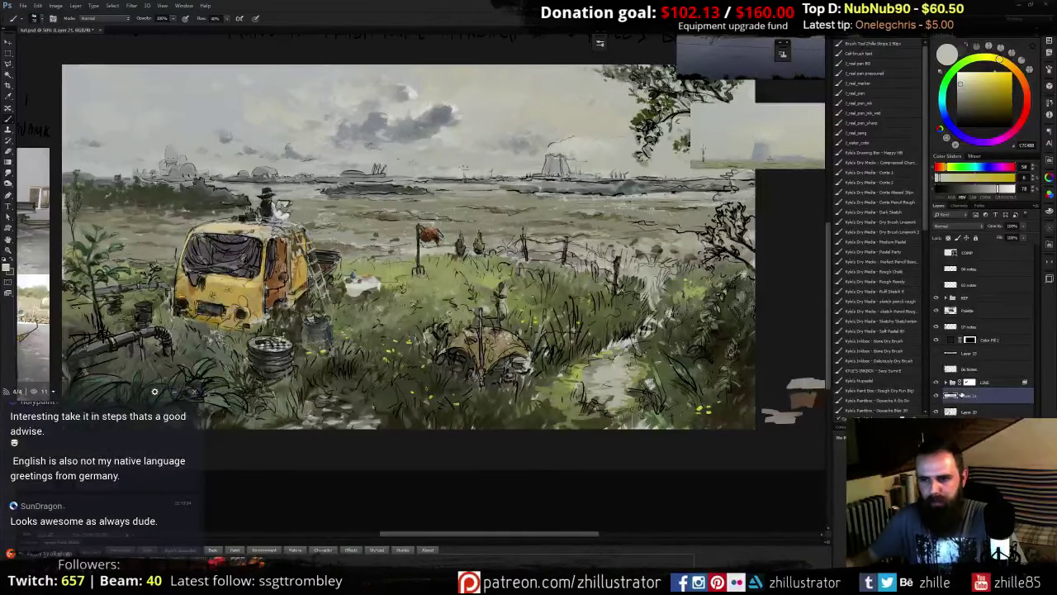
{"action": "left_click", "coordinate": [936, 396]}
{"action": "left_click", "coordinate": [937, 396]}
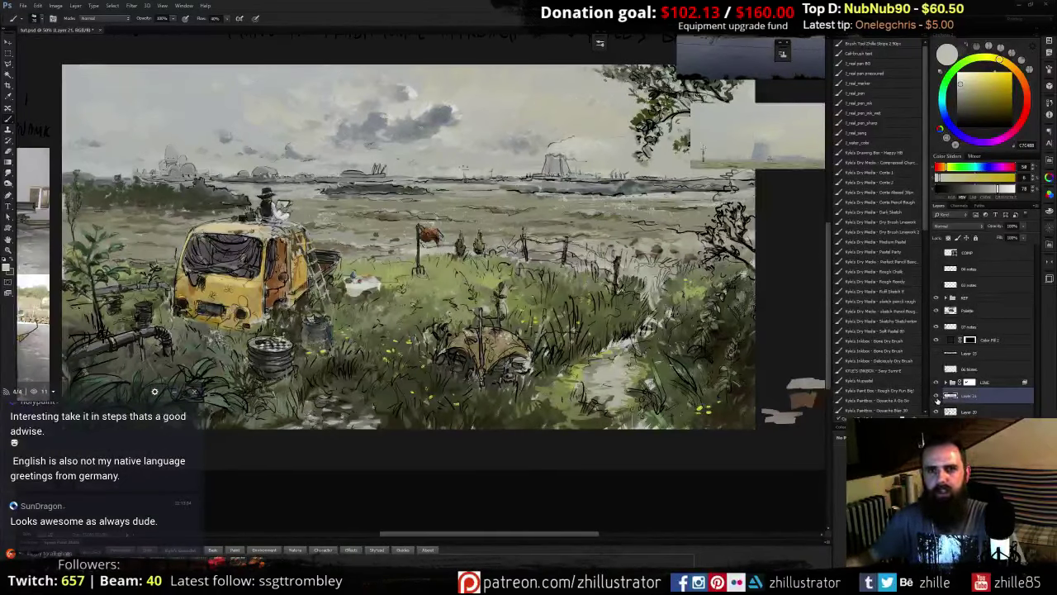
{"action": "left_click", "coordinate": [937, 397]}
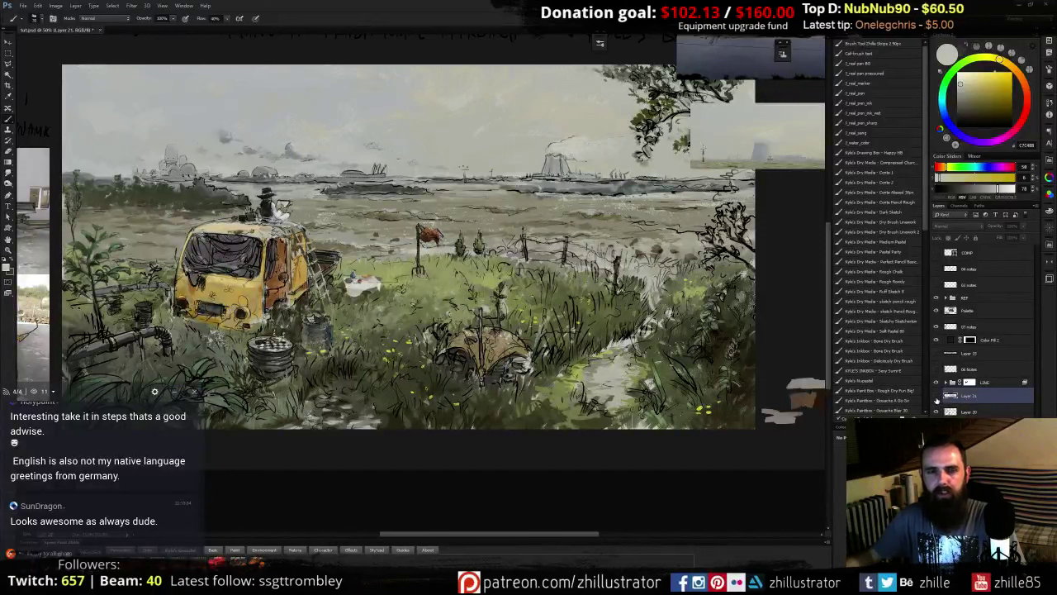
{"action": "left_click", "coordinate": [936, 397]}
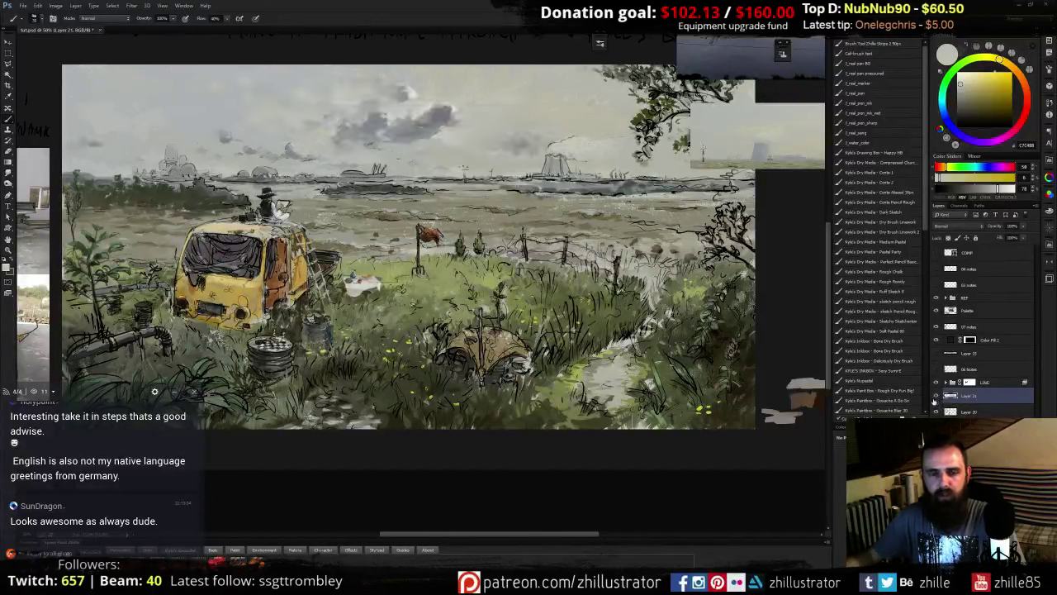
- Hide the REF group and check the painting with and without the Color Fill 2 frame
{"action": "left_click", "coordinate": [937, 339]}
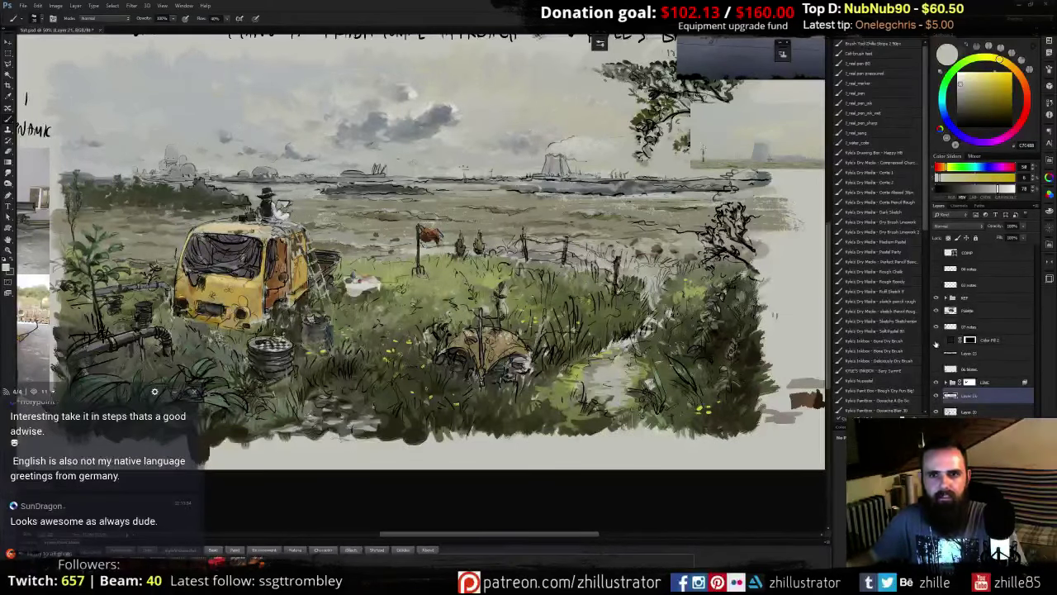
{"action": "left_click", "coordinate": [936, 339]}
{"action": "left_click", "coordinate": [936, 340]}
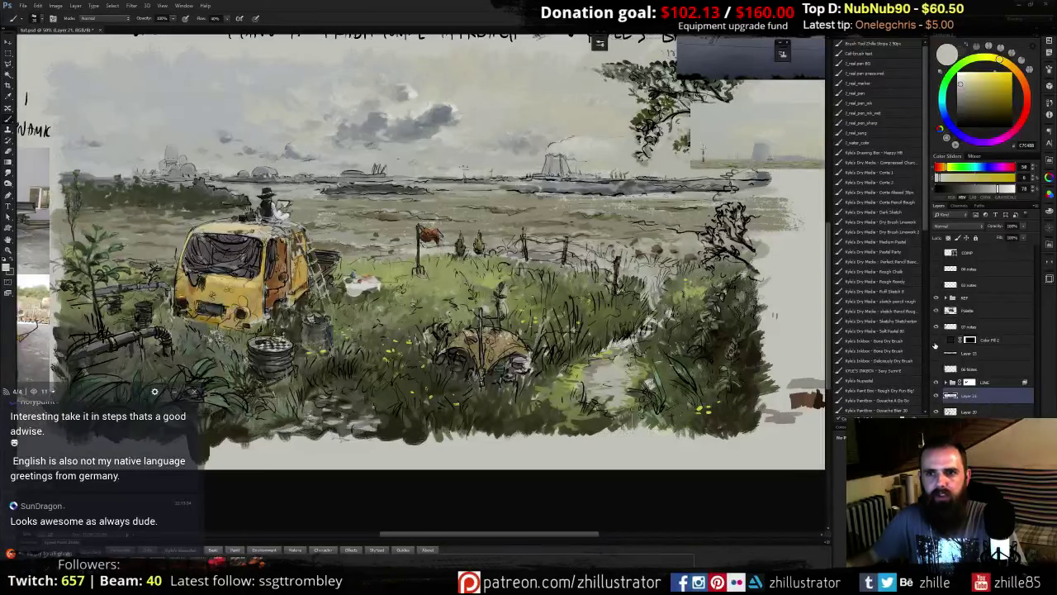
{"action": "left_click", "coordinate": [936, 339]}
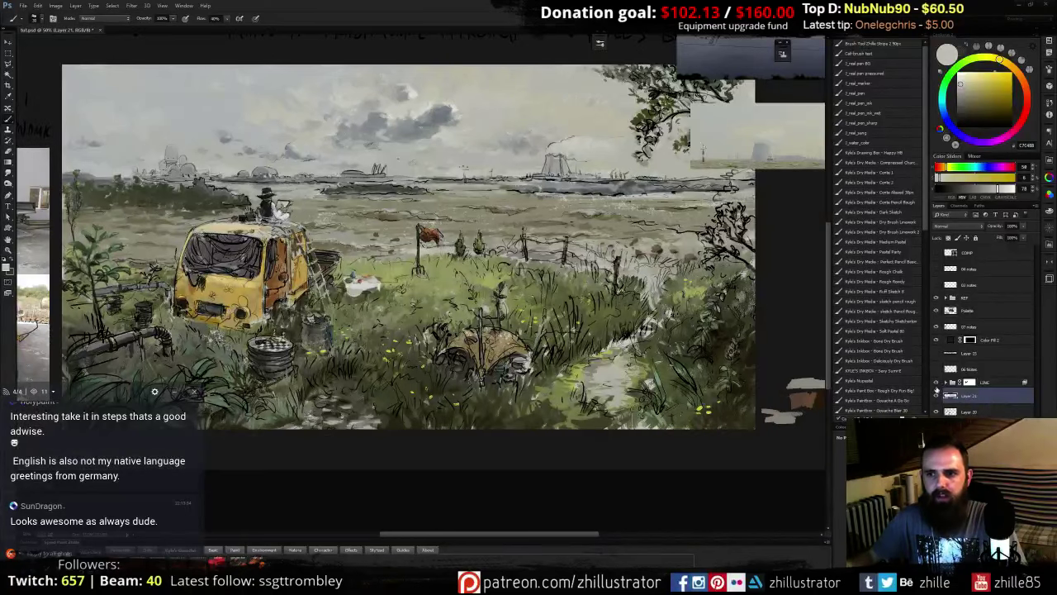
{"action": "left_click", "coordinate": [936, 298]}
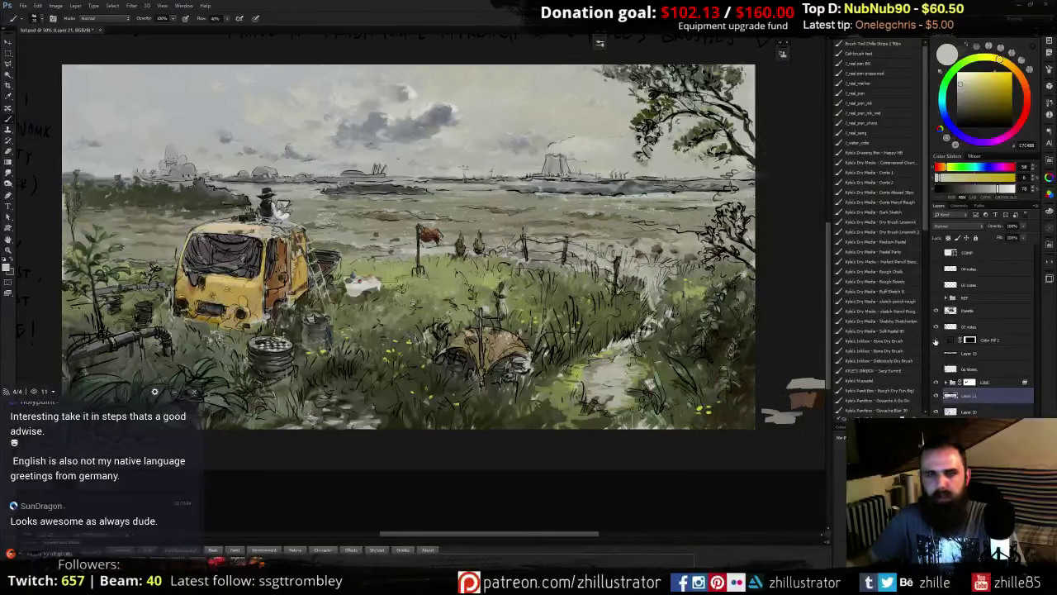
{"action": "left_click", "coordinate": [936, 340]}
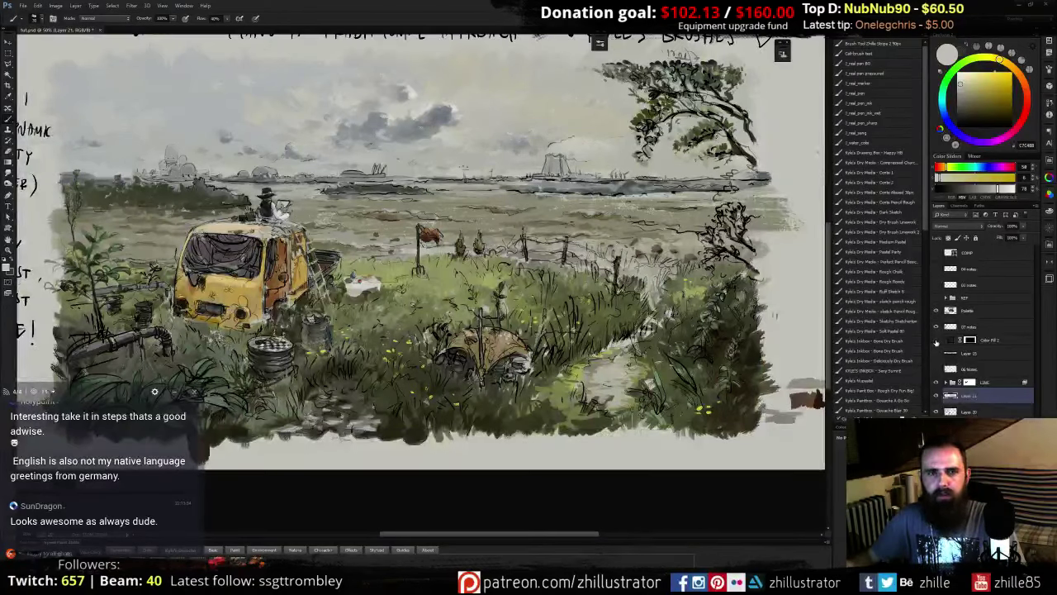
{"action": "left_click", "coordinate": [936, 340]}
- Darken the Color Fill 2 frame around the painting to 1c1c1c and check it on and off
{"action": "left_click", "coordinate": [955, 340]}
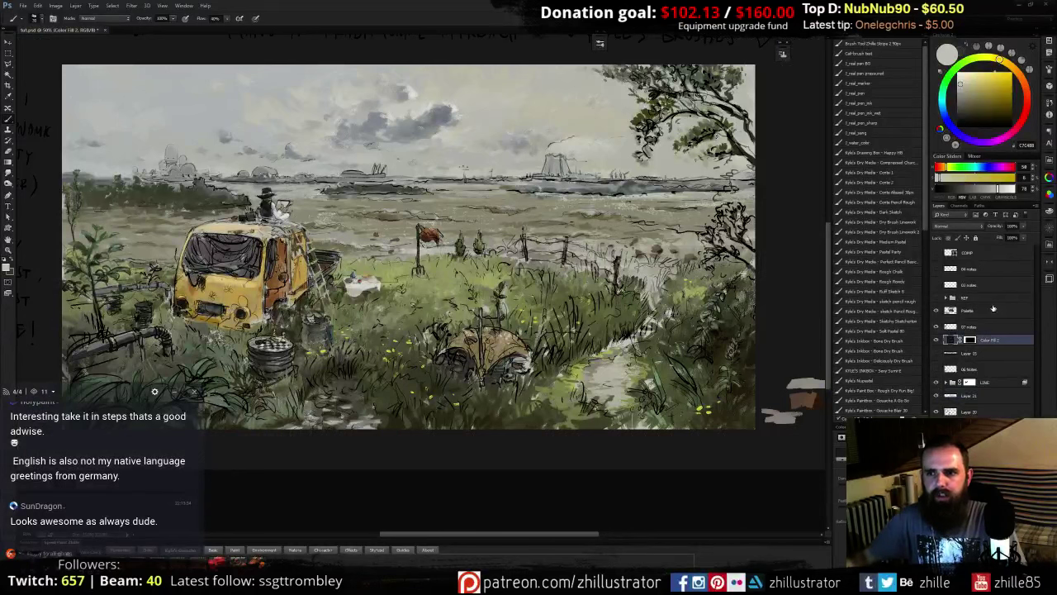
{"action": "left_click", "coordinate": [975, 339]}
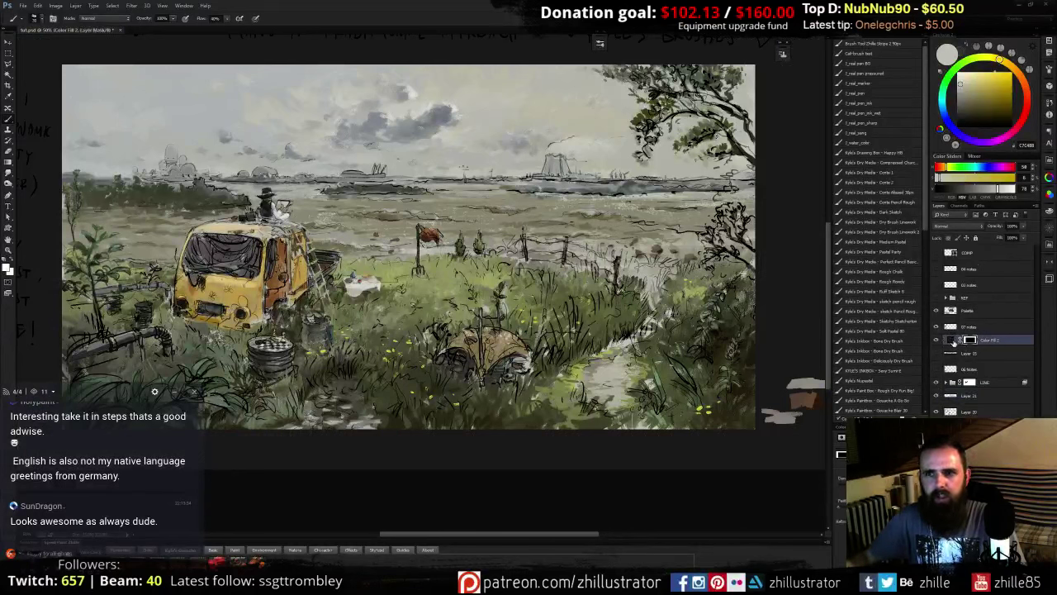
{"action": "double_click", "coordinate": [955, 340]}
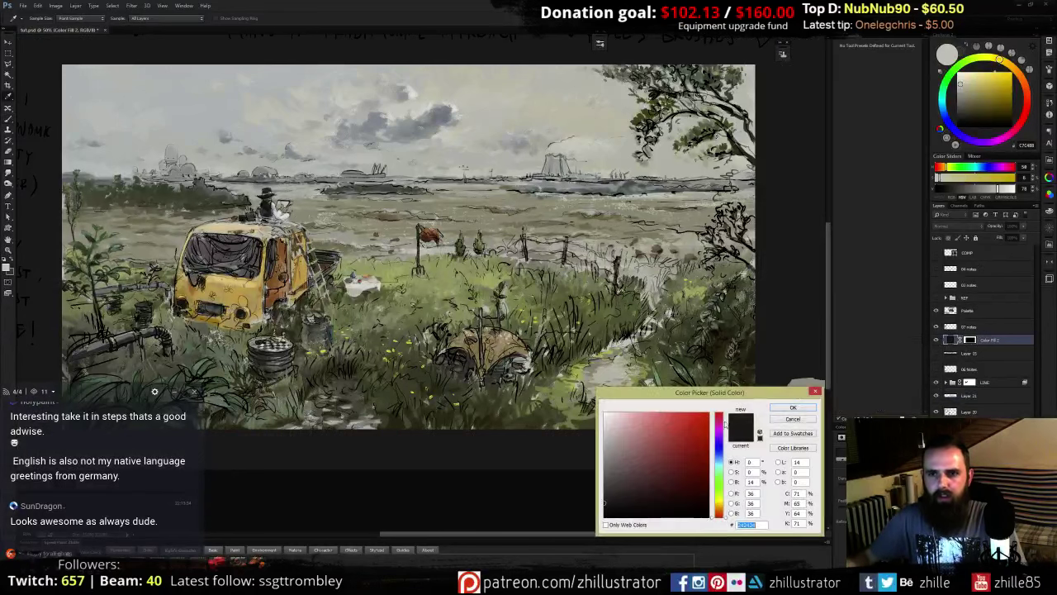
{"action": "left_click", "coordinate": [607, 507]}
{"action": "left_click_drag", "start_coordinate": [606, 507], "coordinate": [603, 510]}
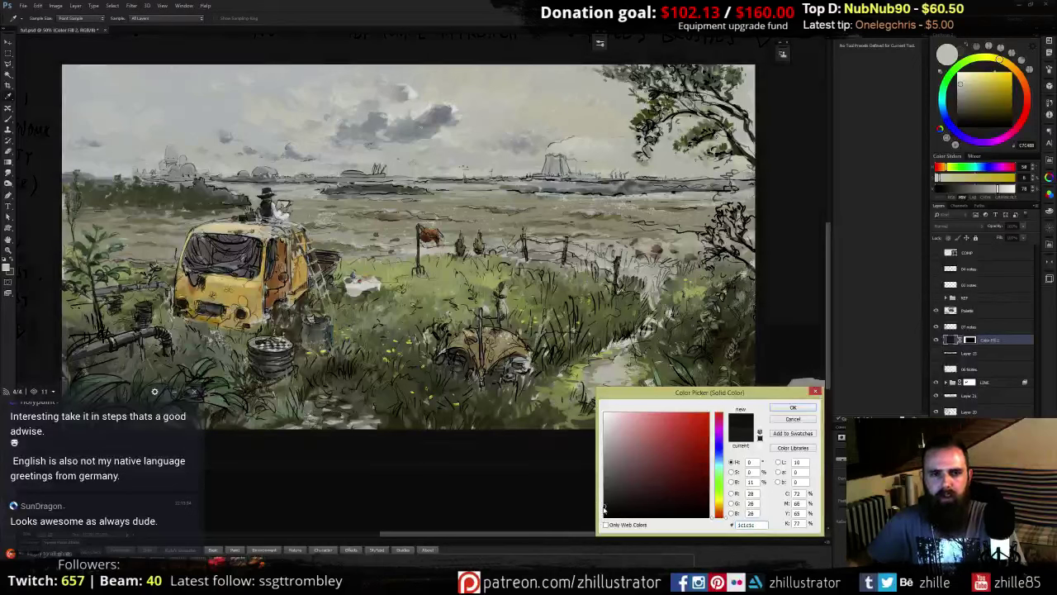
{"action": "left_click", "coordinate": [793, 407]}
{"action": "key", "text": "b"}
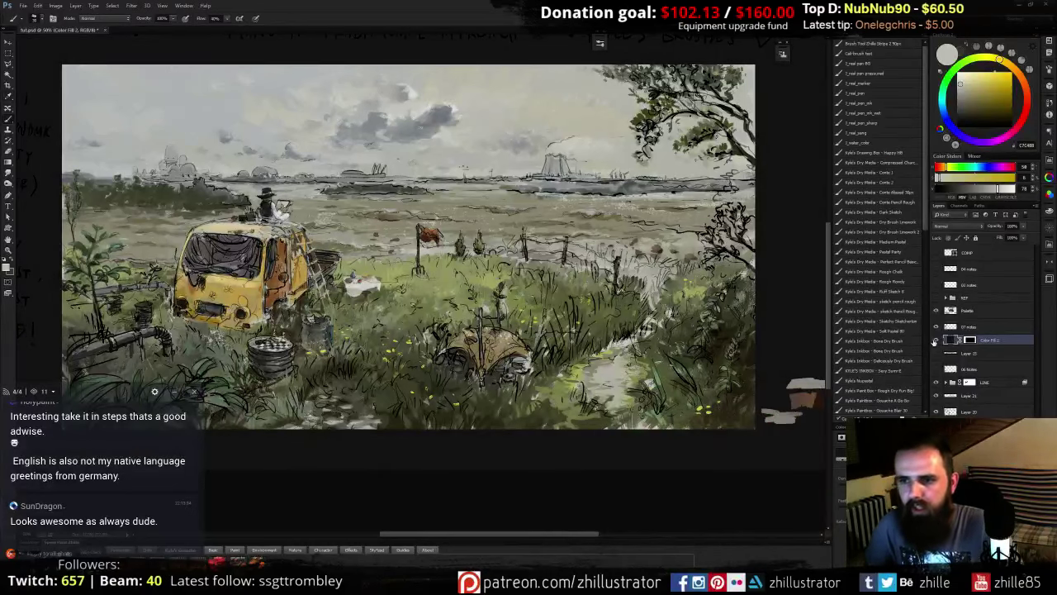
{"action": "left_click", "coordinate": [936, 340]}
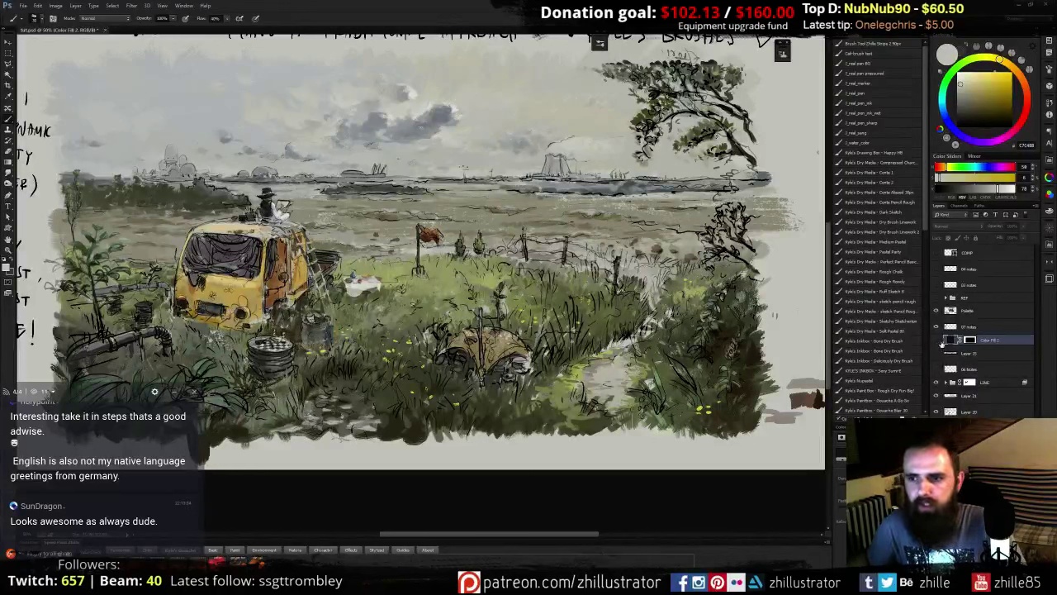
{"action": "left_click", "coordinate": [939, 340]}
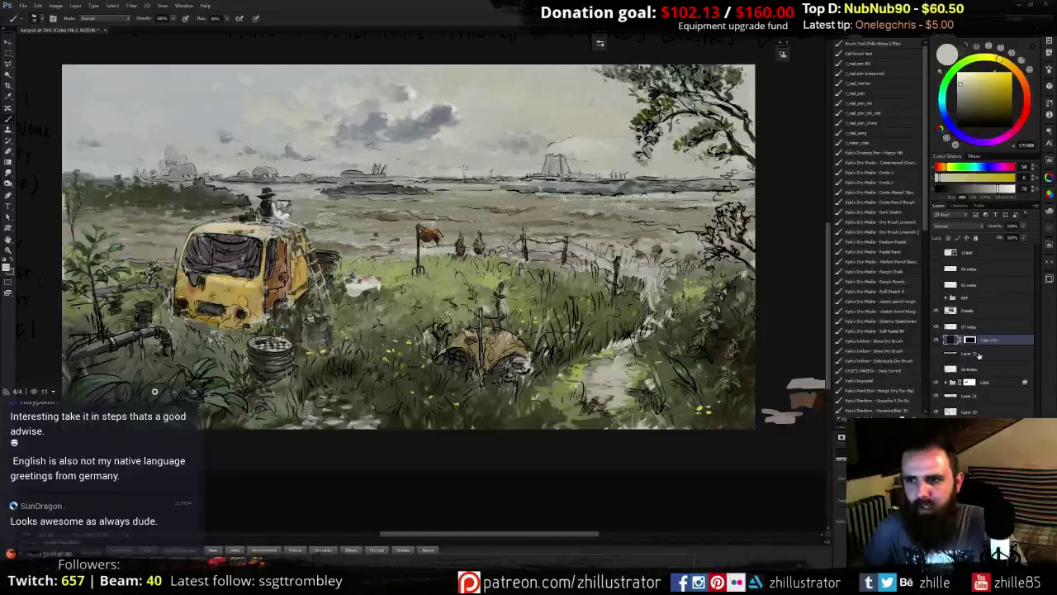
- On Layer 20, paint the grass along the painting's lower edge, below the tan car wreck, with dark greens sampled from the foreground
{"action": "left_click", "coordinate": [970, 411]}
{"action": "left_click", "coordinate": [936, 412]}
{"action": "left_click", "coordinate": [936, 412]}
{"action": "left_click", "coordinate": [935, 412]}
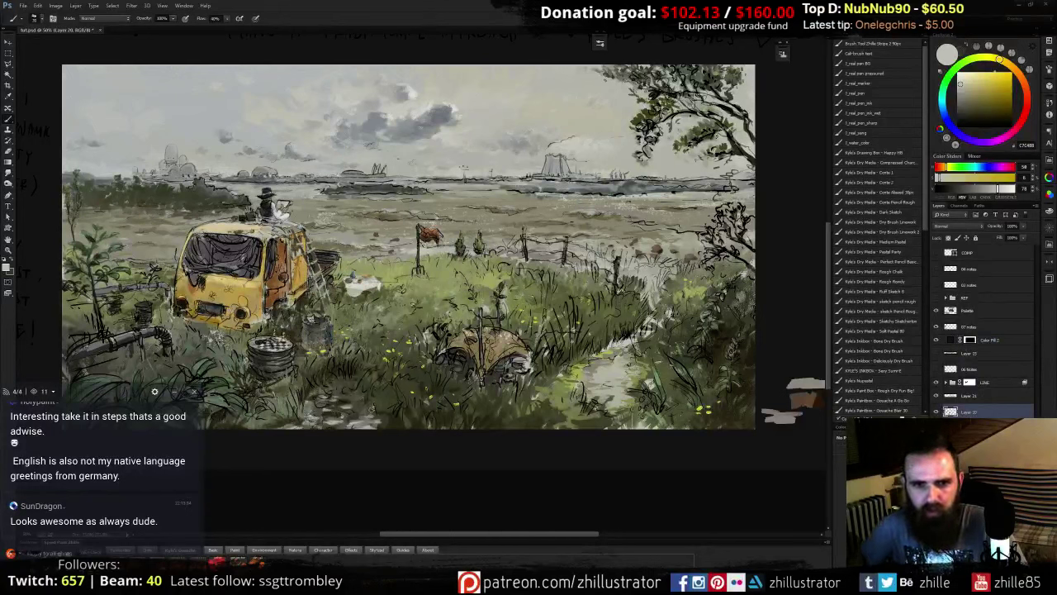
{"action": "left_click", "coordinate": [393, 420], "text": "alt"}
{"action": "left_click", "coordinate": [396, 422], "text": "alt"}
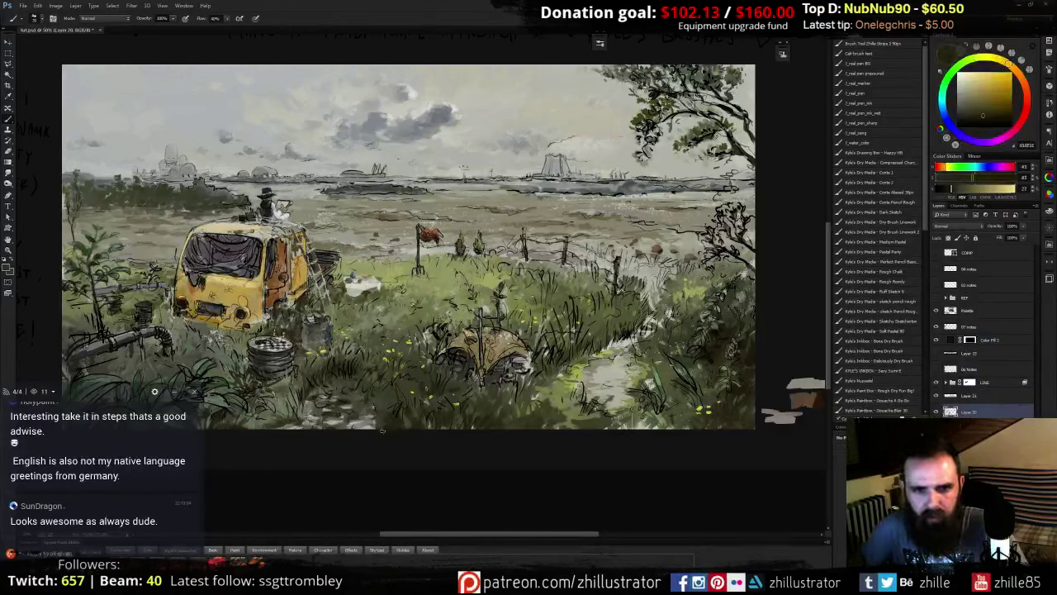
{"action": "left_click", "coordinate": [437, 418], "text": "alt"}
{"action": "mouse_move", "coordinate": [430, 418]}
{"action": "left_mouse_down"}
{"action": "mouse_move", "coordinate": [432, 441]}
{"action": "mouse_move", "coordinate": [451, 434]}
{"action": "left_mouse_up"}
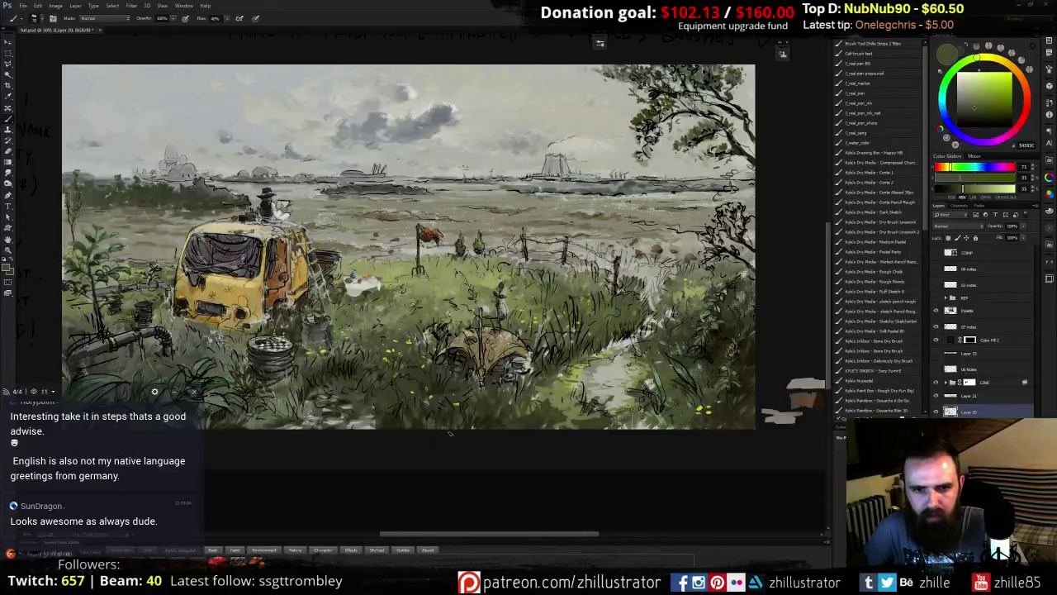
{"action": "left_click", "coordinate": [423, 415], "text": "alt"}
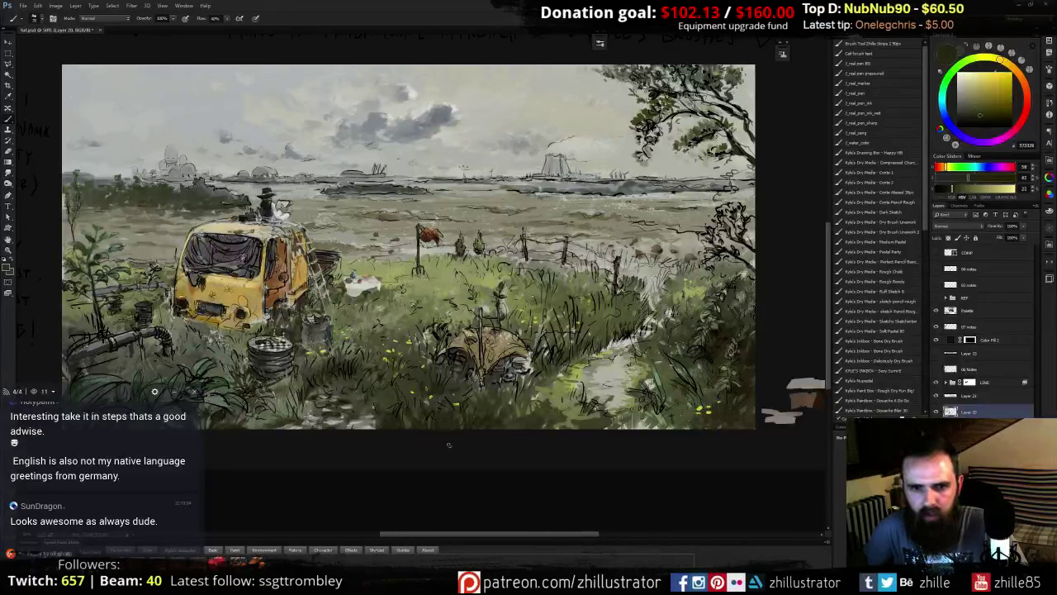
{"action": "left_click", "coordinate": [482, 407], "text": "alt"}
{"action": "left_click", "coordinate": [491, 398], "text": "alt"}
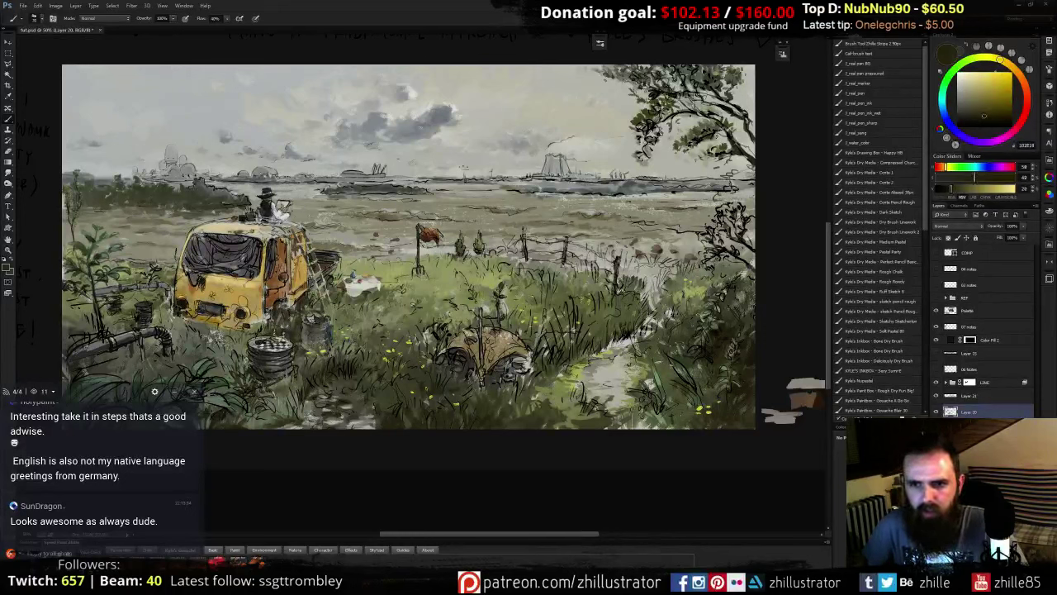
- Deepen the foreground shadows with a slightly darkened brown sampled from the bushes beside the path
{"action": "left_click", "coordinate": [725, 334], "text": "alt"}
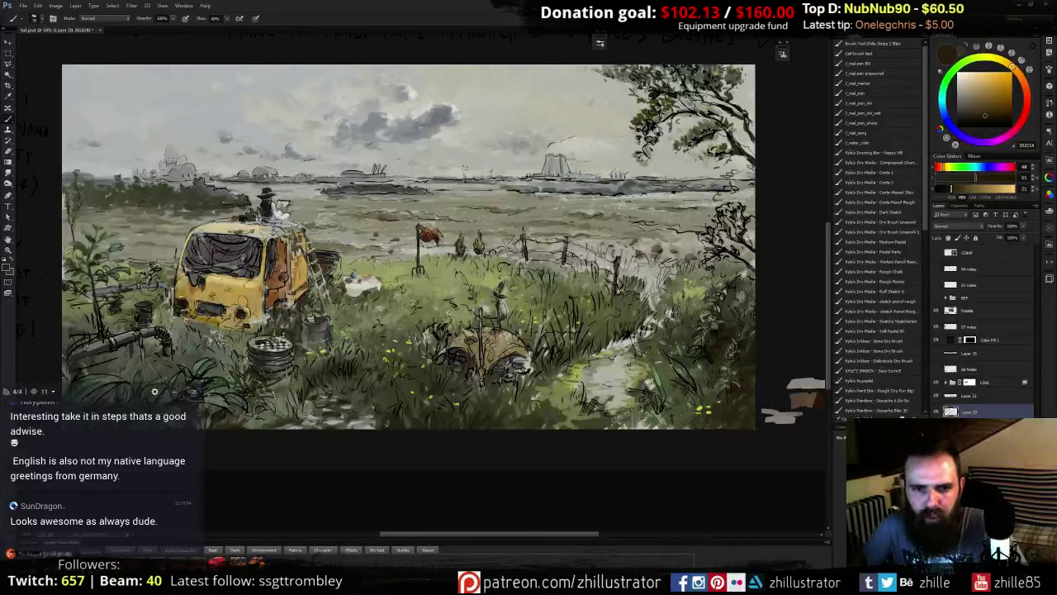
{"action": "left_click", "coordinate": [986, 121]}
{"action": "left_click", "coordinate": [986, 117]}
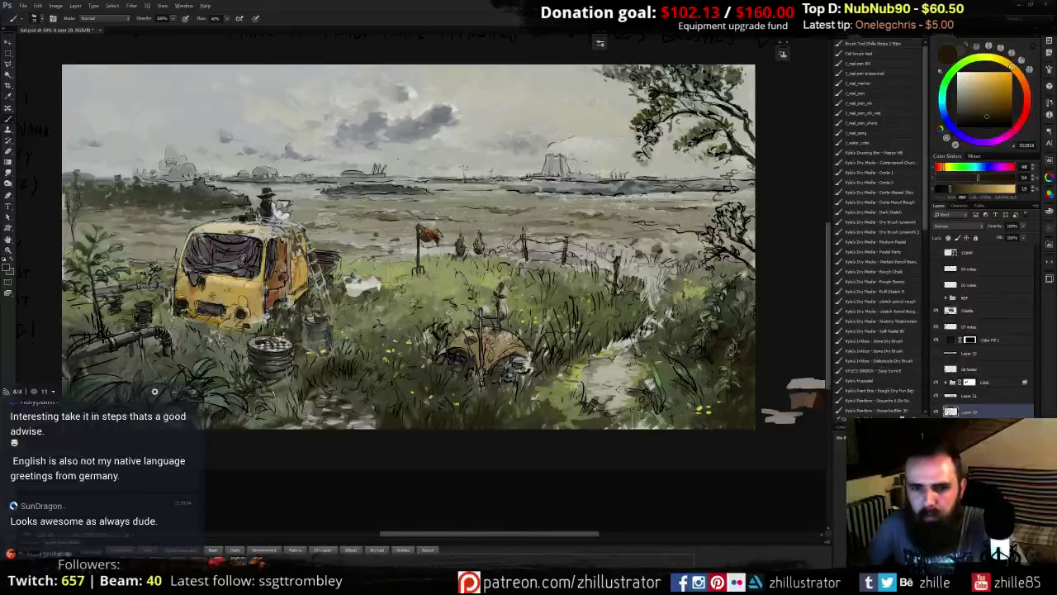
- Refine the near part of the footpath and its grassy edge with light greys and olive green sampled there
{"action": "left_click", "coordinate": [602, 374], "text": "alt"}
{"action": "left_click", "coordinate": [600, 370], "text": "alt"}
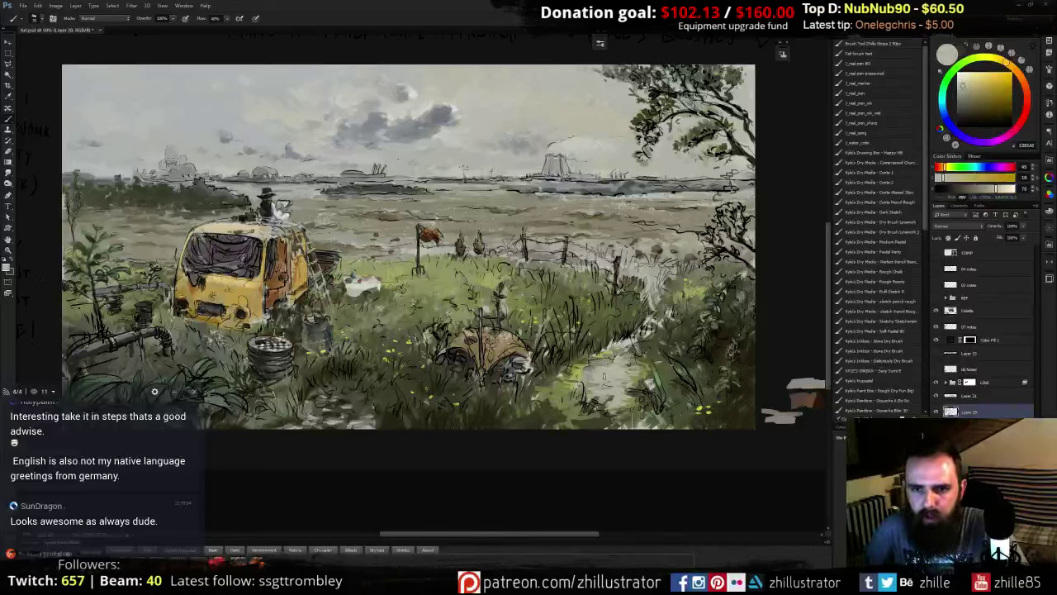
{"action": "left_click", "coordinate": [595, 359], "text": "alt"}
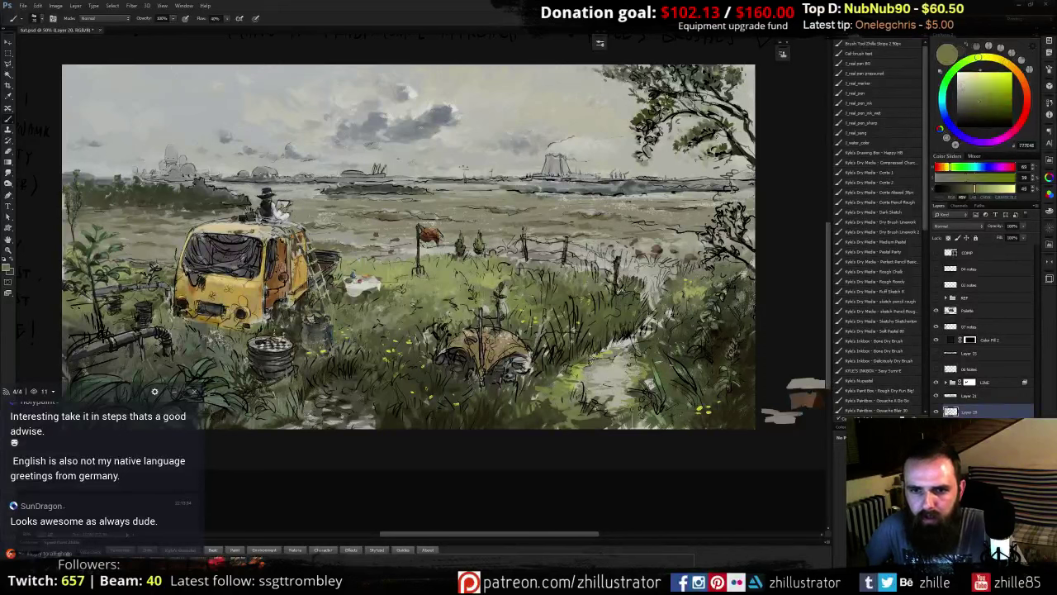
{"action": "left_click", "coordinate": [601, 371], "text": "alt"}
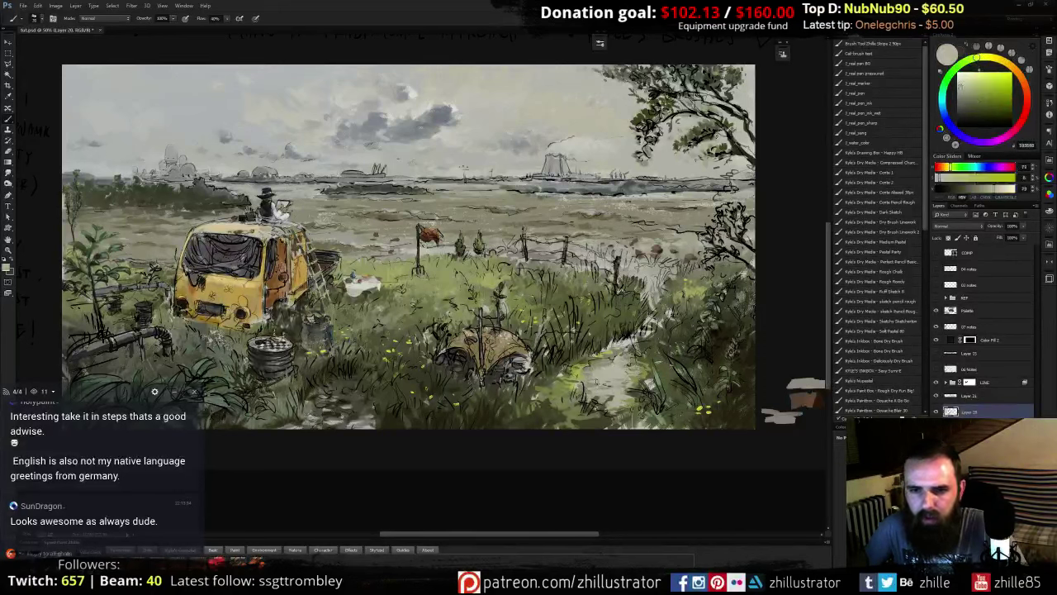
{"action": "left_click_drag", "start_coordinate": [616, 406], "coordinate": [626, 414]}
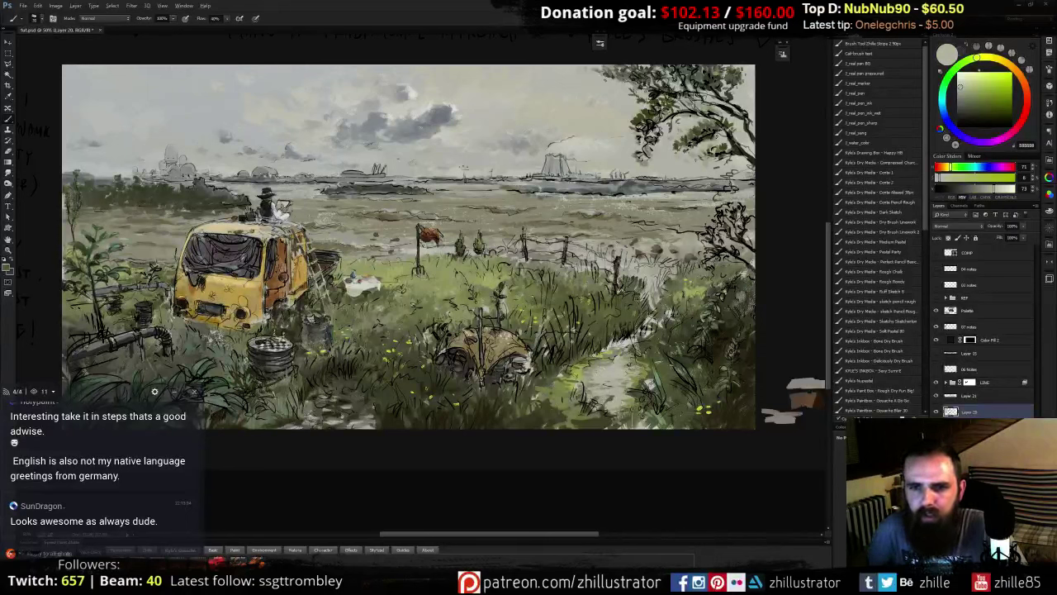
- Refine the far end of the footpath and the grass beside it with grey-greens and olive green sampled there
{"action": "left_click", "coordinate": [659, 304], "text": "alt"}
{"action": "left_click_drag", "start_coordinate": [658, 293], "coordinate": [652, 305]}
{"action": "left_click", "coordinate": [648, 290], "text": "alt"}
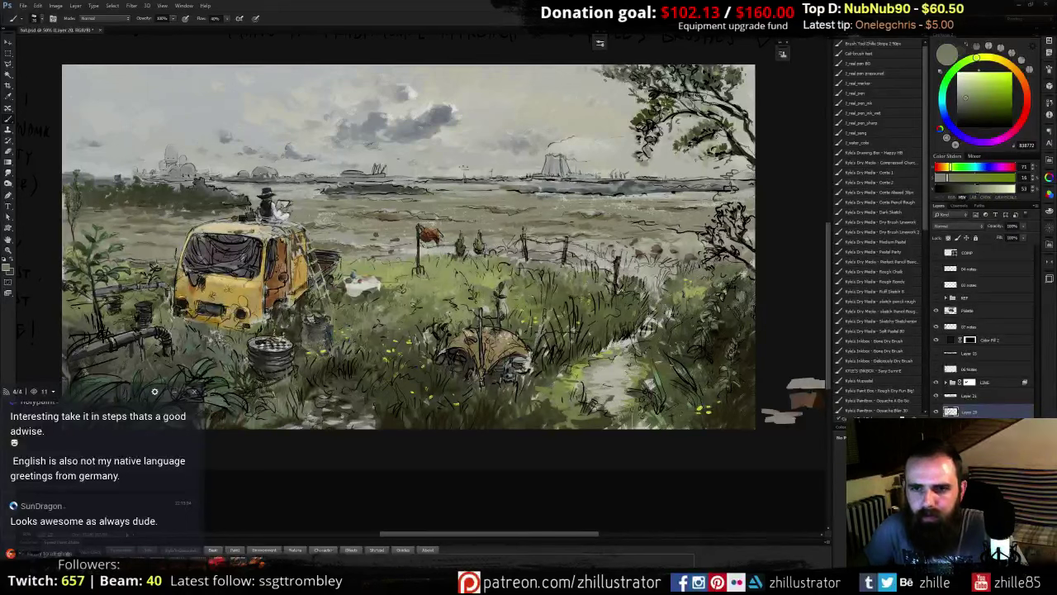
{"action": "left_click_drag", "start_coordinate": [649, 327], "coordinate": [643, 334]}
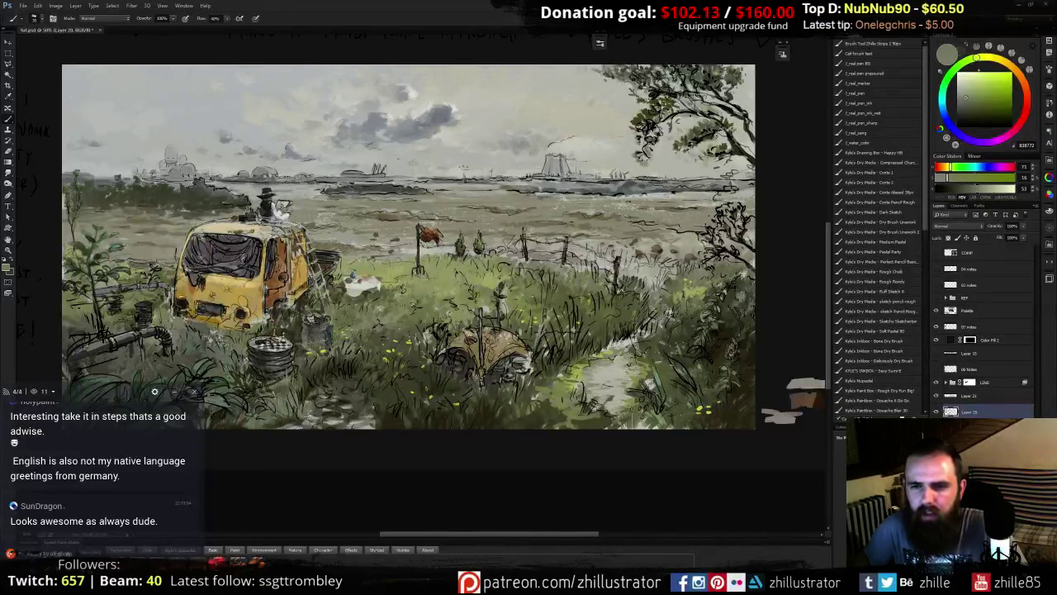
{"action": "left_click", "coordinate": [649, 329], "text": "alt"}
{"action": "left_click", "coordinate": [651, 326], "text": "alt"}
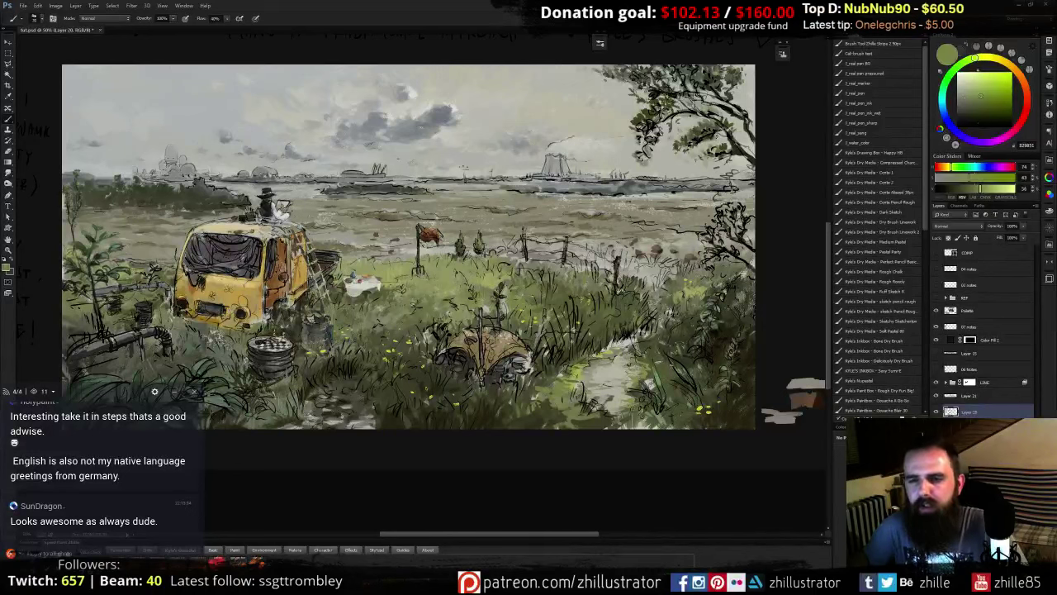
- Hide the line-art group and touch up the tree foliage and the meadow above the tan car wreck with colours sampled there
{"action": "left_click", "coordinate": [936, 382]}
{"action": "left_click", "coordinate": [691, 97], "text": "alt"}
{"action": "left_click", "coordinate": [690, 96], "text": "alt"}
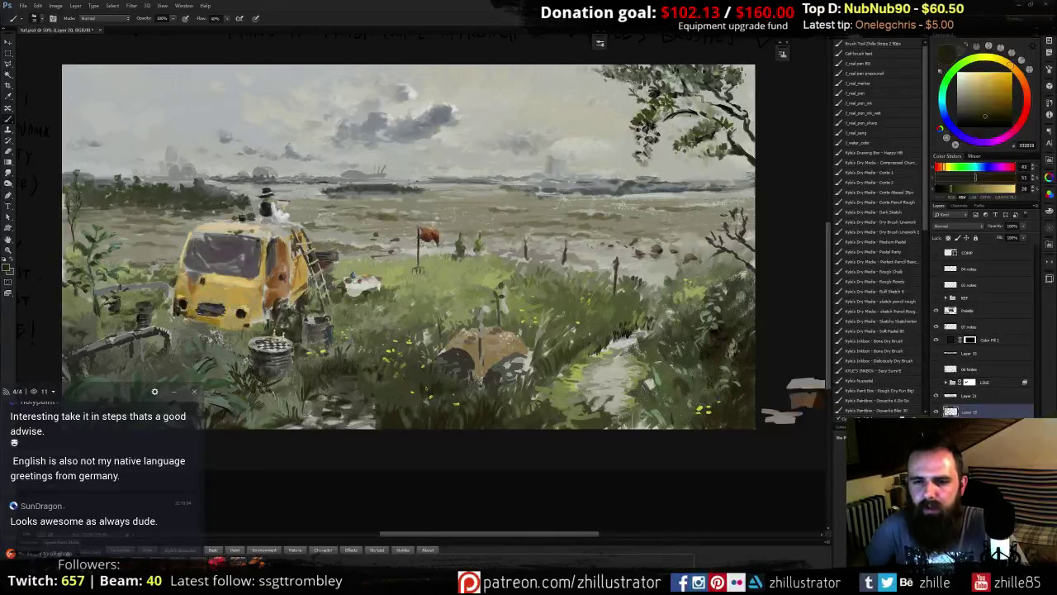
{"action": "left_click", "coordinate": [446, 285], "text": "alt"}
{"action": "left_click", "coordinate": [446, 285], "text": "alt"}
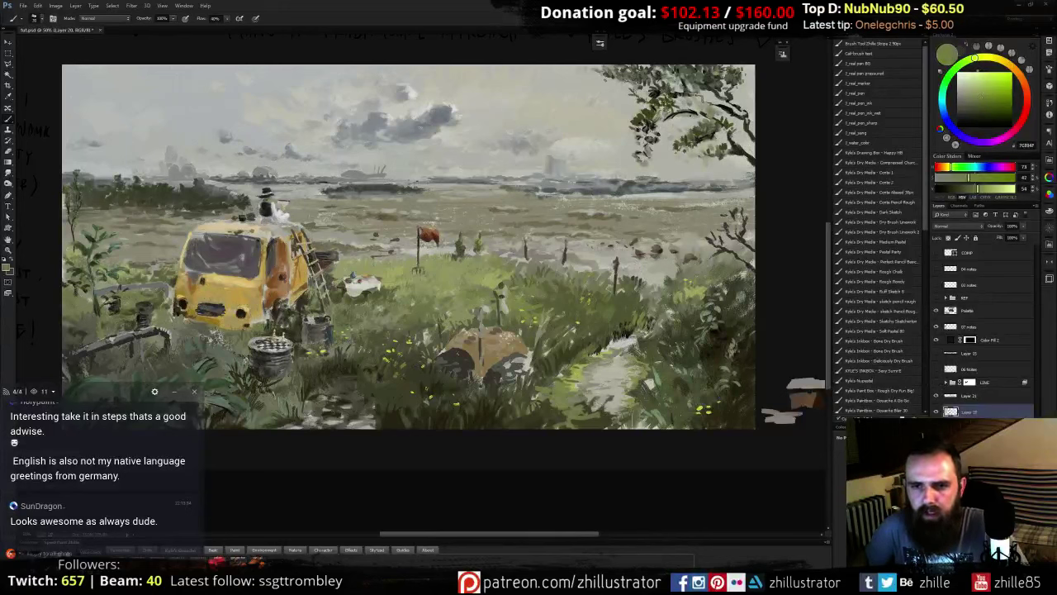
{"action": "left_click", "coordinate": [462, 307], "text": "alt"}
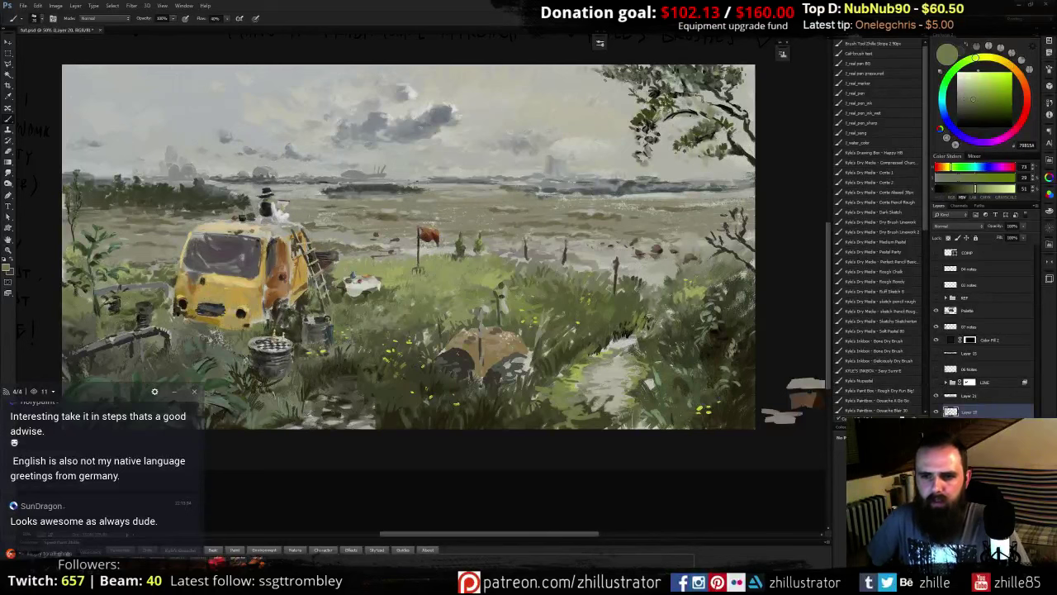
{"action": "left_click", "coordinate": [512, 310], "text": "alt"}
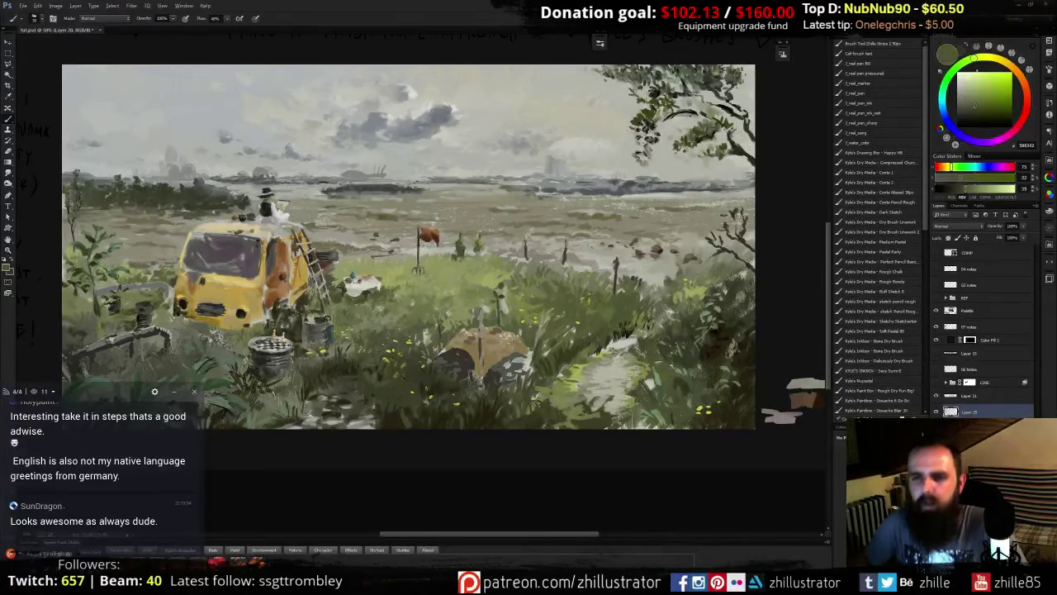
- Rework the upper stretch of the footpath and its grassy edge with sampled grey-browns, pale grey and olive greens
{"action": "left_click", "coordinate": [612, 350], "text": "alt"}
{"action": "left_click", "coordinate": [615, 348], "text": "alt"}
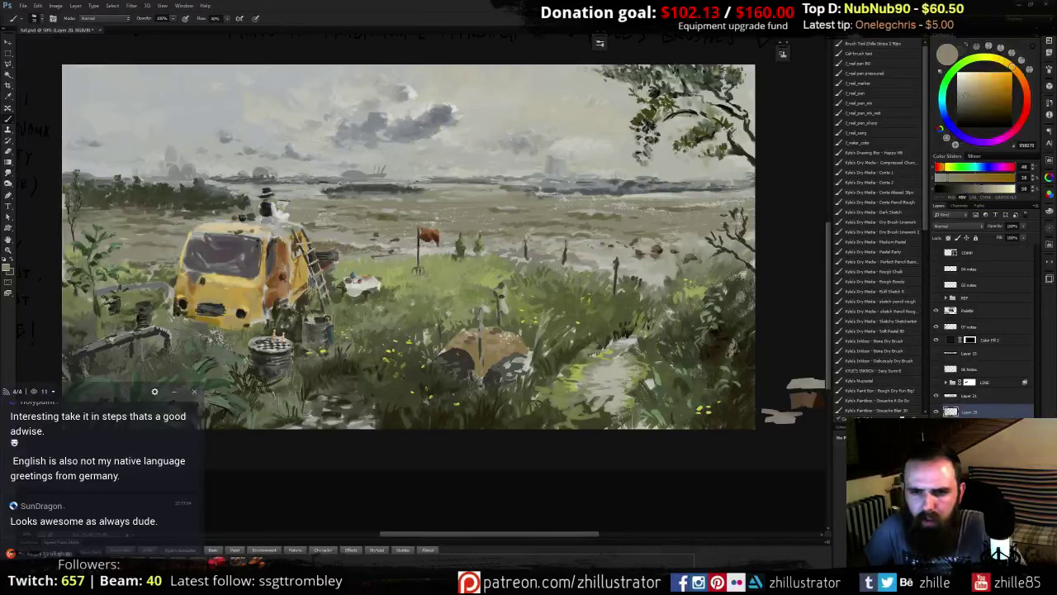
{"action": "left_click", "coordinate": [597, 354], "text": "alt"}
{"action": "left_click", "coordinate": [600, 364], "text": "alt"}
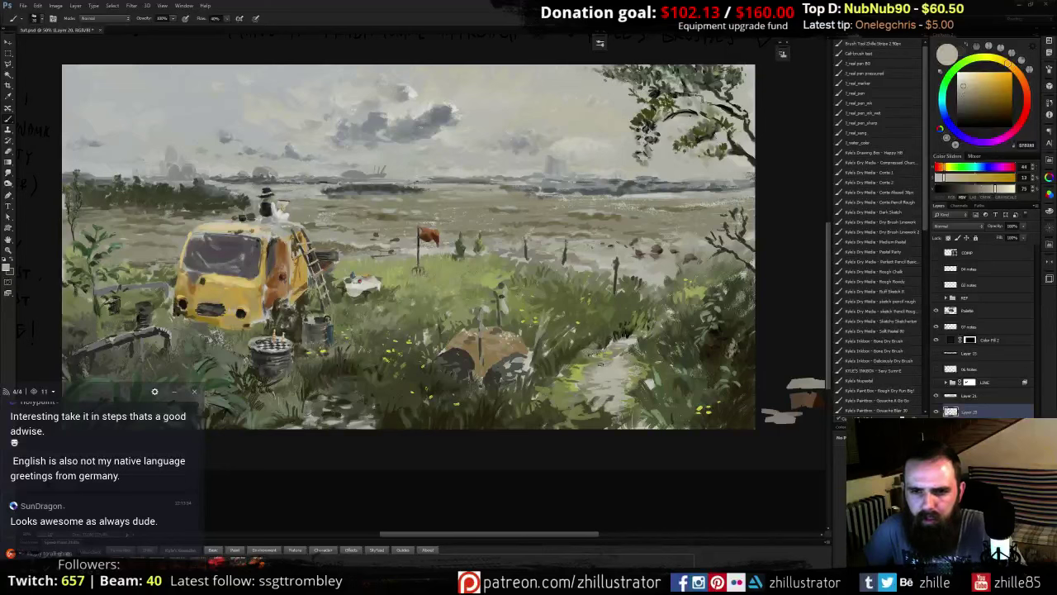
{"action": "left_click", "coordinate": [604, 354], "text": "alt"}
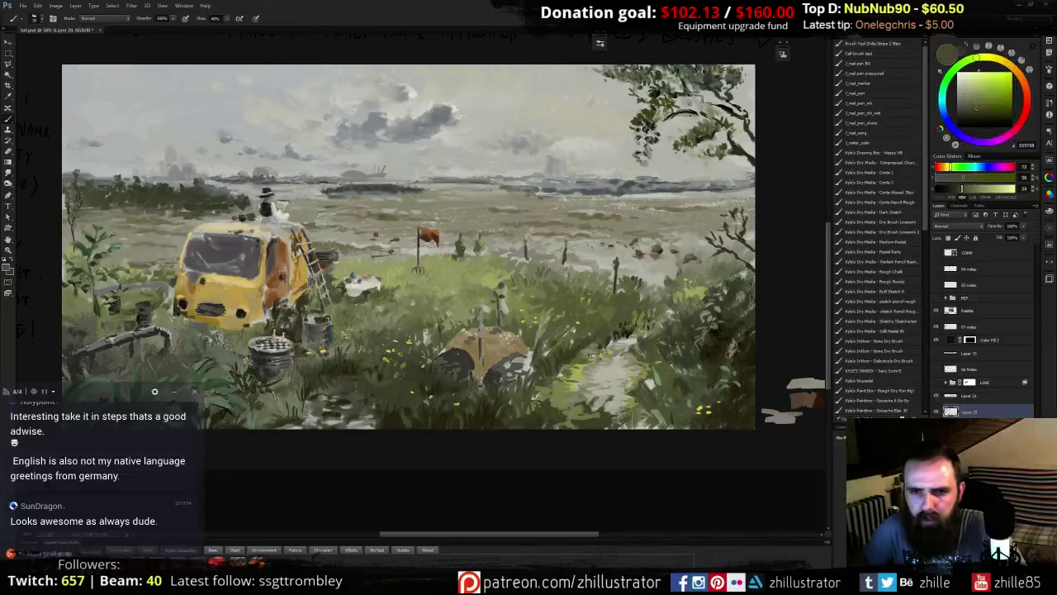
{"action": "left_click", "coordinate": [597, 355], "text": "alt"}
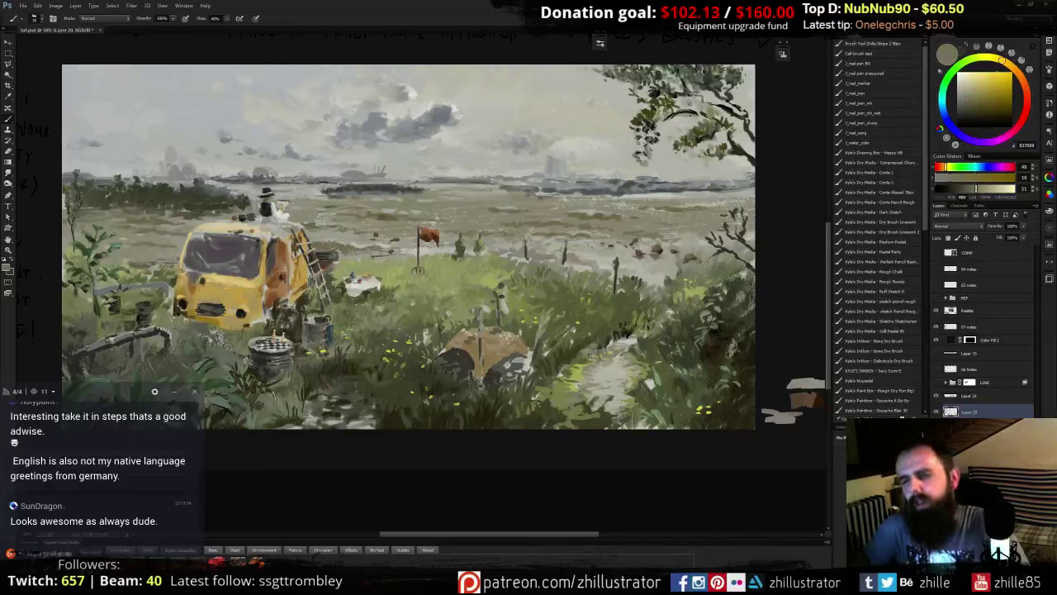
{"action": "left_click", "coordinate": [604, 356], "text": "alt"}
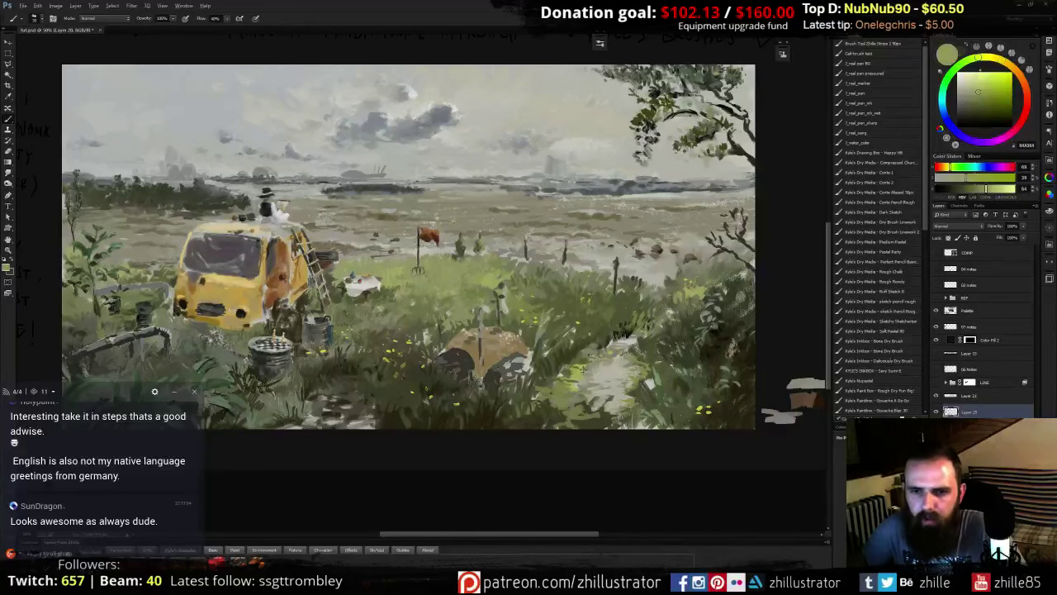
{"action": "left_click", "coordinate": [601, 361], "text": "alt"}
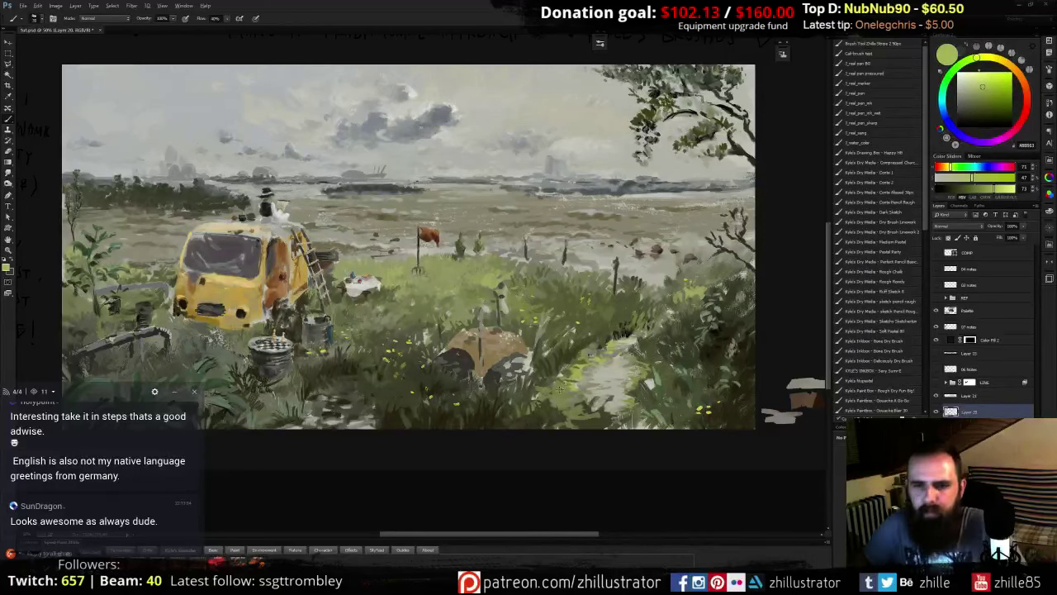
- Paint grass tufts over the middle of the footpath's edge, alternating sampled yellow-greens with the path's light grey
{"action": "left_click", "coordinate": [585, 384], "text": "alt"}
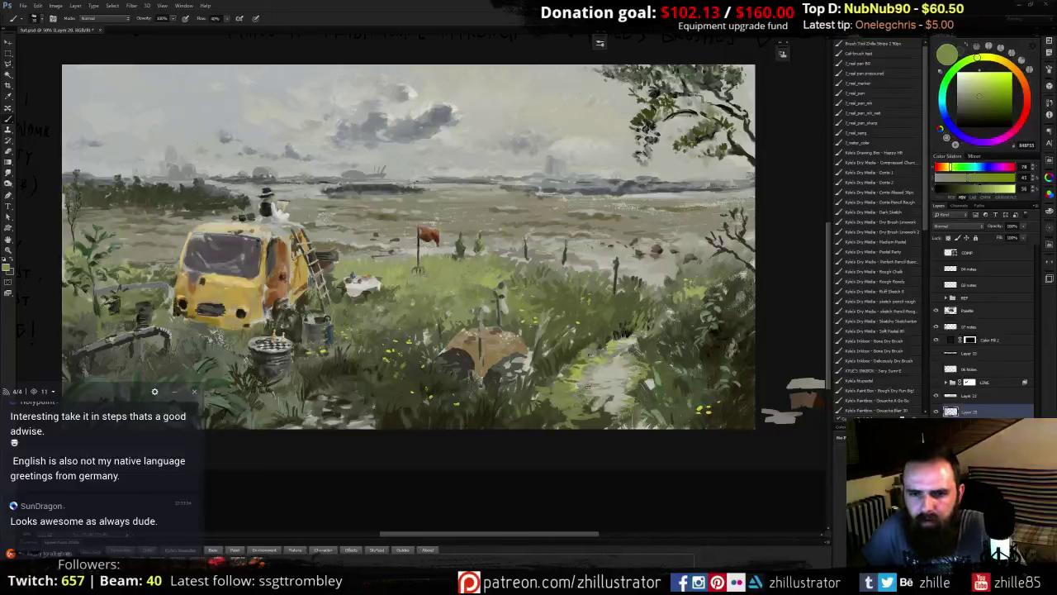
{"action": "left_click", "coordinate": [599, 375], "text": "alt"}
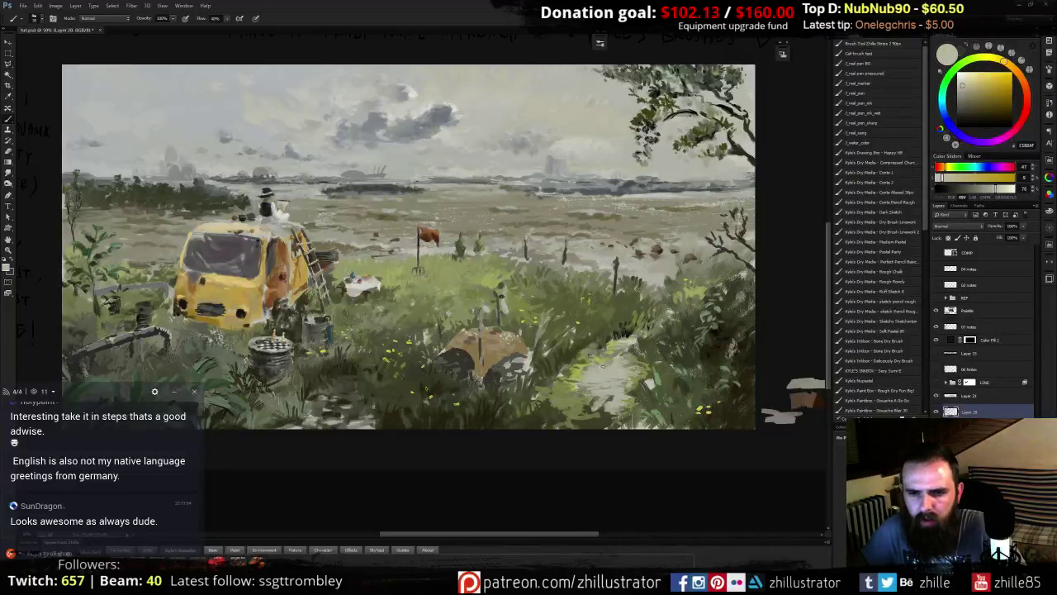
{"action": "left_click", "coordinate": [611, 107], "text": "alt"}
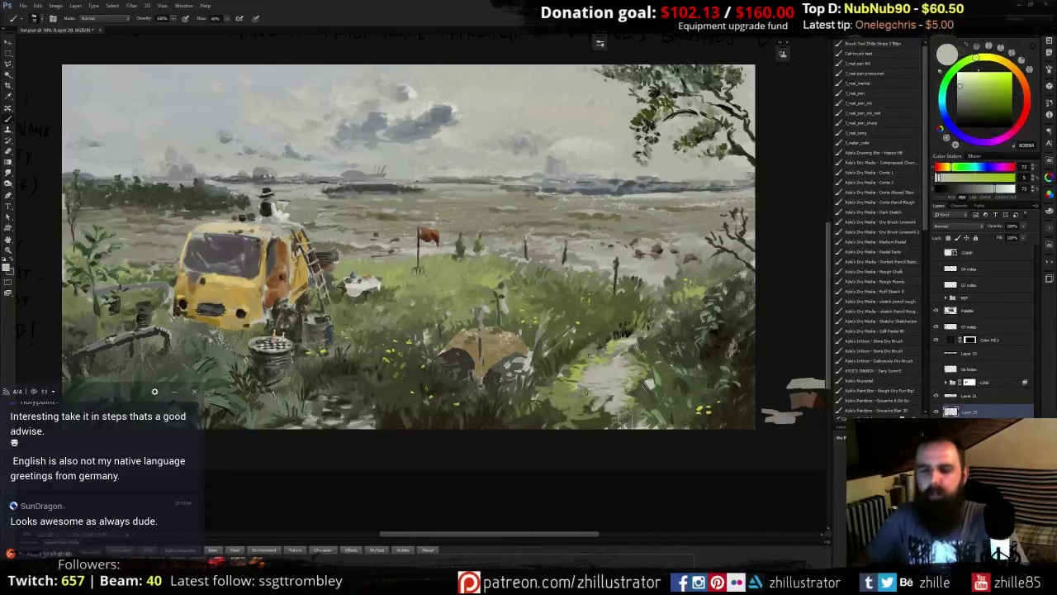
{"action": "left_click", "coordinate": [591, 401], "text": "alt"}
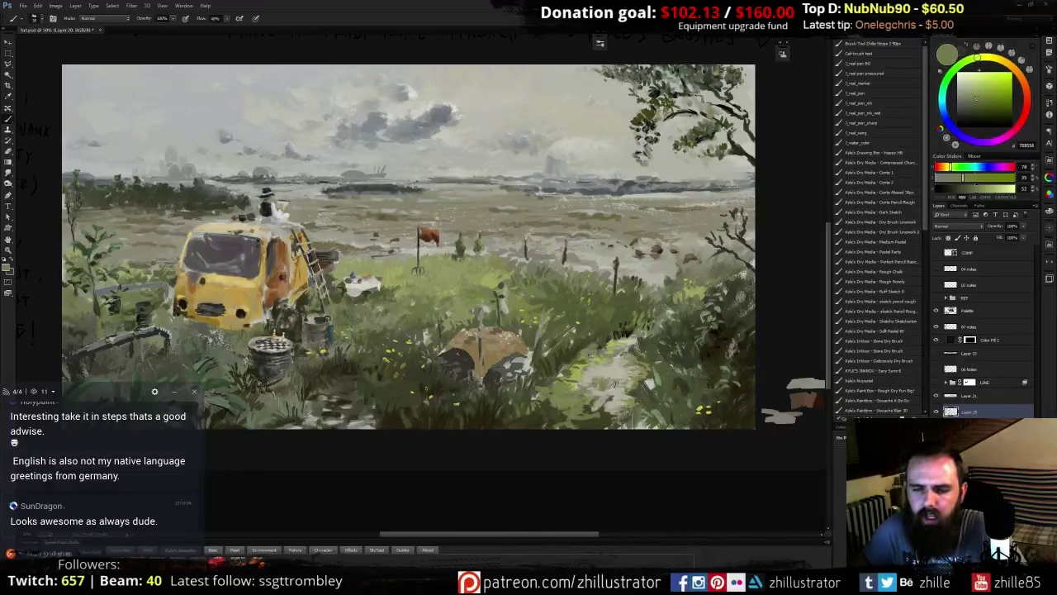
{"action": "left_click", "coordinate": [605, 381], "text": "alt"}
{"action": "left_click", "coordinate": [602, 397], "text": "alt"}
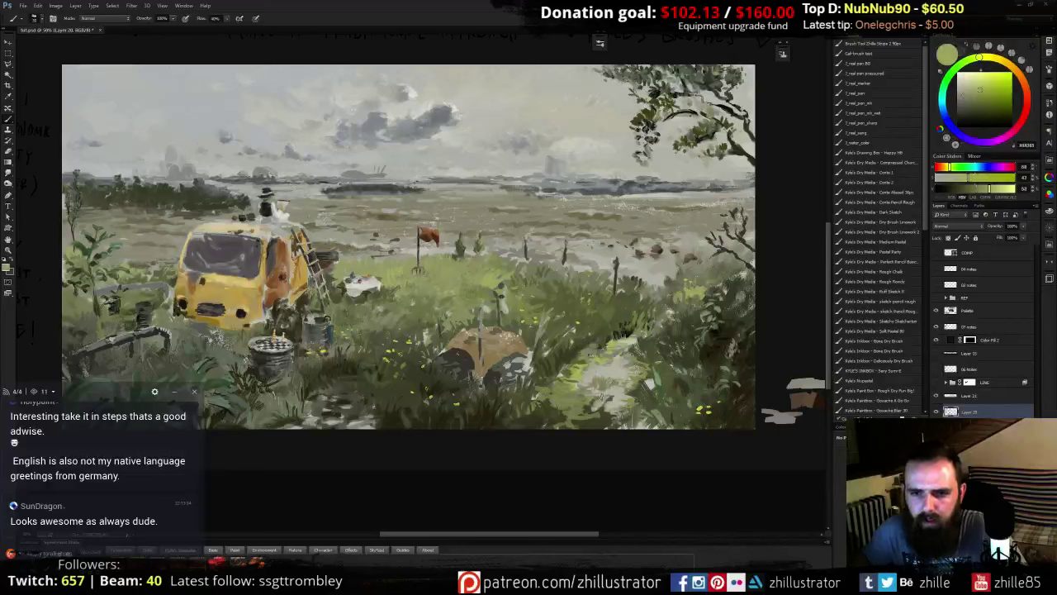
- Break up the footpath's surface with warm grey-brown and pale grey patches sampled from the path
{"action": "left_click", "coordinate": [616, 354], "text": "alt"}
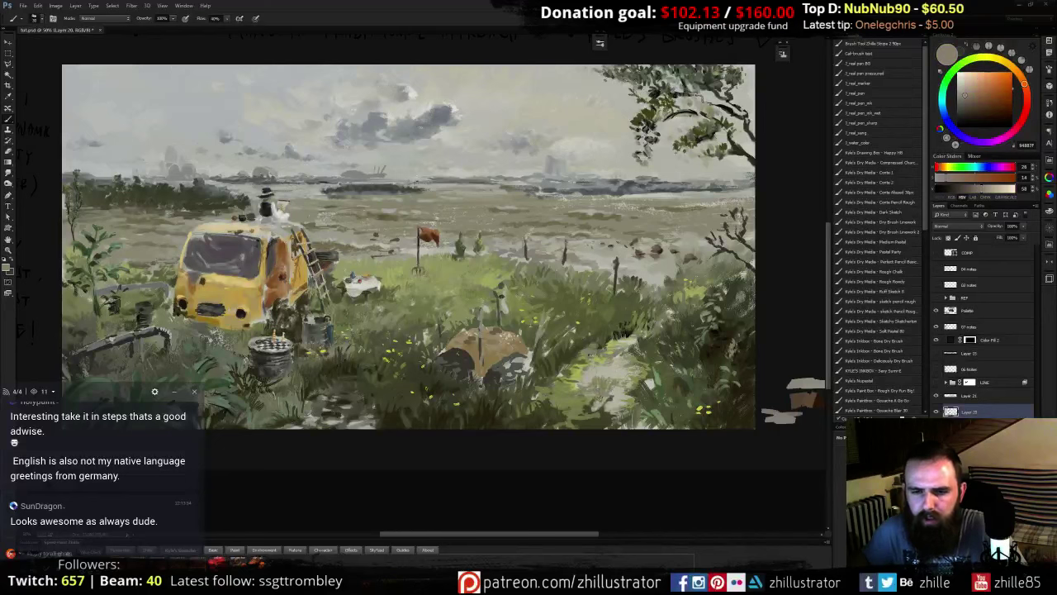
{"action": "left_click", "coordinate": [586, 384], "text": "alt"}
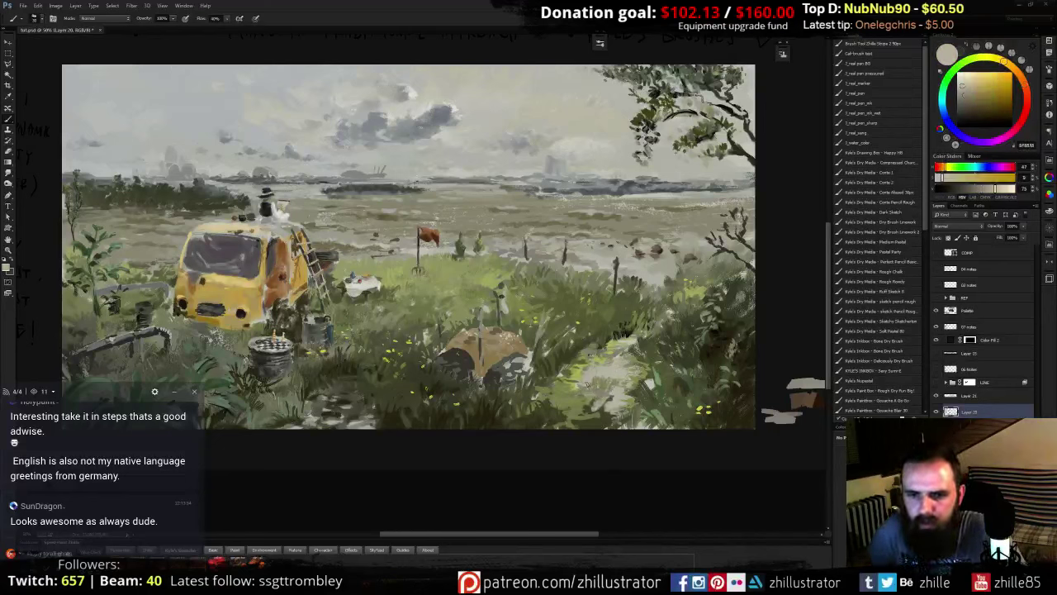
{"action": "left_click", "coordinate": [610, 393], "text": "alt"}
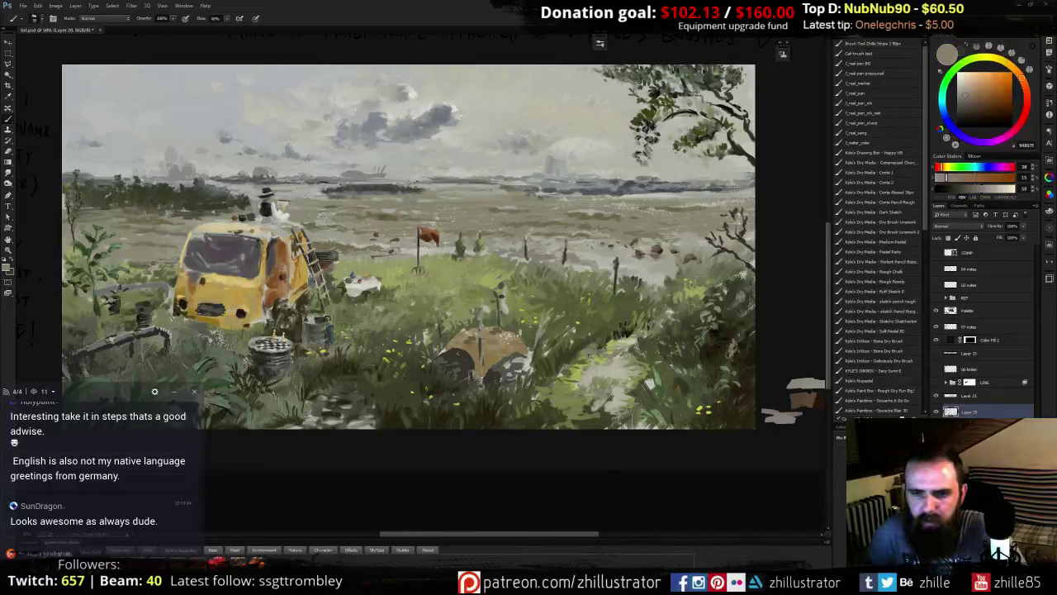
{"action": "left_click", "coordinate": [605, 385], "text": "alt"}
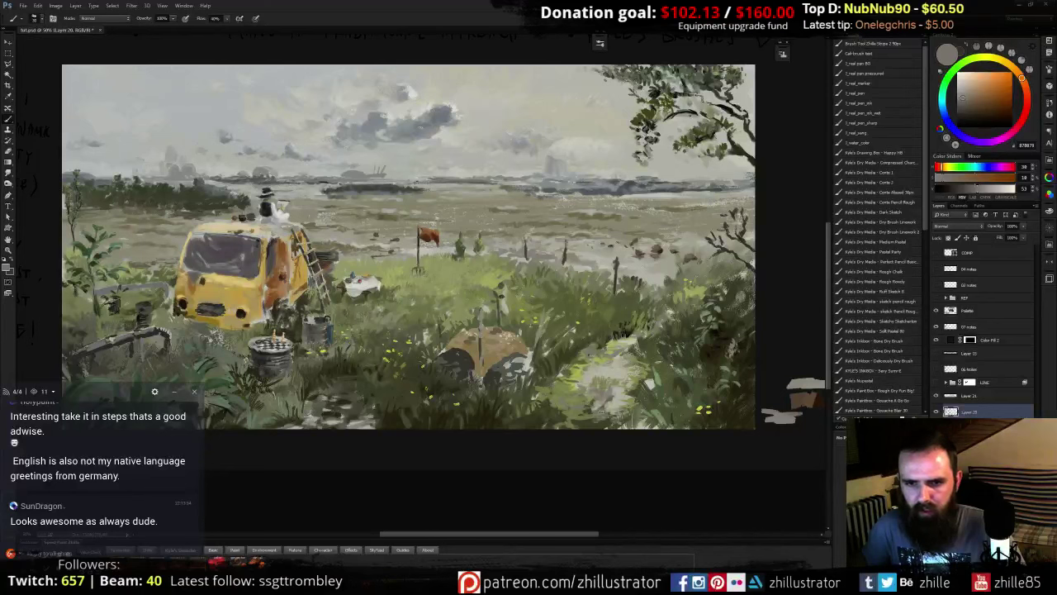
- Check the painting with the line art on and off, and darken the grass beside the near footpath with sampled dark olive
{"action": "left_click", "coordinate": [936, 384]}
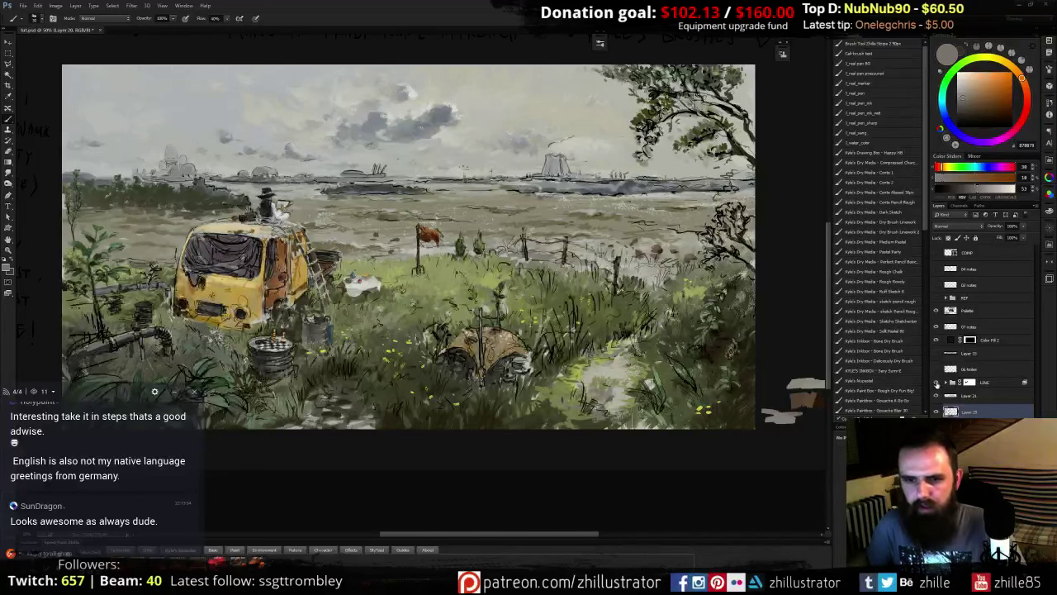
{"action": "left_click", "coordinate": [936, 383]}
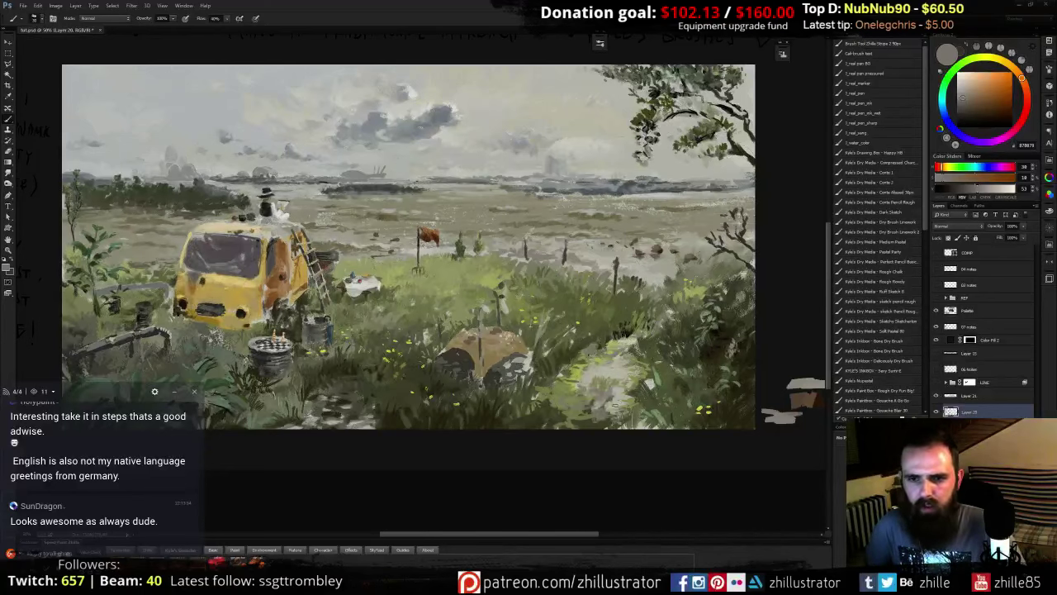
{"action": "left_click", "coordinate": [615, 397], "text": "alt"}
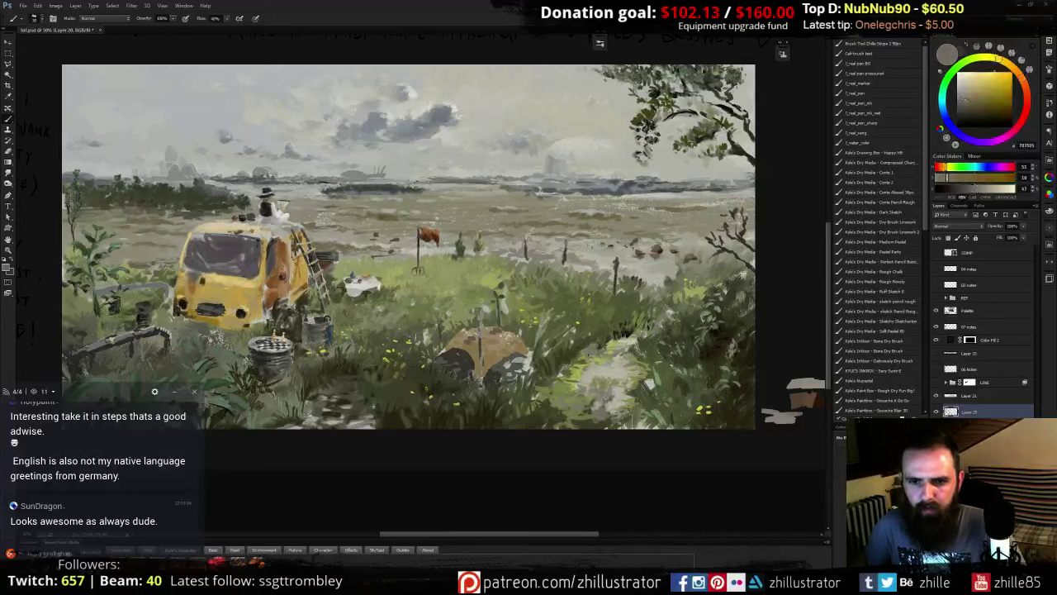
{"action": "left_click", "coordinate": [612, 399], "text": "alt"}
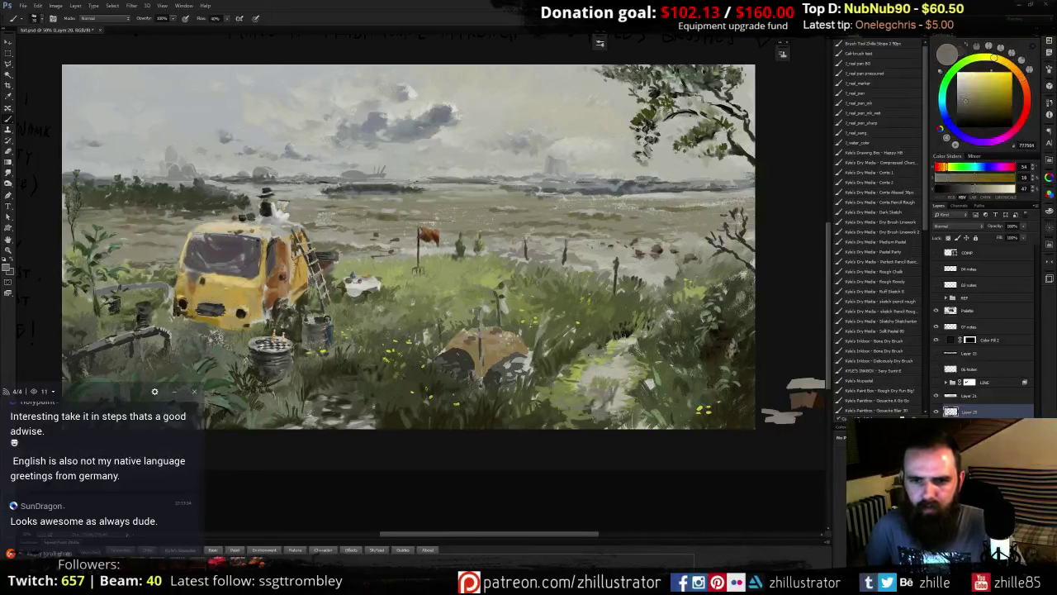
{"action": "left_click", "coordinate": [595, 409], "text": "alt"}
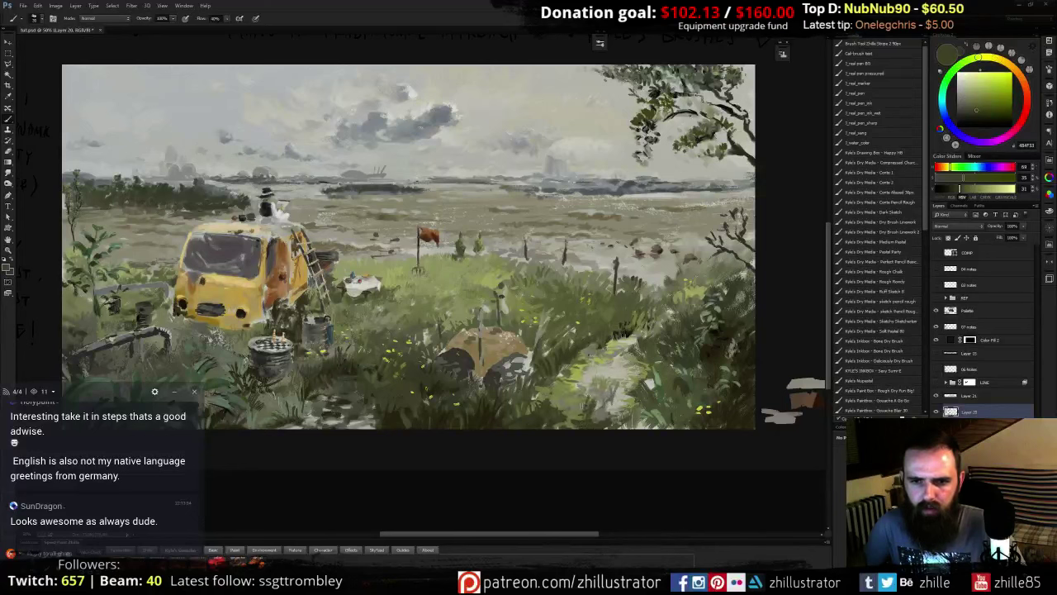
{"action": "left_click_drag", "start_coordinate": [581, 389], "coordinate": [577, 411]}
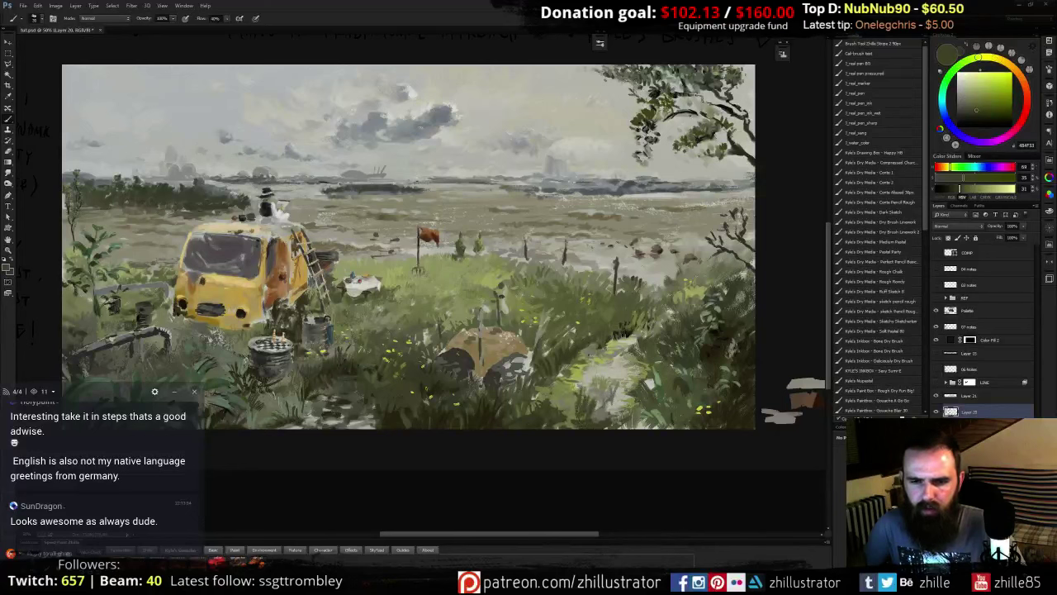
- Paint olive-grey and pale grey strokes sampled from the painting over the near end of the footpath
{"action": "left_click", "coordinate": [612, 408], "text": "alt"}
{"action": "left_click", "coordinate": [612, 408], "text": "alt"}
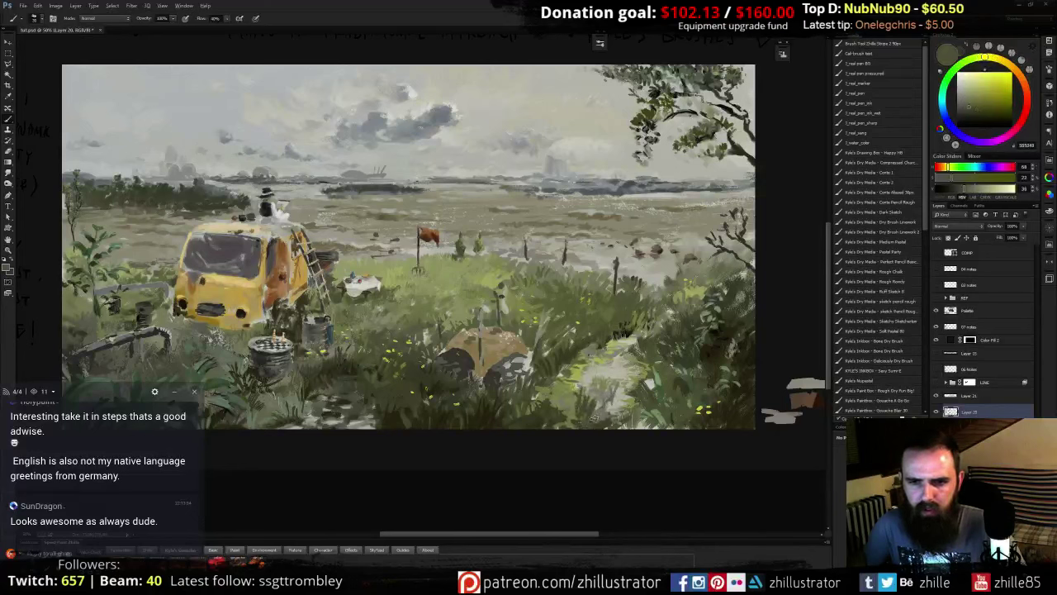
{"action": "left_click", "coordinate": [597, 427], "text": "alt"}
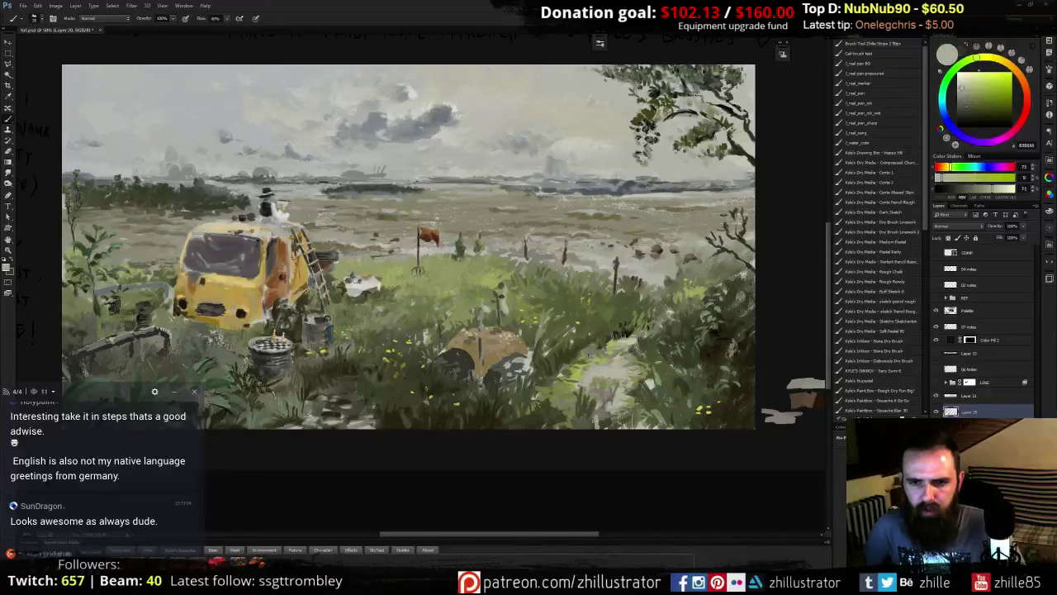
{"action": "left_click", "coordinate": [598, 426], "text": "alt"}
{"action": "left_click", "coordinate": [609, 406], "text": "alt"}
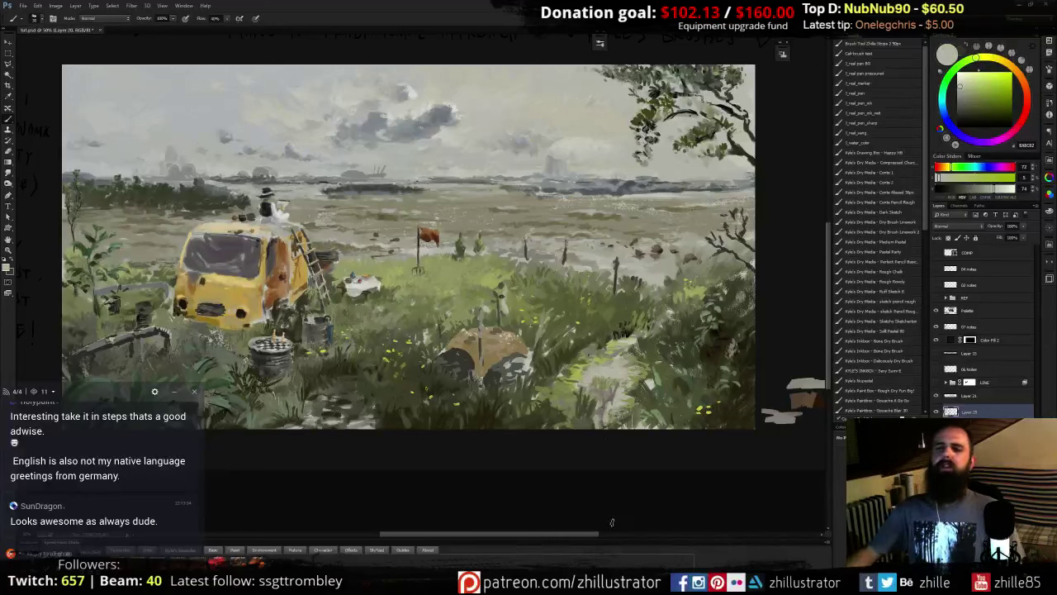
{"action": "left_click", "coordinate": [613, 406], "text": "alt"}
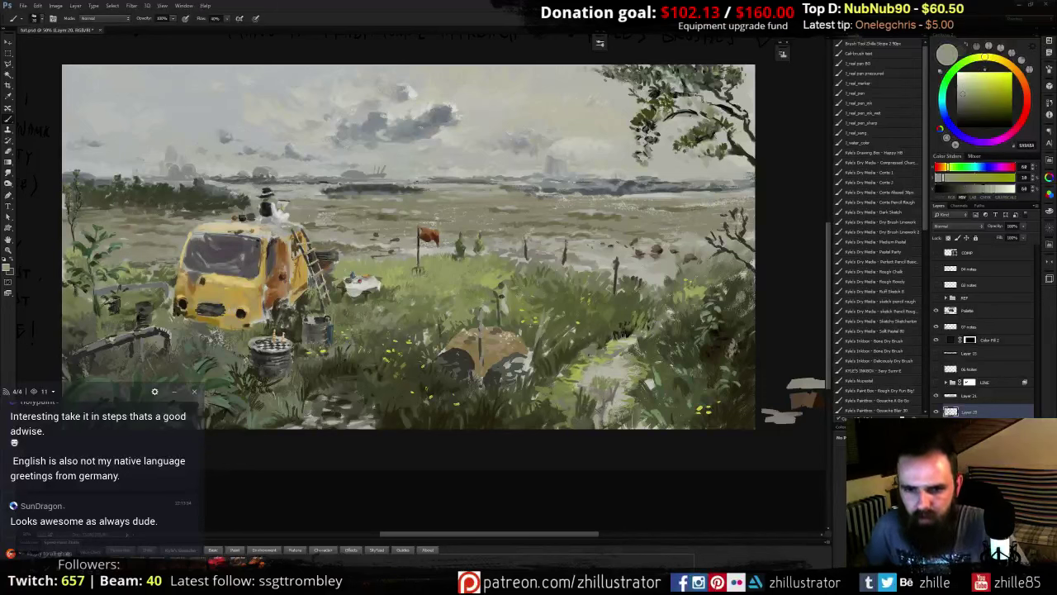
- Vary the near footpath's surface with sampled light grey and warm grey-brown, adding touches of dark olive
{"action": "left_click", "coordinate": [598, 408], "text": "alt"}
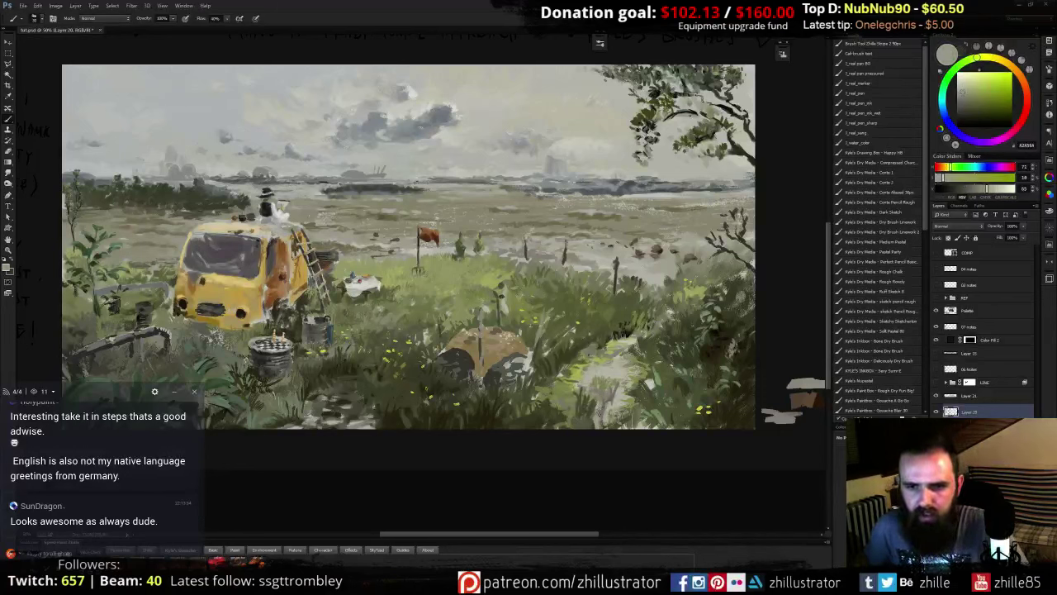
{"action": "left_click", "coordinate": [601, 408], "text": "alt"}
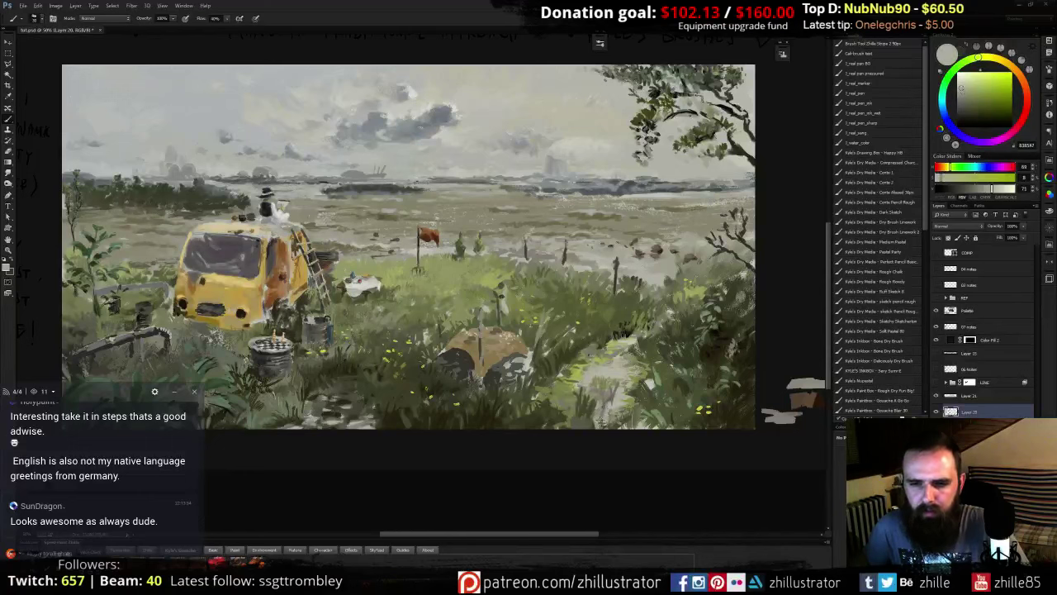
{"action": "left_click", "coordinate": [604, 413], "text": "alt"}
{"action": "left_click", "coordinate": [601, 413], "text": "alt"}
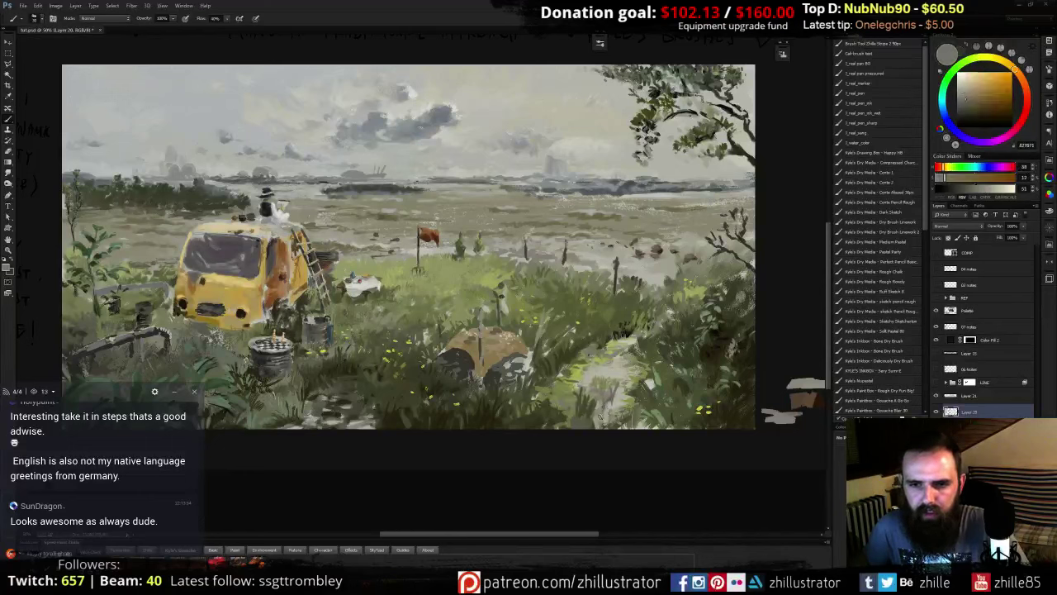
{"action": "left_click", "coordinate": [595, 407], "text": "alt"}
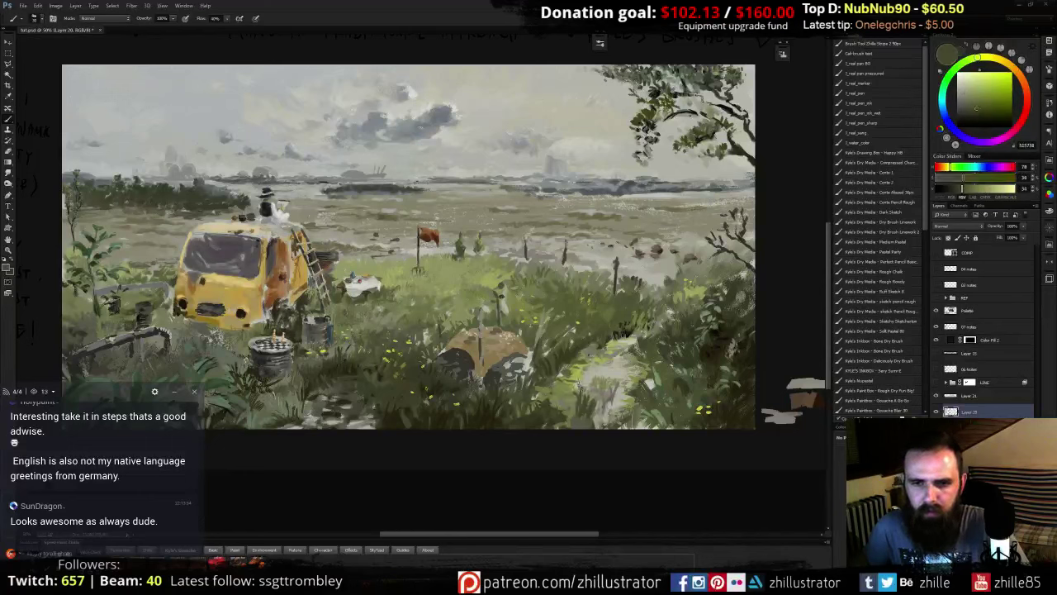
- Blend the near footpath into the adjoining grass with sampled muted green, warm grey and grey-olive strokes
{"action": "left_click", "coordinate": [570, 384], "text": "alt"}
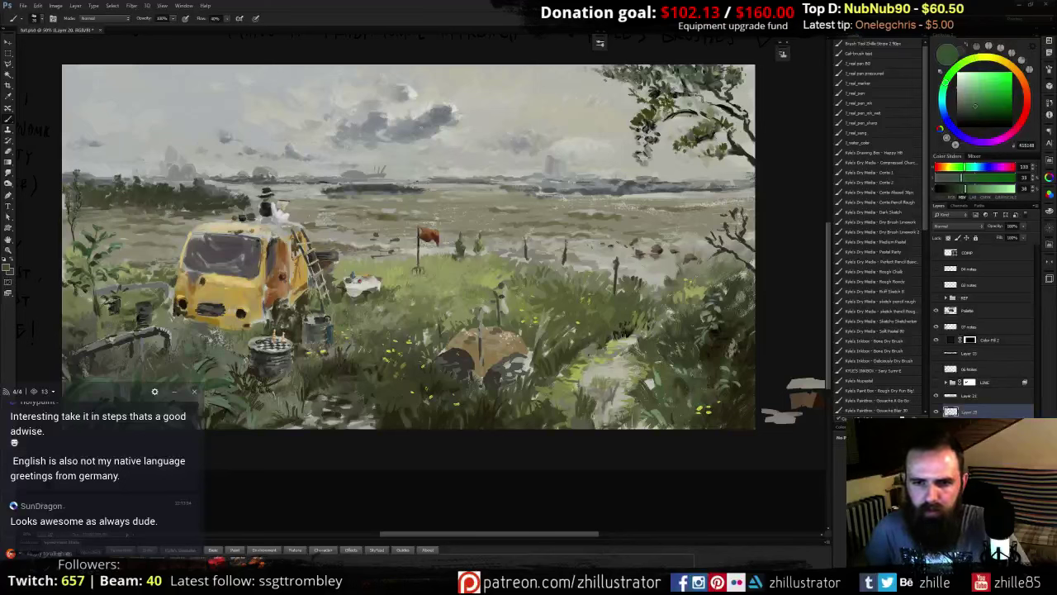
{"action": "left_click", "coordinate": [595, 416], "text": "alt"}
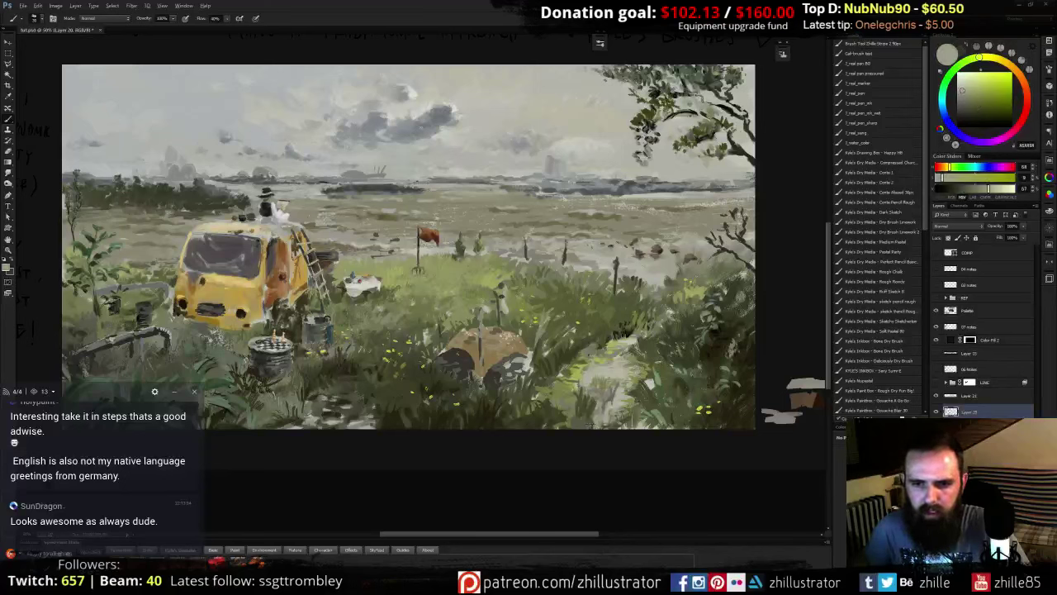
{"action": "left_click", "coordinate": [583, 423], "text": "alt"}
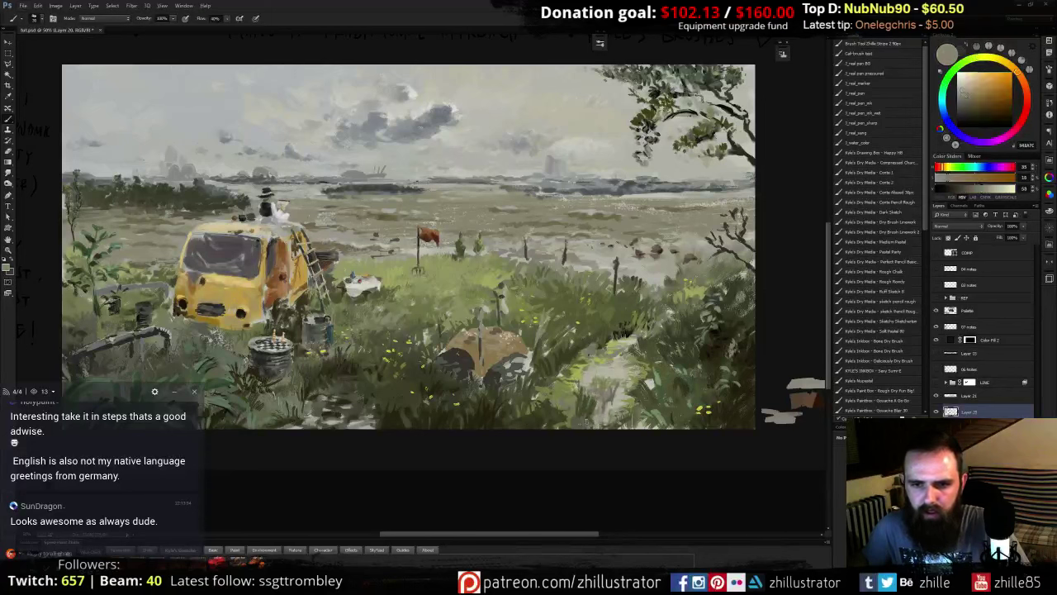
{"action": "left_click", "coordinate": [586, 421], "text": "alt"}
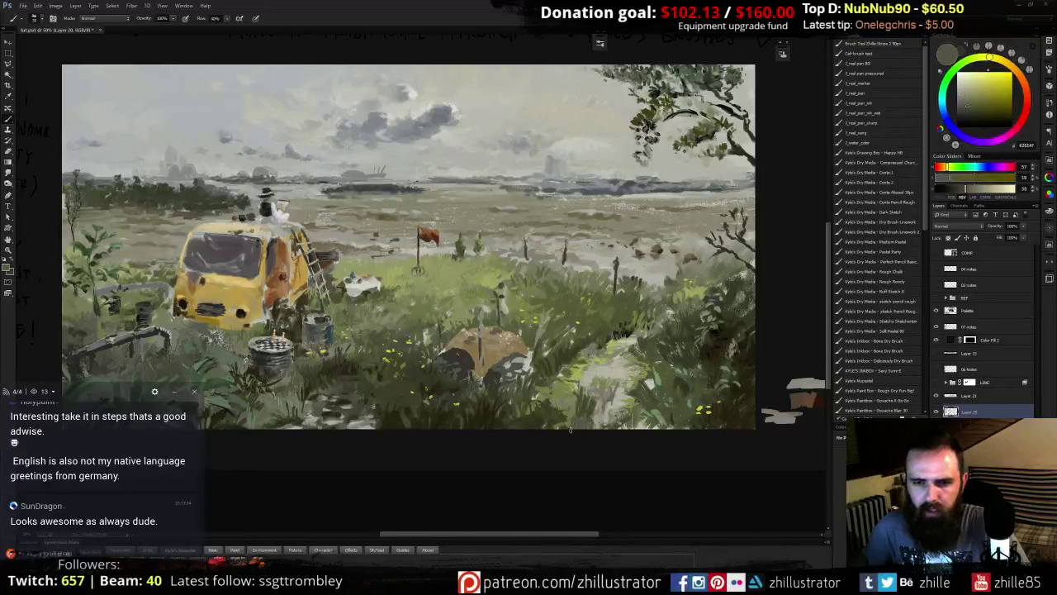
{"action": "left_click", "coordinate": [589, 374], "text": "alt"}
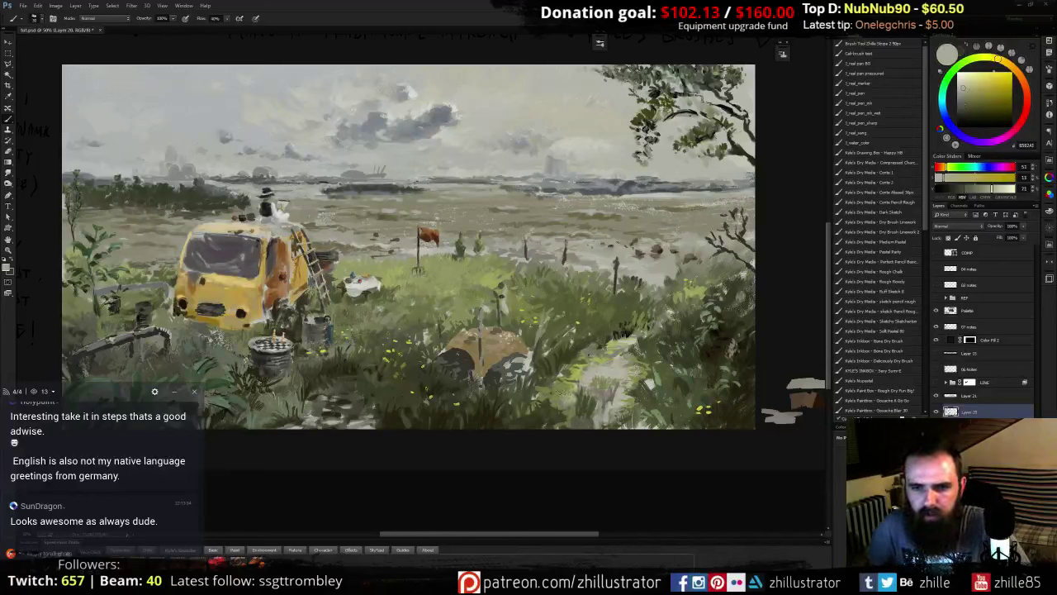
- Reshape the left edge of the near footpath with alternating sampled grey-olive and dark olive strokes
{"action": "left_click", "coordinate": [565, 393], "text": "alt"}
{"action": "left_click", "coordinate": [567, 397], "text": "alt"}
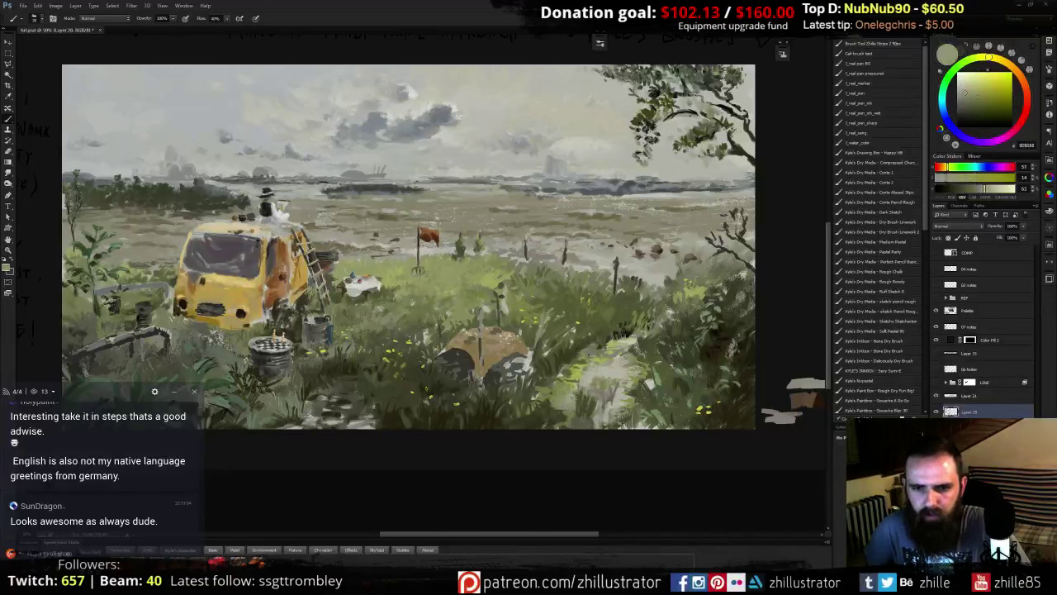
{"action": "left_click", "coordinate": [567, 395], "text": "alt"}
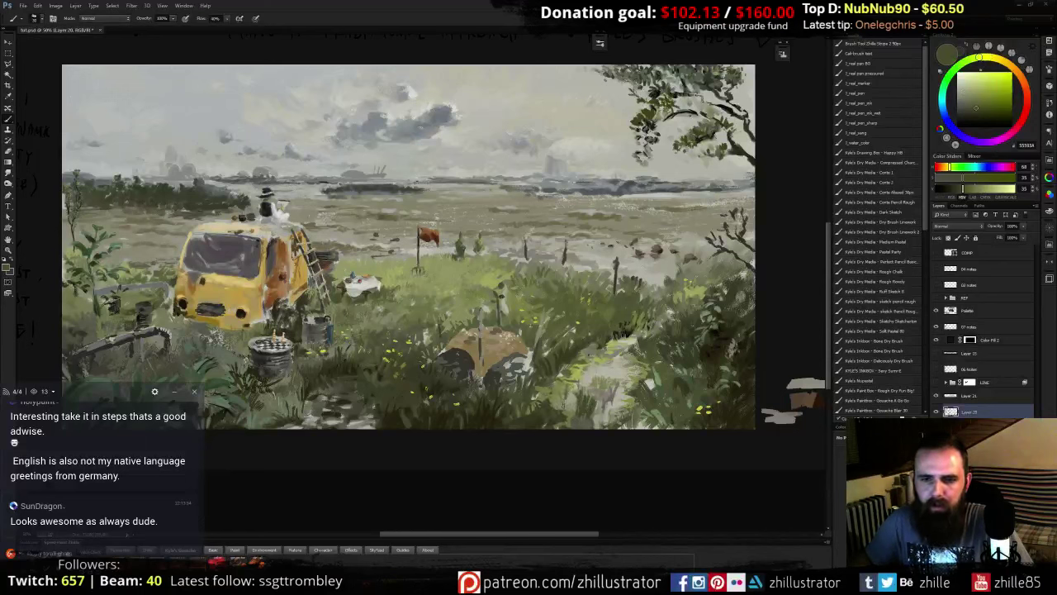
{"action": "left_click", "coordinate": [566, 402], "text": "alt"}
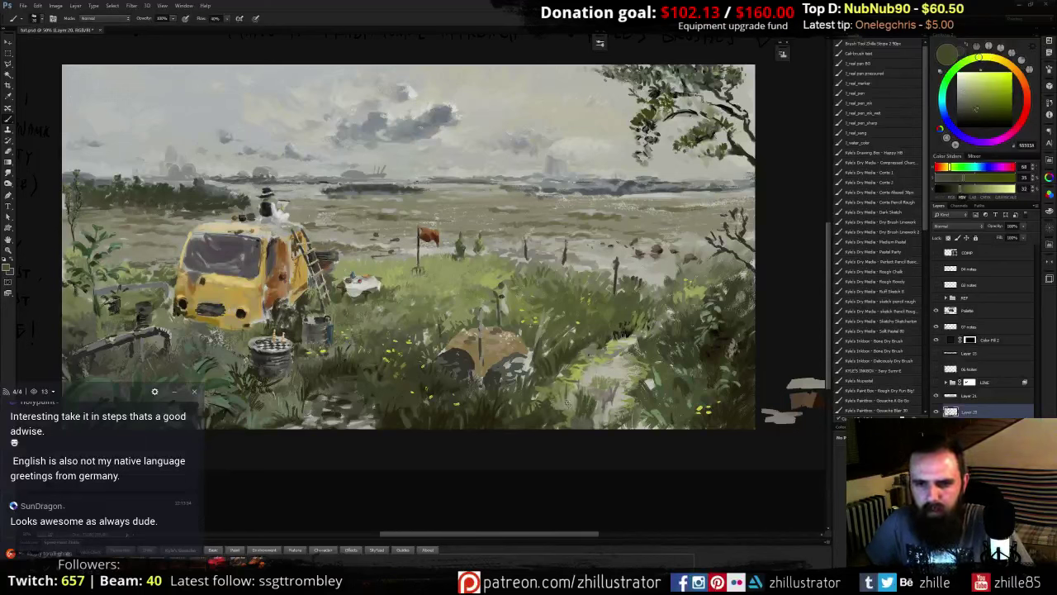
{"action": "left_click", "coordinate": [565, 404], "text": "alt"}
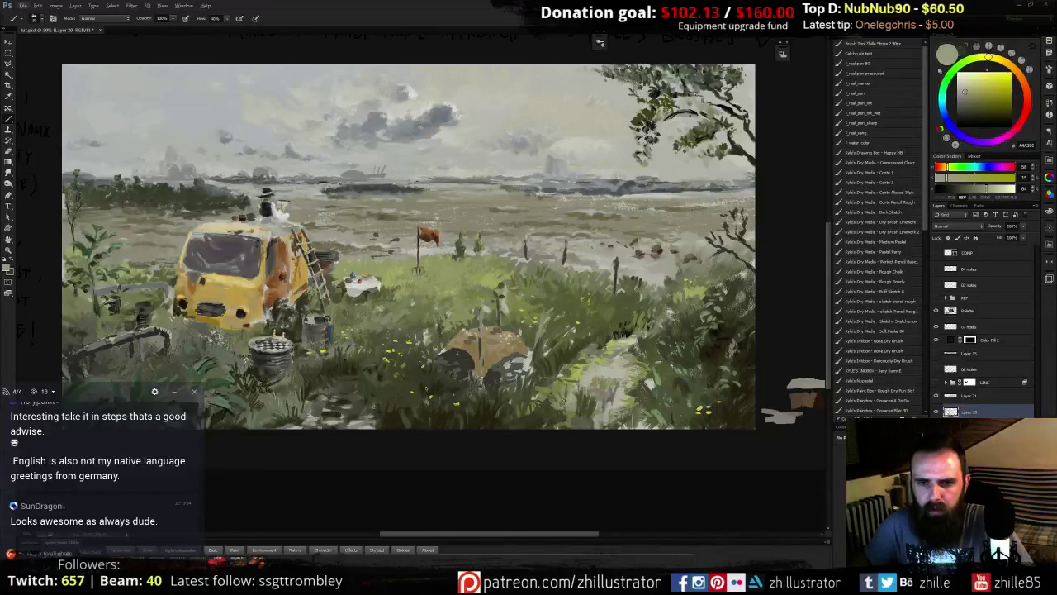
{"action": "left_click", "coordinate": [568, 403], "text": "alt"}
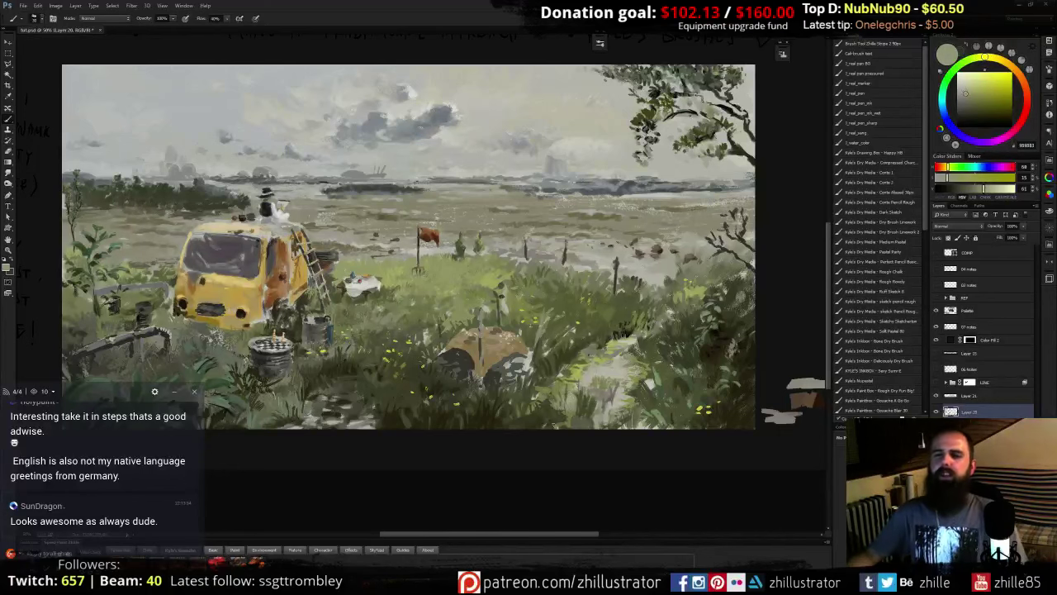
- Touch up the middle of the footpath with sampled dark green and warm brown-grey, darkening patches with grey-brown
{"action": "left_click", "coordinate": [607, 385], "text": "alt"}
{"action": "left_click", "coordinate": [605, 386], "text": "alt"}
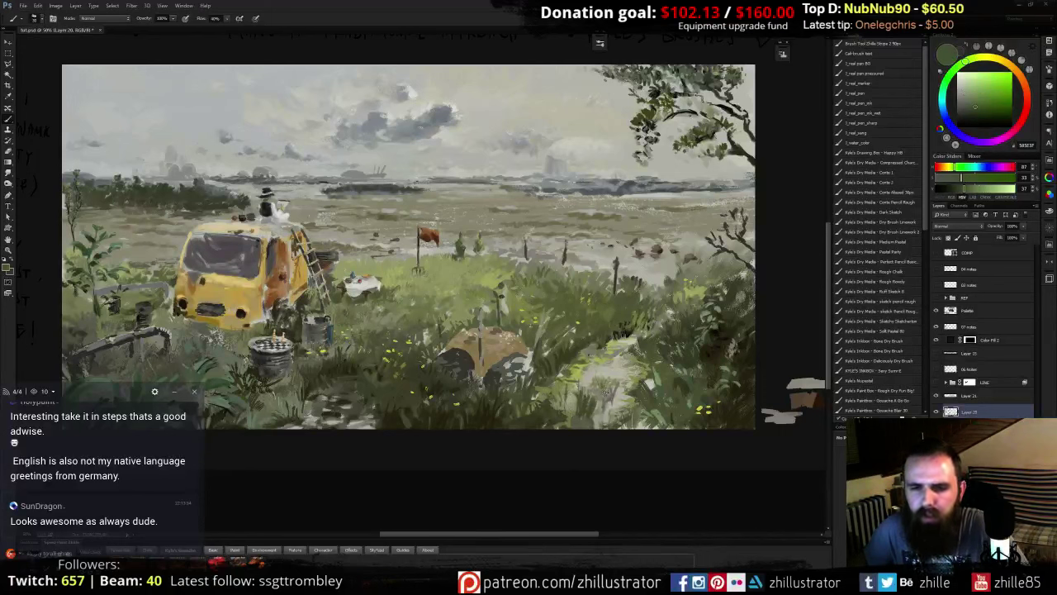
{"action": "left_click", "coordinate": [604, 392], "text": "alt"}
{"action": "left_click", "coordinate": [603, 392], "text": "alt"}
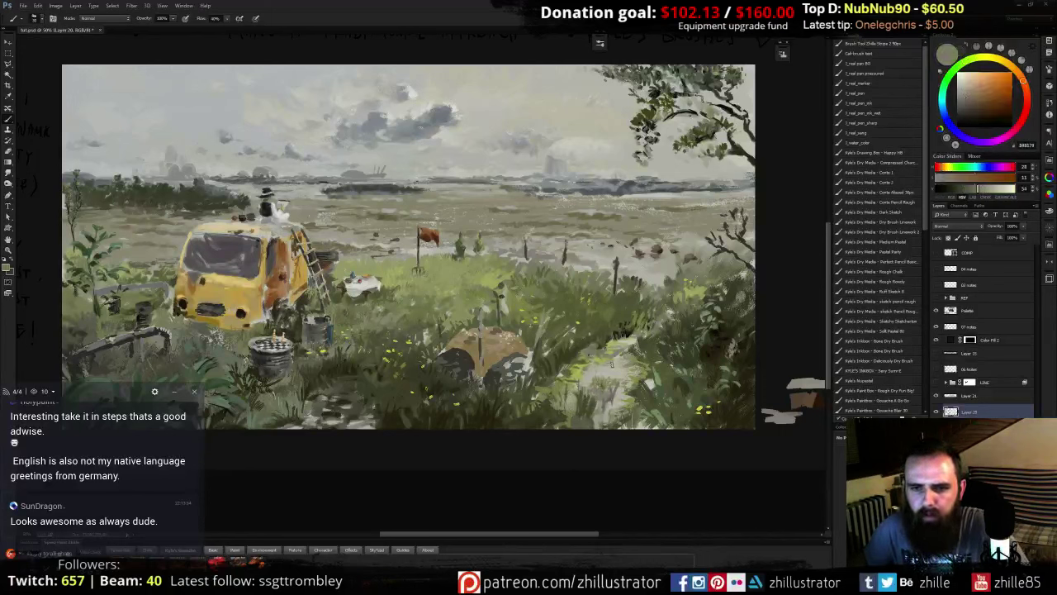
{"action": "left_click", "coordinate": [601, 350], "text": "alt"}
{"action": "left_click", "coordinate": [963, 103]}
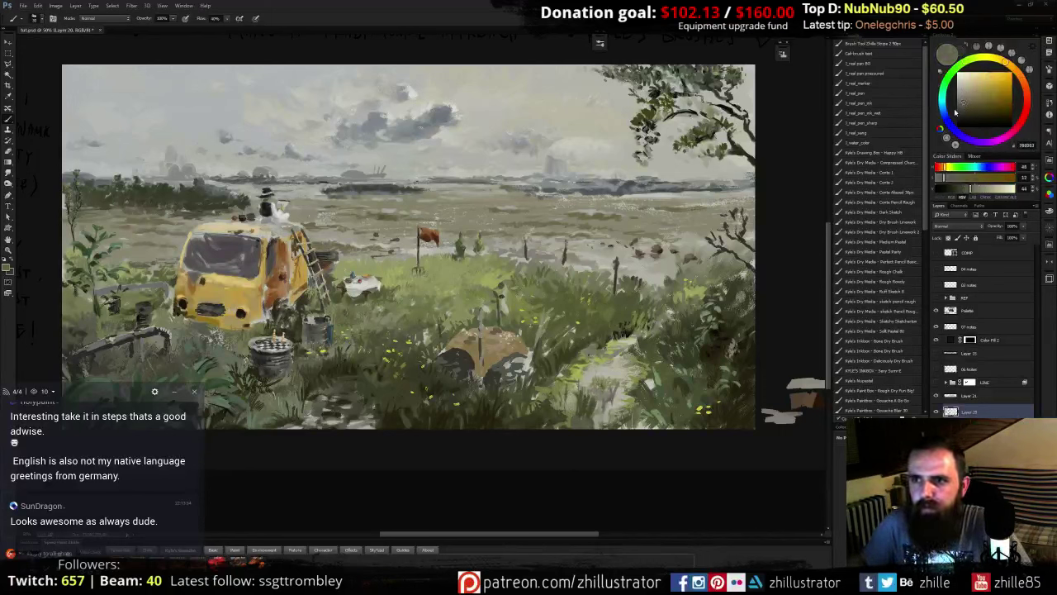
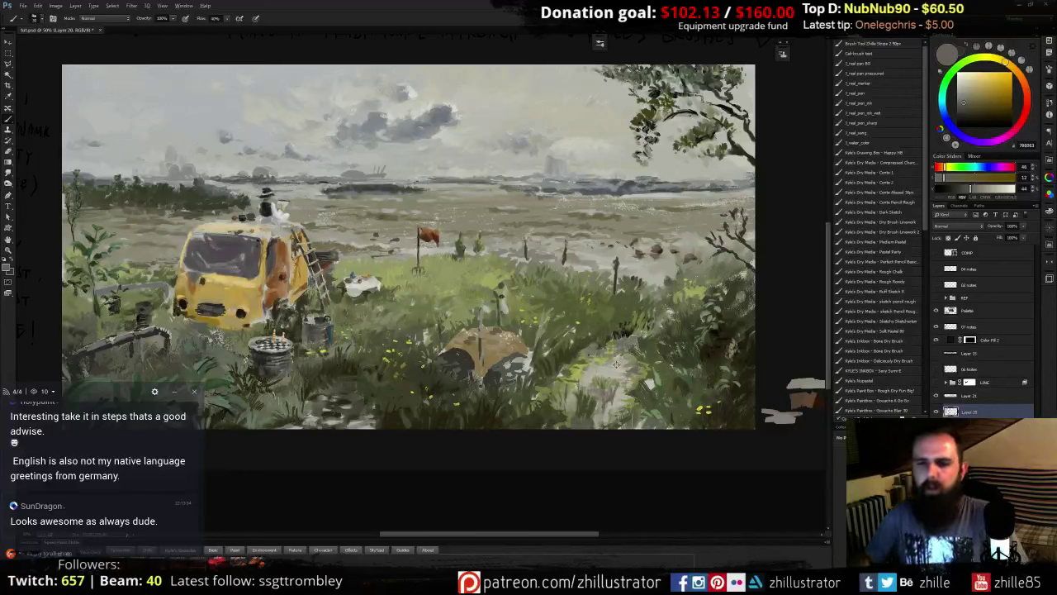
- Extend the footpath's near end along the painting's lower border with pale grey, dark olive and warm grey-brown
{"action": "left_click", "coordinate": [629, 120], "text": "alt"}
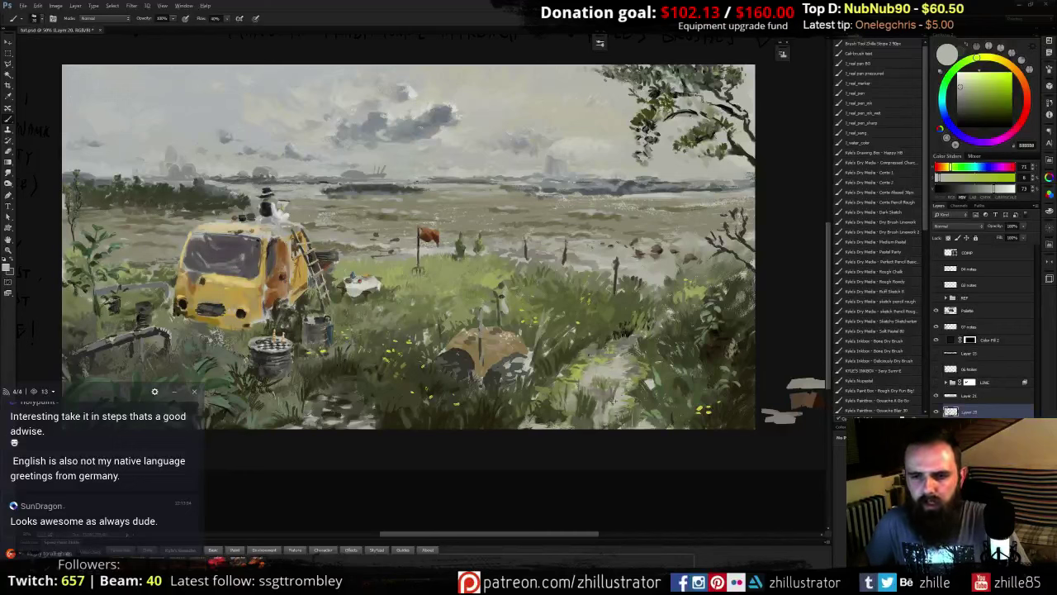
{"action": "left_click", "coordinate": [582, 420], "text": "alt"}
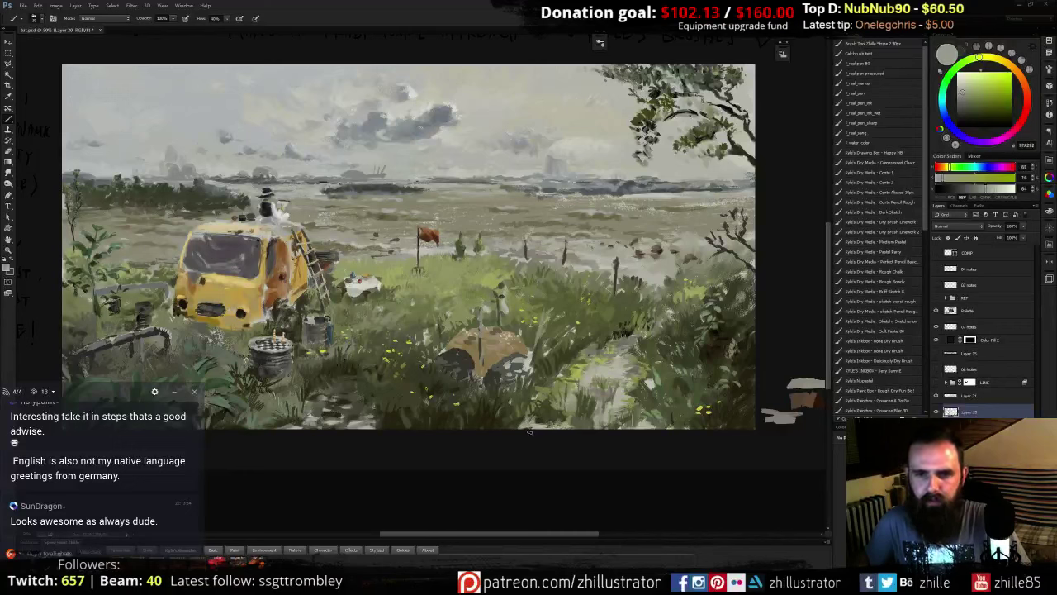
{"action": "left_click", "coordinate": [961, 93]}
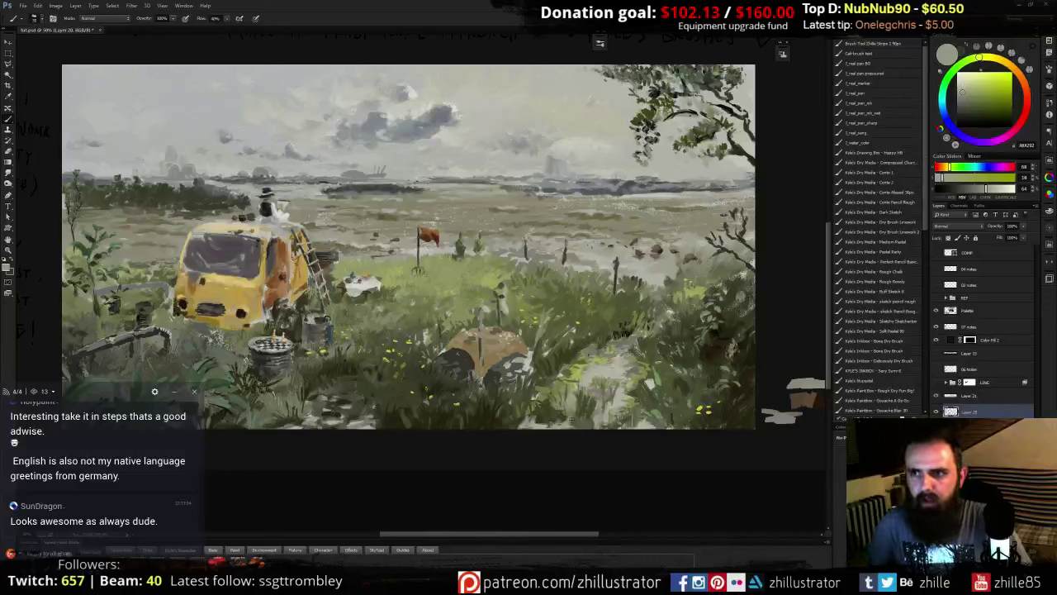
{"action": "left_click", "coordinate": [578, 110], "text": "alt"}
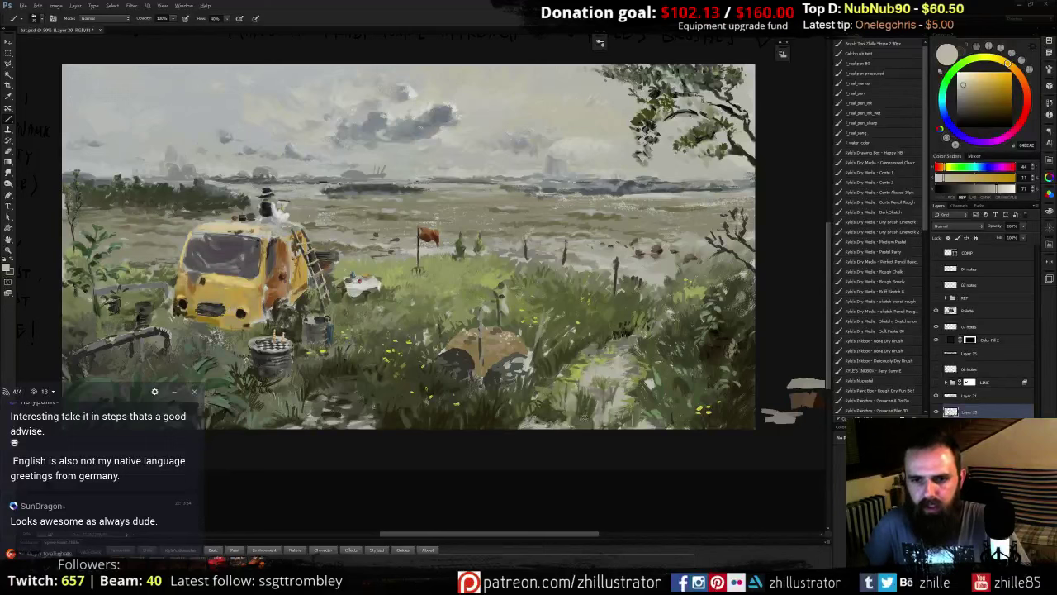
{"action": "left_click", "coordinate": [588, 415], "text": "alt"}
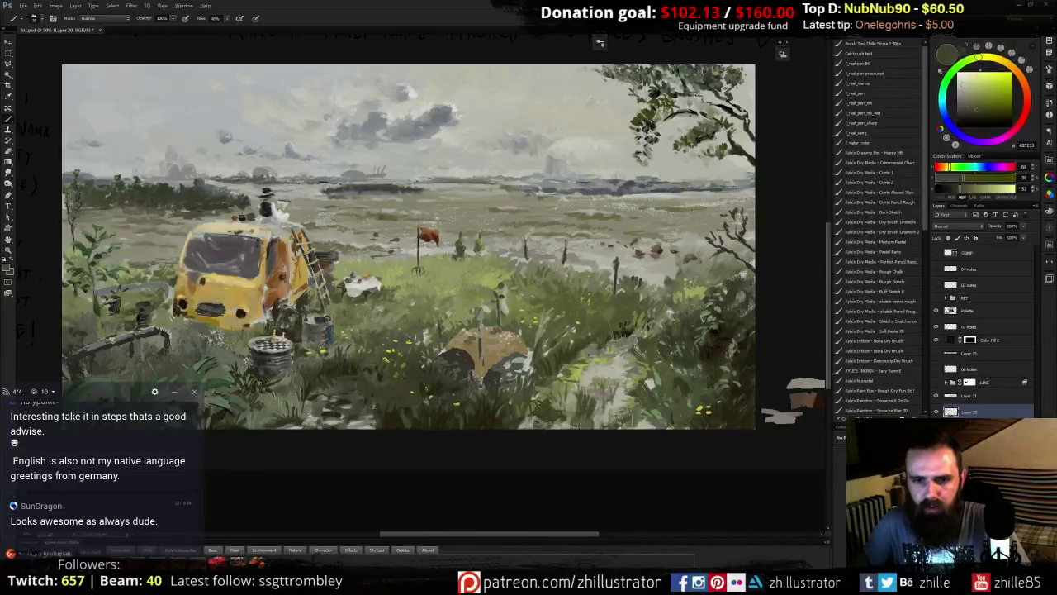
{"action": "left_click", "coordinate": [549, 422], "text": "alt"}
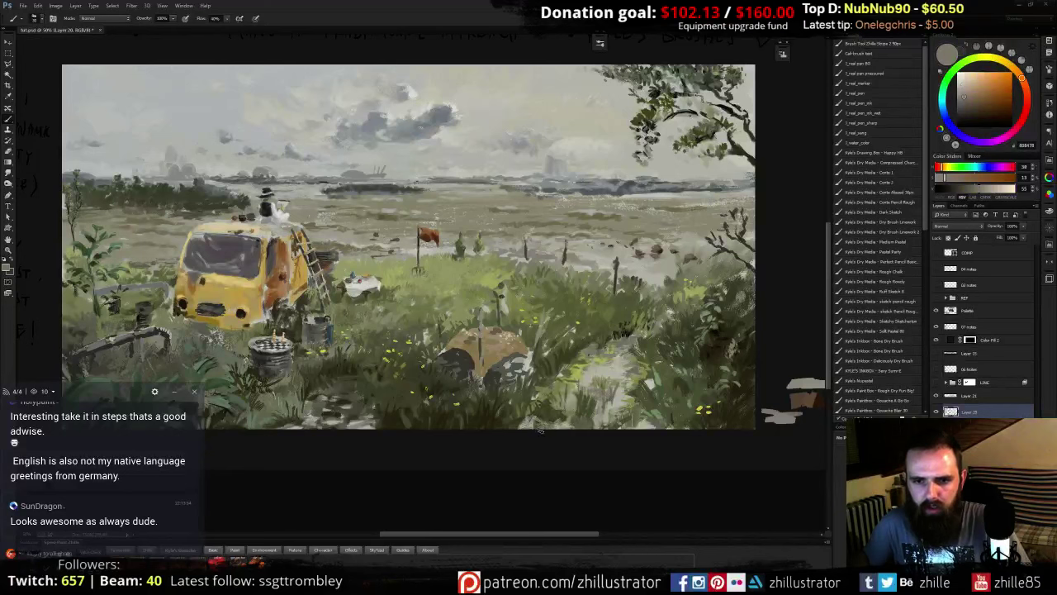
{"action": "left_click", "coordinate": [548, 426], "text": "alt"}
{"action": "left_click", "coordinate": [556, 426], "text": "alt"}
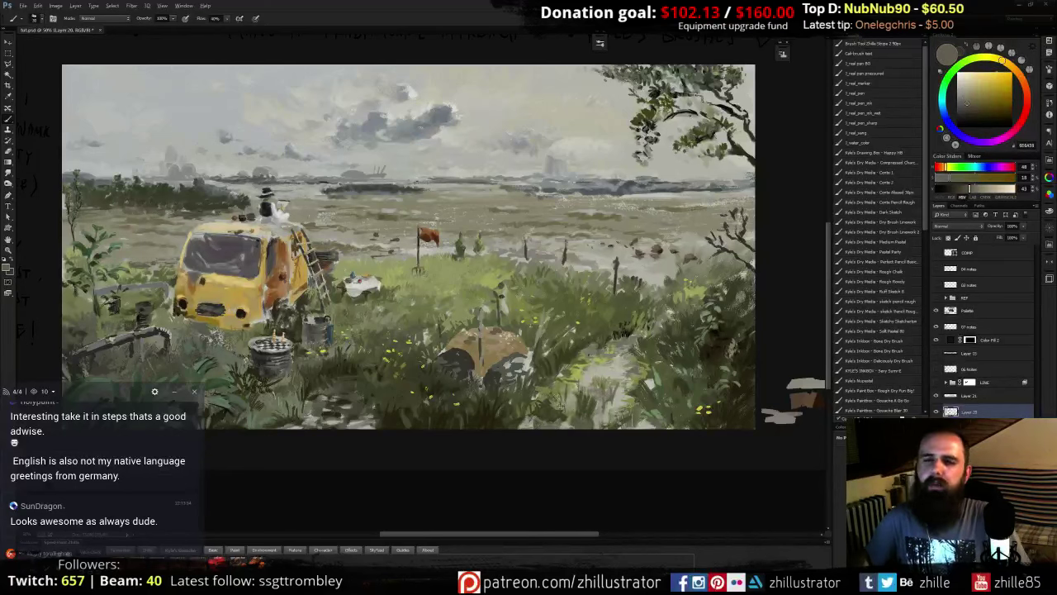
- Paint upright grass blades left of the footpath's near end with sampled muted olive green and dark olive
{"action": "left_click", "coordinate": [561, 401], "text": "alt"}
{"action": "left_click", "coordinate": [550, 404], "text": "alt"}
{"action": "left_click_drag", "start_coordinate": [541, 398], "coordinate": [538, 421]}
{"action": "left_click_drag", "start_coordinate": [539, 402], "coordinate": [531, 427]}
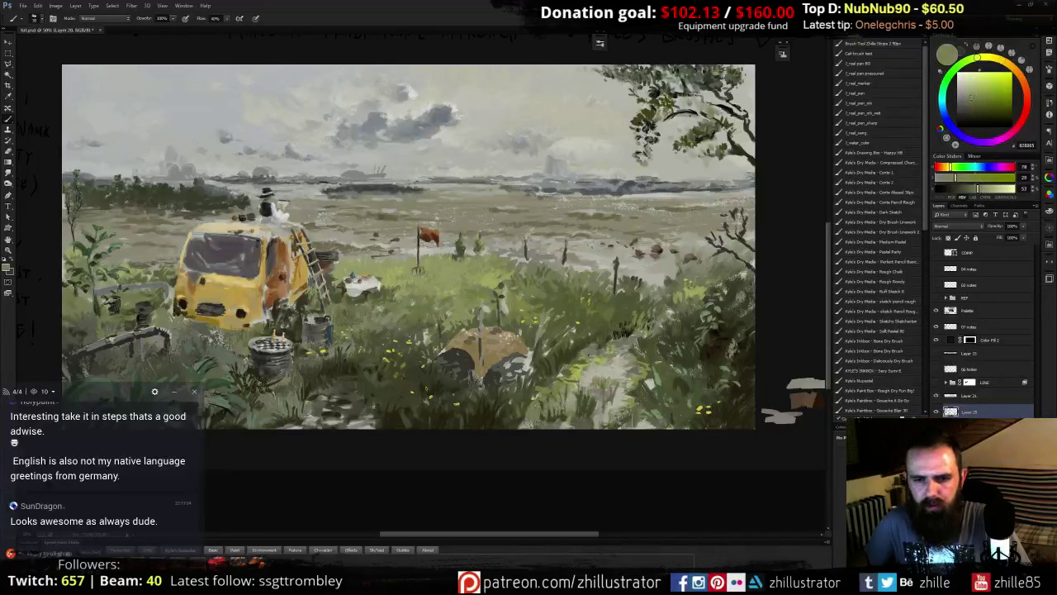
{"action": "left_click", "coordinate": [532, 409], "text": "alt"}
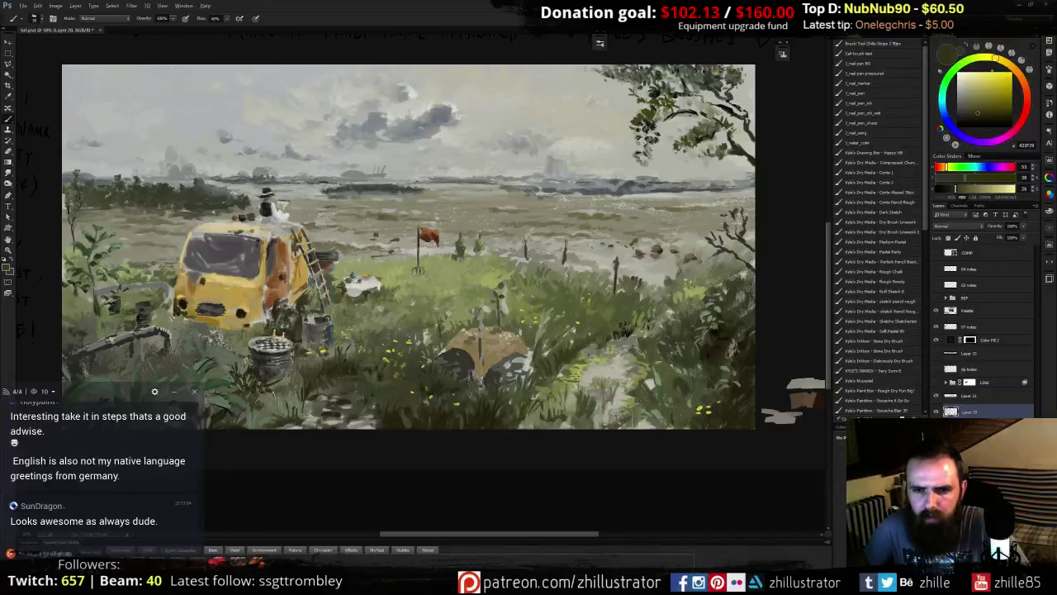
- Add sampled yellow-green grass highlights beside the footpath's near end, and set them off with dark brown-olive and grey-olive
{"action": "left_click", "coordinate": [570, 378], "text": "alt"}
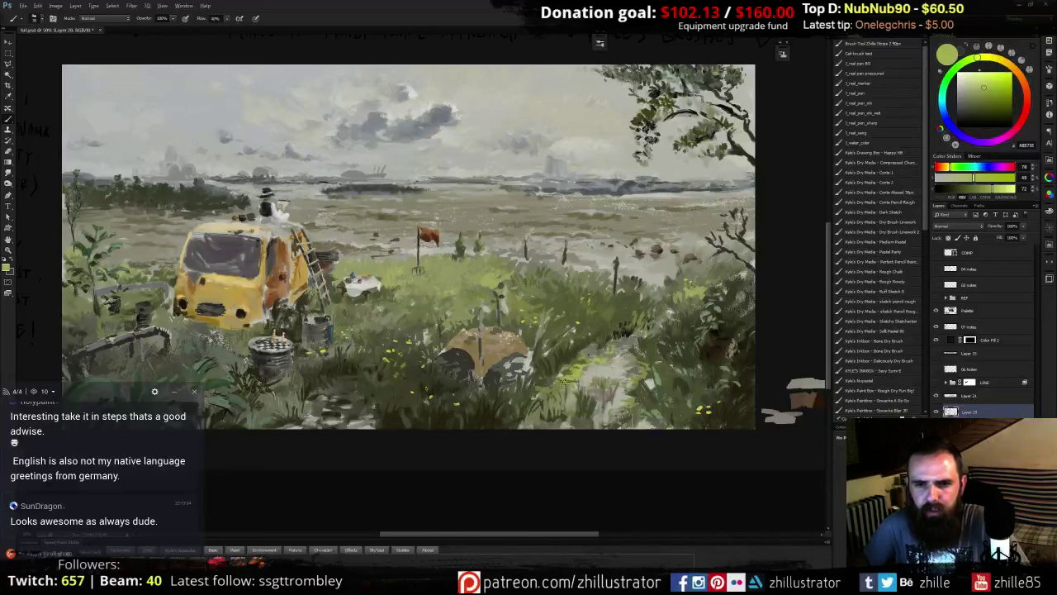
{"action": "left_click", "coordinate": [566, 381], "text": "alt"}
{"action": "left_click_drag", "start_coordinate": [523, 429], "coordinate": [531, 418]}
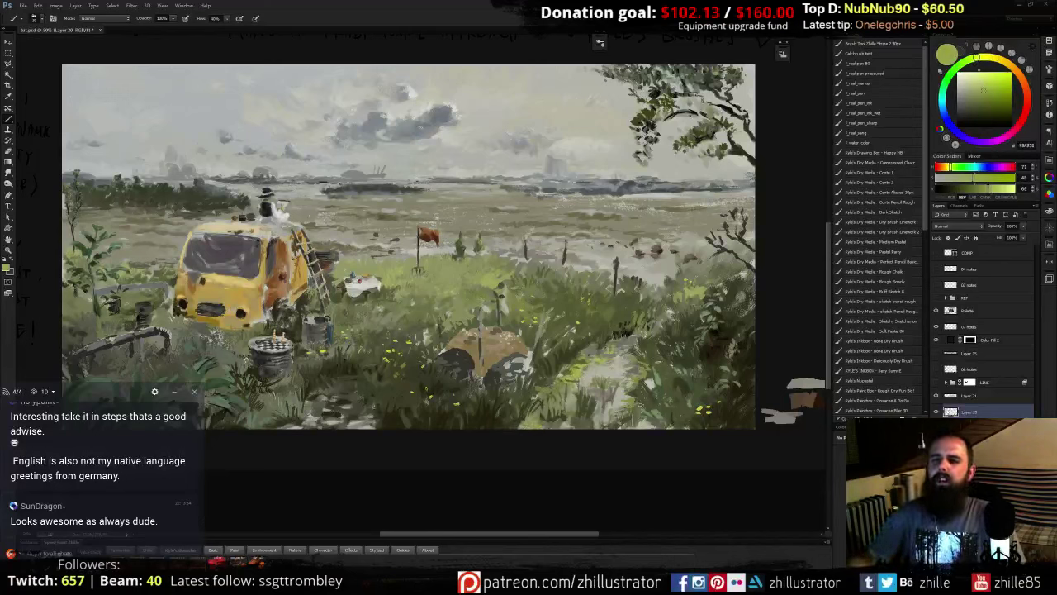
{"action": "left_click", "coordinate": [551, 419], "text": "alt"}
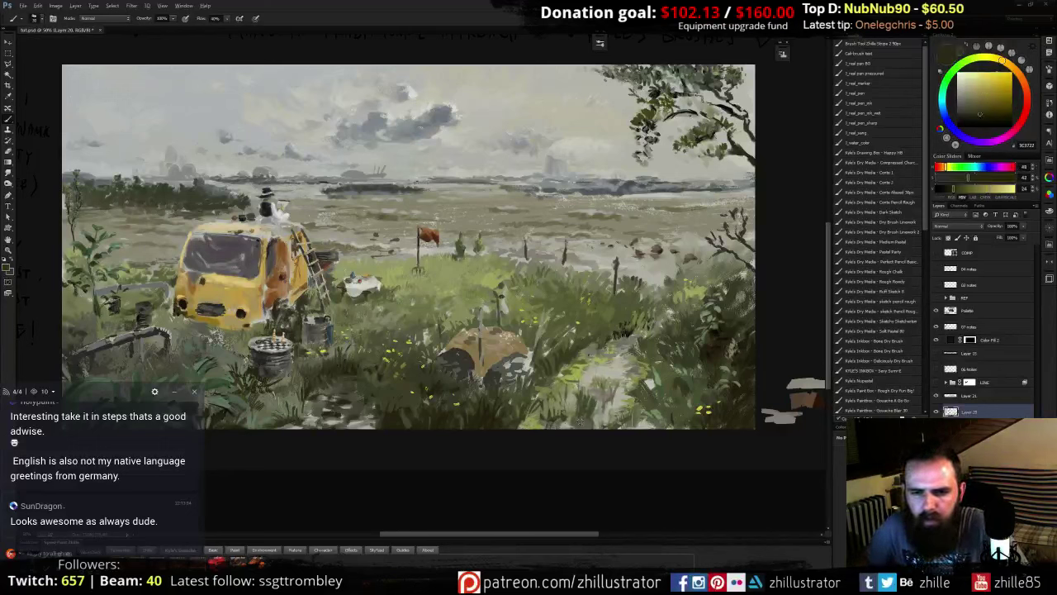
{"action": "left_click", "coordinate": [555, 421], "text": "alt"}
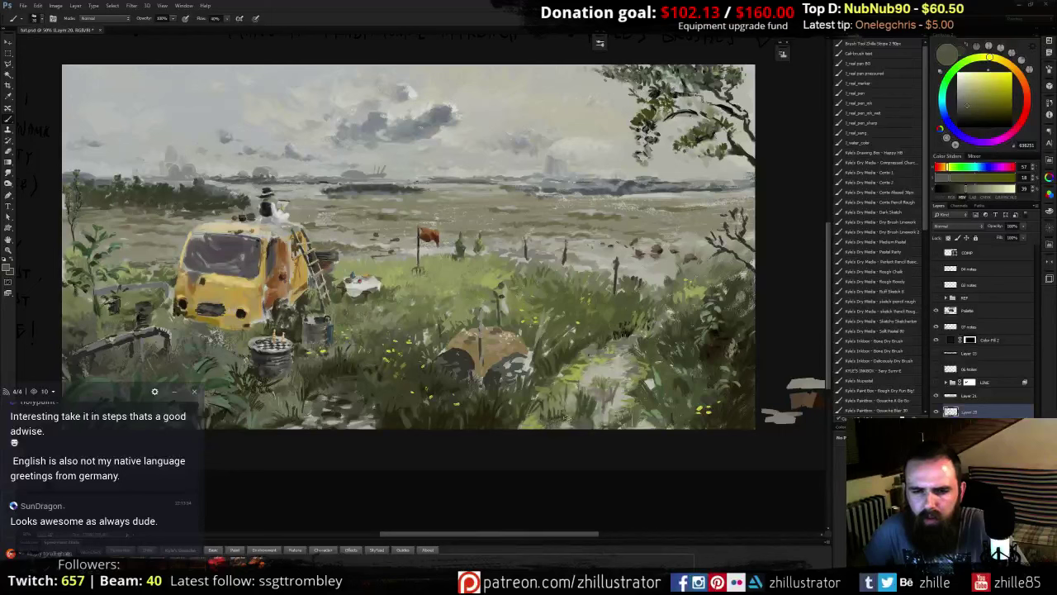
- Touch up the grass edge left of the footpath's near end with sampled pale olive-grey and dark grey-olive
{"action": "left_click", "coordinate": [552, 410], "text": "alt"}
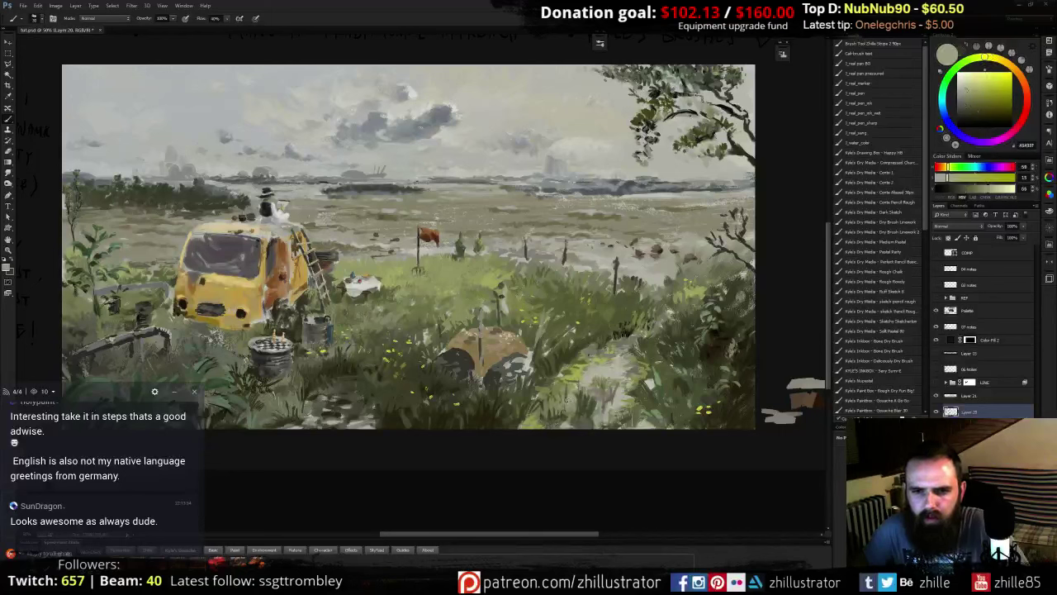
{"action": "left_click", "coordinate": [560, 408], "text": "alt"}
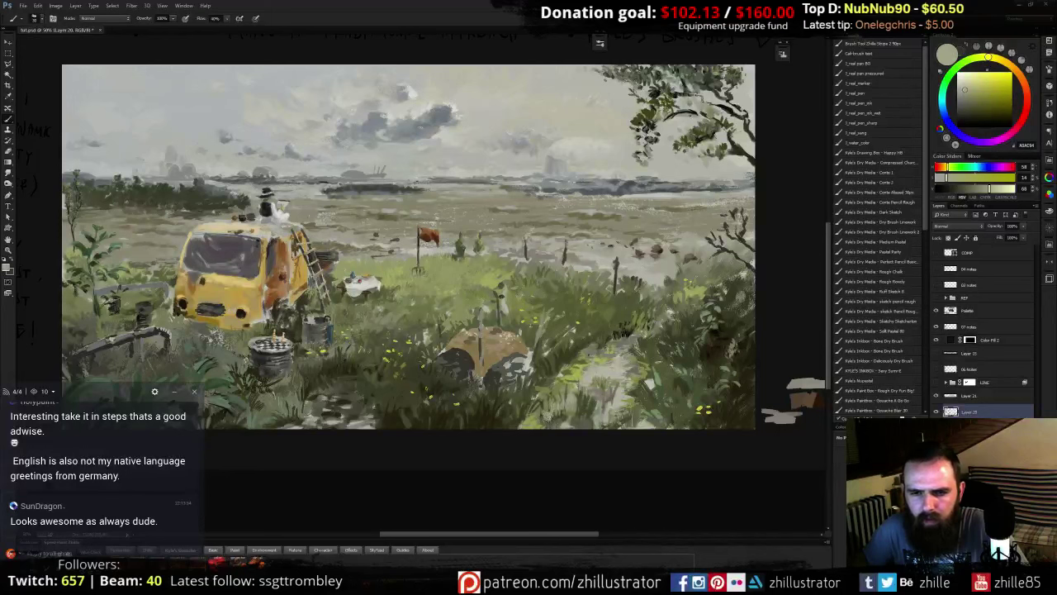
{"action": "left_click", "coordinate": [545, 415], "text": "alt"}
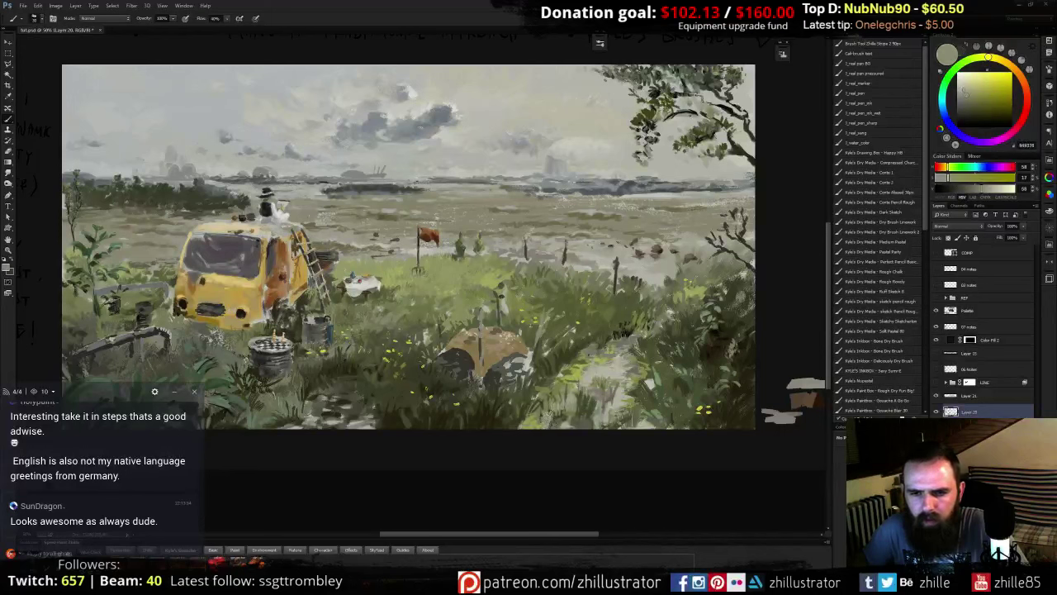
{"action": "left_click", "coordinate": [545, 426], "text": "alt"}
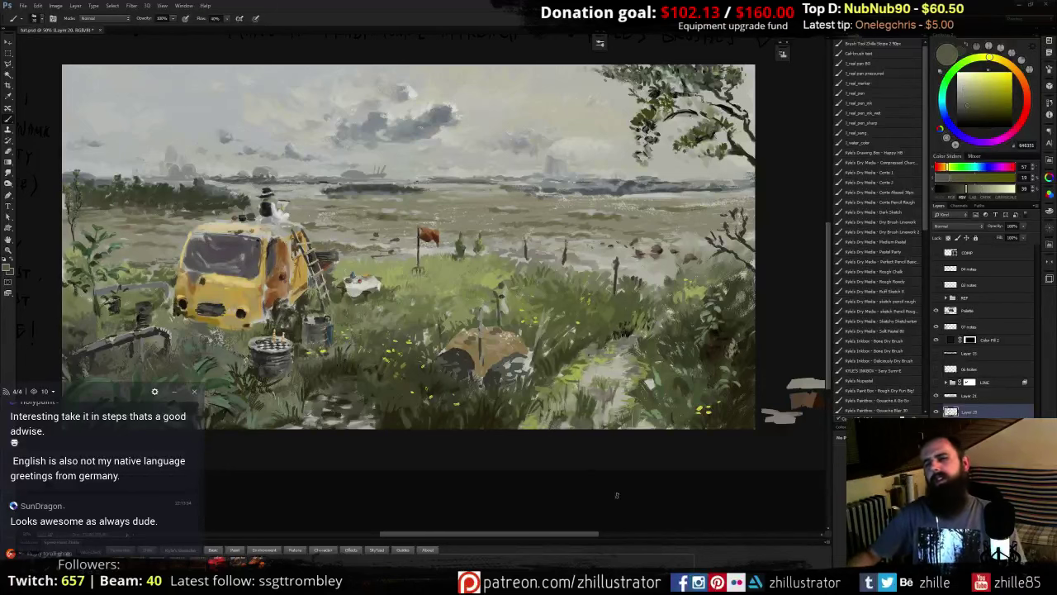
- Work sampled grey-olive and warm grey into the footpath's near end around the central grass tuft
{"action": "key", "text": "ctrl+plus"}
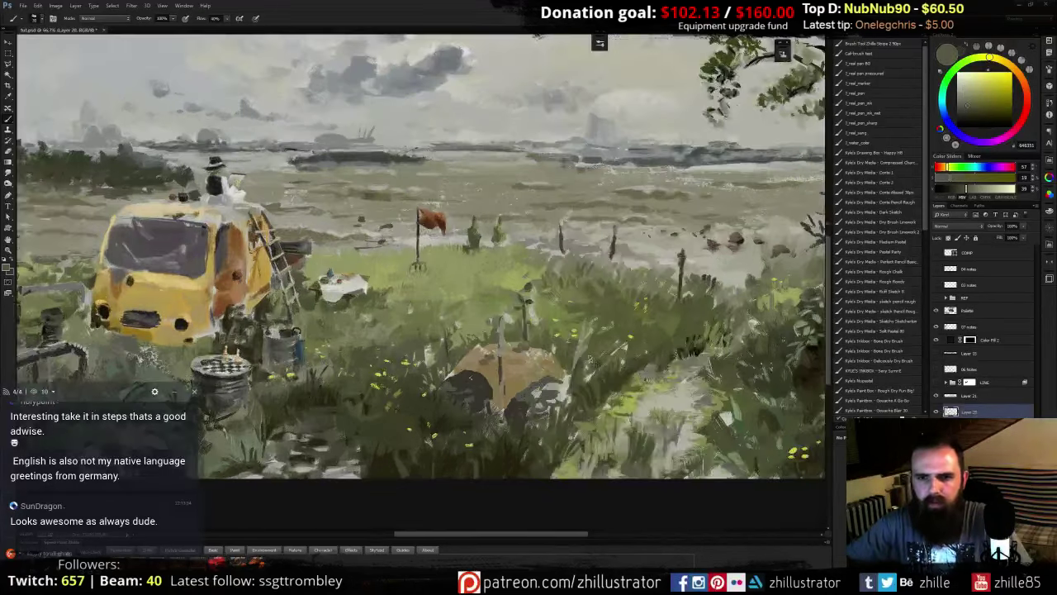
{"action": "left_click_drag", "start_coordinate": [467, 378], "coordinate": [446, 315]}
{"action": "left_click", "coordinate": [603, 406], "text": "alt"}
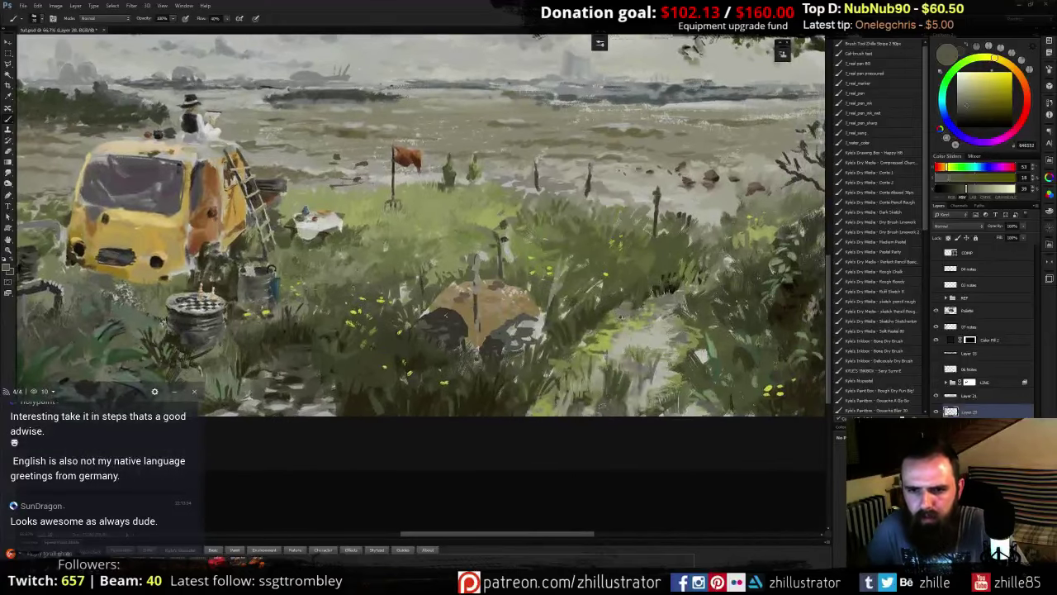
{"action": "left_click", "coordinate": [596, 391], "text": "alt"}
{"action": "left_click", "coordinate": [595, 383], "text": "alt"}
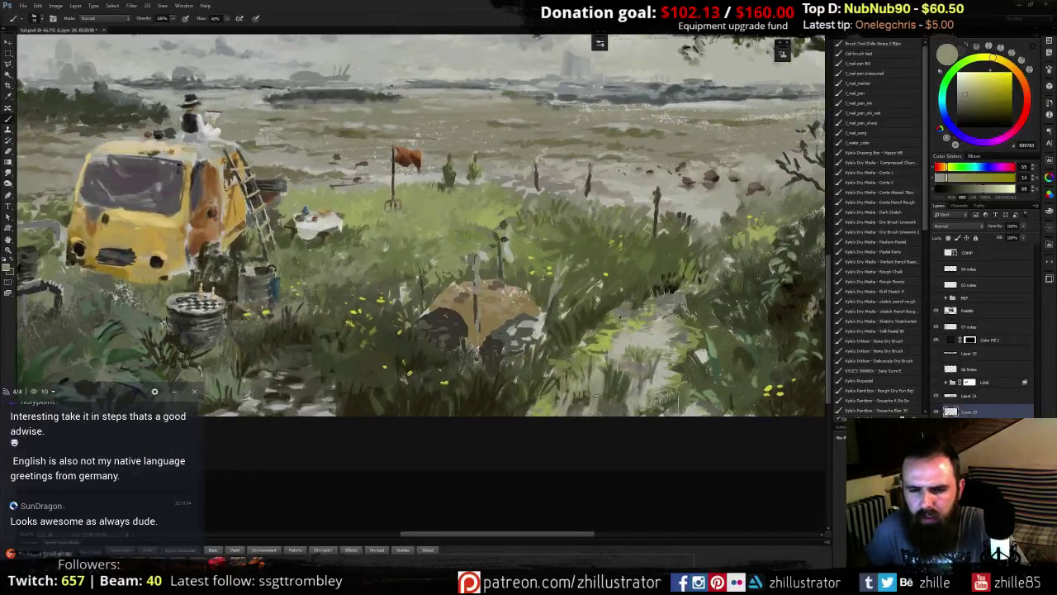
{"action": "left_click", "coordinate": [596, 395], "text": "alt"}
{"action": "left_click", "coordinate": [595, 389], "text": "alt"}
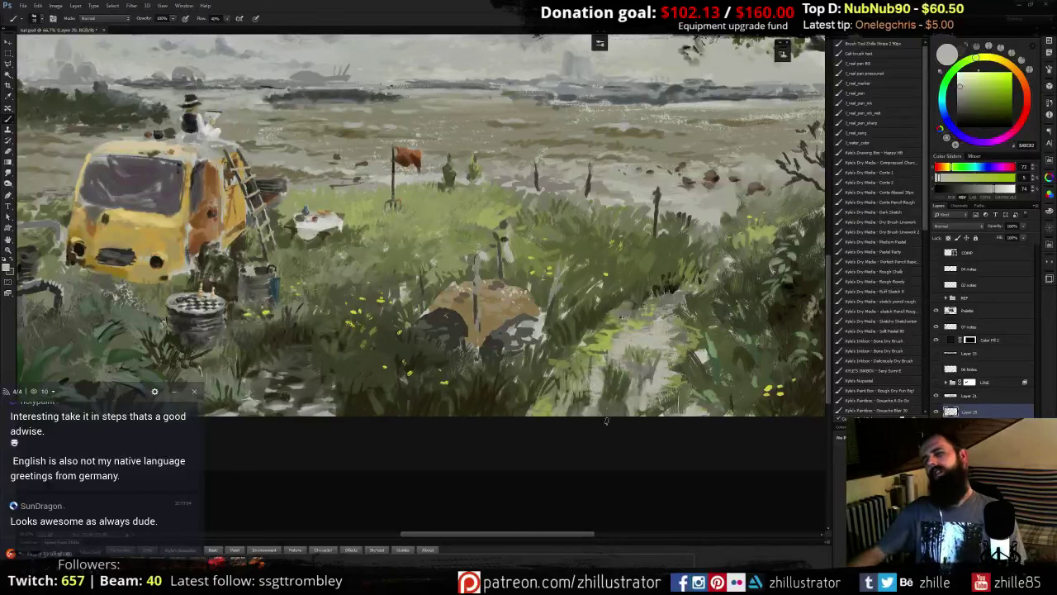
- Paint over the grass tuft on the footpath's near end with sampled pale grey, warm brown-grey and olive-grey strokes
{"action": "left_click", "coordinate": [599, 384], "text": "alt"}
{"action": "mouse_move", "coordinate": [602, 381]}
{"action": "left_mouse_down"}
{"action": "mouse_move", "coordinate": [619, 372]}
{"action": "mouse_move", "coordinate": [624, 392]}
{"action": "left_mouse_up"}
{"action": "mouse_move", "coordinate": [601, 392]}
{"action": "left_mouse_down"}
{"action": "mouse_move", "coordinate": [636, 389]}
{"action": "mouse_move", "coordinate": [629, 397]}
{"action": "mouse_move", "coordinate": [635, 374]}
{"action": "mouse_move", "coordinate": [589, 358]}
{"action": "left_mouse_up"}
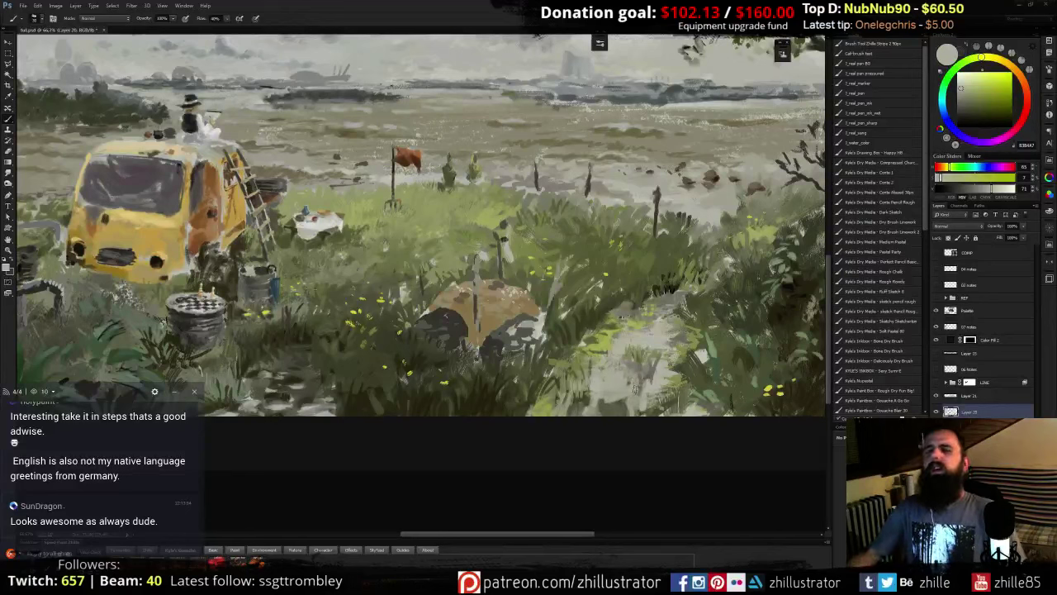
{"action": "left_click", "coordinate": [607, 399], "text": "alt"}
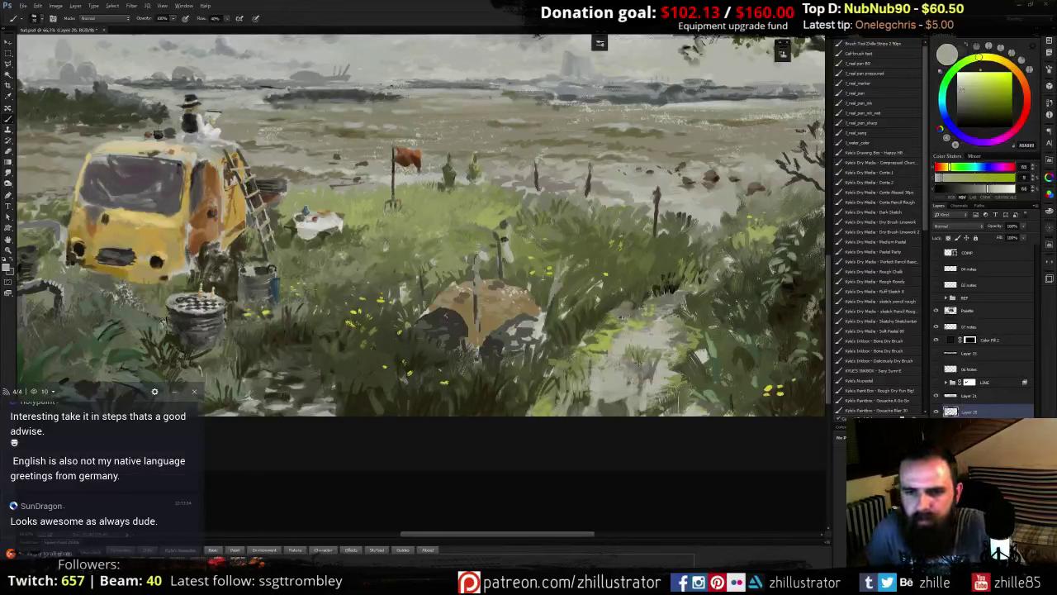
{"action": "left_click", "coordinate": [616, 393], "text": "alt"}
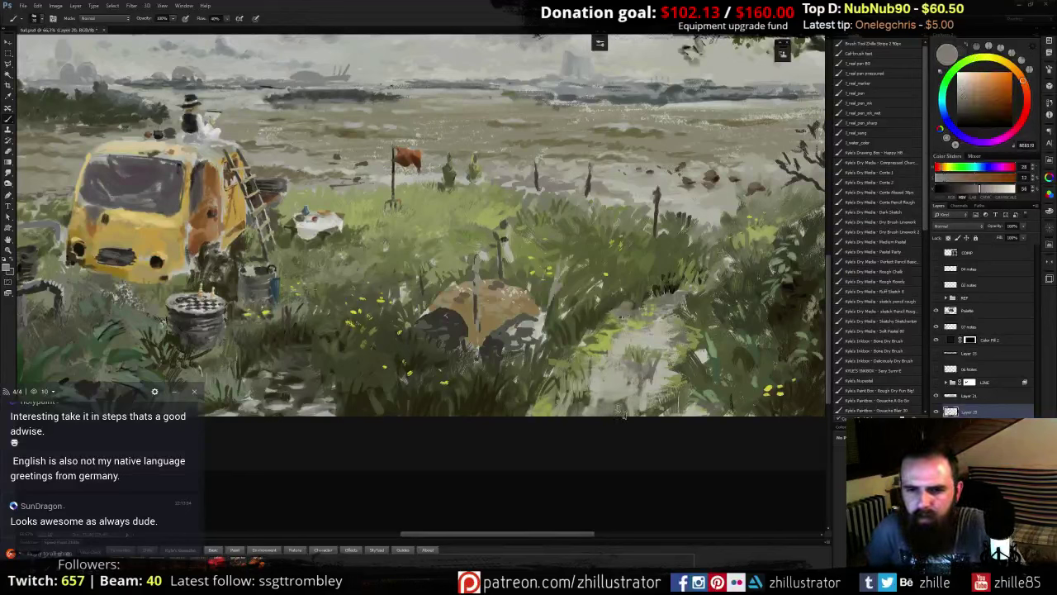
{"action": "left_click", "coordinate": [612, 396], "text": "alt"}
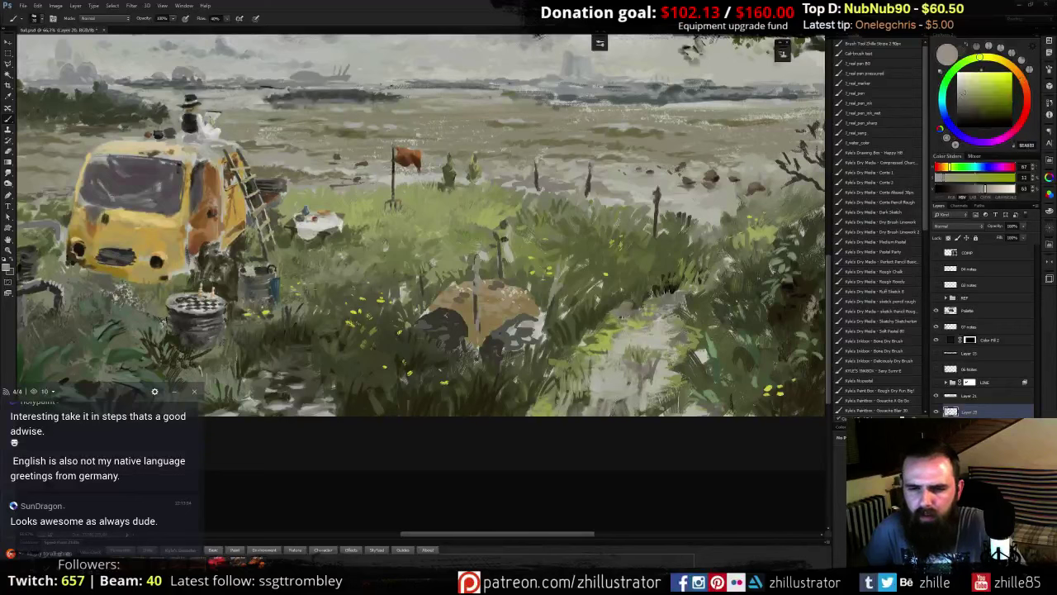
{"action": "left_click", "coordinate": [621, 400], "text": "alt"}
{"action": "left_click_drag", "start_coordinate": [604, 398], "coordinate": [601, 360]}
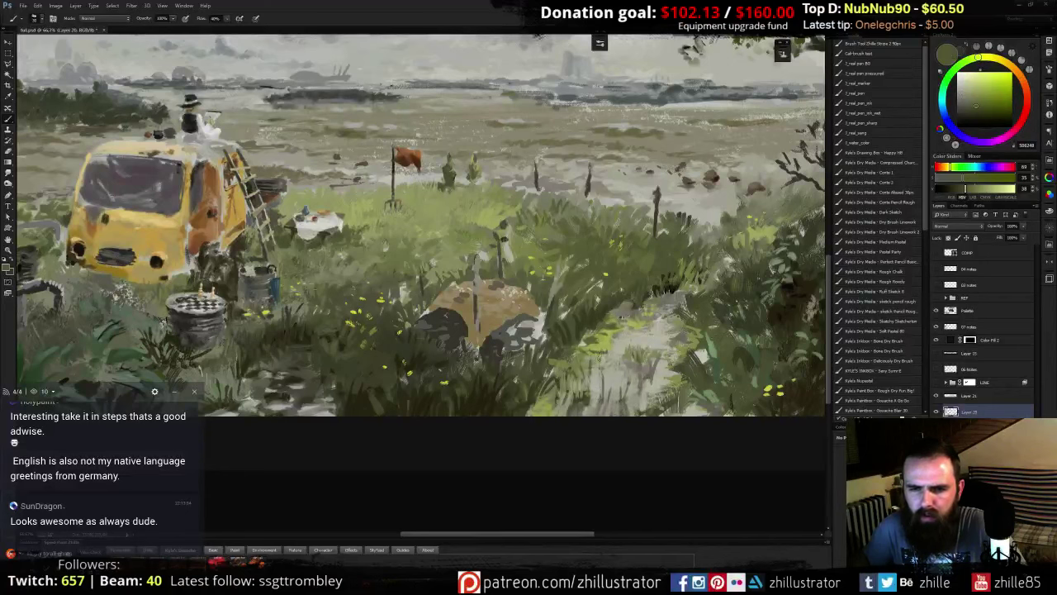
- Mix a dark yellowish brown from a sampled olive and paint dark grass blades left of the footpath's near end
{"action": "left_click", "coordinate": [600, 364], "text": "alt"}
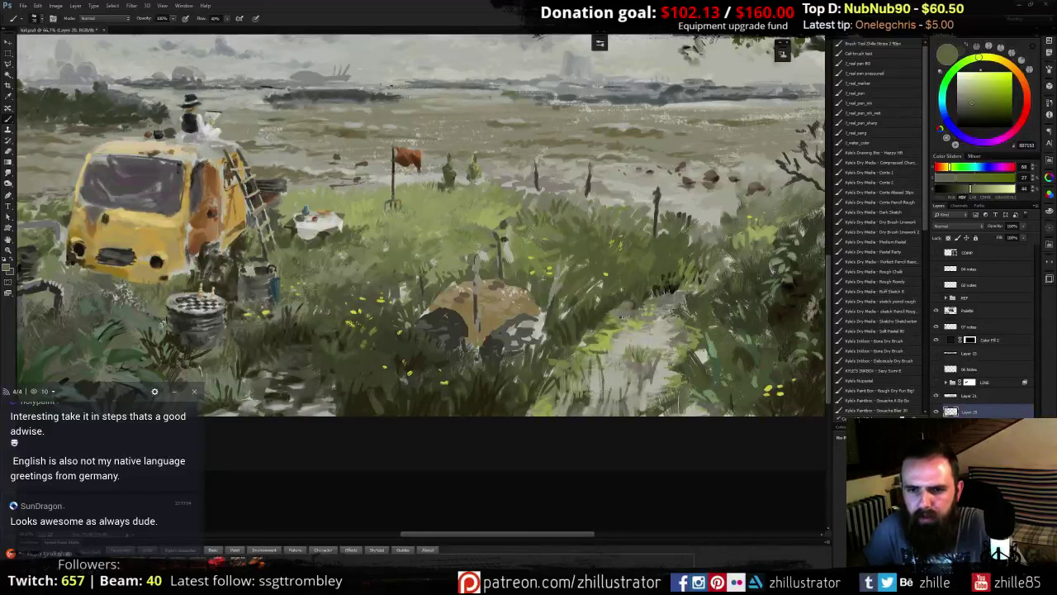
{"action": "left_click", "coordinate": [966, 107]}
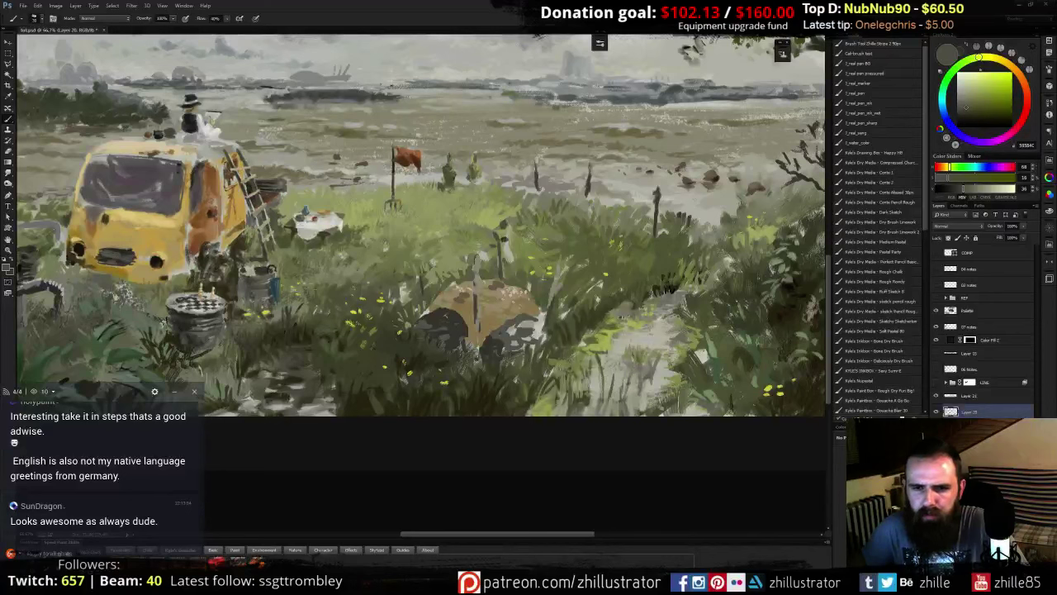
{"action": "left_click", "coordinate": [969, 111]}
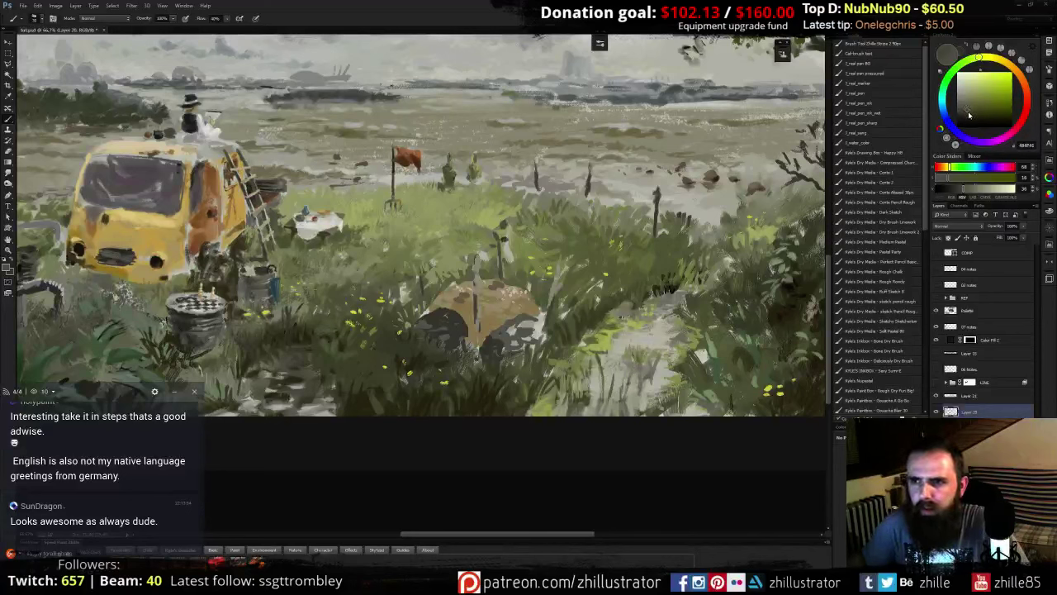
{"action": "left_click", "coordinate": [1003, 62]}
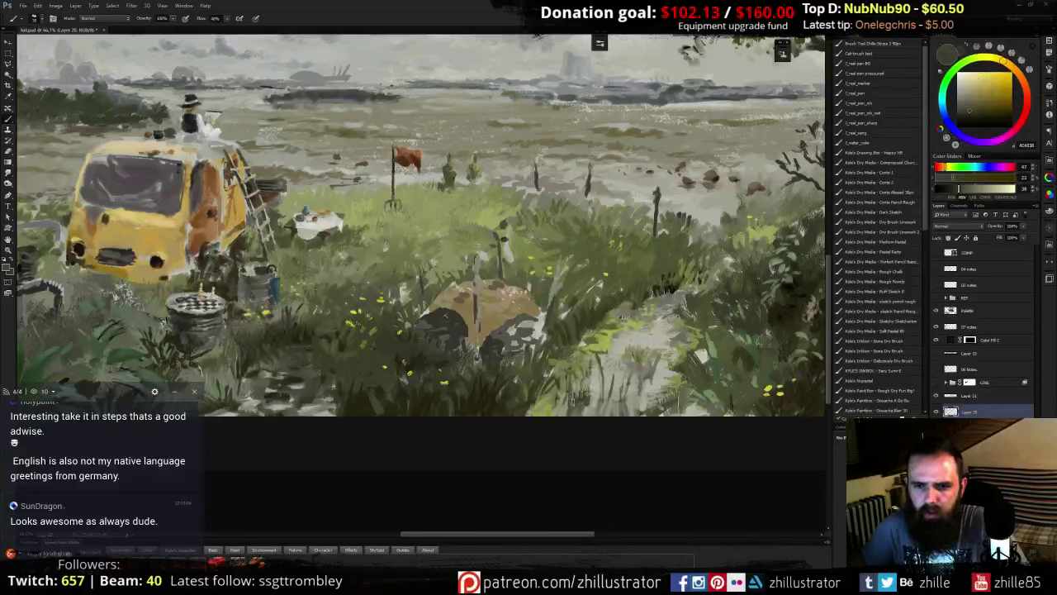
{"action": "left_click", "coordinate": [980, 118]}
{"action": "left_click", "coordinate": [978, 115]}
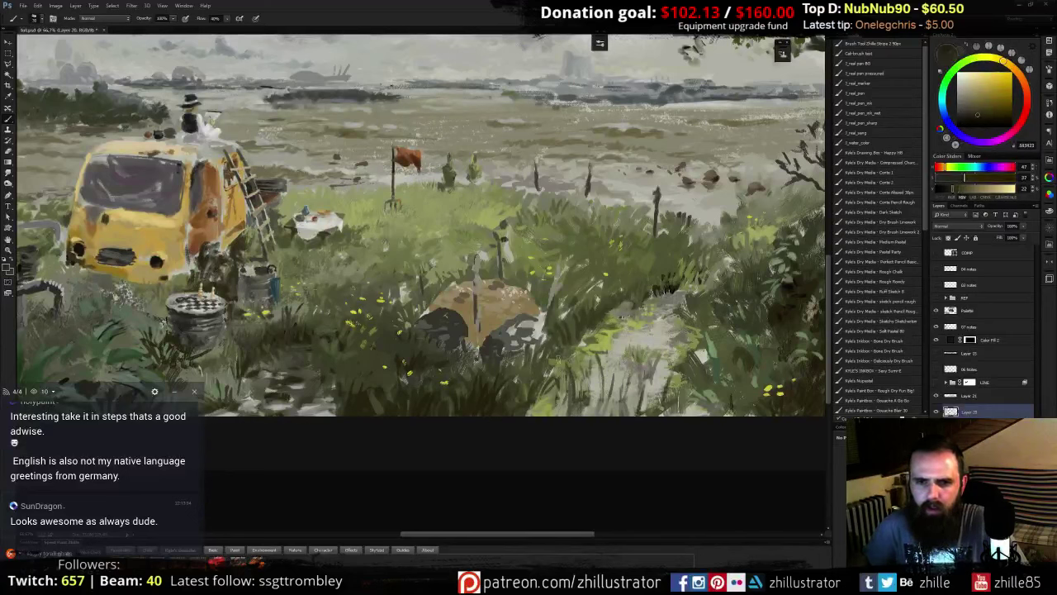
{"action": "mouse_move", "coordinate": [553, 414]}
{"action": "left_mouse_down"}
{"action": "mouse_move", "coordinate": [545, 359]}
{"action": "mouse_move", "coordinate": [525, 372]}
{"action": "left_mouse_up"}
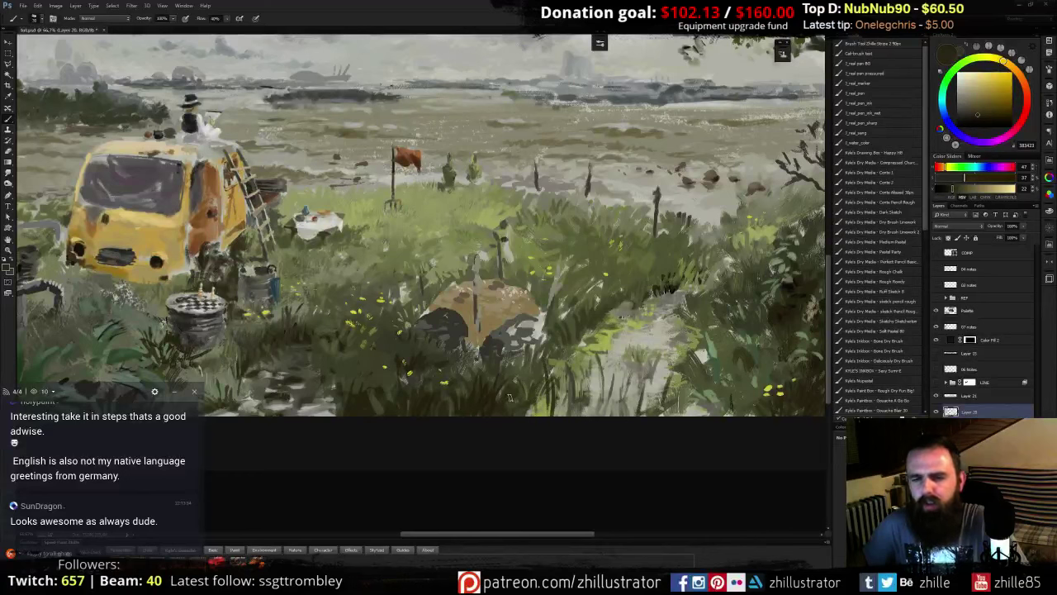
- Blend the footpath's near end into the grass with sampled pale olive, grey-olive and light grey
{"action": "left_click", "coordinate": [605, 362], "text": "alt"}
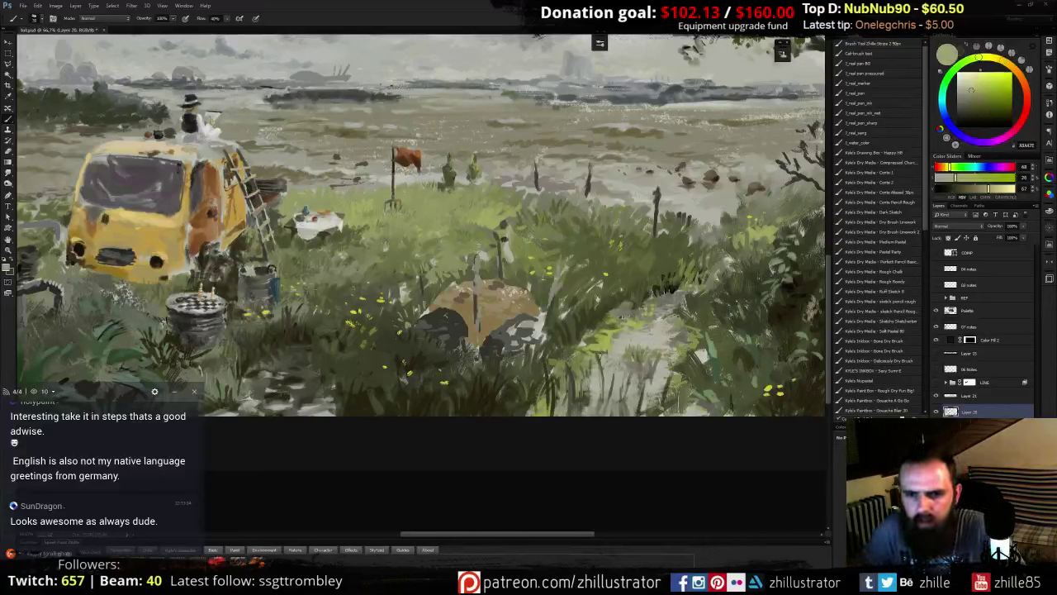
{"action": "left_click", "coordinate": [638, 364], "text": "alt"}
{"action": "left_click", "coordinate": [606, 396], "text": "alt"}
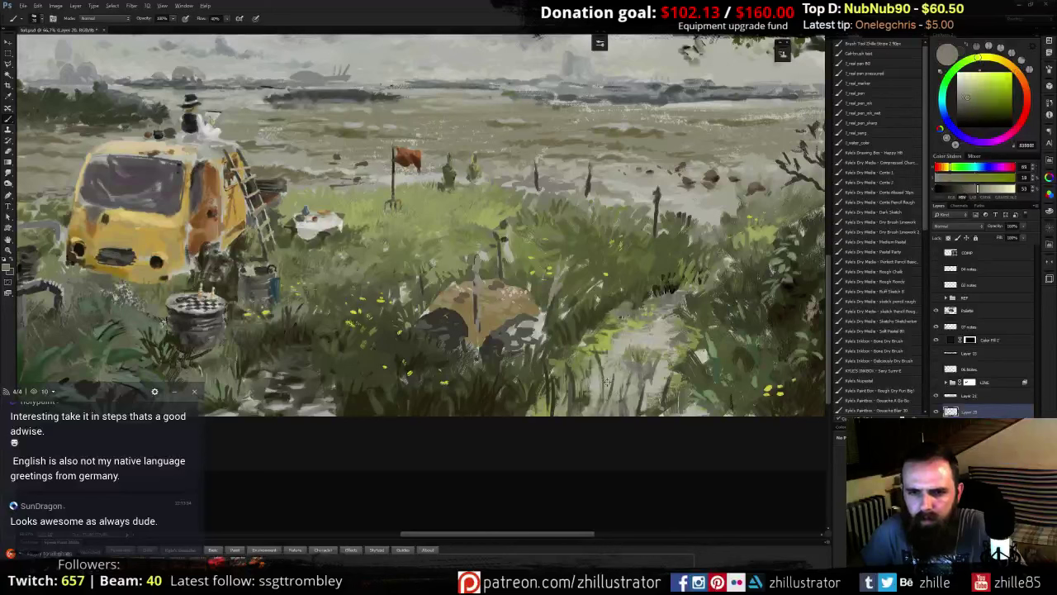
{"action": "left_click", "coordinate": [639, 339], "text": "alt"}
{"action": "left_click", "coordinate": [727, 63], "text": "alt"}
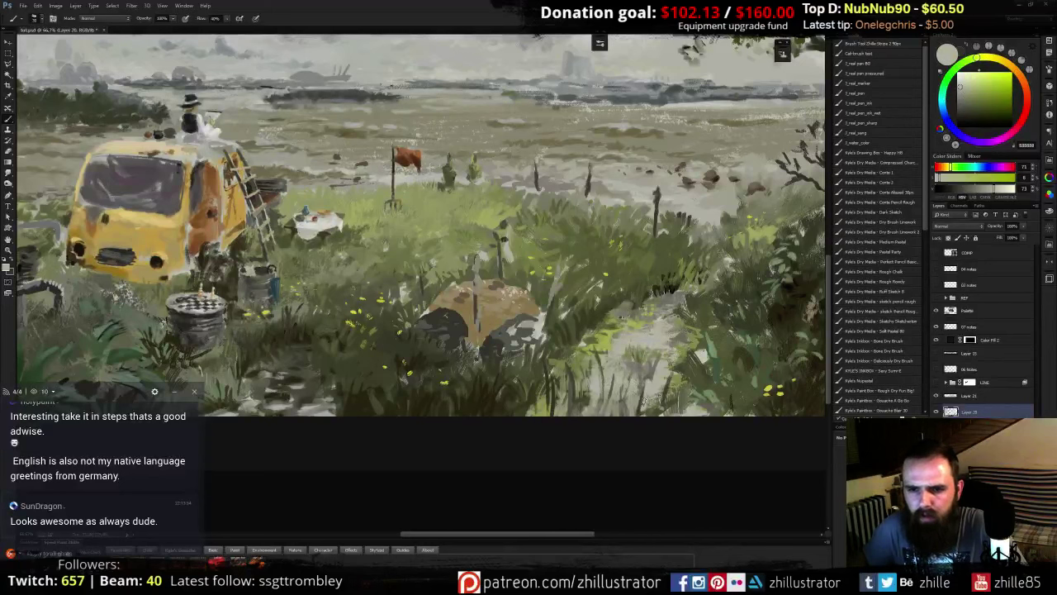
{"action": "left_click", "coordinate": [612, 398], "text": "alt"}
{"action": "left_click", "coordinate": [625, 382], "text": "alt"}
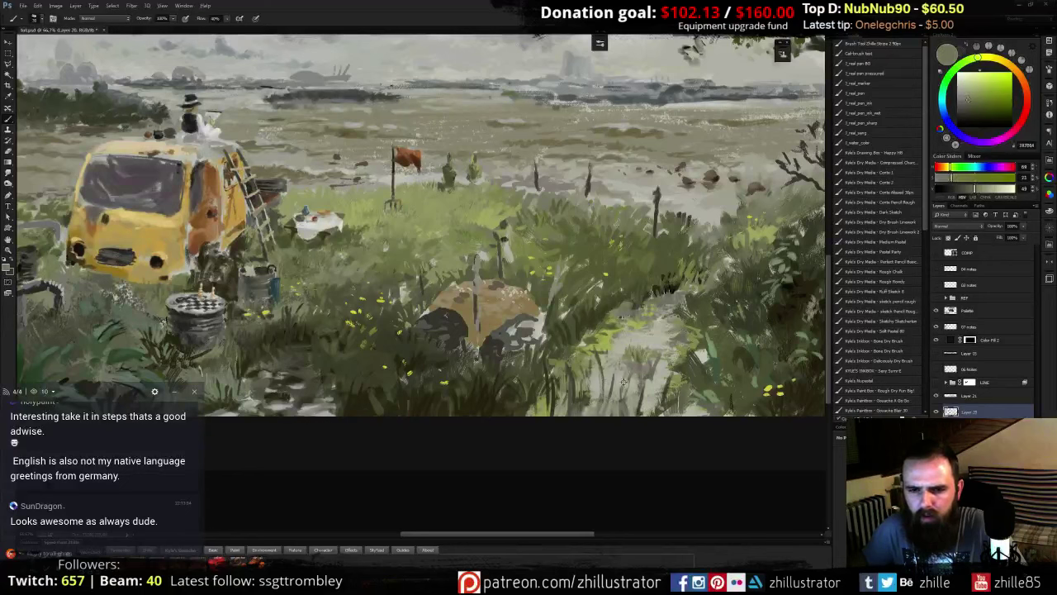
- Vary the surface of the footpath's near end with sampled warm brown-grey and light grey strokes
{"action": "left_click", "coordinate": [627, 363], "text": "alt"}
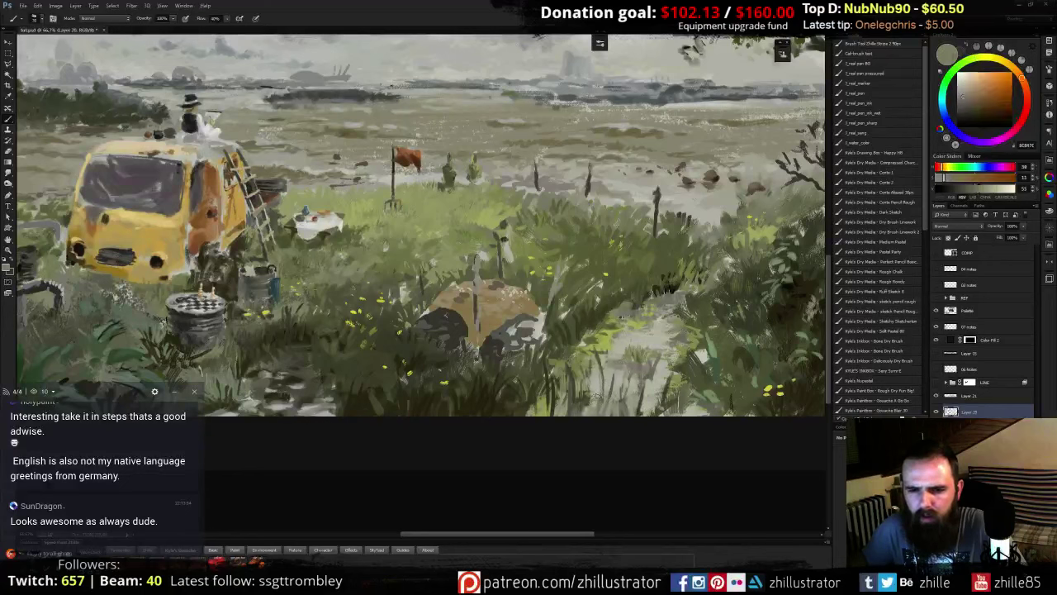
{"action": "left_click", "coordinate": [613, 388], "text": "alt"}
{"action": "left_click", "coordinate": [615, 395], "text": "alt"}
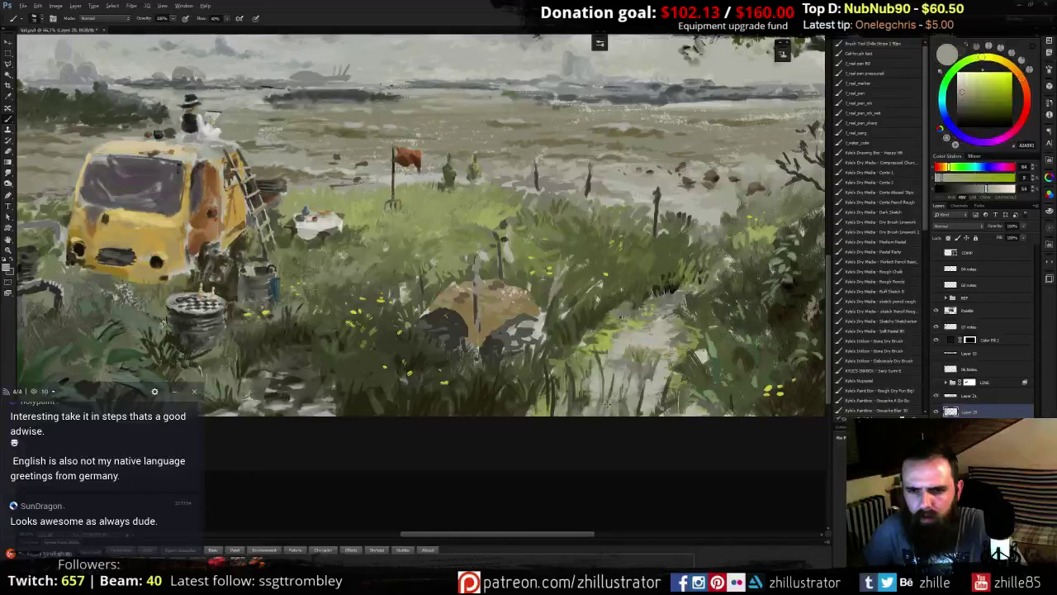
{"action": "left_click", "coordinate": [612, 389], "text": "alt"}
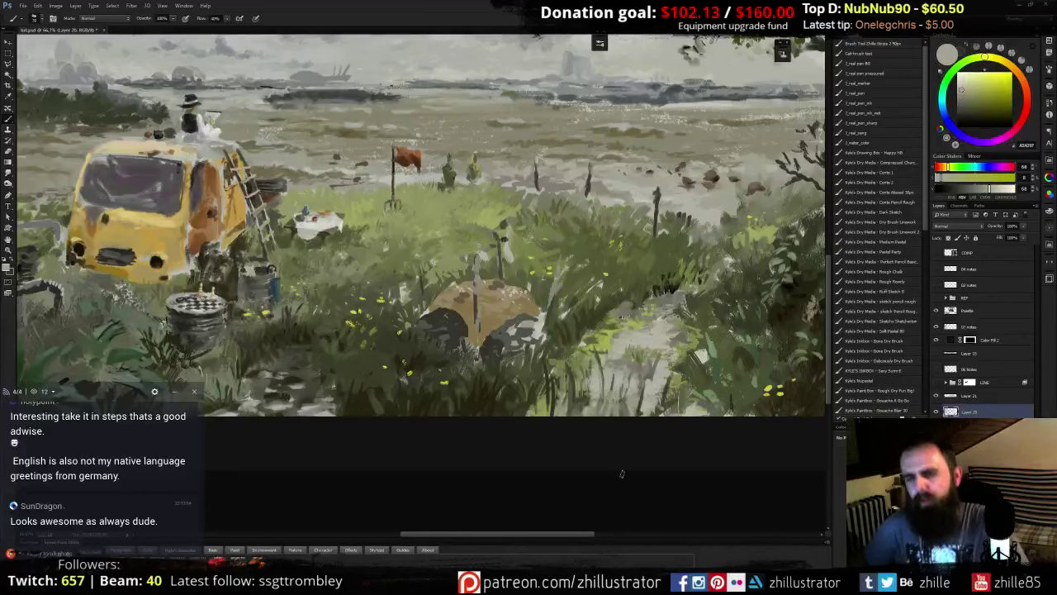
{"action": "left_click", "coordinate": [612, 388], "text": "alt"}
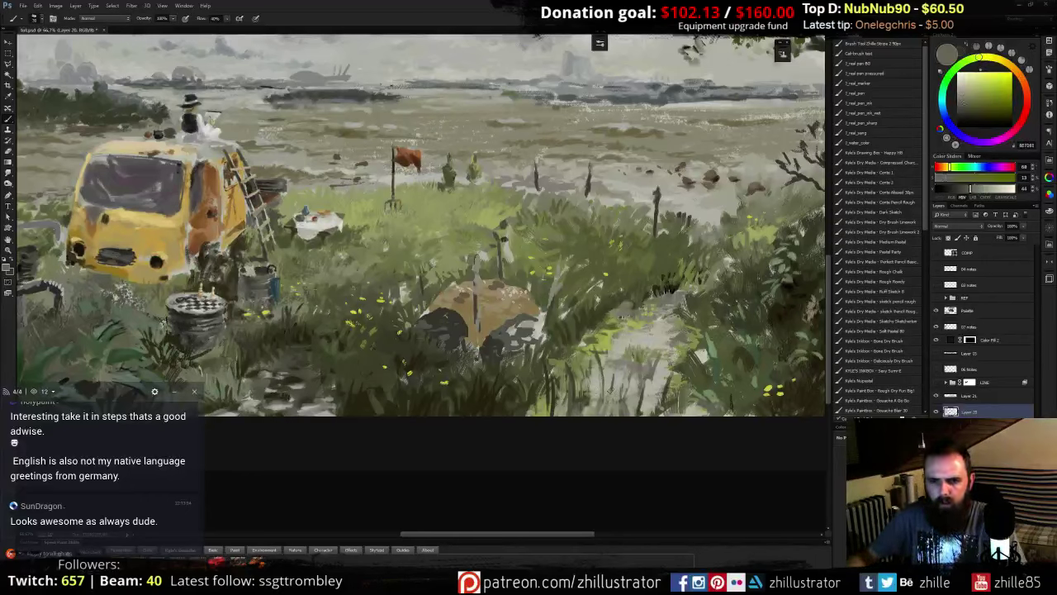
- Refine the small light and dark patches on the footpath's near end with alternating pale grey and dark olive-grey
{"action": "left_click", "coordinate": [609, 394], "text": "alt"}
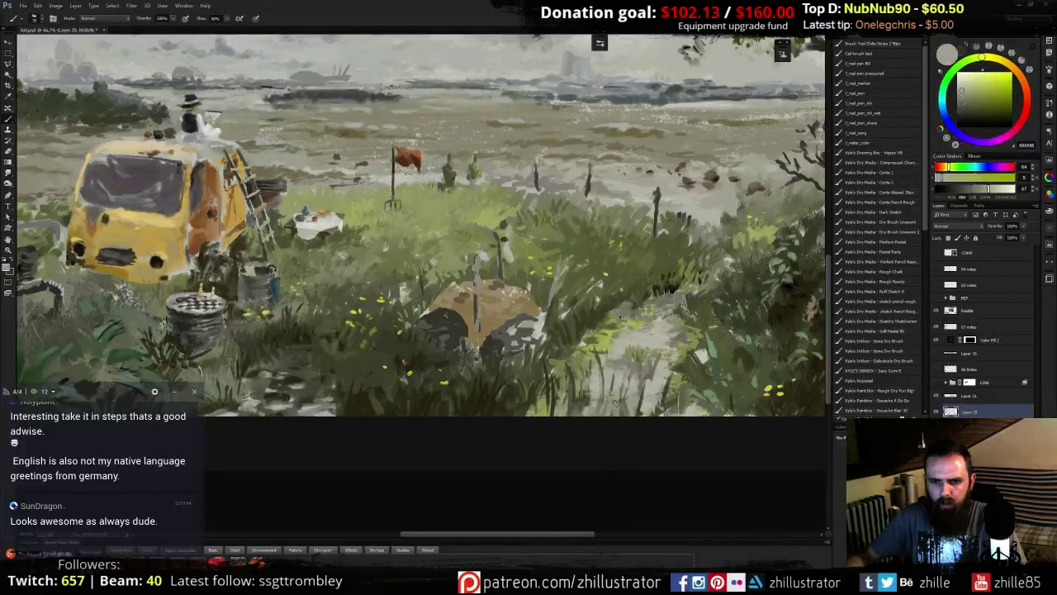
{"action": "left_click", "coordinate": [610, 395], "text": "alt"}
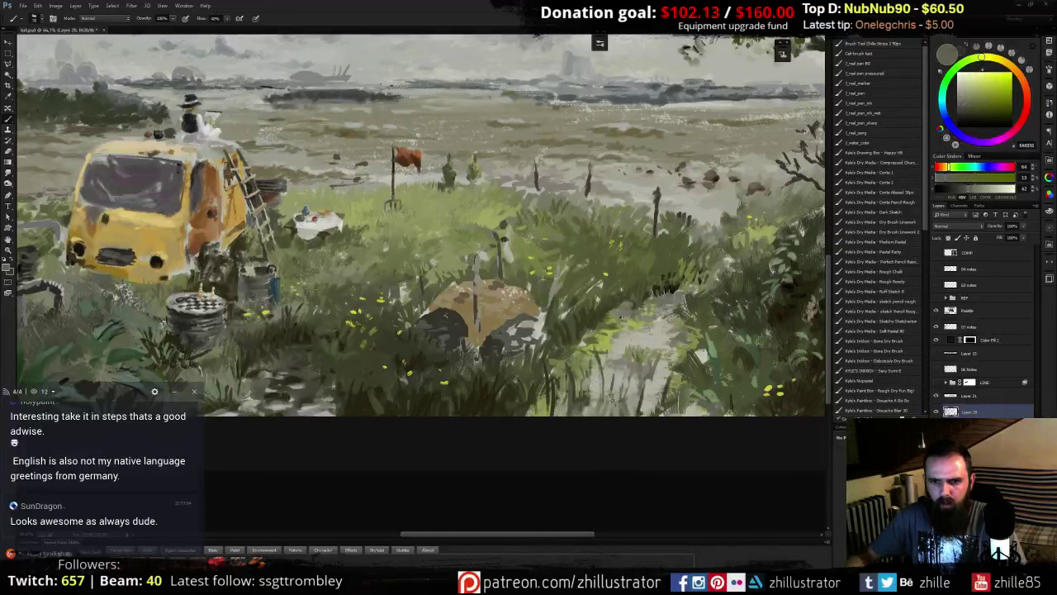
{"action": "left_click", "coordinate": [610, 398], "text": "alt"}
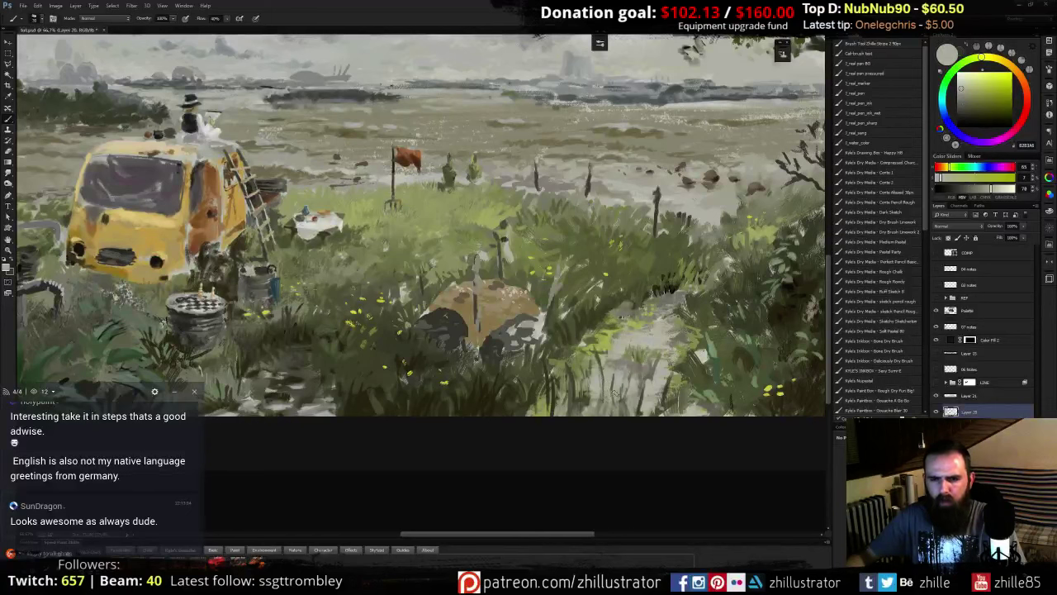
{"action": "left_click", "coordinate": [614, 394], "text": "alt"}
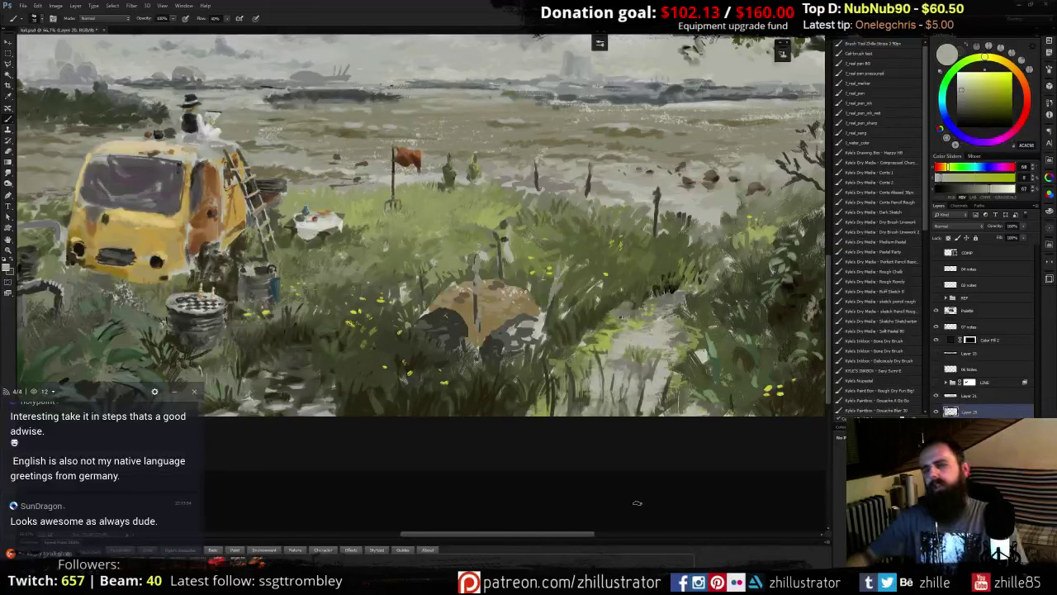
{"action": "left_click", "coordinate": [612, 388], "text": "alt"}
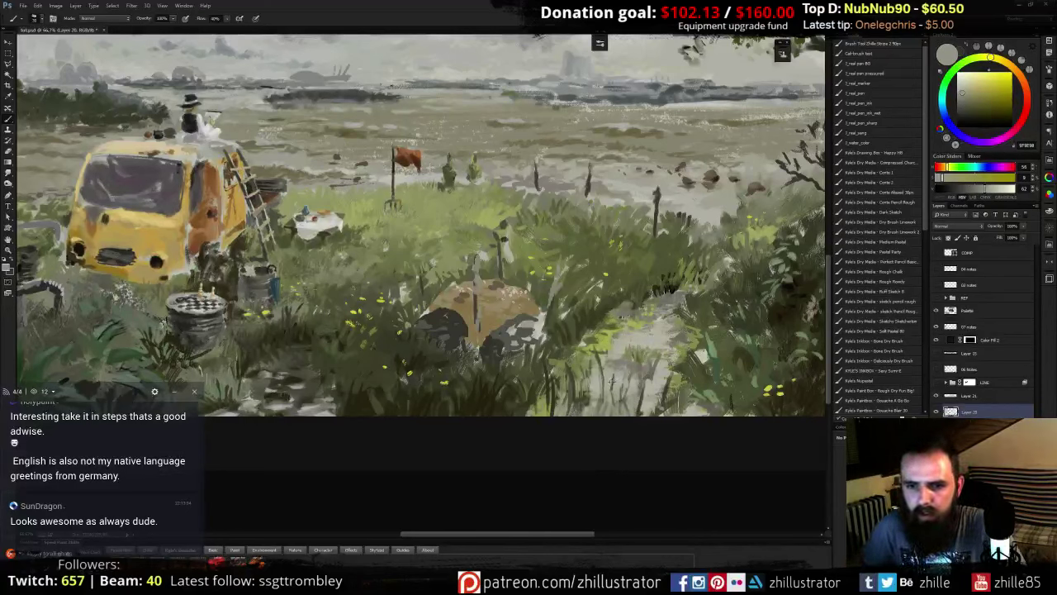
- Mix a pale grey-green, sample a dark brown, and paint a thin dark stroke across the middle of the footpath
{"action": "left_click", "coordinate": [959, 66]}
{"action": "left_click", "coordinate": [964, 85]}
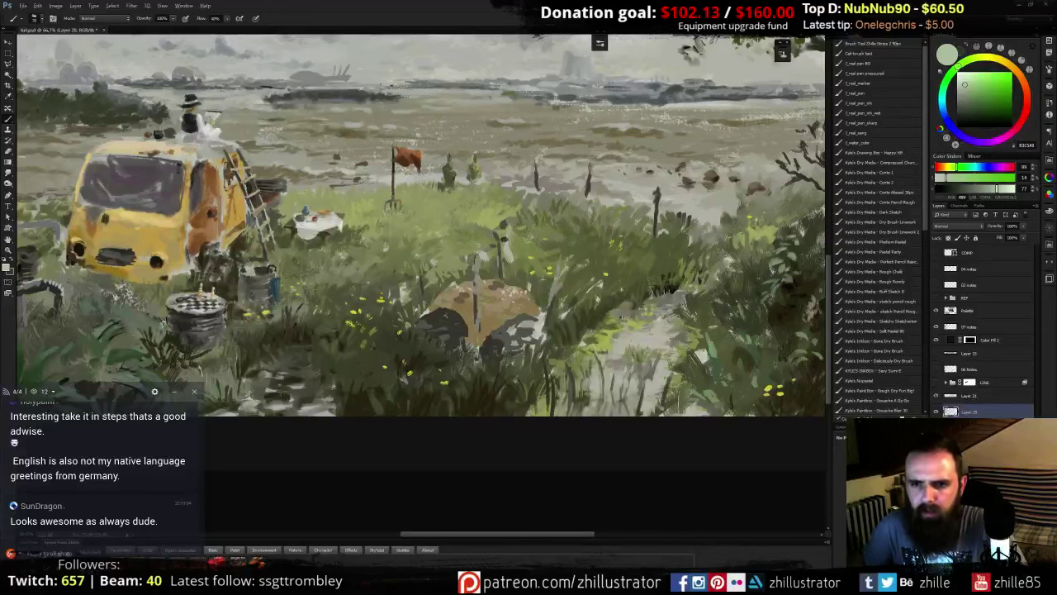
{"action": "left_click", "coordinate": [650, 287], "text": "alt"}
{"action": "left_click", "coordinate": [652, 290], "text": "alt"}
{"action": "left_click_drag", "start_coordinate": [653, 339], "coordinate": [660, 314]}
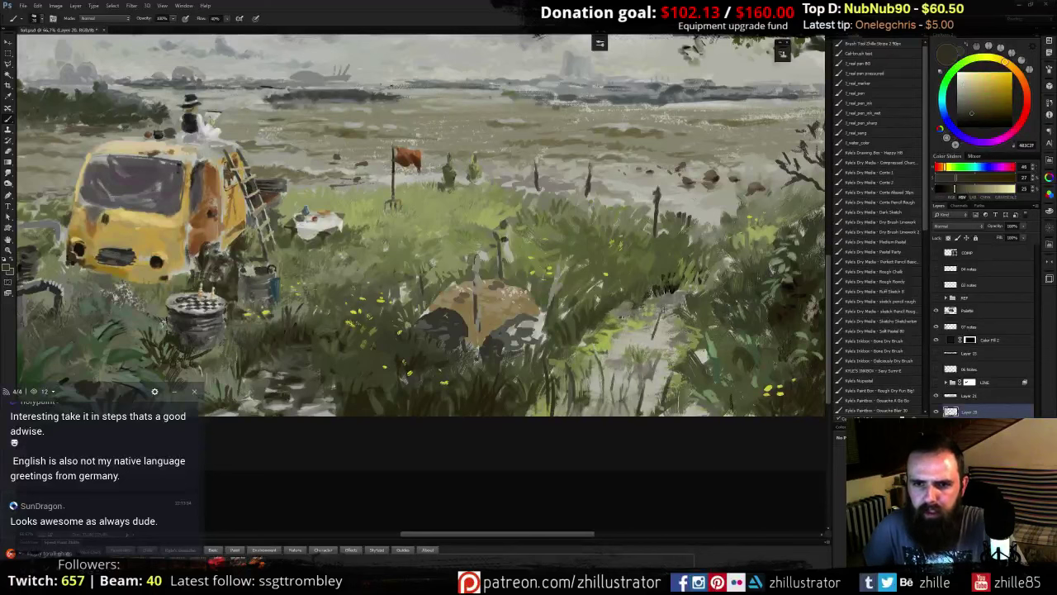
- Soften the thin dark stroke on the footpath with sampled light grey, brown-grey and pale beige touches
{"action": "left_click", "coordinate": [657, 337], "text": "alt"}
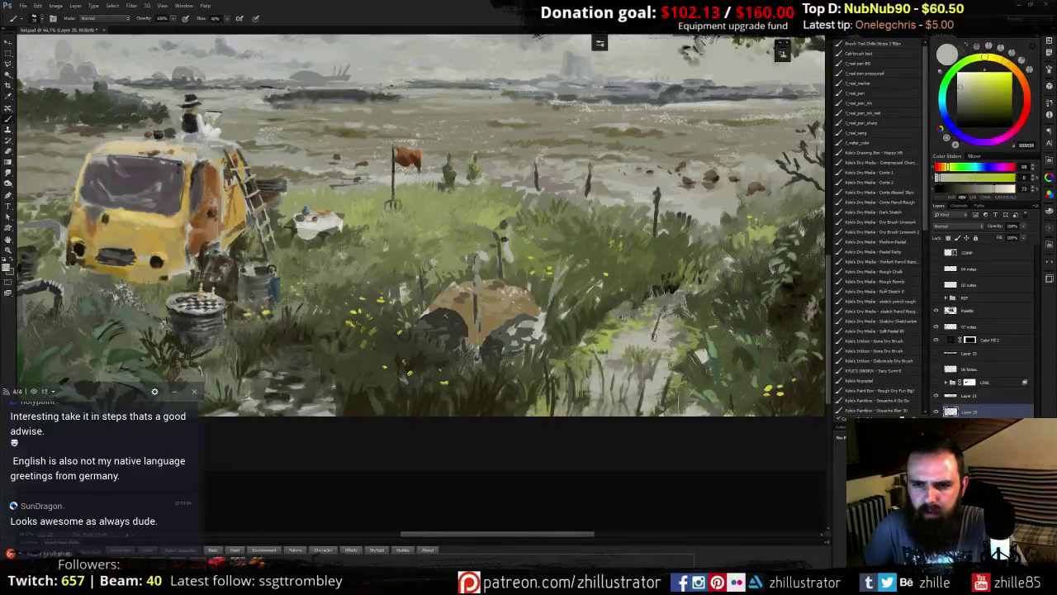
{"action": "left_click", "coordinate": [653, 334], "text": "alt"}
{"action": "left_click", "coordinate": [657, 340], "text": "alt"}
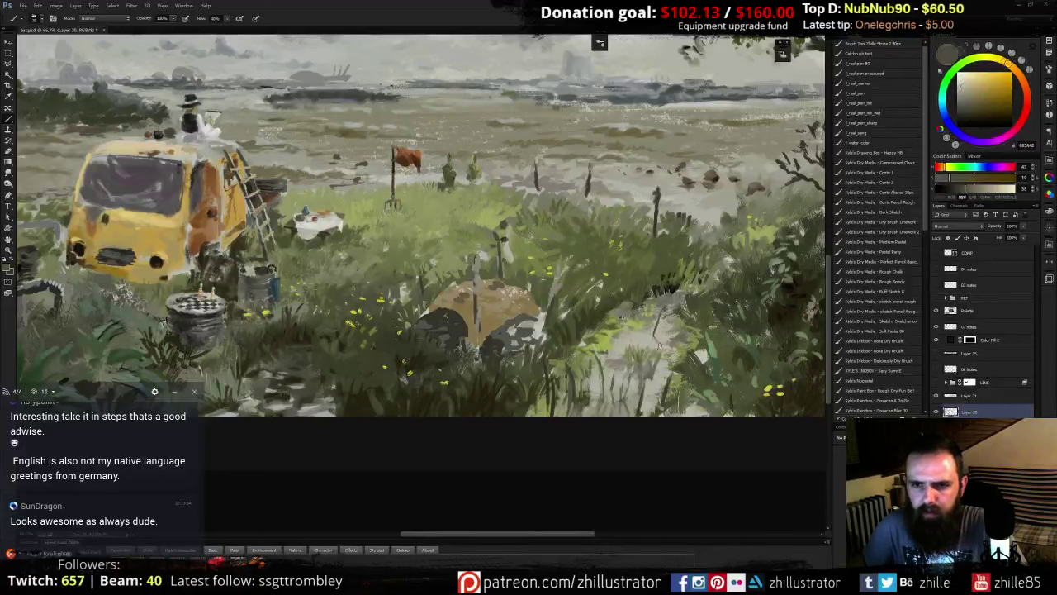
{"action": "left_click", "coordinate": [660, 335], "text": "alt"}
{"action": "left_click", "coordinate": [655, 337], "text": "alt"}
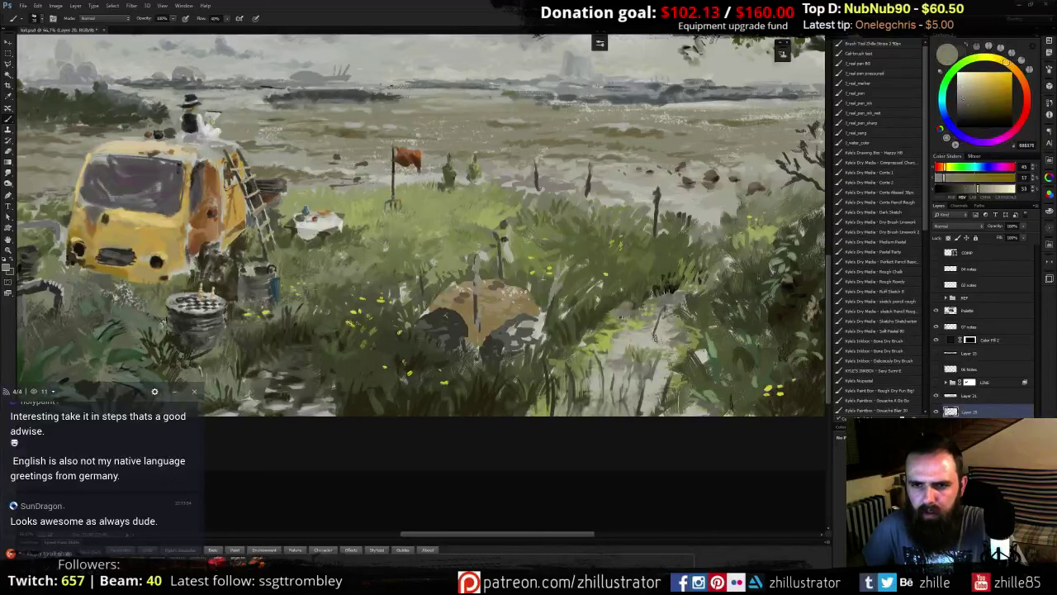
{"action": "left_click", "coordinate": [643, 344], "text": "alt"}
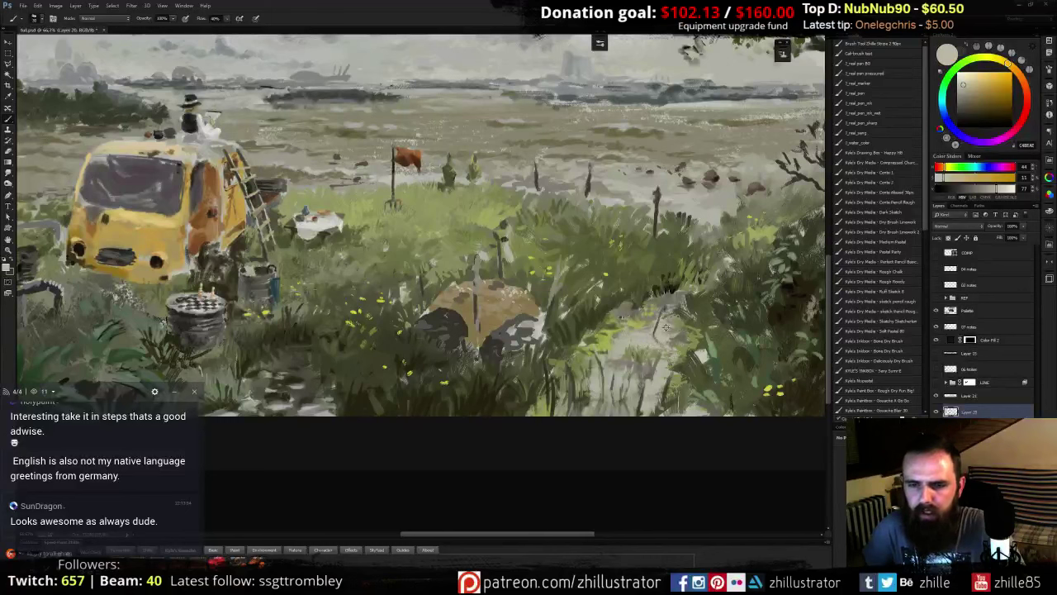
- Vary the footpath's surface near its far bend with sampled sandy beige and pale grey
{"action": "left_click", "coordinate": [665, 326], "text": "alt"}
{"action": "left_click", "coordinate": [670, 318], "text": "alt"}
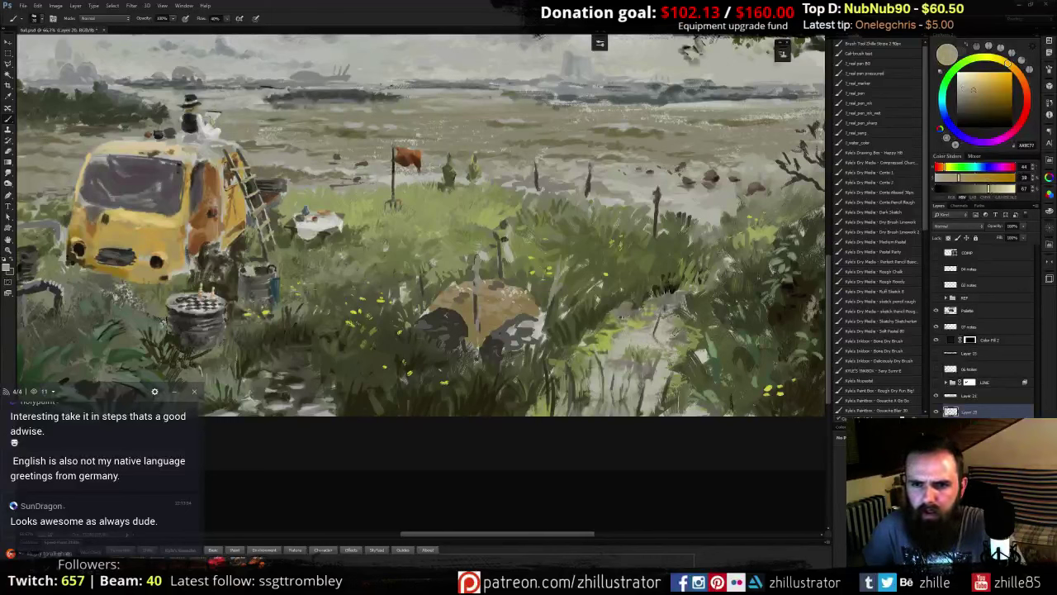
{"action": "left_click", "coordinate": [658, 323], "text": "alt"}
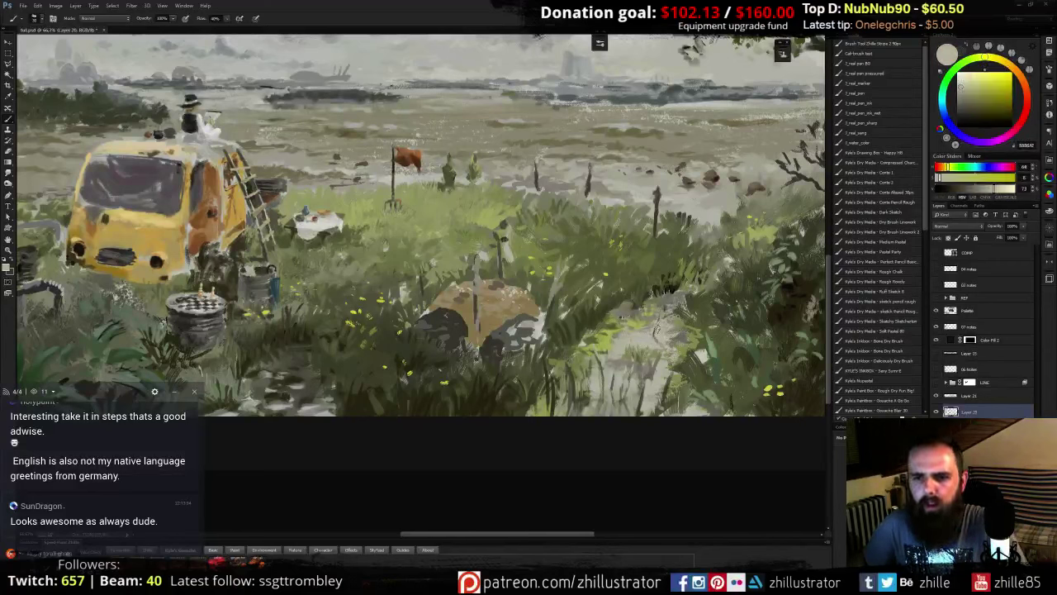
{"action": "left_click", "coordinate": [652, 331], "text": "alt"}
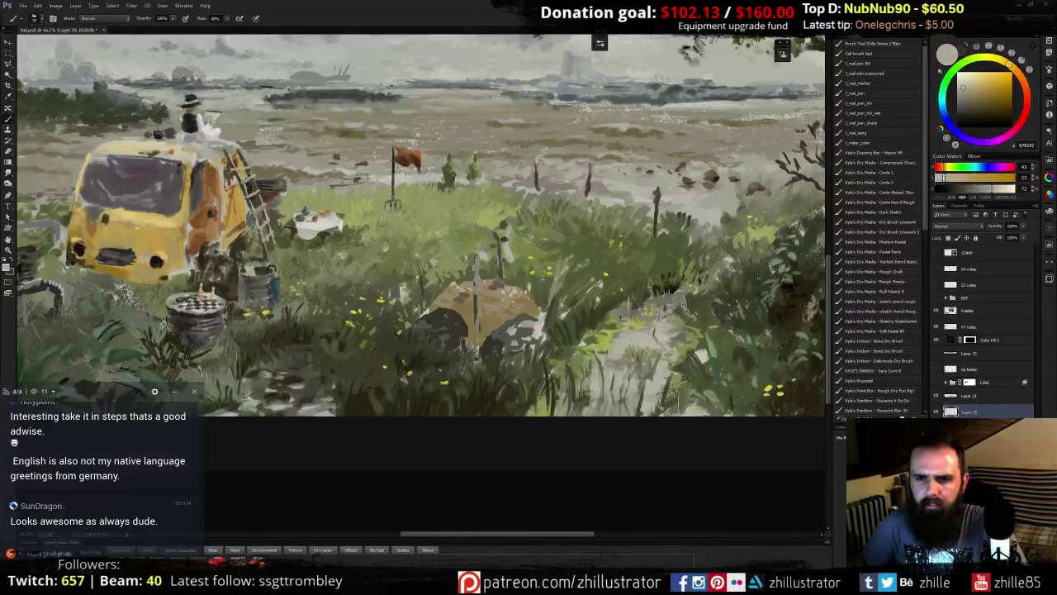
- Rework the grassy left edge of the footpath's far part with sampled olive, pale olive and dark olive strokes
{"action": "left_click", "coordinate": [648, 309], "text": "alt"}
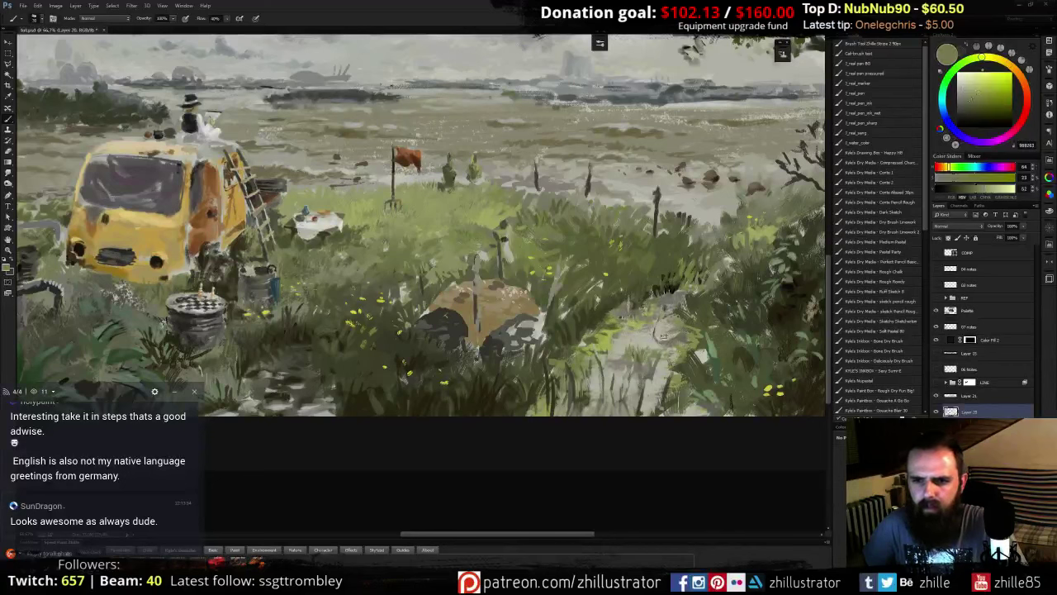
{"action": "left_click", "coordinate": [642, 318], "text": "alt"}
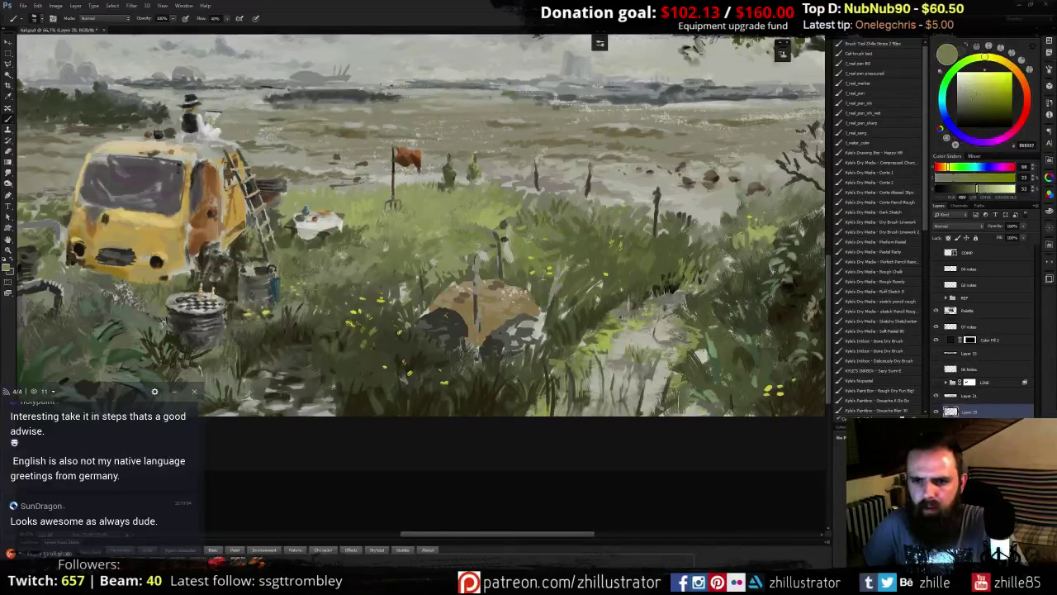
{"action": "left_click", "coordinate": [645, 313], "text": "alt"}
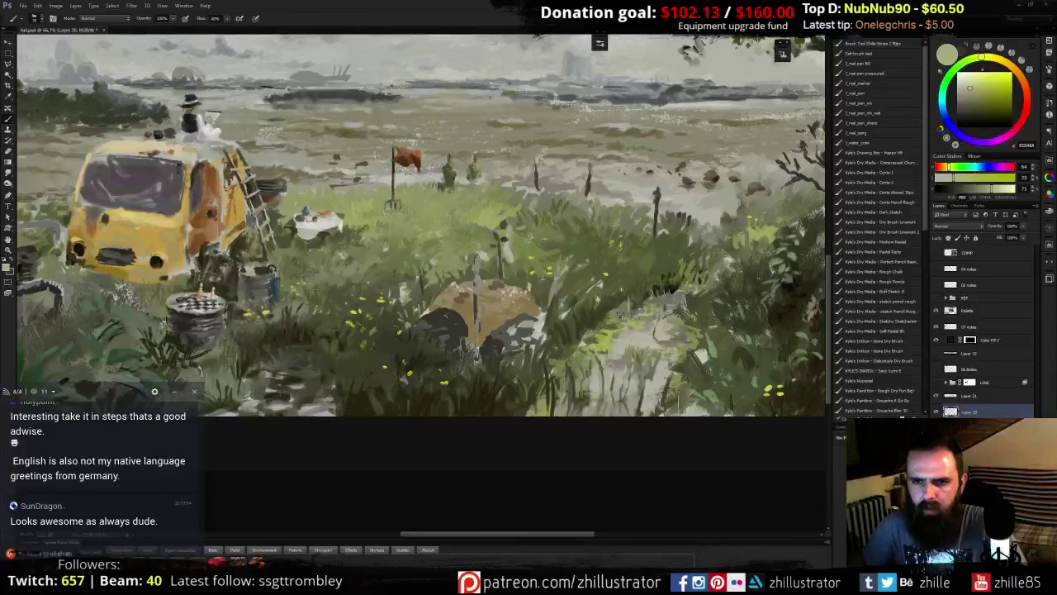
{"action": "left_click", "coordinate": [611, 296], "text": "alt"}
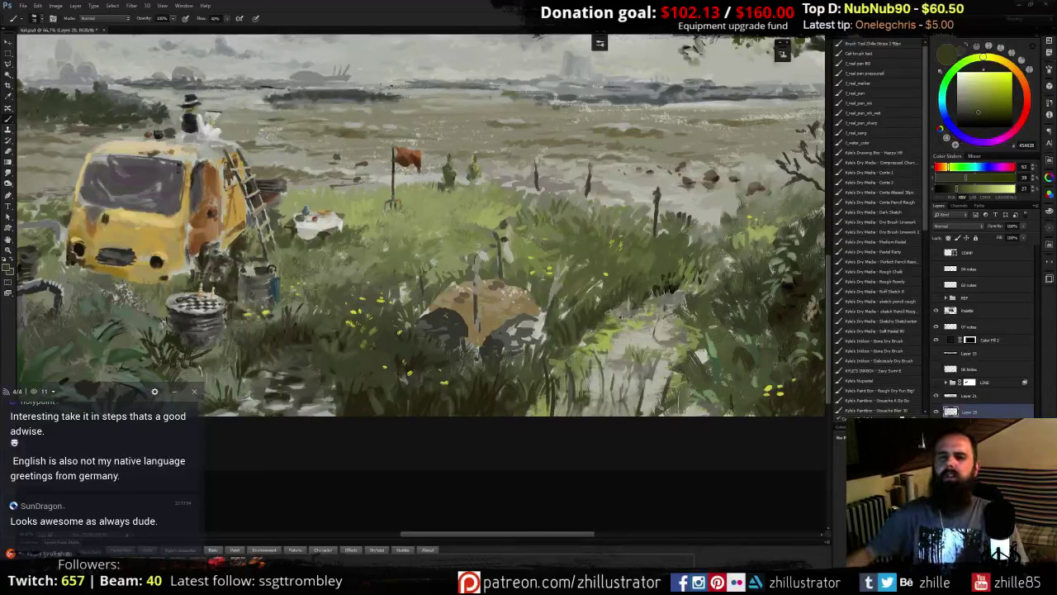
{"action": "left_click_drag", "start_coordinate": [612, 313], "coordinate": [600, 325]}
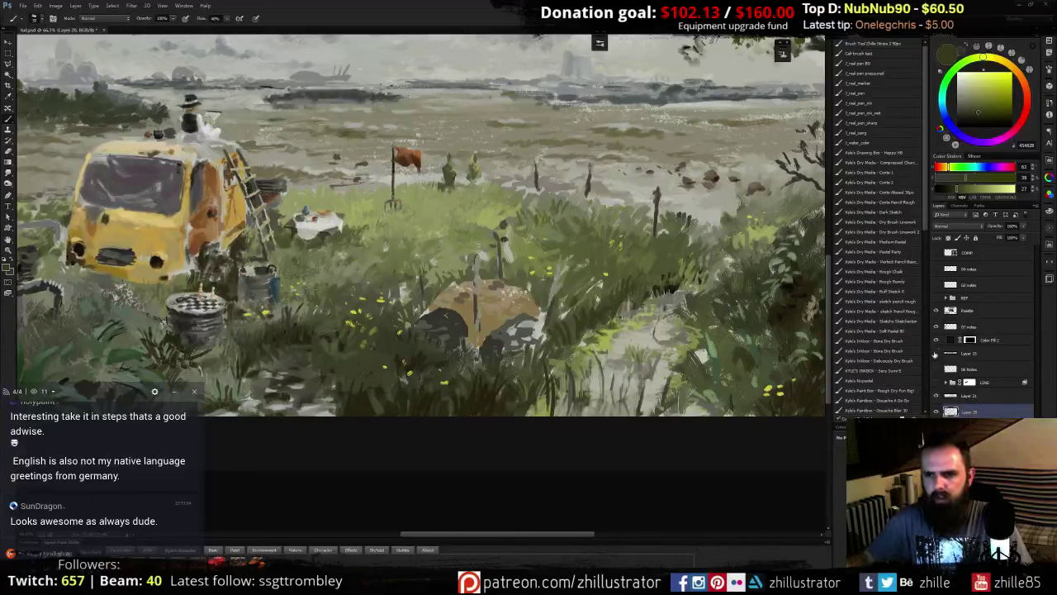
- Touch up the foreground grass at the painting's bottom edge, left of the footpath, with sampled grey-olive and dark olive
{"action": "left_click", "coordinate": [535, 411], "text": "alt"}
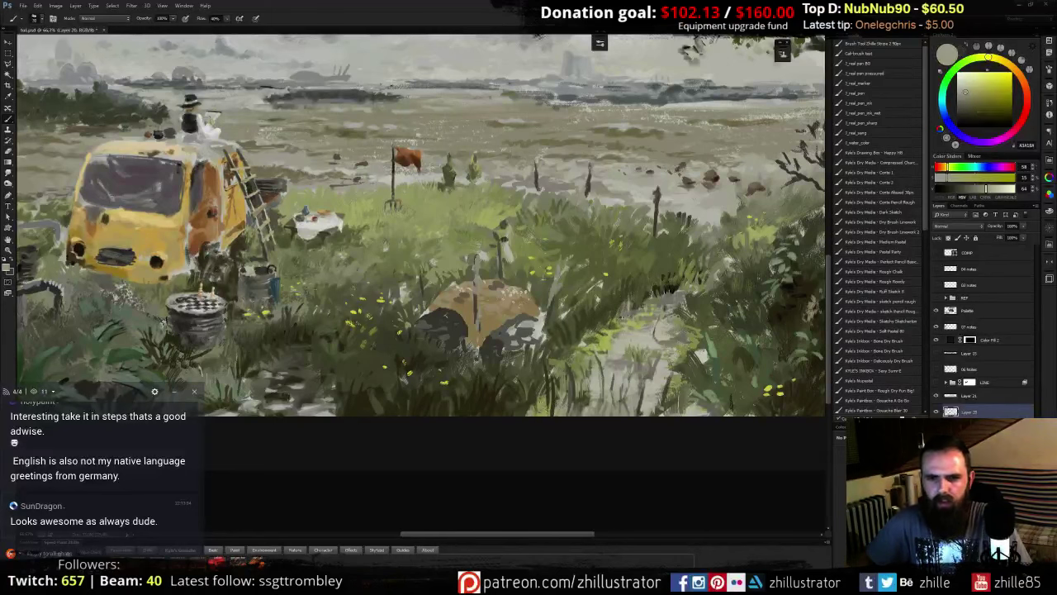
{"action": "left_click", "coordinate": [535, 412], "text": "alt"}
{"action": "left_click", "coordinate": [534, 412], "text": "alt"}
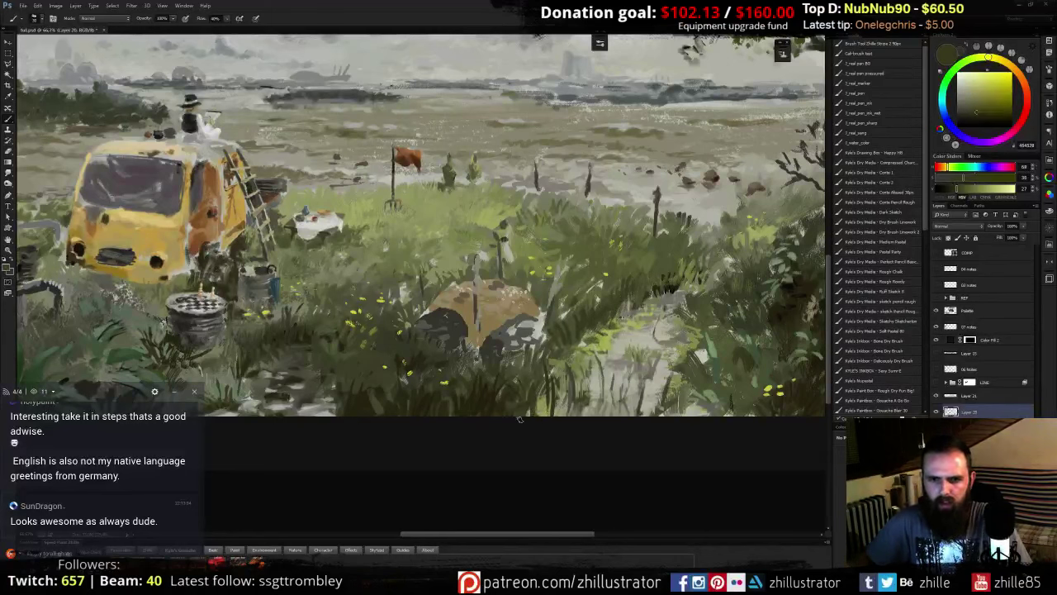
{"action": "left_click", "coordinate": [531, 399], "text": "alt"}
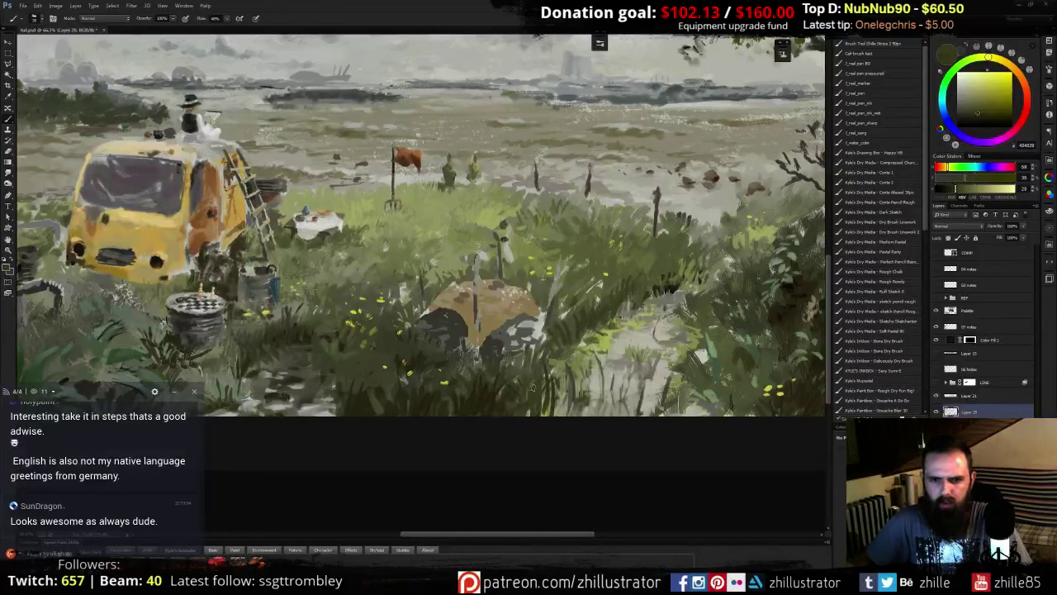
{"action": "left_click", "coordinate": [517, 412], "text": "alt"}
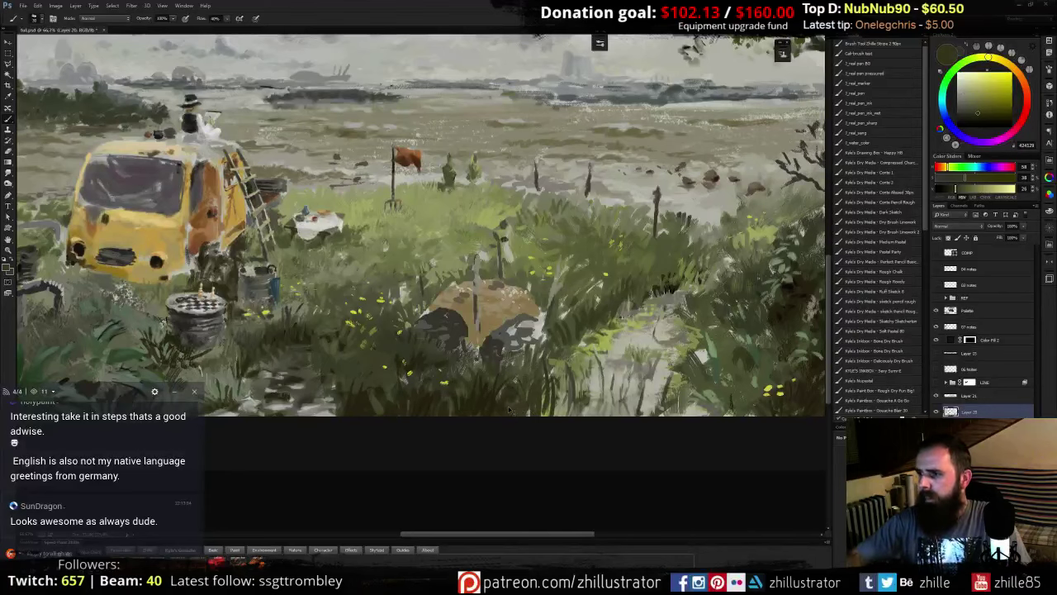
- Compare the painting with the current paint layer, the layer above it and the LINE group shown and hidden
{"action": "key", "text": "ctrl+minus"}
{"action": "left_click_drag", "start_coordinate": [458, 219], "coordinate": [500, 237]}
{"action": "left_click", "coordinate": [937, 412]}
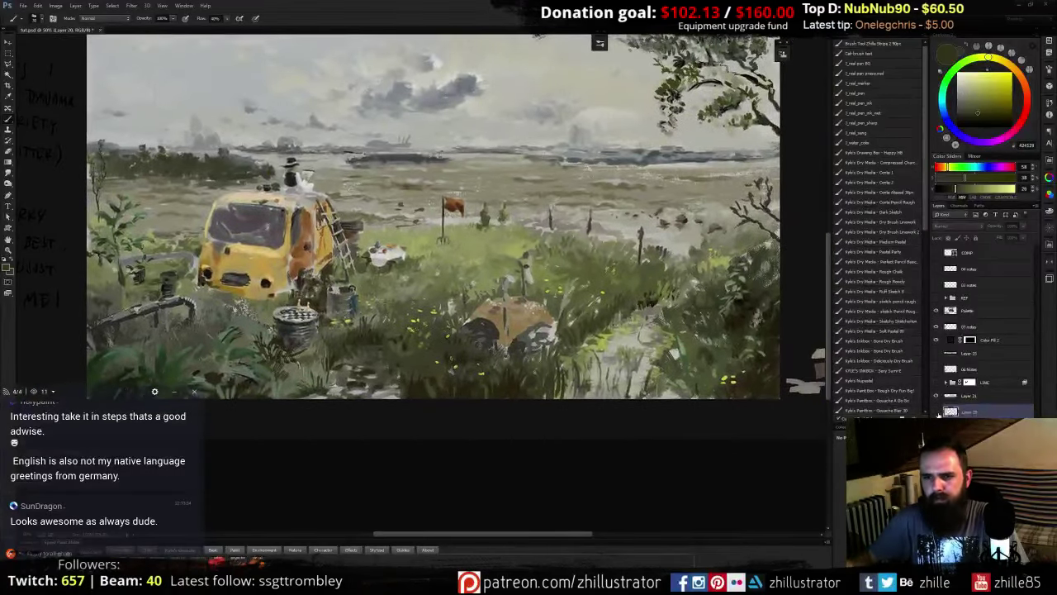
{"action": "left_click", "coordinate": [936, 412]}
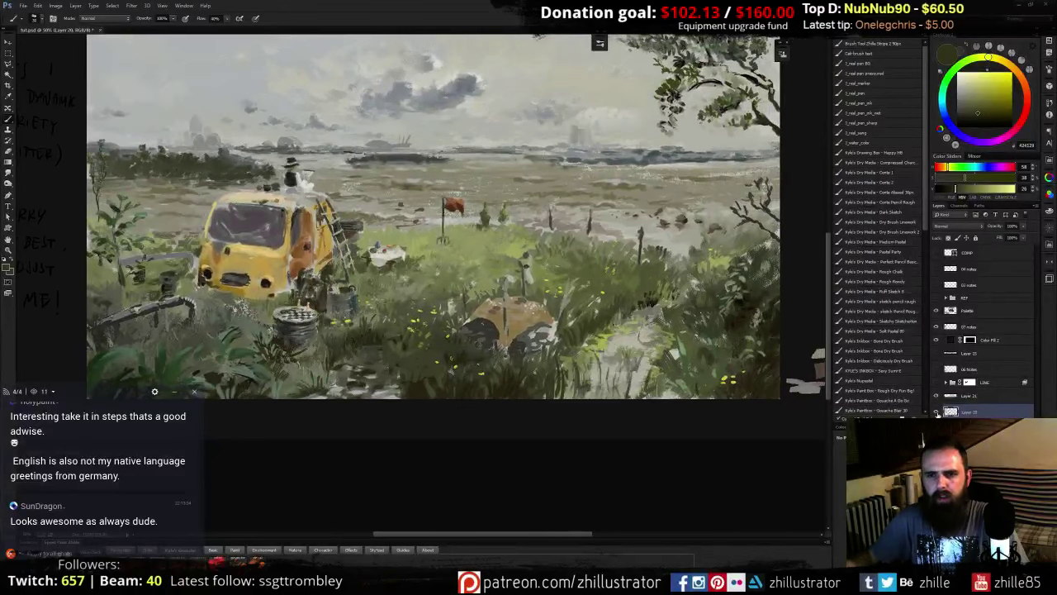
{"action": "left_click", "coordinate": [937, 383]}
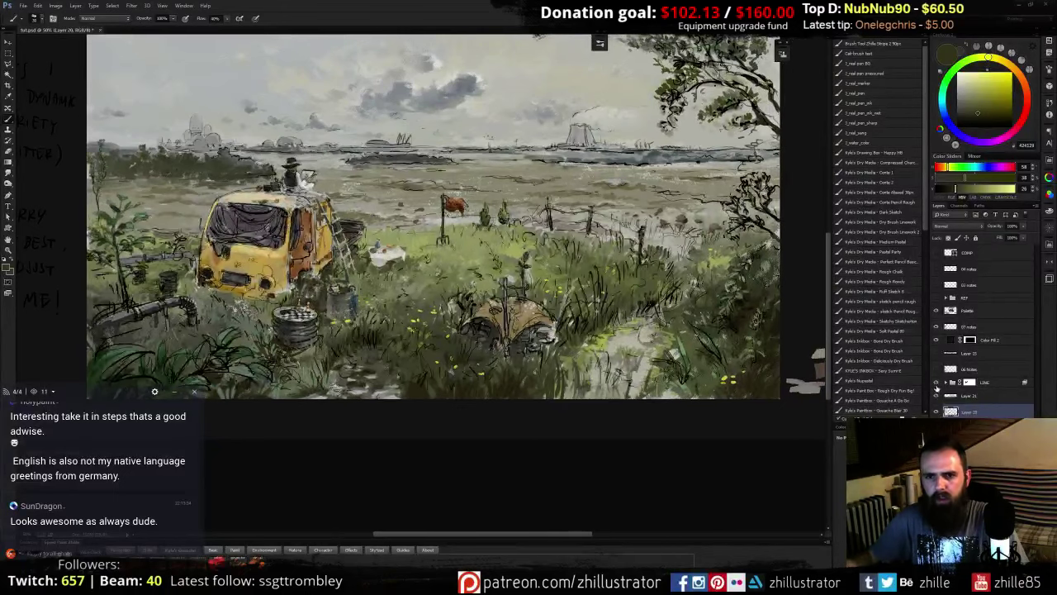
{"action": "left_click", "coordinate": [937, 383]}
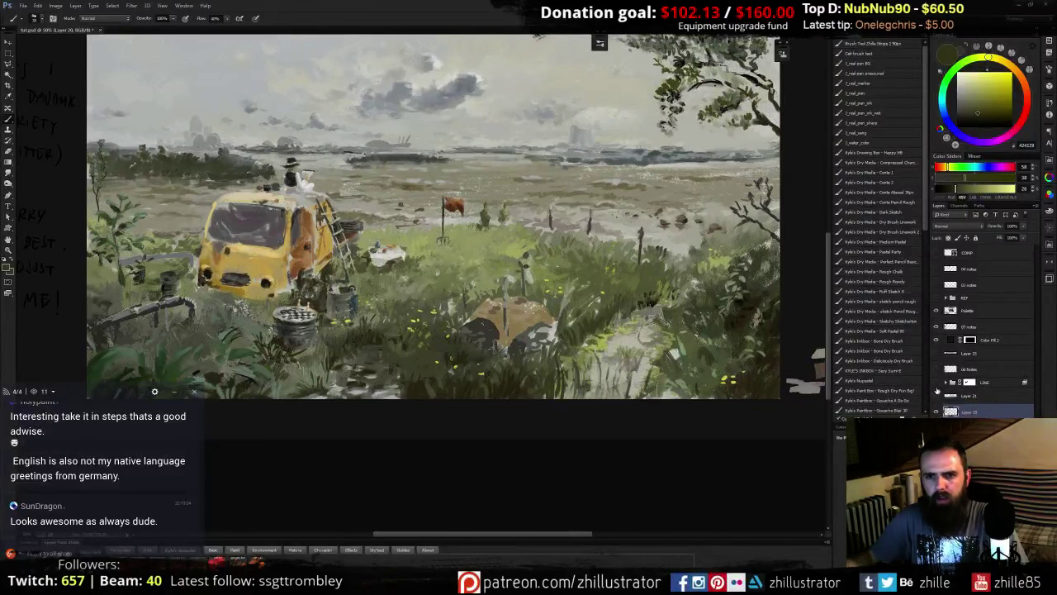
{"action": "left_click", "coordinate": [937, 394]}
{"action": "left_click", "coordinate": [936, 393]}
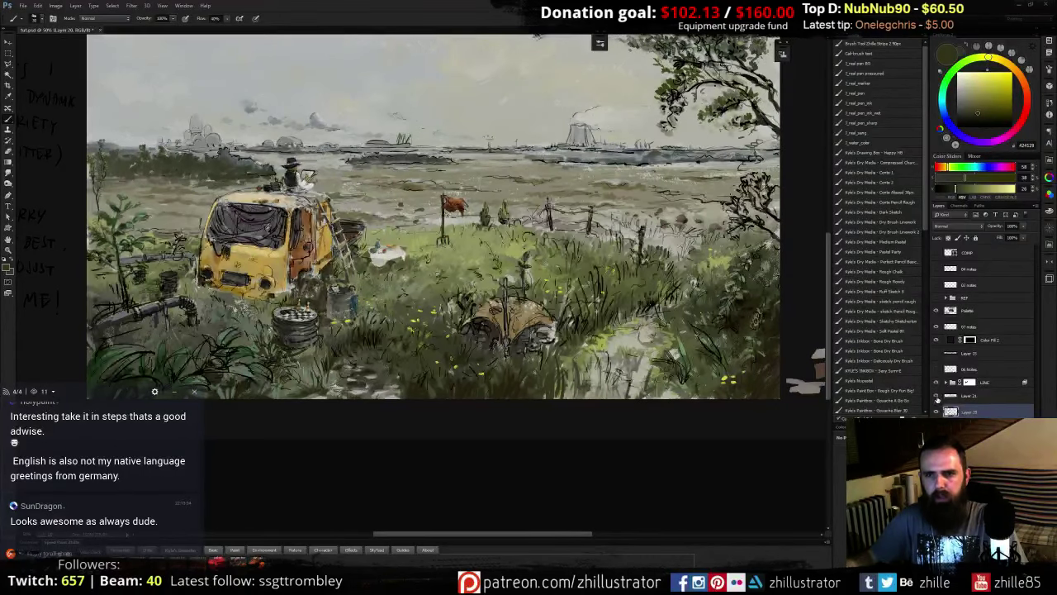
{"action": "left_click", "coordinate": [936, 393]}
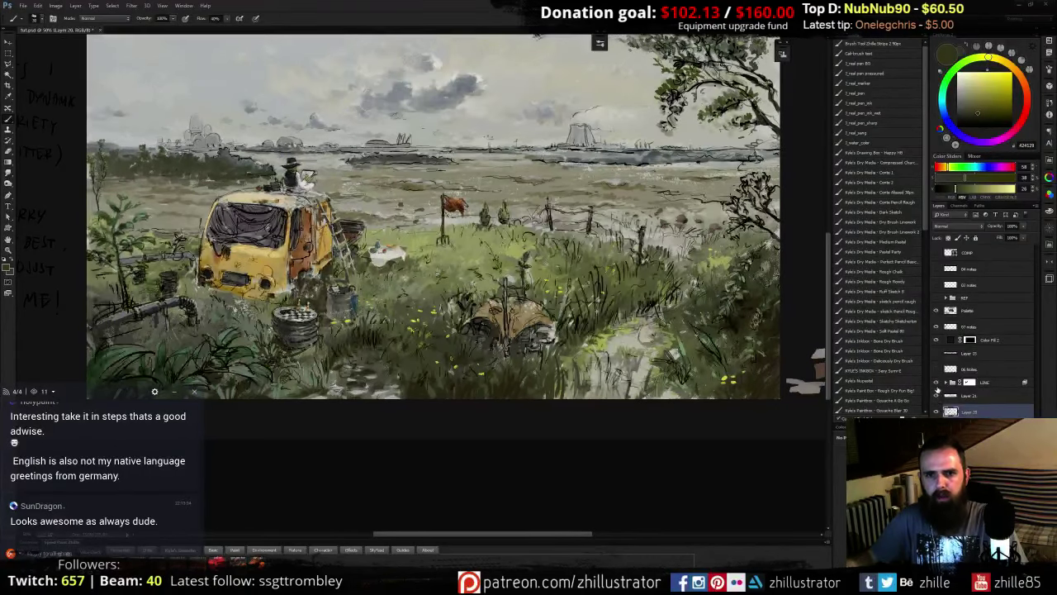
{"action": "left_click", "coordinate": [937, 389]}
{"action": "left_click", "coordinate": [937, 388]}
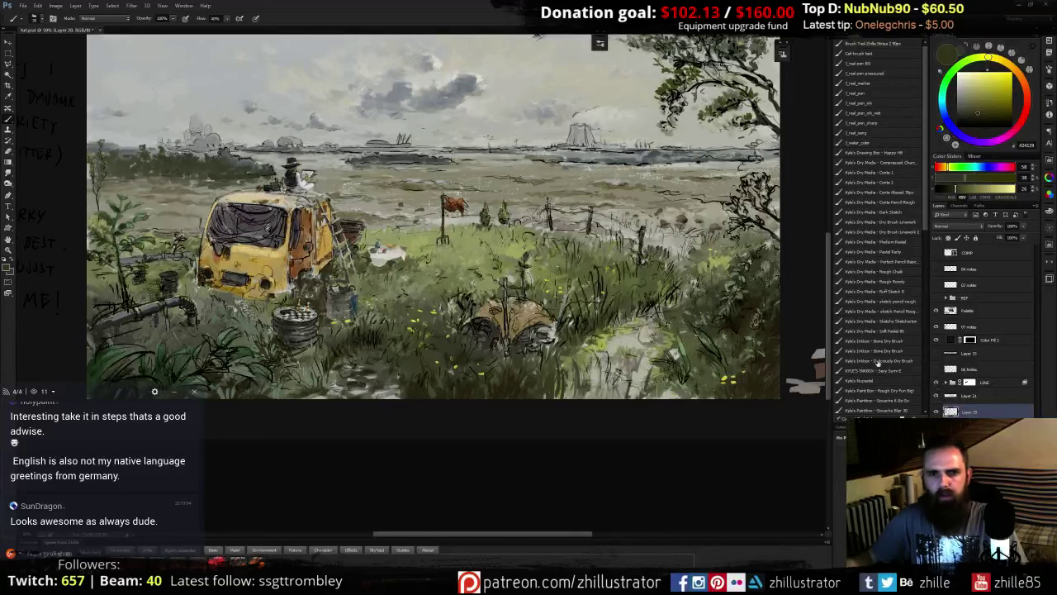
{"action": "key", "text": "ctrl+plus"}
{"action": "key", "text": "ctrl+plus"}
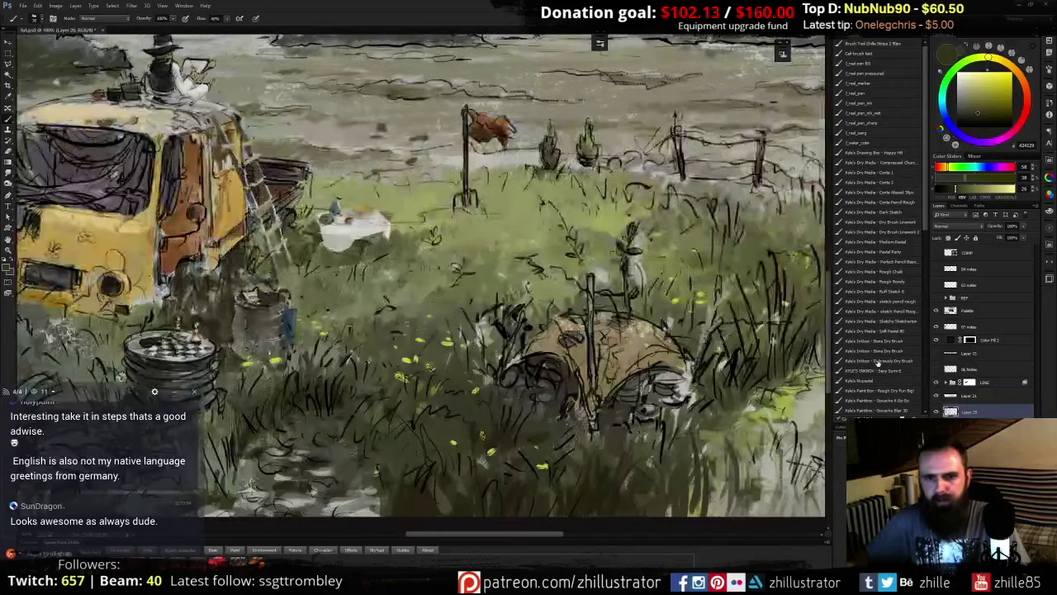
{"action": "left_click", "coordinate": [937, 395]}
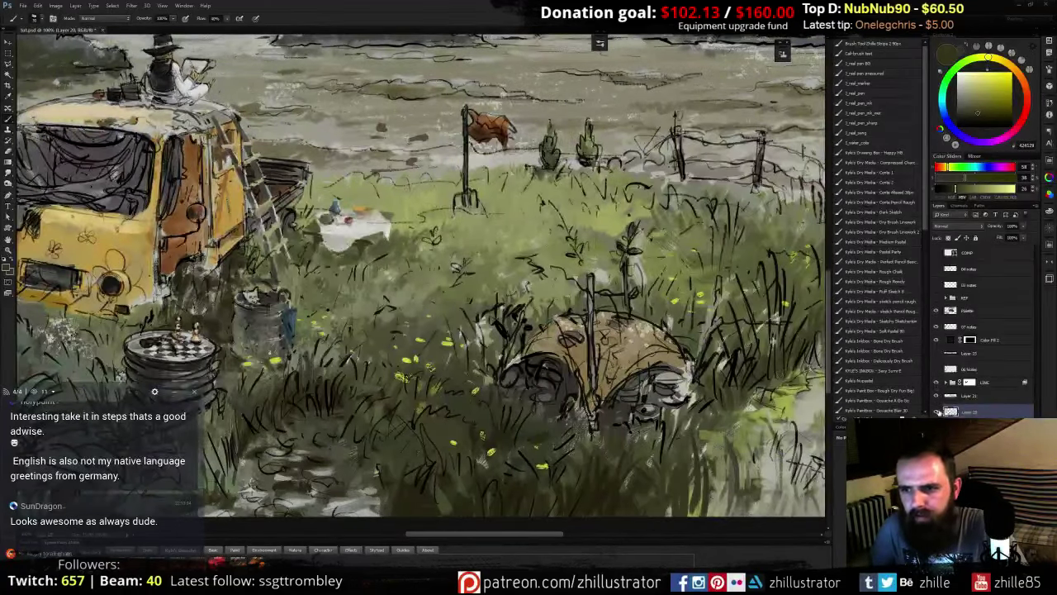
{"action": "left_click", "coordinate": [937, 384]}
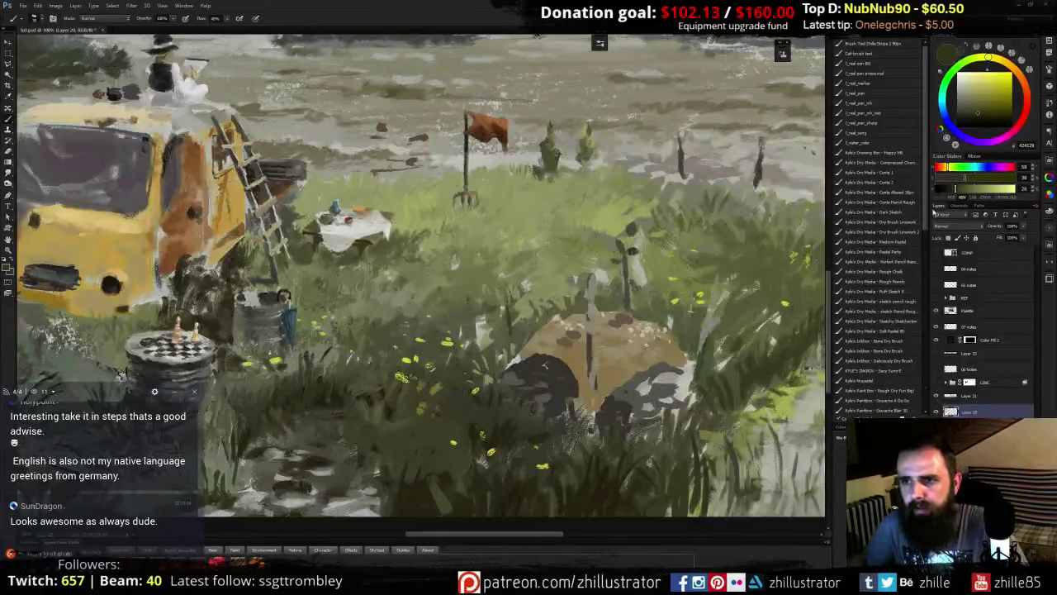
- With the Kyle's Drawing Box - Happy HB brush and the line art shown, paint sampled pale beige marks on the half-buried tan object
{"action": "left_click", "coordinate": [858, 157]}
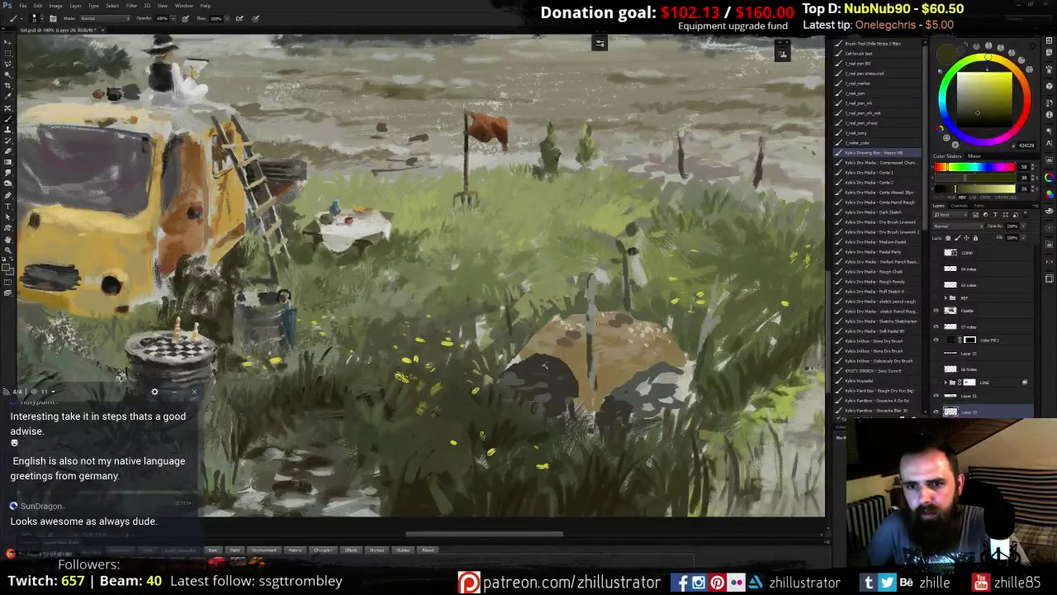
{"action": "left_click", "coordinate": [936, 382]}
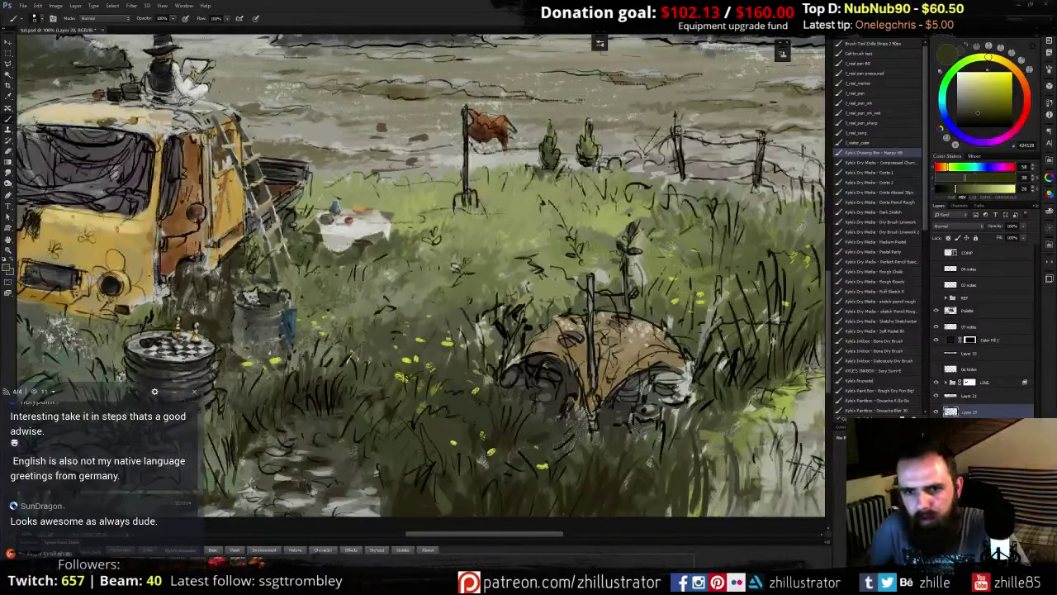
{"action": "left_click", "coordinate": [631, 330], "text": "alt"}
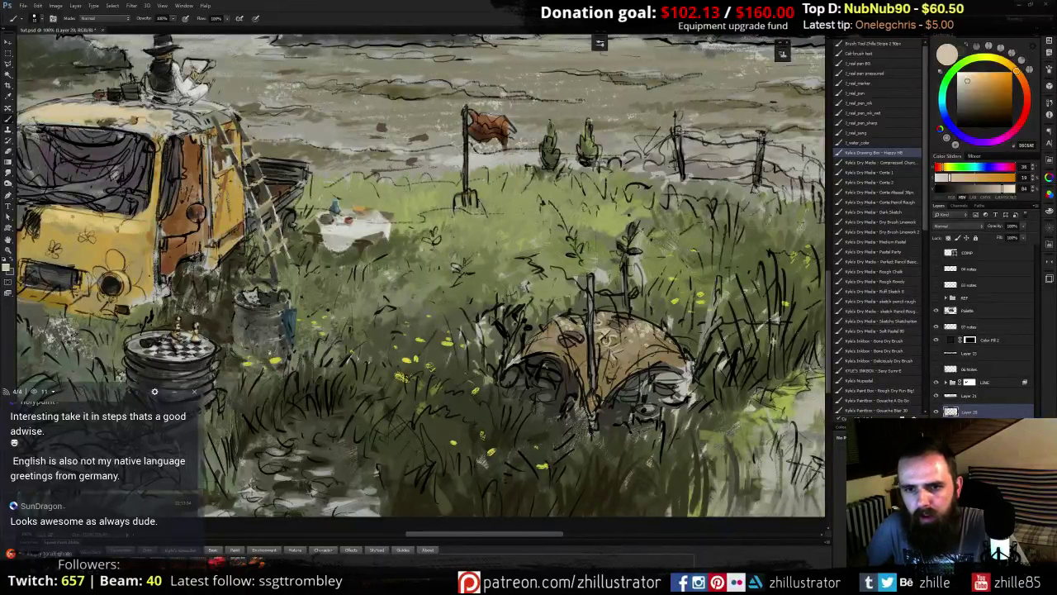
{"action": "left_click_drag", "start_coordinate": [577, 314], "coordinate": [588, 323]}
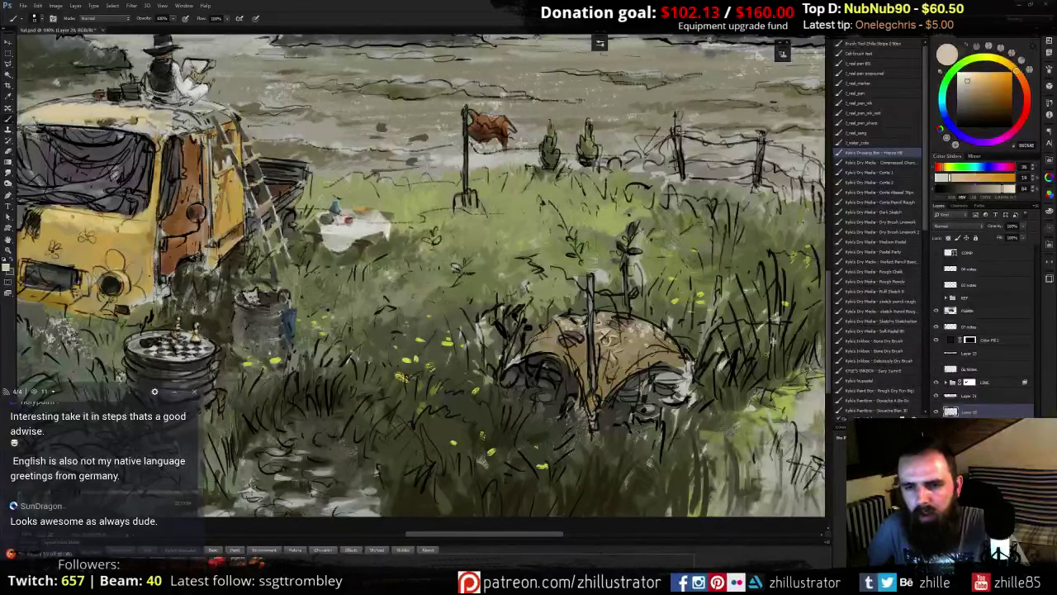
- Hide the LINE group and rework the dark spot on the tan object, beside the pole, with sampled brown and tan
{"action": "left_click", "coordinate": [936, 383]}
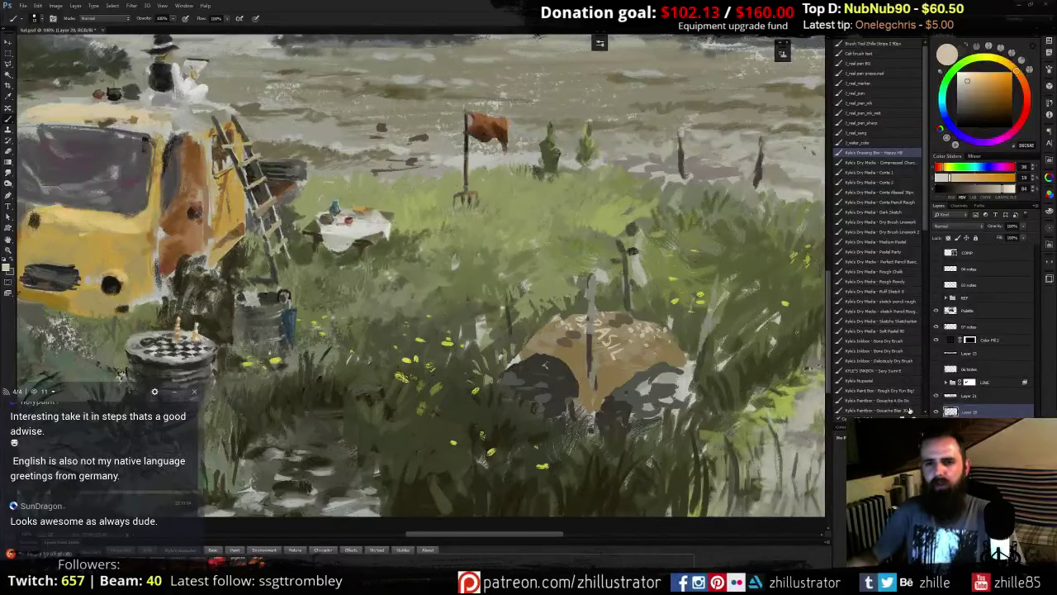
{"action": "left_click", "coordinate": [565, 317], "text": "alt"}
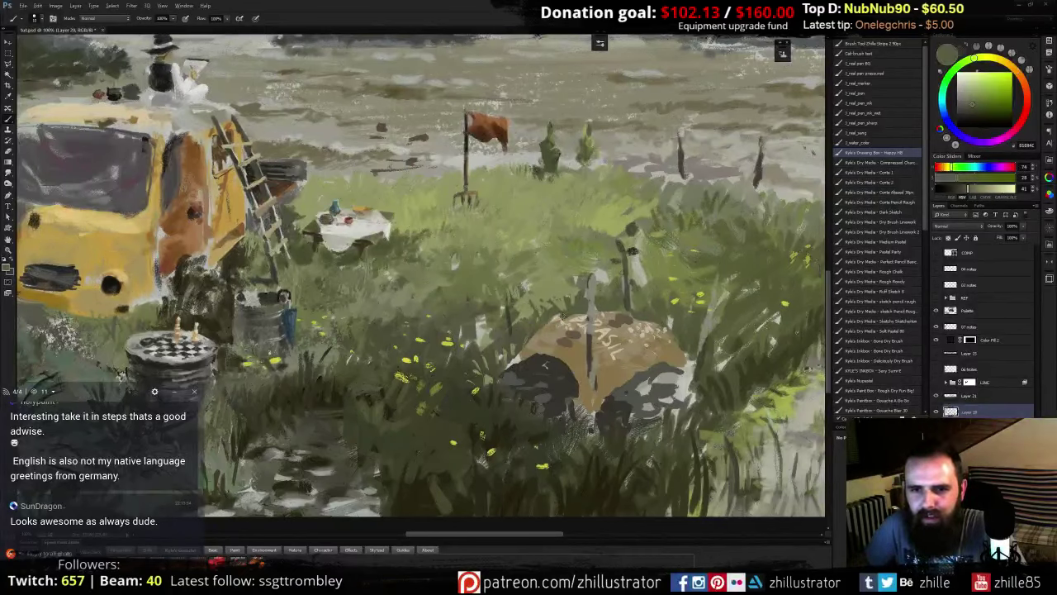
{"action": "left_click", "coordinate": [565, 335], "text": "alt"}
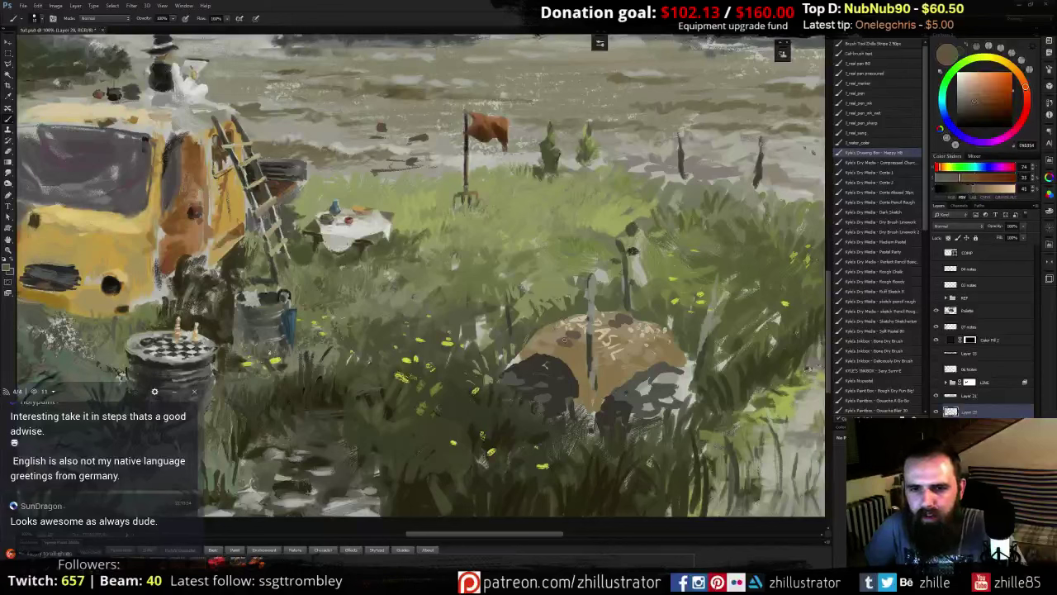
{"action": "left_click_drag", "start_coordinate": [559, 339], "coordinate": [567, 344]}
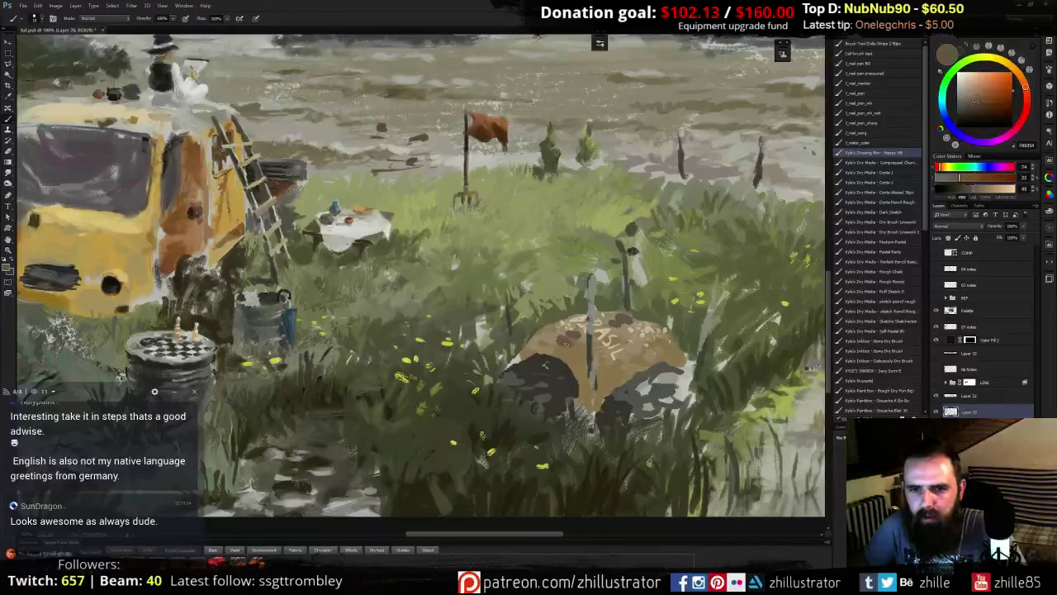
{"action": "left_click", "coordinate": [566, 334], "text": "alt"}
{"action": "left_click", "coordinate": [570, 334]}
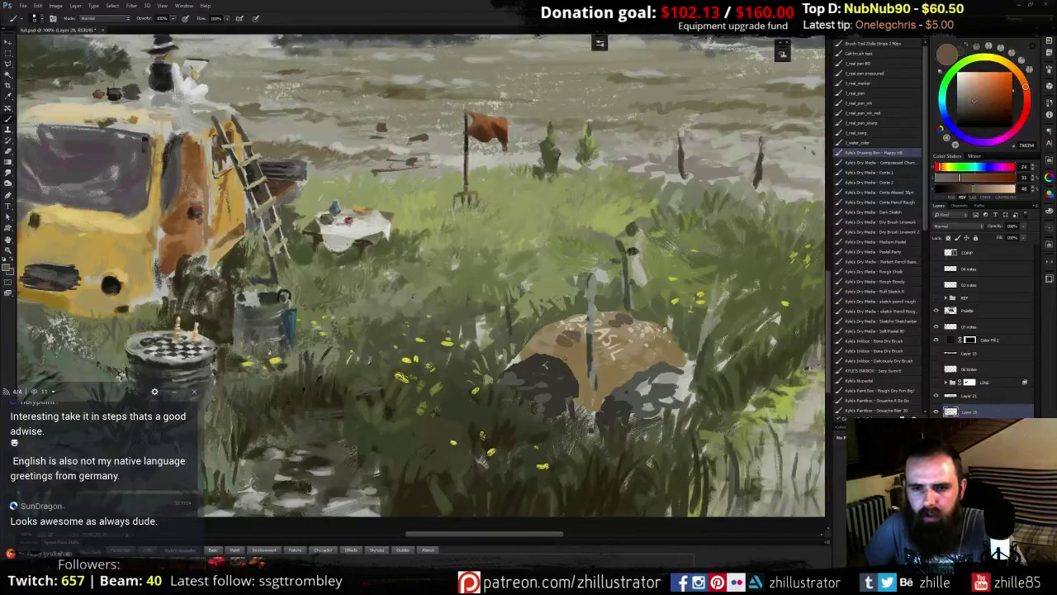
{"action": "left_click", "coordinate": [565, 355], "text": "alt"}
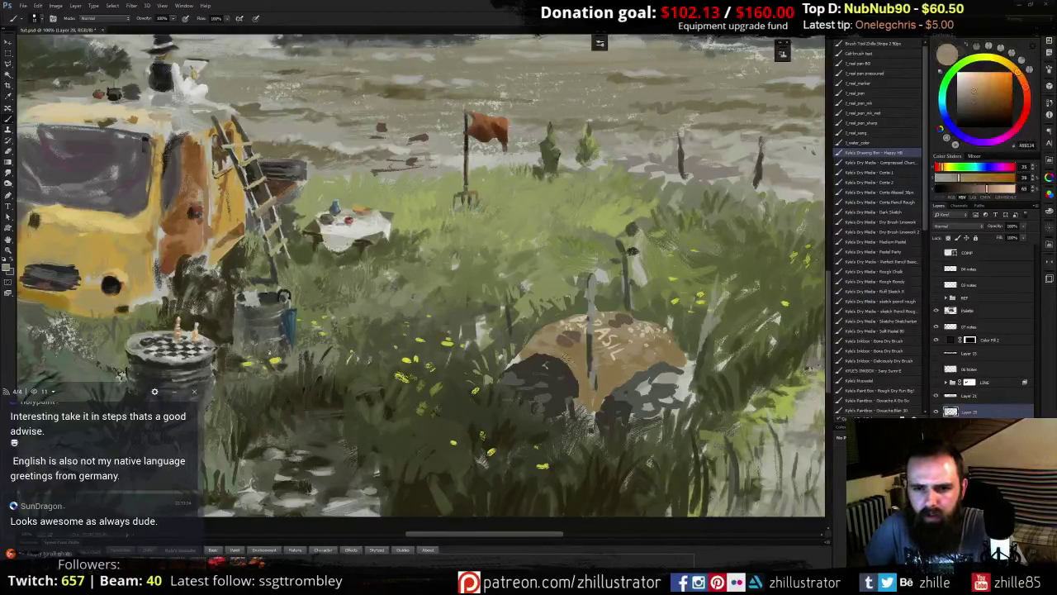
- Refine the tan object's left rim and pointed lower tip with sampled tan, ochre and dark brown strokes
{"action": "left_click", "coordinate": [514, 362], "text": "alt"}
{"action": "left_click", "coordinate": [517, 360], "text": "alt"}
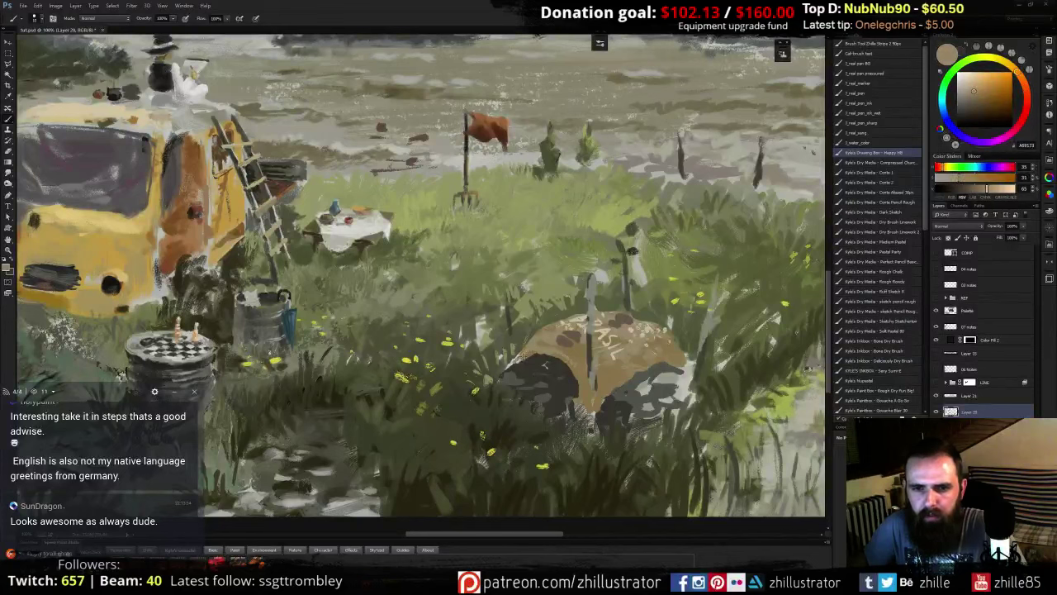
{"action": "left_click", "coordinate": [576, 352], "text": "alt"}
{"action": "left_click", "coordinate": [528, 355], "text": "alt"}
{"action": "left_click_drag", "start_coordinate": [520, 352], "coordinate": [517, 359]}
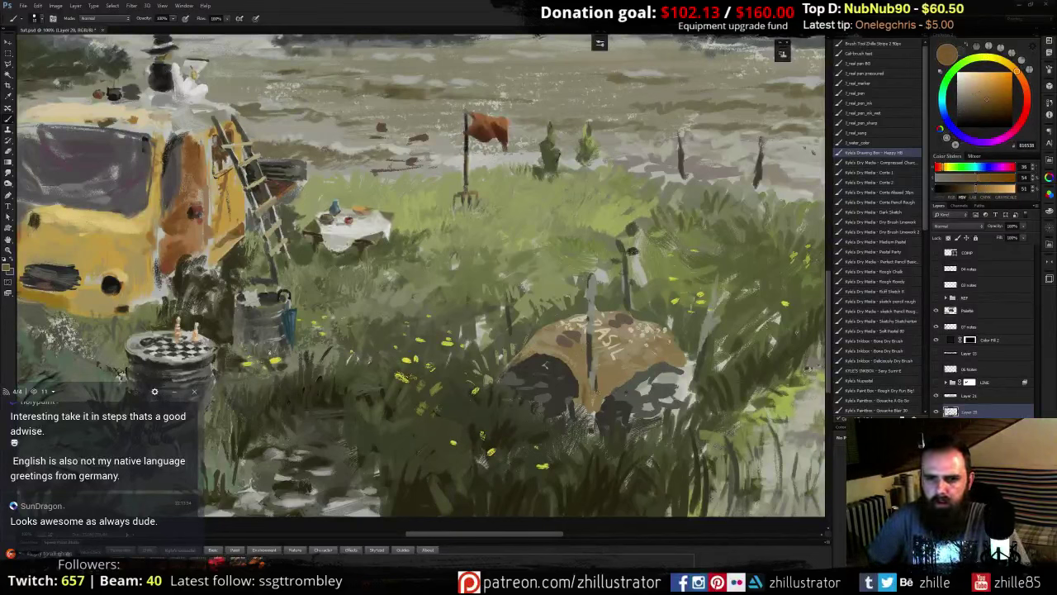
{"action": "left_click_drag", "start_coordinate": [597, 392], "coordinate": [575, 415]}
{"action": "left_click", "coordinate": [572, 393], "text": "alt"}
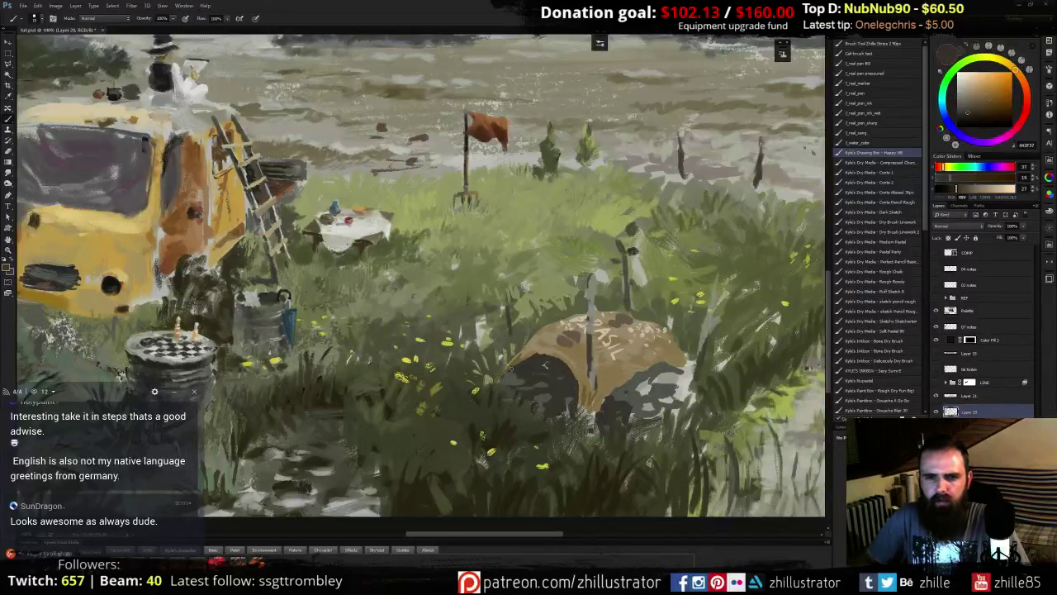
- Touch up the tan object's surface around the pole with sampled pale beige and tan
{"action": "left_click", "coordinate": [581, 318], "text": "alt"}
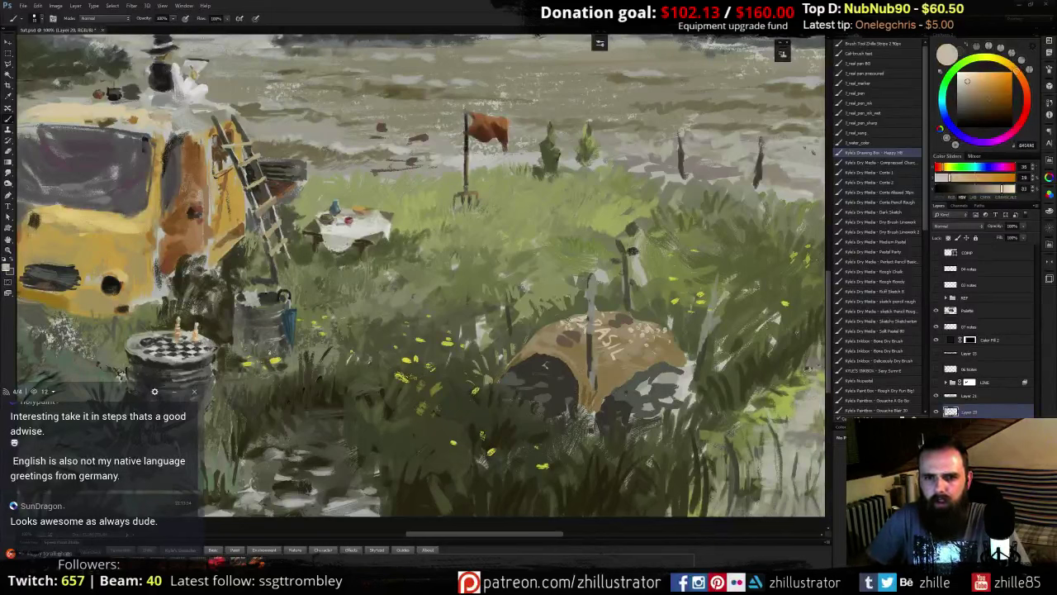
{"action": "left_click", "coordinate": [581, 322], "text": "alt"}
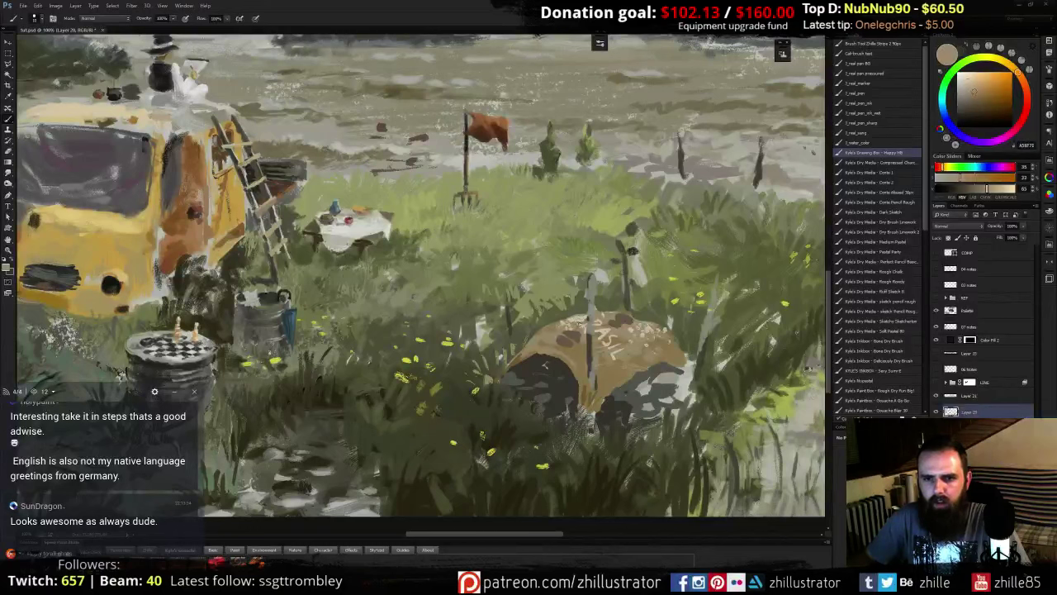
{"action": "left_click", "coordinate": [583, 325], "text": "alt"}
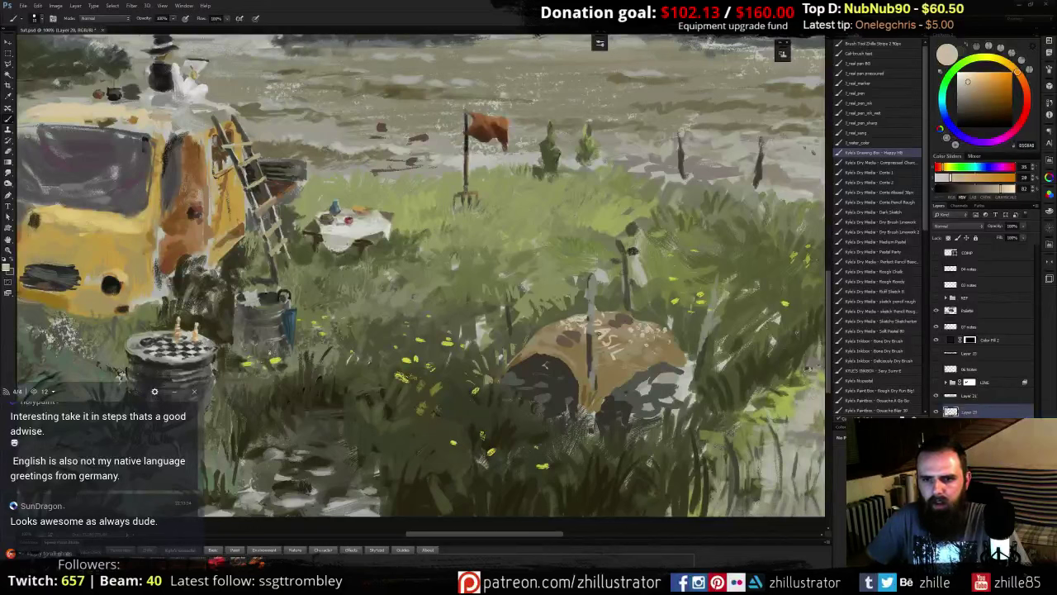
{"action": "left_click", "coordinate": [593, 333], "text": "alt"}
{"action": "left_click", "coordinate": [603, 335], "text": "alt"}
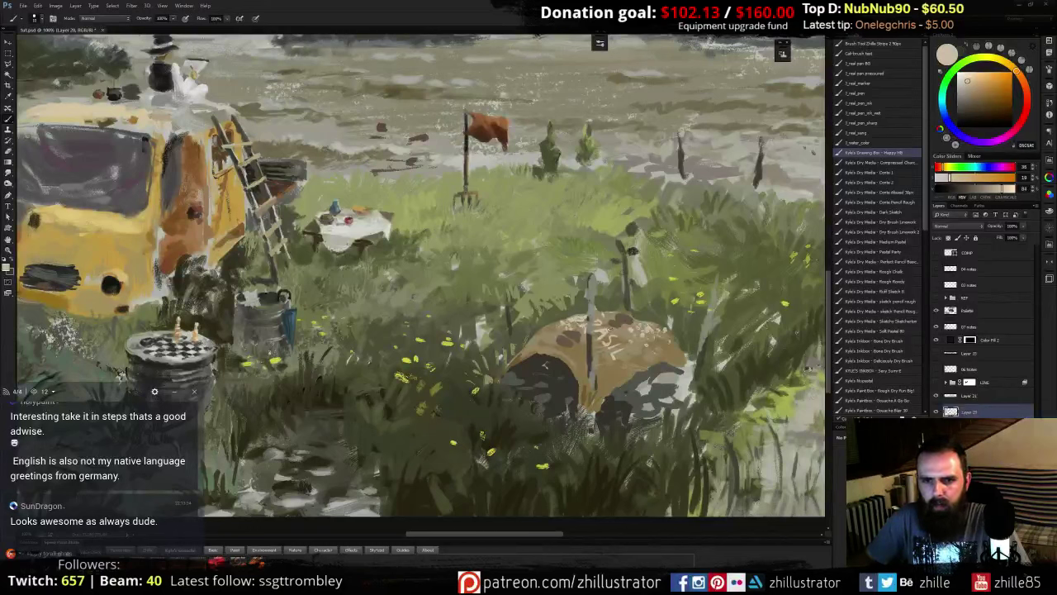
- Refine the pale lettering and top edge of the tan object, right of the pole, with sampled tan and beige tones
{"action": "left_click", "coordinate": [622, 321], "text": "alt"}
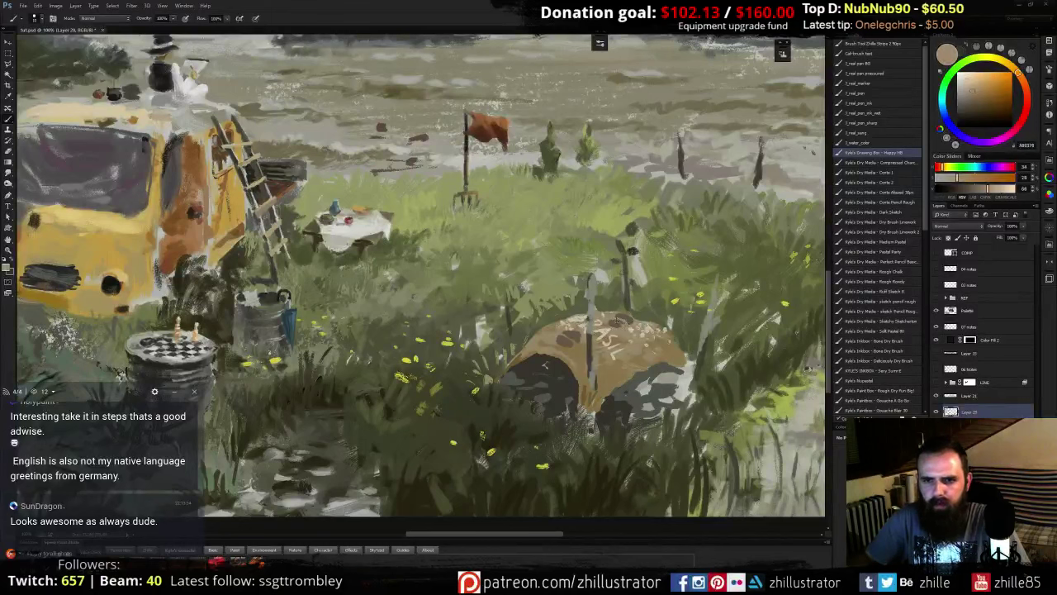
{"action": "left_click", "coordinate": [614, 320], "text": "alt"}
{"action": "left_click", "coordinate": [616, 327], "text": "alt"}
{"action": "left_click", "coordinate": [613, 318], "text": "alt"}
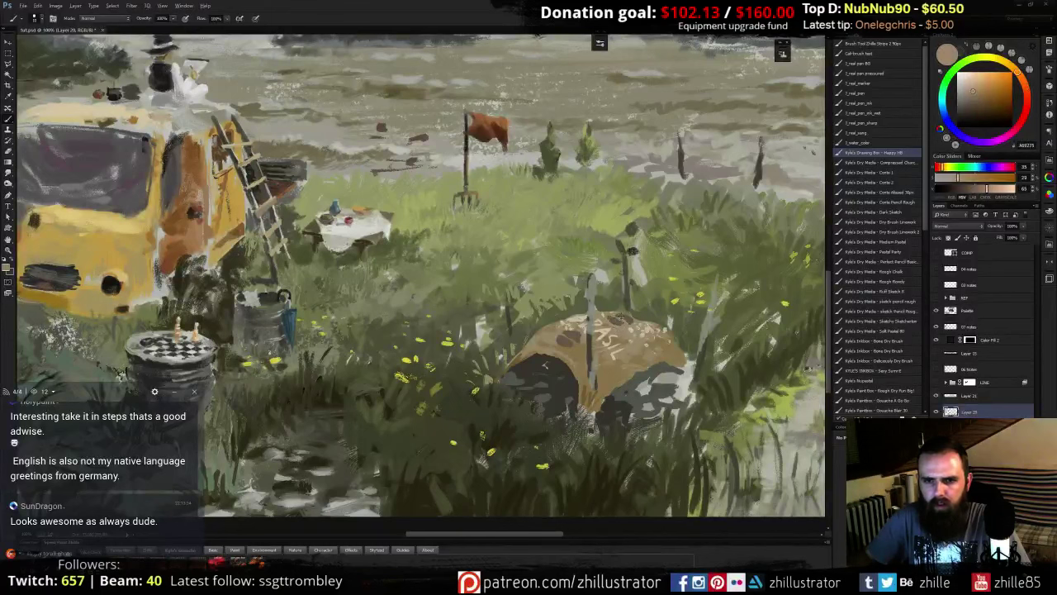
{"action": "left_click", "coordinate": [618, 322], "text": "alt"}
{"action": "left_click", "coordinate": [615, 322], "text": "alt"}
{"action": "left_click", "coordinate": [630, 327], "text": "alt"}
{"action": "left_click", "coordinate": [609, 313], "text": "alt"}
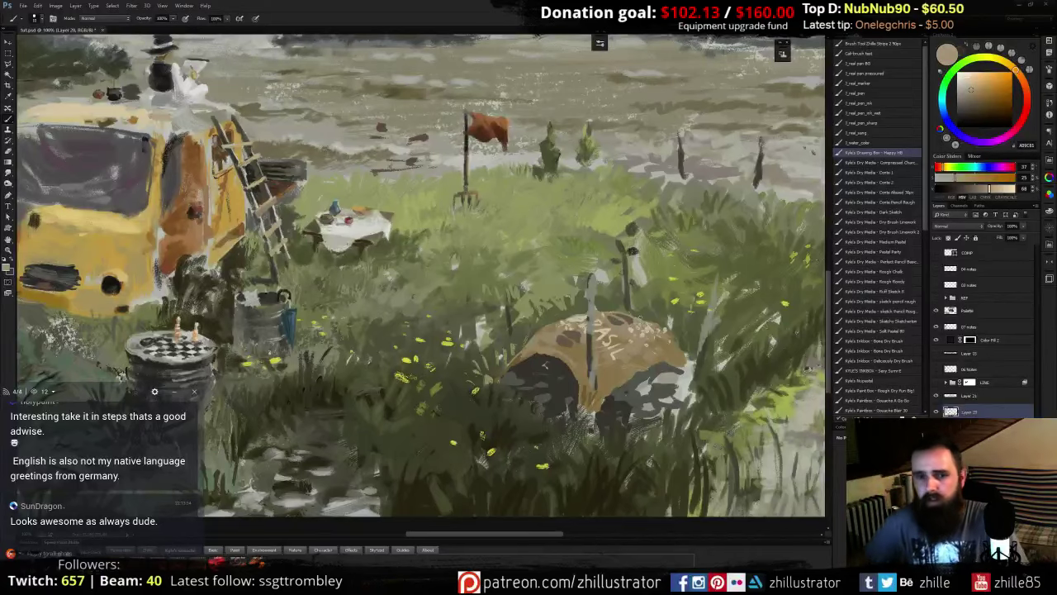
- Rework the tan object's upper right side with sampled olive, pale beige and tan, checking it against the LINE group
{"action": "left_click_drag", "start_coordinate": [695, 337], "coordinate": [677, 324]}
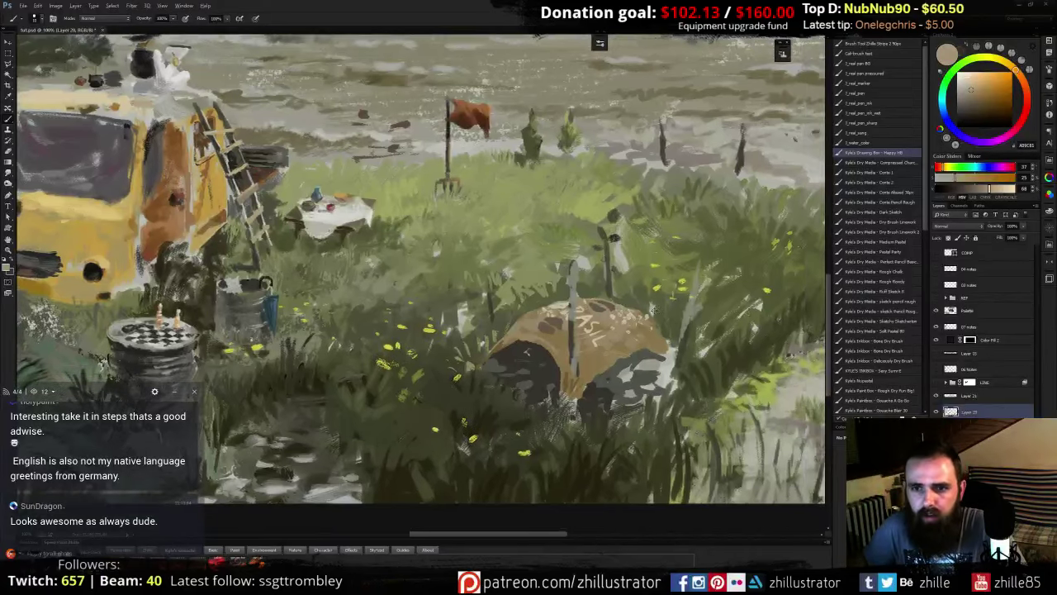
{"action": "left_click", "coordinate": [645, 308], "text": "alt"}
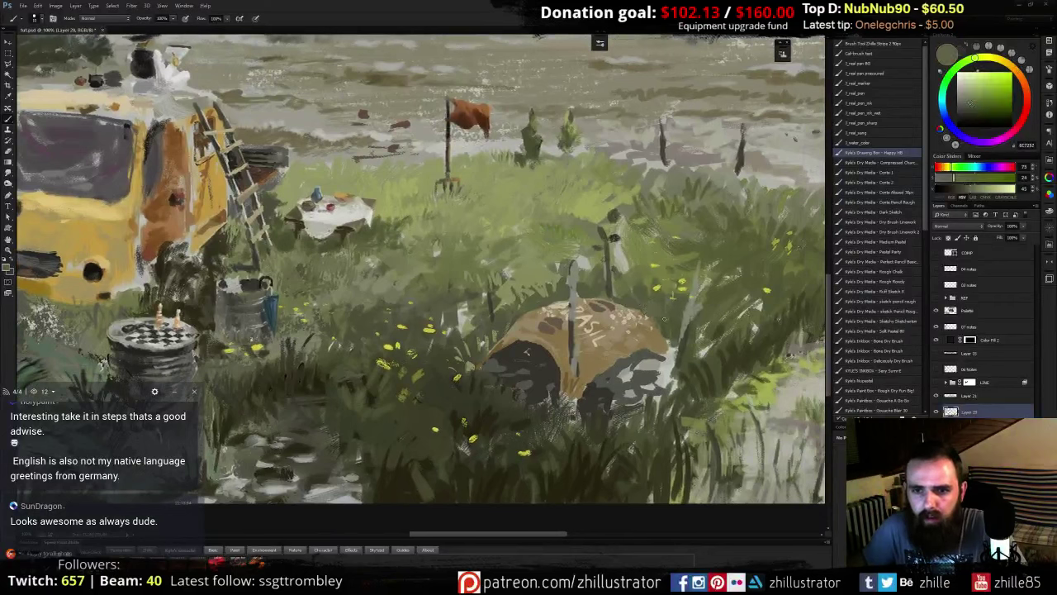
{"action": "left_click", "coordinate": [625, 314], "text": "alt"}
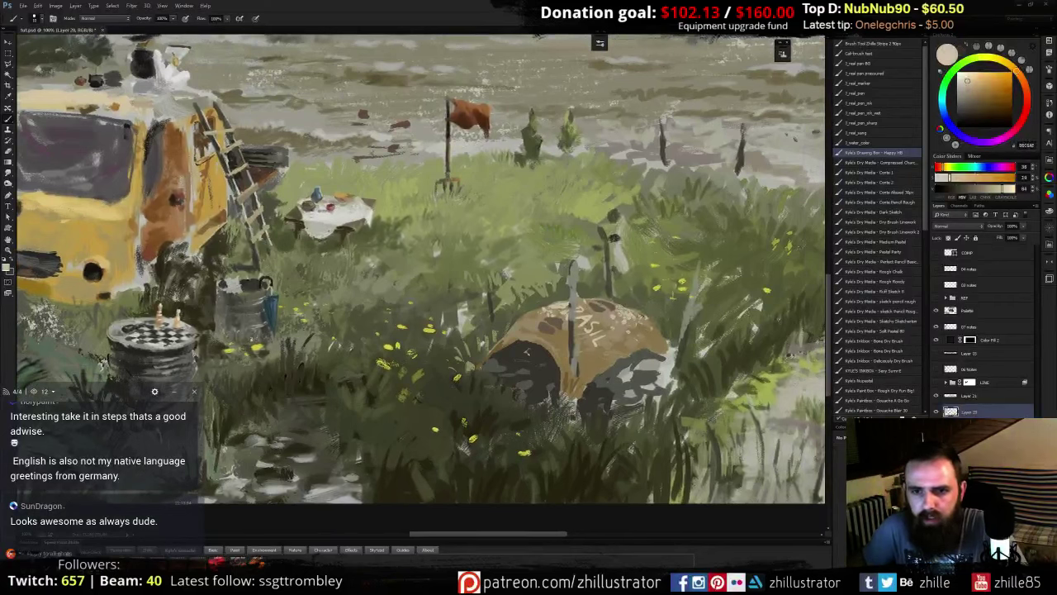
{"action": "left_click_drag", "start_coordinate": [634, 312], "coordinate": [650, 324]}
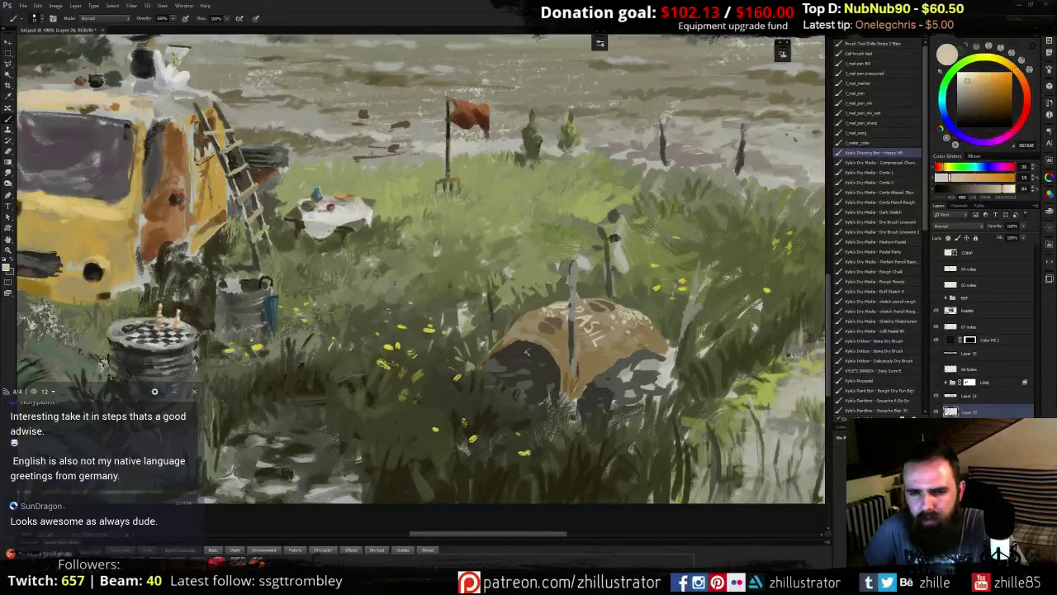
{"action": "left_click", "coordinate": [647, 346], "text": "alt"}
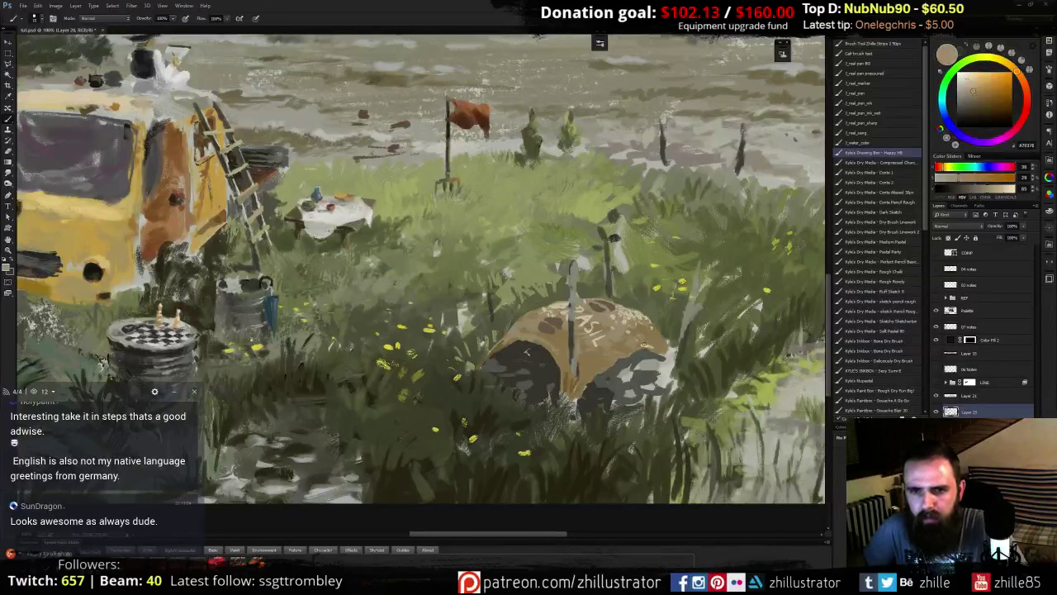
{"action": "left_click", "coordinate": [937, 382]}
{"action": "left_click", "coordinate": [936, 382]}
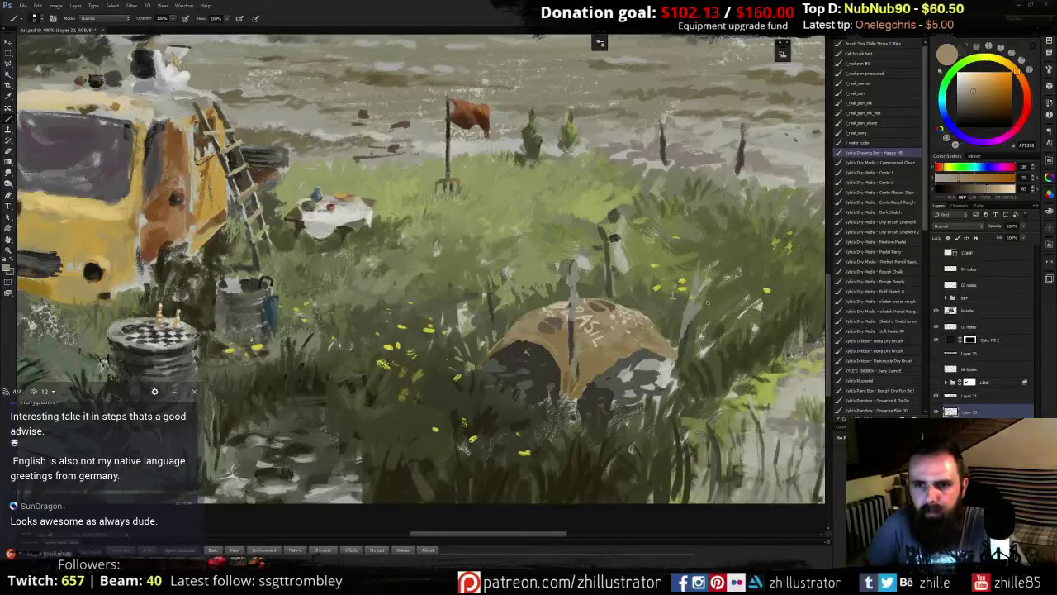
- Paint the grass just right of the tan object with sampled olive and dark olive strokes
{"action": "left_click_drag", "start_coordinate": [698, 298], "coordinate": [693, 312]}
{"action": "left_click", "coordinate": [715, 323], "text": "alt"}
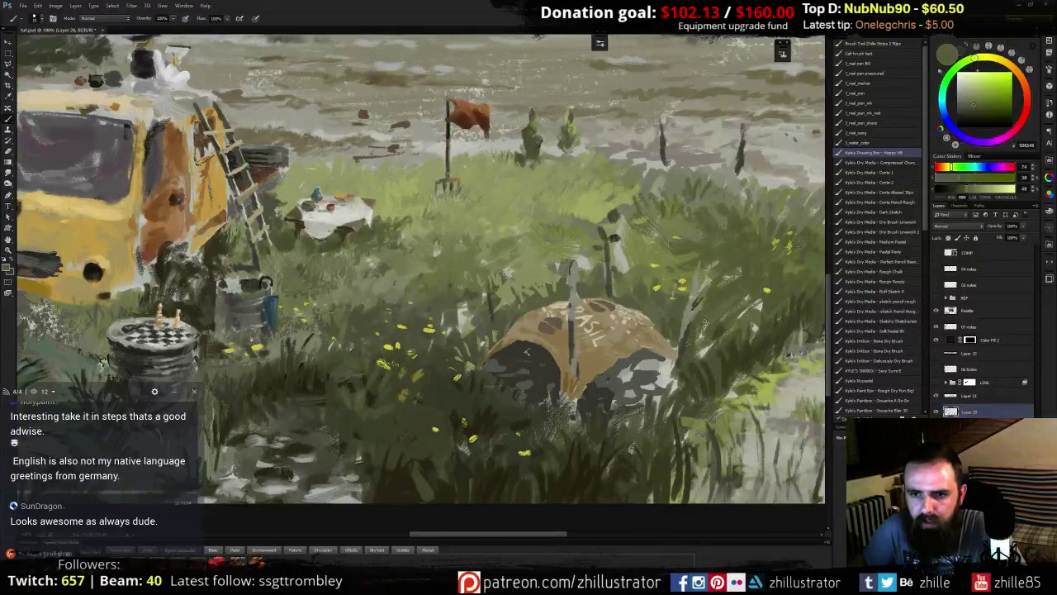
{"action": "left_click", "coordinate": [715, 335], "text": "alt"}
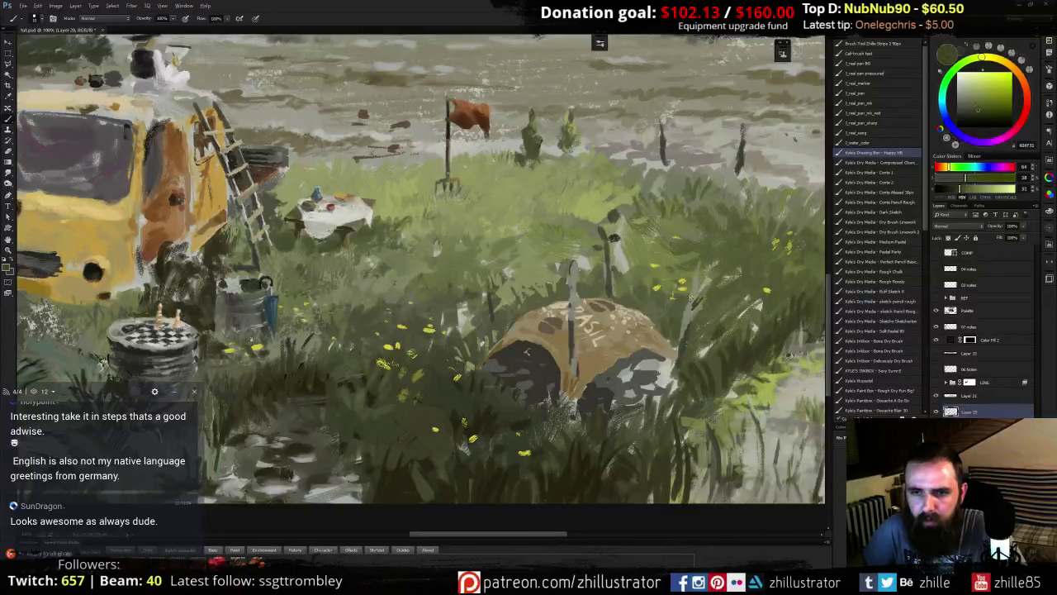
{"action": "left_click", "coordinate": [672, 321], "text": "alt"}
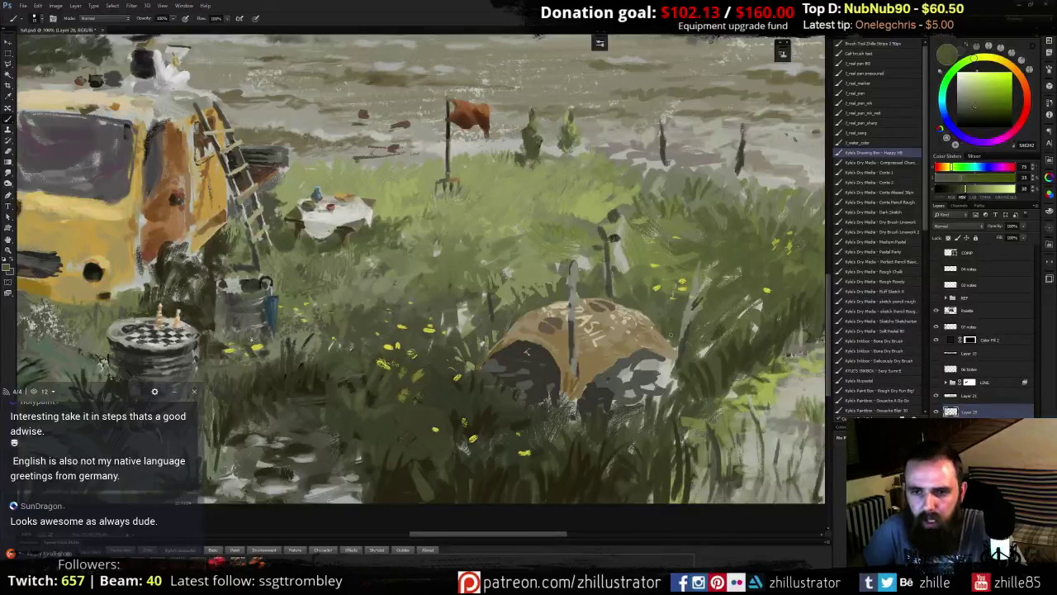
{"action": "left_click", "coordinate": [678, 348], "text": "alt"}
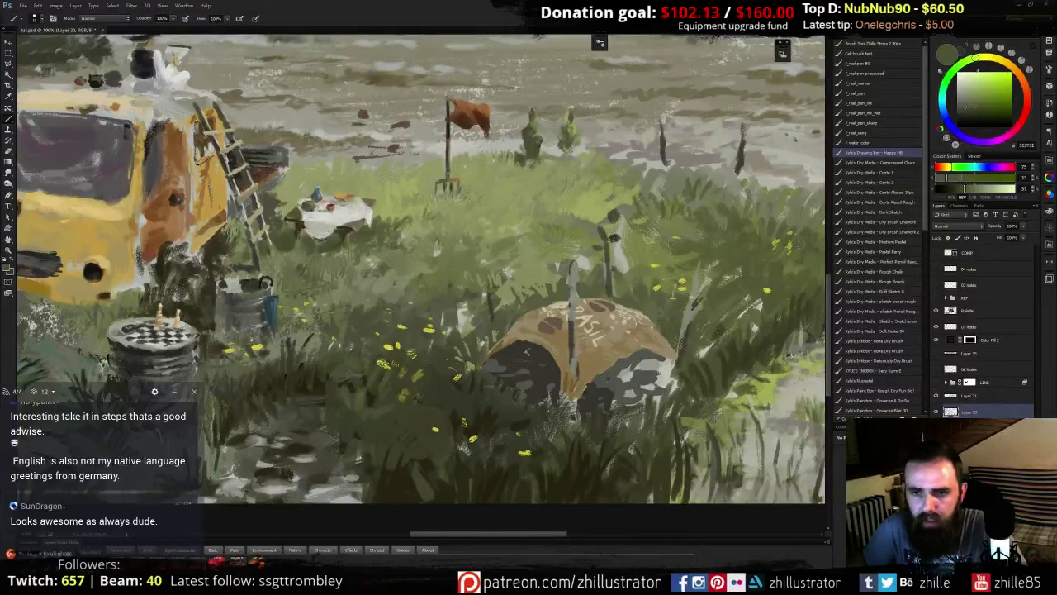
{"action": "left_click", "coordinate": [526, 351], "text": "alt"}
{"action": "left_click", "coordinate": [693, 331], "text": "alt"}
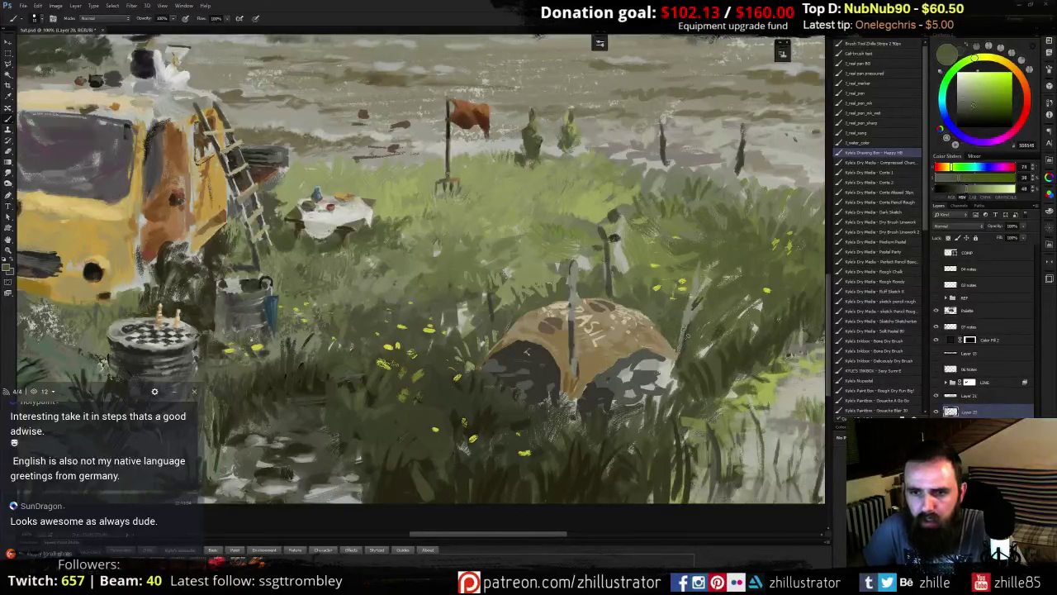
- Clean up the tan object's lower right rim above the dark opening with sampled tan, dark brown and ochre
{"action": "left_click", "coordinate": [667, 349], "text": "alt"}
{"action": "left_click", "coordinate": [682, 355], "text": "alt"}
{"action": "left_click", "coordinate": [680, 361], "text": "alt"}
{"action": "left_click", "coordinate": [669, 355], "text": "alt"}
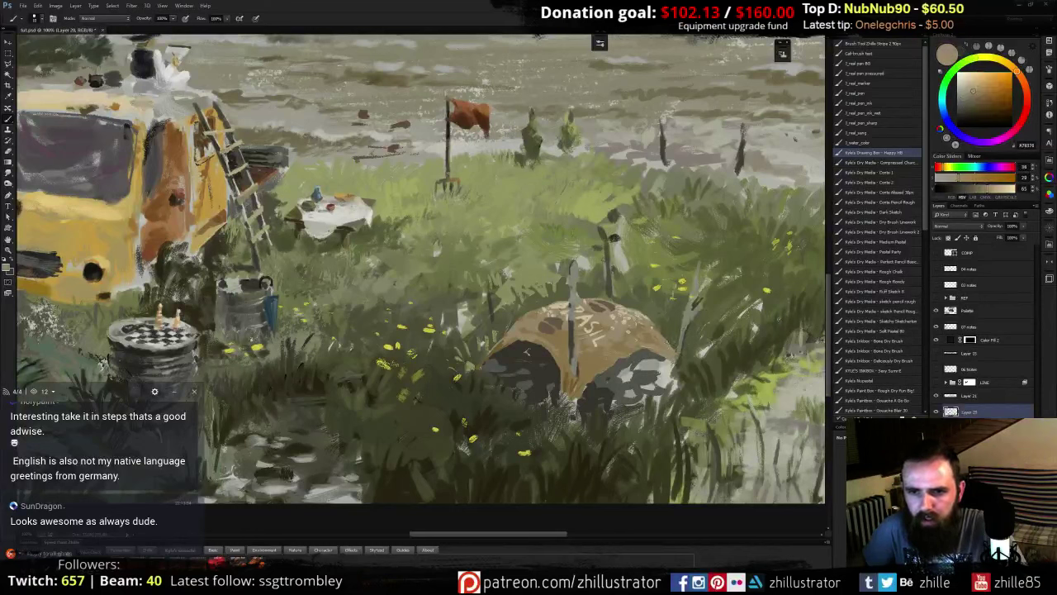
{"action": "left_click", "coordinate": [635, 350], "text": "alt"}
{"action": "left_click", "coordinate": [671, 360], "text": "alt"}
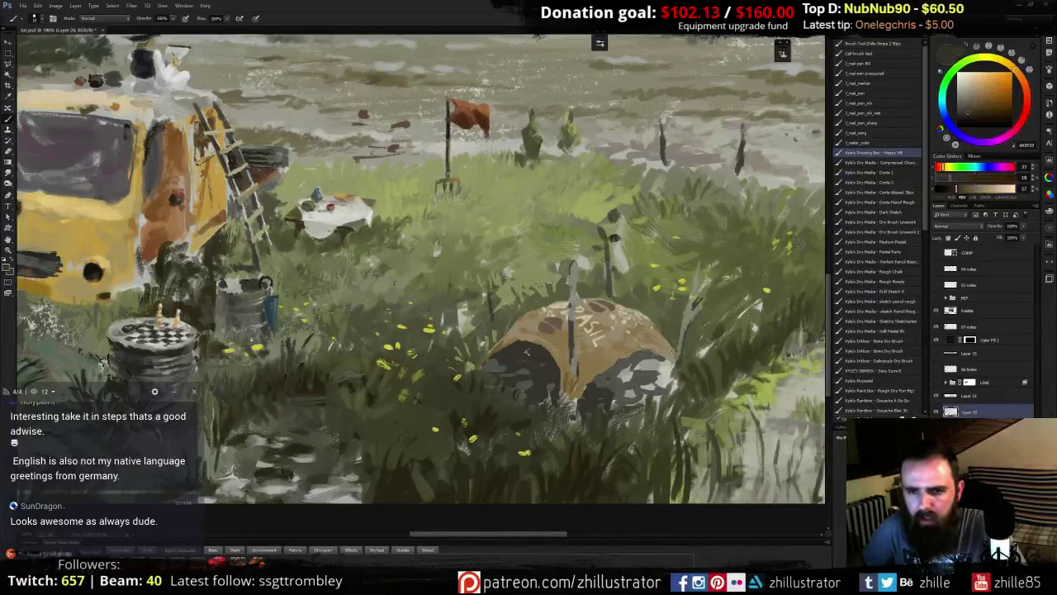
{"action": "left_click", "coordinate": [670, 361], "text": "alt"}
{"action": "left_click", "coordinate": [677, 369], "text": "alt"}
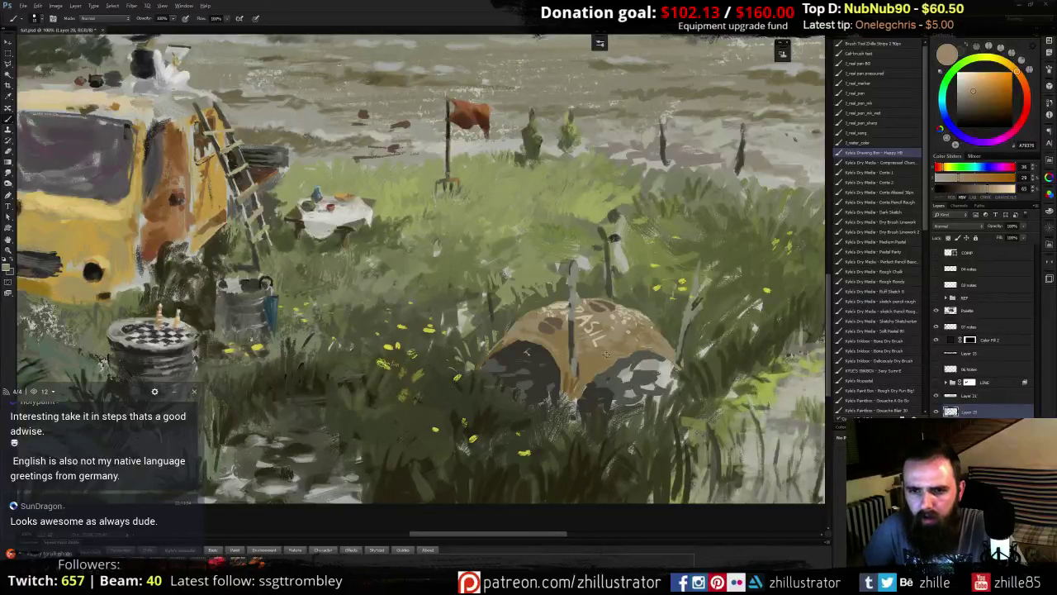
{"action": "left_click", "coordinate": [565, 378], "text": "alt"}
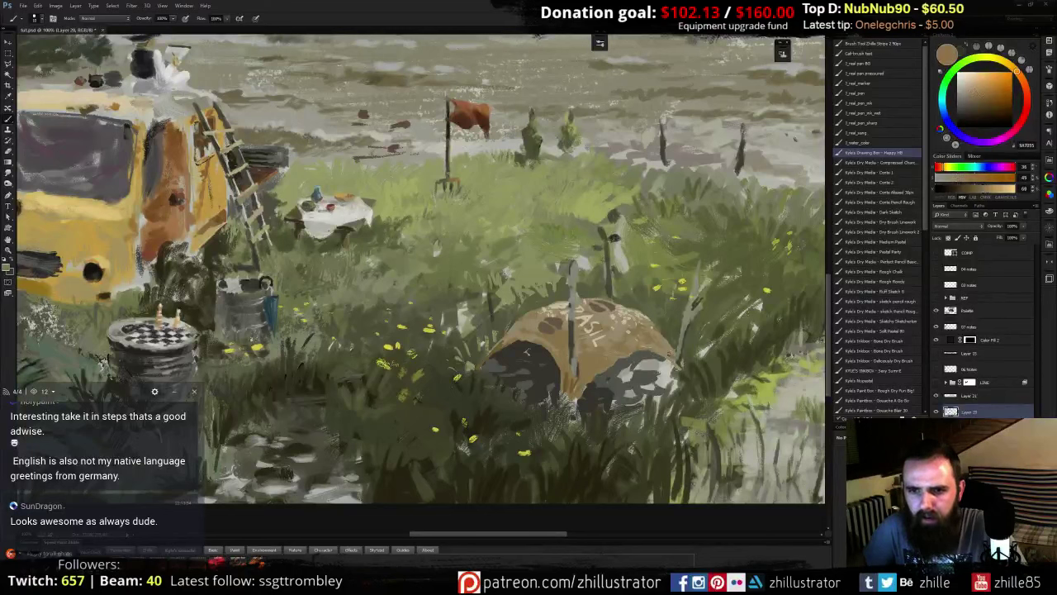
{"action": "left_click", "coordinate": [669, 355], "text": "alt"}
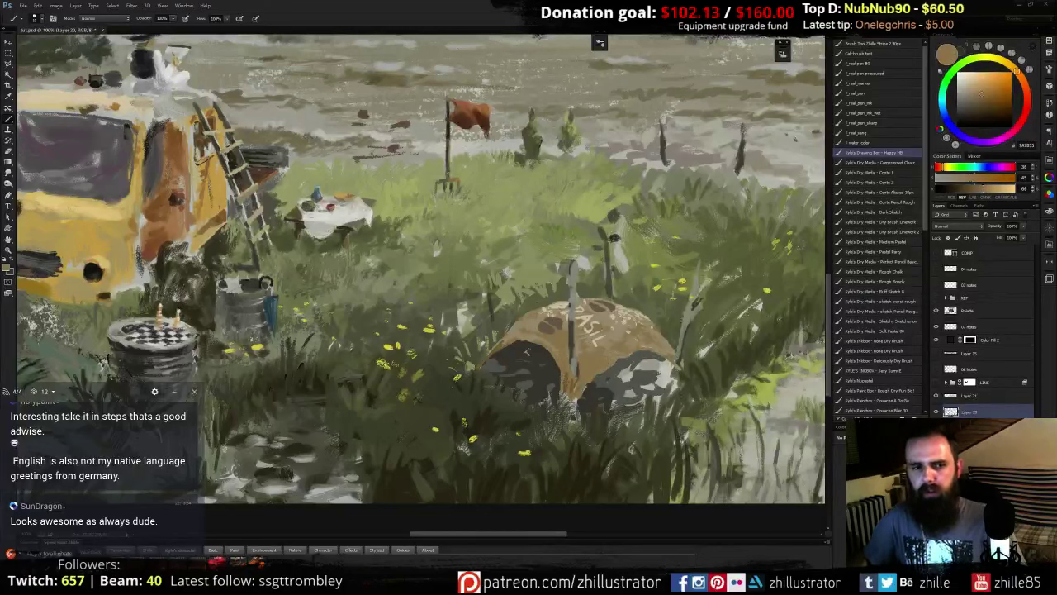
- Rework the thin grey stake in the grass right of the tan object with sampled greys and olives, checking it against the LINE group
{"action": "left_click", "coordinate": [692, 302], "text": "alt"}
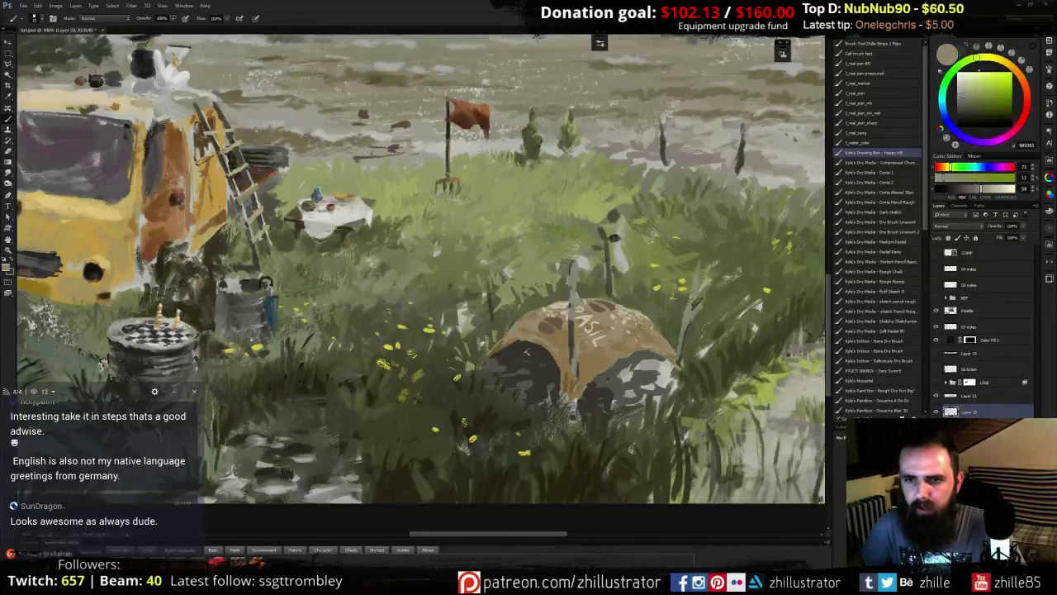
{"action": "left_click", "coordinate": [935, 383]}
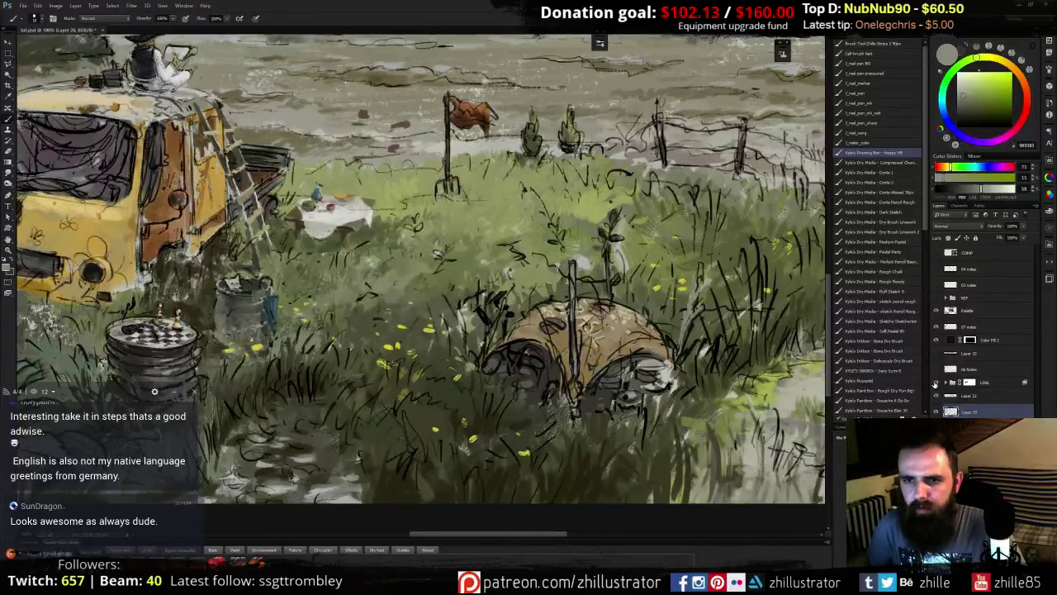
{"action": "left_click", "coordinate": [936, 383]}
{"action": "left_click", "coordinate": [578, 264], "text": "alt"}
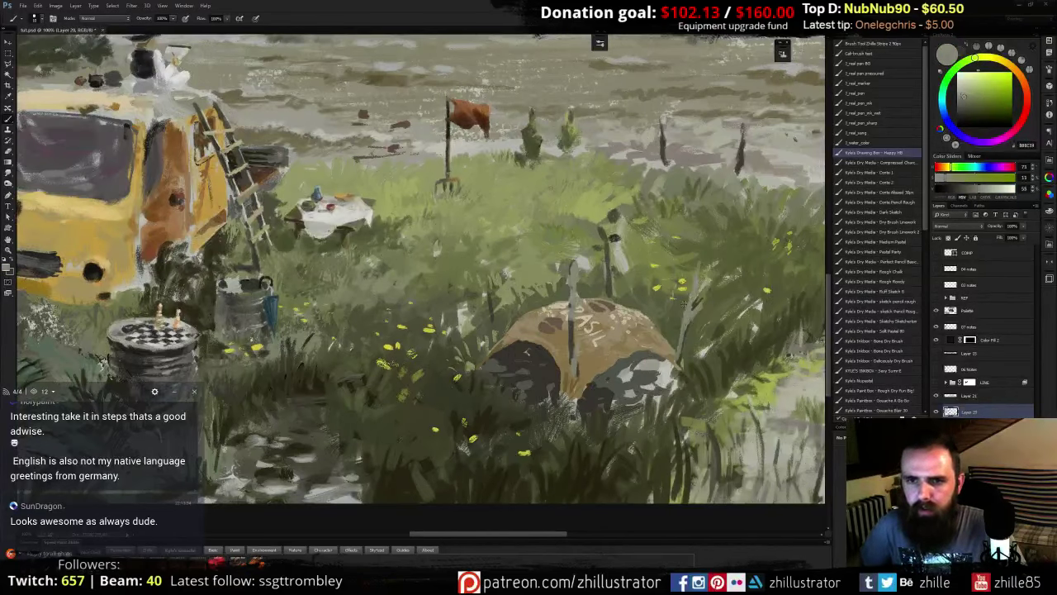
{"action": "left_click", "coordinate": [575, 264], "text": "alt"}
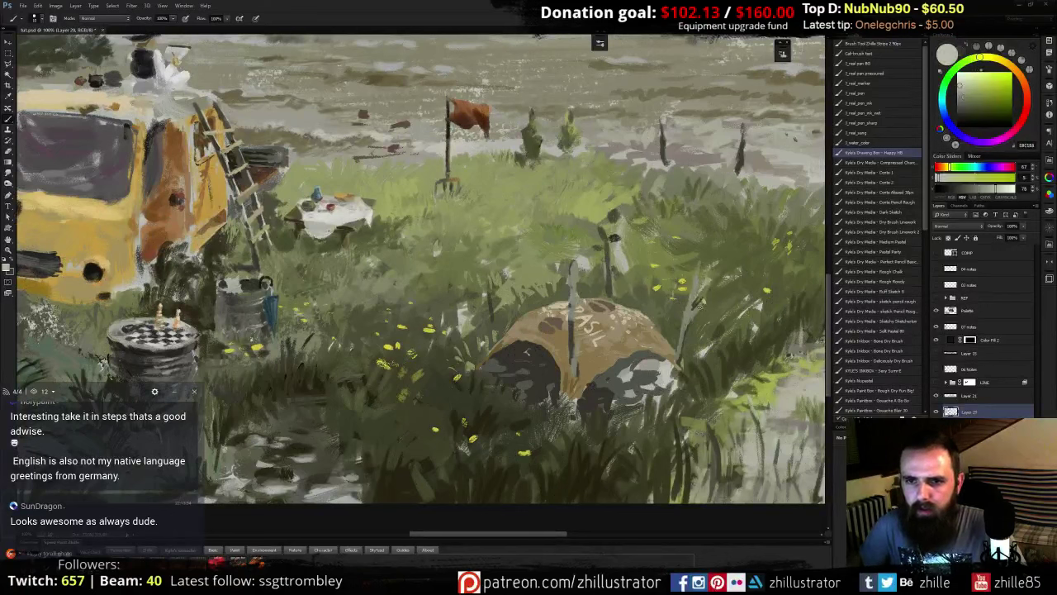
{"action": "left_click", "coordinate": [700, 302], "text": "alt"}
{"action": "left_click", "coordinate": [702, 308], "text": "alt"}
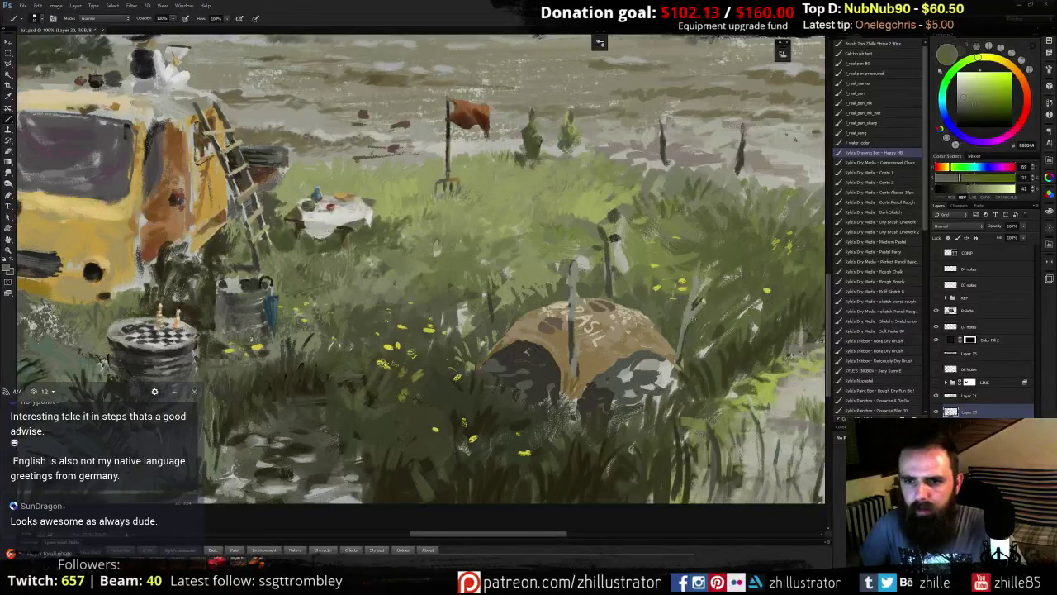
{"action": "left_click", "coordinate": [700, 300], "text": "alt"}
{"action": "left_click", "coordinate": [703, 295], "text": "alt"}
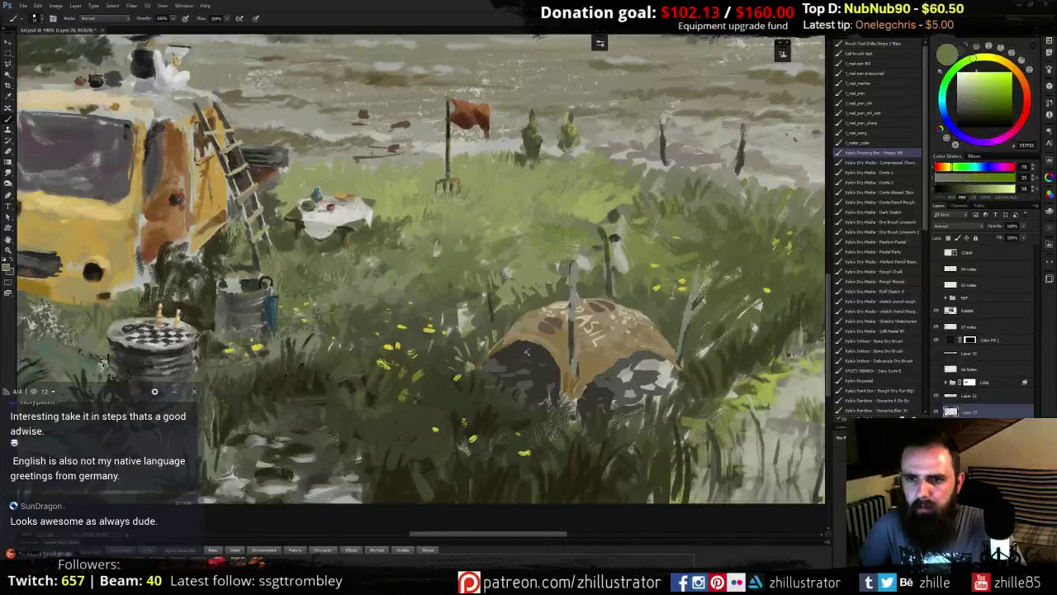
- Refine the same stake's edges with sampled pale grey and olive, and extend it down toward the tan object with a light khaki stroke
{"action": "left_click", "coordinate": [700, 304], "text": "alt"}
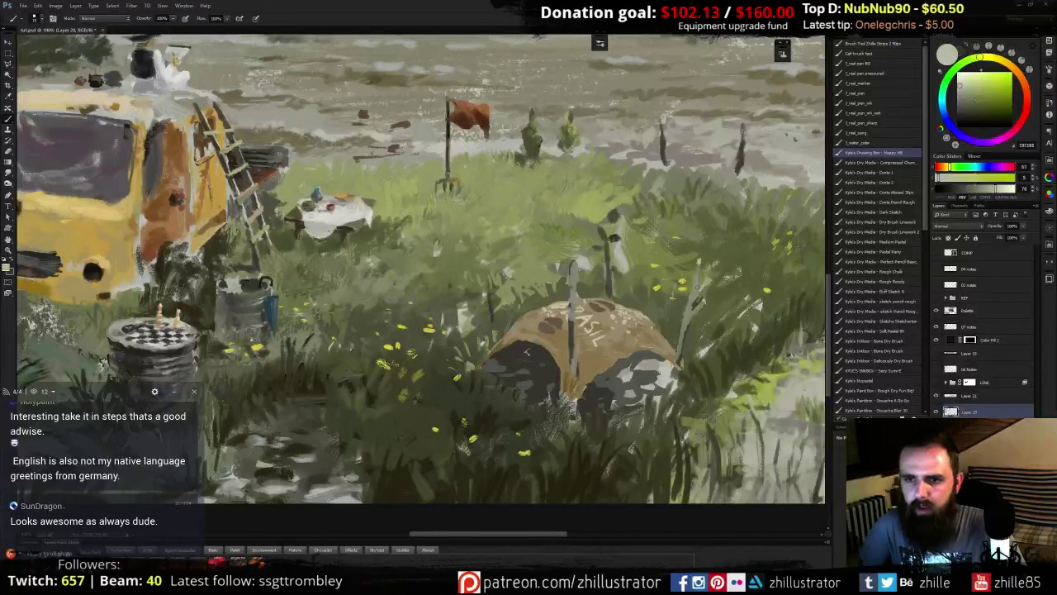
{"action": "left_click", "coordinate": [700, 304], "text": "alt"}
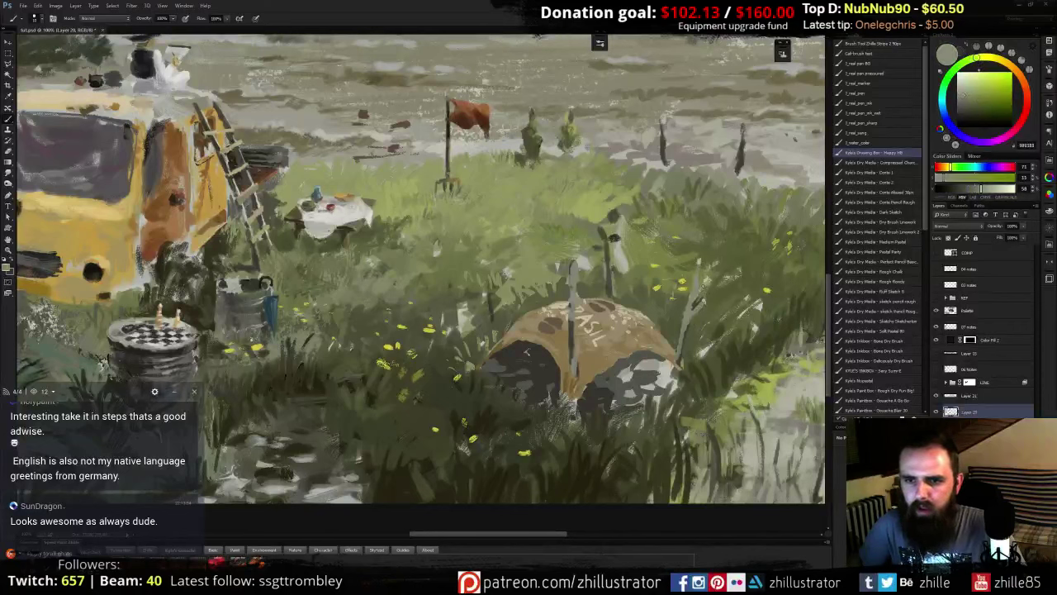
{"action": "left_click", "coordinate": [698, 303], "text": "alt"}
{"action": "left_click", "coordinate": [700, 303], "text": "alt"}
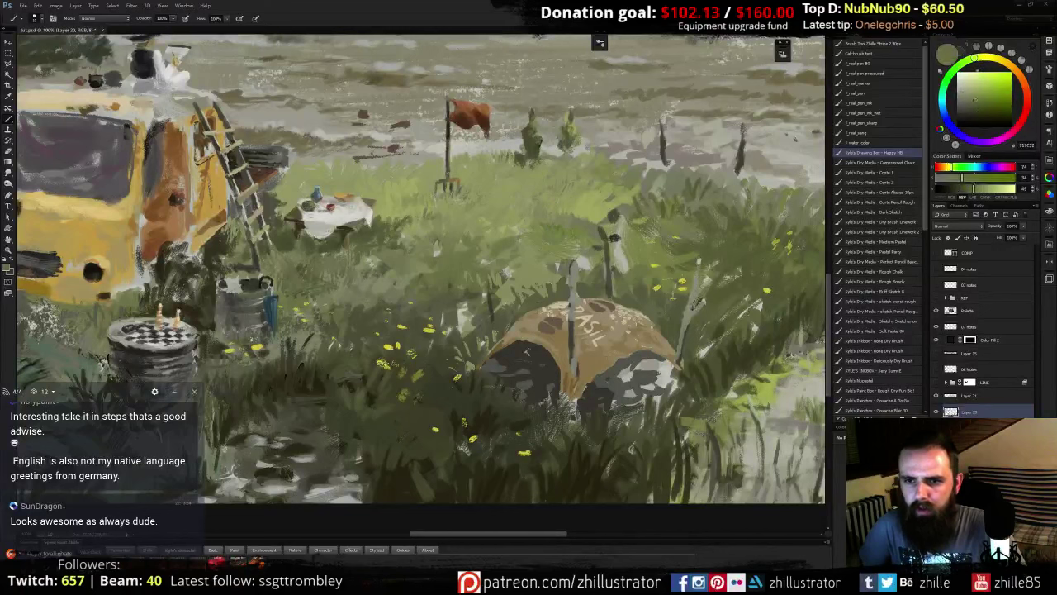
{"action": "left_click", "coordinate": [699, 303], "text": "alt"}
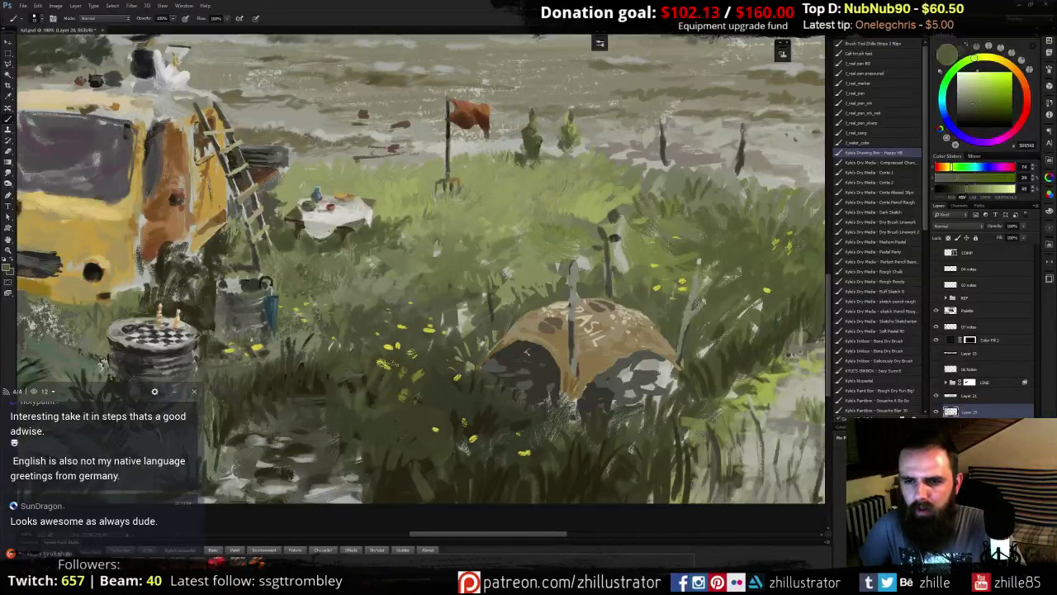
{"action": "left_click", "coordinate": [700, 300], "text": "alt"}
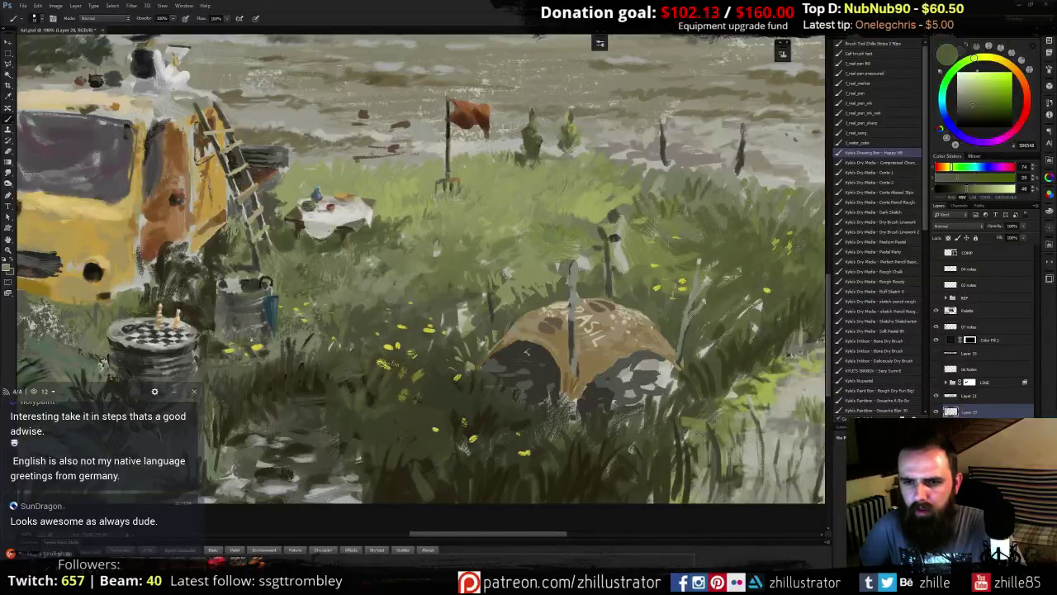
{"action": "left_click", "coordinate": [968, 91]}
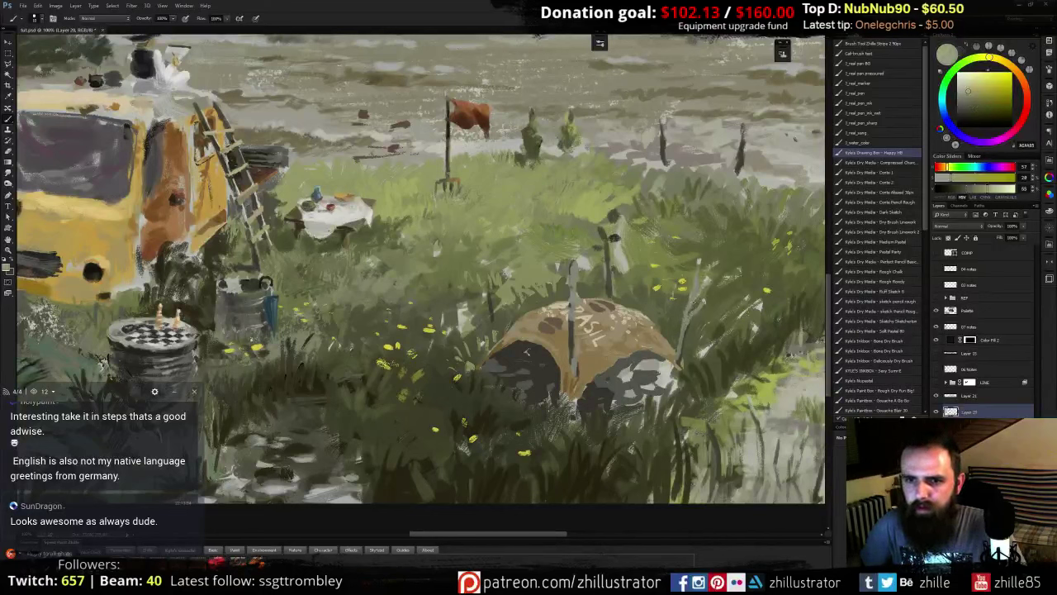
{"action": "left_click_drag", "start_coordinate": [704, 303], "coordinate": [677, 363]}
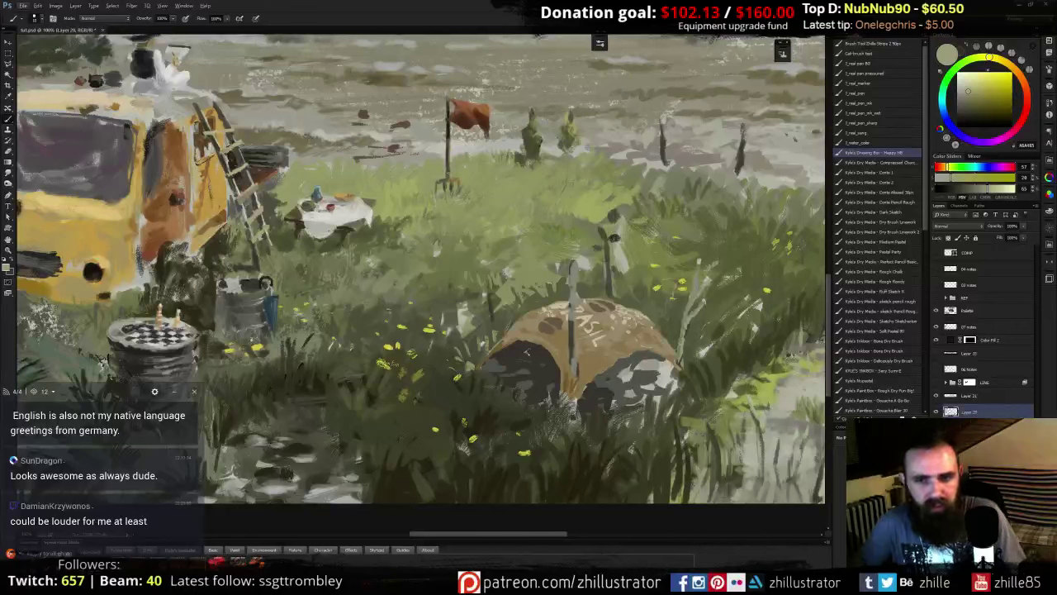
- Trim the top of the tan object's grey pole with sampled olive grass tones, comparing it with the LINE group
{"action": "left_click", "coordinate": [580, 342], "text": "alt"}
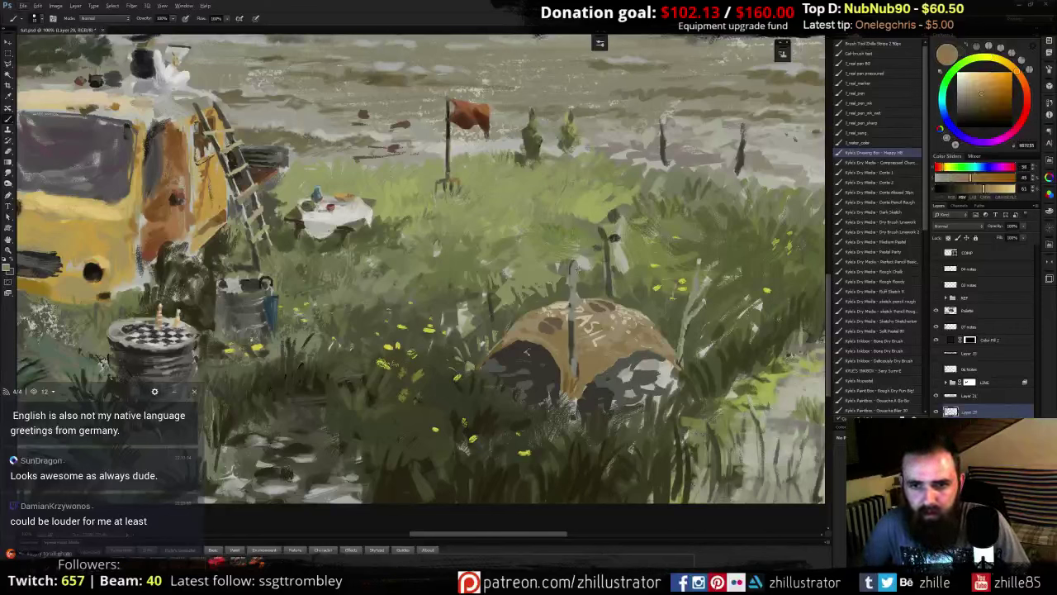
{"action": "left_click", "coordinate": [588, 264], "text": "alt"}
{"action": "left_click", "coordinate": [584, 265], "text": "alt"}
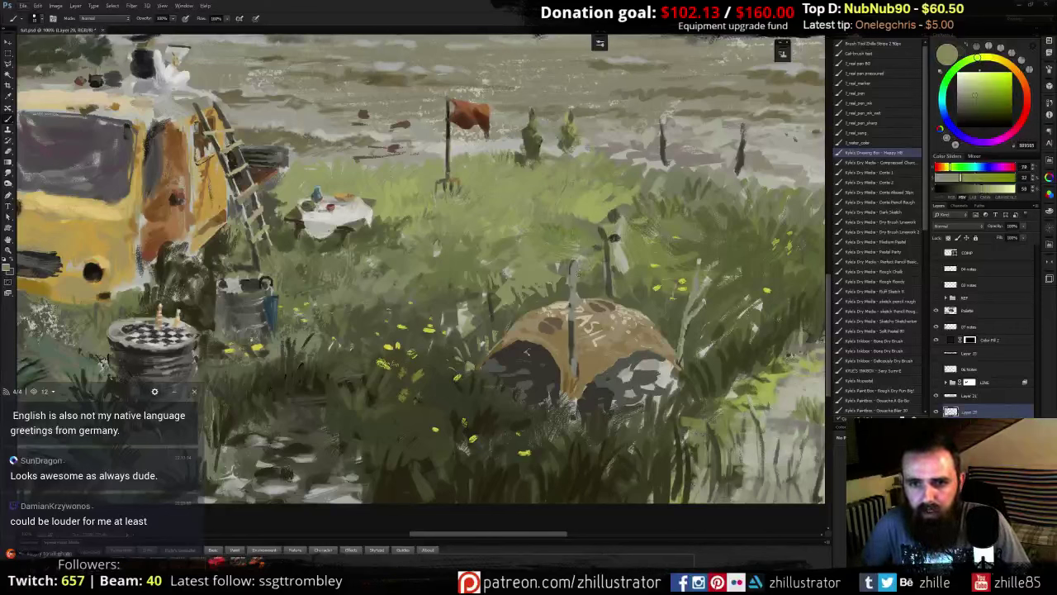
{"action": "left_click", "coordinate": [581, 280], "text": "alt"}
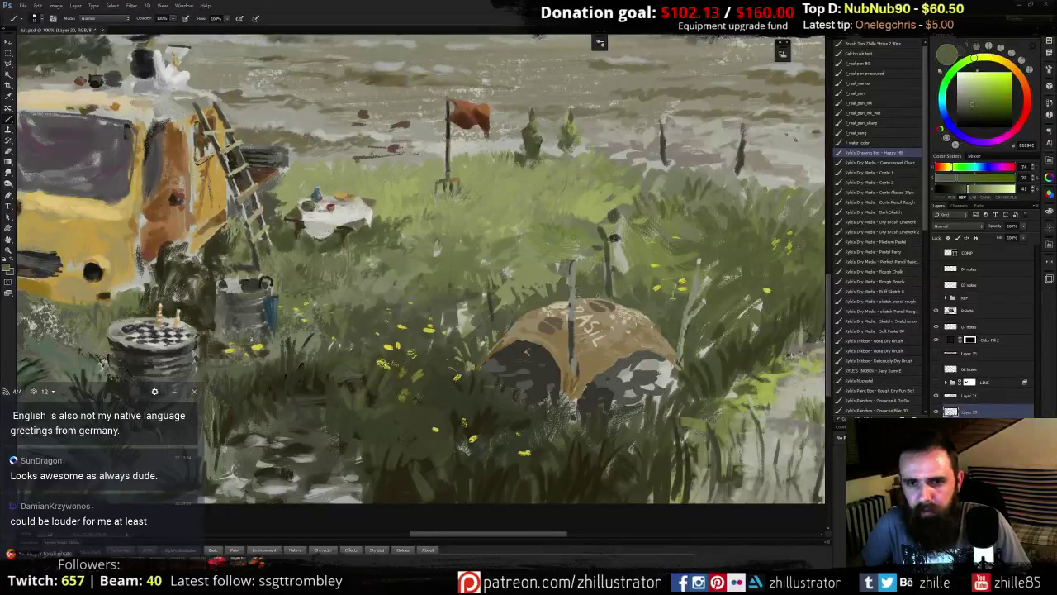
{"action": "left_click", "coordinate": [606, 296], "text": "alt"}
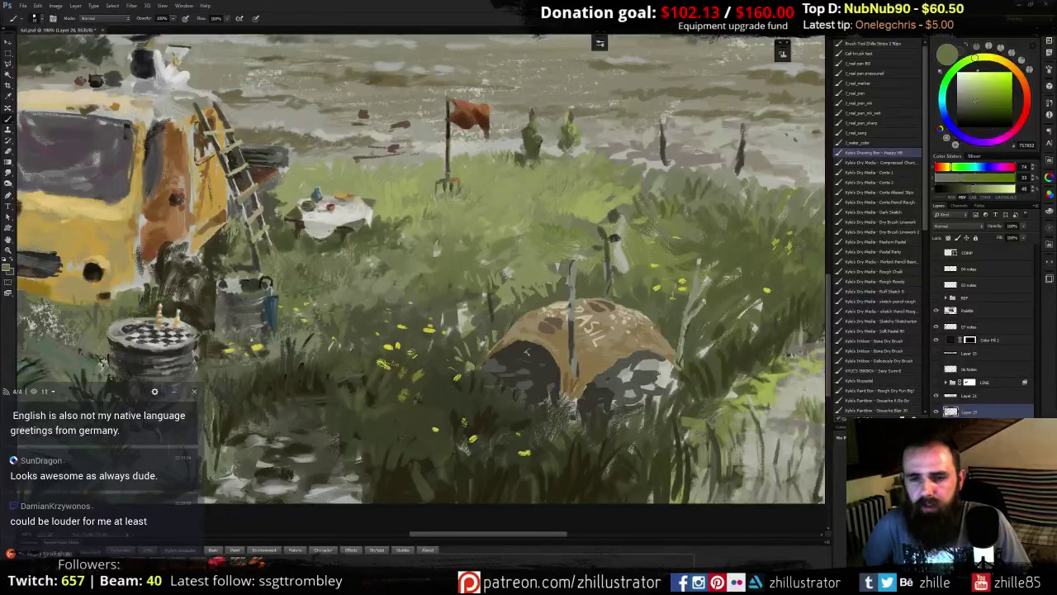
{"action": "left_click", "coordinate": [935, 382]}
{"action": "left_click", "coordinate": [936, 383]}
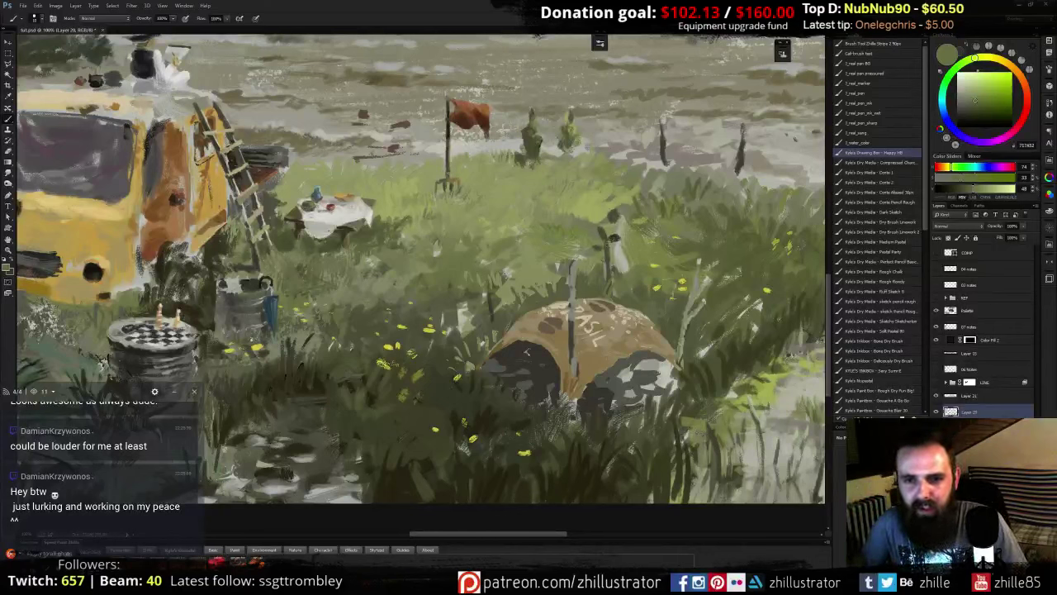
- Handwrite the word PIECE in sampled dark brown on the grass above the tan object
{"action": "left_click", "coordinate": [548, 310], "text": "alt"}
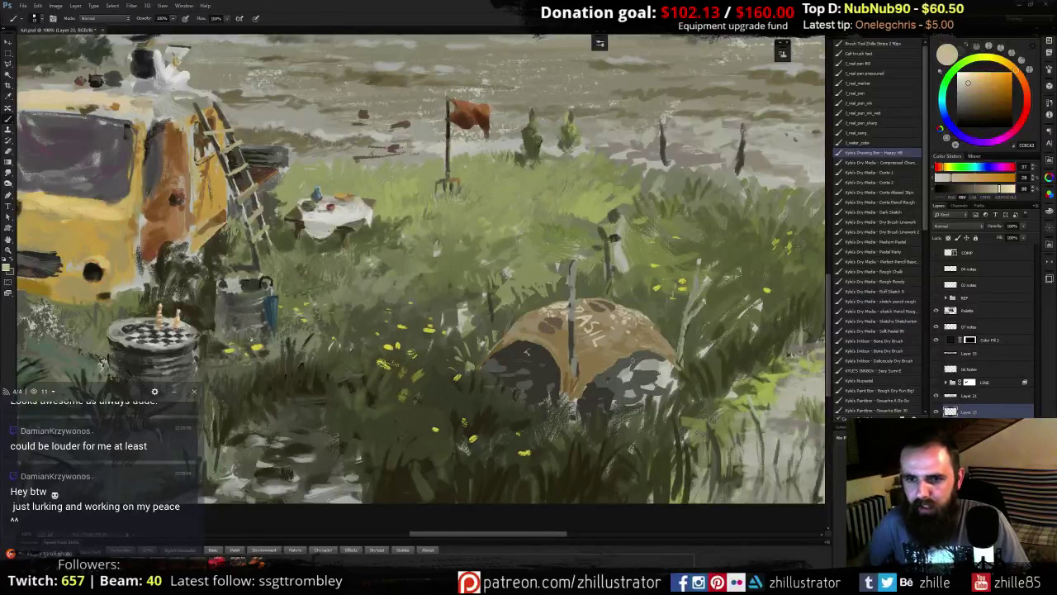
{"action": "left_click", "coordinate": [542, 363], "text": "alt"}
{"action": "left_click_drag", "start_coordinate": [509, 226], "coordinate": [510, 243]}
{"action": "left_click_drag", "start_coordinate": [508, 227], "coordinate": [523, 241]}
{"action": "key", "text": "ctrl+alt+z"}
{"action": "key", "text": "ctrl+alt+z"}
{"action": "left_click_drag", "start_coordinate": [524, 241], "coordinate": [555, 226]}
{"action": "left_click_drag", "start_coordinate": [547, 238], "coordinate": [554, 238]}
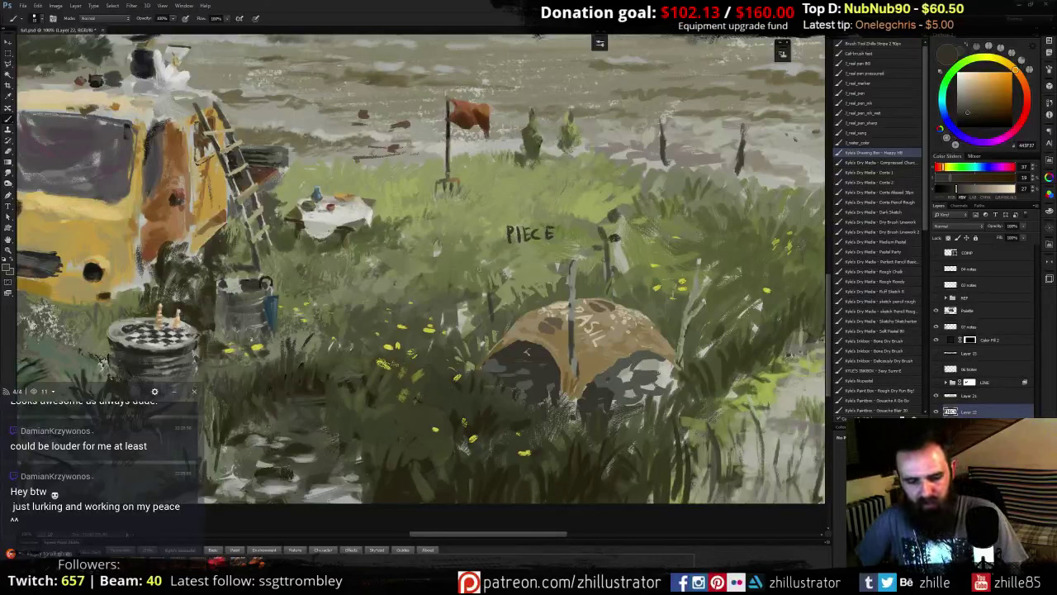
- Delete the handwritten PIECE using a rectangular selection, deselect, and check the painting layer by toggling its visibility
{"action": "key", "text": "m"}
{"action": "left_click_drag", "start_coordinate": [489, 213], "coordinate": [614, 258]}
{"action": "key", "text": "Delete"}
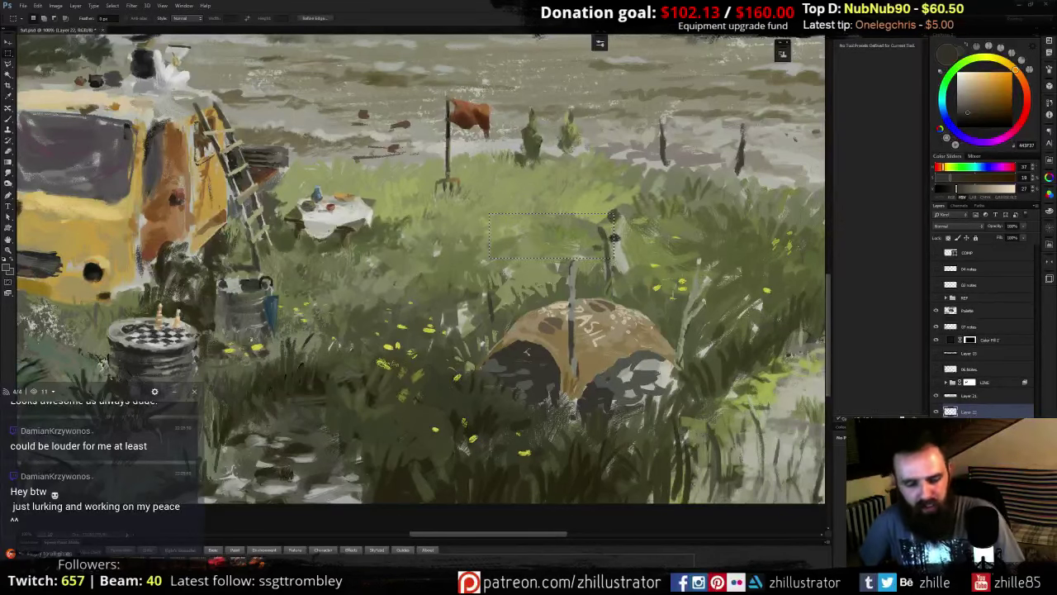
{"action": "key", "text": "ctrl+d"}
{"action": "key", "text": "b"}
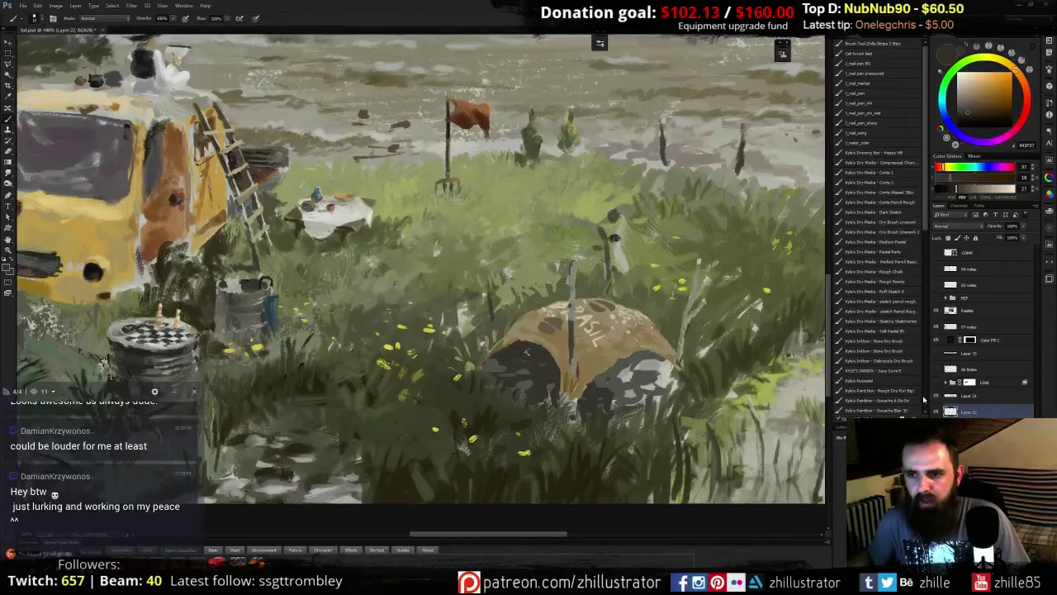
{"action": "left_click", "coordinate": [936, 411]}
{"action": "left_click", "coordinate": [936, 411]}
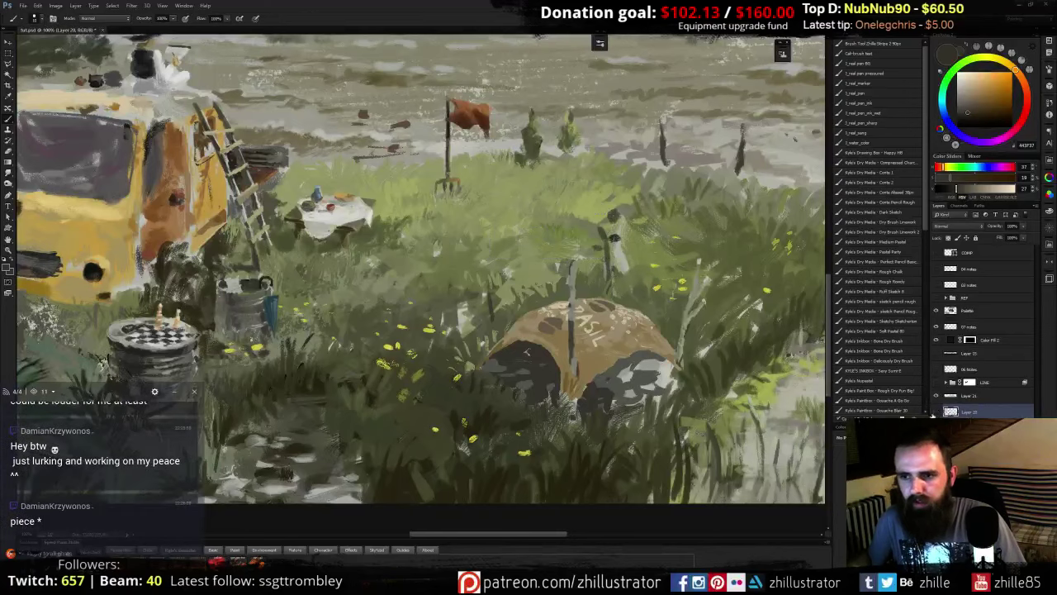
{"action": "left_click", "coordinate": [936, 411]}
{"action": "left_click", "coordinate": [936, 411]}
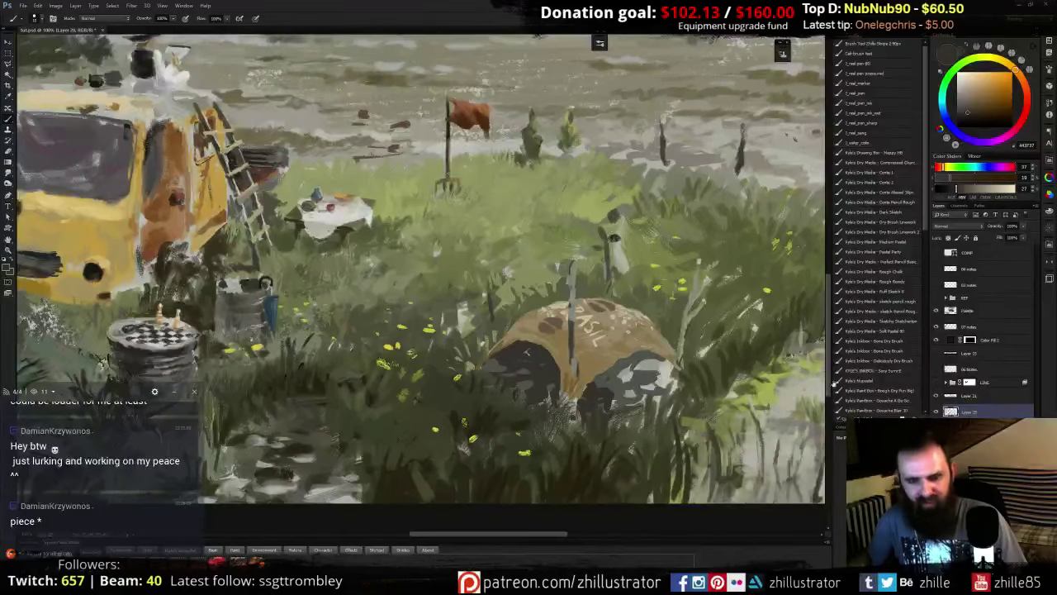
- Lighten the upper part of the tan object's pole with sampled grey and a warmer light khaki grey
{"action": "left_click", "coordinate": [570, 304], "text": "alt"}
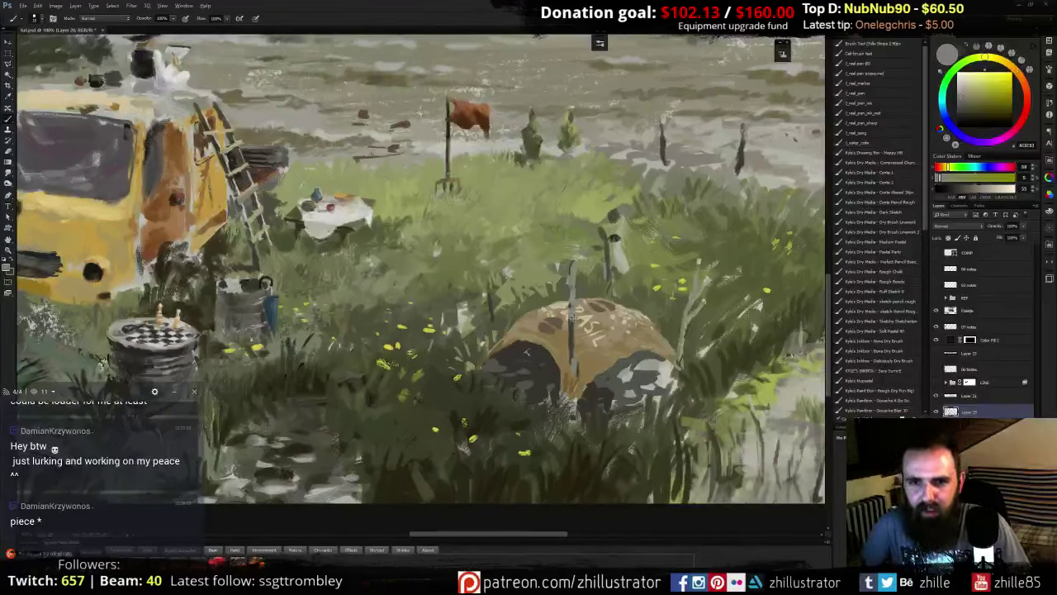
{"action": "left_click", "coordinate": [573, 335], "text": "alt"}
{"action": "left_click", "coordinate": [571, 324], "text": "alt"}
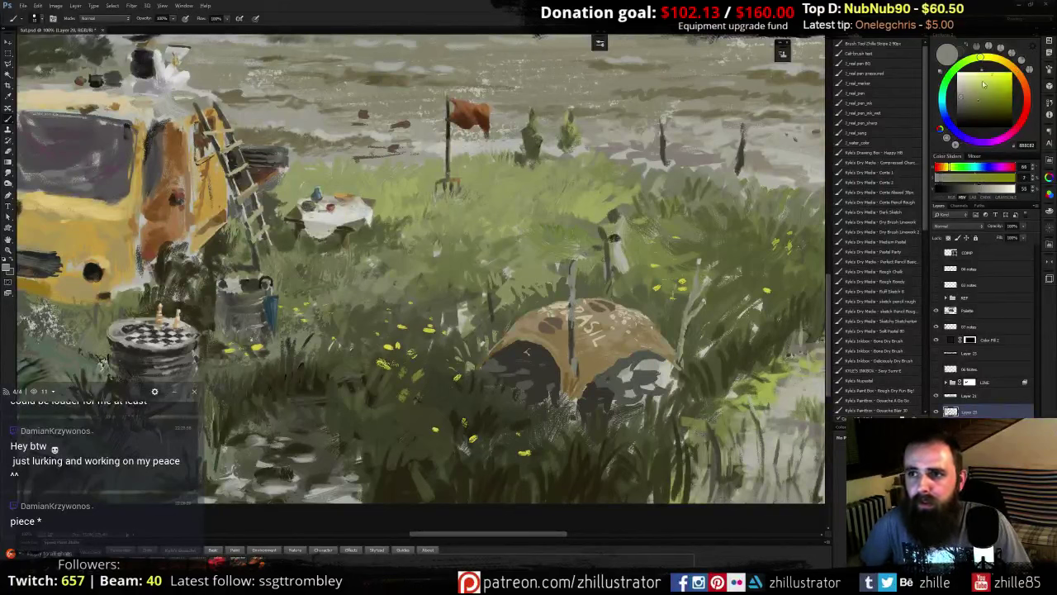
{"action": "left_click", "coordinate": [995, 60]}
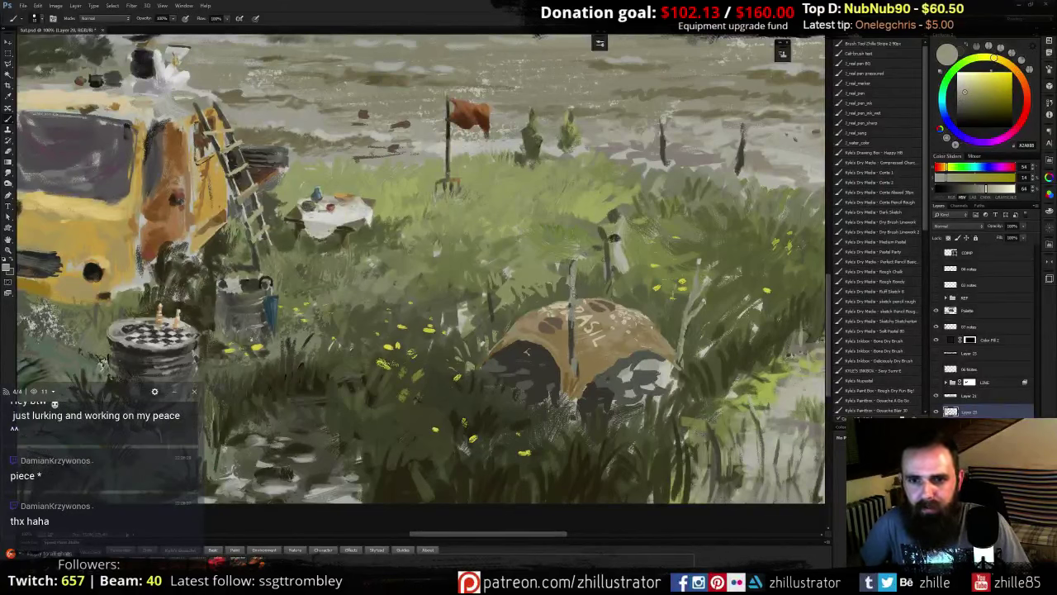
- Add dark brown bark marks and pale grey highlights along the tan object's pole with sampled colours
{"action": "left_click", "coordinate": [571, 340], "text": "alt"}
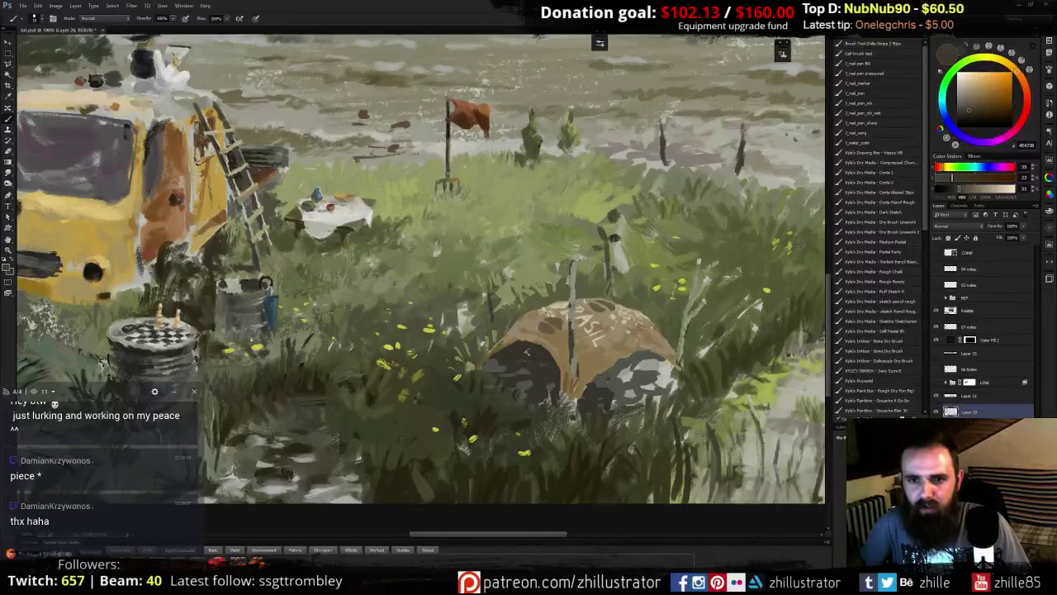
{"action": "left_click", "coordinate": [573, 291], "text": "alt"}
{"action": "left_click_drag", "start_coordinate": [574, 287], "coordinate": [571, 311]}
{"action": "left_click", "coordinate": [569, 281], "text": "alt"}
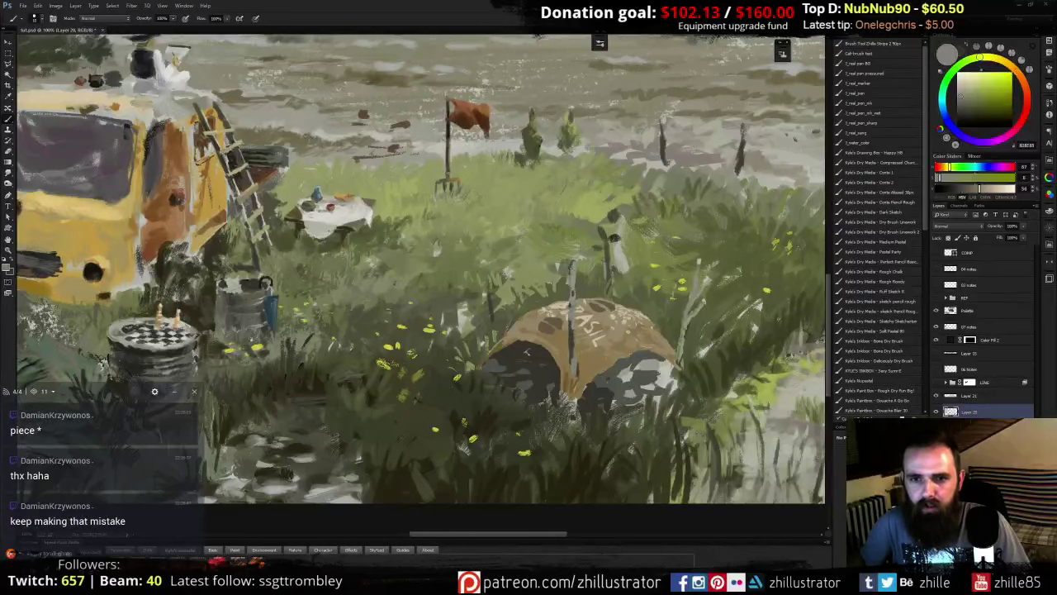
{"action": "left_click", "coordinate": [571, 302], "text": "alt"}
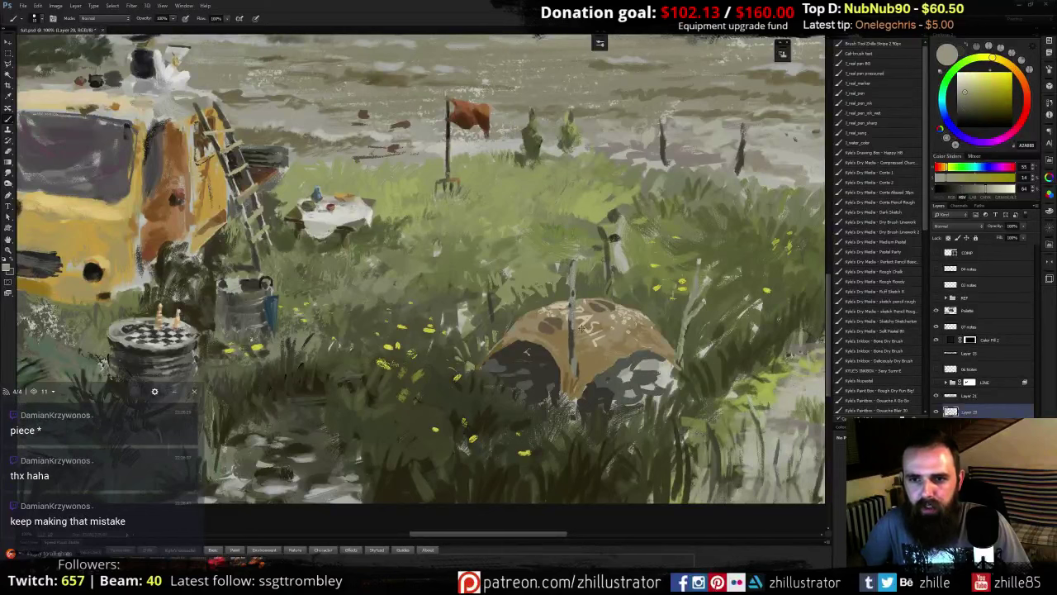
{"action": "left_click", "coordinate": [570, 340], "text": "alt"}
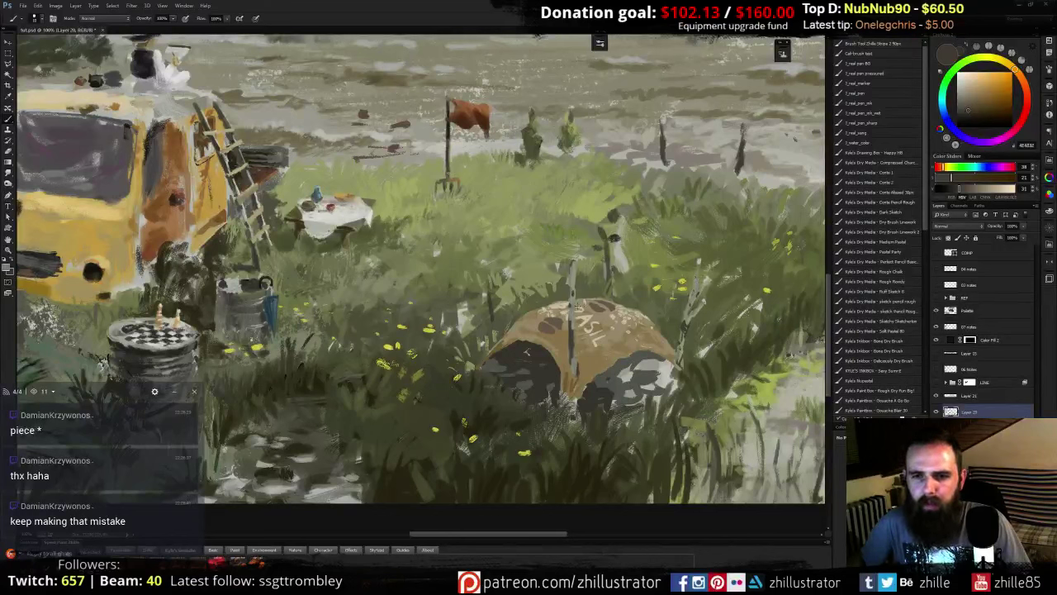
{"action": "left_click", "coordinate": [572, 306], "text": "alt"}
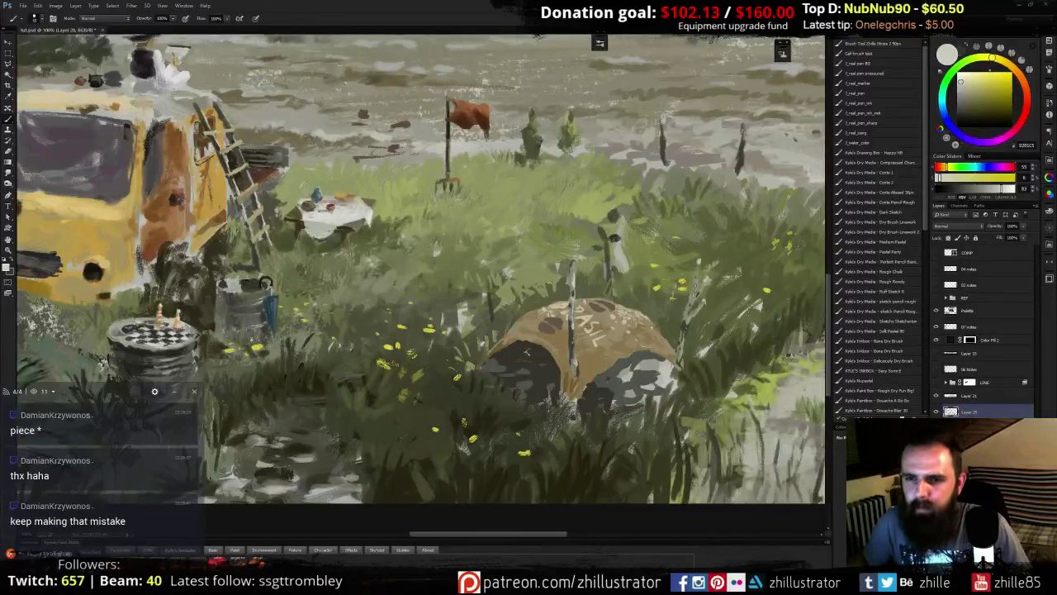
- Paint pale birch-like bark on the dark post behind the tan object, sample grey from the pole, and show the LINE group for comparison
{"action": "left_click_drag", "start_coordinate": [609, 254], "coordinate": [611, 271]}
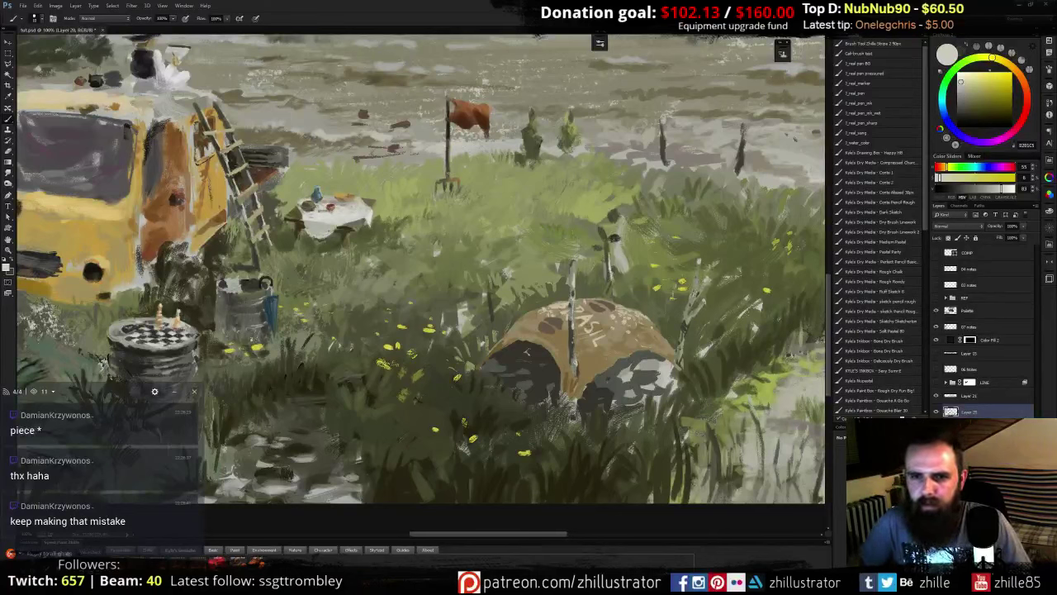
{"action": "left_click", "coordinate": [575, 274], "text": "alt"}
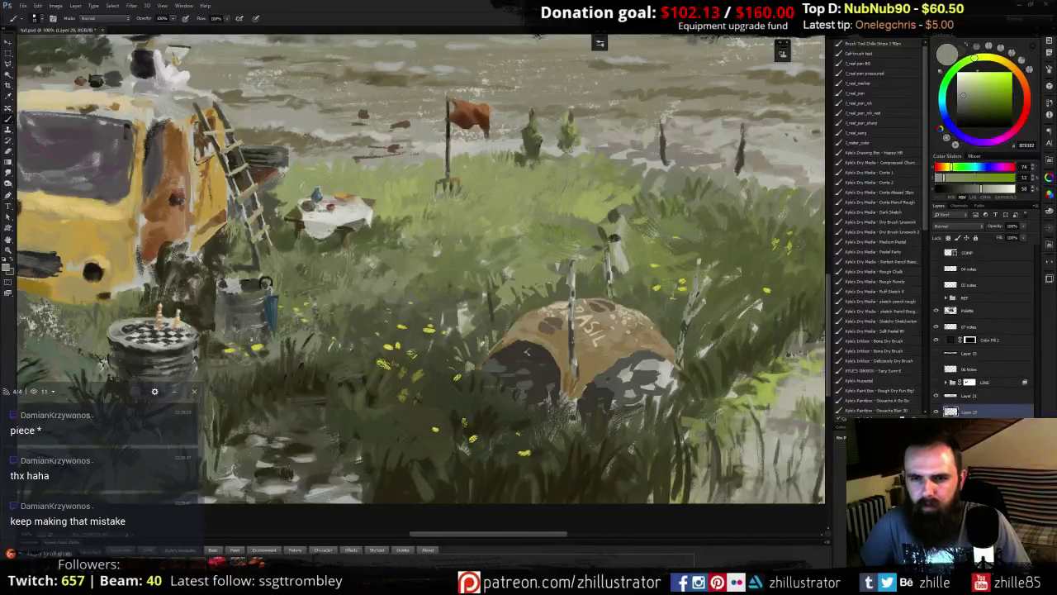
{"action": "left_click", "coordinate": [937, 383]}
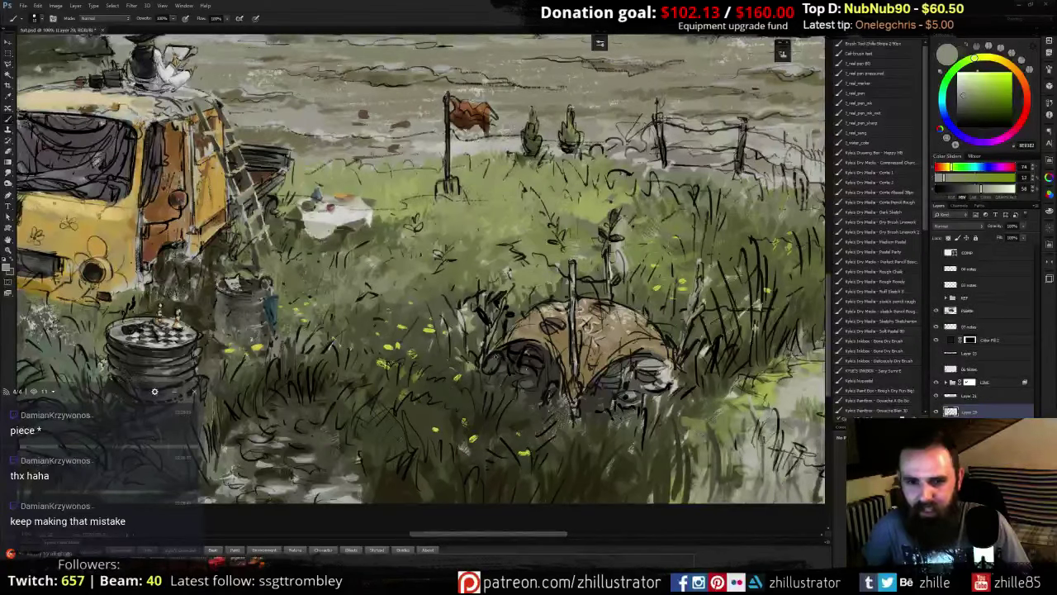
- Touch up the dark opening on the tan object's lower right side with sampled greys, and hide the LINE group
{"action": "left_click", "coordinate": [615, 382], "text": "alt"}
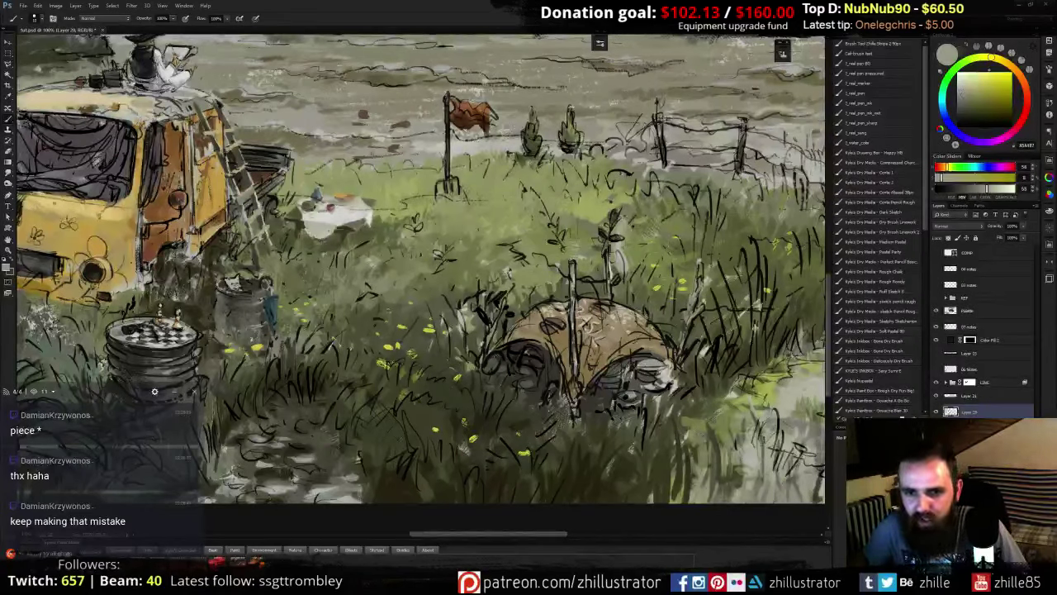
{"action": "left_click", "coordinate": [631, 397], "text": "alt"}
{"action": "left_click_drag", "start_coordinate": [627, 397], "coordinate": [641, 393]}
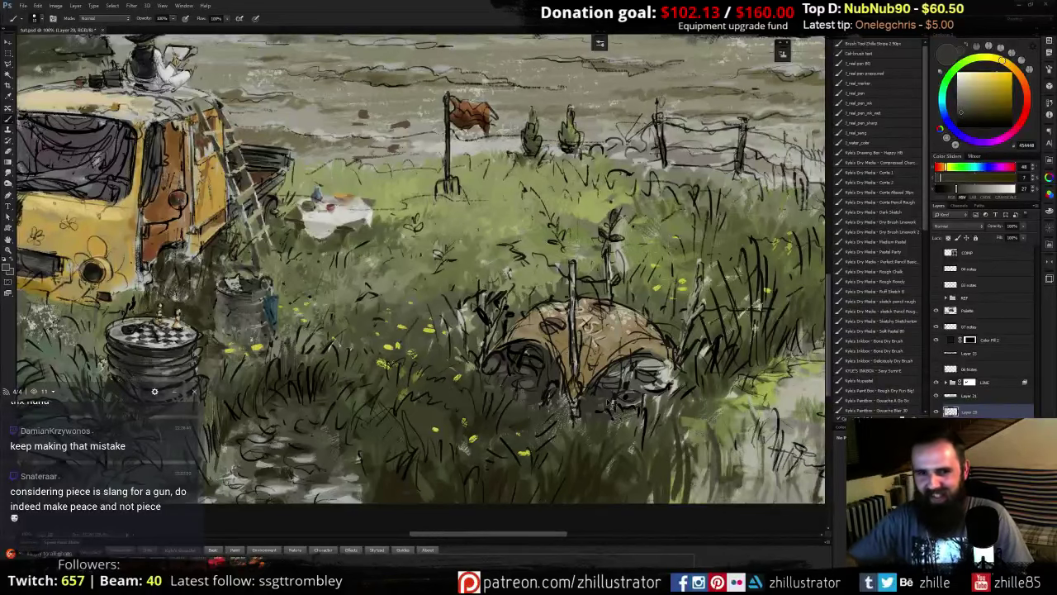
{"action": "key", "text": "ctrl+minus"}
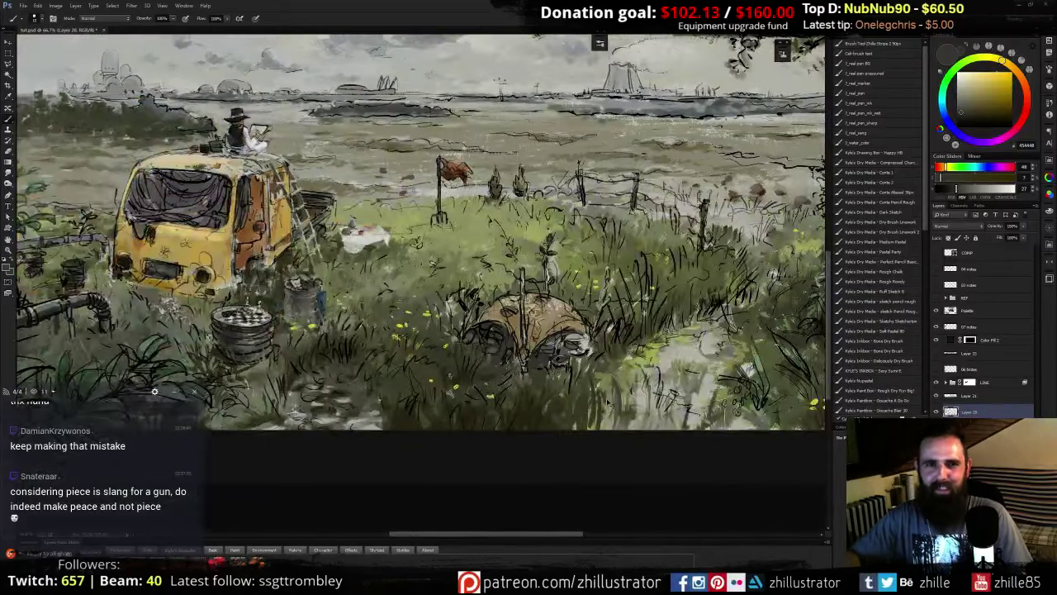
{"action": "key", "text": "ctrl+plus"}
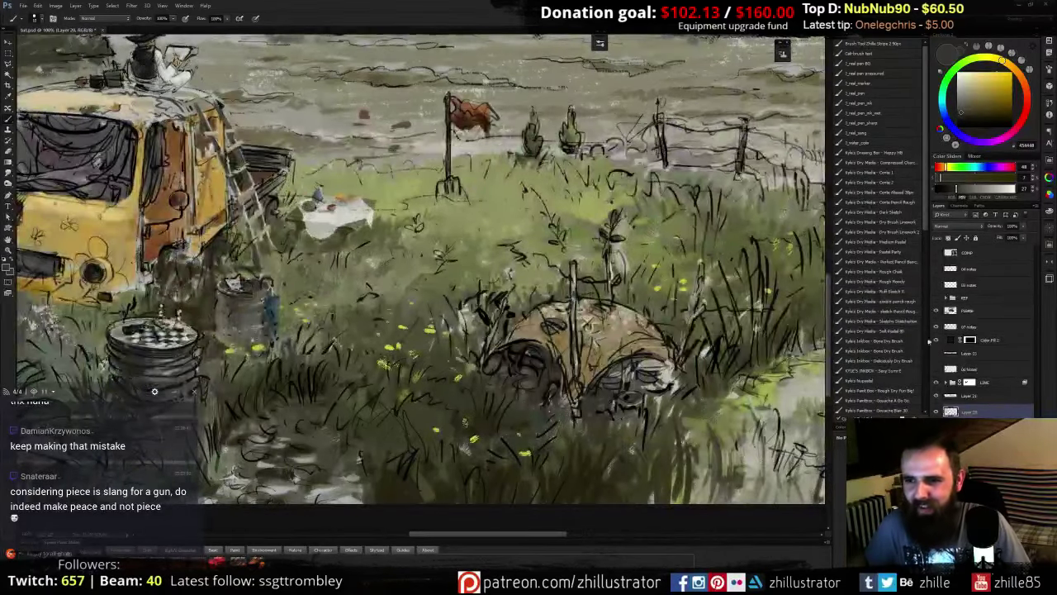
{"action": "left_click", "coordinate": [936, 383]}
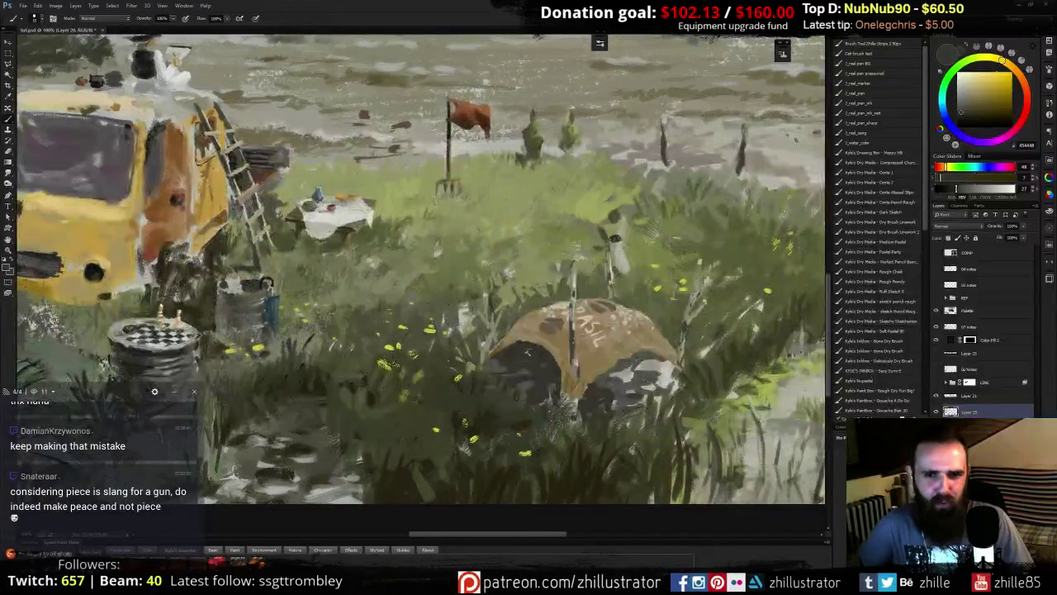
- Paint over the stray pale strokes beside the twig left of the tan object, using sampled grass greens
{"action": "left_click", "coordinate": [578, 285], "text": "alt"}
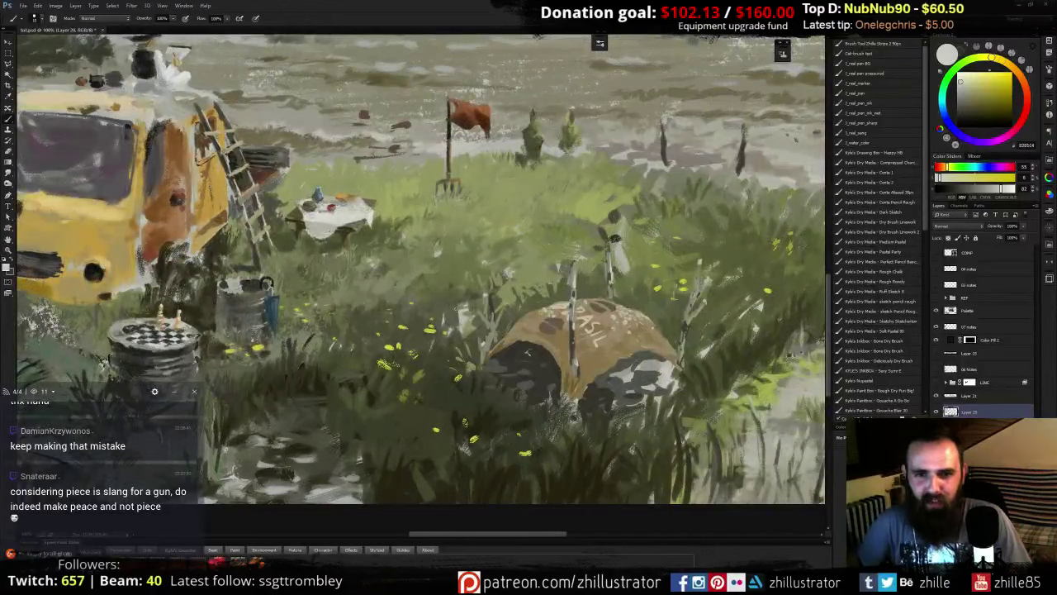
{"action": "left_click", "coordinate": [465, 325], "text": "alt"}
{"action": "left_click", "coordinate": [463, 328], "text": "alt"}
{"action": "left_click_drag", "start_coordinate": [454, 321], "coordinate": [462, 333]}
{"action": "mouse_move", "coordinate": [469, 321]}
{"action": "left_mouse_down"}
{"action": "mouse_move", "coordinate": [462, 334]}
{"action": "mouse_move", "coordinate": [464, 320]}
{"action": "left_mouse_up"}
{"action": "left_click", "coordinate": [467, 317], "text": "alt"}
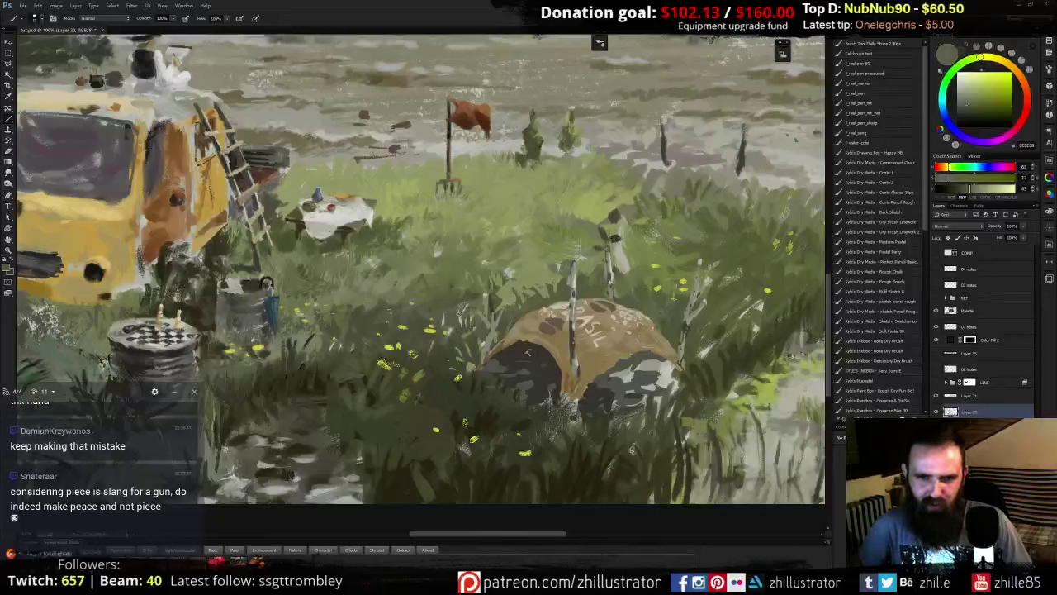
{"action": "left_click", "coordinate": [527, 352], "text": "alt"}
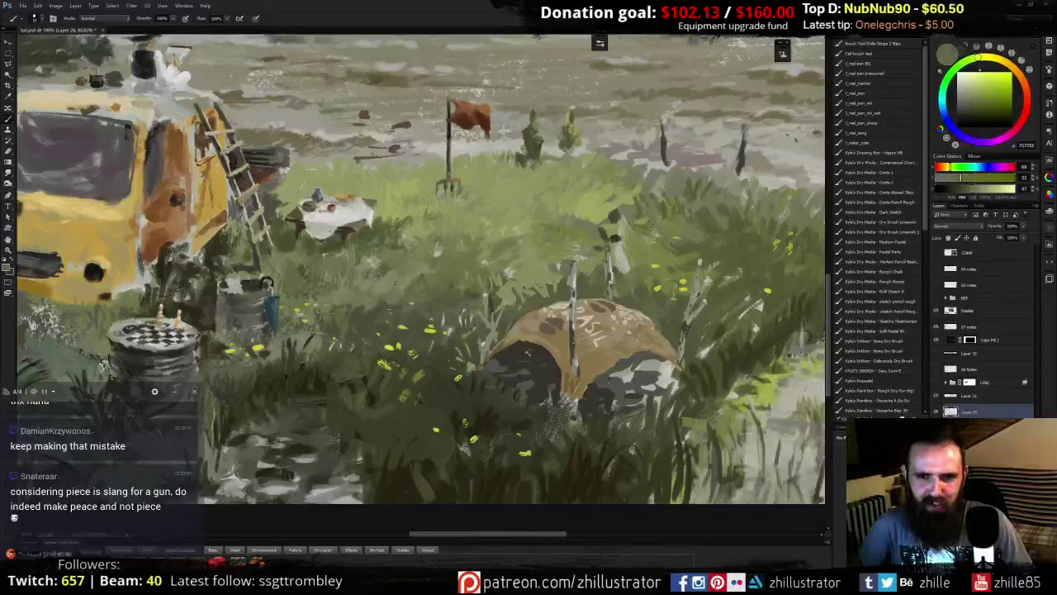
- Blend the grass left of the tan object with the Gouache A Go Go brush, using sampled dark and mid greens
{"action": "left_click", "coordinate": [880, 401]}
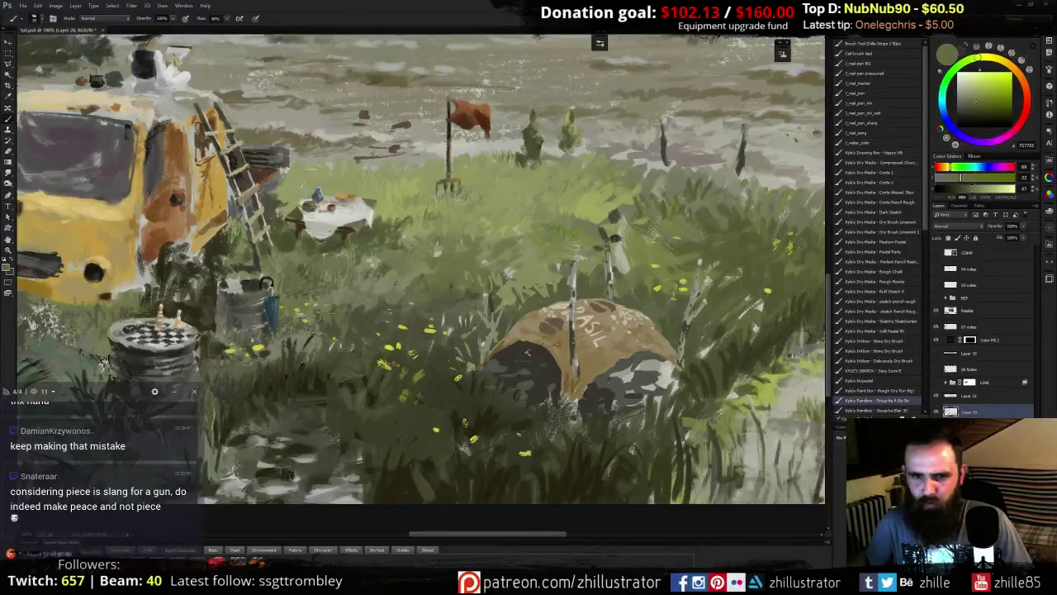
{"action": "left_click", "coordinate": [461, 318], "text": "alt"}
{"action": "left_click", "coordinate": [474, 321], "text": "alt"}
{"action": "left_click", "coordinate": [472, 302], "text": "alt"}
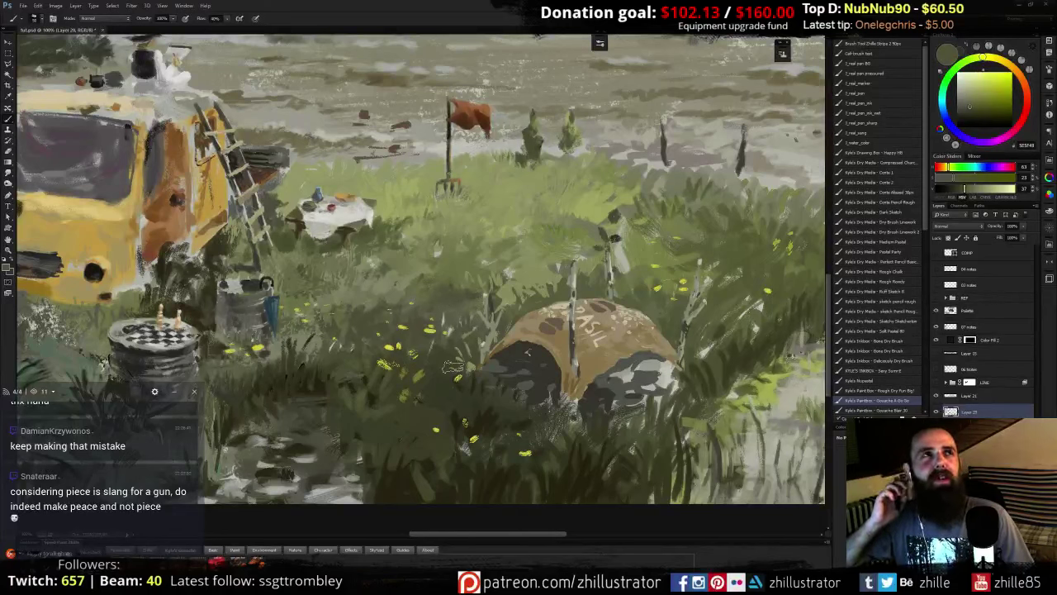
{"action": "left_click", "coordinate": [511, 305], "text": "alt"}
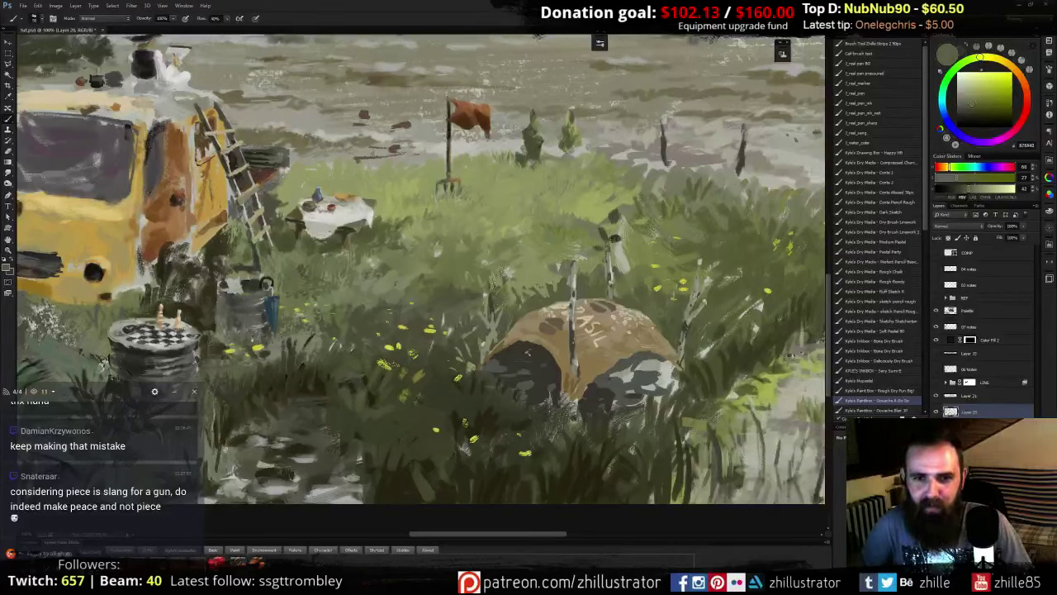
{"action": "left_click", "coordinate": [479, 282], "text": "alt"}
{"action": "left_click", "coordinate": [477, 283], "text": "alt"}
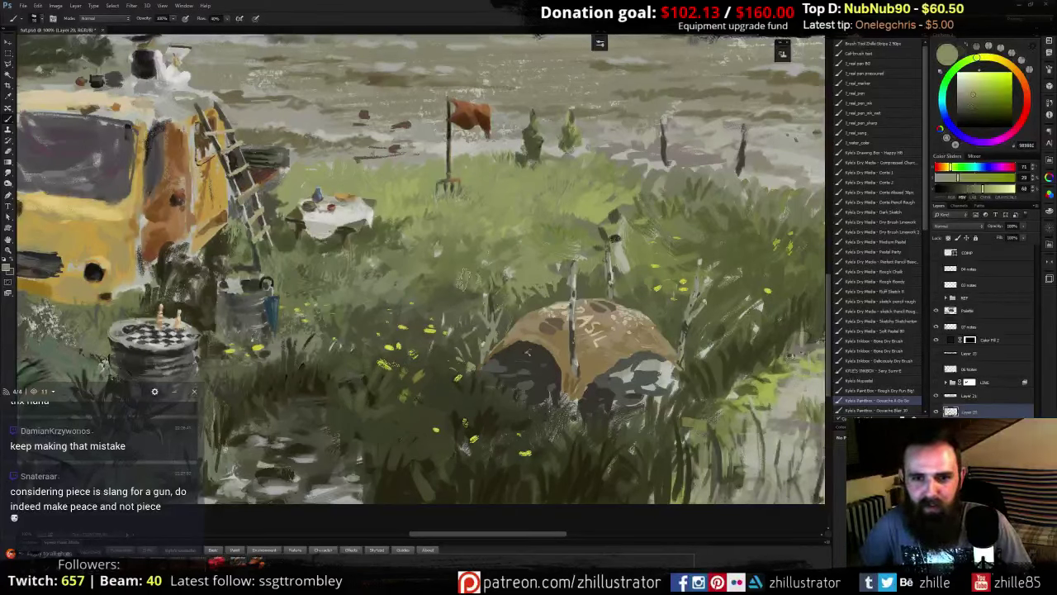
{"action": "left_click", "coordinate": [449, 287], "text": "alt"}
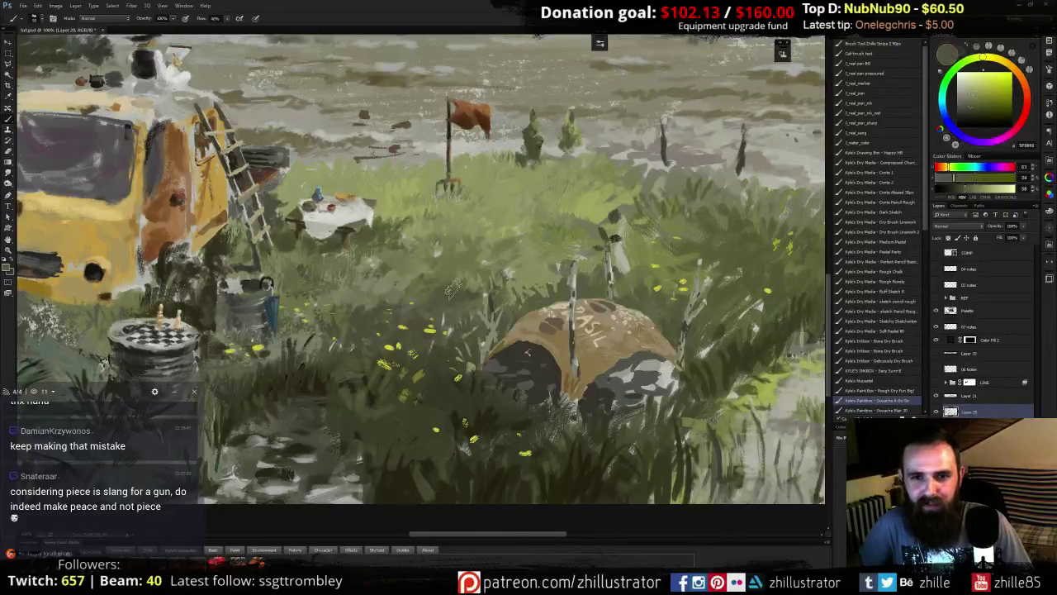
{"action": "left_click", "coordinate": [446, 340], "text": "alt"}
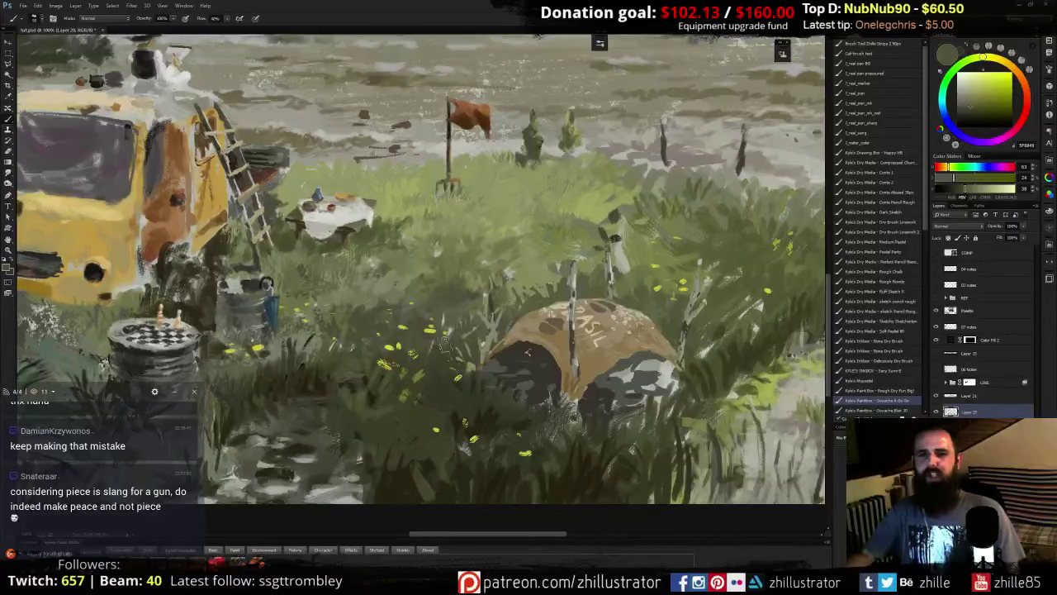
- Soften the grass behind the tan object's upper left edge with sampled lighter greens, and show the LINE group for comparison
{"action": "left_click", "coordinate": [446, 314], "text": "alt"}
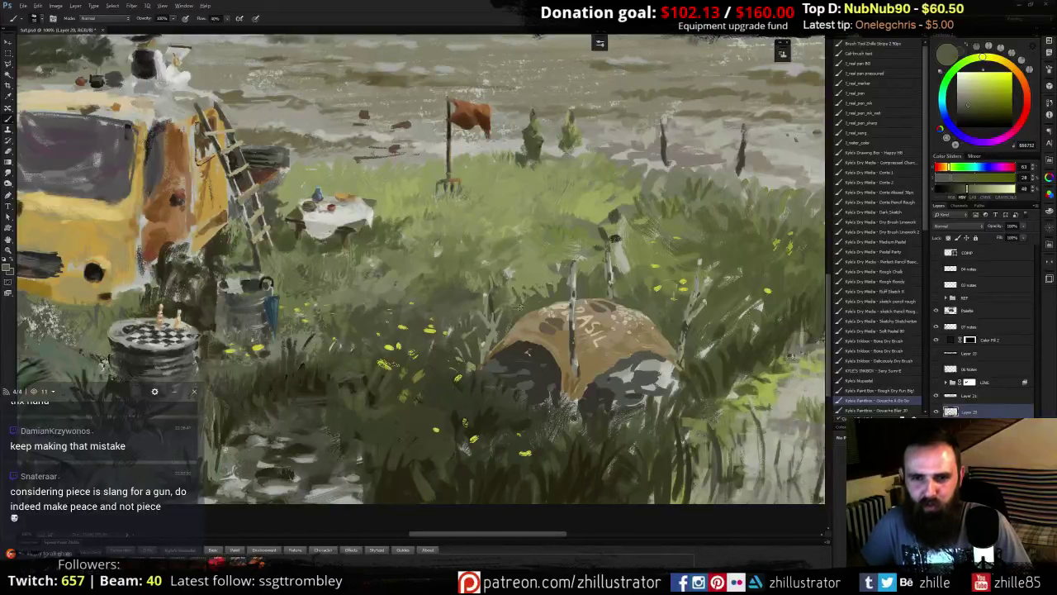
{"action": "left_click", "coordinate": [522, 268], "text": "alt"}
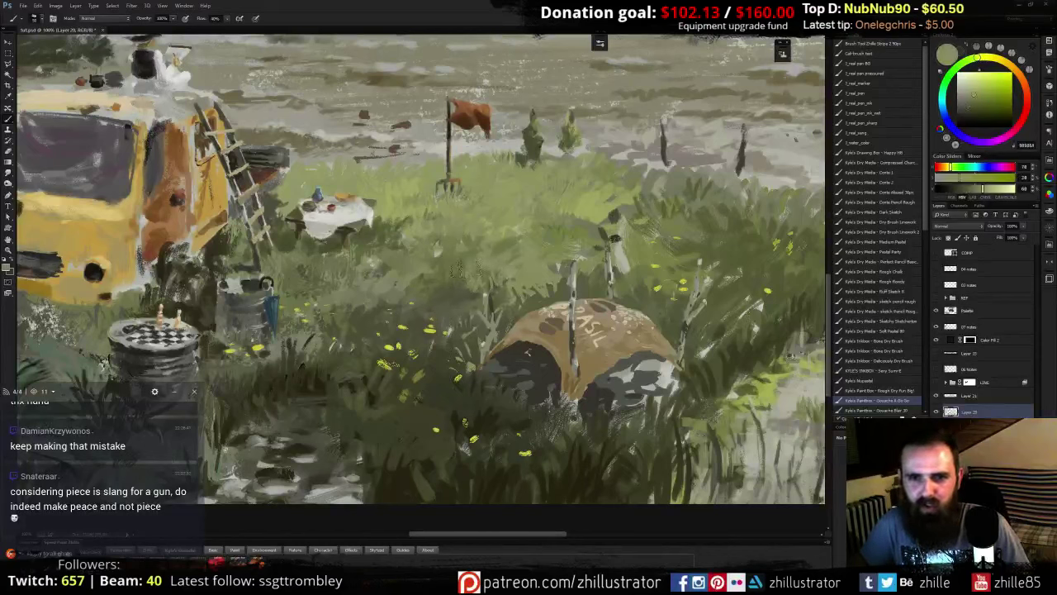
{"action": "left_click", "coordinate": [542, 241], "text": "alt"}
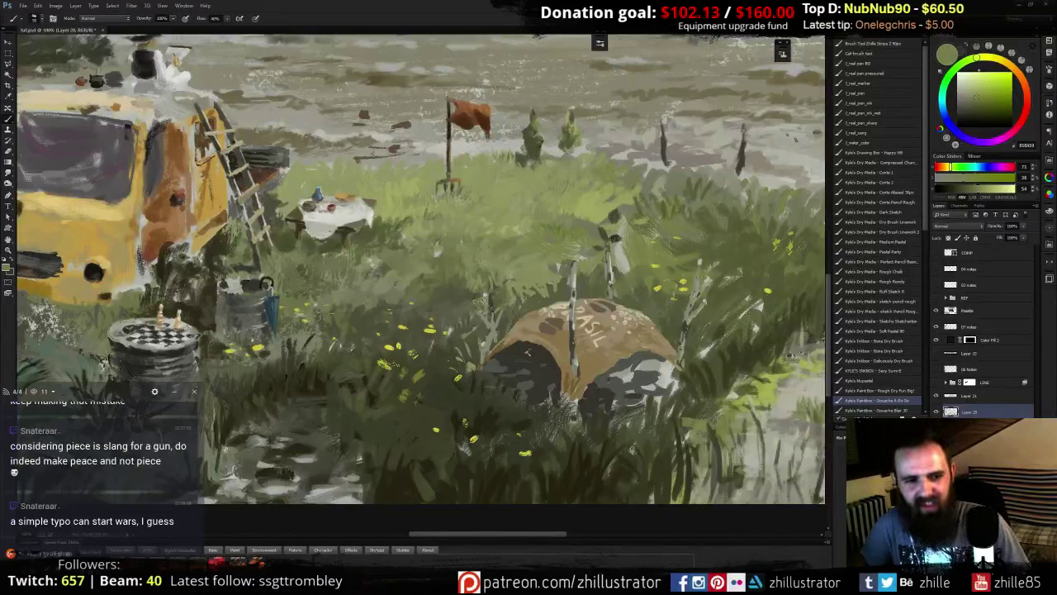
{"action": "left_click", "coordinate": [538, 278], "text": "alt"}
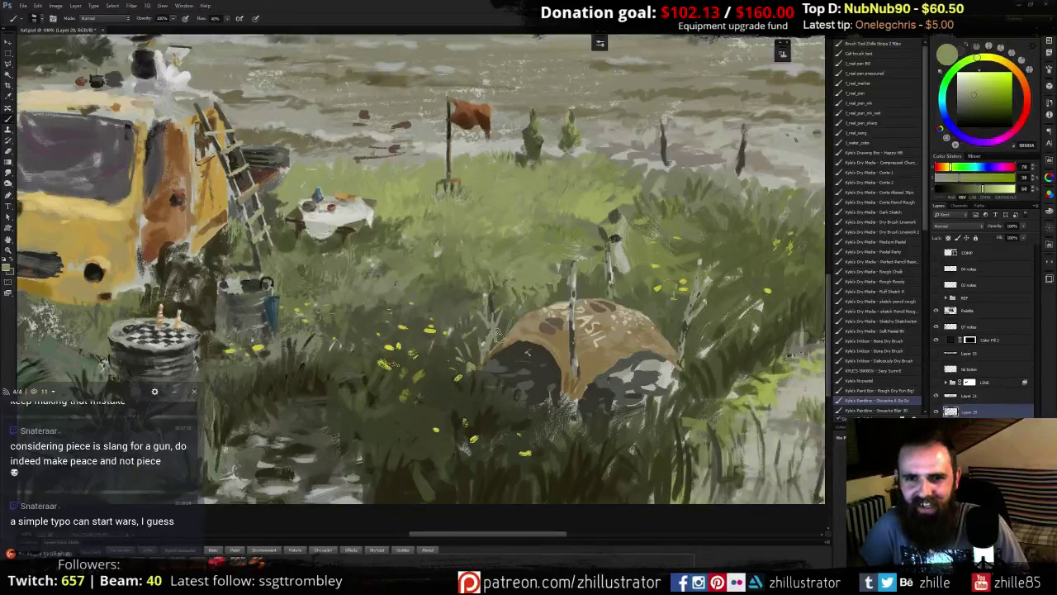
{"action": "left_click", "coordinate": [515, 294], "text": "alt"}
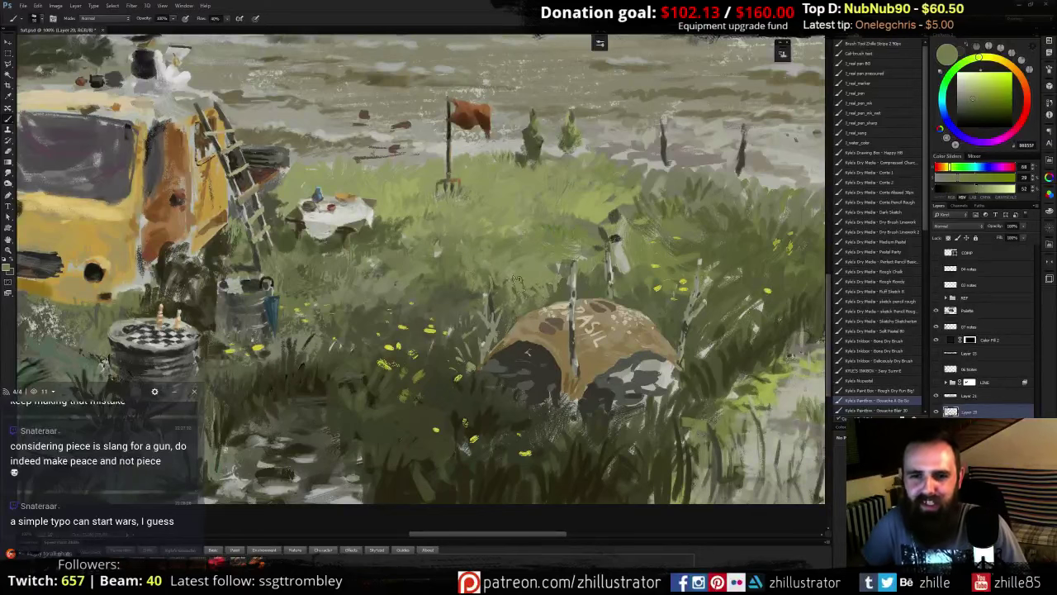
{"action": "left_click", "coordinate": [499, 289], "text": "alt"}
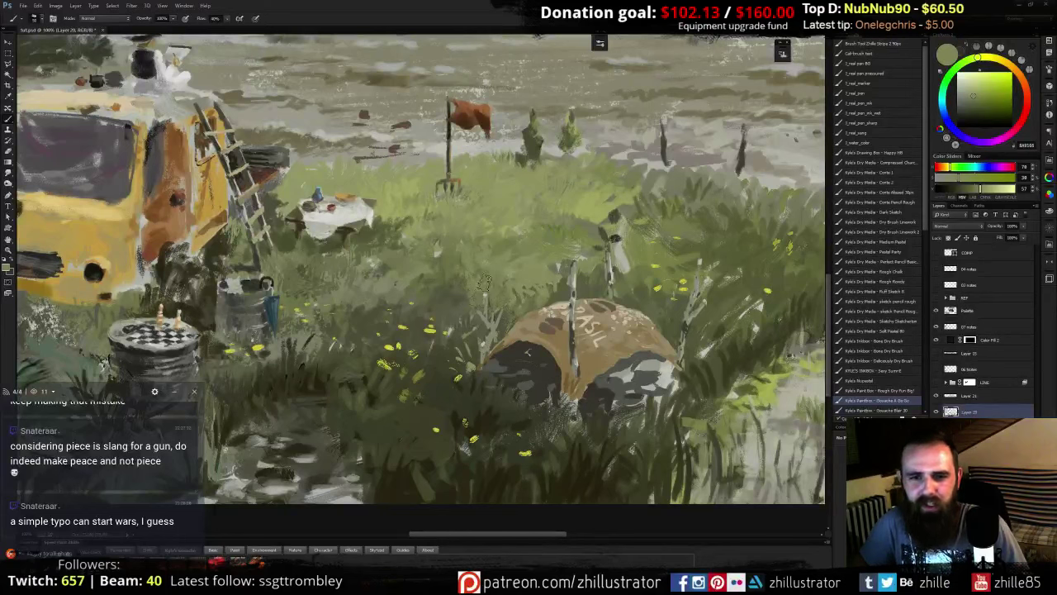
{"action": "left_click", "coordinate": [936, 382]}
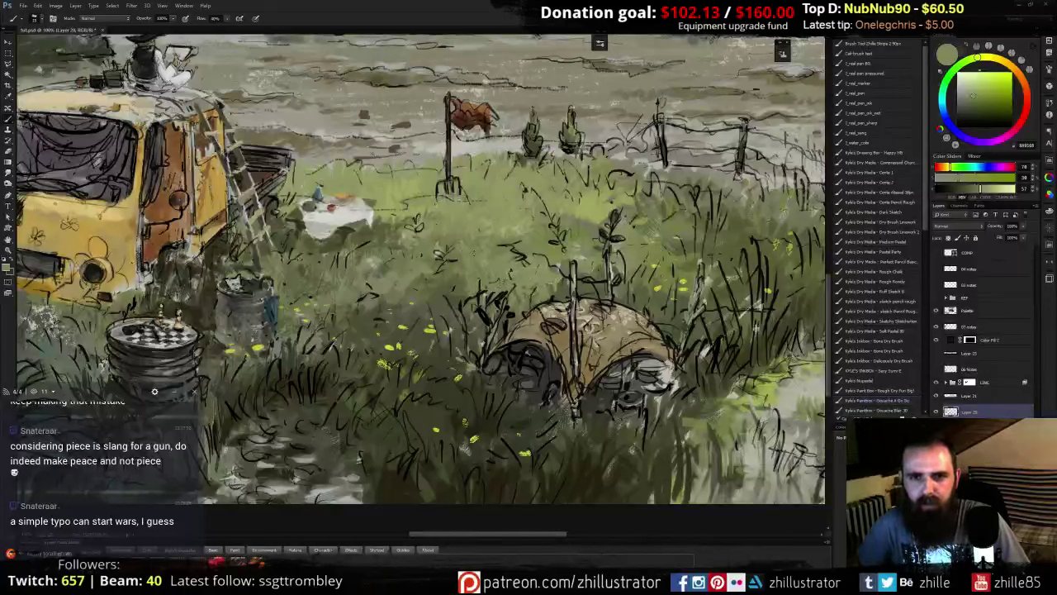
- Sample greens from the grass and paint dark green leaves on the small sprigs in the meadow and behind the half-buried car
{"action": "left_click", "coordinate": [471, 315], "text": "alt"}
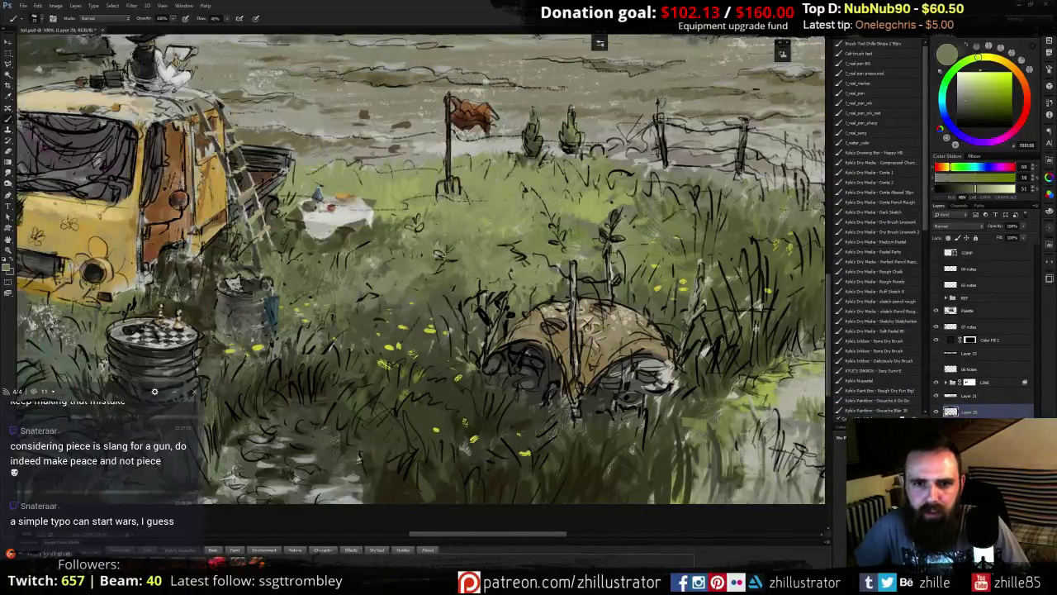
{"action": "left_click", "coordinate": [442, 259], "text": "alt"}
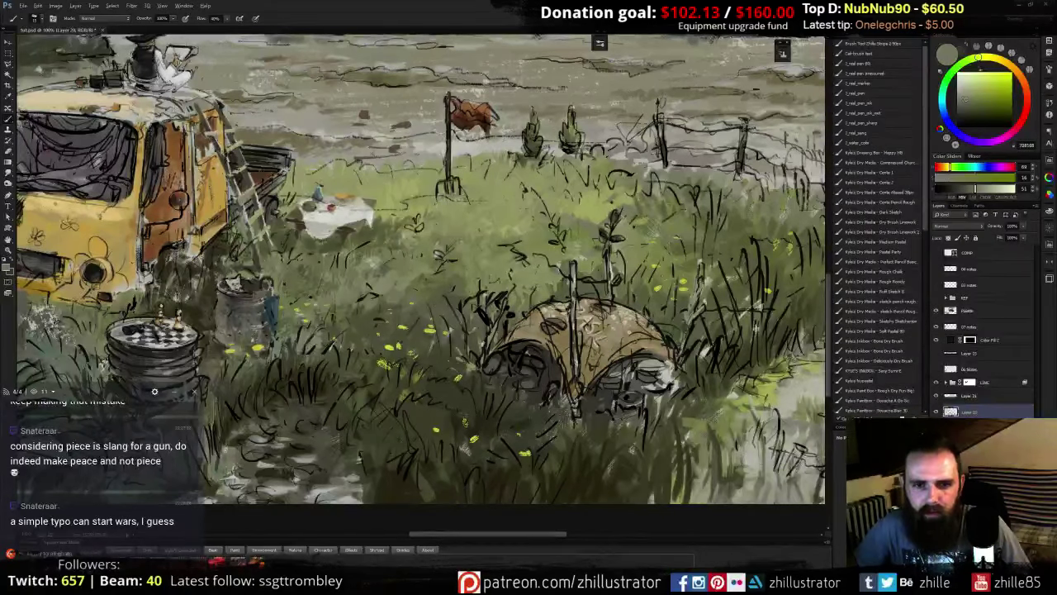
{"action": "left_click", "coordinate": [458, 413], "text": "alt"}
{"action": "left_click", "coordinate": [447, 256], "text": "alt"}
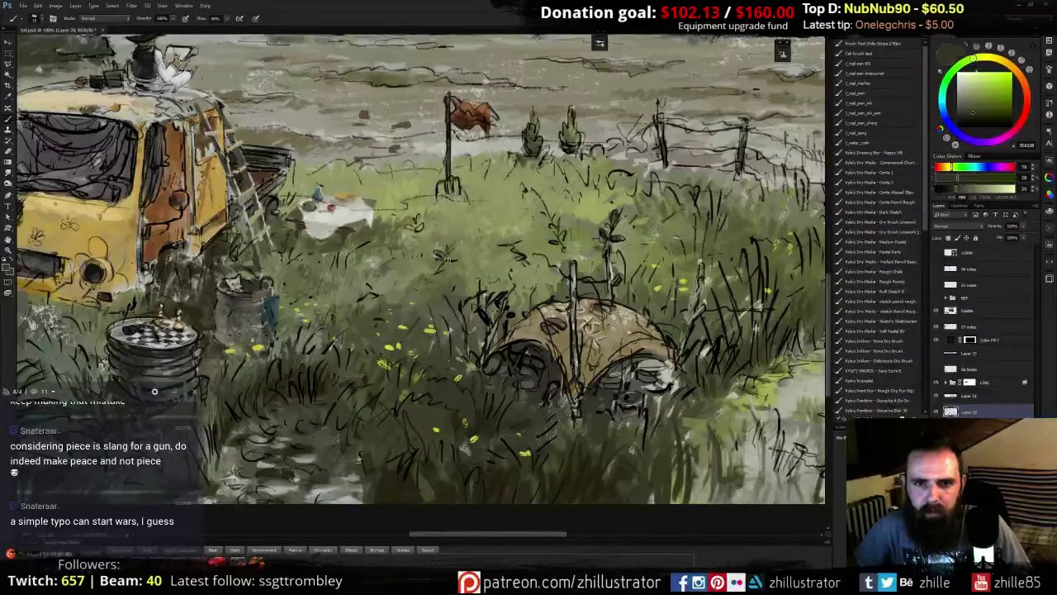
{"action": "left_click_drag", "start_coordinate": [413, 218], "coordinate": [417, 228]}
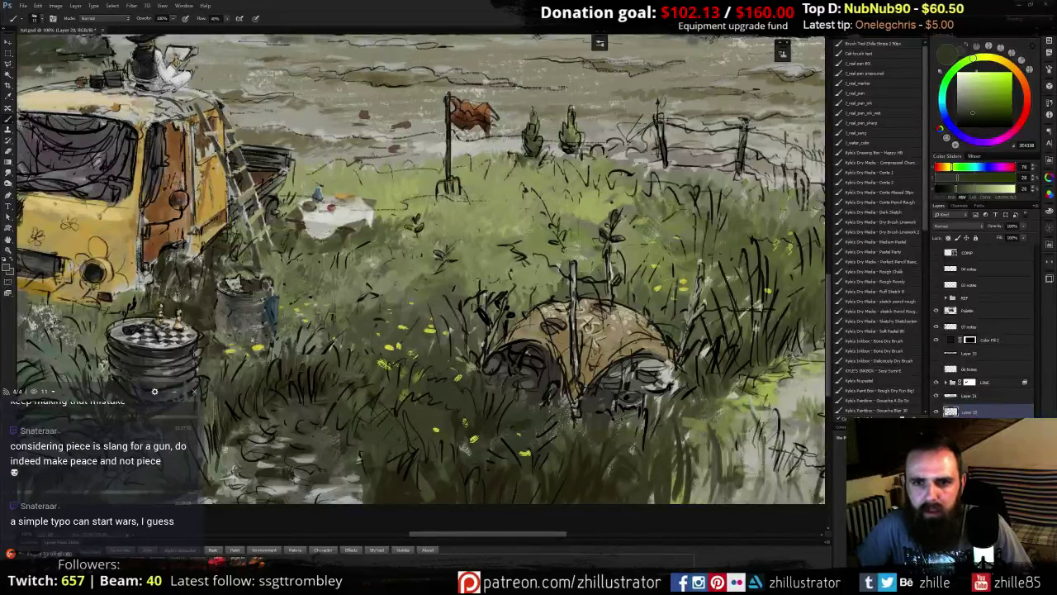
{"action": "left_click_drag", "start_coordinate": [556, 221], "coordinate": [572, 265]}
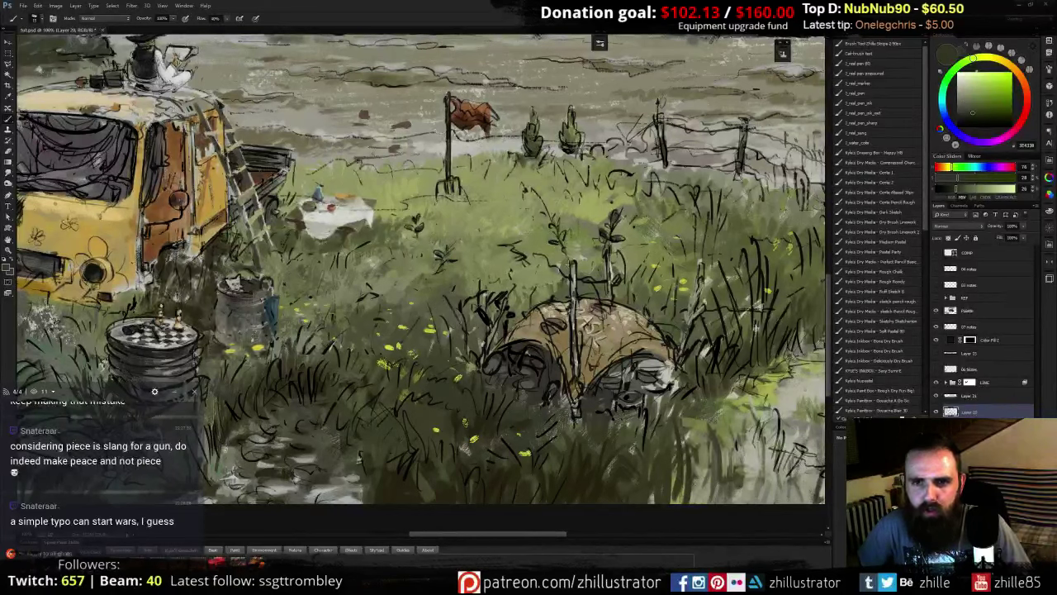
{"action": "left_click_drag", "start_coordinate": [558, 221], "coordinate": [551, 225]}
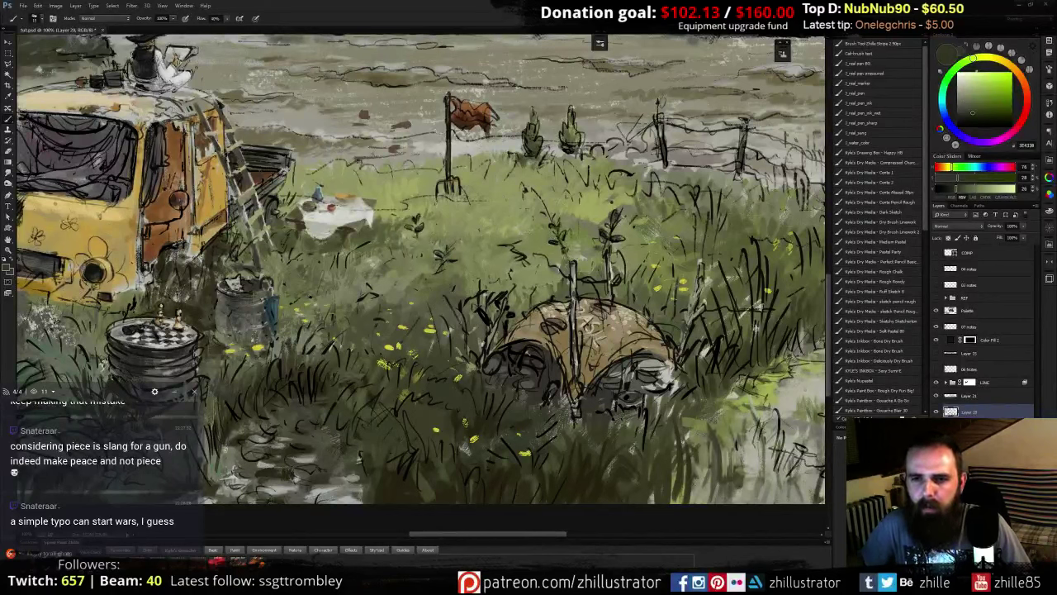
{"action": "mouse_move", "coordinate": [607, 222]}
{"action": "left_mouse_down"}
{"action": "mouse_move", "coordinate": [613, 279]}
{"action": "mouse_move", "coordinate": [620, 239]}
{"action": "mouse_move", "coordinate": [625, 252]}
{"action": "left_mouse_up"}
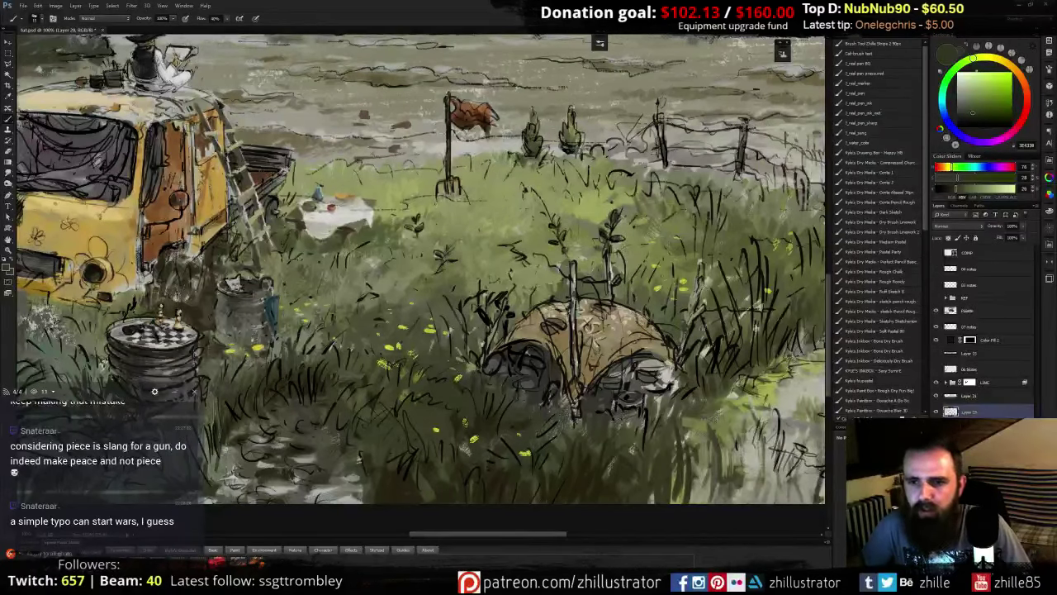
- Paint sampled brown and green strokes on the middle fence post and the grass around the base of the nearer post
{"action": "left_click_drag", "start_coordinate": [461, 362], "coordinate": [322, 426]}
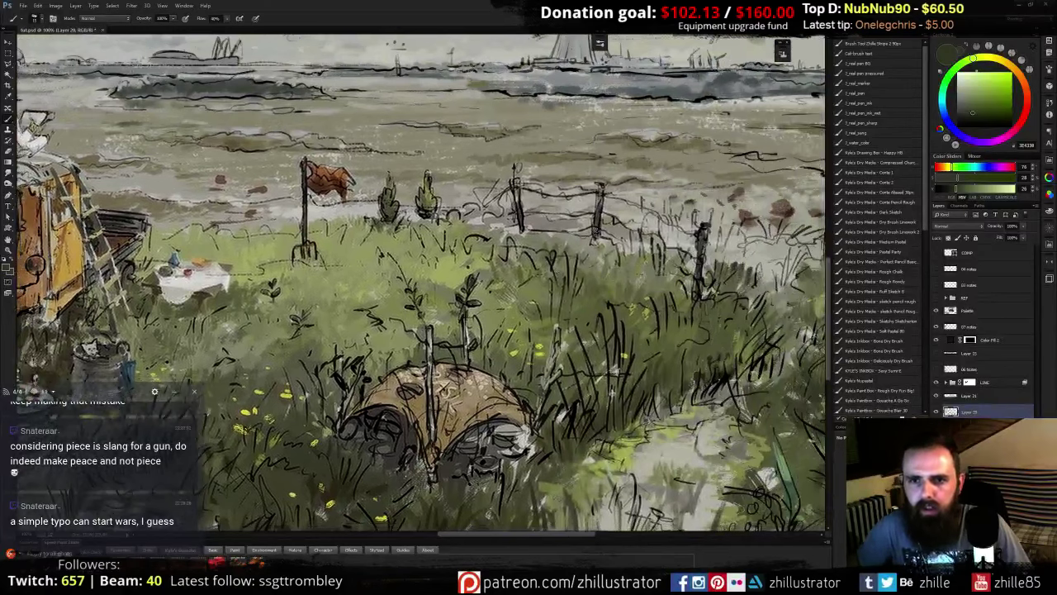
{"action": "left_click", "coordinate": [596, 232], "text": "alt"}
{"action": "left_click_drag", "start_coordinate": [599, 222], "coordinate": [595, 246]}
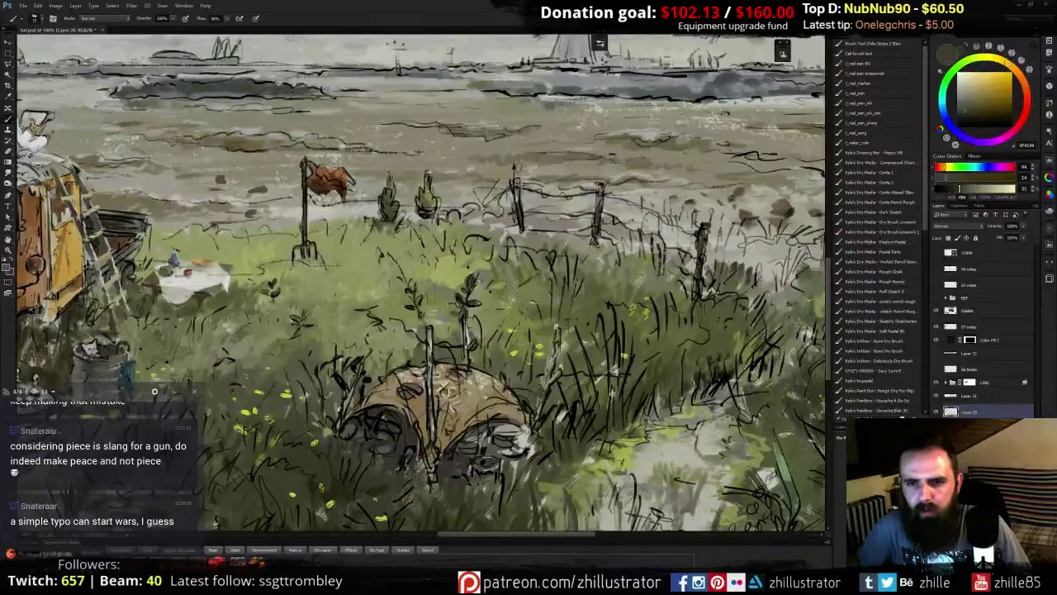
{"action": "left_click", "coordinate": [594, 246], "text": "alt"}
{"action": "left_click", "coordinate": [591, 248], "text": "alt"}
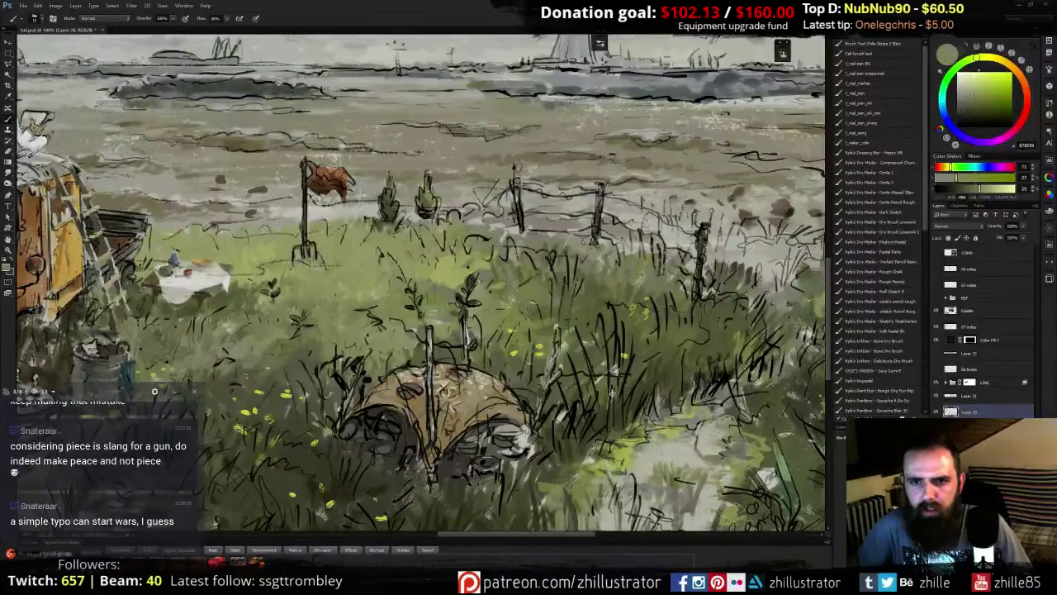
{"action": "left_click", "coordinate": [520, 392], "text": "alt"}
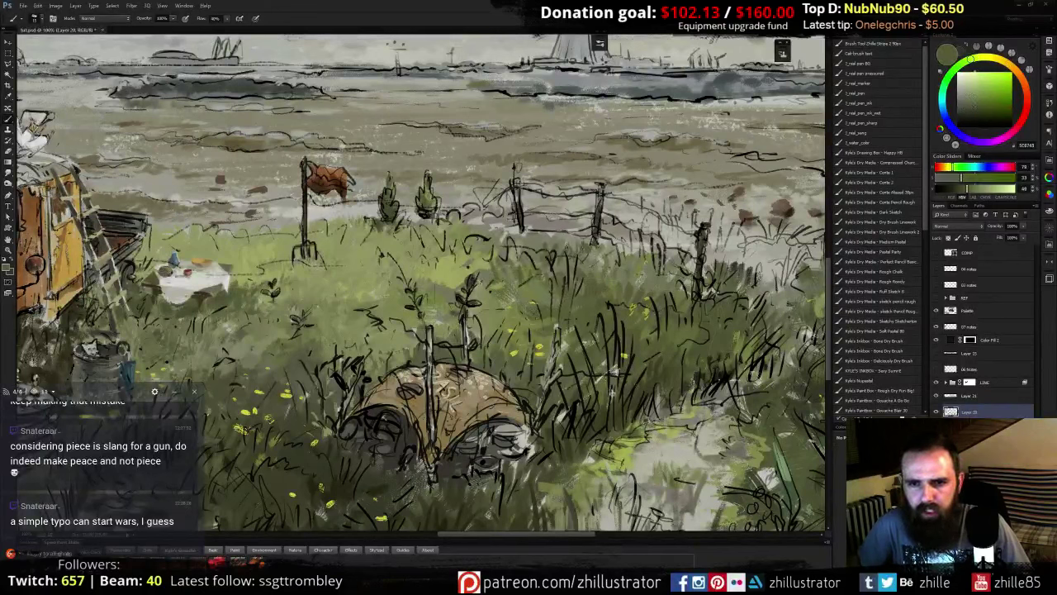
{"action": "left_click_drag", "start_coordinate": [690, 302], "coordinate": [683, 286]}
{"action": "left_click_drag", "start_coordinate": [685, 299], "coordinate": [675, 281]}
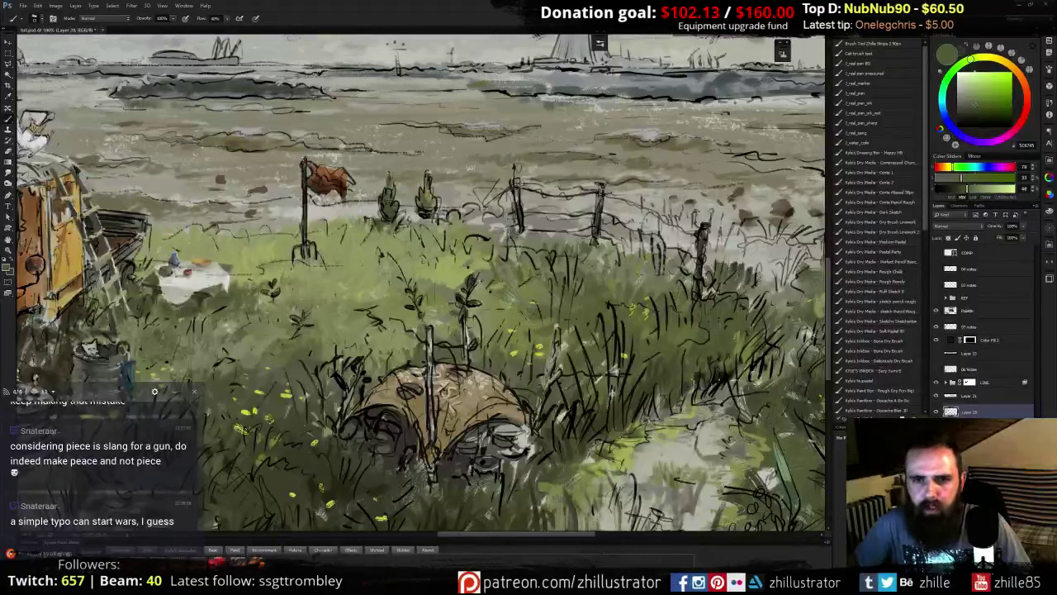
- Touch up the meadow grass between the two small shrubs and the sprigs with light and dark greens sampled nearby
{"action": "left_click", "coordinate": [461, 230], "text": "alt"}
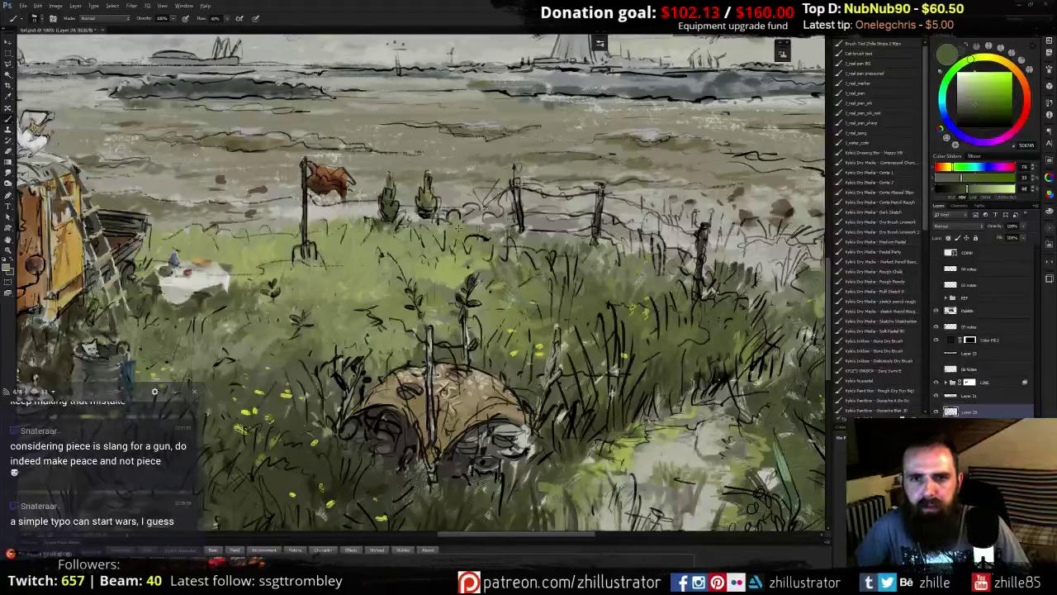
{"action": "left_click", "coordinate": [458, 261], "text": "alt"}
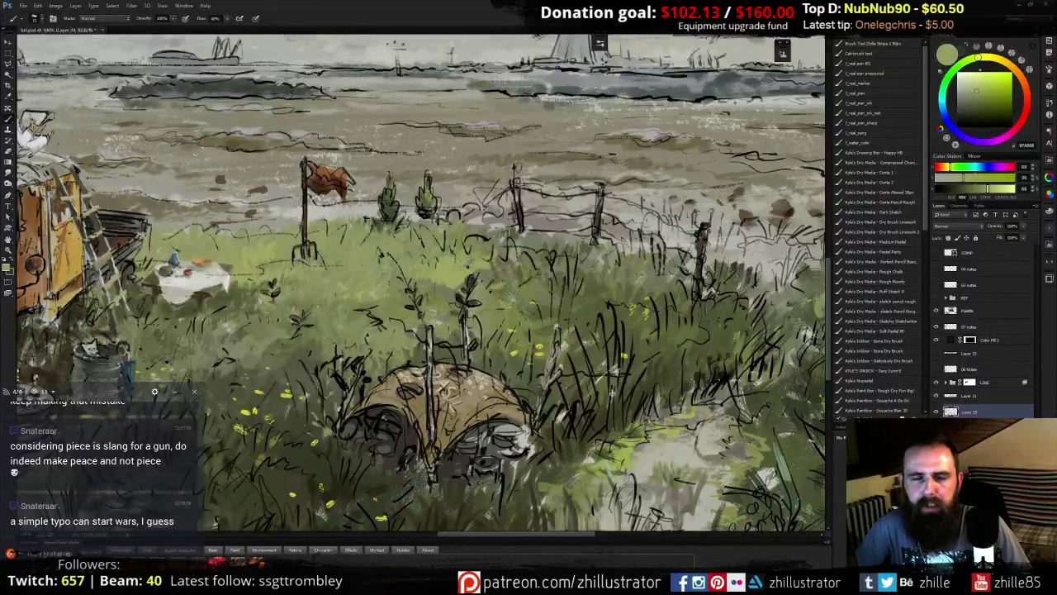
{"action": "left_click", "coordinate": [456, 257], "text": "alt"}
{"action": "left_click", "coordinate": [468, 265], "text": "alt"}
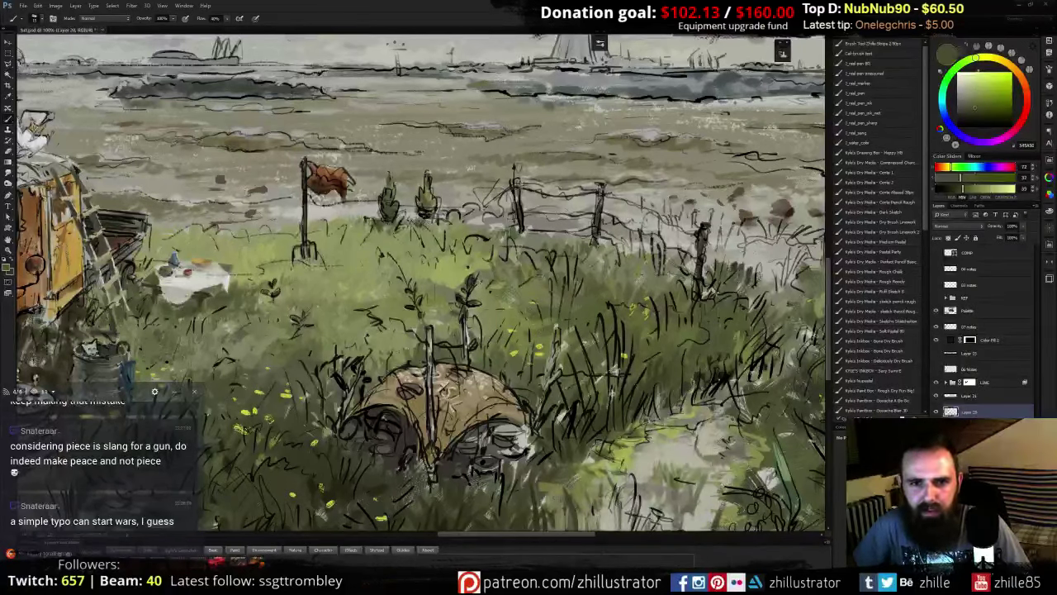
- Repaint the brown clods and surrounding pale mud between the van and the red flag with sampled browns and greys
{"action": "left_click", "coordinate": [289, 217], "text": "alt"}
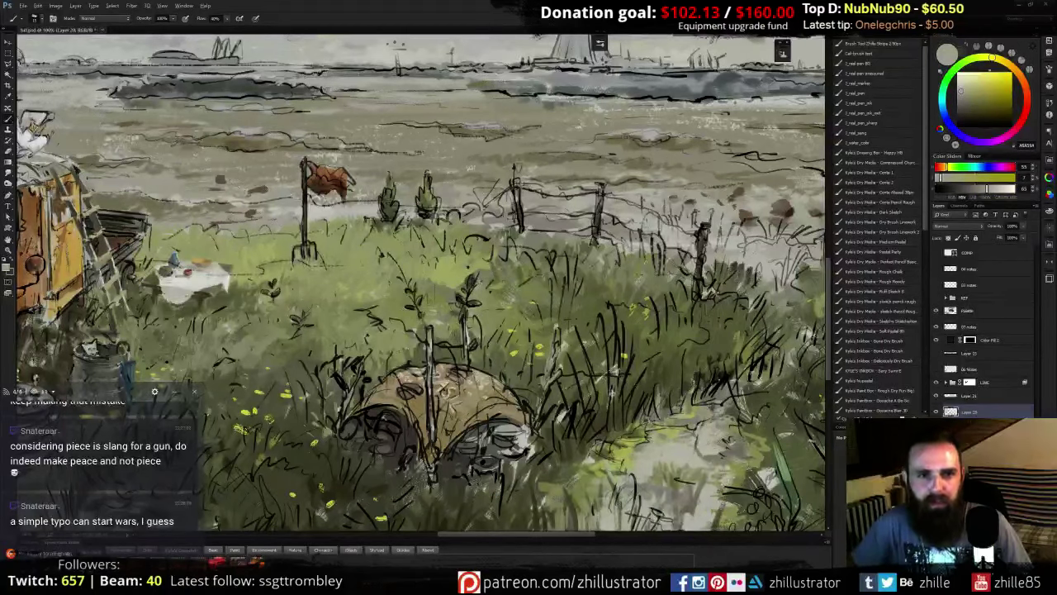
{"action": "left_click", "coordinate": [256, 191], "text": "alt"}
{"action": "left_click", "coordinate": [262, 195], "text": "alt"}
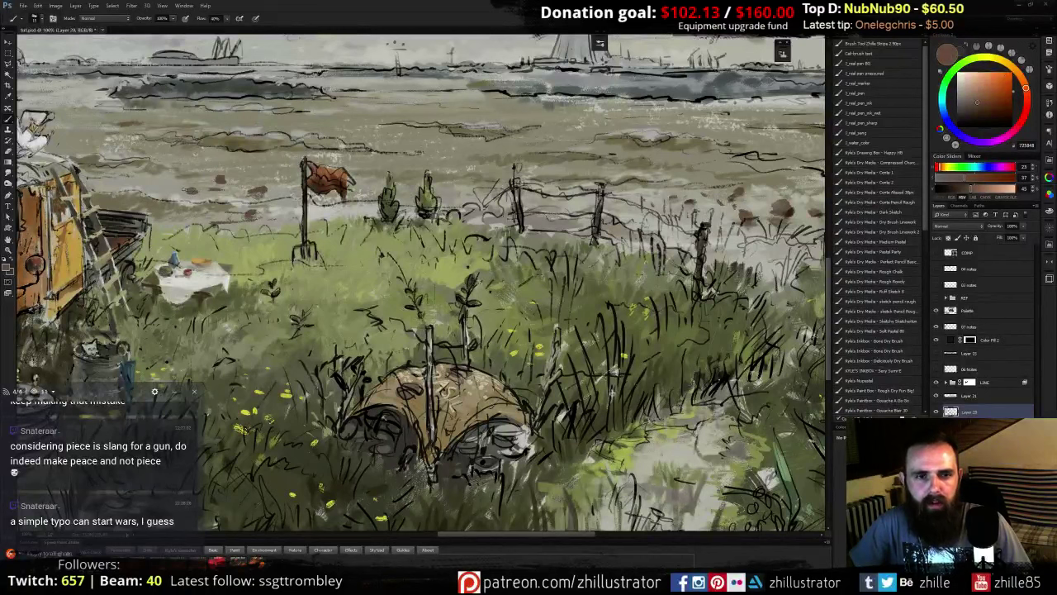
{"action": "left_click", "coordinate": [208, 195], "text": "alt"}
{"action": "left_click_drag", "start_coordinate": [200, 190], "coordinate": [190, 193]}
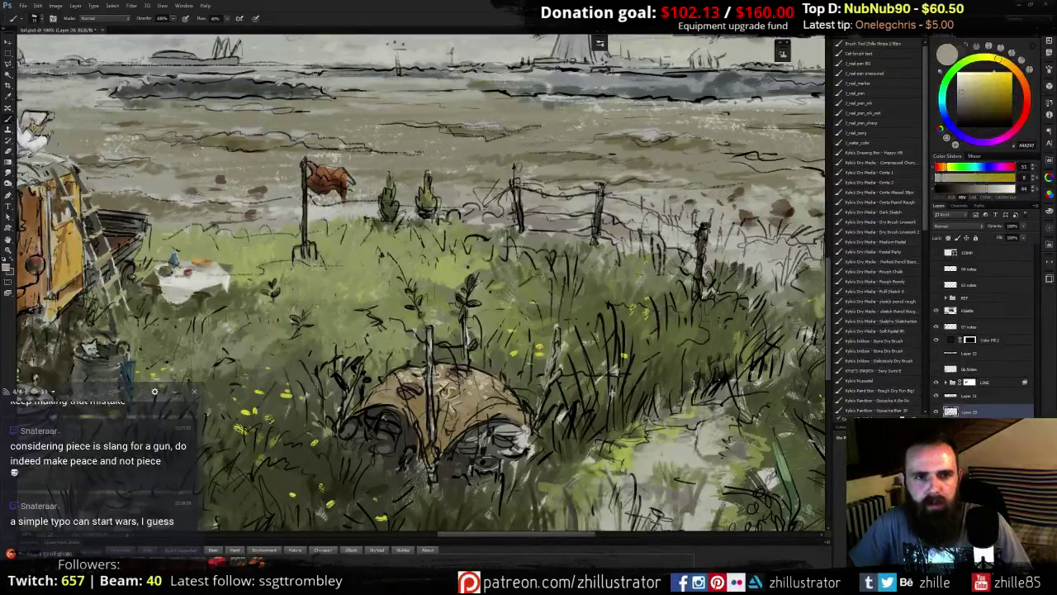
{"action": "left_click", "coordinate": [194, 191], "text": "alt"}
{"action": "left_click", "coordinate": [203, 195], "text": "alt"}
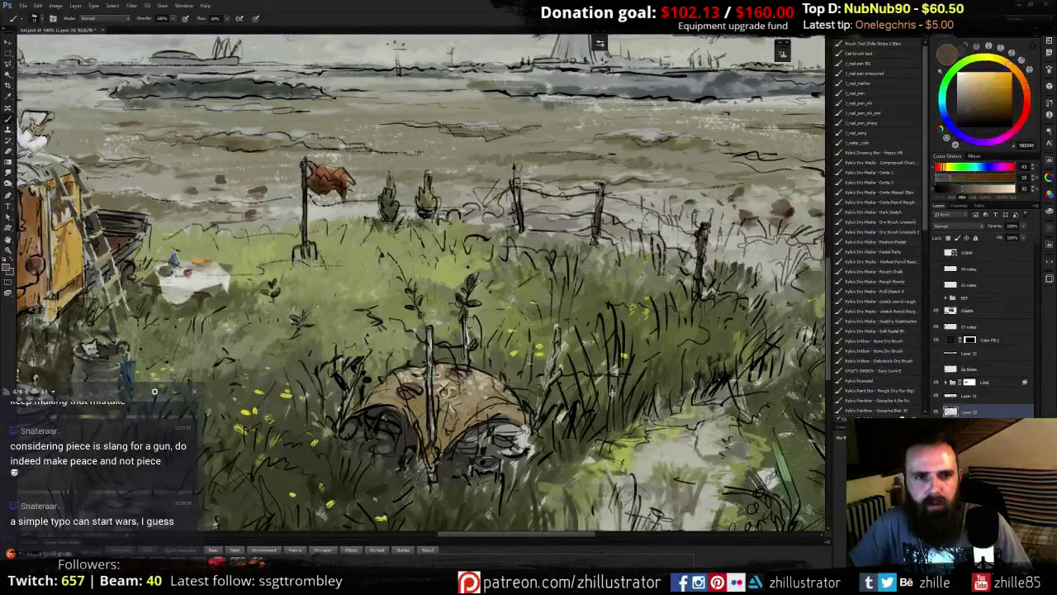
{"action": "left_click", "coordinate": [191, 195], "text": "alt"}
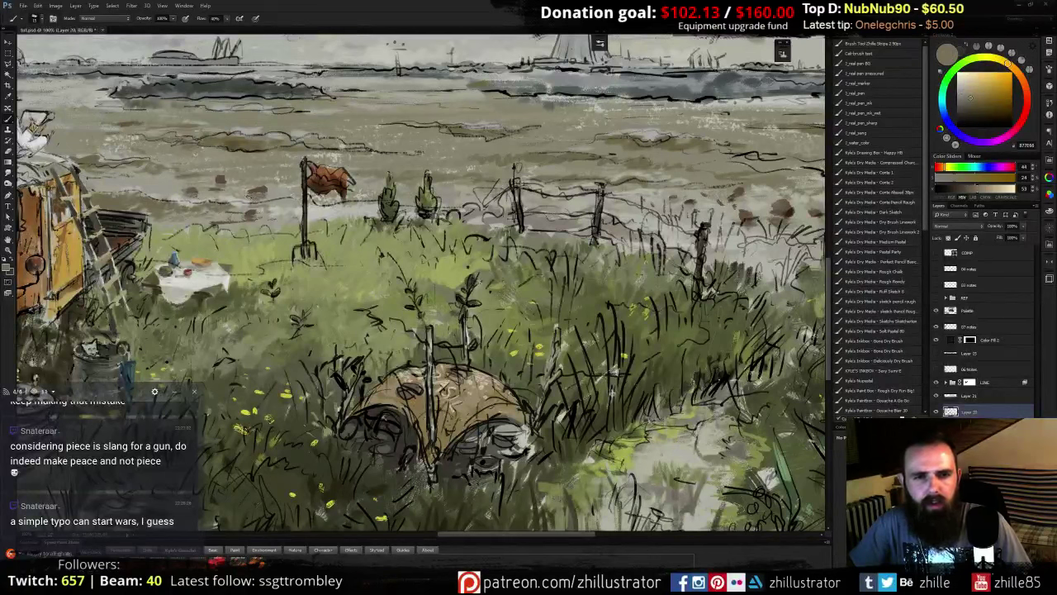
{"action": "left_click", "coordinate": [242, 218], "text": "alt"}
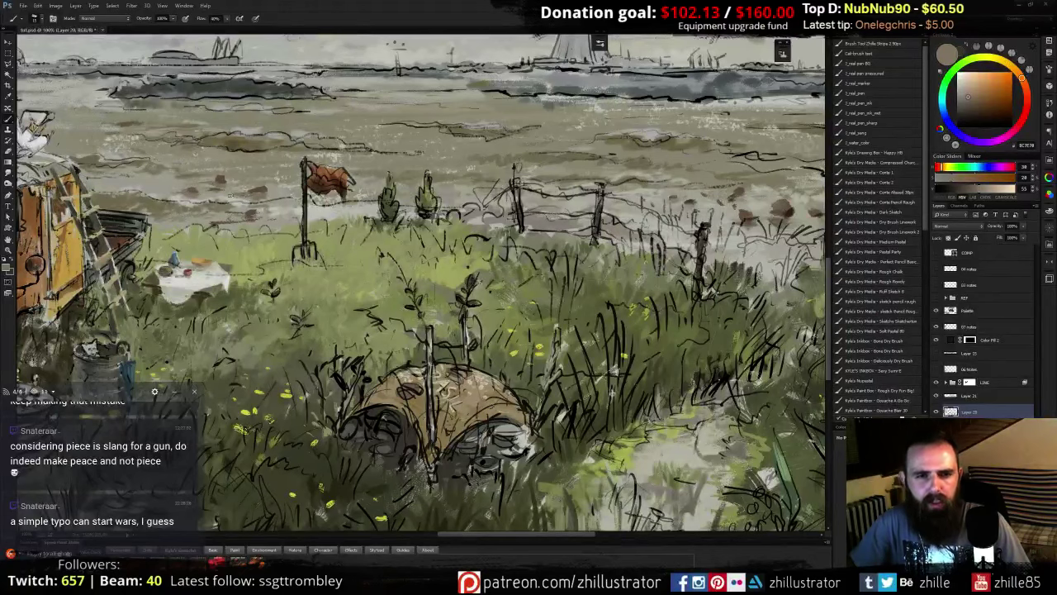
{"action": "left_click", "coordinate": [228, 182], "text": "alt"}
- Blend the reddish clod above the meadow's edge into the mud with colors sampled from the ground beside it
{"action": "left_click_drag", "start_coordinate": [224, 177], "coordinate": [406, 206]}
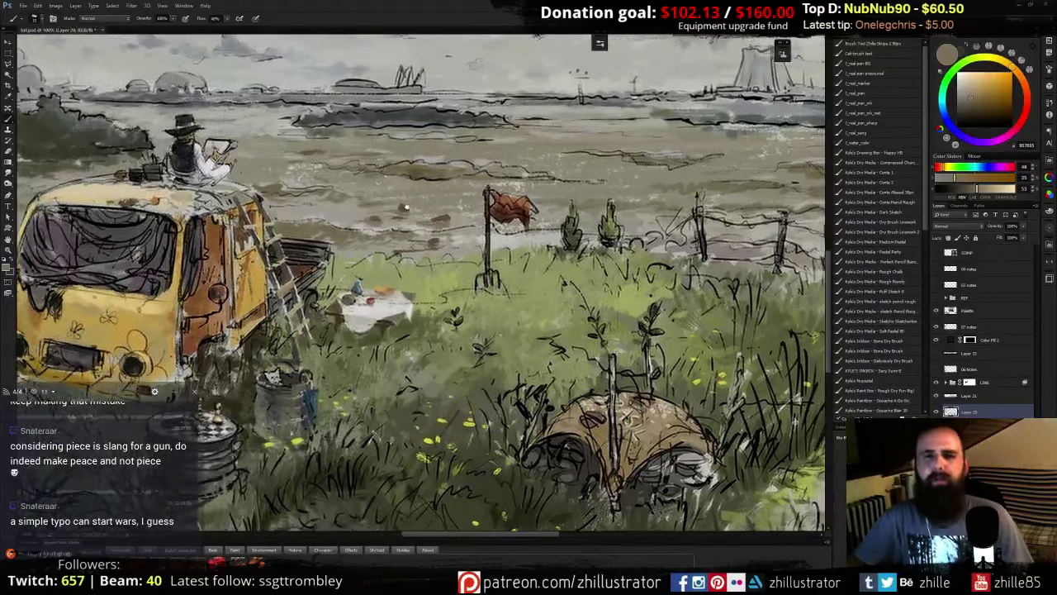
{"action": "left_click", "coordinate": [254, 233], "text": "alt"}
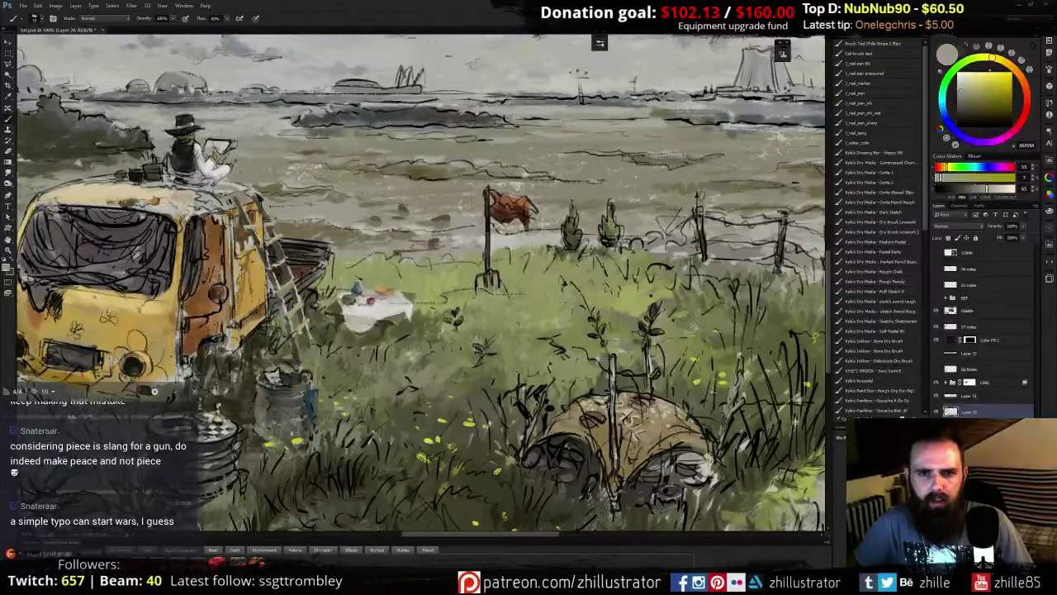
{"action": "left_click", "coordinate": [406, 207], "text": "alt"}
{"action": "left_click_drag", "start_coordinate": [405, 213], "coordinate": [335, 197]}
{"action": "left_click", "coordinate": [367, 234], "text": "alt"}
{"action": "left_click", "coordinate": [365, 237], "text": "alt"}
{"action": "left_click", "coordinate": [363, 237], "text": "alt"}
- Paint upright grass strokes along the meadow's far edge behind the picnic table, using sampled light and dark greens
{"action": "left_click", "coordinate": [362, 257], "text": "alt"}
{"action": "left_click", "coordinate": [500, 233], "text": "alt"}
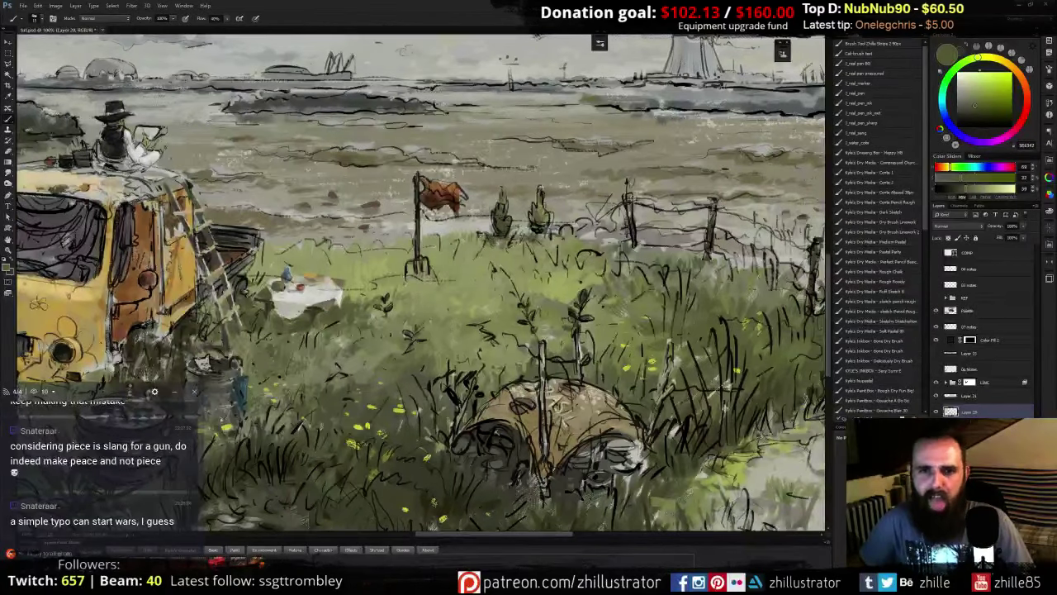
{"action": "left_click_drag", "start_coordinate": [353, 261], "coordinate": [346, 252]}
{"action": "left_click_drag", "start_coordinate": [340, 259], "coordinate": [337, 248]}
{"action": "left_click", "coordinate": [348, 260], "text": "alt"}
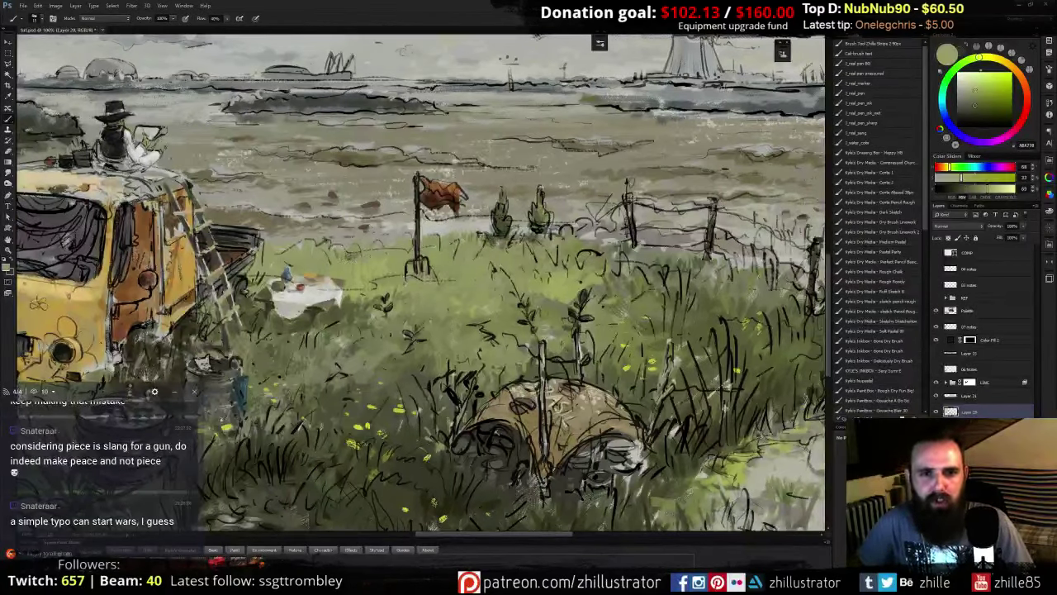
{"action": "left_click", "coordinate": [354, 264], "text": "alt"}
{"action": "left_click", "coordinate": [351, 257], "text": "alt"}
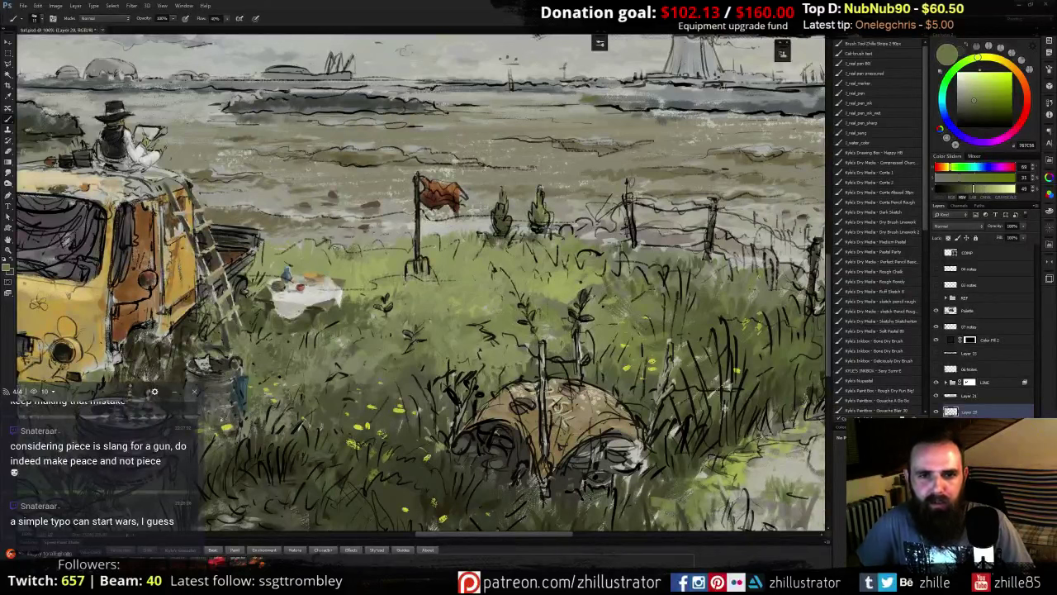
{"action": "left_click", "coordinate": [328, 249], "text": "alt"}
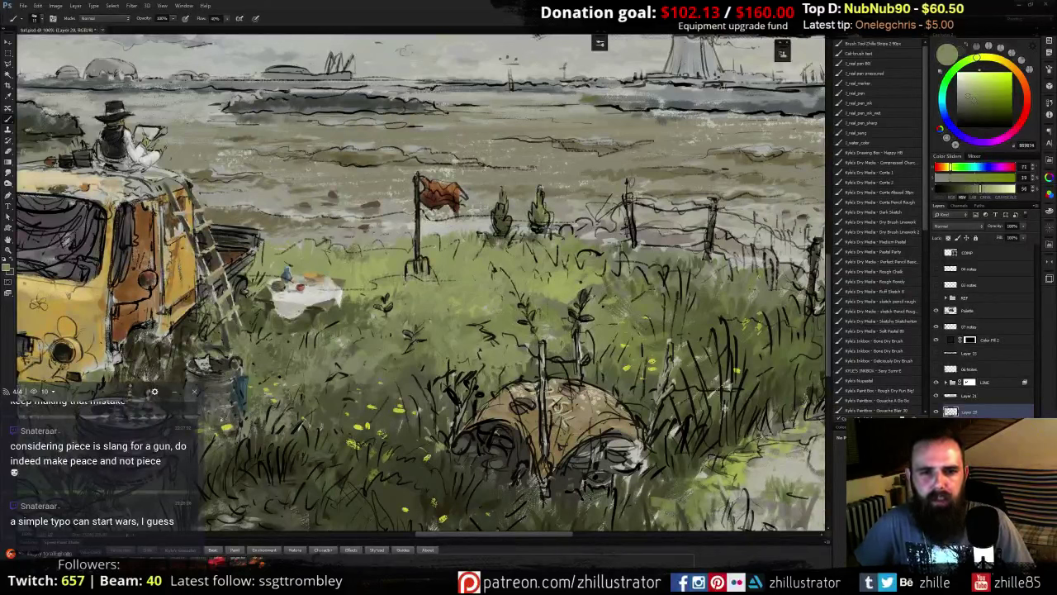
{"action": "left_click", "coordinate": [307, 243], "text": "alt"}
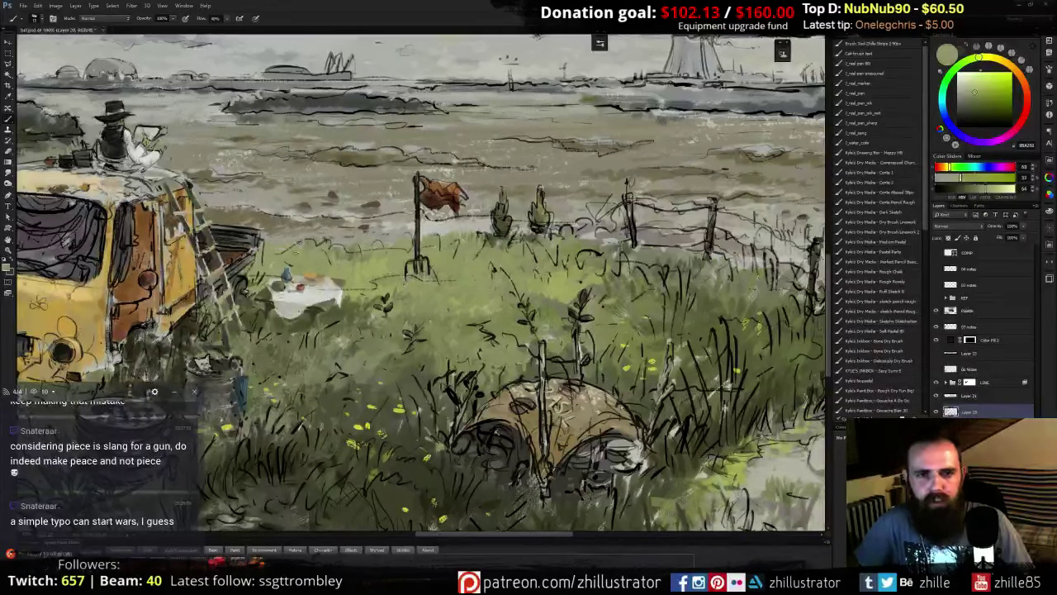
{"action": "left_click", "coordinate": [285, 237], "text": "alt"}
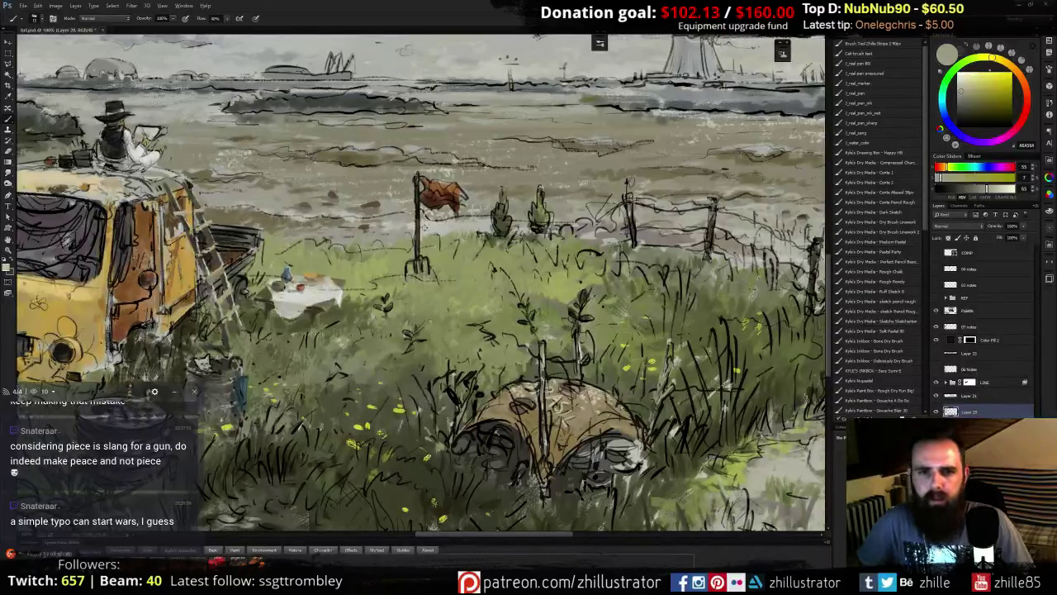
- Paint the pale grey ground along the grass edge around the red flag's pole with sampled light greys
{"action": "left_click", "coordinate": [428, 227], "text": "alt"}
{"action": "left_click", "coordinate": [389, 240], "text": "alt"}
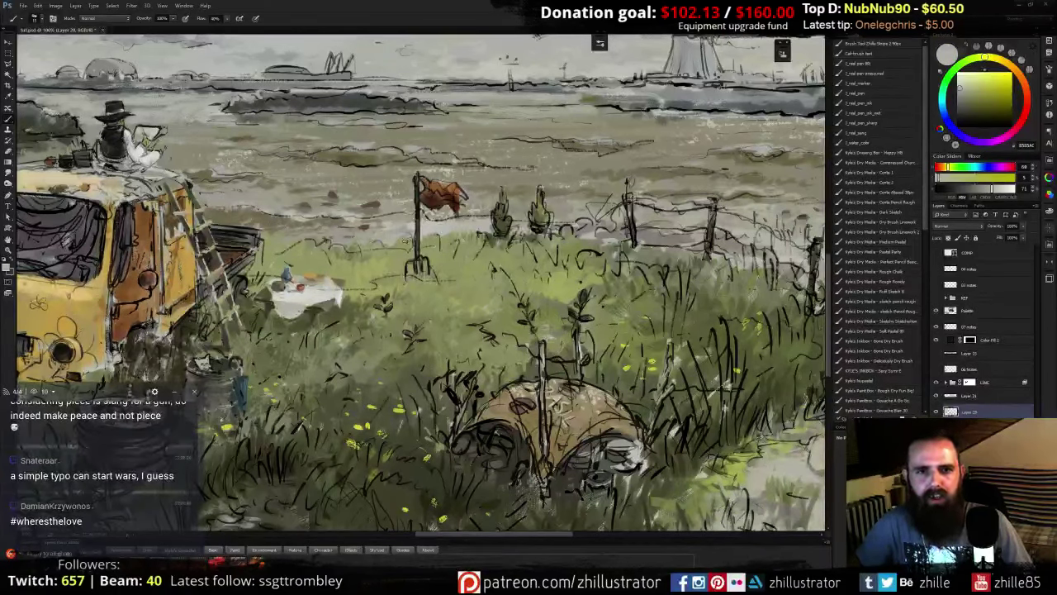
{"action": "left_click", "coordinate": [409, 231], "text": "alt"}
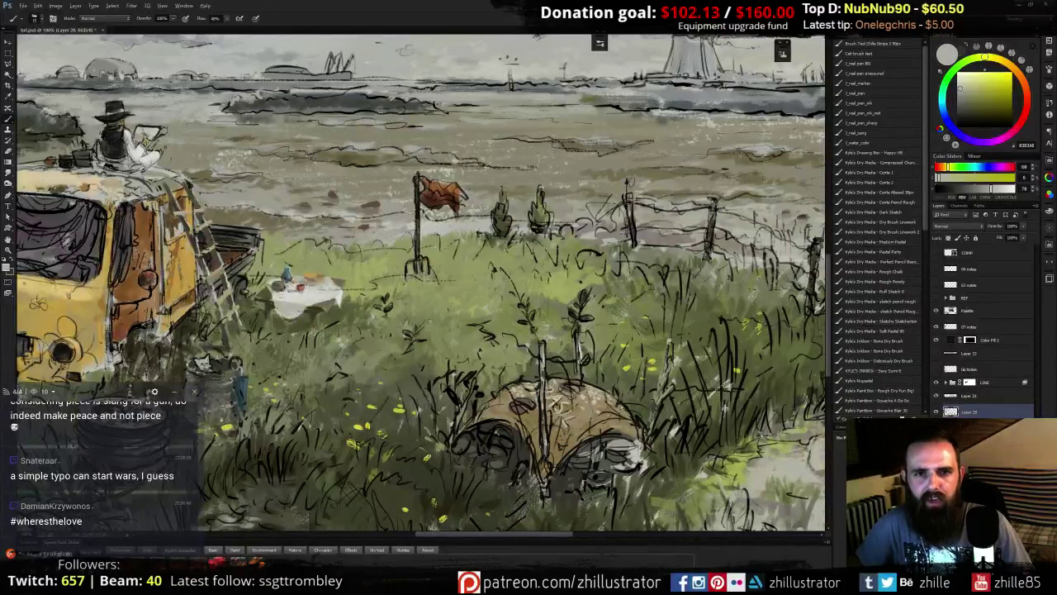
{"action": "left_click", "coordinate": [419, 231], "text": "alt"}
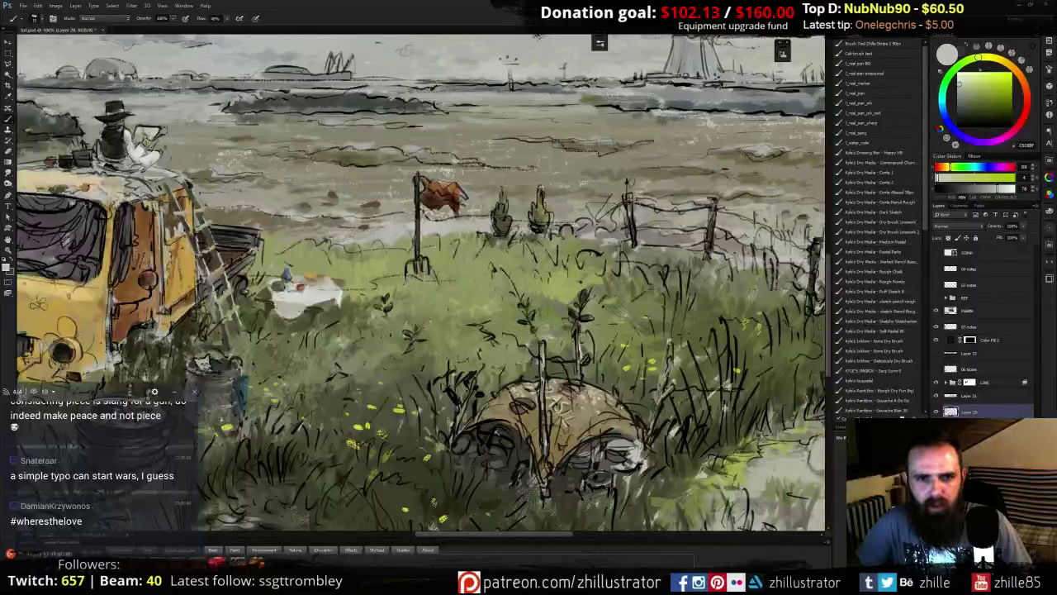
- Mix a darker brown from the sampled mud color and paint strokes on the mud ridge and ground beside the flag
{"action": "left_click", "coordinate": [359, 159], "text": "alt"}
{"action": "left_click", "coordinate": [980, 107]}
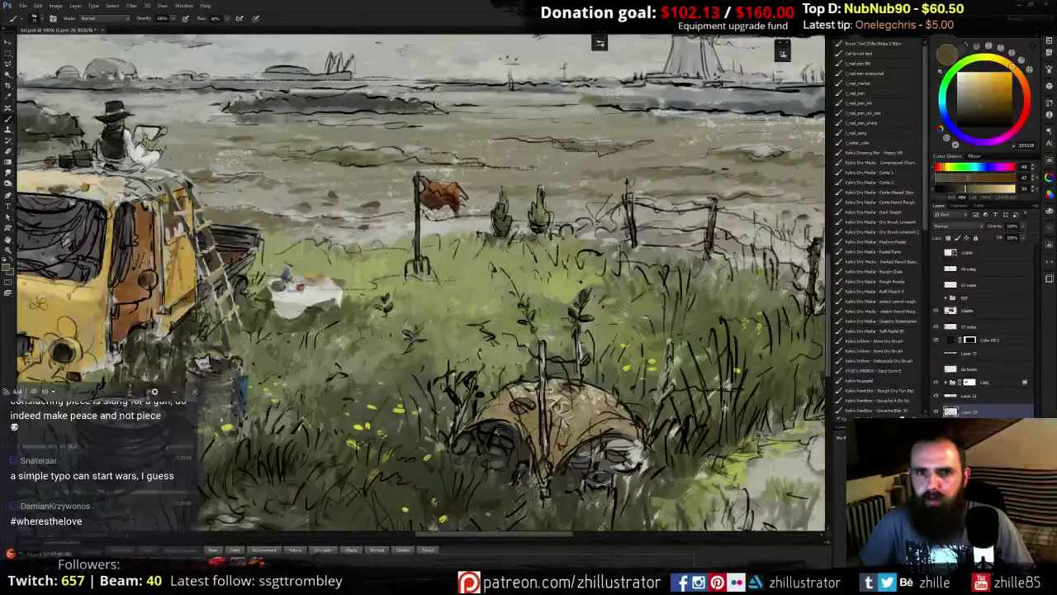
{"action": "mouse_move", "coordinate": [382, 160]}
{"action": "left_mouse_down"}
{"action": "mouse_move", "coordinate": [357, 161]}
{"action": "mouse_move", "coordinate": [409, 161]}
{"action": "left_mouse_up"}
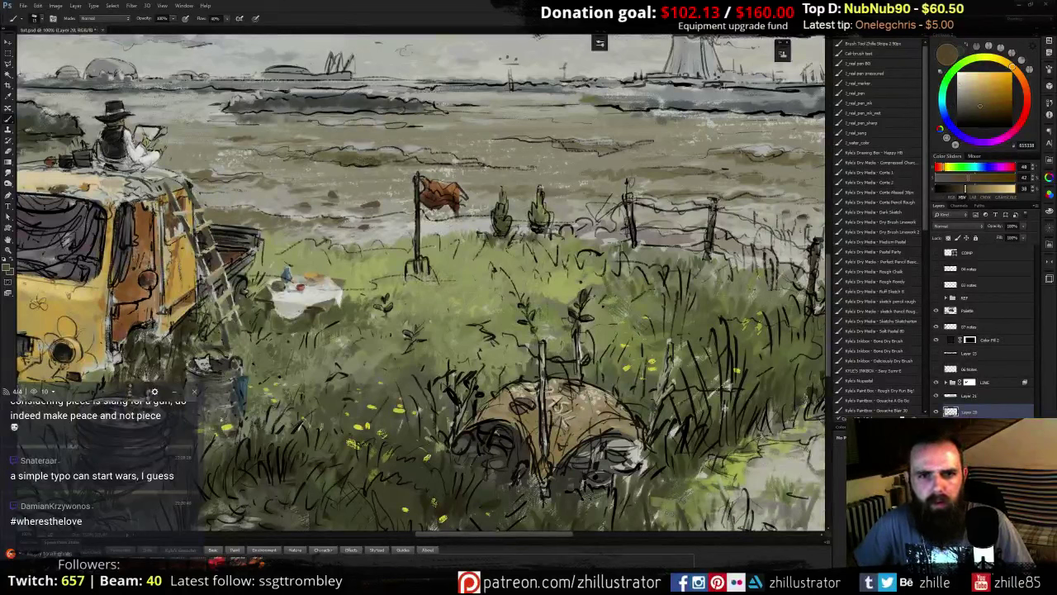
{"action": "left_click_drag", "start_coordinate": [345, 220], "coordinate": [361, 218]}
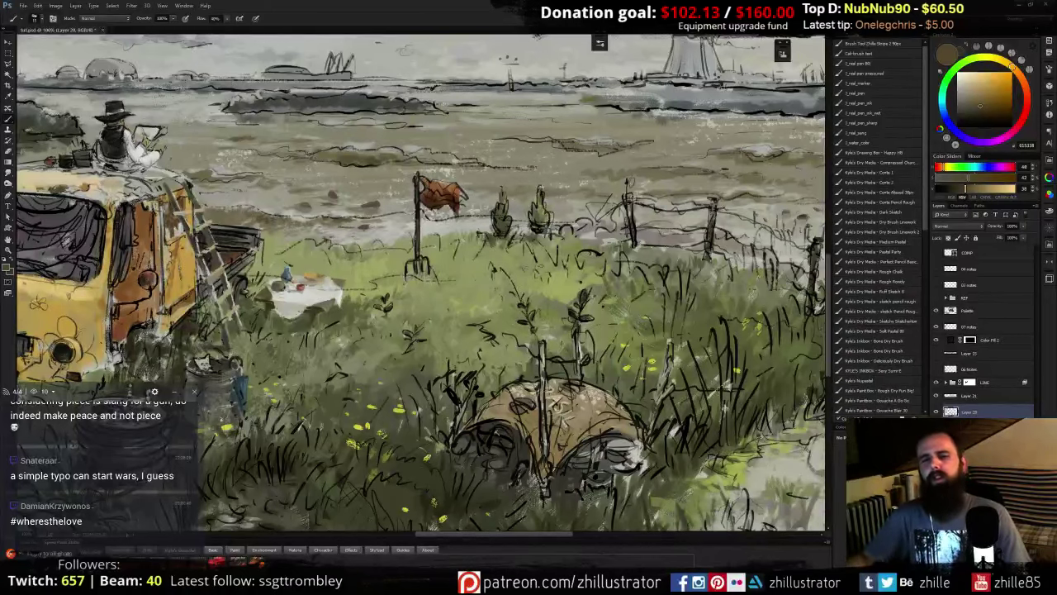
- Paint small grass strokes along the meadow's far edge between the picnic table and the shrubs with a sampled olive green
{"action": "left_click", "coordinate": [496, 232], "text": "alt"}
{"action": "left_click_drag", "start_coordinate": [486, 233], "coordinate": [470, 237]}
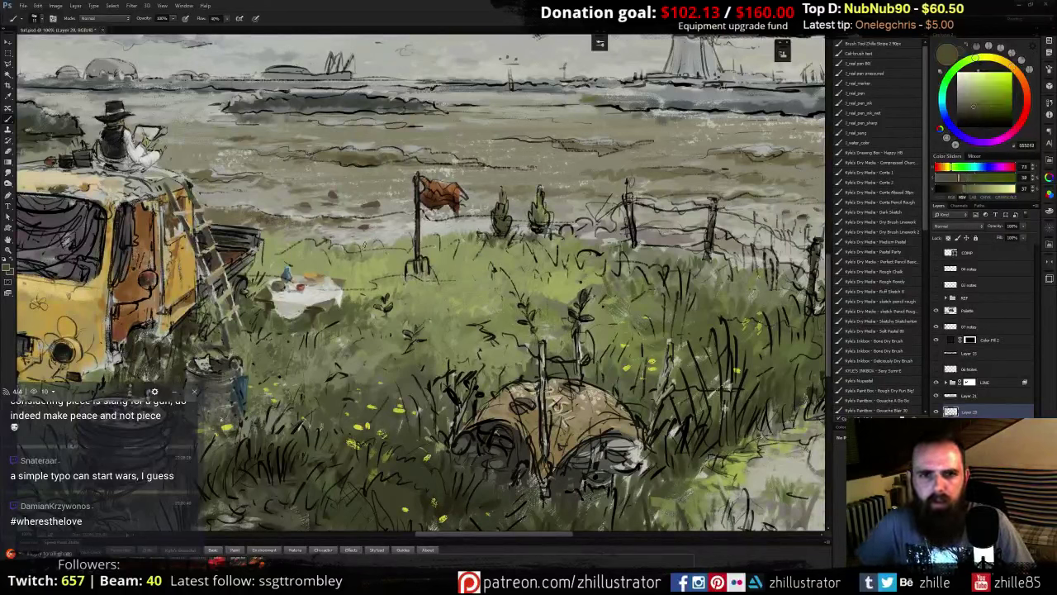
{"action": "left_click_drag", "start_coordinate": [355, 252], "coordinate": [338, 252]}
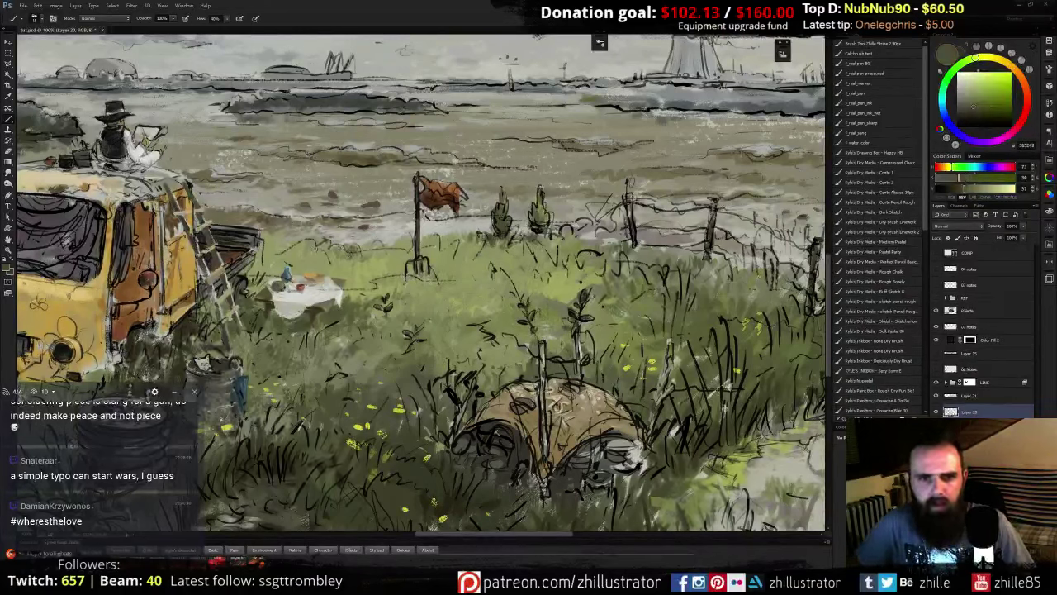
- Paint the pale ground along the grass edge behind the picnic table and the van's rear with sampled light greys
{"action": "left_click", "coordinate": [354, 237], "text": "alt"}
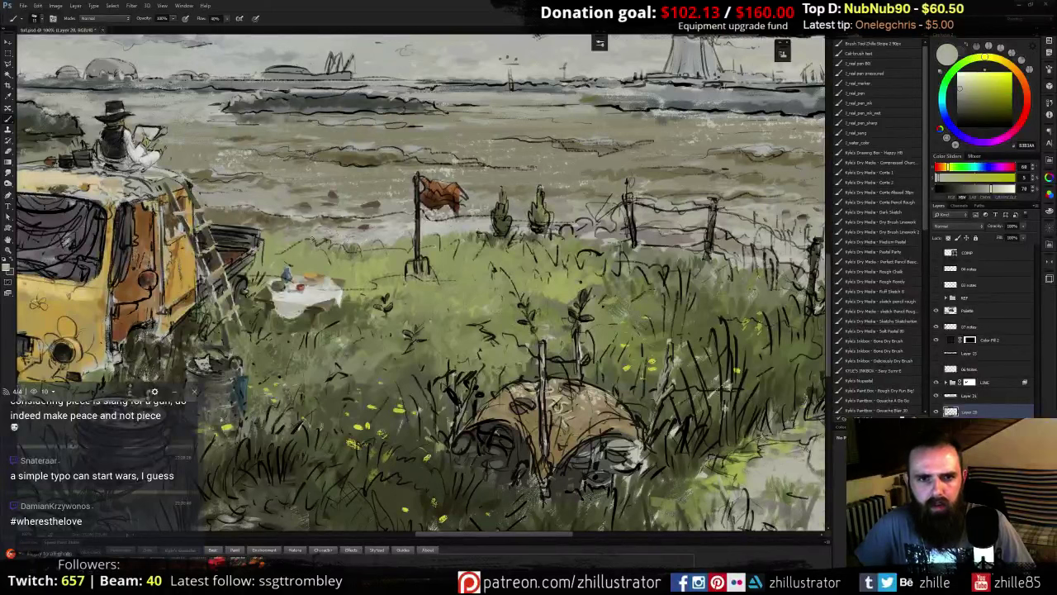
{"action": "left_click", "coordinate": [341, 233], "text": "alt"}
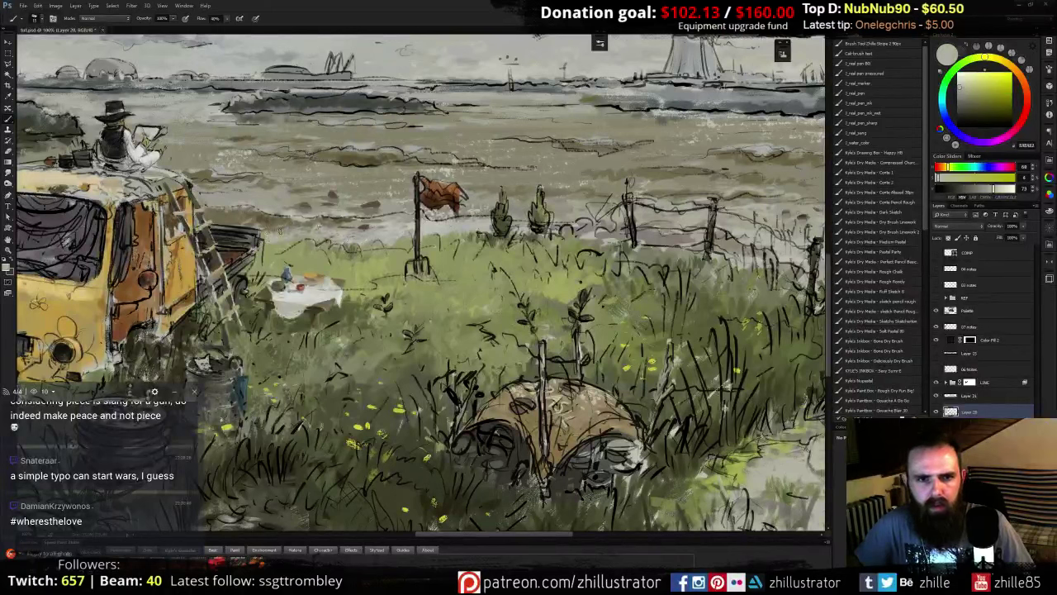
{"action": "left_click", "coordinate": [275, 239], "text": "alt"}
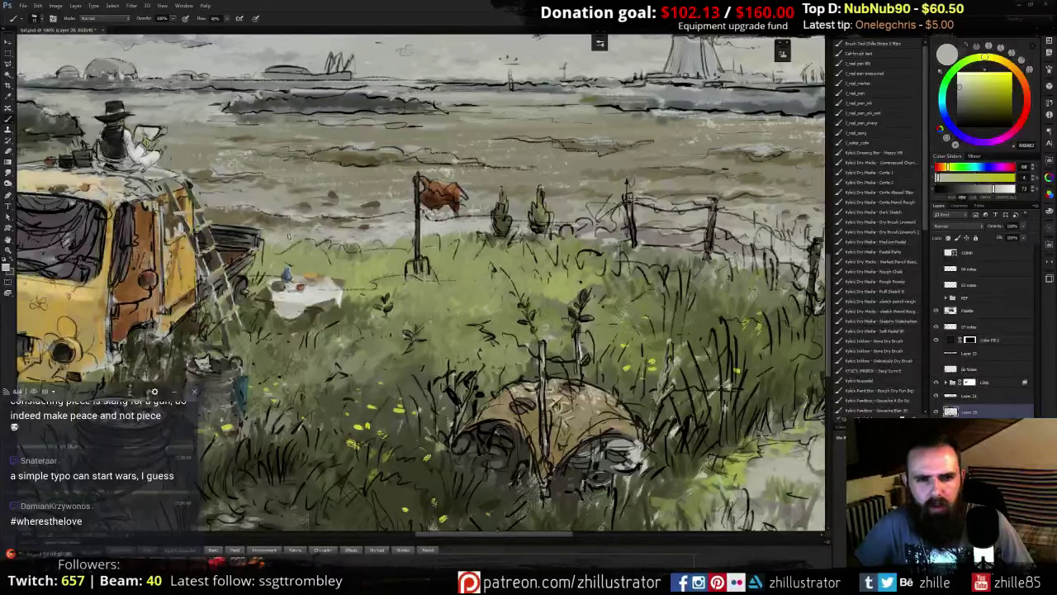
{"action": "left_click_drag", "start_coordinate": [303, 236], "coordinate": [596, 197]}
{"action": "left_click_drag", "start_coordinate": [234, 243], "coordinate": [269, 254]}
{"action": "left_click", "coordinate": [268, 252], "text": "alt"}
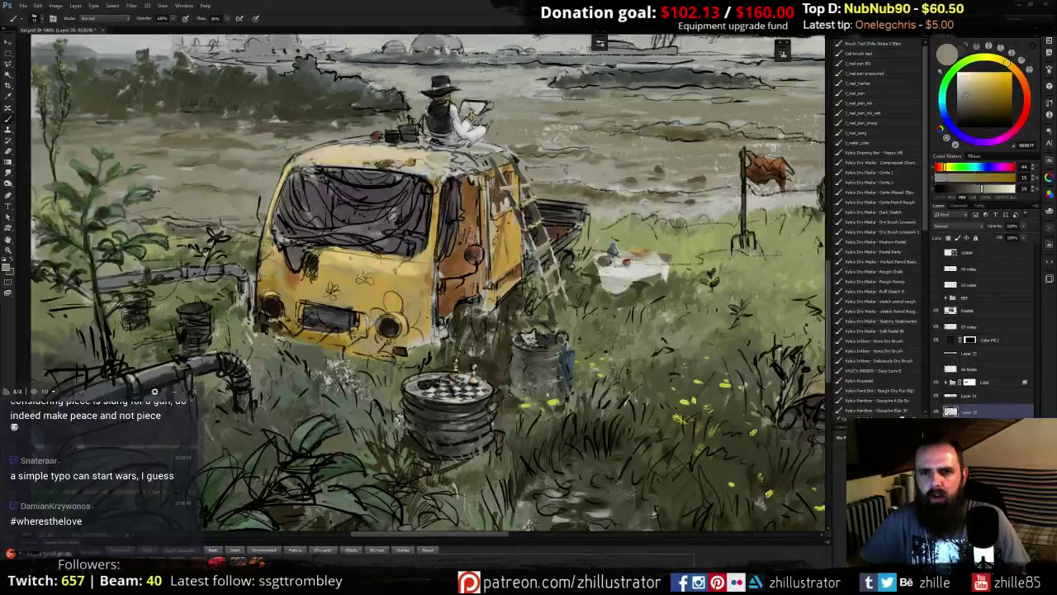
- Touch up the pale mud around the red flag with light grey tones sampled from the ground beside it
{"action": "left_click_drag", "start_coordinate": [589, 178], "coordinate": [417, 199]}
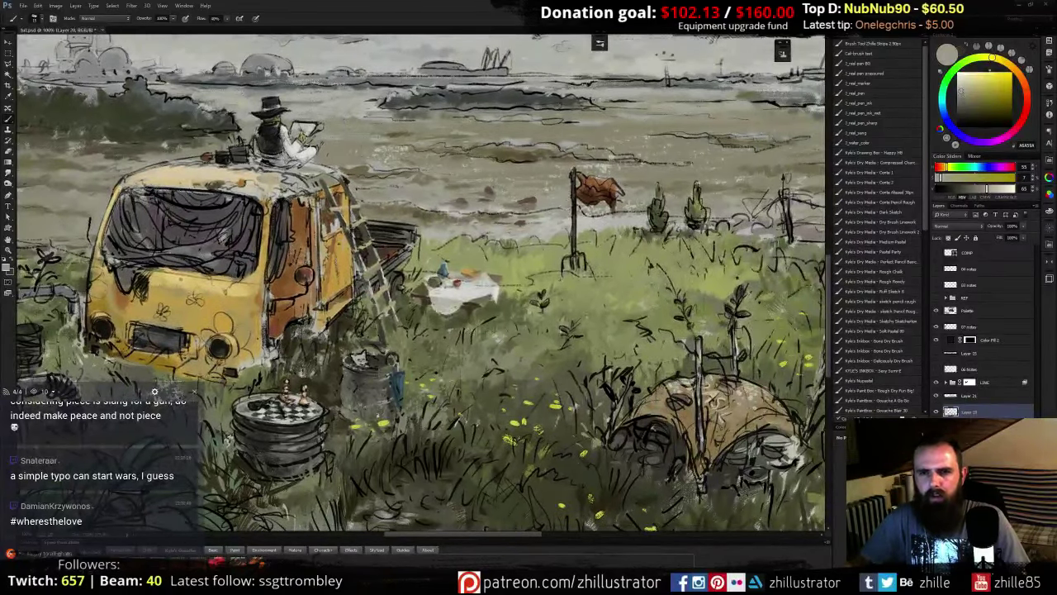
{"action": "left_click_drag", "start_coordinate": [587, 204], "coordinate": [601, 209]}
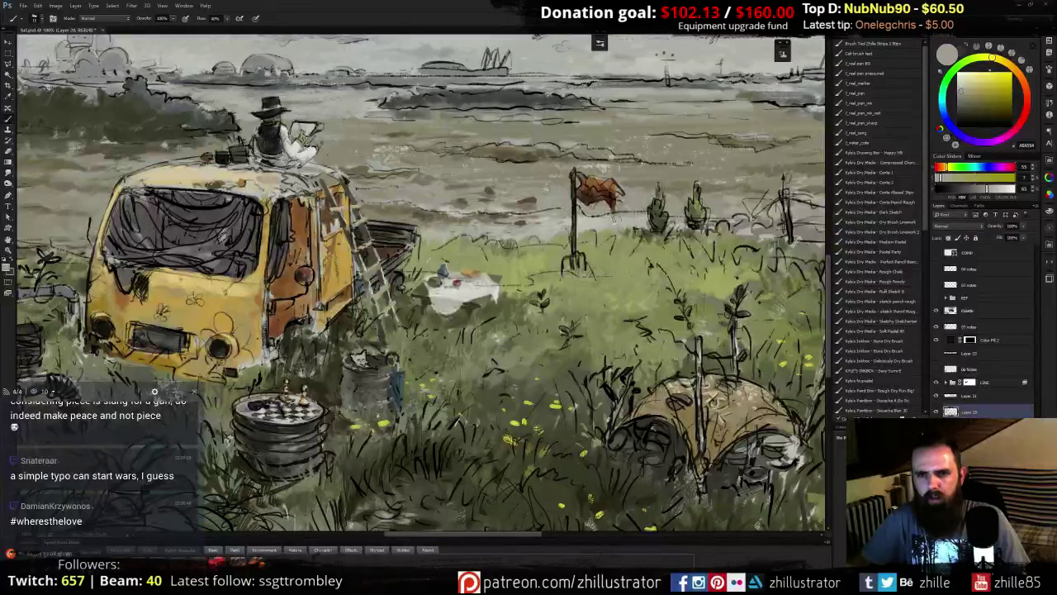
{"action": "left_click", "coordinate": [543, 219], "text": "alt"}
{"action": "left_click", "coordinate": [543, 218], "text": "alt"}
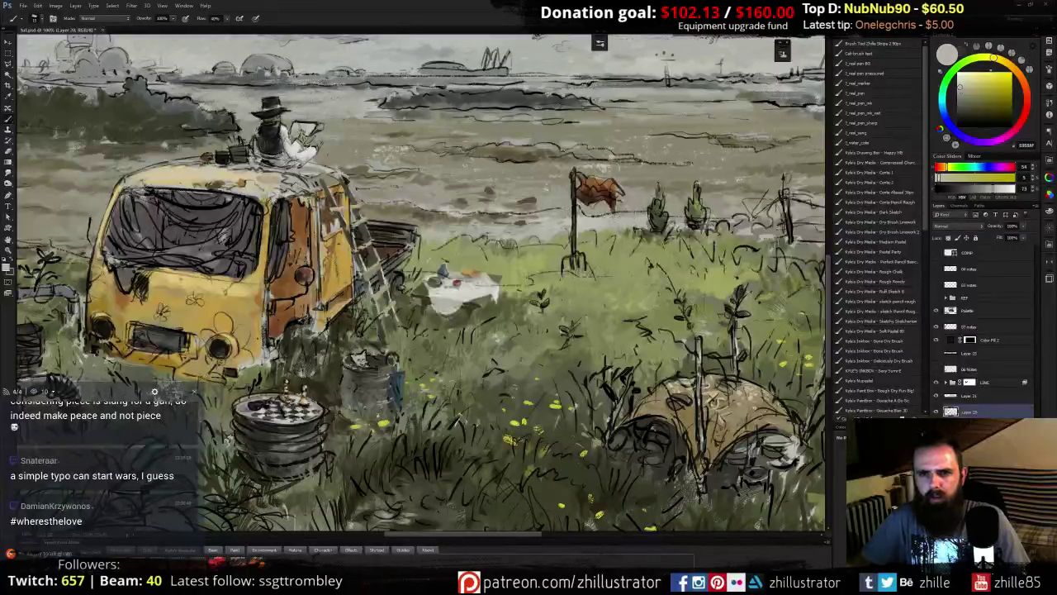
{"action": "left_click", "coordinate": [536, 217], "text": "alt"}
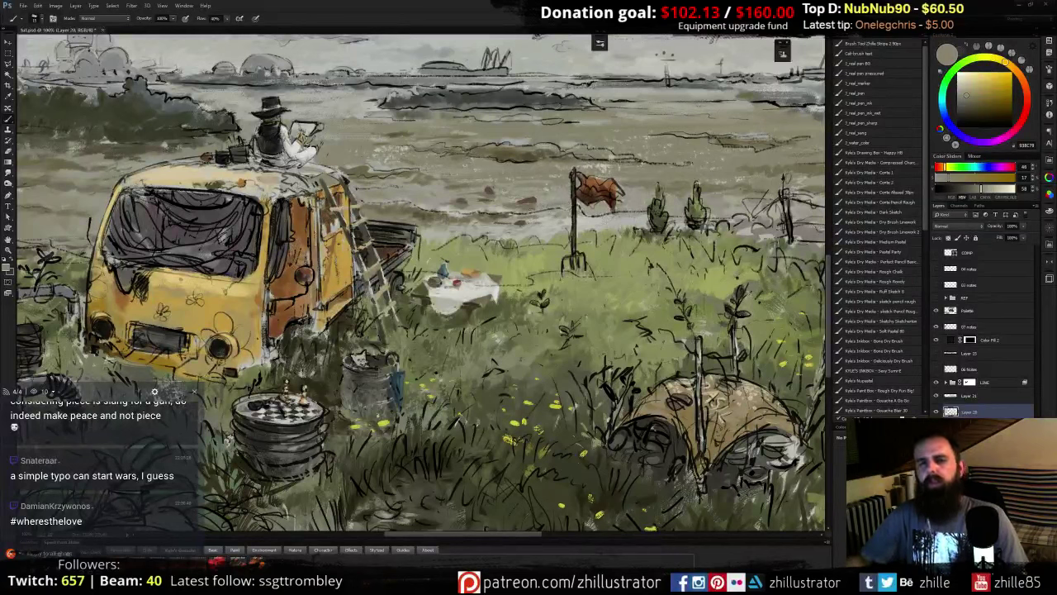
- Mix a lighter reddish brown from the clod next to the flag, highlight the clod, and blend it with sampled mud greys
{"action": "left_click", "coordinate": [534, 202], "text": "alt"}
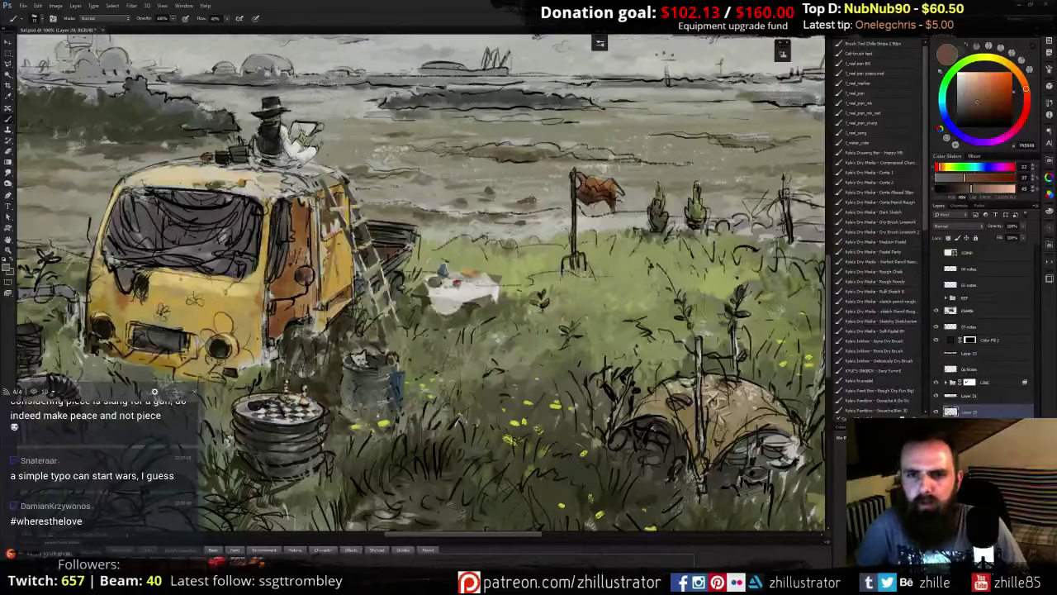
{"action": "left_click", "coordinate": [980, 94]}
{"action": "left_click", "coordinate": [983, 102]}
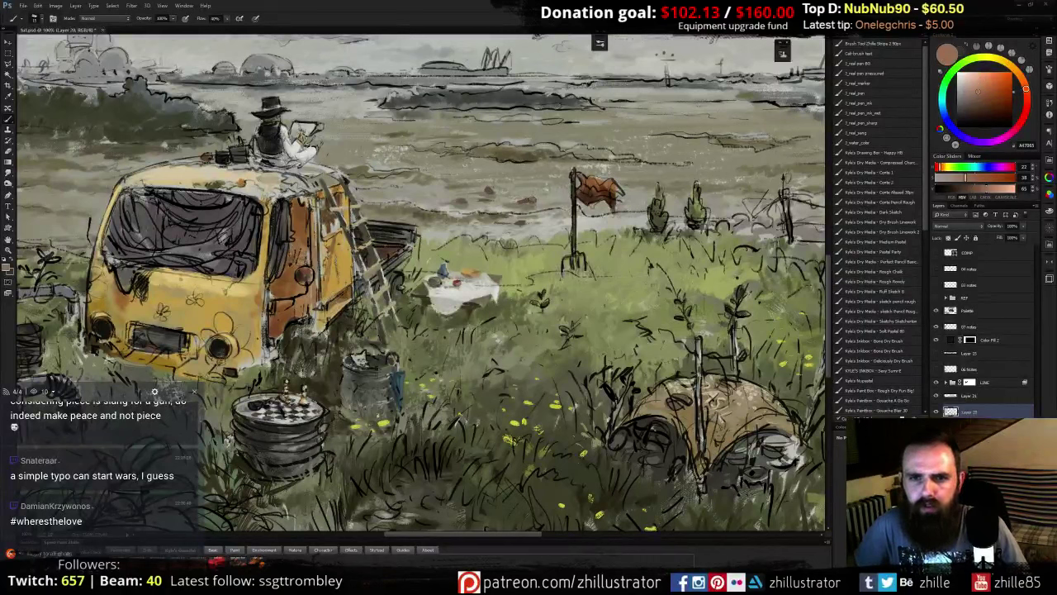
{"action": "left_click", "coordinate": [543, 198], "text": "alt"}
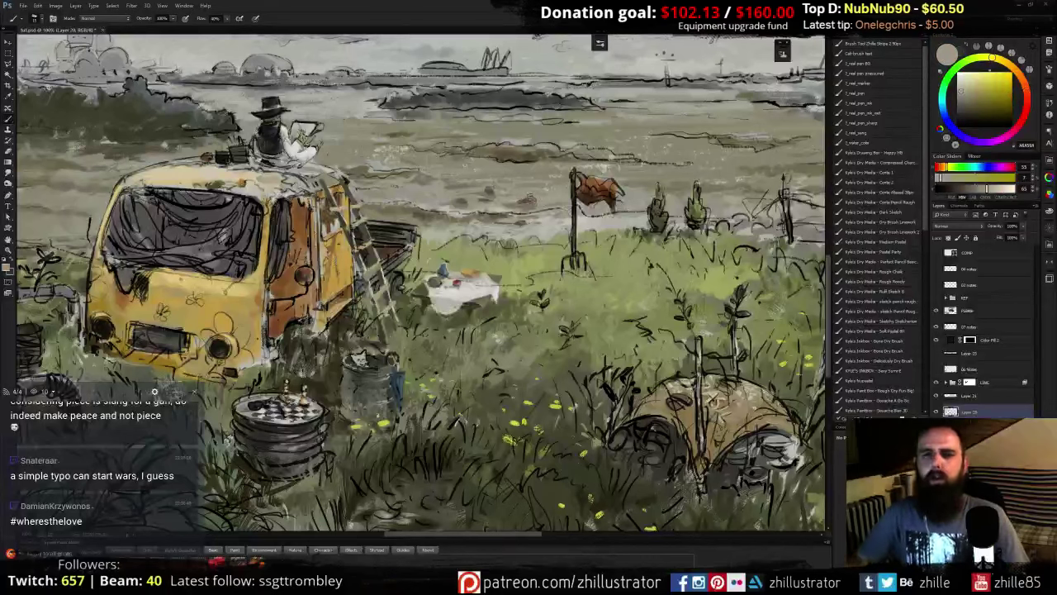
{"action": "left_click", "coordinate": [498, 186], "text": "alt"}
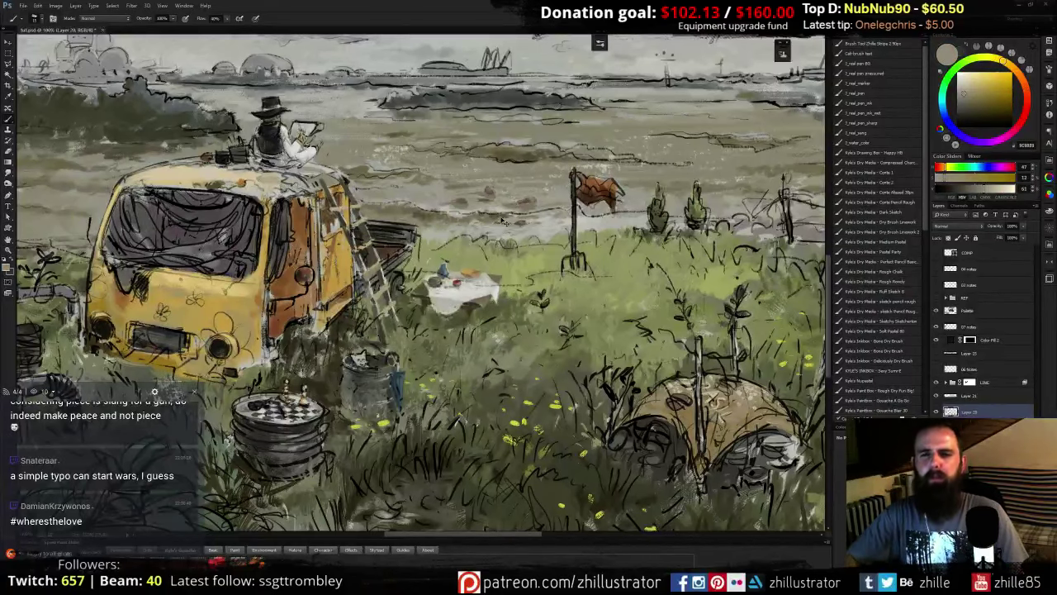
- Paint the ground behind the shrubs next to the flag with a reddish grey sampled from the ground near the fence
{"action": "key", "text": "ctrl+minus"}
{"action": "key", "text": "ctrl+minus"}
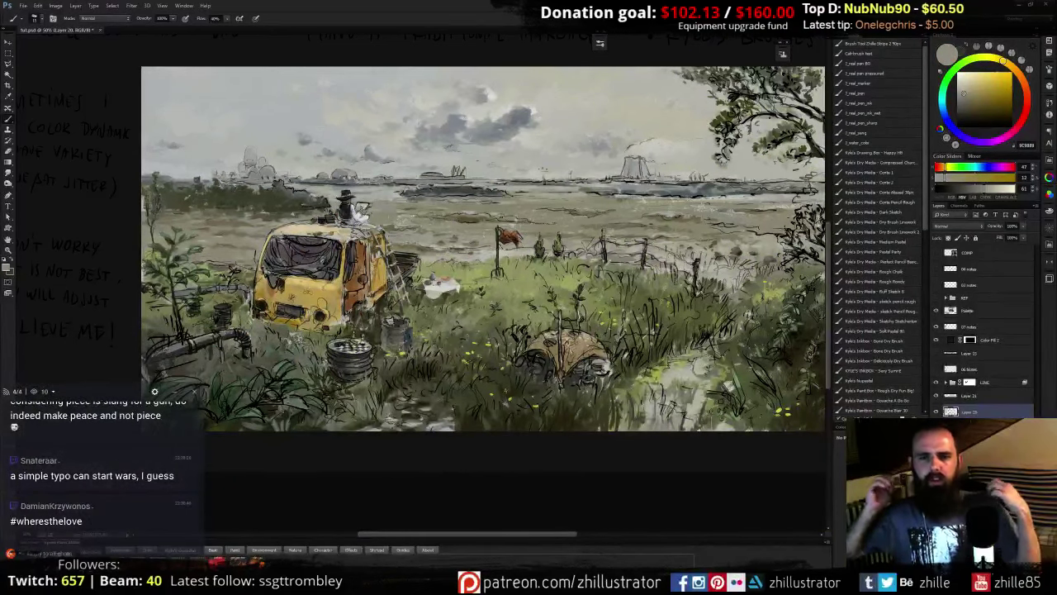
{"action": "key", "text": "ctrl+plus"}
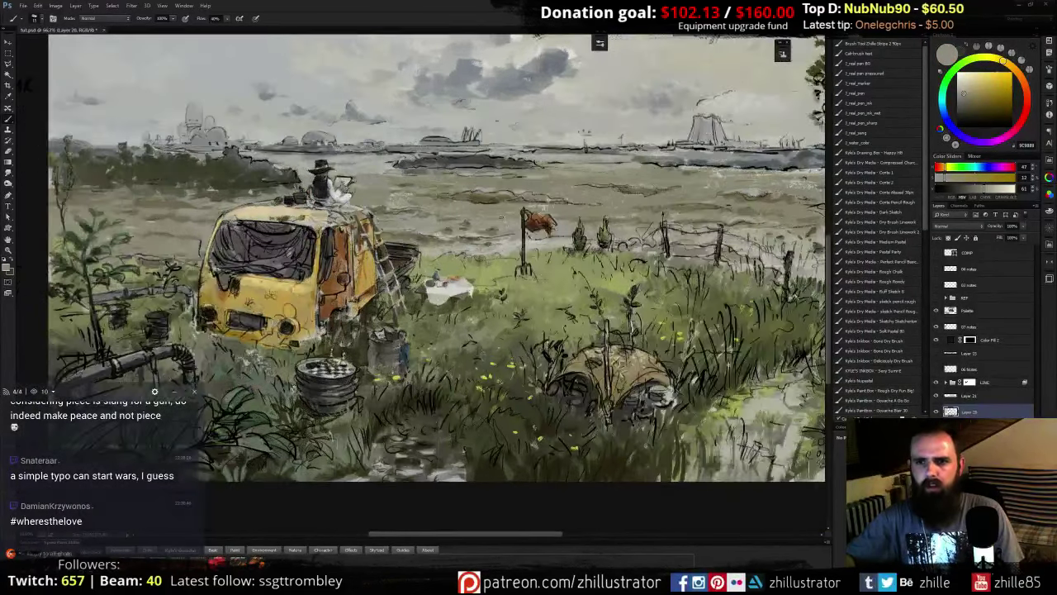
{"action": "mouse_move", "coordinate": [621, 363]}
{"action": "left_mouse_down"}
{"action": "mouse_move", "coordinate": [422, 398]}
{"action": "mouse_move", "coordinate": [640, 359]}
{"action": "mouse_move", "coordinate": [497, 372]}
{"action": "mouse_move", "coordinate": [650, 358]}
{"action": "mouse_move", "coordinate": [531, 351]}
{"action": "mouse_move", "coordinate": [524, 361]}
{"action": "mouse_move", "coordinate": [573, 381]}
{"action": "left_mouse_up"}
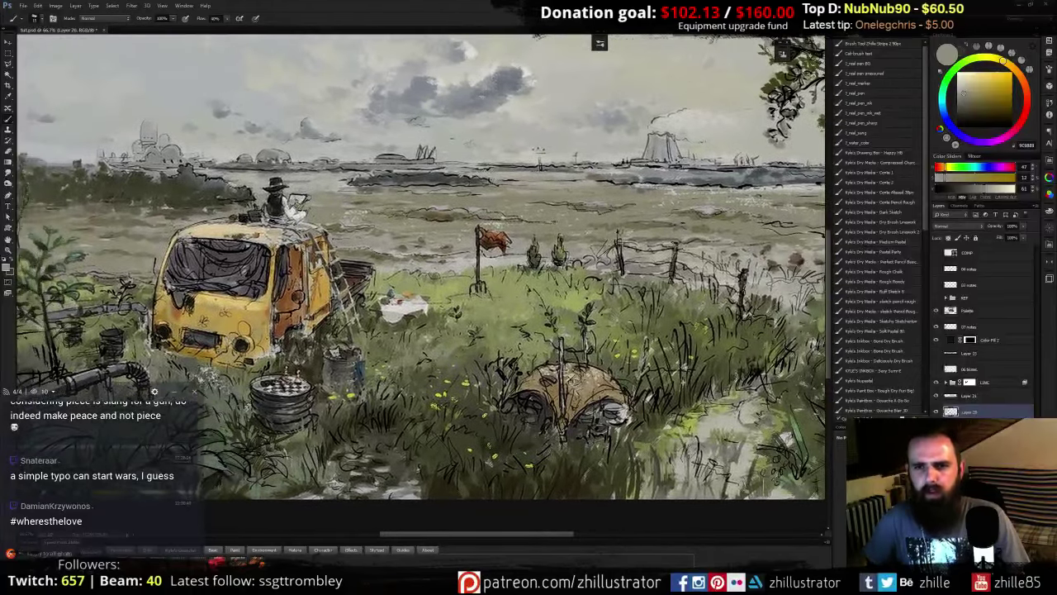
{"action": "left_click", "coordinate": [595, 265], "text": "alt"}
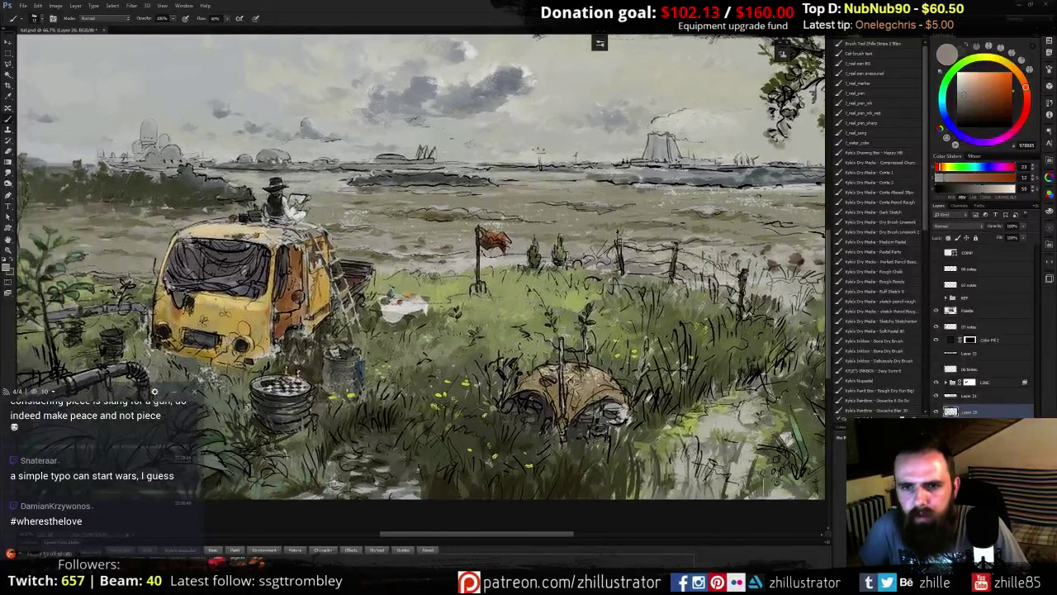
{"action": "mouse_move", "coordinate": [511, 263]}
{"action": "left_mouse_down"}
{"action": "mouse_move", "coordinate": [522, 261]}
{"action": "mouse_move", "coordinate": [513, 261]}
{"action": "left_mouse_up"}
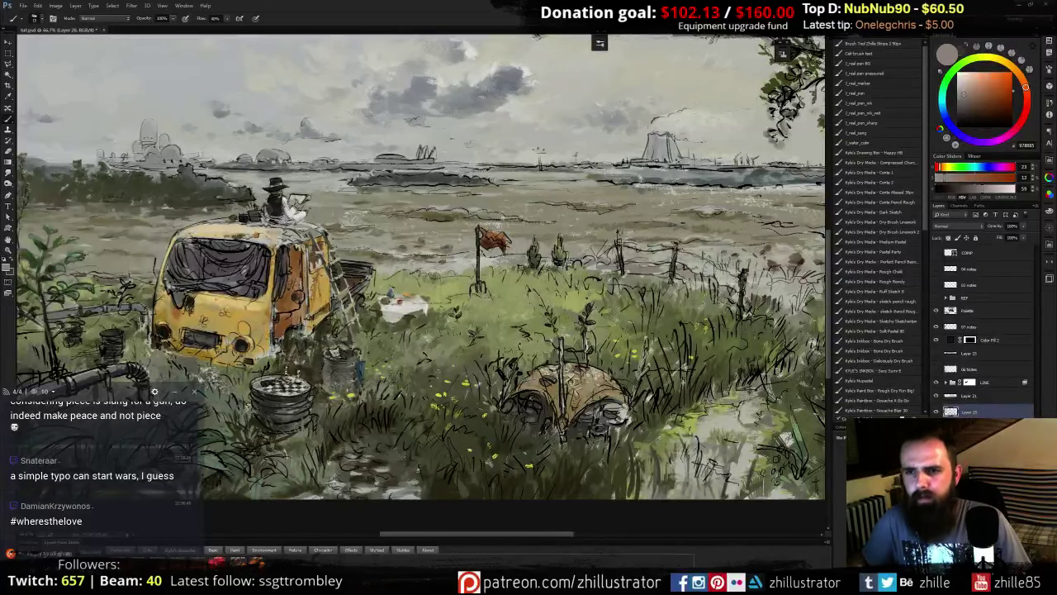
- Paint the pale ground and the grass edge beyond the fence's last post with sampled brownish-grey and grey-green tones
{"action": "left_click_drag", "start_coordinate": [513, 261], "coordinate": [413, 258]}
{"action": "left_click_drag", "start_coordinate": [693, 258], "coordinate": [695, 253]}
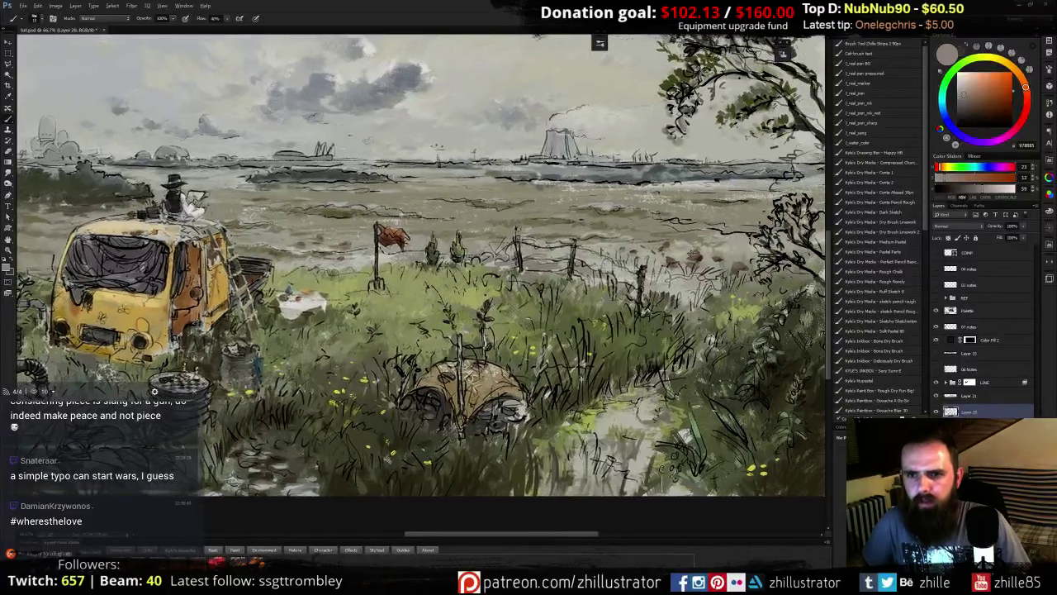
{"action": "left_click", "coordinate": [694, 256], "text": "alt"}
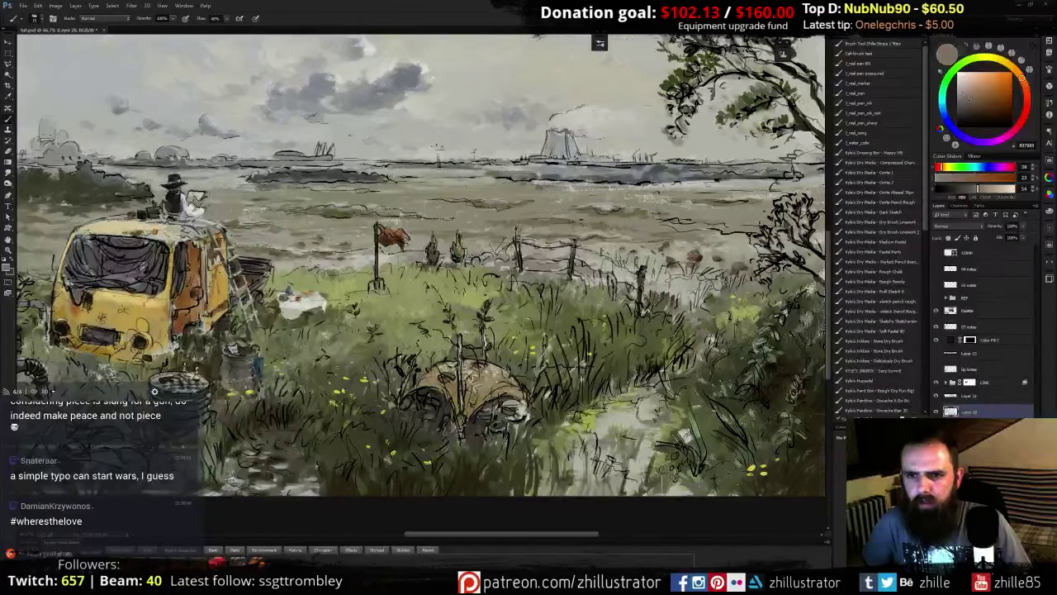
{"action": "left_click", "coordinate": [722, 305], "text": "alt"}
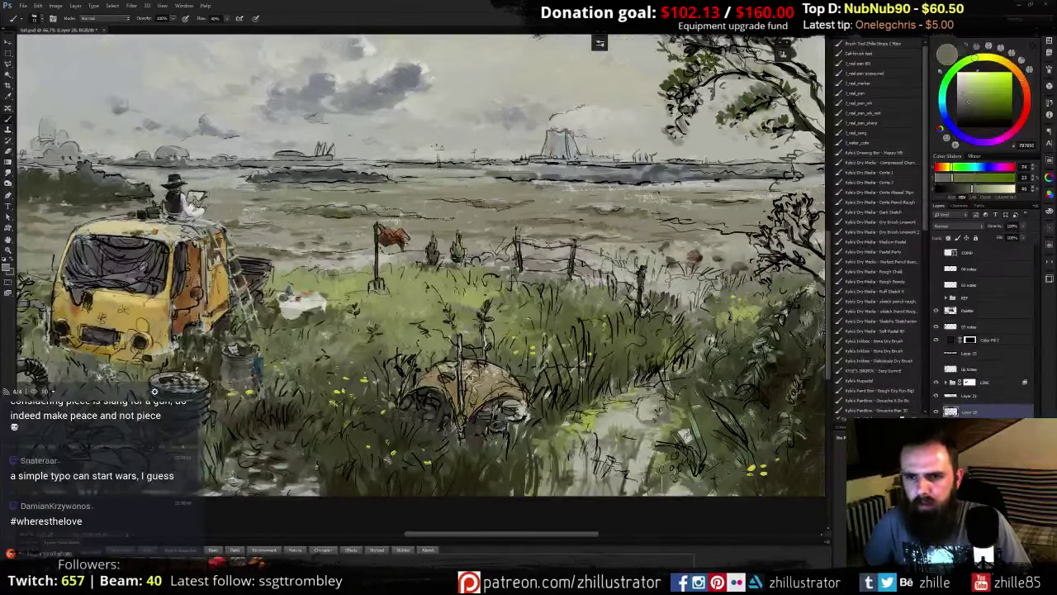
{"action": "mouse_move", "coordinate": [708, 286]}
{"action": "left_mouse_down"}
{"action": "mouse_move", "coordinate": [691, 309]}
{"action": "mouse_move", "coordinate": [697, 283]}
{"action": "mouse_move", "coordinate": [679, 267]}
{"action": "left_mouse_up"}
{"action": "left_click", "coordinate": [702, 299], "text": "alt"}
{"action": "mouse_move", "coordinate": [683, 277]}
{"action": "left_mouse_down"}
{"action": "mouse_move", "coordinate": [681, 263]}
{"action": "mouse_move", "coordinate": [682, 275]}
{"action": "mouse_move", "coordinate": [714, 283]}
{"action": "mouse_move", "coordinate": [666, 290]}
{"action": "left_mouse_up"}
- Sample an ochre brown from the ground beyond the fence and add a stroke to the distant mud
{"action": "left_click", "coordinate": [692, 258], "text": "alt"}
{"action": "left_click", "coordinate": [665, 285], "text": "alt"}
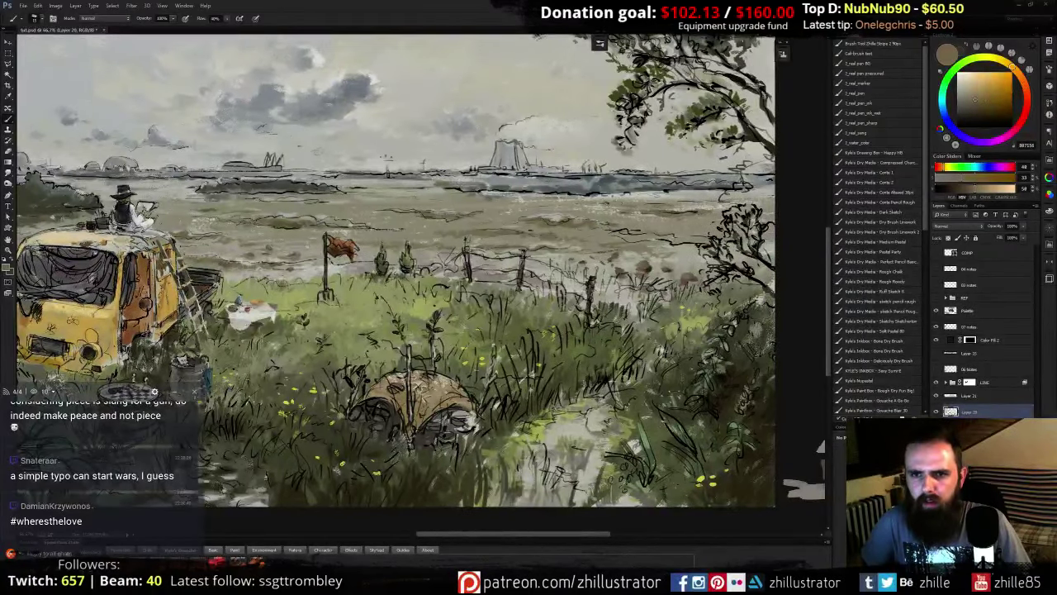
{"action": "left_click_drag", "start_coordinate": [580, 202], "coordinate": [567, 202]}
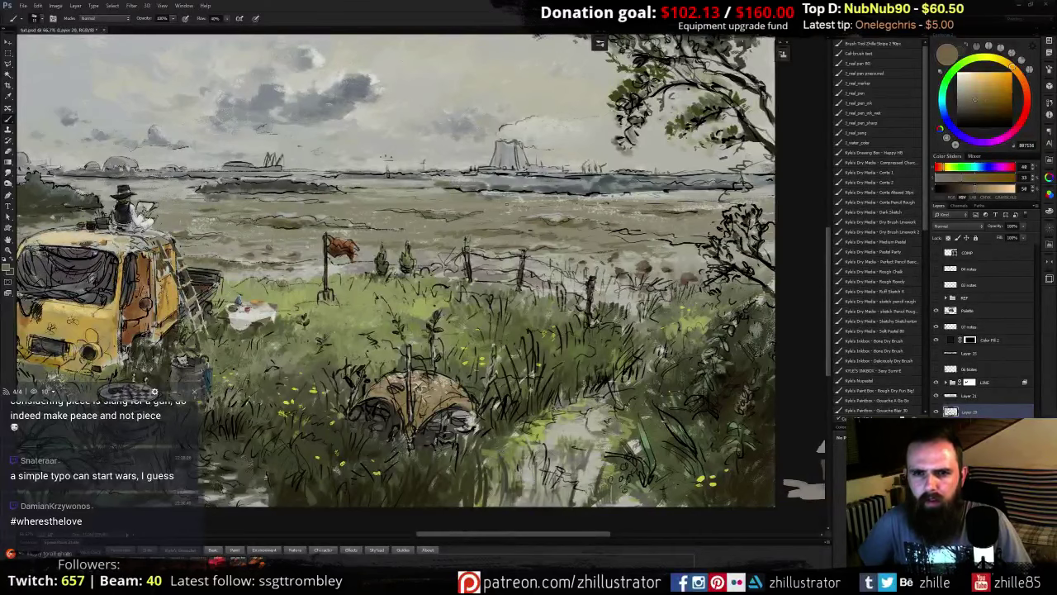
- Hide the line art group and toggle the cloud layer, Layer 21, to compare the painting with and without it
{"action": "left_click_drag", "start_coordinate": [645, 222], "coordinate": [673, 239]}
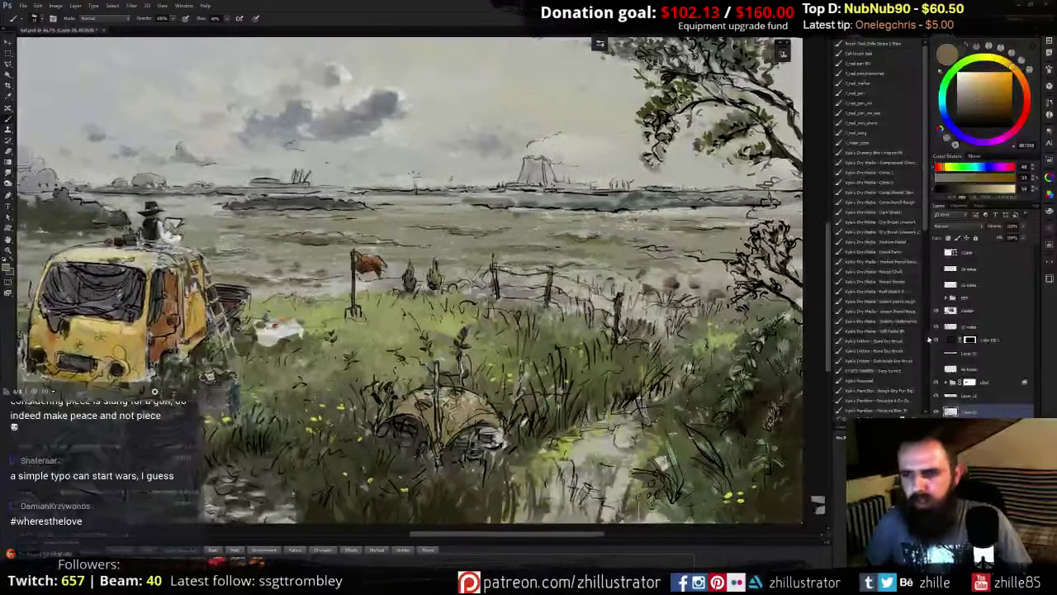
{"action": "left_click", "coordinate": [935, 383]}
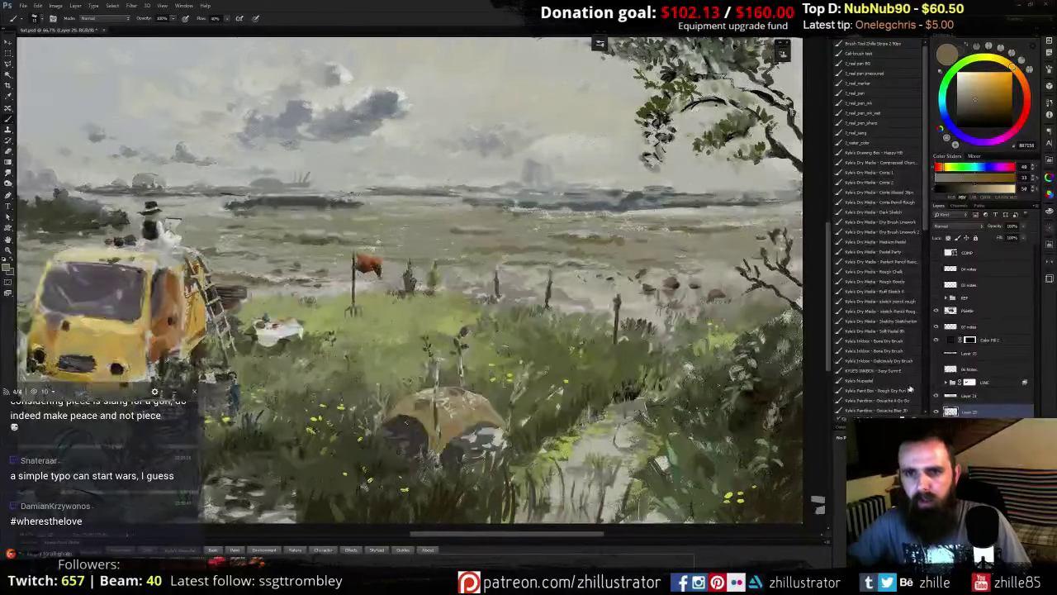
{"action": "key", "text": "ctrl+minus"}
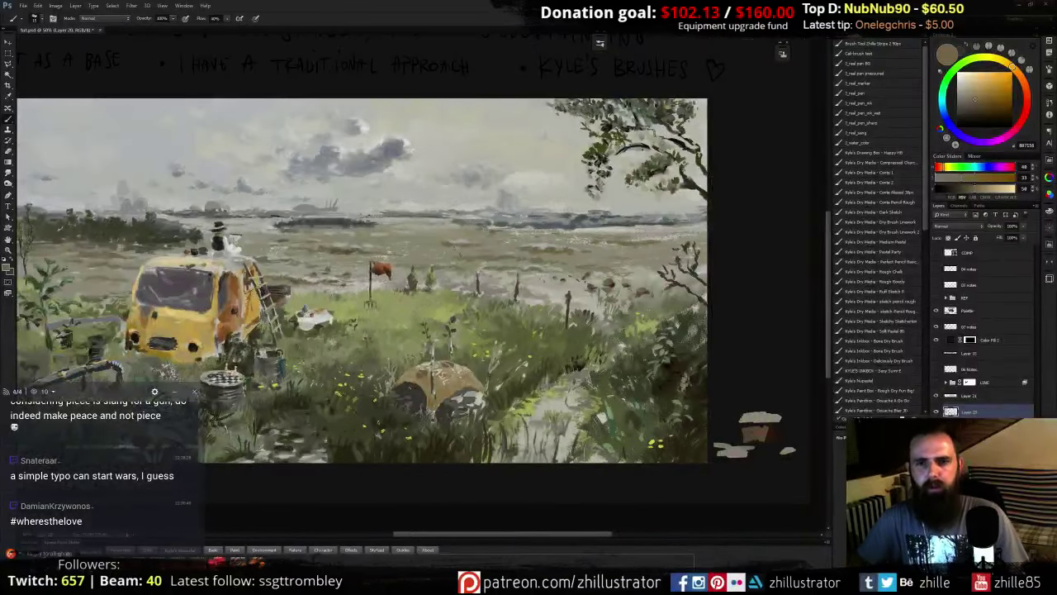
{"action": "left_click", "coordinate": [936, 395]}
{"action": "mouse_move", "coordinate": [446, 293]}
{"action": "left_mouse_down"}
{"action": "mouse_move", "coordinate": [534, 254]}
{"action": "mouse_move", "coordinate": [496, 244]}
{"action": "left_mouse_up"}
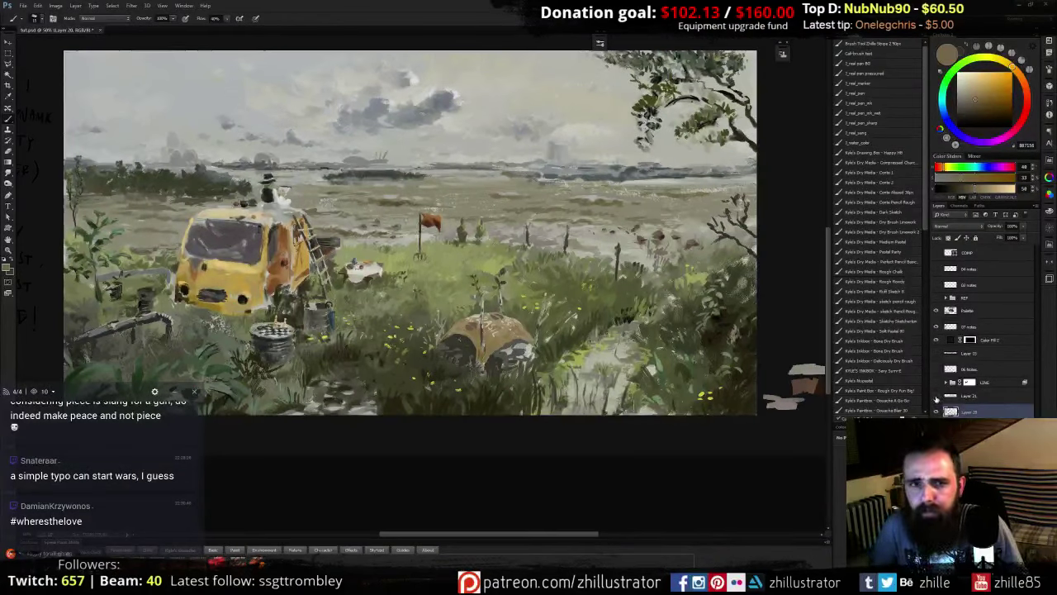
{"action": "left_click", "coordinate": [935, 398]}
{"action": "left_click", "coordinate": [936, 398]}
{"action": "left_click", "coordinate": [936, 399]}
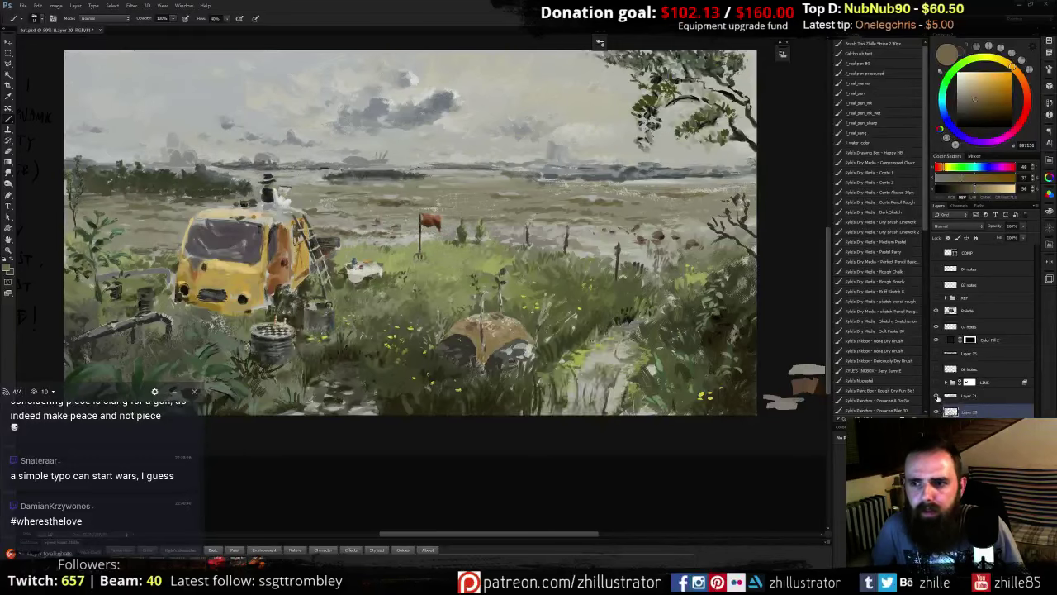
{"action": "left_click", "coordinate": [935, 397]}
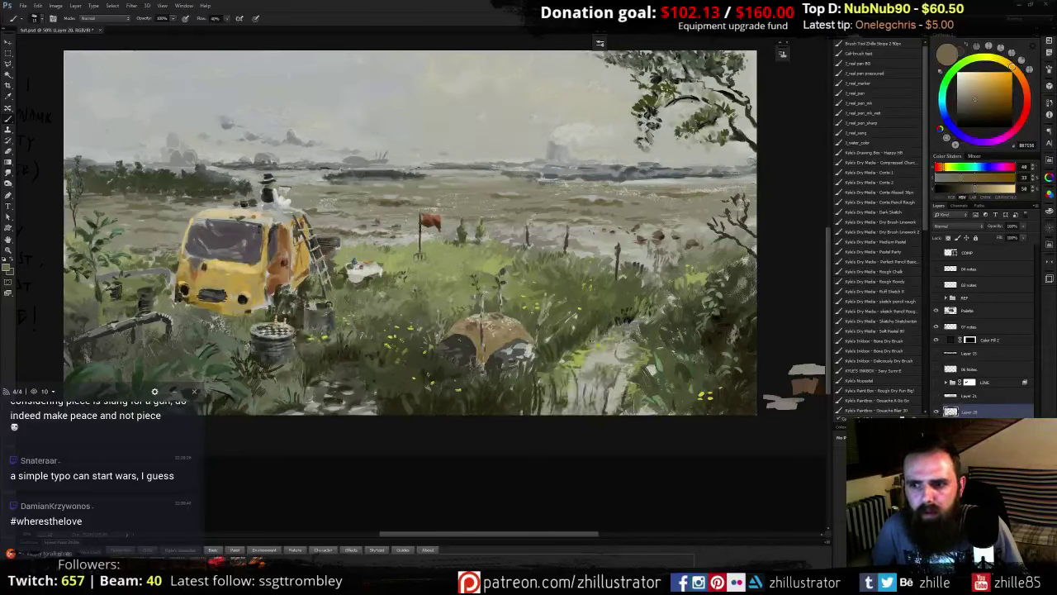
- Toggle the visibility of the selected paint layer and the cloud layer to compare the painting, and show the line art group again
{"action": "left_click", "coordinate": [936, 427]}
{"action": "left_click", "coordinate": [936, 427]}
{"action": "left_click", "coordinate": [936, 411]}
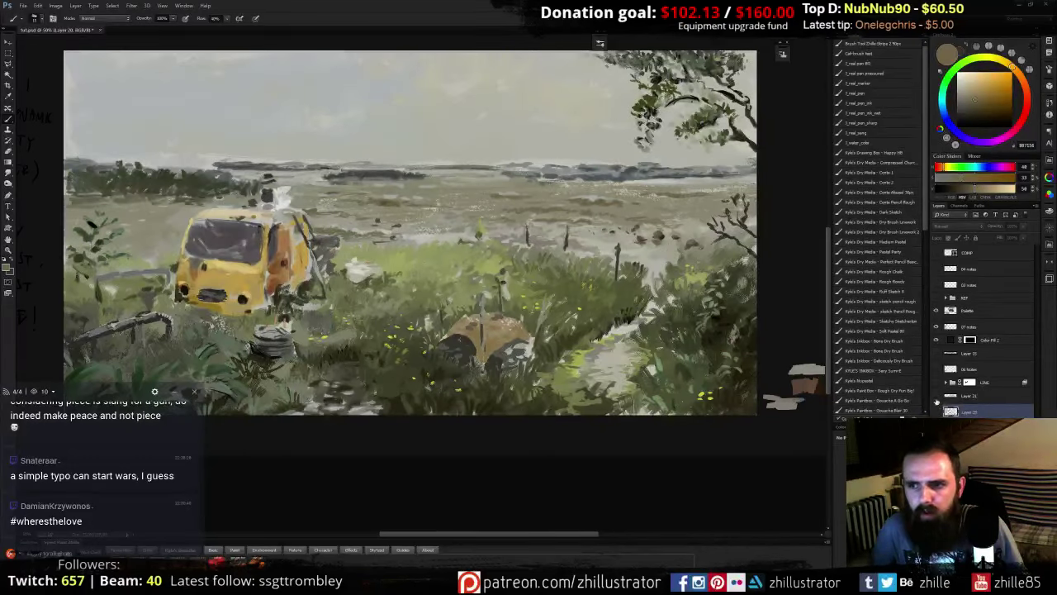
{"action": "left_click", "coordinate": [936, 411]}
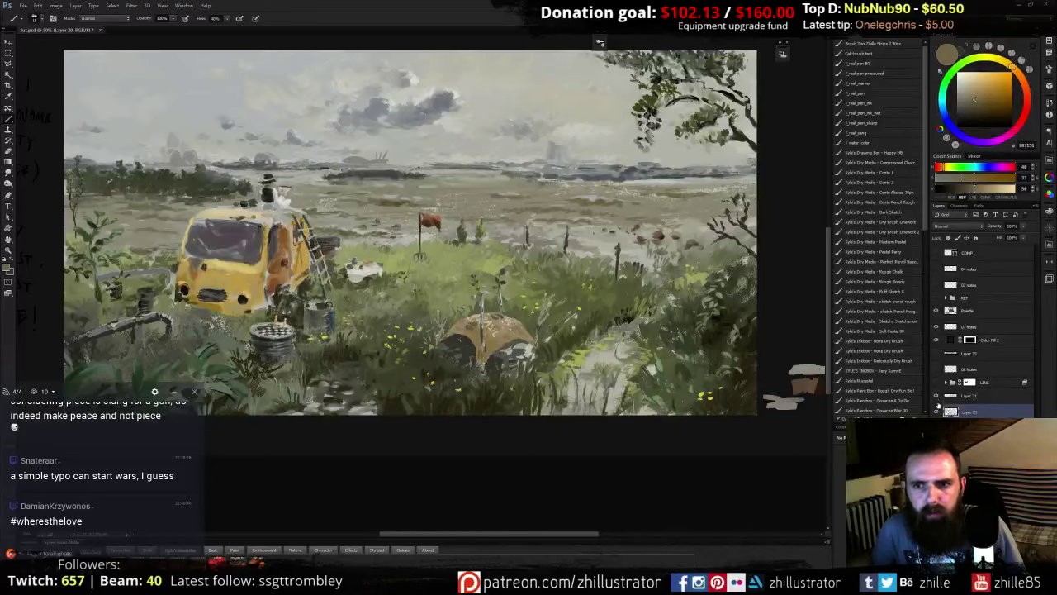
{"action": "left_click", "coordinate": [937, 411]}
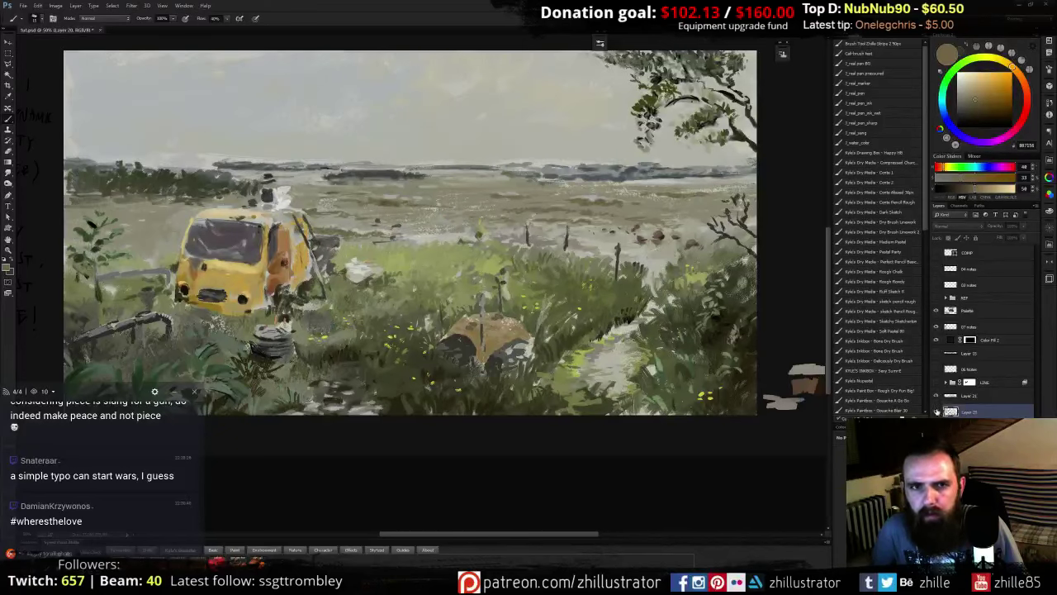
{"action": "left_click", "coordinate": [936, 411]}
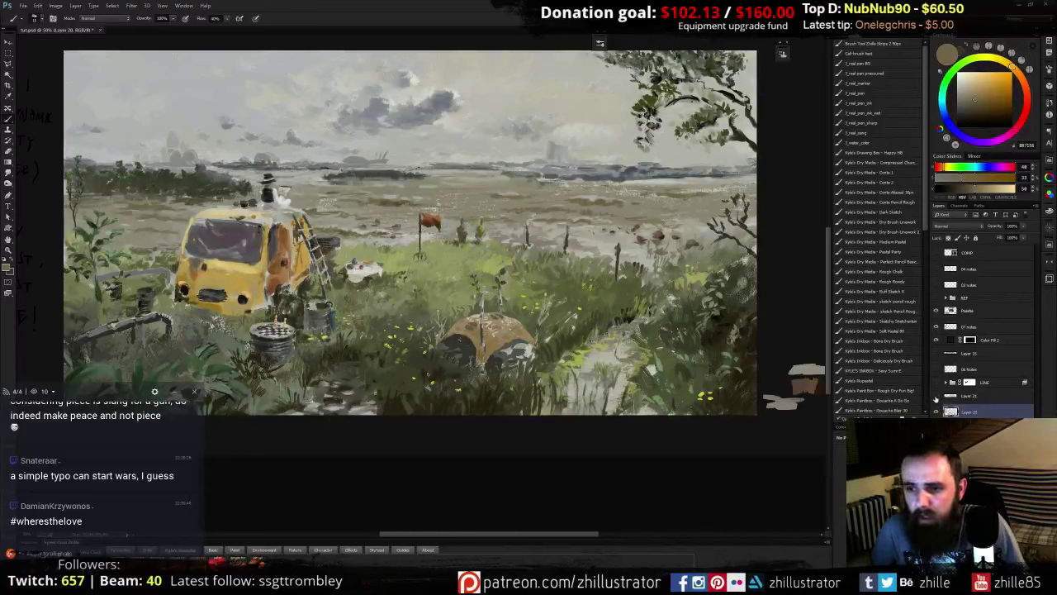
{"action": "left_click", "coordinate": [936, 411]}
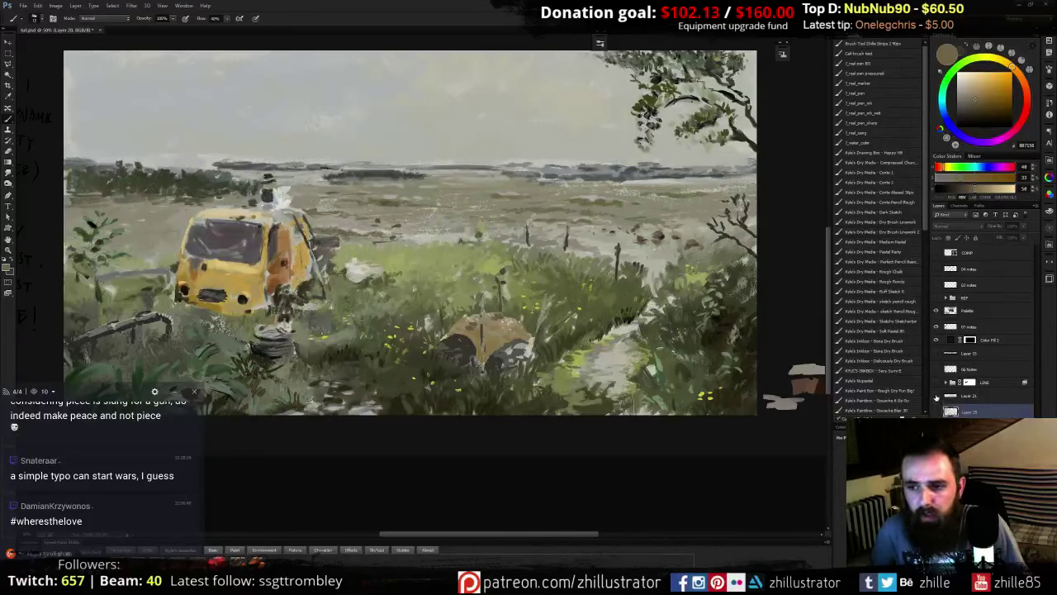
{"action": "left_click", "coordinate": [937, 411]}
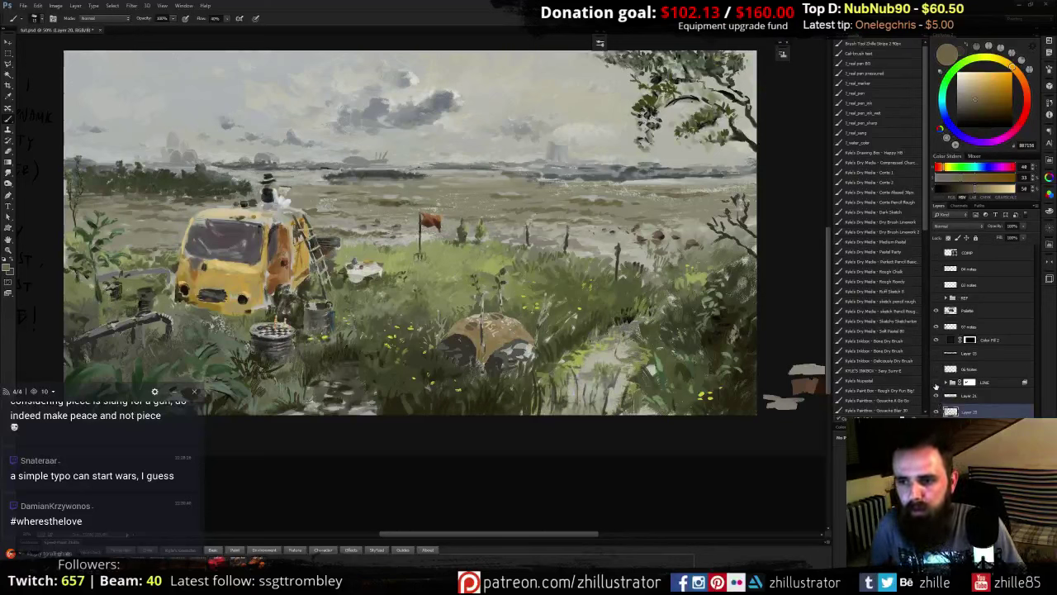
{"action": "left_click", "coordinate": [937, 384]}
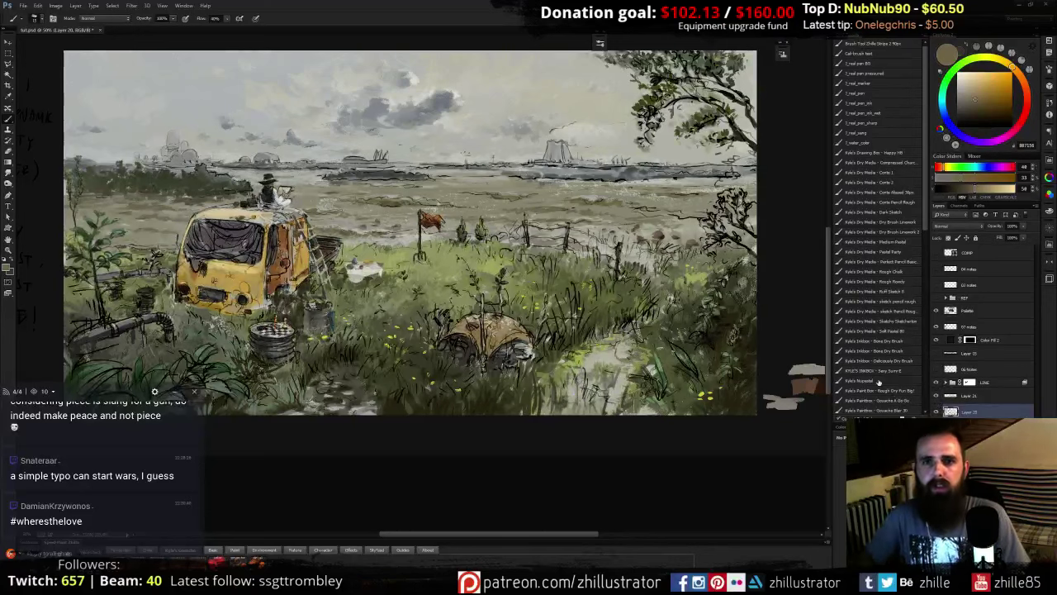
- Choose the Kyle's Drawing Box - Happy HB brush and try a loose wire stroke beside the fence's last post
{"action": "key", "text": "ctrl+plus"}
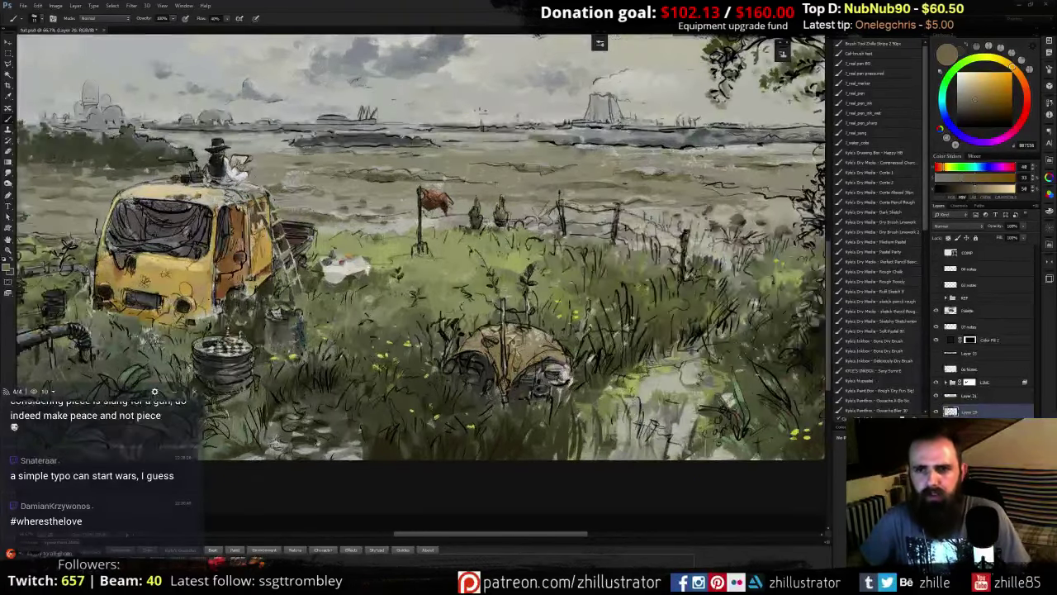
{"action": "left_click_drag", "start_coordinate": [682, 278], "coordinate": [641, 303]}
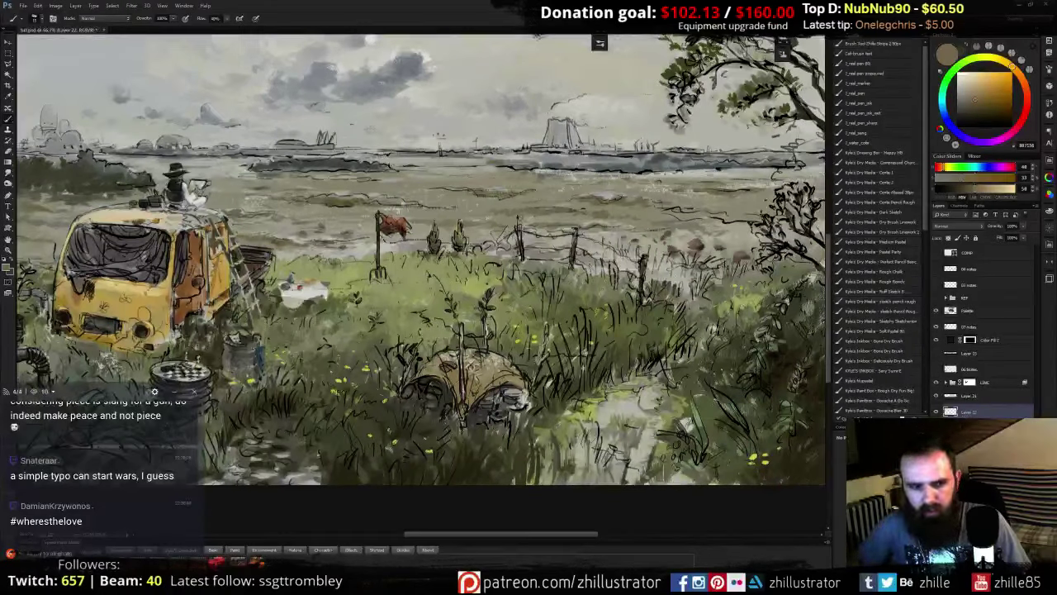
{"action": "left_click", "coordinate": [875, 154]}
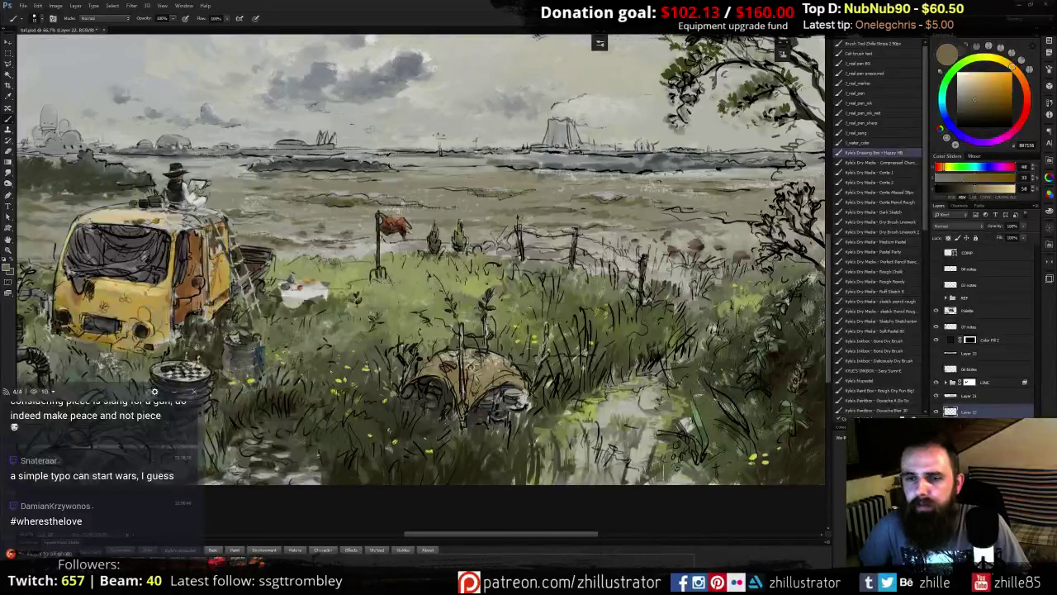
{"action": "mouse_move", "coordinate": [641, 264]}
{"action": "left_mouse_down"}
{"action": "mouse_move", "coordinate": [616, 266]}
{"action": "mouse_move", "coordinate": [636, 285]}
{"action": "mouse_move", "coordinate": [617, 263]}
{"action": "mouse_move", "coordinate": [613, 286]}
{"action": "left_mouse_up"}
{"action": "key", "text": "ctrl+alt+z"}
{"action": "key", "text": "ctrl+alt+z"}
- Draw curled wire between the middle and last fence posts in near-black sampled from the last post, and hide the line art group
{"action": "left_click", "coordinate": [642, 269], "text": "alt"}
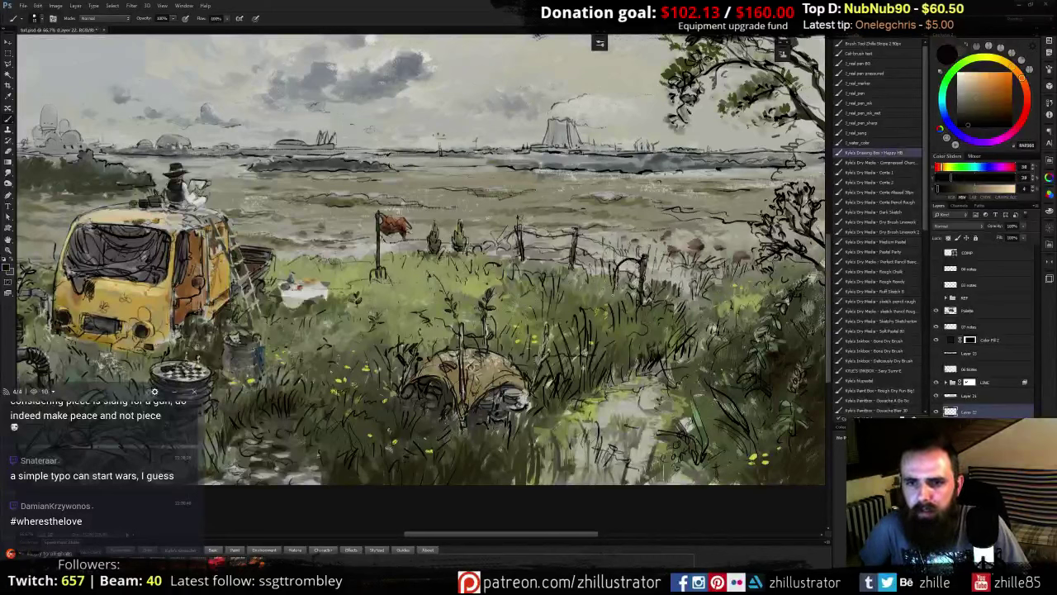
{"action": "key", "text": "ctrl+z"}
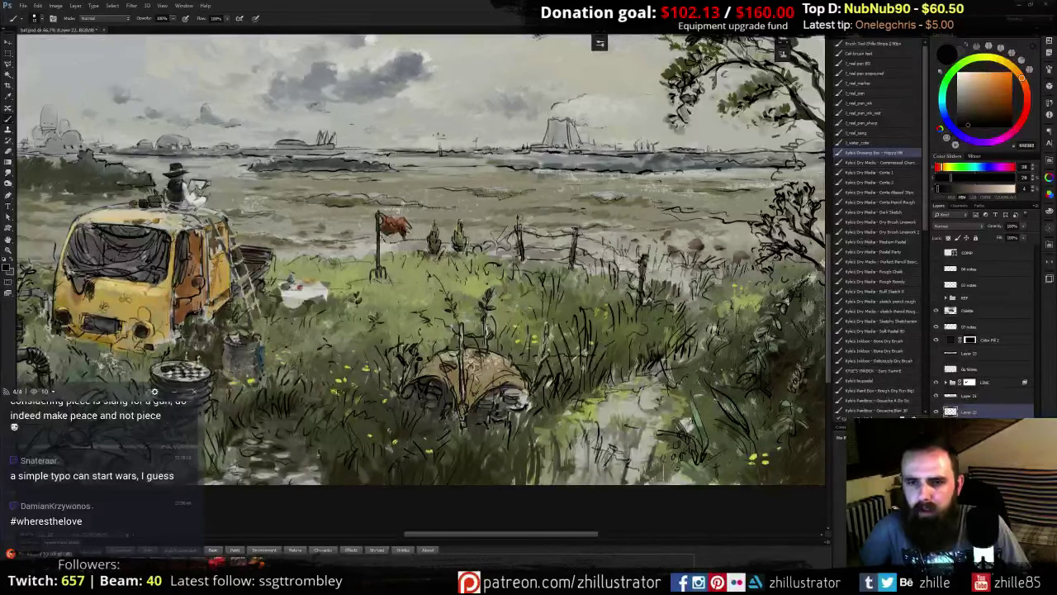
{"action": "mouse_move", "coordinate": [643, 269]}
{"action": "left_mouse_down"}
{"action": "mouse_move", "coordinate": [582, 236]}
{"action": "mouse_move", "coordinate": [644, 263]}
{"action": "mouse_move", "coordinate": [594, 283]}
{"action": "mouse_move", "coordinate": [603, 302]}
{"action": "mouse_move", "coordinate": [583, 302]}
{"action": "left_mouse_up"}
{"action": "key", "text": "ctrl+z"}
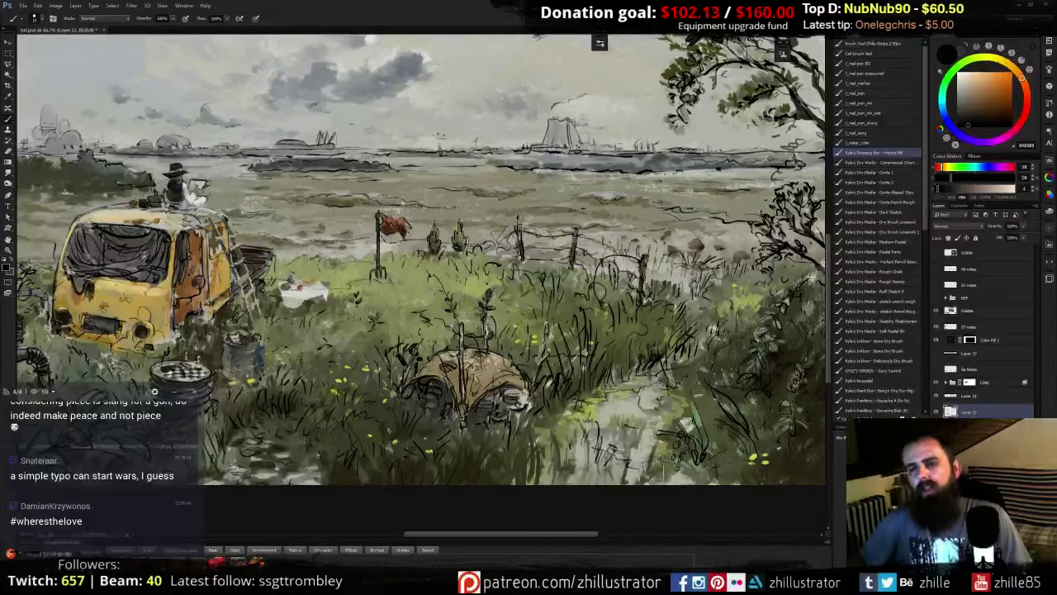
{"action": "left_click_drag", "start_coordinate": [640, 260], "coordinate": [628, 277]}
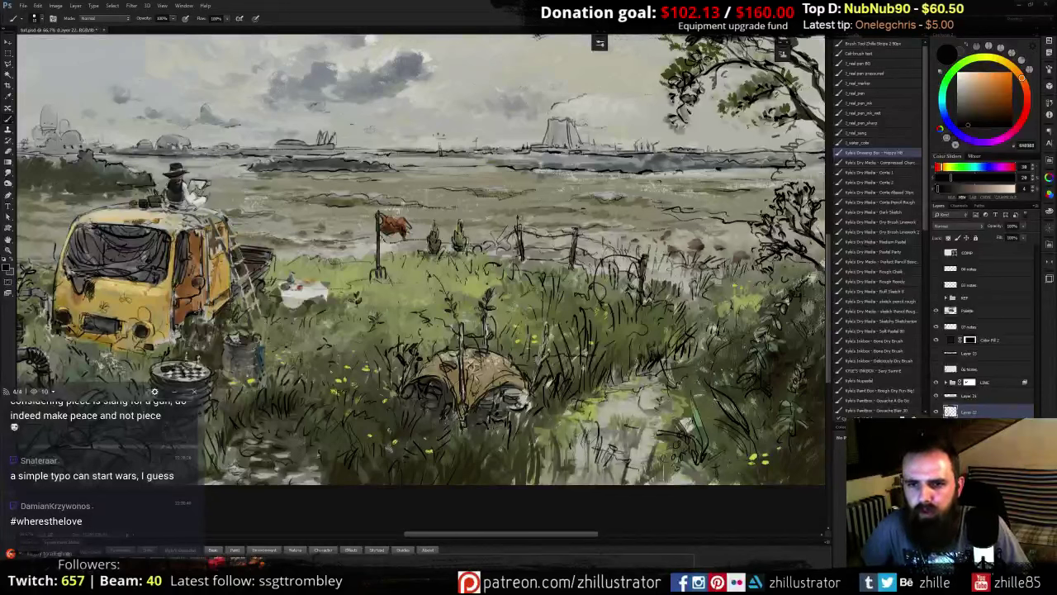
{"action": "left_click", "coordinate": [937, 382]}
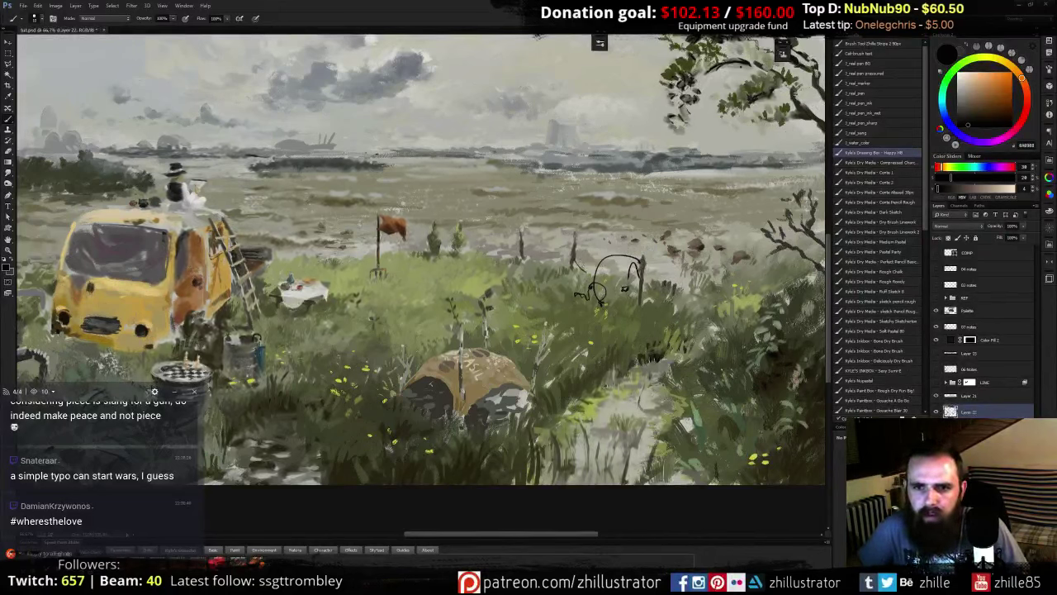
{"action": "left_click_drag", "start_coordinate": [576, 251], "coordinate": [588, 276]}
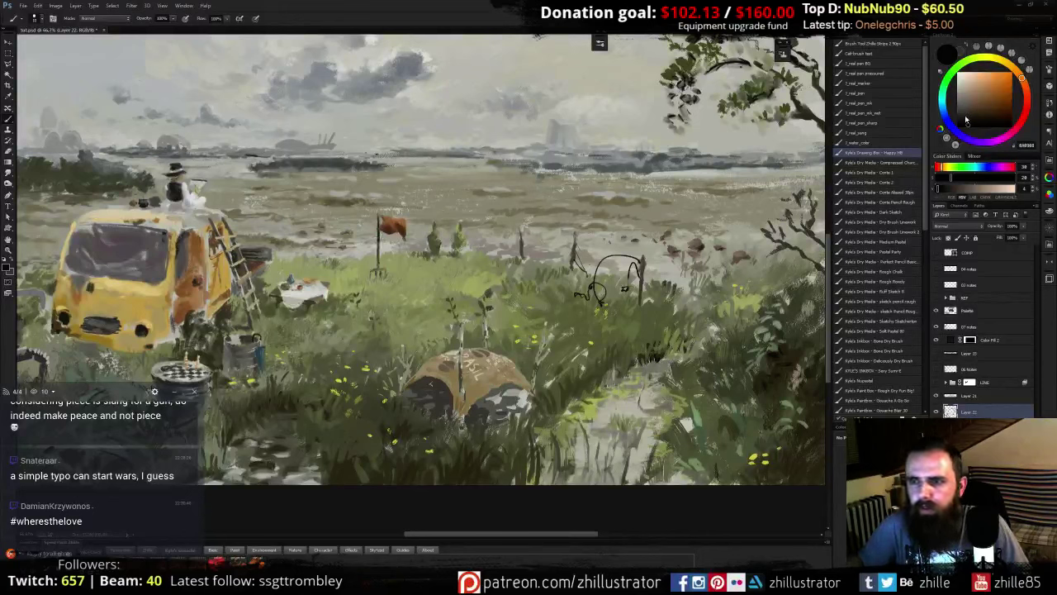
- Lock the wire layer's transparent pixels and recolour the curled wire in dark browns with a dry, textured brush
{"action": "left_click", "coordinate": [866, 179]}
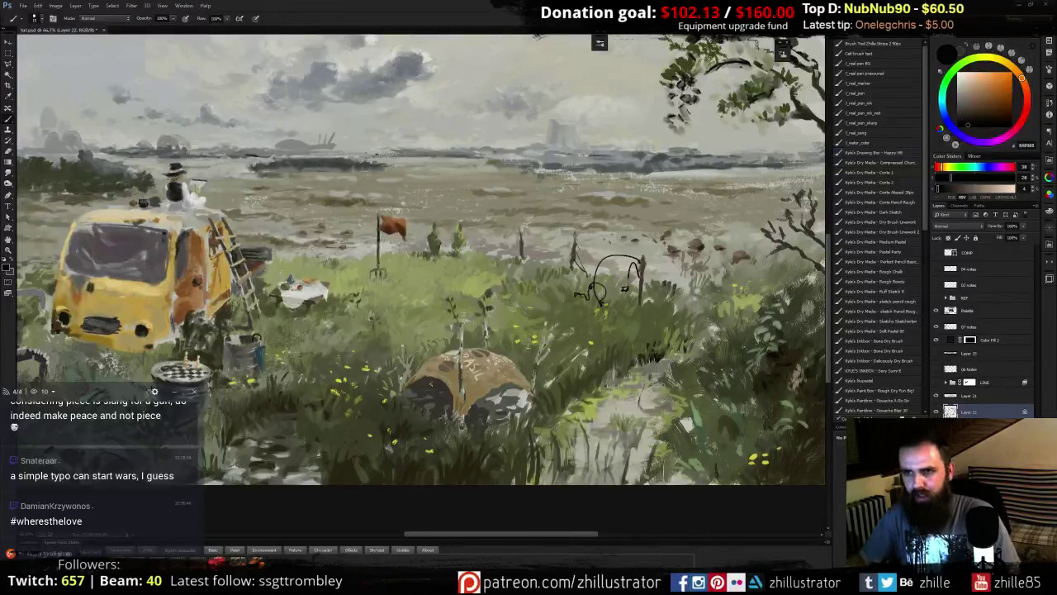
{"action": "key", "text": "slash"}
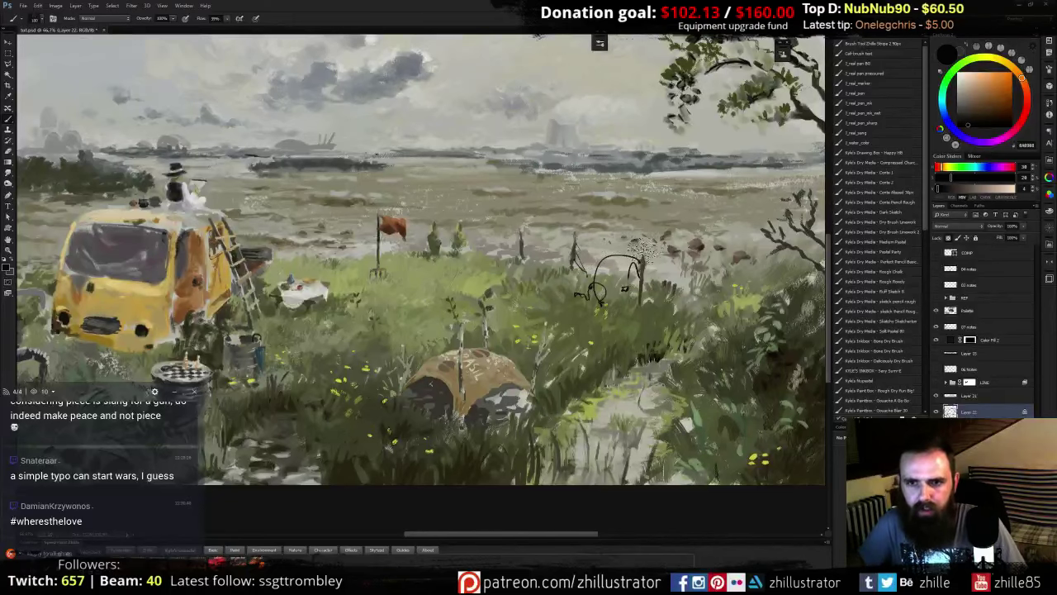
{"action": "left_click", "coordinate": [966, 117]}
{"action": "mouse_move", "coordinate": [595, 286]}
{"action": "left_mouse_down"}
{"action": "mouse_move", "coordinate": [613, 266]}
{"action": "mouse_move", "coordinate": [619, 286]}
{"action": "mouse_move", "coordinate": [590, 280]}
{"action": "mouse_move", "coordinate": [597, 312]}
{"action": "left_mouse_up"}
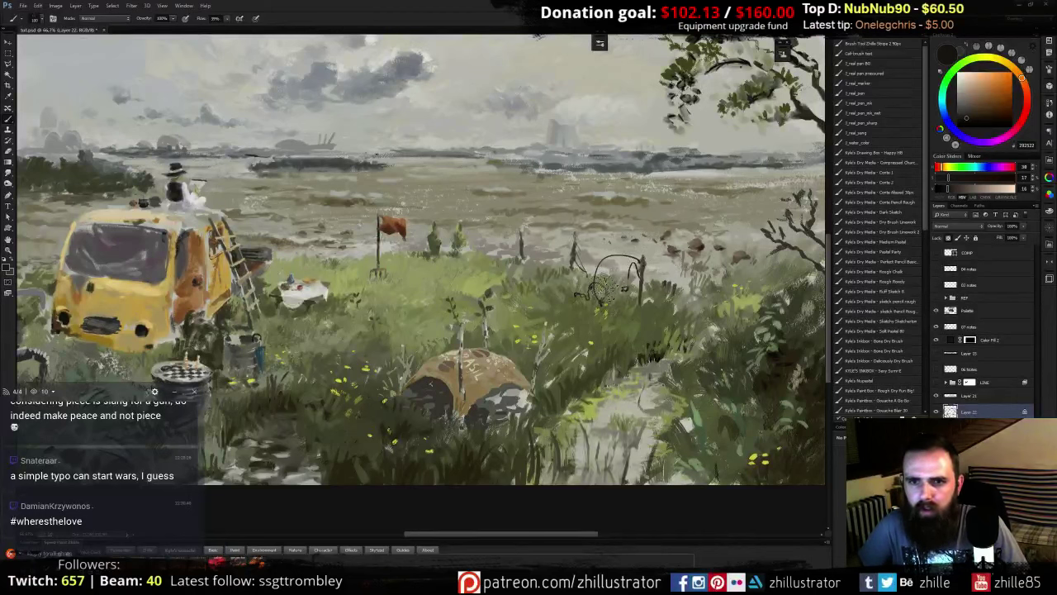
{"action": "left_click", "coordinate": [963, 114]}
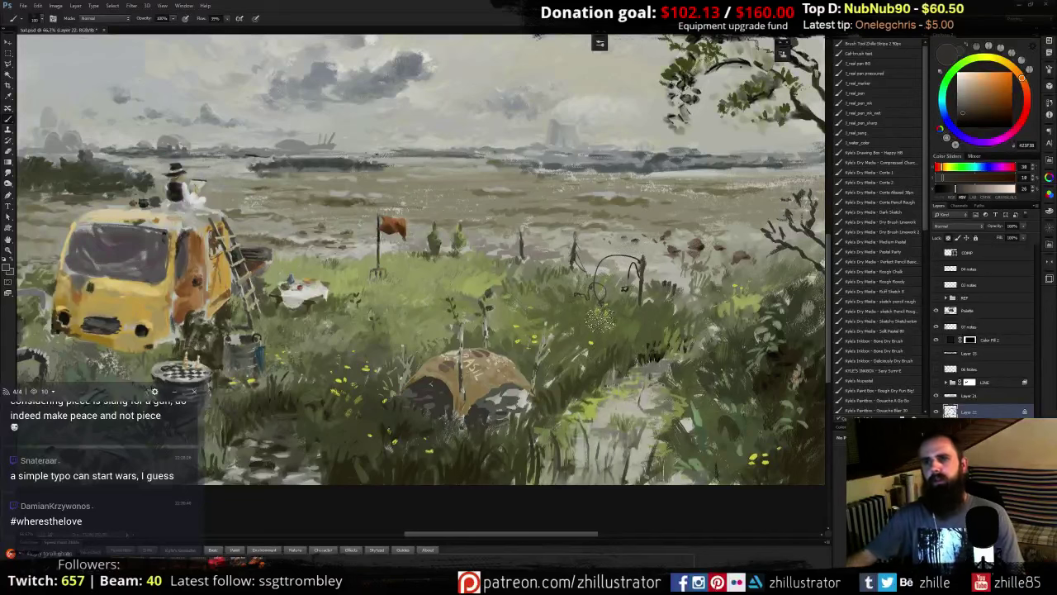
- Draw thin dark brown wires with the Happy HB brush from the shrubs past the first fence post to the middle post
{"action": "left_click", "coordinate": [876, 155]}
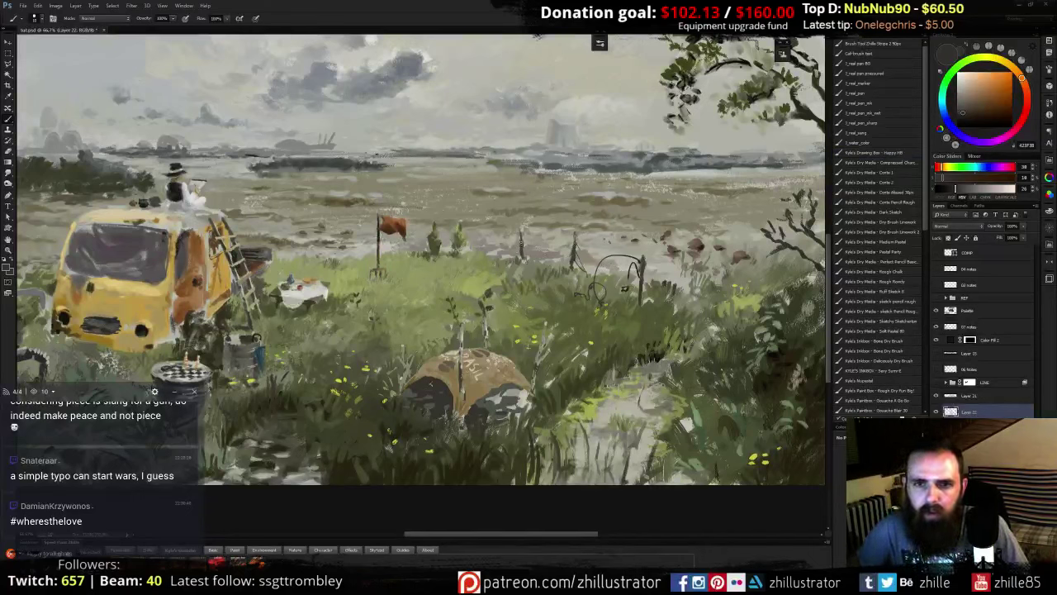
{"action": "left_click_drag", "start_coordinate": [499, 262], "coordinate": [501, 246]}
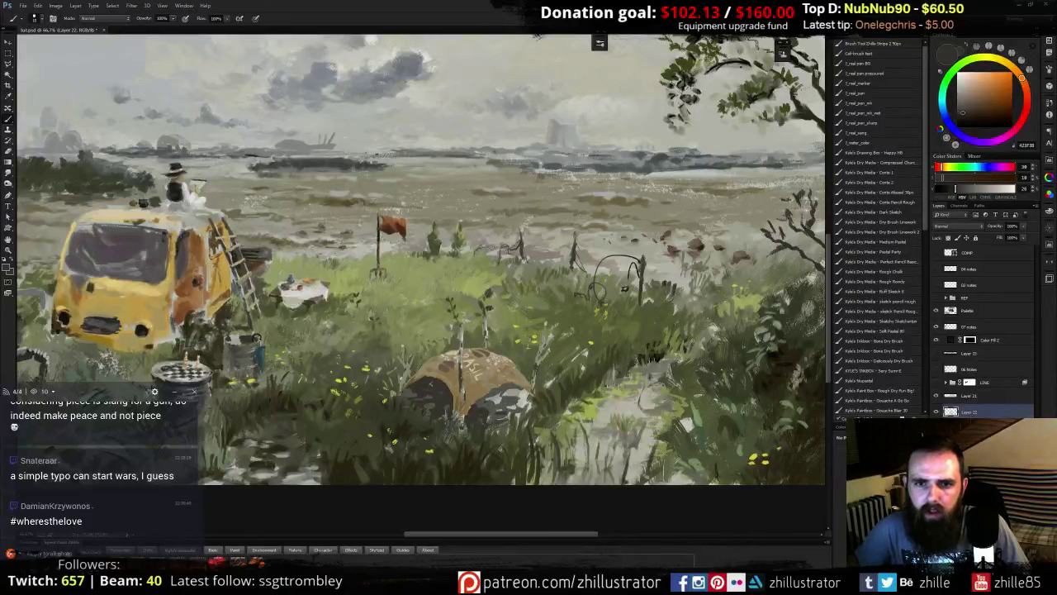
{"action": "key", "text": "ctrl+z"}
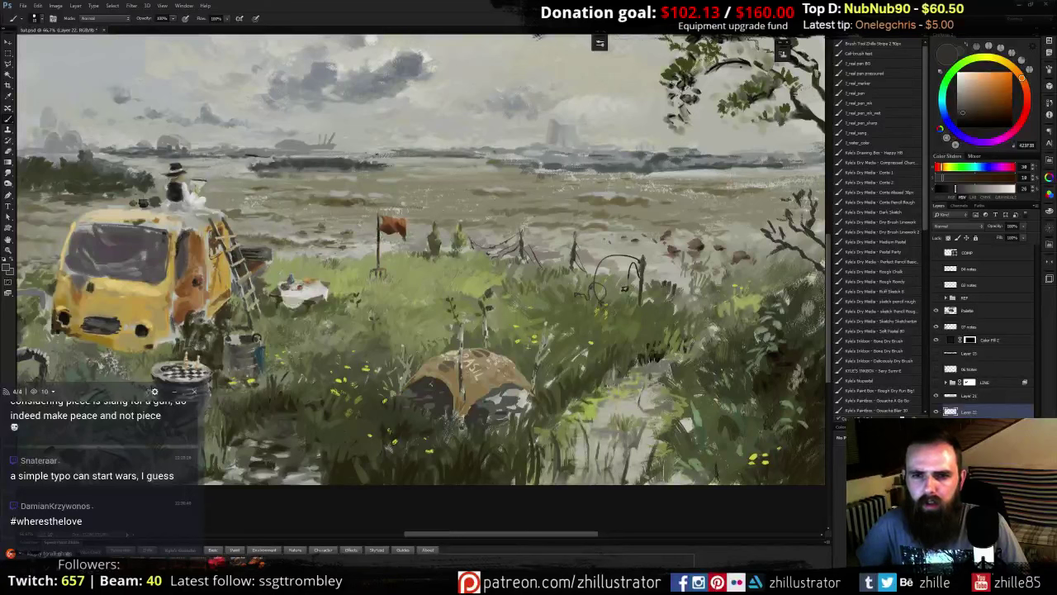
{"action": "left_click_drag", "start_coordinate": [550, 255], "coordinate": [571, 259]}
{"action": "left_click_drag", "start_coordinate": [550, 258], "coordinate": [545, 272]}
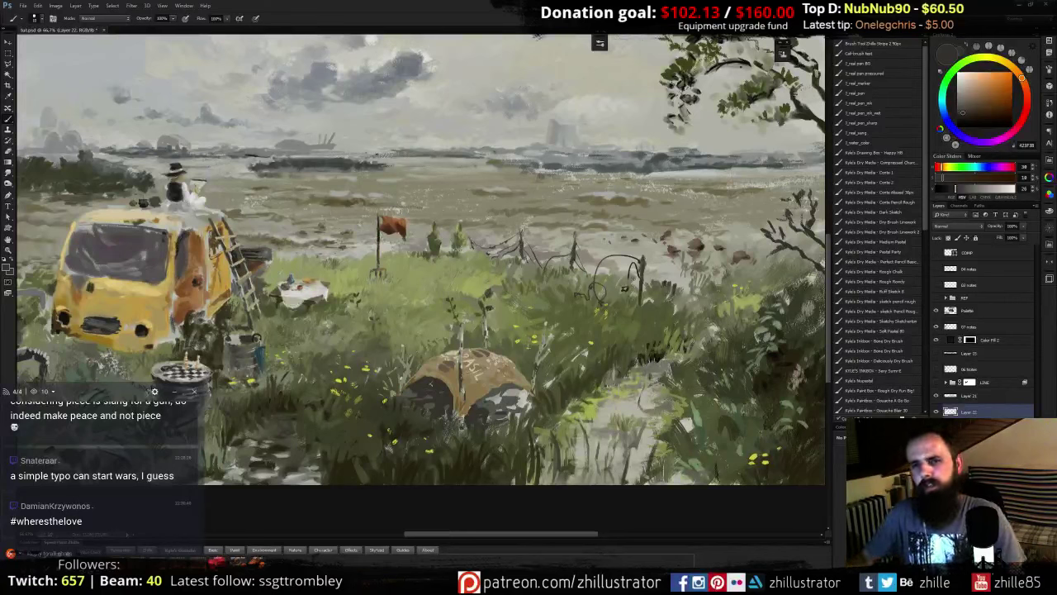
- Add wire curls in the grass around the last fence post and string a top wire from the middle post to it
{"action": "left_click_drag", "start_coordinate": [627, 287], "coordinate": [660, 306]}
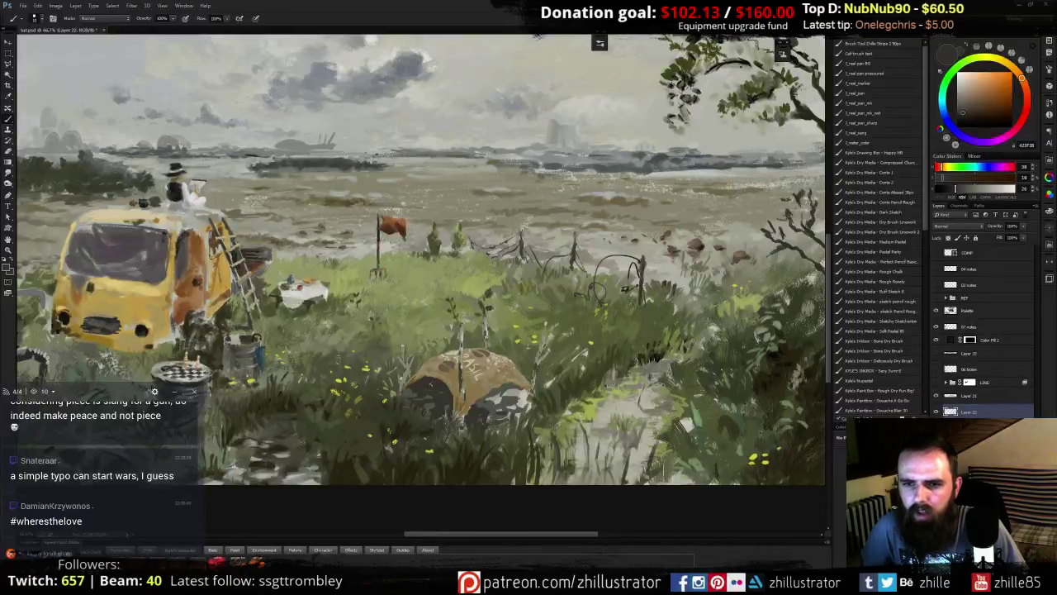
{"action": "left_click_drag", "start_coordinate": [655, 301], "coordinate": [678, 309]}
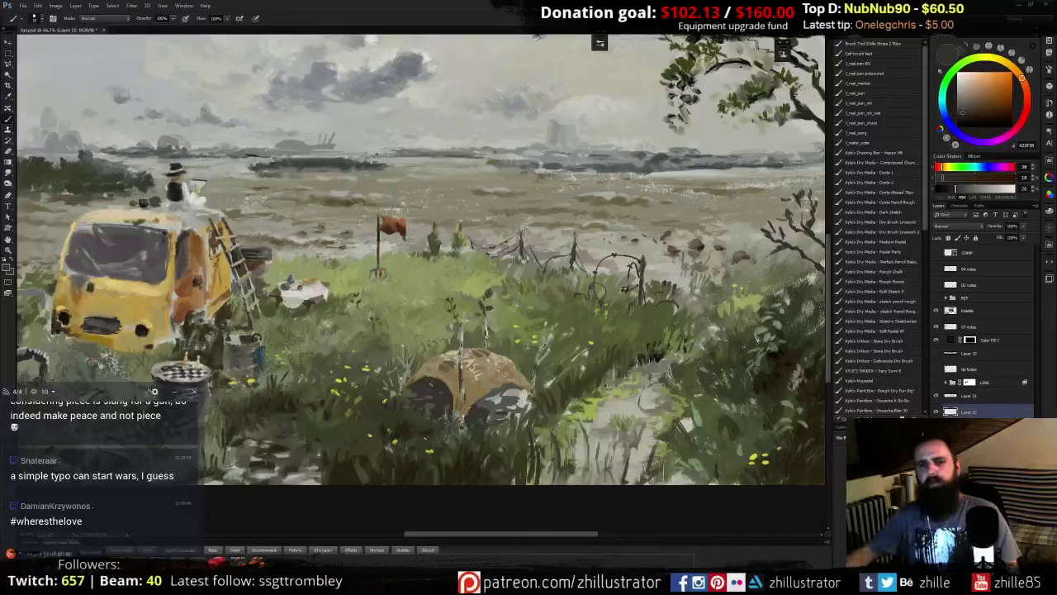
{"action": "mouse_move", "coordinate": [577, 243]}
{"action": "left_mouse_down"}
{"action": "mouse_move", "coordinate": [590, 260]}
{"action": "mouse_move", "coordinate": [643, 257]}
{"action": "left_mouse_up"}
{"action": "key", "text": "ctrl+z"}
{"action": "left_click_drag", "start_coordinate": [580, 246], "coordinate": [640, 260]}
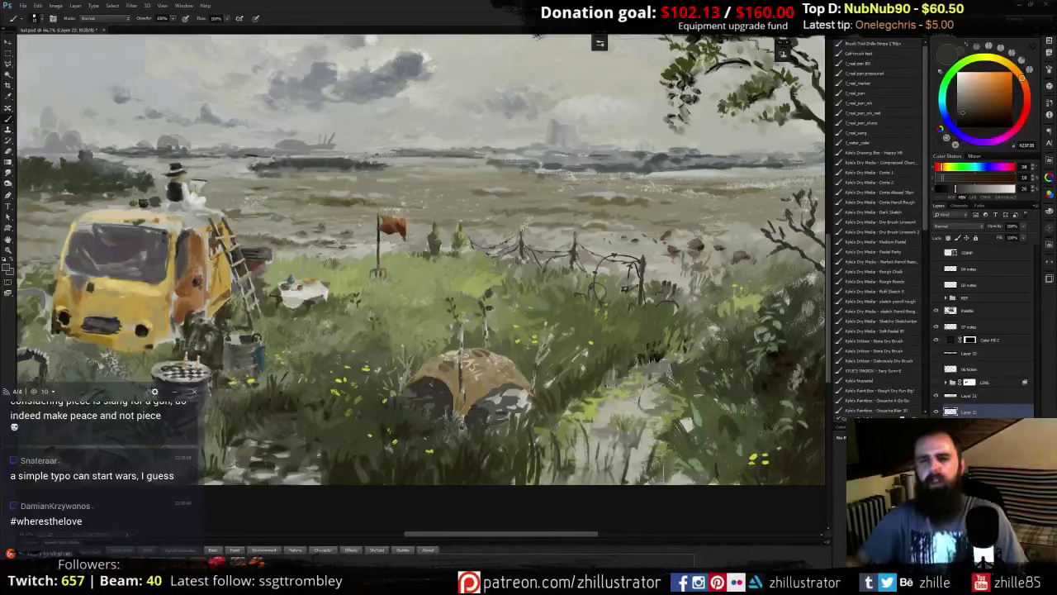
- Draw loose broken wires trailing from the last fence post down into the grass beyond it, undoing unwanted strokes
{"action": "left_click_drag", "start_coordinate": [561, 273], "coordinate": [495, 282]}
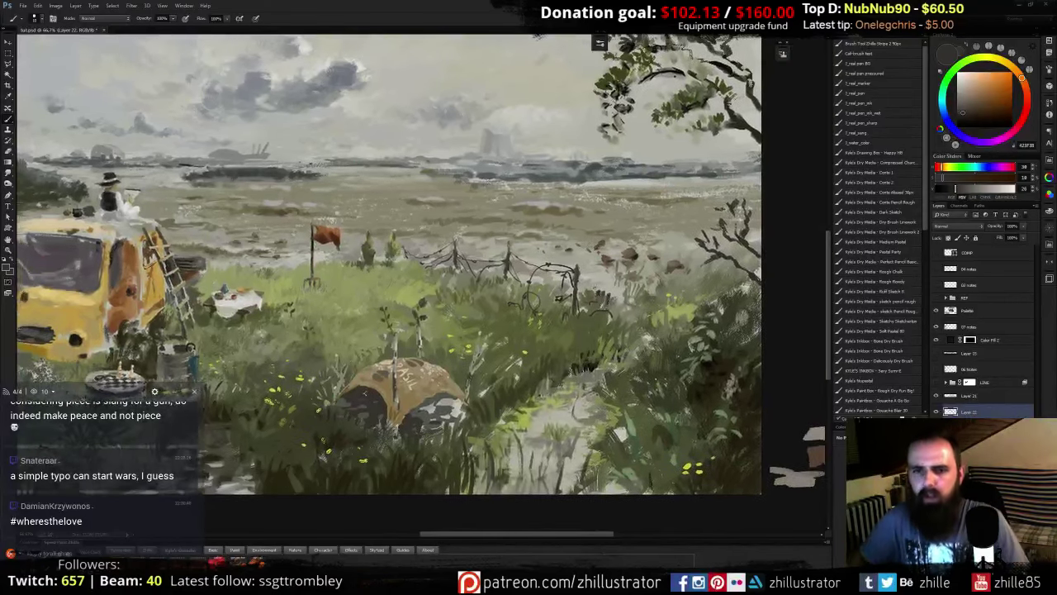
{"action": "left_click_drag", "start_coordinate": [581, 273], "coordinate": [615, 276]}
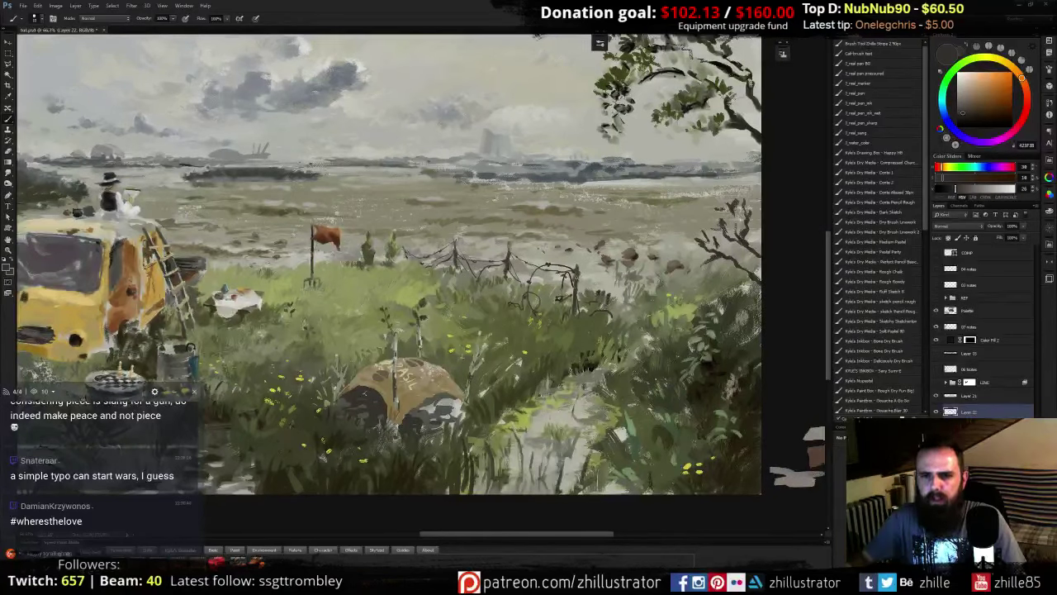
{"action": "left_click_drag", "start_coordinate": [583, 274], "coordinate": [662, 305]}
{"action": "key", "text": "ctrl+z"}
{"action": "mouse_move", "coordinate": [589, 278]}
{"action": "left_mouse_down"}
{"action": "mouse_move", "coordinate": [608, 298]}
{"action": "mouse_move", "coordinate": [646, 291]}
{"action": "mouse_move", "coordinate": [658, 310]}
{"action": "left_mouse_up"}
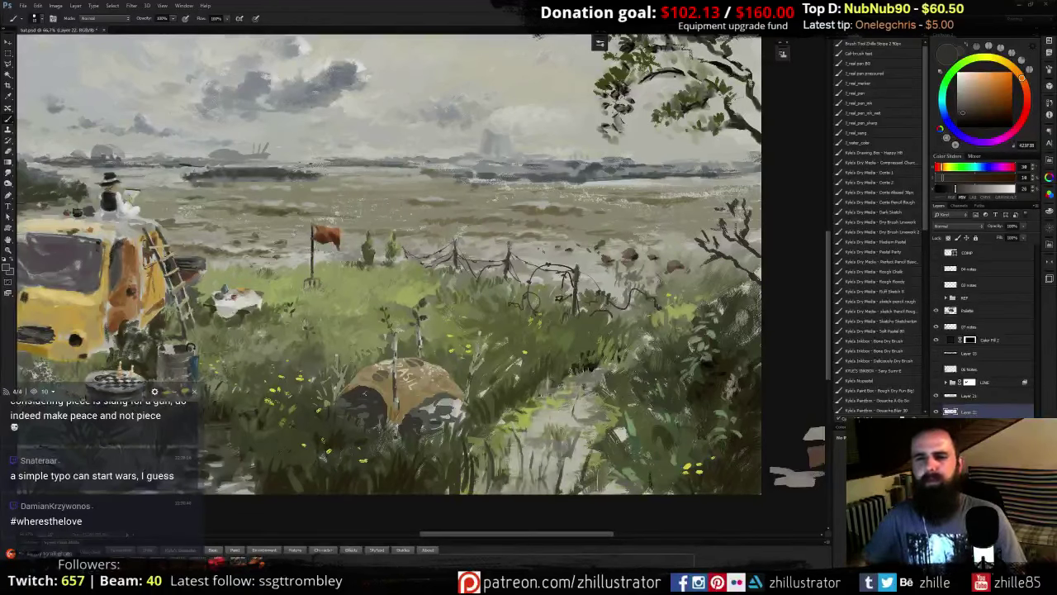
{"action": "key", "text": "ctrl+z"}
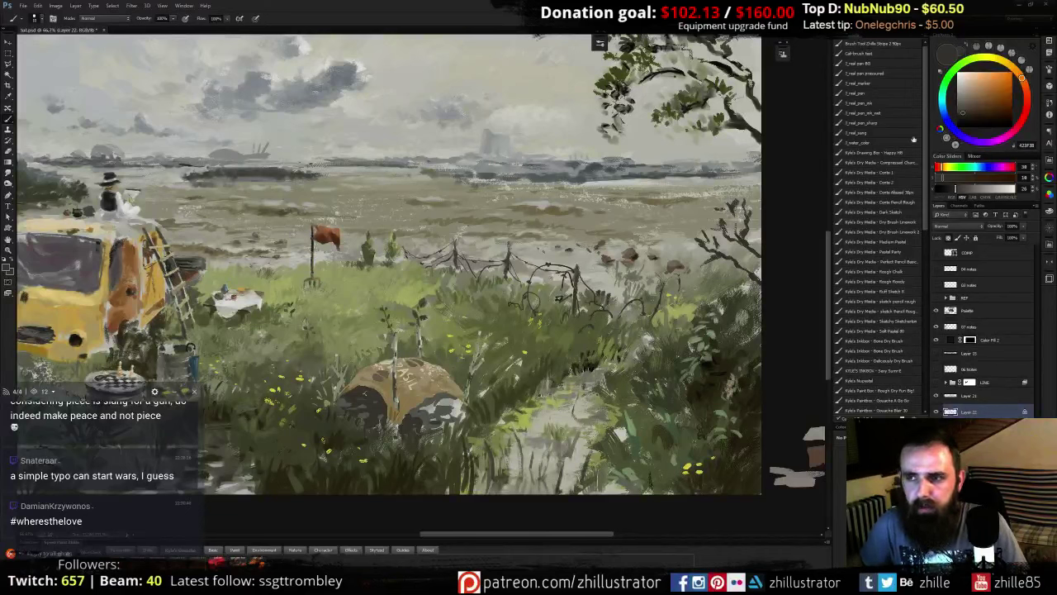
- Paint lighter greyish and warm brown tones along the fence's barbed wire, mixing in a pale tone sampled between the posts
{"action": "left_click", "coordinate": [966, 103]}
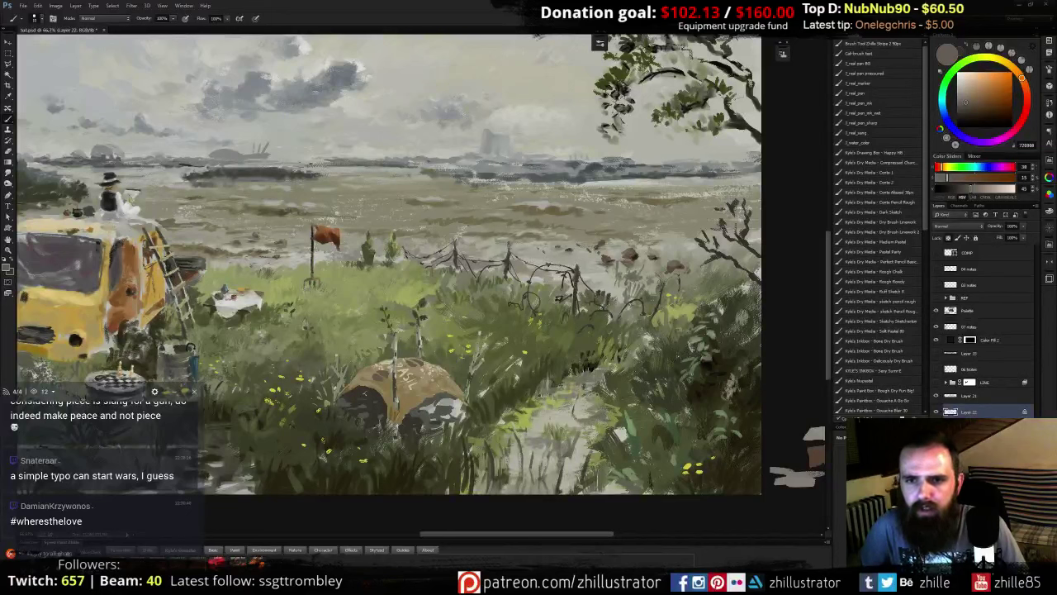
{"action": "left_click", "coordinate": [975, 98]}
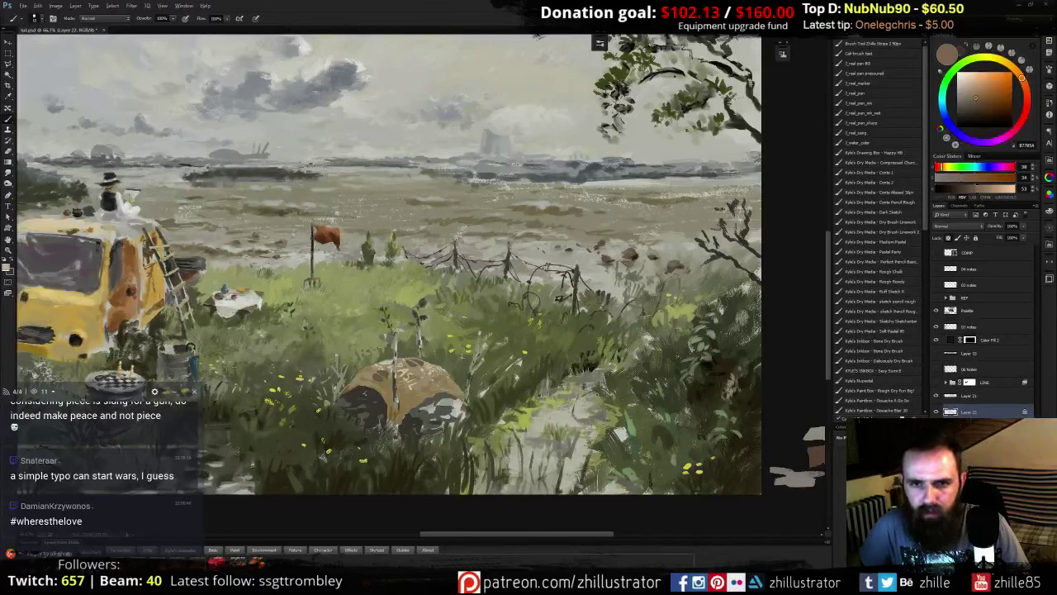
{"action": "left_click", "coordinate": [547, 267], "text": "alt"}
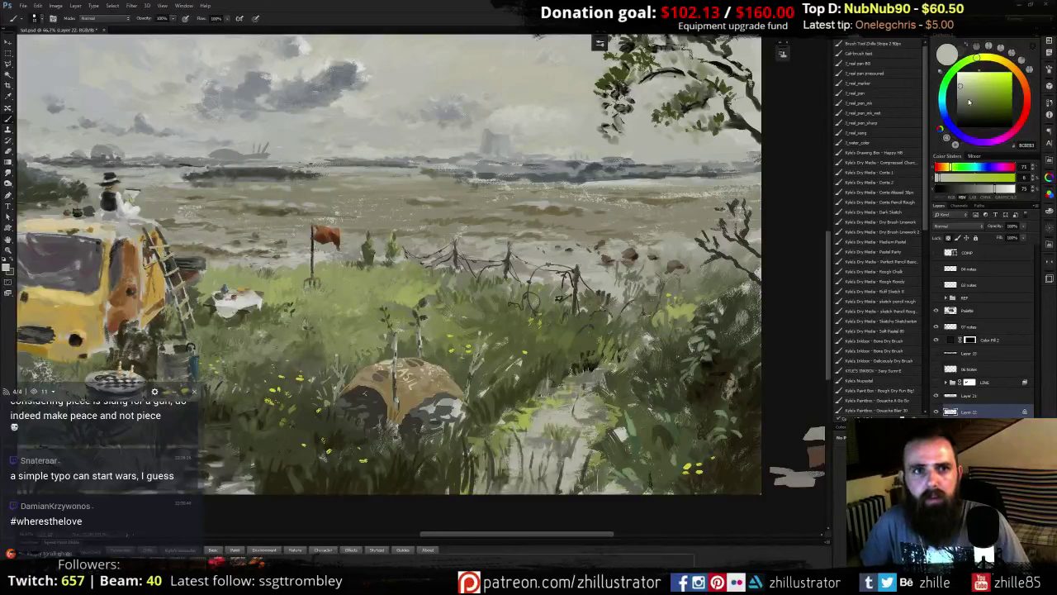
{"action": "left_click", "coordinate": [1017, 72]}
{"action": "left_click", "coordinate": [982, 98]}
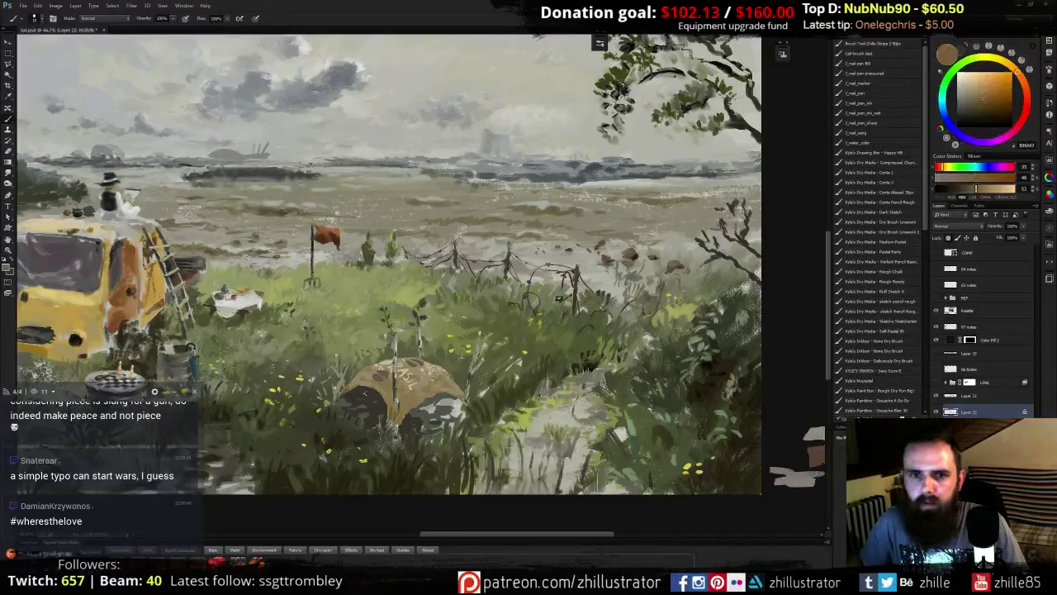
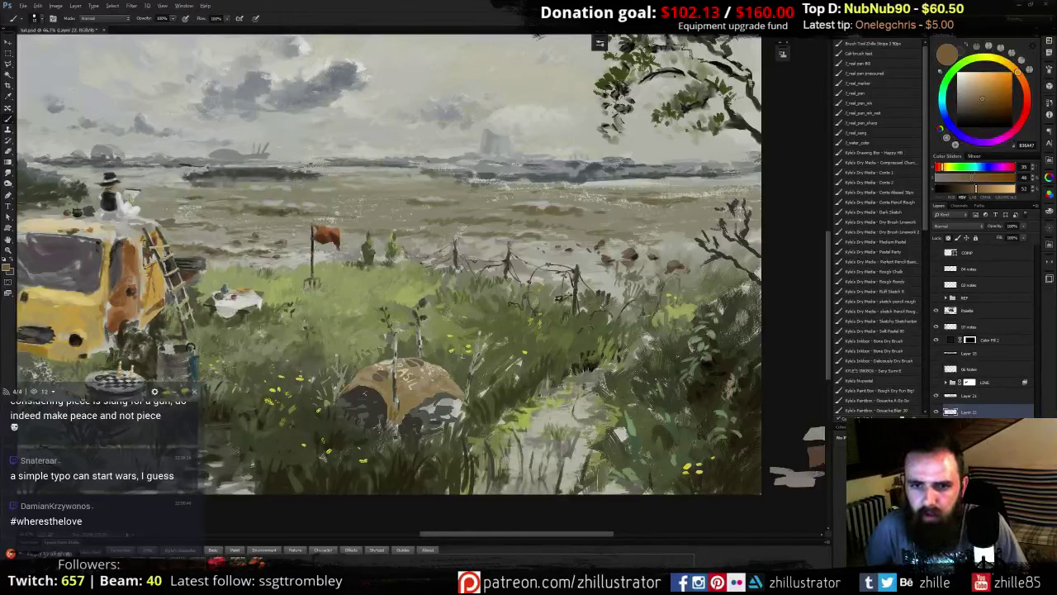
- Add dark brown wire details around the last fence post and lock the wire layer's transparent pixels again
{"action": "left_click", "coordinate": [581, 329], "text": "alt"}
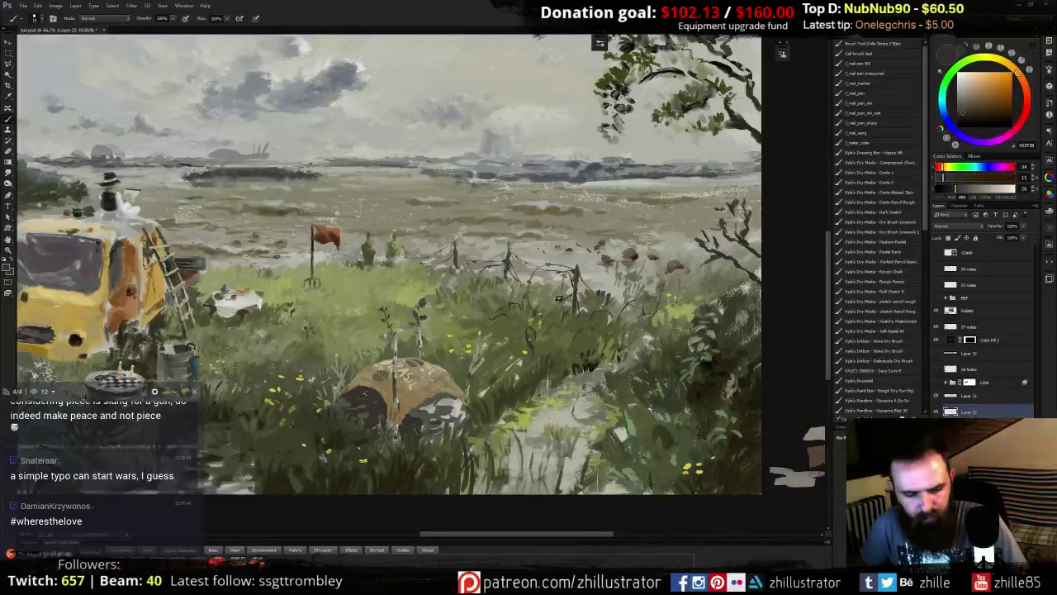
{"action": "key", "text": "e"}
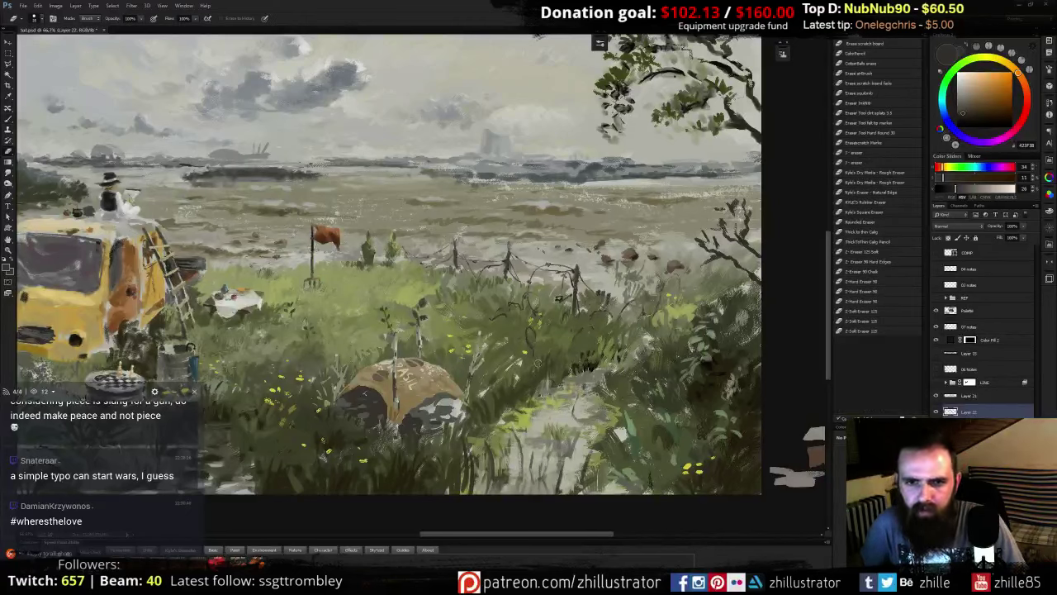
{"action": "key", "text": "slash"}
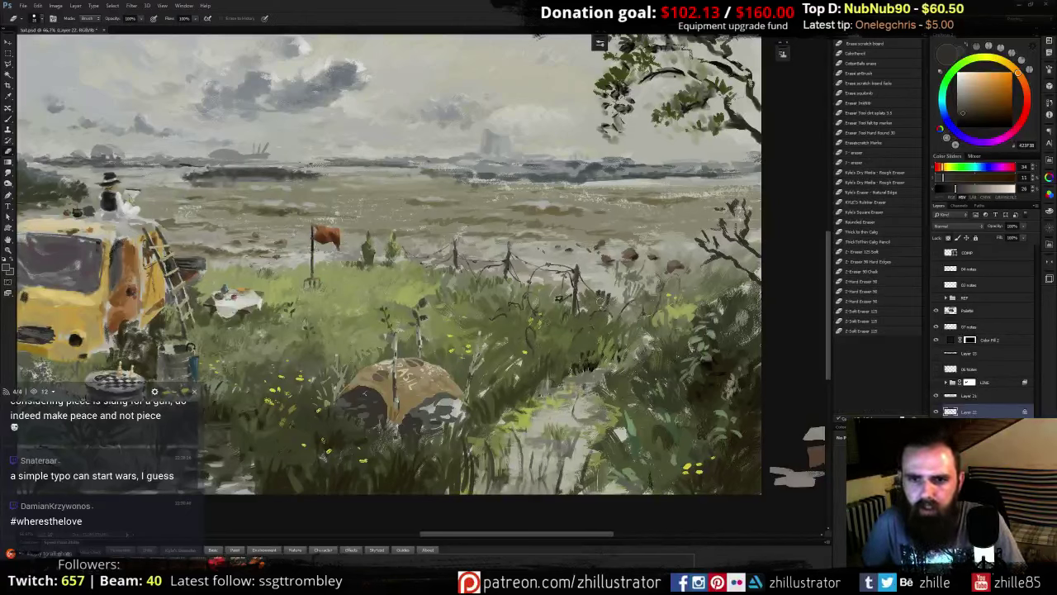
{"action": "left_click", "coordinate": [595, 303]}
{"action": "key", "text": "Return"}
{"action": "key", "text": "b"}
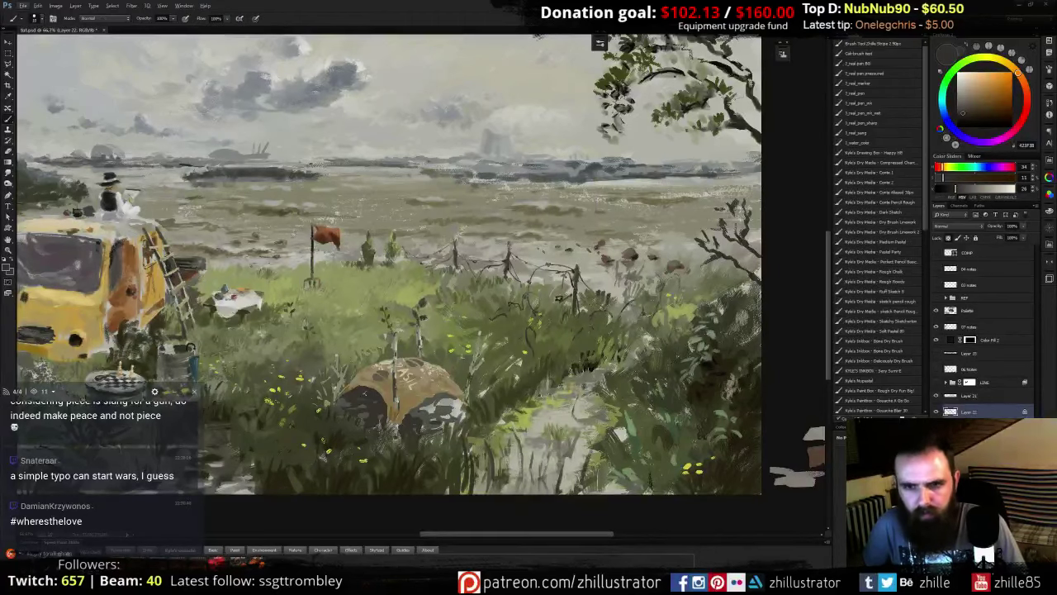
- Touch up the loose wires beyond the last fence post with sampled dark tones and a warm mid-brown
{"action": "left_click", "coordinate": [599, 305], "text": "alt"}
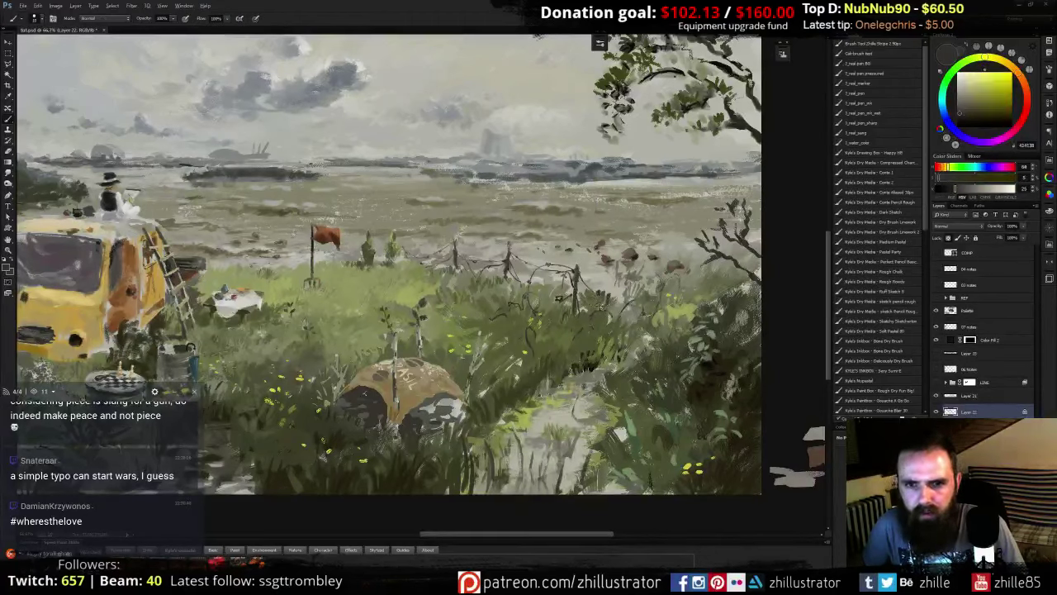
{"action": "left_click", "coordinate": [600, 304], "text": "alt"}
{"action": "left_click", "coordinate": [598, 302], "text": "alt"}
{"action": "left_click_drag", "start_coordinate": [991, 102], "coordinate": [984, 96]}
{"action": "left_click", "coordinate": [1022, 80]}
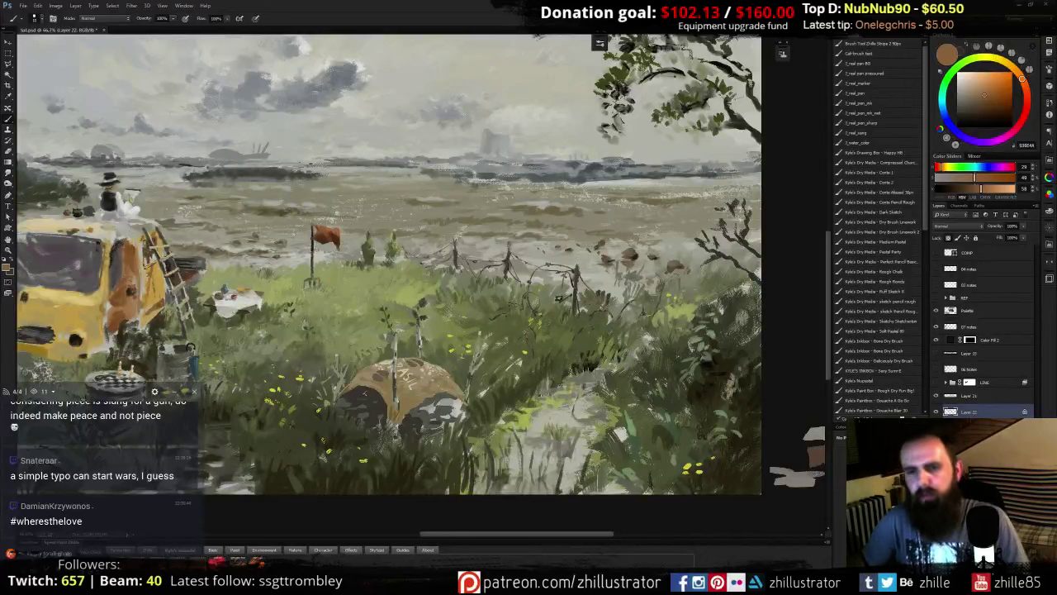
- Move the wire layer down one level and select the layer now above it, toggling each layer's visibility to check its content
{"action": "left_click", "coordinate": [937, 411]}
{"action": "left_click", "coordinate": [937, 411]}
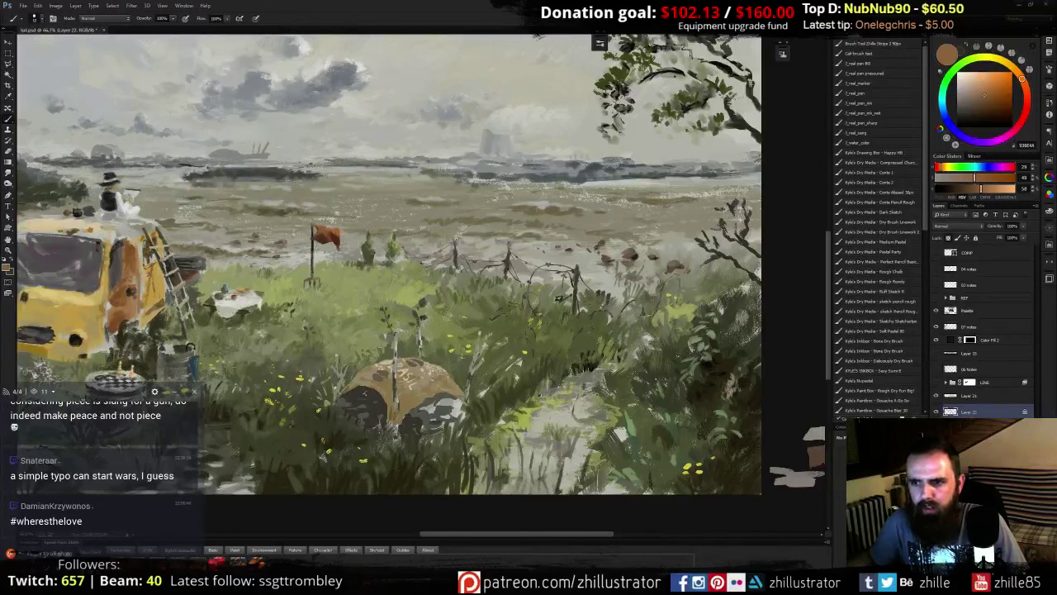
{"action": "key", "text": "ctrl+["}
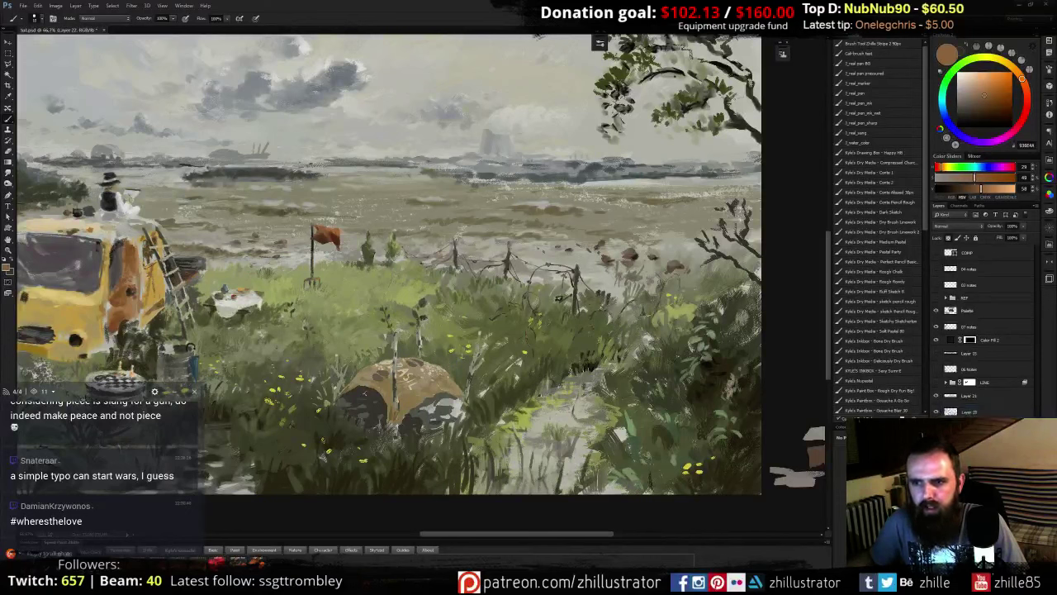
{"action": "left_click", "coordinate": [942, 412]}
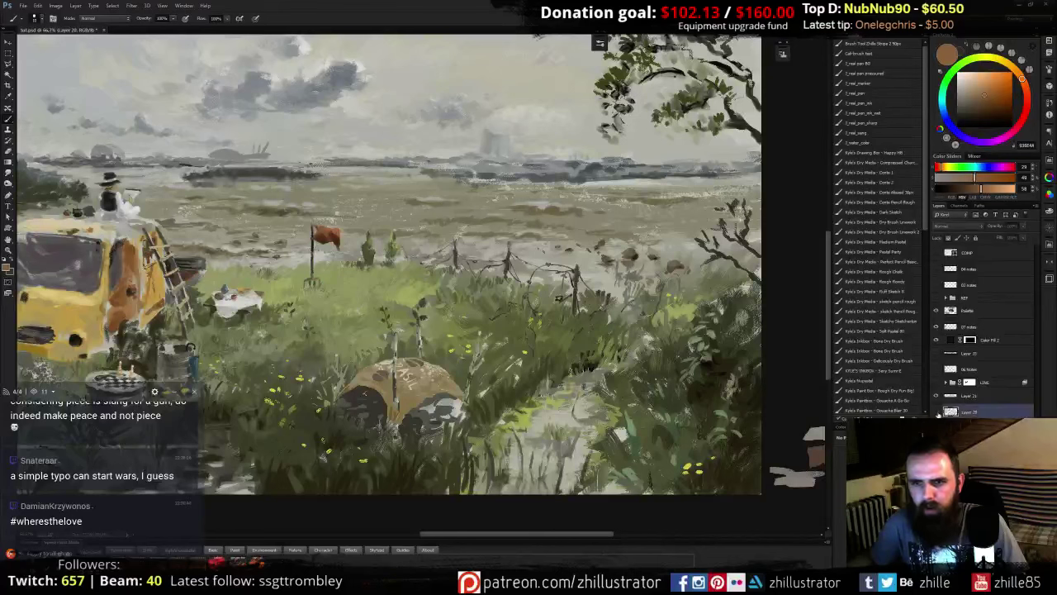
{"action": "left_click", "coordinate": [937, 412]}
{"action": "left_click", "coordinate": [937, 412]}
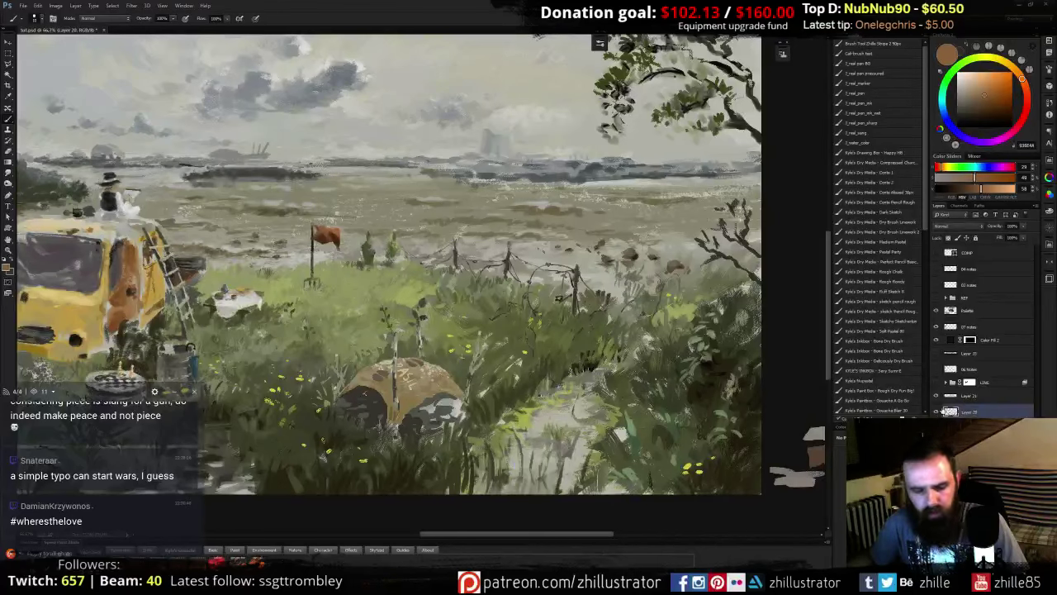
- Paint grass in sampled olive greens between the last fence post and the start of the path
{"action": "left_click", "coordinate": [495, 363], "text": "alt"}
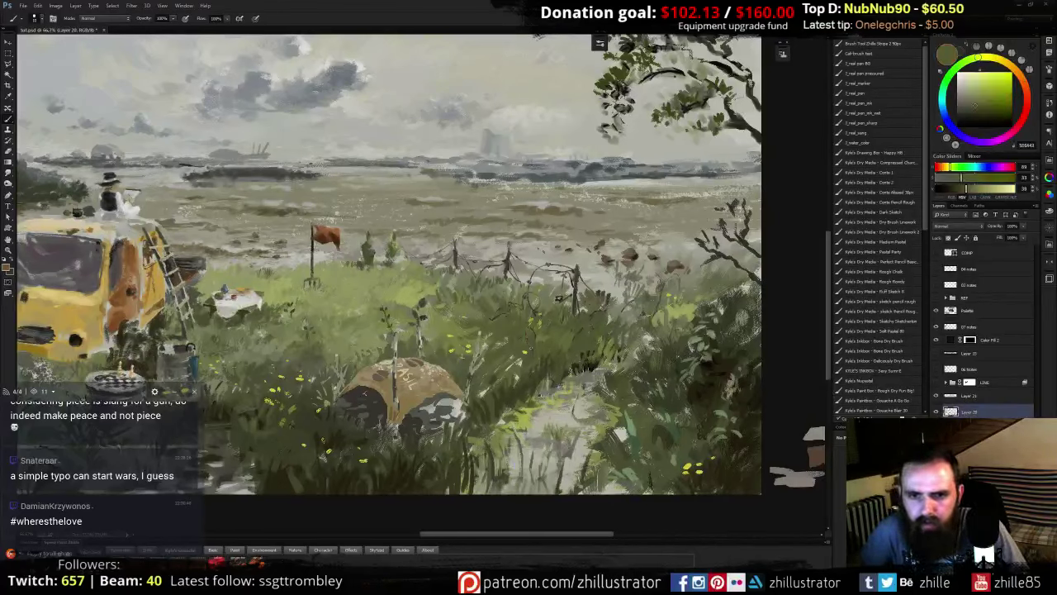
{"action": "left_click", "coordinate": [581, 325], "text": "alt"}
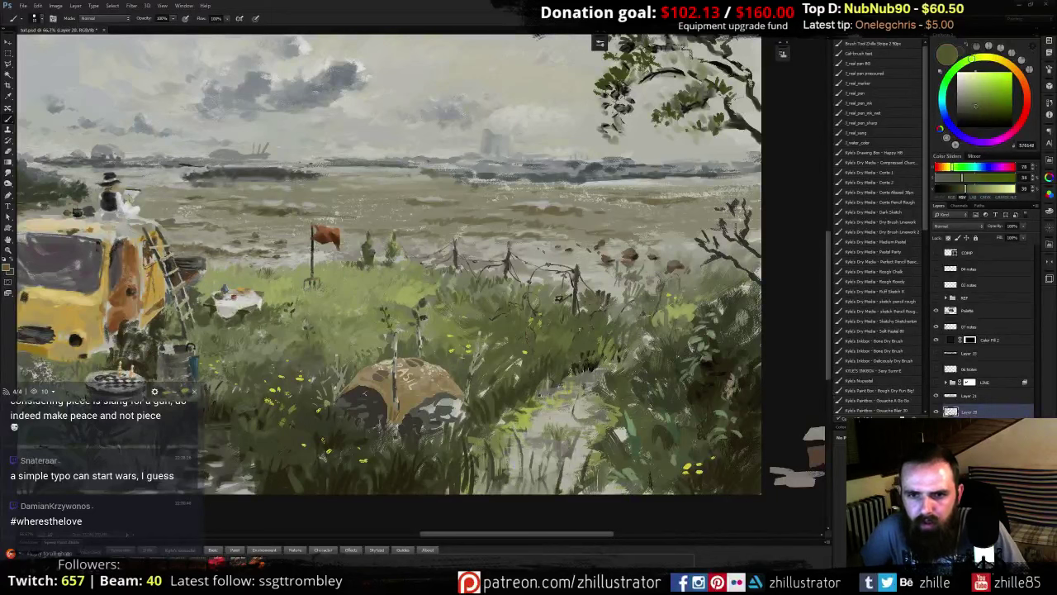
{"action": "left_click", "coordinate": [555, 364], "text": "alt"}
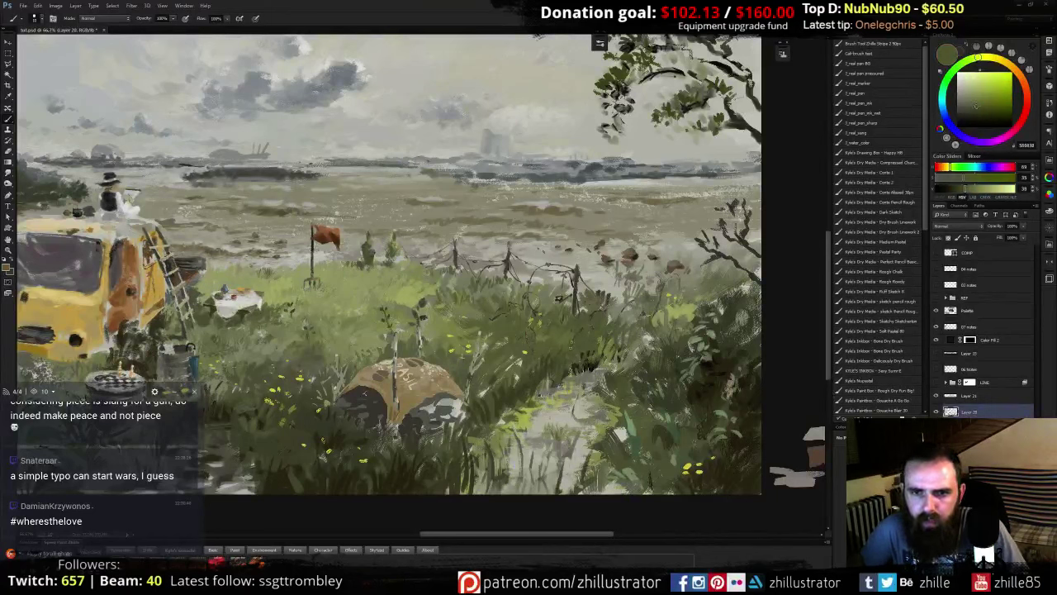
{"action": "left_click", "coordinate": [559, 360], "text": "alt"}
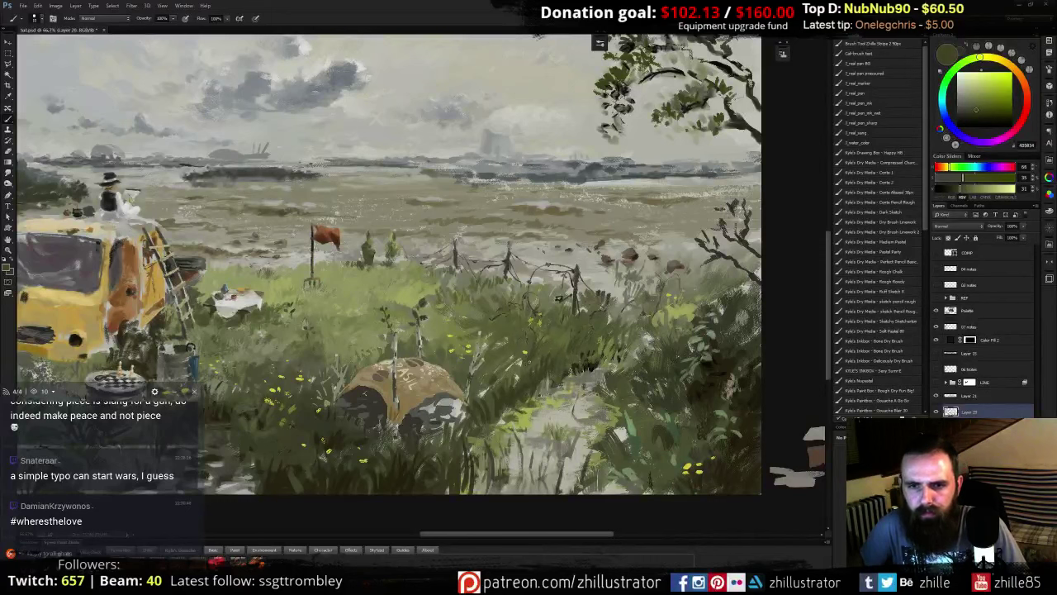
{"action": "left_click", "coordinate": [578, 351], "text": "alt"}
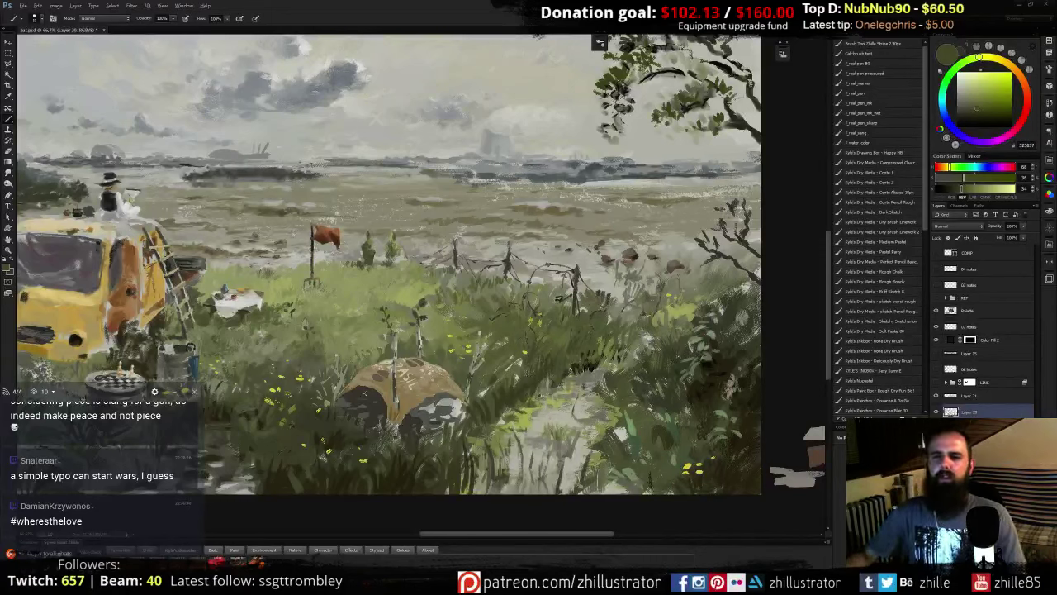
{"action": "left_click", "coordinate": [552, 353], "text": "alt"}
- Blend the grass beside the path with the Mixer Brush and rework it with sampled dark and mid greens
{"action": "key", "text": "shift+b"}
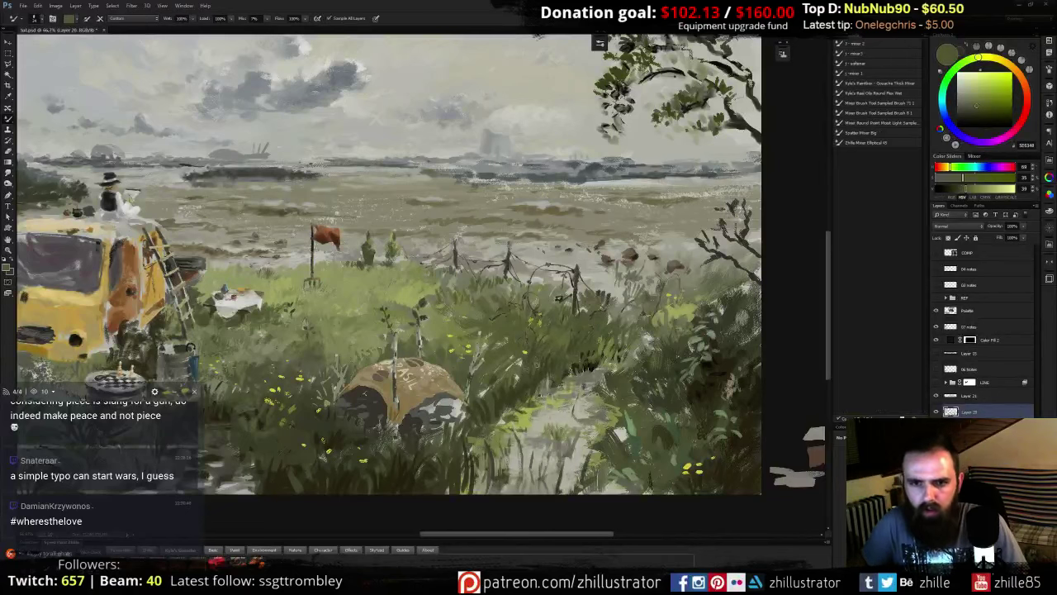
{"action": "left_click", "coordinate": [537, 373], "text": "alt"}
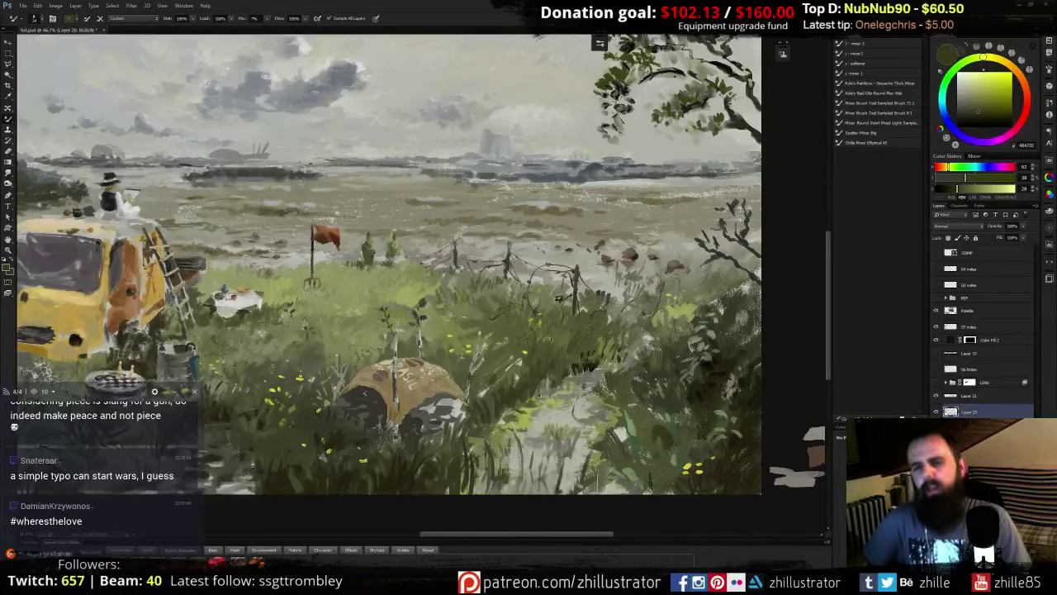
{"action": "key", "text": "shift+b"}
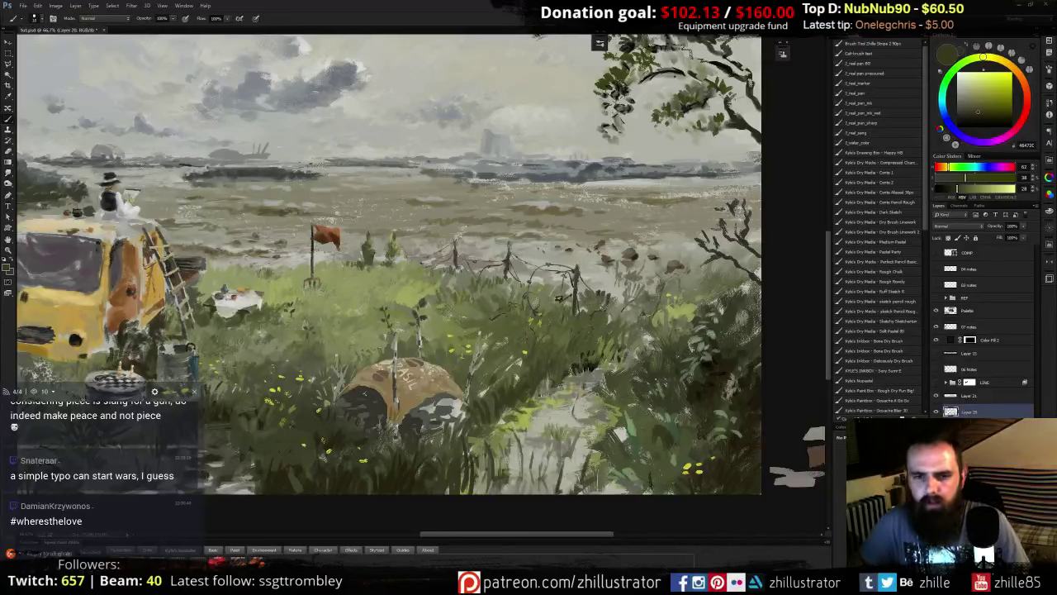
{"action": "left_click", "coordinate": [528, 397], "text": "alt"}
{"action": "left_click", "coordinate": [513, 350], "text": "alt"}
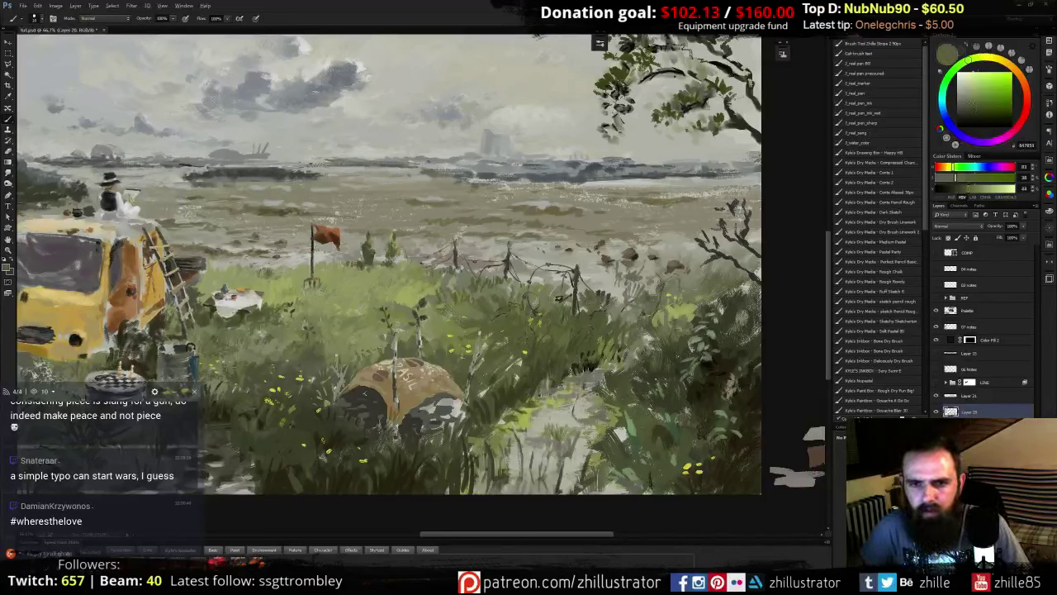
{"action": "left_click", "coordinate": [523, 382], "text": "alt"}
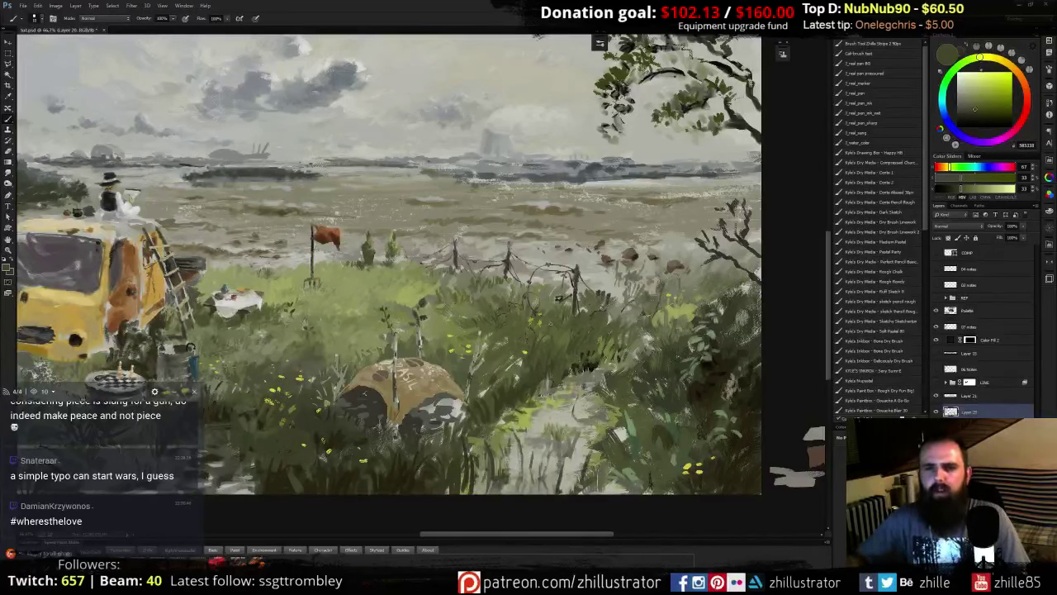
{"action": "key", "text": "ctrl+minus"}
{"action": "key", "text": "ctrl+plus"}
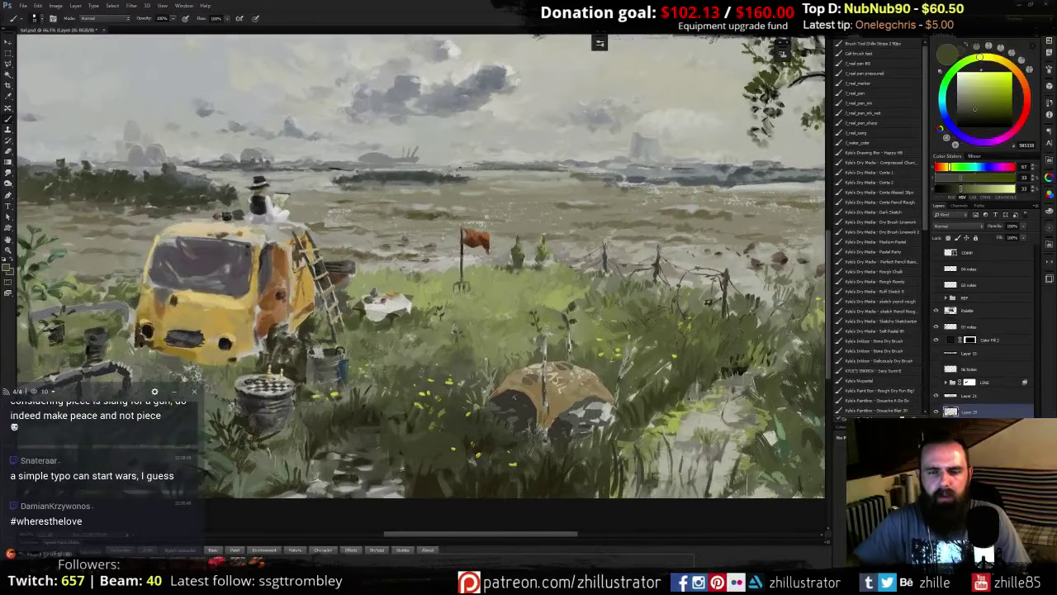
{"action": "key", "text": "s"}
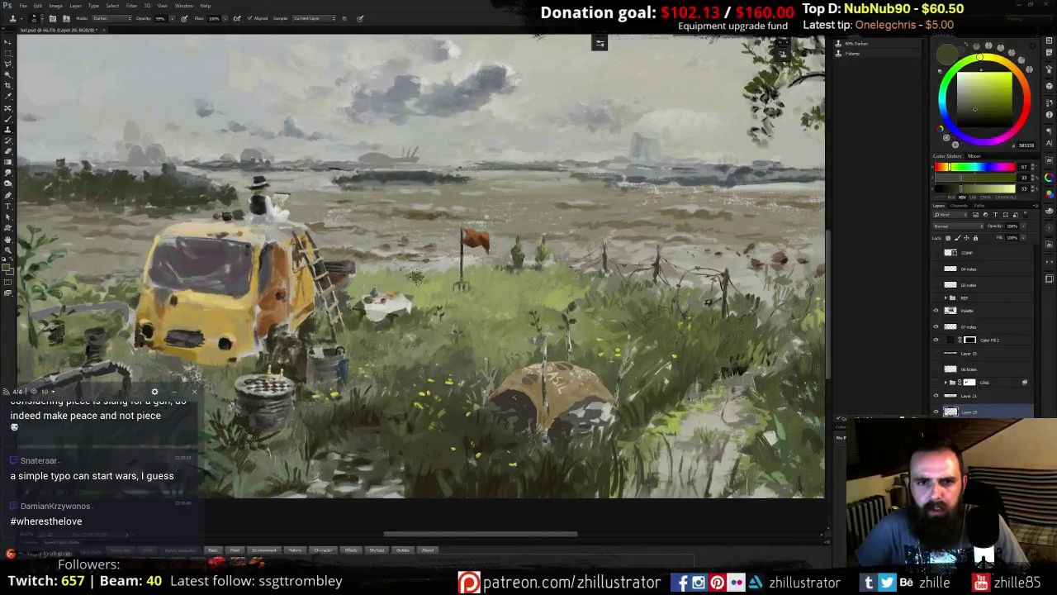
{"action": "mouse_move", "coordinate": [414, 278]}
{"action": "left_mouse_down"}
{"action": "mouse_move", "coordinate": [417, 249]}
{"action": "mouse_move", "coordinate": [421, 273]}
{"action": "left_mouse_up"}
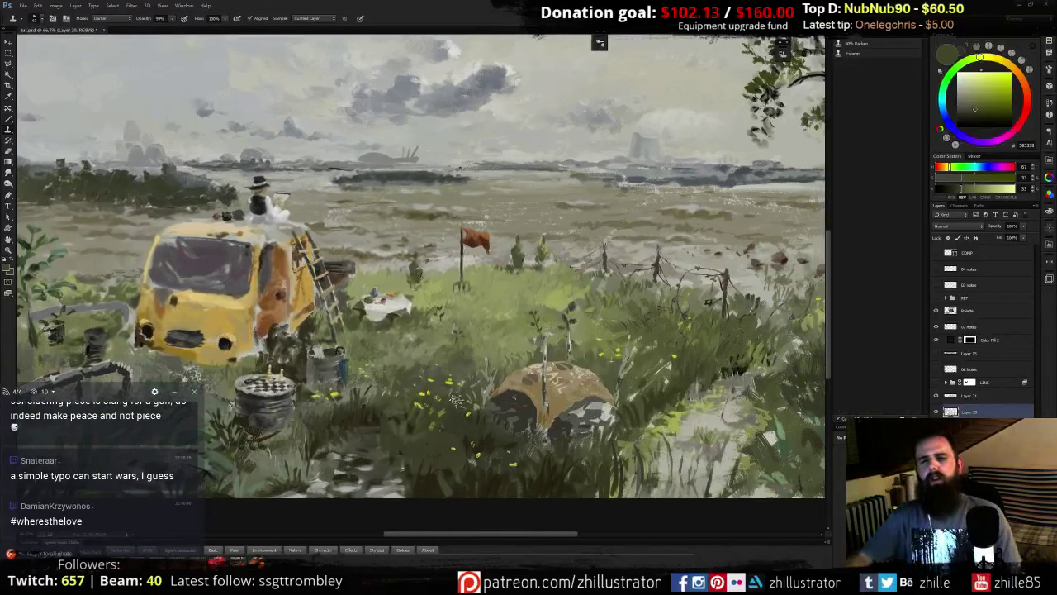
{"action": "key", "text": "ctrl+z"}
- Block in a small bush on the meadow's far edge between the picnic table and the red flag in sampled grass green
{"action": "key", "text": "b"}
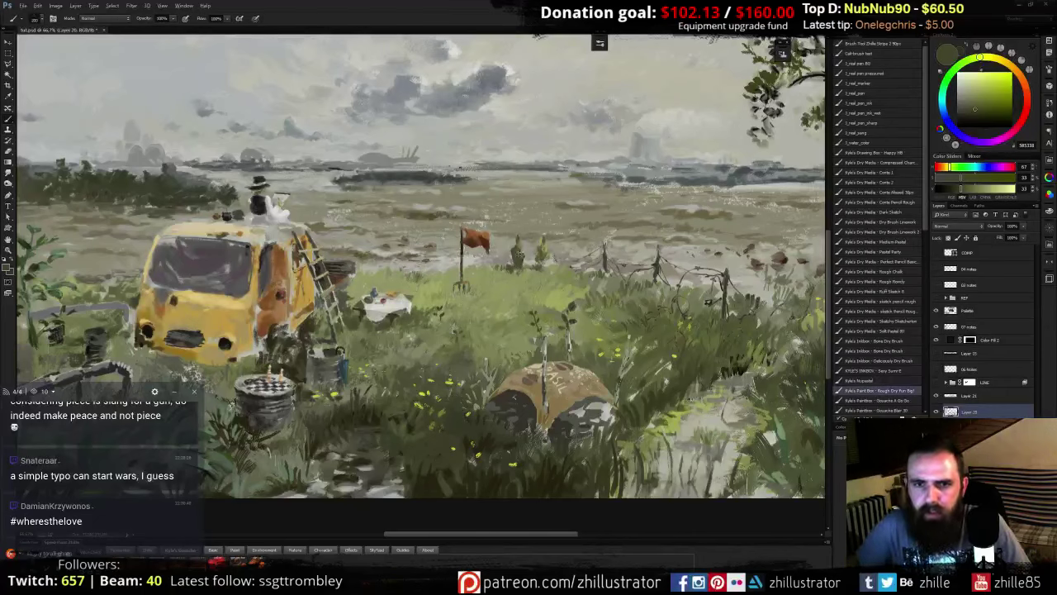
{"action": "left_click", "coordinate": [430, 279], "text": "alt"}
{"action": "mouse_move", "coordinate": [413, 274]}
{"action": "left_mouse_down"}
{"action": "mouse_move", "coordinate": [443, 285]}
{"action": "mouse_move", "coordinate": [420, 268]}
{"action": "left_mouse_up"}
- Shape the bush beside the red flag with Kyle's Gouache A Go Go brush, using greens sampled from it and the neighbouring bushes
{"action": "left_click", "coordinate": [877, 400]}
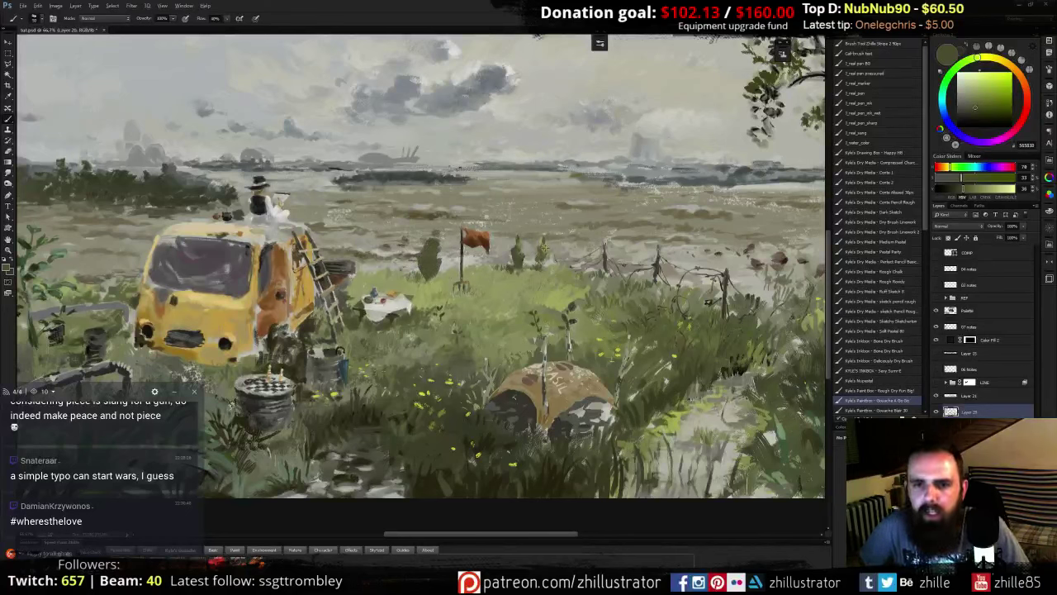
{"action": "left_click", "coordinate": [543, 249], "text": "alt"}
{"action": "left_click", "coordinate": [522, 245], "text": "alt"}
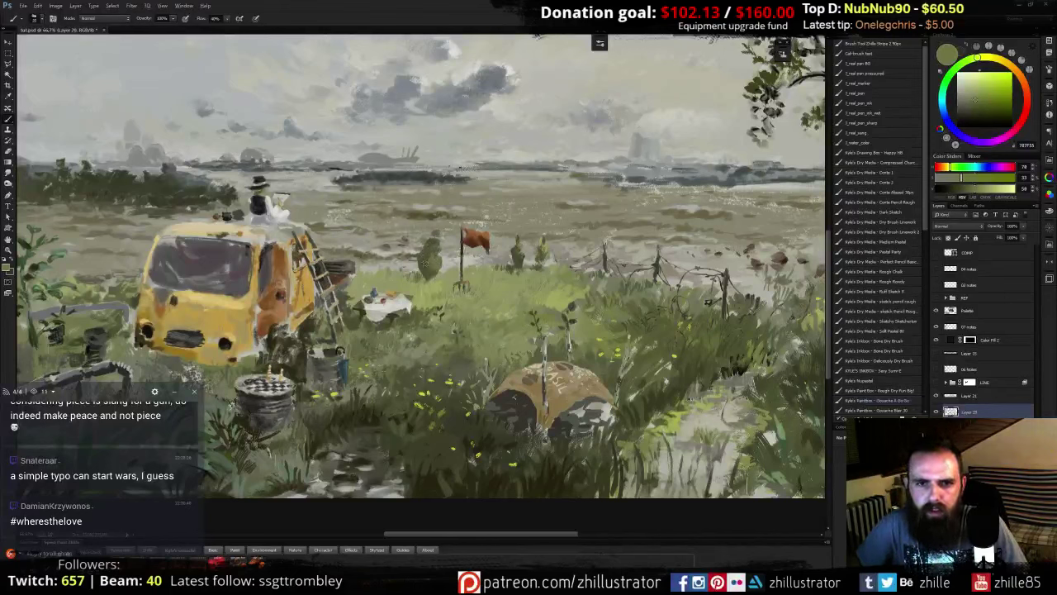
{"action": "left_click", "coordinate": [429, 267], "text": "alt"}
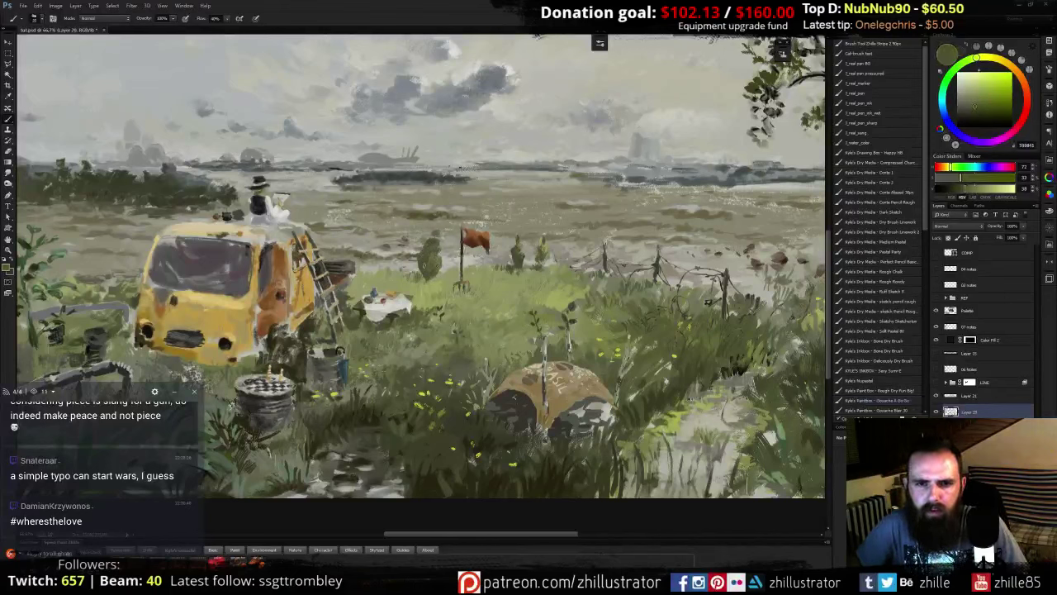
{"action": "left_click", "coordinate": [430, 251], "text": "alt"}
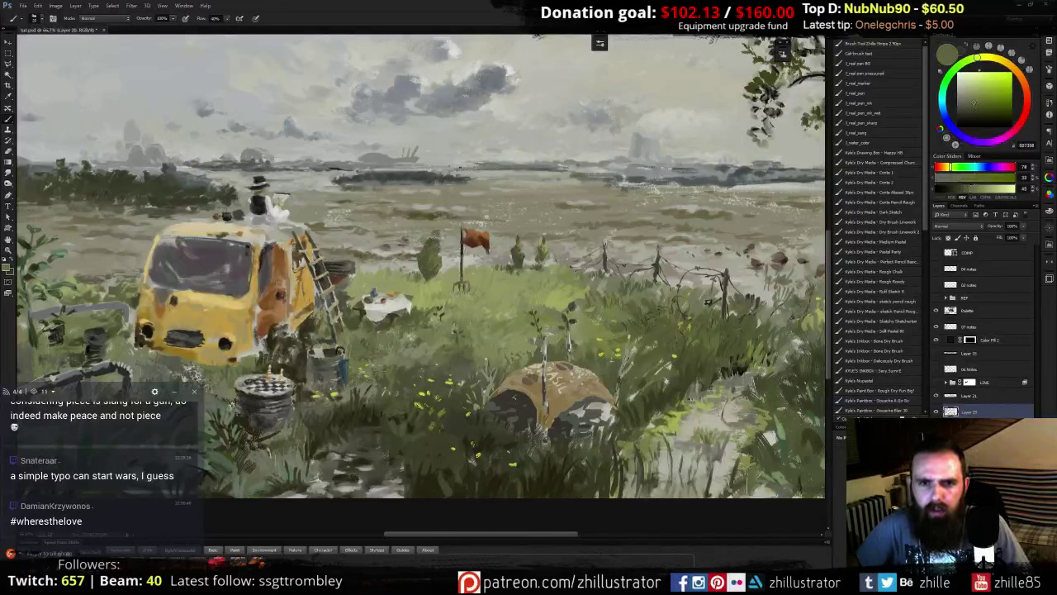
{"action": "left_click", "coordinate": [436, 232], "text": "alt"}
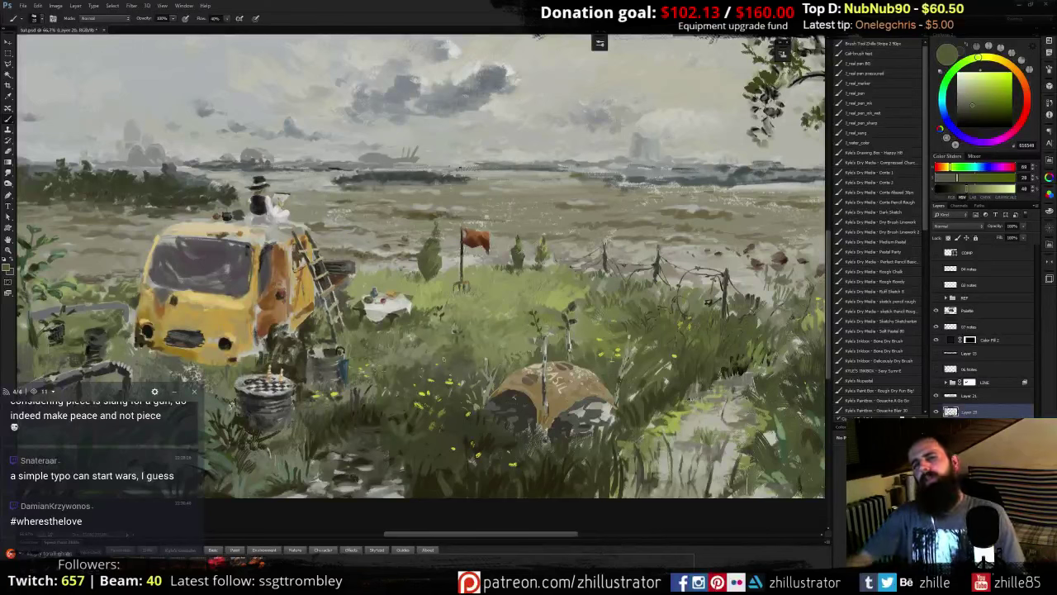
{"action": "left_click", "coordinate": [466, 257], "text": "alt"}
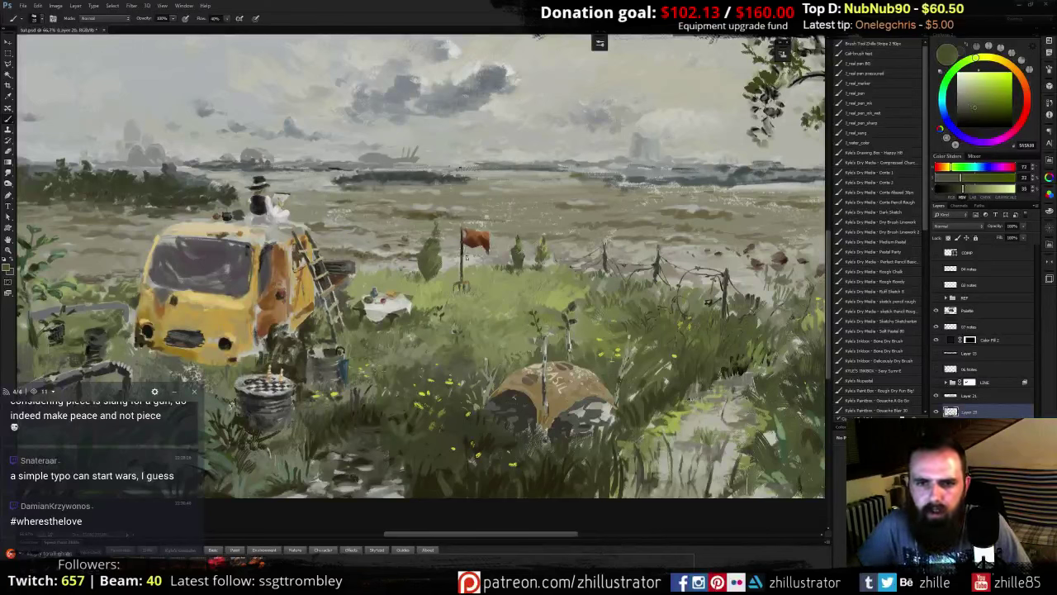
{"action": "left_click_drag", "start_coordinate": [434, 276], "coordinate": [433, 278]}
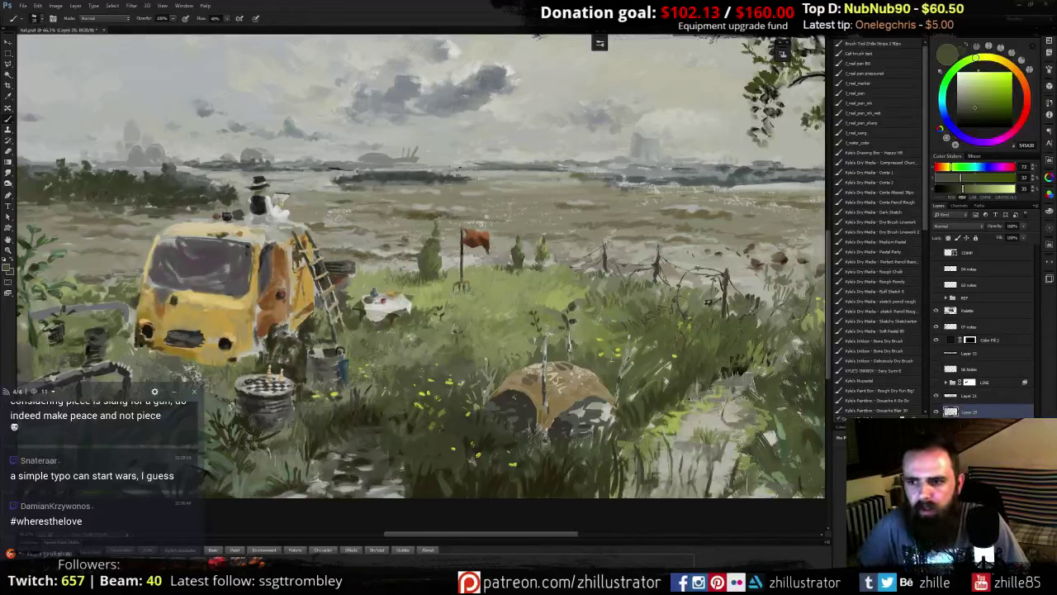
- Compare the painting with the current layer hidden and shown
{"action": "left_click", "coordinate": [936, 410]}
{"action": "left_click", "coordinate": [937, 411]}
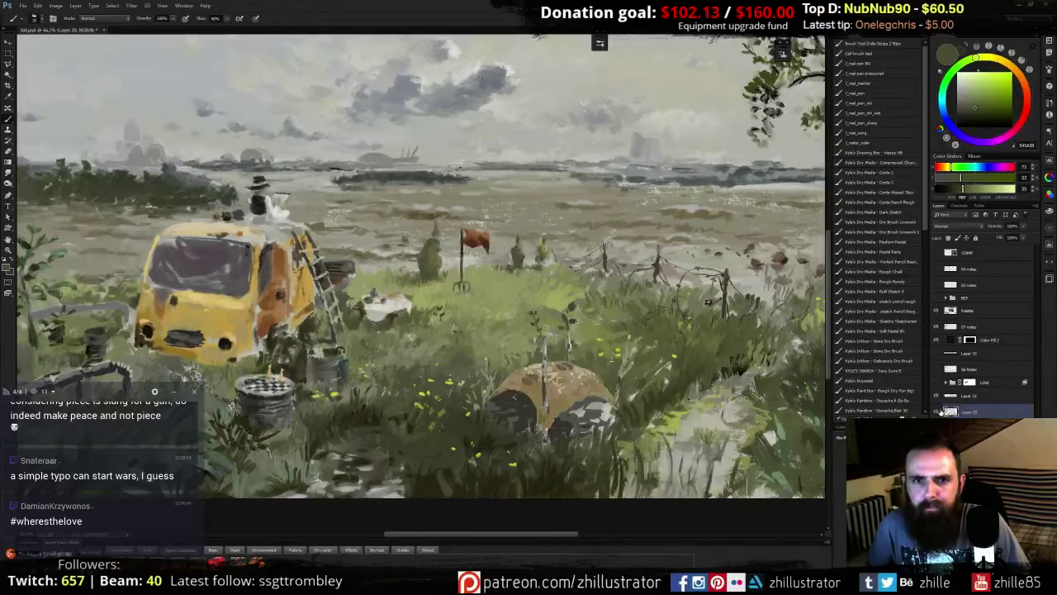
{"action": "left_click", "coordinate": [937, 411]}
{"action": "left_click", "coordinate": [937, 412]}
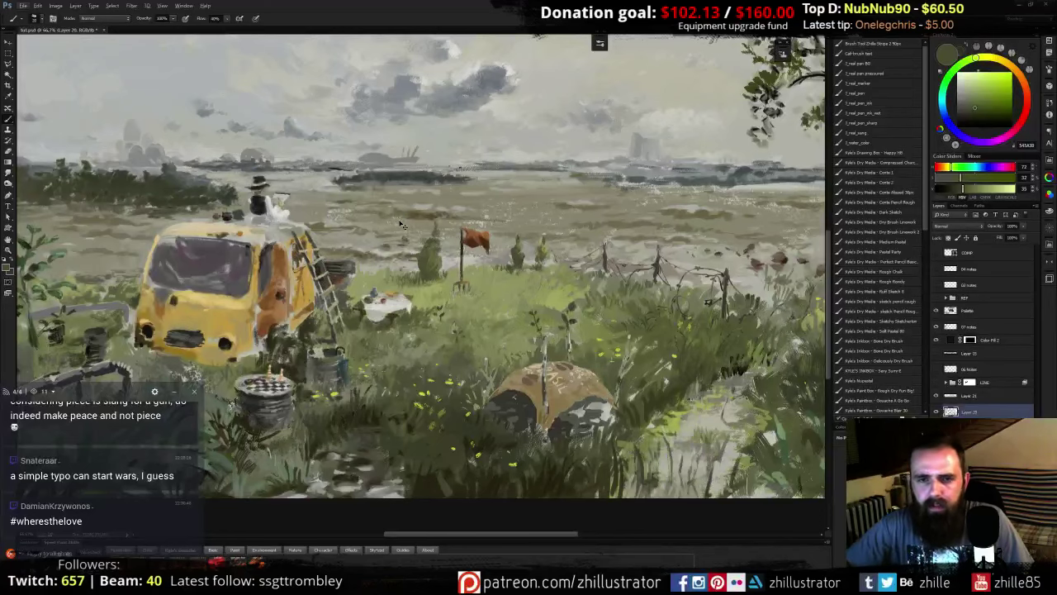
- Paint darker green foliage along the upper left edge of the bush by the flag, breaking its outline with sampled background colors
{"action": "key", "text": "ctrl+plus"}
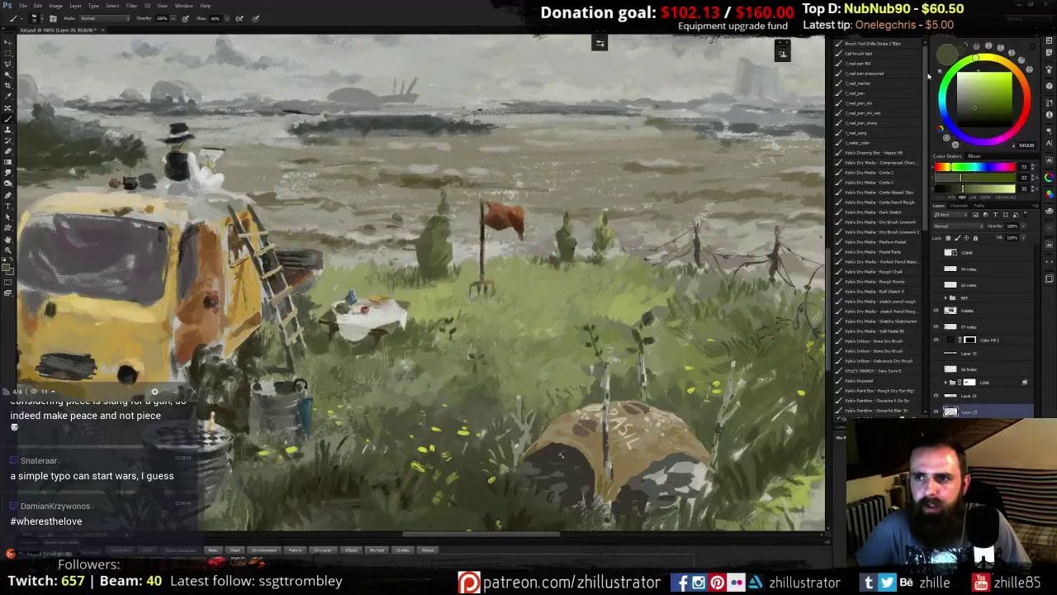
{"action": "left_click", "coordinate": [978, 109]}
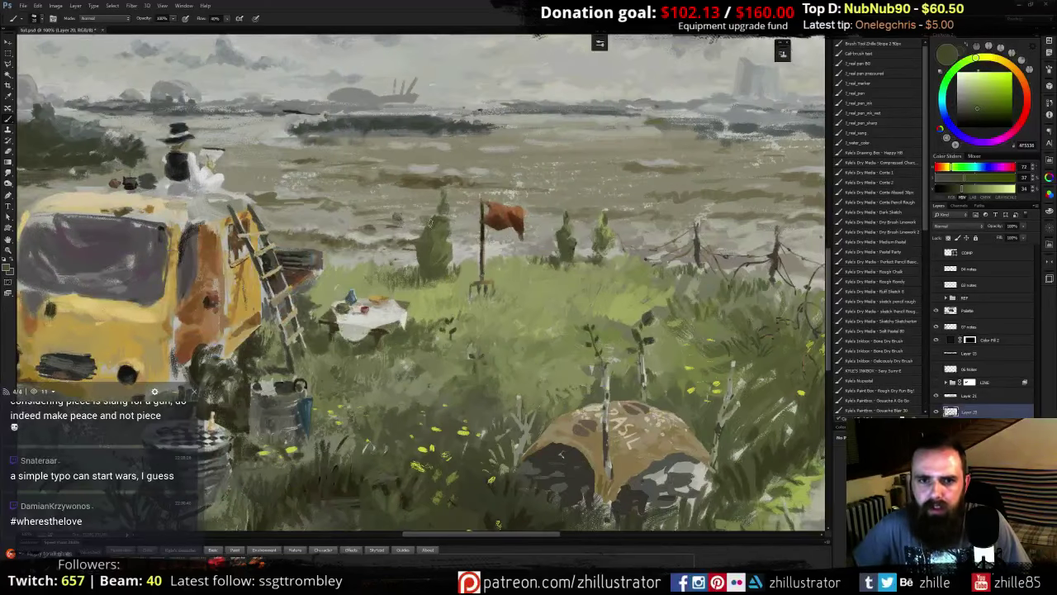
{"action": "mouse_move", "coordinate": [430, 213]}
{"action": "left_mouse_down"}
{"action": "mouse_move", "coordinate": [433, 203]}
{"action": "mouse_move", "coordinate": [422, 236]}
{"action": "left_mouse_up"}
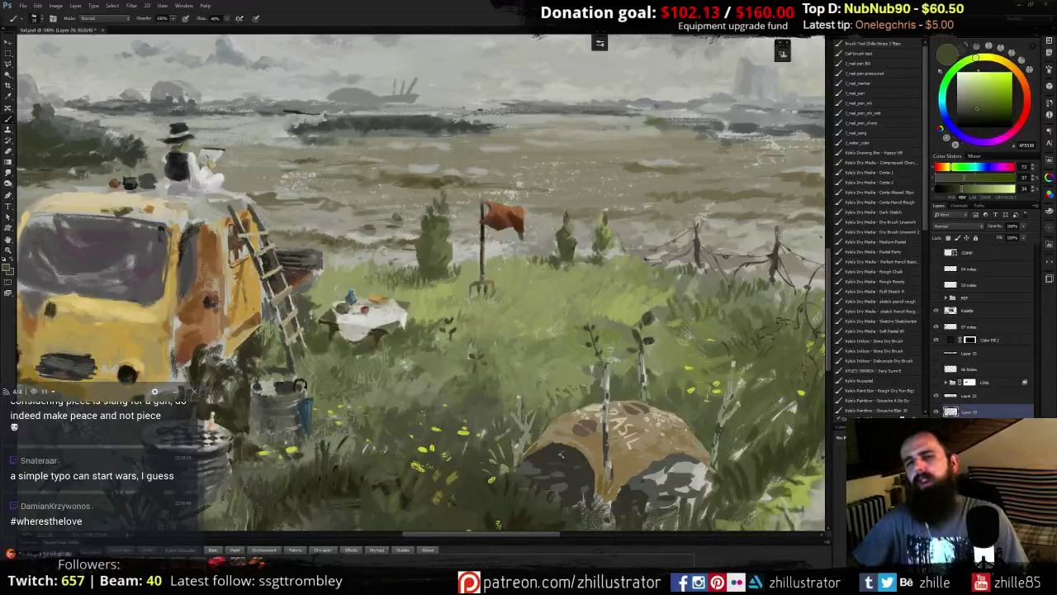
{"action": "left_click", "coordinate": [451, 228], "text": "alt"}
{"action": "left_click", "coordinate": [560, 453], "text": "alt"}
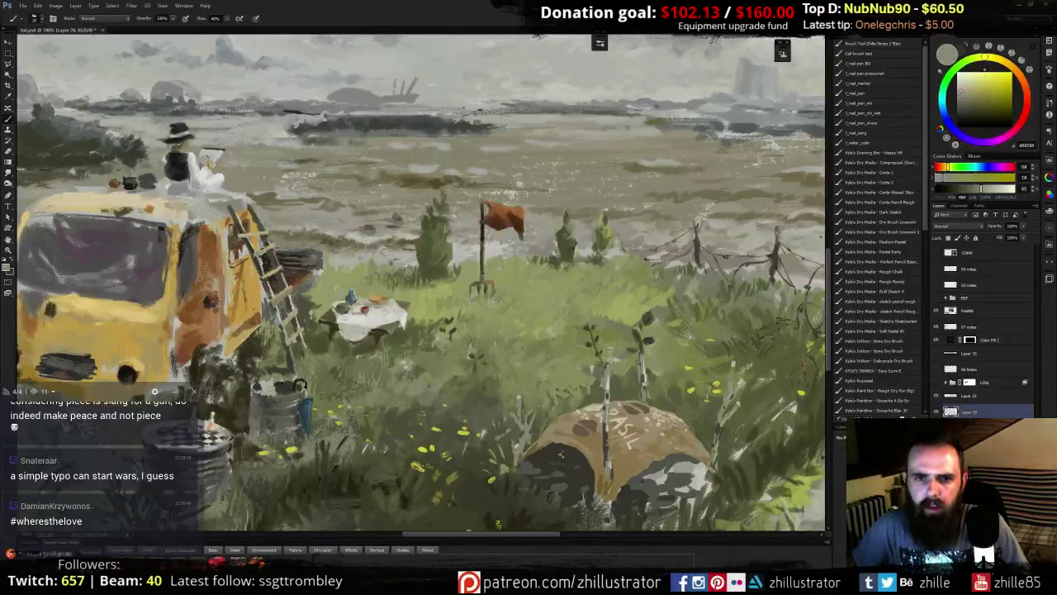
{"action": "left_click", "coordinate": [416, 219], "text": "alt"}
{"action": "left_click_drag", "start_coordinate": [423, 222], "coordinate": [425, 228]}
{"action": "left_click", "coordinate": [428, 224], "text": "alt"}
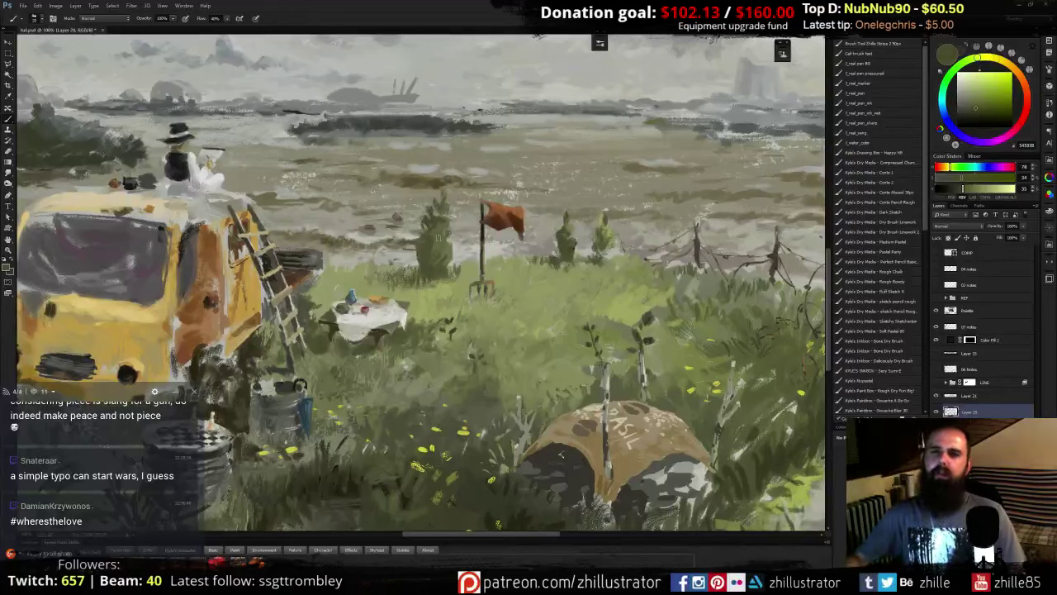
- Refine the lower left side of the bush by the flag with sampled greens and pale background grey
{"action": "left_click", "coordinate": [413, 256], "text": "alt"}
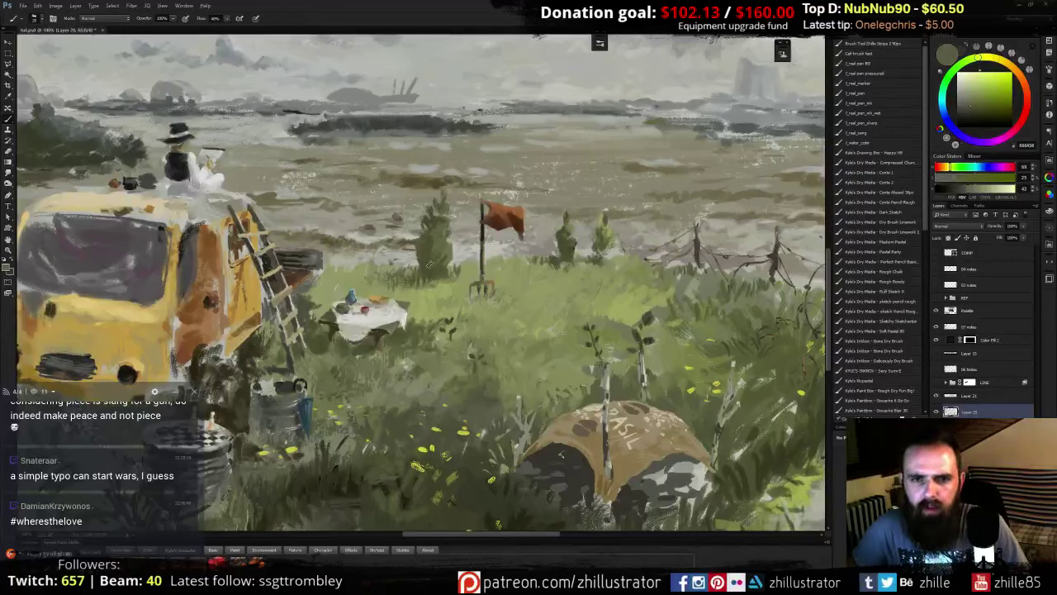
{"action": "left_click", "coordinate": [417, 254], "text": "alt"}
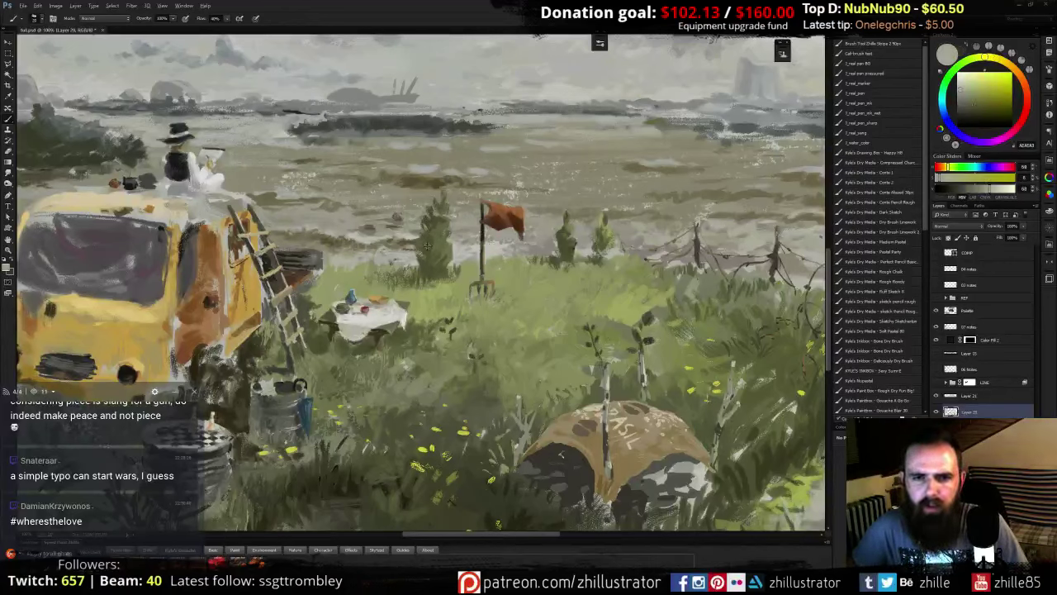
{"action": "left_click", "coordinate": [423, 249], "text": "alt"}
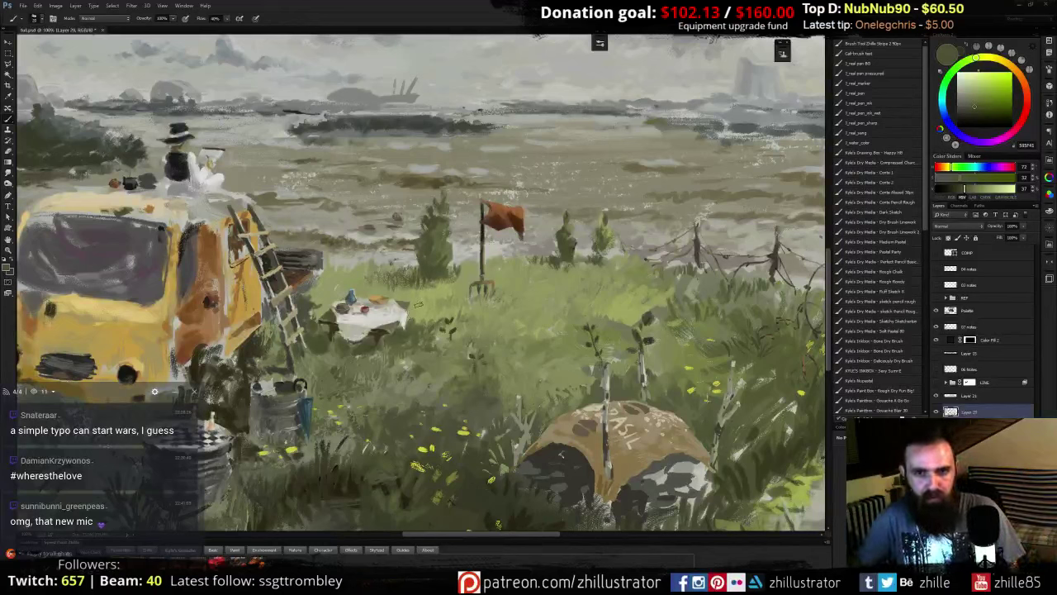
{"action": "key", "text": "m"}
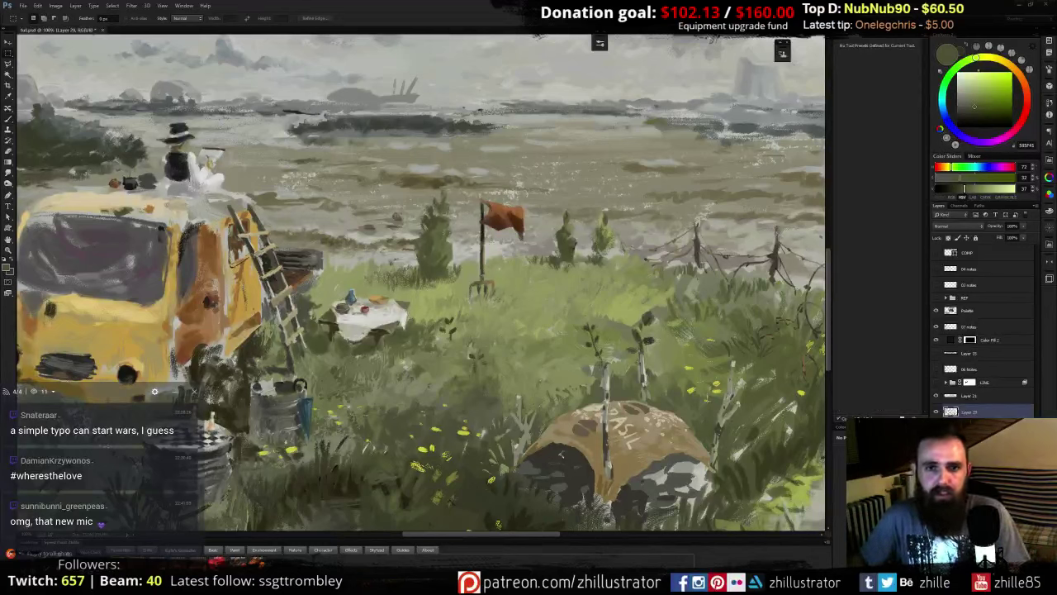
{"action": "key", "text": "b"}
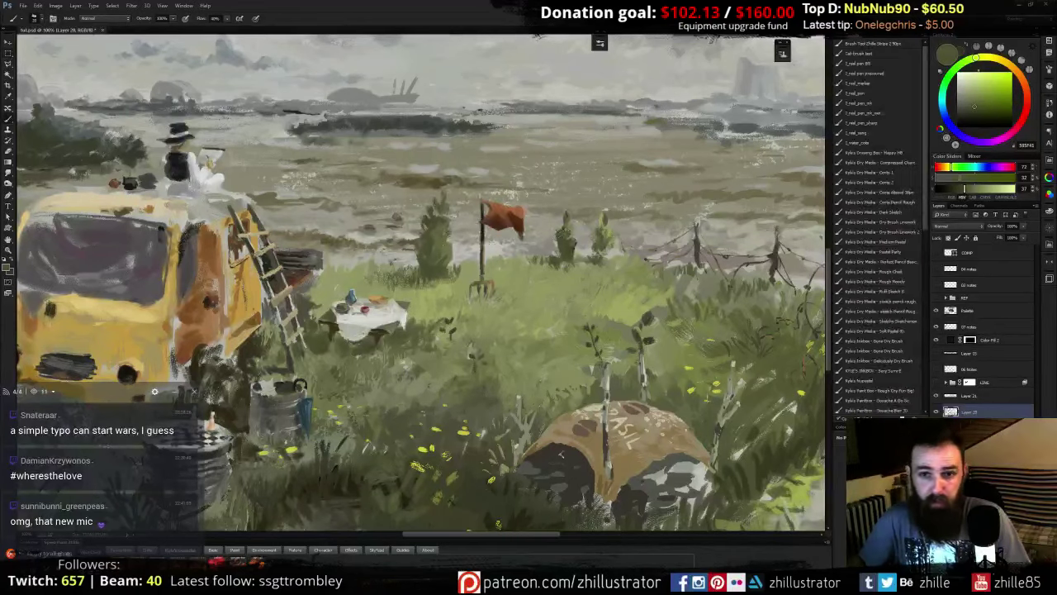
- Add lighter green foliage to the crown of the bush by the flag, sampling from the small bush behind and its own tones
{"action": "left_click", "coordinate": [606, 228], "text": "alt"}
{"action": "left_click", "coordinate": [540, 188], "text": "alt"}
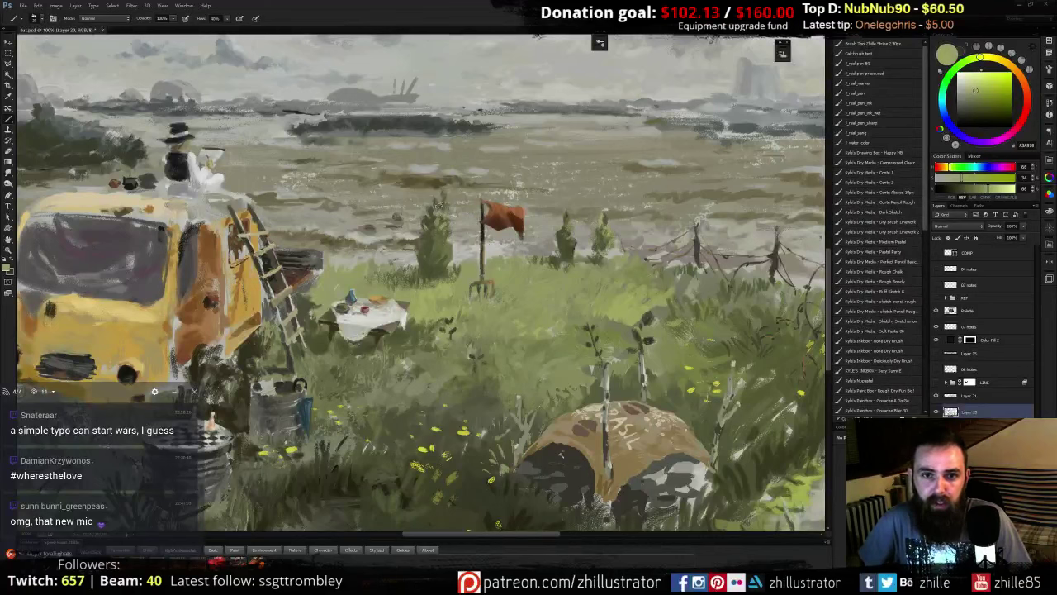
{"action": "left_click", "coordinate": [436, 221], "text": "alt"}
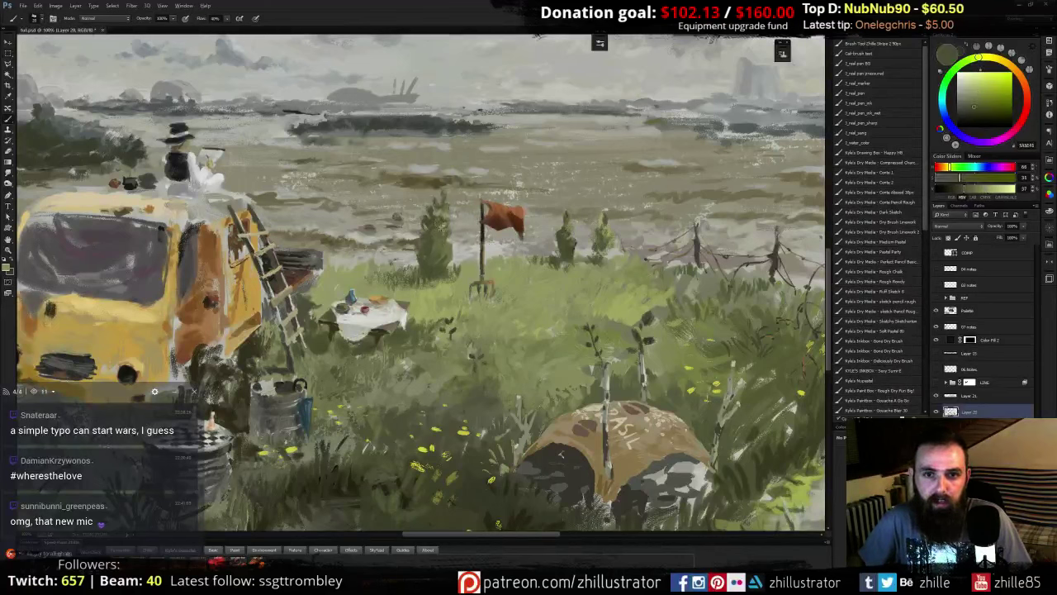
{"action": "left_click", "coordinate": [441, 227], "text": "alt"}
{"action": "left_click", "coordinate": [442, 228], "text": "alt"}
{"action": "left_click", "coordinate": [442, 209], "text": "alt"}
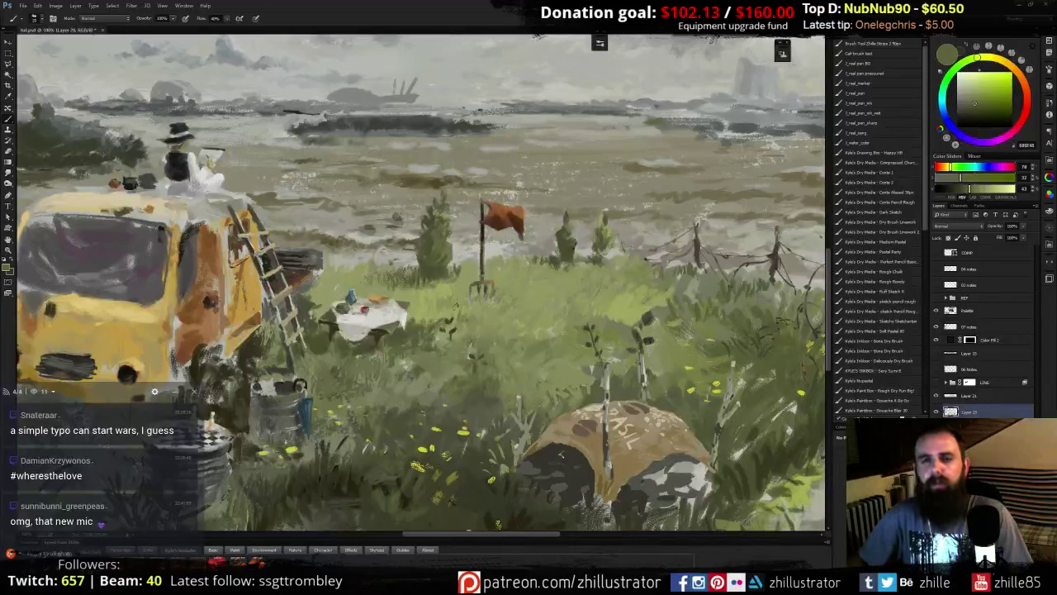
- Rework the right side of the bush by the flag with sampled mid greens and background grey to loosen its edge
{"action": "left_click", "coordinate": [416, 254], "text": "alt"}
{"action": "left_click", "coordinate": [455, 242], "text": "alt"}
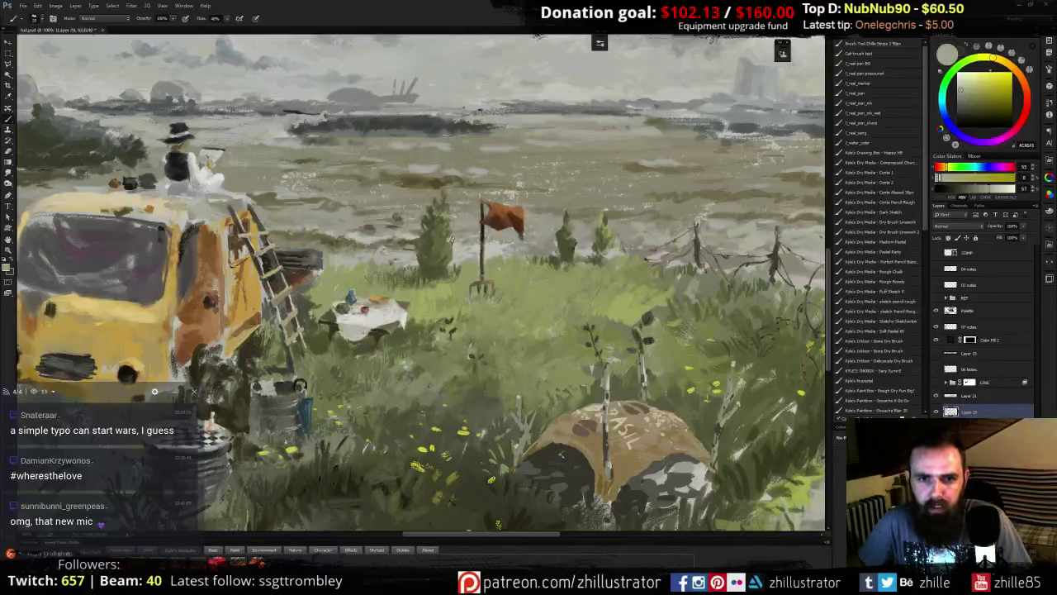
{"action": "left_click", "coordinate": [451, 247], "text": "alt"}
{"action": "left_click", "coordinate": [453, 251], "text": "alt"}
{"action": "left_click", "coordinate": [452, 243], "text": "alt"}
{"action": "left_click", "coordinate": [450, 243], "text": "alt"}
{"action": "left_click", "coordinate": [451, 252], "text": "alt"}
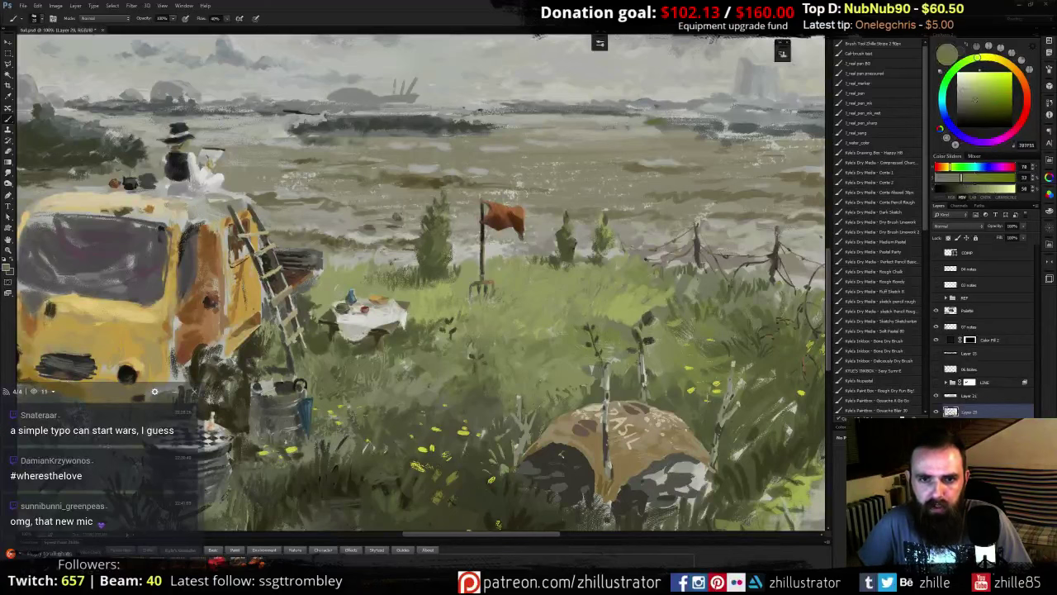
{"action": "left_click", "coordinate": [445, 259], "text": "alt"}
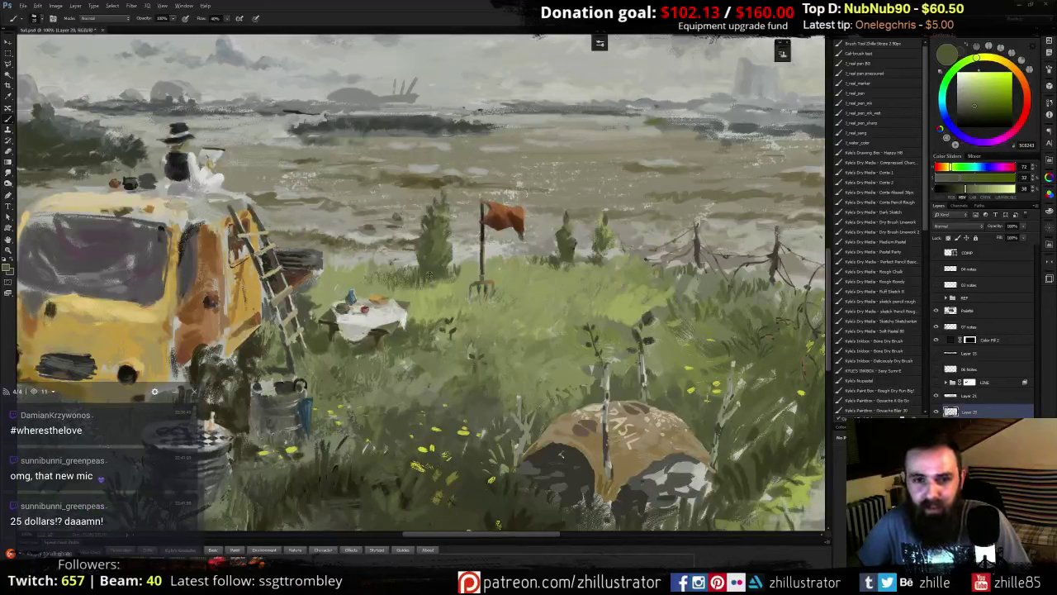
- Darken the base of the bush by the flag with deeper, more saturated green and blend it into sampled grass color
{"action": "left_click", "coordinate": [433, 271], "text": "alt"}
{"action": "left_click", "coordinate": [571, 247], "text": "alt"}
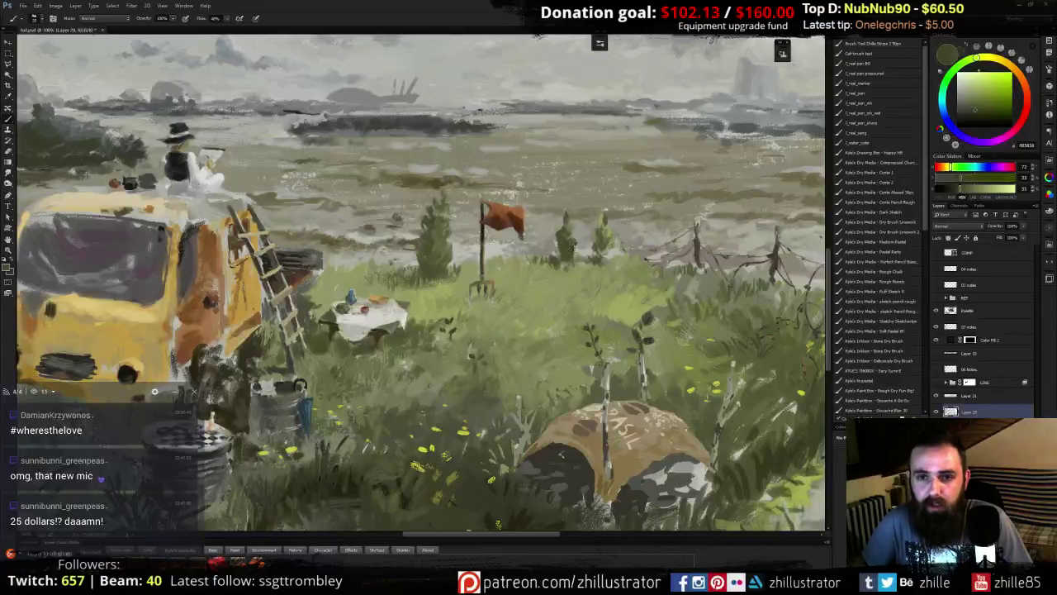
{"action": "left_click", "coordinate": [566, 246], "text": "alt"}
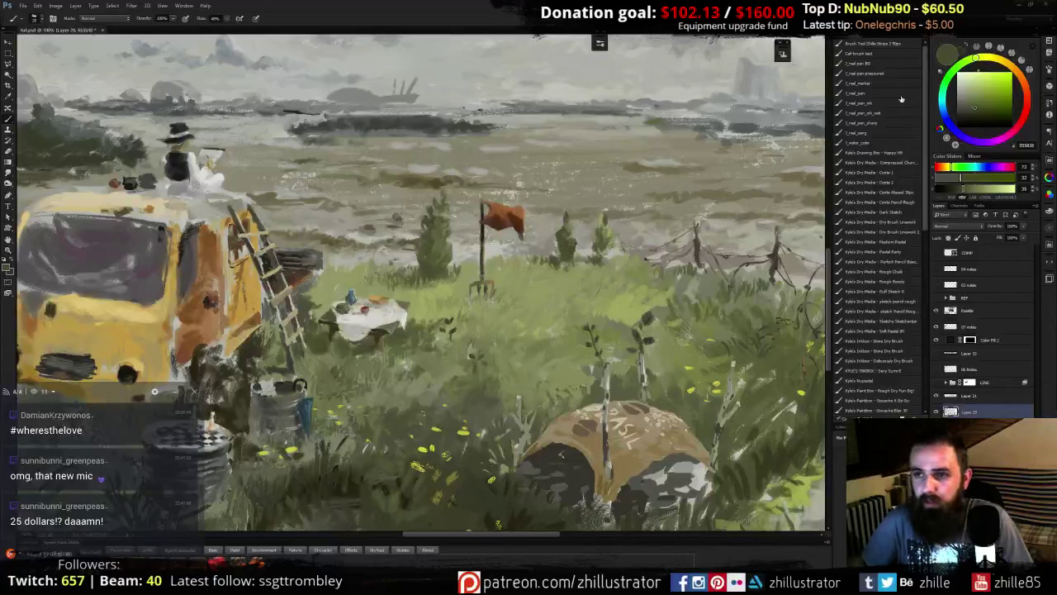
{"action": "left_click", "coordinate": [978, 108]}
{"action": "mouse_move", "coordinate": [425, 269]}
{"action": "left_mouse_down"}
{"action": "mouse_move", "coordinate": [438, 255]}
{"action": "mouse_move", "coordinate": [431, 271]}
{"action": "left_mouse_up"}
{"action": "left_click", "coordinate": [982, 112]}
{"action": "left_click_drag", "start_coordinate": [981, 113], "coordinate": [981, 110]}
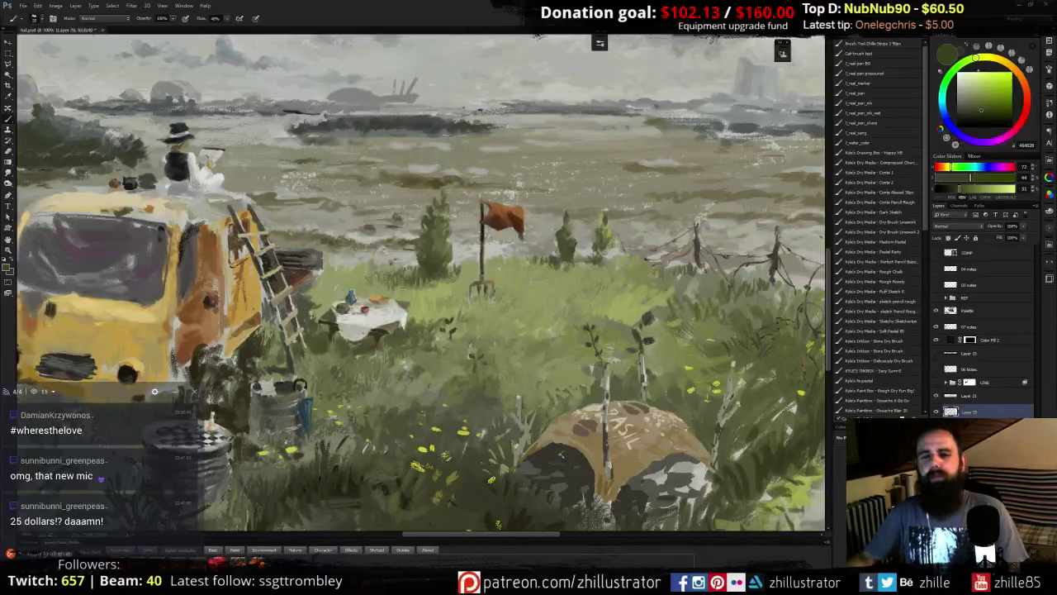
{"action": "left_click", "coordinate": [452, 281], "text": "alt"}
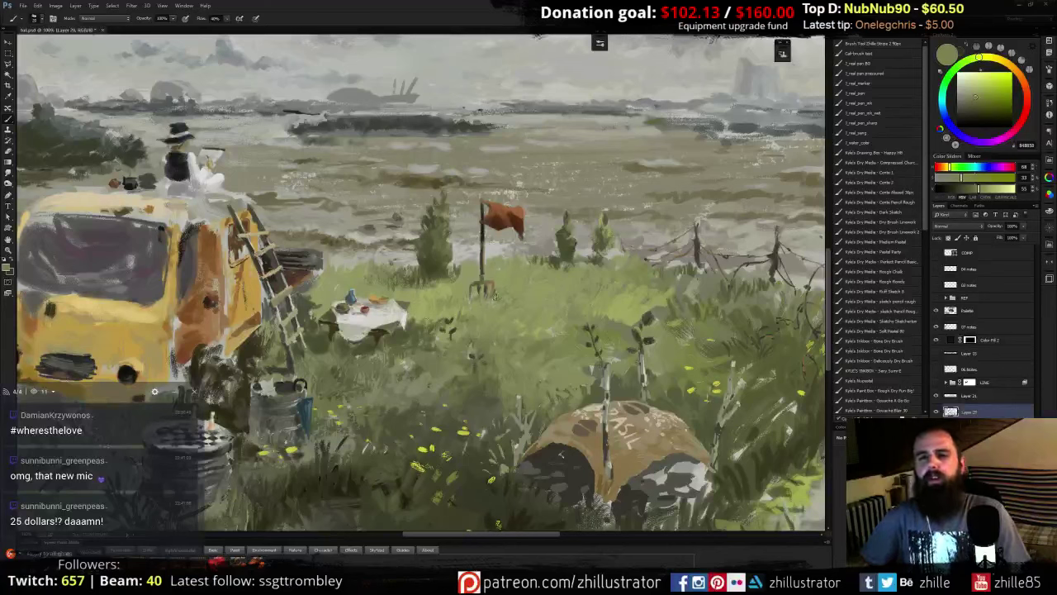
- Block in a small shrub on the meadow's far edge behind the picnic table in sampled dark green
{"action": "left_click", "coordinate": [556, 261], "text": "alt"}
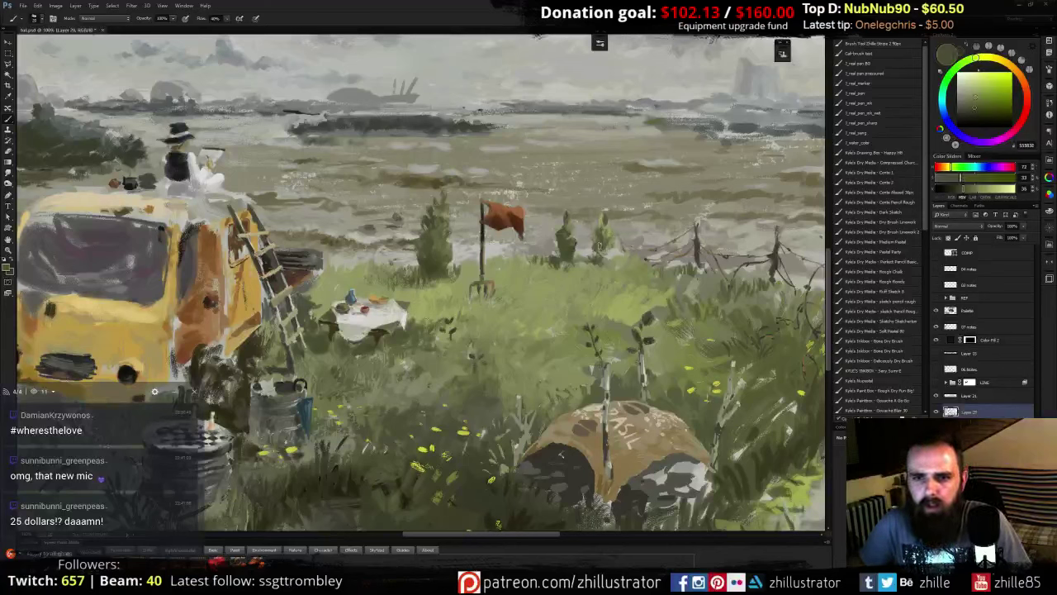
{"action": "left_click", "coordinate": [401, 294], "text": "alt"}
{"action": "mouse_move", "coordinate": [379, 283]}
{"action": "left_mouse_down"}
{"action": "mouse_move", "coordinate": [372, 251]}
{"action": "mouse_move", "coordinate": [375, 274]}
{"action": "left_mouse_up"}
{"action": "left_click", "coordinate": [383, 285], "text": "alt"}
{"action": "left_click", "coordinate": [392, 261], "text": "alt"}
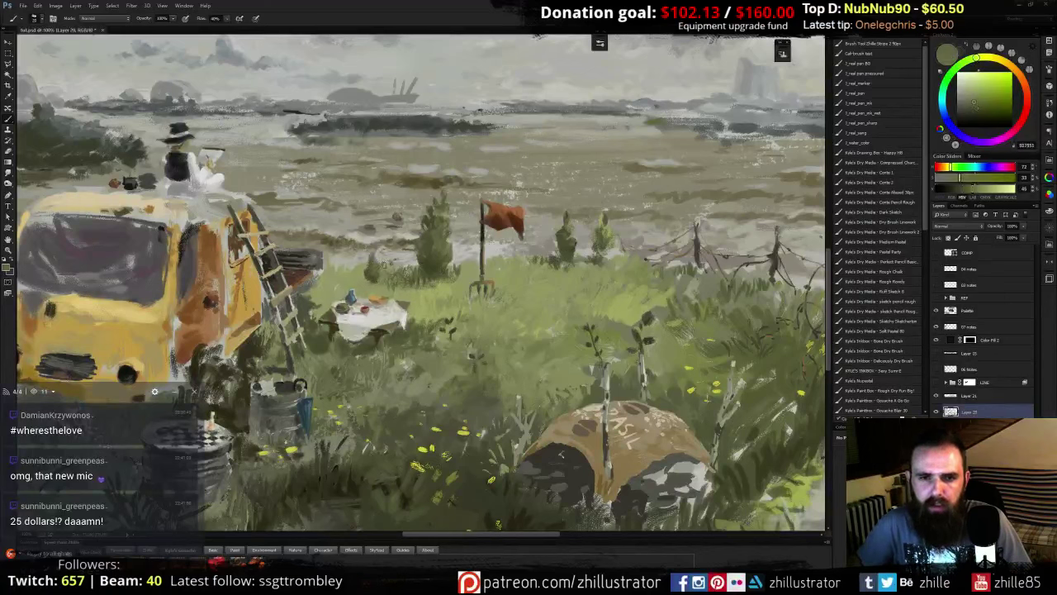
- Blend the small shrub behind the picnic table into the meadow edge with sampled grass and muted greens
{"action": "left_click", "coordinate": [404, 285], "text": "alt"}
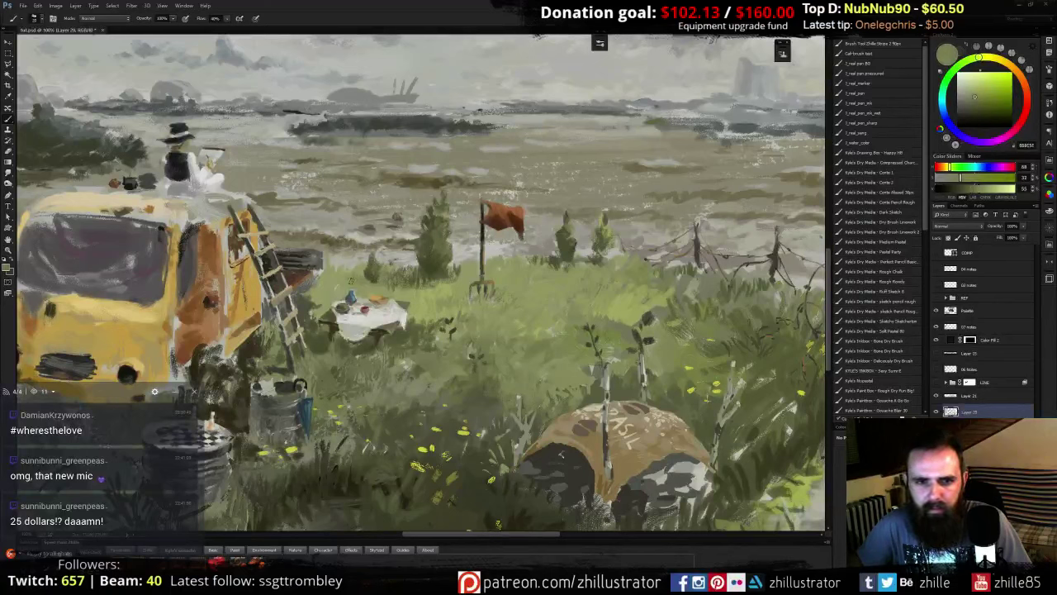
{"action": "left_click", "coordinate": [360, 278], "text": "alt"}
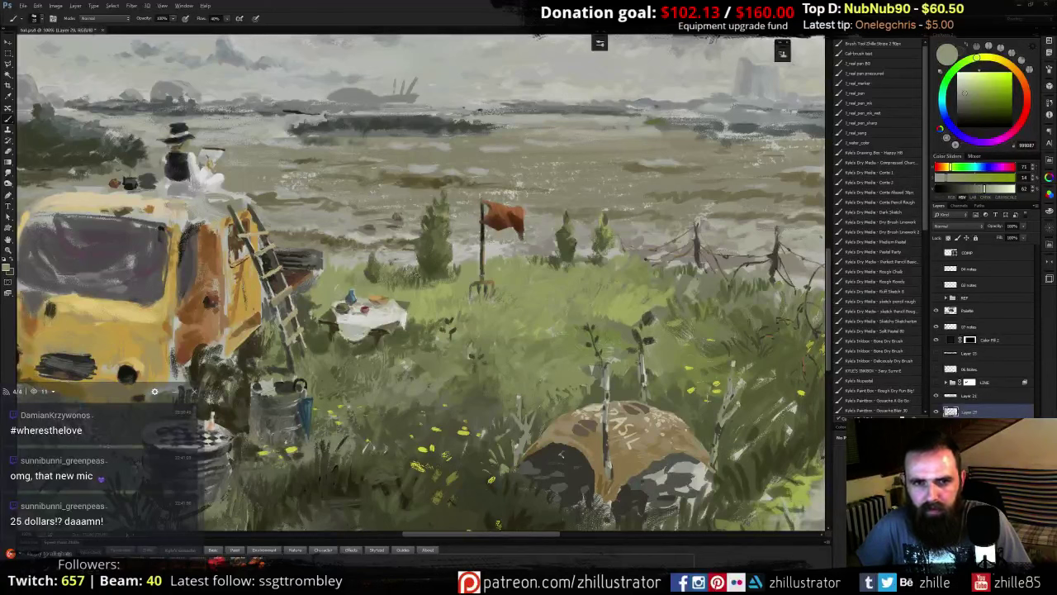
{"action": "left_click", "coordinate": [358, 281], "text": "alt"}
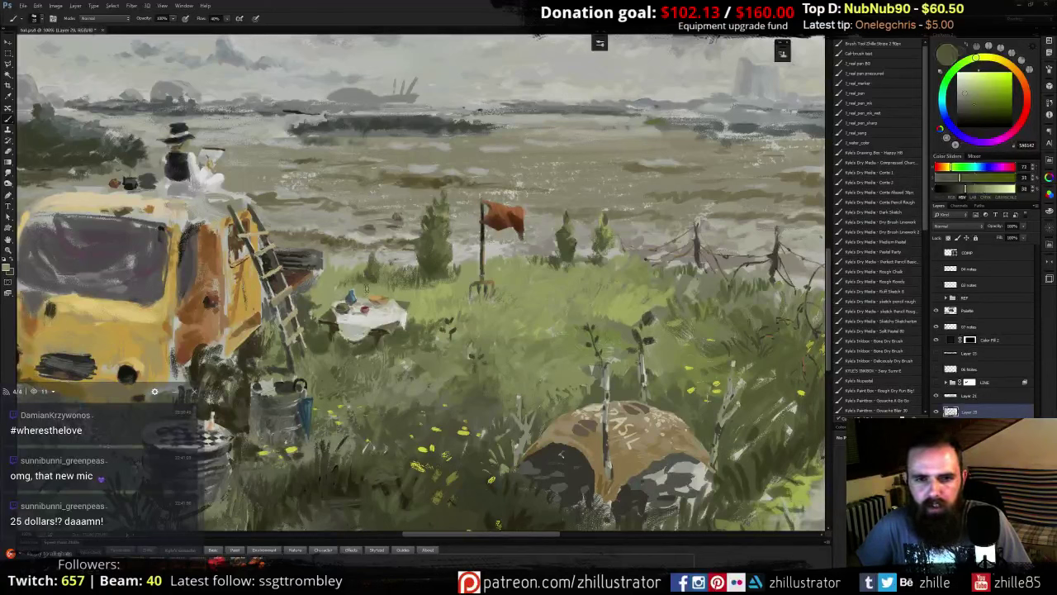
{"action": "left_click", "coordinate": [367, 286], "text": "alt"}
{"action": "left_click", "coordinate": [370, 285], "text": "alt"}
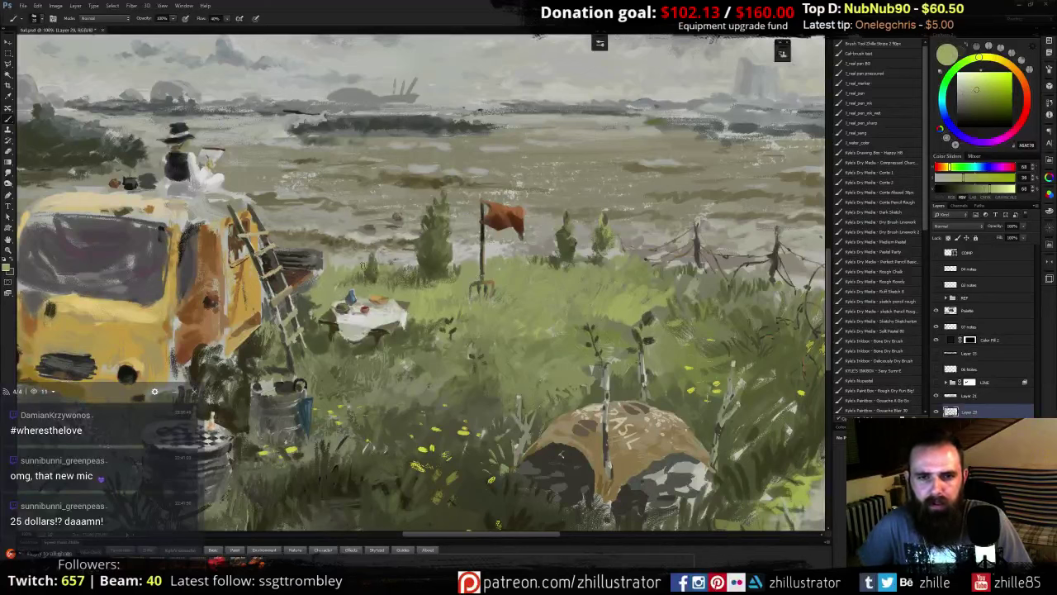
{"action": "left_click", "coordinate": [405, 271], "text": "alt"}
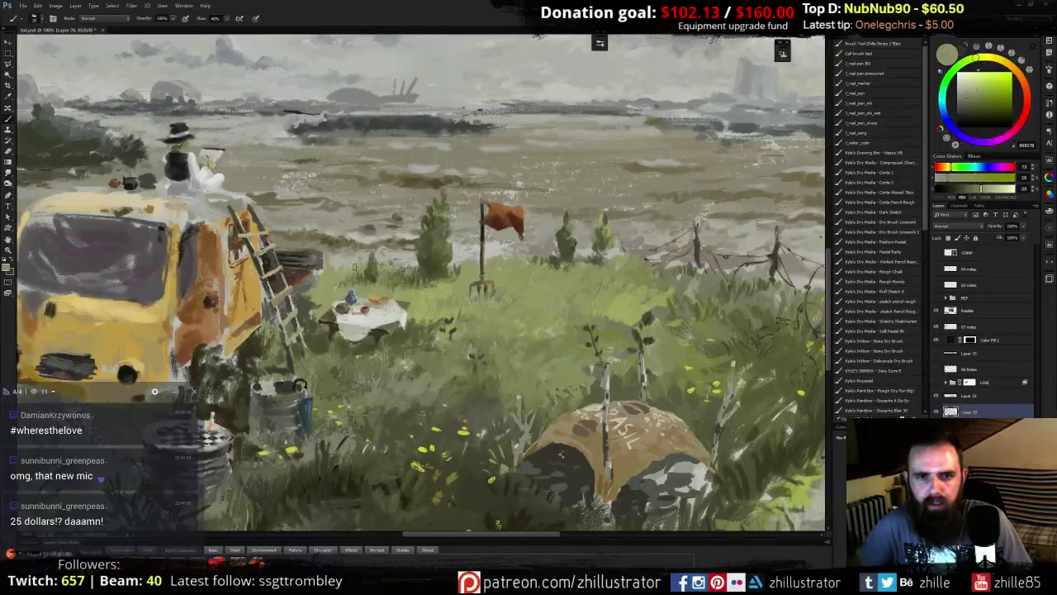
{"action": "left_click", "coordinate": [335, 268], "text": "alt"}
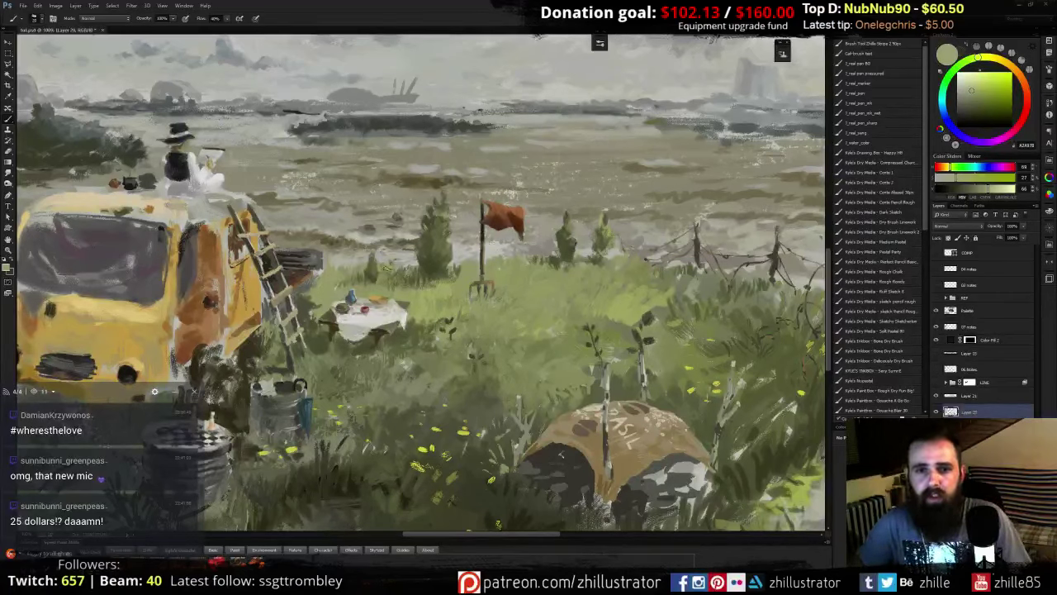
- Detail the foliage of the small shrub behind the picnic table with light and dark greens sampled from it and the neighbouring bushes
{"action": "left_click", "coordinate": [386, 268], "text": "alt"}
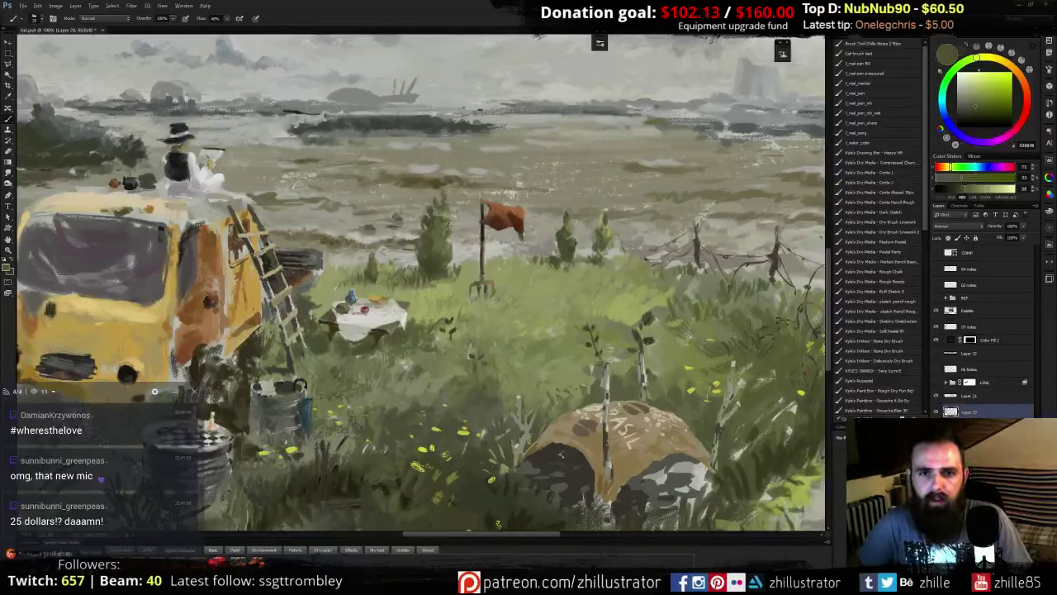
{"action": "left_click", "coordinate": [602, 222], "text": "alt"}
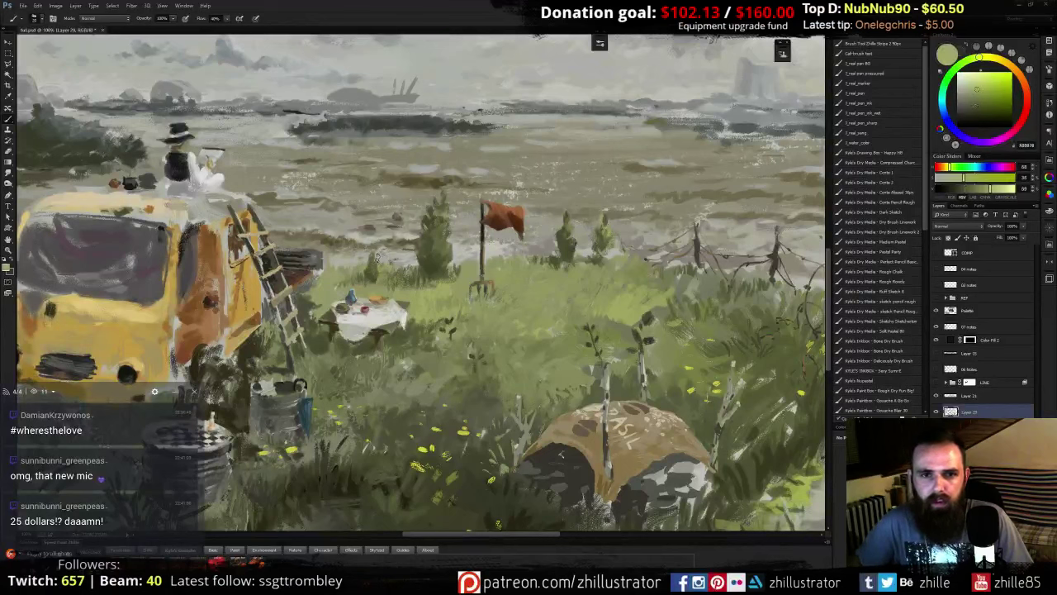
{"action": "left_click", "coordinate": [538, 237], "text": "alt"}
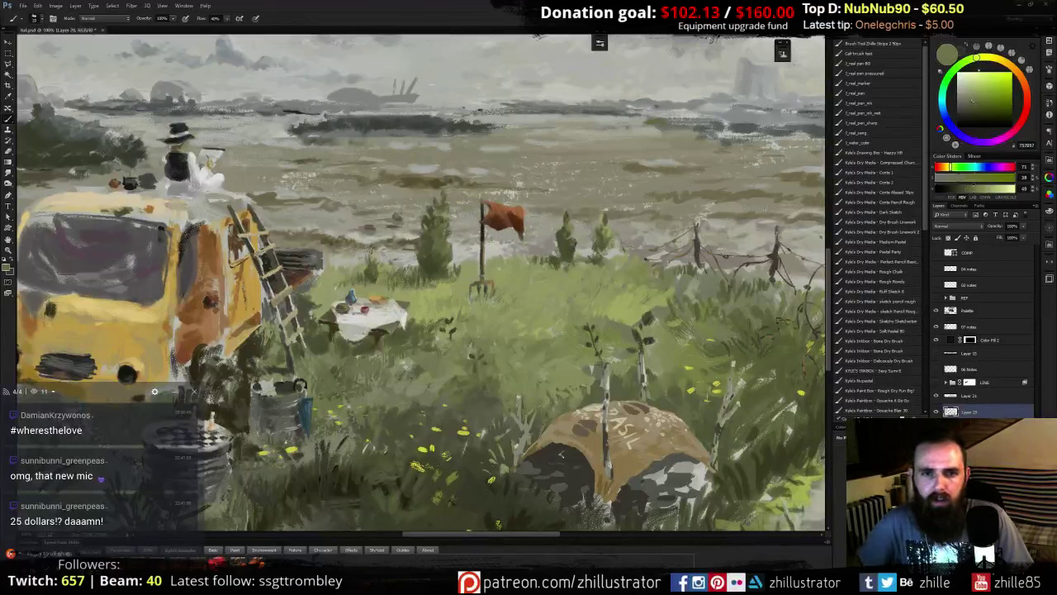
{"action": "left_click", "coordinate": [374, 252], "text": "alt"}
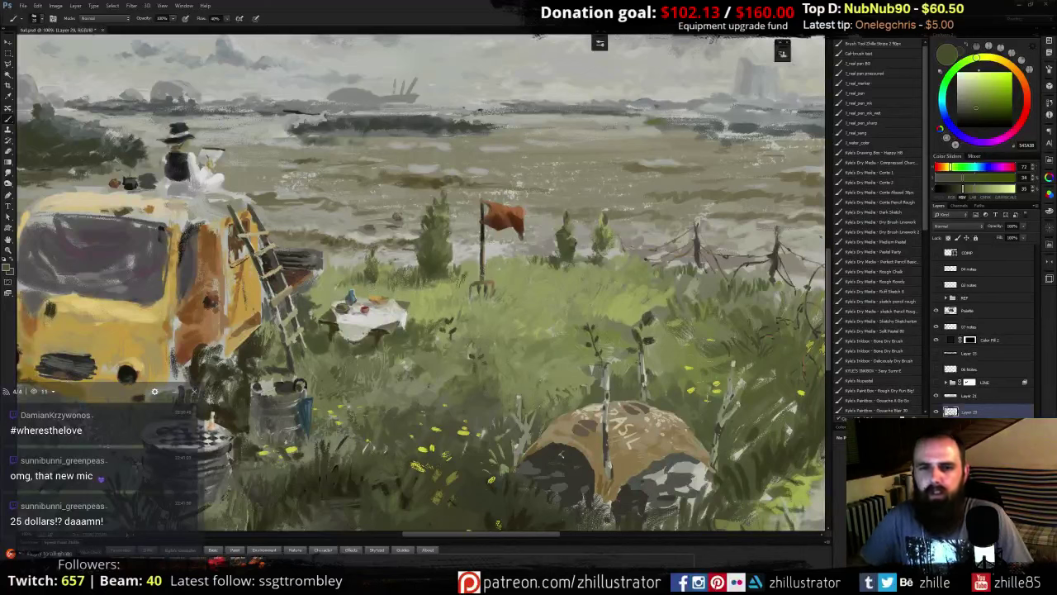
{"action": "left_click", "coordinate": [565, 265], "text": "alt"}
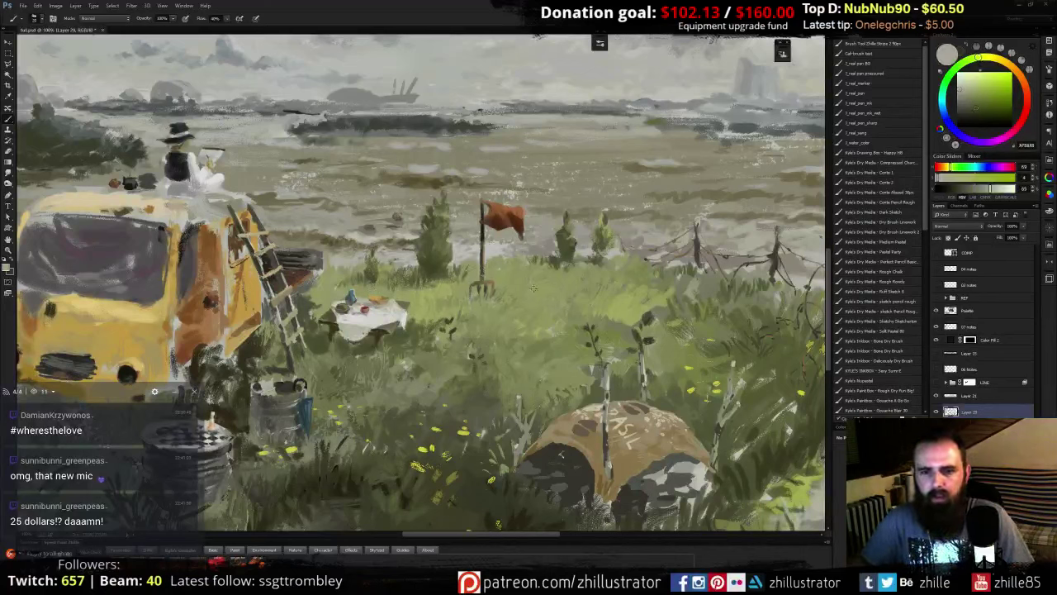
- Paint grass strokes around the pitchfork base of the flag and the area before it in sampled dark and light greens
{"action": "left_click", "coordinate": [537, 301], "text": "alt"}
{"action": "left_click", "coordinate": [453, 295], "text": "alt"}
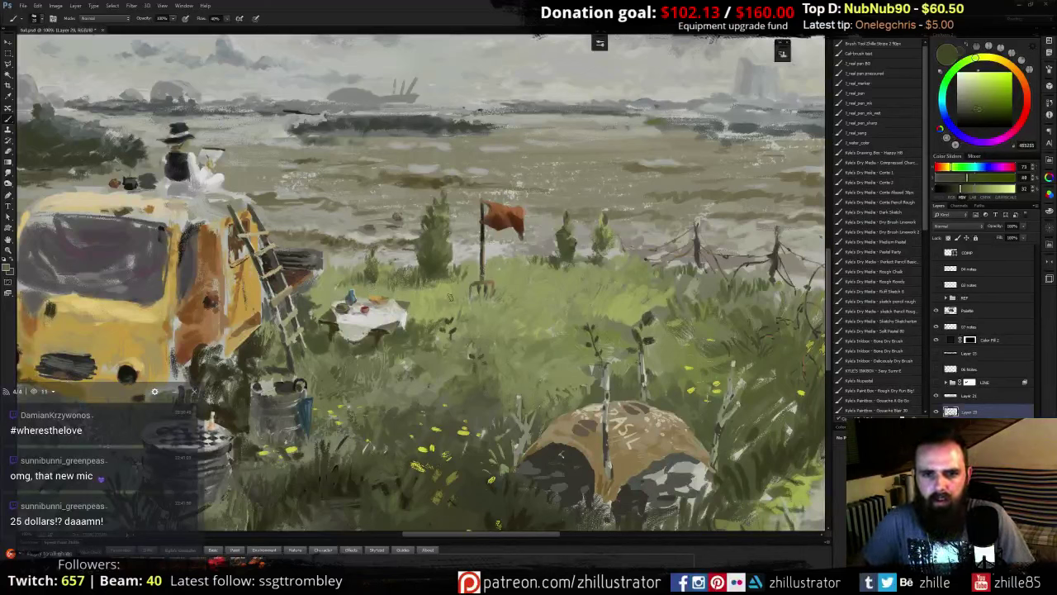
{"action": "left_click", "coordinate": [452, 298], "text": "alt"}
{"action": "left_click_drag", "start_coordinate": [467, 291], "coordinate": [465, 299]}
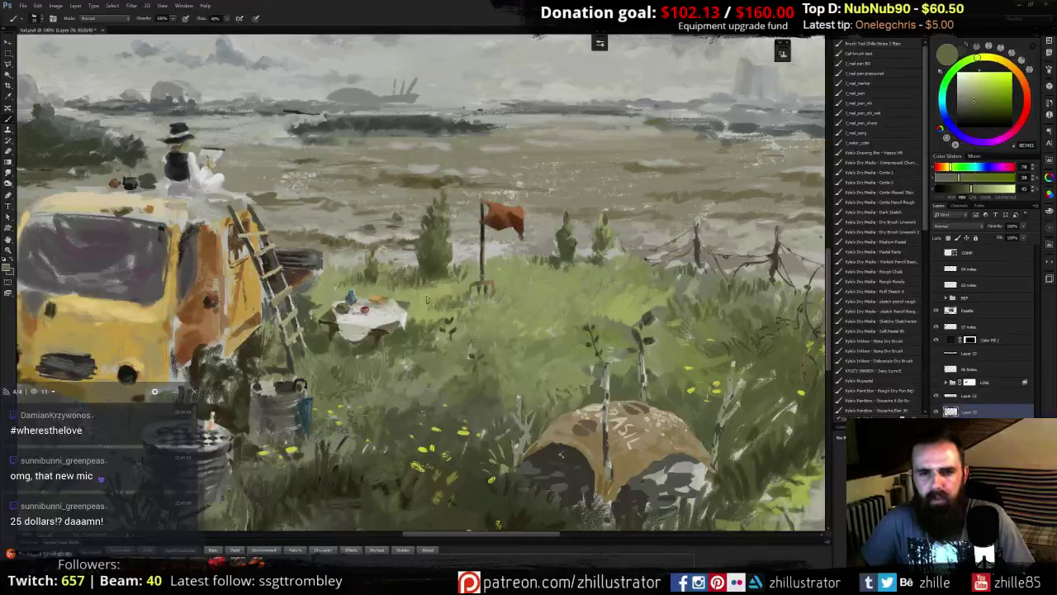
{"action": "left_click", "coordinate": [442, 299], "text": "alt"}
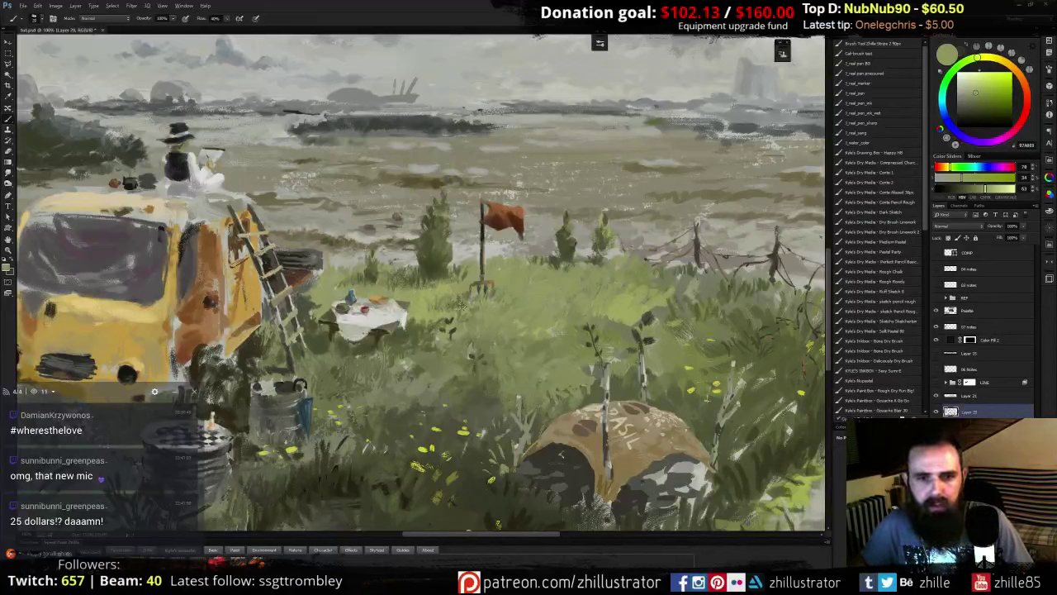
{"action": "left_click", "coordinate": [465, 311], "text": "alt"}
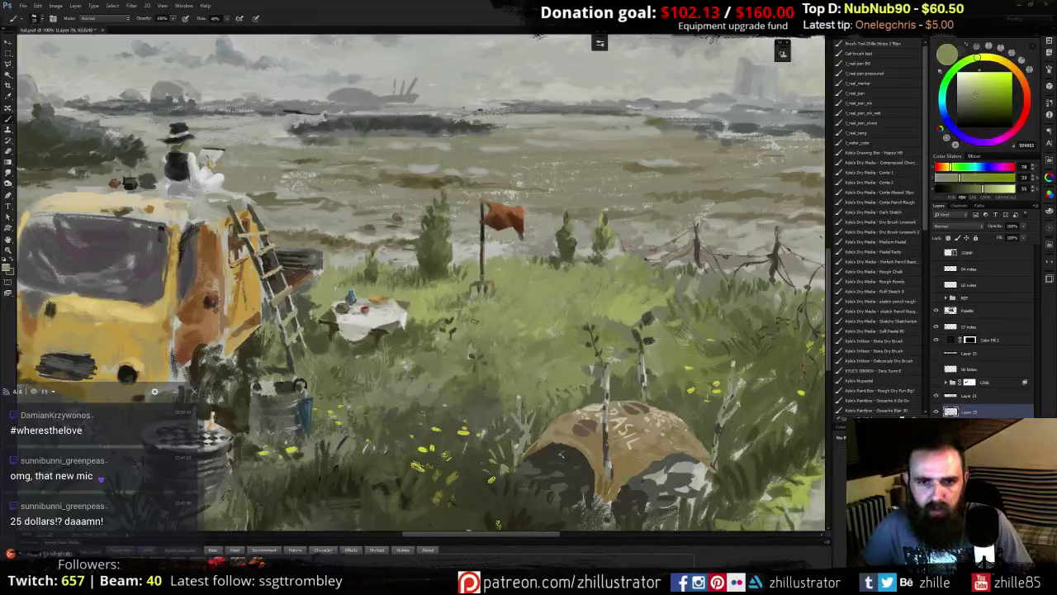
{"action": "left_click", "coordinate": [465, 310], "text": "alt"}
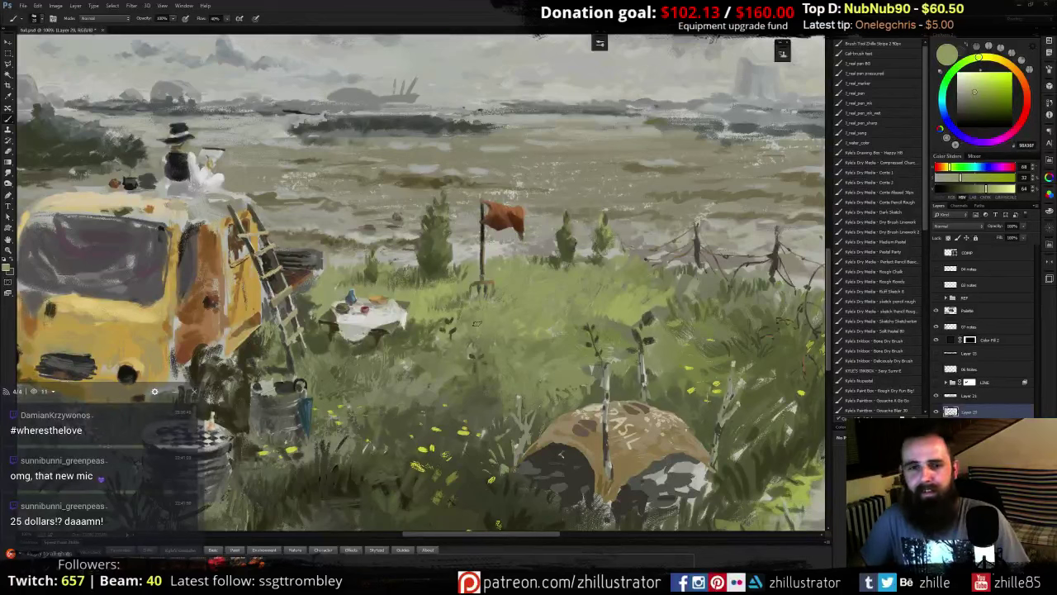
{"action": "left_click", "coordinate": [474, 309], "text": "alt"}
{"action": "left_click", "coordinate": [521, 325], "text": "alt"}
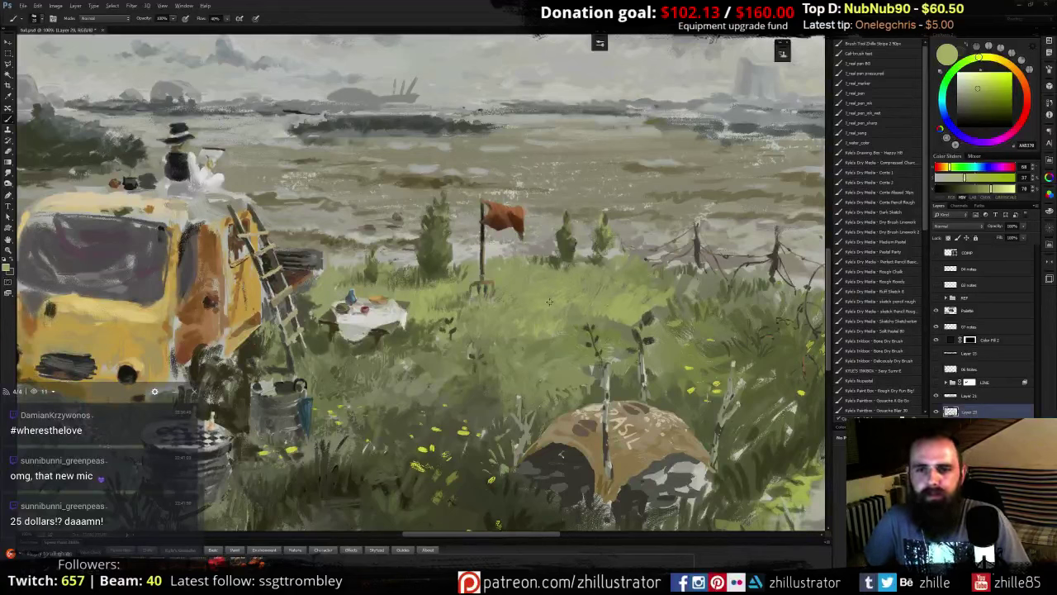
- Blend the sunlit grass between the flag and the birch saplings with sampled light and mid greens
{"action": "left_click", "coordinate": [621, 307], "text": "alt"}
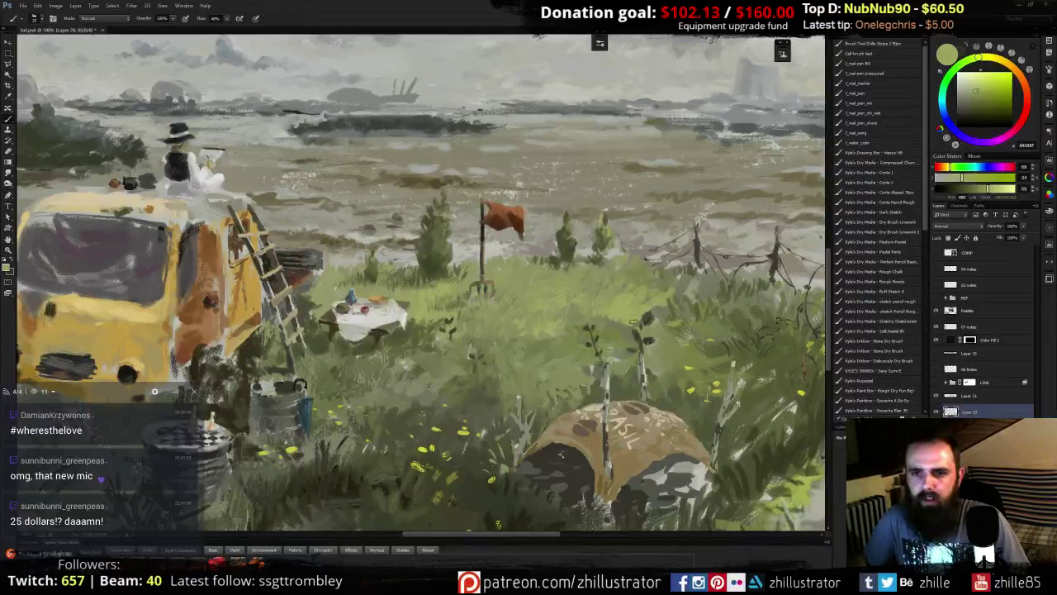
{"action": "left_click", "coordinate": [607, 288], "text": "alt"}
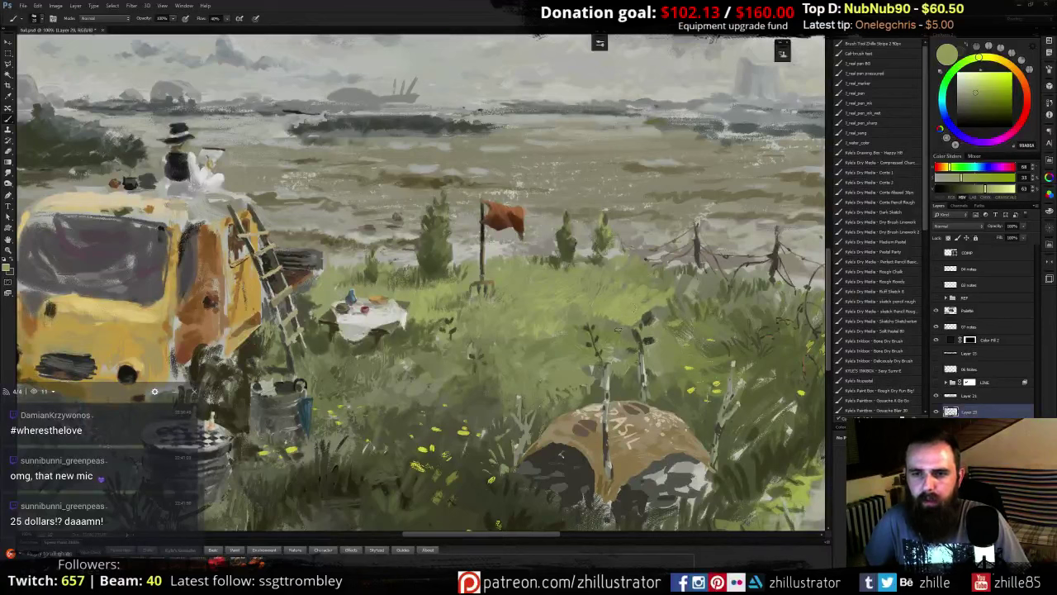
{"action": "left_click", "coordinate": [615, 322], "text": "alt"}
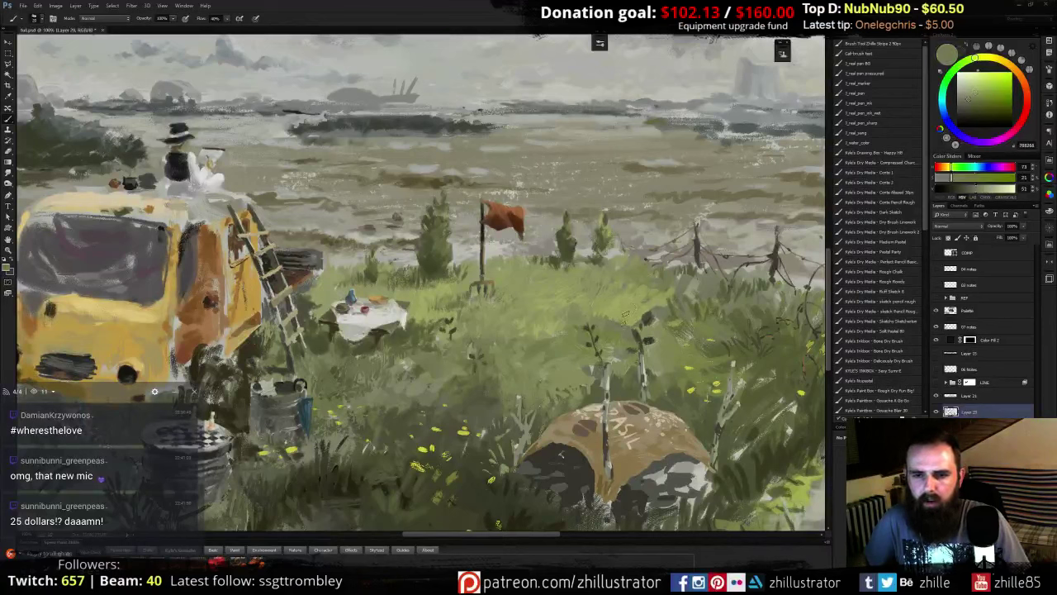
{"action": "left_click", "coordinate": [575, 350], "text": "alt"}
{"action": "left_click", "coordinate": [579, 334], "text": "alt"}
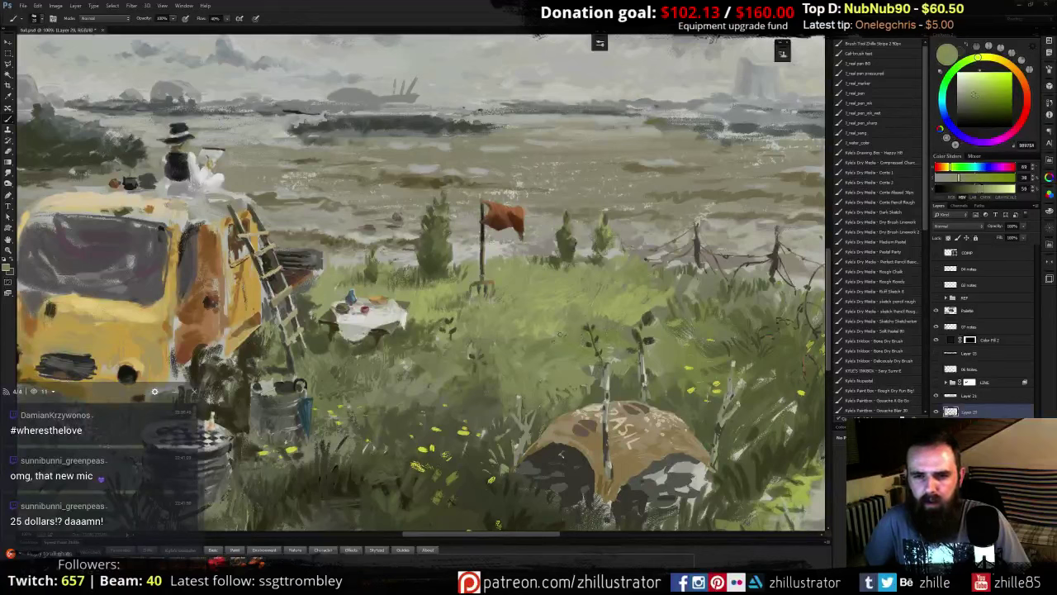
{"action": "left_click", "coordinate": [551, 339], "text": "alt"}
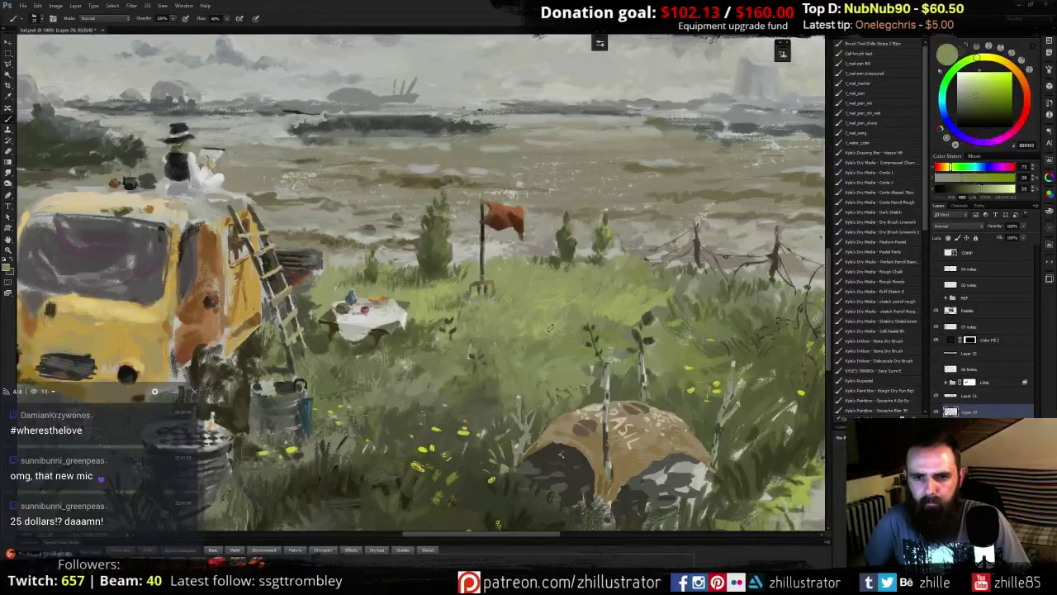
{"action": "left_click", "coordinate": [542, 344], "text": "alt"}
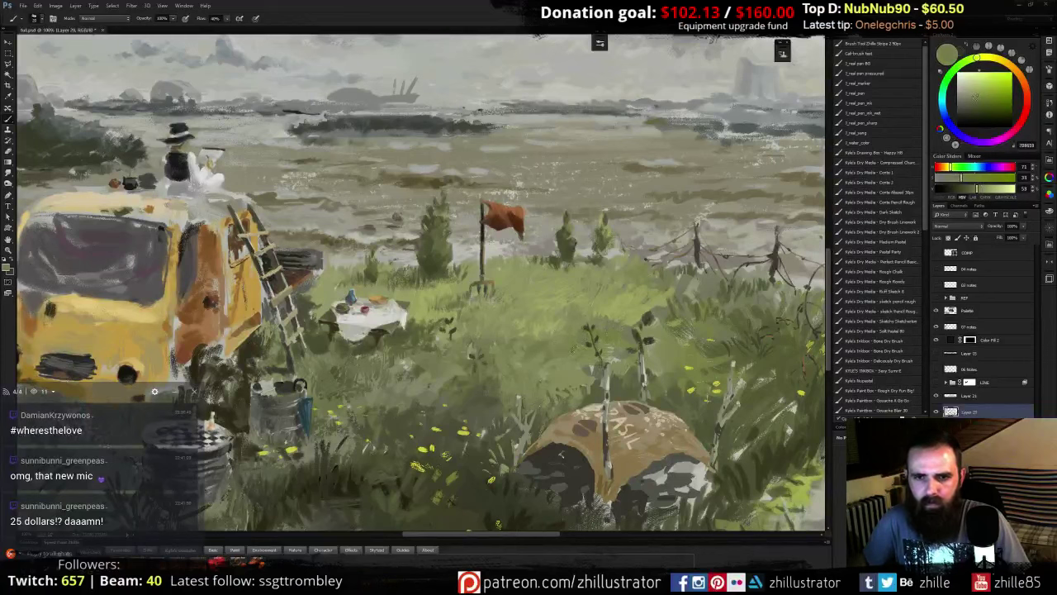
- Soften the shaded grass in the middle of the meadow above the tent with sampled mid and darker greens
{"action": "left_click", "coordinate": [555, 368], "text": "alt"}
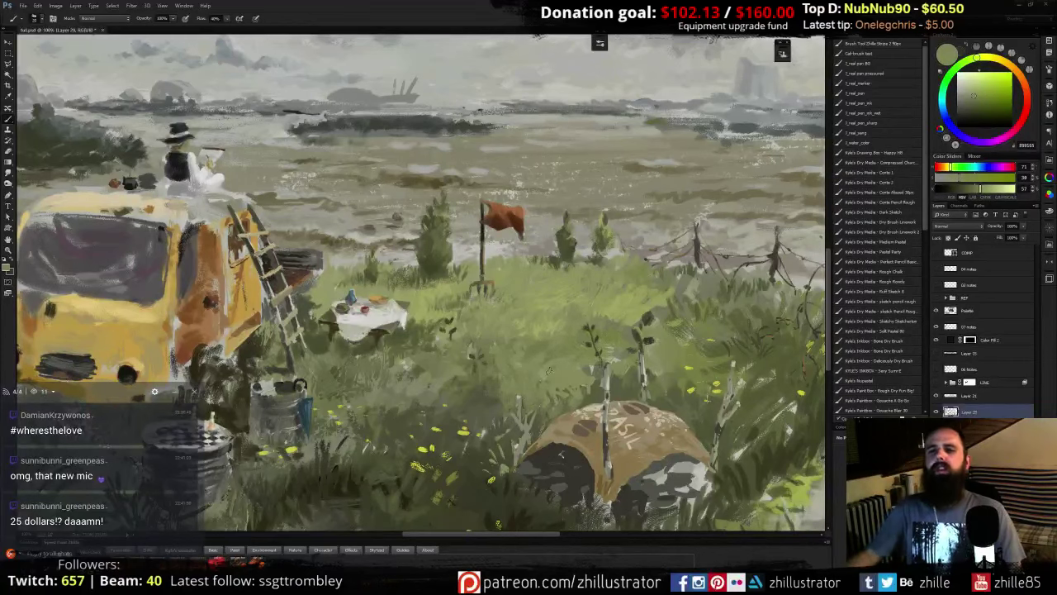
{"action": "left_click", "coordinate": [556, 351], "text": "alt"}
{"action": "left_click", "coordinate": [562, 362], "text": "alt"}
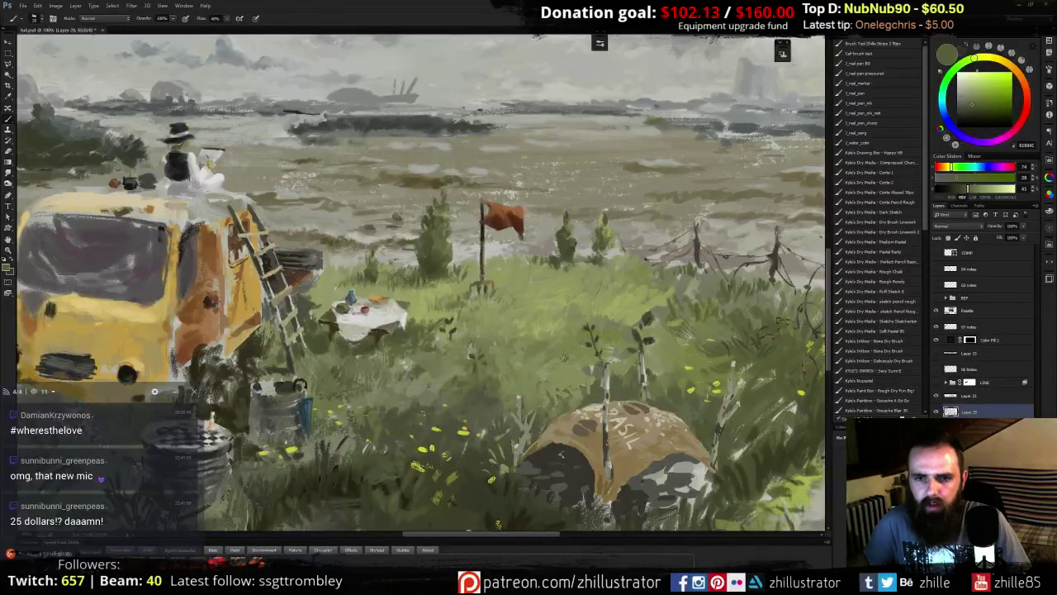
{"action": "left_click", "coordinate": [562, 360], "text": "alt"}
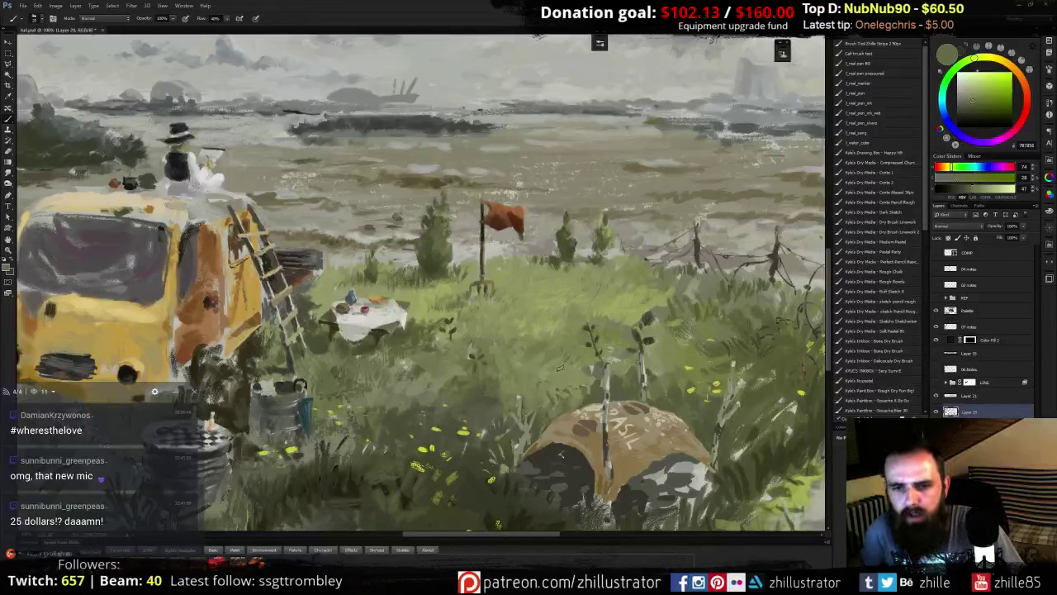
{"action": "left_click", "coordinate": [561, 368], "text": "alt"}
{"action": "left_click", "coordinate": [571, 360], "text": "alt"}
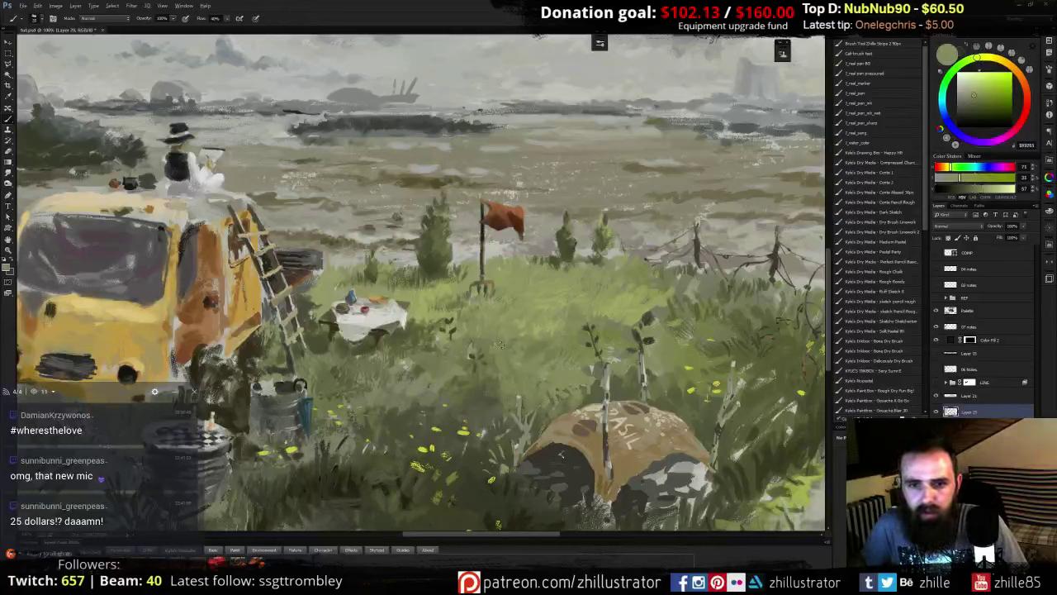
{"action": "left_click", "coordinate": [463, 358], "text": "alt"}
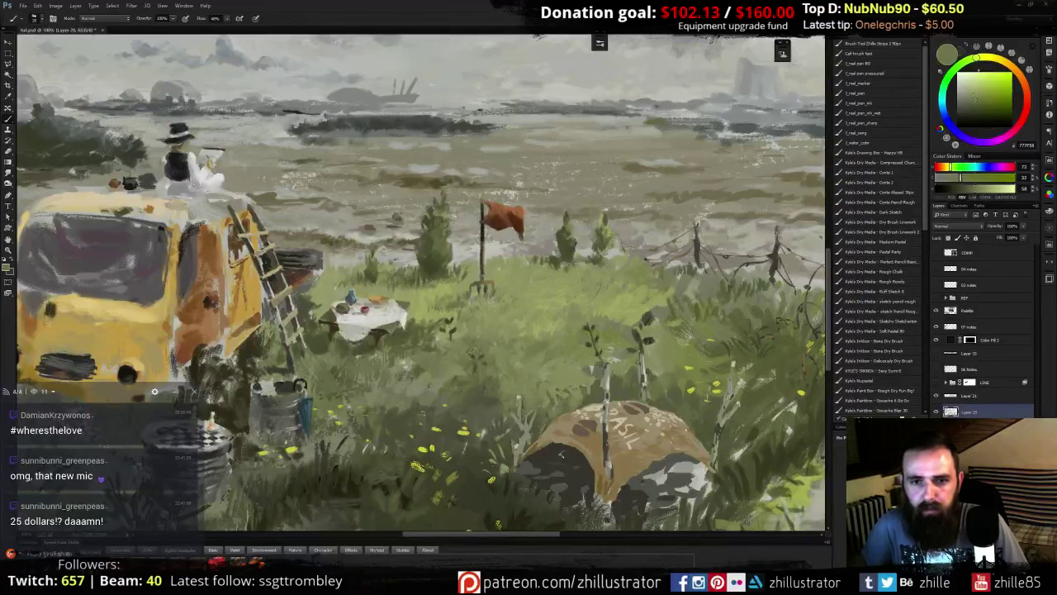
{"action": "left_click", "coordinate": [457, 352], "text": "alt"}
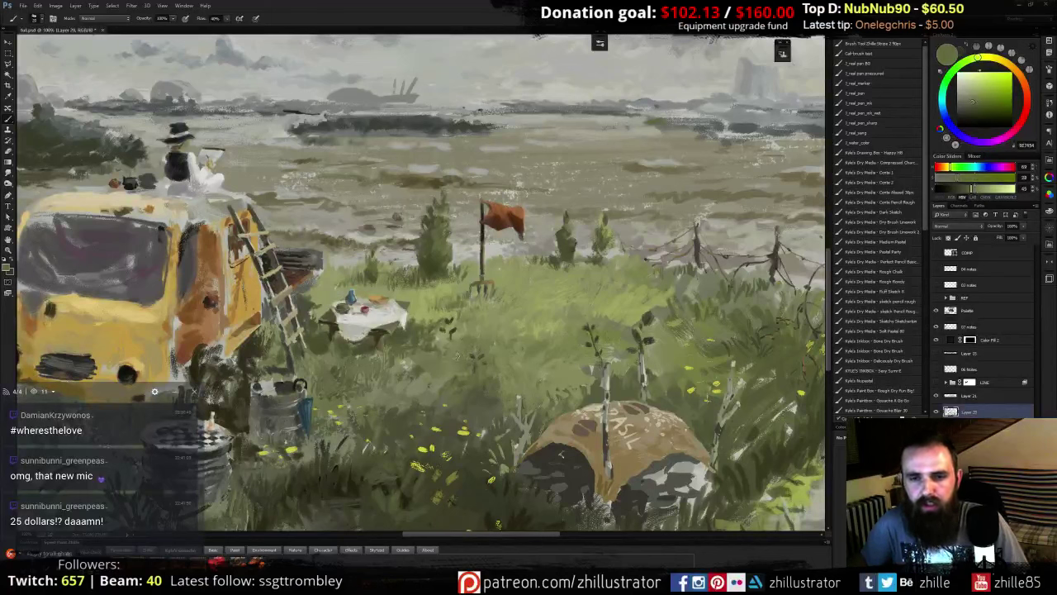
- Repaint the leaves of the small plant beside the picnic table in sampled saturated mid green
{"action": "key", "text": "alt"}
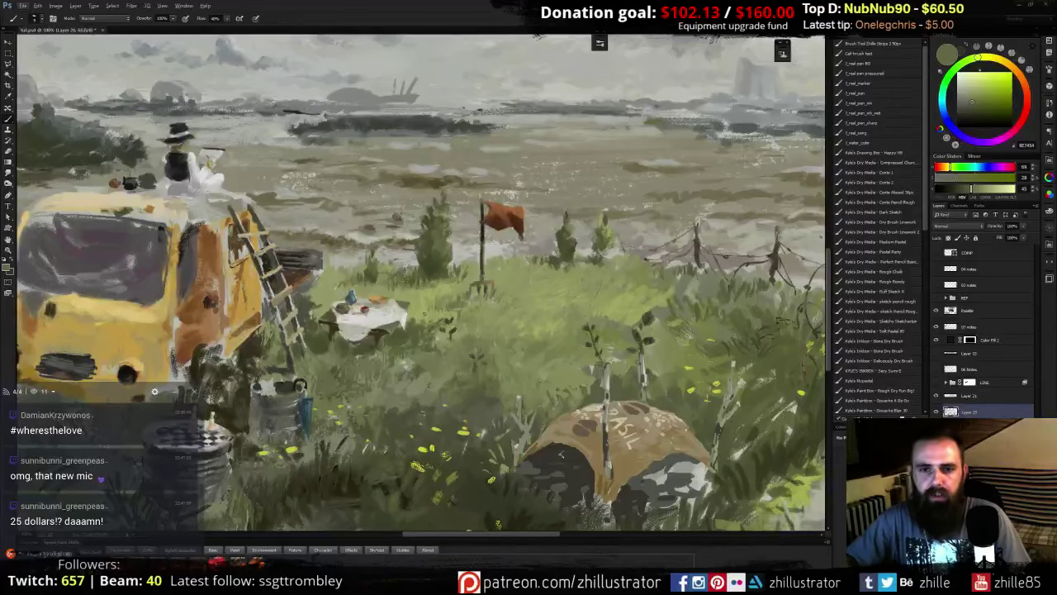
{"action": "key", "text": "ctrl+plus"}
{"action": "left_click_drag", "start_coordinate": [464, 388], "coordinate": [424, 325]}
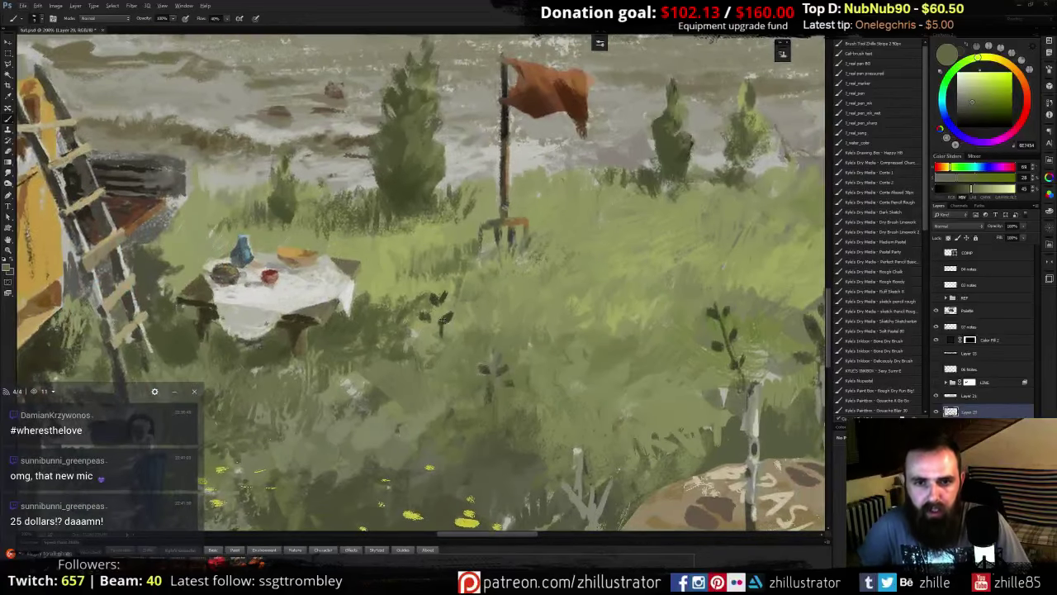
{"action": "left_click", "coordinate": [705, 327], "text": "alt"}
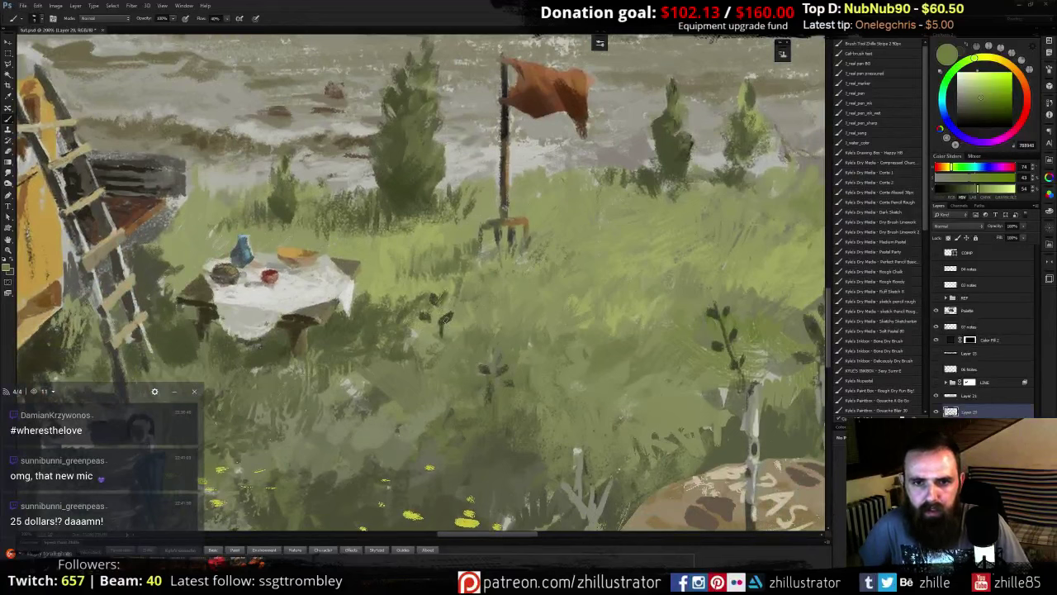
{"action": "left_click", "coordinate": [443, 320], "text": "alt"}
{"action": "left_click", "coordinate": [443, 317], "text": "alt"}
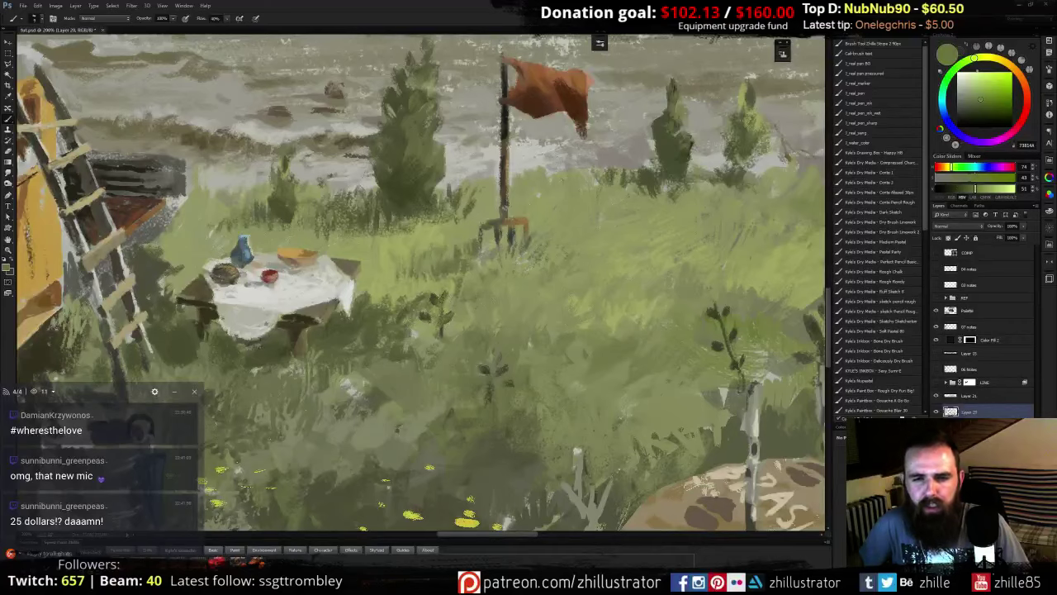
- Dab yellow blossoms onto the small plant beside the picnic table using yellow sampled from the meadow flowers
{"action": "left_click_drag", "start_coordinate": [411, 355], "coordinate": [395, 283]}
{"action": "left_click", "coordinate": [451, 449], "text": "alt"}
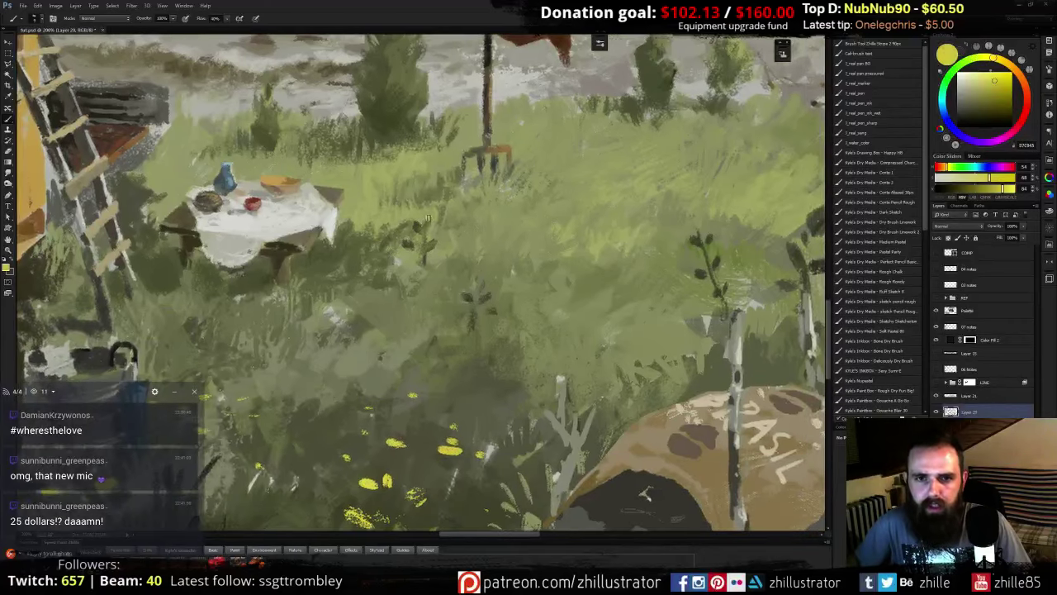
{"action": "mouse_move", "coordinate": [427, 218]}
{"action": "left_mouse_down"}
{"action": "mouse_move", "coordinate": [423, 233]}
{"action": "mouse_move", "coordinate": [417, 227]}
{"action": "mouse_move", "coordinate": [442, 312]}
{"action": "left_mouse_up"}
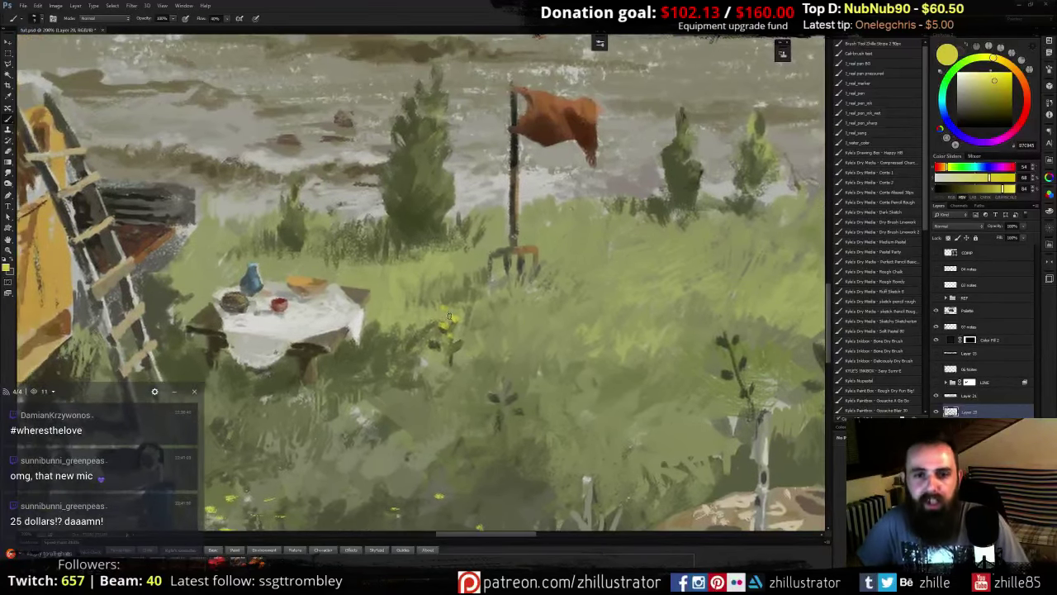
- Blend the grass around the small yellow-flowered plant beside the picnic table with sampled light and mid greens
{"action": "left_click", "coordinate": [451, 325], "text": "alt"}
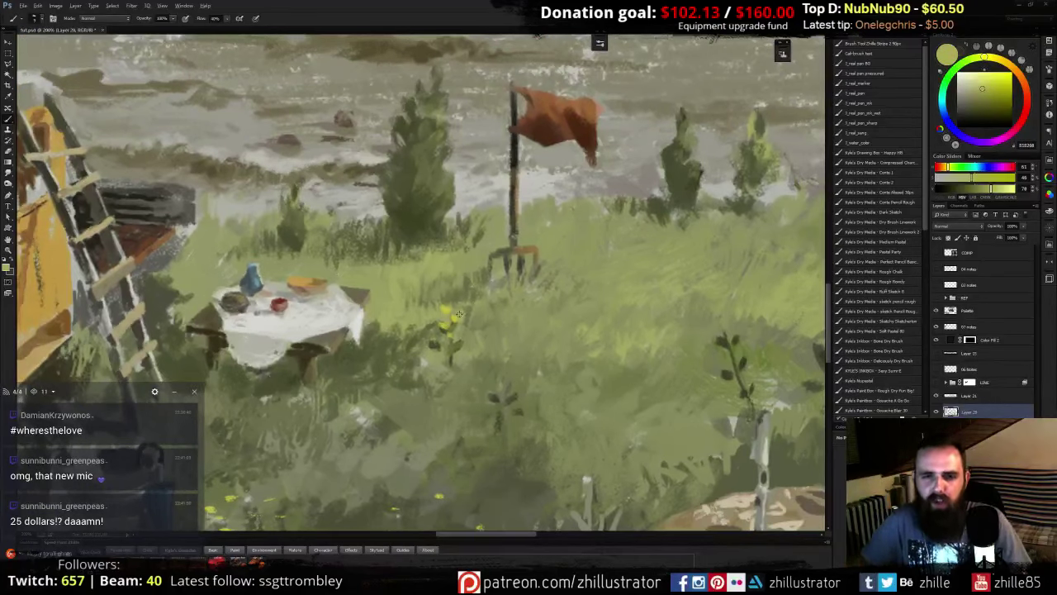
{"action": "left_click", "coordinate": [459, 315], "text": "alt"}
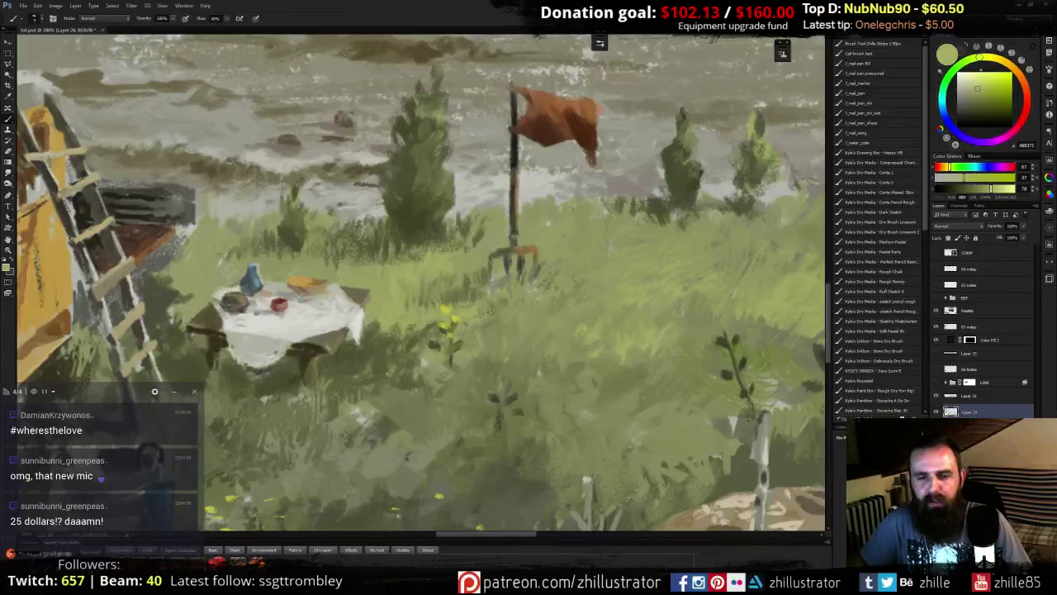
{"action": "left_click", "coordinate": [430, 321], "text": "alt"}
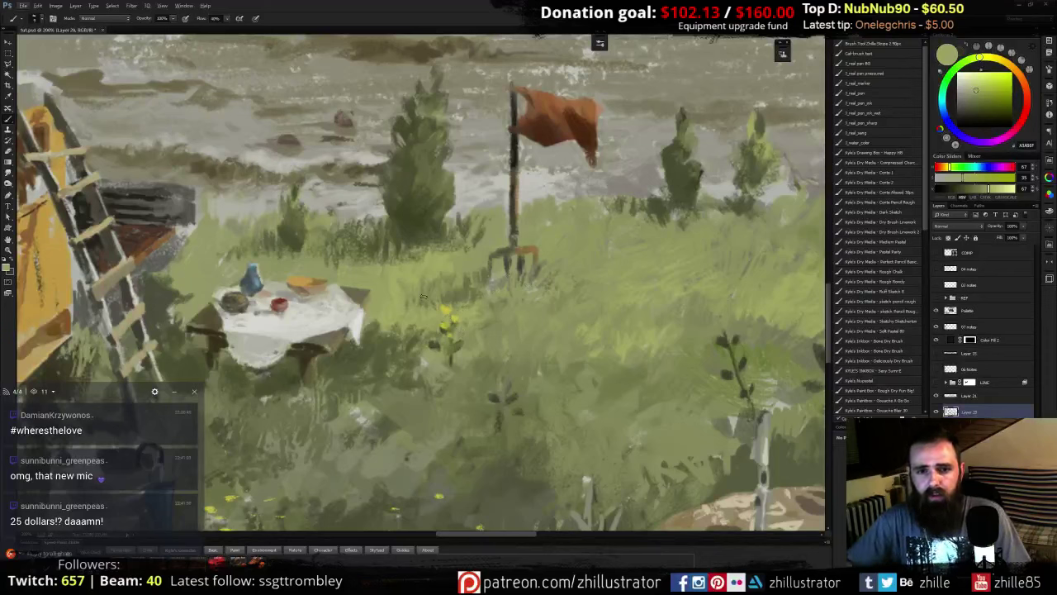
- Shade the yellow blossoms beside the picnic table in a darker yellow shifted toward orange, and touch up their base with sampled green
{"action": "left_click", "coordinate": [446, 310], "text": "alt"}
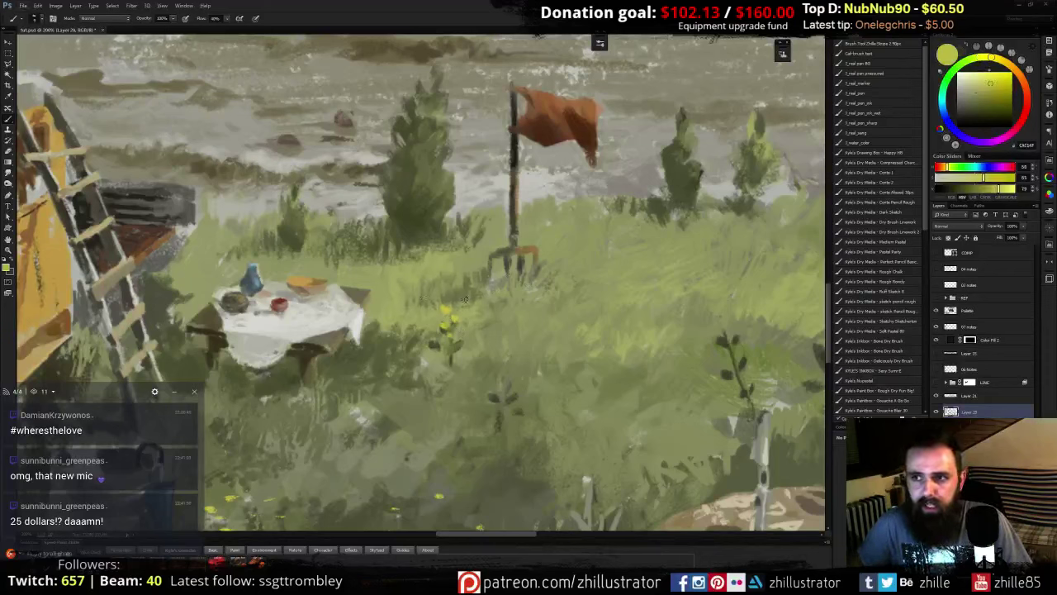
{"action": "left_click", "coordinate": [1013, 68]}
{"action": "left_click", "coordinate": [991, 89]}
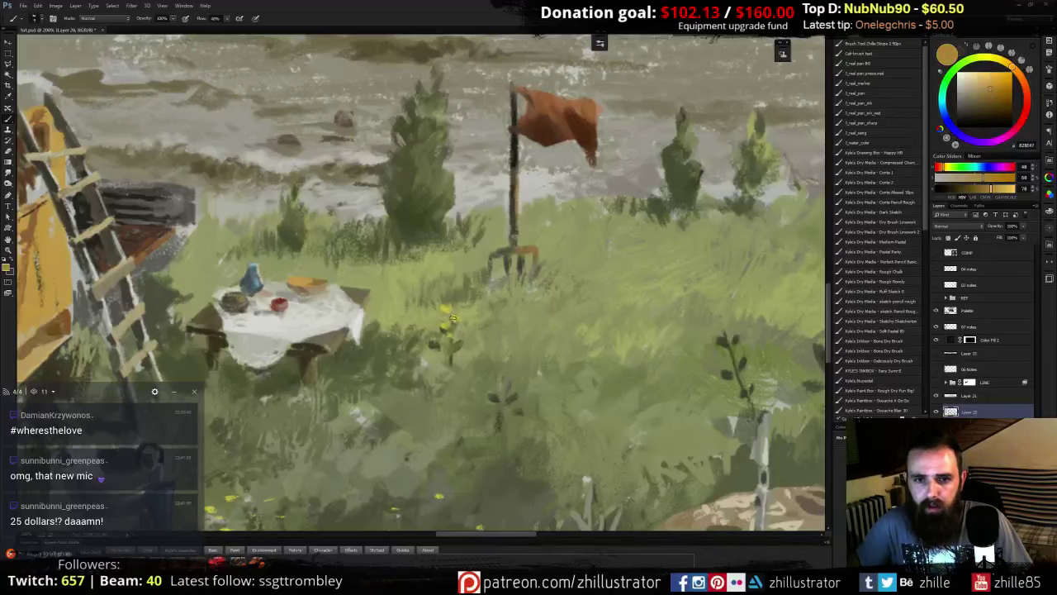
{"action": "left_click", "coordinate": [435, 346], "text": "alt"}
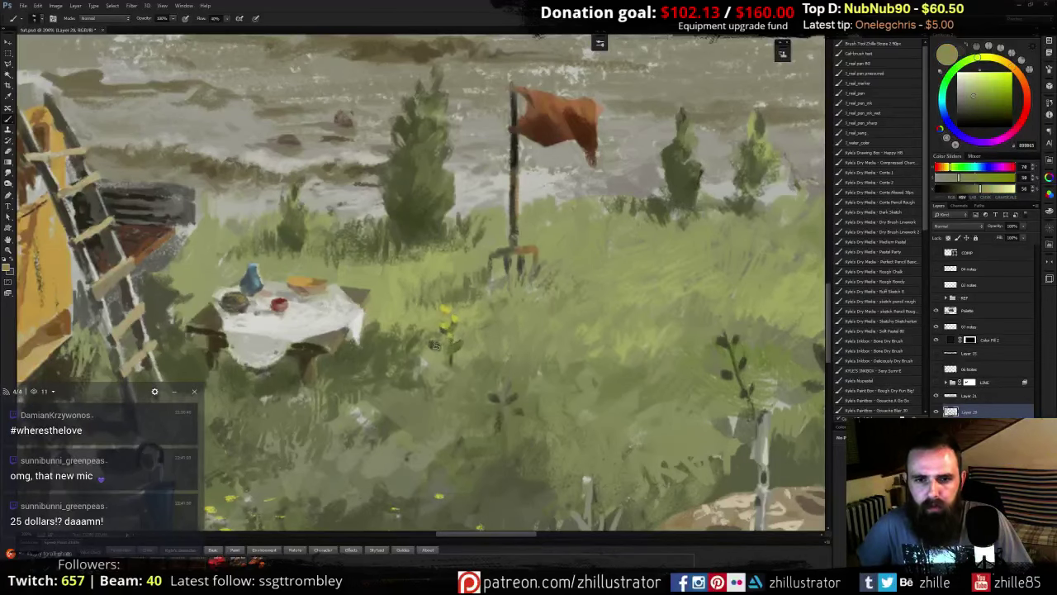
{"action": "key", "text": "ctrl+minus"}
{"action": "key", "text": "ctrl+minus"}
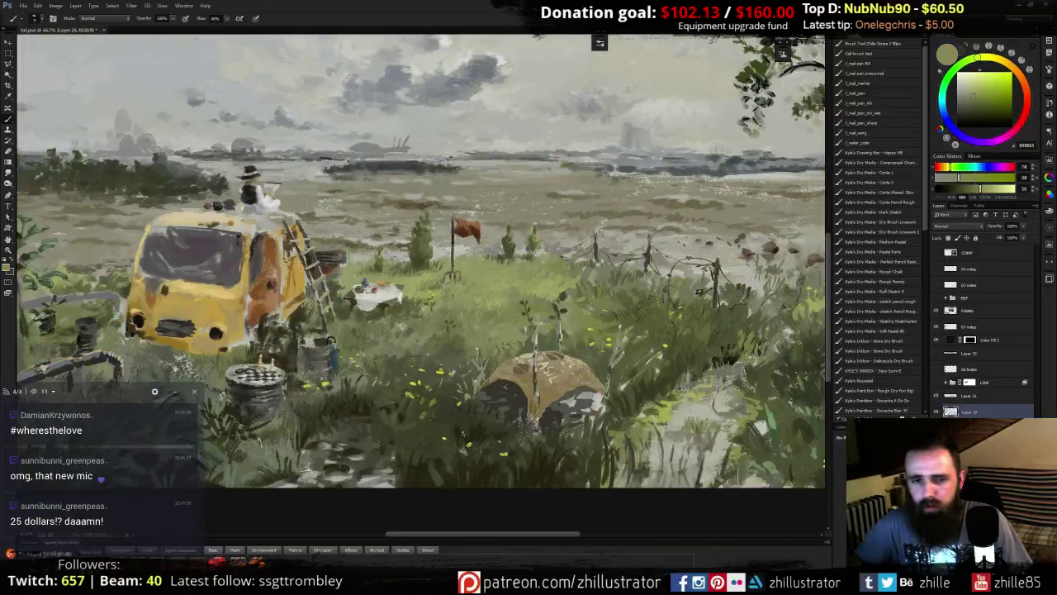
{"action": "key", "text": "ctrl+plus"}
{"action": "key", "text": "ctrl+plus"}
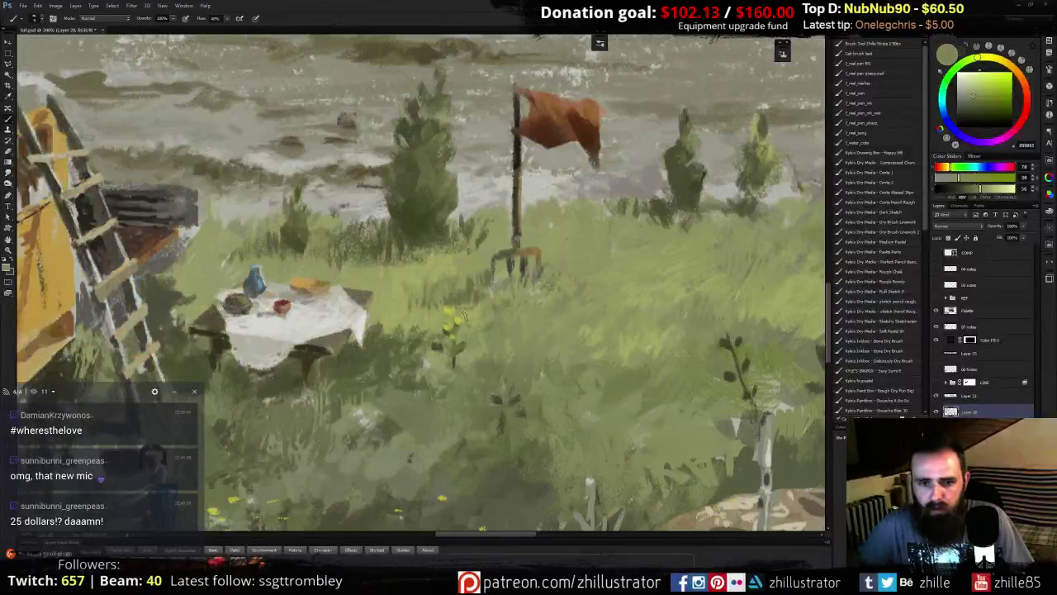
- Repaint the stem and leaves of the small plant in the middle of the meadow with sampled dark green
{"action": "left_click", "coordinate": [499, 400], "text": "alt"}
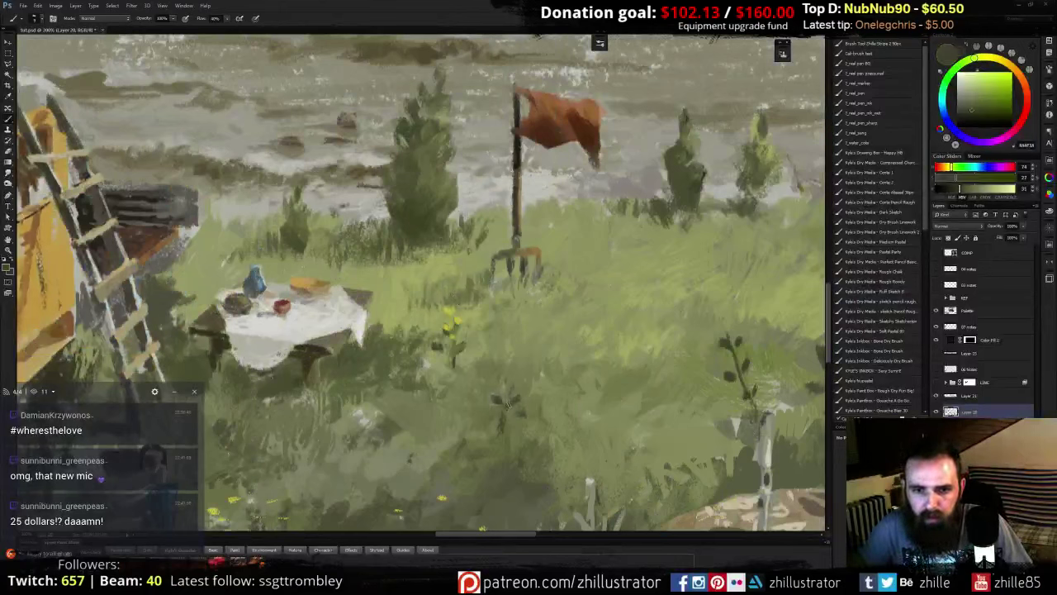
{"action": "mouse_move", "coordinate": [506, 402]}
{"action": "left_mouse_down"}
{"action": "mouse_move", "coordinate": [509, 416]}
{"action": "mouse_move", "coordinate": [500, 391]}
{"action": "mouse_move", "coordinate": [514, 394]}
{"action": "mouse_move", "coordinate": [515, 422]}
{"action": "left_mouse_up"}
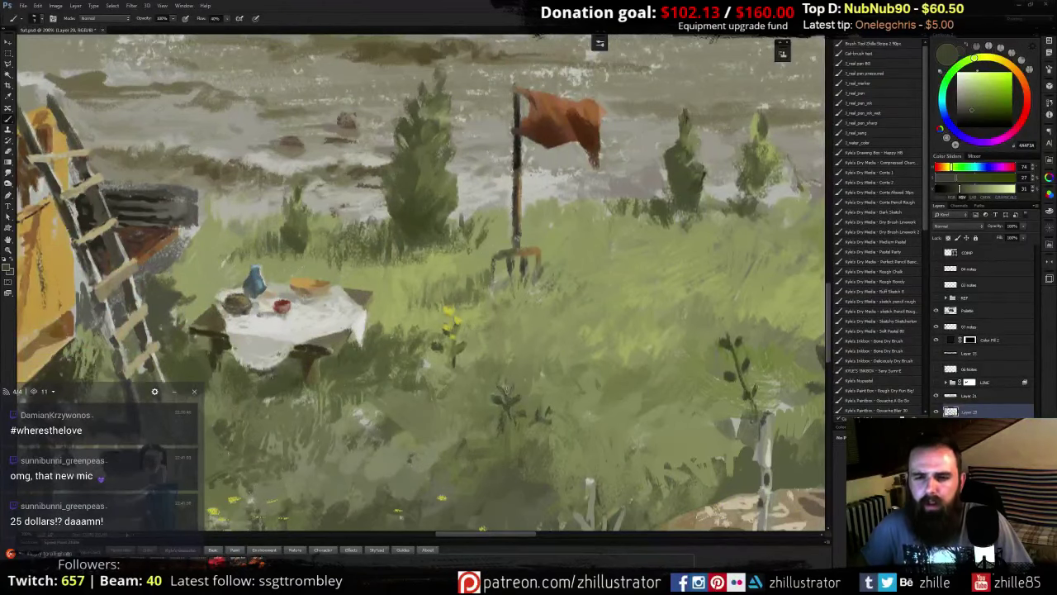
{"action": "left_click", "coordinate": [512, 401], "text": "alt"}
- Highlight the leaves of the small mid-meadow plants with bluish green sampled from the foliage beside the path
{"action": "left_click_drag", "start_coordinate": [647, 327], "coordinate": [491, 254]}
{"action": "left_click_drag", "start_coordinate": [589, 323], "coordinate": [510, 308]}
{"action": "key", "text": "ctrl+minus"}
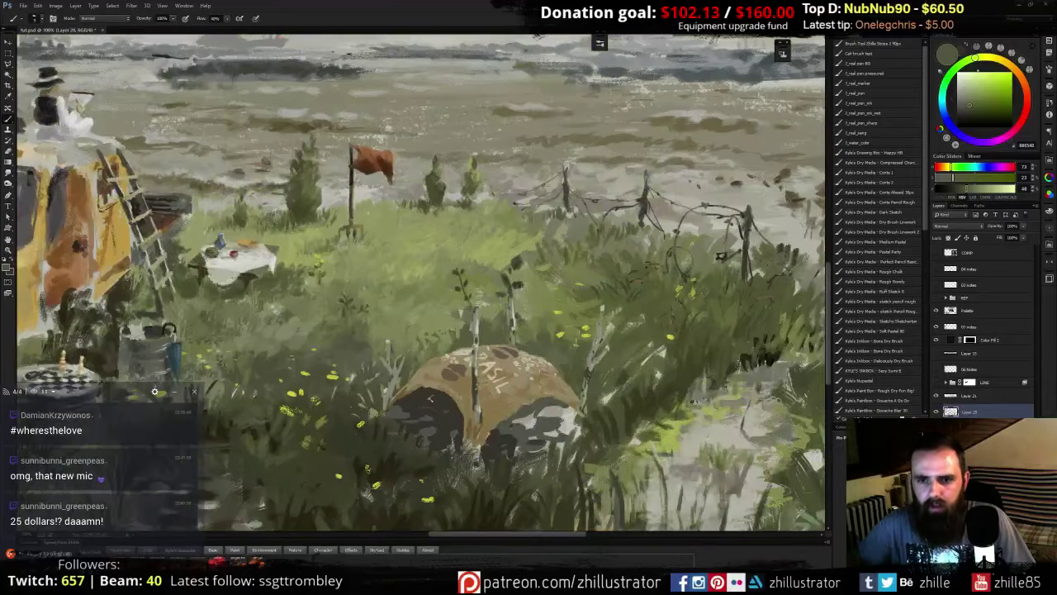
{"action": "left_click_drag", "start_coordinate": [692, 402], "coordinate": [488, 277]}
{"action": "left_click", "coordinate": [625, 331], "text": "alt"}
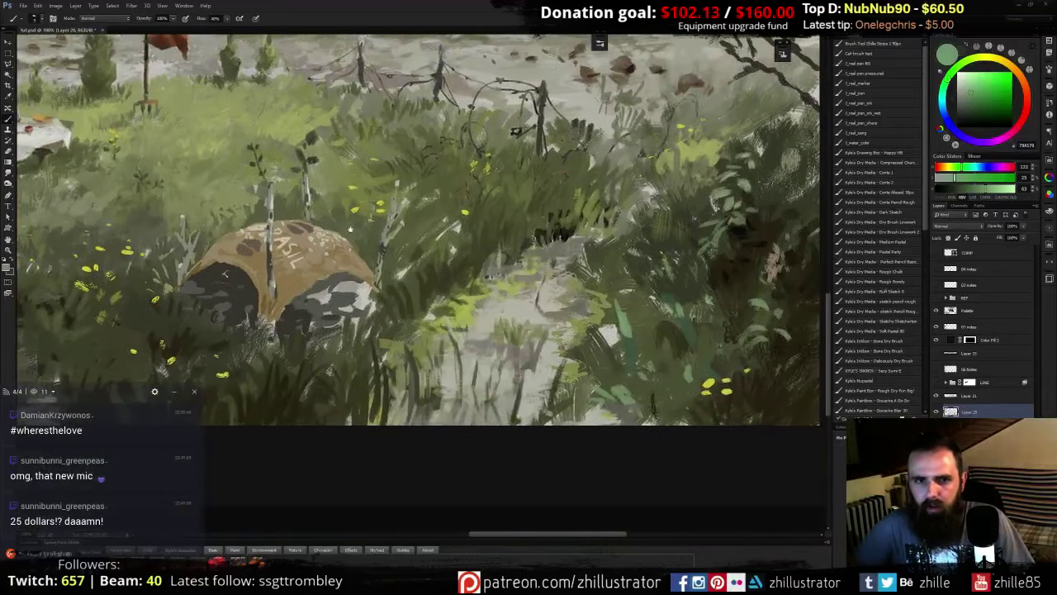
{"action": "left_click_drag", "start_coordinate": [532, 240], "coordinate": [807, 385]}
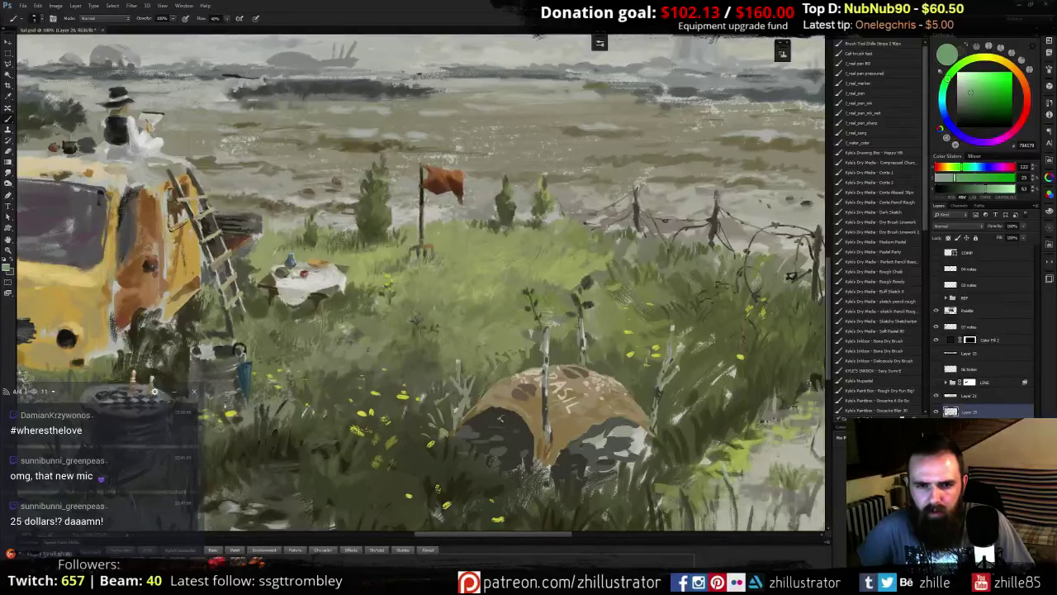
{"action": "key", "text": "ctrl+plus"}
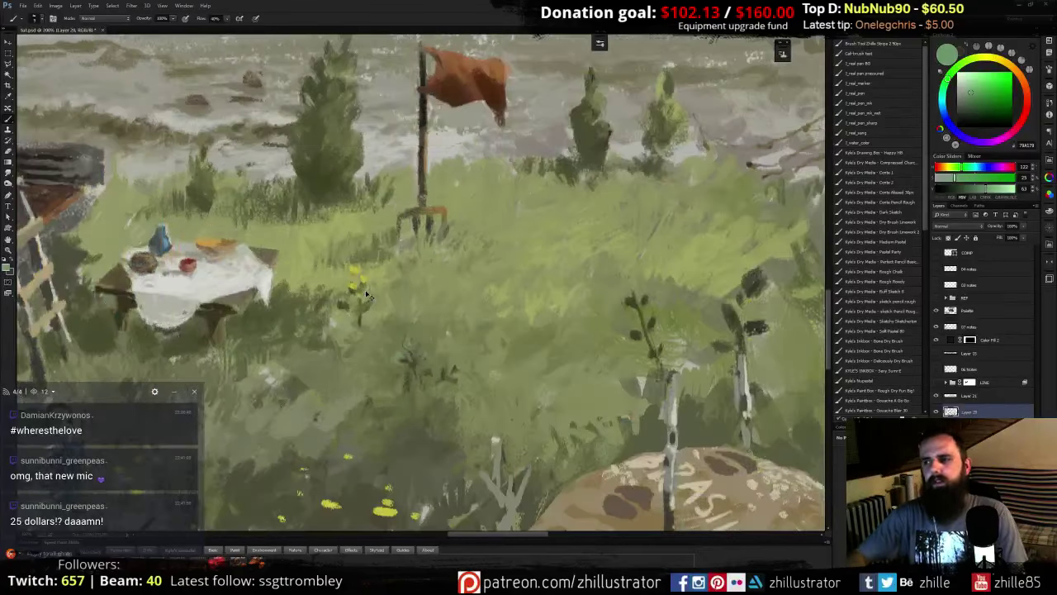
{"action": "key", "text": "ctrl+plus"}
{"action": "left_click_drag", "start_coordinate": [520, 387], "coordinate": [559, 322]}
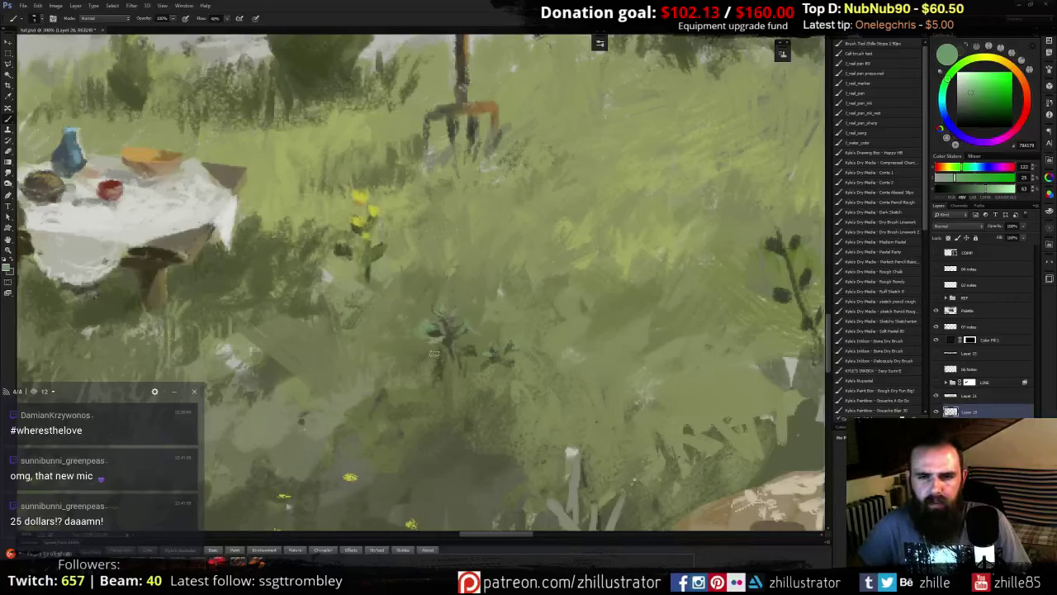
- Soften the grass around the small bluish-green plants with sampled mid and light greens
{"action": "left_click", "coordinate": [416, 346], "text": "alt"}
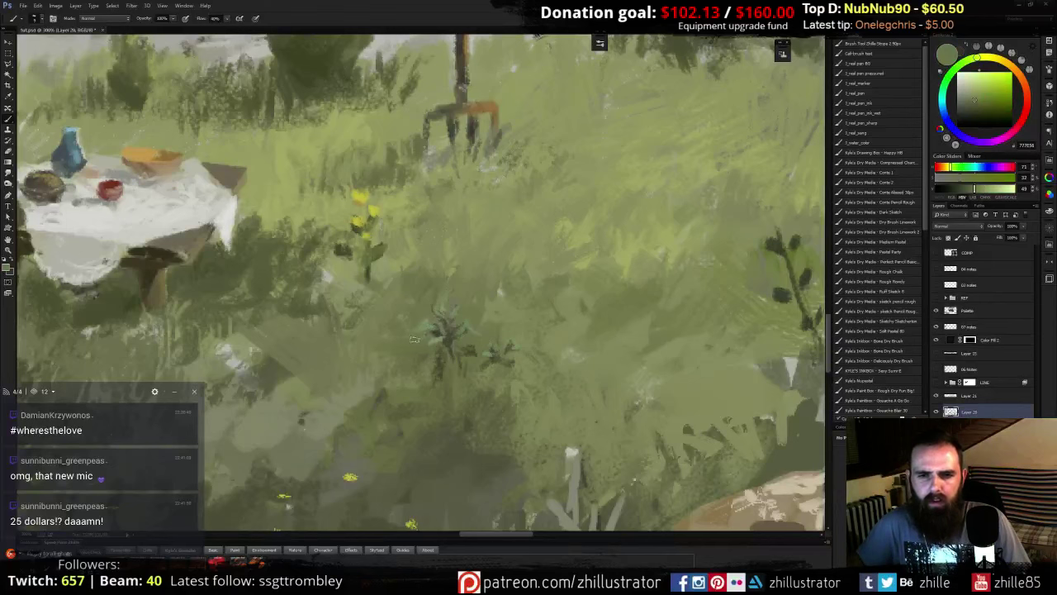
{"action": "left_click_drag", "start_coordinate": [434, 319], "coordinate": [421, 326]}
{"action": "left_click", "coordinate": [378, 370], "text": "alt"}
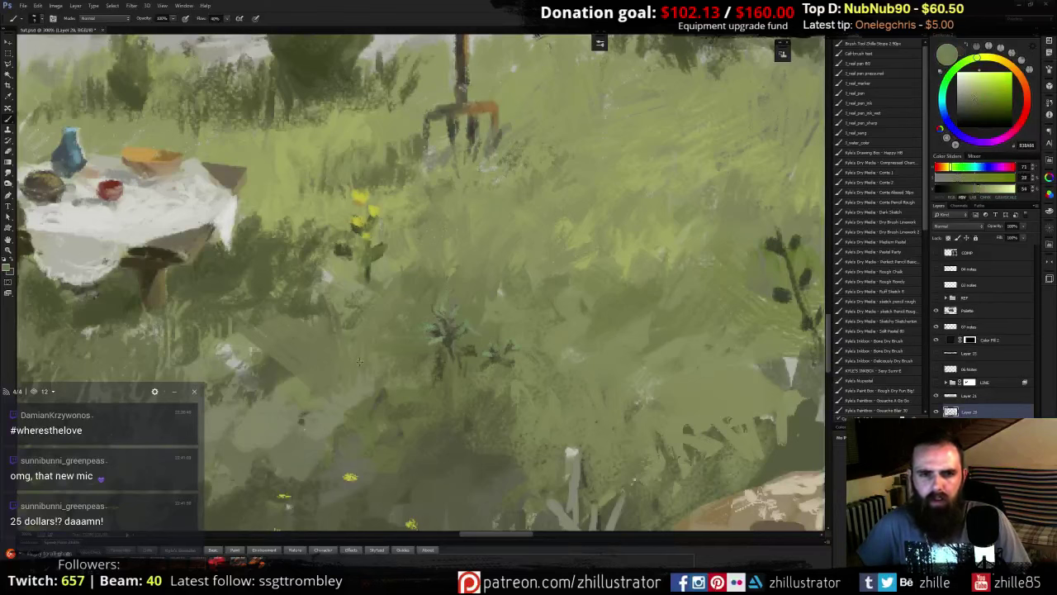
{"action": "left_click", "coordinate": [373, 379], "text": "alt"}
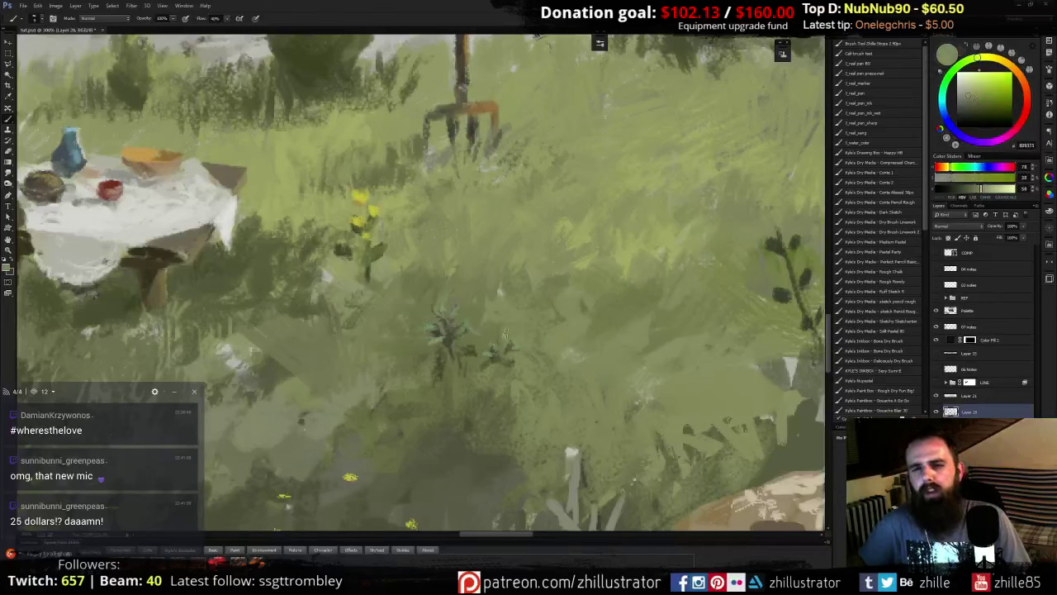
{"action": "left_click", "coordinate": [572, 237], "text": "alt"}
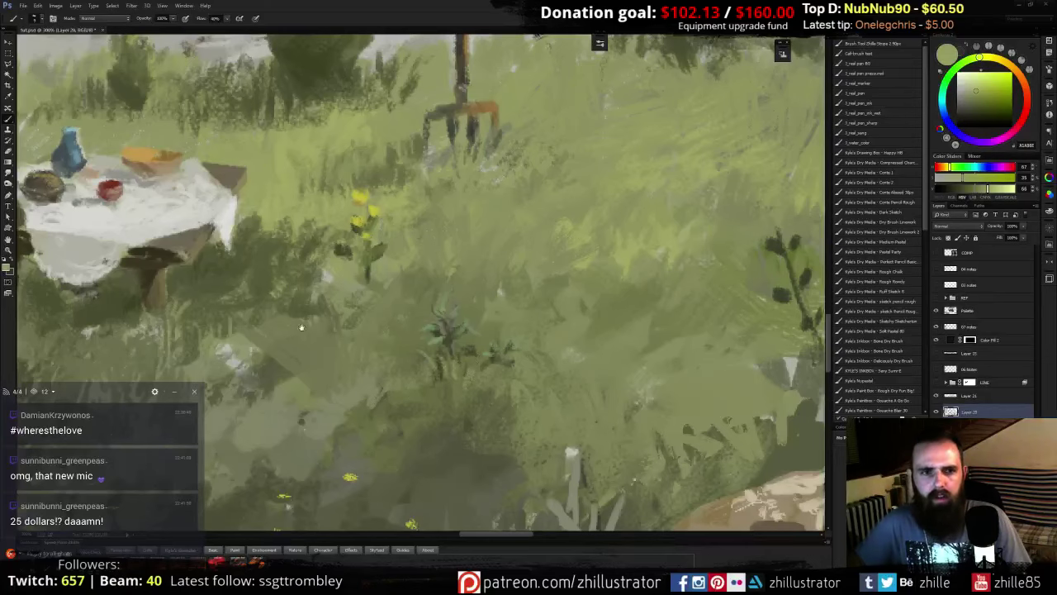
- Cover the rough pale patches in the grass below the picnic table with sampled mid greens
{"action": "left_click_drag", "start_coordinate": [297, 356], "coordinate": [458, 352]}
{"action": "left_click", "coordinate": [441, 270], "text": "alt"}
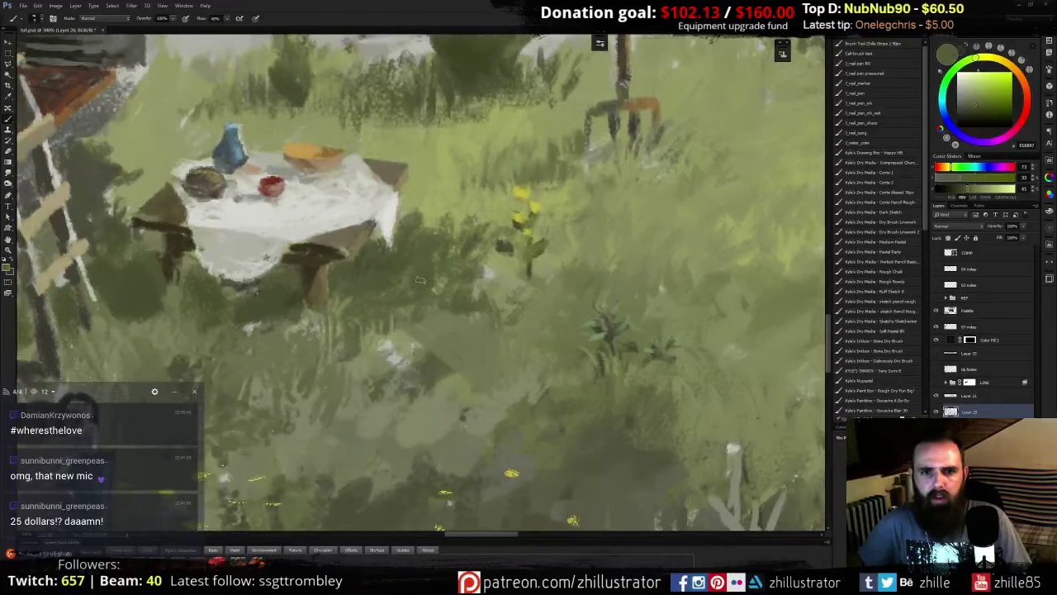
{"action": "left_click", "coordinate": [383, 379], "text": "alt"}
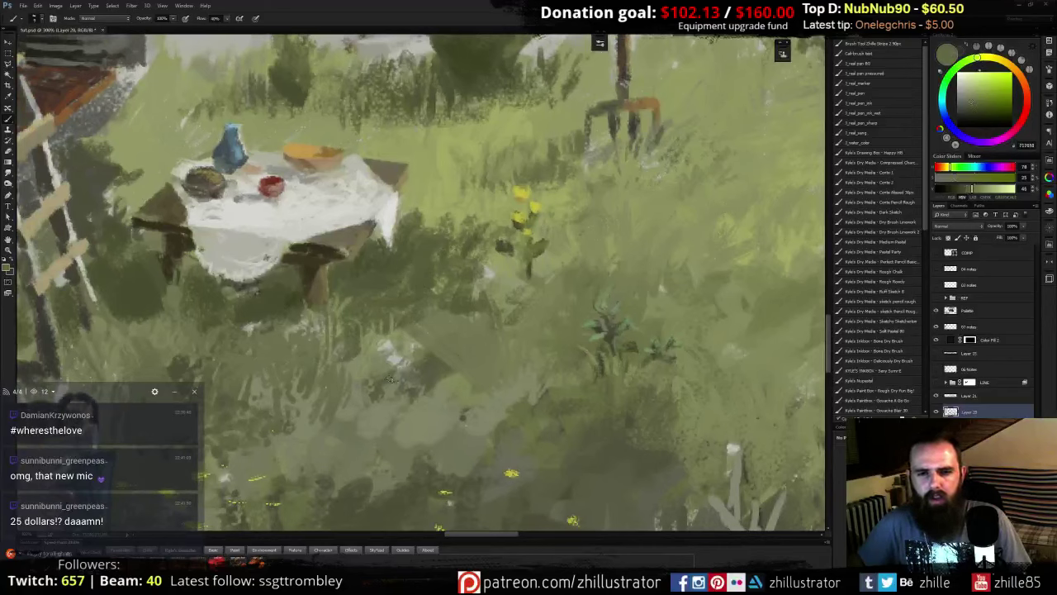
{"action": "left_click", "coordinate": [390, 377], "text": "alt"}
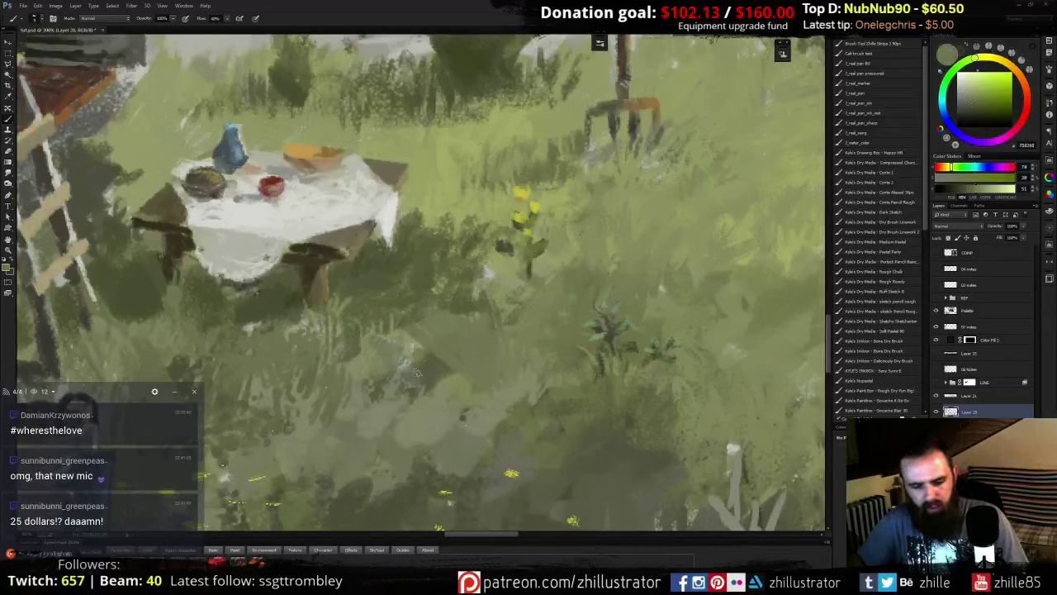
- Smooth the pale grass patch below the picnic table with the Mixer Brush and sampled greyish green
{"action": "key", "text": "shift+b"}
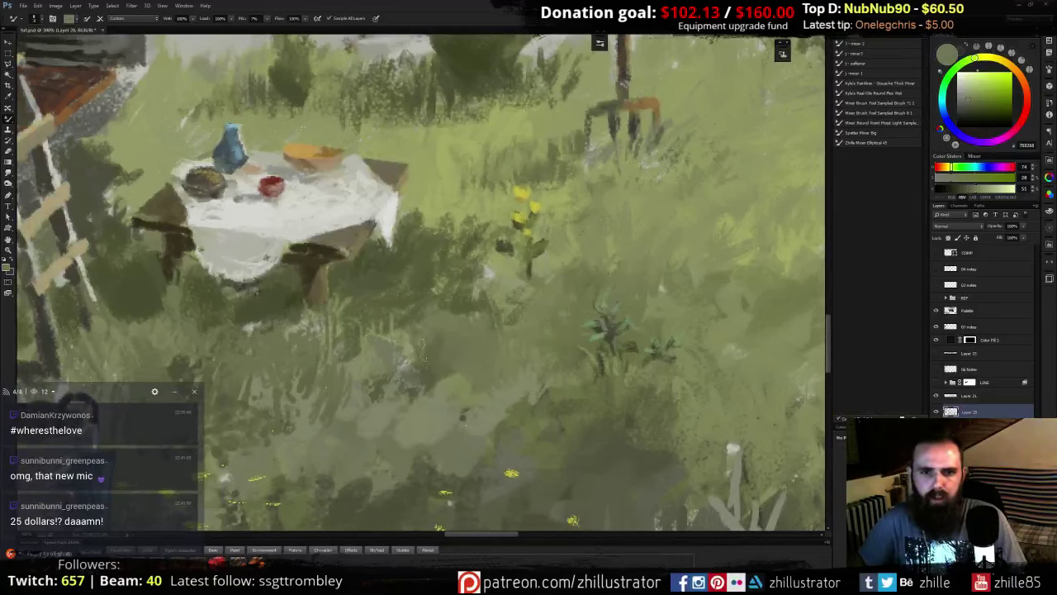
{"action": "left_click", "coordinate": [392, 340], "text": "alt"}
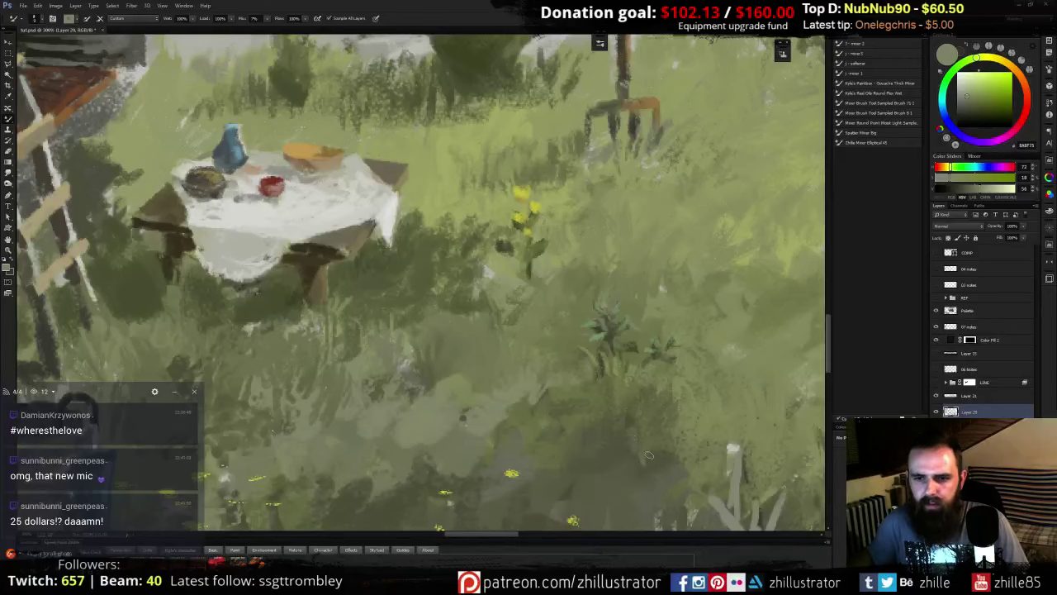
{"action": "key", "text": "ctrl+minus"}
{"action": "key", "text": "ctrl+minus"}
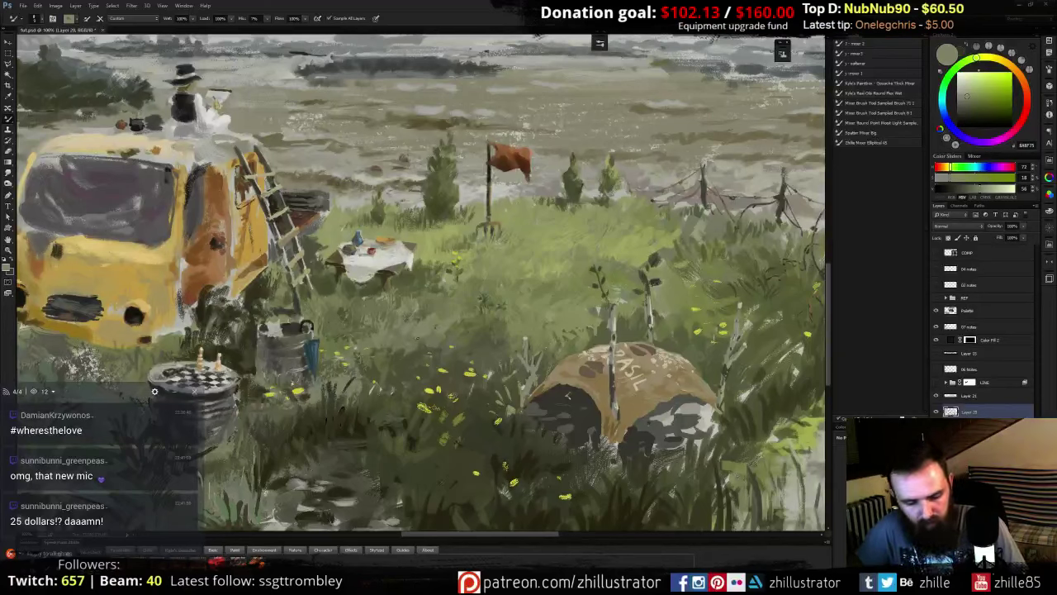
- Rework the grass between the metal bucket and the yellow meadow flowers with the regular brush in sampled dark and mid greens
{"action": "key", "text": "shift+b"}
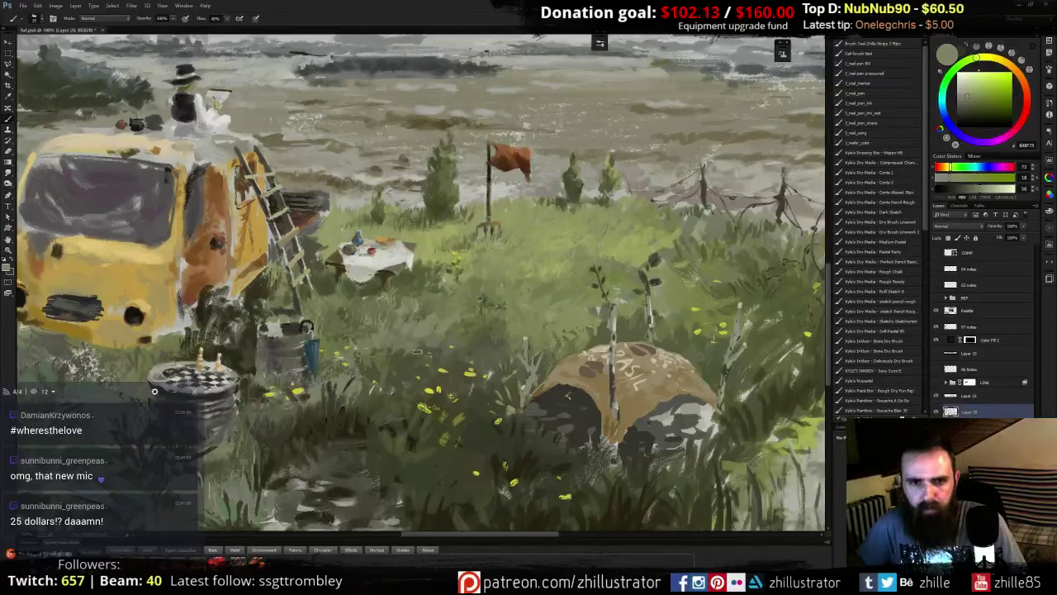
{"action": "left_click", "coordinate": [390, 341], "text": "alt"}
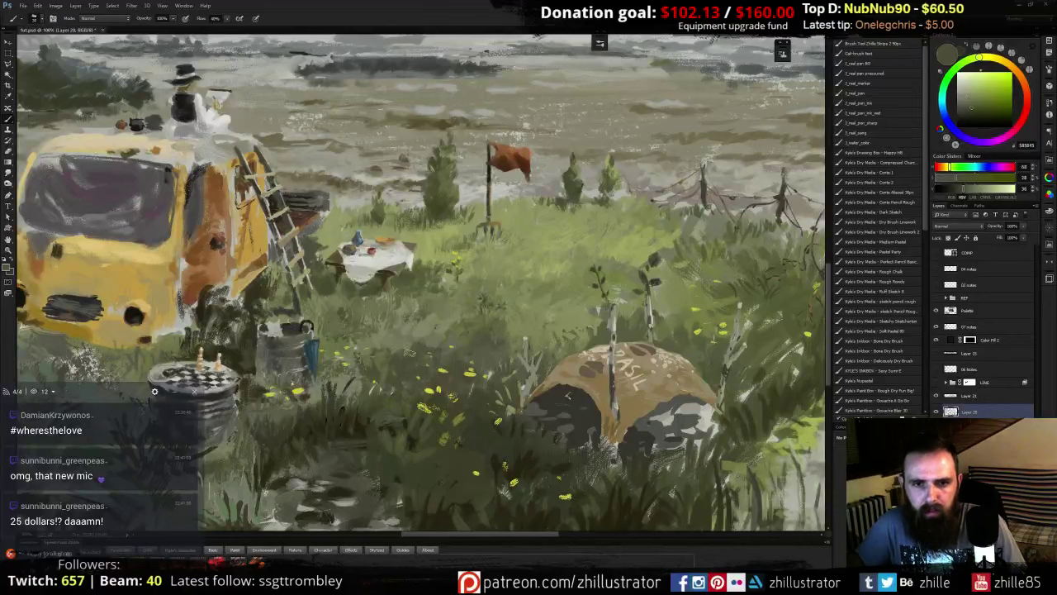
{"action": "left_click", "coordinate": [401, 353], "text": "alt"}
{"action": "left_click", "coordinate": [429, 340], "text": "alt"}
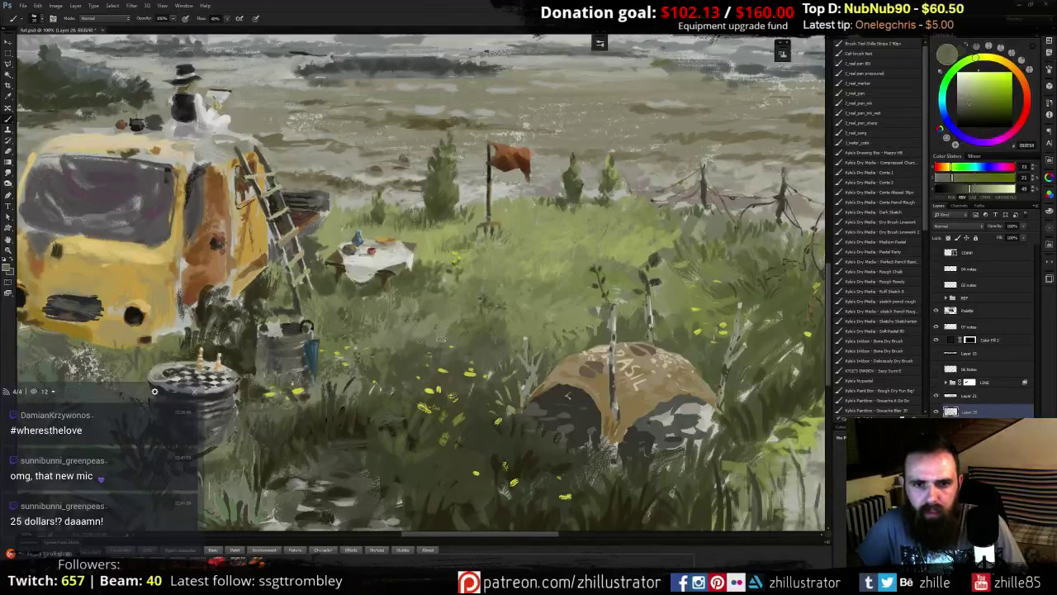
{"action": "left_click", "coordinate": [431, 331], "text": "alt"}
{"action": "left_click", "coordinate": [413, 343], "text": "alt"}
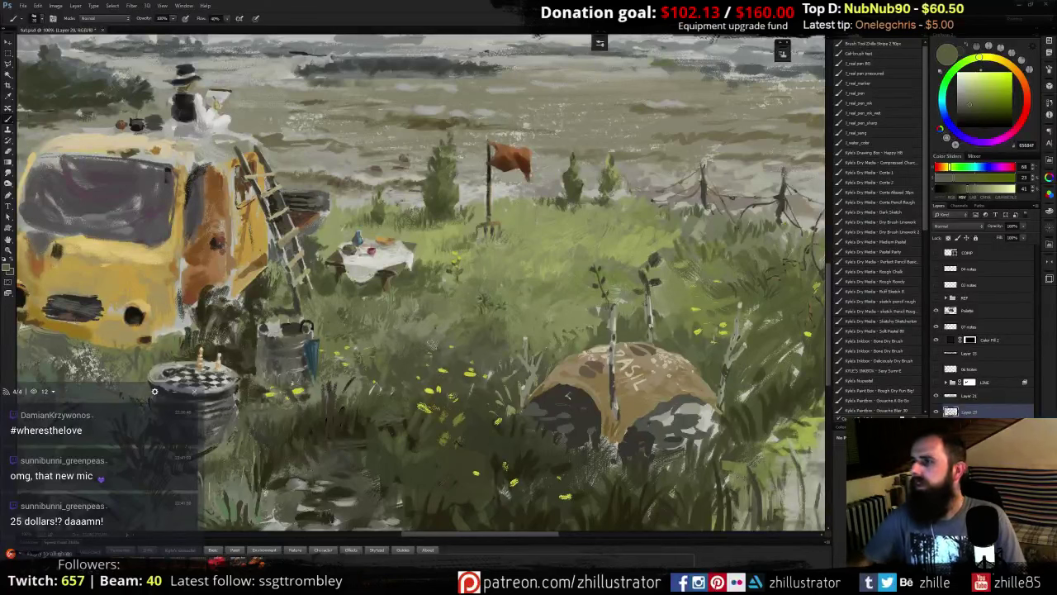
{"action": "left_click", "coordinate": [443, 308], "text": "alt"}
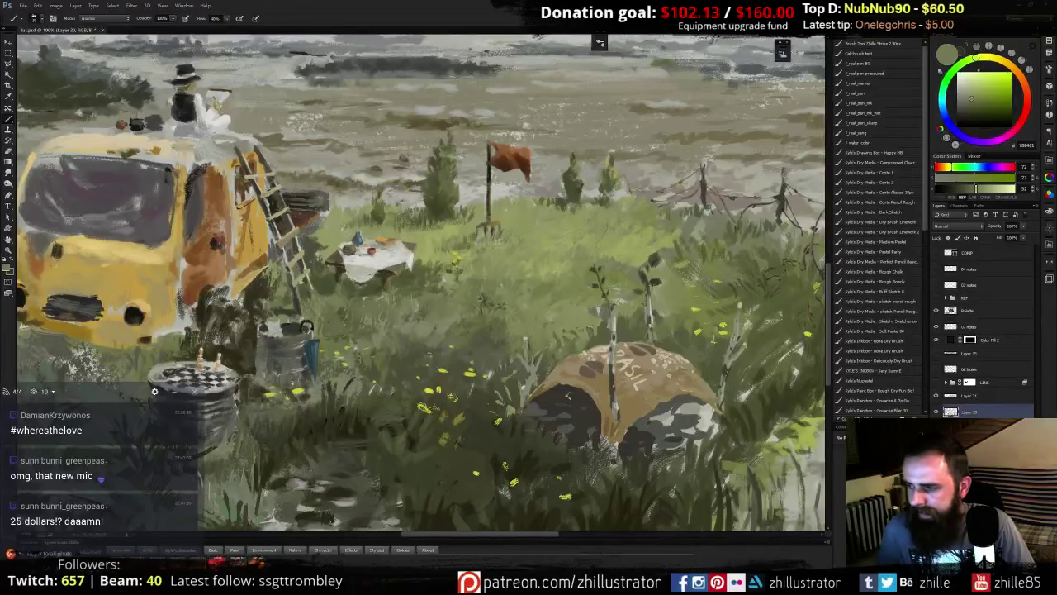
- Refine the leaves of the bush along the painting's right edge beside the path with sampled greens
{"action": "left_click_drag", "start_coordinate": [462, 383], "coordinate": [240, 333]}
{"action": "left_click_drag", "start_coordinate": [539, 317], "coordinate": [444, 350]}
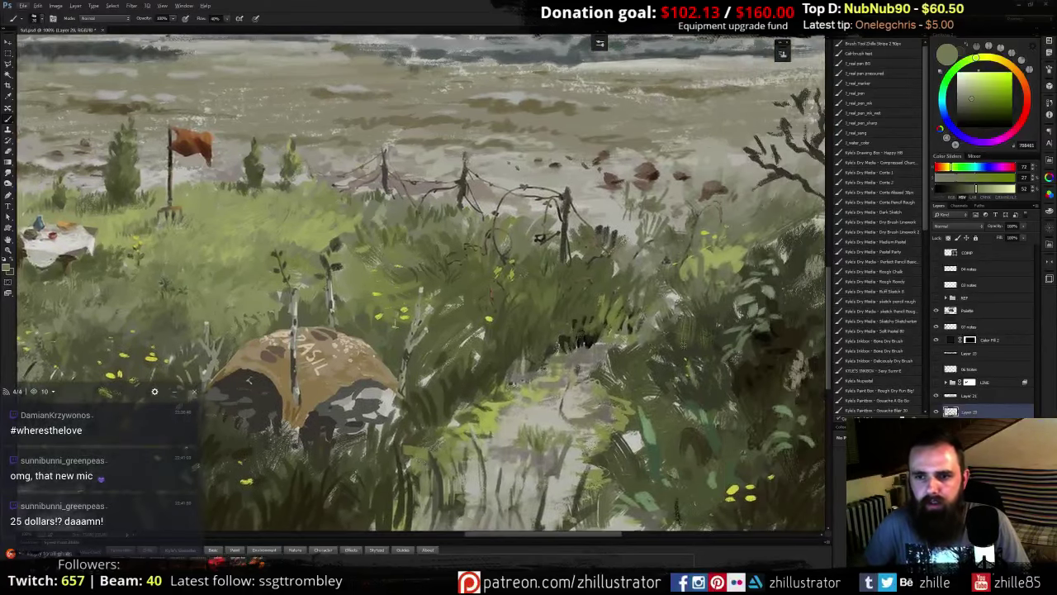
{"action": "left_click_drag", "start_coordinate": [773, 363], "coordinate": [562, 354]}
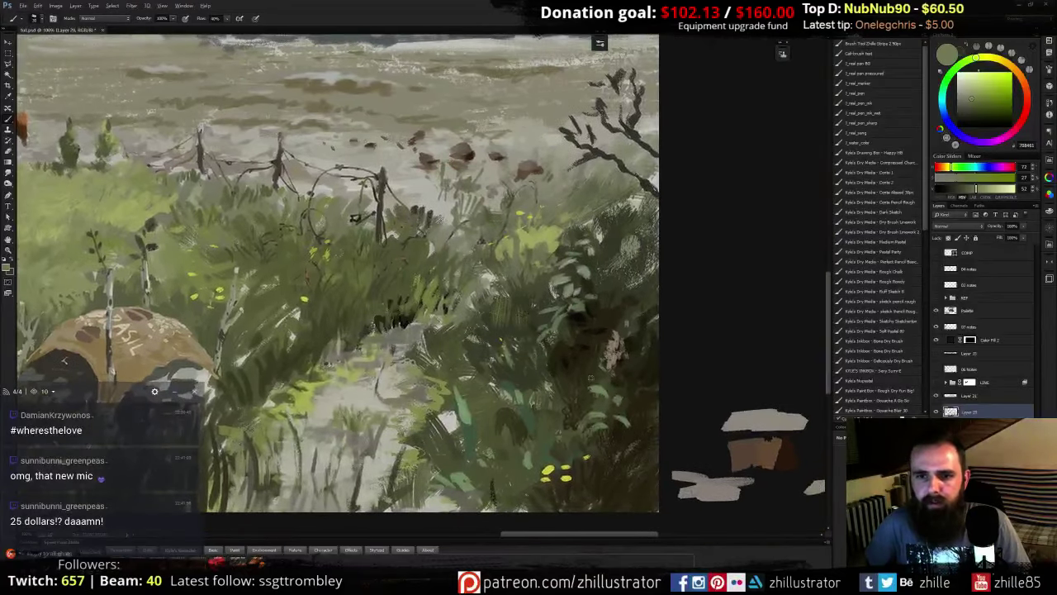
{"action": "left_click", "coordinate": [609, 399], "text": "alt"}
{"action": "left_click_drag", "start_coordinate": [616, 420], "coordinate": [610, 405]}
{"action": "left_click", "coordinate": [606, 395], "text": "alt"}
{"action": "left_click", "coordinate": [609, 403], "text": "alt"}
{"action": "left_click", "coordinate": [609, 403], "text": "alt"}
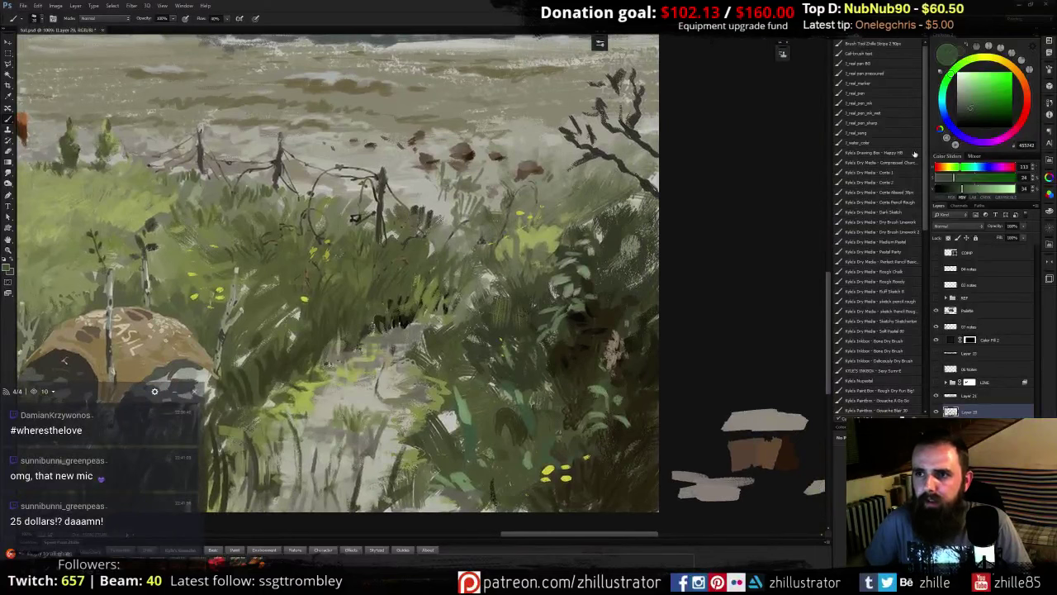
- Rework the dark gaps and leaves of the bush at the painting's right edge with sampled greens and muted browns
{"action": "left_click", "coordinate": [604, 496], "text": "alt"}
{"action": "left_click", "coordinate": [621, 431], "text": "alt"}
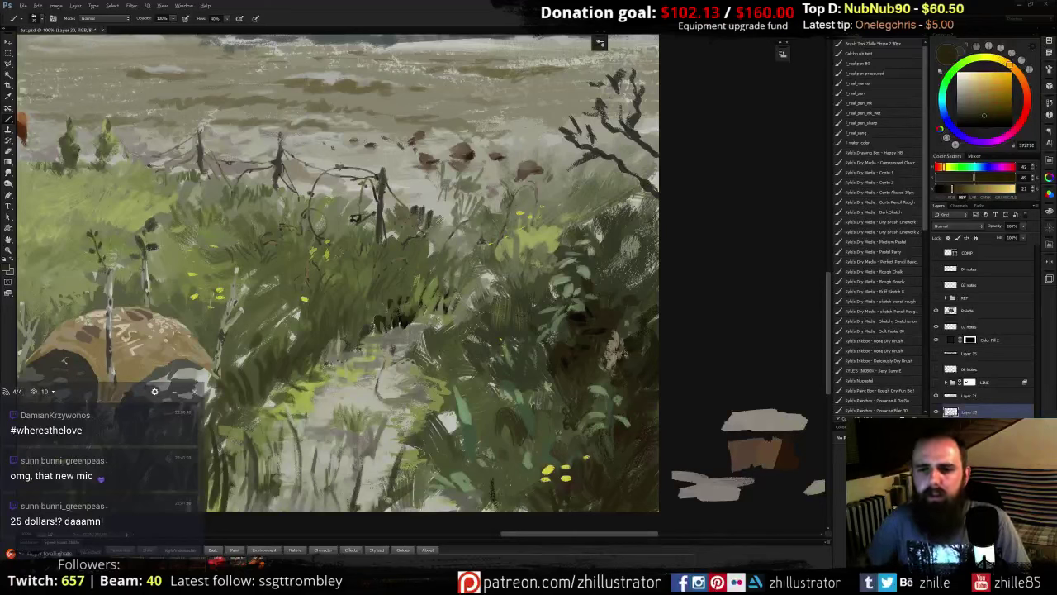
{"action": "left_click", "coordinate": [611, 378], "text": "alt"}
{"action": "left_click", "coordinate": [611, 373], "text": "alt"}
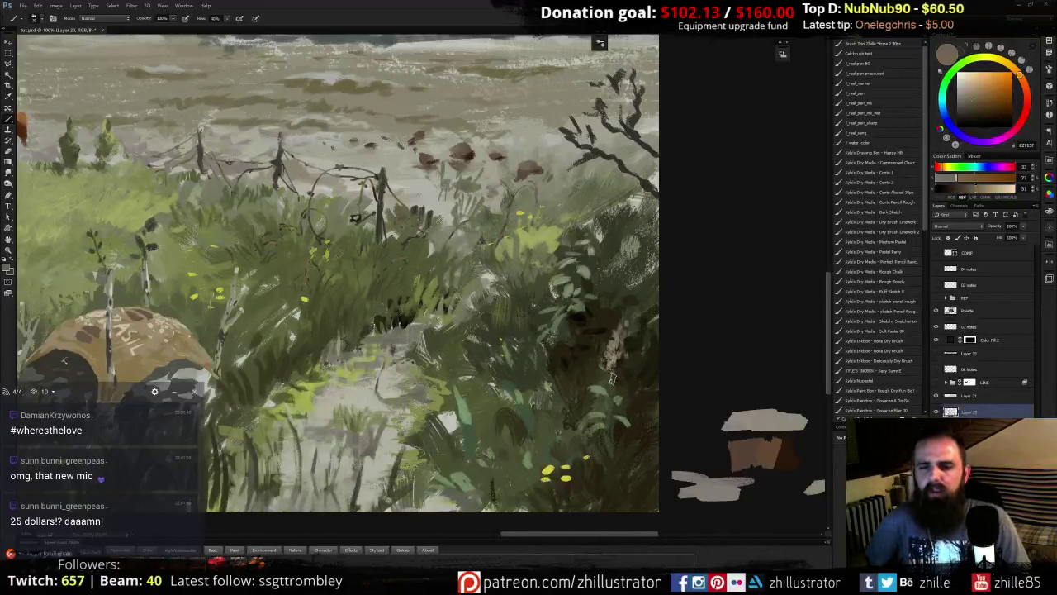
{"action": "left_click", "coordinate": [610, 416], "text": "alt"}
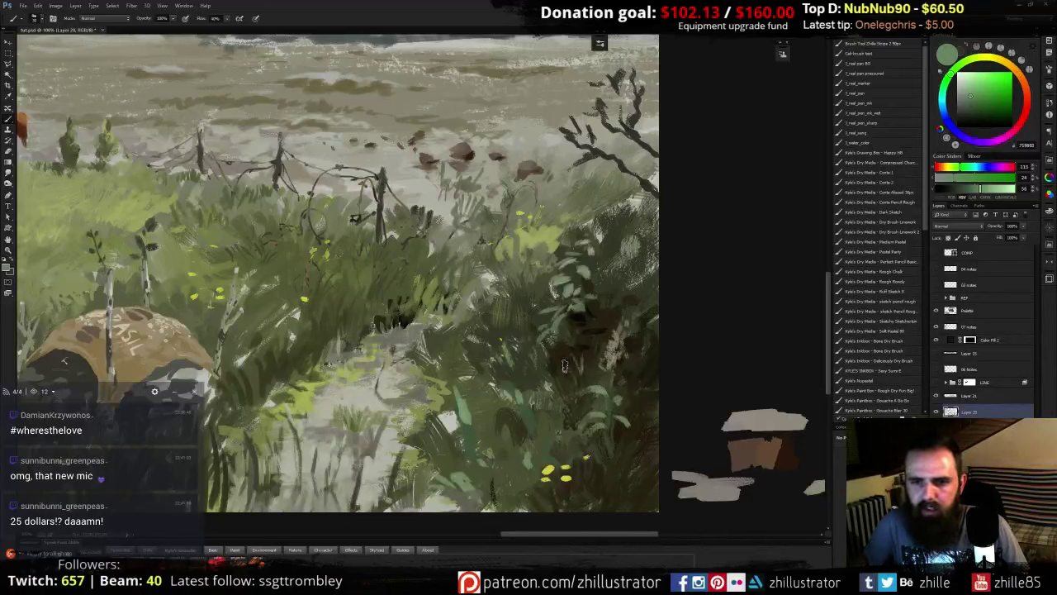
- Develop the leaves in the lower bush beside the path with sampled greens and a darker olive, near the yellow flowers
{"action": "left_click", "coordinate": [528, 416], "text": "alt"}
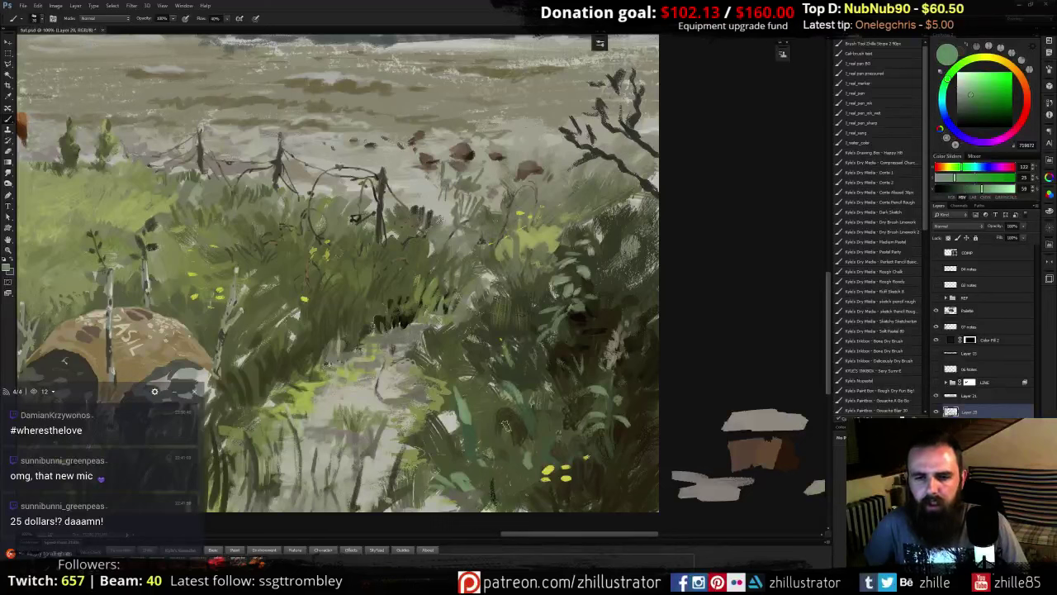
{"action": "left_click", "coordinate": [538, 436], "text": "alt"}
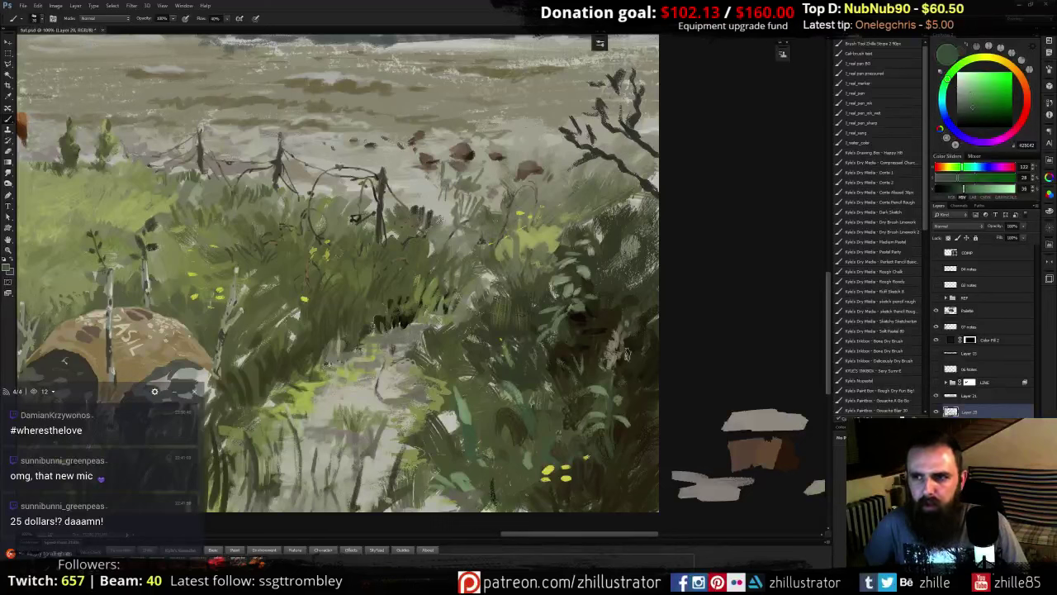
{"action": "left_click", "coordinate": [973, 111]}
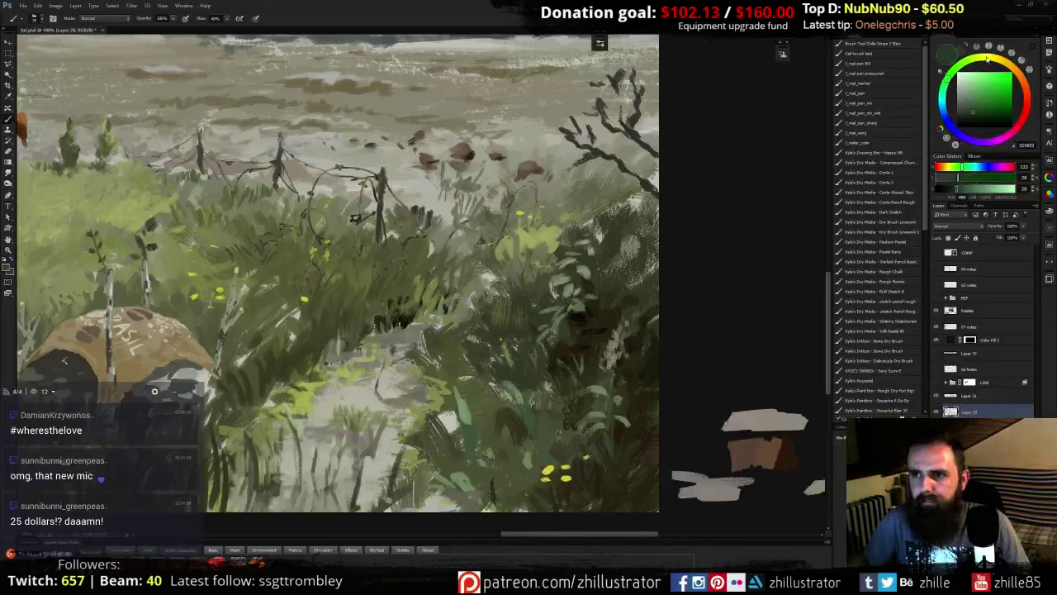
{"action": "left_click", "coordinate": [987, 60]}
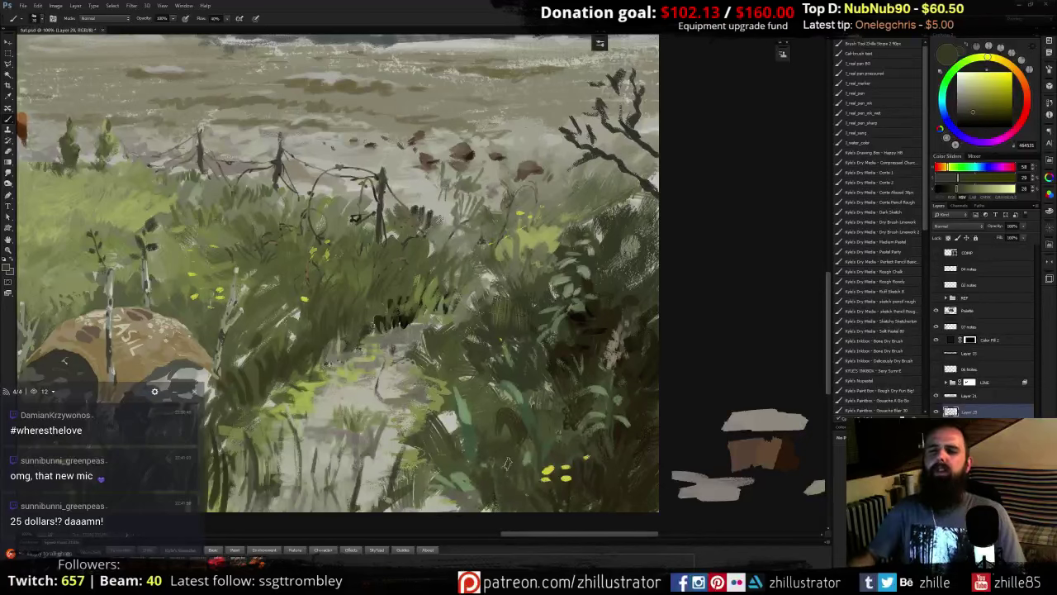
- Work over the upper part of the bush beside the path with a smaller textured brush in sampled greyish greens
{"action": "left_click_drag", "start_coordinate": [516, 317], "coordinate": [557, 345]}
{"action": "left_click", "coordinate": [532, 345], "text": "alt"}
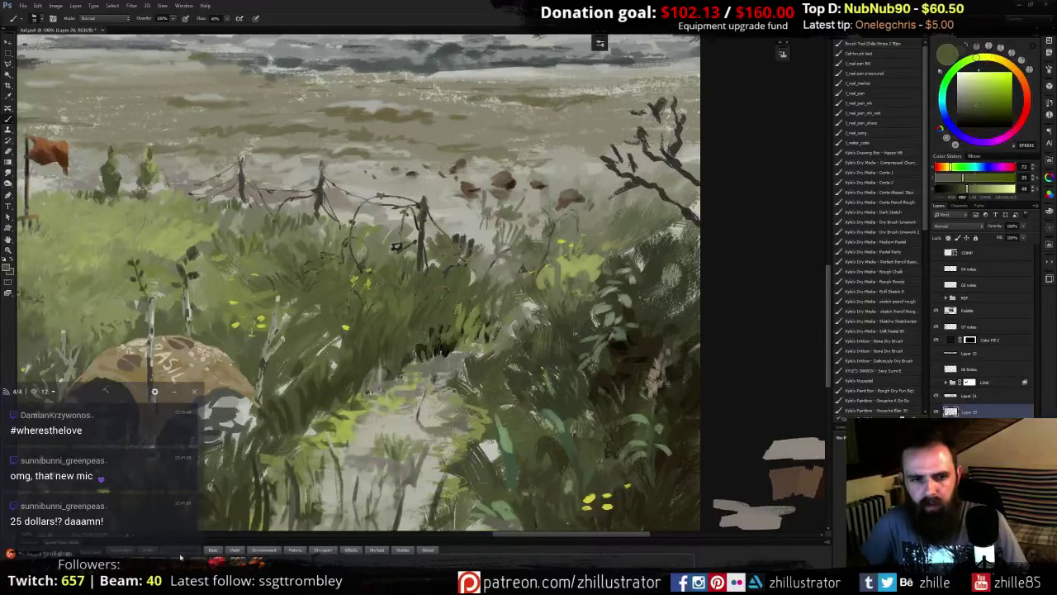
{"action": "key", "text": "bracketleft"}
{"action": "key", "text": "bracketleft"}
{"action": "key", "text": "bracketleft"}
{"action": "key", "text": "bracketleft"}
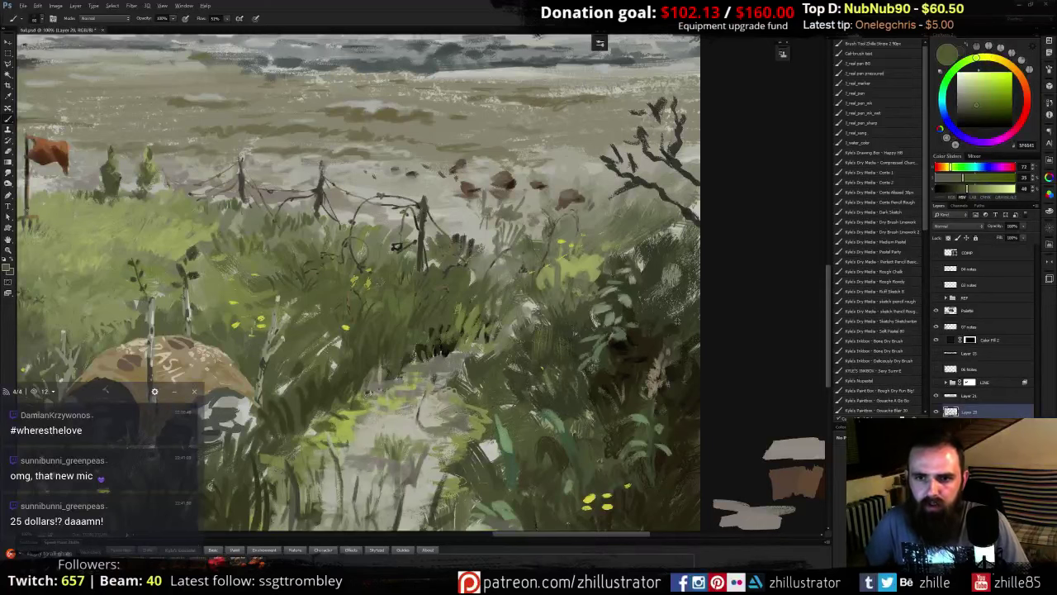
{"action": "left_click", "coordinate": [675, 324], "text": "alt"}
{"action": "left_click", "coordinate": [657, 254], "text": "alt"}
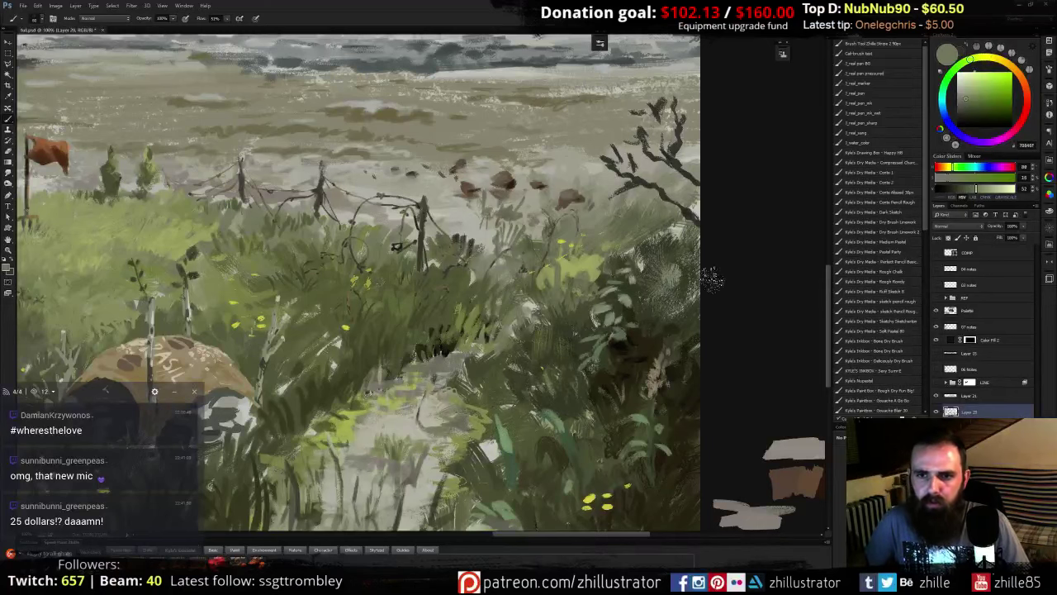
- Blend the grass between the tent and the path with strokes of sampled mid and dark olive greens
{"action": "mouse_move", "coordinate": [615, 289]}
{"action": "left_mouse_down"}
{"action": "mouse_move", "coordinate": [807, 302]}
{"action": "mouse_move", "coordinate": [798, 292]}
{"action": "left_mouse_up"}
{"action": "left_click", "coordinate": [576, 316], "text": "alt"}
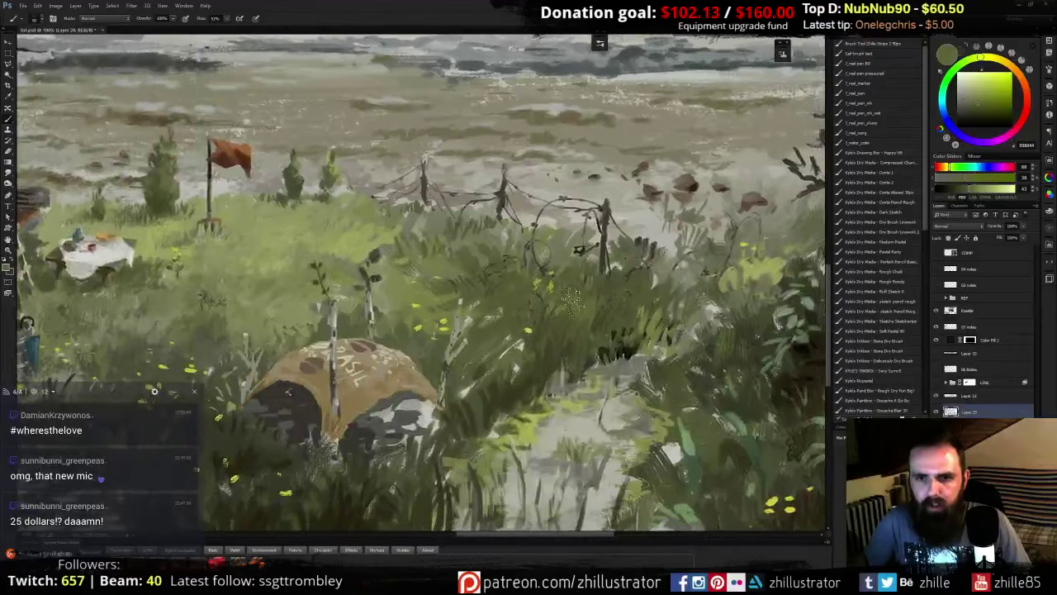
{"action": "left_click", "coordinate": [618, 303], "text": "alt"}
{"action": "mouse_move", "coordinate": [599, 332]}
{"action": "left_mouse_down"}
{"action": "mouse_move", "coordinate": [611, 306]}
{"action": "mouse_move", "coordinate": [628, 298]}
{"action": "mouse_move", "coordinate": [621, 322]}
{"action": "mouse_move", "coordinate": [642, 304]}
{"action": "left_mouse_up"}
{"action": "left_click", "coordinate": [622, 351], "text": "alt"}
{"action": "left_click_drag", "start_coordinate": [598, 362], "coordinate": [602, 337]}
{"action": "left_click_drag", "start_coordinate": [551, 422], "coordinate": [573, 317]}
{"action": "left_click", "coordinate": [511, 299], "text": "alt"}
{"action": "mouse_move", "coordinate": [487, 328]}
{"action": "left_mouse_down"}
{"action": "mouse_move", "coordinate": [517, 270]}
{"action": "mouse_move", "coordinate": [551, 280]}
{"action": "mouse_move", "coordinate": [556, 262]}
{"action": "mouse_move", "coordinate": [455, 380]}
{"action": "mouse_move", "coordinate": [546, 316]}
{"action": "left_mouse_up"}
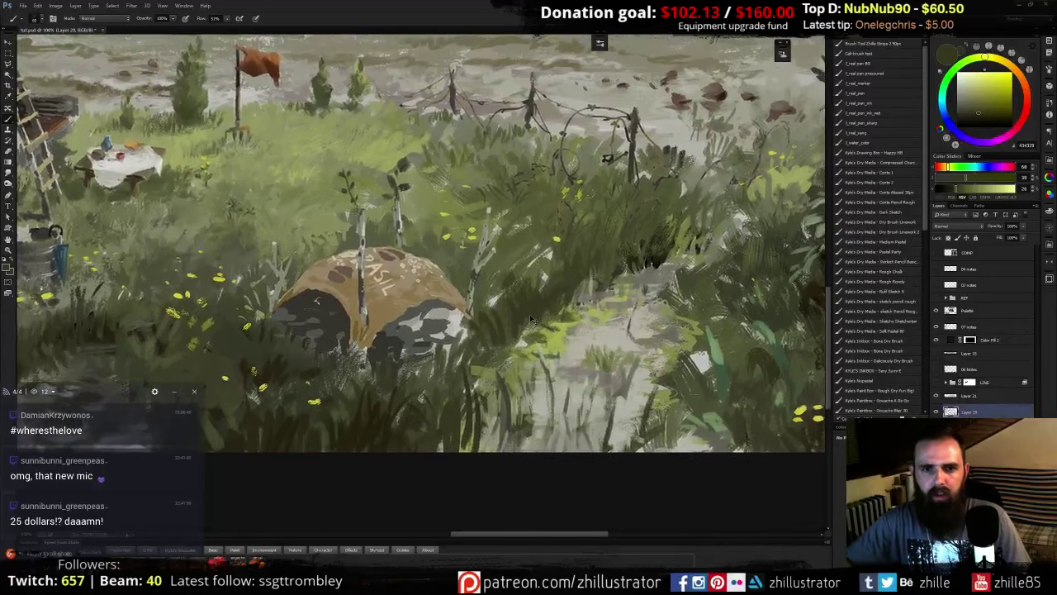
- Show the LINE group as a reference for the tent and choose Kyle's Drawing Box - Happy HB brush
{"action": "key", "text": "ctrl+minus"}
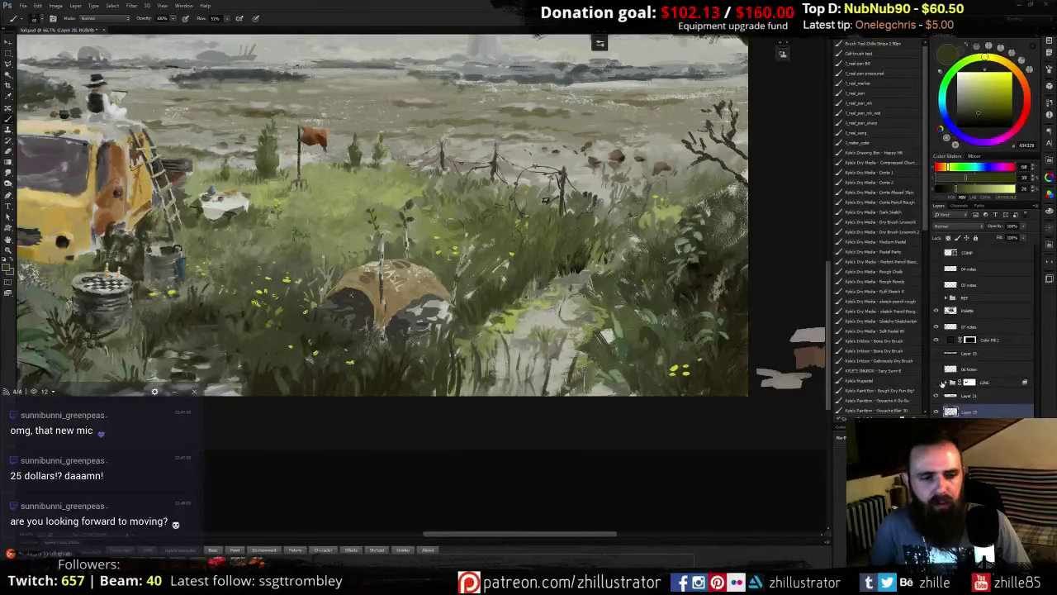
{"action": "left_click", "coordinate": [937, 382]}
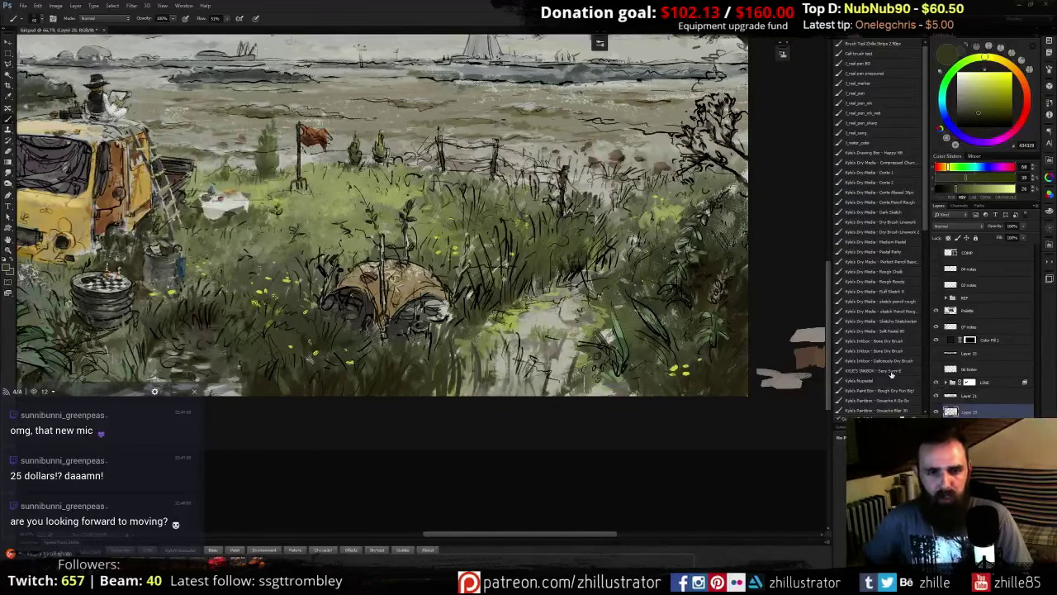
{"action": "key", "text": "ctrl+plus"}
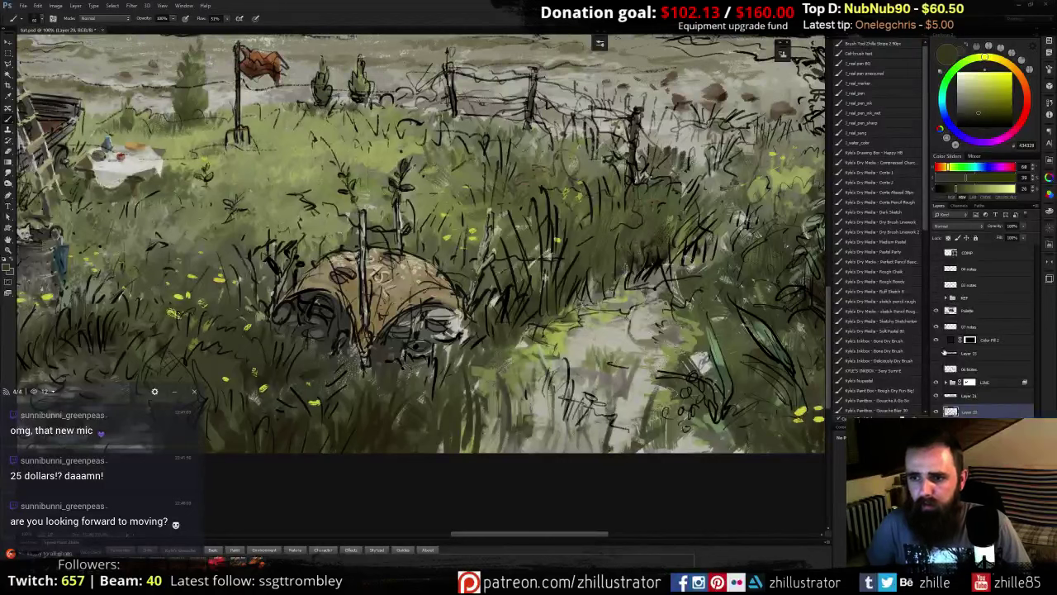
{"action": "left_click", "coordinate": [867, 152]}
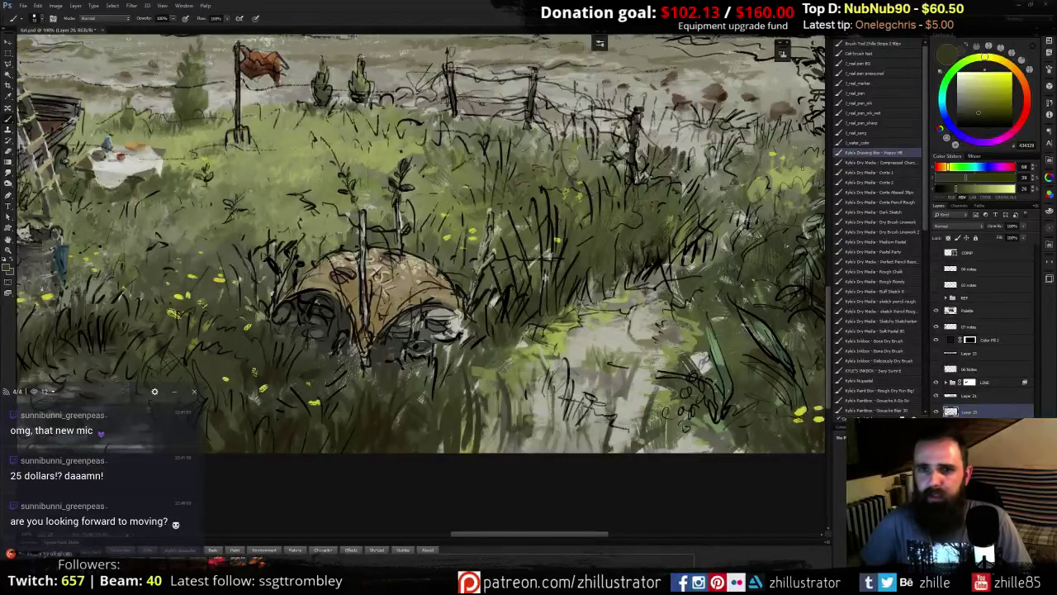
{"action": "key", "text": "ctrl+plus"}
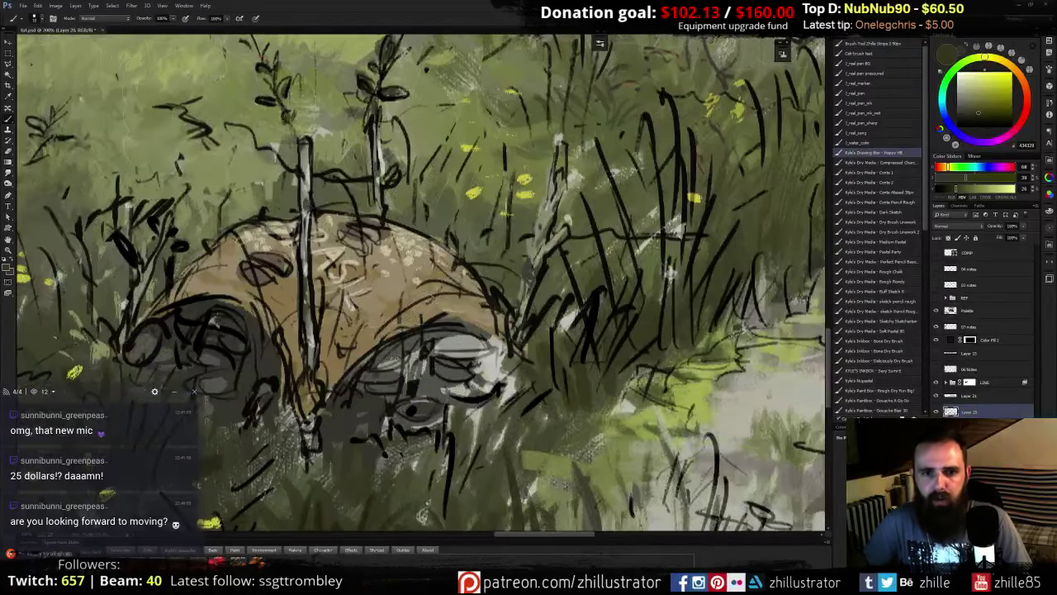
- Paint the shapes inside the tent's right-hand opening with sampled light and dark greys, following the line art
{"action": "left_click", "coordinate": [395, 357], "text": "alt"}
{"action": "left_click_drag", "start_coordinate": [381, 365], "coordinate": [402, 355]}
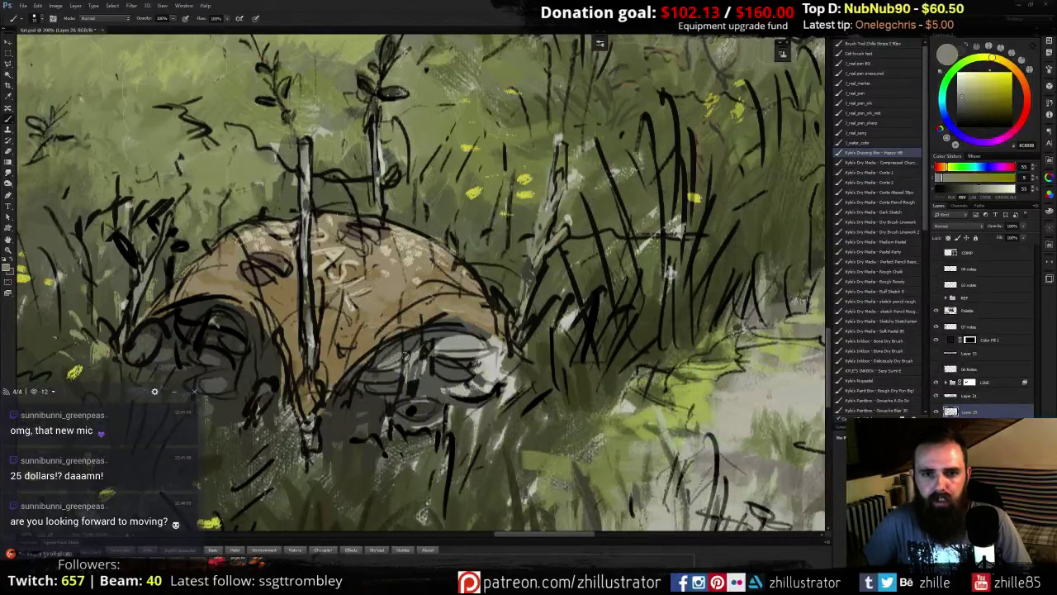
{"action": "left_click", "coordinate": [457, 338], "text": "alt"}
{"action": "left_click", "coordinate": [458, 339], "text": "alt"}
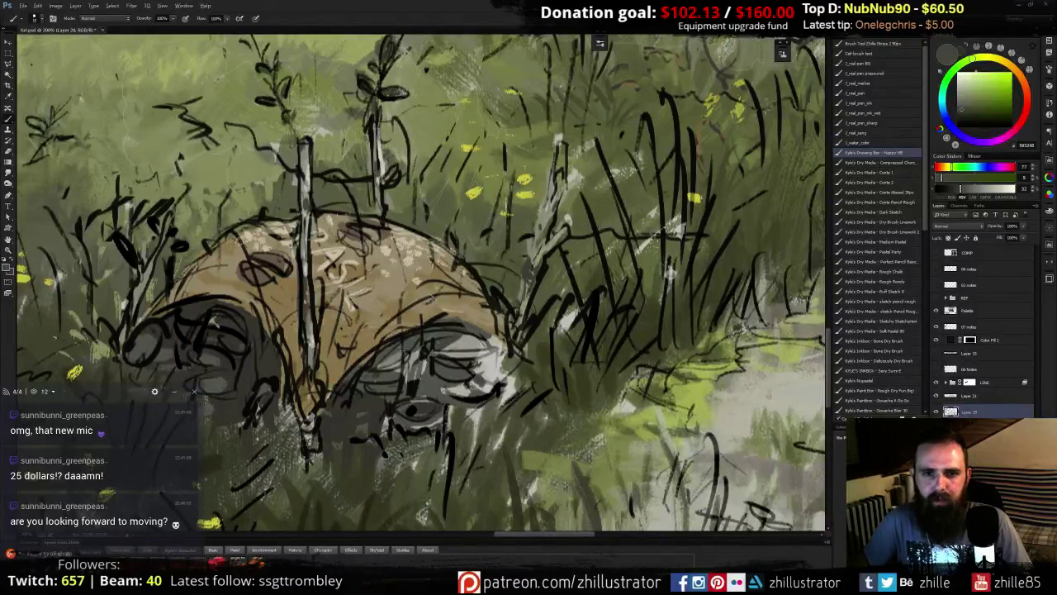
{"action": "left_click", "coordinate": [400, 349], "text": "alt"}
{"action": "left_click", "coordinate": [461, 326], "text": "alt"}
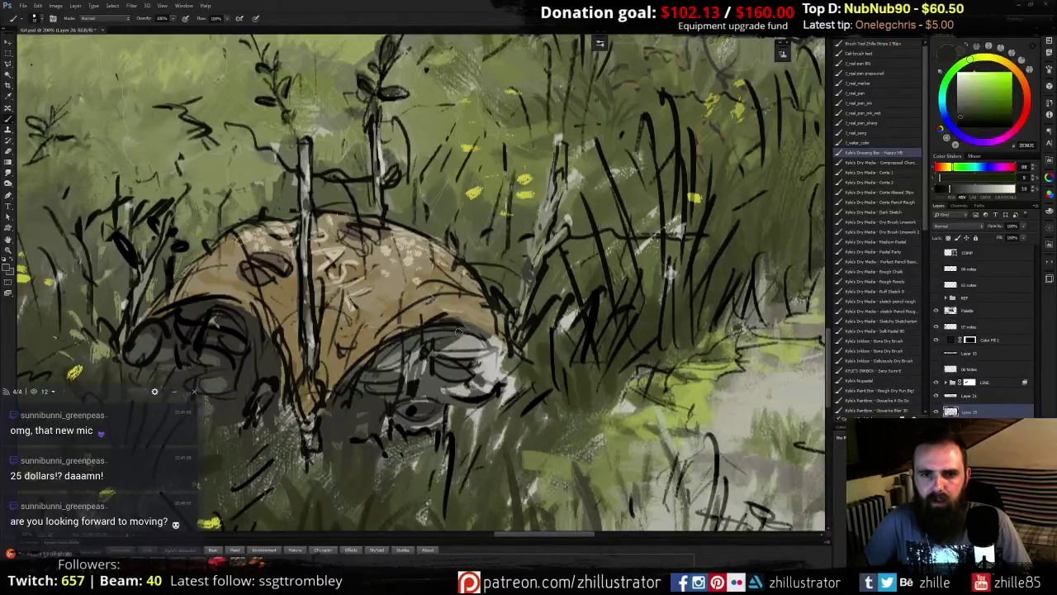
- Hide the LINE group and clean up the upper edge of the tent's right-hand opening with sampled dark grey and tan
{"action": "left_click", "coordinate": [936, 383]}
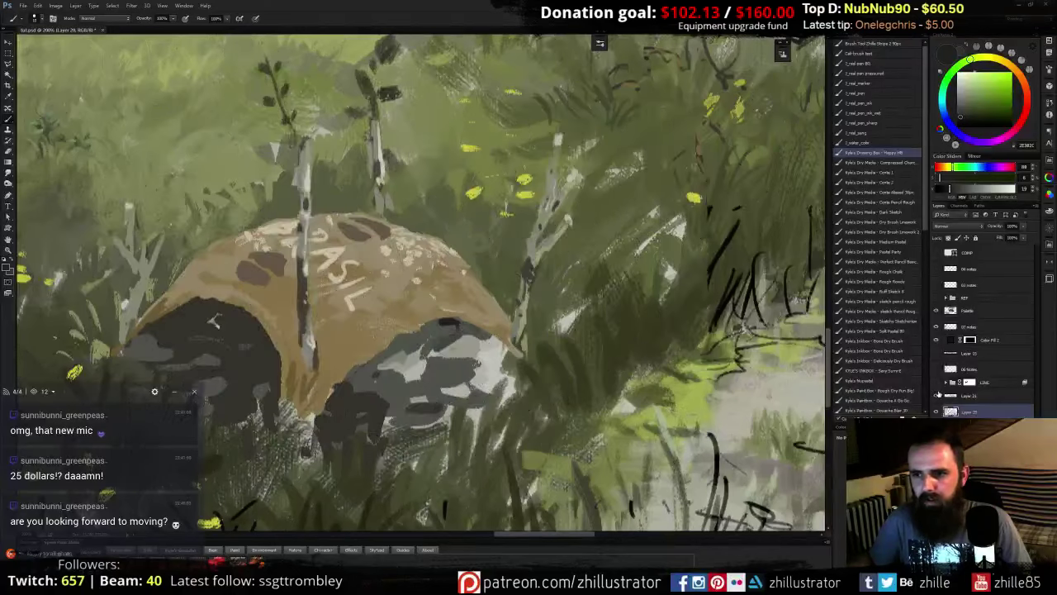
{"action": "left_click", "coordinate": [443, 353], "text": "alt"}
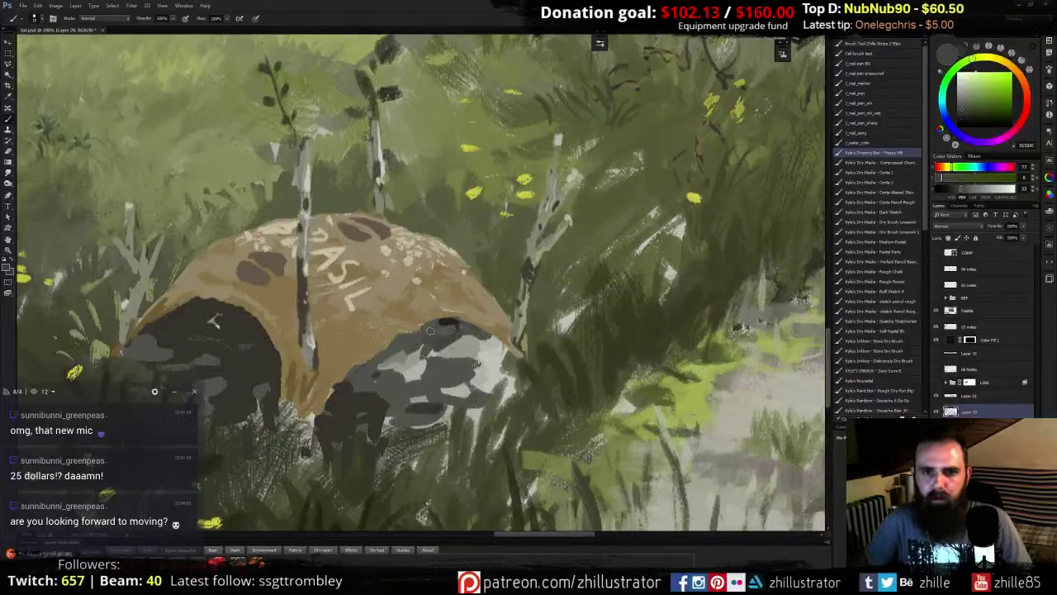
{"action": "mouse_move", "coordinate": [438, 323]}
{"action": "left_mouse_down"}
{"action": "mouse_move", "coordinate": [405, 335]}
{"action": "mouse_move", "coordinate": [446, 320]}
{"action": "mouse_move", "coordinate": [468, 328]}
{"action": "mouse_move", "coordinate": [426, 326]}
{"action": "left_mouse_up"}
{"action": "left_click", "coordinate": [386, 339], "text": "alt"}
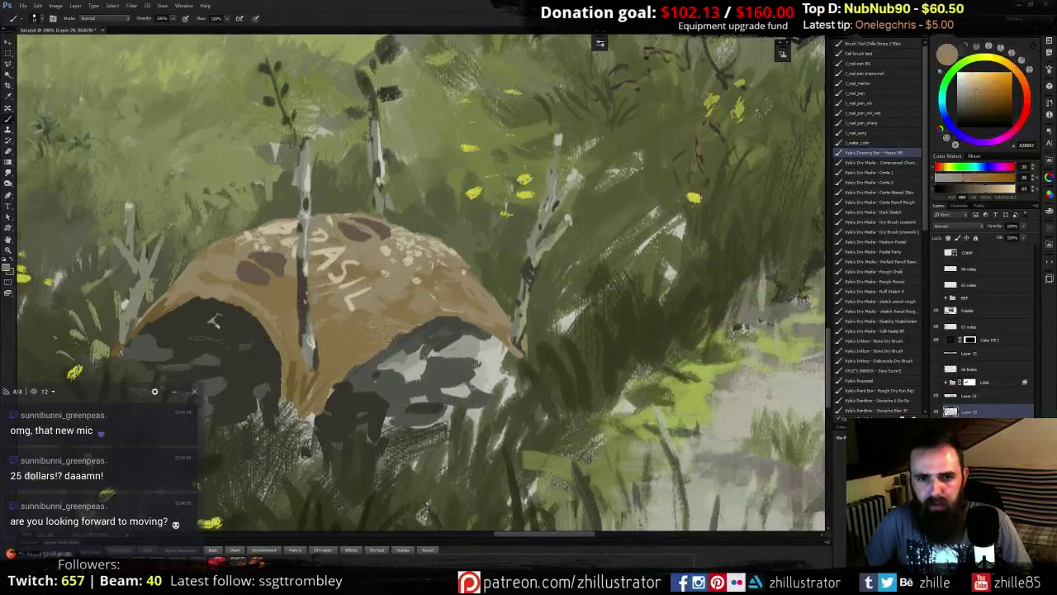
- Refine the tent's tan cloth and its pale BASIL lettering with sampled browns and light beige
{"action": "left_click", "coordinate": [472, 310], "text": "alt"}
{"action": "left_click", "coordinate": [450, 311], "text": "alt"}
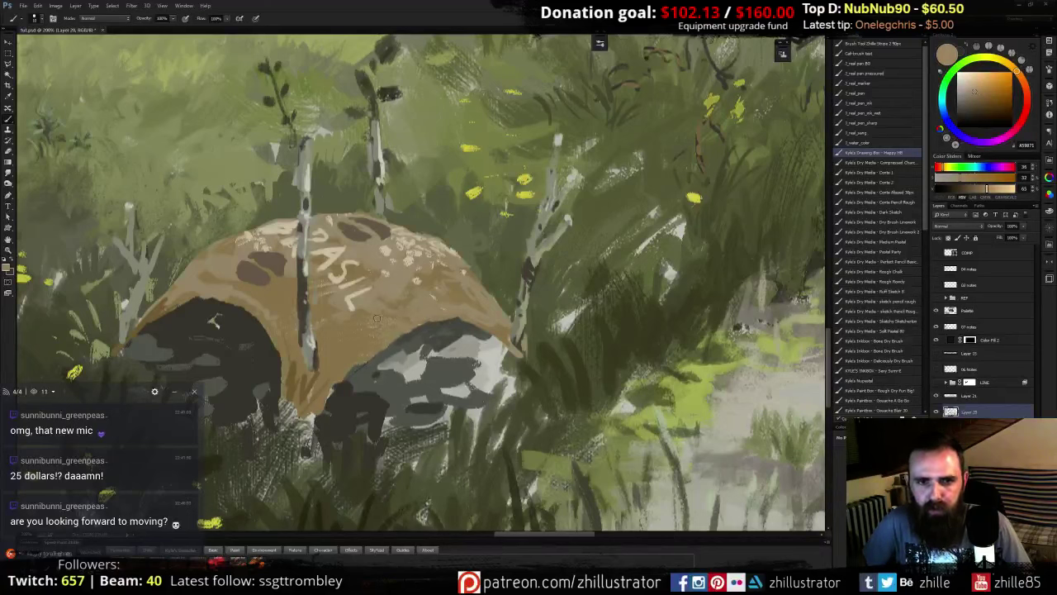
{"action": "left_click", "coordinate": [370, 312], "text": "alt"}
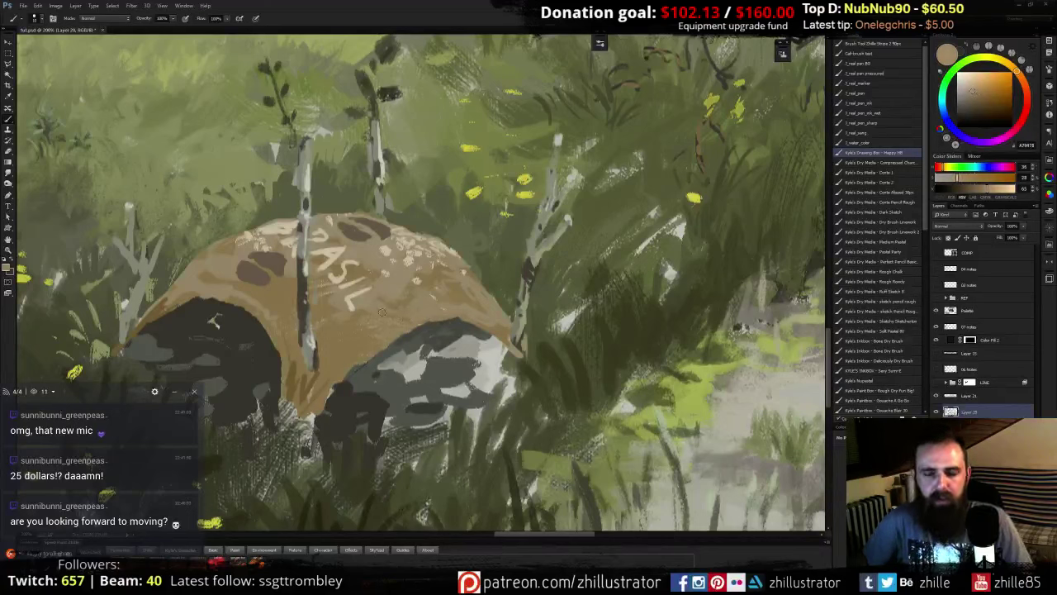
{"action": "left_click", "coordinate": [373, 287], "text": "alt"}
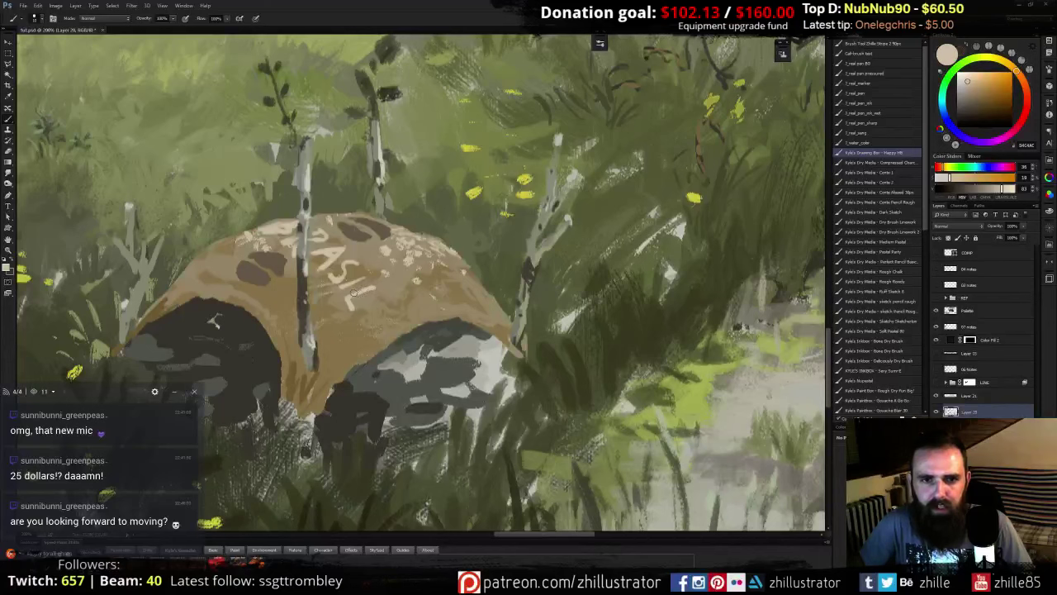
{"action": "left_click", "coordinate": [346, 304], "text": "alt"}
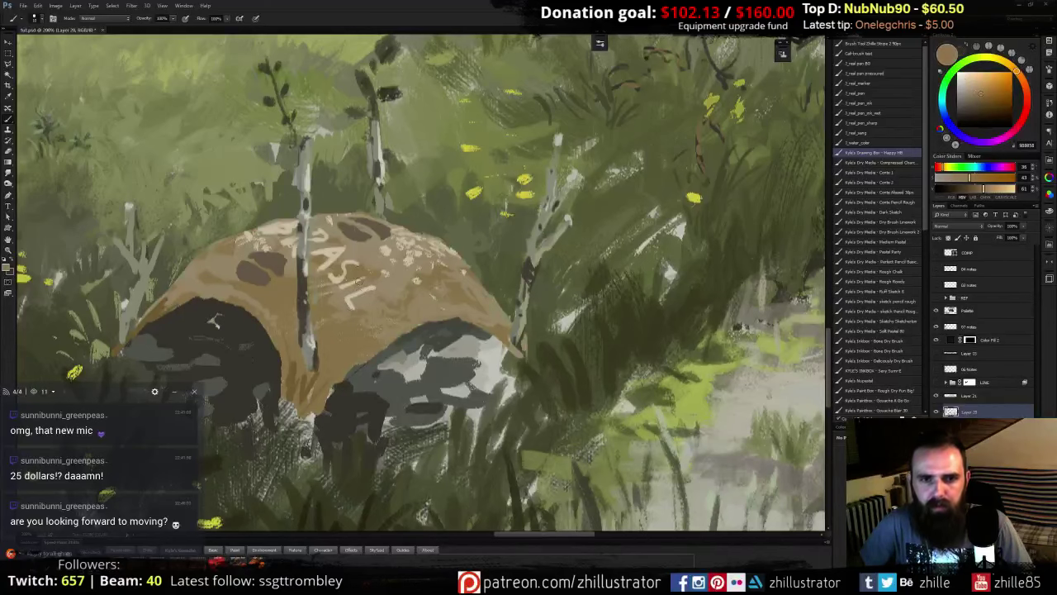
{"action": "left_click", "coordinate": [318, 231], "text": "alt"}
{"action": "left_click_drag", "start_coordinate": [298, 202], "coordinate": [320, 240]}
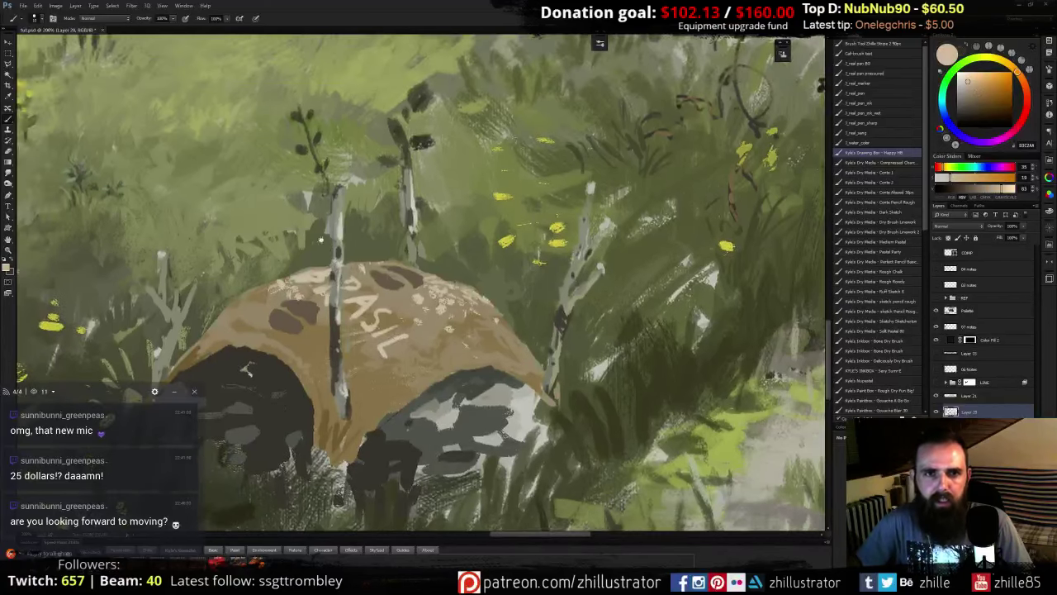
- Paint a pale side branch on the birch post in front of the tent and rework its upper bark in sampled greys
{"action": "left_click", "coordinate": [306, 198], "text": "alt"}
{"action": "left_click_drag", "start_coordinate": [307, 202], "coordinate": [327, 225]}
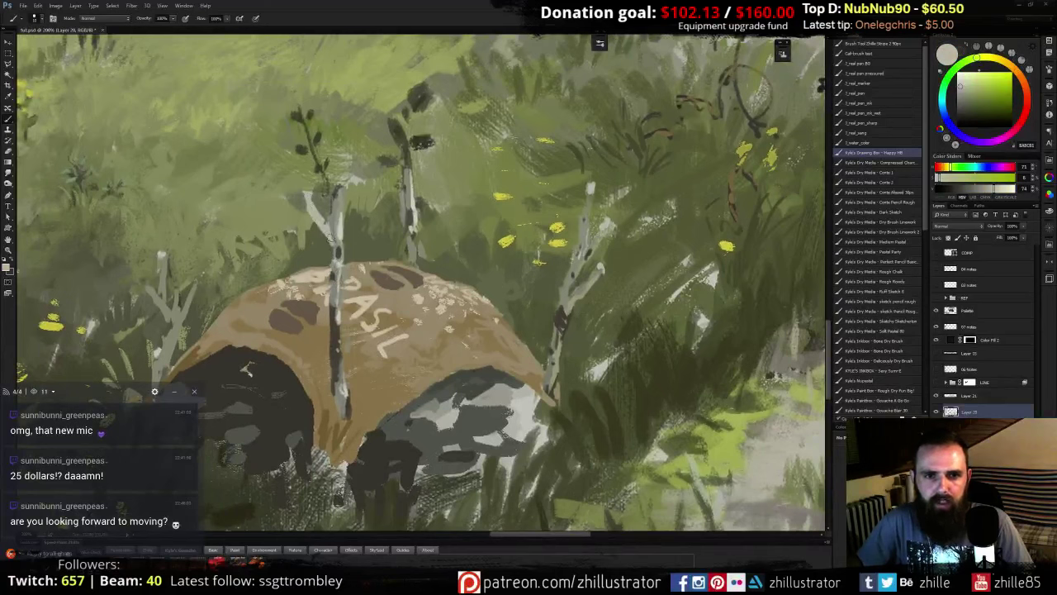
{"action": "left_click", "coordinate": [338, 252], "text": "alt"}
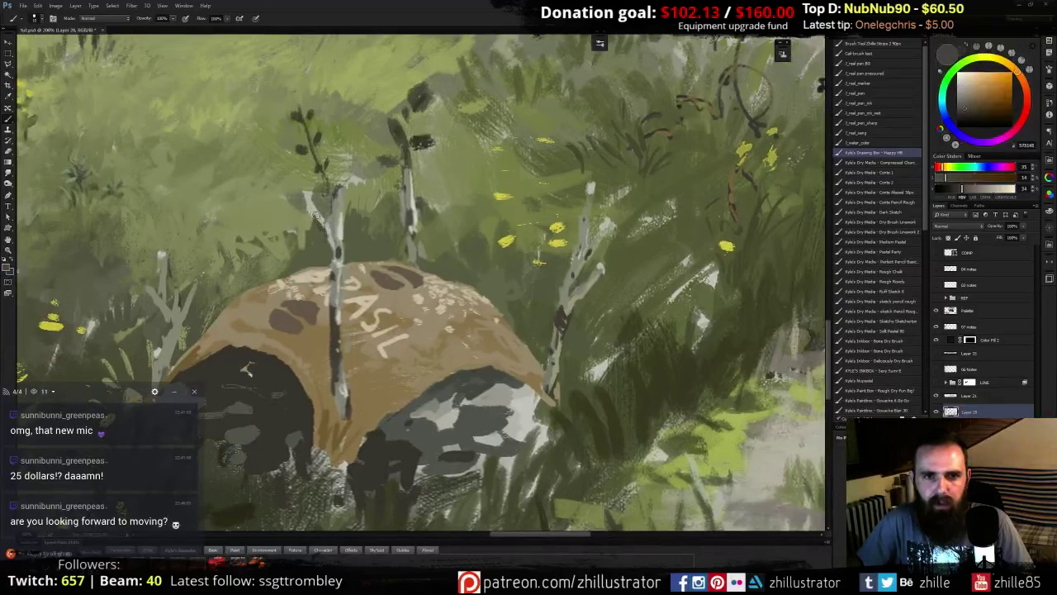
{"action": "left_click", "coordinate": [340, 234], "text": "alt"}
{"action": "left_click", "coordinate": [336, 206], "text": "alt"}
{"action": "left_click", "coordinate": [337, 200], "text": "alt"}
{"action": "left_click_drag", "start_coordinate": [336, 191], "coordinate": [338, 205]}
- Rework the bark of the birch post in front of the tent down to its foot with sampled and adjusted grey-browns
{"action": "left_click", "coordinate": [338, 314], "text": "alt"}
{"action": "left_click", "coordinate": [338, 330], "text": "alt"}
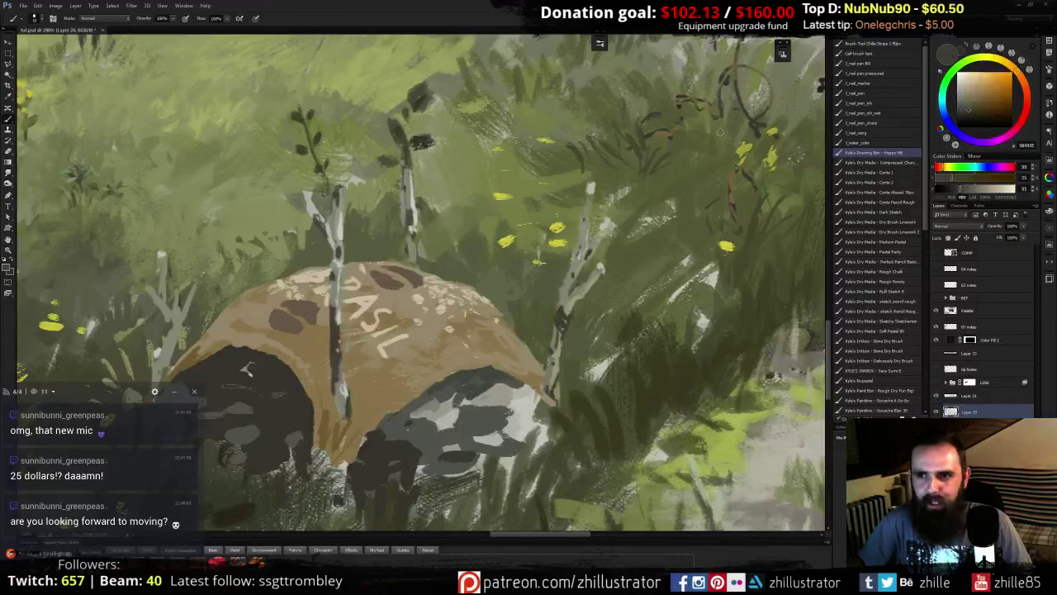
{"action": "left_click", "coordinate": [969, 110]}
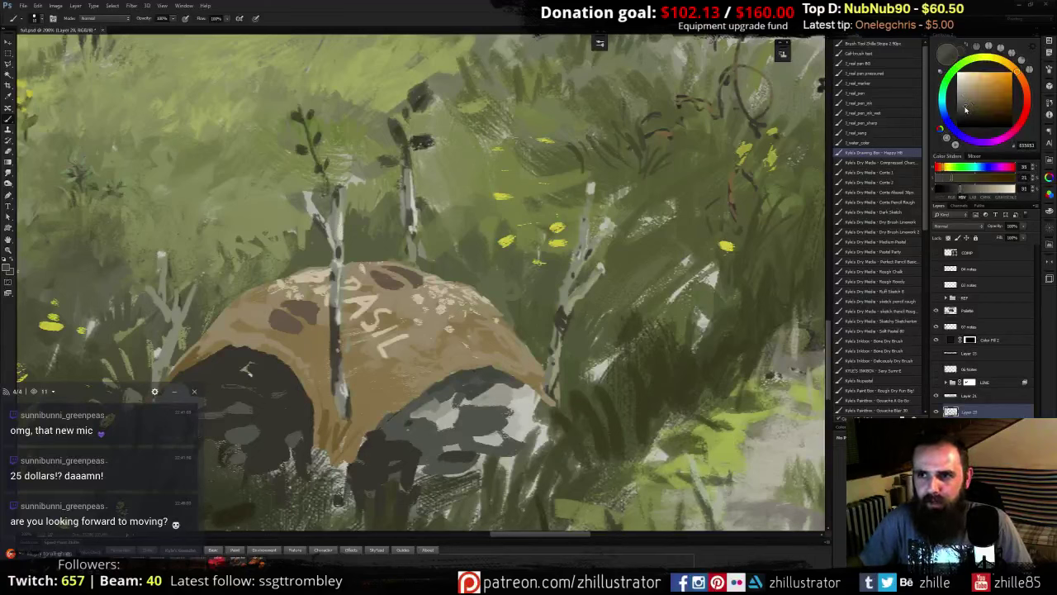
{"action": "left_click", "coordinate": [962, 107]}
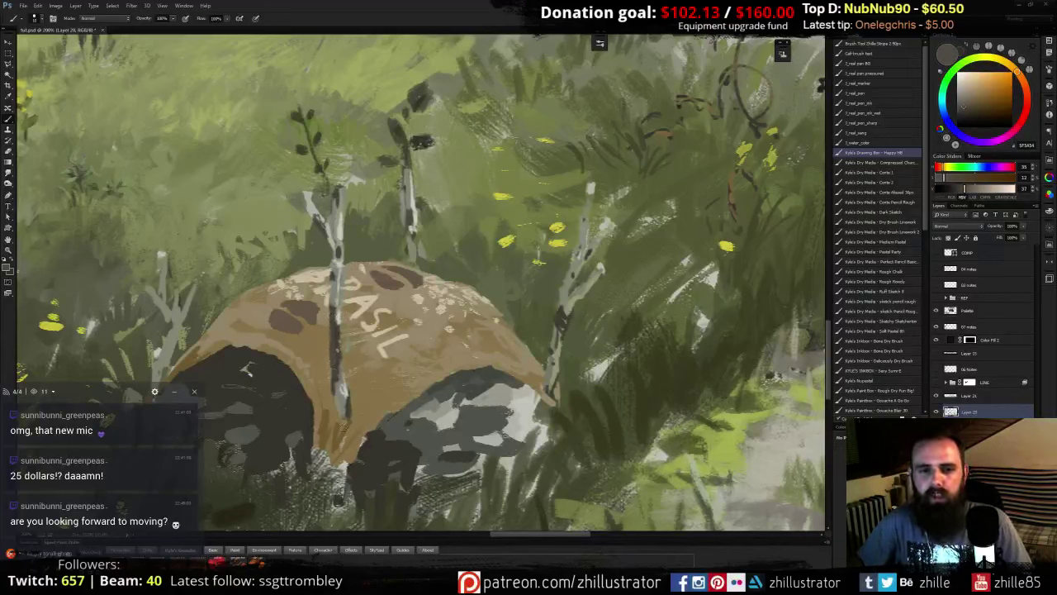
{"action": "left_click", "coordinate": [340, 413], "text": "alt"}
{"action": "left_click", "coordinate": [351, 429], "text": "alt"}
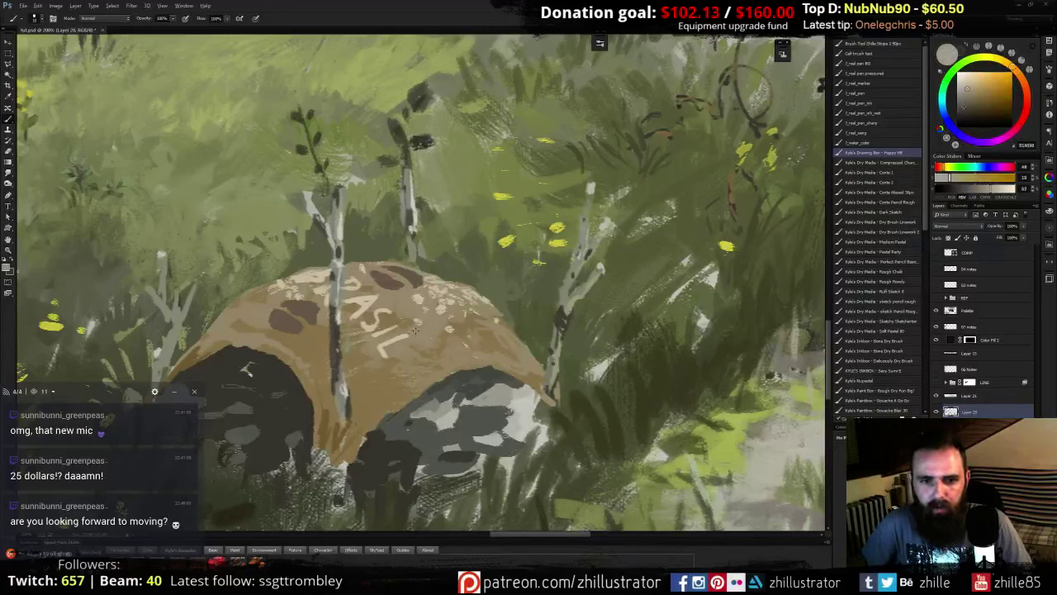
- Blend the tan cloth around the foot of the front birch post with sampled tans and browns
{"action": "left_click", "coordinate": [353, 429], "text": "alt"}
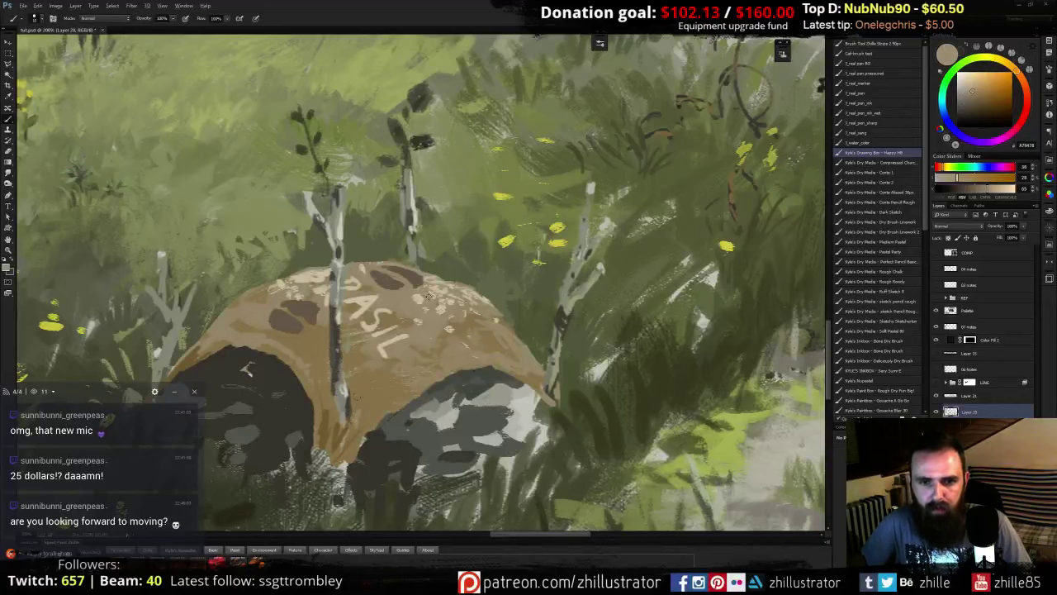
{"action": "left_click", "coordinate": [368, 331], "text": "alt"}
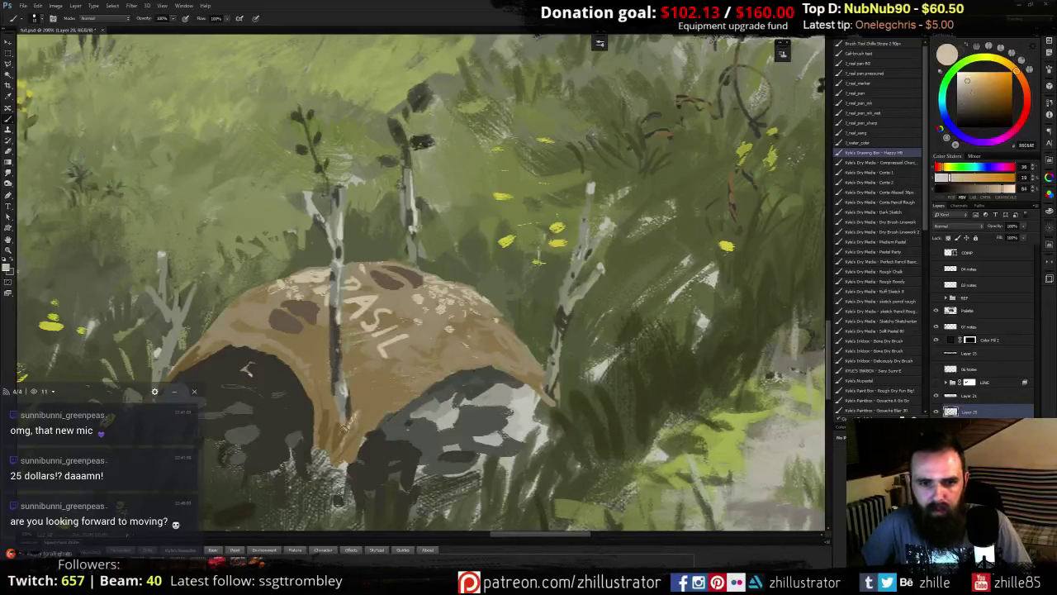
{"action": "left_click", "coordinate": [348, 426], "text": "alt"}
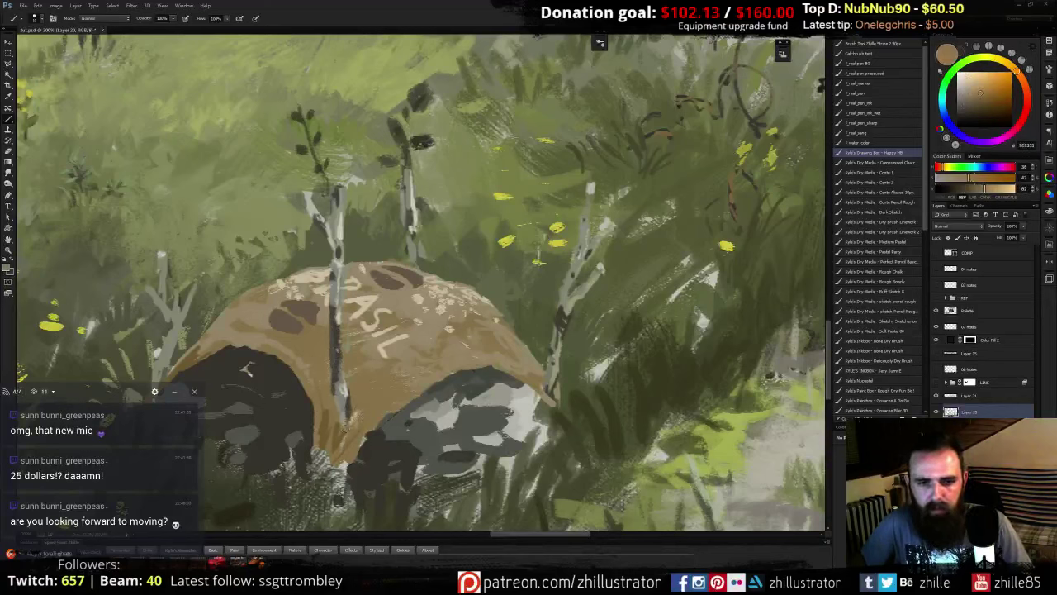
{"action": "left_click", "coordinate": [342, 438], "text": "alt"}
{"action": "left_click", "coordinate": [335, 431], "text": "alt"}
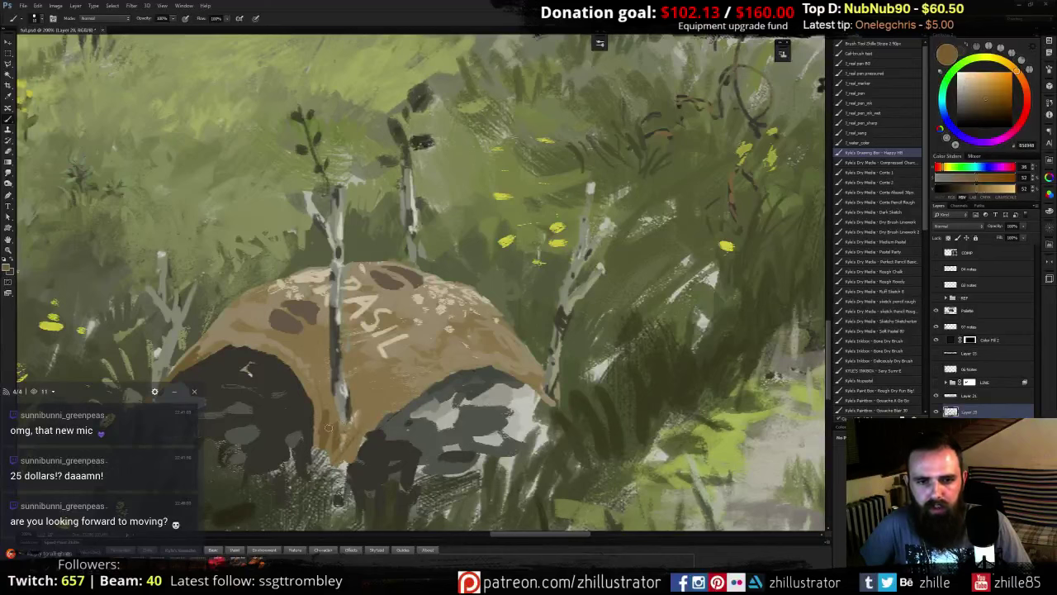
{"action": "left_click", "coordinate": [327, 422], "text": "alt"}
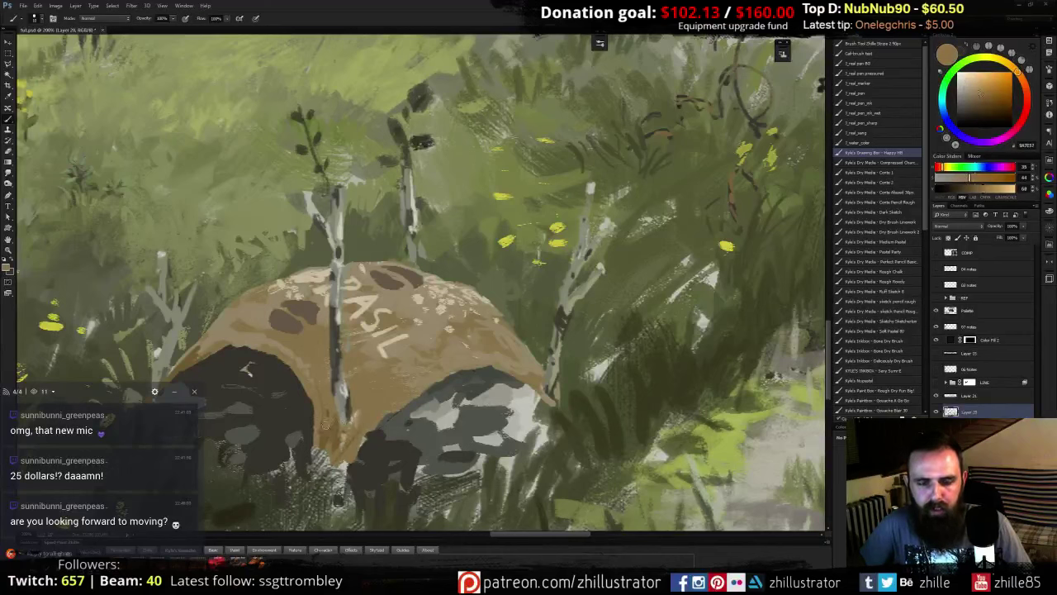
{"action": "left_click", "coordinate": [324, 408], "text": "alt"}
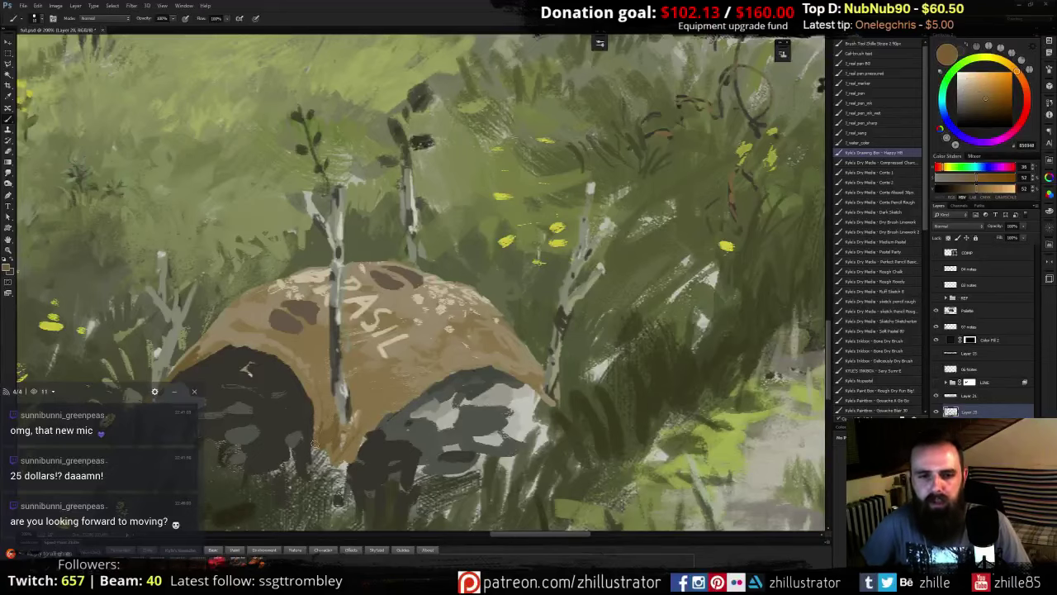
- Switch to a different brush and blend the lower part of the tent's left-hand opening into the grass with sampled dark greys and greens
{"action": "mouse_move", "coordinate": [322, 399]}
{"action": "left_mouse_down"}
{"action": "mouse_move", "coordinate": [394, 399]}
{"action": "mouse_move", "coordinate": [447, 371]}
{"action": "left_mouse_up"}
{"action": "left_click", "coordinate": [373, 395], "text": "alt"}
{"action": "mouse_move", "coordinate": [381, 391]}
{"action": "left_mouse_down"}
{"action": "mouse_move", "coordinate": [410, 384]}
{"action": "mouse_move", "coordinate": [394, 385]}
{"action": "left_mouse_up"}
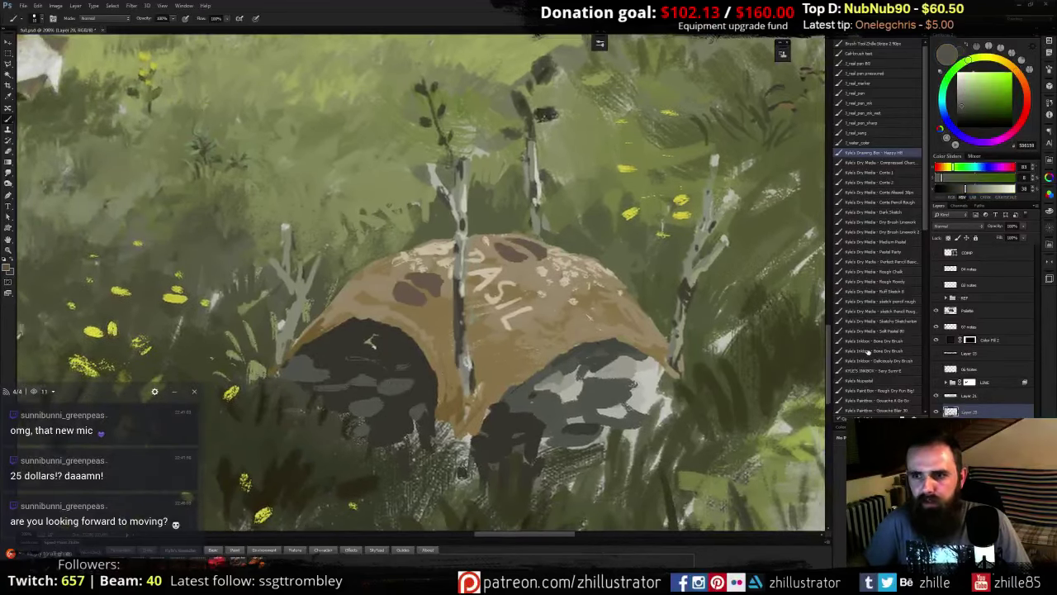
{"action": "left_click", "coordinate": [871, 400]}
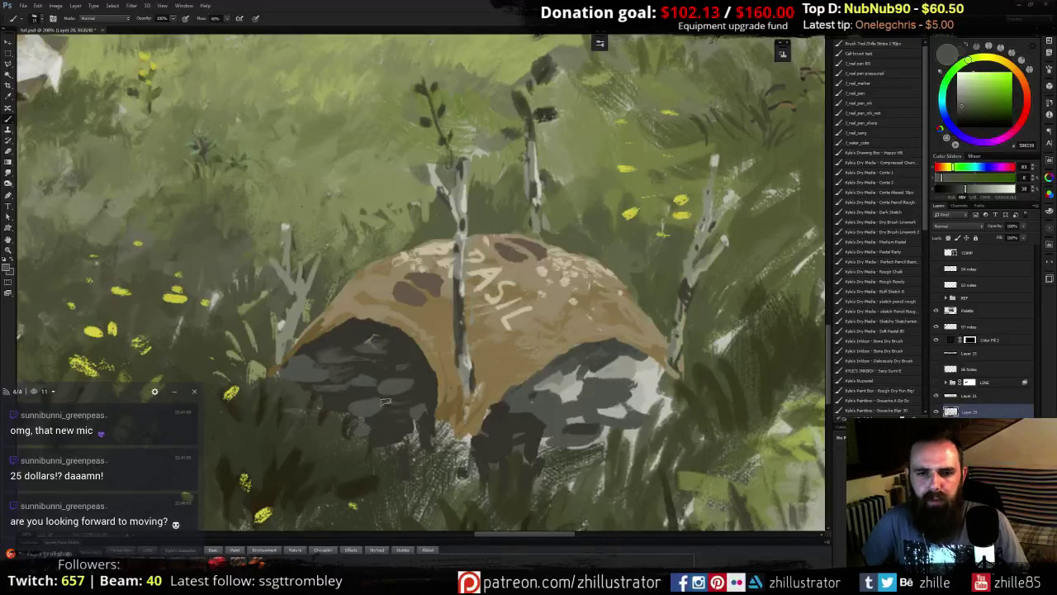
{"action": "left_click", "coordinate": [359, 451], "text": "alt"}
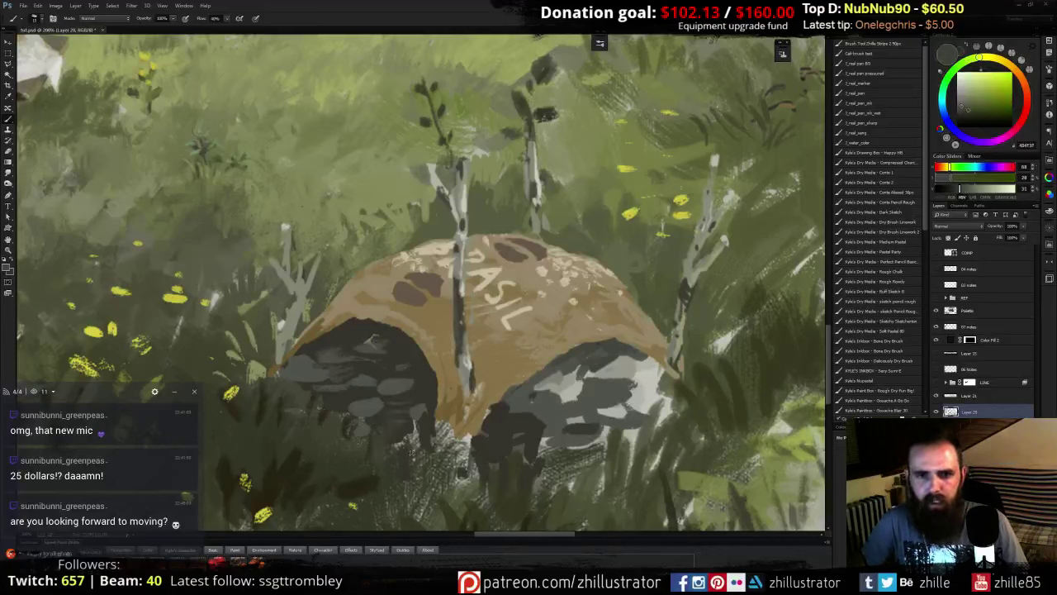
{"action": "left_click", "coordinate": [401, 433], "text": "alt"}
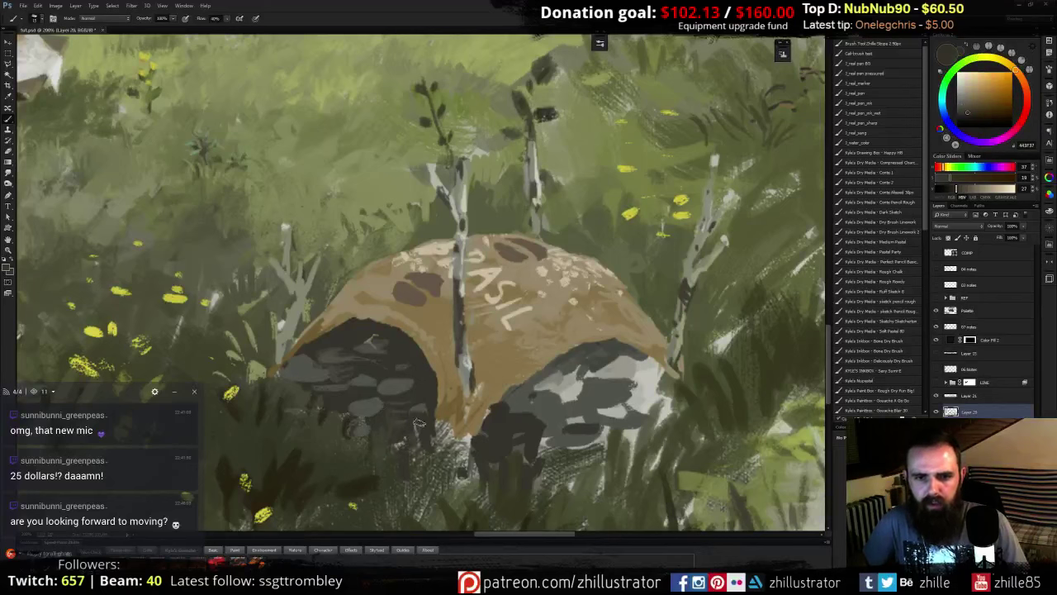
{"action": "left_click", "coordinate": [417, 411], "text": "alt"}
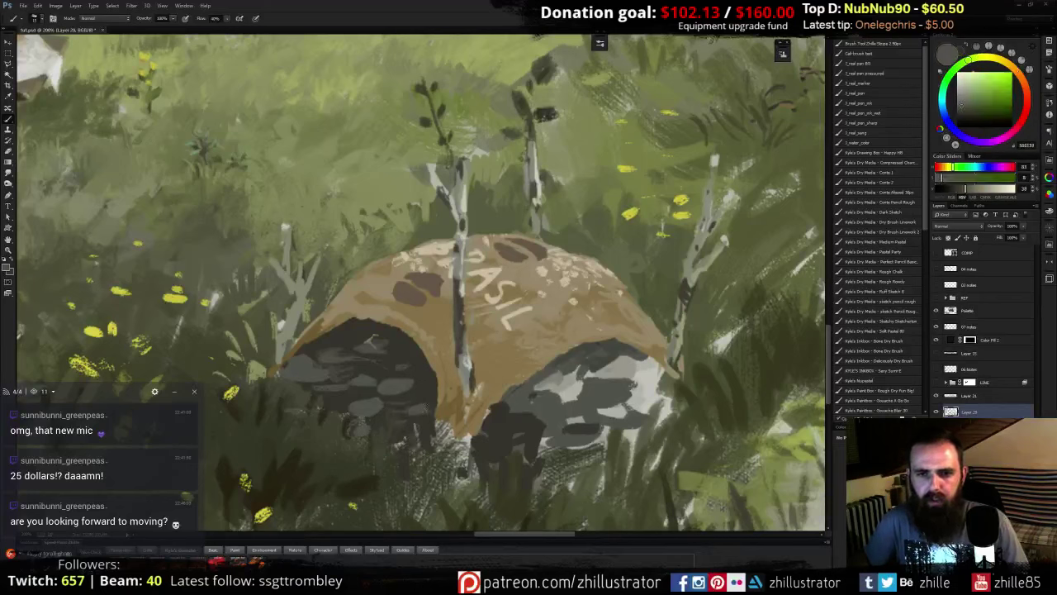
- Paint lighter grey highlights on the stone-like shapes inside the tent's left-hand opening
{"action": "left_click", "coordinate": [549, 391], "text": "alt"}
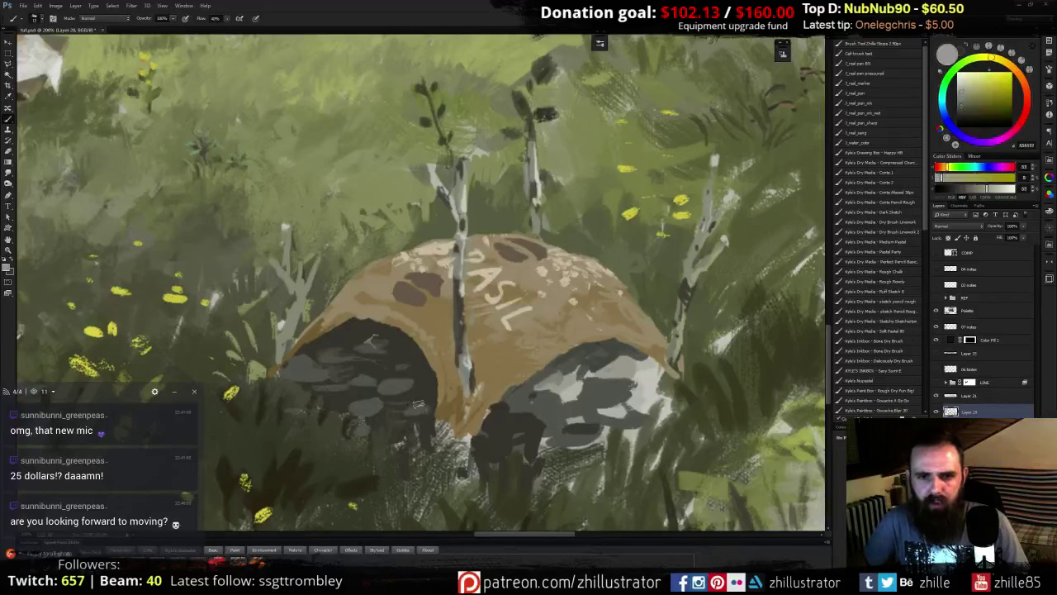
{"action": "mouse_move", "coordinate": [372, 407]}
{"action": "left_mouse_down"}
{"action": "mouse_move", "coordinate": [364, 413]}
{"action": "mouse_move", "coordinate": [377, 410]}
{"action": "left_mouse_up"}
{"action": "left_click", "coordinate": [380, 405], "text": "alt"}
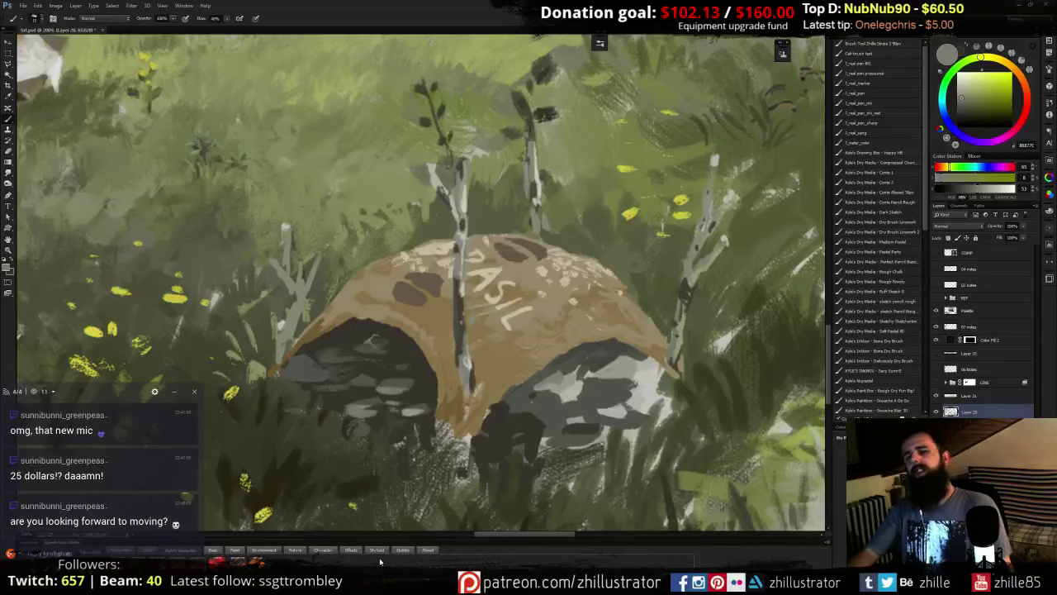
{"action": "left_click", "coordinate": [415, 382], "text": "alt"}
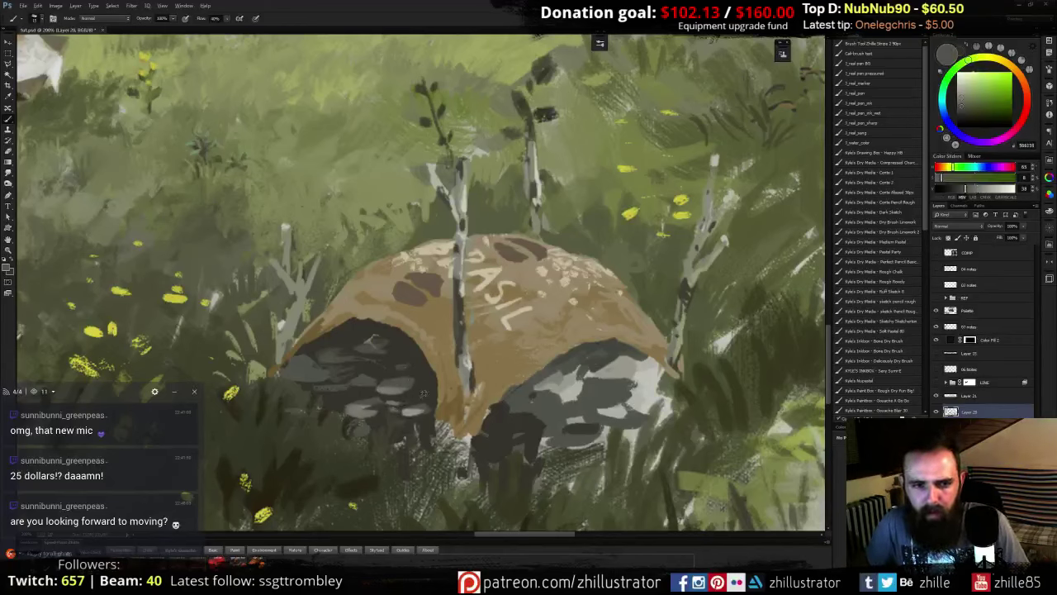
- Paint dark and grey-green grass strokes over the dark shape and the ground below the tent's front birch post
{"action": "left_click", "coordinate": [481, 417], "text": "alt"}
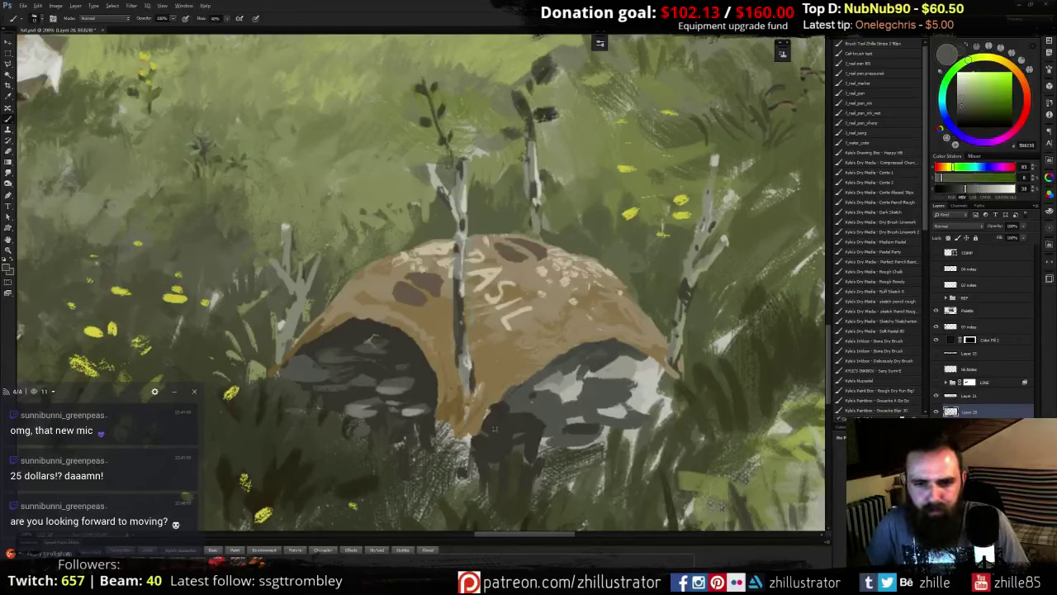
{"action": "left_click", "coordinate": [487, 480], "text": "alt"}
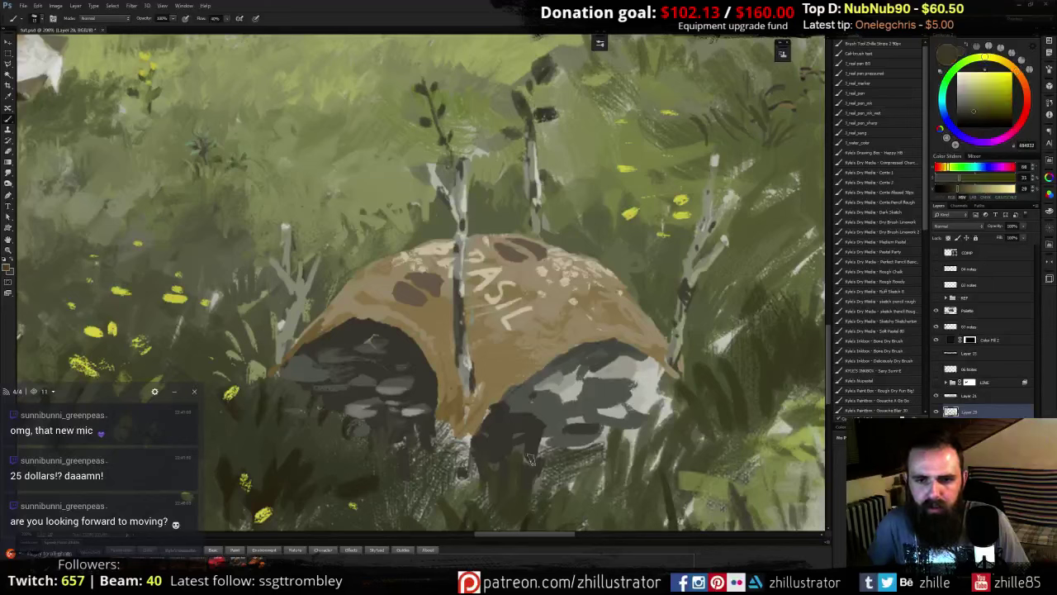
{"action": "left_click", "coordinate": [566, 459], "text": "alt"}
{"action": "mouse_move", "coordinate": [490, 476]}
{"action": "left_mouse_down"}
{"action": "mouse_move", "coordinate": [463, 474]}
{"action": "mouse_move", "coordinate": [441, 449]}
{"action": "mouse_move", "coordinate": [468, 474]}
{"action": "mouse_move", "coordinate": [462, 482]}
{"action": "mouse_move", "coordinate": [473, 417]}
{"action": "mouse_move", "coordinate": [477, 462]}
{"action": "mouse_move", "coordinate": [488, 427]}
{"action": "left_mouse_up"}
{"action": "mouse_move", "coordinate": [472, 485]}
{"action": "left_mouse_down"}
{"action": "mouse_move", "coordinate": [475, 436]}
{"action": "mouse_move", "coordinate": [523, 373]}
{"action": "left_mouse_up"}
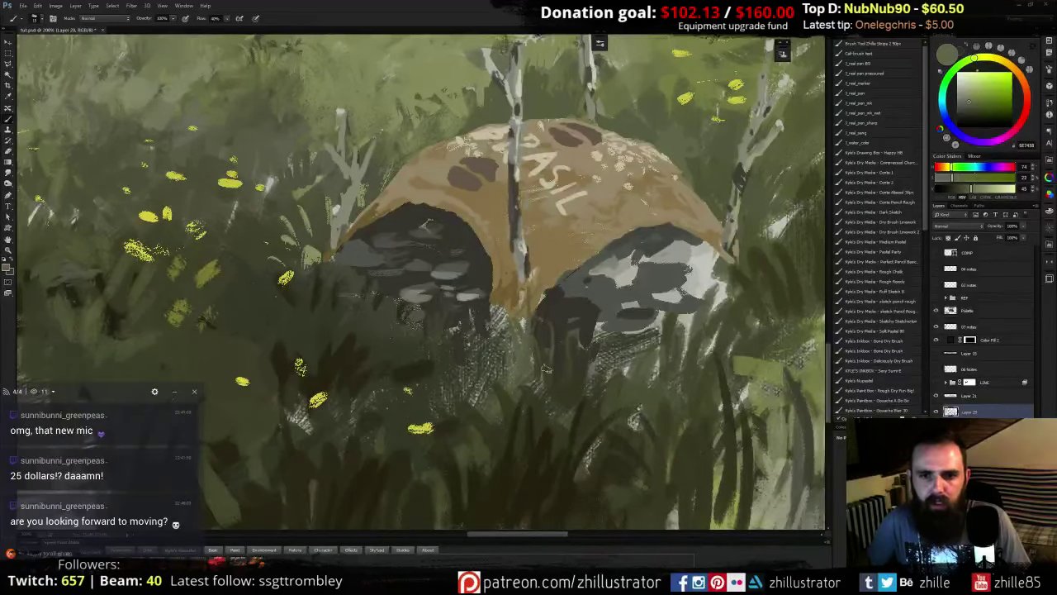
{"action": "left_click", "coordinate": [545, 368], "text": "alt"}
{"action": "left_click", "coordinate": [540, 356], "text": "alt"}
{"action": "mouse_move", "coordinate": [536, 364]}
{"action": "left_mouse_down"}
{"action": "mouse_move", "coordinate": [543, 340]}
{"action": "mouse_move", "coordinate": [489, 312]}
{"action": "left_mouse_up"}
- Refine the tent cloth's lower point, brown patch and left rim with sampled tans, and darken the outer corner of the left-hand opening
{"action": "left_click", "coordinate": [517, 301], "text": "alt"}
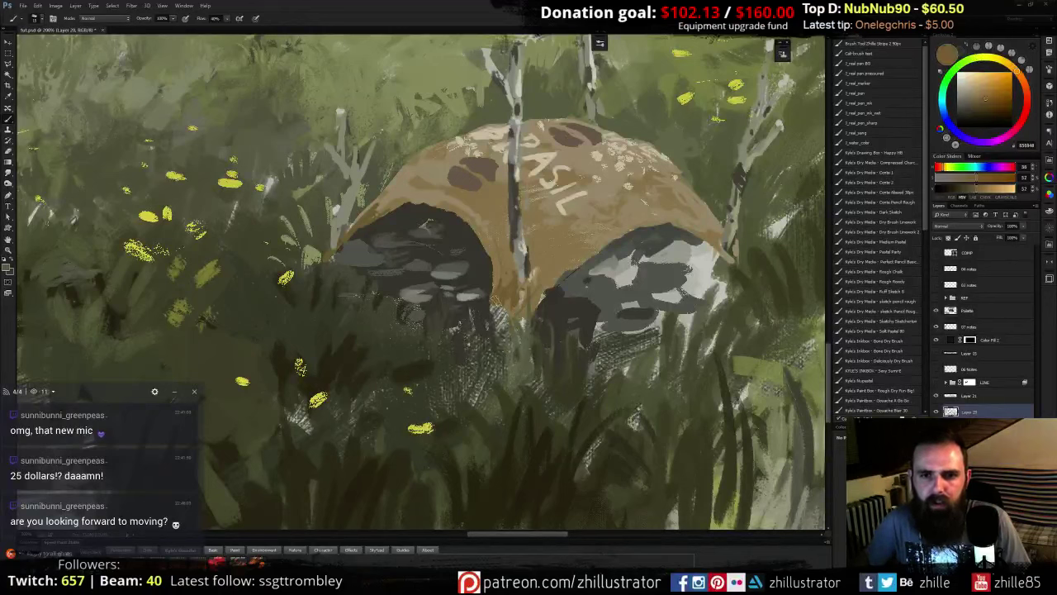
{"action": "left_click", "coordinate": [501, 266], "text": "alt"}
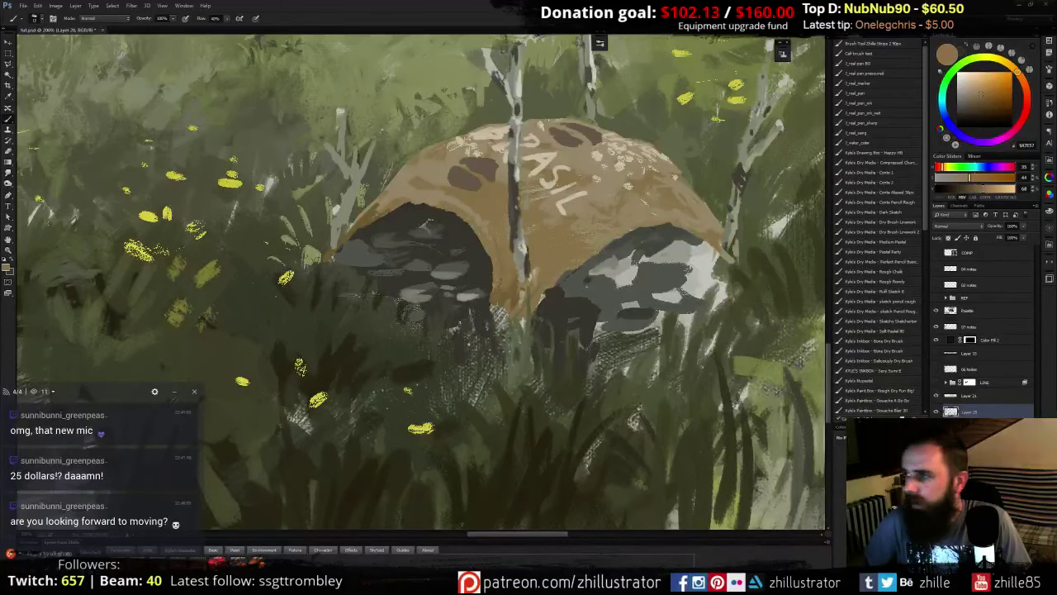
{"action": "mouse_move", "coordinate": [528, 277]}
{"action": "left_mouse_down"}
{"action": "mouse_move", "coordinate": [526, 260]}
{"action": "mouse_move", "coordinate": [540, 338]}
{"action": "left_mouse_up"}
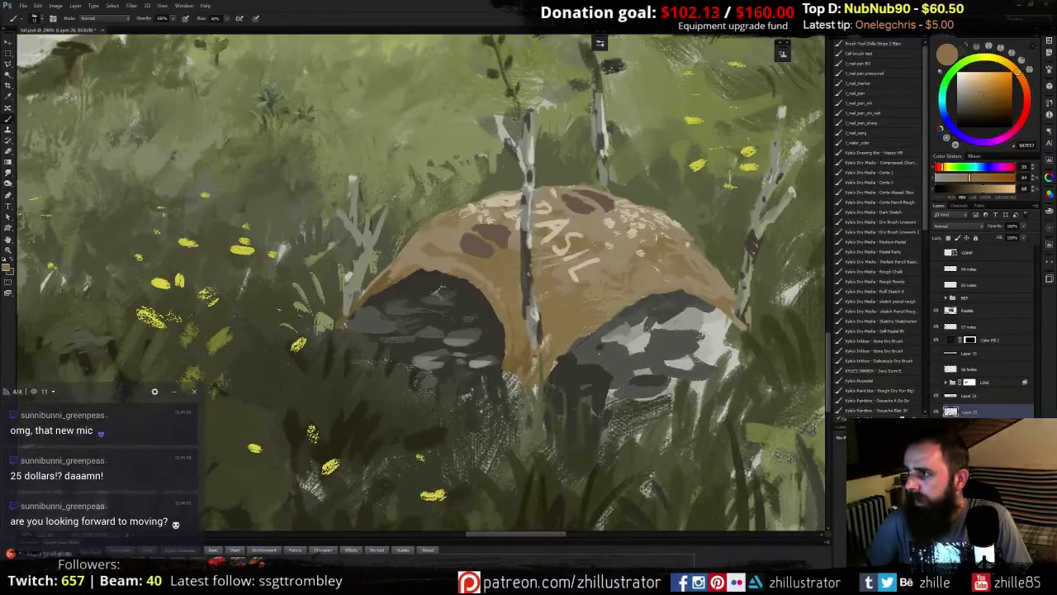
{"action": "left_click_drag", "start_coordinate": [524, 264], "coordinate": [528, 274]}
{"action": "left_click", "coordinate": [461, 275], "text": "alt"}
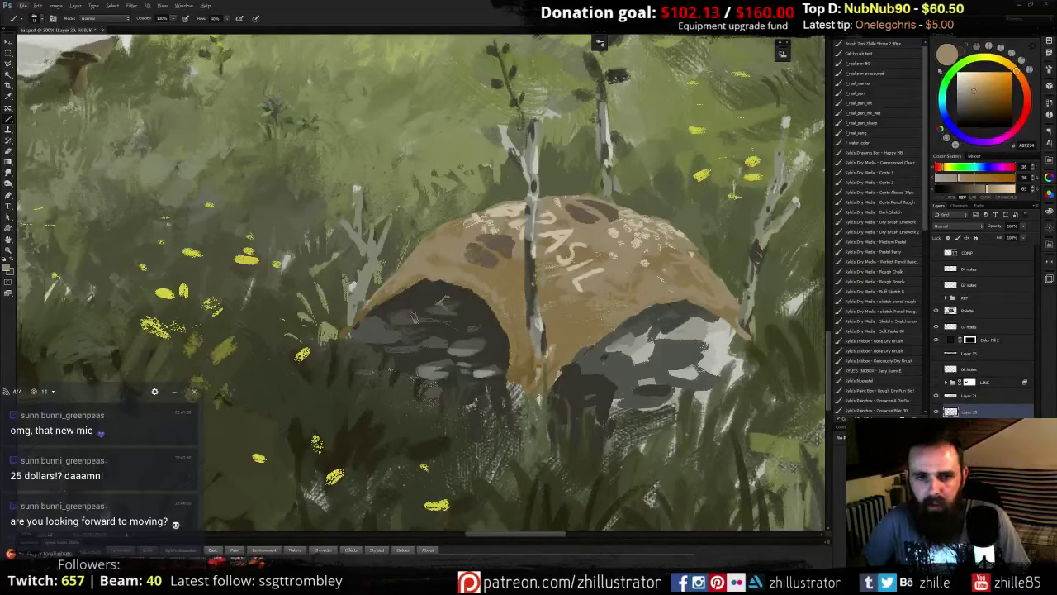
{"action": "left_click", "coordinate": [415, 317], "text": "alt"}
{"action": "left_click", "coordinate": [364, 327], "text": "alt"}
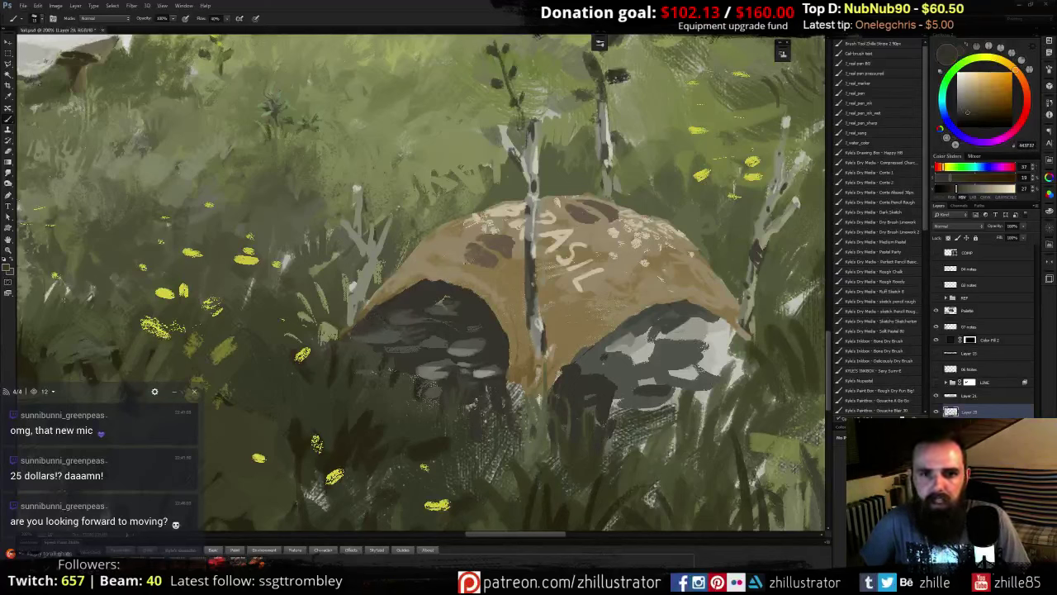
- Clean up the meadow between the front and rear birch posts with sampled muted greens
{"action": "left_click", "coordinate": [520, 149], "text": "alt"}
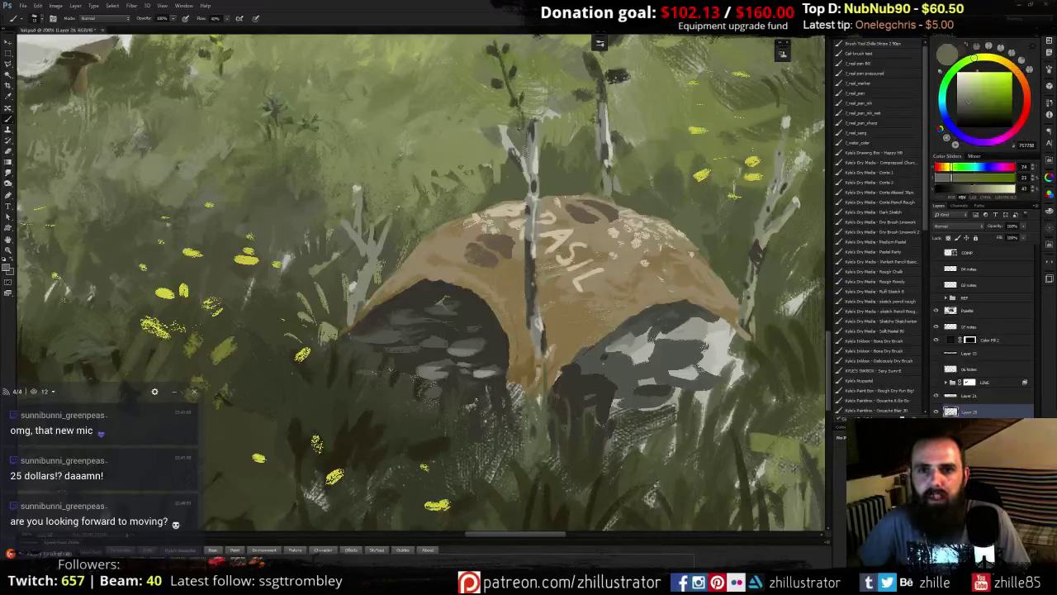
{"action": "left_click", "coordinate": [545, 145], "text": "alt"}
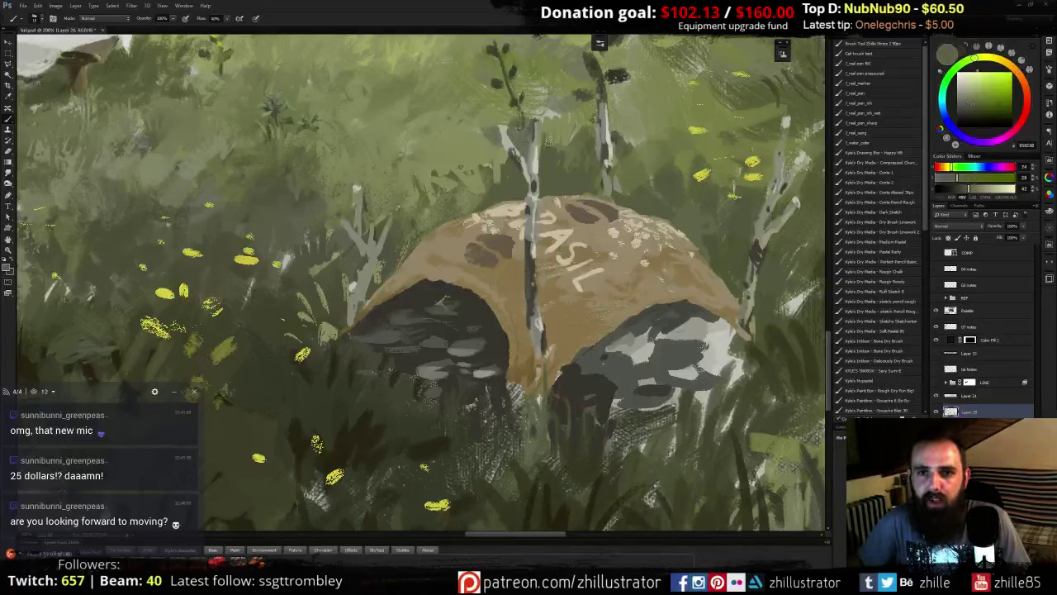
{"action": "left_click", "coordinate": [582, 168], "text": "alt"}
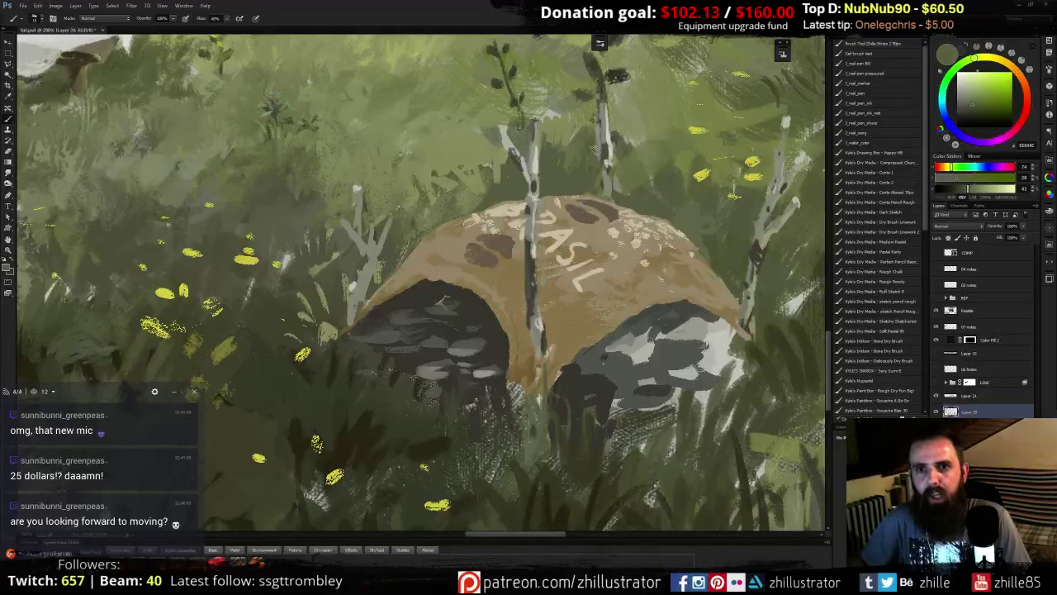
{"action": "left_click_drag", "start_coordinate": [594, 148], "coordinate": [598, 135]}
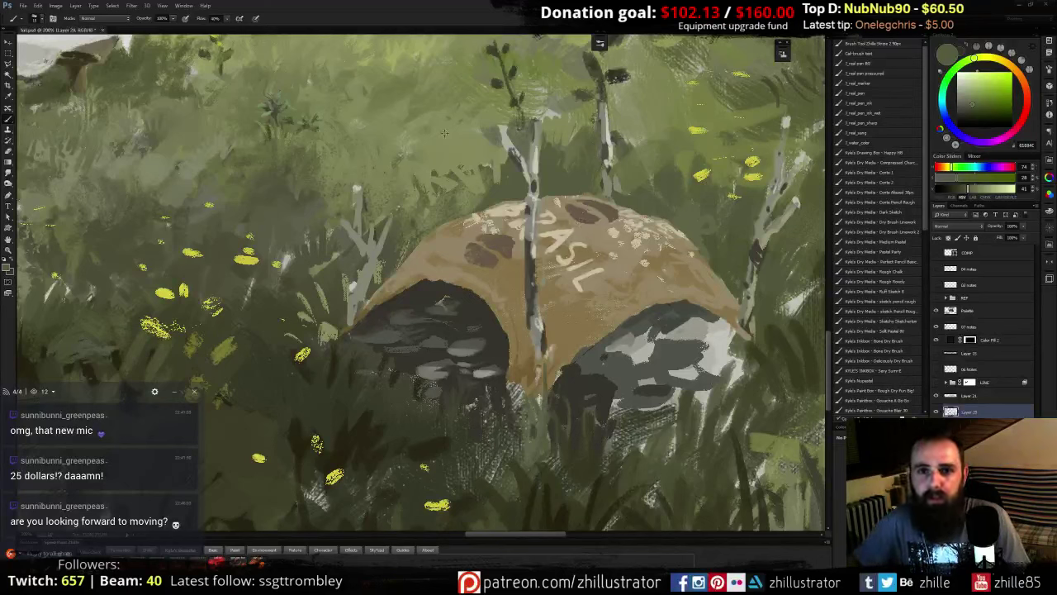
- Extend the tip of the front birch post's side branch in light grey and add dark bark accents
{"action": "left_click", "coordinate": [503, 132], "text": "alt"}
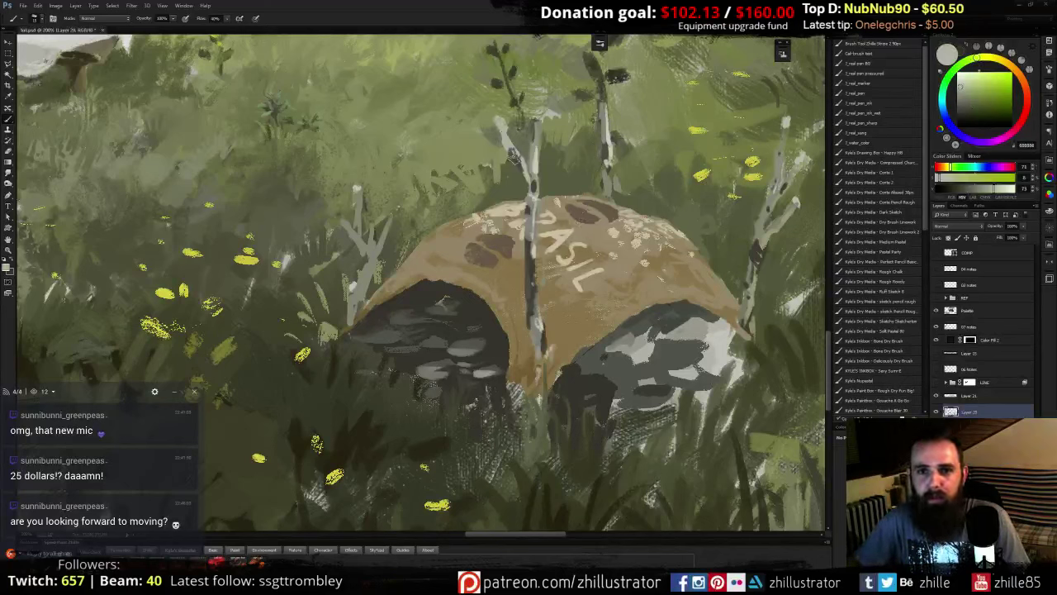
{"action": "left_click", "coordinate": [500, 126], "text": "alt"}
{"action": "left_click", "coordinate": [506, 139], "text": "alt"}
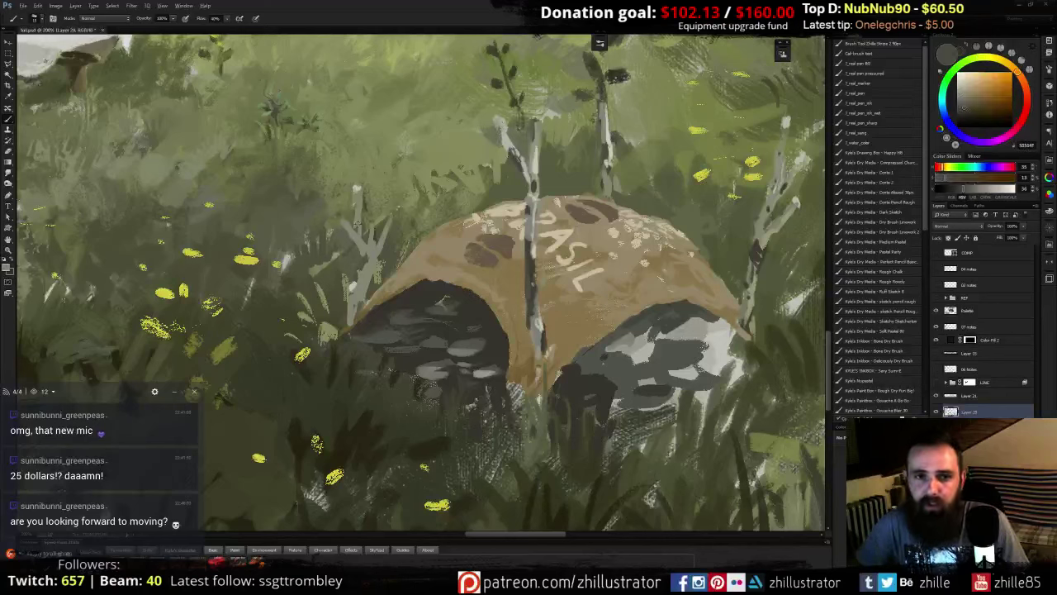
- Shade the base of the left-hand birch post dark brown and paint light grey highlights down its trunk
{"action": "left_click", "coordinate": [356, 223], "text": "alt"}
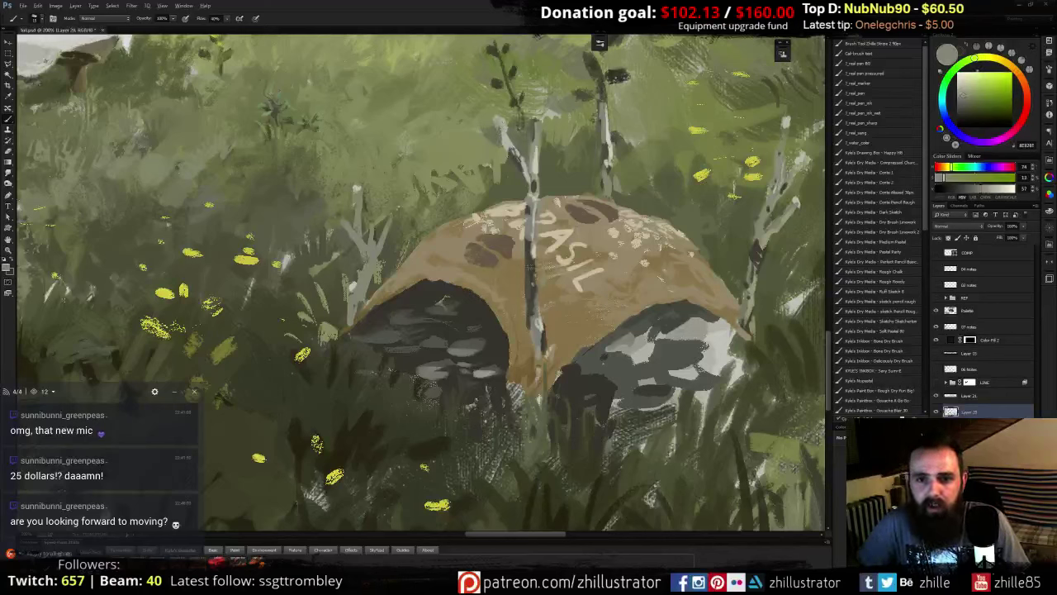
{"action": "left_click", "coordinate": [530, 266], "text": "alt"}
{"action": "left_click_drag", "start_coordinate": [361, 278], "coordinate": [354, 312]}
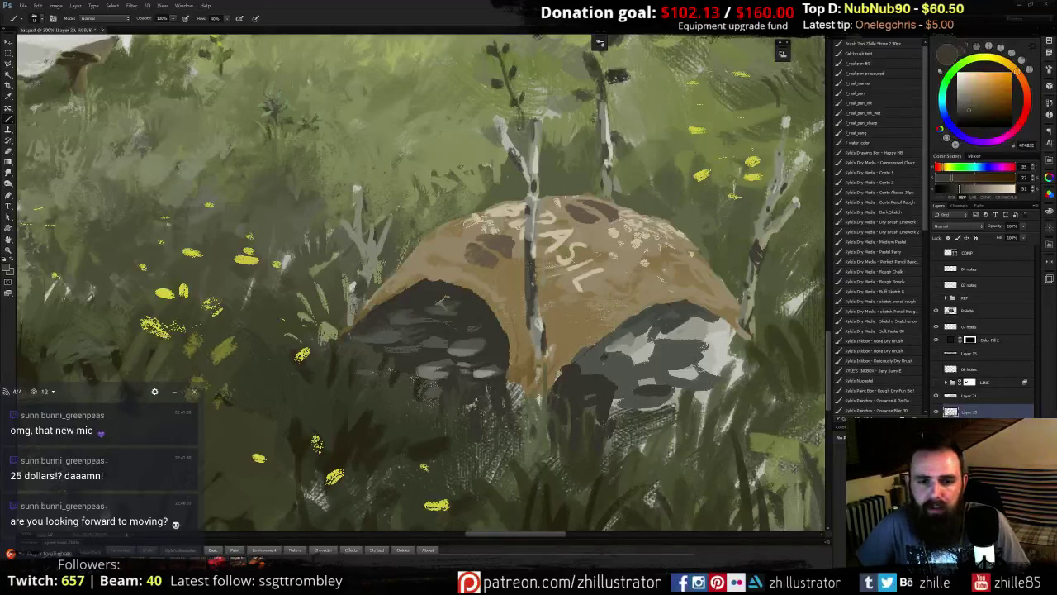
{"action": "left_click", "coordinate": [535, 168], "text": "alt"}
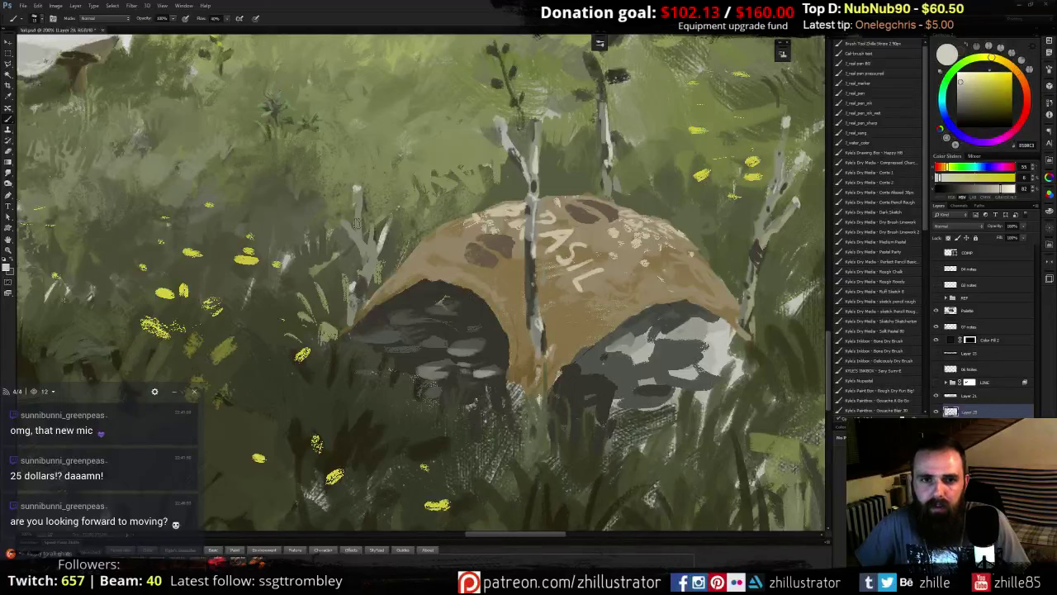
{"action": "mouse_move", "coordinate": [358, 230]}
{"action": "left_mouse_down"}
{"action": "mouse_move", "coordinate": [357, 204]}
{"action": "mouse_move", "coordinate": [368, 277]}
{"action": "left_mouse_up"}
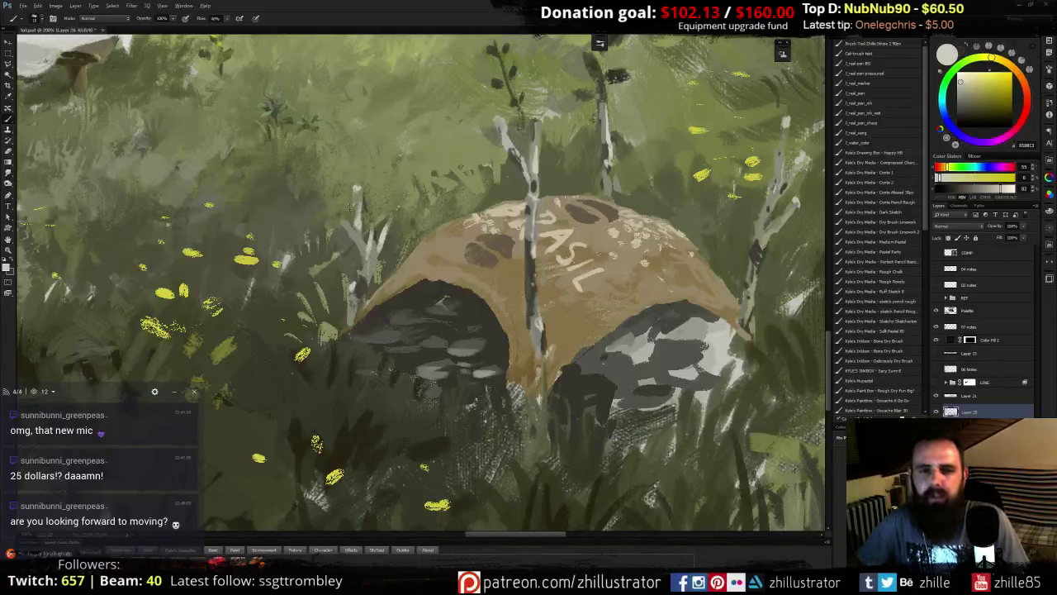
- Refine the left-hand birch post's outer side branch in sampled grey and trim its edges with surrounding meadow greens
{"action": "left_click", "coordinate": [356, 221], "text": "alt"}
{"action": "left_click_drag", "start_coordinate": [354, 230], "coordinate": [338, 215]}
{"action": "left_click", "coordinate": [382, 239], "text": "alt"}
{"action": "left_click", "coordinate": [346, 219], "text": "alt"}
{"action": "left_click", "coordinate": [339, 226], "text": "alt"}
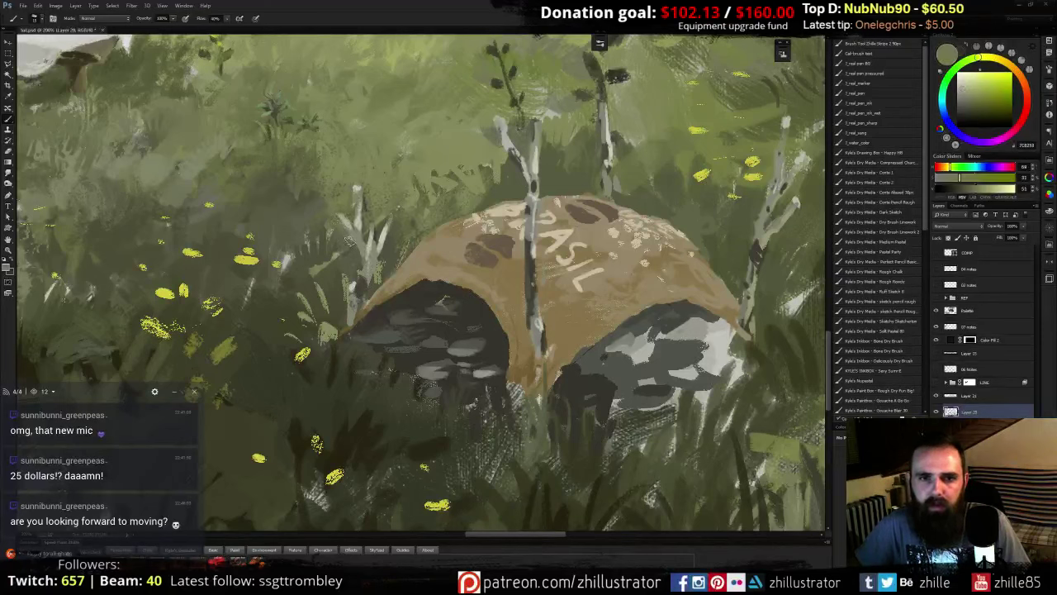
{"action": "left_click", "coordinate": [354, 254], "text": "alt"}
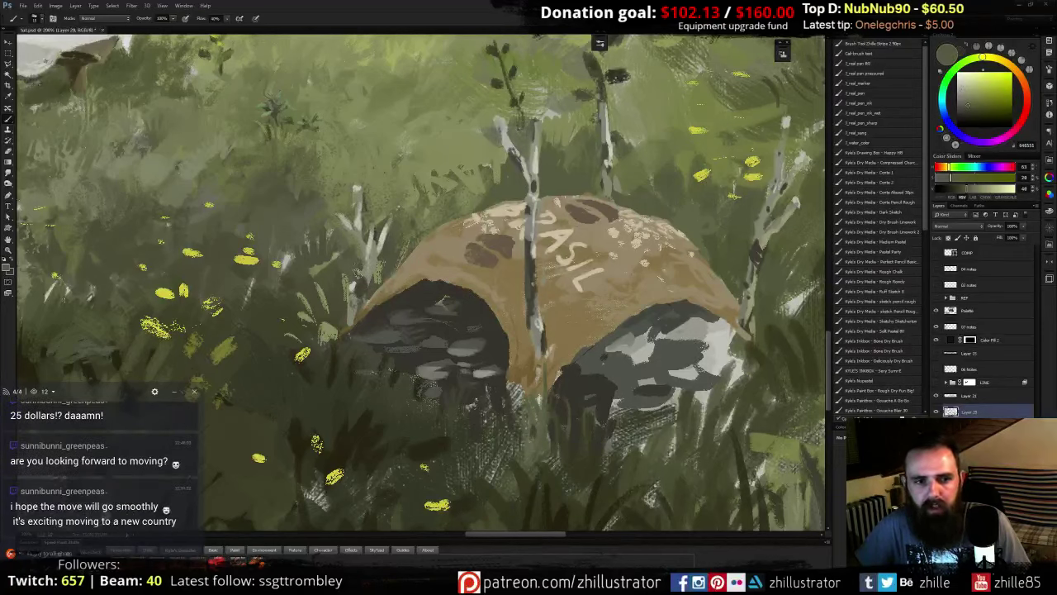
- Paint muted dark green grass around the left-hand birch post's lower trunk, covering stray light strokes beside it
{"action": "left_click", "coordinate": [357, 261], "text": "alt"}
{"action": "mouse_move", "coordinate": [360, 250]}
{"action": "left_mouse_down"}
{"action": "mouse_move", "coordinate": [360, 271]}
{"action": "mouse_move", "coordinate": [334, 296]}
{"action": "mouse_move", "coordinate": [346, 290]}
{"action": "mouse_move", "coordinate": [334, 303]}
{"action": "mouse_move", "coordinate": [327, 295]}
{"action": "left_mouse_up"}
{"action": "left_click", "coordinate": [332, 304], "text": "alt"}
{"action": "left_click", "coordinate": [326, 308], "text": "alt"}
{"action": "left_click", "coordinate": [340, 306], "text": "alt"}
{"action": "left_click", "coordinate": [333, 315], "text": "alt"}
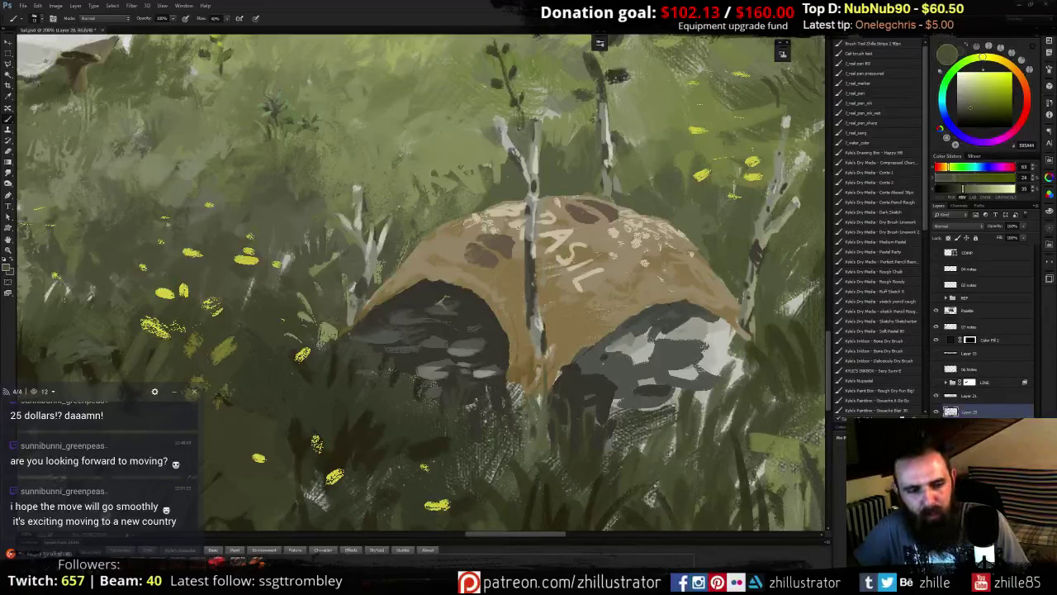
{"action": "left_click", "coordinate": [324, 304], "text": "alt"}
{"action": "left_click_drag", "start_coordinate": [344, 286], "coordinate": [348, 321]}
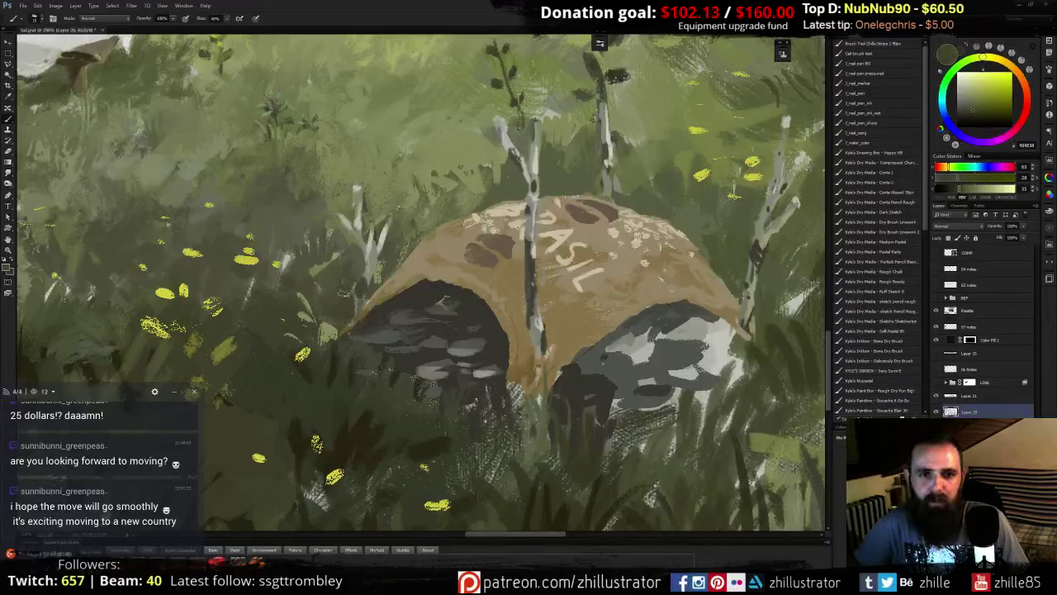
{"action": "left_click_drag", "start_coordinate": [331, 259], "coordinate": [313, 279]}
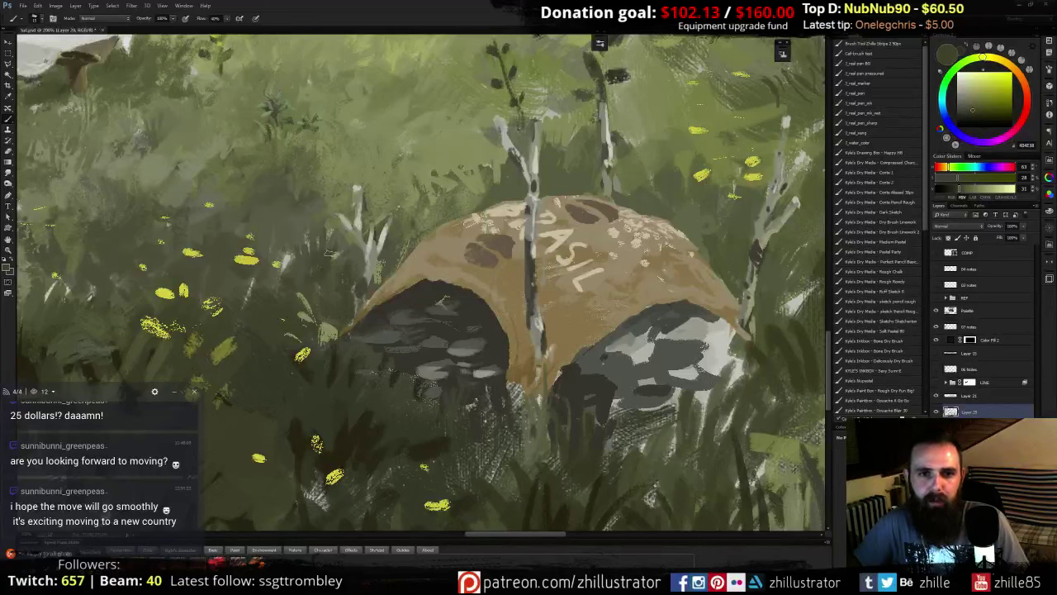
{"action": "mouse_move", "coordinate": [385, 258]}
{"action": "left_mouse_down"}
{"action": "mouse_move", "coordinate": [377, 285]}
{"action": "mouse_move", "coordinate": [401, 257]}
{"action": "left_mouse_up"}
{"action": "left_click_drag", "start_coordinate": [360, 286], "coordinate": [356, 297]}
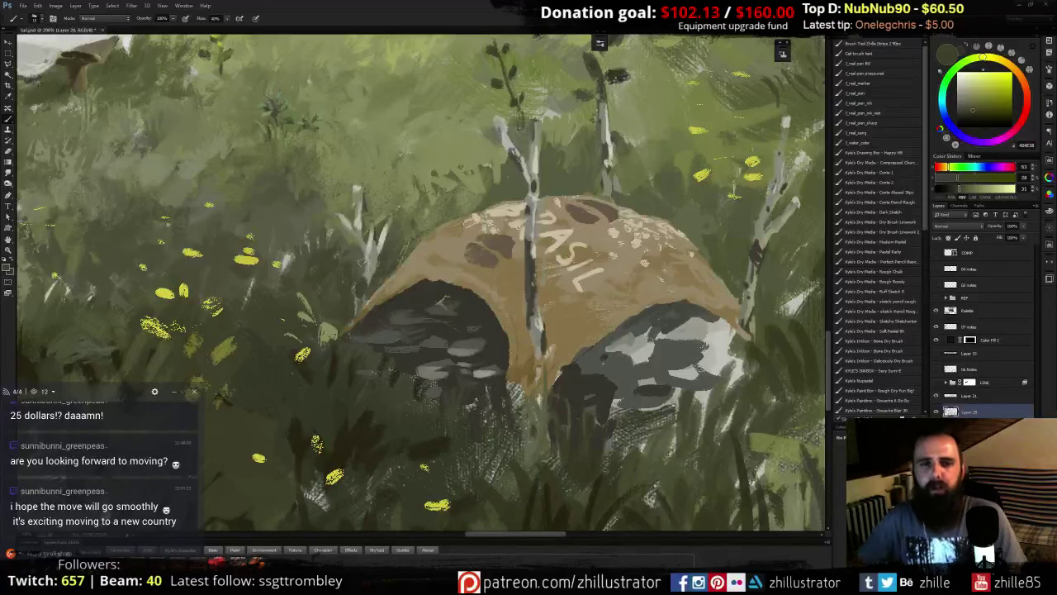
- Touch up the left-hand birch post's lower trunk in grey and reshape its inner branch with sampled meadow greens
{"action": "left_click", "coordinate": [357, 274], "text": "alt"}
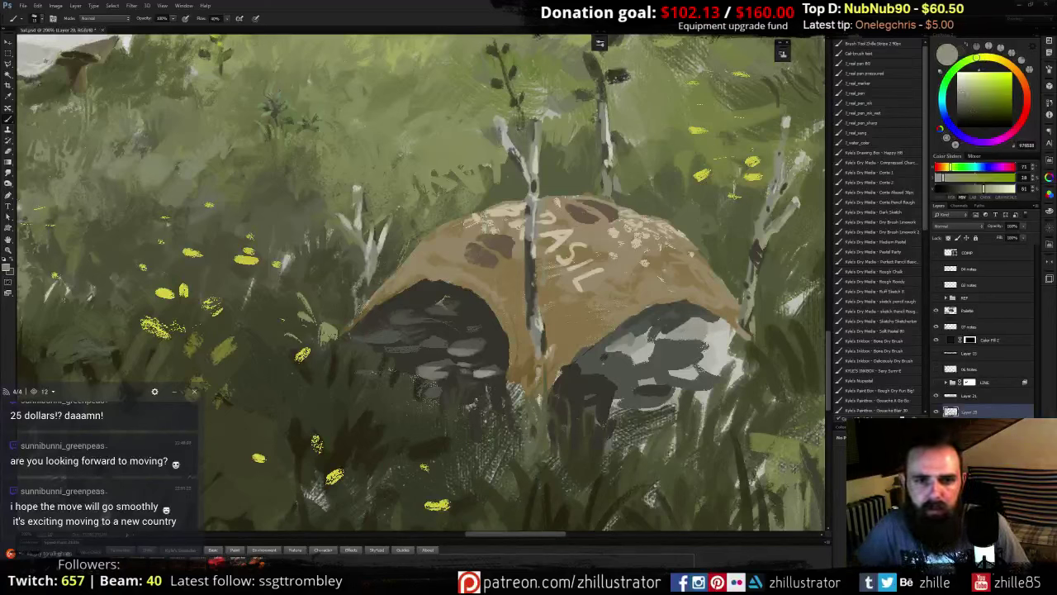
{"action": "left_click", "coordinate": [360, 309], "text": "alt"}
{"action": "left_click", "coordinate": [361, 281], "text": "alt"}
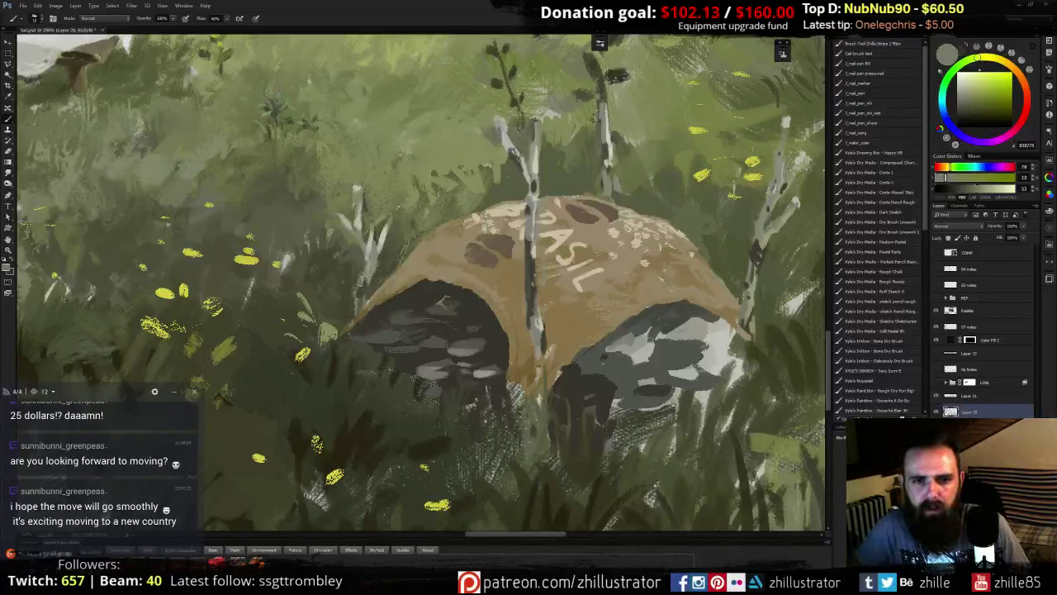
{"action": "left_click", "coordinate": [383, 237], "text": "alt"}
{"action": "left_click", "coordinate": [378, 207], "text": "alt"}
{"action": "left_click_drag", "start_coordinate": [383, 223], "coordinate": [380, 233]}
{"action": "left_click", "coordinate": [387, 234], "text": "alt"}
{"action": "left_click", "coordinate": [395, 215], "text": "alt"}
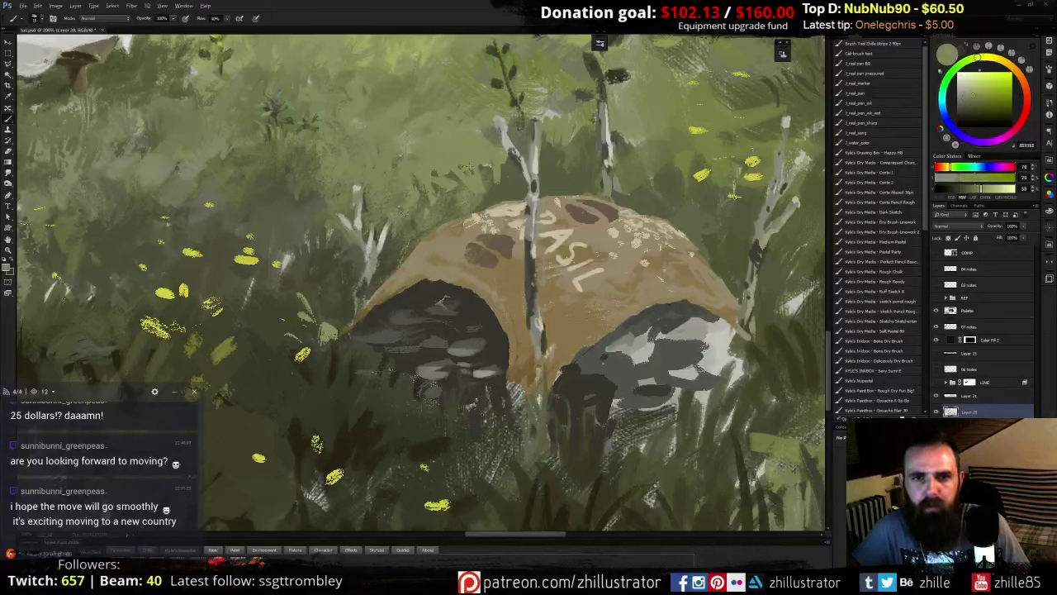
- Brighten the left-hand birch post's branch tips in light grey and sharpen the fork with sampled dark greens
{"action": "left_click", "coordinate": [524, 168], "text": "alt"}
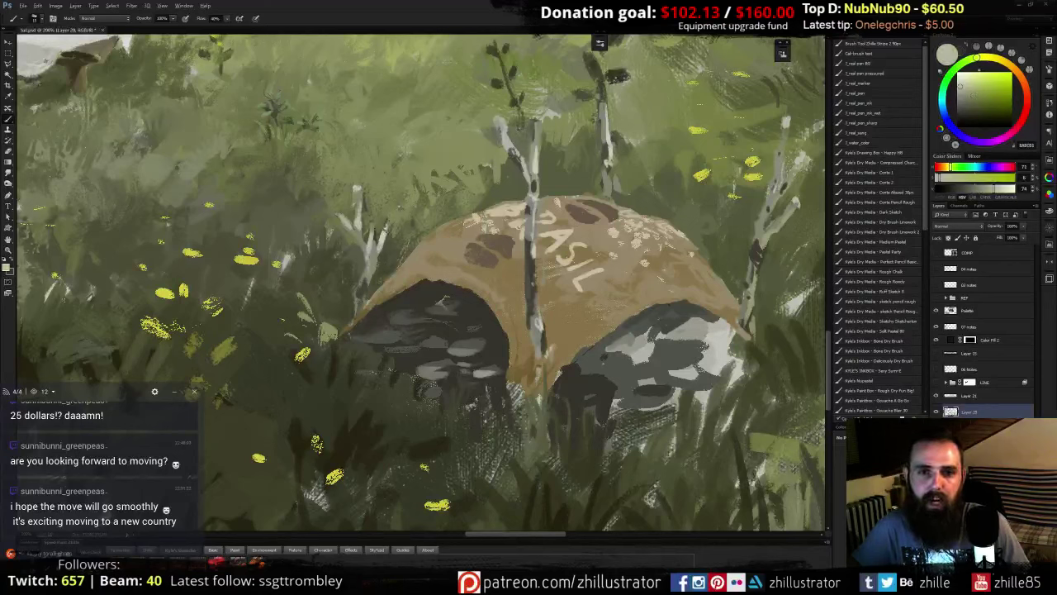
{"action": "left_click", "coordinate": [388, 226], "text": "alt"}
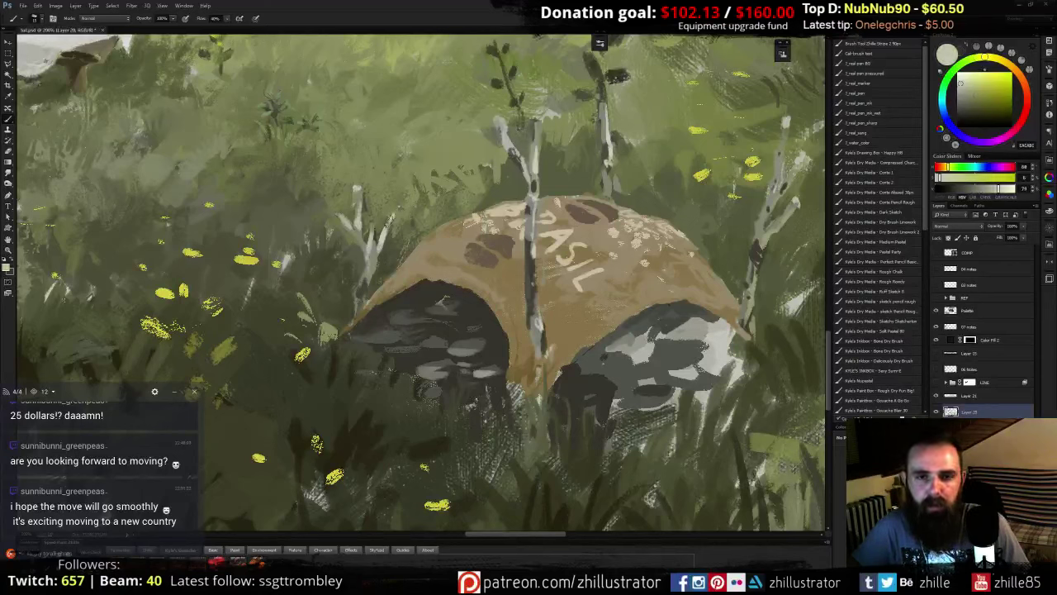
{"action": "left_click", "coordinate": [351, 183], "text": "alt"}
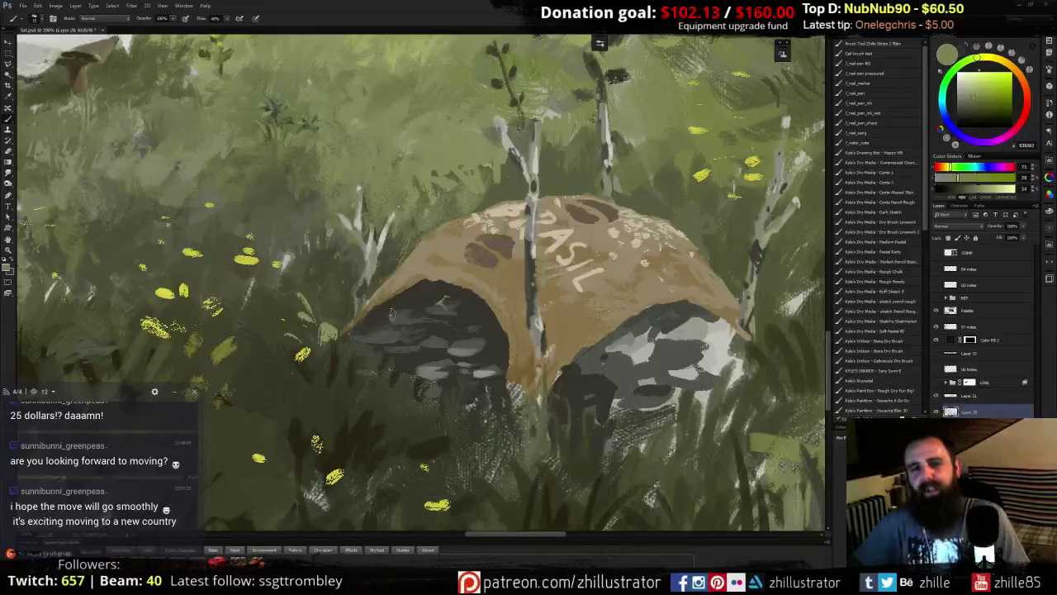
{"action": "left_click", "coordinate": [378, 240], "text": "alt"}
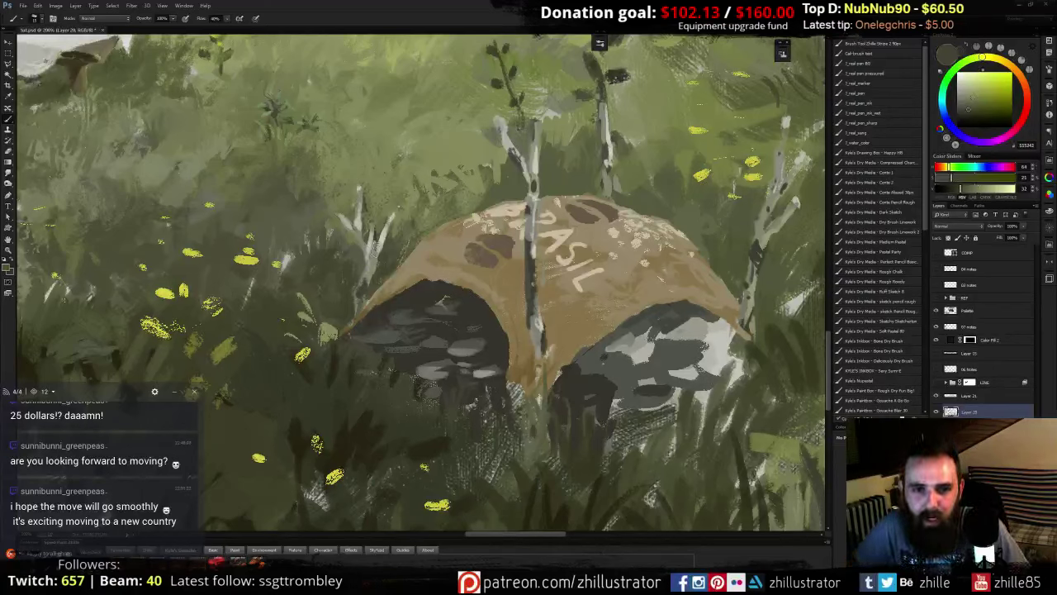
{"action": "left_click", "coordinate": [385, 257], "text": "alt"}
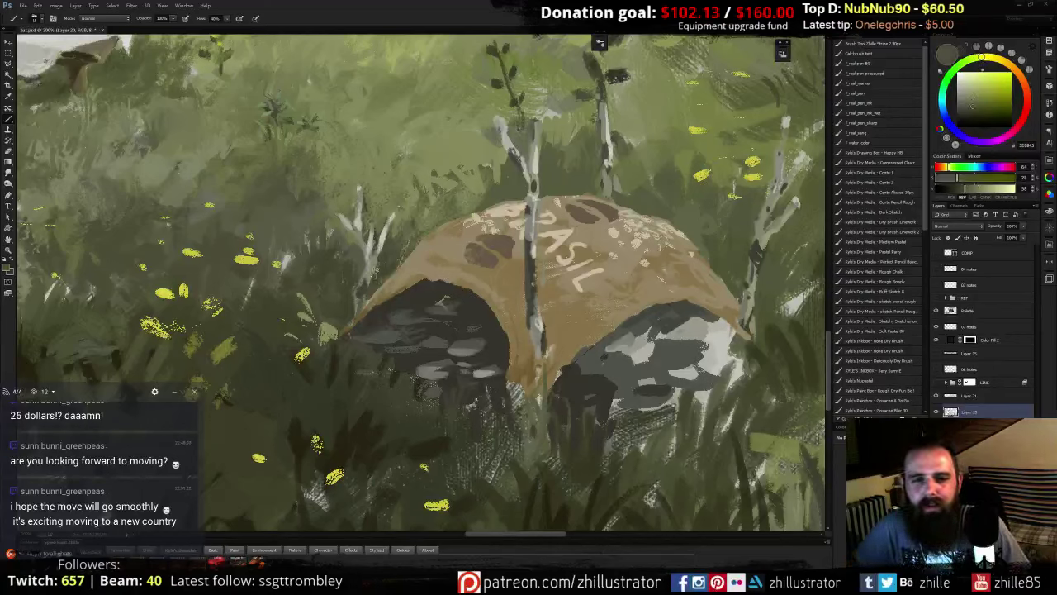
{"action": "left_click", "coordinate": [373, 259], "text": "alt"}
{"action": "left_click", "coordinate": [376, 251], "text": "alt"}
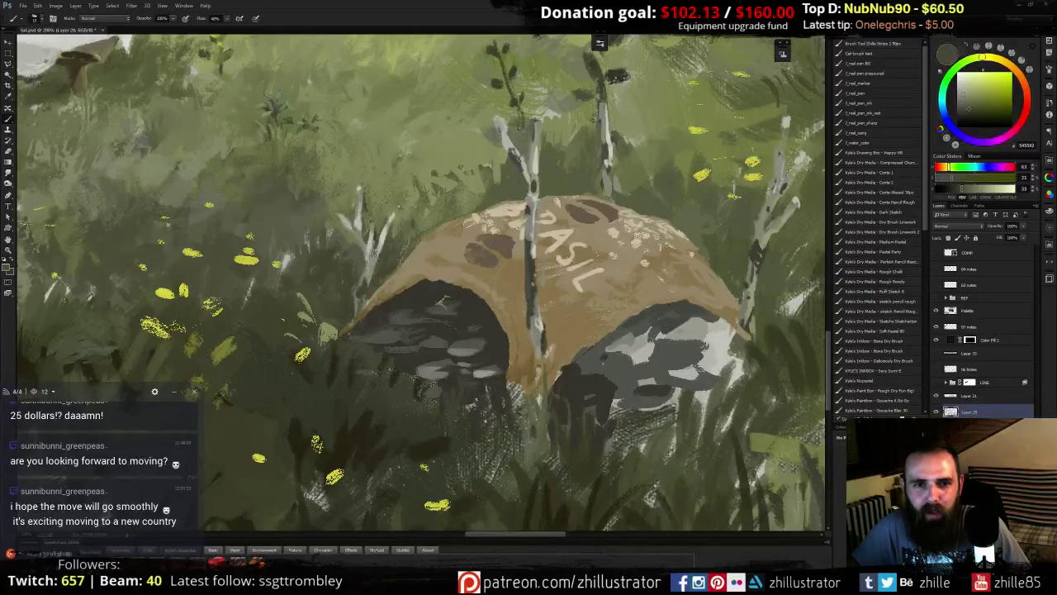
{"action": "left_click", "coordinate": [373, 259], "text": "alt"}
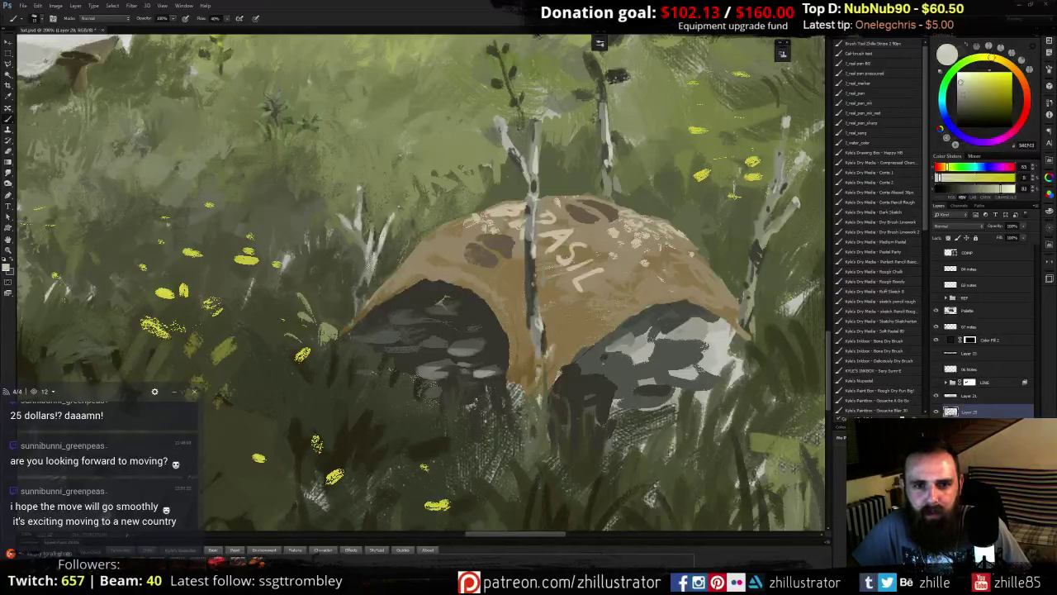
{"action": "key", "text": "alt"}
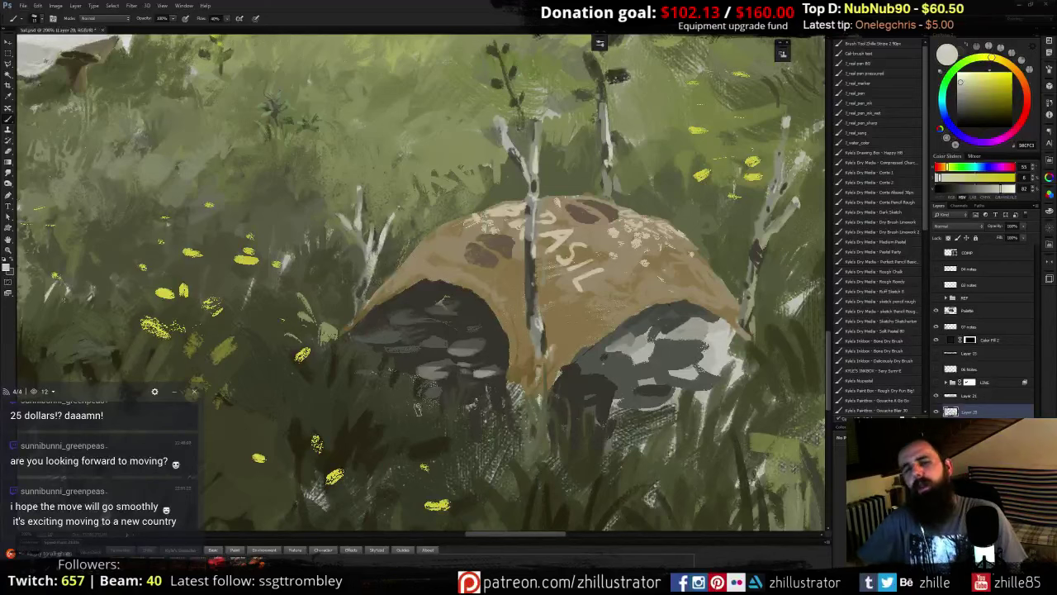
- Clean up the meadow beside the left-hand birch post and the adjoining tent rim with sampled green and tan
{"action": "left_click", "coordinate": [353, 278], "text": "alt"}
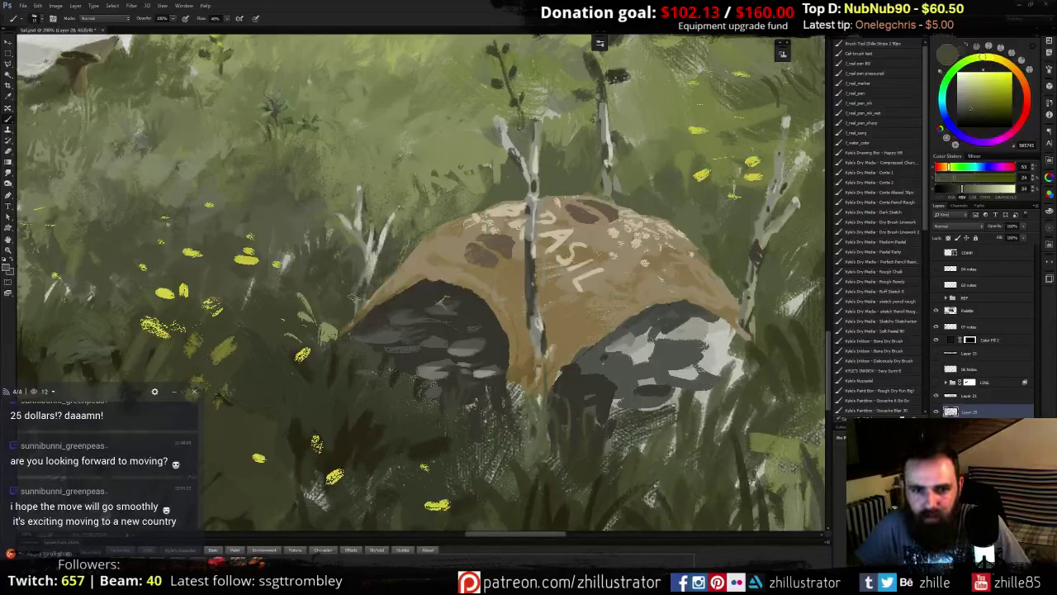
{"action": "left_click", "coordinate": [383, 289], "text": "alt"}
{"action": "left_click", "coordinate": [385, 287], "text": "alt"}
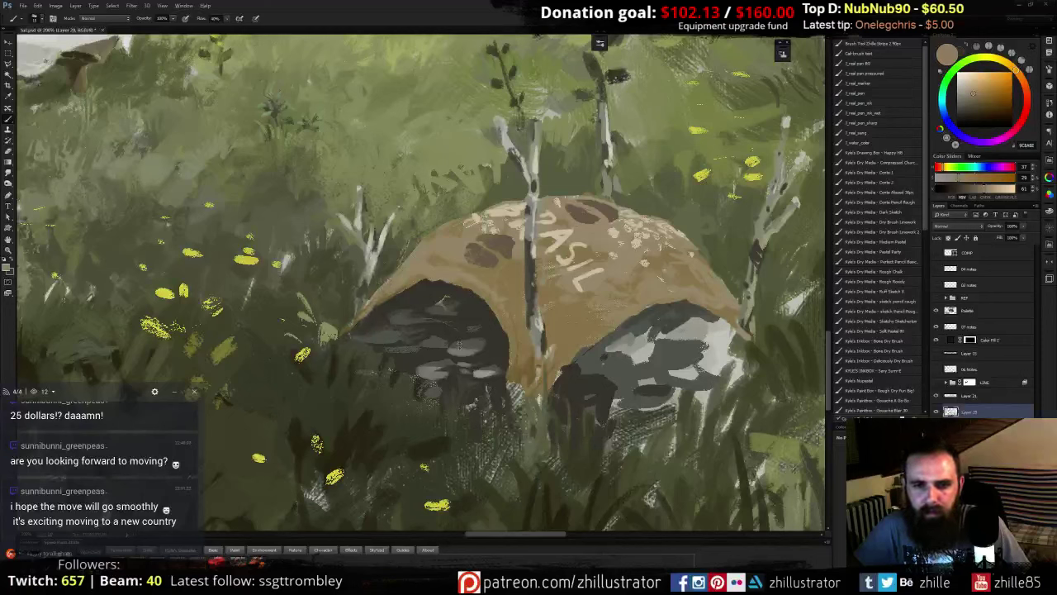
- Refine the stone-like strokes in the lower part of the tent's left-hand opening with sampled light and dark greys
{"action": "left_click", "coordinate": [459, 353], "text": "alt"}
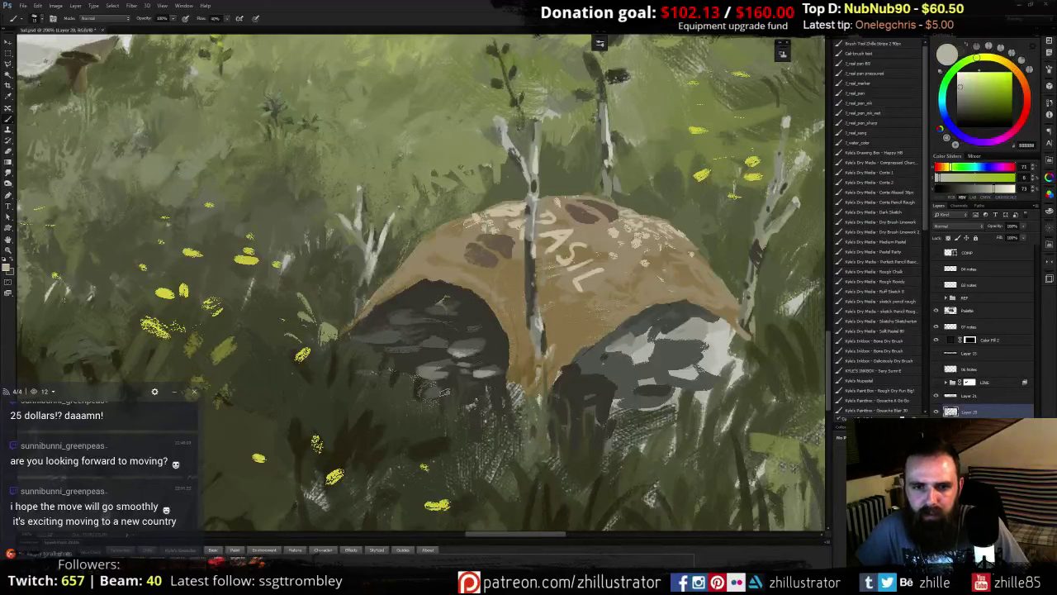
{"action": "left_click", "coordinate": [472, 341], "text": "alt"}
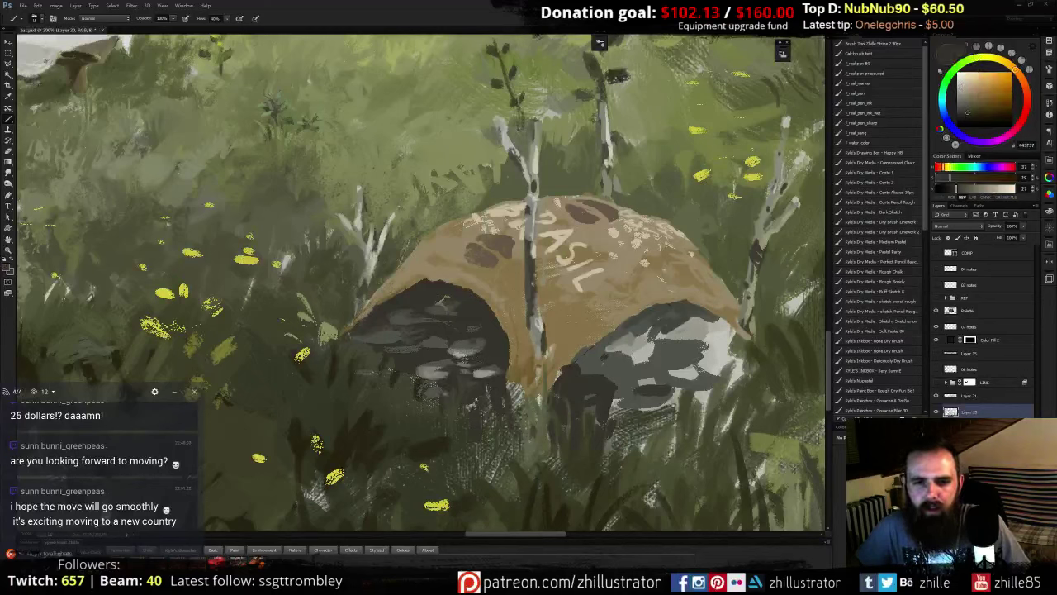
{"action": "left_click", "coordinate": [467, 356], "text": "alt"}
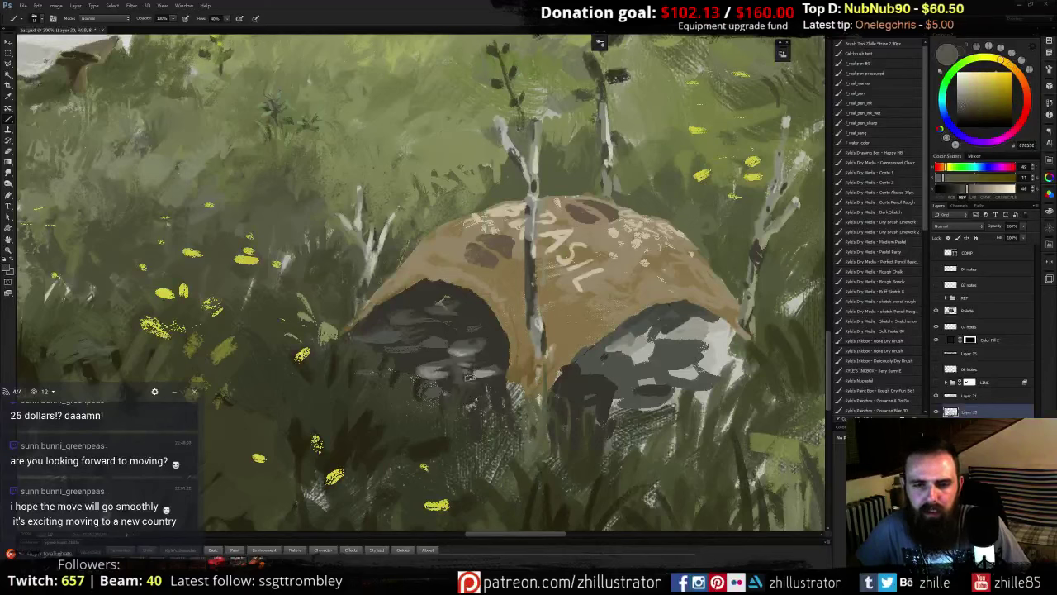
{"action": "left_click", "coordinate": [462, 376], "text": "alt"}
{"action": "left_click", "coordinate": [469, 366], "text": "alt"}
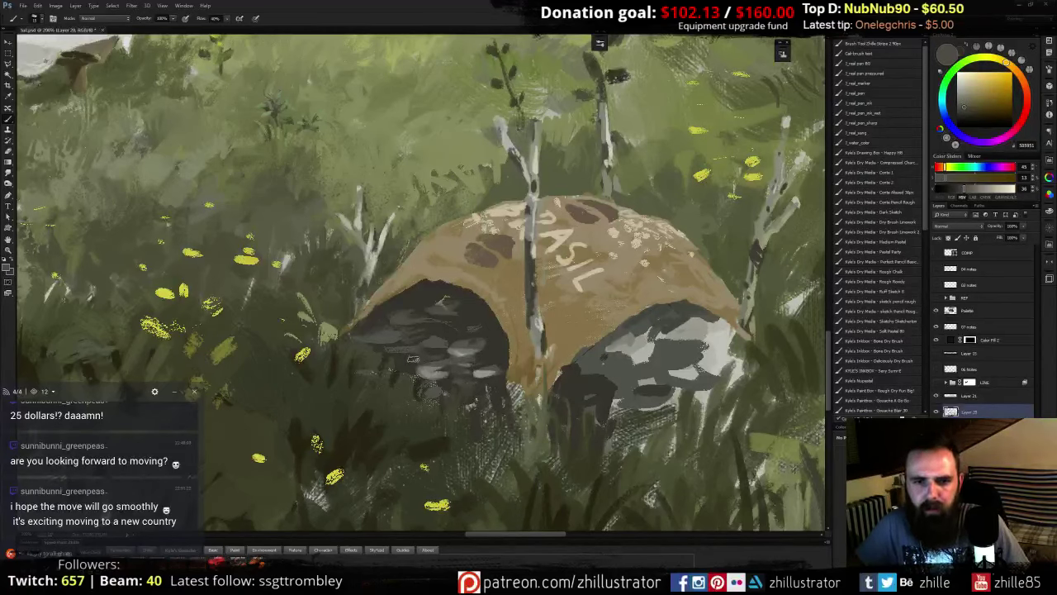
- Rework the outer side of the tent's left-hand opening with dark brown and mid-grey strokes
{"action": "left_click", "coordinate": [438, 330], "text": "alt"}
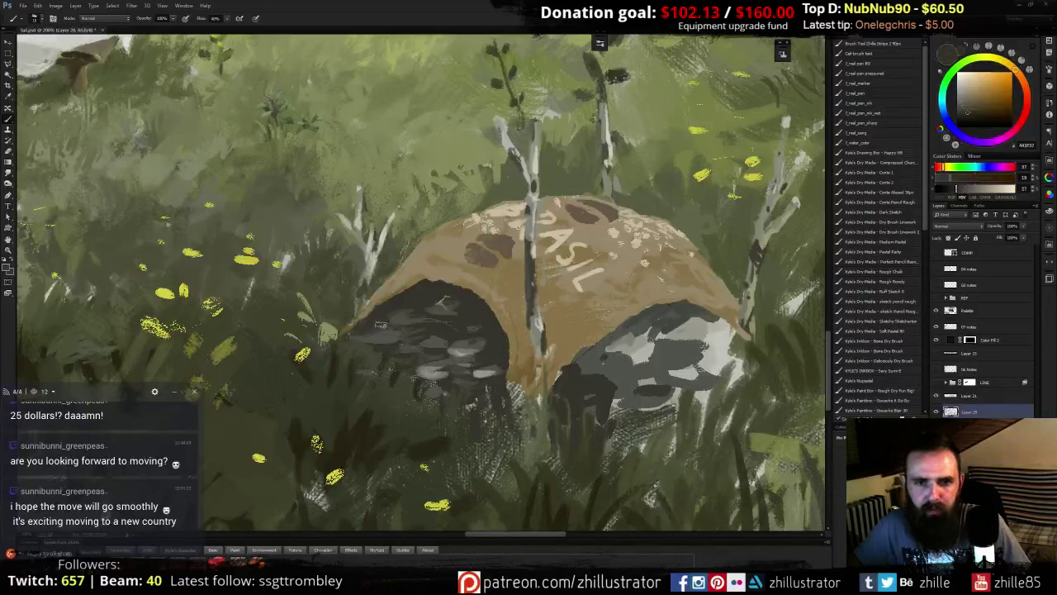
{"action": "left_click", "coordinate": [366, 333], "text": "alt"}
{"action": "left_click", "coordinate": [379, 345], "text": "alt"}
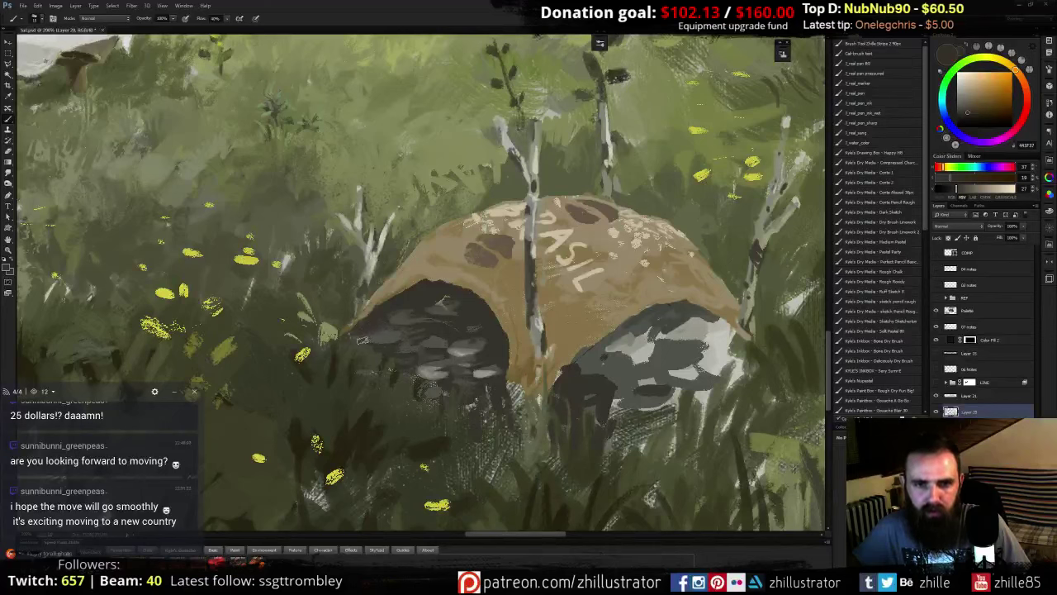
{"action": "left_click", "coordinate": [363, 340], "text": "alt"}
{"action": "left_click", "coordinate": [426, 323], "text": "alt"}
{"action": "left_click", "coordinate": [406, 327], "text": "alt"}
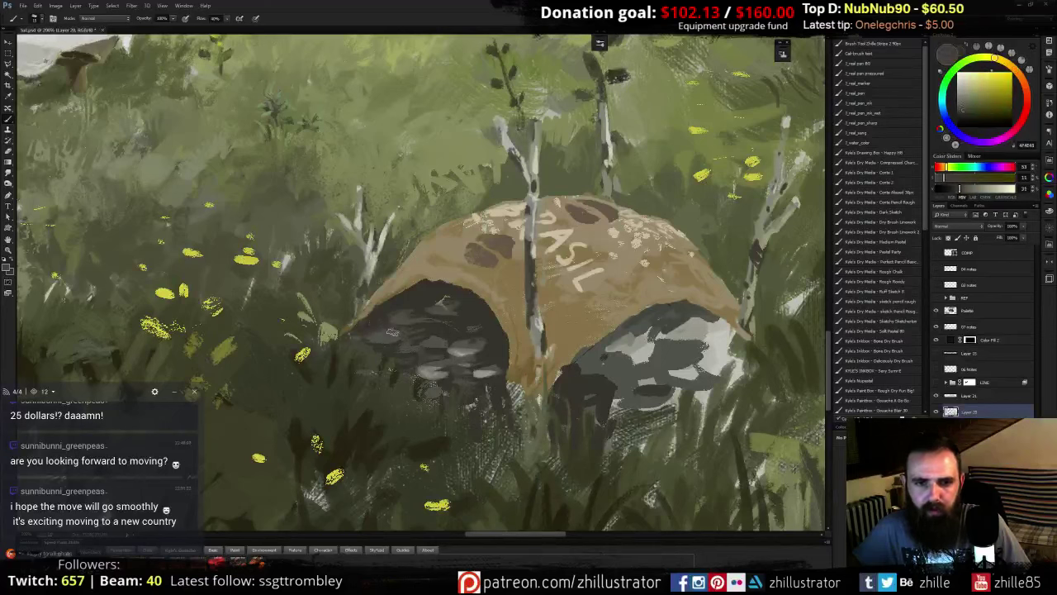
{"action": "left_click", "coordinate": [411, 302], "text": "alt"}
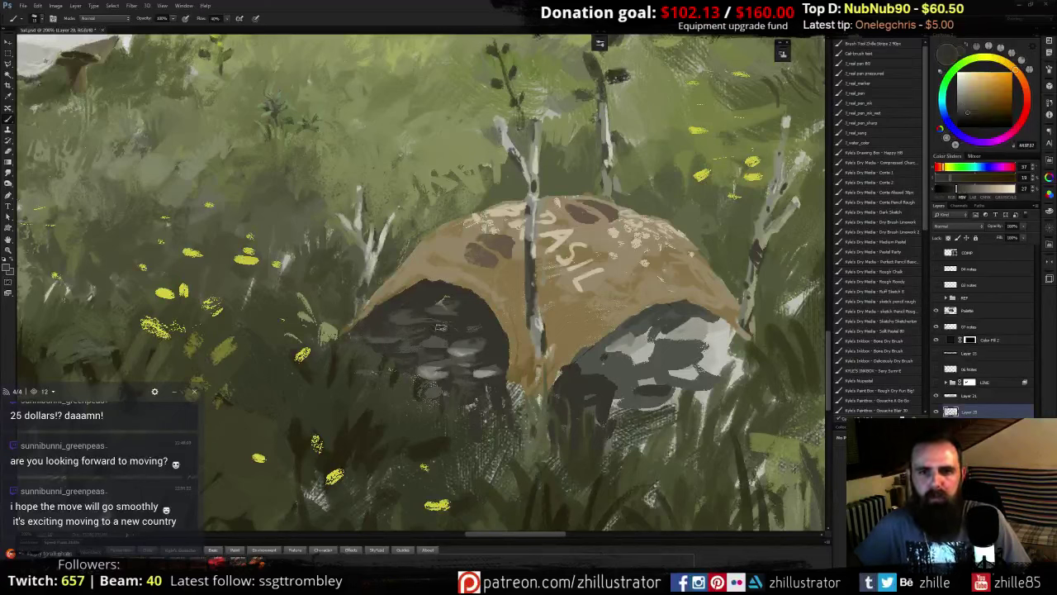
- Work sampled dark and mid greys into the stone-like strokes across the middle of the tent's left-hand opening
{"action": "left_click", "coordinate": [439, 341], "text": "alt"}
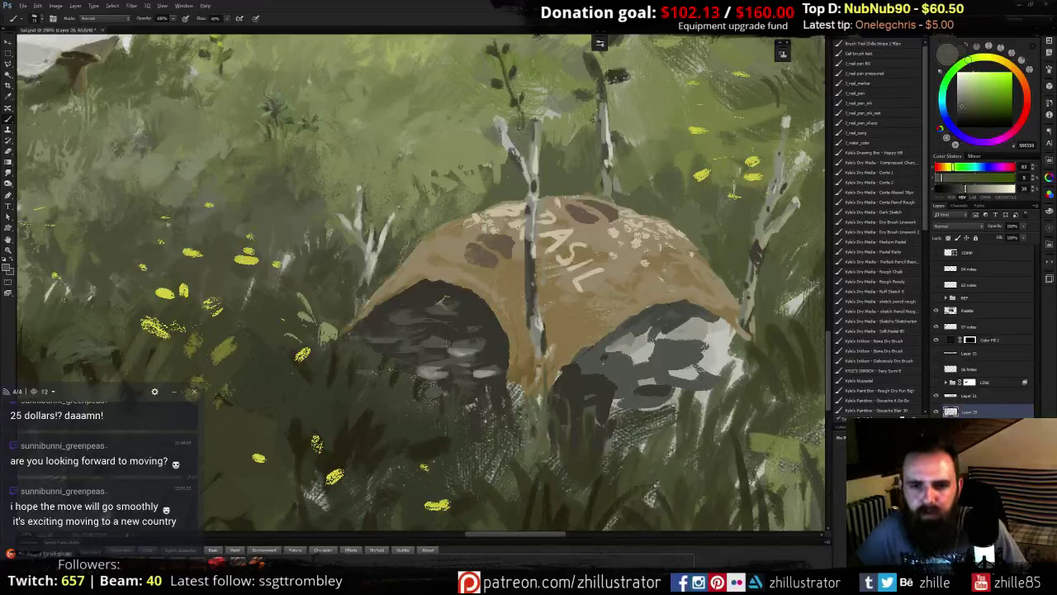
{"action": "left_click", "coordinate": [462, 351], "text": "alt"}
{"action": "left_click", "coordinate": [478, 322], "text": "alt"}
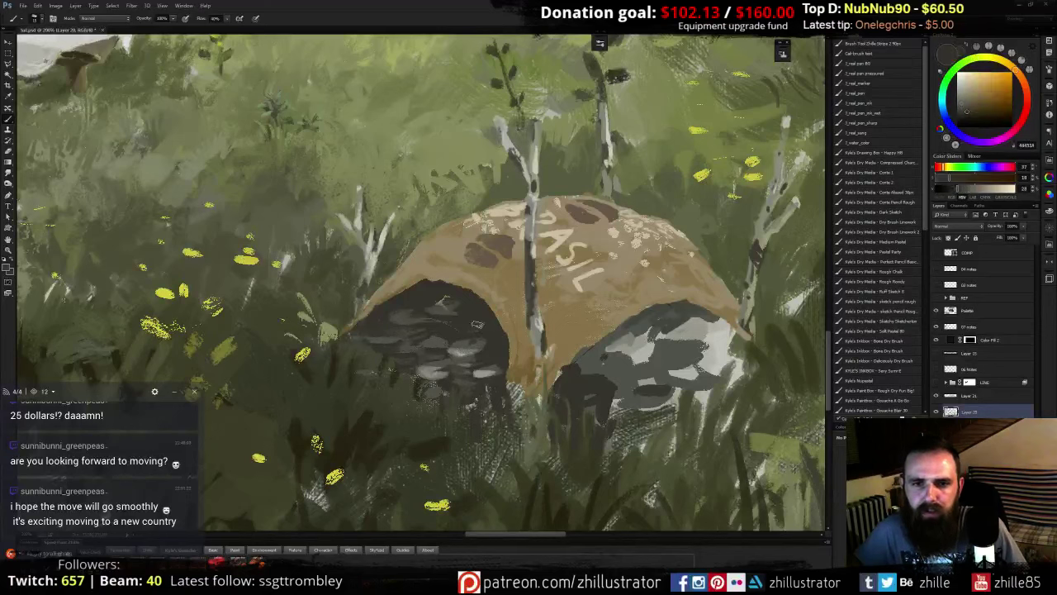
{"action": "left_click", "coordinate": [487, 324], "text": "alt"}
{"action": "left_click", "coordinate": [472, 326], "text": "alt"}
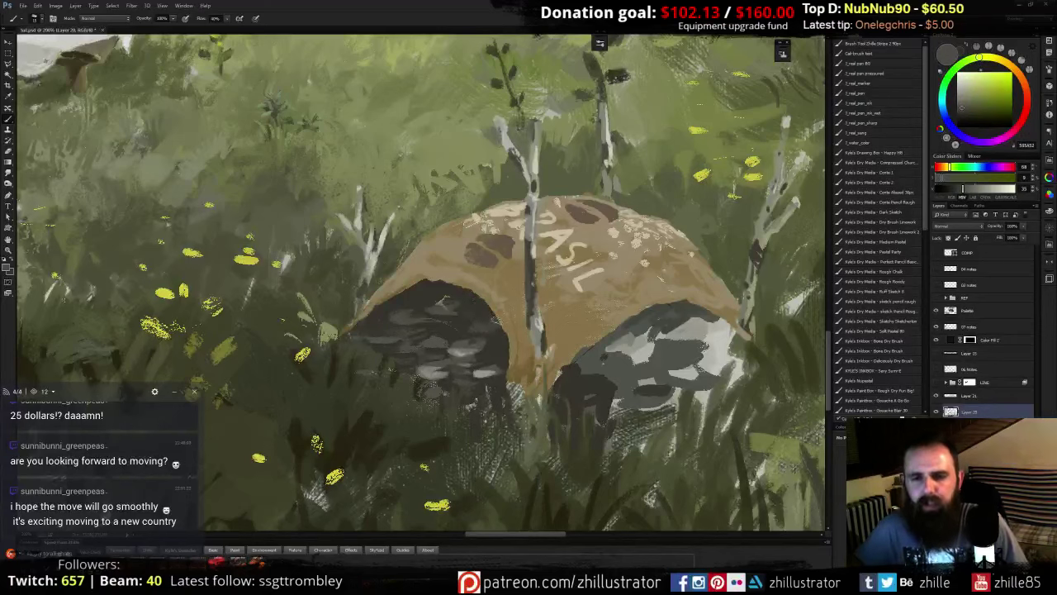
{"action": "left_click", "coordinate": [487, 328], "text": "alt"}
- Refine the stones under the rim of the tent's left-hand opening and accent its lower inner side with sampled light grey
{"action": "left_click", "coordinate": [439, 308], "text": "alt"}
{"action": "left_click", "coordinate": [446, 300], "text": "alt"}
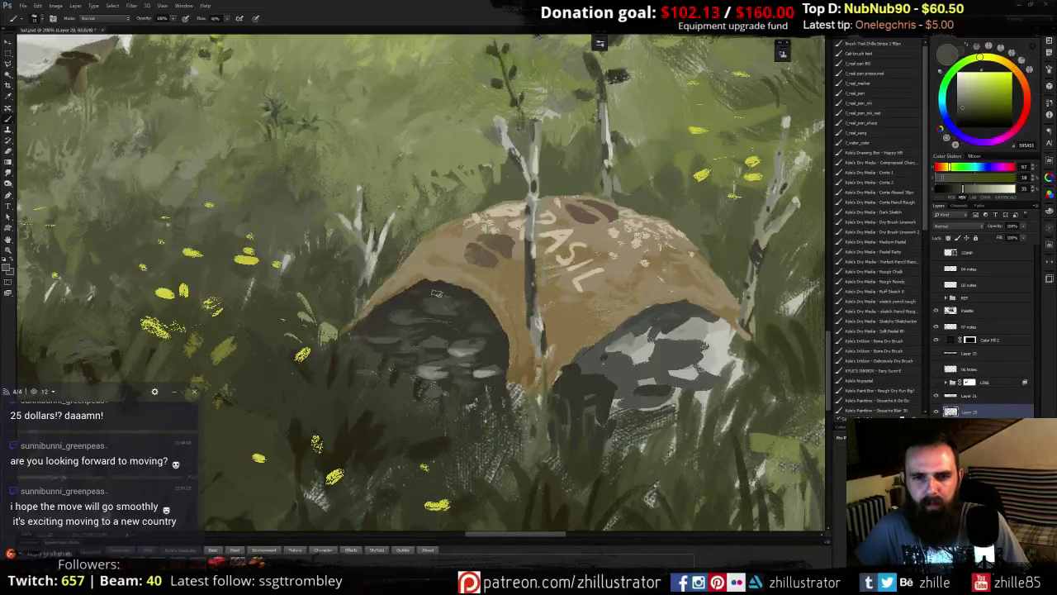
{"action": "left_click", "coordinate": [450, 294], "text": "alt"}
{"action": "left_click", "coordinate": [462, 367], "text": "alt"}
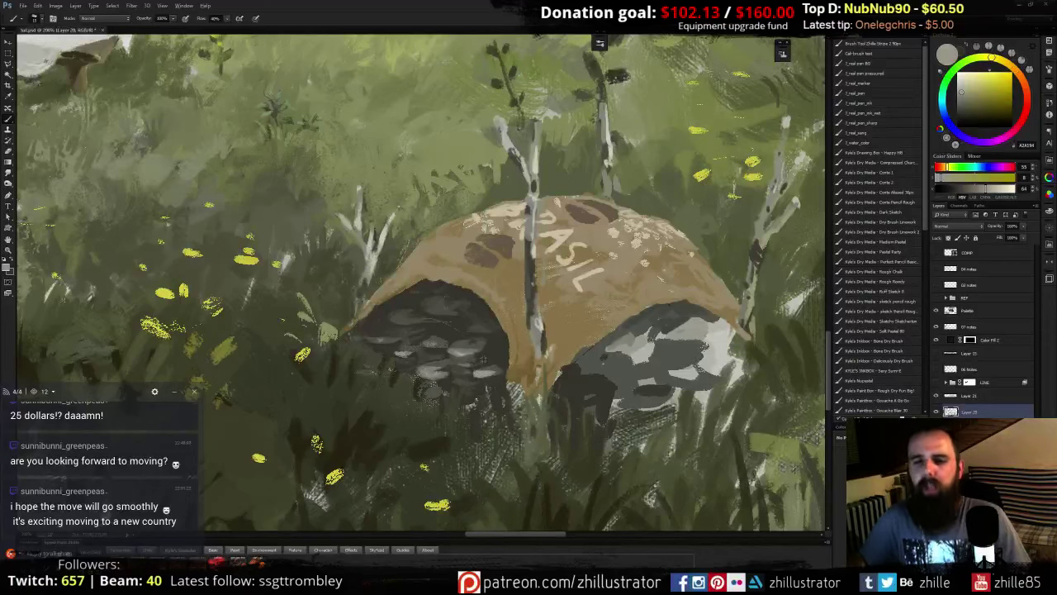
{"action": "left_click", "coordinate": [490, 349], "text": "alt"}
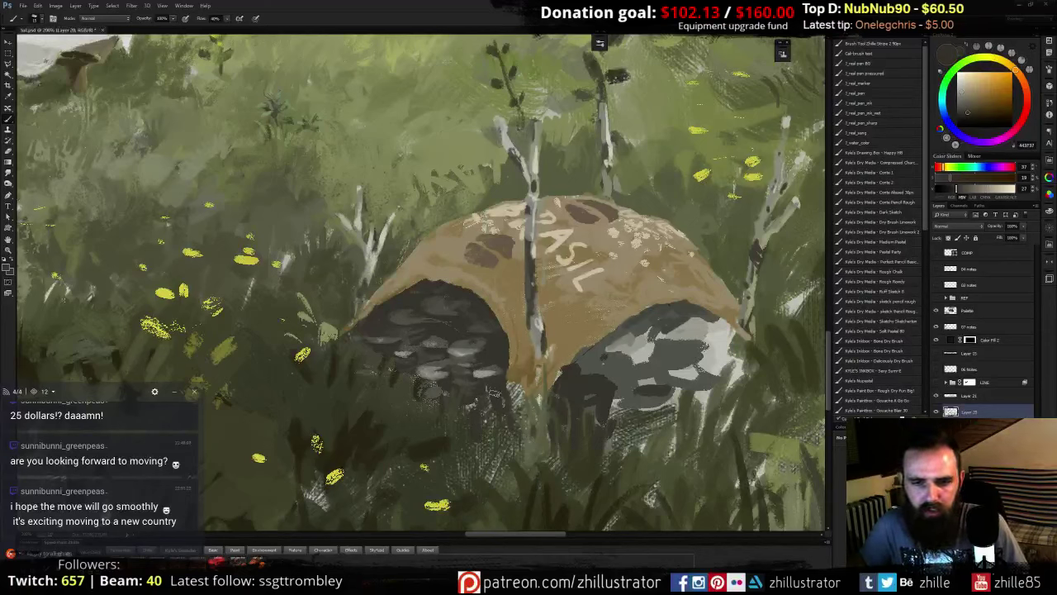
- Extend the tan at the tent's central foot and paint sampled green and dark brown grass blades below the left-hand opening
{"action": "left_click", "coordinate": [518, 374], "text": "alt"}
{"action": "left_click", "coordinate": [512, 429], "text": "alt"}
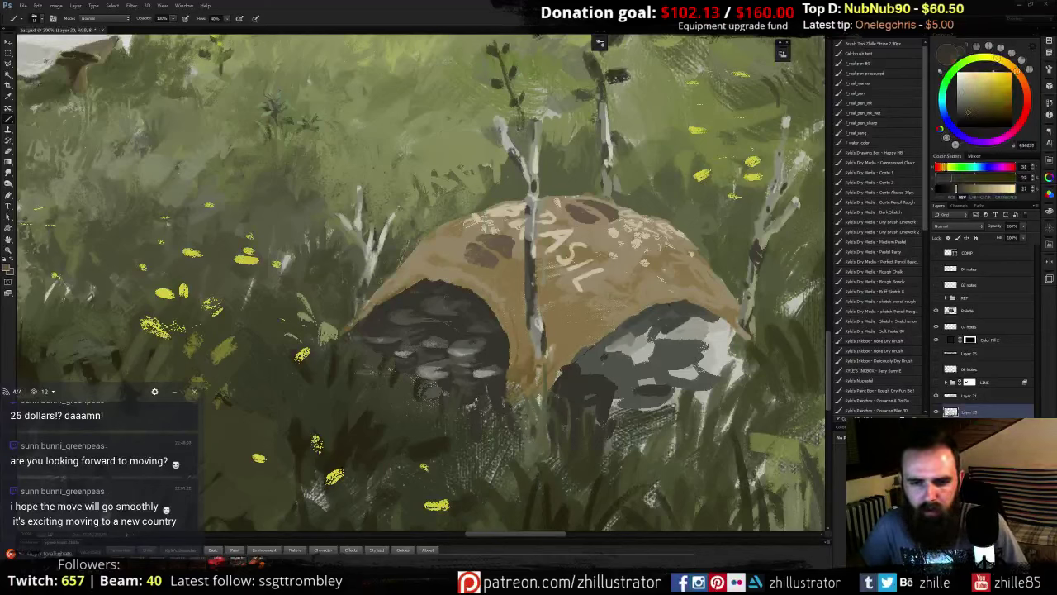
{"action": "left_click", "coordinate": [532, 444], "text": "alt"}
{"action": "mouse_move", "coordinate": [489, 456]}
{"action": "left_mouse_down"}
{"action": "mouse_move", "coordinate": [499, 415]}
{"action": "mouse_move", "coordinate": [487, 444]}
{"action": "left_mouse_up"}
{"action": "left_click_drag", "start_coordinate": [475, 407], "coordinate": [474, 444]}
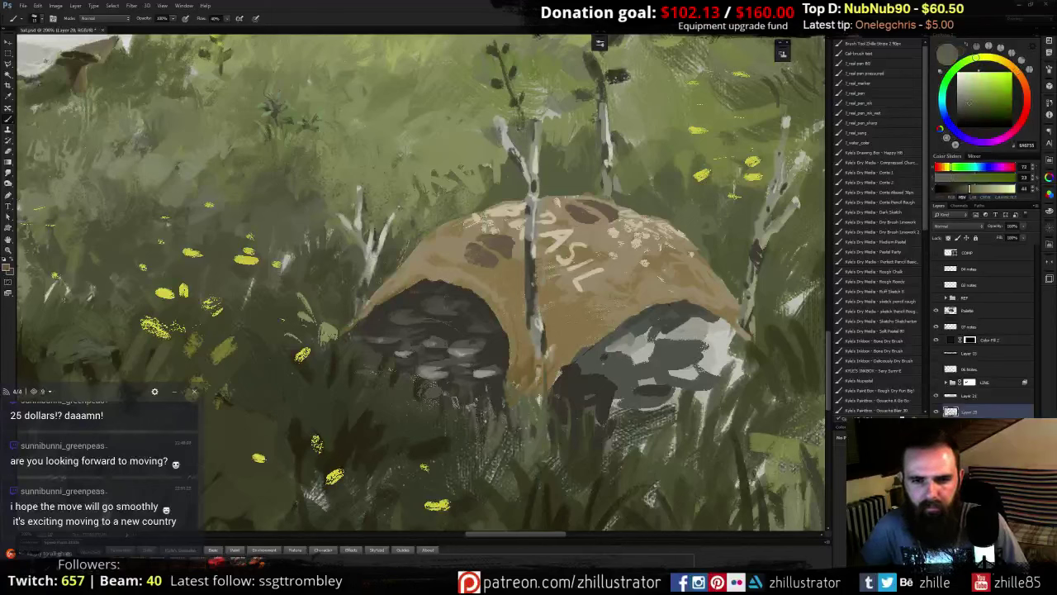
{"action": "left_click", "coordinate": [425, 450], "text": "alt"}
{"action": "left_click", "coordinate": [426, 447], "text": "alt"}
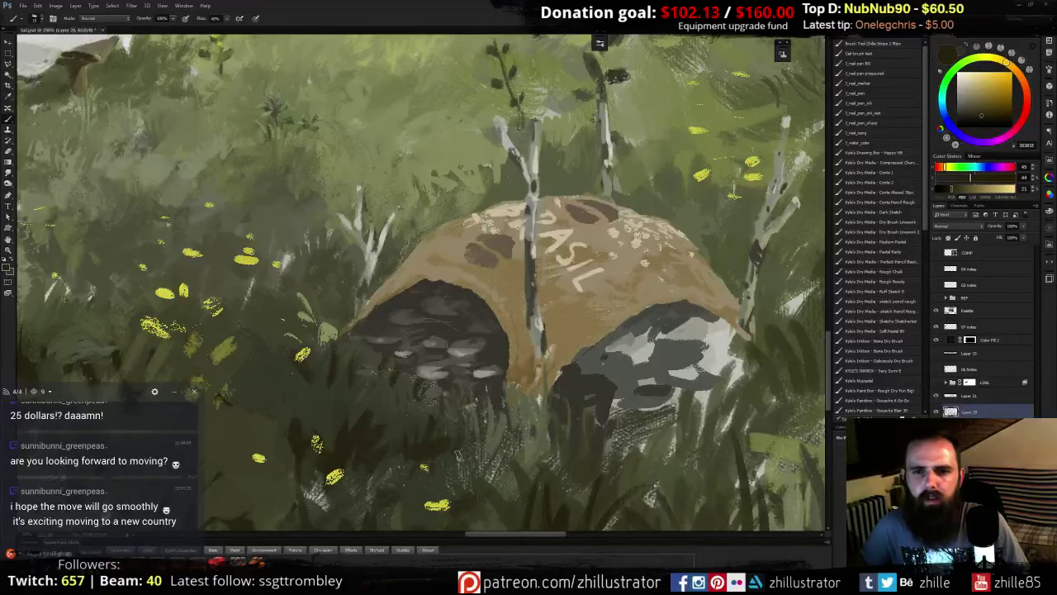
- Sharpen the tent's right-hand lower rim with sampled tan shifted to a browner tone at 52 saturation and 52 brightness
{"action": "left_click_drag", "start_coordinate": [594, 335], "coordinate": [533, 372]}
{"action": "left_click_drag", "start_coordinate": [622, 335], "coordinate": [562, 330]}
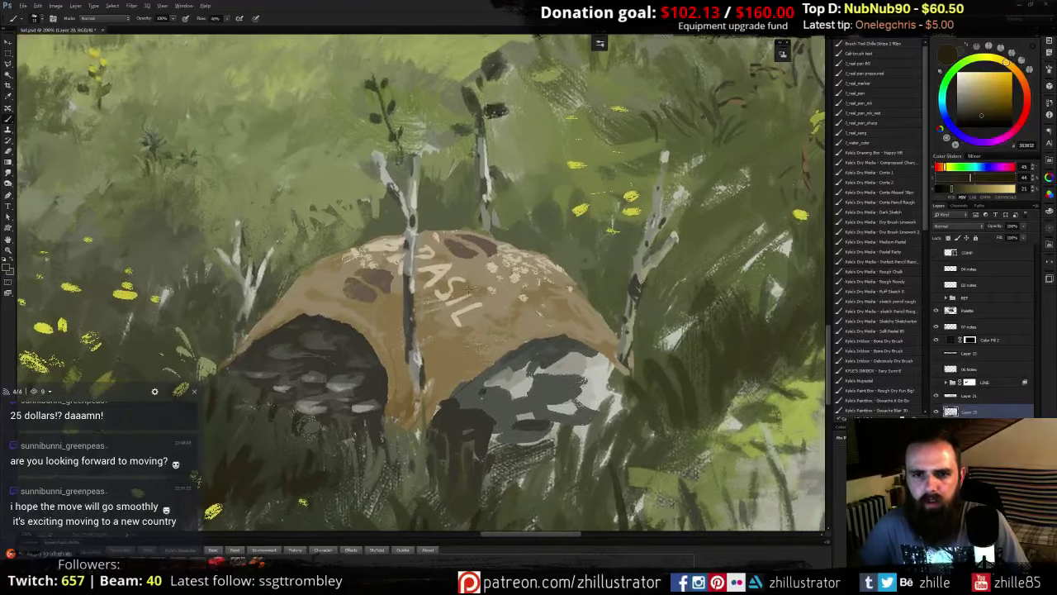
{"action": "left_click", "coordinate": [450, 360], "text": "alt"}
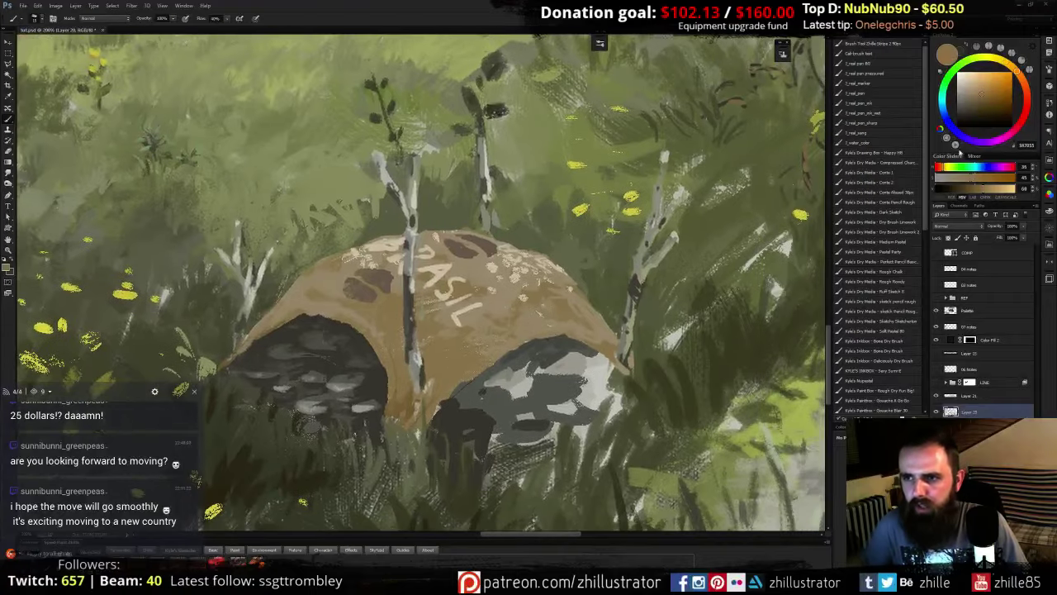
{"action": "left_click", "coordinate": [977, 178]}
{"action": "left_click", "coordinate": [977, 188]}
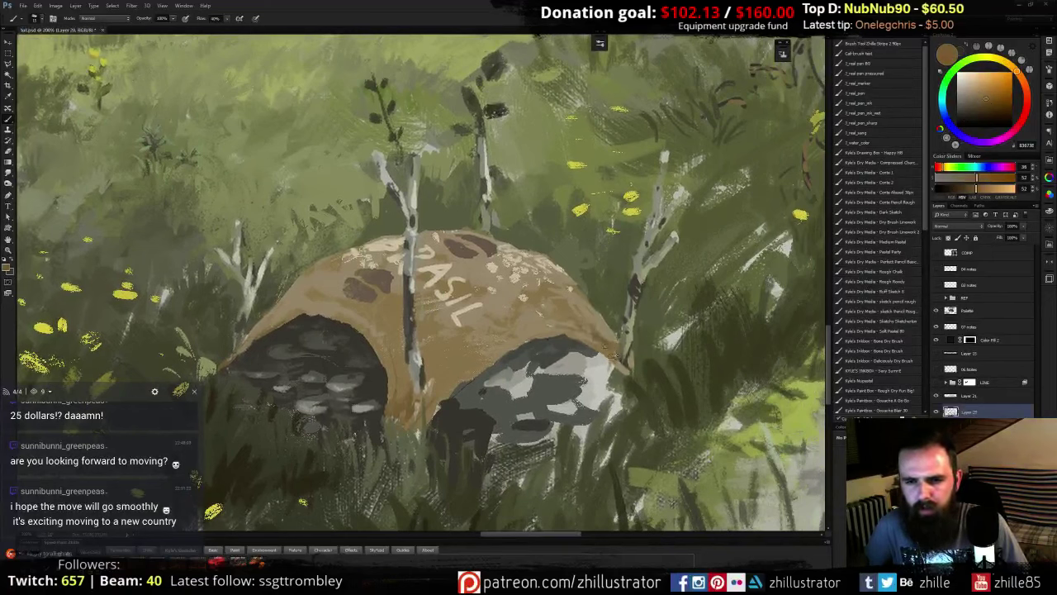
{"action": "left_click", "coordinate": [616, 355], "text": "alt"}
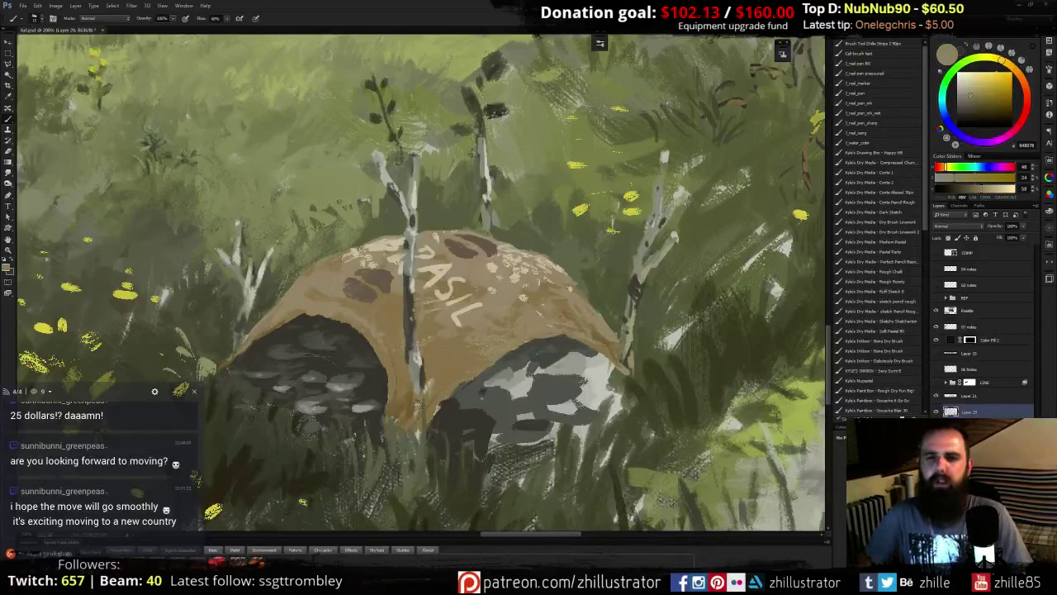
{"action": "left_click", "coordinate": [496, 322], "text": "alt"}
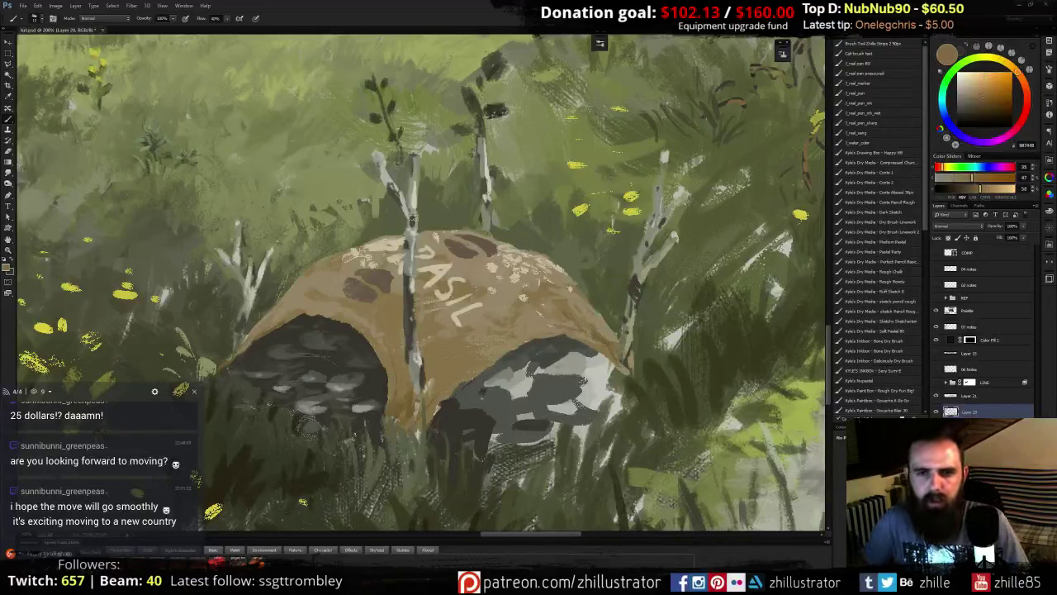
- Clean up the light smudge around the central birch post's tip with sampled meadow greens
{"action": "left_click", "coordinate": [436, 169], "text": "alt"}
{"action": "left_click", "coordinate": [420, 147], "text": "alt"}
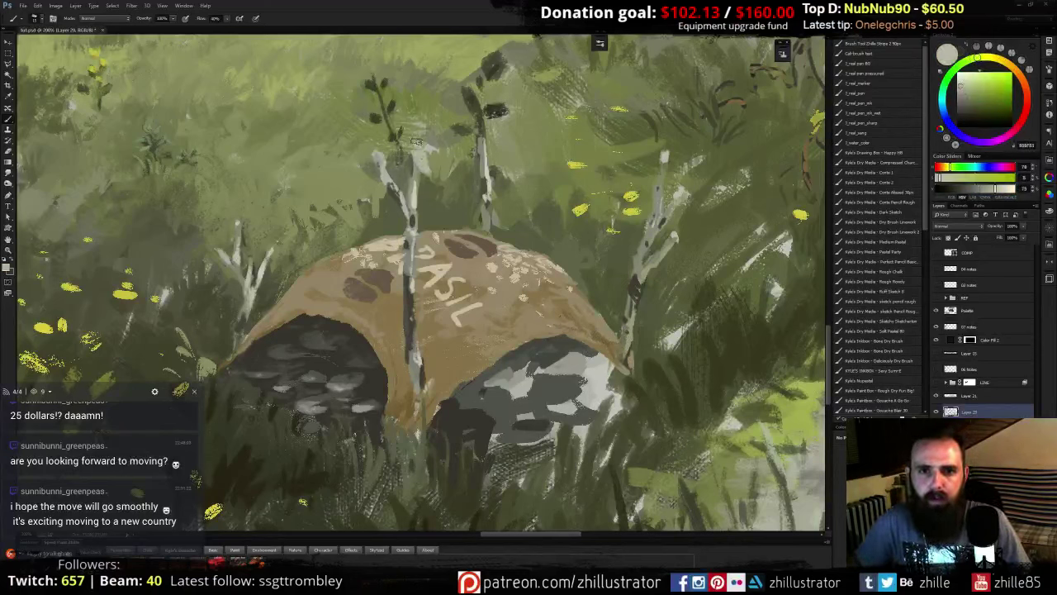
{"action": "left_click", "coordinate": [441, 185], "text": "alt"}
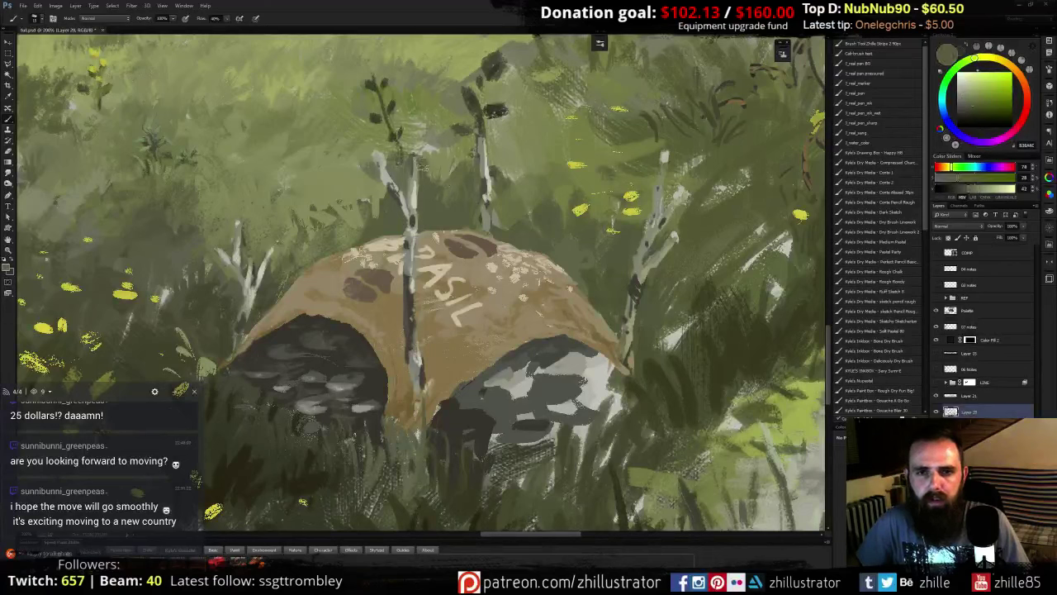
{"action": "left_click", "coordinate": [417, 147], "text": "alt"}
{"action": "left_click", "coordinate": [438, 170], "text": "alt"}
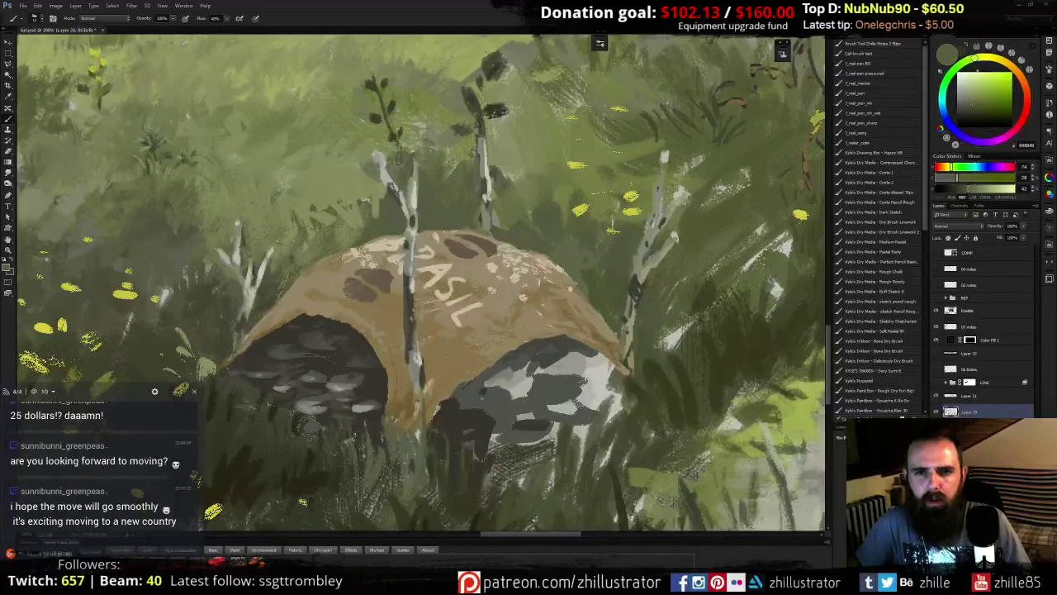
- Reshape the tip of the rear birch post with sampled light grey and the greens beside it
{"action": "left_click_drag", "start_coordinate": [466, 206], "coordinate": [468, 279]}
{"action": "left_click", "coordinate": [478, 186], "text": "alt"}
{"action": "mouse_move", "coordinate": [483, 183]}
{"action": "left_mouse_down"}
{"action": "mouse_move", "coordinate": [492, 155]}
{"action": "mouse_move", "coordinate": [454, 248]}
{"action": "mouse_move", "coordinate": [463, 214]}
{"action": "left_mouse_up"}
{"action": "left_click", "coordinate": [484, 212], "text": "alt"}
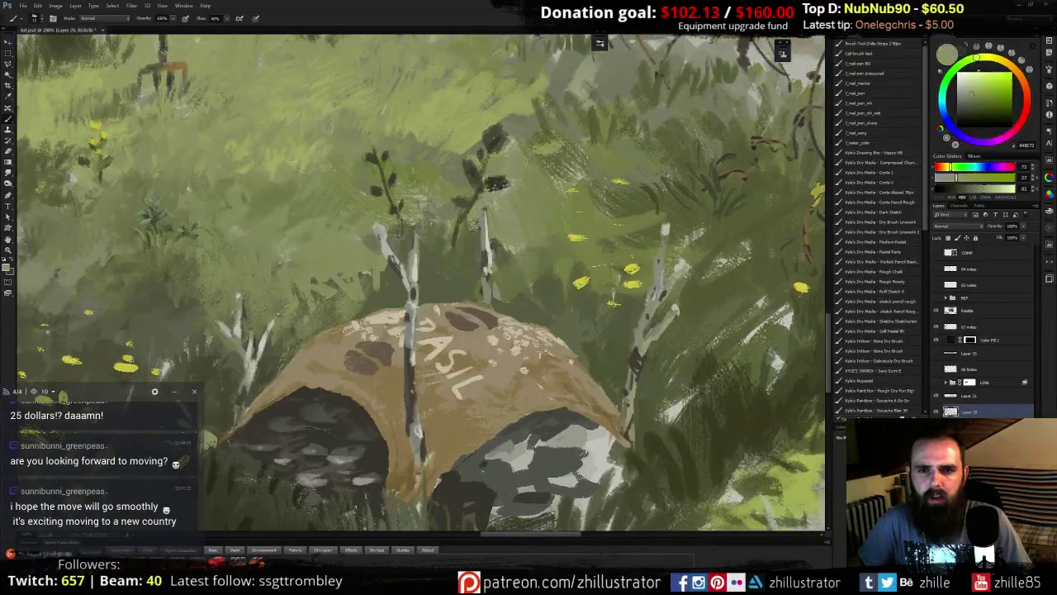
{"action": "left_click", "coordinate": [463, 242], "text": "alt"}
{"action": "left_click", "coordinate": [486, 236], "text": "alt"}
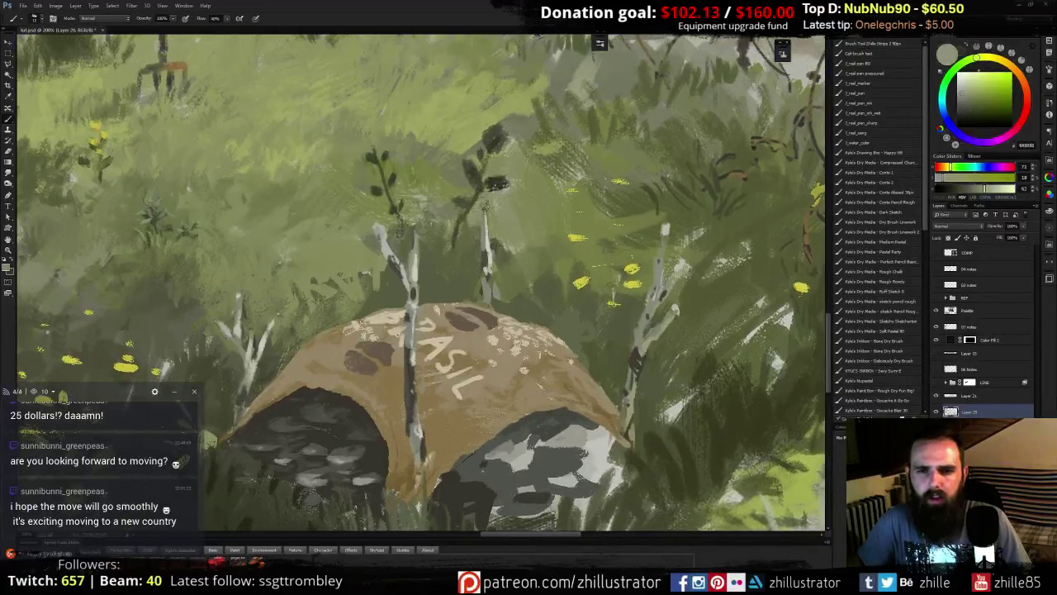
- Repaint the leaves of the dark sapling above the rear birch post with a muted cool green
{"action": "left_click", "coordinate": [471, 179], "text": "alt"}
{"action": "mouse_move", "coordinate": [469, 170]}
{"action": "left_mouse_down"}
{"action": "mouse_move", "coordinate": [476, 193]}
{"action": "mouse_move", "coordinate": [454, 182]}
{"action": "left_mouse_up"}
{"action": "left_click", "coordinate": [478, 194], "text": "alt"}
{"action": "left_click", "coordinate": [474, 177], "text": "alt"}
{"action": "left_click", "coordinate": [950, 75]}
{"action": "left_click", "coordinate": [967, 100]}
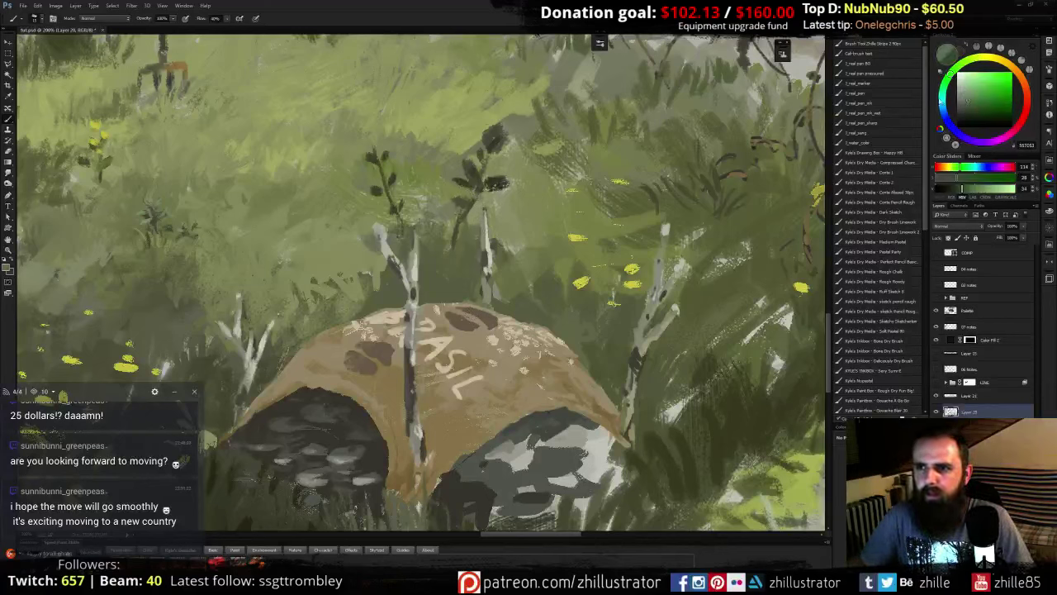
{"action": "left_click_drag", "start_coordinate": [505, 141], "coordinate": [502, 135]}
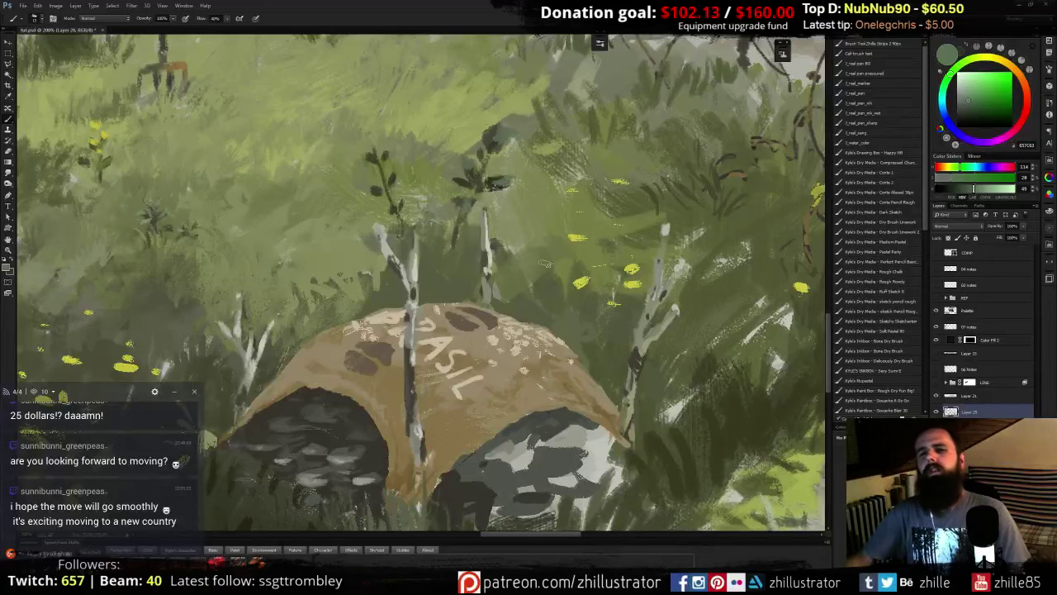
- Clean up the edges and base of the rear birch post with sampled greyish greens
{"action": "left_click", "coordinate": [478, 245], "text": "alt"}
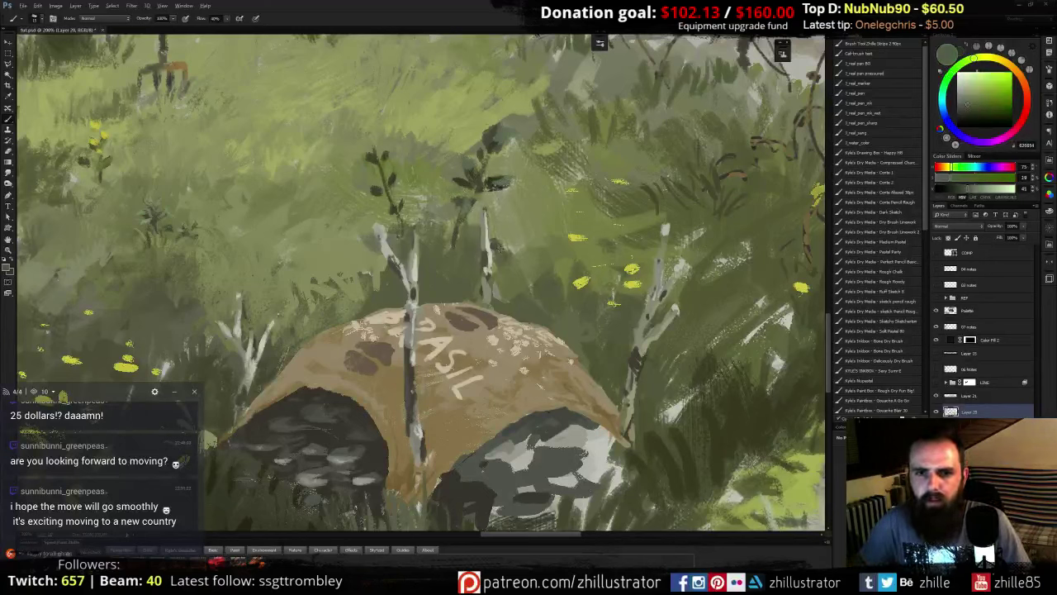
{"action": "left_click", "coordinate": [492, 249], "text": "alt"}
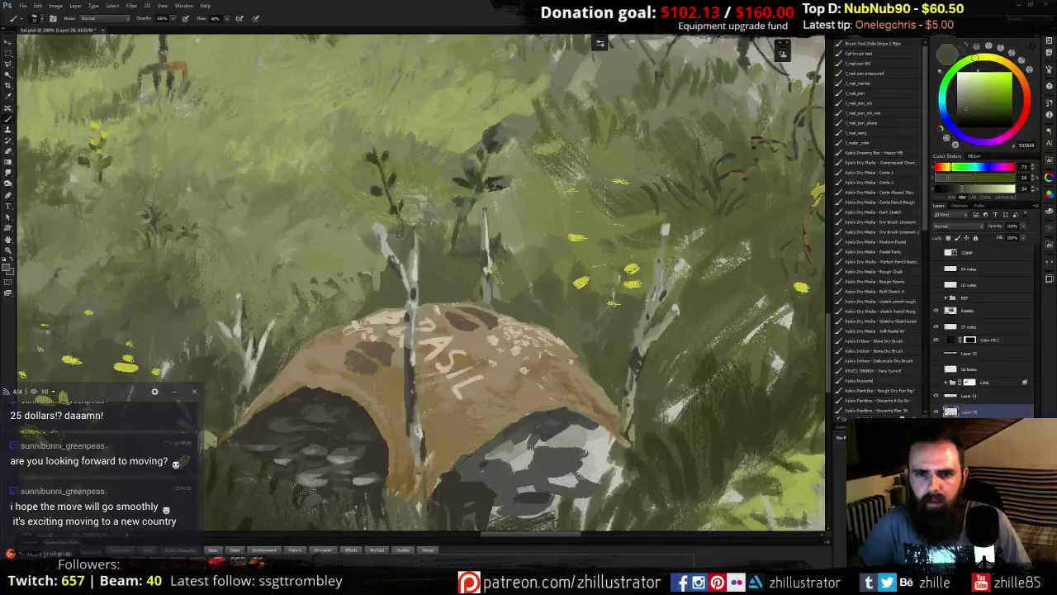
{"action": "left_click", "coordinate": [521, 307], "text": "alt"}
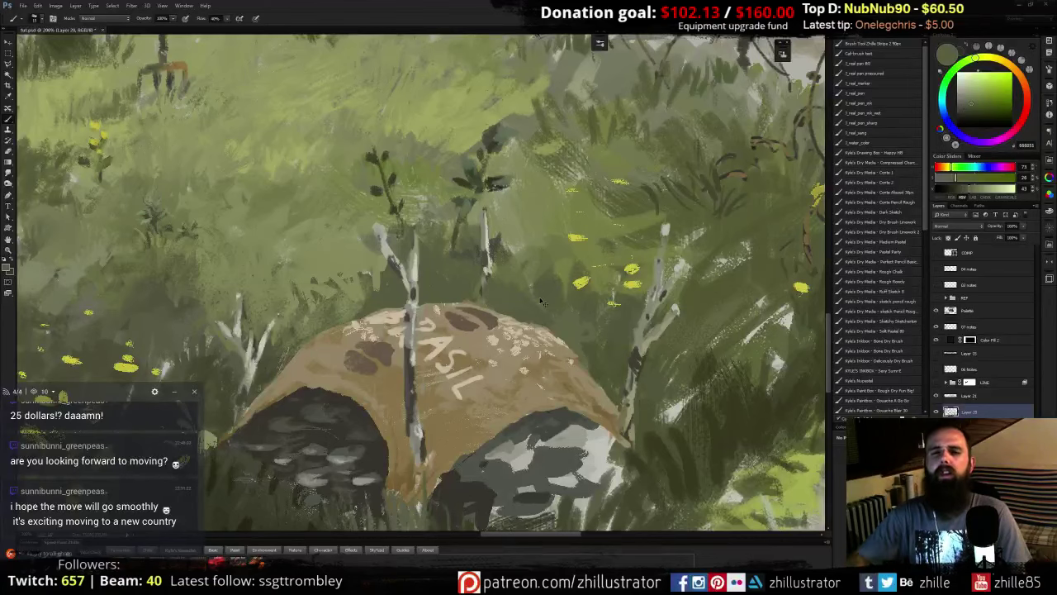
- Blend the meadow around and behind the tent with light and mid greens sampled from the grass
{"action": "key", "text": "ctrl+minus"}
{"action": "key", "text": "ctrl+minus"}
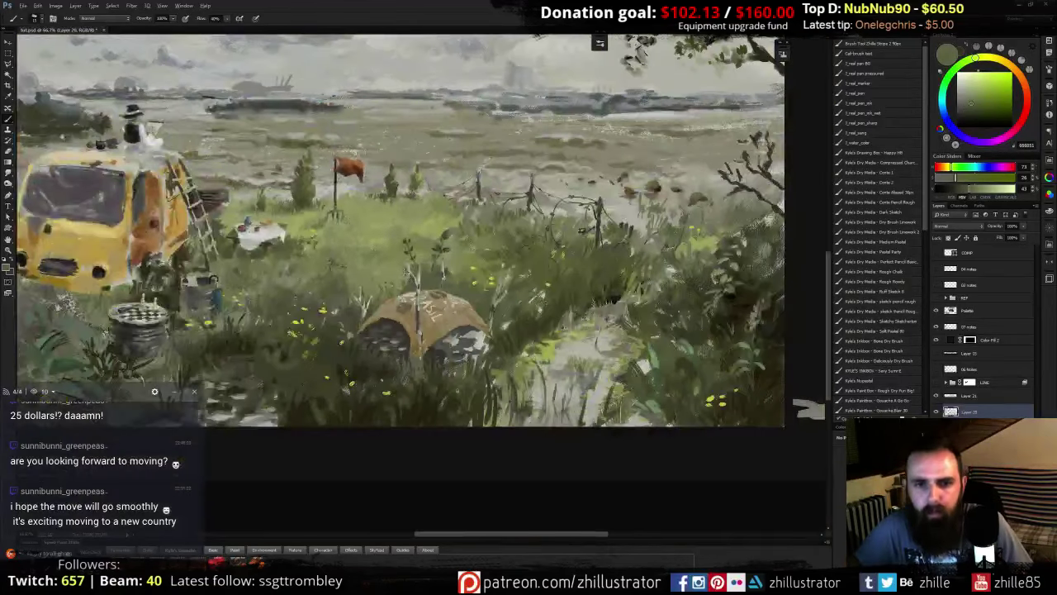
{"action": "left_click", "coordinate": [408, 273], "text": "alt"}
{"action": "left_click", "coordinate": [377, 272], "text": "alt"}
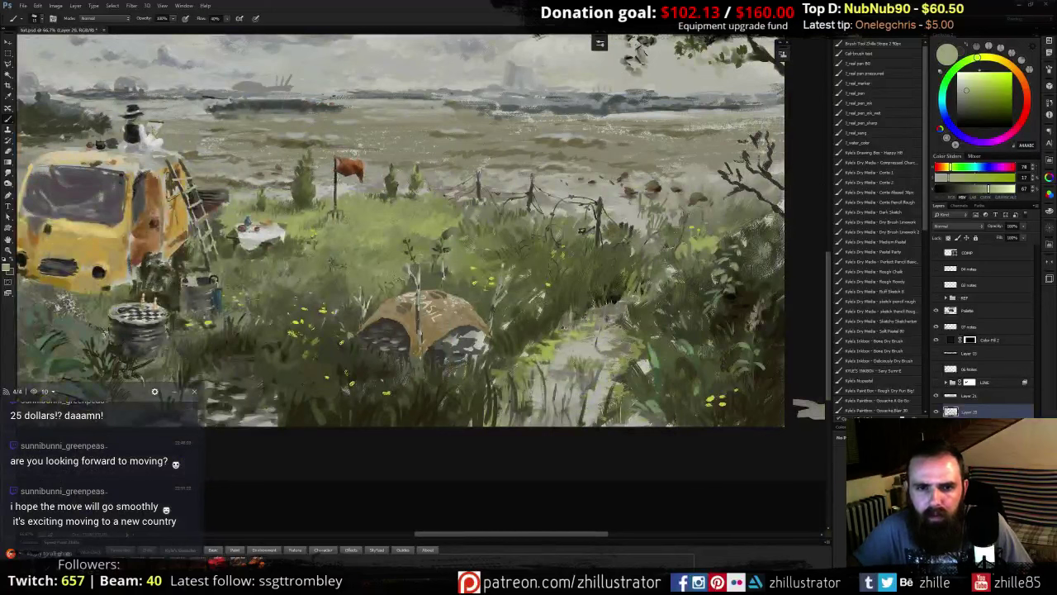
{"action": "left_click", "coordinate": [454, 260], "text": "alt"}
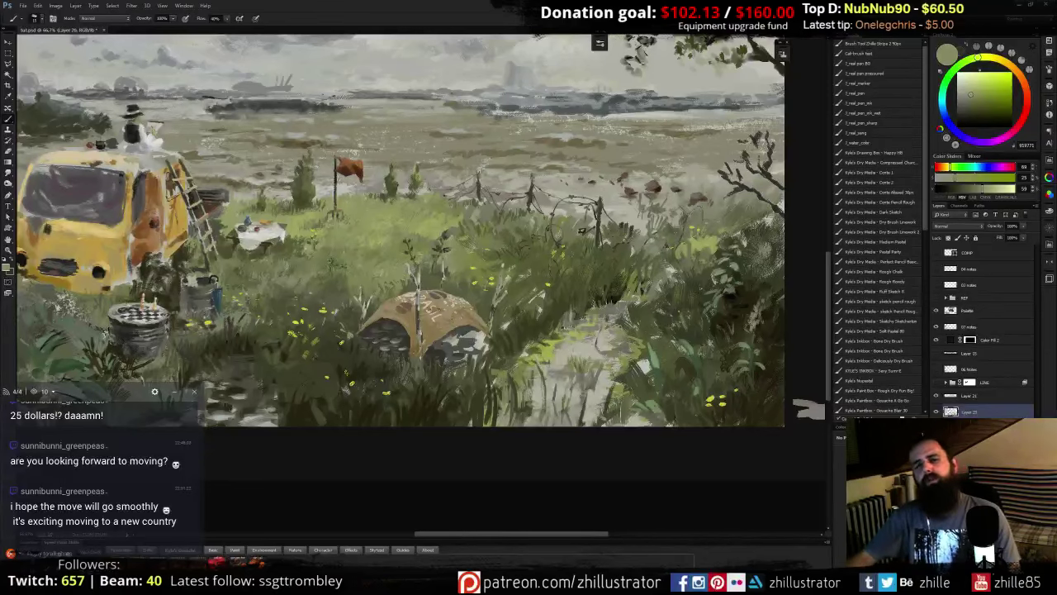
{"action": "left_click_drag", "start_coordinate": [442, 317], "coordinate": [530, 284]}
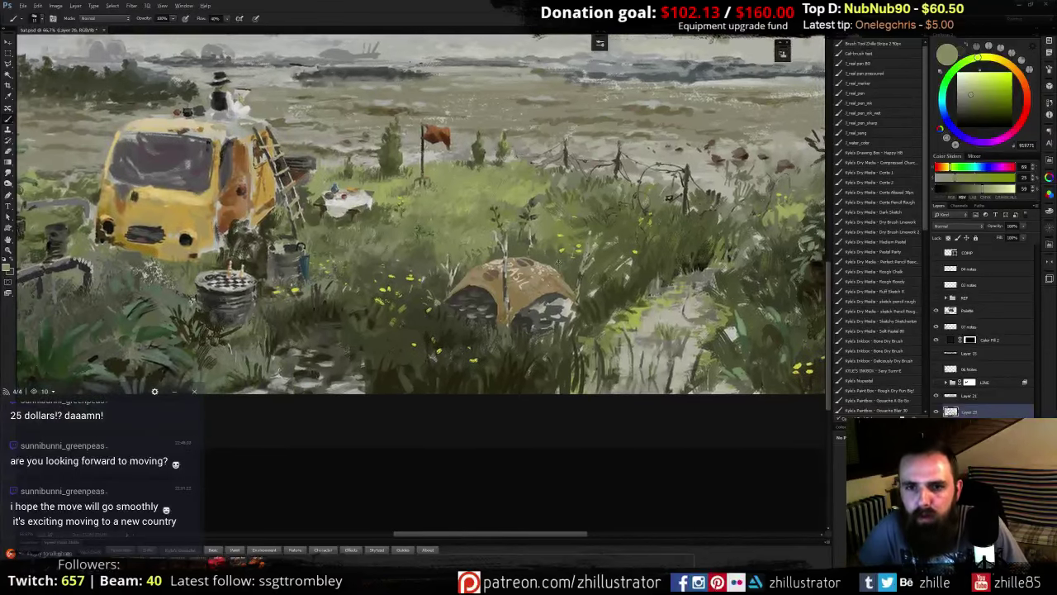
{"action": "left_click", "coordinate": [558, 264], "text": "alt"}
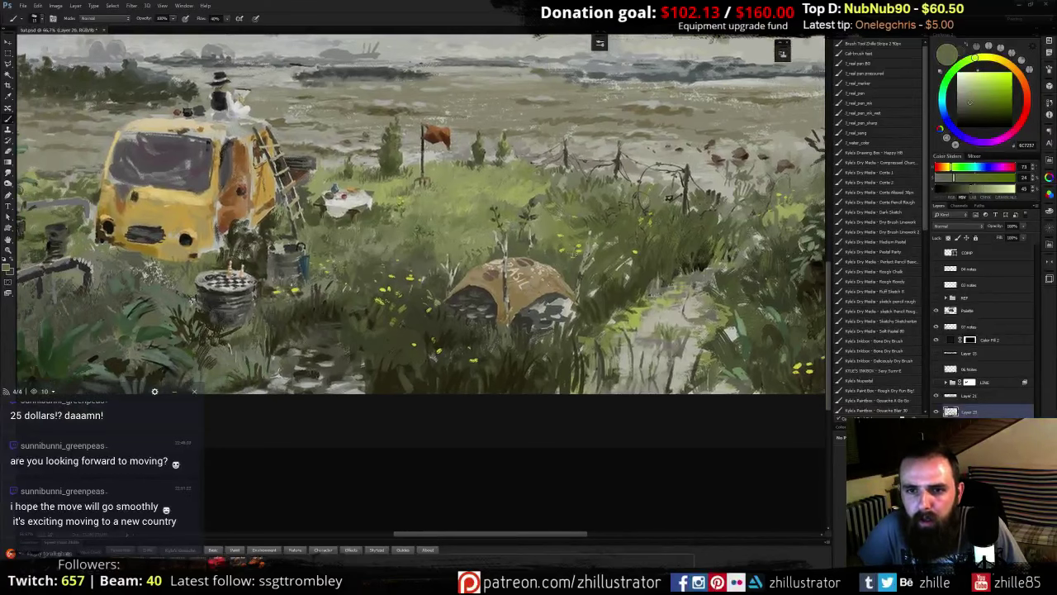
{"action": "left_click", "coordinate": [561, 226], "text": "alt"}
{"action": "mouse_move", "coordinate": [583, 266]}
{"action": "left_mouse_down"}
{"action": "mouse_move", "coordinate": [567, 295]}
{"action": "mouse_move", "coordinate": [559, 289]}
{"action": "left_mouse_up"}
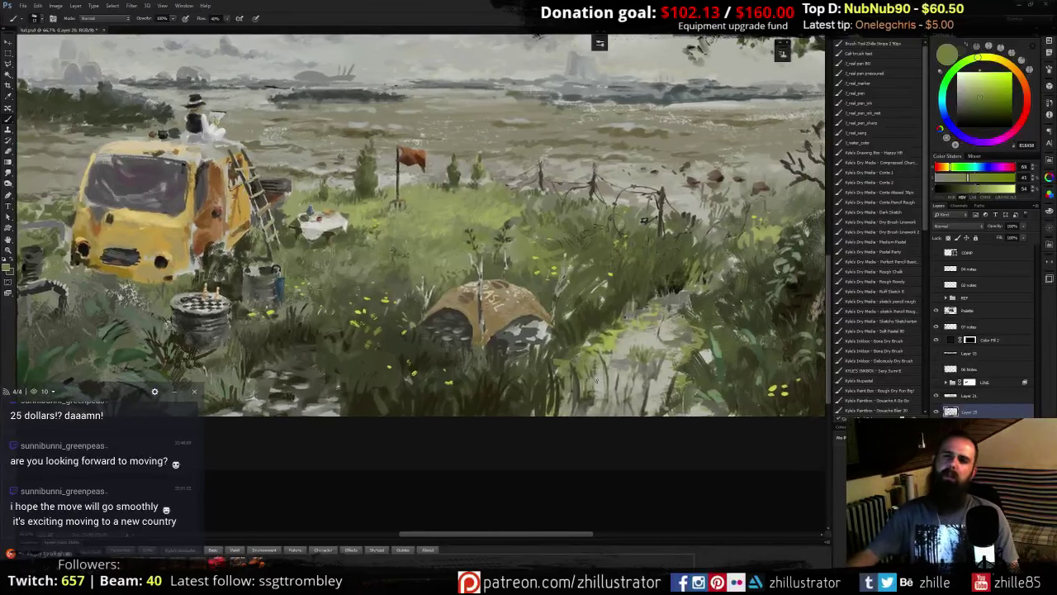
- Show the LINE group again over the painting and focus on the seated figure on the yellow van's roof
{"action": "key", "text": "ctrl+plus"}
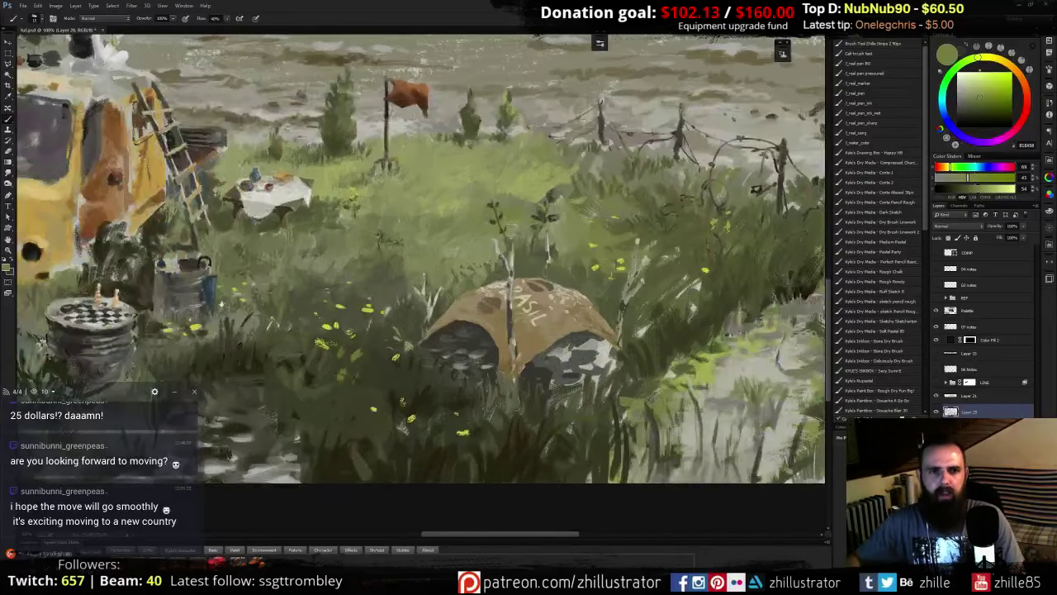
{"action": "mouse_move", "coordinate": [221, 304]}
{"action": "left_mouse_down"}
{"action": "mouse_move", "coordinate": [397, 350]}
{"action": "mouse_move", "coordinate": [537, 411]}
{"action": "left_mouse_up"}
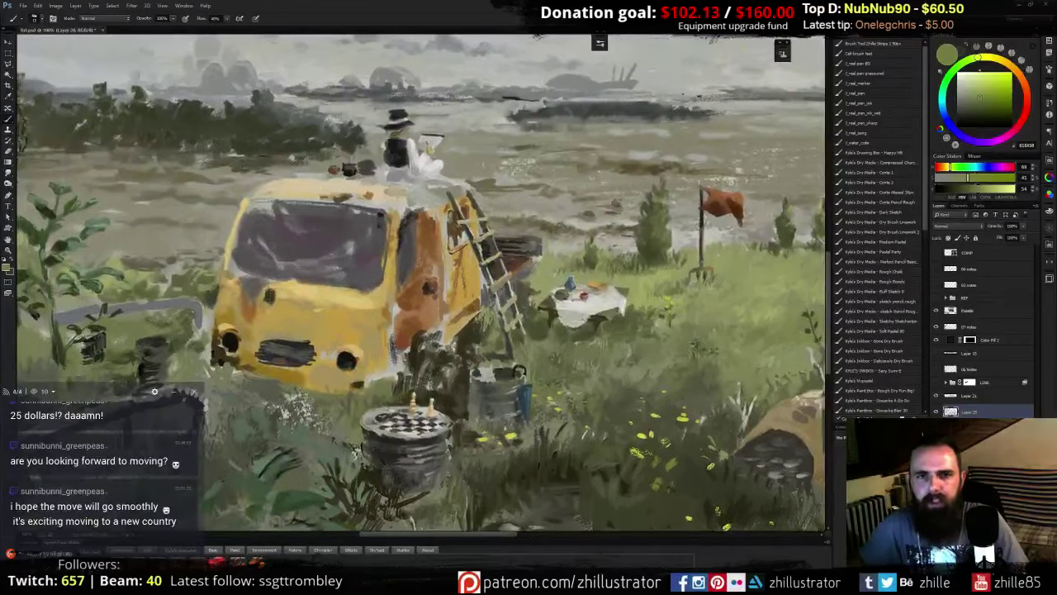
{"action": "left_click", "coordinate": [936, 382]}
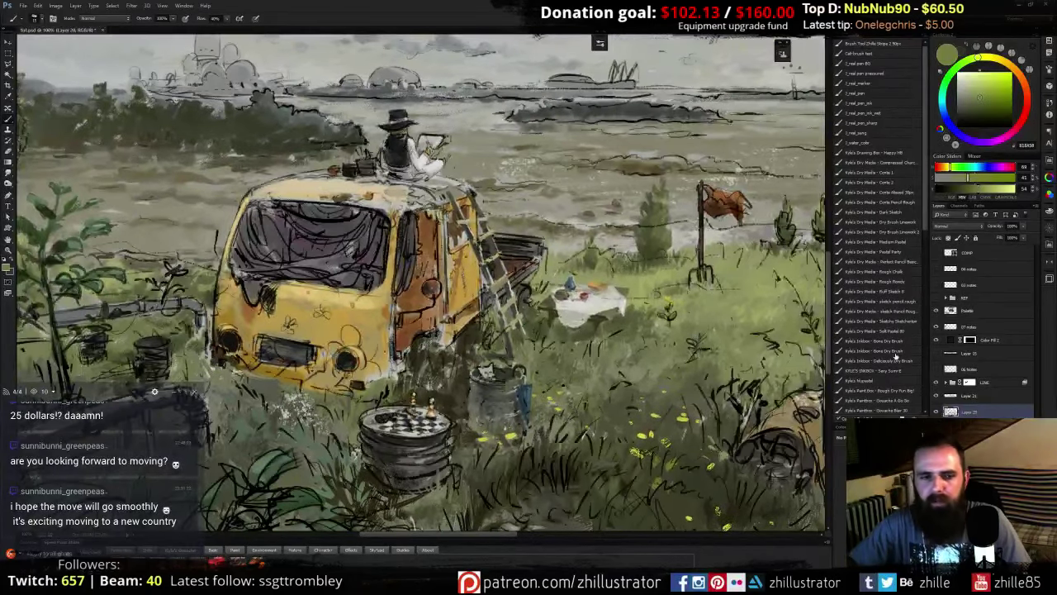
{"action": "key", "text": "ctrl+plus"}
{"action": "left_click_drag", "start_coordinate": [500, 200], "coordinate": [566, 281]}
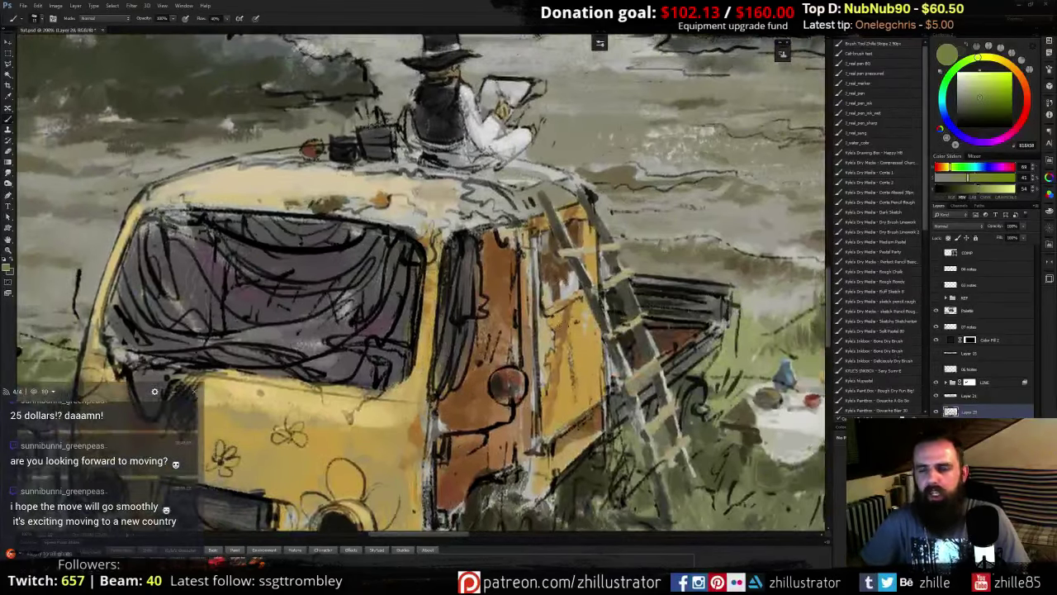
{"action": "left_click_drag", "start_coordinate": [489, 218], "coordinate": [499, 288]}
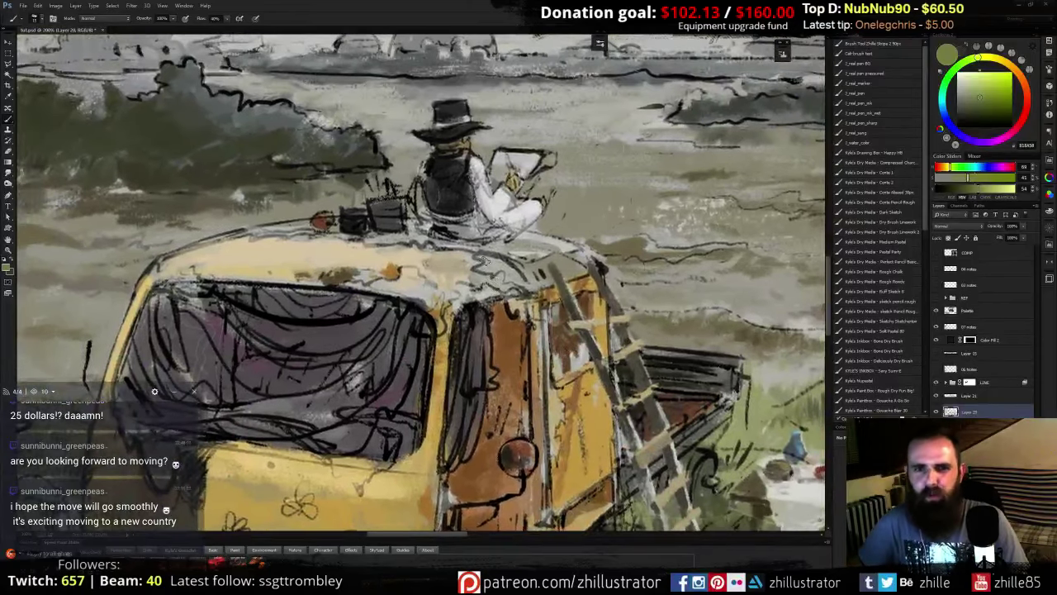
- Paint the rear section of the van's roof dark brown, adding lighter brown plank strokes behind the seated figure
{"action": "left_click", "coordinate": [340, 274], "text": "alt"}
{"action": "mouse_move", "coordinate": [296, 224]}
{"action": "left_mouse_down"}
{"action": "mouse_move", "coordinate": [271, 223]}
{"action": "mouse_move", "coordinate": [478, 242]}
{"action": "mouse_move", "coordinate": [521, 266]}
{"action": "mouse_move", "coordinate": [501, 248]}
{"action": "mouse_move", "coordinate": [533, 239]}
{"action": "mouse_move", "coordinate": [547, 259]}
{"action": "mouse_move", "coordinate": [562, 254]}
{"action": "mouse_move", "coordinate": [544, 244]}
{"action": "mouse_move", "coordinate": [570, 243]}
{"action": "mouse_move", "coordinate": [528, 266]}
{"action": "left_mouse_up"}
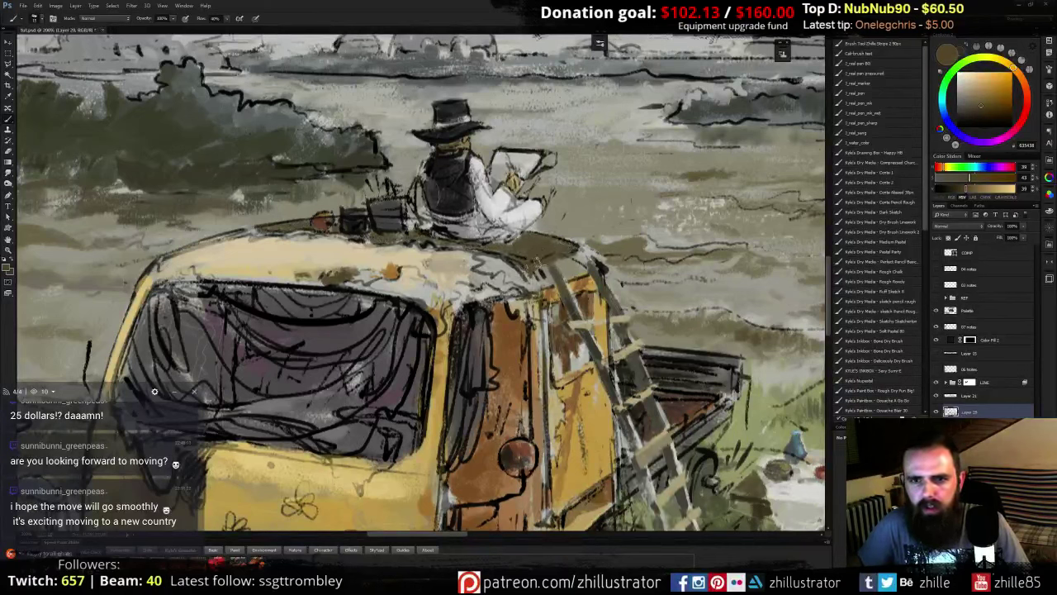
{"action": "left_click_drag", "start_coordinate": [557, 256], "coordinate": [585, 253]}
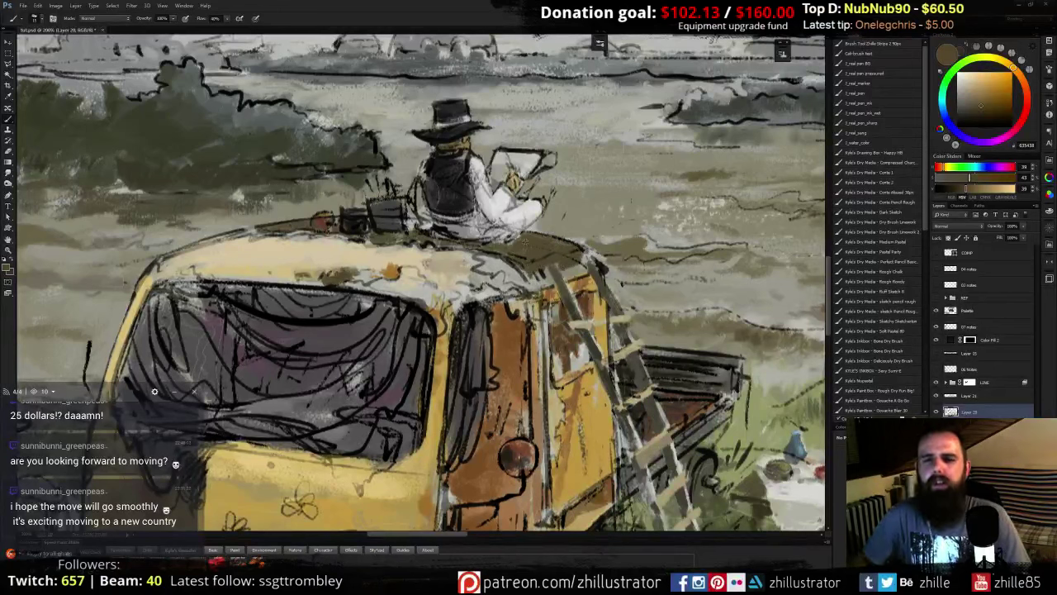
{"action": "left_click_drag", "start_coordinate": [520, 253], "coordinate": [512, 261]}
{"action": "left_click", "coordinate": [537, 246], "text": "alt"}
{"action": "left_click_drag", "start_coordinate": [1014, 86], "coordinate": [1018, 73]}
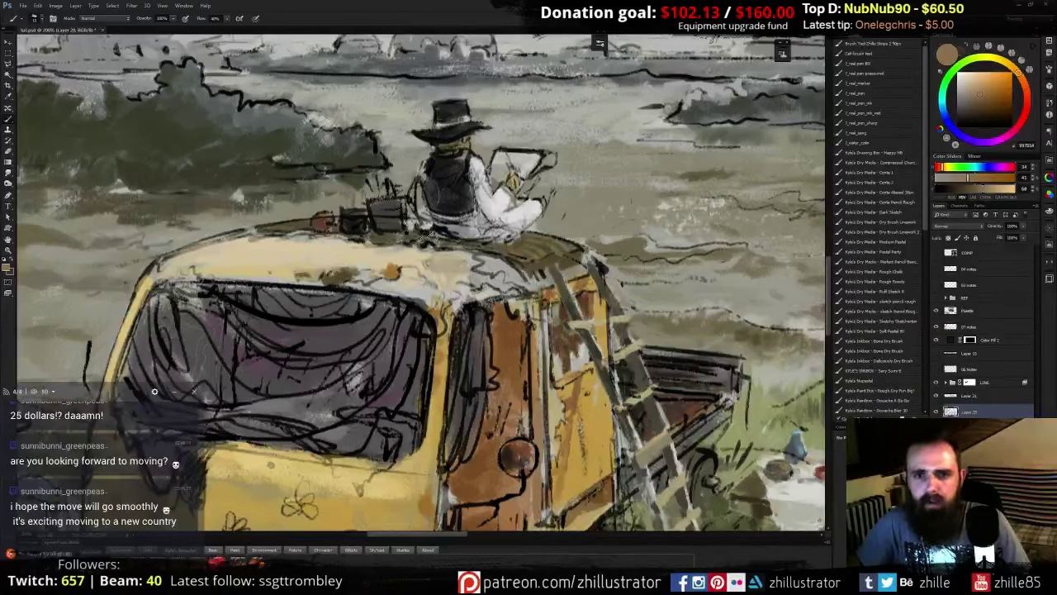
- Touch up the van's roof edge and the area beneath the seated figure with sampled browns, greys and pale beige
{"action": "left_click", "coordinate": [303, 223], "text": "alt"}
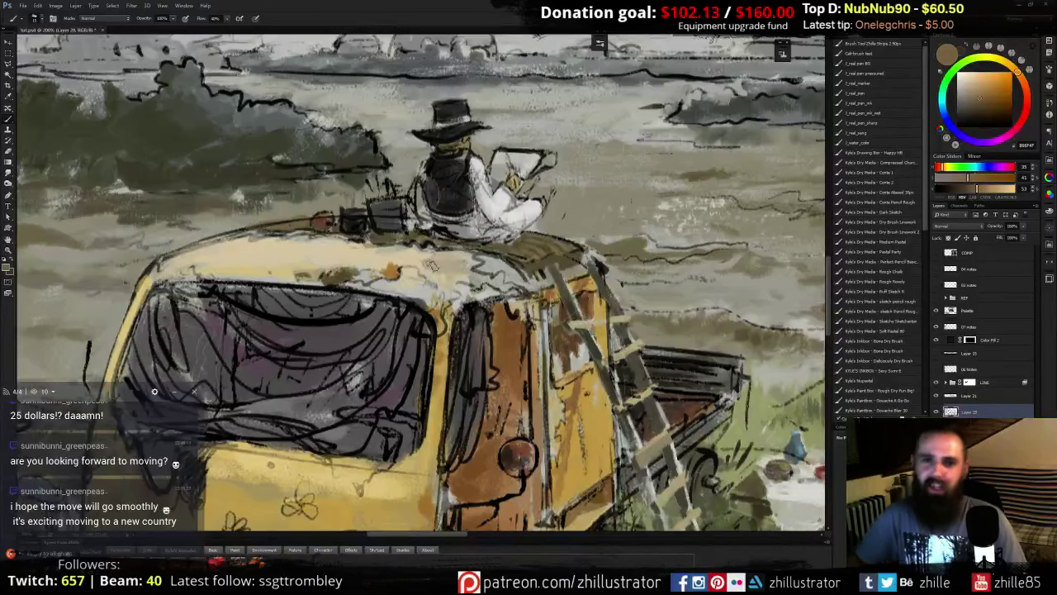
{"action": "left_click", "coordinate": [493, 265], "text": "alt"}
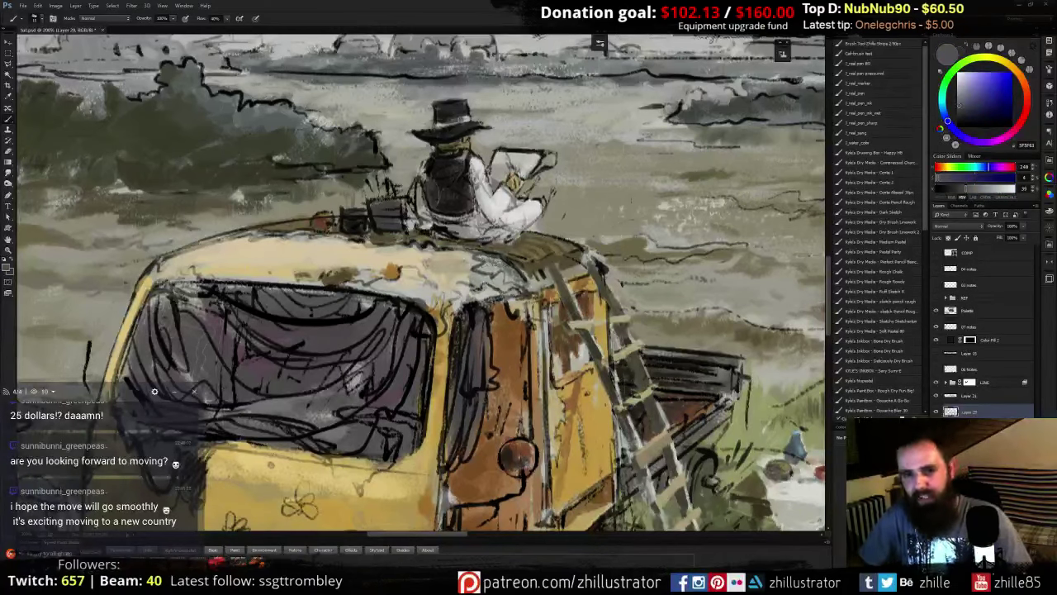
{"action": "left_click", "coordinate": [513, 279], "text": "alt"}
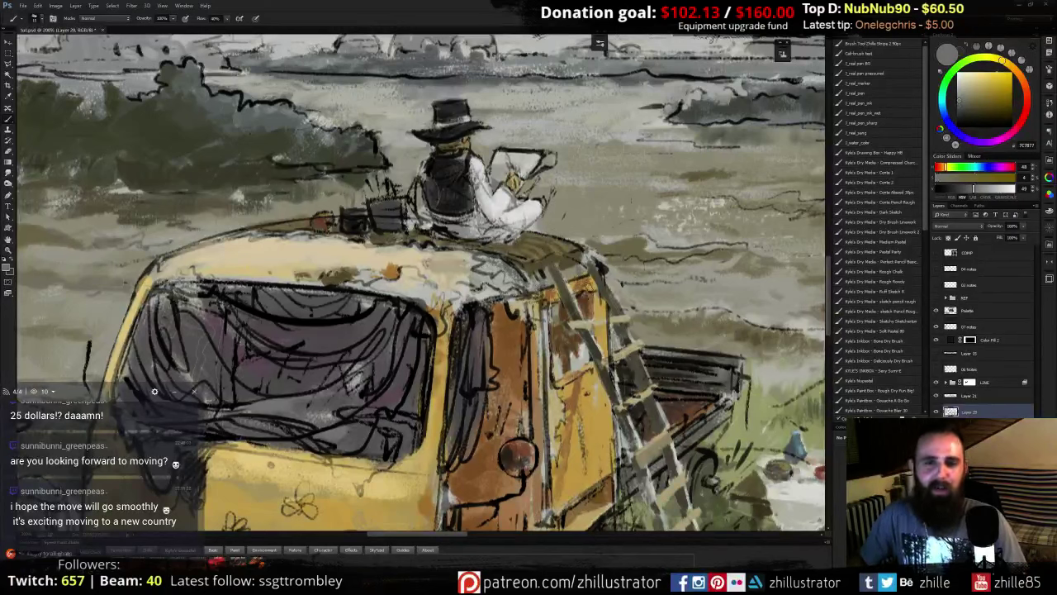
{"action": "left_click", "coordinate": [428, 246], "text": "alt"}
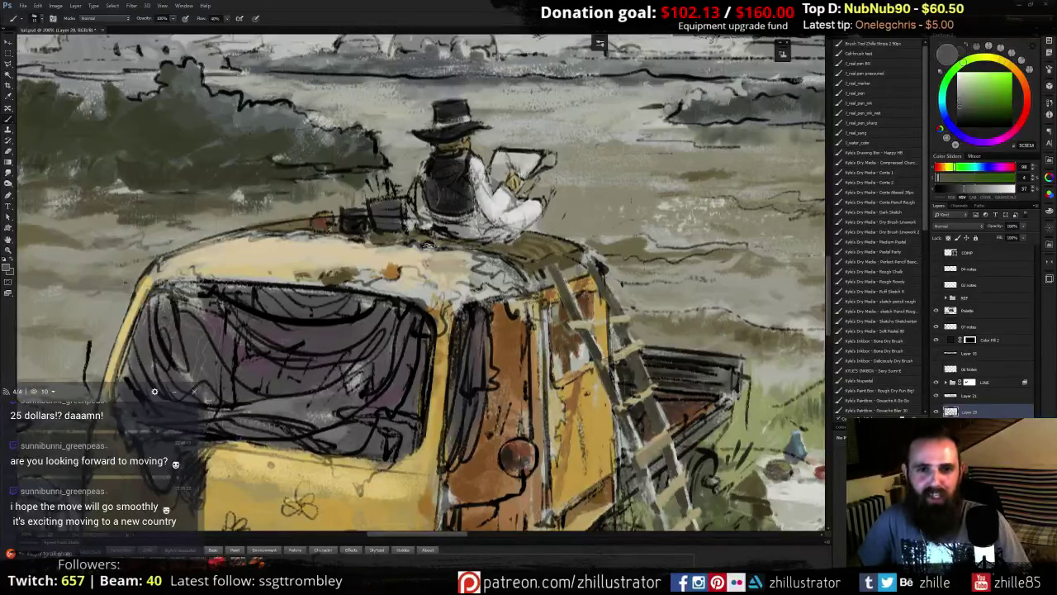
{"action": "left_click", "coordinate": [541, 284], "text": "alt"}
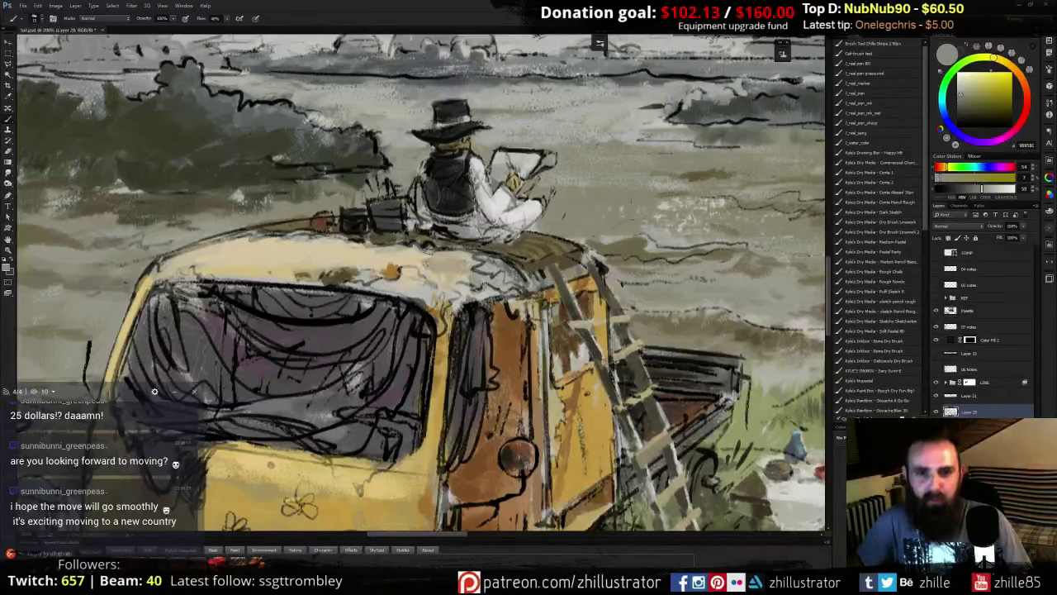
{"action": "left_click", "coordinate": [422, 242], "text": "alt"}
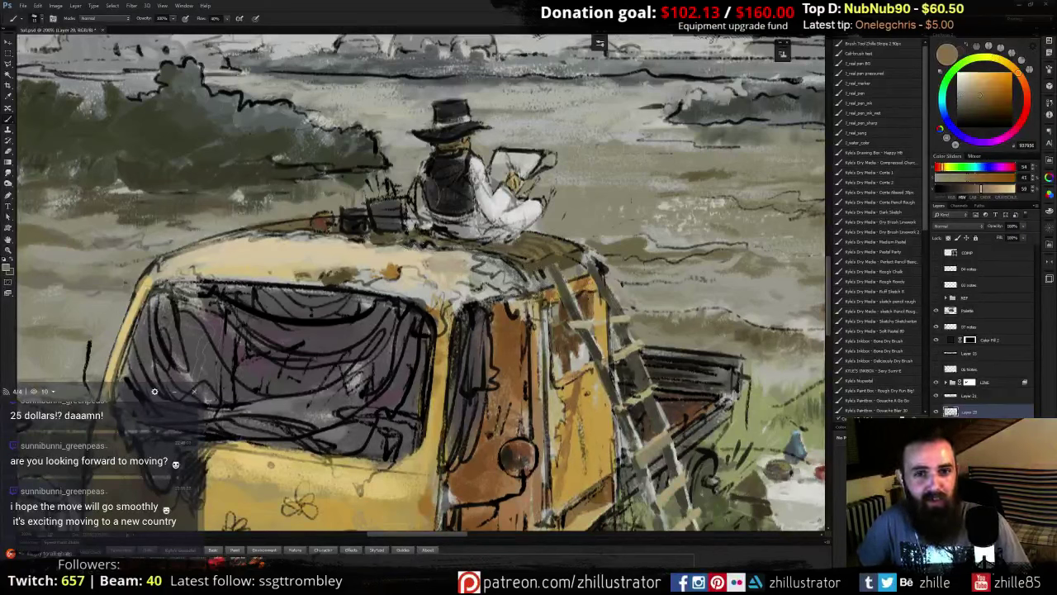
{"action": "left_click", "coordinate": [442, 255], "text": "alt"}
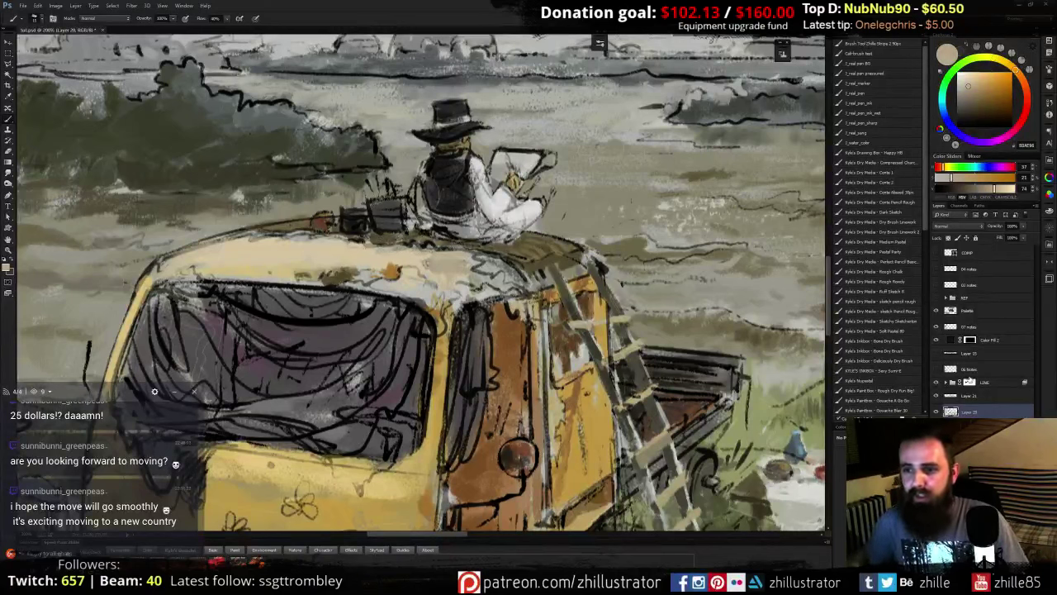
- Mask out the heavy scribbled lines on the dark patch below the van's windshield by painting black on the LINE group's mask
{"action": "left_click", "coordinate": [970, 382]}
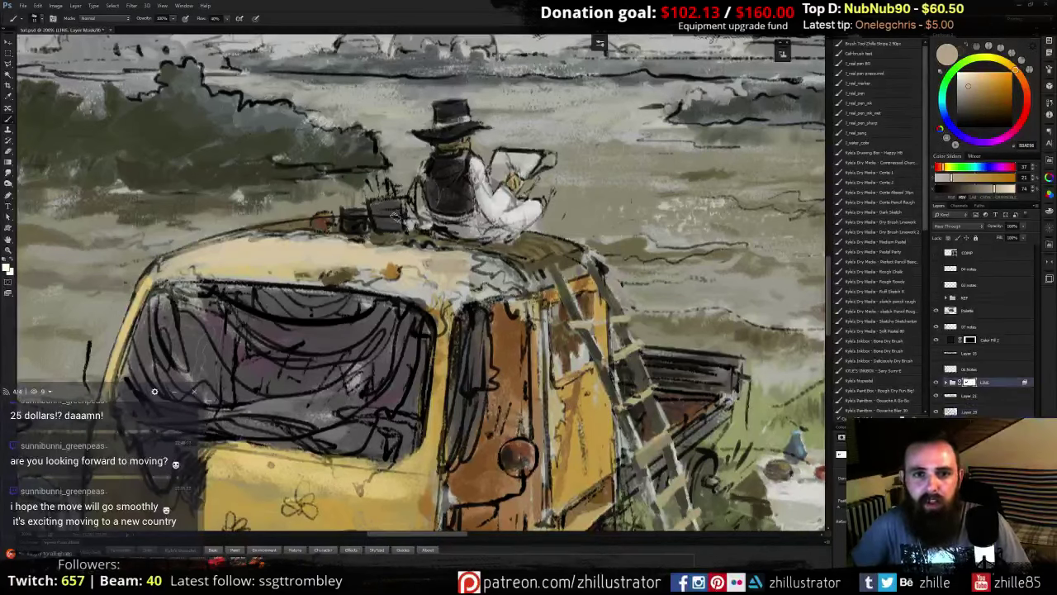
{"action": "key", "text": "x"}
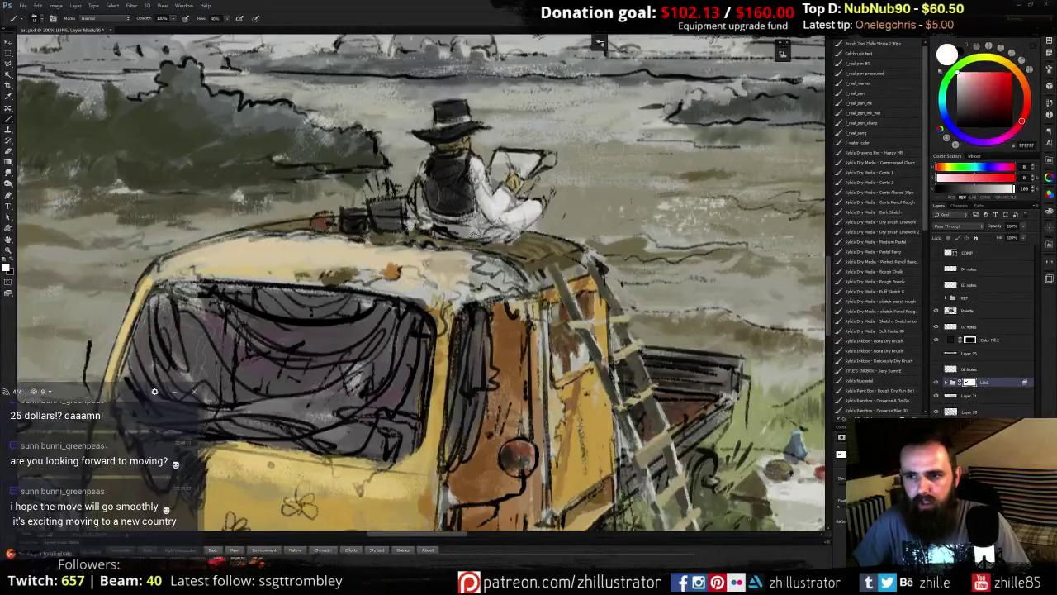
{"action": "left_click", "coordinate": [936, 381]}
{"action": "left_click", "coordinate": [937, 382]}
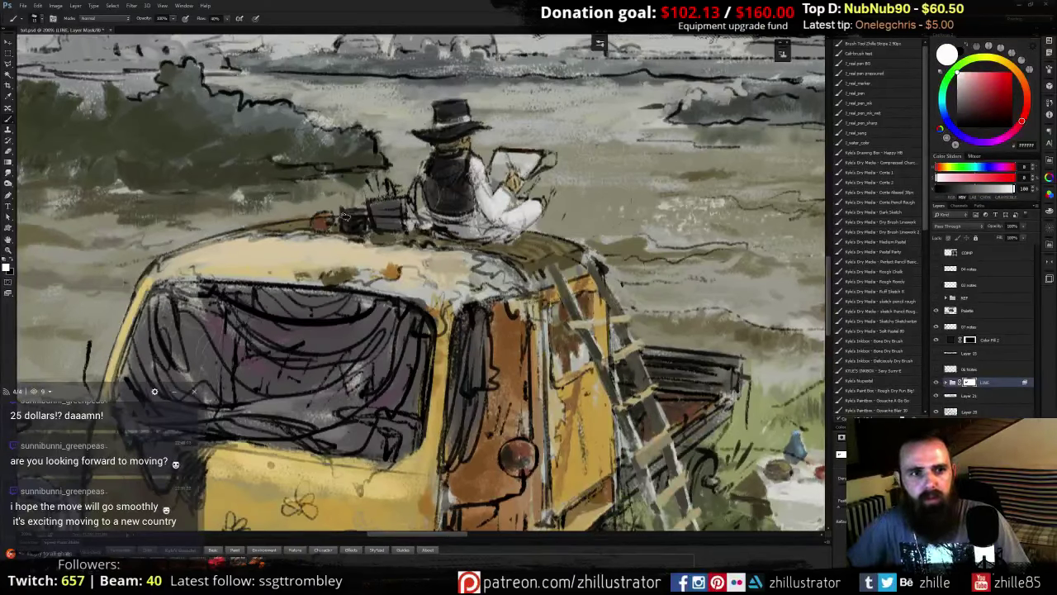
{"action": "key", "text": "x"}
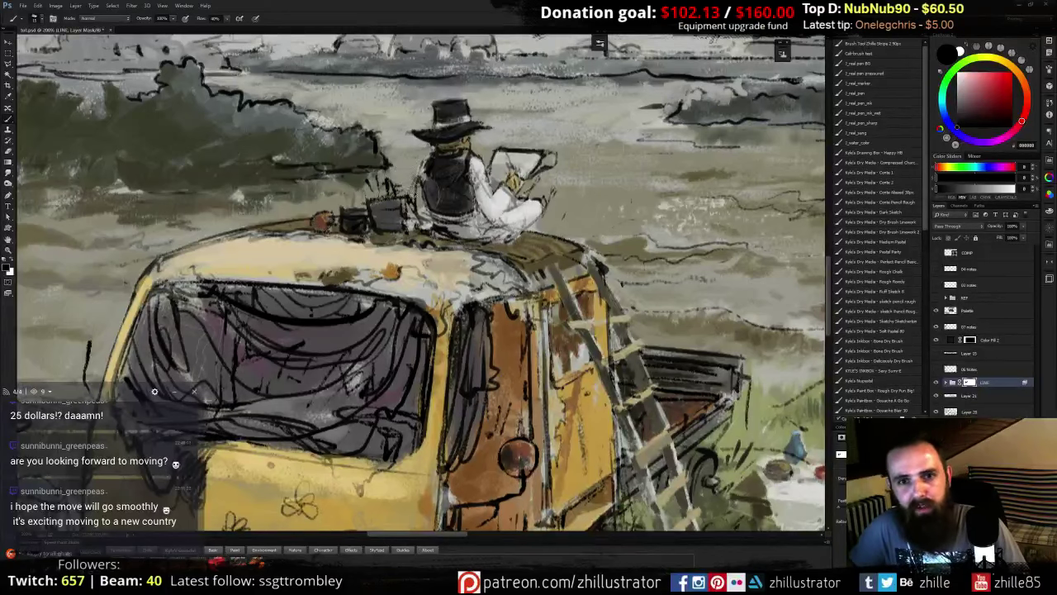
{"action": "left_click_drag", "start_coordinate": [391, 166], "coordinate": [453, 201]}
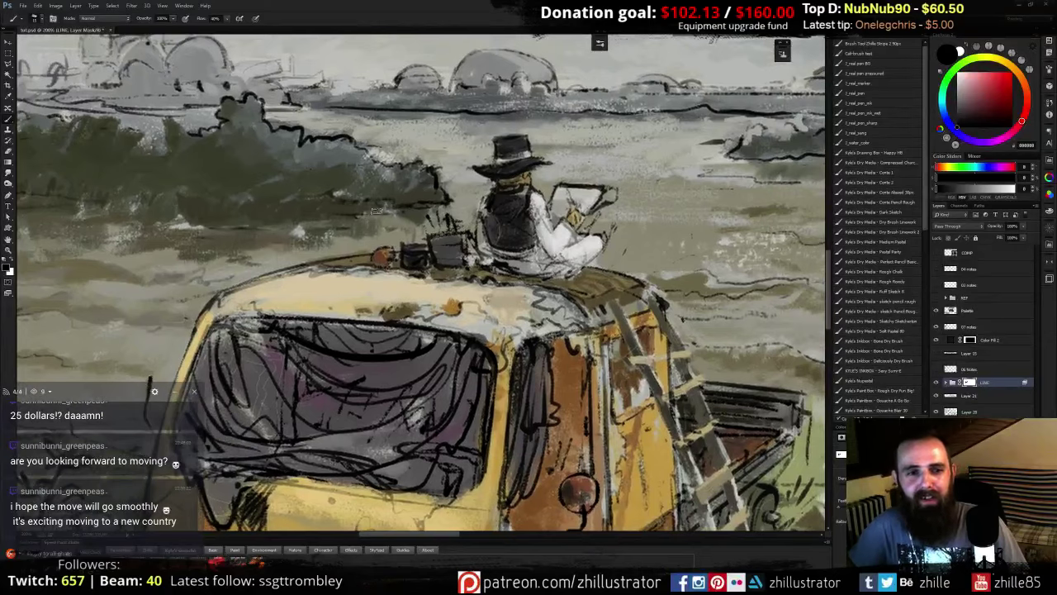
{"action": "left_click_drag", "start_coordinate": [416, 285], "coordinate": [372, 227]}
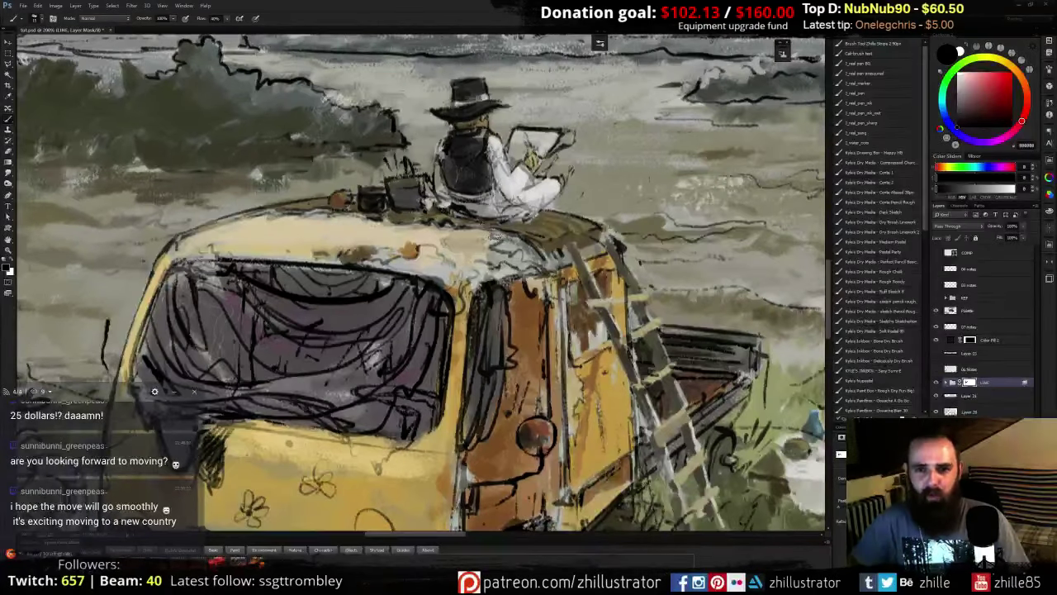
{"action": "left_click_drag", "start_coordinate": [615, 229], "coordinate": [564, 193]}
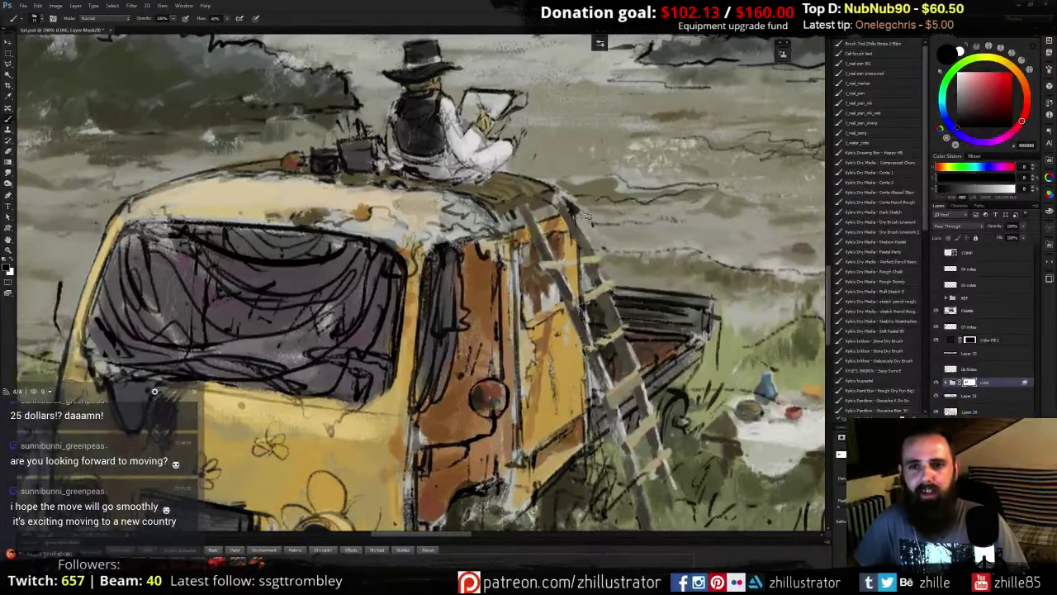
{"action": "left_click_drag", "start_coordinate": [491, 297], "coordinate": [536, 163]}
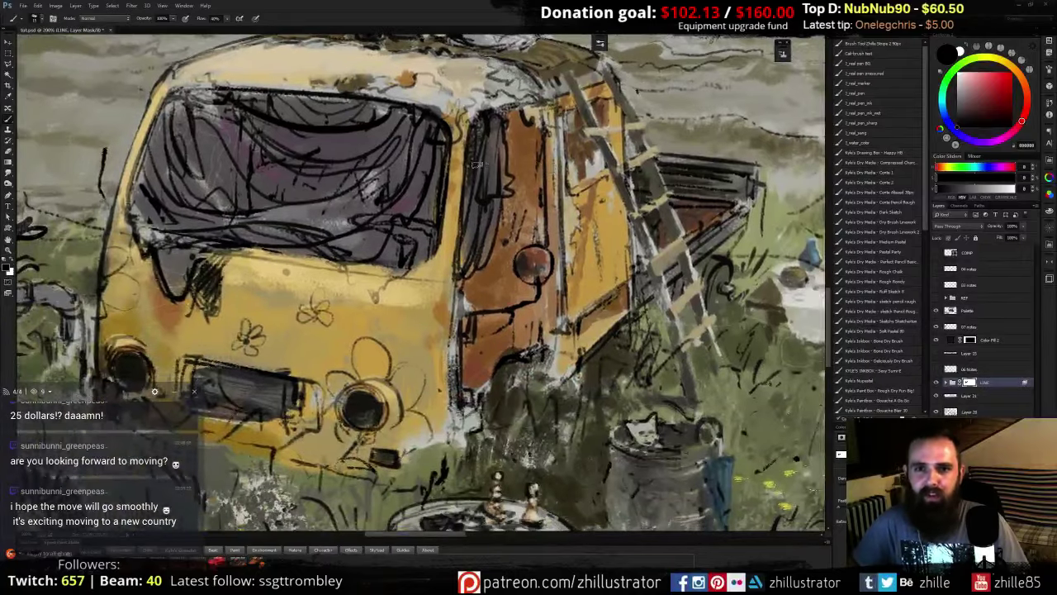
{"action": "left_click_drag", "start_coordinate": [400, 208], "coordinate": [528, 270]}
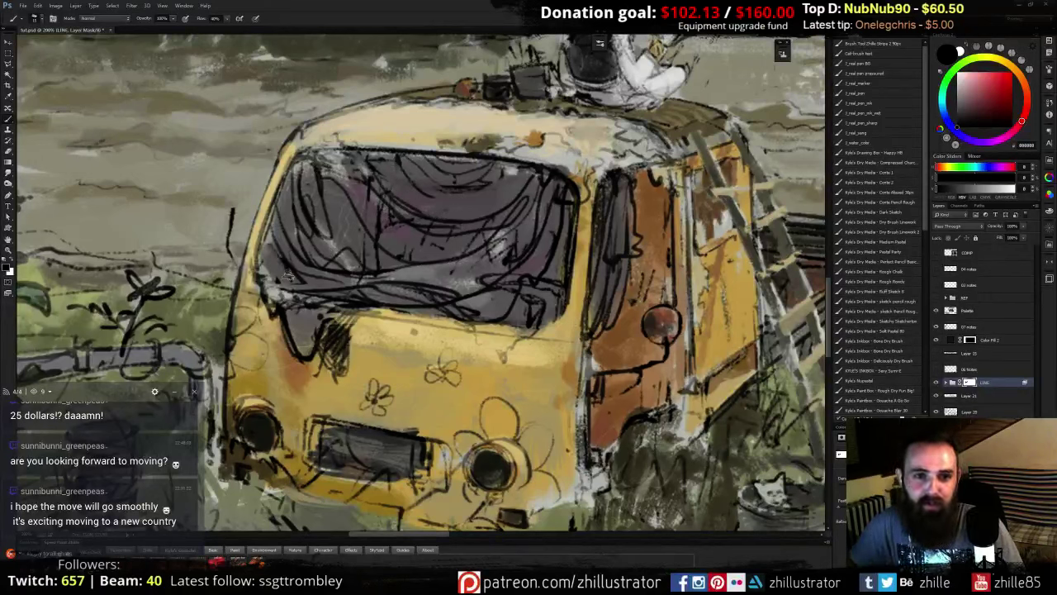
{"action": "mouse_move", "coordinate": [334, 336]}
{"action": "left_mouse_down"}
{"action": "mouse_move", "coordinate": [339, 351]}
{"action": "mouse_move", "coordinate": [337, 327]}
{"action": "mouse_move", "coordinate": [336, 364]}
{"action": "mouse_move", "coordinate": [337, 336]}
{"action": "left_mouse_up"}
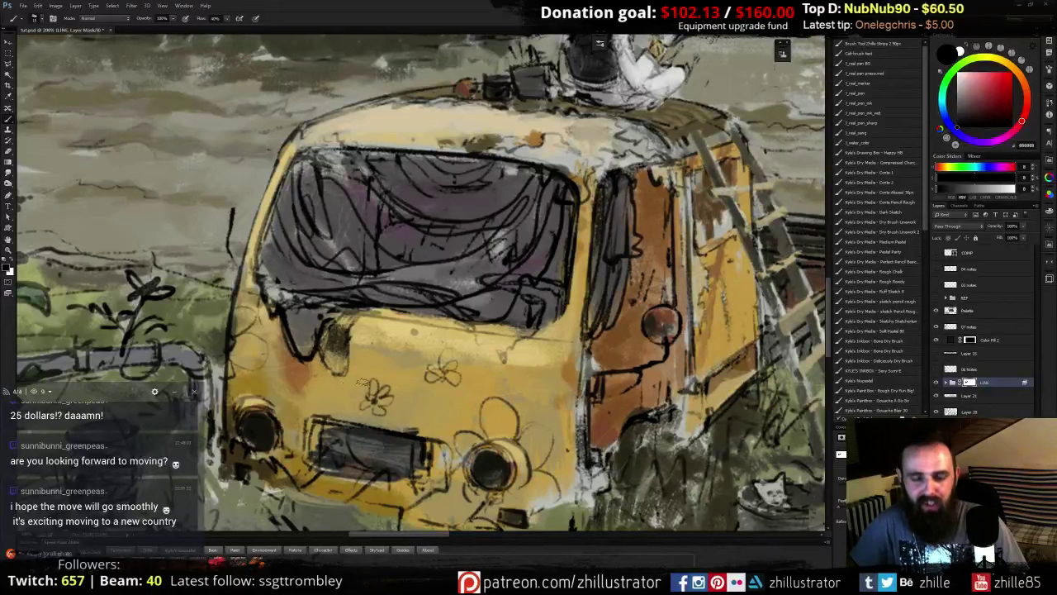
{"action": "left_click", "coordinate": [412, 323]}
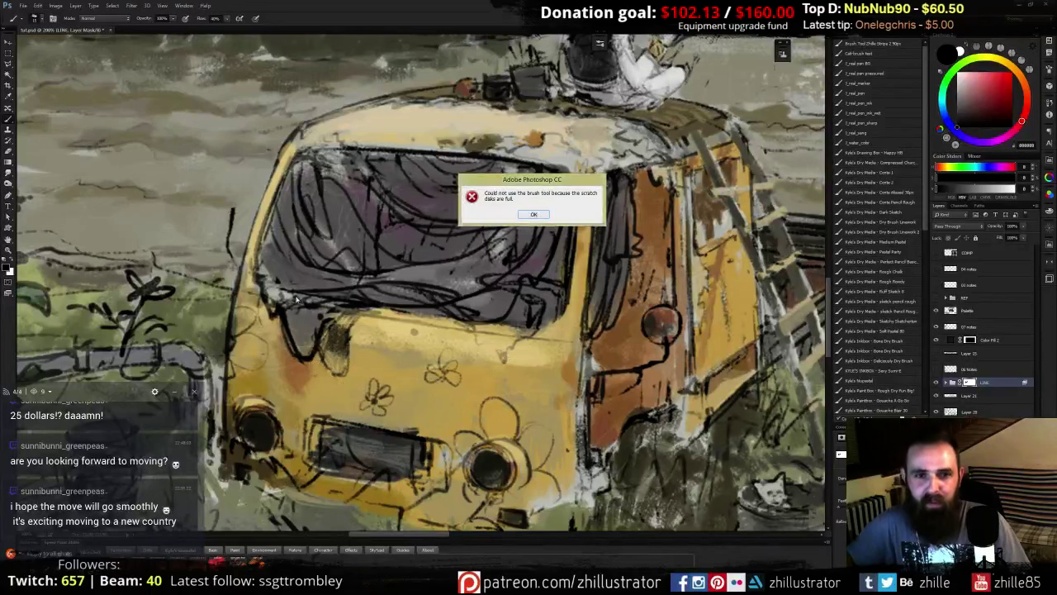
{"action": "left_click", "coordinate": [534, 214]}
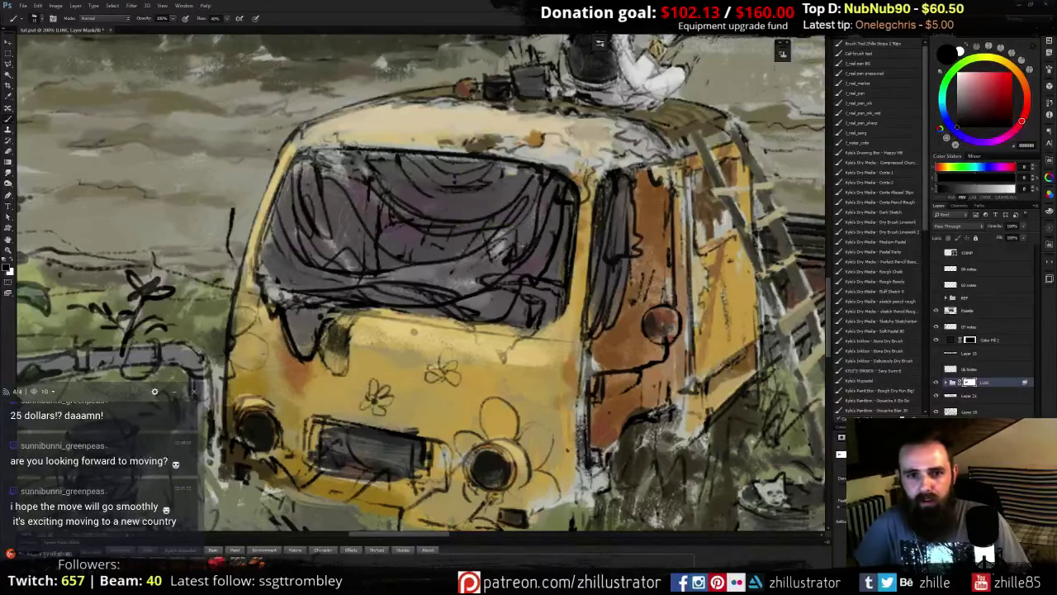
- Compare the whole illustration with the LINE group hidden and shown
{"action": "key", "text": "ctrl+minus"}
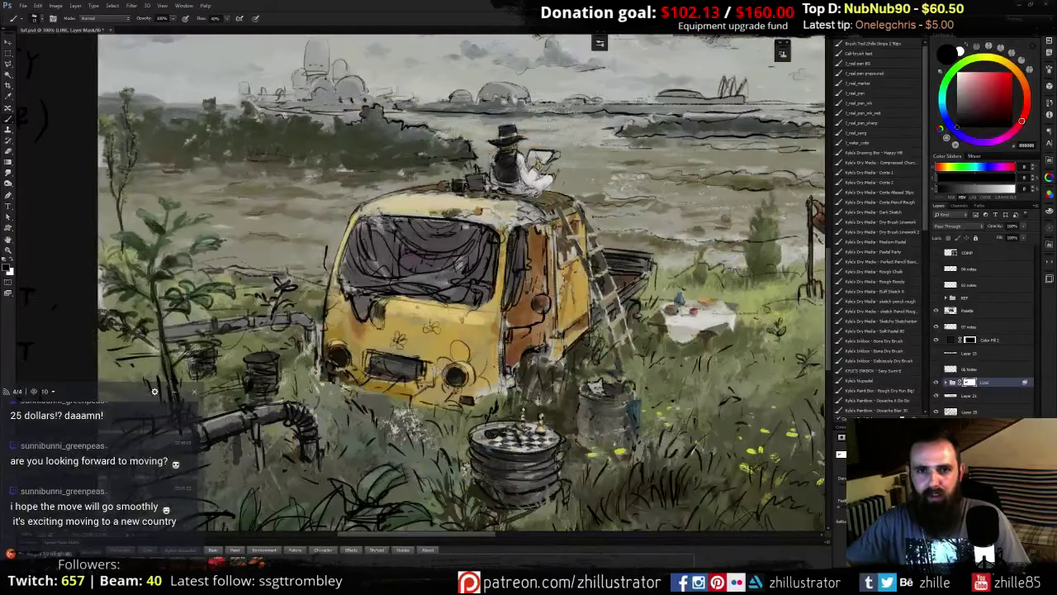
{"action": "key", "text": "ctrl+minus"}
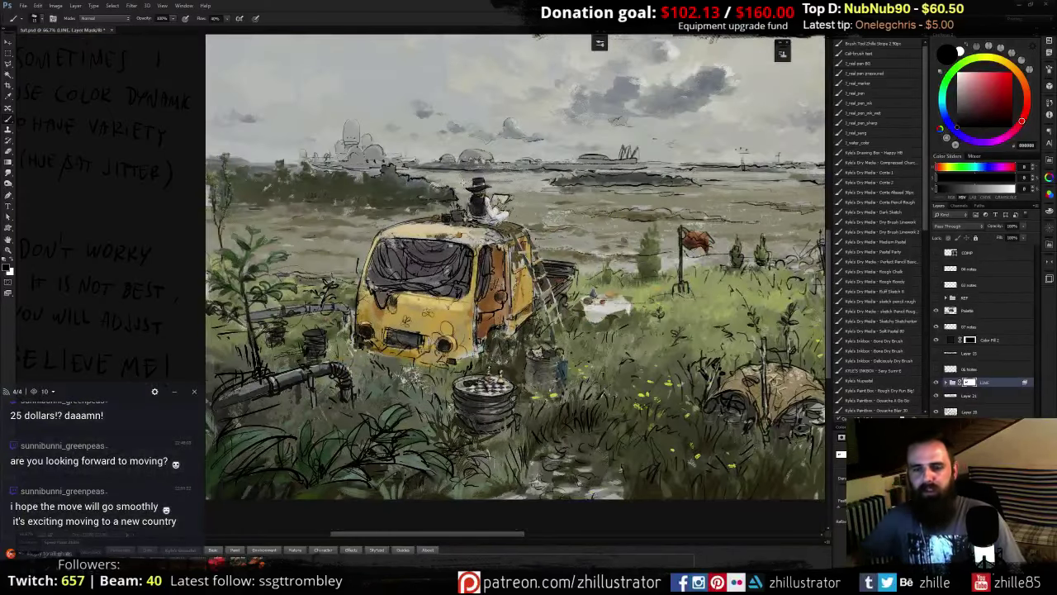
{"action": "left_click", "coordinate": [936, 382]}
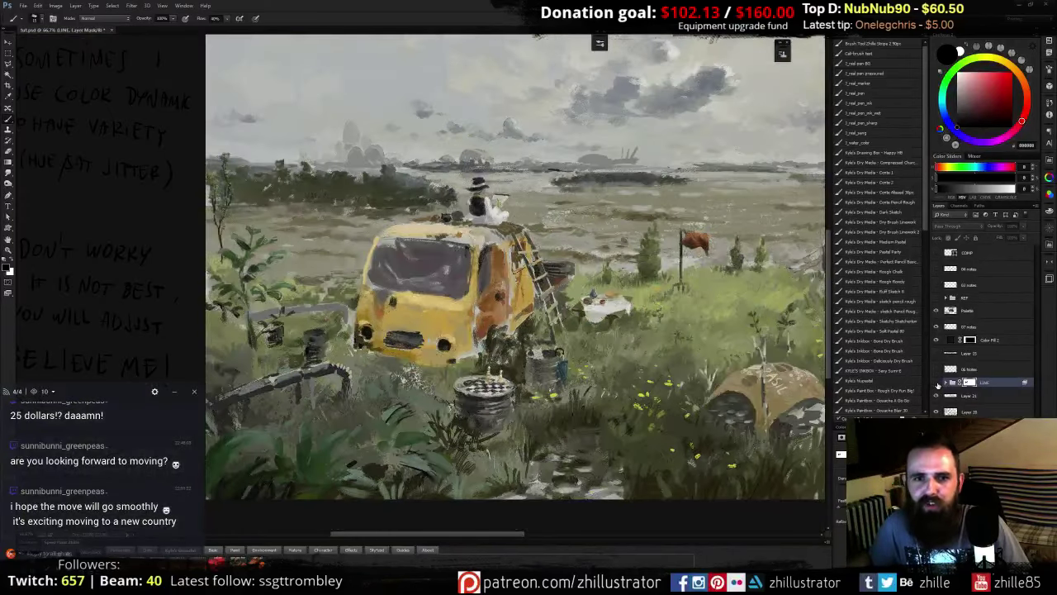
{"action": "left_click", "coordinate": [936, 383]}
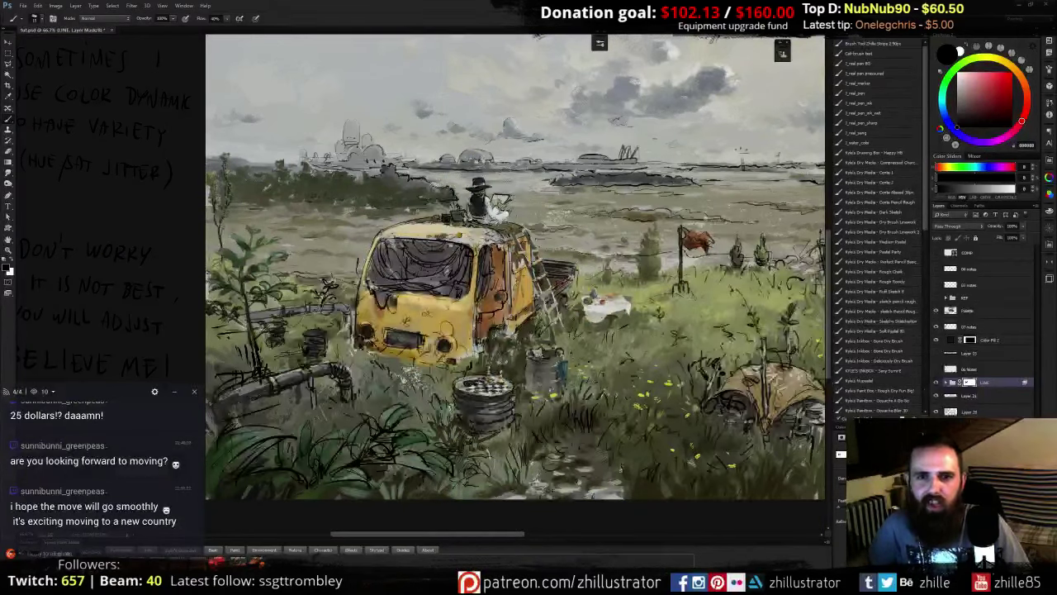
- Purge the program's cached data to free scratch disk space, accepting that this cannot be undone
{"action": "left_click", "coordinate": [23, 5]}
{"action": "mouse_move", "coordinate": [38, 6]}
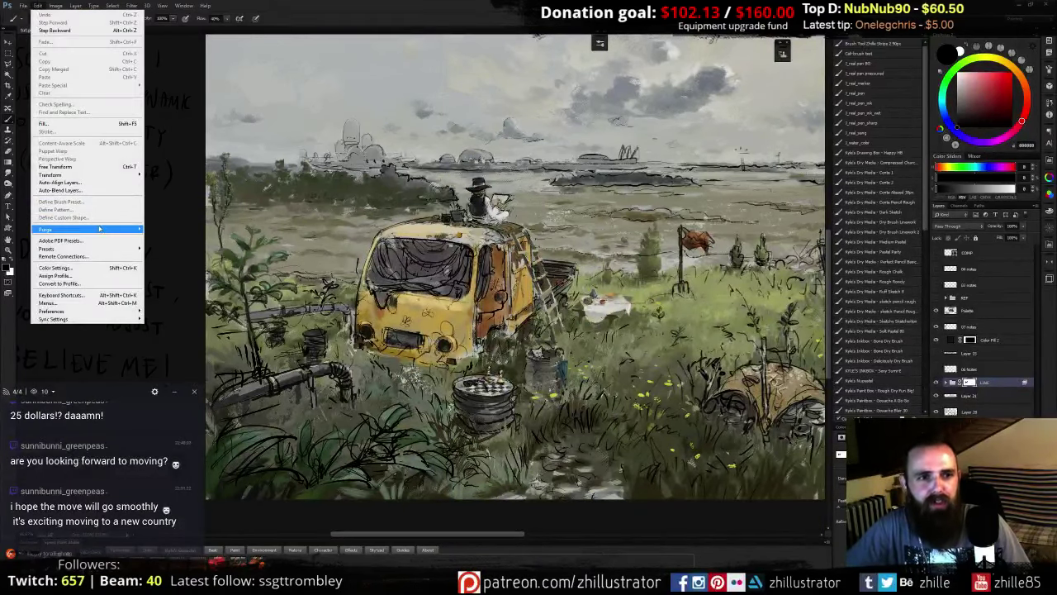
{"action": "left_click", "coordinate": [154, 253]}
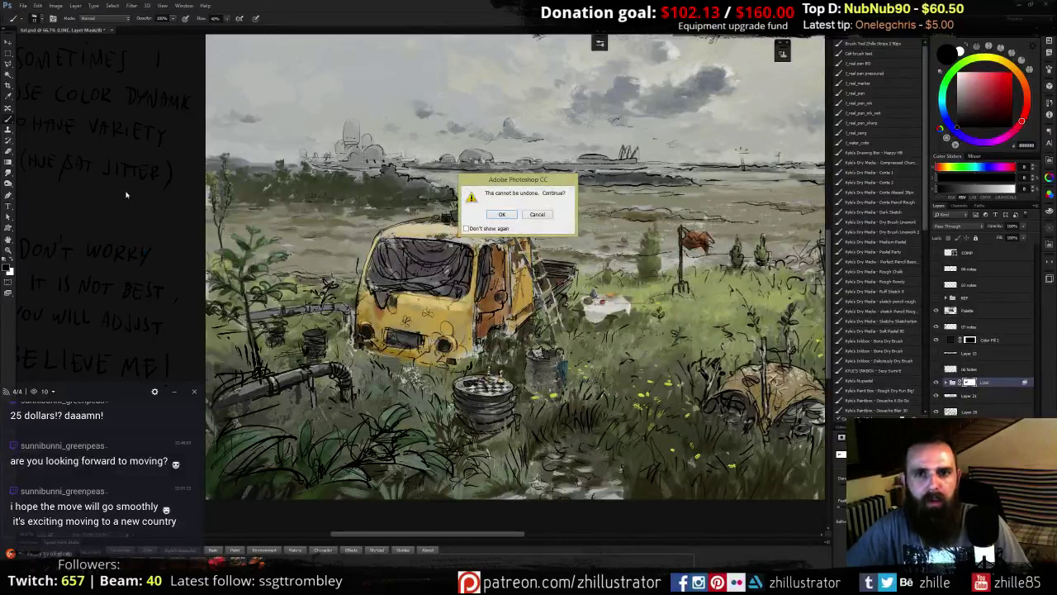
{"action": "left_click", "coordinate": [495, 214]}
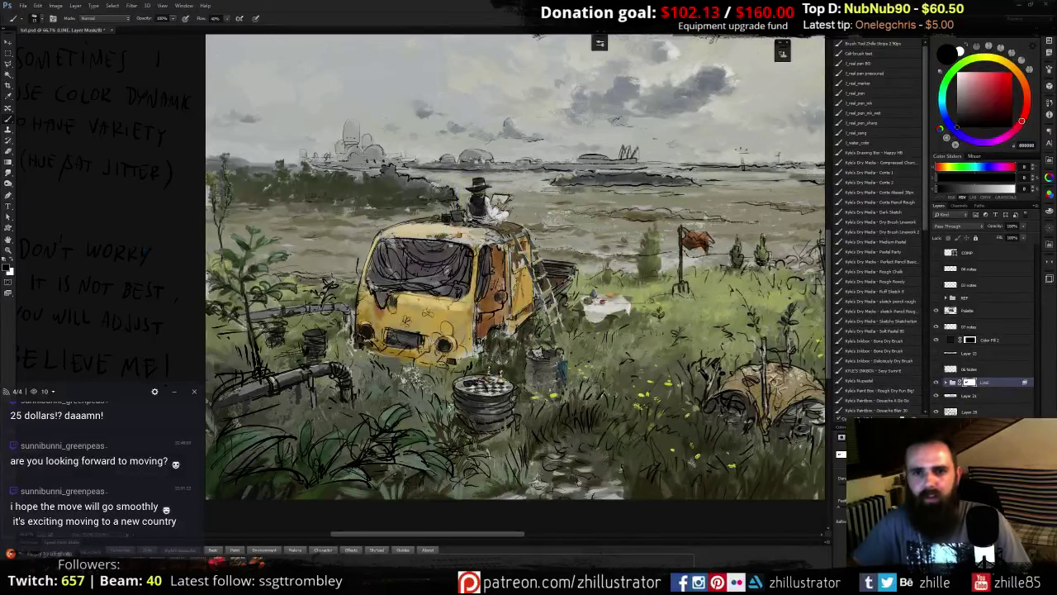
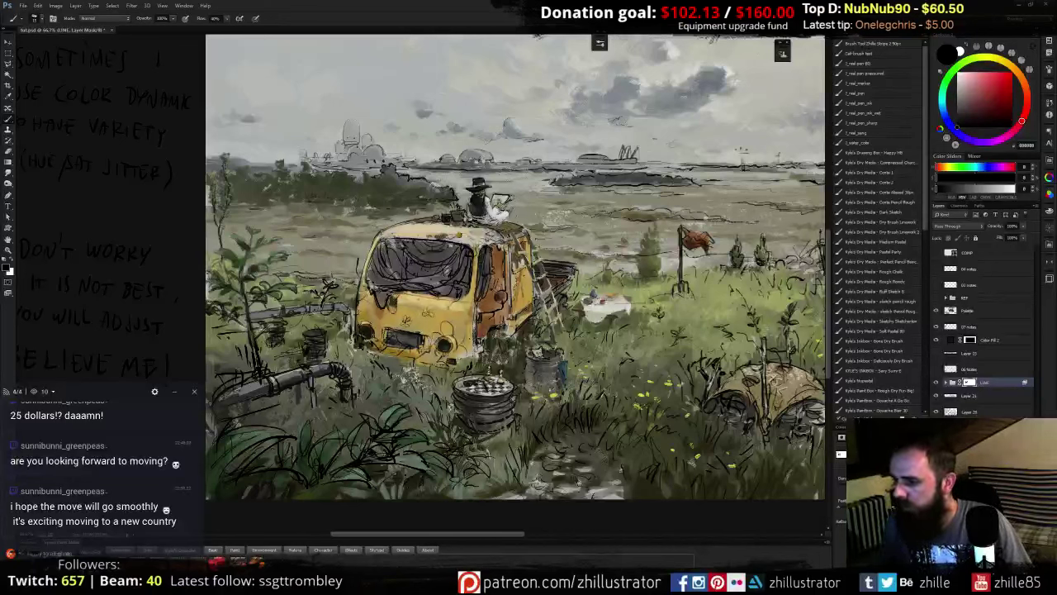
- Focus on the van's front and windshield again, keeping the LINE group's mask active
{"action": "left_click_drag", "start_coordinate": [536, 334], "coordinate": [511, 315]}
{"action": "key", "text": "ctrl+plus"}
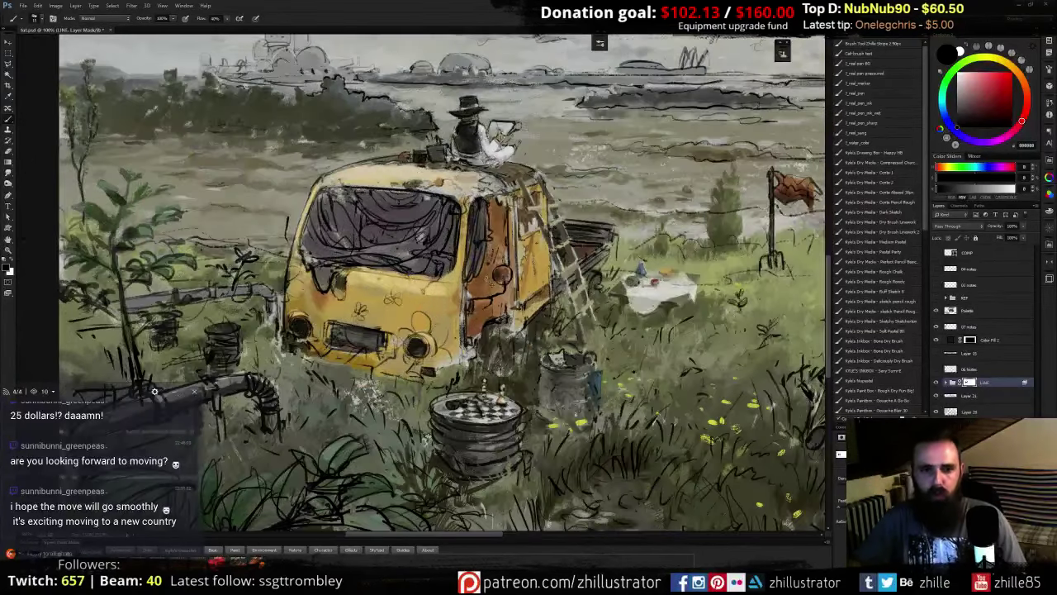
{"action": "left_click_drag", "start_coordinate": [421, 358], "coordinate": [469, 372]}
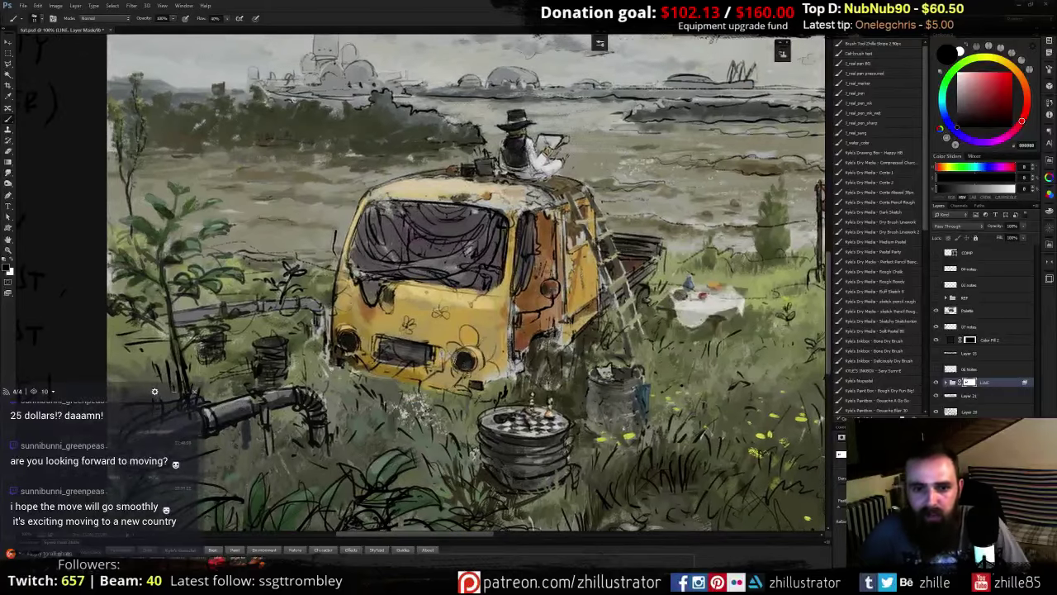
{"action": "key", "text": "ctrl+plus"}
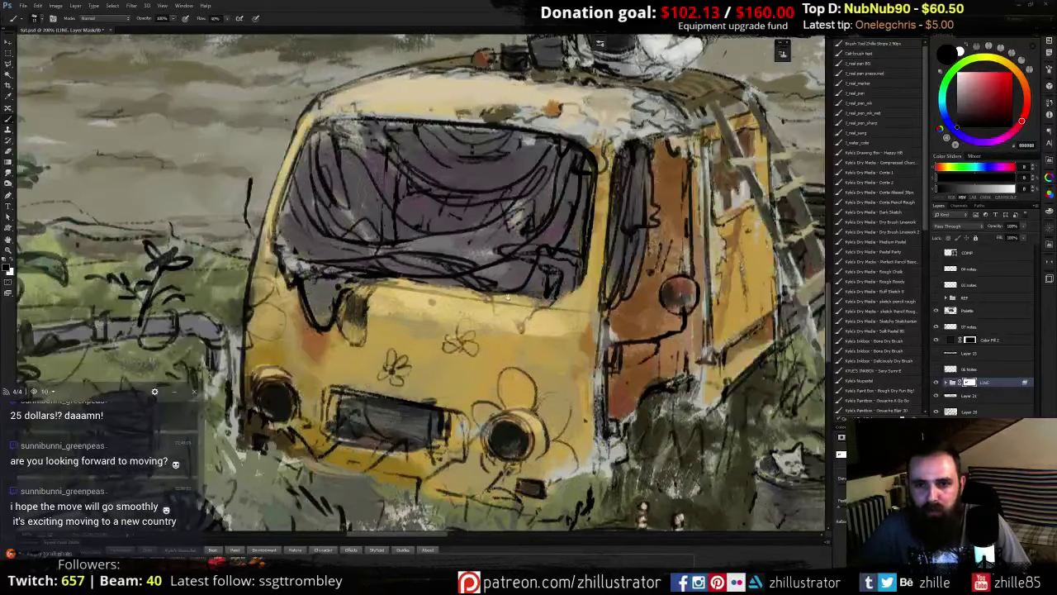
- Make Layer 20 beneath the line art the active painting layer, checking its content by toggling its visibility
{"action": "left_click_drag", "start_coordinate": [508, 296], "coordinate": [491, 292]}
{"action": "left_click", "coordinate": [579, 330], "text": "alt"}
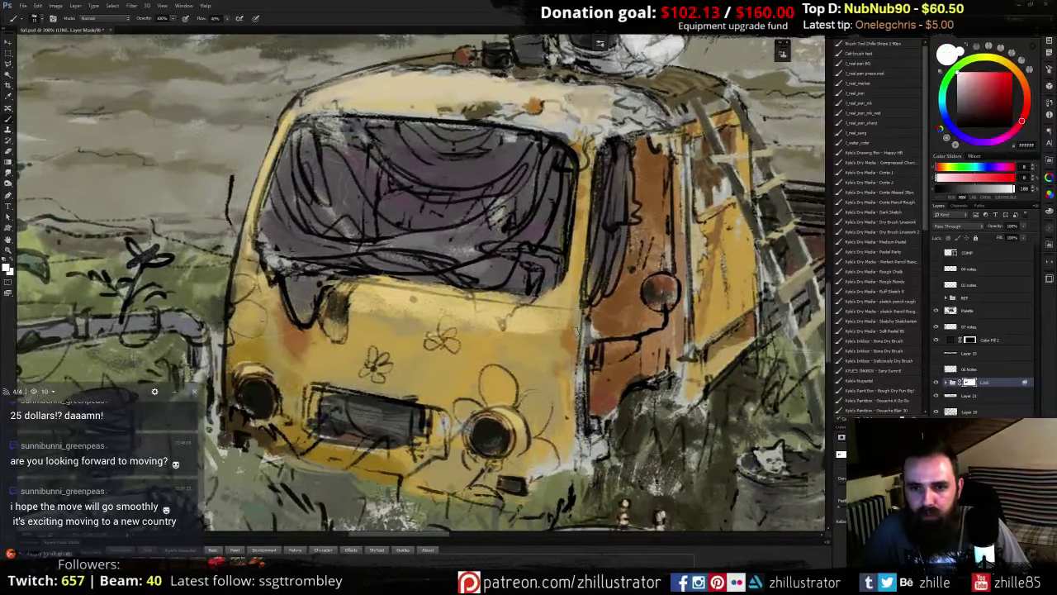
{"action": "left_click", "coordinate": [985, 444]}
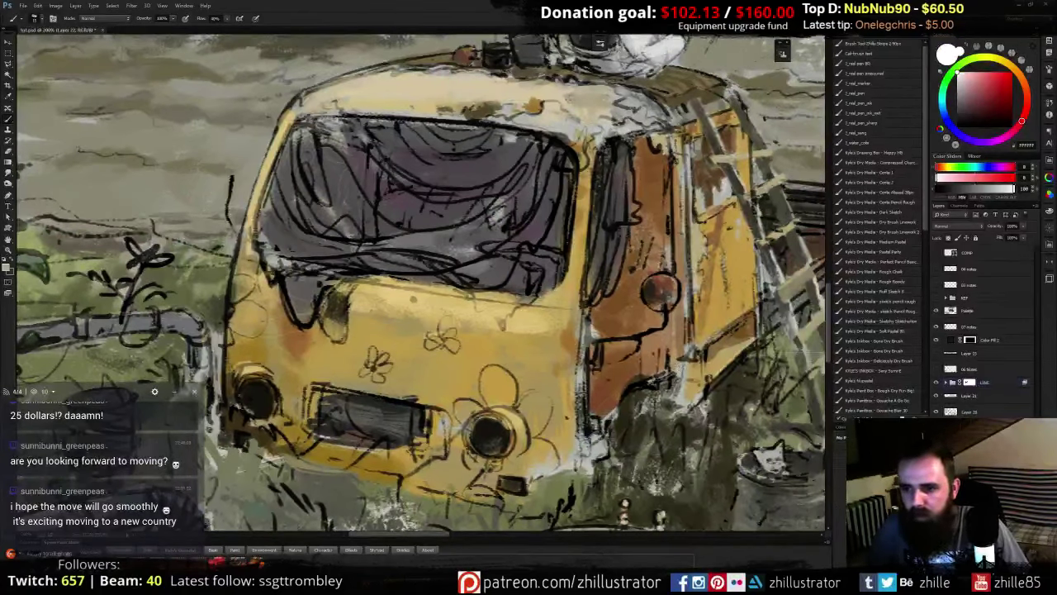
{"action": "left_click", "coordinate": [949, 413]}
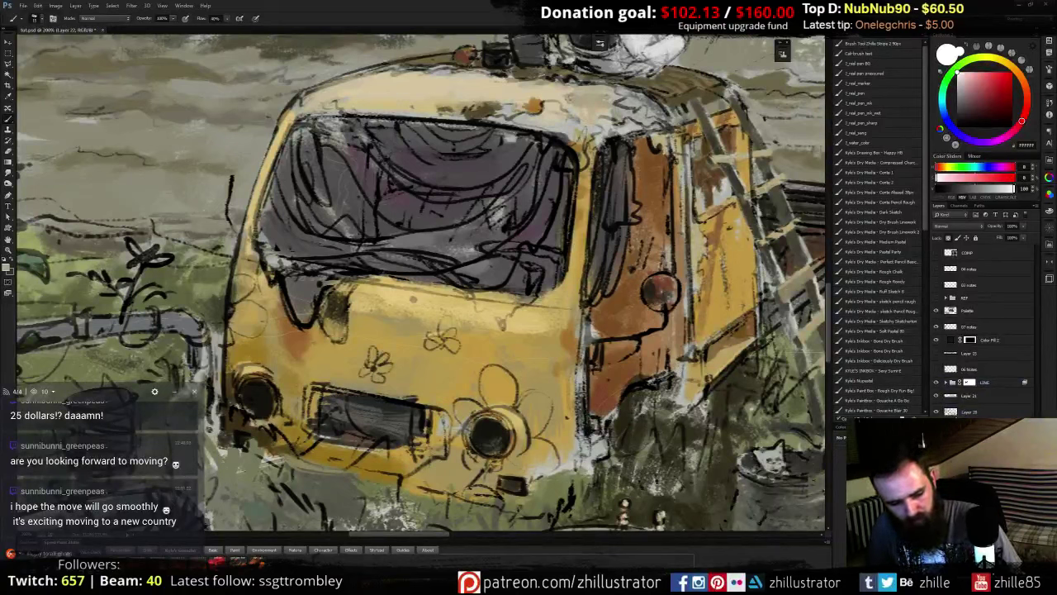
{"action": "left_click", "coordinate": [956, 413]}
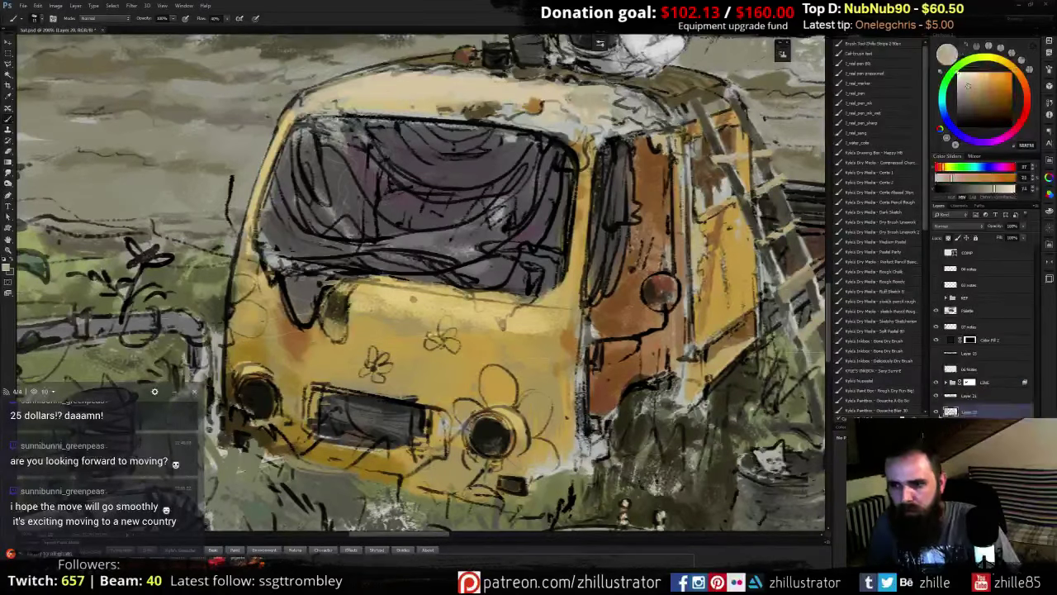
{"action": "left_click", "coordinate": [936, 413]}
{"action": "left_click", "coordinate": [937, 413]}
- Paint rusty orange over the grey patch on the van's front, below the windshield's lower-left corner
{"action": "left_click_drag", "start_coordinate": [366, 305], "coordinate": [617, 330]}
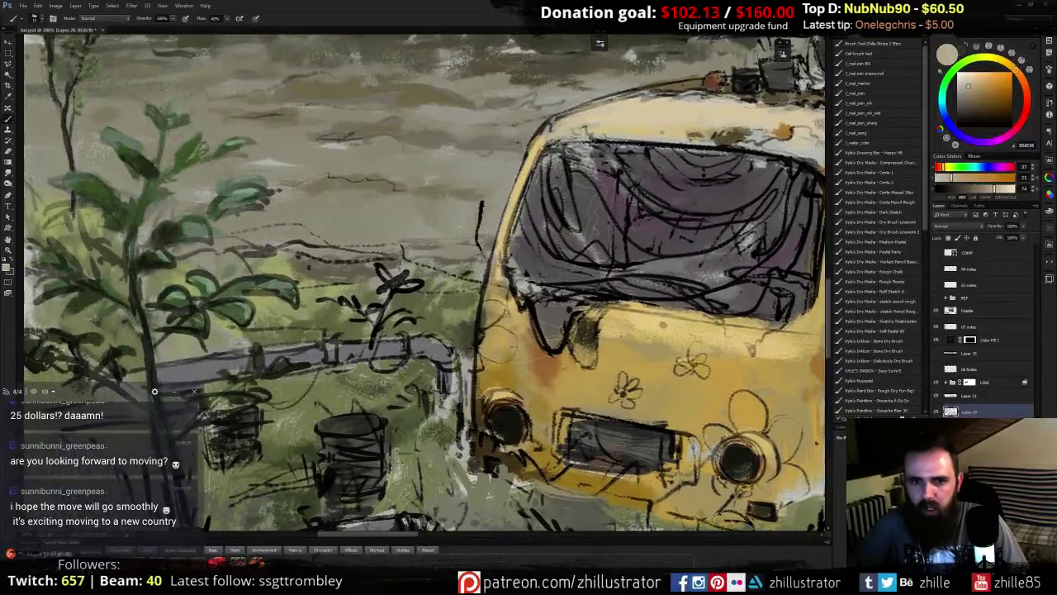
{"action": "left_click", "coordinate": [485, 326], "text": "alt"}
{"action": "left_click", "coordinate": [485, 340], "text": "alt"}
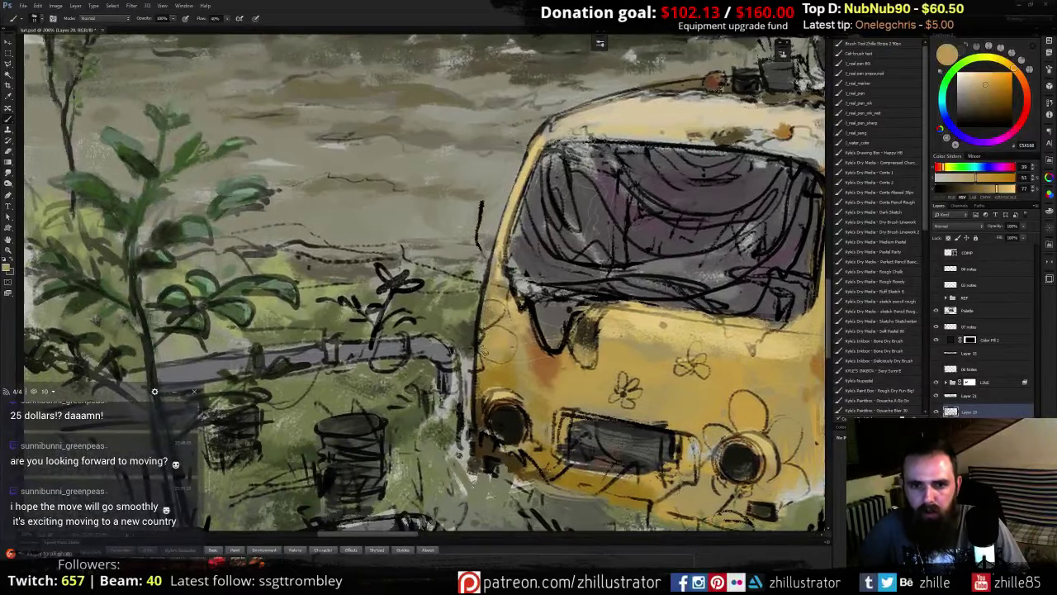
{"action": "left_click_drag", "start_coordinate": [530, 355], "coordinate": [514, 294]}
{"action": "left_click", "coordinate": [526, 296], "text": "alt"}
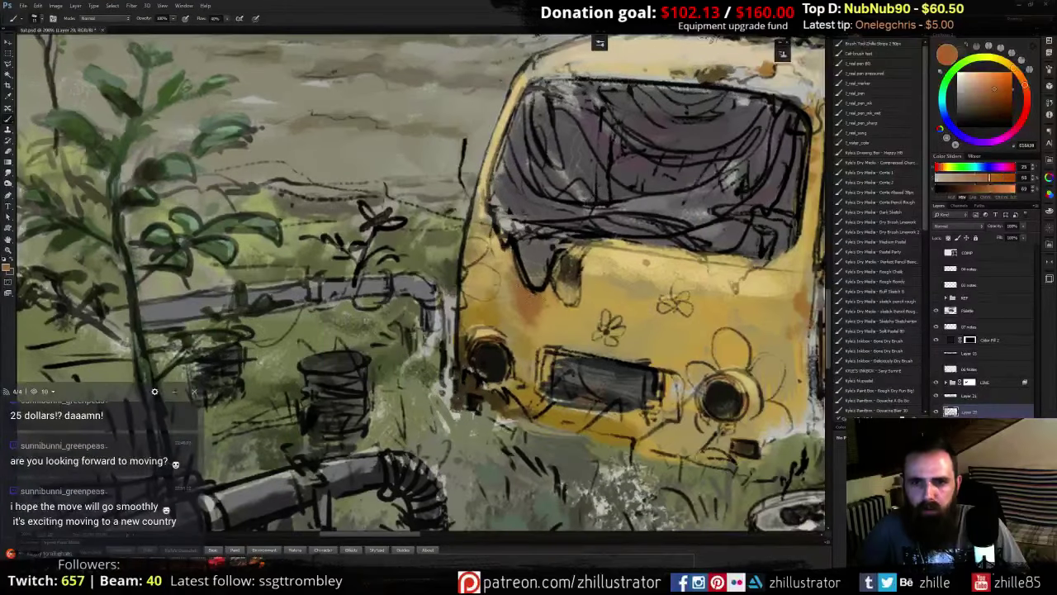
{"action": "mouse_move", "coordinate": [562, 264]}
{"action": "left_mouse_down"}
{"action": "mouse_move", "coordinate": [568, 292]}
{"action": "mouse_move", "coordinate": [566, 262]}
{"action": "mouse_move", "coordinate": [574, 255]}
{"action": "mouse_move", "coordinate": [565, 280]}
{"action": "mouse_move", "coordinate": [578, 266]}
{"action": "left_mouse_up"}
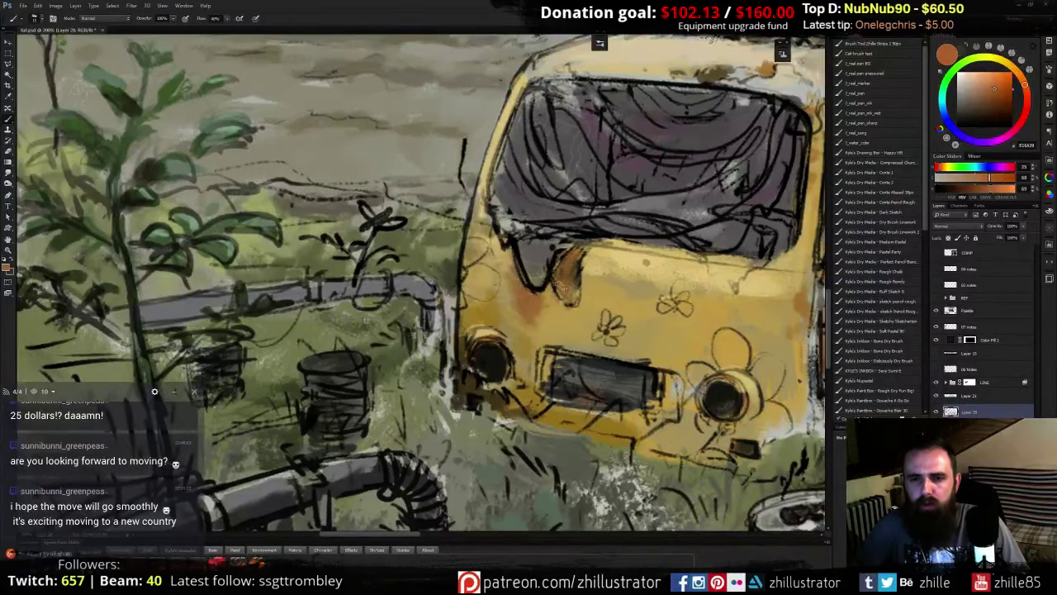
- Rework the curtain behind the windshield with sampled greys and dark purple shading, toning down its light patches
{"action": "left_click", "coordinate": [700, 211], "text": "alt"}
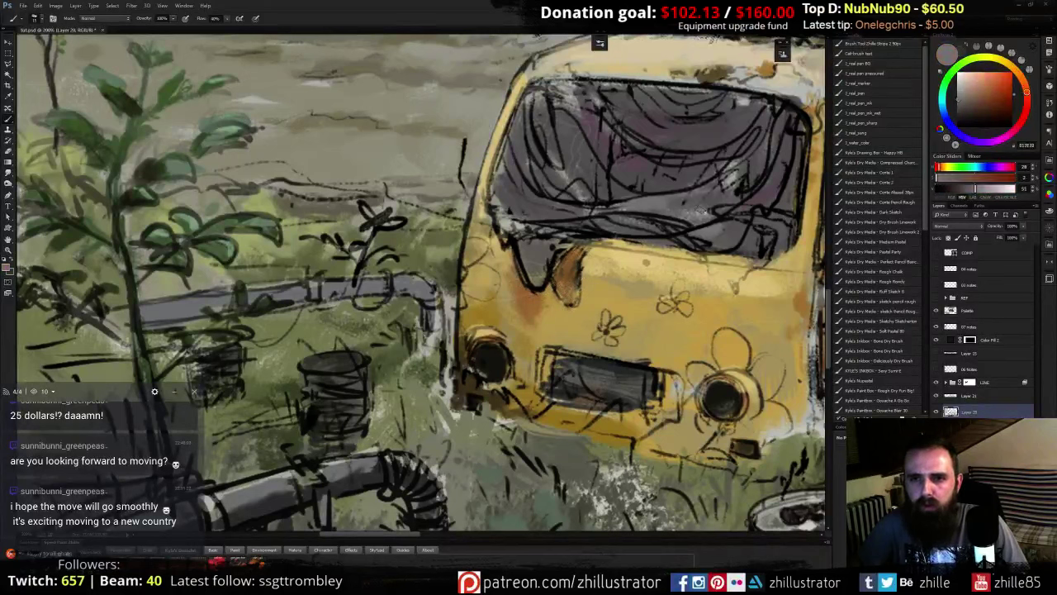
{"action": "left_click", "coordinate": [700, 213], "text": "alt"}
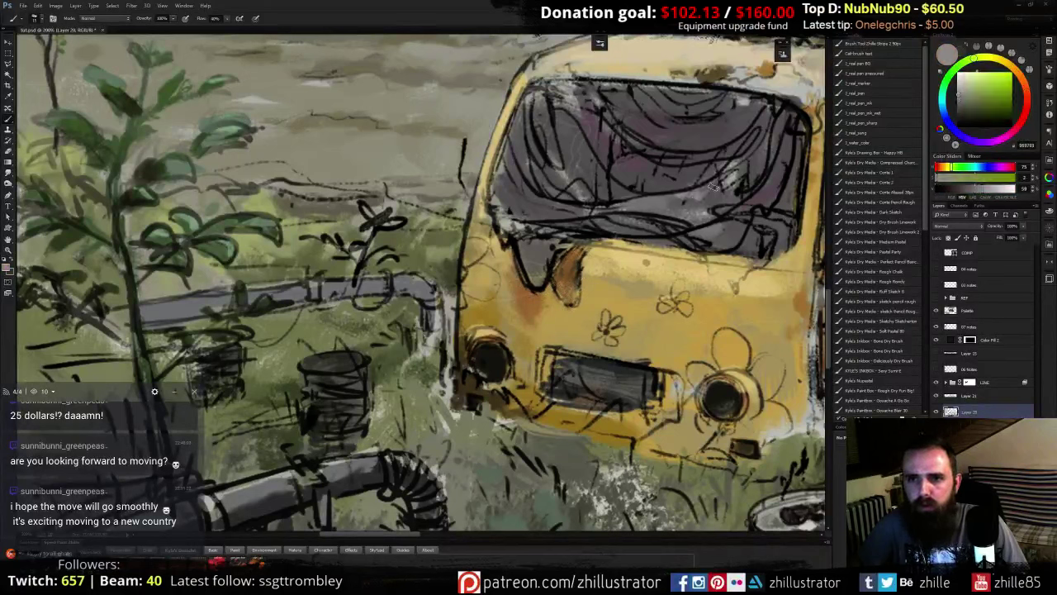
{"action": "left_click", "coordinate": [706, 137], "text": "alt"}
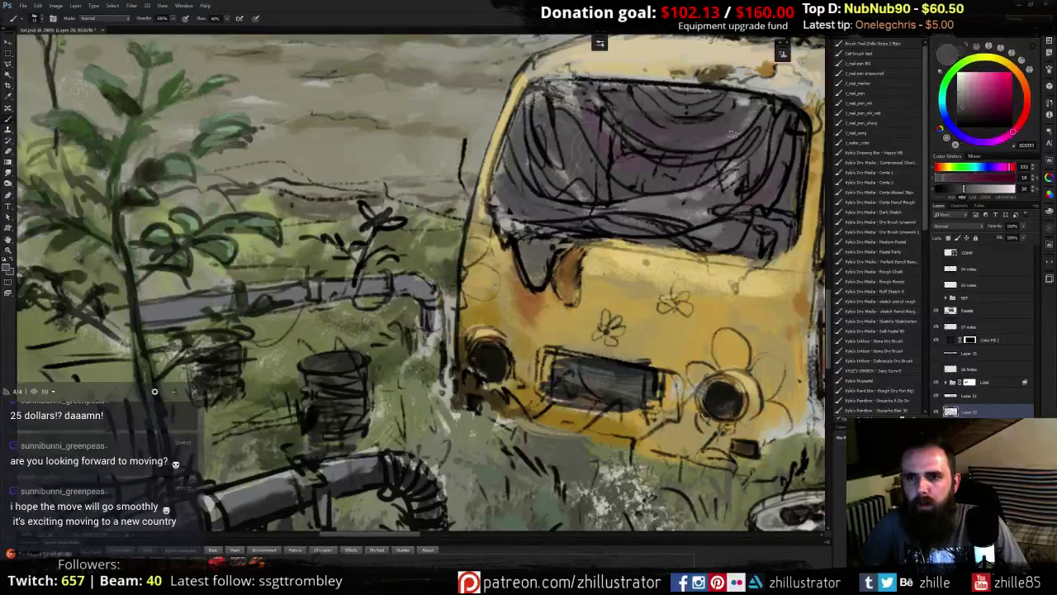
{"action": "left_click", "coordinate": [728, 135], "text": "alt"}
{"action": "left_click", "coordinate": [657, 165], "text": "alt"}
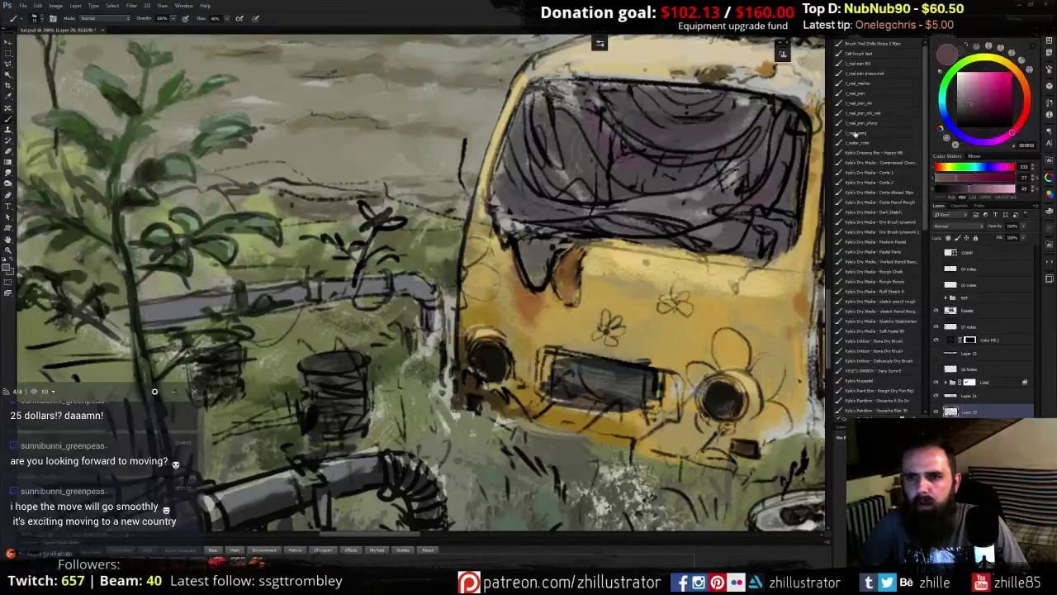
{"action": "left_click", "coordinate": [975, 109]}
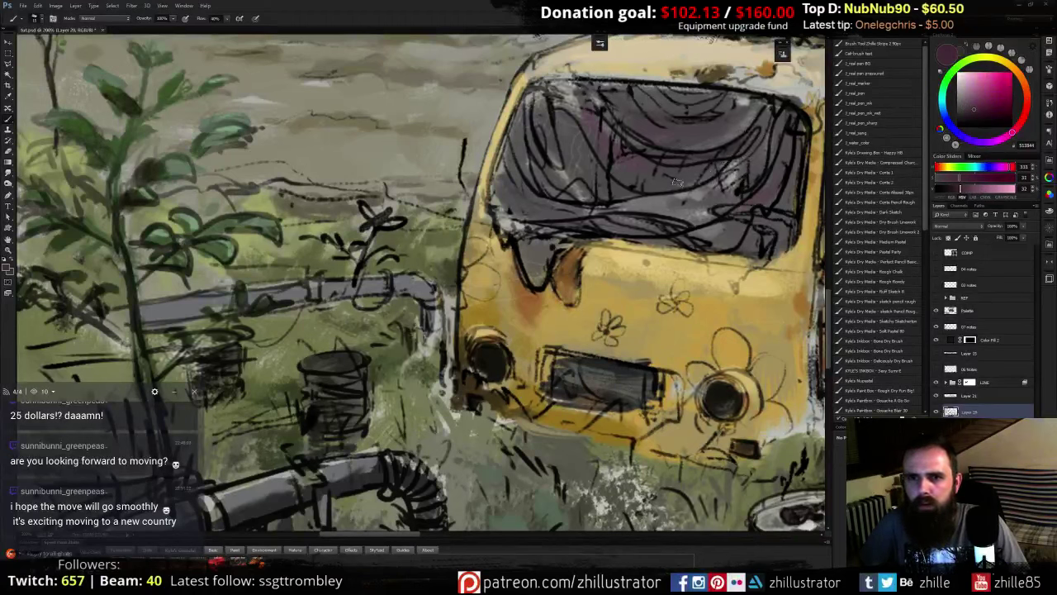
{"action": "mouse_move", "coordinate": [556, 85]}
{"action": "left_mouse_down"}
{"action": "mouse_move", "coordinate": [577, 101]}
{"action": "mouse_move", "coordinate": [561, 83]}
{"action": "mouse_move", "coordinate": [608, 97]}
{"action": "mouse_move", "coordinate": [584, 79]}
{"action": "mouse_move", "coordinate": [609, 99]}
{"action": "mouse_move", "coordinate": [614, 81]}
{"action": "mouse_move", "coordinate": [643, 123]}
{"action": "mouse_move", "coordinate": [625, 85]}
{"action": "mouse_move", "coordinate": [648, 110]}
{"action": "mouse_move", "coordinate": [664, 93]}
{"action": "mouse_move", "coordinate": [689, 95]}
{"action": "mouse_move", "coordinate": [654, 95]}
{"action": "mouse_move", "coordinate": [659, 113]}
{"action": "mouse_move", "coordinate": [739, 104]}
{"action": "mouse_move", "coordinate": [728, 106]}
{"action": "mouse_move", "coordinate": [729, 94]}
{"action": "mouse_move", "coordinate": [754, 103]}
{"action": "mouse_move", "coordinate": [660, 135]}
{"action": "mouse_move", "coordinate": [605, 132]}
{"action": "mouse_move", "coordinate": [771, 108]}
{"action": "mouse_move", "coordinate": [767, 199]}
{"action": "mouse_move", "coordinate": [631, 181]}
{"action": "mouse_move", "coordinate": [666, 231]}
{"action": "left_mouse_up"}
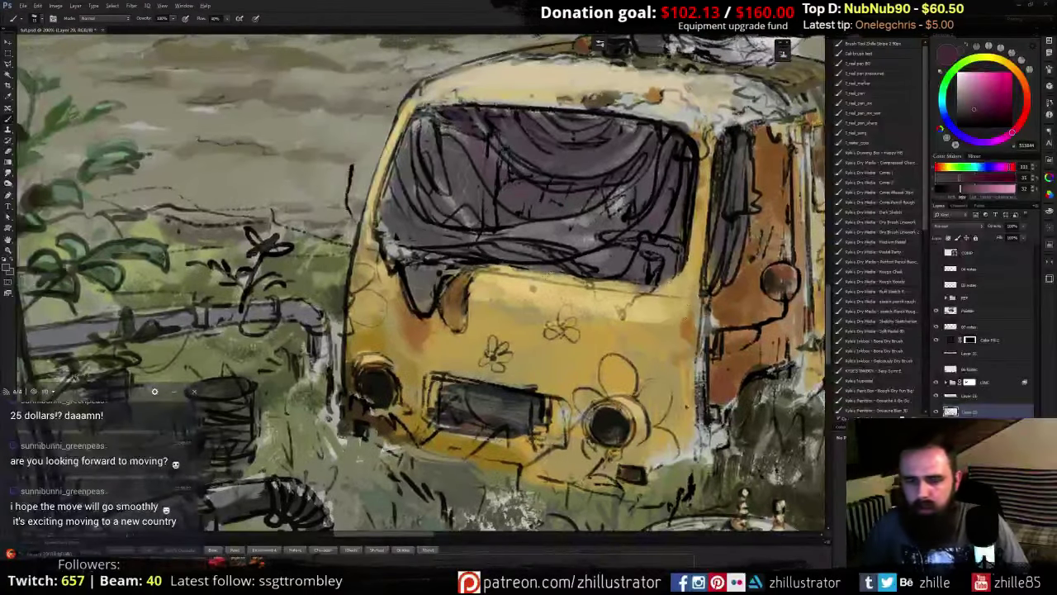
- Brighten the van's front panel below the windshield with pale cream and paint a small black hole with a light rim there
{"action": "left_click", "coordinate": [549, 290], "text": "alt"}
{"action": "left_click", "coordinate": [973, 75]}
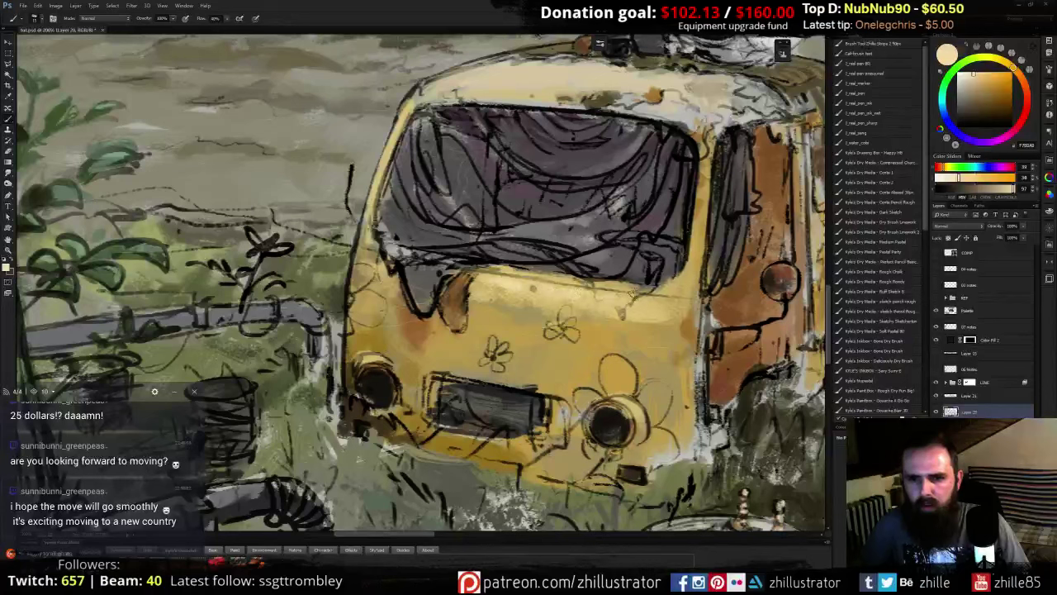
{"action": "key", "text": "d"}
{"action": "left_click", "coordinate": [532, 289]}
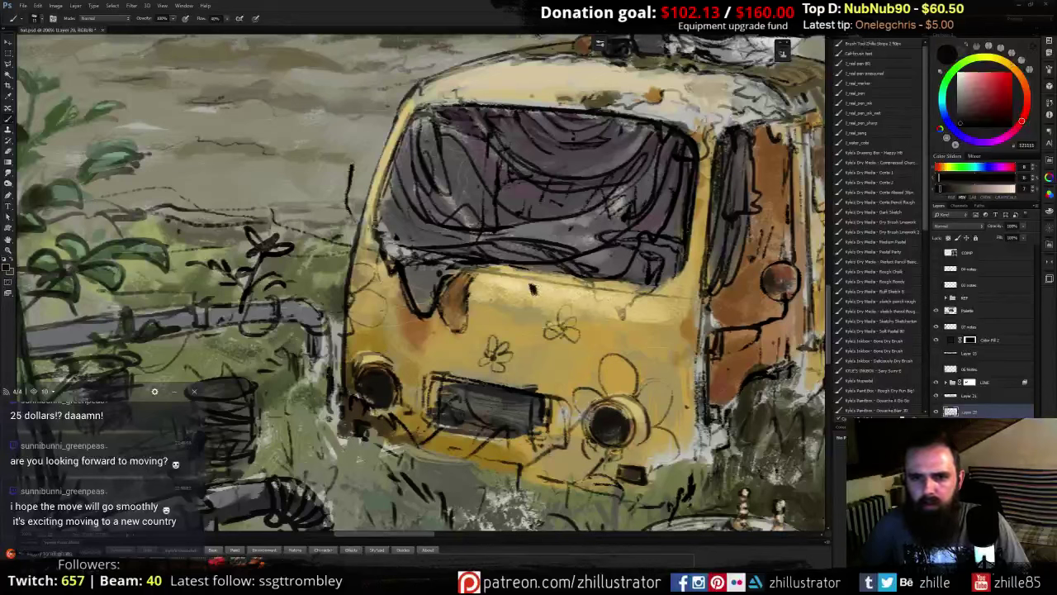
{"action": "left_click", "coordinate": [535, 287], "text": "alt"}
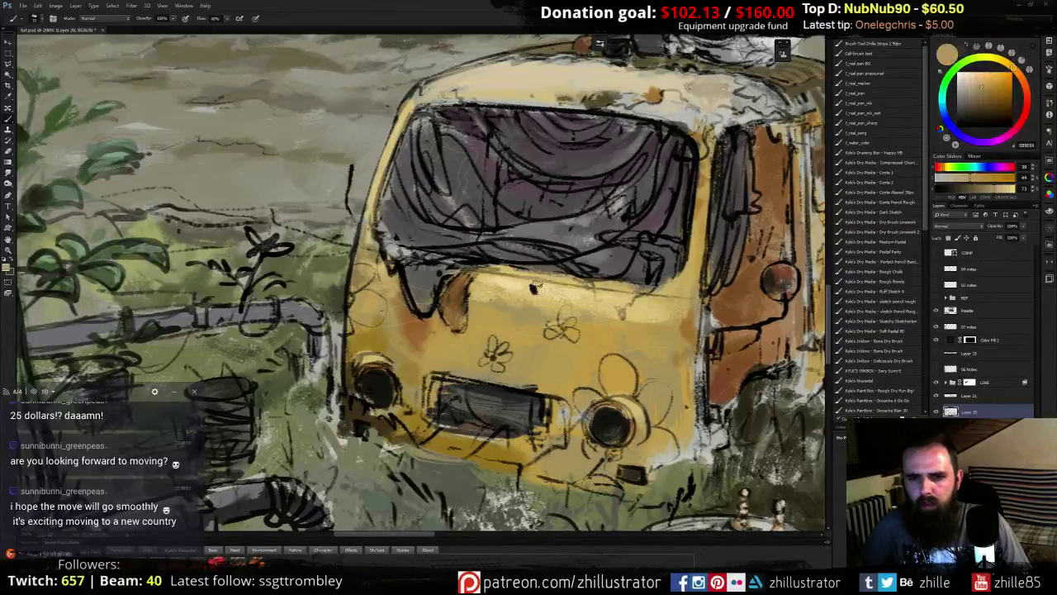
{"action": "left_click", "coordinate": [534, 289], "text": "alt"}
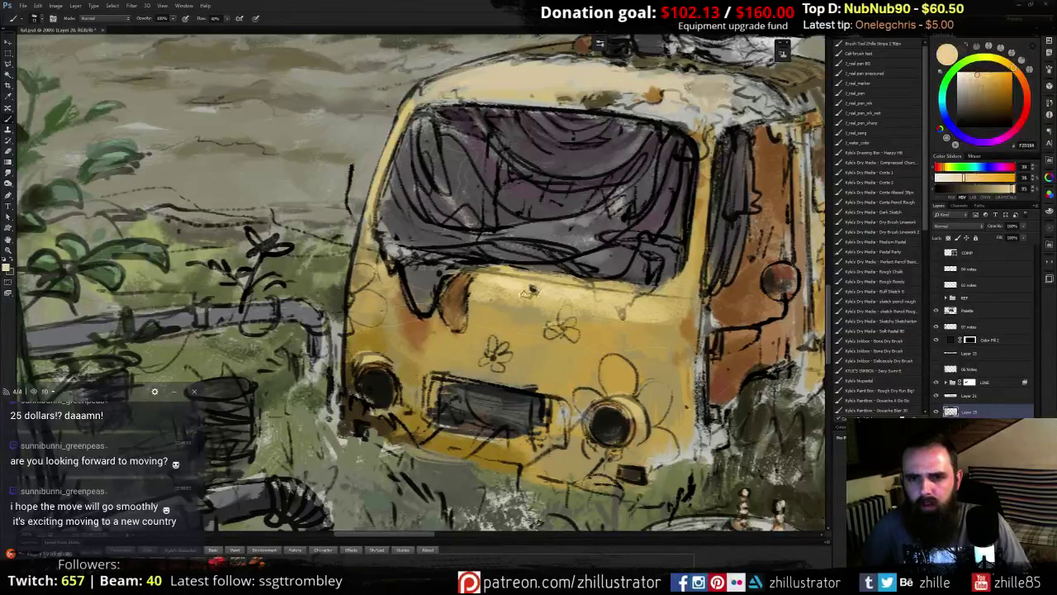
{"action": "left_click", "coordinate": [535, 289], "text": "alt"}
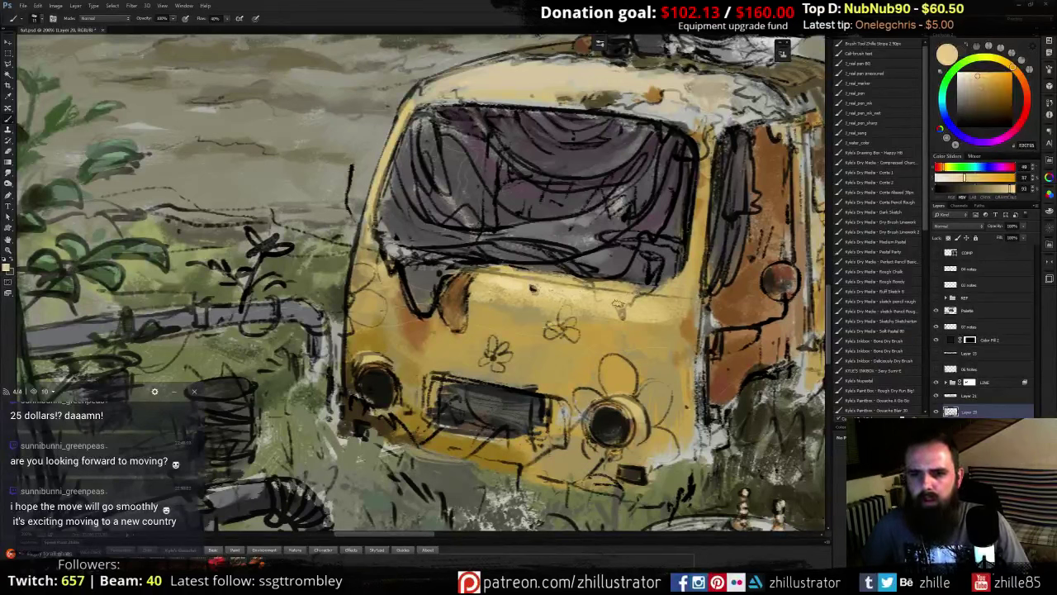
- Paint a grey chipped-paint patch with a short drip below the windshield's lower-right corner
{"action": "left_click", "coordinate": [458, 289], "text": "alt"}
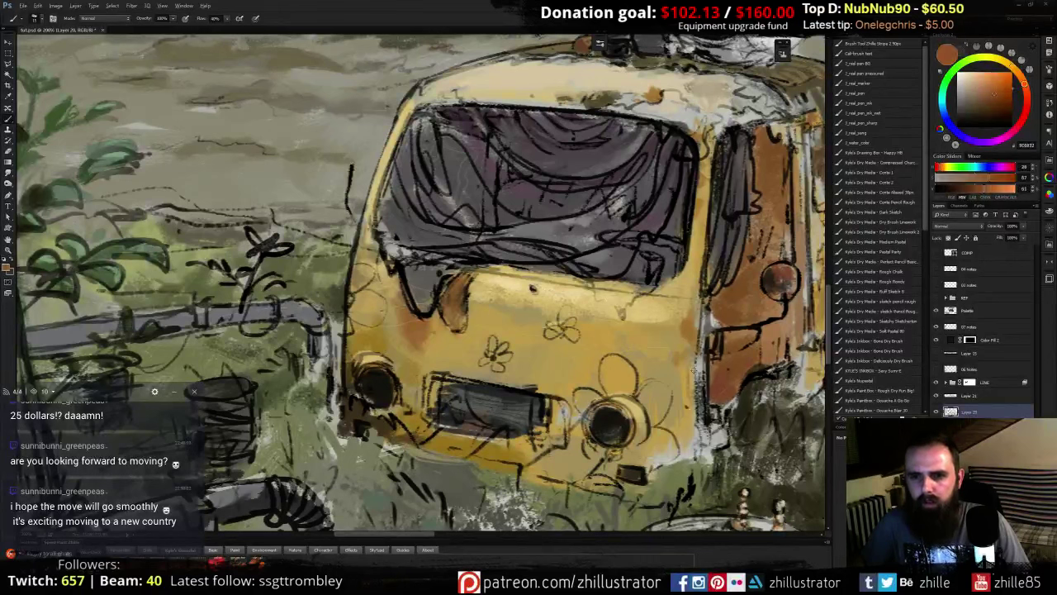
{"action": "left_click", "coordinate": [583, 277], "text": "alt"}
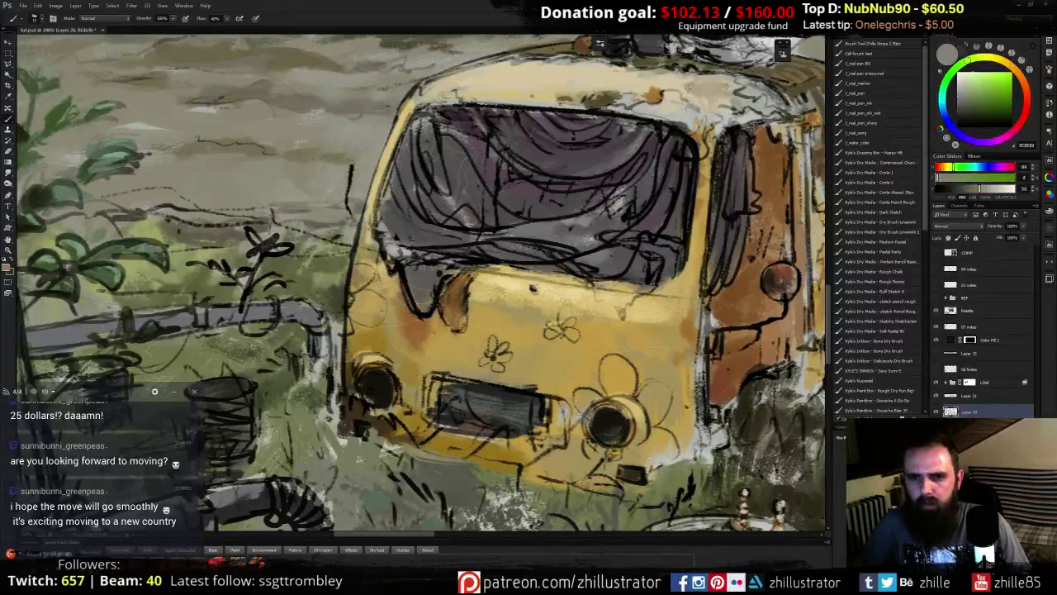
{"action": "mouse_move", "coordinate": [621, 290]}
{"action": "left_mouse_down"}
{"action": "mouse_move", "coordinate": [597, 287]}
{"action": "mouse_move", "coordinate": [623, 317]}
{"action": "mouse_move", "coordinate": [626, 291]}
{"action": "mouse_move", "coordinate": [653, 286]}
{"action": "left_mouse_up"}
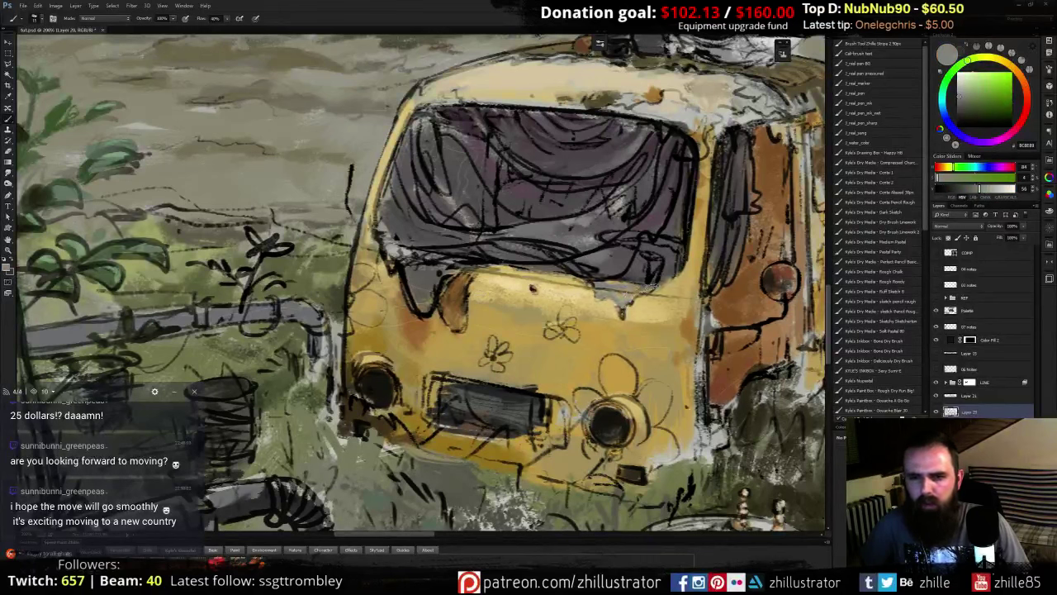
{"action": "left_click", "coordinate": [716, 121], "text": "alt"}
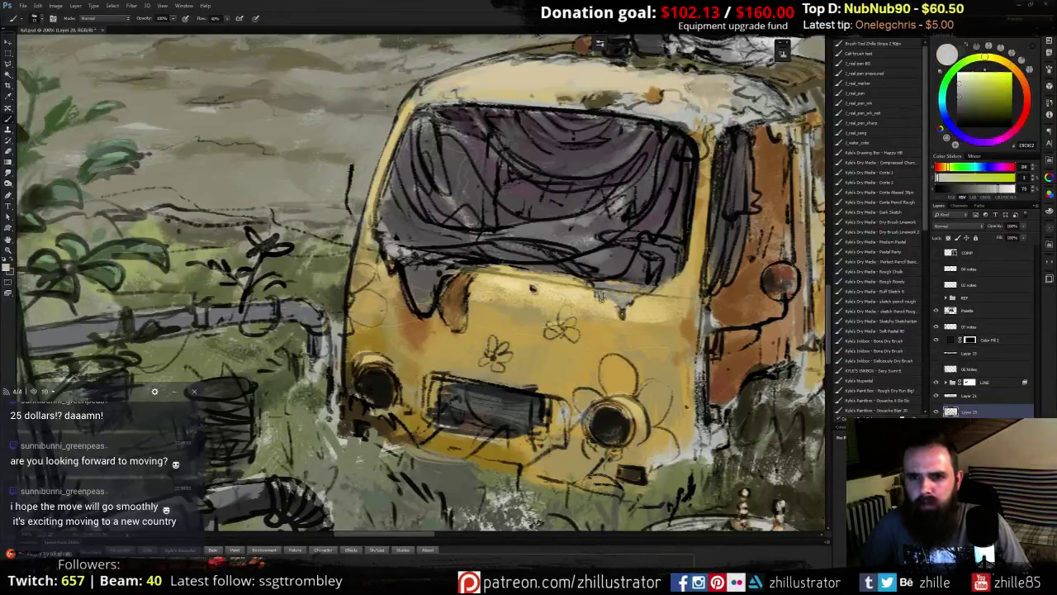
{"action": "left_click", "coordinate": [608, 303], "text": "alt"}
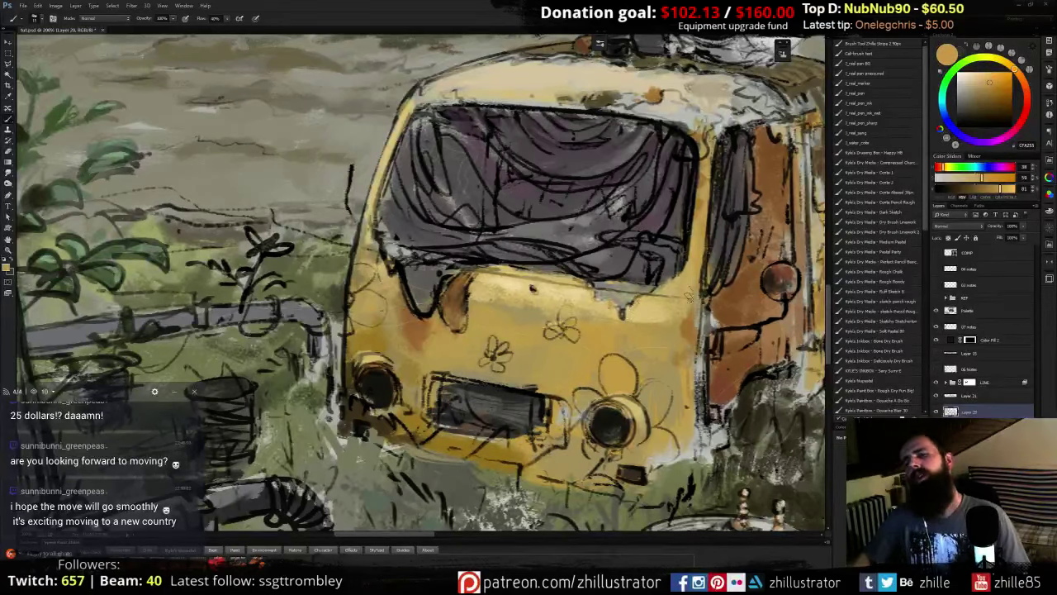
- Refine the chipped-paint patch with sampled lighter greys and blend its edges using the surrounding yellow and cream
{"action": "left_click", "coordinate": [607, 293], "text": "alt"}
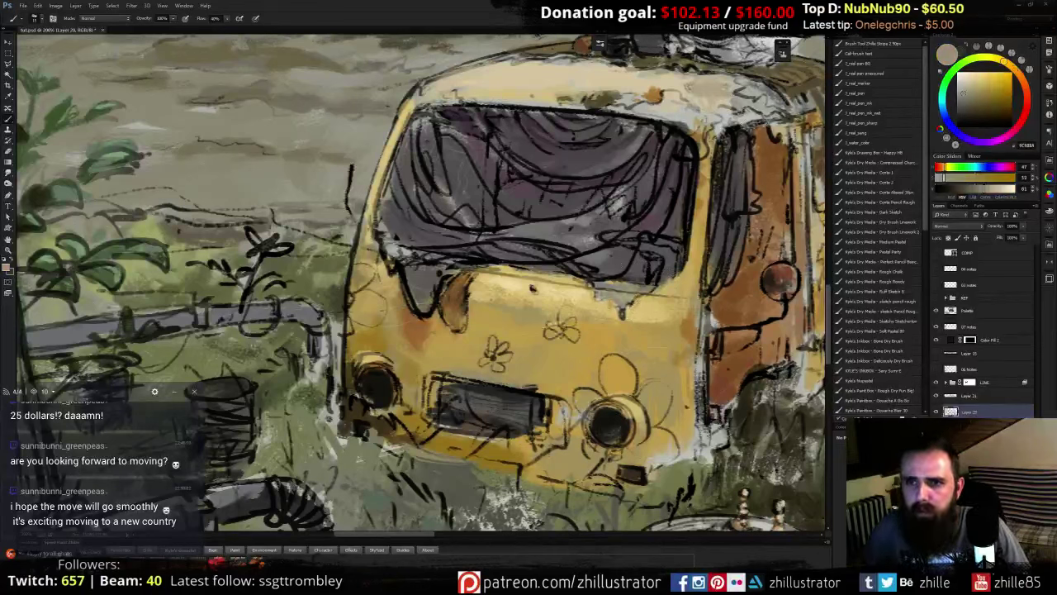
{"action": "left_click", "coordinate": [615, 281], "text": "alt"}
{"action": "left_click_drag", "start_coordinate": [623, 297], "coordinate": [601, 289]}
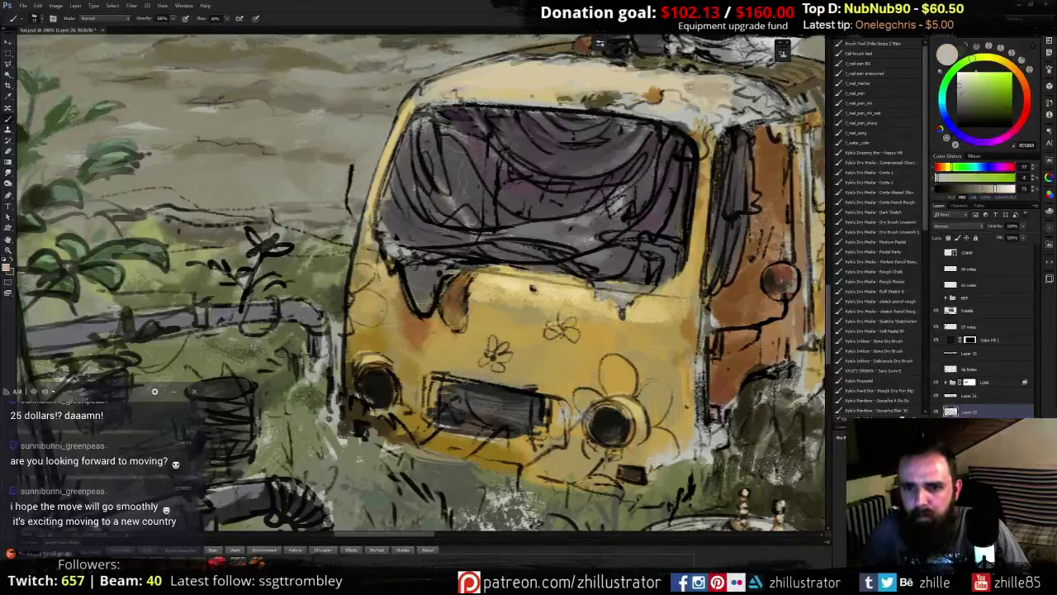
{"action": "left_click", "coordinate": [619, 301], "text": "alt"}
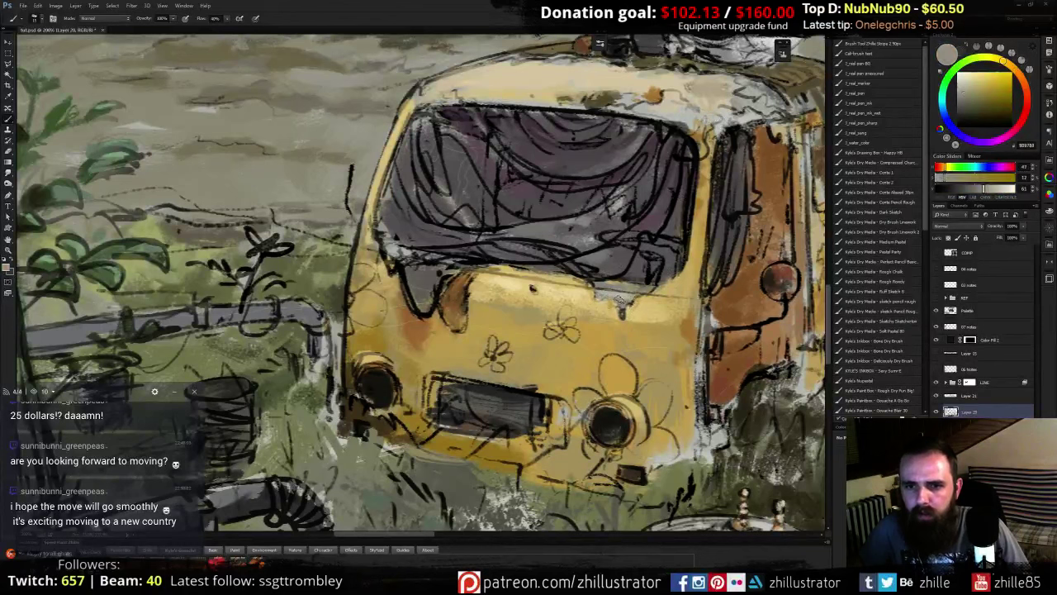
{"action": "left_click", "coordinate": [637, 291], "text": "alt"}
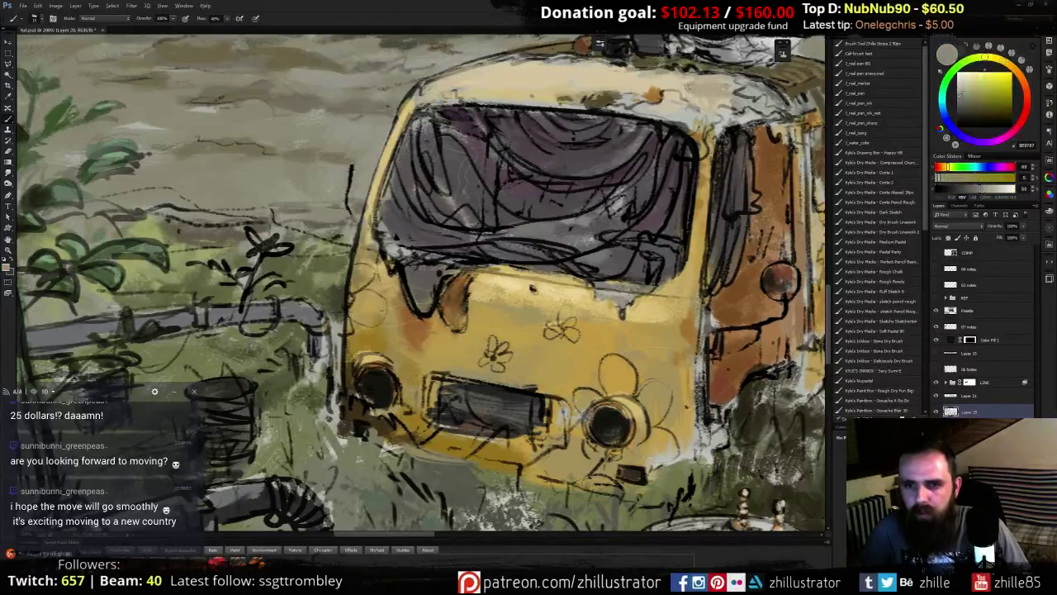
{"action": "left_click", "coordinate": [675, 308], "text": "alt"}
{"action": "left_click", "coordinate": [583, 293], "text": "alt"}
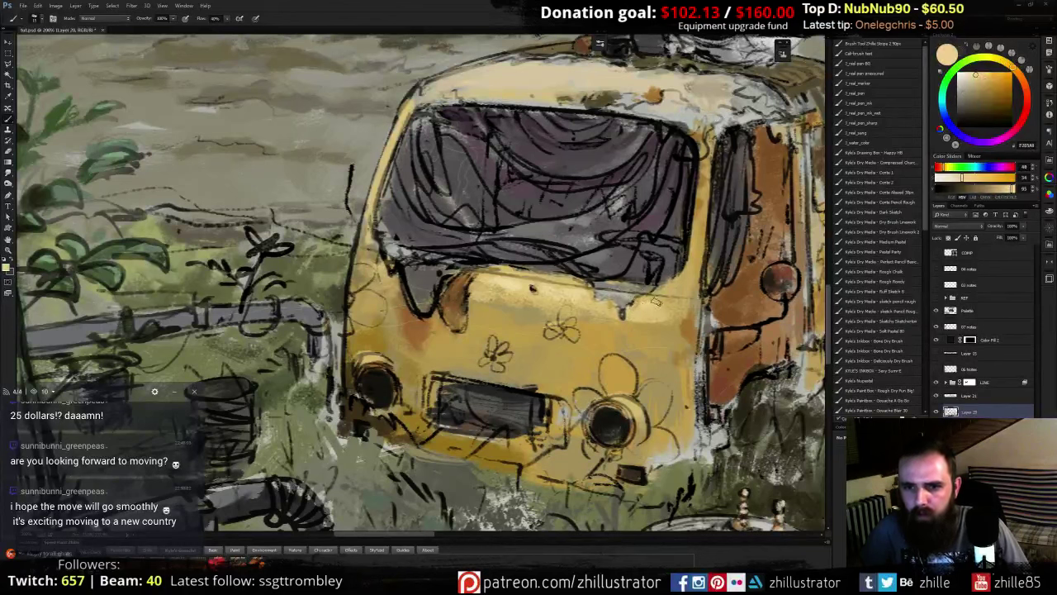
- Touch up the dark lens of the van's right headlight with a sampled near-black
{"action": "scroll", "coordinate": [669, 303], "scroll_direction": "down", "scroll_amount": 3}
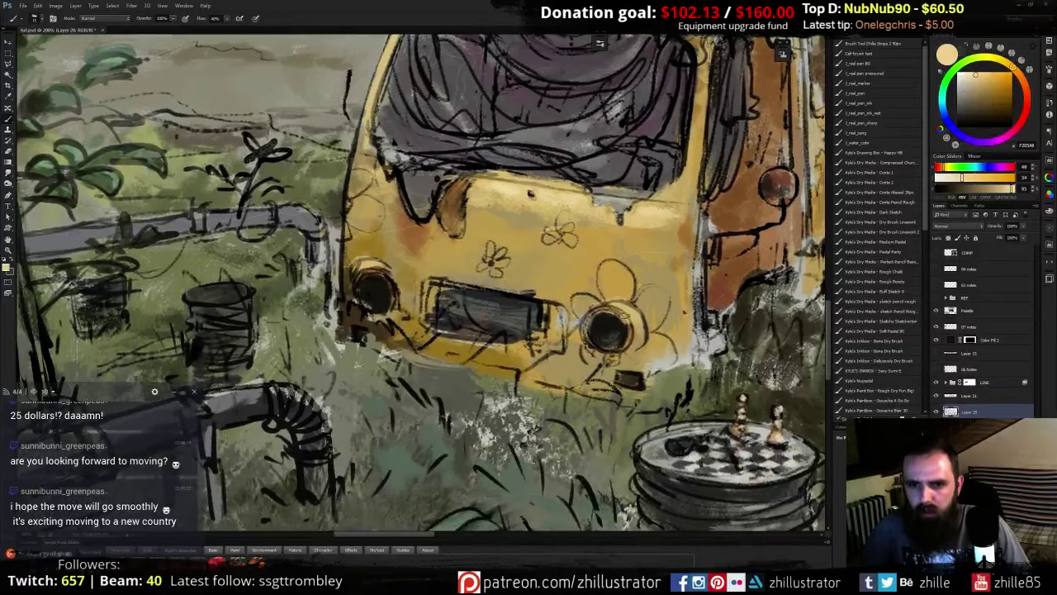
{"action": "left_click", "coordinate": [616, 323], "text": "alt"}
{"action": "left_click", "coordinate": [626, 334], "text": "alt"}
{"action": "left_click", "coordinate": [607, 327], "text": "alt"}
{"action": "left_click_drag", "start_coordinate": [597, 322], "coordinate": [611, 316]}
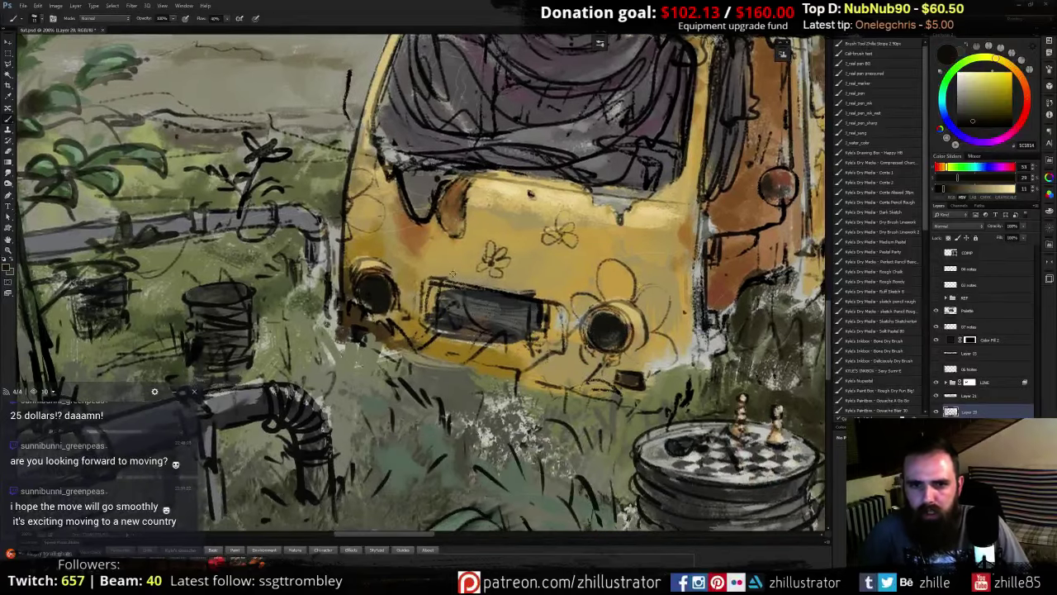
- Define the left end of the van's front grille opening with sampled dark grey and ochre tones
{"action": "left_click", "coordinate": [455, 292], "text": "alt"}
{"action": "left_click", "coordinate": [444, 300], "text": "alt"}
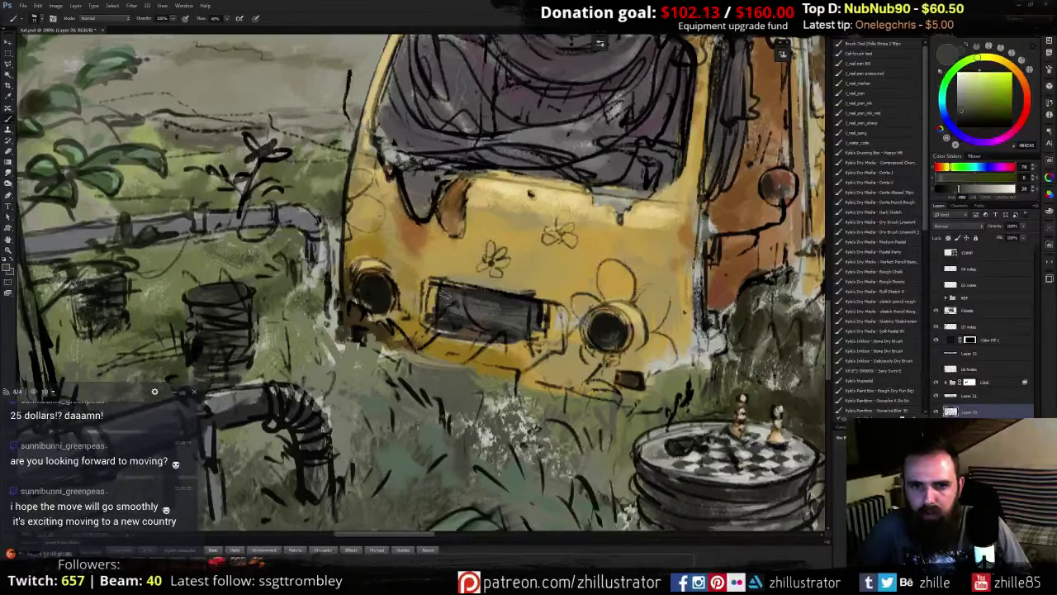
{"action": "left_click", "coordinate": [431, 308], "text": "alt"}
{"action": "left_click", "coordinate": [446, 233], "text": "alt"}
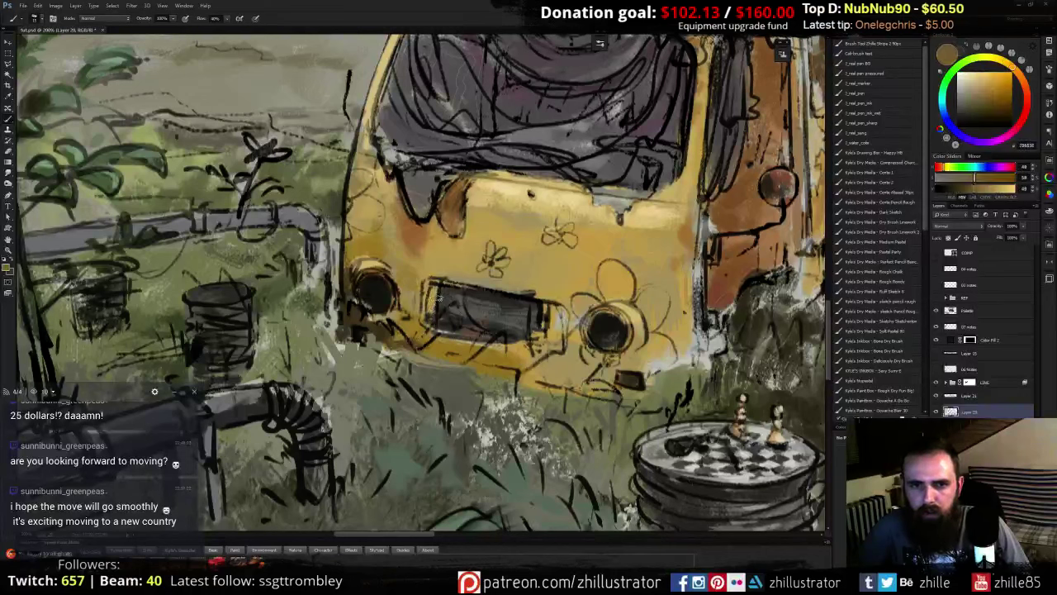
{"action": "mouse_move", "coordinate": [428, 311]}
{"action": "left_mouse_down"}
{"action": "mouse_move", "coordinate": [435, 292]}
{"action": "mouse_move", "coordinate": [428, 315]}
{"action": "left_mouse_up"}
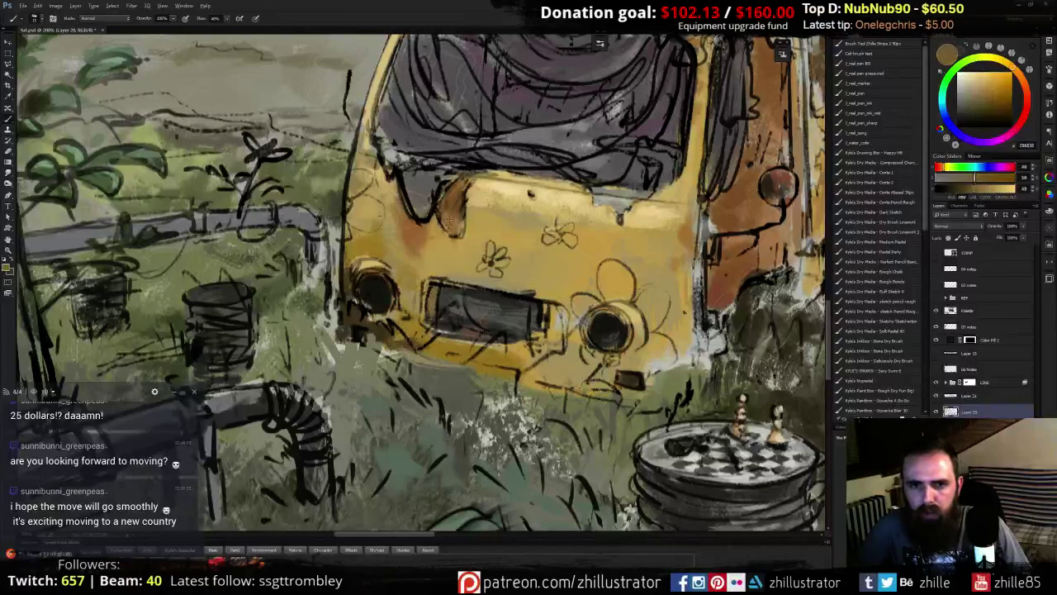
- Touch up the bodywork around the grille with sampled orange, ochre and pale cream, checking the paint without the line art
{"action": "left_click", "coordinate": [442, 283], "text": "alt"}
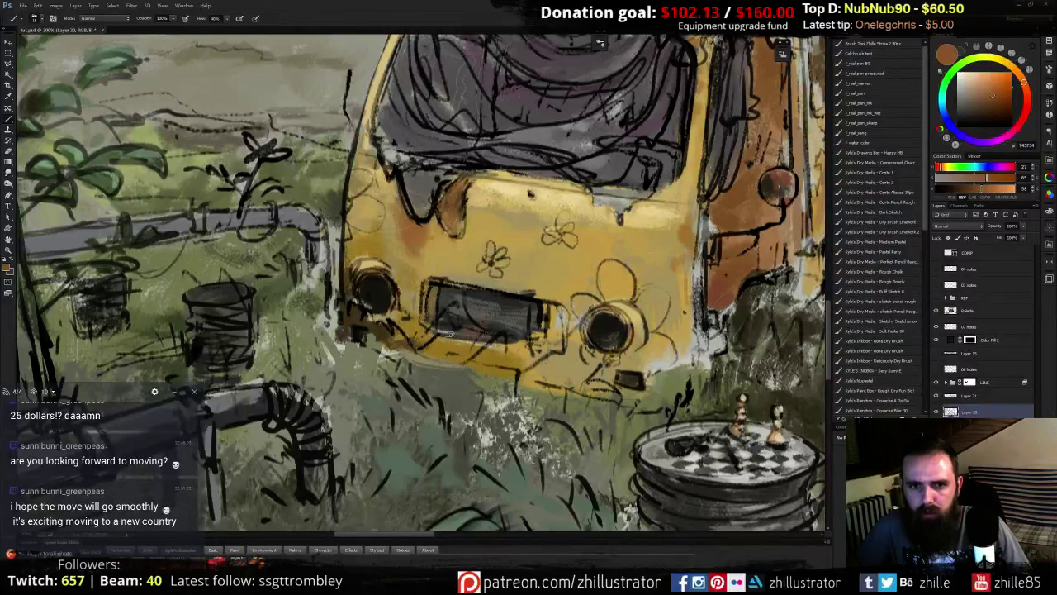
{"action": "left_click", "coordinate": [492, 346], "text": "alt"}
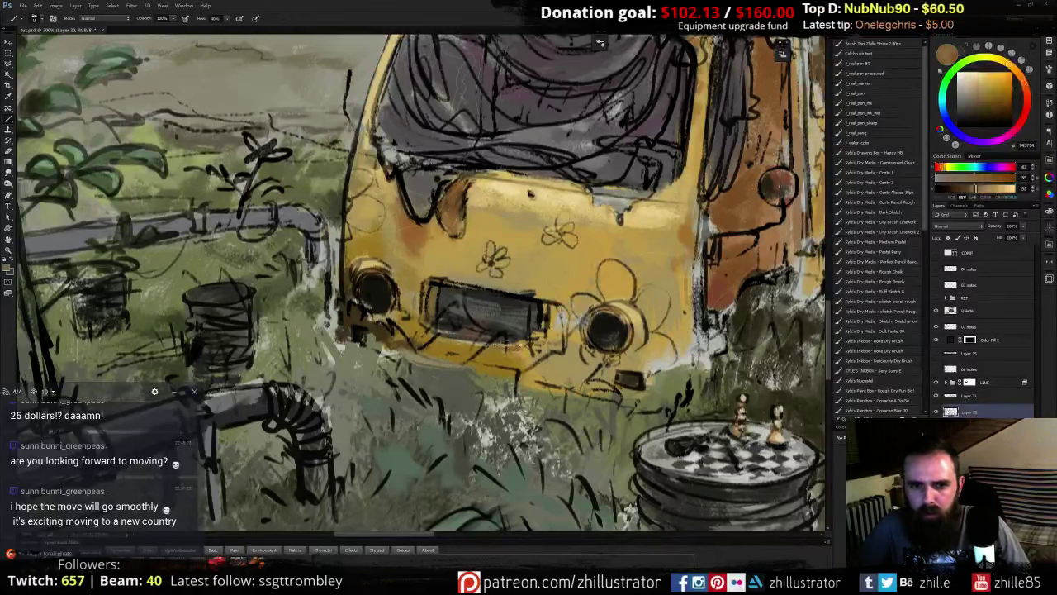
{"action": "mouse_move", "coordinate": [530, 297]}
{"action": "left_mouse_down"}
{"action": "mouse_move", "coordinate": [544, 298]}
{"action": "mouse_move", "coordinate": [529, 293]}
{"action": "left_mouse_up"}
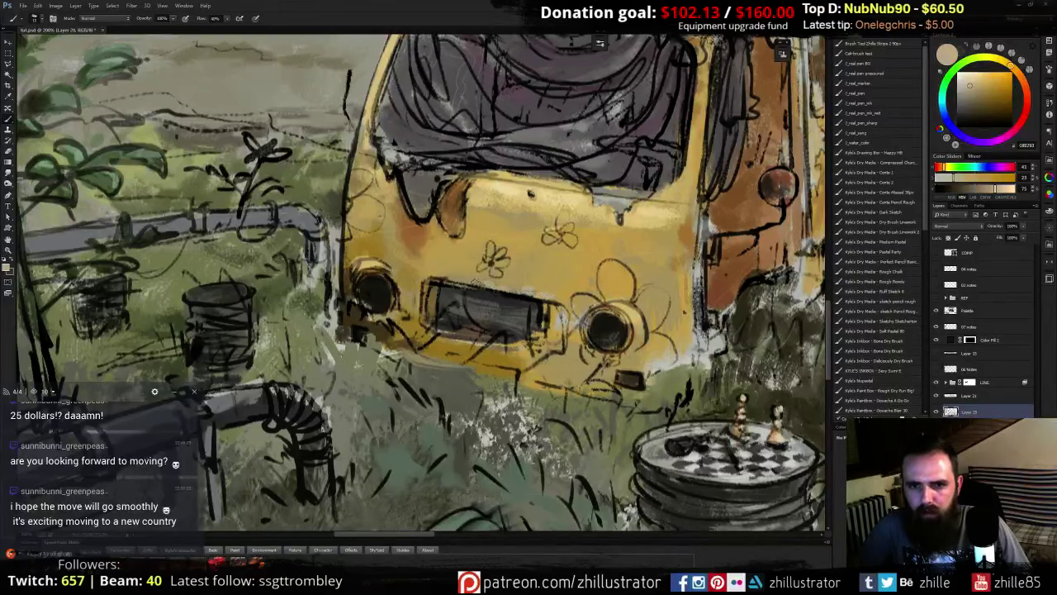
{"action": "mouse_move", "coordinate": [607, 289]}
{"action": "left_mouse_down"}
{"action": "mouse_move", "coordinate": [573, 260]}
{"action": "mouse_move", "coordinate": [620, 279]}
{"action": "mouse_move", "coordinate": [584, 256]}
{"action": "left_mouse_up"}
{"action": "left_click", "coordinate": [936, 383]}
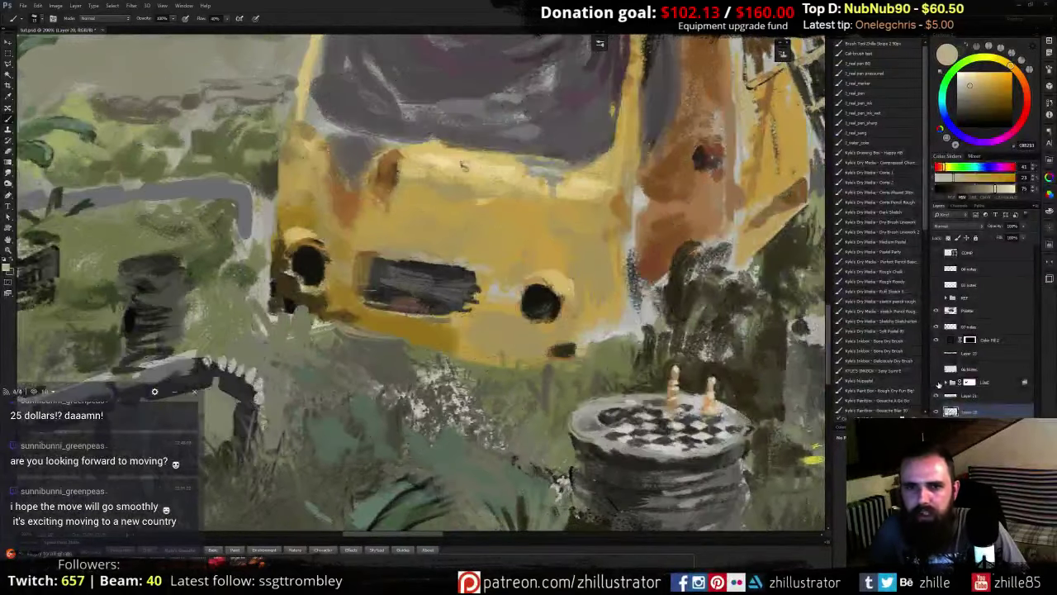
{"action": "left_click", "coordinate": [936, 382]}
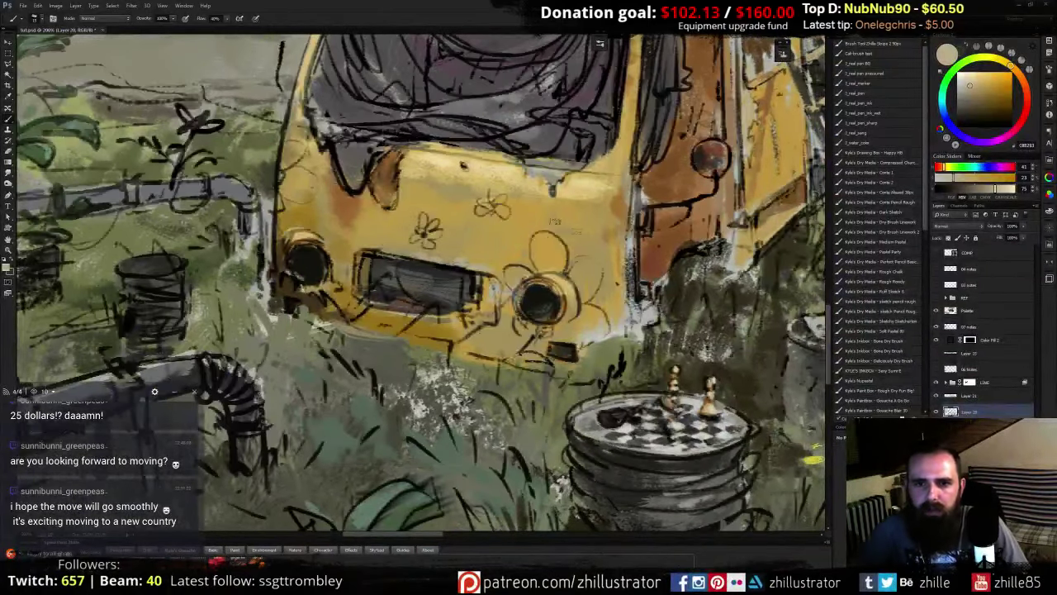
- Clean up the grille's upper and right edges using sampled yellow and dark greys
{"action": "left_click", "coordinate": [522, 249], "text": "alt"}
{"action": "left_click", "coordinate": [386, 262], "text": "alt"}
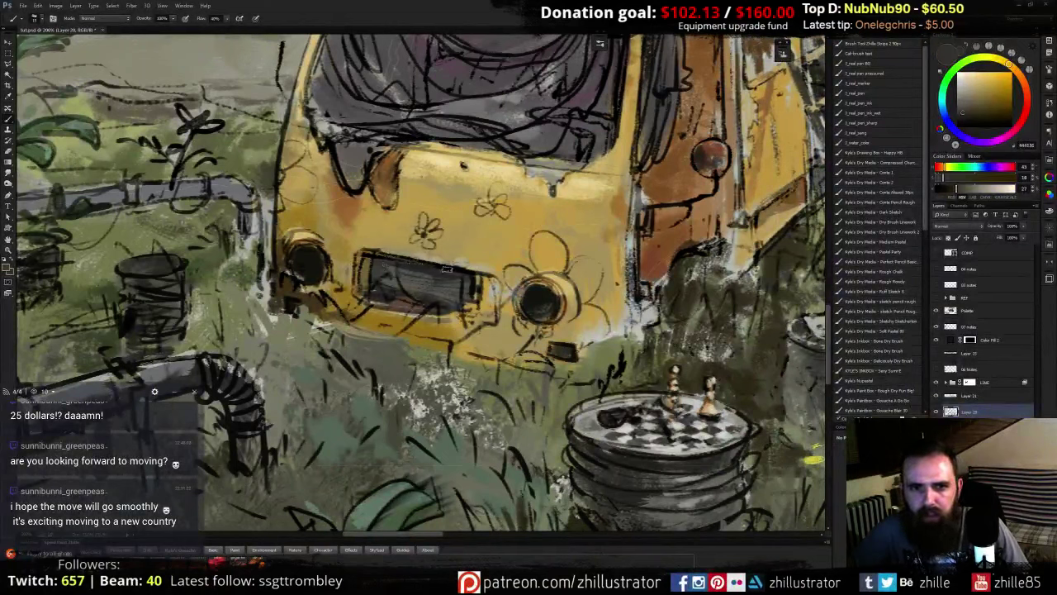
{"action": "left_click", "coordinate": [476, 287], "text": "alt"}
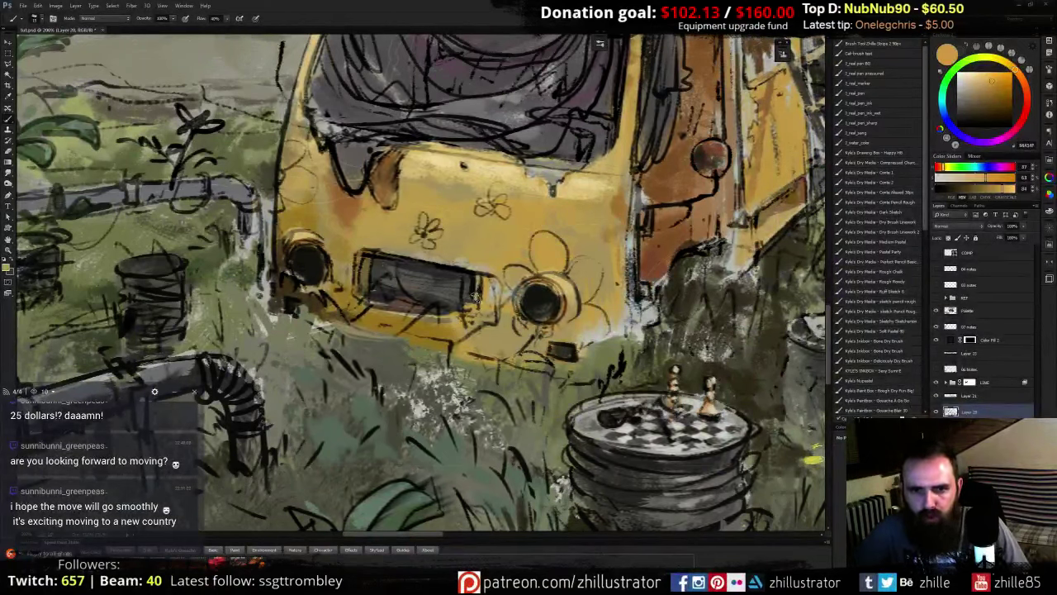
{"action": "left_click", "coordinate": [469, 299], "text": "alt"}
{"action": "left_click", "coordinate": [391, 275], "text": "alt"}
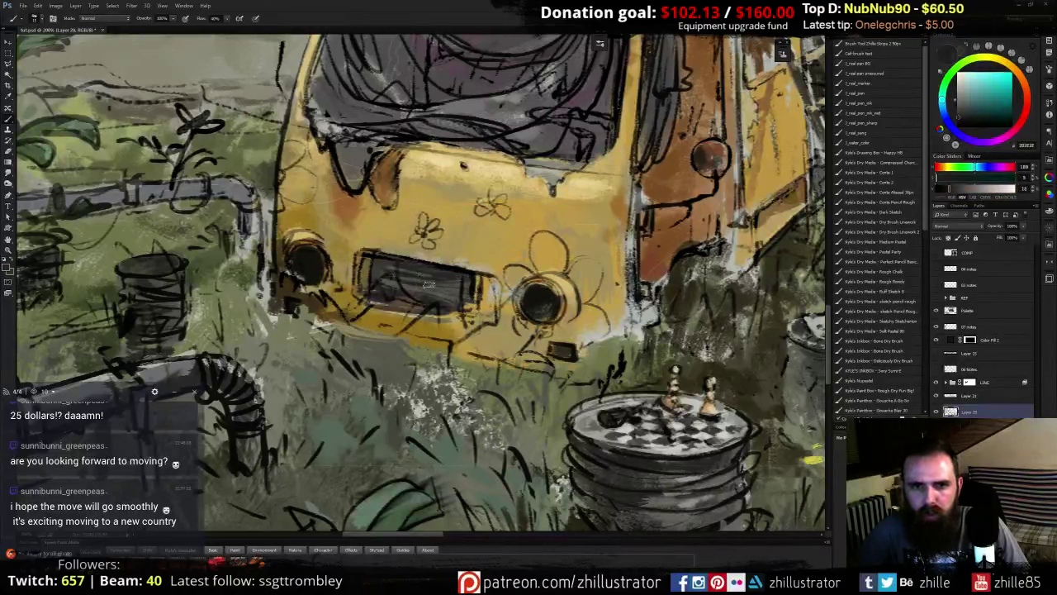
- Paint horizontal slats across the van's dark grille using sampled near-blacks and greys
{"action": "mouse_move", "coordinate": [421, 290]}
{"action": "left_mouse_down"}
{"action": "mouse_move", "coordinate": [459, 296]}
{"action": "mouse_move", "coordinate": [427, 298]}
{"action": "left_mouse_up"}
{"action": "left_click", "coordinate": [416, 282], "text": "alt"}
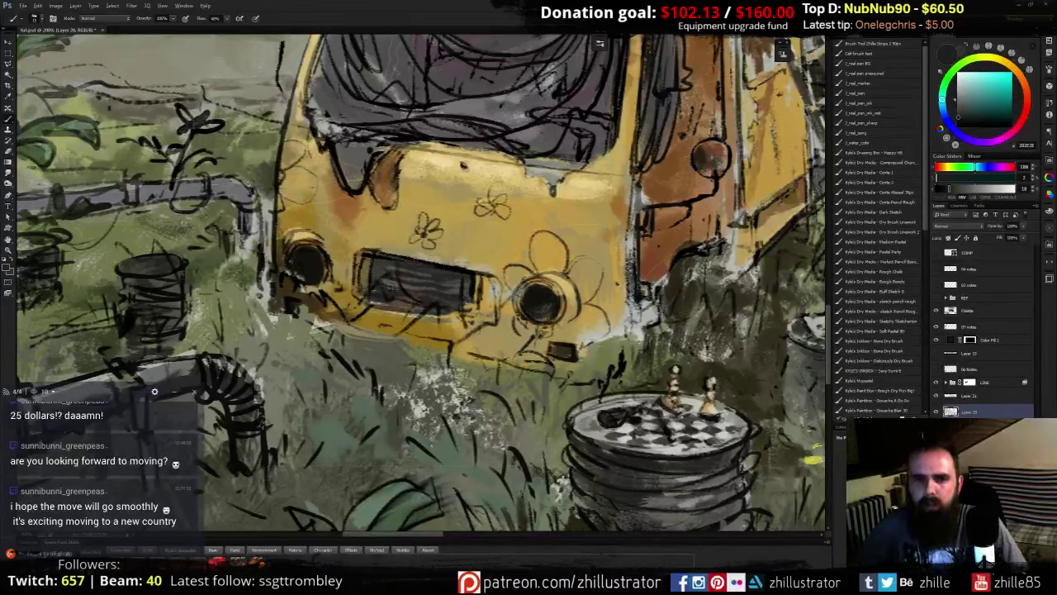
{"action": "left_click", "coordinate": [380, 268], "text": "alt"}
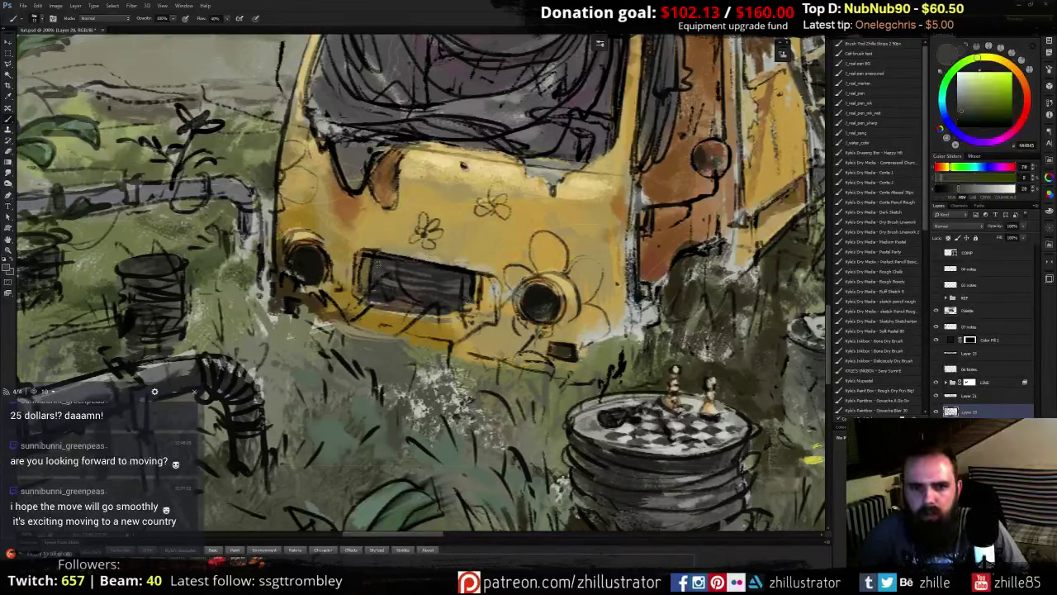
{"action": "left_click", "coordinate": [391, 289], "text": "alt"}
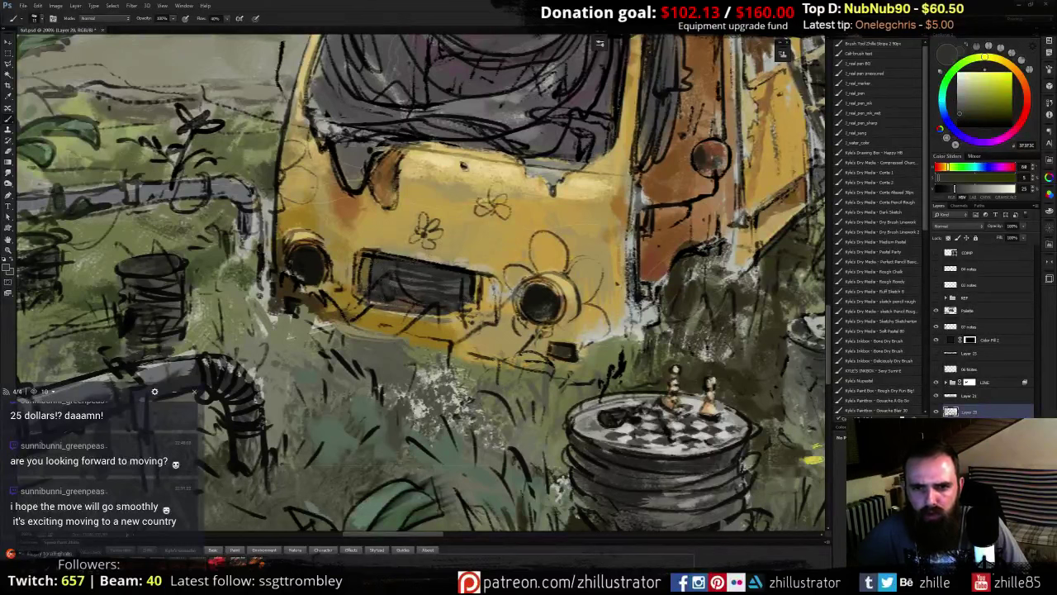
{"action": "left_click", "coordinate": [480, 277], "text": "alt"}
{"action": "mouse_move", "coordinate": [375, 280]}
{"action": "left_mouse_down"}
{"action": "mouse_move", "coordinate": [402, 275]}
{"action": "mouse_move", "coordinate": [369, 286]}
{"action": "mouse_move", "coordinate": [371, 262]}
{"action": "mouse_move", "coordinate": [374, 289]}
{"action": "mouse_move", "coordinate": [451, 293]}
{"action": "mouse_move", "coordinate": [433, 271]}
{"action": "mouse_move", "coordinate": [469, 278]}
{"action": "mouse_move", "coordinate": [437, 272]}
{"action": "mouse_move", "coordinate": [448, 295]}
{"action": "left_mouse_up"}
- Mask out the cat's line art in the opening of the barrel beside the ladder, painting black on the LINE group's mask
{"action": "left_click_drag", "start_coordinate": [696, 288], "coordinate": [512, 274]}
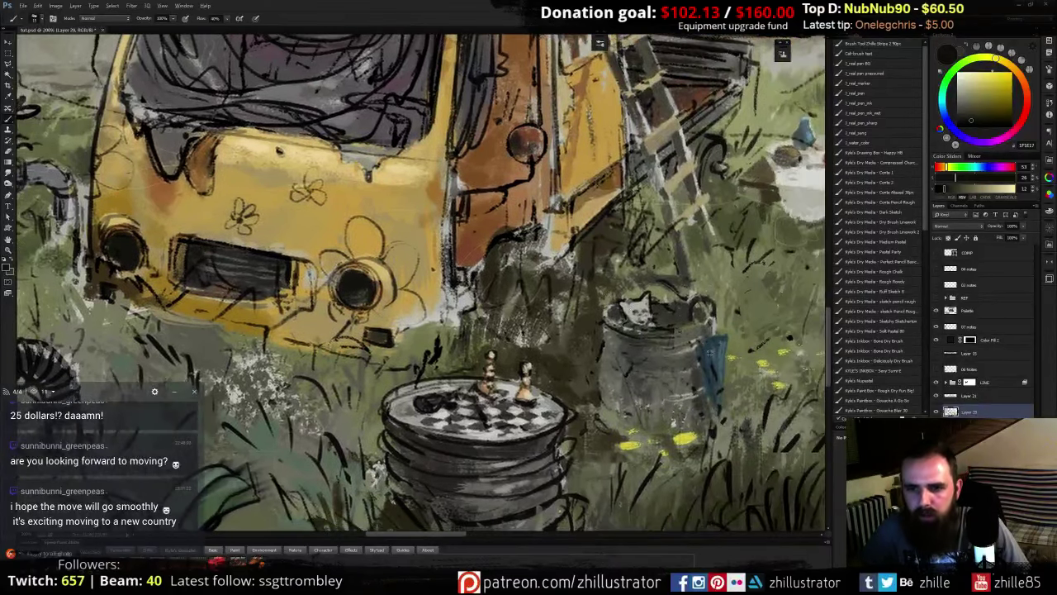
{"action": "left_click", "coordinate": [709, 353], "text": "alt"}
{"action": "left_click", "coordinate": [634, 308], "text": "alt"}
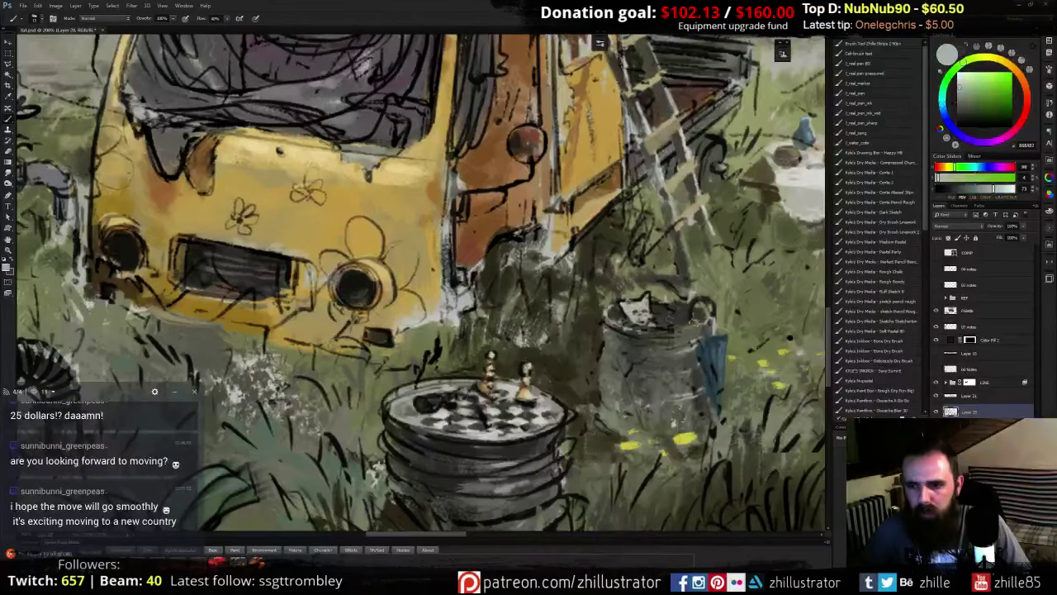
{"action": "left_click", "coordinate": [935, 383]}
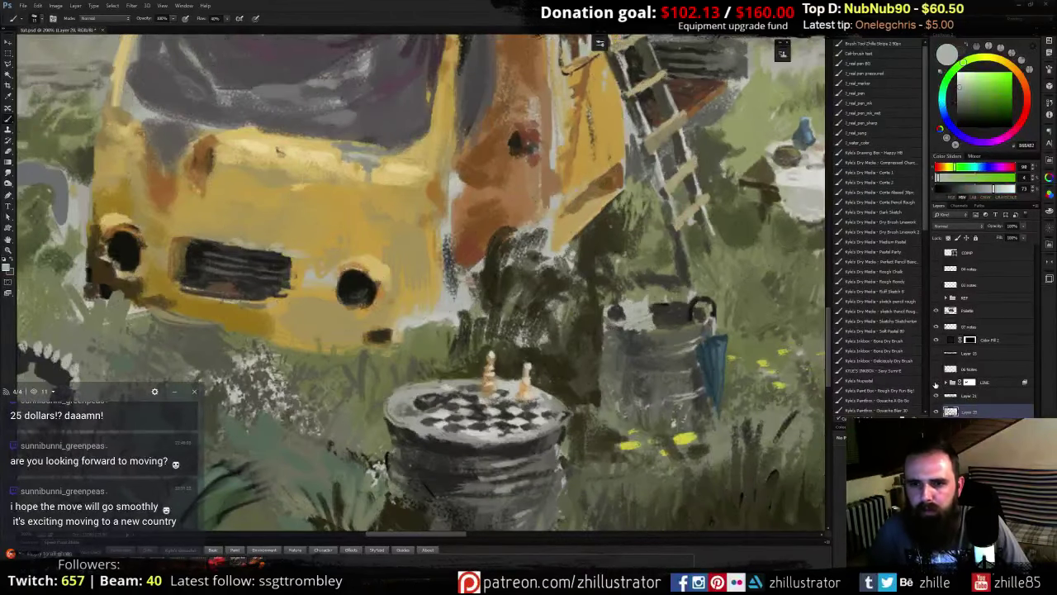
{"action": "left_click", "coordinate": [936, 383]}
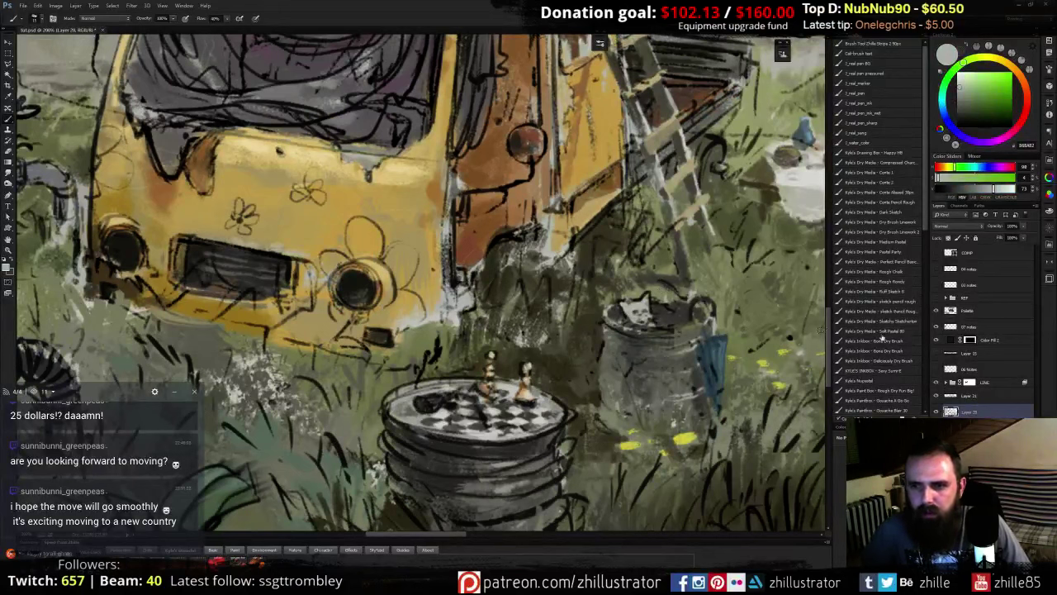
{"action": "left_click", "coordinate": [970, 384]}
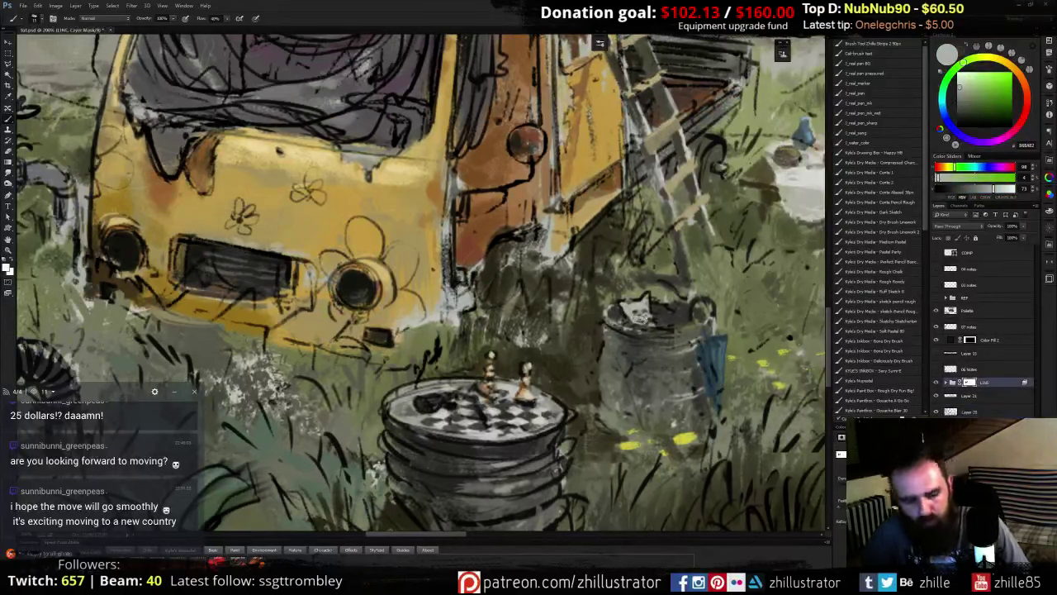
{"action": "key", "text": "x"}
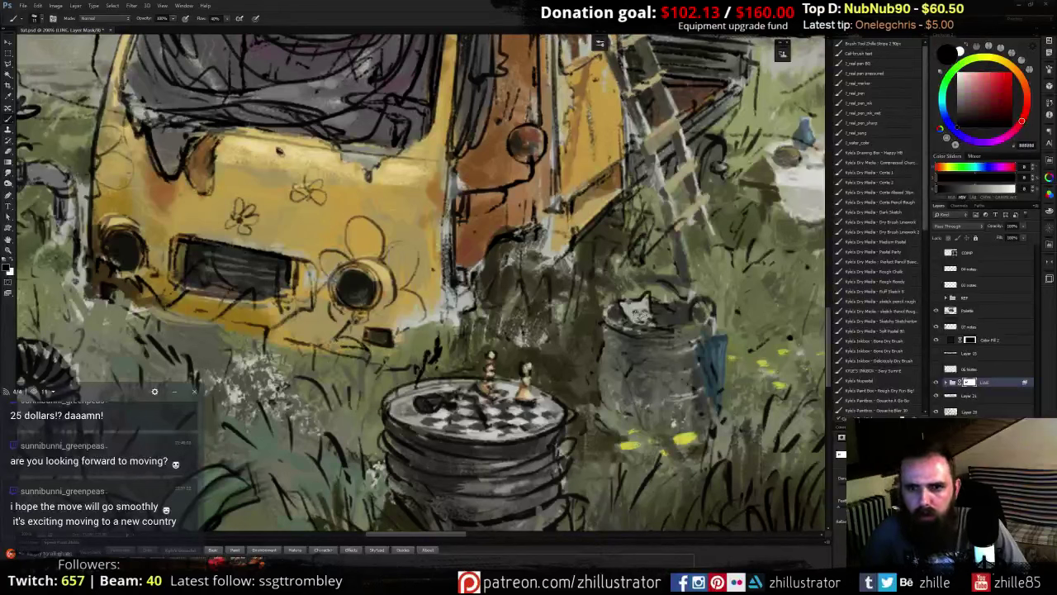
{"action": "mouse_move", "coordinate": [621, 305]}
{"action": "left_mouse_down"}
{"action": "mouse_move", "coordinate": [641, 298]}
{"action": "mouse_move", "coordinate": [649, 315]}
{"action": "mouse_move", "coordinate": [628, 316]}
{"action": "mouse_move", "coordinate": [632, 296]}
{"action": "mouse_move", "coordinate": [658, 326]}
{"action": "left_mouse_up"}
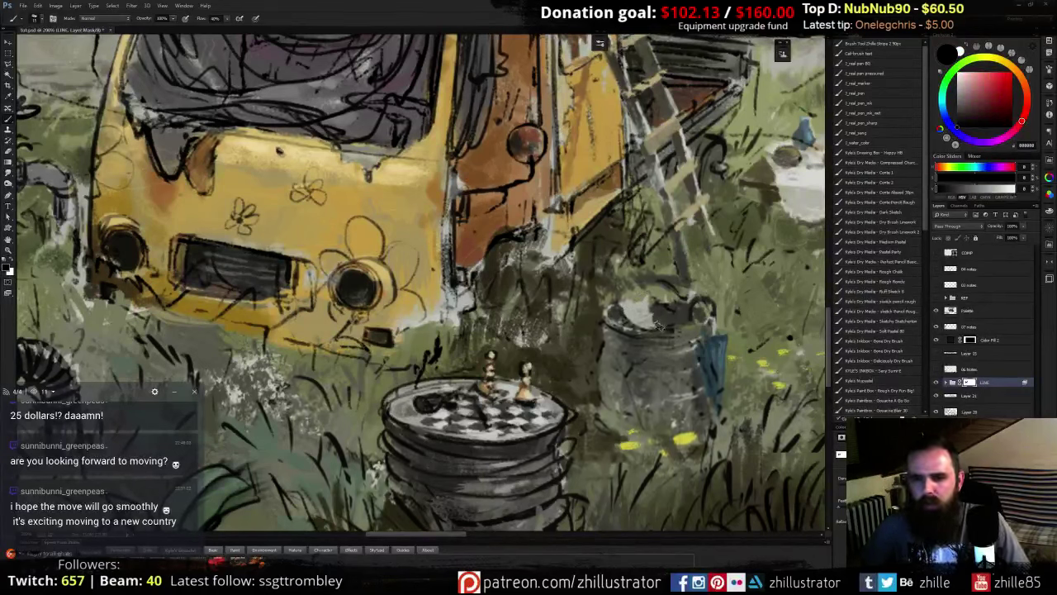
- Rework the pale patch in the barrel opening on the paint layer with the Happy HB brush and sampled greys
{"action": "left_click", "coordinate": [881, 153]}
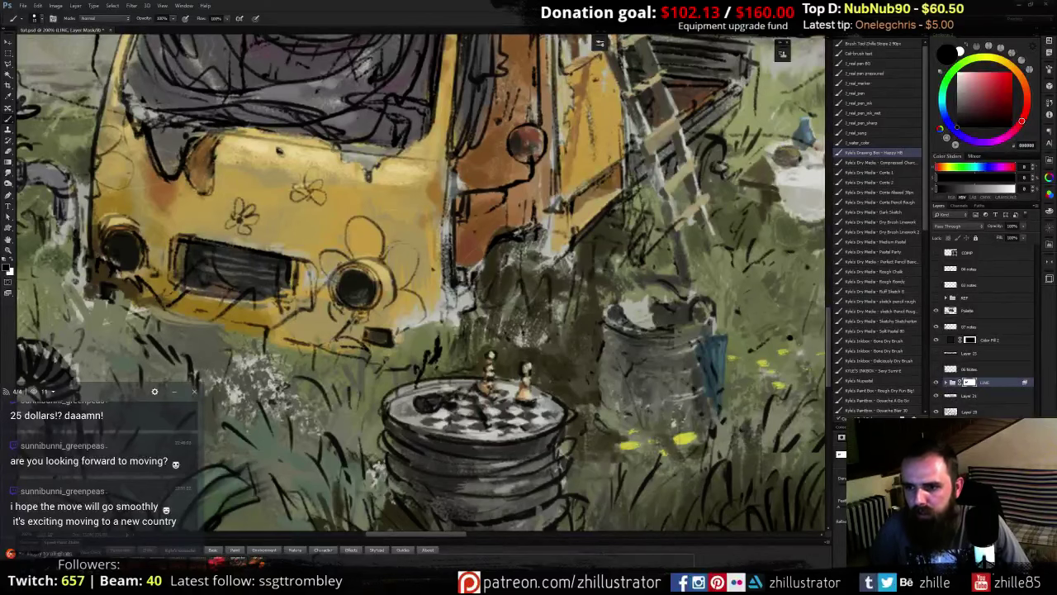
{"action": "left_click", "coordinate": [962, 411]}
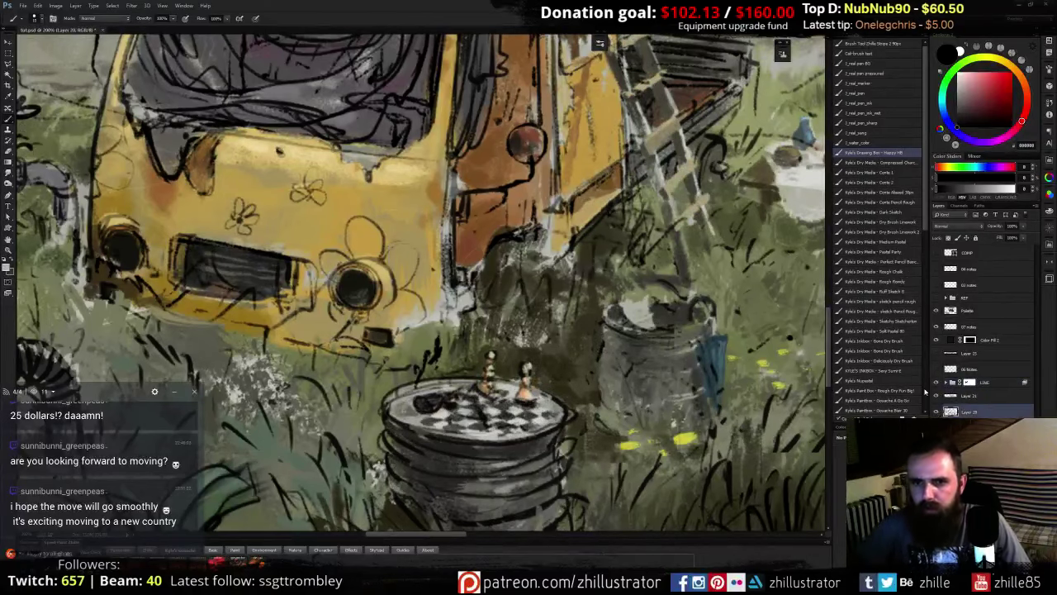
{"action": "key", "text": "ctrl+plus"}
{"action": "left_click_drag", "start_coordinate": [632, 343], "coordinate": [472, 330]}
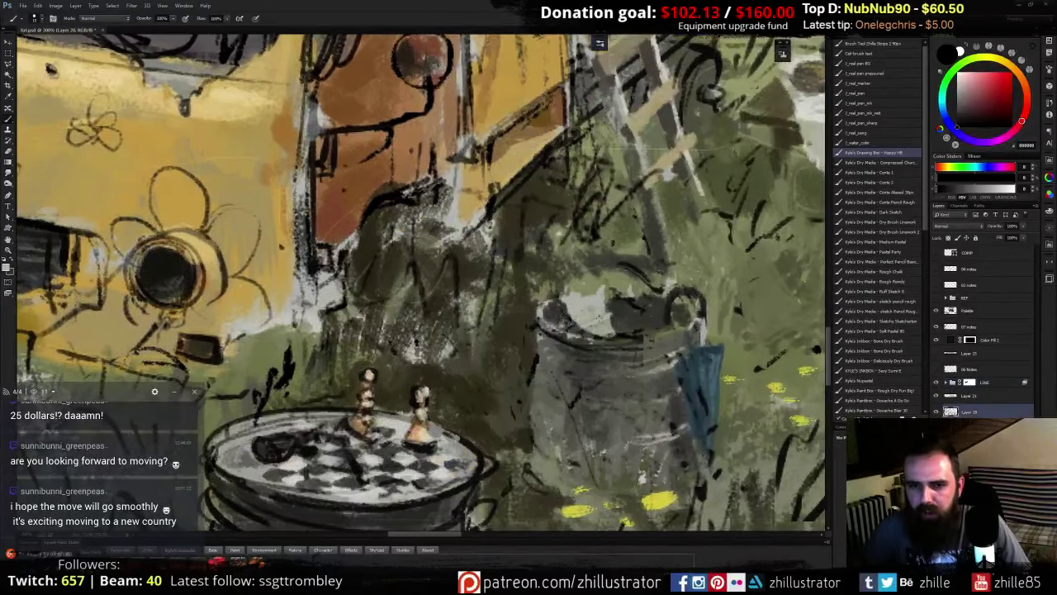
{"action": "left_click", "coordinate": [568, 340], "text": "alt"}
{"action": "mouse_move", "coordinate": [563, 324]}
{"action": "left_mouse_down"}
{"action": "mouse_move", "coordinate": [566, 337]}
{"action": "mouse_move", "coordinate": [582, 323]}
{"action": "left_mouse_up"}
{"action": "left_click", "coordinate": [588, 318], "text": "alt"}
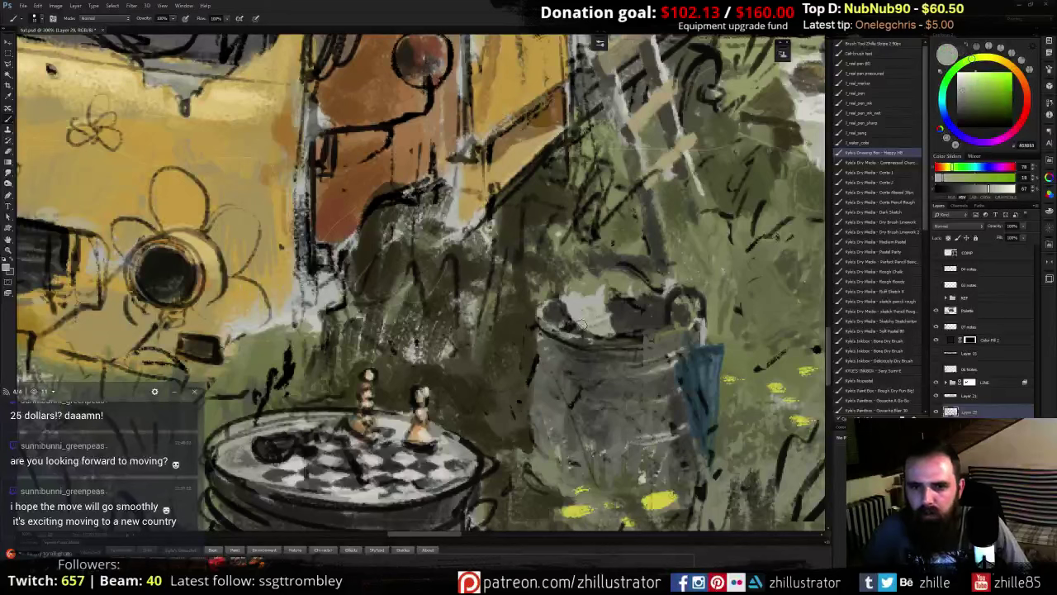
{"action": "left_click", "coordinate": [936, 412]}
{"action": "left_click", "coordinate": [937, 412]}
{"action": "left_click", "coordinate": [582, 308], "text": "alt"}
{"action": "left_click_drag", "start_coordinate": [574, 324], "coordinate": [565, 336]}
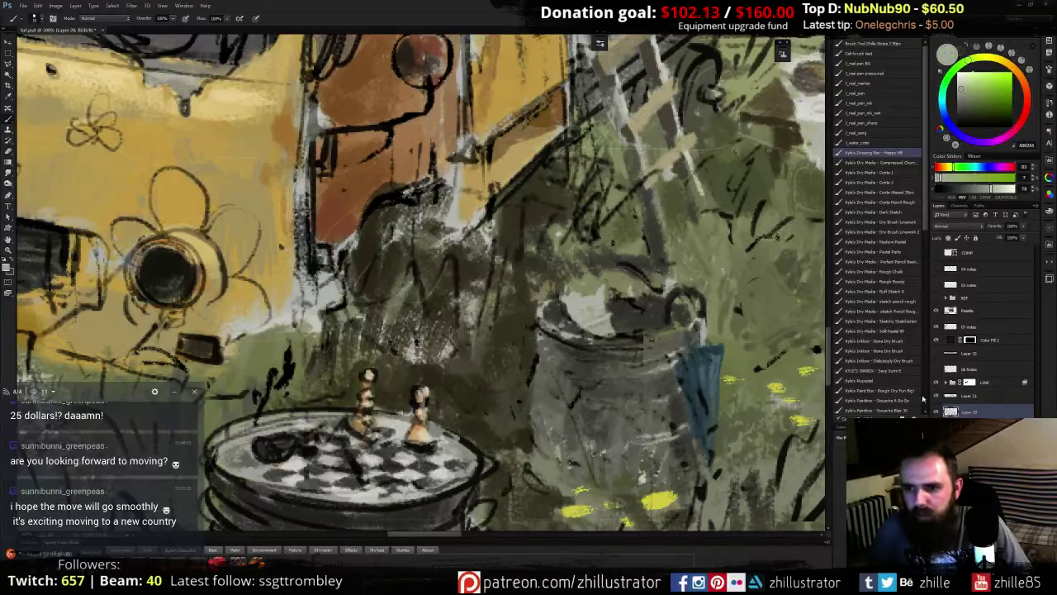
- Mask out the barrel's front rim outline and the remaining lines inside its opening on the LINE group's mask
{"action": "left_click", "coordinate": [936, 382]}
{"action": "left_click", "coordinate": [937, 382]}
{"action": "left_click", "coordinate": [970, 382]}
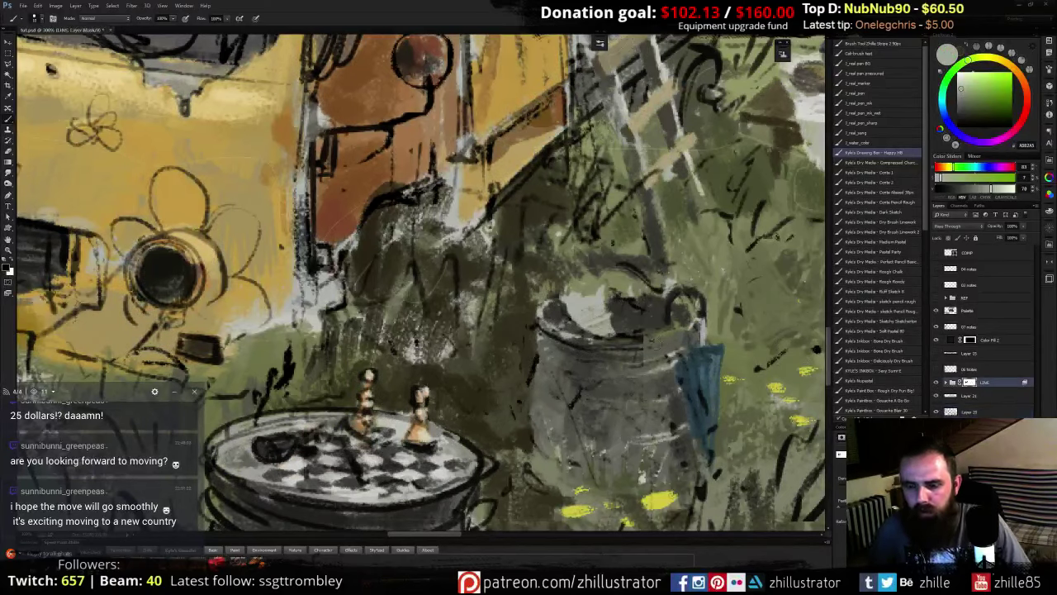
{"action": "key", "text": "d"}
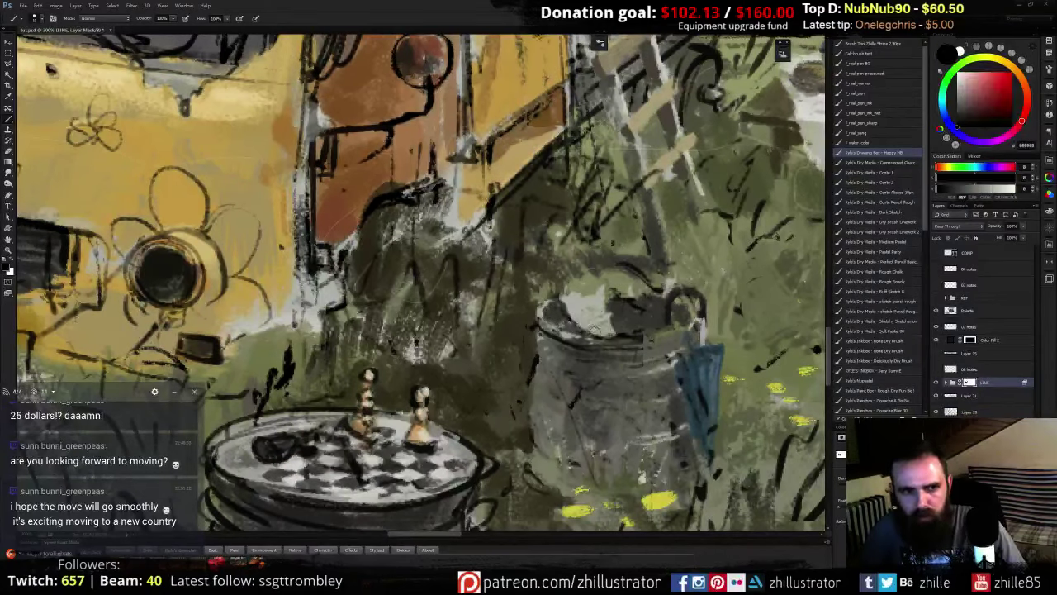
{"action": "mouse_move", "coordinate": [574, 327]}
{"action": "left_mouse_down"}
{"action": "mouse_move", "coordinate": [570, 318]}
{"action": "mouse_move", "coordinate": [641, 341]}
{"action": "left_mouse_up"}
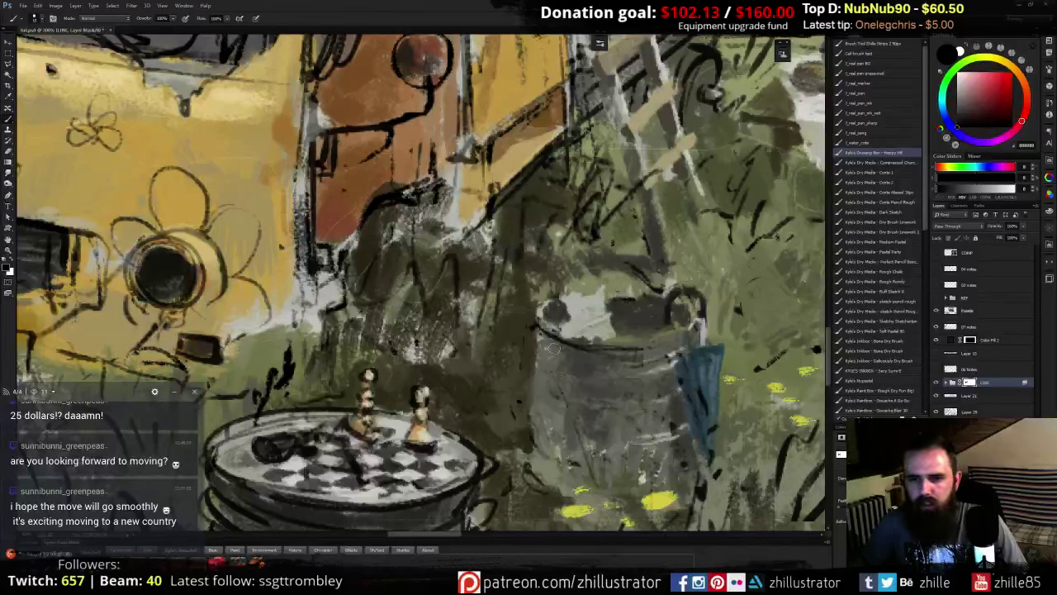
{"action": "mouse_move", "coordinate": [539, 329]}
{"action": "left_mouse_down"}
{"action": "mouse_move", "coordinate": [582, 349]}
{"action": "mouse_move", "coordinate": [649, 350]}
{"action": "left_mouse_up"}
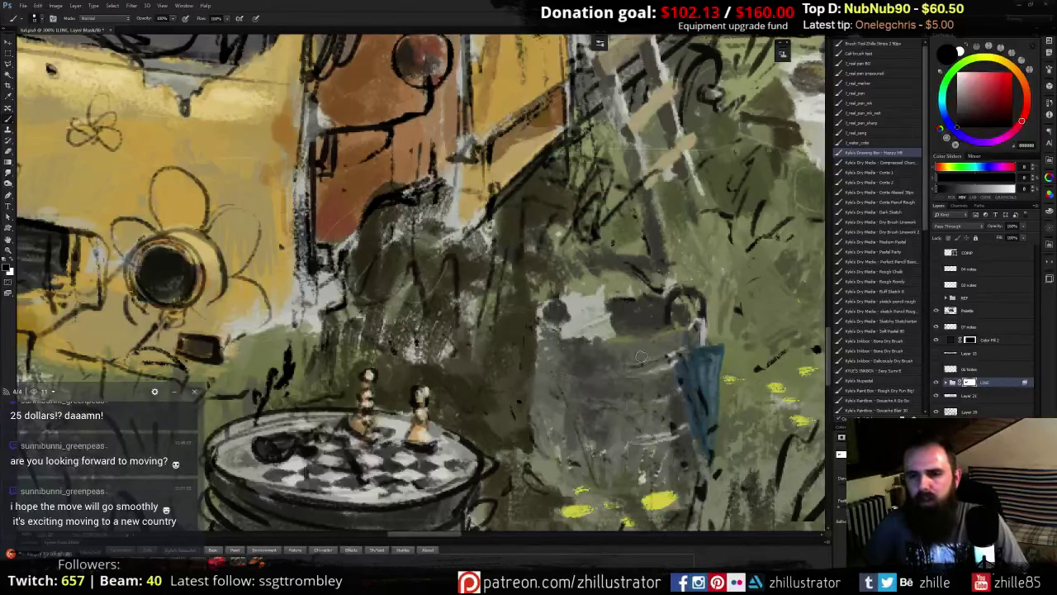
- Switch to the paint layer below the line art and break up the pale cat patch in the barrel opening with sampled dark greys
{"action": "left_click", "coordinate": [970, 443]}
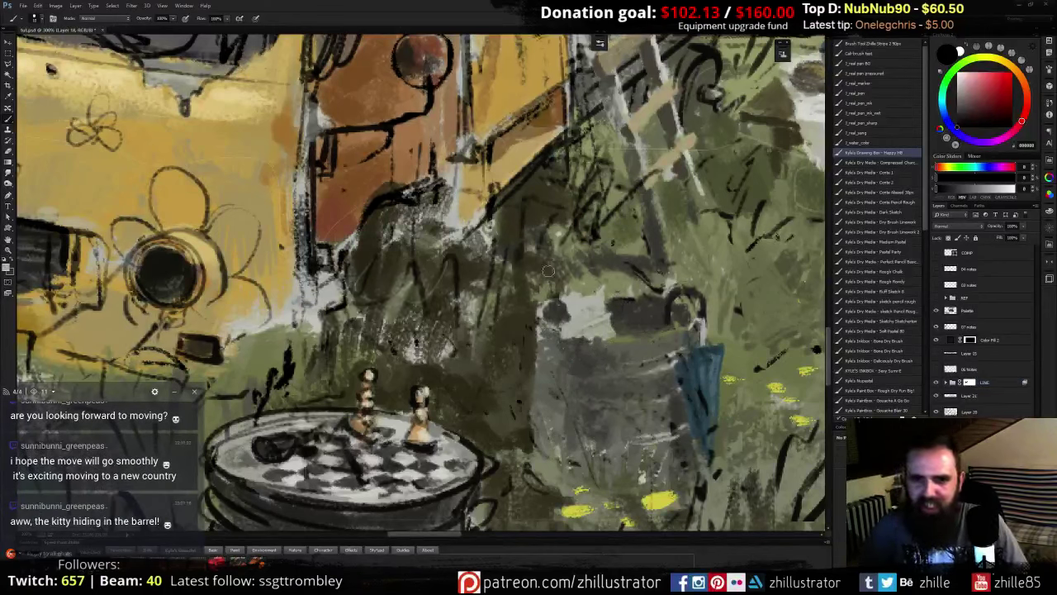
{"action": "left_click", "coordinate": [570, 341], "text": "alt"}
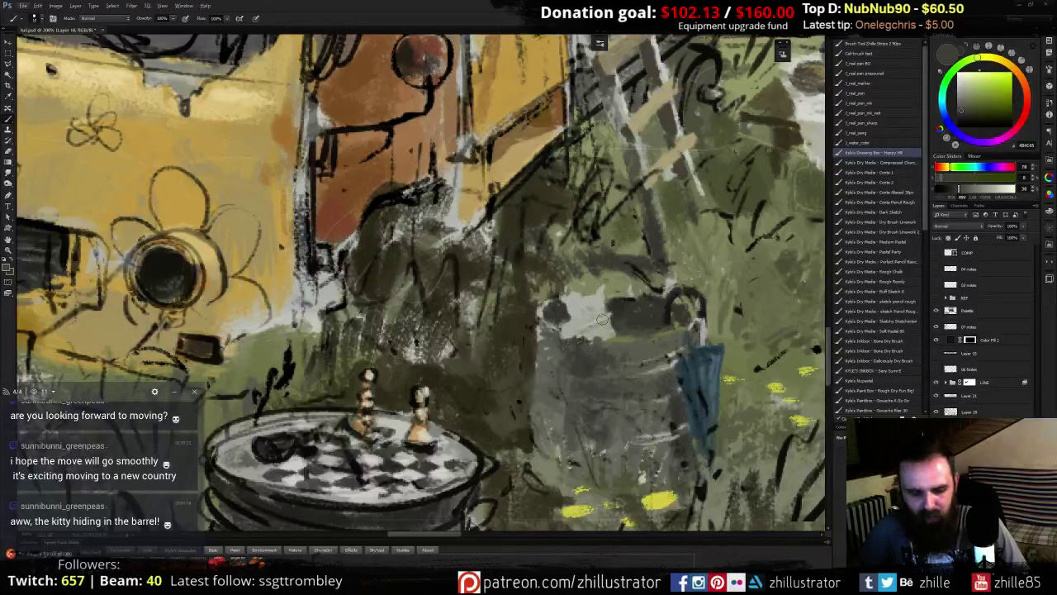
{"action": "left_click", "coordinate": [595, 326], "text": "alt"}
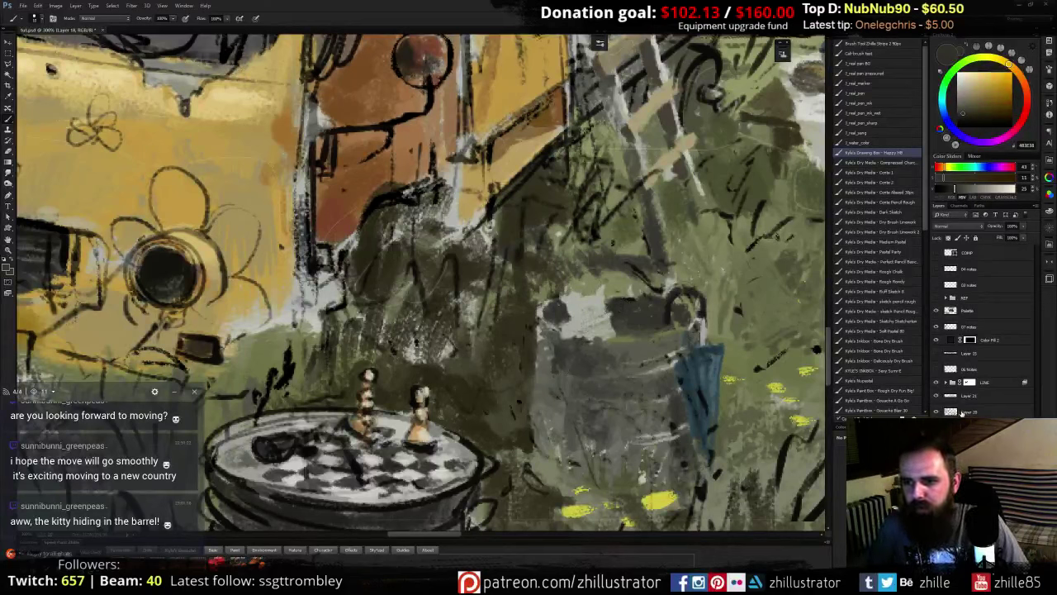
{"action": "left_click", "coordinate": [939, 414]}
{"action": "left_click", "coordinate": [572, 329], "text": "alt"}
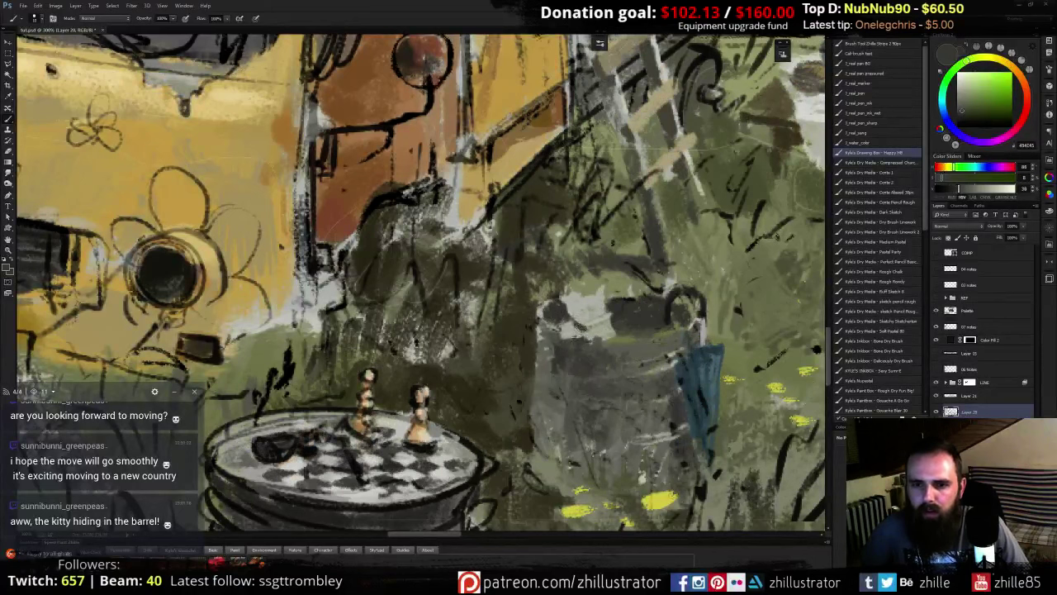
{"action": "left_click", "coordinate": [568, 336], "text": "alt"}
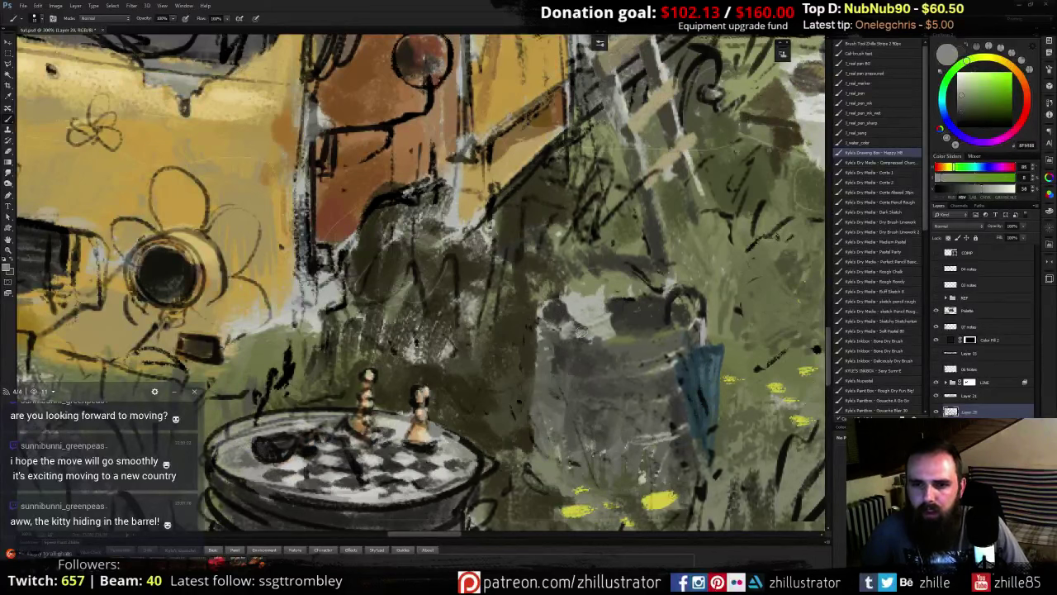
- Paint the lower part of the cat where it overlaps the barrel rim, using sampled light and mid greys
{"action": "left_click", "coordinate": [584, 326], "text": "alt"}
{"action": "left_click", "coordinate": [586, 332], "text": "alt"}
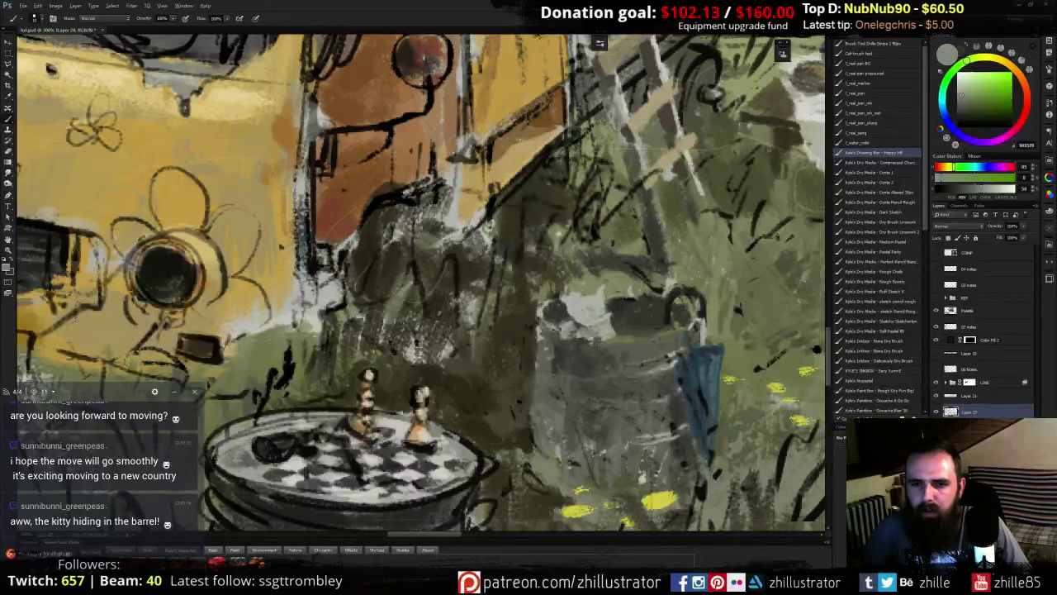
{"action": "left_click", "coordinate": [588, 337], "text": "alt"}
{"action": "left_click_drag", "start_coordinate": [594, 338], "coordinate": [576, 345]}
{"action": "left_click", "coordinate": [607, 335], "text": "alt"}
{"action": "left_click", "coordinate": [606, 334], "text": "alt"}
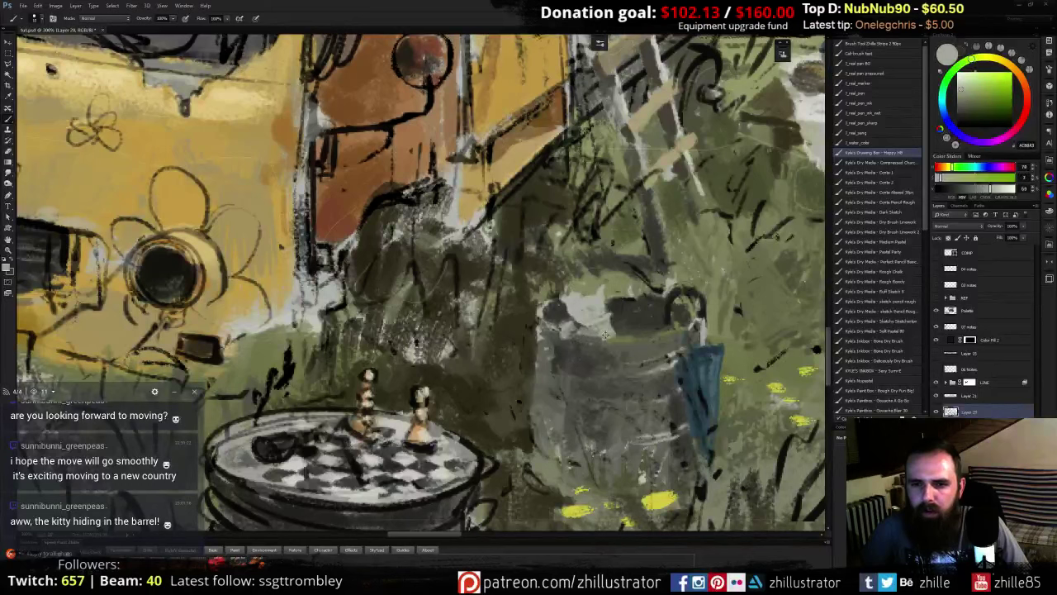
{"action": "left_click", "coordinate": [606, 333], "text": "alt"}
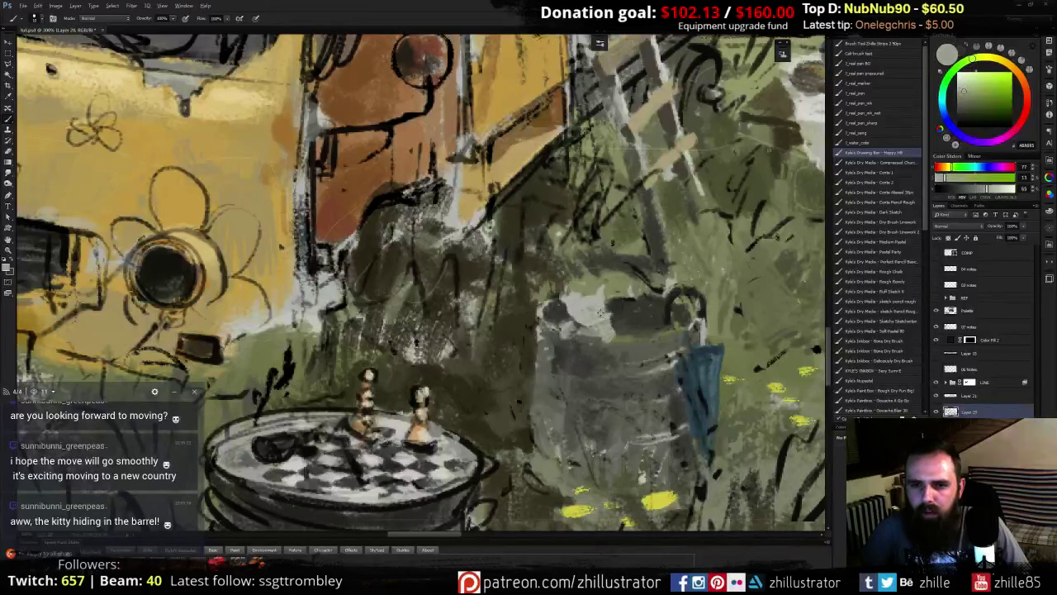
- Shape the top of the cat's head and its pointed ear with sampled pale greys
{"action": "left_click", "coordinate": [597, 297], "text": "alt"}
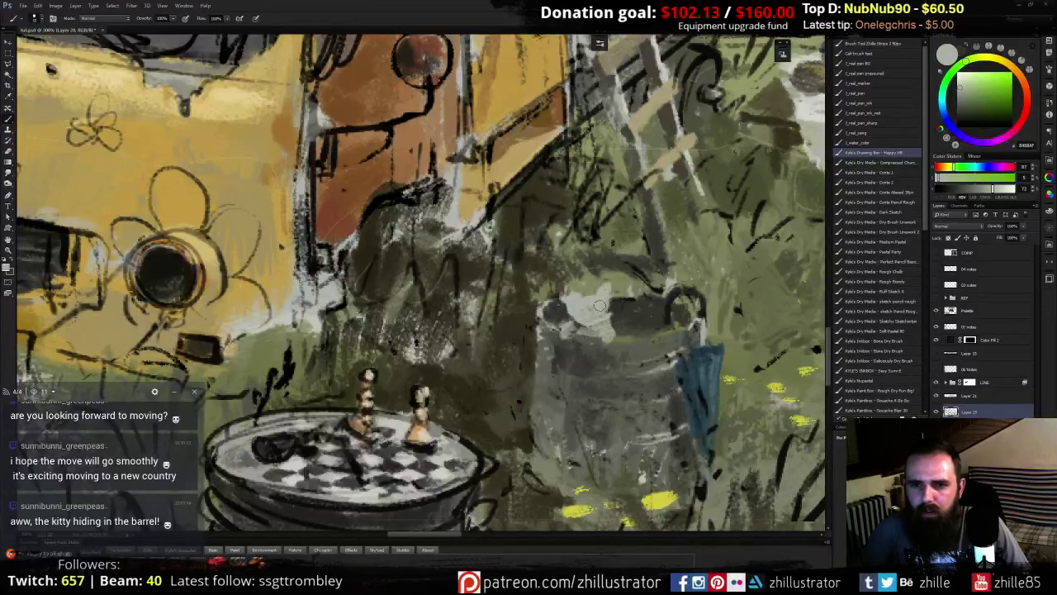
{"action": "left_click", "coordinate": [592, 298], "text": "alt"}
{"action": "left_click_drag", "start_coordinate": [590, 296], "coordinate": [578, 297]}
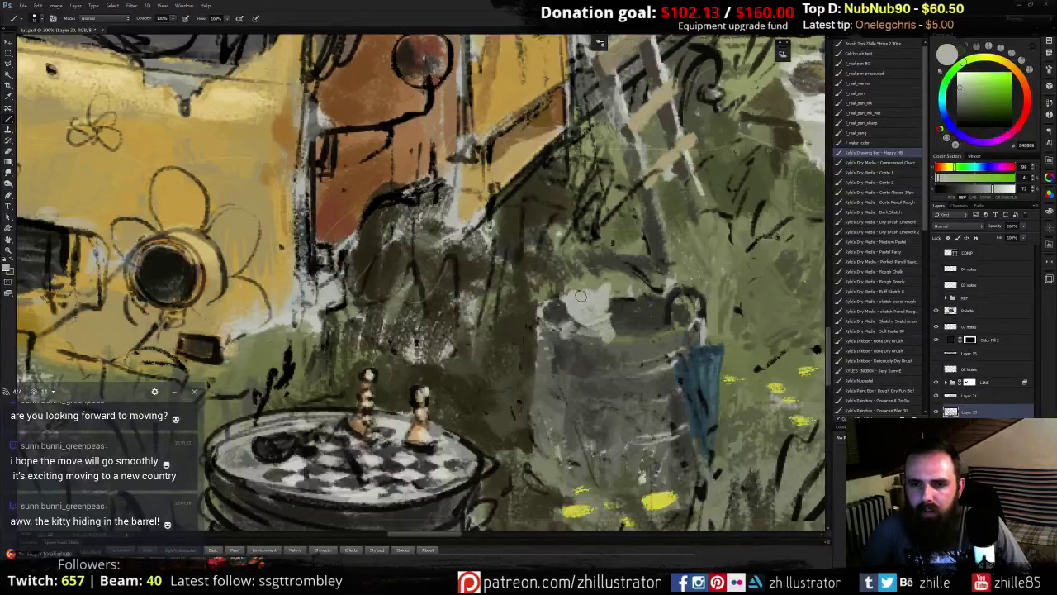
{"action": "left_click", "coordinate": [578, 294], "text": "alt"}
{"action": "left_click", "coordinate": [602, 300], "text": "alt"}
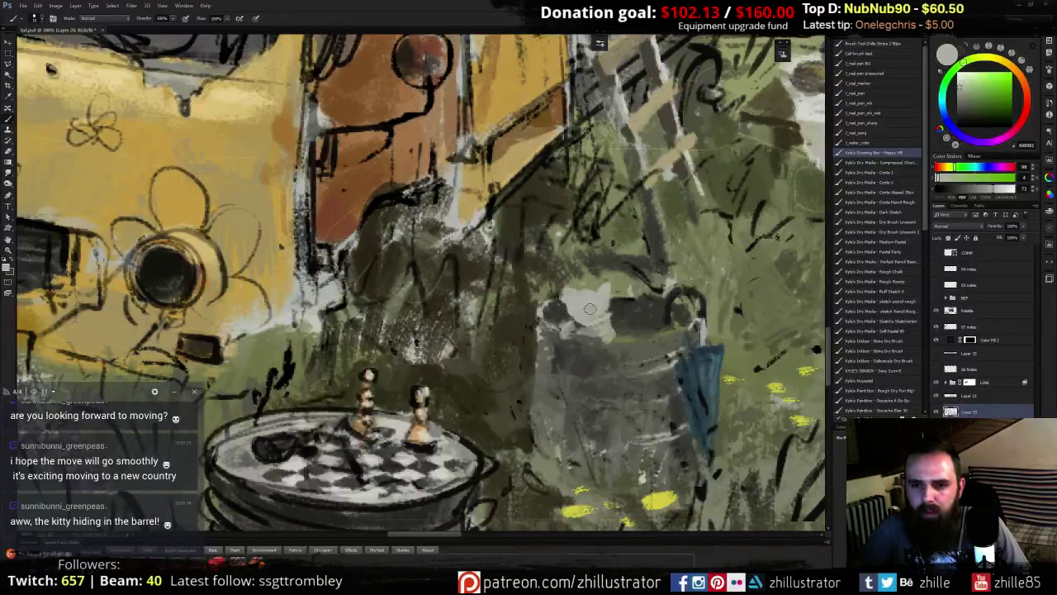
{"action": "left_click", "coordinate": [581, 306], "text": "alt"}
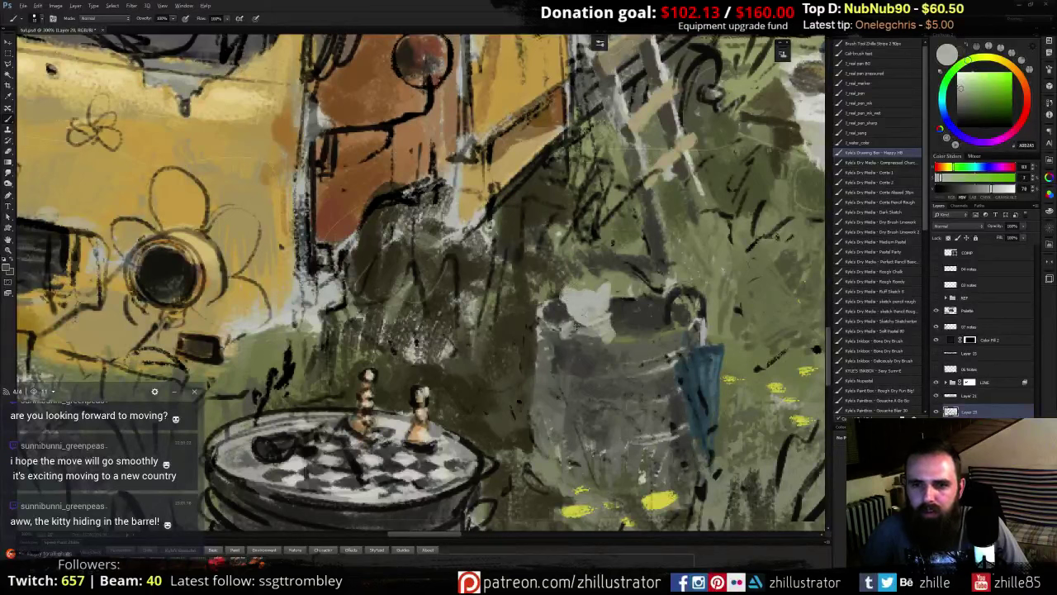
- Paint the cat's eyes and muzzle using sampled dark and light greys
{"action": "left_click", "coordinate": [575, 324], "text": "alt"}
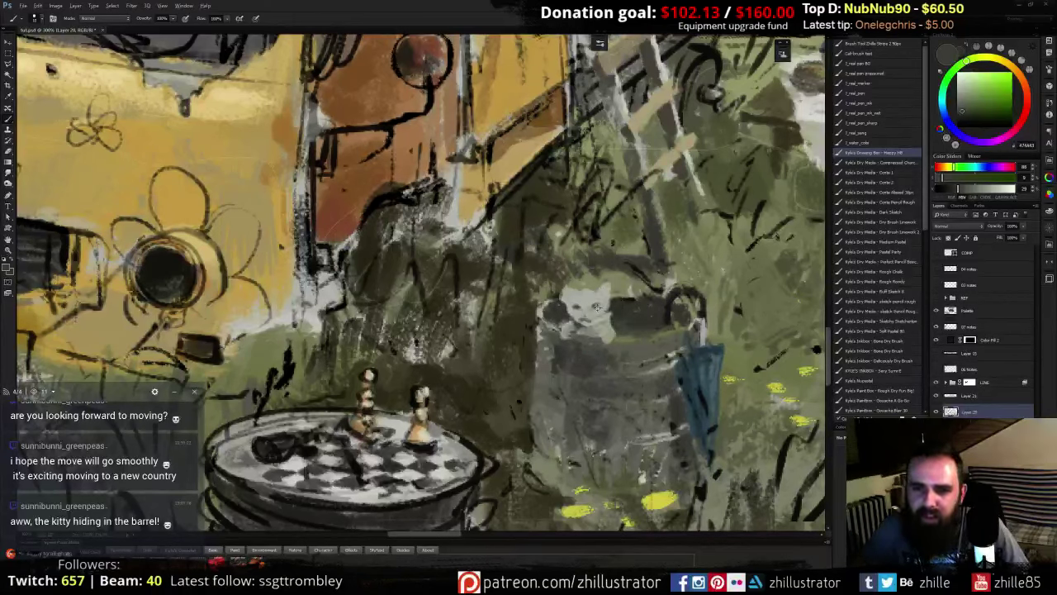
{"action": "left_click", "coordinate": [598, 304], "text": "alt"}
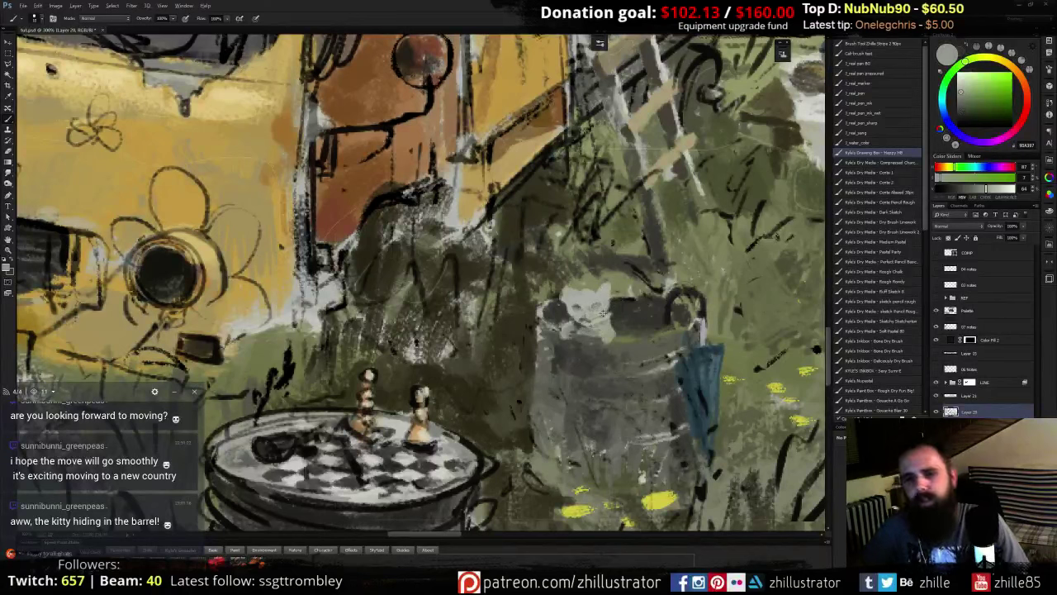
{"action": "left_click", "coordinate": [593, 316], "text": "alt"}
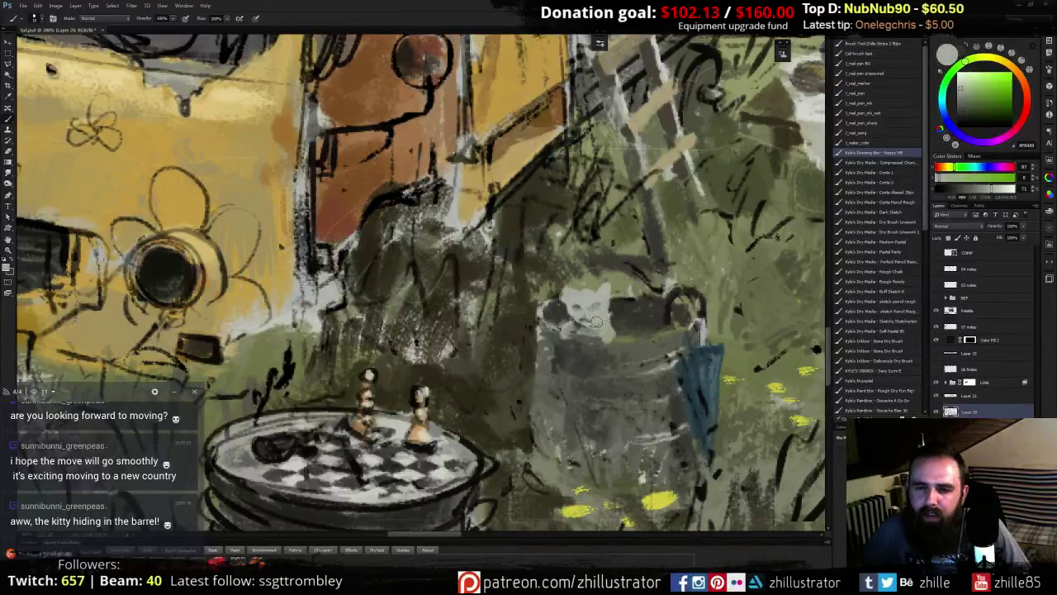
- Brighten the cat's face with a lighter, slightly yellowish grey, sample a mid grey for the muzzle, and undo the last stroke
{"action": "left_click", "coordinate": [962, 83]}
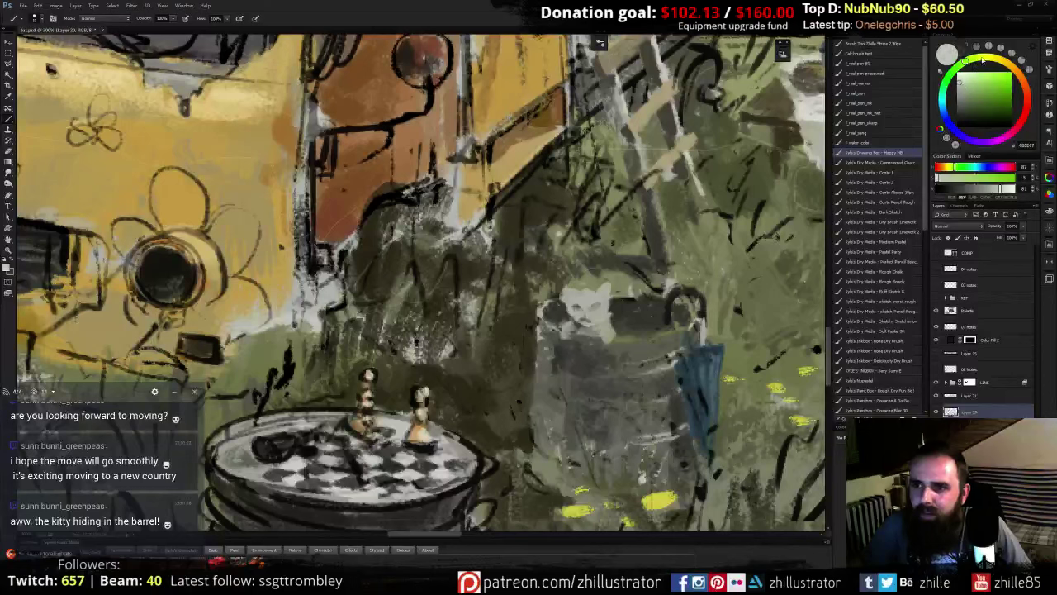
{"action": "left_click", "coordinate": [981, 59]}
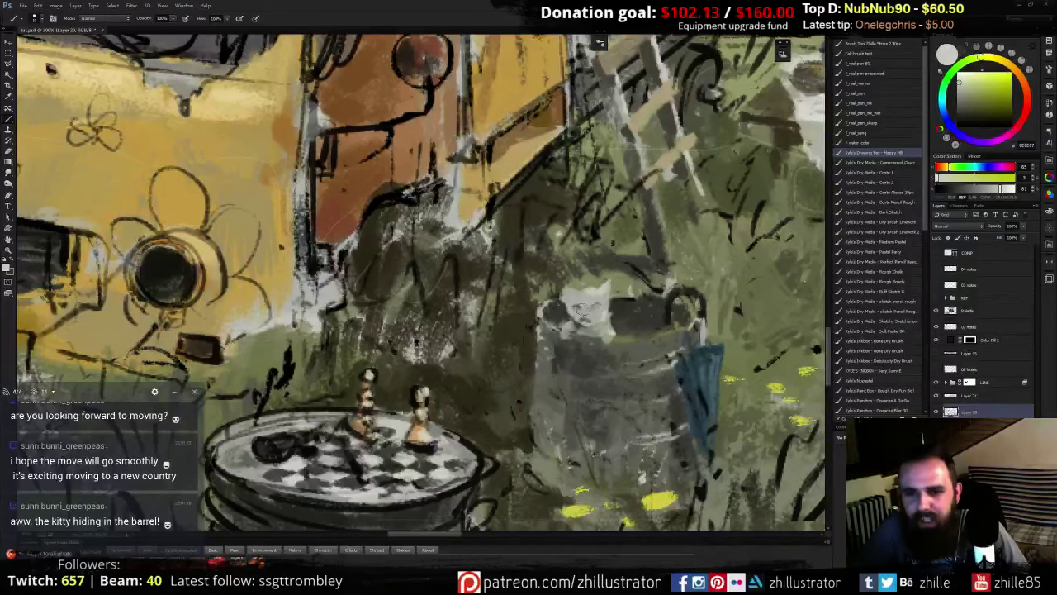
{"action": "left_click", "coordinate": [591, 305], "text": "alt"}
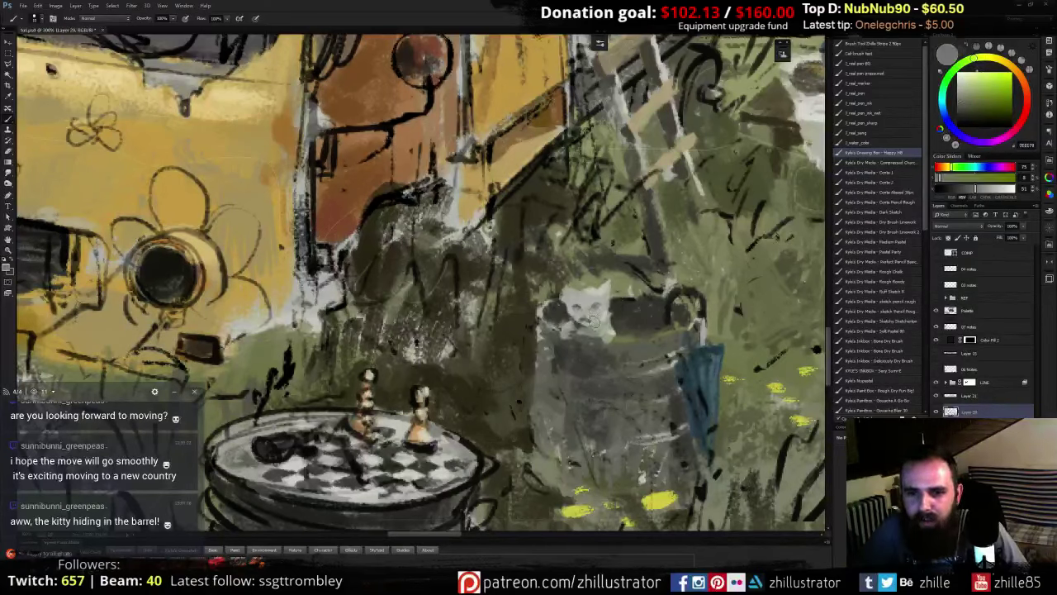
{"action": "key", "text": "ctrl+z"}
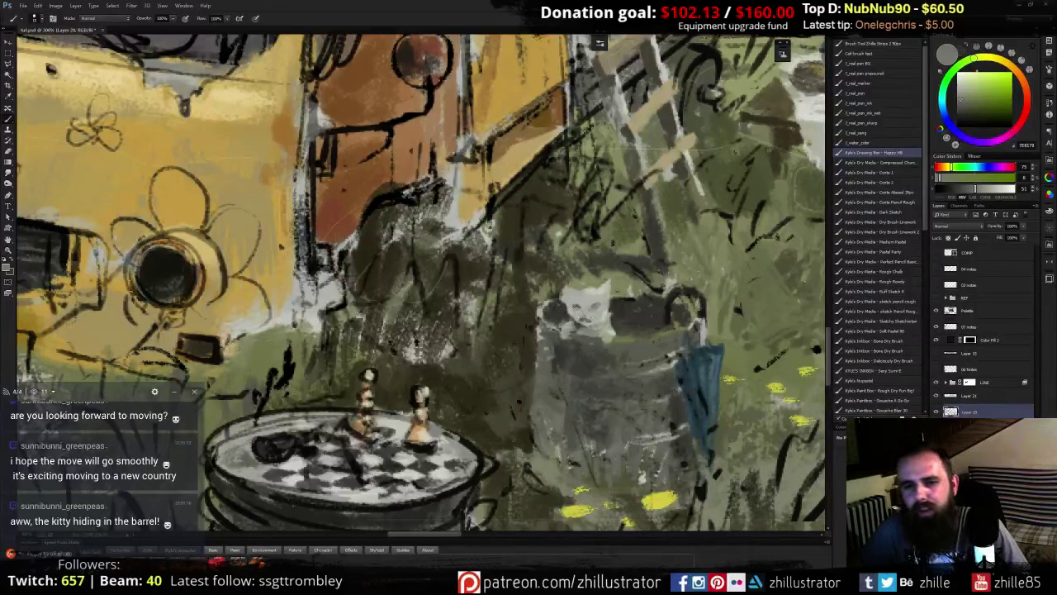
- Add the cat's other ear and curled tail in pale grey, and touch up the barrel rim below with sampled greys
{"action": "left_click", "coordinate": [602, 289], "text": "alt"}
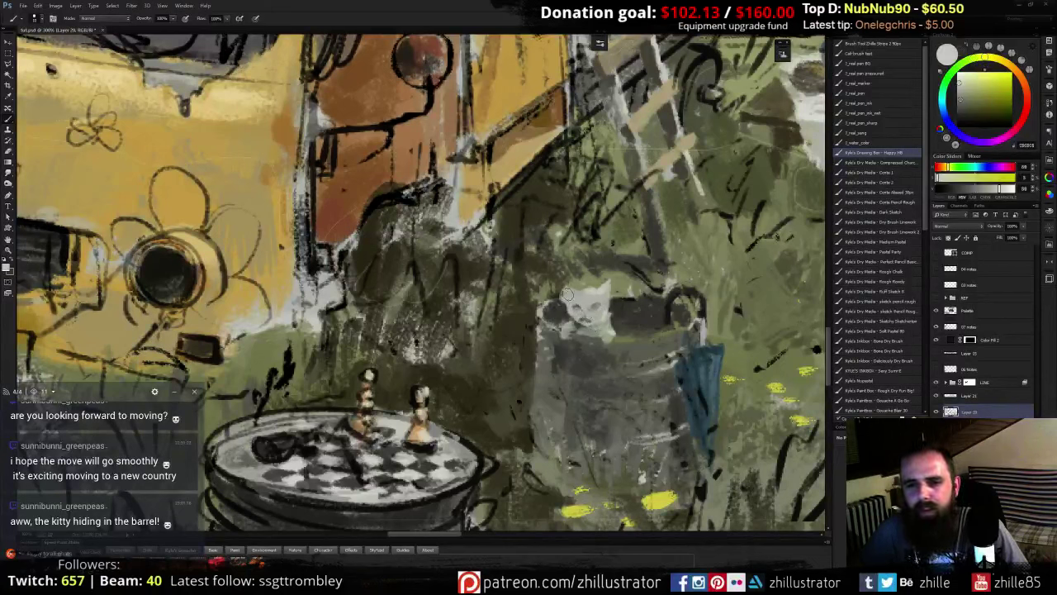
{"action": "mouse_move", "coordinate": [570, 295]}
{"action": "left_mouse_down"}
{"action": "mouse_move", "coordinate": [560, 291]}
{"action": "mouse_move", "coordinate": [625, 327]}
{"action": "mouse_move", "coordinate": [626, 314]}
{"action": "mouse_move", "coordinate": [624, 329]}
{"action": "left_mouse_up"}
{"action": "left_click", "coordinate": [636, 339], "text": "alt"}
{"action": "left_click", "coordinate": [609, 349], "text": "alt"}
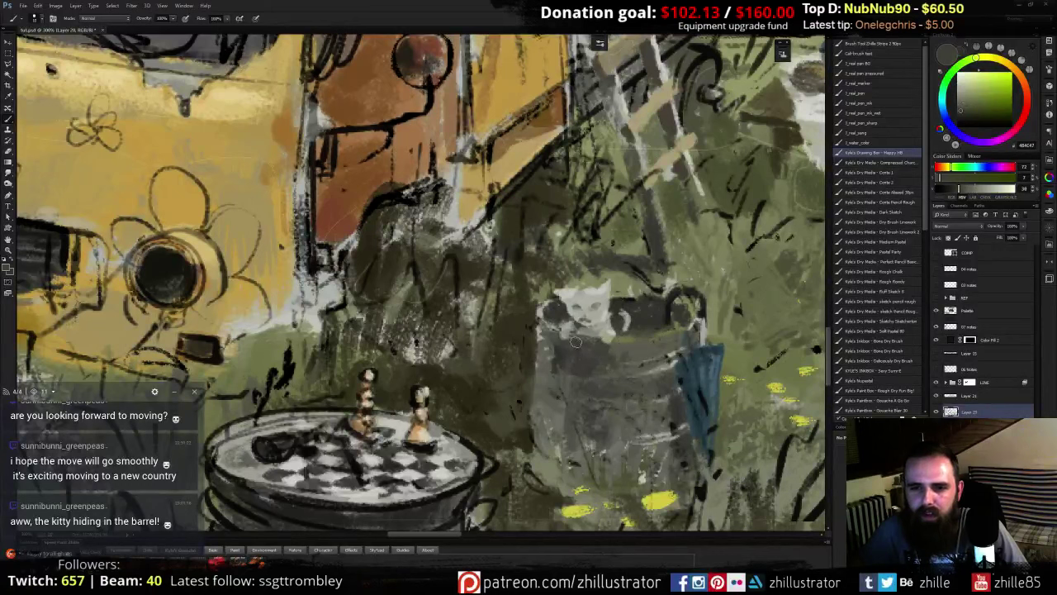
{"action": "left_click", "coordinate": [606, 355], "text": "alt"}
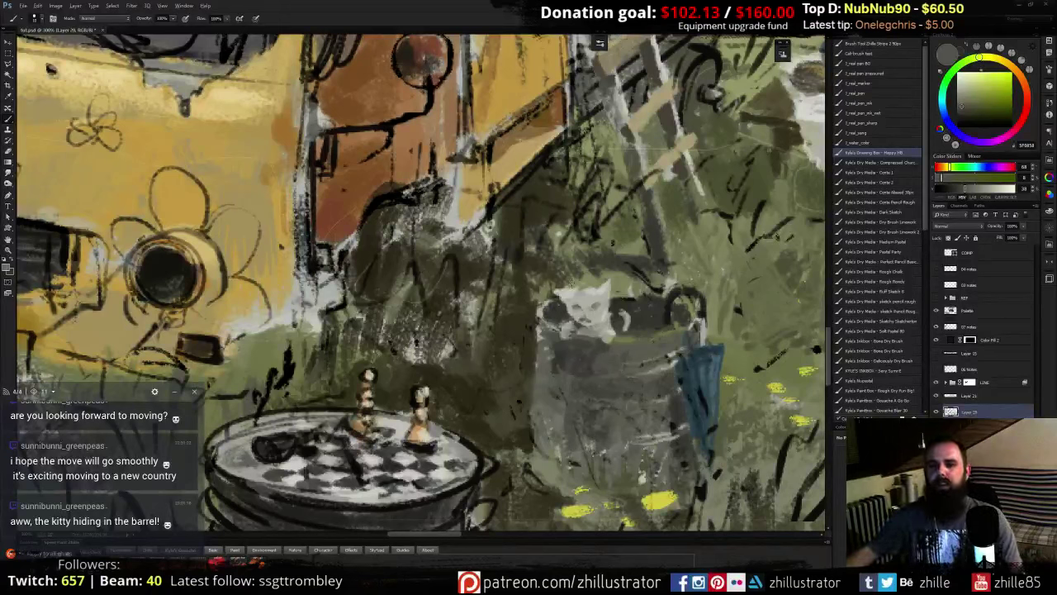
- Refine the cat's tail and the edges around its body using sampled background green and barrel greys
{"action": "left_click", "coordinate": [571, 283], "text": "alt"}
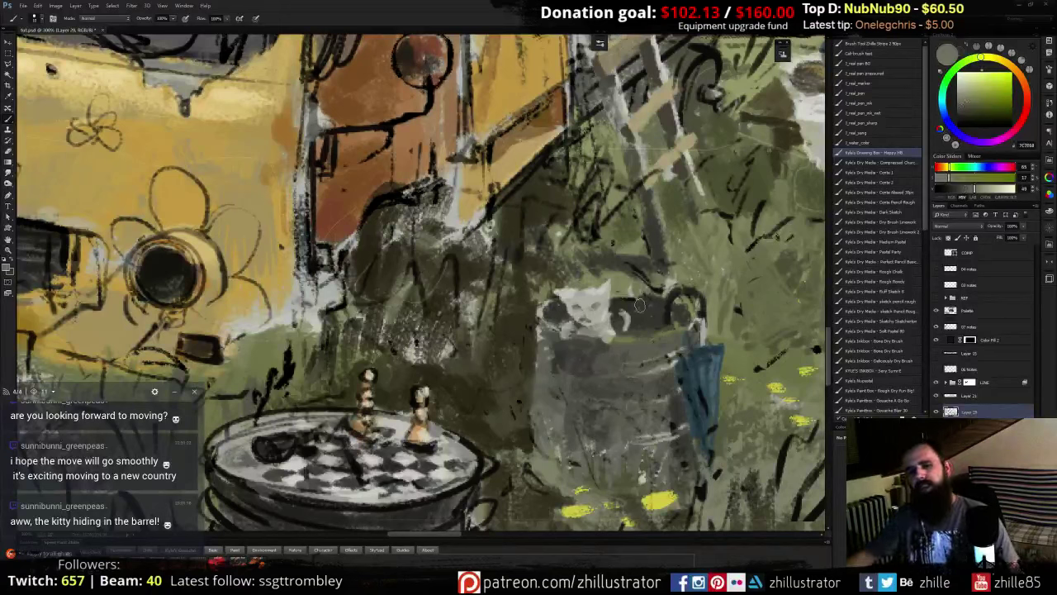
{"action": "left_click", "coordinate": [630, 332], "text": "alt"}
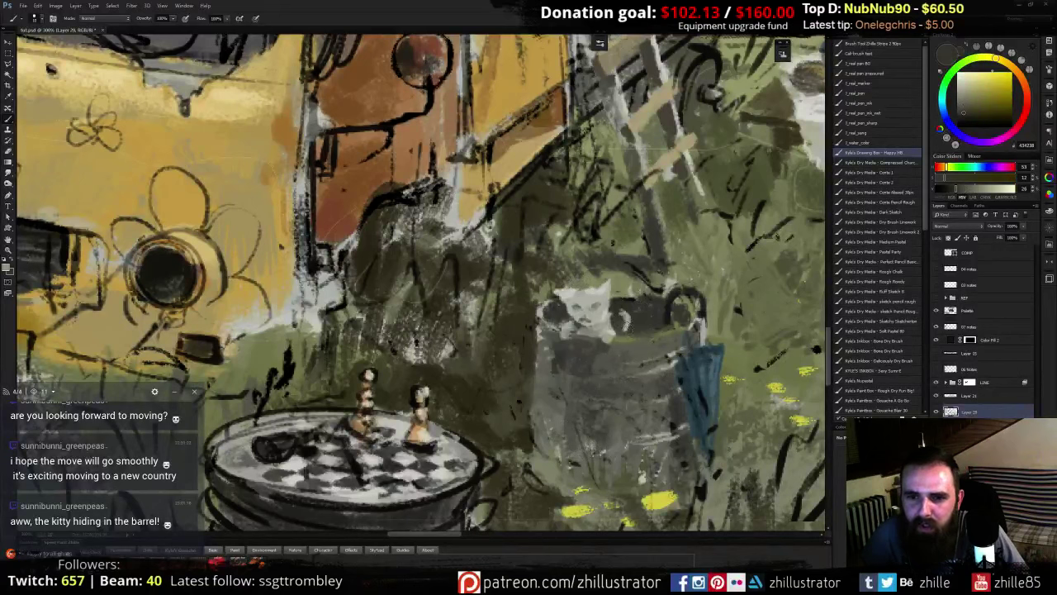
{"action": "left_click", "coordinate": [624, 326], "text": "alt"}
{"action": "left_click", "coordinate": [581, 328], "text": "alt"}
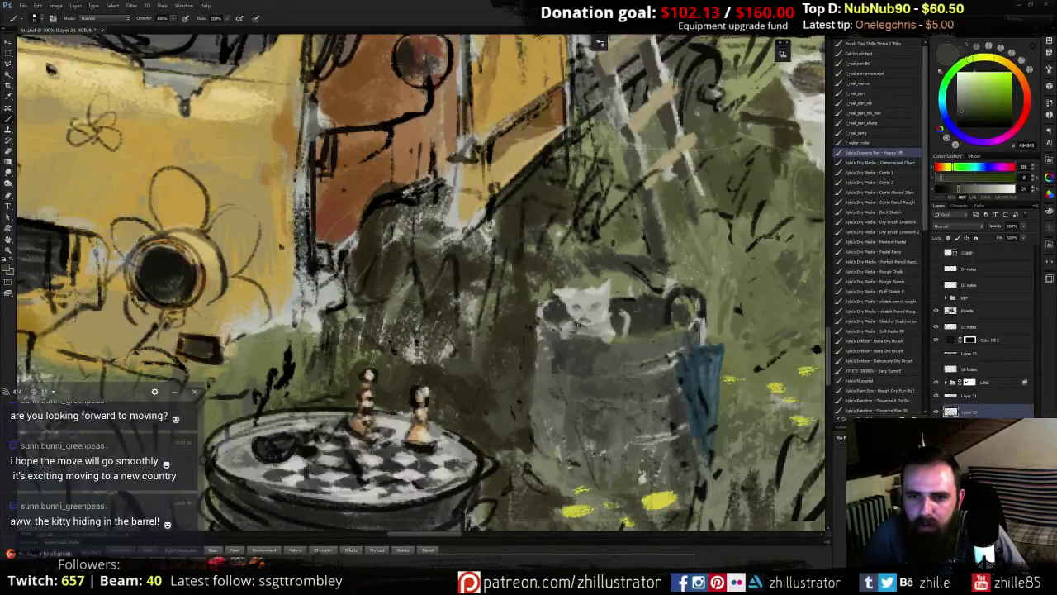
{"action": "left_click", "coordinate": [582, 328], "text": "alt"}
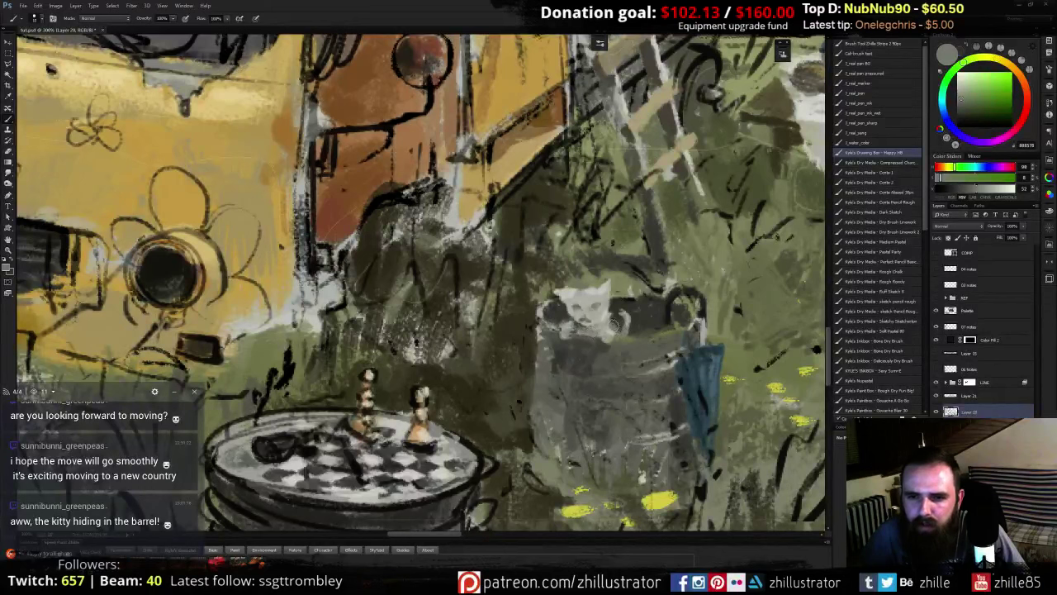
- Define the barrel's front rim beside the cat with a lighter grey edge and darken the interior behind it
{"action": "left_click", "coordinate": [641, 327], "text": "alt"}
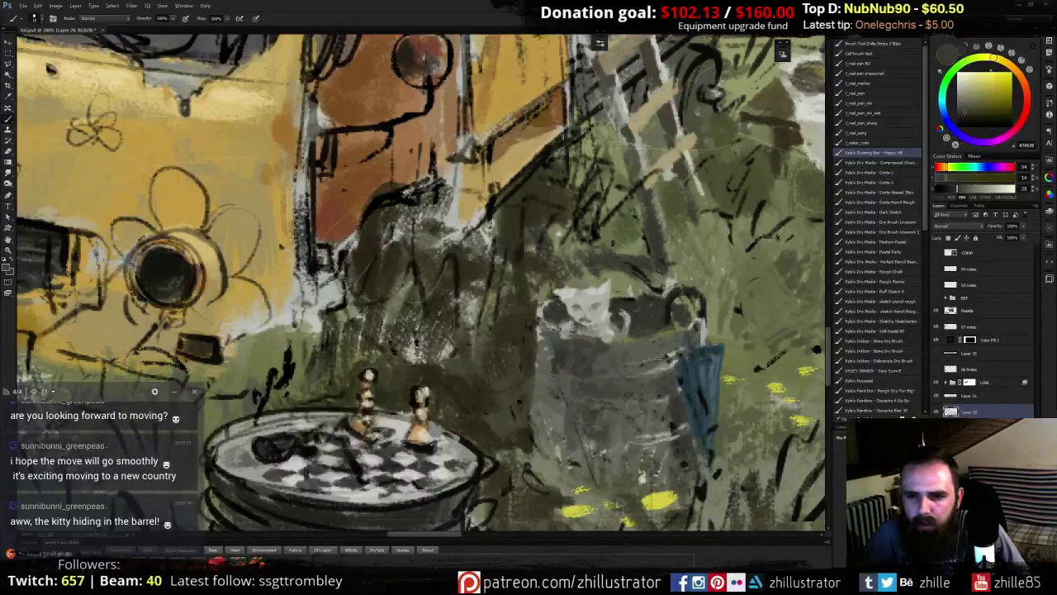
{"action": "left_click", "coordinate": [640, 342], "text": "alt"}
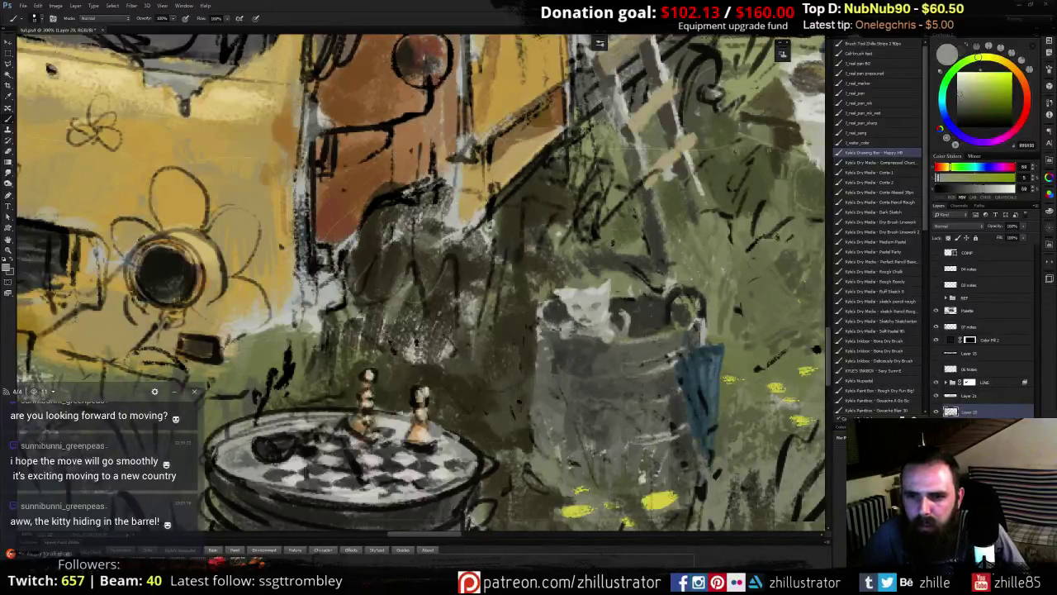
{"action": "left_click", "coordinate": [679, 321], "text": "alt"}
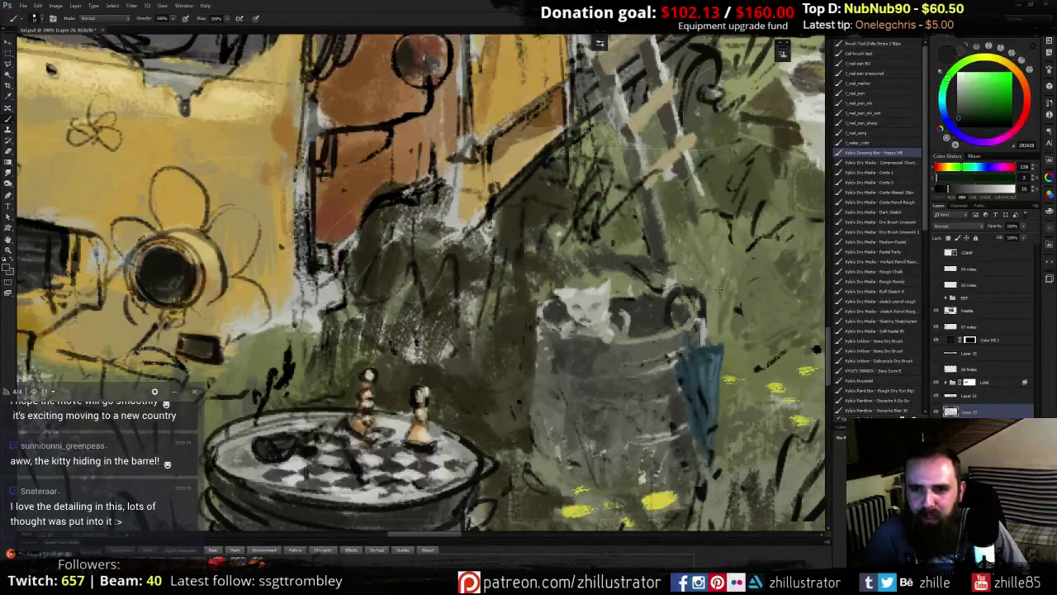
- Clean up the barrel's edge near the umbrella handle, painting sampled grass greens and greys around it
{"action": "left_click", "coordinate": [679, 299], "text": "alt"}
{"action": "left_click", "coordinate": [700, 305], "text": "alt"}
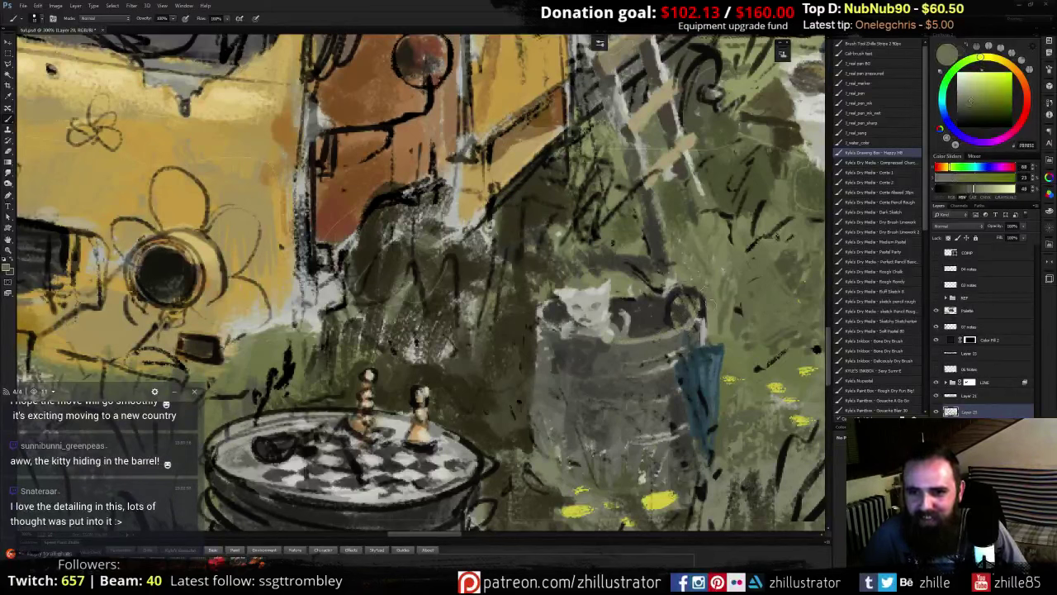
{"action": "left_click", "coordinate": [723, 306], "text": "alt"}
{"action": "left_click_drag", "start_coordinate": [710, 324], "coordinate": [709, 338]}
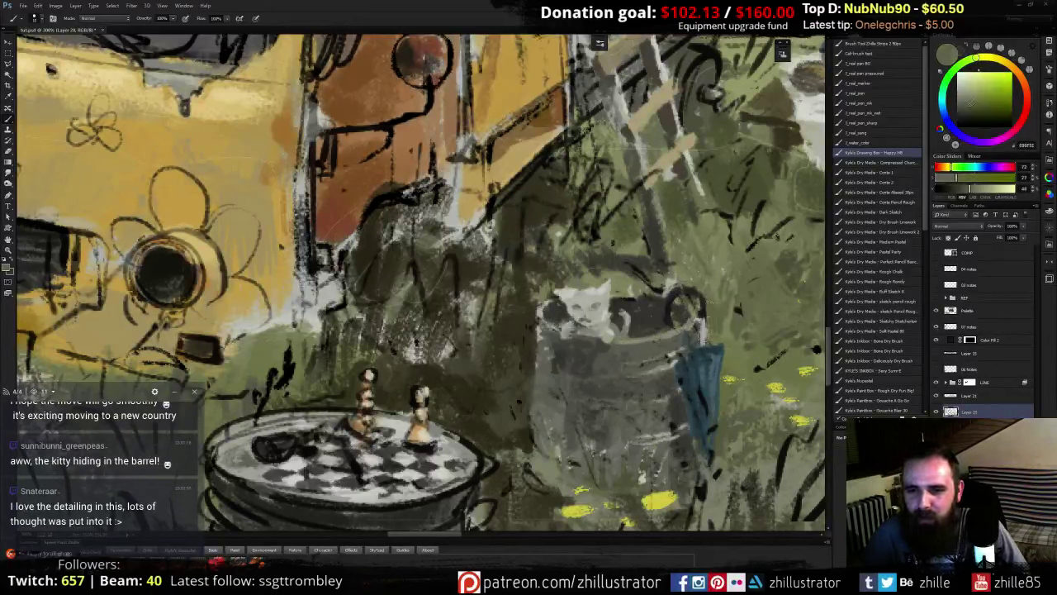
{"action": "left_click", "coordinate": [698, 320], "text": "alt"}
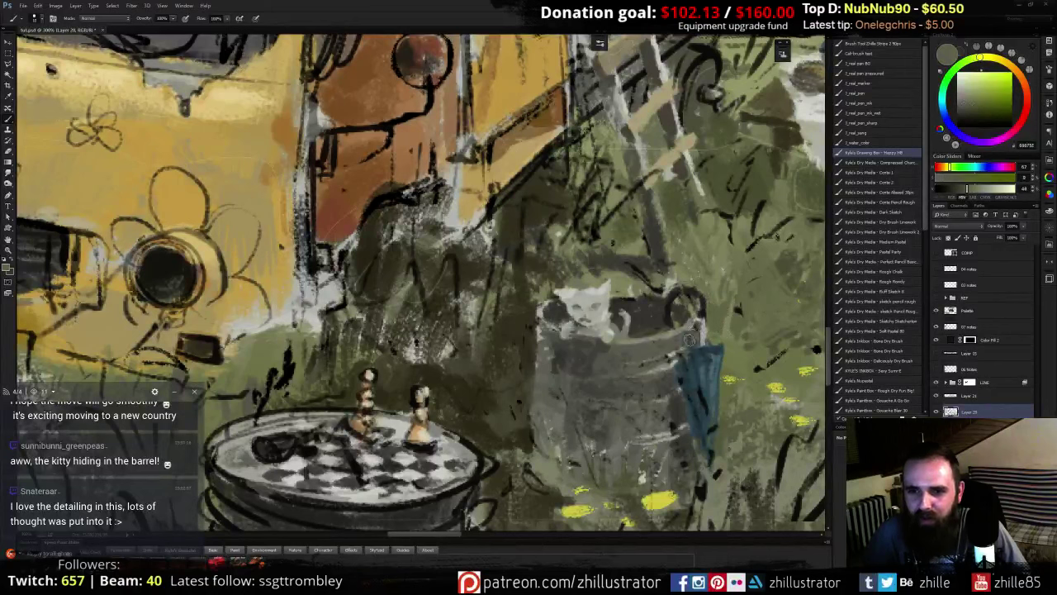
- Paint the folded umbrella leaning on the barrel with sampled dark and mid blues
{"action": "left_click", "coordinate": [692, 363], "text": "alt"}
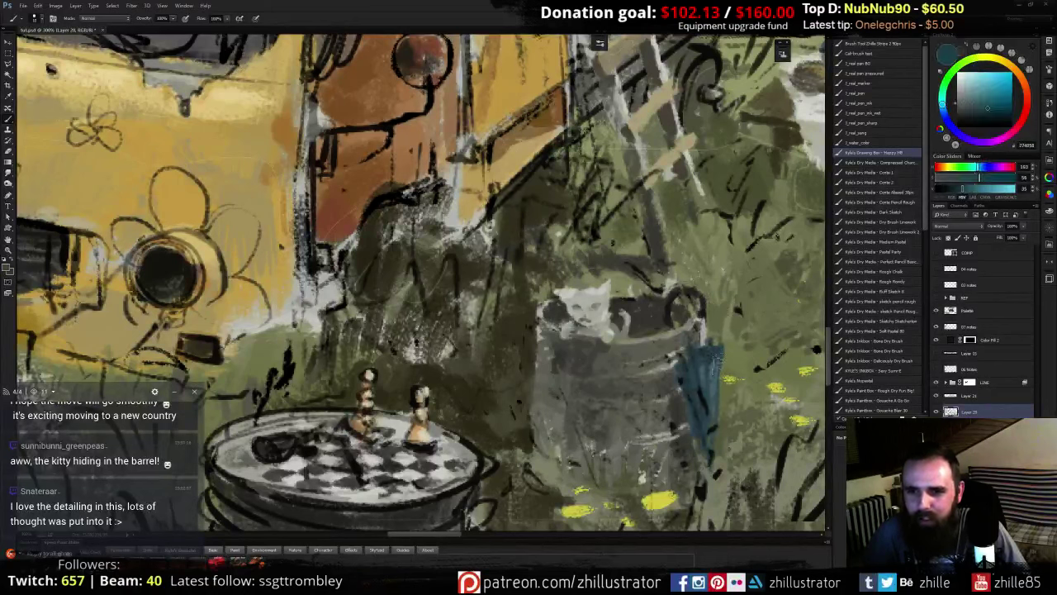
{"action": "left_click", "coordinate": [715, 355], "text": "alt"}
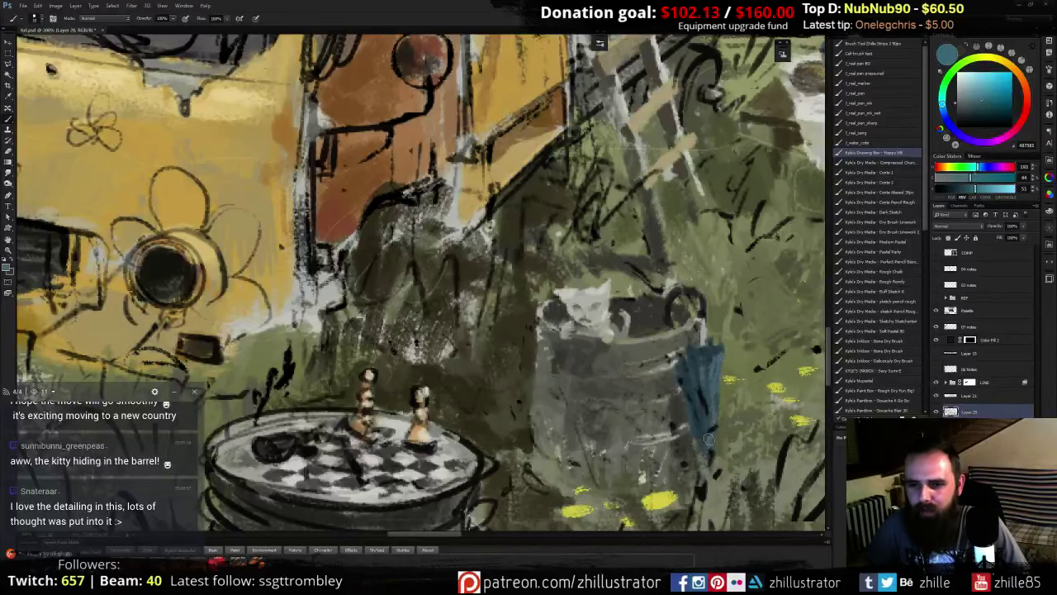
{"action": "left_click_drag", "start_coordinate": [659, 341], "coordinate": [680, 402]}
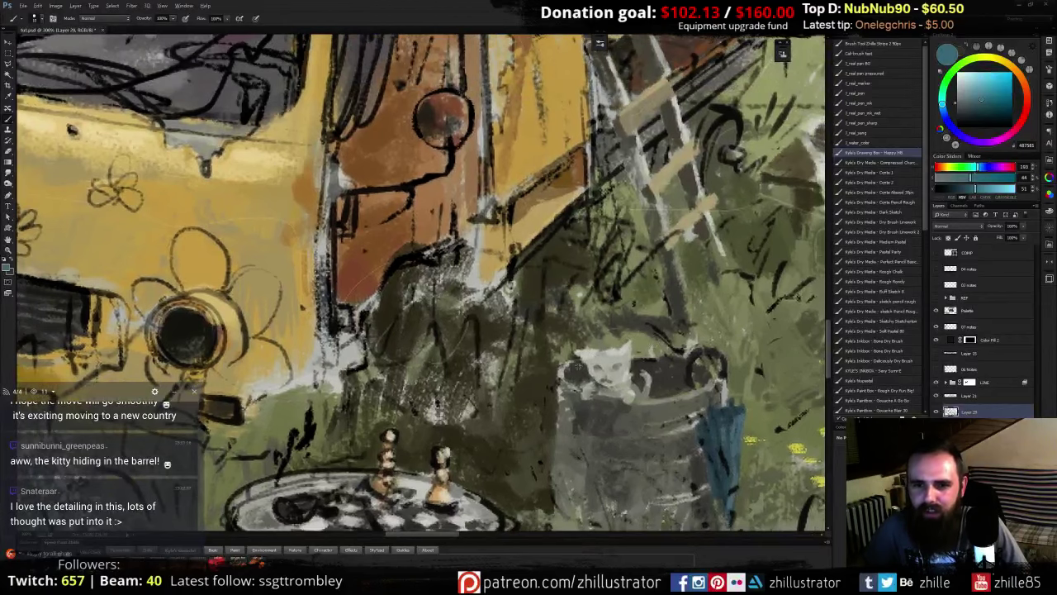
- Refine the barrel's rim and side just below the cat with sampled light and dark greys
{"action": "left_click", "coordinate": [576, 369], "text": "alt"}
{"action": "left_click", "coordinate": [575, 376], "text": "alt"}
{"action": "left_click", "coordinate": [573, 384], "text": "alt"}
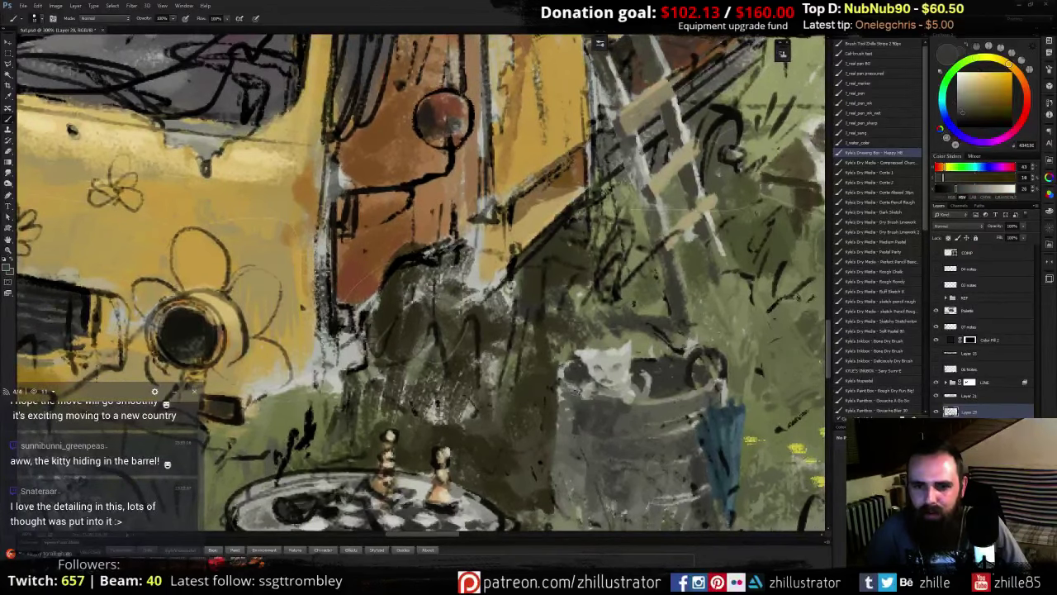
{"action": "left_click", "coordinate": [577, 389], "text": "alt"}
{"action": "left_click_drag", "start_coordinate": [570, 388], "coordinate": [588, 391]}
- Paint the top edge of the dark brush box on the van roof with sampled dark greys
{"action": "left_click_drag", "start_coordinate": [551, 312], "coordinate": [569, 473]}
{"action": "mouse_move", "coordinate": [582, 340]}
{"action": "left_mouse_down"}
{"action": "mouse_move", "coordinate": [567, 425]}
{"action": "mouse_move", "coordinate": [612, 461]}
{"action": "left_mouse_up"}
{"action": "left_click_drag", "start_coordinate": [545, 388], "coordinate": [619, 459]}
{"action": "left_click_drag", "start_coordinate": [588, 355], "coordinate": [614, 446]}
{"action": "left_click", "coordinate": [407, 196], "text": "alt"}
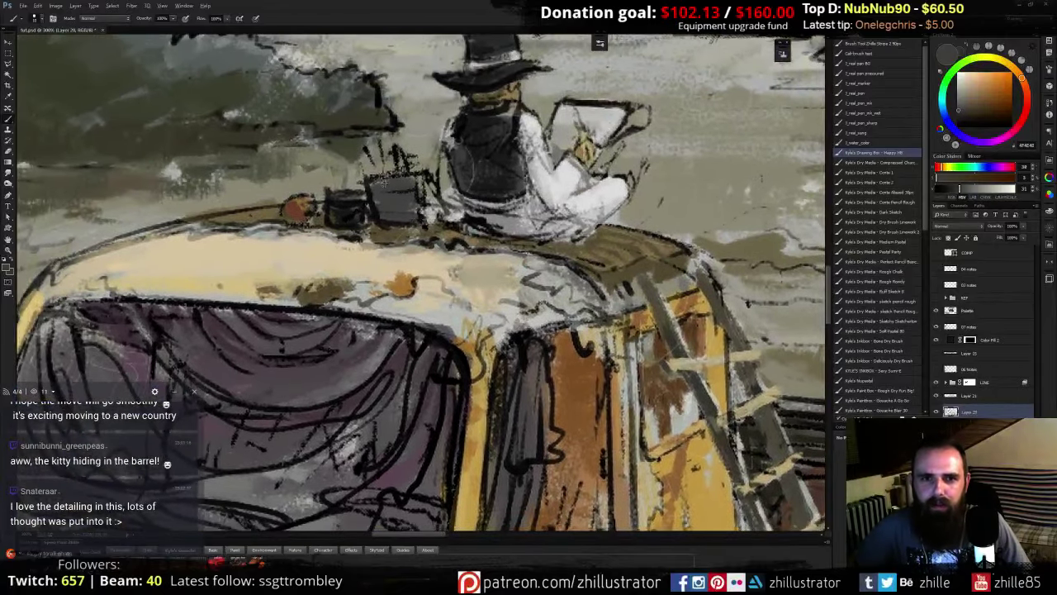
{"action": "left_click", "coordinate": [379, 180], "text": "alt"}
{"action": "left_click", "coordinate": [373, 181], "text": "alt"}
{"action": "left_click_drag", "start_coordinate": [372, 181], "coordinate": [418, 180]}
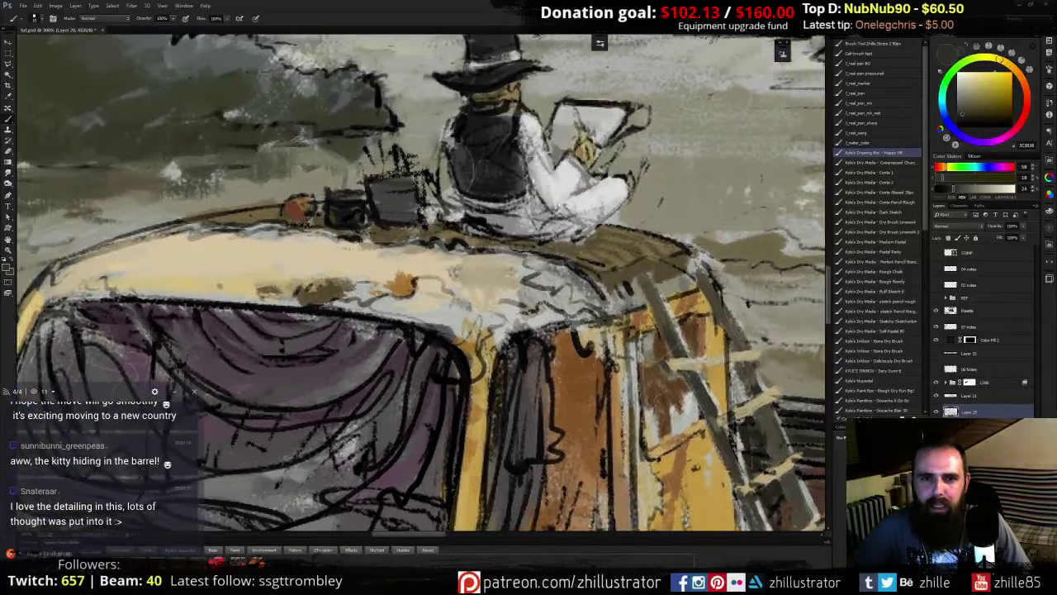
{"action": "left_click", "coordinate": [400, 175], "text": "alt"}
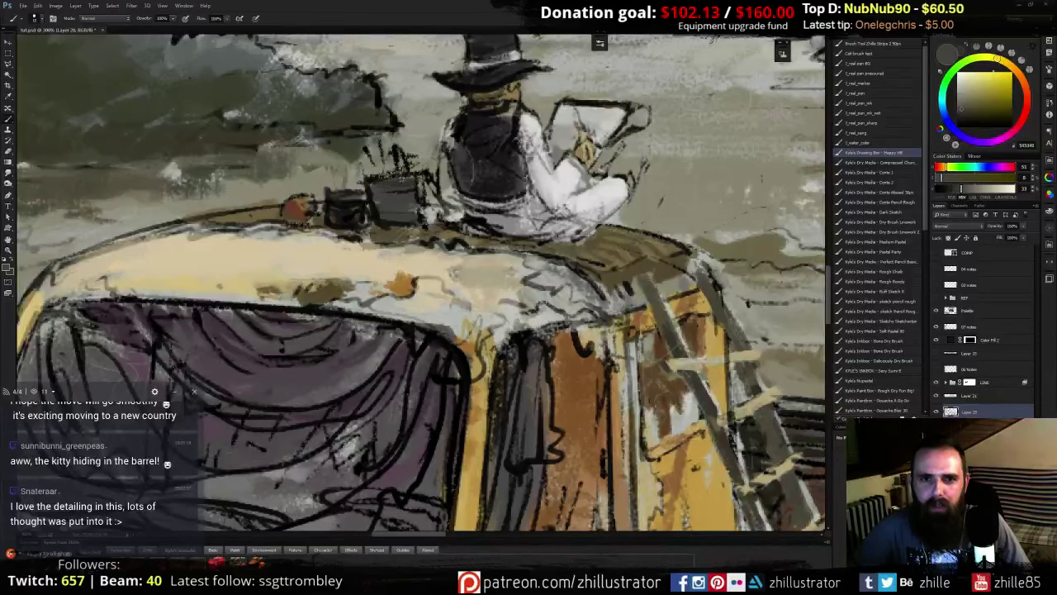
{"action": "left_click_drag", "start_coordinate": [403, 172], "coordinate": [376, 178]}
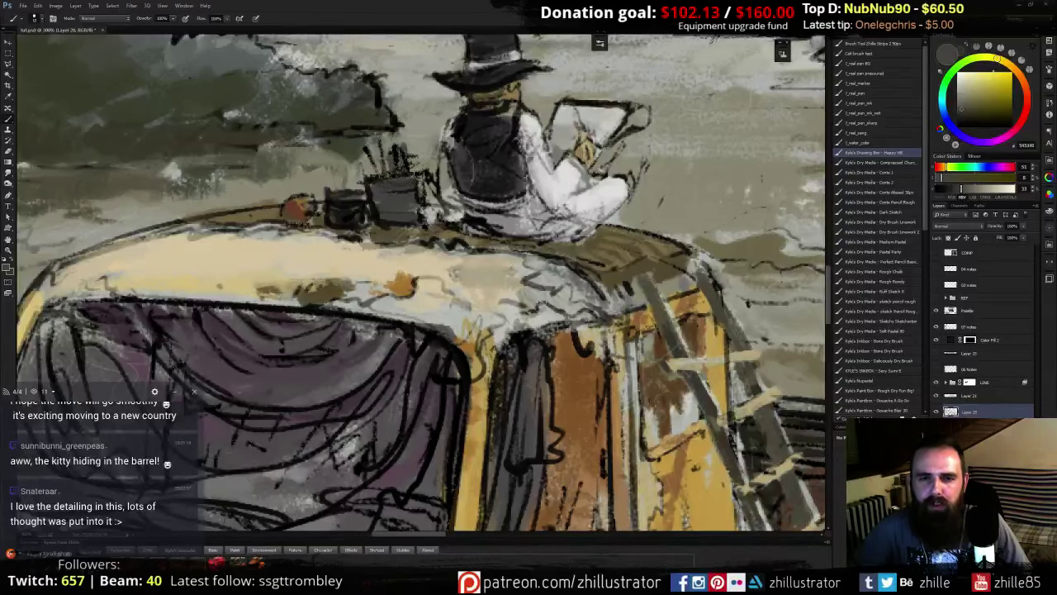
- Touch up the roof edge between the brush box and the seated figure with sampled beige and grey tones
{"action": "mouse_move", "coordinate": [454, 187]}
{"action": "left_mouse_down"}
{"action": "mouse_move", "coordinate": [402, 180]}
{"action": "mouse_move", "coordinate": [489, 223]}
{"action": "mouse_move", "coordinate": [418, 224]}
{"action": "mouse_move", "coordinate": [413, 264]}
{"action": "mouse_move", "coordinate": [449, 321]}
{"action": "mouse_move", "coordinate": [420, 323]}
{"action": "left_mouse_up"}
{"action": "left_click", "coordinate": [508, 241], "text": "alt"}
{"action": "left_click", "coordinate": [439, 296], "text": "alt"}
{"action": "left_click", "coordinate": [417, 298], "text": "alt"}
{"action": "left_click", "coordinate": [438, 316], "text": "alt"}
{"action": "left_click", "coordinate": [449, 321], "text": "alt"}
{"action": "left_click", "coordinate": [421, 324], "text": "alt"}
{"action": "left_click", "coordinate": [420, 324], "text": "alt"}
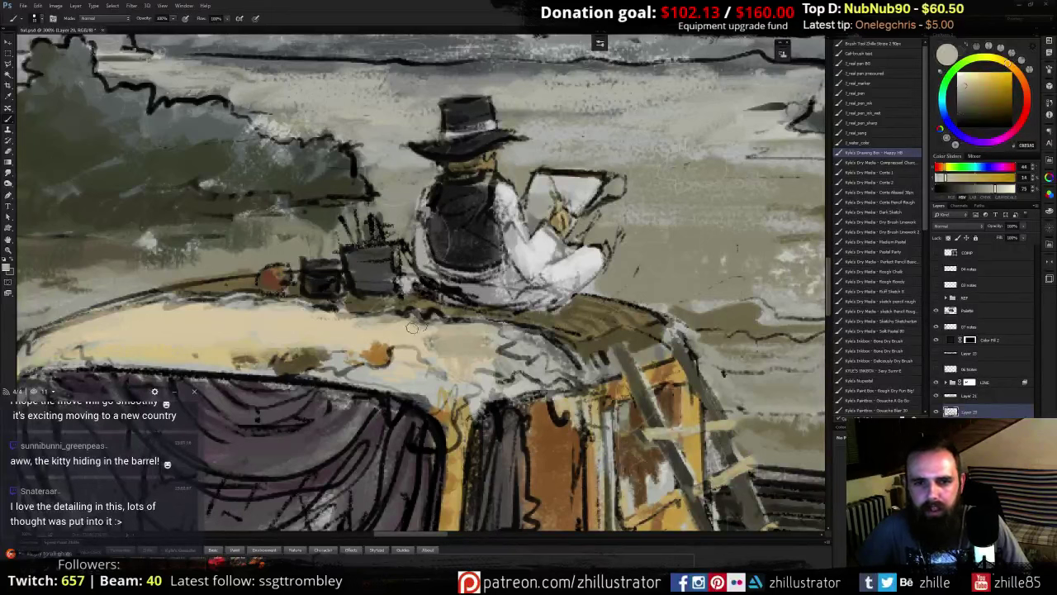
{"action": "left_click", "coordinate": [402, 320], "text": "alt"}
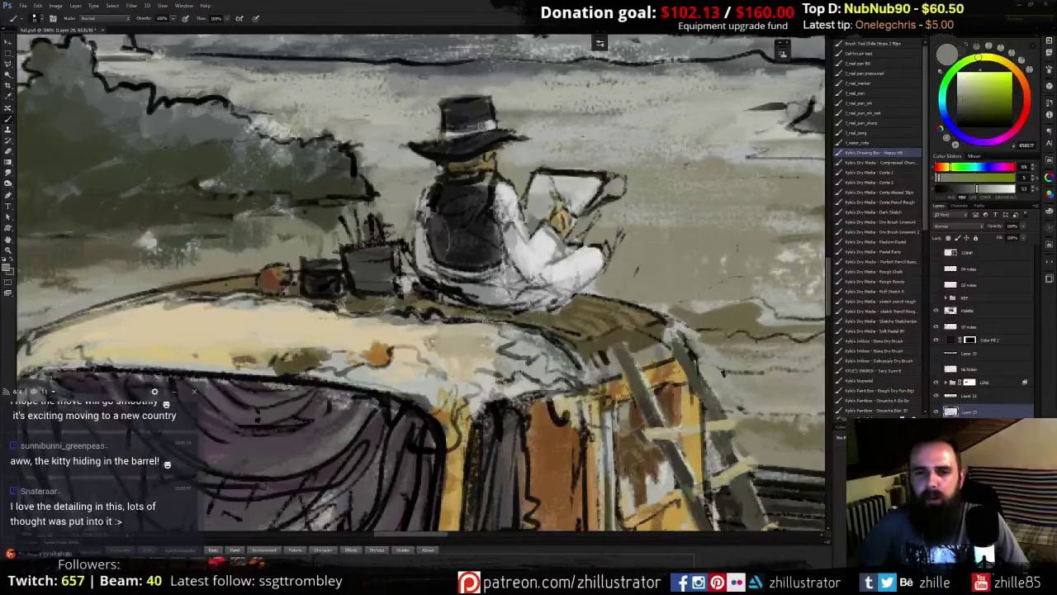
- Paint the wooden roof planks behind the seated figure with lighter ochre and sampled brown strokes
{"action": "left_click", "coordinate": [601, 323], "text": "alt"}
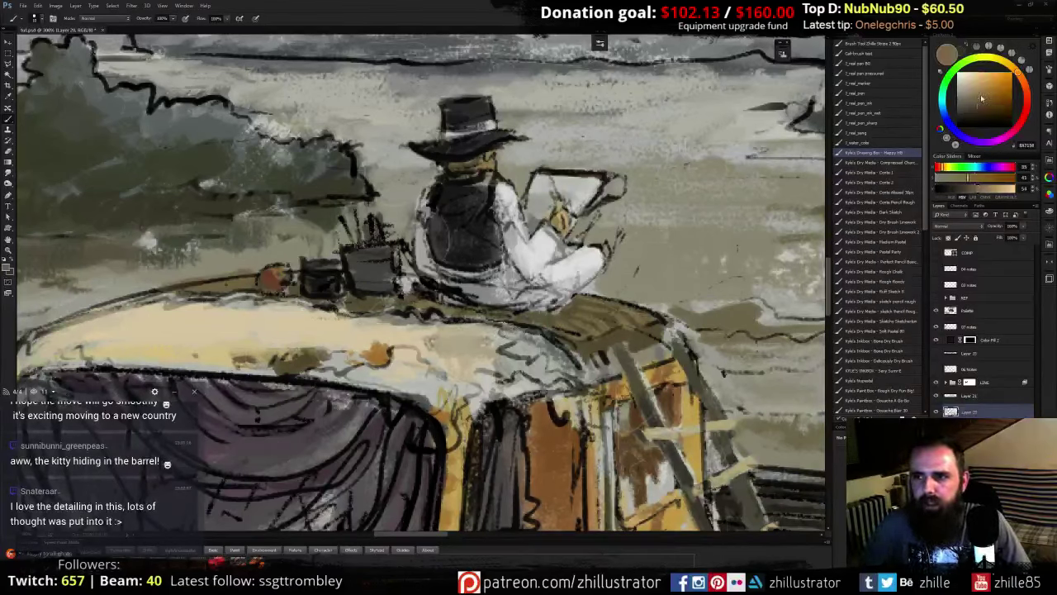
{"action": "left_click", "coordinate": [601, 322], "text": "alt"}
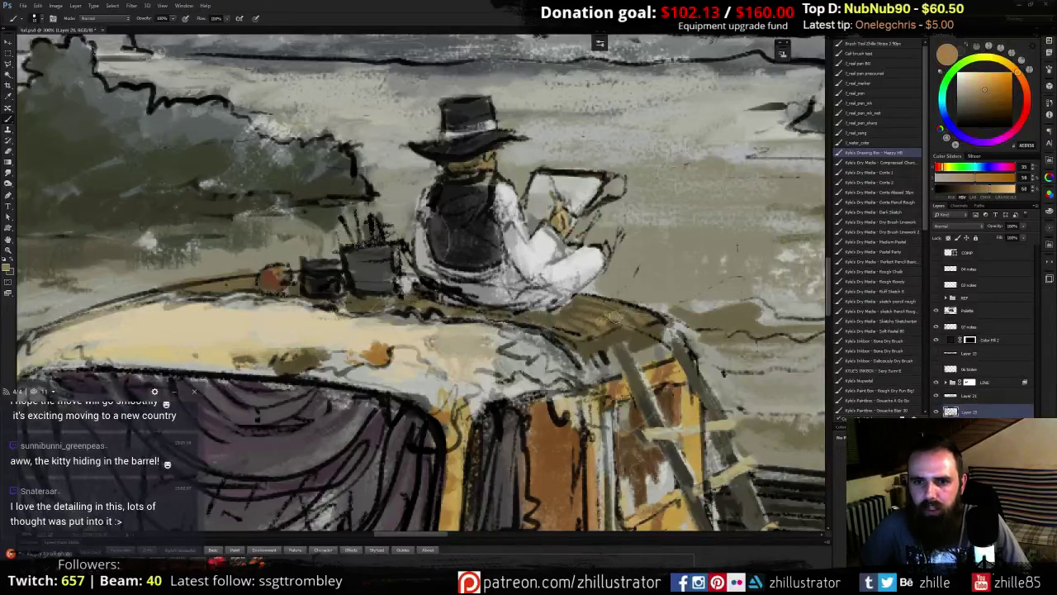
{"action": "mouse_move", "coordinate": [619, 308]}
{"action": "left_mouse_down"}
{"action": "mouse_move", "coordinate": [659, 317]}
{"action": "mouse_move", "coordinate": [624, 322]}
{"action": "left_mouse_up"}
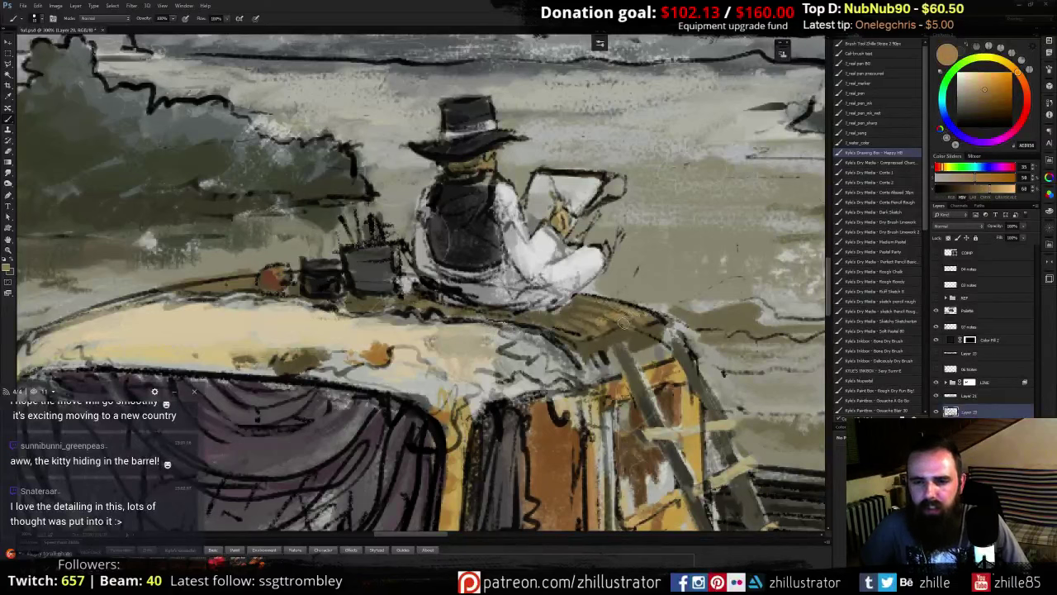
{"action": "left_click", "coordinate": [631, 339], "text": "alt"}
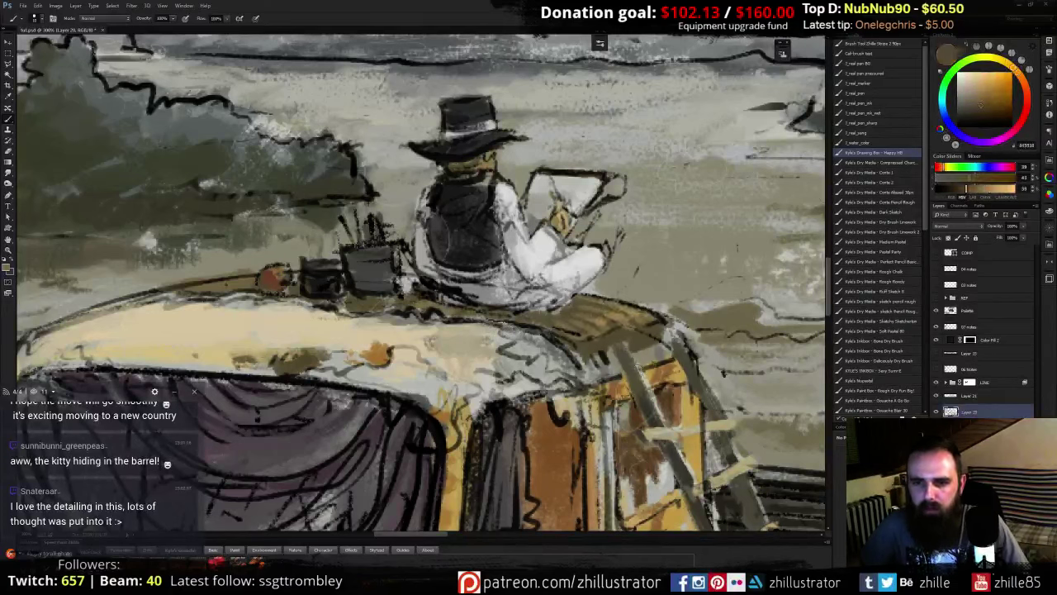
{"action": "left_click", "coordinate": [635, 355], "text": "alt"}
{"action": "left_click", "coordinate": [643, 378], "text": "alt"}
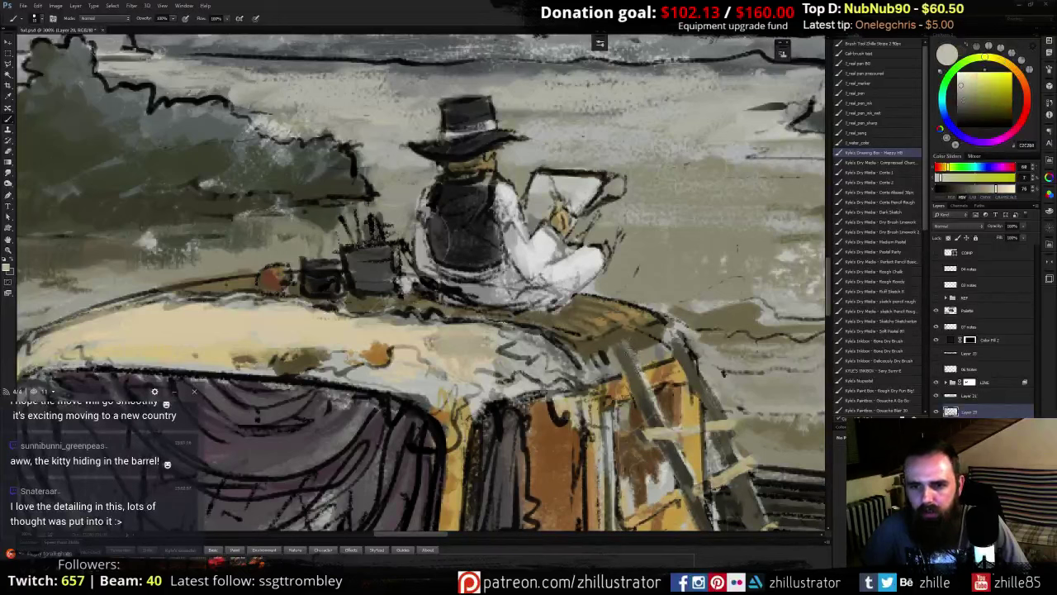
- Define the roof's rear corner around the top of the ladder with sampled browns and greys
{"action": "left_click", "coordinate": [622, 339], "text": "alt"}
{"action": "left_click_drag", "start_coordinate": [622, 341], "coordinate": [605, 353]}
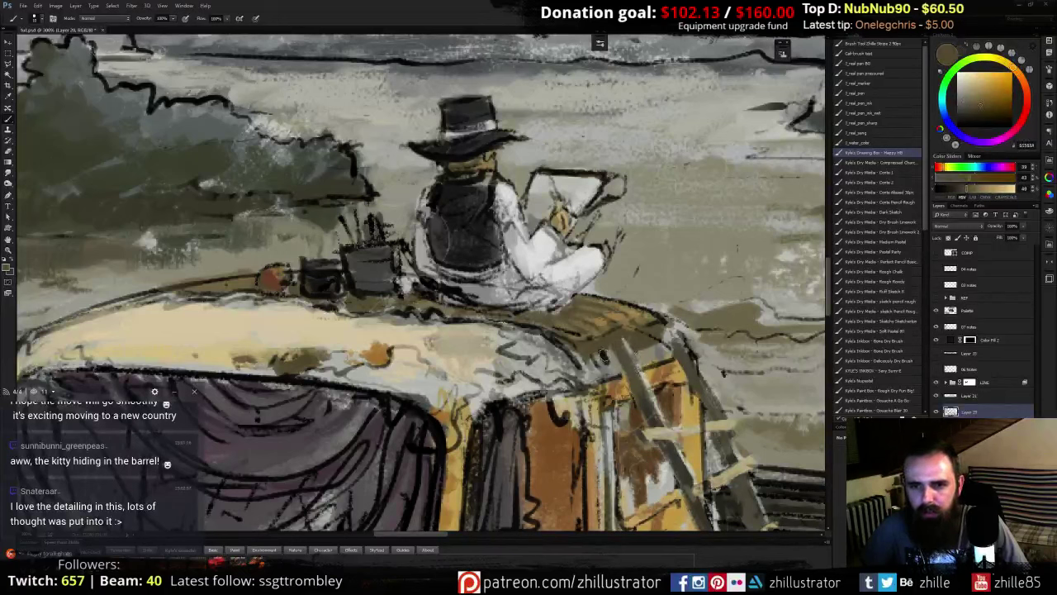
{"action": "left_click", "coordinate": [607, 357], "text": "alt"}
{"action": "left_click", "coordinate": [613, 364], "text": "alt"}
{"action": "left_click", "coordinate": [610, 365], "text": "alt"}
{"action": "left_click", "coordinate": [604, 372], "text": "alt"}
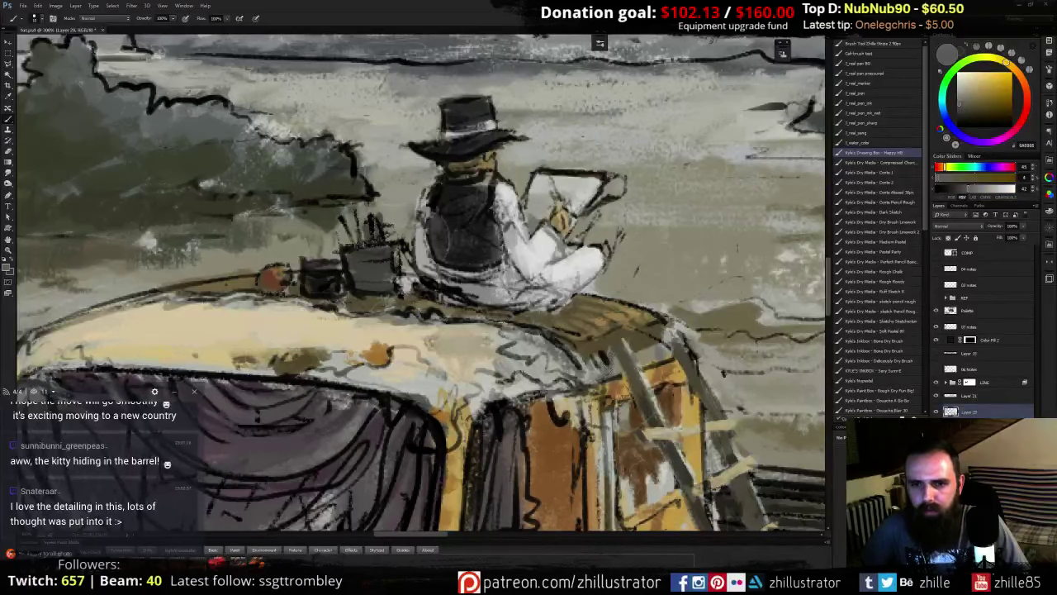
{"action": "left_click", "coordinate": [623, 345], "text": "alt"}
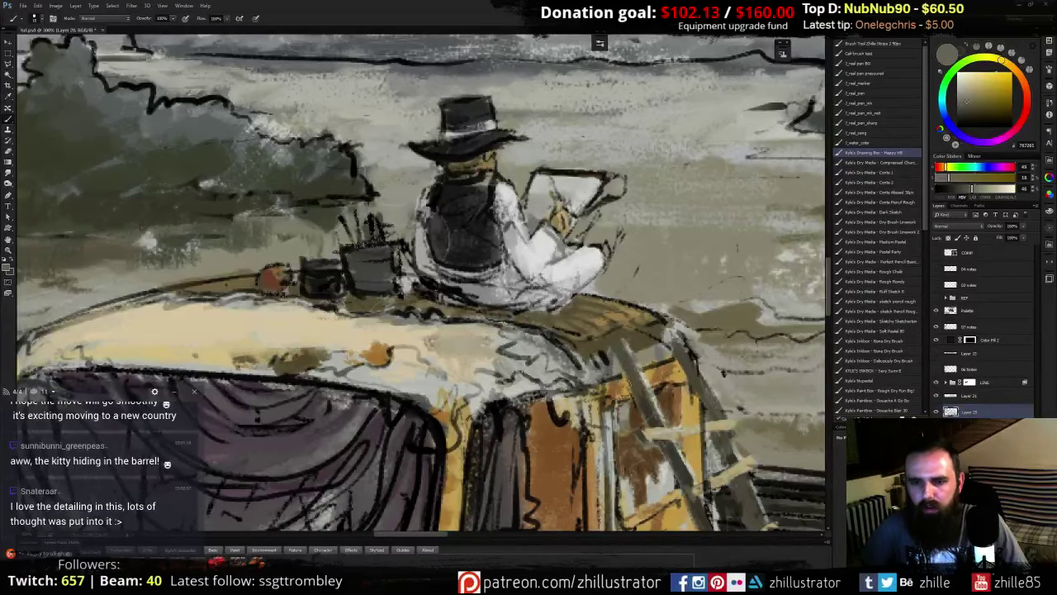
- Try a blue brush stroke on the background beyond the truck bed
{"action": "key", "text": "ctrl+minus"}
{"action": "key", "text": "ctrl+minus"}
{"action": "key", "text": "ctrl+minus"}
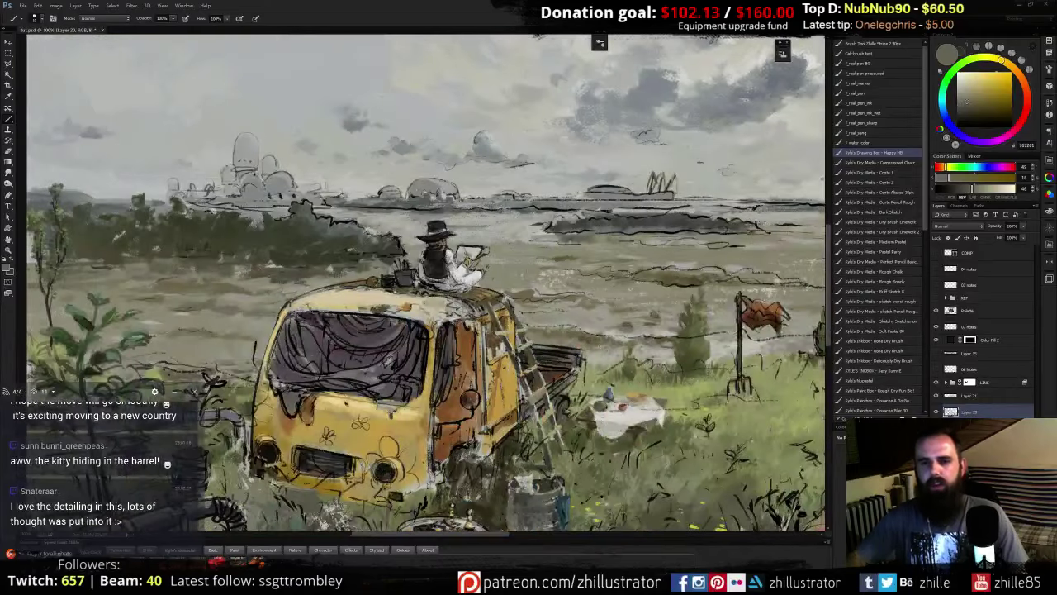
{"action": "scroll", "coordinate": [564, 485], "scroll_direction": "down", "scroll_amount": 5}
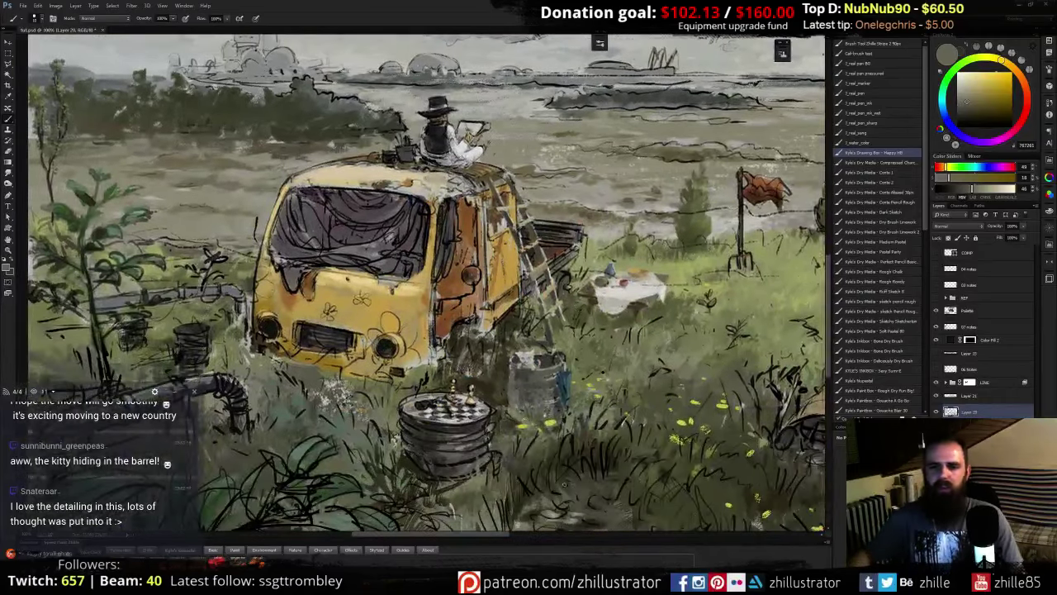
{"action": "key", "text": "ctrl+plus"}
{"action": "key", "text": "ctrl+plus"}
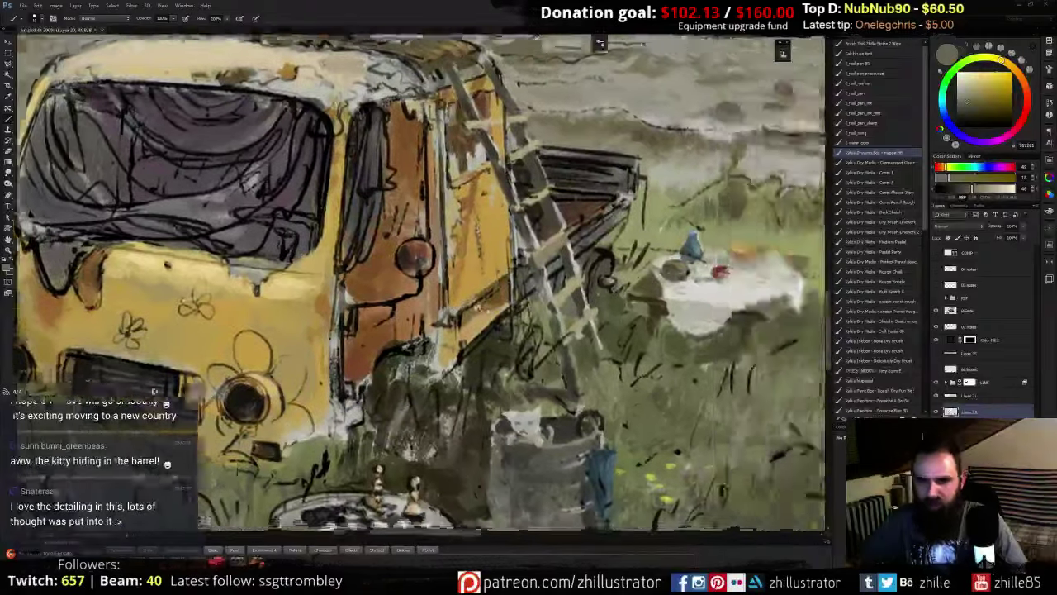
{"action": "key", "text": "ctrl+minus"}
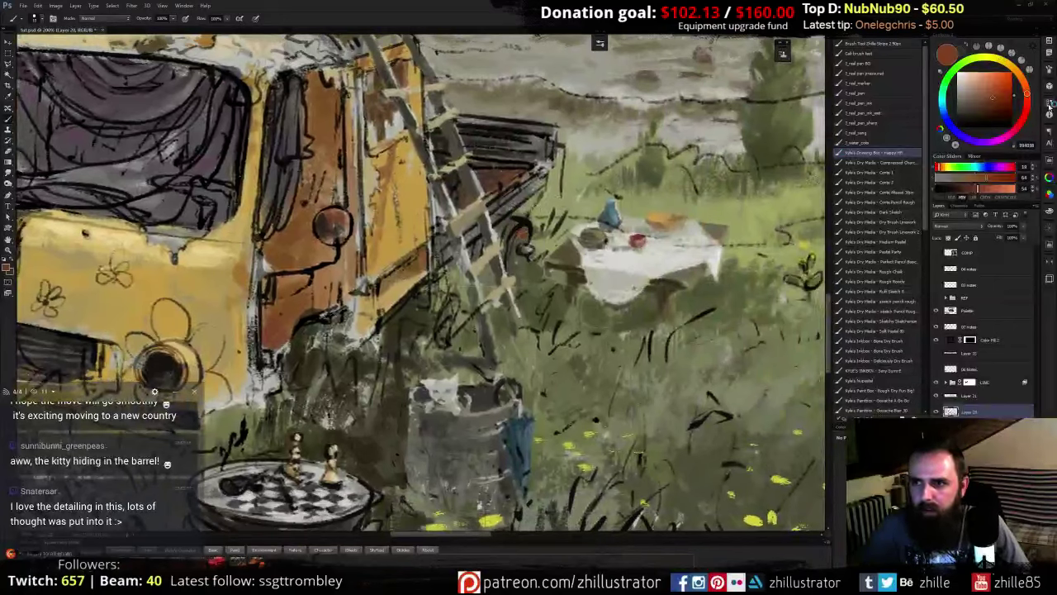
{"action": "left_click", "coordinate": [945, 113]}
{"action": "left_click_drag", "start_coordinate": [614, 127], "coordinate": [626, 123]}
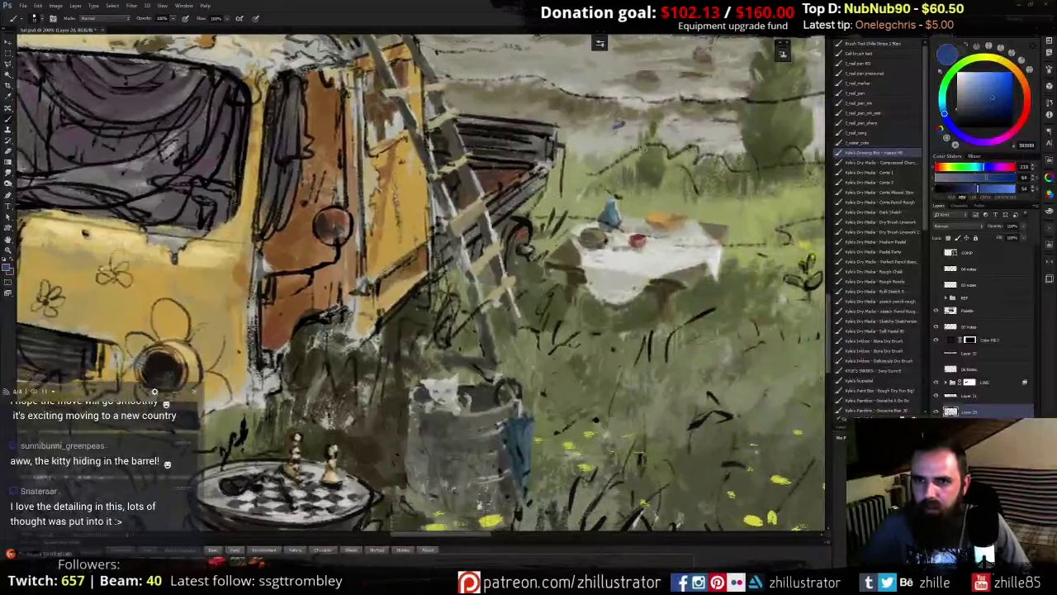
- Darken the wheel arch and the shadows behind the ladder with deep reddish and olive browns
{"action": "left_click", "coordinate": [502, 179], "text": "alt"}
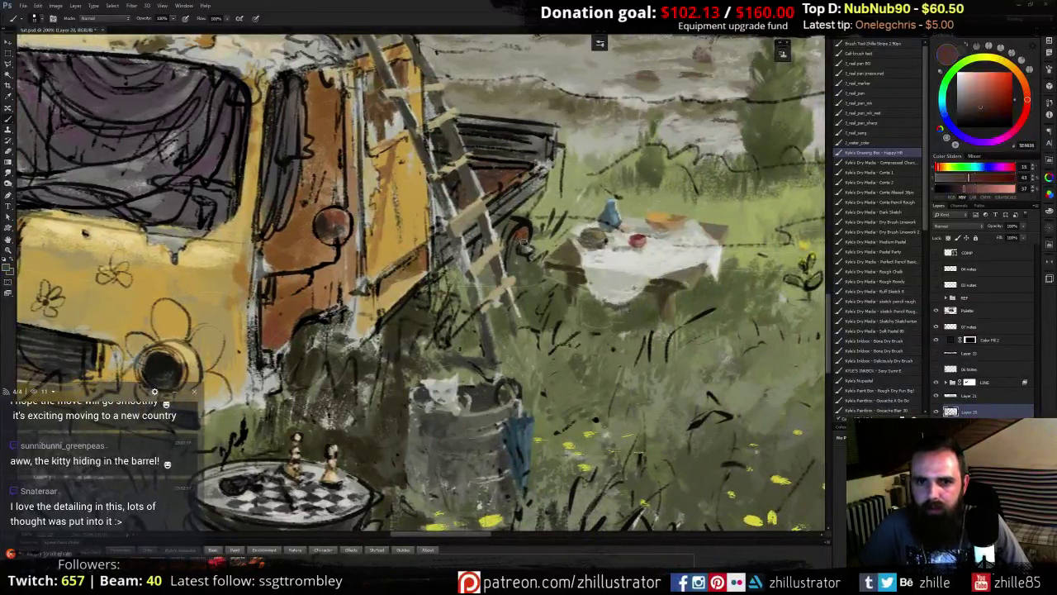
{"action": "left_click", "coordinate": [966, 113]}
{"action": "left_click", "coordinate": [1005, 64]}
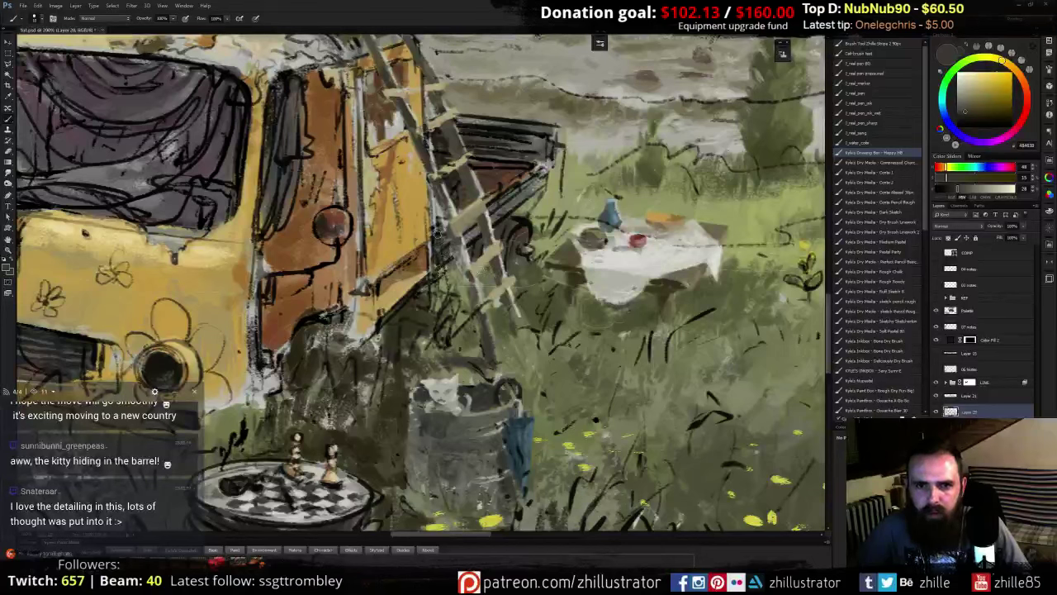
- Paint the truck bed's interior and the gaps behind the ladder with sampled rust brown, greys and dark brown
{"action": "key", "text": "ctrl+minus"}
{"action": "key", "text": "ctrl+plus"}
{"action": "key", "text": "ctrl+plus"}
{"action": "left_click_drag", "start_coordinate": [423, 223], "coordinate": [456, 337]}
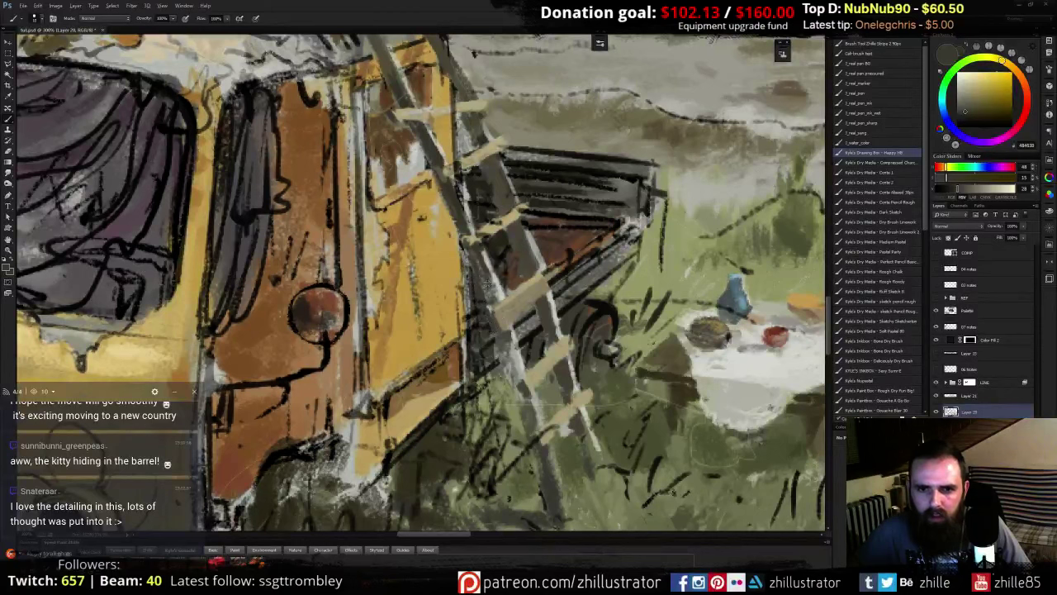
{"action": "left_click", "coordinate": [485, 281], "text": "alt"}
{"action": "left_click", "coordinate": [503, 261], "text": "alt"}
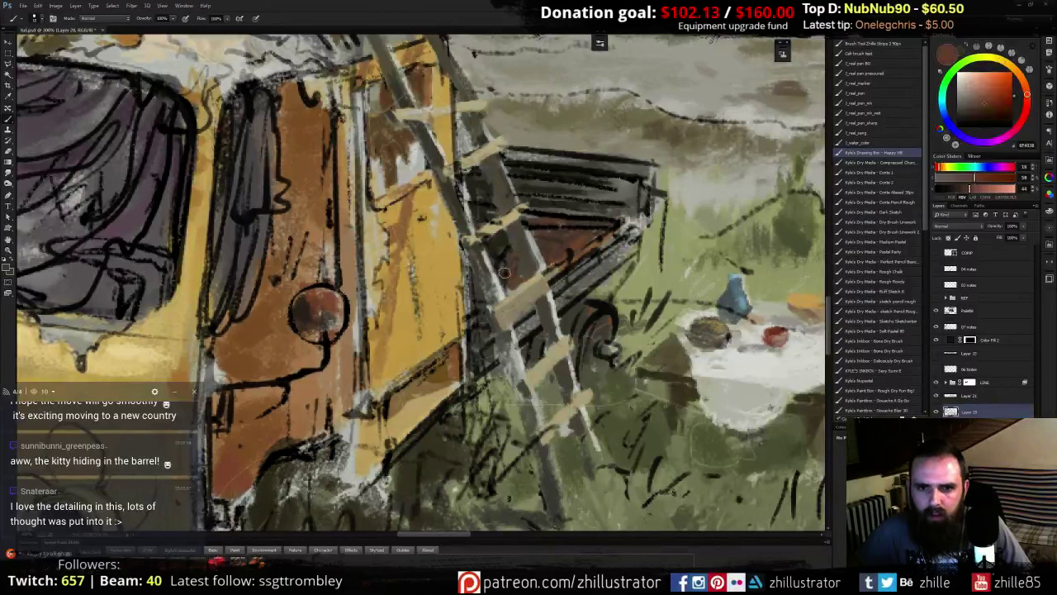
{"action": "left_click", "coordinate": [478, 275], "text": "alt"}
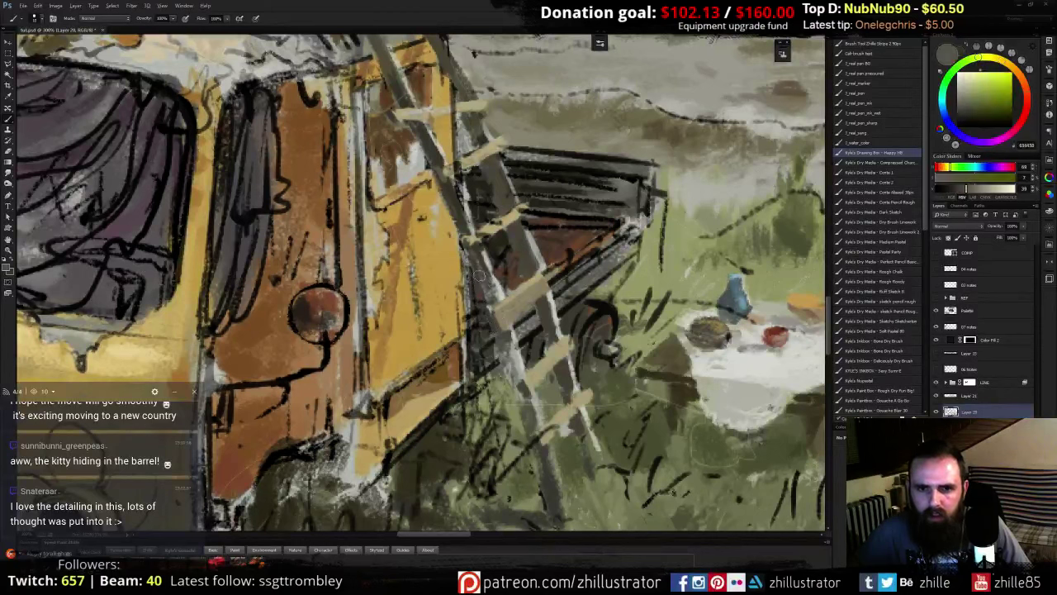
{"action": "left_click", "coordinate": [492, 274], "text": "alt"}
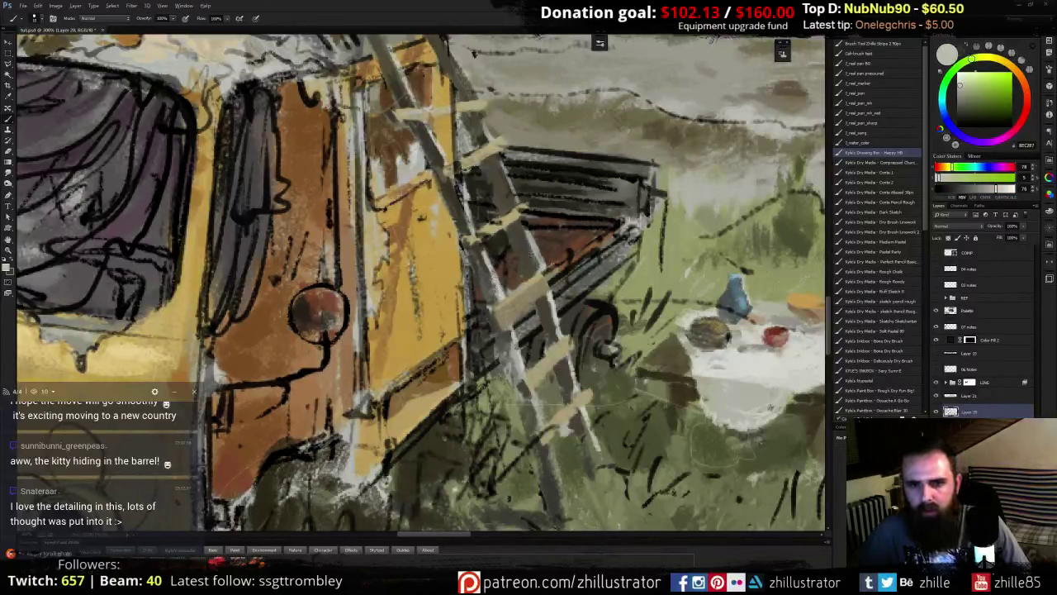
{"action": "left_click", "coordinate": [491, 249], "text": "alt"}
{"action": "left_click", "coordinate": [527, 228], "text": "alt"}
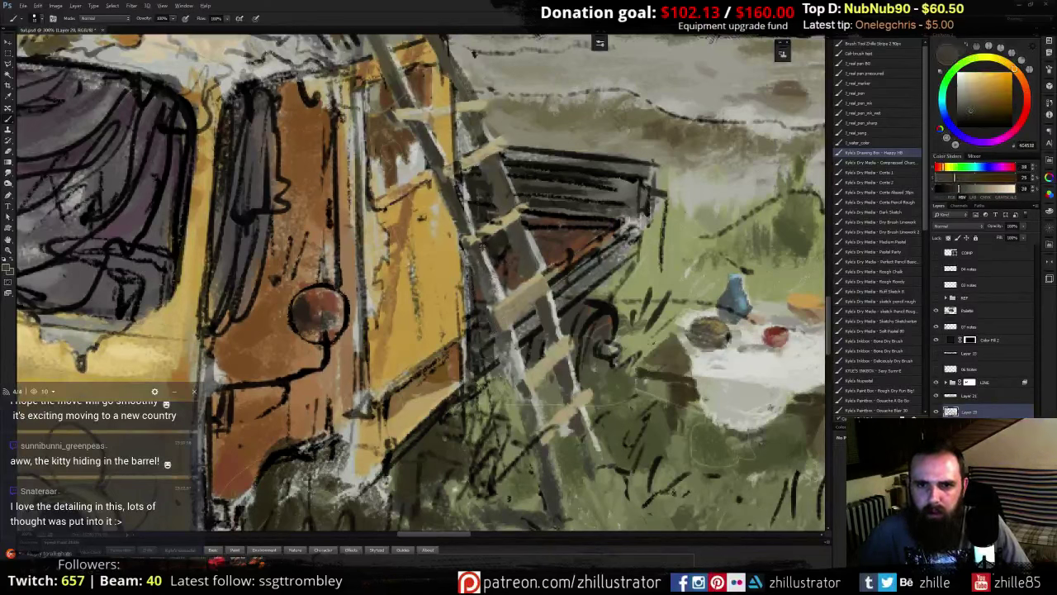
- Mask out the LINE group's black line along the truck bed's inner edge with a sampled dark colour
{"action": "left_click", "coordinate": [522, 224], "text": "alt"}
{"action": "left_click", "coordinate": [972, 382]}
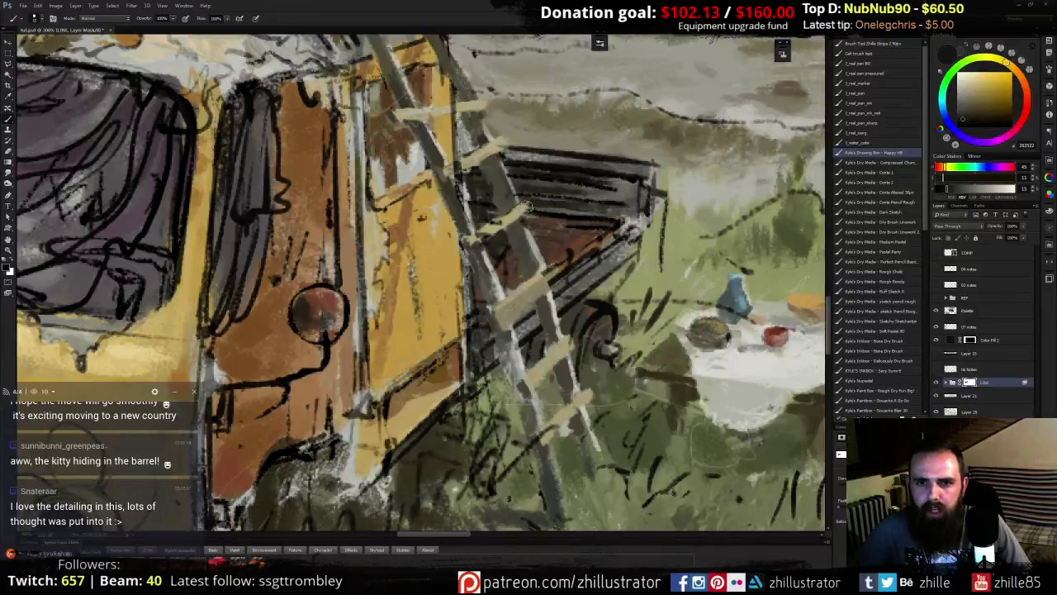
{"action": "mouse_move", "coordinate": [539, 215]}
{"action": "left_mouse_down"}
{"action": "mouse_move", "coordinate": [616, 224]}
{"action": "mouse_move", "coordinate": [576, 232]}
{"action": "left_mouse_up"}
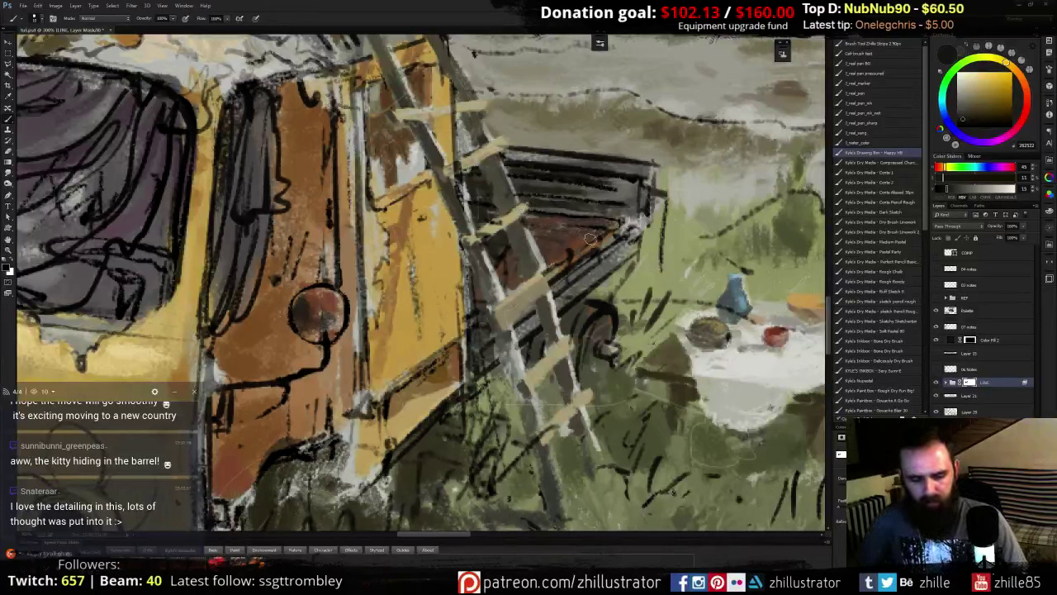
- Switch to the Mixer Brush with white as foreground, and compare the painting with the LINE group hidden and shown
{"action": "key", "text": "shift+b"}
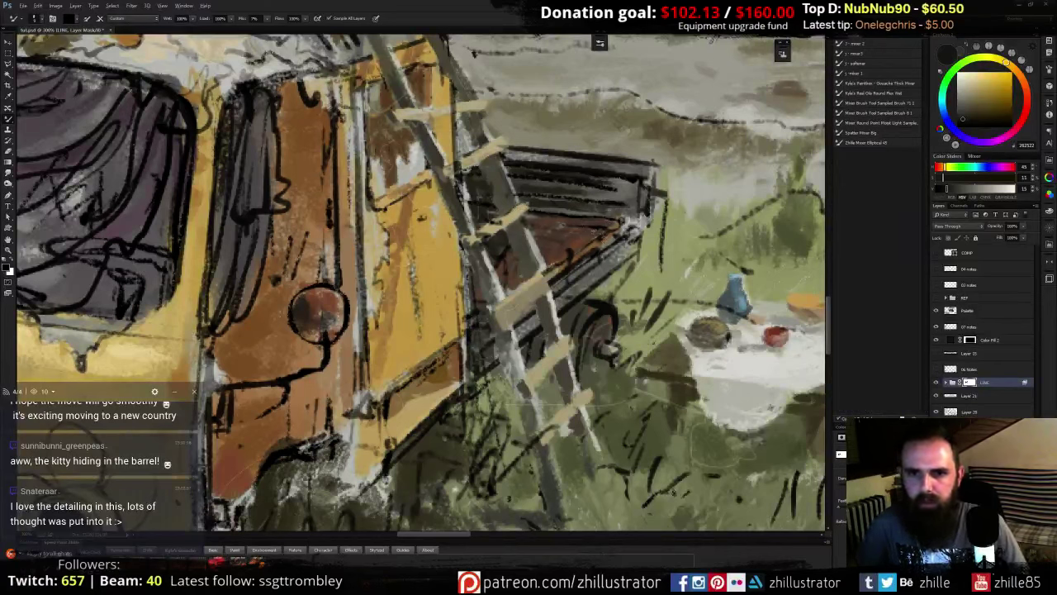
{"action": "key", "text": "x"}
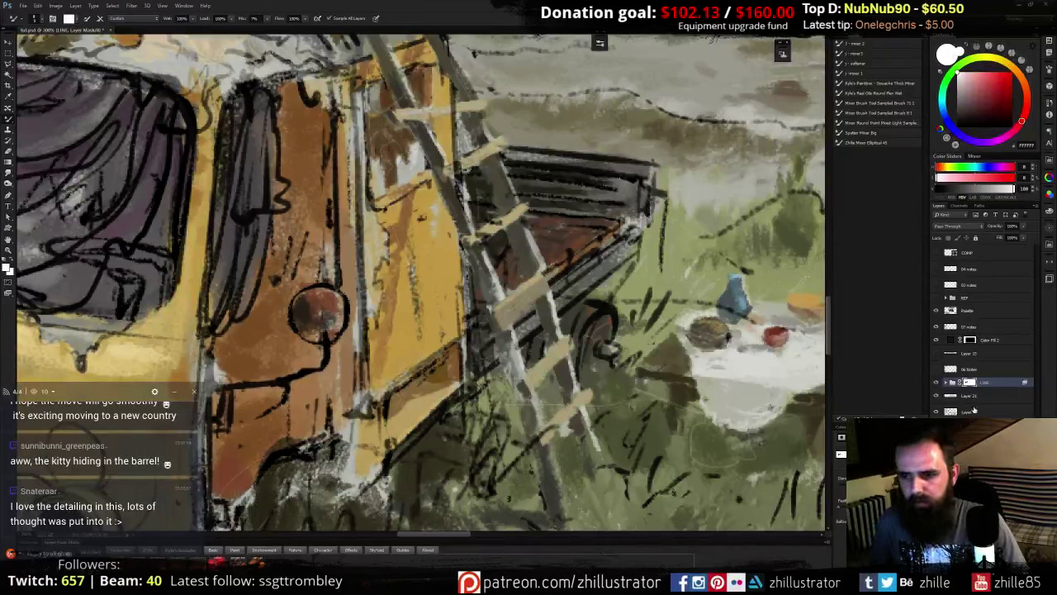
{"action": "left_click", "coordinate": [935, 383]}
{"action": "left_click", "coordinate": [936, 382]}
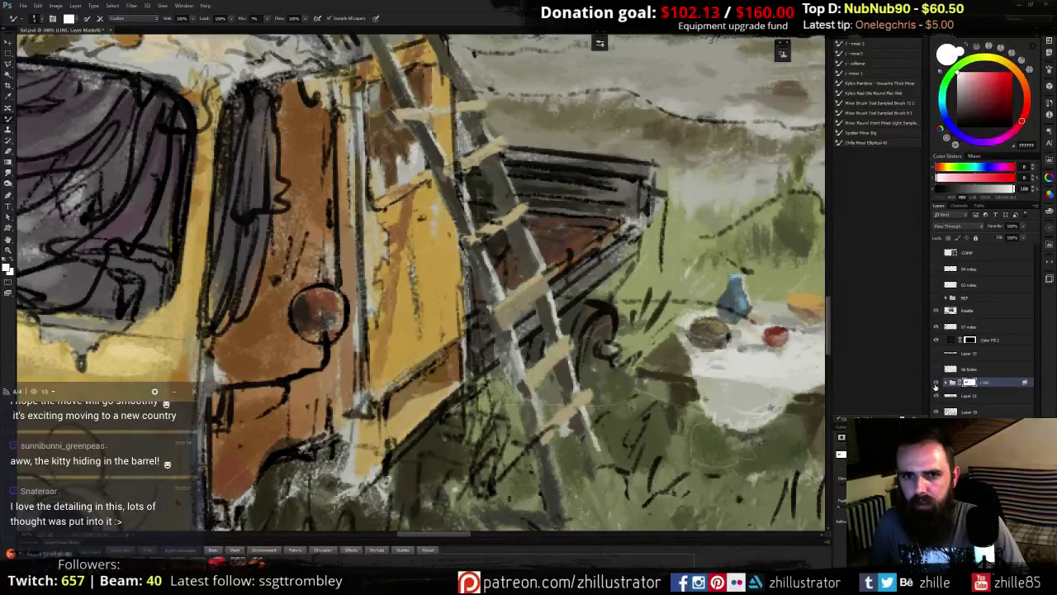
{"action": "left_click", "coordinate": [935, 382]}
{"action": "left_click", "coordinate": [936, 382]}
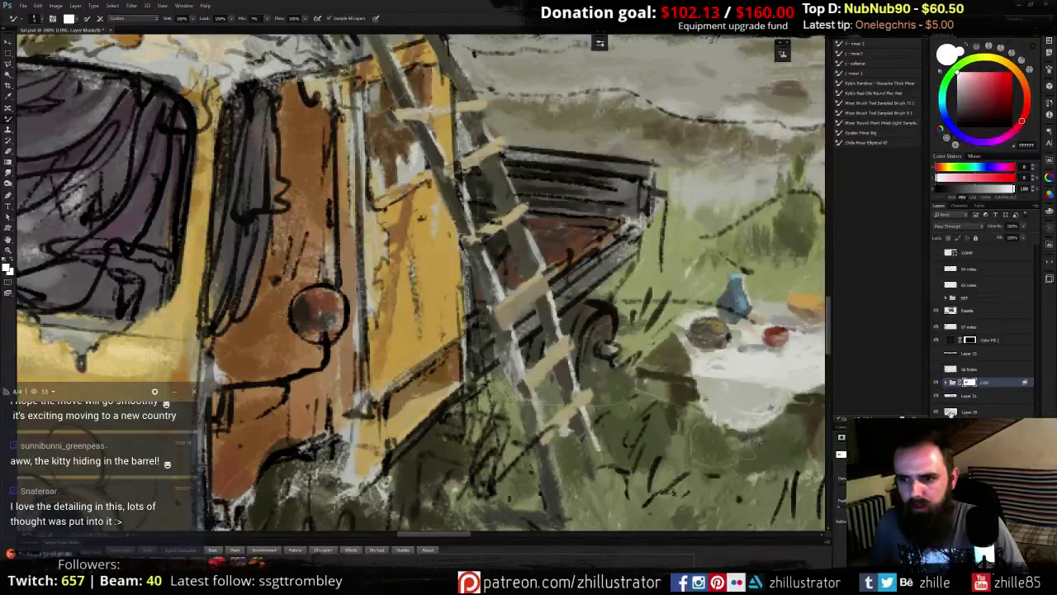
- Make the paint layer beneath the LINE group active and compare the artwork with that layer hidden and shown
{"action": "left_click", "coordinate": [950, 412]}
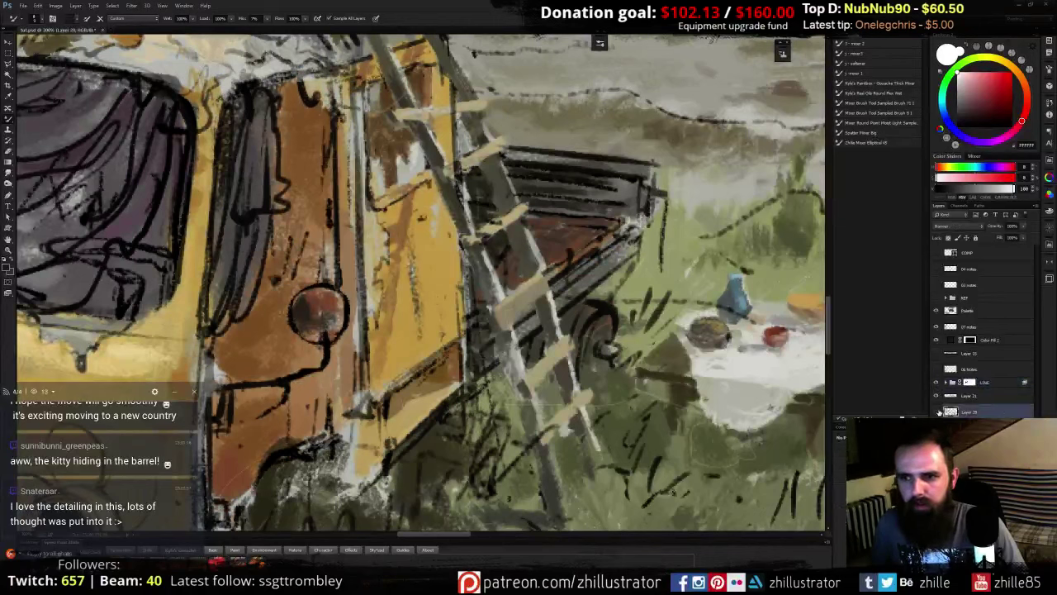
{"action": "left_click", "coordinate": [937, 412]}
{"action": "left_click", "coordinate": [937, 412]}
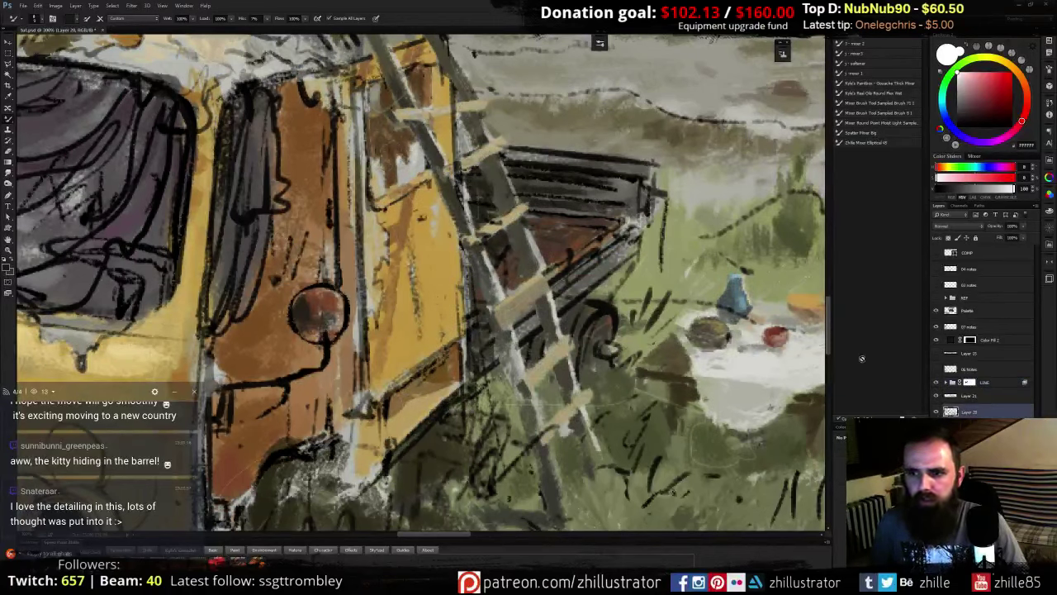
- Paint the ladder's rear rail in front of the truck bed with sampled dark browns using the Mixer Brush
{"action": "left_click", "coordinate": [490, 196], "text": "alt"}
{"action": "left_click", "coordinate": [492, 191], "text": "alt"}
{"action": "left_click", "coordinate": [493, 182], "text": "alt"}
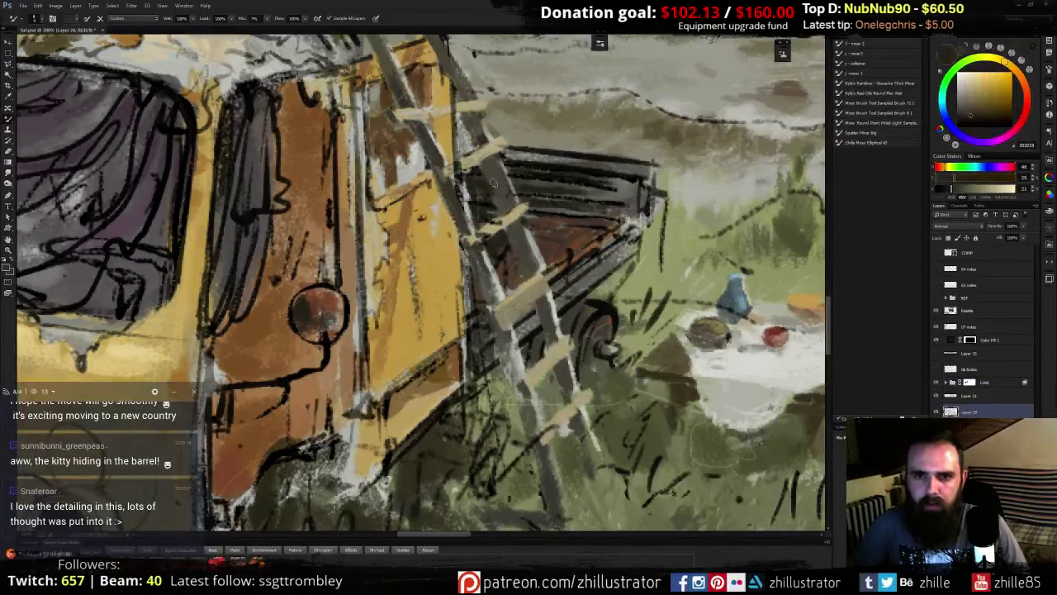
{"action": "left_click", "coordinate": [492, 187], "text": "alt"}
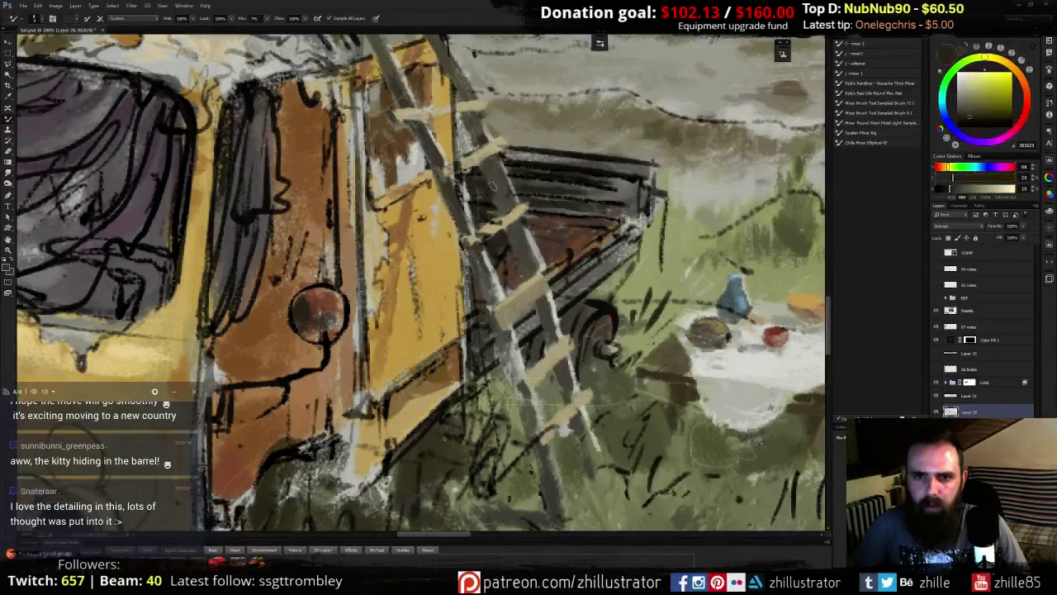
{"action": "left_click", "coordinate": [490, 186], "text": "alt"}
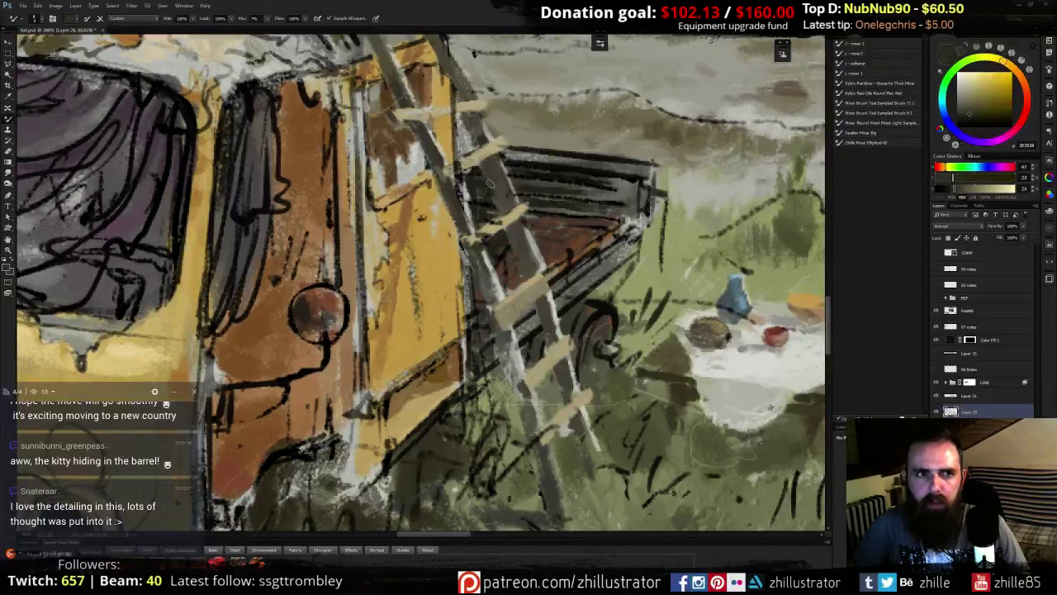
- Switch to the regular Brush and paint the rear rail between the ladder's second and third rungs with sampled dark brownish greys
{"action": "key", "text": "shift+b"}
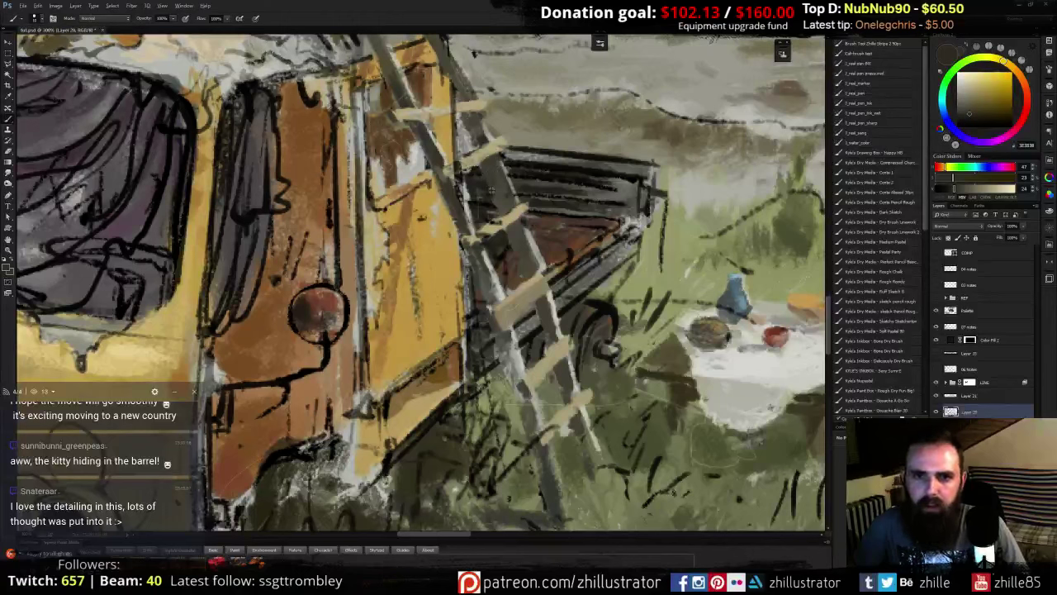
{"action": "left_click", "coordinate": [496, 192], "text": "alt"}
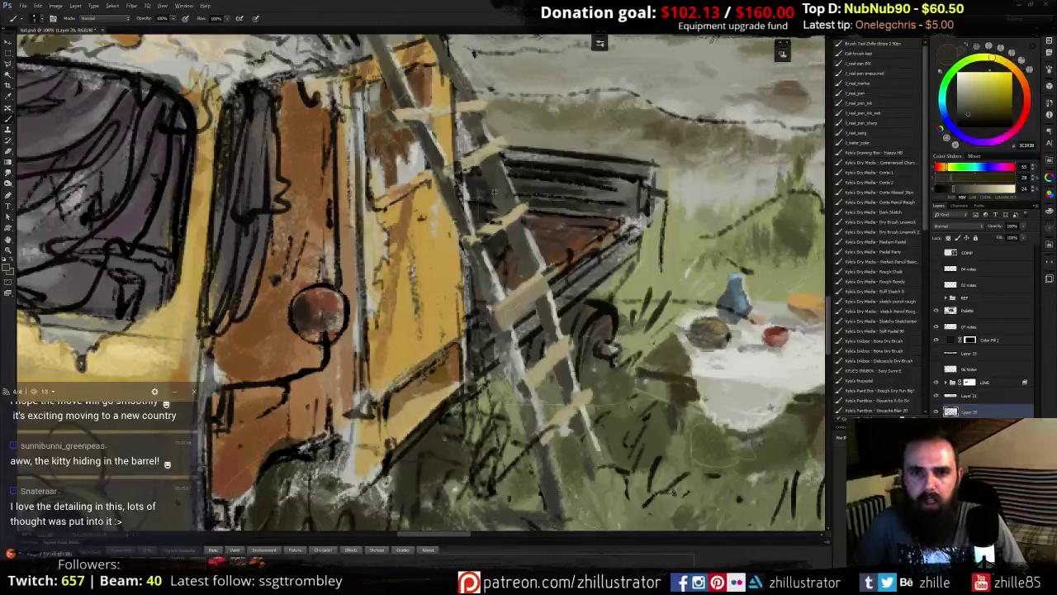
{"action": "left_click", "coordinate": [489, 170], "text": "alt"}
{"action": "left_click", "coordinate": [488, 176], "text": "alt"}
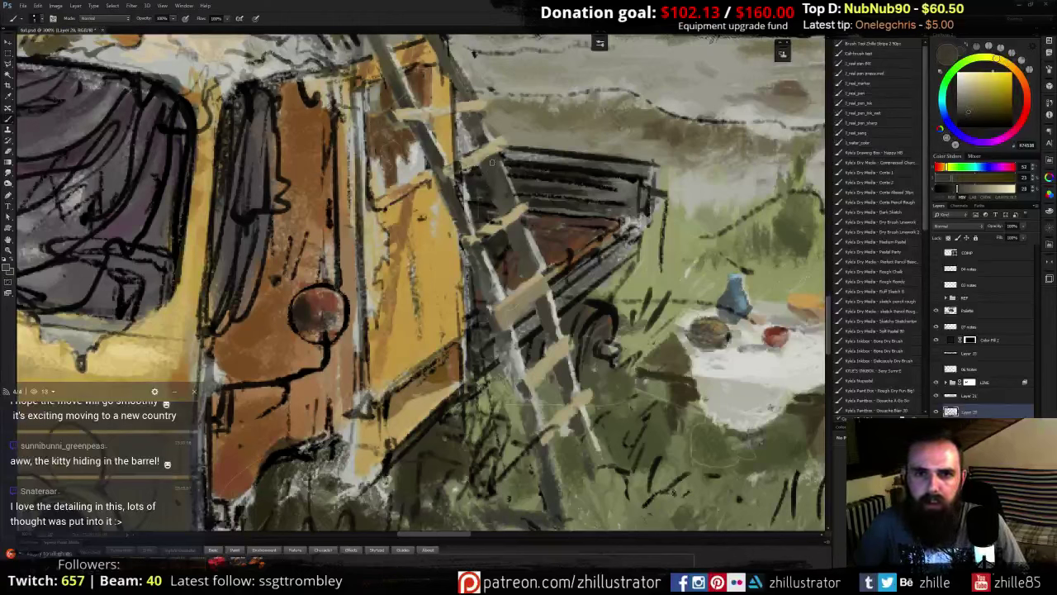
{"action": "left_click", "coordinate": [493, 172], "text": "alt"}
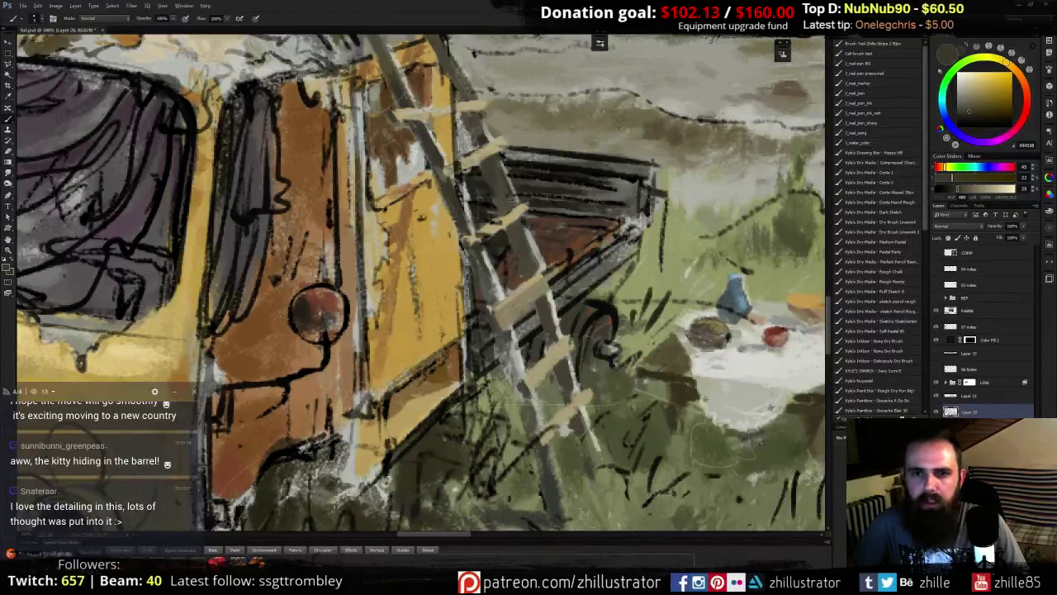
{"action": "left_click", "coordinate": [495, 166], "text": "alt"}
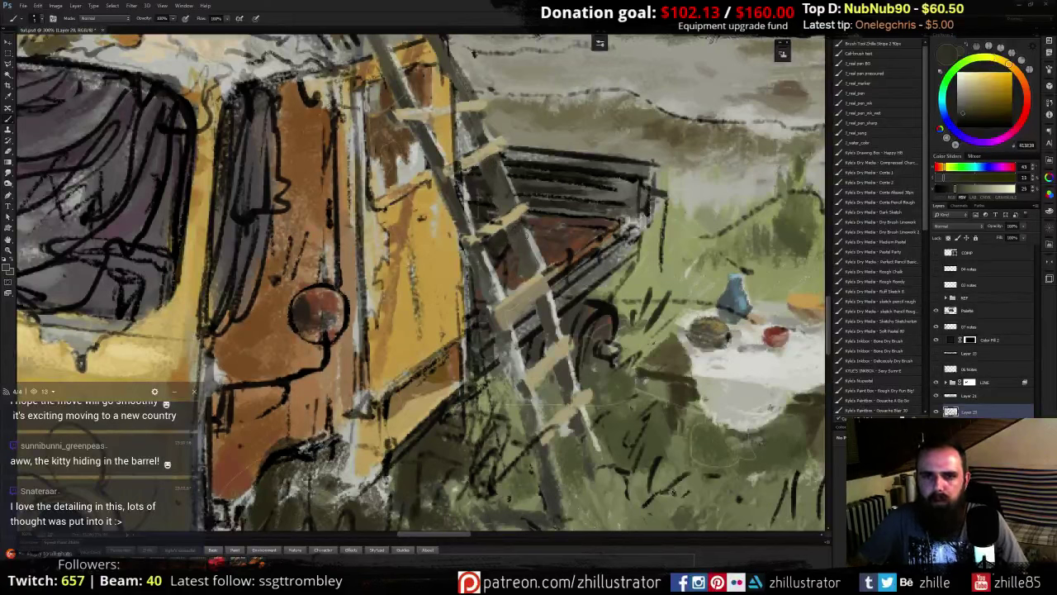
- Touch up the ladder's rear rail around the third rung with sampled dark greys, undoing the stray stroke
{"action": "left_click", "coordinate": [525, 228], "text": "alt"}
{"action": "left_click", "coordinate": [517, 224], "text": "alt"}
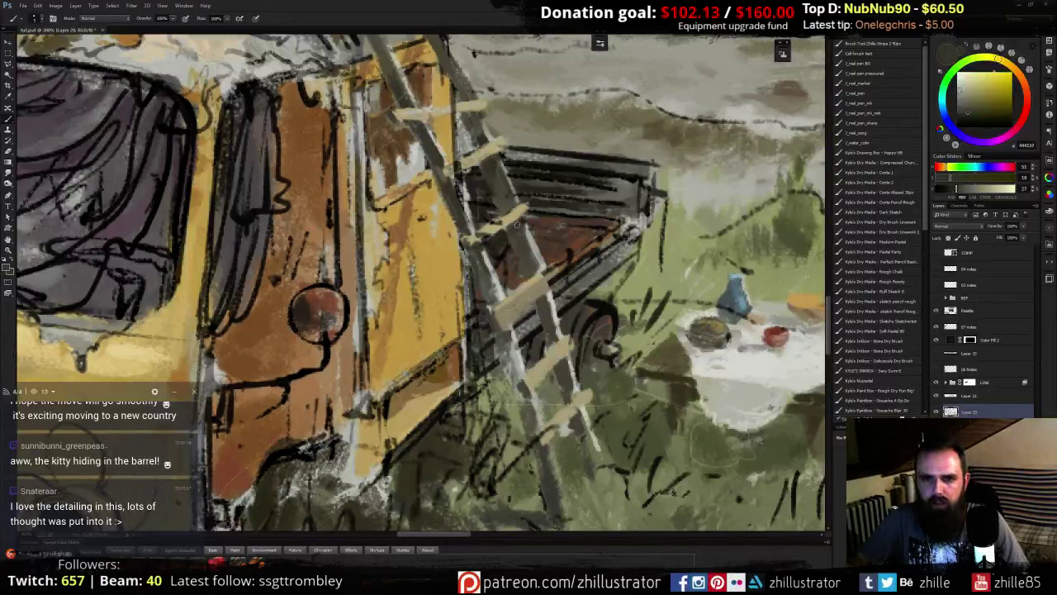
{"action": "left_click", "coordinate": [523, 219], "text": "alt"}
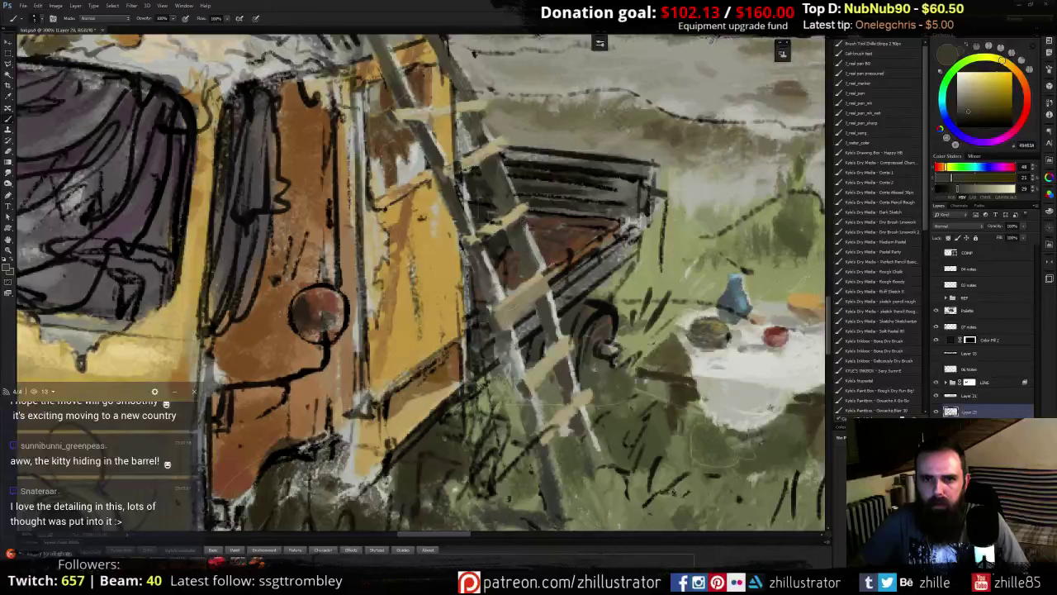
{"action": "left_click", "coordinate": [526, 226], "text": "alt"}
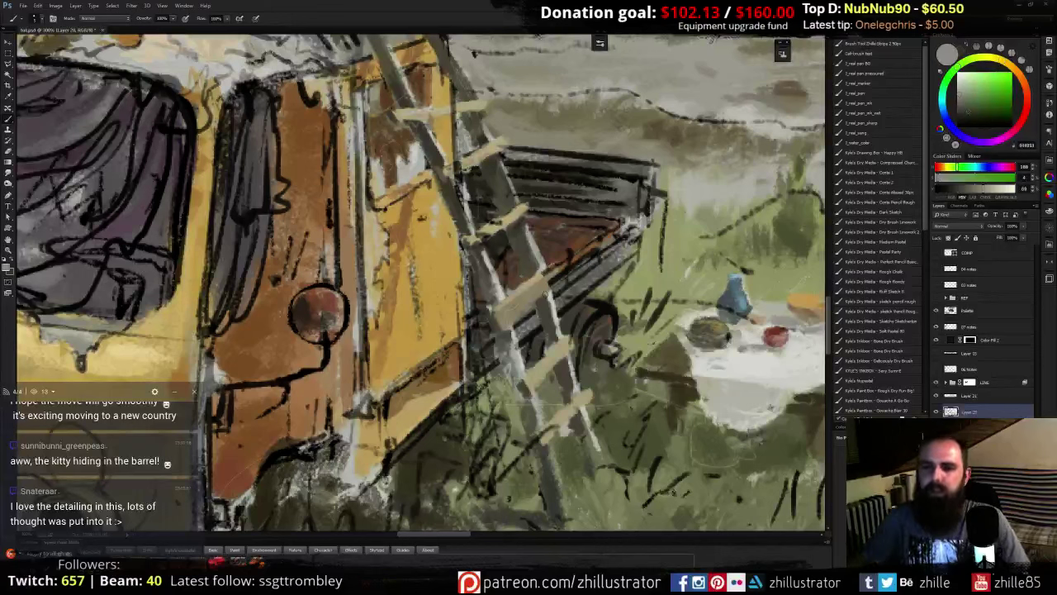
{"action": "key", "text": "ctrl+z"}
{"action": "left_click", "coordinate": [517, 229], "text": "alt"}
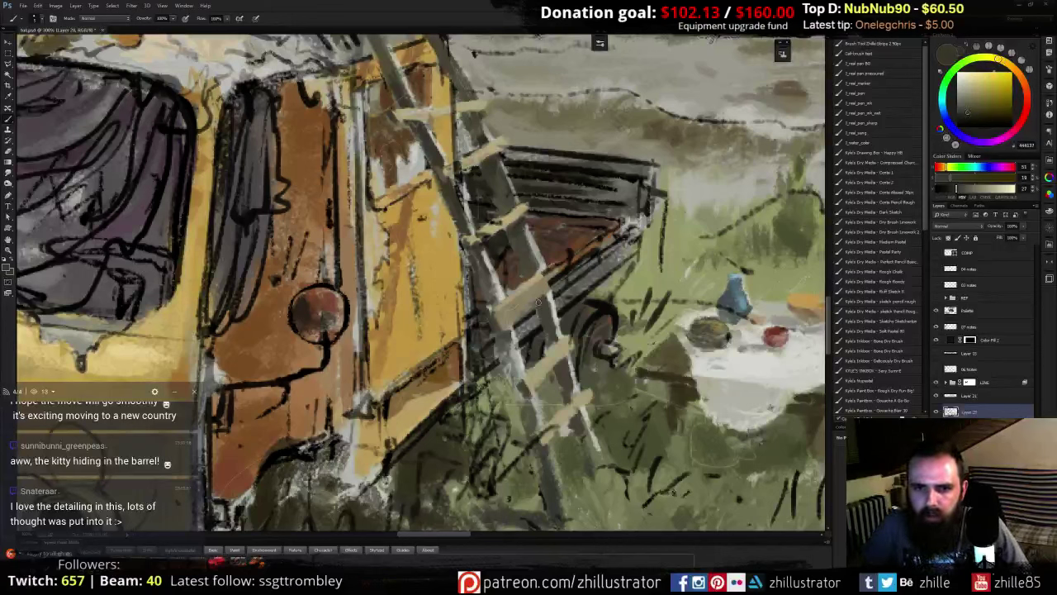
- Paint over the ladder's rungs with sampled tan and light beige tones
{"action": "left_click", "coordinate": [523, 310], "text": "alt"}
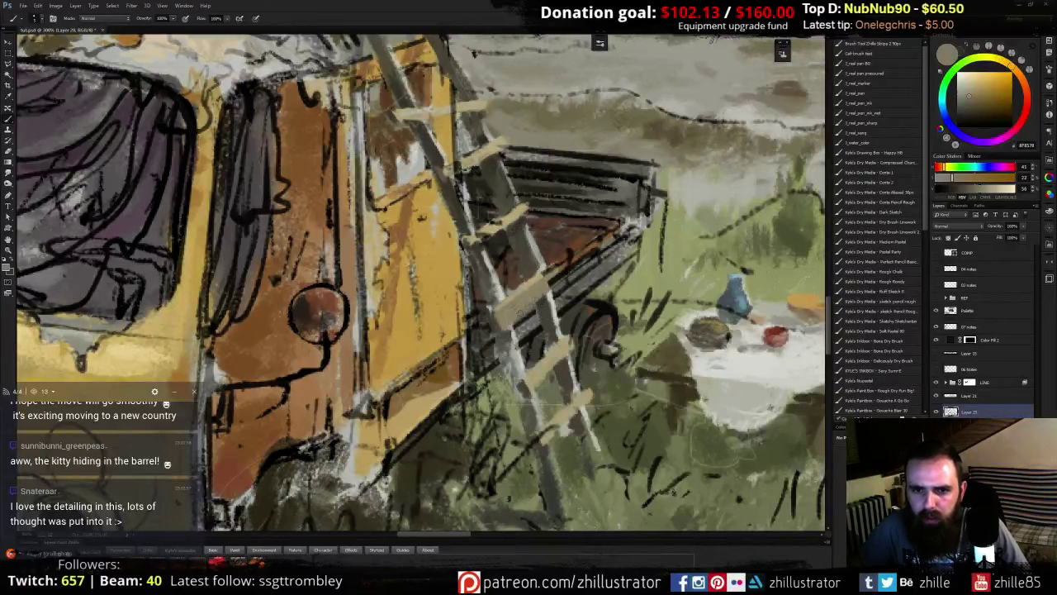
{"action": "left_click", "coordinate": [534, 287], "text": "alt"}
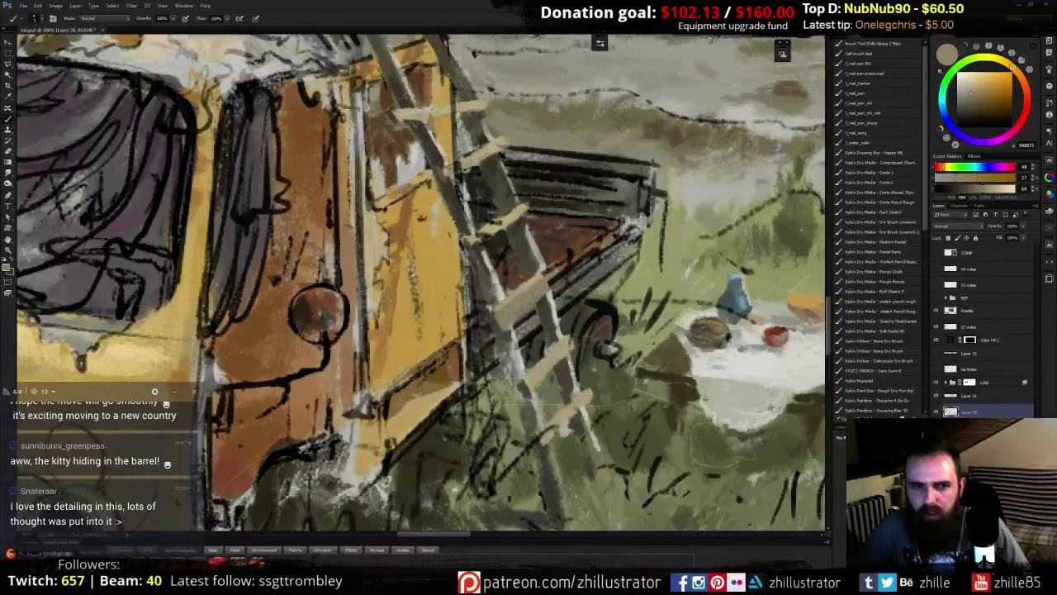
{"action": "left_click_drag", "start_coordinate": [496, 200], "coordinate": [521, 265]}
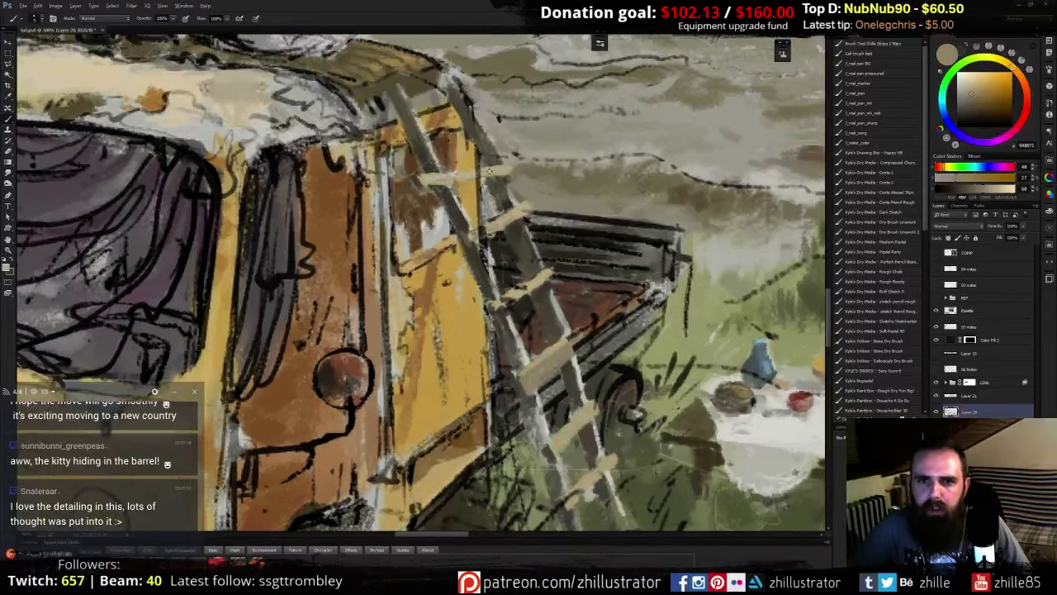
{"action": "left_click", "coordinate": [489, 171], "text": "alt"}
- Mask out the LINE group's black outlines along the ladder's rungs and rails by painting black on the group's mask
{"action": "left_click", "coordinate": [974, 383]}
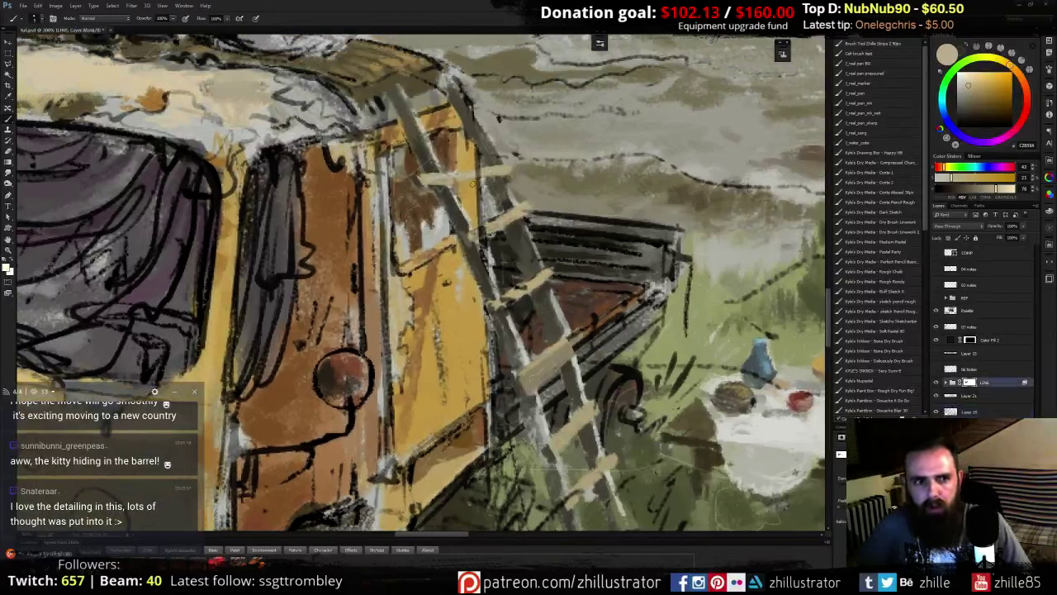
{"action": "key", "text": "d"}
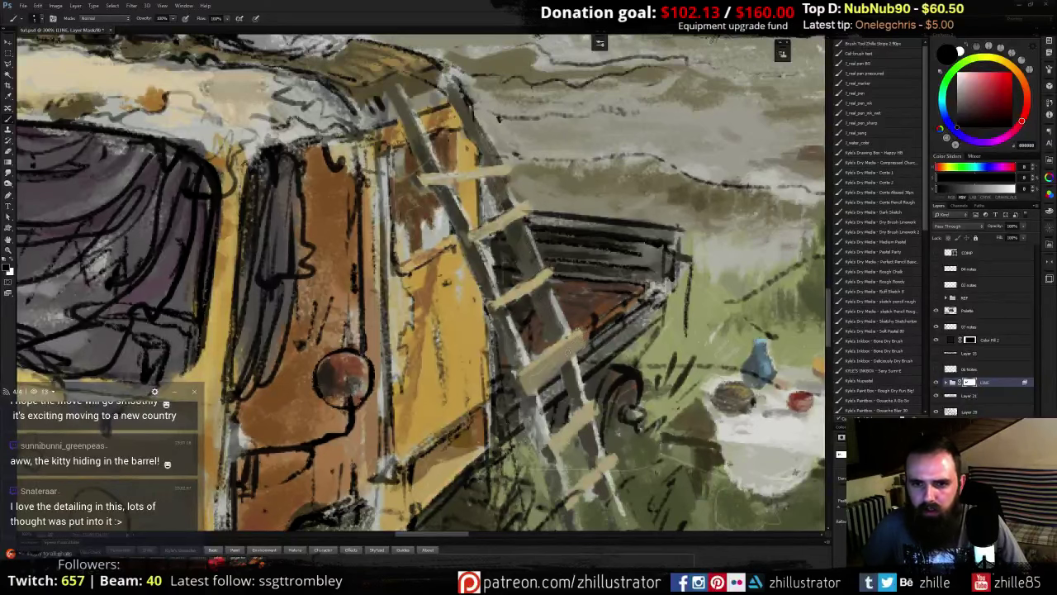
{"action": "left_click_drag", "start_coordinate": [499, 119], "coordinate": [493, 40]}
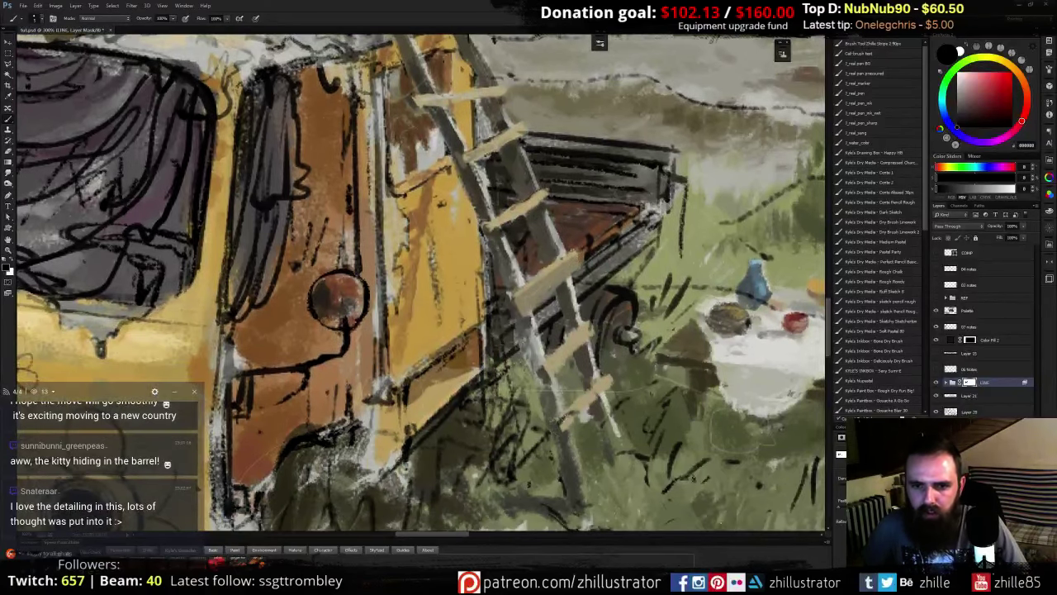
{"action": "left_click_drag", "start_coordinate": [453, 355], "coordinate": [498, 350]}
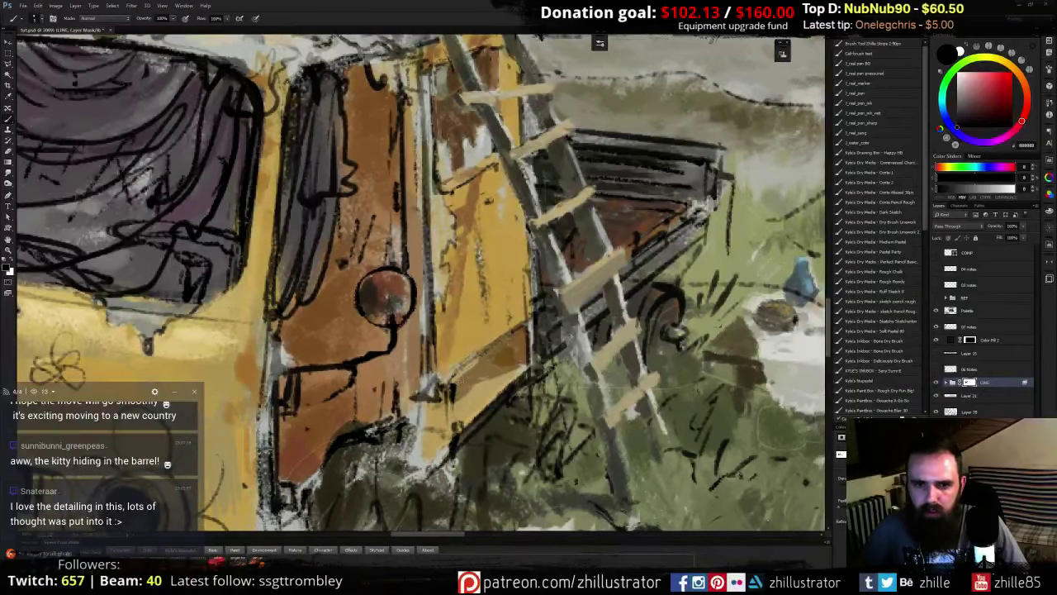
{"action": "mouse_move", "coordinate": [513, 394]}
{"action": "left_mouse_down"}
{"action": "mouse_move", "coordinate": [452, 452]}
{"action": "mouse_move", "coordinate": [526, 375]}
{"action": "left_mouse_up"}
{"action": "left_click_drag", "start_coordinate": [519, 304], "coordinate": [477, 396]}
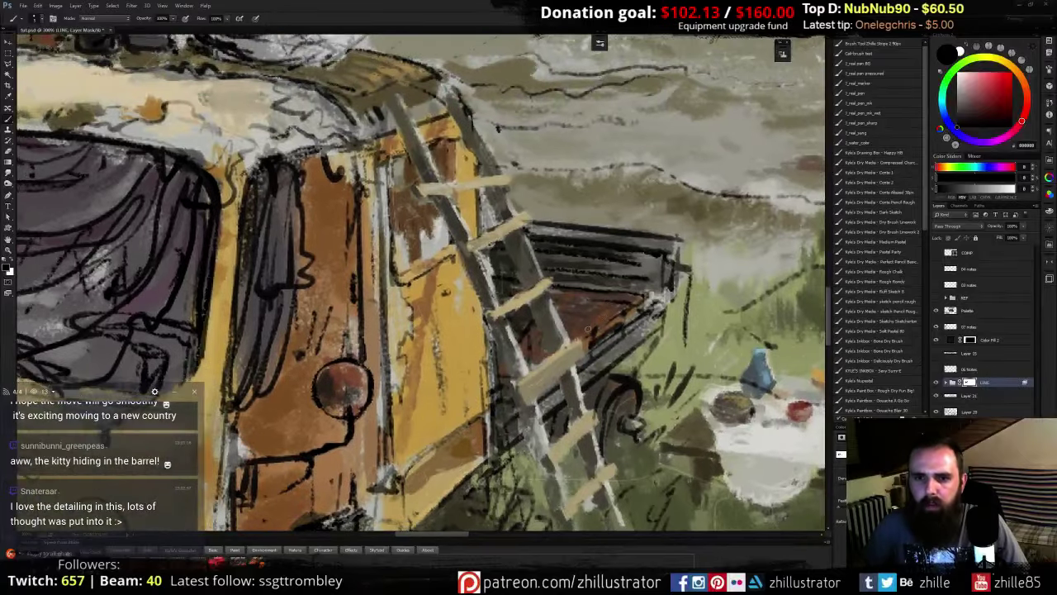
{"action": "left_click", "coordinate": [518, 329]}
{"action": "left_click", "coordinate": [534, 213]}
- Purge the stored memory data and save the document
{"action": "key", "text": "ctrl+minus"}
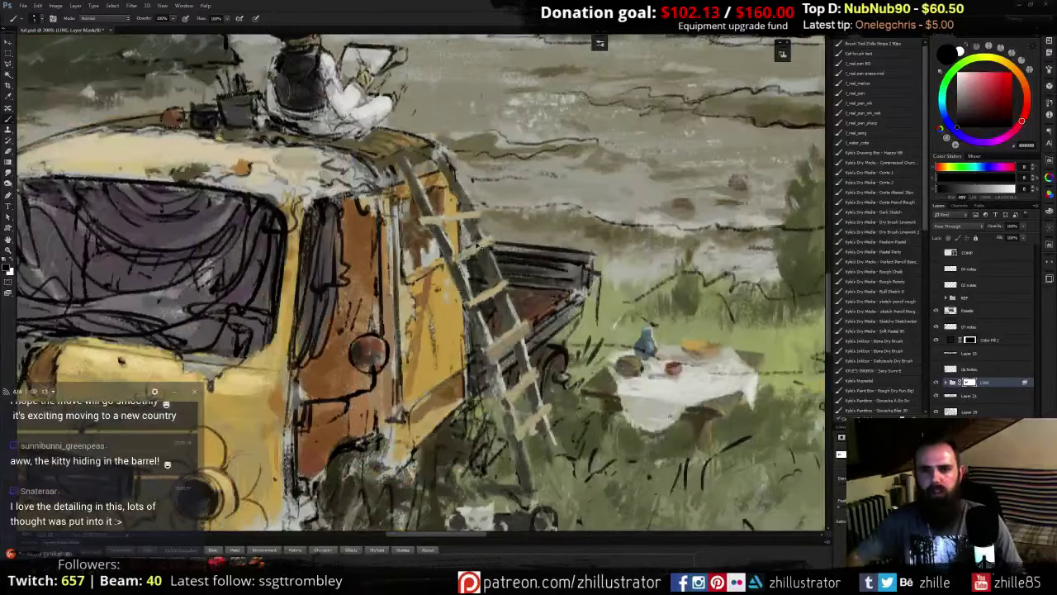
{"action": "key", "text": "ctrl+minus"}
{"action": "left_click_drag", "start_coordinate": [517, 322], "coordinate": [473, 307]}
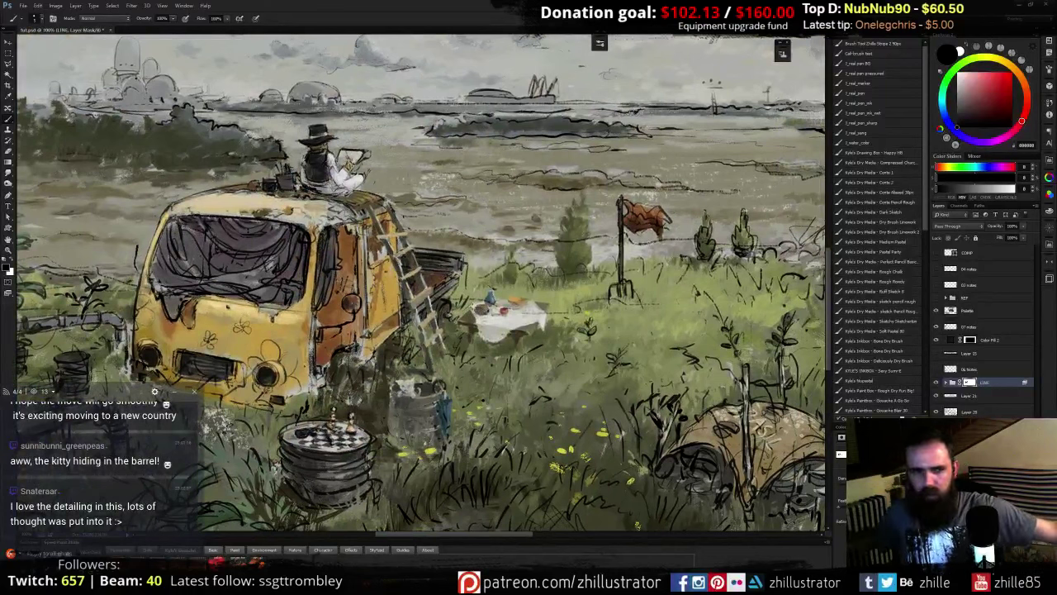
{"action": "left_click", "coordinate": [38, 6]}
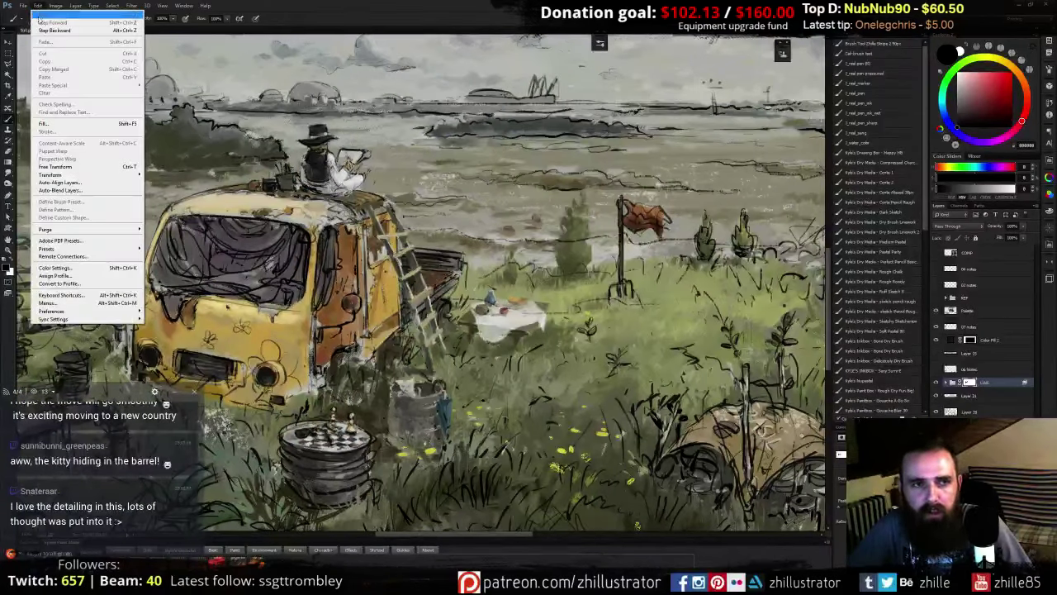
{"action": "mouse_move", "coordinate": [91, 231]}
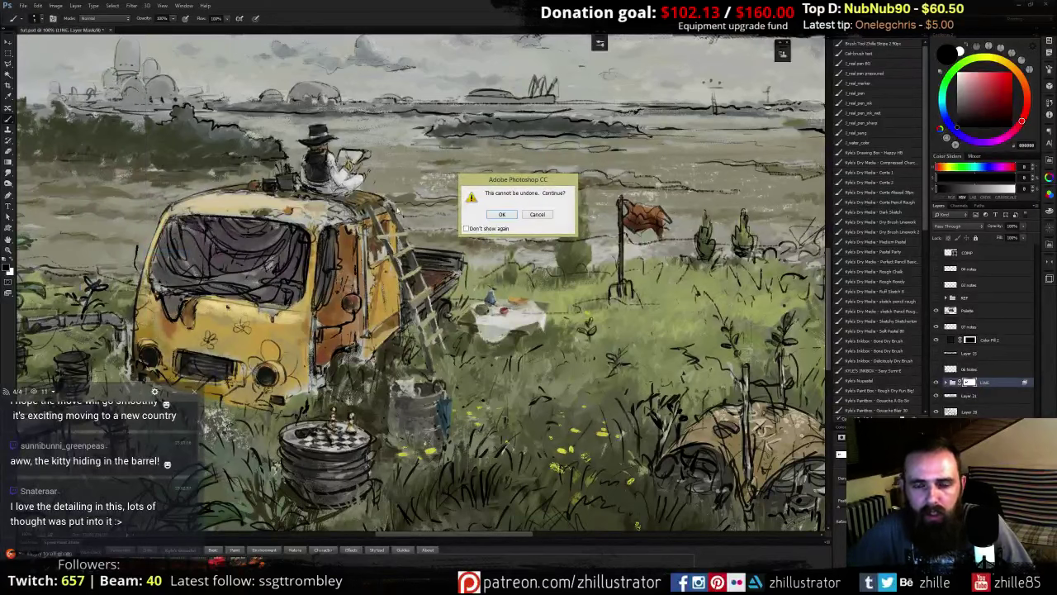
{"action": "left_click", "coordinate": [507, 216]}
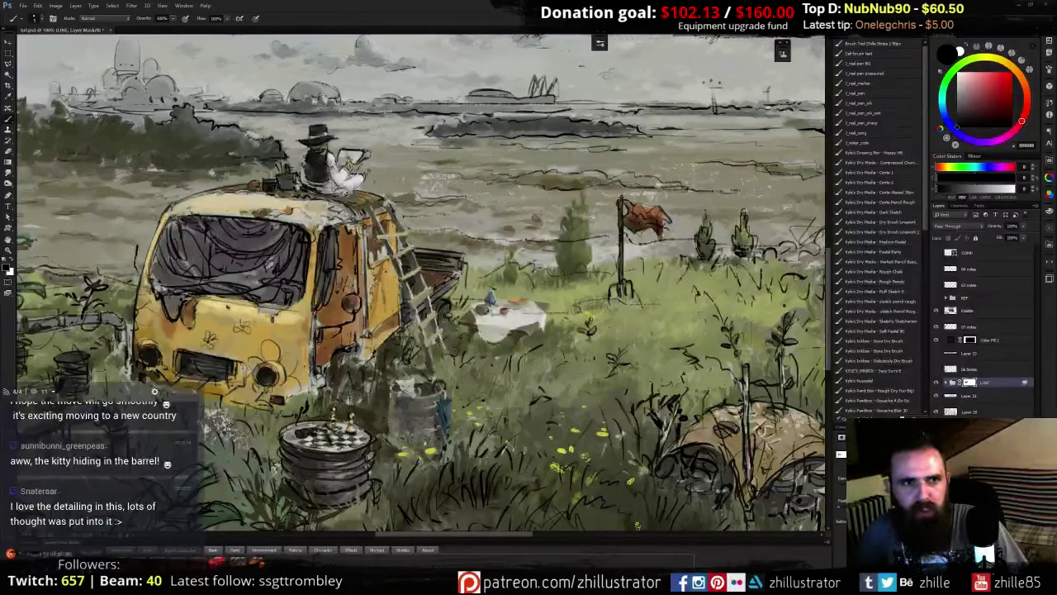
{"action": "key", "text": "ctrl+s"}
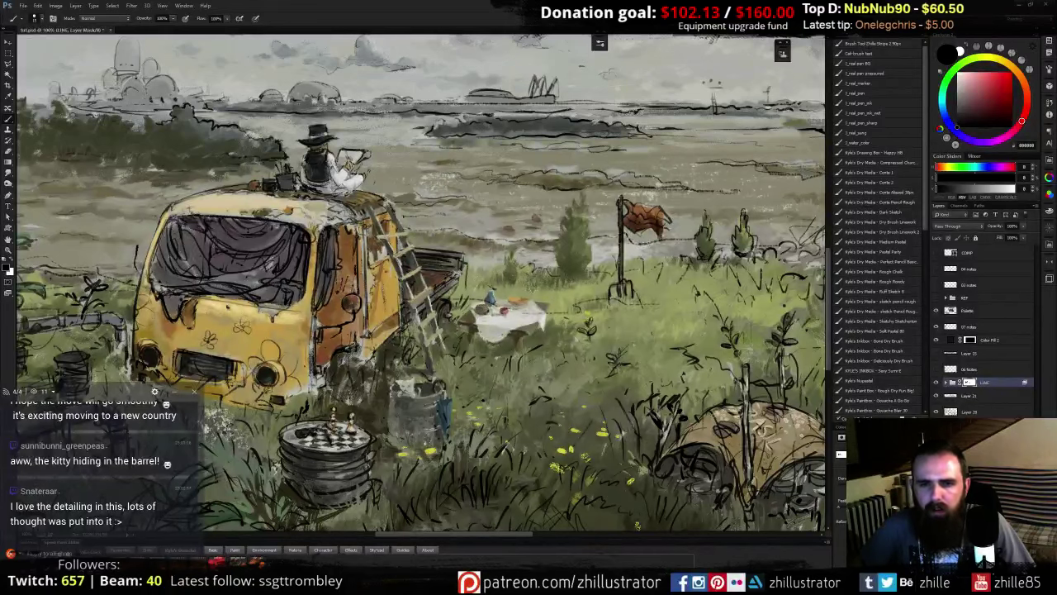
- Mask out the LINE group's wire lines between the distant fence posts and soften the grass lines beneath them
{"action": "left_click_drag", "start_coordinate": [657, 319], "coordinate": [459, 308]}
{"action": "left_click_drag", "start_coordinate": [690, 327], "coordinate": [552, 307]}
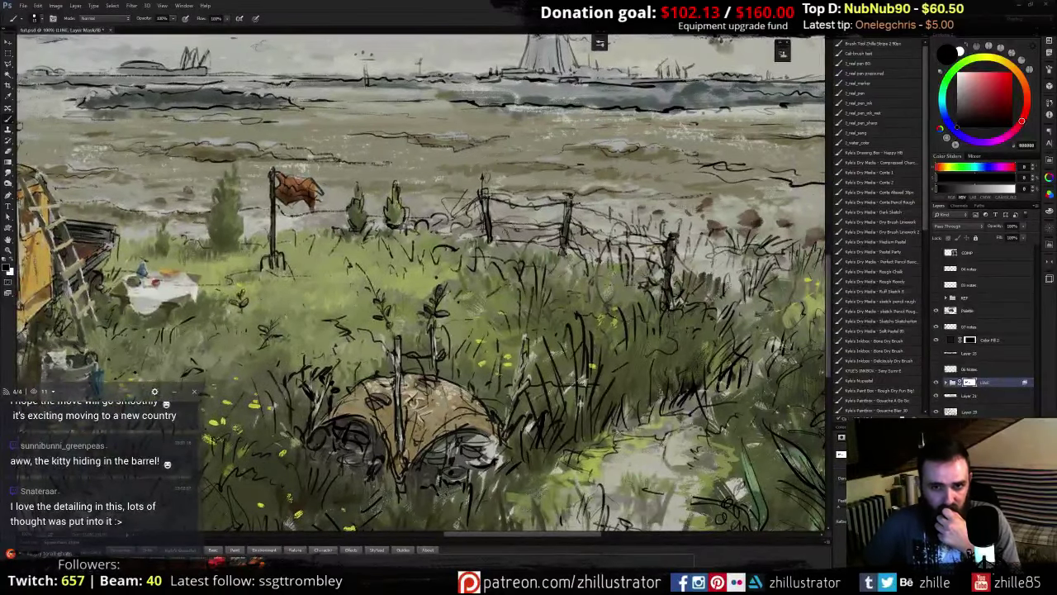
{"action": "mouse_move", "coordinate": [446, 211]}
{"action": "left_mouse_down"}
{"action": "mouse_move", "coordinate": [456, 223]}
{"action": "mouse_move", "coordinate": [493, 199]}
{"action": "left_mouse_up"}
{"action": "mouse_move", "coordinate": [505, 240]}
{"action": "left_mouse_down"}
{"action": "mouse_move", "coordinate": [515, 221]}
{"action": "mouse_move", "coordinate": [556, 223]}
{"action": "mouse_move", "coordinate": [560, 201]}
{"action": "mouse_move", "coordinate": [530, 206]}
{"action": "left_mouse_up"}
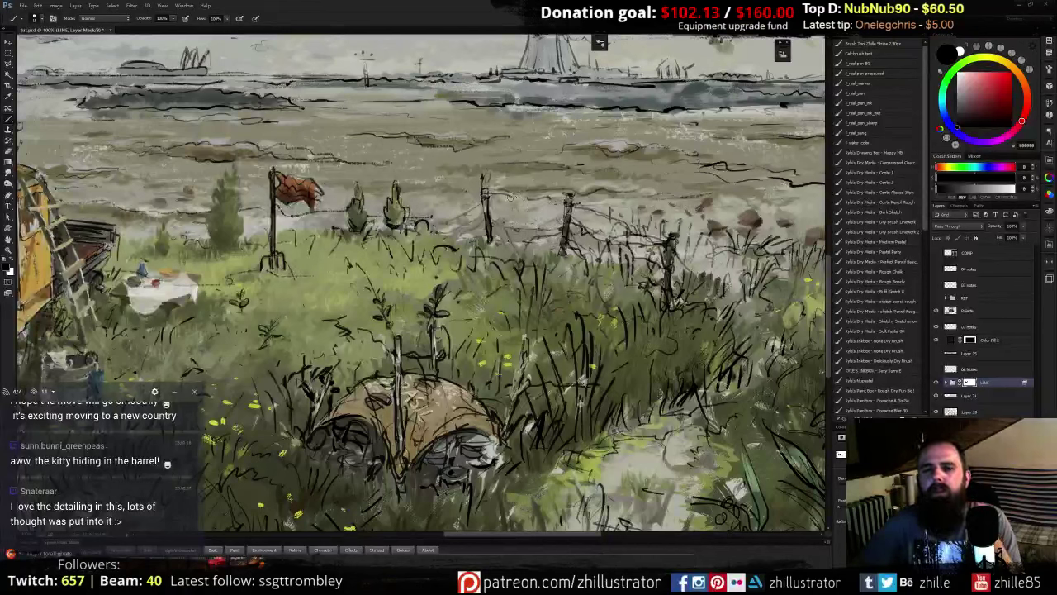
{"action": "mouse_move", "coordinate": [508, 200]}
{"action": "left_mouse_down"}
{"action": "mouse_move", "coordinate": [537, 188]}
{"action": "mouse_move", "coordinate": [609, 190]}
{"action": "mouse_move", "coordinate": [593, 201]}
{"action": "mouse_move", "coordinate": [585, 232]}
{"action": "mouse_move", "coordinate": [636, 234]}
{"action": "mouse_move", "coordinate": [633, 206]}
{"action": "mouse_move", "coordinate": [663, 248]}
{"action": "mouse_move", "coordinate": [677, 229]}
{"action": "mouse_move", "coordinate": [680, 251]}
{"action": "left_mouse_up"}
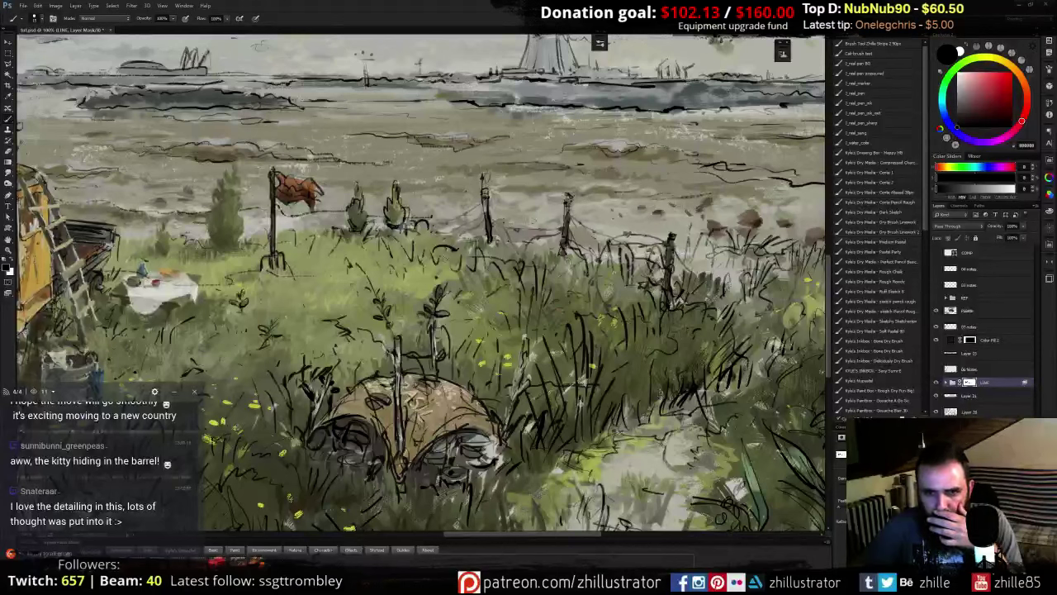
{"action": "mouse_move", "coordinate": [475, 263]}
{"action": "left_mouse_down"}
{"action": "mouse_move", "coordinate": [499, 256]}
{"action": "mouse_move", "coordinate": [536, 272]}
{"action": "left_mouse_up"}
{"action": "left_click_drag", "start_coordinate": [613, 248], "coordinate": [660, 268]}
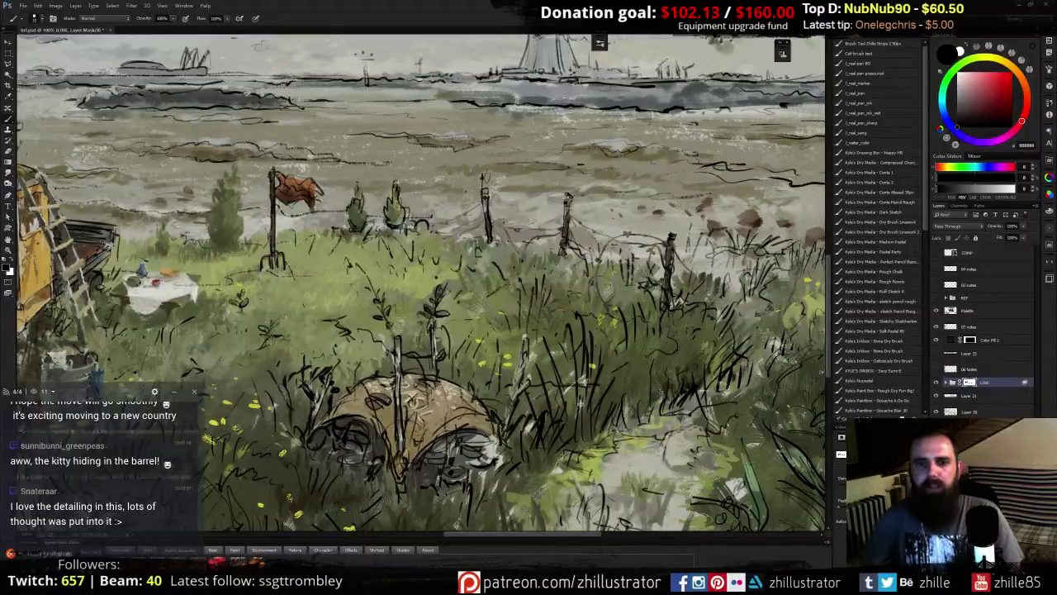
- Mask out the LINE group's black lines across the lettering and spots of the tan cover over the foreground barrels
{"action": "left_click_drag", "start_coordinate": [446, 339], "coordinate": [583, 269]}
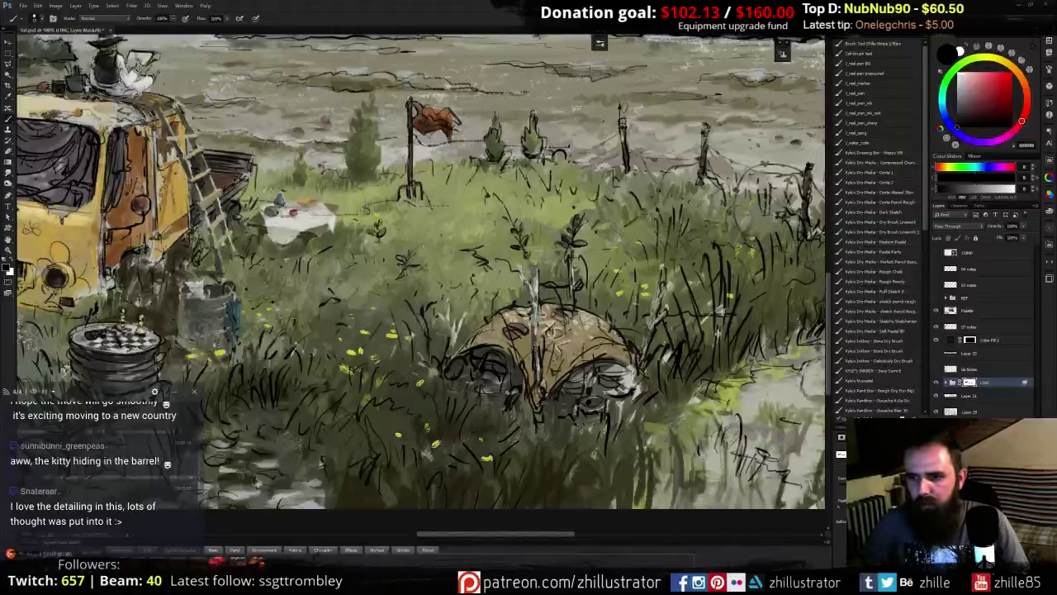
{"action": "mouse_move", "coordinate": [536, 345]}
{"action": "left_mouse_down"}
{"action": "mouse_move", "coordinate": [534, 363]}
{"action": "mouse_move", "coordinate": [555, 321]}
{"action": "mouse_move", "coordinate": [560, 373]}
{"action": "left_mouse_up"}
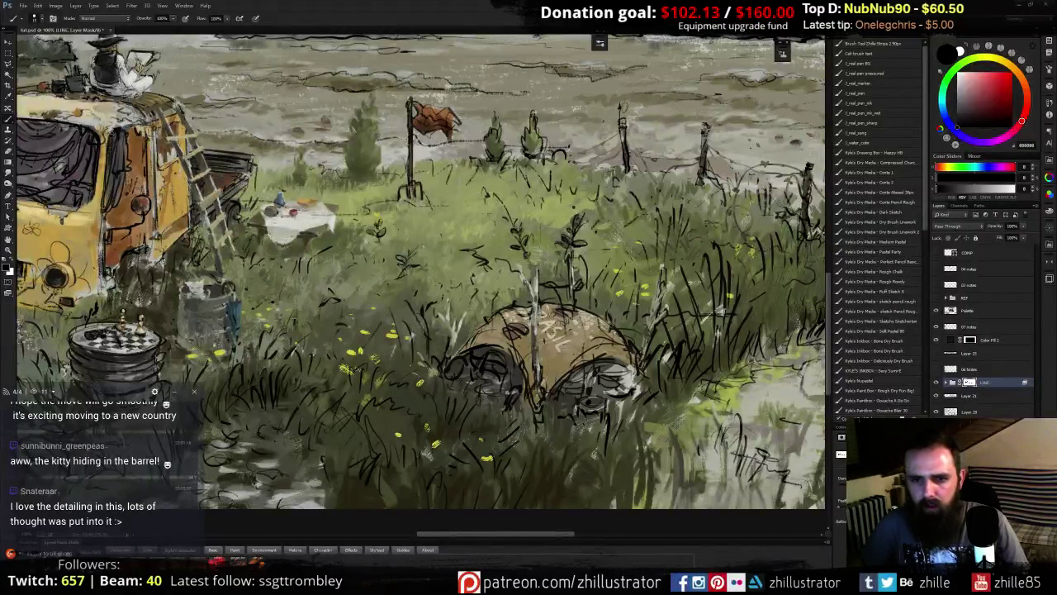
{"action": "mouse_move", "coordinate": [500, 324]}
{"action": "left_mouse_down"}
{"action": "mouse_move", "coordinate": [520, 340]}
{"action": "mouse_move", "coordinate": [537, 316]}
{"action": "mouse_move", "coordinate": [517, 309]}
{"action": "mouse_move", "coordinate": [471, 342]}
{"action": "mouse_move", "coordinate": [525, 376]}
{"action": "left_mouse_up"}
- Mask out the LINE group's black lines on the leafy stem behind the tan cover and the plant beside it
{"action": "mouse_move", "coordinate": [560, 312]}
{"action": "left_mouse_down"}
{"action": "mouse_move", "coordinate": [578, 310]}
{"action": "mouse_move", "coordinate": [580, 287]}
{"action": "mouse_move", "coordinate": [547, 286]}
{"action": "mouse_move", "coordinate": [566, 286]}
{"action": "mouse_move", "coordinate": [561, 229]}
{"action": "mouse_move", "coordinate": [580, 213]}
{"action": "left_mouse_up"}
{"action": "left_click_drag", "start_coordinate": [564, 269], "coordinate": [578, 240]}
{"action": "left_click_drag", "start_coordinate": [571, 259], "coordinate": [578, 251]}
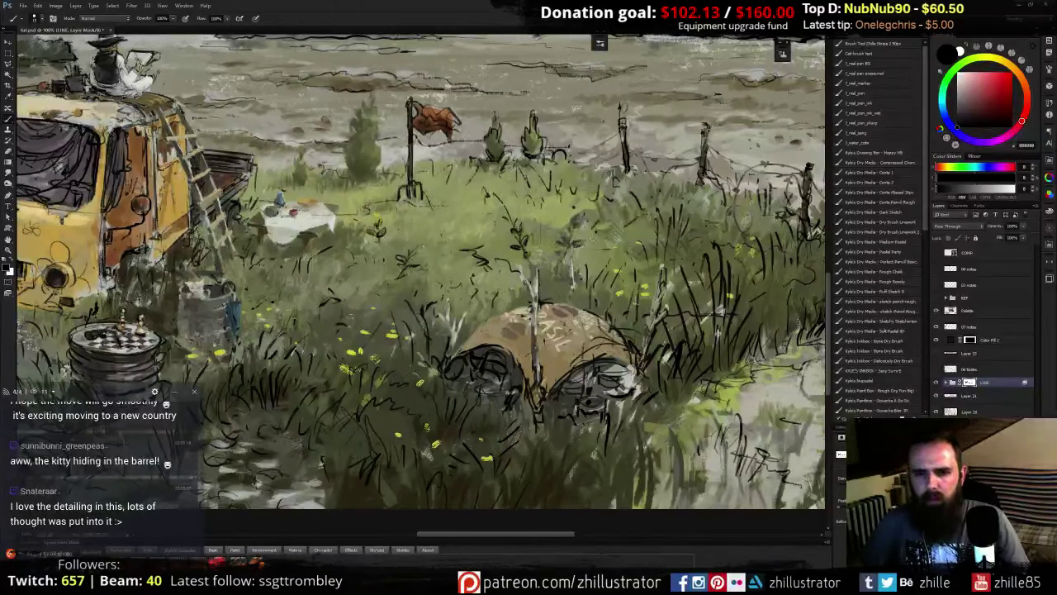
{"action": "mouse_move", "coordinate": [597, 312]}
{"action": "left_mouse_down"}
{"action": "mouse_move", "coordinate": [616, 335]}
{"action": "mouse_move", "coordinate": [661, 269]}
{"action": "left_mouse_up"}
{"action": "left_click_drag", "start_coordinate": [652, 327], "coordinate": [663, 266]}
{"action": "left_click_drag", "start_coordinate": [649, 355], "coordinate": [657, 317]}
{"action": "left_click_drag", "start_coordinate": [666, 327], "coordinate": [668, 304]}
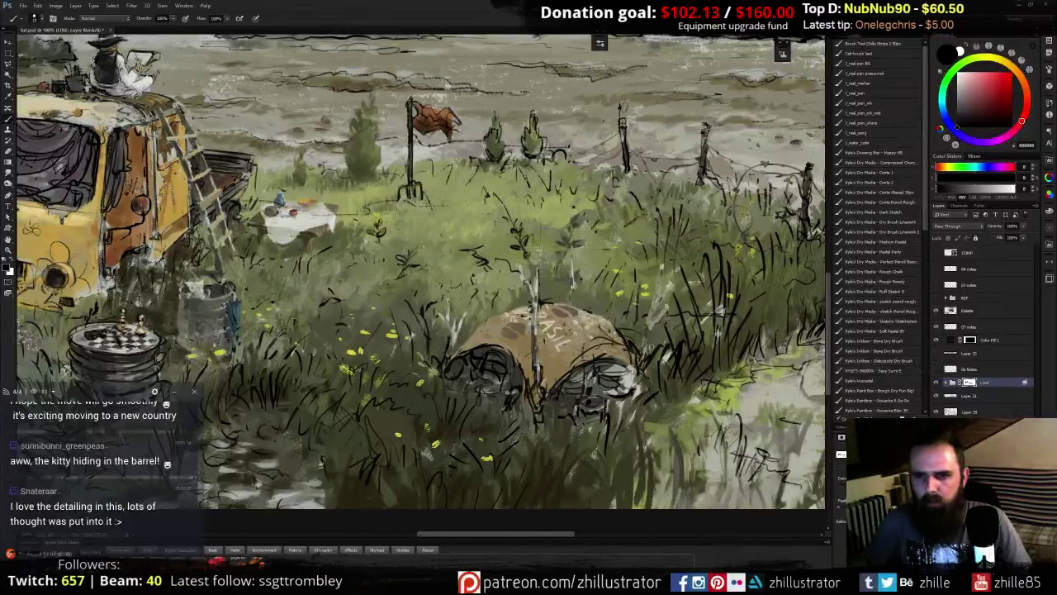
- Mask out the LINE group's black lines along the tan cover's right edge and inside both dark openings beneath it
{"action": "left_click_drag", "start_coordinate": [641, 365], "coordinate": [624, 334]}
{"action": "left_click_drag", "start_coordinate": [632, 355], "coordinate": [618, 328]}
{"action": "left_click_drag", "start_coordinate": [565, 381], "coordinate": [601, 368]}
{"action": "left_click_drag", "start_coordinate": [576, 385], "coordinate": [621, 369]}
{"action": "left_click_drag", "start_coordinate": [579, 414], "coordinate": [601, 395]}
{"action": "left_click_drag", "start_coordinate": [613, 399], "coordinate": [626, 386]}
{"action": "mouse_move", "coordinate": [478, 357]}
{"action": "left_mouse_down"}
{"action": "mouse_move", "coordinate": [507, 351]}
{"action": "mouse_move", "coordinate": [474, 373]}
{"action": "mouse_move", "coordinate": [515, 384]}
{"action": "left_mouse_up"}
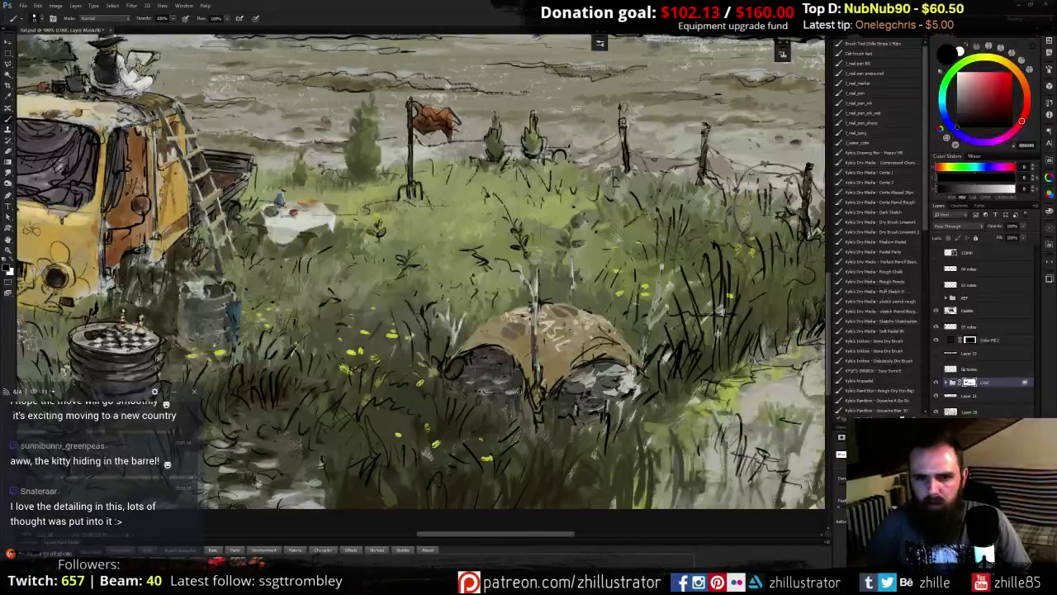
- Mask out the LINE group's black lines on the central stem in front of the tan cover and around the left opening
{"action": "left_click_drag", "start_coordinate": [533, 420], "coordinate": [540, 355]}
{"action": "left_click_drag", "start_coordinate": [528, 401], "coordinate": [527, 374]}
{"action": "mouse_move", "coordinate": [537, 426]}
{"action": "left_mouse_down"}
{"action": "mouse_move", "coordinate": [548, 385]}
{"action": "mouse_move", "coordinate": [560, 392]}
{"action": "mouse_move", "coordinate": [576, 357]}
{"action": "left_mouse_up"}
{"action": "mouse_move", "coordinate": [459, 378]}
{"action": "left_mouse_down"}
{"action": "mouse_move", "coordinate": [483, 345]}
{"action": "mouse_move", "coordinate": [449, 342]}
{"action": "mouse_move", "coordinate": [421, 304]}
{"action": "left_mouse_up"}
{"action": "mouse_move", "coordinate": [437, 370]}
{"action": "left_mouse_down"}
{"action": "mouse_move", "coordinate": [452, 327]}
{"action": "mouse_move", "coordinate": [498, 343]}
{"action": "mouse_move", "coordinate": [523, 376]}
{"action": "left_mouse_up"}
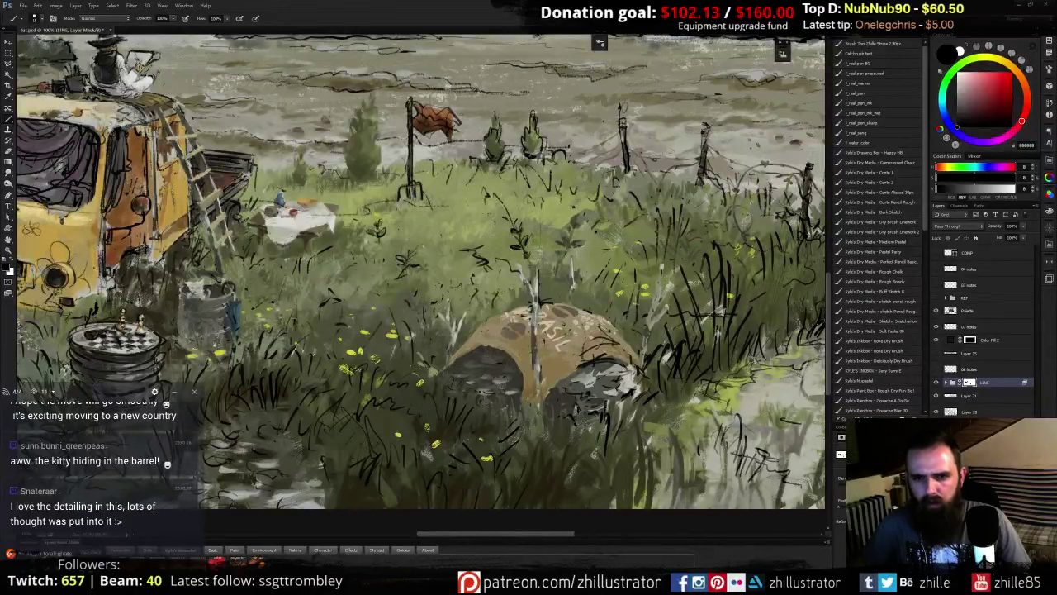
- Compare the whole painting with and without the LINE group and paint layers, leaving the LINE group hidden
{"action": "key", "text": "ctrl+minus"}
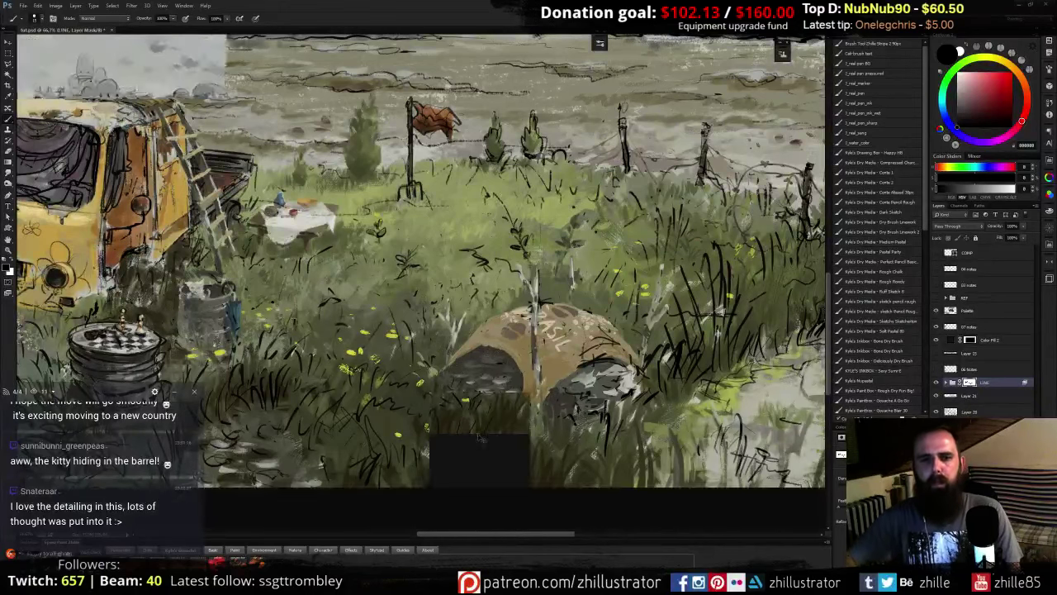
{"action": "key", "text": "ctrl+minus"}
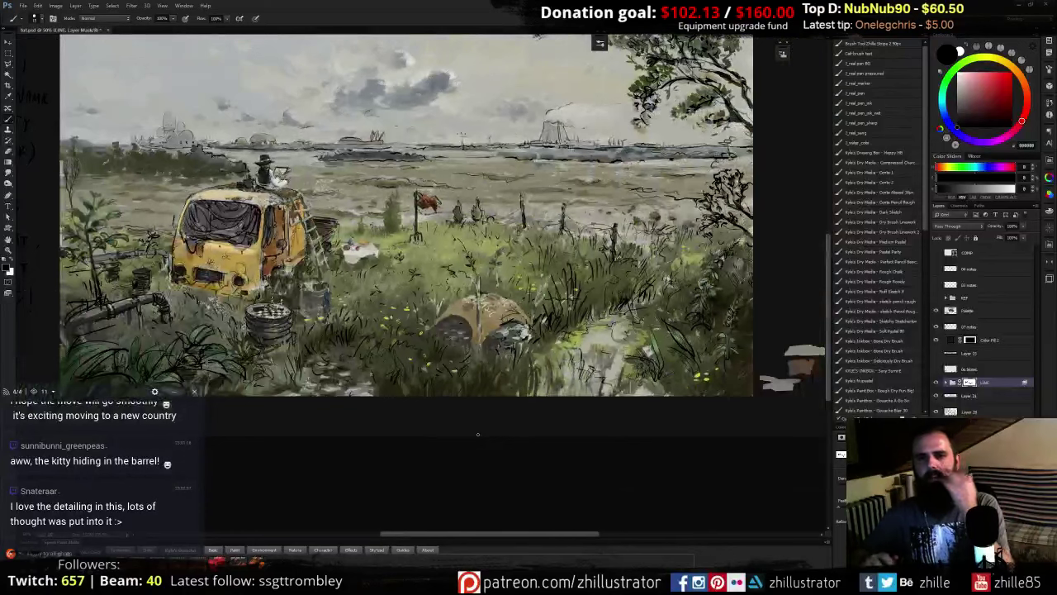
{"action": "left_click_drag", "start_coordinate": [537, 246], "coordinate": [548, 286]}
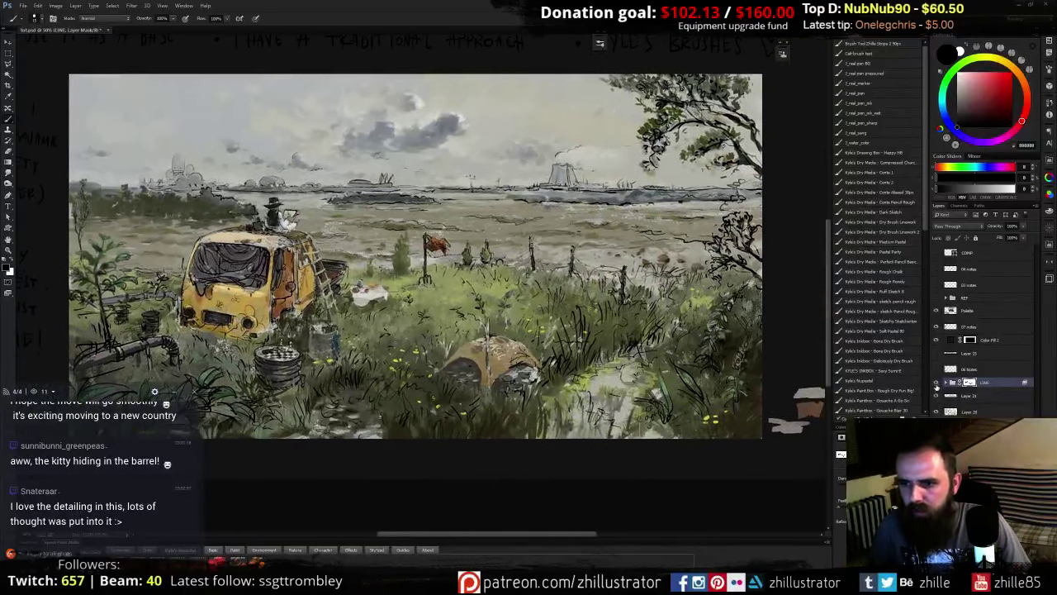
{"action": "left_click", "coordinate": [936, 383]}
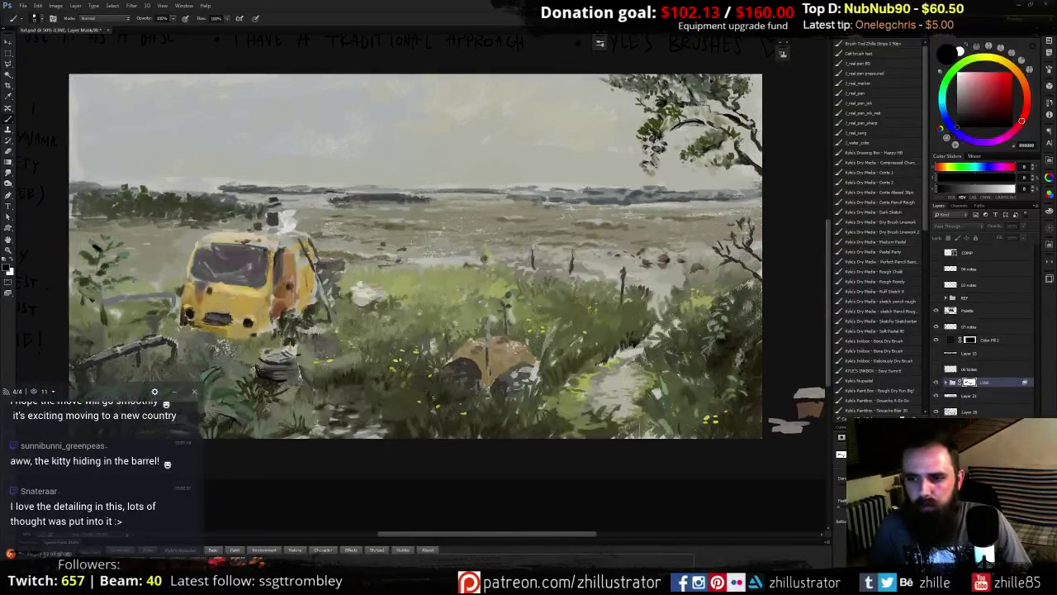
{"action": "left_click", "coordinate": [936, 381]}
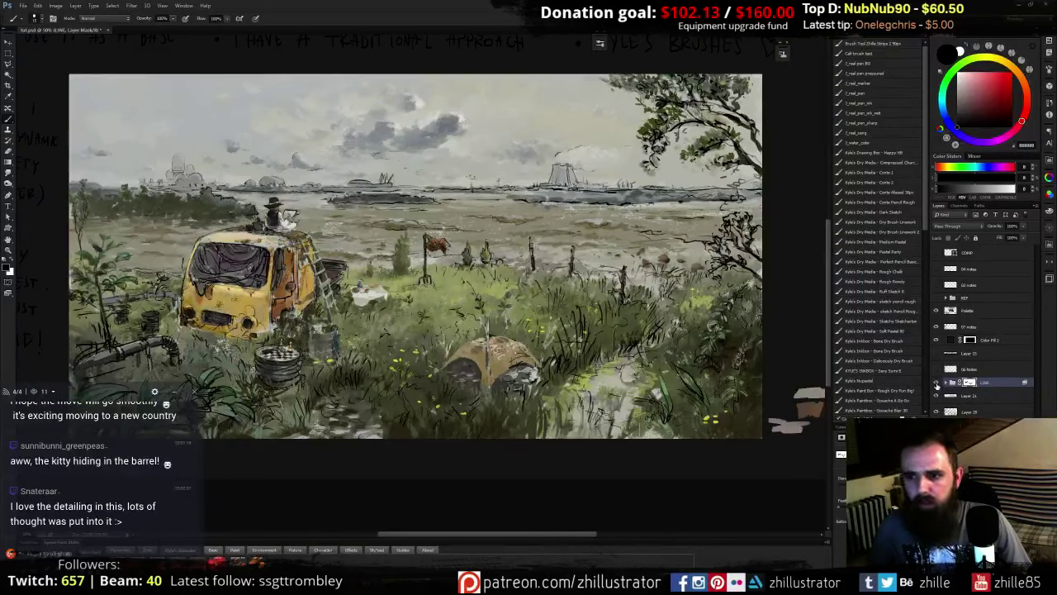
{"action": "left_click", "coordinate": [935, 382]}
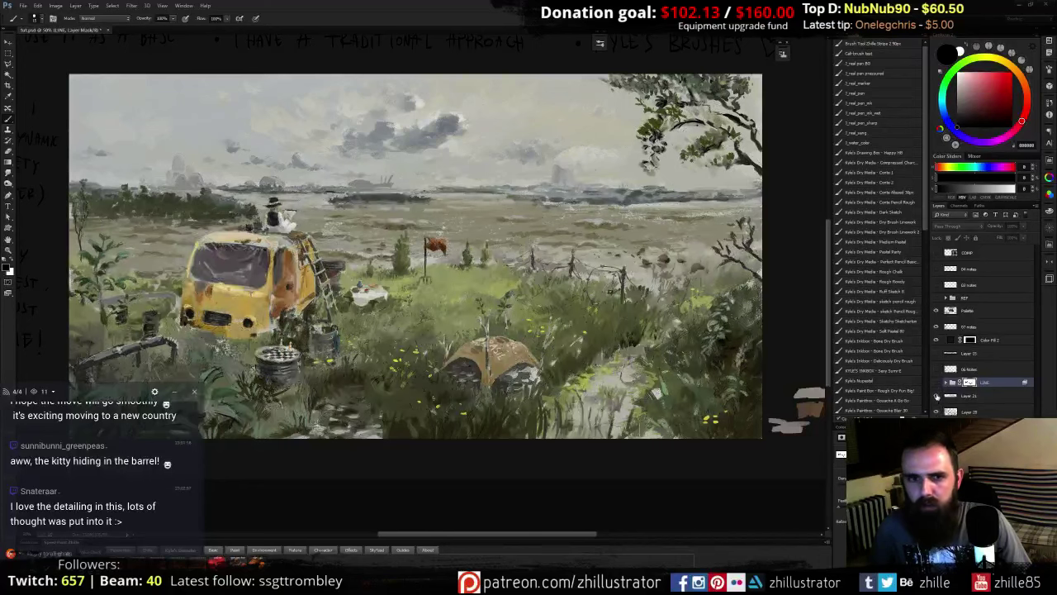
{"action": "left_click", "coordinate": [935, 427]}
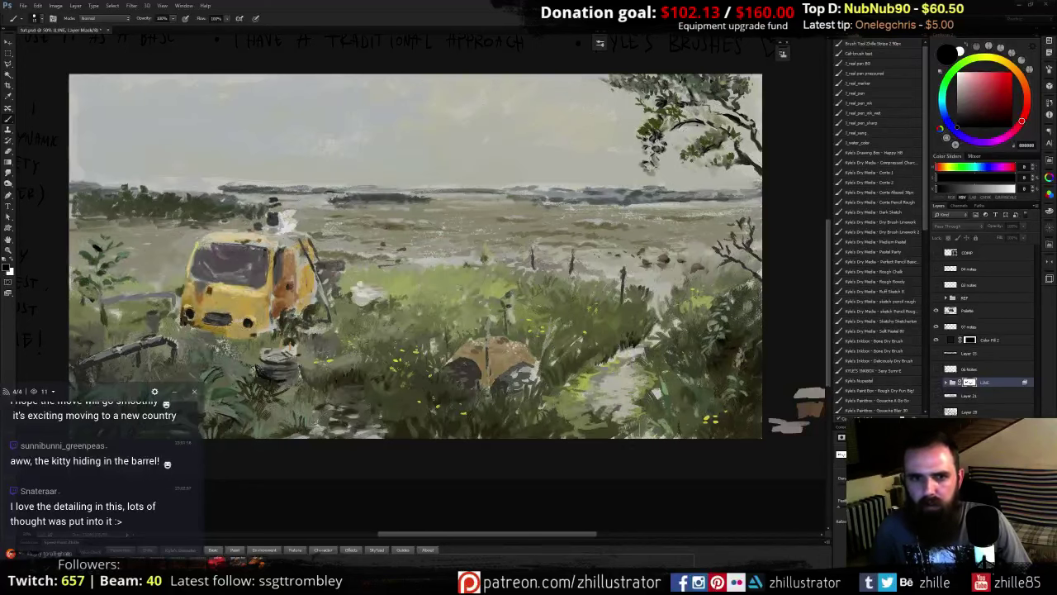
{"action": "left_click", "coordinate": [936, 369]}
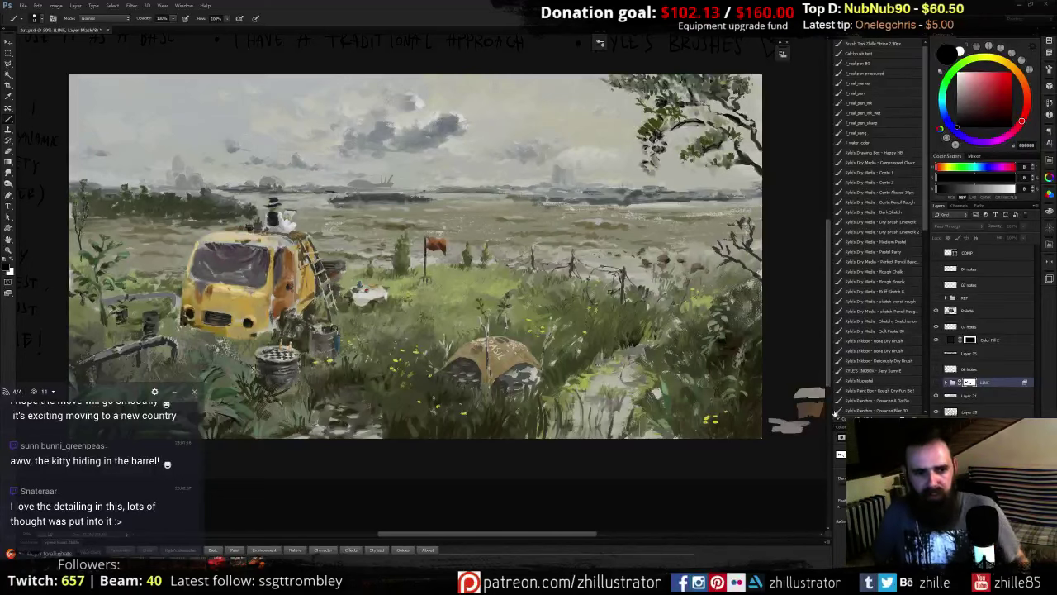
{"action": "left_click", "coordinate": [584, 353]}
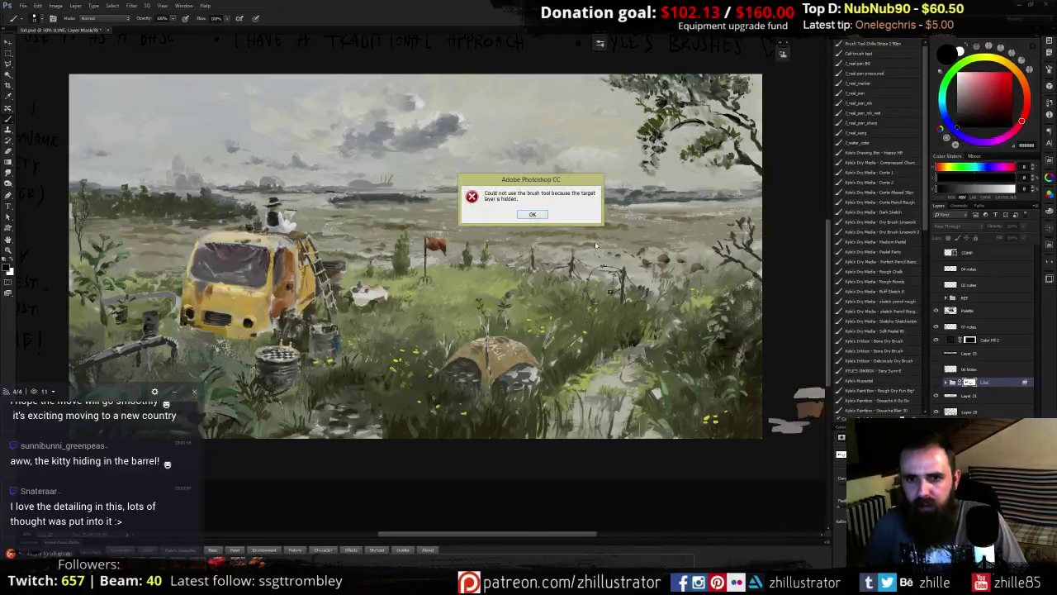
{"action": "left_click", "coordinate": [532, 216]}
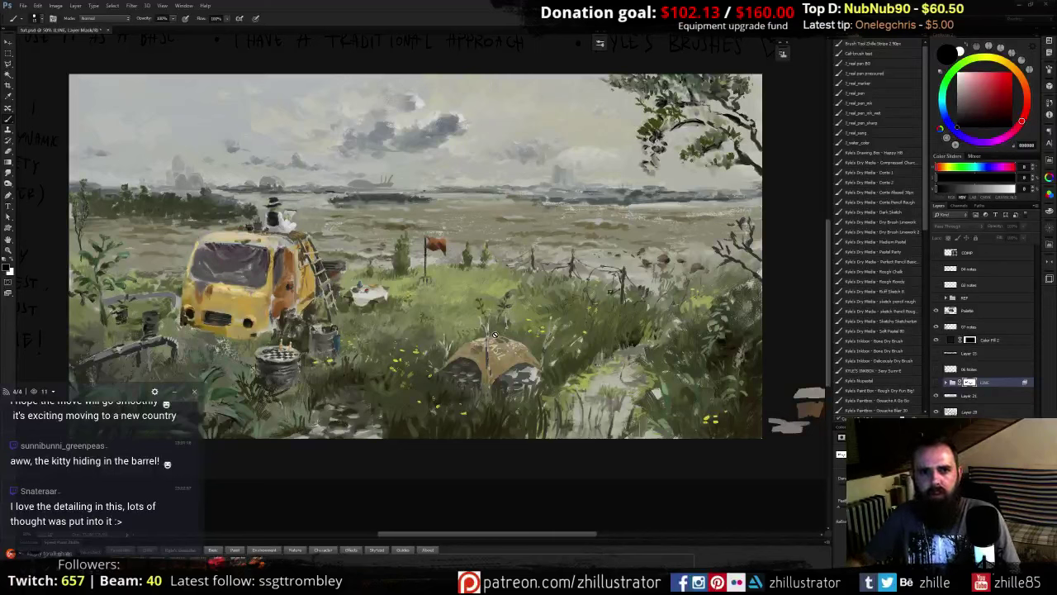
- Hide the 07 notes layer and show the REF group with the yellow truck photos
{"action": "key", "text": "ctrl+plus"}
{"action": "key", "text": "ctrl+plus"}
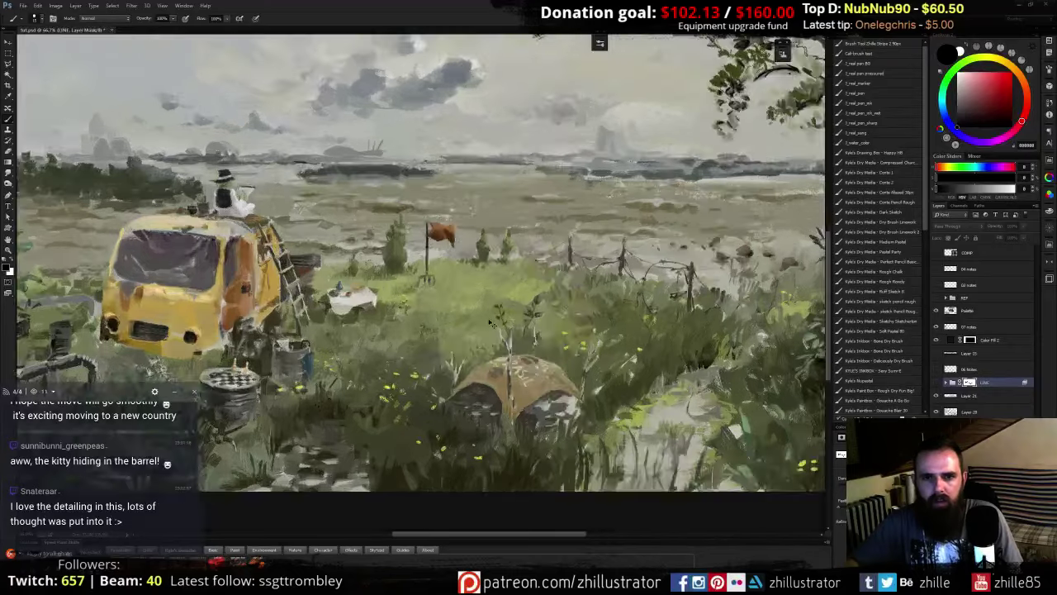
{"action": "left_click_drag", "start_coordinate": [299, 277], "coordinate": [540, 308]}
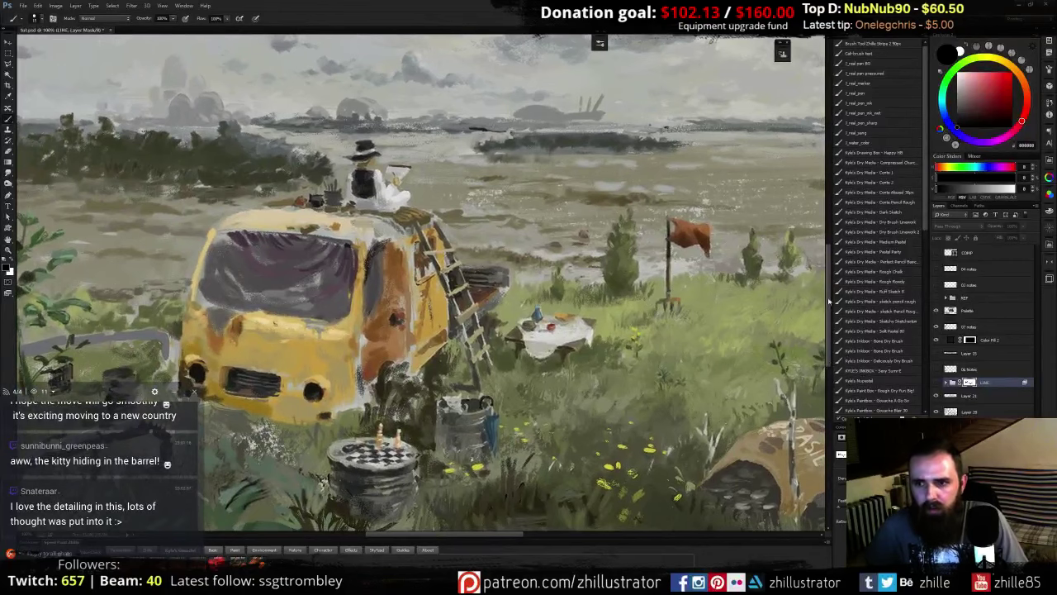
{"action": "key", "text": "ctrl+minus"}
{"action": "left_click_drag", "start_coordinate": [399, 305], "coordinate": [594, 288]}
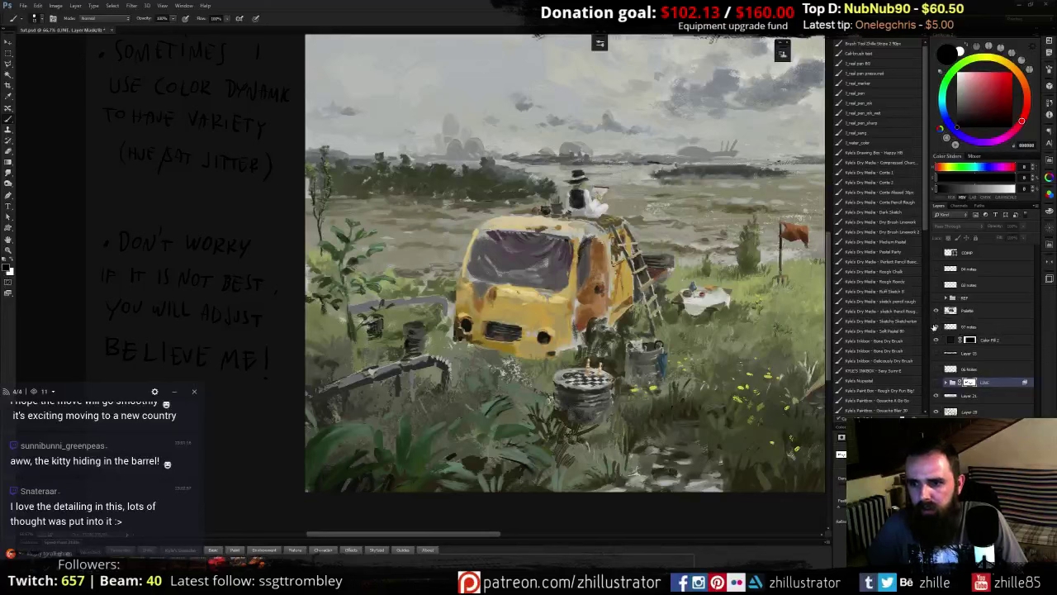
{"action": "left_click", "coordinate": [936, 327]}
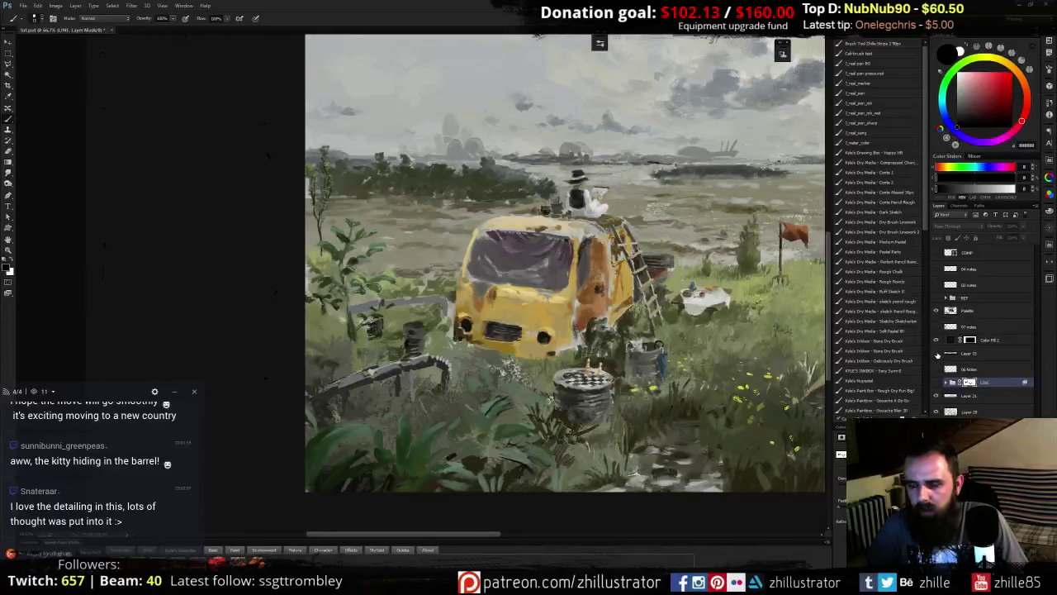
{"action": "left_click", "coordinate": [936, 299]}
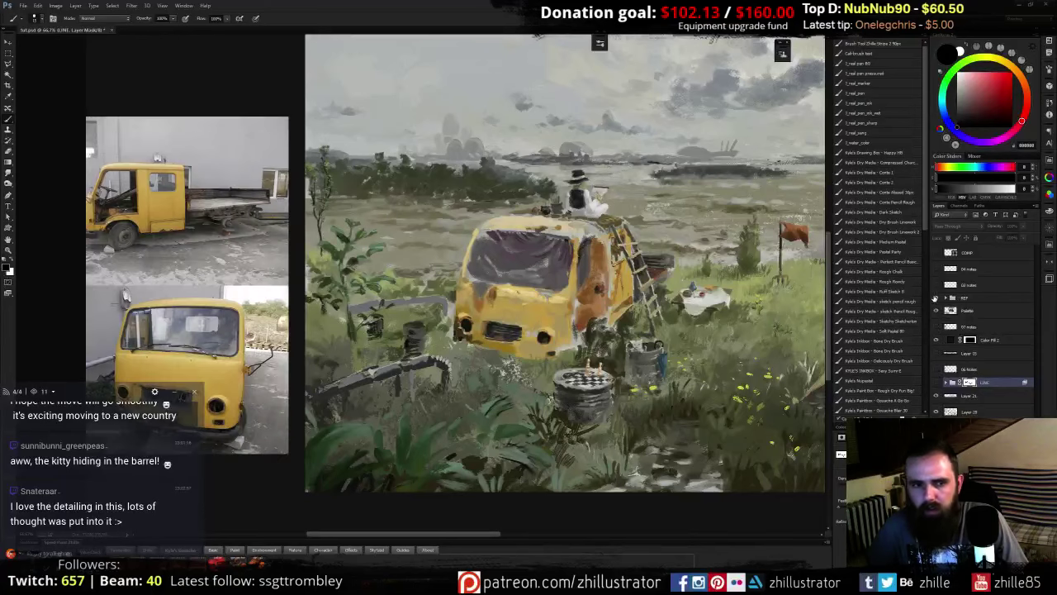
- Examine the grille and headlights in the front-view reference photo against the front of the painted van
{"action": "left_click_drag", "start_coordinate": [213, 324], "coordinate": [321, 322]}
{"action": "key", "text": "ctrl+plus"}
{"action": "key", "text": "ctrl+plus"}
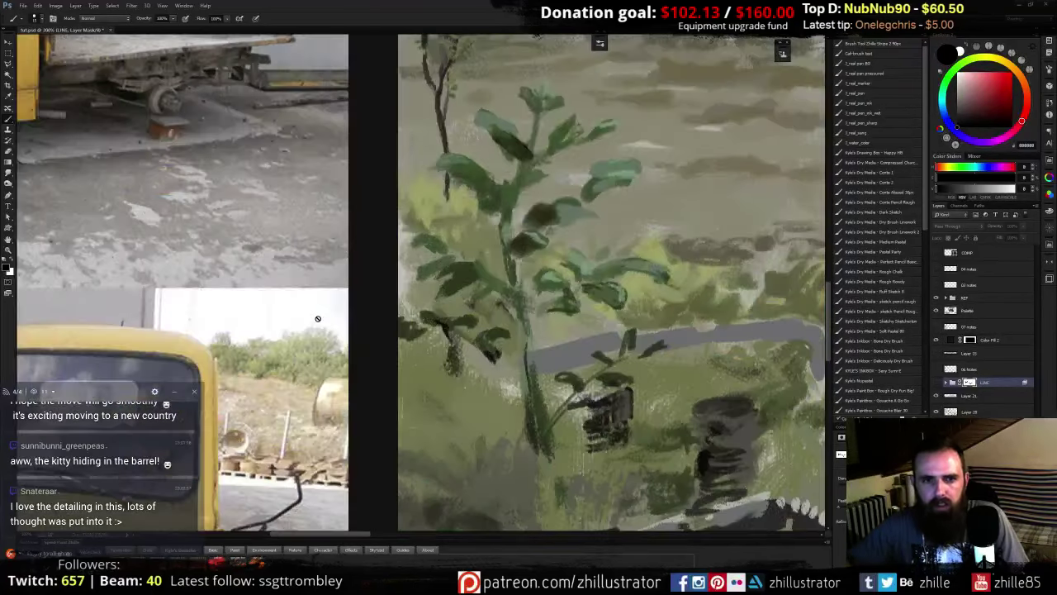
{"action": "left_click_drag", "start_coordinate": [468, 373], "coordinate": [642, 185]}
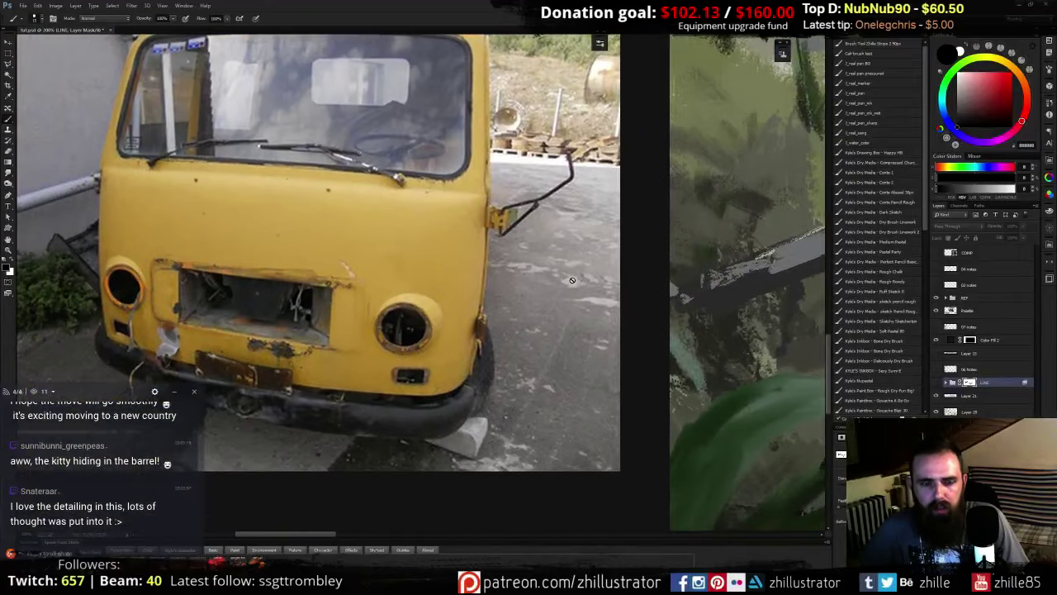
{"action": "left_click_drag", "start_coordinate": [736, 325], "coordinate": [332, 269]}
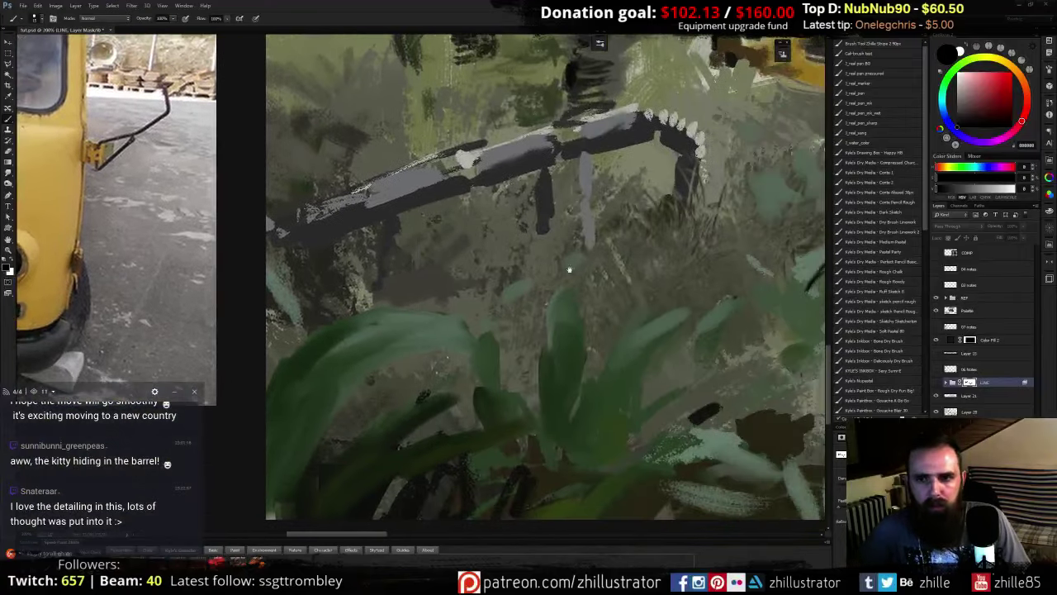
{"action": "left_click_drag", "start_coordinate": [681, 296], "coordinate": [338, 306]}
{"action": "left_click_drag", "start_coordinate": [641, 273], "coordinate": [637, 367]}
{"action": "left_click_drag", "start_coordinate": [496, 294], "coordinate": [572, 363]}
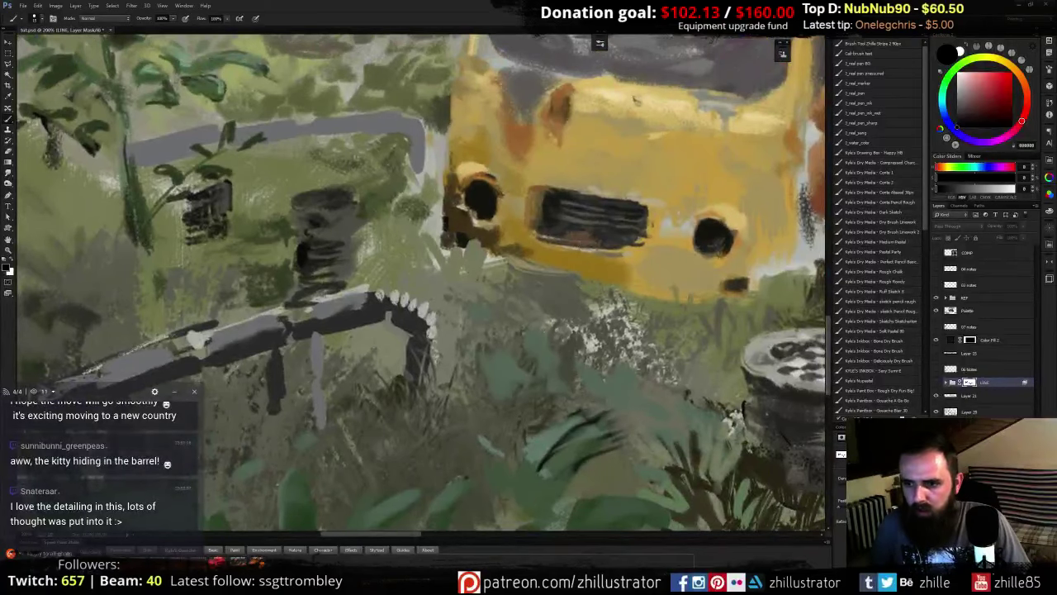
- On Layer 20, paint over the stripes of the van's front grille with dark tones sampled from the opening
{"action": "left_click", "coordinate": [967, 411]}
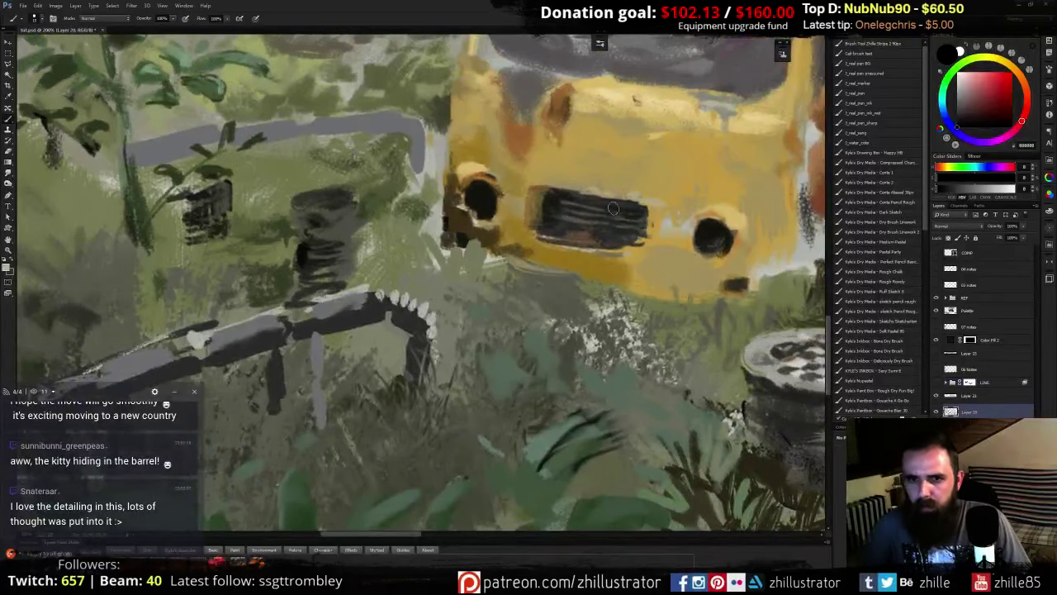
{"action": "left_click_drag", "start_coordinate": [613, 208], "coordinate": [611, 296]}
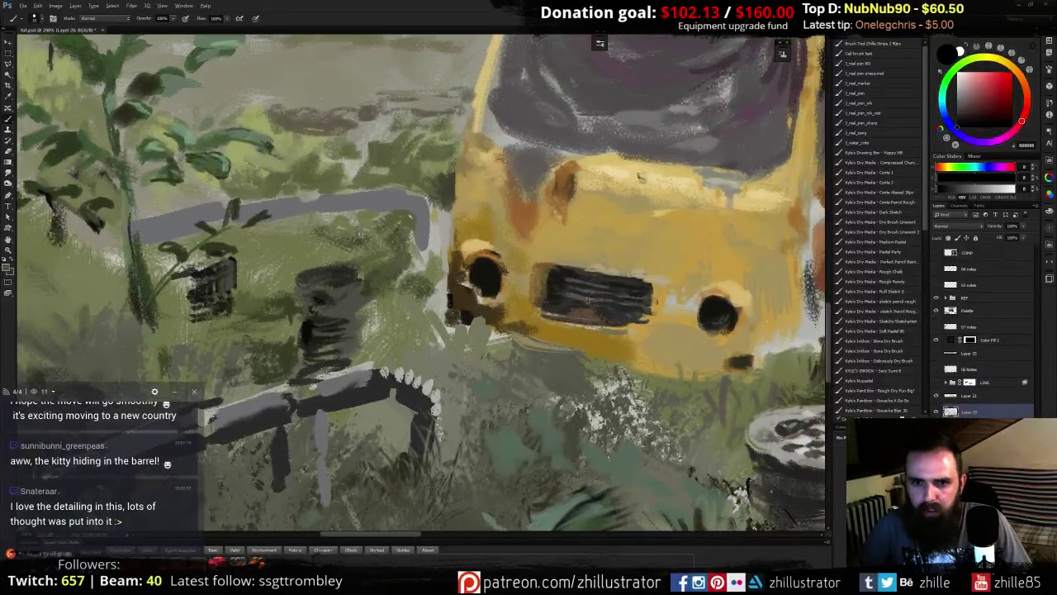
{"action": "left_click", "coordinate": [591, 285], "text": "alt"}
{"action": "mouse_move", "coordinate": [587, 284]}
{"action": "left_mouse_down"}
{"action": "mouse_move", "coordinate": [600, 306]}
{"action": "mouse_move", "coordinate": [596, 286]}
{"action": "mouse_move", "coordinate": [606, 300]}
{"action": "mouse_move", "coordinate": [611, 292]}
{"action": "mouse_move", "coordinate": [589, 299]}
{"action": "mouse_move", "coordinate": [568, 274]}
{"action": "mouse_move", "coordinate": [573, 293]}
{"action": "mouse_move", "coordinate": [585, 288]}
{"action": "mouse_move", "coordinate": [573, 284]}
{"action": "mouse_move", "coordinate": [573, 299]}
{"action": "mouse_move", "coordinate": [573, 283]}
{"action": "mouse_move", "coordinate": [585, 289]}
{"action": "mouse_move", "coordinate": [588, 277]}
{"action": "mouse_move", "coordinate": [618, 284]}
{"action": "mouse_move", "coordinate": [612, 304]}
{"action": "mouse_move", "coordinate": [634, 290]}
{"action": "mouse_move", "coordinate": [585, 289]}
{"action": "mouse_move", "coordinate": [568, 276]}
{"action": "mouse_move", "coordinate": [596, 282]}
{"action": "left_mouse_up"}
{"action": "left_click", "coordinate": [568, 276], "text": "alt"}
{"action": "left_click", "coordinate": [573, 293], "text": "alt"}
{"action": "left_click", "coordinate": [623, 293], "text": "alt"}
{"action": "left_click", "coordinate": [570, 277], "text": "alt"}
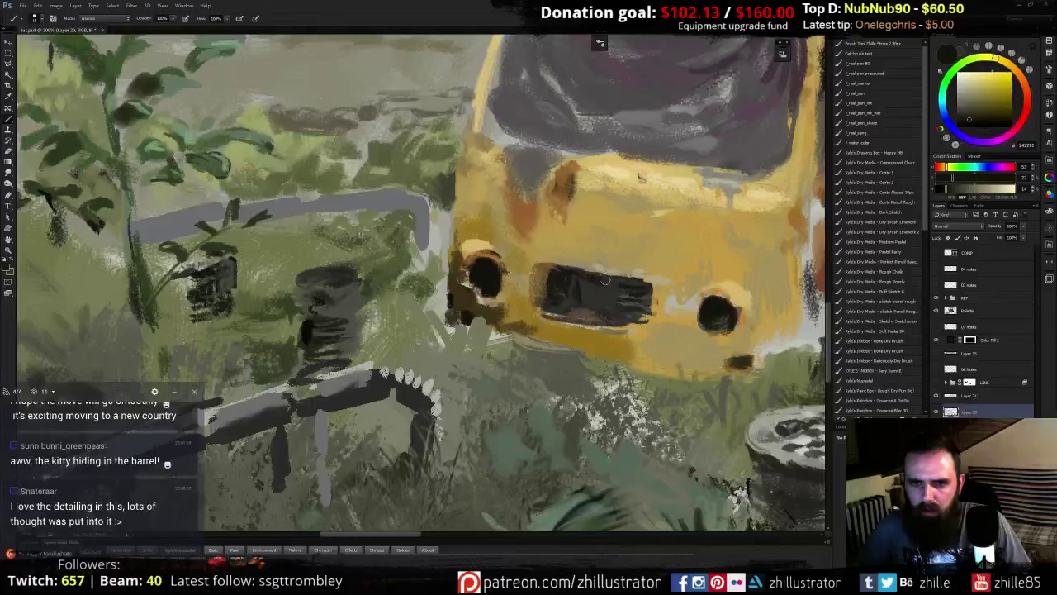
{"action": "left_click", "coordinate": [551, 279], "text": "alt"}
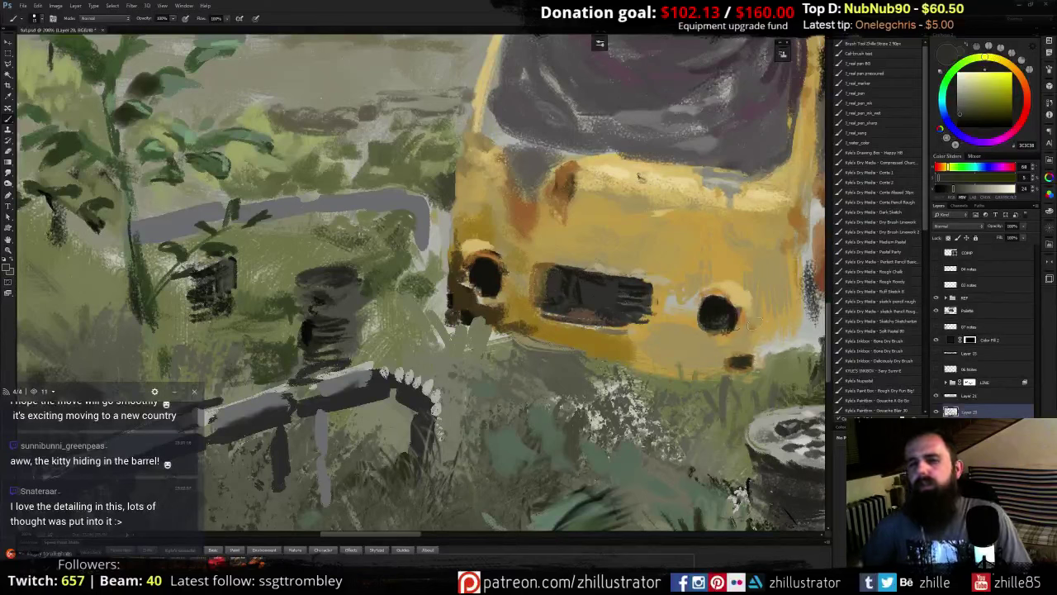
- Choose the Kyle's Paintbox Gouache A Go Go brush and try to paint inside the van's grille opening
{"action": "left_click", "coordinate": [886, 402]}
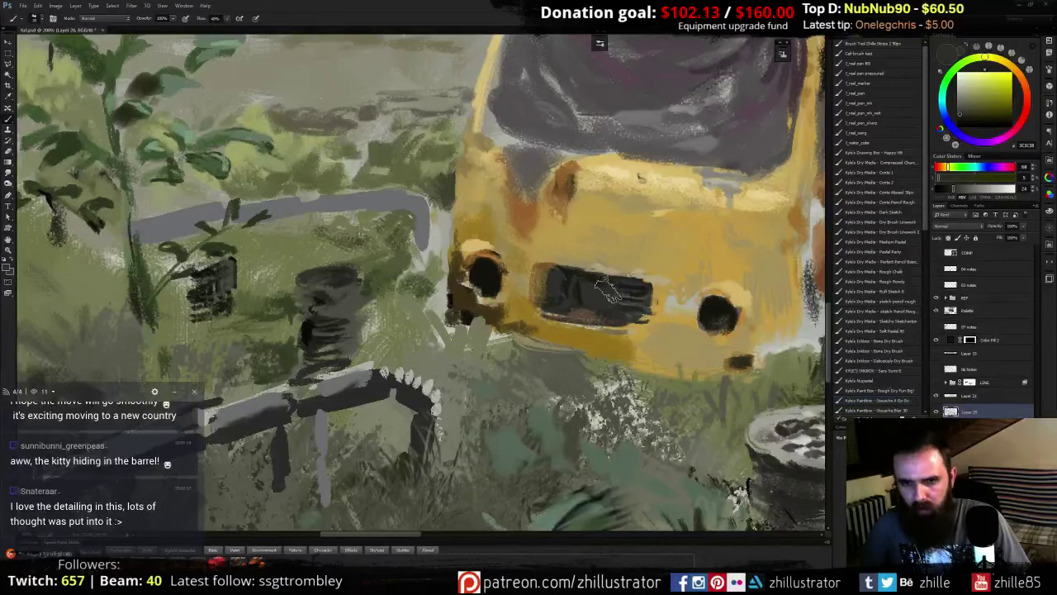
{"action": "left_click", "coordinate": [592, 287]}
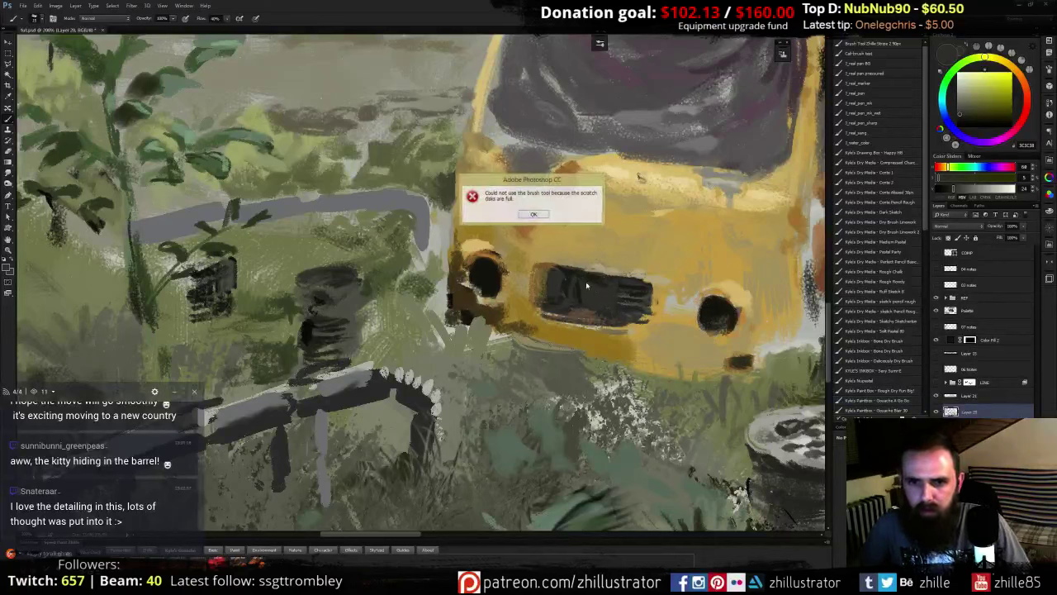
{"action": "left_click", "coordinate": [534, 214]}
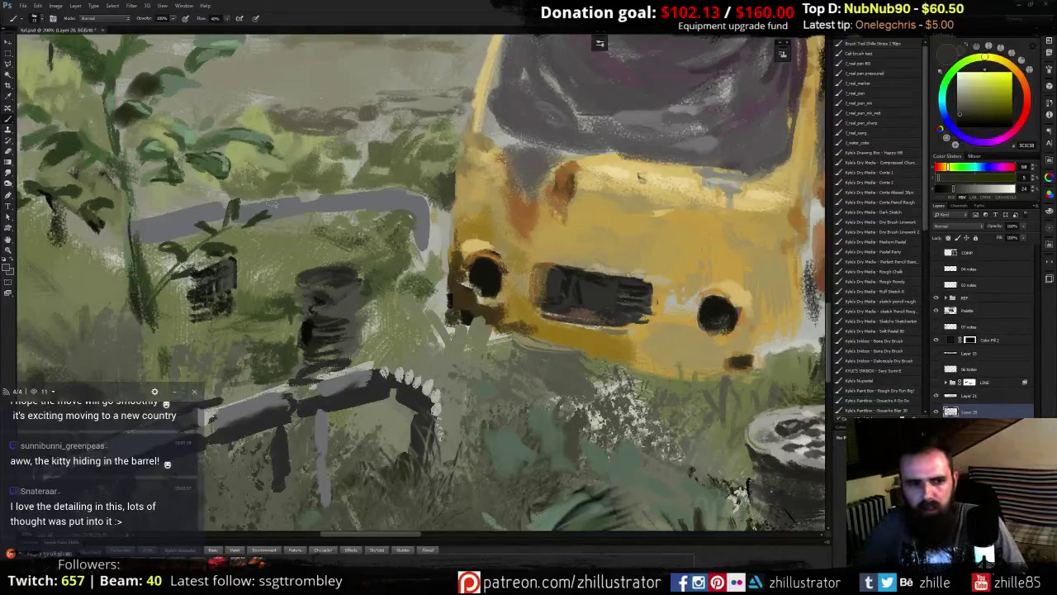
- Purge all of the program's cached memory, including history and clipboard
{"action": "left_click", "coordinate": [39, 7]}
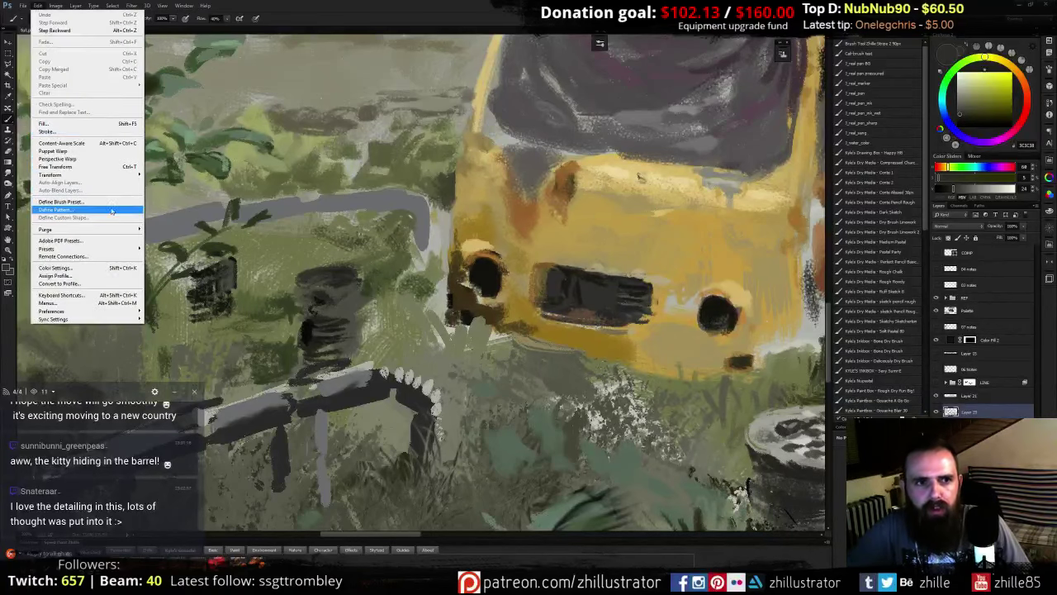
{"action": "mouse_move", "coordinate": [121, 232]}
{"action": "left_click", "coordinate": [159, 252]}
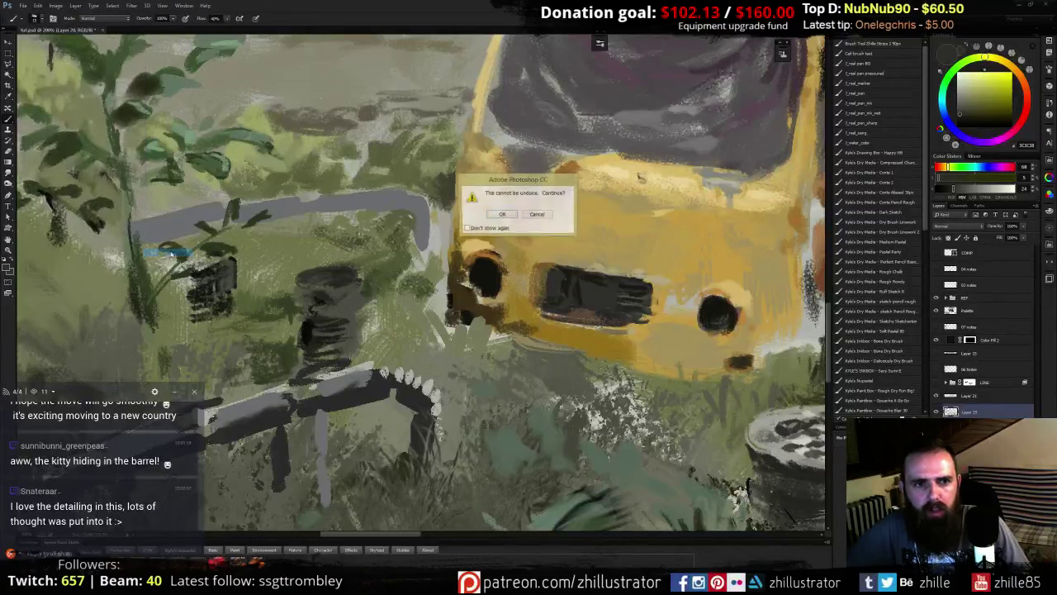
{"action": "left_click", "coordinate": [501, 214]}
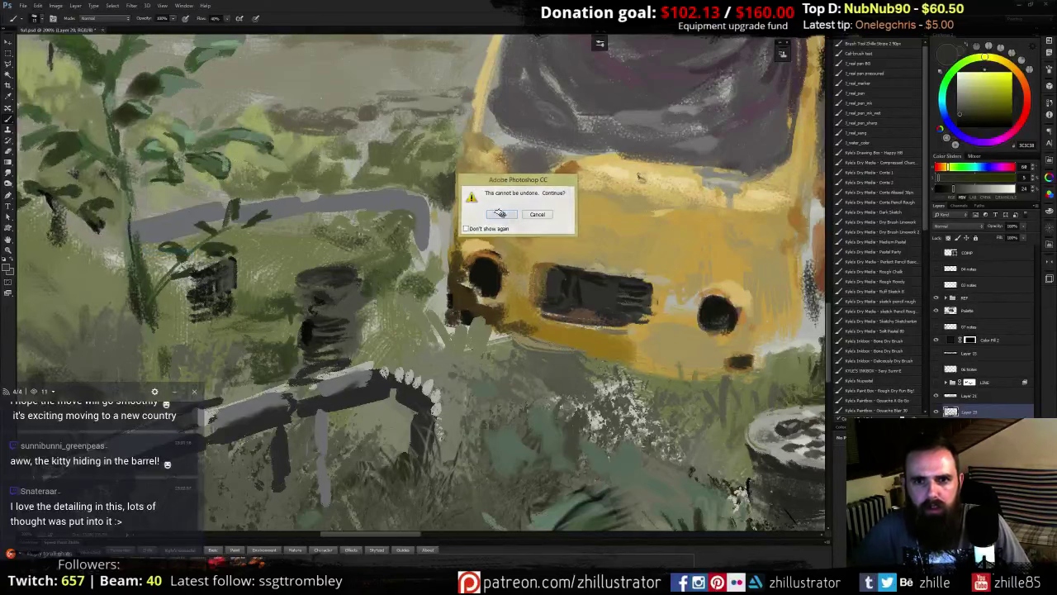
- Paint muted grey over the reddish patch along the bottom of the van's grille opening, then sample the surrounding dark tones
{"action": "left_click_drag", "start_coordinate": [572, 306], "coordinate": [529, 303]}
{"action": "key", "text": "ctrl+minus"}
{"action": "key", "text": "ctrl+minus"}
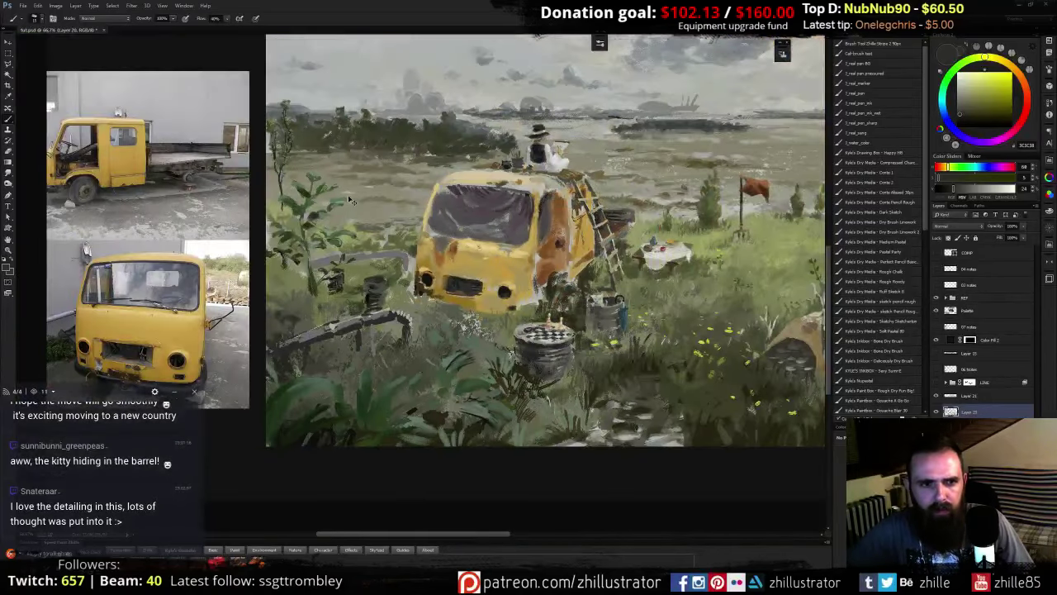
{"action": "key", "text": "ctrl+plus"}
{"action": "key", "text": "ctrl+plus"}
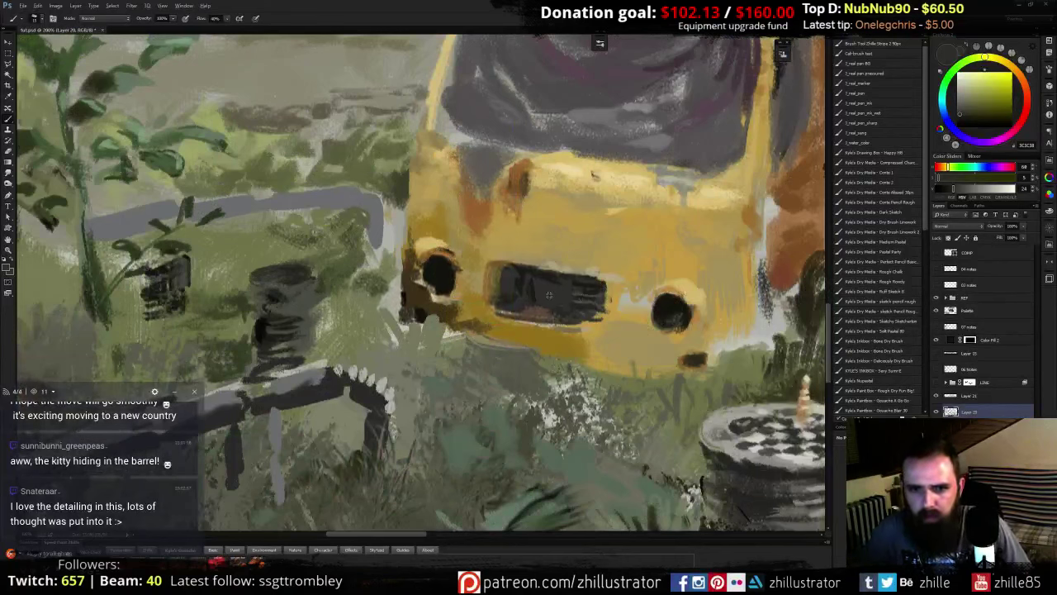
{"action": "left_click", "coordinate": [957, 106]}
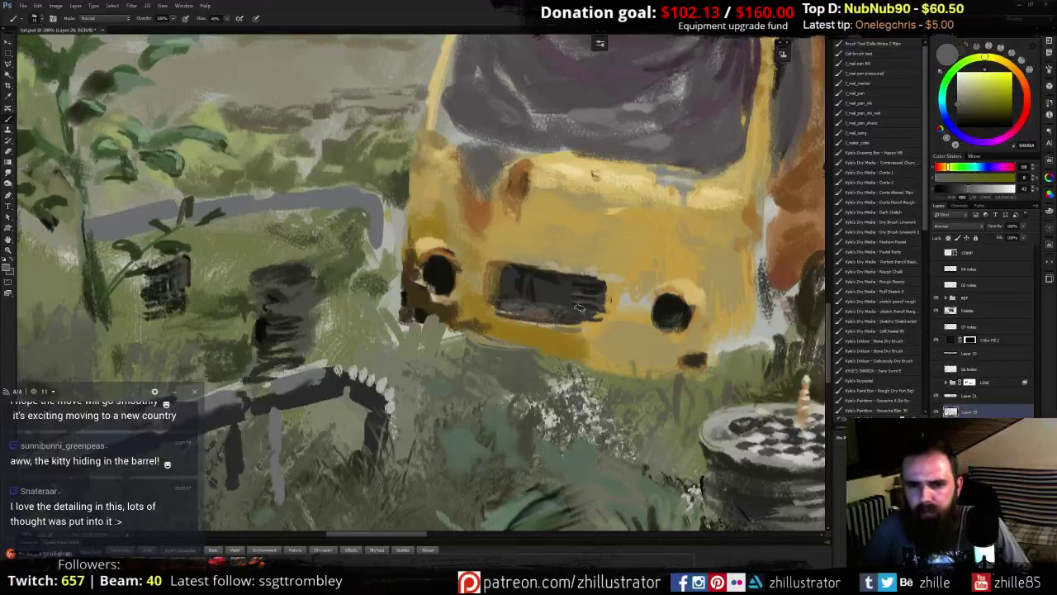
{"action": "left_click", "coordinate": [526, 290], "text": "alt"}
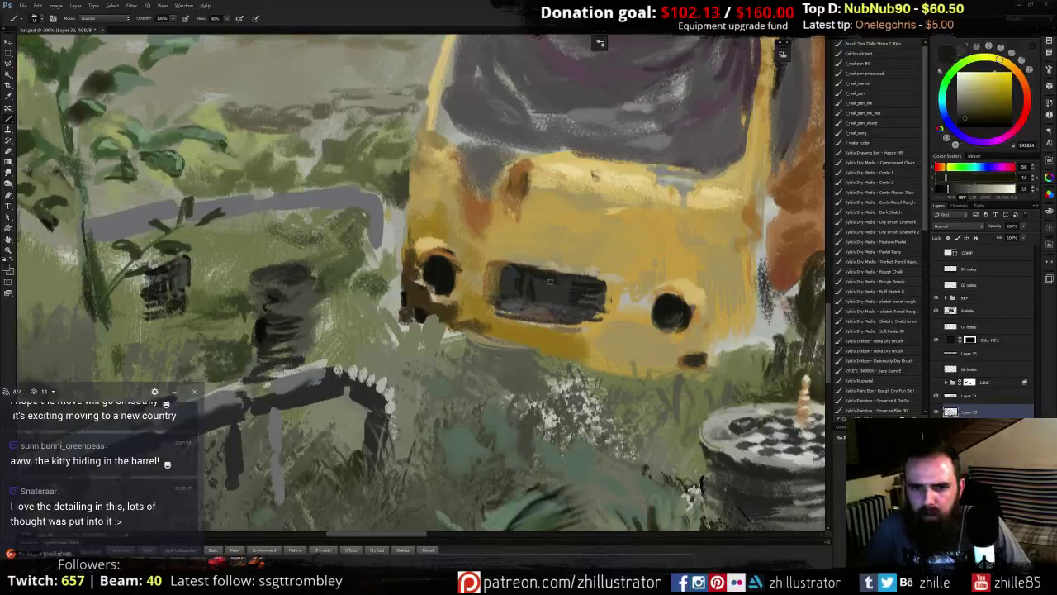
{"action": "left_click", "coordinate": [551, 281], "text": "alt"}
{"action": "left_click", "coordinate": [561, 283], "text": "alt"}
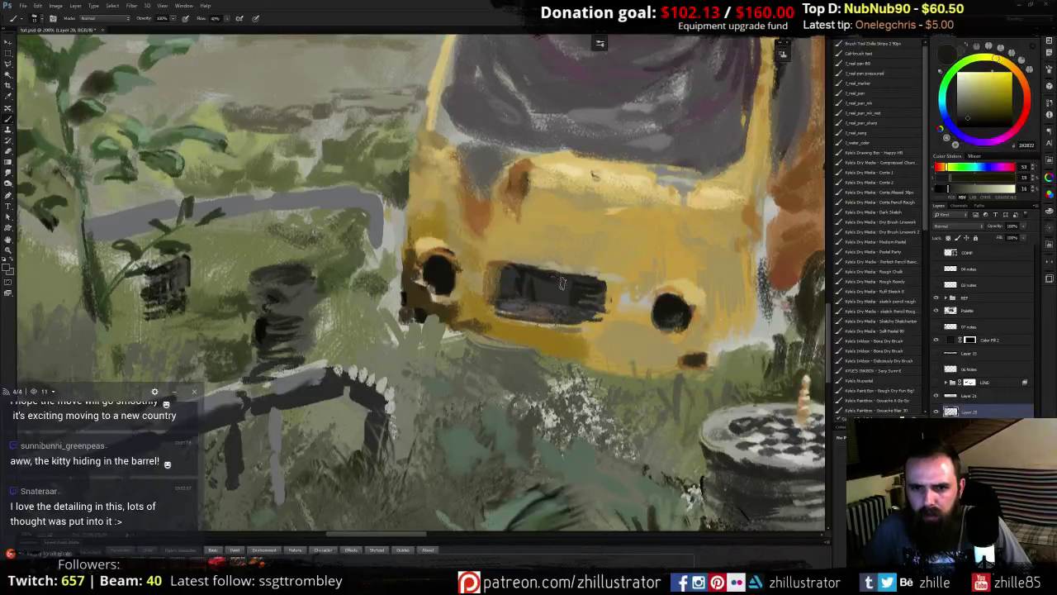
- Blend the inside of the grille opening with sampled dark greys, covering the striped marks at its end nearest the barrel
{"action": "left_click", "coordinate": [549, 283], "text": "alt"}
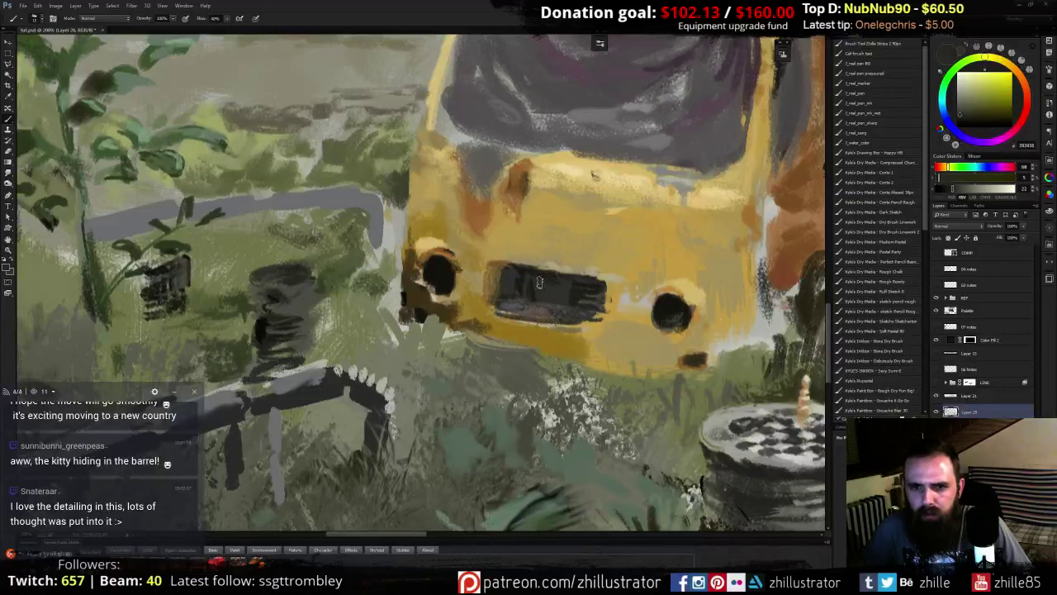
{"action": "left_click", "coordinate": [547, 286], "text": "alt"}
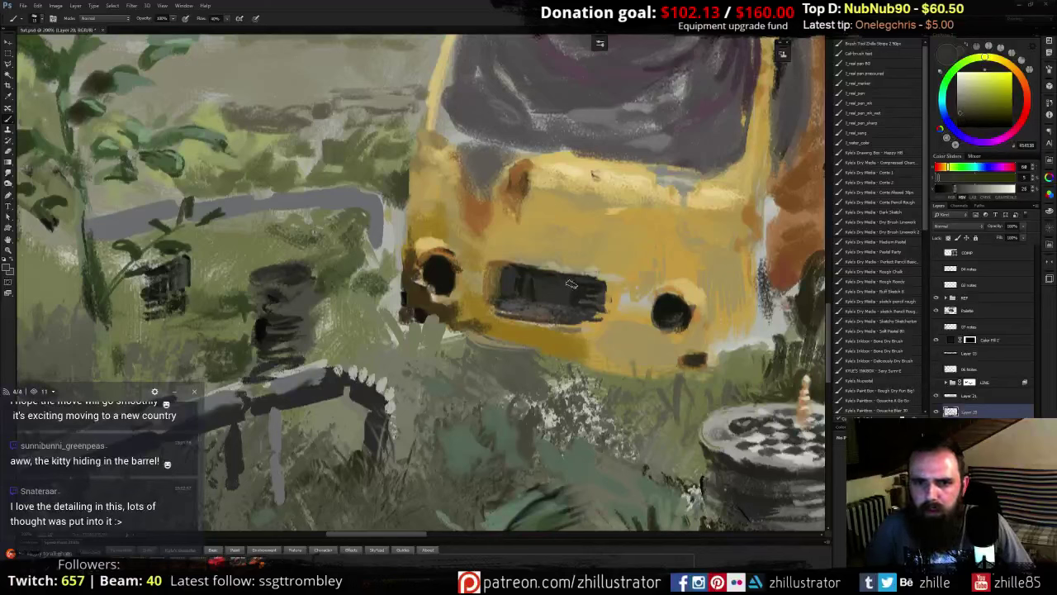
{"action": "left_click", "coordinate": [526, 288], "text": "alt"}
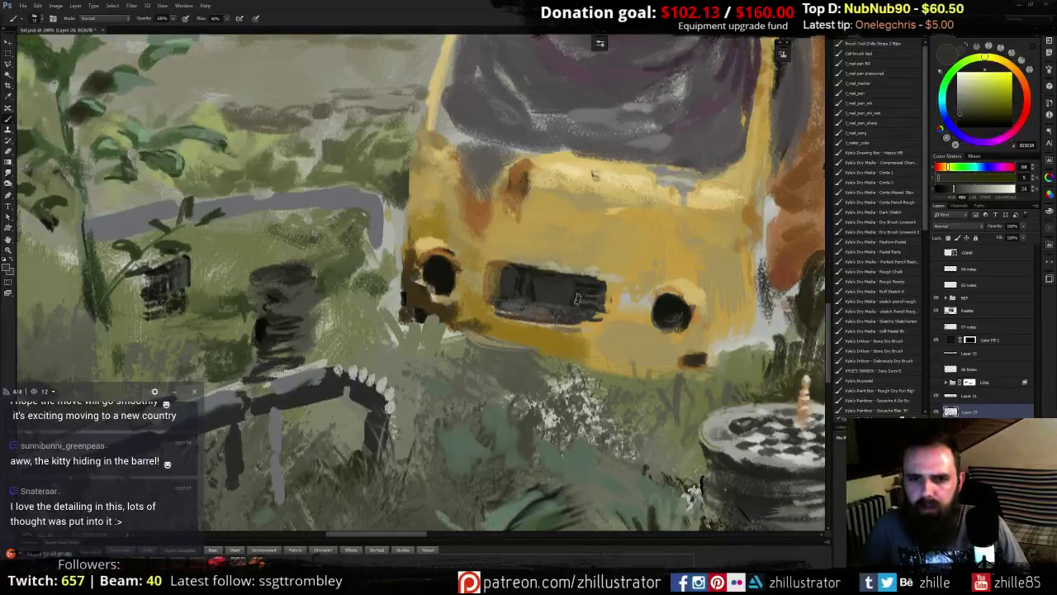
{"action": "left_click", "coordinate": [591, 292], "text": "alt"}
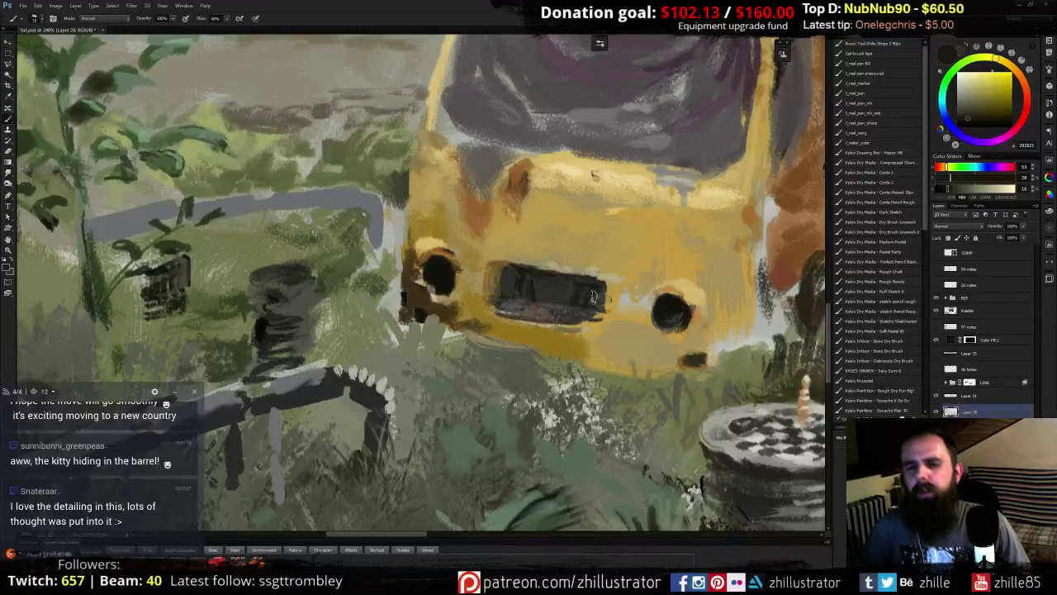
{"action": "left_click", "coordinate": [590, 314], "text": "alt"}
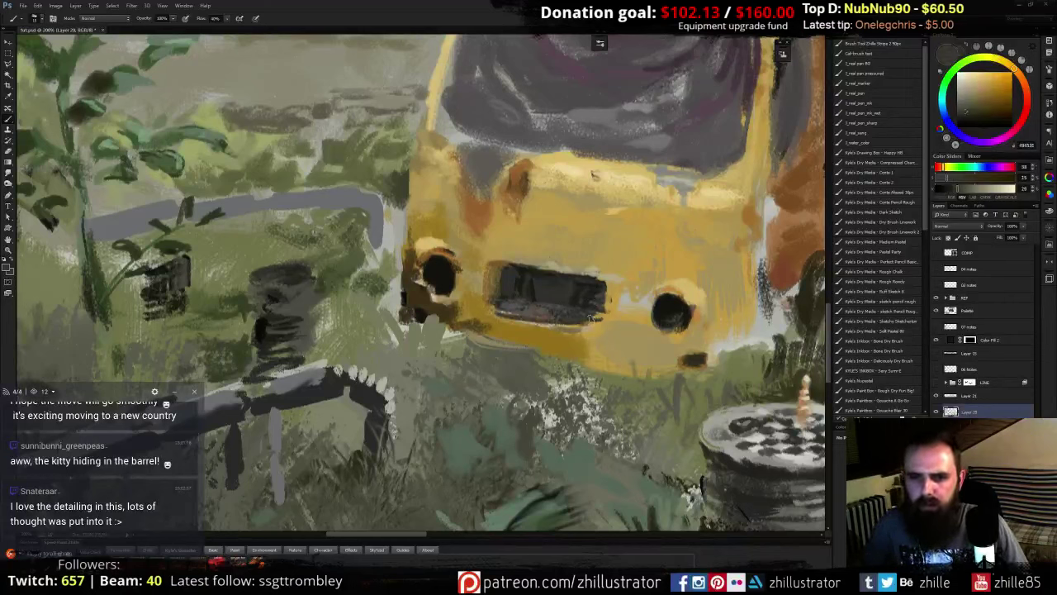
{"action": "left_click", "coordinate": [568, 314], "text": "alt"}
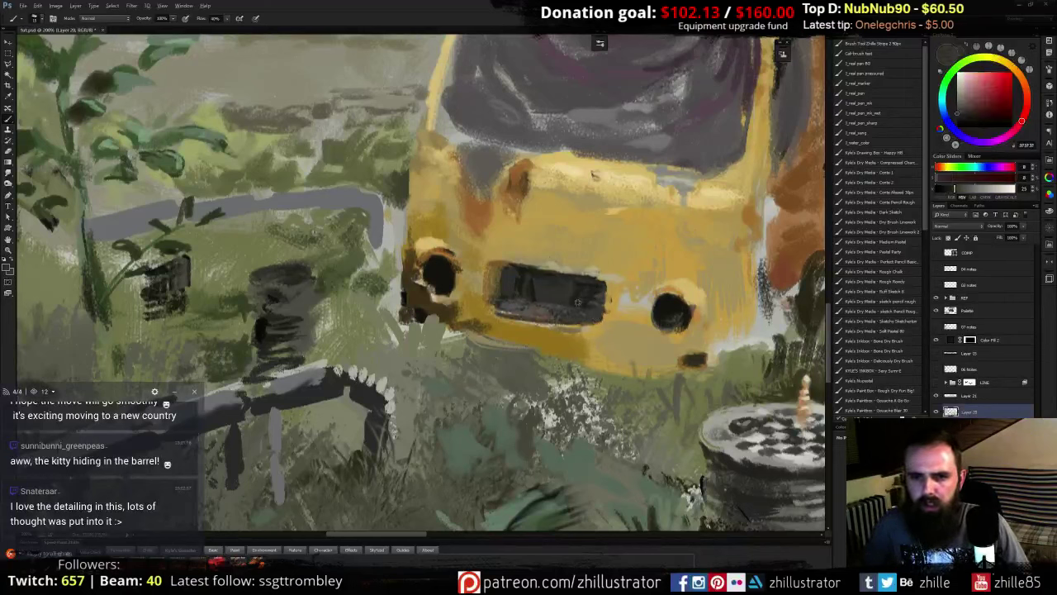
{"action": "mouse_move", "coordinate": [589, 298]}
{"action": "left_mouse_down"}
{"action": "mouse_move", "coordinate": [598, 306]}
{"action": "mouse_move", "coordinate": [599, 289]}
{"action": "left_mouse_up"}
- Clean up both side edges of the grille opening with yellow and rusty-brown tones sampled from the van's body
{"action": "left_click", "coordinate": [604, 277], "text": "alt"}
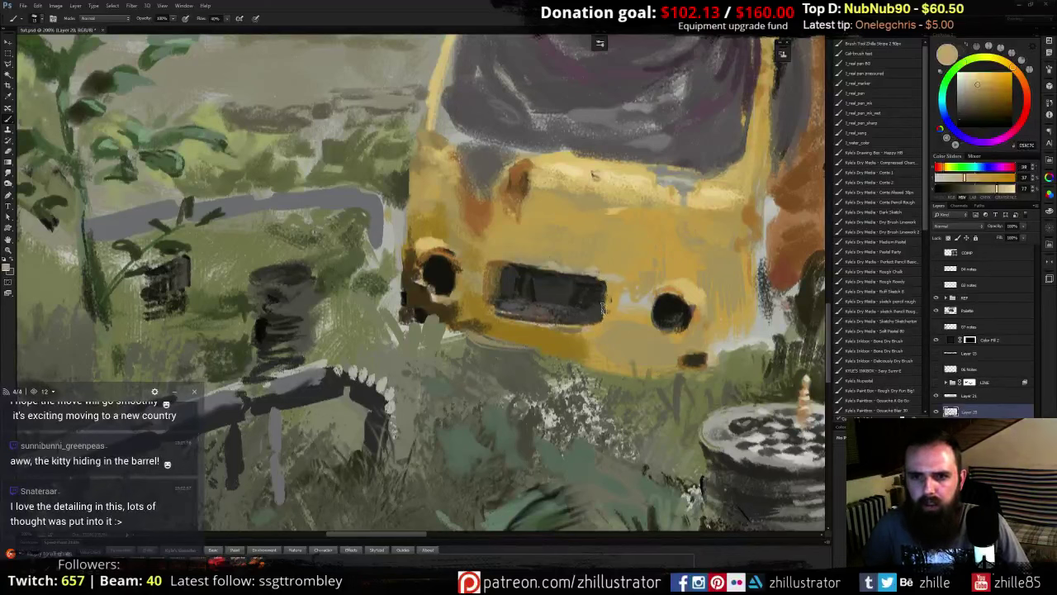
{"action": "left_click", "coordinate": [501, 276], "text": "alt"}
{"action": "left_click_drag", "start_coordinate": [495, 276], "coordinate": [498, 289]}
{"action": "left_click", "coordinate": [494, 266], "text": "alt"}
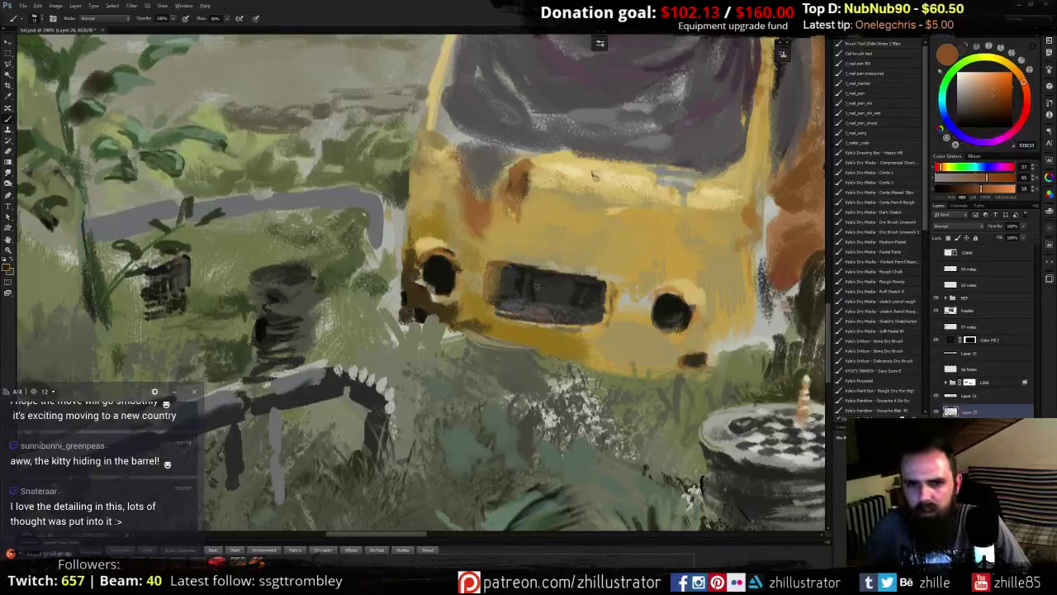
- Choose the Kyle's Drawing Box - Happy HB brush and refine the grille's dark interior and upper corner with sampled tones
{"action": "left_click", "coordinate": [536, 285], "text": "alt"}
{"action": "left_click", "coordinate": [849, 155]}
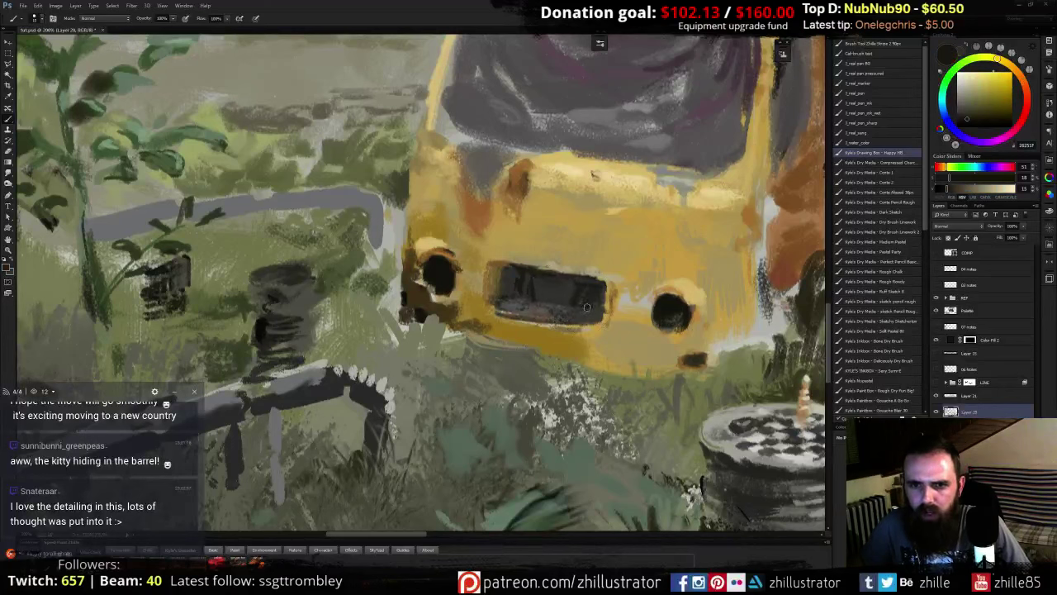
{"action": "left_click", "coordinate": [531, 297], "text": "alt"}
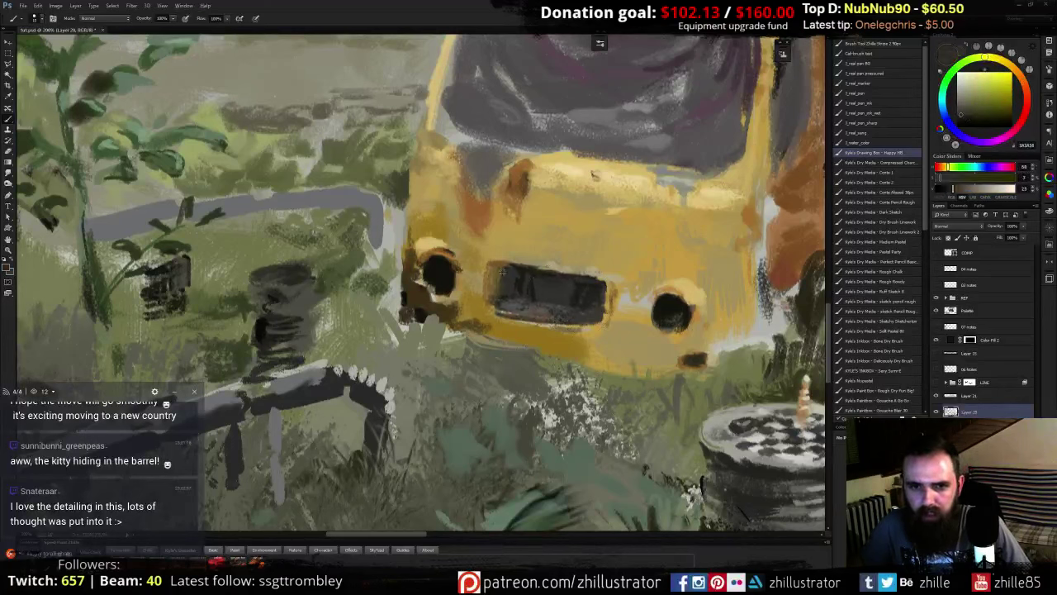
{"action": "left_click", "coordinate": [502, 272], "text": "alt"}
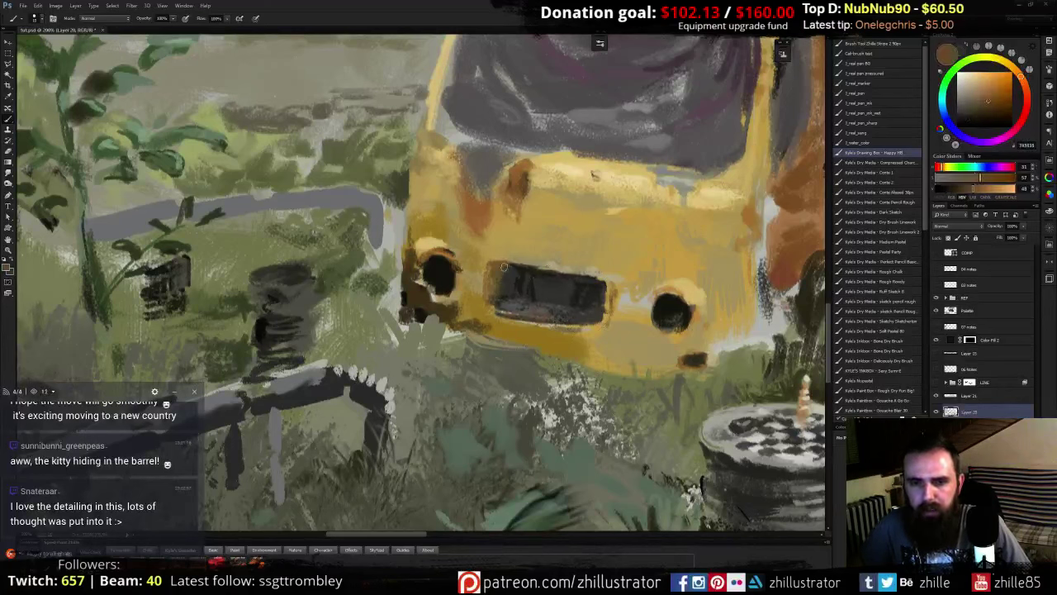
- Add small dark-green leaf strokes where the plant overlaps the grey rail beside the van
{"action": "left_click_drag", "start_coordinate": [498, 274], "coordinate": [655, 281]}
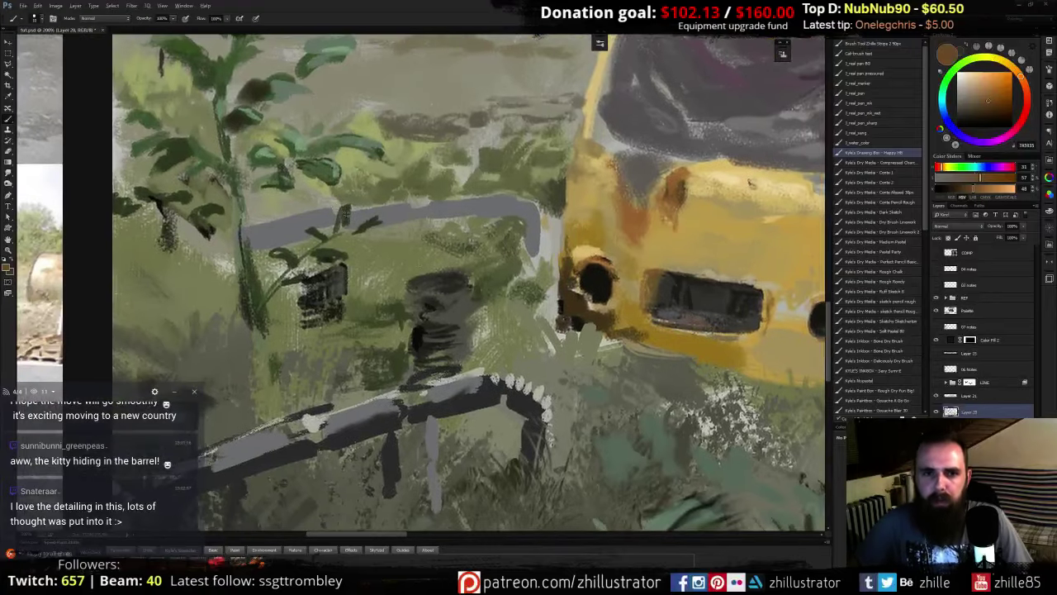
{"action": "left_click", "coordinate": [342, 216], "text": "alt"}
{"action": "left_click_drag", "start_coordinate": [343, 216], "coordinate": [337, 235]}
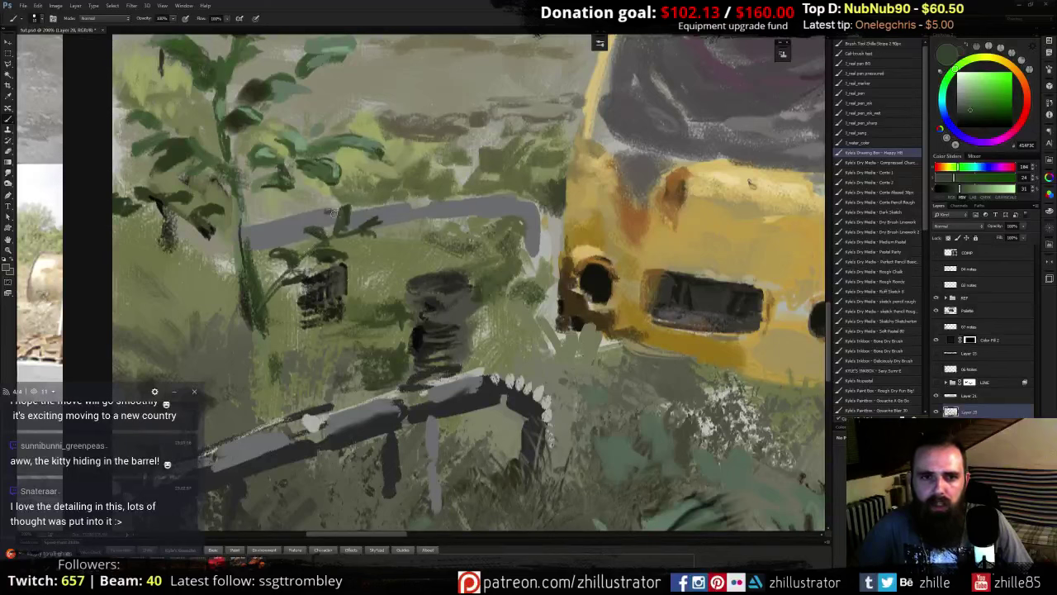
- Define the side edge of the dark barrel behind the fence using greys and greens sampled around it
{"action": "left_click", "coordinate": [453, 302], "text": "alt"}
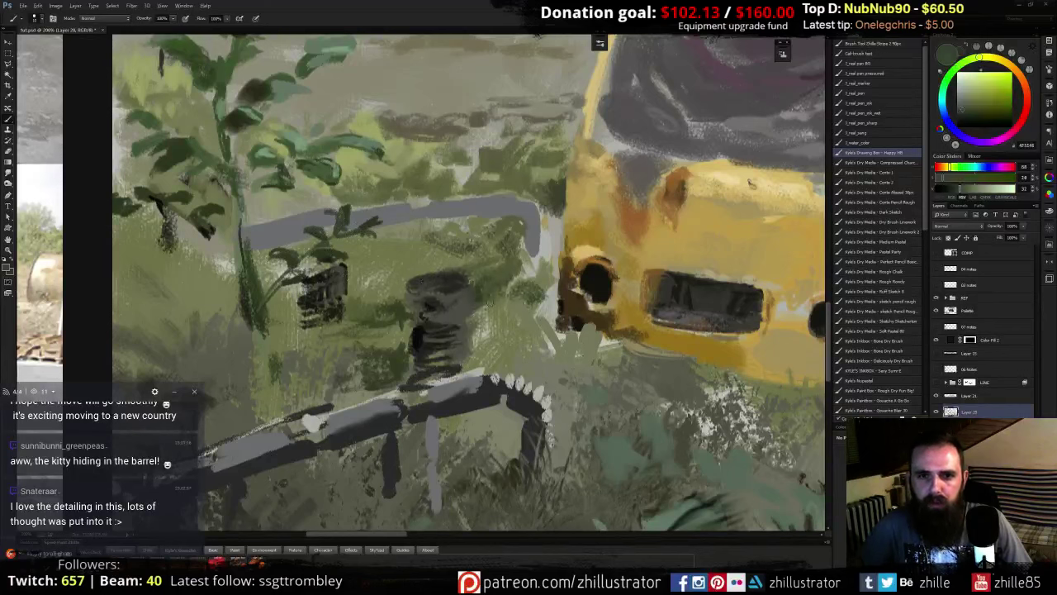
{"action": "left_click", "coordinate": [485, 286], "text": "alt"}
{"action": "left_click", "coordinate": [486, 300], "text": "alt"}
{"action": "left_click_drag", "start_coordinate": [478, 295], "coordinate": [476, 314]}
{"action": "left_click", "coordinate": [441, 311], "text": "alt"}
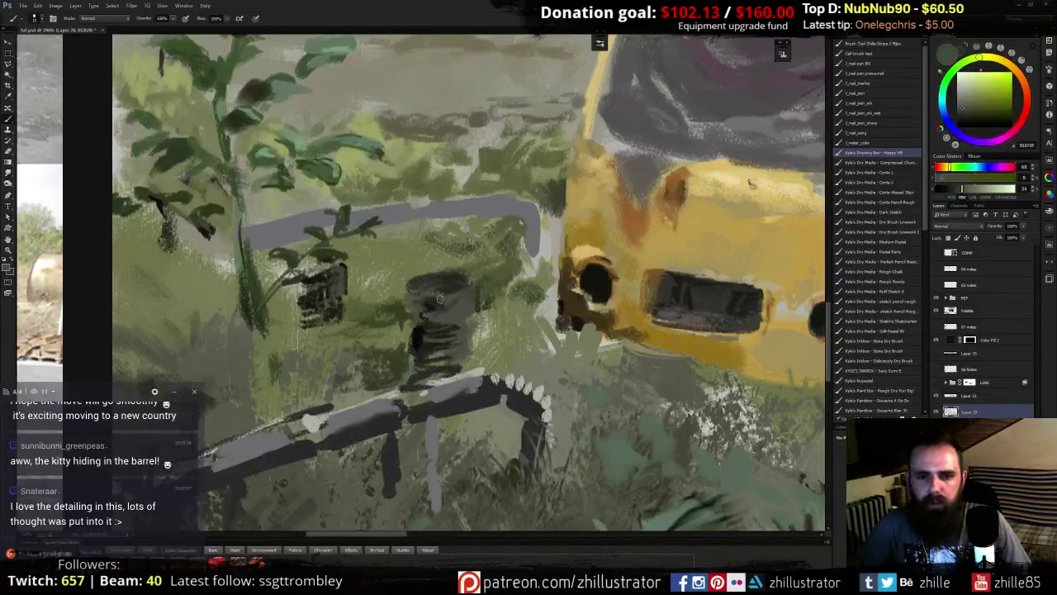
- Paint dark curved ridges down the barrel behind the fence and trim its lower edge with the surrounding green
{"action": "left_click", "coordinate": [435, 292], "text": "alt"}
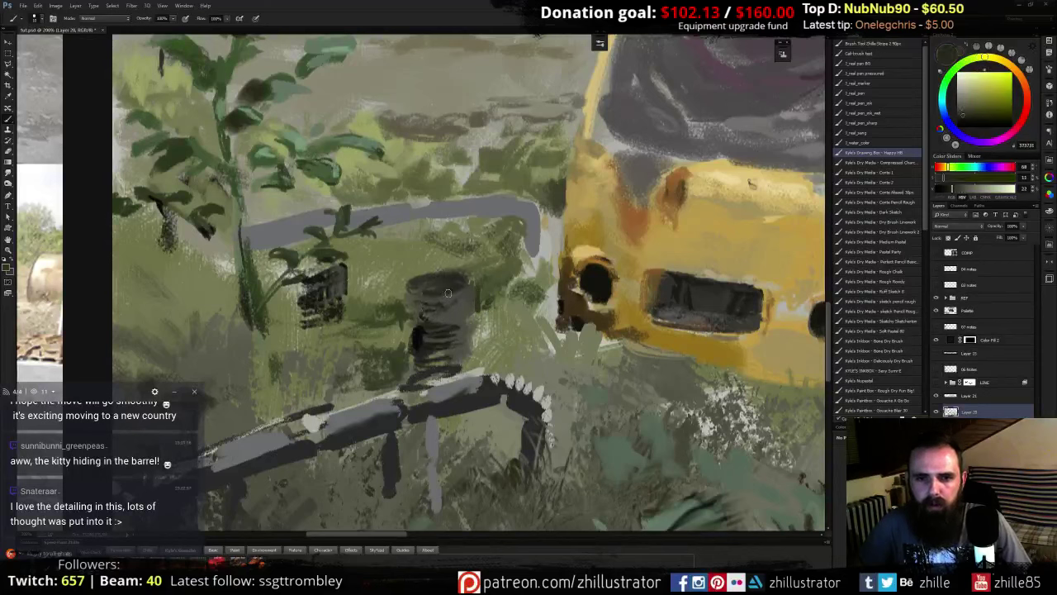
{"action": "left_click", "coordinate": [439, 306], "text": "alt"}
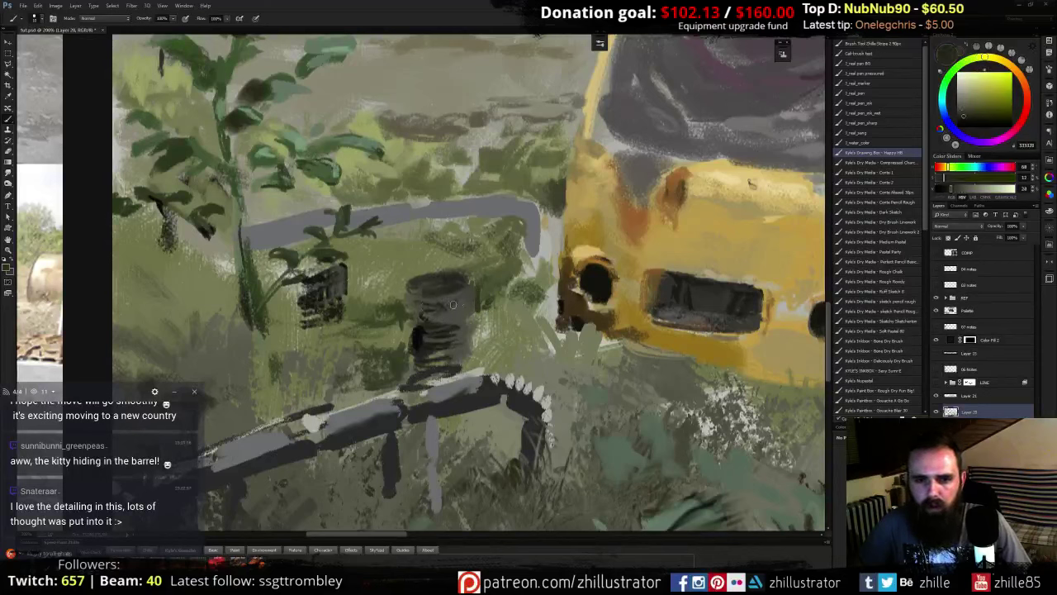
{"action": "mouse_move", "coordinate": [457, 307]}
{"action": "left_mouse_down"}
{"action": "mouse_move", "coordinate": [433, 315]}
{"action": "mouse_move", "coordinate": [473, 311]}
{"action": "mouse_move", "coordinate": [417, 337]}
{"action": "mouse_move", "coordinate": [427, 354]}
{"action": "left_mouse_up"}
{"action": "left_click", "coordinate": [424, 346], "text": "alt"}
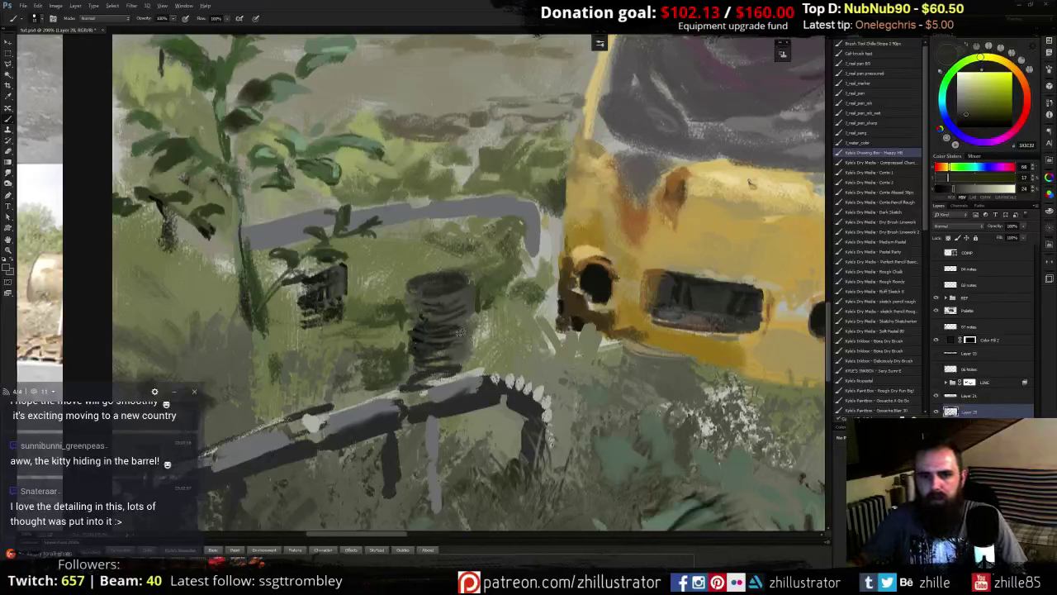
{"action": "left_click", "coordinate": [474, 320], "text": "alt"}
{"action": "left_click_drag", "start_coordinate": [474, 314], "coordinate": [473, 355]}
{"action": "left_click", "coordinate": [482, 338], "text": "alt"}
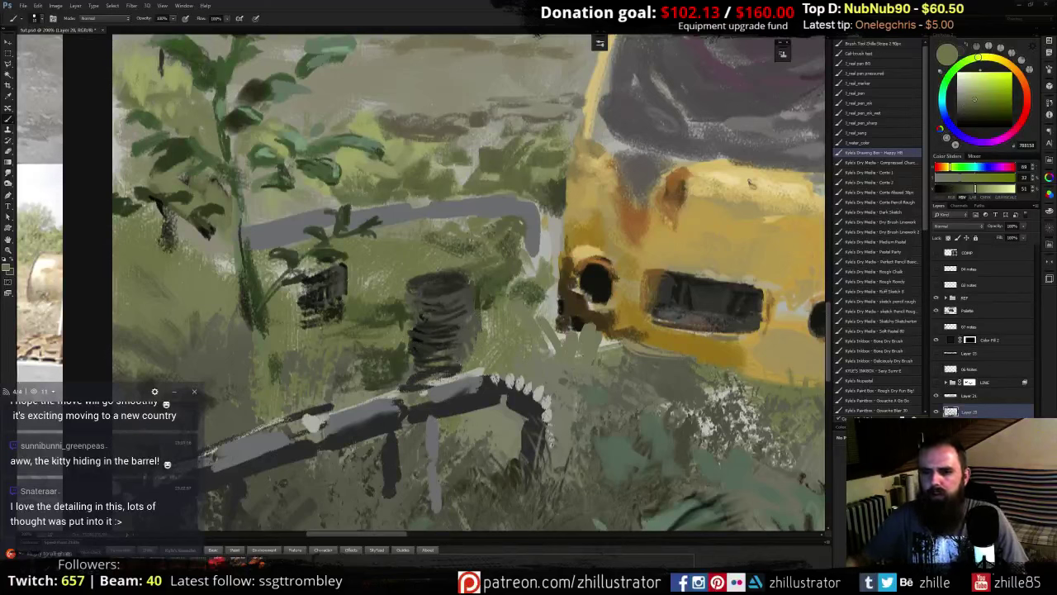
- With the Kyle's Paintbox - Gouache A Go Go brush, paint sampled greens over the grass between the barrel and the van
{"action": "left_click", "coordinate": [886, 399]}
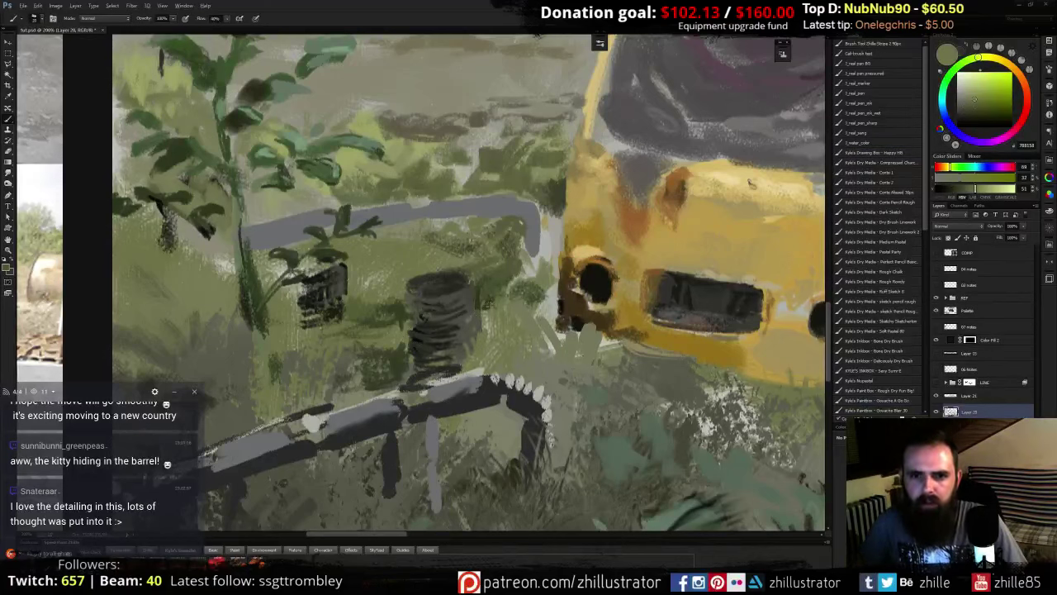
{"action": "left_click", "coordinate": [496, 320], "text": "alt"}
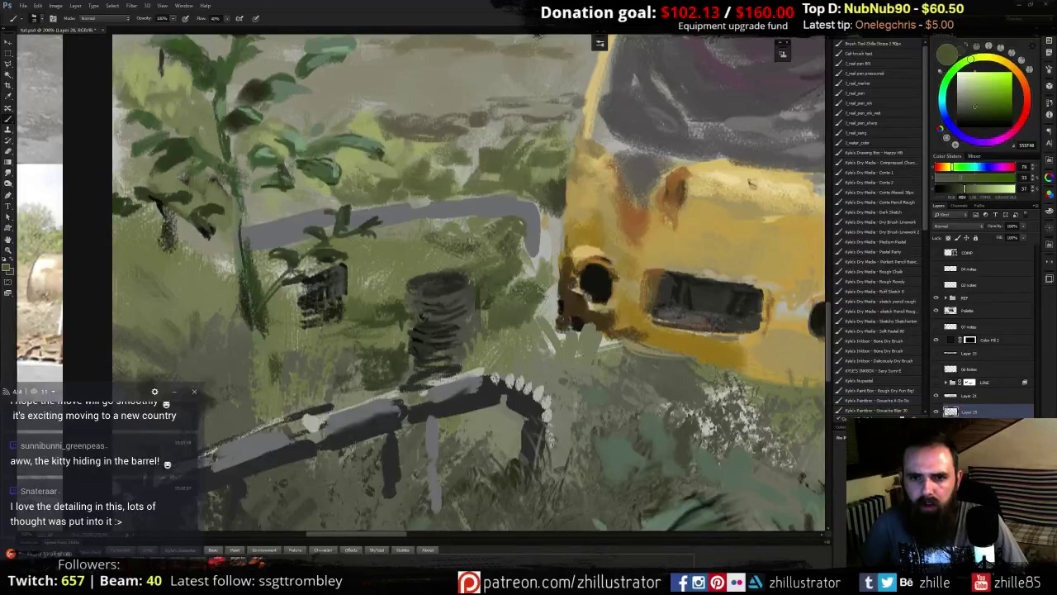
{"action": "mouse_move", "coordinate": [557, 288]}
{"action": "left_mouse_down"}
{"action": "mouse_move", "coordinate": [517, 332]}
{"action": "mouse_move", "coordinate": [563, 332]}
{"action": "mouse_move", "coordinate": [521, 364]}
{"action": "mouse_move", "coordinate": [503, 324]}
{"action": "mouse_move", "coordinate": [482, 357]}
{"action": "mouse_move", "coordinate": [499, 369]}
{"action": "mouse_move", "coordinate": [495, 347]}
{"action": "mouse_move", "coordinate": [474, 364]}
{"action": "mouse_move", "coordinate": [492, 327]}
{"action": "mouse_move", "coordinate": [479, 327]}
{"action": "mouse_move", "coordinate": [478, 299]}
{"action": "mouse_move", "coordinate": [446, 334]}
{"action": "mouse_move", "coordinate": [458, 355]}
{"action": "mouse_move", "coordinate": [452, 348]}
{"action": "left_mouse_up"}
{"action": "left_click", "coordinate": [496, 347], "text": "alt"}
{"action": "left_click", "coordinate": [471, 331], "text": "alt"}
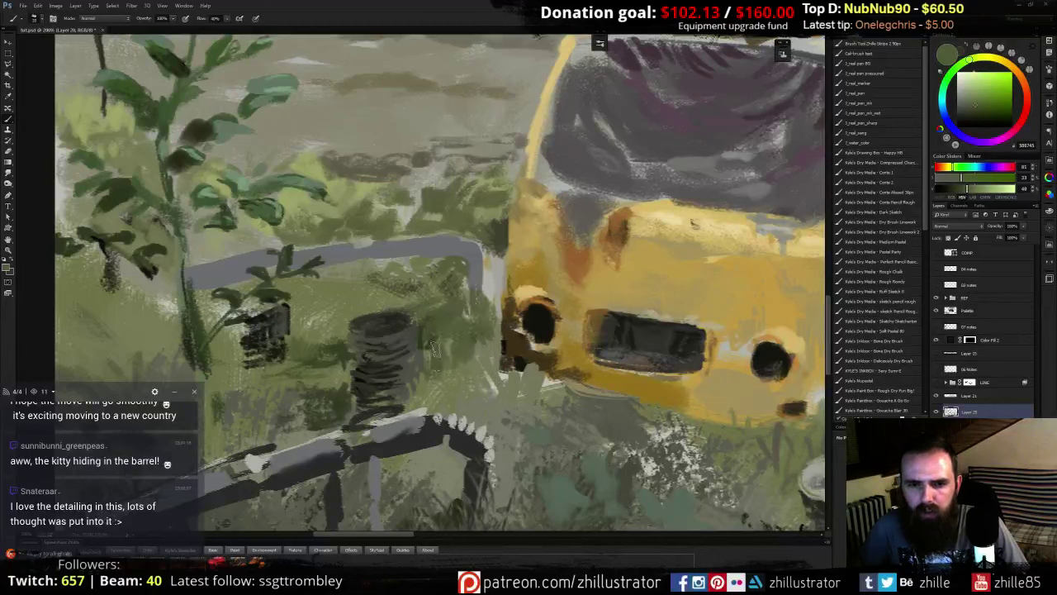
- Fill the pale gap between the grey rail's bend and the van's edge with sampled dark foliage greens
{"action": "left_click", "coordinate": [480, 236], "text": "alt"}
{"action": "left_click_drag", "start_coordinate": [475, 238], "coordinate": [496, 262]}
{"action": "left_click", "coordinate": [504, 239], "text": "alt"}
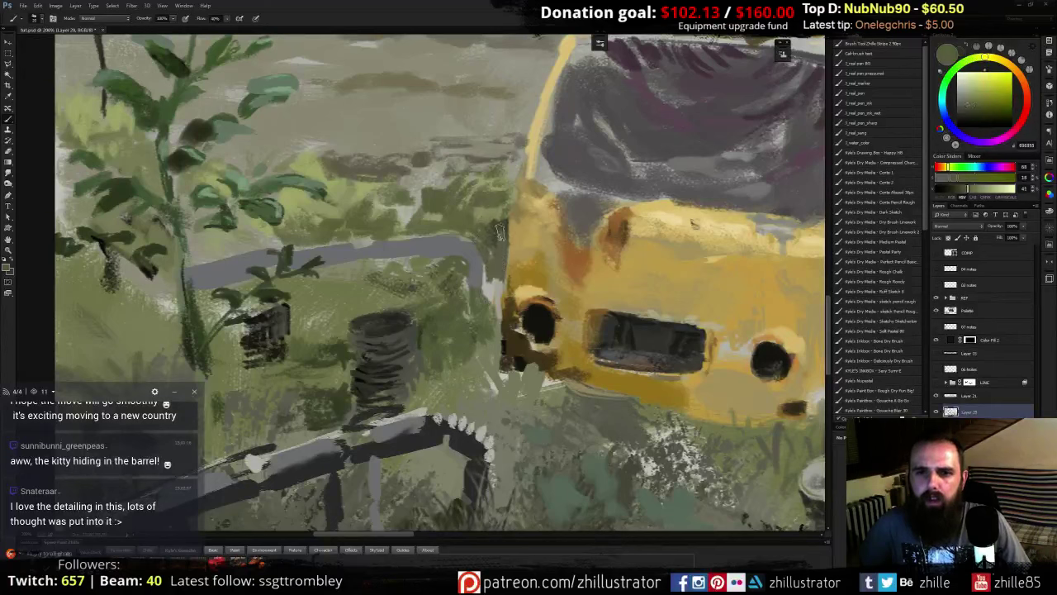
{"action": "left_click", "coordinate": [502, 229], "text": "alt"}
{"action": "left_click", "coordinate": [494, 251], "text": "alt"}
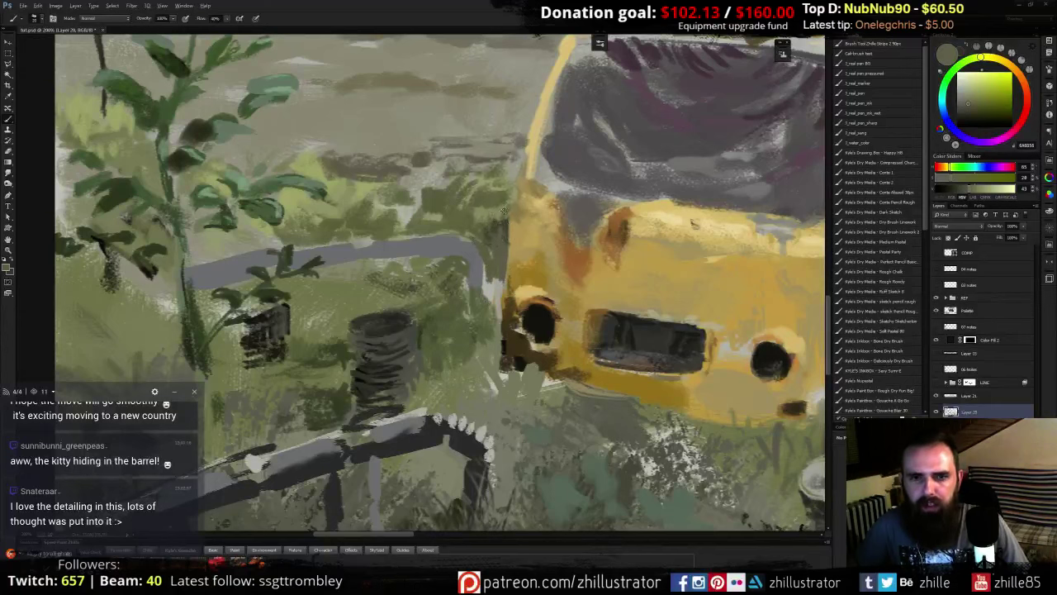
{"action": "left_click", "coordinate": [486, 234], "text": "alt"}
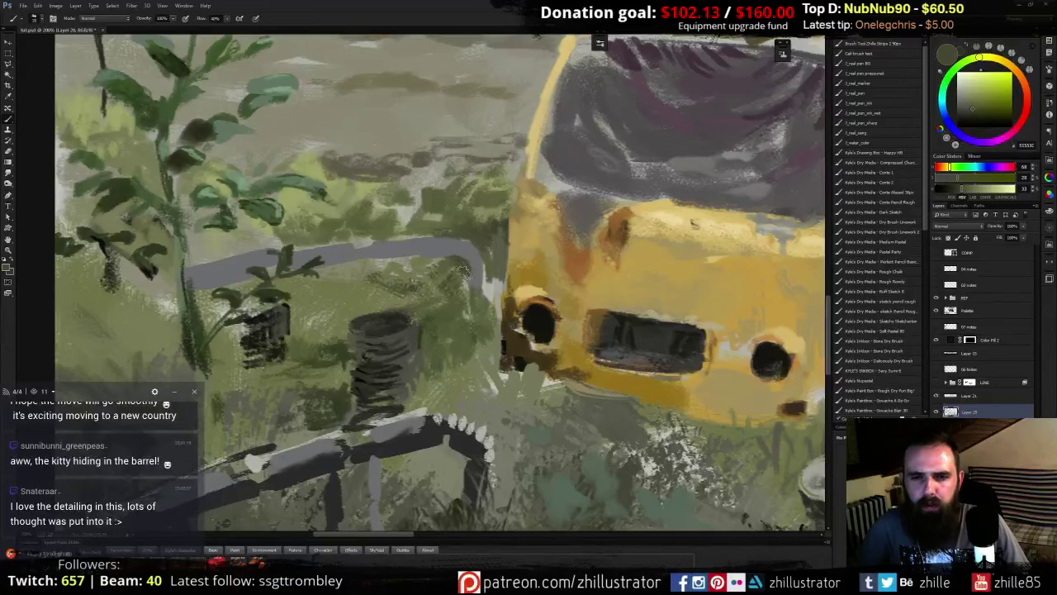
- Extend dark-green foliage down the strip between the rail and the van's headlight, then check the whole composition
{"action": "left_click_drag", "start_coordinate": [489, 240], "coordinate": [493, 330]}
{"action": "left_click_drag", "start_coordinate": [478, 416], "coordinate": [512, 326]}
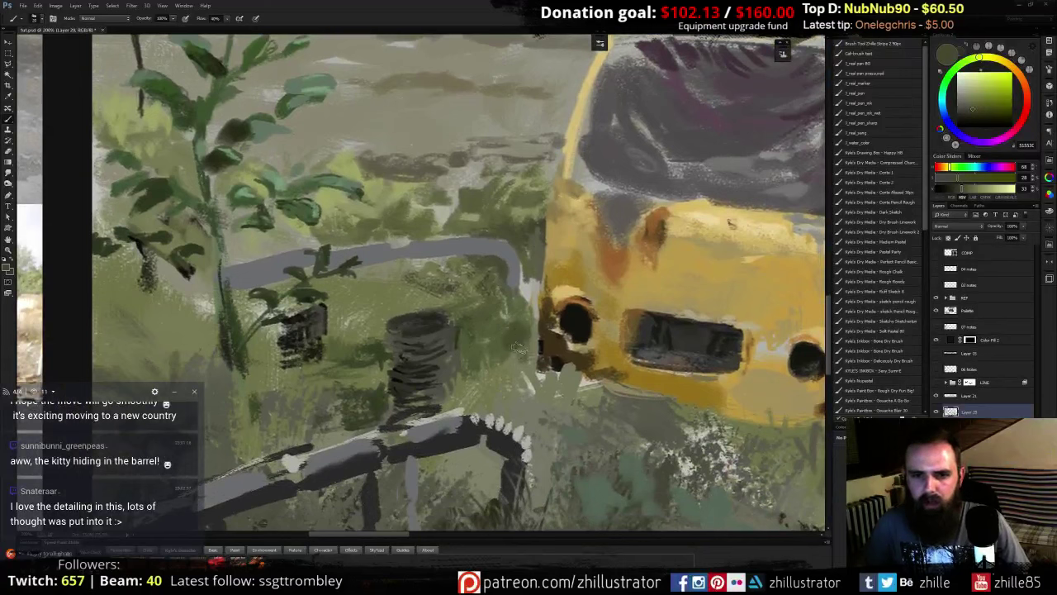
{"action": "left_click", "coordinate": [484, 312], "text": "alt"}
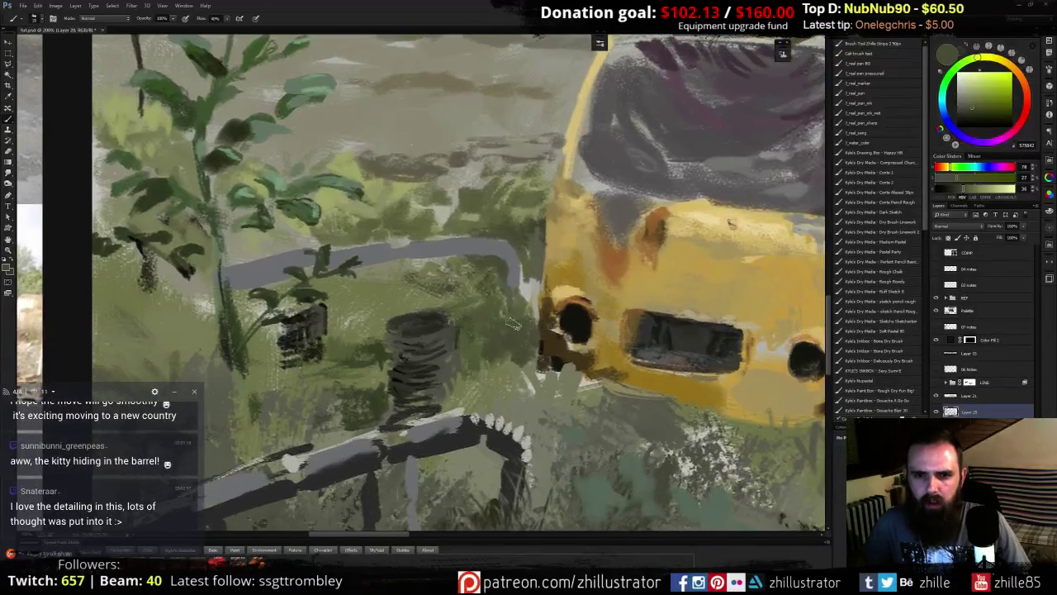
{"action": "mouse_move", "coordinate": [518, 295]}
{"action": "left_mouse_down"}
{"action": "mouse_move", "coordinate": [530, 320]}
{"action": "mouse_move", "coordinate": [537, 307]}
{"action": "mouse_move", "coordinate": [524, 331]}
{"action": "left_mouse_up"}
{"action": "mouse_move", "coordinate": [728, 372]}
{"action": "left_mouse_down"}
{"action": "mouse_move", "coordinate": [621, 314]}
{"action": "mouse_move", "coordinate": [595, 283]}
{"action": "left_mouse_up"}
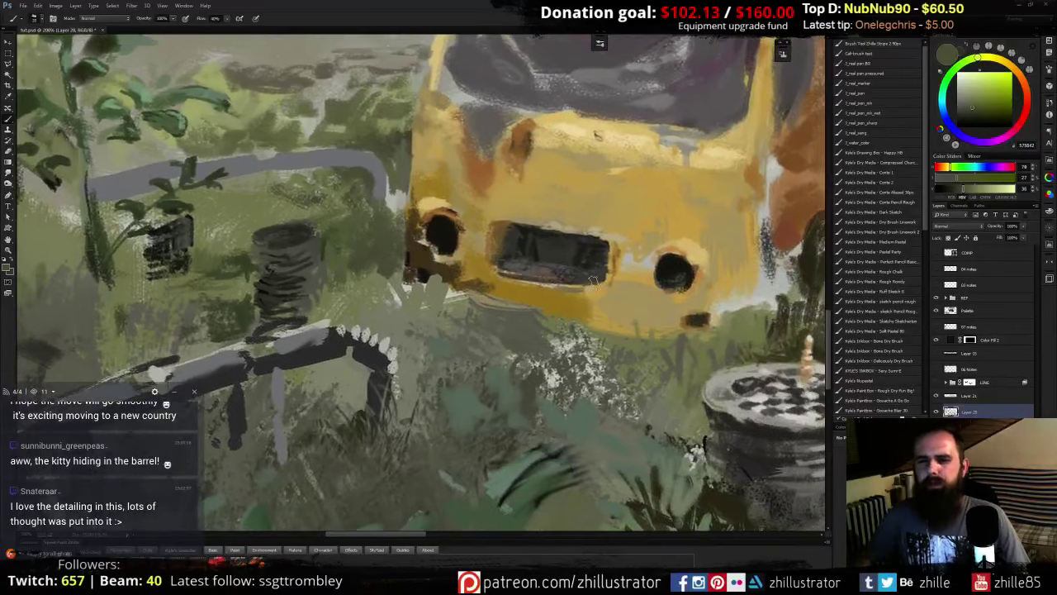
{"action": "key", "text": "ctrl+minus"}
{"action": "key", "text": "ctrl+minus"}
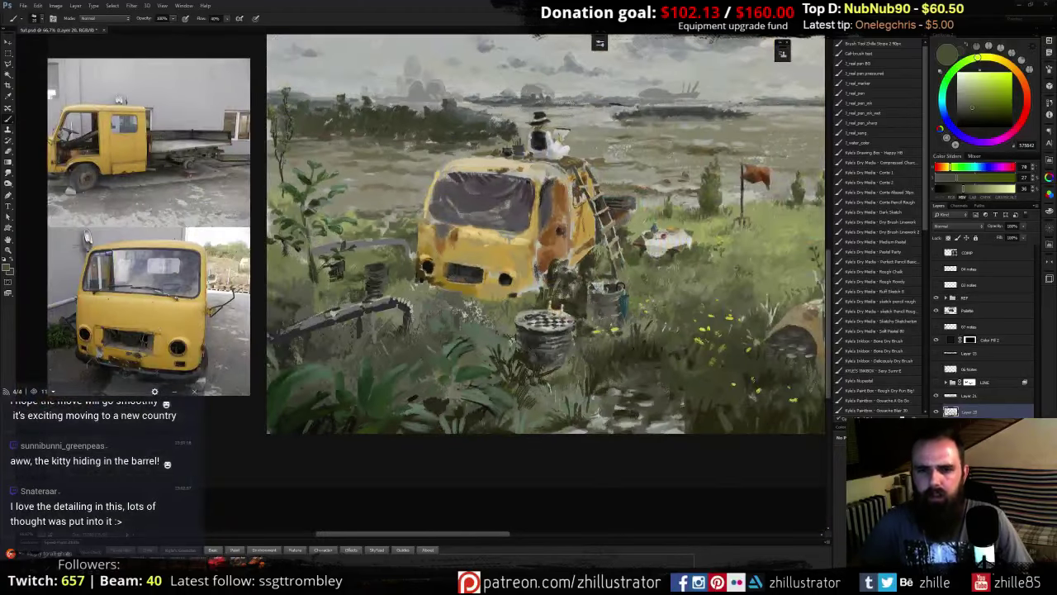
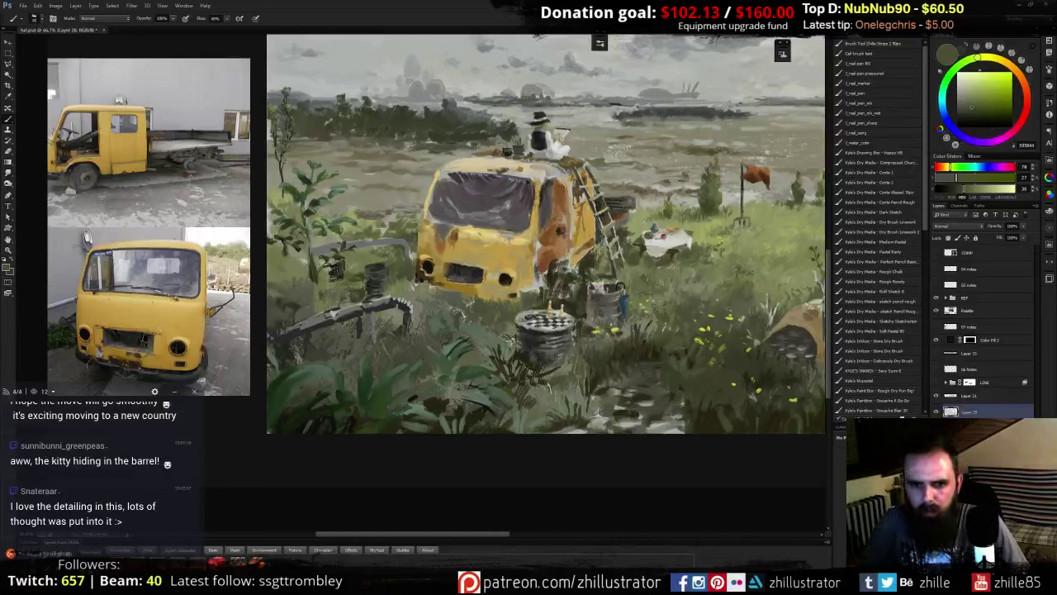
- Paint sampled olive and brighter greens over the grass below the van's front bumper and beside the chessboard barrel
{"action": "left_click", "coordinate": [963, 189]}
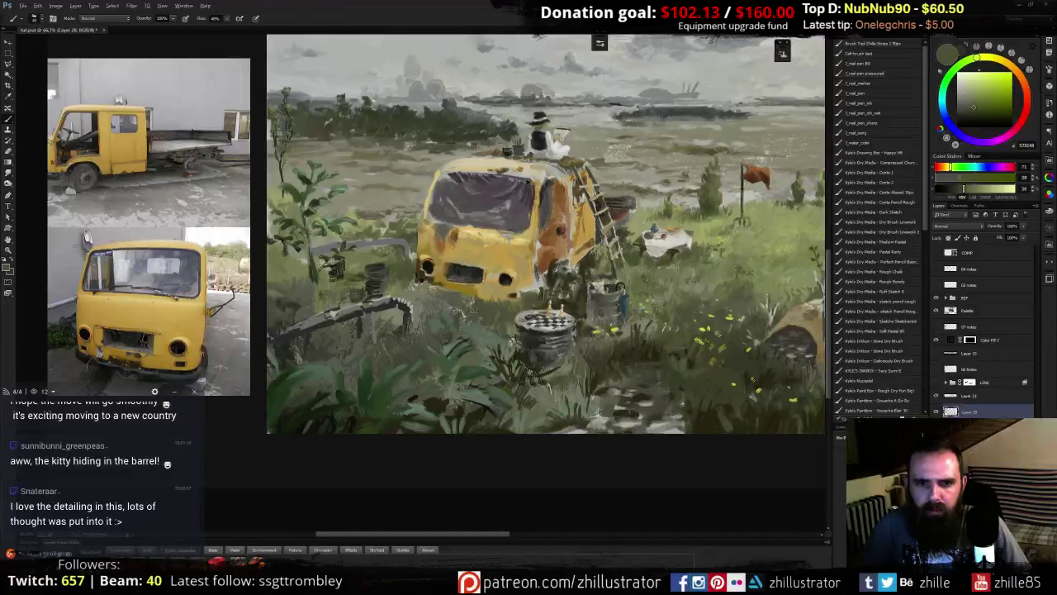
{"action": "left_click", "coordinate": [469, 300], "text": "alt"}
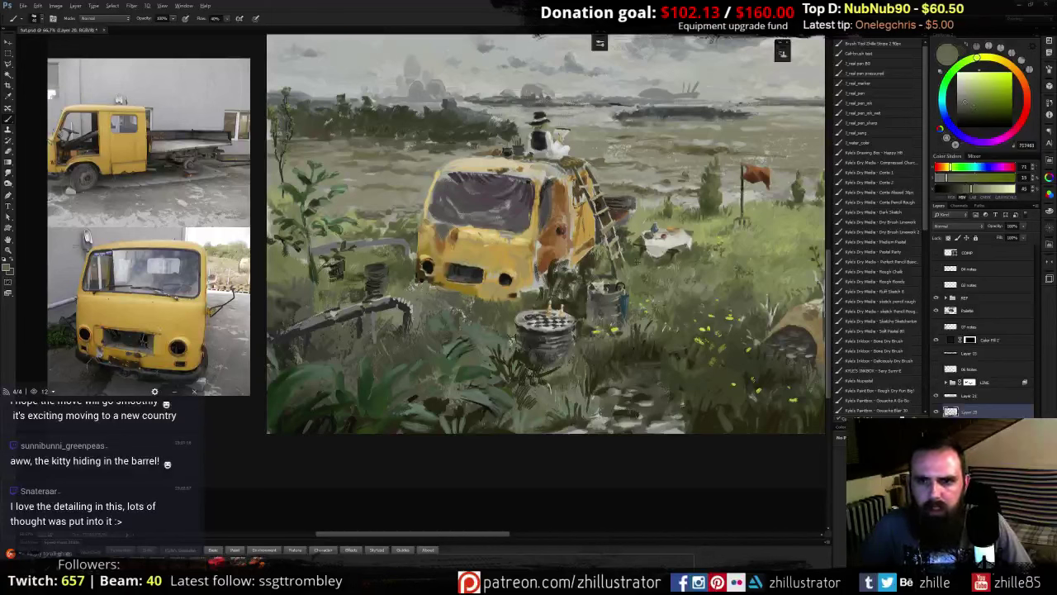
{"action": "left_click", "coordinate": [814, 252], "text": "alt"}
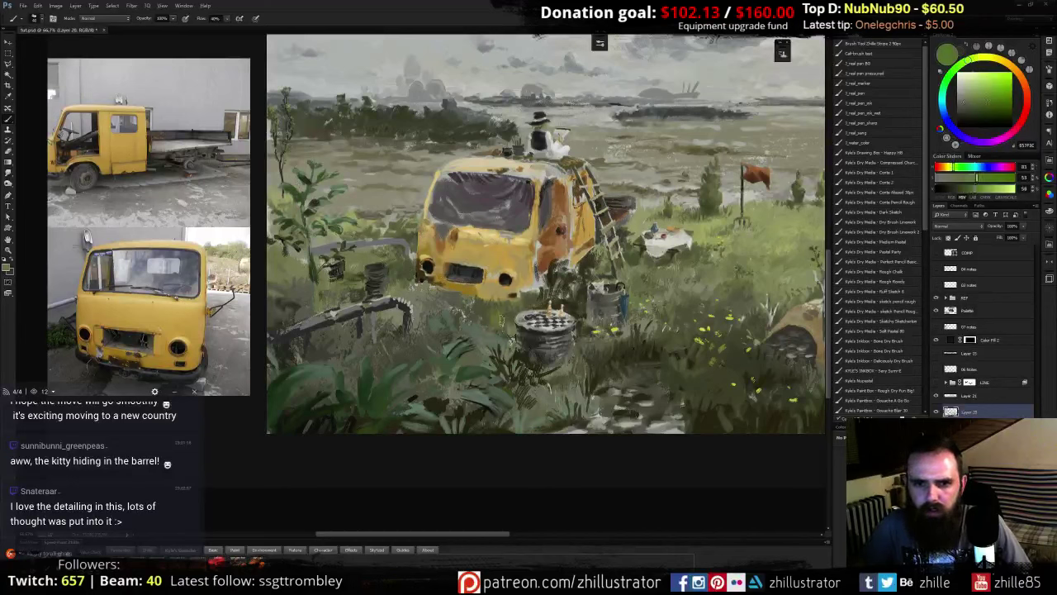
{"action": "left_click", "coordinate": [495, 319], "text": "alt"}
{"action": "left_click", "coordinate": [498, 326], "text": "alt"}
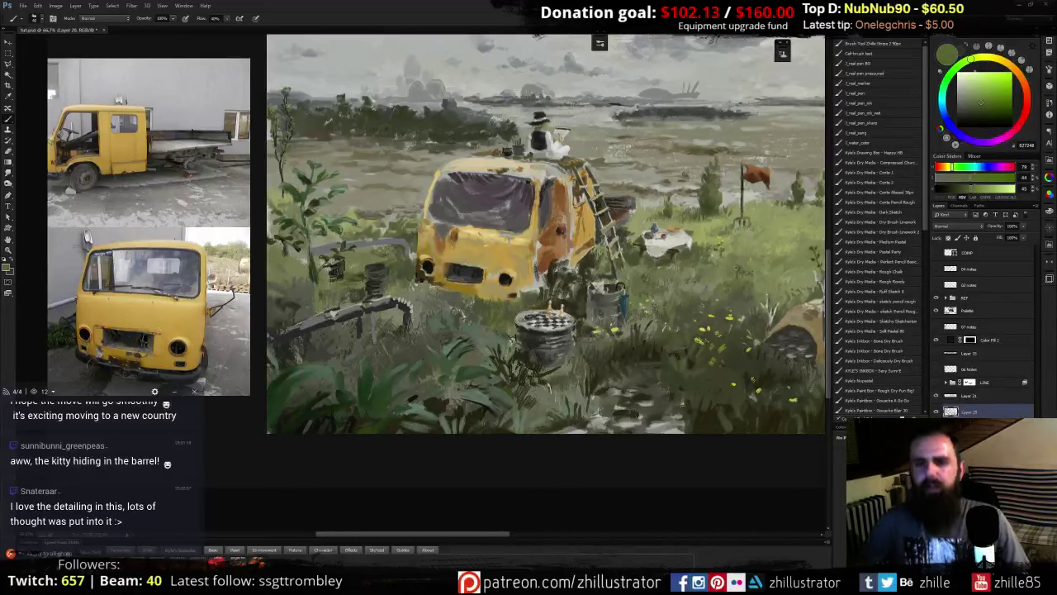
{"action": "left_click", "coordinate": [468, 304], "text": "alt"}
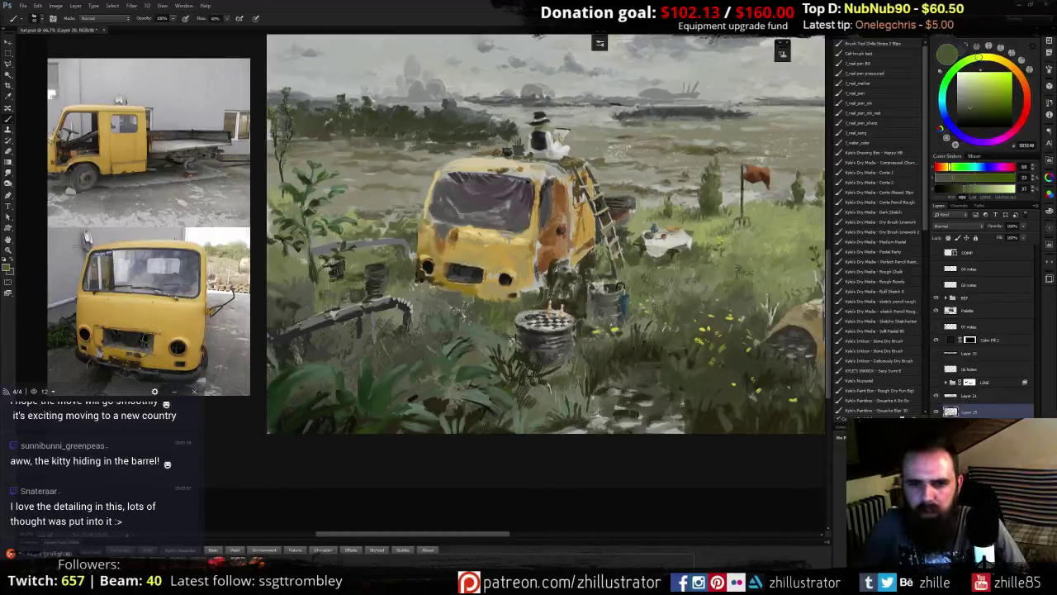
{"action": "left_click", "coordinate": [458, 316], "text": "alt"}
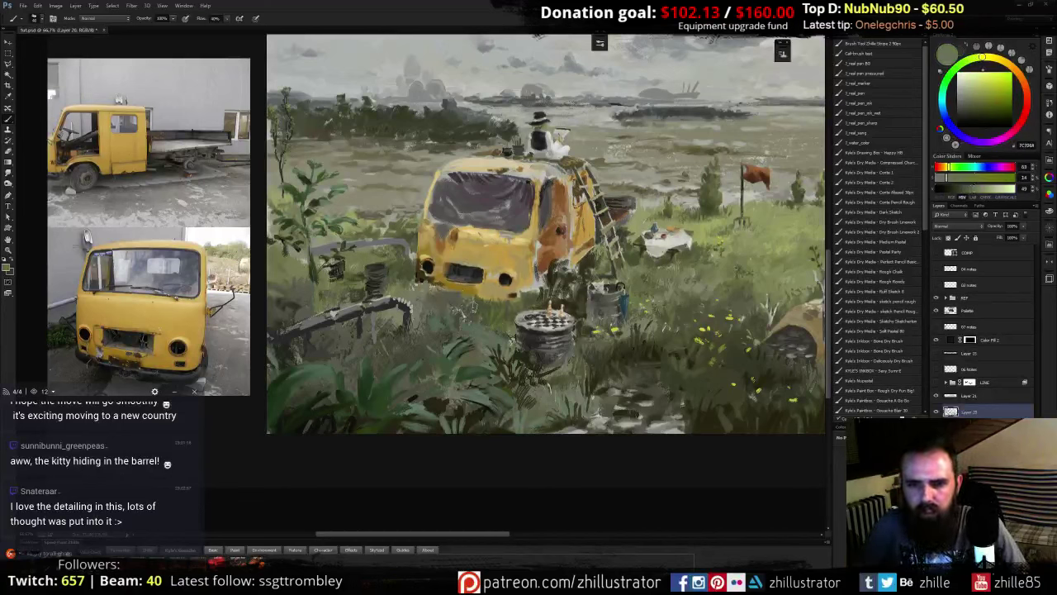
- Compare the painting with the LINE group's line art, then paint sampled greens into the grass between the van and the dark pipe
{"action": "left_click", "coordinate": [937, 383]}
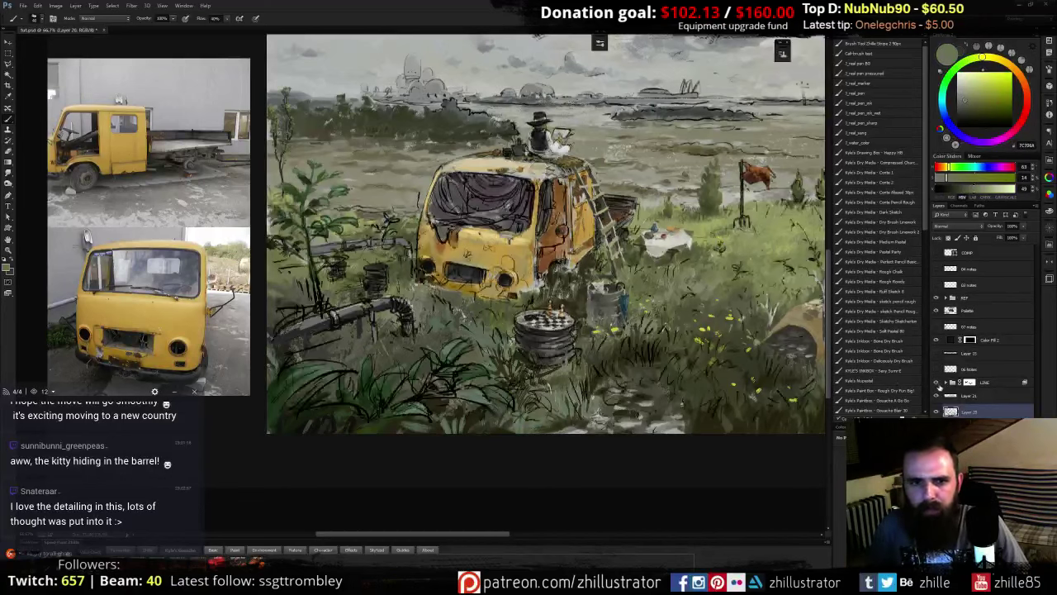
{"action": "left_click", "coordinate": [937, 383]}
{"action": "left_click", "coordinate": [472, 312], "text": "alt"}
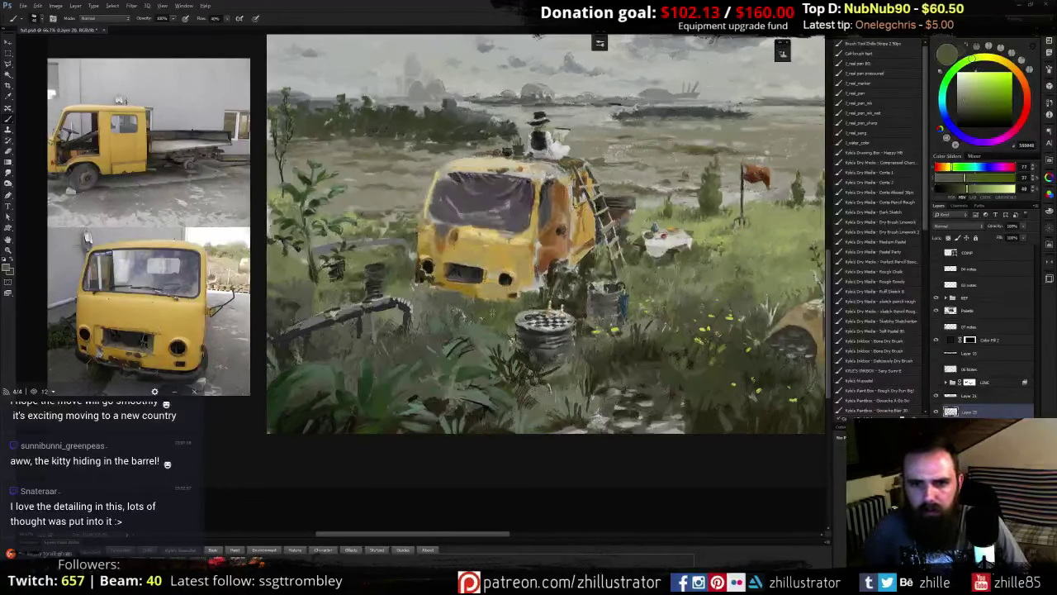
{"action": "left_click", "coordinate": [467, 306], "text": "alt"}
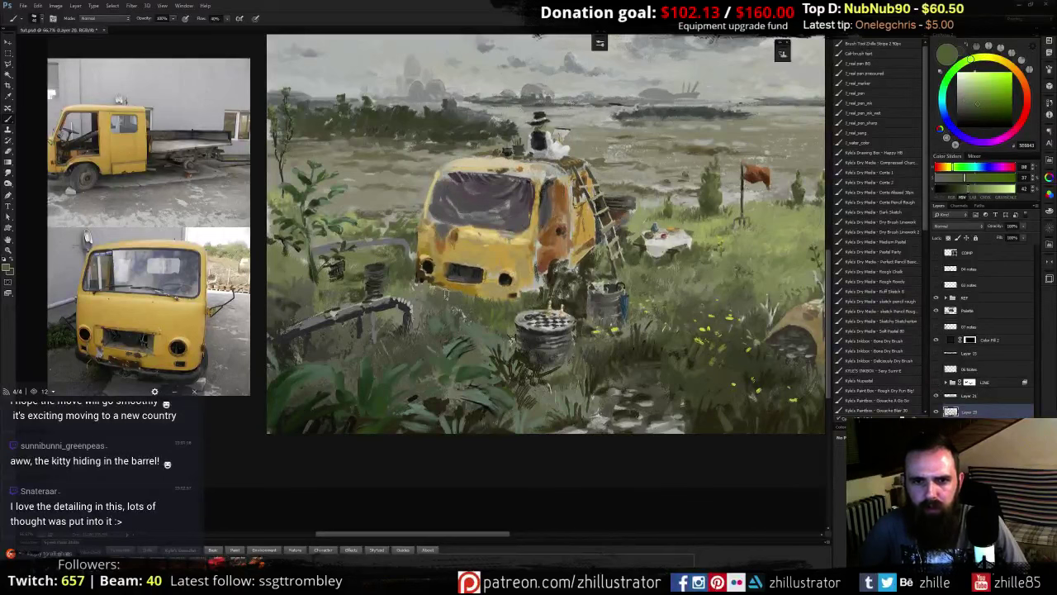
{"action": "left_click", "coordinate": [445, 306], "text": "alt"}
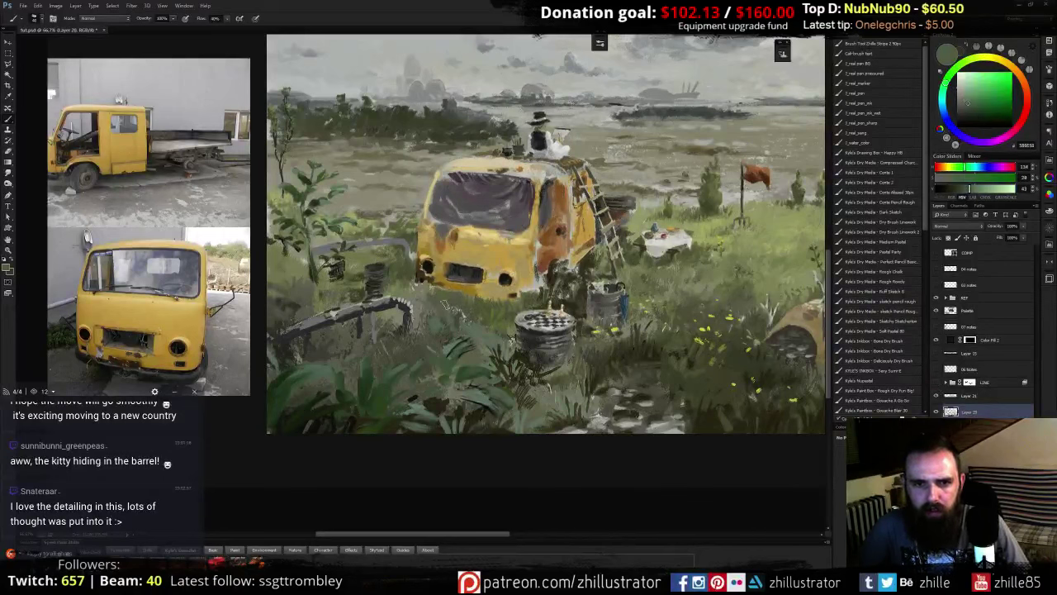
{"action": "left_click", "coordinate": [419, 318], "text": "alt"}
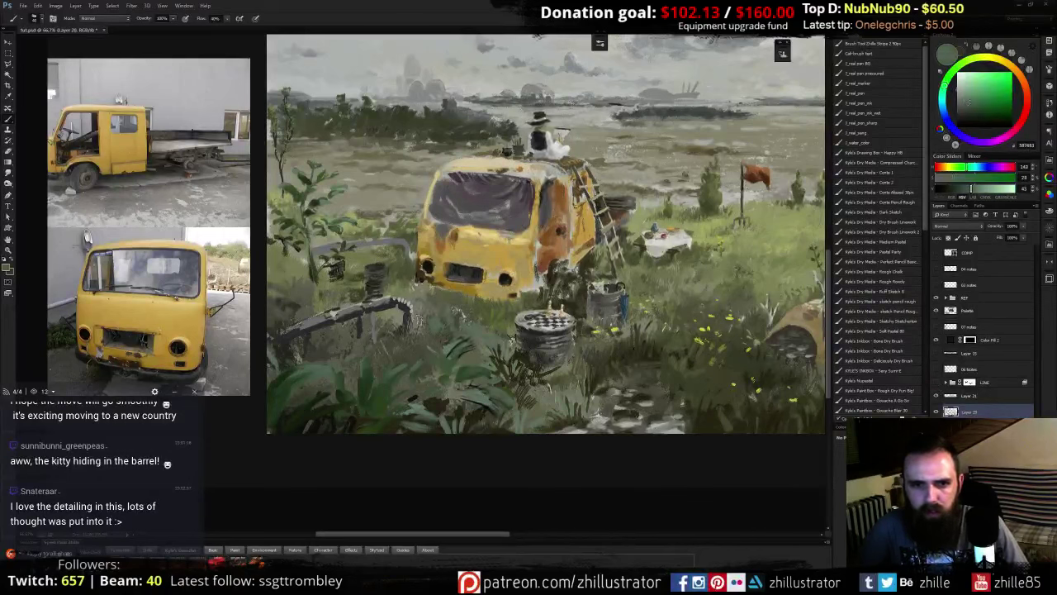
{"action": "left_click", "coordinate": [410, 329], "text": "alt"}
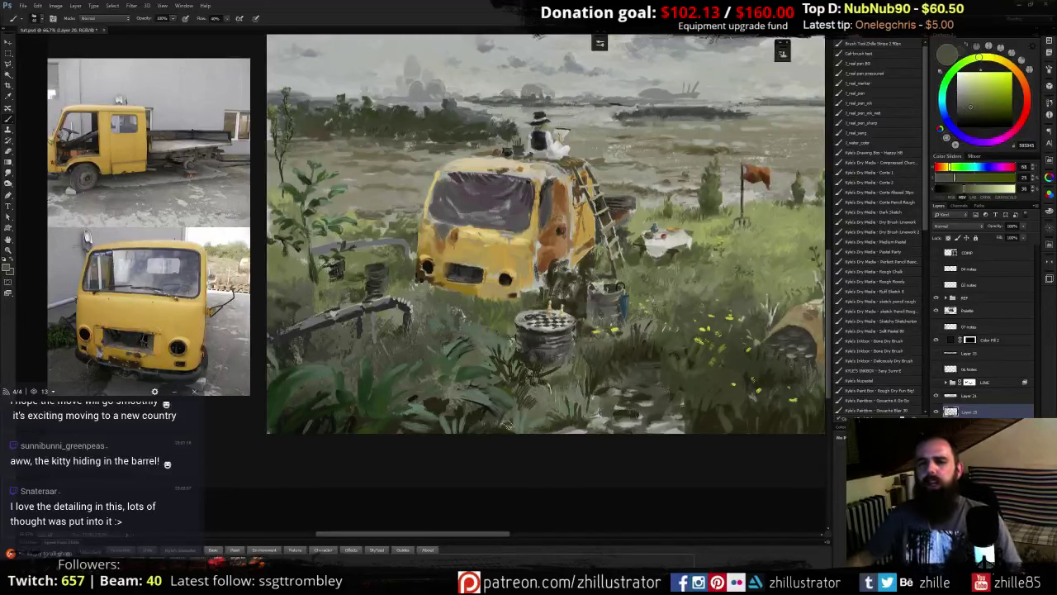
{"action": "left_click", "coordinate": [495, 331], "text": "alt"}
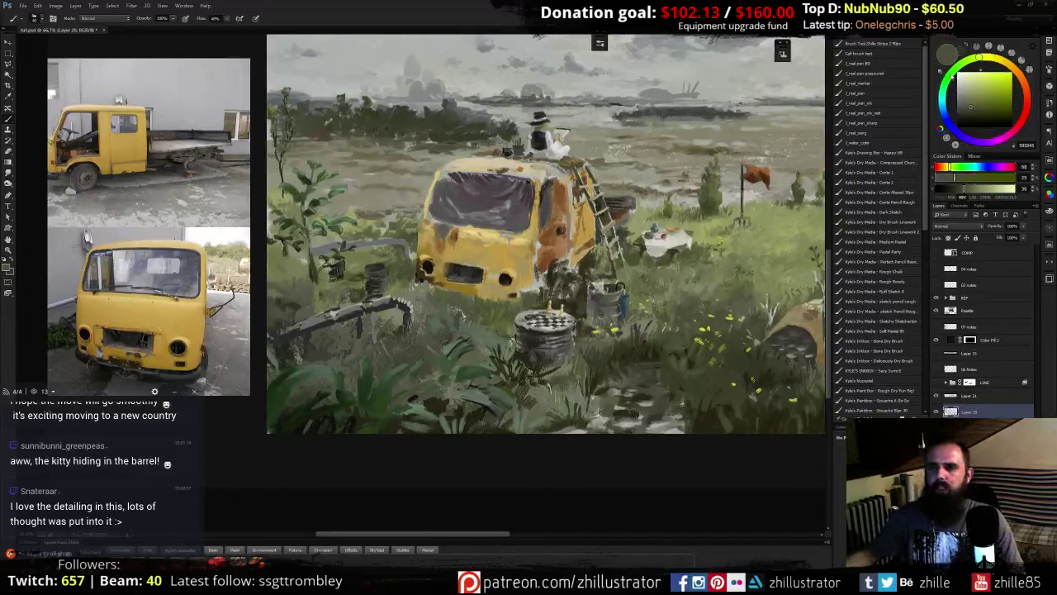
{"action": "left_click", "coordinate": [957, 68]}
{"action": "left_click", "coordinate": [985, 97]}
{"action": "mouse_move", "coordinate": [678, 295]}
{"action": "left_mouse_down"}
{"action": "mouse_move", "coordinate": [665, 332]}
{"action": "mouse_move", "coordinate": [678, 369]}
{"action": "left_mouse_up"}
{"action": "key", "text": "ctrl+z"}
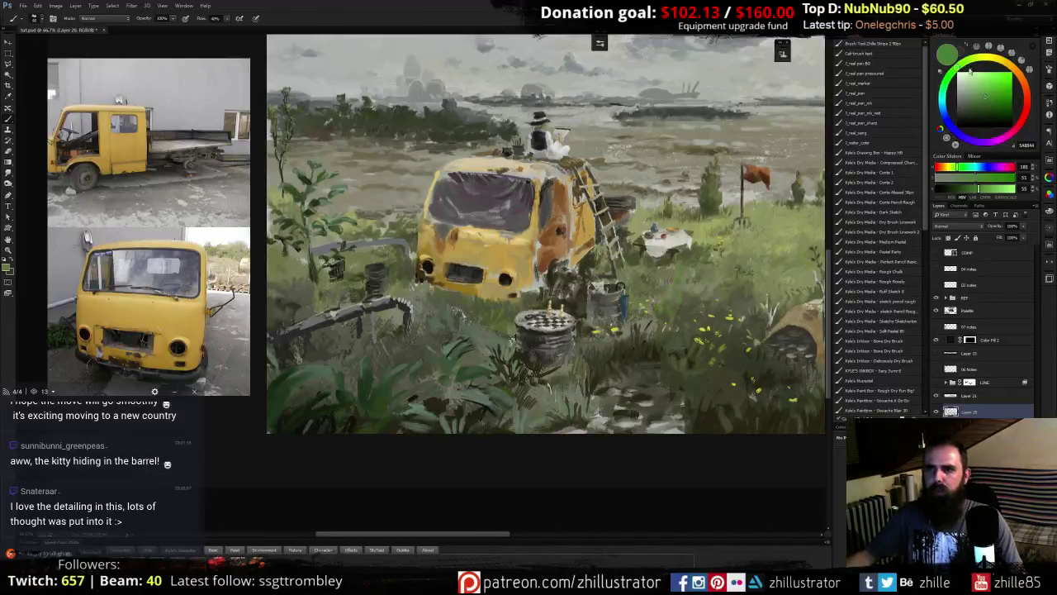
- Choose a cooler green and work it, with sampled muted greens, into the grass beside the dark pipe's bend
{"action": "left_click", "coordinate": [968, 62]}
{"action": "left_click", "coordinate": [944, 87]}
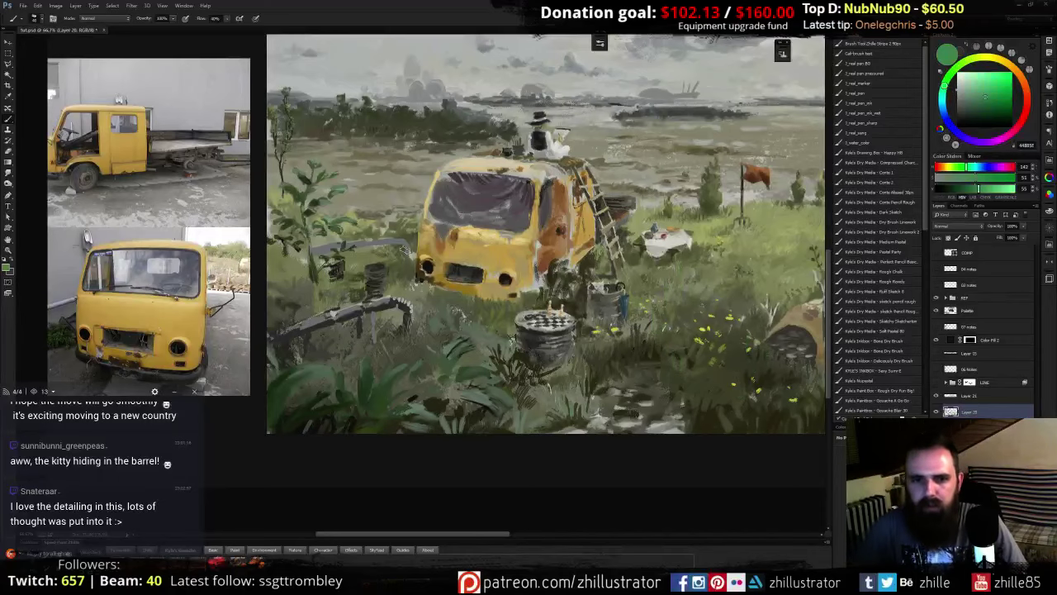
{"action": "scroll", "coordinate": [408, 253], "scroll_direction": "up", "scroll_amount": 1}
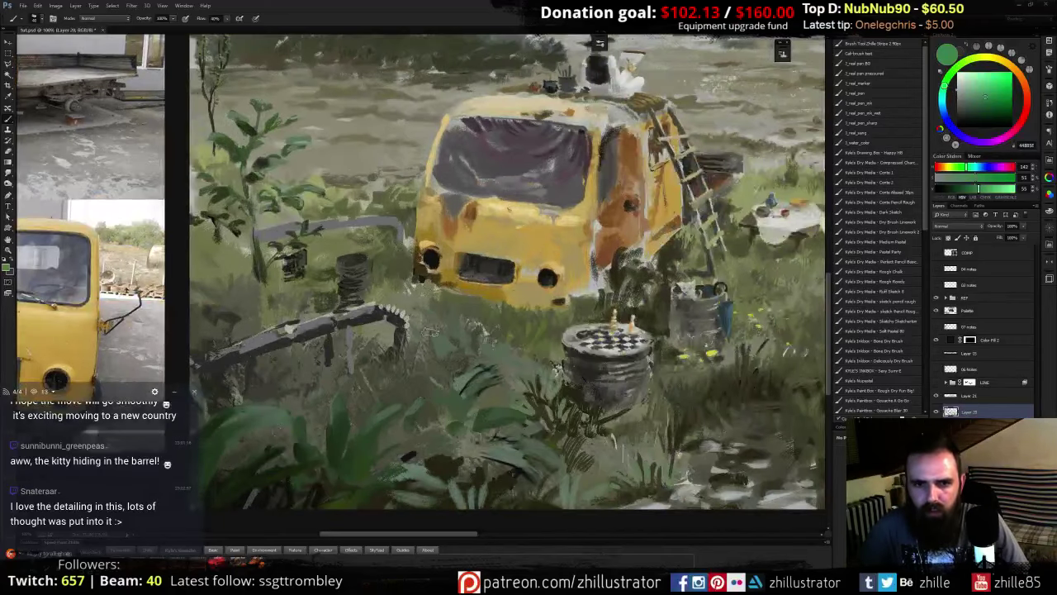
{"action": "left_click", "coordinate": [371, 351], "text": "alt"}
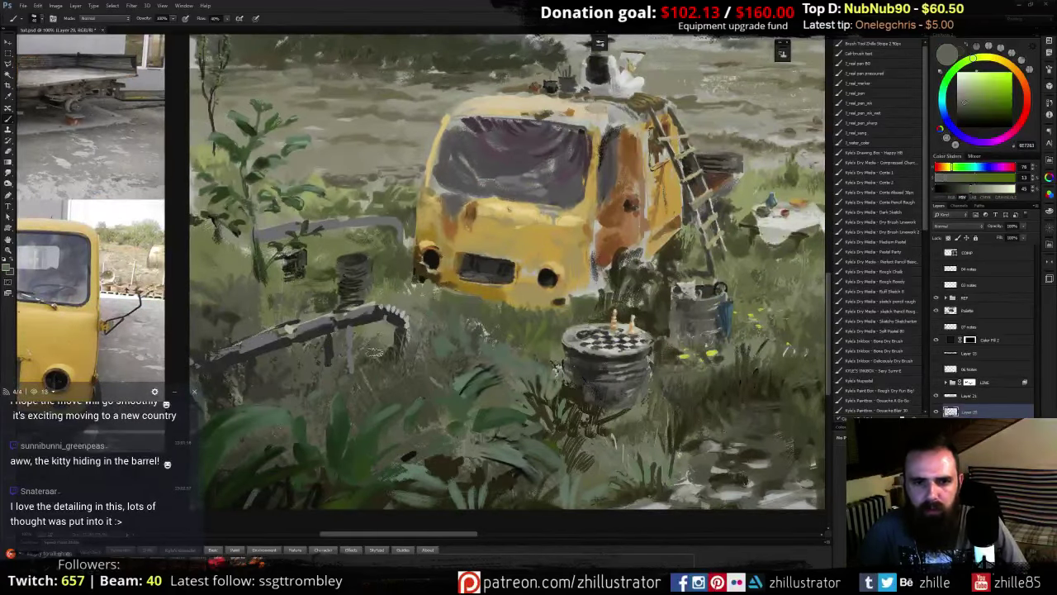
{"action": "left_click", "coordinate": [450, 299], "text": "alt"}
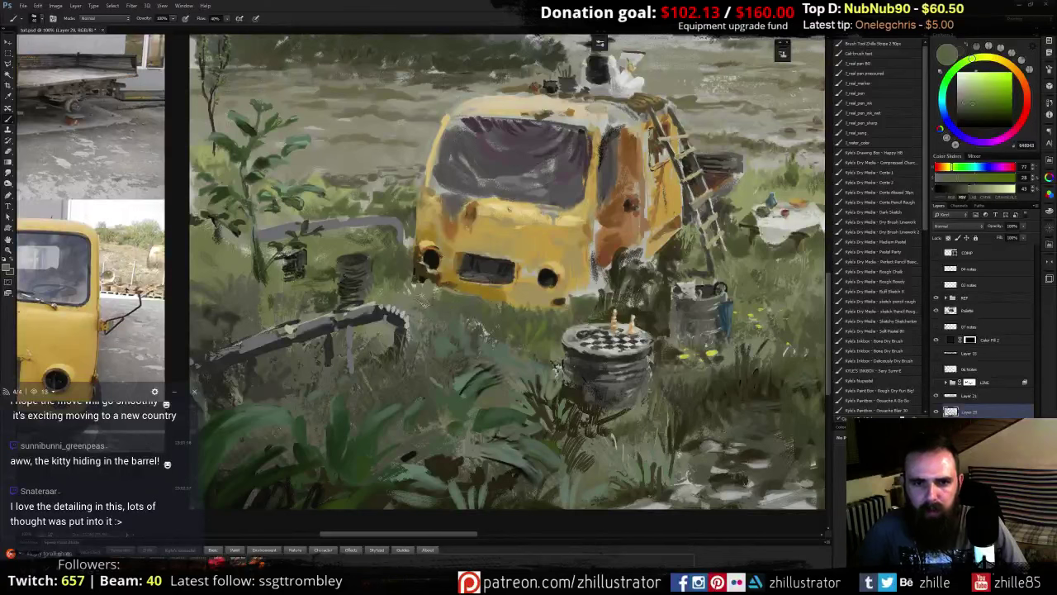
{"action": "left_click", "coordinate": [386, 332], "text": "alt"}
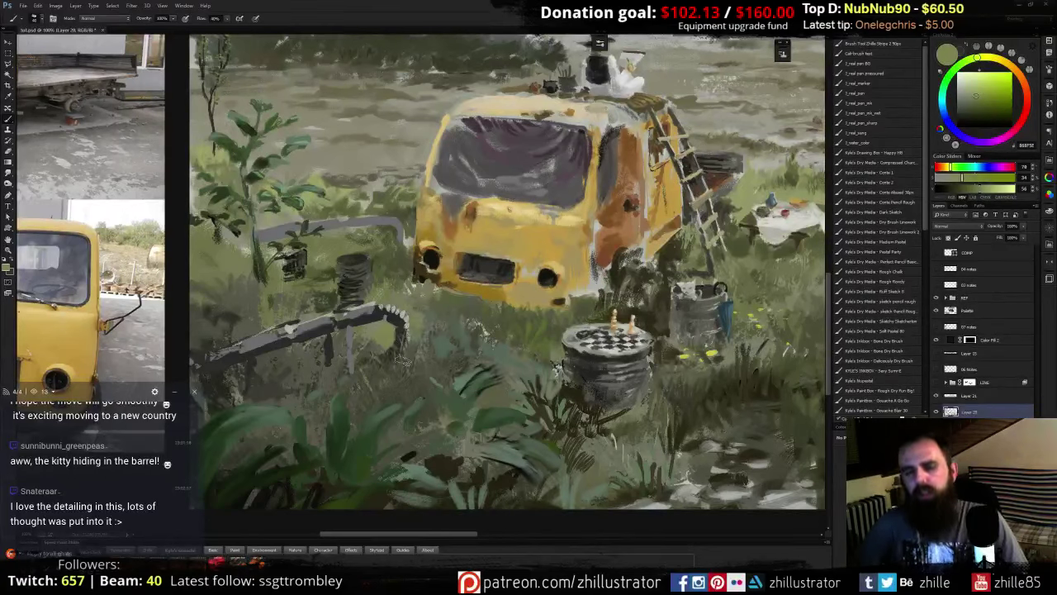
- Paint sampled greens around the pipe's bend and in front of the van, finishing with a darker olive
{"action": "left_click", "coordinate": [443, 304], "text": "alt"}
{"action": "mouse_move", "coordinate": [420, 309]}
{"action": "left_mouse_down"}
{"action": "mouse_move", "coordinate": [399, 302]}
{"action": "mouse_move", "coordinate": [408, 306]}
{"action": "left_mouse_up"}
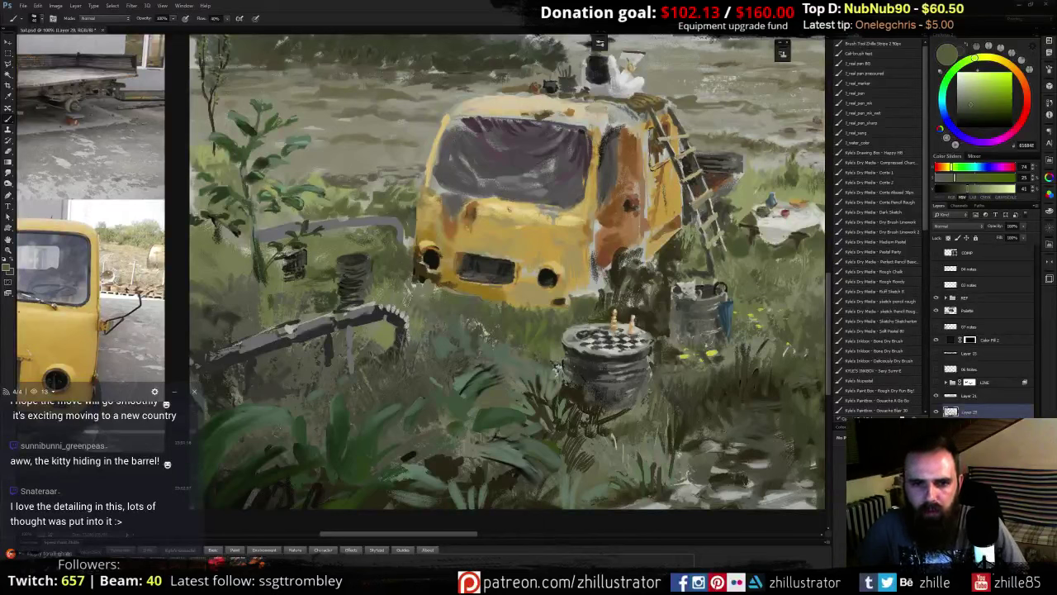
{"action": "left_click", "coordinate": [379, 352], "text": "alt"}
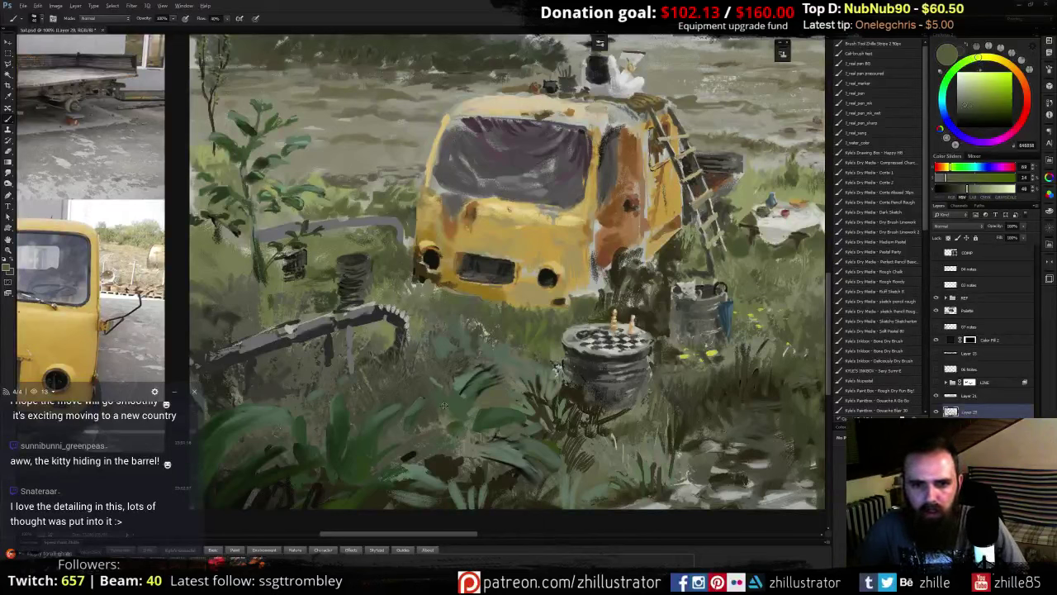
{"action": "left_click", "coordinate": [415, 418], "text": "alt"}
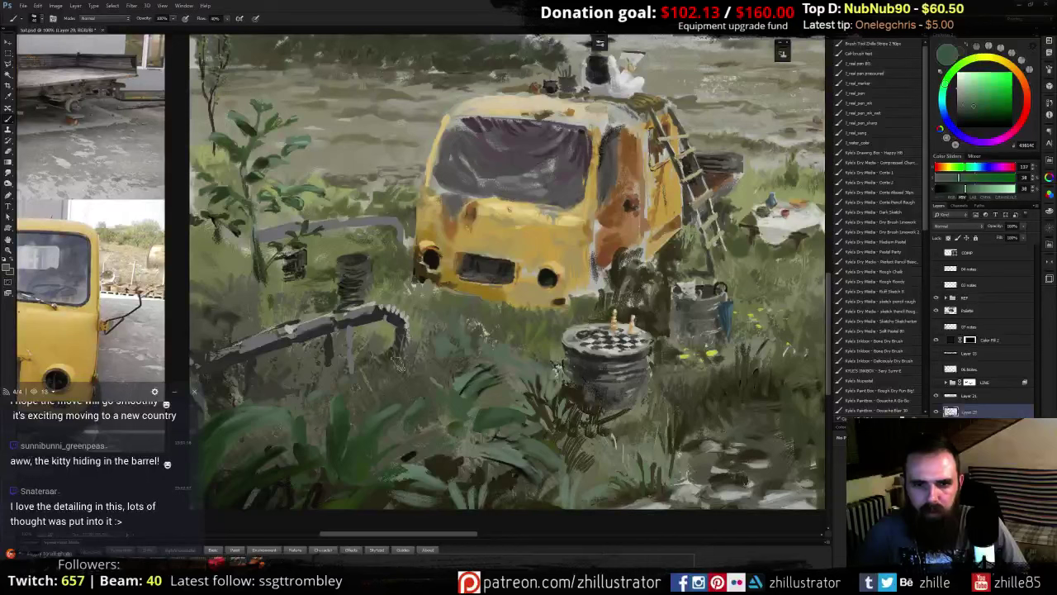
{"action": "left_click", "coordinate": [532, 329], "text": "alt"}
{"action": "left_click_drag", "start_coordinate": [970, 58], "coordinate": [977, 57]}
{"action": "left_click_drag", "start_coordinate": [983, 104], "coordinate": [982, 113]}
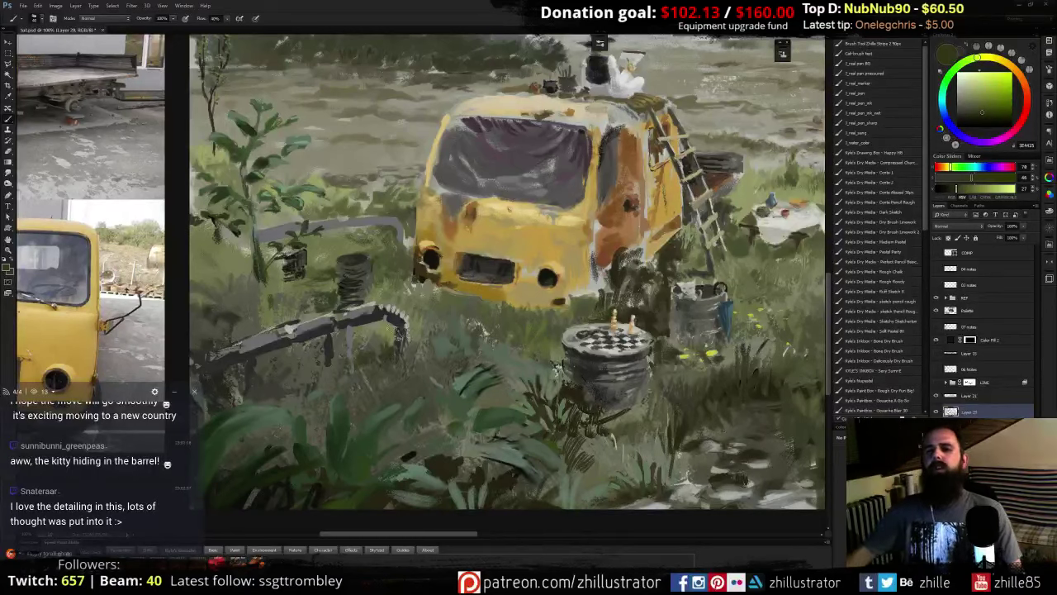
- Blend light and dark olive greens into the grass between the pipe's bend and the van's lower edge
{"action": "left_click", "coordinate": [383, 337], "text": "alt"}
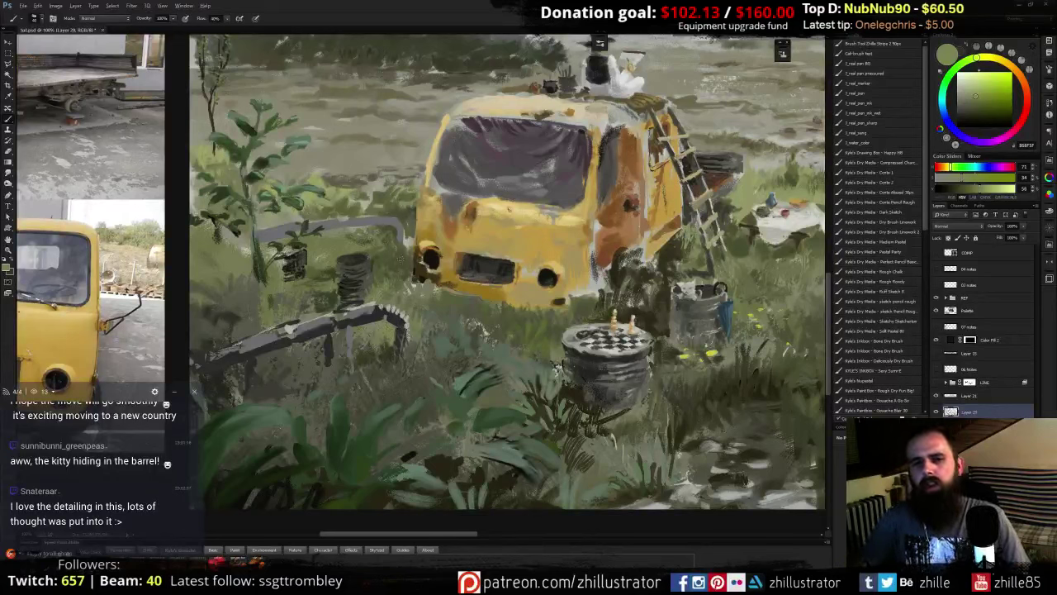
{"action": "left_click", "coordinate": [407, 291], "text": "alt"}
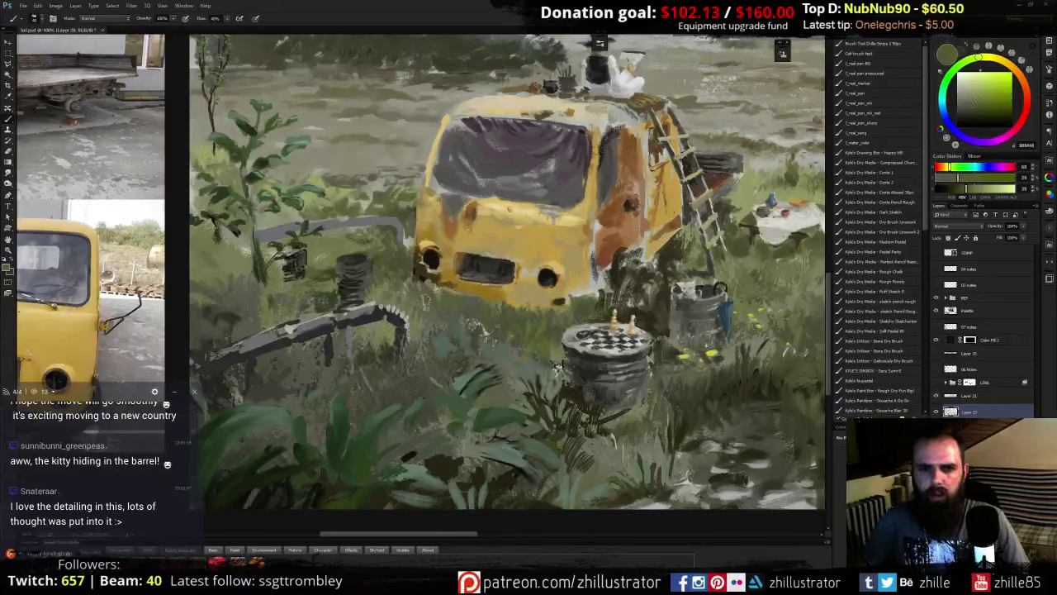
{"action": "left_click", "coordinate": [430, 295], "text": "alt"}
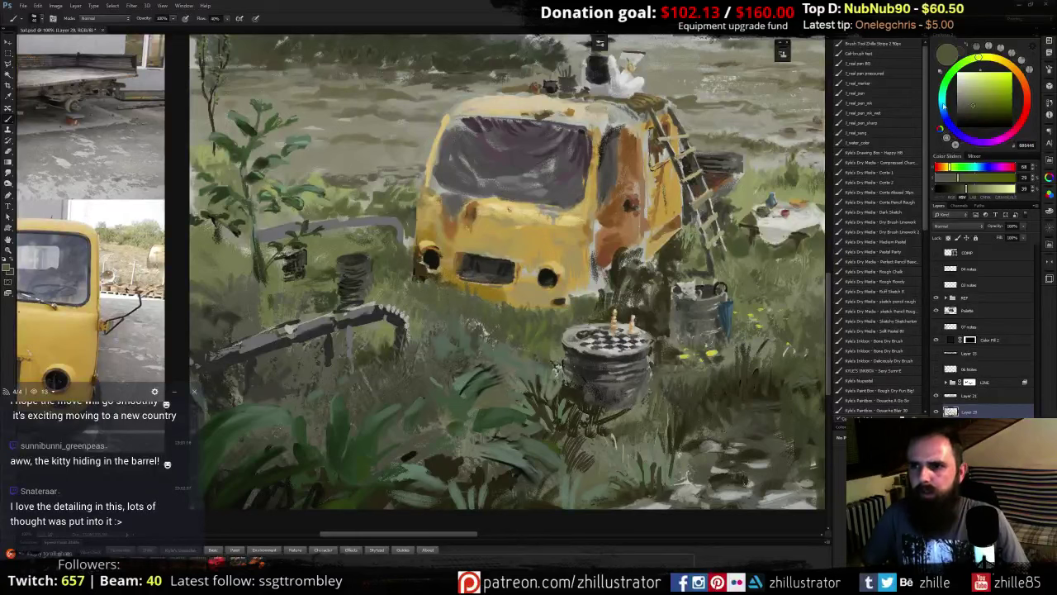
{"action": "left_click", "coordinate": [980, 112]}
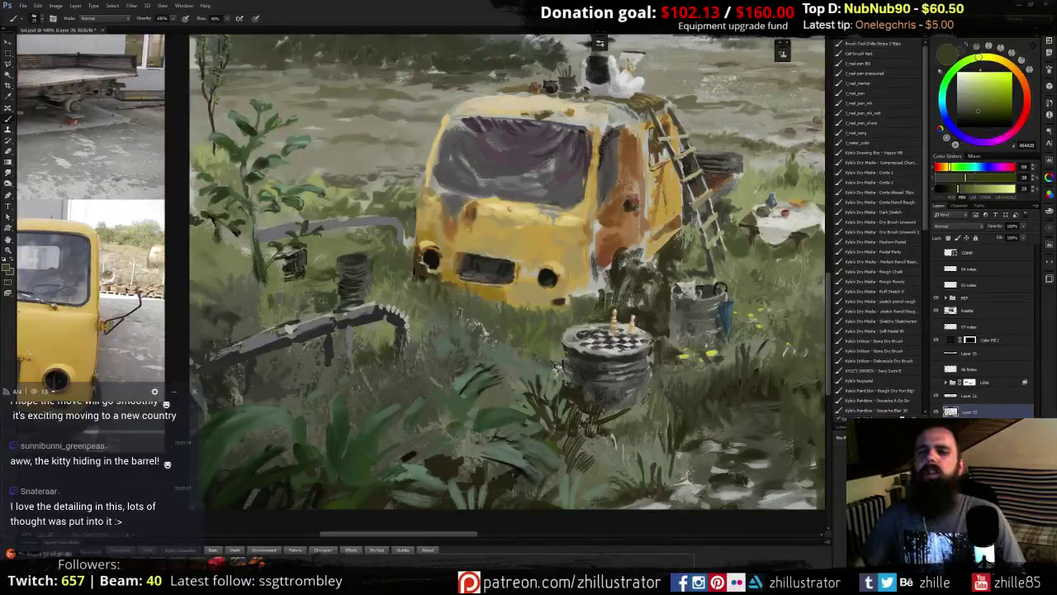
- Paint the bluish-green foliage between the pipe and the chessboard barrel with a lightened teal green and sampled mid-tones
{"action": "left_click", "coordinate": [443, 342], "text": "alt"}
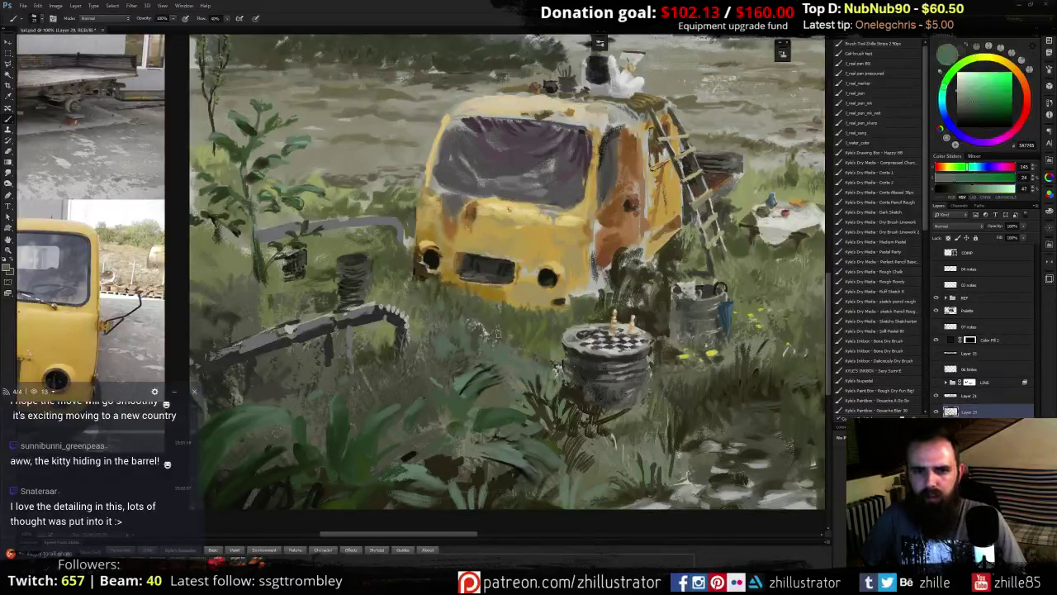
{"action": "left_click_drag", "start_coordinate": [972, 99], "coordinate": [970, 93]}
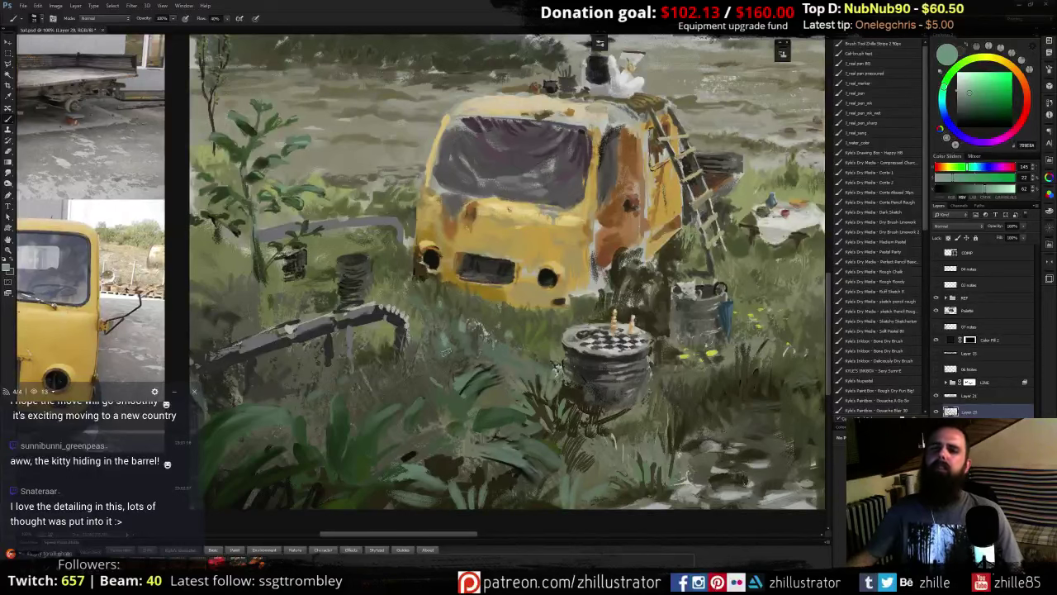
{"action": "left_click", "coordinate": [446, 348], "text": "alt"}
{"action": "left_click", "coordinate": [443, 340], "text": "alt"}
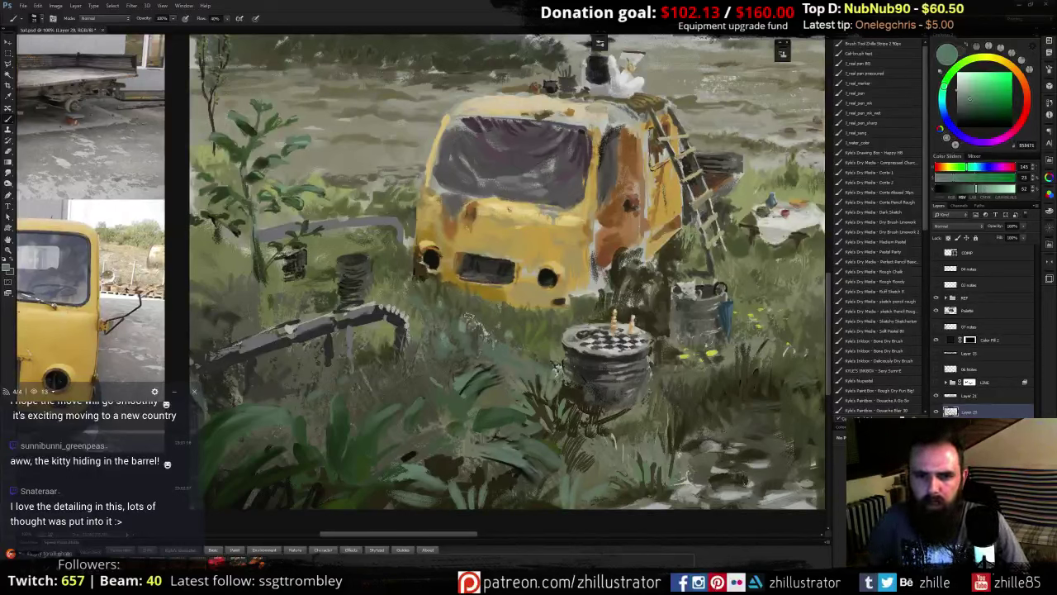
{"action": "left_click", "coordinate": [456, 328], "text": "alt"}
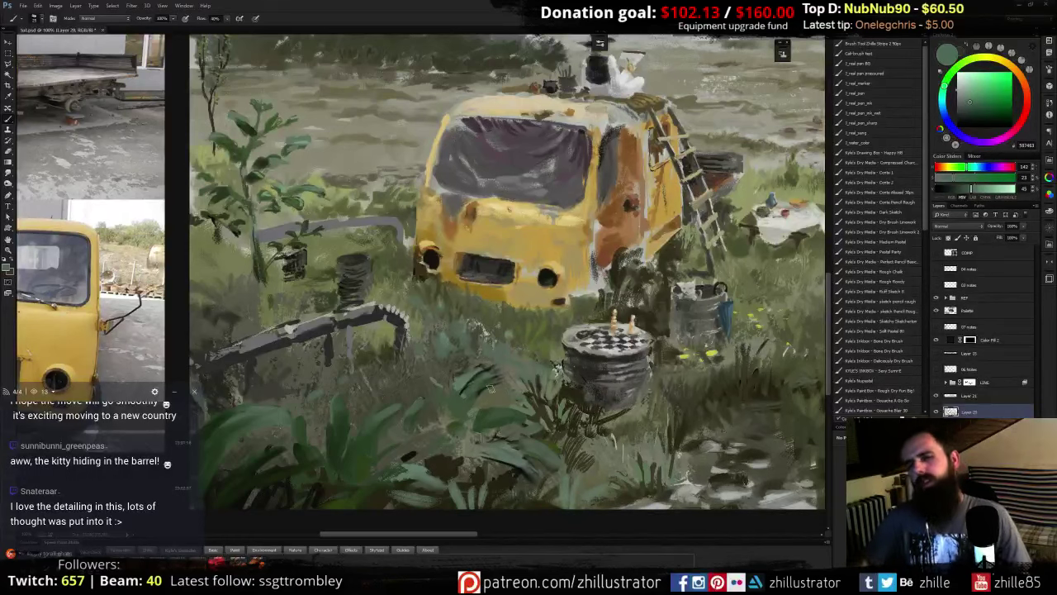
{"action": "left_click", "coordinate": [453, 355], "text": "alt"}
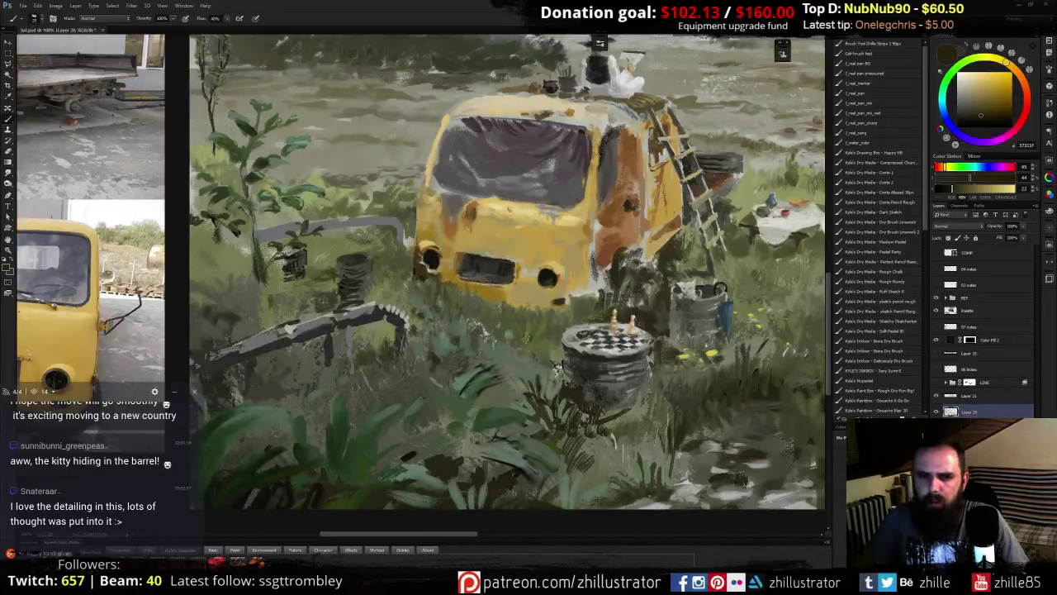
- Blend sampled olive and bluish greens into the grass just beside the chessboard barrel, working toward the dark pipe's bend
{"action": "left_click", "coordinate": [531, 338], "text": "alt"}
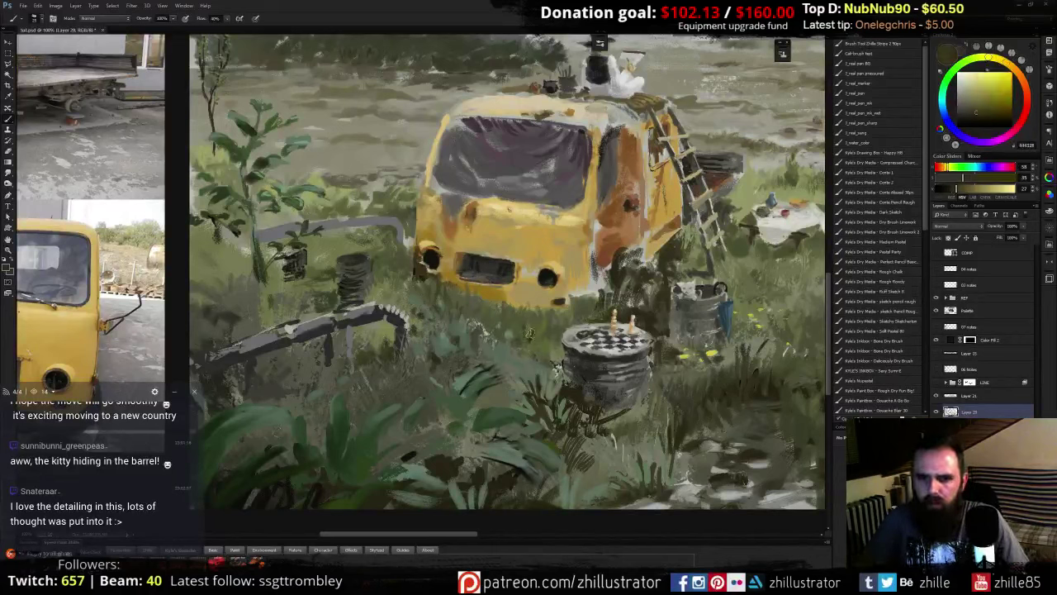
{"action": "left_click", "coordinate": [539, 329], "text": "alt"}
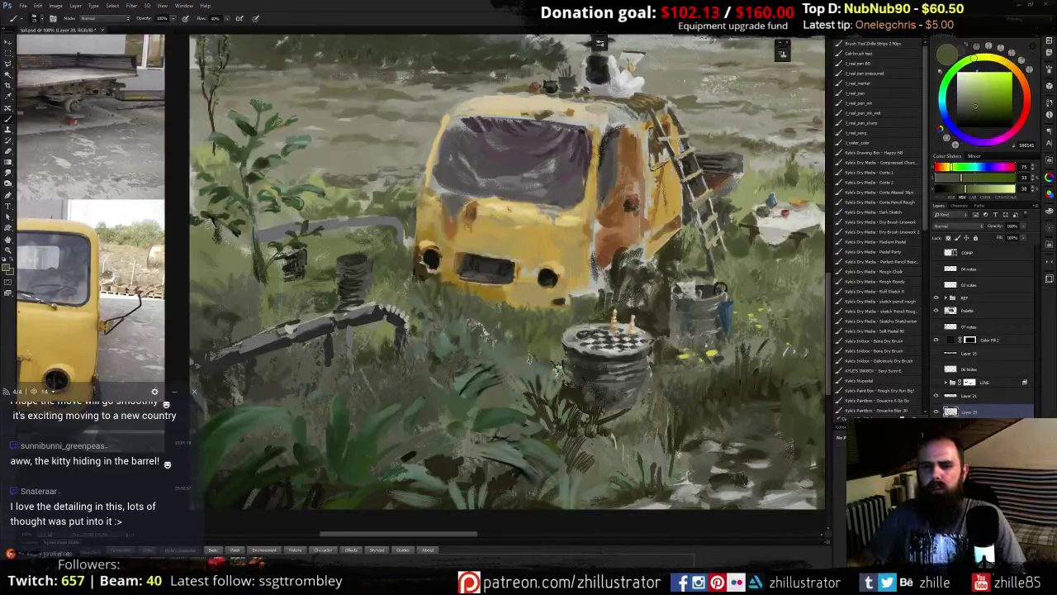
{"action": "left_click", "coordinate": [538, 373], "text": "alt"}
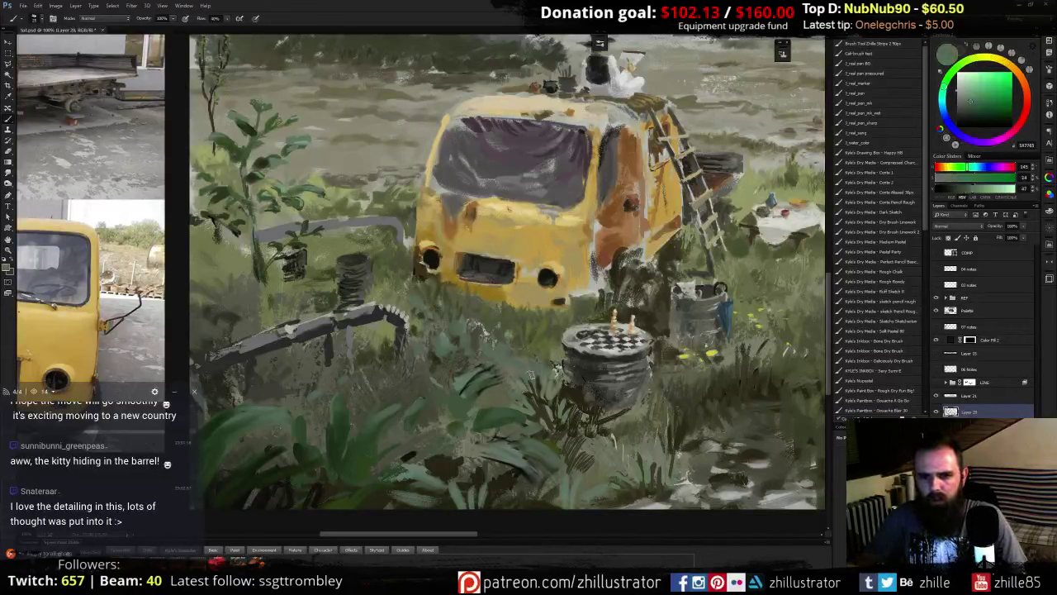
{"action": "left_click", "coordinate": [512, 337], "text": "alt"}
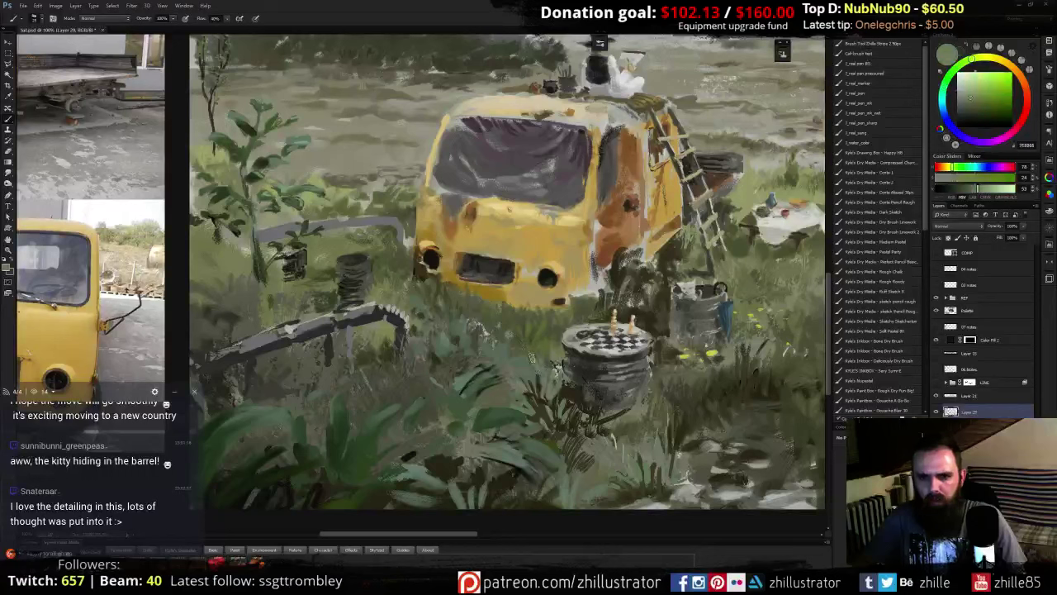
{"action": "left_click", "coordinate": [519, 345], "text": "alt"}
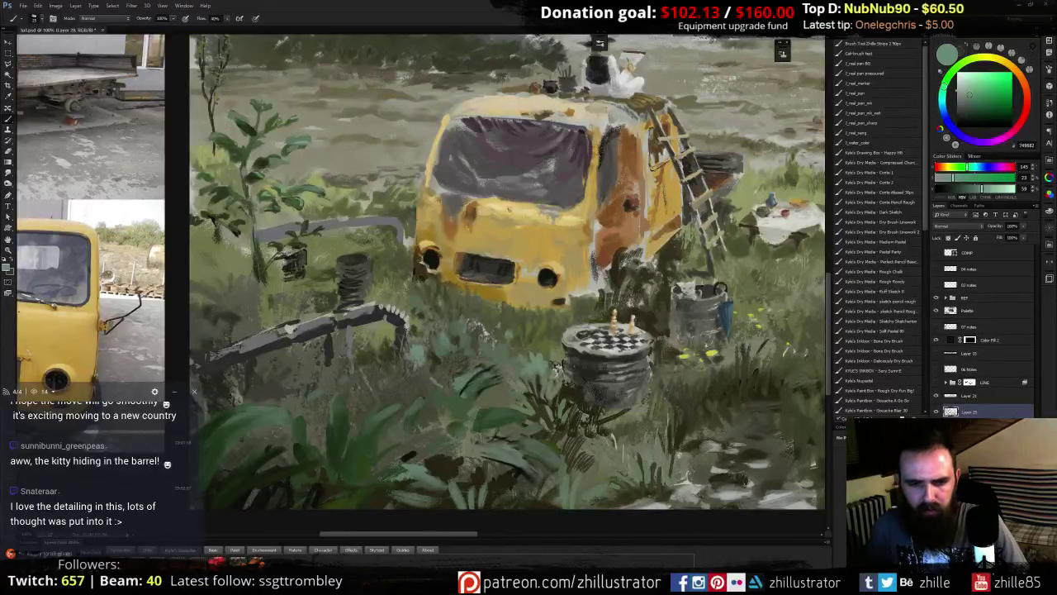
- Switch to VLC, look down the playlist, raise the playback volume slightly and return to the painting
{"action": "key", "text": "alt+Tab"}
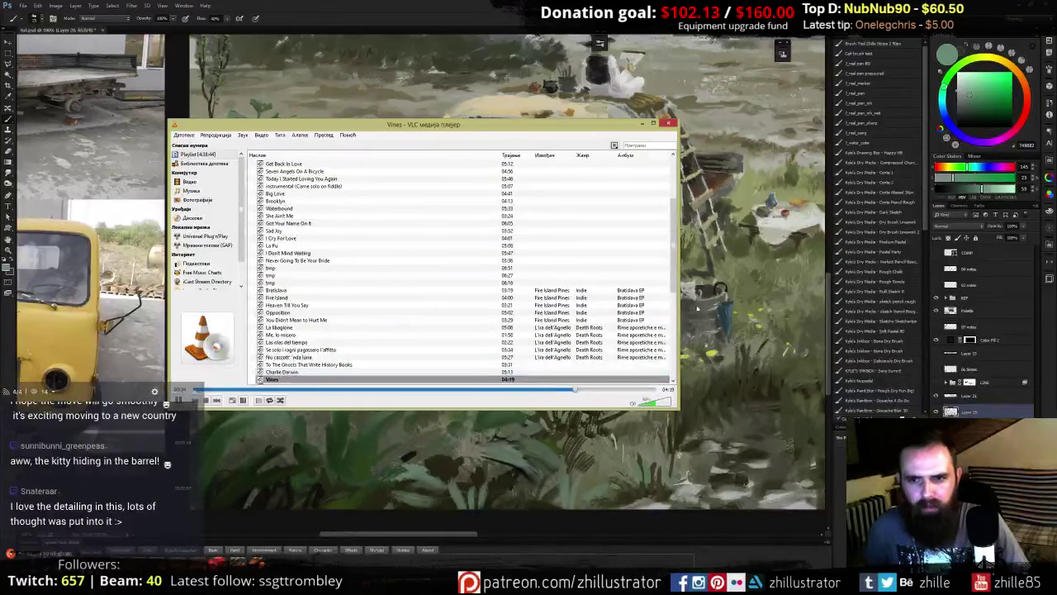
{"action": "scroll", "coordinate": [495, 322], "scroll_direction": "down", "scroll_amount": 4}
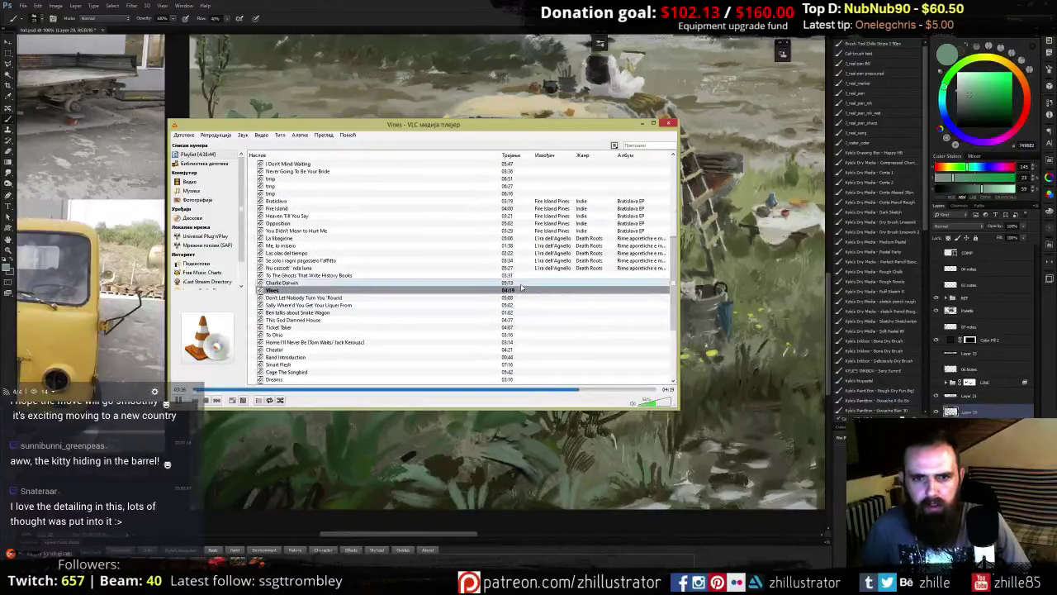
{"action": "left_click_drag", "start_coordinate": [657, 404], "coordinate": [663, 406]}
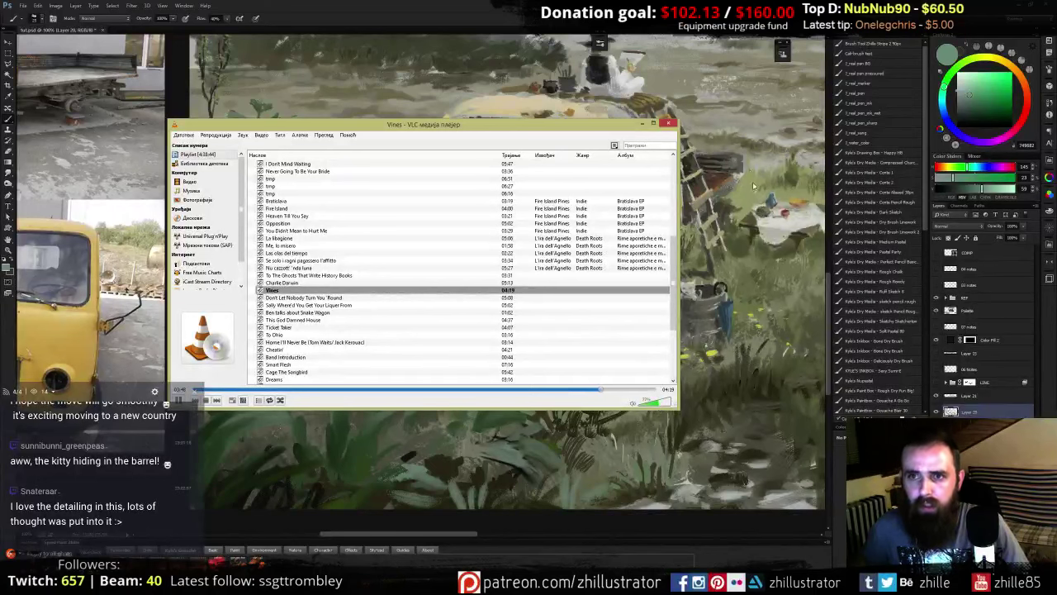
{"action": "key", "text": "alt+Tab"}
- Check the line art over the pipes and barrels, and touch up the grass around the middle barrel with sampled greens
{"action": "left_click_drag", "start_coordinate": [377, 391], "coordinate": [471, 398]}
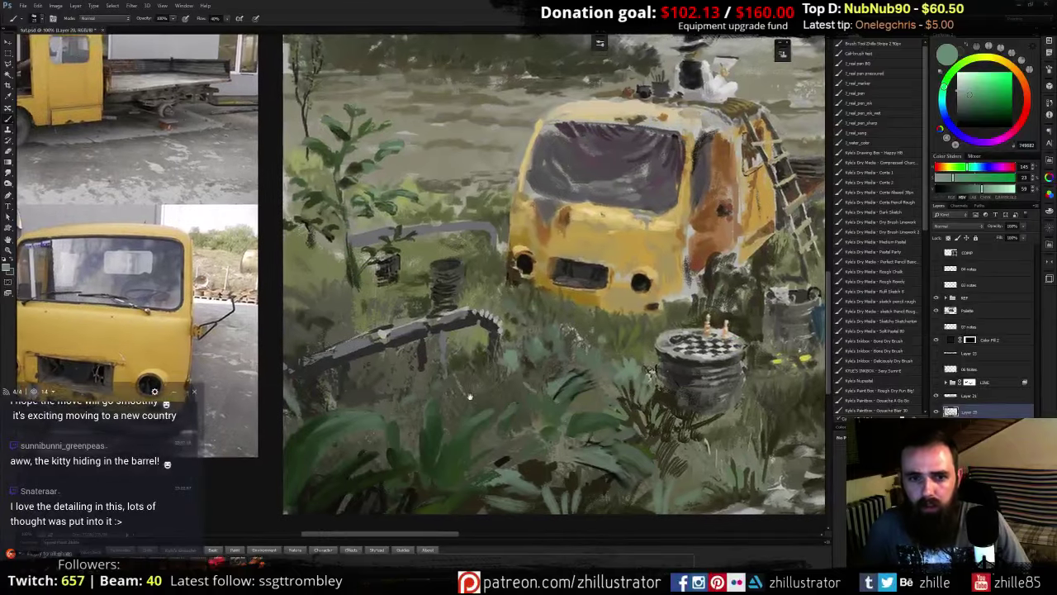
{"action": "left_click", "coordinate": [934, 385]}
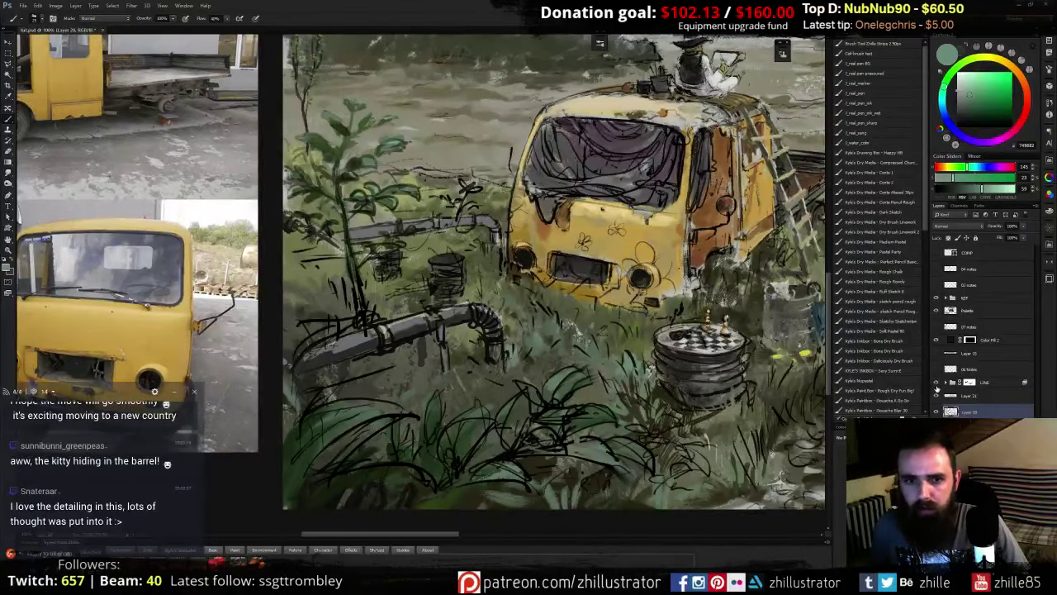
{"action": "left_click", "coordinate": [934, 385]}
{"action": "left_click", "coordinate": [382, 329], "text": "alt"}
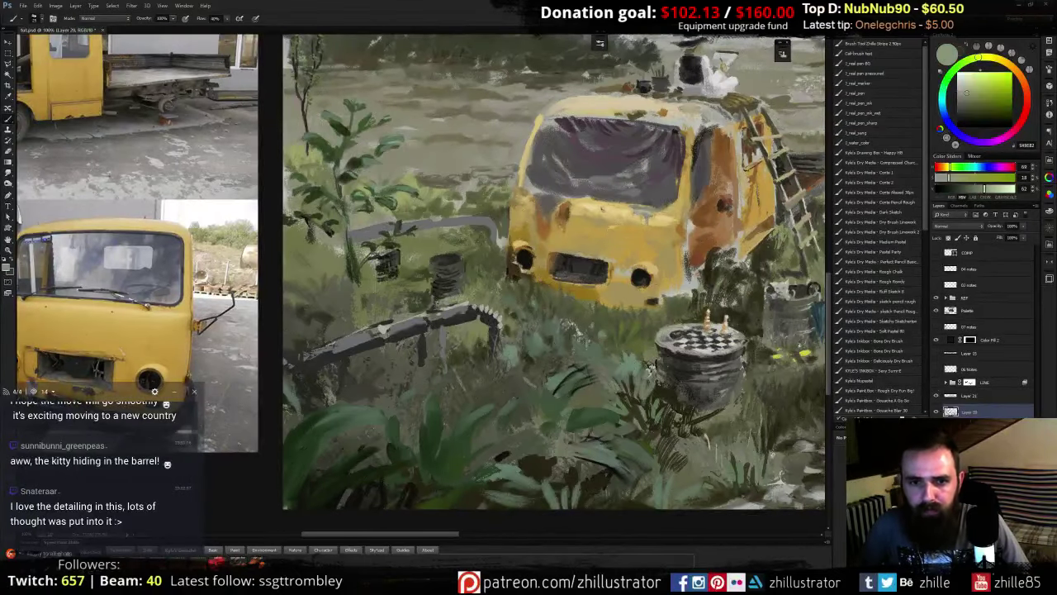
{"action": "left_click", "coordinate": [472, 291], "text": "alt"}
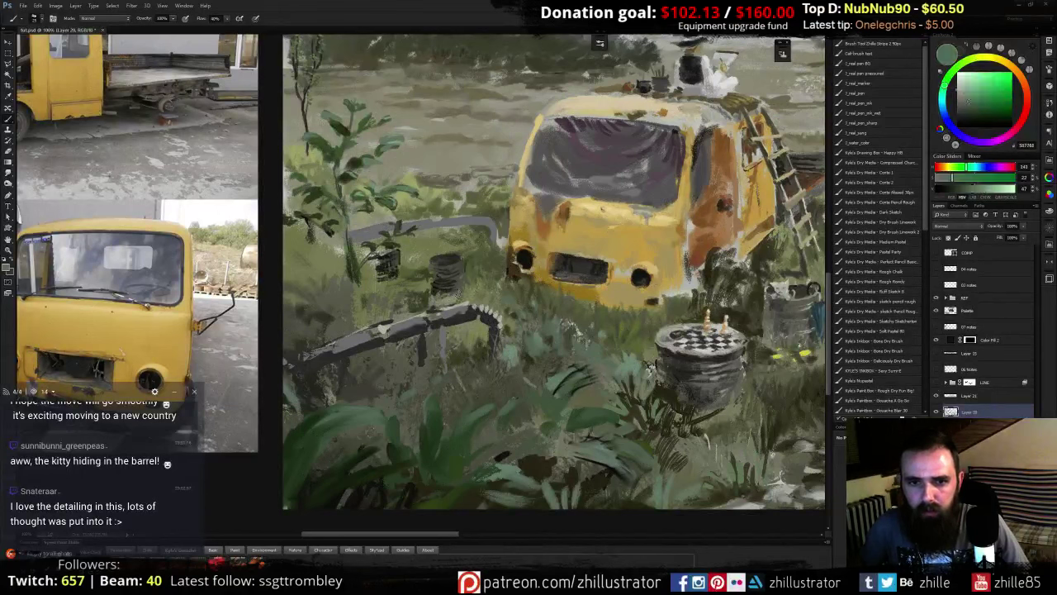
{"action": "left_click", "coordinate": [494, 282], "text": "alt"}
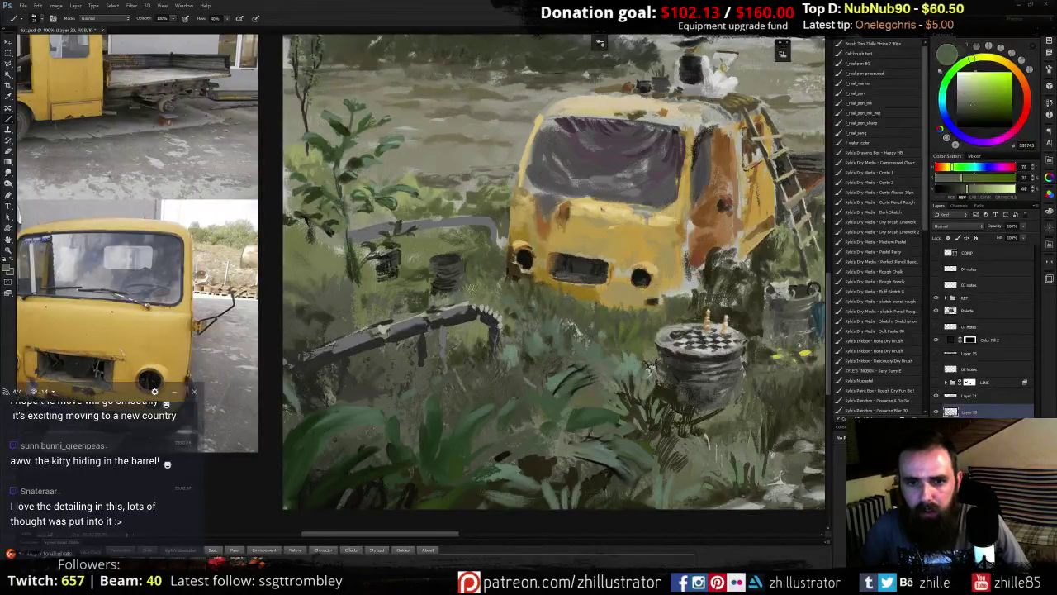
{"action": "left_click", "coordinate": [453, 289], "text": "alt"}
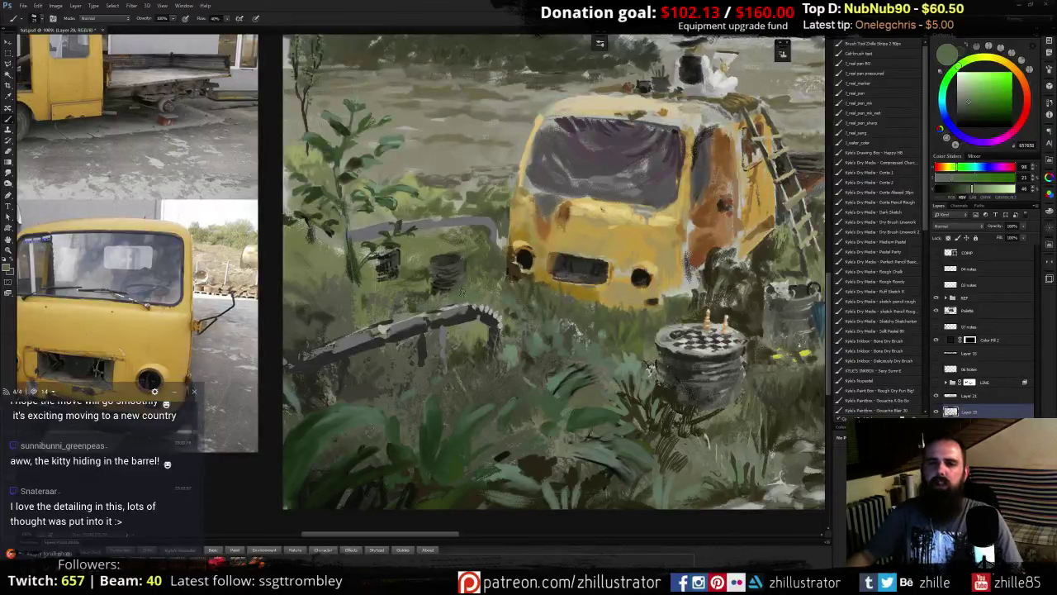
- Paint the grass beneath the far grey pipe and beside the middle barrel with sampled light and dark greens
{"action": "scroll", "coordinate": [446, 293], "scroll_direction": "up", "scroll_amount": 2}
{"action": "left_click_drag", "start_coordinate": [446, 304], "coordinate": [412, 279]}
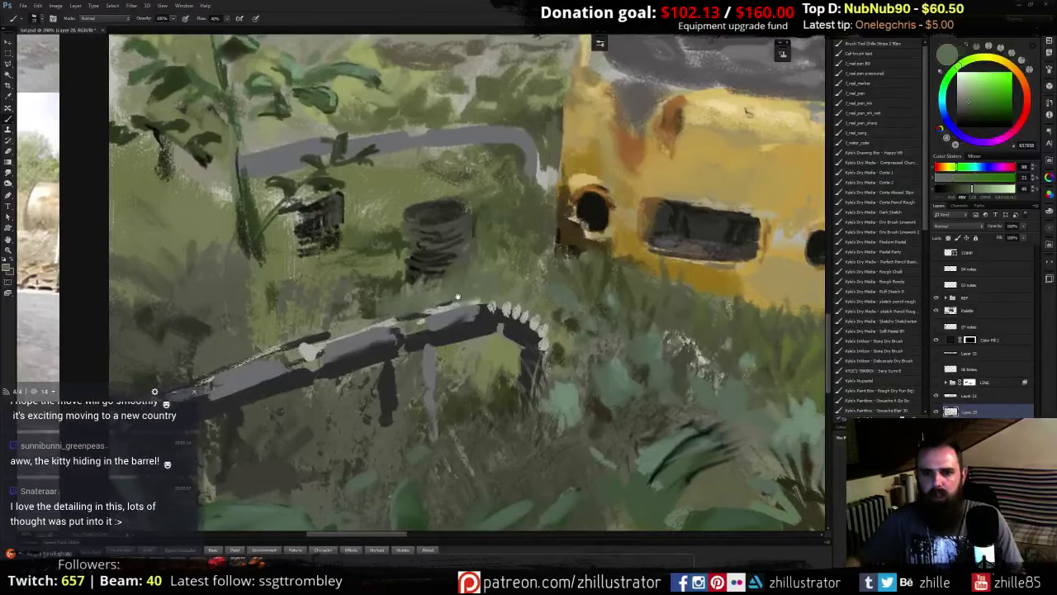
{"action": "left_click", "coordinate": [486, 161], "text": "alt"}
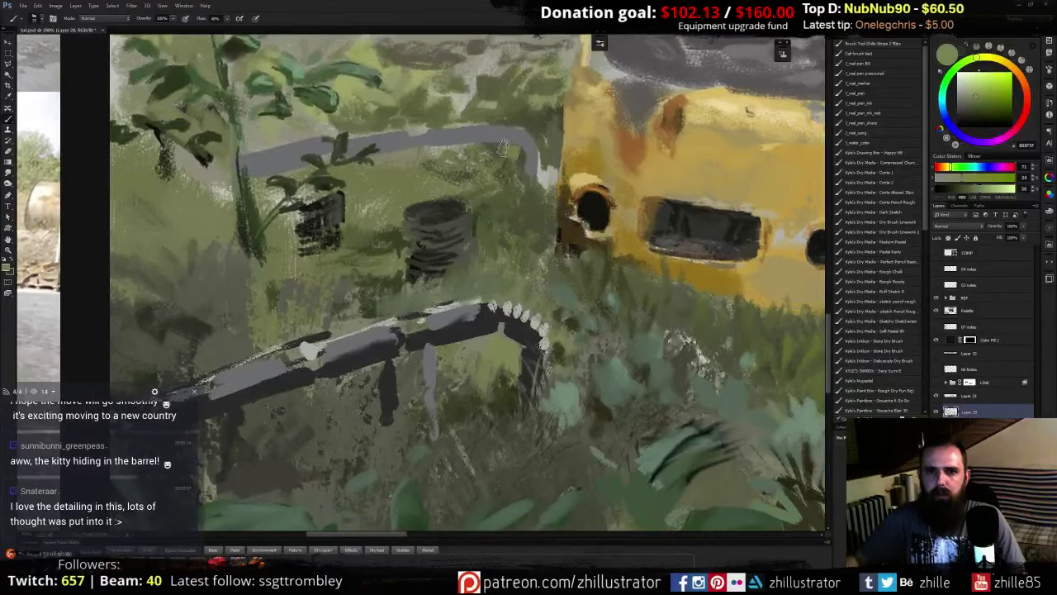
{"action": "left_click", "coordinate": [519, 158], "text": "alt"}
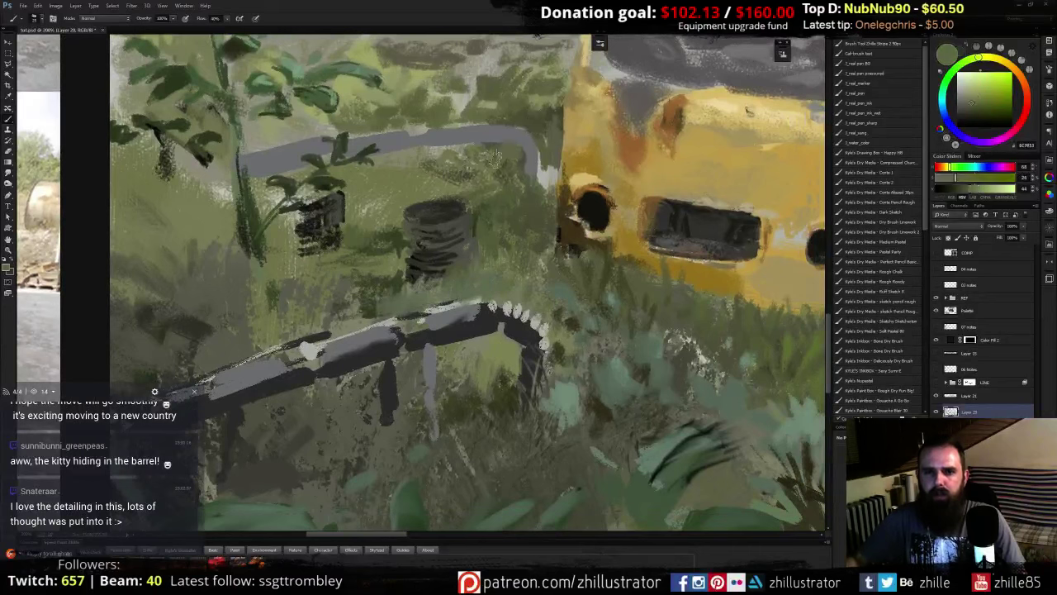
{"action": "left_click", "coordinate": [517, 175], "text": "alt"}
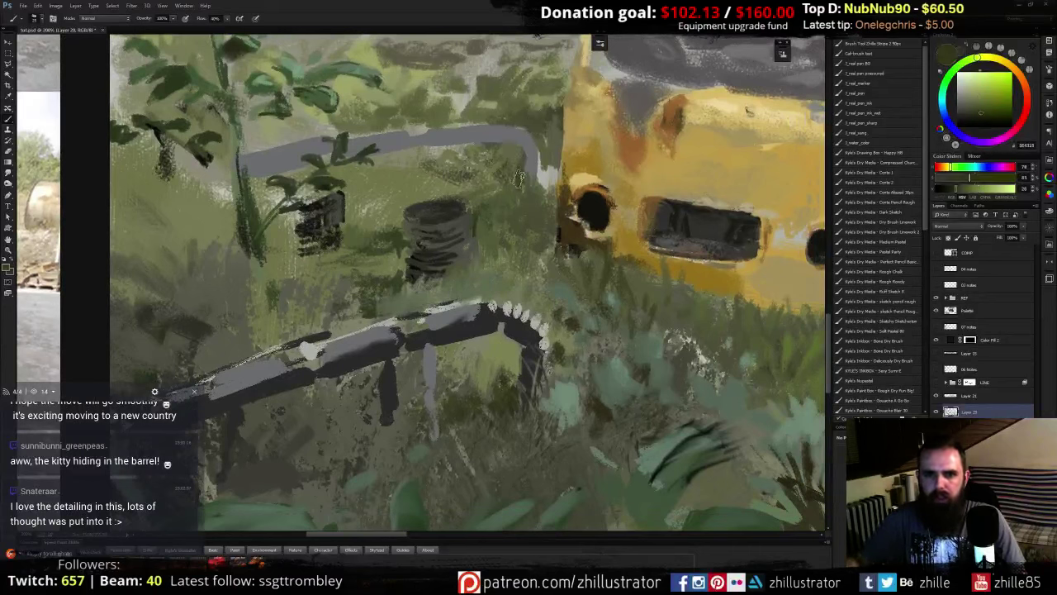
{"action": "left_click", "coordinate": [479, 193], "text": "alt"}
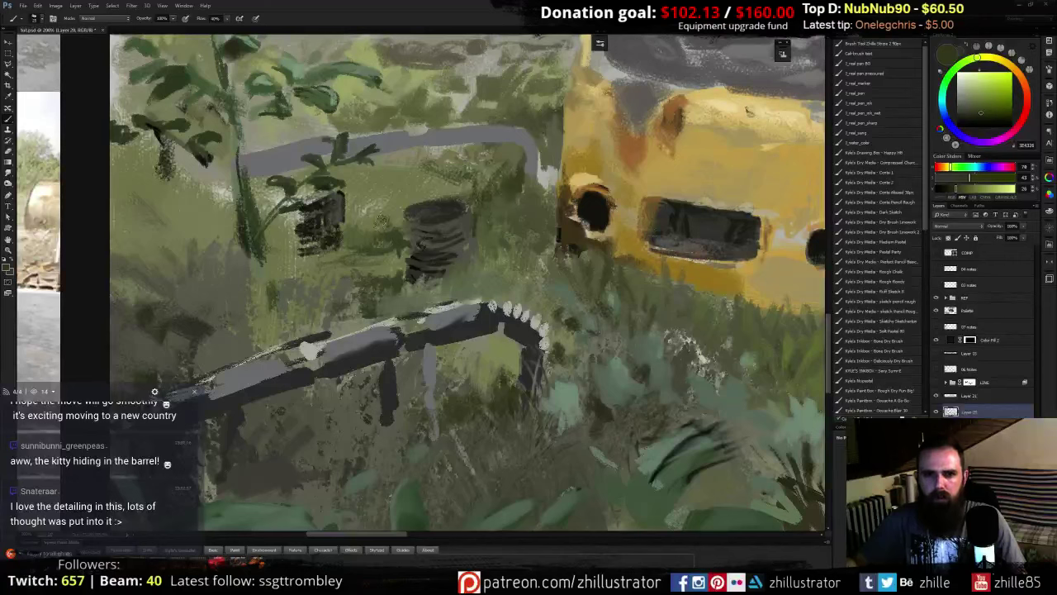
- Try to repaint the small barrel beside the tall plant in a sampled dark grey
{"action": "left_click", "coordinate": [345, 214], "text": "alt"}
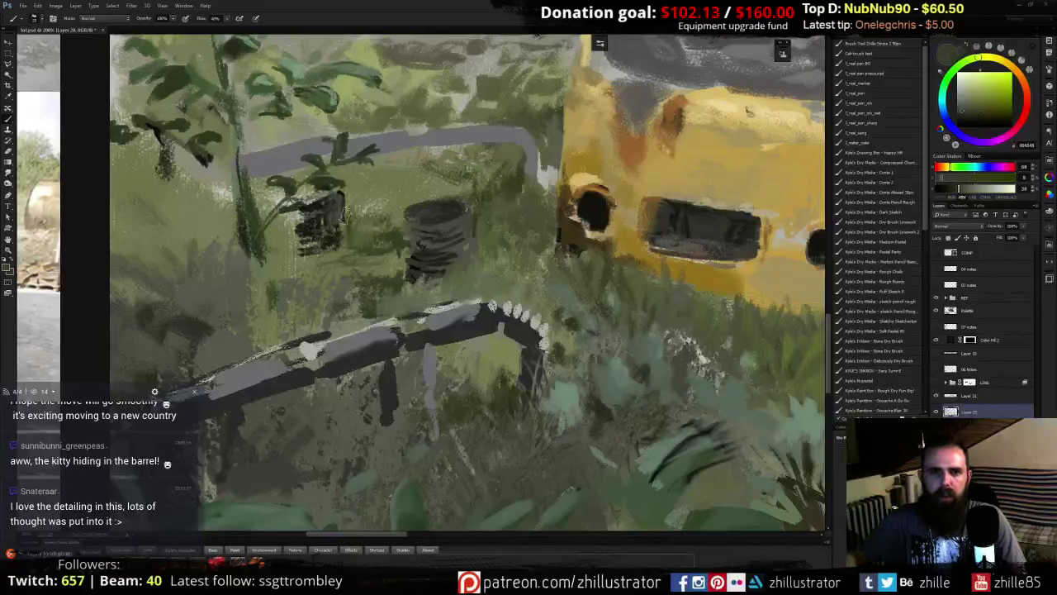
{"action": "mouse_move", "coordinate": [317, 230]}
{"action": "left_mouse_down"}
{"action": "mouse_move", "coordinate": [307, 248]}
{"action": "mouse_move", "coordinate": [297, 240]}
{"action": "mouse_move", "coordinate": [290, 203]}
{"action": "mouse_move", "coordinate": [321, 195]}
{"action": "mouse_move", "coordinate": [332, 205]}
{"action": "mouse_move", "coordinate": [305, 230]}
{"action": "mouse_move", "coordinate": [333, 245]}
{"action": "mouse_move", "coordinate": [323, 242]}
{"action": "mouse_move", "coordinate": [524, 265]}
{"action": "left_mouse_up"}
{"action": "scroll", "coordinate": [523, 266], "scroll_direction": "up", "scroll_amount": 2}
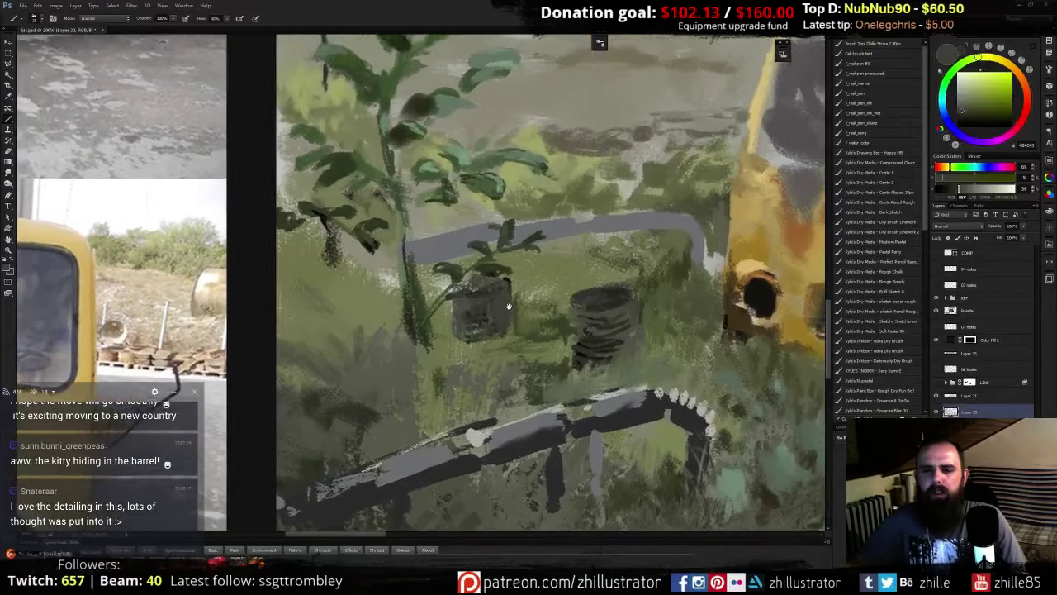
{"action": "left_click", "coordinate": [513, 259], "text": "alt"}
{"action": "key", "text": "ctrl+z"}
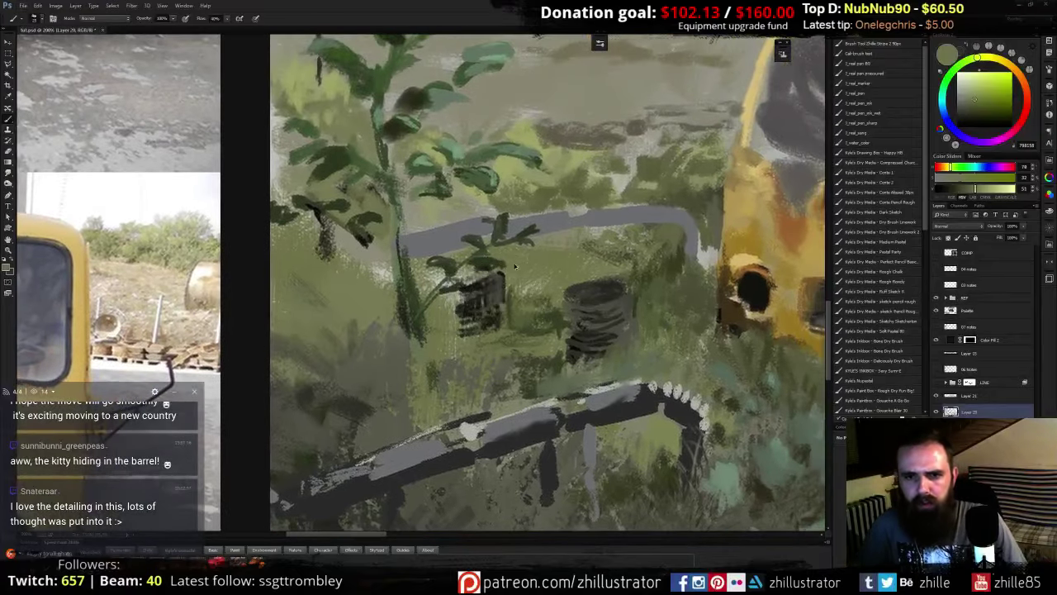
- Paint out the small dark barrel beside the tall plant with greens sampled from the surrounding grass
{"action": "left_click", "coordinate": [508, 271], "text": "alt"}
{"action": "mouse_move", "coordinate": [503, 275]}
{"action": "left_mouse_down"}
{"action": "mouse_move", "coordinate": [476, 261]}
{"action": "mouse_move", "coordinate": [491, 256]}
{"action": "mouse_move", "coordinate": [486, 290]}
{"action": "mouse_move", "coordinate": [515, 294]}
{"action": "mouse_move", "coordinate": [490, 320]}
{"action": "mouse_move", "coordinate": [457, 309]}
{"action": "mouse_move", "coordinate": [489, 313]}
{"action": "mouse_move", "coordinate": [509, 292]}
{"action": "mouse_move", "coordinate": [532, 306]}
{"action": "mouse_move", "coordinate": [488, 330]}
{"action": "mouse_move", "coordinate": [463, 320]}
{"action": "mouse_move", "coordinate": [431, 343]}
{"action": "mouse_move", "coordinate": [464, 332]}
{"action": "mouse_move", "coordinate": [414, 325]}
{"action": "mouse_move", "coordinate": [411, 365]}
{"action": "left_mouse_up"}
{"action": "left_click", "coordinate": [495, 265], "text": "alt"}
{"action": "left_click", "coordinate": [486, 289], "text": "alt"}
{"action": "left_click", "coordinate": [413, 318], "text": "alt"}
{"action": "left_click", "coordinate": [417, 351], "text": "alt"}
- Work sampled greyish and dark greens into the grass and low foliage around the base of the tall plant
{"action": "left_click", "coordinate": [393, 331], "text": "alt"}
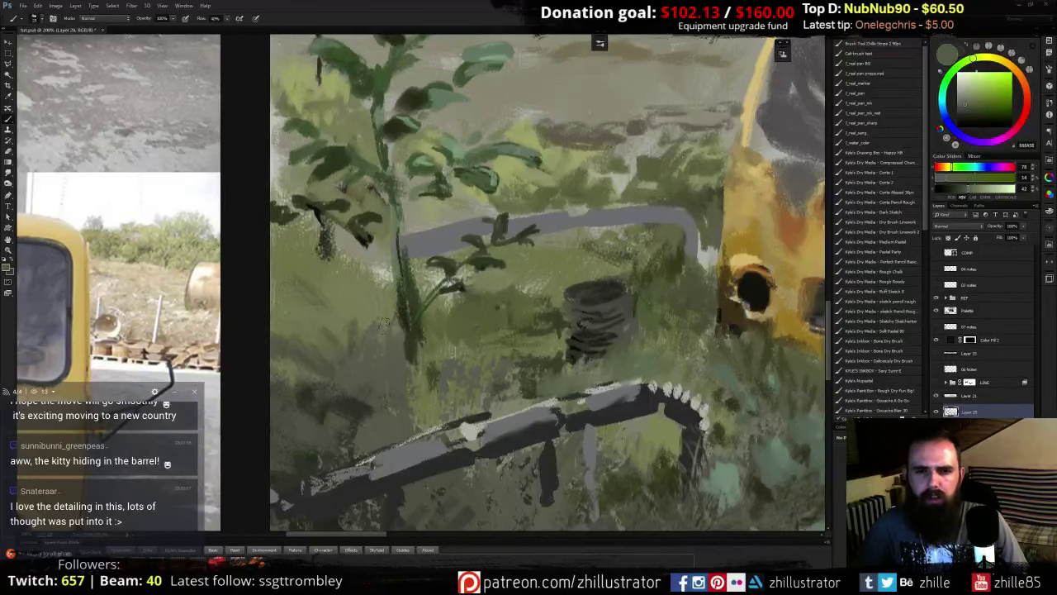
{"action": "left_click_drag", "start_coordinate": [360, 277], "coordinate": [383, 337]}
{"action": "left_click", "coordinate": [386, 297], "text": "alt"}
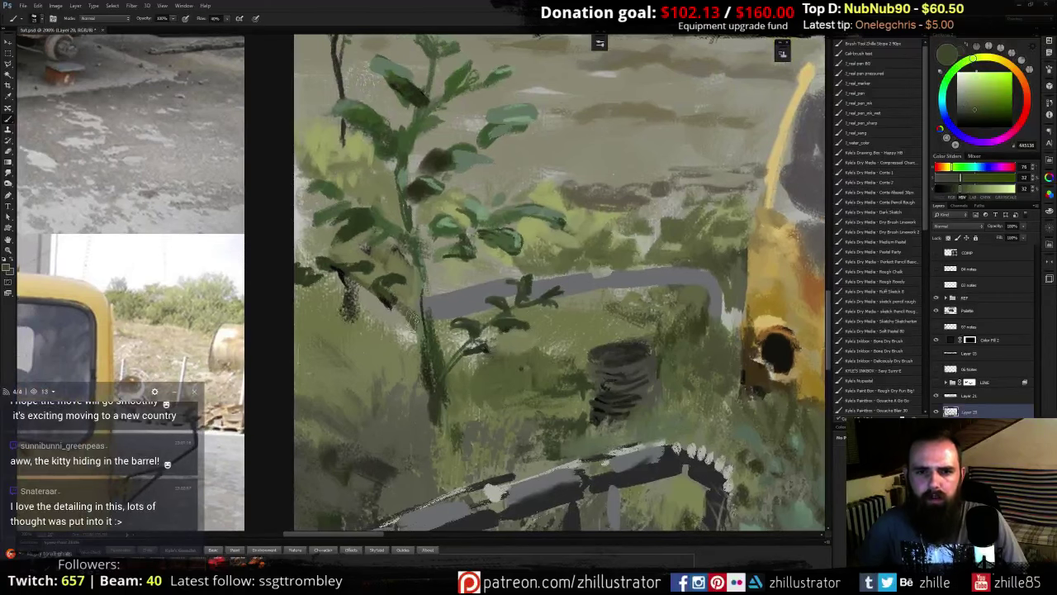
{"action": "left_click", "coordinate": [416, 321], "text": "alt"}
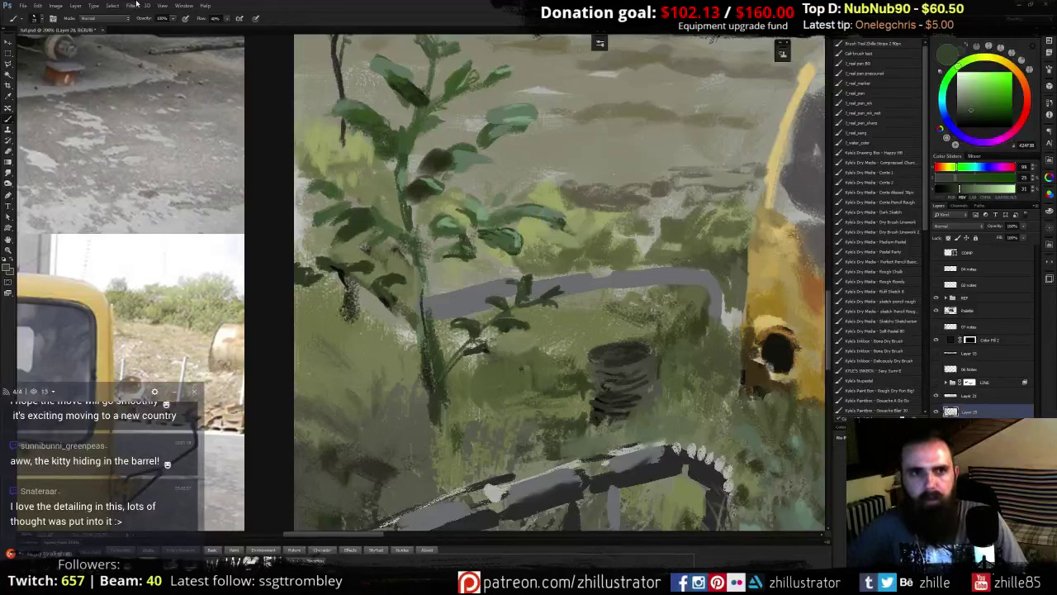
- Open the brush settings and examine the Angle Jitter control options under Shape Dynamics
{"action": "left_click", "coordinate": [184, 5]}
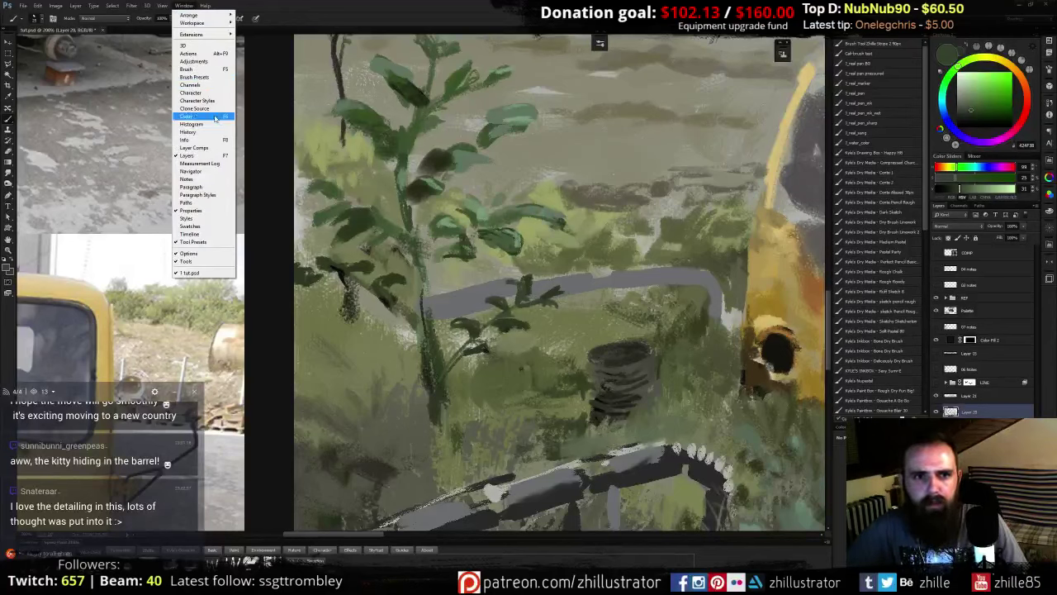
{"action": "left_click", "coordinate": [214, 77]}
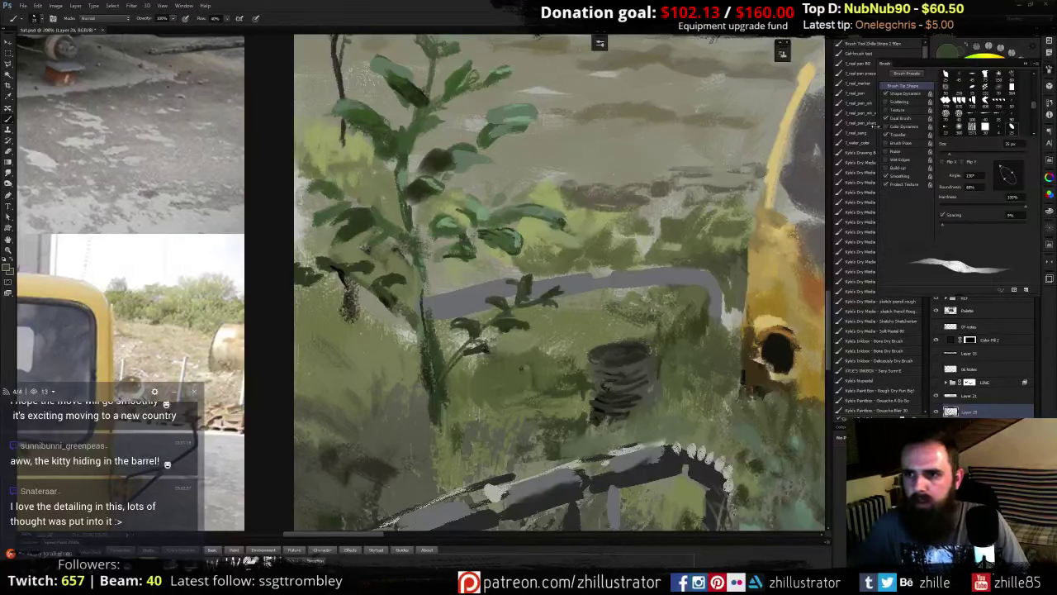
{"action": "left_click", "coordinate": [905, 94]}
{"action": "left_click", "coordinate": [987, 161]}
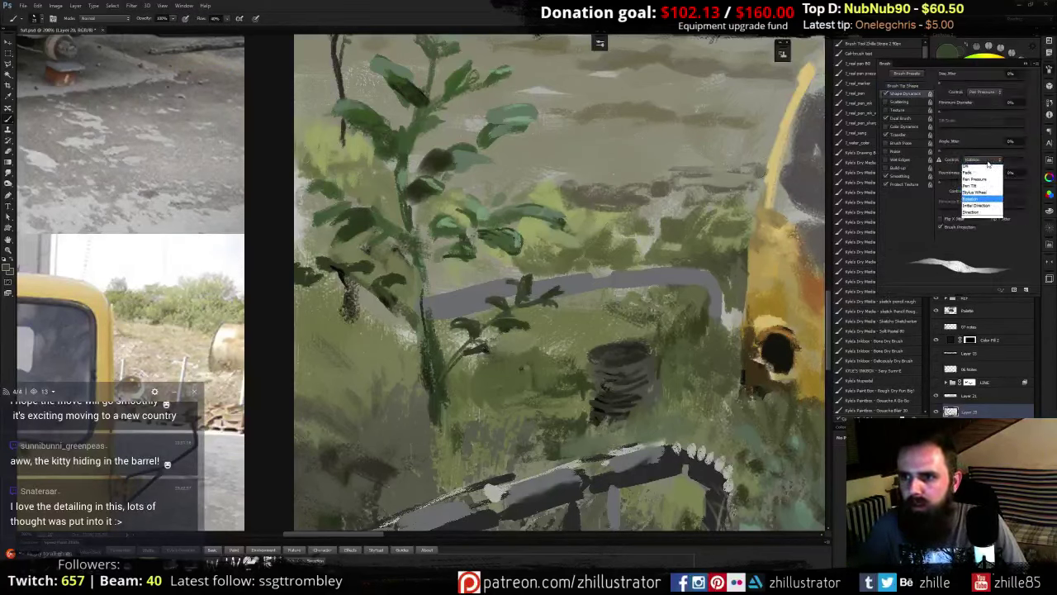
{"action": "left_click", "coordinate": [986, 162]}
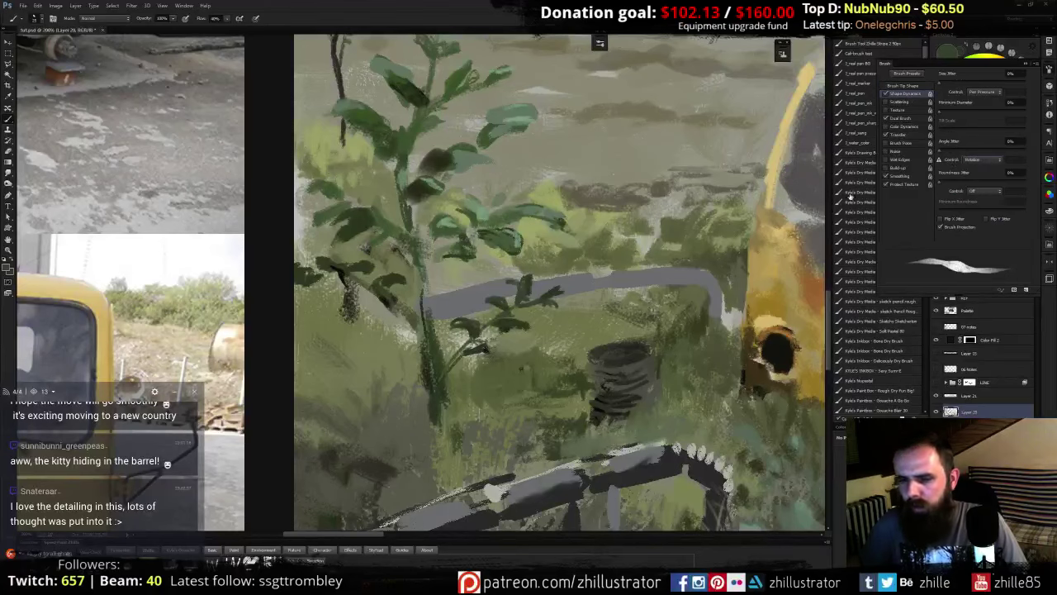
{"action": "left_click", "coordinate": [1018, 8]}
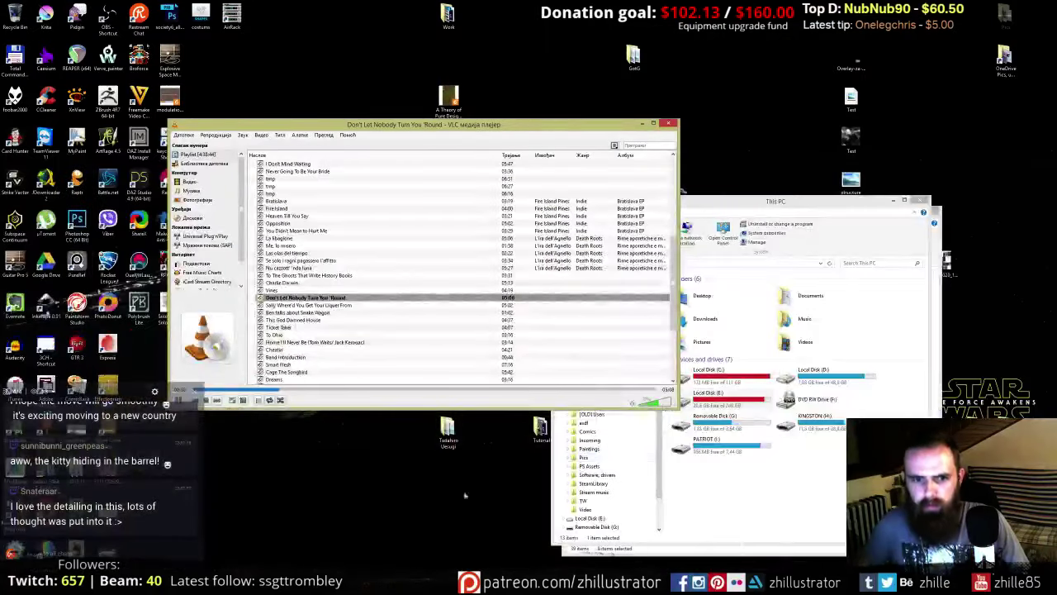
{"action": "left_click", "coordinate": [376, 487]}
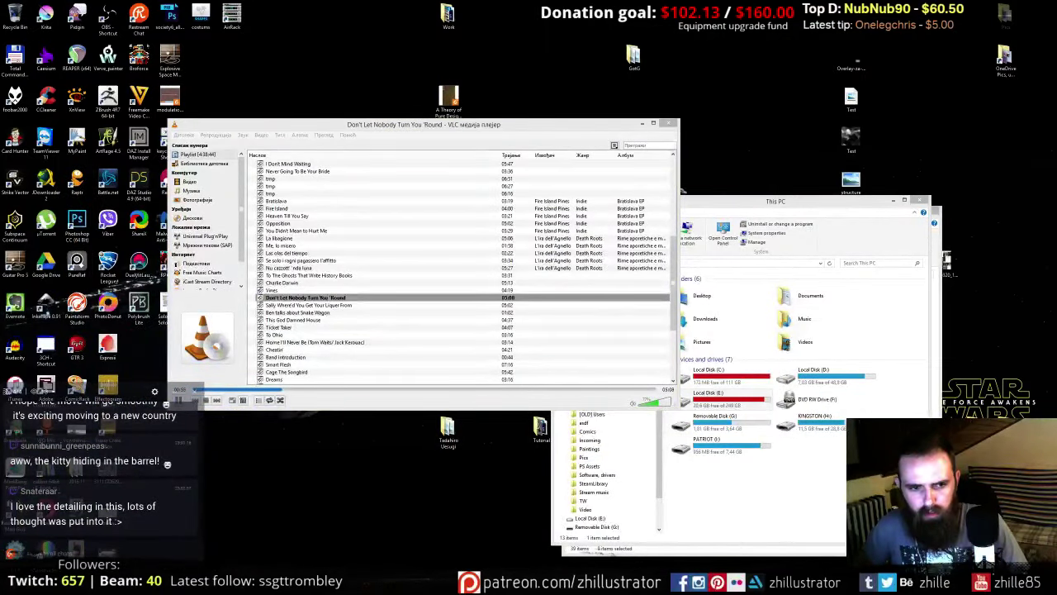
{"action": "key", "text": "alt+Tab"}
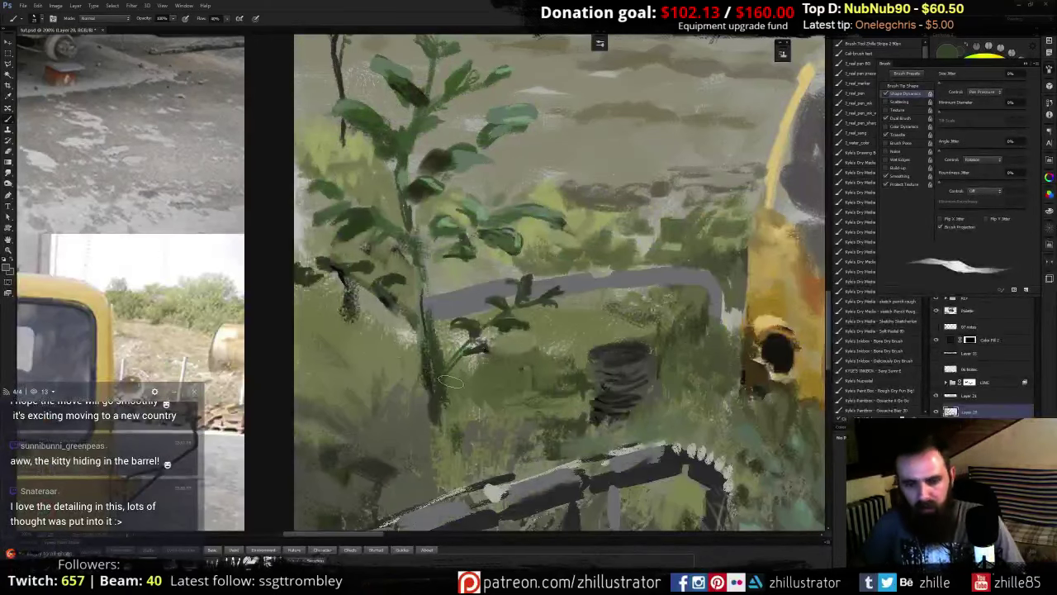
- Reduce the brush size and touch up the foliage beside the tall plant with a sampled light green
{"action": "key", "text": "bracketleft"}
{"action": "key", "text": "bracketleft"}
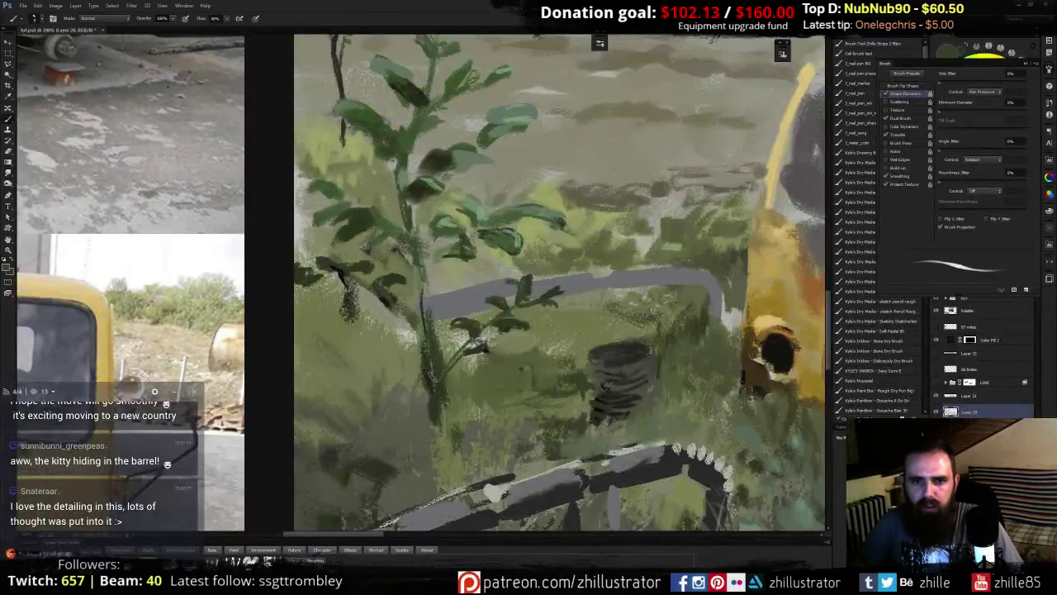
{"action": "left_click_drag", "start_coordinate": [454, 333], "coordinate": [458, 362]}
{"action": "left_click", "coordinate": [350, 221], "text": "alt"}
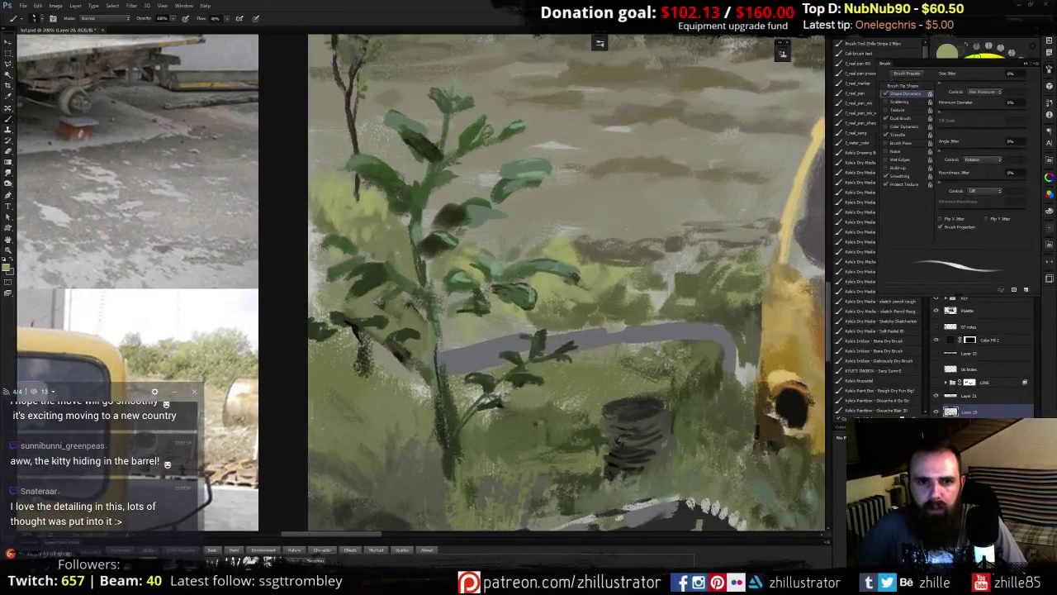
{"action": "mouse_move", "coordinate": [327, 285]}
{"action": "left_mouse_down"}
{"action": "mouse_move", "coordinate": [339, 275]}
{"action": "mouse_move", "coordinate": [370, 299]}
{"action": "mouse_move", "coordinate": [312, 272]}
{"action": "mouse_move", "coordinate": [312, 235]}
{"action": "left_mouse_up"}
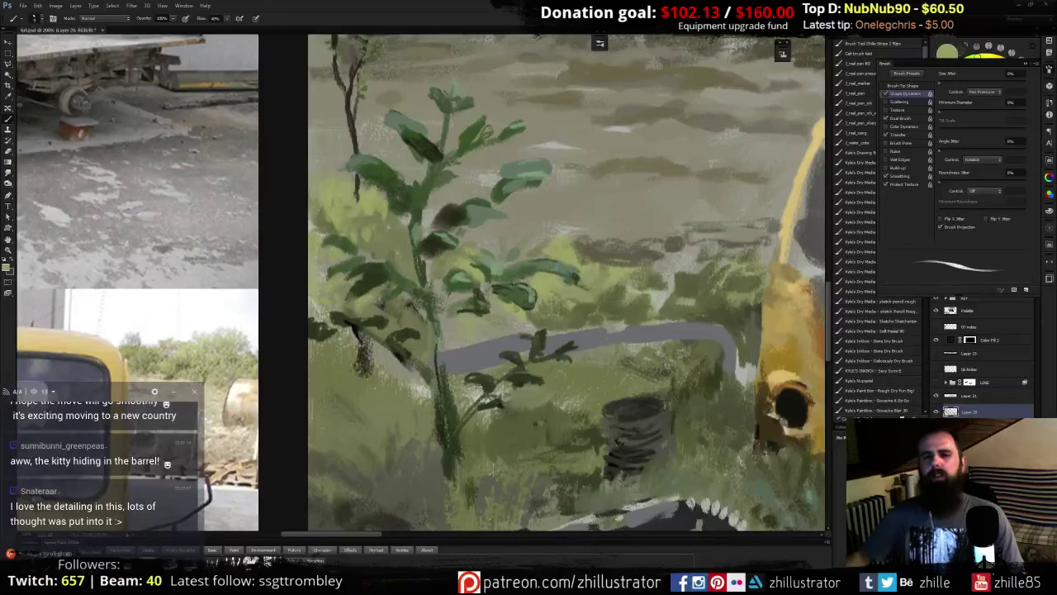
- Check the line art and paint the small plant at the far pipe with a green sampled from the tall plant
{"action": "left_click_drag", "start_coordinate": [557, 403], "coordinate": [510, 347]}
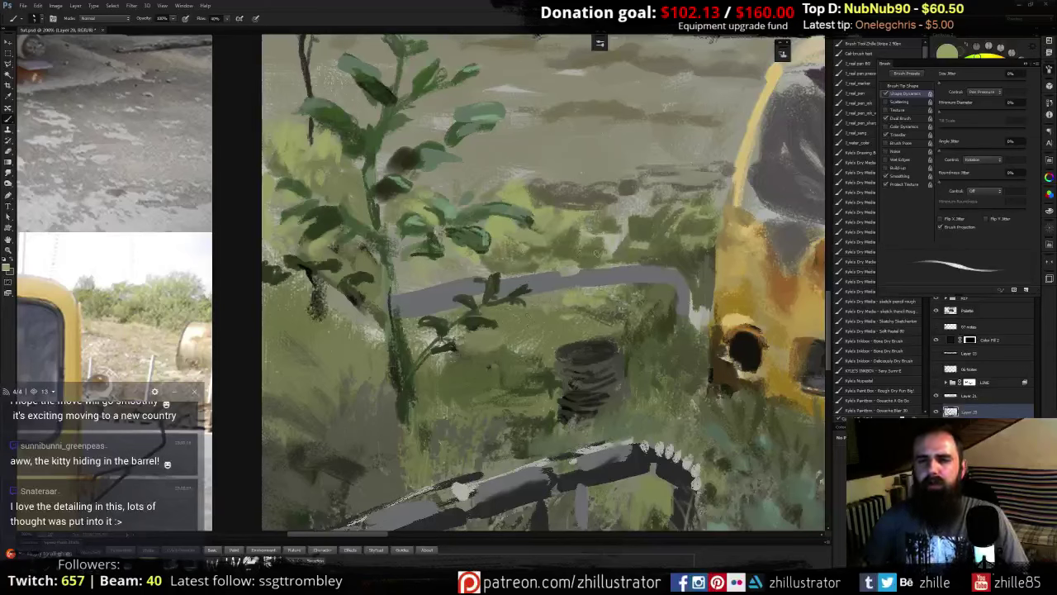
{"action": "left_click", "coordinate": [936, 383]}
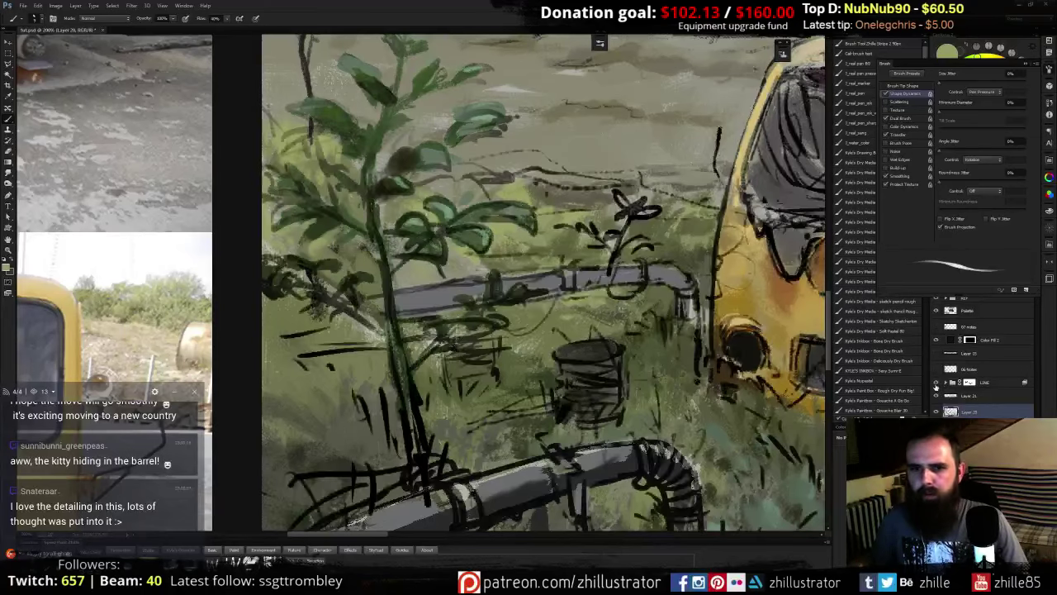
{"action": "left_click", "coordinate": [936, 383]}
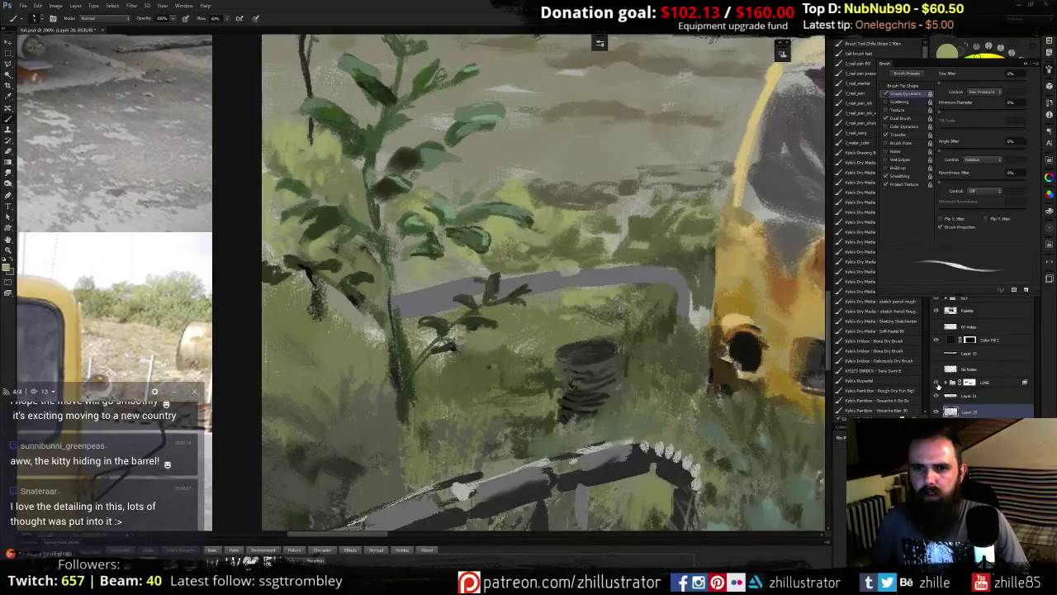
{"action": "left_click", "coordinate": [936, 383]}
{"action": "left_click", "coordinate": [479, 235], "text": "alt"}
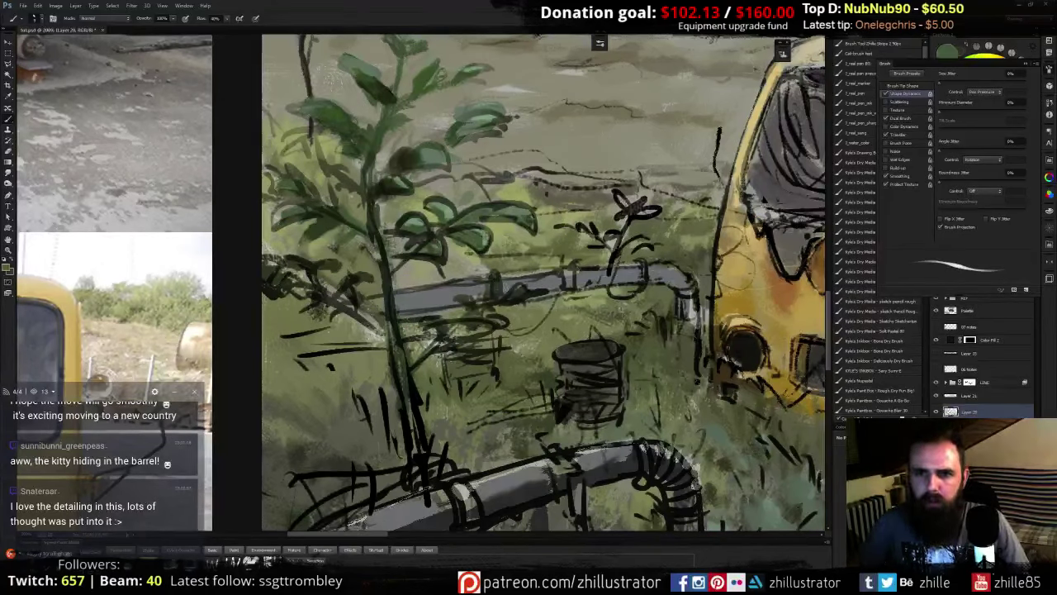
{"action": "mouse_move", "coordinate": [617, 197]}
{"action": "left_mouse_down"}
{"action": "mouse_move", "coordinate": [647, 210]}
{"action": "mouse_move", "coordinate": [615, 247]}
{"action": "mouse_move", "coordinate": [591, 230]}
{"action": "mouse_move", "coordinate": [642, 239]}
{"action": "left_mouse_up"}
{"action": "mouse_move", "coordinate": [605, 273]}
{"action": "left_mouse_down"}
{"action": "mouse_move", "coordinate": [597, 299]}
{"action": "mouse_move", "coordinate": [601, 289]}
{"action": "left_mouse_up"}
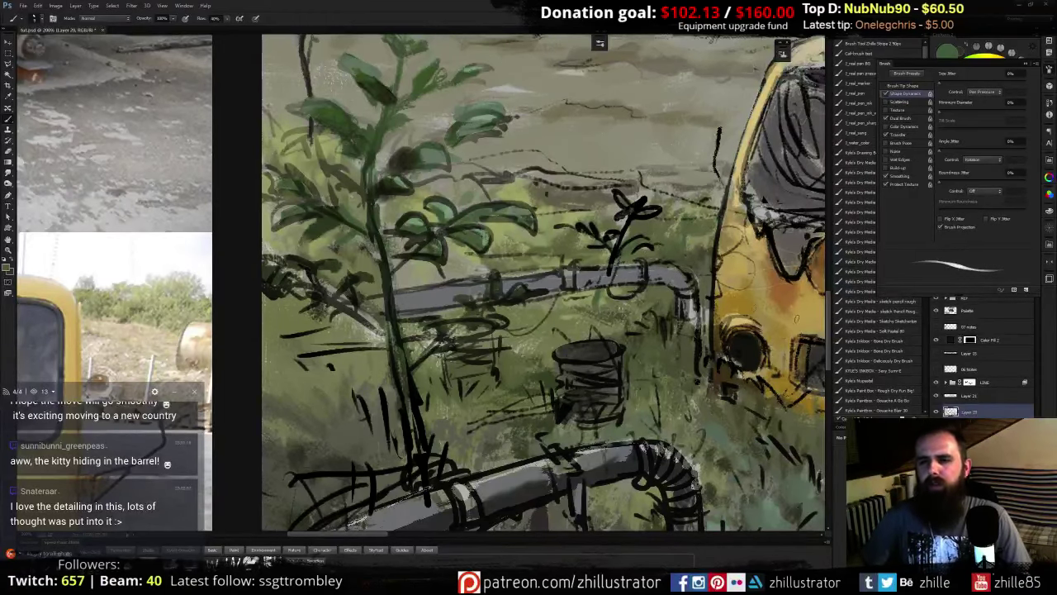
{"action": "left_click", "coordinate": [936, 383]}
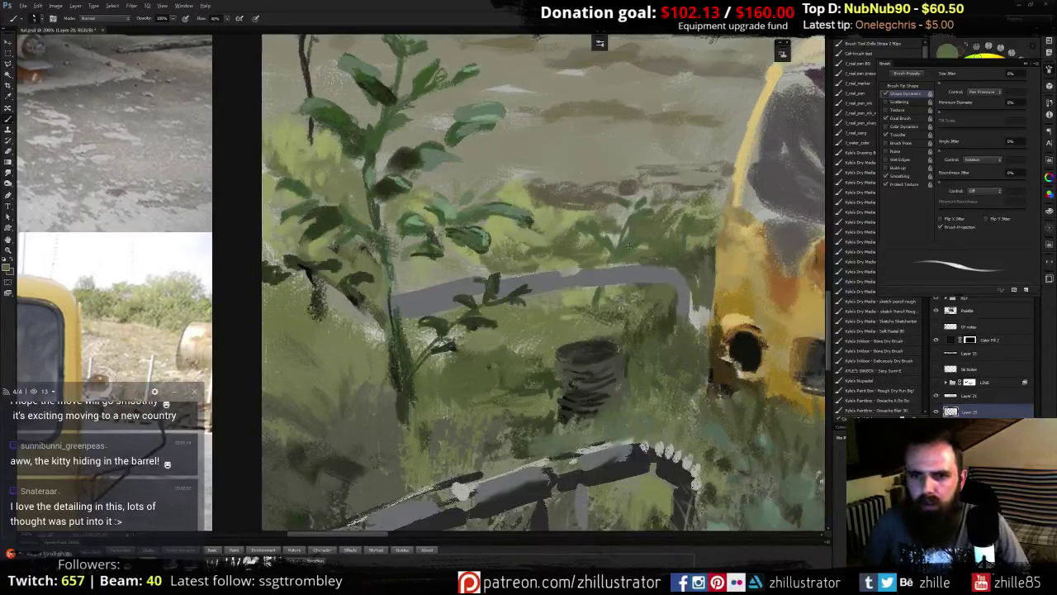
- Collapse the brush settings, choose a lighter green and brighten the leaves of the small plant at the far pipe
{"action": "left_click", "coordinate": [1039, 68]}
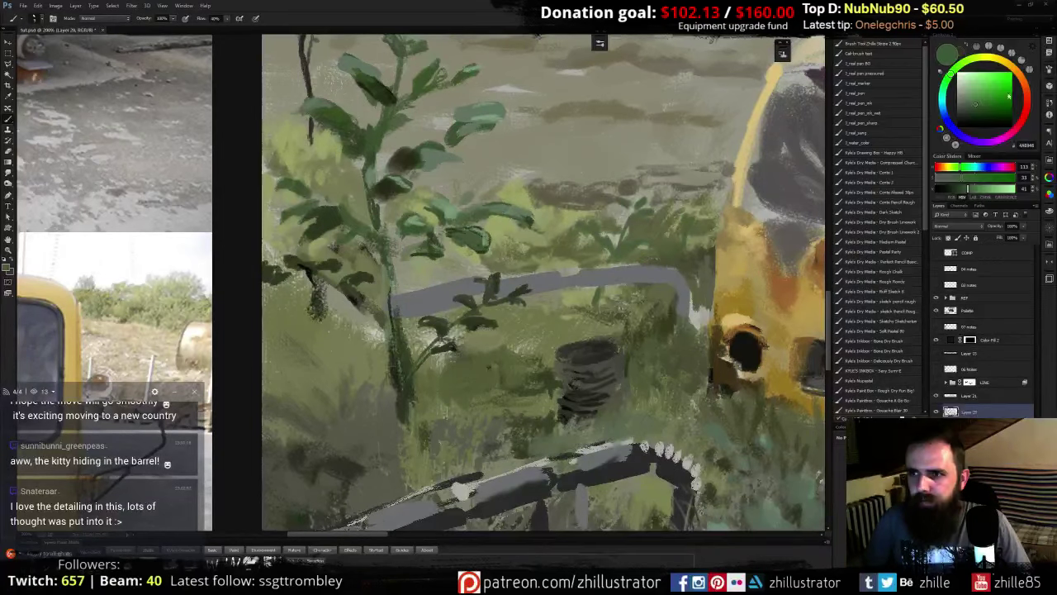
{"action": "left_click", "coordinate": [947, 79]}
{"action": "left_click_drag", "start_coordinate": [981, 98], "coordinate": [975, 94]}
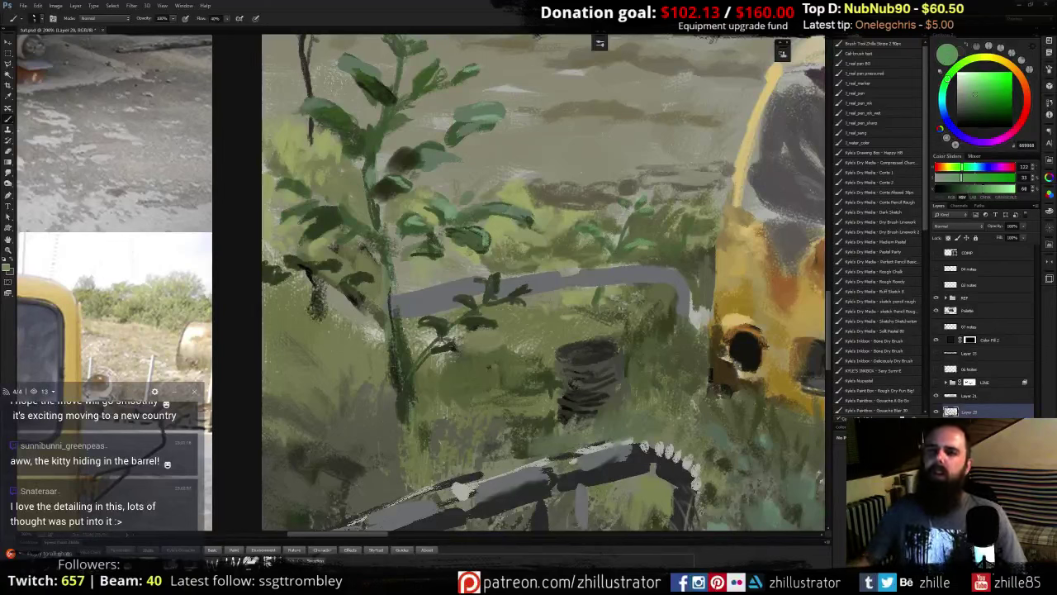
- Refine the small plant's stem and leaves and the grass around it with darker, lighter and greyish greens sampled from the canvas
{"action": "left_click", "coordinate": [371, 150], "text": "alt"}
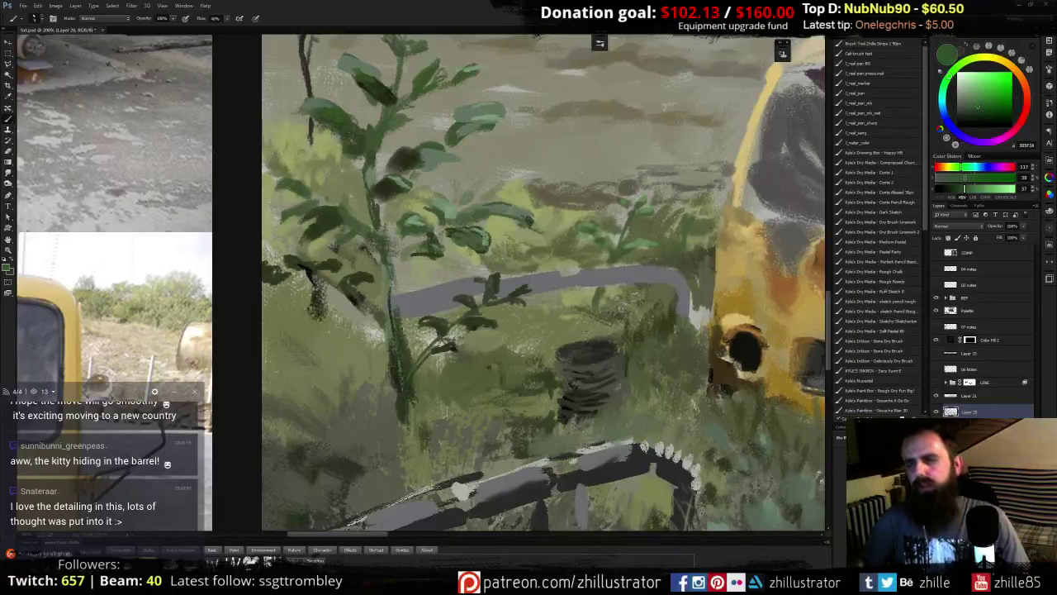
{"action": "left_click", "coordinate": [605, 254], "text": "alt"}
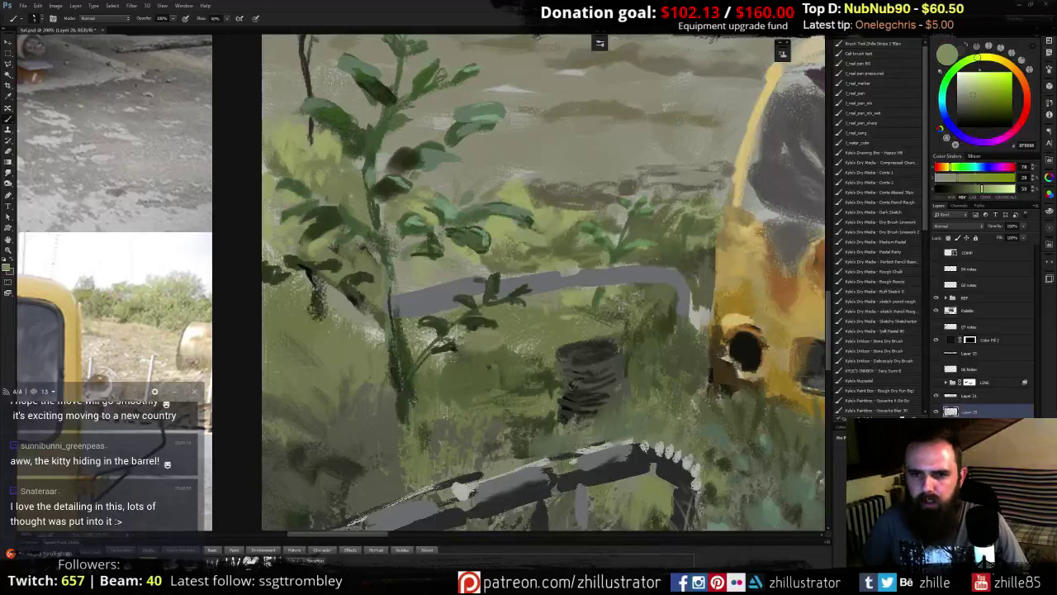
{"action": "left_click", "coordinate": [615, 259], "text": "alt"}
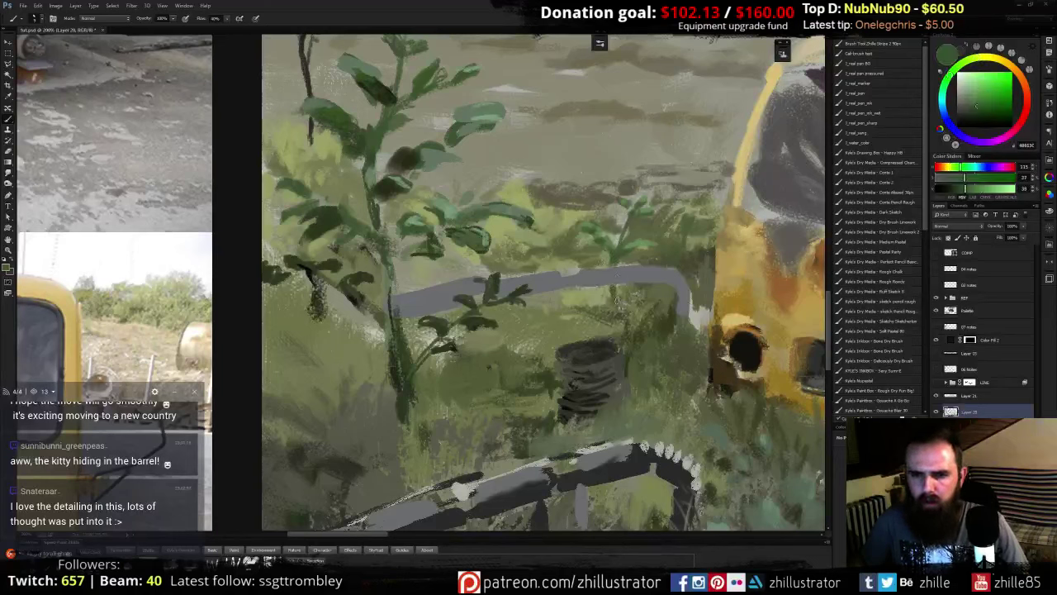
{"action": "left_click", "coordinate": [615, 306], "text": "alt"}
{"action": "left_click", "coordinate": [613, 297], "text": "alt"}
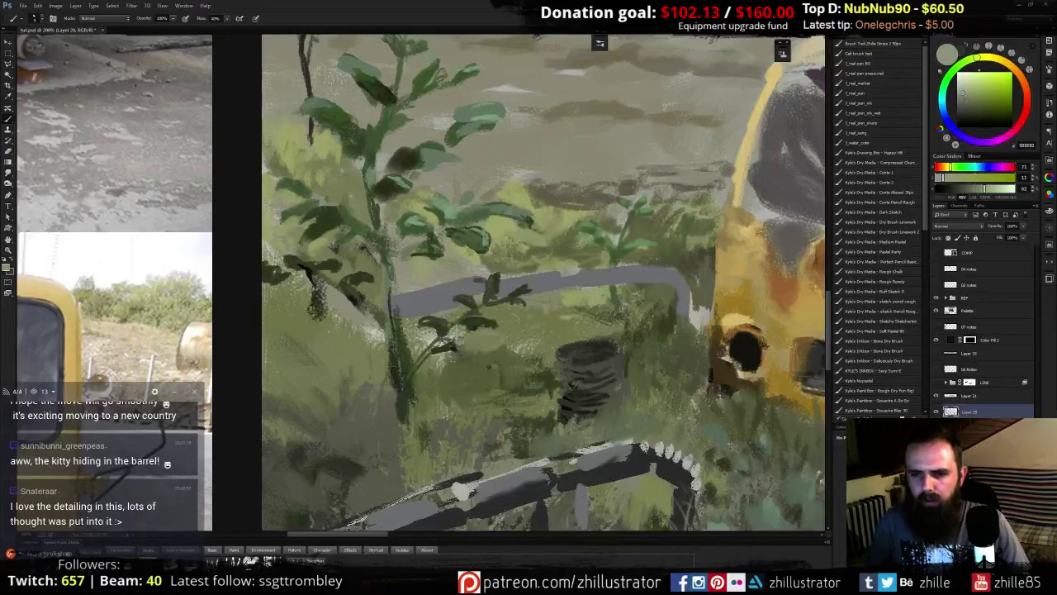
{"action": "left_click", "coordinate": [623, 253], "text": "alt"}
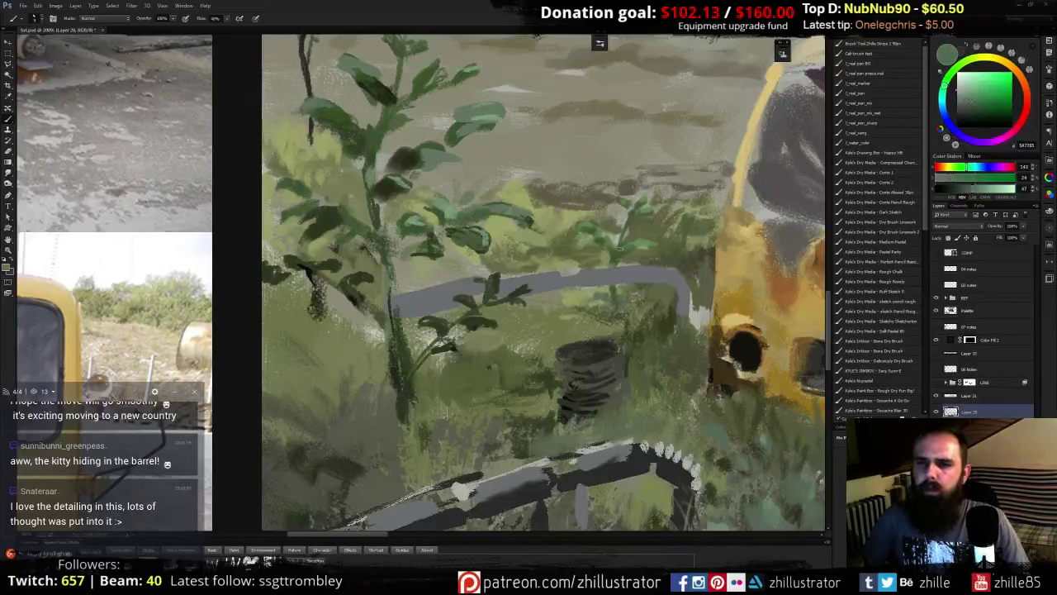
{"action": "left_click", "coordinate": [629, 229], "text": "alt"}
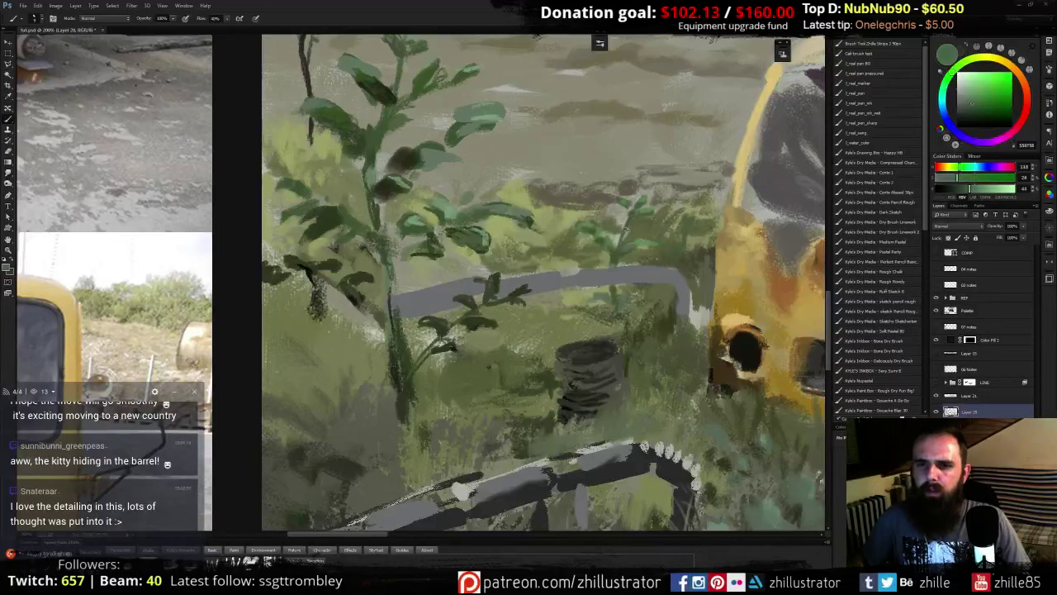
{"action": "left_click", "coordinate": [633, 195], "text": "alt"}
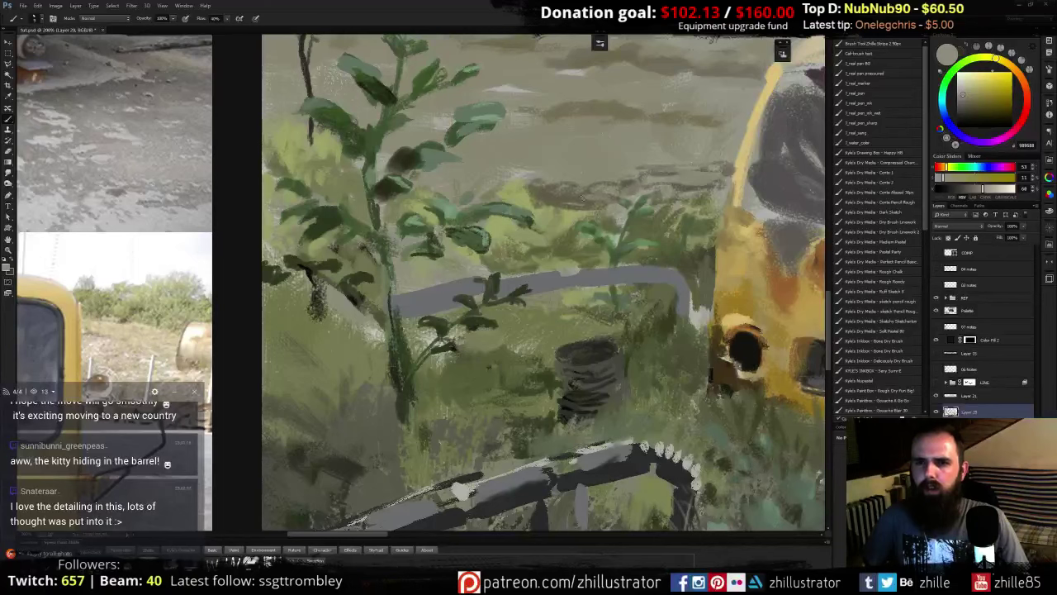
{"action": "left_click_drag", "start_coordinate": [572, 202], "coordinate": [596, 201]}
- Cover the pale patch between the far pipe's end and the van with sampled dark and olive greens
{"action": "left_click_drag", "start_coordinate": [658, 241], "coordinate": [609, 276]}
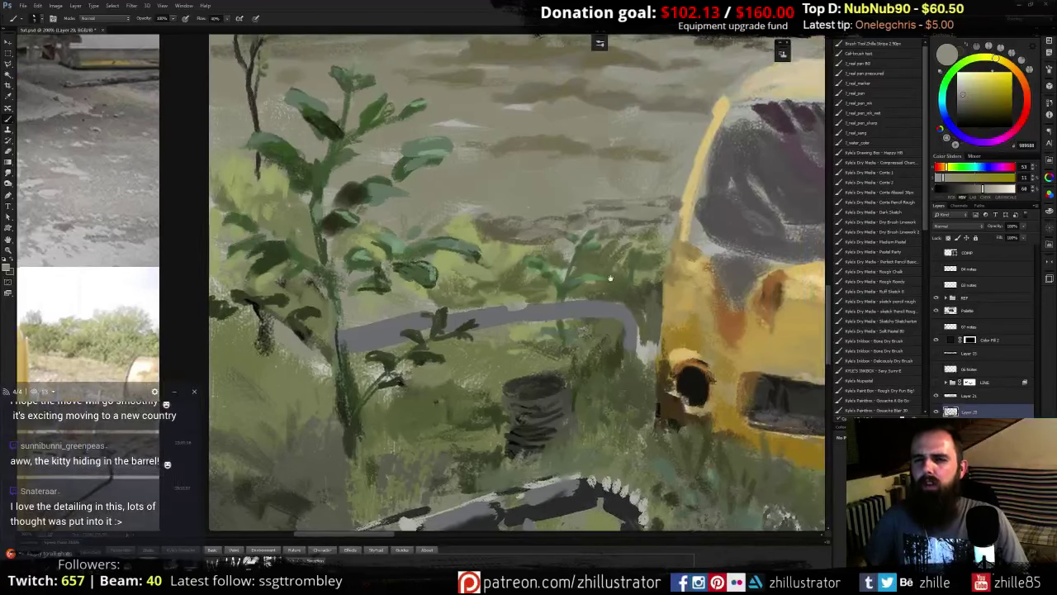
{"action": "left_click", "coordinate": [520, 249], "text": "alt"}
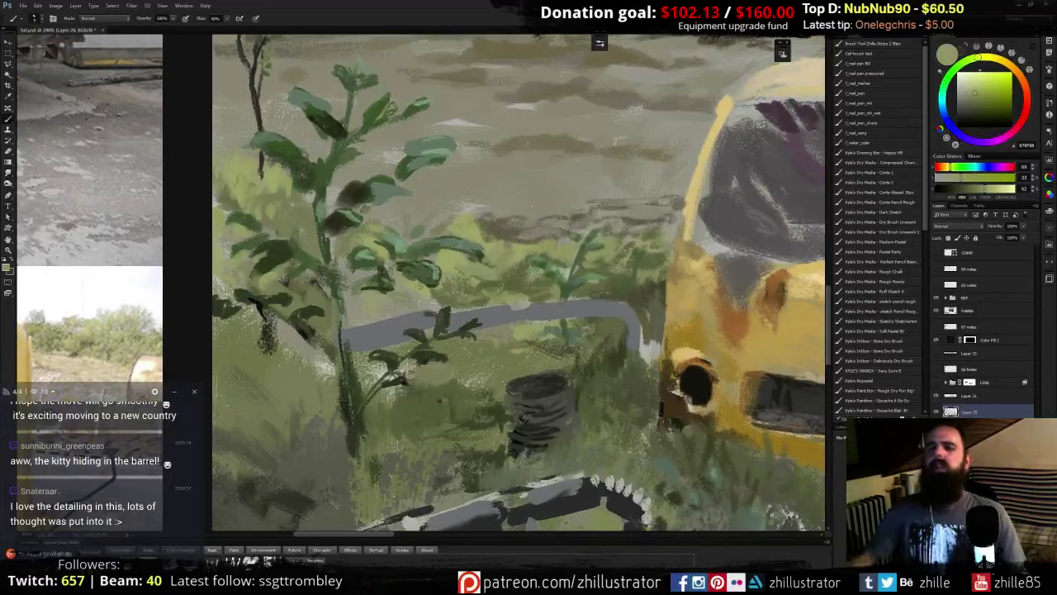
{"action": "left_click", "coordinate": [651, 307], "text": "alt"}
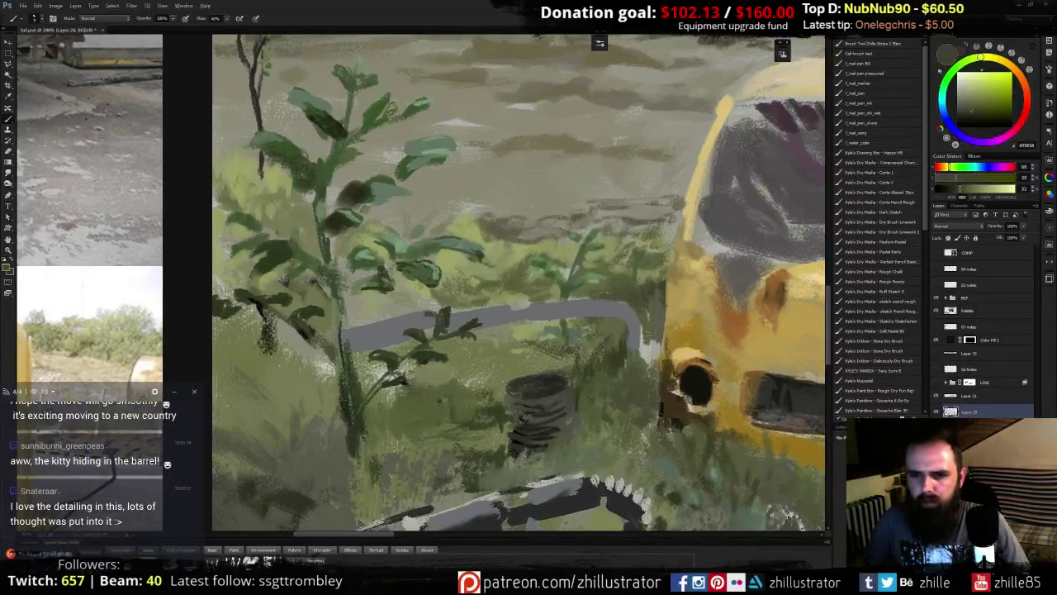
{"action": "left_click", "coordinate": [654, 335], "text": "alt"}
{"action": "mouse_move", "coordinate": [644, 341]}
{"action": "left_mouse_down"}
{"action": "mouse_move", "coordinate": [637, 371]}
{"action": "mouse_move", "coordinate": [613, 336]}
{"action": "mouse_move", "coordinate": [657, 375]}
{"action": "left_mouse_up"}
{"action": "left_click", "coordinate": [612, 338], "text": "alt"}
{"action": "left_click_drag", "start_coordinate": [659, 344], "coordinate": [654, 362]}
- Touch up the van body around the headlight nearest the pipe with sampled orange, ochre and dark tones
{"action": "mouse_move", "coordinate": [652, 350]}
{"action": "left_mouse_down"}
{"action": "mouse_move", "coordinate": [651, 364]}
{"action": "mouse_move", "coordinate": [550, 321]}
{"action": "mouse_move", "coordinate": [561, 342]}
{"action": "mouse_move", "coordinate": [543, 342]}
{"action": "left_mouse_up"}
{"action": "left_click", "coordinate": [556, 324], "text": "alt"}
{"action": "left_click", "coordinate": [572, 343], "text": "alt"}
{"action": "left_click", "coordinate": [559, 303], "text": "alt"}
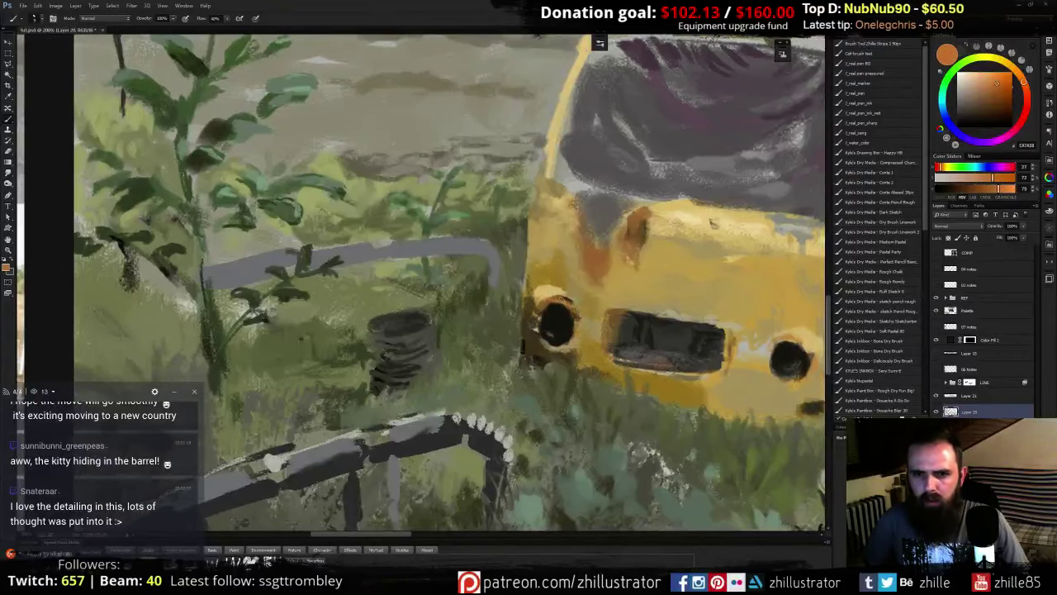
{"action": "mouse_move", "coordinate": [541, 340]}
{"action": "left_mouse_down"}
{"action": "mouse_move", "coordinate": [536, 323]}
{"action": "mouse_move", "coordinate": [538, 338]}
{"action": "left_mouse_up"}
{"action": "left_click", "coordinate": [581, 347], "text": "alt"}
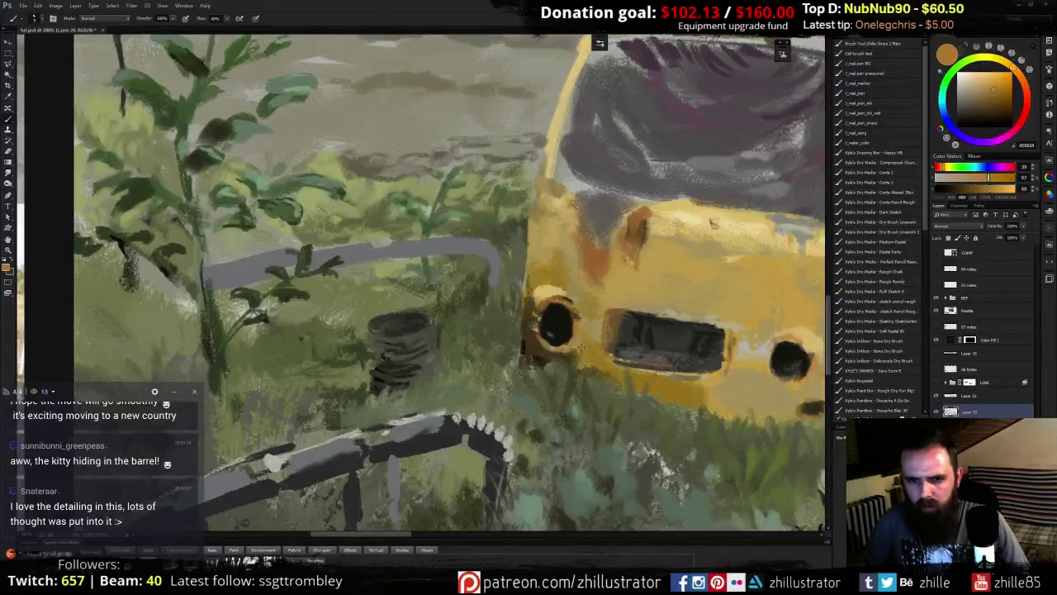
{"action": "left_click", "coordinate": [540, 357], "text": "alt"}
- Shape the rust patch below the windshield with sampled browns and blend its edges into the van's yellow paint
{"action": "mouse_move", "coordinate": [657, 234]}
{"action": "left_mouse_down"}
{"action": "mouse_move", "coordinate": [583, 199]}
{"action": "mouse_move", "coordinate": [580, 263]}
{"action": "mouse_move", "coordinate": [568, 246]}
{"action": "left_mouse_up"}
{"action": "left_click", "coordinate": [547, 248], "text": "alt"}
{"action": "left_click", "coordinate": [558, 254], "text": "alt"}
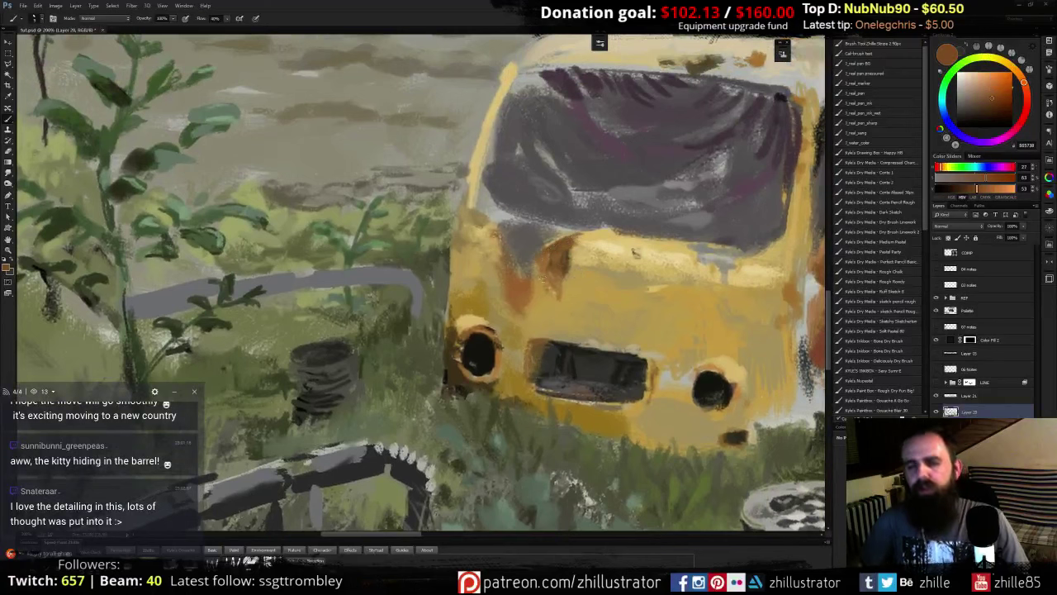
{"action": "left_click_drag", "start_coordinate": [550, 253], "coordinate": [532, 281]}
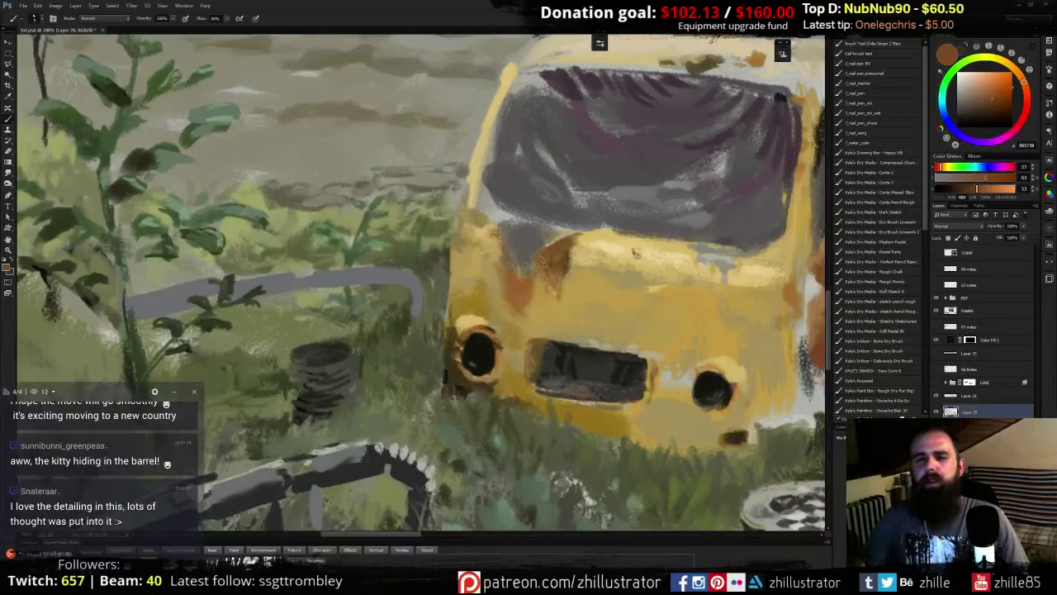
{"action": "left_click", "coordinate": [535, 261], "text": "alt"}
{"action": "left_click", "coordinate": [561, 255], "text": "alt"}
{"action": "left_click", "coordinate": [576, 251], "text": "alt"}
{"action": "left_click_drag", "start_coordinate": [570, 251], "coordinate": [566, 262]}
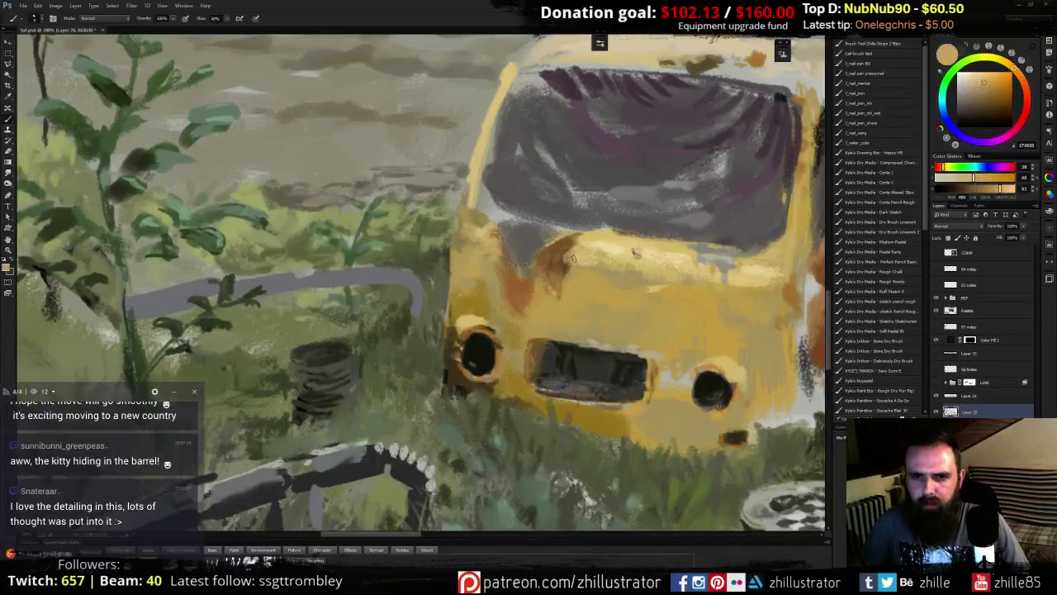
{"action": "left_click", "coordinate": [561, 261], "text": "alt"}
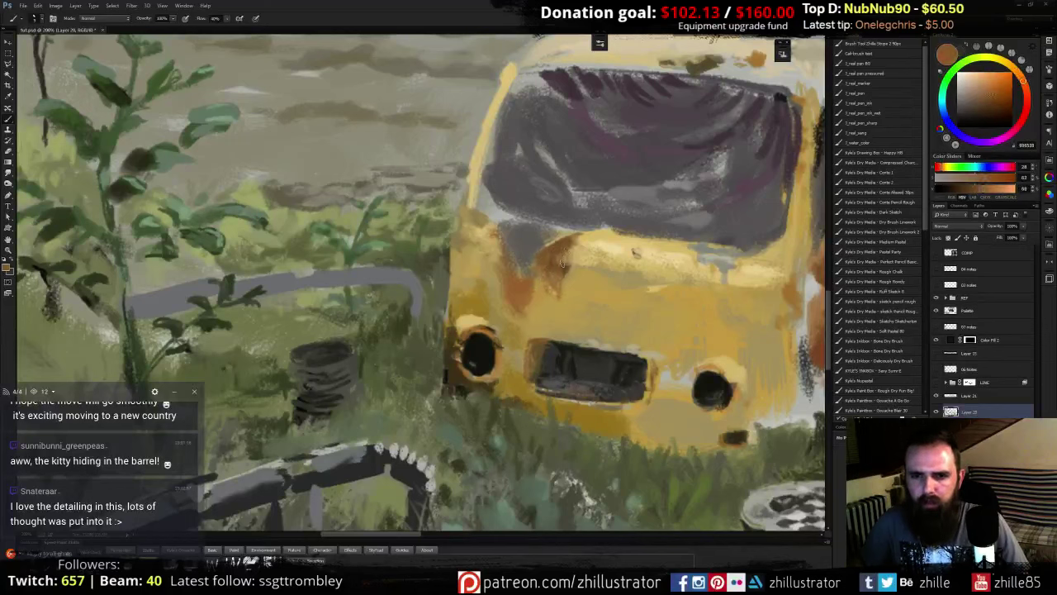
{"action": "left_click", "coordinate": [574, 269], "text": "alt"}
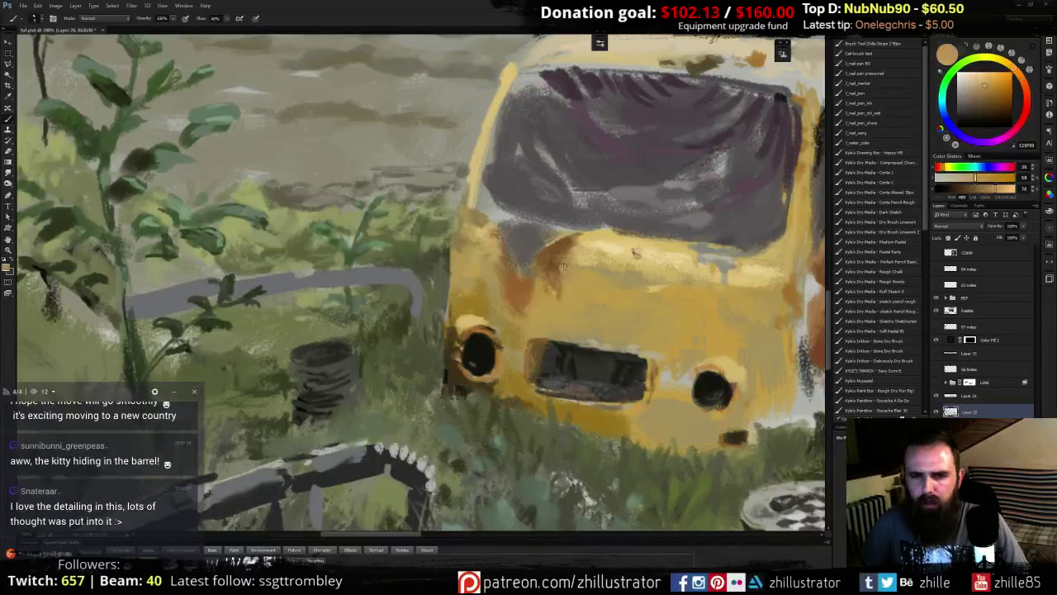
- Paint sampled light greys along the windshield's lower edge above the rust patch
{"action": "left_click_drag", "start_coordinate": [562, 285], "coordinate": [539, 309]}
{"action": "left_click", "coordinate": [540, 253], "text": "alt"}
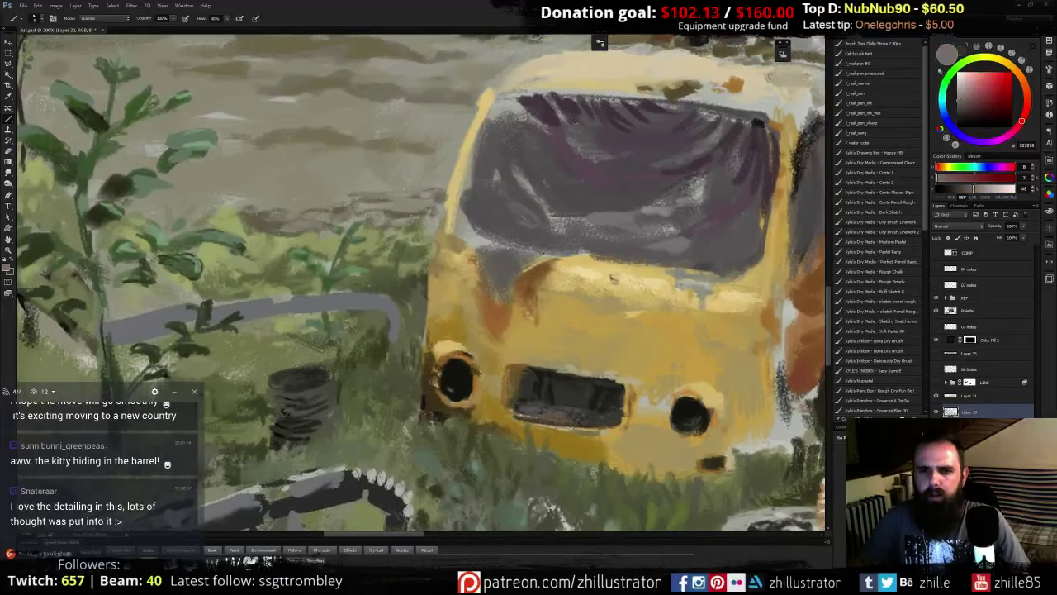
{"action": "left_click", "coordinate": [543, 254], "text": "alt"}
{"action": "left_click", "coordinate": [541, 258], "text": "alt"}
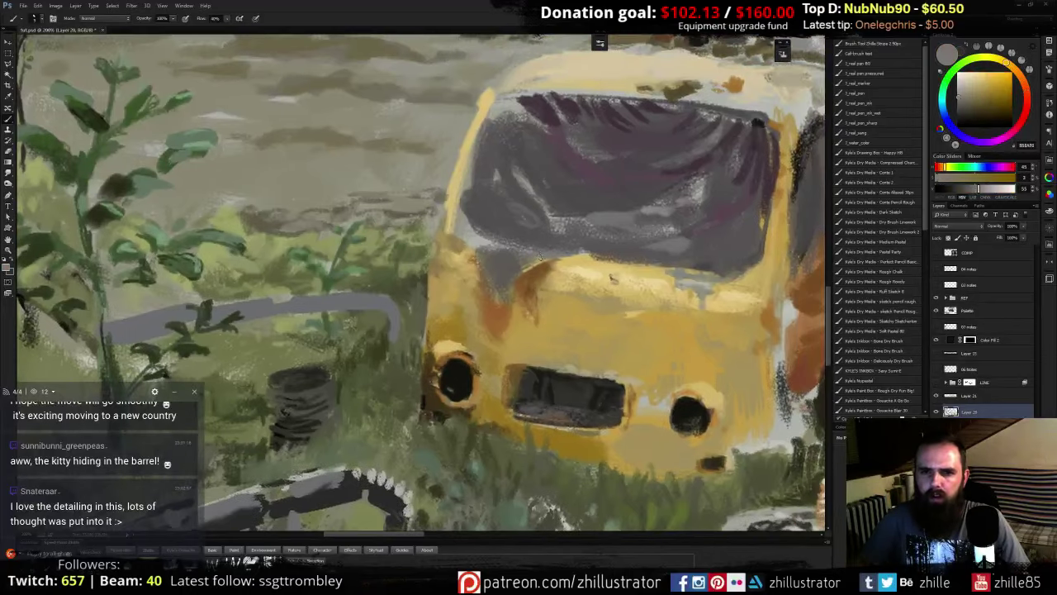
{"action": "left_click", "coordinate": [552, 252], "text": "alt"}
{"action": "left_click", "coordinate": [495, 244], "text": "alt"}
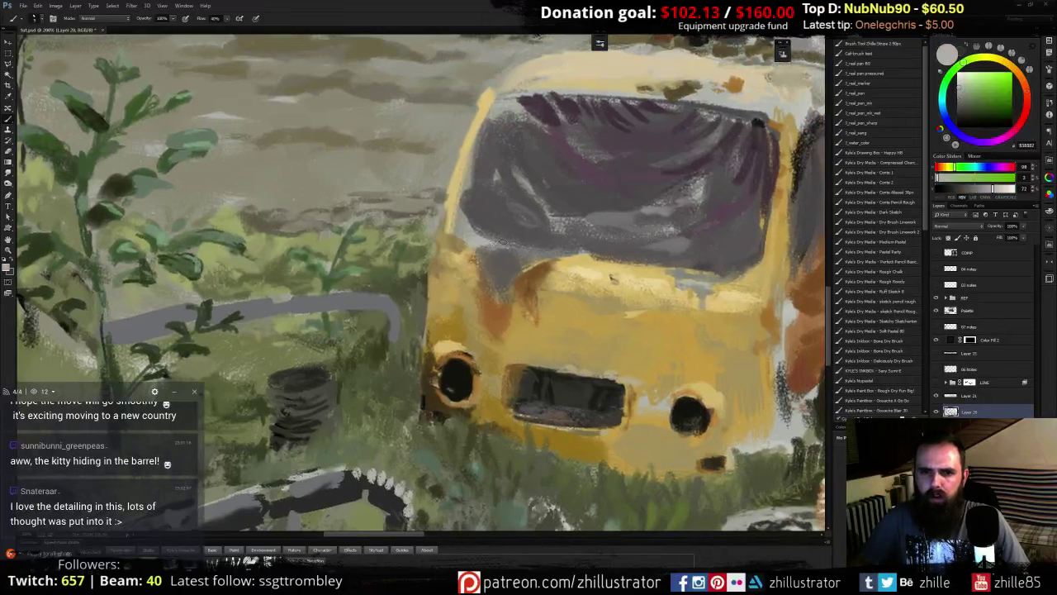
{"action": "mouse_move", "coordinate": [514, 244]}
{"action": "left_mouse_down"}
{"action": "mouse_move", "coordinate": [504, 254]}
{"action": "mouse_move", "coordinate": [576, 255]}
{"action": "left_mouse_up"}
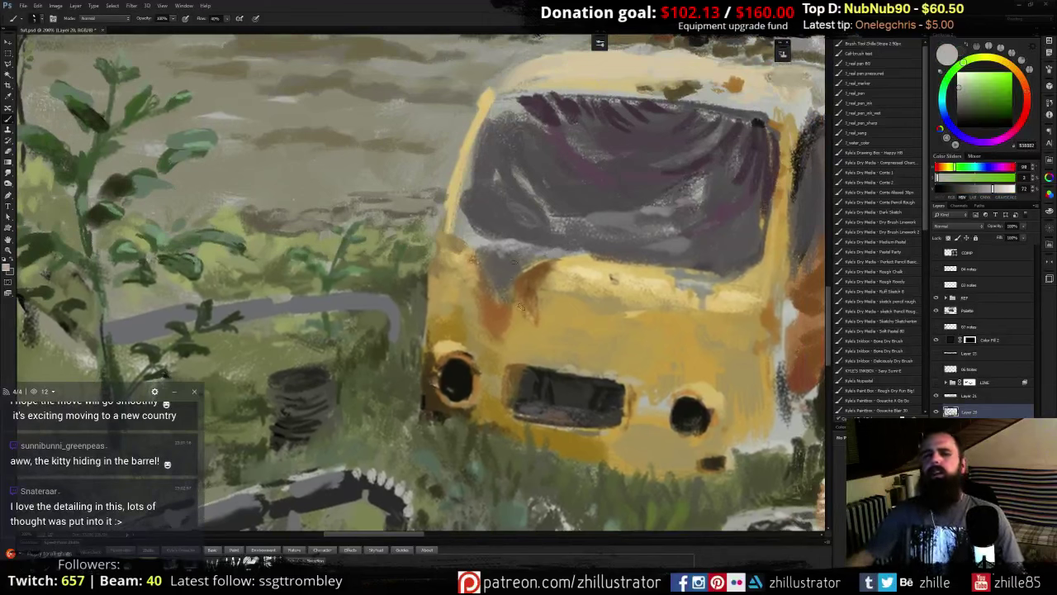
- Shade the grey cloth hanging over the windshield's lower edge with sampled greys and dark purple
{"action": "left_click", "coordinate": [502, 244], "text": "alt"}
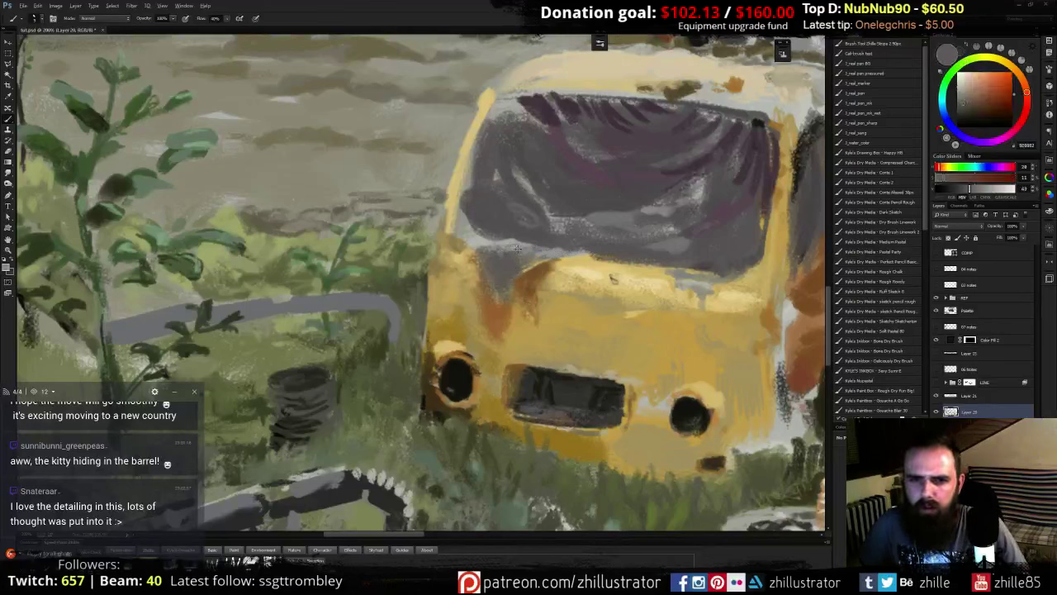
{"action": "left_click", "coordinate": [506, 254], "text": "alt"}
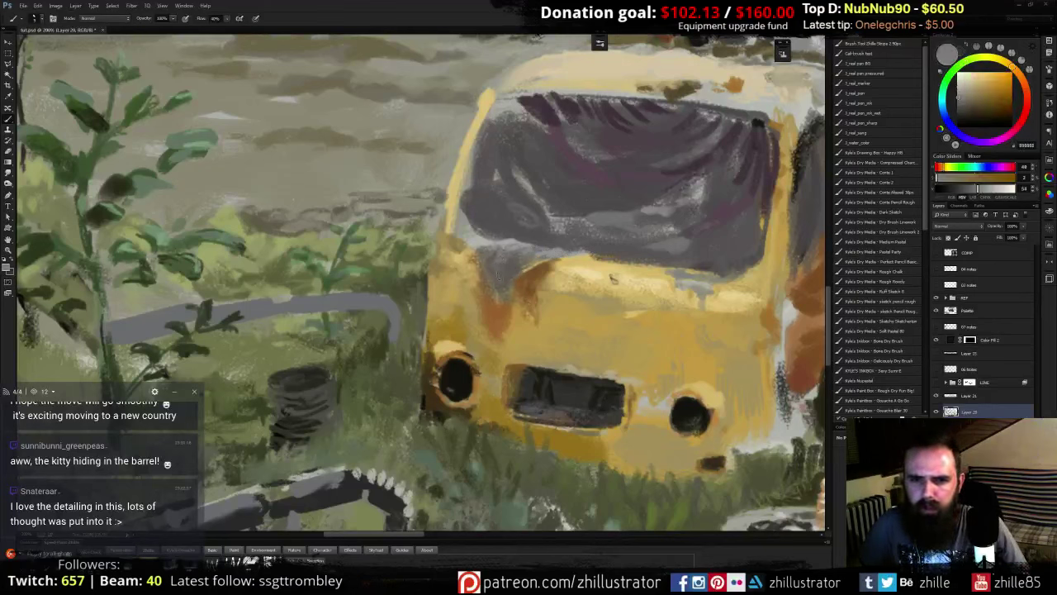
{"action": "left_click", "coordinate": [512, 256], "text": "alt"}
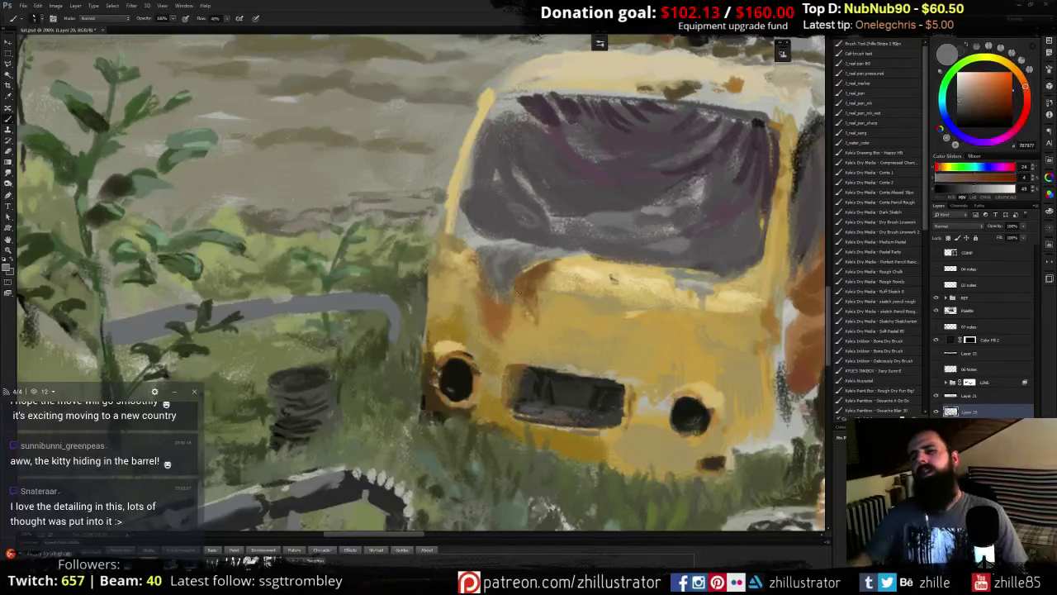
{"action": "left_click", "coordinate": [537, 242], "text": "alt"}
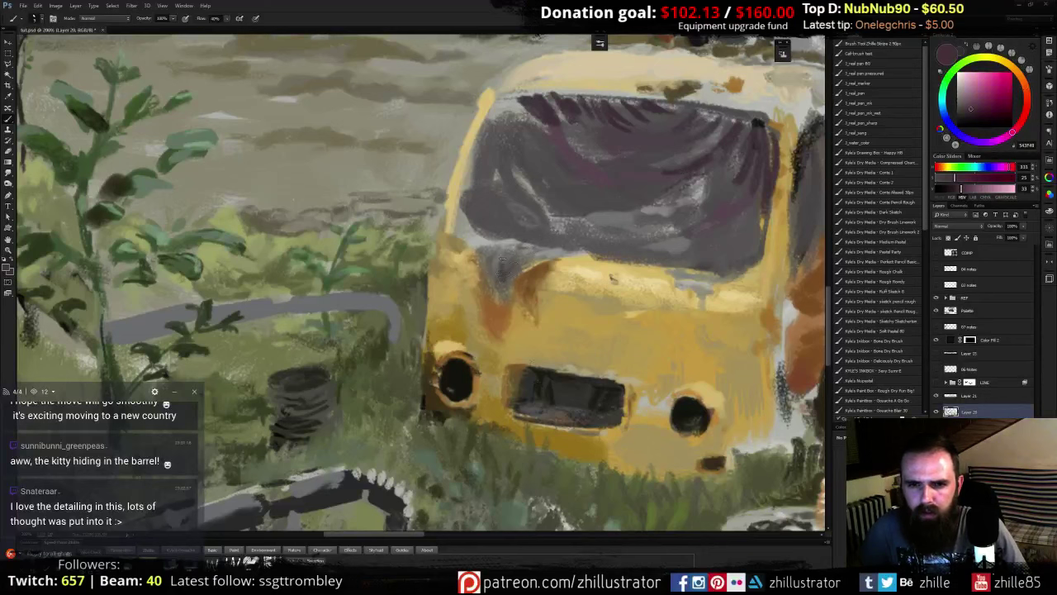
{"action": "left_click_drag", "start_coordinate": [505, 263], "coordinate": [528, 249]}
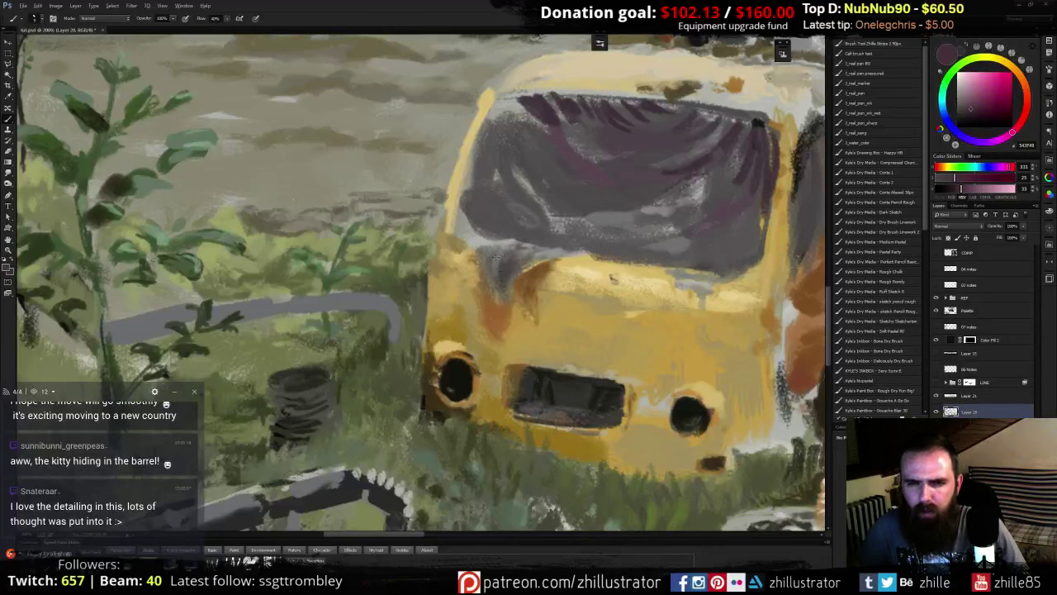
- Shape the hanging cloth's pointed tip against the rust patch using sampled greys and muted browns
{"action": "left_click", "coordinate": [496, 257], "text": "alt"}
{"action": "left_click", "coordinate": [506, 272], "text": "alt"}
{"action": "mouse_move", "coordinate": [499, 287]}
{"action": "left_mouse_down"}
{"action": "mouse_move", "coordinate": [502, 297]}
{"action": "mouse_move", "coordinate": [509, 287]}
{"action": "left_mouse_up"}
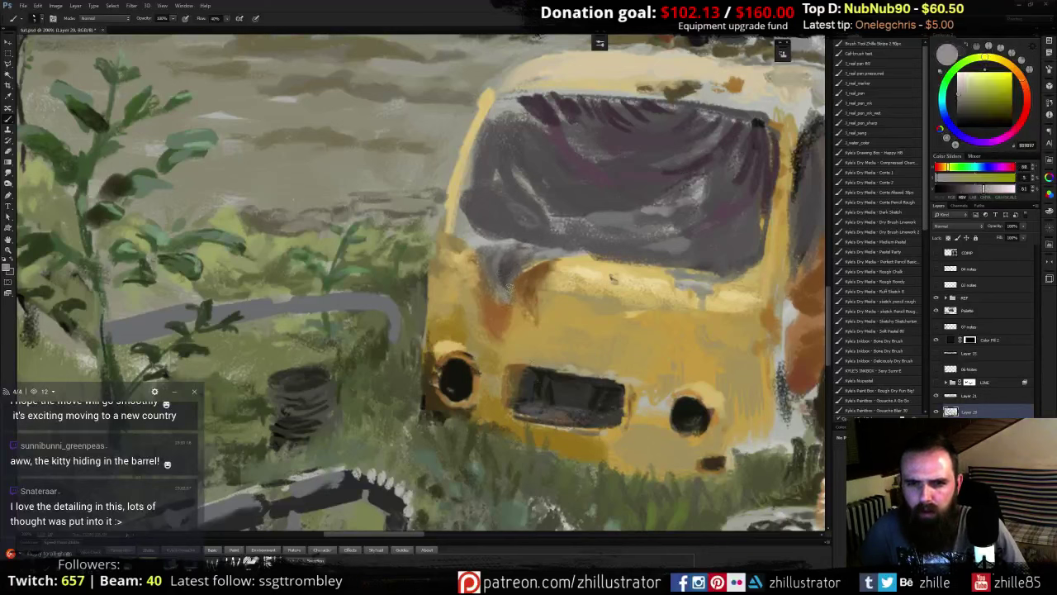
{"action": "left_click", "coordinate": [505, 279], "text": "alt"}
{"action": "left_click", "coordinate": [507, 286], "text": "alt"}
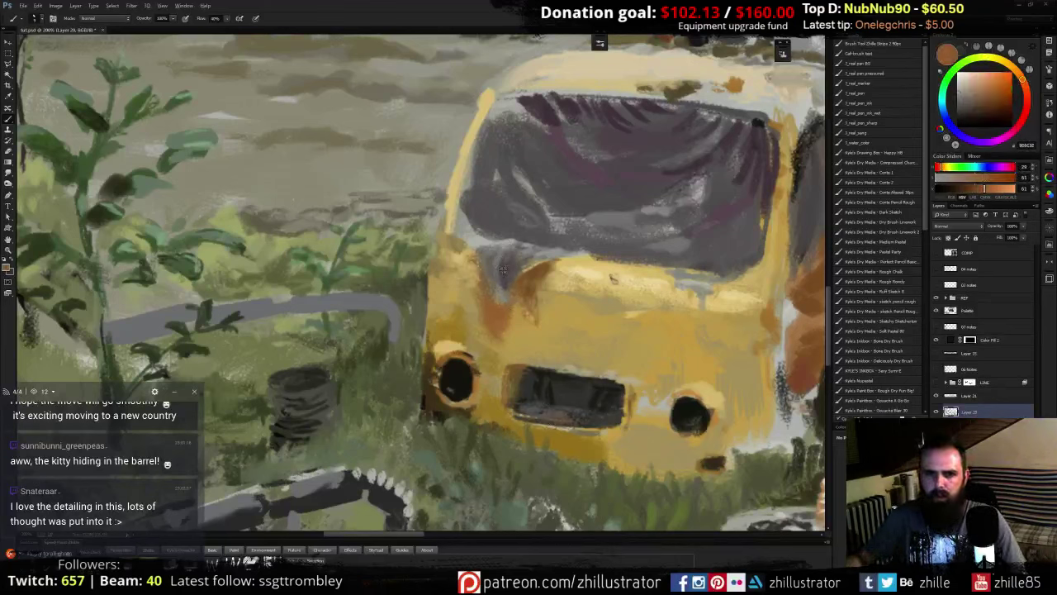
{"action": "left_click", "coordinate": [503, 269], "text": "alt"}
{"action": "mouse_move", "coordinate": [488, 276]}
{"action": "left_mouse_down"}
{"action": "mouse_move", "coordinate": [510, 317]}
{"action": "mouse_move", "coordinate": [492, 271]}
{"action": "mouse_move", "coordinate": [499, 295]}
{"action": "left_mouse_up"}
{"action": "left_click", "coordinate": [486, 261], "text": "alt"}
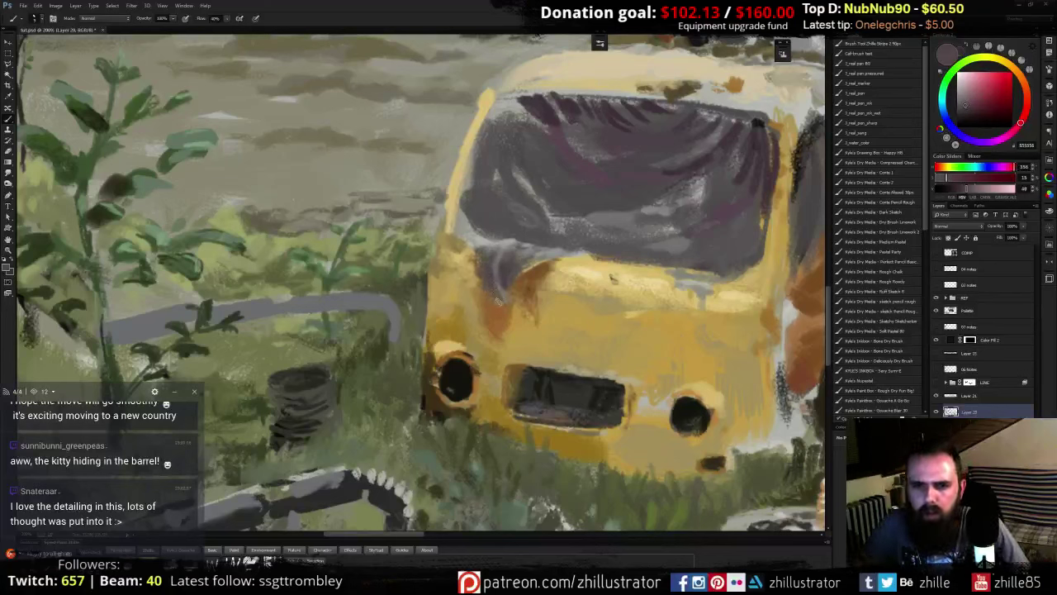
- Extend the cloth folds toward the windshield's lower corner nearest the plants with sampled greys and light highlights
{"action": "left_click", "coordinate": [497, 303], "text": "alt"}
{"action": "left_click", "coordinate": [483, 261], "text": "alt"}
{"action": "left_click", "coordinate": [472, 257], "text": "alt"}
{"action": "mouse_move", "coordinate": [484, 256]}
{"action": "left_mouse_down"}
{"action": "mouse_move", "coordinate": [475, 263]}
{"action": "mouse_move", "coordinate": [473, 251]}
{"action": "mouse_move", "coordinate": [489, 240]}
{"action": "mouse_move", "coordinate": [472, 240]}
{"action": "left_mouse_up"}
{"action": "left_click", "coordinate": [483, 265], "text": "alt"}
{"action": "left_click", "coordinate": [471, 239], "text": "alt"}
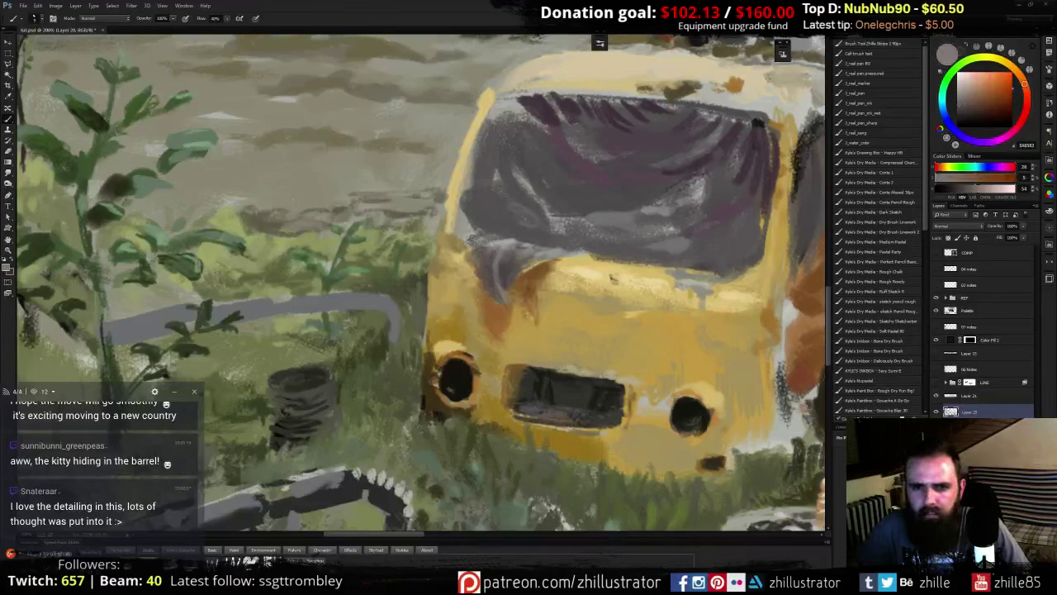
{"action": "left_click", "coordinate": [506, 241], "text": "alt"}
{"action": "left_click_drag", "start_coordinate": [471, 226], "coordinate": [484, 232]}
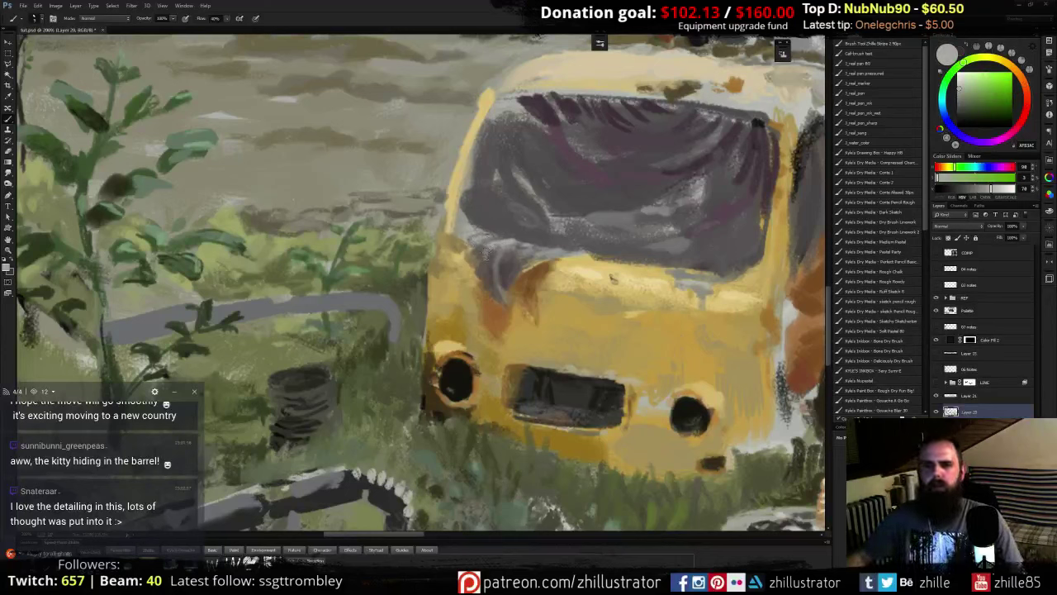
- Refine the folds in the middle of the hanging cloth with sampled mid greys
{"action": "left_click", "coordinate": [490, 252], "text": "alt"}
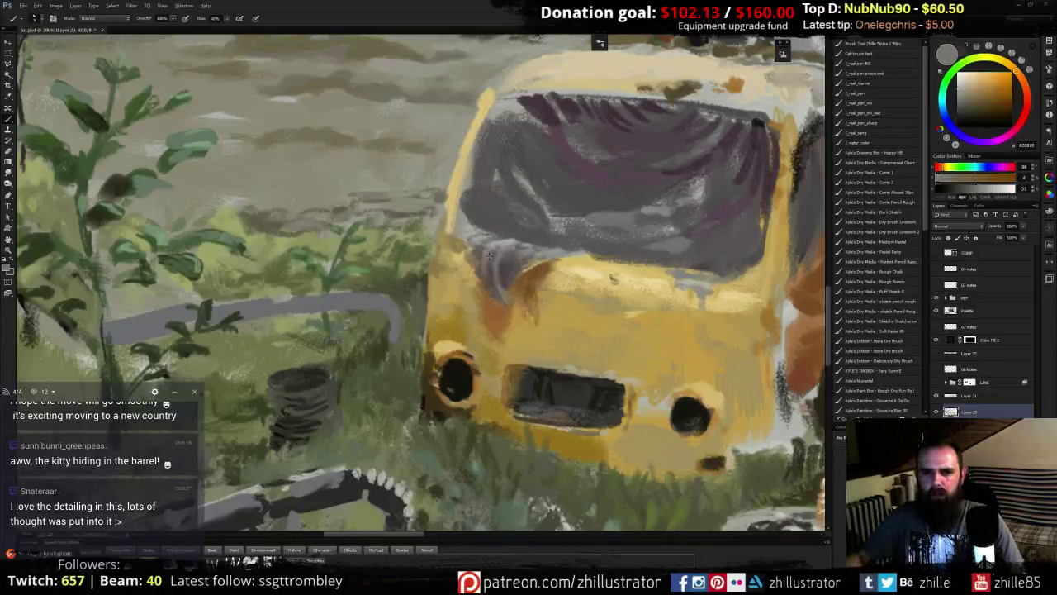
{"action": "left_click", "coordinate": [491, 255], "text": "alt"}
{"action": "left_click", "coordinate": [485, 284], "text": "alt"}
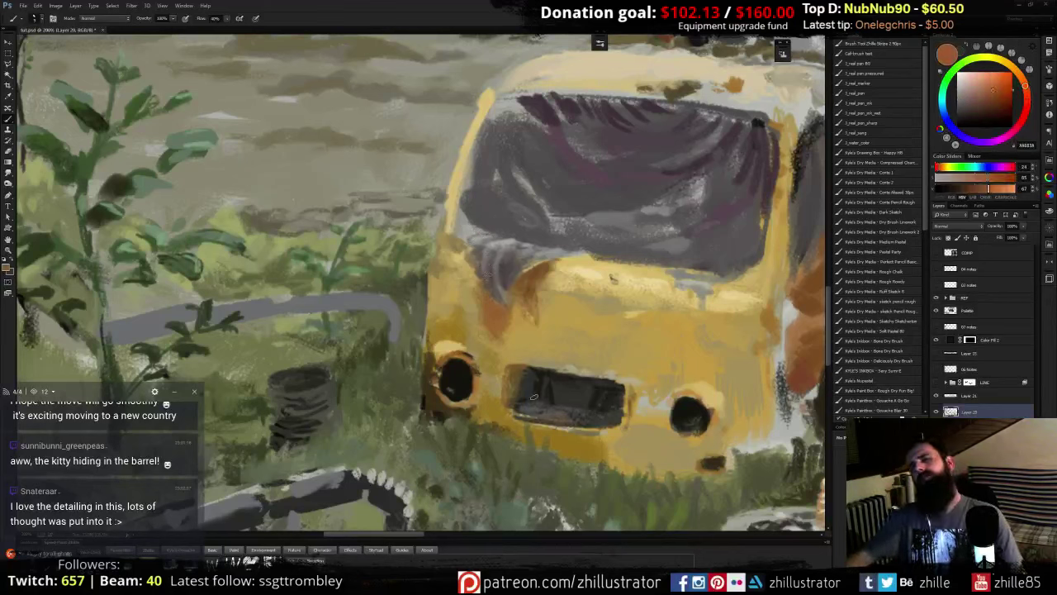
{"action": "left_click", "coordinate": [498, 266], "text": "alt"}
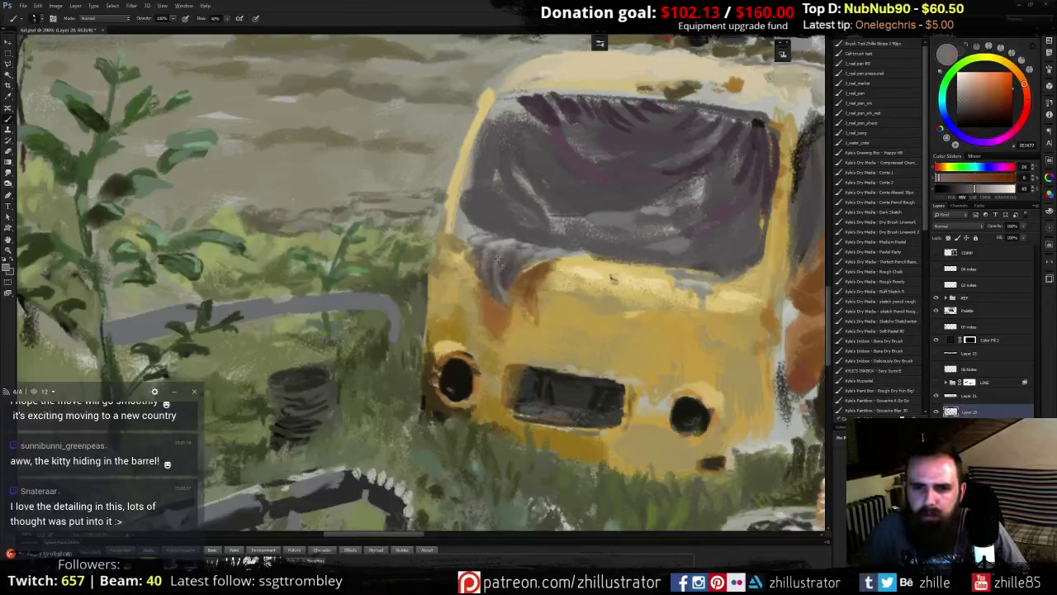
{"action": "left_click", "coordinate": [502, 259], "text": "alt"}
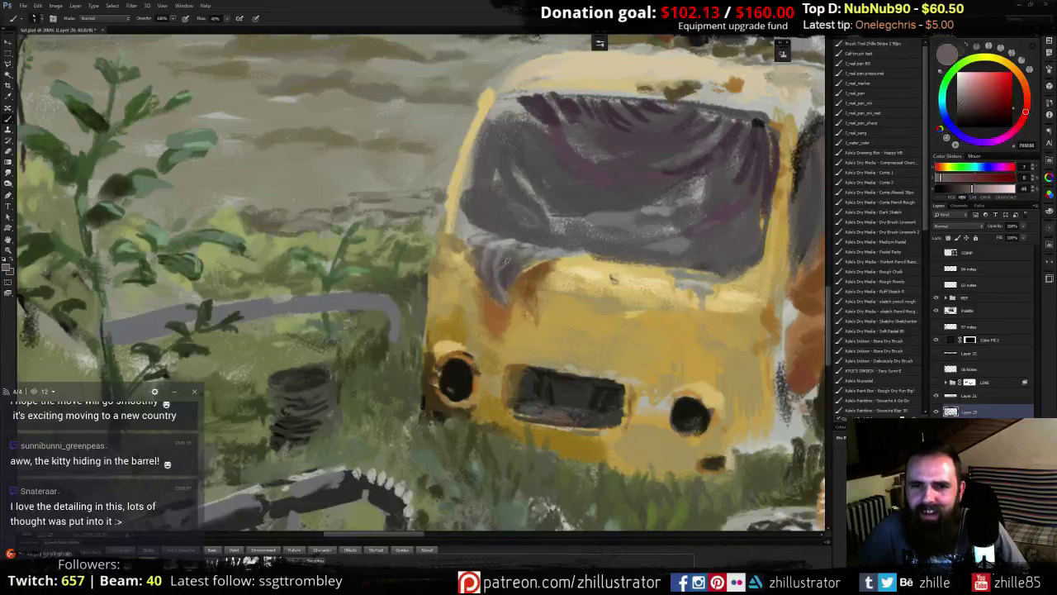
{"action": "left_click", "coordinate": [504, 261], "text": "alt"}
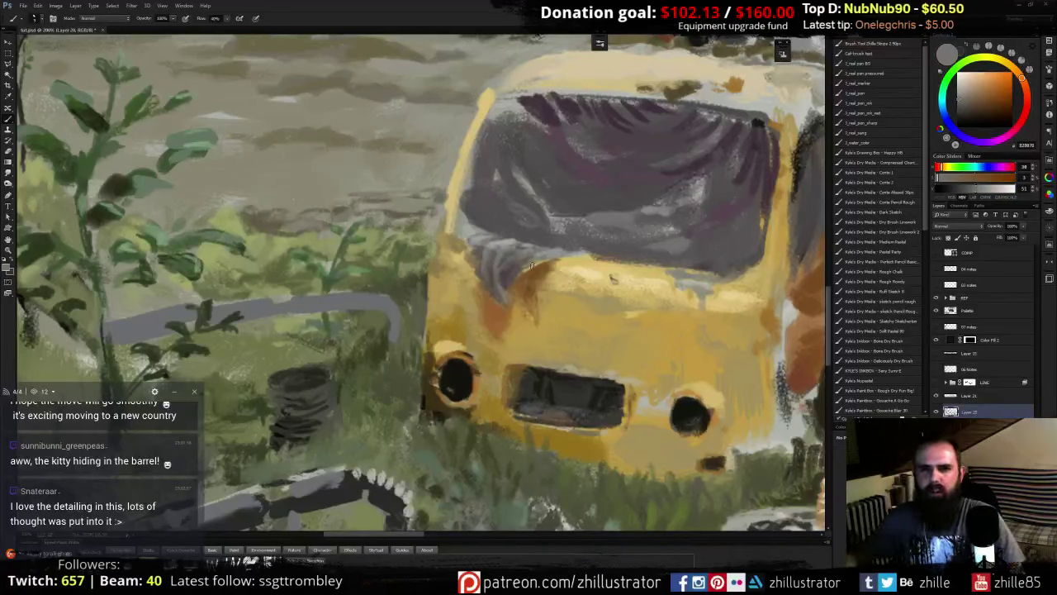
- Clean up the border between the hanging cloth and the rust patch with sampled browns and greys
{"action": "left_click", "coordinate": [517, 282], "text": "alt"}
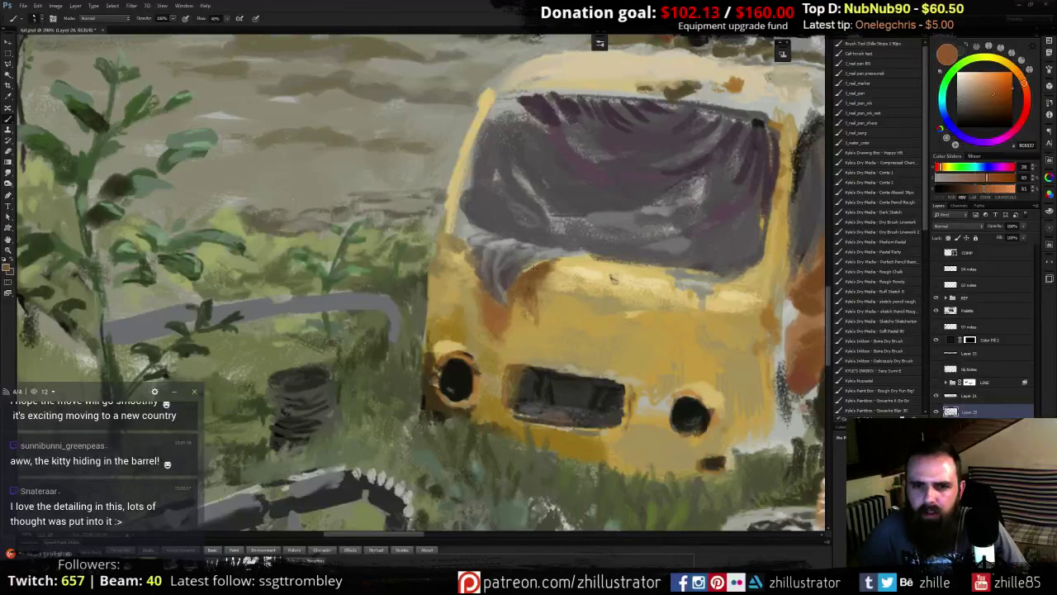
{"action": "left_click", "coordinate": [525, 260], "text": "alt"}
{"action": "left_click", "coordinate": [506, 280], "text": "alt"}
{"action": "left_click", "coordinate": [513, 283], "text": "alt"}
{"action": "left_click", "coordinate": [507, 286], "text": "alt"}
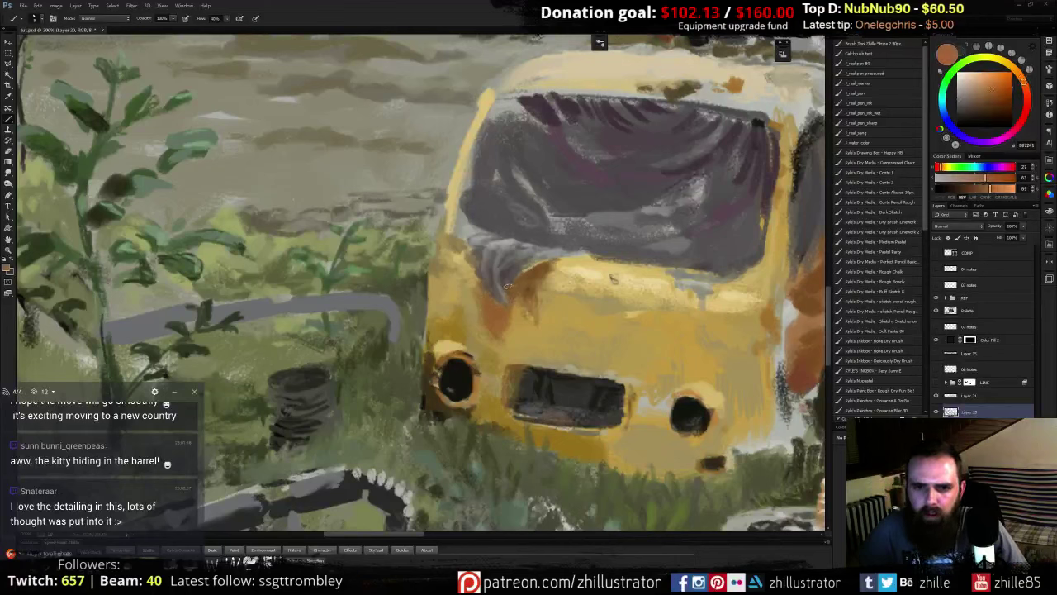
{"action": "left_click", "coordinate": [507, 286], "text": "alt"}
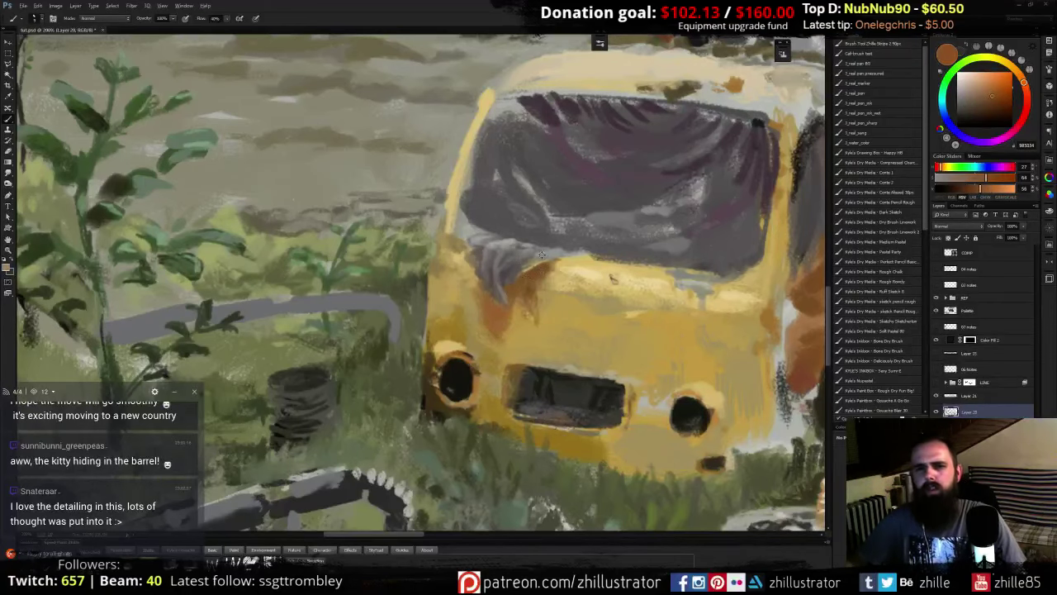
{"action": "left_click", "coordinate": [532, 266], "text": "alt"}
- Paint purple curtain folds along the windshield's upper part with a gouache brush and sampled purples and greys
{"action": "left_click_drag", "start_coordinate": [544, 200], "coordinate": [532, 254]}
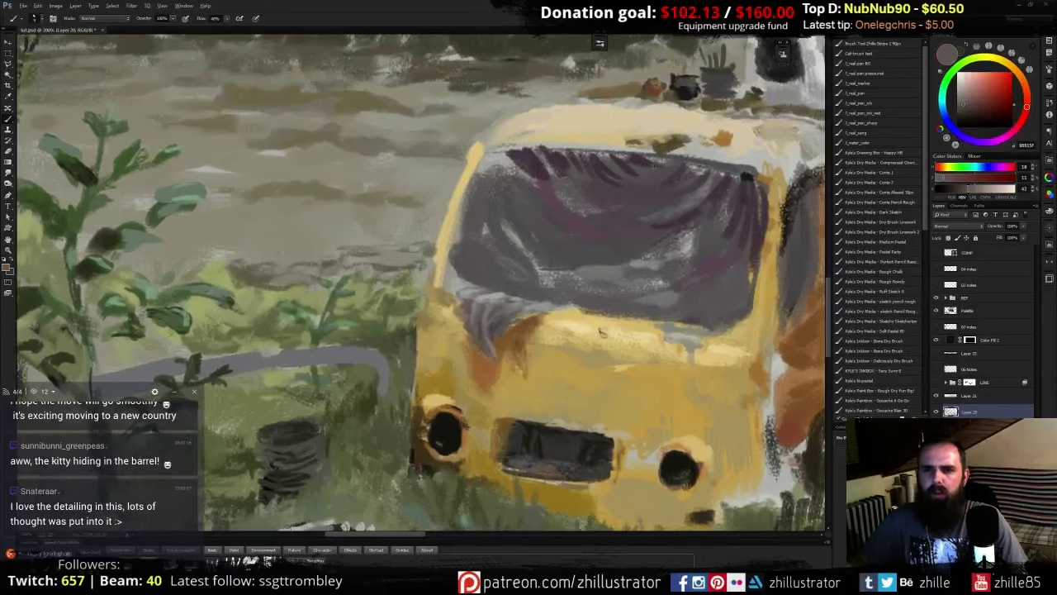
{"action": "left_click", "coordinate": [644, 162], "text": "alt"}
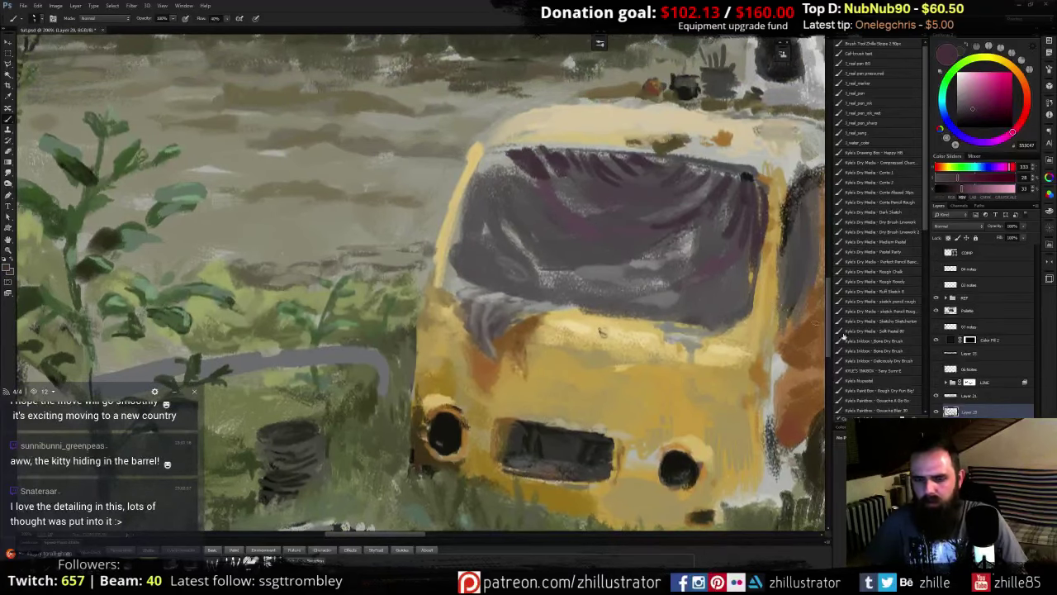
{"action": "left_click", "coordinate": [877, 400]}
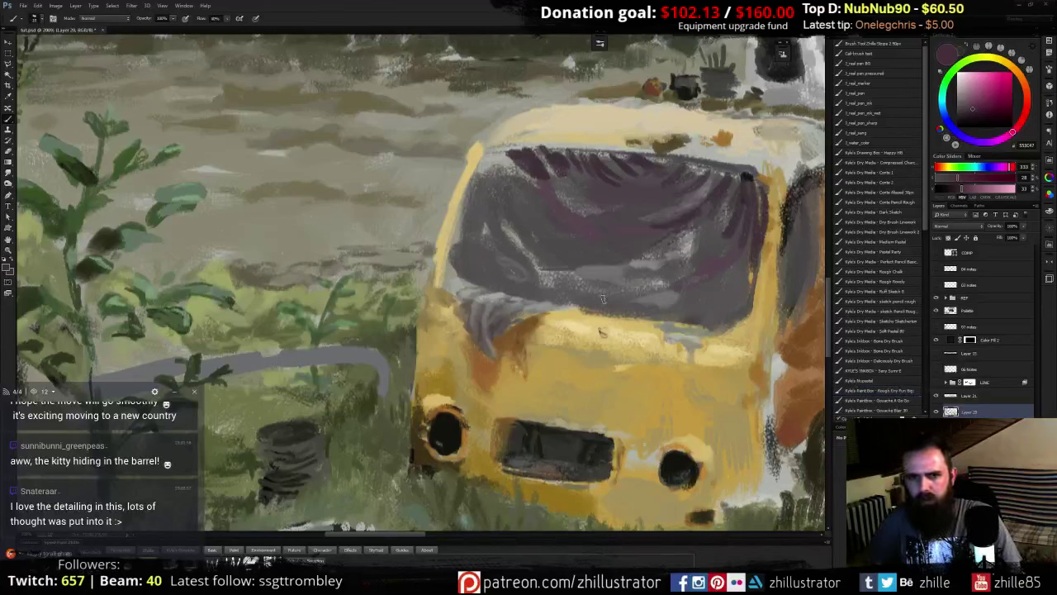
{"action": "mouse_move", "coordinate": [479, 169]}
{"action": "left_mouse_down"}
{"action": "mouse_move", "coordinate": [495, 165]}
{"action": "mouse_move", "coordinate": [484, 175]}
{"action": "left_mouse_up"}
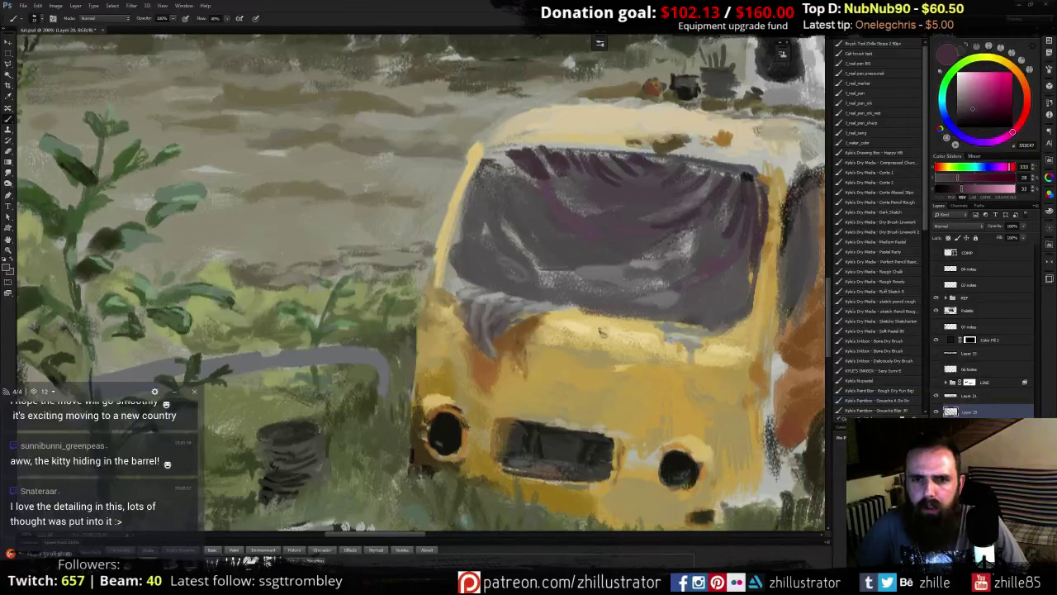
{"action": "left_click", "coordinate": [543, 187], "text": "alt"}
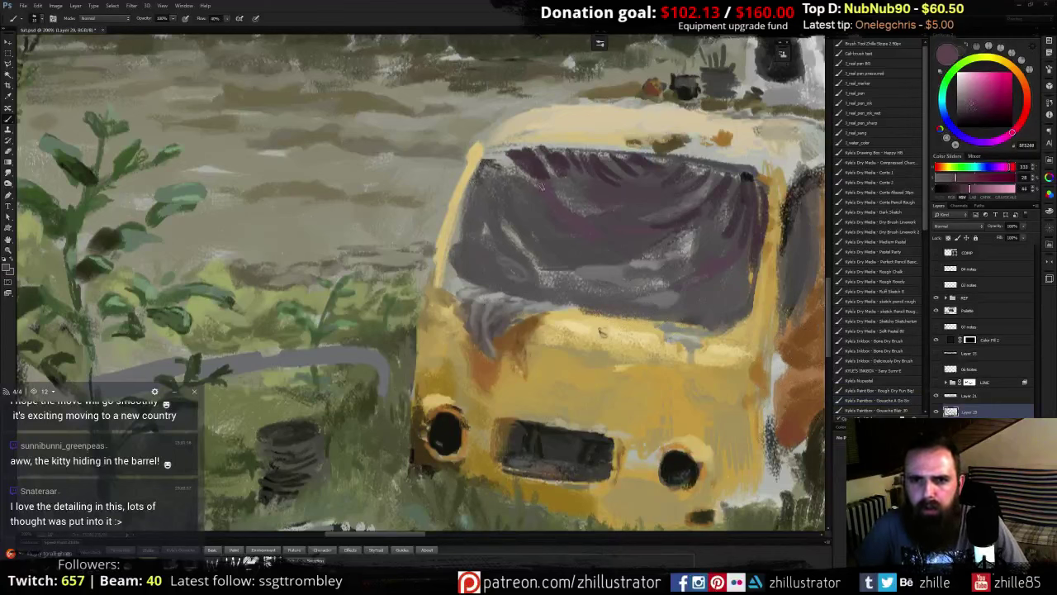
{"action": "left_click", "coordinate": [542, 170], "text": "alt"}
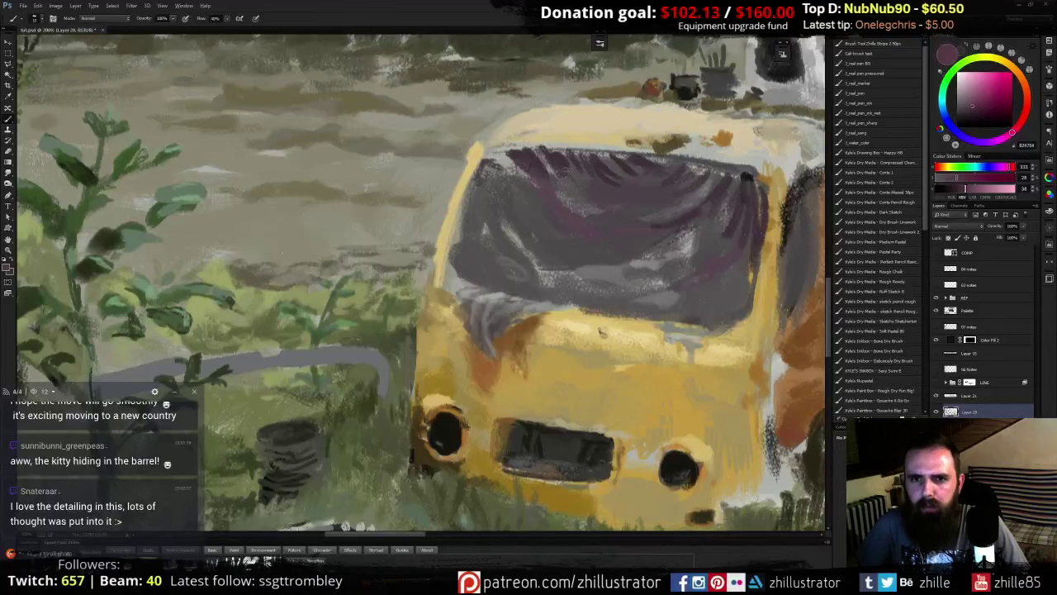
{"action": "left_click_drag", "start_coordinate": [562, 168], "coordinate": [573, 189]}
{"action": "left_click", "coordinate": [550, 196], "text": "alt"}
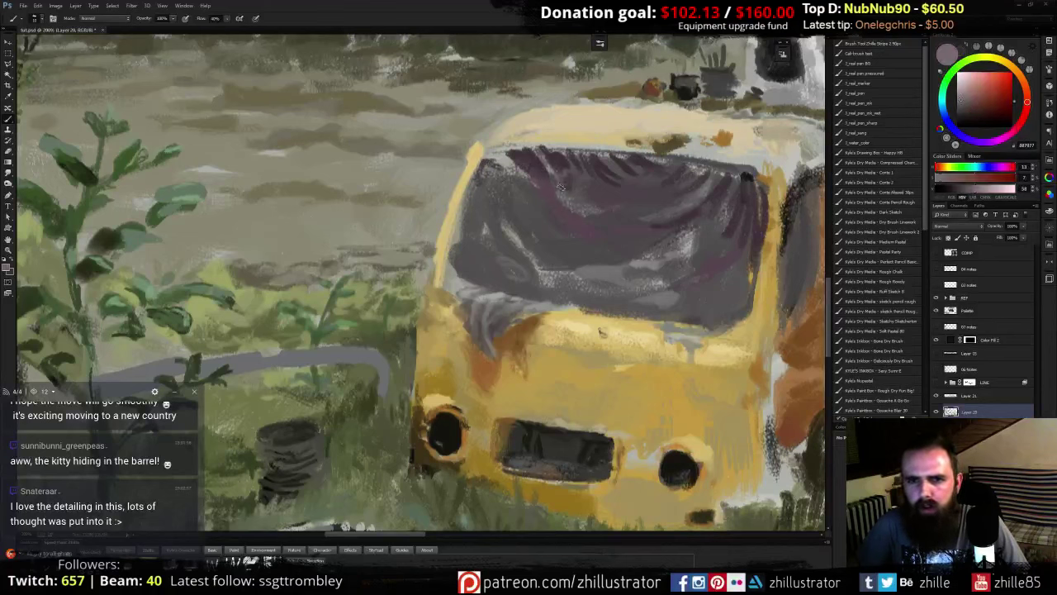
{"action": "left_click", "coordinate": [526, 159], "text": "alt"}
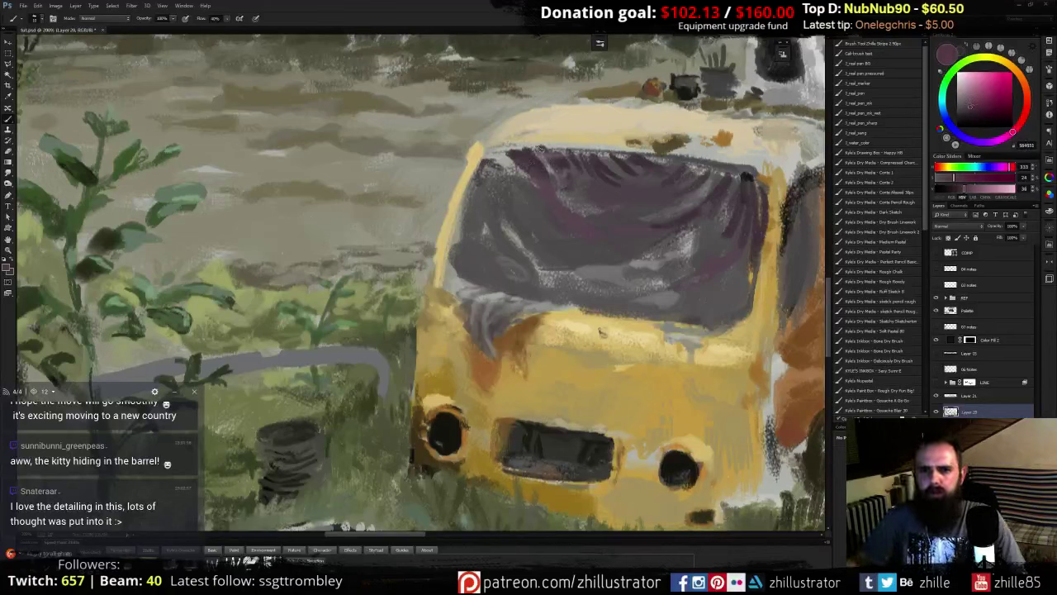
{"action": "left_click_drag", "start_coordinate": [511, 155], "coordinate": [566, 147]}
- Clean up the roof edge above the windshield with sampled cream tones
{"action": "left_click", "coordinate": [555, 142], "text": "alt"}
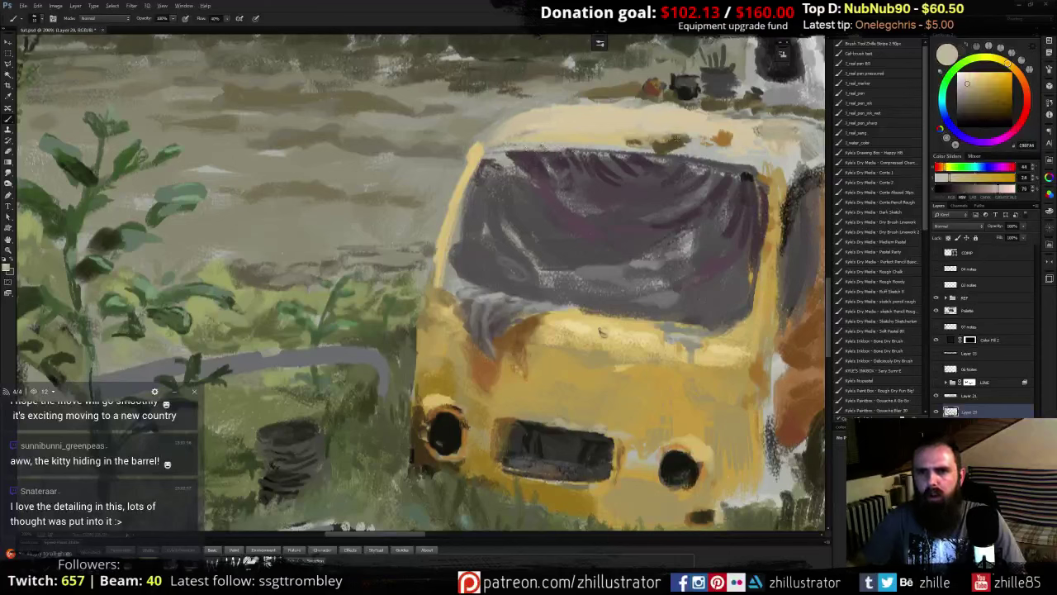
{"action": "left_click", "coordinate": [665, 129], "text": "alt"}
{"action": "left_click_drag", "start_coordinate": [714, 152], "coordinate": [729, 146]}
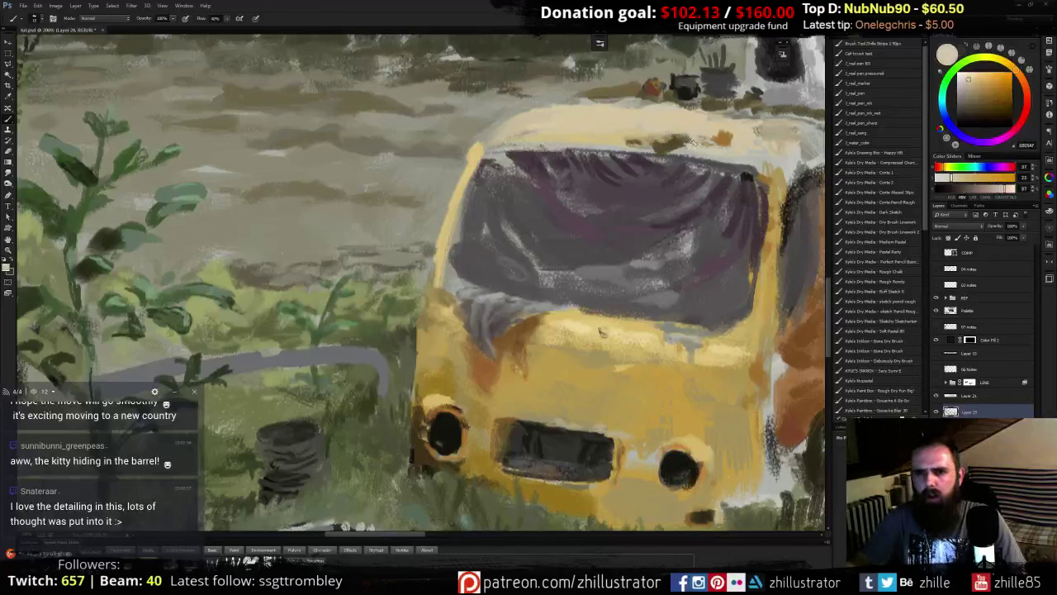
{"action": "left_click", "coordinate": [702, 132], "text": "alt"}
{"action": "left_click_drag", "start_coordinate": [487, 149], "coordinate": [703, 141]}
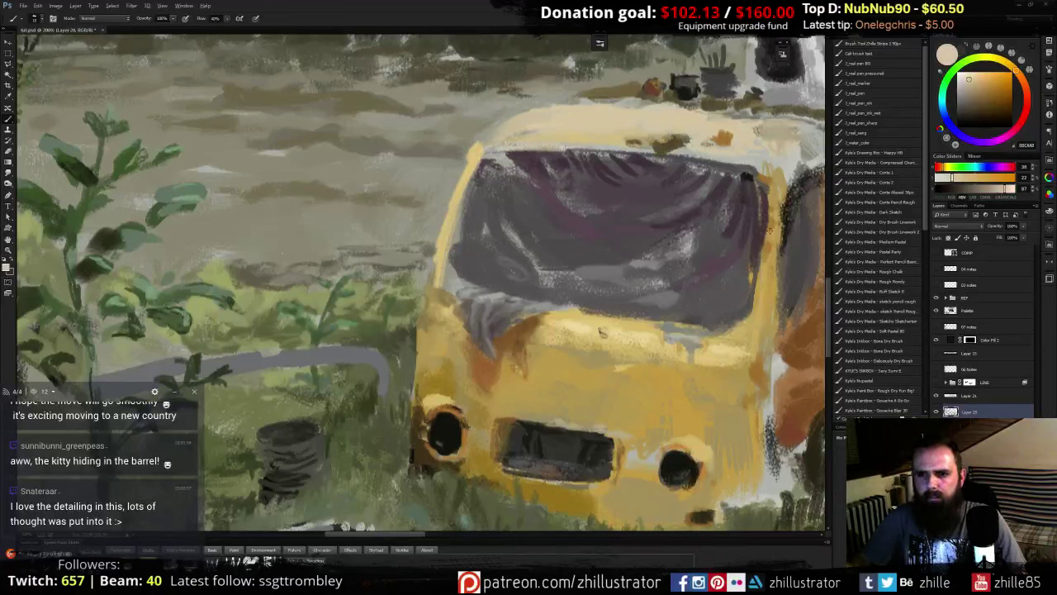
- Paint a sampled brown line along the windshield's upper edge
{"action": "left_click", "coordinate": [761, 175], "text": "alt"}
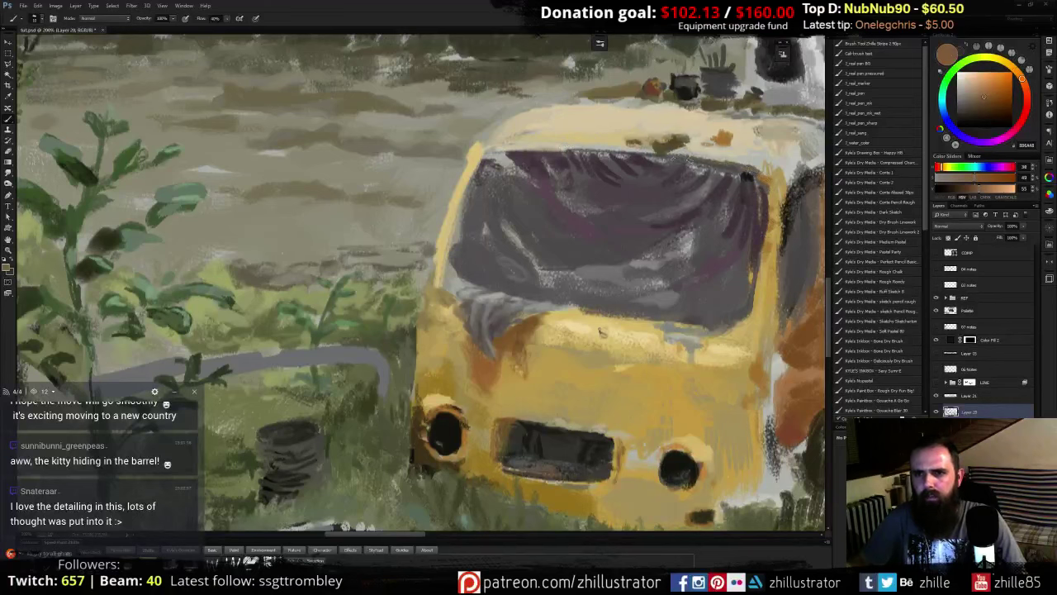
{"action": "mouse_move", "coordinate": [483, 151]}
{"action": "left_mouse_down"}
{"action": "mouse_move", "coordinate": [635, 157]}
{"action": "mouse_move", "coordinate": [583, 155]}
{"action": "left_mouse_up"}
{"action": "left_click", "coordinate": [566, 156], "text": "alt"}
- Touch up the van's outer edge beside the windshield with sampled grey-beige wall tones
{"action": "left_click_drag", "start_coordinate": [422, 206], "coordinate": [375, 193]}
{"action": "left_click", "coordinate": [378, 188], "text": "alt"}
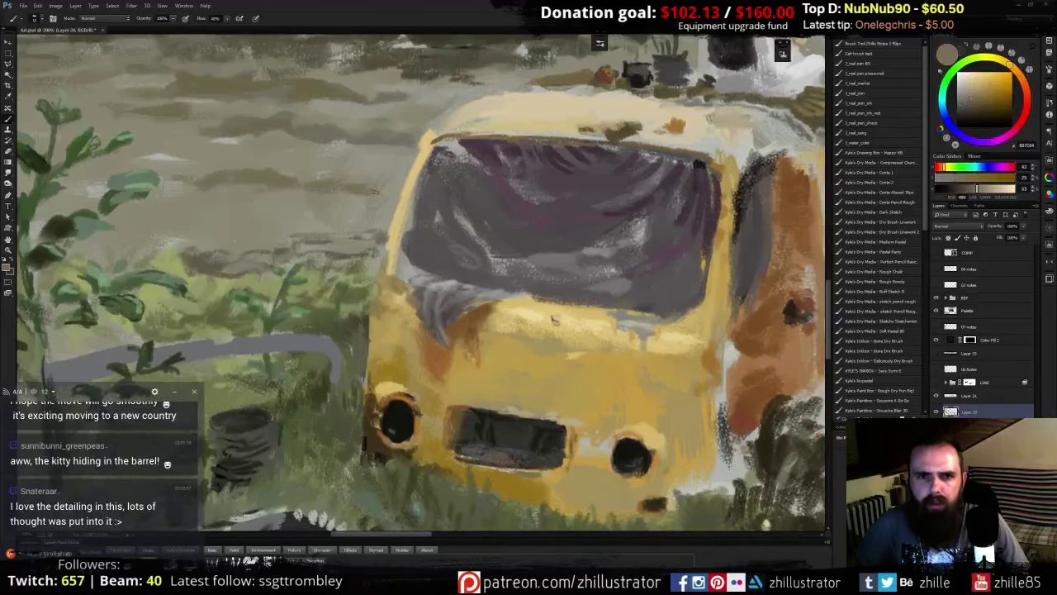
{"action": "left_click", "coordinate": [413, 223], "text": "alt"}
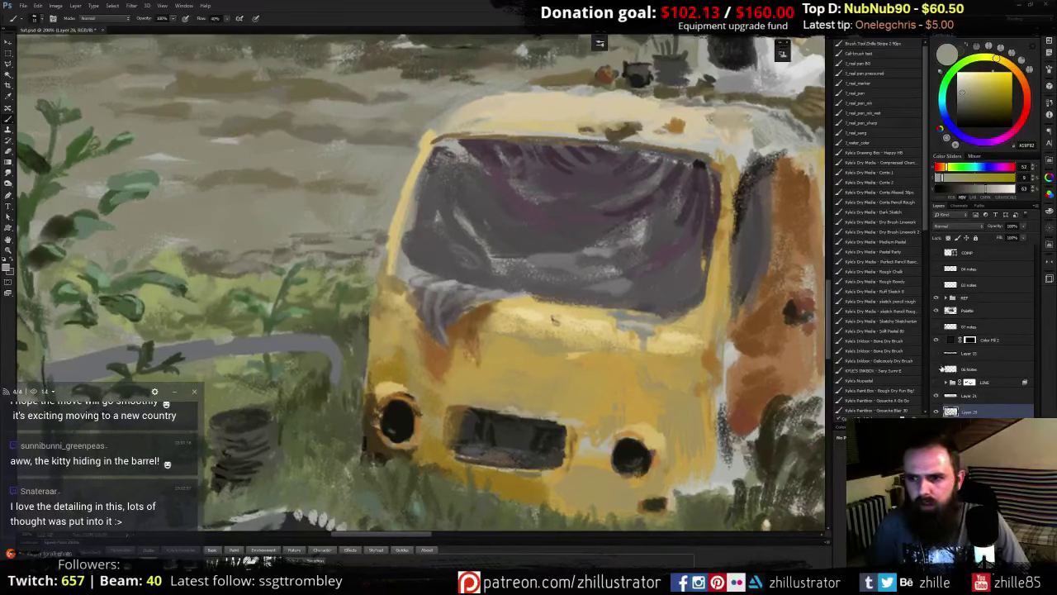
- Show the line art and paint sampled dark purple folds along the sides and lower corner of the windshield curtain
{"action": "left_click", "coordinate": [937, 383]}
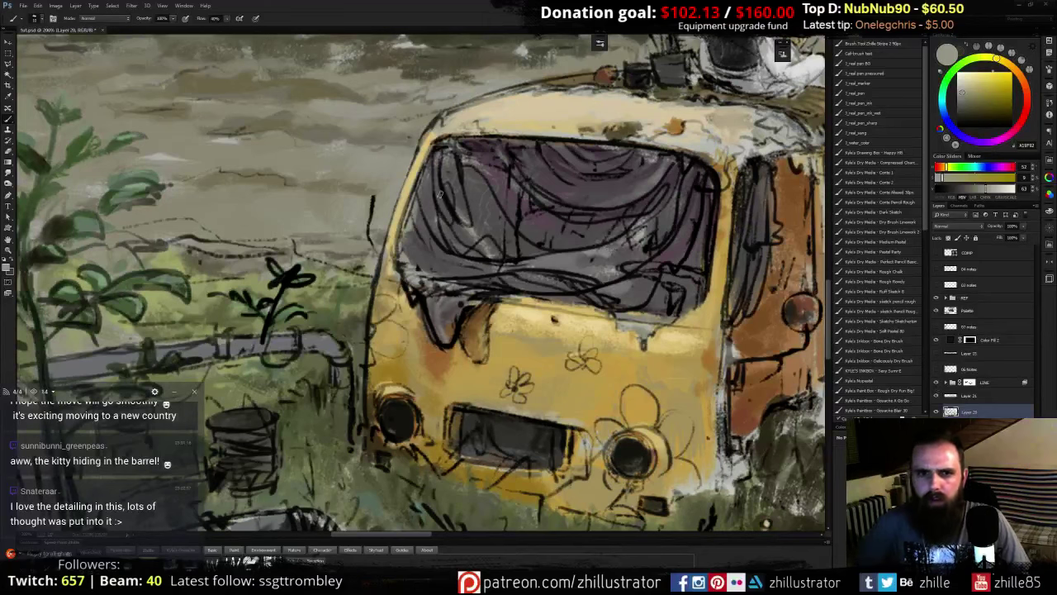
{"action": "left_click", "coordinate": [444, 165], "text": "alt"}
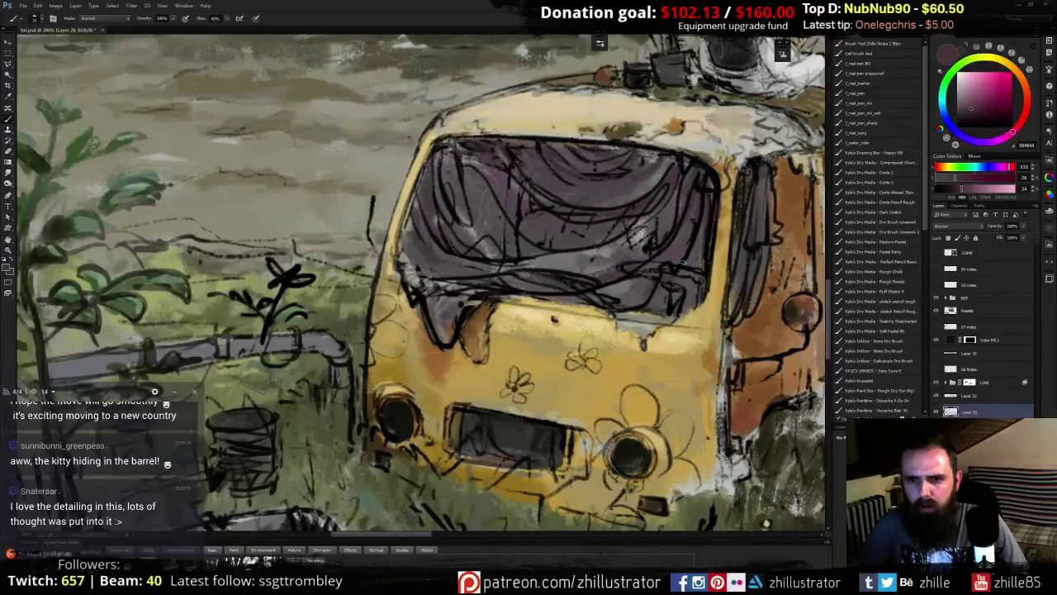
{"action": "left_click_drag", "start_coordinate": [684, 282], "coordinate": [675, 312]}
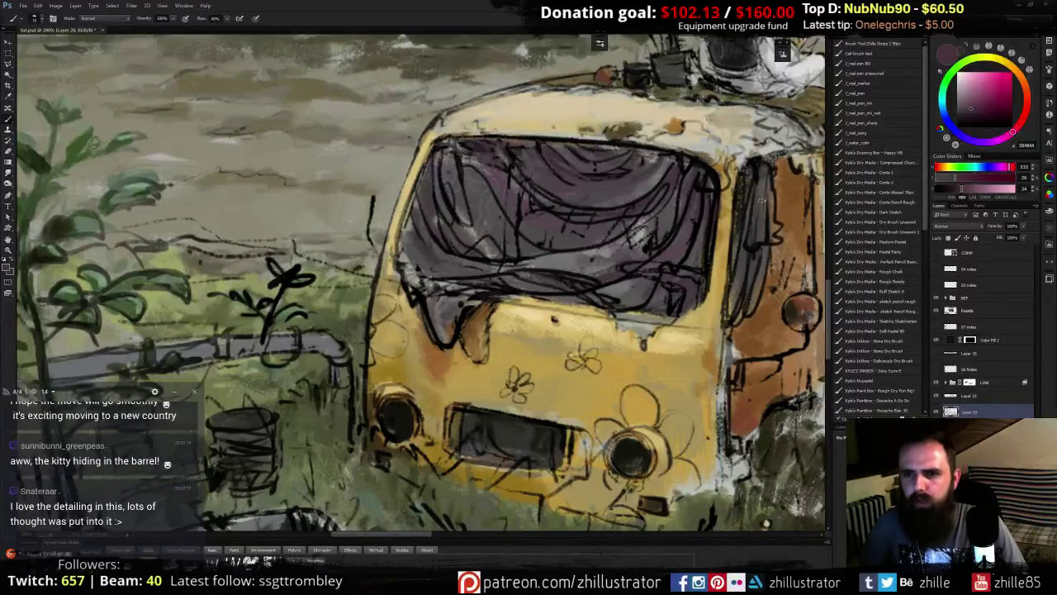
- Paint the side window's curtain with purple and sampled grey folds, then hide the line art
{"action": "left_click_drag", "start_coordinate": [760, 200], "coordinate": [700, 205]}
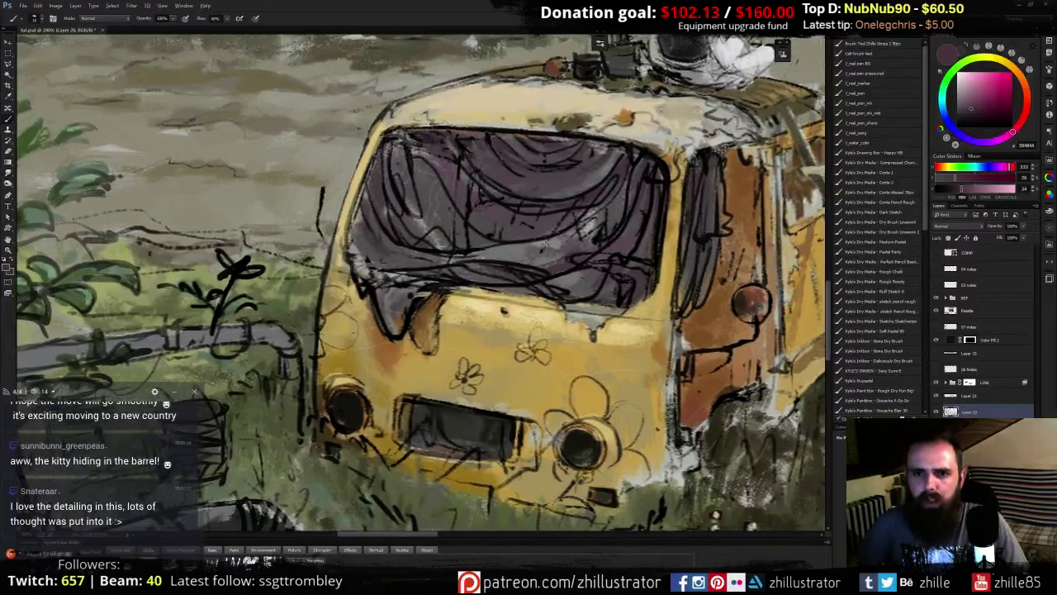
{"action": "left_click", "coordinate": [712, 248], "text": "alt"}
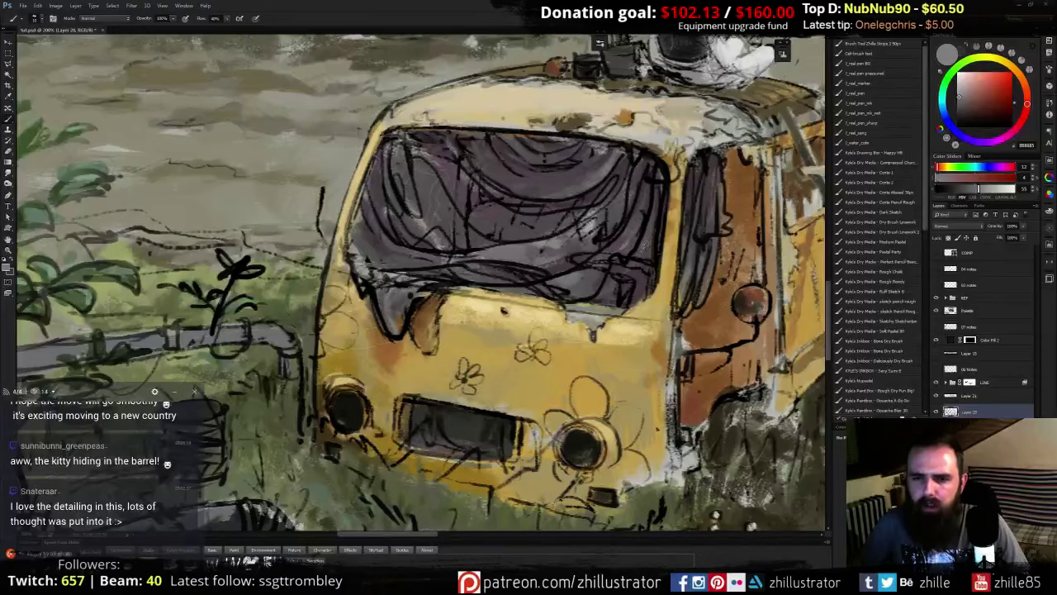
{"action": "left_click_drag", "start_coordinate": [603, 236], "coordinate": [654, 257]}
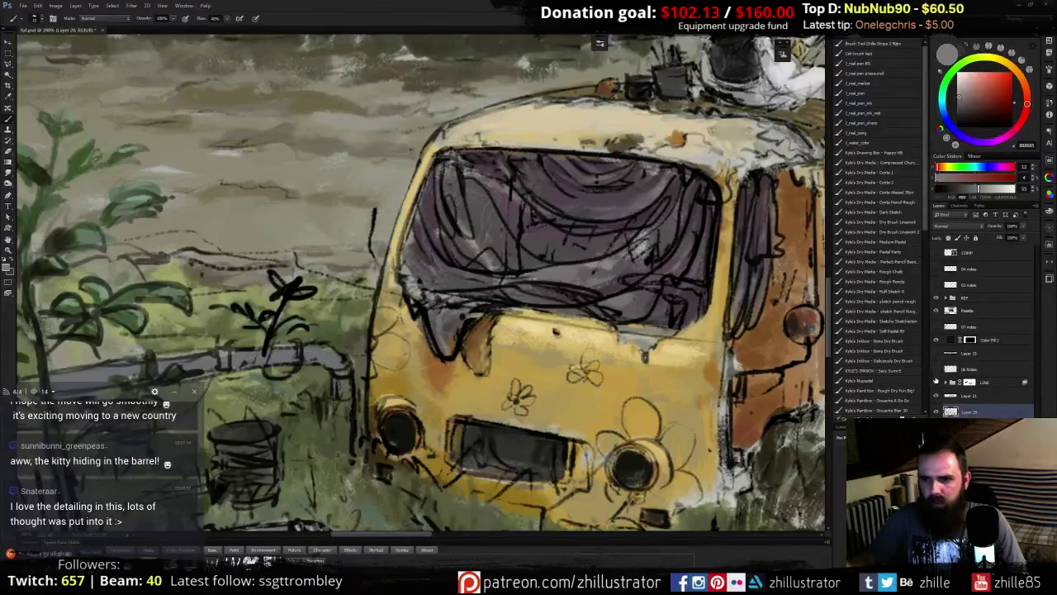
{"action": "left_click", "coordinate": [936, 382]}
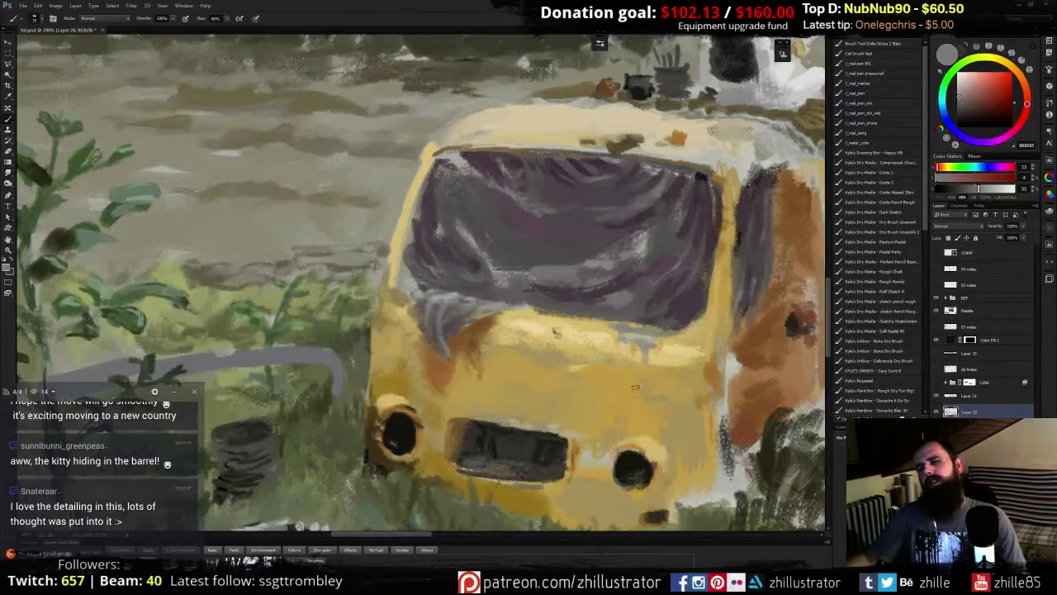
- Refine the light folds in the lower middle of the windshield curtain with sampled greys and purples
{"action": "left_click", "coordinate": [590, 254], "text": "alt"}
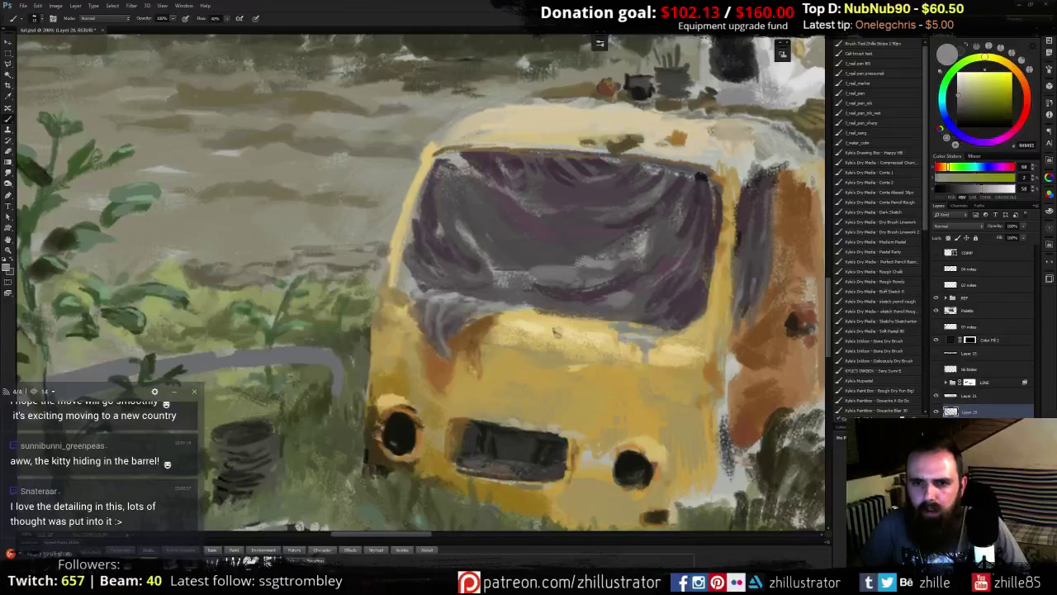
{"action": "left_click", "coordinate": [559, 264], "text": "alt"}
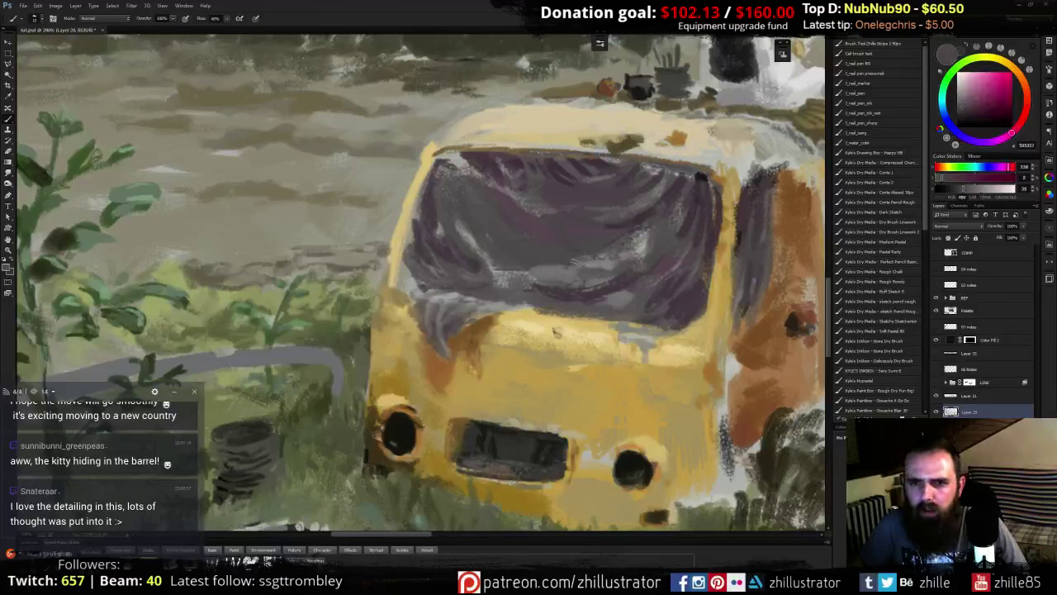
{"action": "left_click", "coordinate": [582, 260], "text": "alt"}
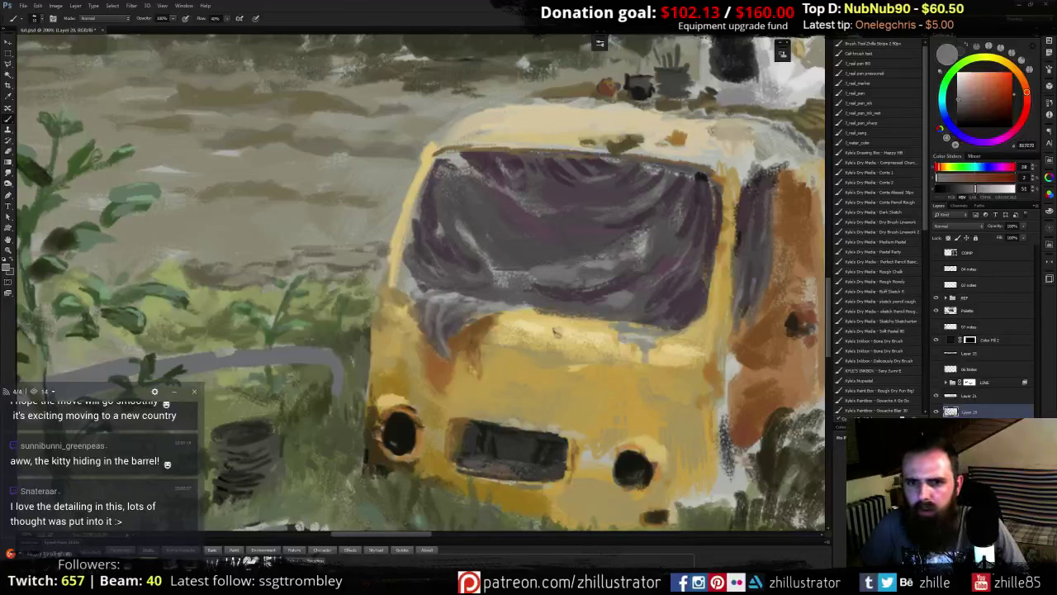
{"action": "left_click", "coordinate": [568, 289], "text": "alt"}
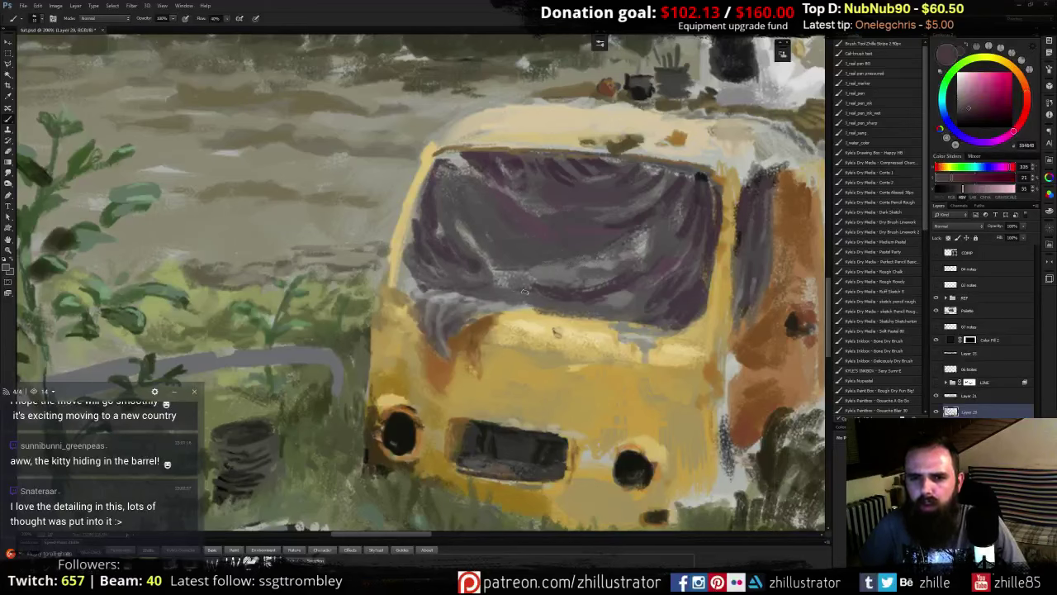
- Show the line art and paint sampled dark purple and grey folds along the curtain's lower edge
{"action": "left_click", "coordinate": [936, 383]}
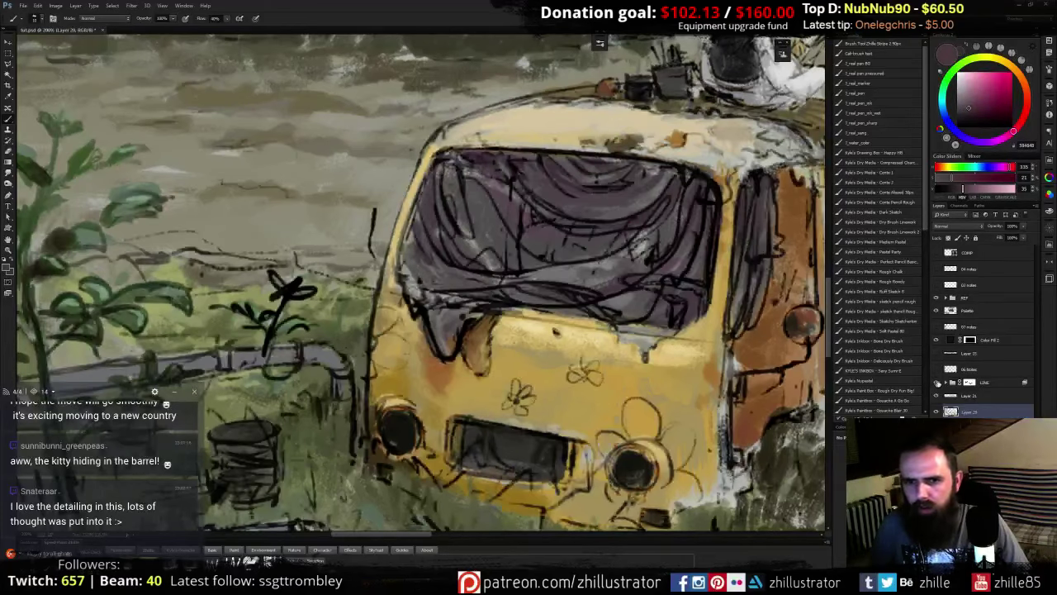
{"action": "left_click", "coordinate": [561, 292], "text": "alt"}
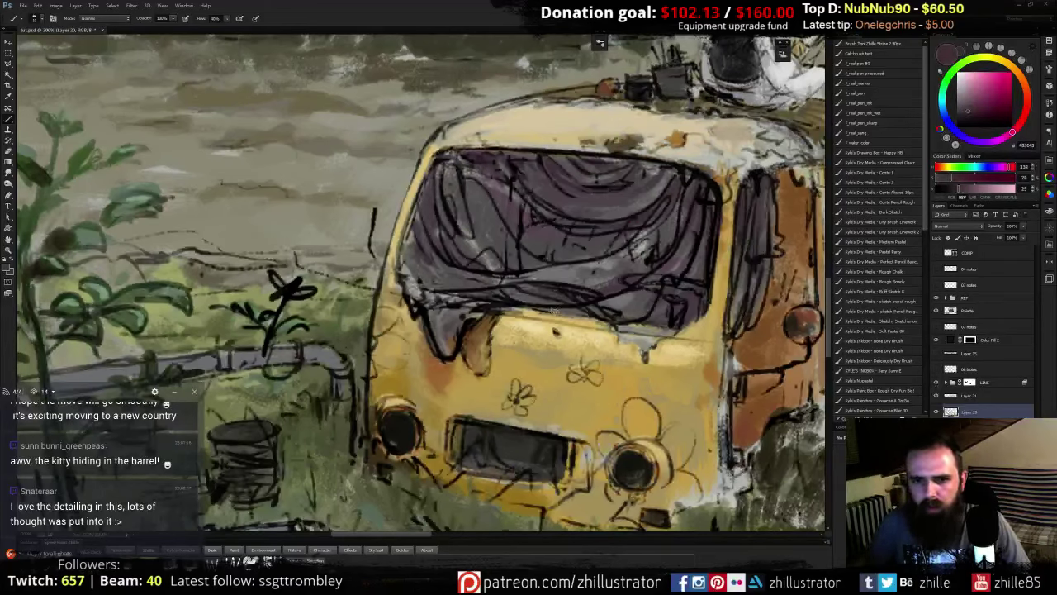
{"action": "mouse_move", "coordinate": [548, 309]}
{"action": "left_mouse_down"}
{"action": "mouse_move", "coordinate": [584, 314]}
{"action": "mouse_move", "coordinate": [514, 300]}
{"action": "left_mouse_up"}
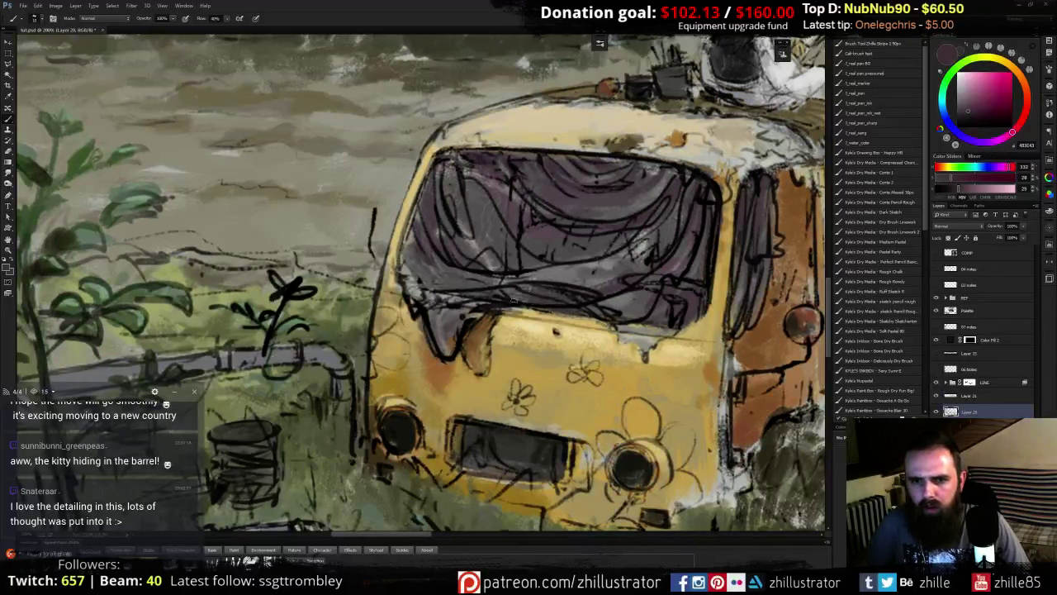
{"action": "left_click", "coordinate": [588, 307], "text": "alt"}
{"action": "left_click_drag", "start_coordinate": [550, 312], "coordinate": [581, 313]}
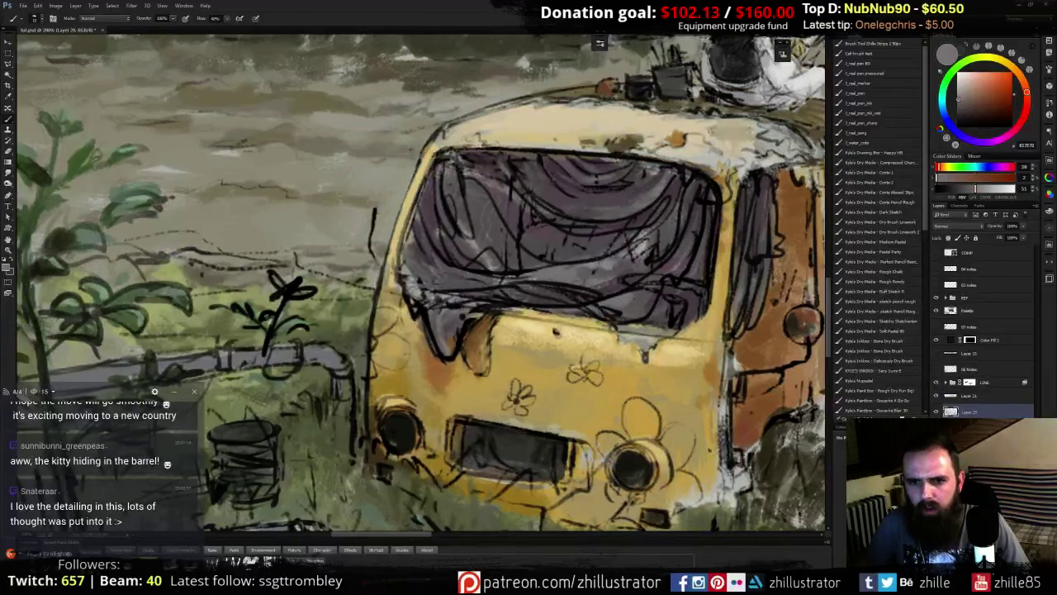
- Paint a near-black purple shadow under the curtain near the windshield's lower corner and hide the line art
{"action": "left_click", "coordinate": [651, 299], "text": "alt"}
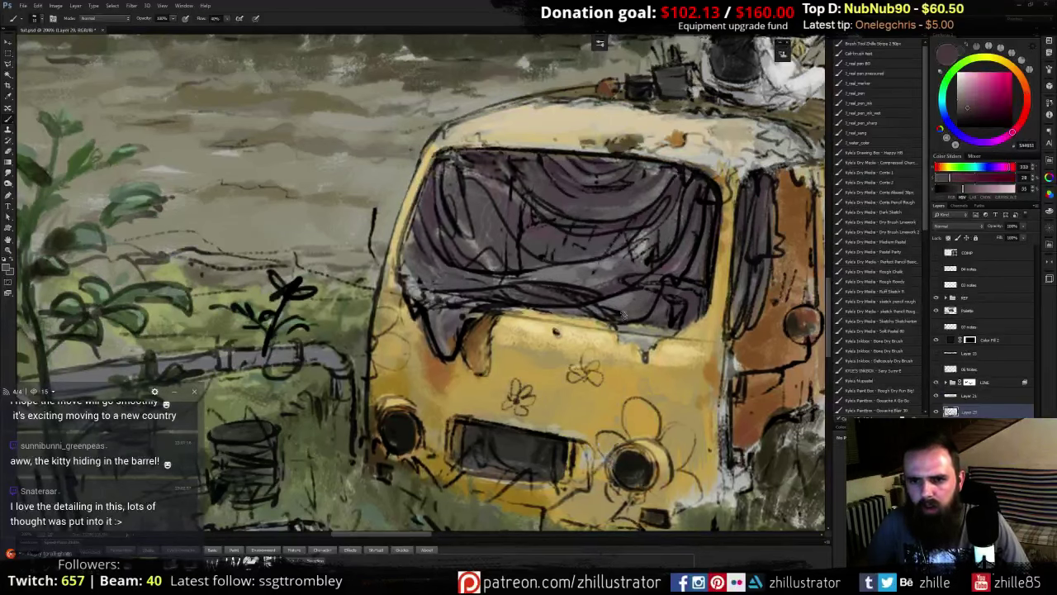
{"action": "left_click", "coordinate": [658, 292], "text": "alt"}
{"action": "mouse_move", "coordinate": [632, 308]}
{"action": "left_mouse_down"}
{"action": "mouse_move", "coordinate": [608, 314]}
{"action": "mouse_move", "coordinate": [653, 315]}
{"action": "mouse_move", "coordinate": [598, 311]}
{"action": "mouse_move", "coordinate": [628, 304]}
{"action": "left_mouse_up"}
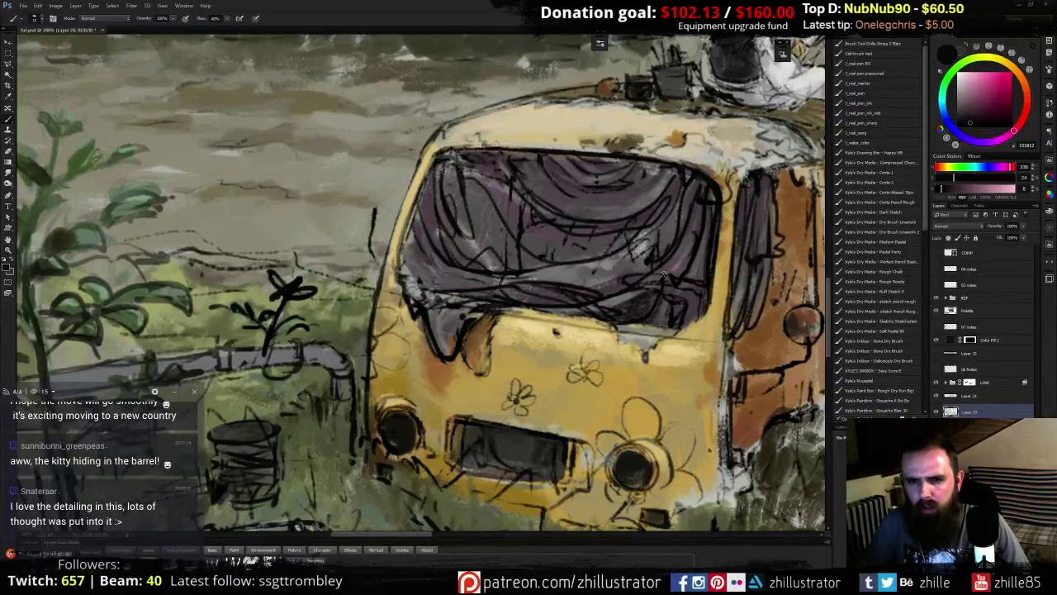
{"action": "left_click", "coordinate": [935, 382]}
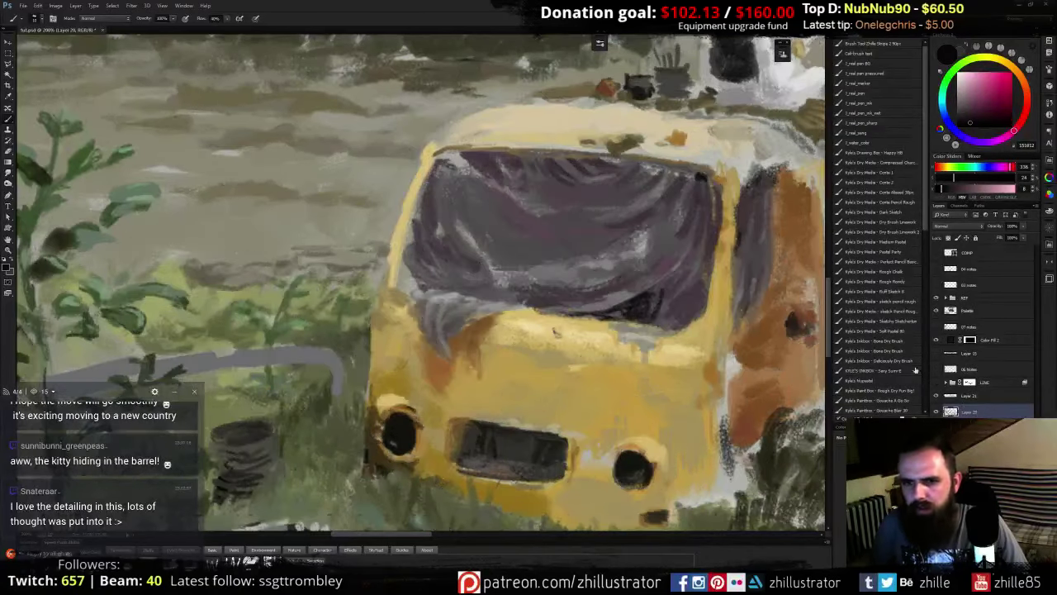
- Soften the dark shadow and fill the windshield's lower corner with sampled dark purples
{"action": "left_click", "coordinate": [645, 303], "text": "alt"}
{"action": "left_click", "coordinate": [628, 310], "text": "alt"}
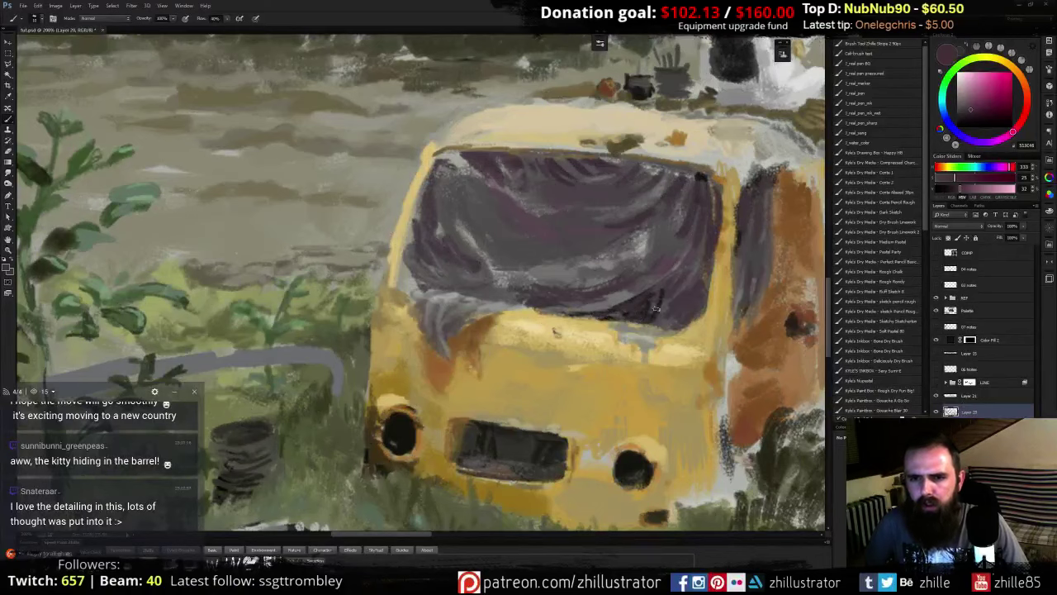
{"action": "left_click", "coordinate": [659, 295], "text": "alt"}
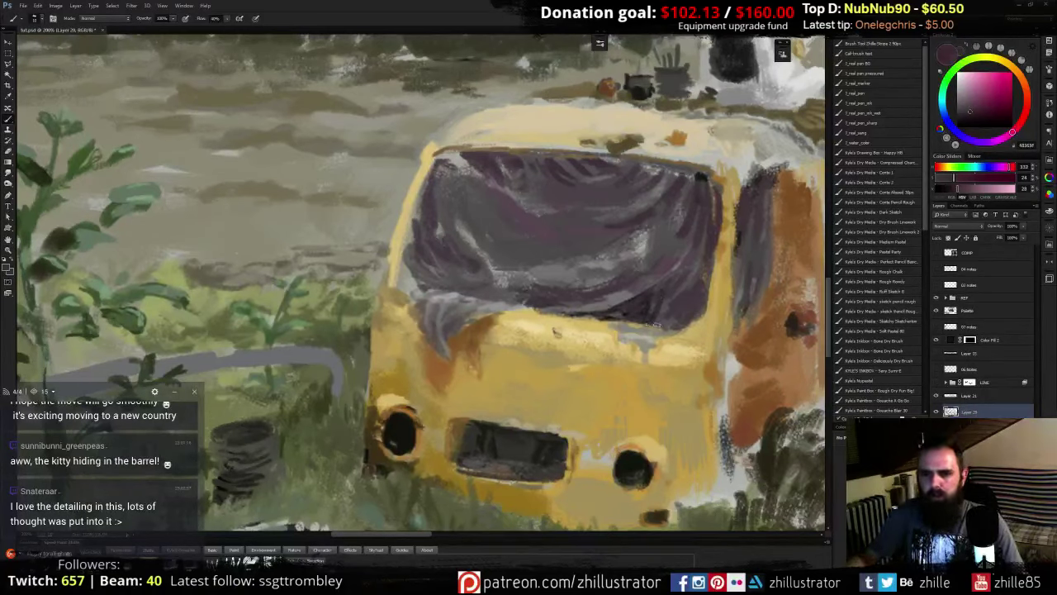
{"action": "left_click", "coordinate": [649, 316], "text": "alt"}
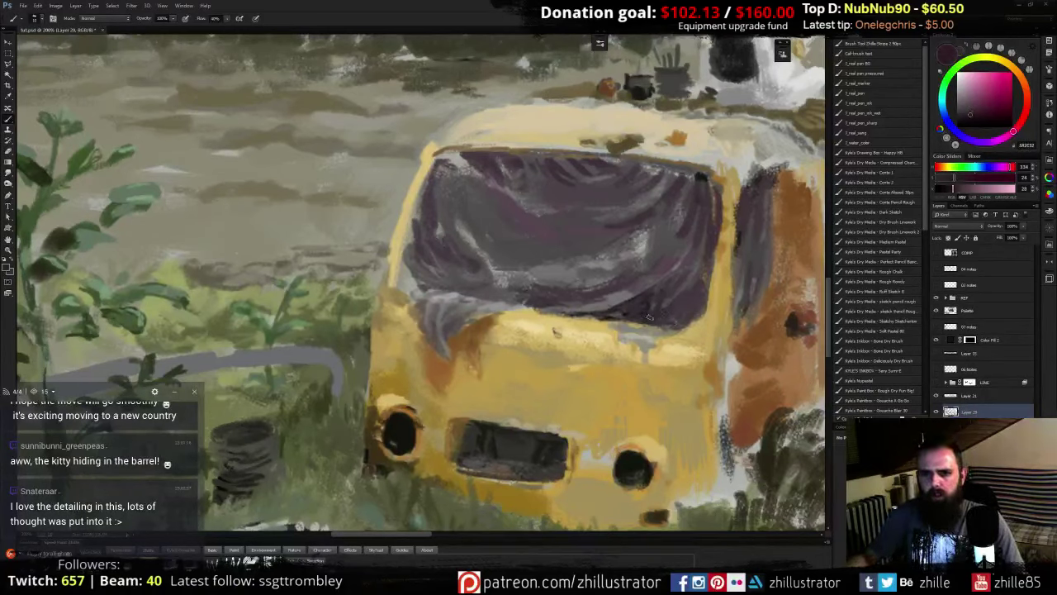
{"action": "left_click", "coordinate": [662, 290], "text": "alt"}
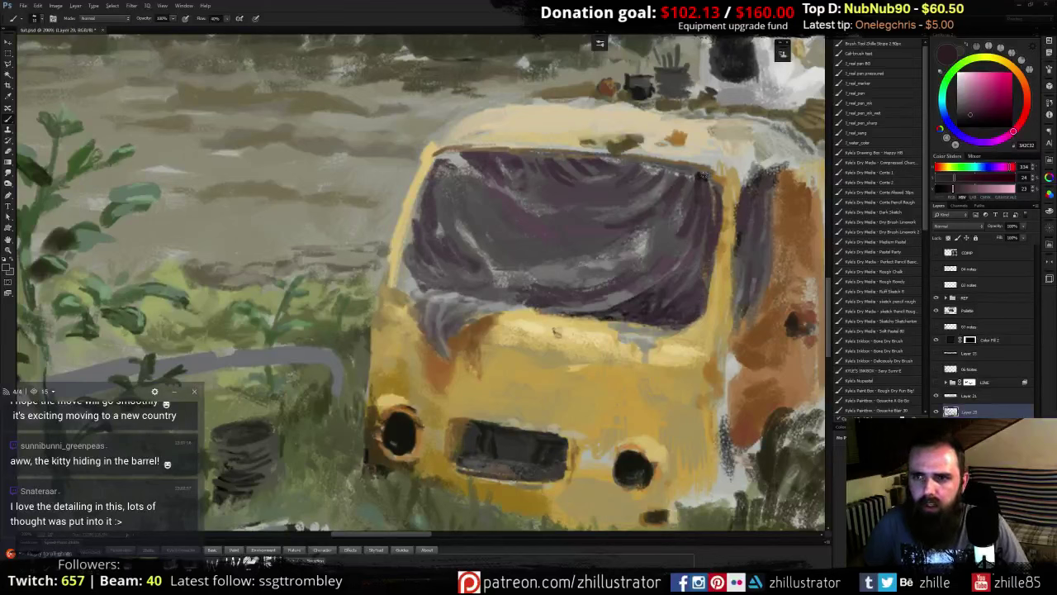
- Blend the dark spot in the windshield's upper corner into the curtain with sampled purples and greys
{"action": "left_click", "coordinate": [707, 175], "text": "alt"}
{"action": "left_click", "coordinate": [706, 179], "text": "alt"}
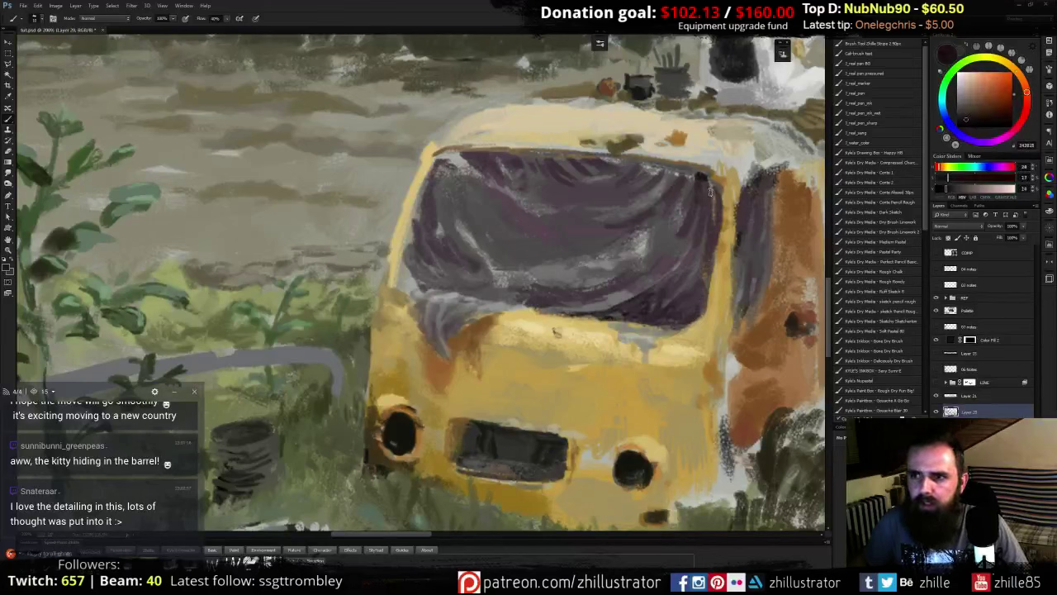
{"action": "left_click", "coordinate": [706, 186], "text": "alt"}
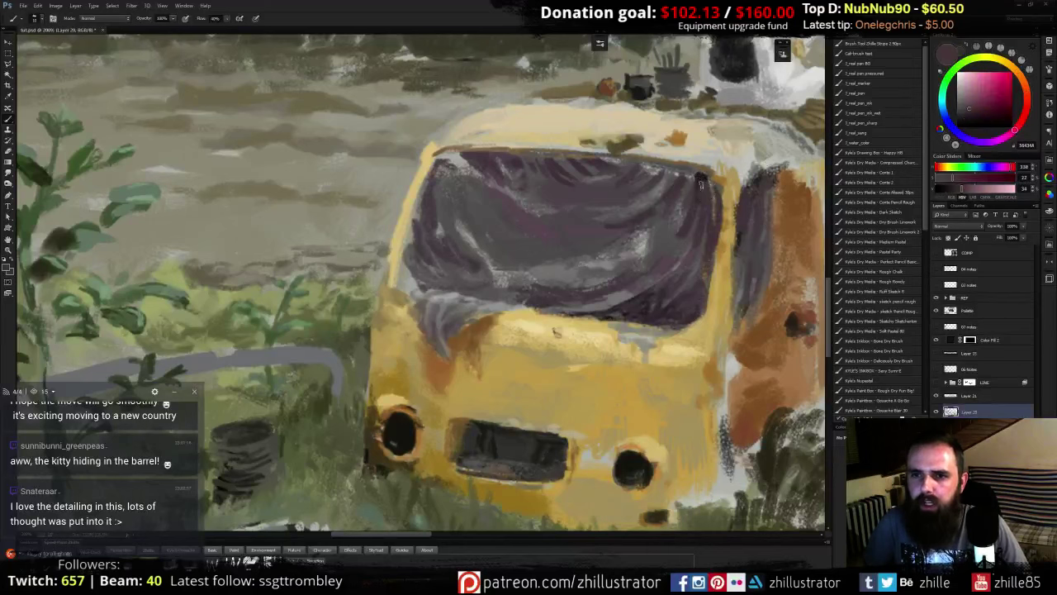
{"action": "left_click", "coordinate": [707, 179], "text": "alt"}
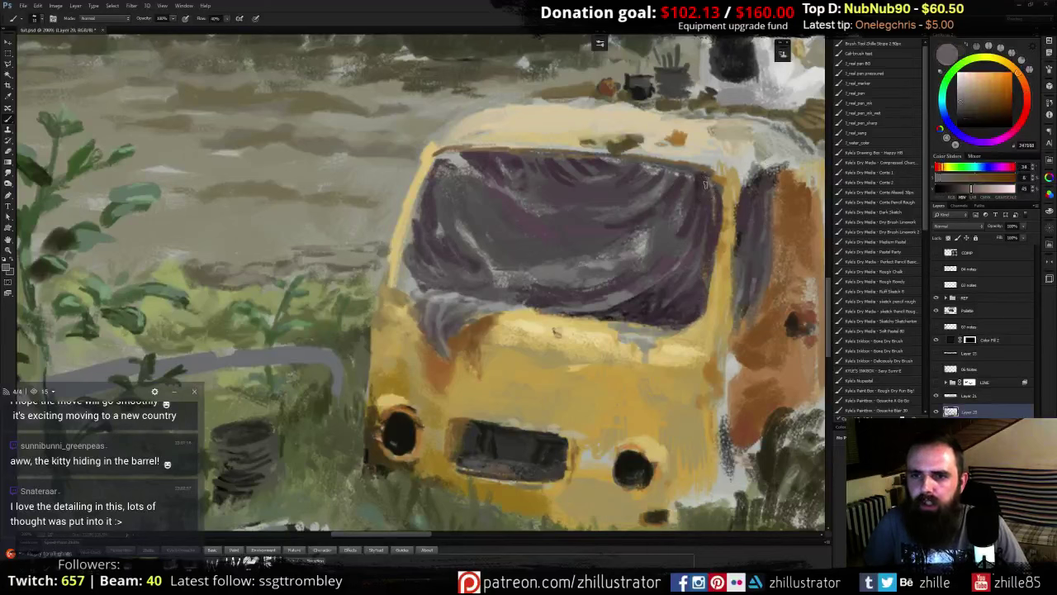
{"action": "left_click", "coordinate": [702, 178], "text": "alt"}
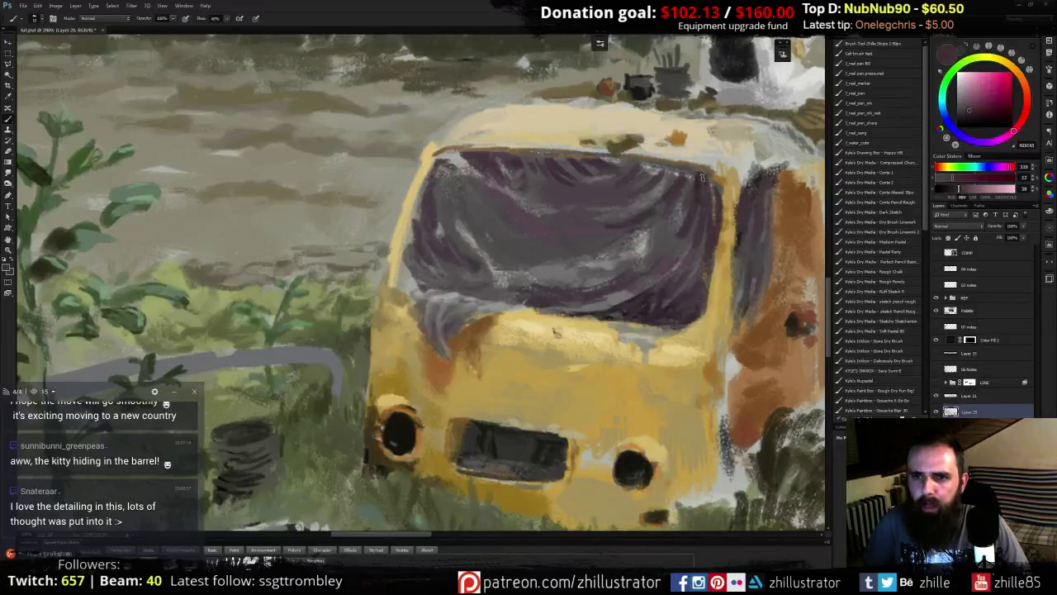
- Paint brown strokes down the windshield's right edge and lower corner, sampling and adjusting colours from the surrounding paint
{"action": "left_click", "coordinate": [714, 188], "text": "alt"}
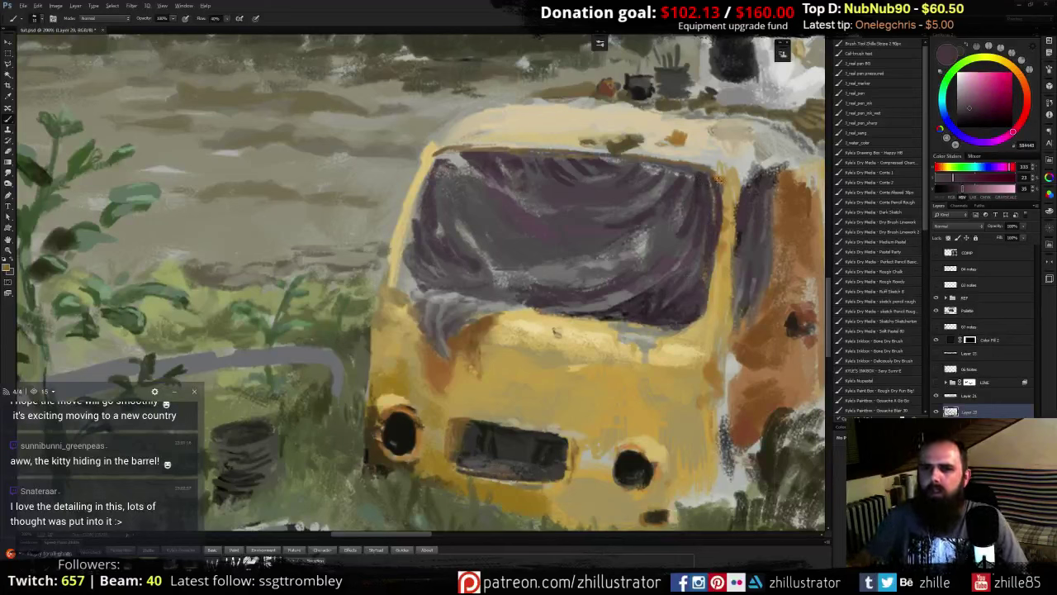
{"action": "left_click", "coordinate": [706, 168], "text": "alt"}
{"action": "left_click", "coordinate": [708, 170], "text": "alt"}
{"action": "left_click", "coordinate": [987, 102]}
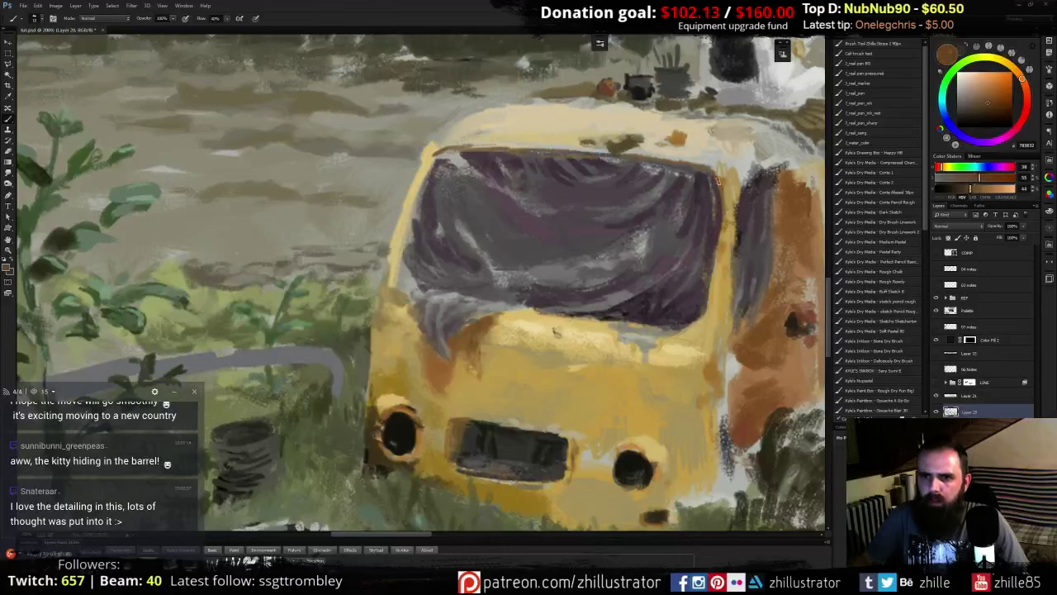
{"action": "left_click_drag", "start_coordinate": [723, 225], "coordinate": [713, 285]}
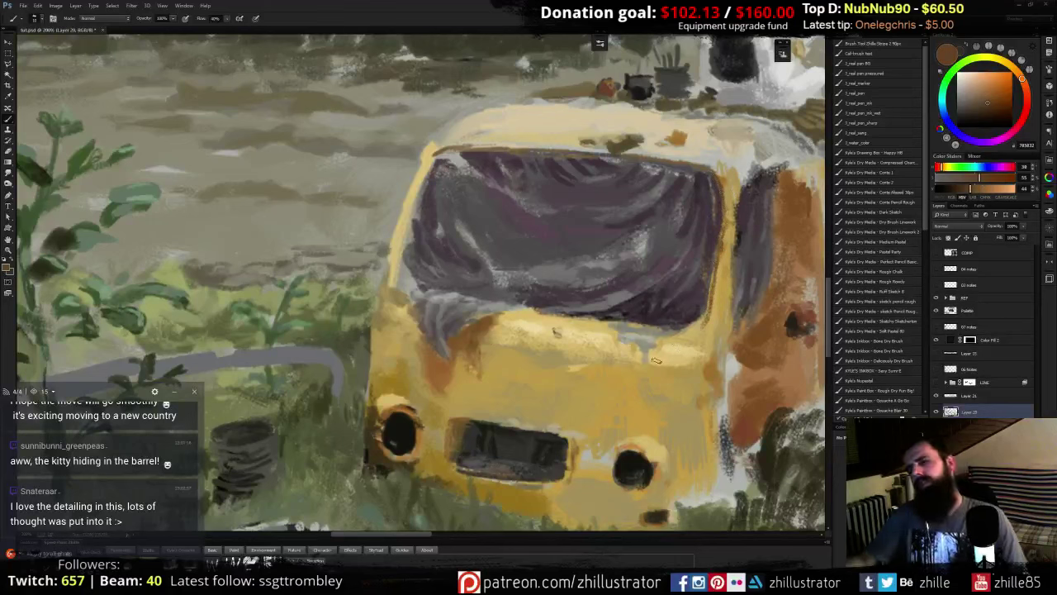
{"action": "left_click", "coordinate": [700, 320], "text": "alt"}
{"action": "left_click_drag", "start_coordinate": [699, 320], "coordinate": [687, 325]}
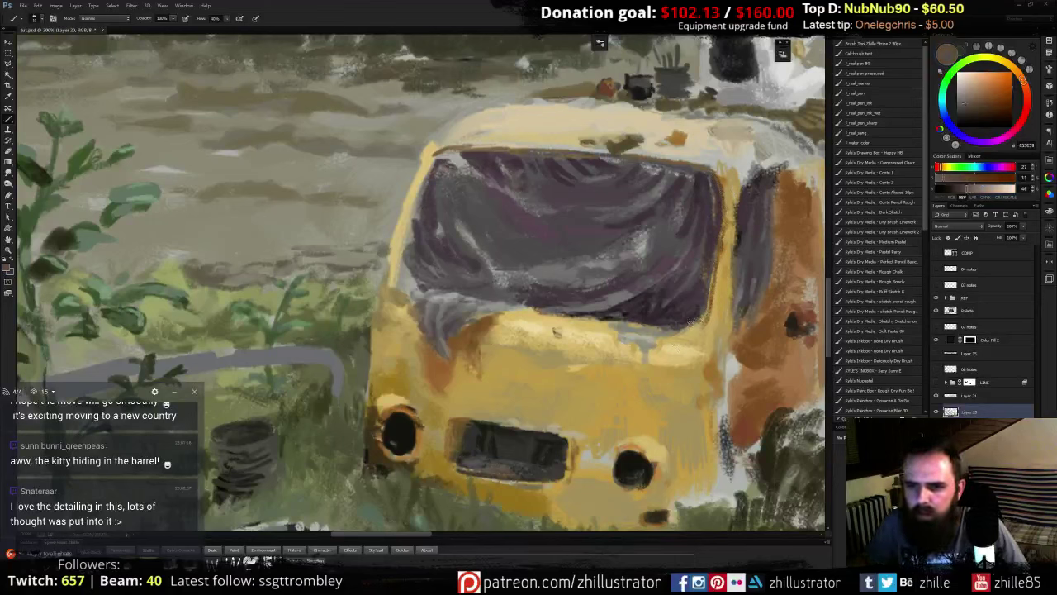
- Blend the folds in the lower right of the windshield cloth with dark purple and grey tones sampled from the painting
{"action": "left_click", "coordinate": [696, 323], "text": "alt"}
{"action": "left_click", "coordinate": [666, 299], "text": "alt"}
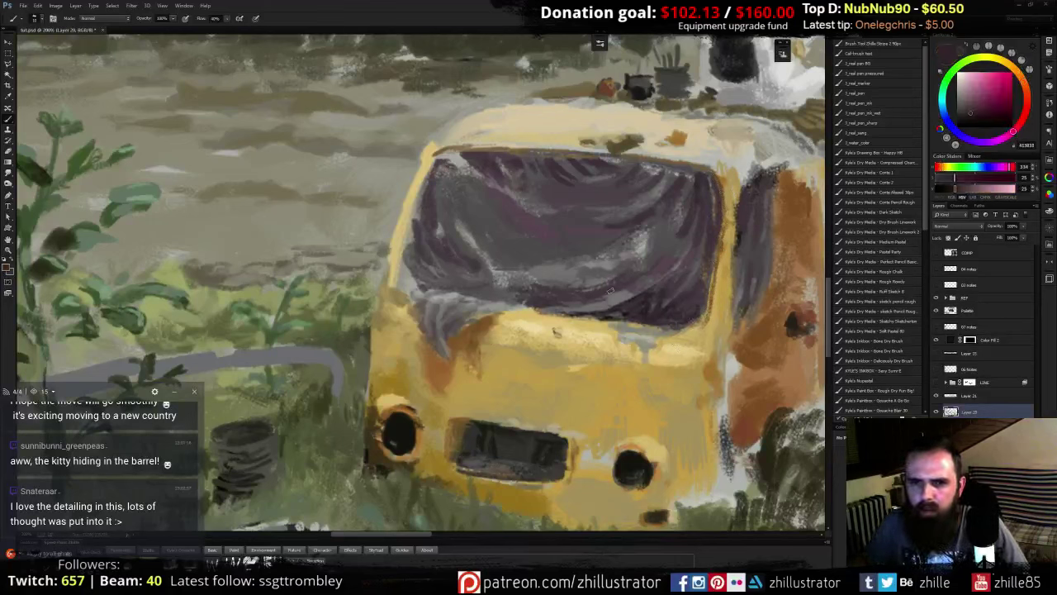
{"action": "left_click", "coordinate": [631, 284], "text": "alt"}
{"action": "left_click", "coordinate": [980, 115]}
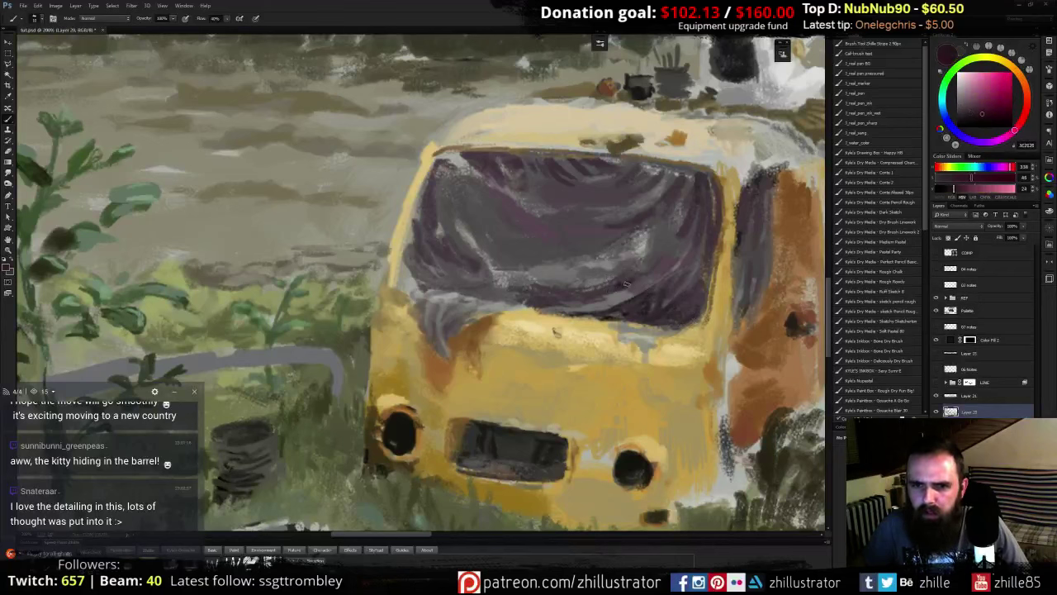
{"action": "left_click", "coordinate": [607, 290], "text": "alt"}
{"action": "left_click_drag", "start_coordinate": [621, 285], "coordinate": [649, 273]}
{"action": "left_click", "coordinate": [654, 267], "text": "alt"}
- Paint deep maroon shadows under the windshield's upper edge and light grey accents on the cloth's central folds
{"action": "left_click_drag", "start_coordinate": [982, 111], "coordinate": [989, 108]}
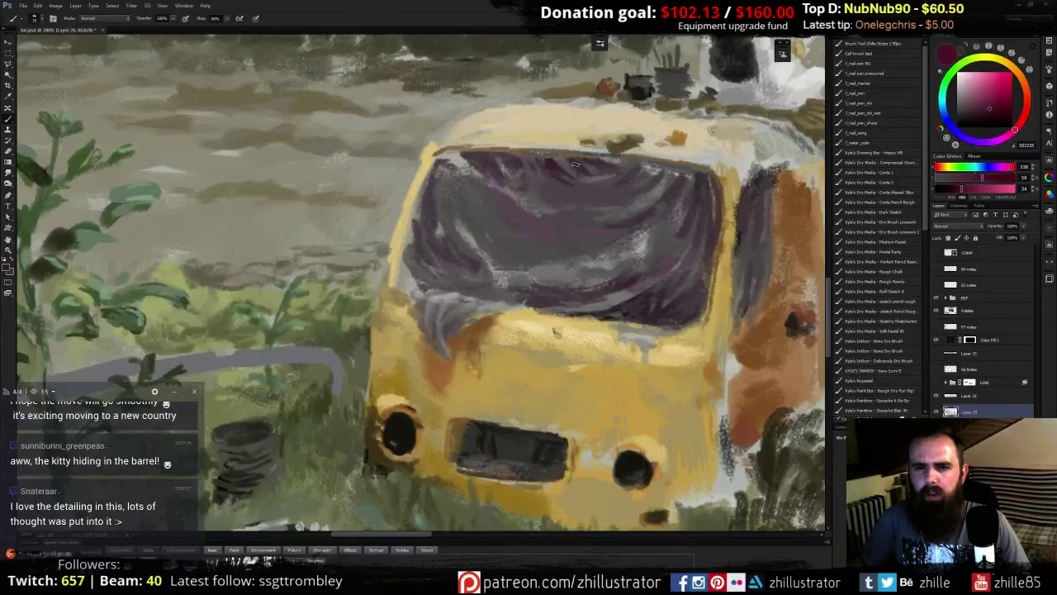
{"action": "mouse_move", "coordinate": [606, 160]}
{"action": "left_mouse_down"}
{"action": "mouse_move", "coordinate": [630, 162]}
{"action": "mouse_move", "coordinate": [616, 171]}
{"action": "left_mouse_up"}
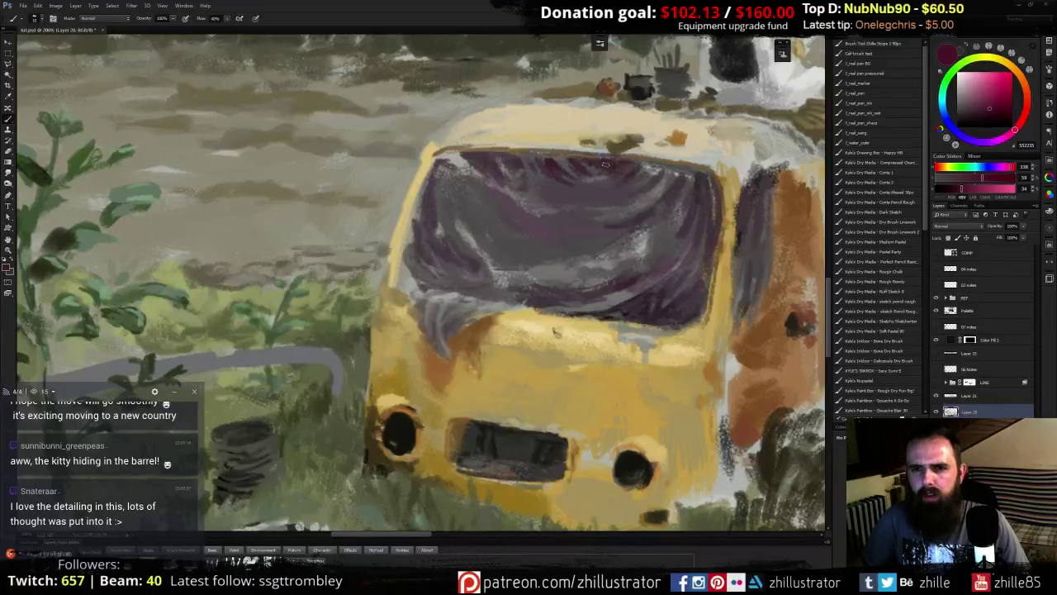
{"action": "left_click", "coordinate": [612, 172], "text": "alt"}
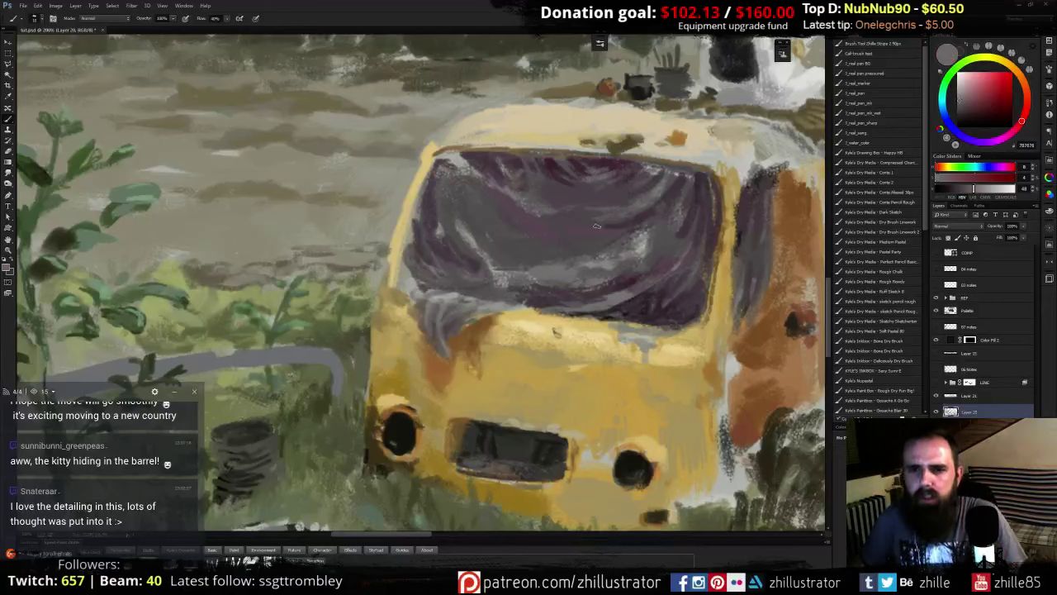
{"action": "left_click", "coordinate": [626, 259], "text": "alt"}
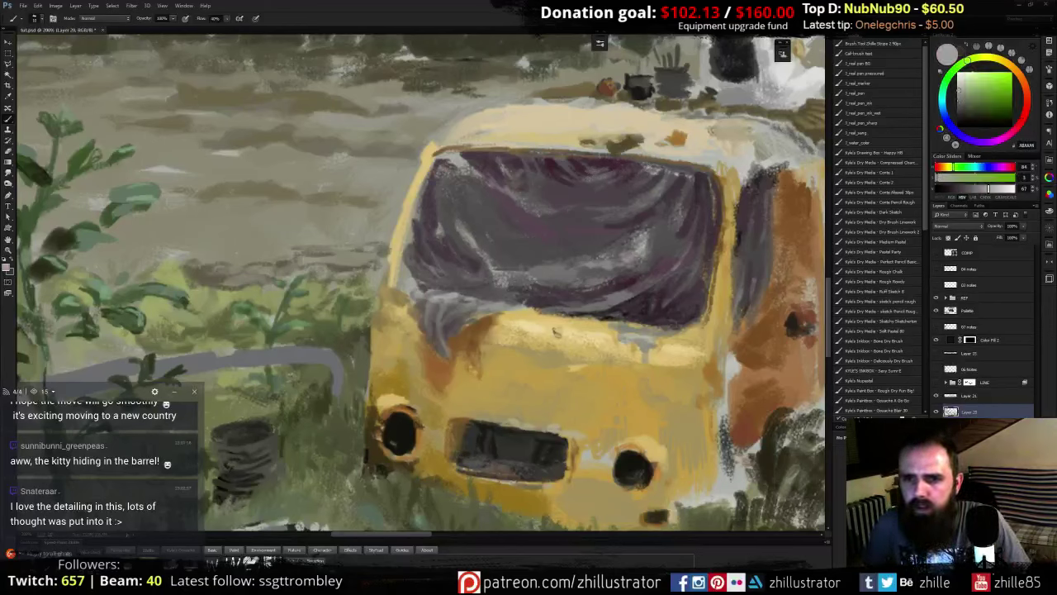
{"action": "mouse_move", "coordinate": [540, 208]}
{"action": "left_mouse_down"}
{"action": "mouse_move", "coordinate": [560, 211]}
{"action": "mouse_move", "coordinate": [541, 210]}
{"action": "left_mouse_up"}
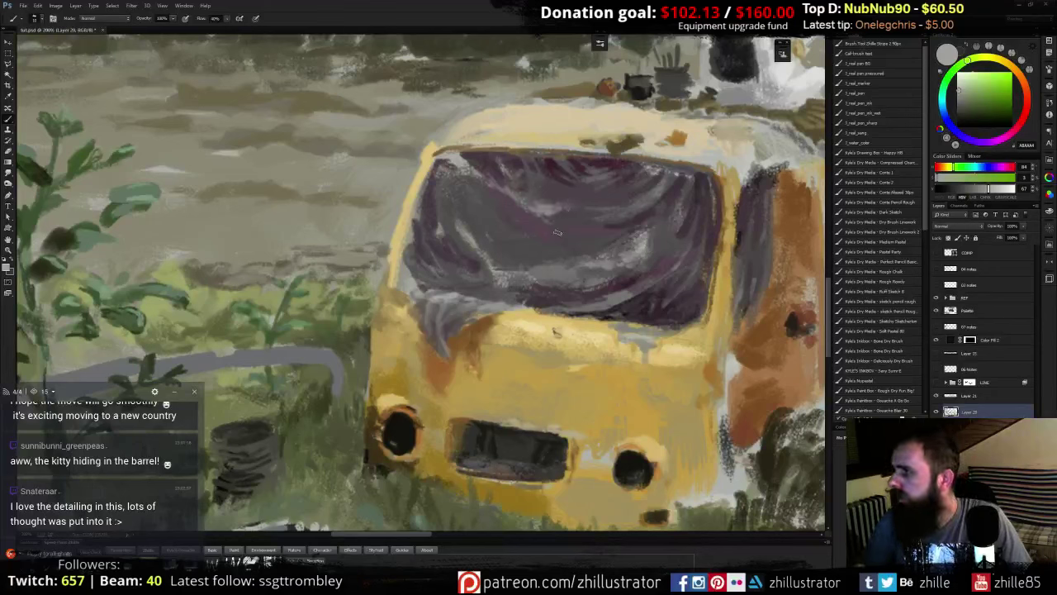
{"action": "left_click_drag", "start_coordinate": [557, 252], "coordinate": [573, 265]}
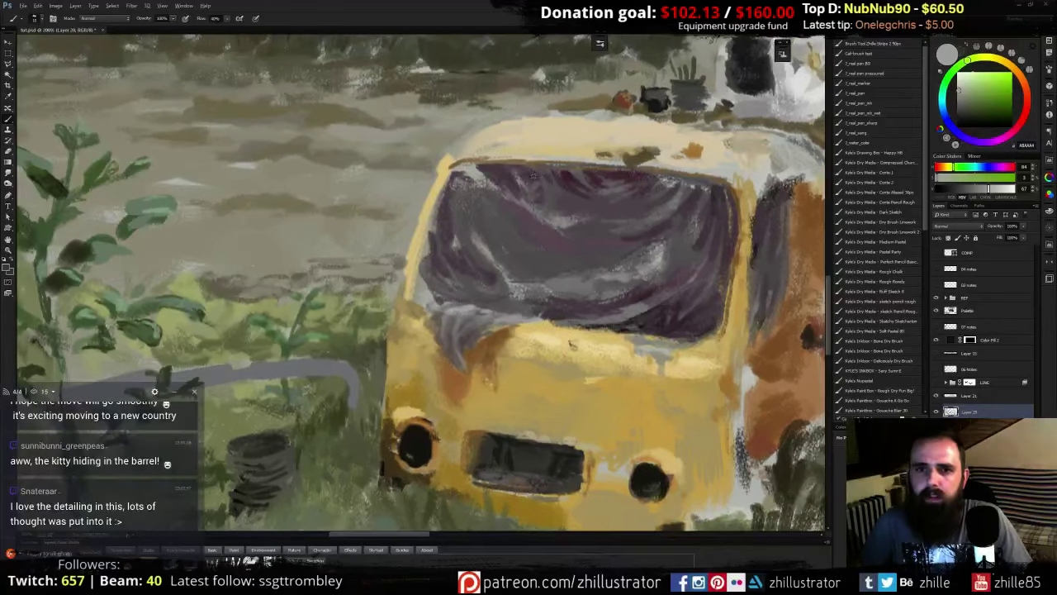
- Paint the cloth folds across the middle and lower windshield with sampled purple and light grey tones
{"action": "left_click", "coordinate": [533, 176], "text": "alt"}
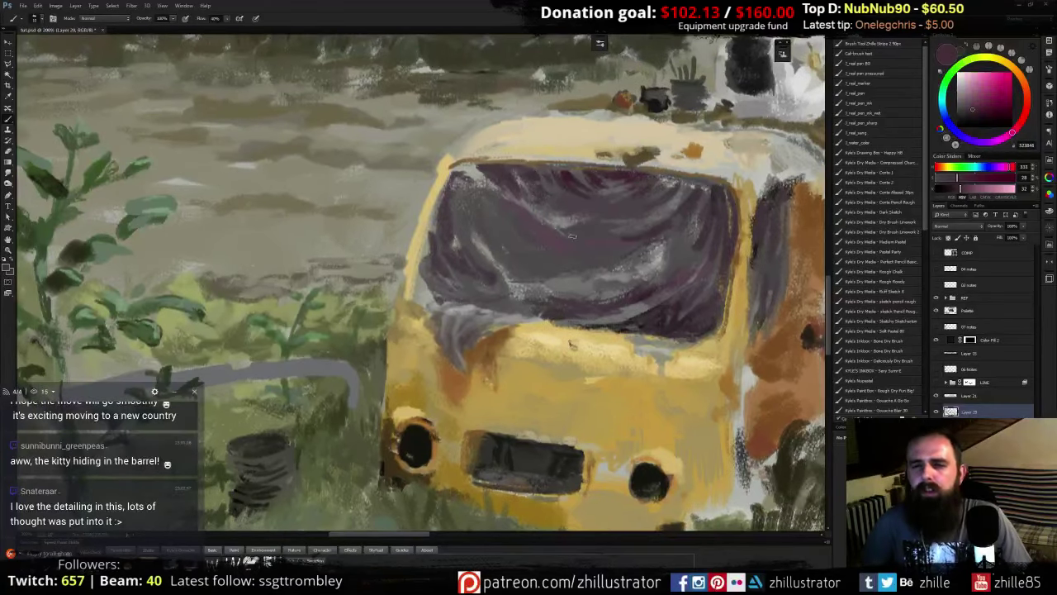
{"action": "left_click", "coordinate": [607, 260], "text": "alt"}
{"action": "left_click", "coordinate": [638, 263], "text": "alt"}
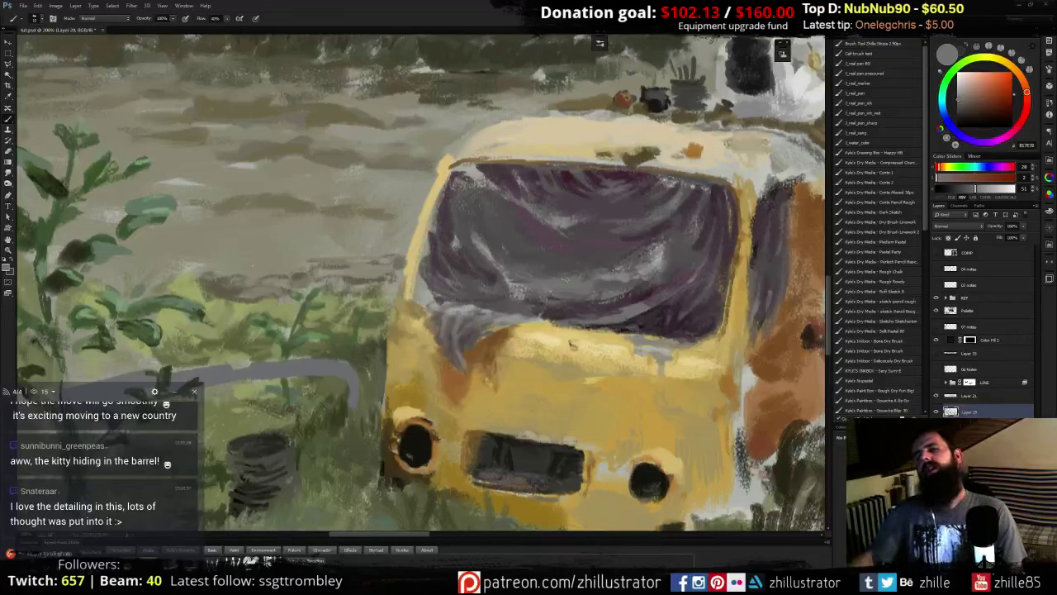
{"action": "left_click", "coordinate": [611, 277], "text": "alt"}
{"action": "left_click_drag", "start_coordinate": [614, 282], "coordinate": [599, 287]}
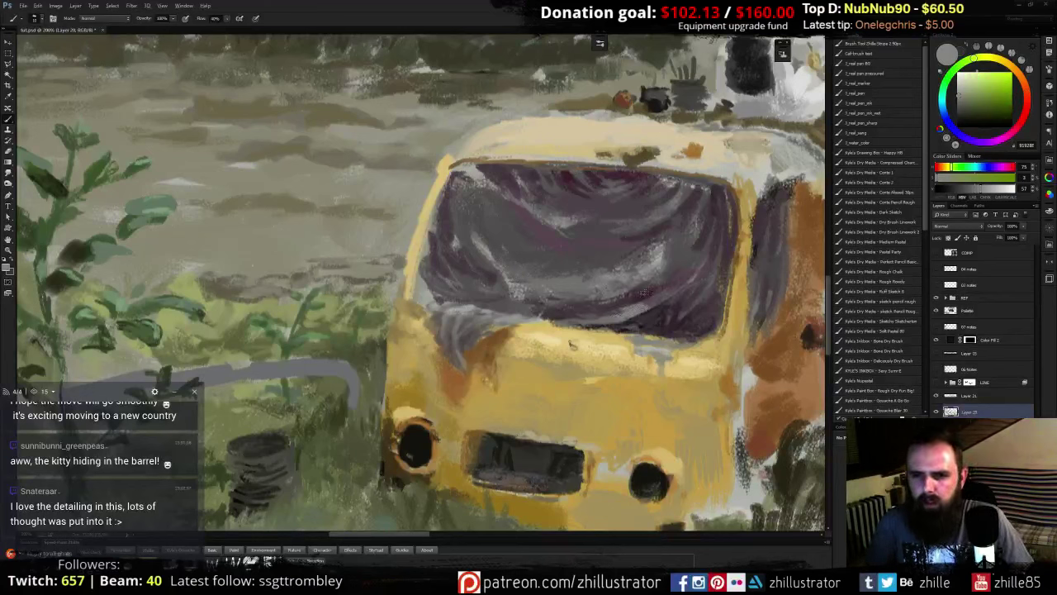
{"action": "left_click", "coordinate": [646, 294], "text": "alt"}
{"action": "left_click", "coordinate": [671, 281], "text": "alt"}
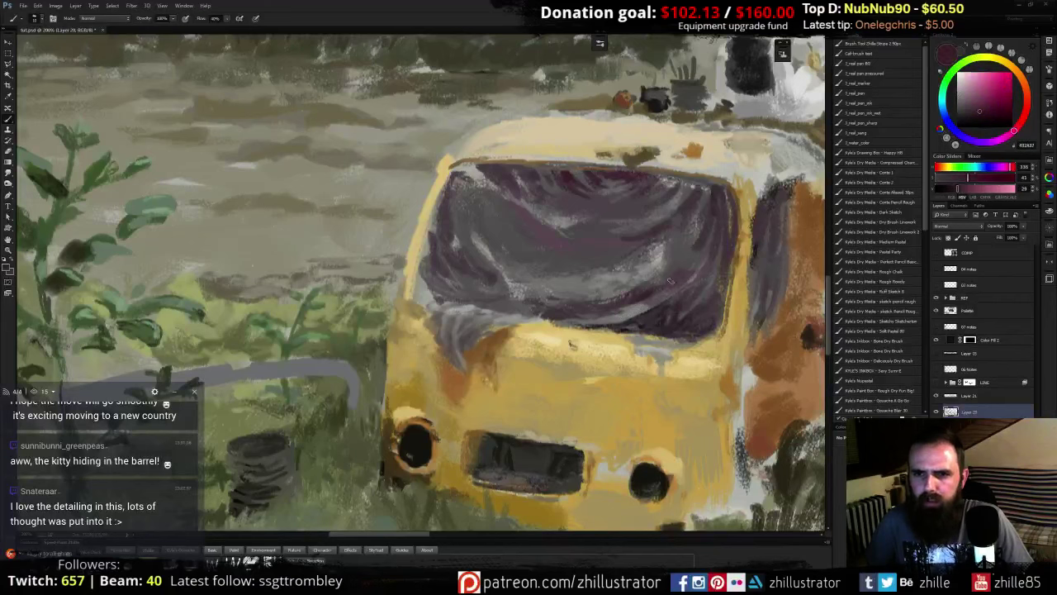
- Deepen the shadows along the upper and upper-right edge of the windshield cloth with sampled maroon tones
{"action": "left_click", "coordinate": [596, 206], "text": "alt"}
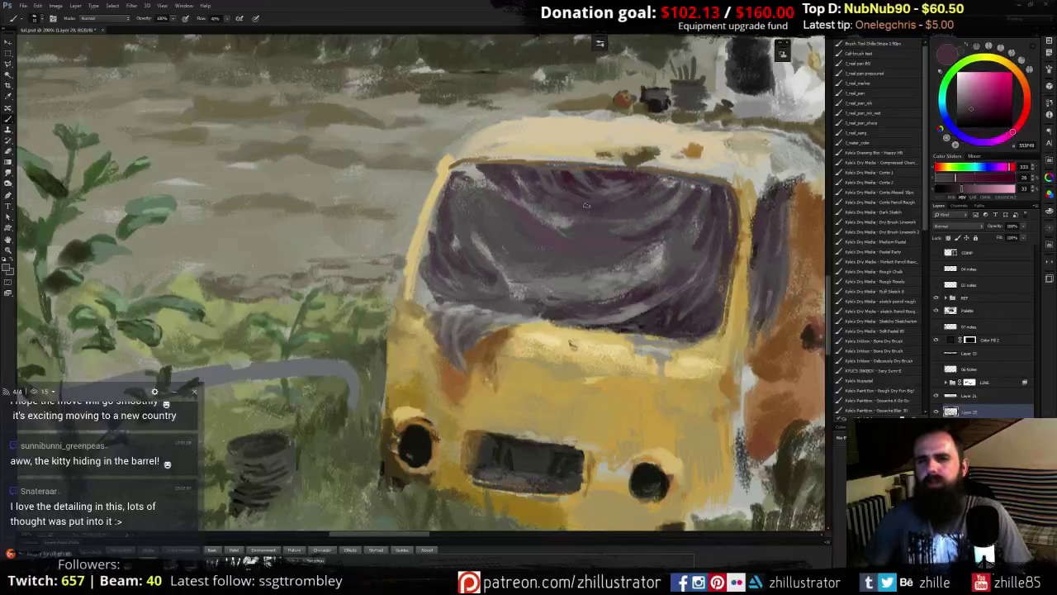
{"action": "left_click", "coordinate": [560, 171], "text": "alt"}
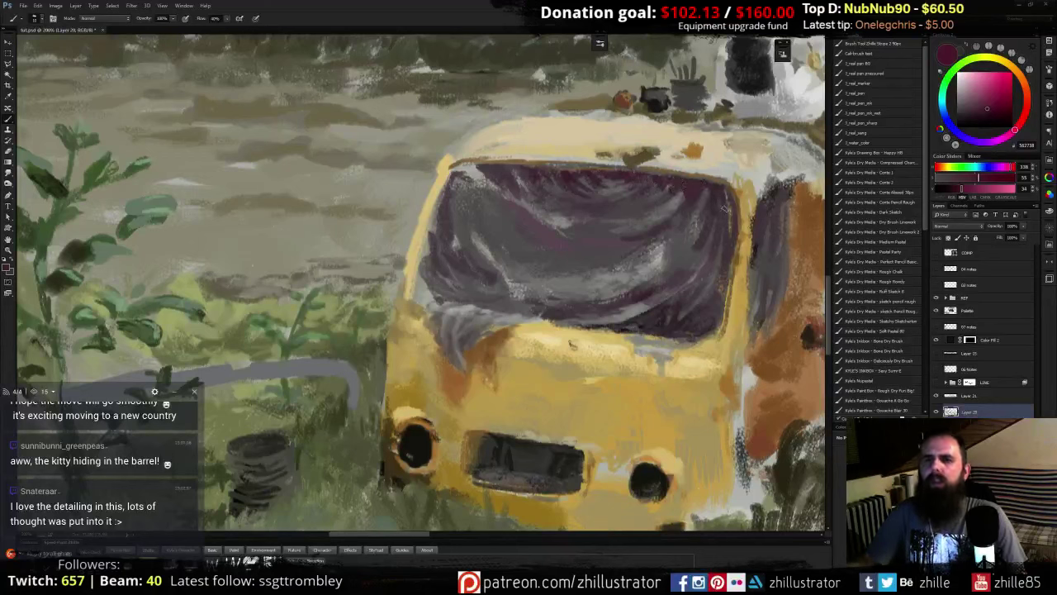
{"action": "key", "text": "ctrl+minus"}
{"action": "key", "text": "ctrl+minus"}
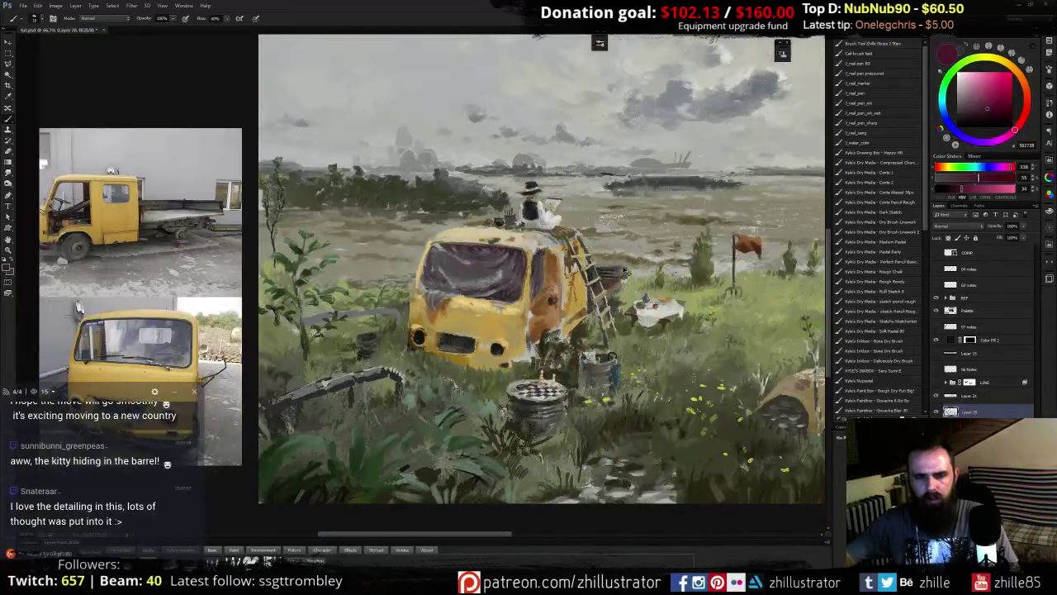
- Refine the hanging folds on the right side of the windshield cloth with sampled muted purple and grey strokes
{"action": "key", "text": "ctrl+plus"}
{"action": "key", "text": "ctrl+plus"}
{"action": "left_click_drag", "start_coordinate": [654, 225], "coordinate": [555, 279]}
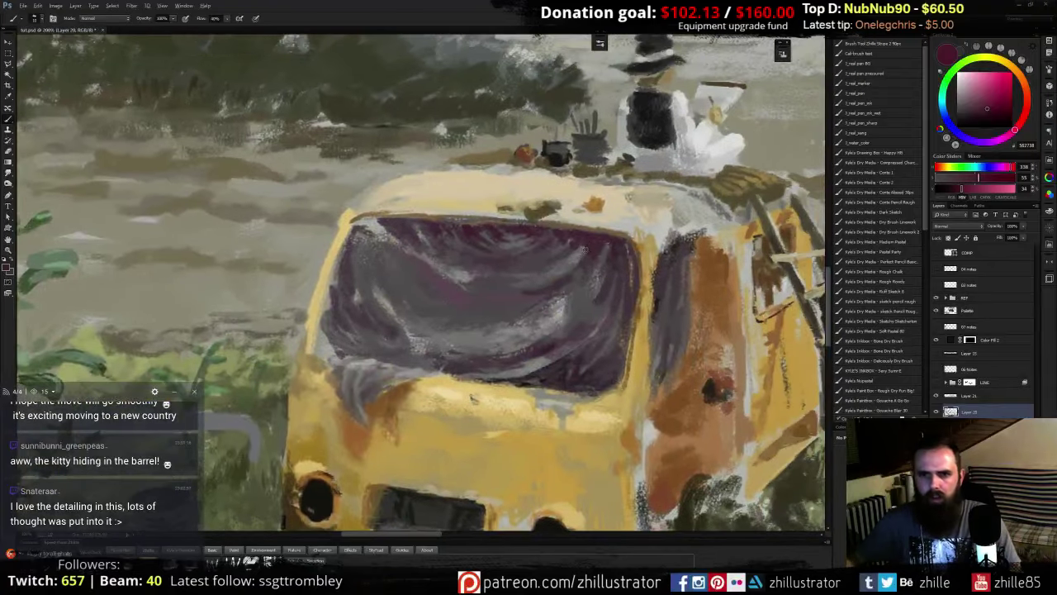
{"action": "left_click", "coordinate": [584, 253], "text": "alt"}
{"action": "left_click", "coordinate": [589, 253], "text": "alt"}
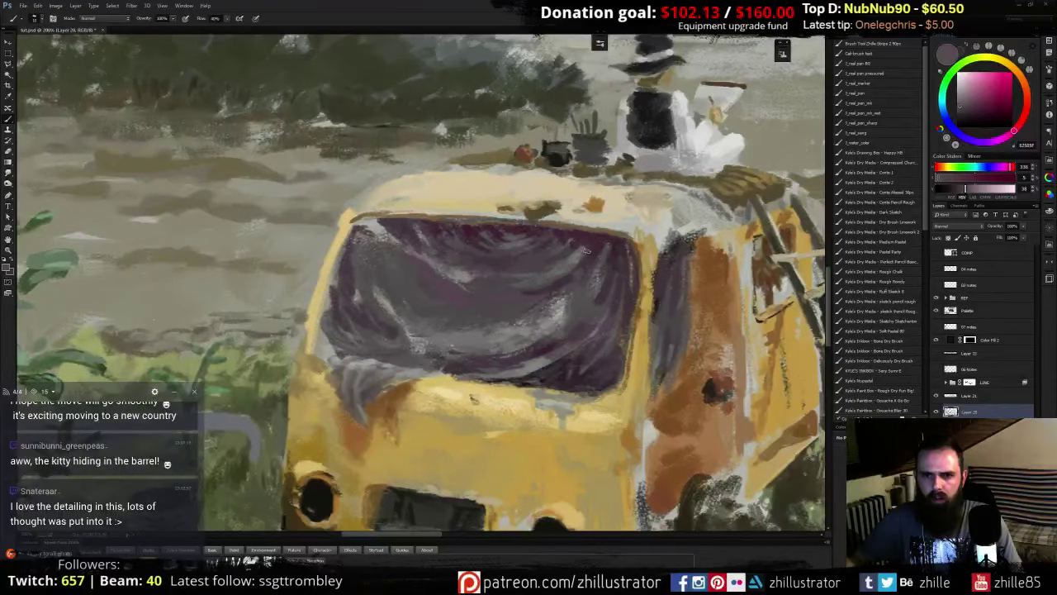
{"action": "left_click", "coordinate": [593, 261], "text": "alt"}
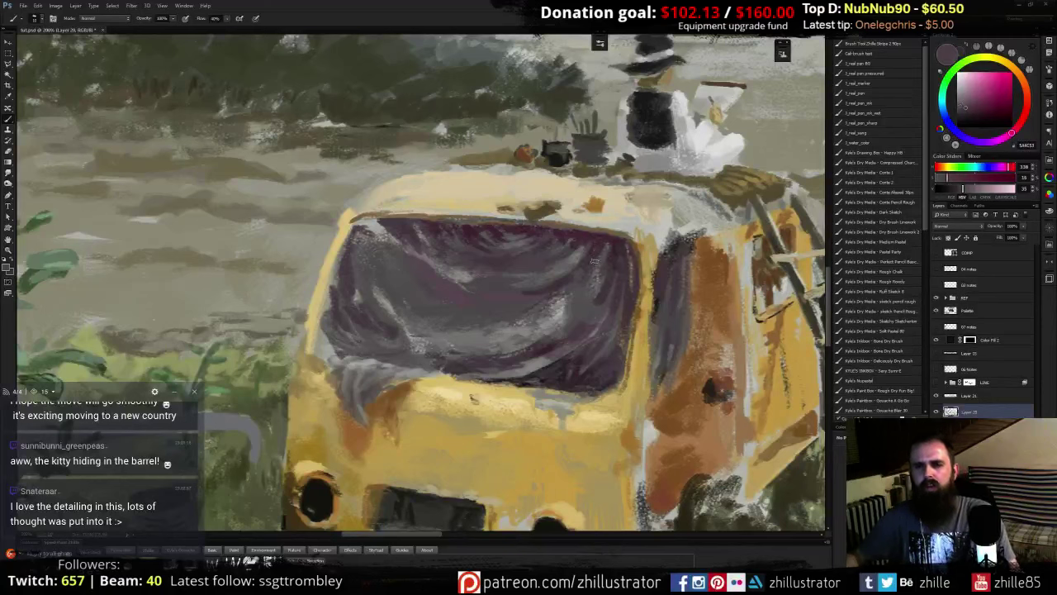
{"action": "left_click", "coordinate": [602, 293], "text": "alt"}
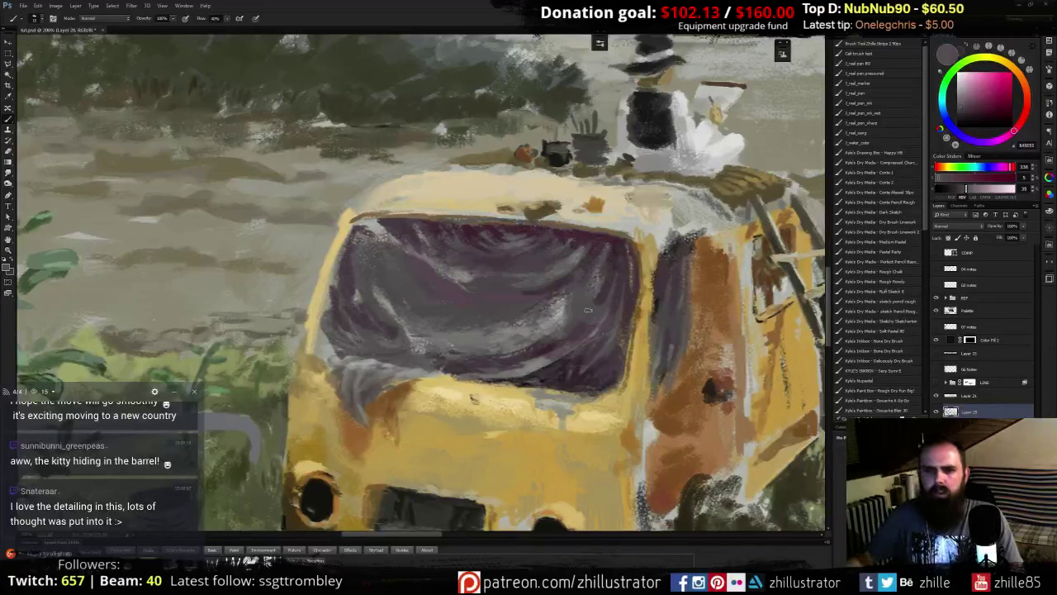
{"action": "left_click", "coordinate": [591, 313], "text": "alt"}
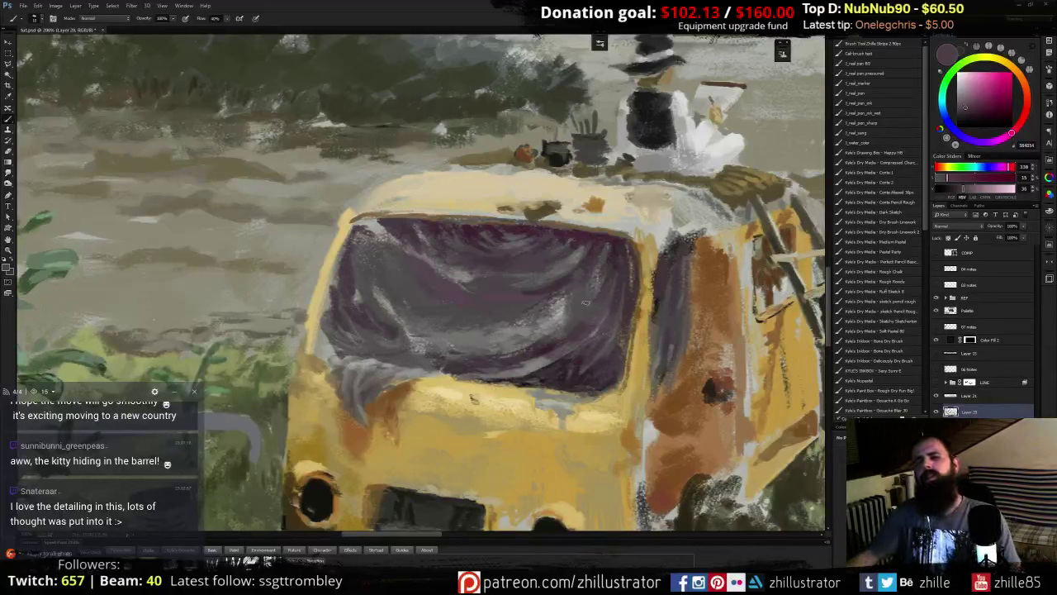
{"action": "left_click", "coordinate": [578, 313], "text": "alt"}
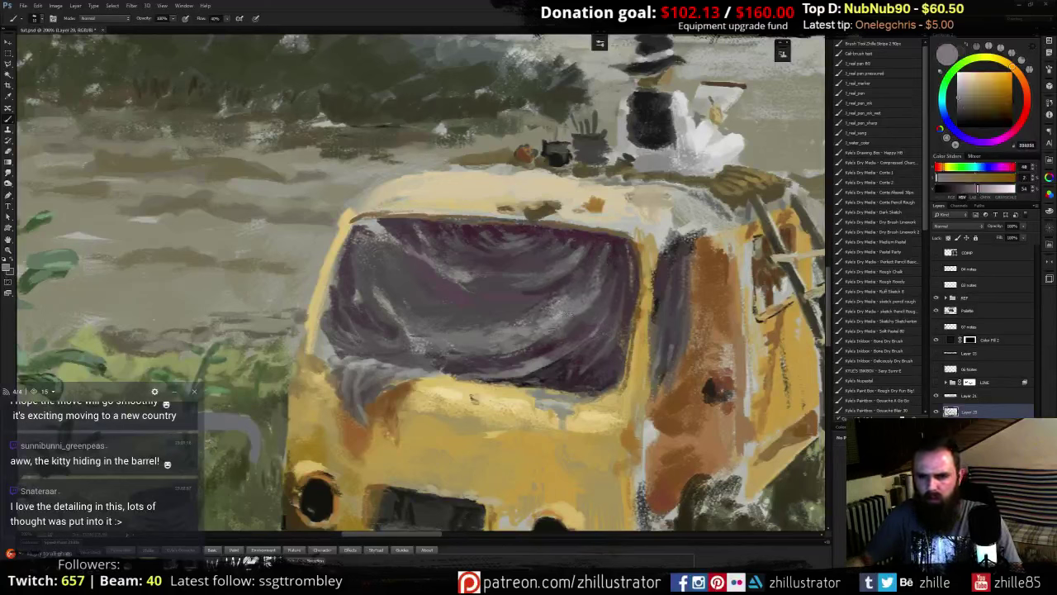
- Smudge the folds on the right side of the windshield cloth, and resample greys with the Brush to touch them up
{"action": "key", "text": "r"}
{"action": "left_click_drag", "start_coordinate": [607, 299], "coordinate": [593, 326]}
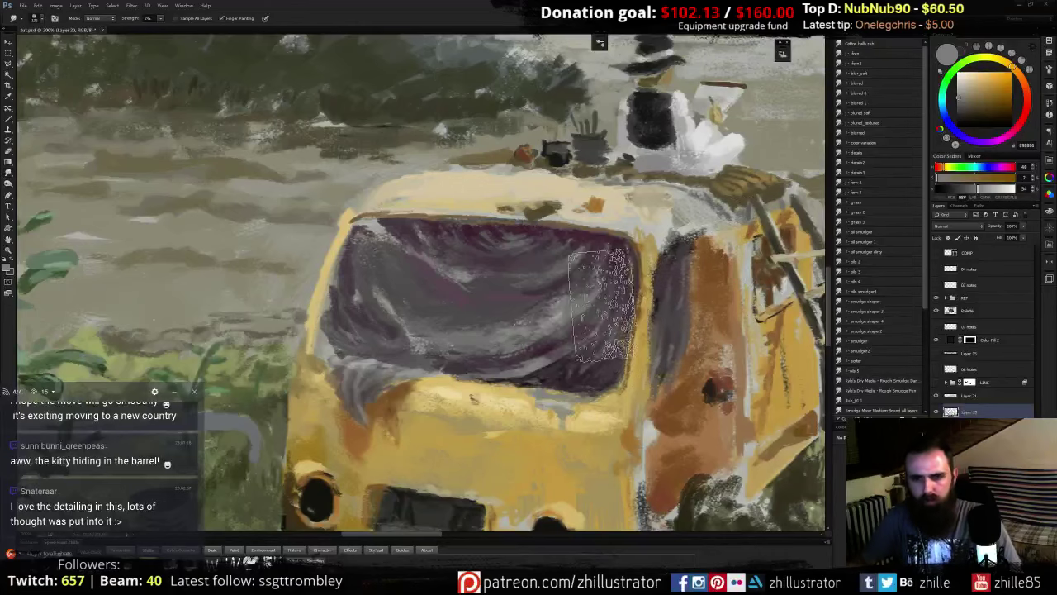
{"action": "key", "text": "b"}
{"action": "left_click", "coordinate": [593, 295], "text": "alt"}
{"action": "left_click", "coordinate": [591, 301], "text": "alt"}
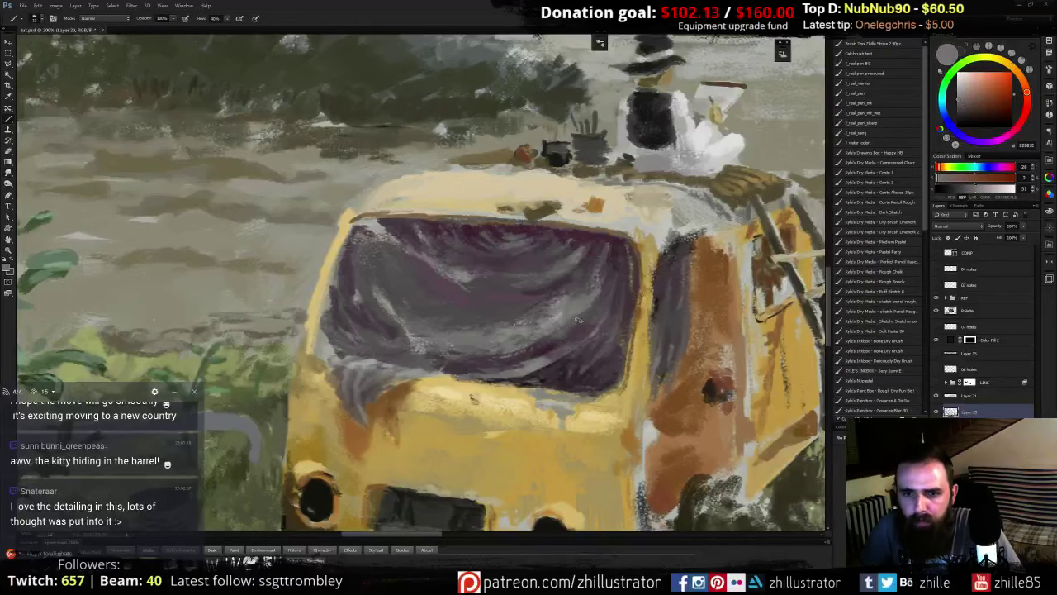
- Compare the painted truck with the yellow truck reference photos beside the painting
{"action": "left_click_drag", "start_coordinate": [714, 319], "coordinate": [653, 281]}
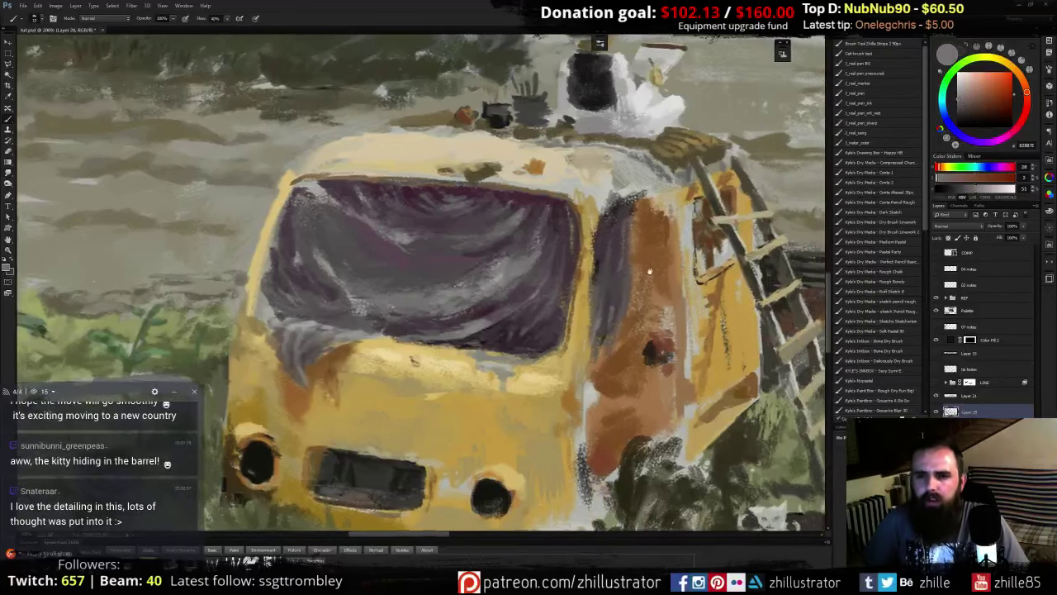
{"action": "key", "text": "ctrl+minus"}
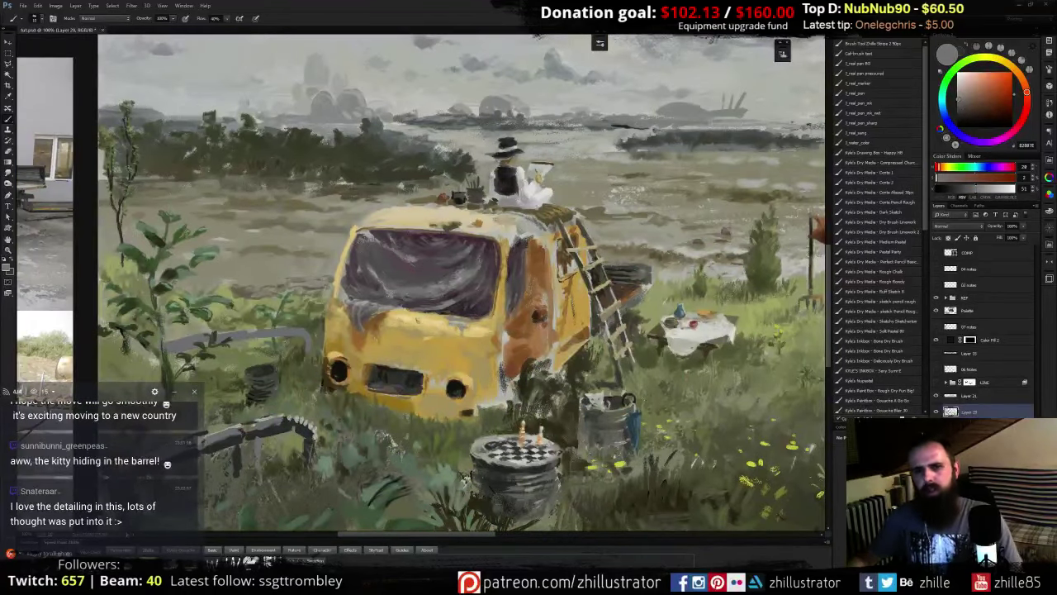
{"action": "left_click_drag", "start_coordinate": [417, 295], "coordinate": [767, 314]}
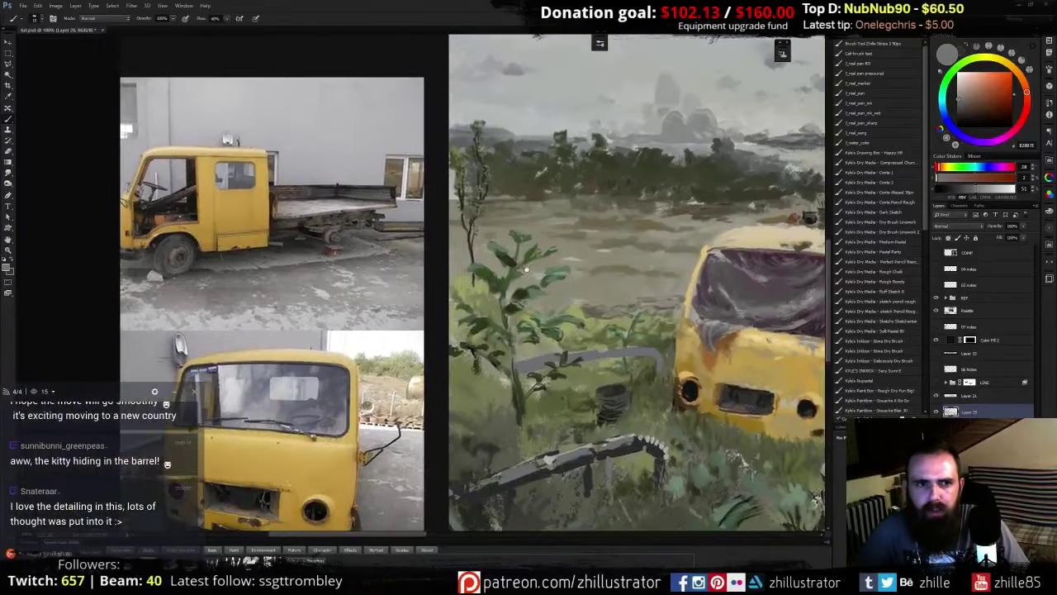
{"action": "mouse_move", "coordinate": [526, 269]}
{"action": "left_mouse_down"}
{"action": "mouse_move", "coordinate": [529, 190]}
{"action": "mouse_move", "coordinate": [491, 196]}
{"action": "mouse_move", "coordinate": [550, 280]}
{"action": "left_mouse_up"}
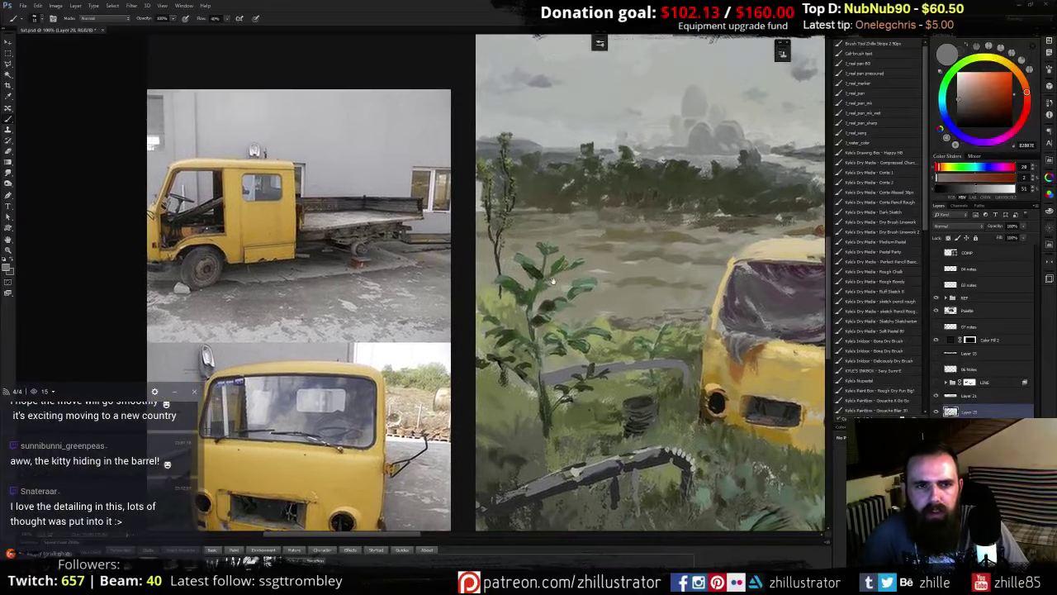
{"action": "key", "text": "ctrl+plus"}
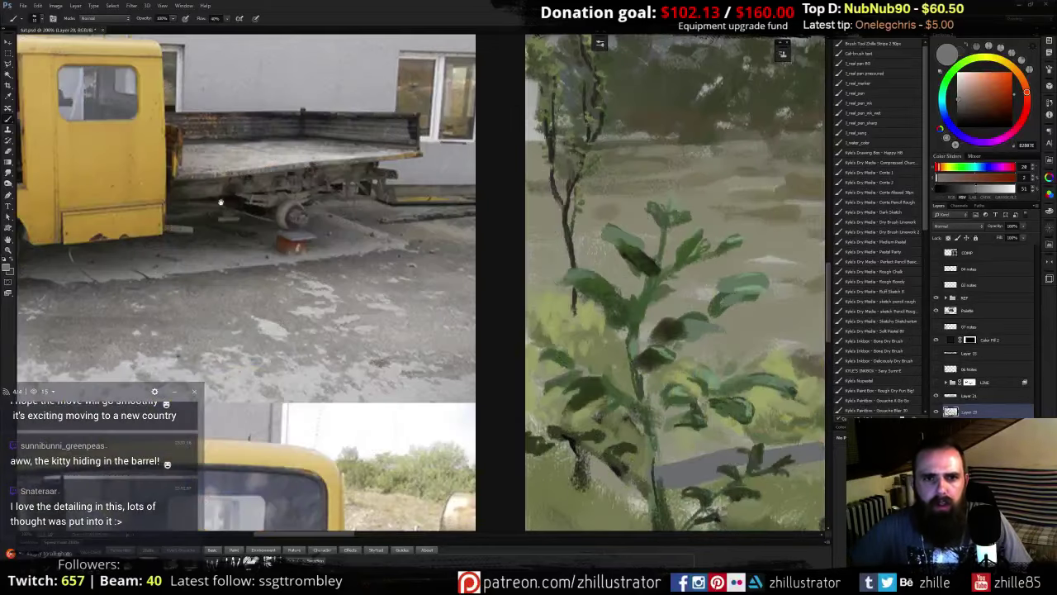
{"action": "mouse_move", "coordinate": [221, 201]}
{"action": "left_mouse_down"}
{"action": "mouse_move", "coordinate": [637, 285]}
{"action": "mouse_move", "coordinate": [337, 275]}
{"action": "left_mouse_up"}
{"action": "left_click_drag", "start_coordinate": [601, 318], "coordinate": [401, 303]}
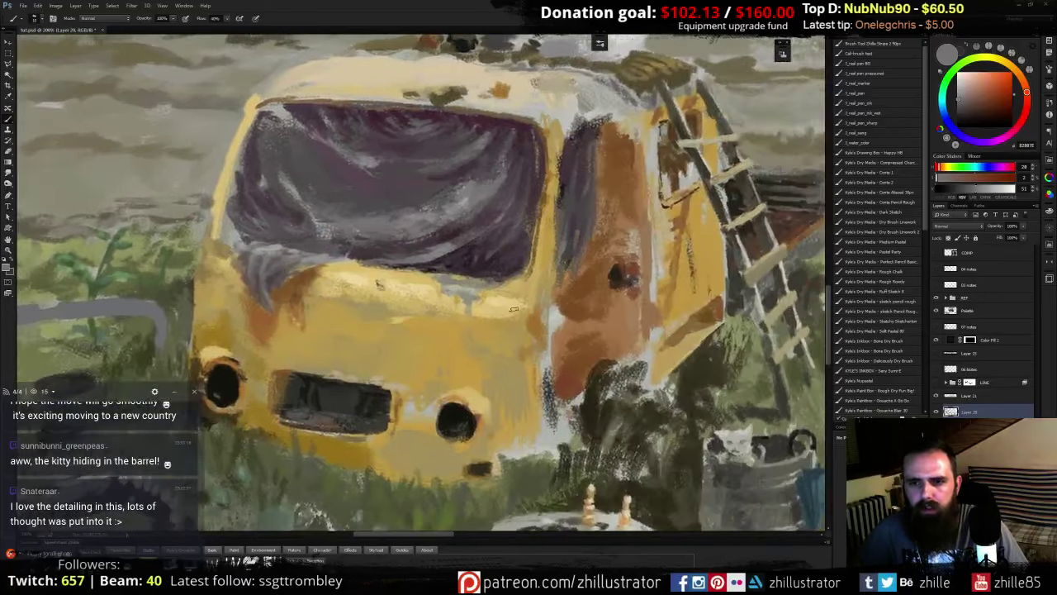
- Paint an ochre patch of remaining paint across the lower rusty side door with sampled yellow and brown tones
{"action": "left_click", "coordinate": [591, 313], "text": "alt"}
{"action": "mouse_move", "coordinate": [589, 320]}
{"action": "left_mouse_down"}
{"action": "mouse_move", "coordinate": [556, 331]}
{"action": "mouse_move", "coordinate": [555, 303]}
{"action": "mouse_move", "coordinate": [571, 321]}
{"action": "mouse_move", "coordinate": [563, 334]}
{"action": "mouse_move", "coordinate": [610, 326]}
{"action": "mouse_move", "coordinate": [583, 342]}
{"action": "left_mouse_up"}
{"action": "left_click", "coordinate": [670, 291], "text": "alt"}
{"action": "mouse_move", "coordinate": [583, 344]}
{"action": "left_mouse_down"}
{"action": "mouse_move", "coordinate": [565, 353]}
{"action": "mouse_move", "coordinate": [562, 371]}
{"action": "mouse_move", "coordinate": [564, 343]}
{"action": "left_mouse_up"}
{"action": "left_click", "coordinate": [579, 341], "text": "alt"}
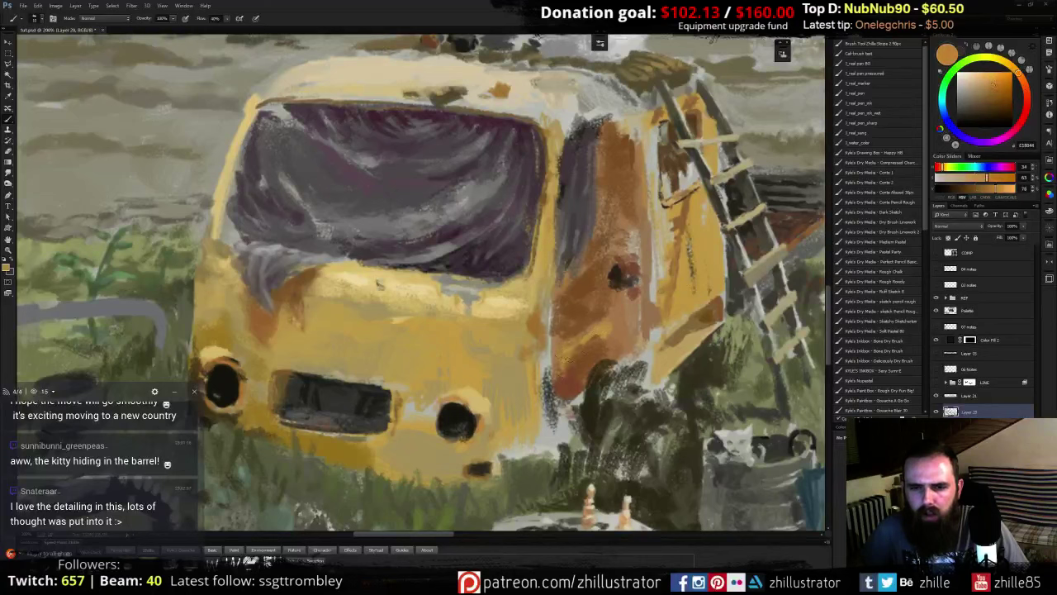
{"action": "left_click", "coordinate": [594, 354], "text": "alt"}
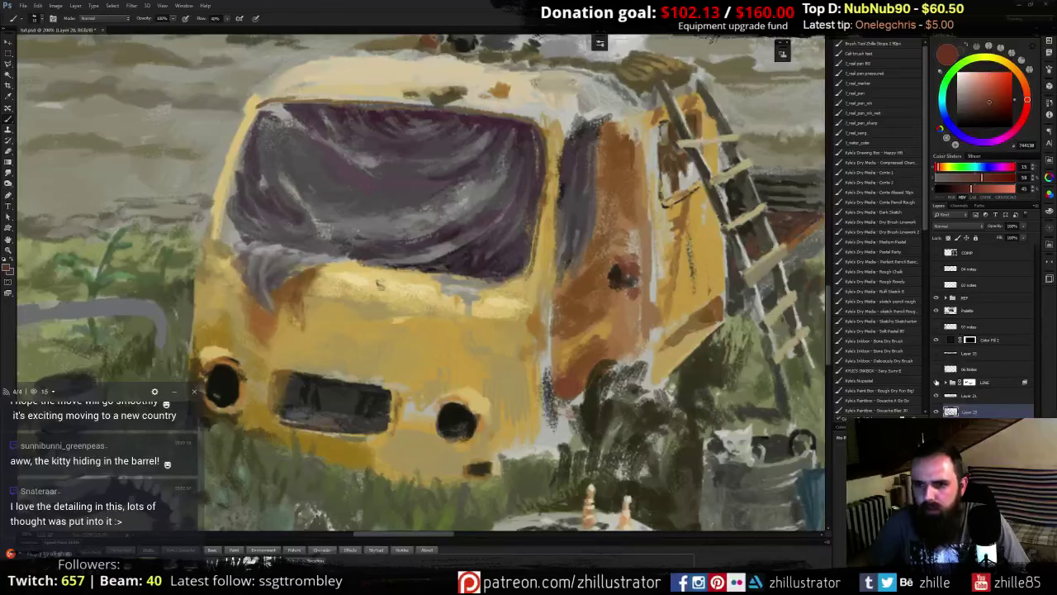
- Show the LINE layer group and reshape the ochre patch on the lower door to the sketch with sampled ochre and brown
{"action": "left_click", "coordinate": [936, 382]}
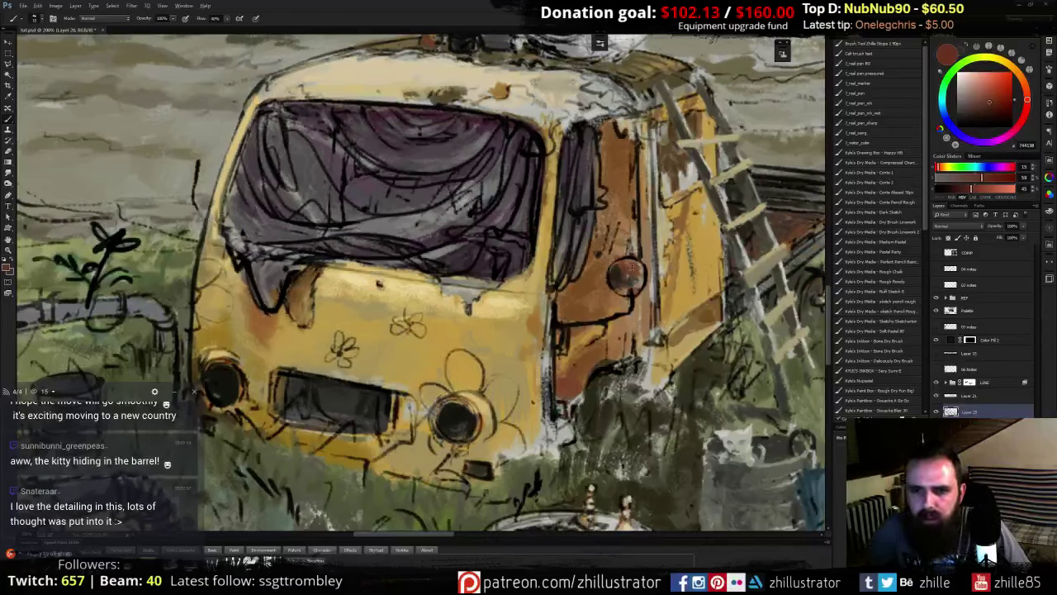
{"action": "left_click", "coordinate": [631, 266], "text": "alt"}
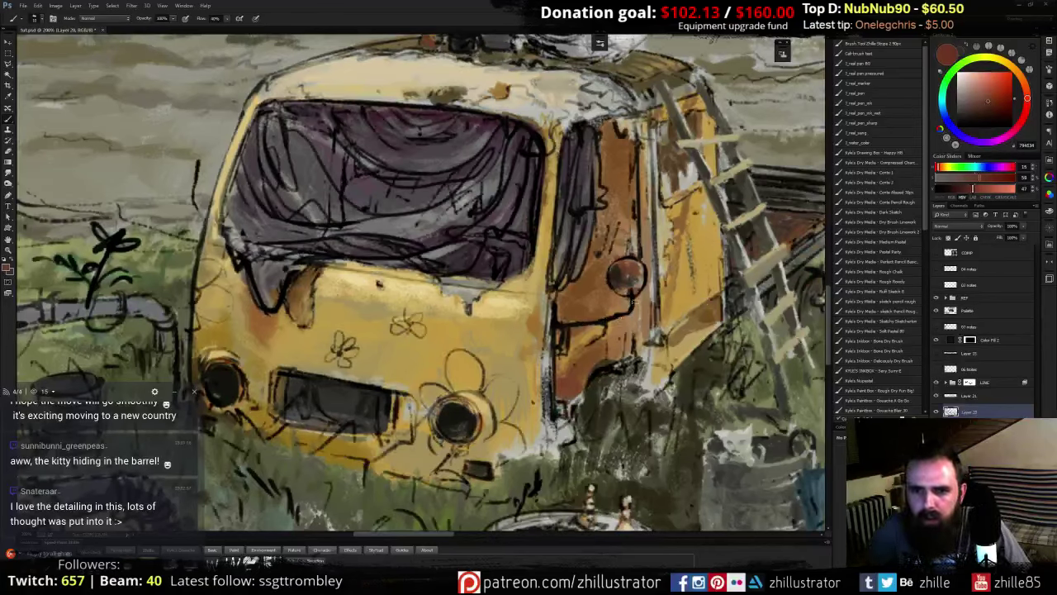
{"action": "left_click", "coordinate": [558, 347], "text": "alt"}
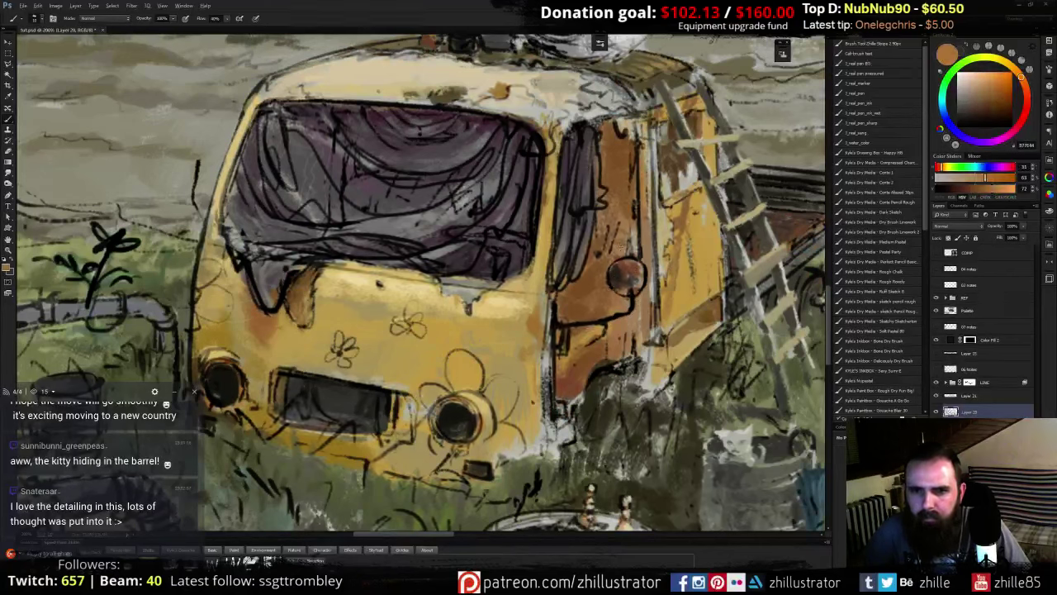
{"action": "left_click", "coordinate": [650, 189], "text": "alt"}
{"action": "left_click", "coordinate": [566, 353], "text": "alt"}
{"action": "left_click_drag", "start_coordinate": [566, 352], "coordinate": [596, 341]}
{"action": "left_click", "coordinate": [568, 348], "text": "alt"}
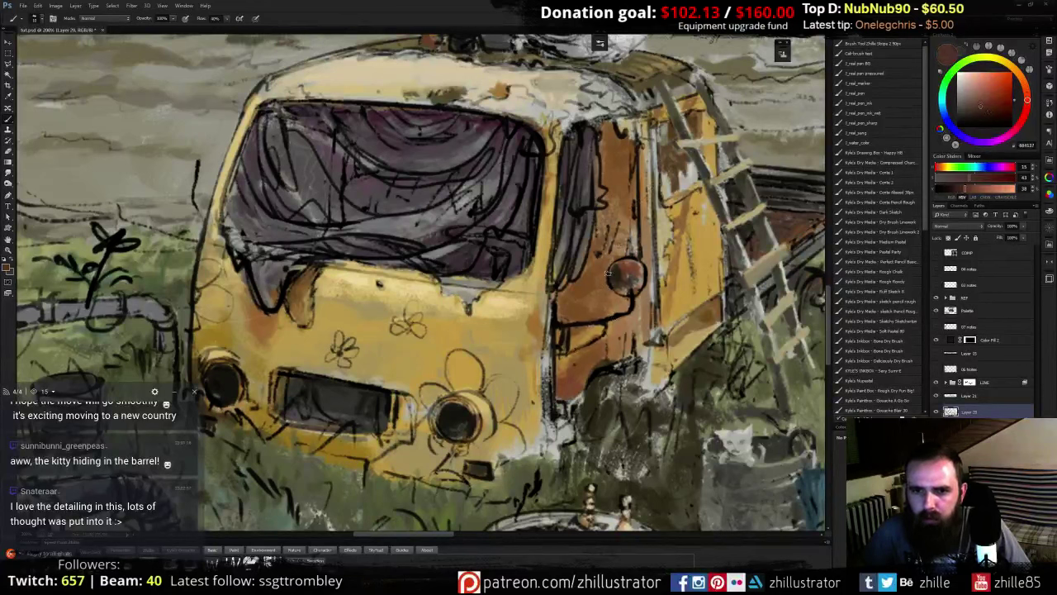
- Paint the upper and left parts of the round mirror on the side door with sampled dark brown and muted red tones
{"action": "left_click", "coordinate": [618, 288], "text": "alt"}
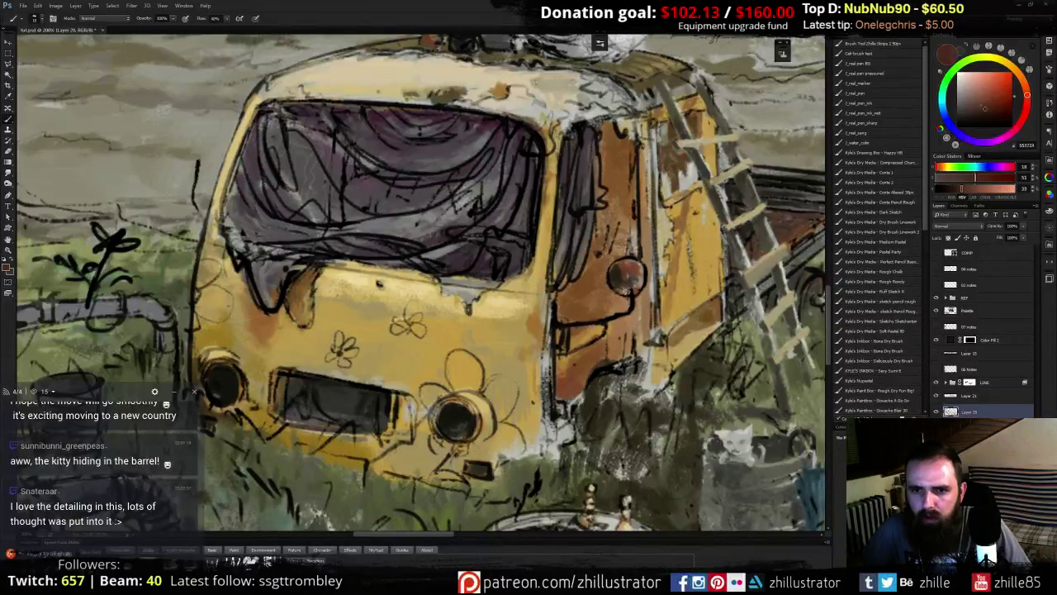
{"action": "left_click", "coordinate": [616, 271], "text": "alt"}
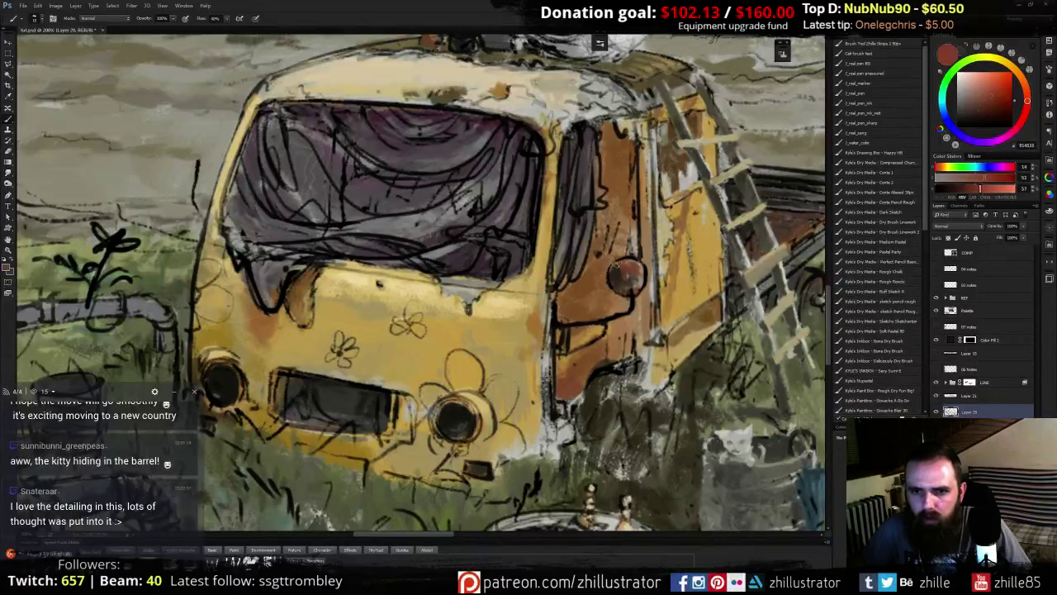
{"action": "left_click", "coordinate": [616, 266], "text": "alt"}
{"action": "left_click", "coordinate": [631, 262], "text": "alt"}
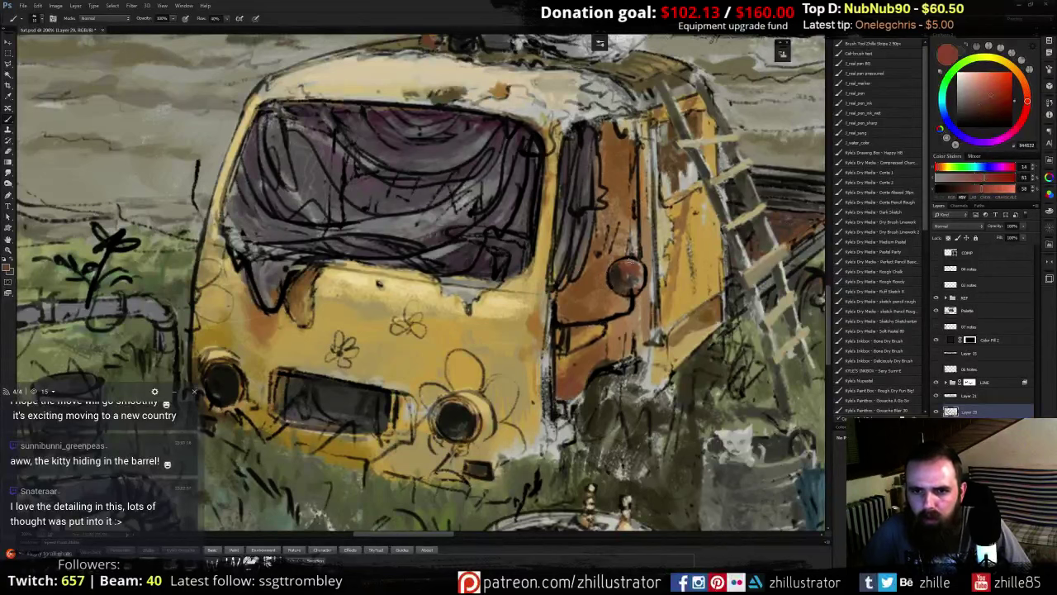
{"action": "left_click", "coordinate": [624, 267], "text": "alt"}
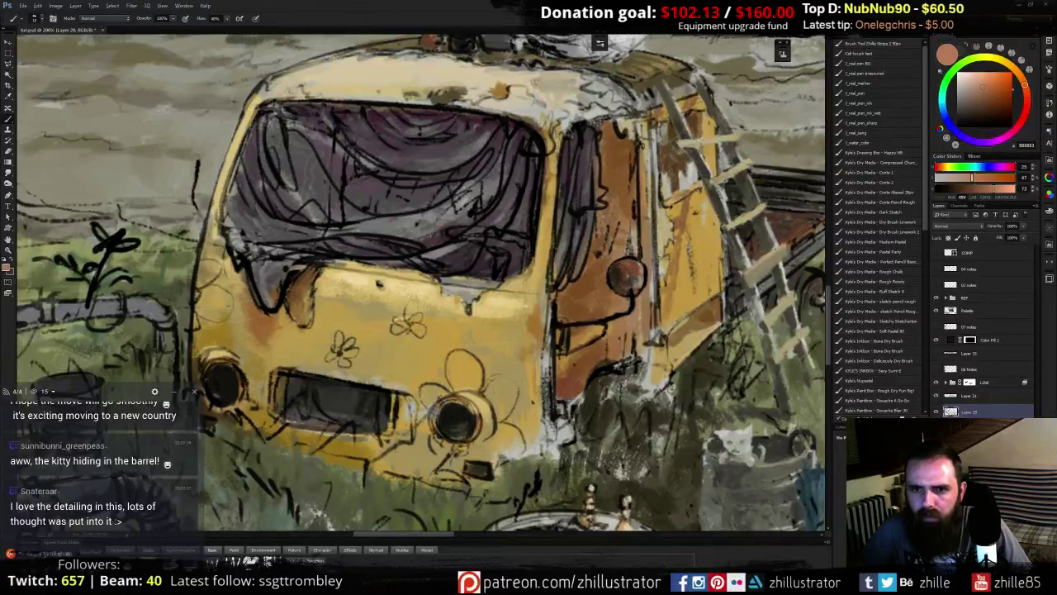
- Refine the round mirror's right and lower edges with sampled rust tones and paint its curved arm across the door
{"action": "left_click", "coordinate": [663, 269], "text": "alt"}
{"action": "left_click", "coordinate": [640, 270], "text": "alt"}
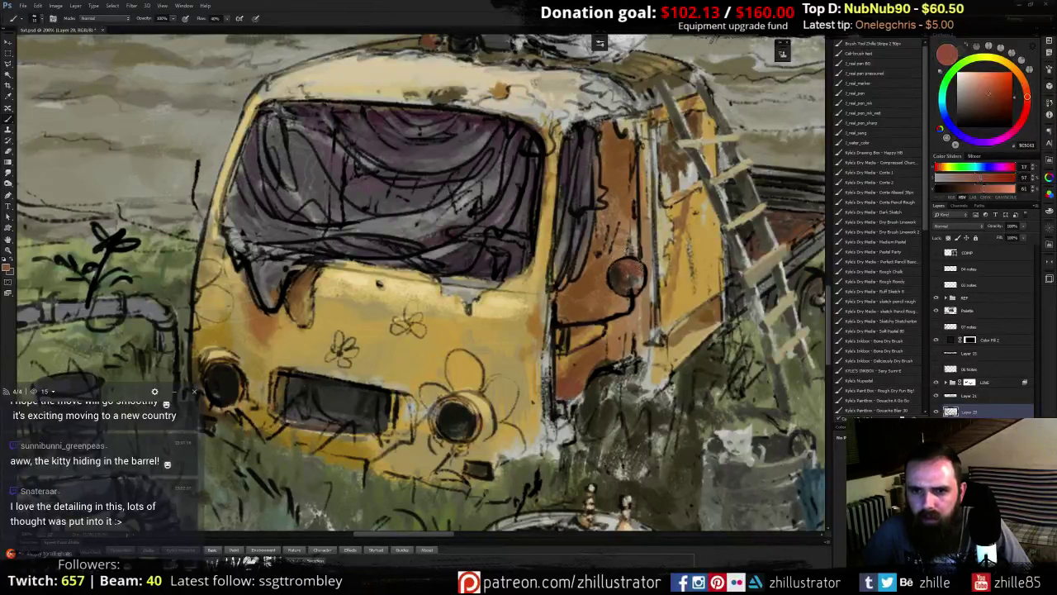
{"action": "left_click", "coordinate": [633, 289], "text": "alt"}
{"action": "left_click", "coordinate": [633, 290], "text": "alt"}
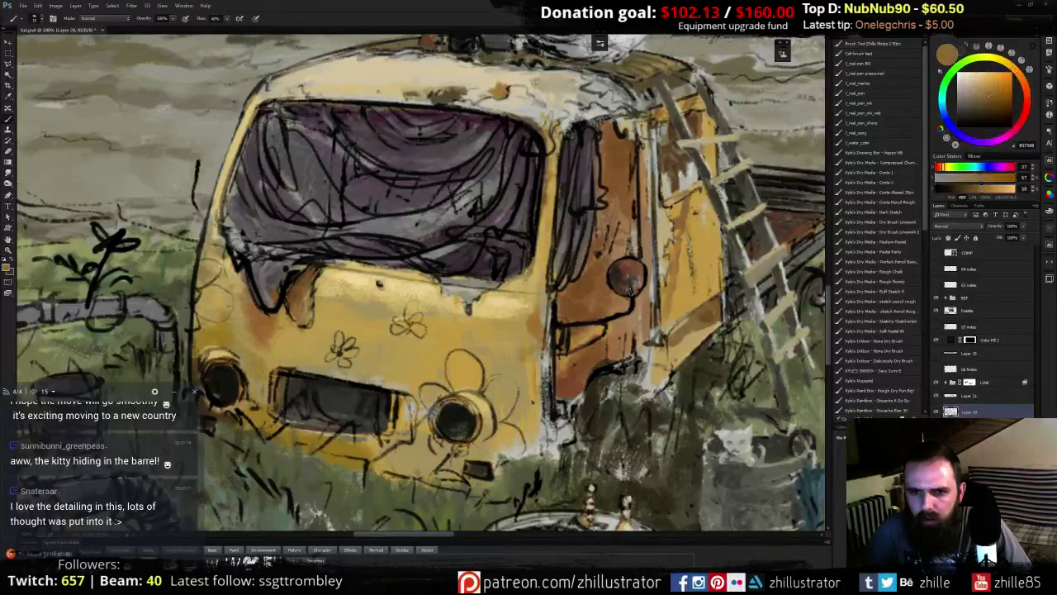
{"action": "left_click", "coordinate": [639, 310], "text": "alt"}
{"action": "left_click", "coordinate": [600, 347], "text": "alt"}
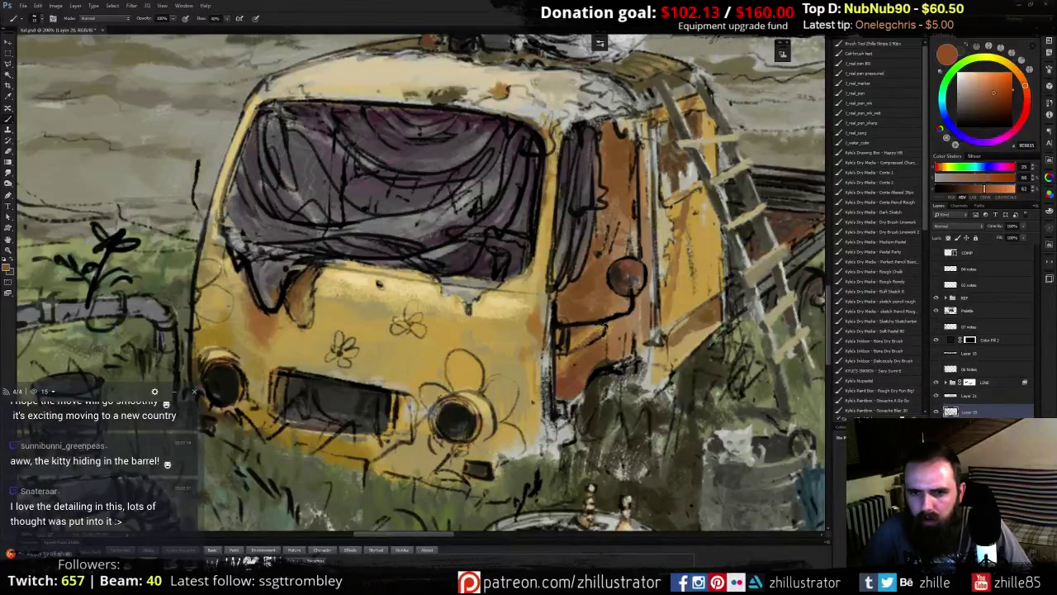
- Paint a near-black diagonal slit through the ochre patch on the lower door and hide the LINE layer group
{"action": "left_click", "coordinate": [598, 322], "text": "alt"}
{"action": "left_click_drag", "start_coordinate": [606, 325], "coordinate": [570, 351]}
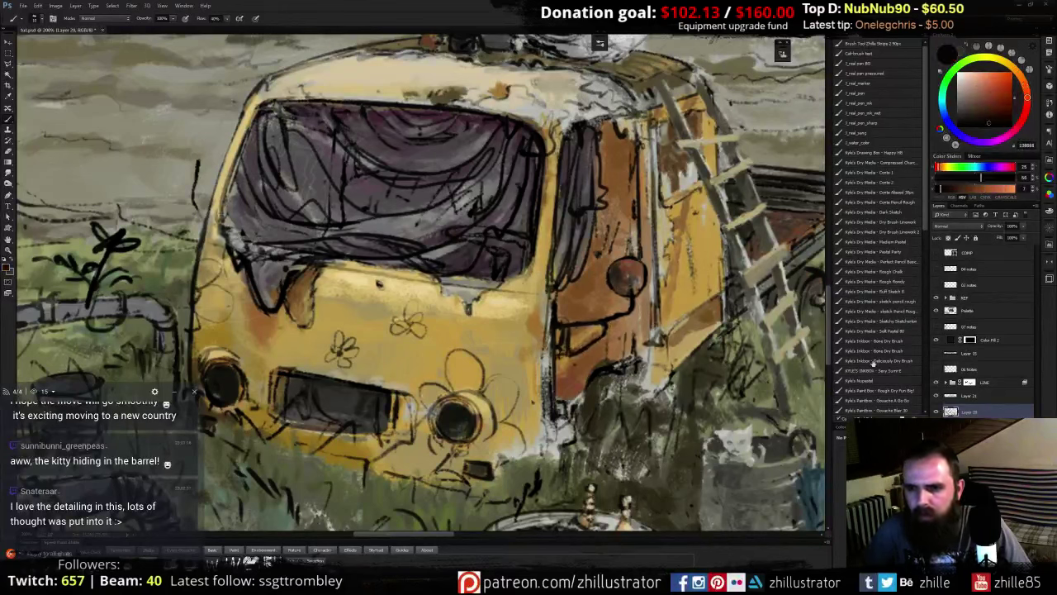
{"action": "left_click", "coordinate": [937, 382]}
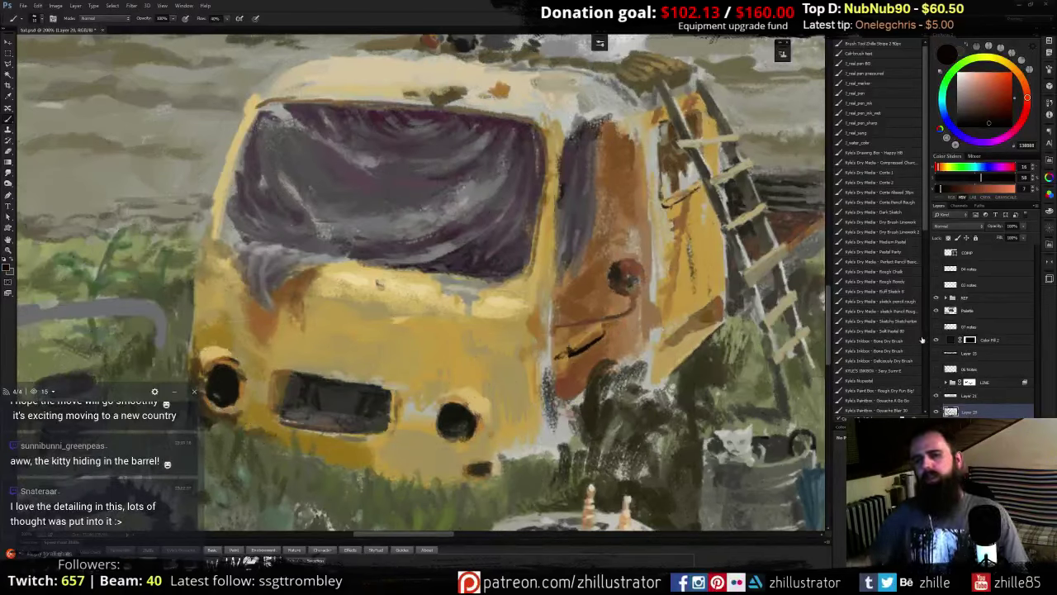
- Rework the paint around the dark slit on the lower door with sampled yellow and rusty brown tones
{"action": "left_click", "coordinate": [591, 334], "text": "alt"}
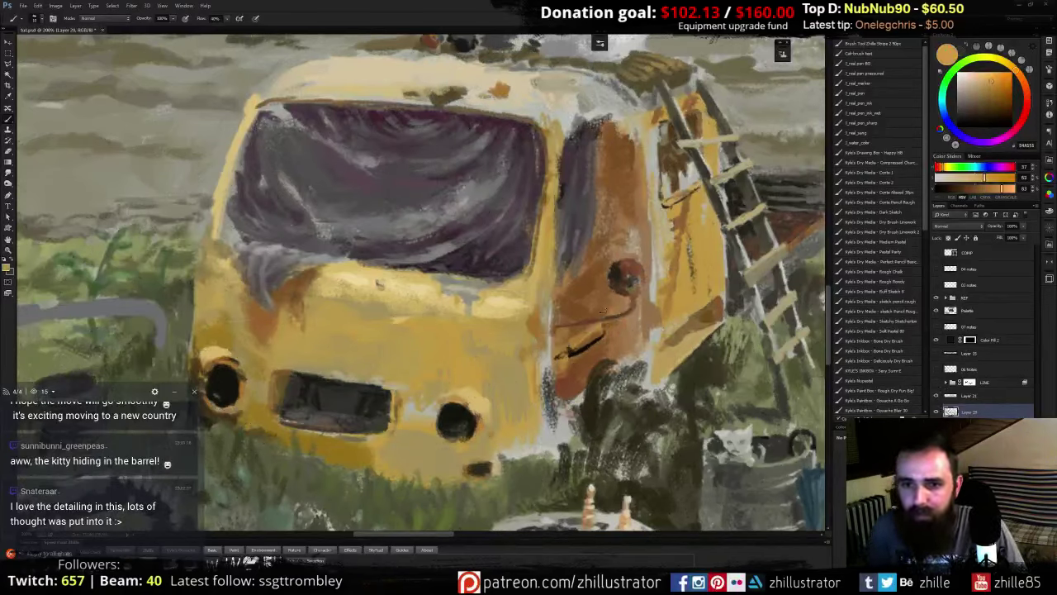
{"action": "mouse_move", "coordinate": [571, 344]}
{"action": "left_mouse_down"}
{"action": "mouse_move", "coordinate": [580, 349]}
{"action": "mouse_move", "coordinate": [568, 355]}
{"action": "mouse_move", "coordinate": [580, 324]}
{"action": "mouse_move", "coordinate": [589, 347]}
{"action": "mouse_move", "coordinate": [566, 354]}
{"action": "left_mouse_up"}
{"action": "left_click", "coordinate": [580, 355], "text": "alt"}
{"action": "left_click", "coordinate": [583, 350], "text": "alt"}
{"action": "left_click", "coordinate": [589, 326], "text": "alt"}
{"action": "left_click", "coordinate": [573, 352], "text": "alt"}
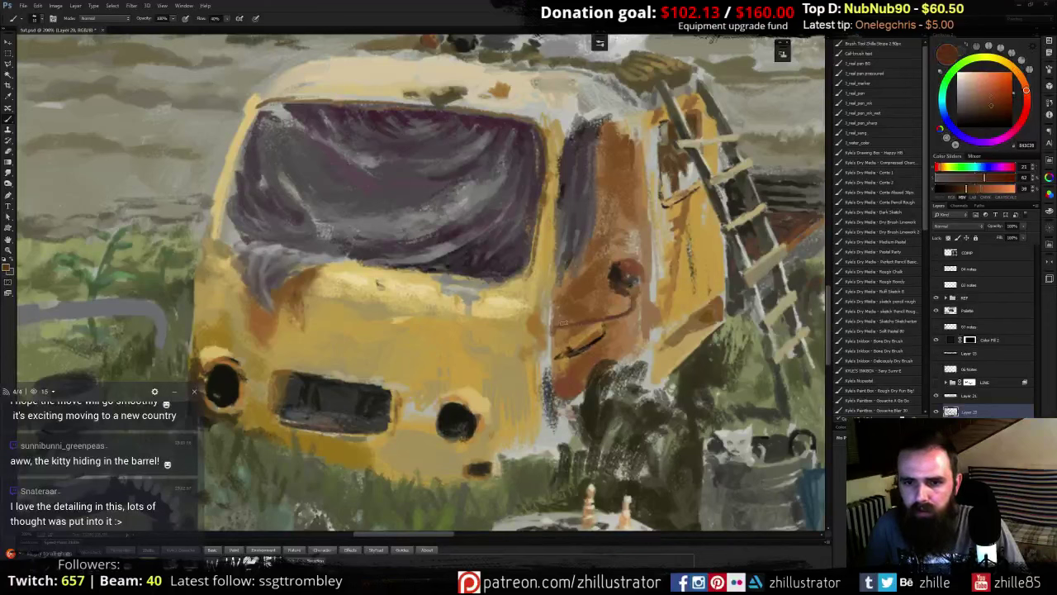
- Add a small pale cream highlight at the left end of the ochre patch on the lower door
{"action": "left_click", "coordinate": [546, 118], "text": "alt"}
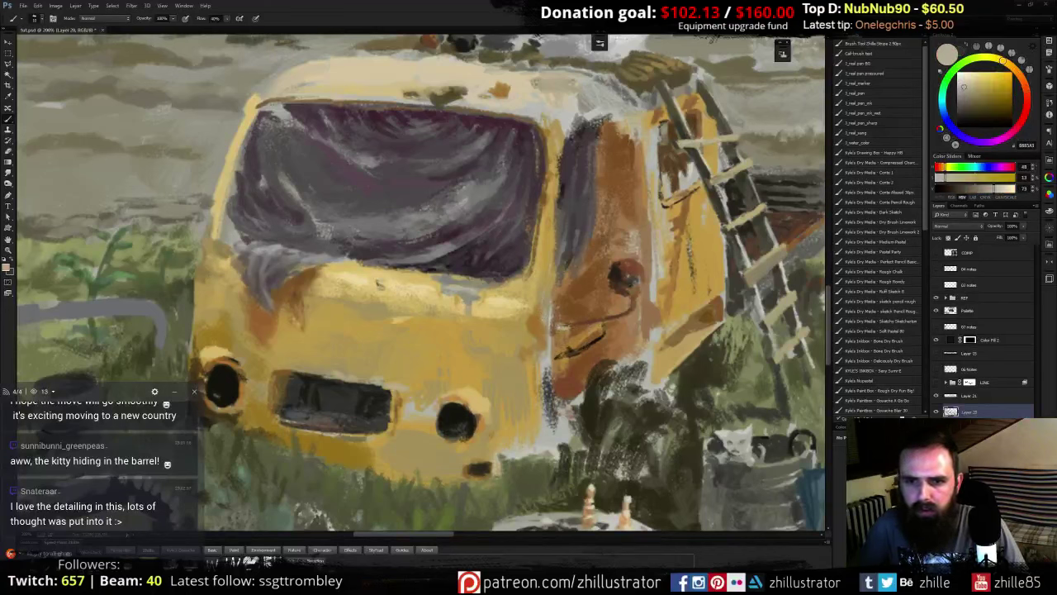
{"action": "left_click_drag", "start_coordinate": [563, 327], "coordinate": [568, 329]}
{"action": "left_click", "coordinate": [574, 331], "text": "alt"}
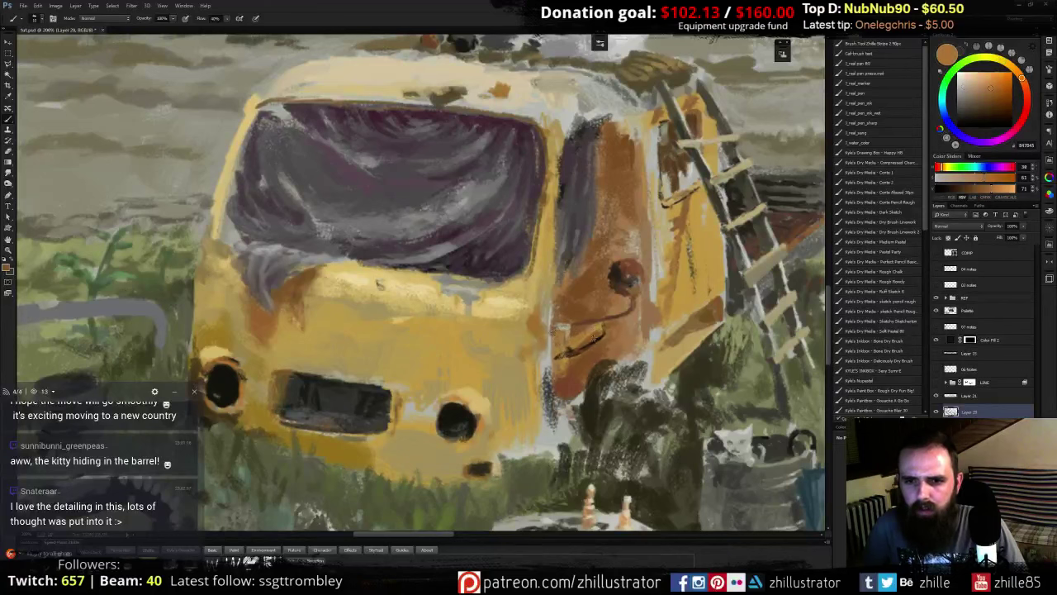
- Darken the lower part of the side door below the slit with a deep, saturated rust brown
{"action": "left_click", "coordinate": [607, 329], "text": "alt"}
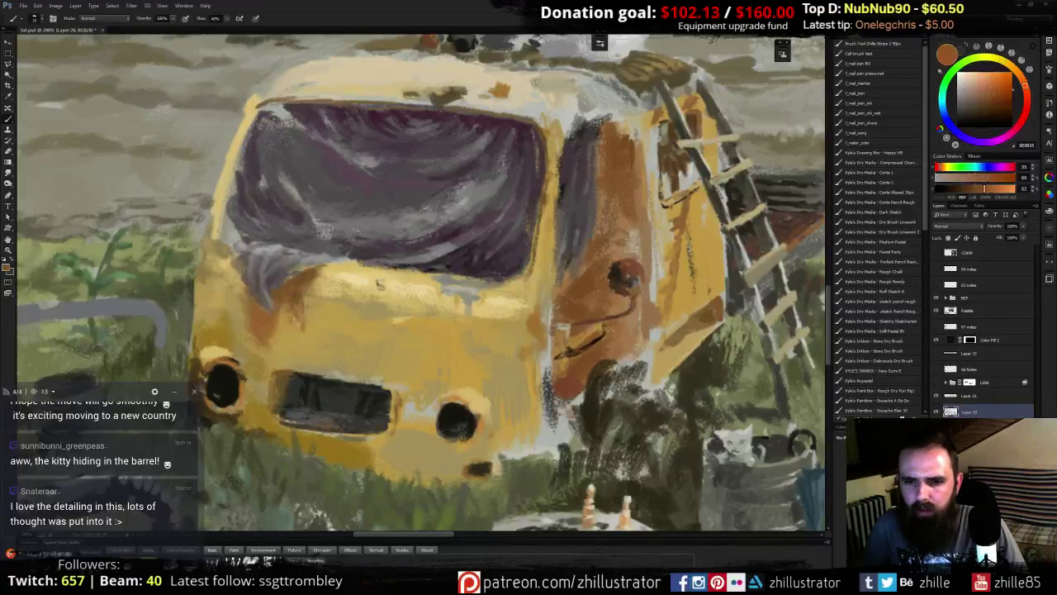
{"action": "left_click", "coordinate": [591, 380], "text": "alt"}
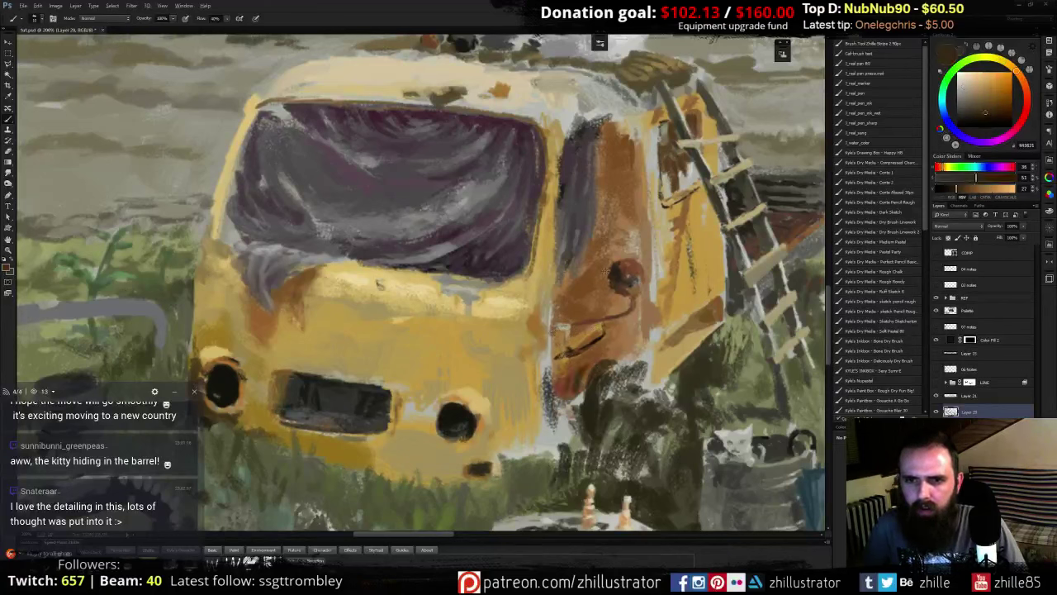
{"action": "left_click", "coordinate": [583, 289], "text": "alt"}
{"action": "left_click", "coordinate": [996, 106]}
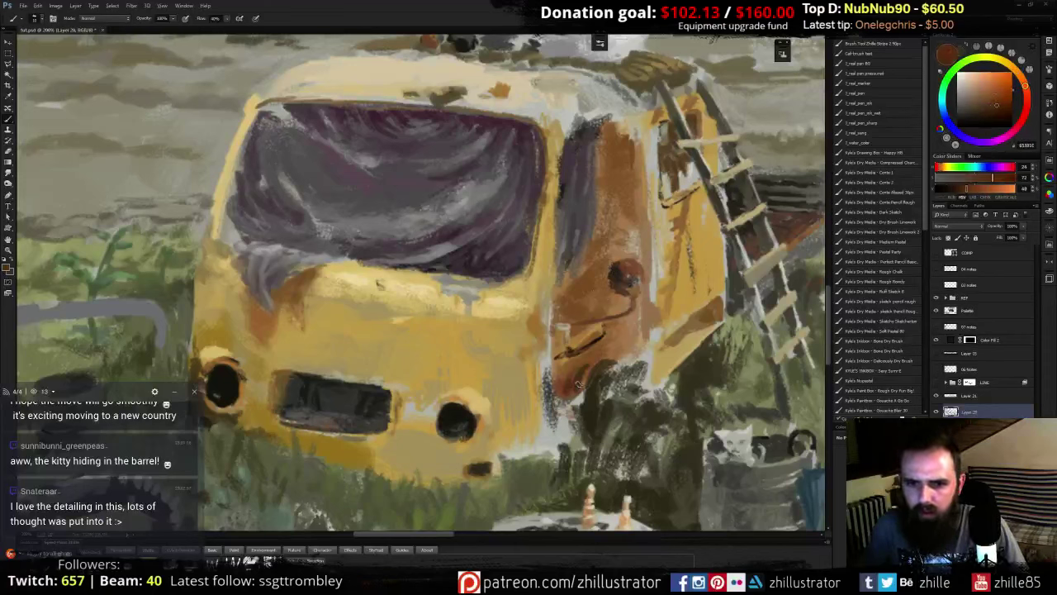
{"action": "mouse_move", "coordinate": [599, 357]}
{"action": "left_mouse_down"}
{"action": "mouse_move", "coordinate": [566, 382]}
{"action": "mouse_move", "coordinate": [557, 375]}
{"action": "left_mouse_up"}
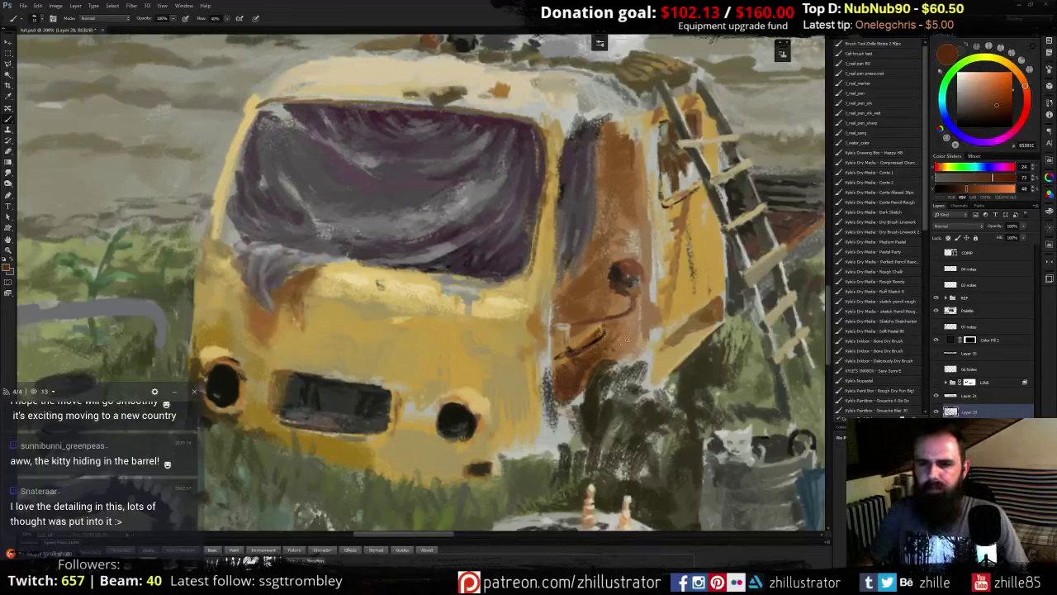
{"action": "mouse_move", "coordinate": [622, 346]}
{"action": "left_mouse_down"}
{"action": "mouse_move", "coordinate": [639, 343]}
{"action": "mouse_move", "coordinate": [629, 335]}
{"action": "mouse_move", "coordinate": [645, 317]}
{"action": "mouse_move", "coordinate": [626, 329]}
{"action": "mouse_move", "coordinate": [639, 316]}
{"action": "left_mouse_up"}
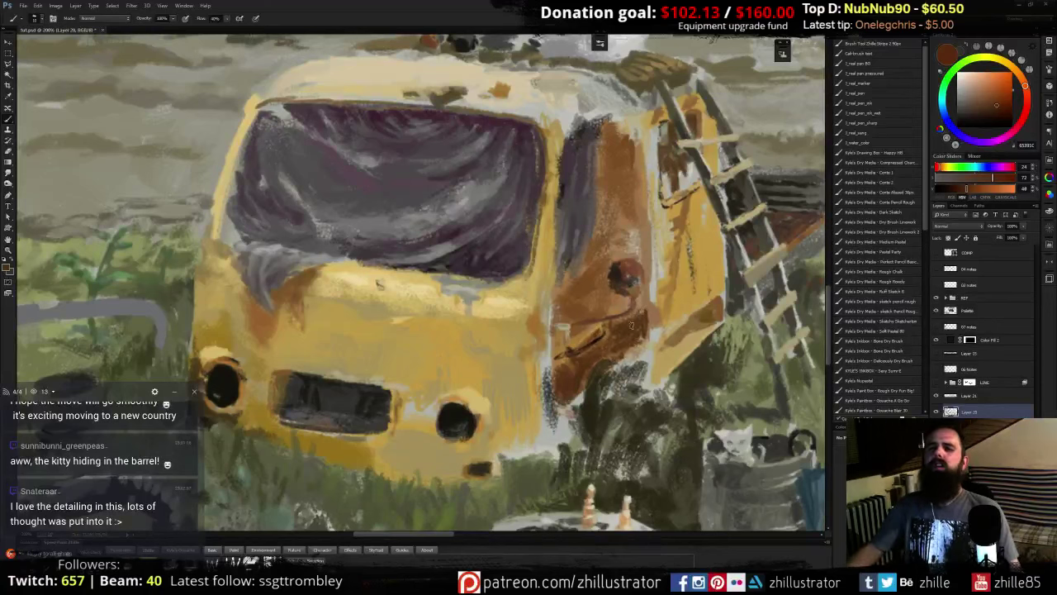
- Refine the upper right end of the dark slit and the adjoining panel edge with sampled light orange, ochre and brown
{"action": "left_click", "coordinate": [595, 335], "text": "alt"}
{"action": "left_click", "coordinate": [615, 307], "text": "alt"}
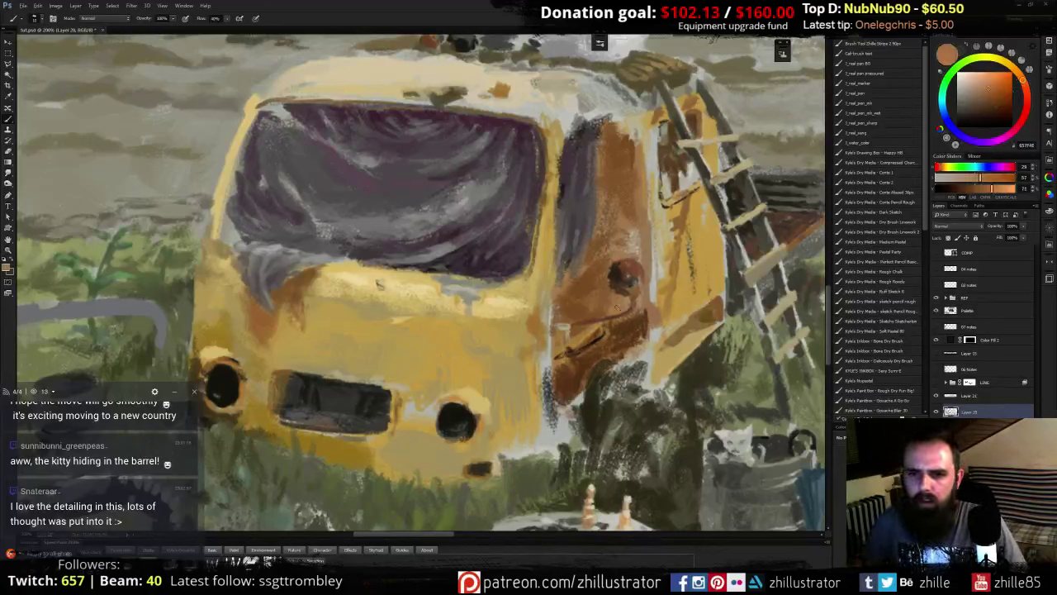
{"action": "left_click_drag", "start_coordinate": [600, 329], "coordinate": [592, 335]}
{"action": "left_click", "coordinate": [598, 333], "text": "alt"}
{"action": "left_click", "coordinate": [618, 315], "text": "alt"}
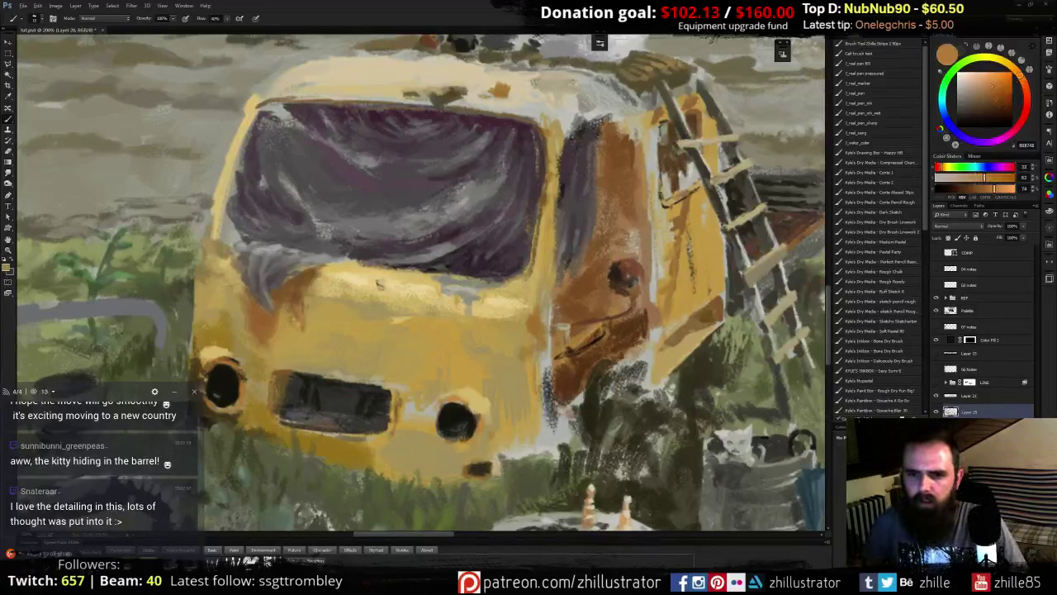
{"action": "left_click", "coordinate": [628, 319], "text": "alt"}
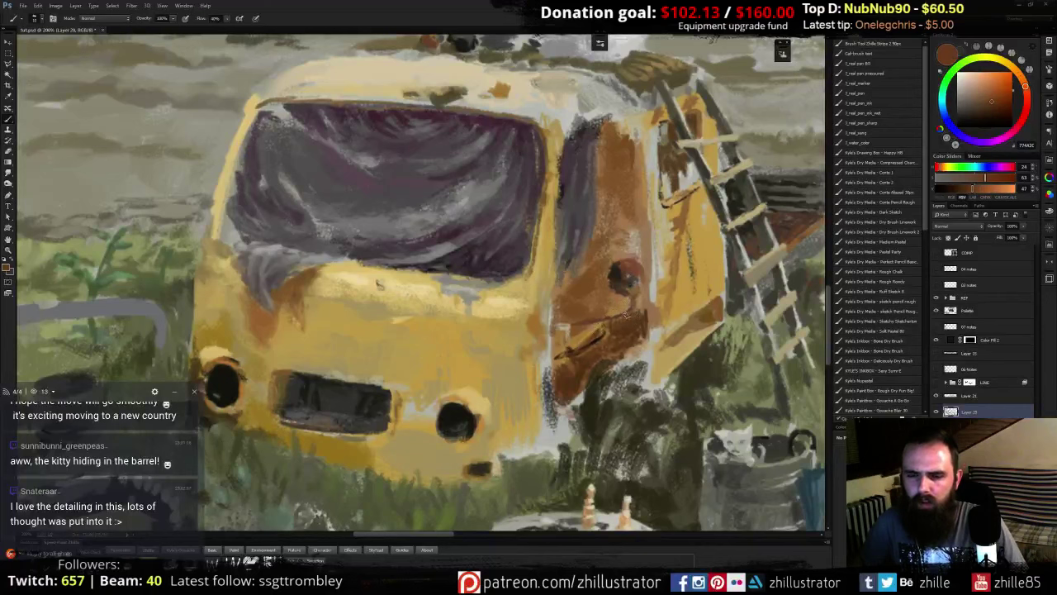
{"action": "left_click", "coordinate": [617, 311], "text": "alt"}
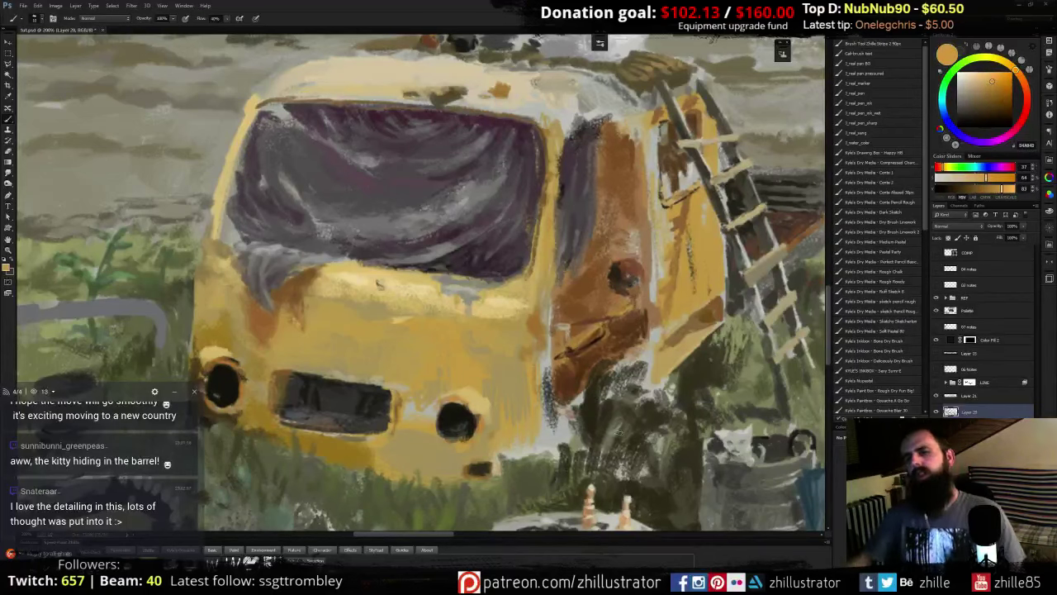
- Touch up the right edge of the side door beside the dark lower panel with sampled light rust tones
{"action": "left_click", "coordinate": [642, 315], "text": "alt"}
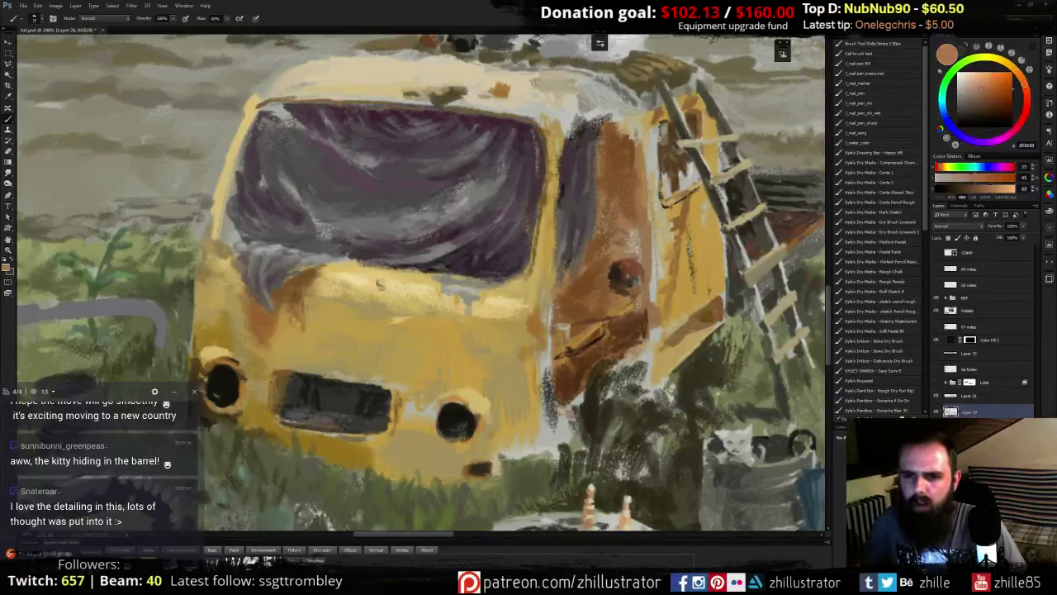
{"action": "left_click", "coordinate": [646, 314], "text": "alt"}
{"action": "left_click", "coordinate": [642, 316], "text": "alt"}
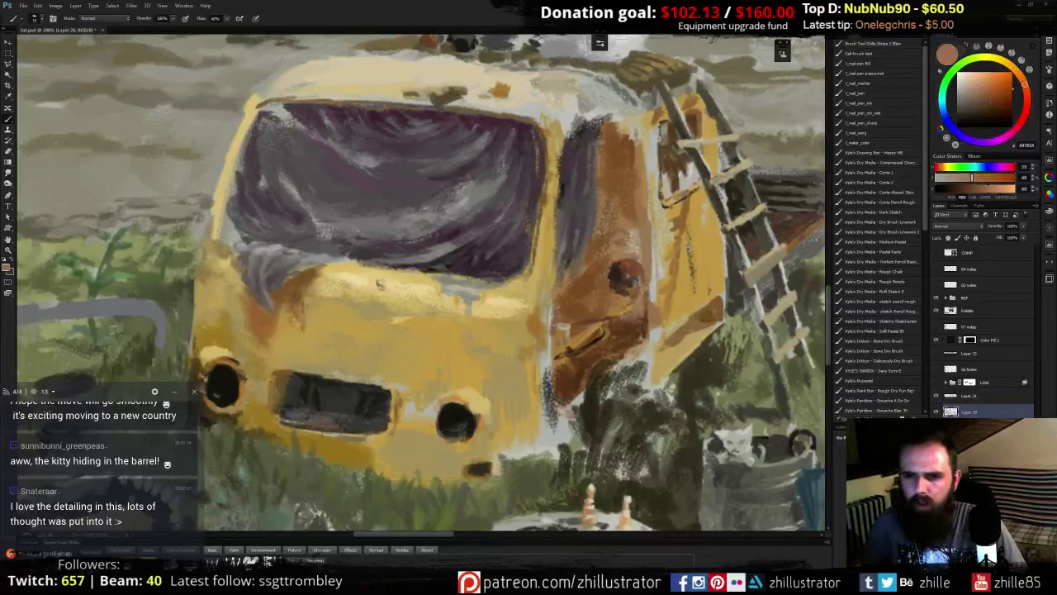
{"action": "left_click", "coordinate": [643, 315], "text": "alt"}
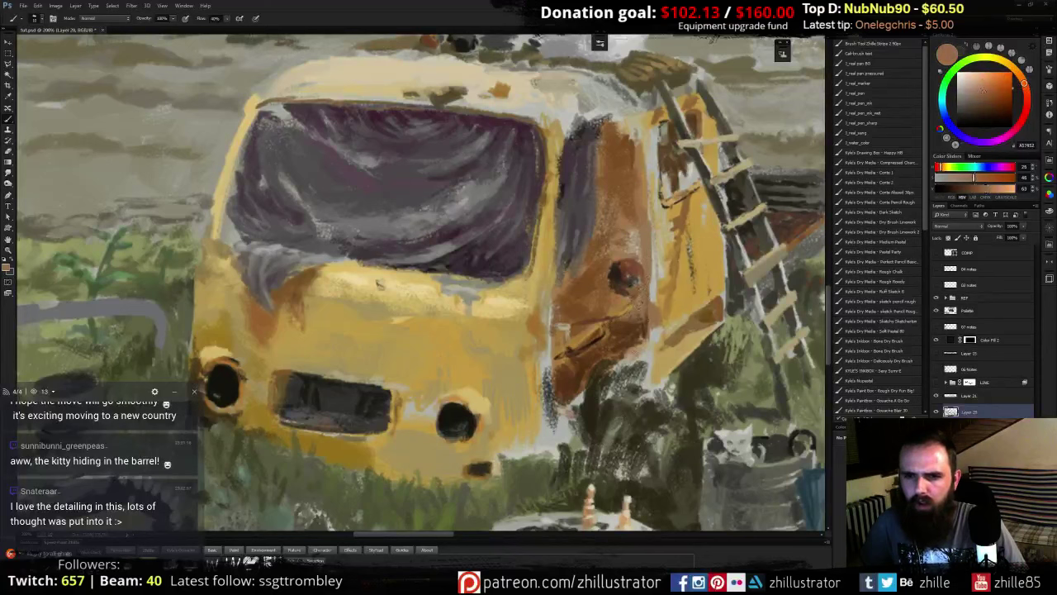
- Refine the underside of the round mirror and the rust beside its arm with sampled dark brown and light rust
{"action": "left_click", "coordinate": [632, 286], "text": "alt"}
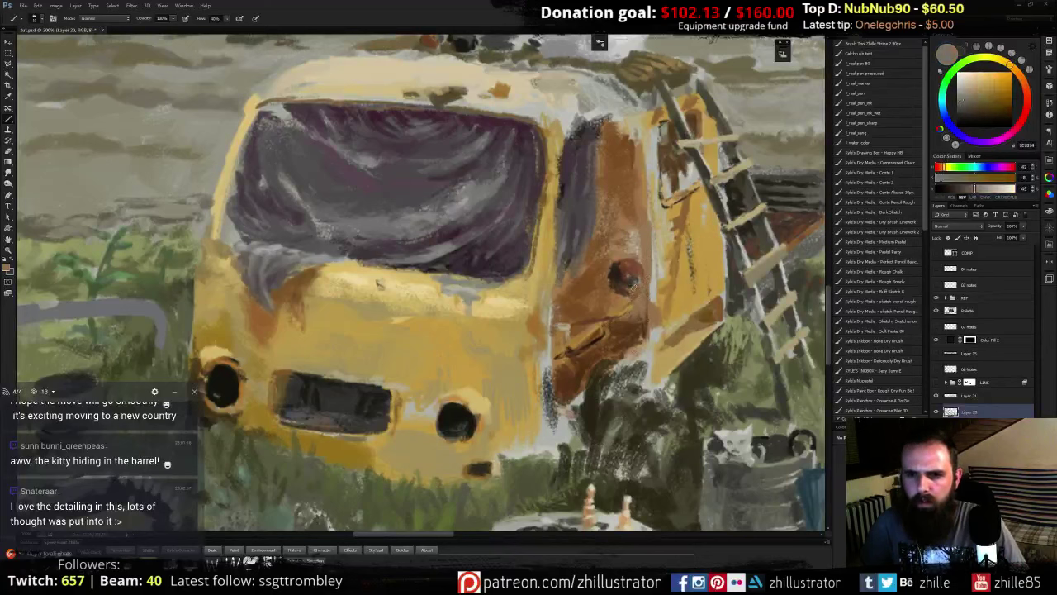
{"action": "left_click", "coordinate": [631, 286], "text": "alt"}
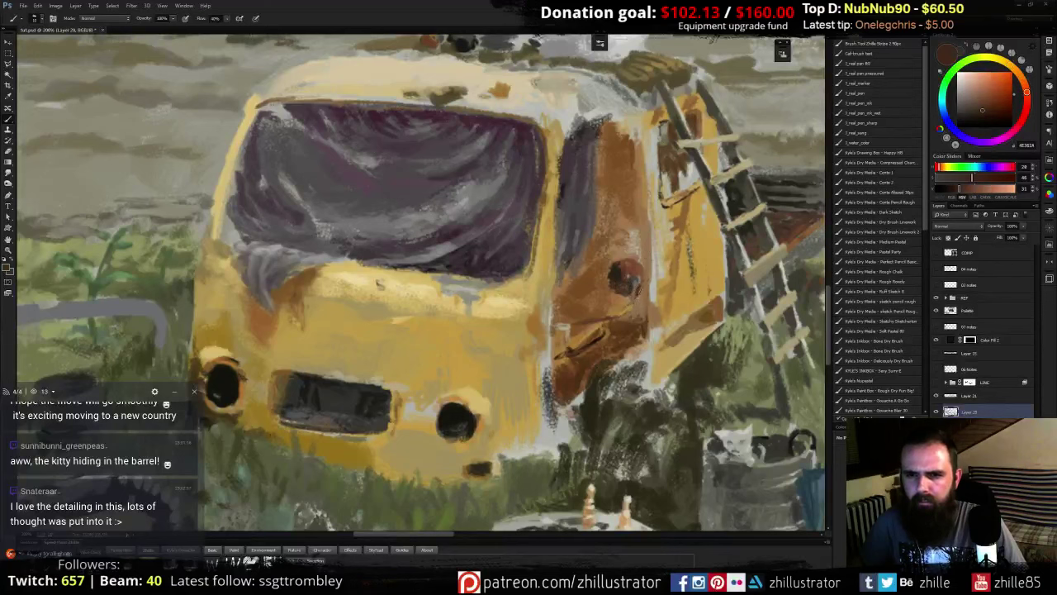
{"action": "left_click", "coordinate": [650, 289], "text": "alt"}
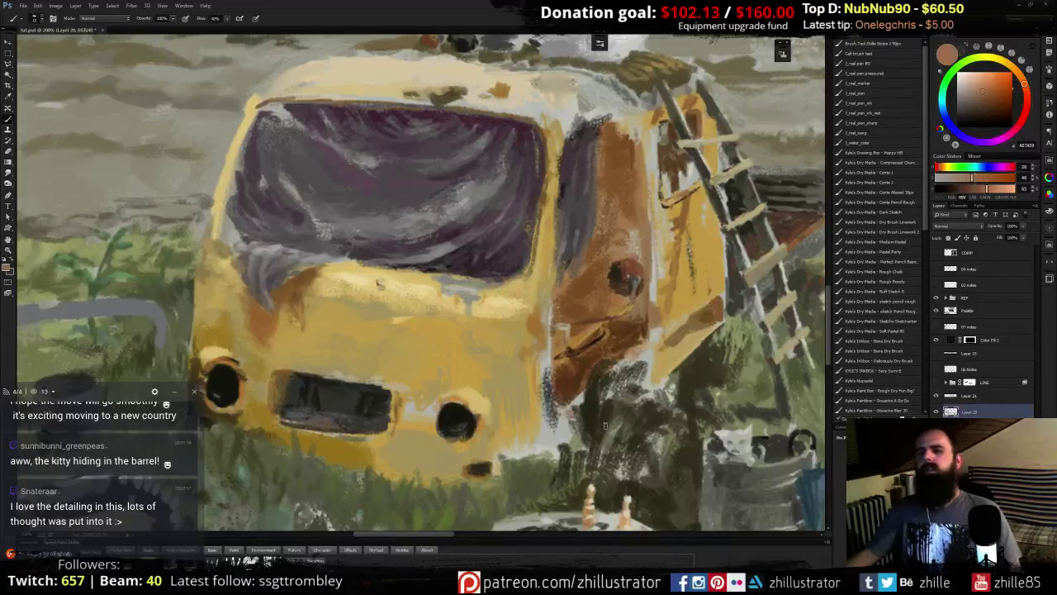
{"action": "left_click", "coordinate": [621, 319], "text": "alt"}
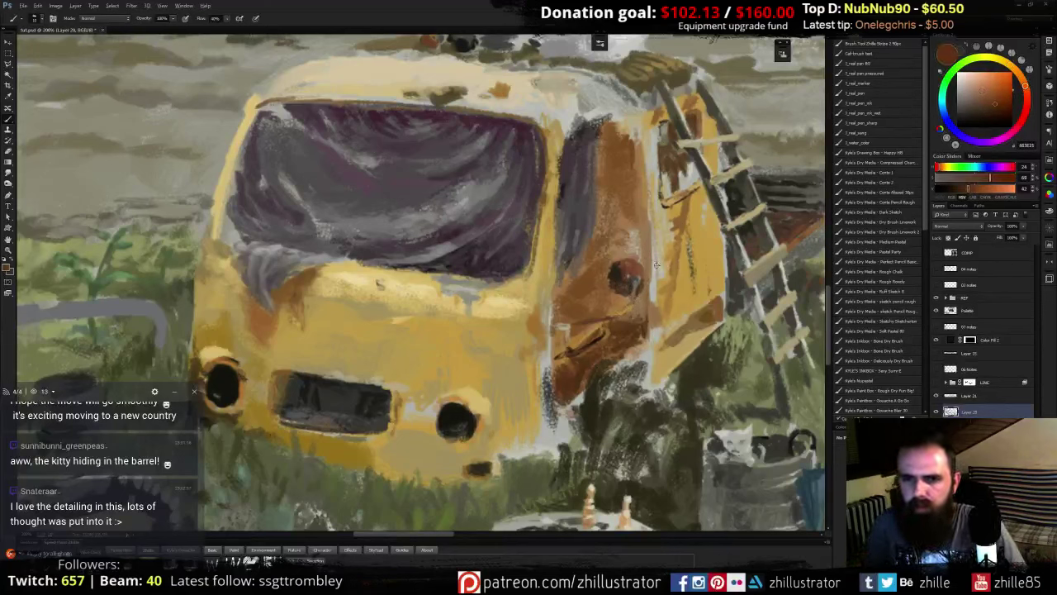
- Clean up the rear edge of the side door's upper part with sampled light grey and rust brown
{"action": "left_click", "coordinate": [656, 268], "text": "alt"}
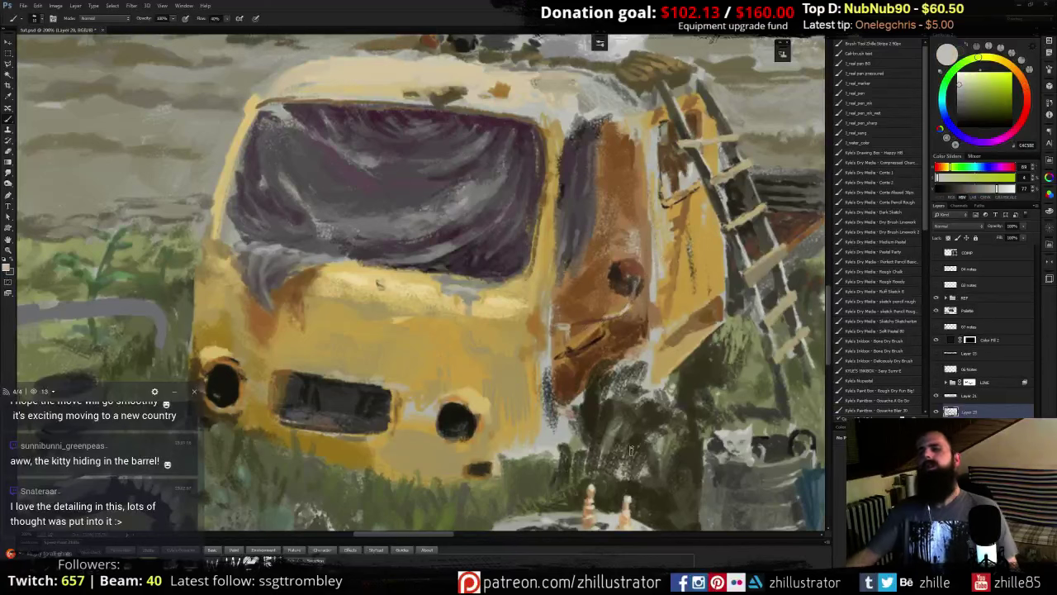
{"action": "left_click", "coordinate": [632, 148], "text": "alt"}
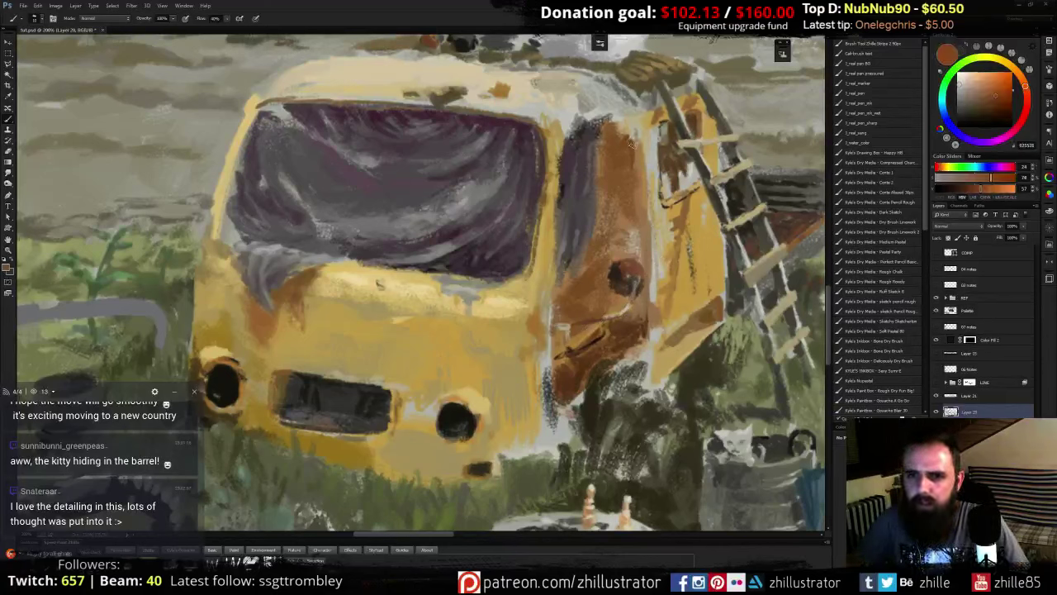
{"action": "mouse_move", "coordinate": [636, 153]}
{"action": "left_mouse_down"}
{"action": "mouse_move", "coordinate": [614, 129]}
{"action": "mouse_move", "coordinate": [620, 120]}
{"action": "mouse_move", "coordinate": [633, 124]}
{"action": "mouse_move", "coordinate": [625, 140]}
{"action": "mouse_move", "coordinate": [636, 130]}
{"action": "mouse_move", "coordinate": [647, 228]}
{"action": "mouse_move", "coordinate": [645, 198]}
{"action": "left_mouse_up"}
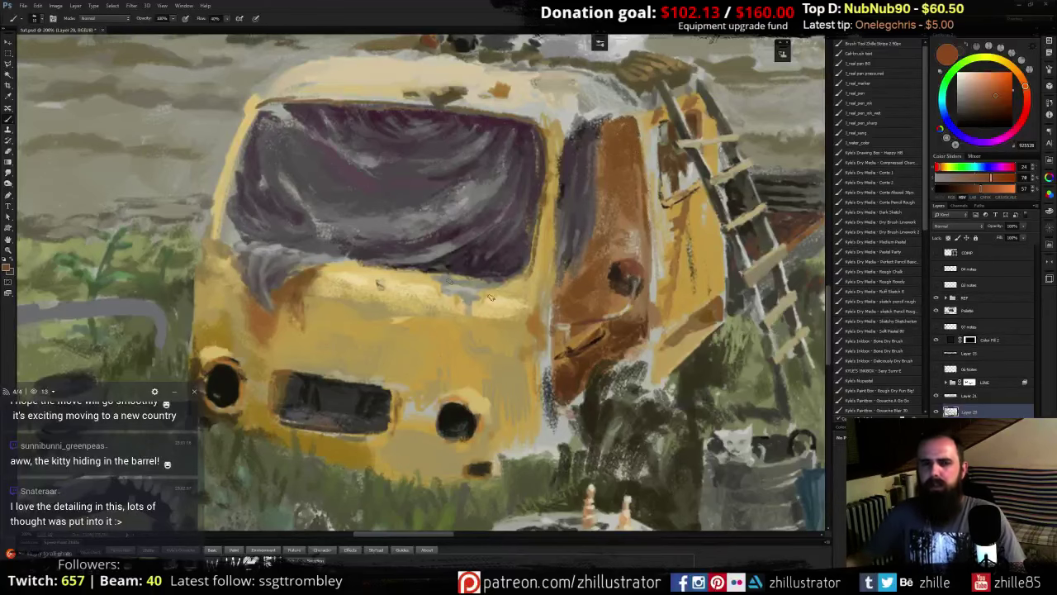
- Sample a muted rust orange from the open cab in the side-view truck reference photo for the painted side door
{"action": "key", "text": "ctrl+minus"}
{"action": "key", "text": "ctrl+minus"}
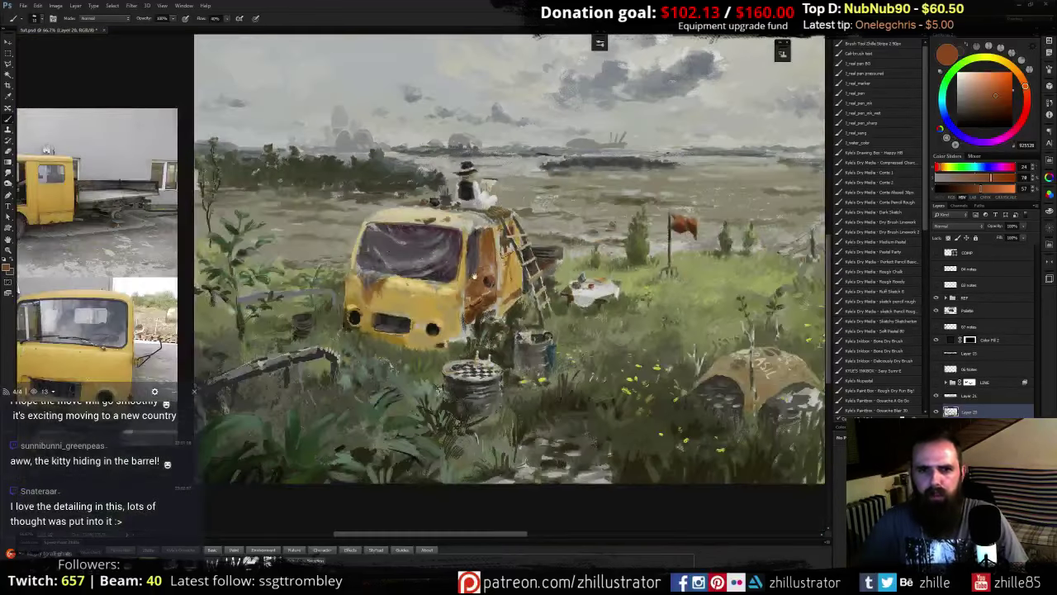
{"action": "mouse_move", "coordinate": [472, 278]}
{"action": "left_mouse_down"}
{"action": "mouse_move", "coordinate": [607, 299]}
{"action": "mouse_move", "coordinate": [617, 287]}
{"action": "left_mouse_up"}
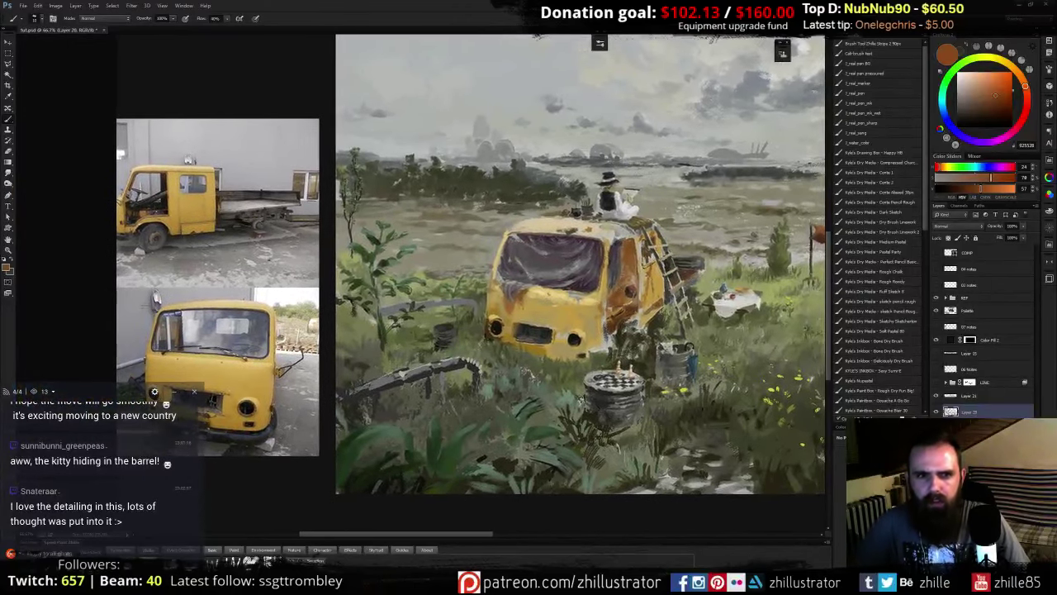
{"action": "left_click", "coordinate": [142, 212], "text": "alt"}
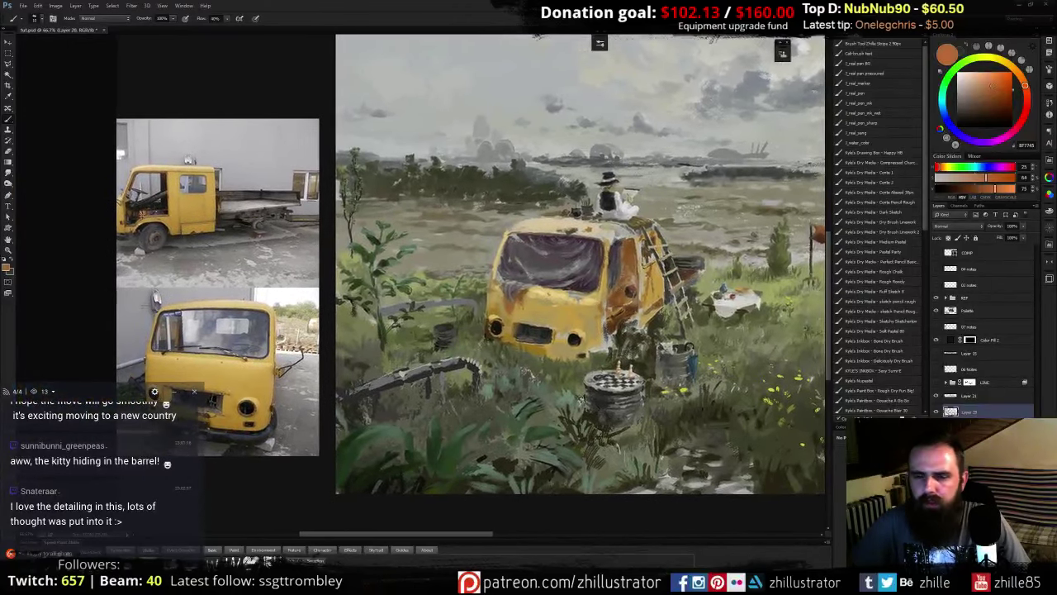
{"action": "left_click", "coordinate": [142, 215], "text": "alt"}
{"action": "left_click", "coordinate": [142, 213], "text": "alt"}
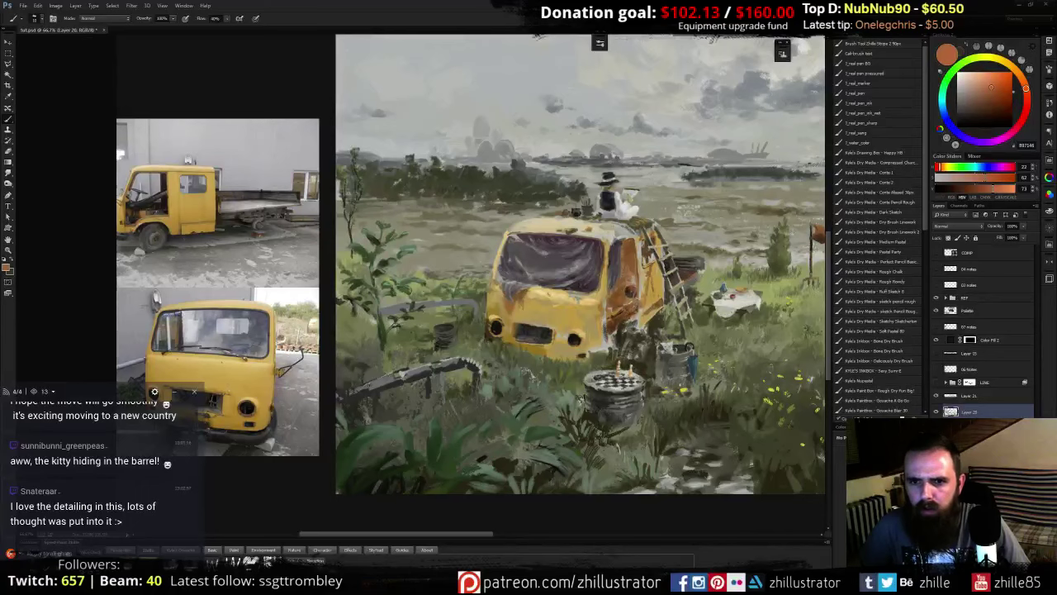
{"action": "key", "text": "ctrl+plus"}
{"action": "key", "text": "ctrl+plus"}
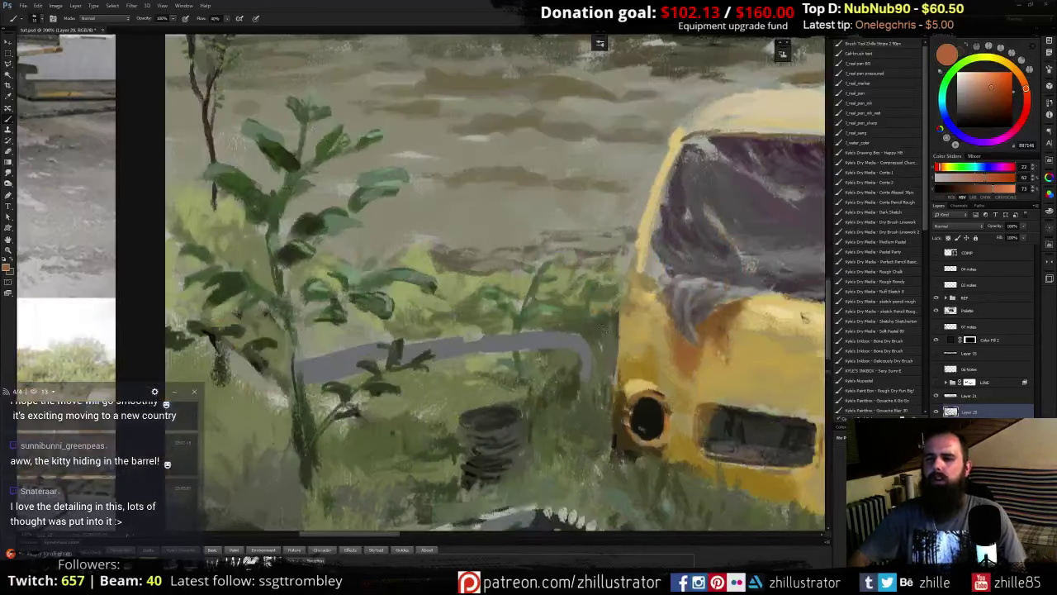
{"action": "left_click_drag", "start_coordinate": [613, 329], "coordinate": [379, 301]}
{"action": "left_click_drag", "start_coordinate": [658, 335], "coordinate": [415, 284]}
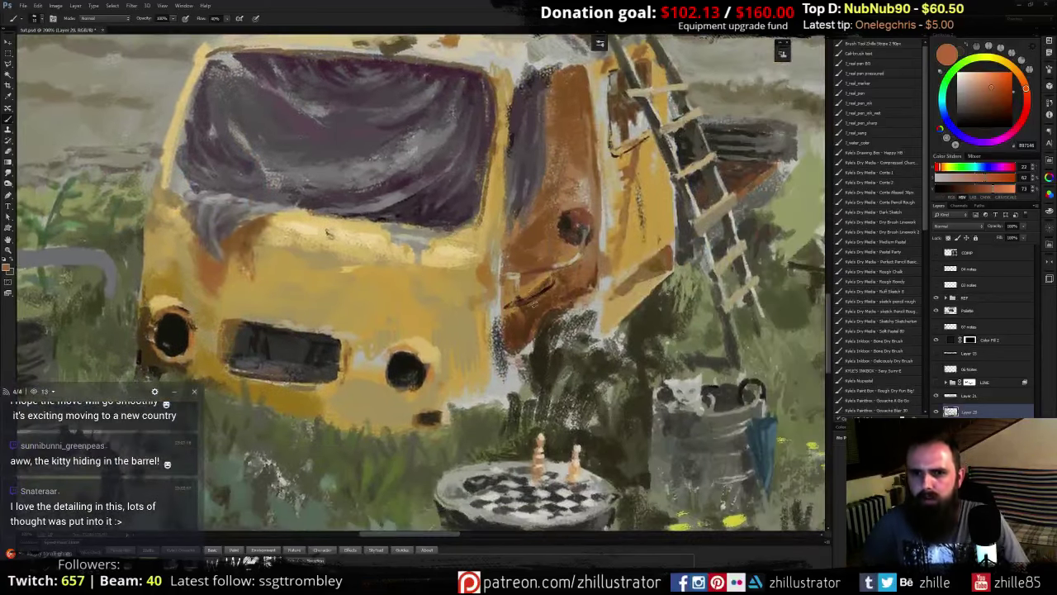
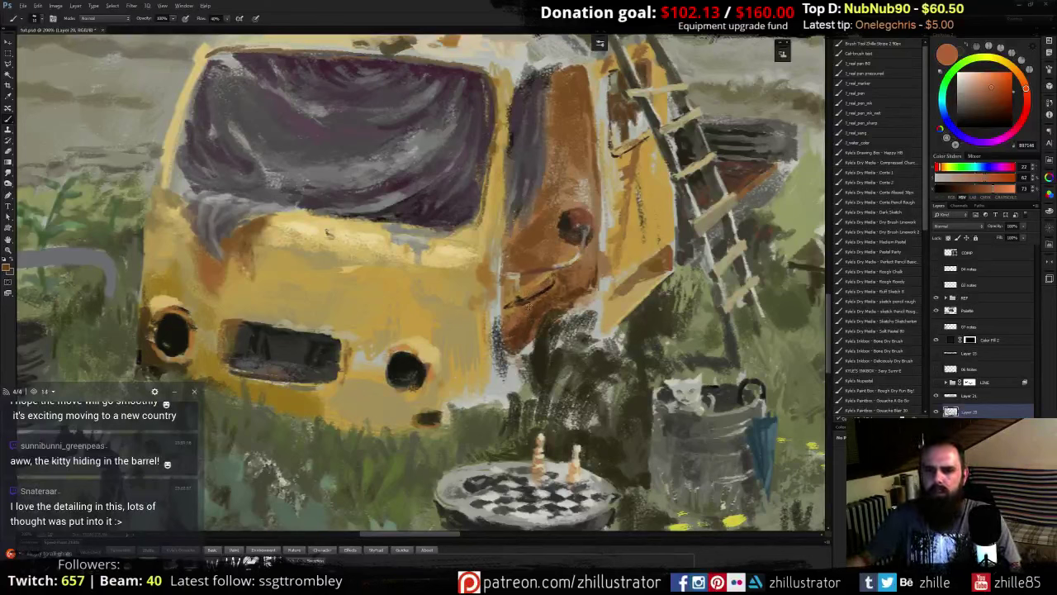
- Blend sampled rust browns around the round mirror on the side door and lighten the mirror's top with ochre
{"action": "left_click", "coordinate": [529, 279], "text": "alt"}
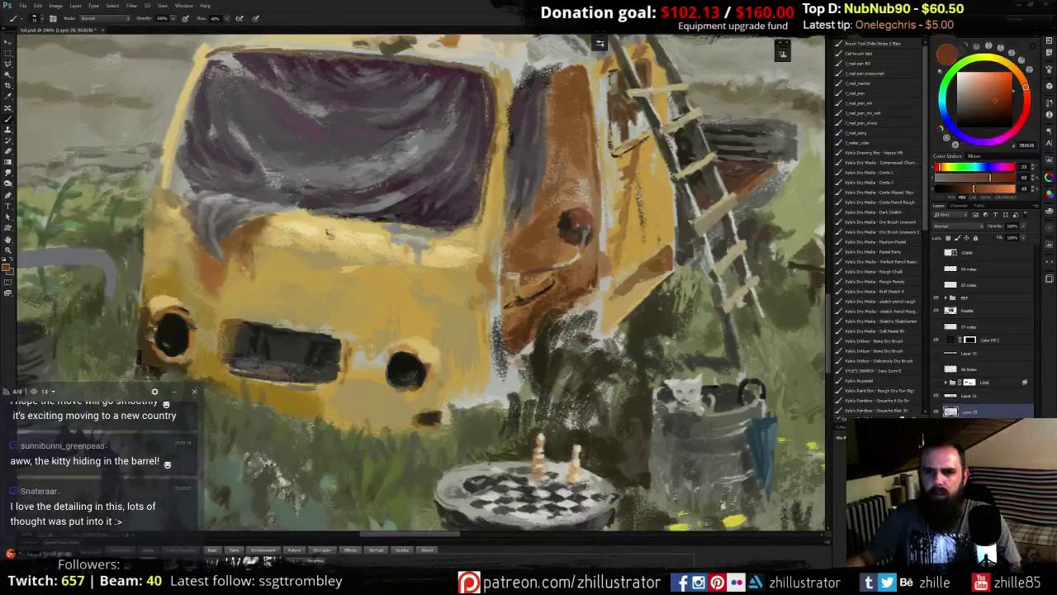
{"action": "left_click", "coordinate": [554, 229], "text": "alt"}
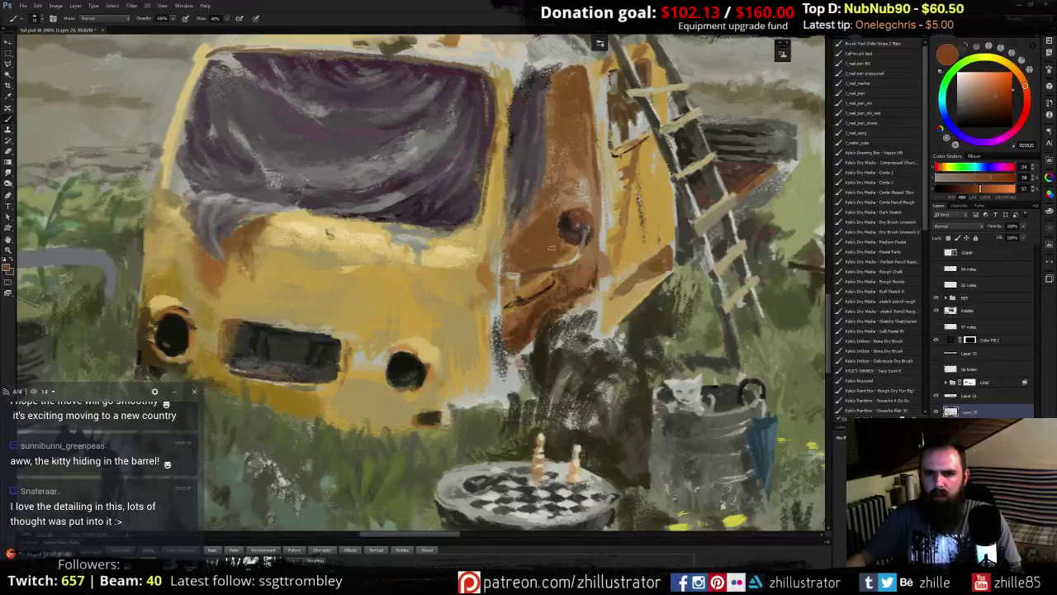
{"action": "mouse_move", "coordinate": [576, 189]}
{"action": "left_mouse_down"}
{"action": "mouse_move", "coordinate": [564, 213]}
{"action": "mouse_move", "coordinate": [564, 196]}
{"action": "mouse_move", "coordinate": [547, 208]}
{"action": "mouse_move", "coordinate": [550, 191]}
{"action": "mouse_move", "coordinate": [566, 222]}
{"action": "left_mouse_up"}
{"action": "left_click", "coordinate": [629, 219], "text": "alt"}
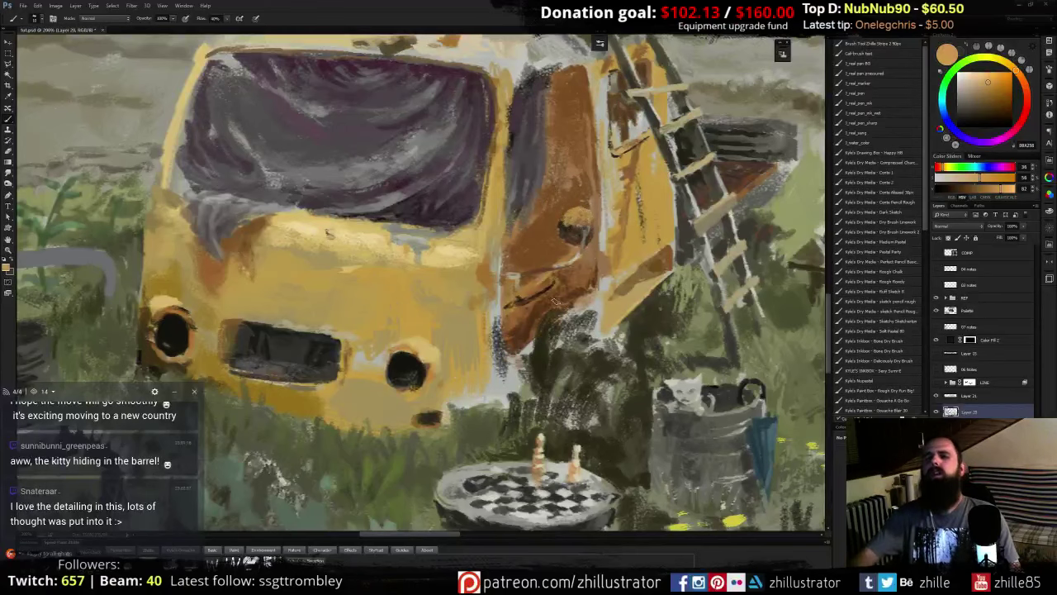
- Compare the painted truck with the line drawing by briefly showing the LINE group
{"action": "key", "text": "ctrl+minus"}
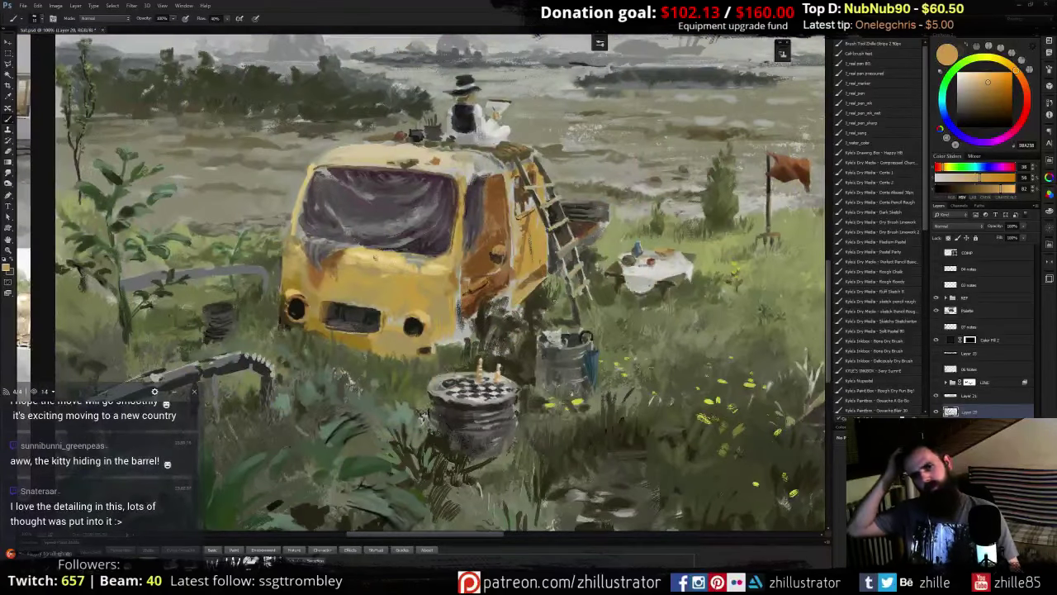
{"action": "left_click", "coordinate": [473, 246], "text": "alt"}
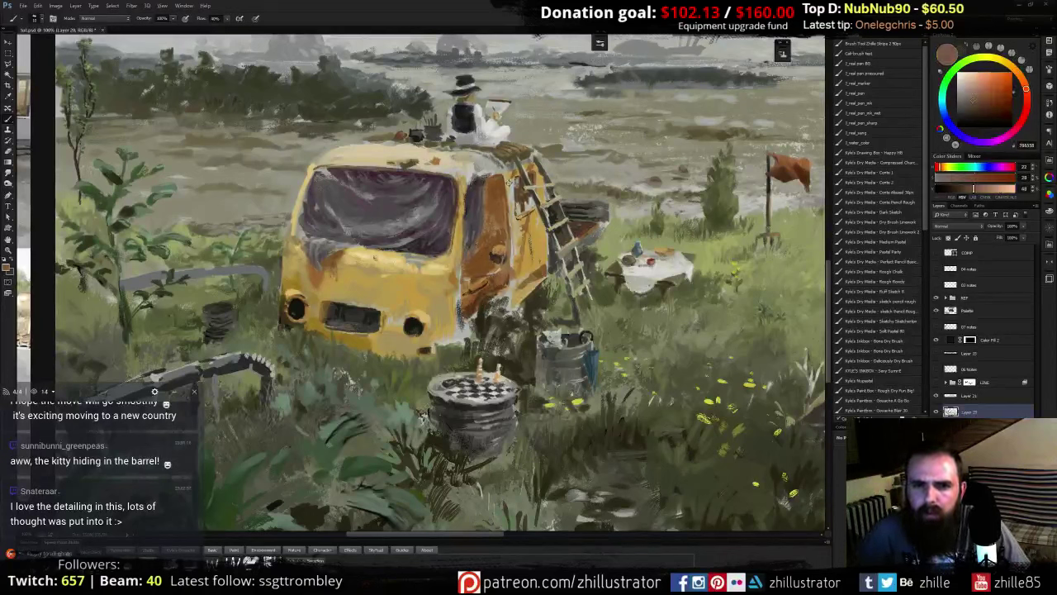
{"action": "left_click", "coordinate": [488, 176], "text": "alt"}
{"action": "left_click", "coordinate": [484, 171], "text": "alt"}
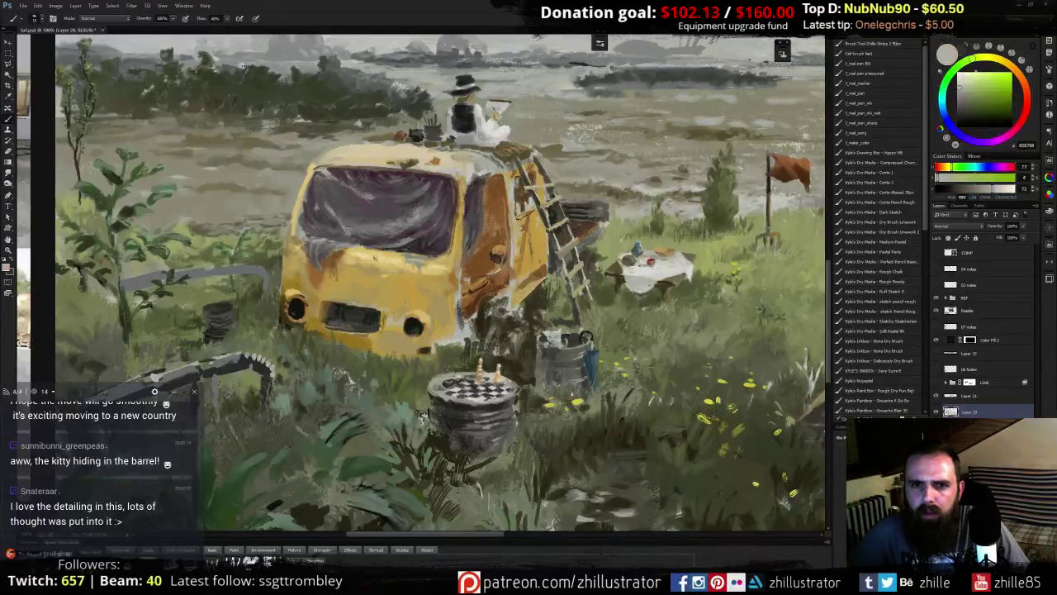
{"action": "left_click", "coordinate": [937, 383]}
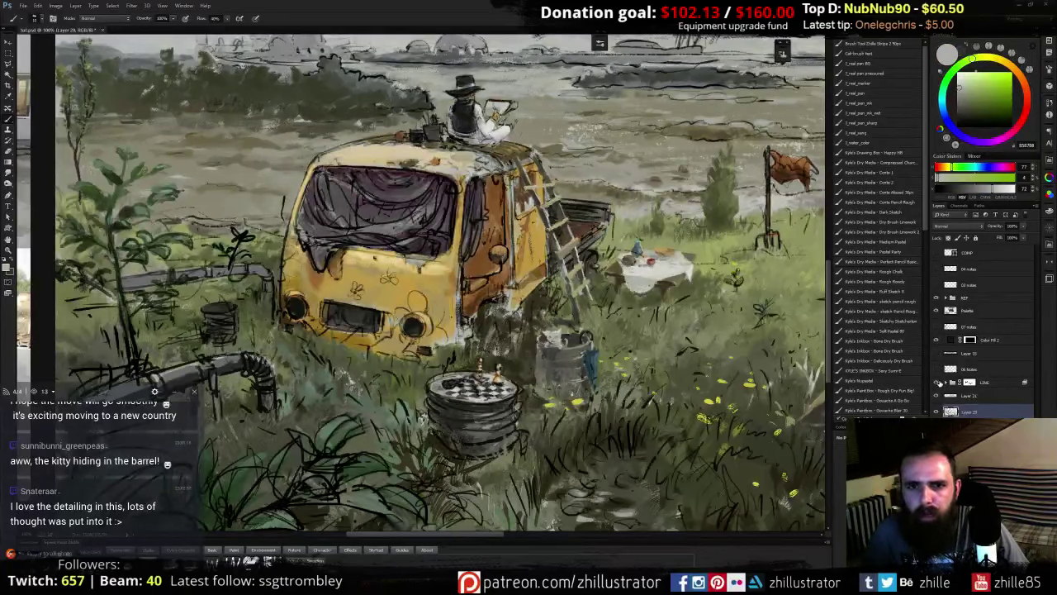
{"action": "left_click", "coordinate": [938, 383]}
{"action": "key", "text": "ctrl+plus"}
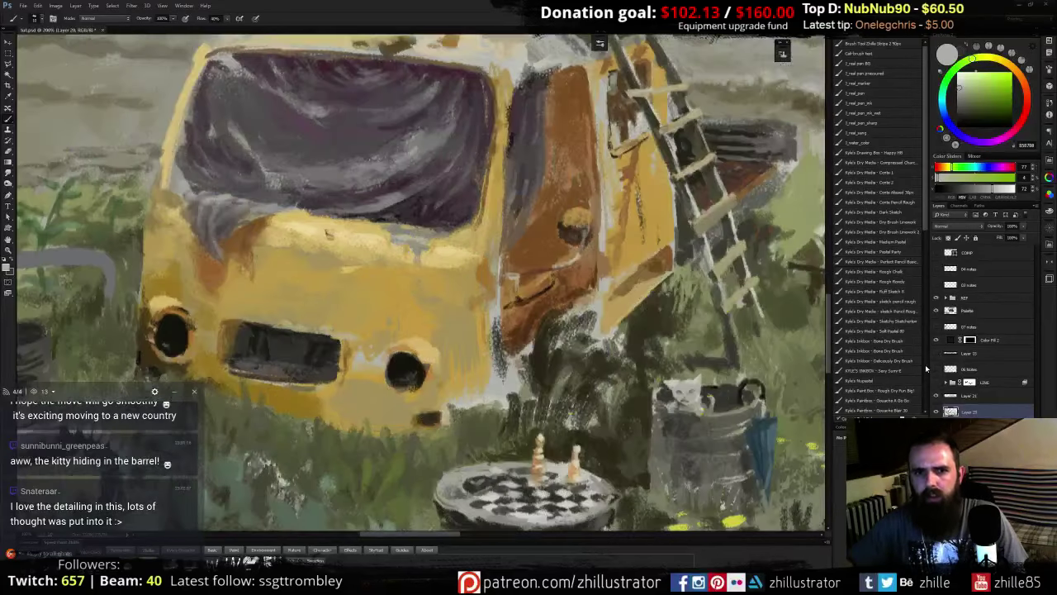
- Refine the folds of the cloth in the side window with sampled near-black, dark purple and grey tones
{"action": "left_click_drag", "start_coordinate": [472, 266], "coordinate": [470, 417]}
{"action": "left_click", "coordinate": [539, 212], "text": "alt"}
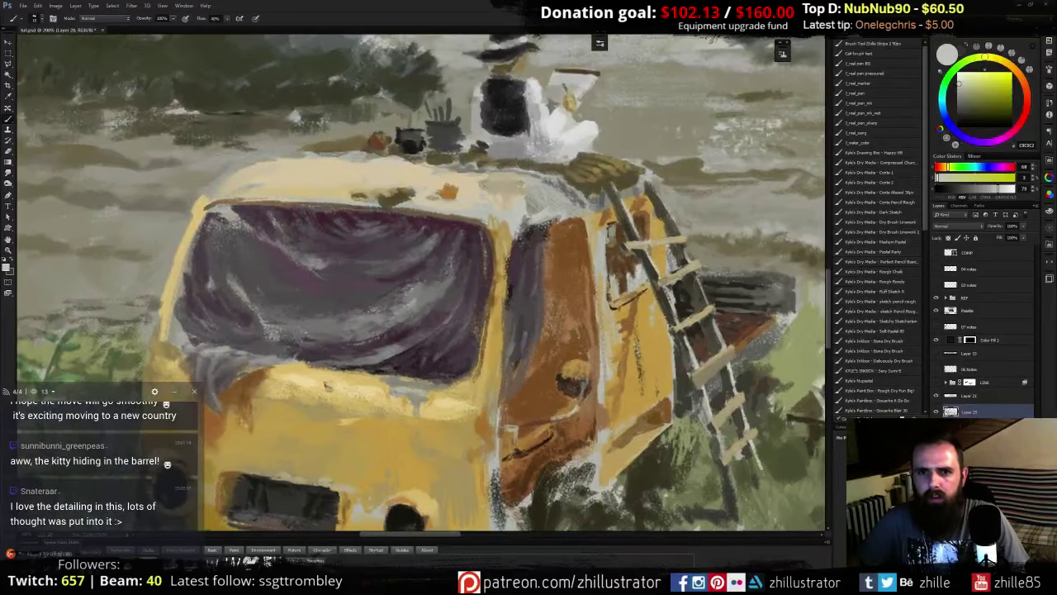
{"action": "left_click", "coordinate": [529, 231], "text": "alt"}
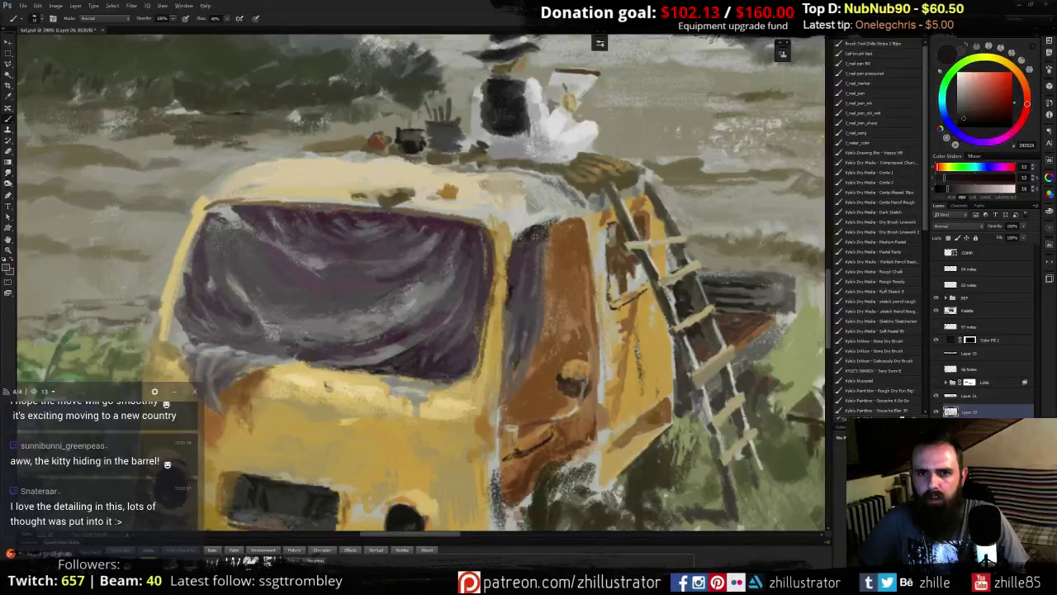
{"action": "left_click", "coordinate": [527, 233], "text": "alt"}
{"action": "left_click", "coordinate": [533, 230], "text": "alt"}
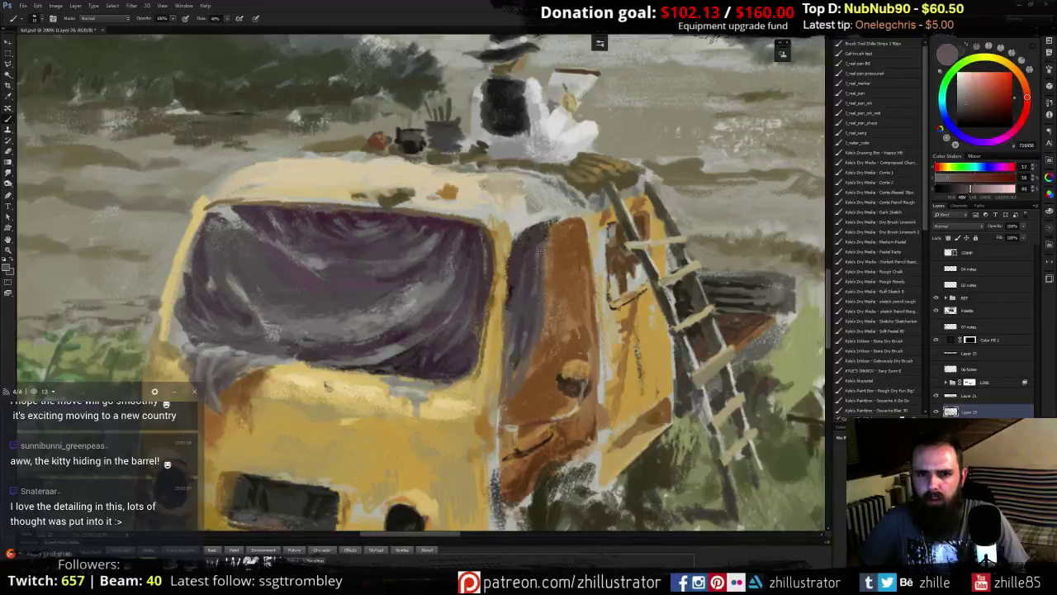
{"action": "left_click", "coordinate": [534, 221], "text": "alt"}
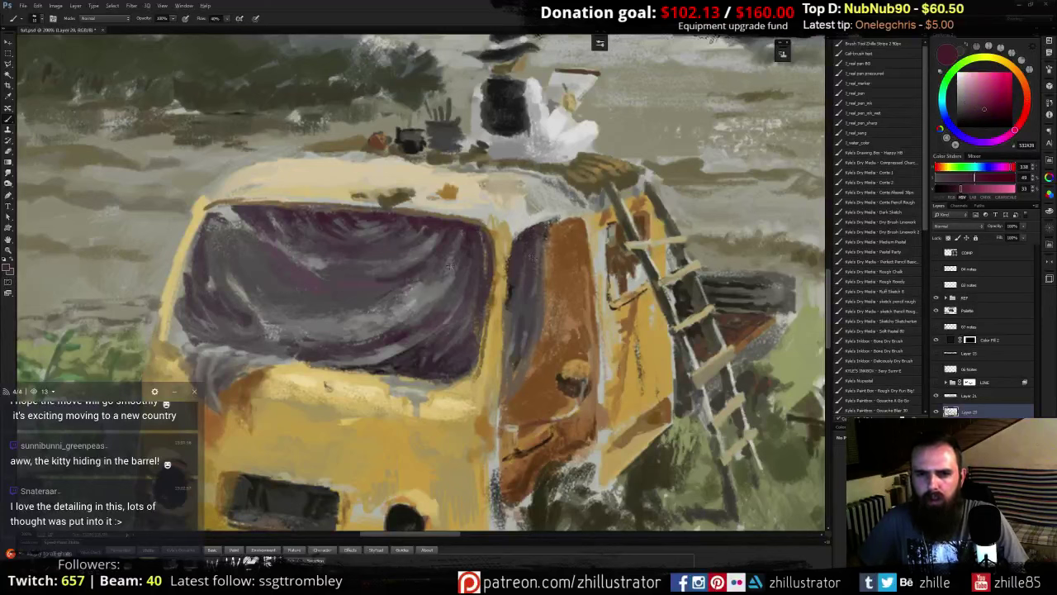
{"action": "left_click", "coordinate": [539, 248], "text": "alt"}
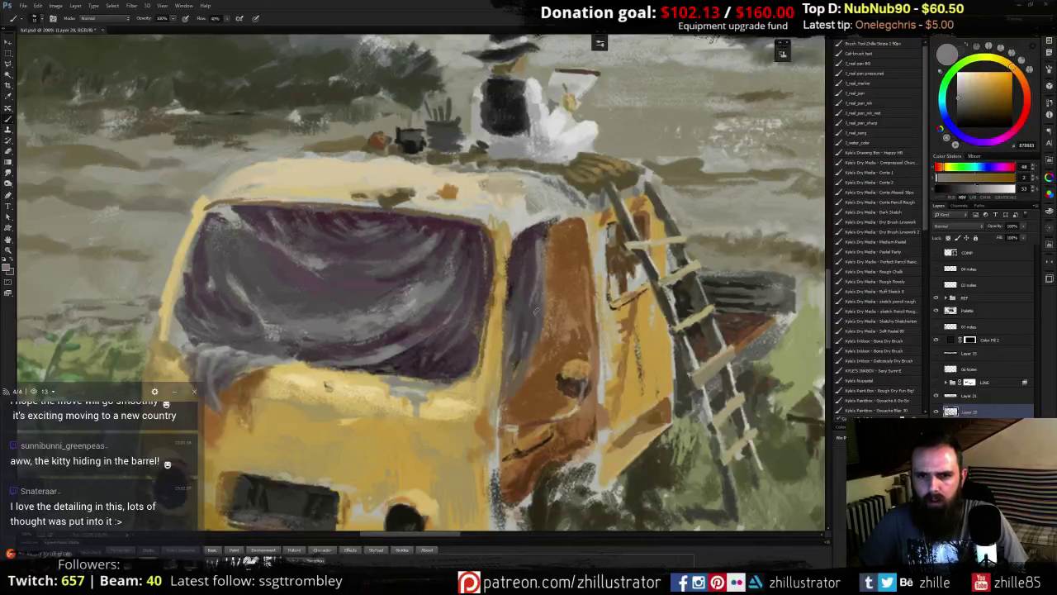
{"action": "left_click", "coordinate": [535, 311], "text": "alt"}
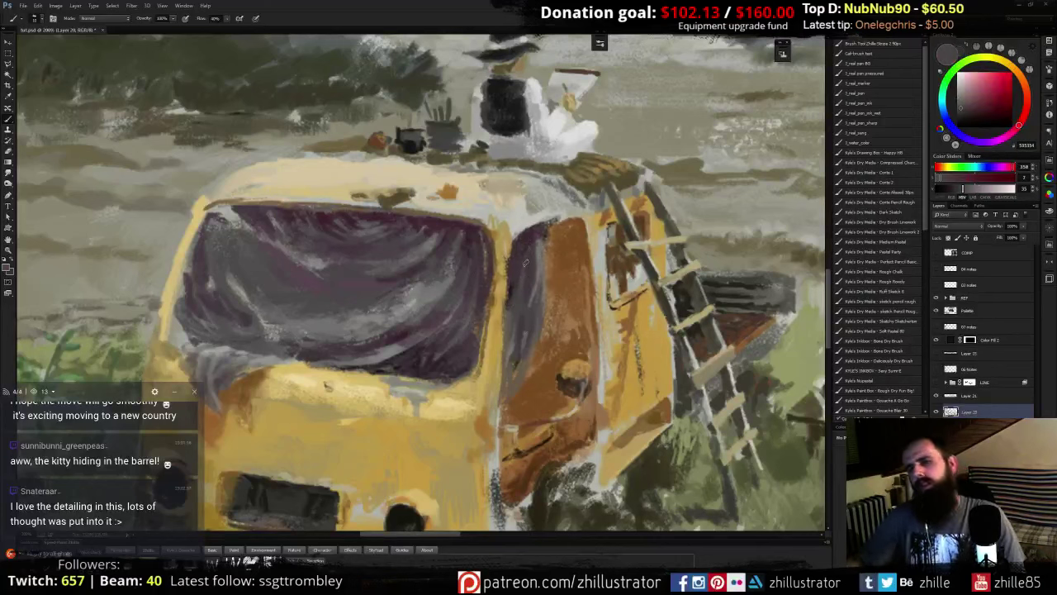
- Define the roof edge above the side window and door with sampled light grey and a brighter near-white
{"action": "left_click", "coordinate": [551, 226], "text": "alt"}
{"action": "left_click", "coordinate": [564, 211], "text": "alt"}
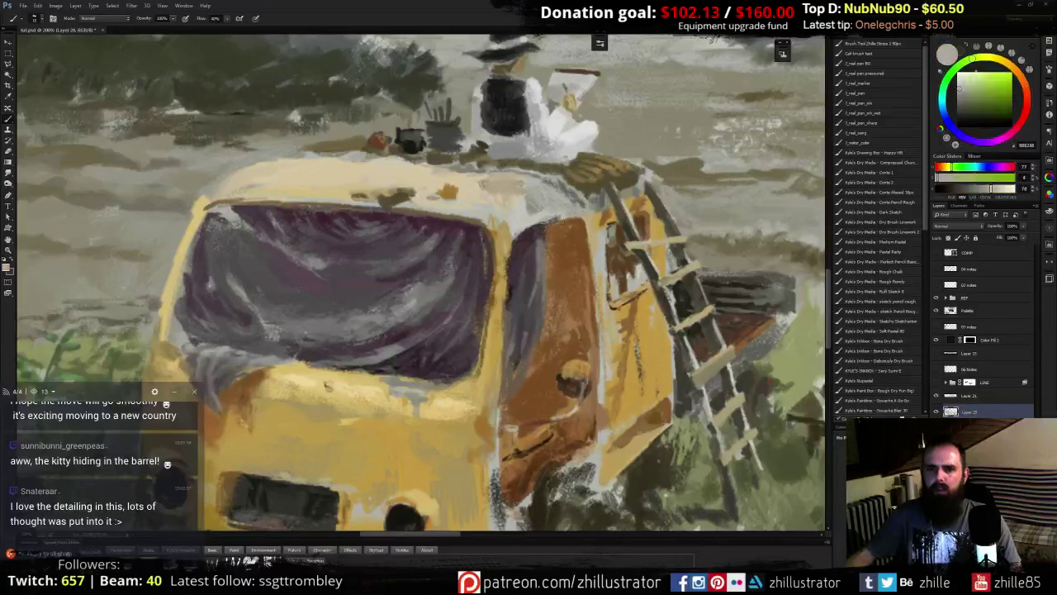
{"action": "left_click", "coordinate": [584, 217], "text": "alt"}
{"action": "left_click", "coordinate": [603, 219], "text": "alt"}
{"action": "left_click_drag", "start_coordinate": [603, 220], "coordinate": [573, 217]}
{"action": "left_click", "coordinate": [602, 213], "text": "alt"}
{"action": "left_click", "coordinate": [522, 210], "text": "alt"}
{"action": "left_click", "coordinate": [532, 209], "text": "alt"}
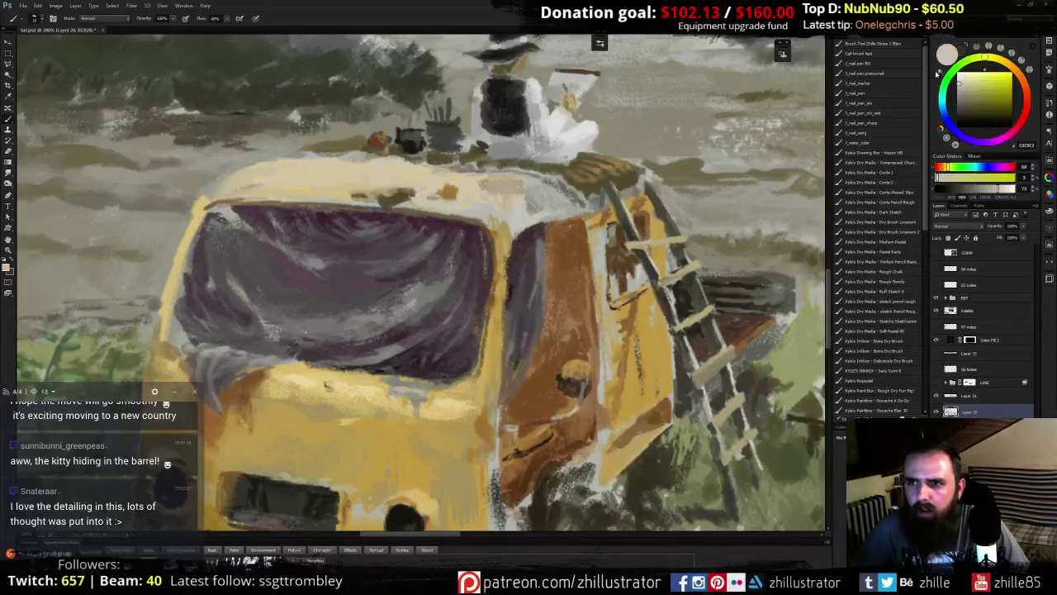
{"action": "left_click_drag", "start_coordinate": [959, 81], "coordinate": [958, 77]}
{"action": "mouse_move", "coordinate": [544, 215]}
{"action": "left_mouse_down"}
{"action": "mouse_move", "coordinate": [517, 227]}
{"action": "mouse_move", "coordinate": [568, 214]}
{"action": "left_mouse_up"}
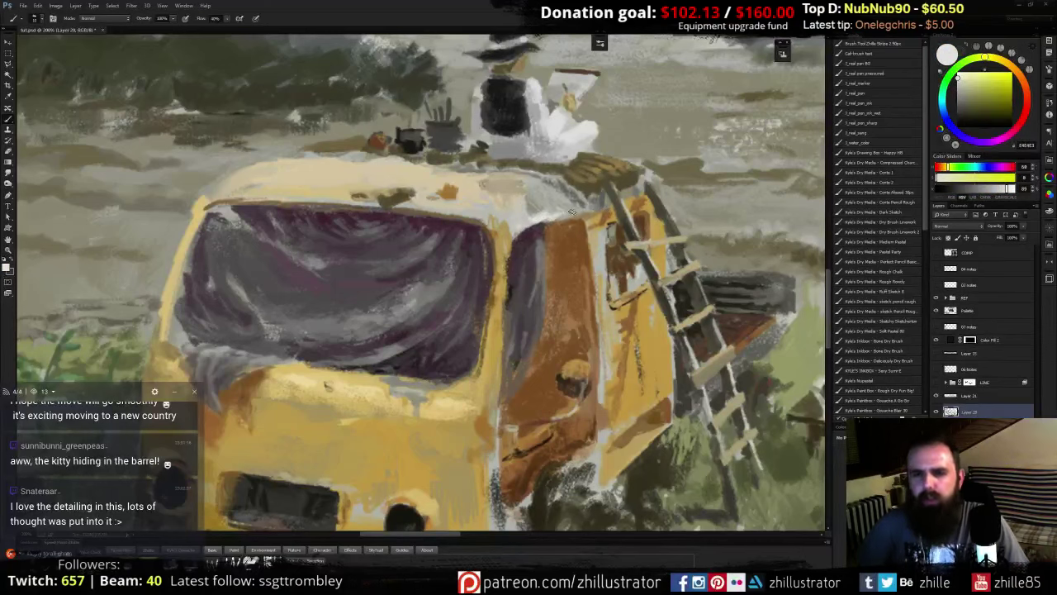
- Refine the light gap between the side door and the yellow rear panel with sampled ochre and pale beige
{"action": "left_click_drag", "start_coordinate": [584, 346], "coordinate": [567, 231]}
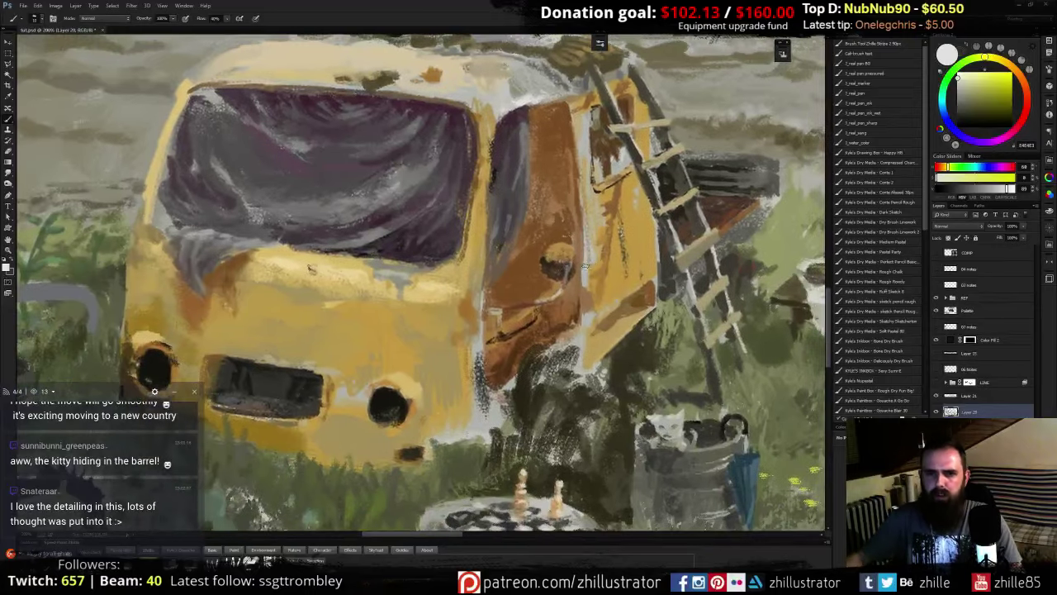
{"action": "left_click", "coordinate": [591, 263], "text": "alt"}
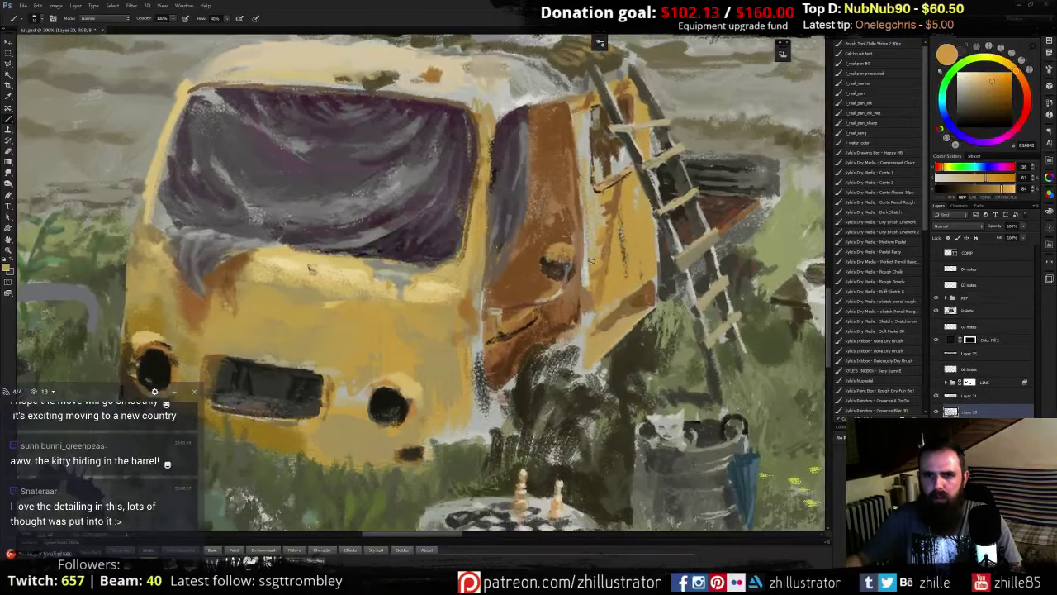
{"action": "left_click", "coordinate": [582, 263], "text": "alt"}
{"action": "left_click", "coordinate": [585, 283], "text": "alt"}
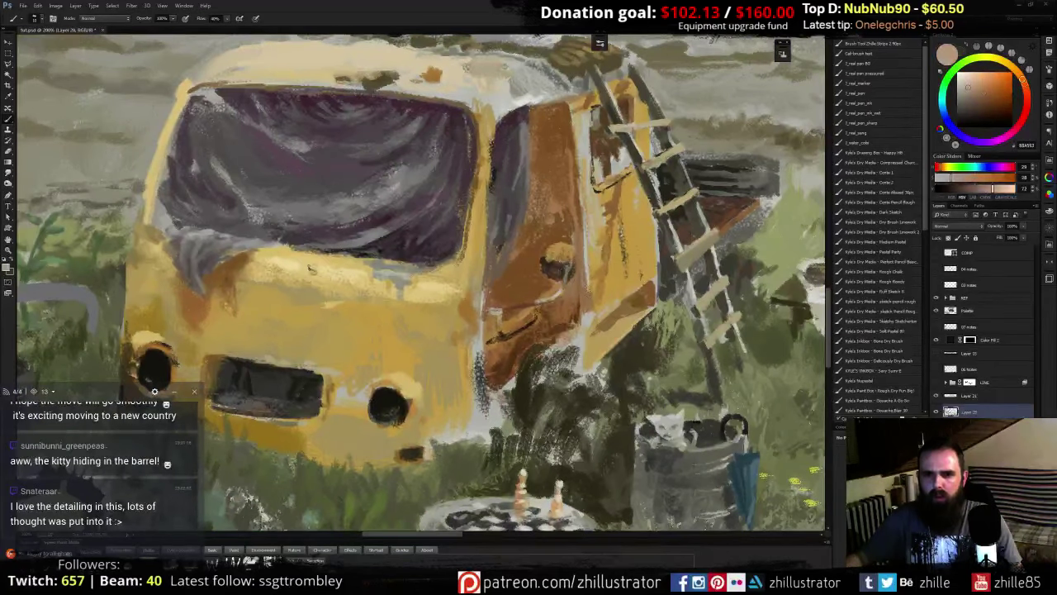
- Touch up the roof corner and top of the windshield pillar with sampled near-white, rust brown and light grey
{"action": "left_click", "coordinate": [517, 101], "text": "alt"}
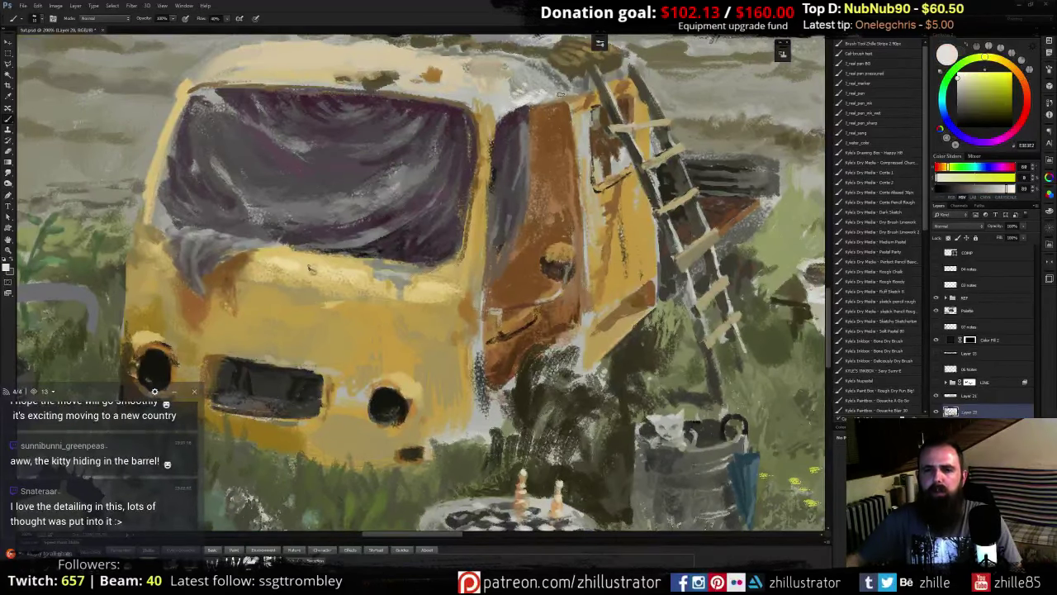
{"action": "left_click_drag", "start_coordinate": [553, 140], "coordinate": [573, 255]}
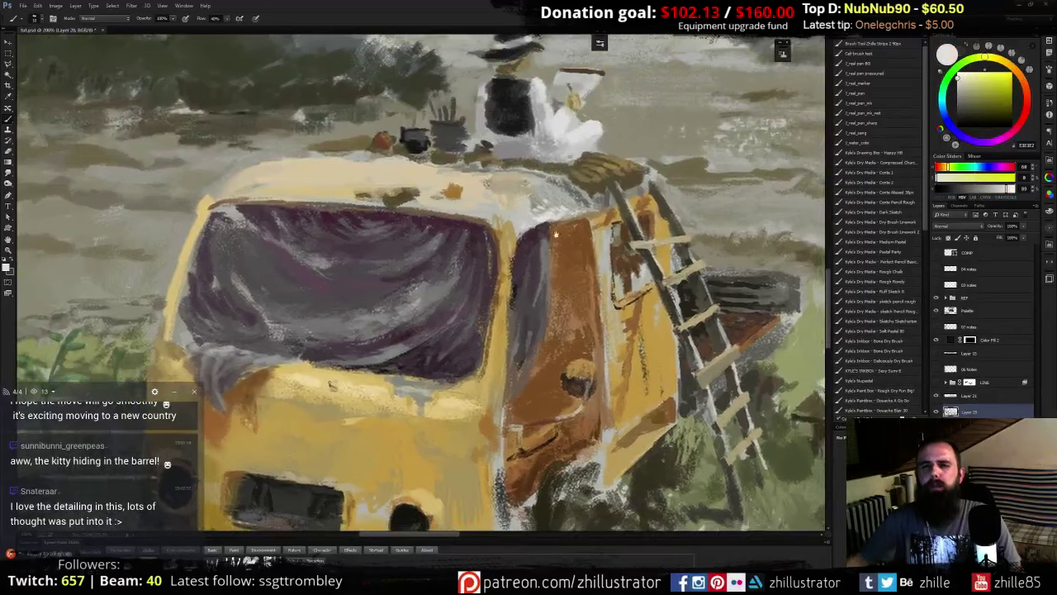
{"action": "left_click", "coordinate": [510, 232], "text": "alt"}
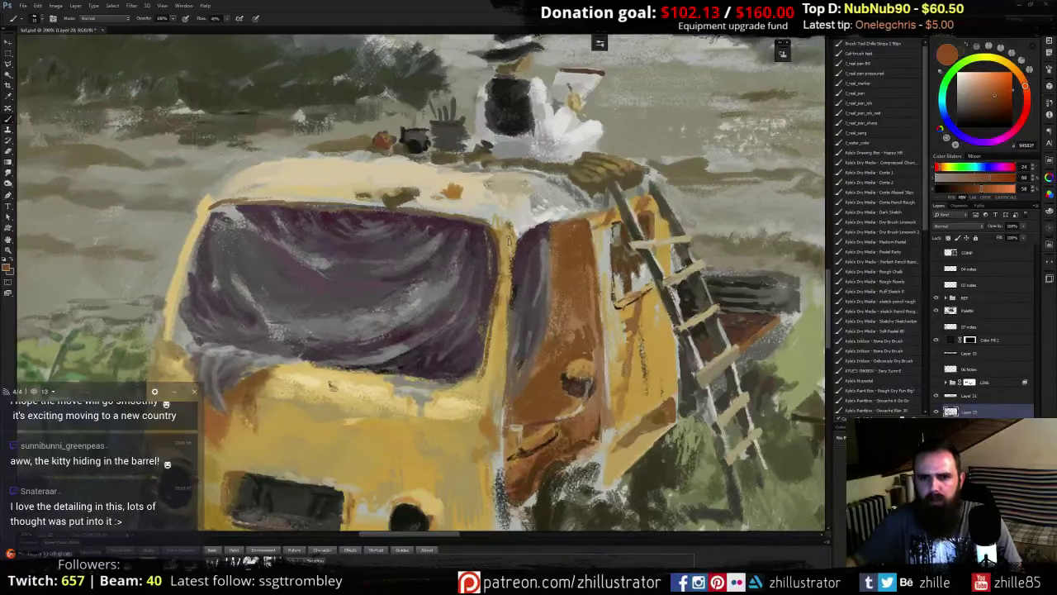
{"action": "left_click", "coordinate": [504, 211], "text": "alt"}
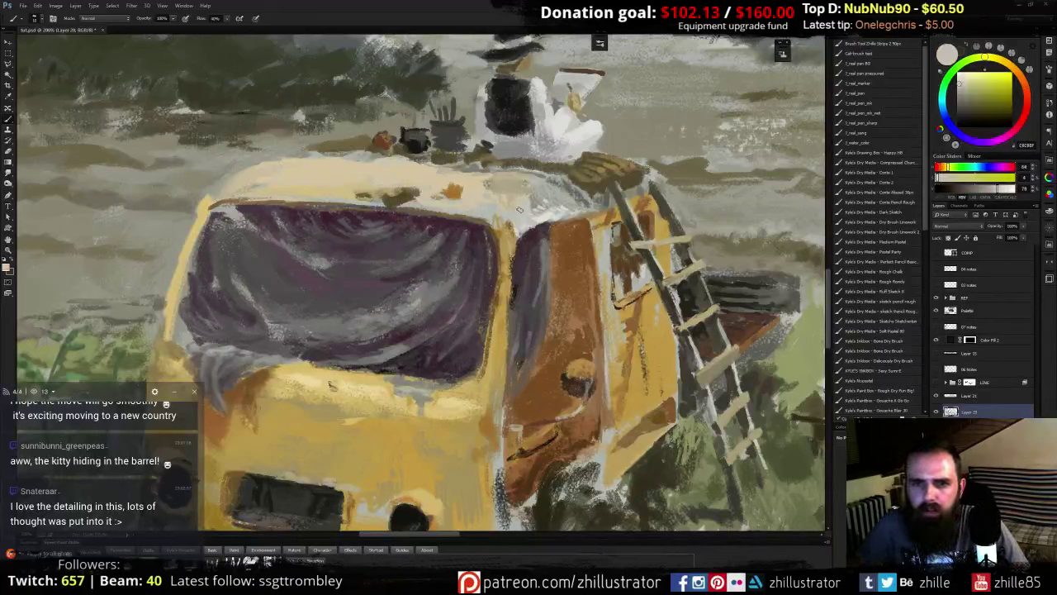
{"action": "left_click", "coordinate": [525, 212], "text": "alt"}
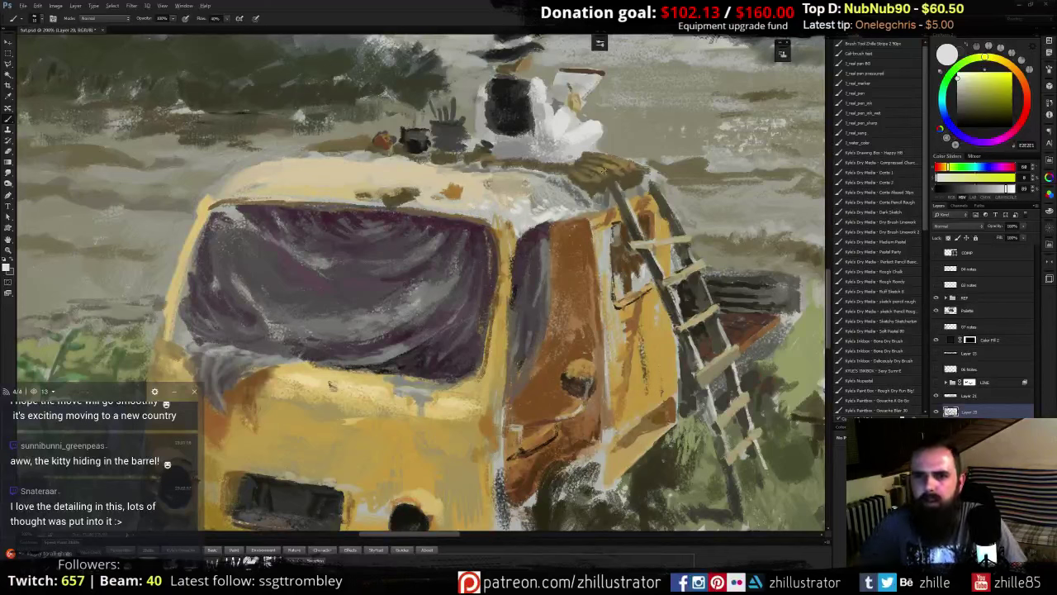
- Touch up the items on the truck roof and the seated painter's neck with sampled tan, dark grey and brown tones
{"action": "left_click", "coordinate": [608, 174], "text": "alt"}
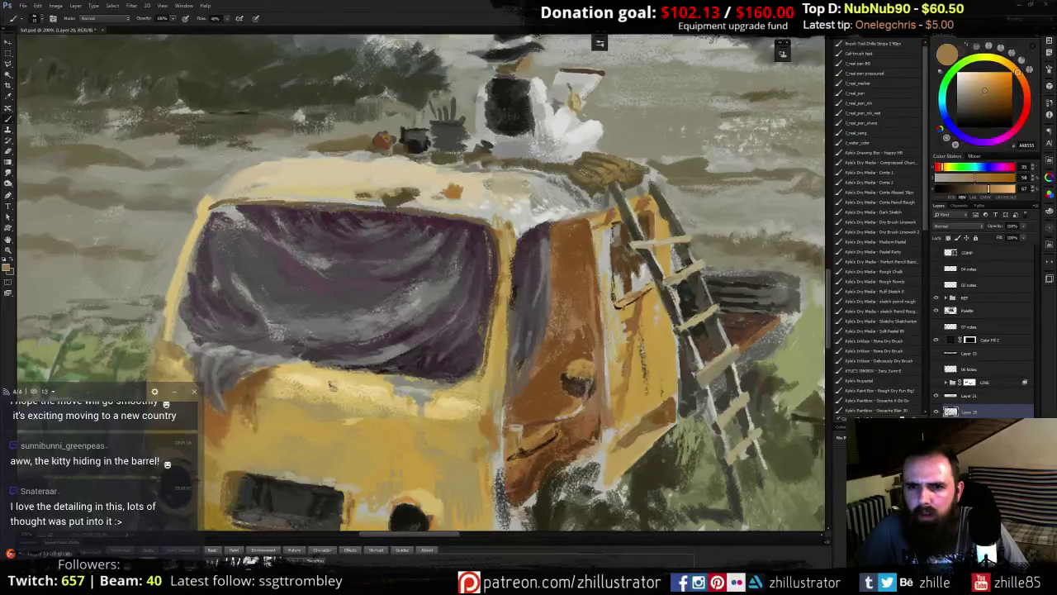
{"action": "left_click_drag", "start_coordinate": [550, 201], "coordinate": [618, 281]}
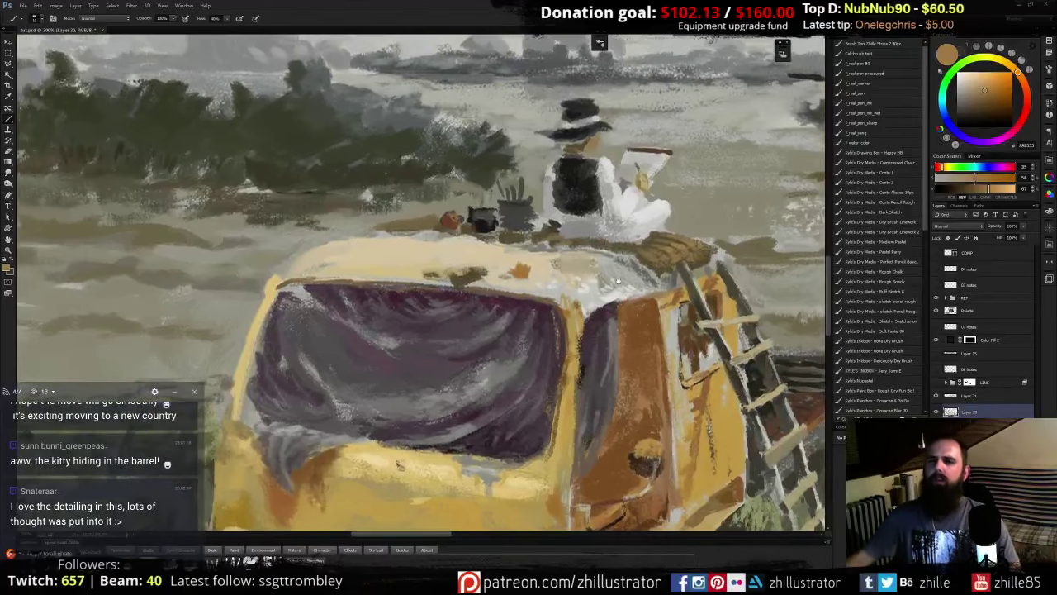
{"action": "left_click", "coordinate": [505, 216], "text": "alt"}
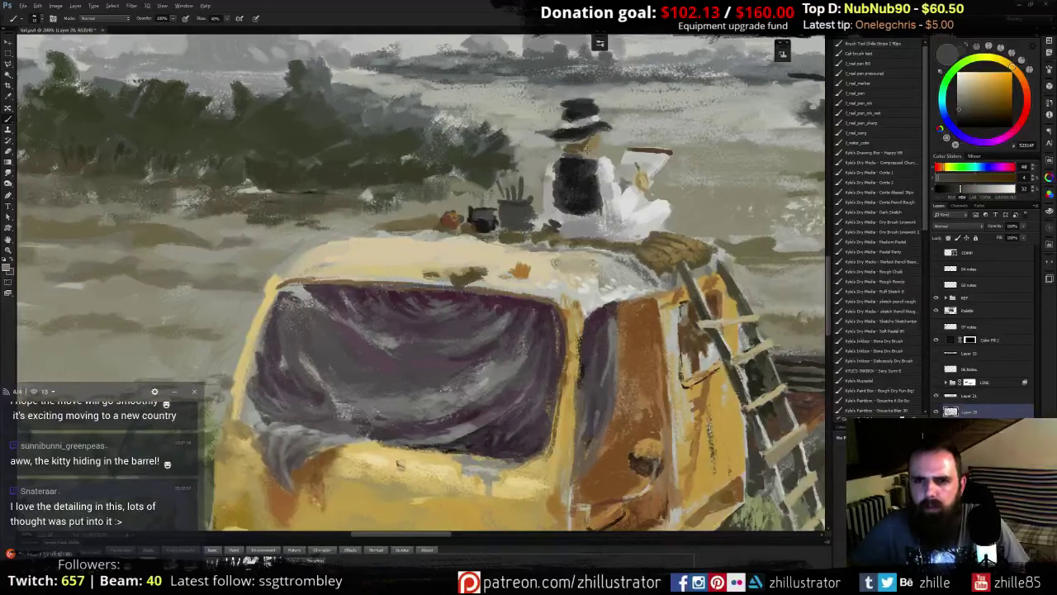
{"action": "left_click", "coordinate": [588, 149], "text": "alt"}
{"action": "left_click", "coordinate": [582, 151], "text": "alt"}
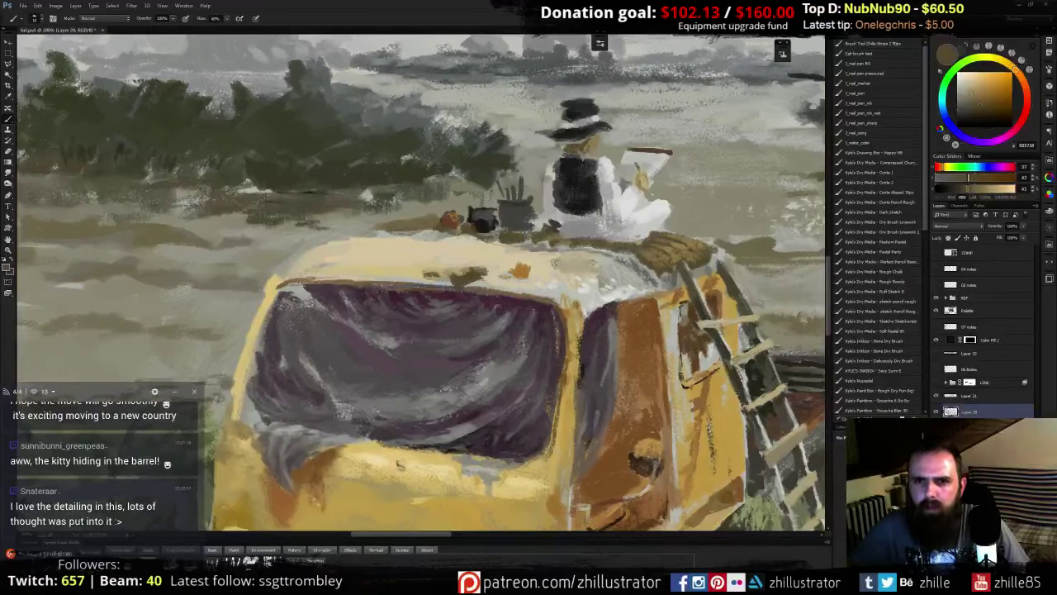
- Refine the edge between the painter's black vest and white sleeve with sampled light grey and near-black
{"action": "left_click", "coordinate": [549, 170], "text": "alt"}
{"action": "left_click", "coordinate": [550, 185], "text": "alt"}
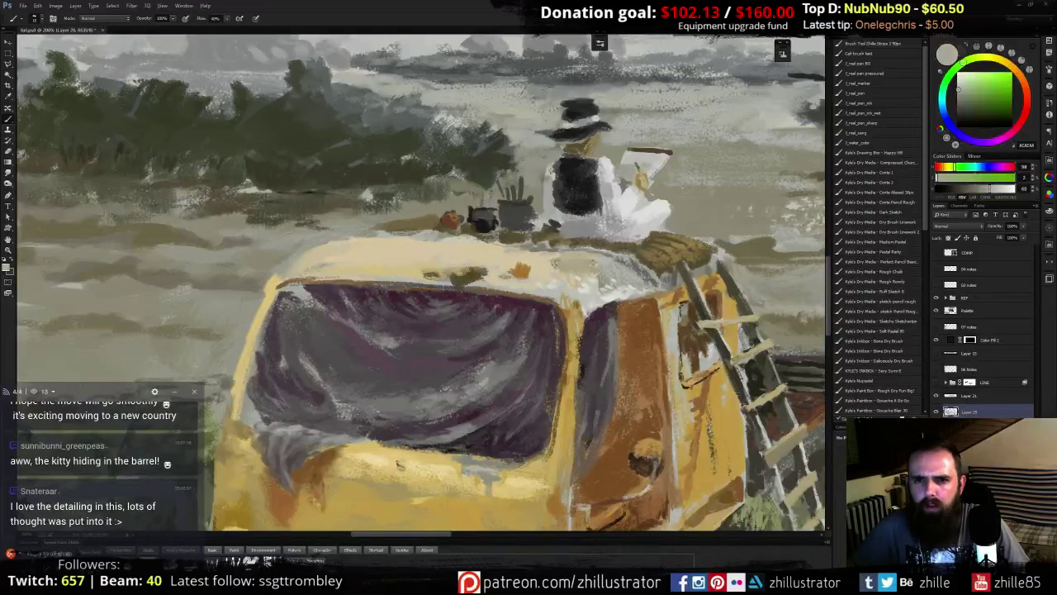
{"action": "left_click", "coordinate": [561, 167], "text": "alt"}
{"action": "left_click_drag", "start_coordinate": [559, 165], "coordinate": [552, 174]}
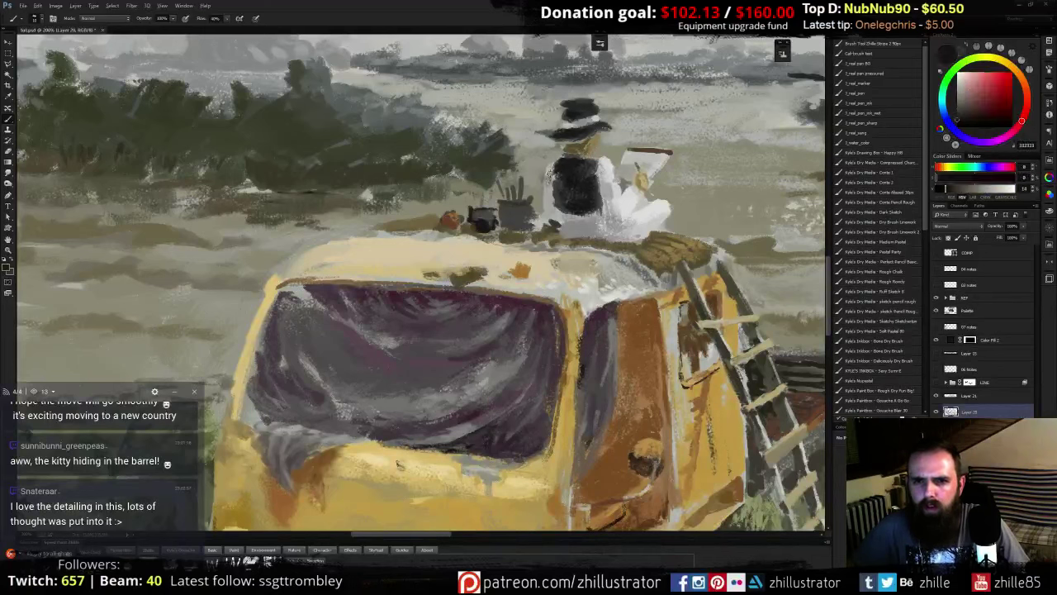
{"action": "left_click", "coordinate": [549, 175], "text": "alt"}
- Refine the area around the painter's drawing board, hand and knee with sampled light grey, beige and near-white
{"action": "left_click", "coordinate": [621, 179], "text": "alt"}
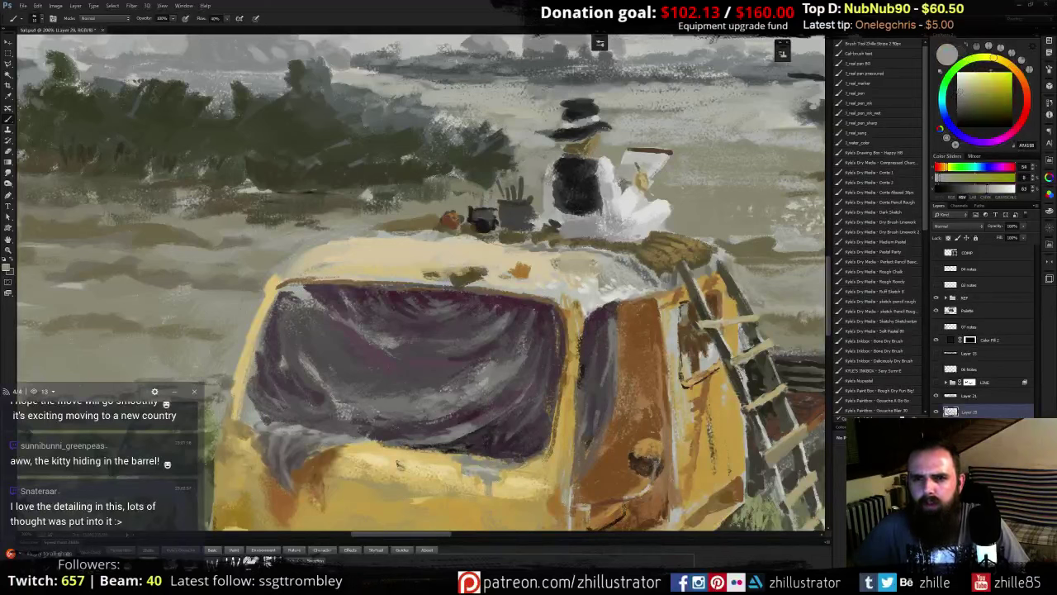
{"action": "left_click", "coordinate": [622, 185], "text": "alt"}
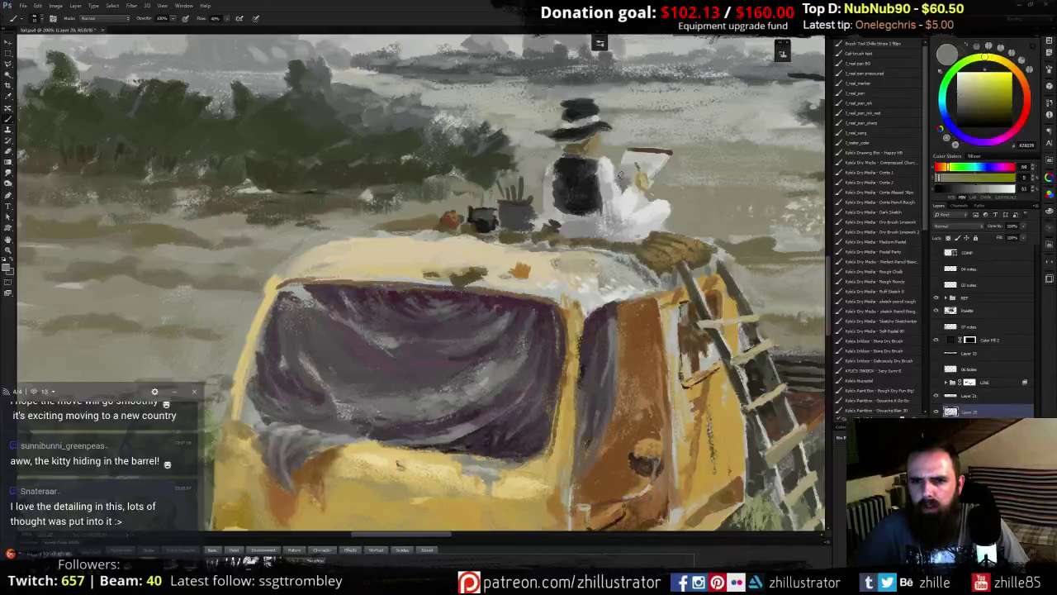
{"action": "left_click", "coordinate": [638, 180], "text": "alt"}
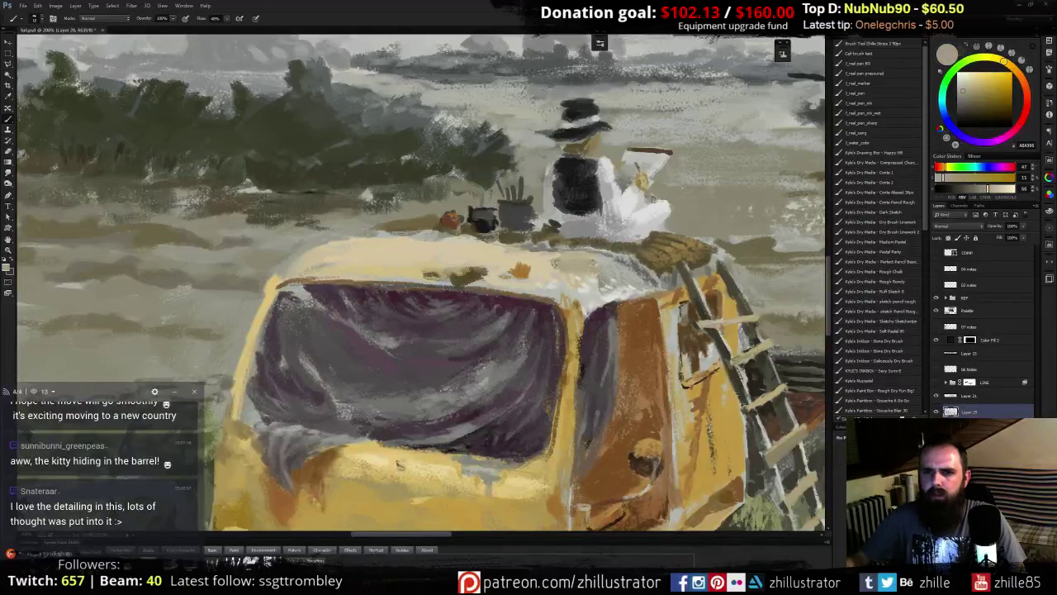
{"action": "left_click", "coordinate": [654, 200], "text": "alt"}
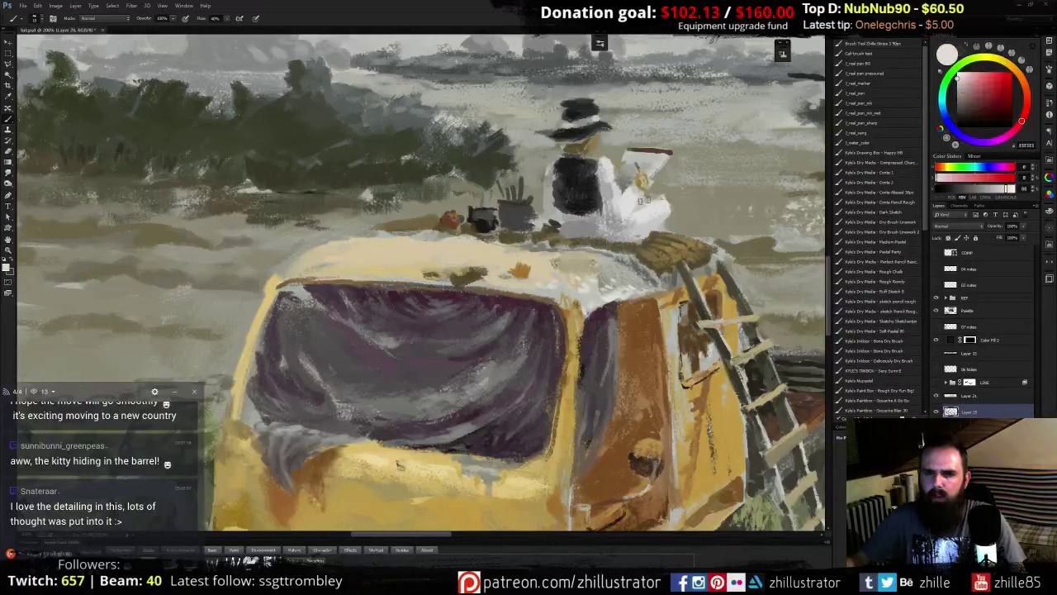
- Shade the painter's white trousers with light grey and touch up the straw mat beneath with sampled brown and tan
{"action": "left_click", "coordinate": [637, 209], "text": "alt"}
{"action": "left_click_drag", "start_coordinate": [639, 210], "coordinate": [631, 224]}
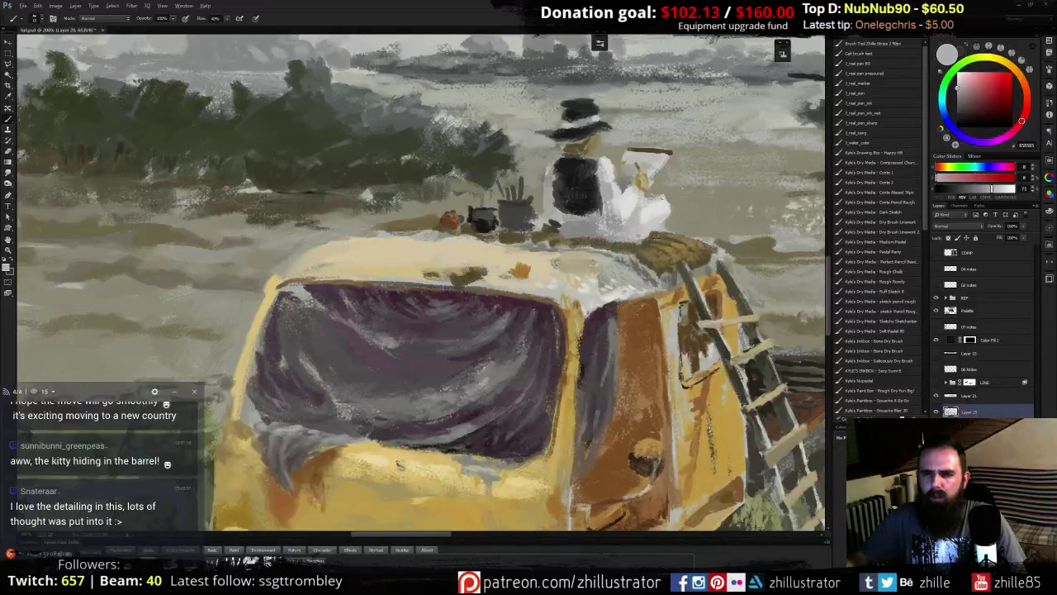
{"action": "left_click", "coordinate": [628, 237], "text": "alt"}
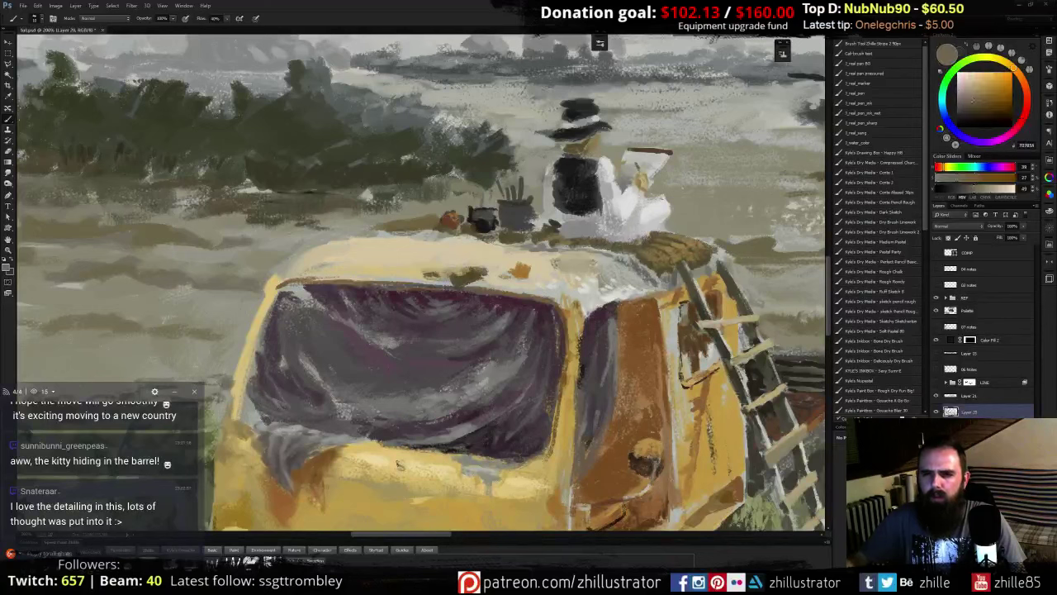
{"action": "left_click", "coordinate": [650, 246], "text": "alt"}
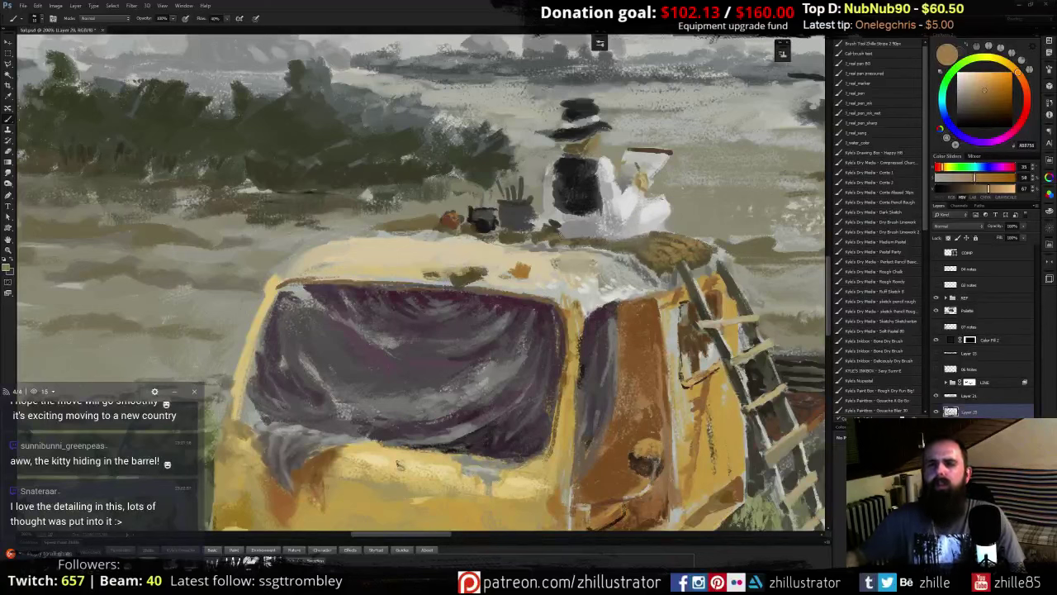
- Refine the joint between the bent foreground pipe and its vertical post with sampled mid grey, dark grey and near-black
{"action": "key", "text": "ctrl+minus"}
{"action": "key", "text": "ctrl+minus"}
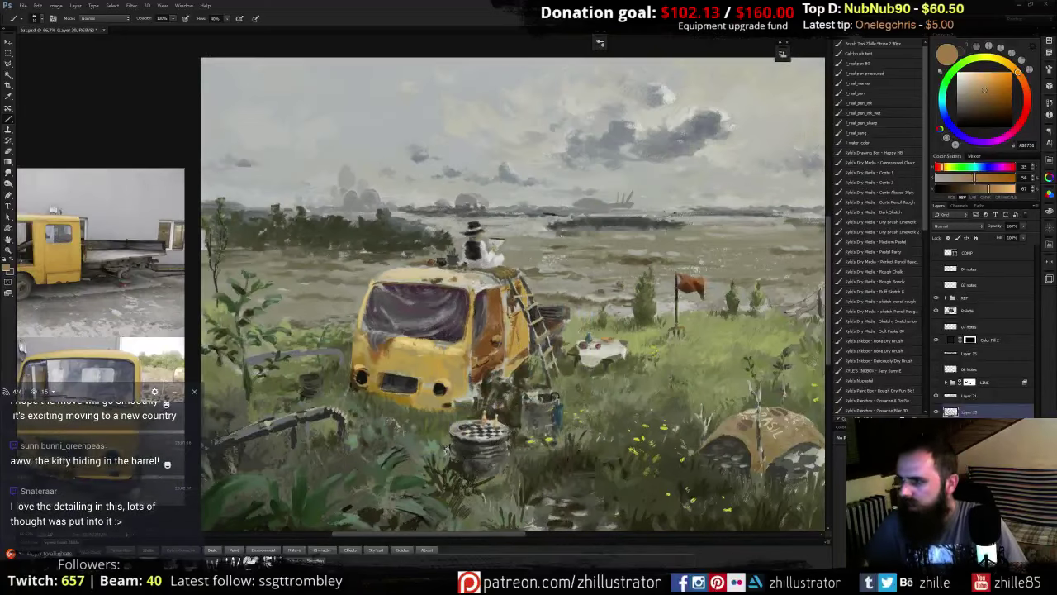
{"action": "mouse_move", "coordinate": [707, 400]}
{"action": "left_mouse_down"}
{"action": "mouse_move", "coordinate": [647, 344]}
{"action": "mouse_move", "coordinate": [637, 361]}
{"action": "left_mouse_up"}
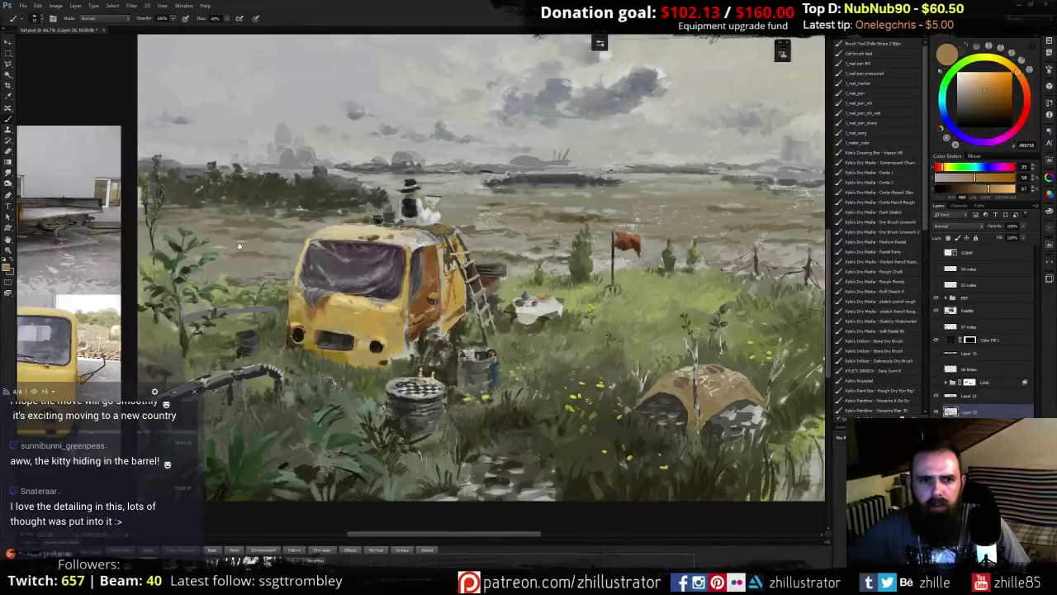
{"action": "left_click_drag", "start_coordinate": [237, 244], "coordinate": [403, 255]}
{"action": "key", "text": "ctrl+plus"}
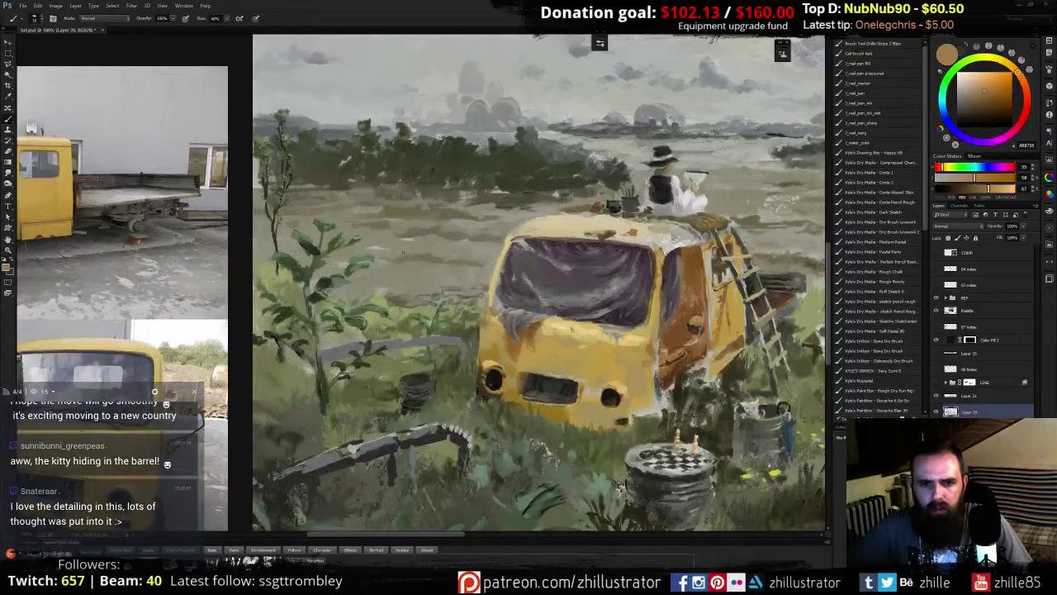
{"action": "left_click", "coordinate": [403, 253], "text": "alt"}
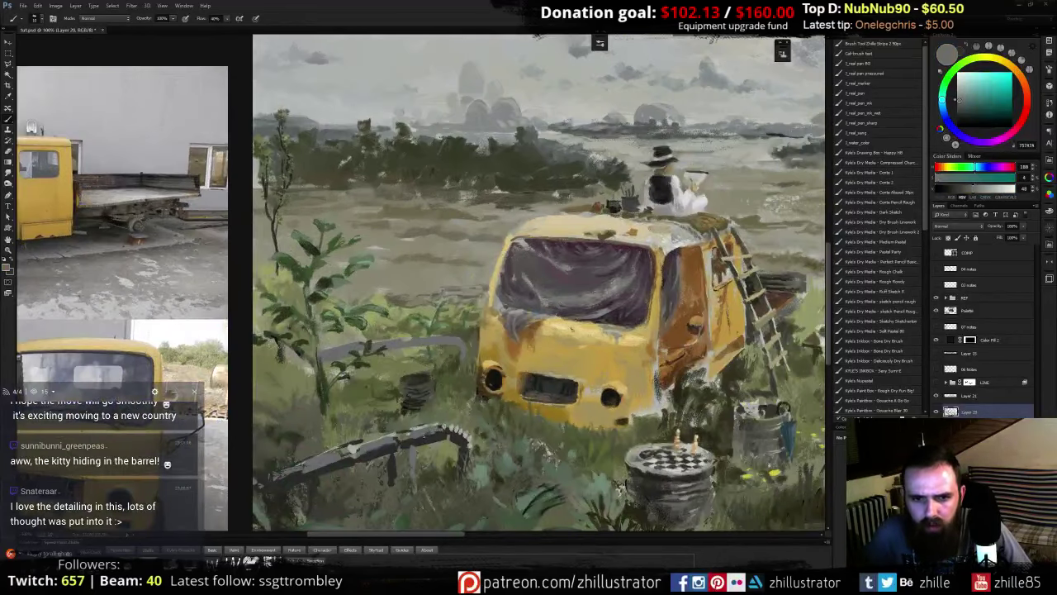
{"action": "left_click", "coordinate": [413, 432], "text": "alt"}
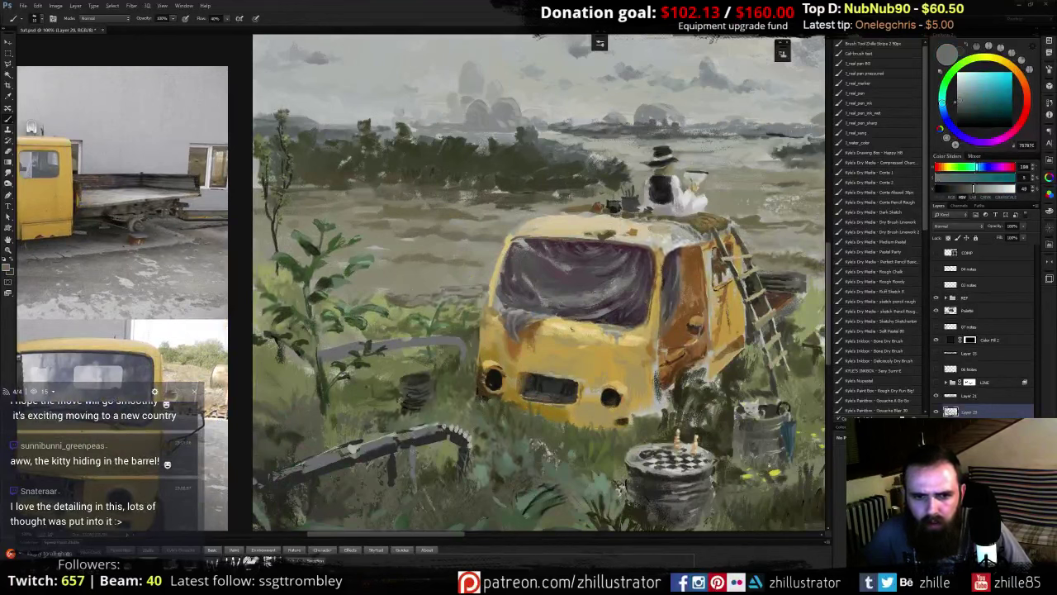
{"action": "left_click", "coordinate": [405, 432], "text": "alt"}
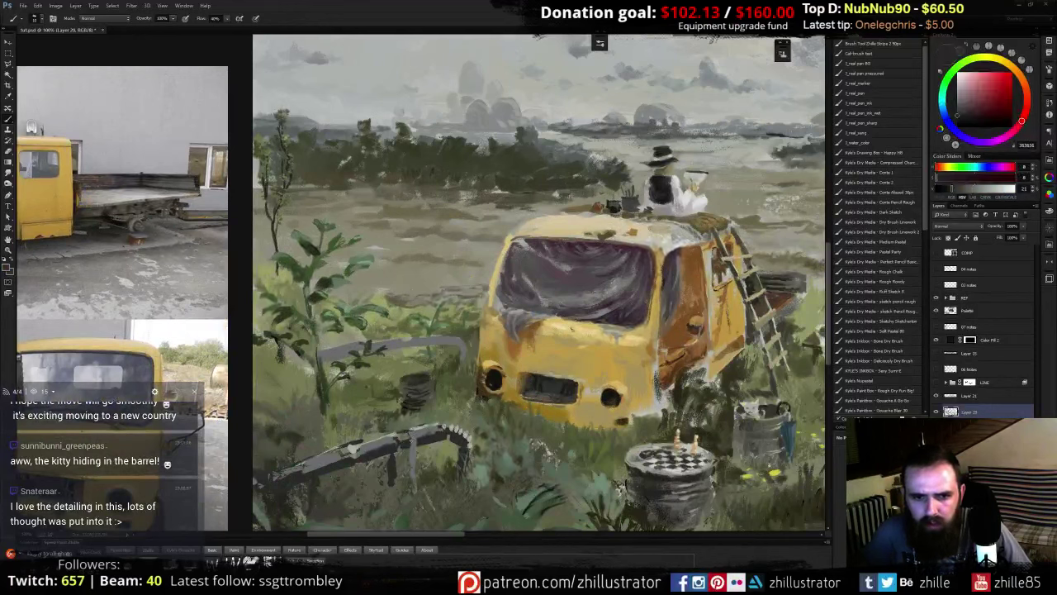
{"action": "left_click", "coordinate": [409, 434], "text": "alt"}
{"action": "left_click", "coordinate": [418, 438], "text": "alt"}
{"action": "left_click", "coordinate": [412, 440], "text": "alt"}
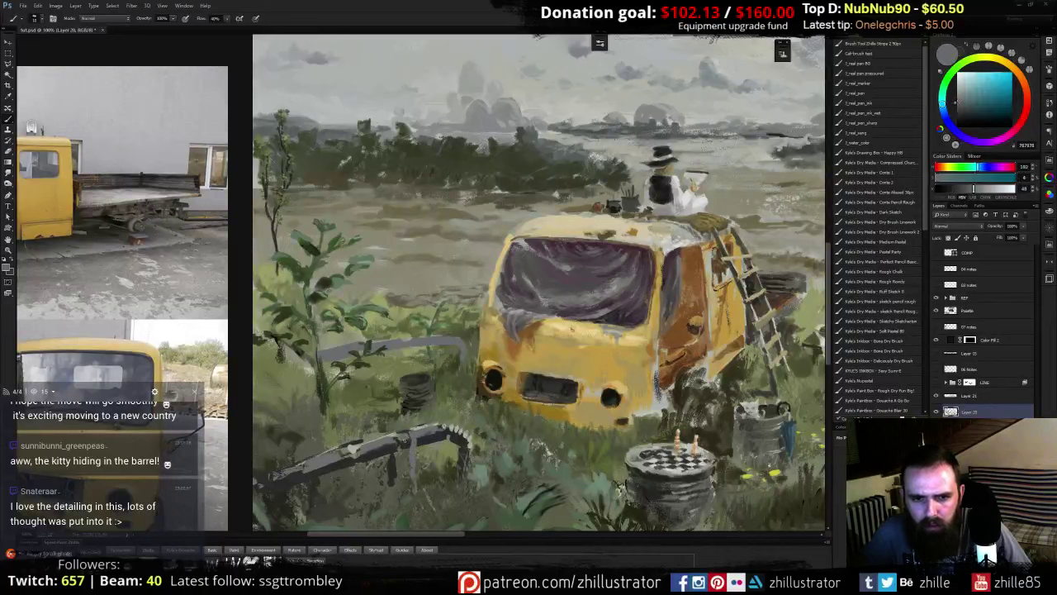
{"action": "left_click", "coordinate": [407, 437], "text": "alt"}
{"action": "left_click", "coordinate": [408, 438], "text": "alt"}
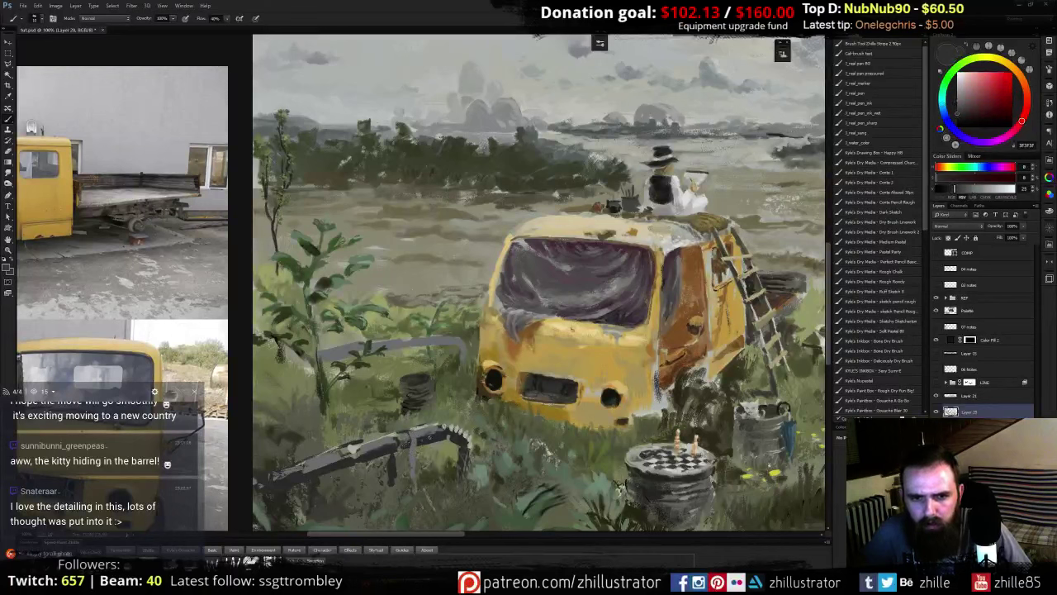
{"action": "left_click", "coordinate": [420, 440], "text": "alt"}
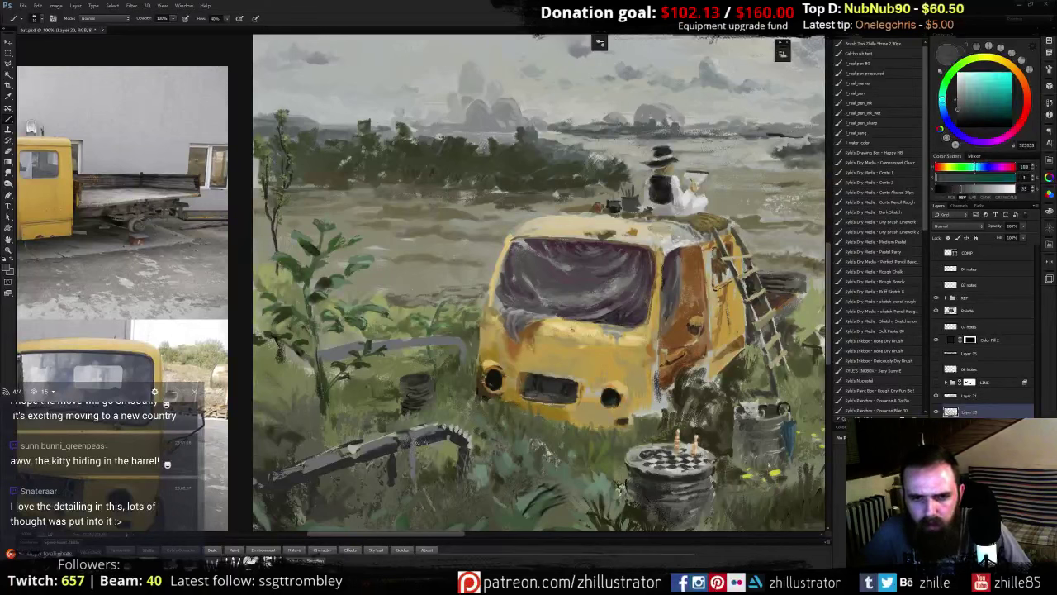
- Define the pipe's curved end with dark grey and touch up the grass around it with sampled olive and green tones
{"action": "left_click_drag", "start_coordinate": [441, 433], "coordinate": [457, 447]}
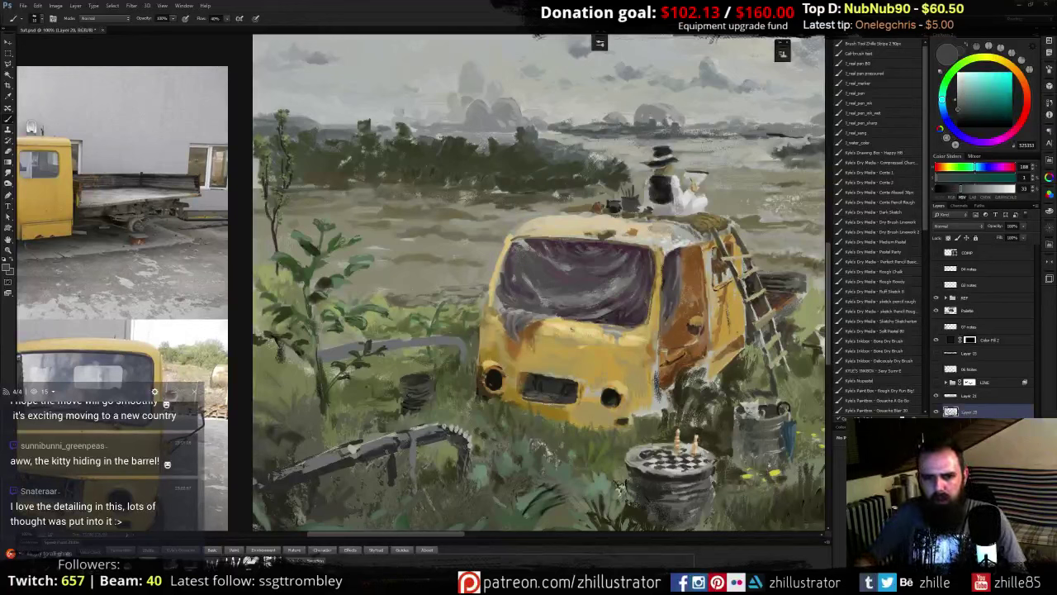
{"action": "left_click", "coordinate": [438, 433], "text": "alt"}
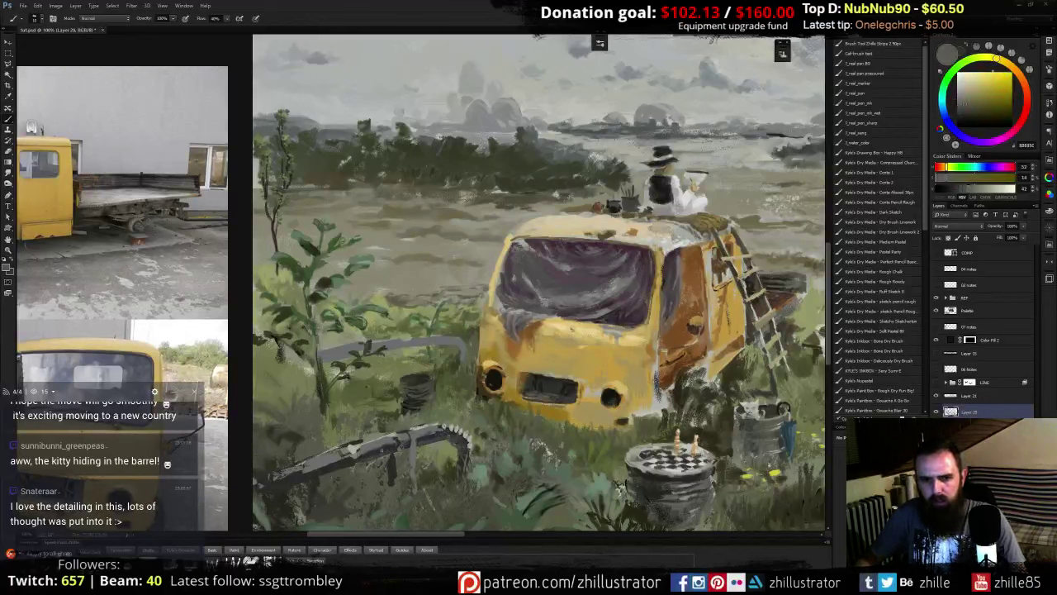
{"action": "left_click", "coordinate": [435, 439], "text": "alt"}
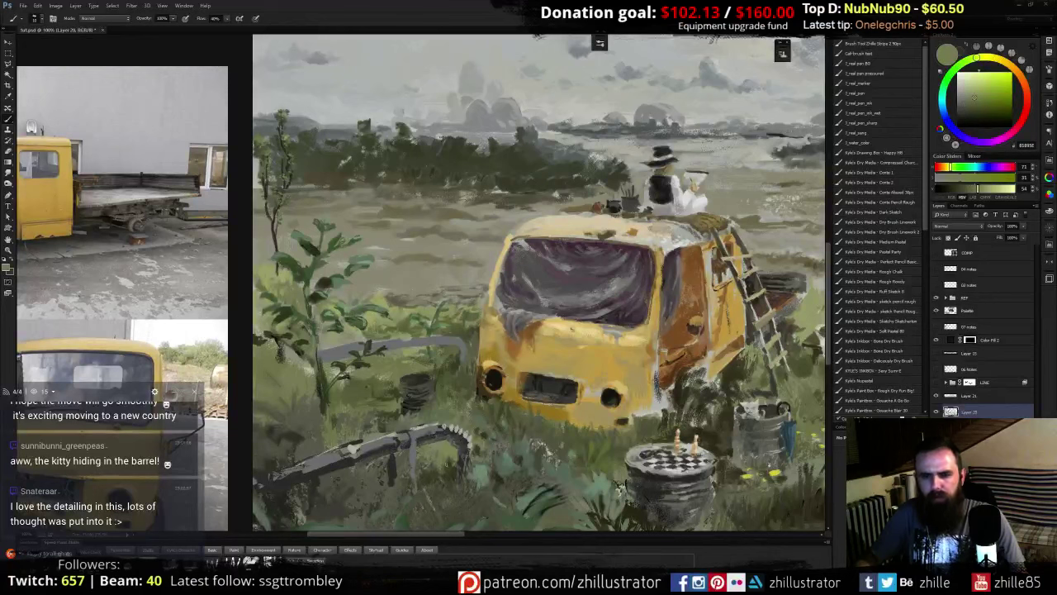
{"action": "left_click", "coordinate": [438, 446], "text": "alt"}
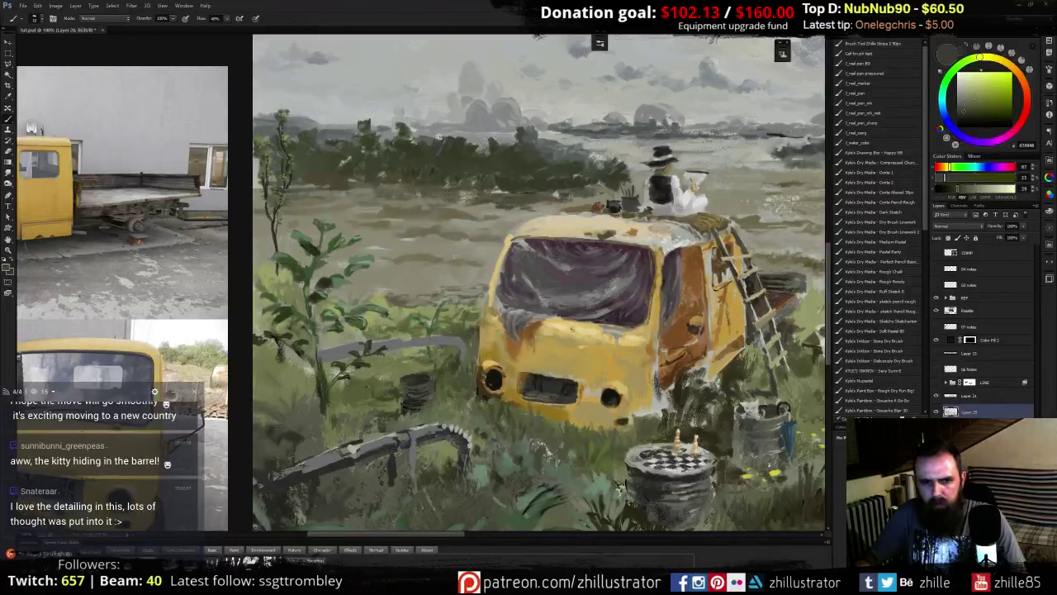
- Refine the pipe's vertical post and the shadowed grass beside it with sampled near-black, mid grey and dark olive tones
{"action": "mouse_move", "coordinate": [419, 437]}
{"action": "left_mouse_down"}
{"action": "mouse_move", "coordinate": [430, 450]}
{"action": "mouse_move", "coordinate": [395, 474]}
{"action": "left_mouse_up"}
{"action": "left_click", "coordinate": [413, 452], "text": "alt"}
{"action": "left_click", "coordinate": [396, 467], "text": "alt"}
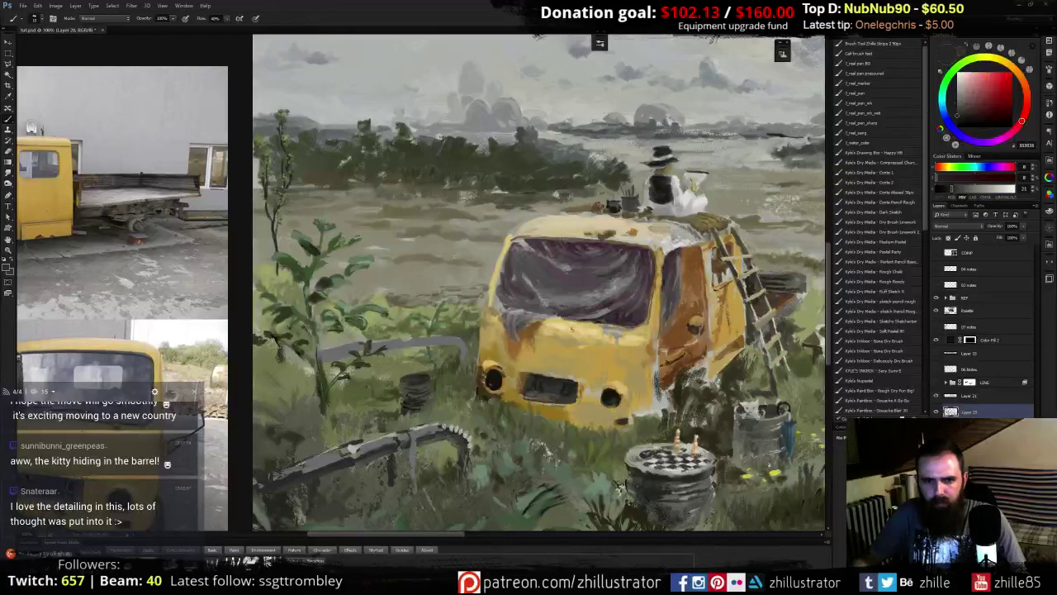
{"action": "left_click", "coordinate": [407, 432], "text": "alt"}
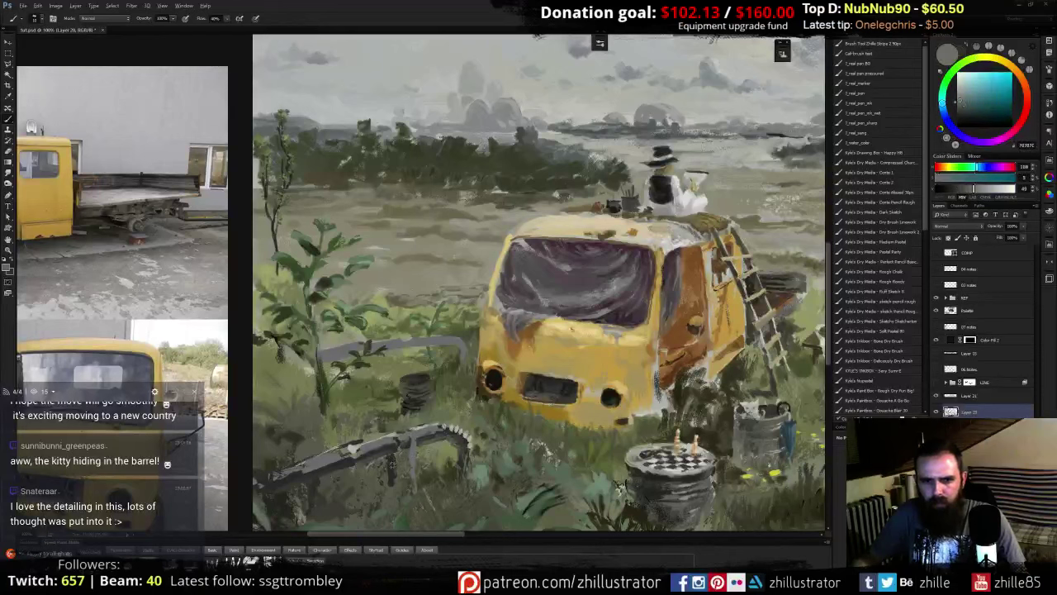
{"action": "left_click", "coordinate": [394, 464], "text": "alt"}
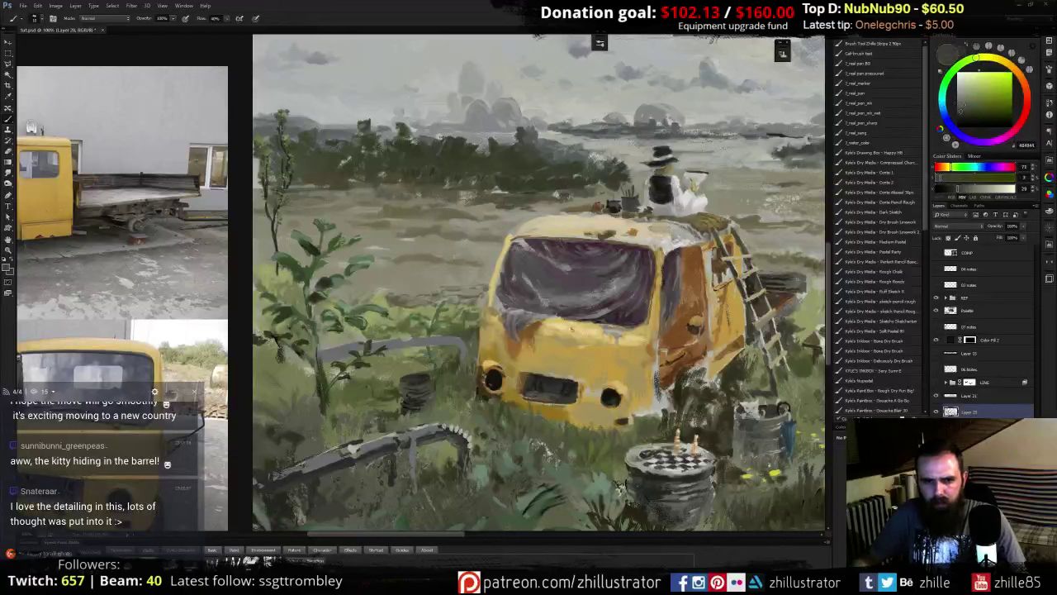
{"action": "left_click", "coordinate": [392, 464], "text": "alt"}
{"action": "left_click_drag", "start_coordinate": [392, 473], "coordinate": [392, 486]}
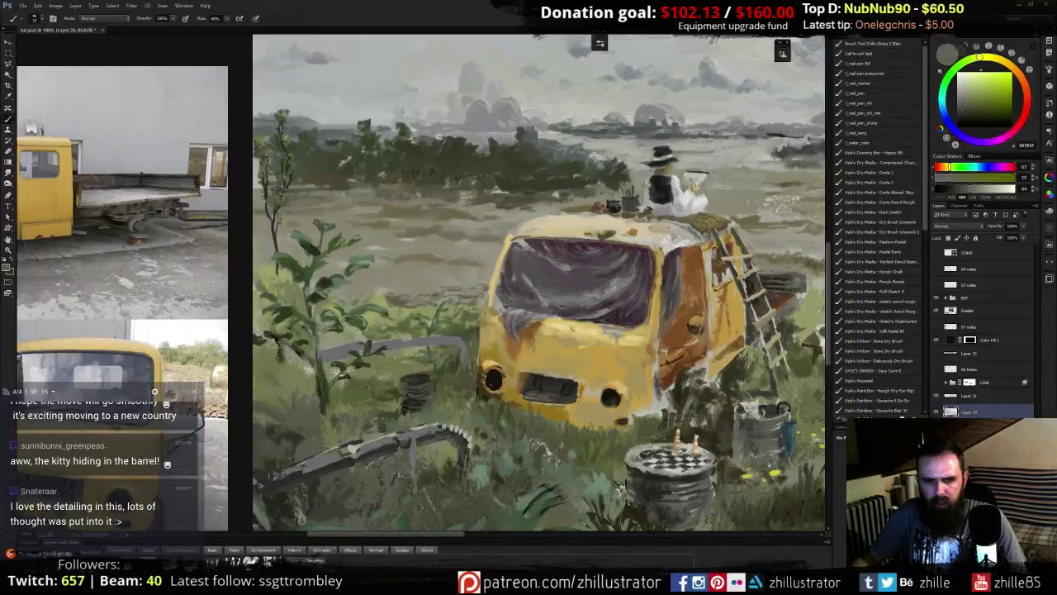
{"action": "left_click", "coordinate": [411, 452], "text": "alt"}
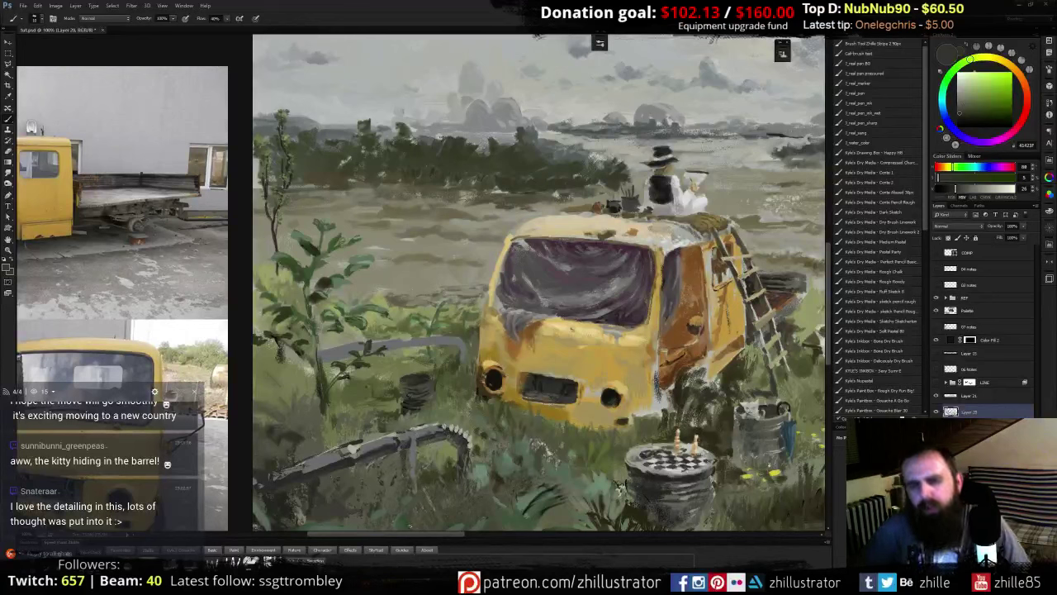
{"action": "left_click", "coordinate": [404, 451], "text": "alt"}
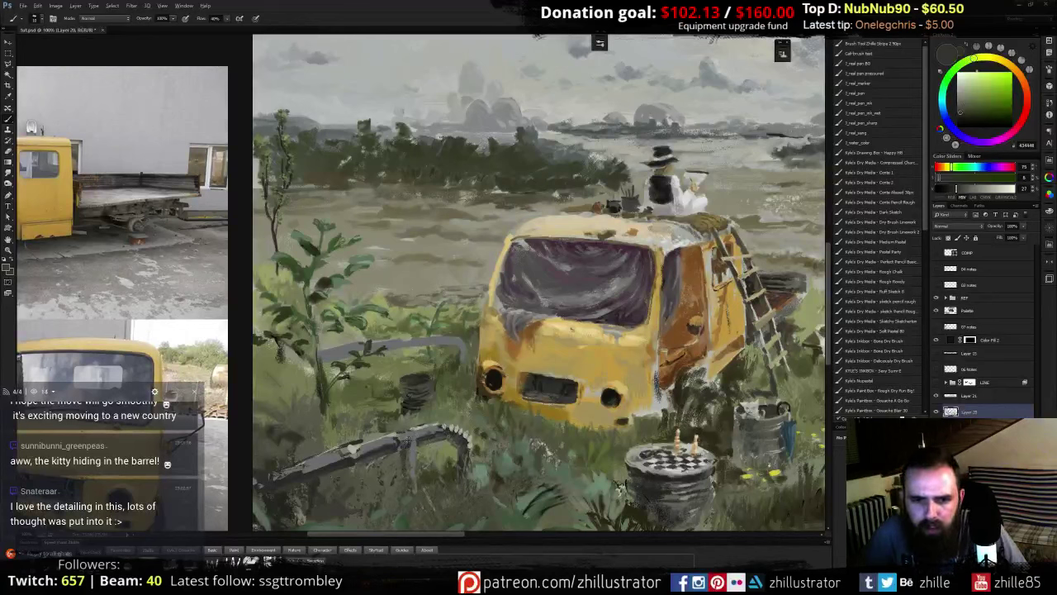
- Highlight the upper edge of the bent pipe above the post with sampled light grey
{"action": "left_click", "coordinate": [409, 440], "text": "alt"}
{"action": "left_click", "coordinate": [412, 431], "text": "alt"}
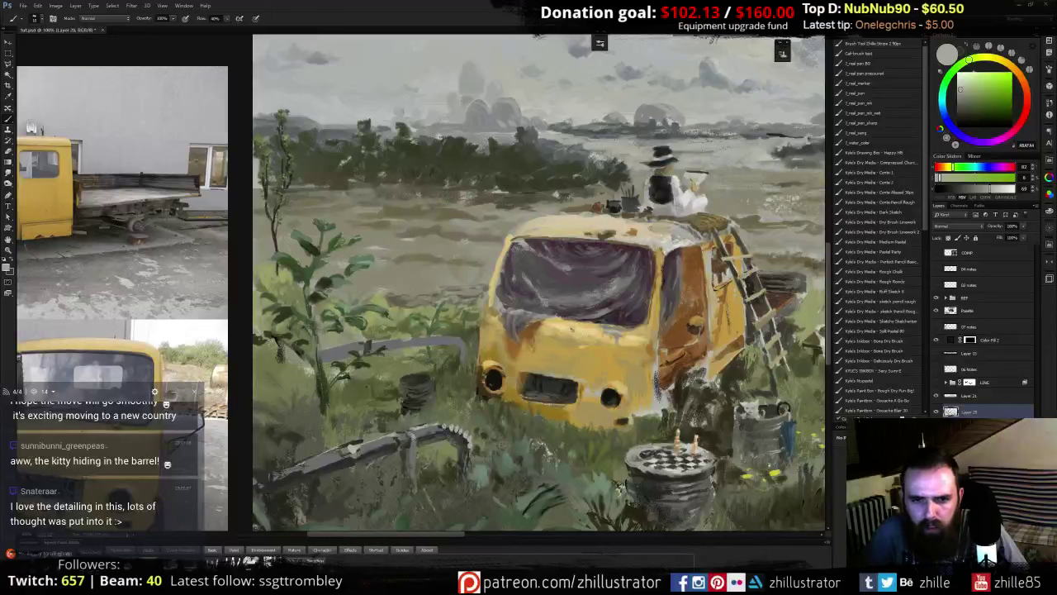
{"action": "left_click", "coordinate": [427, 57], "text": "alt"}
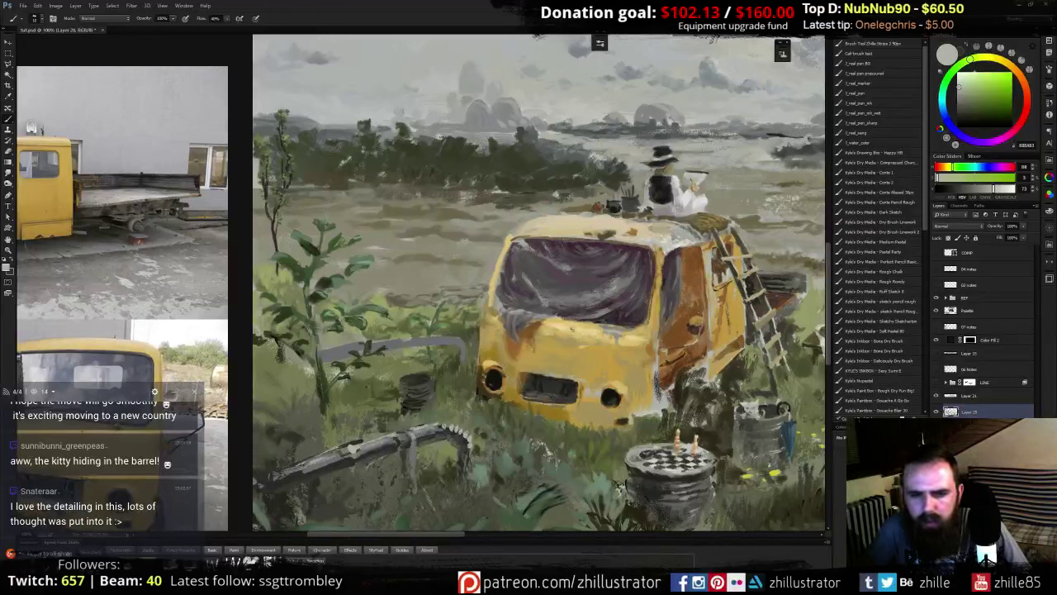
{"action": "left_click_drag", "start_coordinate": [413, 433], "coordinate": [433, 431]}
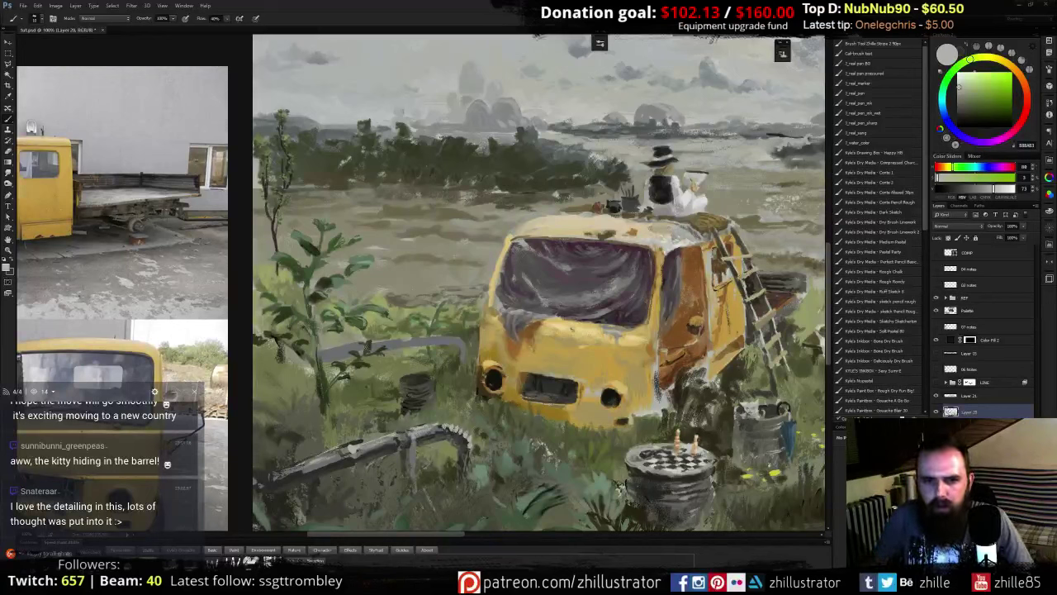
- Define the background pipe's curved end with sampled mid grey and shade the pipe's underside with dark grey
{"action": "mouse_move", "coordinate": [397, 342]}
{"action": "left_mouse_down"}
{"action": "mouse_move", "coordinate": [443, 337]}
{"action": "mouse_move", "coordinate": [423, 340]}
{"action": "left_mouse_up"}
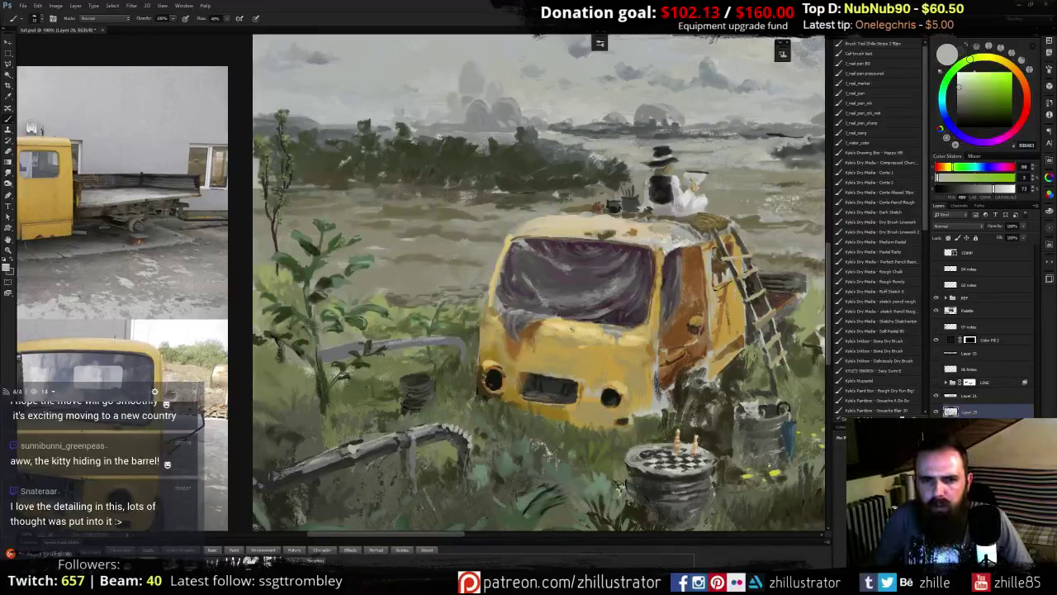
{"action": "left_click", "coordinate": [421, 343], "text": "alt"}
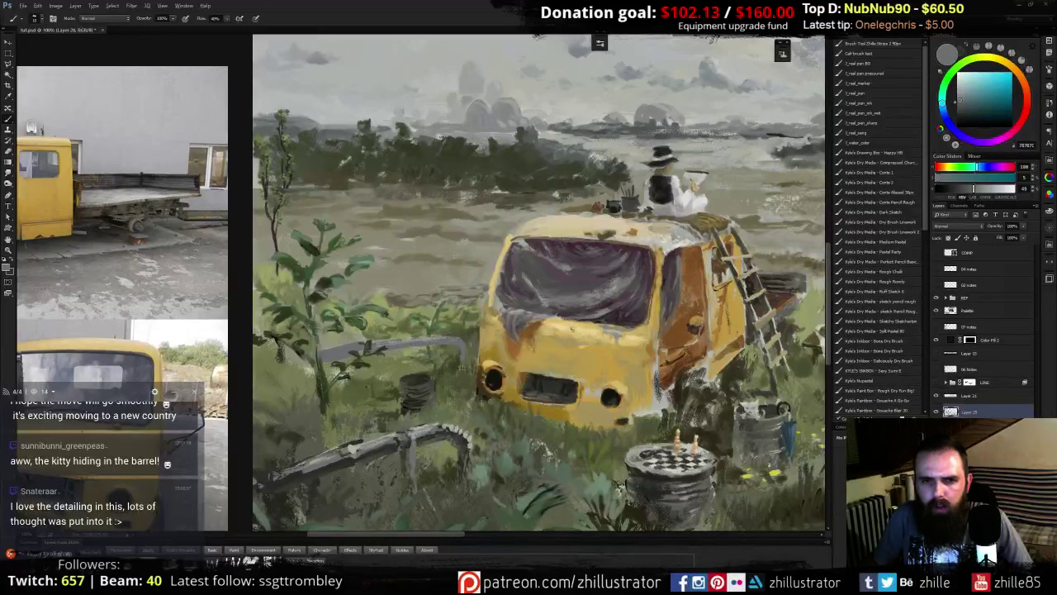
{"action": "left_click", "coordinate": [462, 368], "text": "alt"}
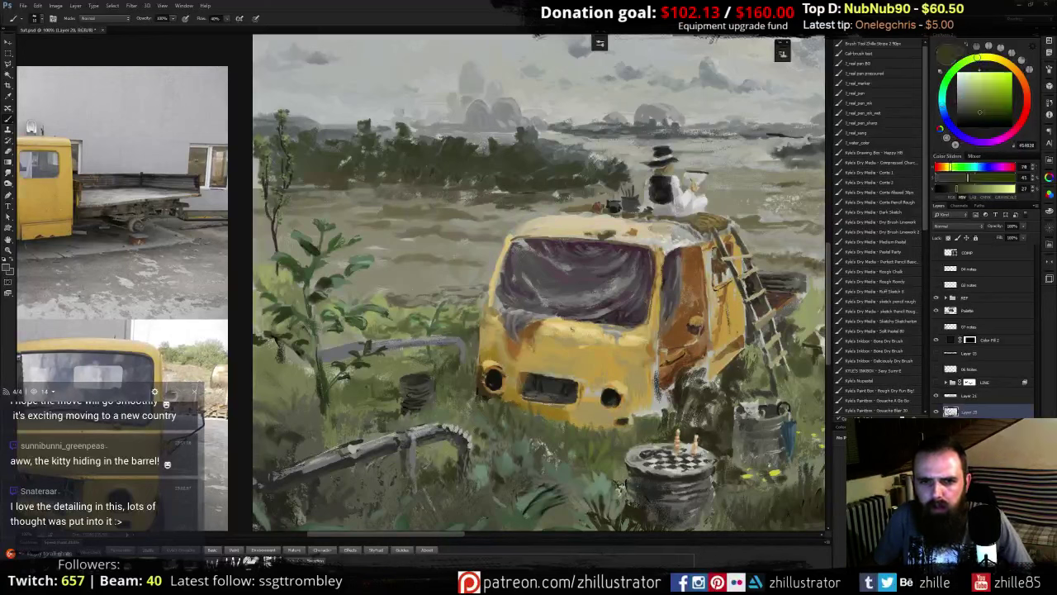
{"action": "left_click", "coordinate": [461, 347], "text": "alt"}
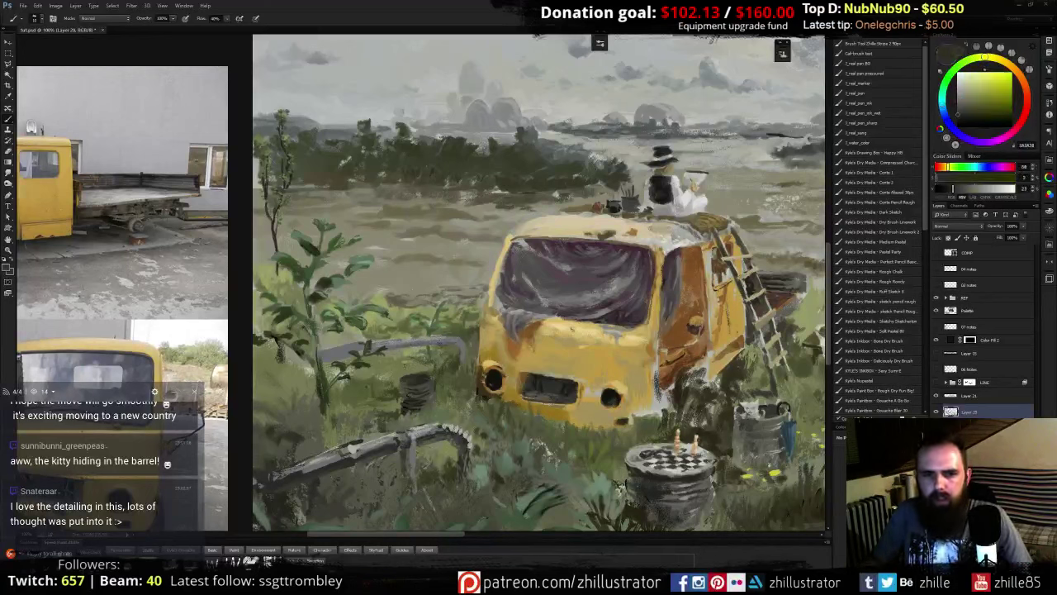
{"action": "mouse_move", "coordinate": [371, 352]}
{"action": "left_mouse_down"}
{"action": "mouse_move", "coordinate": [454, 340]}
{"action": "mouse_move", "coordinate": [462, 349]}
{"action": "left_mouse_up"}
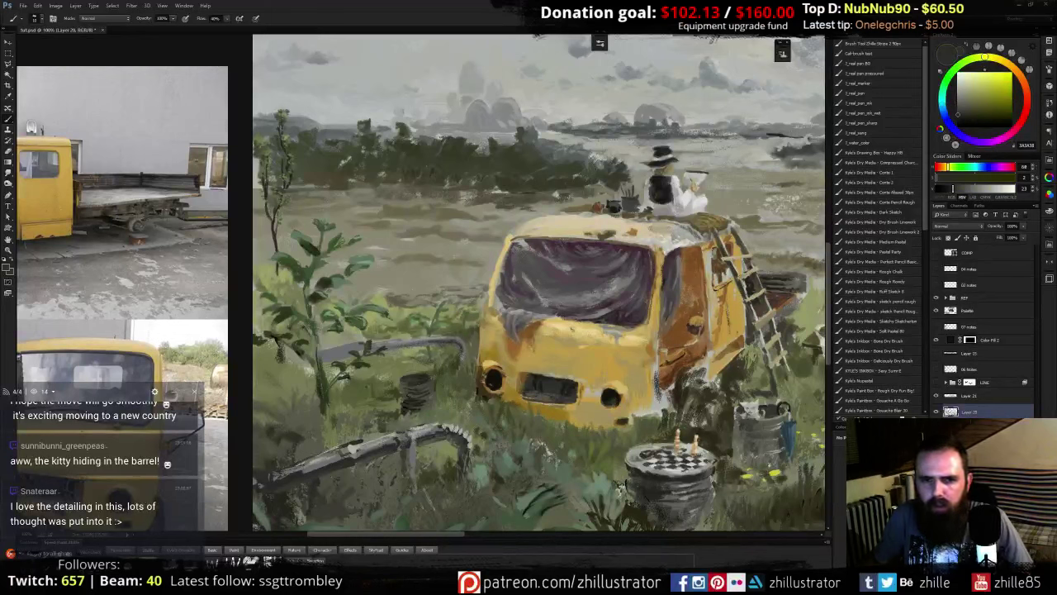
- Extend the background pipe past the leafy plant's stem with dark grey and mid grey, and sample olive green from the grass
{"action": "mouse_move", "coordinate": [325, 358]}
{"action": "left_mouse_down"}
{"action": "mouse_move", "coordinate": [341, 352]}
{"action": "mouse_move", "coordinate": [255, 376]}
{"action": "mouse_move", "coordinate": [289, 362]}
{"action": "left_mouse_up"}
{"action": "left_click", "coordinate": [338, 341], "text": "alt"}
{"action": "left_click", "coordinate": [330, 351], "text": "alt"}
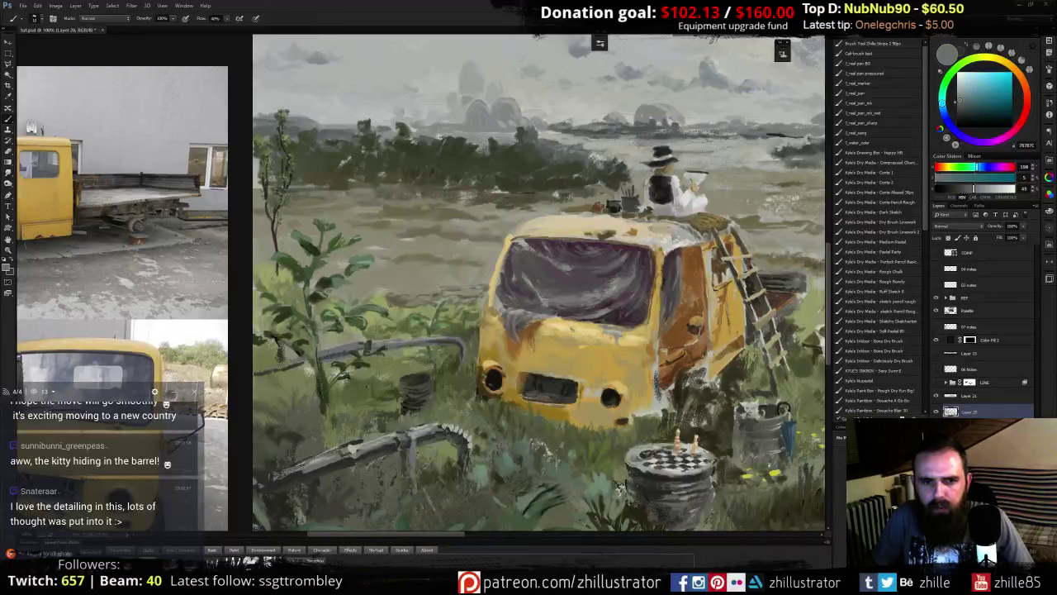
{"action": "left_click", "coordinate": [307, 361], "text": "alt"}
{"action": "left_click_drag", "start_coordinate": [307, 361], "coordinate": [272, 375]}
{"action": "left_click", "coordinate": [347, 393], "text": "alt"}
{"action": "left_click", "coordinate": [347, 393], "text": "alt"}
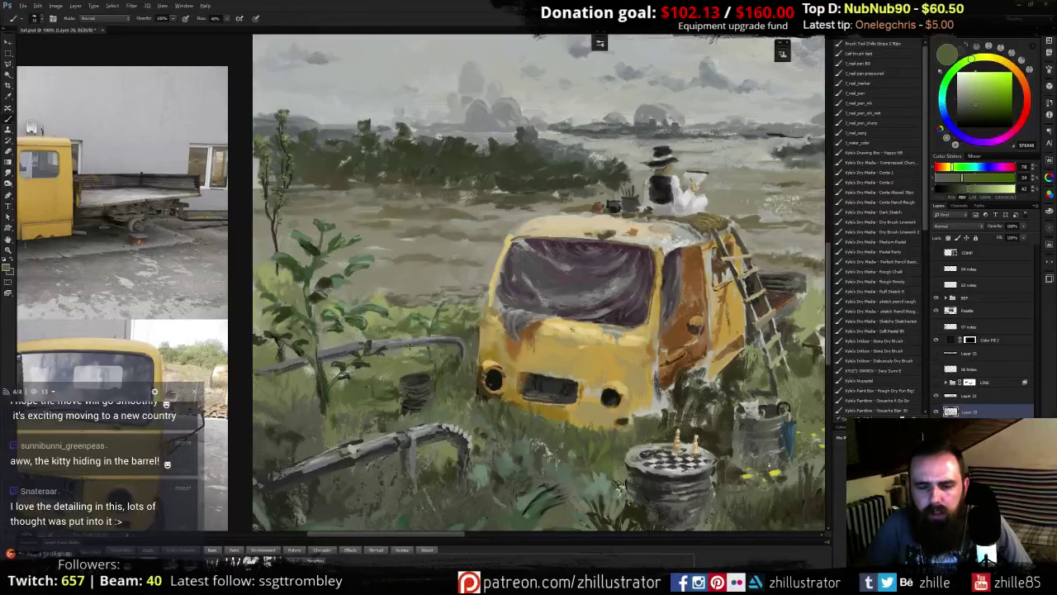
- Show the line-art group over the painting as a guide for the background pipe
{"action": "scroll", "coordinate": [372, 337], "scroll_direction": "up", "scroll_amount": 1}
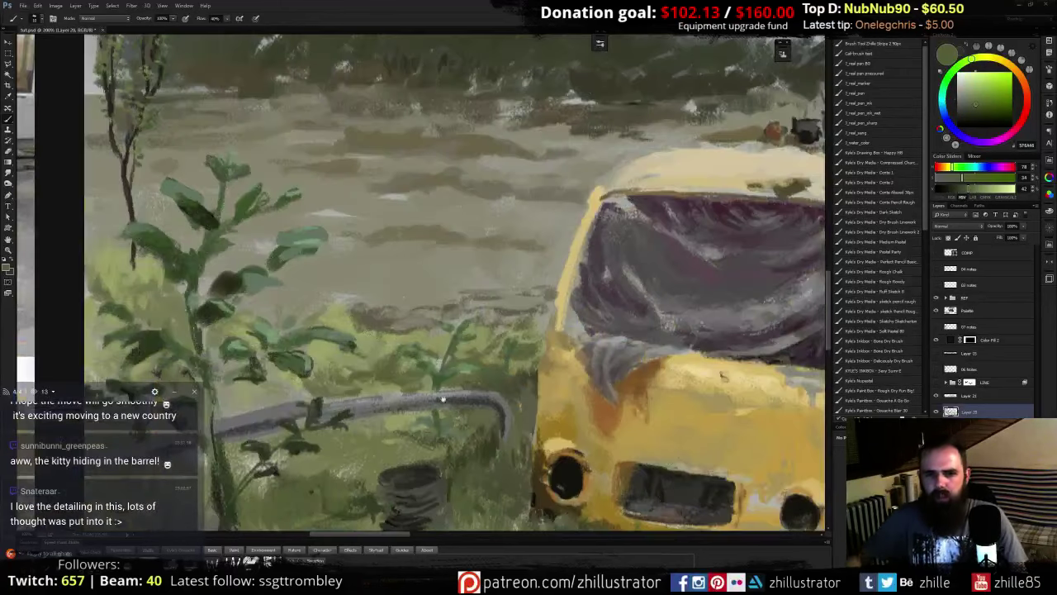
{"action": "scroll", "coordinate": [388, 314], "scroll_direction": "up", "scroll_amount": 1}
{"action": "left_click", "coordinate": [396, 287], "text": "alt"}
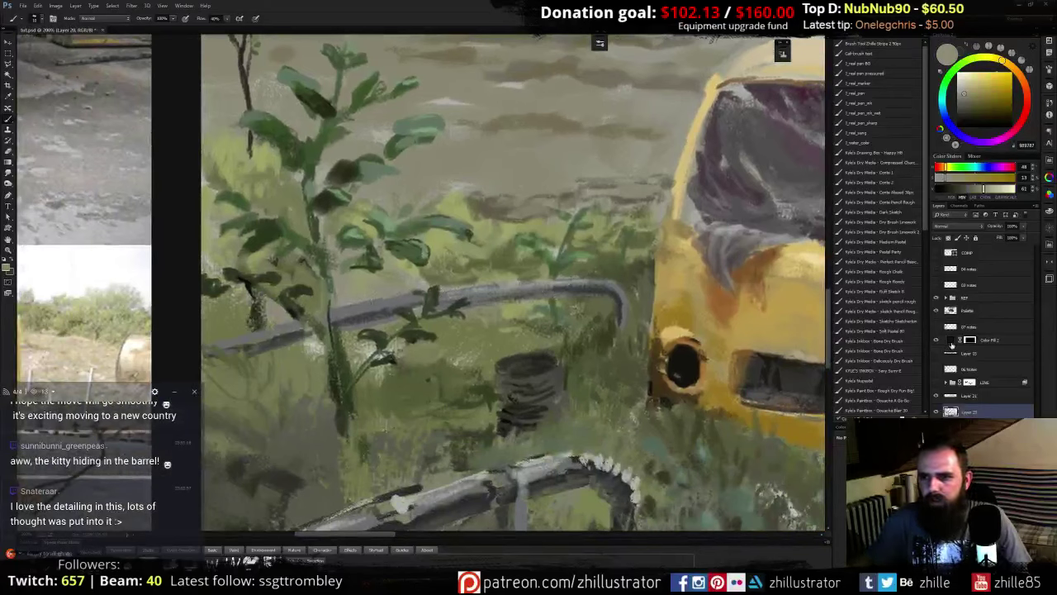
{"action": "left_click", "coordinate": [938, 384]}
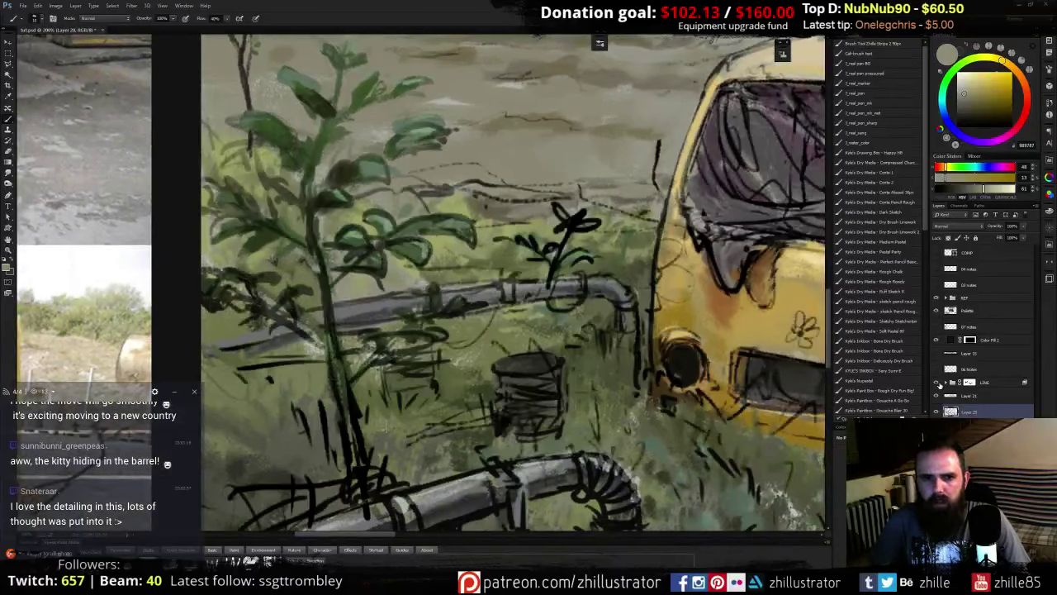
{"action": "left_click", "coordinate": [937, 384]}
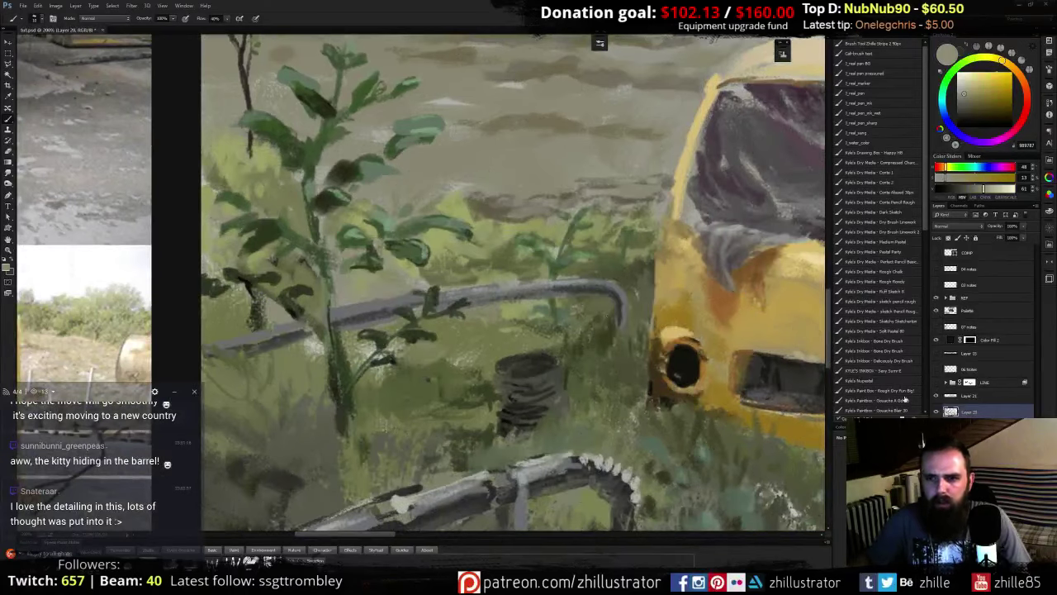
{"action": "left_click", "coordinate": [938, 384]}
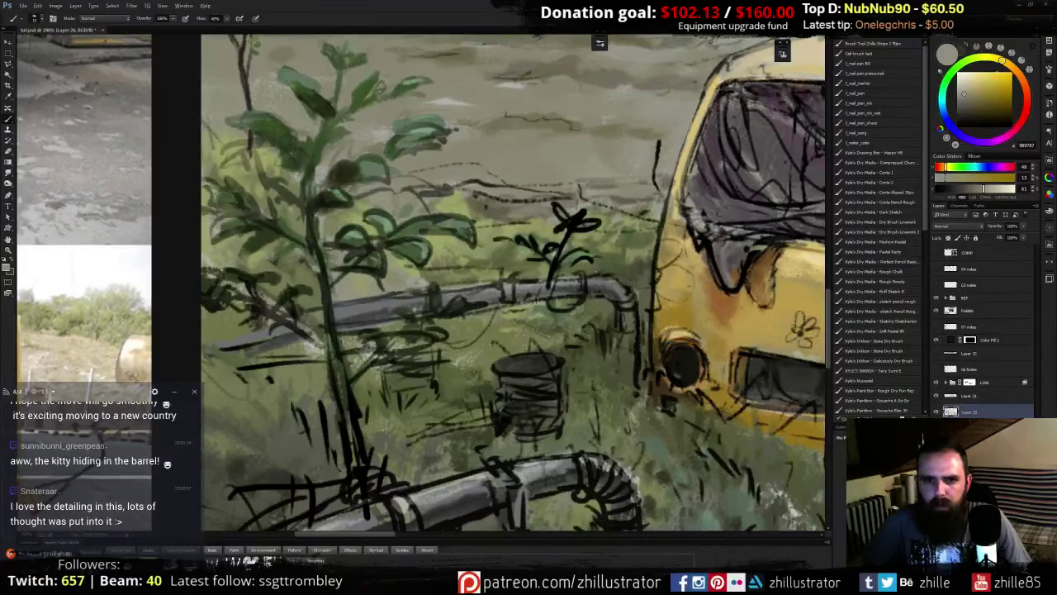
- Block in the background pipe's joint and vertical post in grey and near-black, and fill its far end with mid grey
{"action": "left_click", "coordinate": [612, 299], "text": "alt"}
{"action": "left_click_drag", "start_coordinate": [501, 284], "coordinate": [512, 299]}
{"action": "left_click", "coordinate": [507, 291], "text": "alt"}
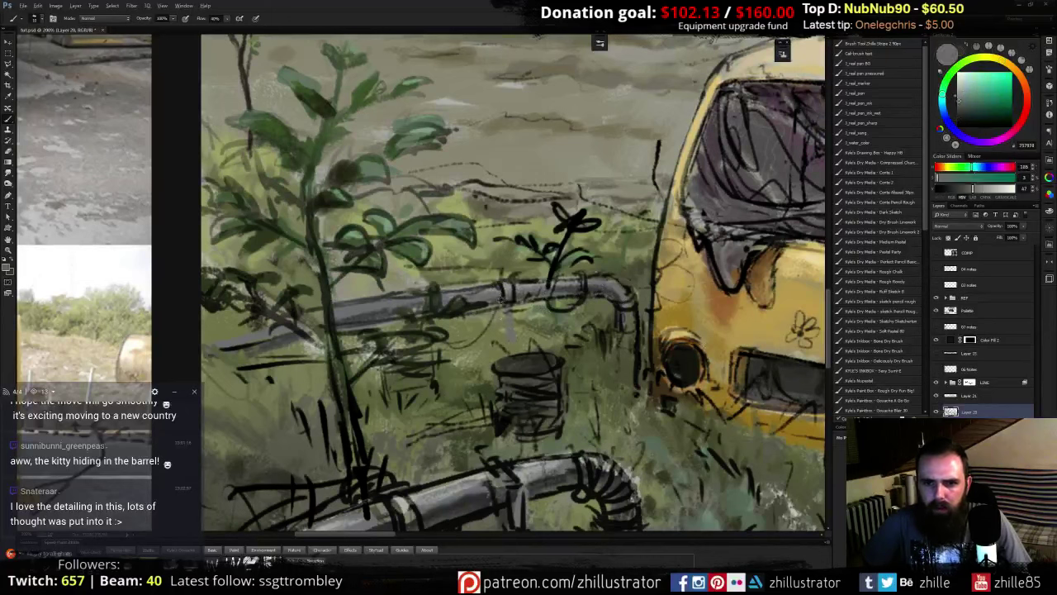
{"action": "left_click", "coordinate": [501, 299], "text": "alt"}
{"action": "left_click_drag", "start_coordinate": [495, 305], "coordinate": [494, 324]}
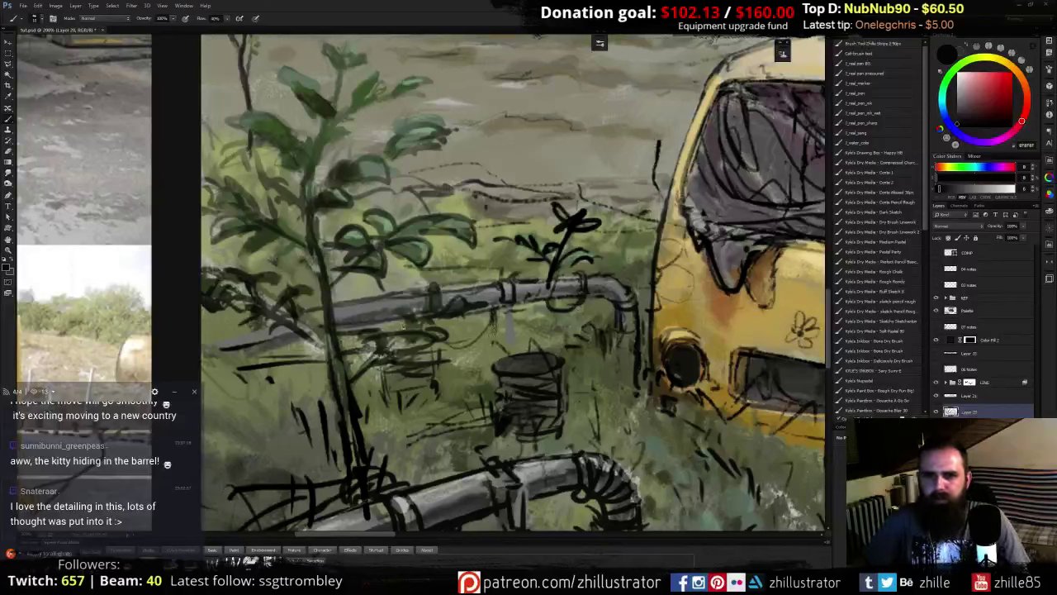
{"action": "left_click", "coordinate": [266, 330], "text": "alt"}
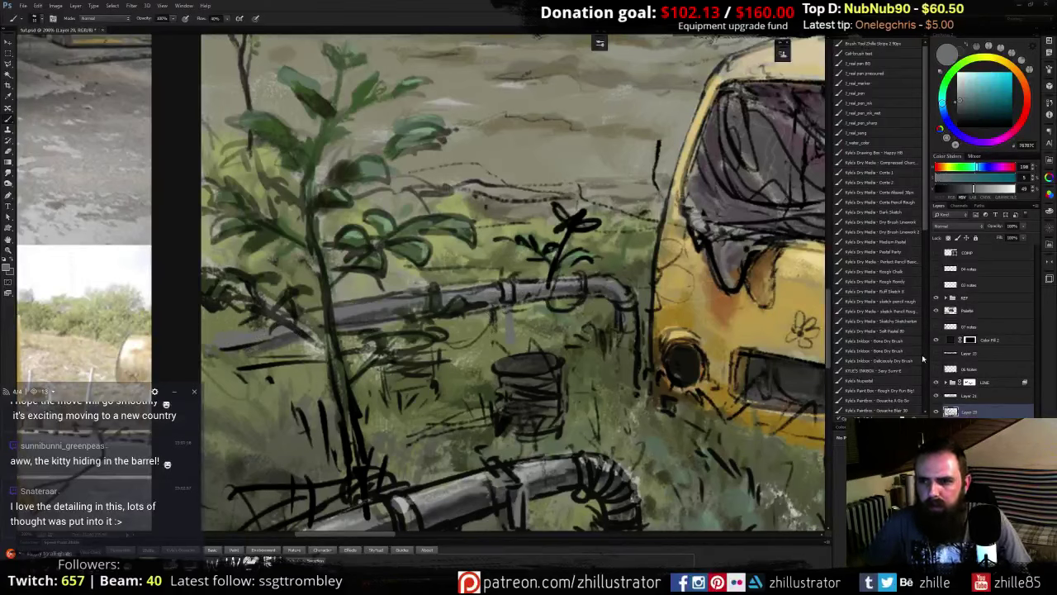
- Hide the line-art group and refine the background pipe's joint with sampled greys and near-black
{"action": "left_click", "coordinate": [935, 382]}
{"action": "left_click", "coordinate": [502, 294], "text": "alt"}
{"action": "left_click_drag", "start_coordinate": [502, 297], "coordinate": [497, 298]}
{"action": "left_click", "coordinate": [498, 288], "text": "alt"}
{"action": "left_click", "coordinate": [500, 296], "text": "alt"}
{"action": "left_click", "coordinate": [497, 295], "text": "alt"}
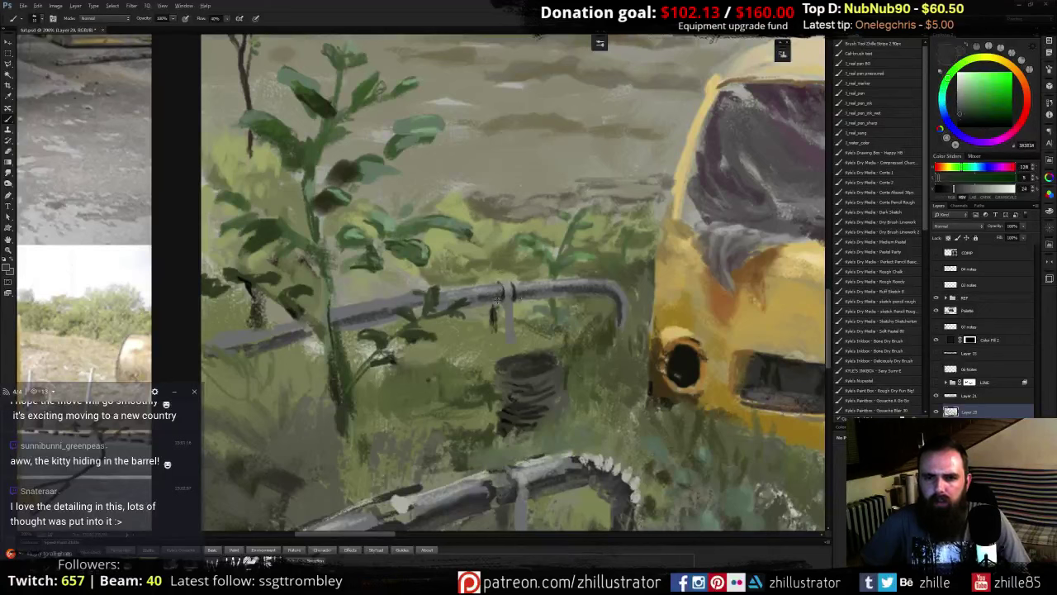
{"action": "left_click", "coordinate": [496, 302], "text": "alt"}
{"action": "left_click", "coordinate": [499, 299], "text": "alt"}
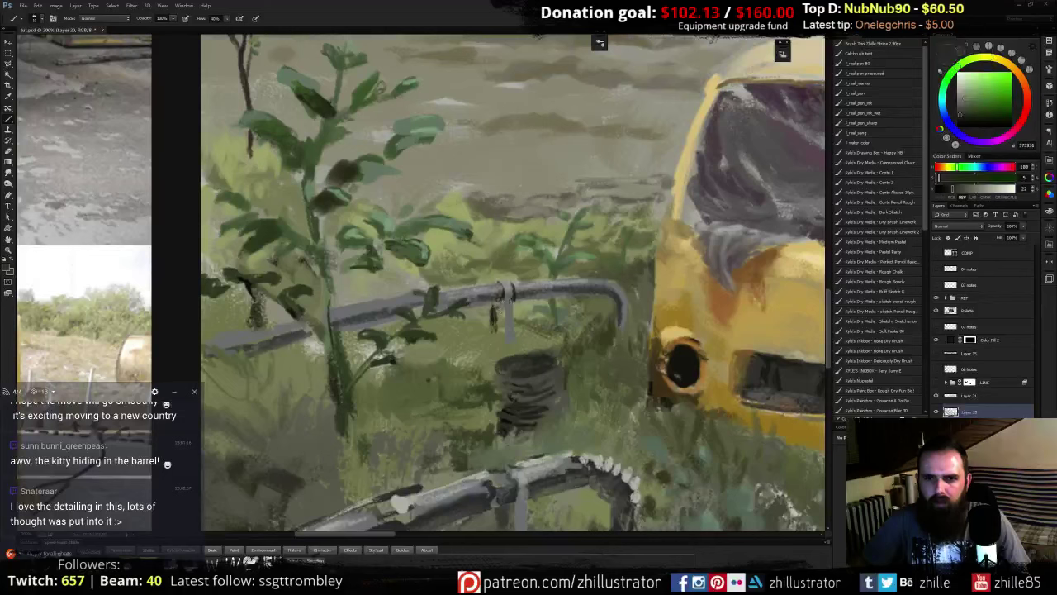
- Refine the background pipe's vertical post with sampled grey and blend its base into the grass with olive and green tones
{"action": "left_click", "coordinate": [498, 304], "text": "alt"}
{"action": "left_click", "coordinate": [494, 311], "text": "alt"}
{"action": "left_click", "coordinate": [492, 307], "text": "alt"}
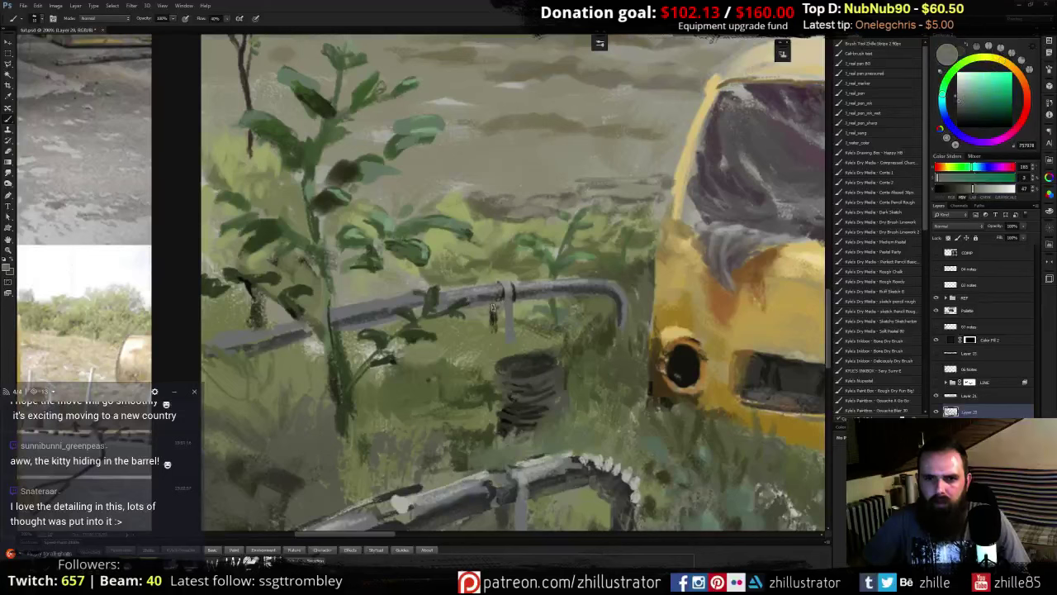
{"action": "left_click", "coordinate": [503, 321], "text": "alt"}
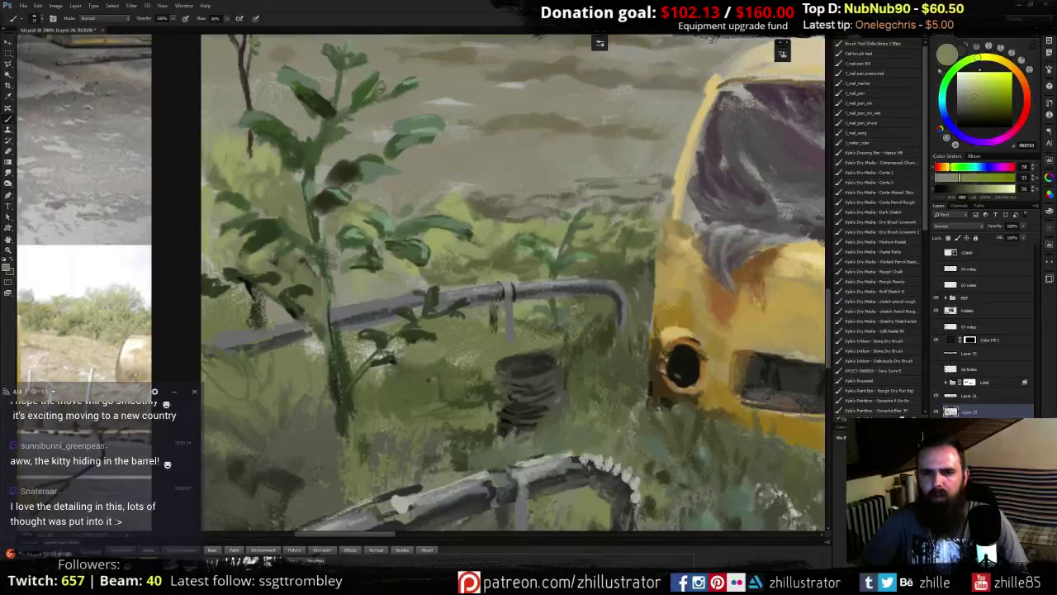
{"action": "left_click", "coordinate": [505, 329], "text": "alt"}
{"action": "left_click", "coordinate": [513, 342], "text": "alt"}
{"action": "left_click_drag", "start_coordinate": [520, 340], "coordinate": [512, 346]}
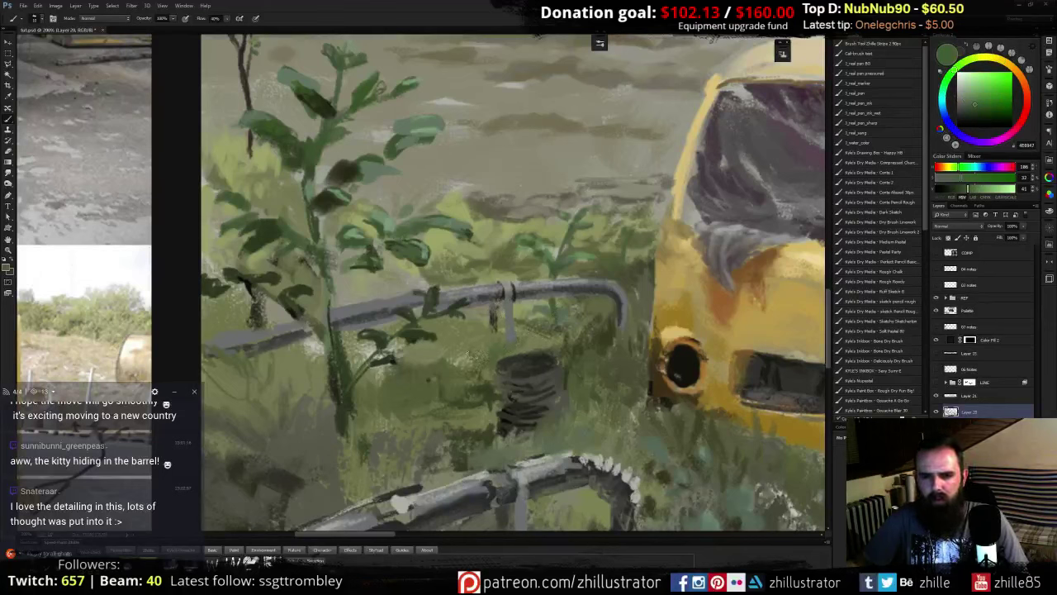
- Touch up the grass around the small barrel below the background pipe with sampled green and dark olive tones
{"action": "left_click", "coordinate": [455, 353], "text": "alt"}
{"action": "left_click", "coordinate": [500, 349], "text": "alt"}
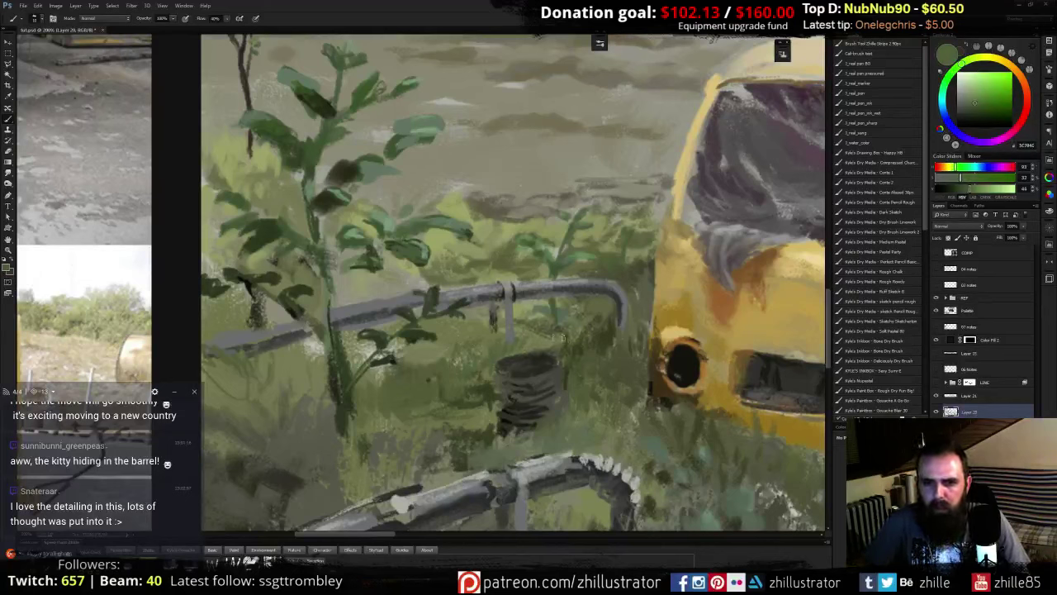
{"action": "left_click", "coordinate": [570, 348], "text": "alt"}
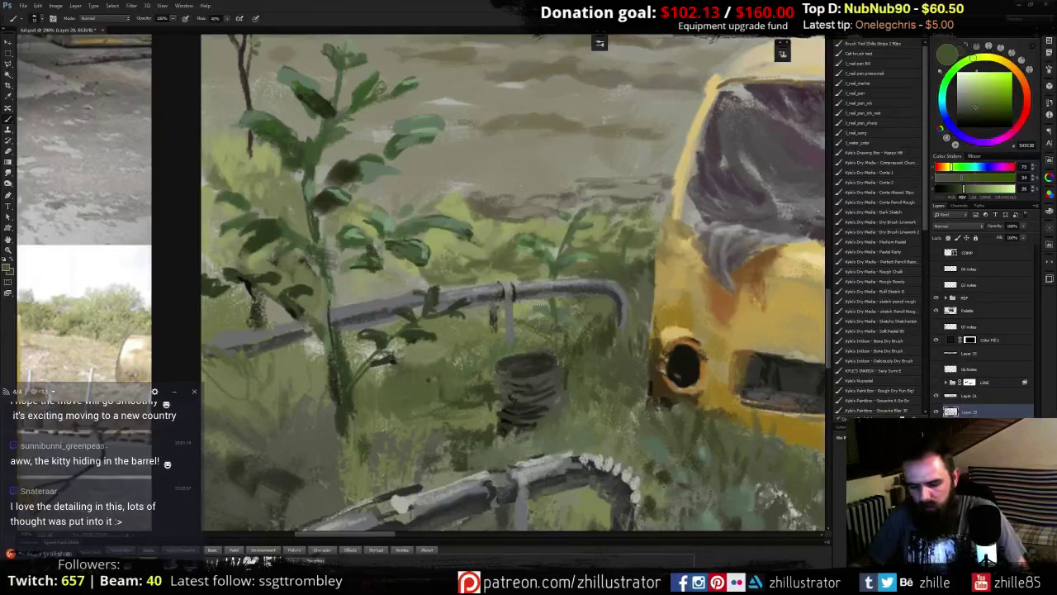
{"action": "left_click", "coordinate": [567, 359], "text": "alt"}
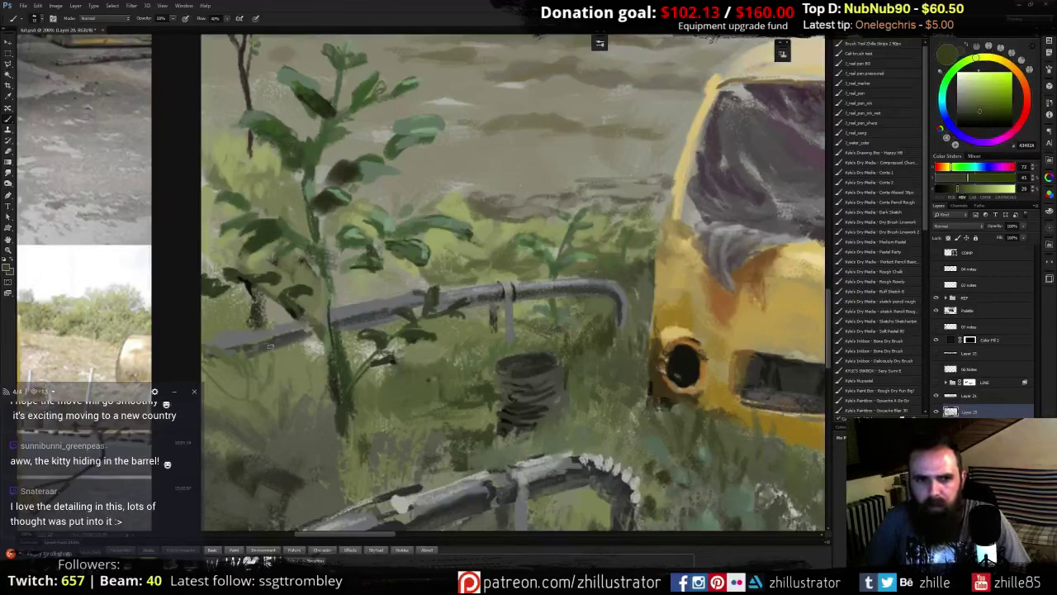
- Clean up the background pipe's edges, highlight its upper side with light grey, and sample the truck's ochre yellow
{"action": "left_click", "coordinate": [426, 280], "text": "alt"}
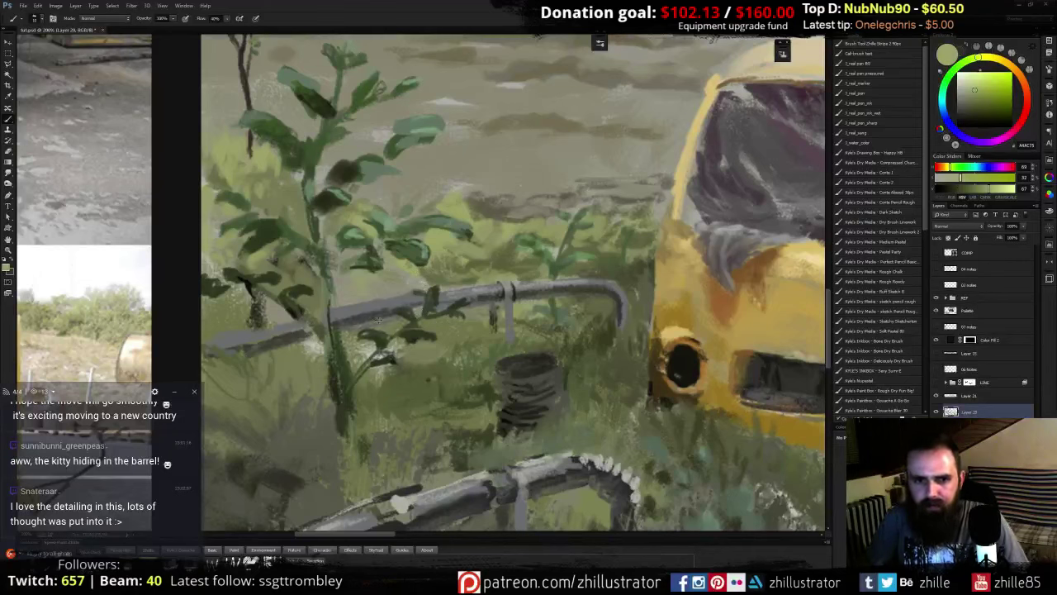
{"action": "left_click", "coordinate": [380, 306], "text": "alt"}
{"action": "left_click", "coordinate": [528, 292], "text": "alt"}
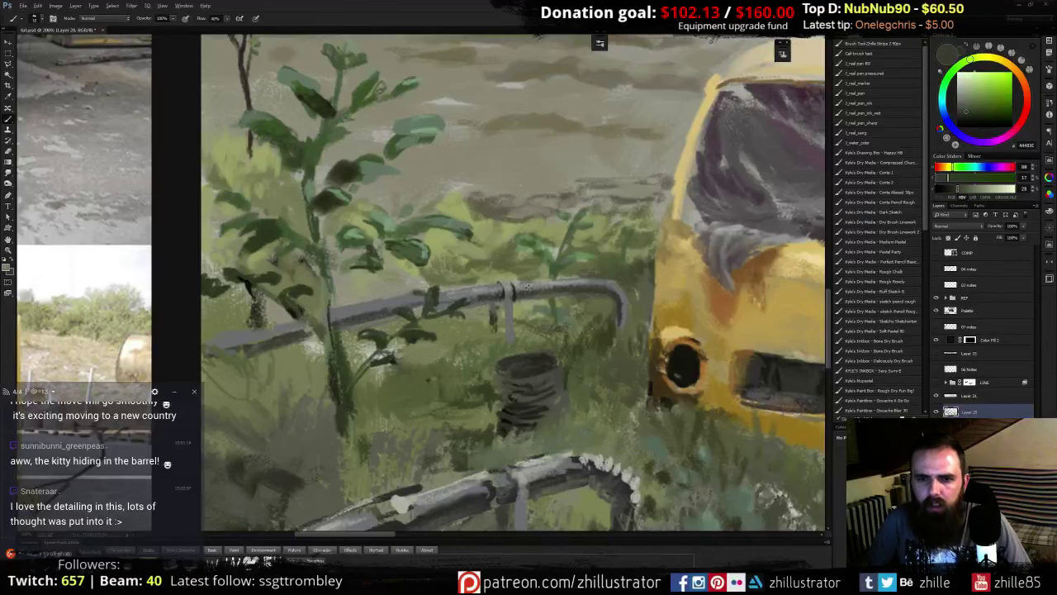
{"action": "left_click", "coordinate": [541, 285], "text": "alt"}
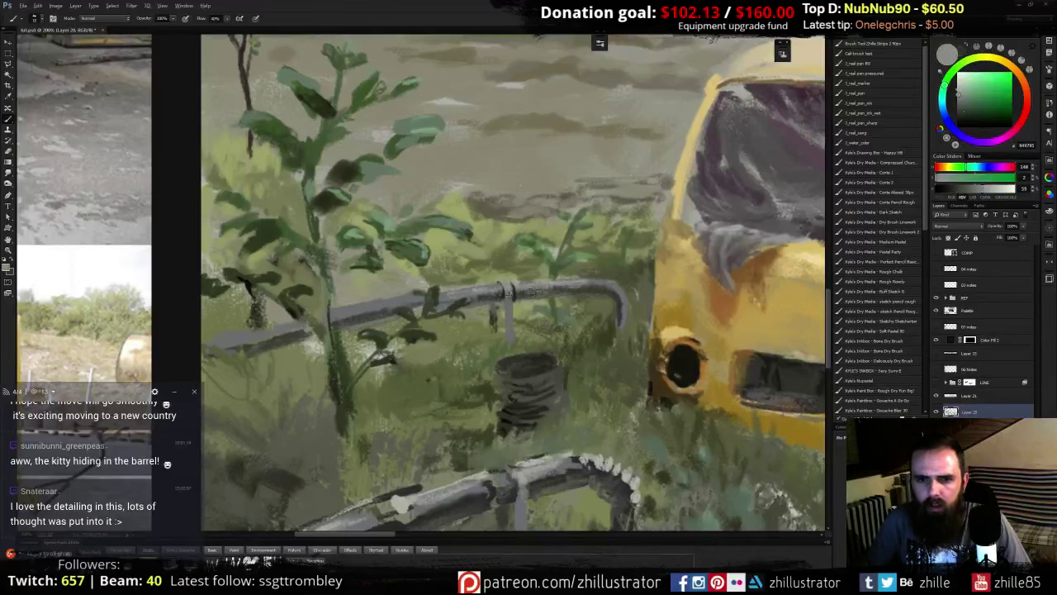
{"action": "left_click", "coordinate": [577, 267], "text": "alt"}
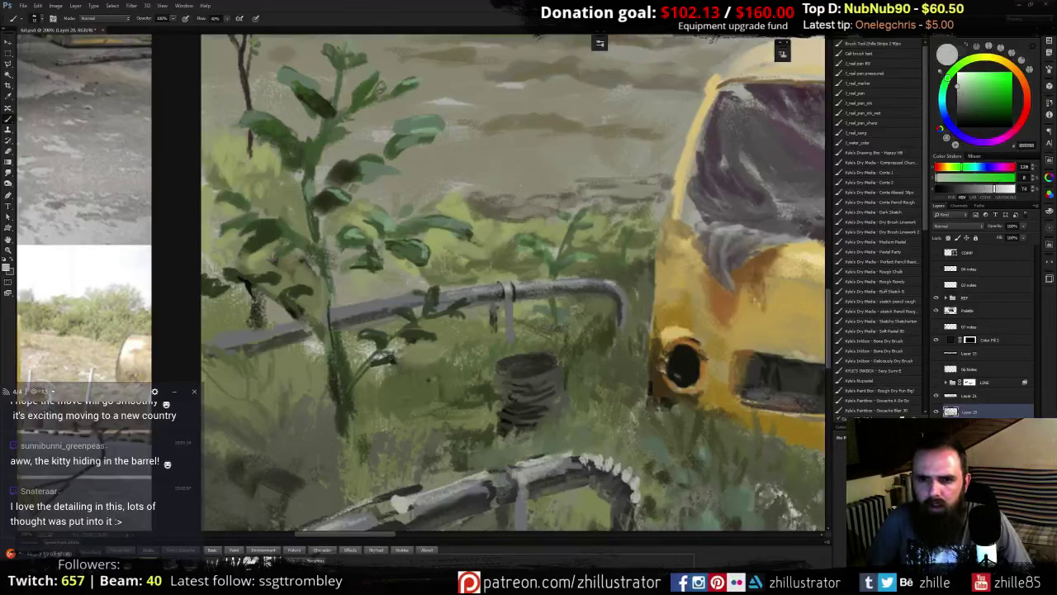
{"action": "left_click", "coordinate": [679, 285], "text": "alt"}
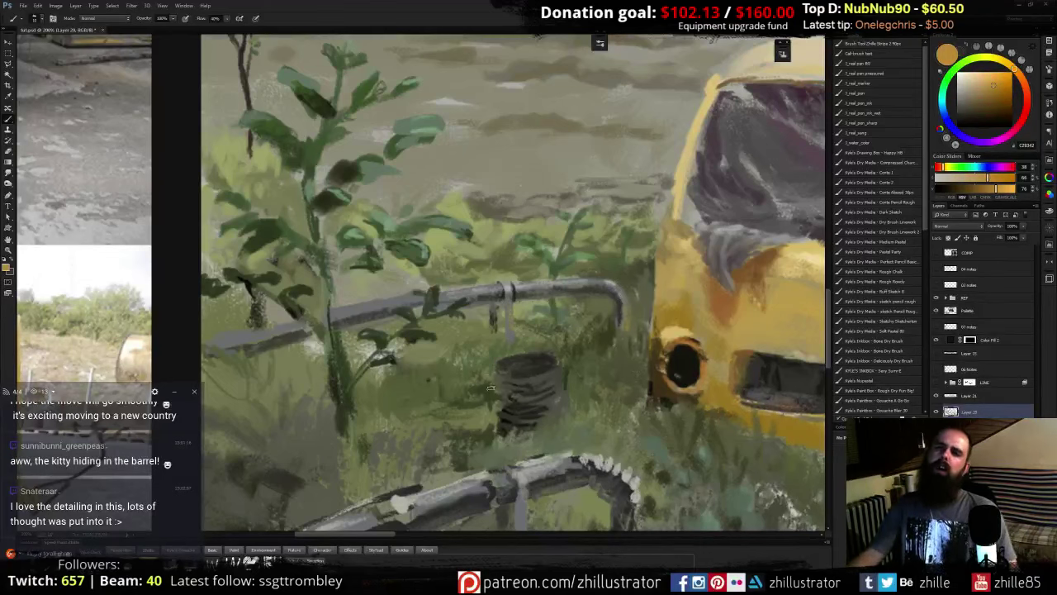
- Mix a muted brown from the barrel's sampled grey and tint the upper side of the small barrel with it
{"action": "left_click", "coordinate": [549, 377], "text": "alt"}
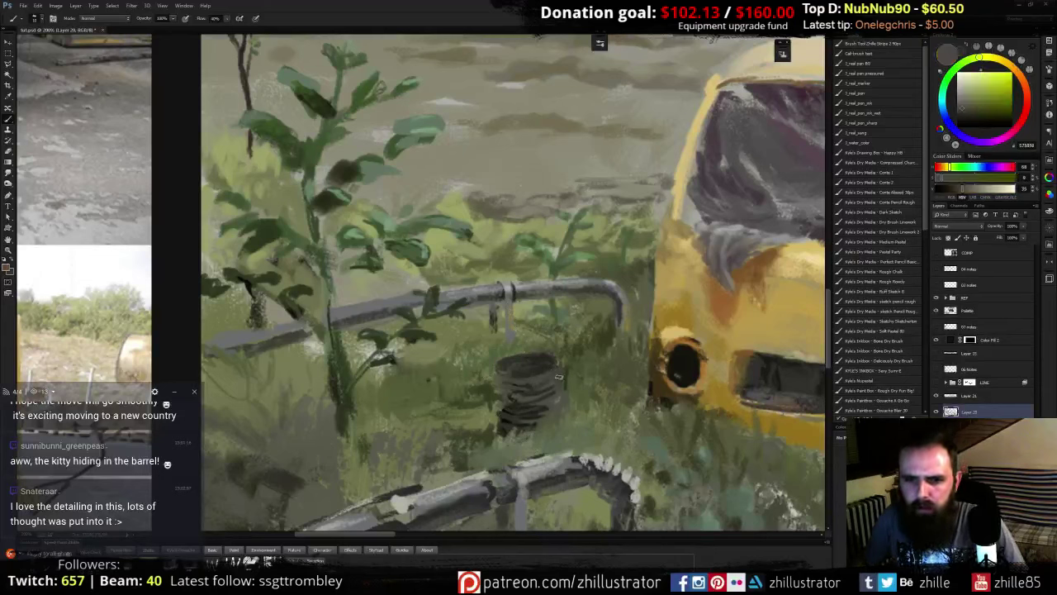
{"action": "left_click", "coordinate": [1022, 91]}
{"action": "left_click_drag", "start_coordinate": [1023, 80], "coordinate": [1017, 71]}
{"action": "left_click", "coordinate": [968, 104]}
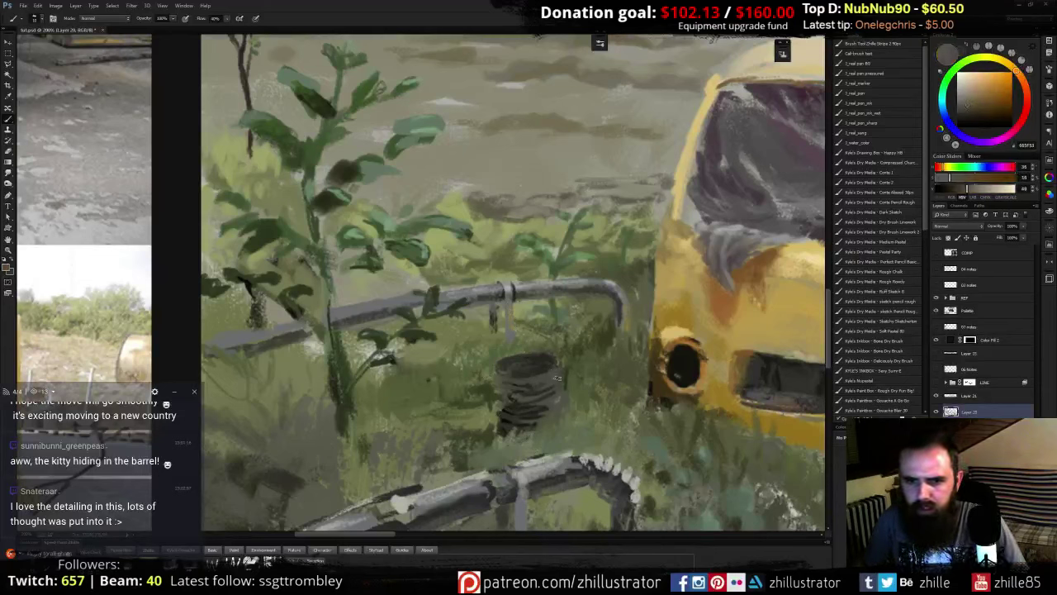
{"action": "left_click", "coordinate": [974, 104]}
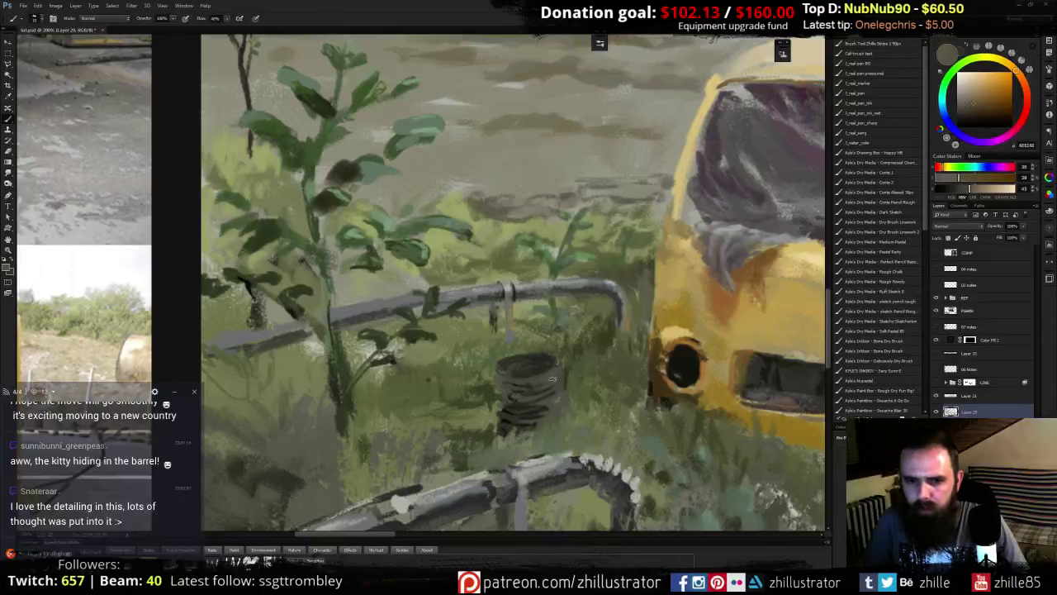
{"action": "left_click", "coordinate": [981, 103]}
{"action": "mouse_move", "coordinate": [545, 369]}
{"action": "left_mouse_down"}
{"action": "mouse_move", "coordinate": [536, 380]}
{"action": "mouse_move", "coordinate": [547, 386]}
{"action": "left_mouse_up"}
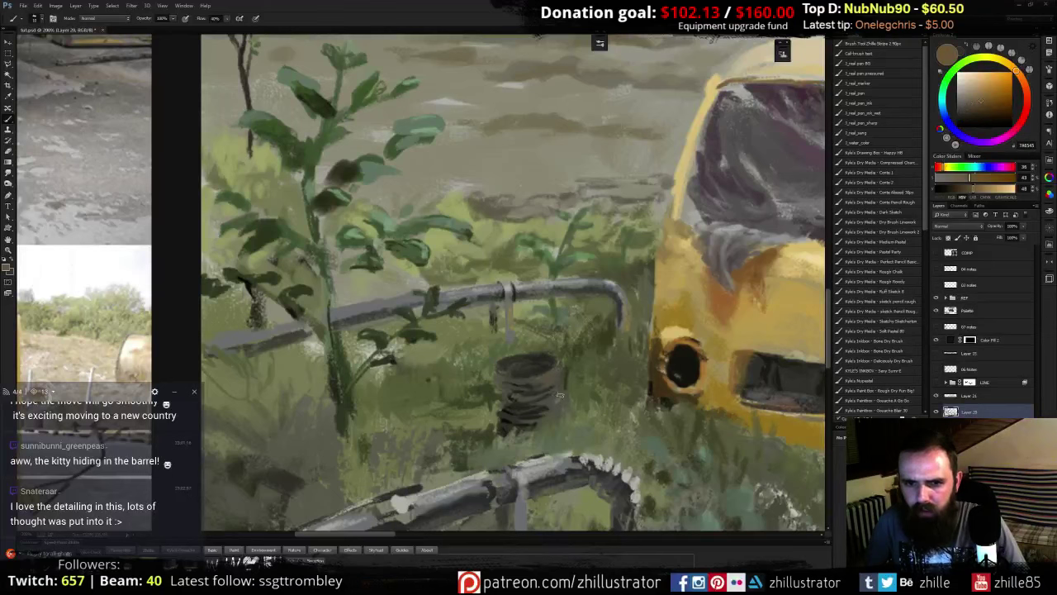
- Refine the small barrel's lower half and shaded side with dark tones and grey sampled from around it
{"action": "left_click", "coordinate": [542, 393], "text": "alt"}
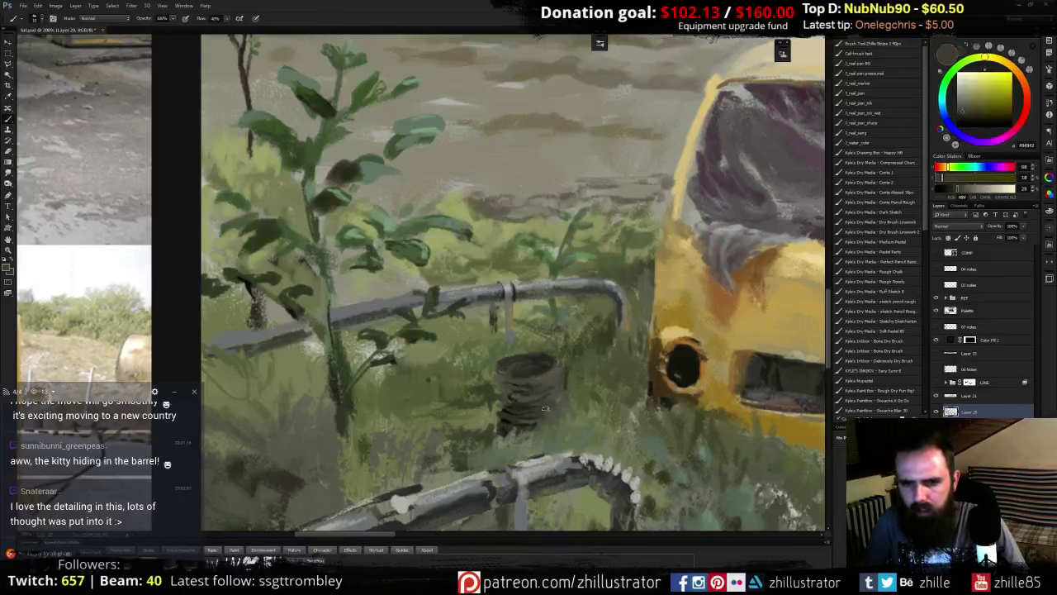
{"action": "mouse_move", "coordinate": [505, 417]}
{"action": "left_mouse_down"}
{"action": "mouse_move", "coordinate": [504, 427]}
{"action": "mouse_move", "coordinate": [507, 411]}
{"action": "left_mouse_up"}
{"action": "left_click", "coordinate": [509, 421], "text": "alt"}
{"action": "left_click", "coordinate": [506, 412], "text": "alt"}
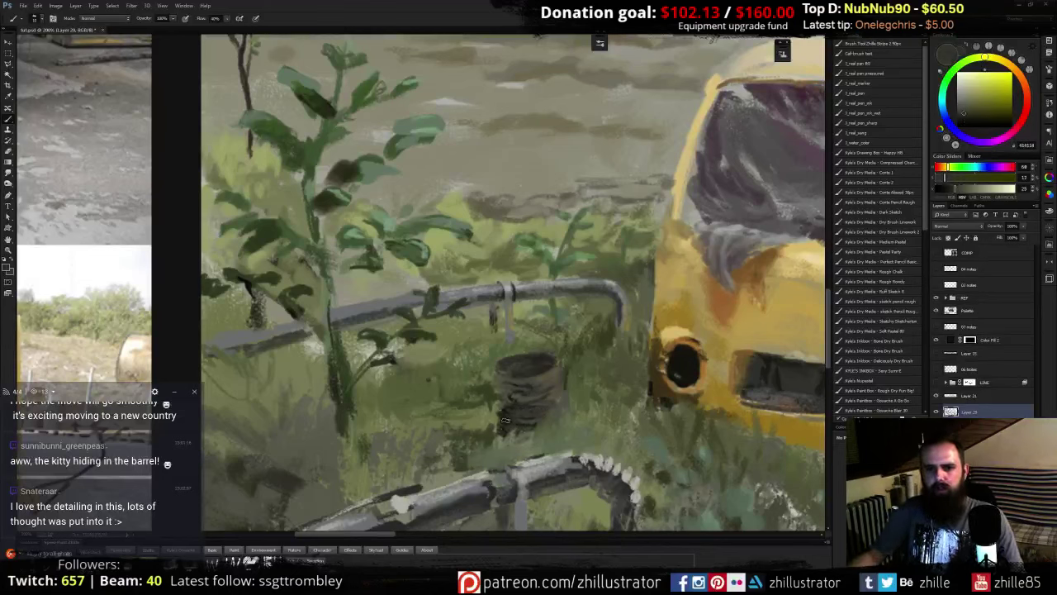
{"action": "left_click", "coordinate": [501, 400], "text": "alt"}
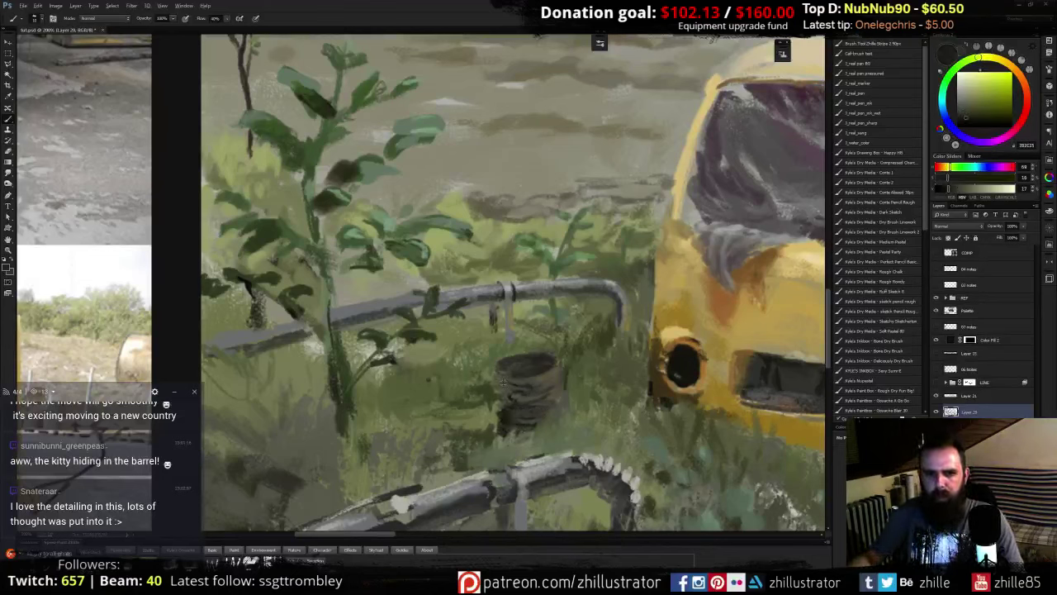
{"action": "left_click", "coordinate": [502, 383], "text": "alt"}
{"action": "left_click", "coordinate": [499, 381], "text": "alt"}
{"action": "left_click_drag", "start_coordinate": [497, 386], "coordinate": [495, 394]}
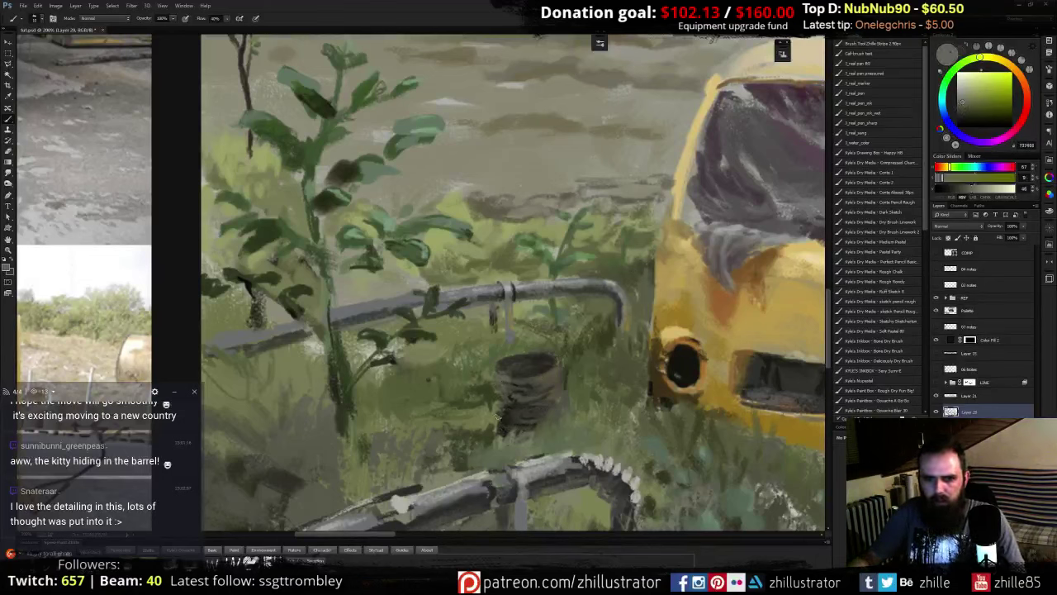
- Lighten the sampled barrel grey and highlight the small barrel's rim and the upper part of its lit side
{"action": "left_click", "coordinate": [555, 374], "text": "alt"}
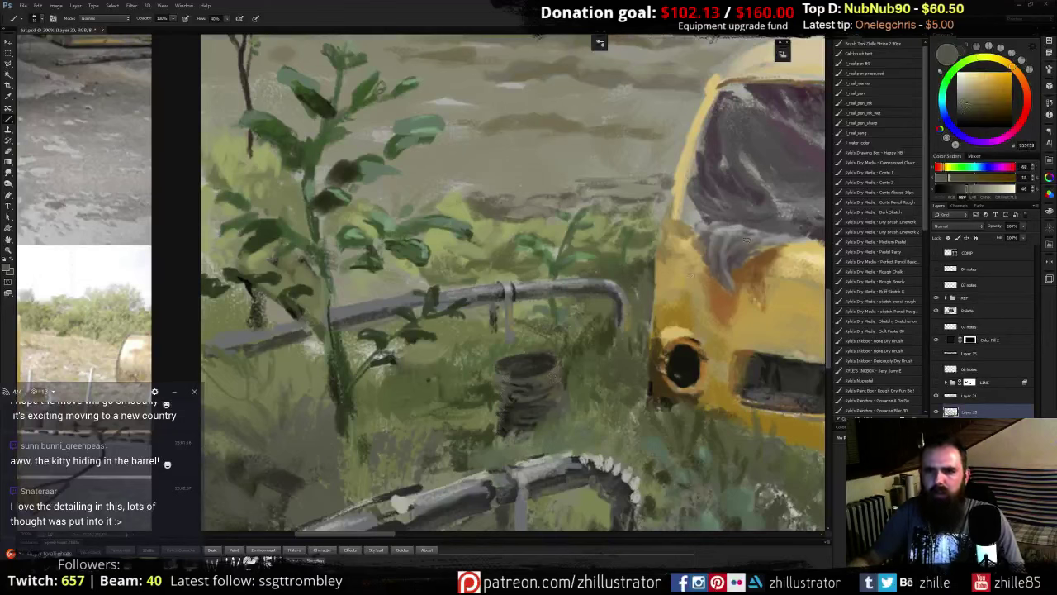
{"action": "left_click", "coordinate": [964, 94]}
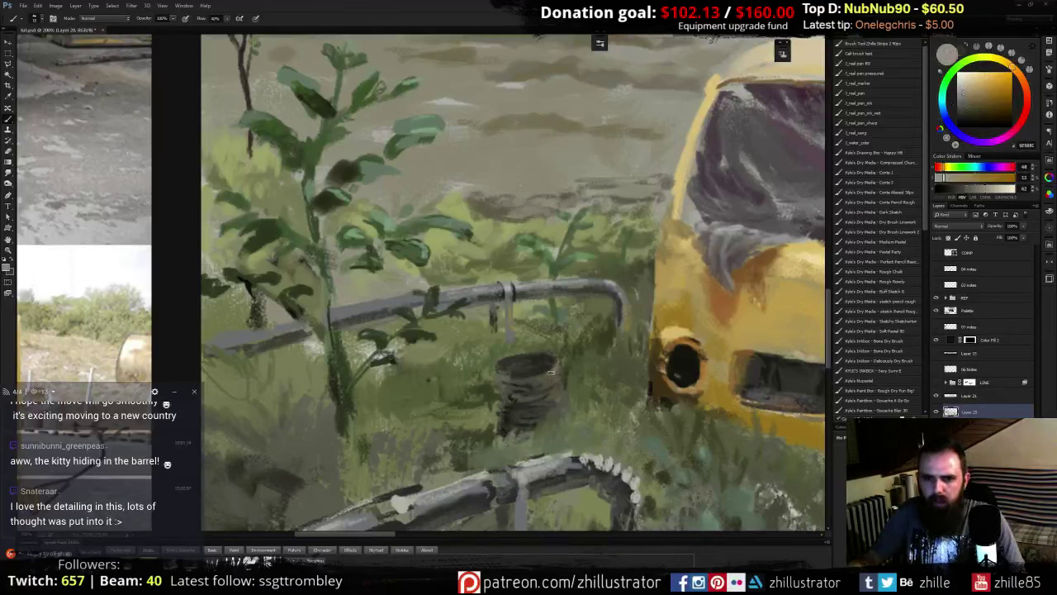
{"action": "mouse_move", "coordinate": [552, 372]}
{"action": "left_mouse_down"}
{"action": "mouse_move", "coordinate": [529, 378]}
{"action": "mouse_move", "coordinate": [539, 382]}
{"action": "left_mouse_up"}
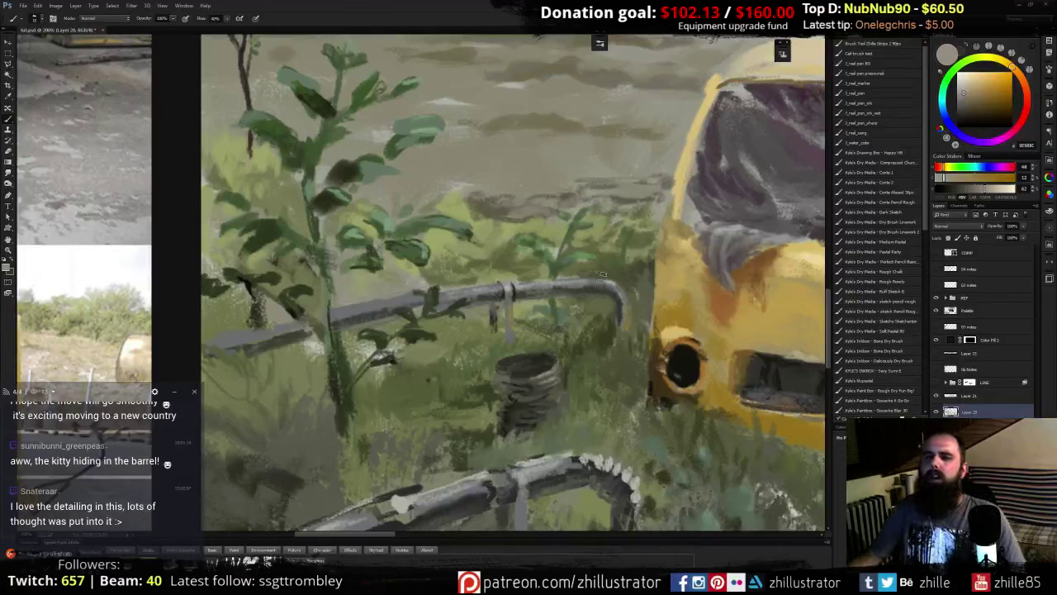
- Brighten the upper side of the background pipe between the plant and the post with sampled light grey
{"action": "left_click", "coordinate": [563, 258], "text": "alt"}
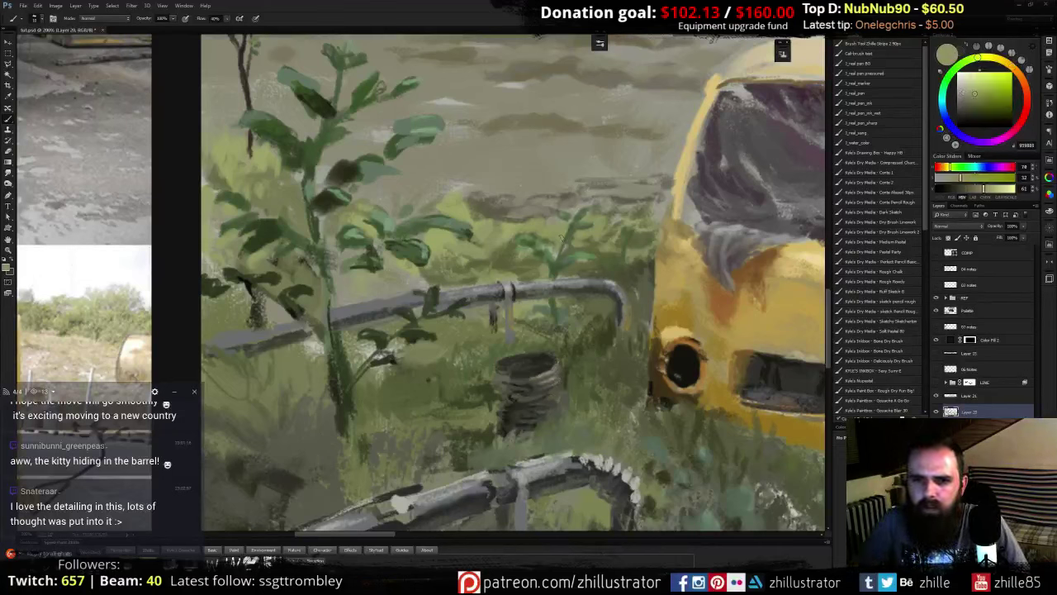
{"action": "left_click", "coordinate": [507, 285], "text": "alt"}
{"action": "left_click_drag", "start_coordinate": [440, 297], "coordinate": [490, 291]}
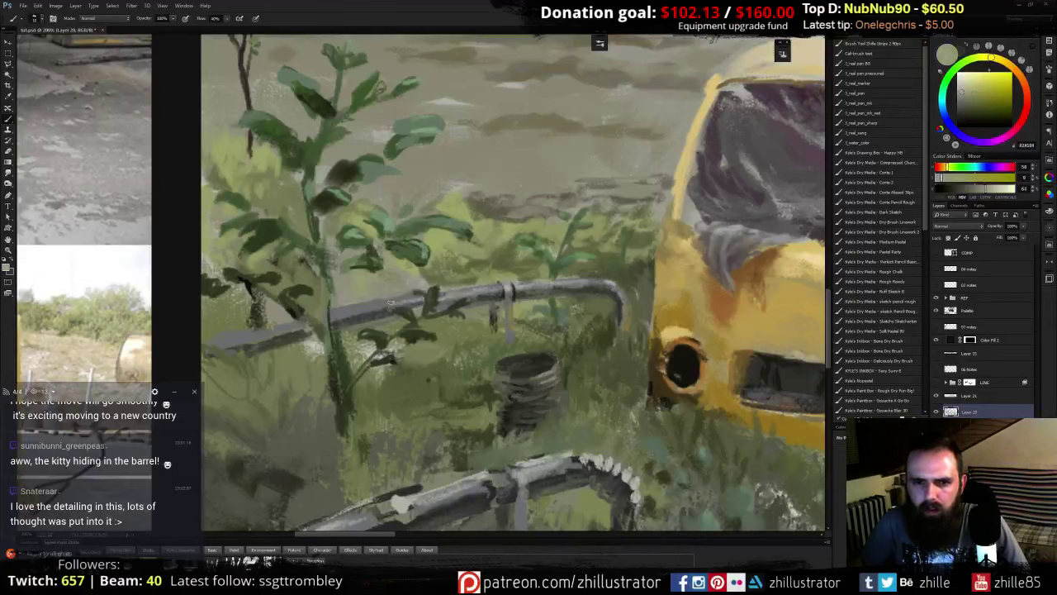
{"action": "left_click_drag", "start_coordinate": [390, 303], "coordinate": [370, 305]}
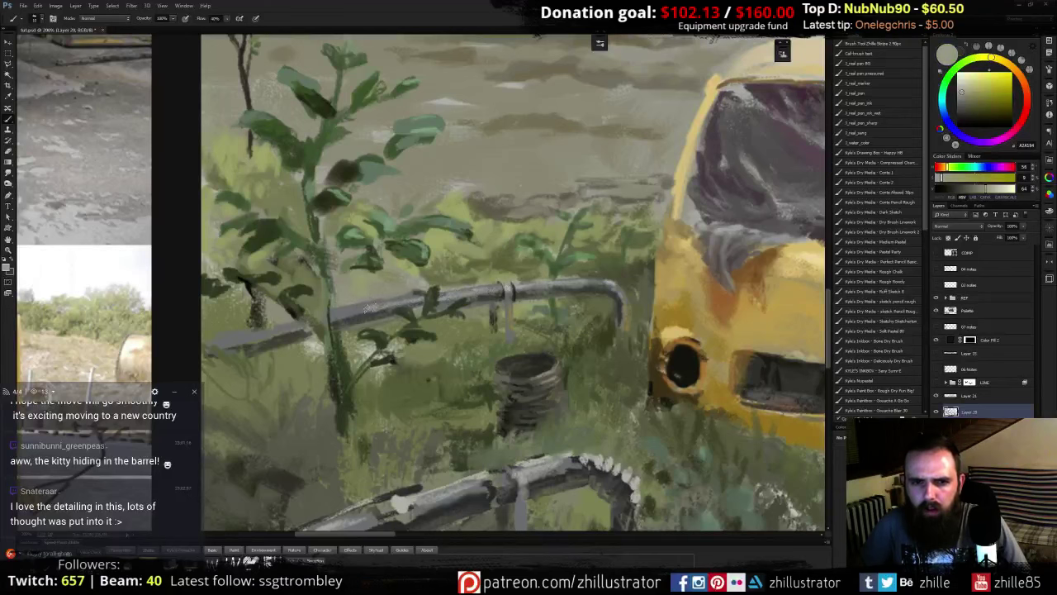
- Reshape the small leaf overlapping the background pipe with sampled dark green, and clean up the pipe beside it
{"action": "left_click", "coordinate": [410, 289], "text": "alt"}
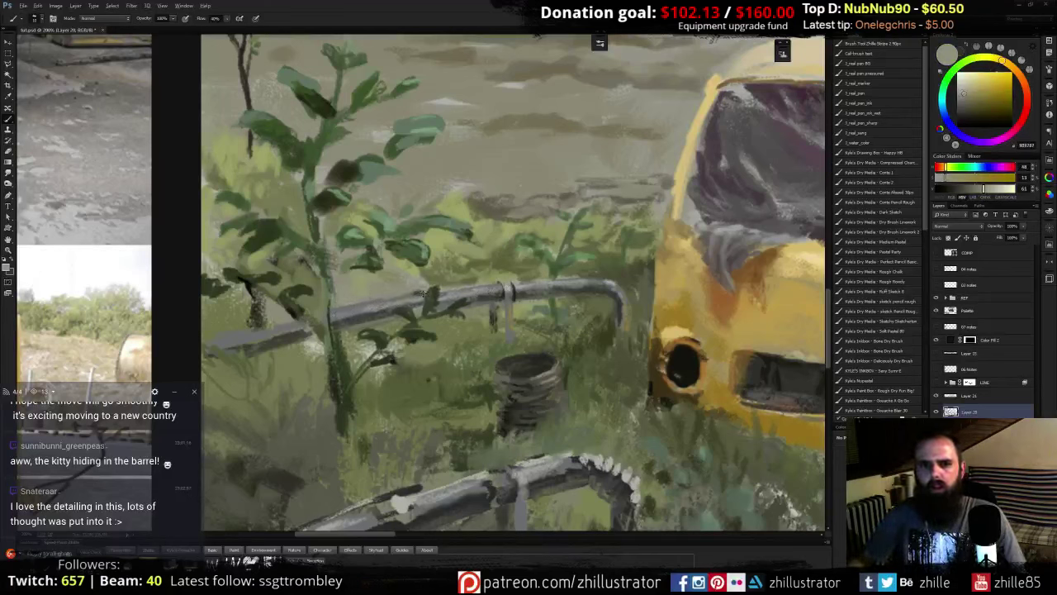
{"action": "left_click", "coordinate": [421, 292], "text": "alt"}
{"action": "left_click", "coordinate": [430, 296], "text": "alt"}
{"action": "mouse_move", "coordinate": [424, 279]}
{"action": "left_mouse_down"}
{"action": "mouse_move", "coordinate": [438, 290]}
{"action": "mouse_move", "coordinate": [430, 277]}
{"action": "left_mouse_up"}
{"action": "left_click", "coordinate": [427, 297], "text": "alt"}
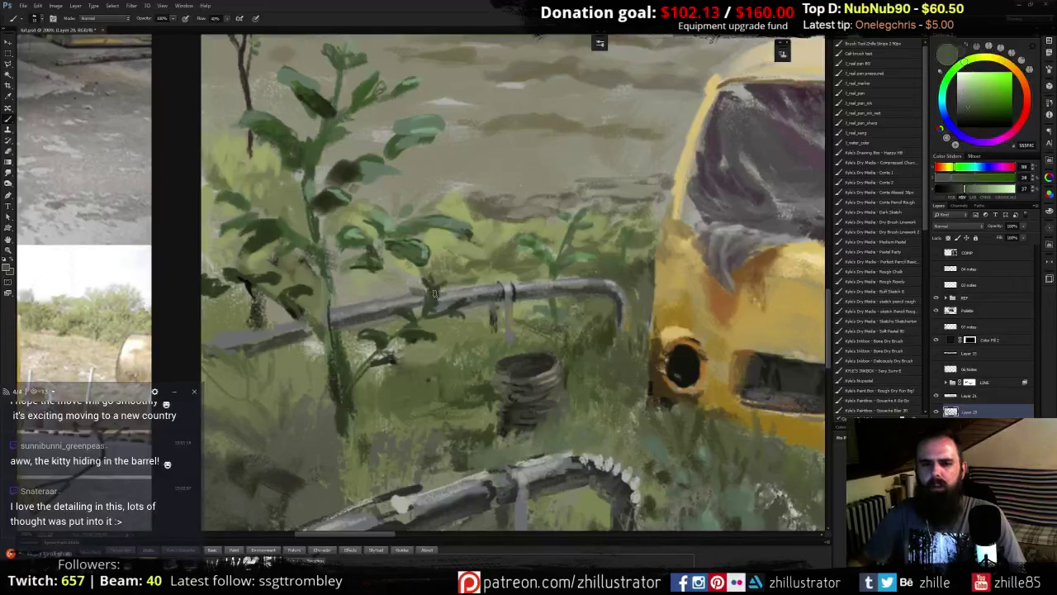
{"action": "left_click_drag", "start_coordinate": [411, 313], "coordinate": [403, 310]}
- Refine the edge and shading of the plant's outermost upper leaf with sampled light and dark greens
{"action": "left_click", "coordinate": [421, 126], "text": "alt"}
{"action": "left_click", "coordinate": [400, 142], "text": "alt"}
{"action": "left_click_drag", "start_coordinate": [394, 127], "coordinate": [389, 150]}
{"action": "left_click", "coordinate": [435, 119], "text": "alt"}
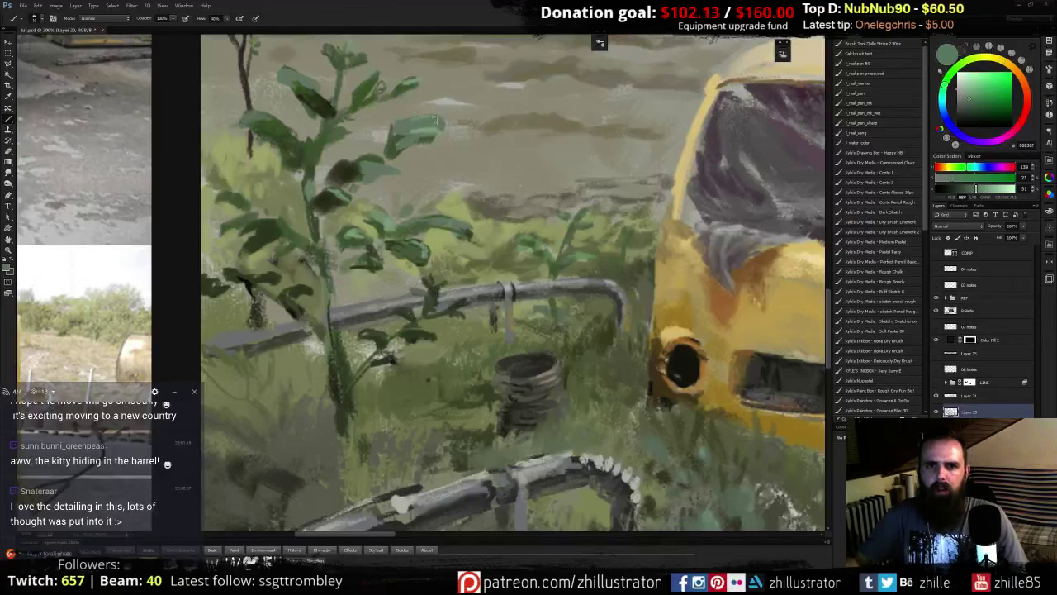
{"action": "left_click", "coordinate": [396, 138], "text": "alt"}
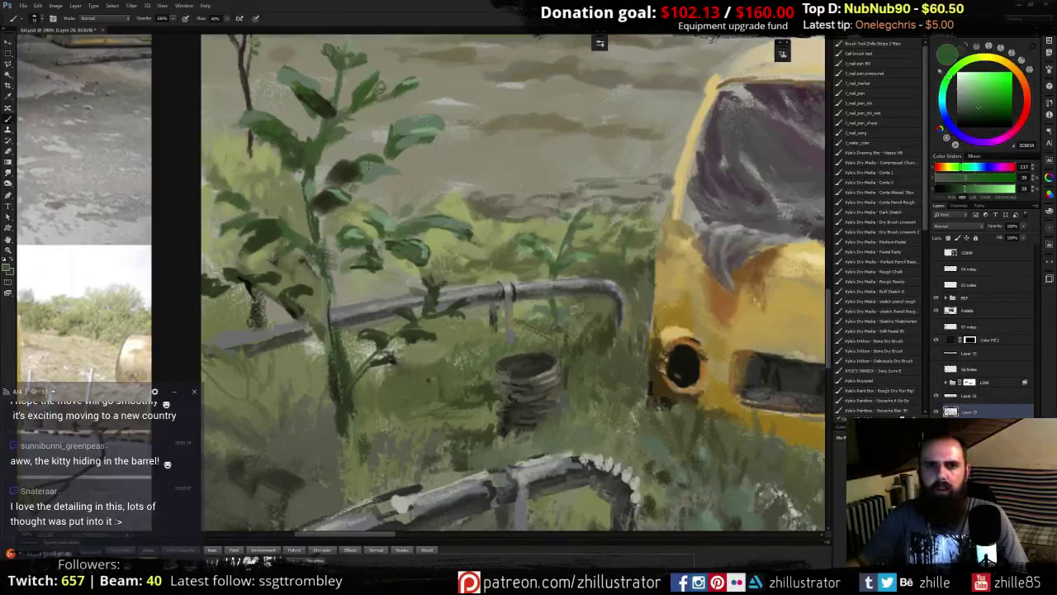
- Cover the dark brown patches on the plant's two middle leaves with sampled greens
{"action": "left_click", "coordinate": [366, 179], "text": "alt"}
{"action": "left_click", "coordinate": [370, 175], "text": "alt"}
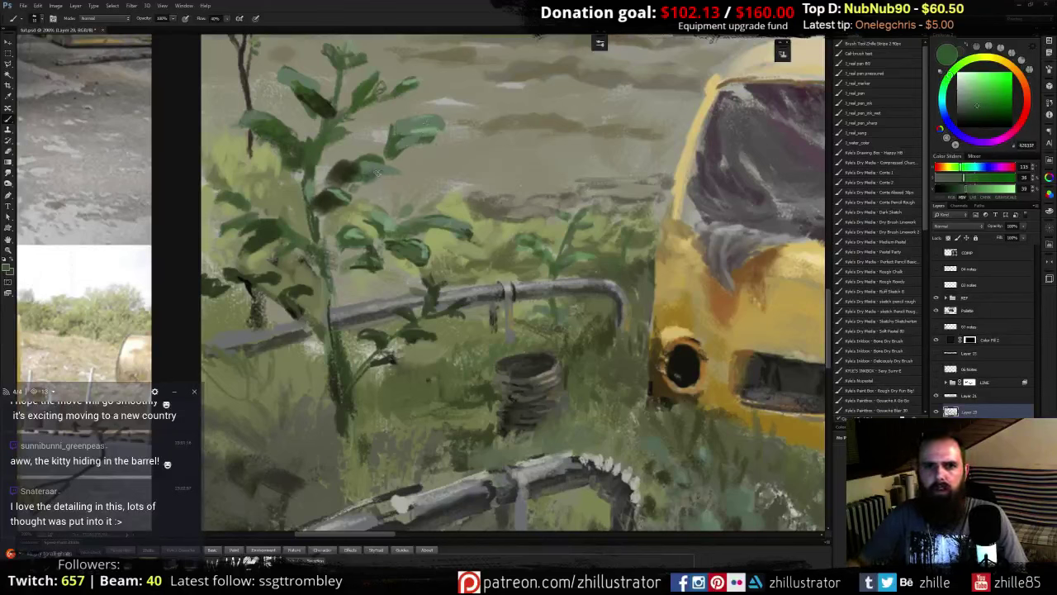
{"action": "left_click", "coordinate": [358, 165], "text": "alt"}
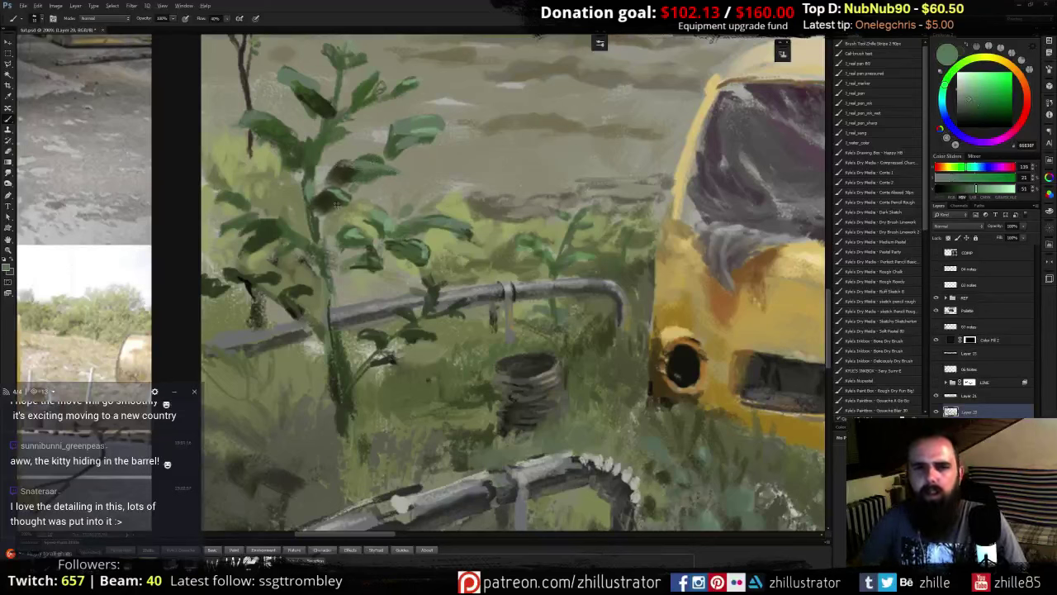
{"action": "left_click", "coordinate": [334, 206], "text": "alt"}
{"action": "left_click", "coordinate": [332, 205], "text": "alt"}
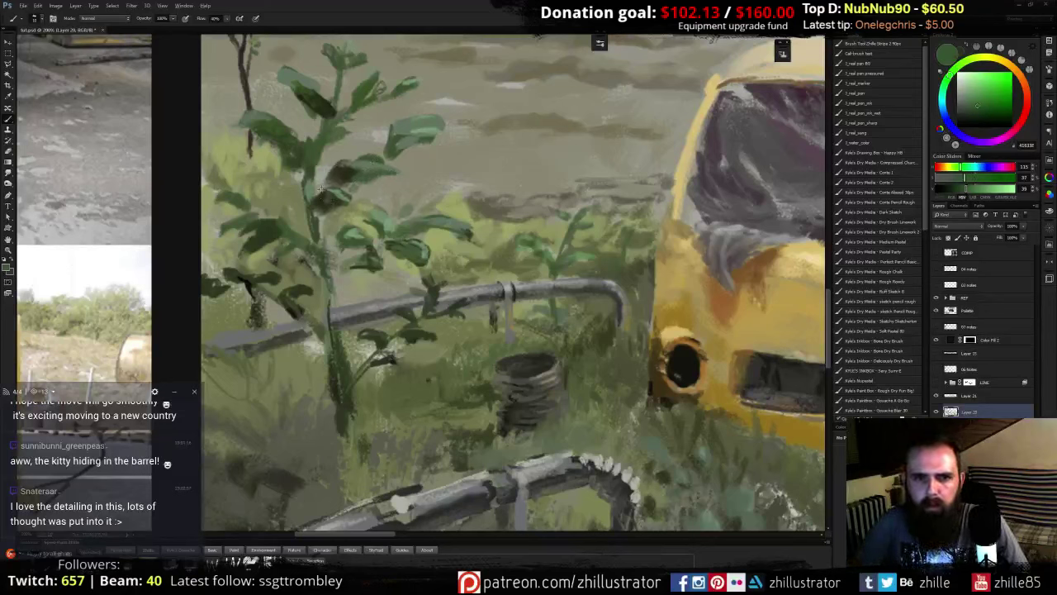
- Trim the two middle leaves near the stem with sampled background grey-beige and restate their dark green shapes
{"action": "left_click", "coordinate": [321, 203], "text": "alt"}
{"action": "left_click", "coordinate": [320, 199], "text": "alt"}
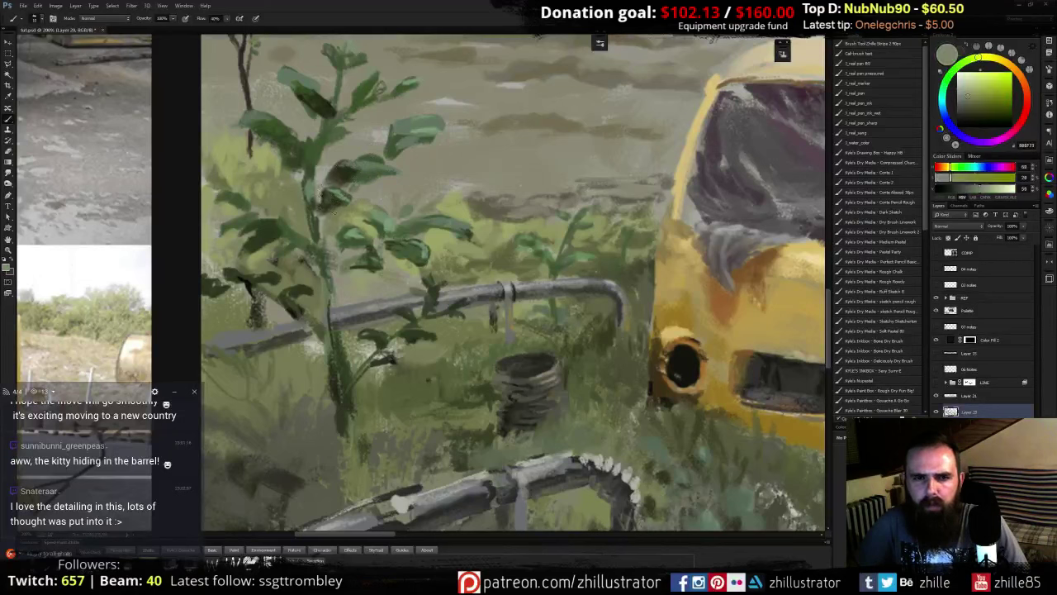
{"action": "left_click", "coordinate": [341, 169], "text": "alt"}
{"action": "left_click", "coordinate": [342, 168], "text": "alt"}
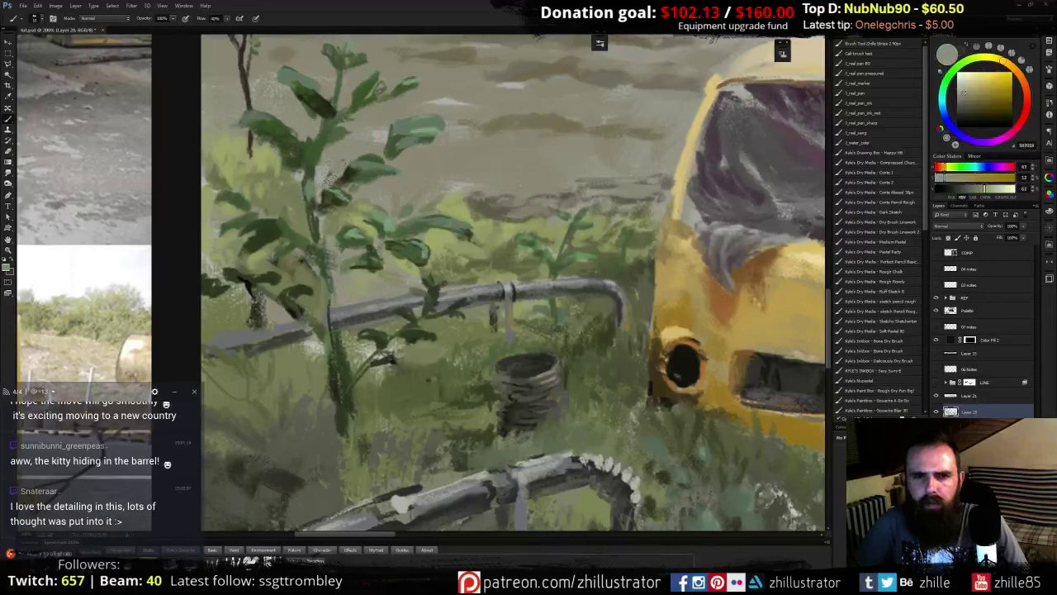
{"action": "left_click", "coordinate": [328, 177], "text": "alt"}
{"action": "left_click", "coordinate": [333, 177], "text": "alt"}
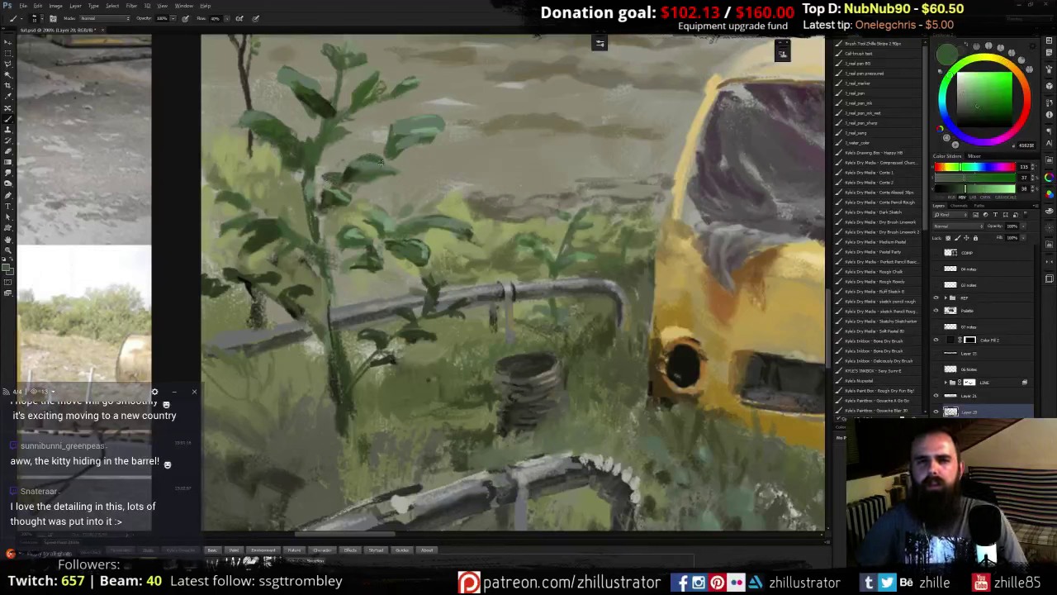
- Touch up the tips of the upper leaves with sampled pale green and clean around them with background beige
{"action": "left_click", "coordinate": [418, 135], "text": "alt"}
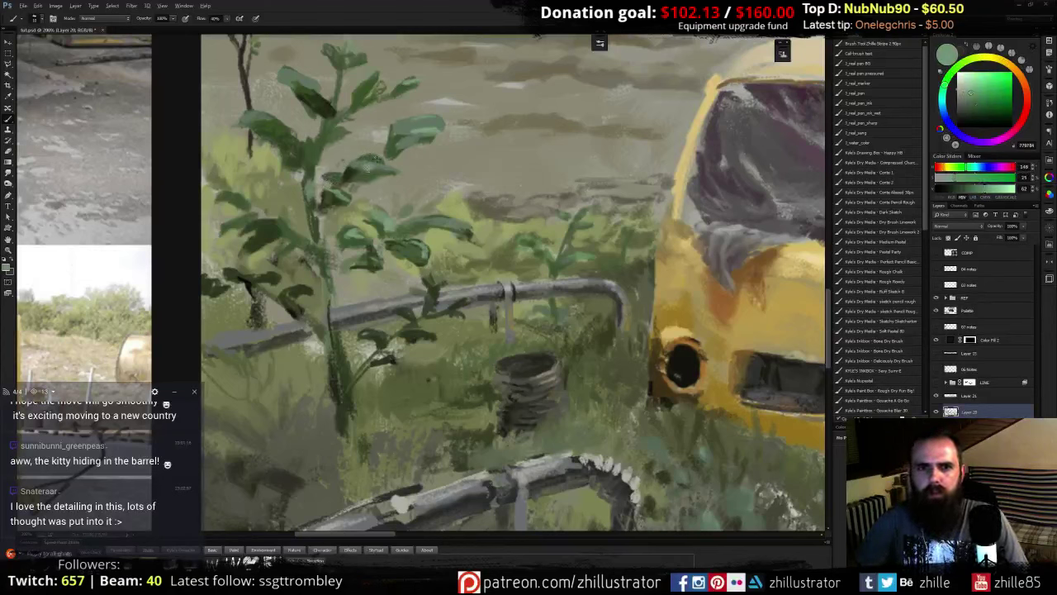
{"action": "left_click", "coordinate": [378, 160], "text": "alt"}
{"action": "left_click", "coordinate": [385, 151], "text": "alt"}
{"action": "left_click", "coordinate": [388, 147], "text": "alt"}
{"action": "left_click", "coordinate": [411, 157], "text": "alt"}
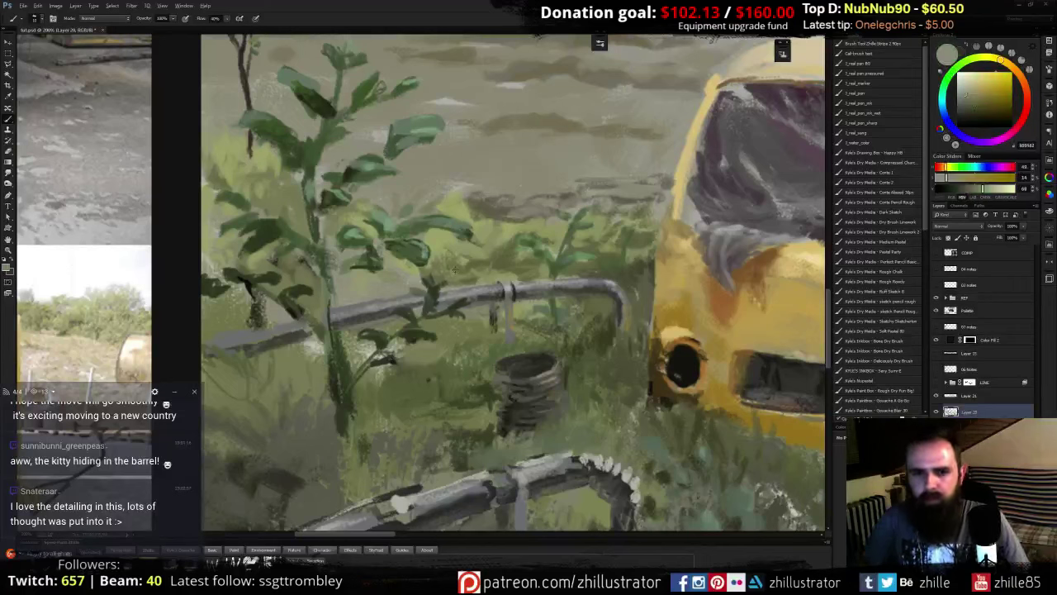
- Blend the grass just above the background pipe with sampled olive and light yellow-green tones
{"action": "left_click", "coordinate": [430, 278], "text": "alt"}
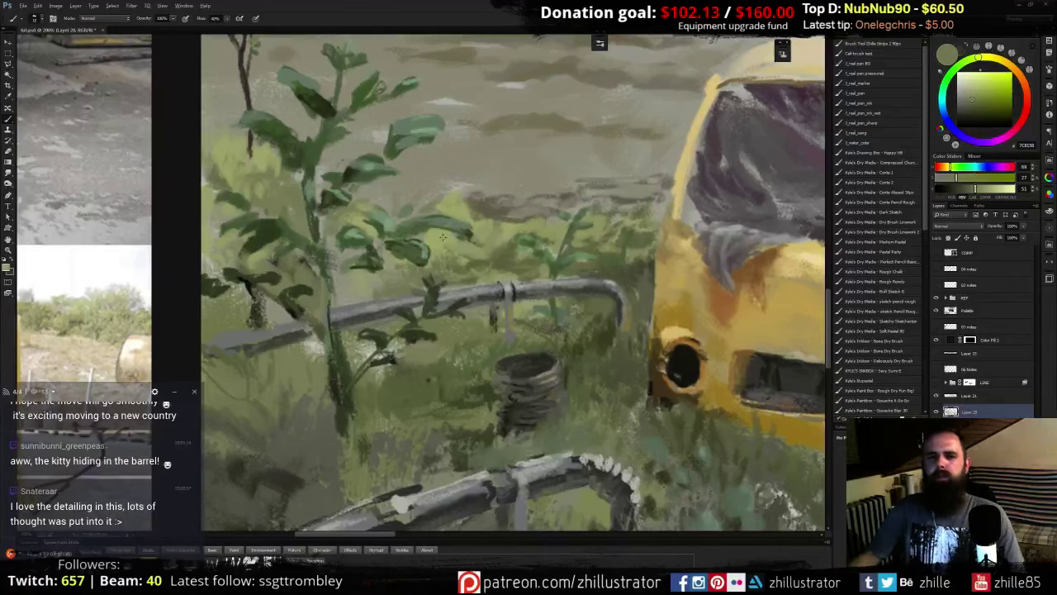
{"action": "left_click", "coordinate": [391, 290], "text": "alt"}
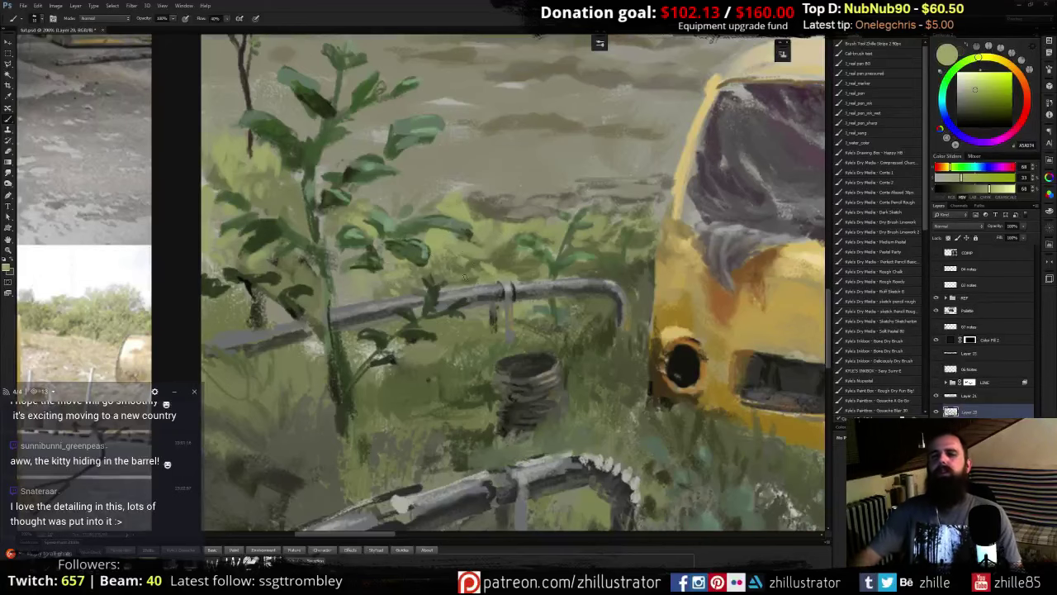
{"action": "key", "text": "ctrl+minus"}
{"action": "key", "text": "ctrl+minus"}
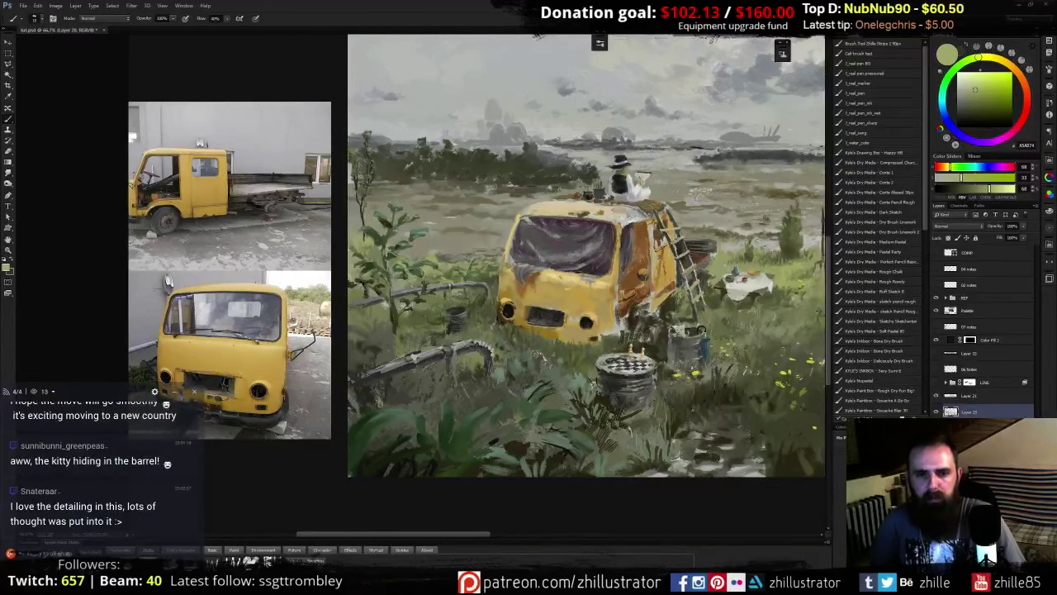
- Refine the background pipe's post and the grass around it with sampled grey, olive and dark green tones
{"action": "key", "text": "ctrl+plus"}
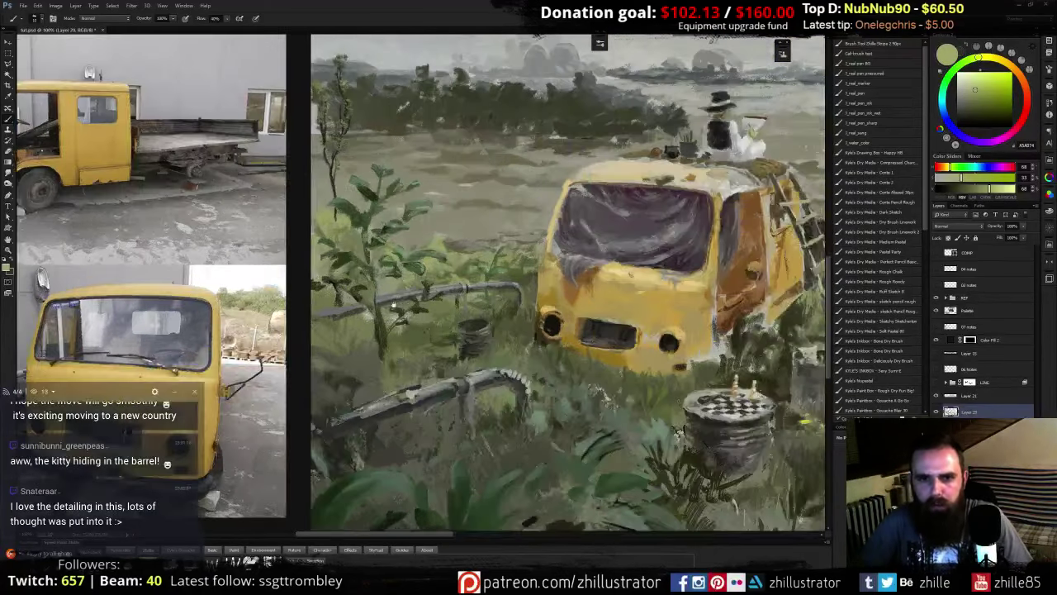
{"action": "left_click_drag", "start_coordinate": [391, 297], "coordinate": [471, 294]}
{"action": "left_click", "coordinate": [545, 306], "text": "alt"}
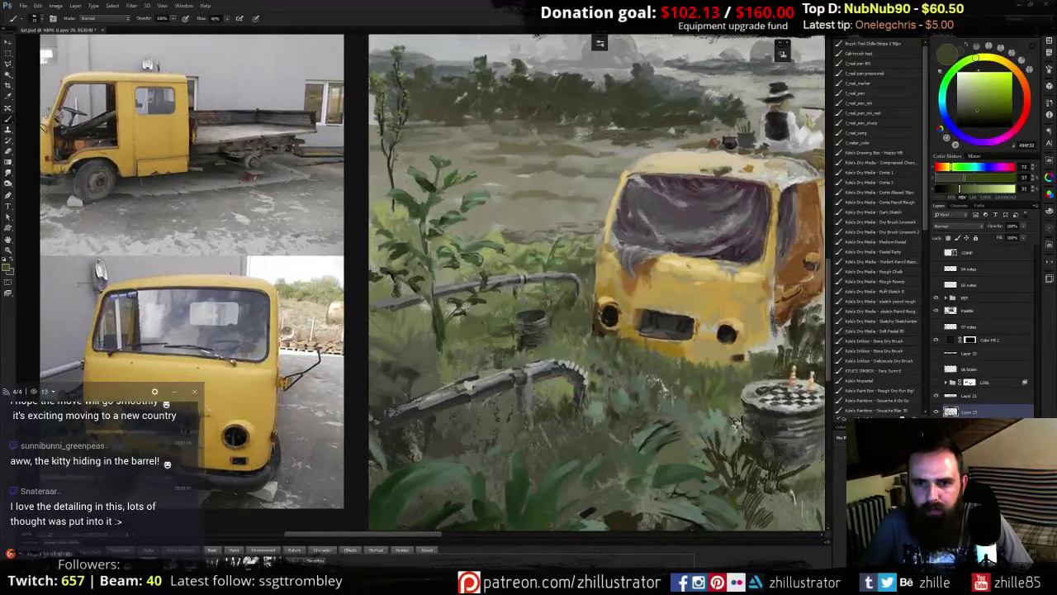
{"action": "left_click", "coordinate": [523, 300], "text": "alt"}
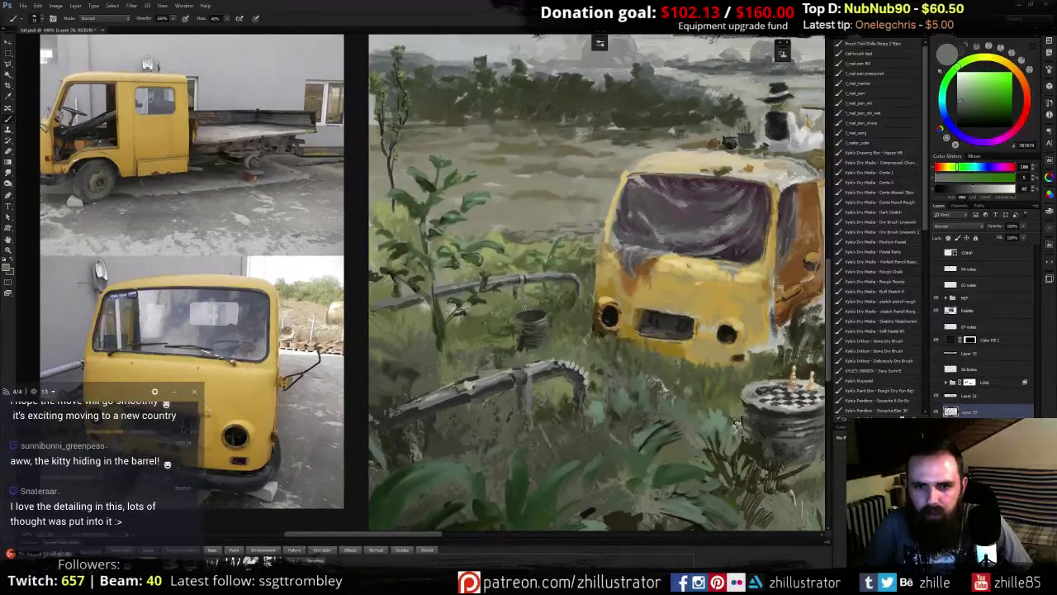
{"action": "key", "text": "ctrl+plus"}
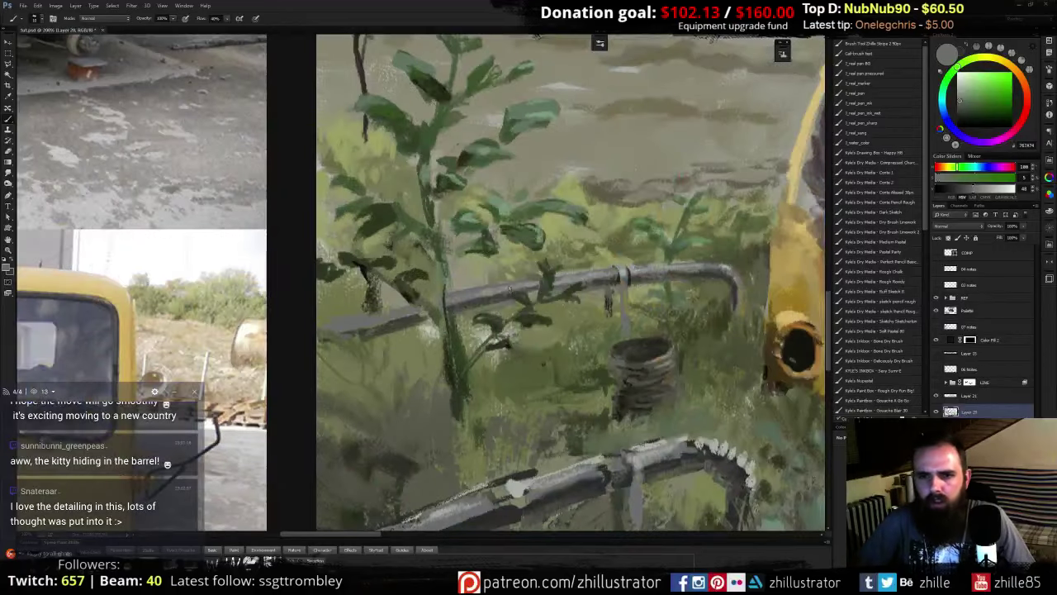
{"action": "left_click", "coordinate": [609, 307], "text": "alt"}
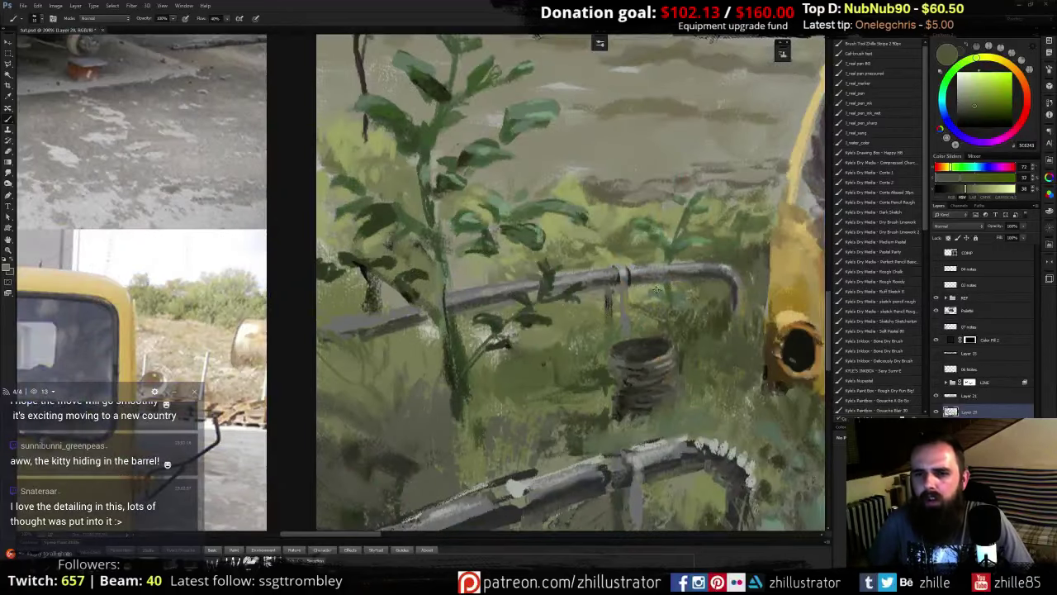
{"action": "left_click", "coordinate": [657, 289], "text": "alt"}
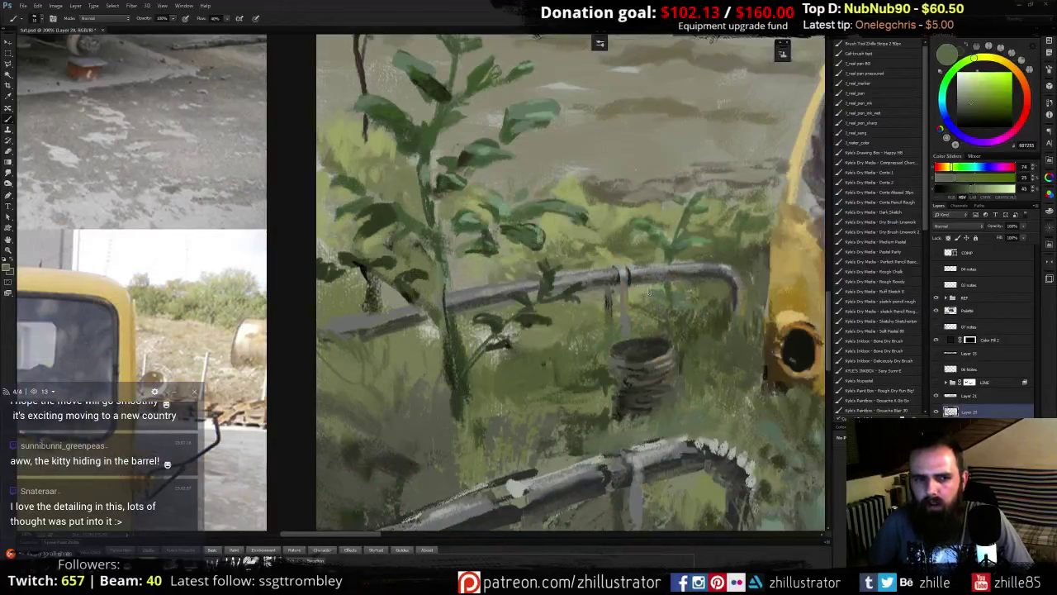
{"action": "left_click", "coordinate": [607, 295], "text": "alt"}
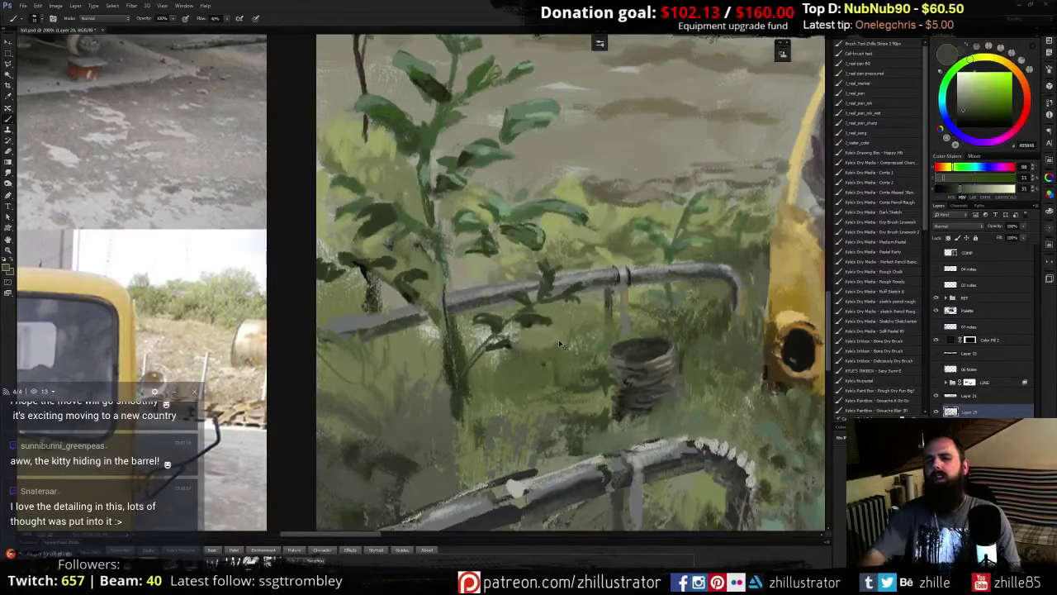
- Rework the joint on the foreground pipe with sampled light grey and trim its upper edge with background olive
{"action": "key", "text": "ctrl+minus"}
{"action": "key", "text": "ctrl+minus"}
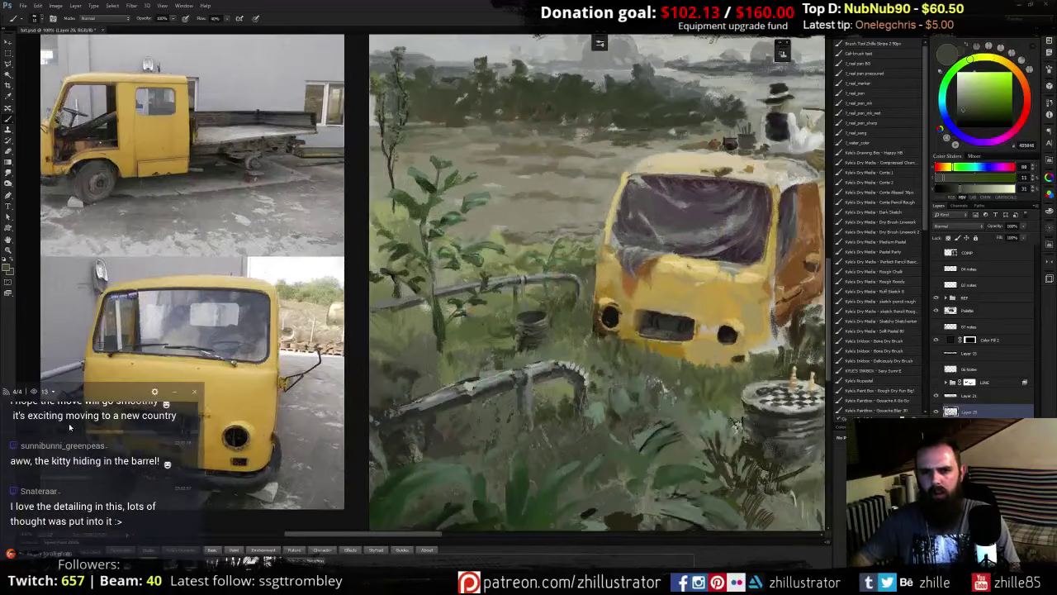
{"action": "key", "text": "ctrl+plus"}
{"action": "left_click", "coordinate": [472, 383], "text": "alt"}
{"action": "left_click_drag", "start_coordinate": [464, 379], "coordinate": [483, 377]}
{"action": "left_click", "coordinate": [487, 359], "text": "alt"}
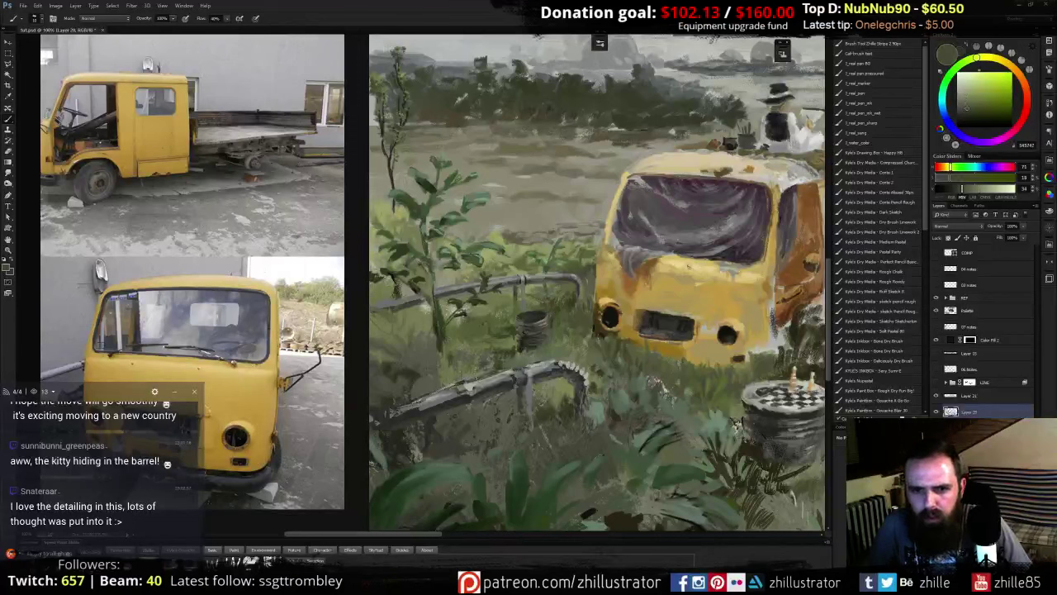
{"action": "left_click", "coordinate": [513, 376], "text": "alt"}
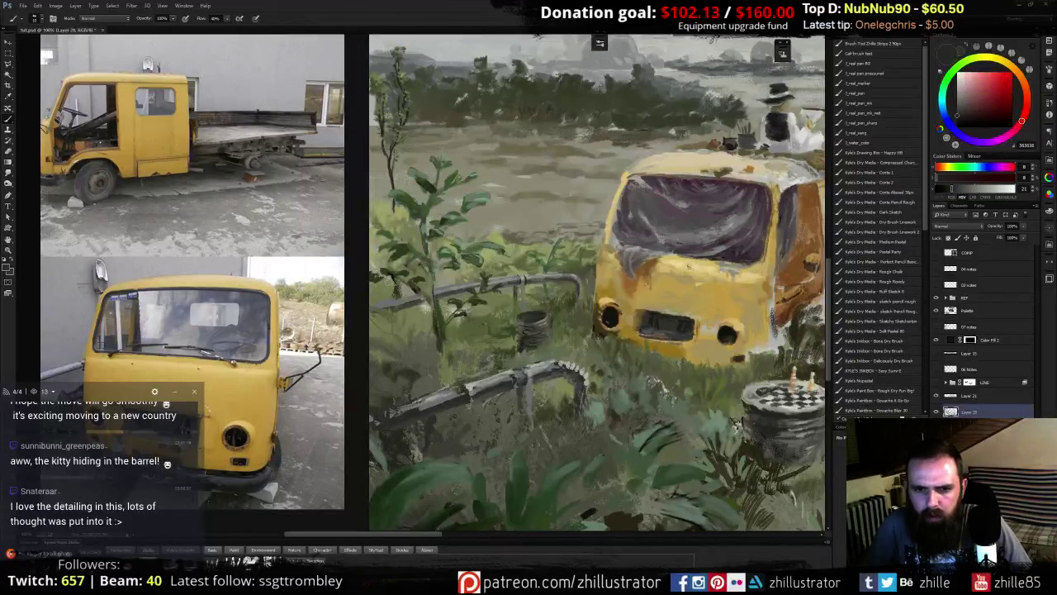
- Paint two vertical straps hanging from the foreground pipe in sampled light and mid grey, separated by dark grey
{"action": "left_click", "coordinate": [472, 393], "text": "alt"}
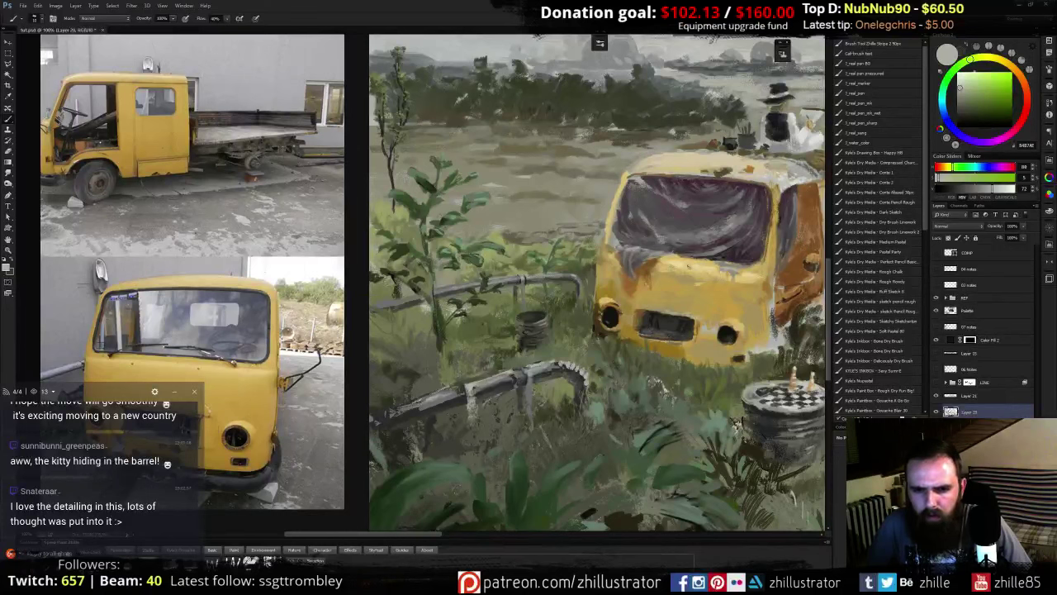
{"action": "left_click", "coordinate": [530, 391], "text": "alt"}
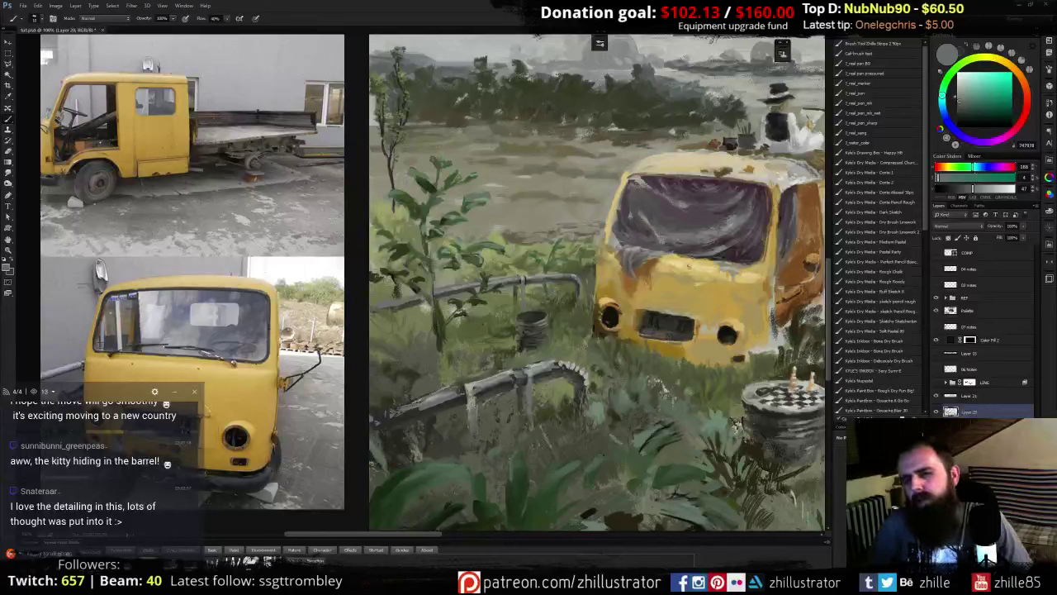
{"action": "left_click", "coordinate": [478, 395], "text": "alt"}
{"action": "left_click", "coordinate": [477, 395], "text": "alt"}
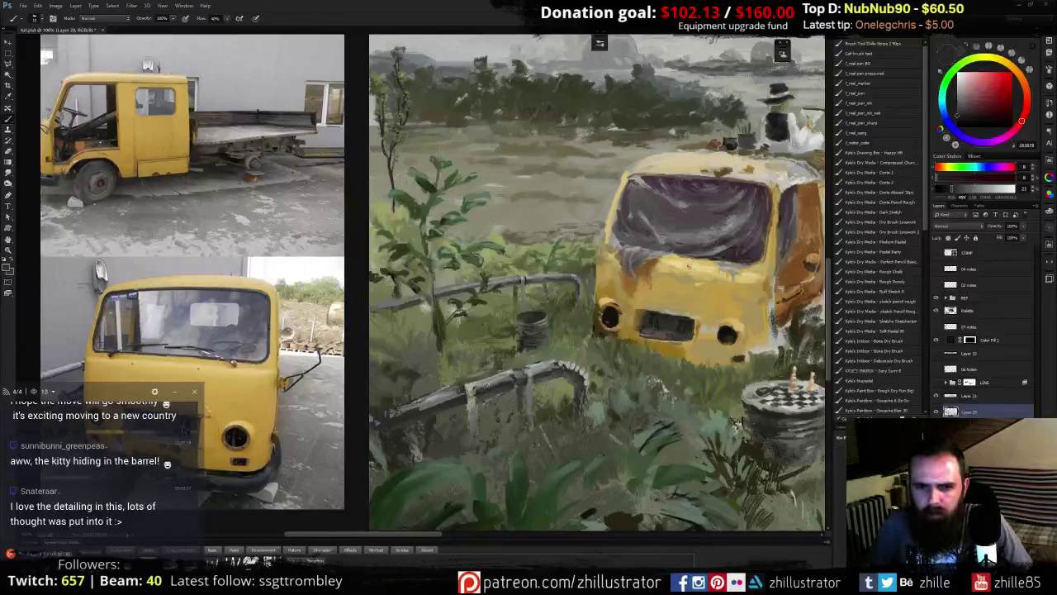
{"action": "left_click", "coordinate": [512, 375], "text": "alt"}
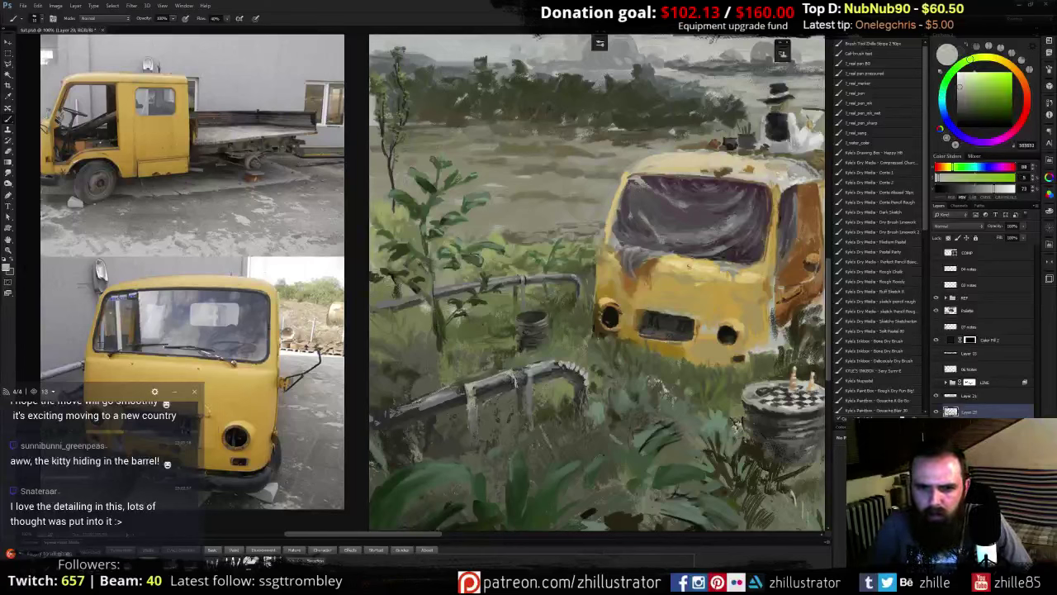
{"action": "left_click_drag", "start_coordinate": [519, 371], "coordinate": [523, 384]}
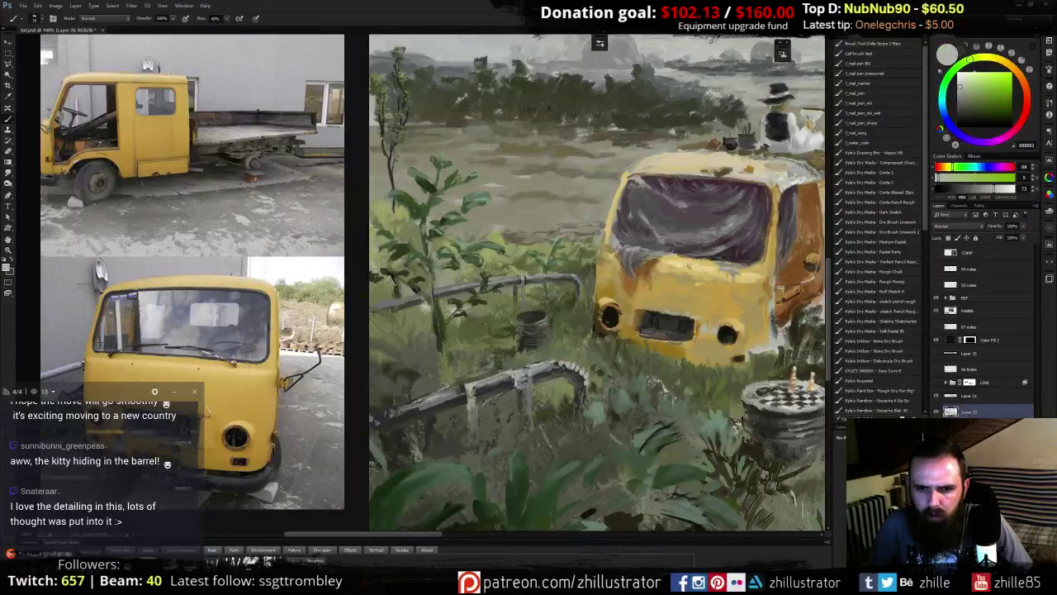
{"action": "left_click", "coordinate": [523, 390], "text": "alt"}
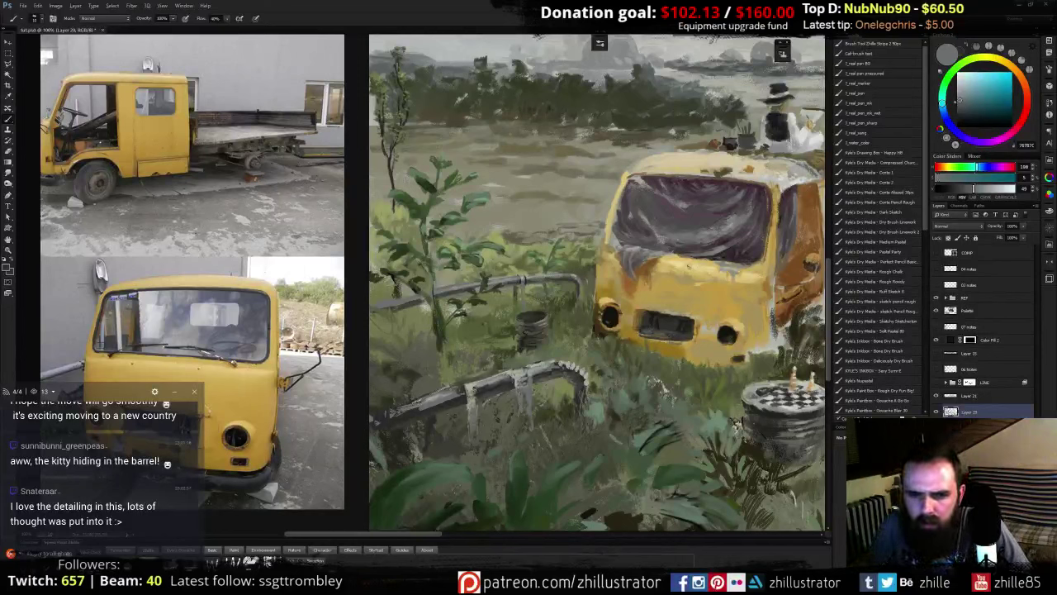
- Shape the edges of the pipe's left strap with sampled dark grey, light grey and background olive
{"action": "left_click", "coordinate": [471, 386], "text": "alt"}
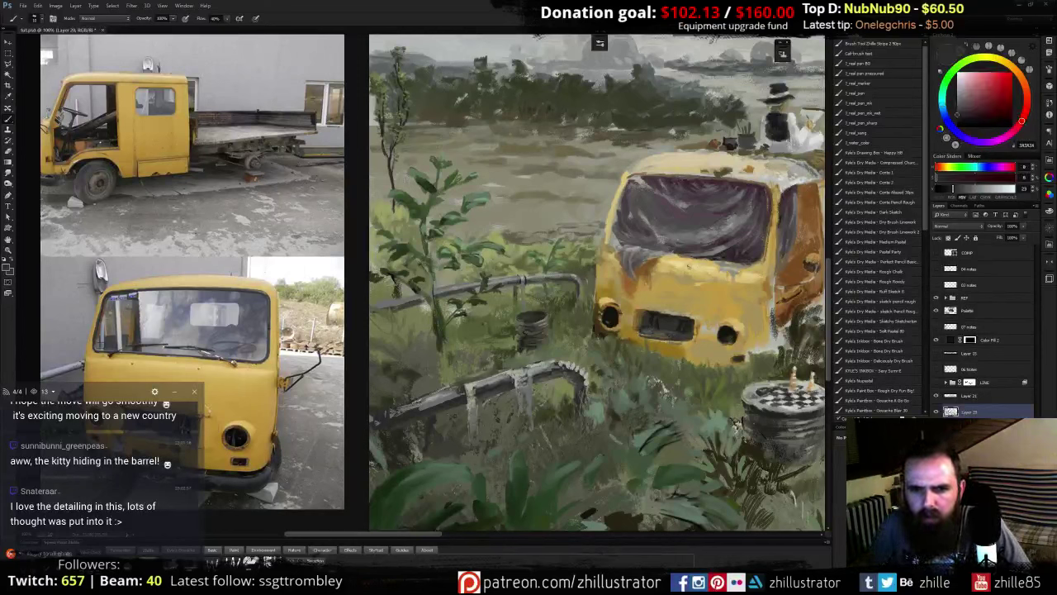
{"action": "left_click", "coordinate": [478, 390], "text": "alt"}
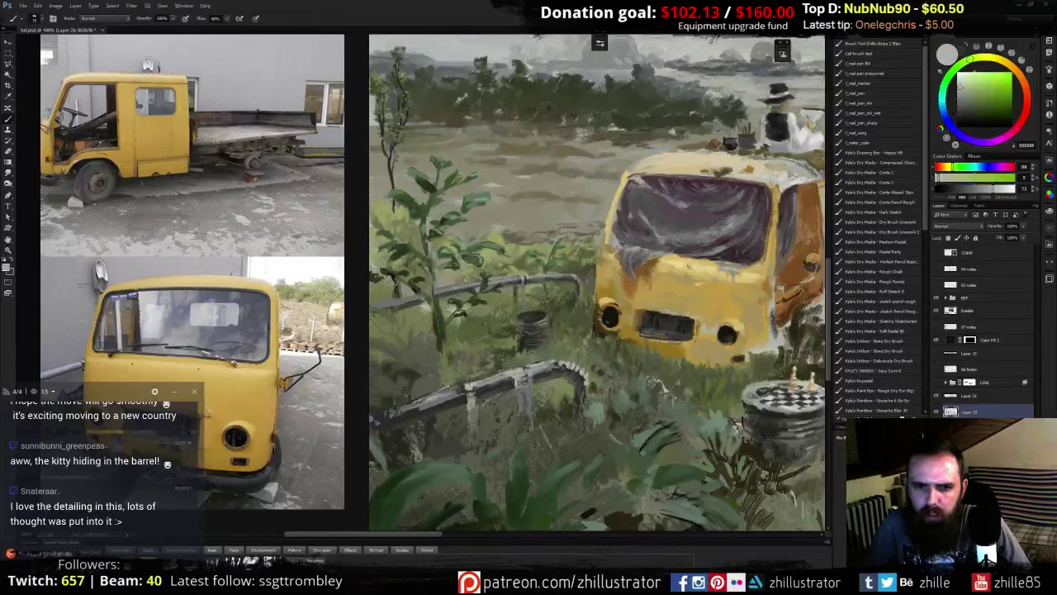
{"action": "left_click", "coordinate": [458, 382], "text": "alt"}
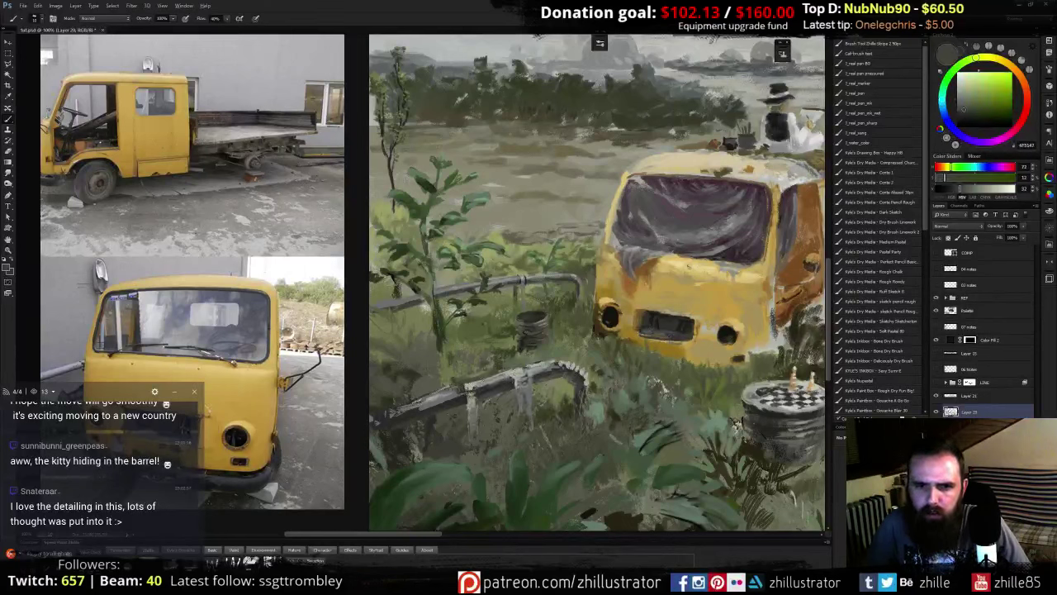
{"action": "left_click", "coordinate": [454, 379], "text": "alt"}
{"action": "left_click", "coordinate": [462, 382], "text": "alt"}
{"action": "left_click", "coordinate": [476, 385], "text": "alt"}
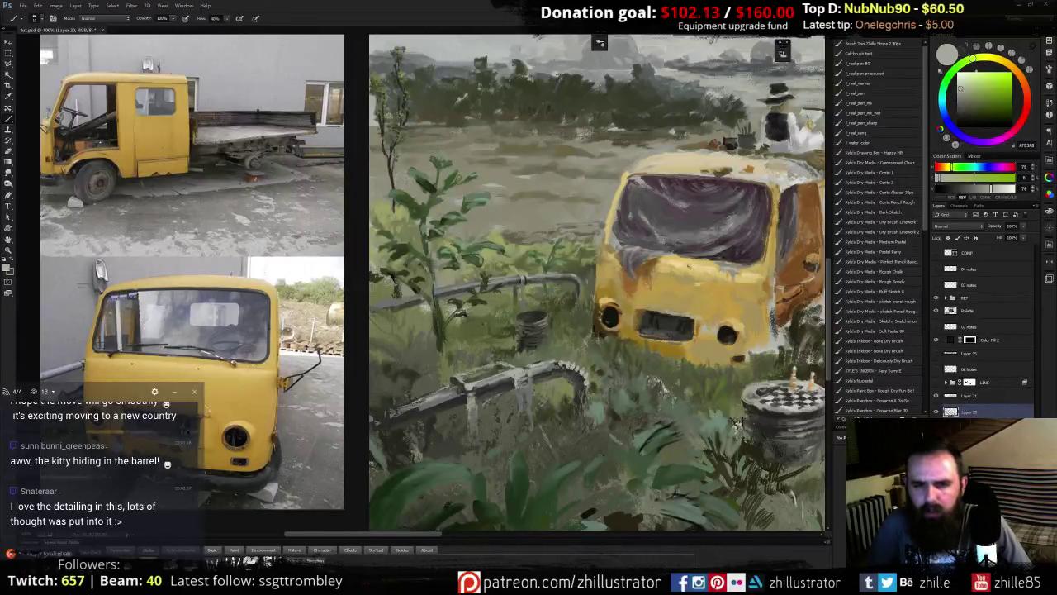
- Add a light grey-green highlight along the top of the foreground pipe between the two straps
{"action": "left_click", "coordinate": [532, 366], "text": "alt"}
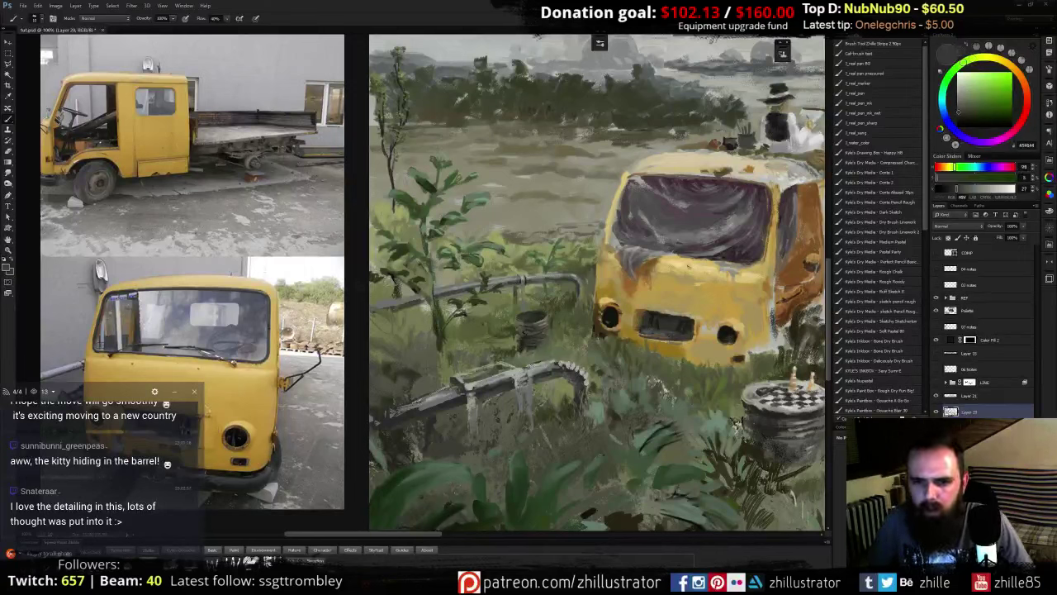
{"action": "left_click_drag", "start_coordinate": [533, 365], "coordinate": [521, 364]}
{"action": "left_click", "coordinate": [458, 382], "text": "alt"}
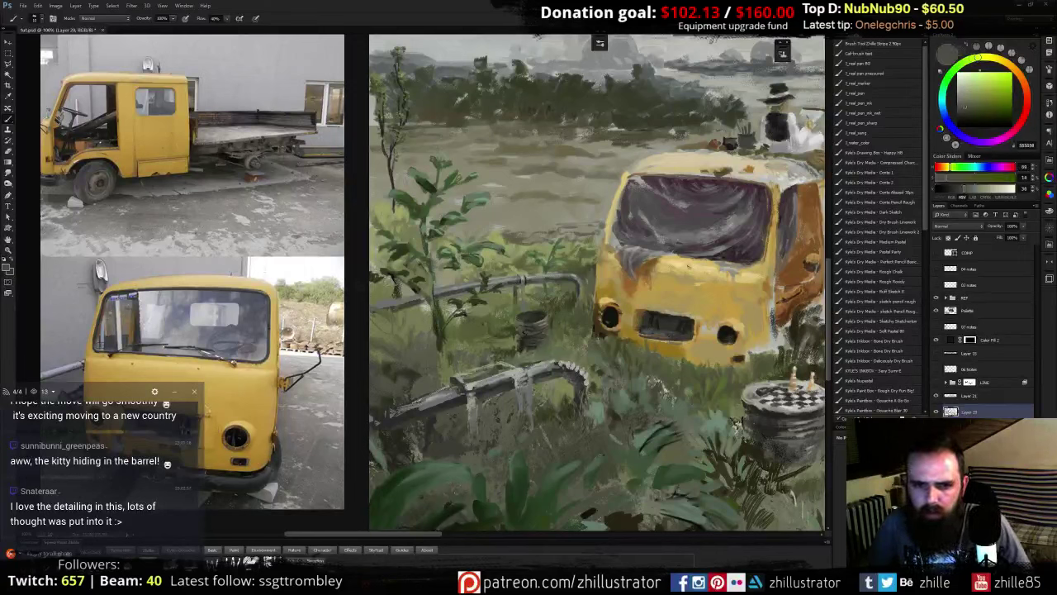
{"action": "left_click", "coordinate": [458, 376], "text": "alt"}
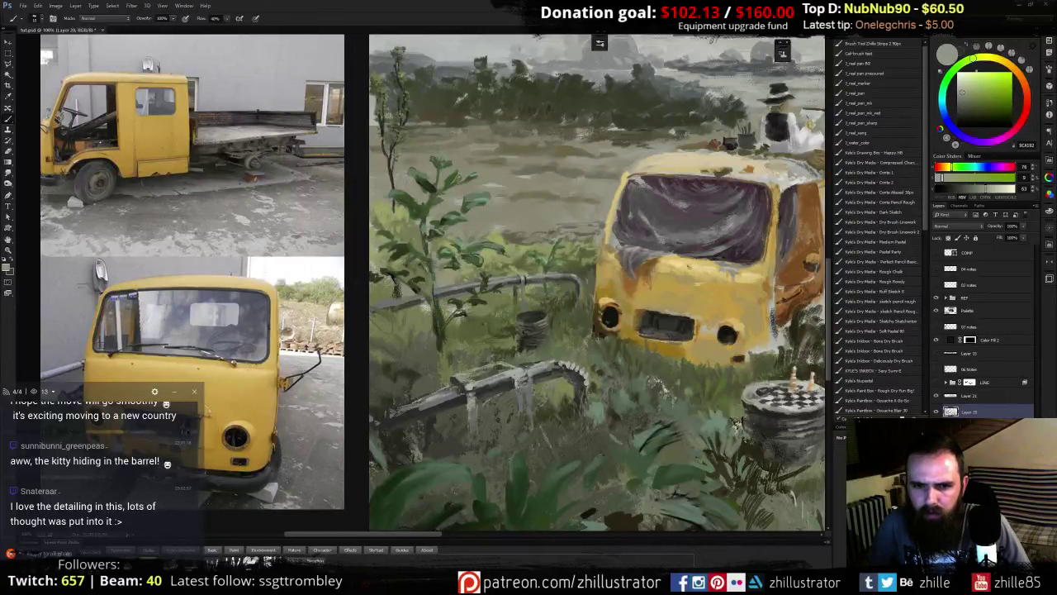
{"action": "left_click_drag", "start_coordinate": [467, 378], "coordinate": [510, 371]}
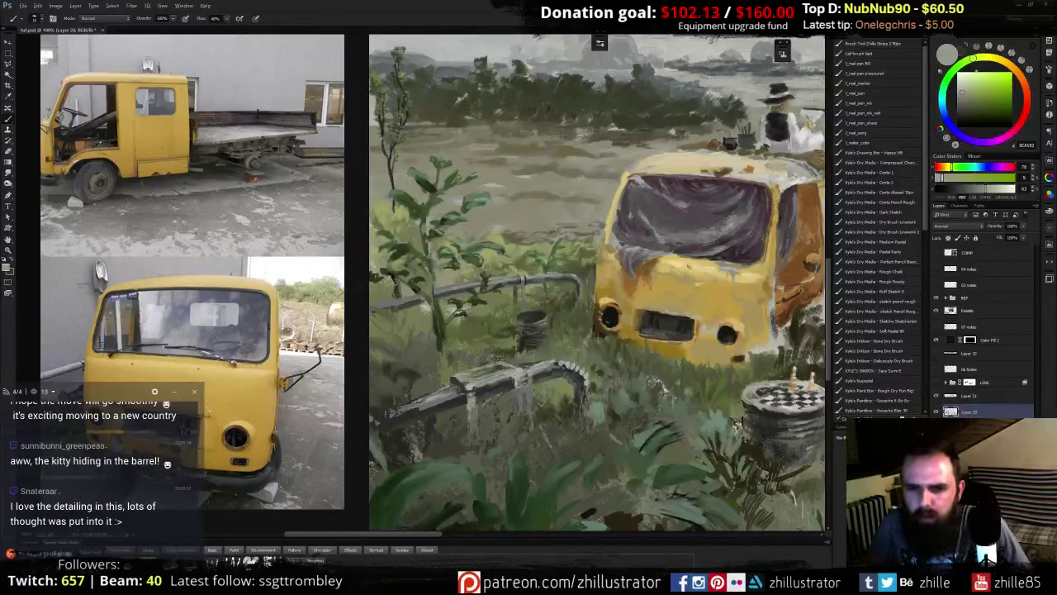
- Trim the foreground pipe's upper edge around the straps with sampled background olive and green tones
{"action": "left_click", "coordinate": [489, 364], "text": "alt"}
{"action": "left_click", "coordinate": [473, 370], "text": "alt"}
{"action": "left_click_drag", "start_coordinate": [458, 374], "coordinate": [475, 370]}
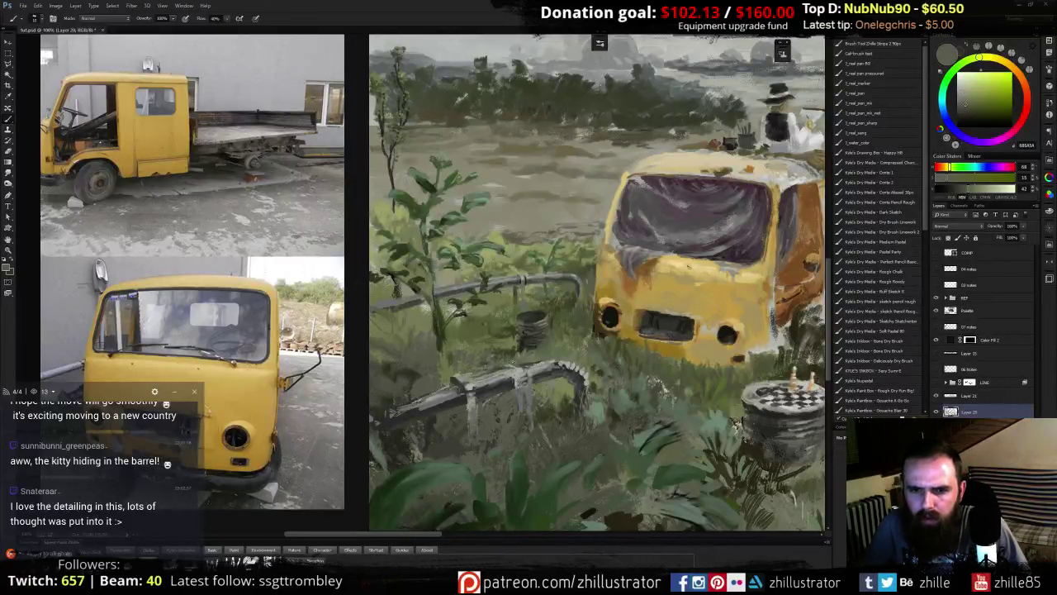
{"action": "left_click", "coordinate": [524, 381], "text": "alt"}
{"action": "left_click", "coordinate": [512, 355], "text": "alt"}
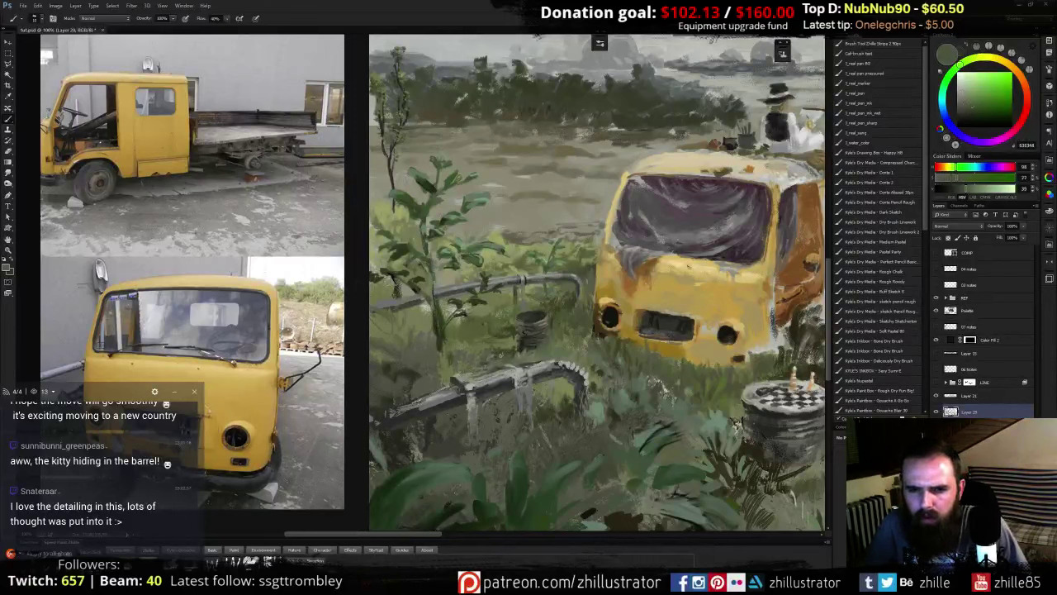
{"action": "left_click", "coordinate": [522, 381], "text": "alt"}
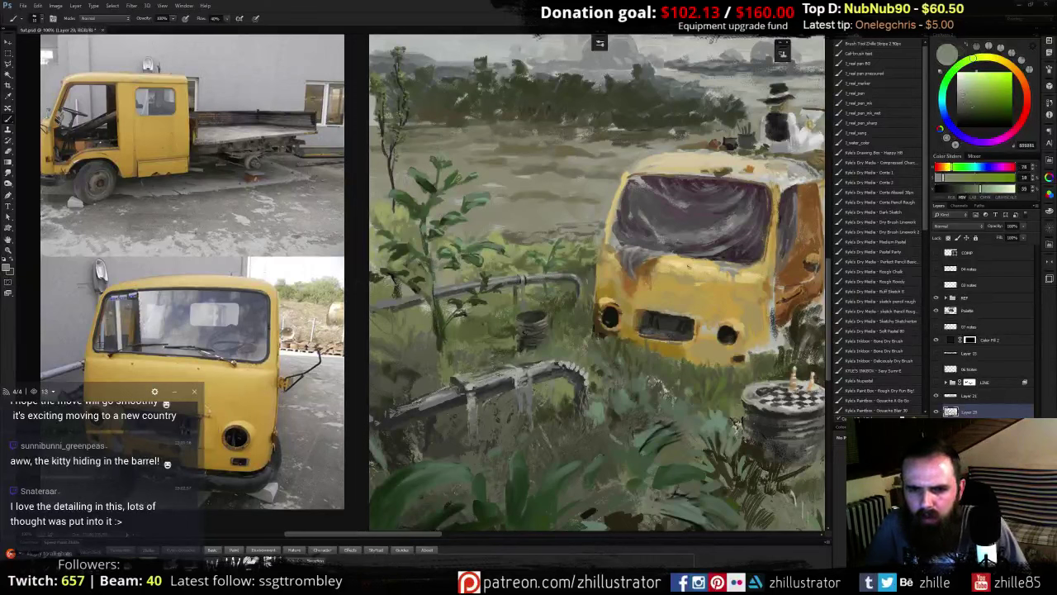
- Refine the pipe surface between the straps and the right strap's top with sampled grey and grey-green tones
{"action": "left_click_drag", "start_coordinate": [482, 390], "coordinate": [493, 385]}
{"action": "left_click", "coordinate": [493, 385], "text": "alt"}
{"action": "left_click", "coordinate": [496, 383], "text": "alt"}
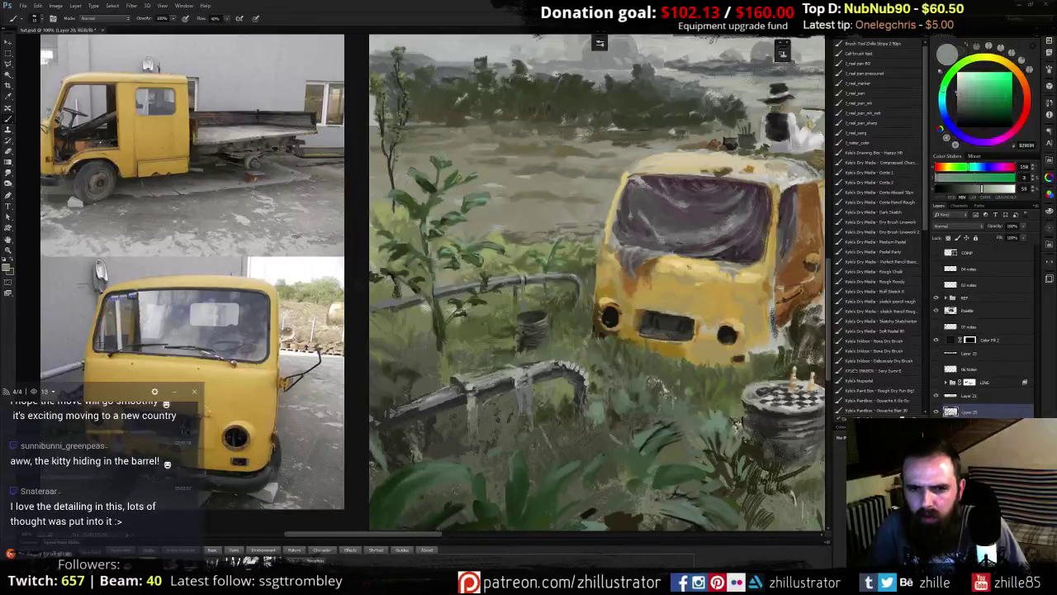
{"action": "left_click", "coordinate": [514, 367], "text": "alt"}
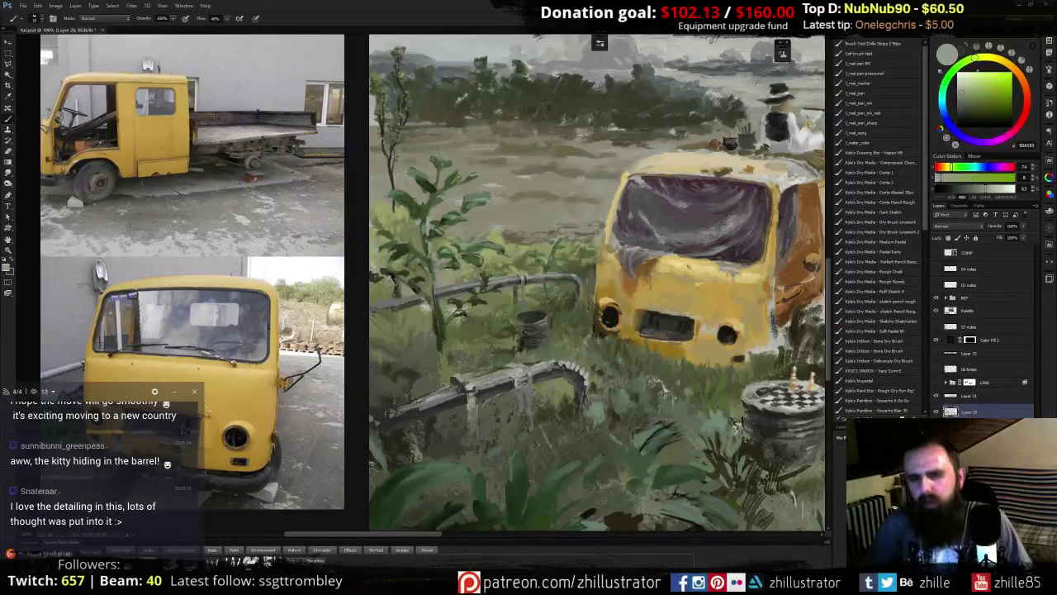
{"action": "left_click", "coordinate": [520, 382], "text": "alt"}
{"action": "left_click", "coordinate": [475, 367], "text": "alt"}
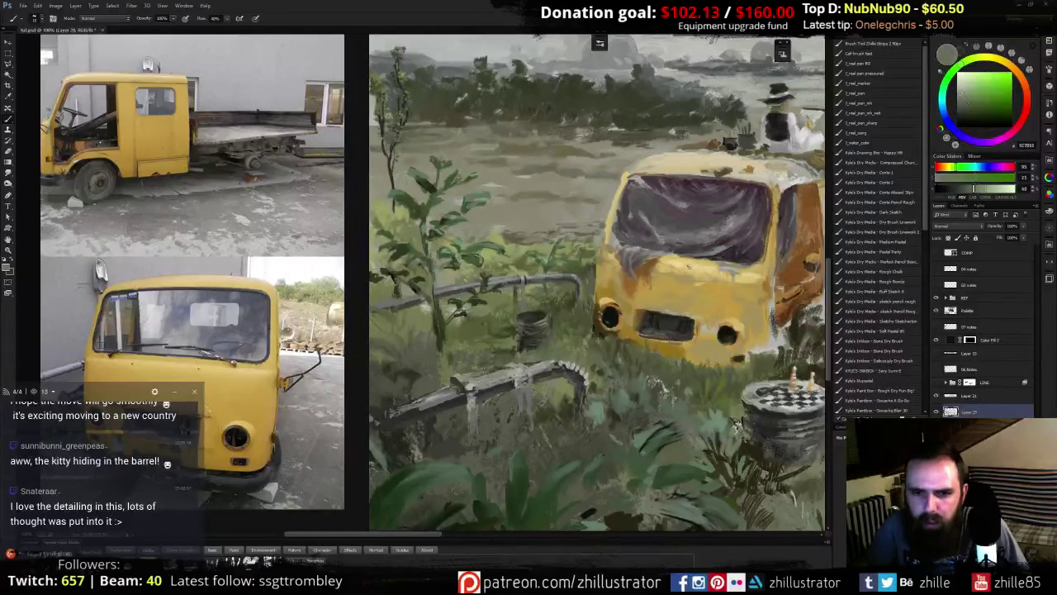
- Paint a small round cap on top of the left strap with sampled light grey and touch up the right strap
{"action": "left_click", "coordinate": [472, 382], "text": "alt"}
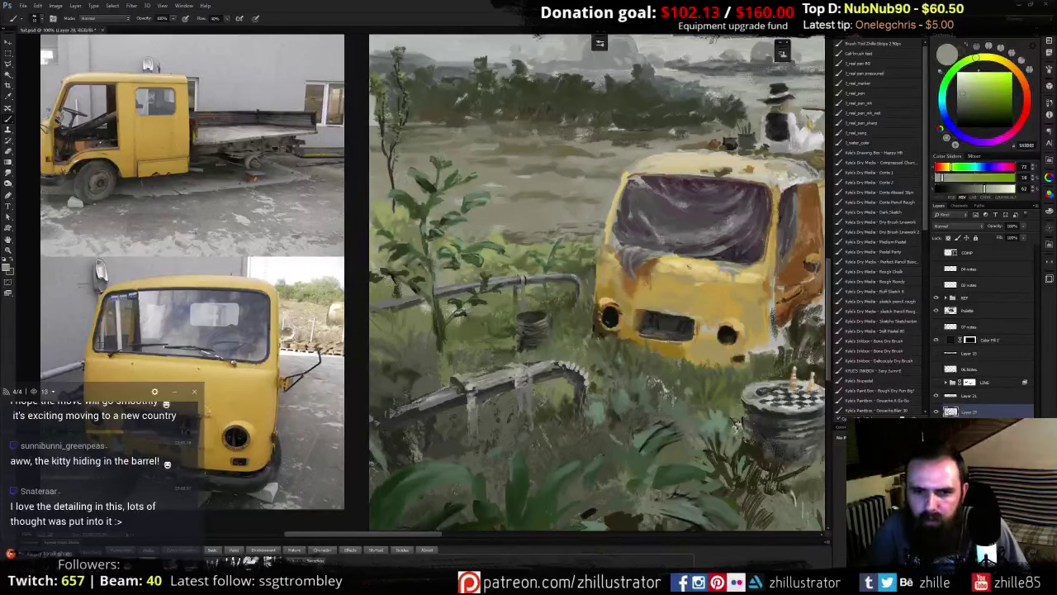
{"action": "left_click_drag", "start_coordinate": [464, 366], "coordinate": [486, 369]}
{"action": "left_click", "coordinate": [518, 370], "text": "alt"}
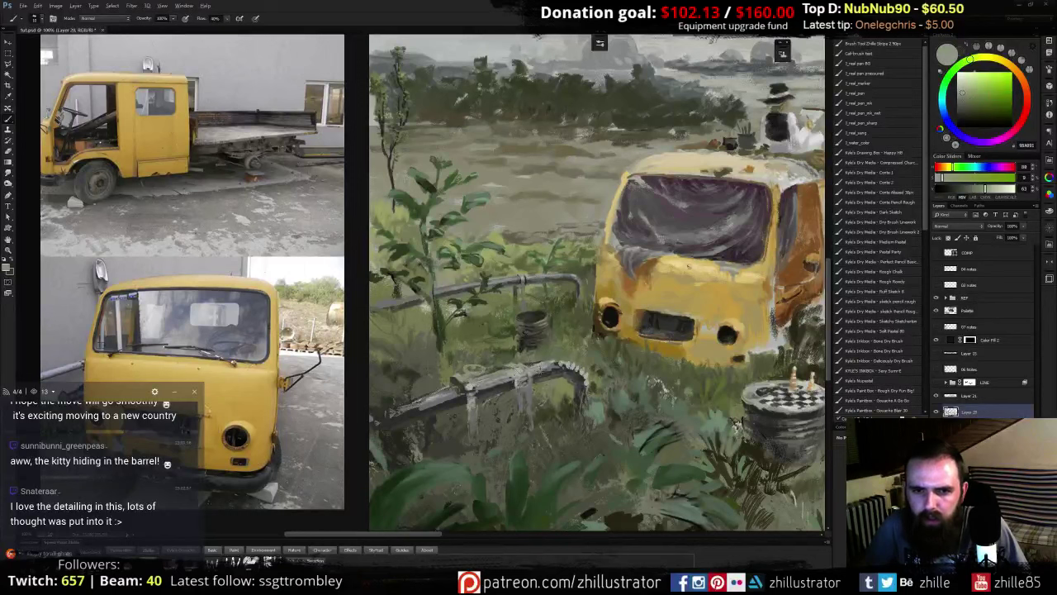
{"action": "left_click", "coordinate": [538, 369], "text": "alt"}
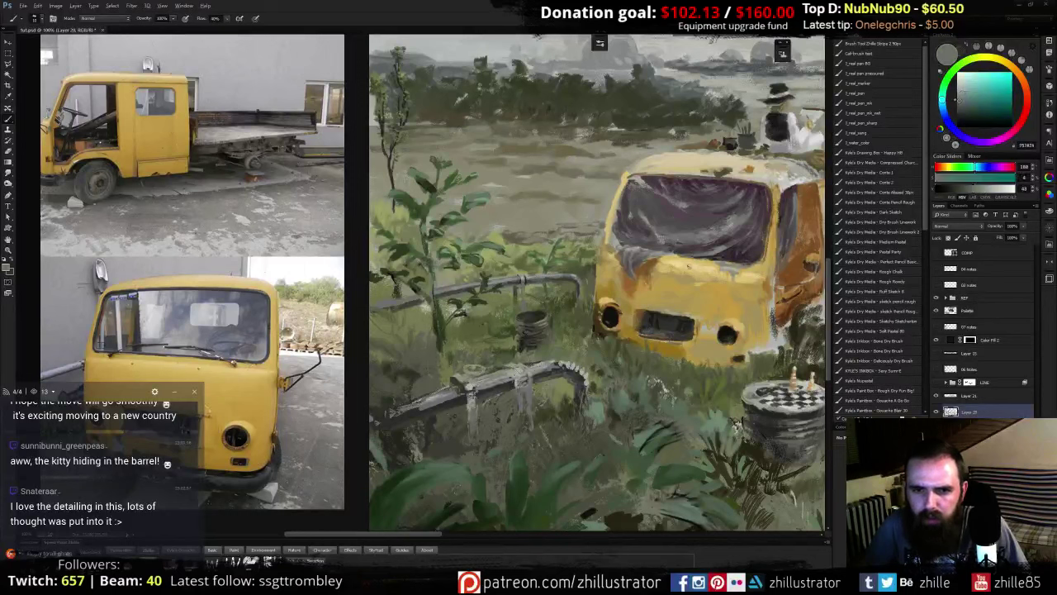
{"action": "left_click", "coordinate": [541, 371], "text": "alt"}
- Define the round cap and left strap with sampled dark grey and brighter pale grey accents
{"action": "left_click", "coordinate": [458, 384], "text": "alt"}
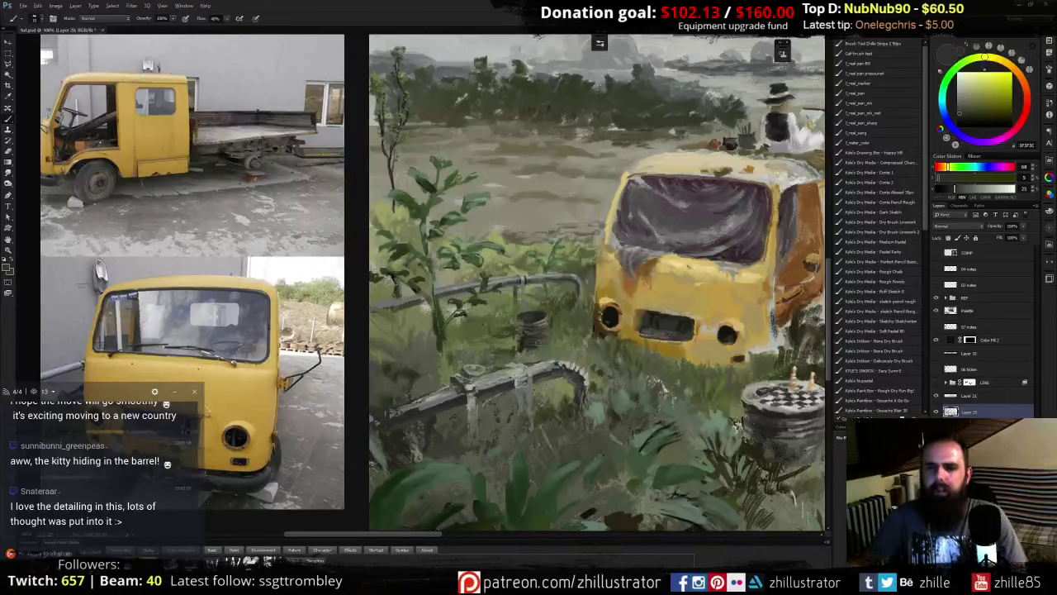
{"action": "left_click", "coordinate": [468, 386], "text": "alt"}
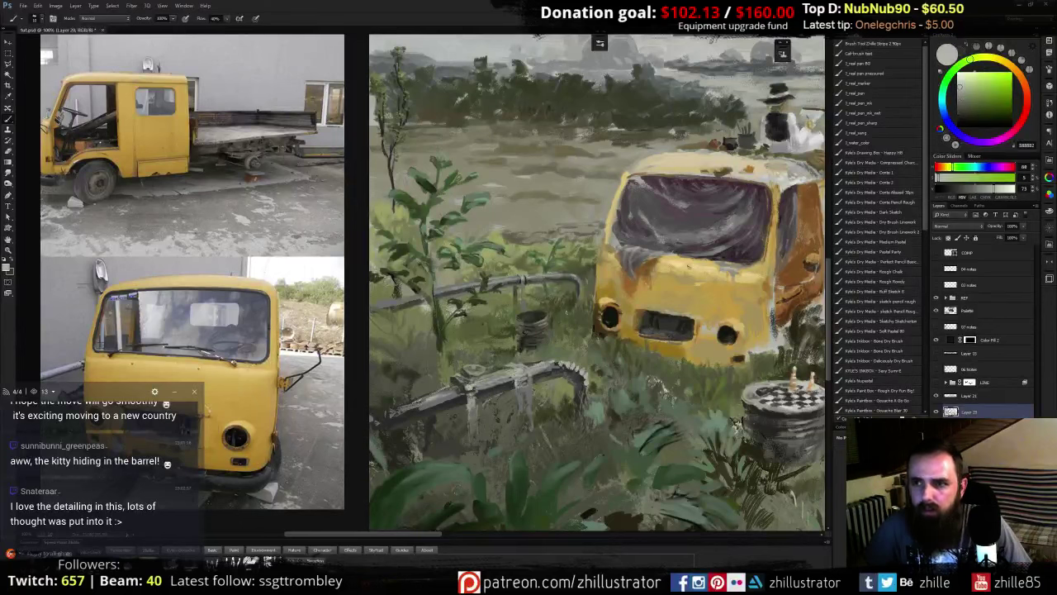
{"action": "left_click", "coordinate": [962, 84]}
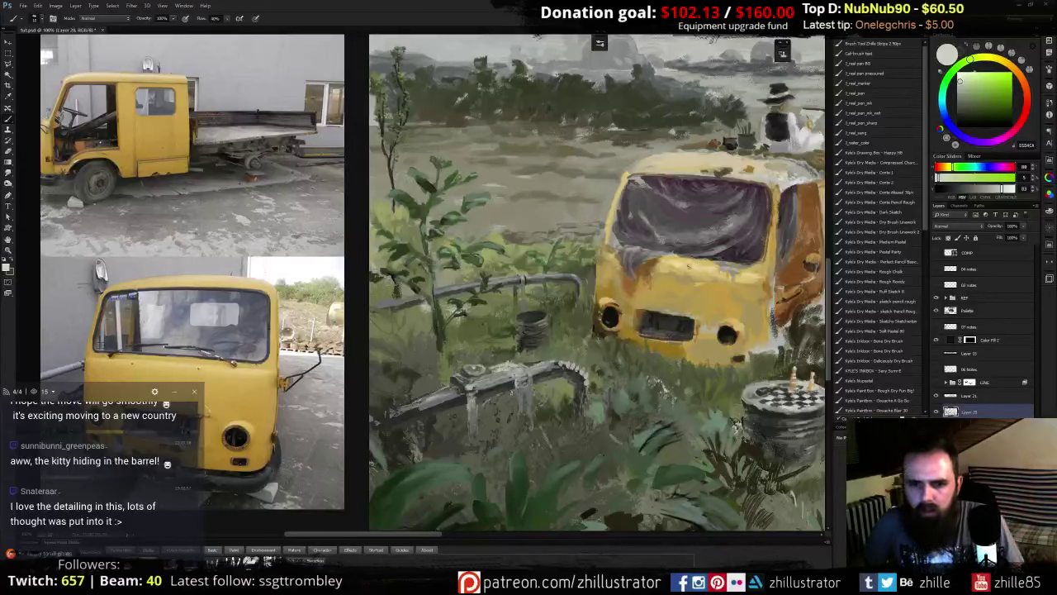
{"action": "key", "text": "e"}
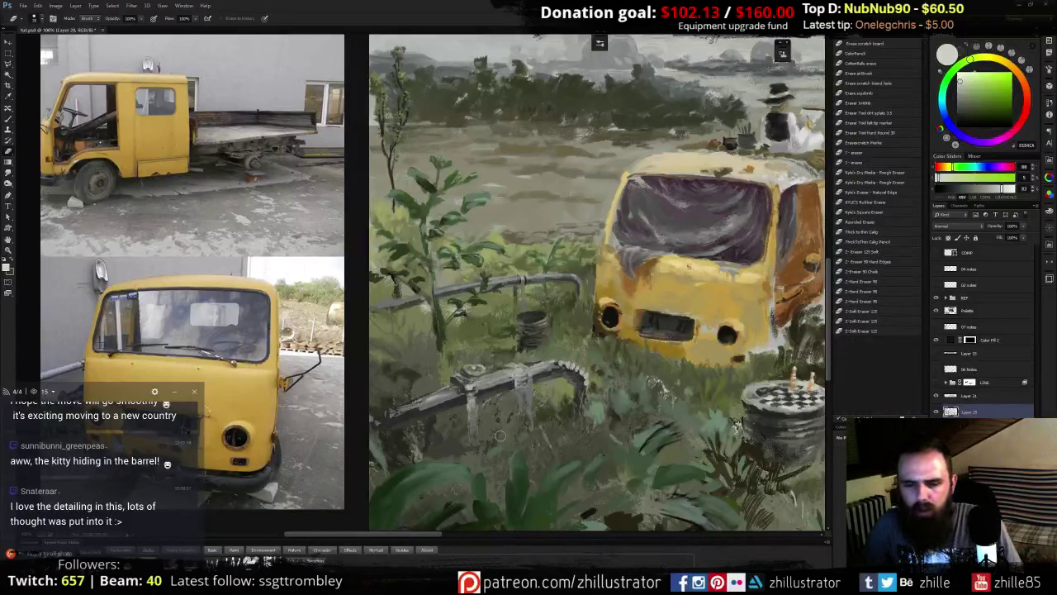
{"action": "key", "text": "b"}
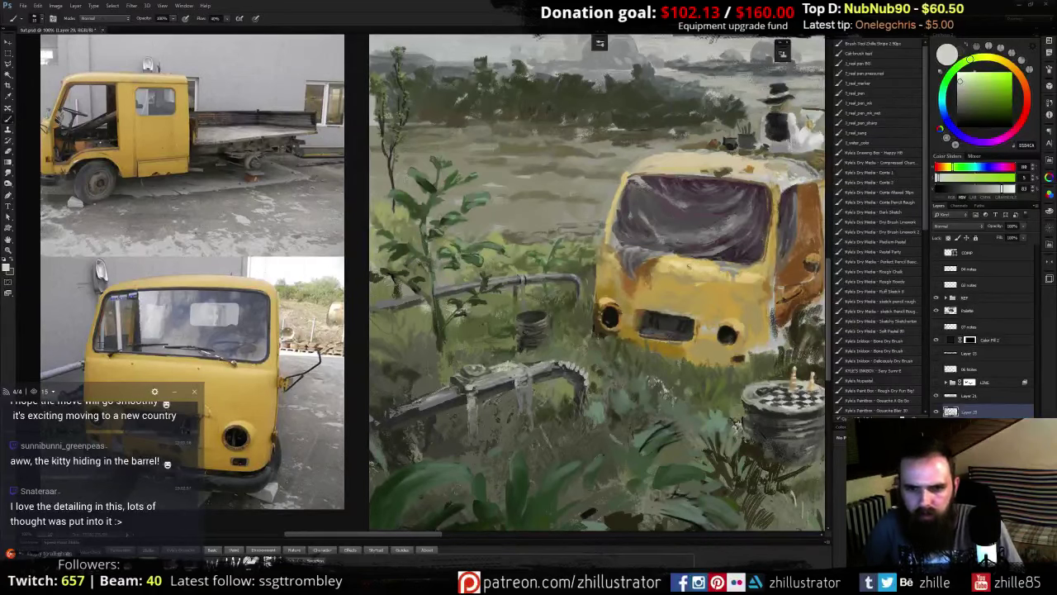
{"action": "left_click", "coordinate": [454, 380], "text": "alt"}
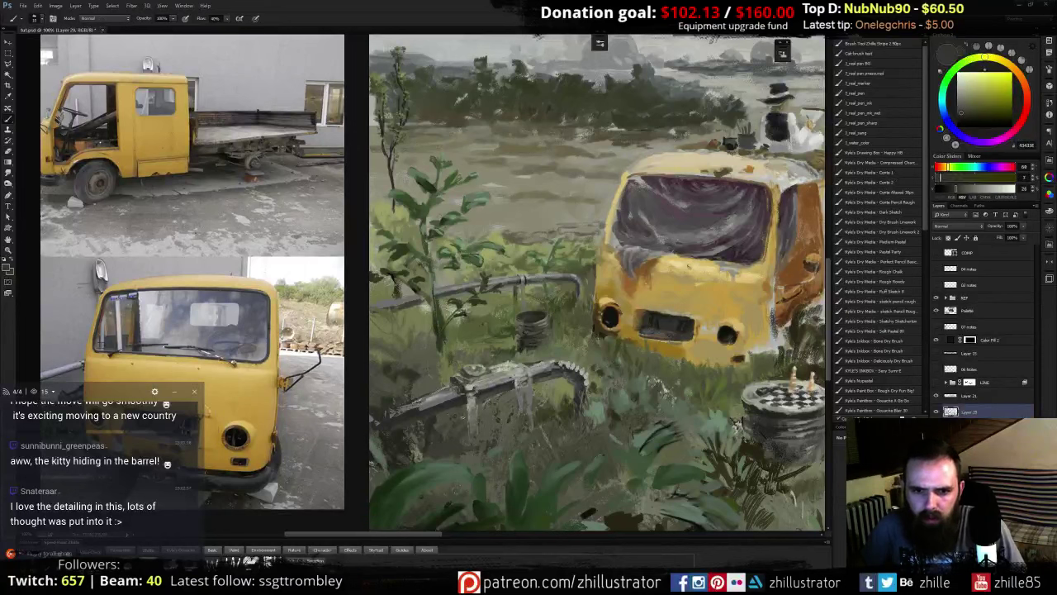
- Soften the lower ends of both straps below the foreground pipe with sampled dark and mid grey tones
{"action": "left_click", "coordinate": [456, 407], "text": "alt"}
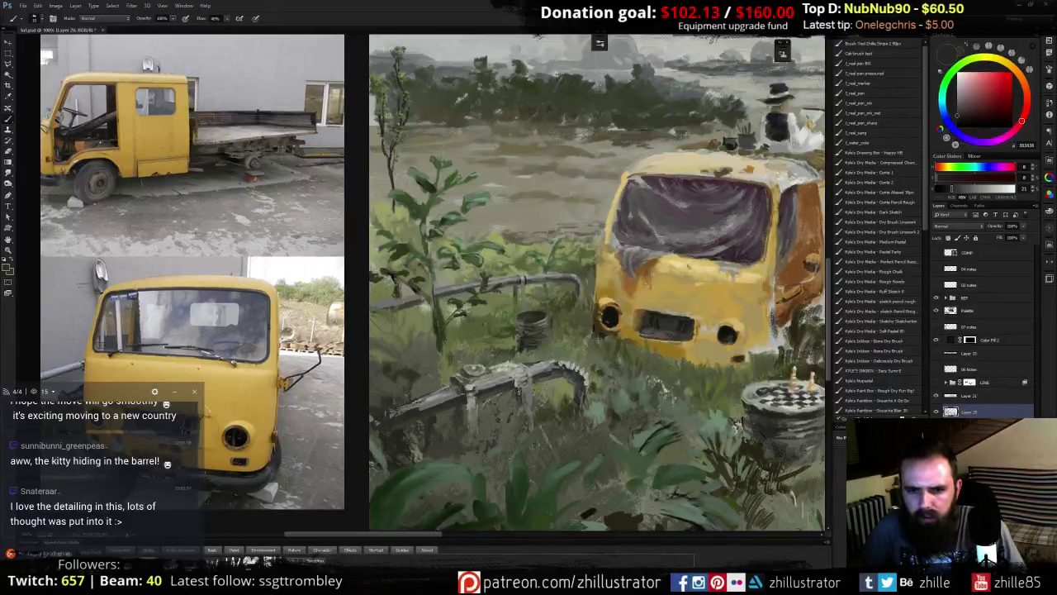
{"action": "left_click", "coordinate": [520, 408], "text": "alt"}
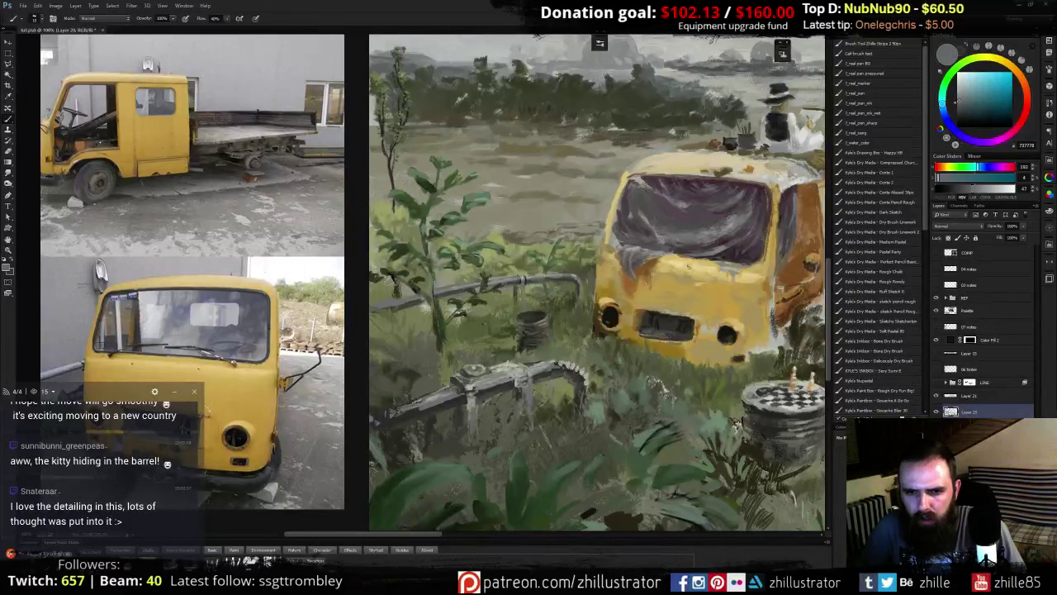
{"action": "left_click_drag", "start_coordinate": [520, 412], "coordinate": [522, 420]}
{"action": "left_click", "coordinate": [520, 420], "text": "alt"}
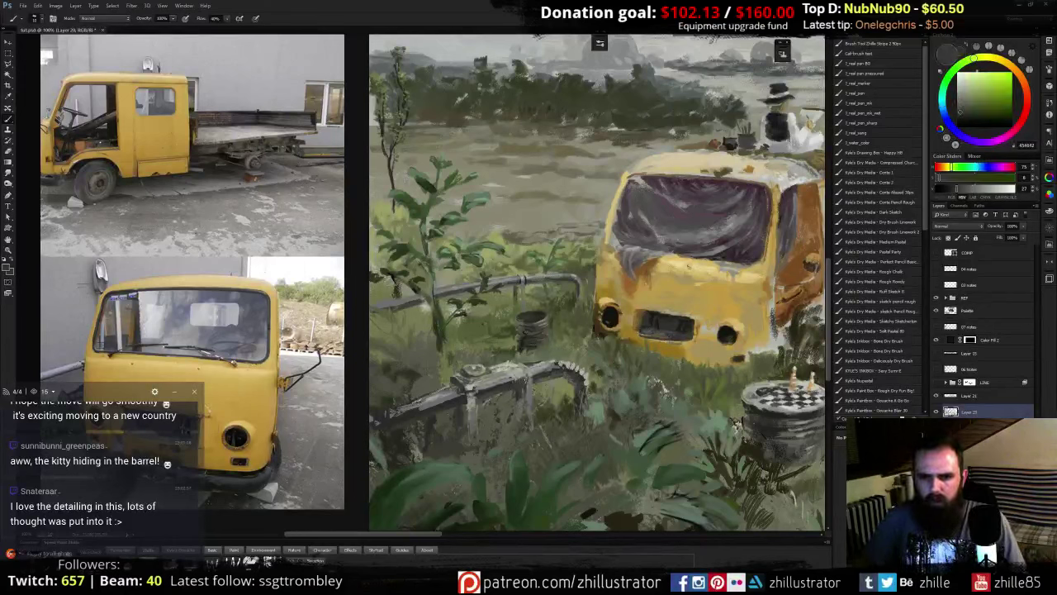
- Refine the foreground pipe's surface and lower edge around the two straps with sampled grey and grey-green tones
{"action": "left_click", "coordinate": [492, 391], "text": "alt"}
{"action": "left_click", "coordinate": [493, 383], "text": "alt"}
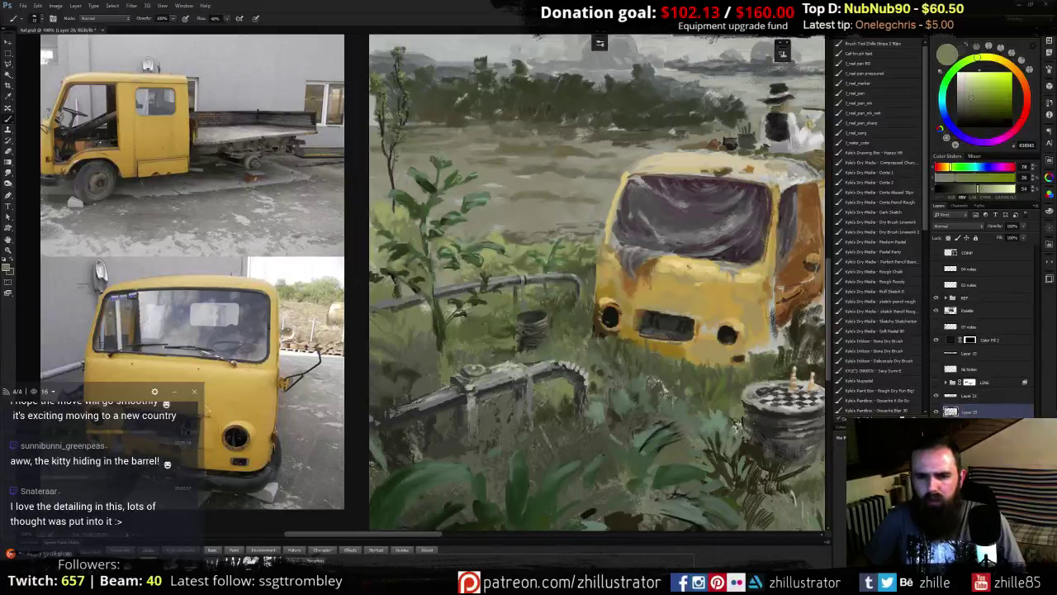
{"action": "left_click", "coordinate": [517, 392], "text": "alt"}
{"action": "left_click", "coordinate": [511, 394], "text": "alt"}
{"action": "left_click", "coordinate": [489, 401], "text": "alt"}
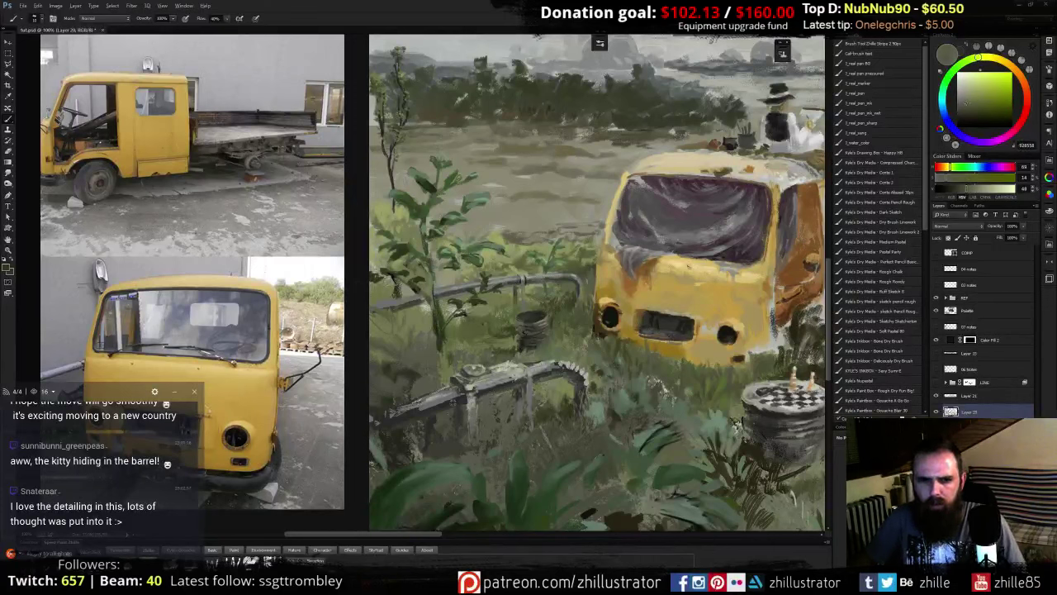
- Define the foreground pipe beside and beyond the left strap with sampled dark grey and mid grey tones
{"action": "left_click", "coordinate": [453, 401], "text": "alt"}
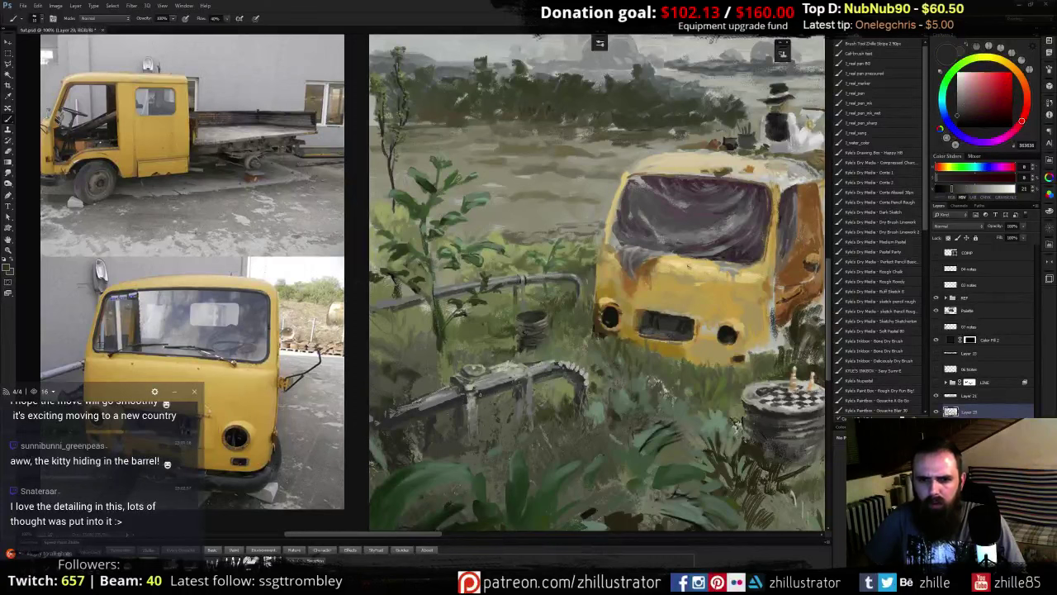
{"action": "left_click", "coordinate": [423, 408], "text": "alt"}
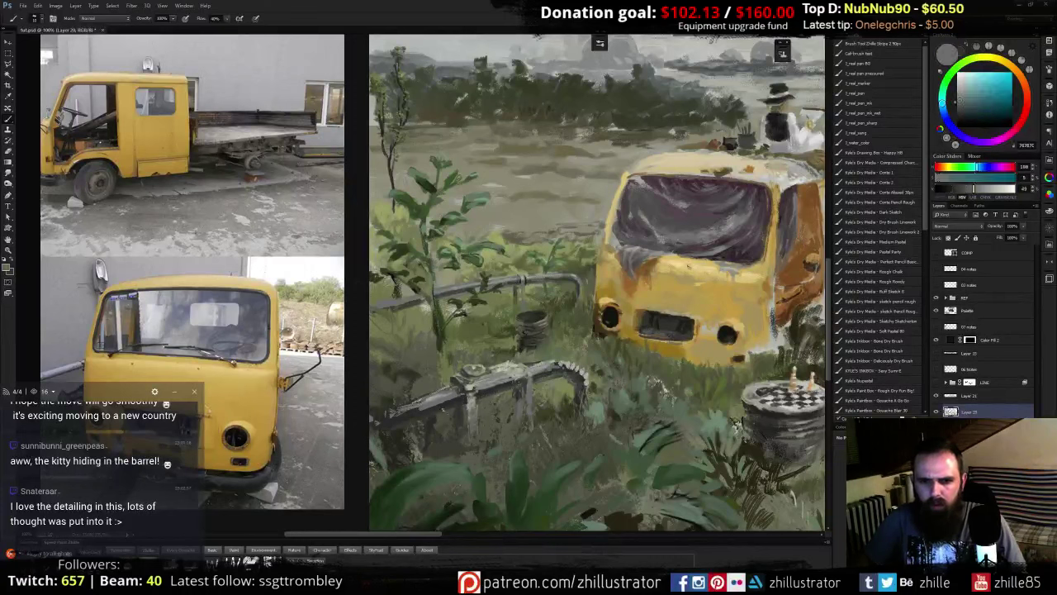
{"action": "left_click", "coordinate": [460, 396], "text": "alt"}
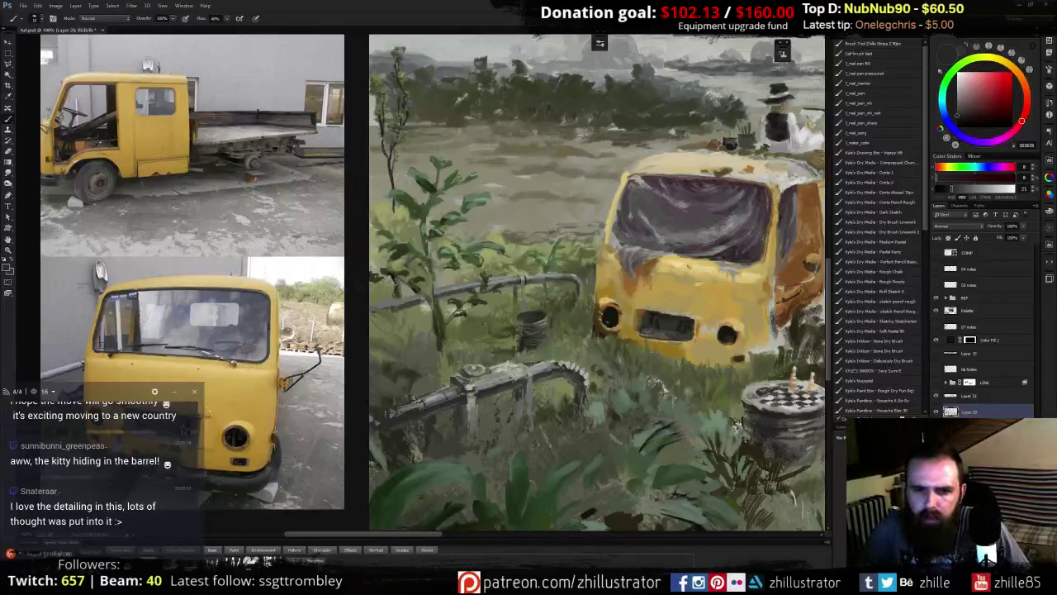
{"action": "left_click", "coordinate": [472, 384], "text": "alt"}
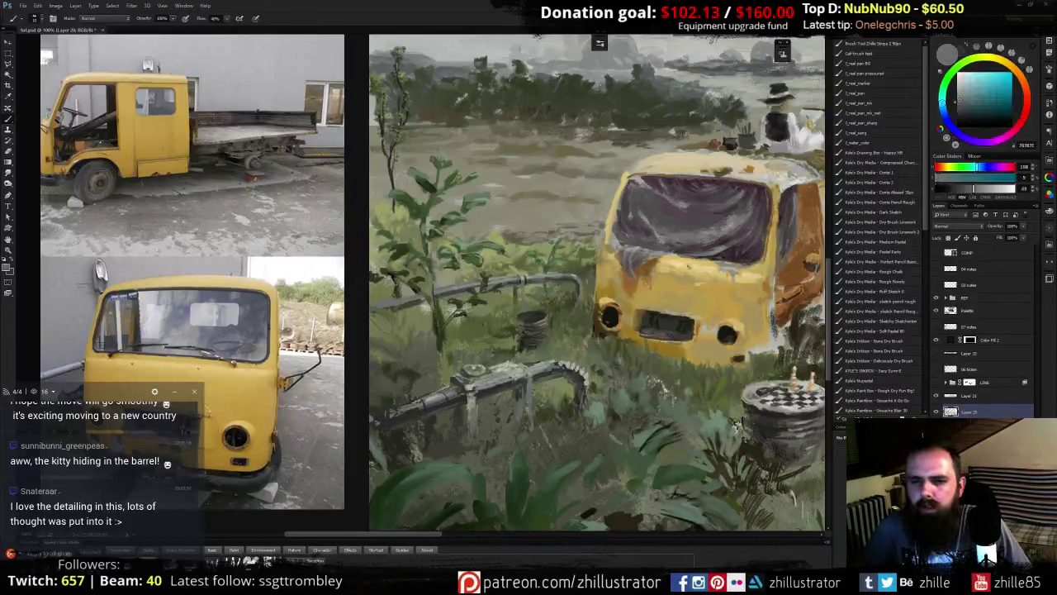
{"action": "key", "text": "x"}
{"action": "key", "text": "x"}
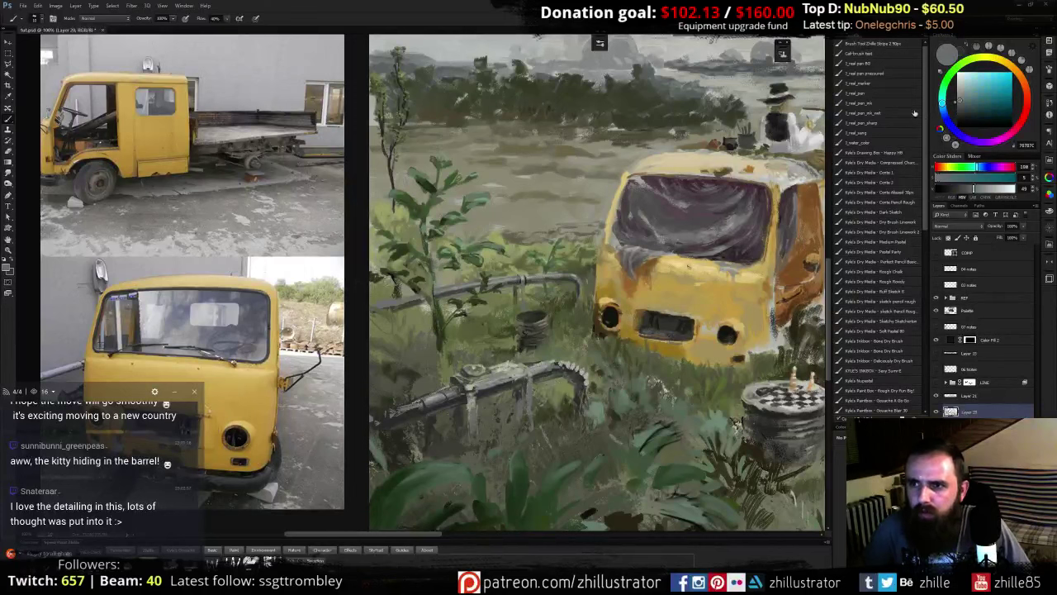
- Brighten the straps and the top of the foreground pipe with light grey and paler blue-grey accents
{"action": "left_click", "coordinate": [959, 90]}
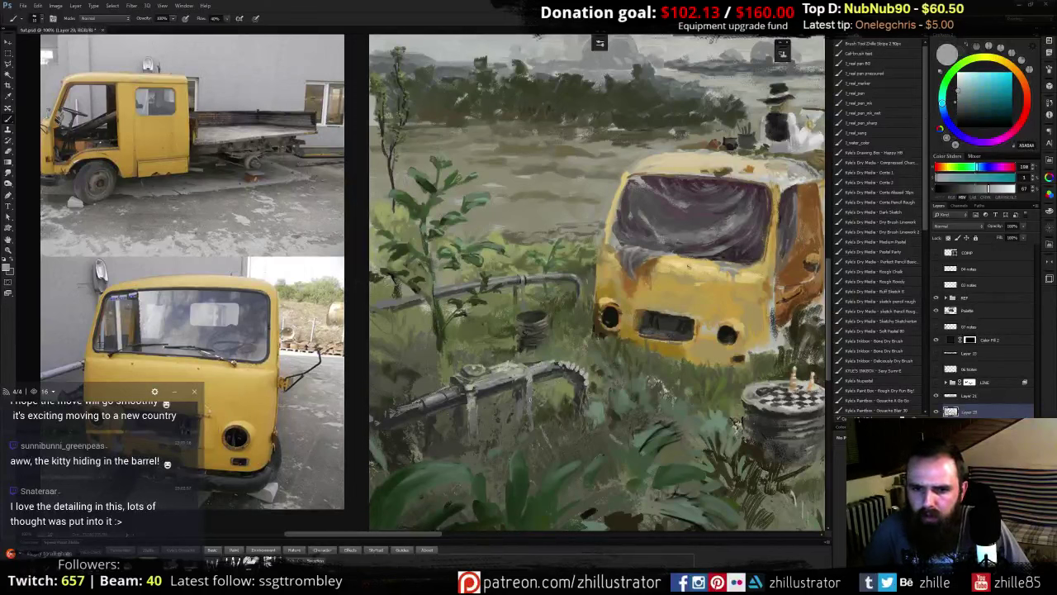
{"action": "left_click", "coordinate": [529, 378], "text": "alt"}
{"action": "left_click_drag", "start_coordinate": [965, 85], "coordinate": [953, 86]}
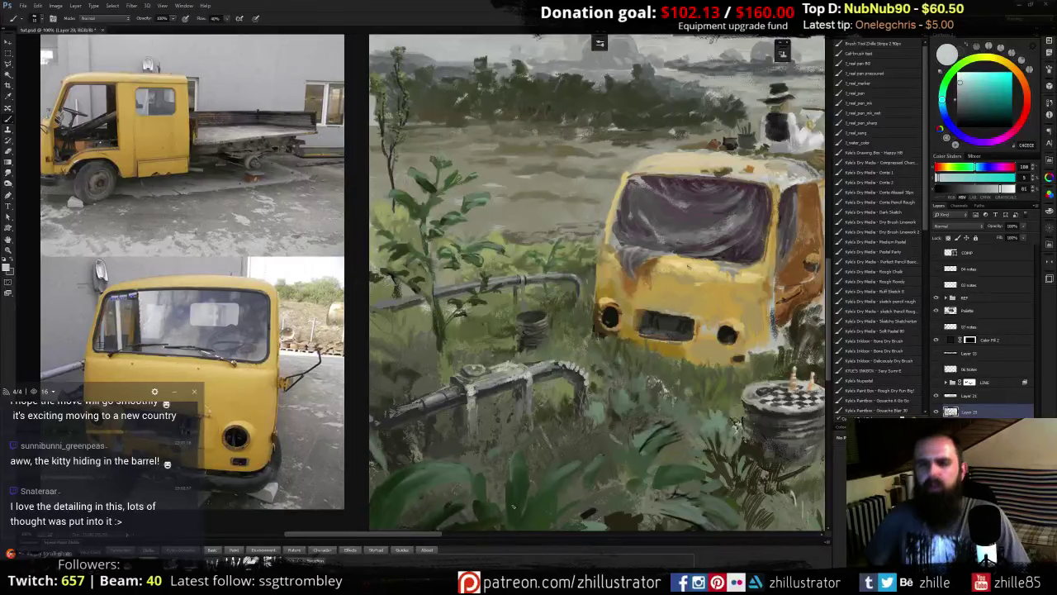
{"action": "left_click_drag", "start_coordinate": [601, 358], "coordinate": [551, 381]}
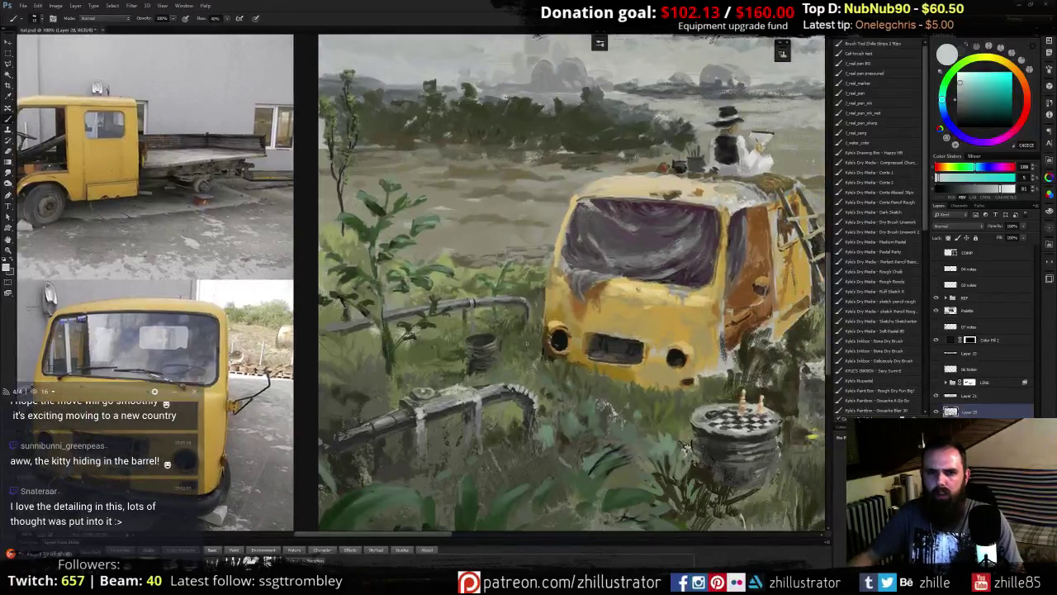
- Refine the curved end of the foreground pipe with sampled dark grey and light grey tones
{"action": "left_click", "coordinate": [522, 391], "text": "alt"}
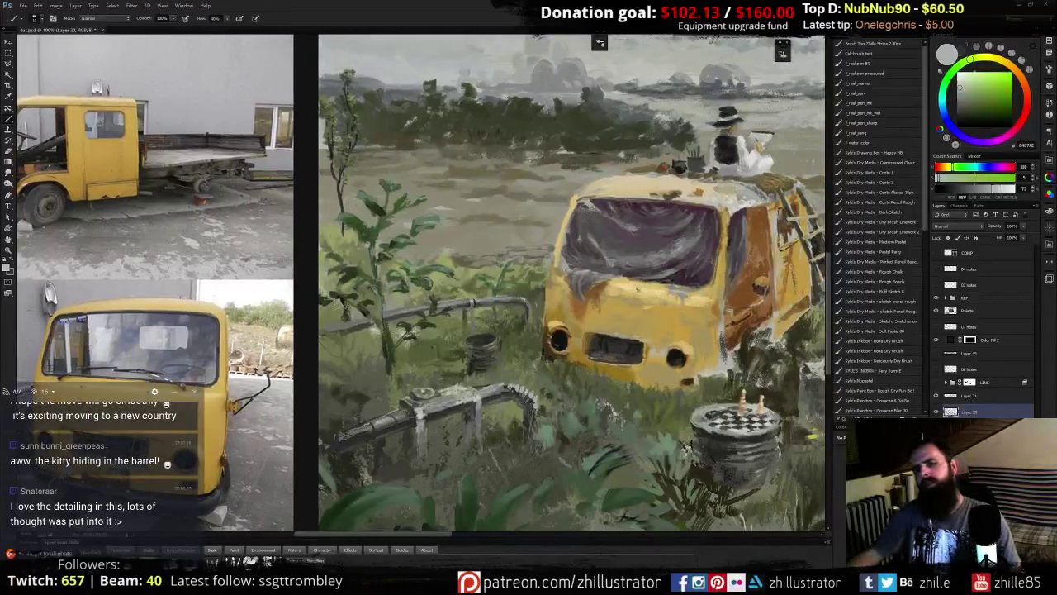
{"action": "left_click", "coordinate": [512, 405], "text": "alt"}
{"action": "left_click", "coordinate": [514, 404], "text": "alt"}
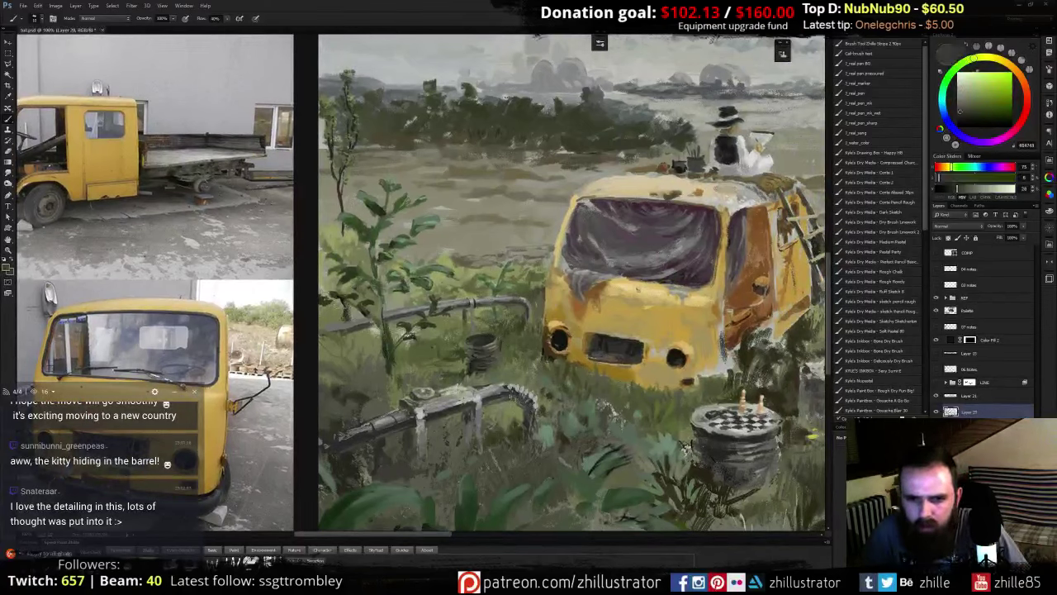
{"action": "left_click", "coordinate": [517, 395], "text": "alt"}
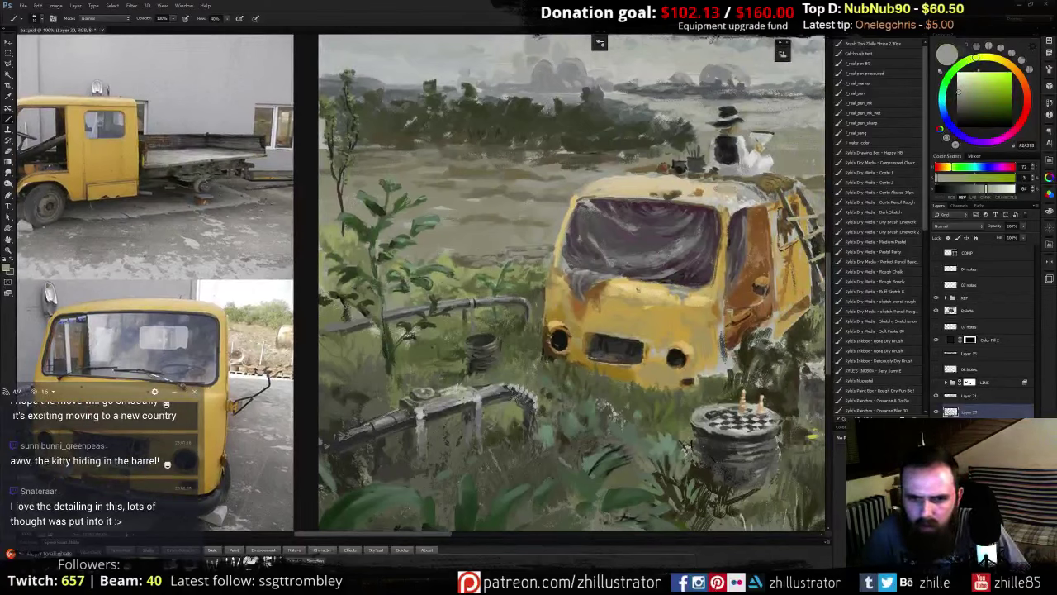
{"action": "left_click", "coordinate": [527, 411], "text": "alt"}
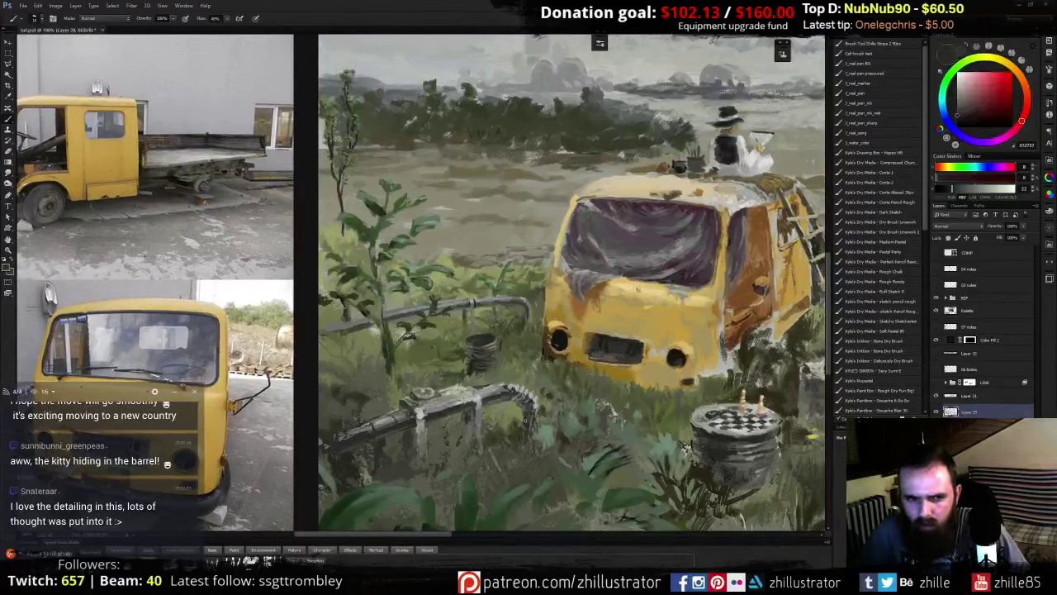
- Make the LINE group visible over the painting and select the group for masking
{"action": "key", "text": "ctrl+minus"}
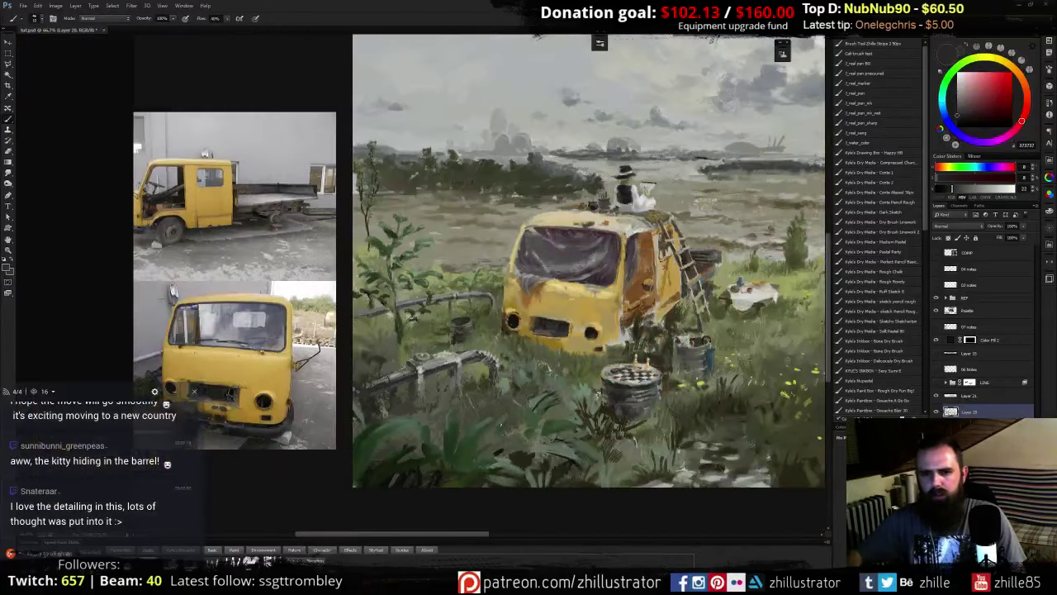
{"action": "mouse_move", "coordinate": [627, 397]}
{"action": "left_mouse_down"}
{"action": "mouse_move", "coordinate": [442, 344]}
{"action": "mouse_move", "coordinate": [461, 374]}
{"action": "mouse_move", "coordinate": [486, 357]}
{"action": "left_mouse_up"}
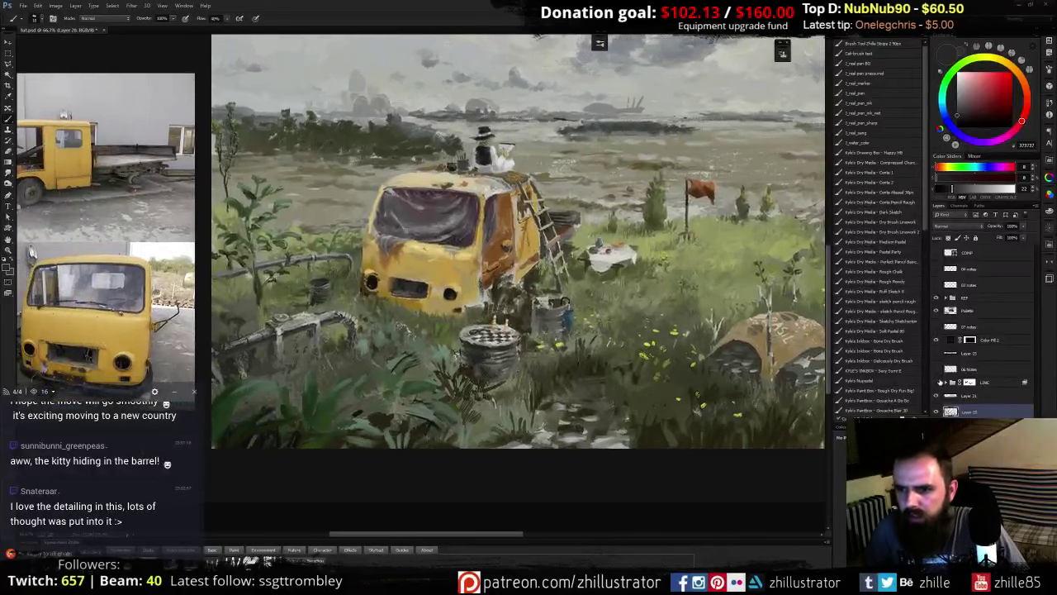
{"action": "left_click", "coordinate": [937, 383]}
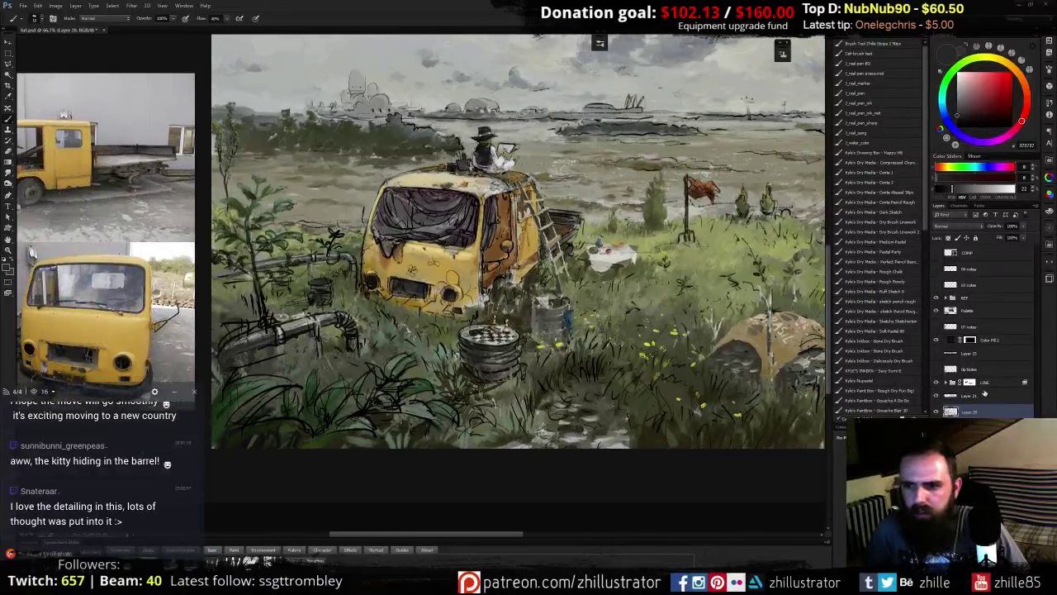
{"action": "left_click", "coordinate": [975, 383]}
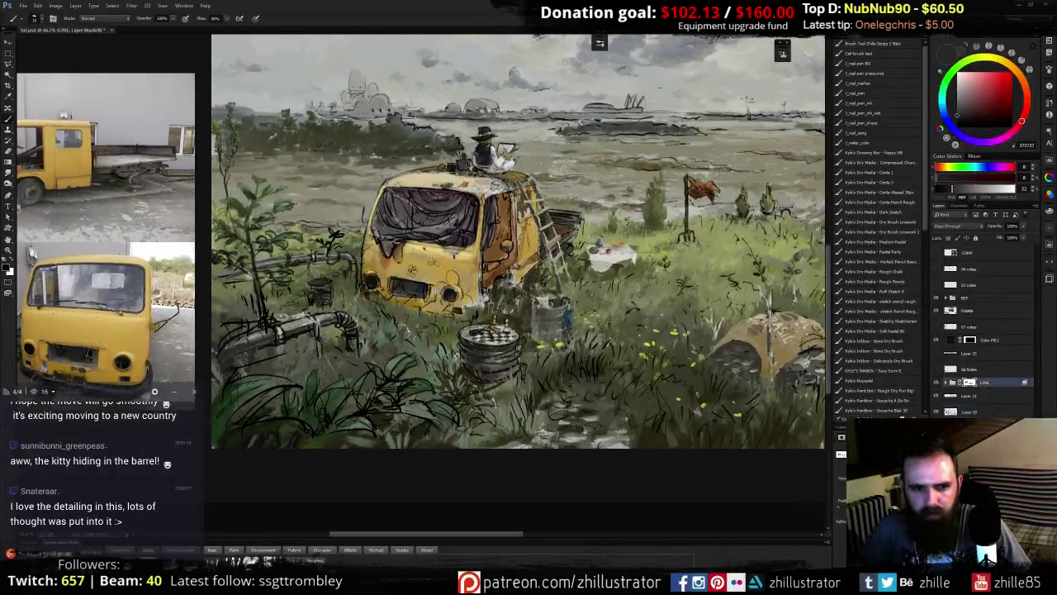
- Mask out the line art over both pipes and the tall leafy plant with a much larger brush, comparing with the mask disabled
{"action": "key", "text": "]"}
{"action": "key", "text": "]"}
{"action": "key", "text": "]"}
{"action": "key", "text": "]"}
{"action": "key", "text": "]"}
{"action": "key", "text": "]"}
{"action": "key", "text": "]"}
{"action": "key", "text": "]"}
{"action": "key", "text": "]"}
{"action": "key", "text": "]"}
{"action": "mouse_move", "coordinate": [322, 332]}
{"action": "left_mouse_down"}
{"action": "mouse_move", "coordinate": [340, 346]}
{"action": "mouse_move", "coordinate": [330, 336]}
{"action": "mouse_move", "coordinate": [341, 328]}
{"action": "mouse_move", "coordinate": [227, 347]}
{"action": "mouse_move", "coordinate": [311, 324]}
{"action": "mouse_move", "coordinate": [306, 293]}
{"action": "mouse_move", "coordinate": [330, 289]}
{"action": "mouse_move", "coordinate": [310, 297]}
{"action": "mouse_move", "coordinate": [318, 264]}
{"action": "mouse_move", "coordinate": [338, 264]}
{"action": "mouse_move", "coordinate": [314, 285]}
{"action": "mouse_move", "coordinate": [248, 298]}
{"action": "mouse_move", "coordinate": [238, 265]}
{"action": "mouse_move", "coordinate": [210, 272]}
{"action": "mouse_move", "coordinate": [264, 240]}
{"action": "mouse_move", "coordinate": [217, 213]}
{"action": "mouse_move", "coordinate": [295, 241]}
{"action": "mouse_move", "coordinate": [238, 240]}
{"action": "mouse_move", "coordinate": [304, 237]}
{"action": "mouse_move", "coordinate": [305, 258]}
{"action": "mouse_move", "coordinate": [250, 274]}
{"action": "left_mouse_up"}
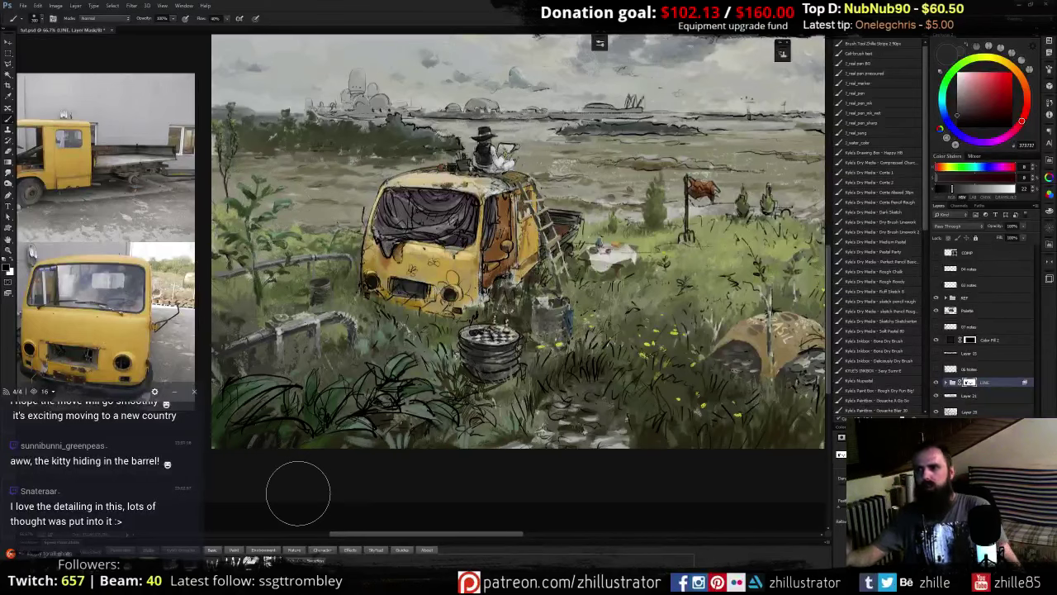
{"action": "left_click", "coordinate": [969, 382], "text": "shift"}
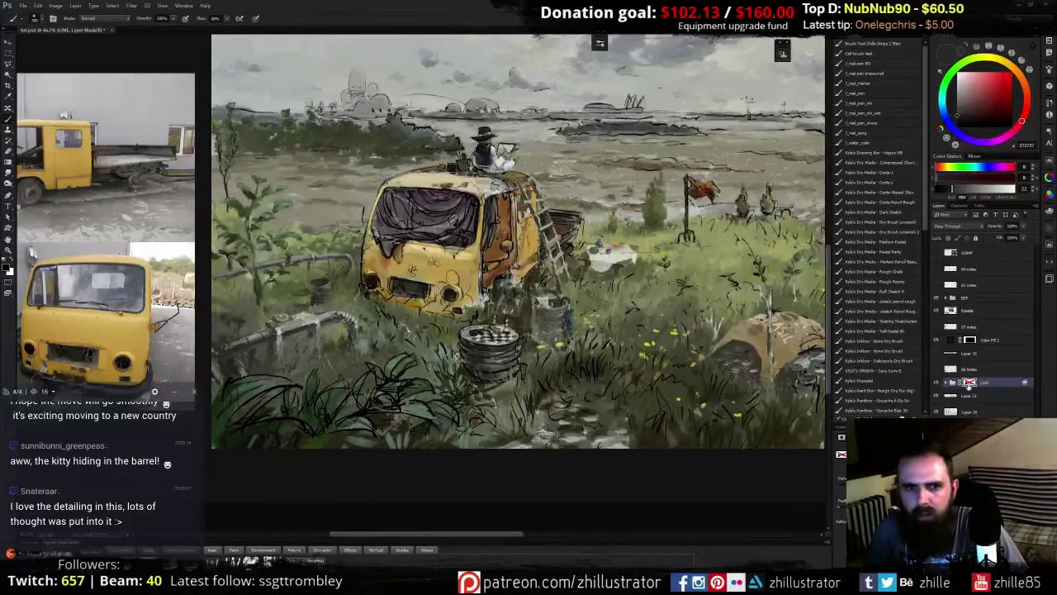
{"action": "left_click", "coordinate": [969, 385], "text": "shift"}
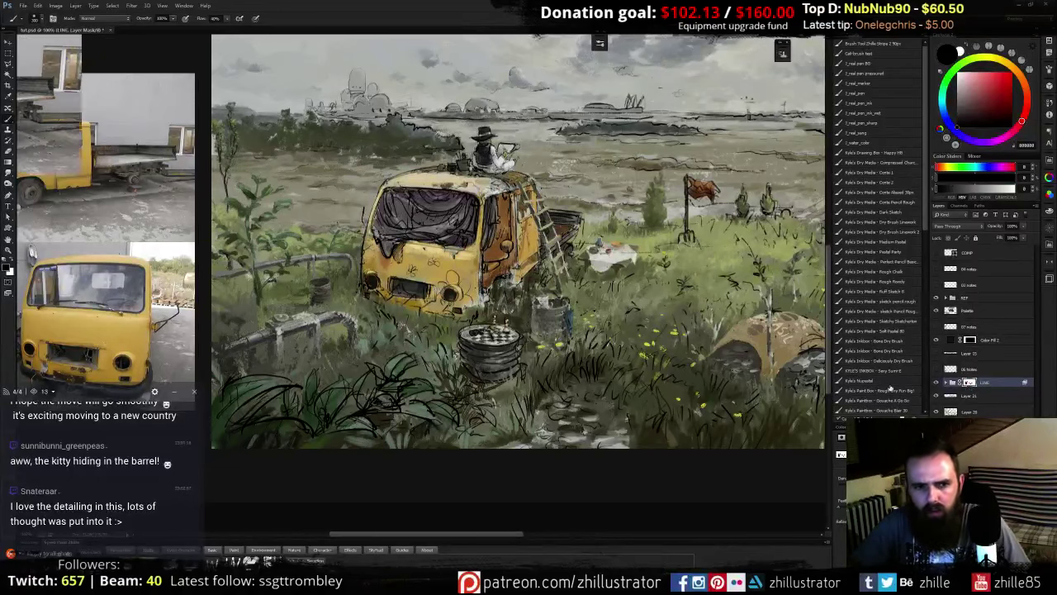
- Review the masked areas up close and in full, hide the REF group and save the document
{"action": "key", "text": "ctrl+plus"}
{"action": "mouse_move", "coordinate": [355, 402]}
{"action": "left_mouse_down"}
{"action": "mouse_move", "coordinate": [477, 407]}
{"action": "mouse_move", "coordinate": [444, 445]}
{"action": "left_mouse_up"}
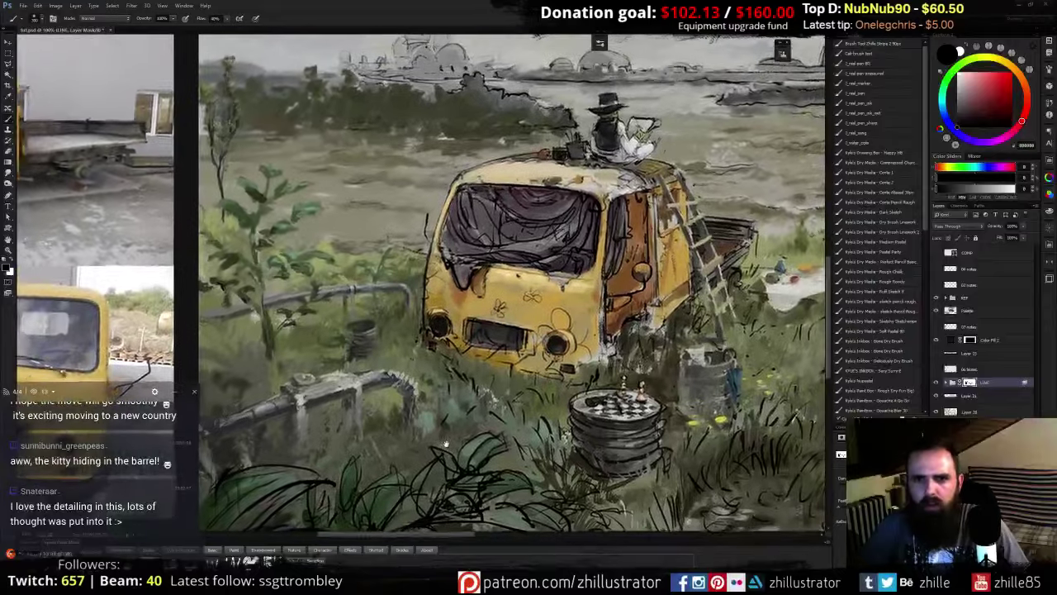
{"action": "key", "text": "ctrl+minus"}
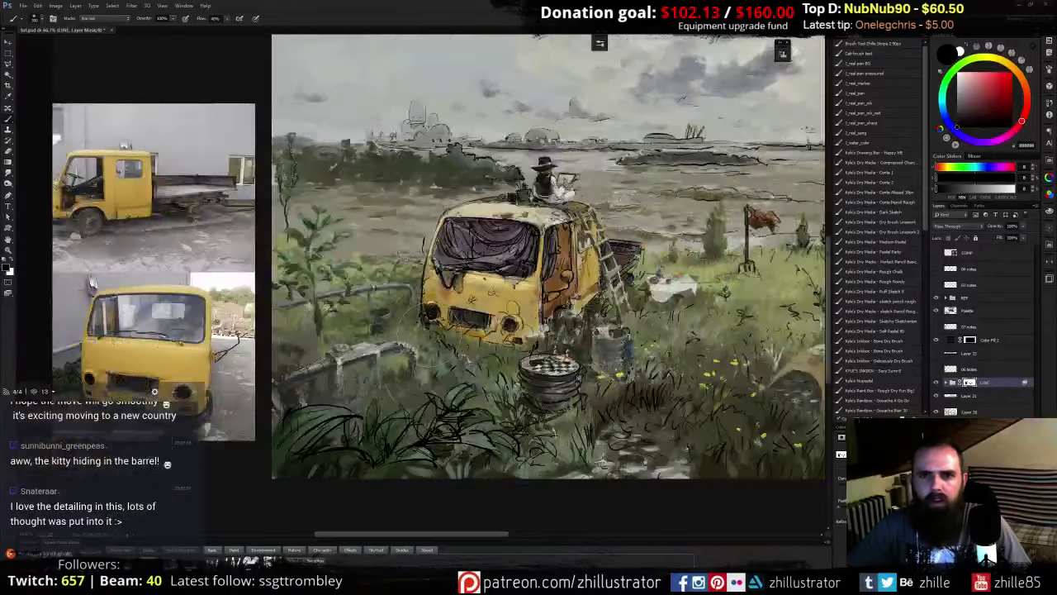
{"action": "mouse_move", "coordinate": [614, 393]}
{"action": "left_mouse_down"}
{"action": "mouse_move", "coordinate": [423, 337]}
{"action": "mouse_move", "coordinate": [417, 348]}
{"action": "mouse_move", "coordinate": [287, 343]}
{"action": "mouse_move", "coordinate": [320, 358]}
{"action": "left_mouse_up"}
{"action": "key", "text": "ctrl+minus"}
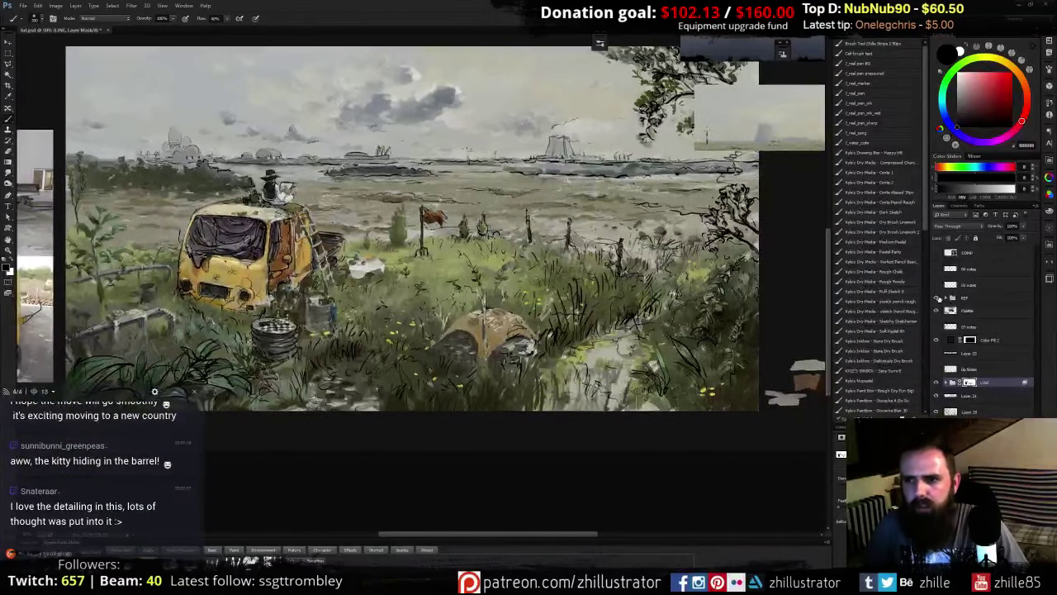
{"action": "key", "text": "ctrl+s"}
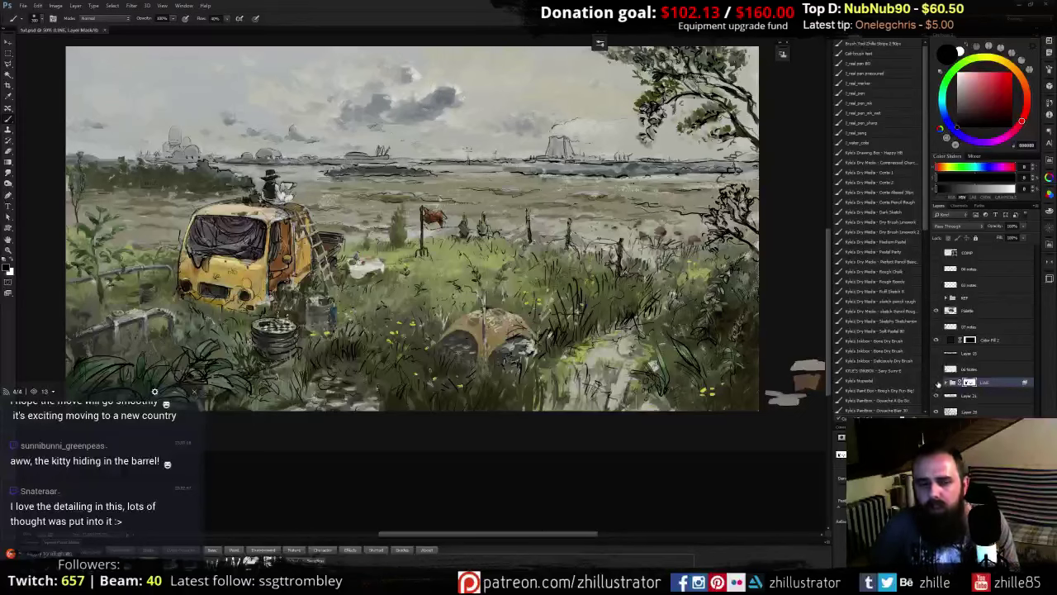
- Compare the whole painting with and without the LINE group's line art
{"action": "left_click", "coordinate": [937, 382]}
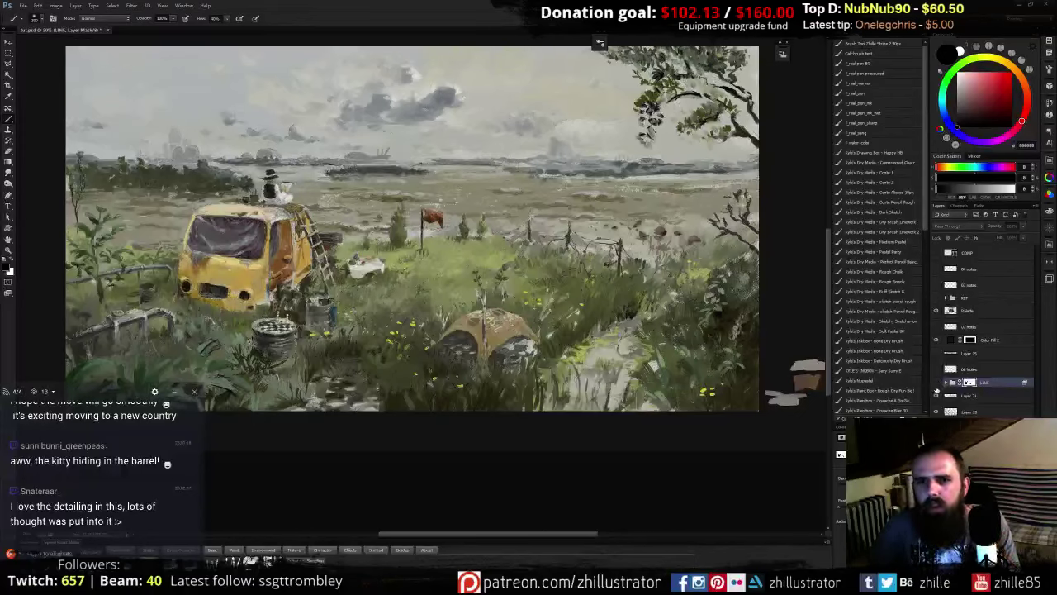
{"action": "left_click", "coordinate": [937, 382]}
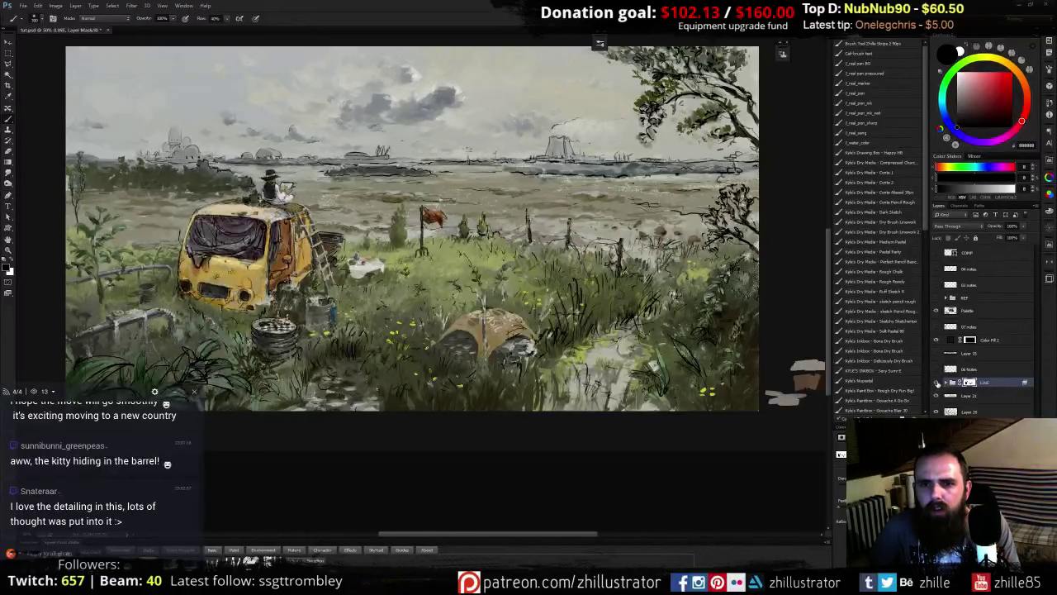
{"action": "left_click", "coordinate": [937, 382]}
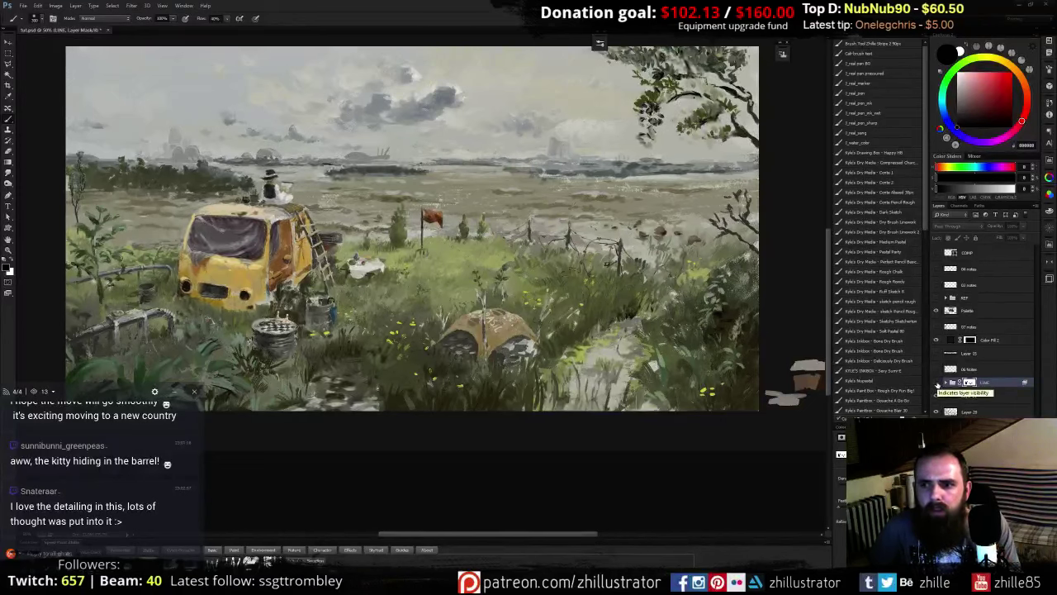
{"action": "left_click", "coordinate": [936, 382]}
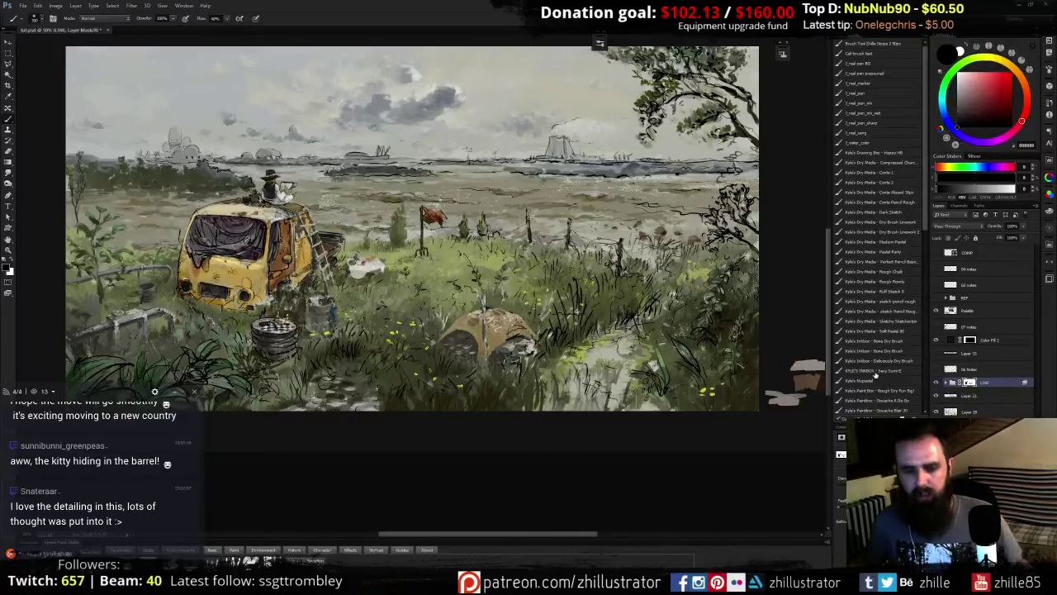
- Mask out the line art of the distant cooling towers and domed skyline on the horizon, undoing one unwanted stroke
{"action": "key", "text": "ctrl+plus"}
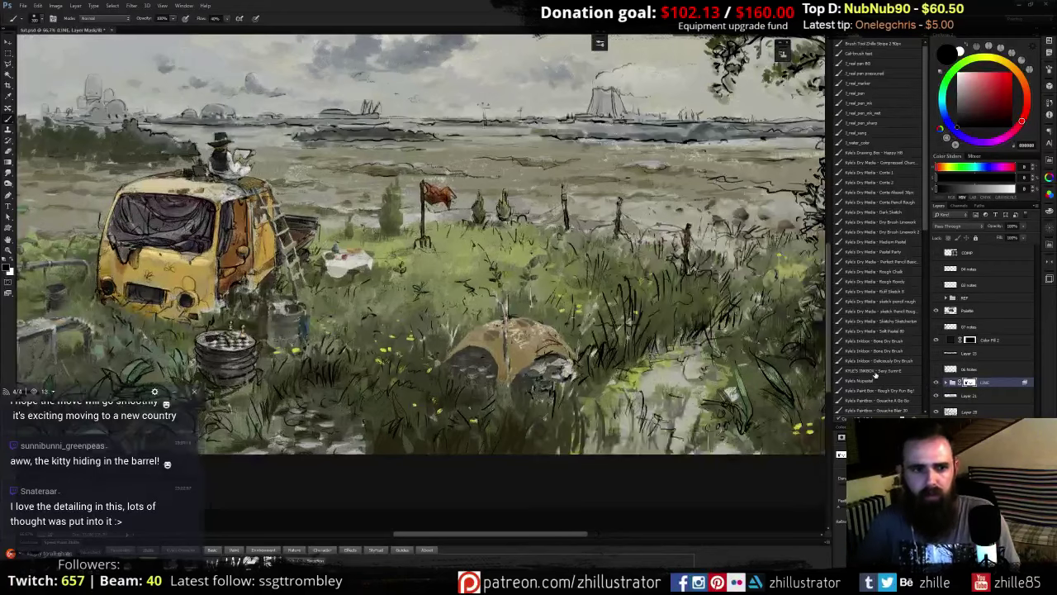
{"action": "mouse_move", "coordinate": [548, 270]}
{"action": "left_mouse_down"}
{"action": "mouse_move", "coordinate": [525, 269]}
{"action": "mouse_move", "coordinate": [475, 338]}
{"action": "mouse_move", "coordinate": [505, 357]}
{"action": "mouse_move", "coordinate": [588, 343]}
{"action": "mouse_move", "coordinate": [595, 332]}
{"action": "left_mouse_up"}
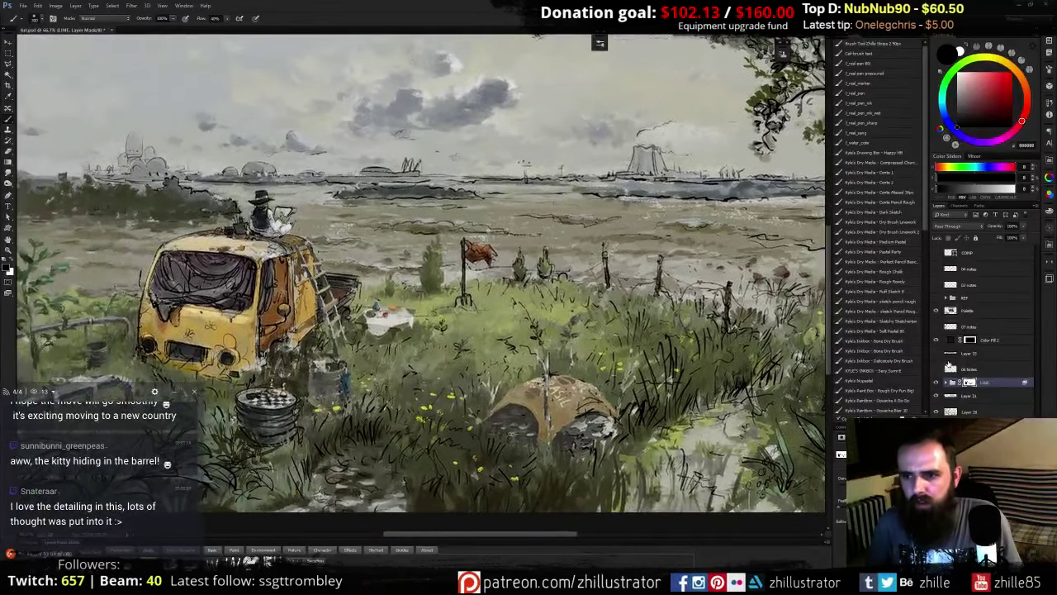
{"action": "mouse_move", "coordinate": [670, 151]}
{"action": "left_mouse_down"}
{"action": "mouse_move", "coordinate": [692, 123]}
{"action": "mouse_move", "coordinate": [702, 137]}
{"action": "mouse_move", "coordinate": [632, 146]}
{"action": "mouse_move", "coordinate": [743, 155]}
{"action": "mouse_move", "coordinate": [770, 165]}
{"action": "left_mouse_up"}
{"action": "left_click_drag", "start_coordinate": [616, 126], "coordinate": [699, 164]}
{"action": "mouse_move", "coordinate": [256, 177]}
{"action": "left_mouse_down"}
{"action": "mouse_move", "coordinate": [377, 180]}
{"action": "mouse_move", "coordinate": [240, 172]}
{"action": "mouse_move", "coordinate": [171, 181]}
{"action": "mouse_move", "coordinate": [501, 185]}
{"action": "mouse_move", "coordinate": [436, 190]}
{"action": "mouse_move", "coordinate": [533, 179]}
{"action": "mouse_move", "coordinate": [477, 192]}
{"action": "mouse_move", "coordinate": [462, 279]}
{"action": "left_mouse_up"}
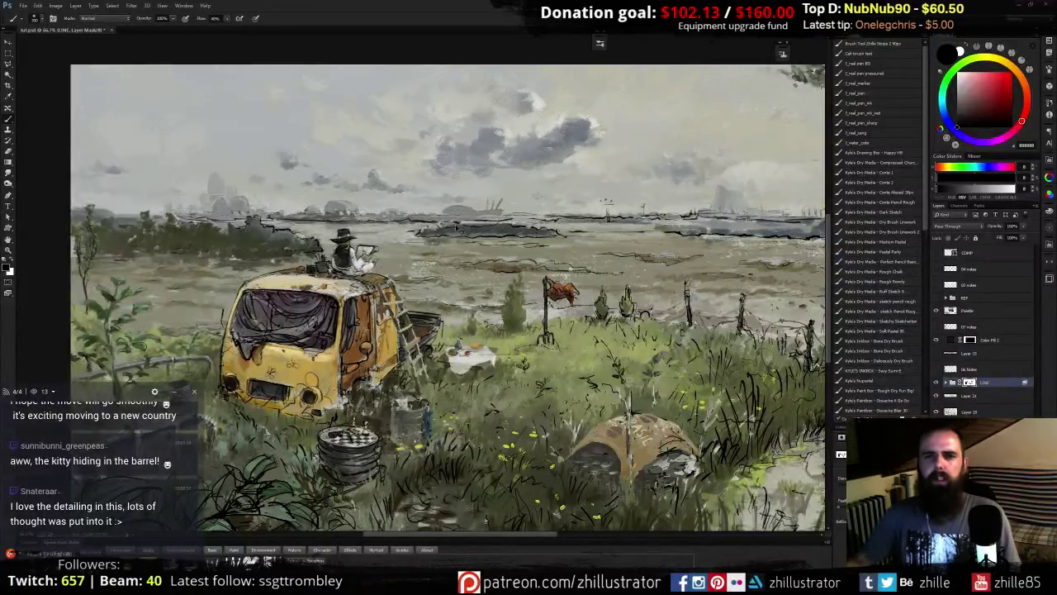
{"action": "key", "text": "ctrl+z"}
{"action": "mouse_move", "coordinate": [256, 206]}
{"action": "left_mouse_down"}
{"action": "mouse_move", "coordinate": [210, 198]}
{"action": "mouse_move", "coordinate": [178, 208]}
{"action": "left_mouse_up"}
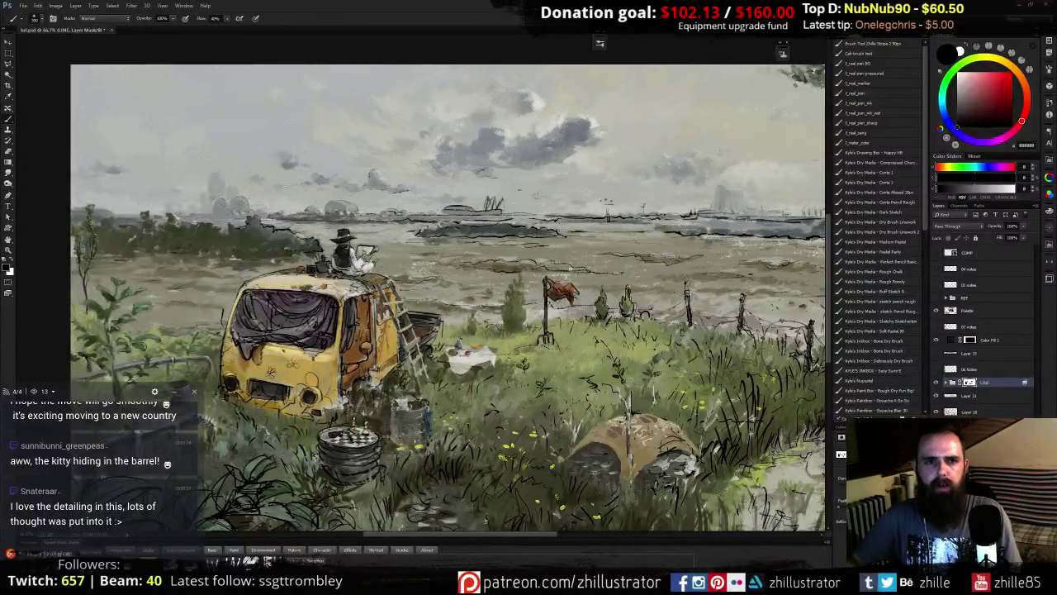
- Mask out the line art over the yellow truck's windshield and its draped cloth
{"action": "mouse_move", "coordinate": [281, 186]}
{"action": "left_mouse_down"}
{"action": "mouse_move", "coordinate": [219, 202]}
{"action": "mouse_move", "coordinate": [239, 182]}
{"action": "mouse_move", "coordinate": [190, 178]}
{"action": "mouse_move", "coordinate": [271, 191]}
{"action": "mouse_move", "coordinate": [168, 185]}
{"action": "mouse_move", "coordinate": [336, 204]}
{"action": "mouse_move", "coordinate": [385, 175]}
{"action": "mouse_move", "coordinate": [445, 92]}
{"action": "left_mouse_up"}
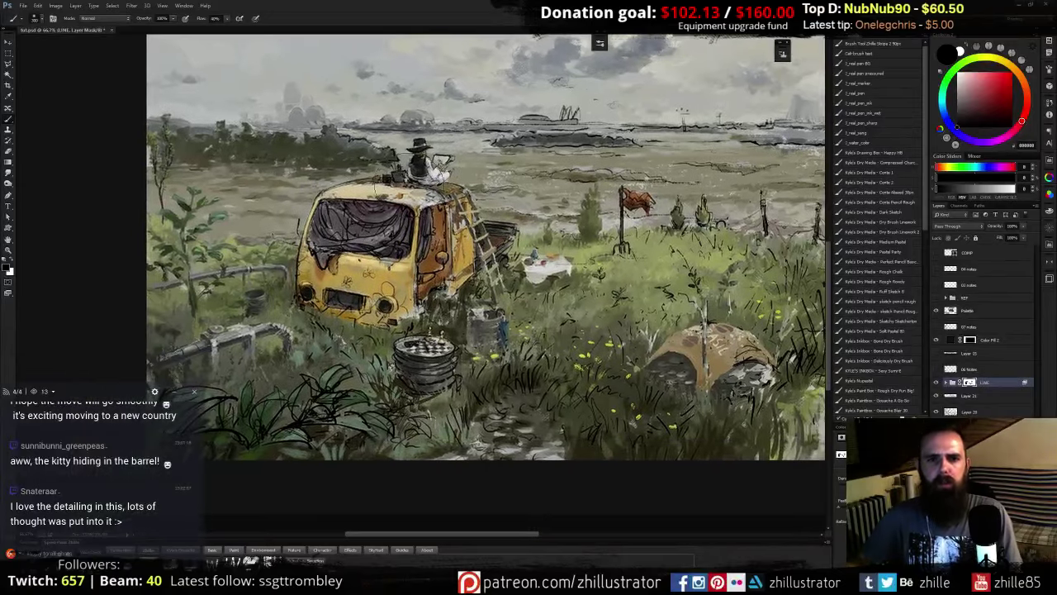
{"action": "mouse_move", "coordinate": [322, 214]}
{"action": "left_mouse_down"}
{"action": "mouse_move", "coordinate": [347, 248]}
{"action": "mouse_move", "coordinate": [380, 198]}
{"action": "mouse_move", "coordinate": [298, 211]}
{"action": "mouse_move", "coordinate": [290, 232]}
{"action": "mouse_move", "coordinate": [335, 276]}
{"action": "left_mouse_up"}
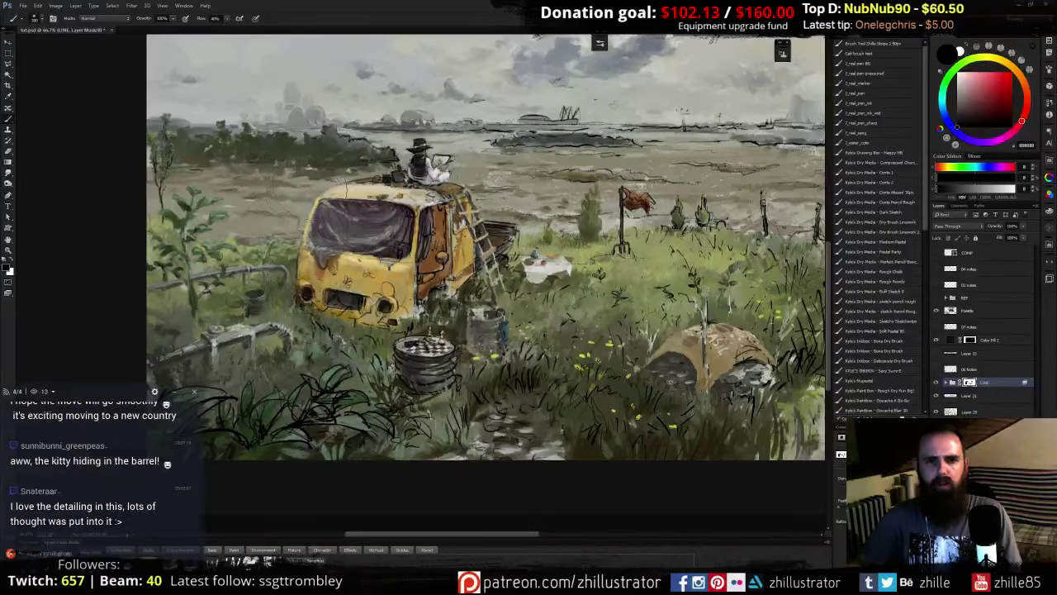
- Mask out the line art in the grass beside the checkered barrel and choose the Kyle's Paintbox Gouache A Go Go brush
{"action": "mouse_move", "coordinate": [340, 388]}
{"action": "left_mouse_down"}
{"action": "mouse_move", "coordinate": [322, 368]}
{"action": "mouse_move", "coordinate": [347, 426]}
{"action": "mouse_move", "coordinate": [303, 395]}
{"action": "mouse_move", "coordinate": [341, 471]}
{"action": "mouse_move", "coordinate": [330, 440]}
{"action": "mouse_move", "coordinate": [353, 422]}
{"action": "mouse_move", "coordinate": [340, 390]}
{"action": "mouse_move", "coordinate": [343, 398]}
{"action": "mouse_move", "coordinate": [357, 385]}
{"action": "mouse_move", "coordinate": [388, 438]}
{"action": "left_mouse_up"}
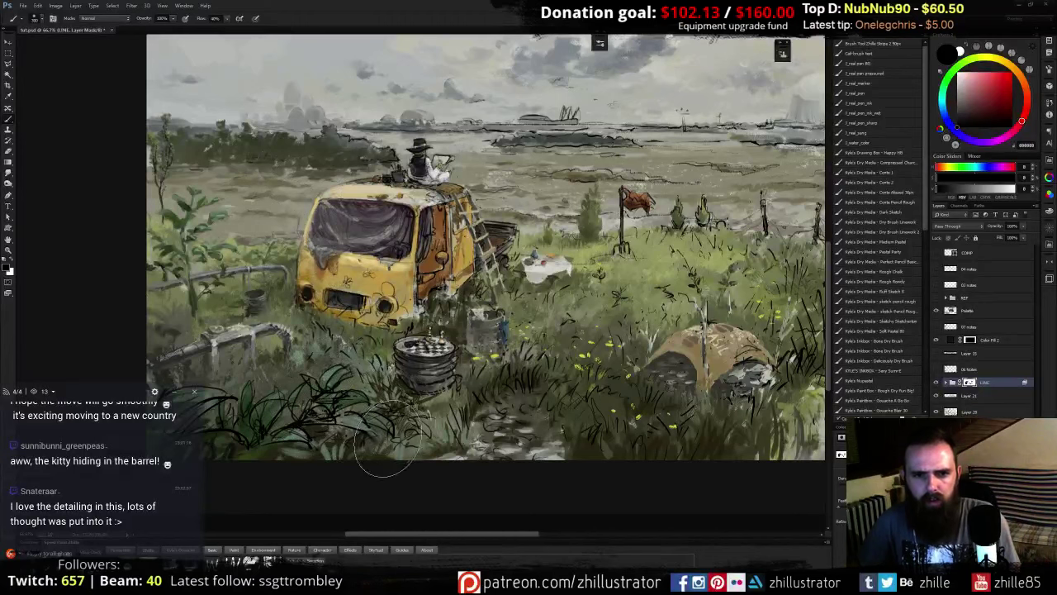
{"action": "mouse_move", "coordinate": [360, 356]}
{"action": "left_mouse_down"}
{"action": "mouse_move", "coordinate": [465, 326]}
{"action": "mouse_move", "coordinate": [451, 340]}
{"action": "mouse_move", "coordinate": [443, 329]}
{"action": "mouse_move", "coordinate": [466, 347]}
{"action": "mouse_move", "coordinate": [426, 343]}
{"action": "mouse_move", "coordinate": [432, 354]}
{"action": "left_mouse_up"}
{"action": "left_click_drag", "start_coordinate": [461, 342], "coordinate": [459, 339]}
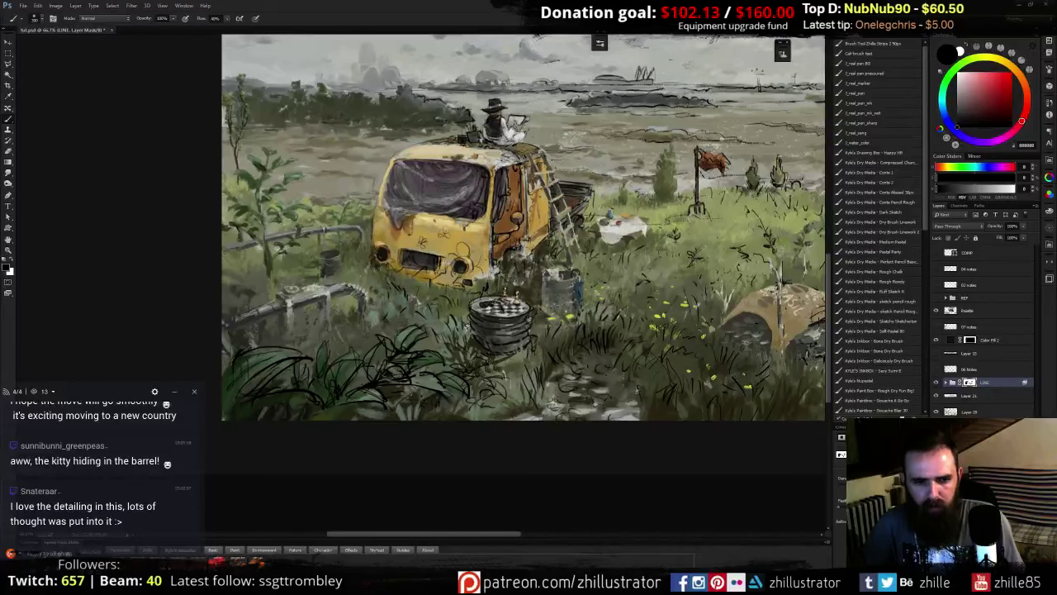
{"action": "left_click", "coordinate": [151, 554]}
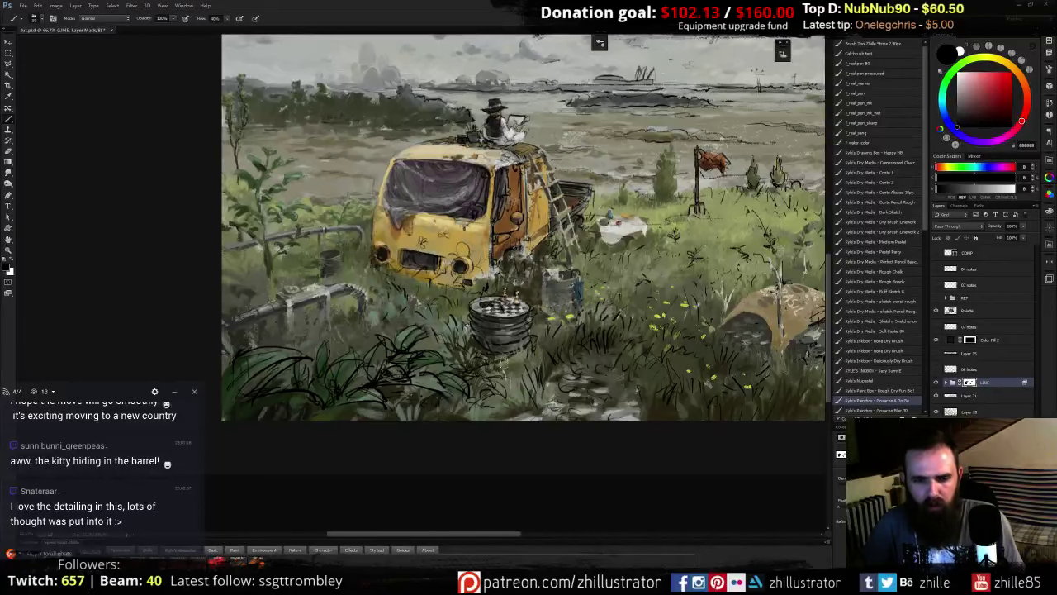
- Review the whole painting with and without its line art, leaving the LINE group hidden
{"action": "left_click_drag", "start_coordinate": [636, 364], "coordinate": [576, 400]}
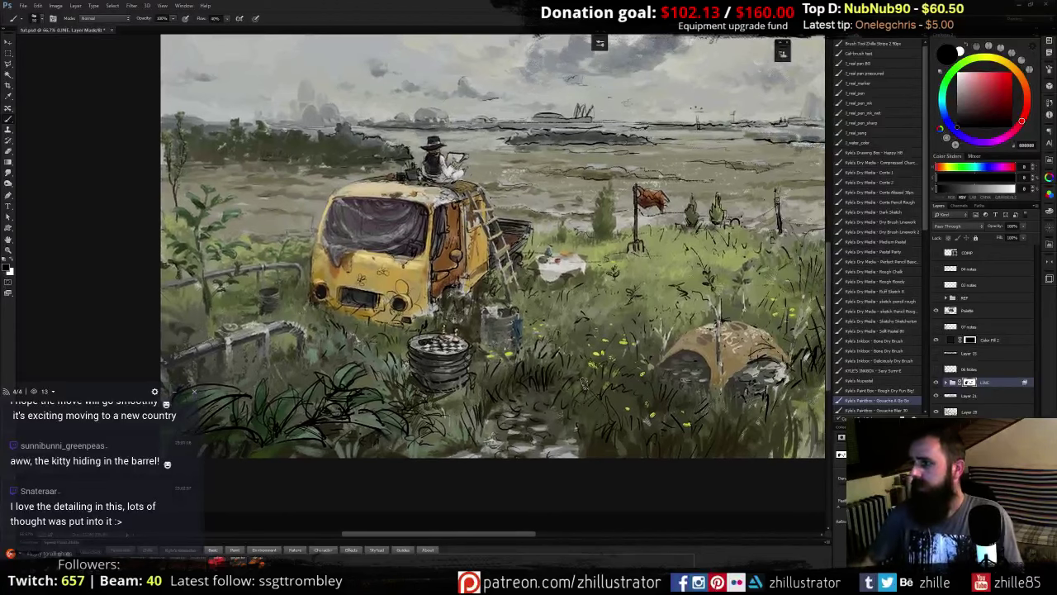
{"action": "mouse_move", "coordinate": [775, 340]}
{"action": "left_mouse_down"}
{"action": "mouse_move", "coordinate": [667, 322]}
{"action": "mouse_move", "coordinate": [628, 342]}
{"action": "mouse_move", "coordinate": [627, 331]}
{"action": "mouse_move", "coordinate": [490, 362]}
{"action": "mouse_move", "coordinate": [563, 403]}
{"action": "mouse_move", "coordinate": [573, 424]}
{"action": "left_mouse_up"}
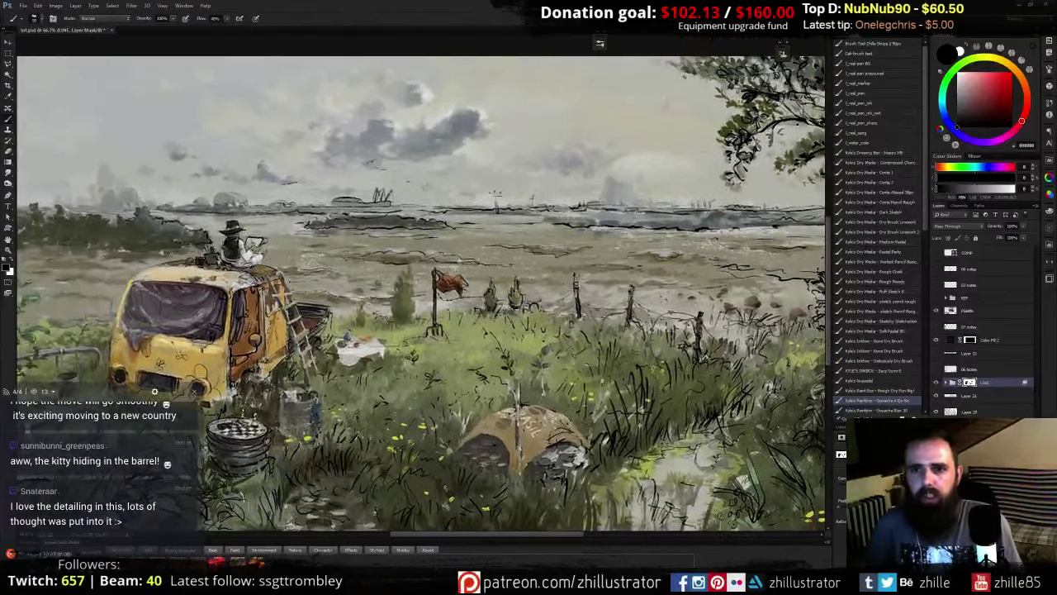
{"action": "mouse_move", "coordinate": [570, 225]}
{"action": "left_mouse_down"}
{"action": "mouse_move", "coordinate": [784, 231]}
{"action": "mouse_move", "coordinate": [630, 248]}
{"action": "mouse_move", "coordinate": [677, 237]}
{"action": "mouse_move", "coordinate": [671, 222]}
{"action": "mouse_move", "coordinate": [652, 220]}
{"action": "mouse_move", "coordinate": [697, 226]}
{"action": "mouse_move", "coordinate": [521, 220]}
{"action": "mouse_move", "coordinate": [647, 235]}
{"action": "left_mouse_up"}
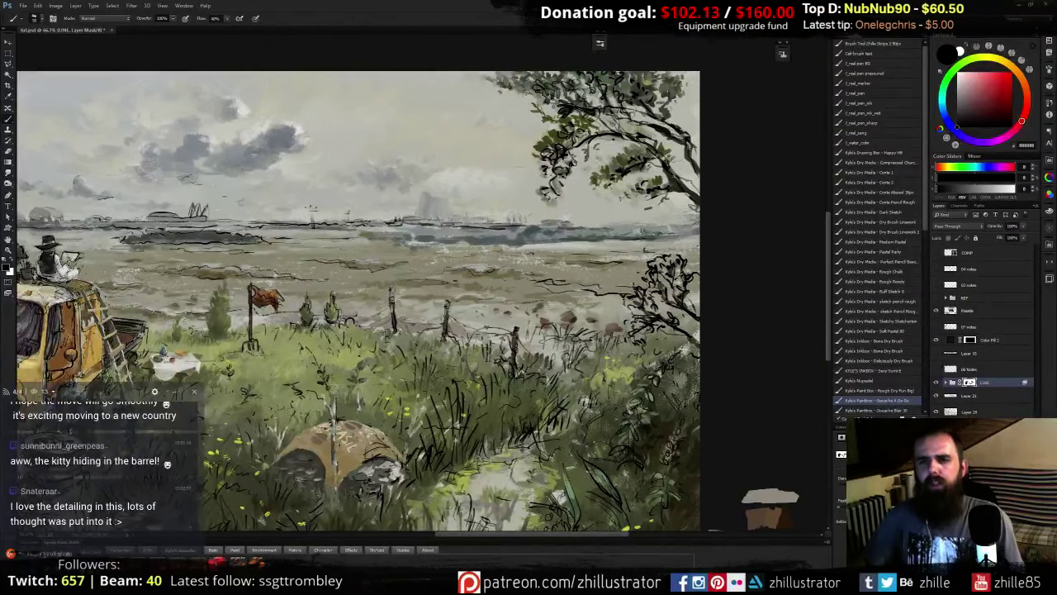
{"action": "left_click_drag", "start_coordinate": [552, 285], "coordinate": [664, 289]}
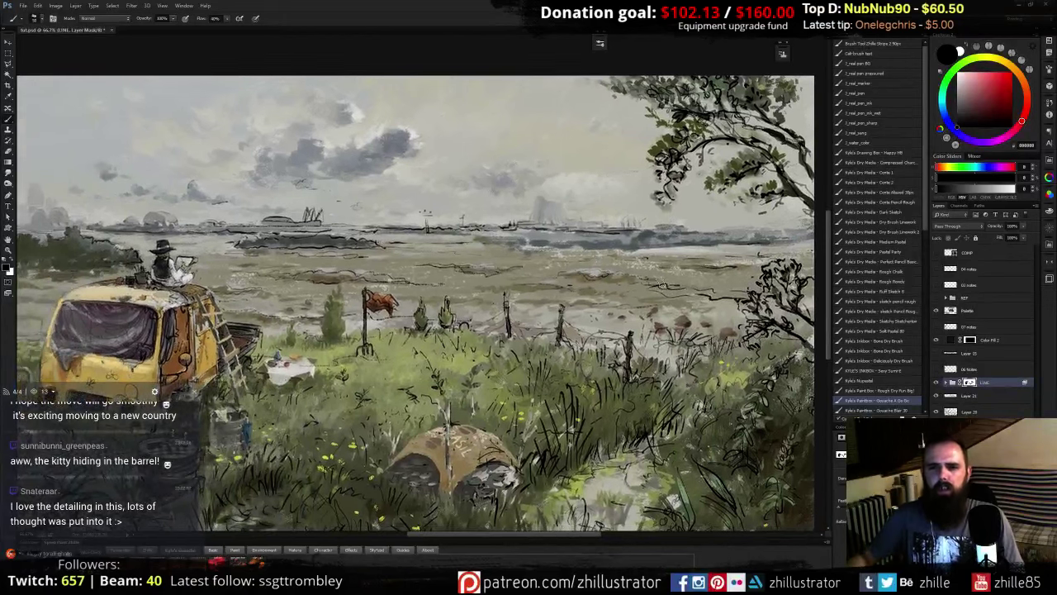
{"action": "key", "text": "ctrl+minus"}
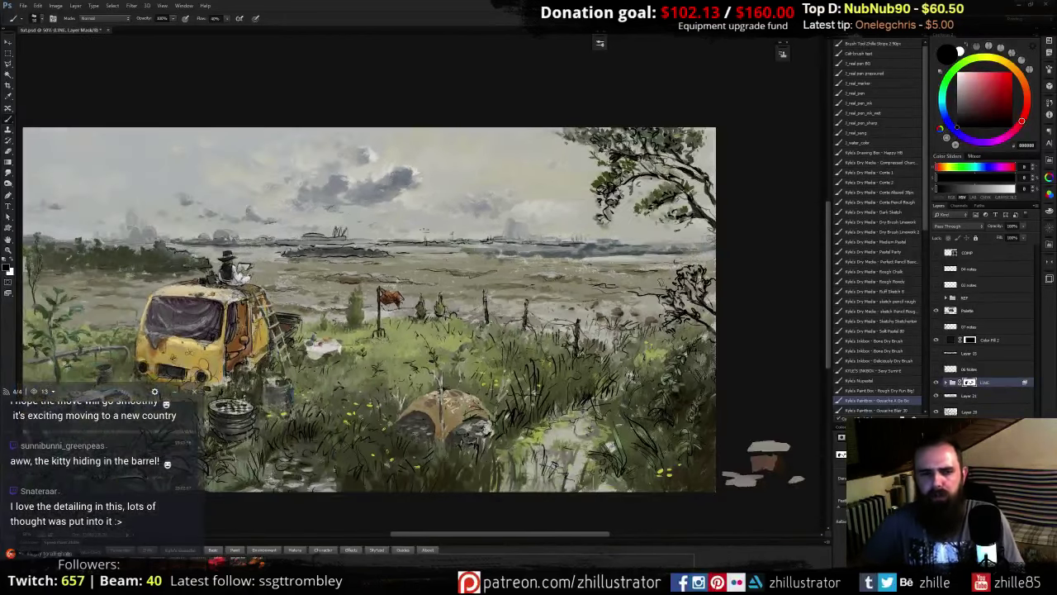
{"action": "mouse_move", "coordinate": [460, 271]}
{"action": "left_mouse_down"}
{"action": "mouse_move", "coordinate": [507, 234]}
{"action": "mouse_move", "coordinate": [500, 226]}
{"action": "left_mouse_up"}
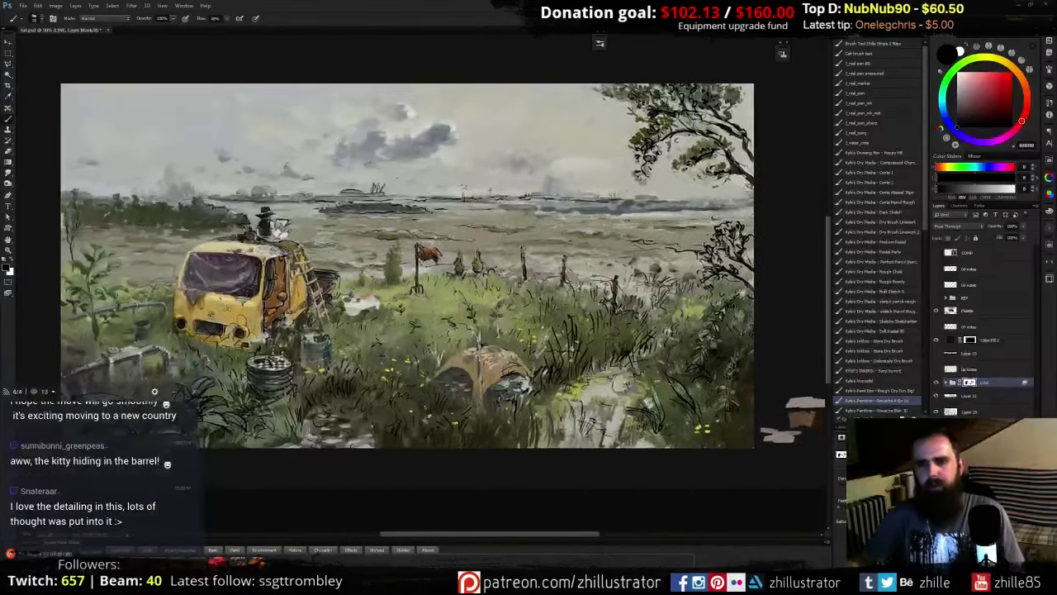
{"action": "left_click", "coordinate": [936, 384]}
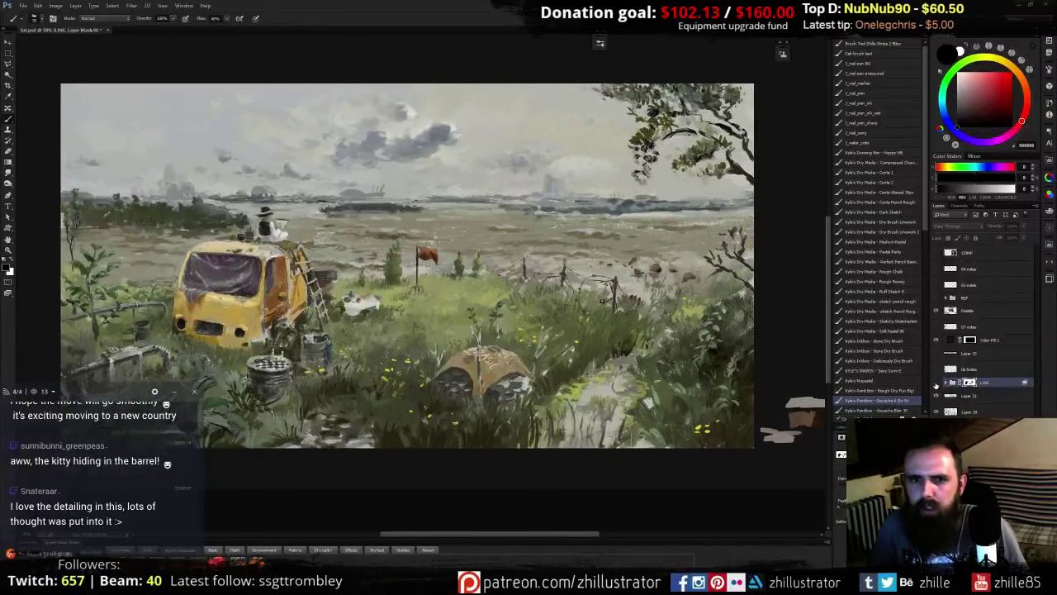
{"action": "left_click", "coordinate": [935, 385]}
{"action": "left_click", "coordinate": [937, 386]}
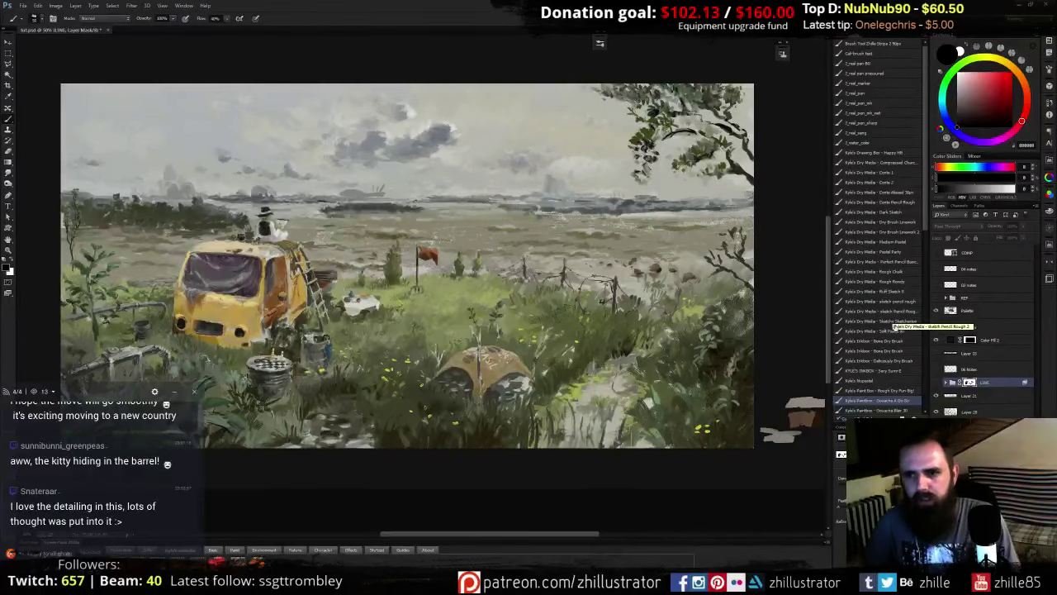
- Select the painting area through the Color Fill 2 mask and put a merged copy of it on a new layer above Layer 21
{"action": "left_click", "coordinate": [972, 342], "text": "ctrl"}
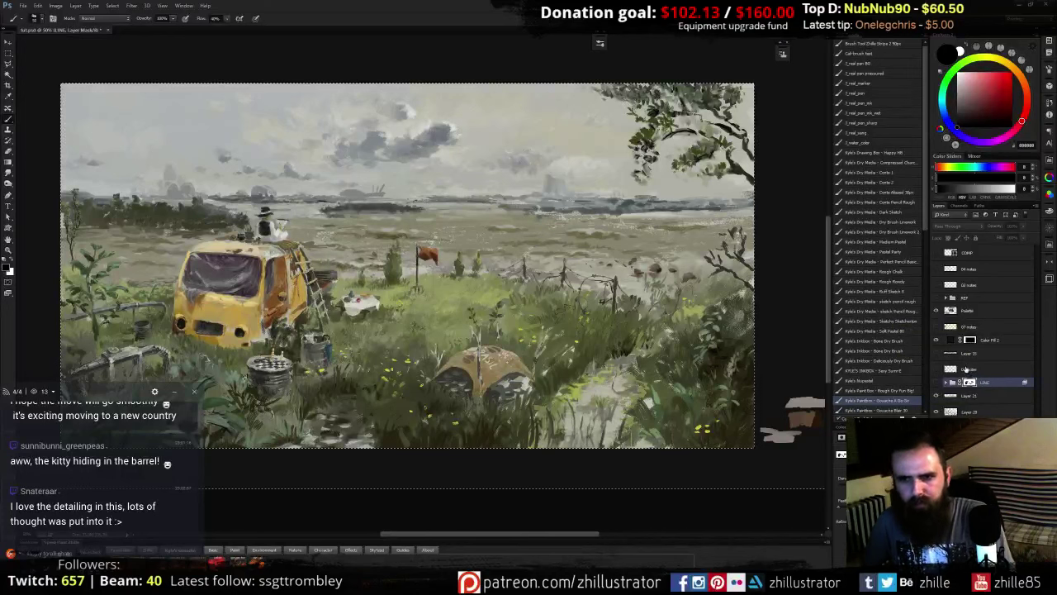
{"action": "left_click", "coordinate": [979, 396]}
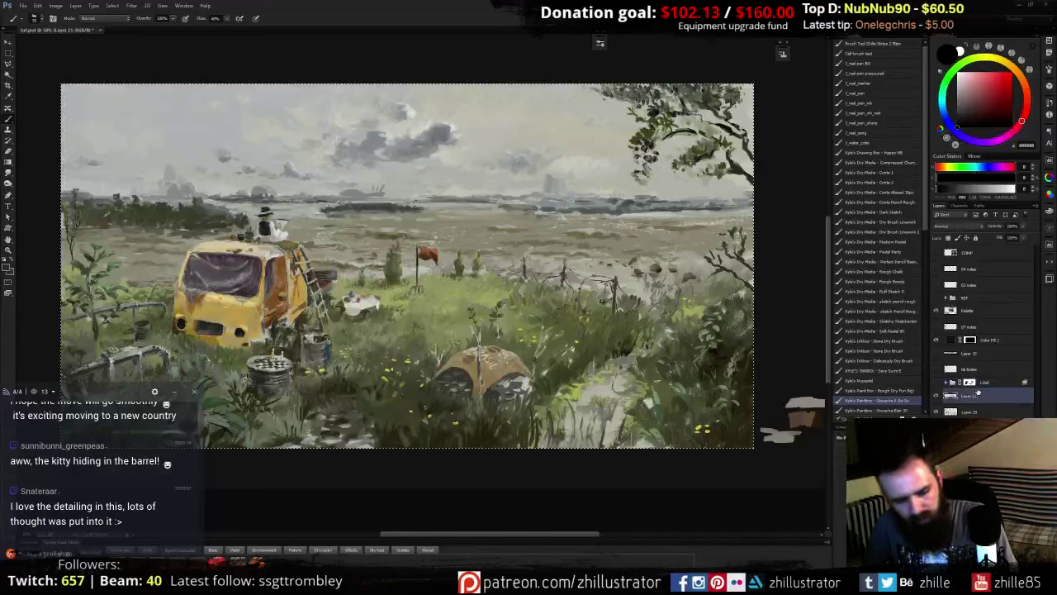
{"action": "key", "text": "ctrl+alt+shift+e"}
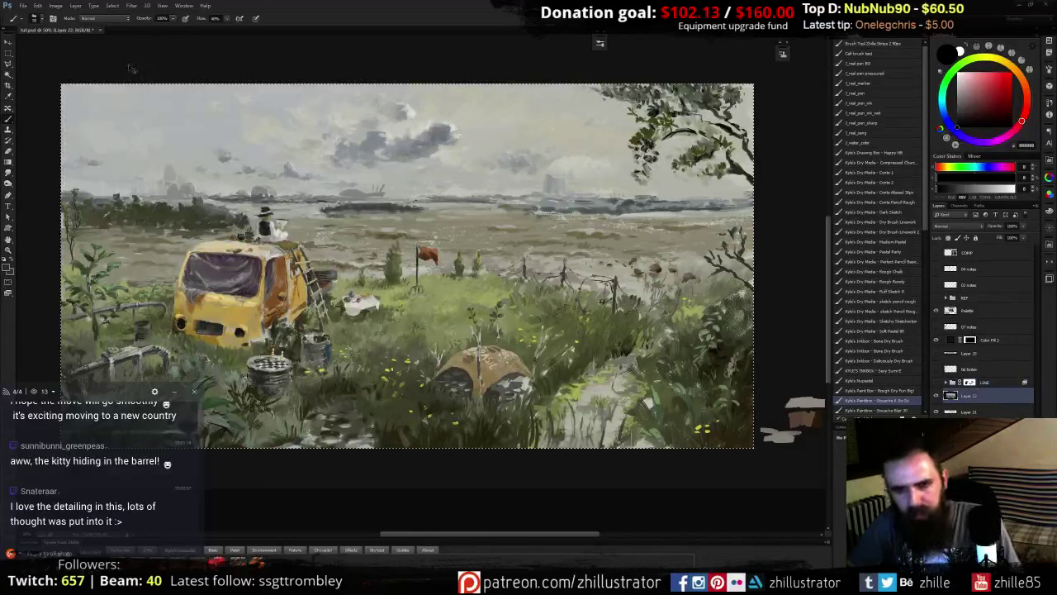
{"action": "key", "text": "ctrl+d"}
- Apply Auto Tone to the merged painting layer and compare the picture with and without it
{"action": "left_click", "coordinate": [56, 6]}
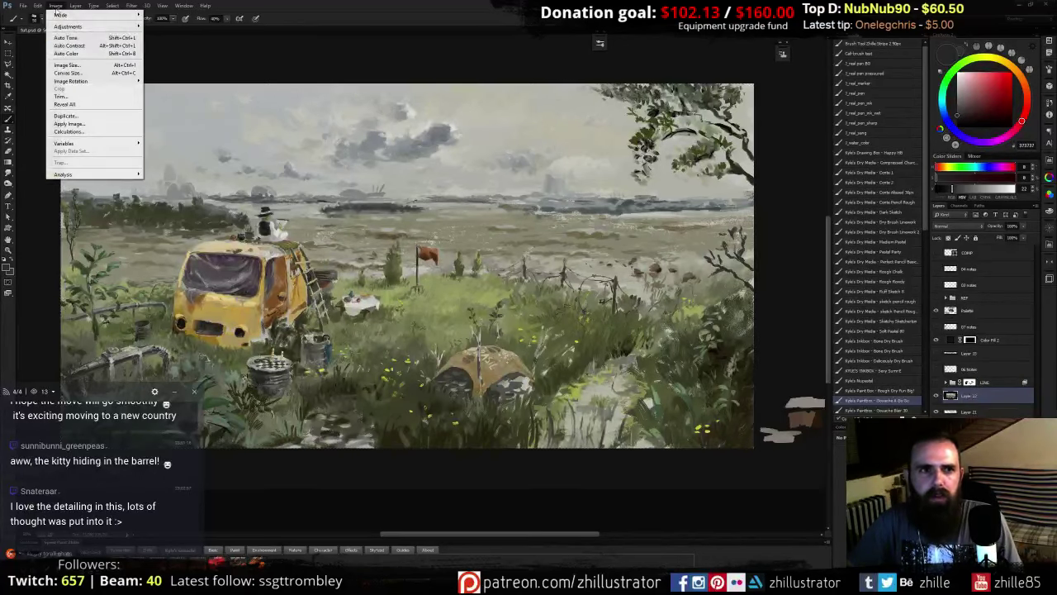
{"action": "left_click", "coordinate": [94, 38]}
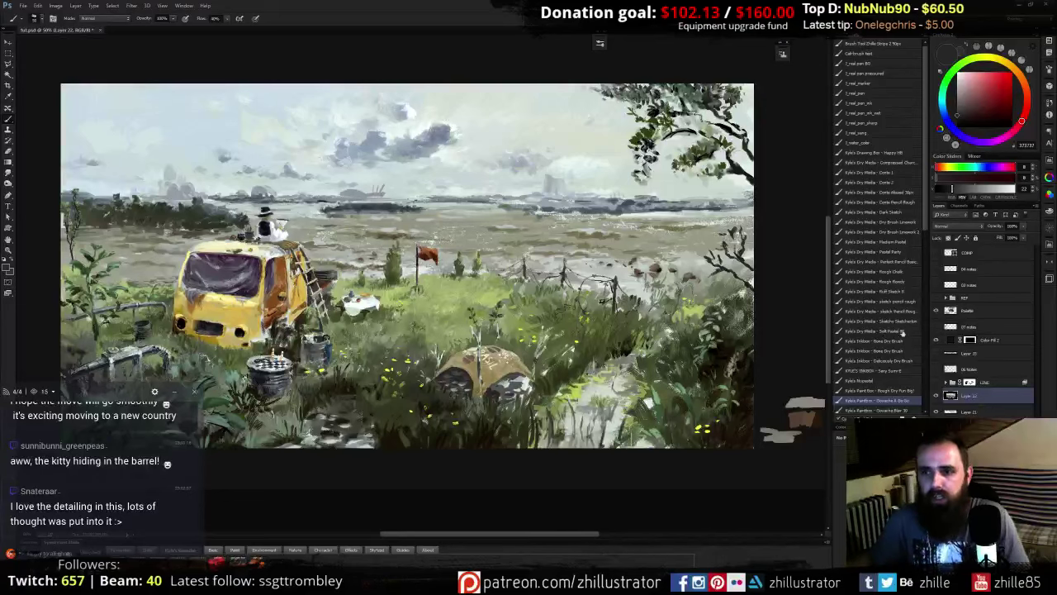
{"action": "left_click", "coordinate": [937, 396]}
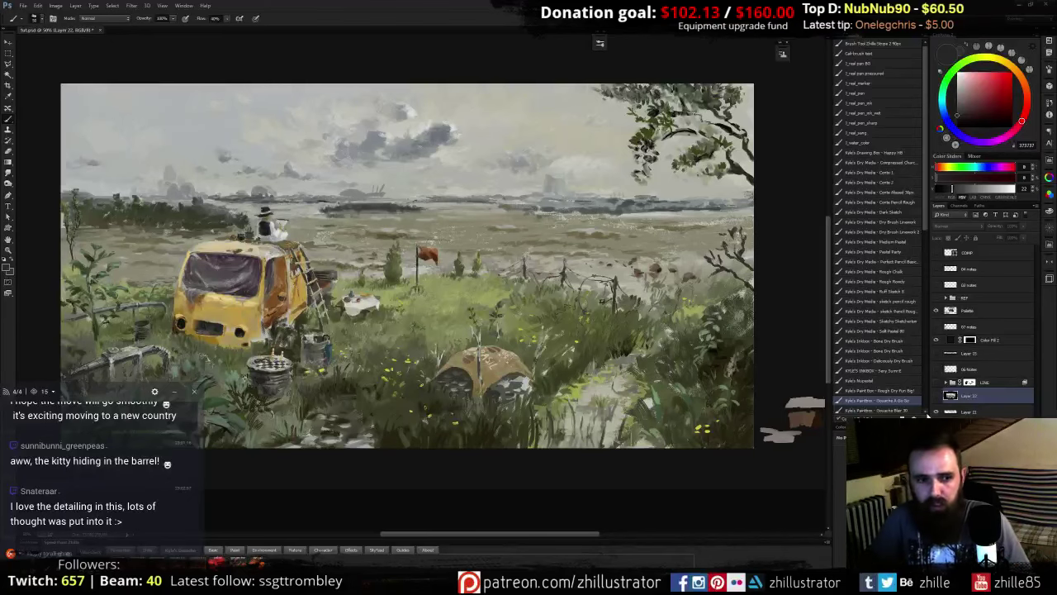
{"action": "left_click", "coordinate": [936, 396]}
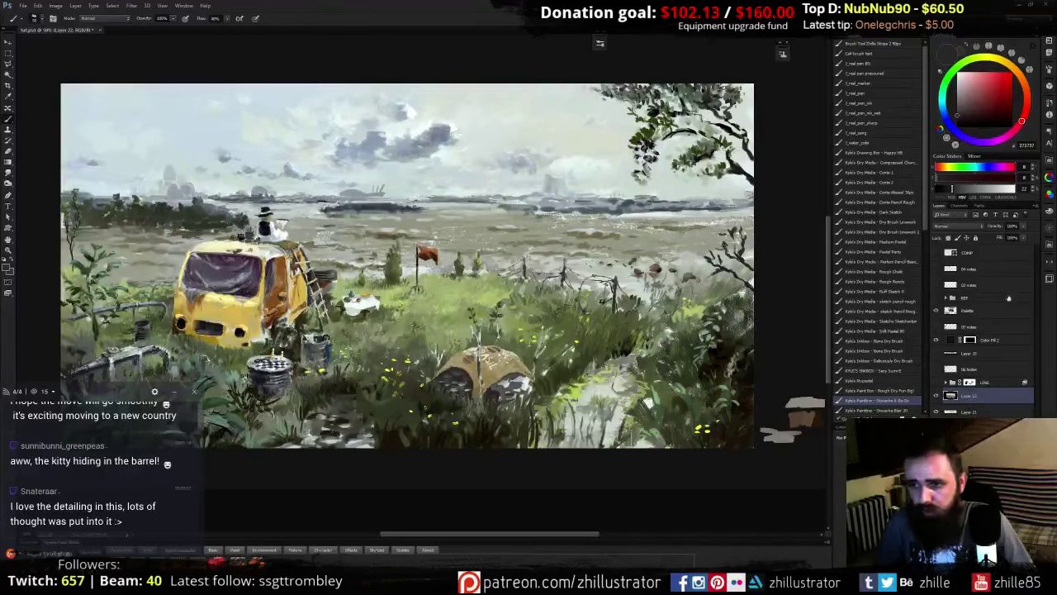
- Try a reduced opacity on the auto-toned layer, comparing the blend with the layer shown and hidden
{"action": "left_click", "coordinate": [1007, 239]}
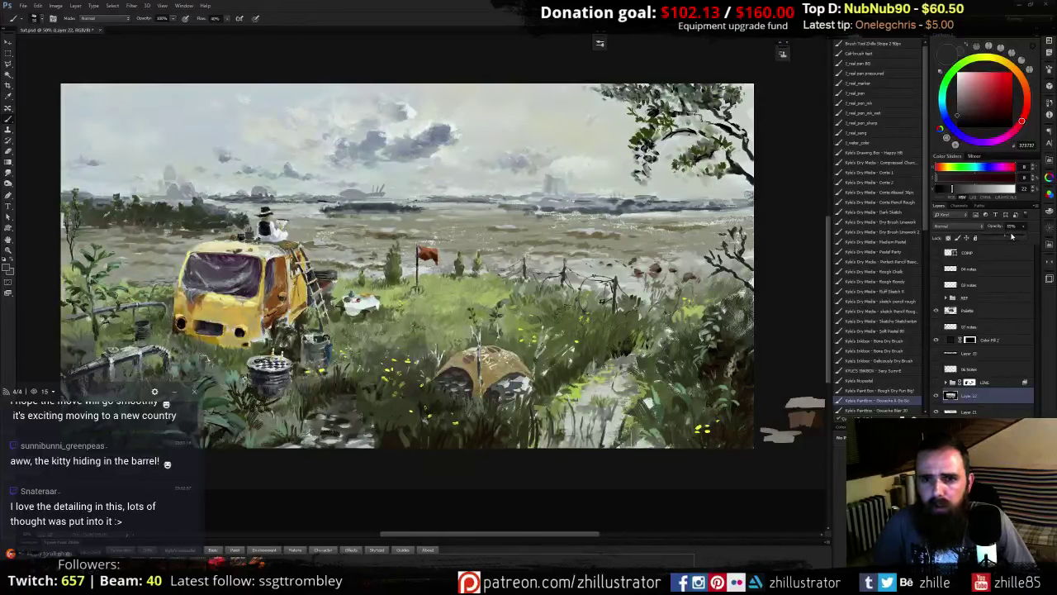
{"action": "left_click", "coordinate": [935, 398]}
{"action": "left_click", "coordinate": [935, 398]}
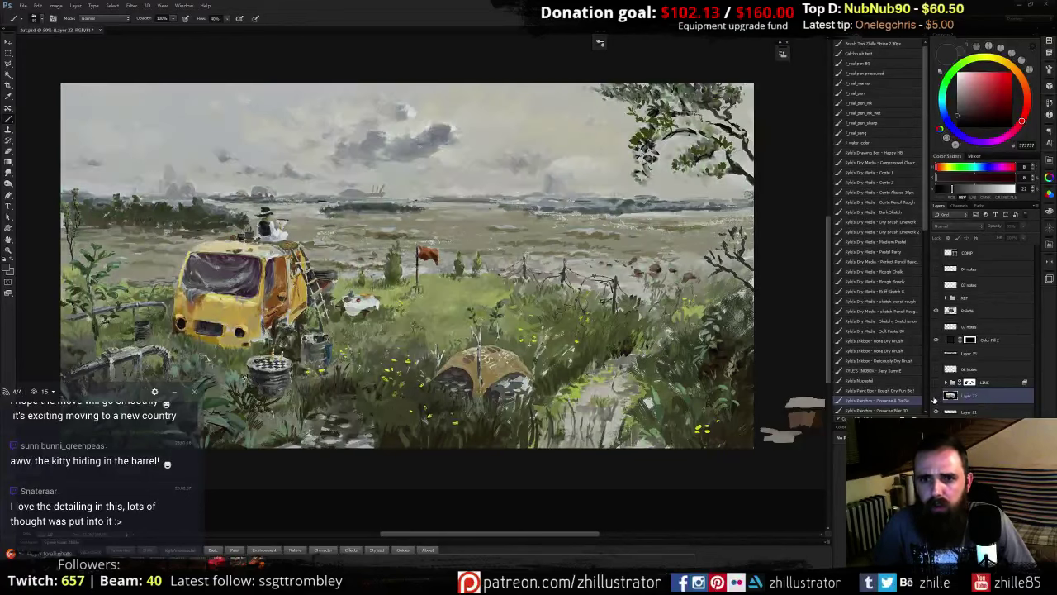
{"action": "left_click", "coordinate": [934, 398]}
{"action": "left_click", "coordinate": [935, 397]}
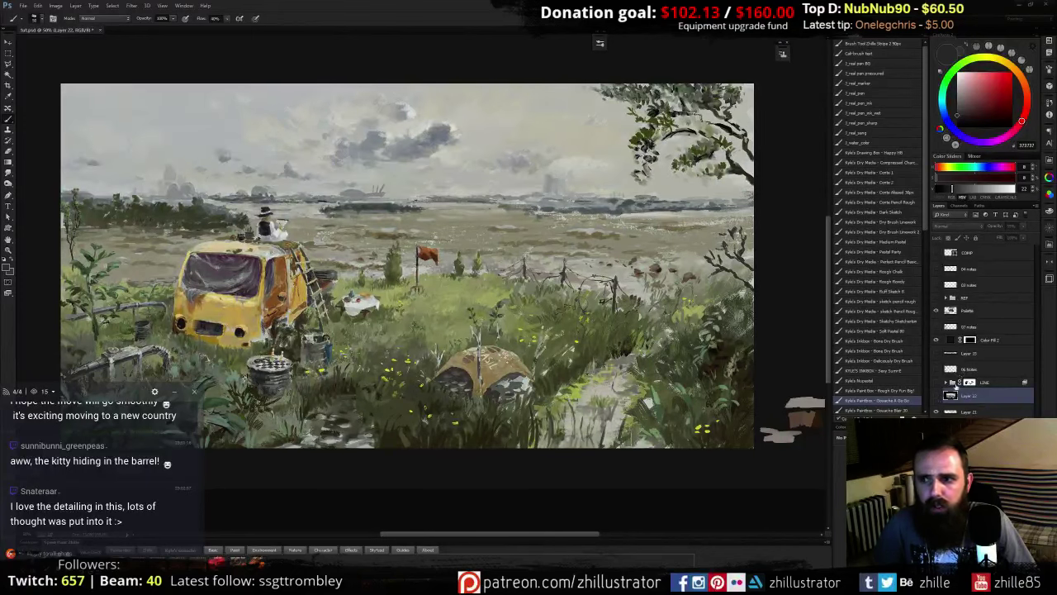
{"action": "left_click", "coordinate": [937, 396]}
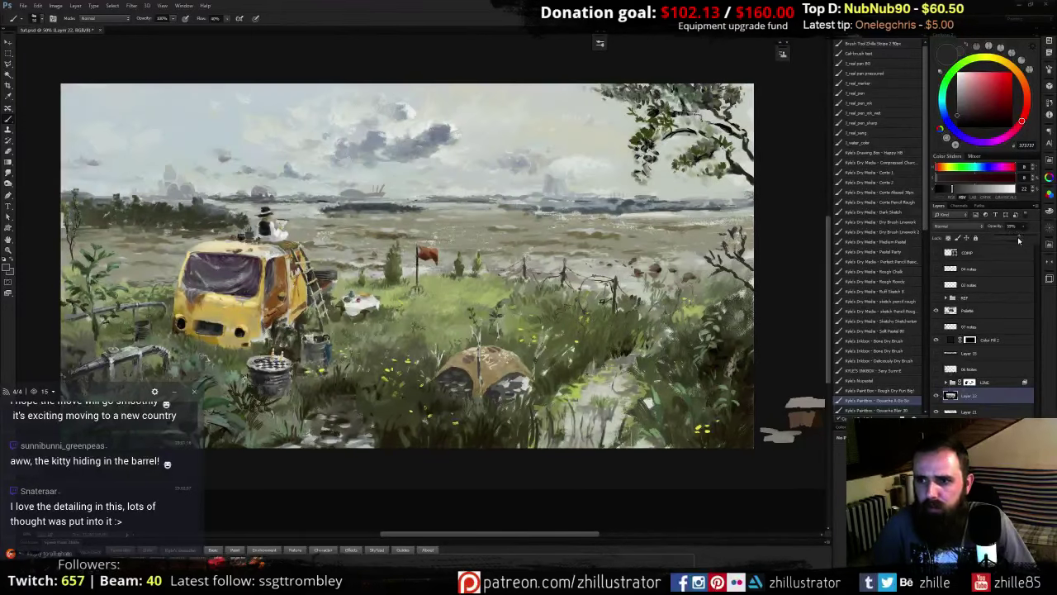
- Try the auto-toned layer's Blend If ranges, resetting This Layer's shadows and splitting the Underlying Layer's highlights
{"action": "double_click", "coordinate": [1001, 397]}
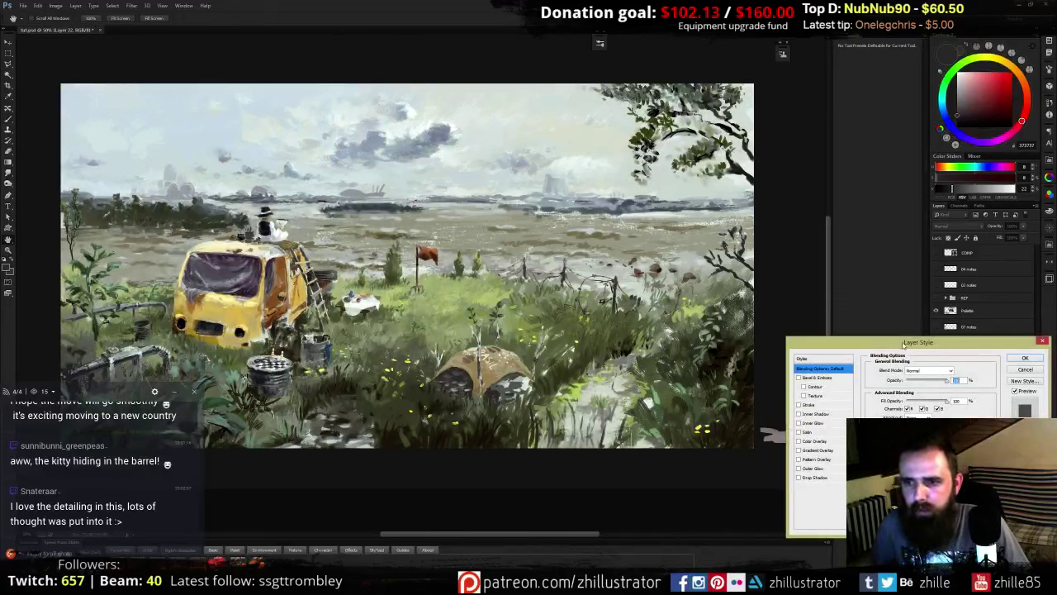
{"action": "mouse_move", "coordinate": [908, 345]}
{"action": "left_mouse_down"}
{"action": "mouse_move", "coordinate": [626, 270]}
{"action": "mouse_move", "coordinate": [737, 275]}
{"action": "mouse_move", "coordinate": [912, 194]}
{"action": "mouse_move", "coordinate": [895, 200]}
{"action": "left_mouse_up"}
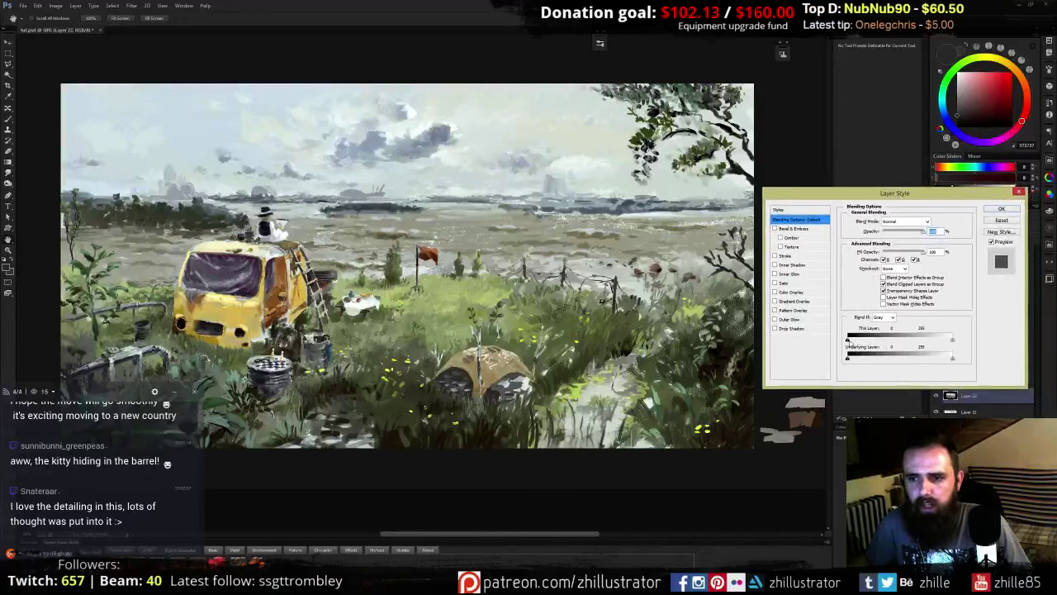
{"action": "left_click_drag", "start_coordinate": [848, 338], "coordinate": [915, 338]}
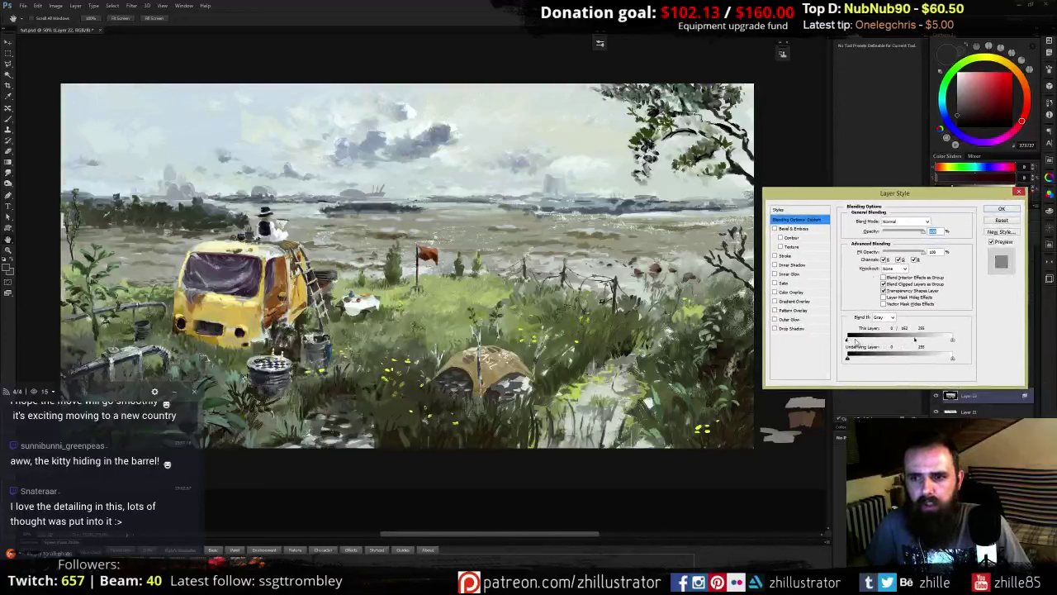
{"action": "left_click_drag", "start_coordinate": [848, 338], "coordinate": [848, 360]}
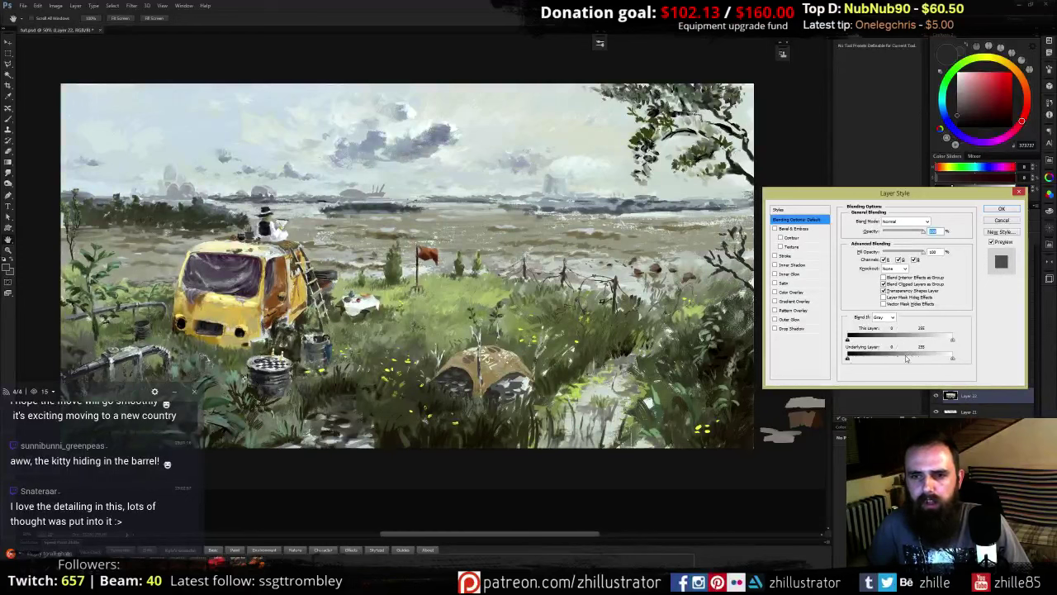
{"action": "left_click_drag", "start_coordinate": [952, 358], "coordinate": [899, 362]}
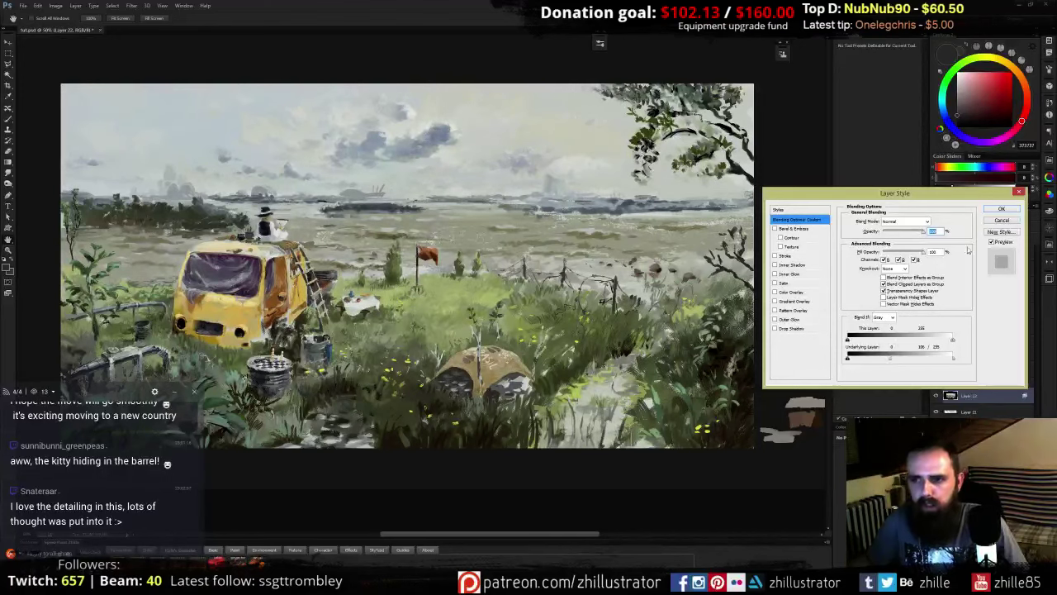
{"action": "left_click", "coordinate": [996, 211]}
- Compare the painting with and without the blended layer, and reset its Underlying Layer highlight range to 255
{"action": "left_click", "coordinate": [936, 397]}
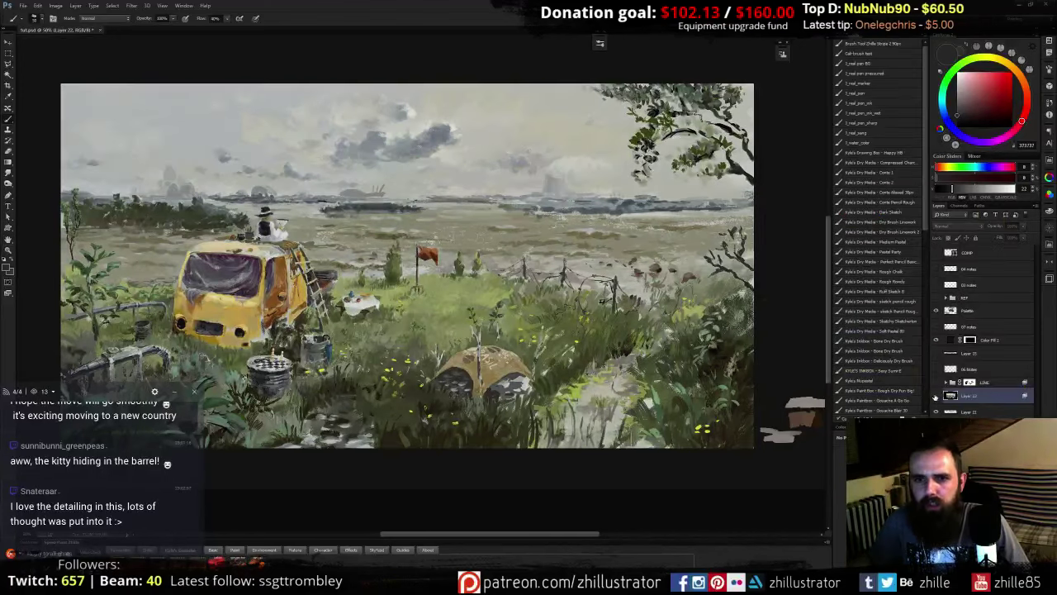
{"action": "left_click", "coordinate": [936, 397]}
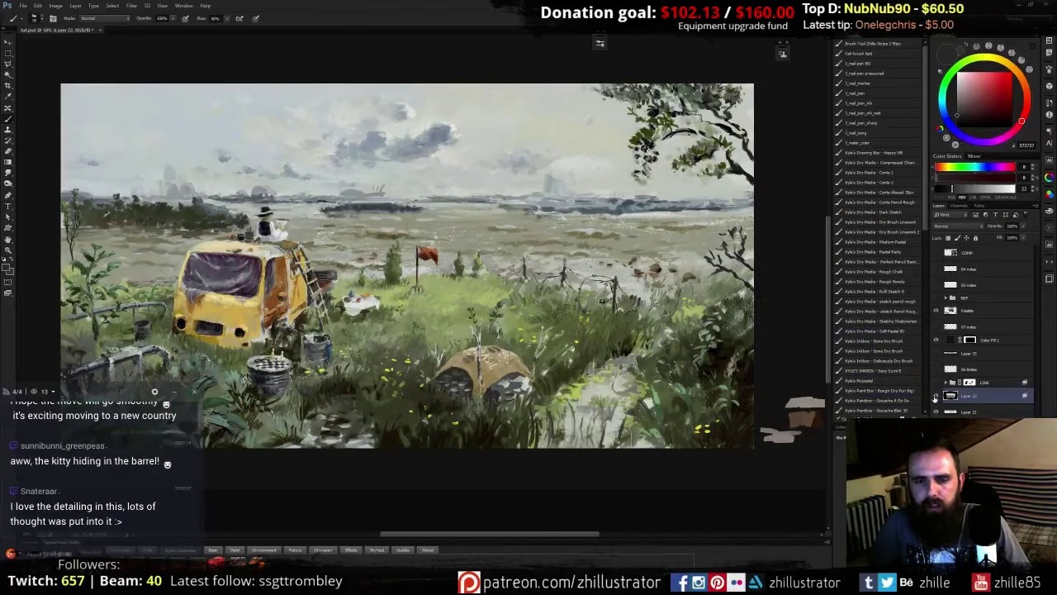
{"action": "left_click", "coordinate": [935, 397]}
{"action": "left_click", "coordinate": [936, 397]}
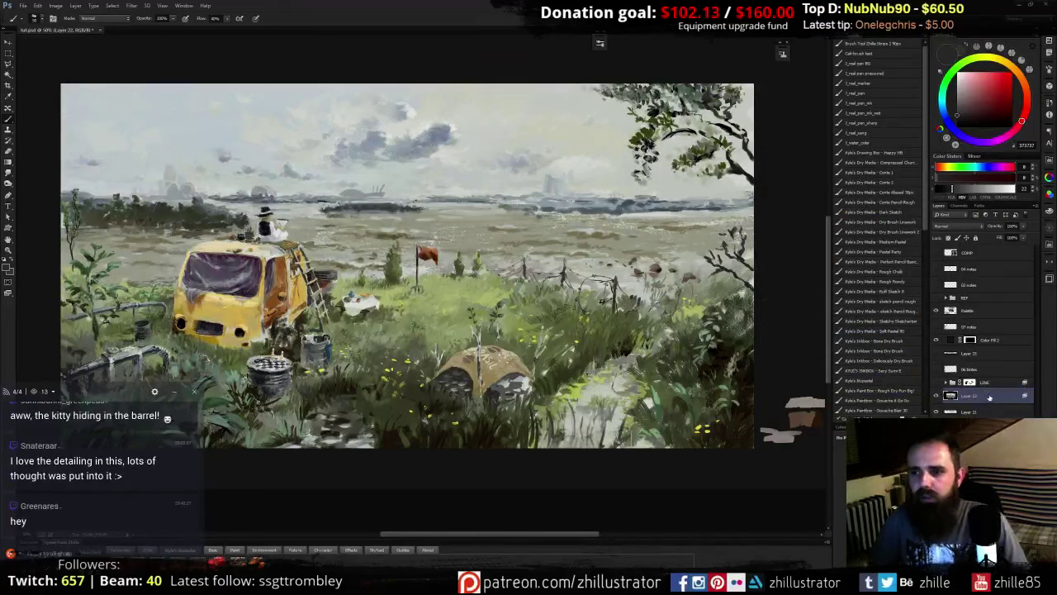
{"action": "double_click", "coordinate": [984, 399]}
{"action": "left_click_drag", "start_coordinate": [895, 359], "coordinate": [989, 361]}
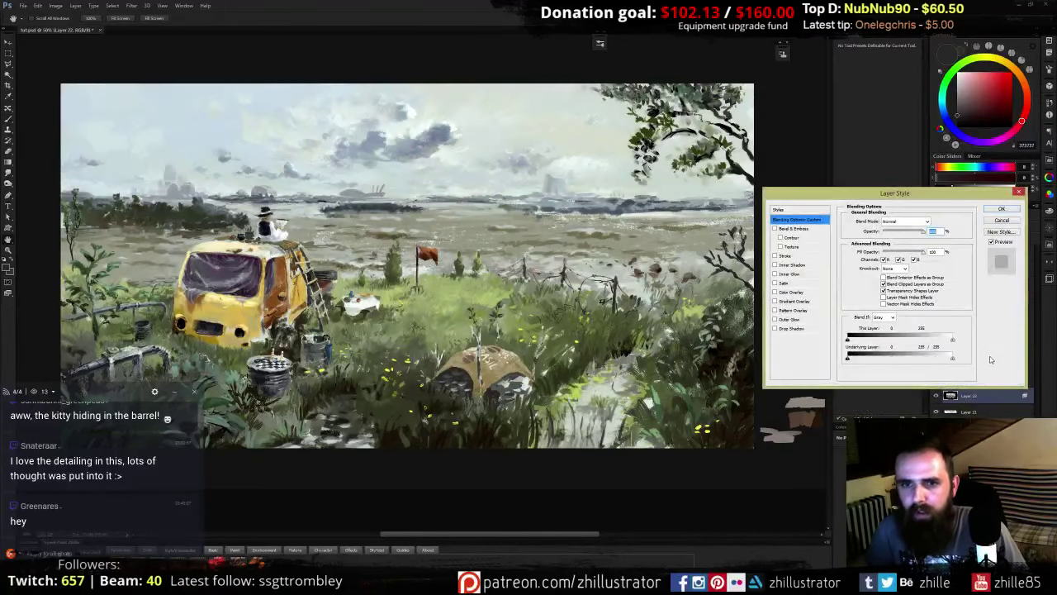
{"action": "left_click", "coordinate": [1001, 209]}
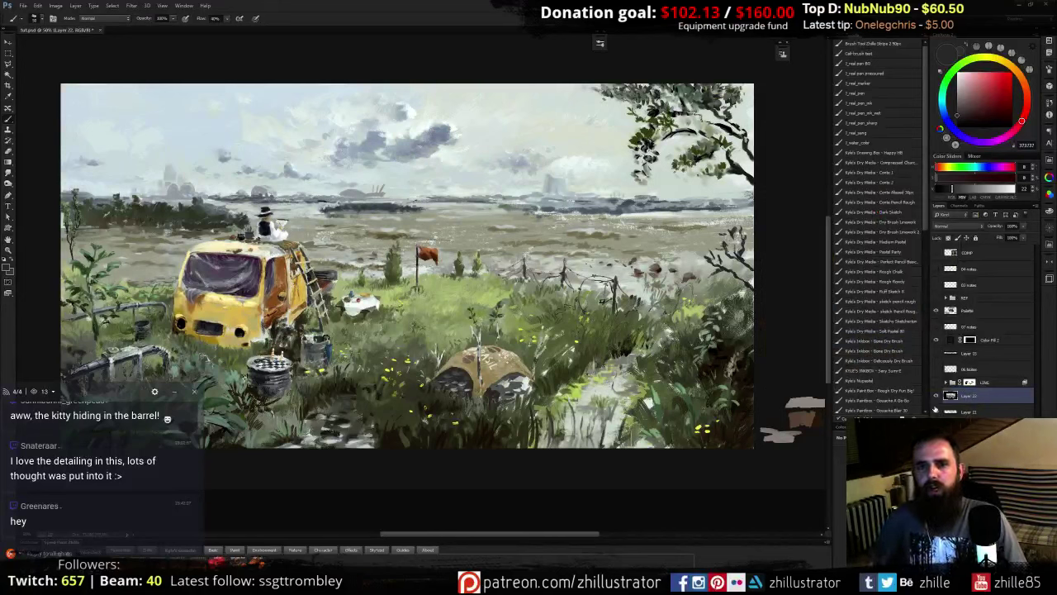
- Compare the painting with and without the auto-toned layer and sample the pale cloud colour above the horizon
{"action": "left_click", "coordinate": [935, 399]}
{"action": "left_click", "coordinate": [936, 399]}
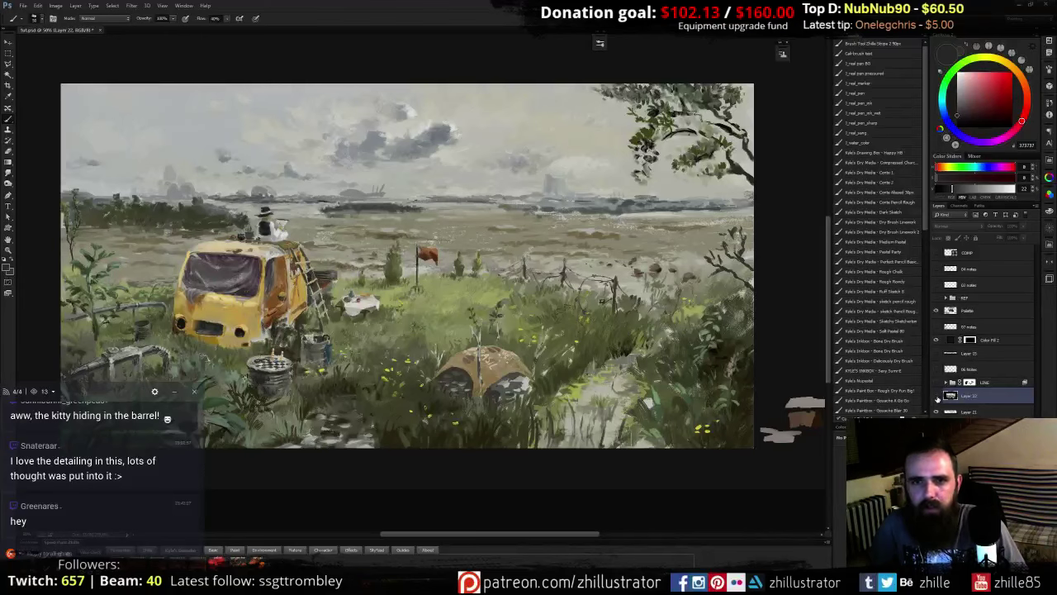
{"action": "left_click", "coordinate": [937, 398]}
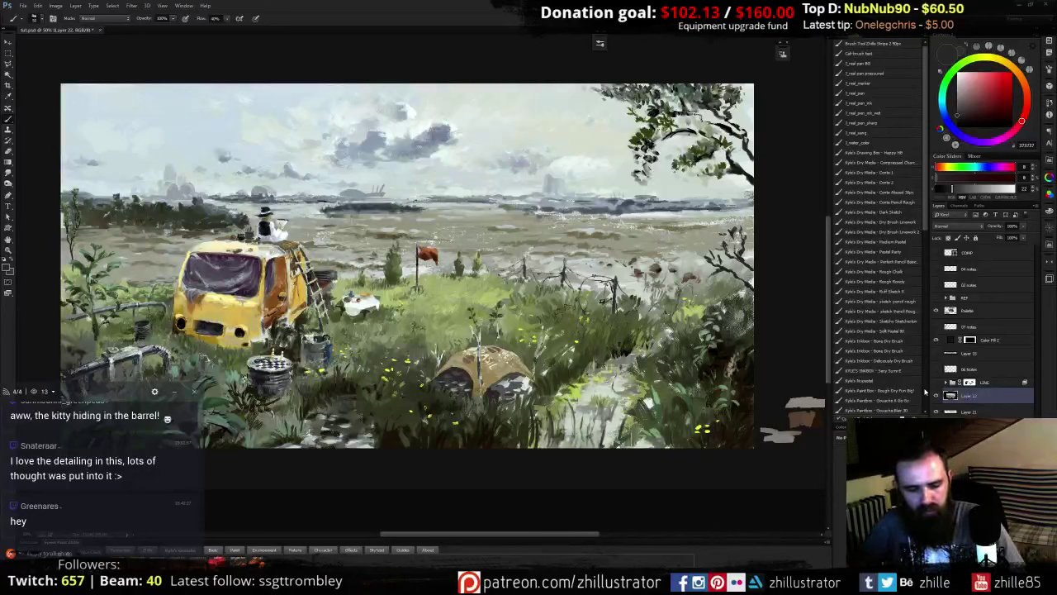
{"action": "key", "text": "i"}
{"action": "left_click", "coordinate": [569, 163]}
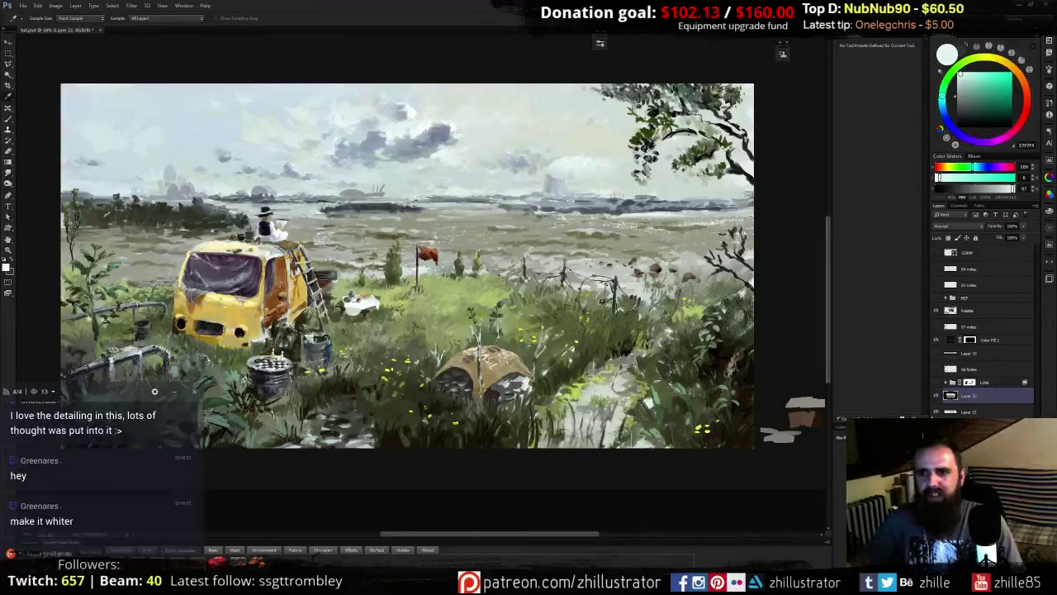
- Compare the painting with and without the auto-toned layer, checking the sky and clouds, and leave the layer shown
{"action": "left_click", "coordinate": [936, 397]}
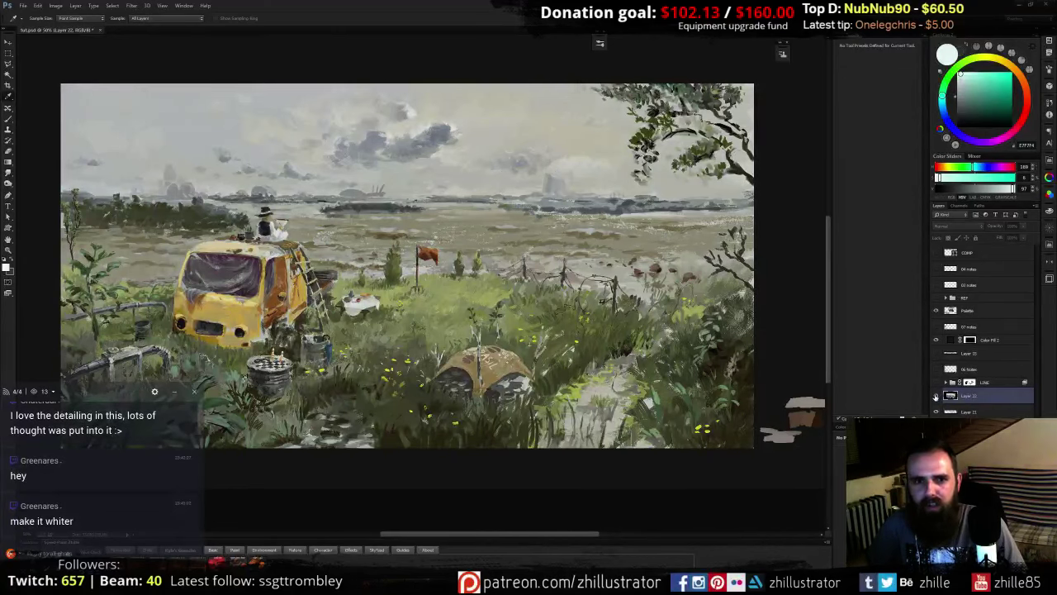
{"action": "left_click", "coordinate": [936, 397]}
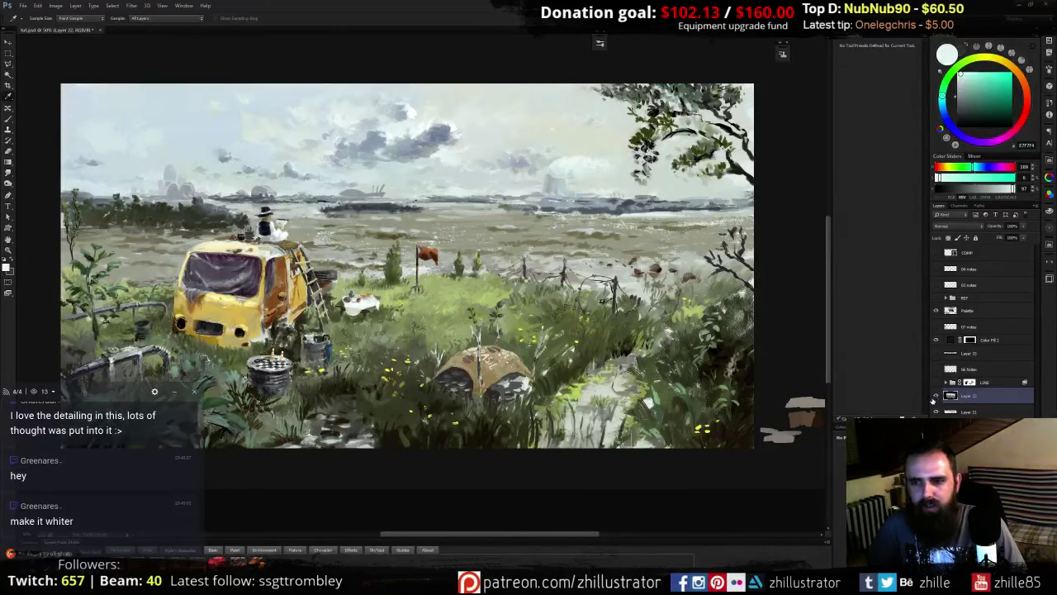
{"action": "left_click", "coordinate": [937, 397]}
{"action": "left_click", "coordinate": [936, 397]}
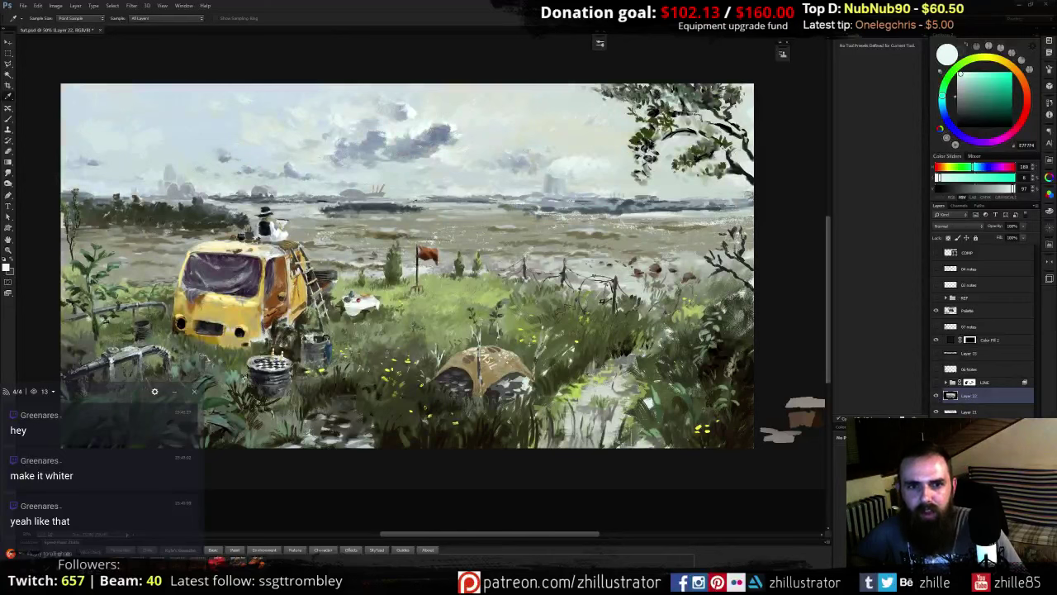
{"action": "left_click", "coordinate": [936, 397]}
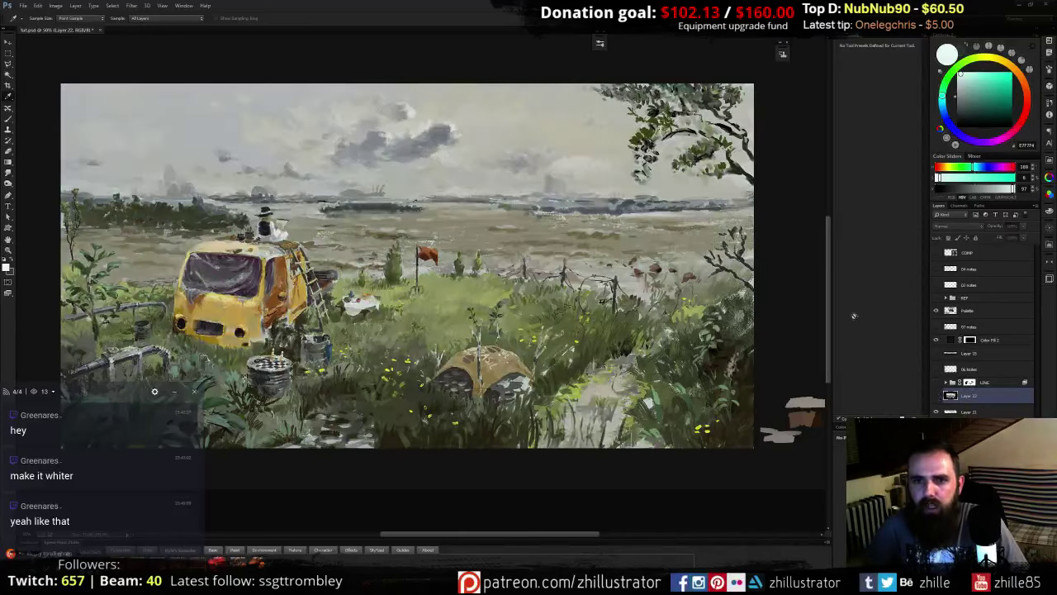
{"action": "left_click", "coordinate": [570, 159]}
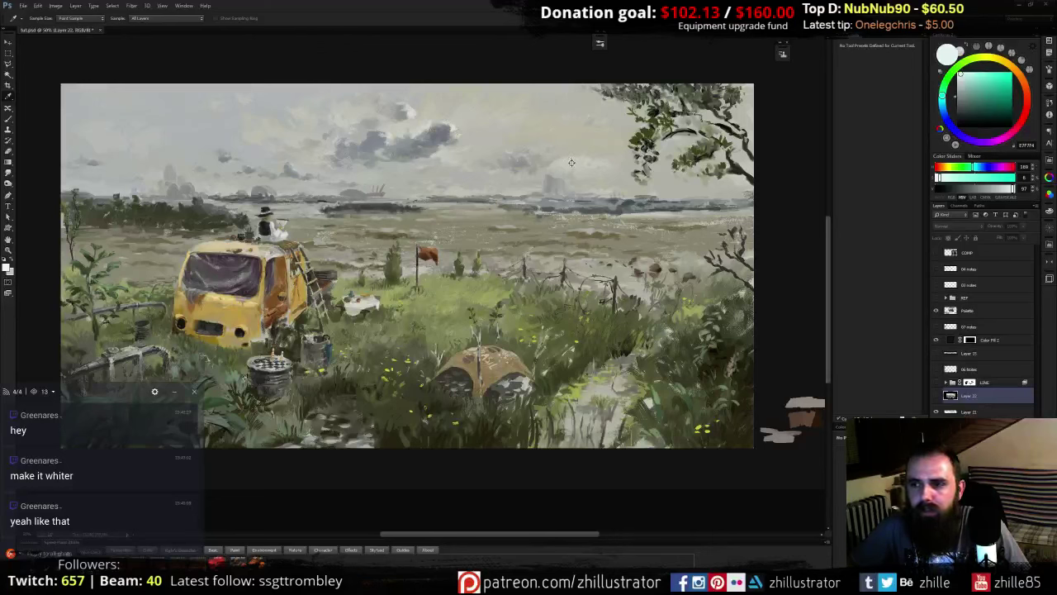
{"action": "left_click", "coordinate": [936, 396]}
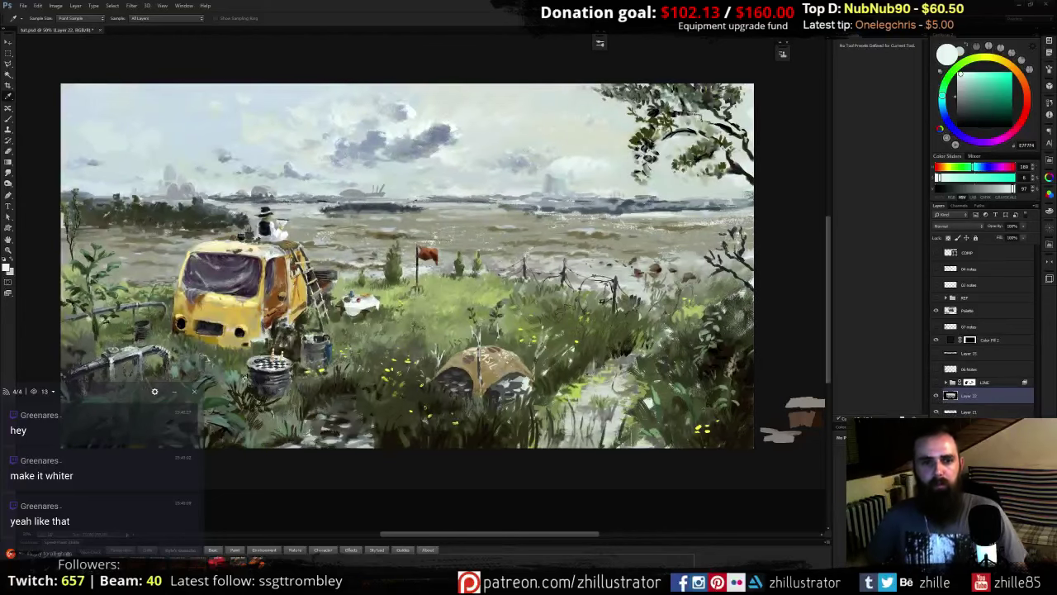
- Examine the auto-toned painting up close from the van across to the tree, and return to the full view
{"action": "key", "text": "ctrl+plus"}
{"action": "left_click_drag", "start_coordinate": [372, 311], "coordinate": [493, 325]}
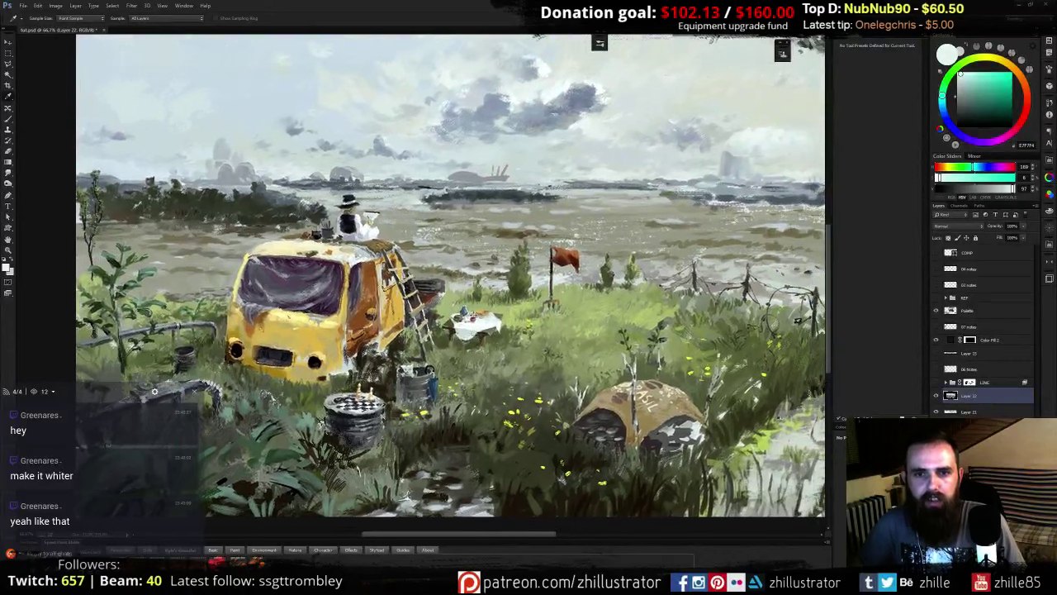
{"action": "scroll", "coordinate": [489, 323], "scroll_direction": "up", "scroll_amount": 2}
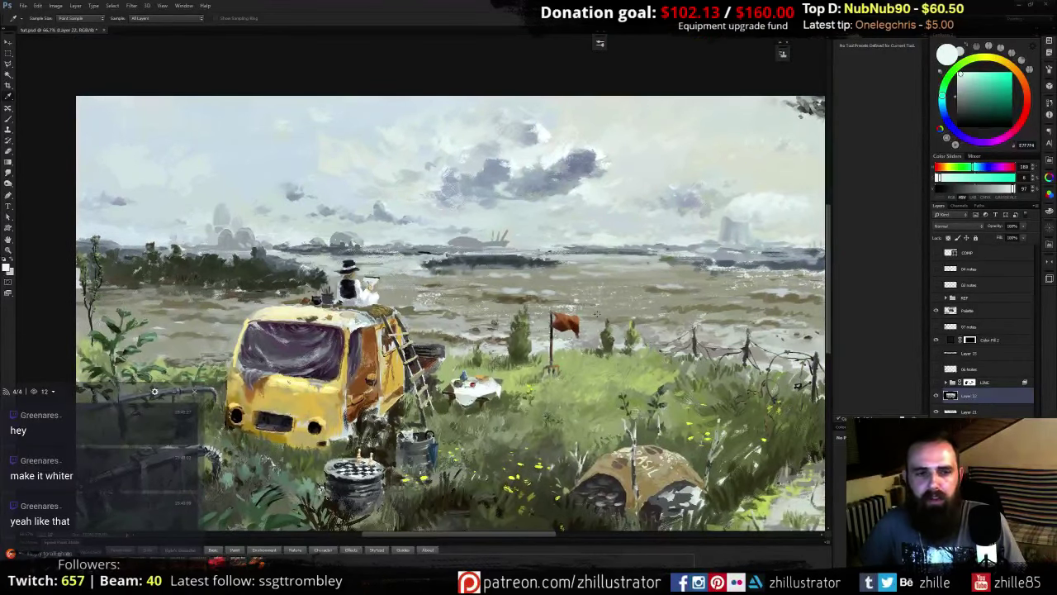
{"action": "left_click_drag", "start_coordinate": [639, 298], "coordinate": [426, 296]}
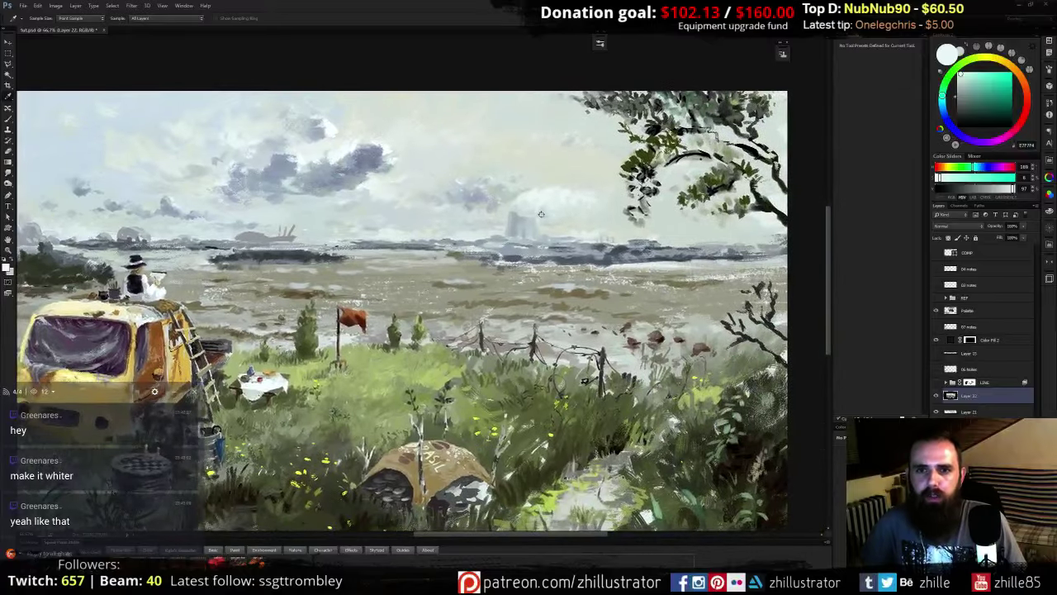
{"action": "key", "text": "ctrl+minus"}
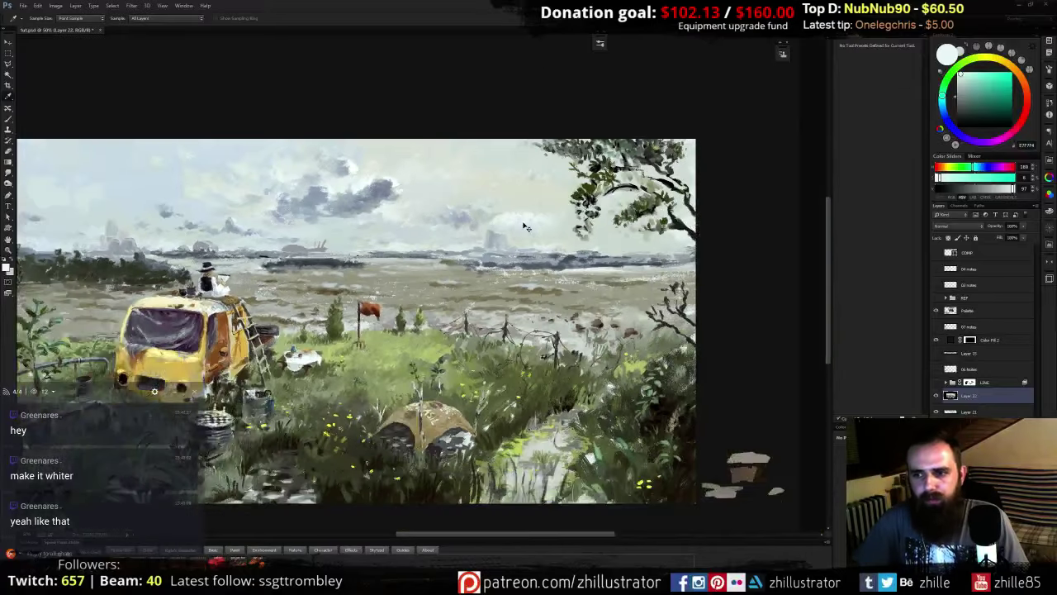
{"action": "scroll", "coordinate": [524, 225], "scroll_direction": "left", "scroll_amount": 1}
{"action": "left_click_drag", "start_coordinate": [404, 302], "coordinate": [502, 287]}
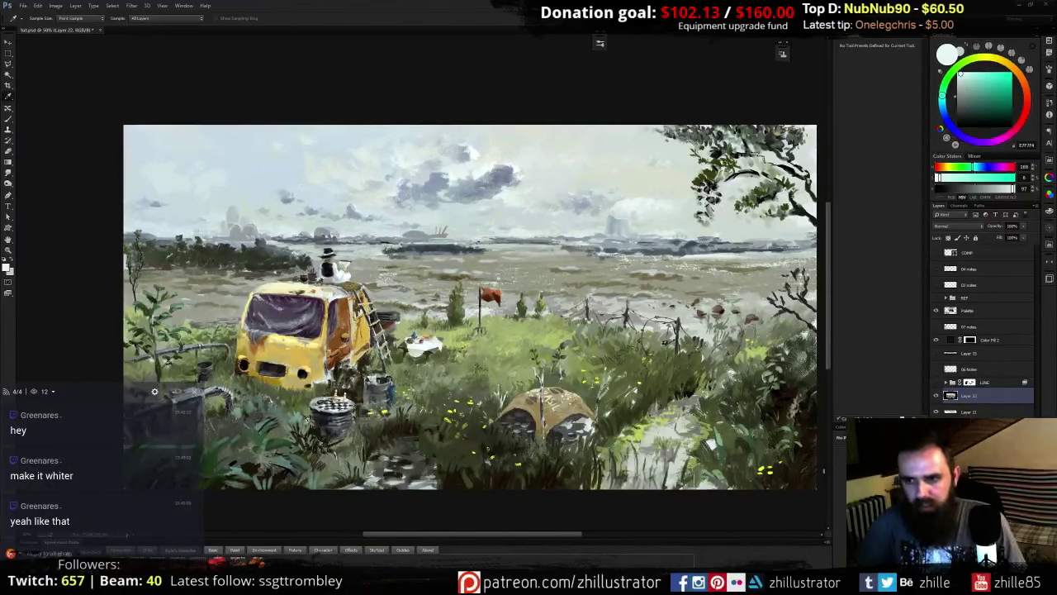
- Add a reveal-all layer mask to the auto-toned layer and try fading its sky with black-to-transparent gradients, undoing each attempt
{"action": "left_click", "coordinate": [74, 5]}
{"action": "mouse_move", "coordinate": [88, 112]}
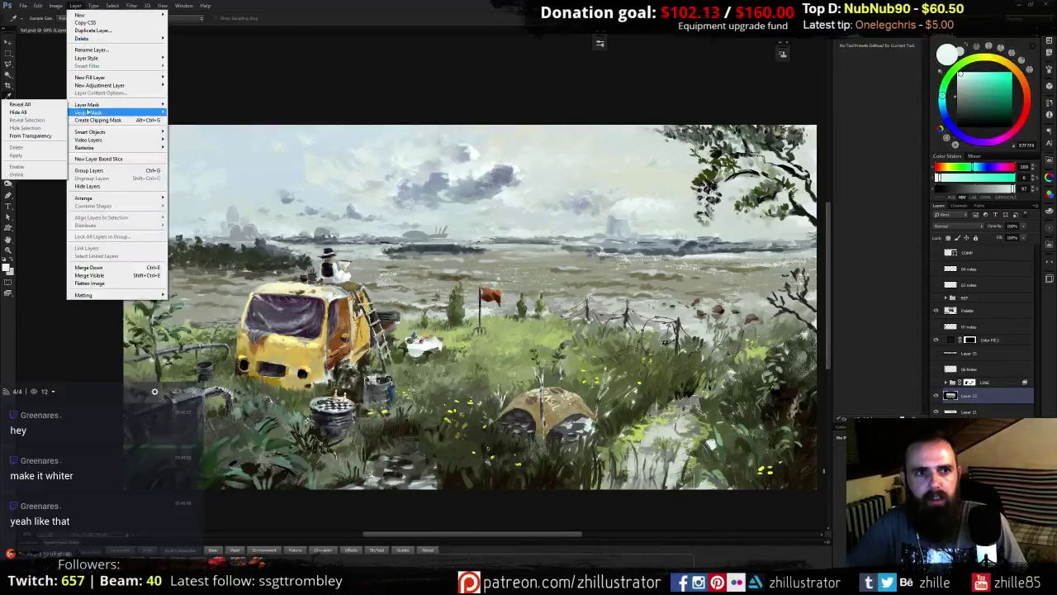
{"action": "left_click", "coordinate": [51, 108]}
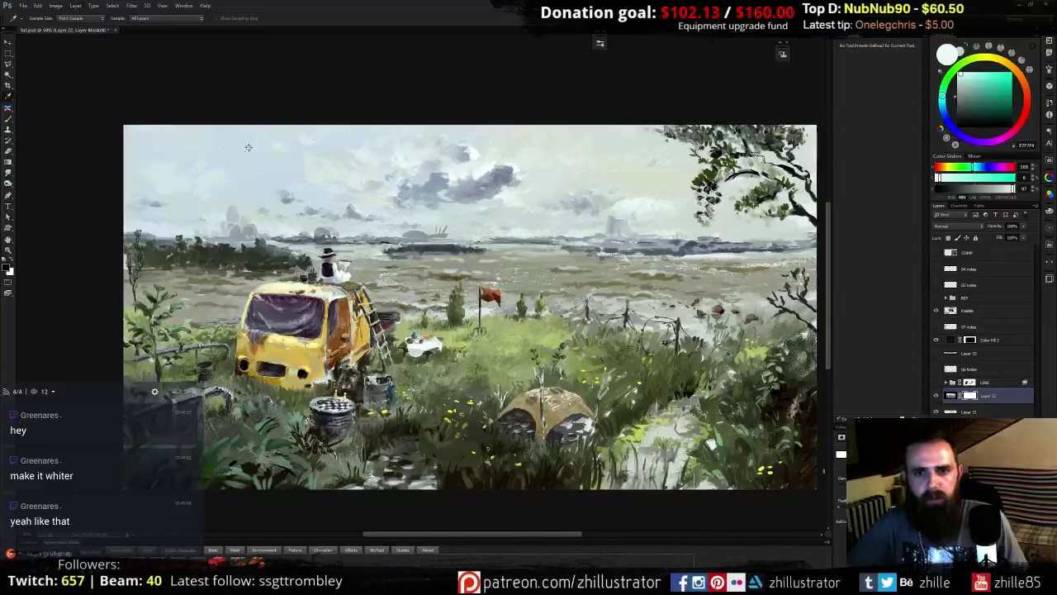
{"action": "key", "text": "g"}
{"action": "key", "text": "d"}
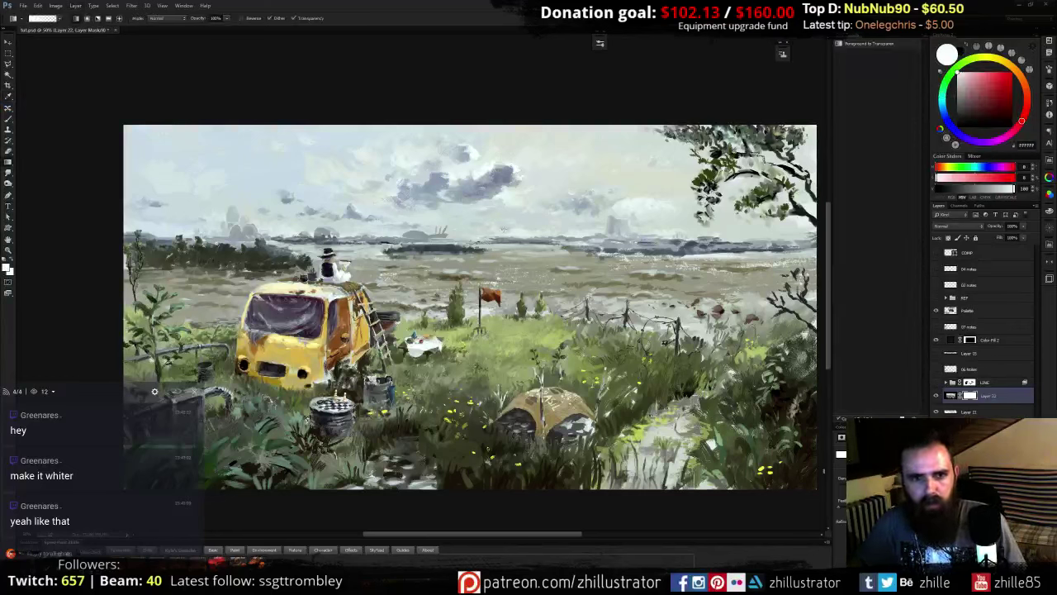
{"action": "key", "text": "x"}
{"action": "left_click_drag", "start_coordinate": [515, 172], "coordinate": [514, 364]}
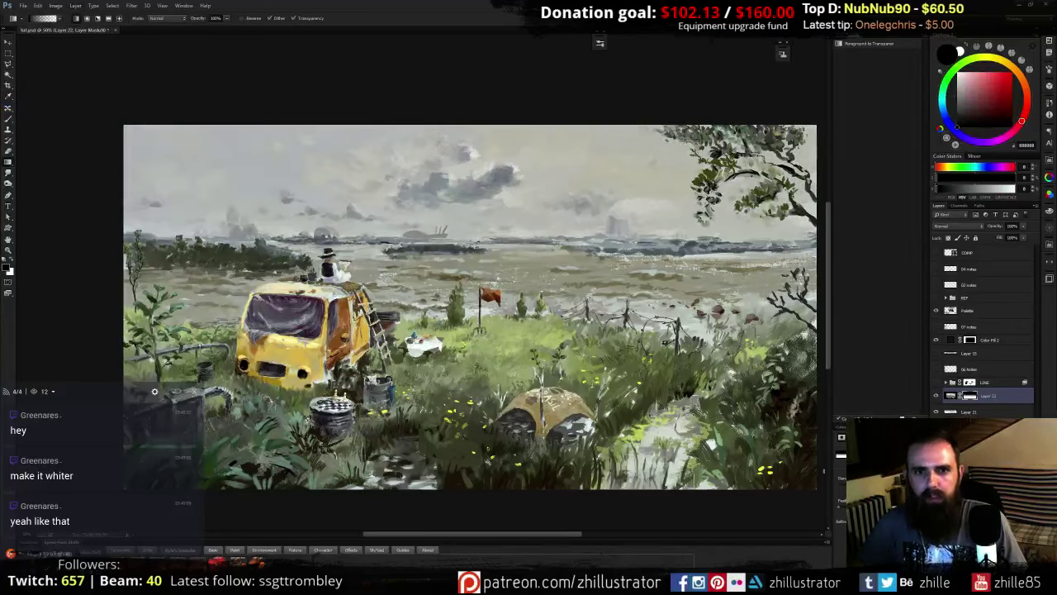
{"action": "key", "text": "ctrl+z"}
{"action": "left_click_drag", "start_coordinate": [535, 125], "coordinate": [542, 318]}
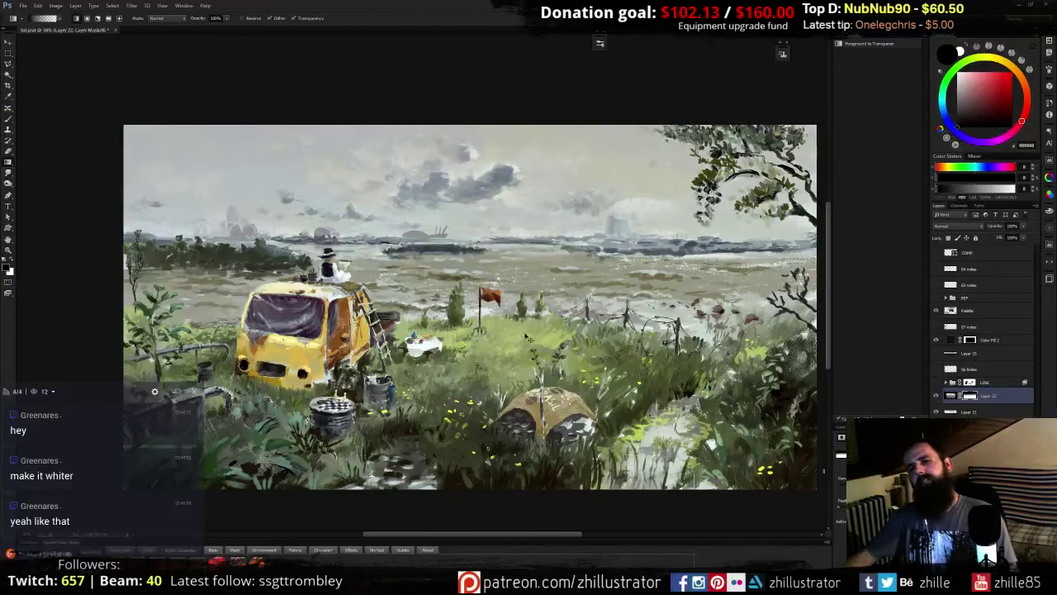
{"action": "key", "text": "ctrl+z"}
- Try masking the auto-toned layer's foreground with long black gradients from the bottom edge up to the horizon, and compare the result
{"action": "left_click_drag", "start_coordinate": [511, 452], "coordinate": [519, 247]}
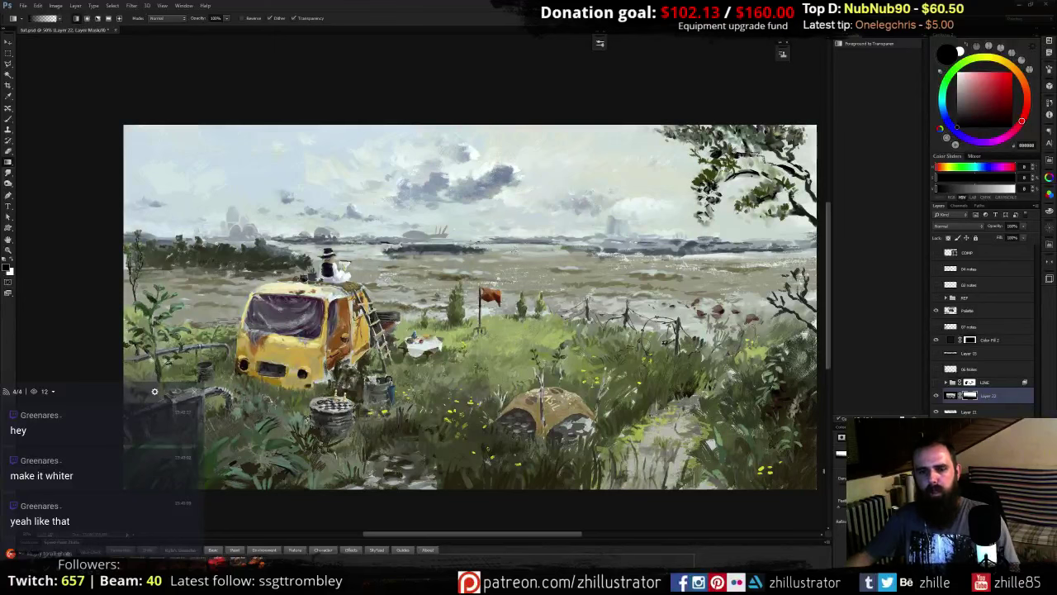
{"action": "key", "text": "ctrl+z"}
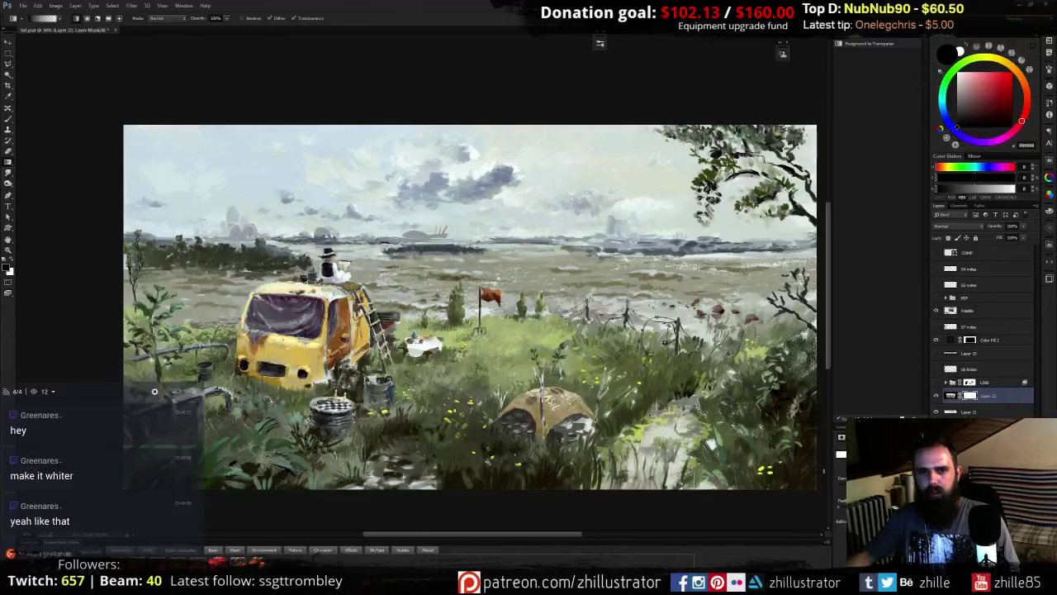
{"action": "left_click_drag", "start_coordinate": [475, 497], "coordinate": [482, 248]}
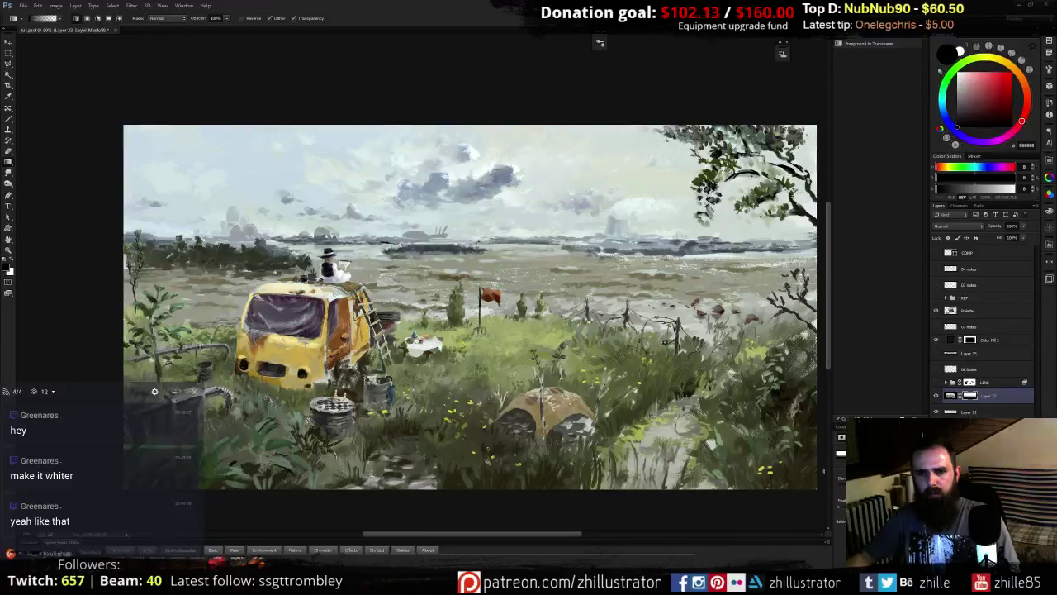
{"action": "left_click", "coordinate": [936, 397]}
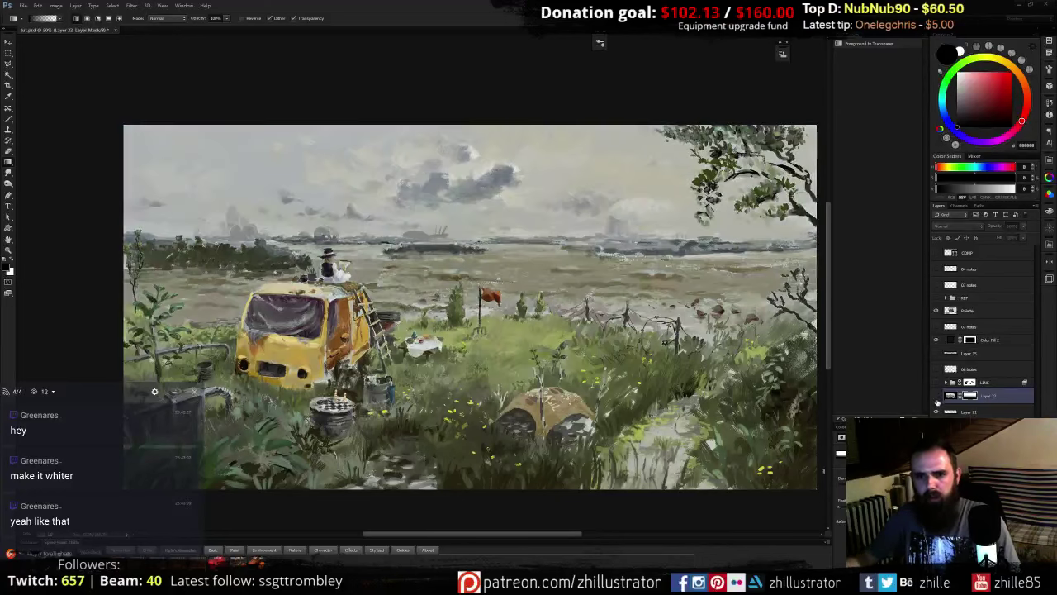
{"action": "left_click", "coordinate": [937, 397]}
{"action": "left_click", "coordinate": [936, 397]}
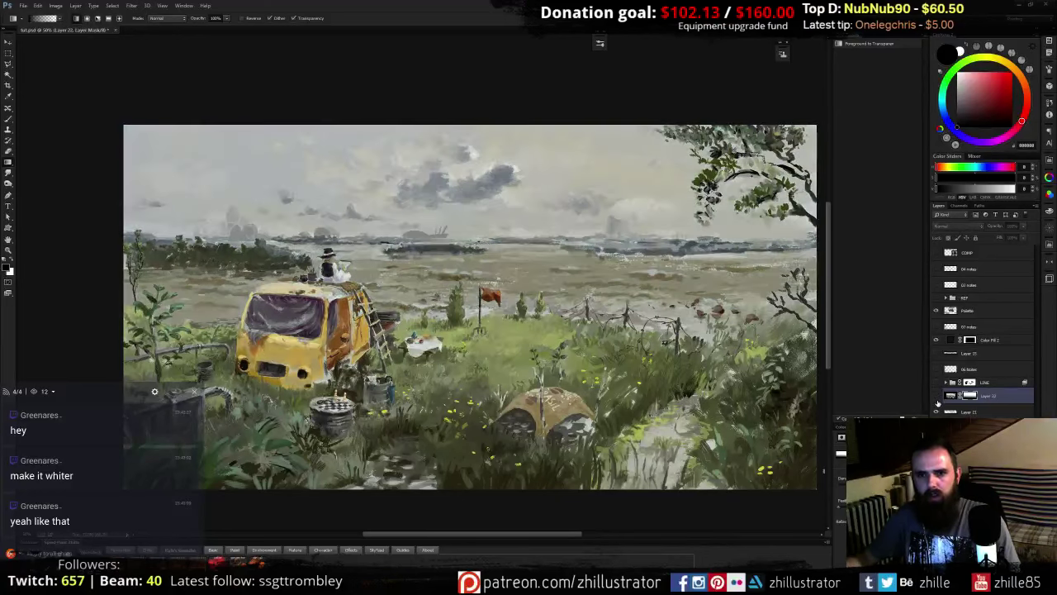
{"action": "left_click", "coordinate": [937, 397]}
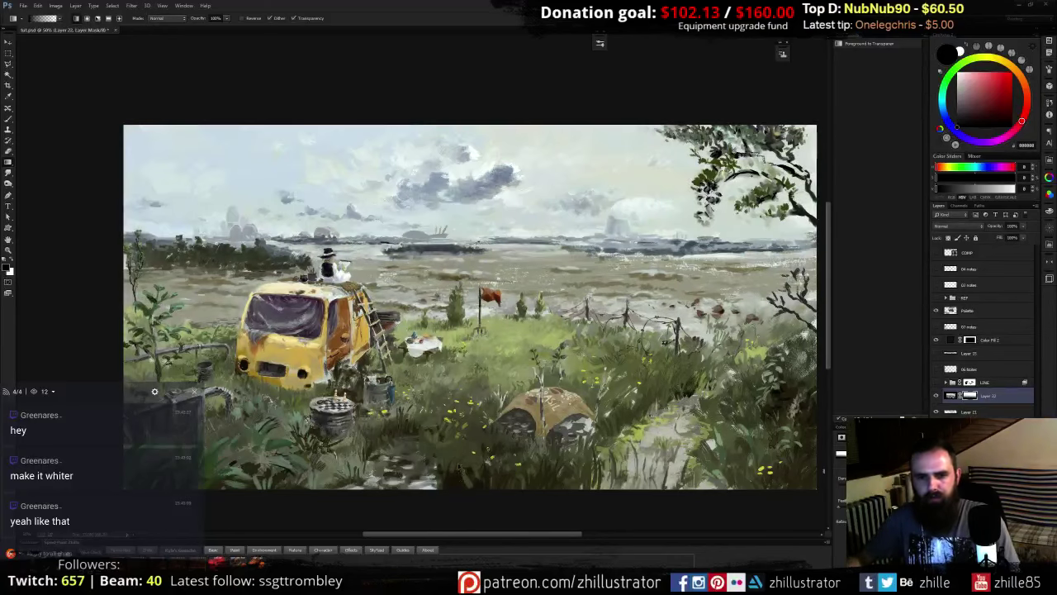
- Replace the long mask gradient with a shorter one over the lower foreground, and compare the painting with and without the layer
{"action": "key", "text": "ctrl+z"}
{"action": "left_click_drag", "start_coordinate": [461, 507], "coordinate": [463, 373]}
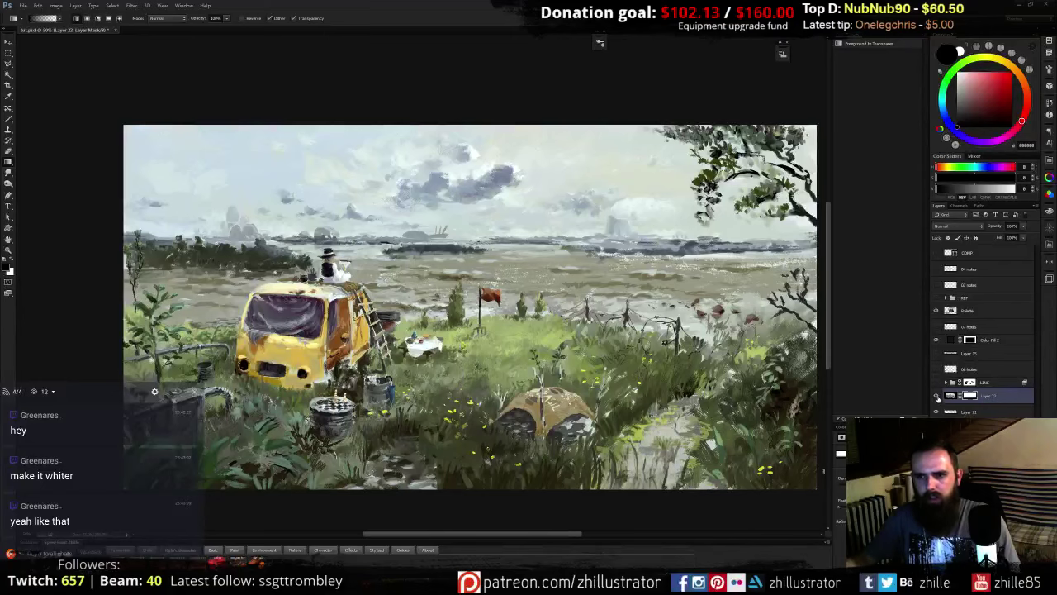
{"action": "left_click", "coordinate": [936, 396]}
{"action": "left_click", "coordinate": [937, 396]}
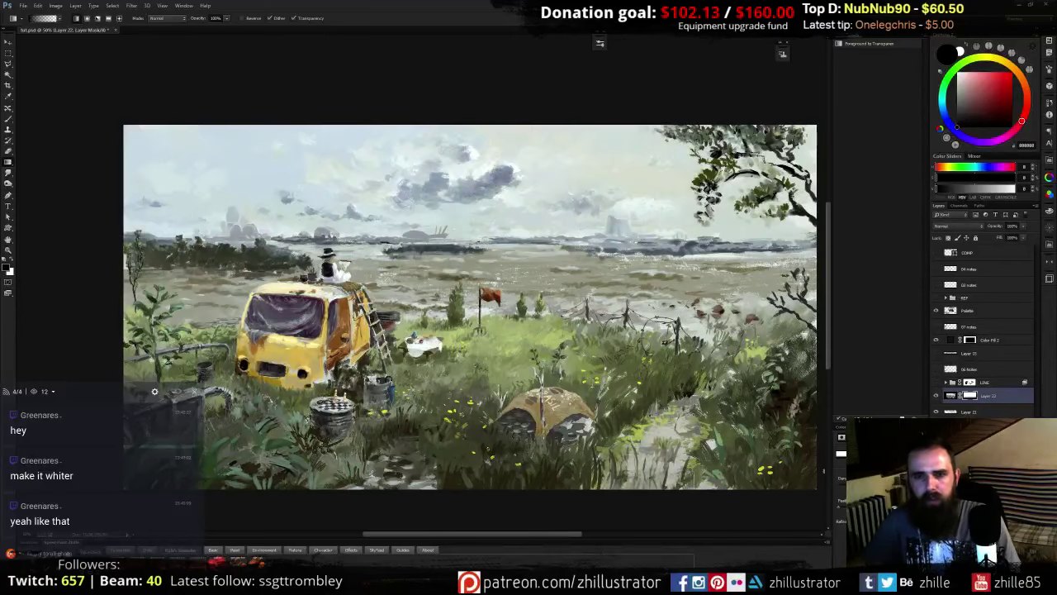
{"action": "left_click_drag", "start_coordinate": [748, 385], "coordinate": [728, 291]}
{"action": "left_click_drag", "start_coordinate": [813, 382], "coordinate": [785, 397]}
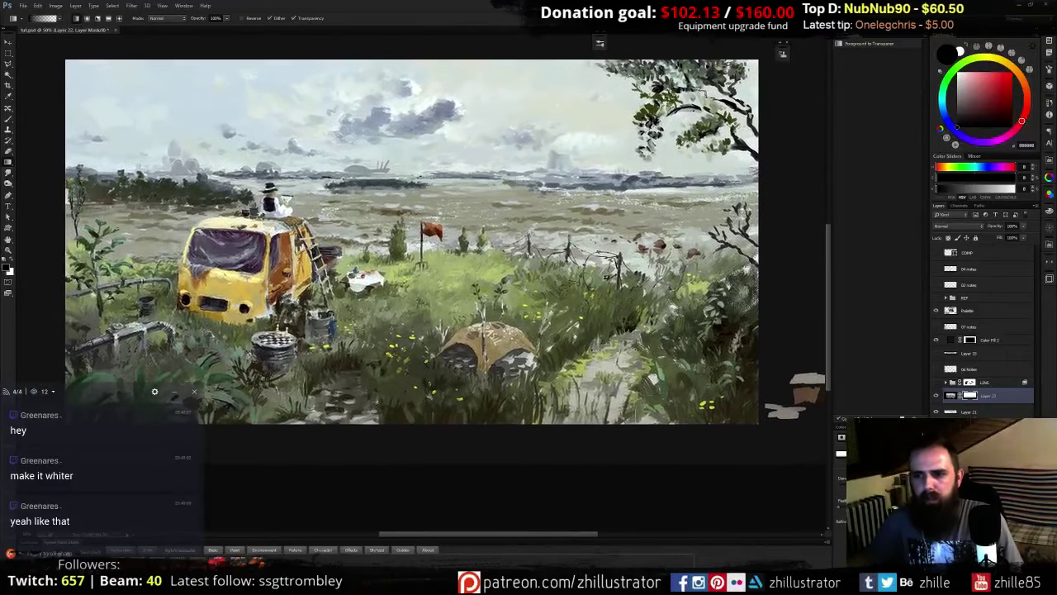
{"action": "left_click", "coordinate": [935, 397]}
{"action": "left_click", "coordinate": [935, 397]}
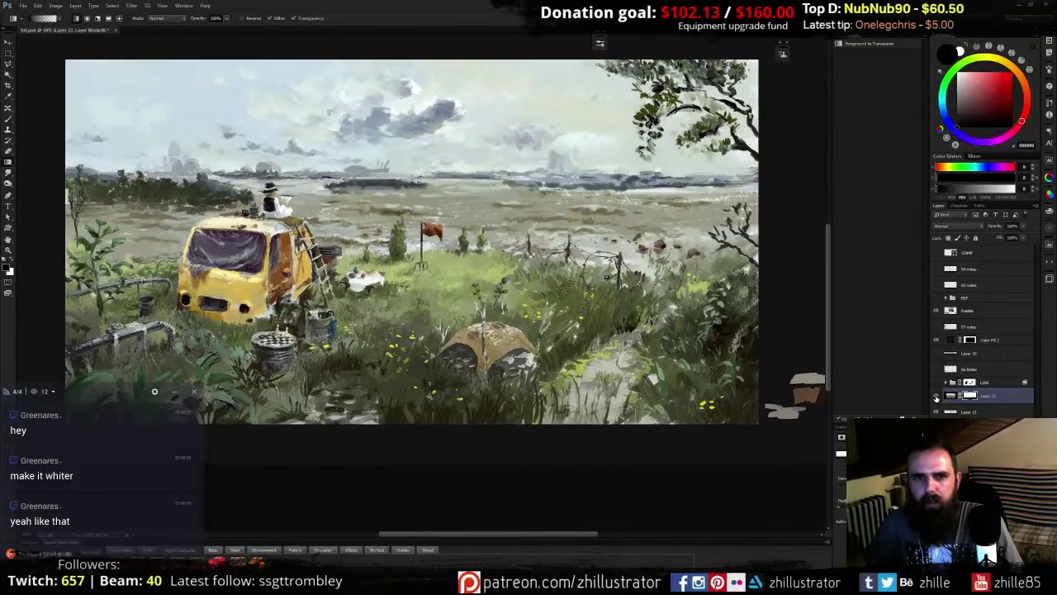
- Compare the auto-toned layer with its mask disabled and enabled, and delete the layer mask
{"action": "left_click", "coordinate": [970, 397], "text": "shift"}
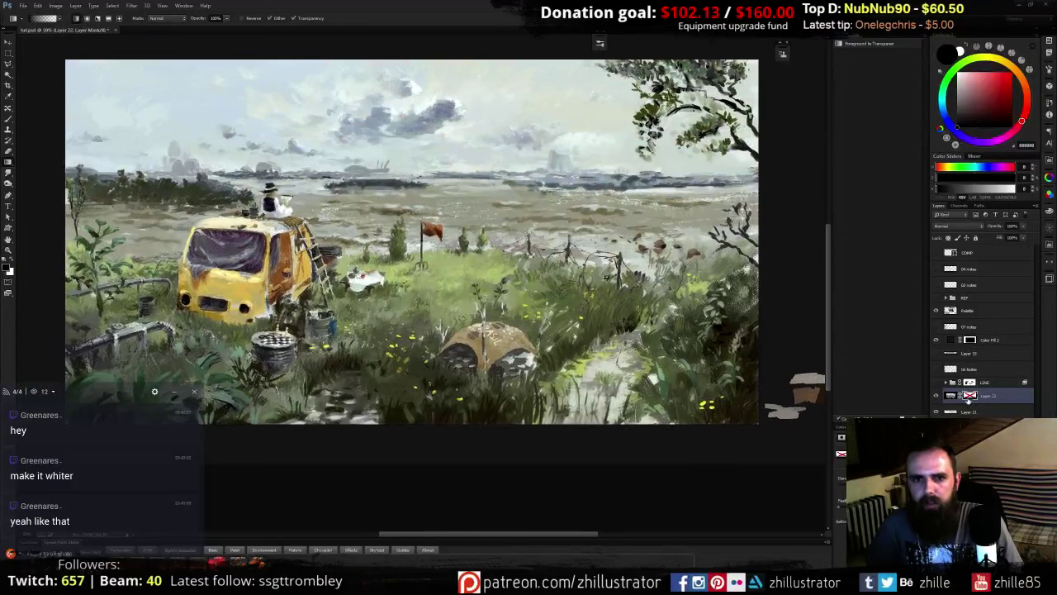
{"action": "left_click", "coordinate": [969, 397], "text": "shift"}
{"action": "left_click", "coordinate": [969, 397], "text": "shift"}
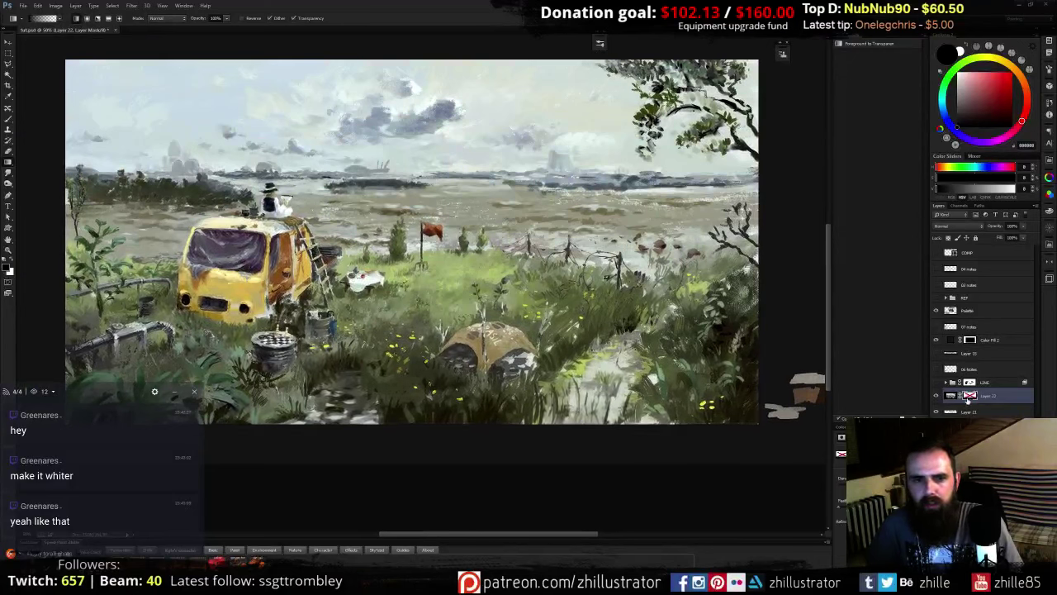
{"action": "key", "text": "ctrl+2"}
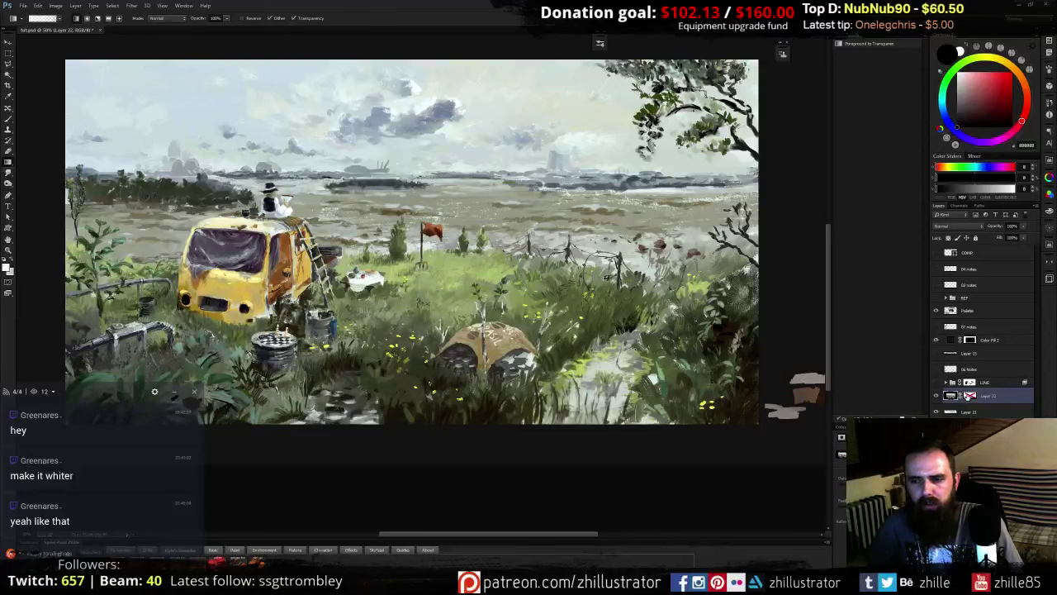
{"action": "left_click", "coordinate": [970, 397], "text": "shift"}
{"action": "right_click", "coordinate": [974, 394]}
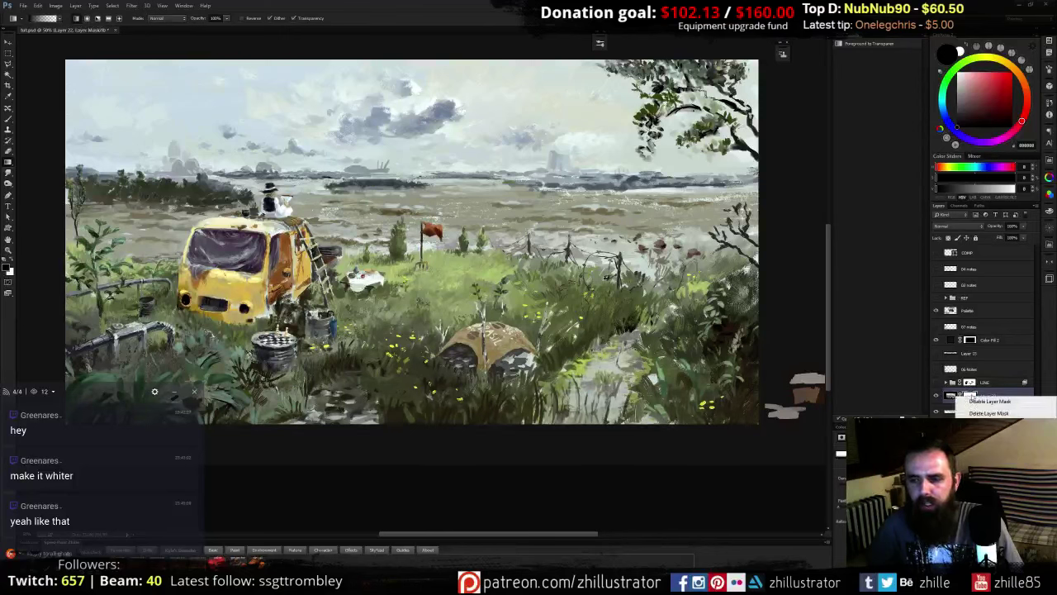
{"action": "left_click", "coordinate": [975, 411]}
{"action": "left_click_drag", "start_coordinate": [974, 411], "coordinate": [973, 411]}
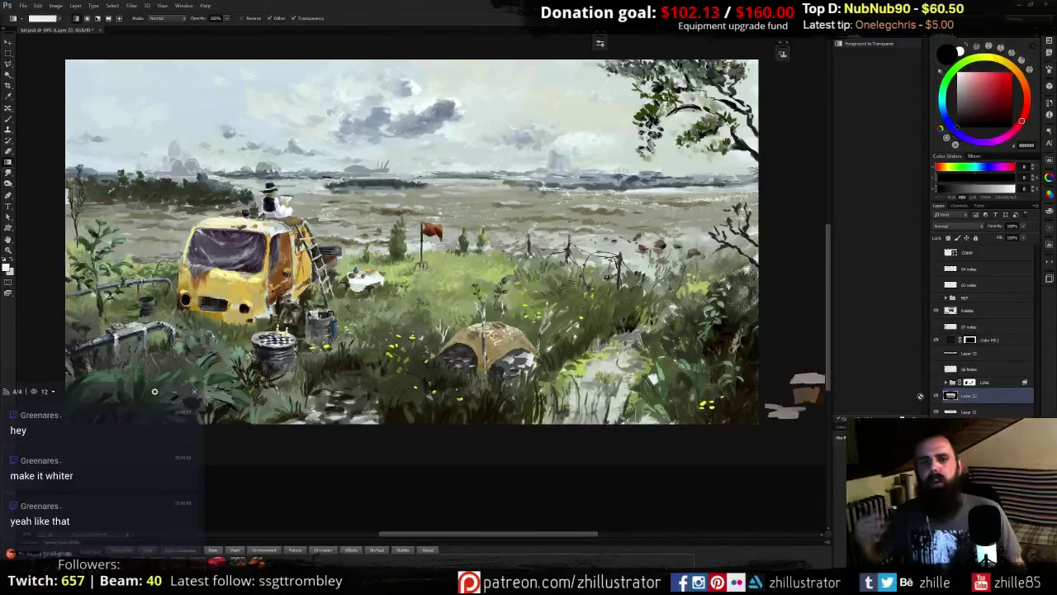
- Compare the painting with the auto-toned layer hidden and shown
{"action": "mouse_move", "coordinate": [776, 409]}
{"action": "left_mouse_down"}
{"action": "mouse_move", "coordinate": [824, 411]}
{"action": "mouse_move", "coordinate": [815, 413]}
{"action": "left_mouse_up"}
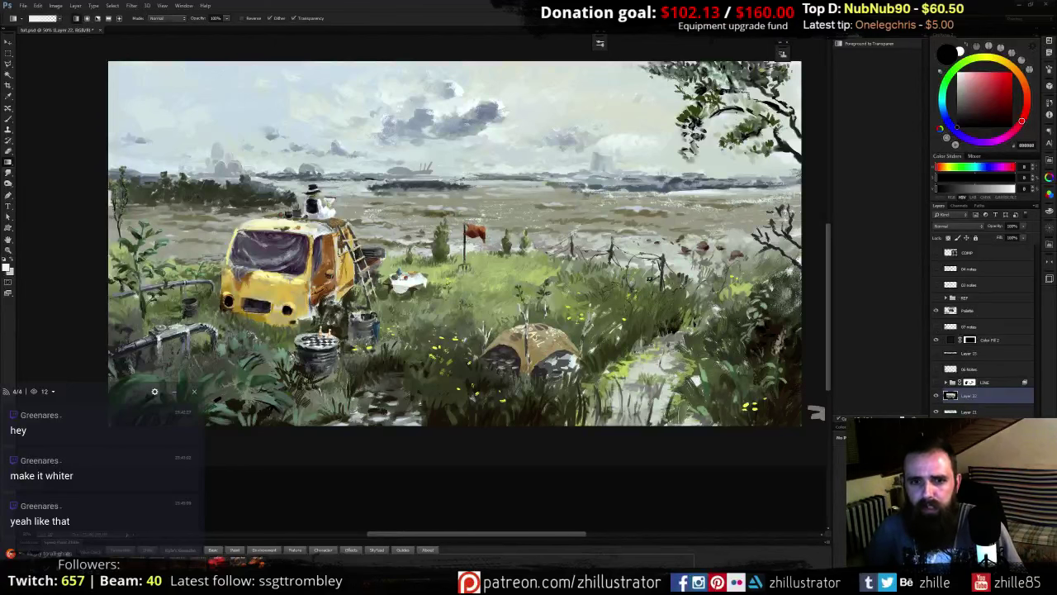
{"action": "mouse_move", "coordinate": [719, 357]}
{"action": "left_mouse_down"}
{"action": "mouse_move", "coordinate": [707, 378]}
{"action": "mouse_move", "coordinate": [700, 353]}
{"action": "left_mouse_up"}
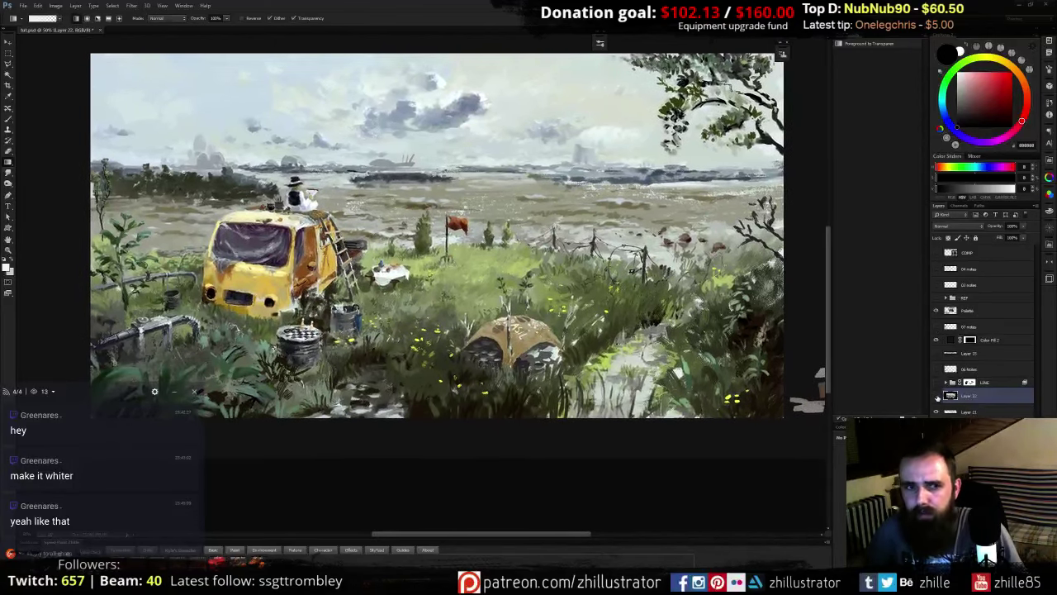
{"action": "left_click", "coordinate": [936, 397]}
{"action": "left_click", "coordinate": [937, 397]}
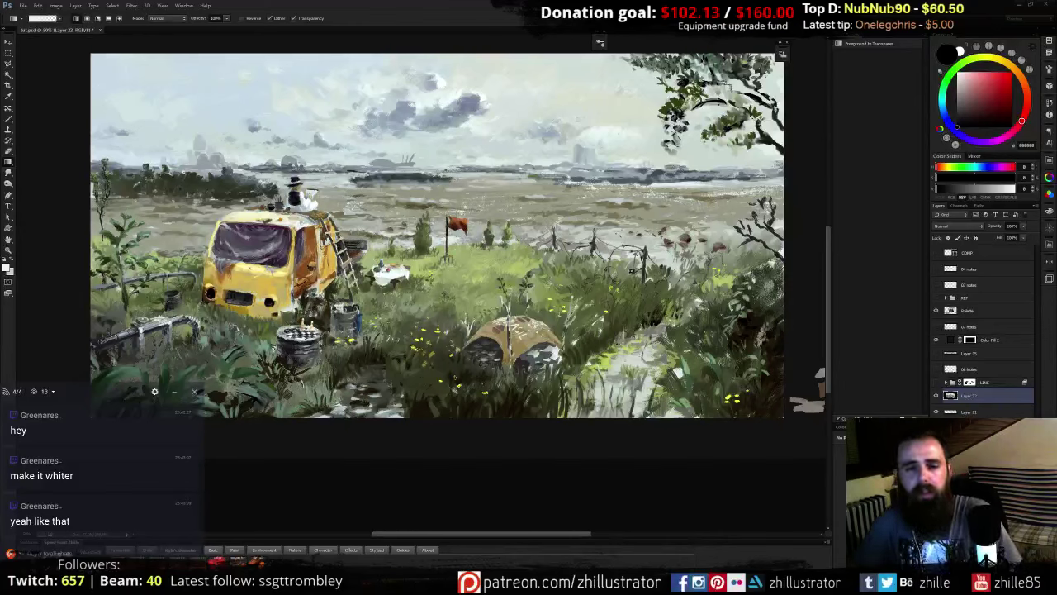
{"action": "left_click", "coordinate": [937, 396]}
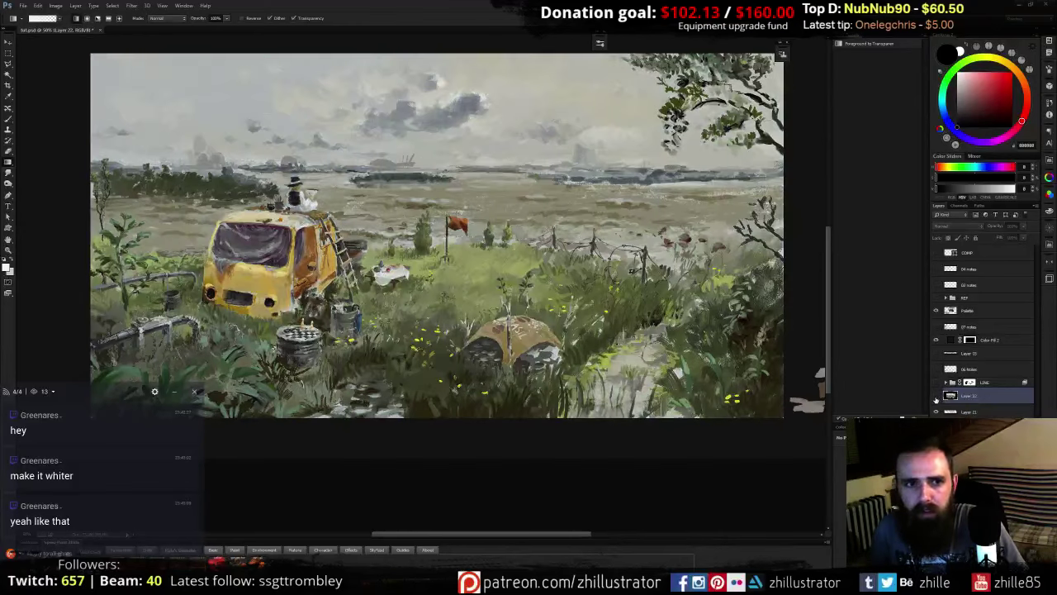
{"action": "left_click", "coordinate": [936, 396]}
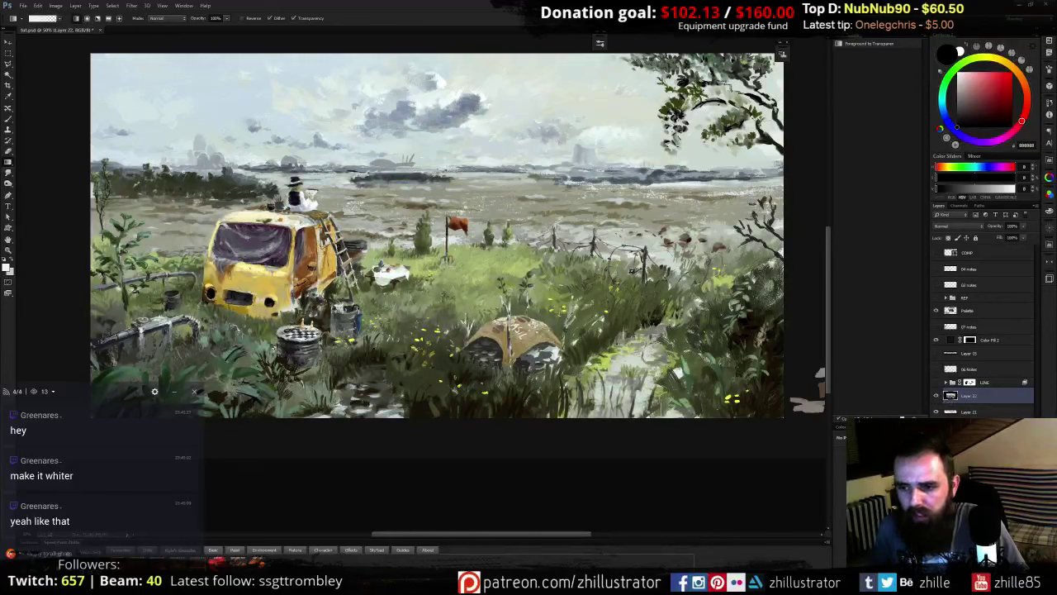
- Try brushing haze over the distant treeline behind the van on a new layer with sampled sky colours, undoing each stroke
{"action": "key", "text": "b"}
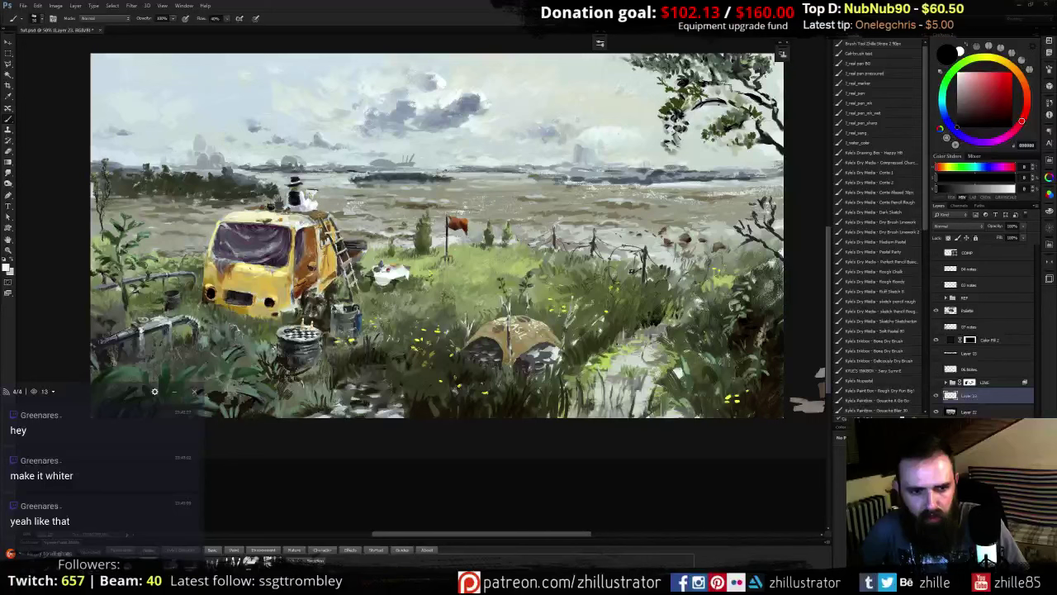
{"action": "left_click", "coordinate": [248, 162], "text": "alt"}
{"action": "left_click_drag", "start_coordinate": [256, 187], "coordinate": [169, 183]}
{"action": "key", "text": "ctrl+z"}
{"action": "left_click", "coordinate": [199, 164], "text": "alt"}
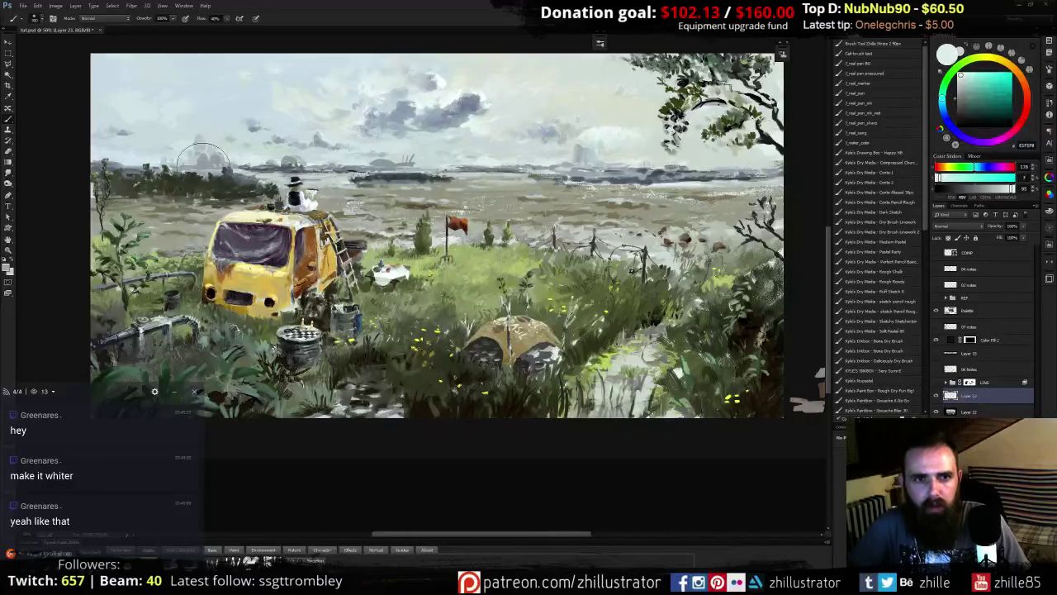
{"action": "left_click_drag", "start_coordinate": [256, 188], "coordinate": [92, 173]}
{"action": "key", "text": "ctrl+z"}
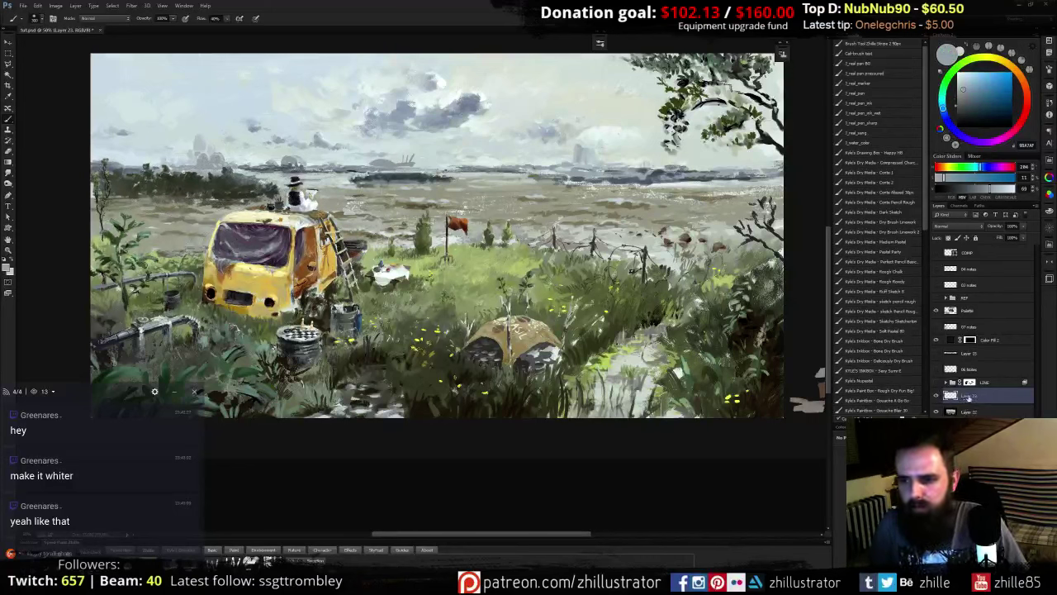
- Try the new layer in Luminosity mode, painting over the distant treeline with a green sampled from the meadow
{"action": "left_click", "coordinate": [946, 227]}
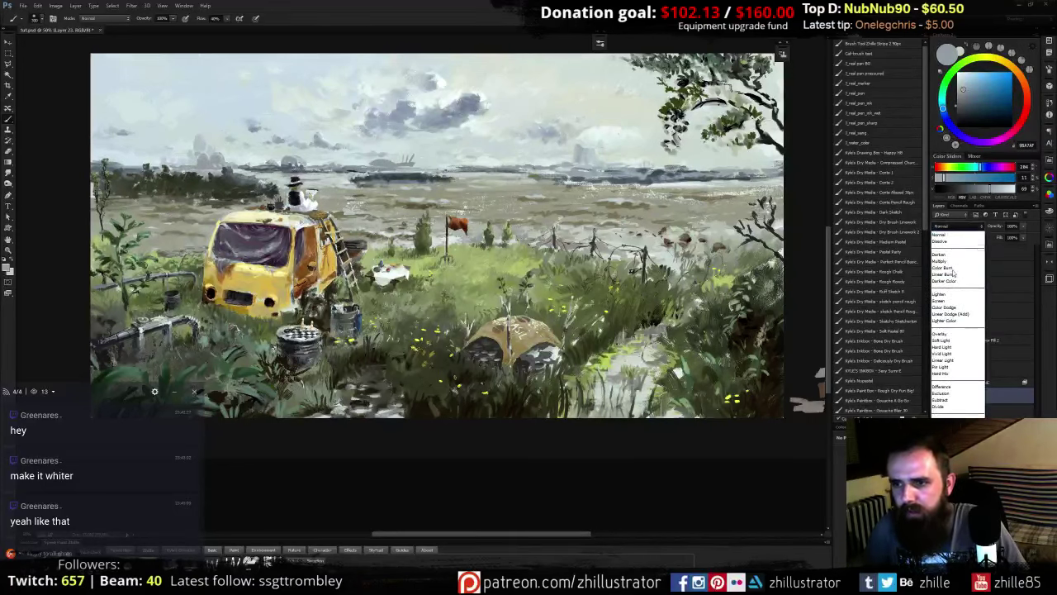
{"action": "left_click", "coordinate": [945, 440]}
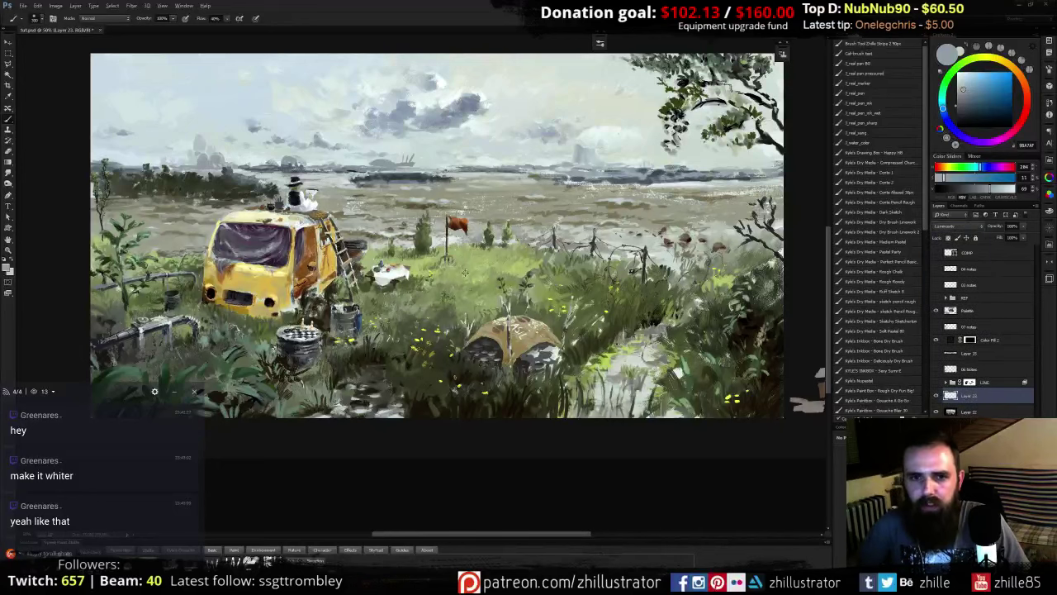
{"action": "left_click", "coordinate": [440, 323], "text": "alt"}
{"action": "mouse_move", "coordinate": [272, 162]}
{"action": "left_mouse_down"}
{"action": "mouse_move", "coordinate": [227, 158]}
{"action": "mouse_move", "coordinate": [237, 198]}
{"action": "mouse_move", "coordinate": [191, 185]}
{"action": "mouse_move", "coordinate": [101, 187]}
{"action": "left_mouse_up"}
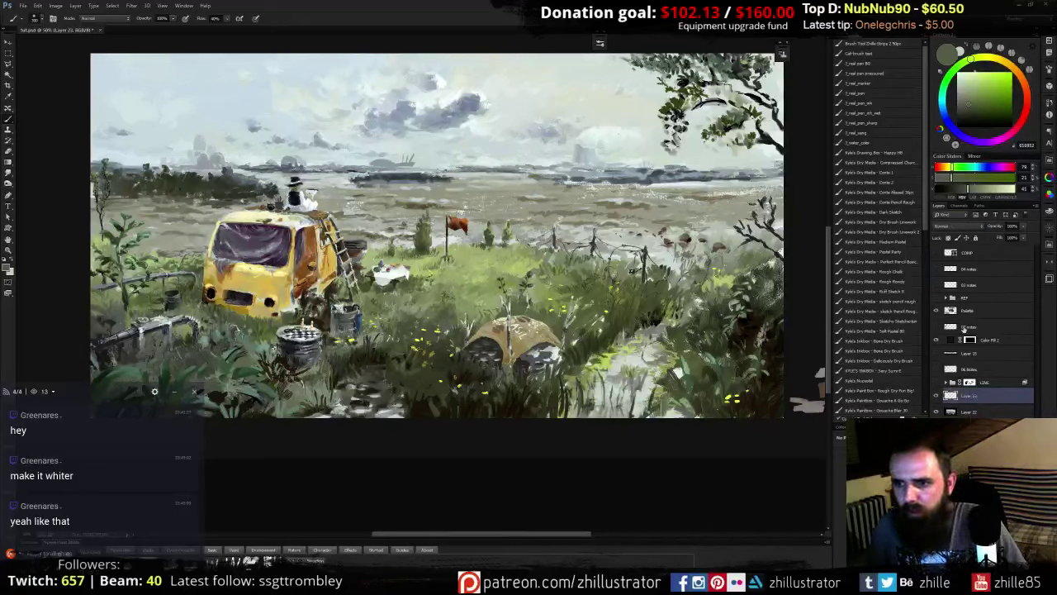
- Try brushing sampled colours over the horizon and distant treeline in Normal mode, undoing each stroke
{"action": "left_click", "coordinate": [266, 201], "text": "alt"}
{"action": "mouse_move", "coordinate": [262, 192]}
{"action": "left_mouse_down"}
{"action": "mouse_move", "coordinate": [161, 190]}
{"action": "mouse_move", "coordinate": [107, 172]}
{"action": "mouse_move", "coordinate": [108, 181]}
{"action": "mouse_move", "coordinate": [157, 169]}
{"action": "mouse_move", "coordinate": [153, 177]}
{"action": "mouse_move", "coordinate": [211, 182]}
{"action": "mouse_move", "coordinate": [438, 176]}
{"action": "left_mouse_up"}
{"action": "key", "text": "ctrl+z"}
{"action": "left_click", "coordinate": [425, 151], "text": "alt"}
{"action": "left_click_drag", "start_coordinate": [364, 176], "coordinate": [442, 180]}
{"action": "key", "text": "ctrl+z"}
{"action": "mouse_move", "coordinate": [120, 167]}
{"action": "left_mouse_down"}
{"action": "mouse_move", "coordinate": [124, 155]}
{"action": "mouse_move", "coordinate": [180, 189]}
{"action": "mouse_move", "coordinate": [260, 175]}
{"action": "mouse_move", "coordinate": [242, 190]}
{"action": "left_mouse_up"}
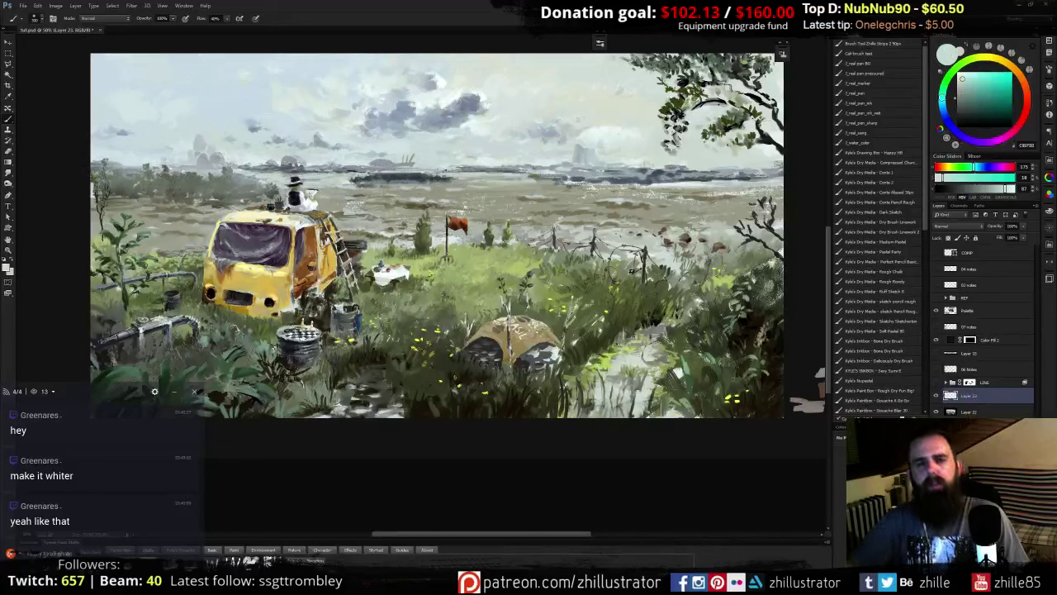
{"action": "key", "text": "ctrl+z"}
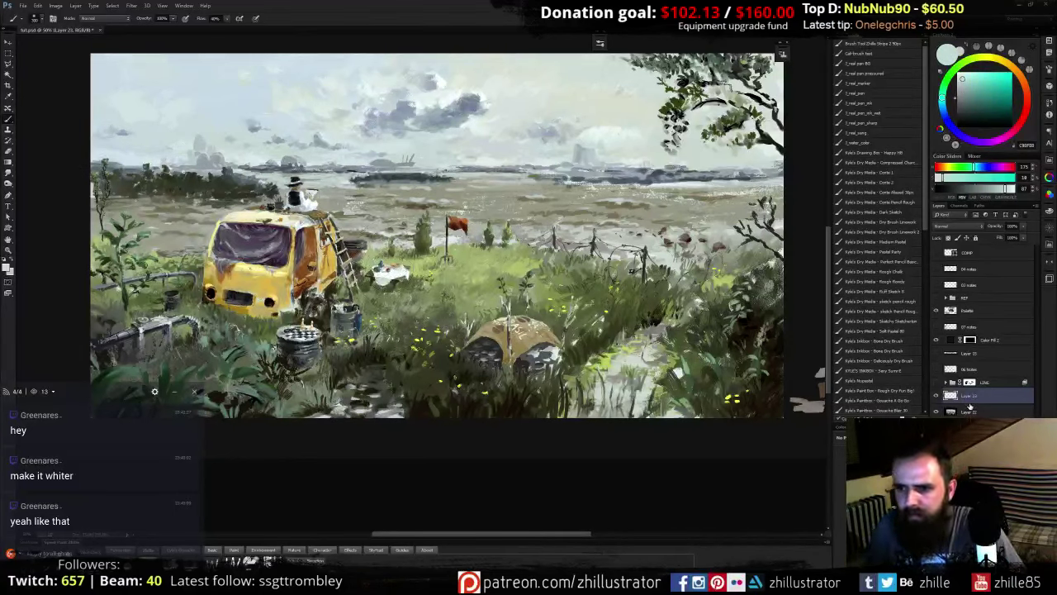
- Merge the empty layer down into the auto-toned layer, and compare the painting with and without it
{"action": "key", "text": "ctrl+e"}
{"action": "left_click", "coordinate": [936, 396]}
{"action": "left_click", "coordinate": [936, 396]}
- Create a new layer directly above the 04 notes layer and rename it SIG
{"action": "left_click", "coordinate": [969, 274]}
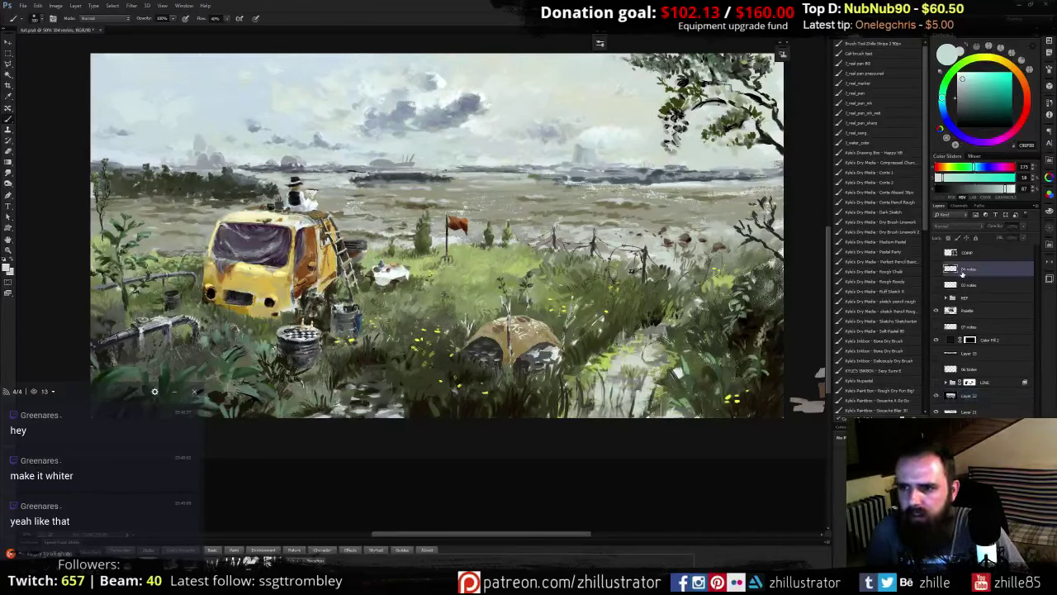
{"action": "left_click_drag", "start_coordinate": [618, 258], "coordinate": [599, 274]}
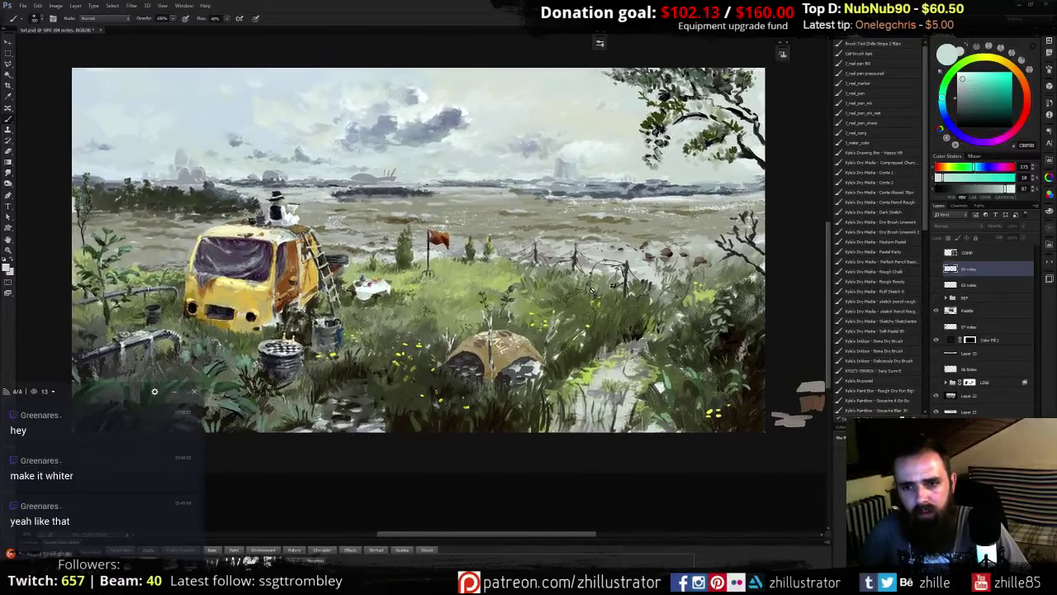
{"action": "left_click_drag", "start_coordinate": [606, 308], "coordinate": [601, 291]}
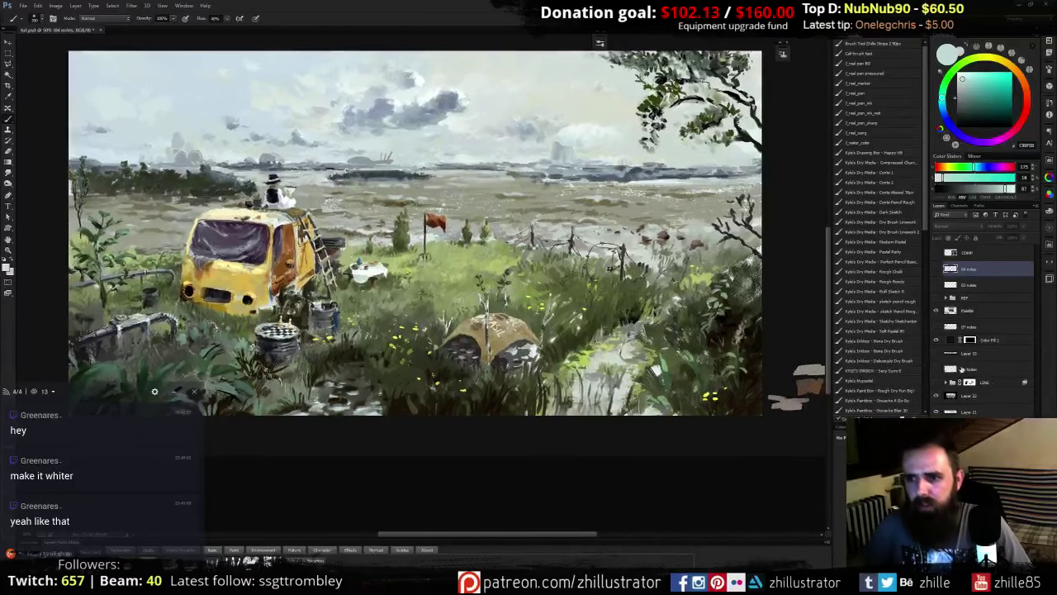
{"action": "key", "text": "ctrl+shift+alt+n"}
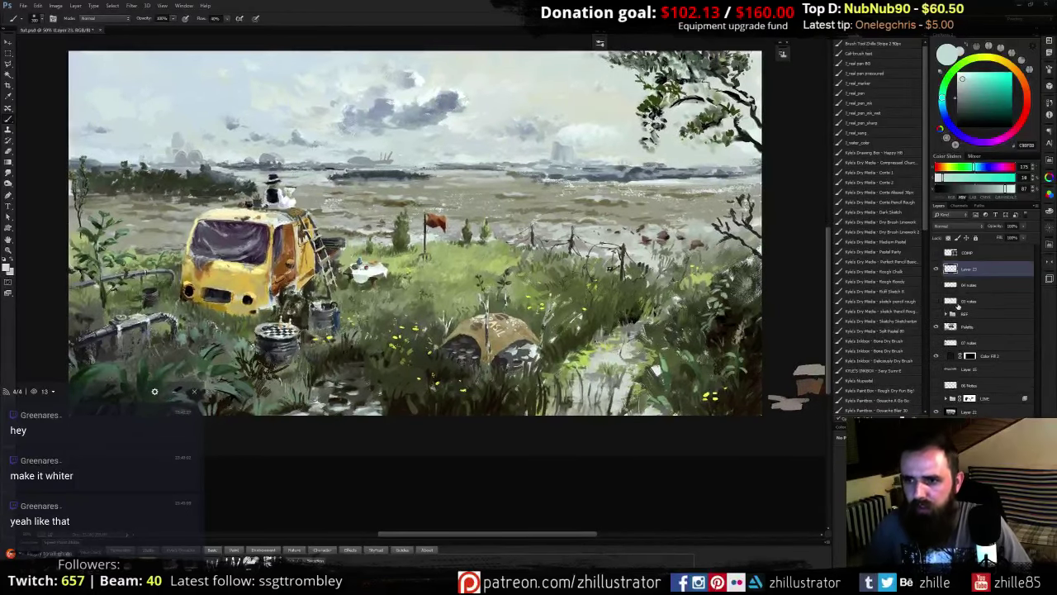
{"action": "double_click", "coordinate": [972, 274]}
{"action": "left_click", "coordinate": [1000, 220]}
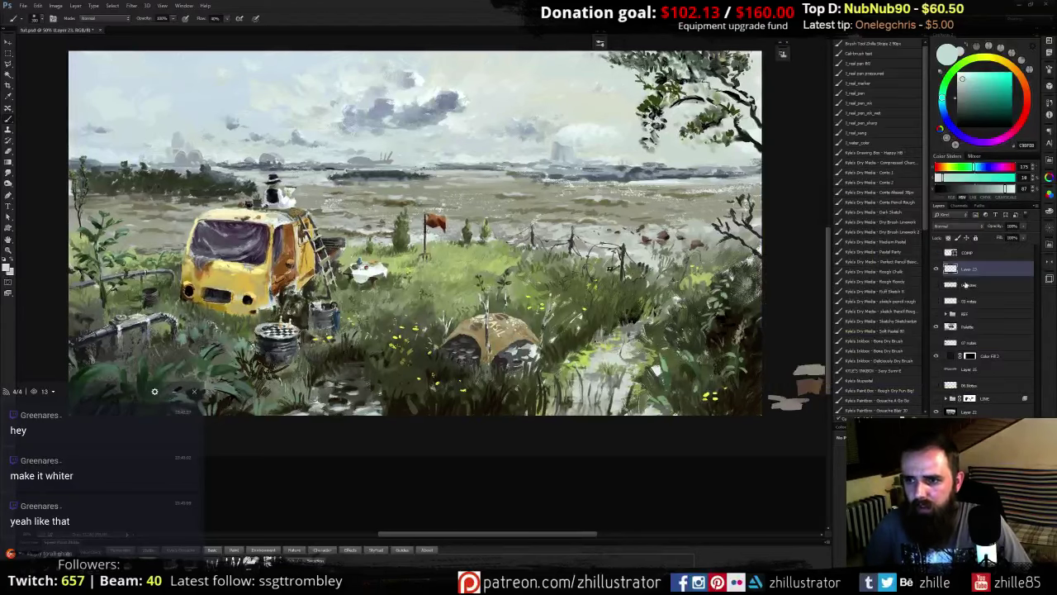
{"action": "double_click", "coordinate": [969, 271]}
{"action": "double_click", "coordinate": [968, 269]}
{"action": "type", "text": "STO"}
{"action": "key", "text": "Return"}
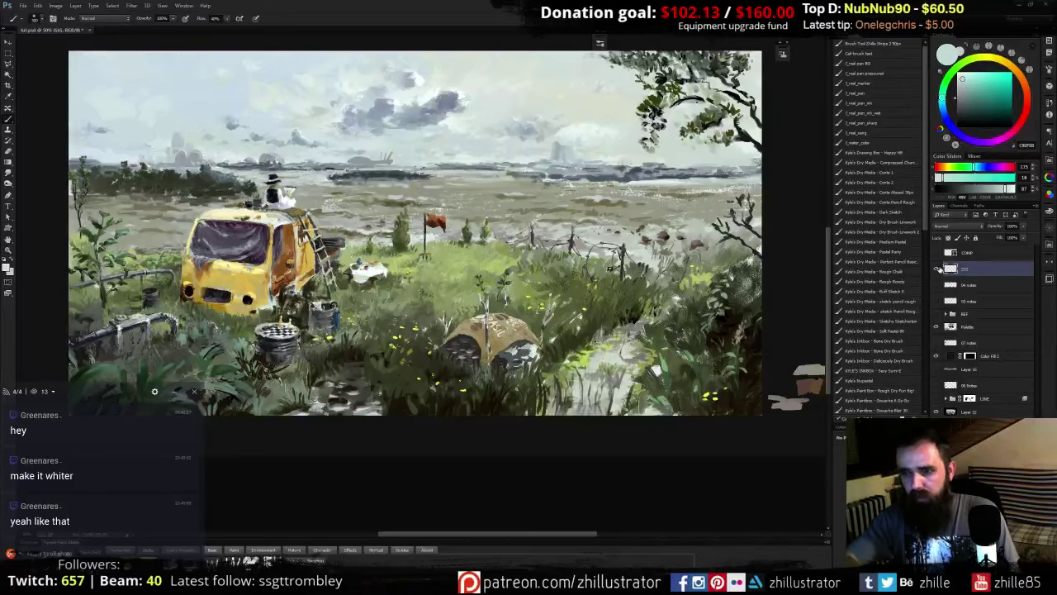
- Choose Kyle's Drawing Box - Happy HB brush and set the foreground colour to white for signing the lower foreground
{"action": "mouse_move", "coordinate": [491, 306]}
{"action": "left_mouse_down"}
{"action": "mouse_move", "coordinate": [482, 283]}
{"action": "mouse_move", "coordinate": [497, 317]}
{"action": "left_mouse_up"}
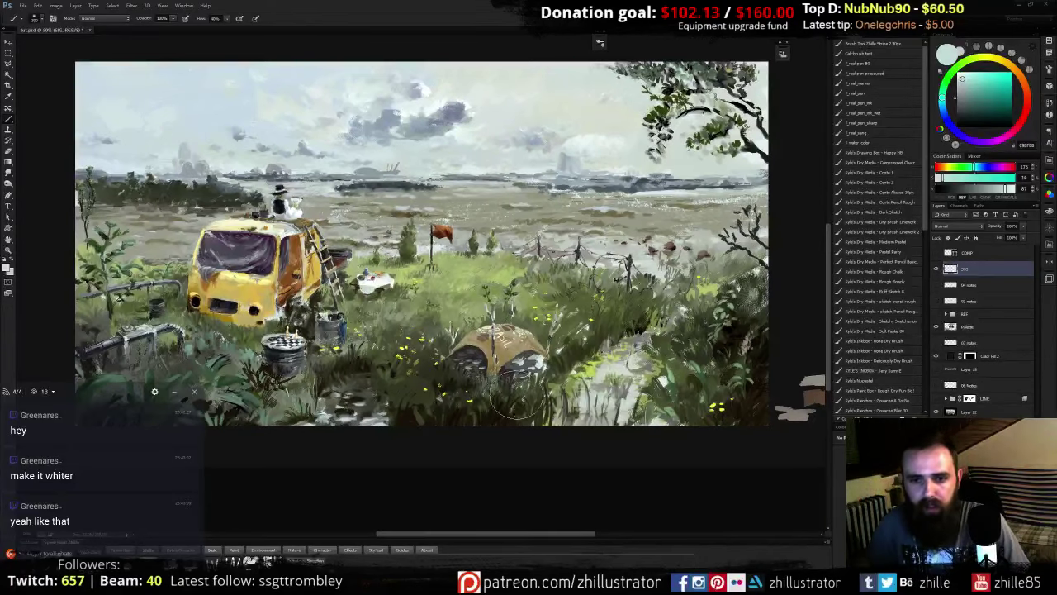
{"action": "left_click", "coordinate": [880, 154]}
{"action": "left_click", "coordinate": [628, 406], "text": "alt"}
{"action": "left_click_drag", "start_coordinate": [616, 279], "coordinate": [619, 195]}
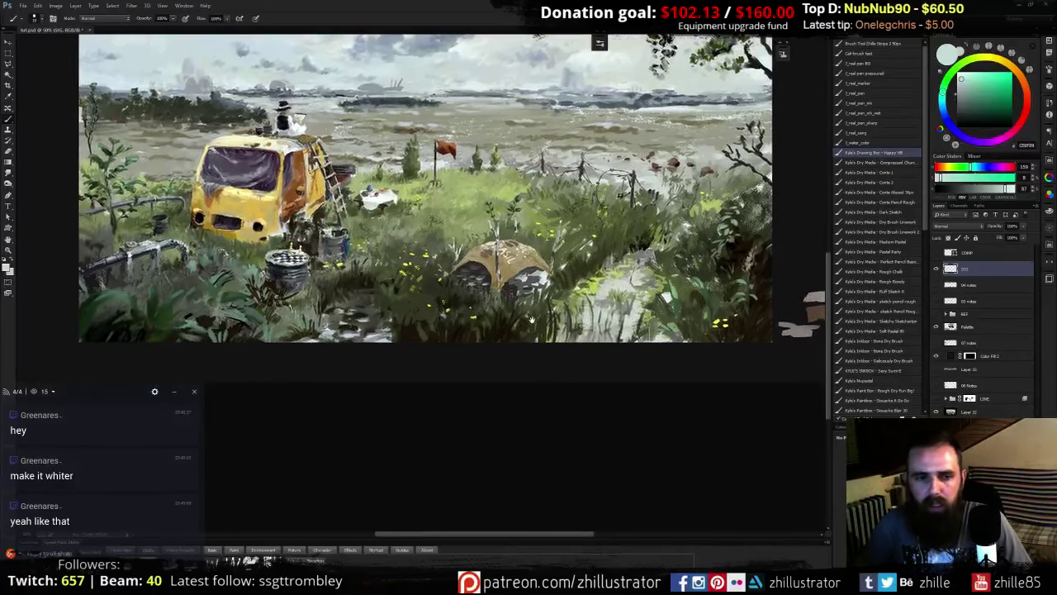
{"action": "left_click", "coordinate": [590, 316], "text": "alt"}
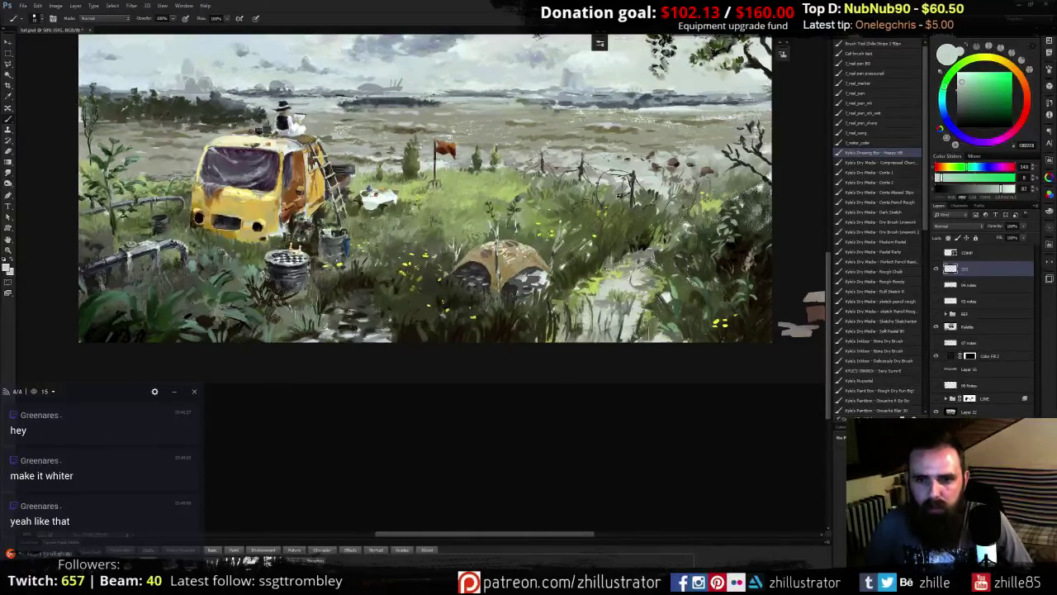
{"action": "key", "text": "d"}
{"action": "key", "text": "x"}
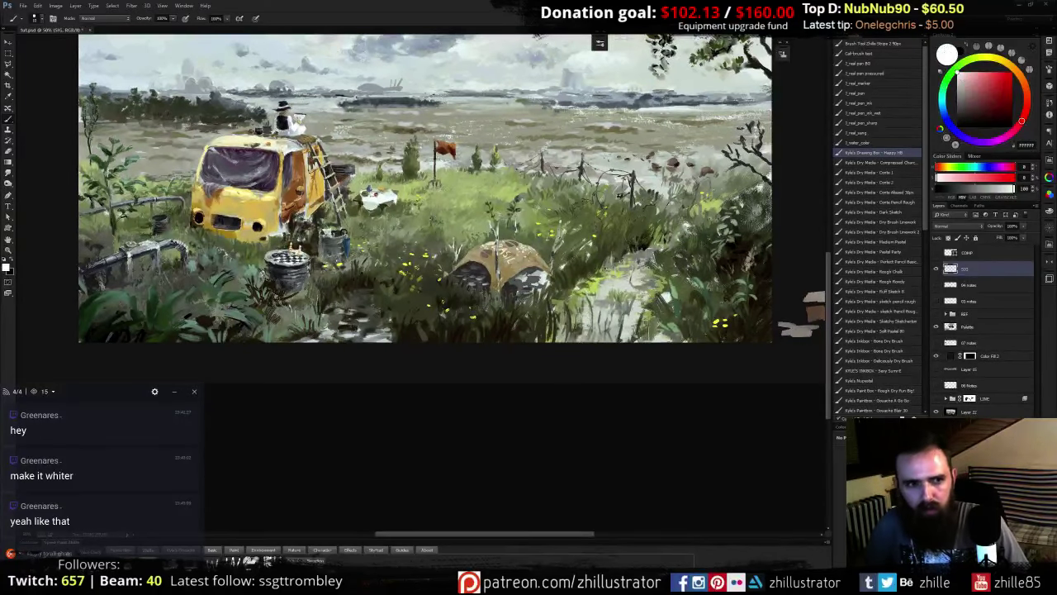
- Try handwriting the artist's signature in white across the lower edge of the path, undoing each attempt
{"action": "left_click_drag", "start_coordinate": [563, 332], "coordinate": [694, 329]}
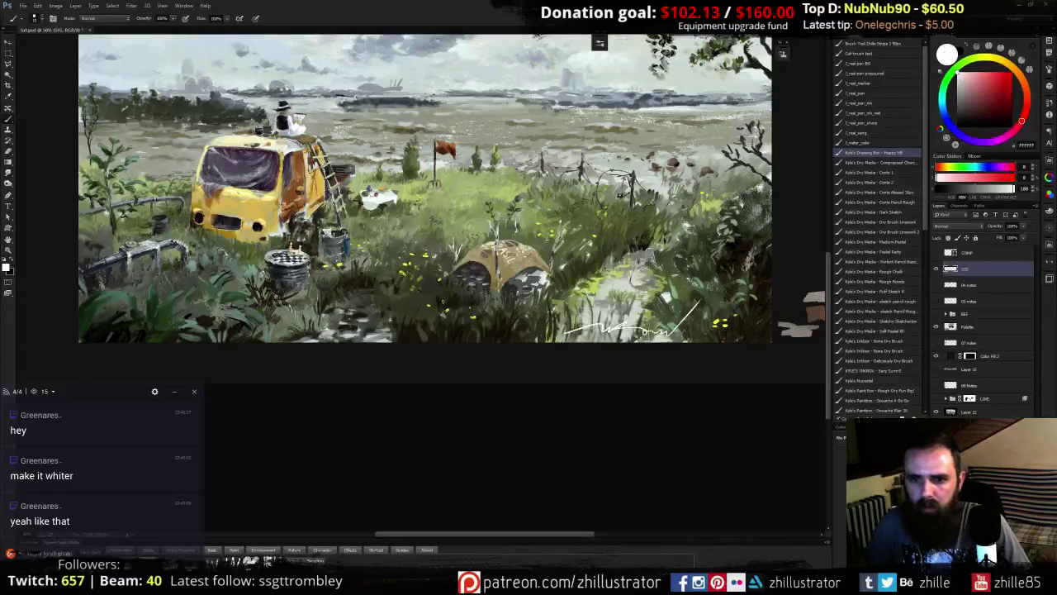
{"action": "key", "text": "ctrl+z"}
{"action": "left_click_drag", "start_coordinate": [569, 335], "coordinate": [649, 334]}
{"action": "key", "text": "ctrl+z"}
- Handwrite the artist's signature in white along the lower edge of the path, ending with the year '16
{"action": "mouse_move", "coordinate": [569, 332]}
{"action": "left_mouse_down"}
{"action": "mouse_move", "coordinate": [677, 331]}
{"action": "mouse_move", "coordinate": [707, 307]}
{"action": "mouse_move", "coordinate": [712, 329]}
{"action": "left_mouse_up"}
{"action": "left_click_drag", "start_coordinate": [591, 312], "coordinate": [598, 319]}
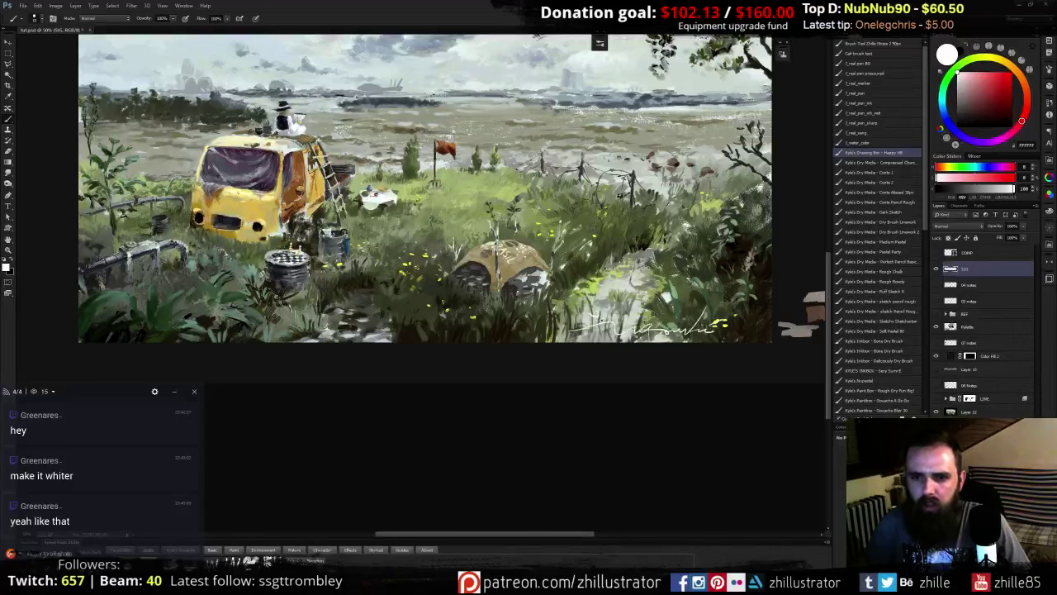
{"action": "left_click_drag", "start_coordinate": [730, 328], "coordinate": [734, 336]}
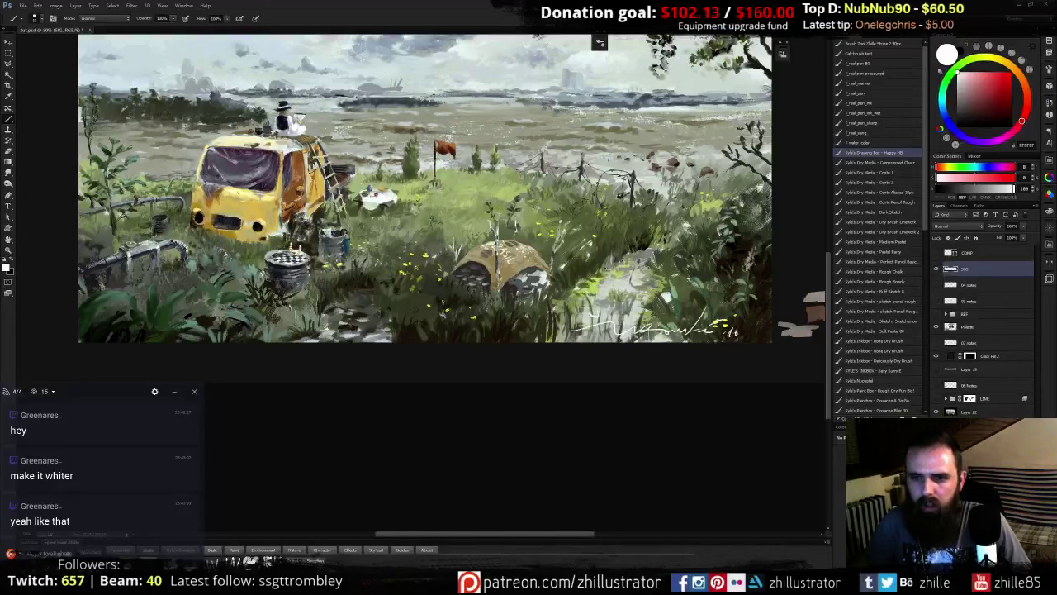
- Move the signature into the painting's lower-right corner and handwrite a small note above it
{"action": "key", "text": "v"}
{"action": "left_click_drag", "start_coordinate": [674, 306], "coordinate": [715, 314]}
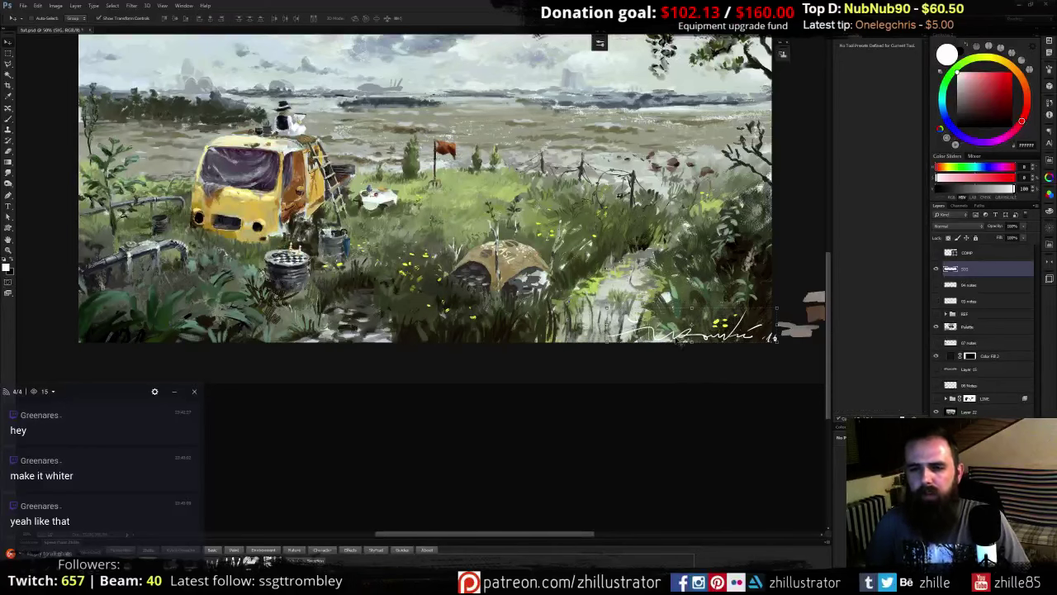
{"action": "key", "text": "b"}
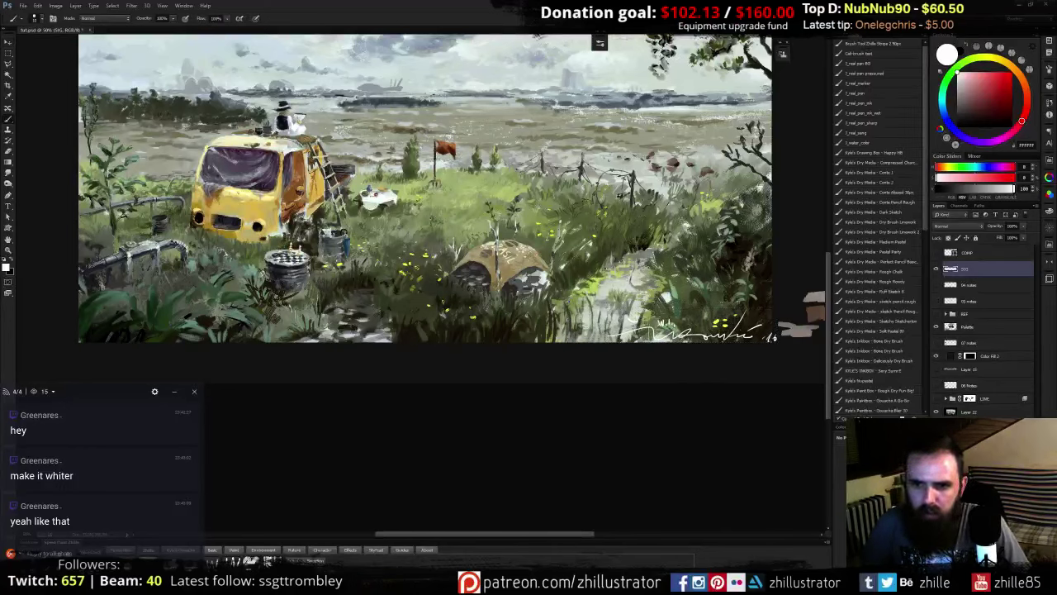
{"action": "left_click_drag", "start_coordinate": [612, 275], "coordinate": [625, 348]}
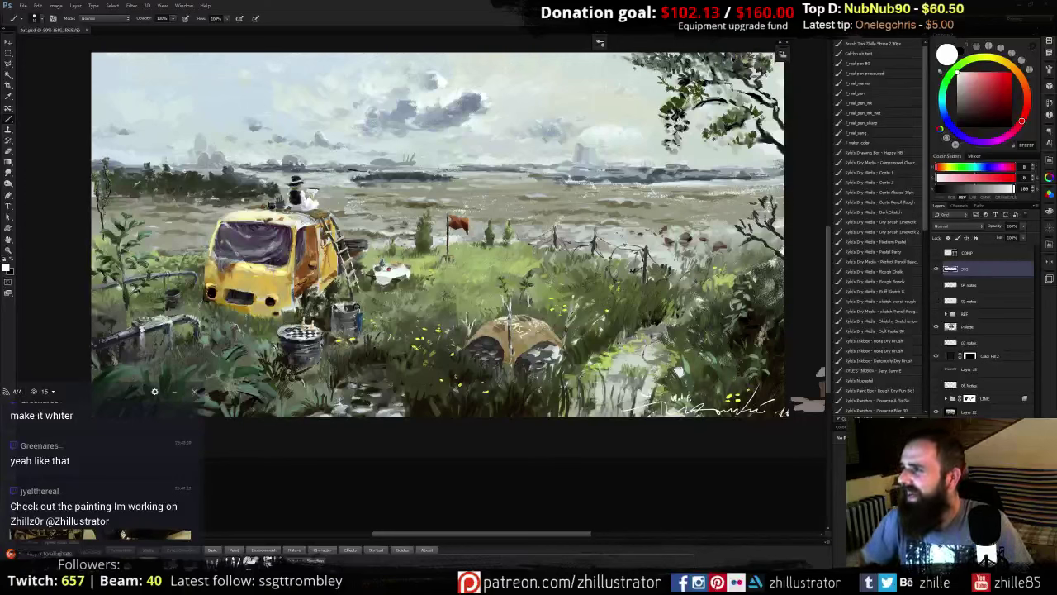
- Switch to the browser and examine the viewer's shared painting at full size and fitted to the window
{"action": "left_click_drag", "start_coordinate": [1056, 139], "coordinate": [673, 128]}
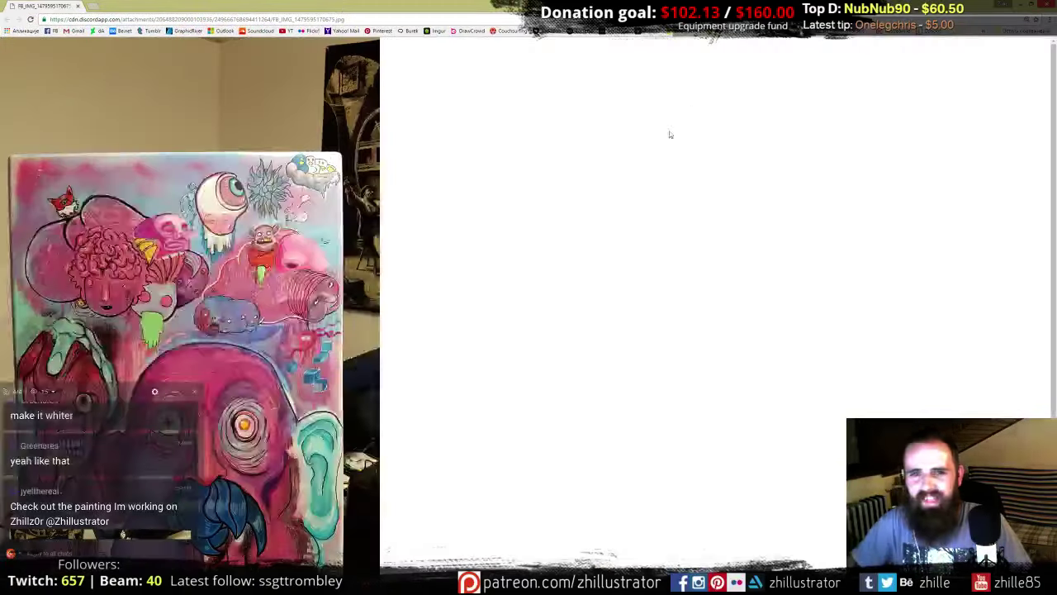
{"action": "double_click", "coordinate": [344, 235]}
{"action": "left_click", "coordinate": [345, 235]}
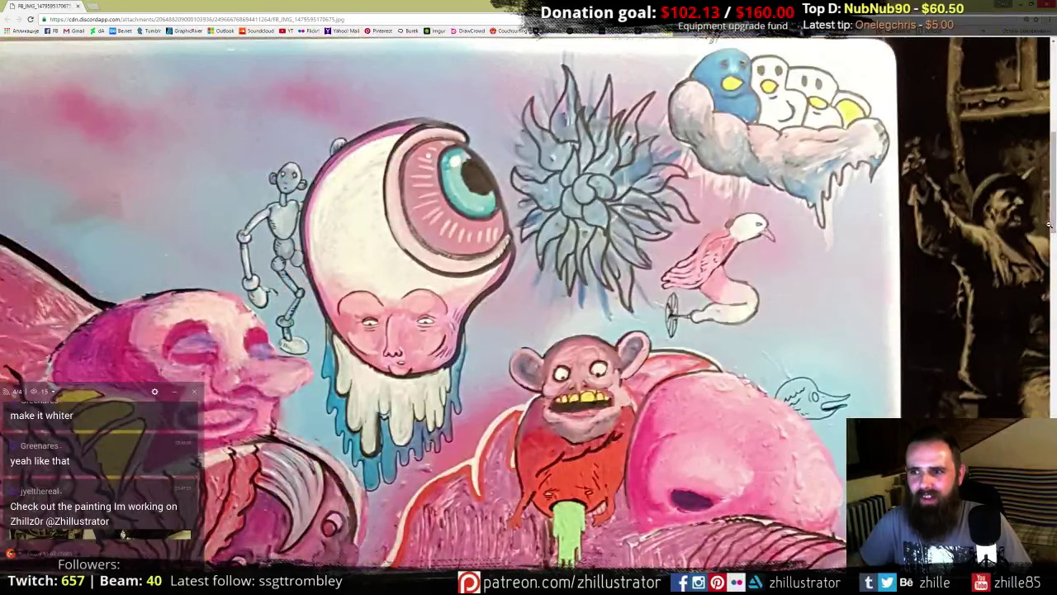
{"action": "scroll", "coordinate": [1050, 233], "scroll_direction": "down", "scroll_amount": 2}
{"action": "mouse_move", "coordinate": [1050, 233]}
{"action": "left_mouse_down"}
{"action": "mouse_move", "coordinate": [1021, 353]}
{"action": "mouse_move", "coordinate": [1039, 467]}
{"action": "mouse_move", "coordinate": [1014, 258]}
{"action": "left_mouse_up"}
{"action": "left_click", "coordinate": [787, 342]}
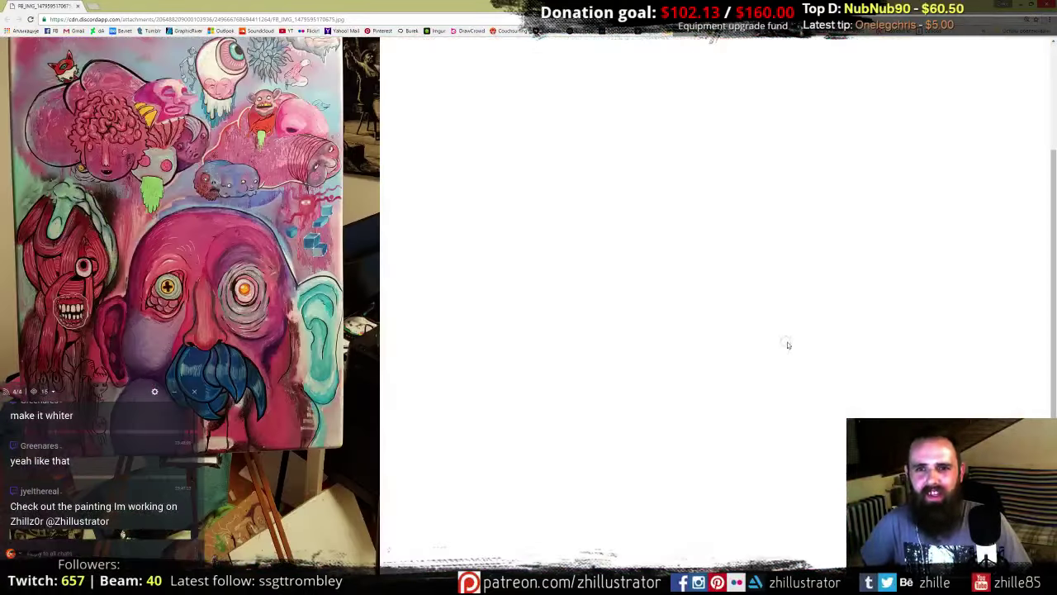
- Restore the browser window to a smaller size and enlarge it so the viewer's painting shows beside the landscape
{"action": "mouse_move", "coordinate": [45, 8]}
{"action": "left_mouse_down"}
{"action": "mouse_move", "coordinate": [268, 31]}
{"action": "mouse_move", "coordinate": [413, 69]}
{"action": "left_mouse_up"}
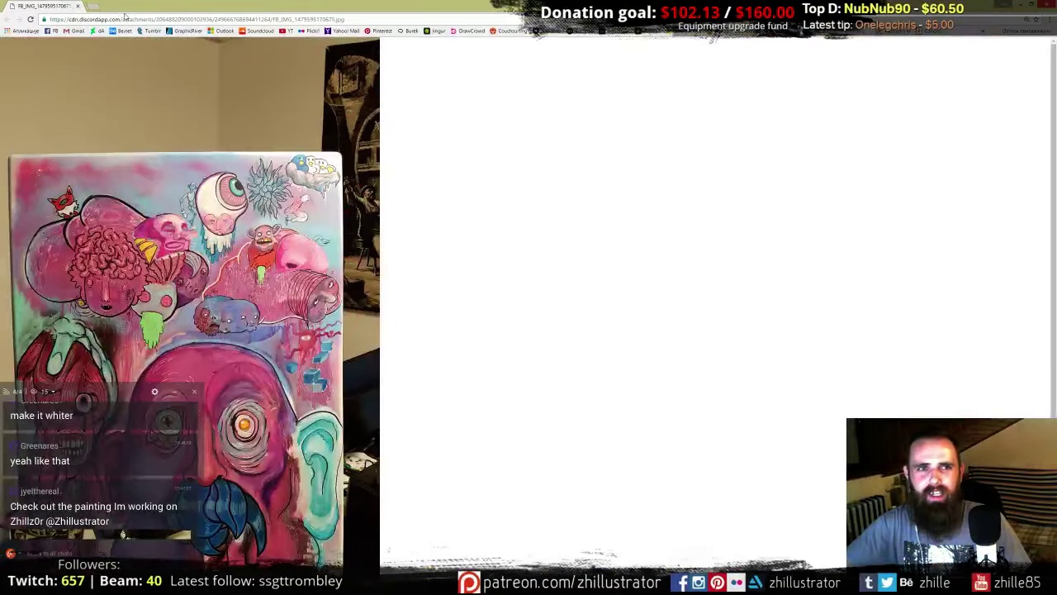
{"action": "mouse_move", "coordinate": [137, 8]}
{"action": "left_mouse_down"}
{"action": "mouse_move", "coordinate": [576, 35]}
{"action": "mouse_move", "coordinate": [638, 123]}
{"action": "left_mouse_up"}
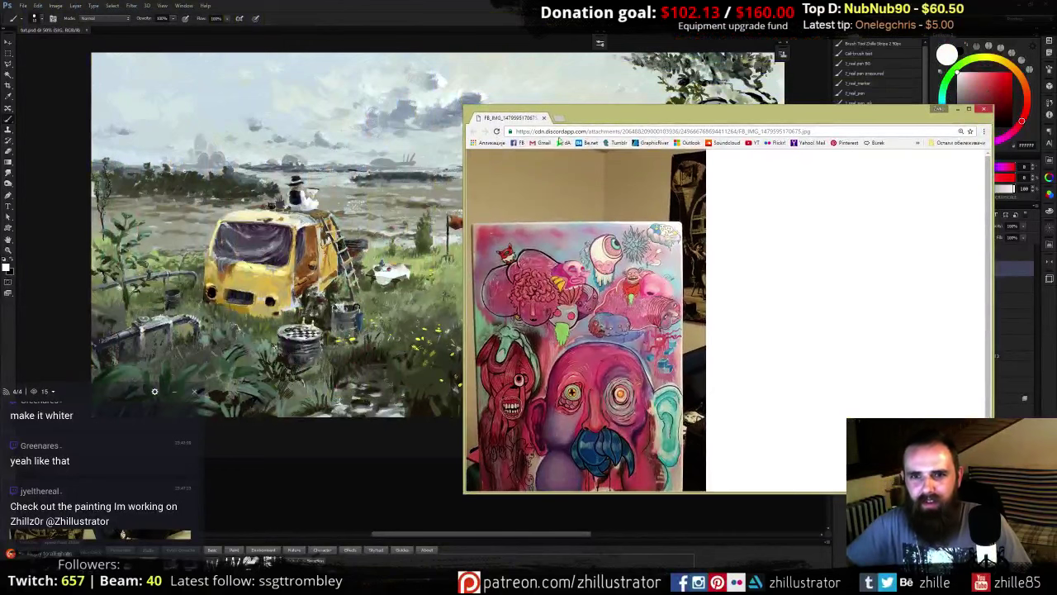
{"action": "left_click_drag", "start_coordinate": [464, 107], "coordinate": [359, 51]}
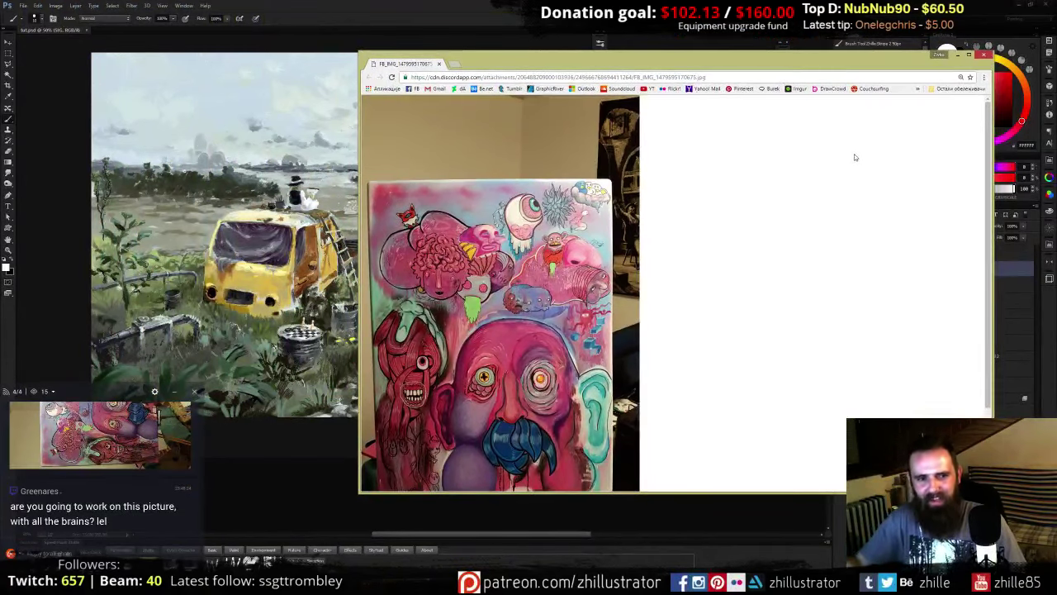
- Close the viewer's painting and compare the landscape with the signature layer hidden and shown
{"action": "left_click", "coordinate": [982, 55]}
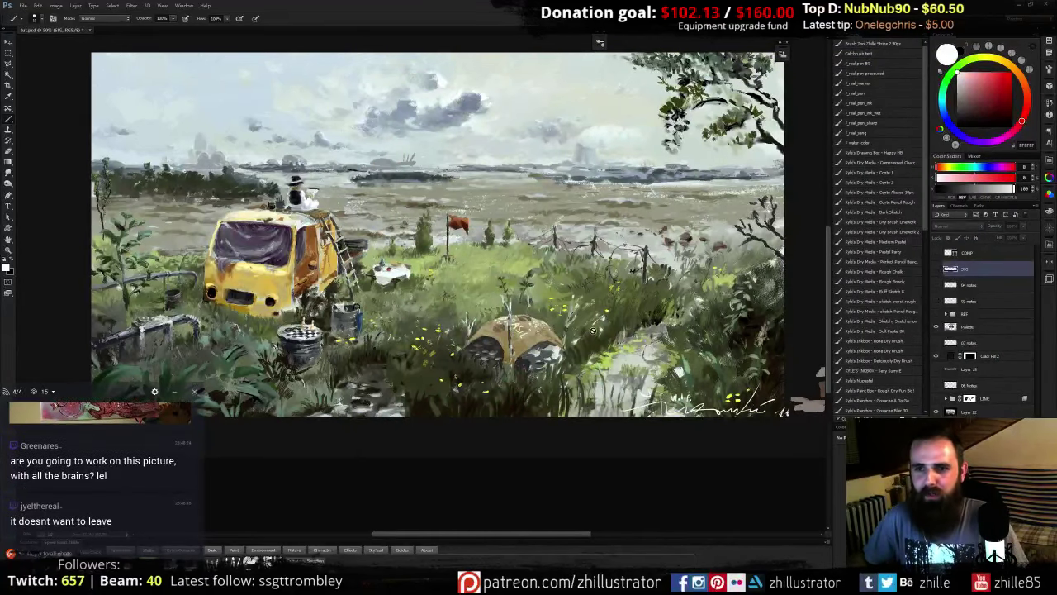
{"action": "left_click", "coordinate": [936, 269]}
{"action": "left_click", "coordinate": [594, 329]}
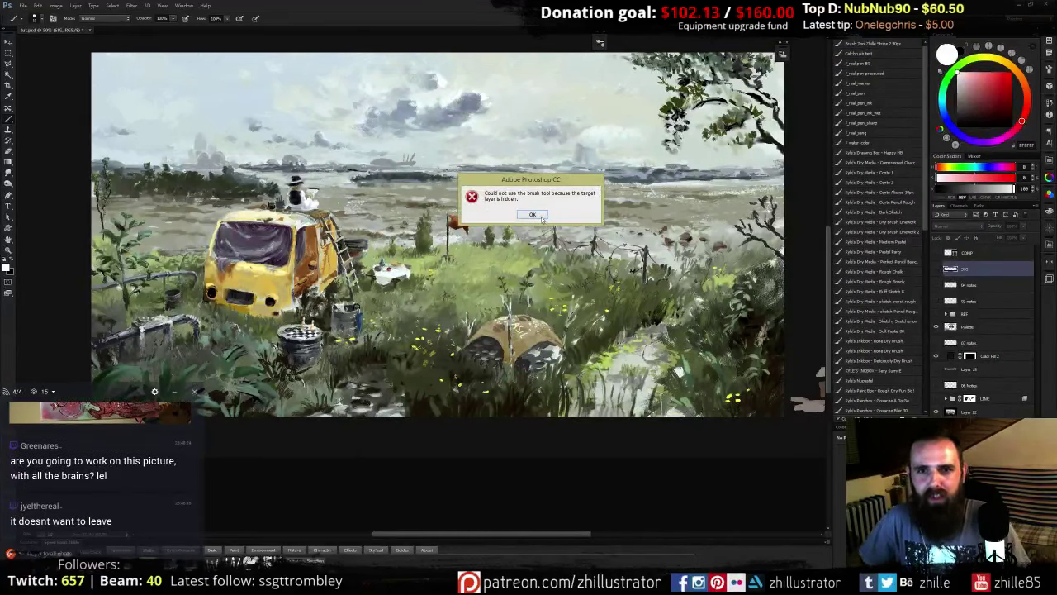
{"action": "left_click", "coordinate": [541, 217]}
{"action": "left_click", "coordinate": [936, 268]}
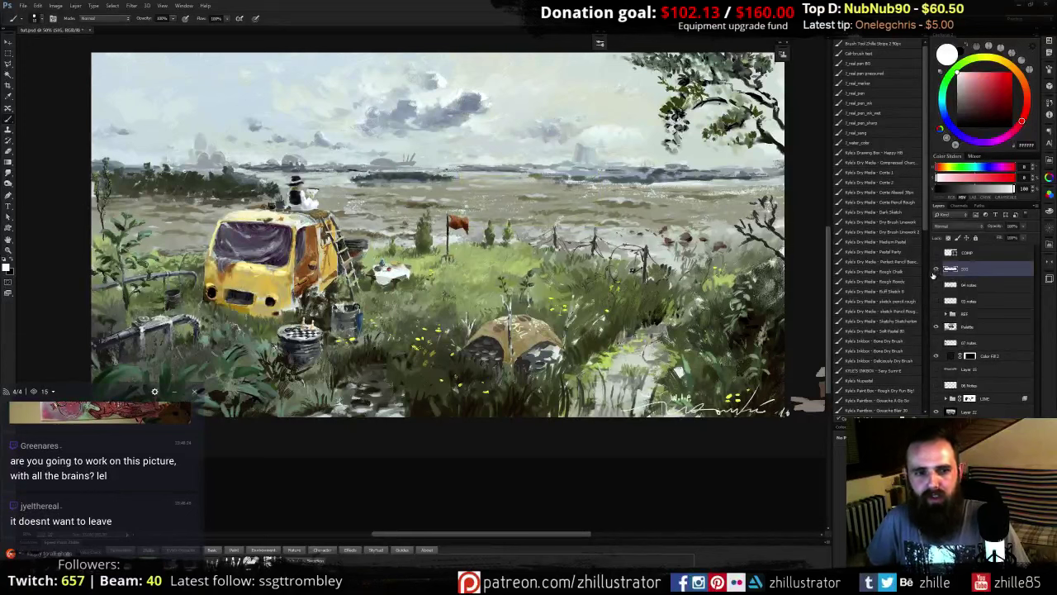
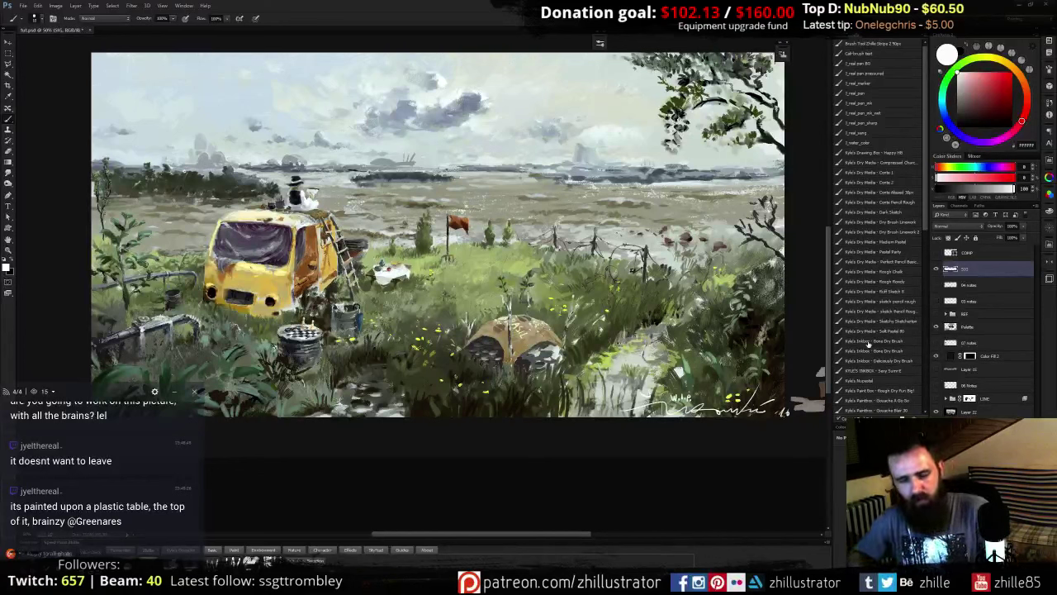
- Compare the current landscape with its earlier painted state by temporarily hiding and restoring the newer paint layers twice
{"action": "left_click_drag", "start_coordinate": [566, 320], "coordinate": [559, 313]}
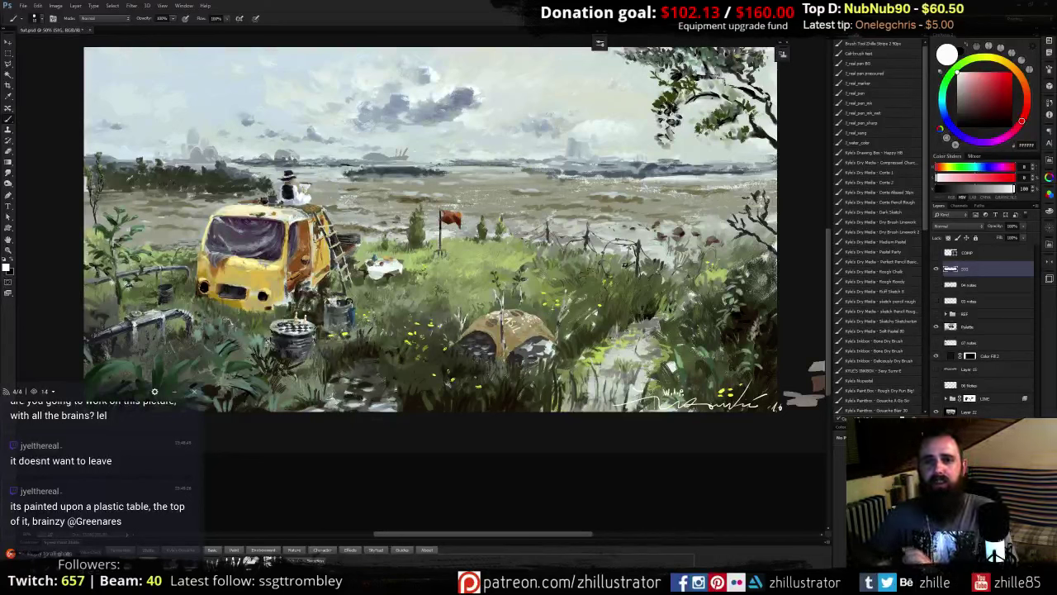
{"action": "left_click", "coordinate": [450, 234]}
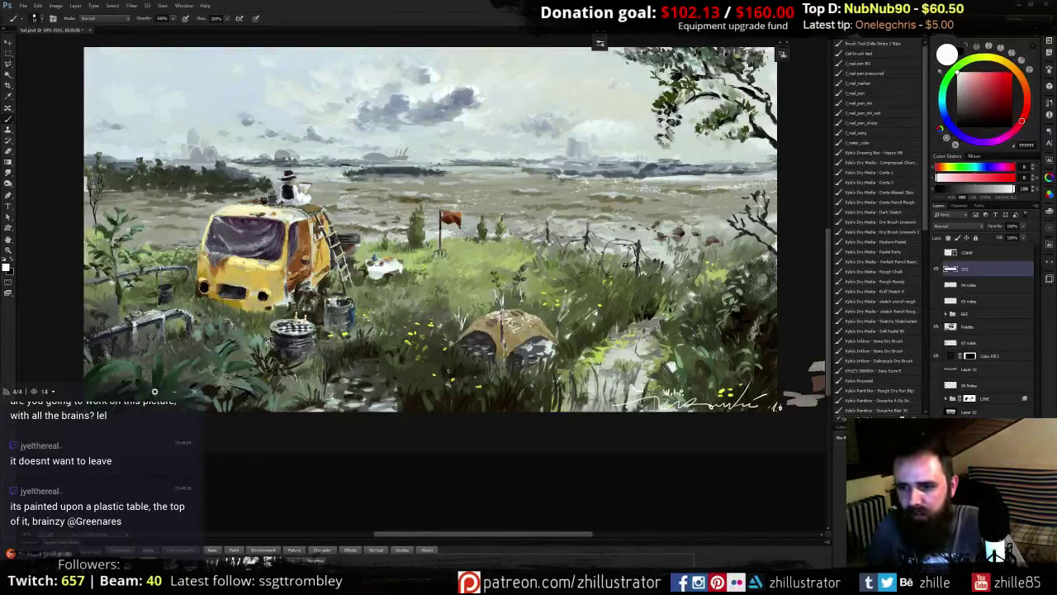
{"action": "left_click", "coordinate": [936, 411]}
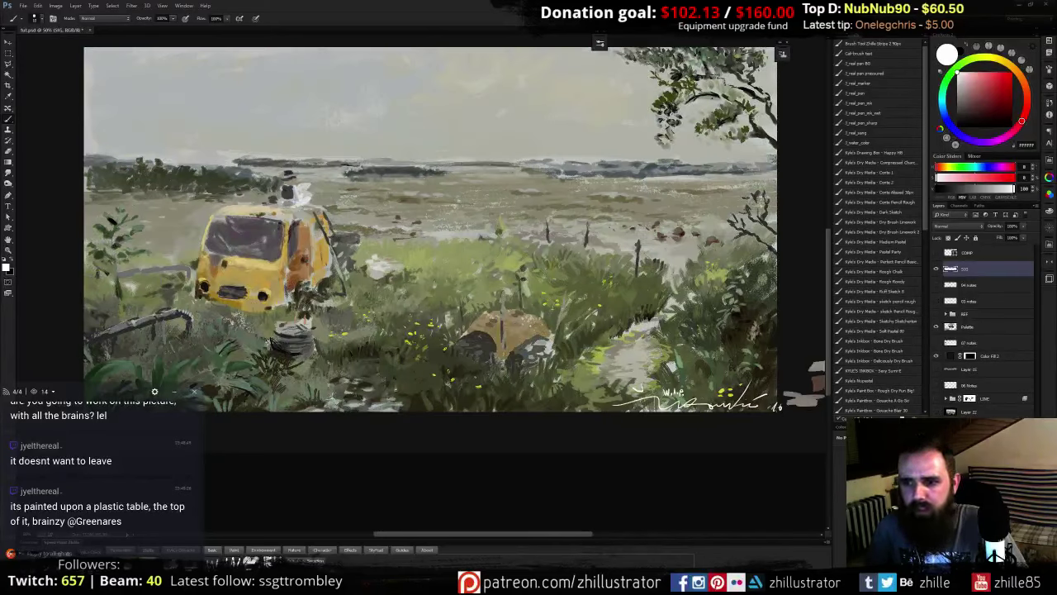
{"action": "left_click", "coordinate": [935, 411]}
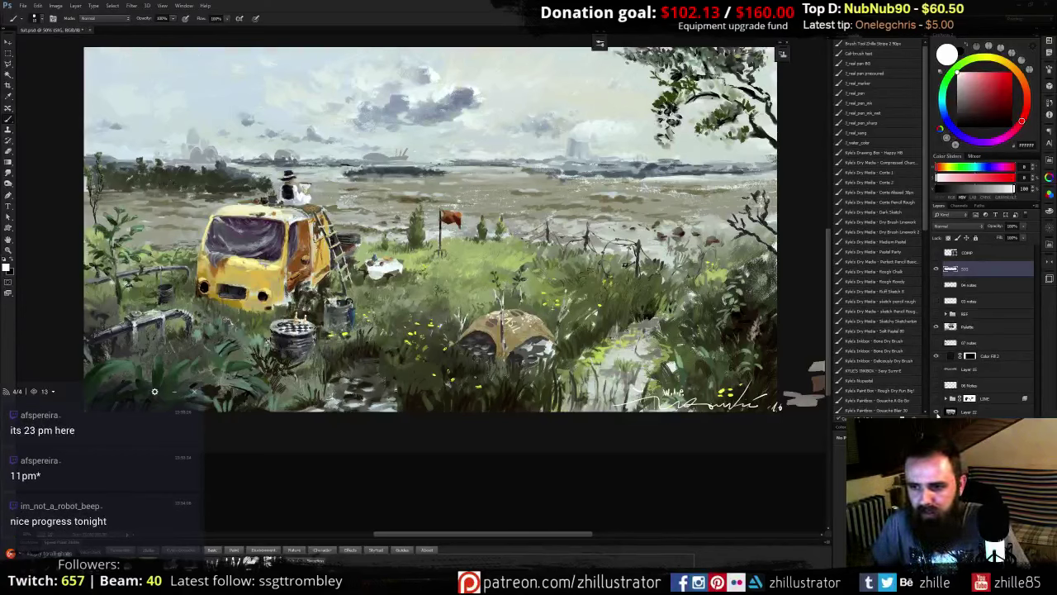
{"action": "left_click", "coordinate": [936, 446]}
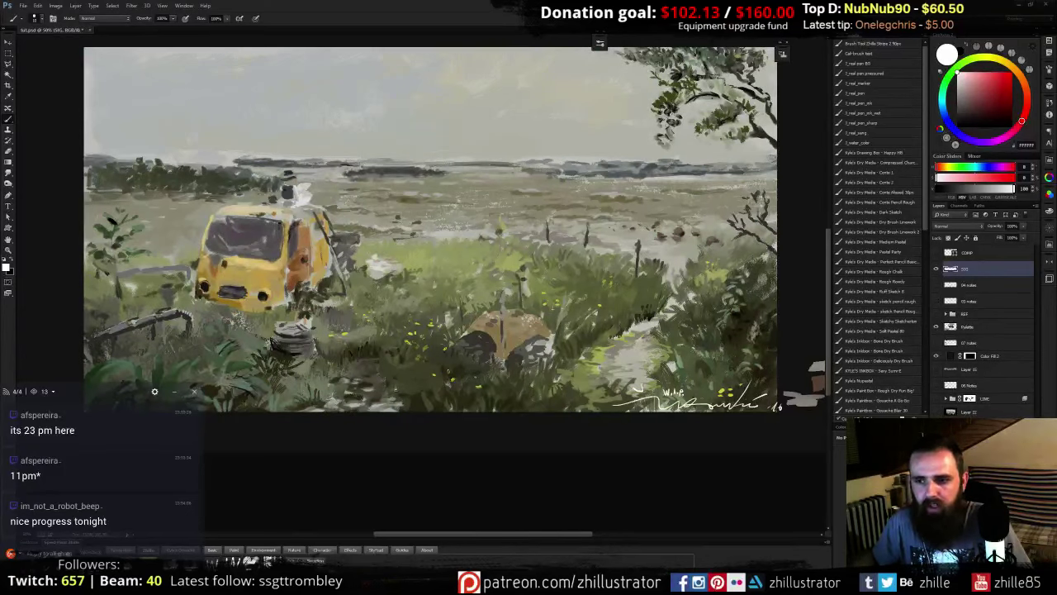
{"action": "left_click", "coordinate": [935, 445]}
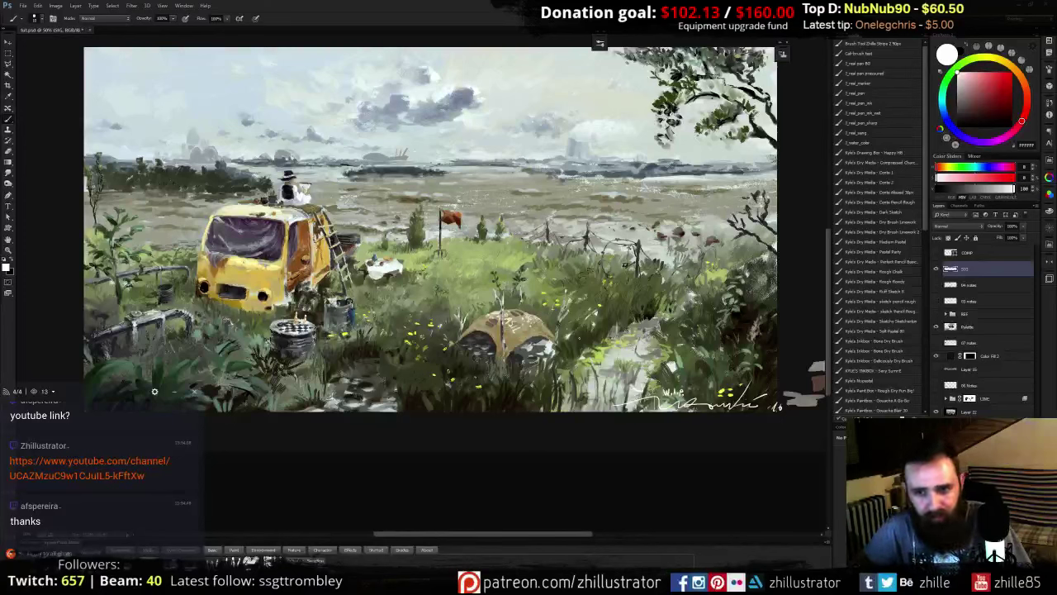
{"action": "left_click_drag", "start_coordinate": [714, 304], "coordinate": [712, 327]}
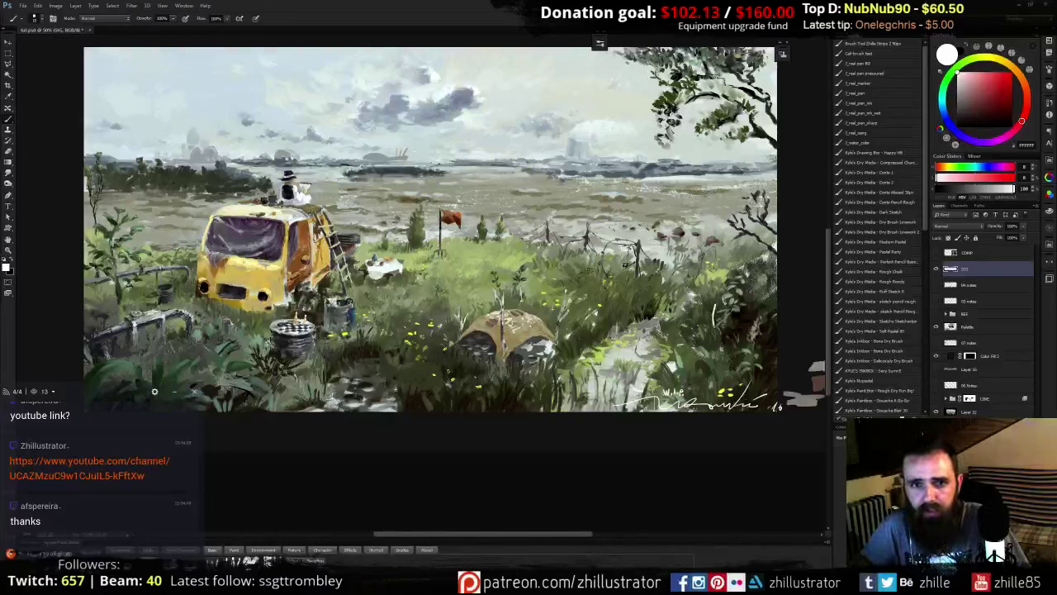
{"action": "key", "text": "ctrl+z"}
{"action": "left_click_drag", "start_coordinate": [491, 339], "coordinate": [484, 355]}
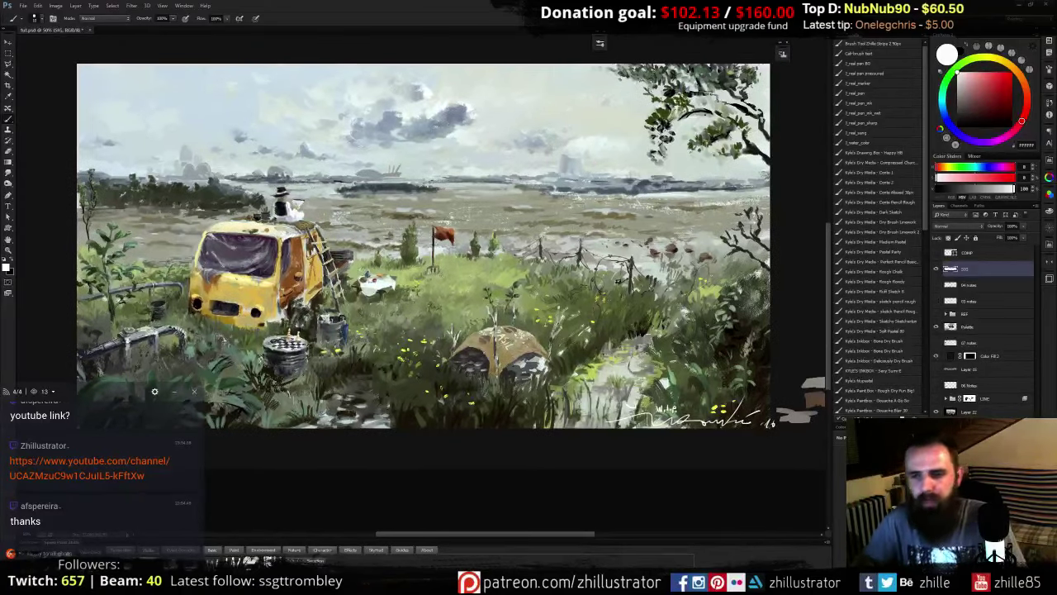